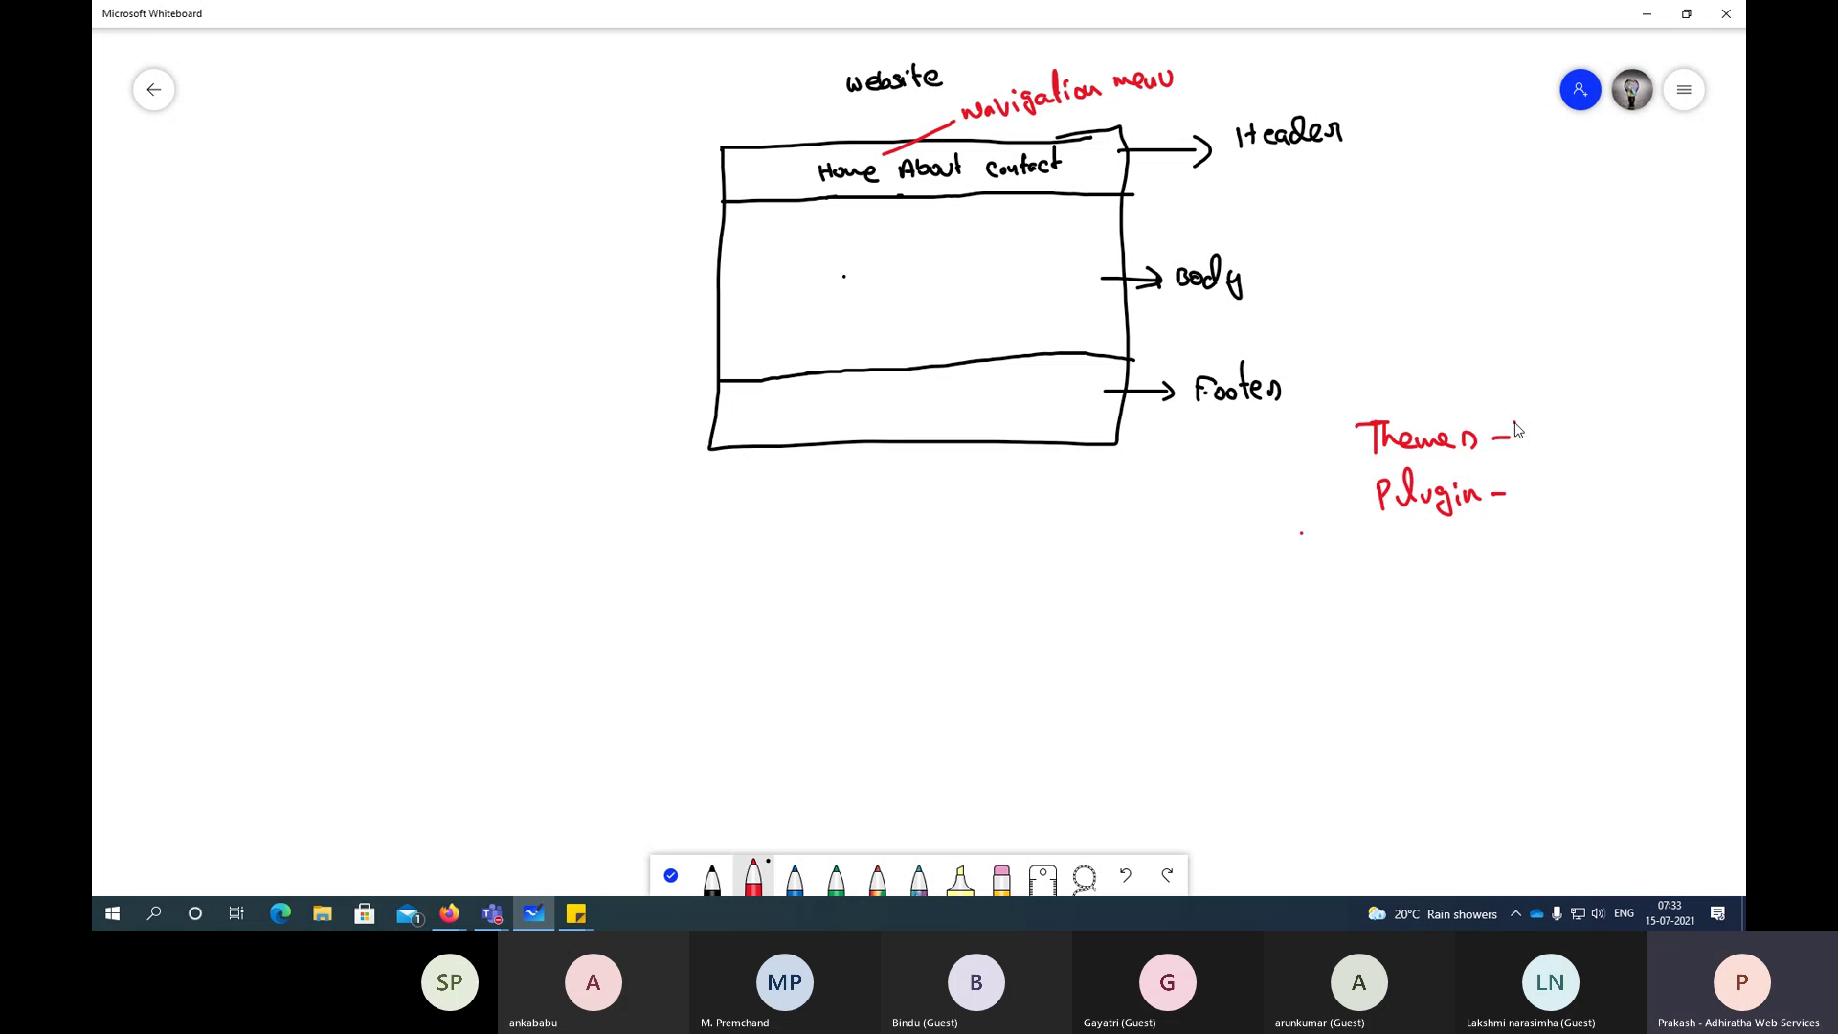
# Step: Handwrite "Templates" in red after "Themes -" on the whiteboard and underline both words
pyautogui.click(1526, 432)
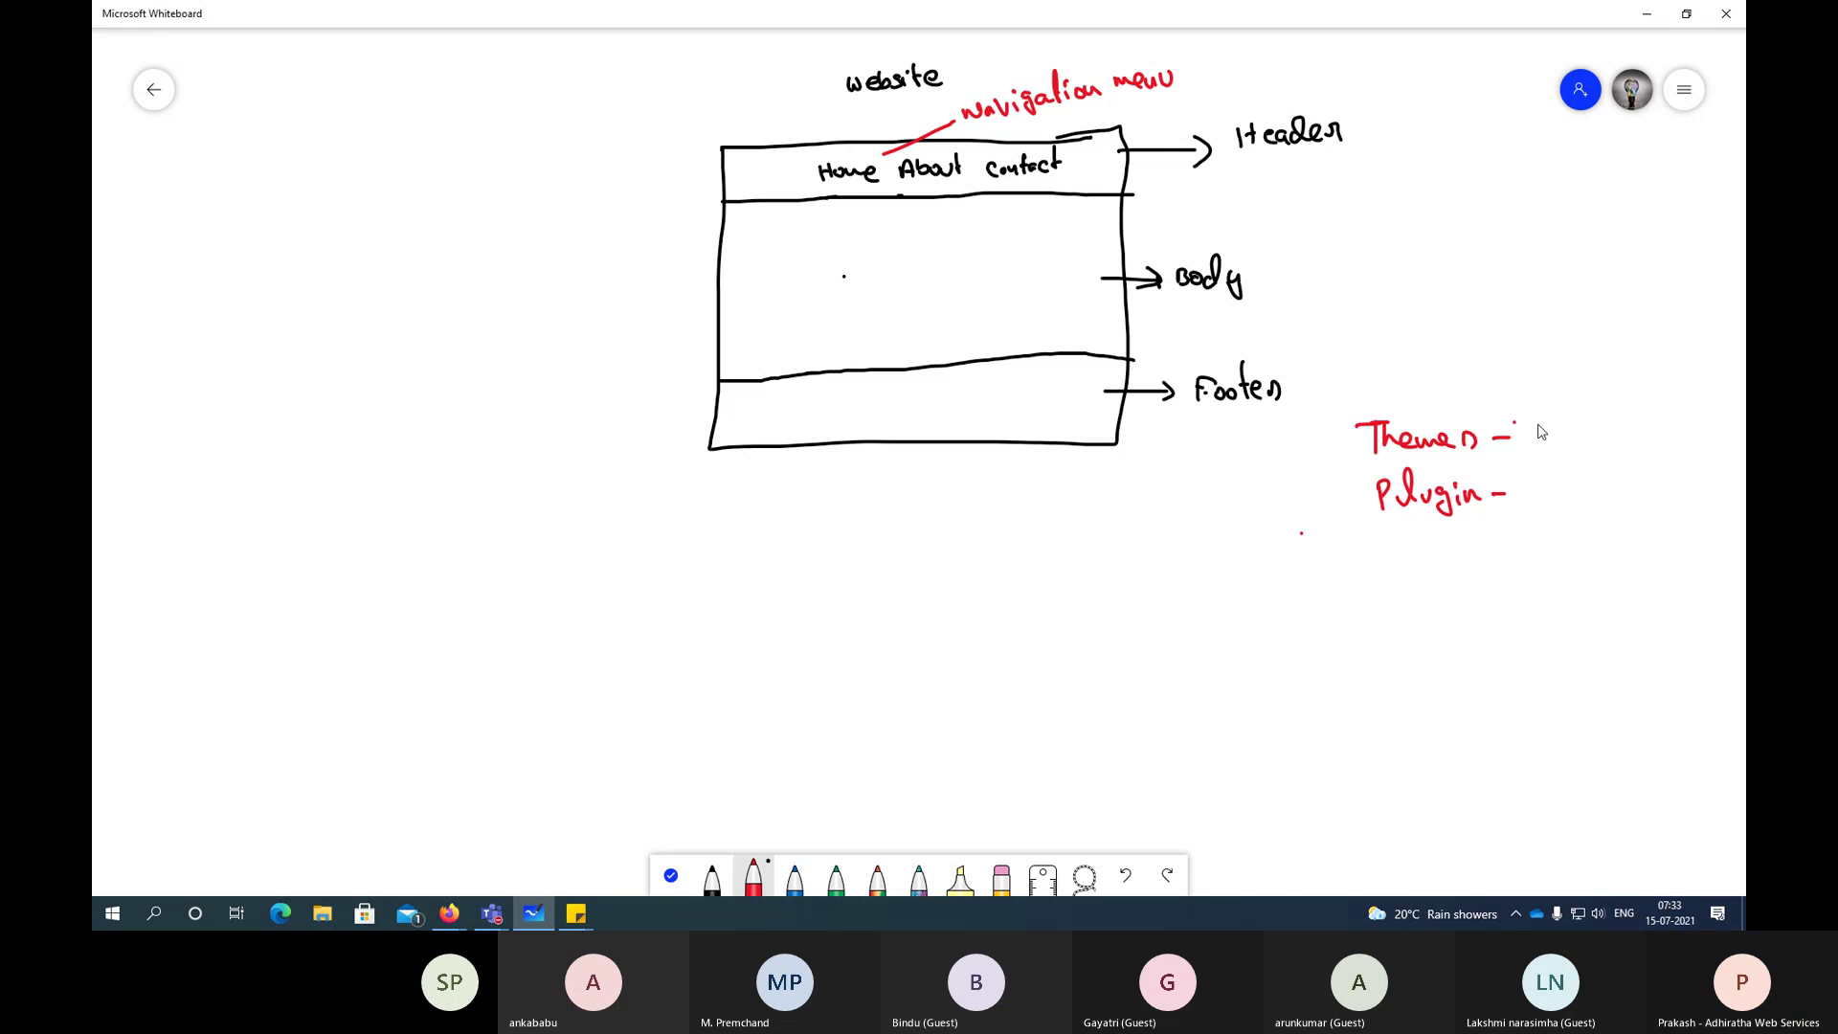
pyautogui.moveTo(1539, 422)
pyautogui.mouseDown()
pyautogui.moveTo(1538, 450)
pyautogui.moveTo(1553, 418)
pyautogui.mouseUp()
pyautogui.moveTo(1562, 428)
pyautogui.mouseDown()
pyautogui.moveTo(1609, 448)
pyautogui.moveTo(1623, 421)
pyautogui.moveTo(1633, 442)
pyautogui.moveTo(1677, 439)
pyautogui.mouseUp()
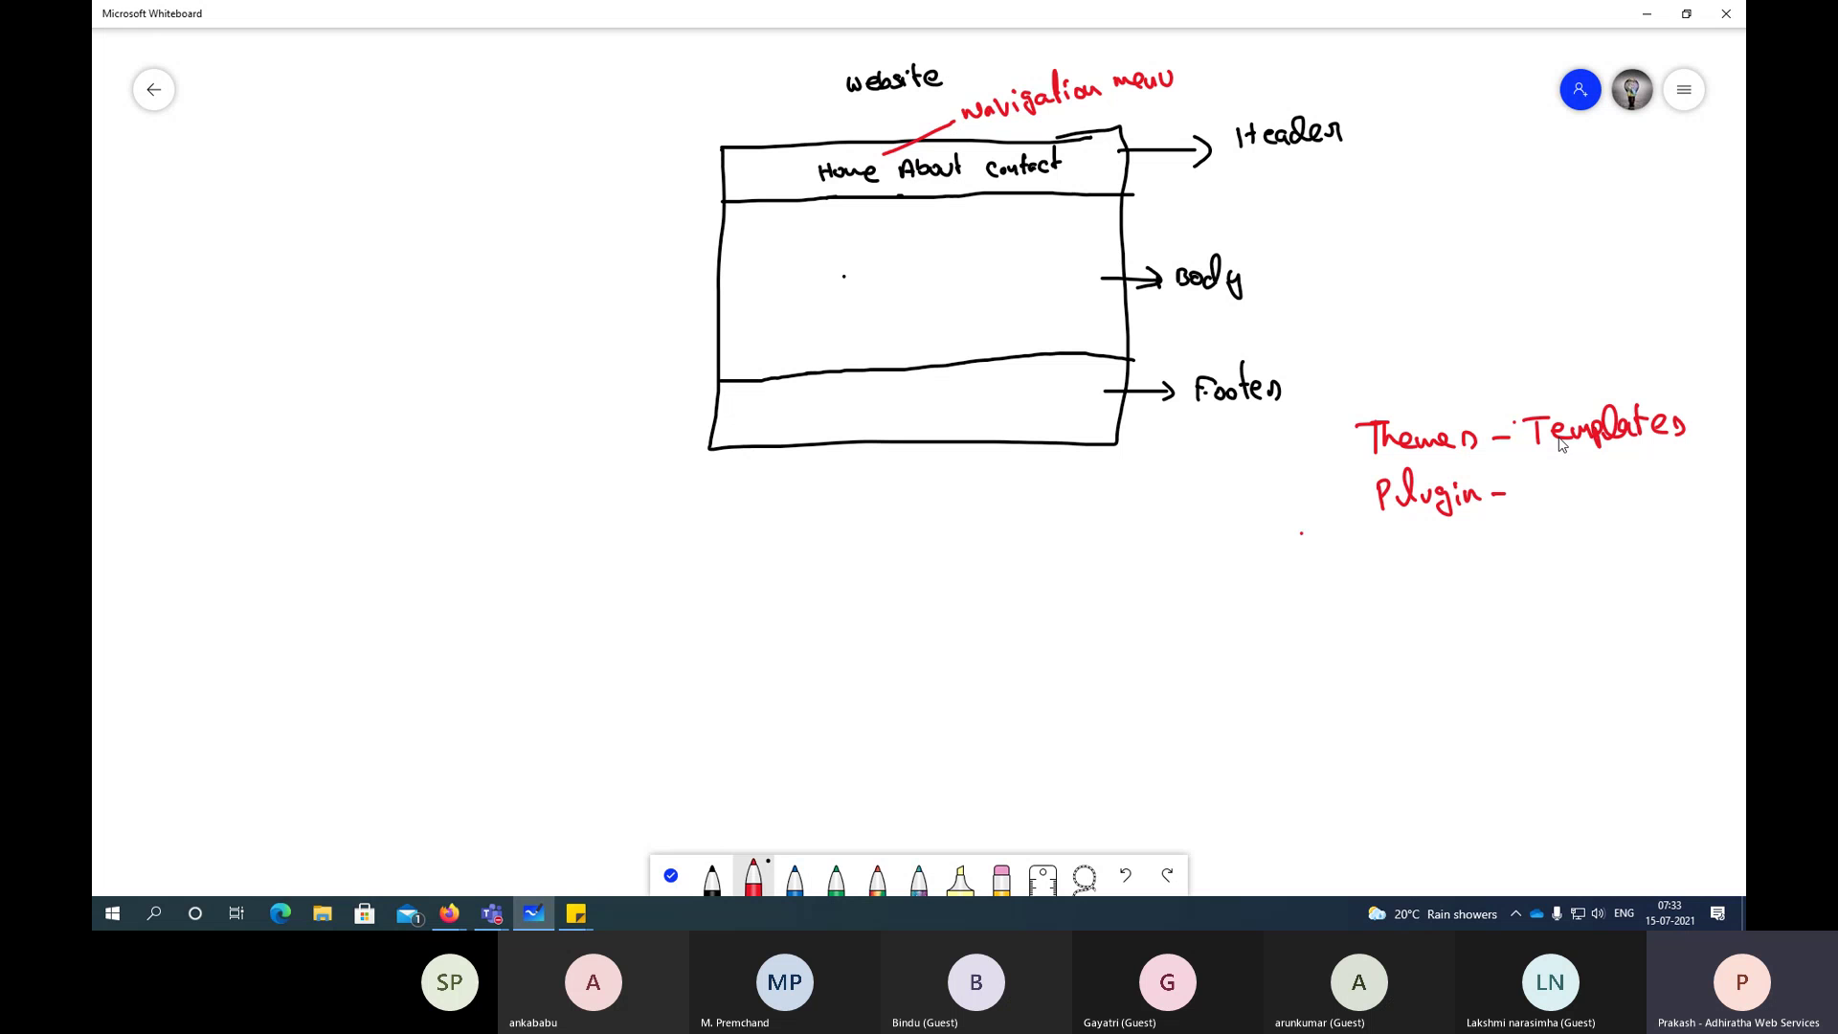
pyautogui.moveTo(1366, 458); pyautogui.dragTo(1699, 445)
# Step: Glance at the WordPress dashboard in Firefox, return to Microsoft Whiteboard and handwrite a short red note below "Plugin"
pyautogui.click(455, 912)
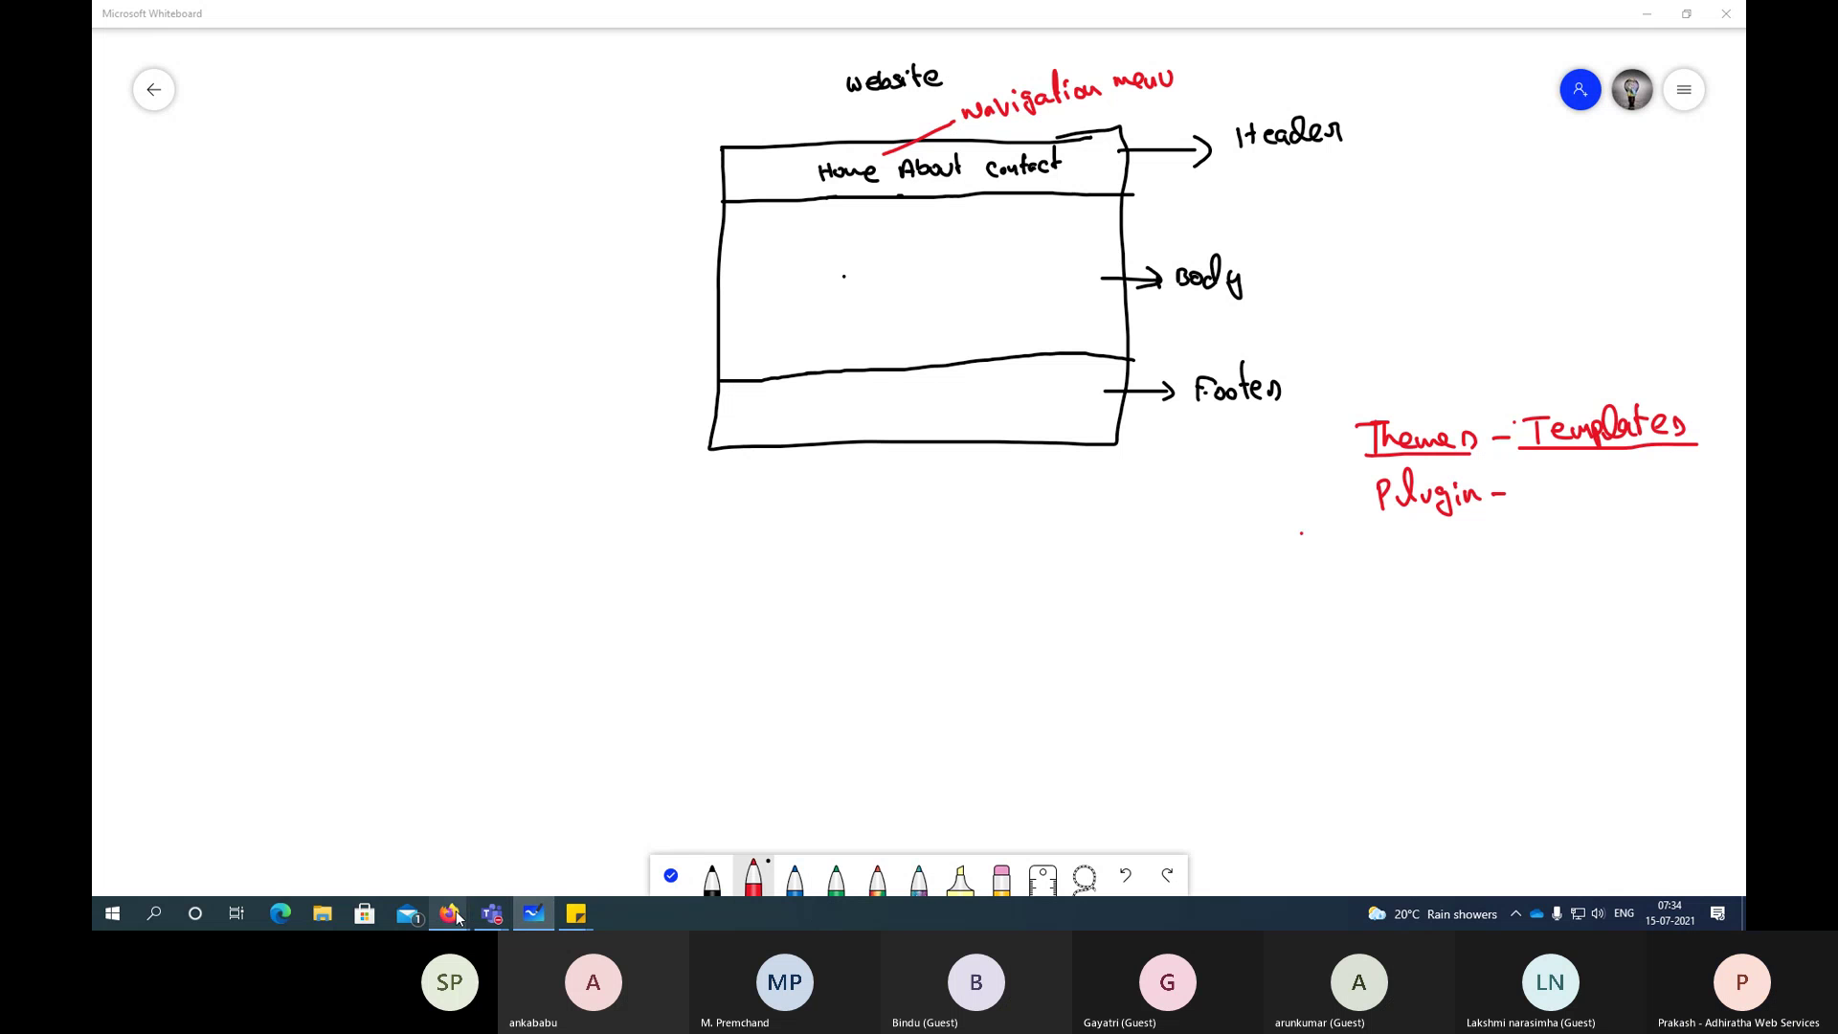
pyautogui.click(383, 818)
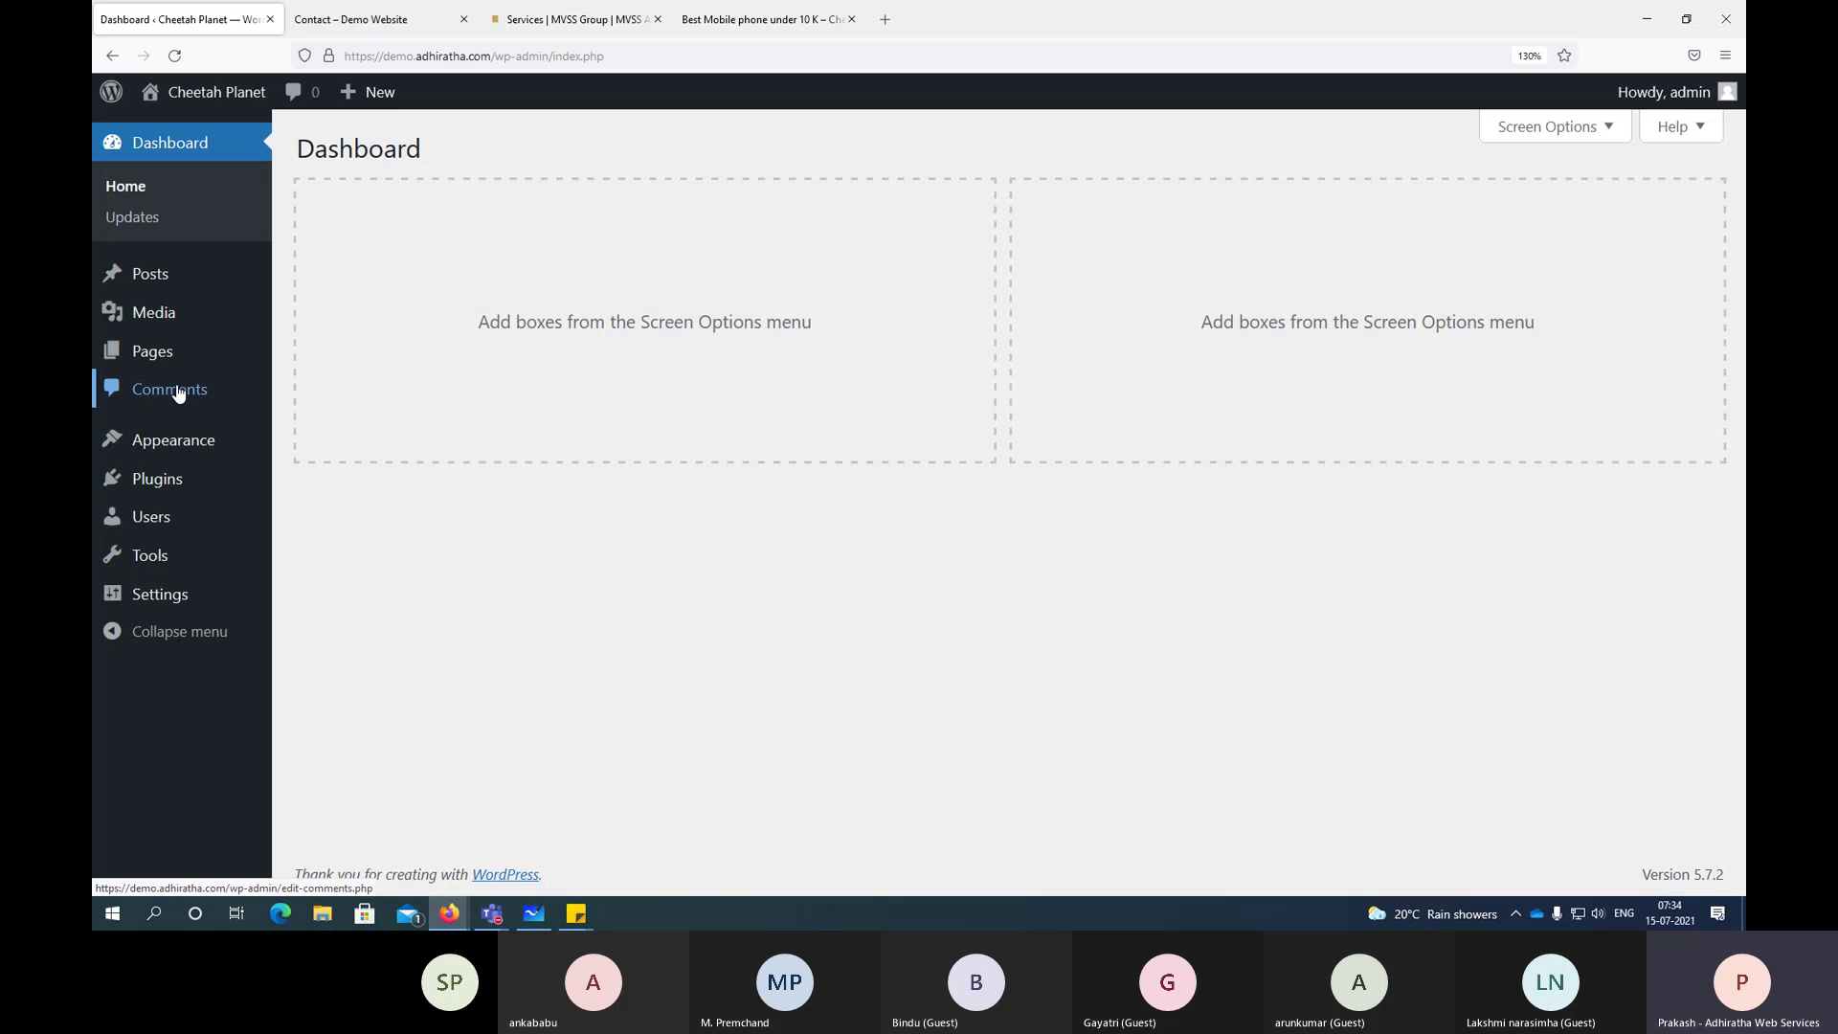
pyautogui.click(533, 913)
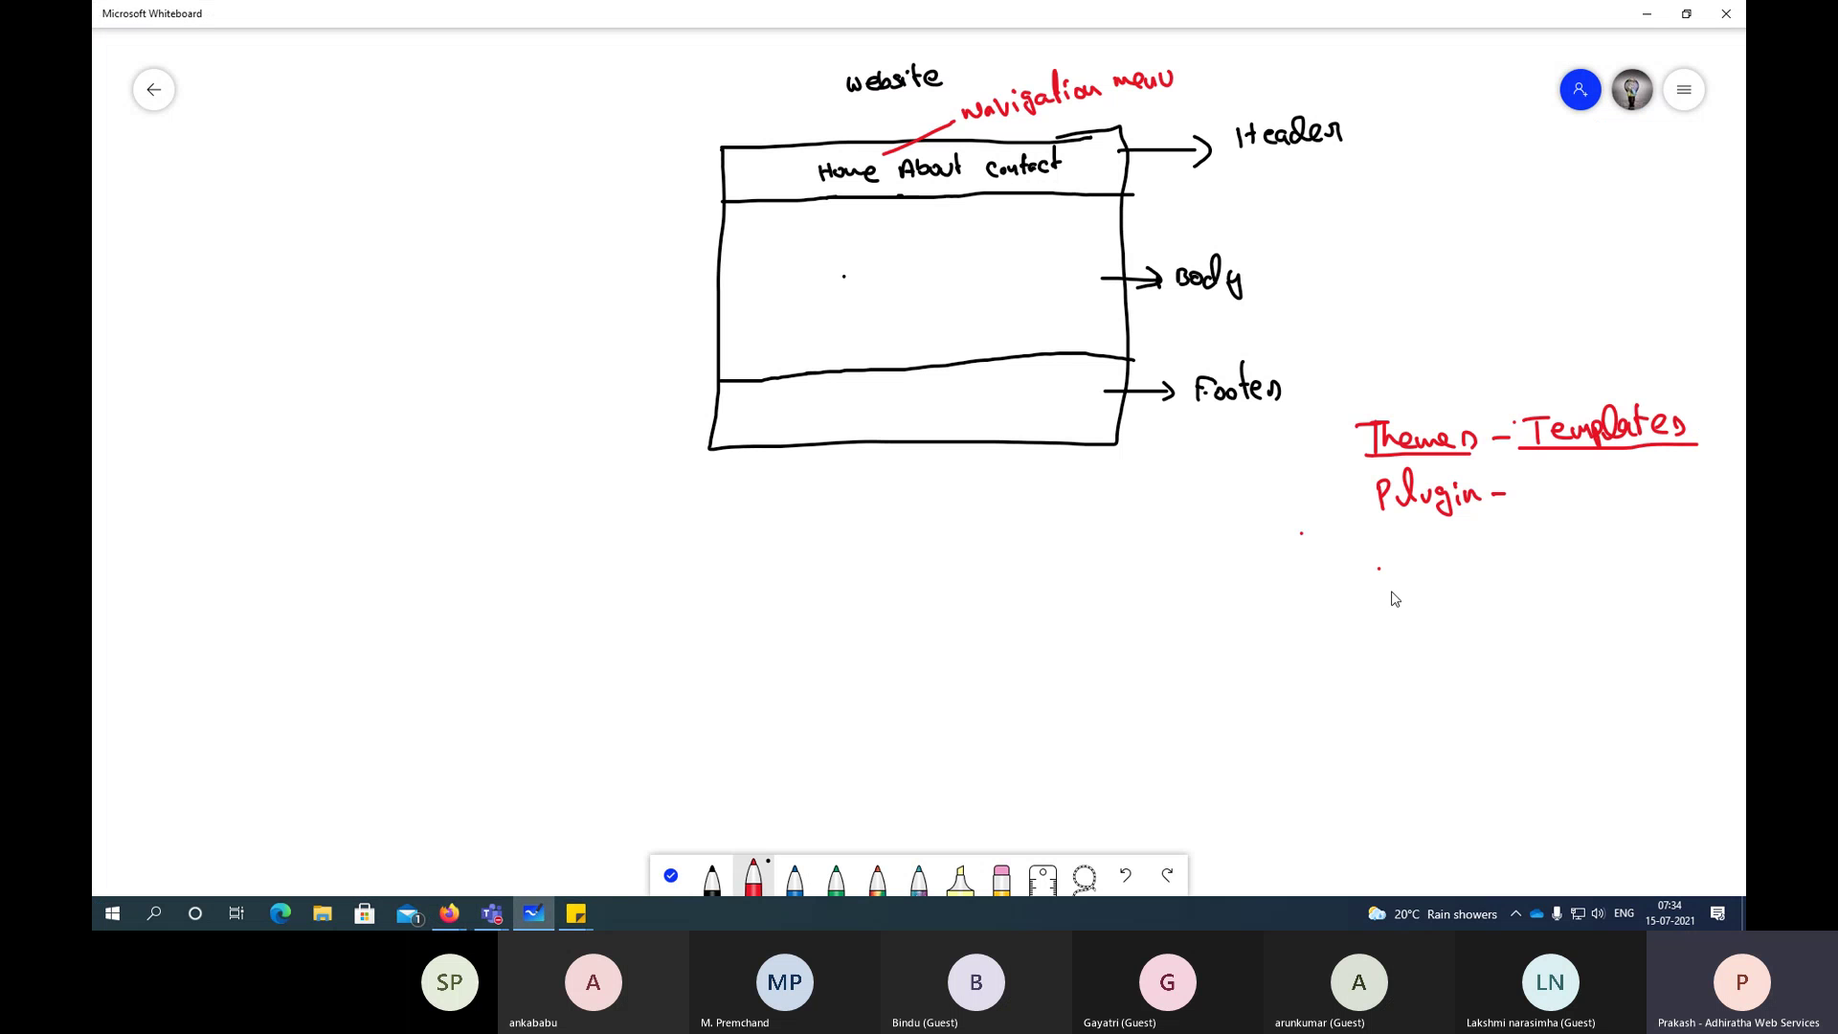
pyautogui.moveTo(1387, 580)
pyautogui.mouseDown()
pyautogui.moveTo(1376, 616)
pyautogui.moveTo(1426, 591)
pyautogui.moveTo(1511, 592)
pyautogui.mouseUp()
# Step: Switch to the WordPress dashboard in Firefox and search the plugins available to add for "wp reset"
pyautogui.click(447, 916)
pyautogui.click(349, 846)
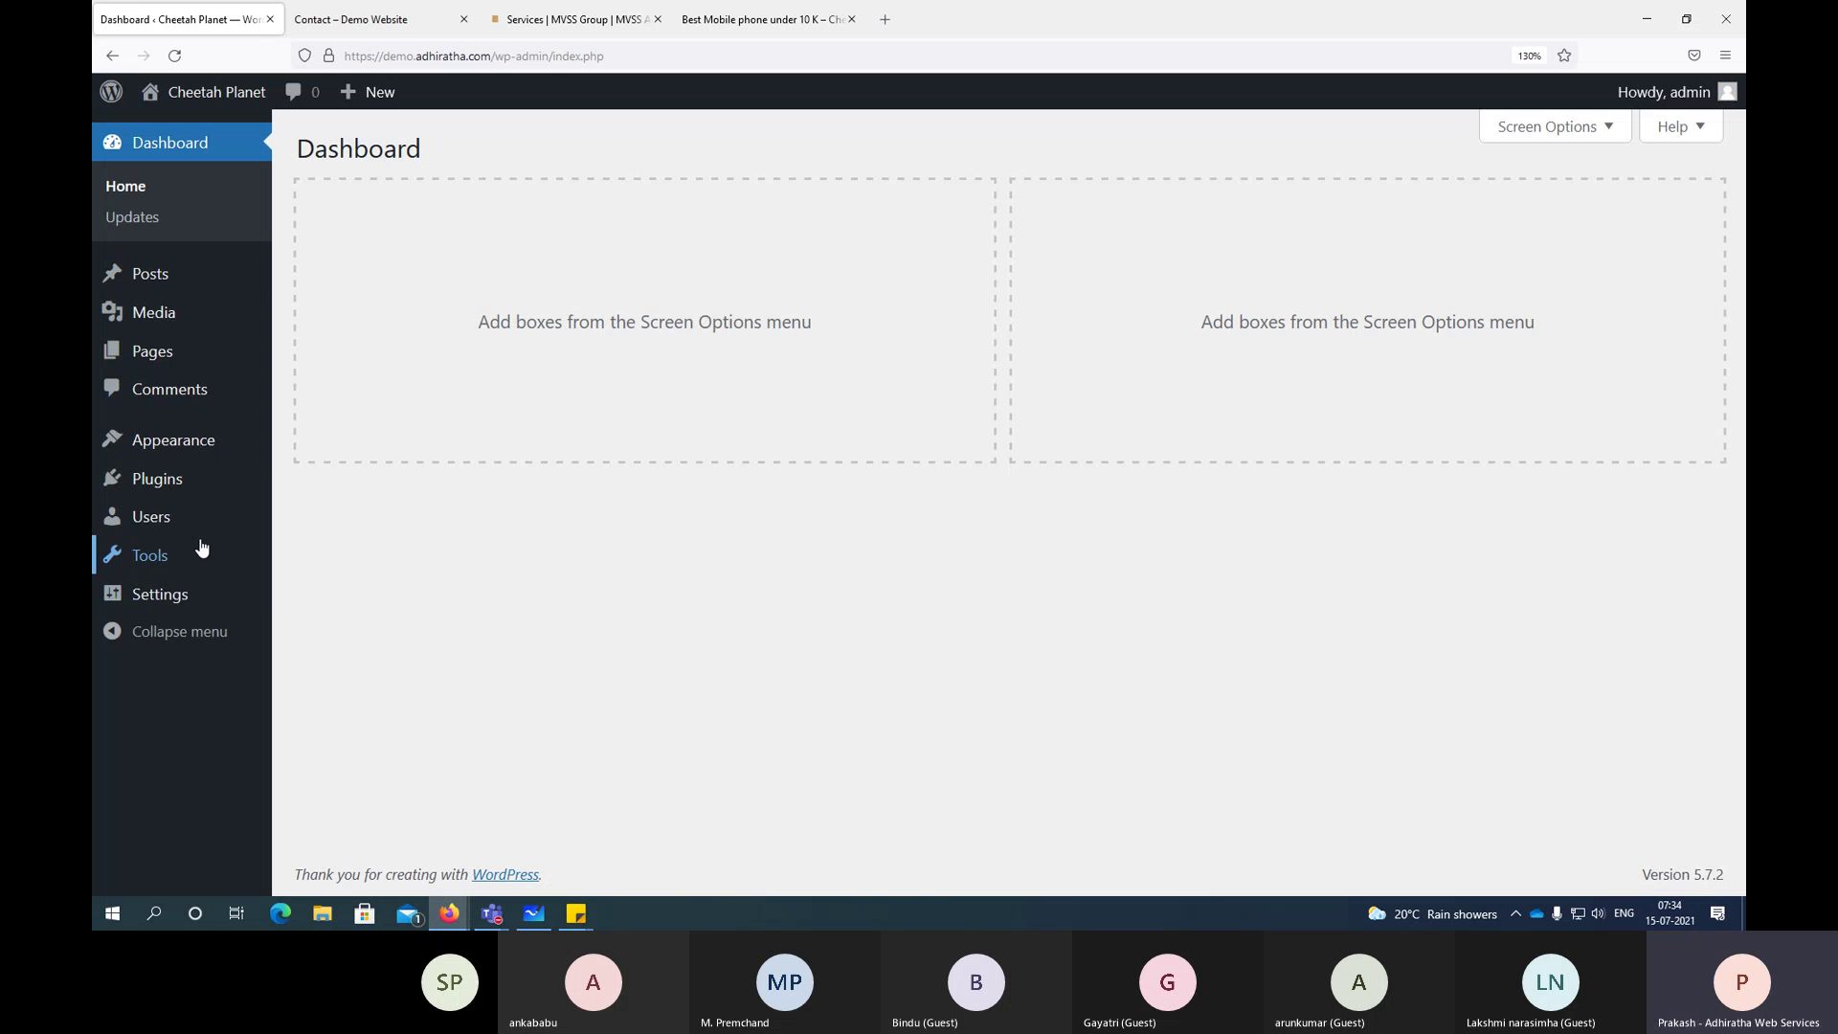
pyautogui.moveTo(193, 534)
pyautogui.moveTo(177, 485)
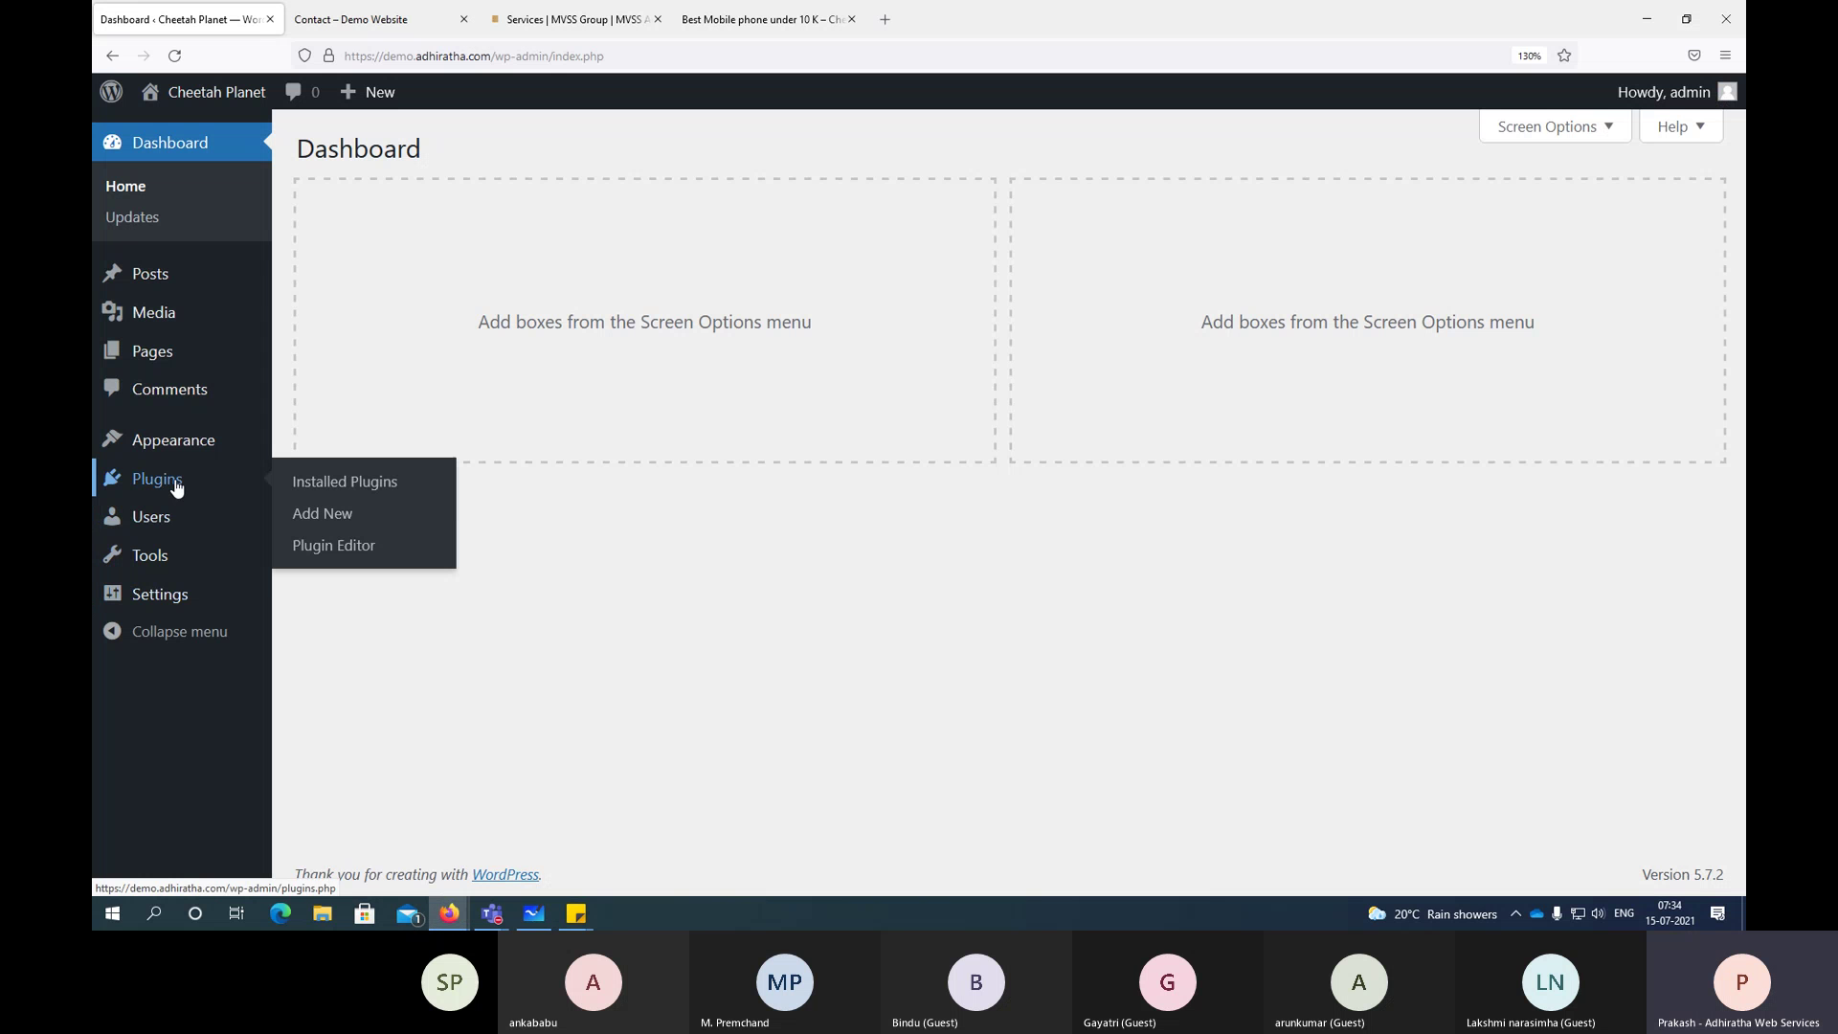
pyautogui.click(336, 523)
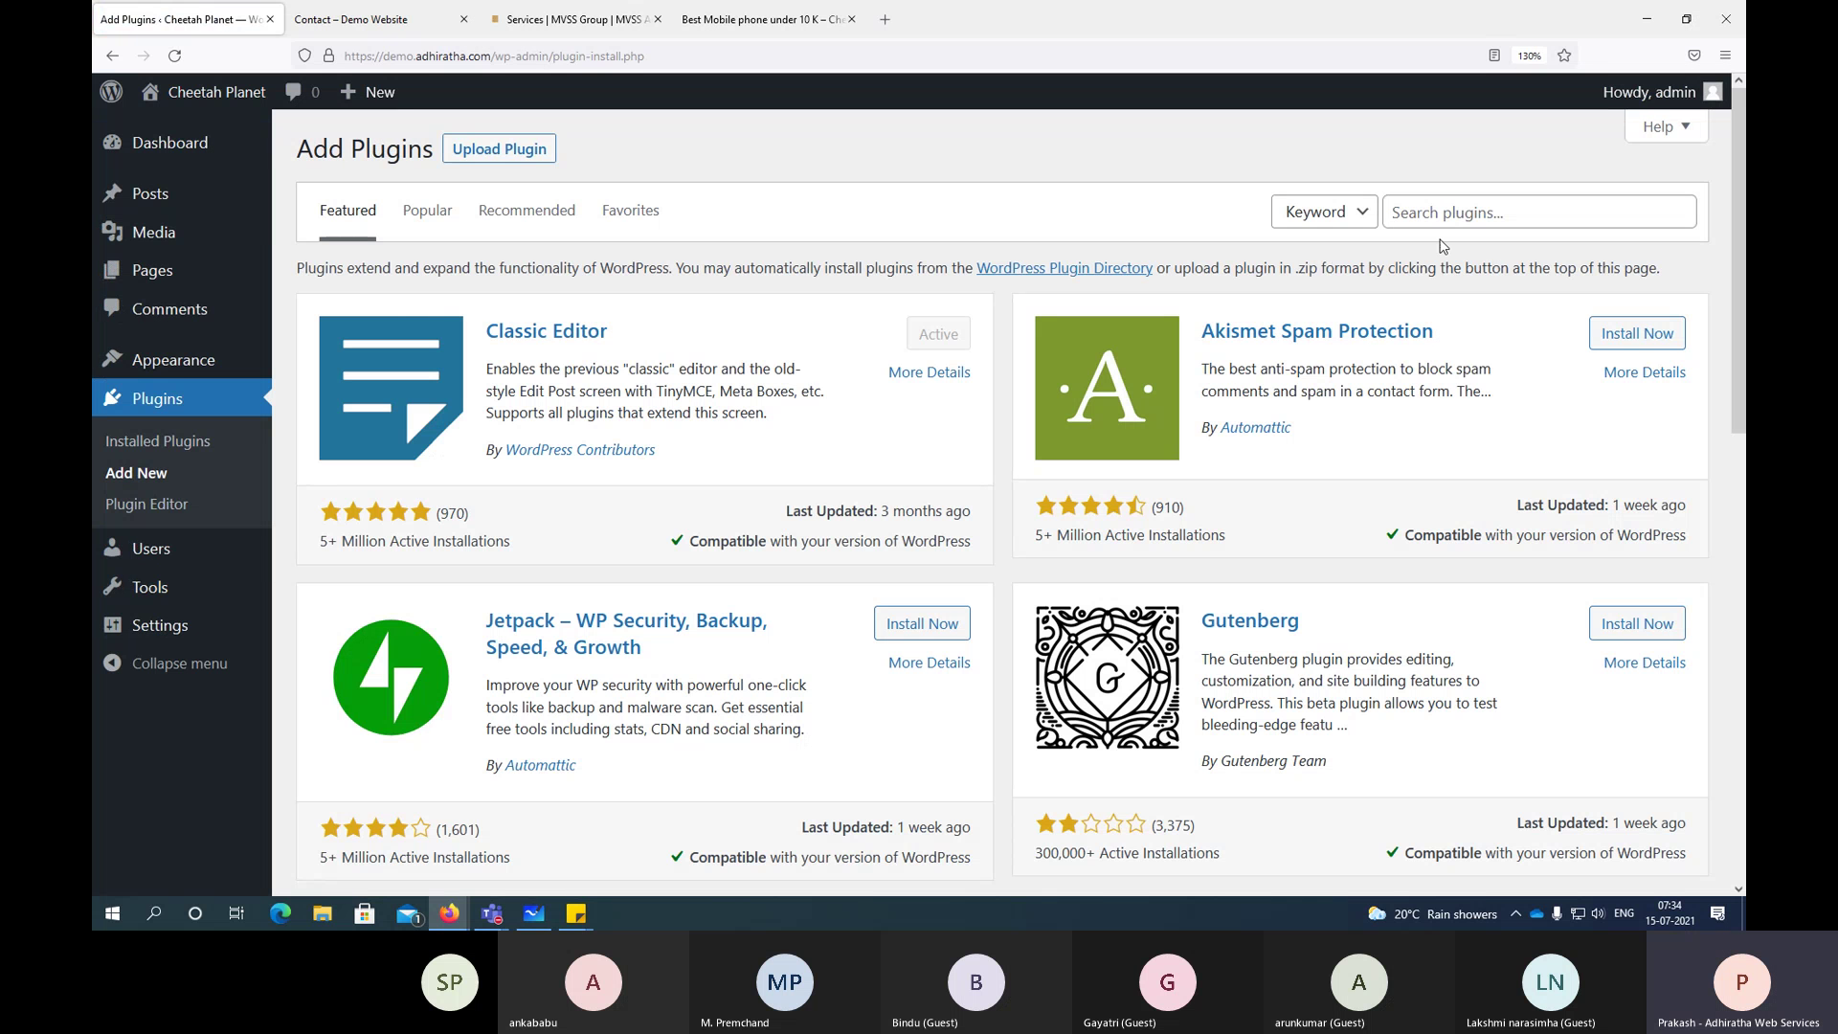
pyautogui.click(1447, 218)
pyautogui.write('wp re')
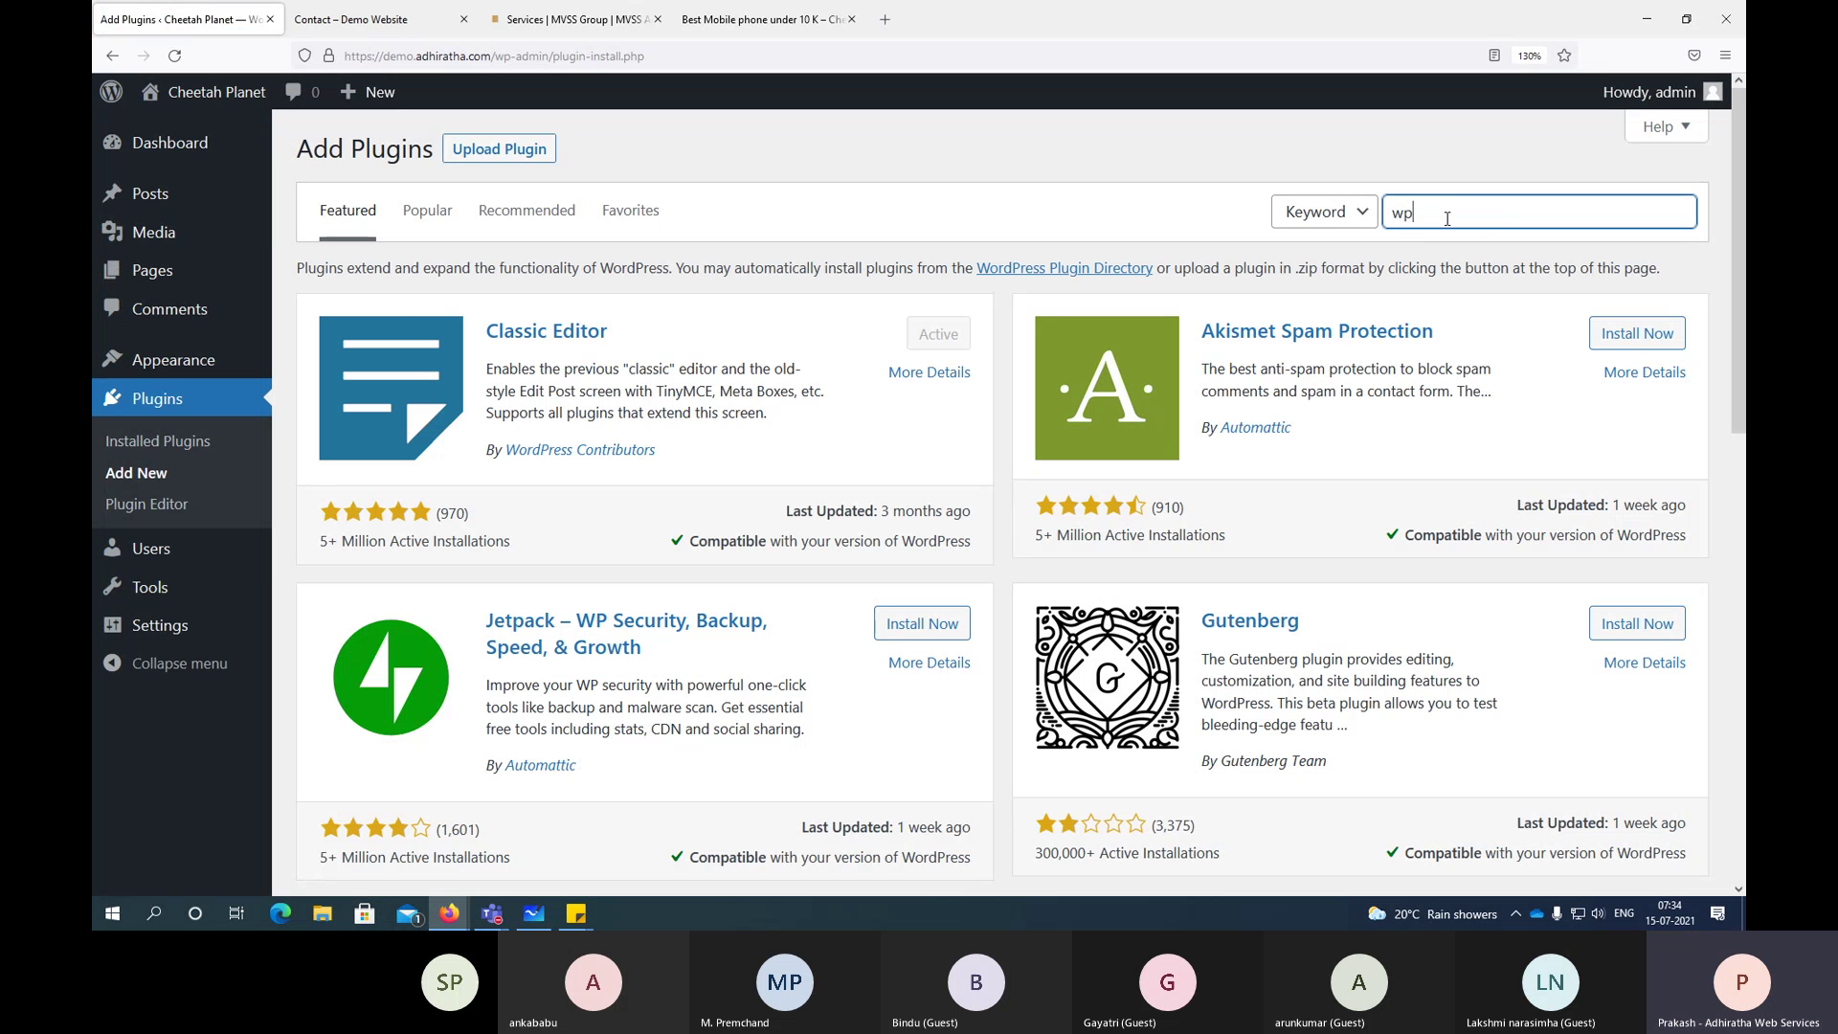
pyautogui.write('set')
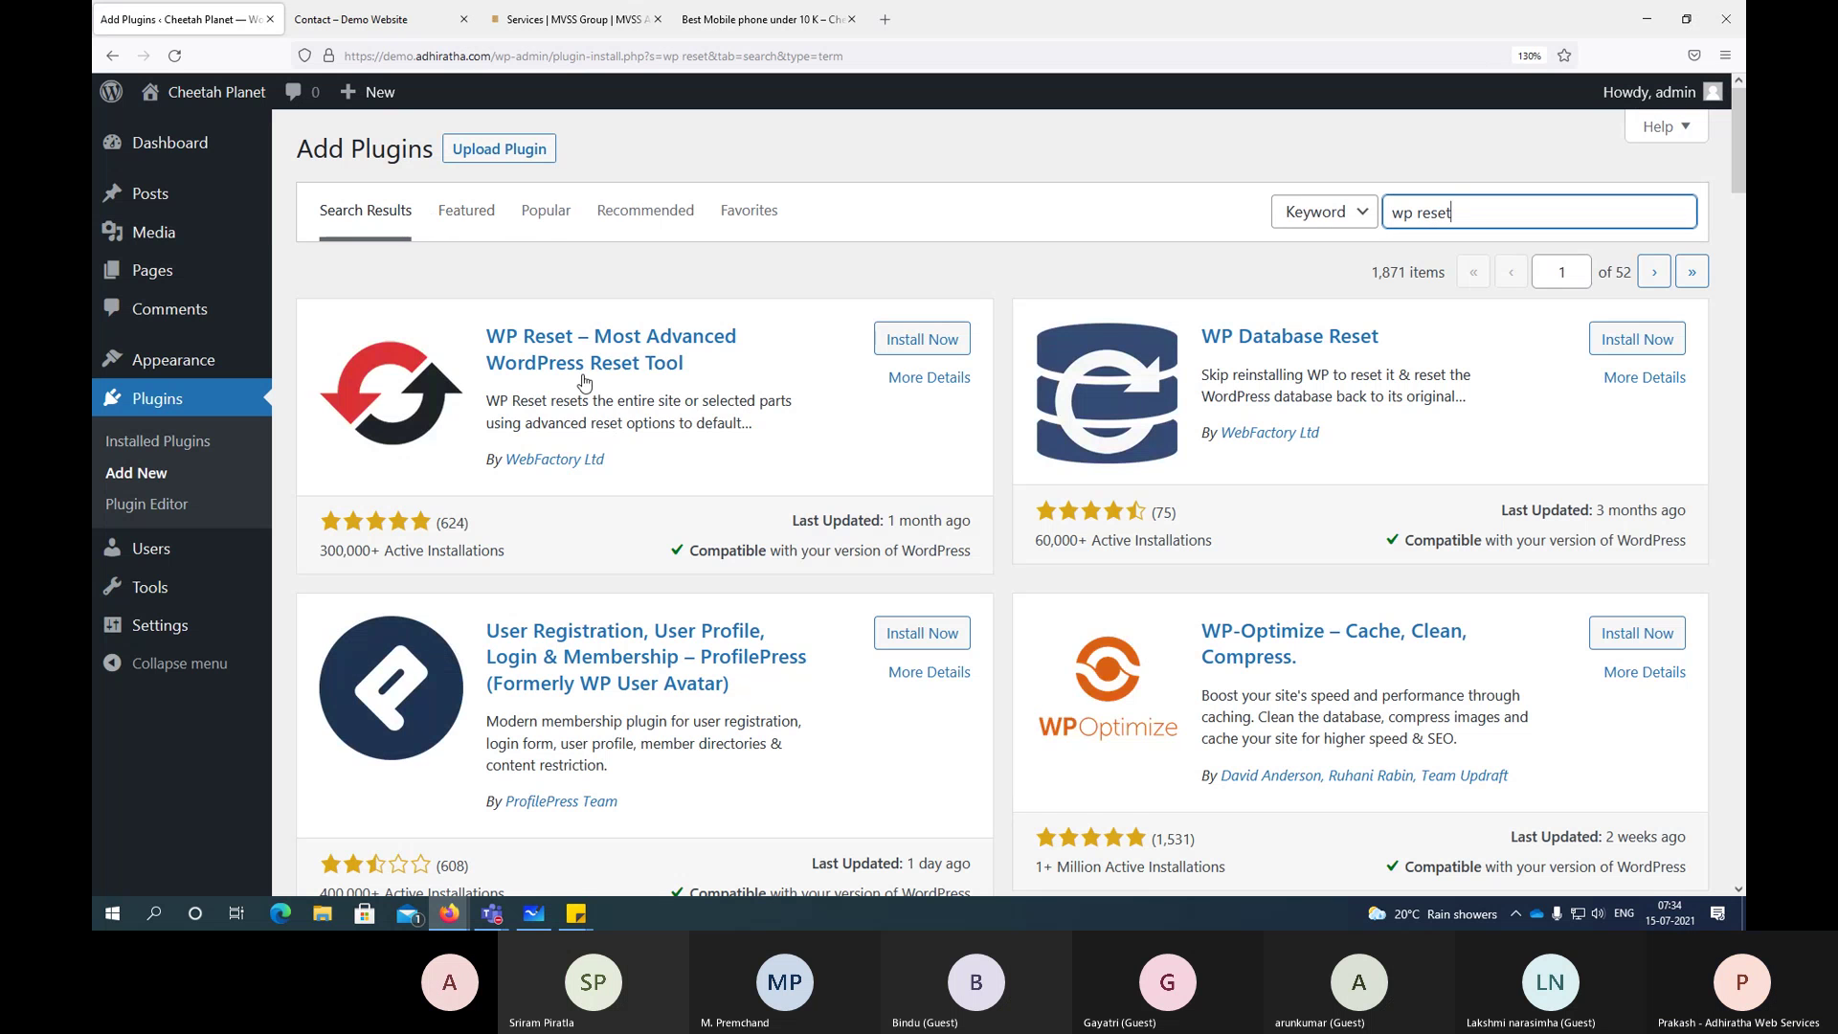
# Step: Examine the WP Reset listing's name, active installations and WordPress compatibility, highlighting each
pyautogui.moveTo(485, 345); pyautogui.dragTo(573, 346)
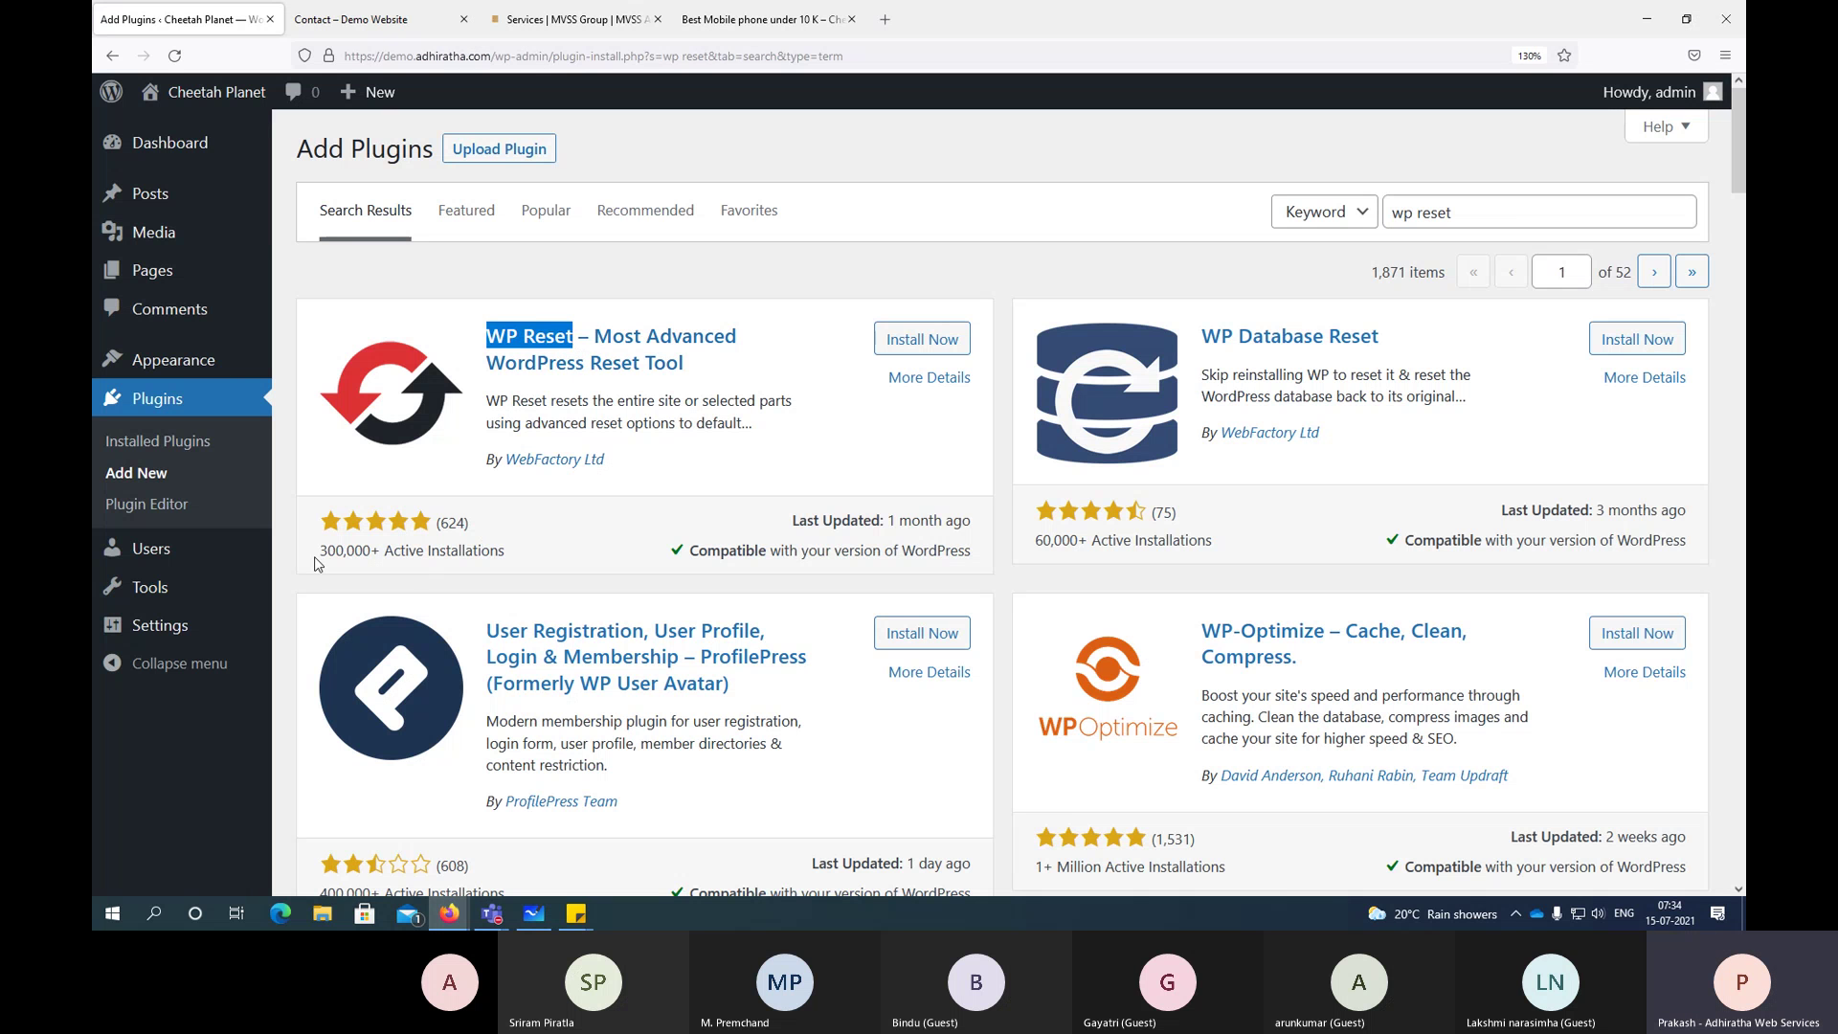
pyautogui.moveTo(321, 562); pyautogui.dragTo(397, 557)
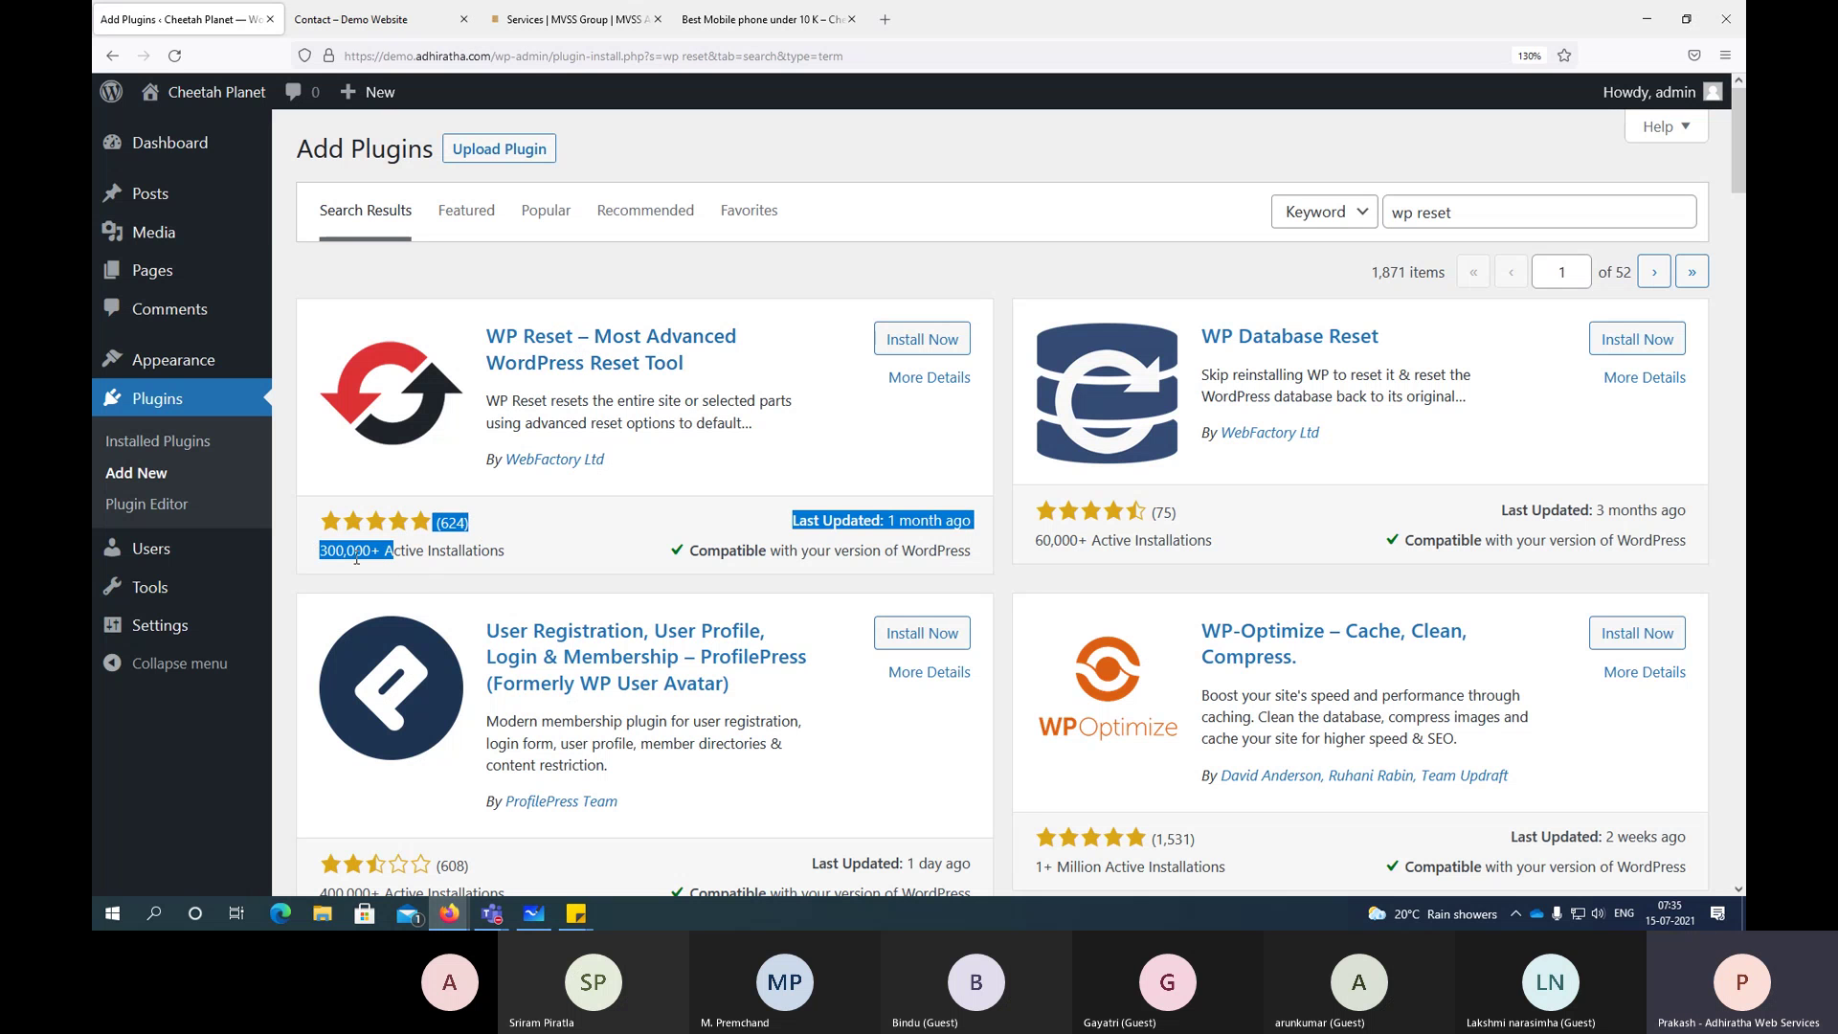
pyautogui.click(541, 563)
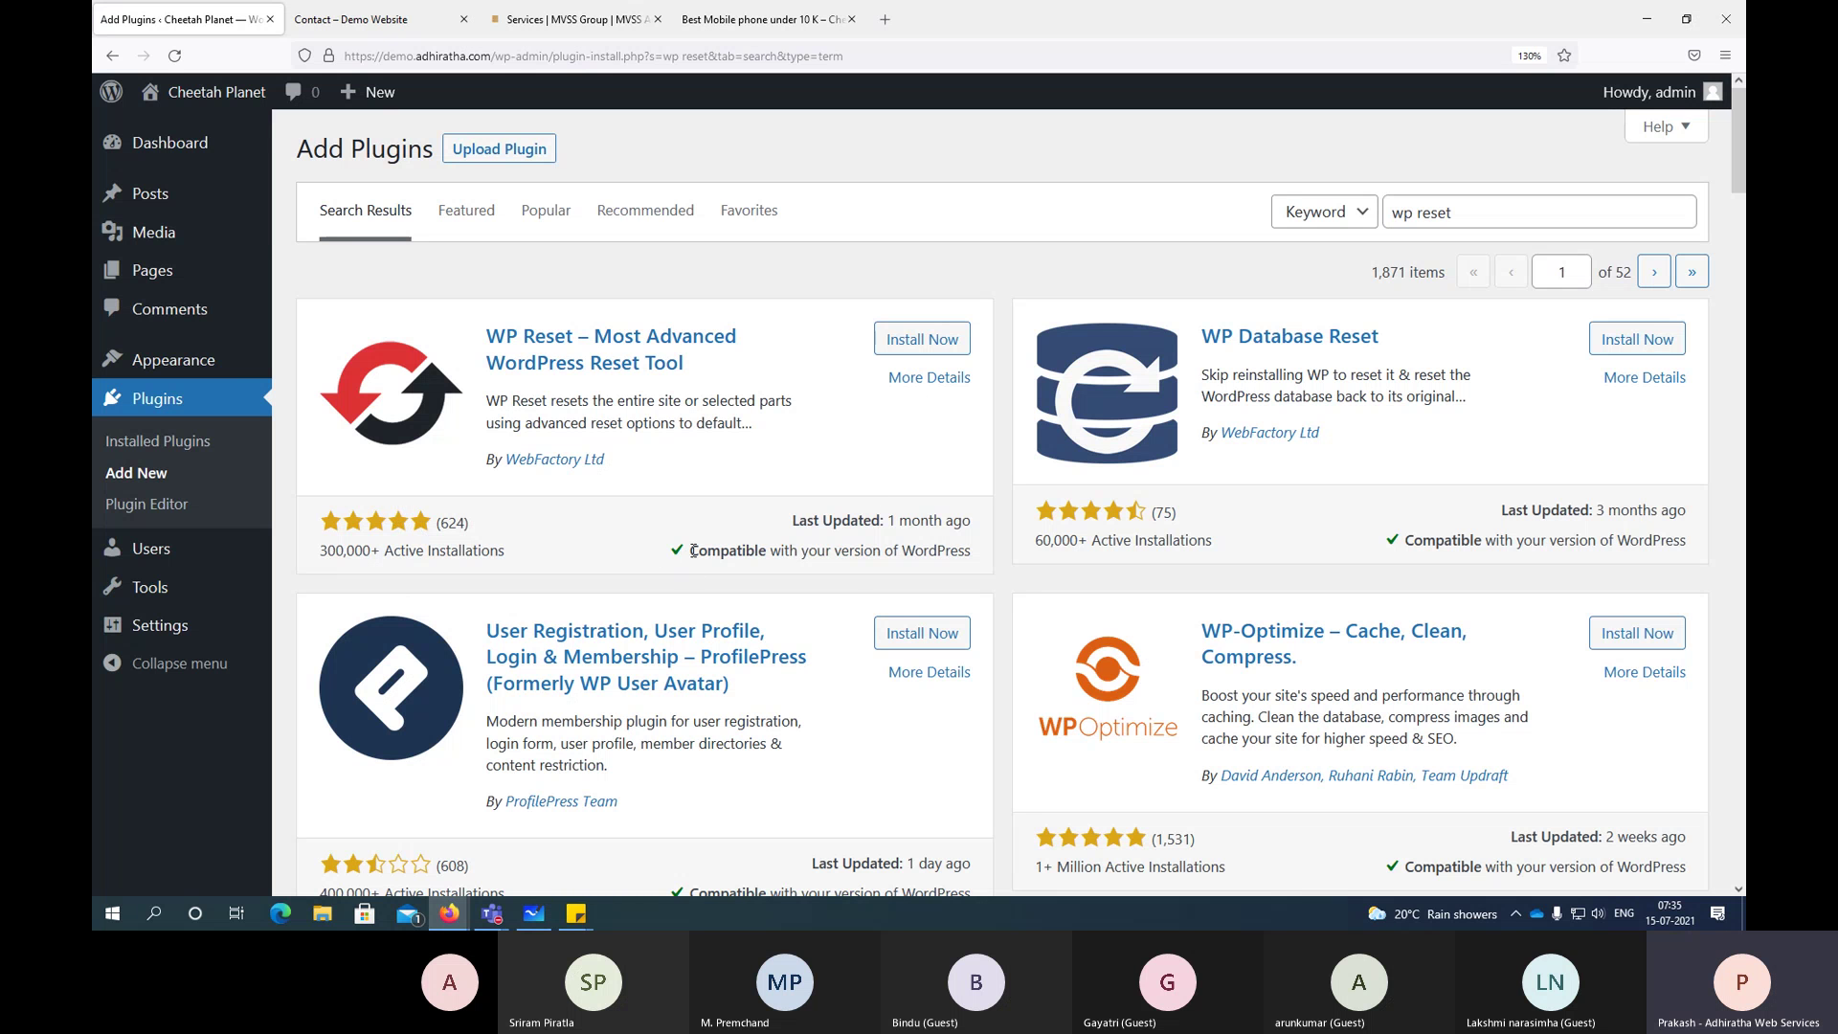
pyautogui.moveTo(744, 554); pyautogui.dragTo(918, 570)
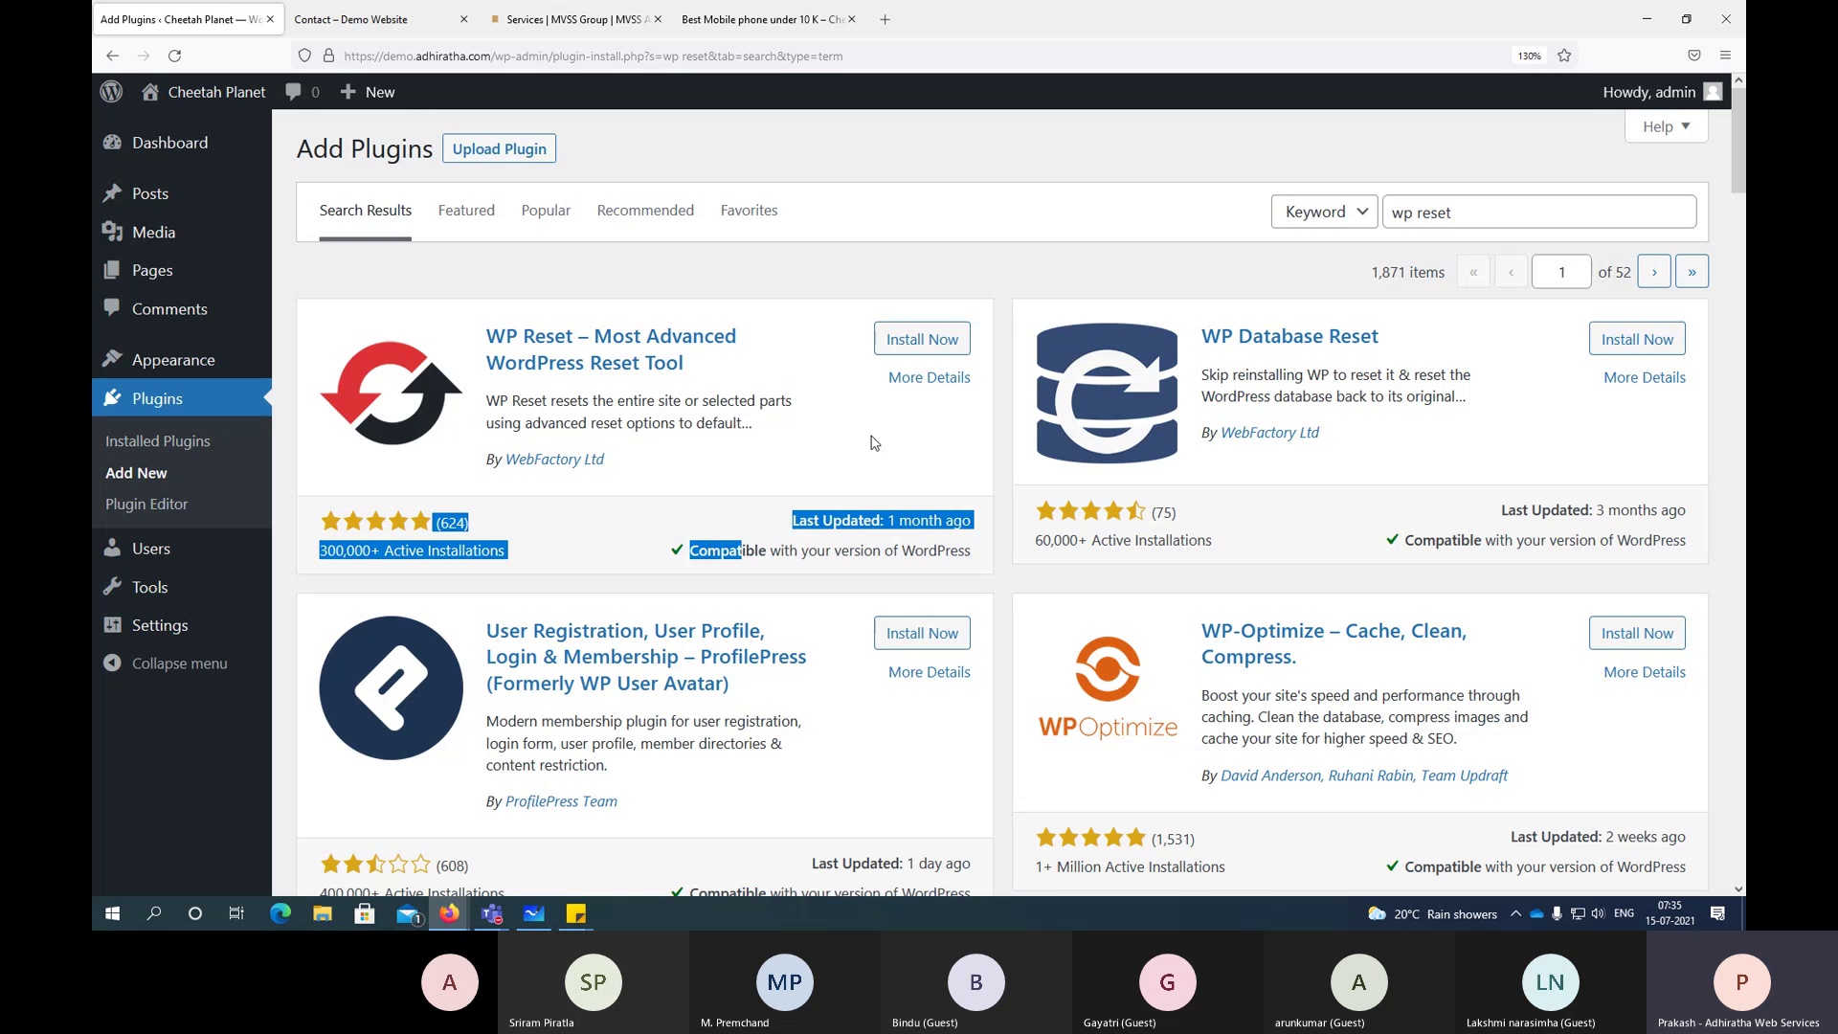
# Step: Open WP Reset's details and check its compatibility, last update, required WordPress version and active installations
pyautogui.click(950, 381)
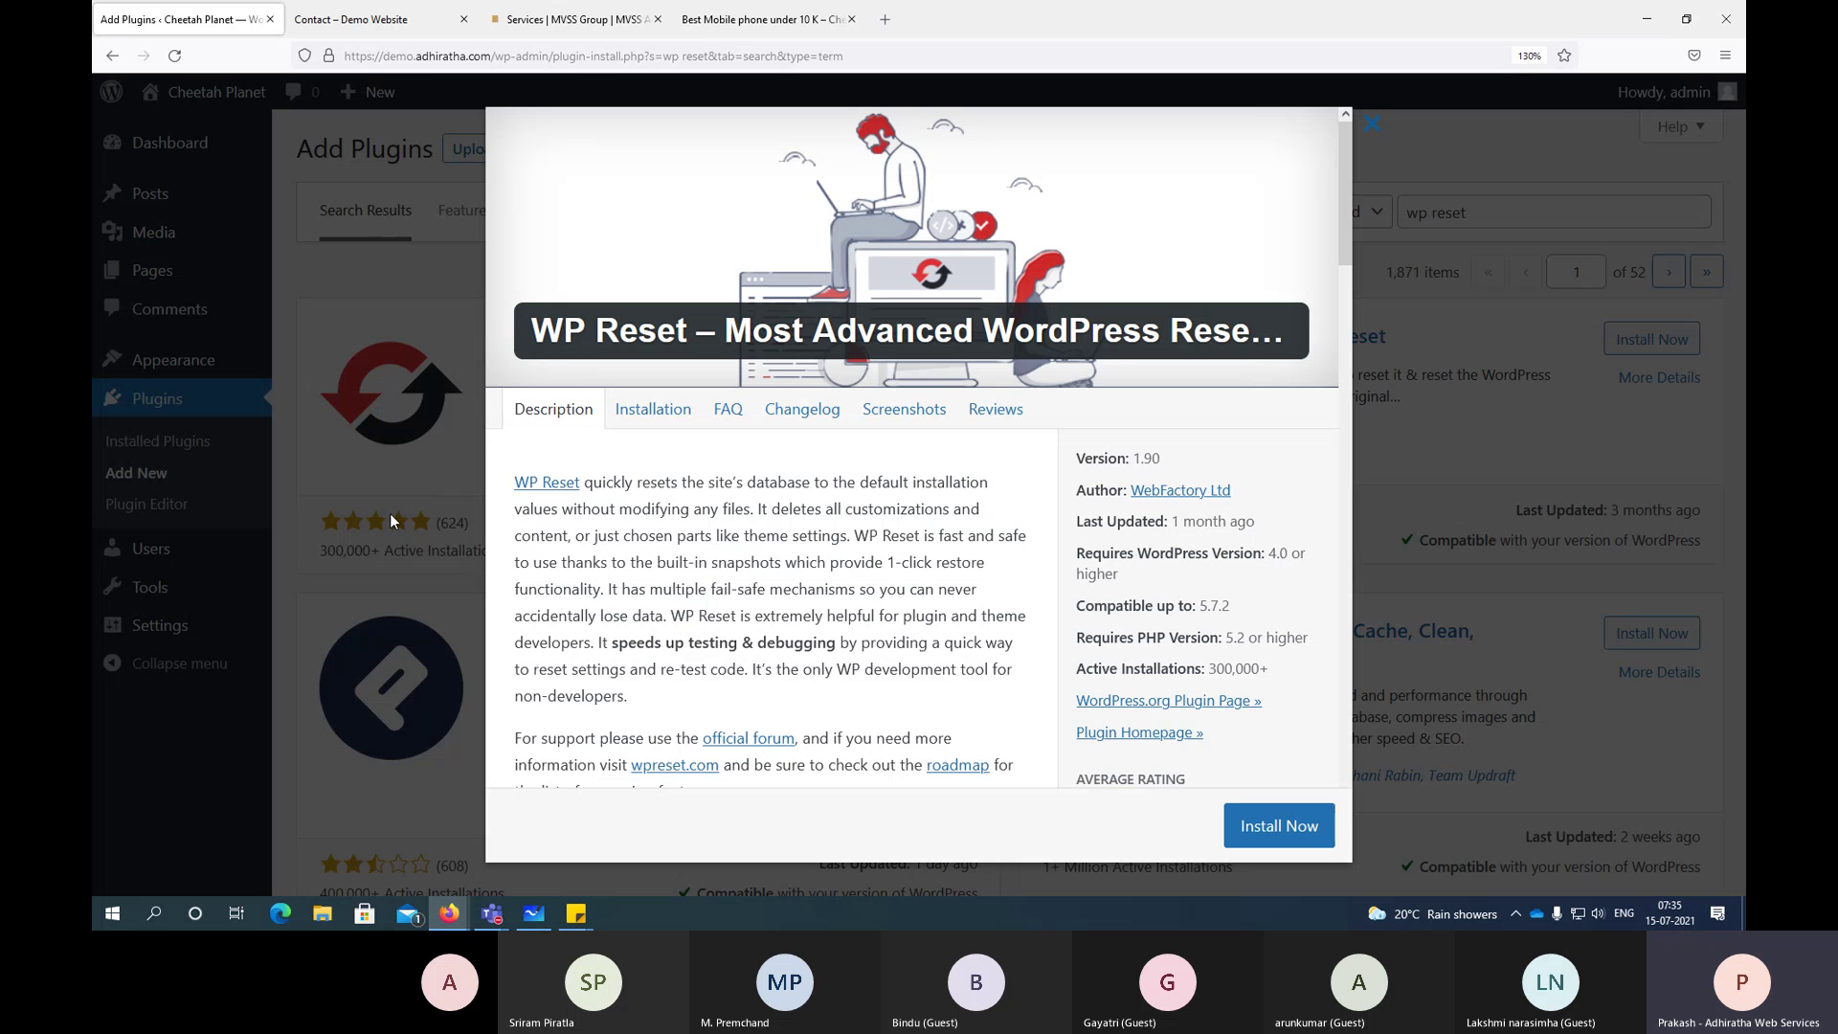
pyautogui.moveTo(1143, 606); pyautogui.dragTo(1262, 607)
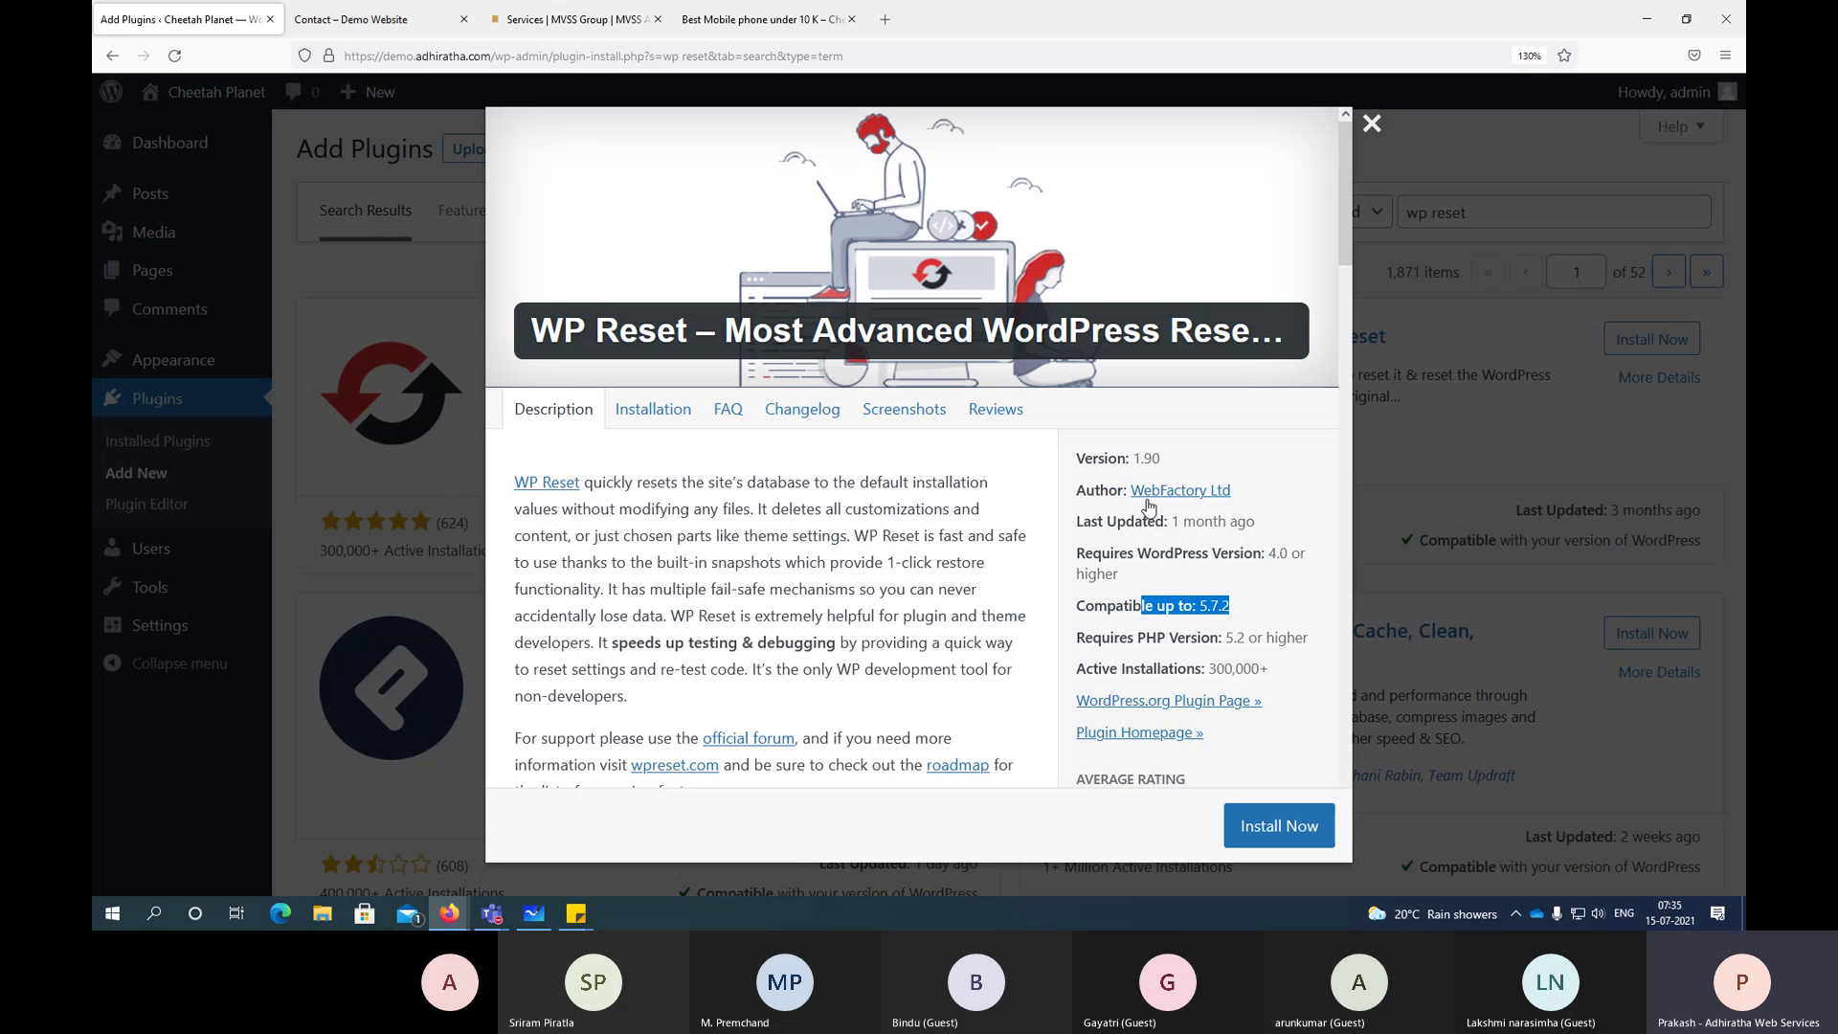
pyautogui.moveTo(1162, 522); pyautogui.dragTo(1279, 522)
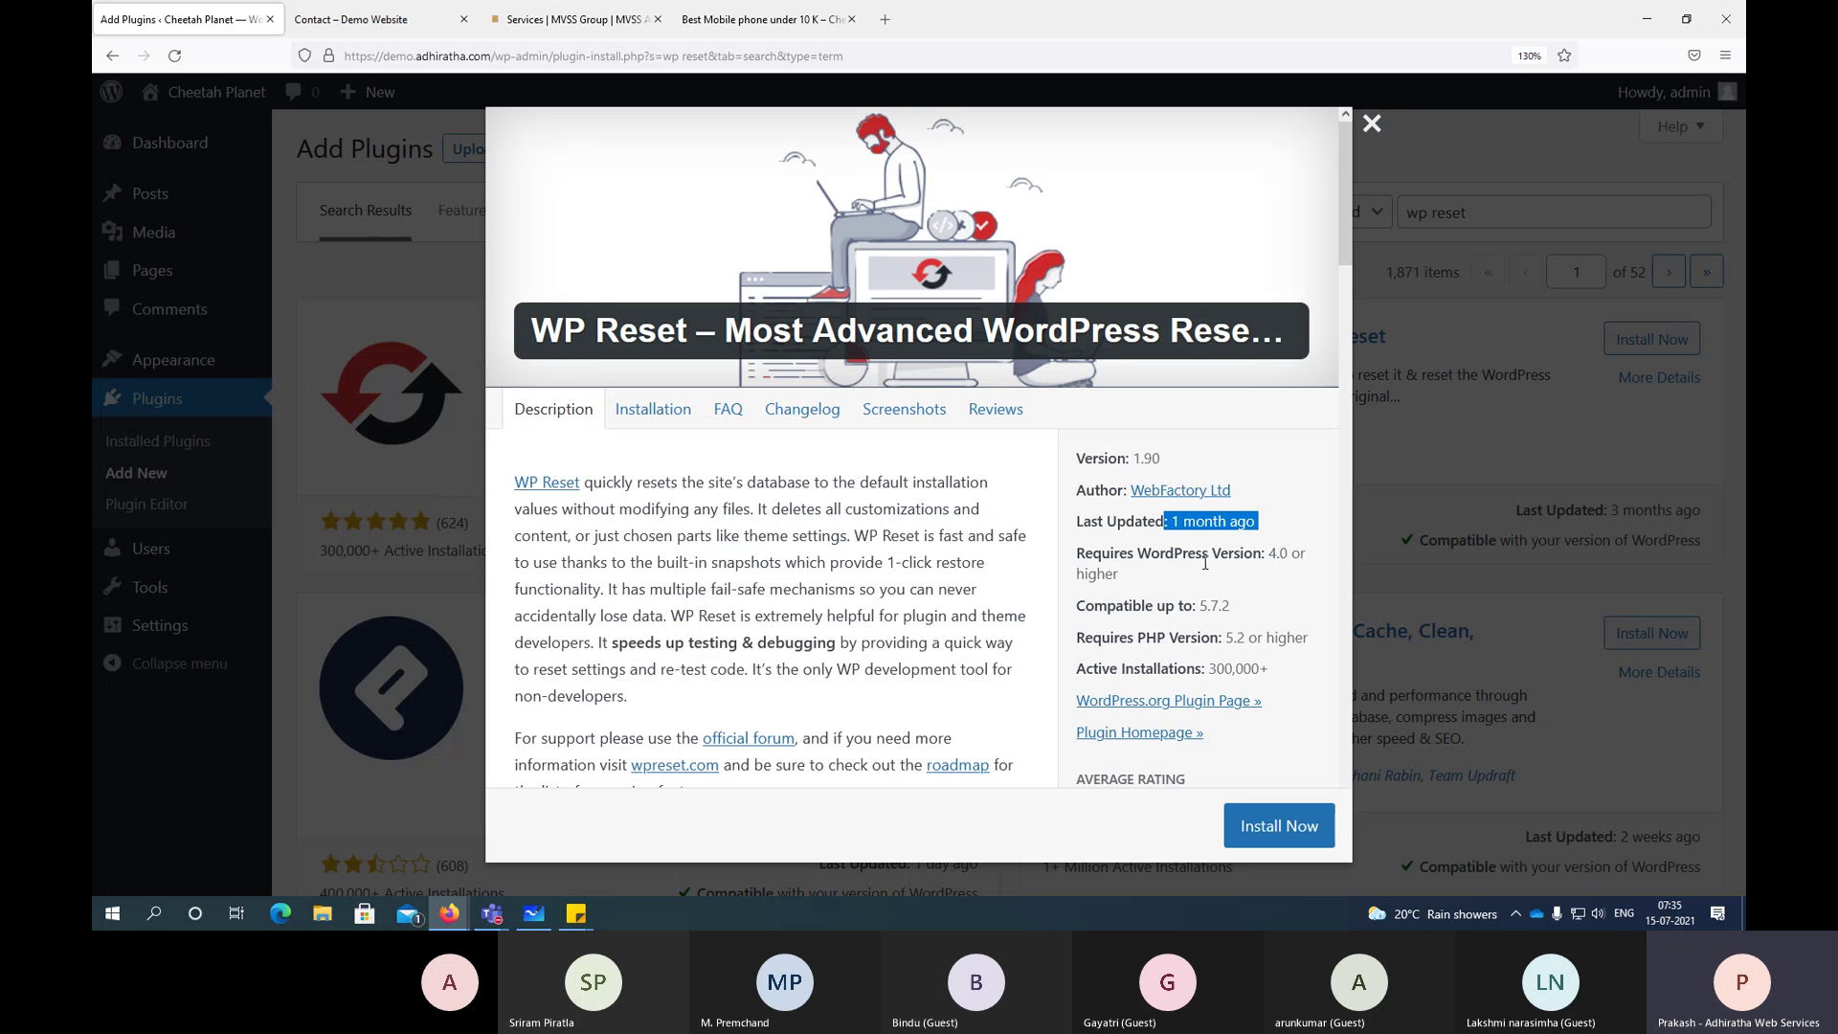
pyautogui.moveTo(1262, 553); pyautogui.dragTo(1306, 553)
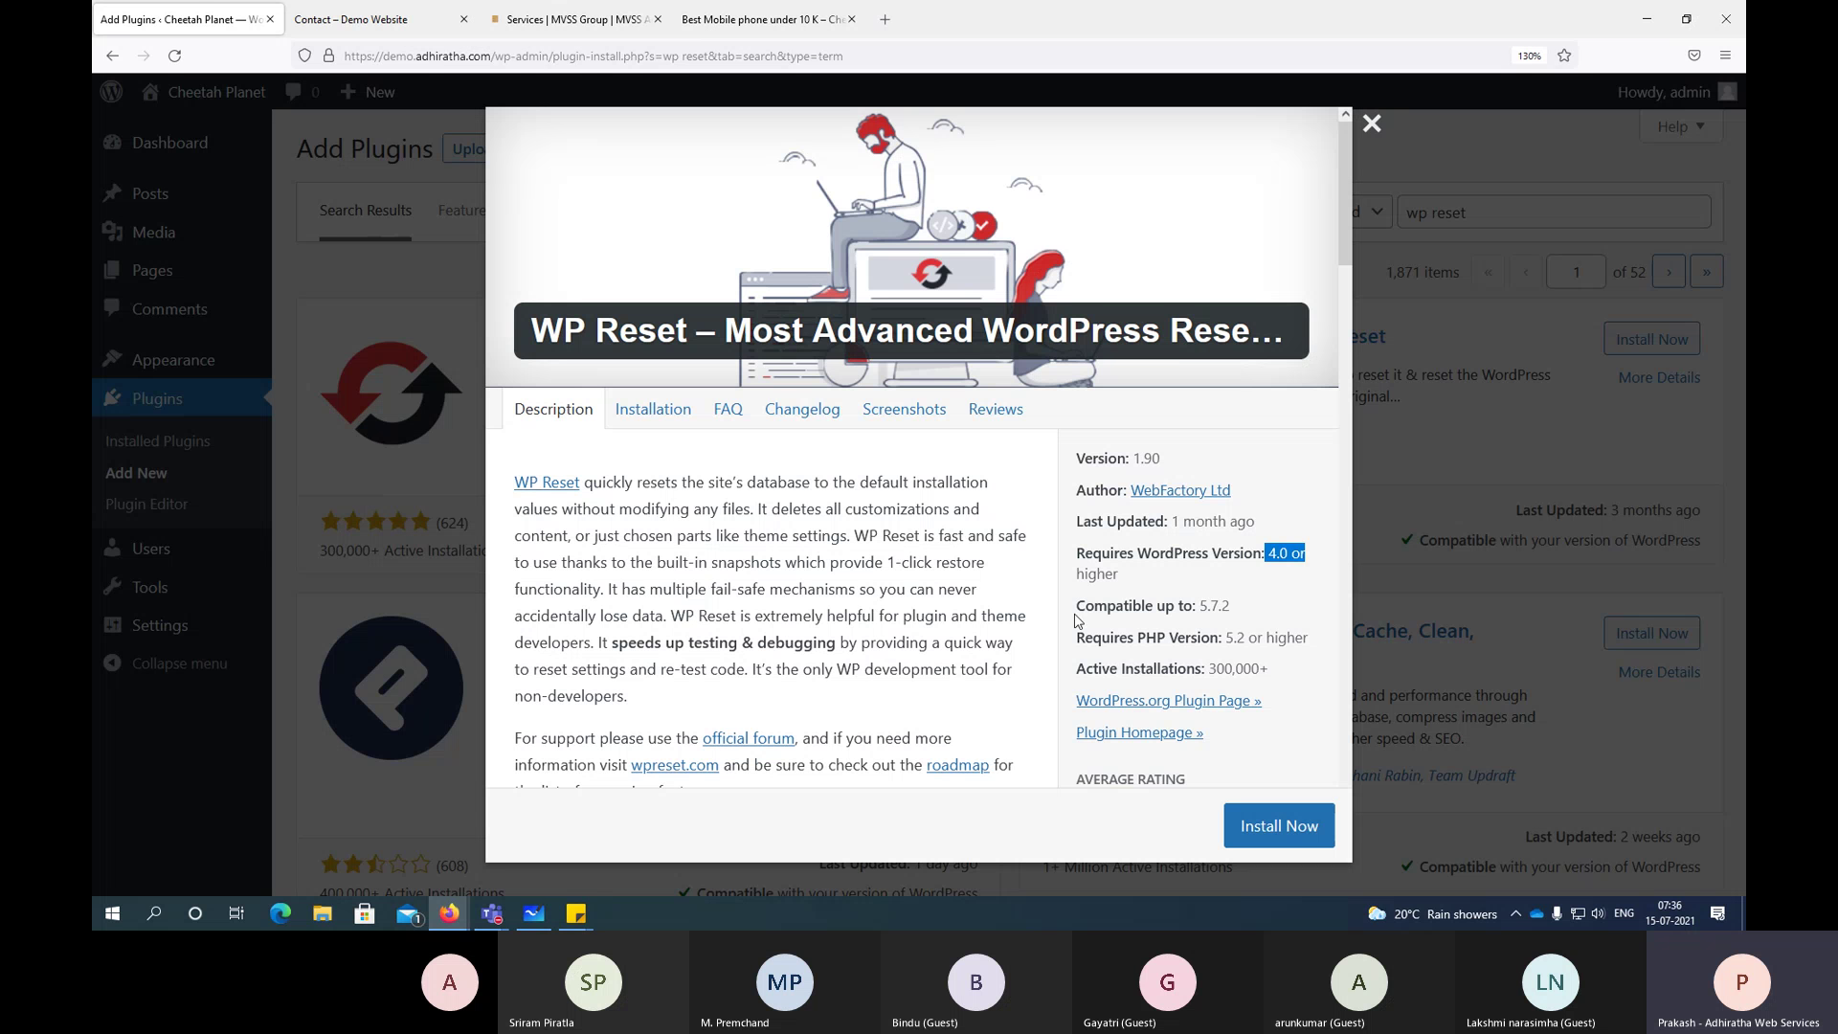
pyautogui.scroll(-3, 1228, 640)
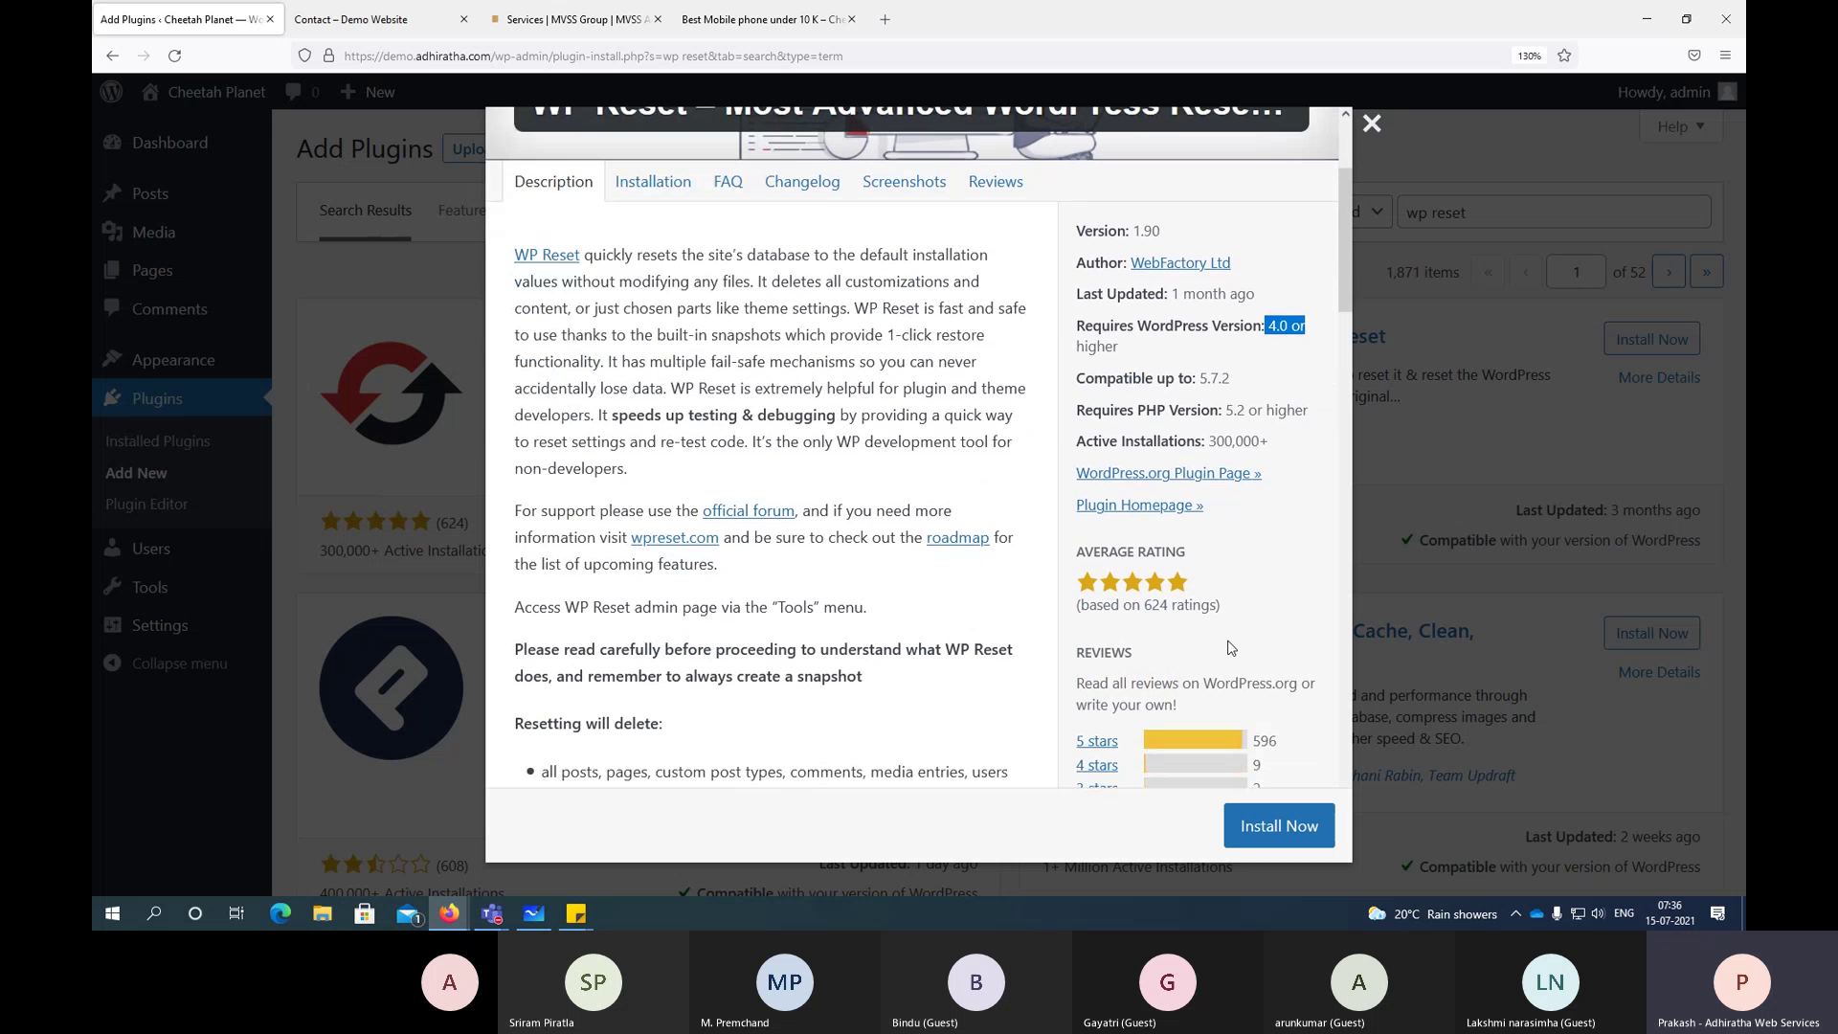
pyautogui.moveTo(1188, 444); pyautogui.dragTo(1228, 444)
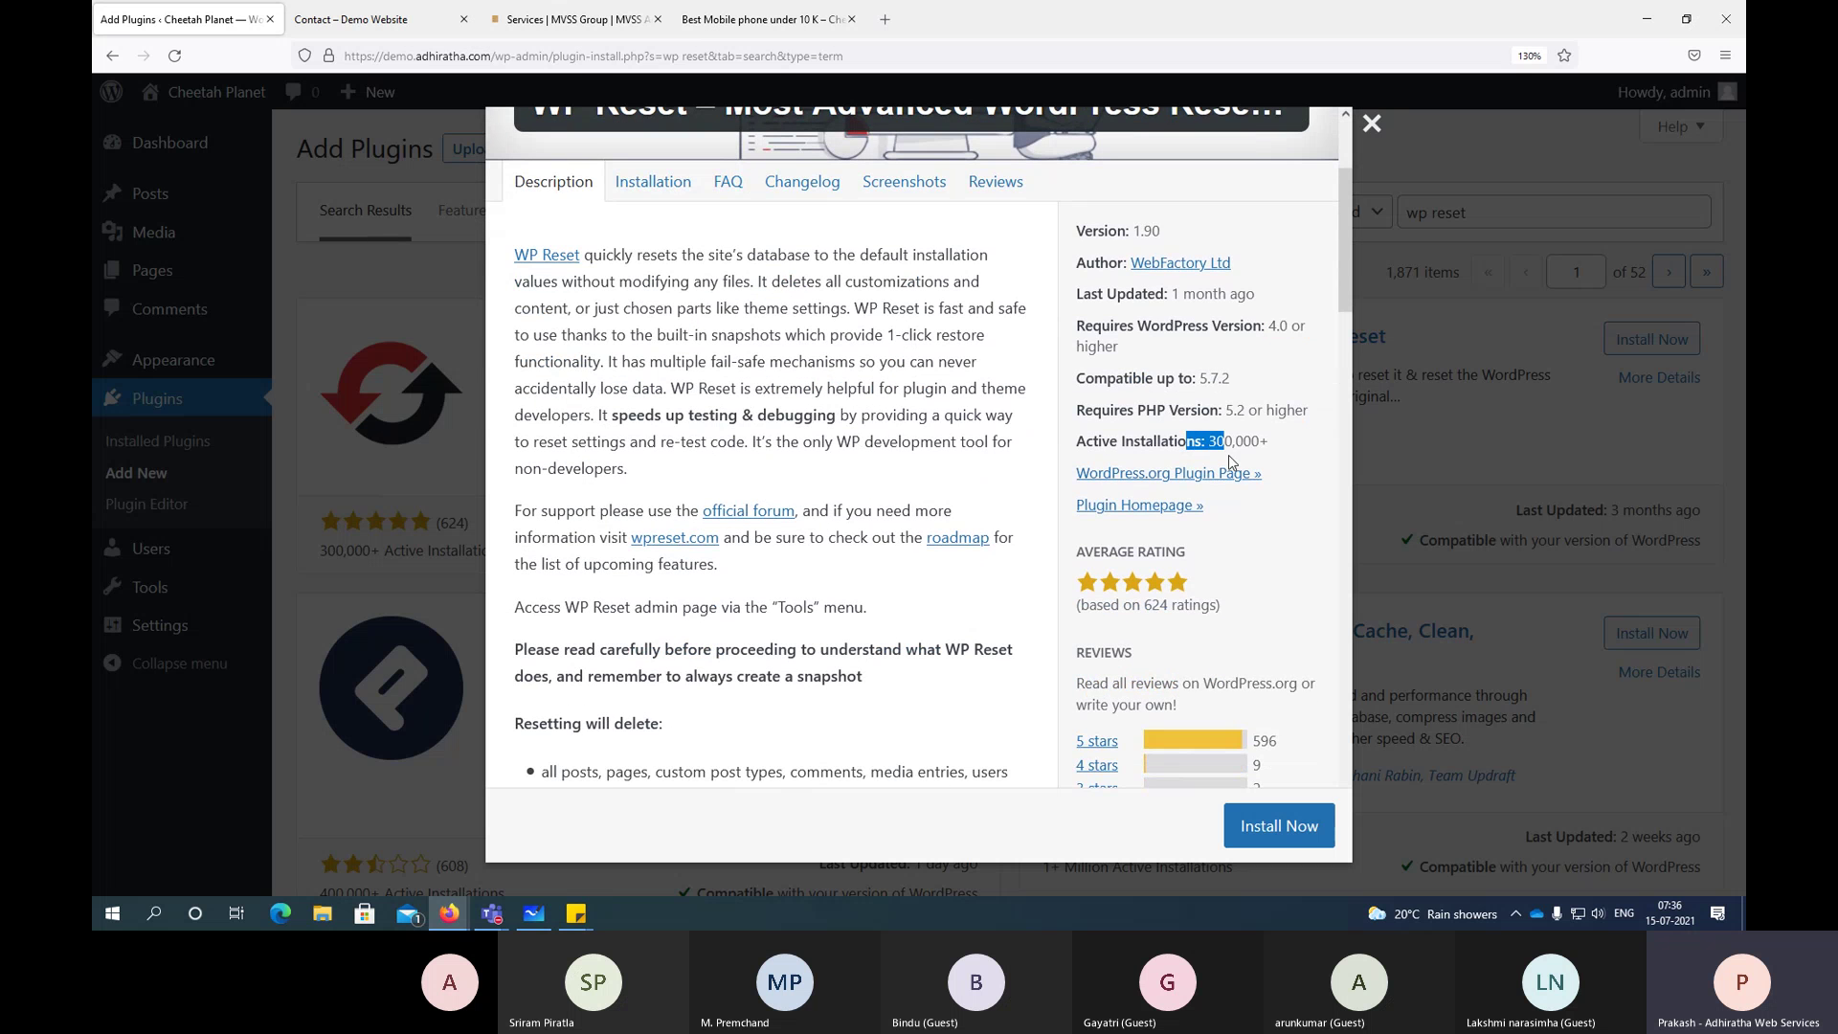
pyautogui.click(1230, 461)
# Step: Read through WP Reset's ratings and its description of what resetting deletes and keeps
pyautogui.scroll(-3, 1145, 437)
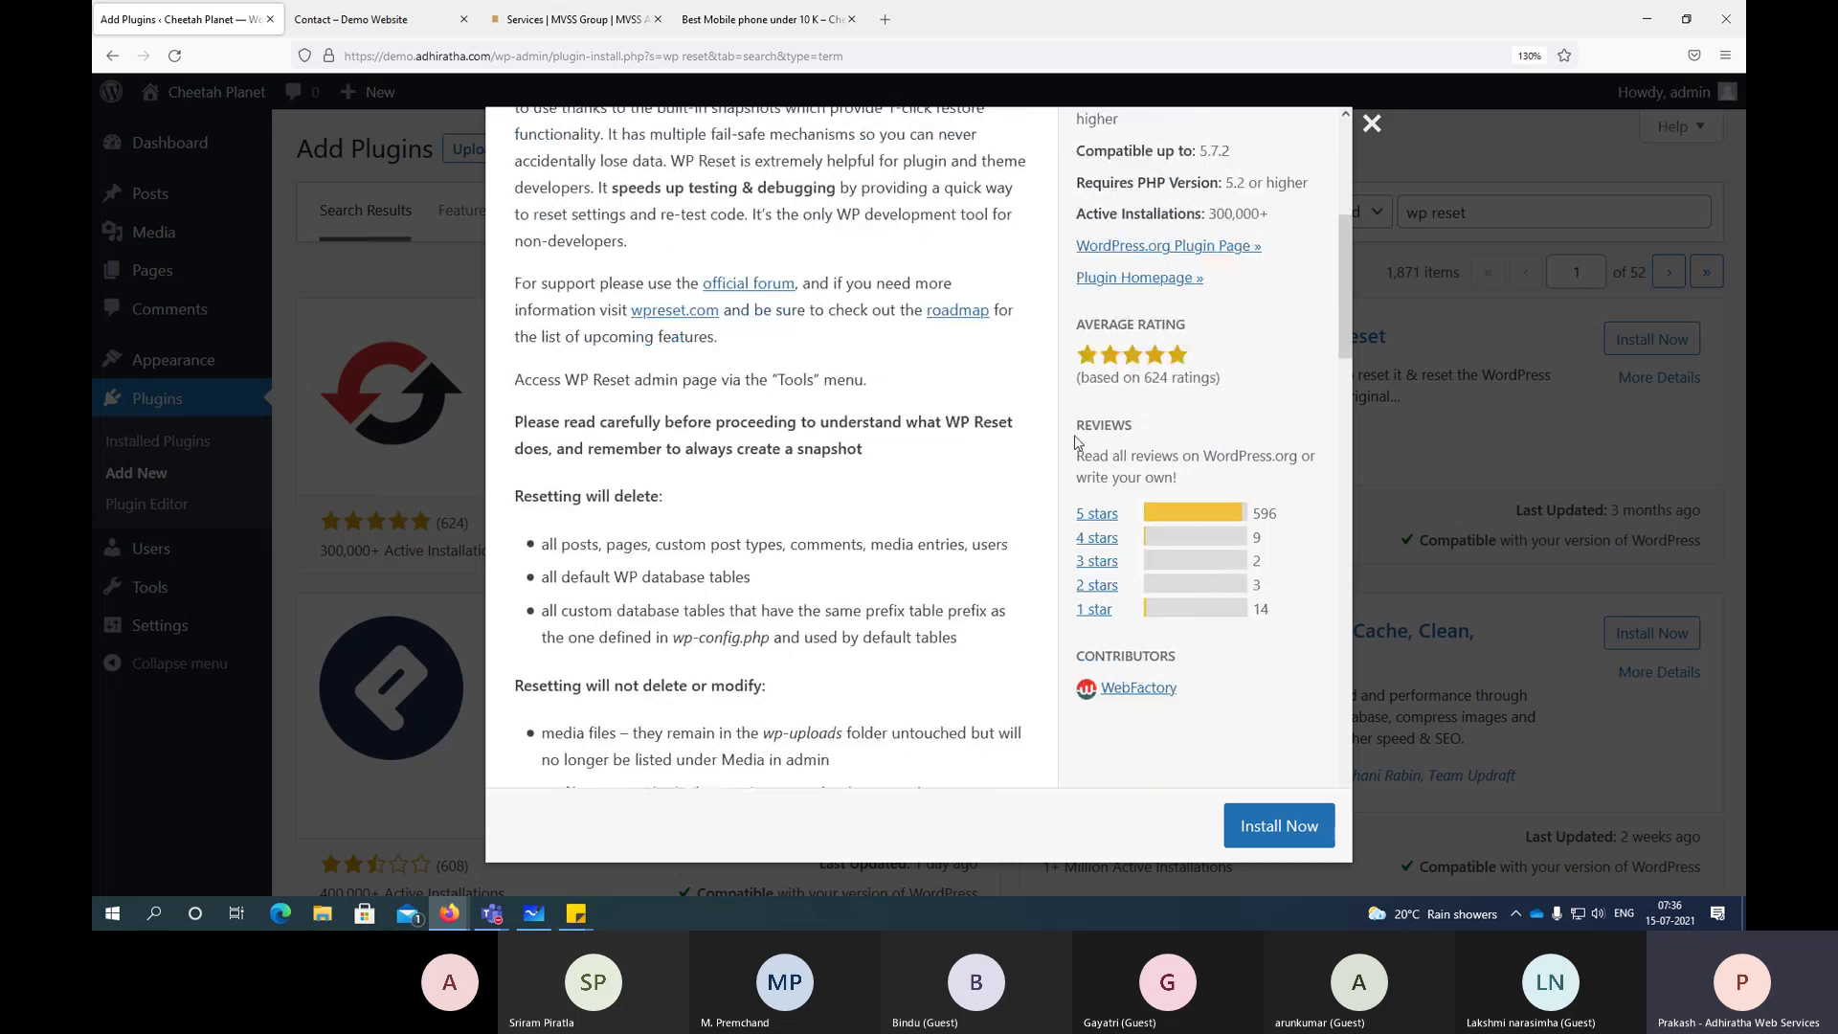
pyautogui.scroll(-5, 795, 604)
pyautogui.scroll(-5, 799, 610)
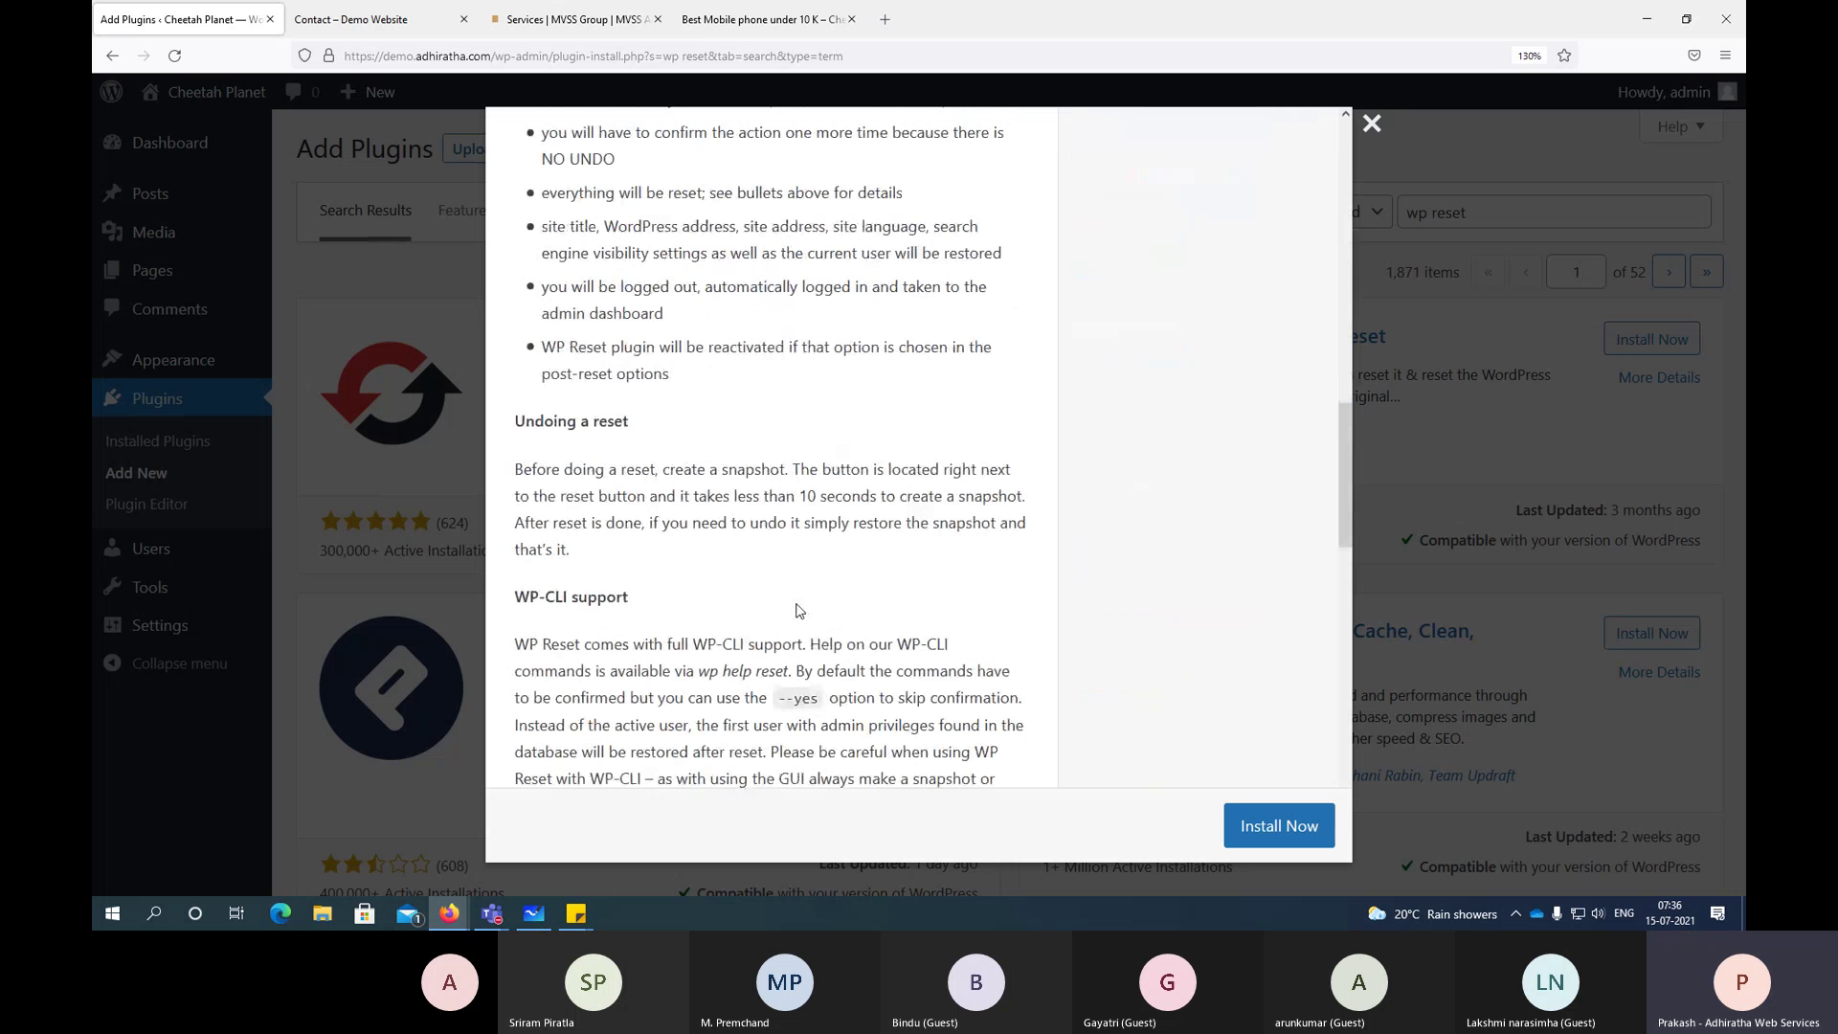
pyautogui.scroll(5, 799, 610)
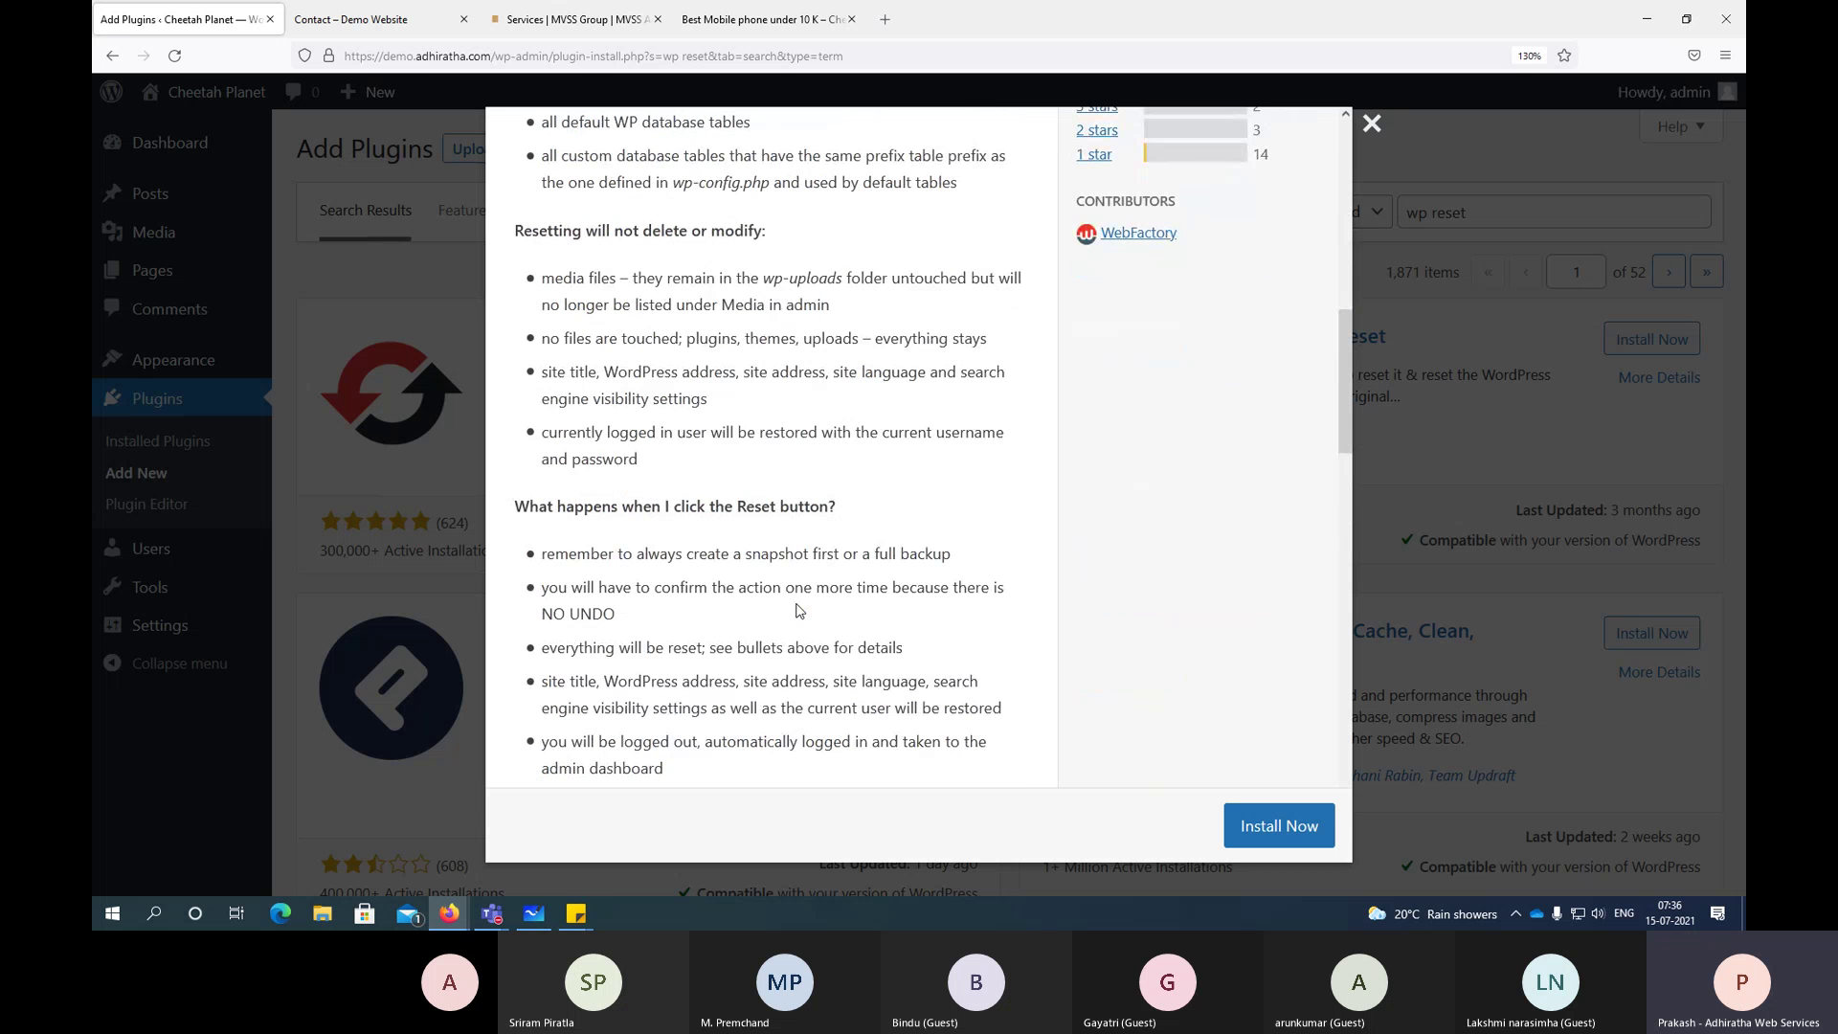
pyautogui.scroll(-15, 805, 609)
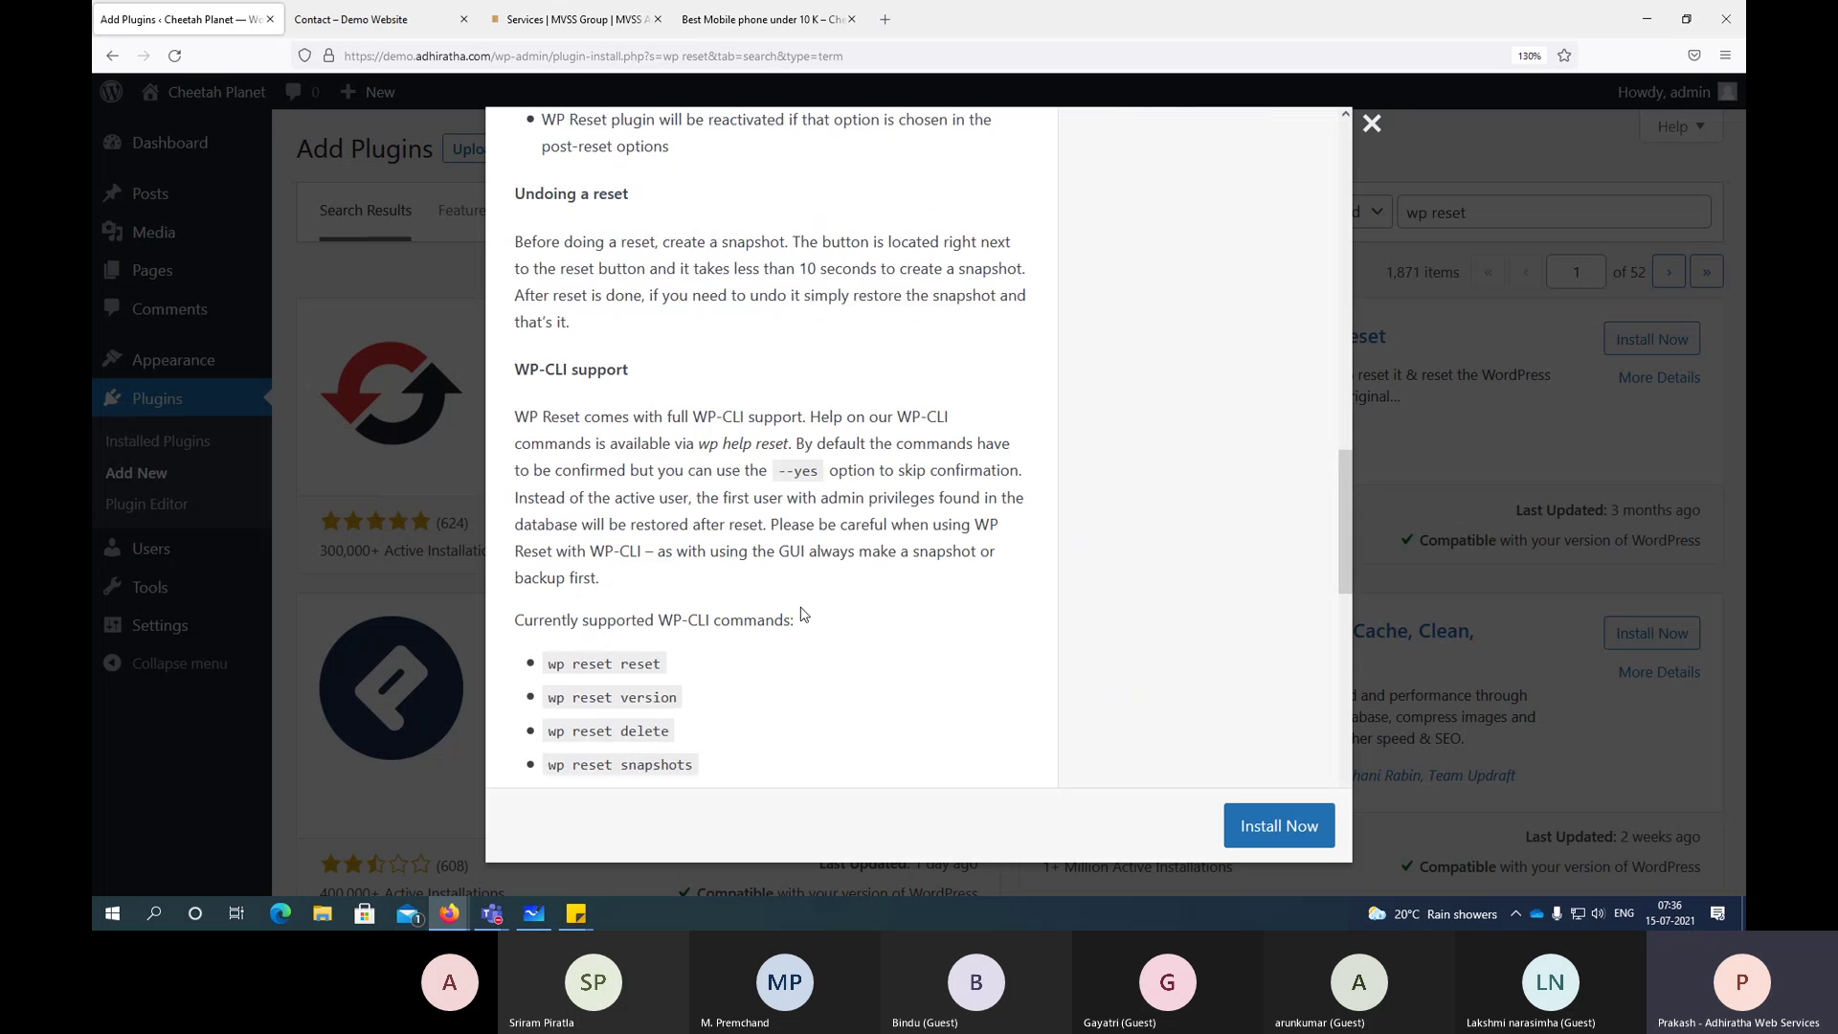
pyautogui.scroll(20, 802, 614)
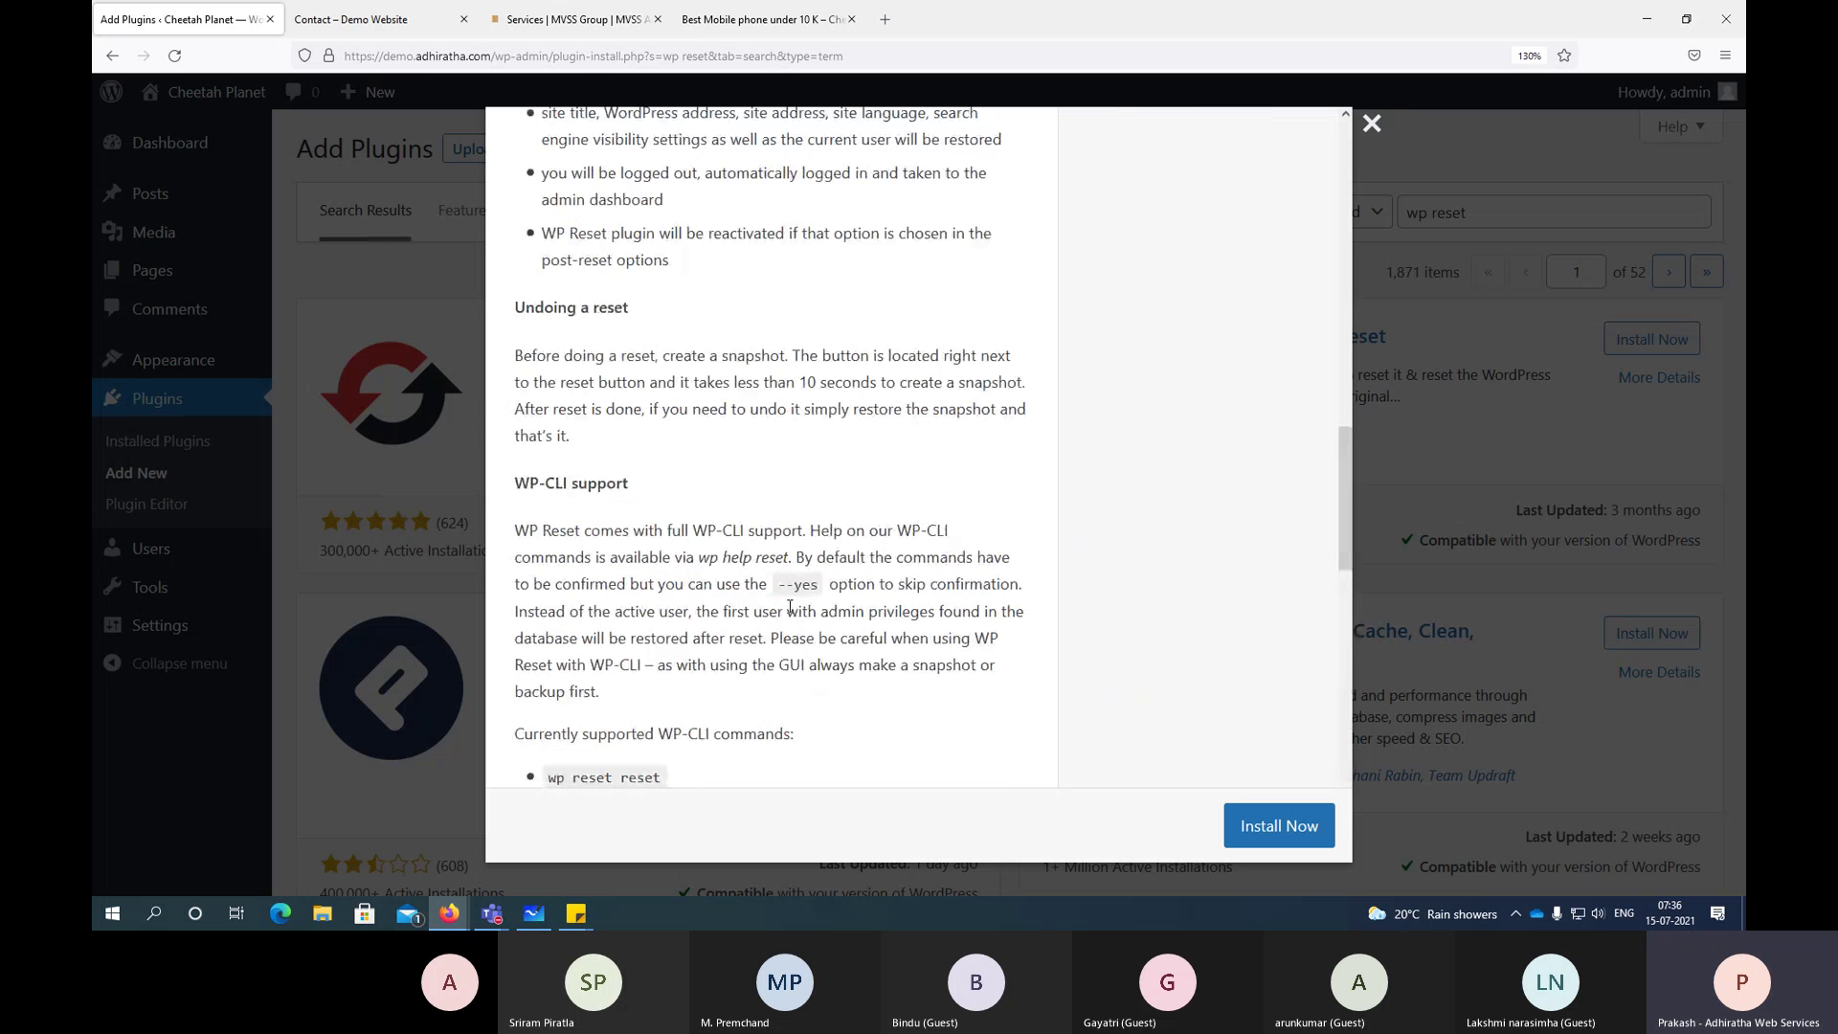
pyautogui.scroll(4, 757, 604)
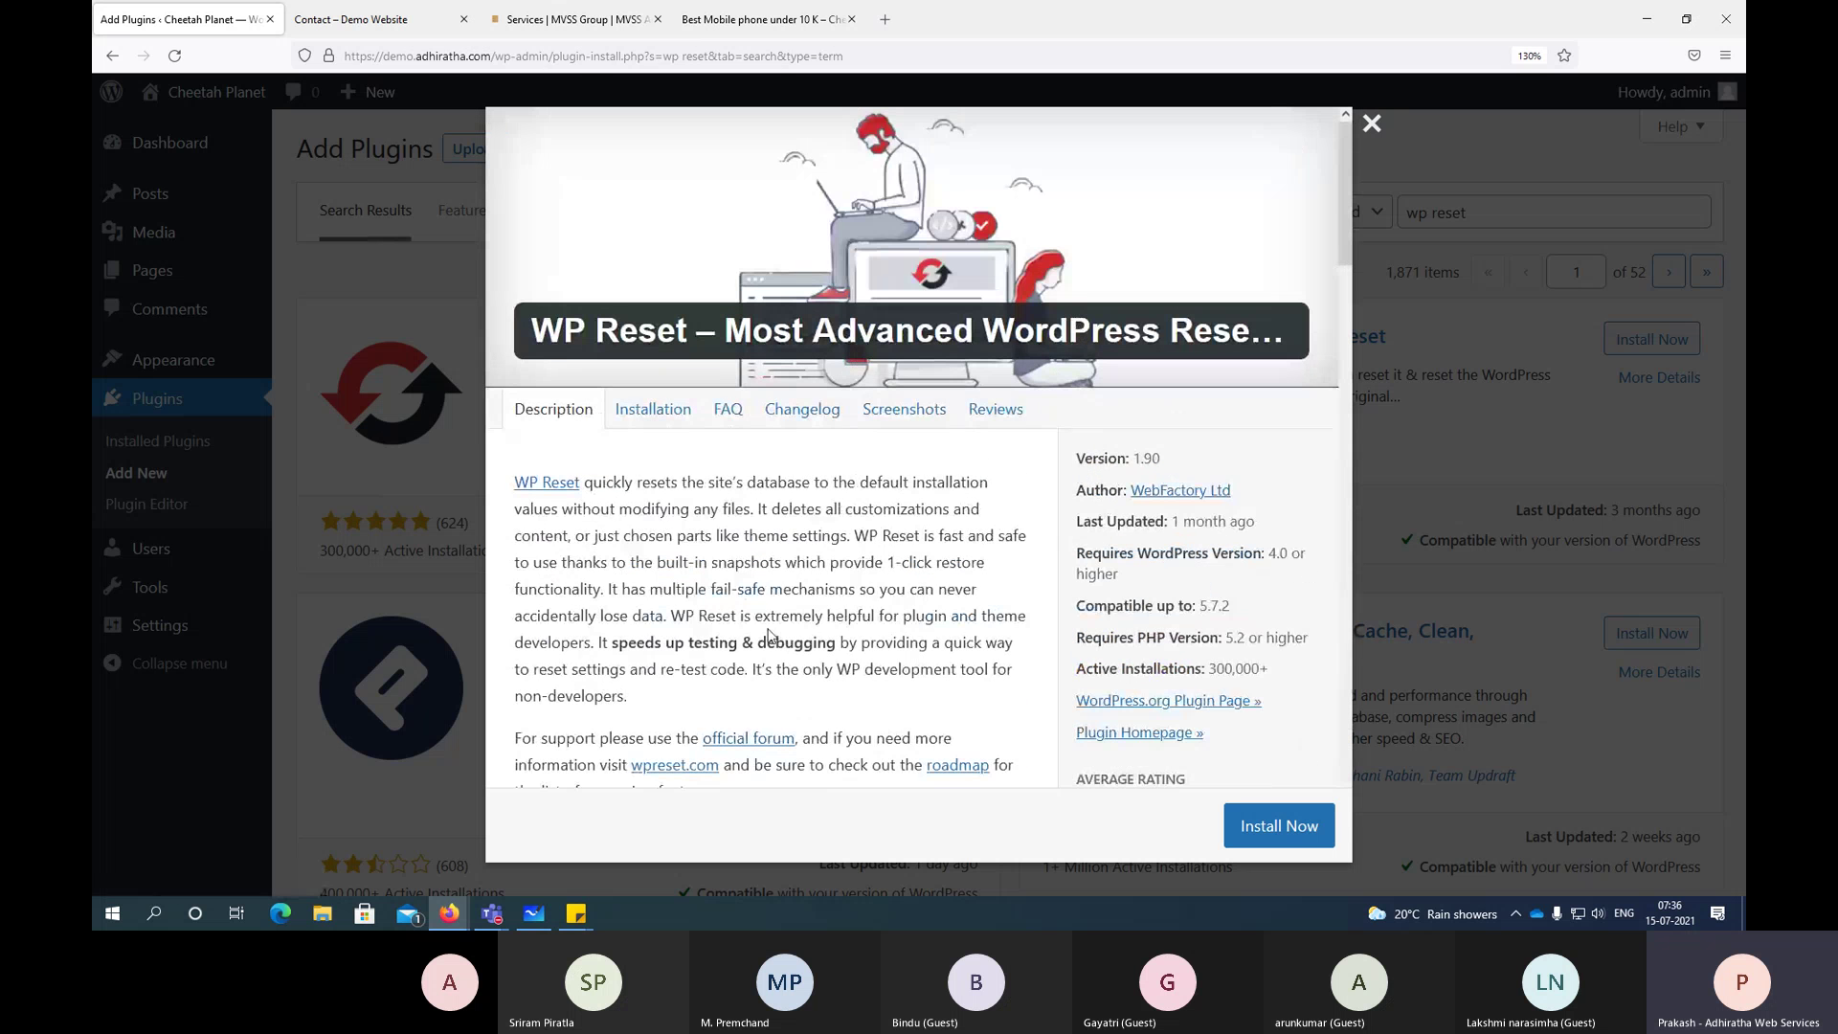
# Step: Look through the user reviews of WP Reset, closing the plugin details when done
pyautogui.click(1001, 412)
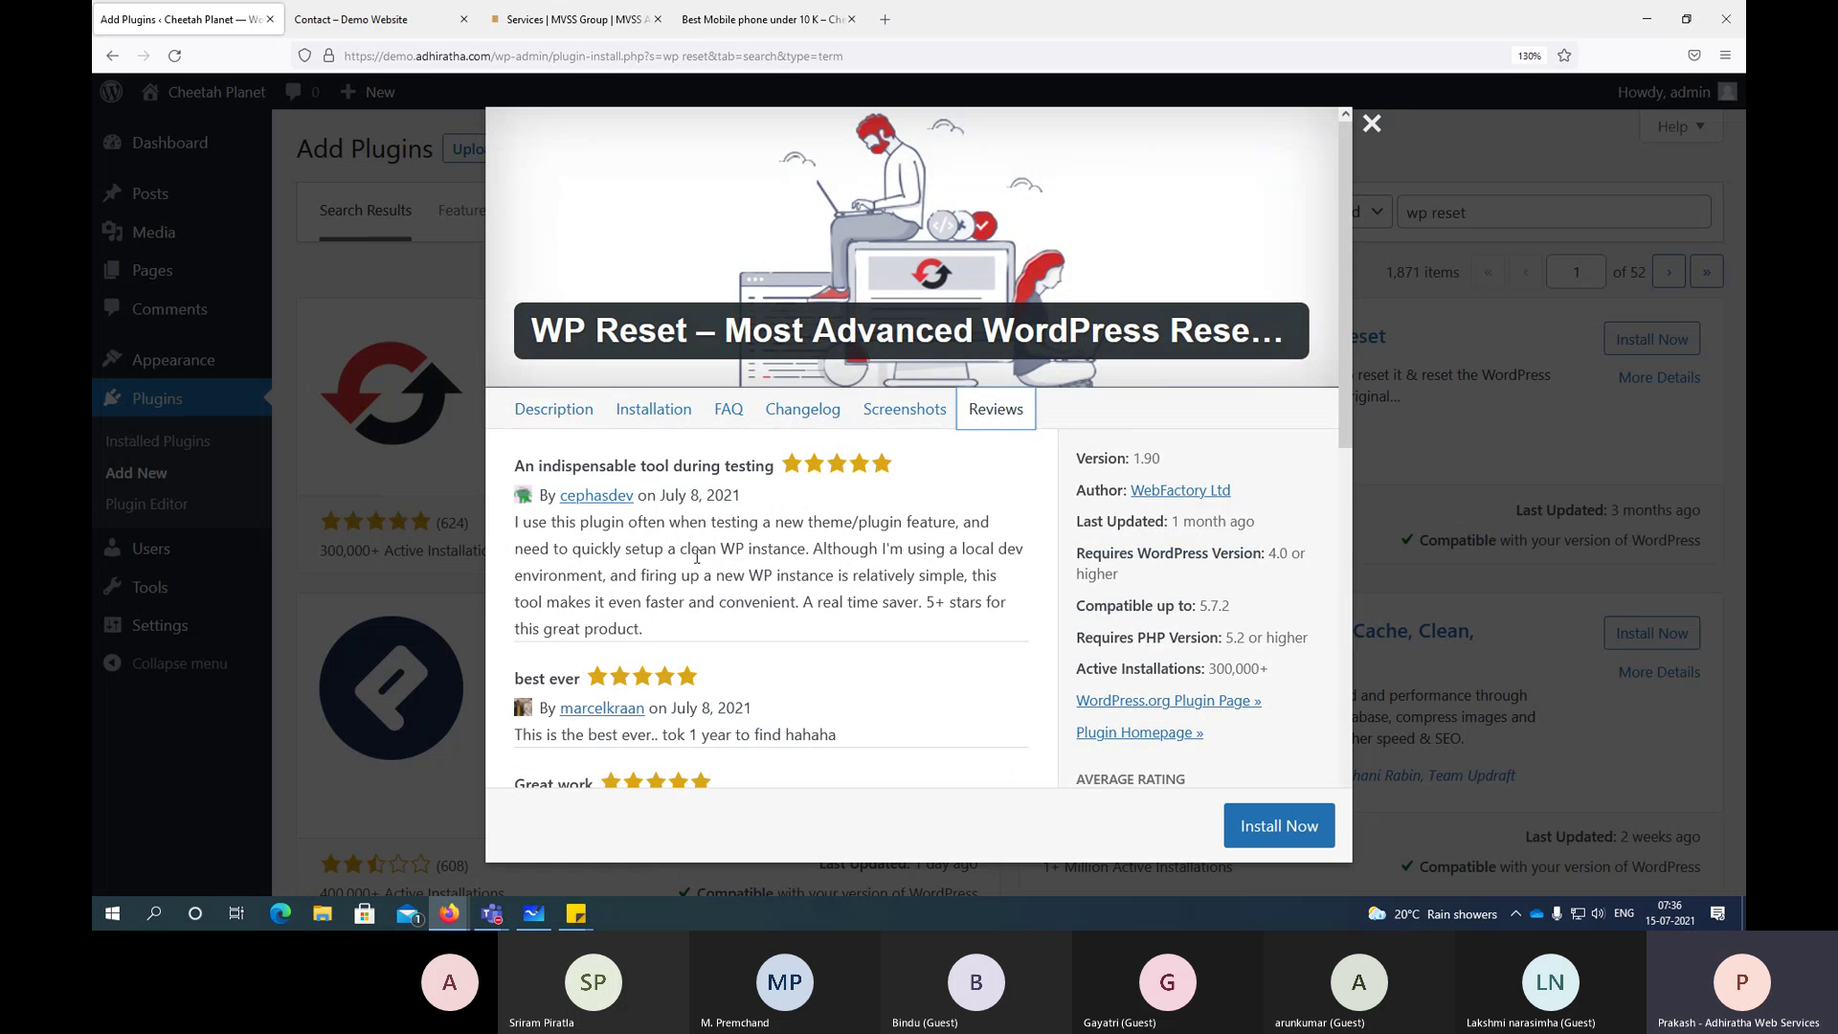
pyautogui.scroll(-10, 697, 555)
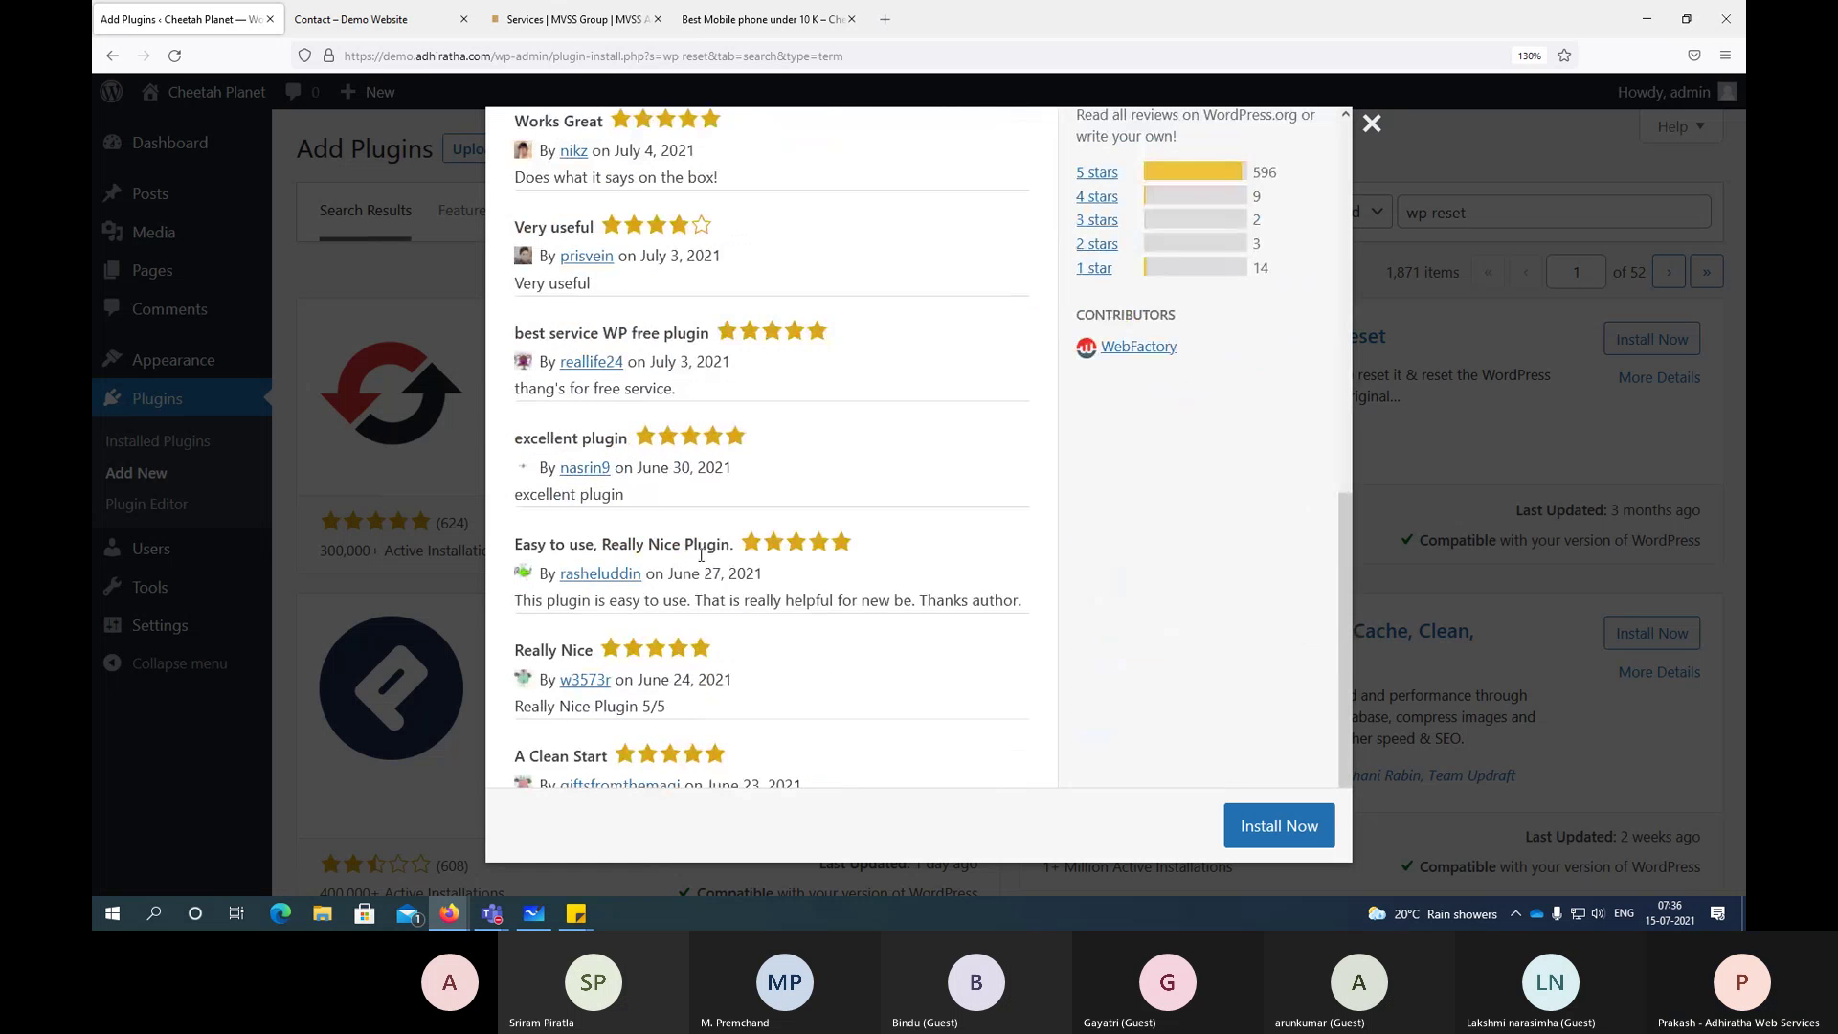
pyautogui.click(1372, 124)
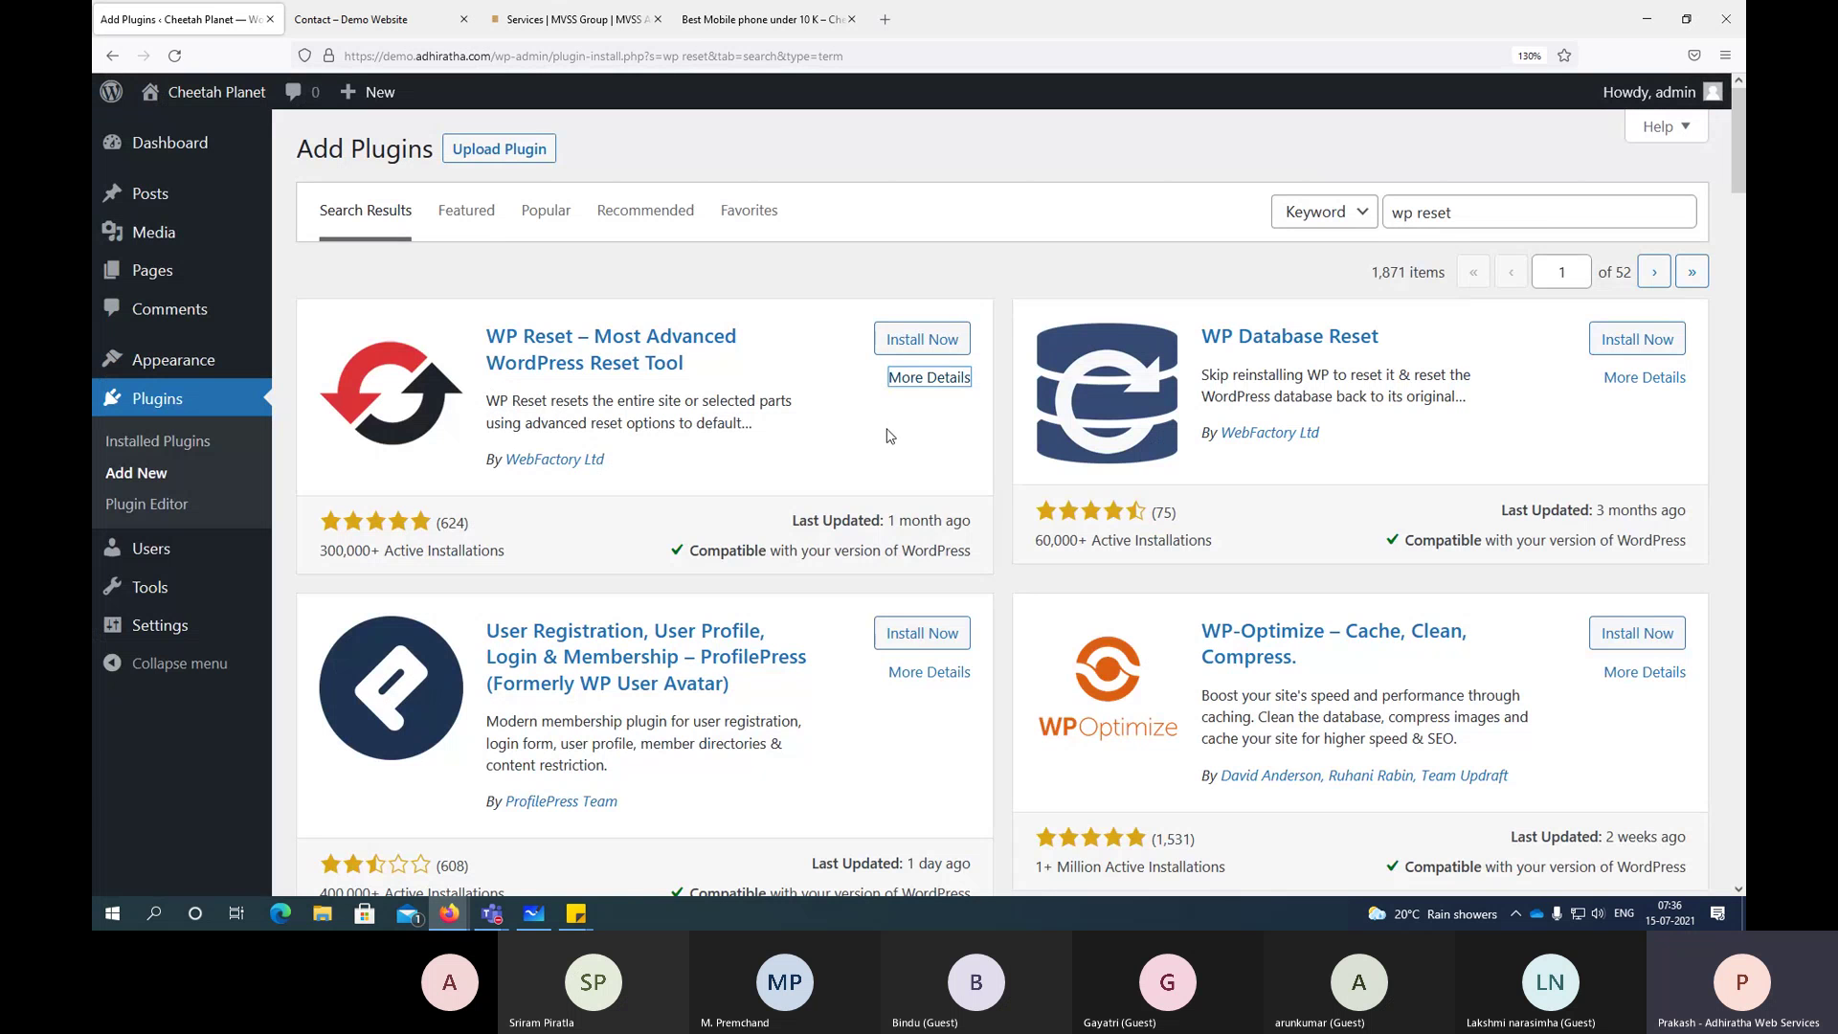
# Step: Install and activate the plugin "WP Reset – Most Advanced WordPress Reset Tool"
pyautogui.click(915, 352)
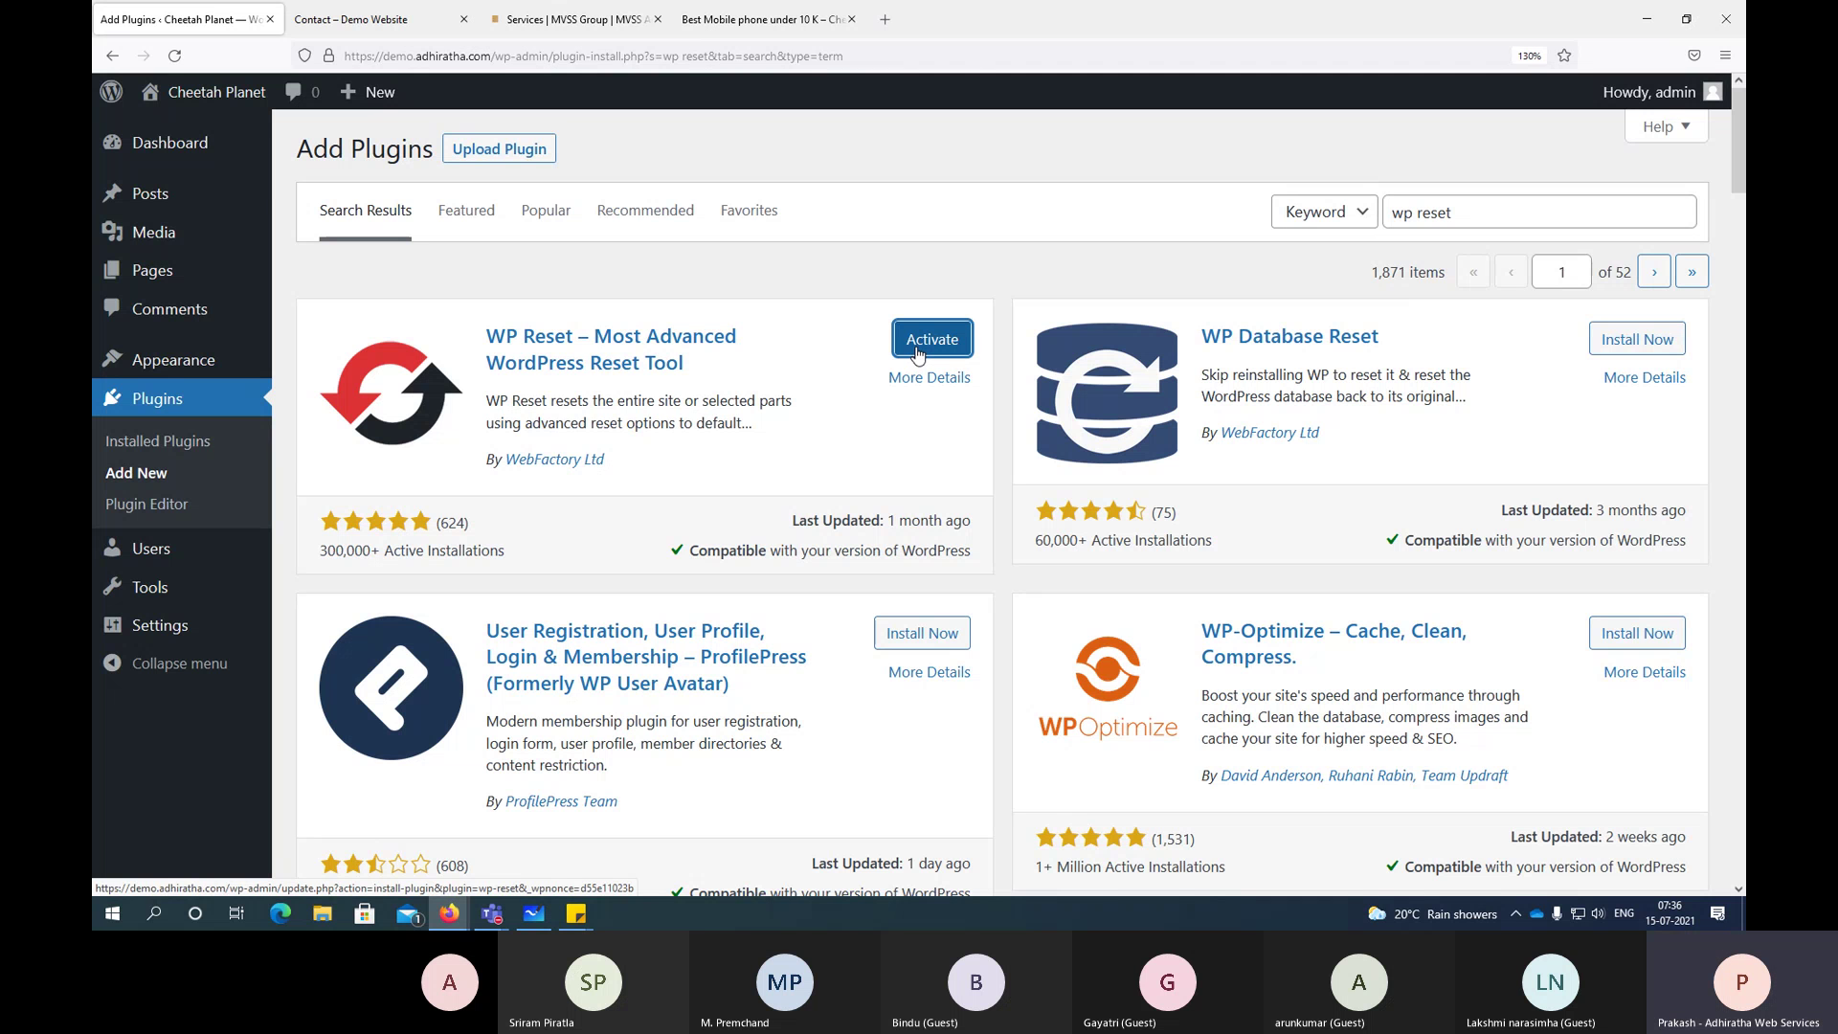
pyautogui.click(917, 345)
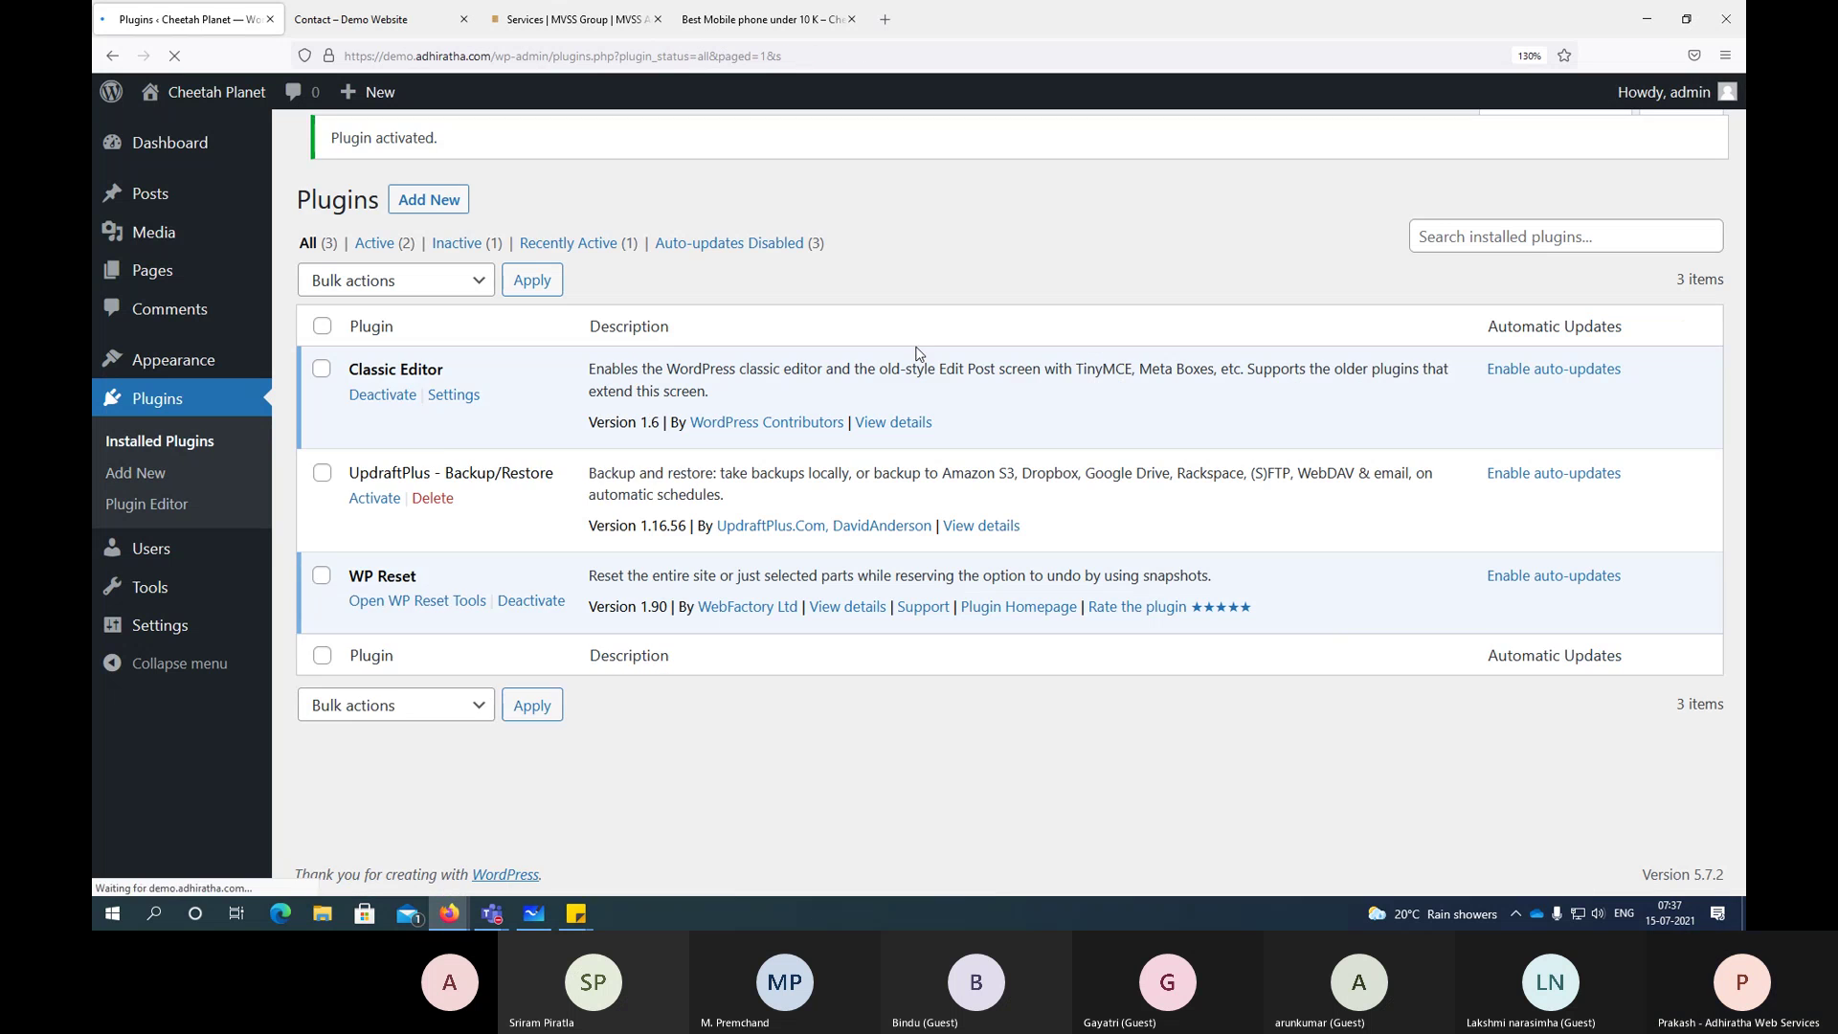
pyautogui.click(673, 656)
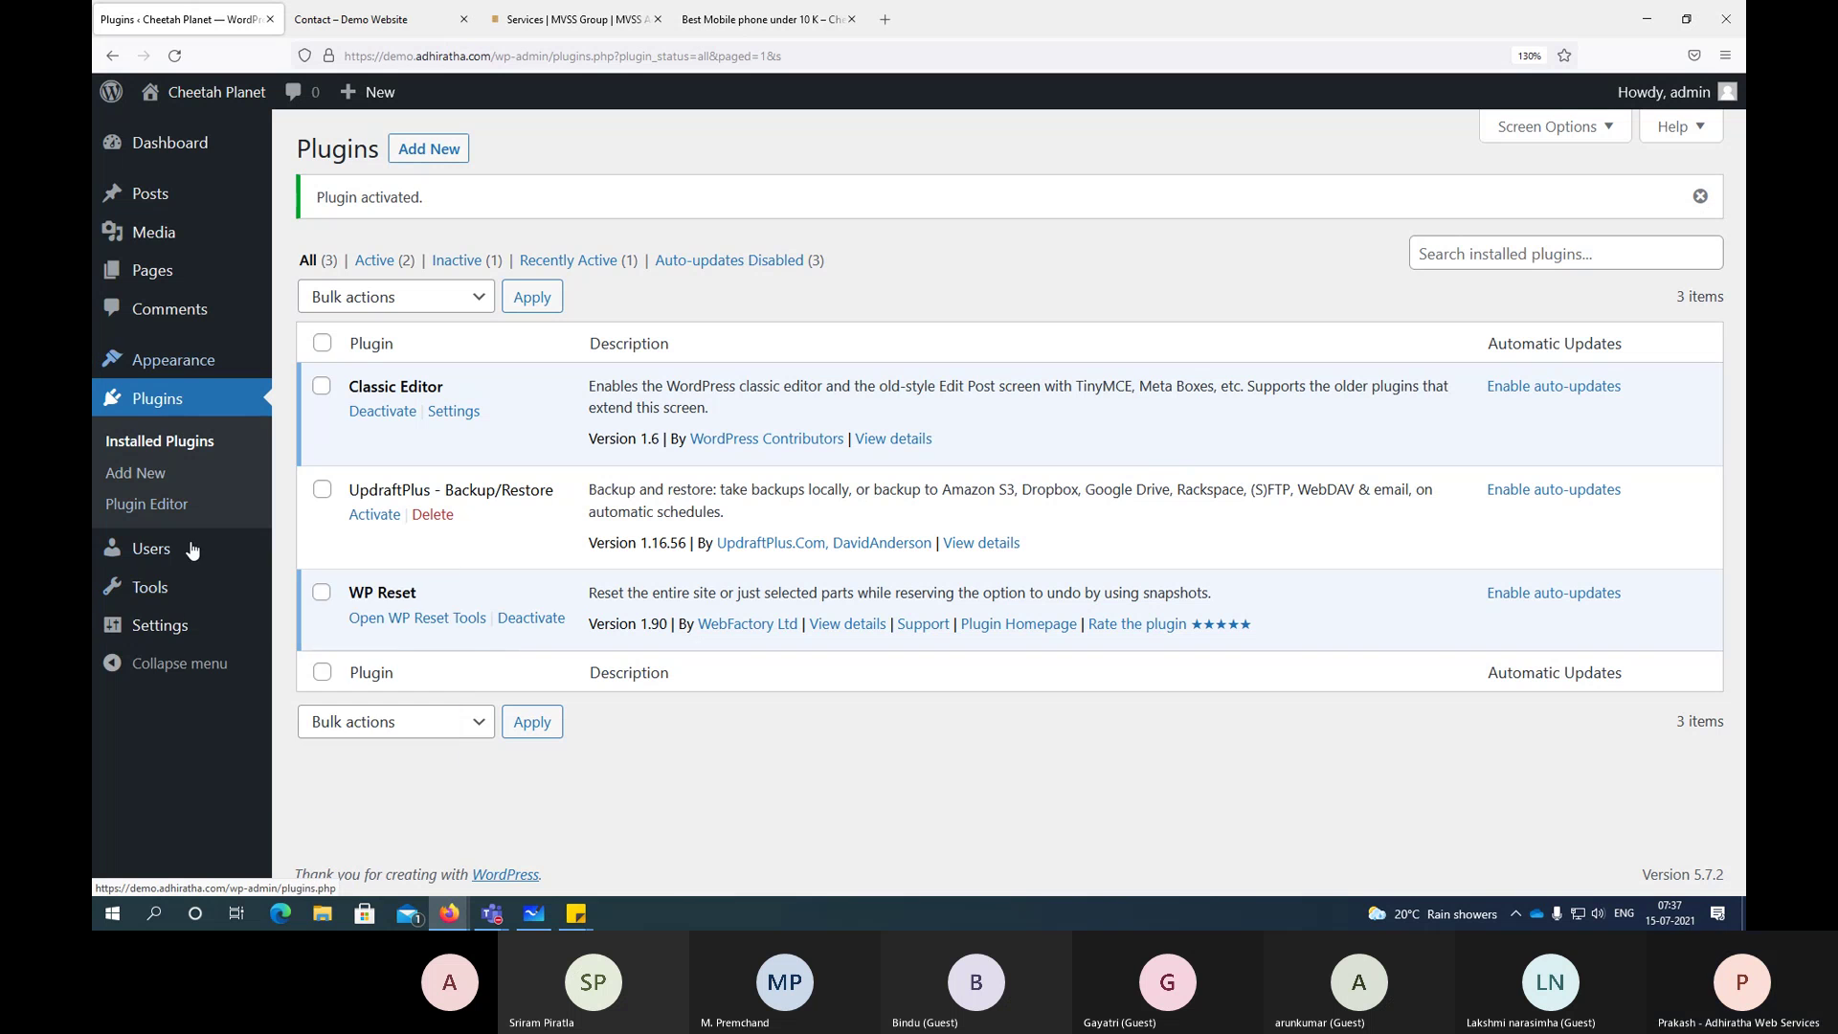
# Step: Open the WP Reset plugin's page with its reset tools for the site
pyautogui.moveTo(163, 627)
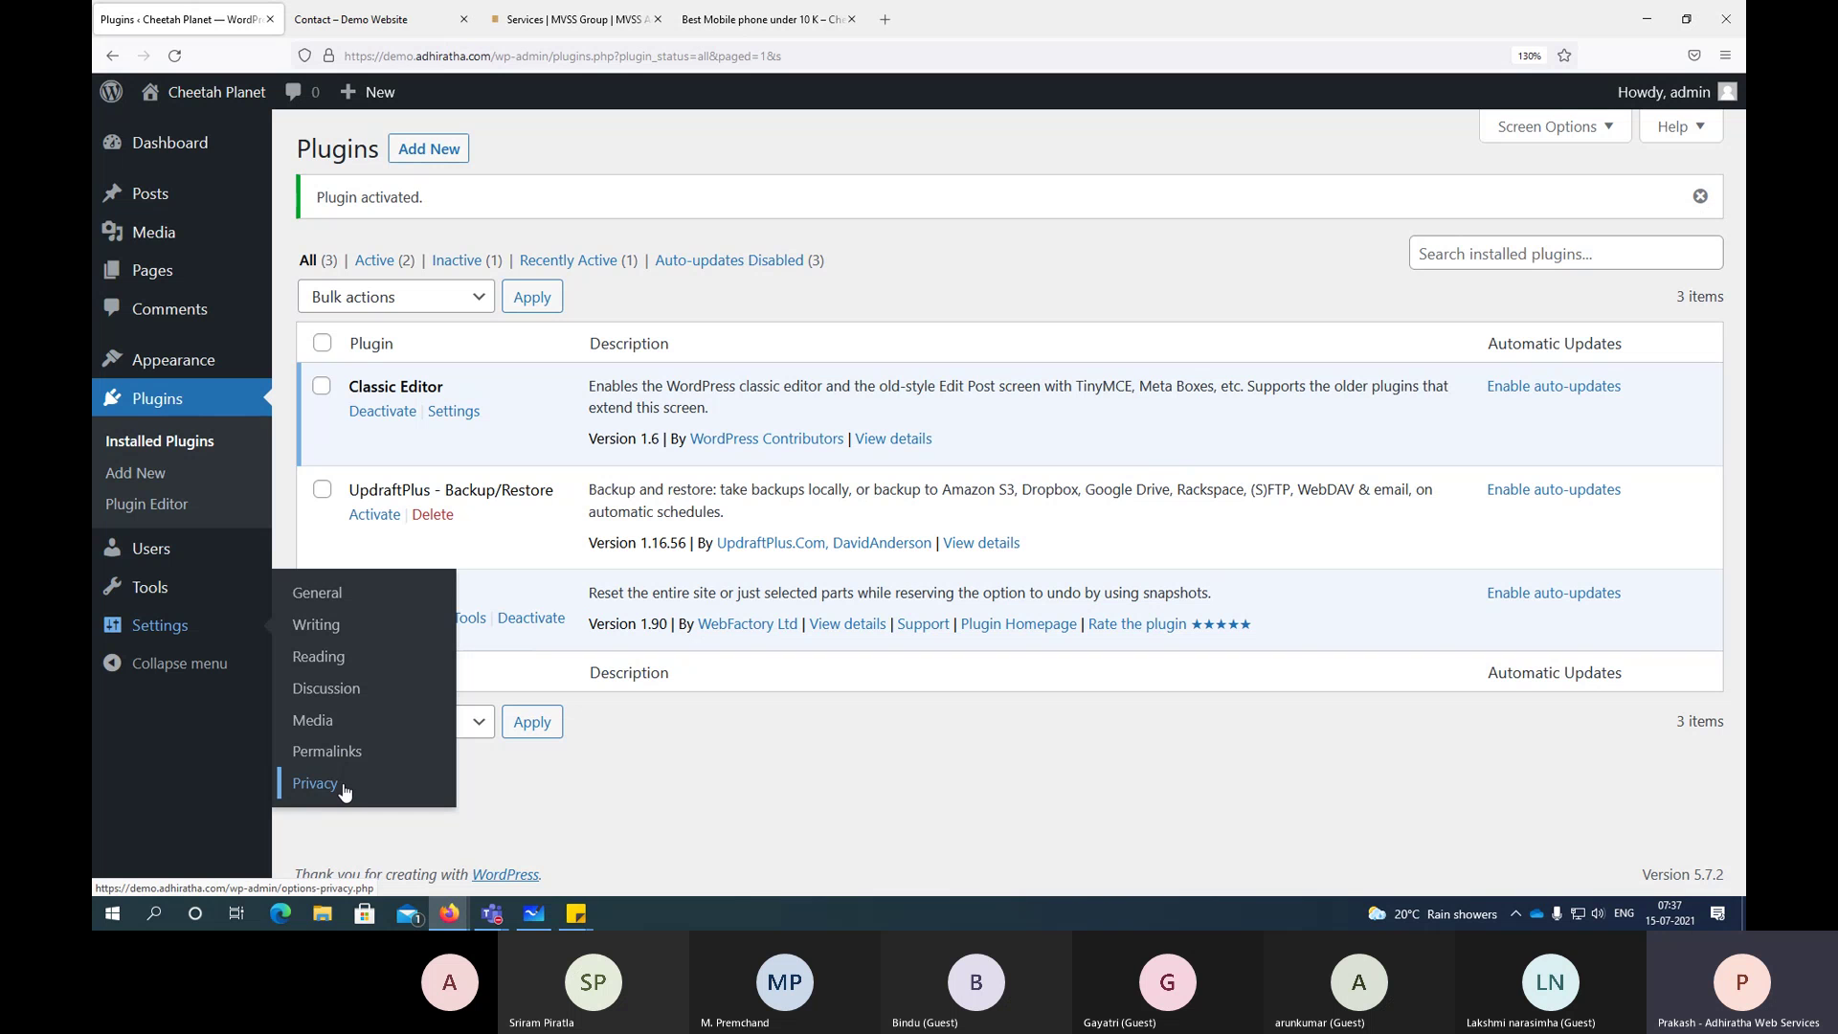
pyautogui.moveTo(213, 593)
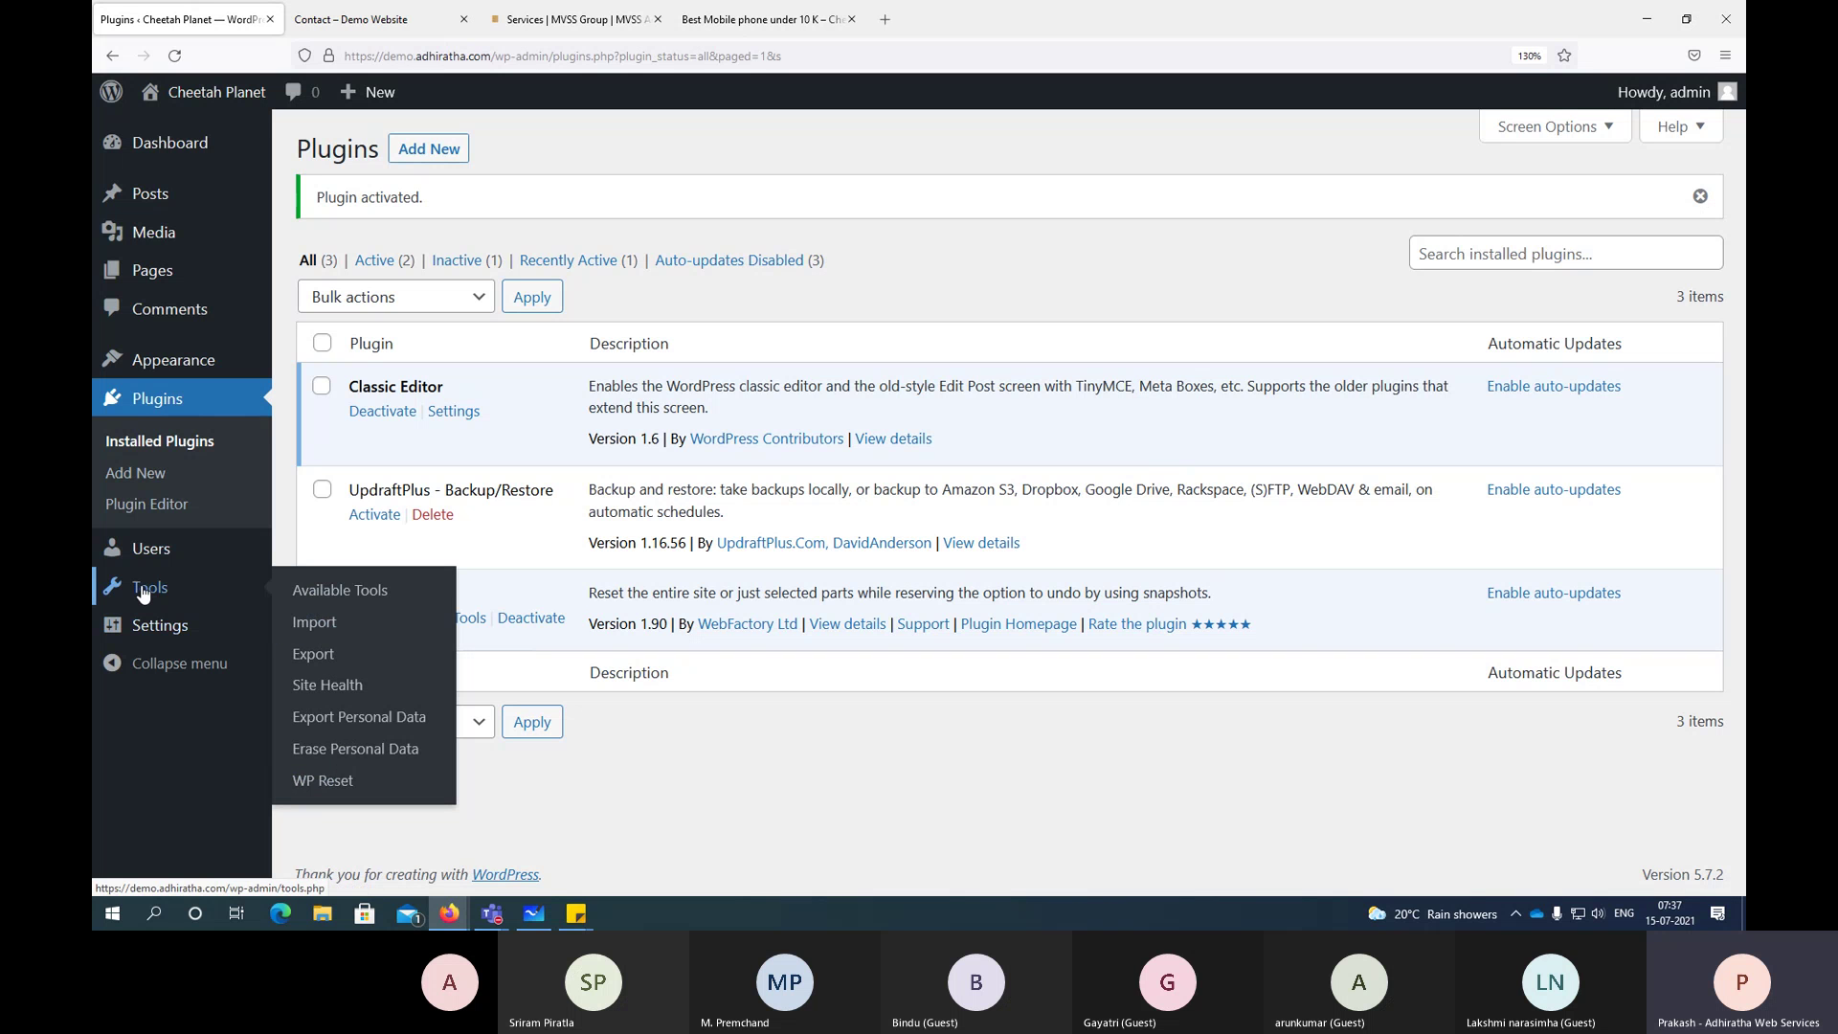
pyautogui.click(335, 785)
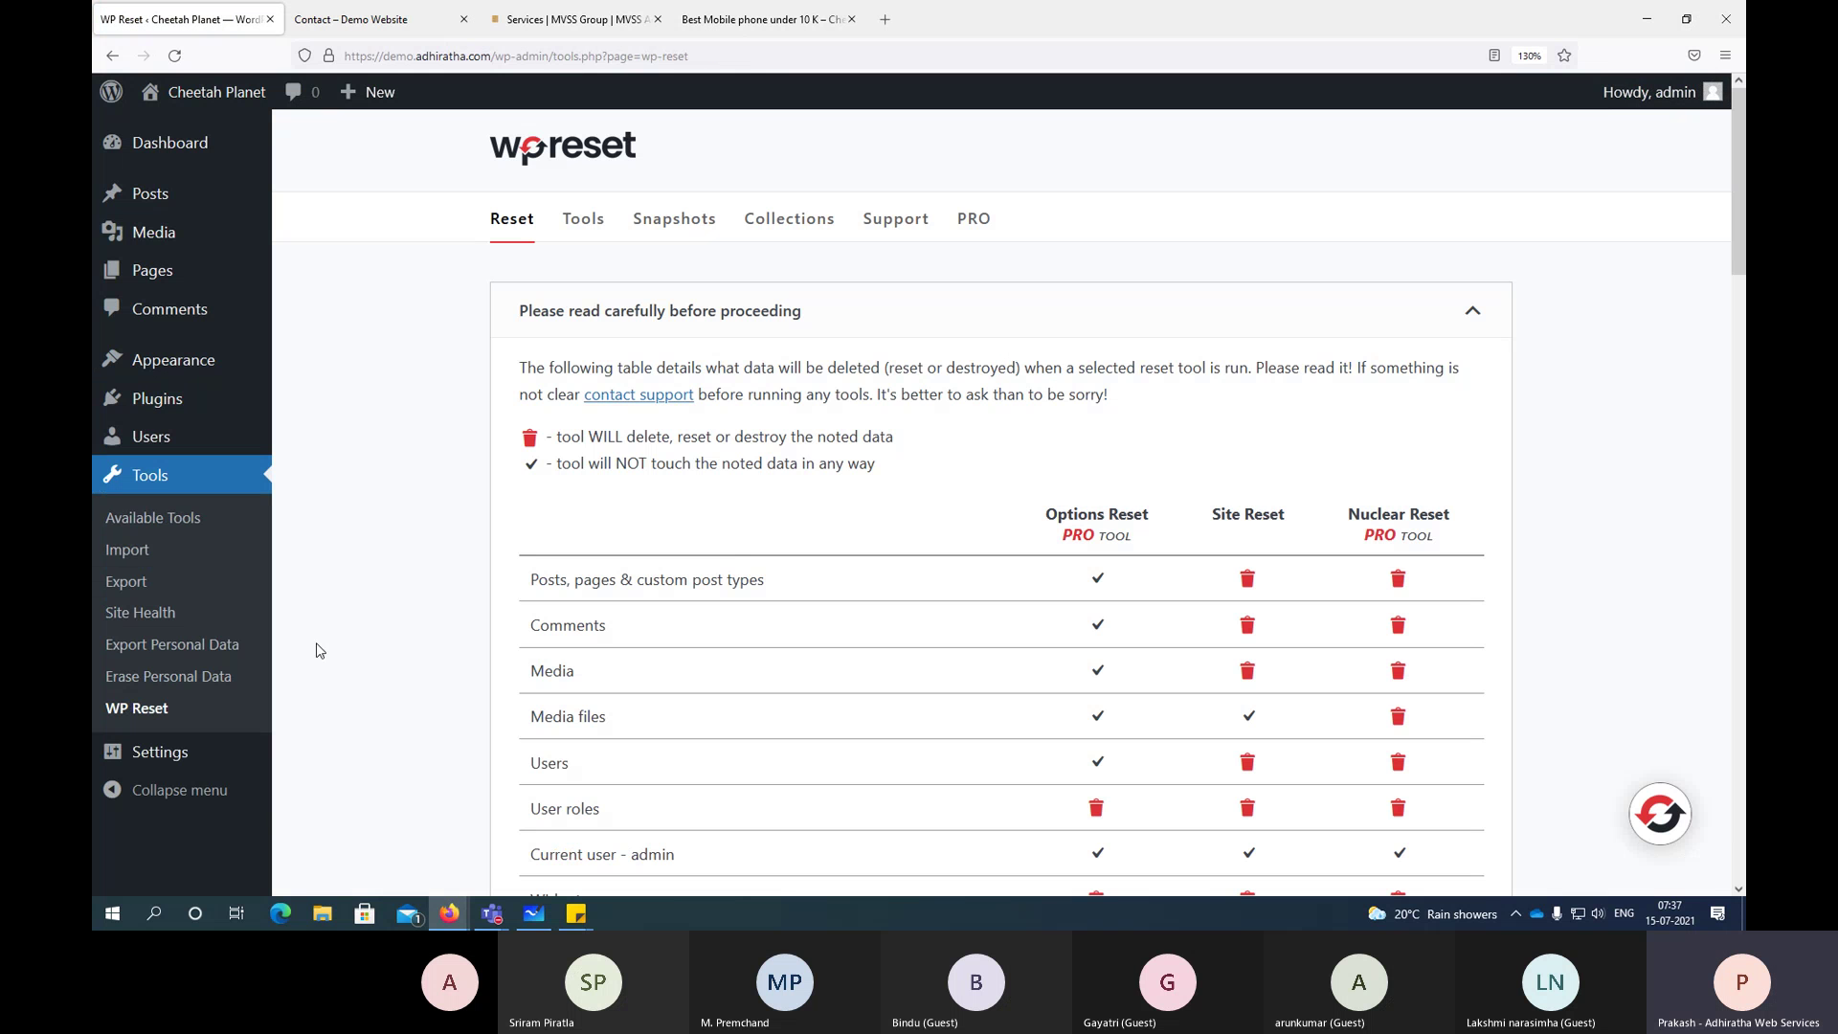
# Step: Read the WP Reset table detailing what data the Options, Site and Nuclear Reset tools delete or keep
pyautogui.scroll(-7, 732, 569)
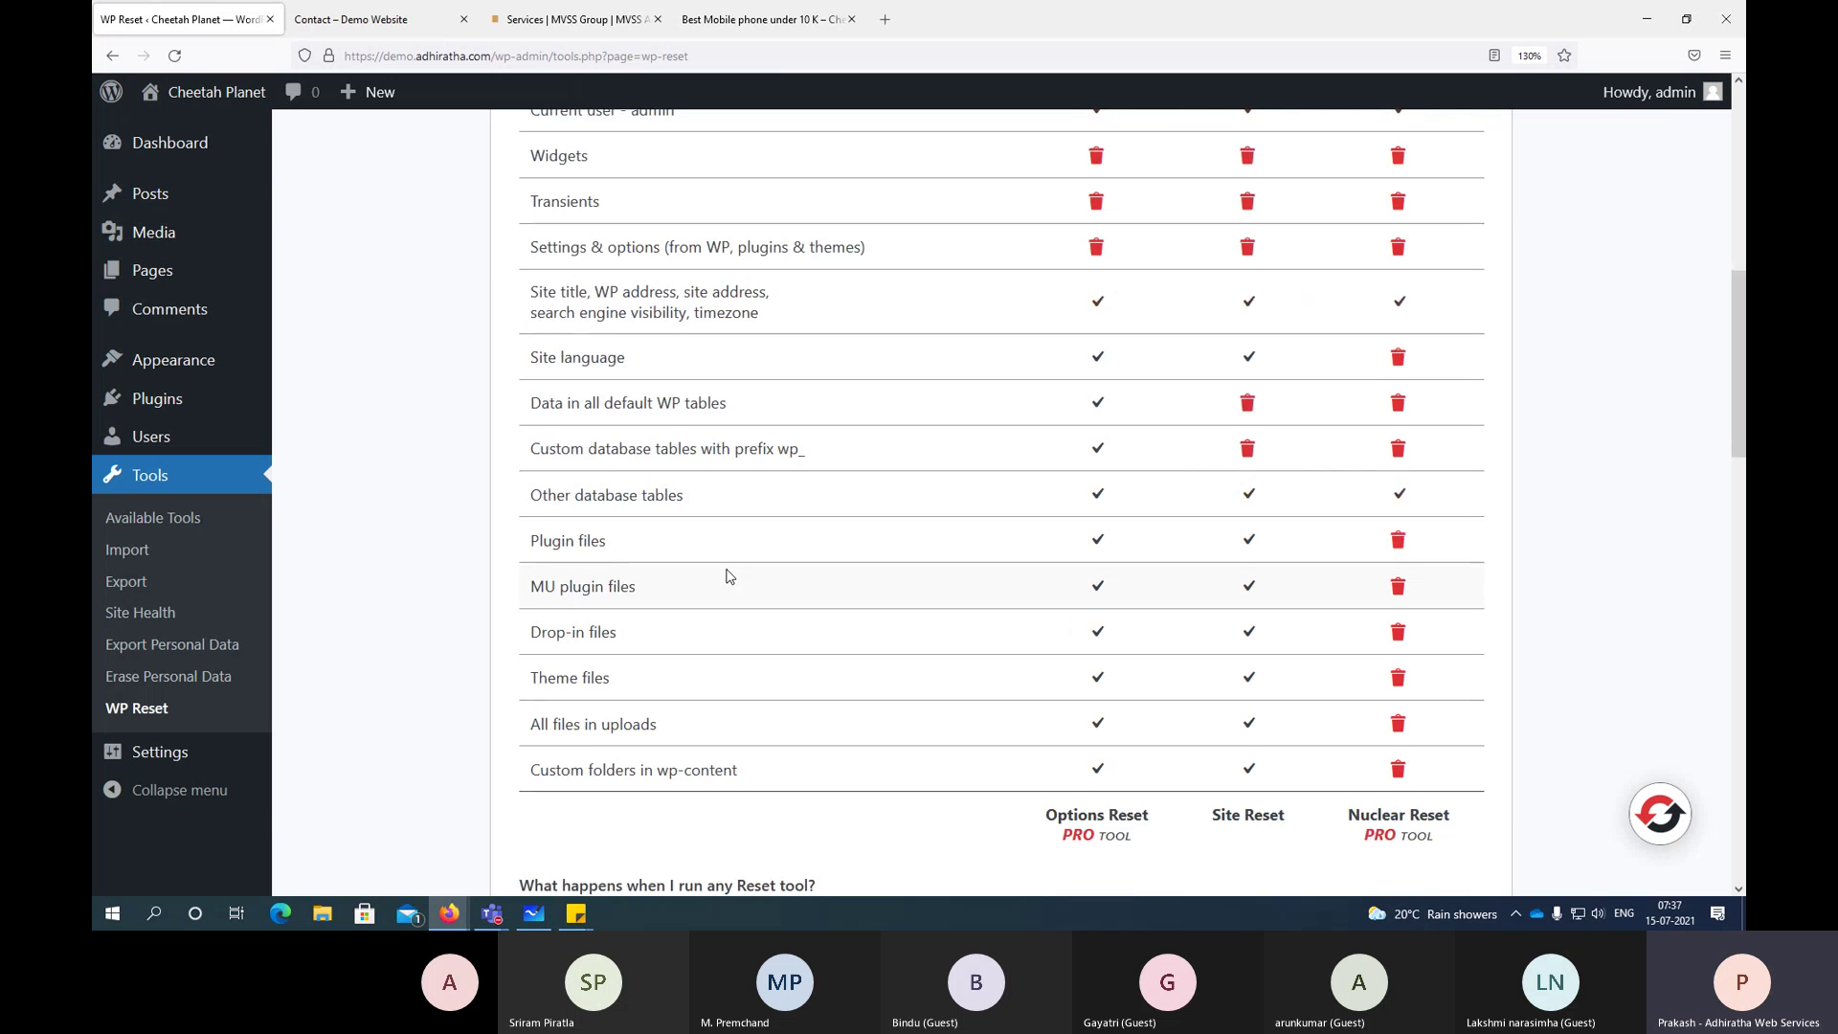
pyautogui.moveTo(450, 914)
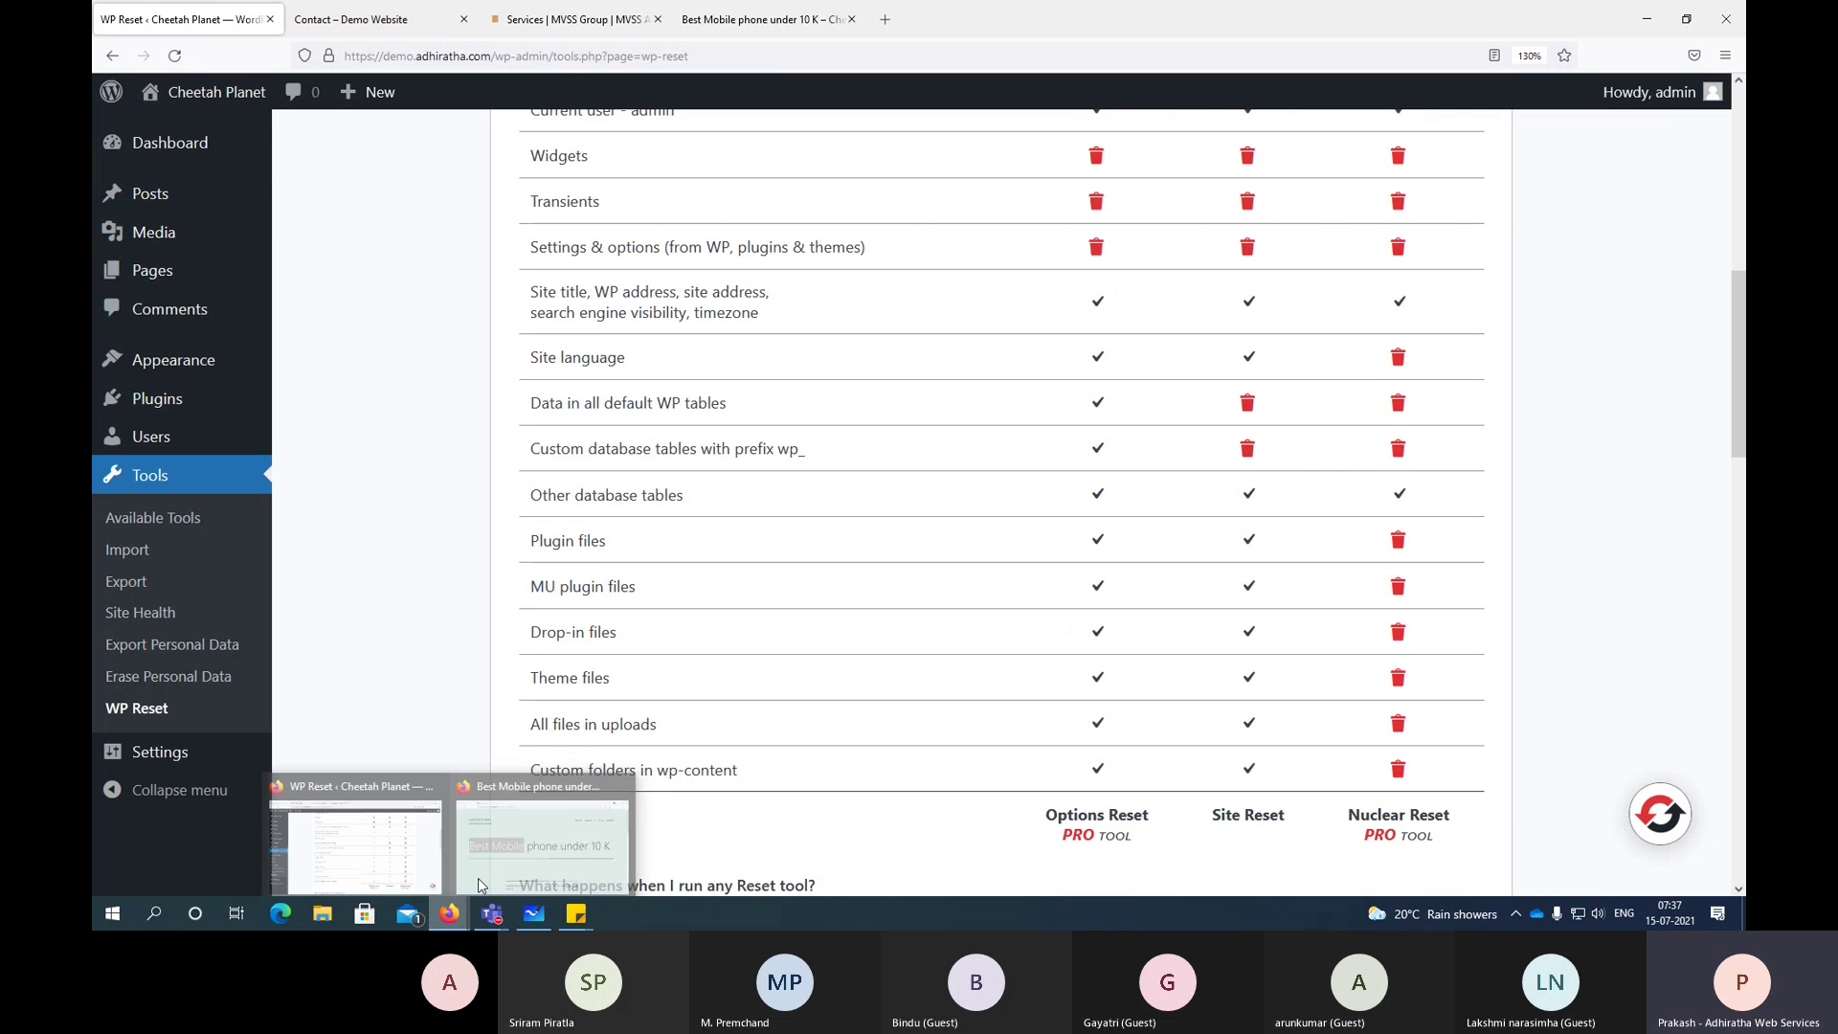
pyautogui.moveTo(482, 886)
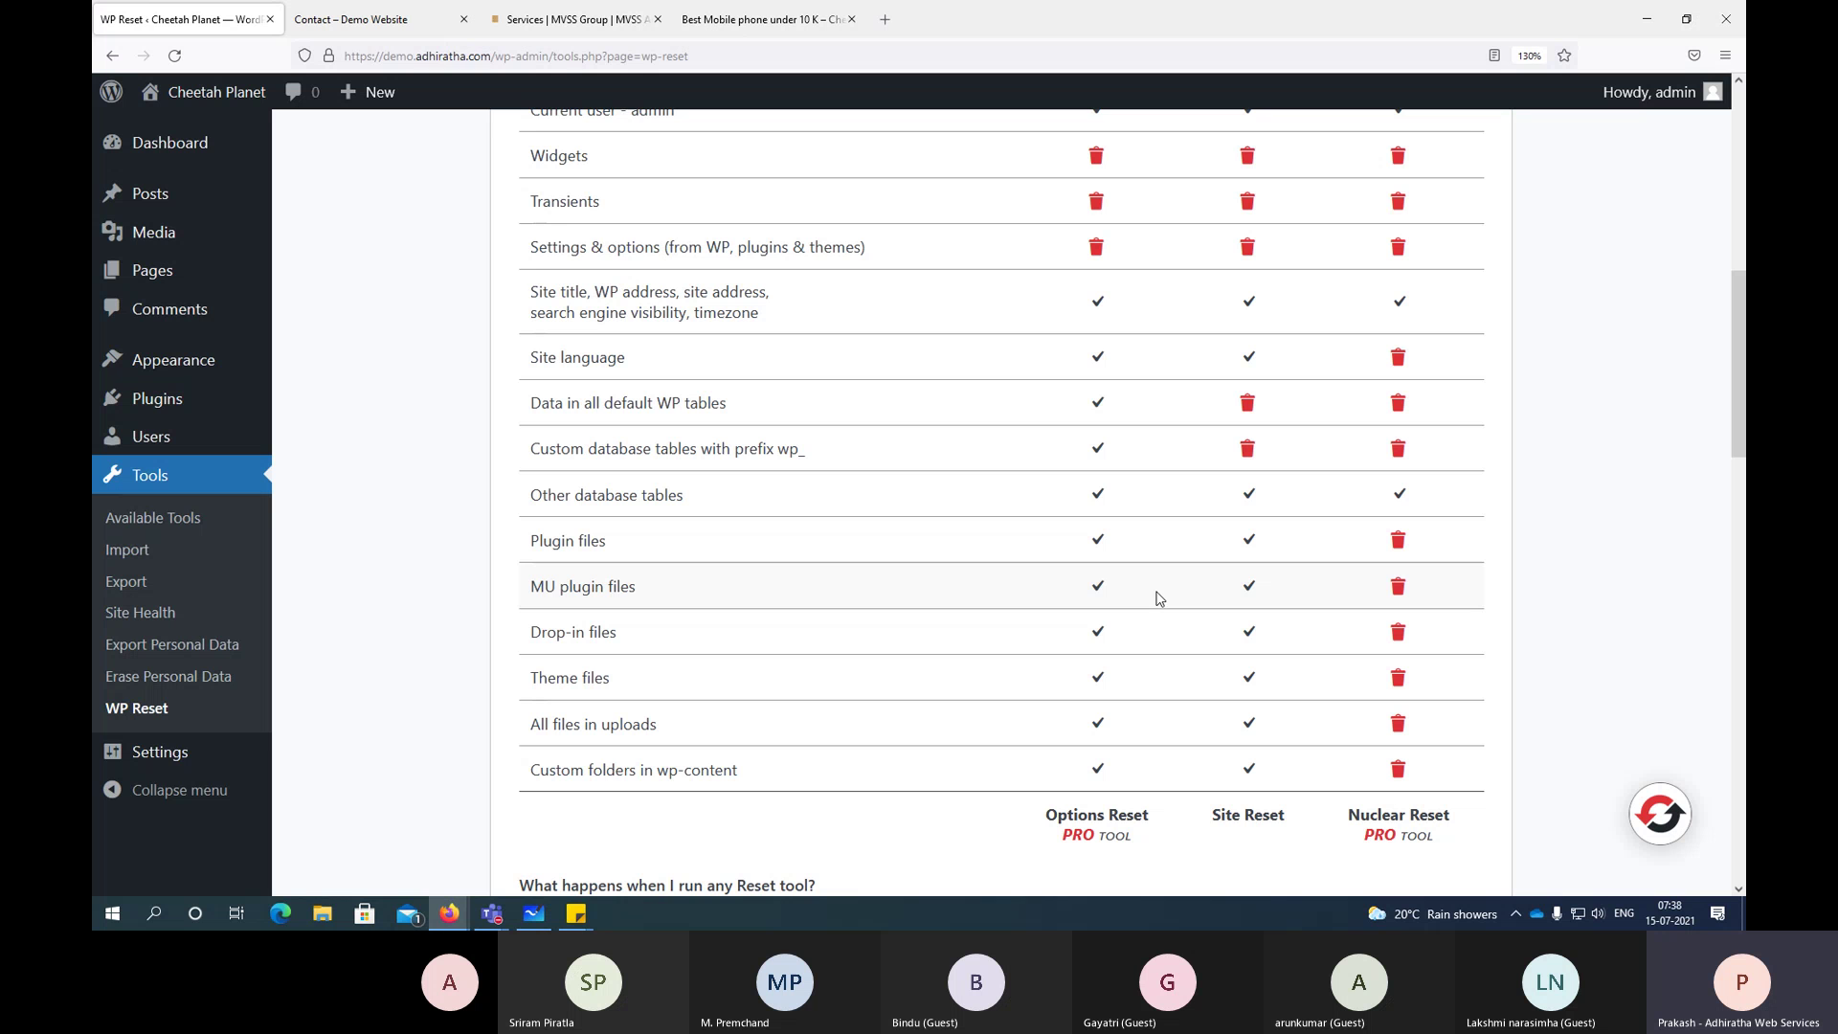
pyautogui.scroll(10, 764, 504)
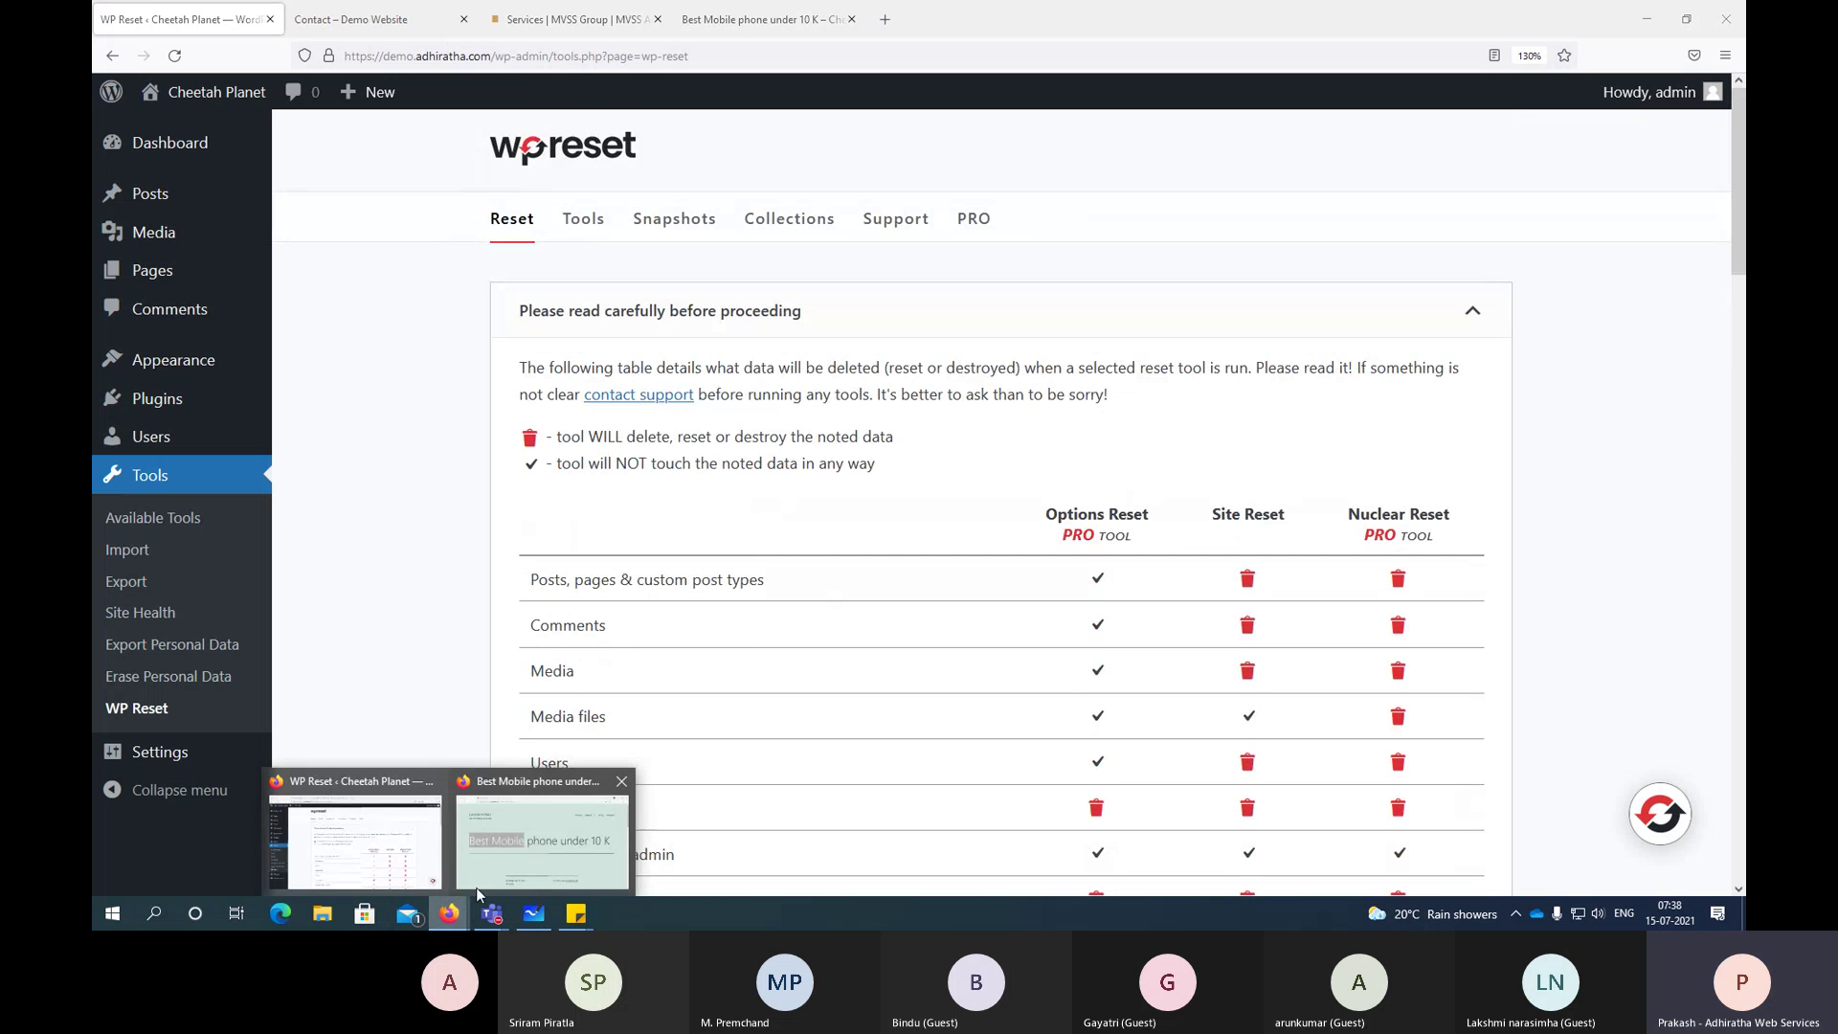
# Step: Look over the "Best Mobile phone under 10 K" post in the private browser window, minimizing that window when done
pyautogui.click(546, 831)
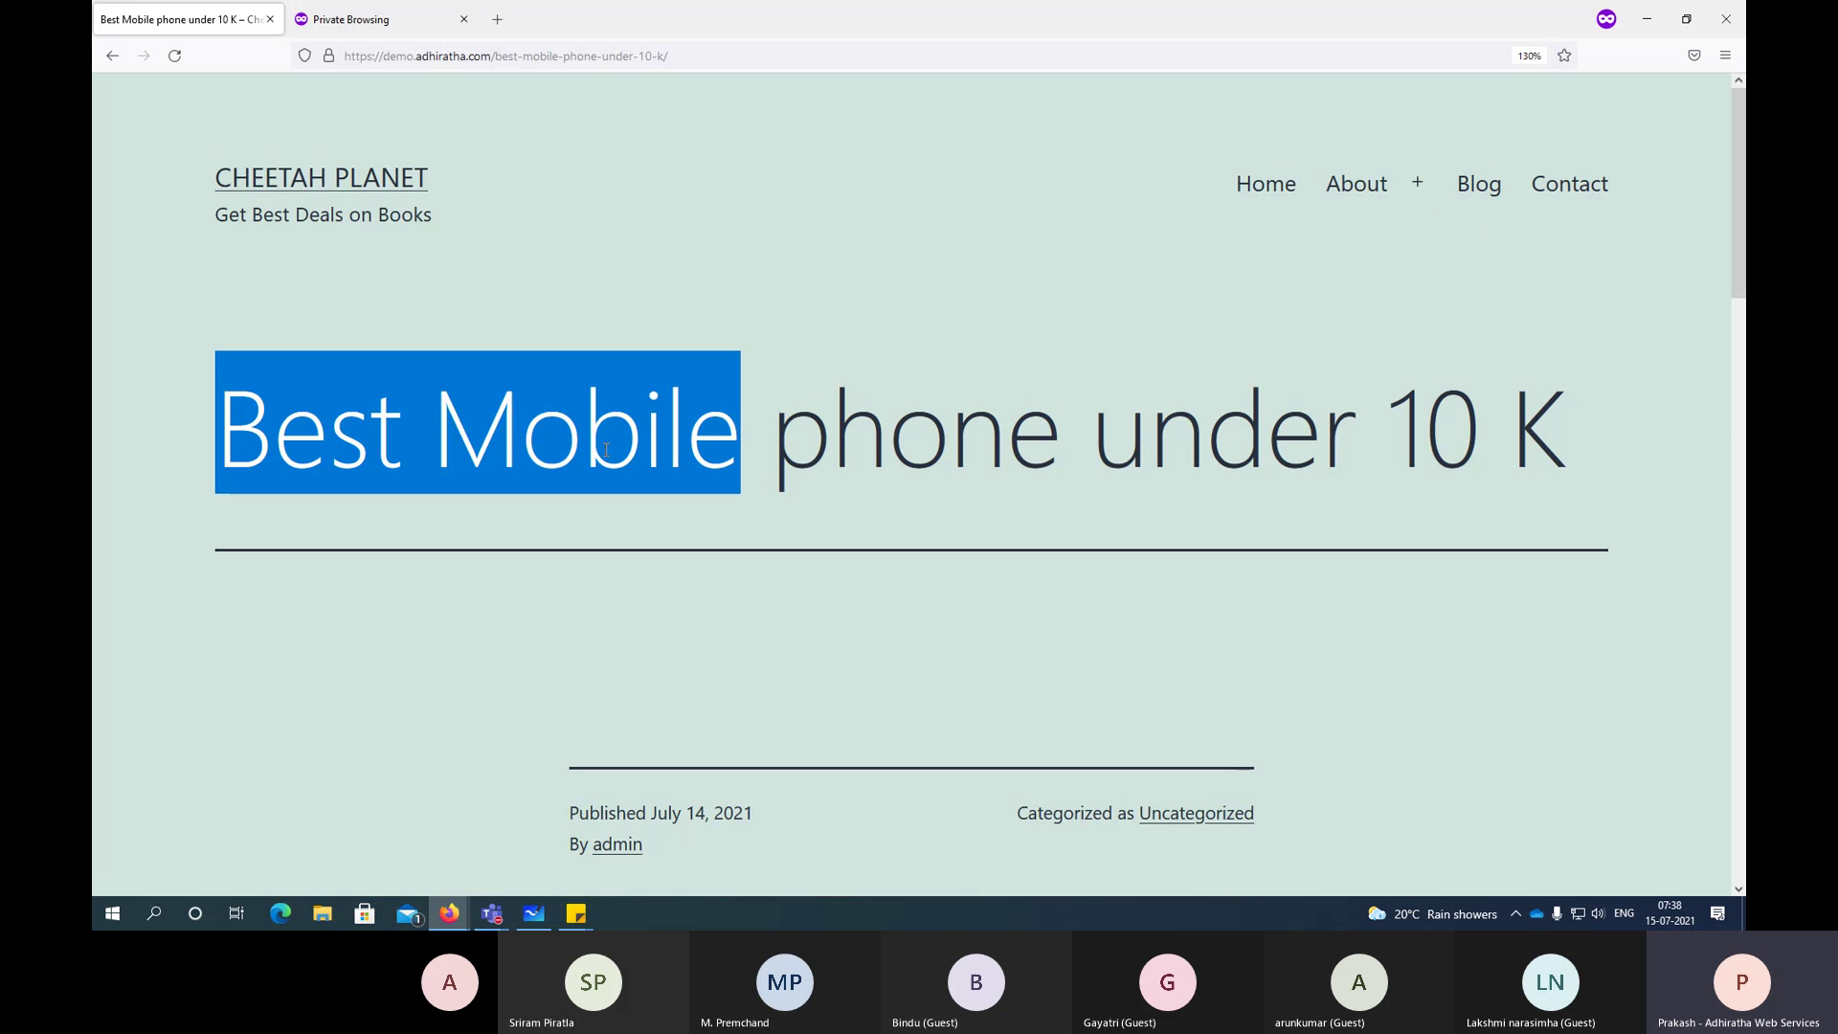
pyautogui.scroll(-10, 606, 452)
pyautogui.scroll(10, 606, 452)
pyautogui.click(1646, 18)
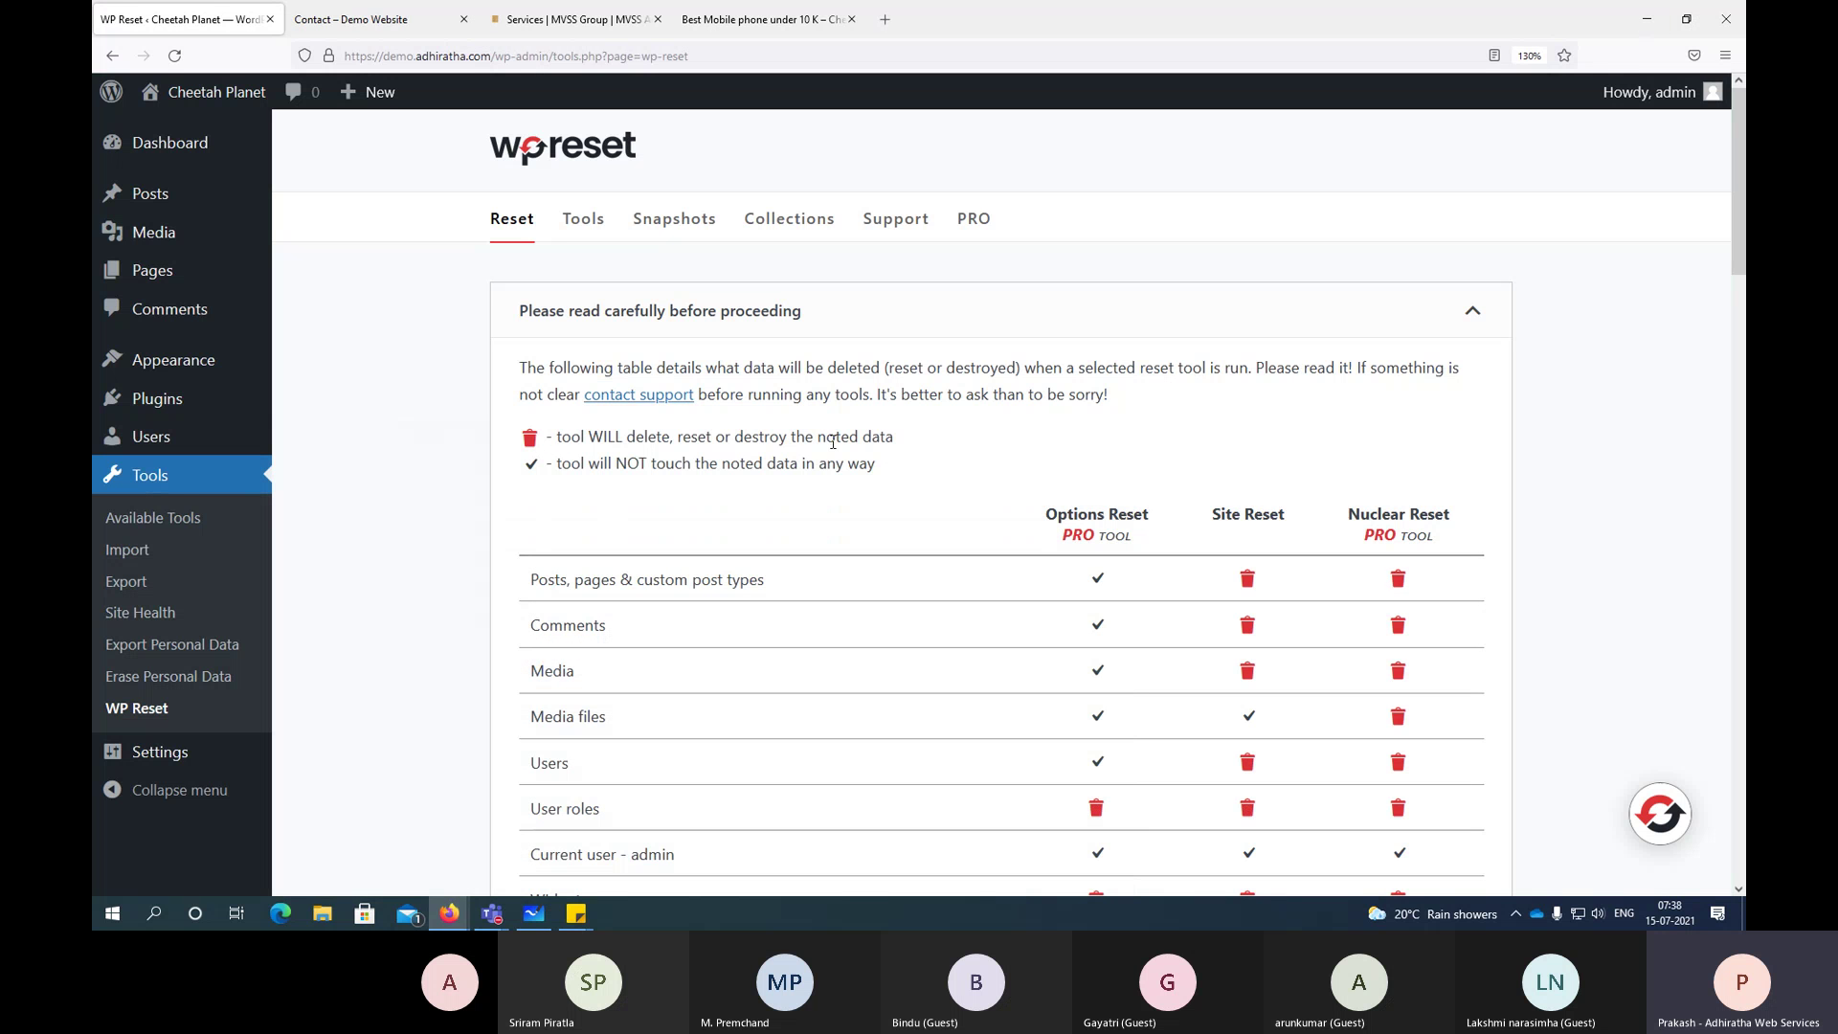
# Step: Examine the rest of the reset comparison table and the Site Reset and Nuclear Site Reset sections below it
pyautogui.moveTo(1036, 546); pyautogui.dragTo(1153, 552)
pyautogui.scroll(-5, 929, 521)
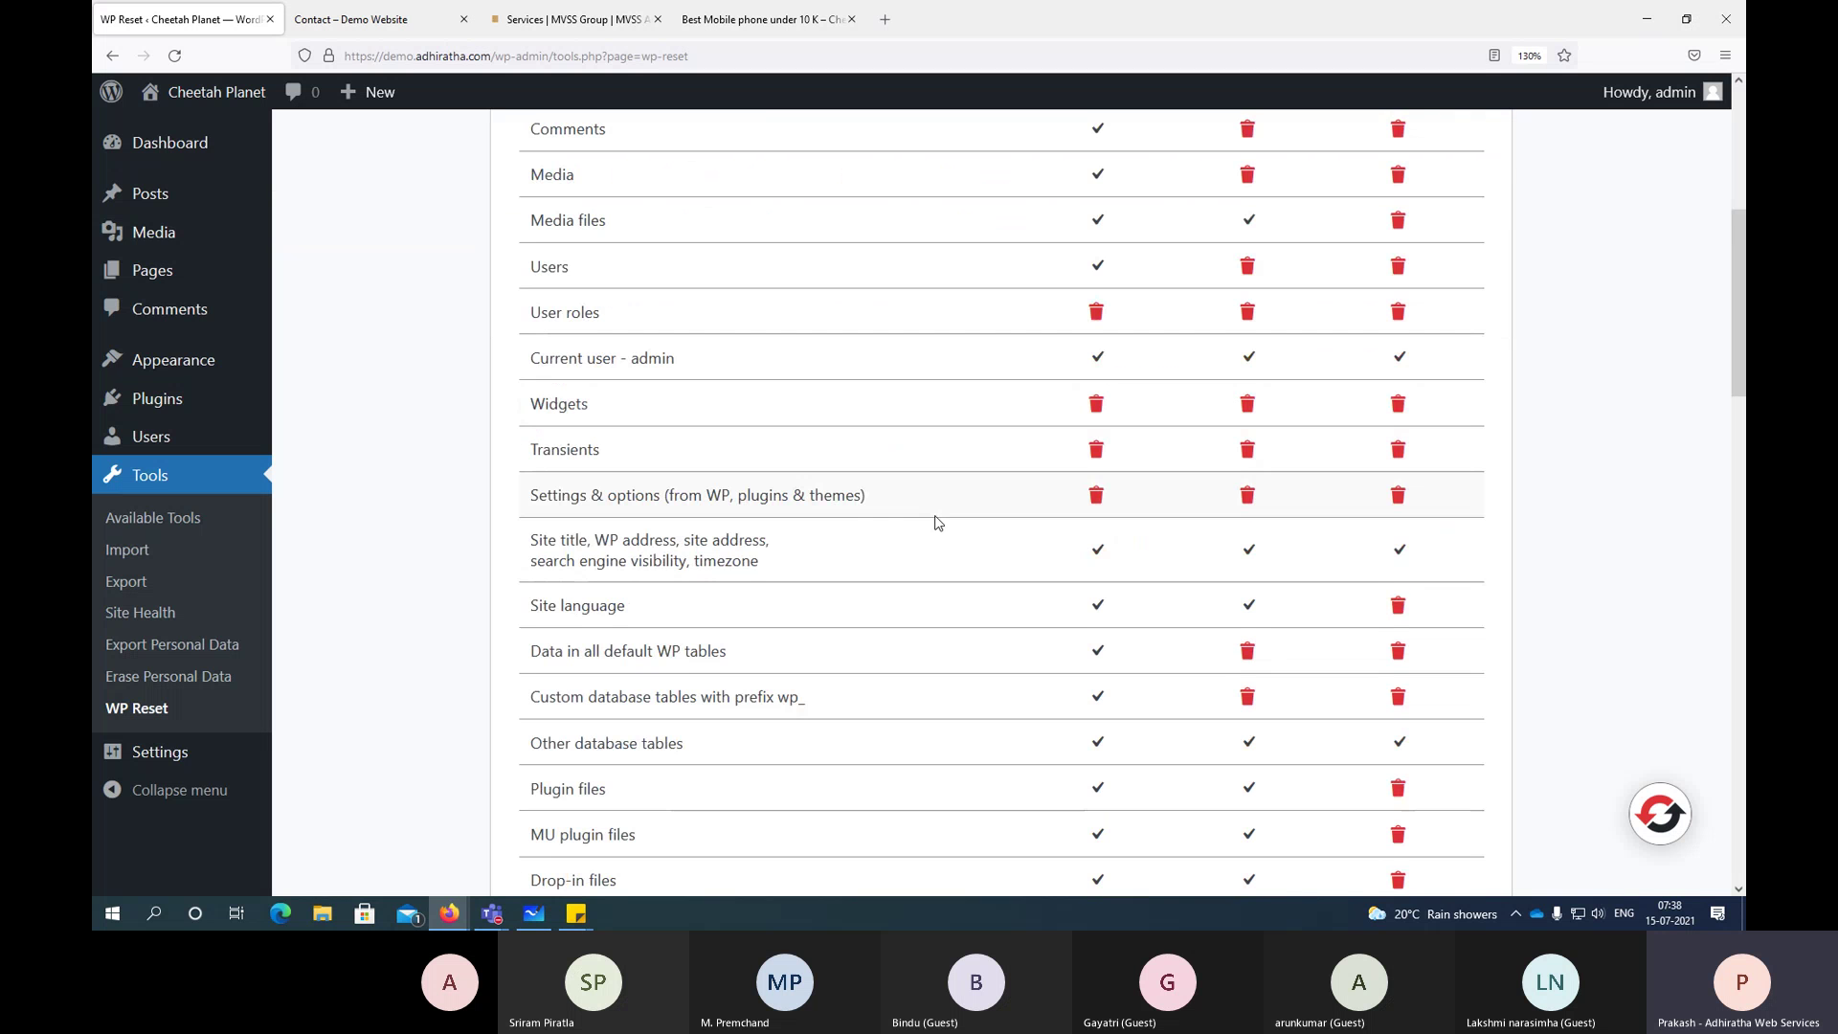
pyautogui.scroll(-15, 937, 524)
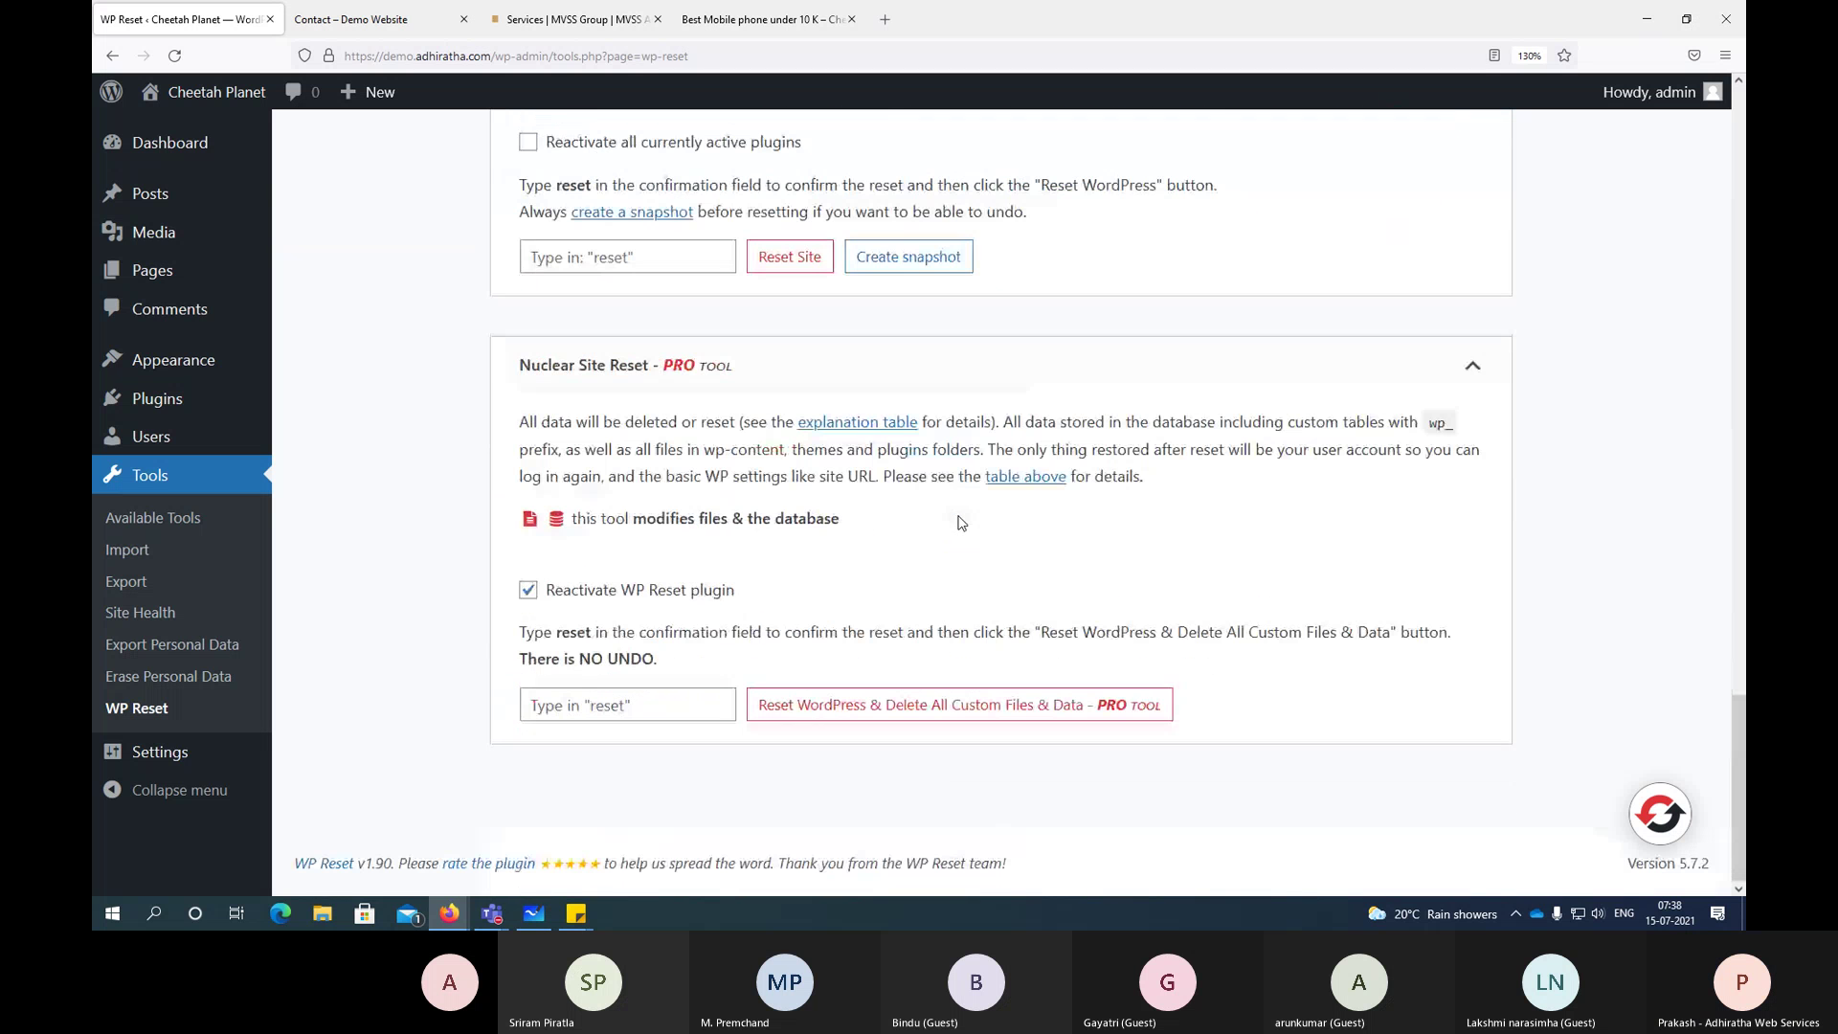
pyautogui.scroll(5, 957, 523)
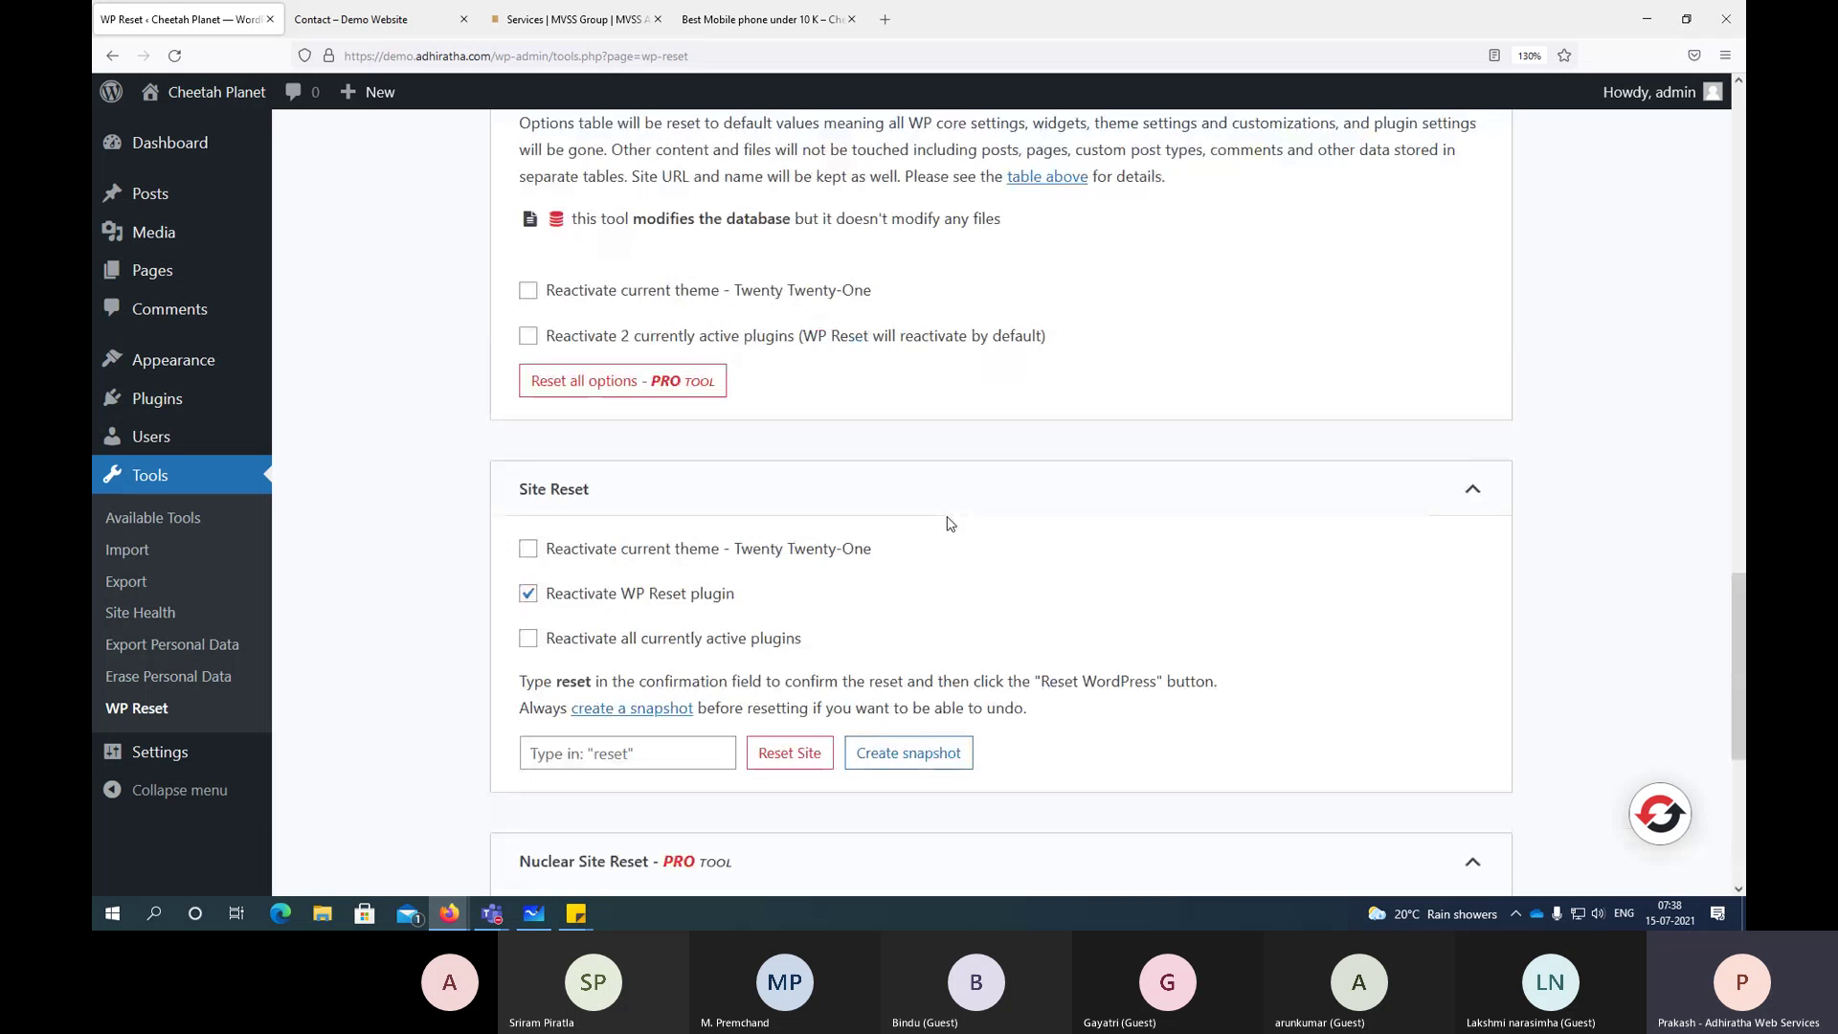
pyautogui.scroll(-5, 950, 523)
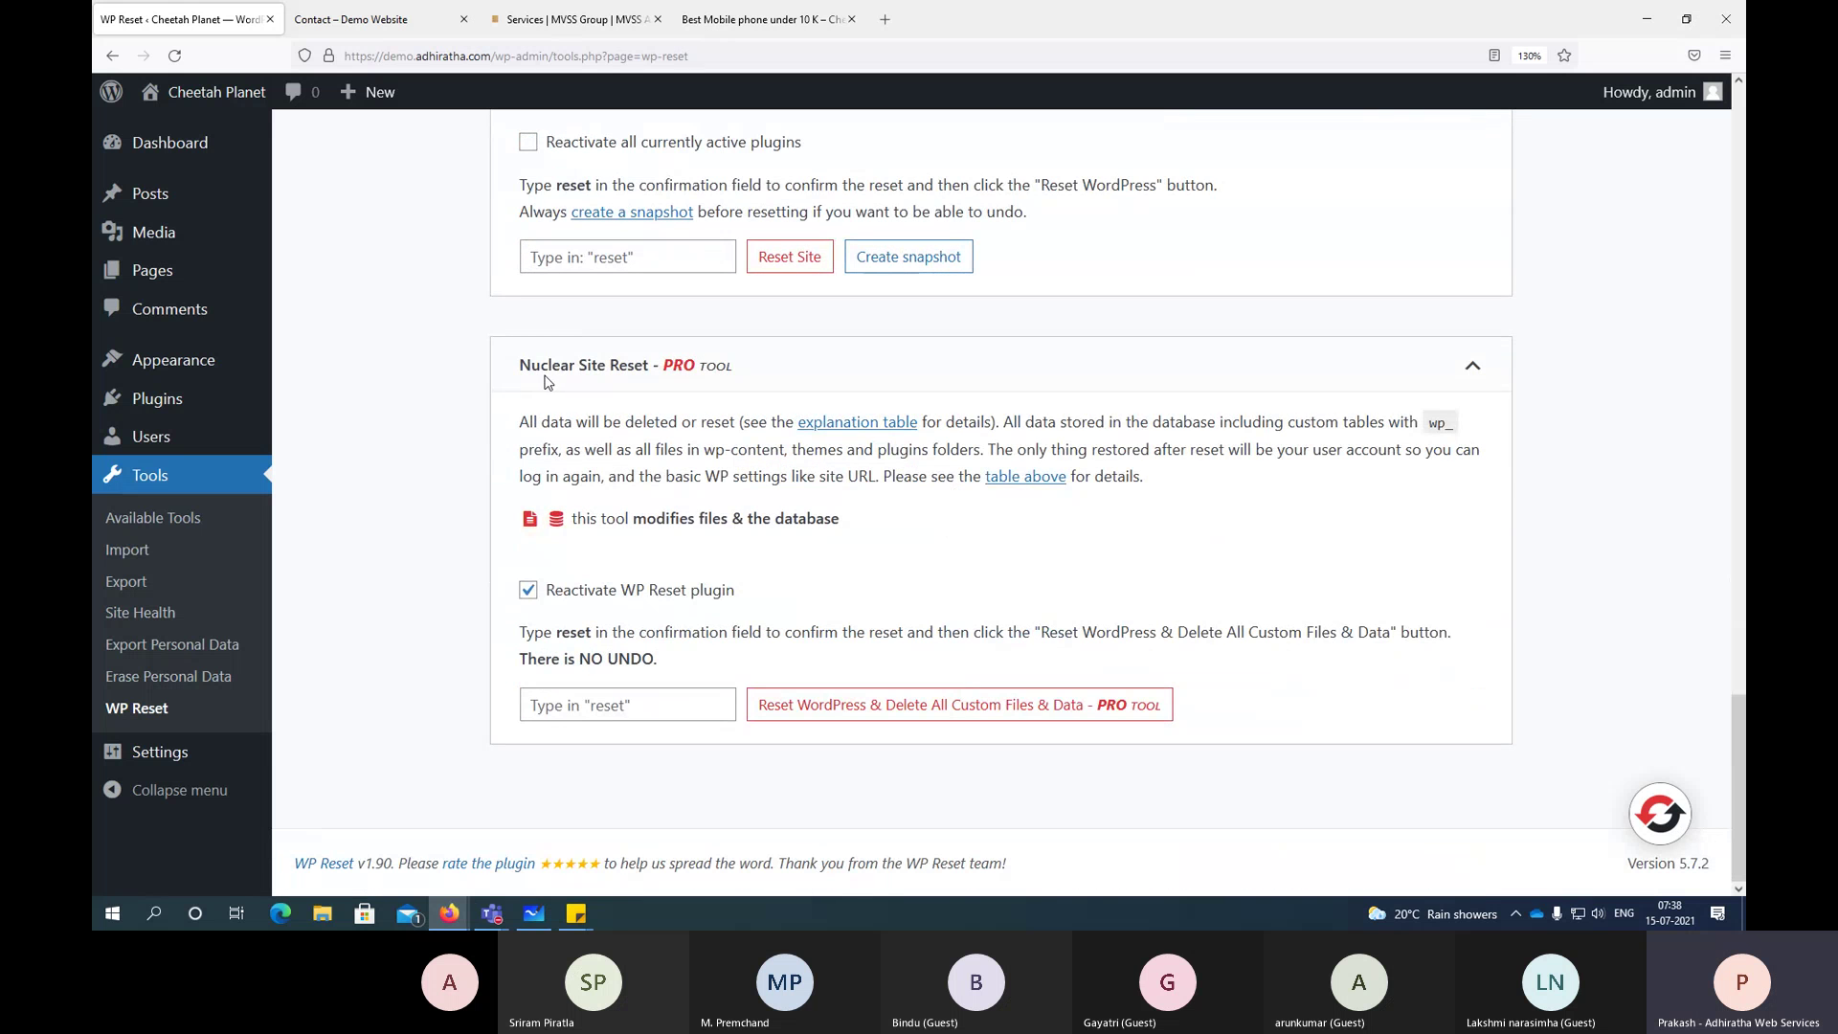
pyautogui.moveTo(532, 372); pyautogui.dragTo(665, 371)
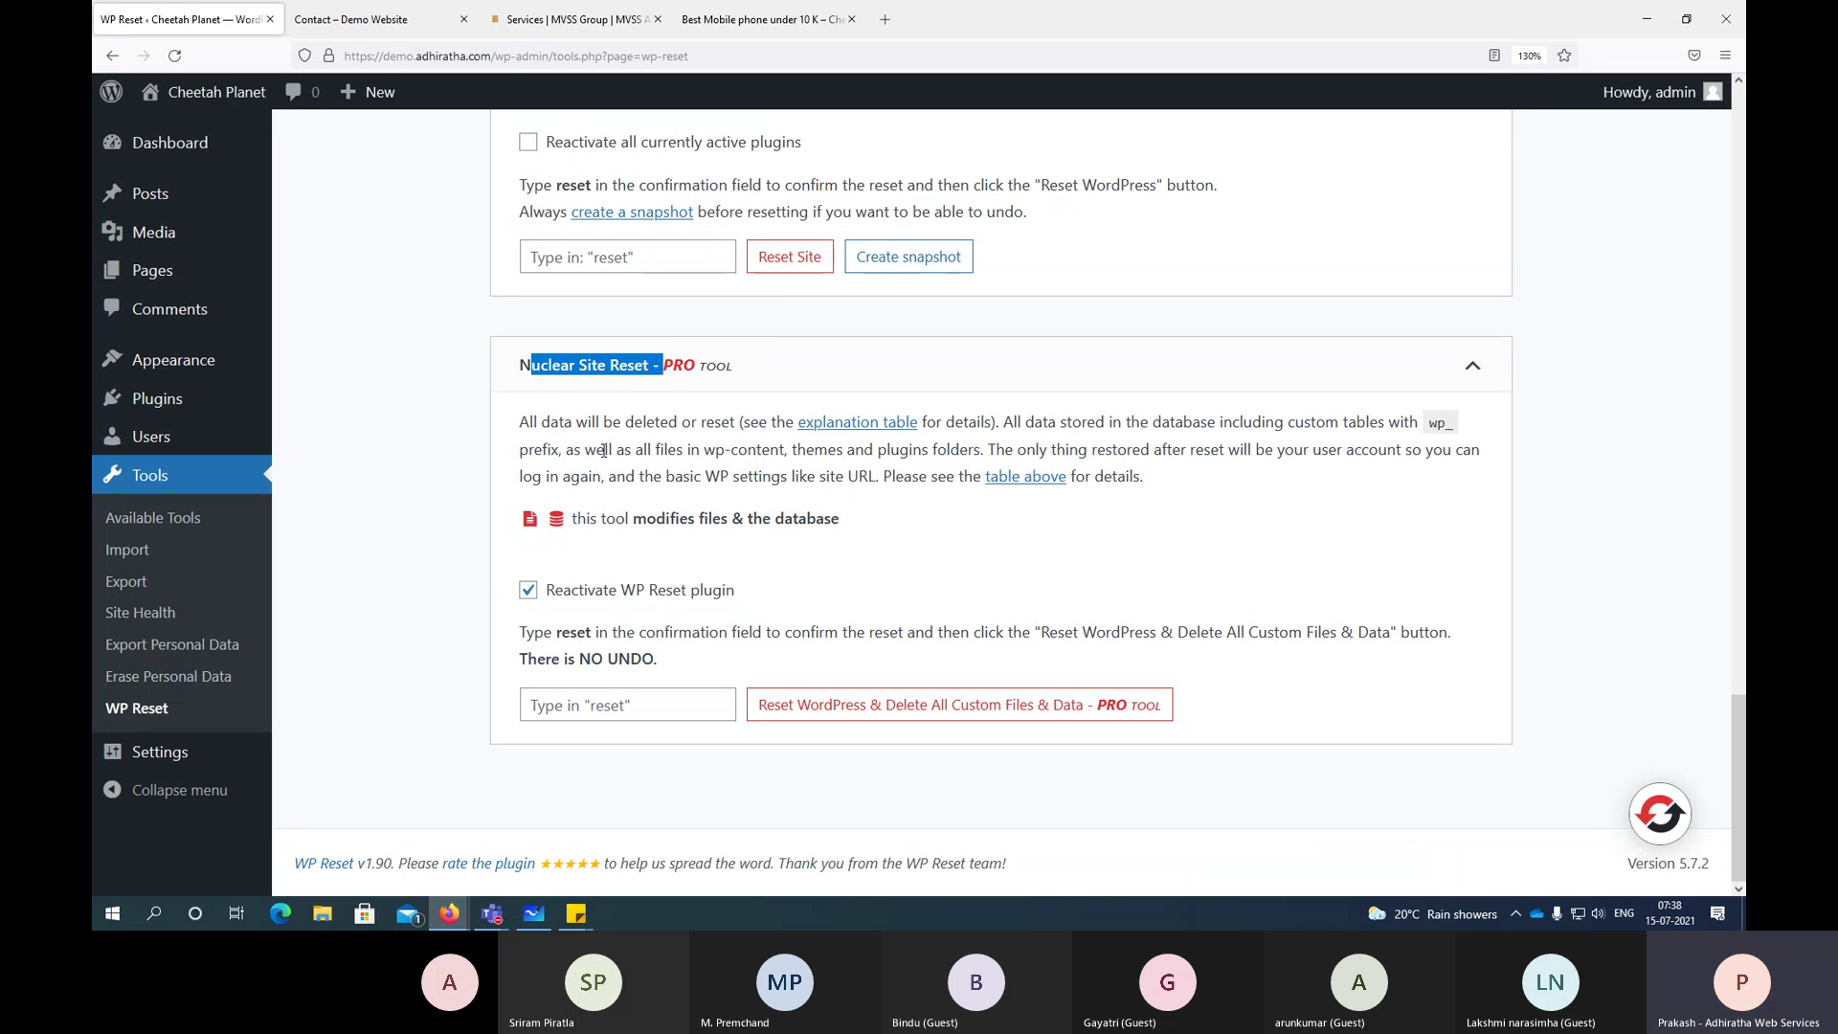
# Step: Run the Site Reset tool with the confirmation word "reset" and approve resetting WordPress
pyautogui.scroll(2, 606, 452)
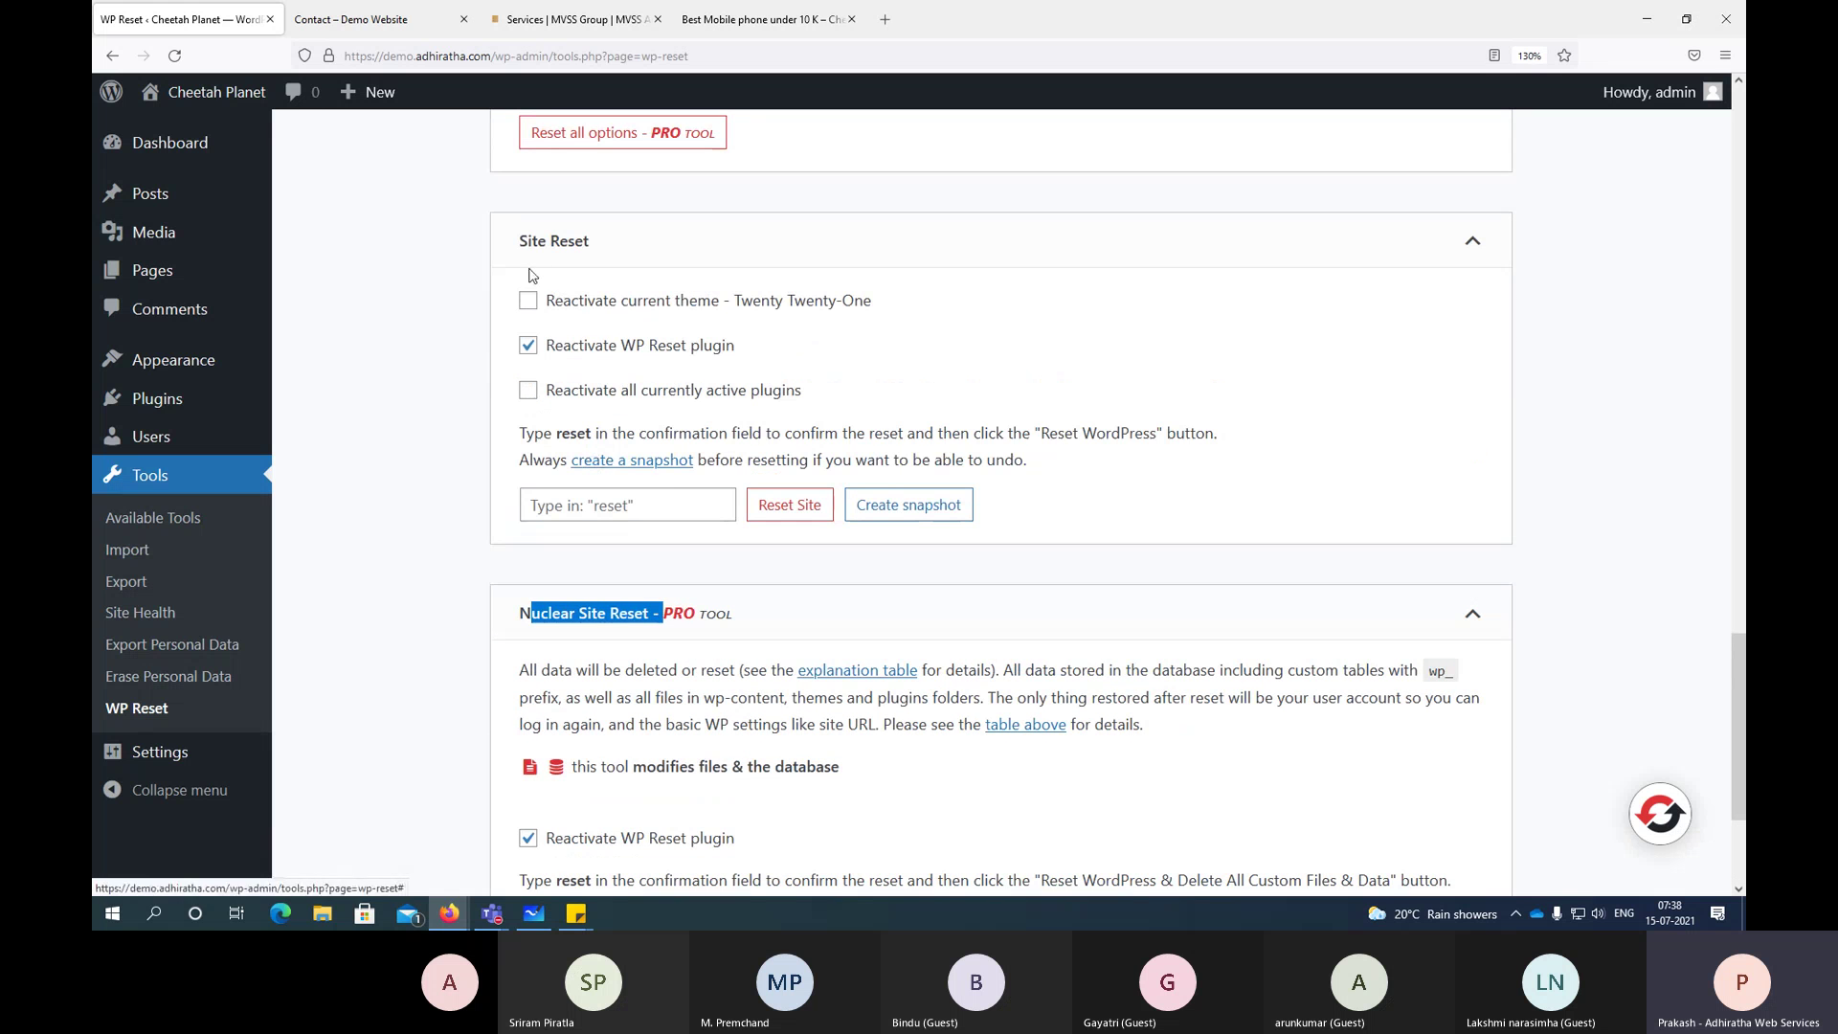
pyautogui.click(636, 508)
pyautogui.write('reset')
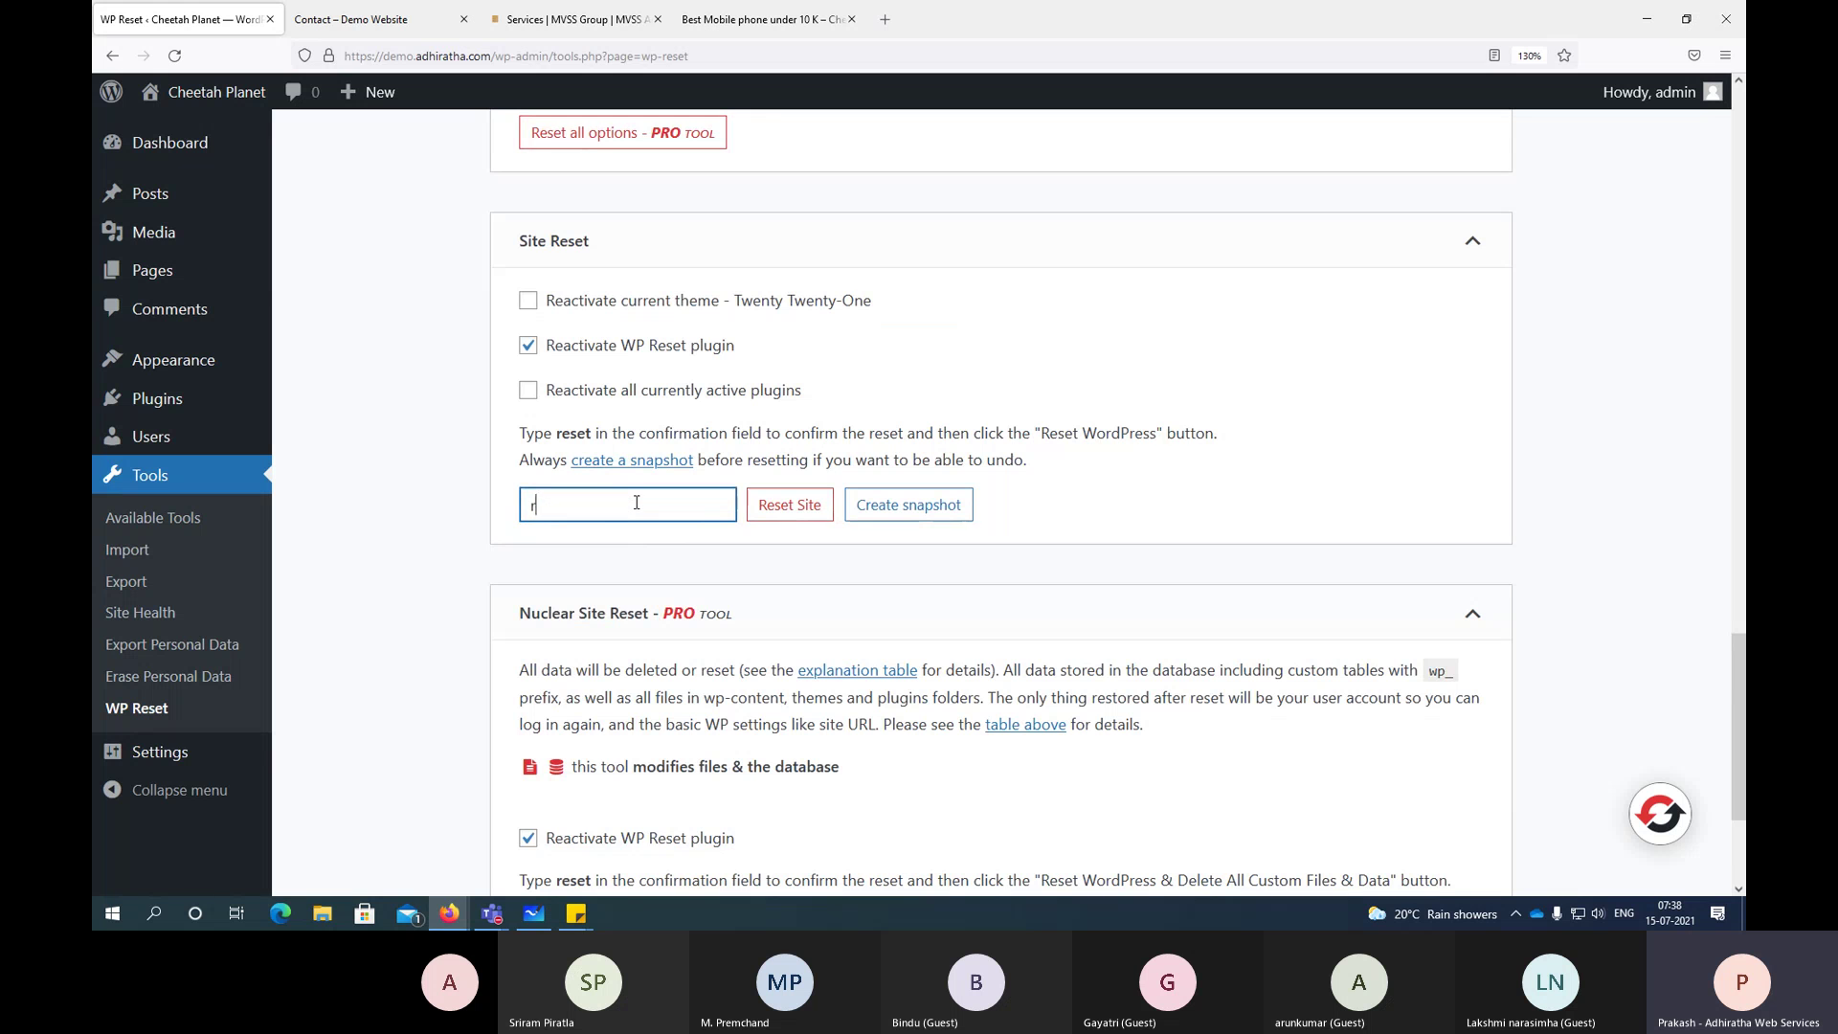
pyautogui.click(795, 504)
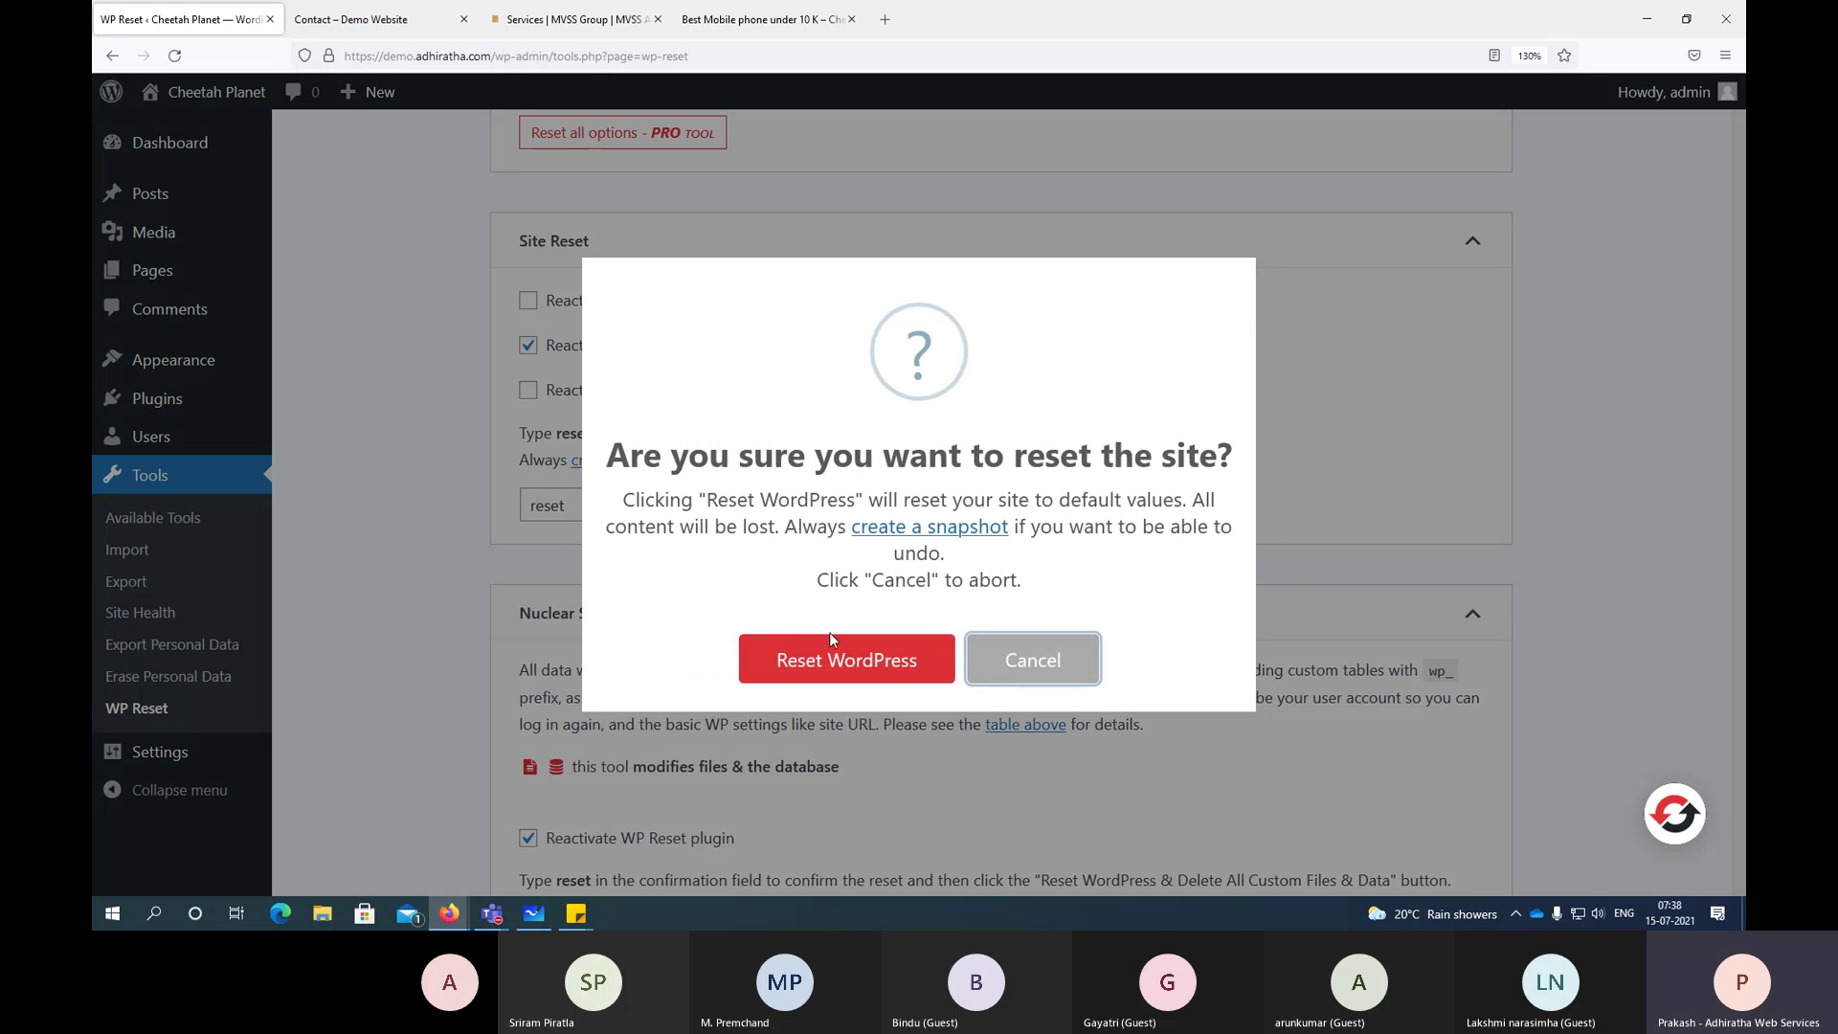
pyautogui.click(828, 657)
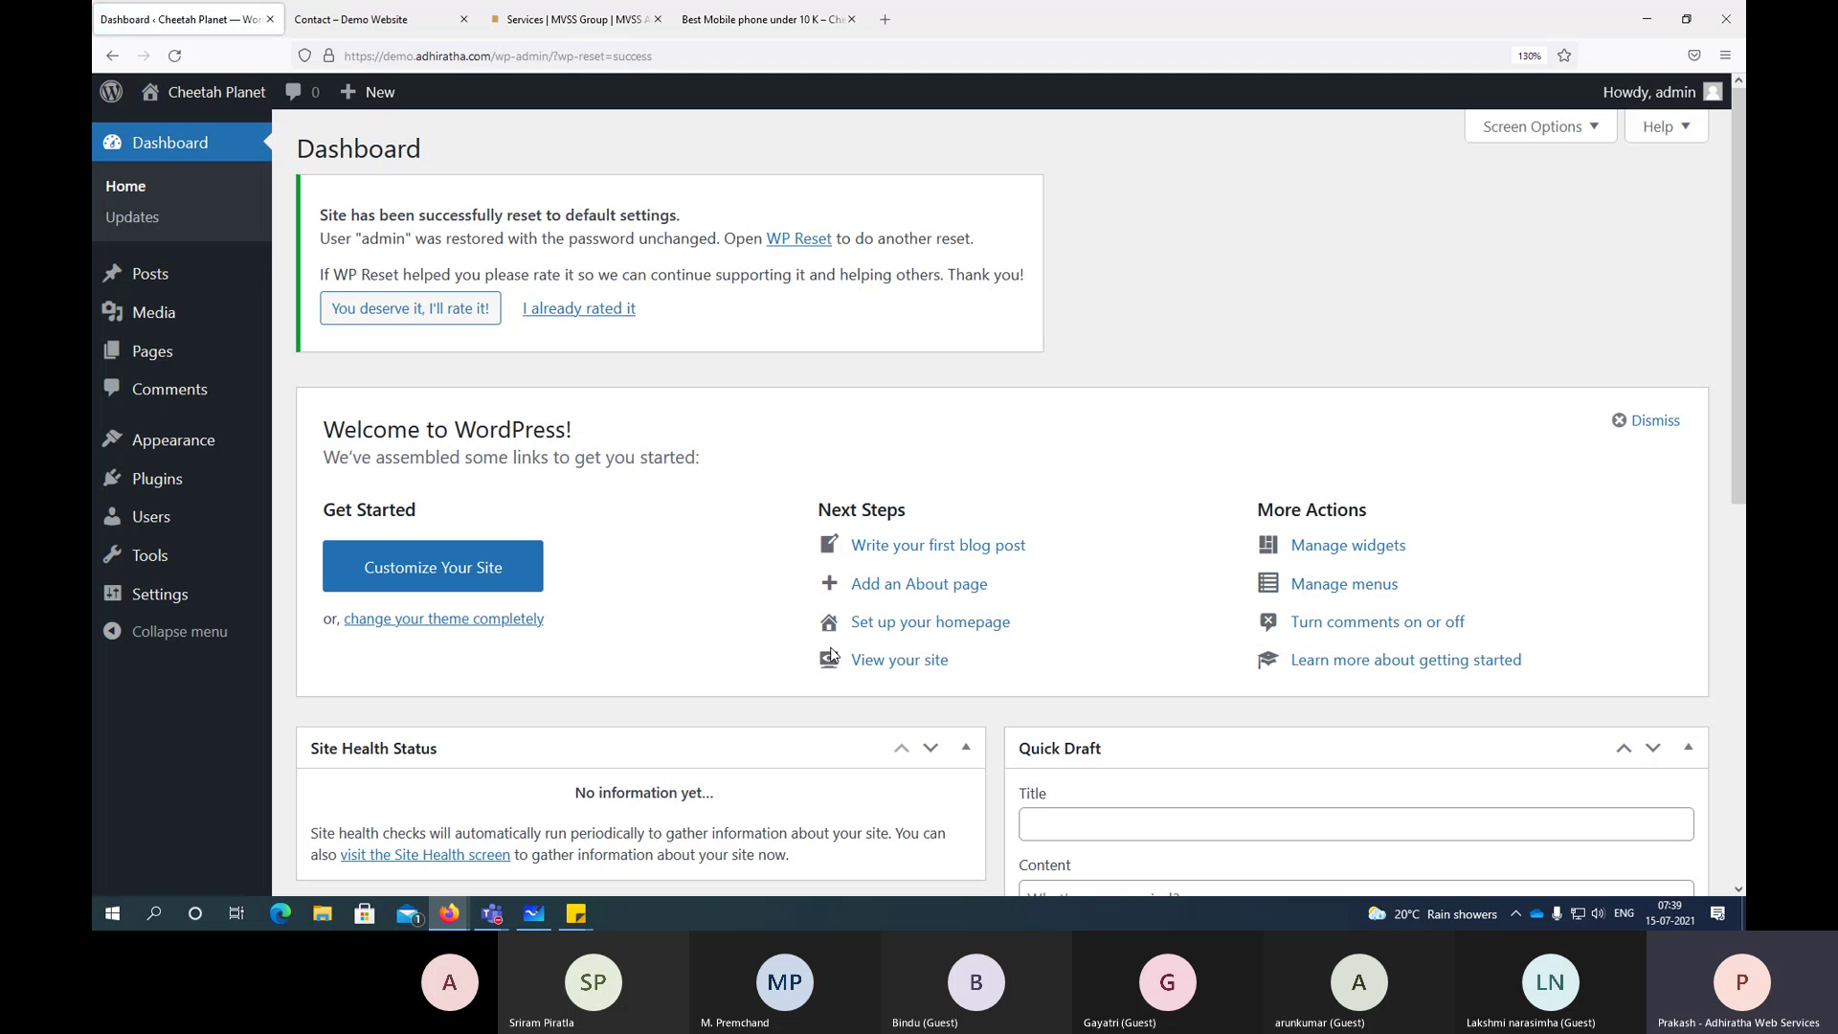
# Step: Look through the dashboard after the reset, including the welcome panel, the At a Glance box and recent activity
pyautogui.press('alt')
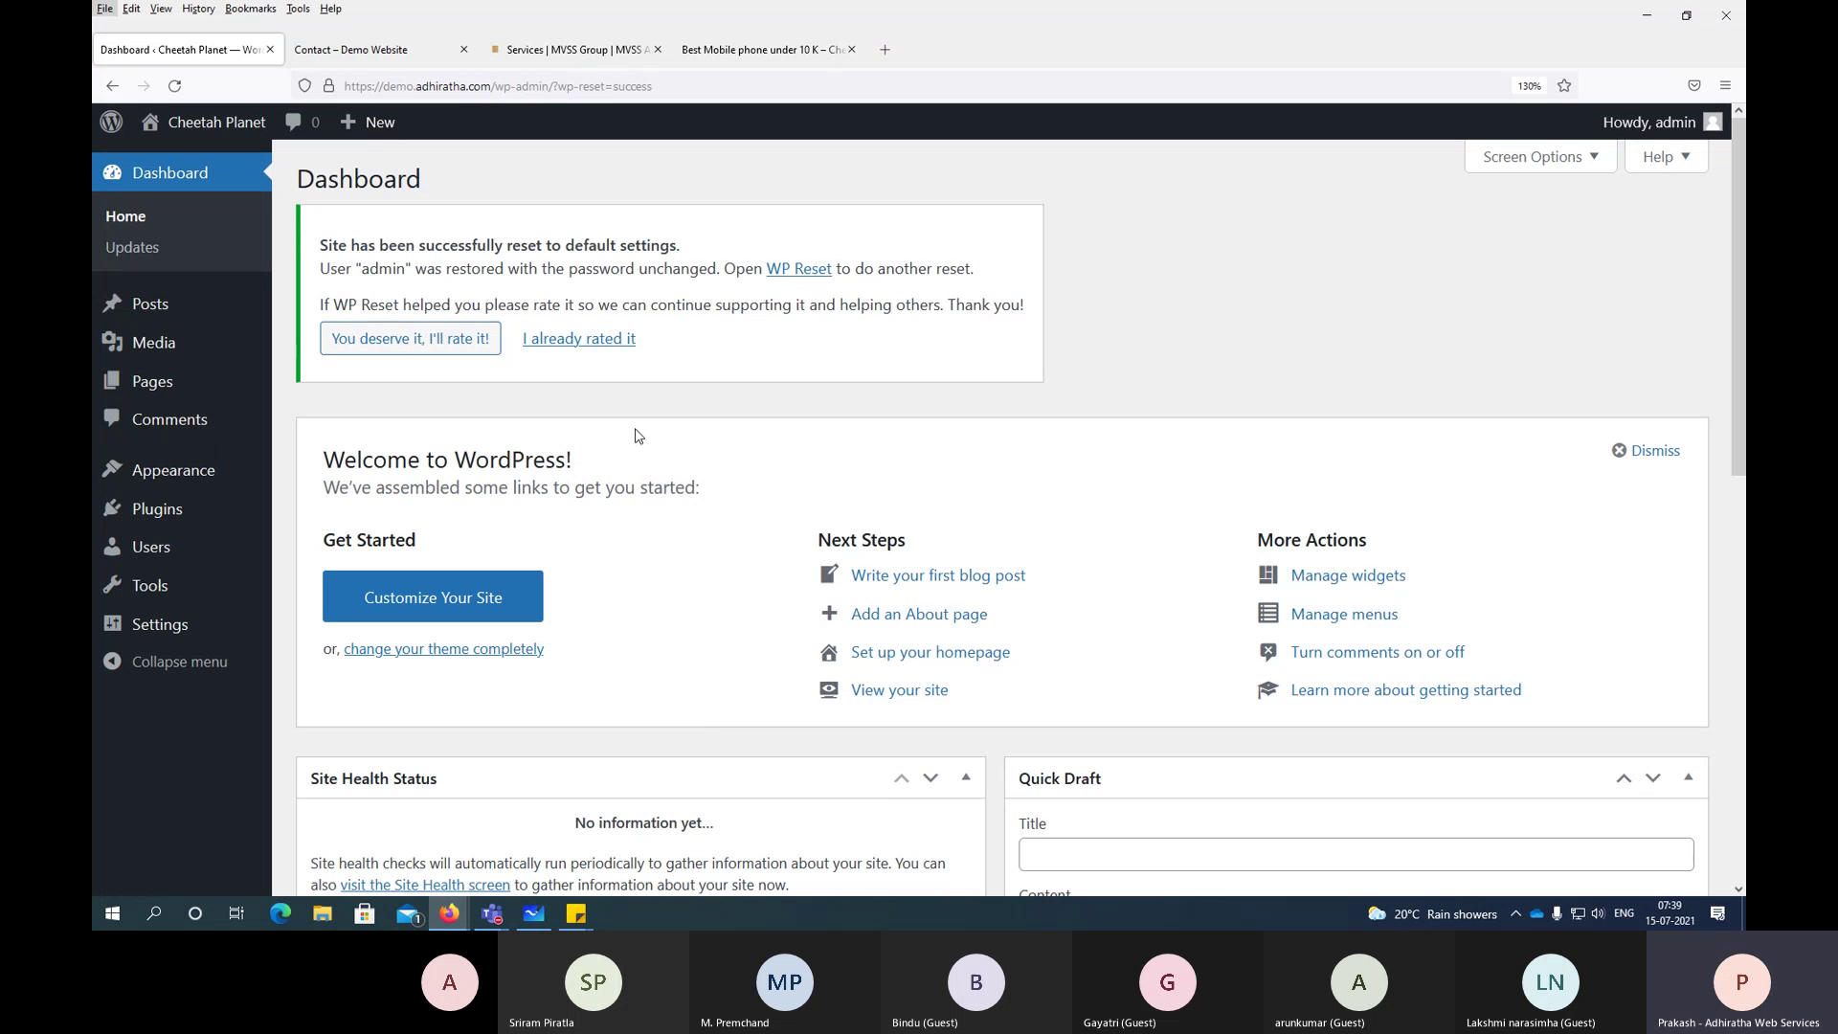
pyautogui.scroll(-5, 854, 370)
pyautogui.scroll(5, 854, 371)
pyautogui.scroll(-1, 408, 380)
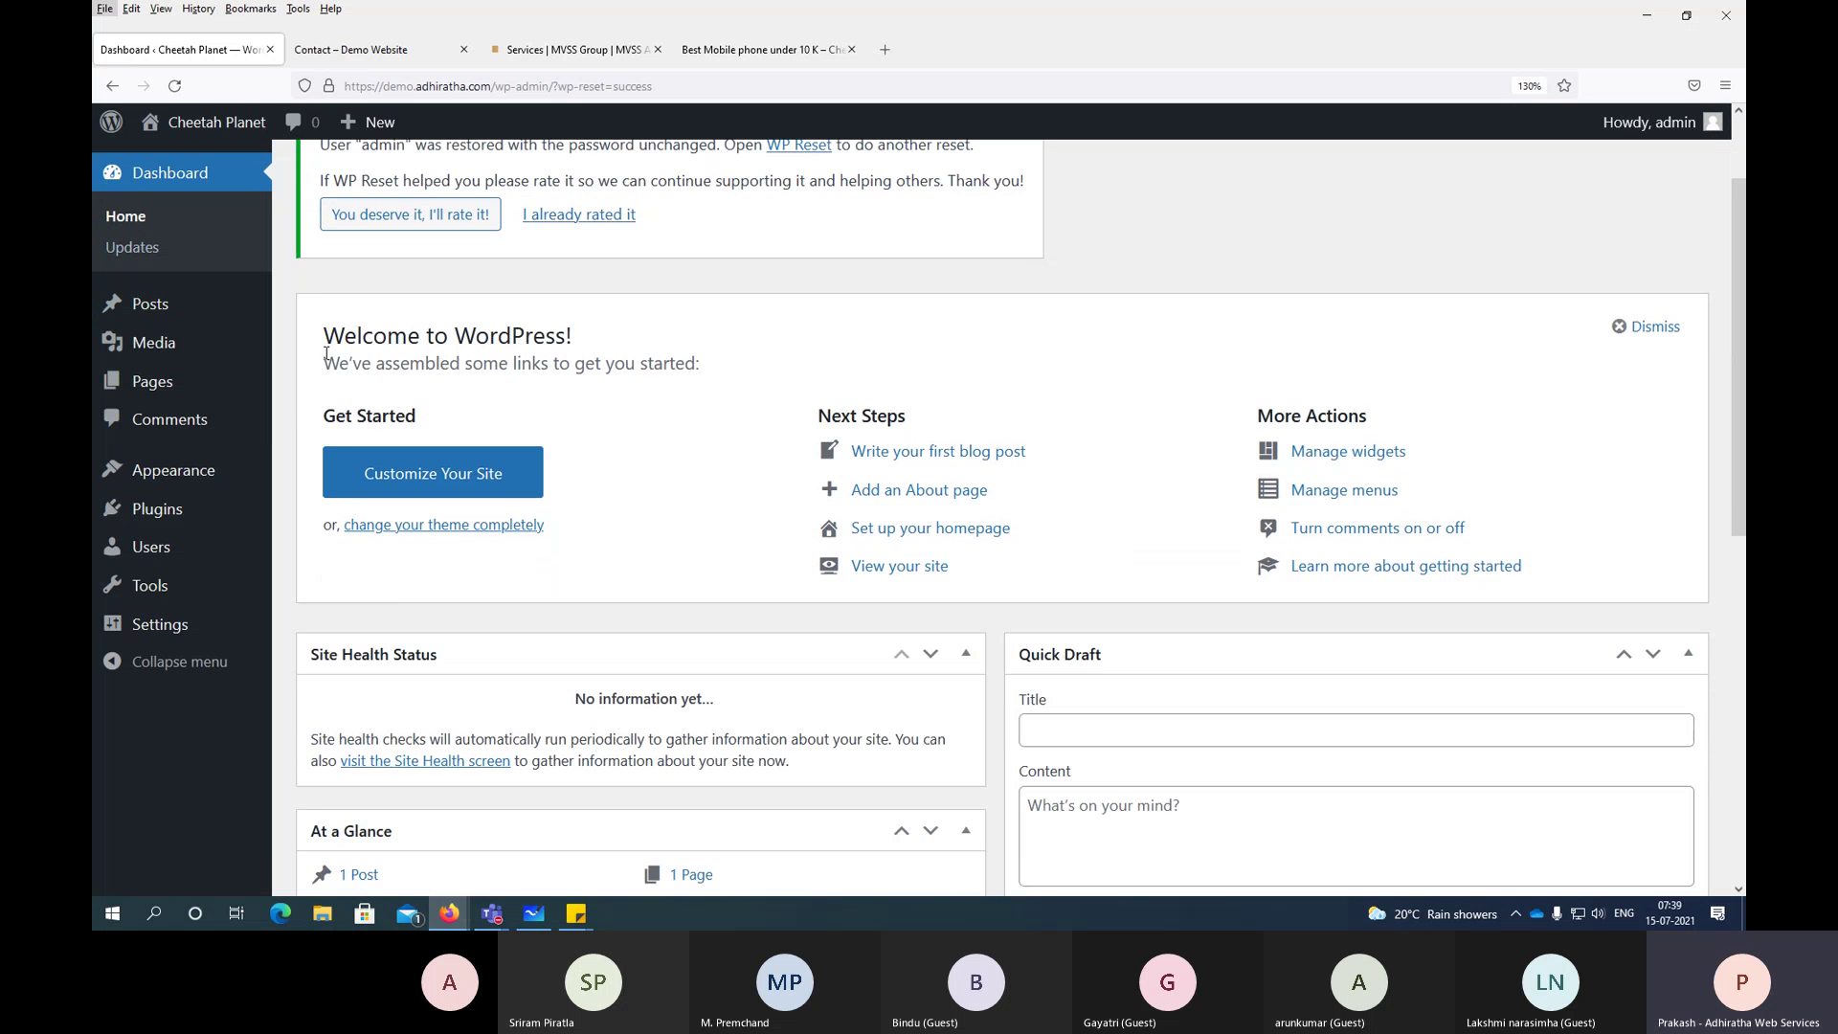
pyautogui.moveTo(322, 302); pyautogui.dragTo(572, 332)
pyautogui.scroll(-4, 578, 456)
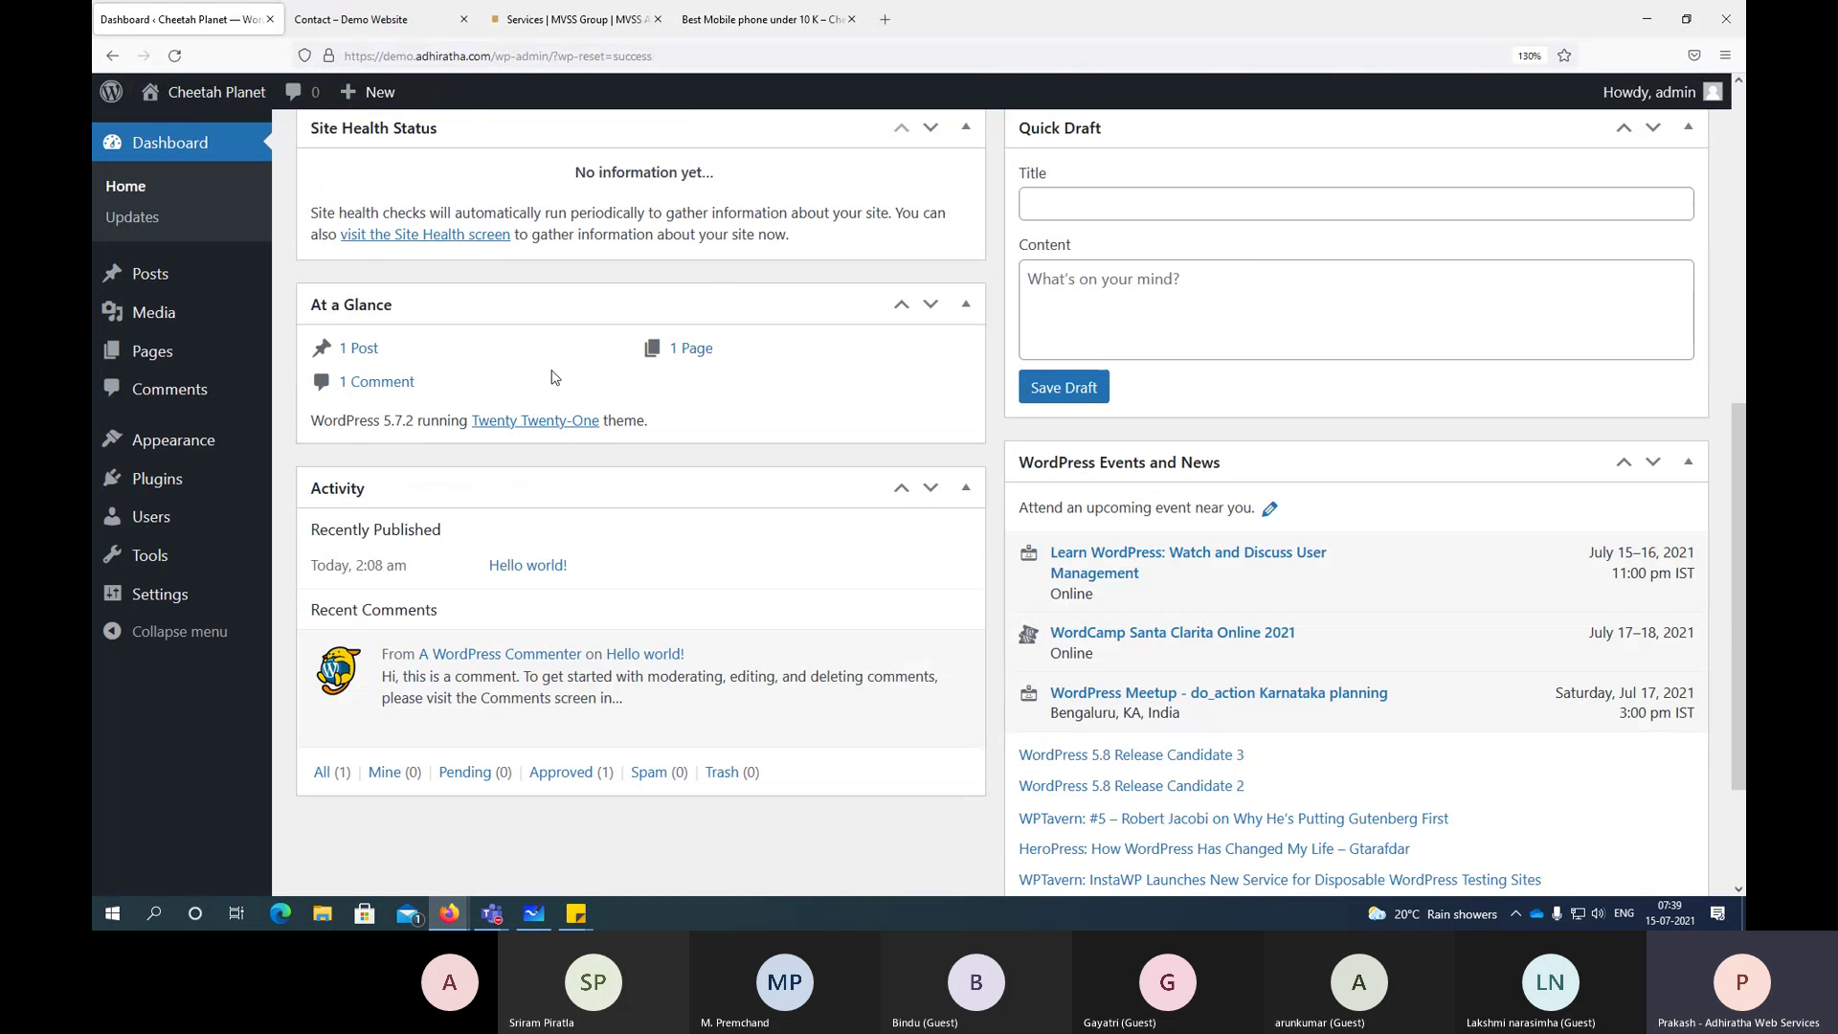
pyautogui.scroll(5, 555, 377)
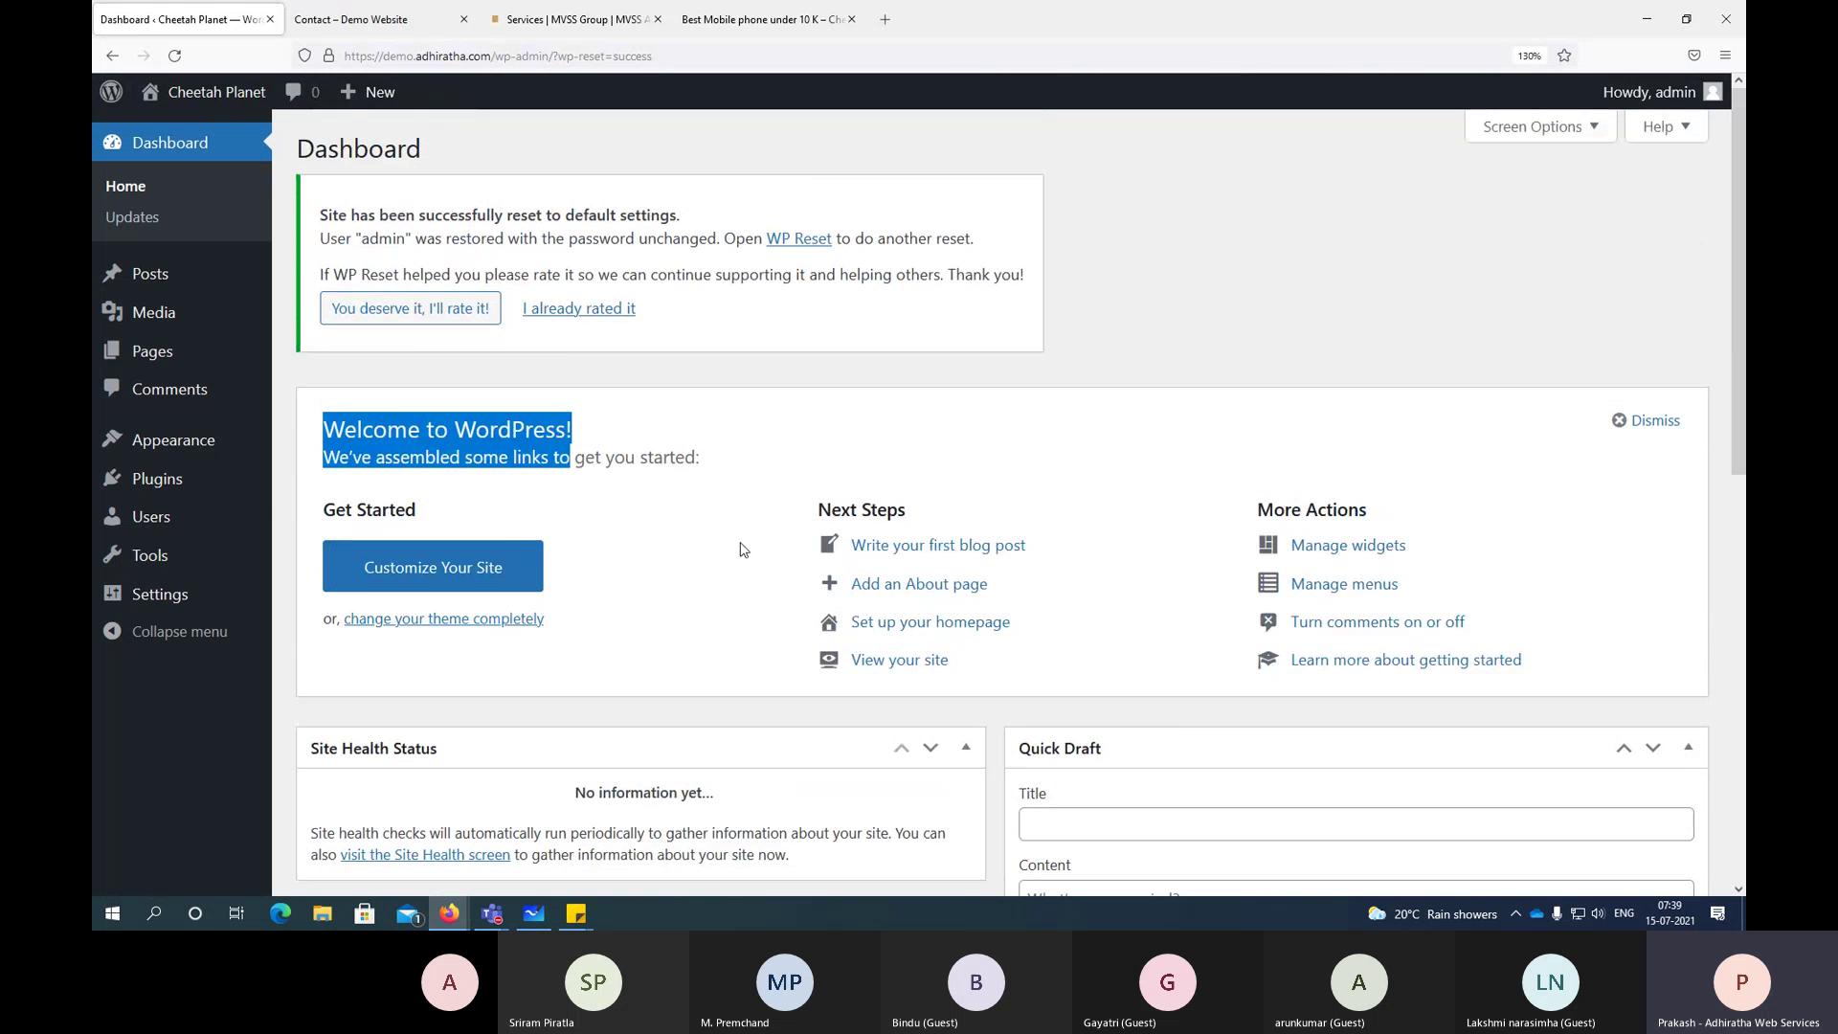
# Step: Open the Cheetah Planet home page in the private browser window and check the post title it shows
pyautogui.hotkey('alt', 'Tab')
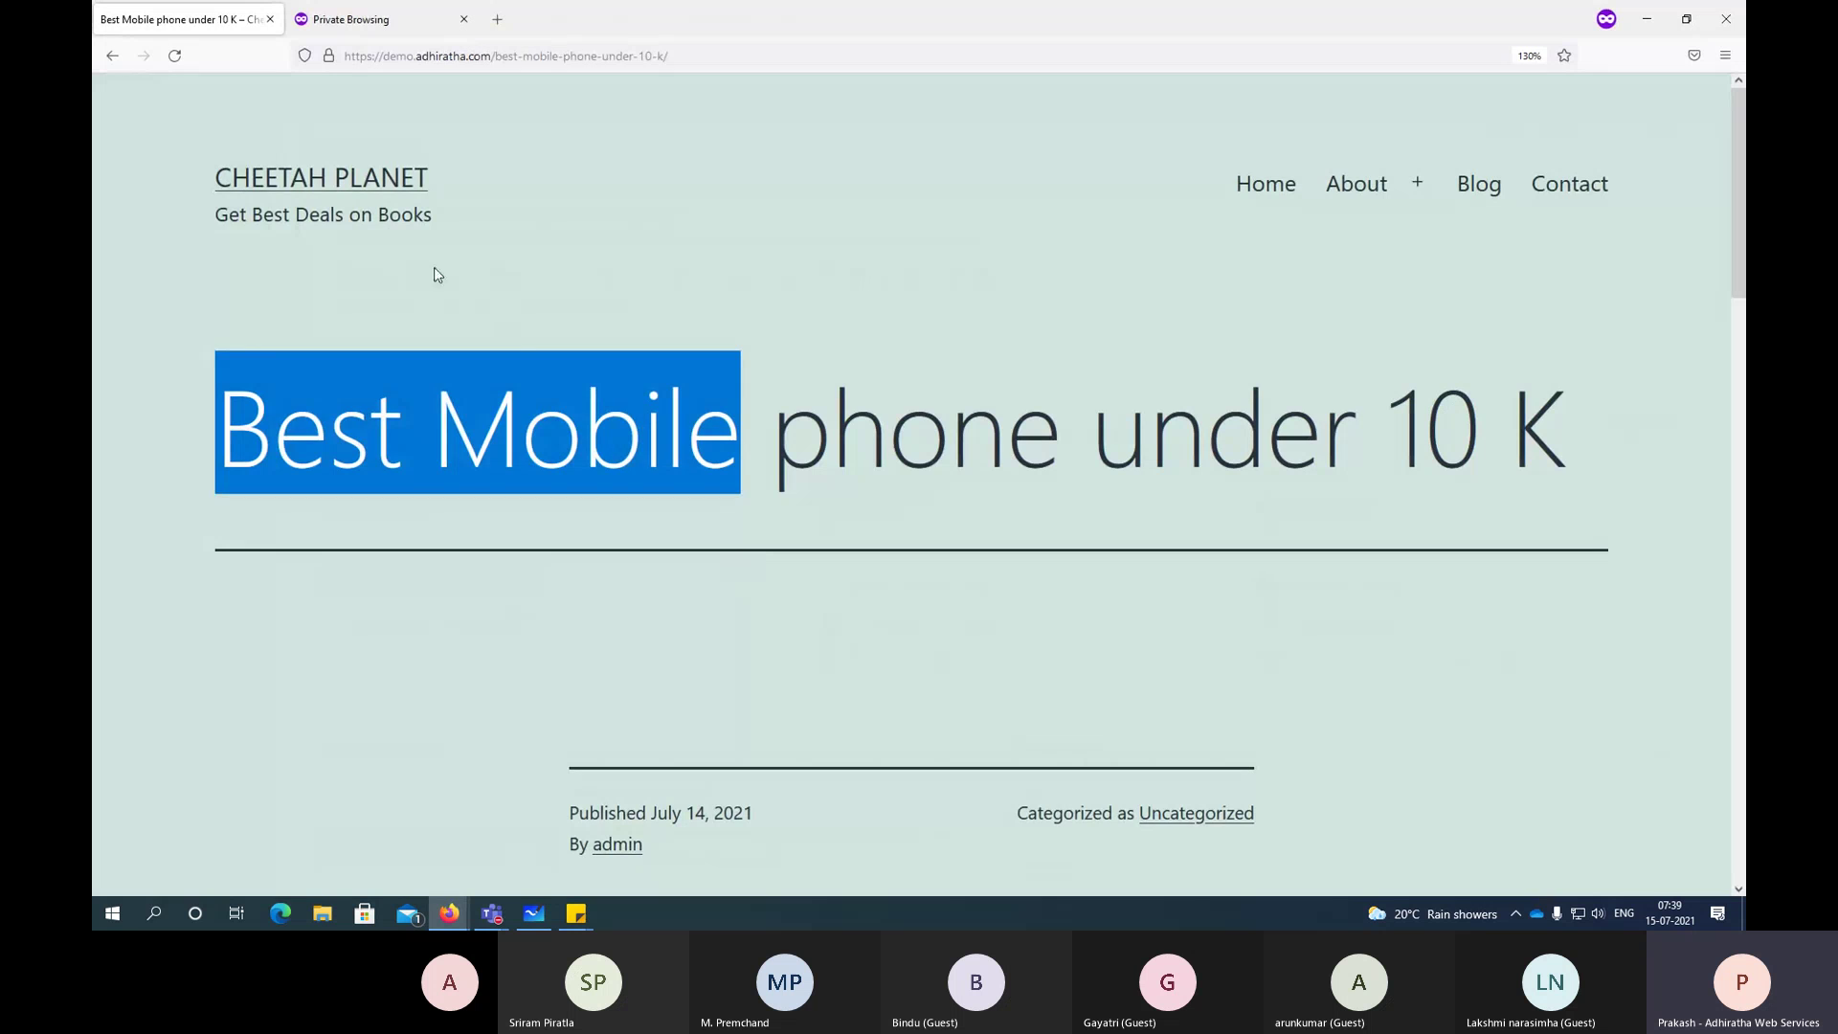
pyautogui.click(326, 178)
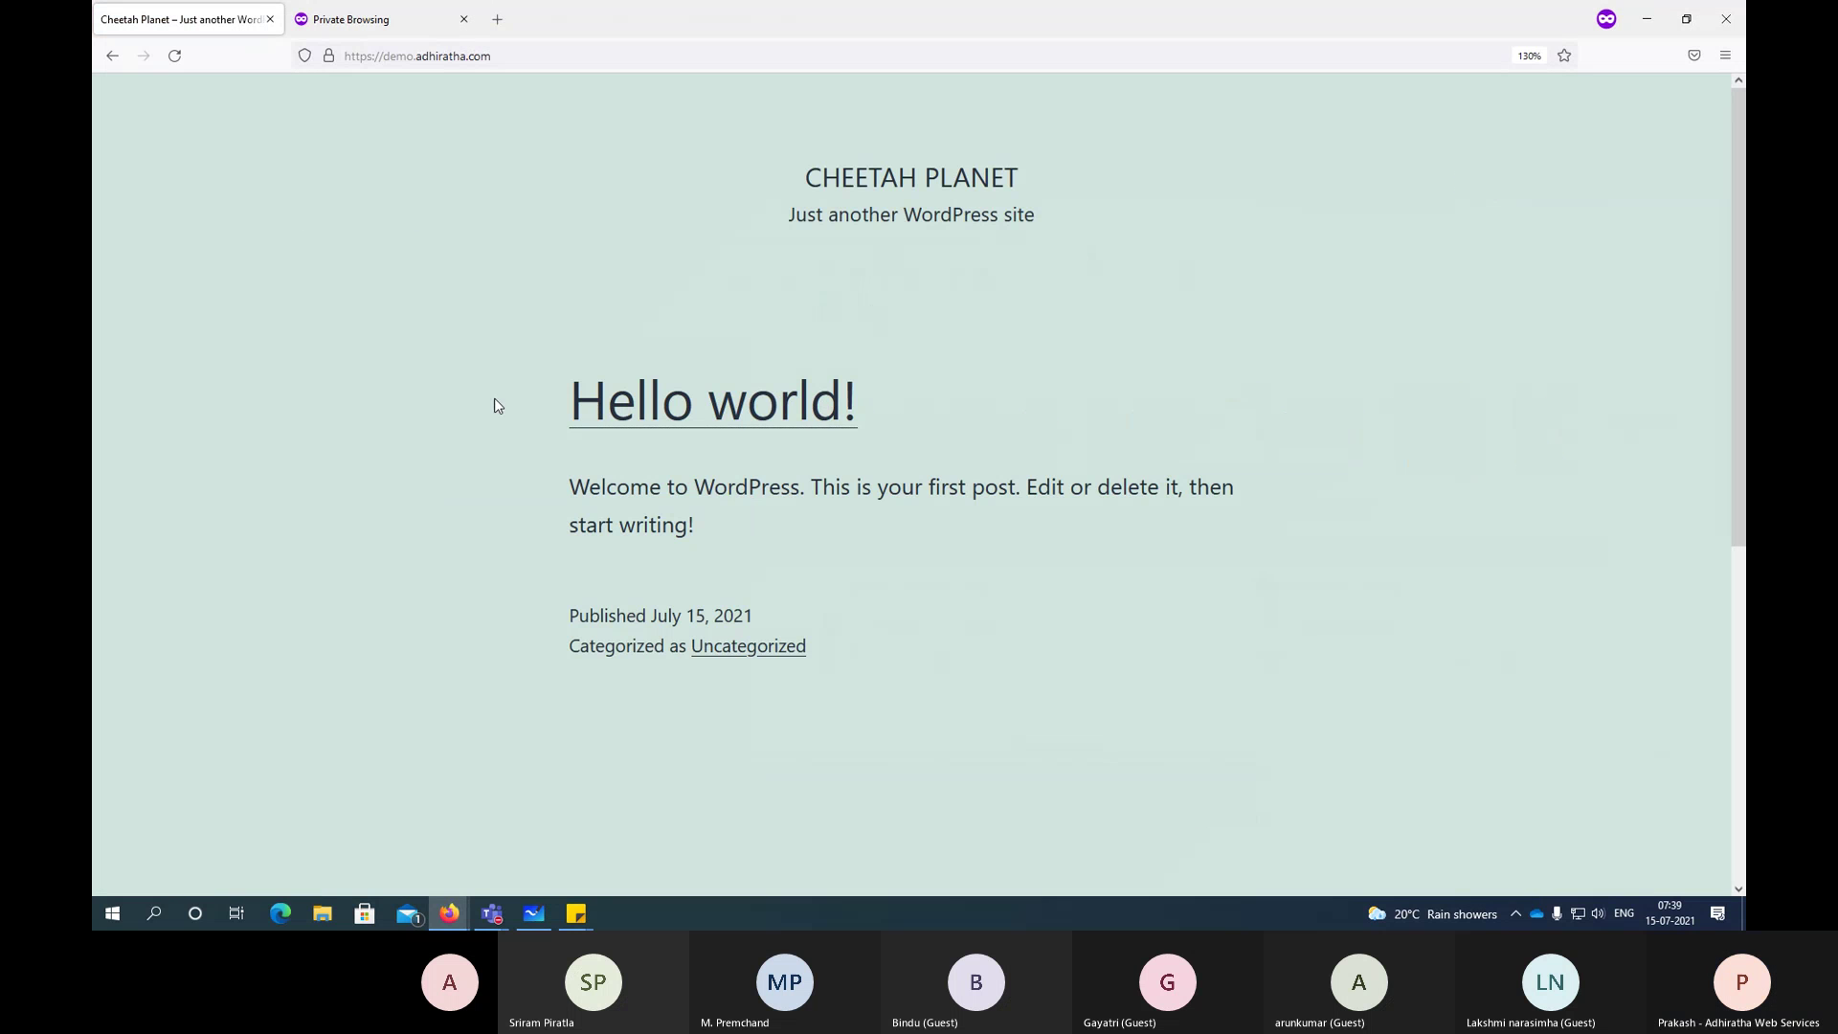
pyautogui.moveTo(497, 405); pyautogui.dragTo(932, 395)
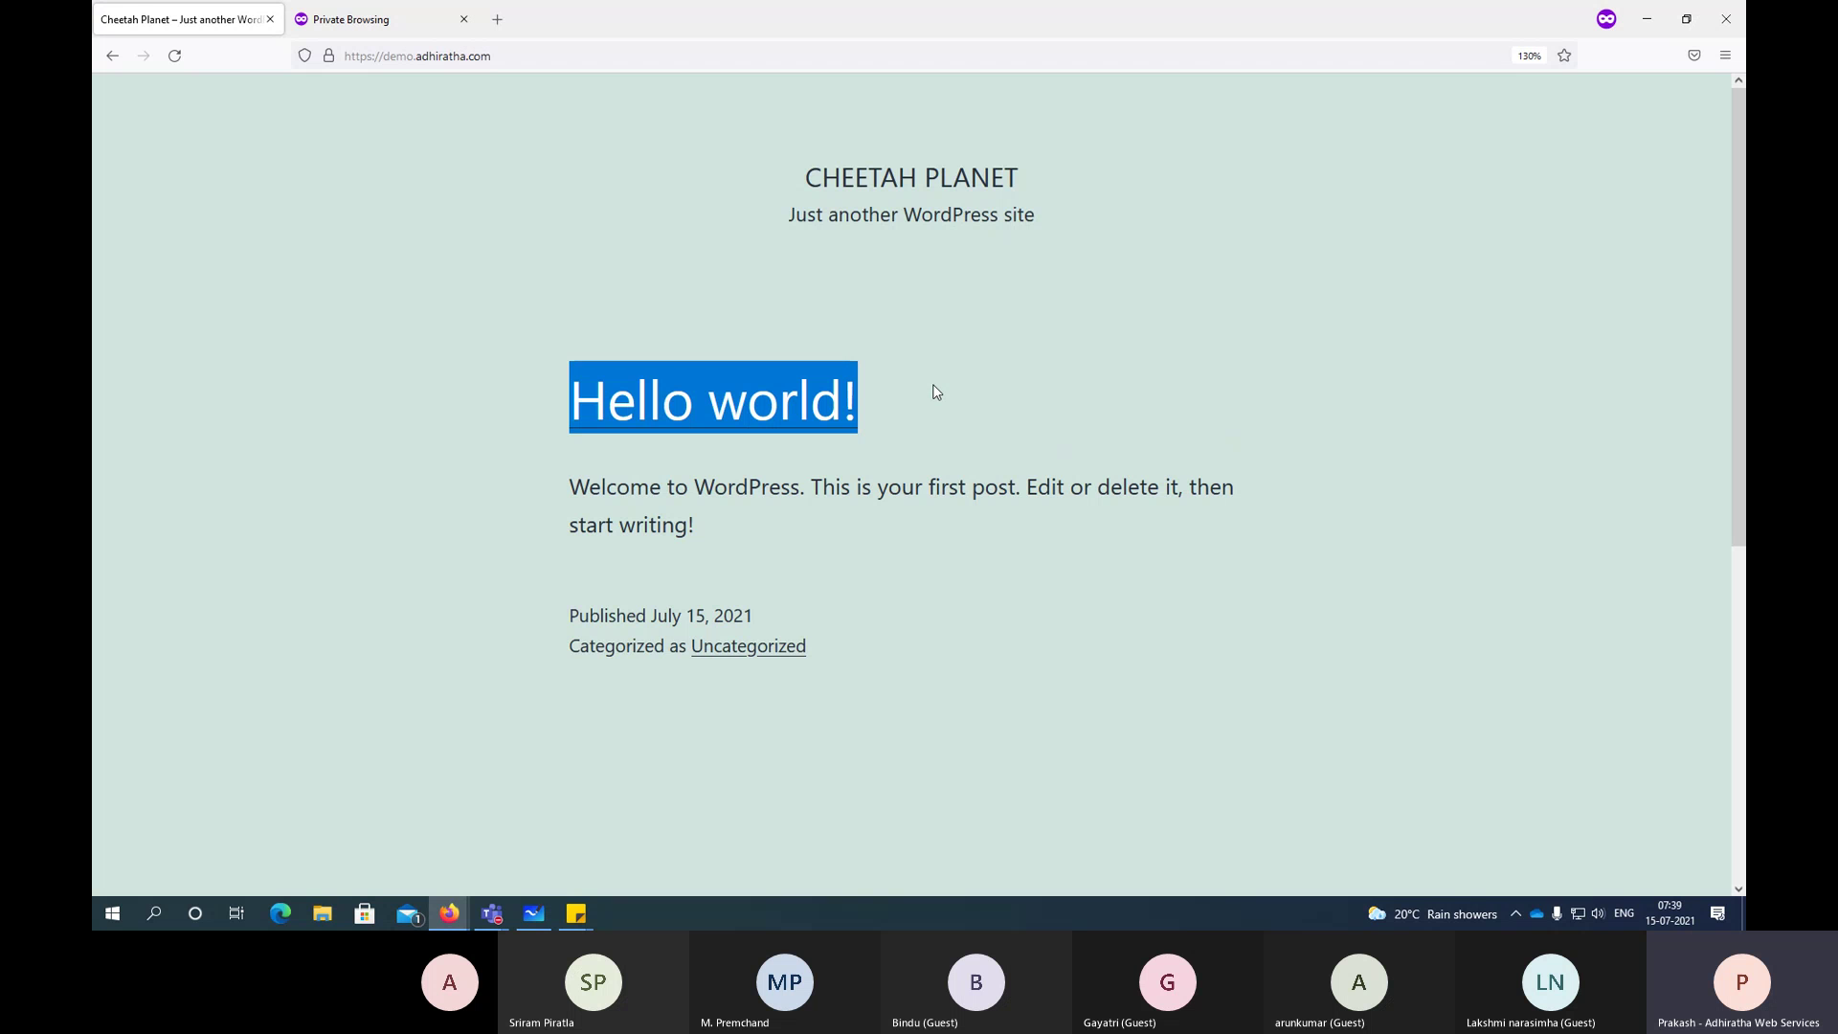
# Step: Read the "Hello world!" post and its comments section, then return to the home page and check the site tagline
pyautogui.click(707, 416)
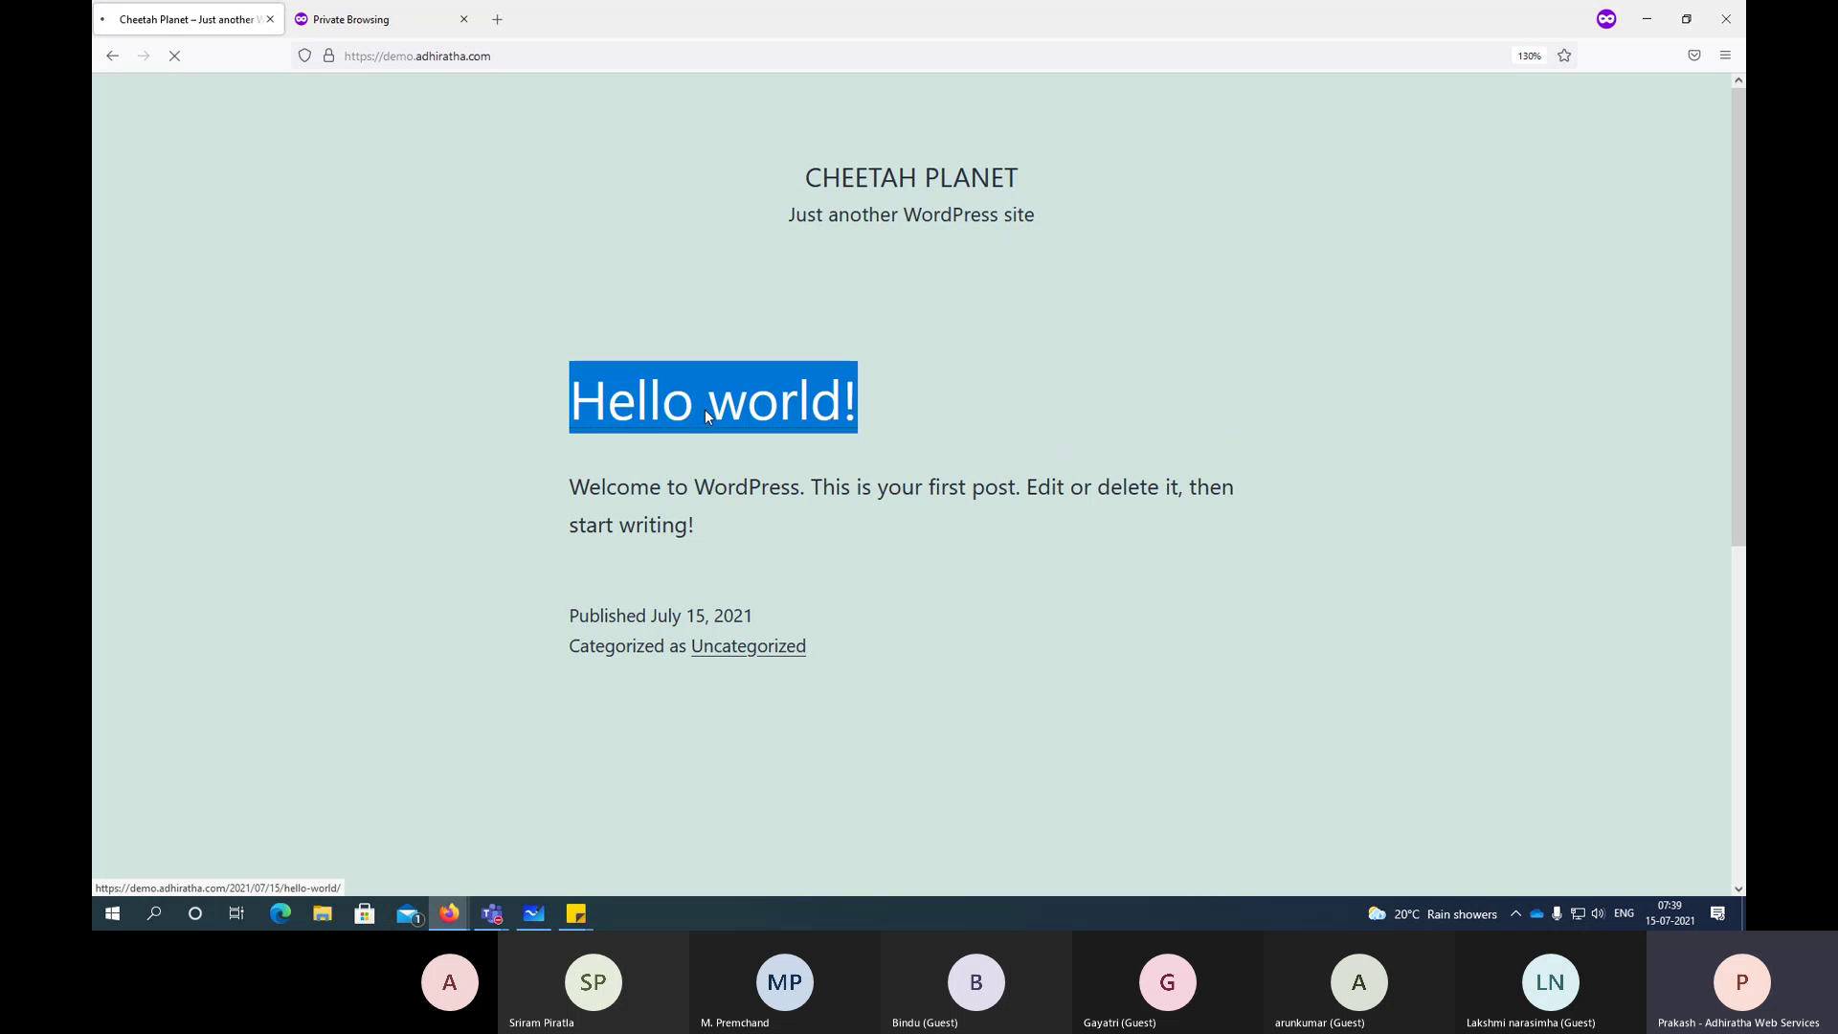
pyautogui.scroll(-10, 709, 412)
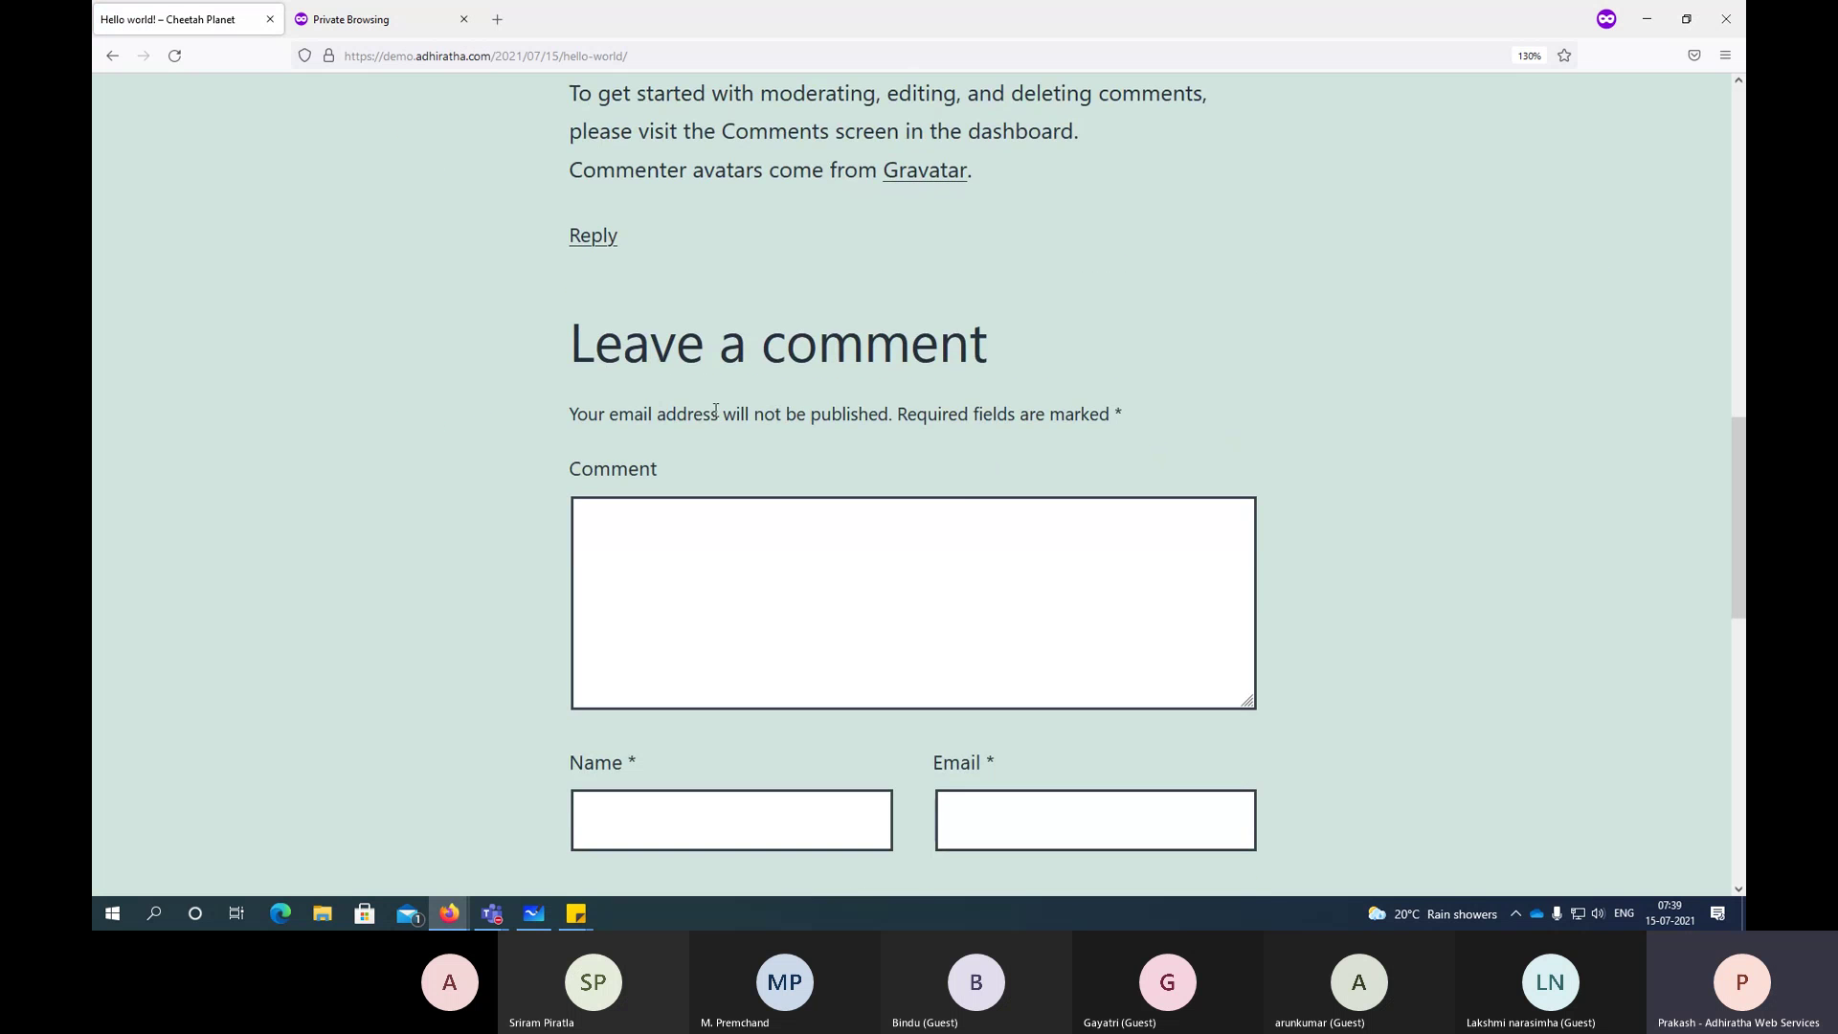
pyautogui.scroll(5, 715, 410)
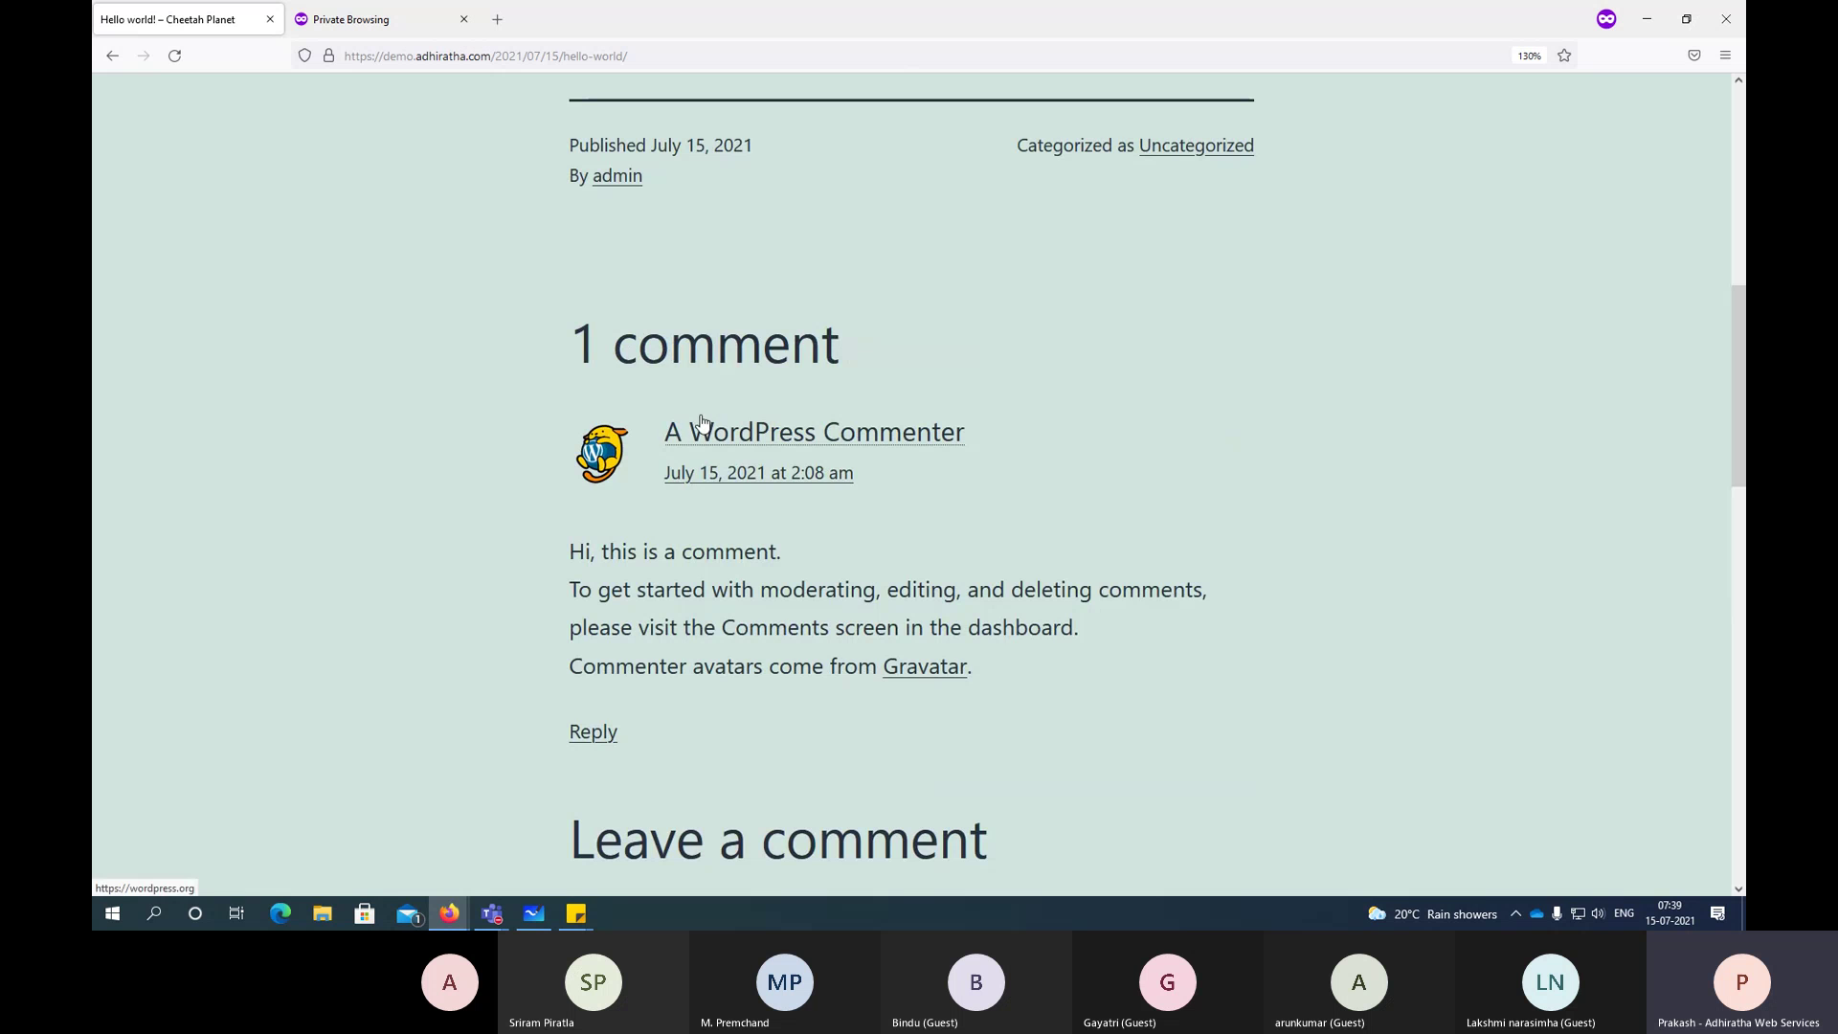
pyautogui.scroll(-5, 681, 467)
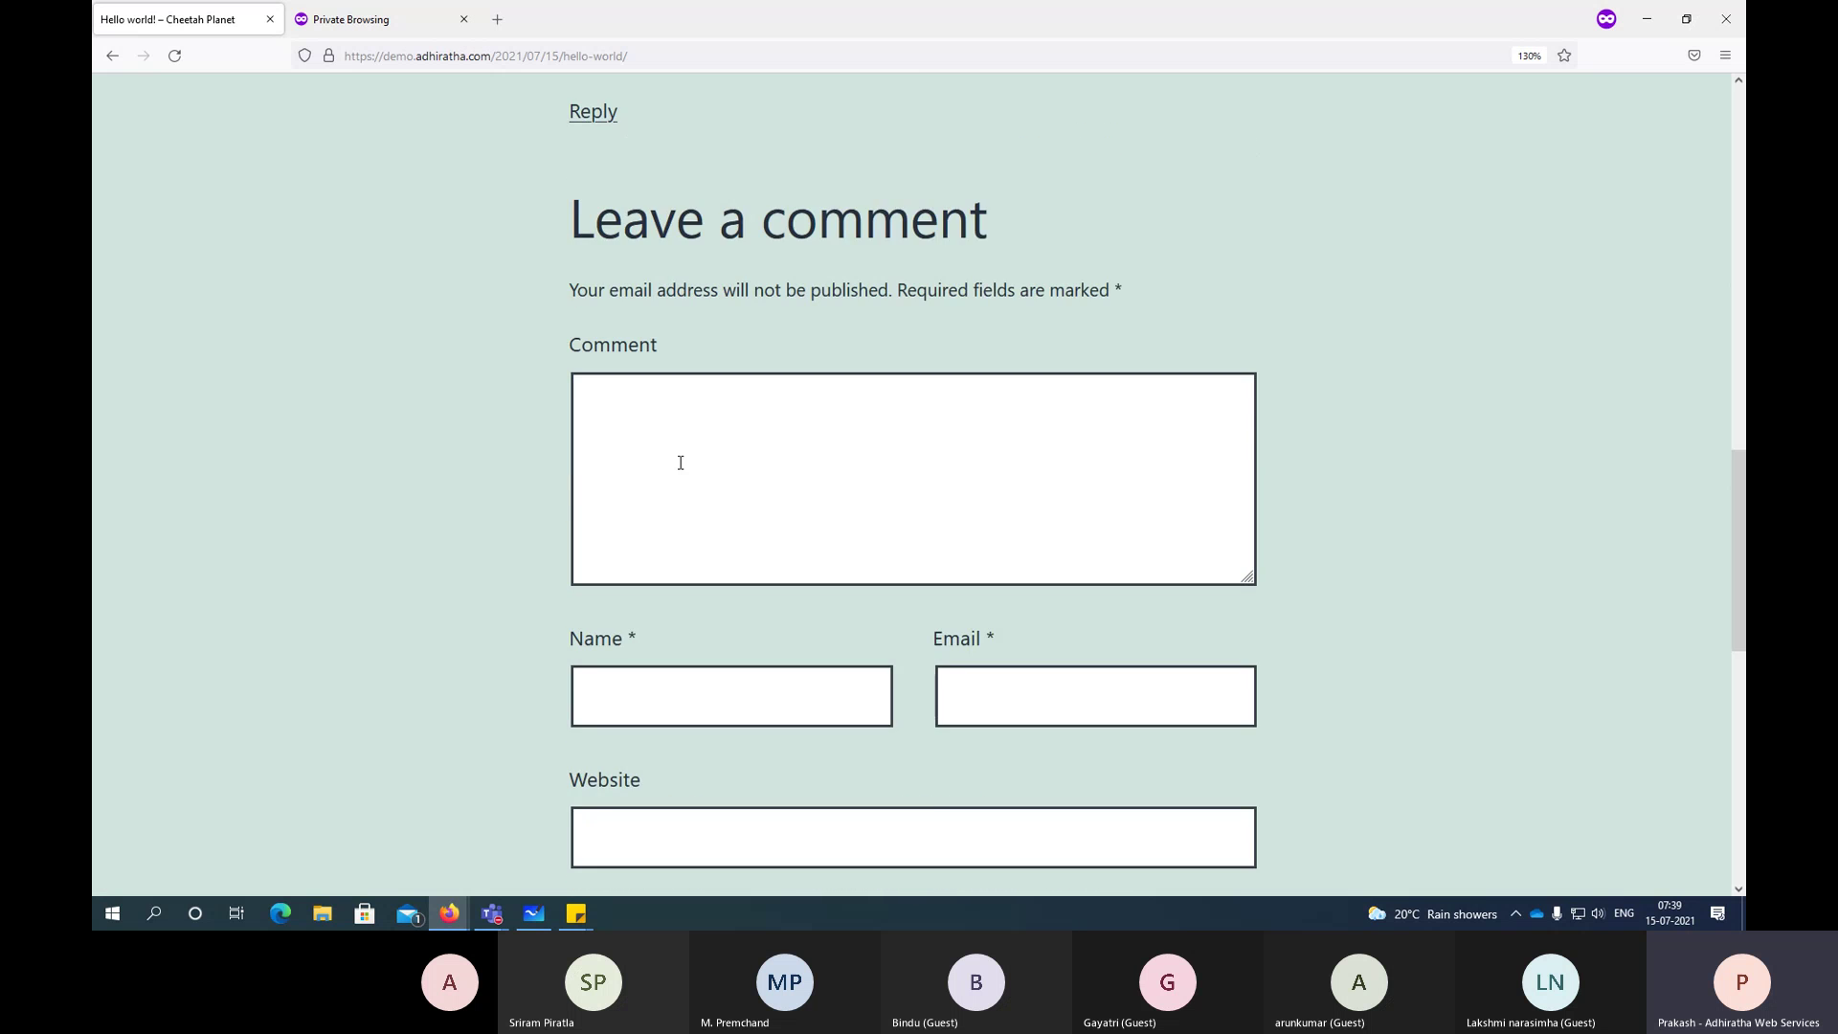
pyautogui.scroll(10, 680, 463)
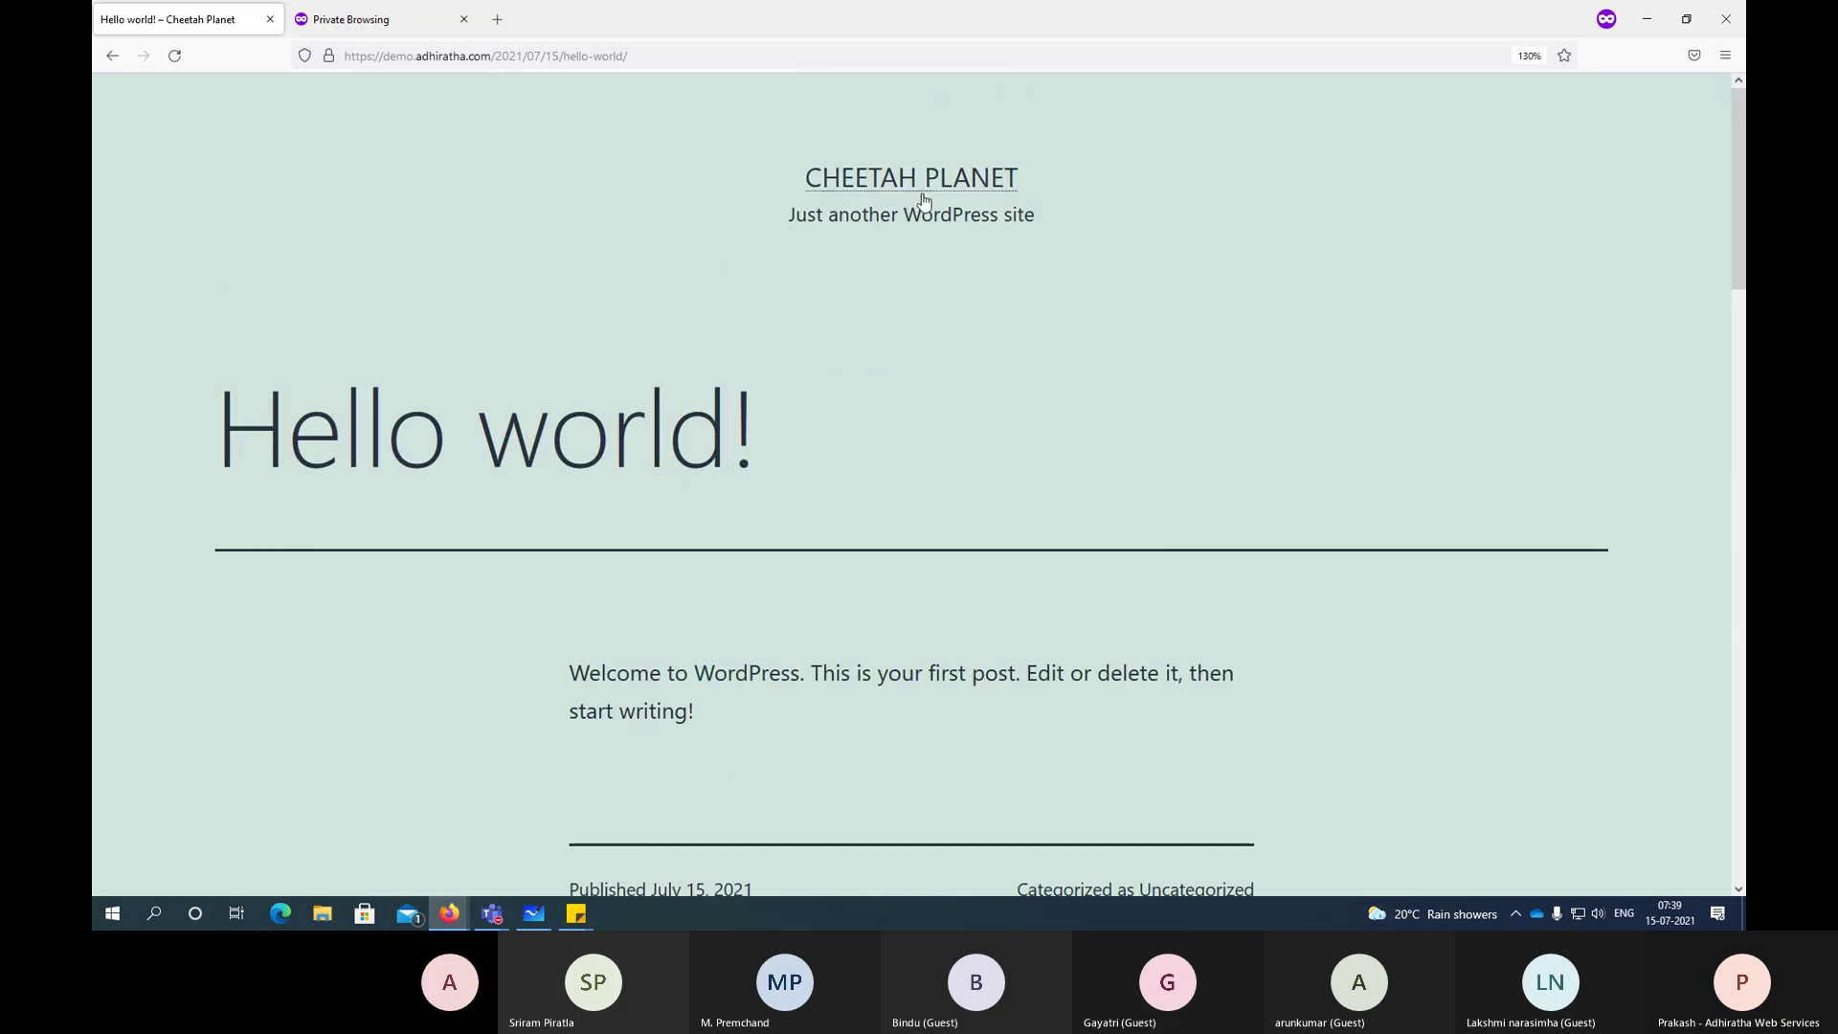
pyautogui.click(924, 197)
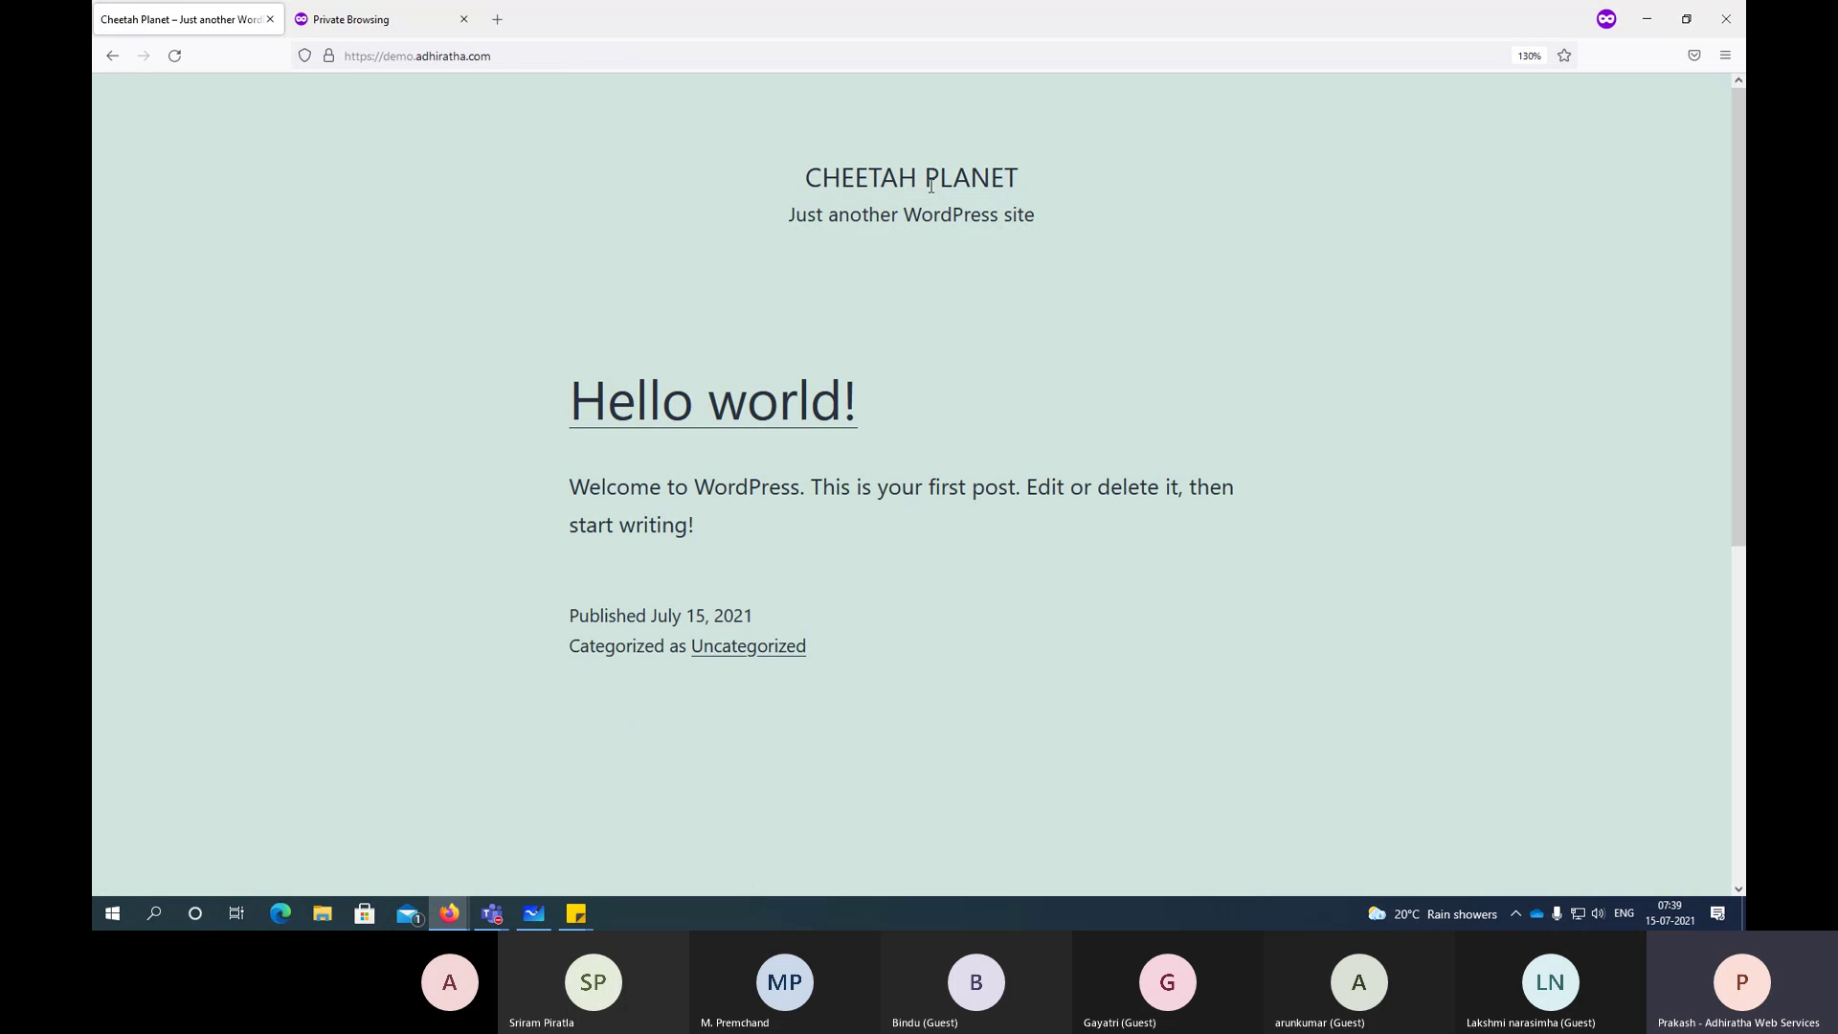
pyautogui.moveTo(801, 215); pyautogui.dragTo(1068, 218)
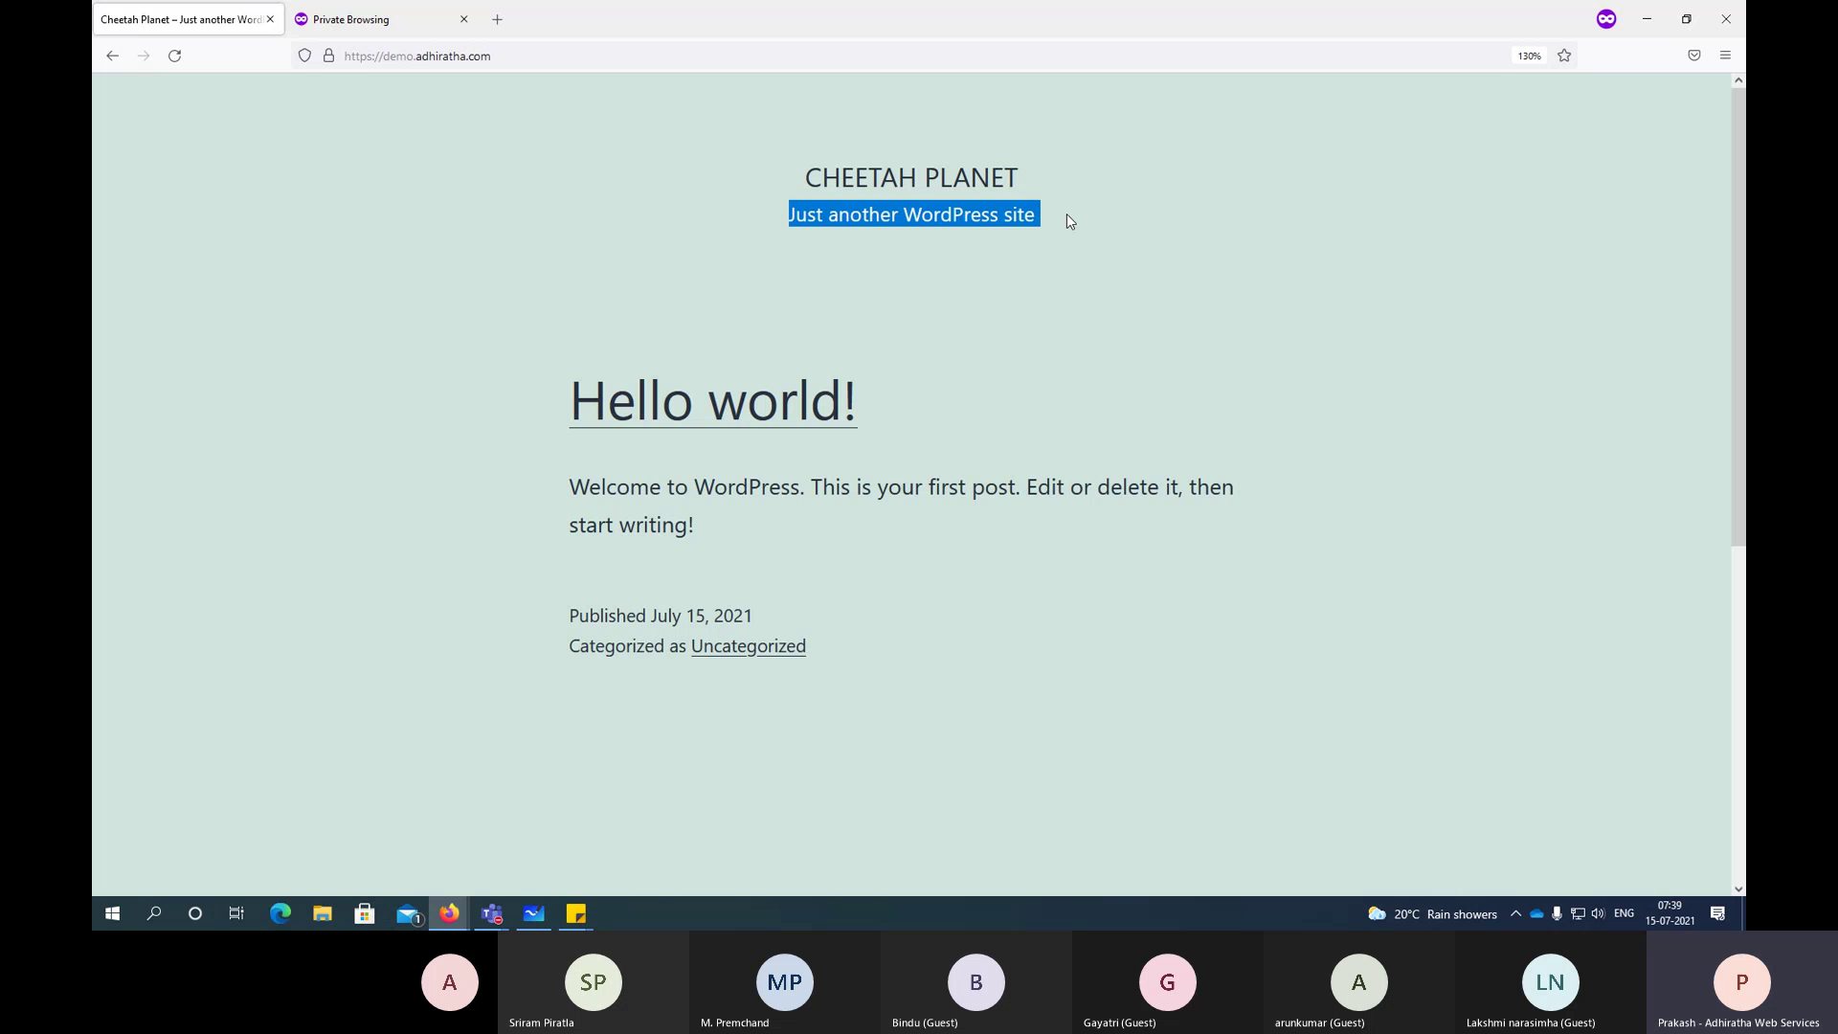
# Step: Switch back to the WordPress admin window and view the list of all pages on the site
pyautogui.hotkey('alt', 'Tab')
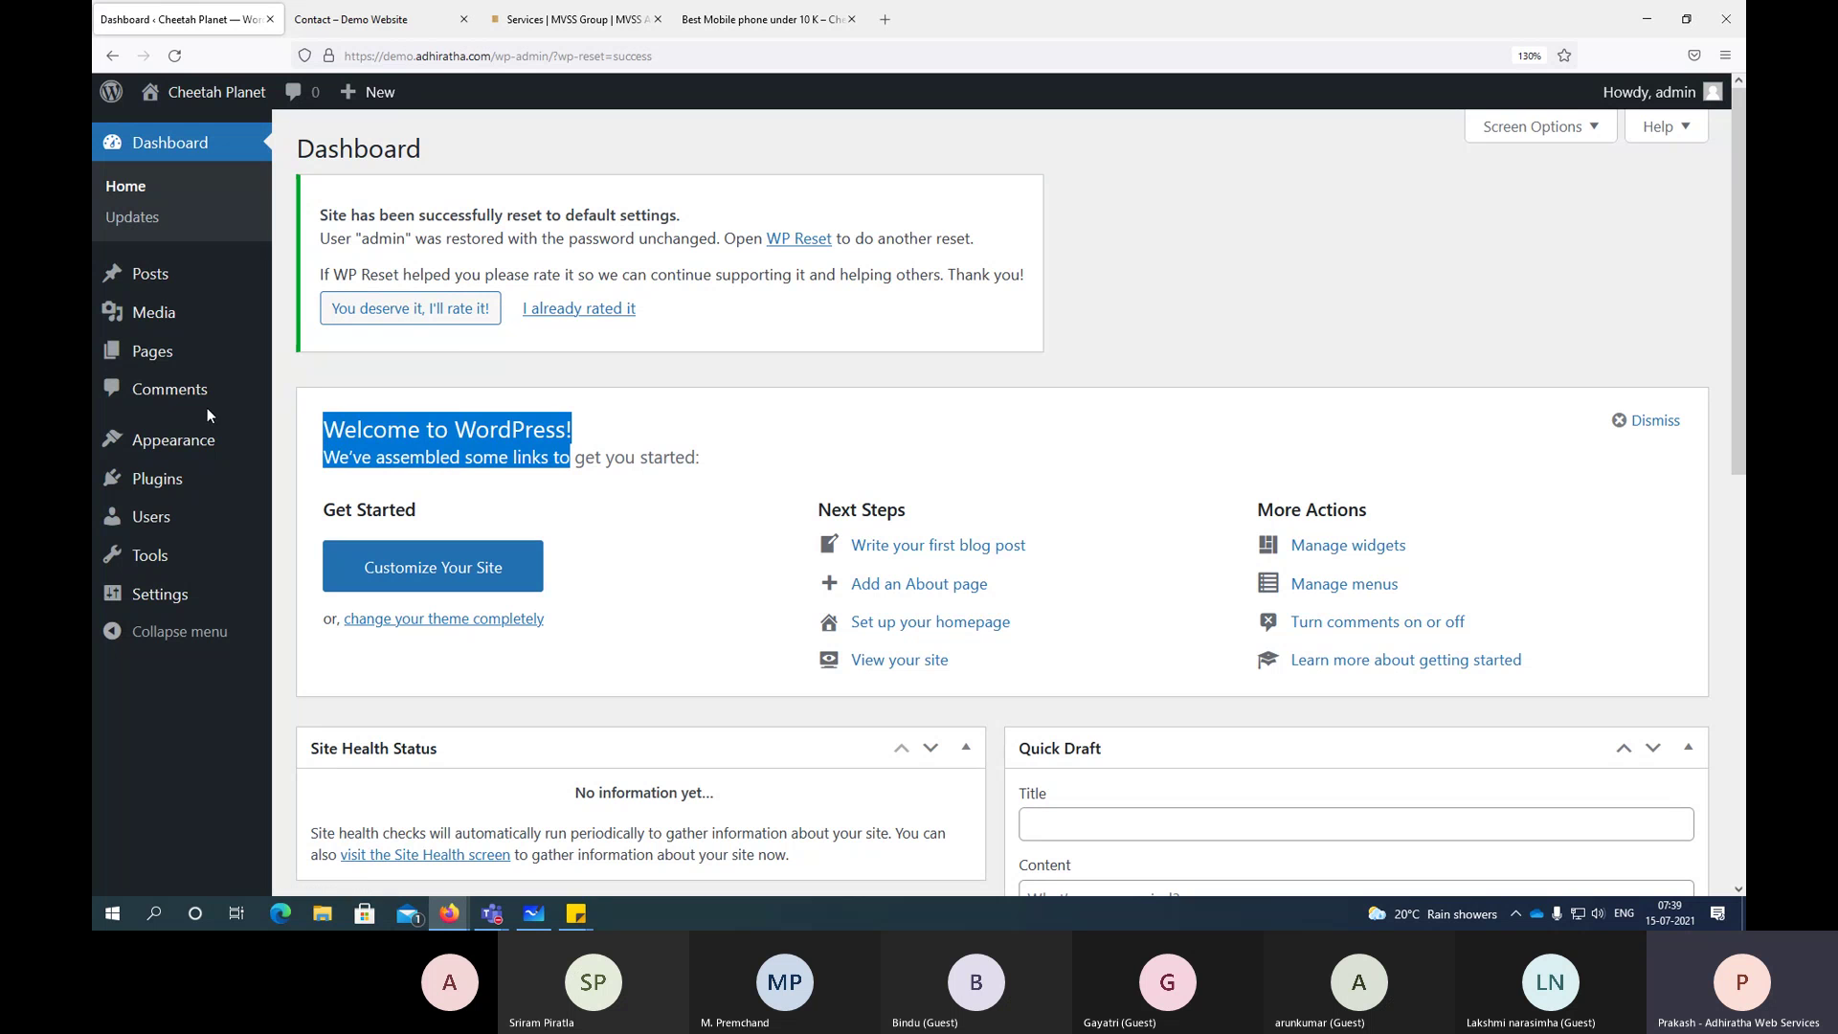
pyautogui.click(161, 362)
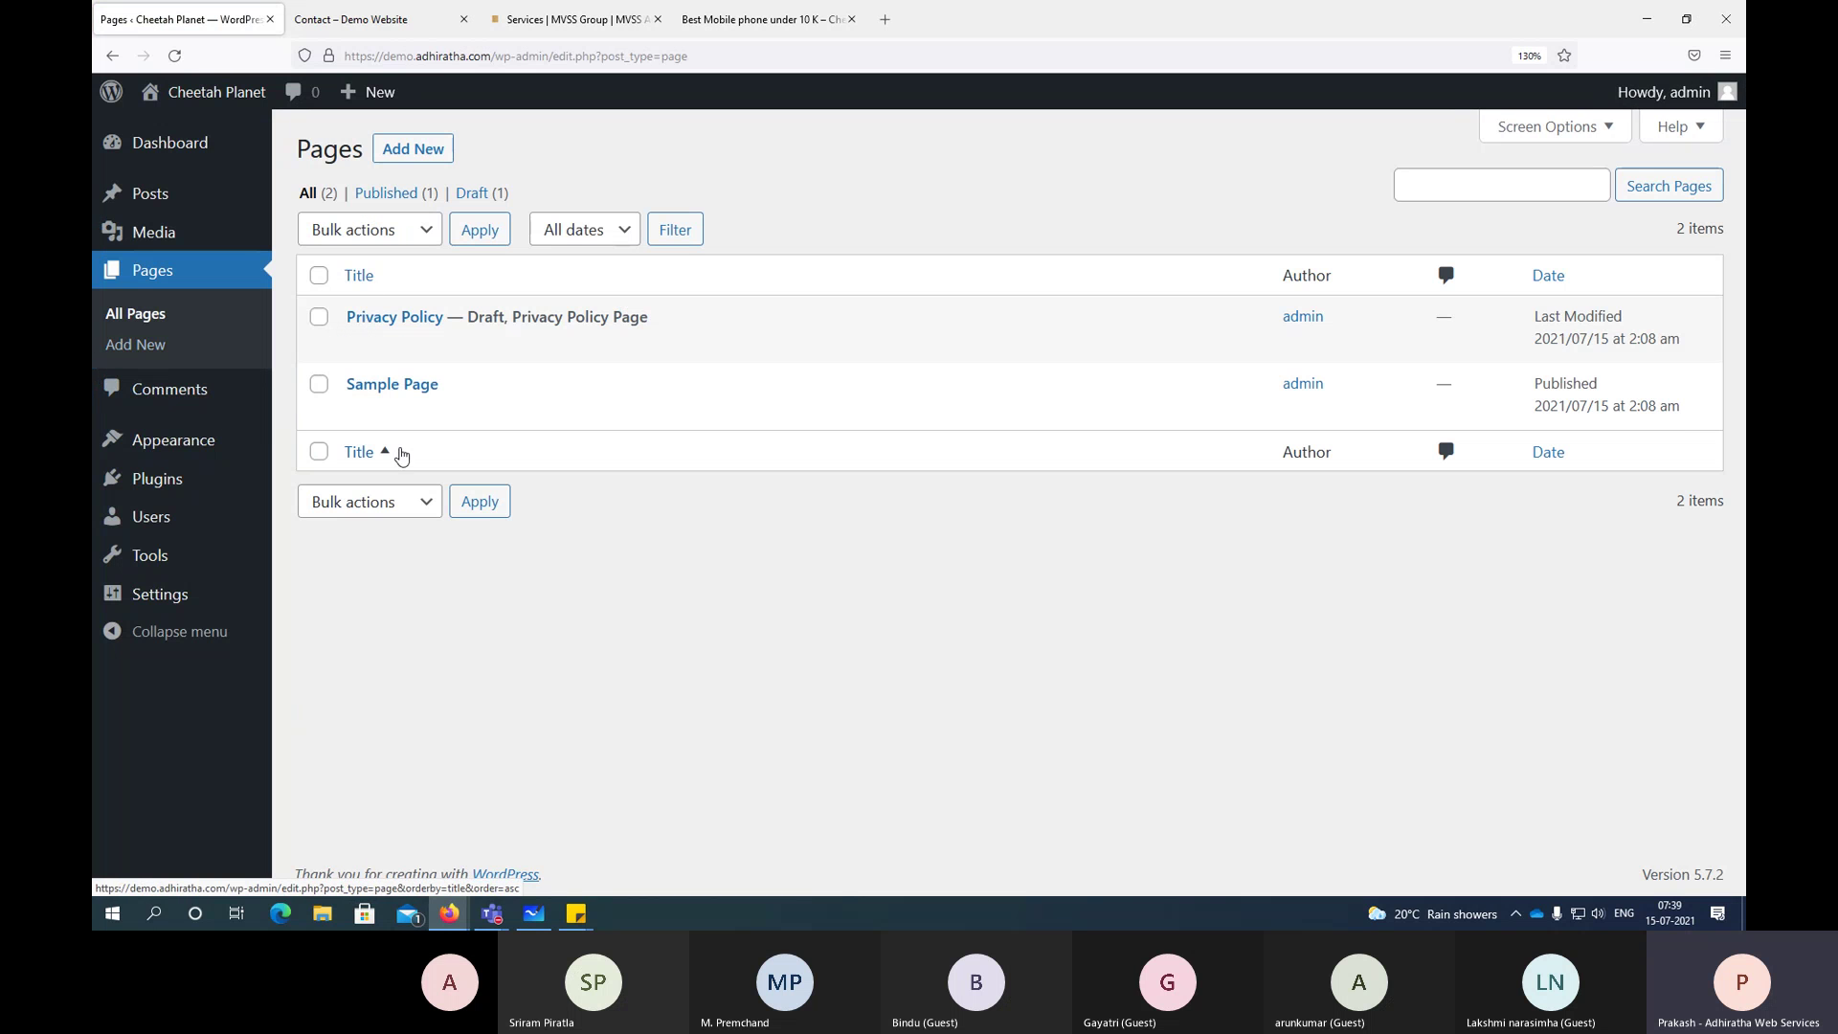
pyautogui.moveTo(397, 416)
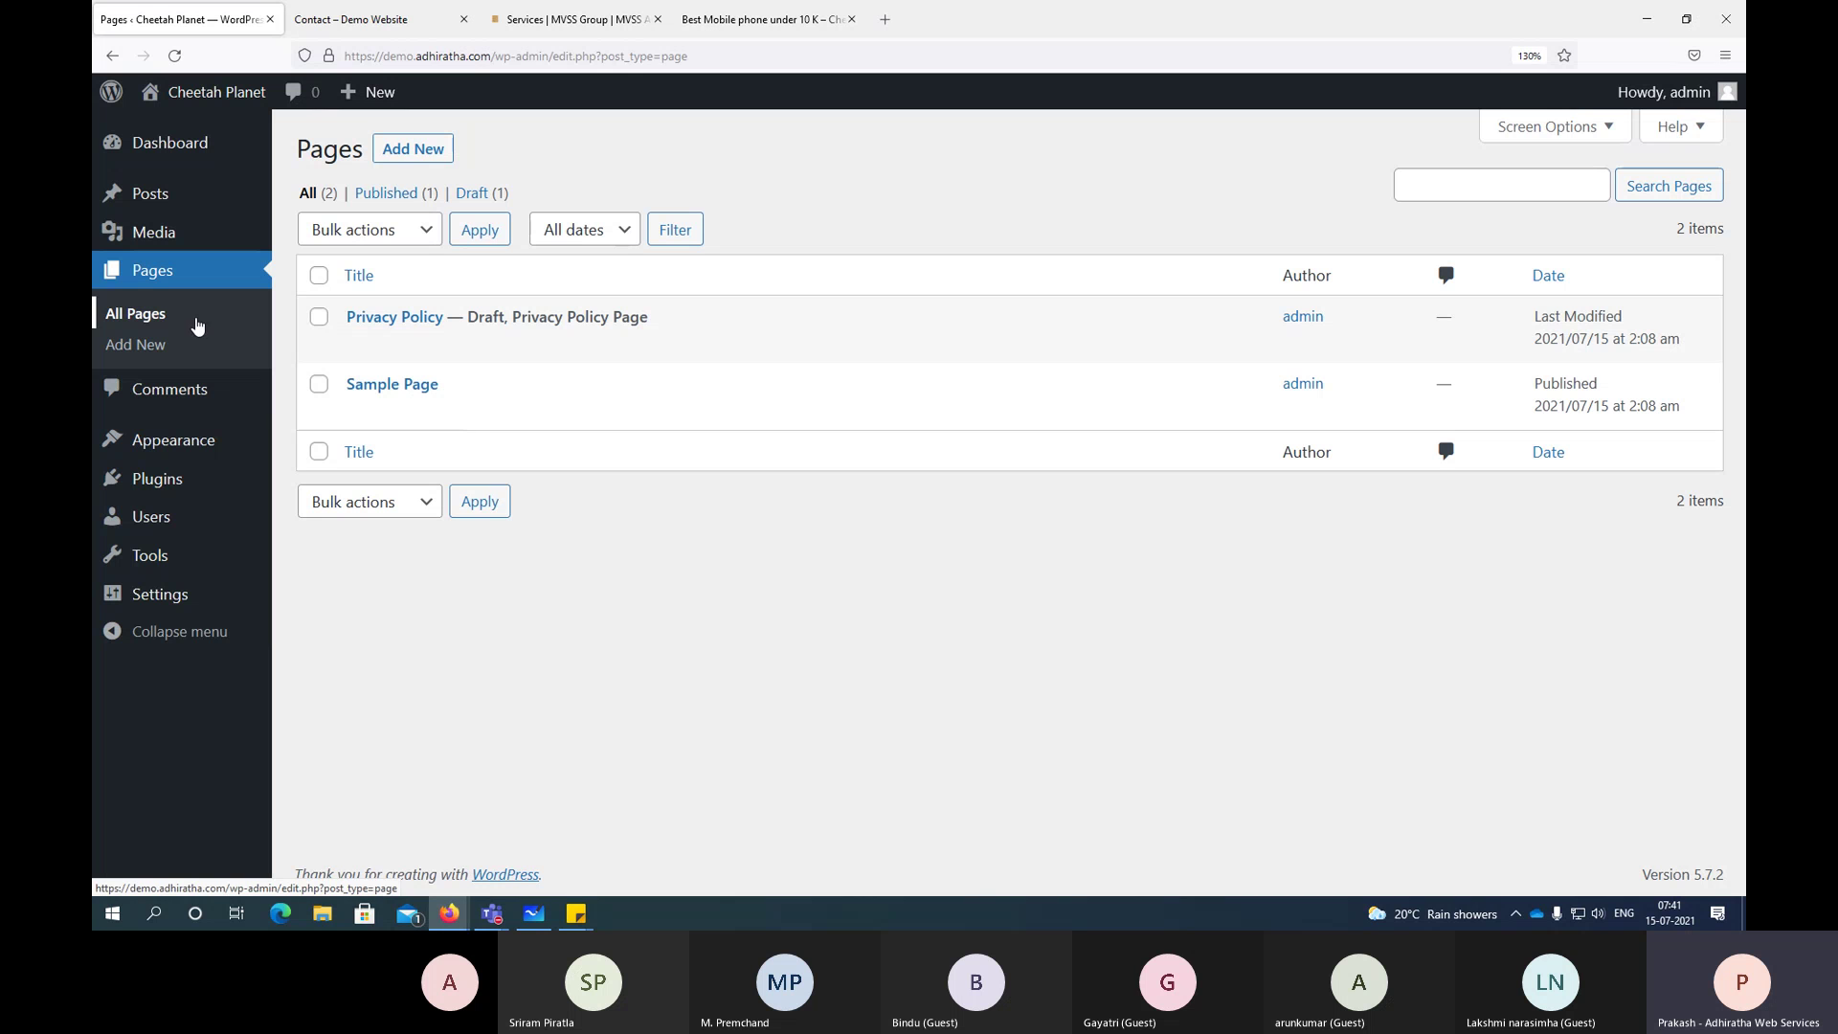
pyautogui.moveTo(571, 399)
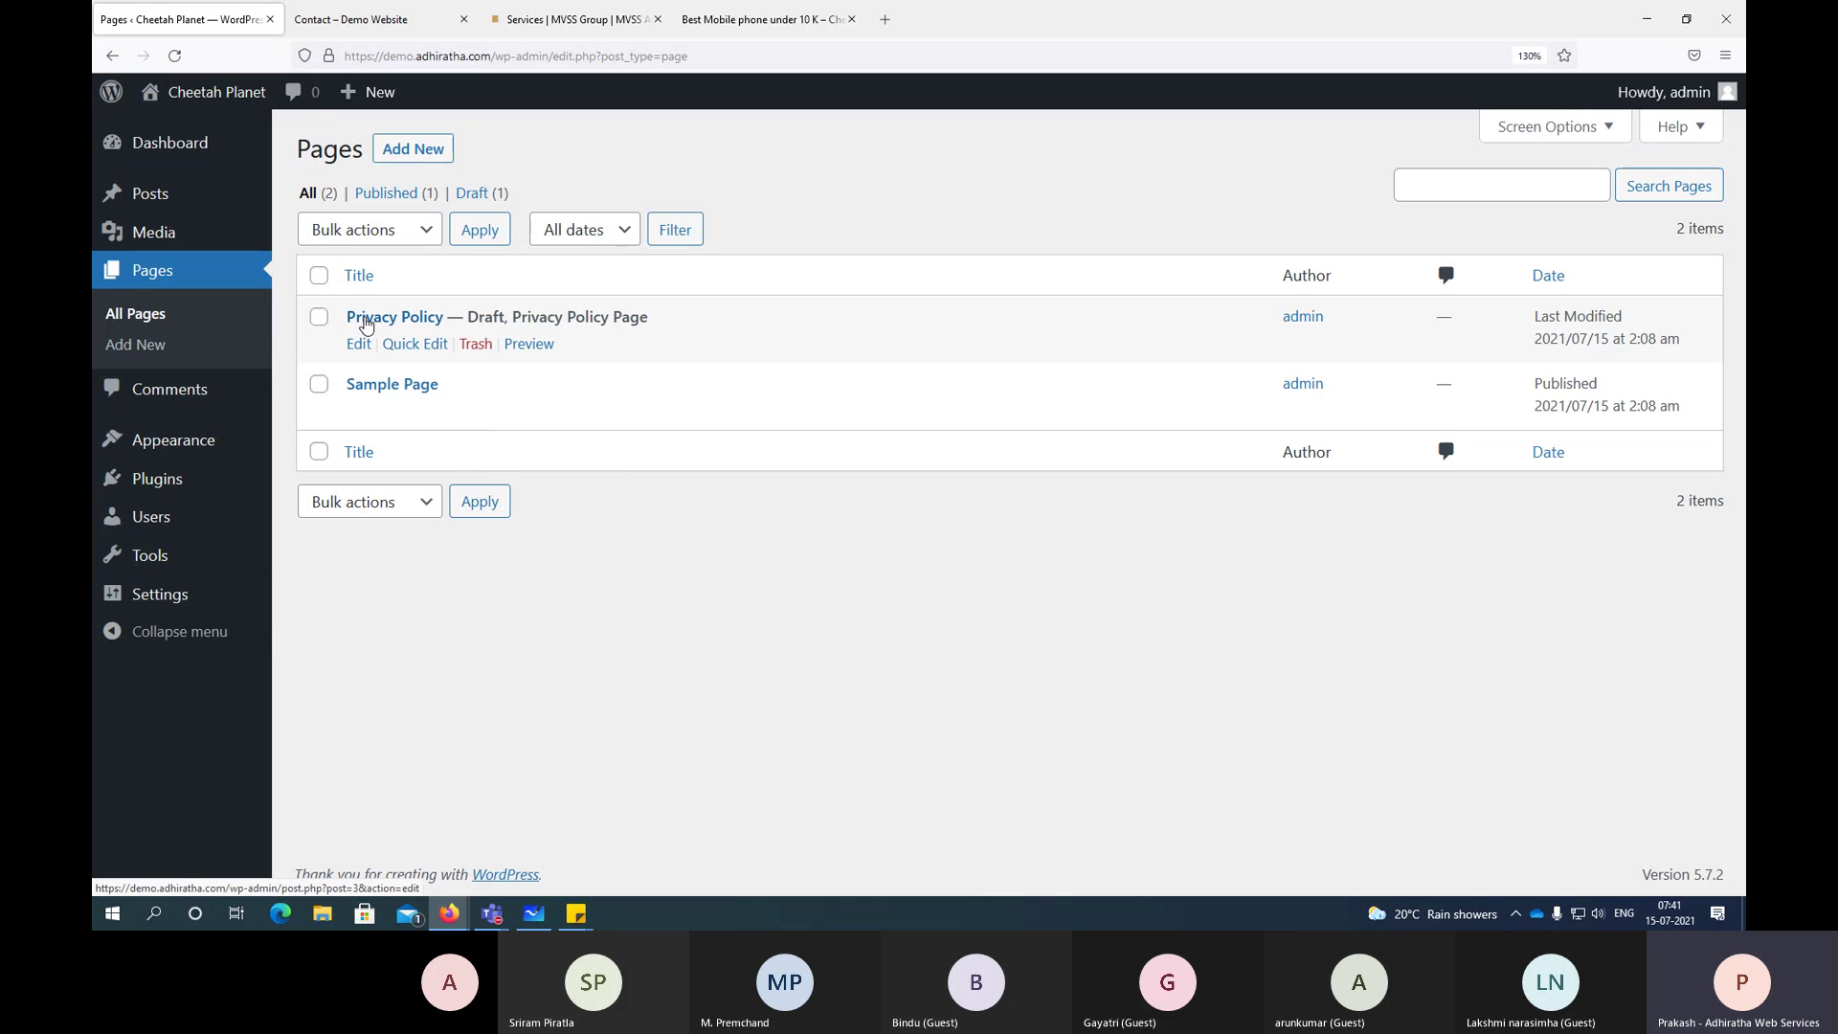
# Step: Open the installed themes page of the site
pyautogui.moveTo(164, 448)
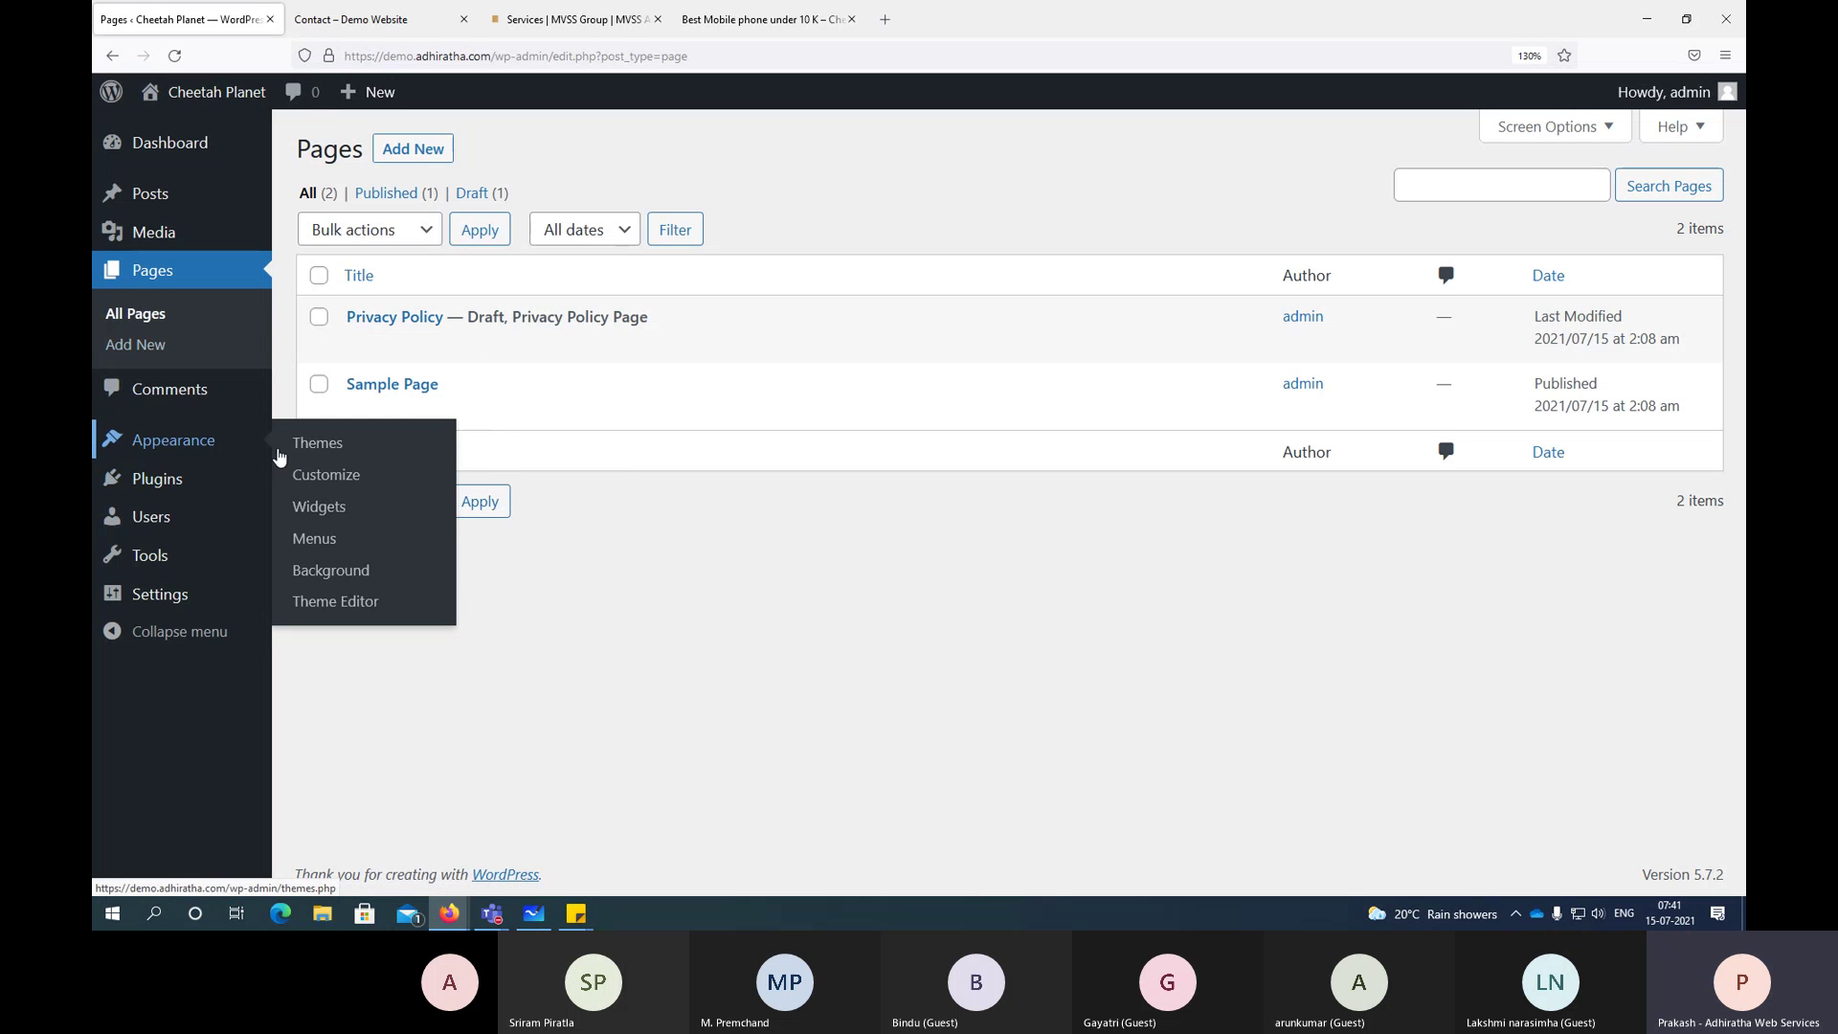
pyautogui.click(326, 447)
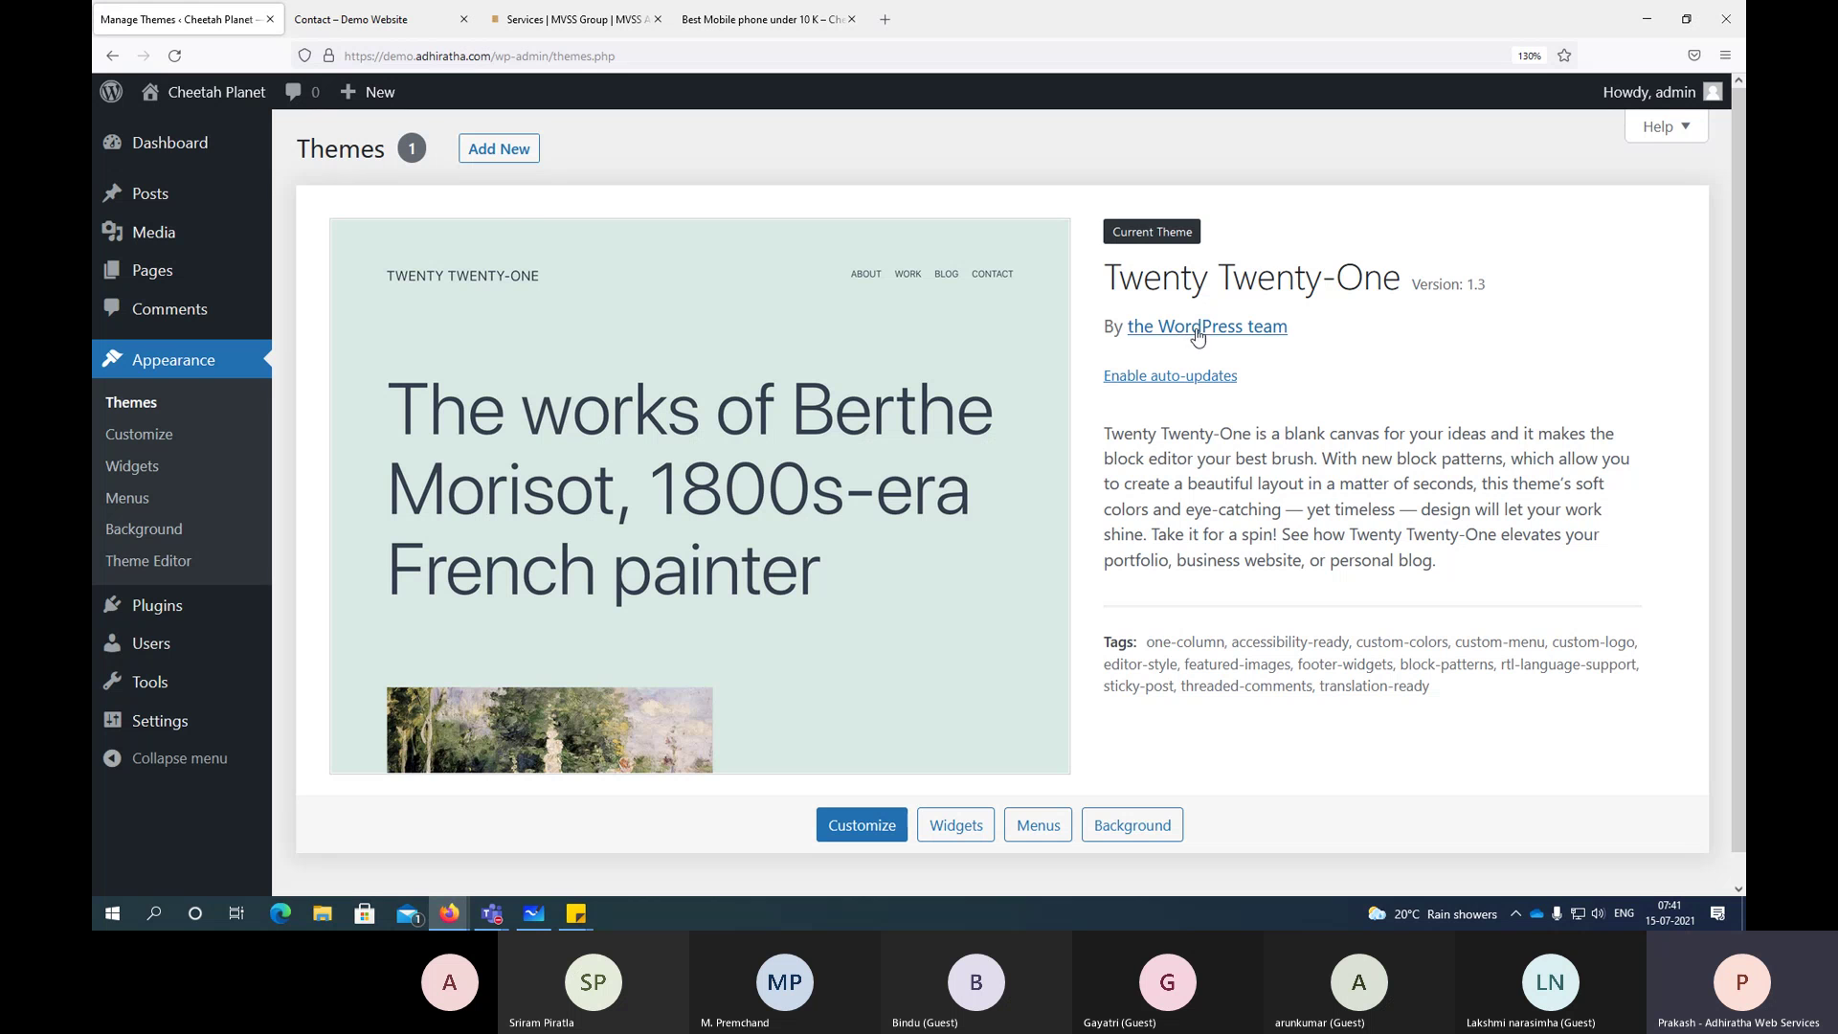
# Step: Highlight the name of the current theme, Twenty Twenty-One, and open the page for adding themes
pyautogui.moveTo(1119, 279); pyautogui.dragTo(1436, 280)
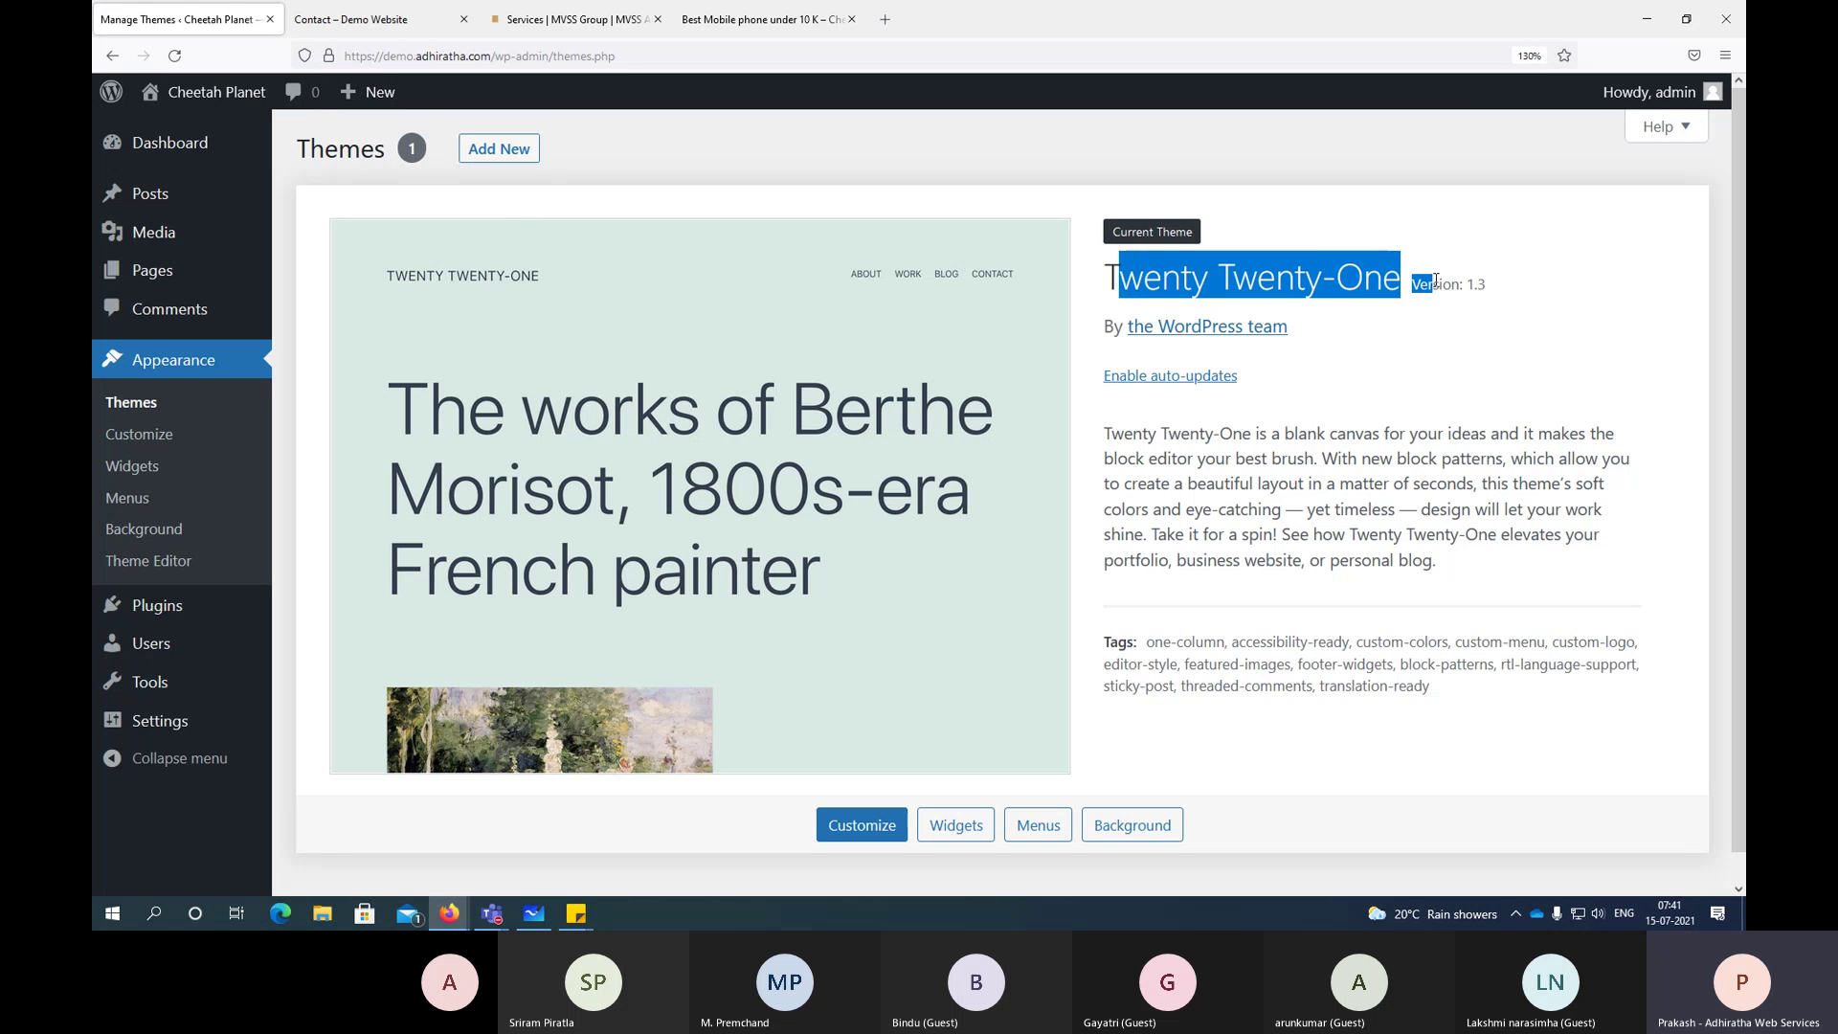
pyautogui.click(630, 184)
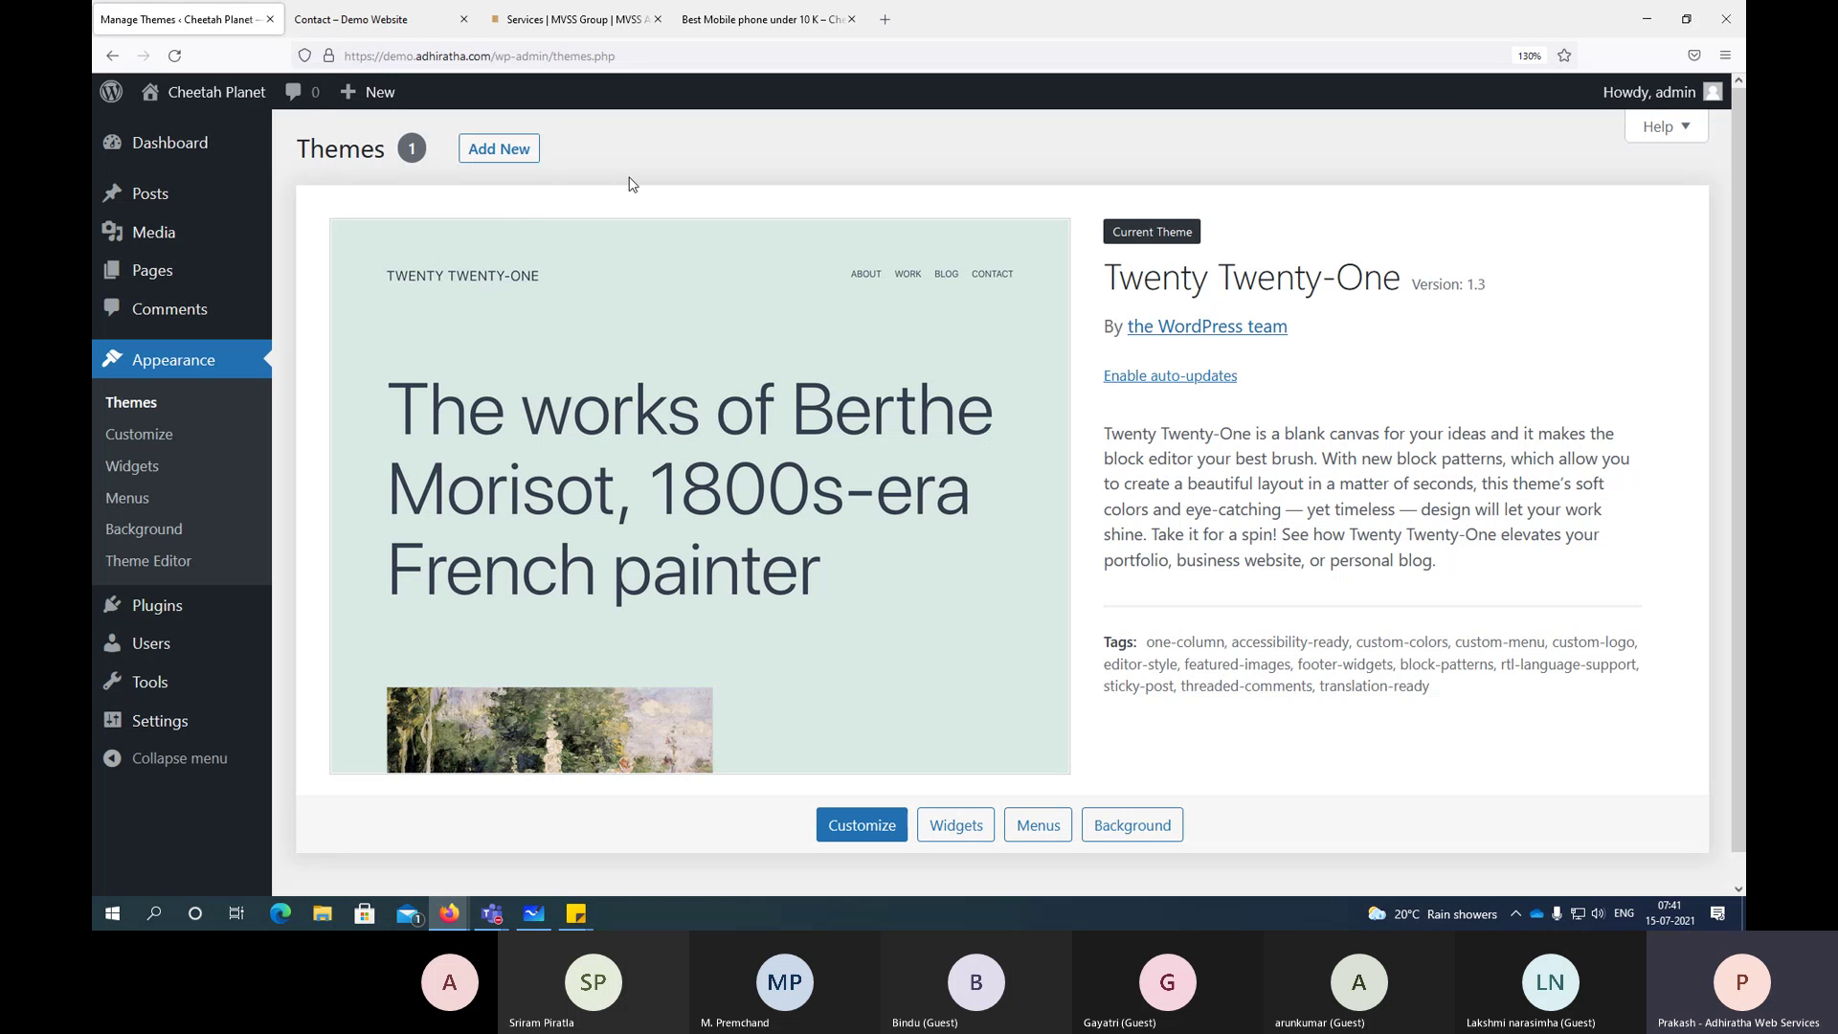
pyautogui.click(508, 152)
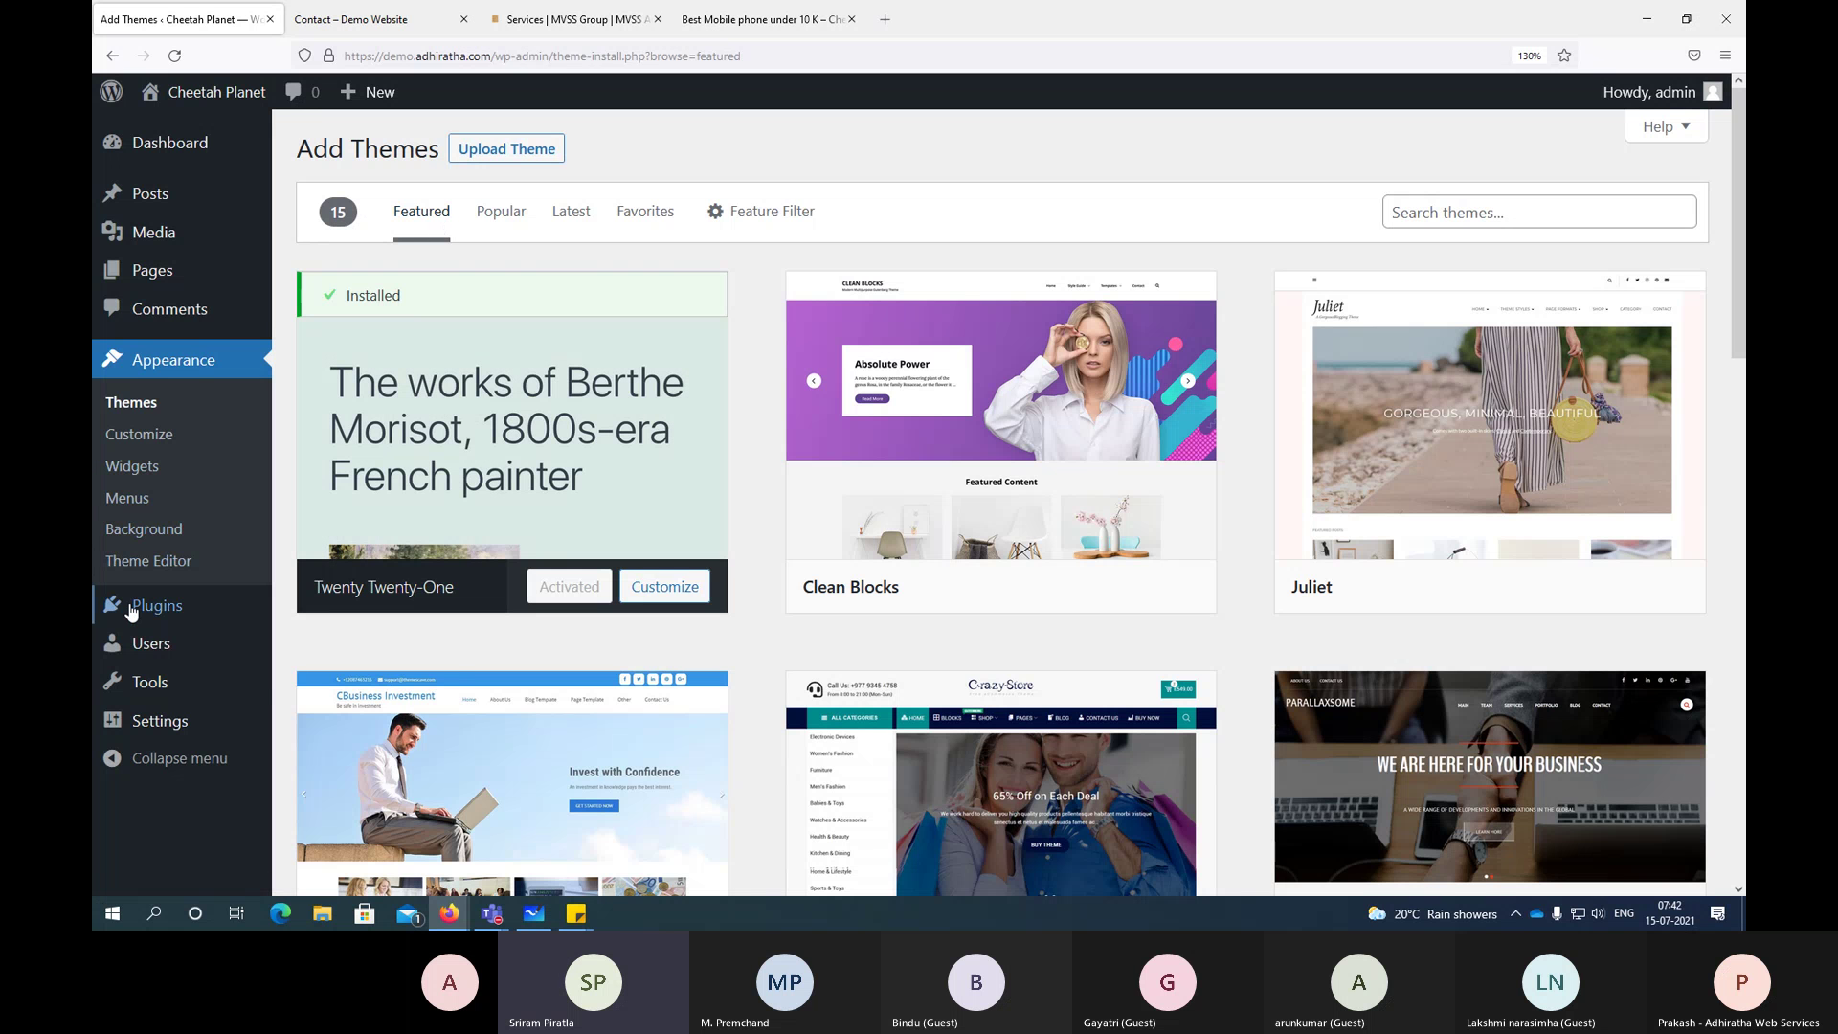
# Step: Open the installed plugins list and point out the UpdraftPlus, Classic Editor and WP Reset entries by highlighting their names
pyautogui.moveTo(132, 613)
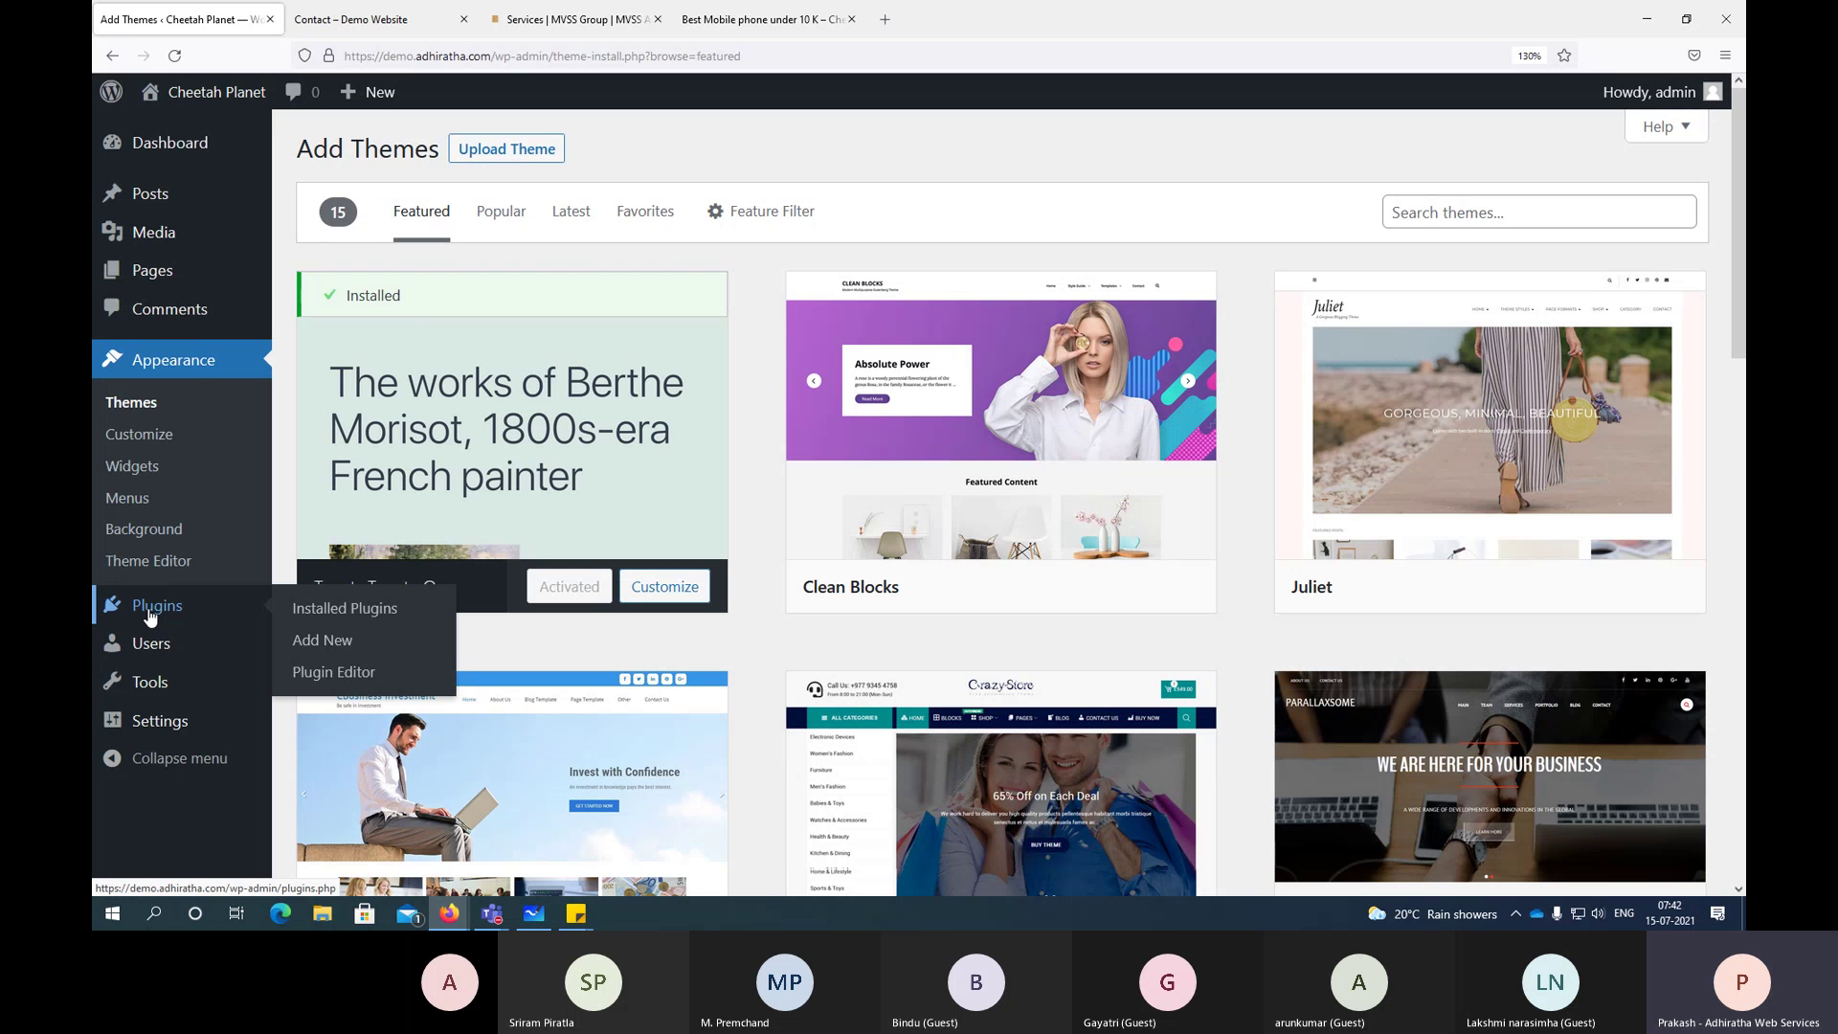
pyautogui.click(150, 616)
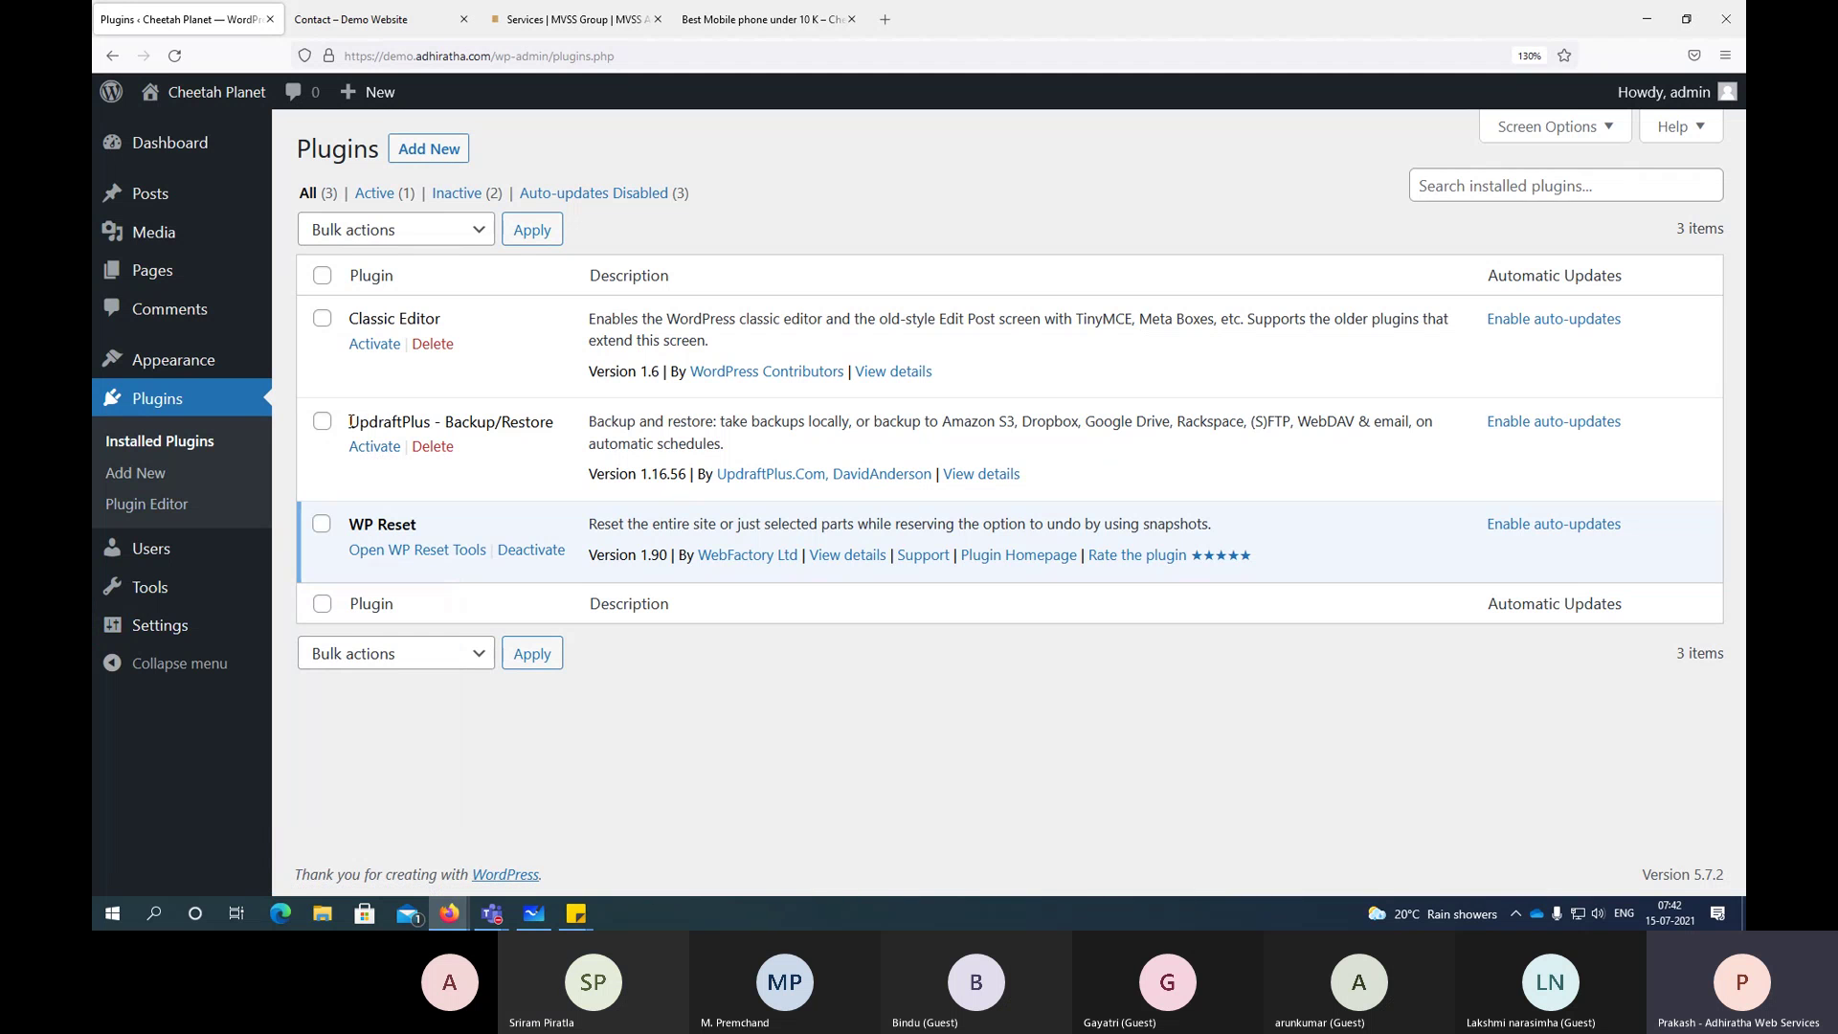
pyautogui.moveTo(352, 421); pyautogui.dragTo(569, 422)
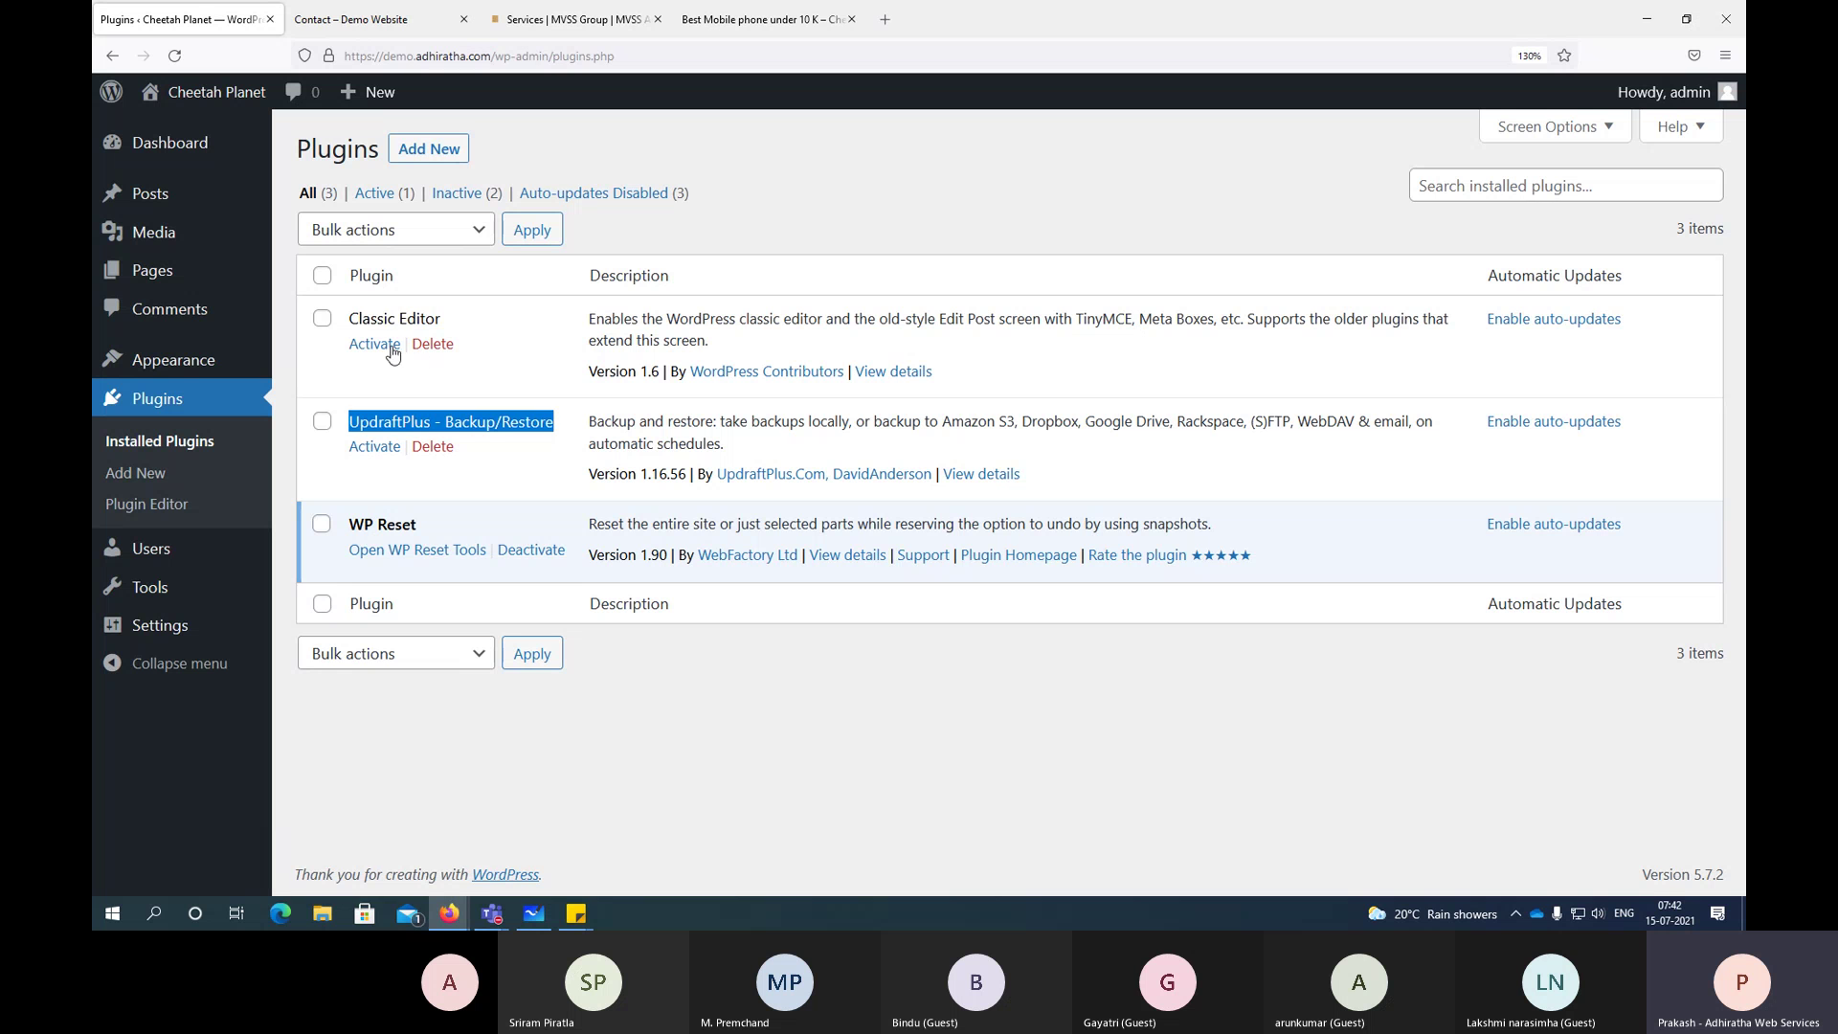
pyautogui.moveTo(356, 318); pyautogui.dragTo(455, 320)
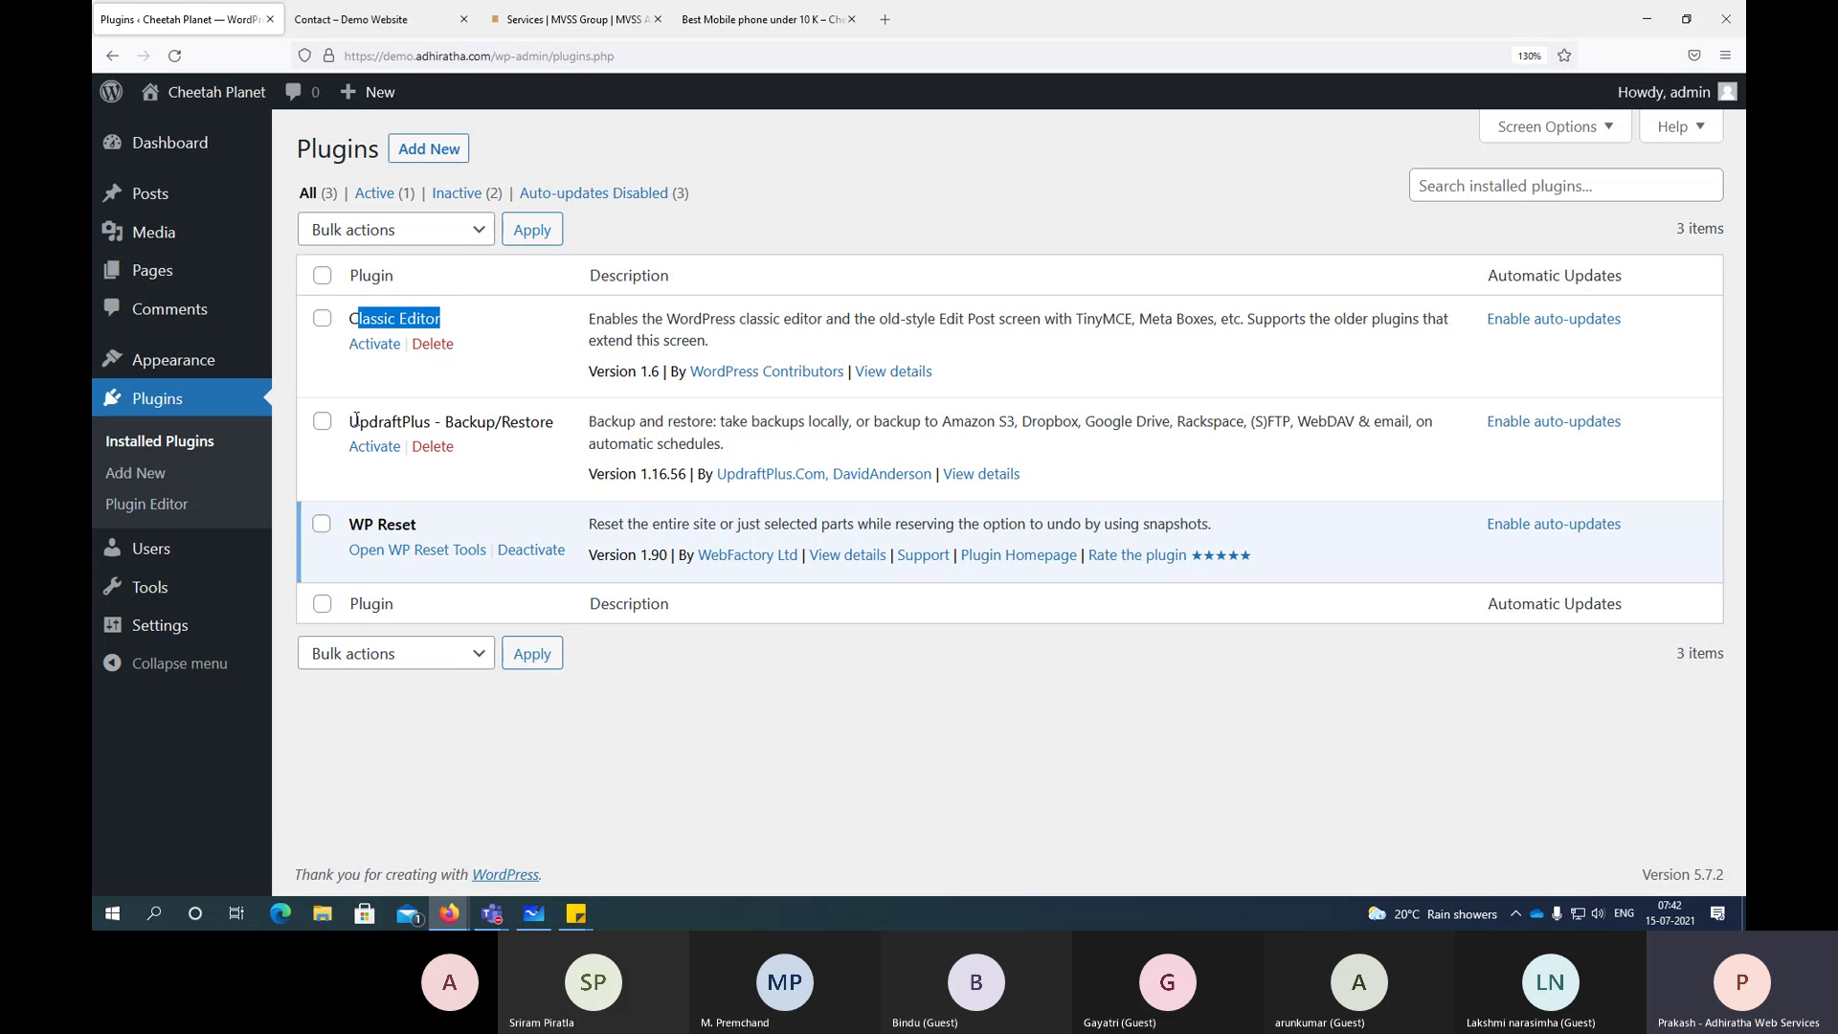
pyautogui.moveTo(355, 422); pyautogui.dragTo(541, 421)
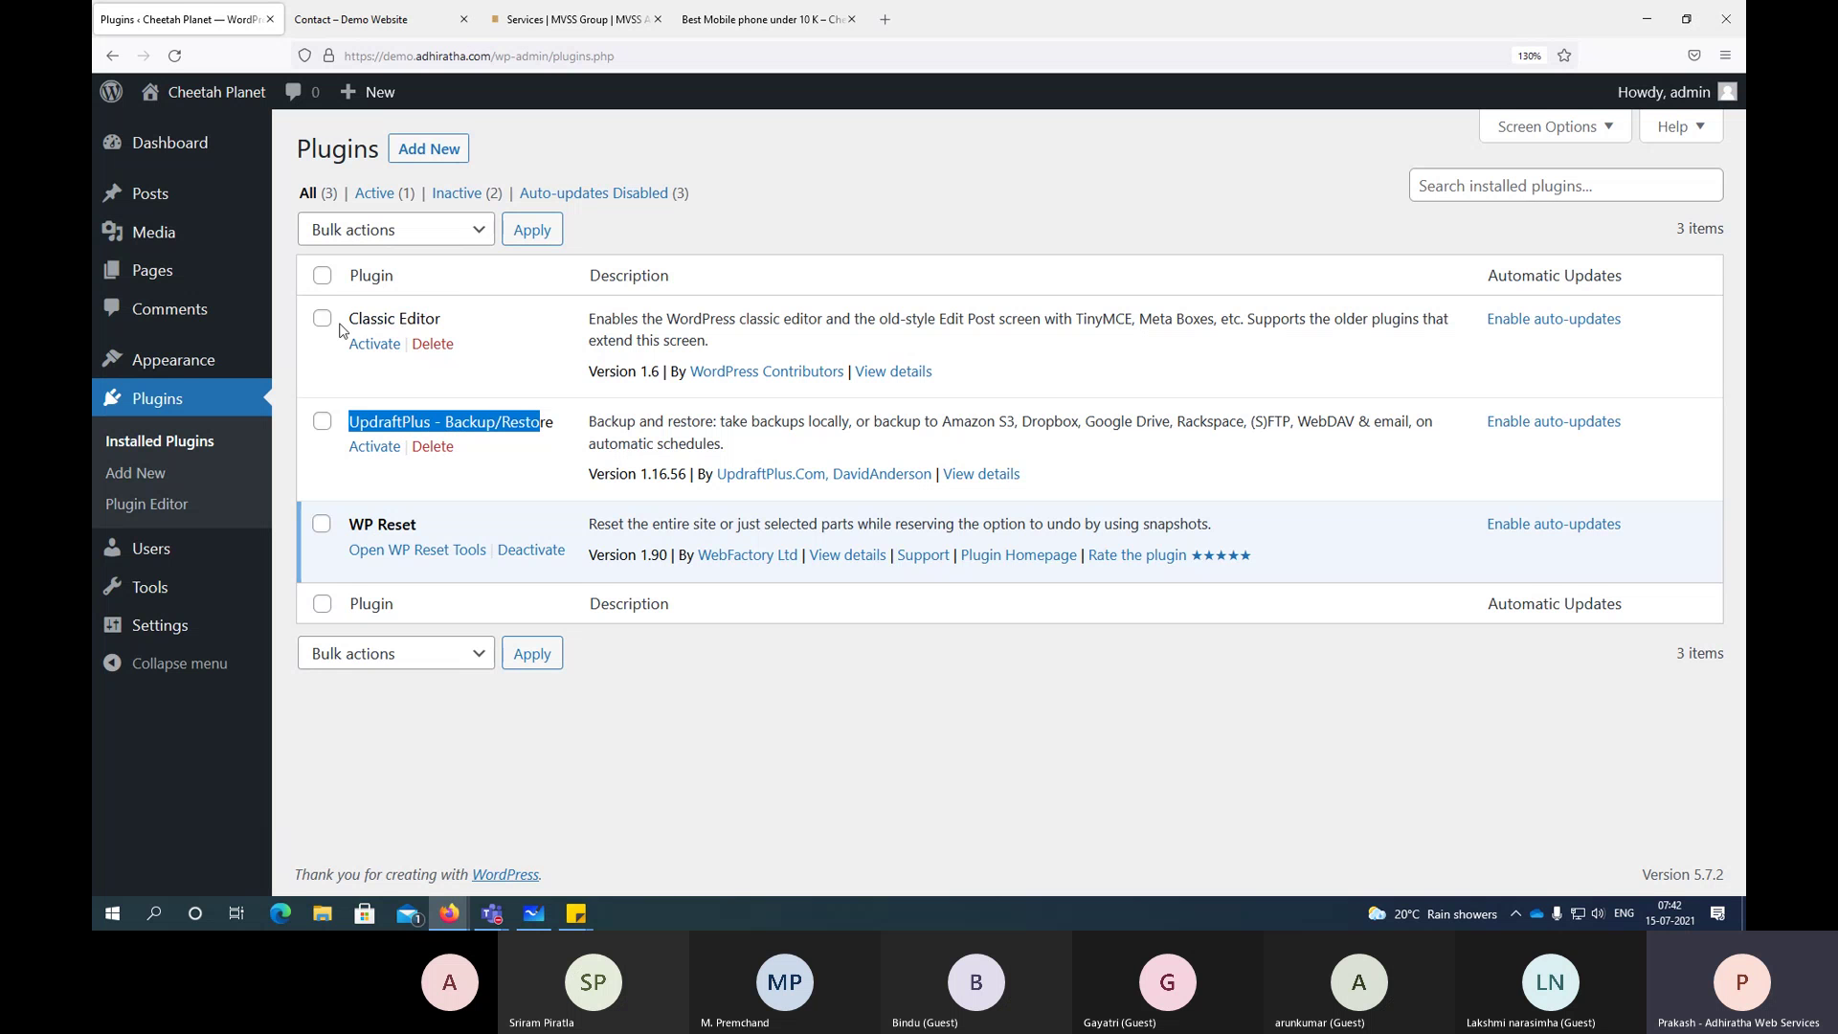
pyautogui.moveTo(346, 319); pyautogui.dragTo(432, 319)
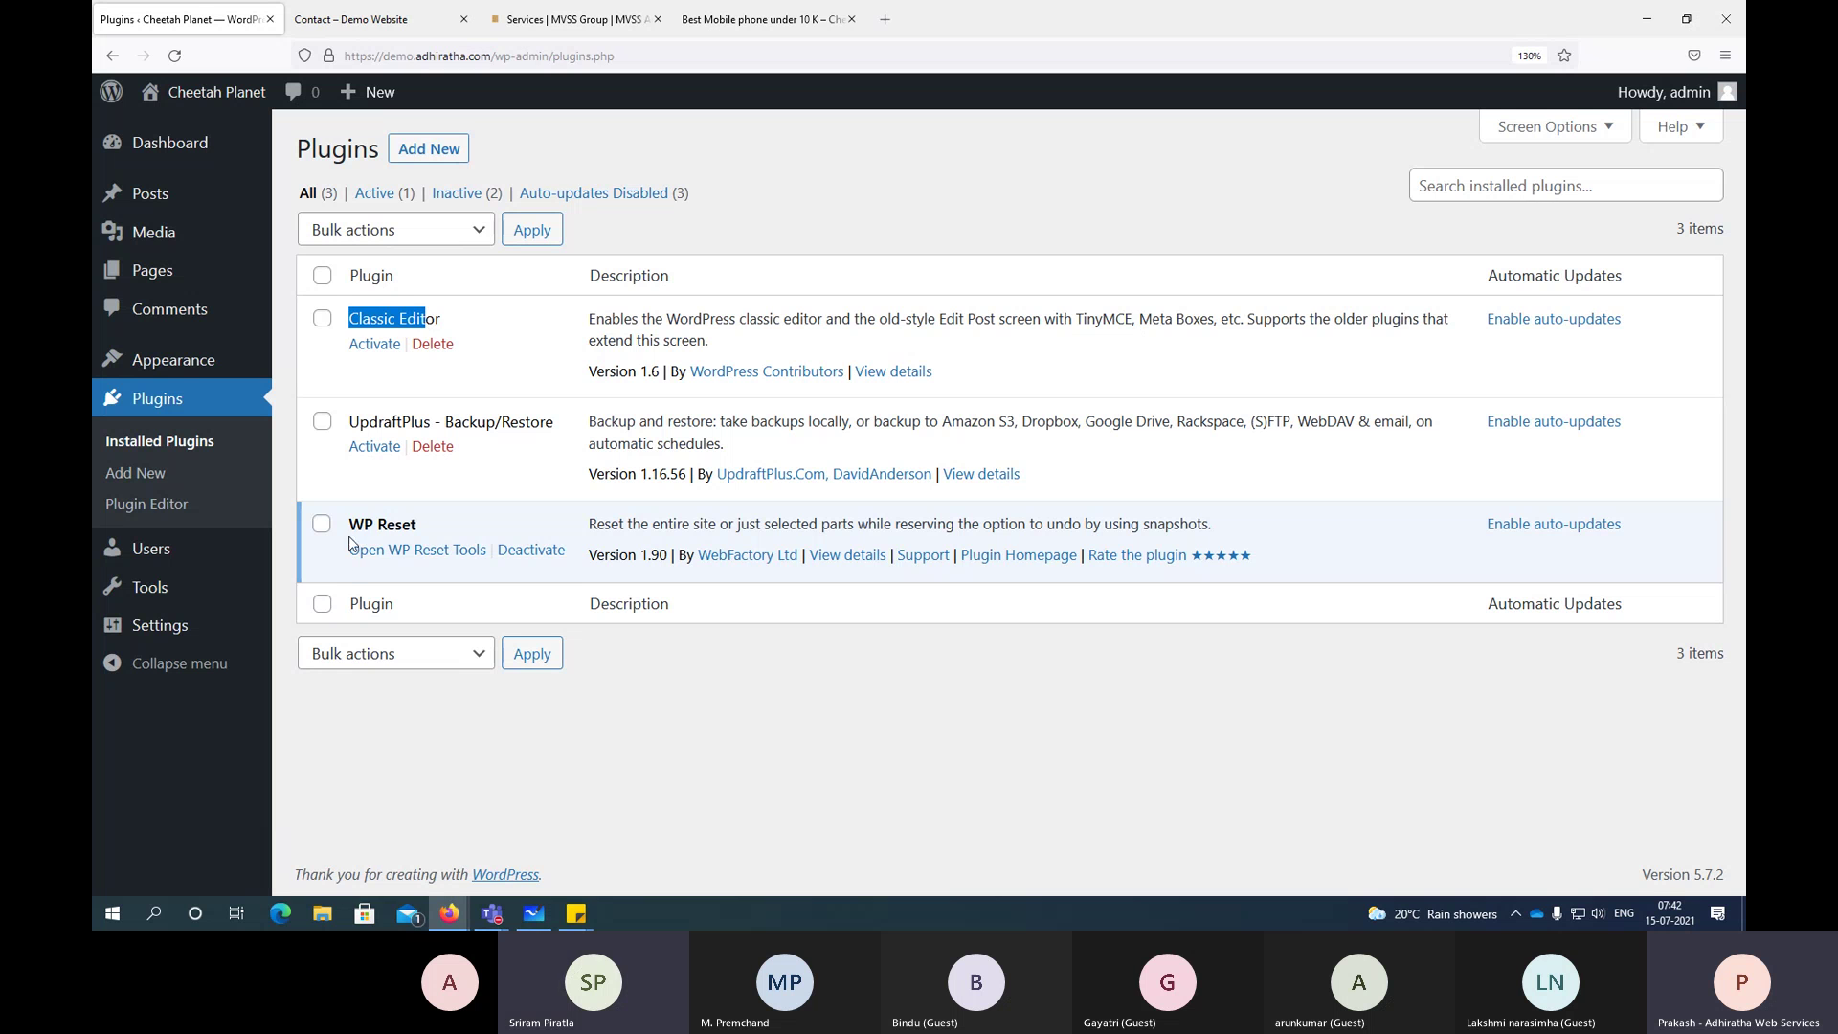
pyautogui.moveTo(347, 525); pyautogui.dragTo(392, 525)
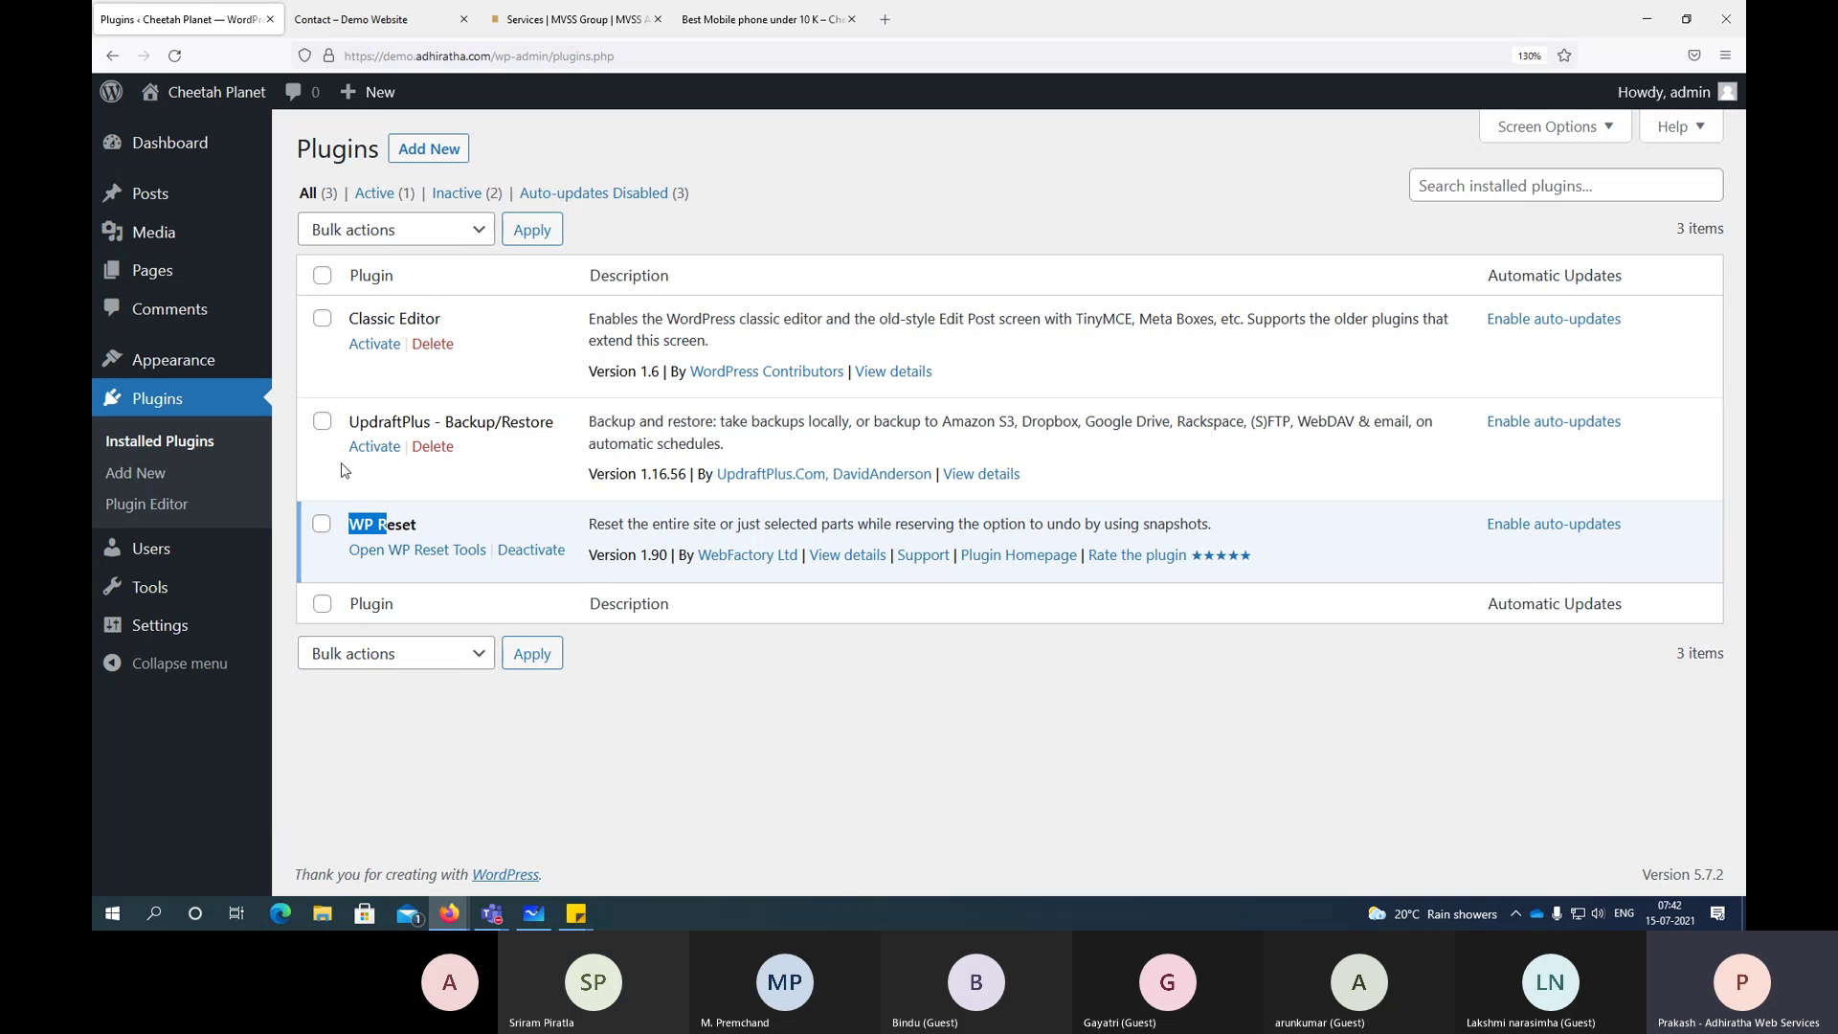
pyautogui.click(306, 470)
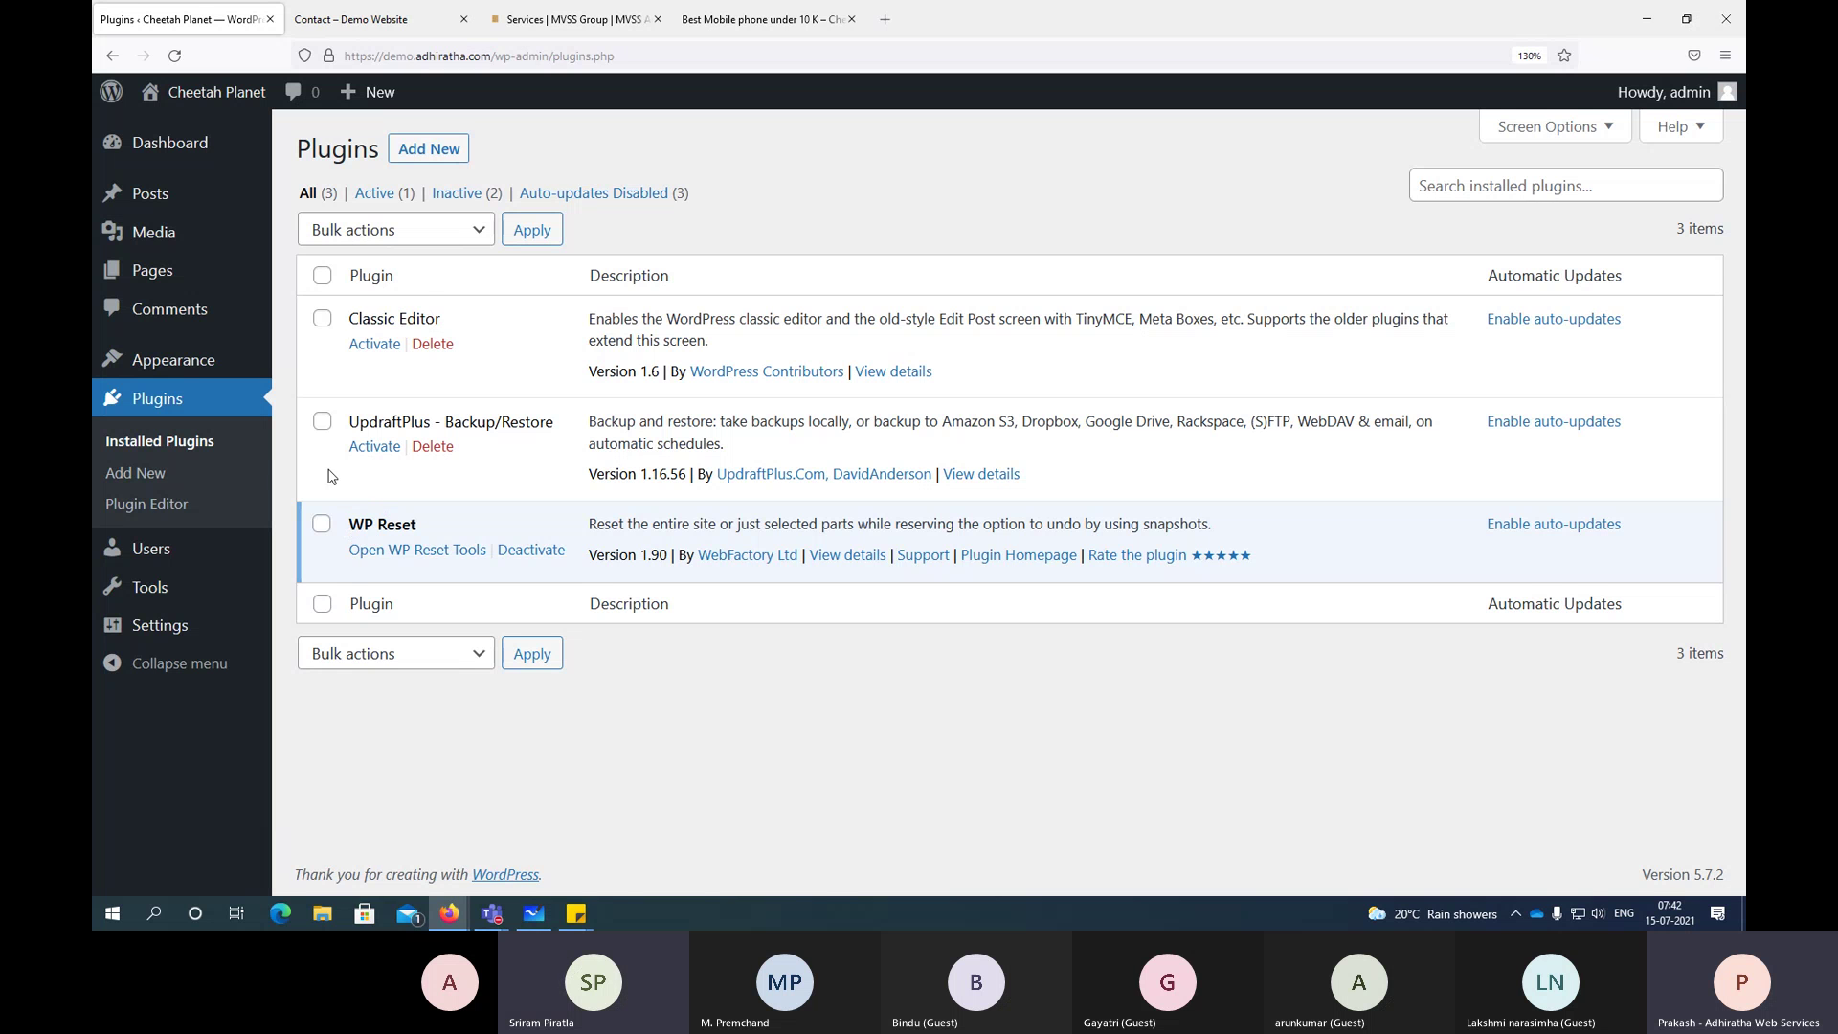
# Step: Activate the UpdraftPlus - Backup/Restore plugin, dismiss its welcome tour and open its settings page
pyautogui.click(379, 447)
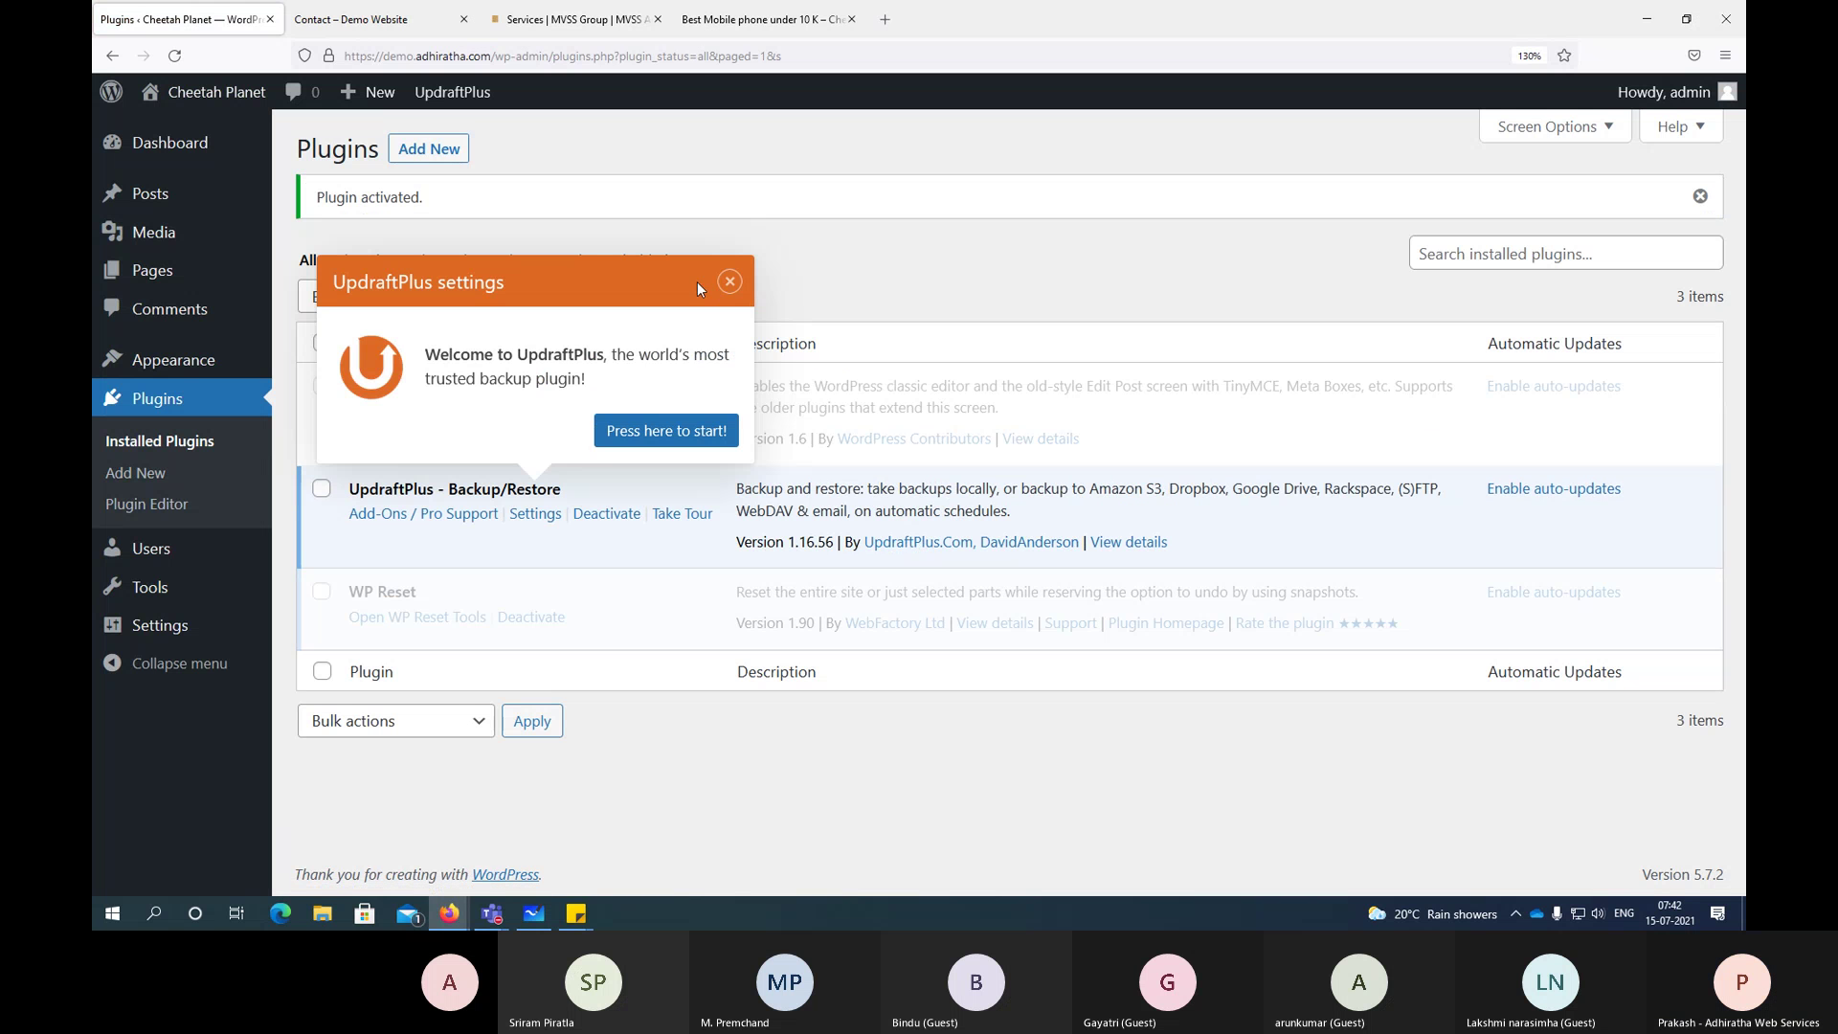
pyautogui.click(731, 283)
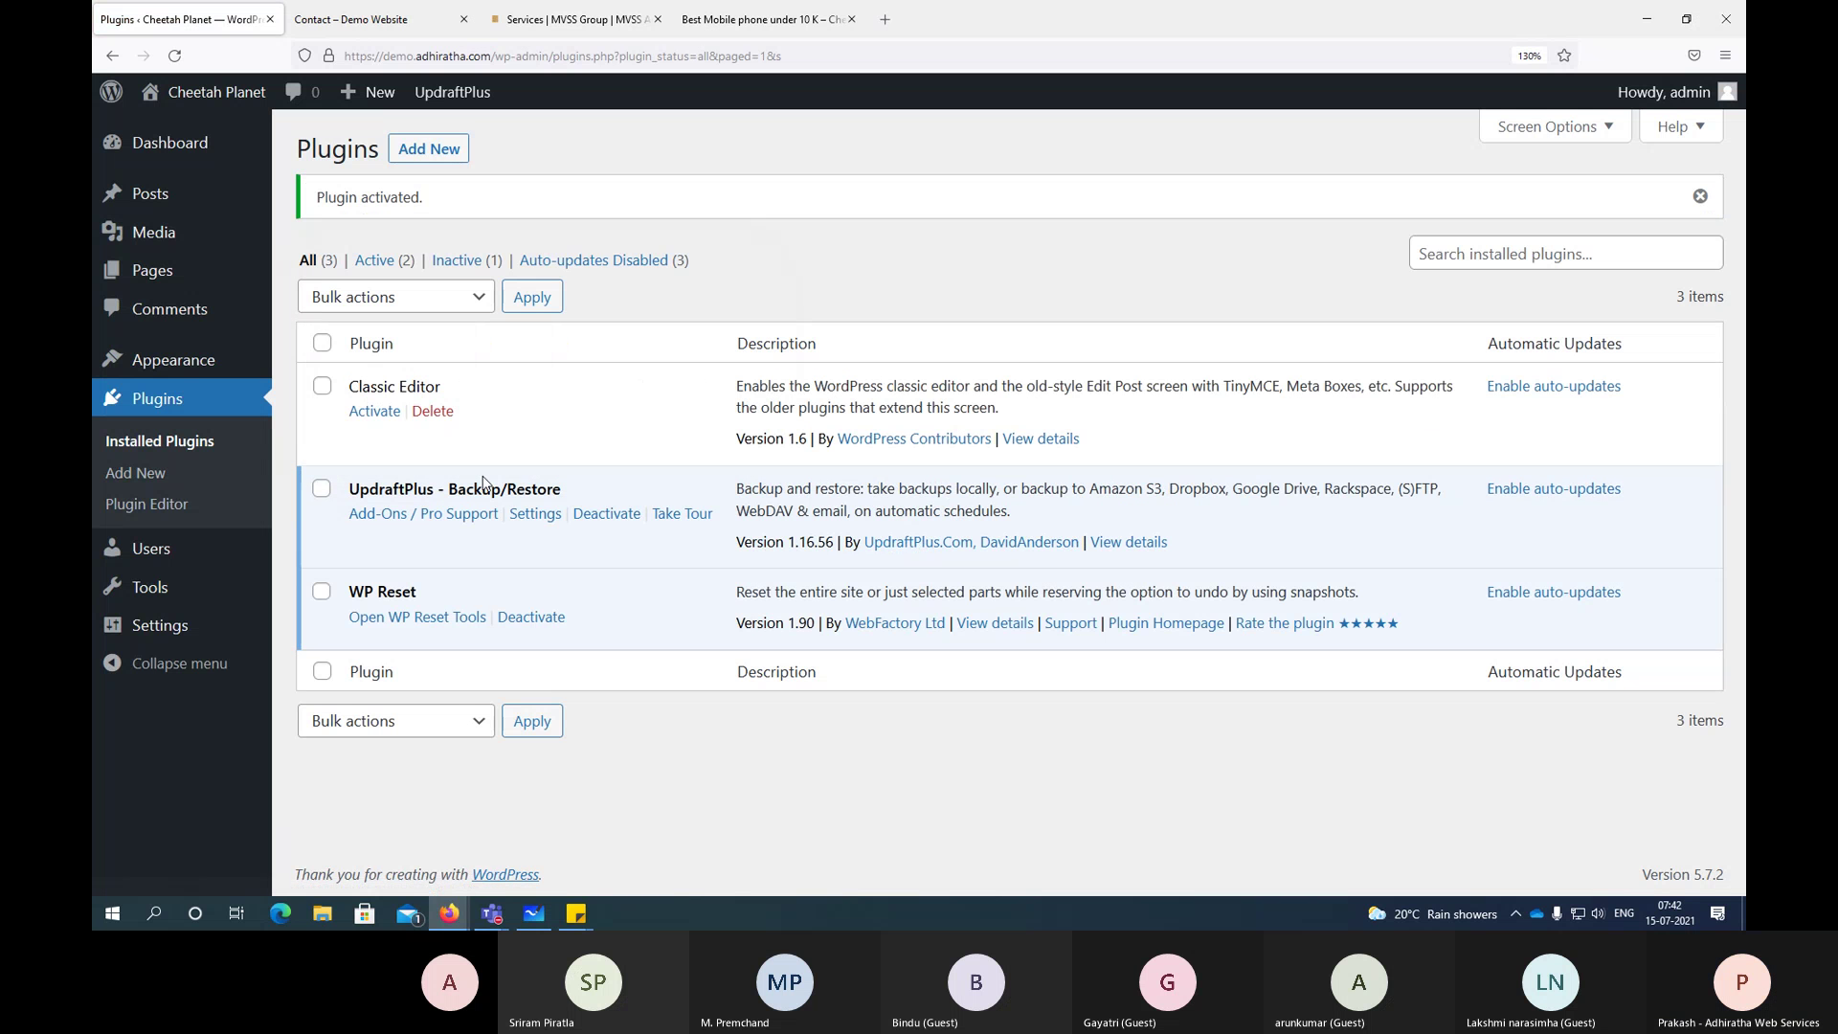
pyautogui.click(522, 518)
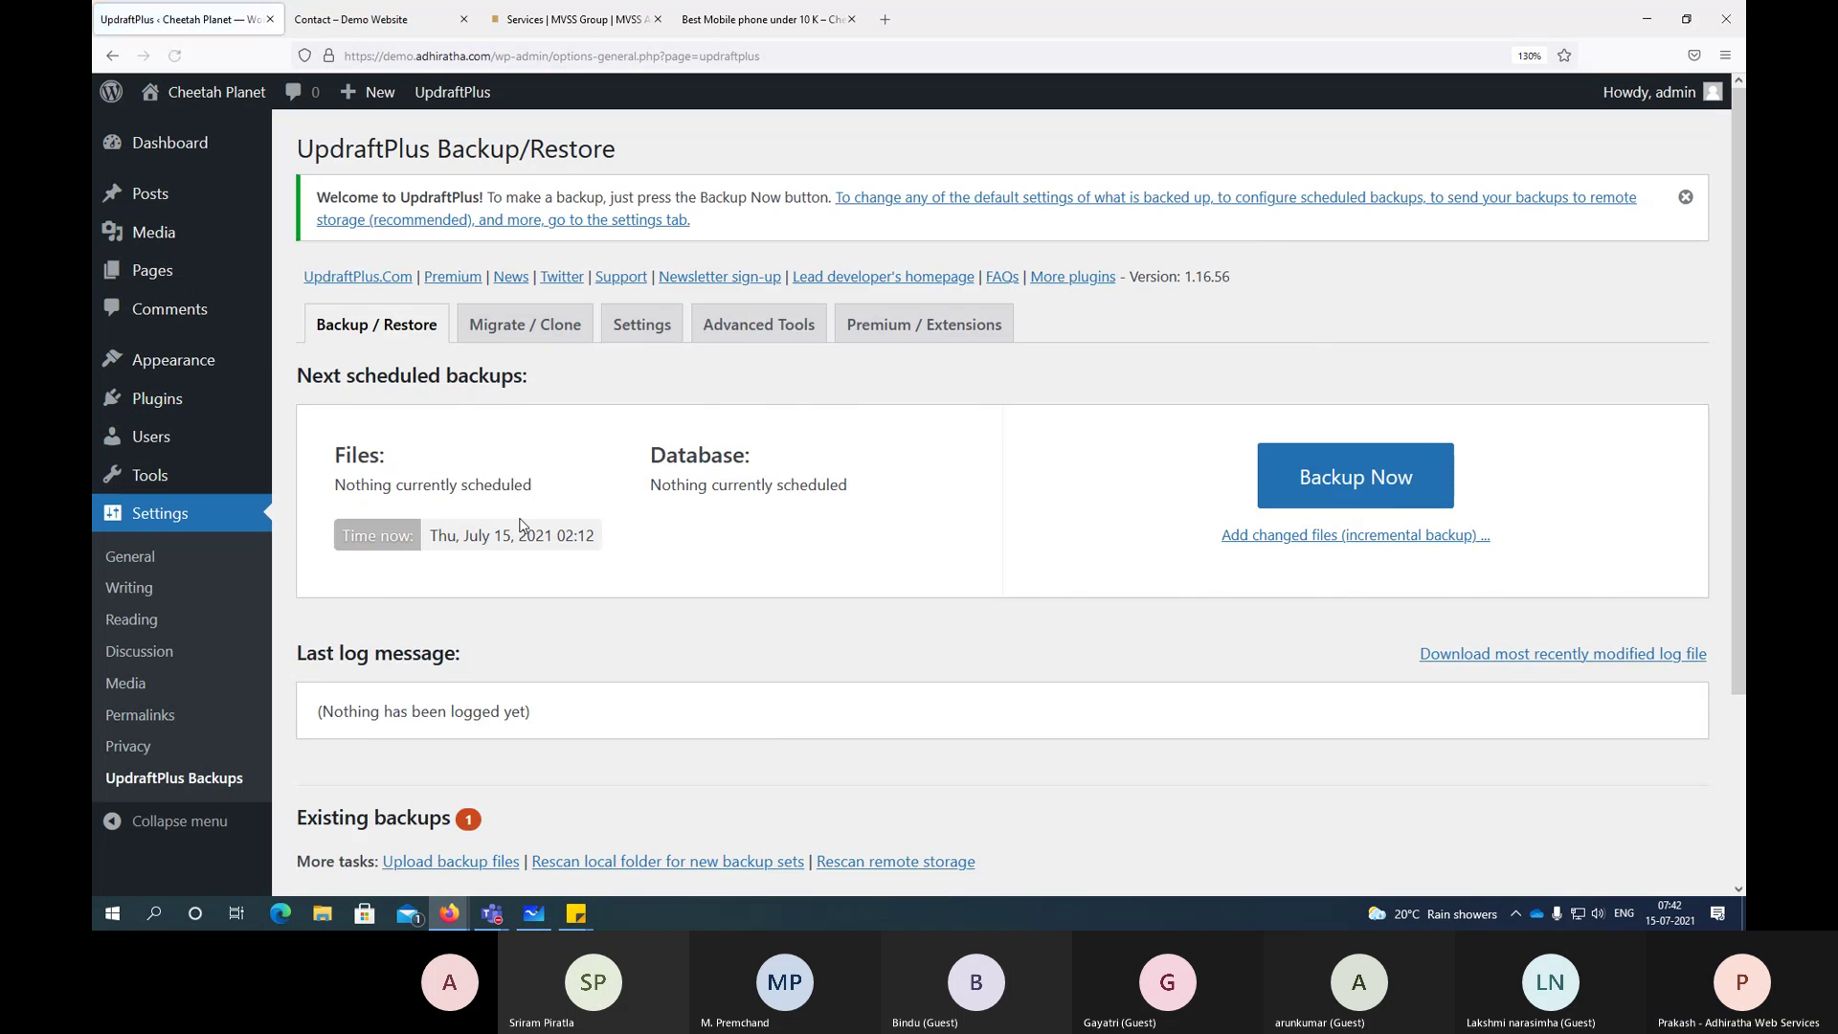
# Step: Examine the UpdraftPlus Backup/Restore page, highlighting the date of the existing backup and the plugin name in the heading
pyautogui.scroll(-3, 523, 526)
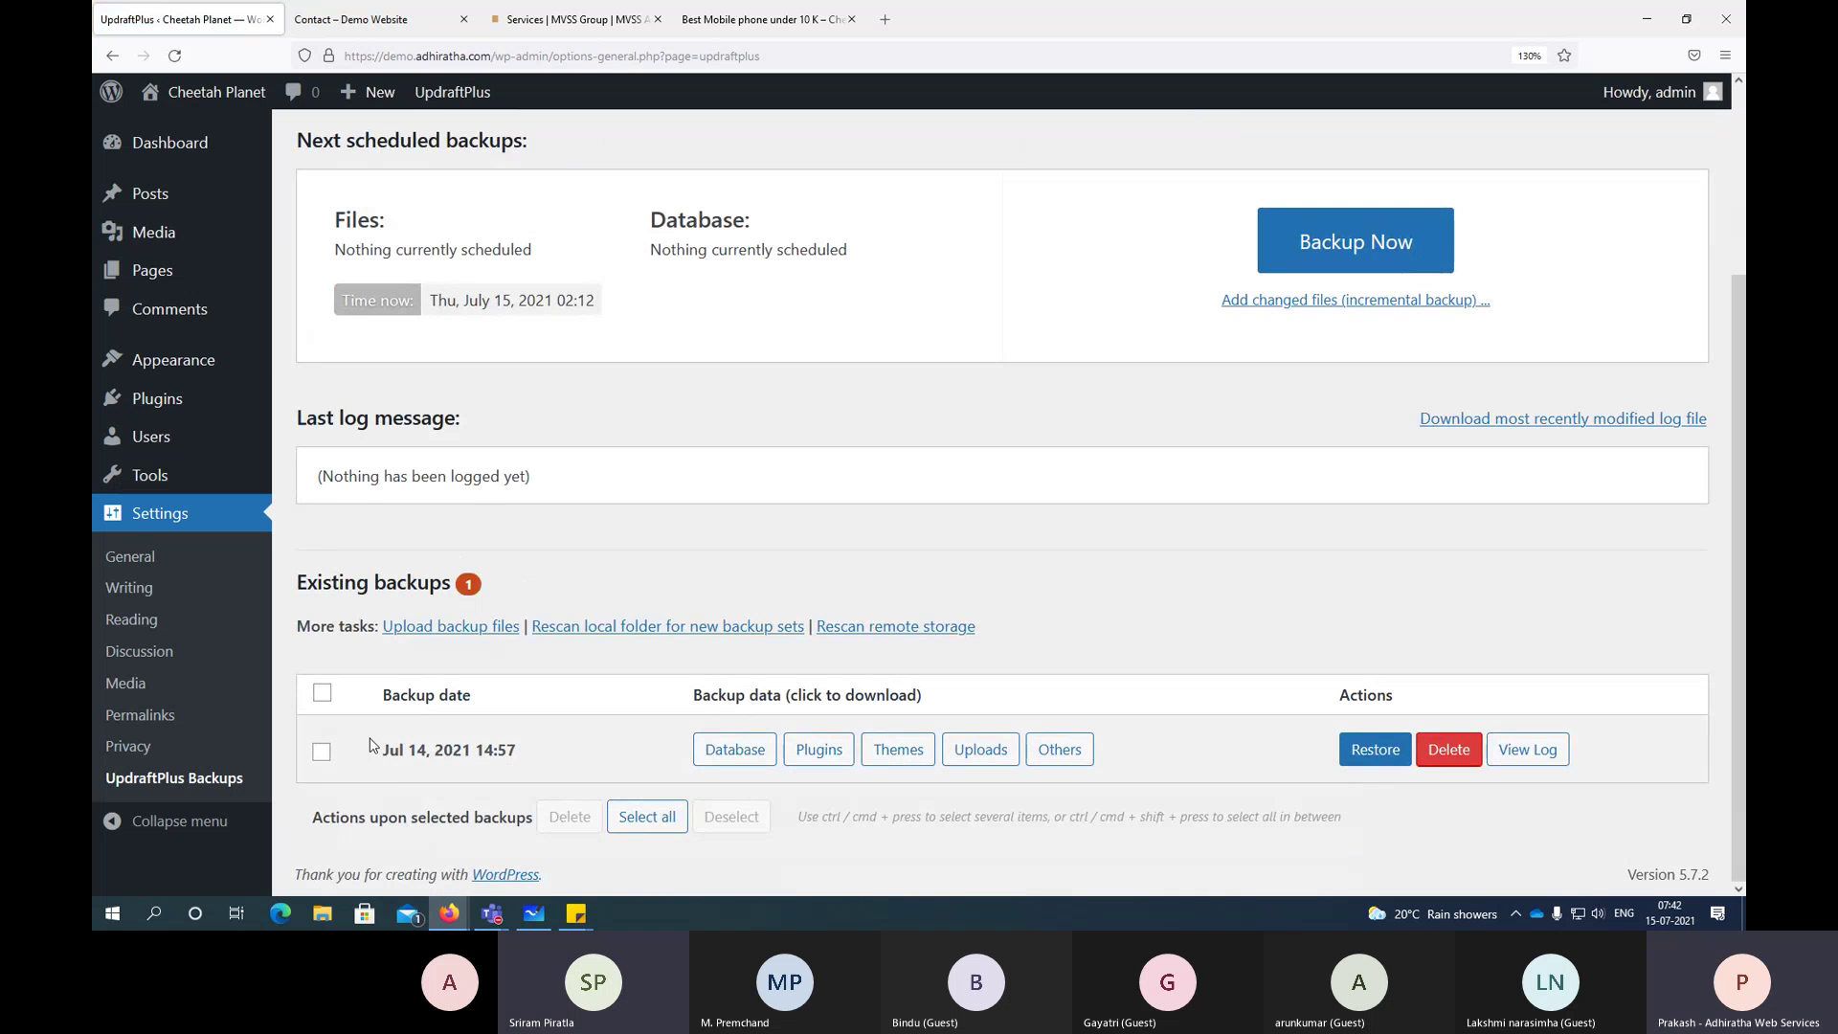
pyautogui.moveTo(370, 747); pyautogui.dragTo(522, 752)
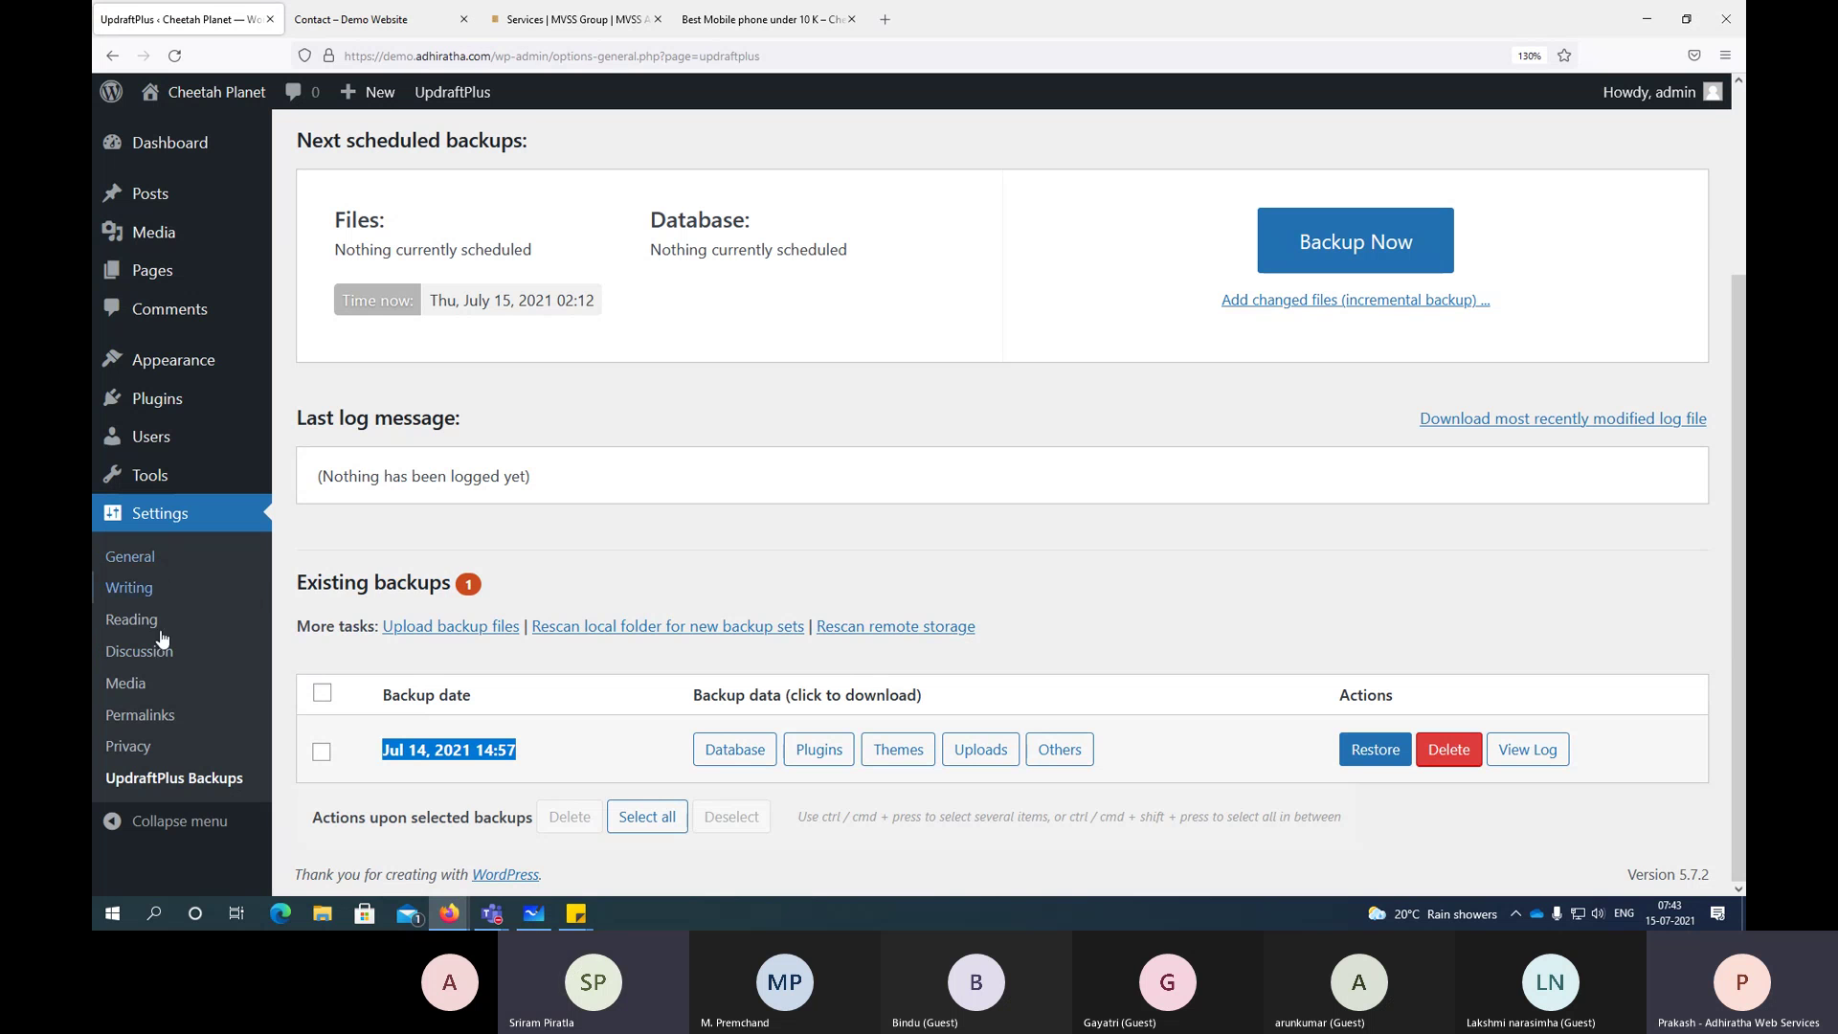
pyautogui.moveTo(141, 489)
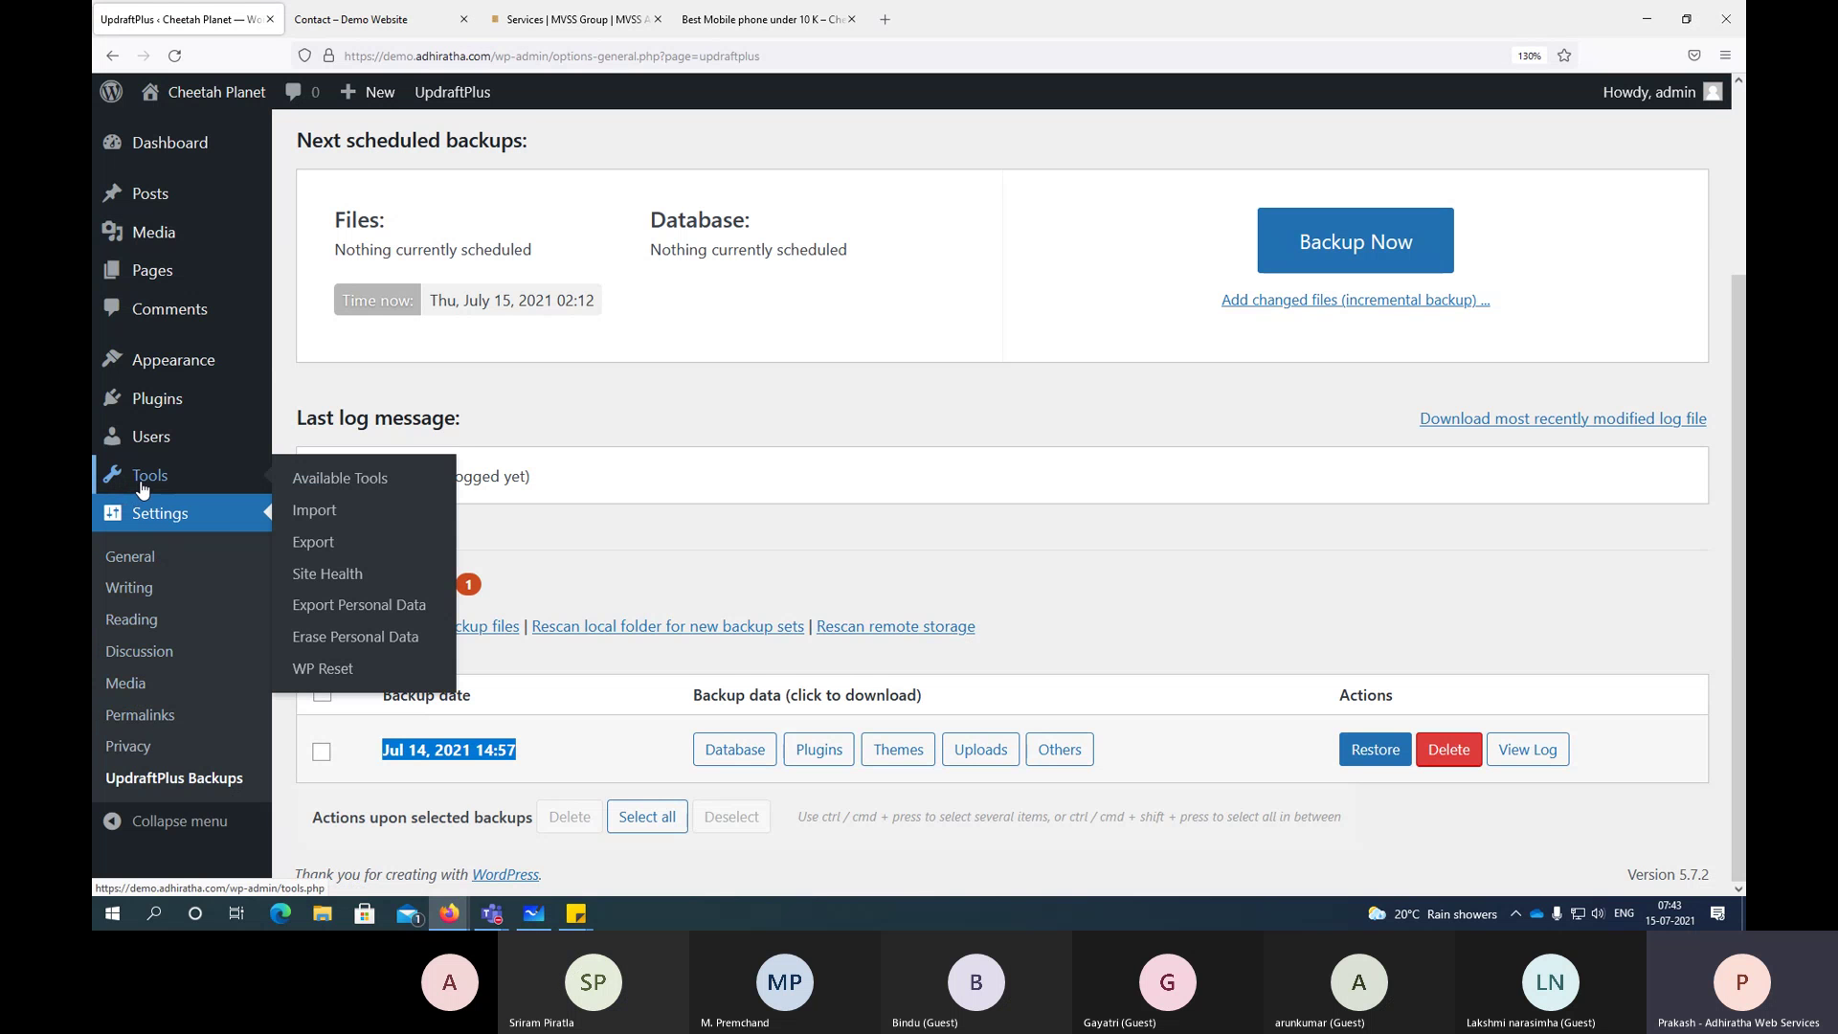
pyautogui.moveTo(164, 402)
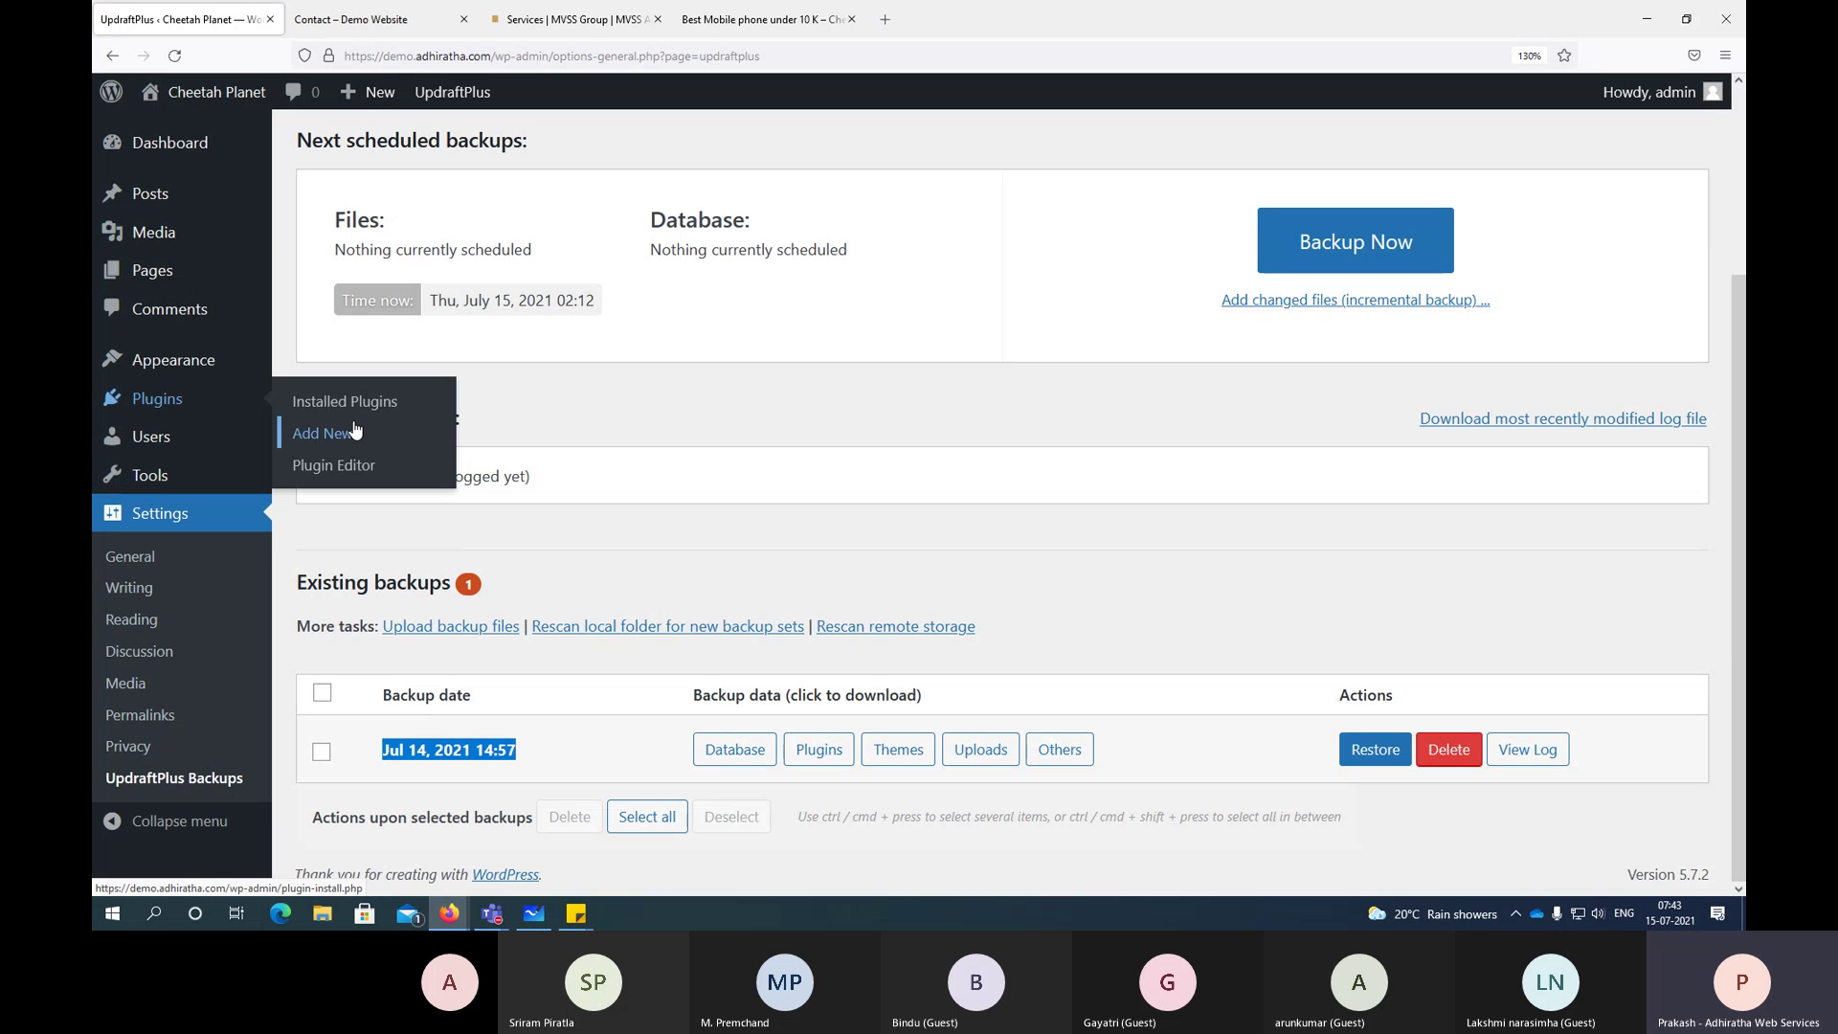
pyautogui.click(571, 535)
pyautogui.scroll(3, 426, 281)
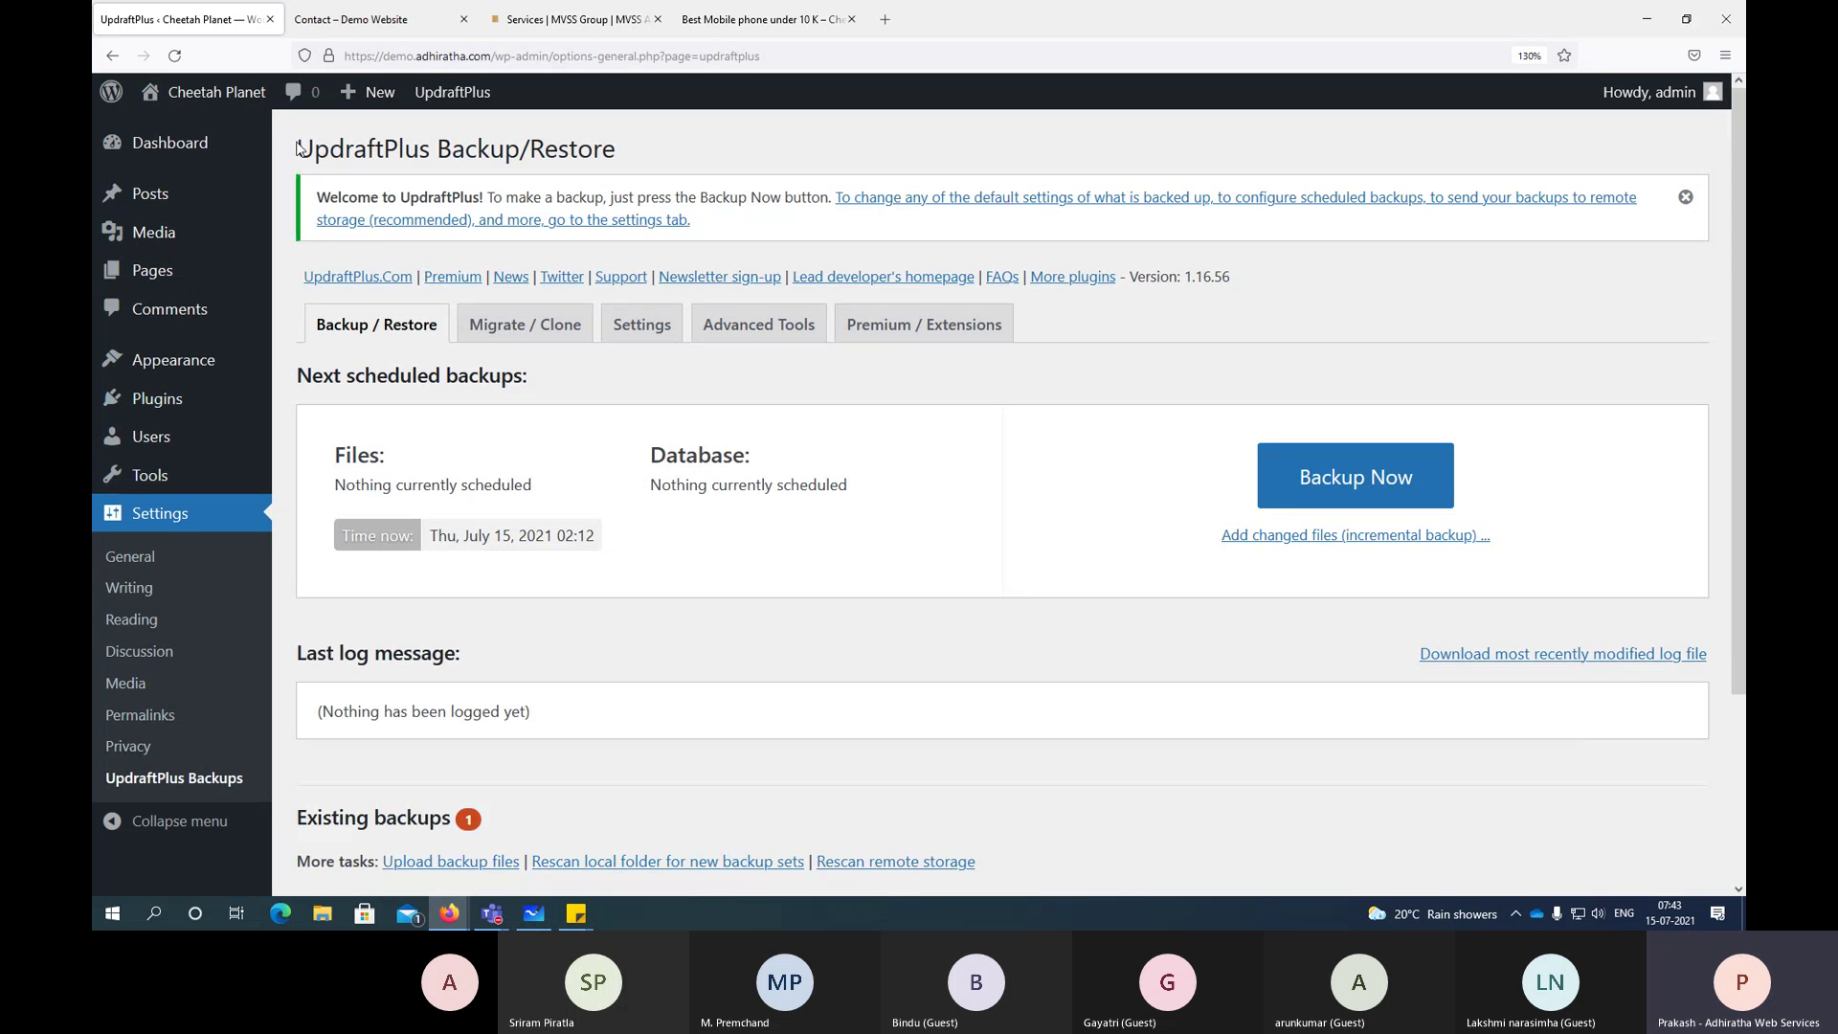
pyautogui.moveTo(298, 148); pyautogui.dragTo(408, 143)
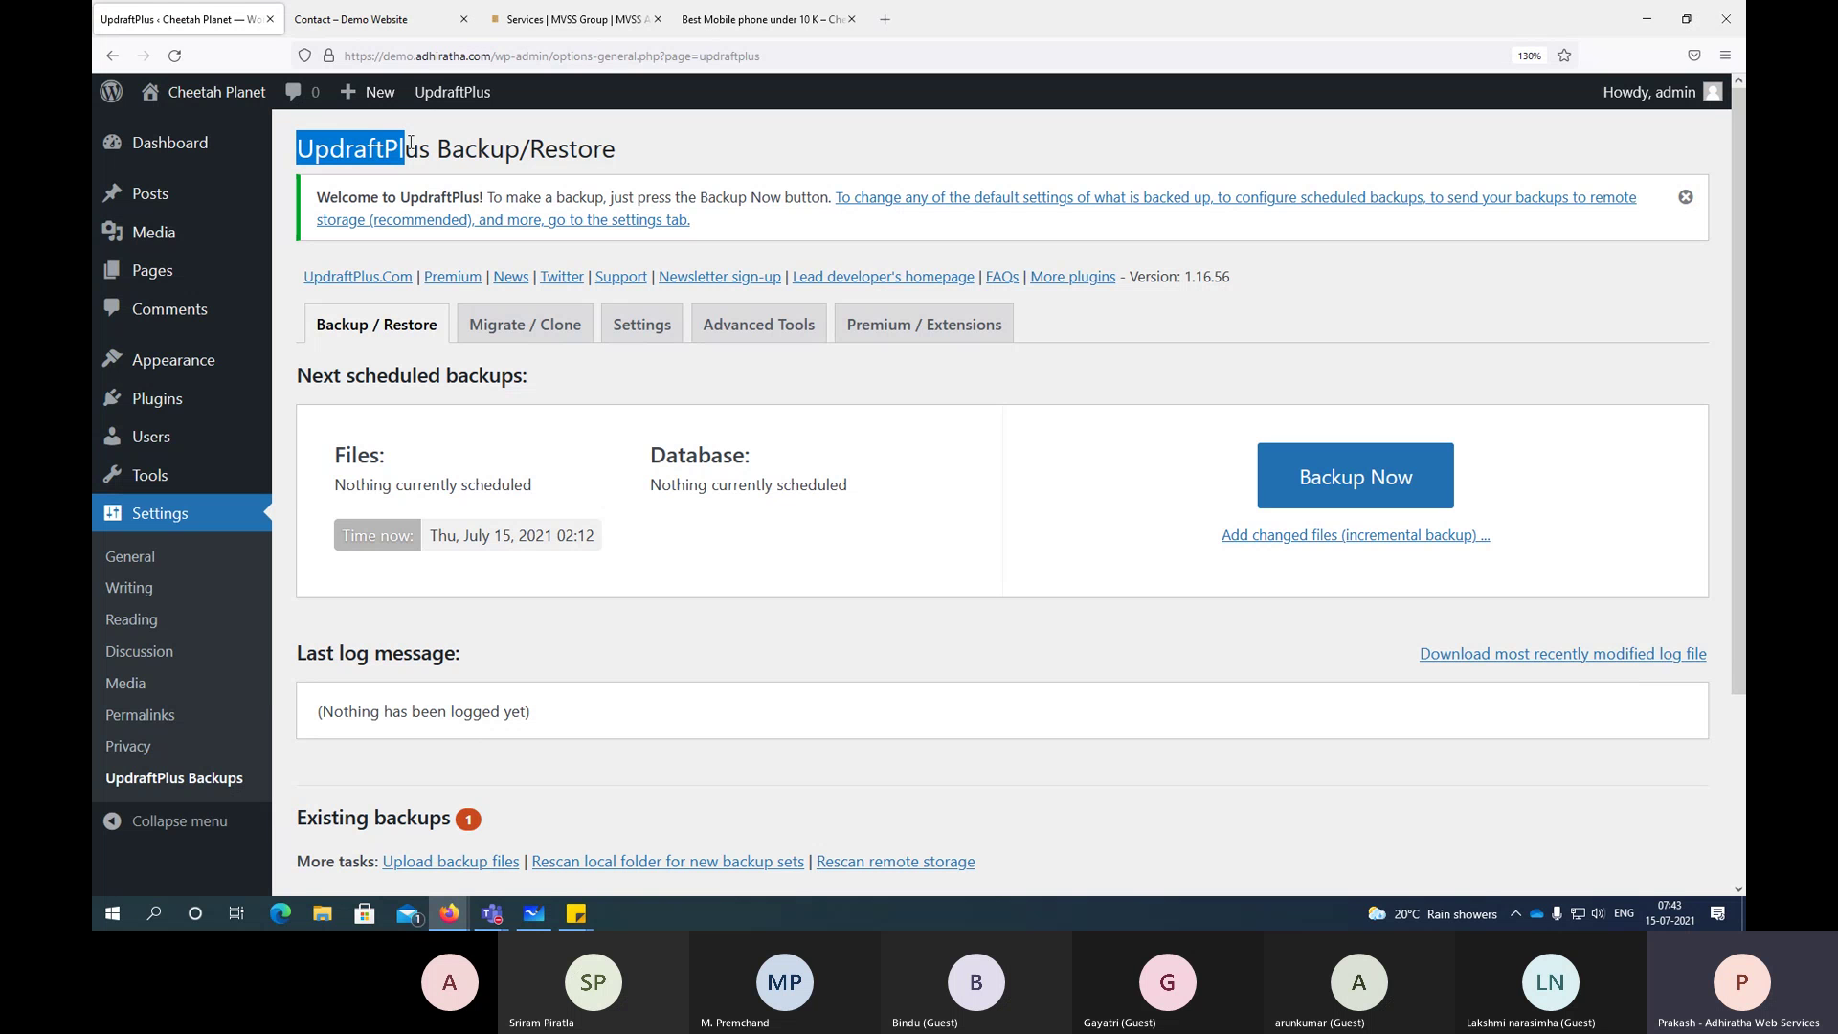
pyautogui.scroll(-3, 325, 469)
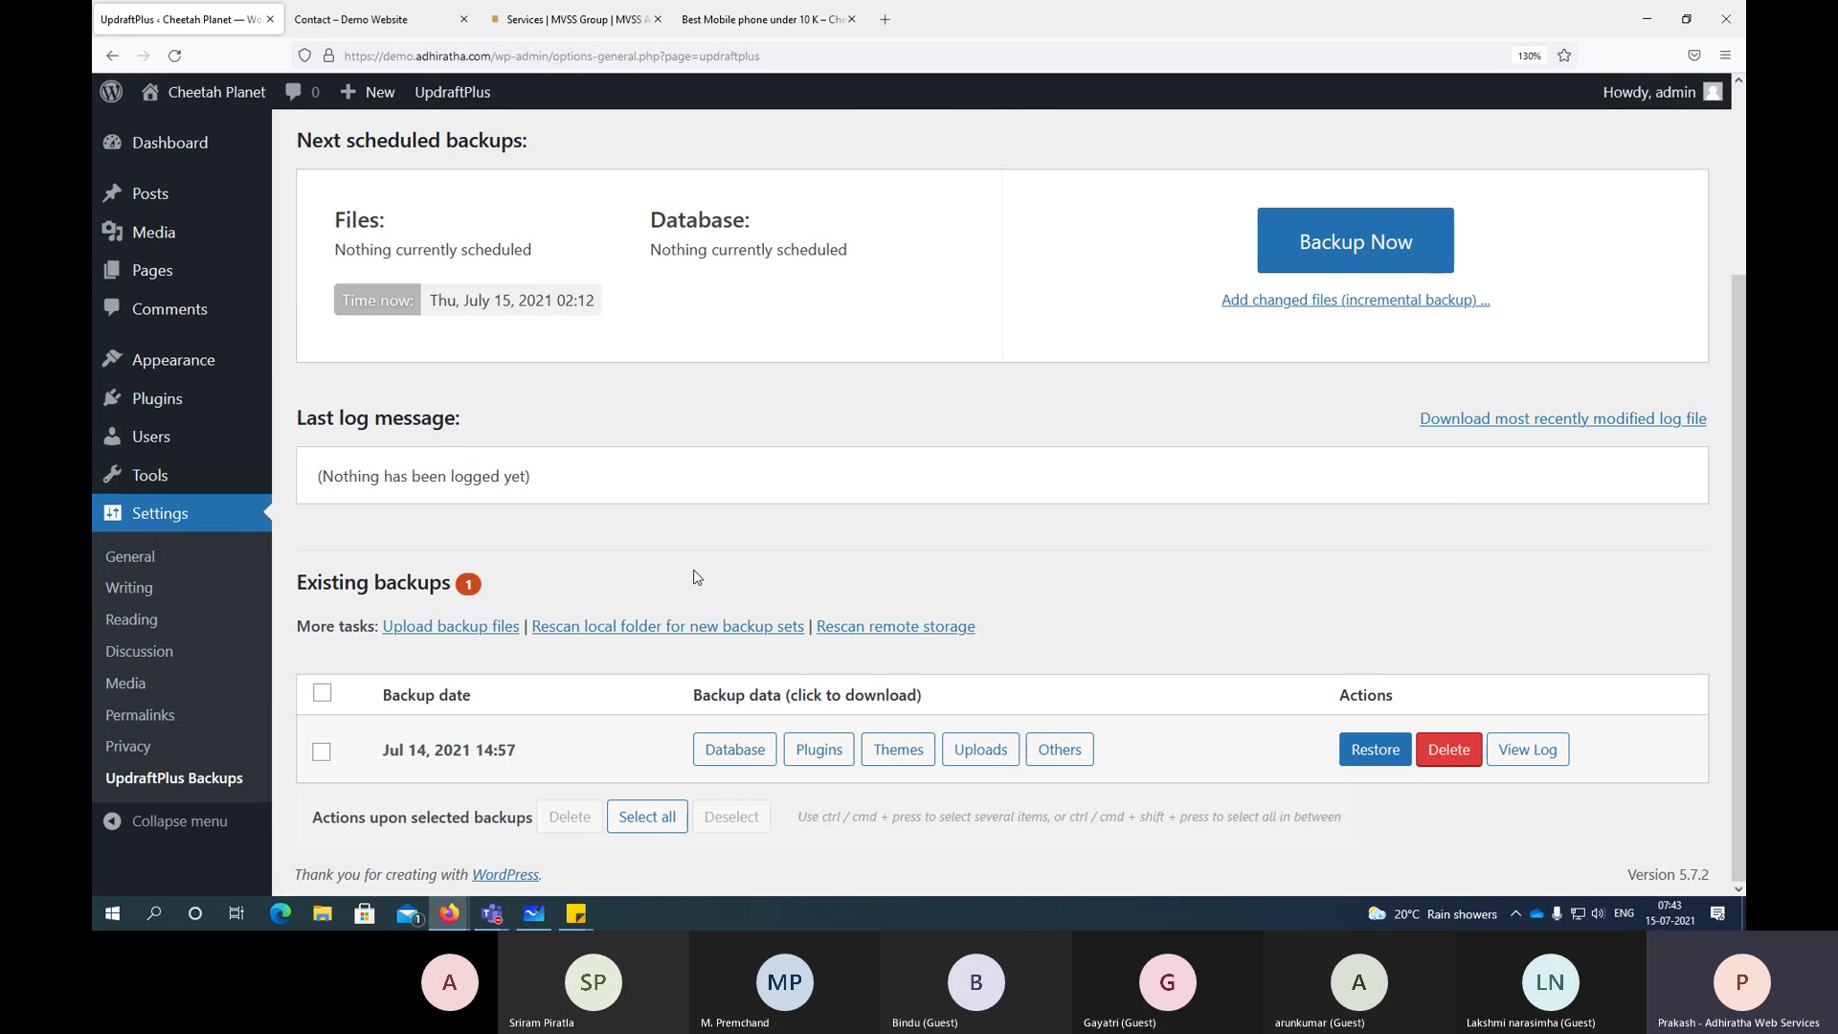
# Step: Switch to Microsoft Whiteboard and write "Singapore - DC" and "website" in red below the layout sketch, linked by an arrow to the data centre
pyautogui.click(534, 914)
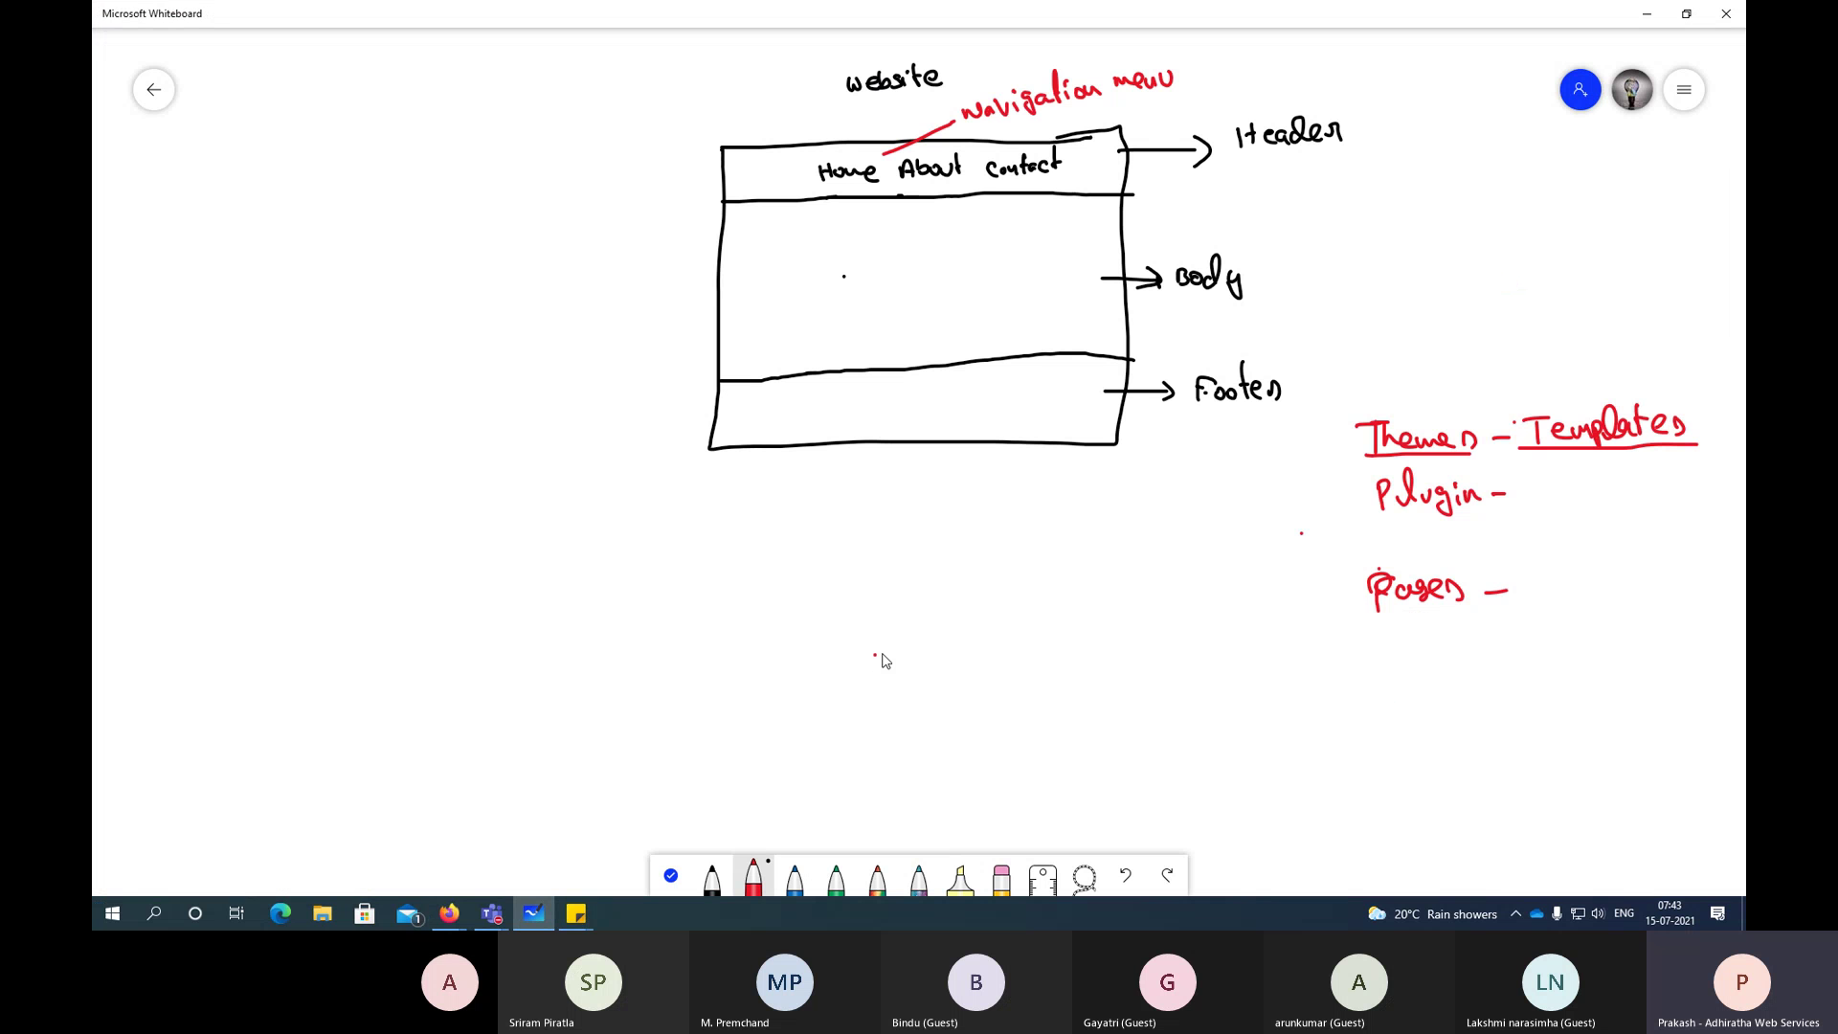
pyautogui.moveTo(909, 601)
pyautogui.mouseDown()
pyautogui.moveTo(897, 617)
pyautogui.moveTo(1103, 615)
pyautogui.mouseUp()
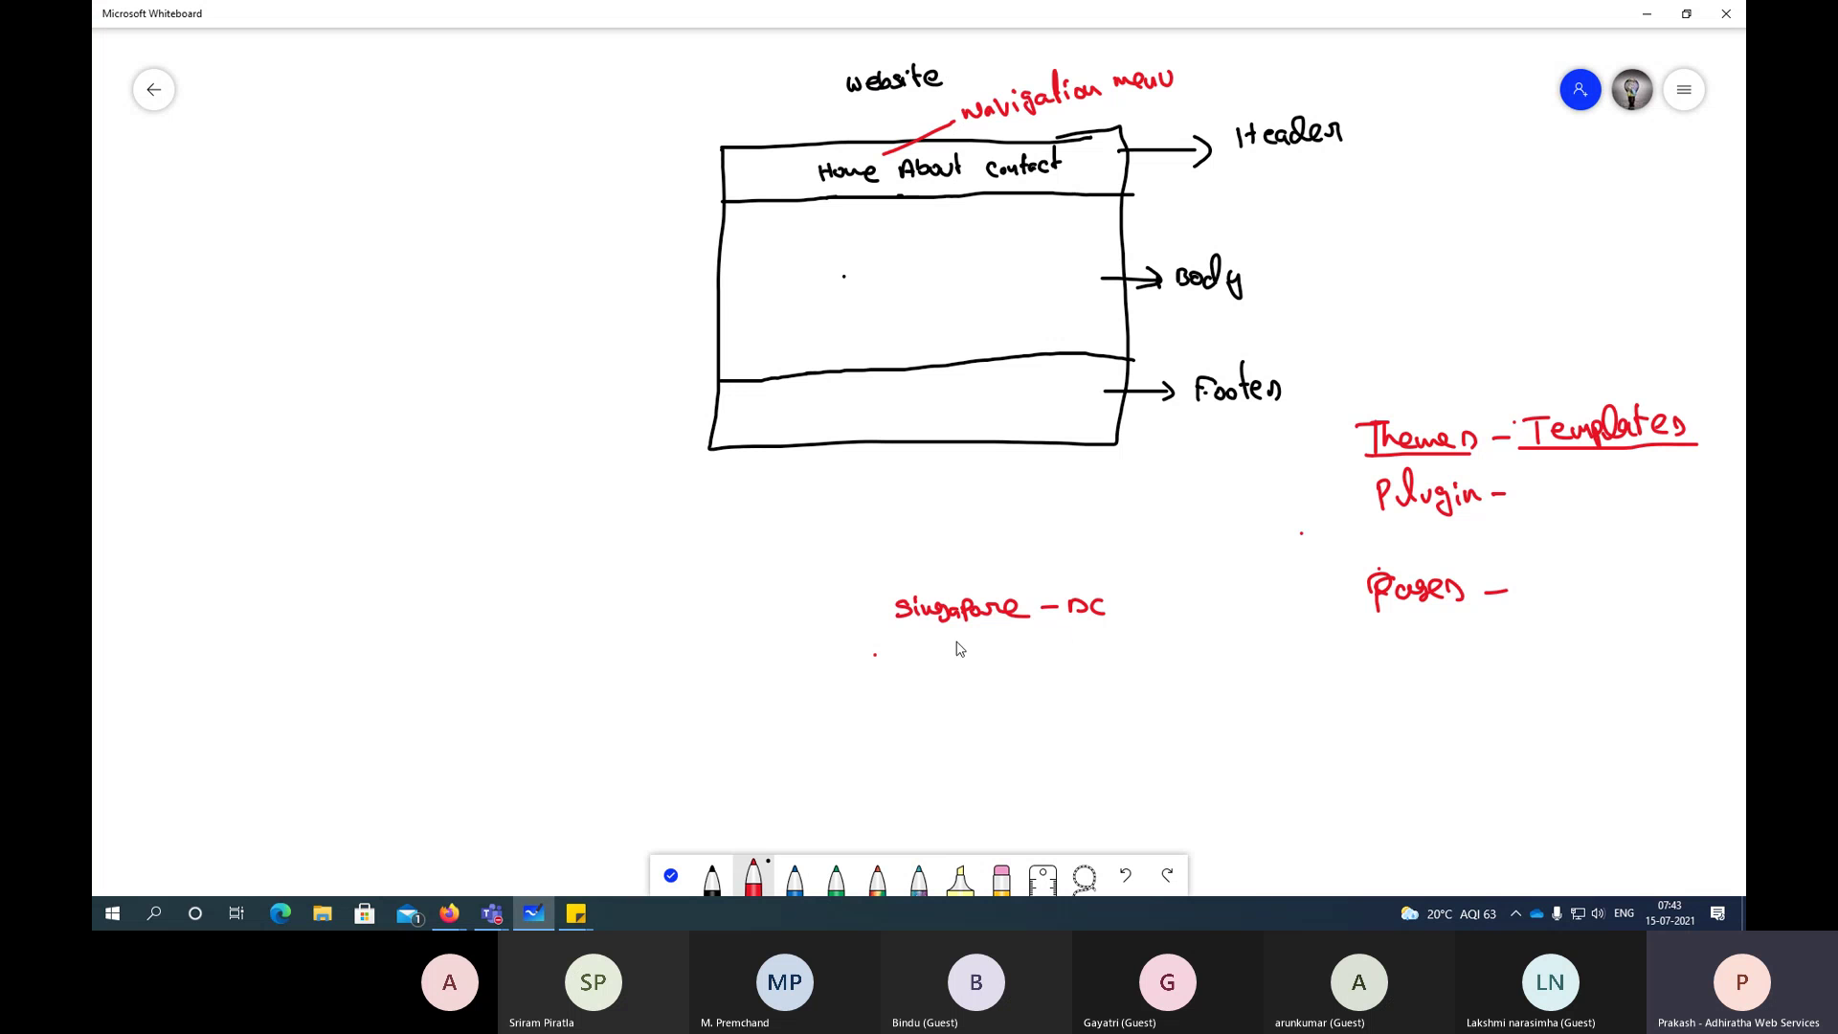
pyautogui.moveTo(982, 628)
pyautogui.mouseDown()
pyautogui.moveTo(766, 676)
pyautogui.moveTo(801, 659)
pyautogui.moveTo(831, 664)
pyautogui.moveTo(798, 694)
pyautogui.moveTo(999, 698)
pyautogui.moveTo(1009, 653)
pyautogui.mouseUp()
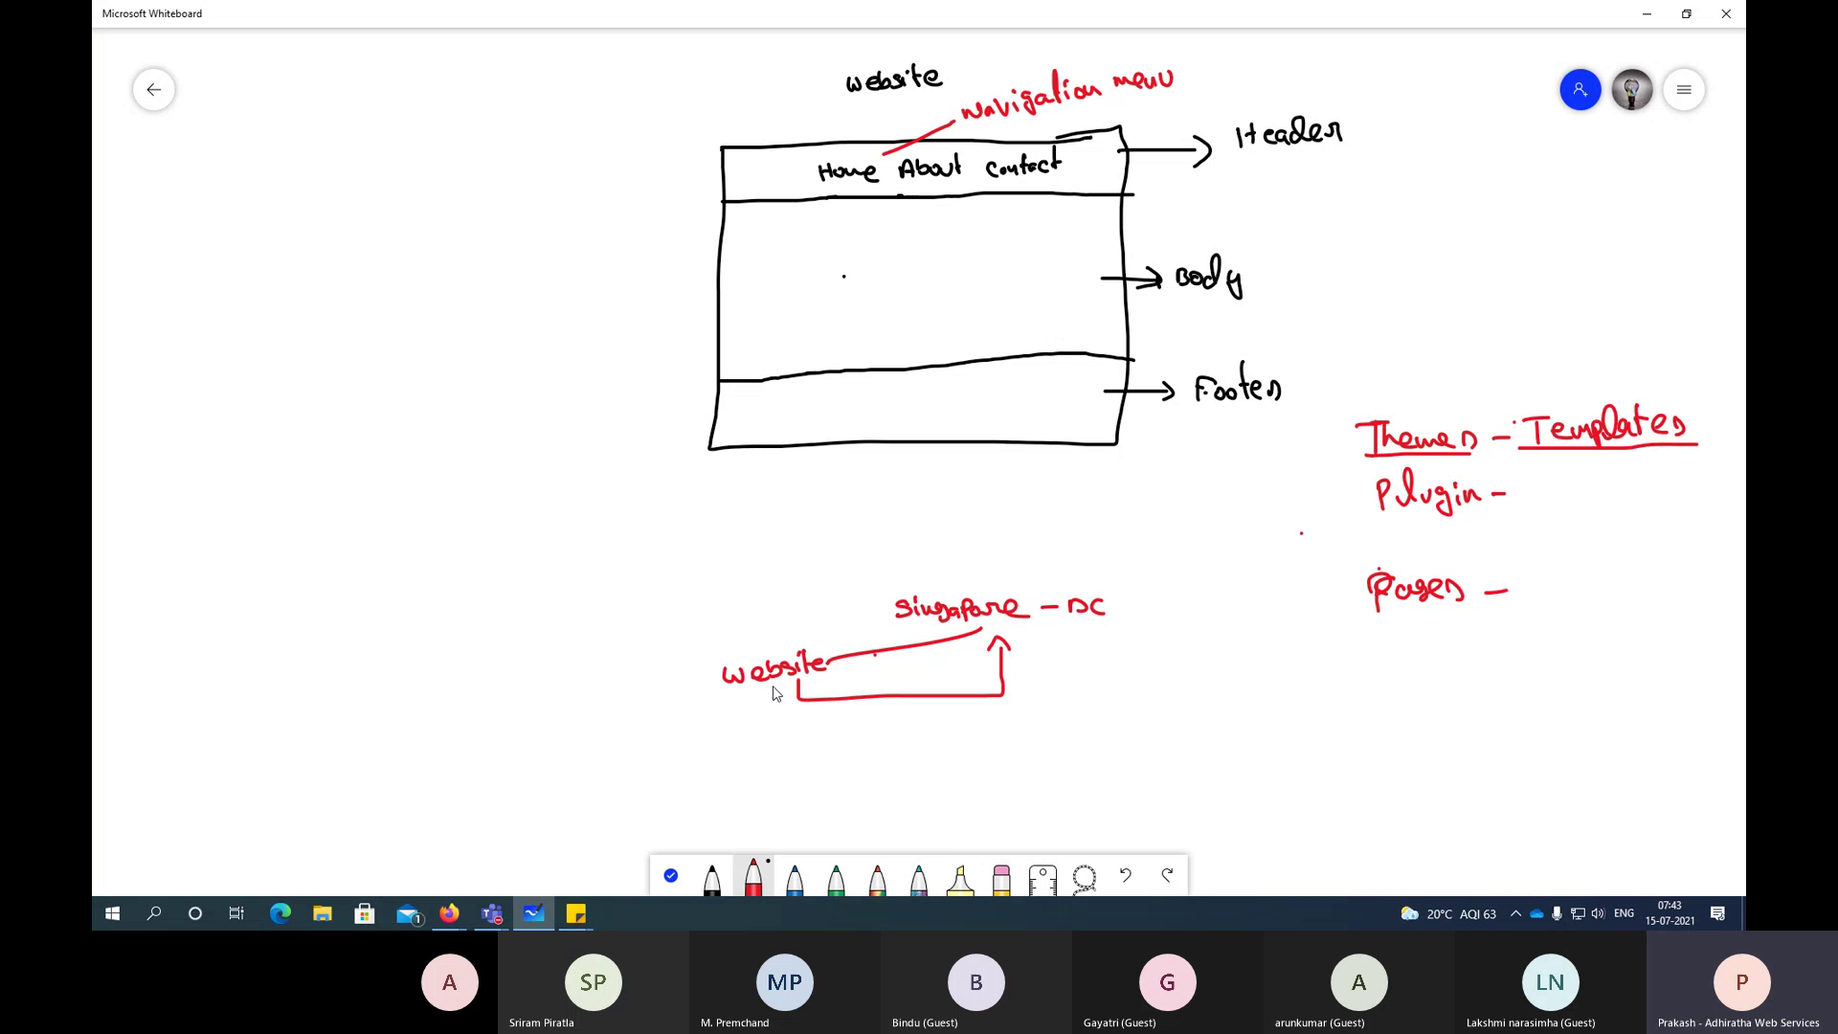
# Step: Write "U.S | India" and "Google Drive" as backup locations on the whiteboard and connect both to the website label with lines
pyautogui.moveTo(771, 689)
pyautogui.mouseDown()
pyautogui.moveTo(546, 705)
pyautogui.moveTo(534, 593)
pyautogui.moveTo(609, 619)
pyautogui.mouseUp()
pyautogui.click(543, 602)
pyautogui.moveTo(618, 609)
pyautogui.mouseDown()
pyautogui.moveTo(647, 602)
pyautogui.moveTo(658, 571)
pyautogui.moveTo(676, 602)
pyautogui.mouseUp()
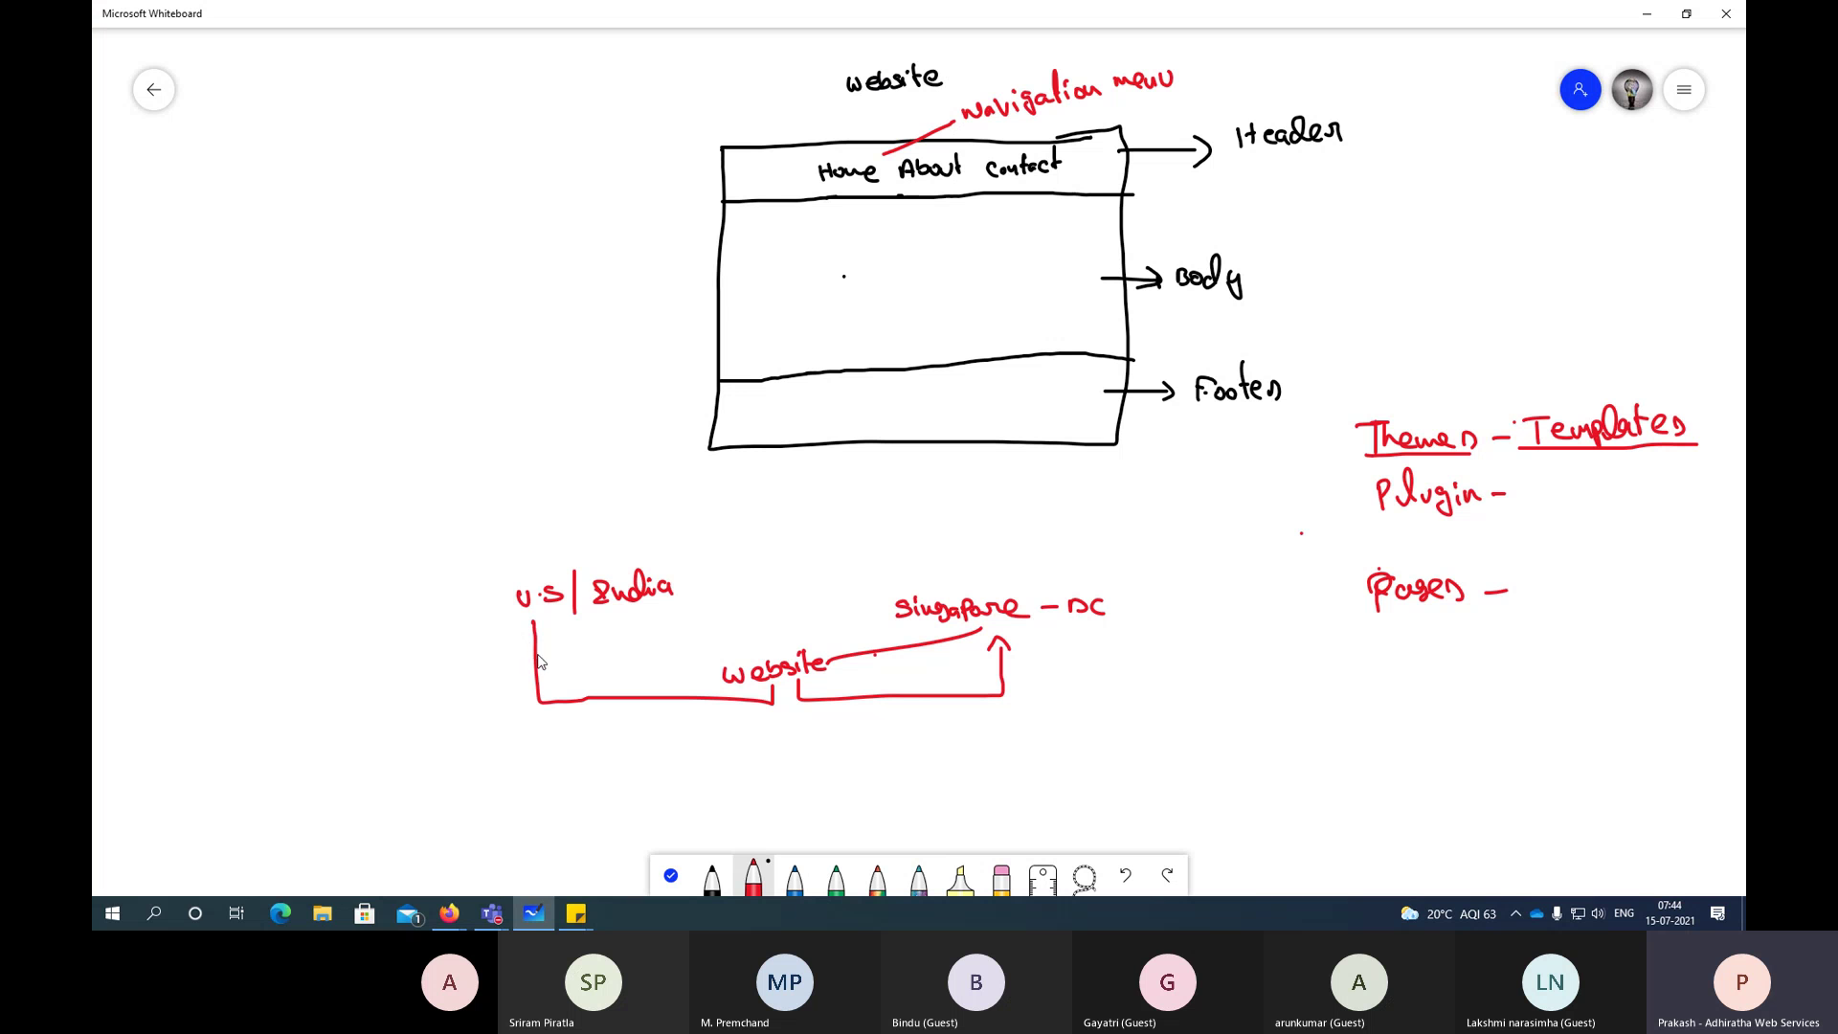
pyautogui.moveTo(541, 703)
pyautogui.mouseDown()
pyautogui.moveTo(446, 702)
pyautogui.moveTo(412, 584)
pyautogui.moveTo(549, 565)
pyautogui.mouseUp()
pyautogui.moveTo(377, 591); pyautogui.dragTo(404, 589)
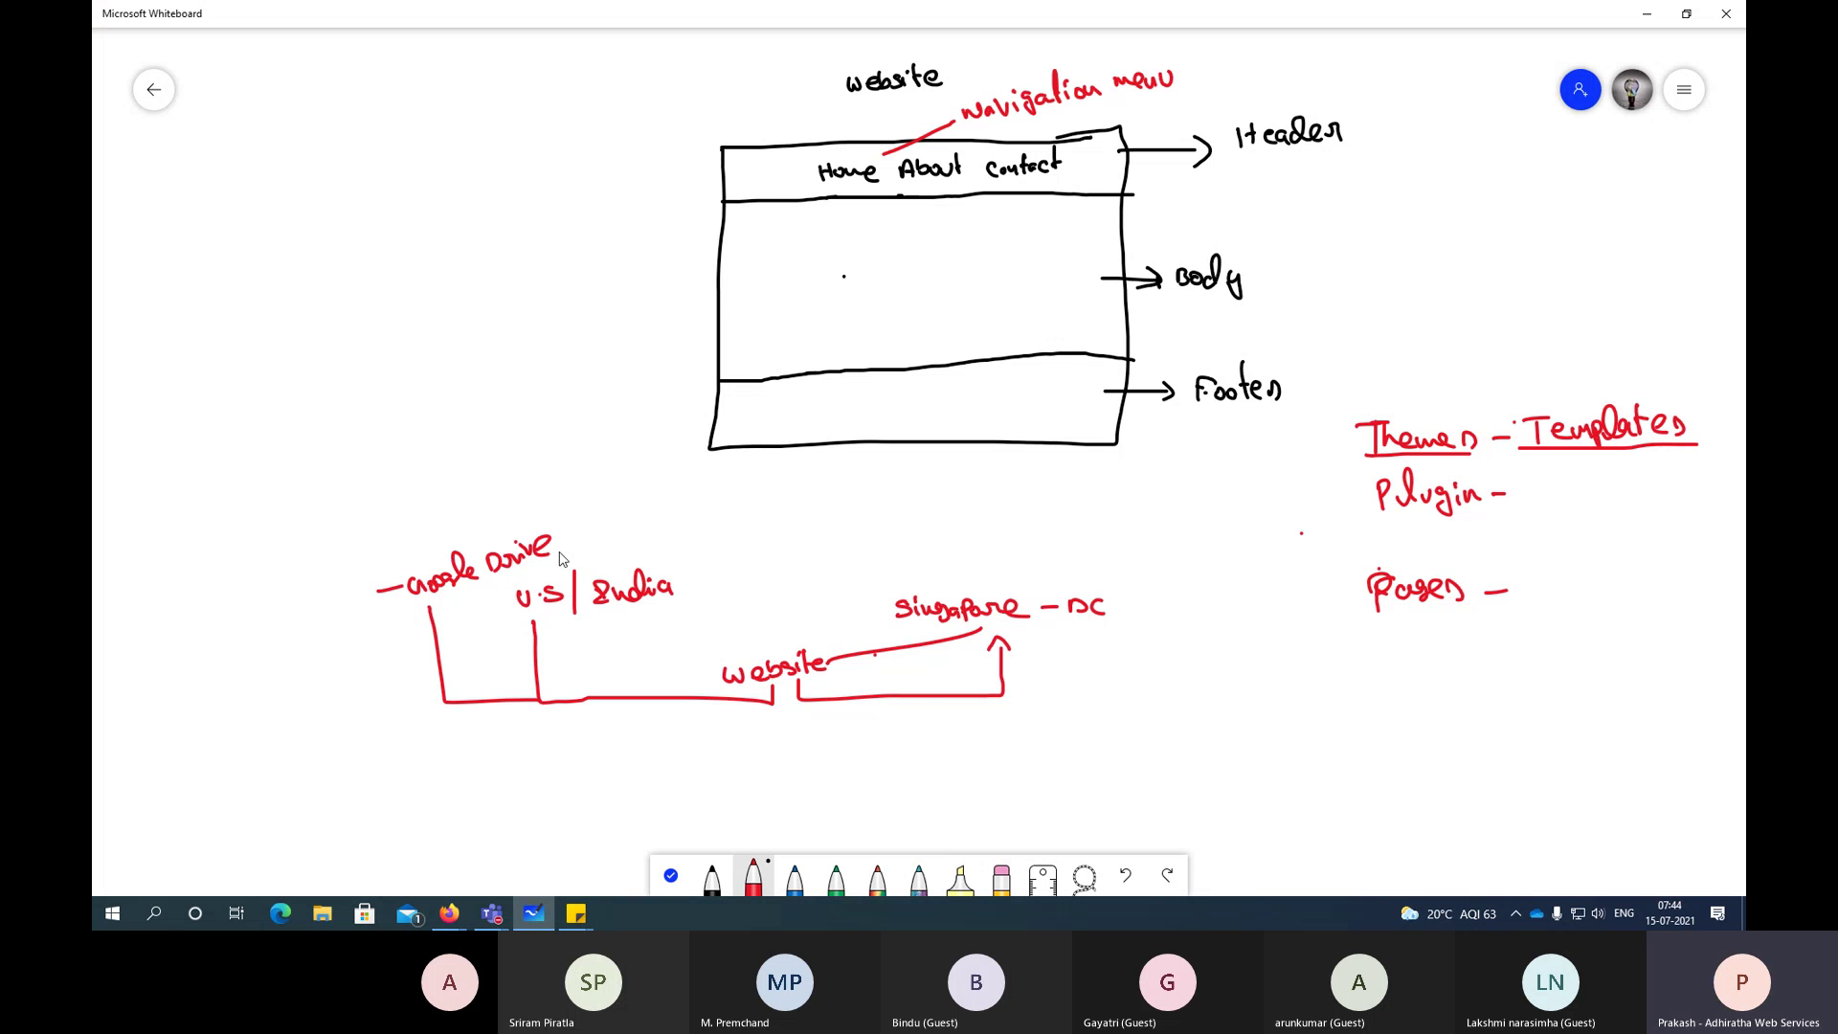
pyautogui.moveTo(554, 546); pyautogui.dragTo(571, 544)
# Step: Circle the website and "Singapore - DC" labels and handwrite two short notes above the Google Drive label
pyautogui.moveTo(805, 640)
pyautogui.mouseDown()
pyautogui.moveTo(702, 683)
pyautogui.moveTo(828, 659)
pyautogui.mouseUp()
pyautogui.moveTo(974, 569)
pyautogui.mouseDown()
pyautogui.moveTo(917, 580)
pyautogui.moveTo(929, 637)
pyautogui.moveTo(1091, 573)
pyautogui.moveTo(976, 587)
pyautogui.mouseUp()
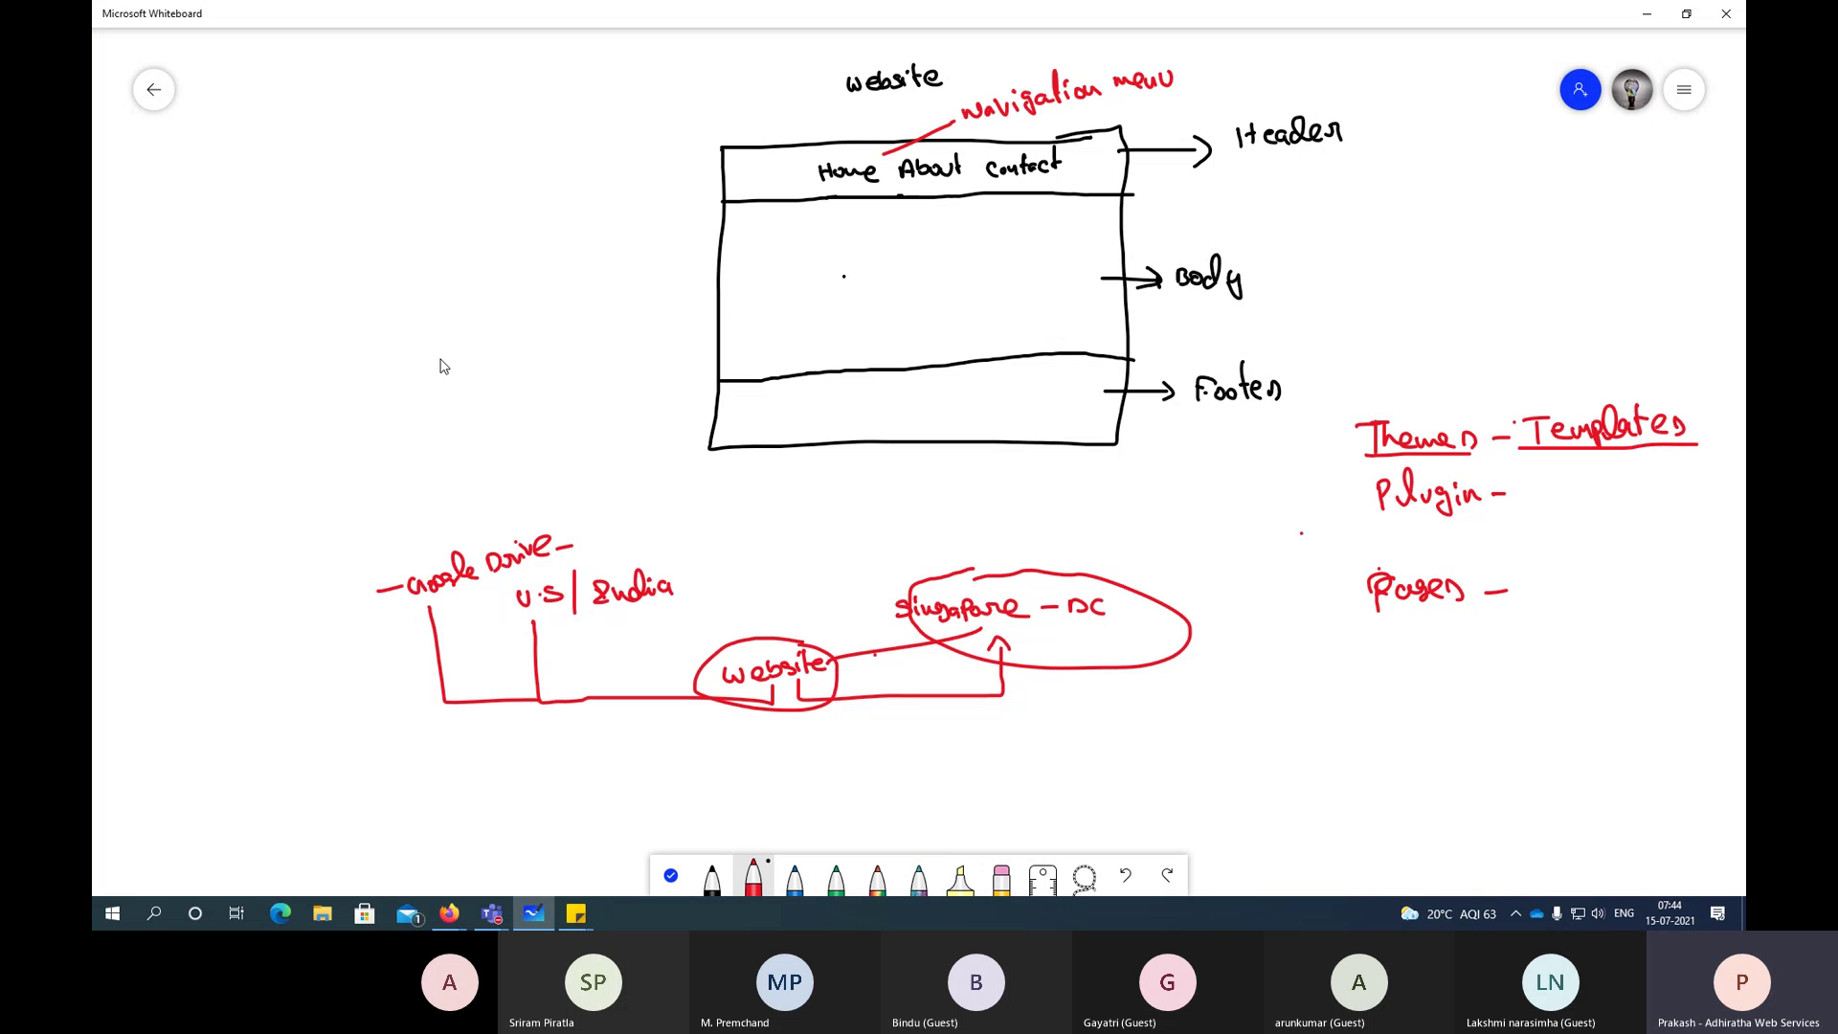
pyautogui.moveTo(446, 347)
pyautogui.mouseDown()
pyautogui.moveTo(436, 366)
pyautogui.moveTo(546, 343)
pyautogui.mouseUp()
pyautogui.moveTo(430, 433); pyautogui.dragTo(556, 422)
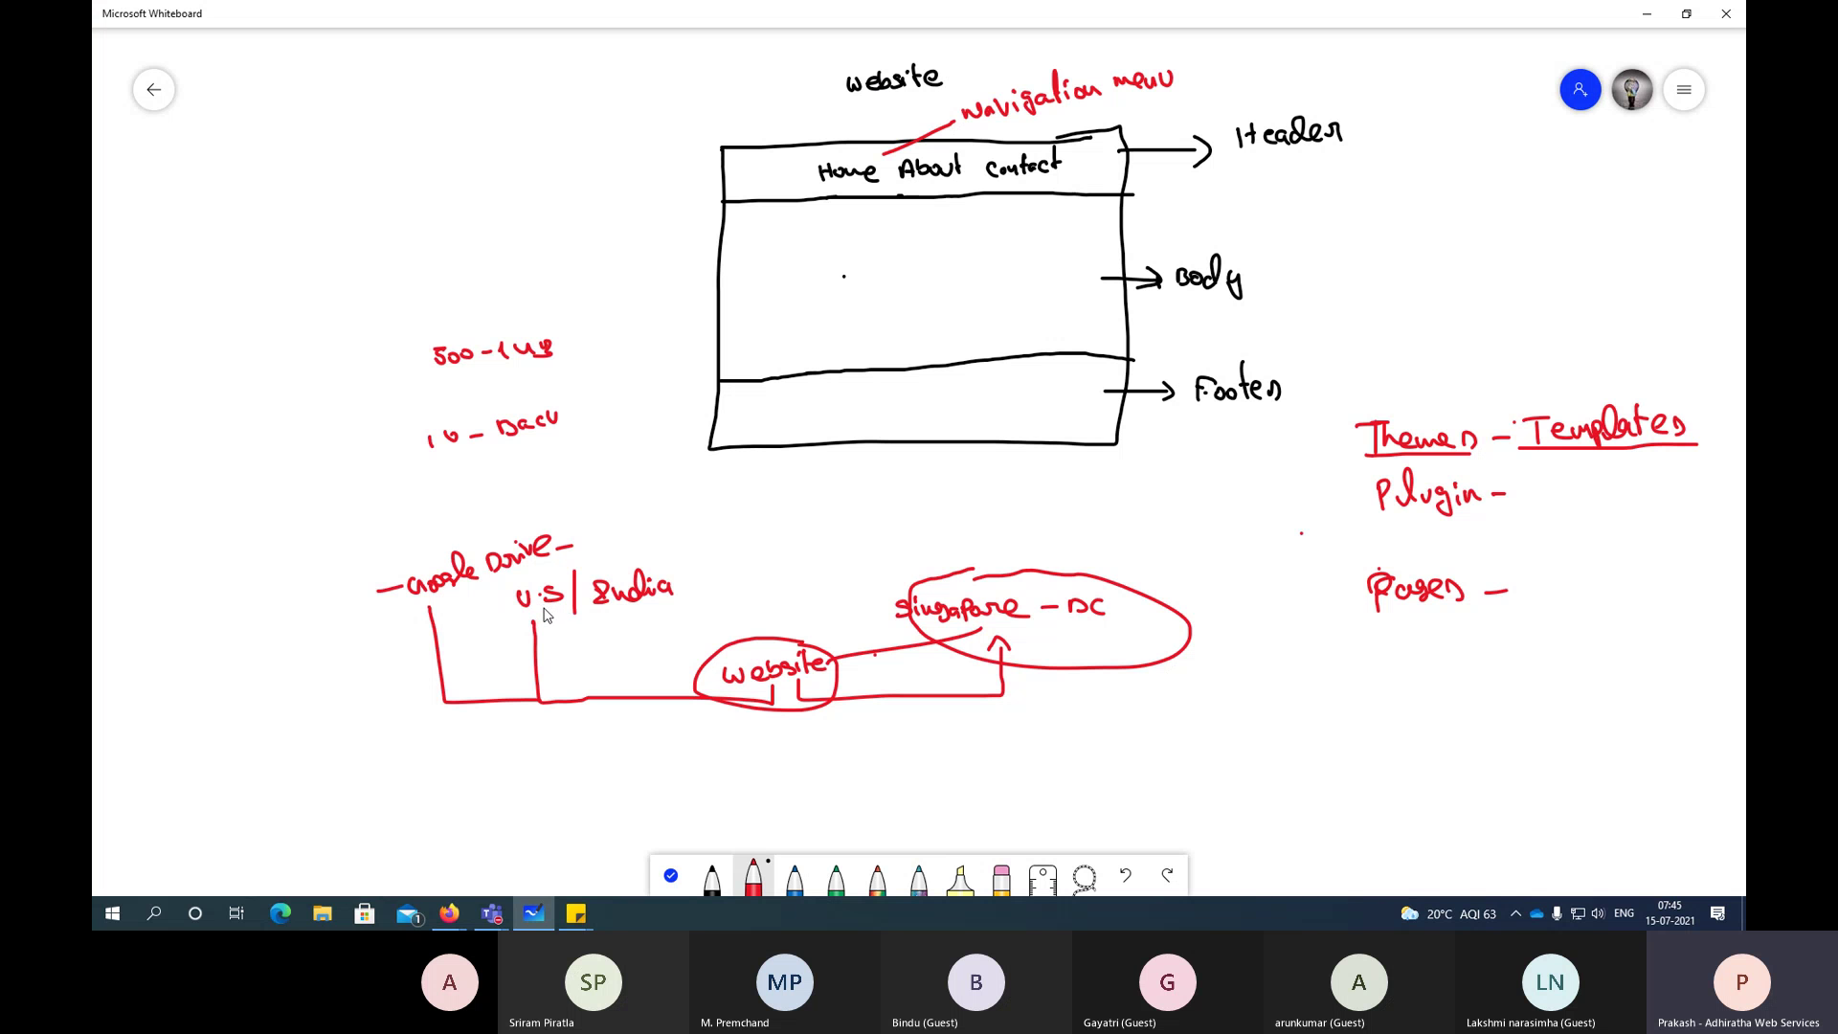
# Step: Switch back to the browser with the UpdraftPlus page and highlight the demo.adhiratha.com domain in the page address
pyautogui.hotkey('alt', 'Tab')
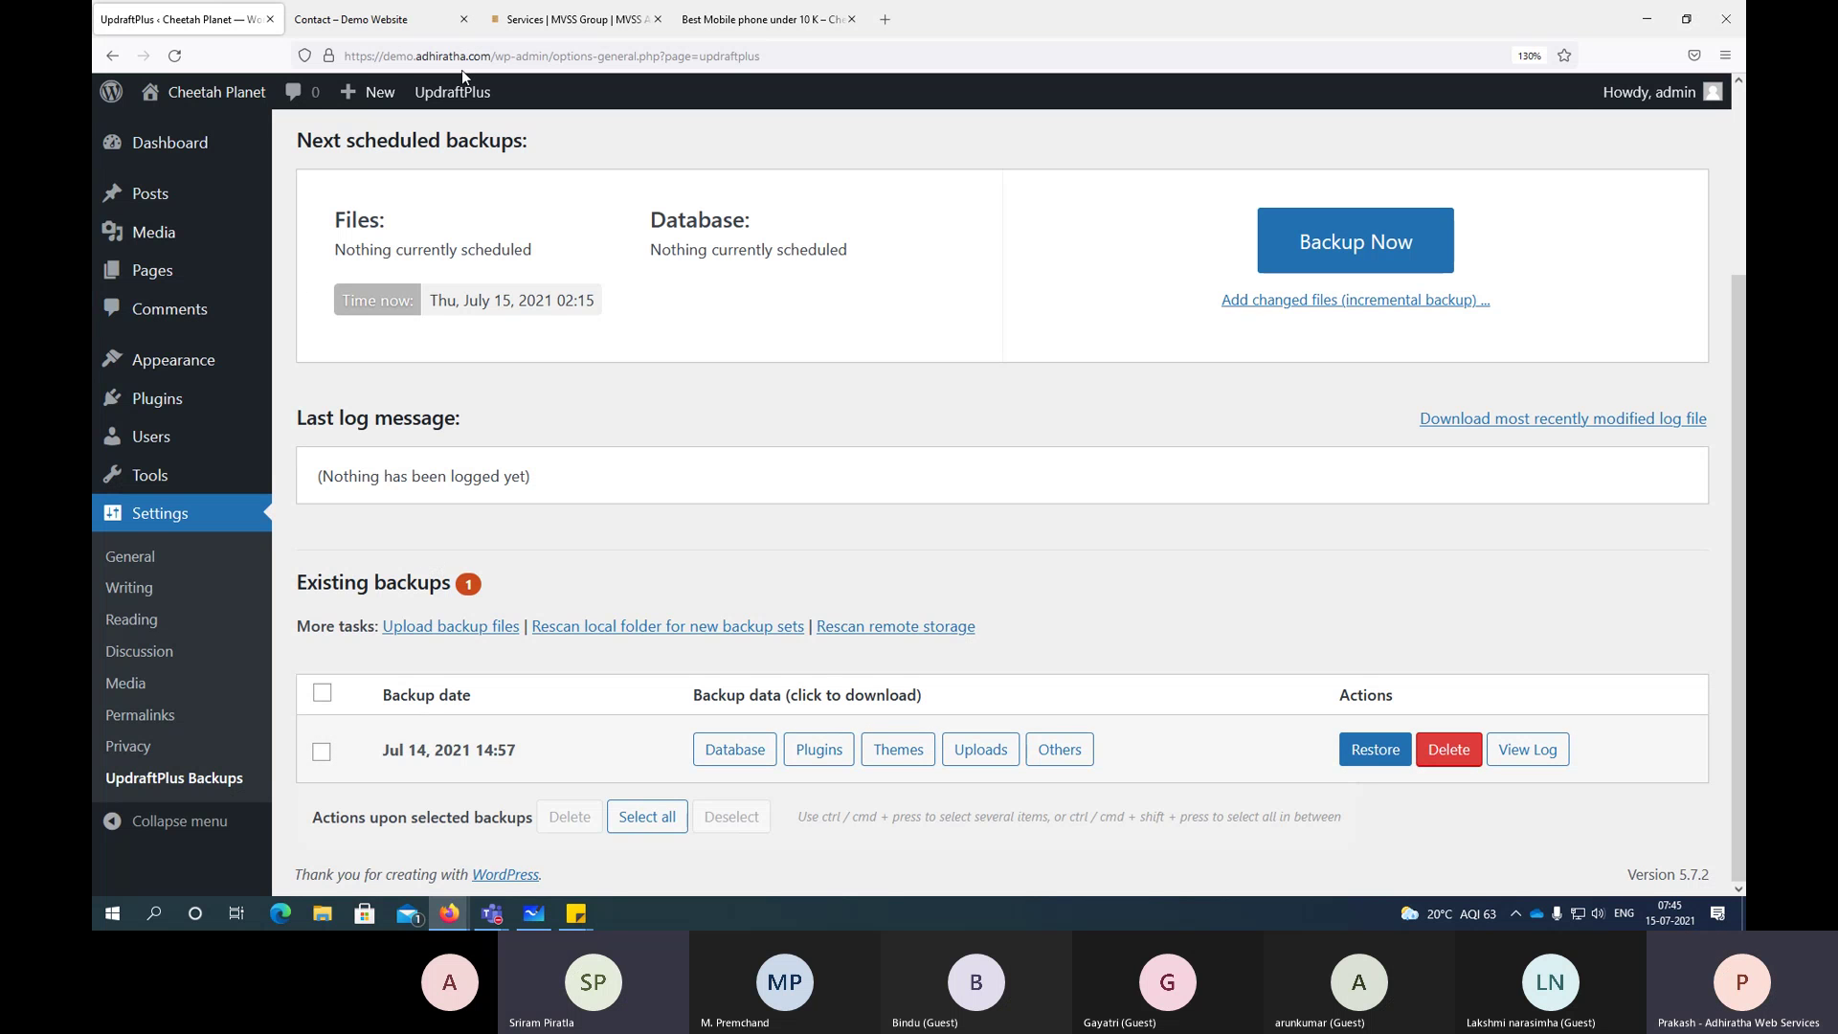
pyautogui.moveTo(376, 55); pyautogui.dragTo(498, 56)
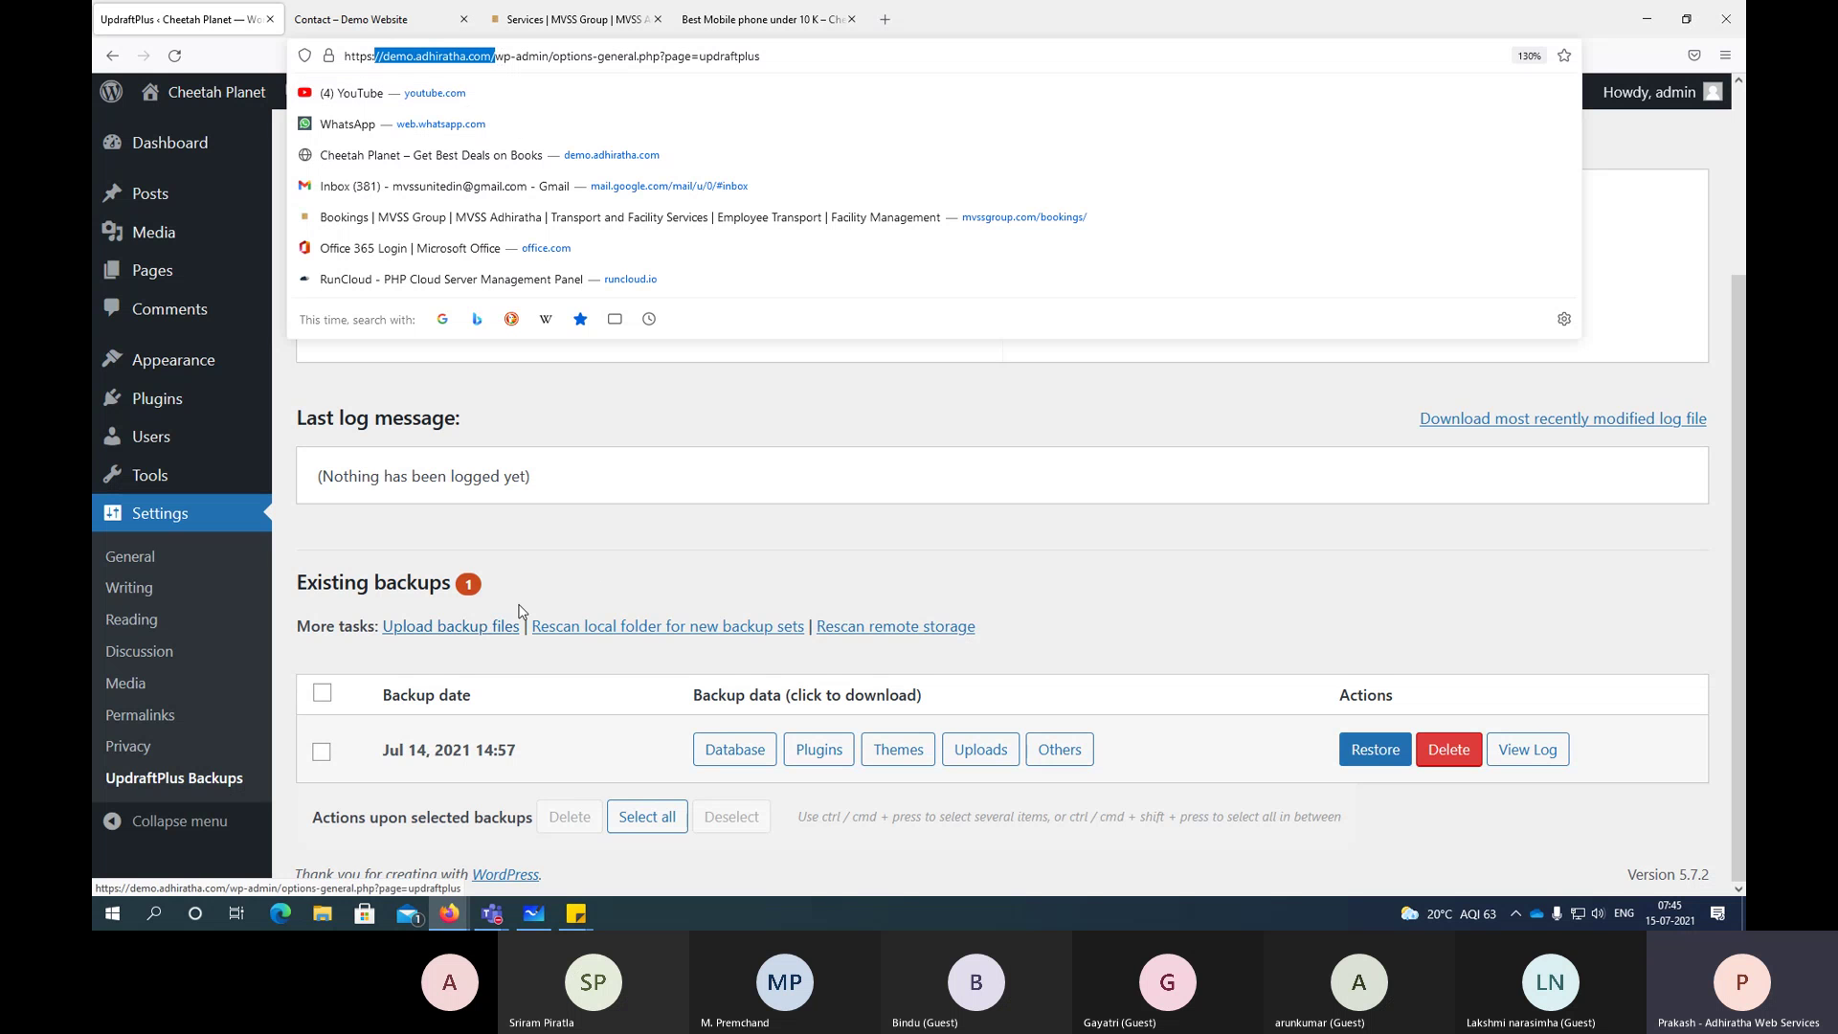
pyautogui.click(650, 558)
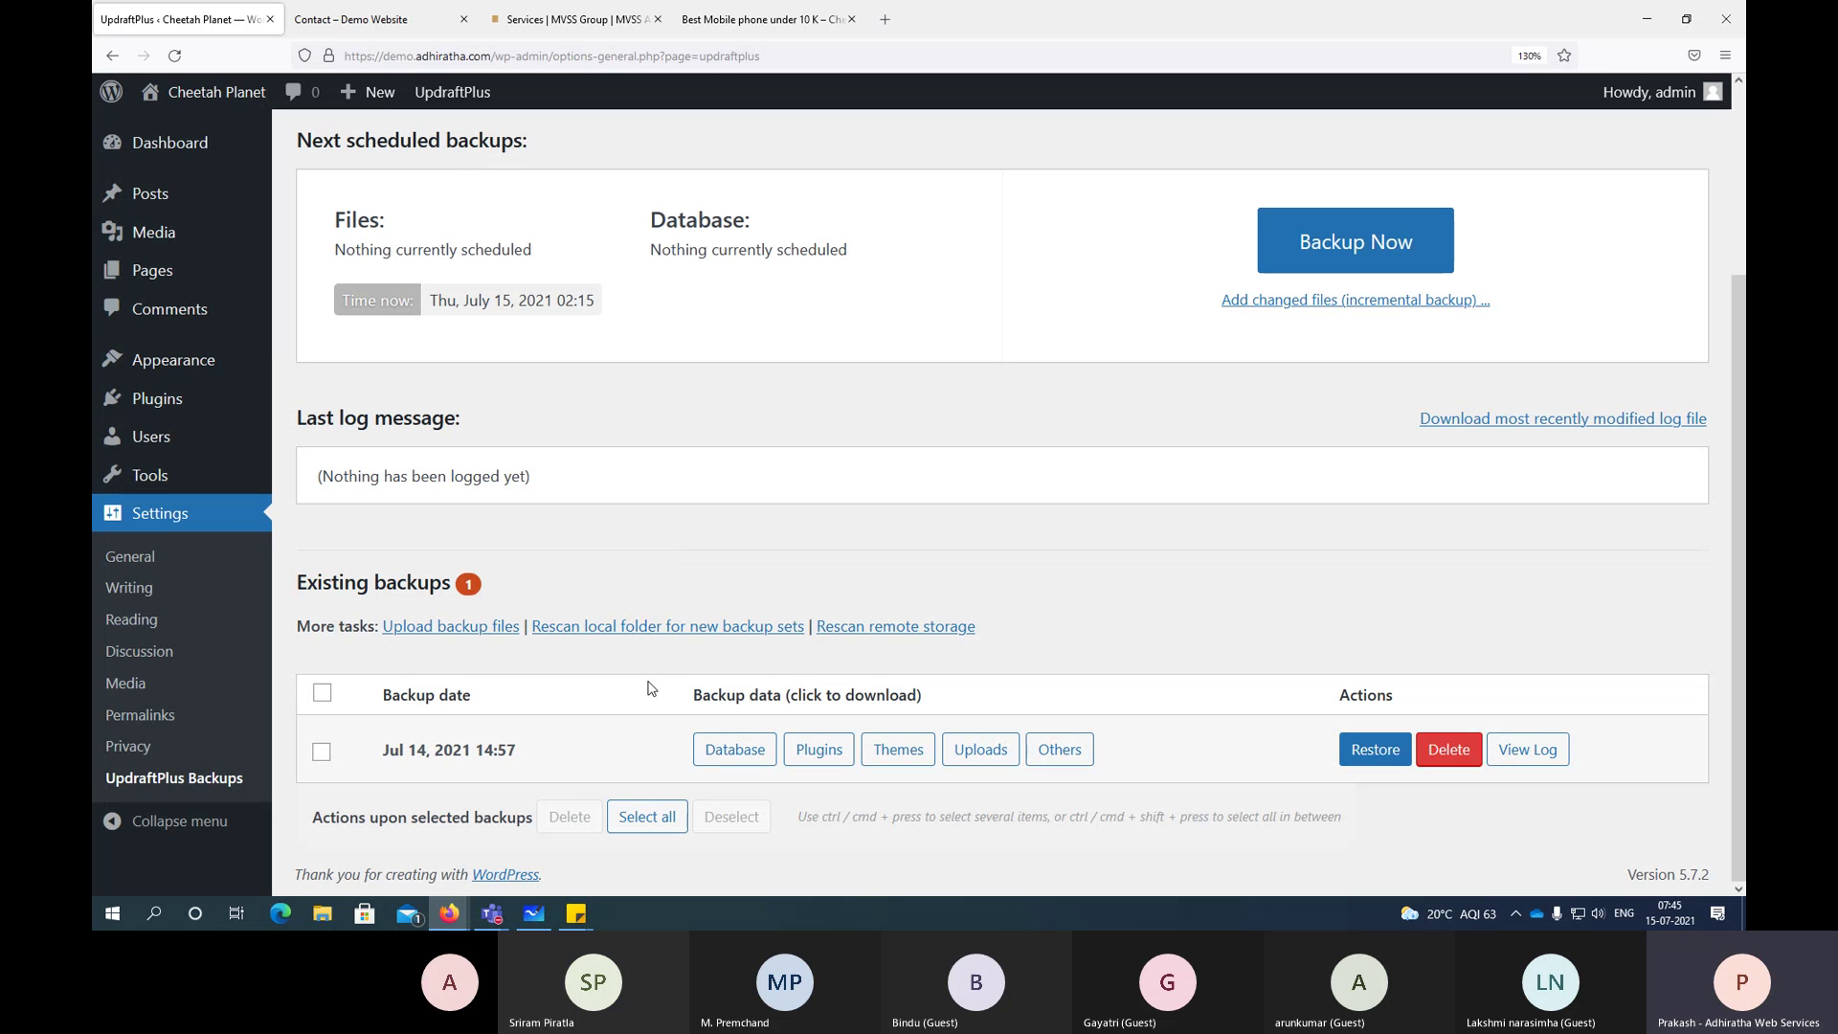
# Step: Return to the dashboard, go through the installed themes to the page for adding themes and list the popular ones
pyautogui.click(165, 164)
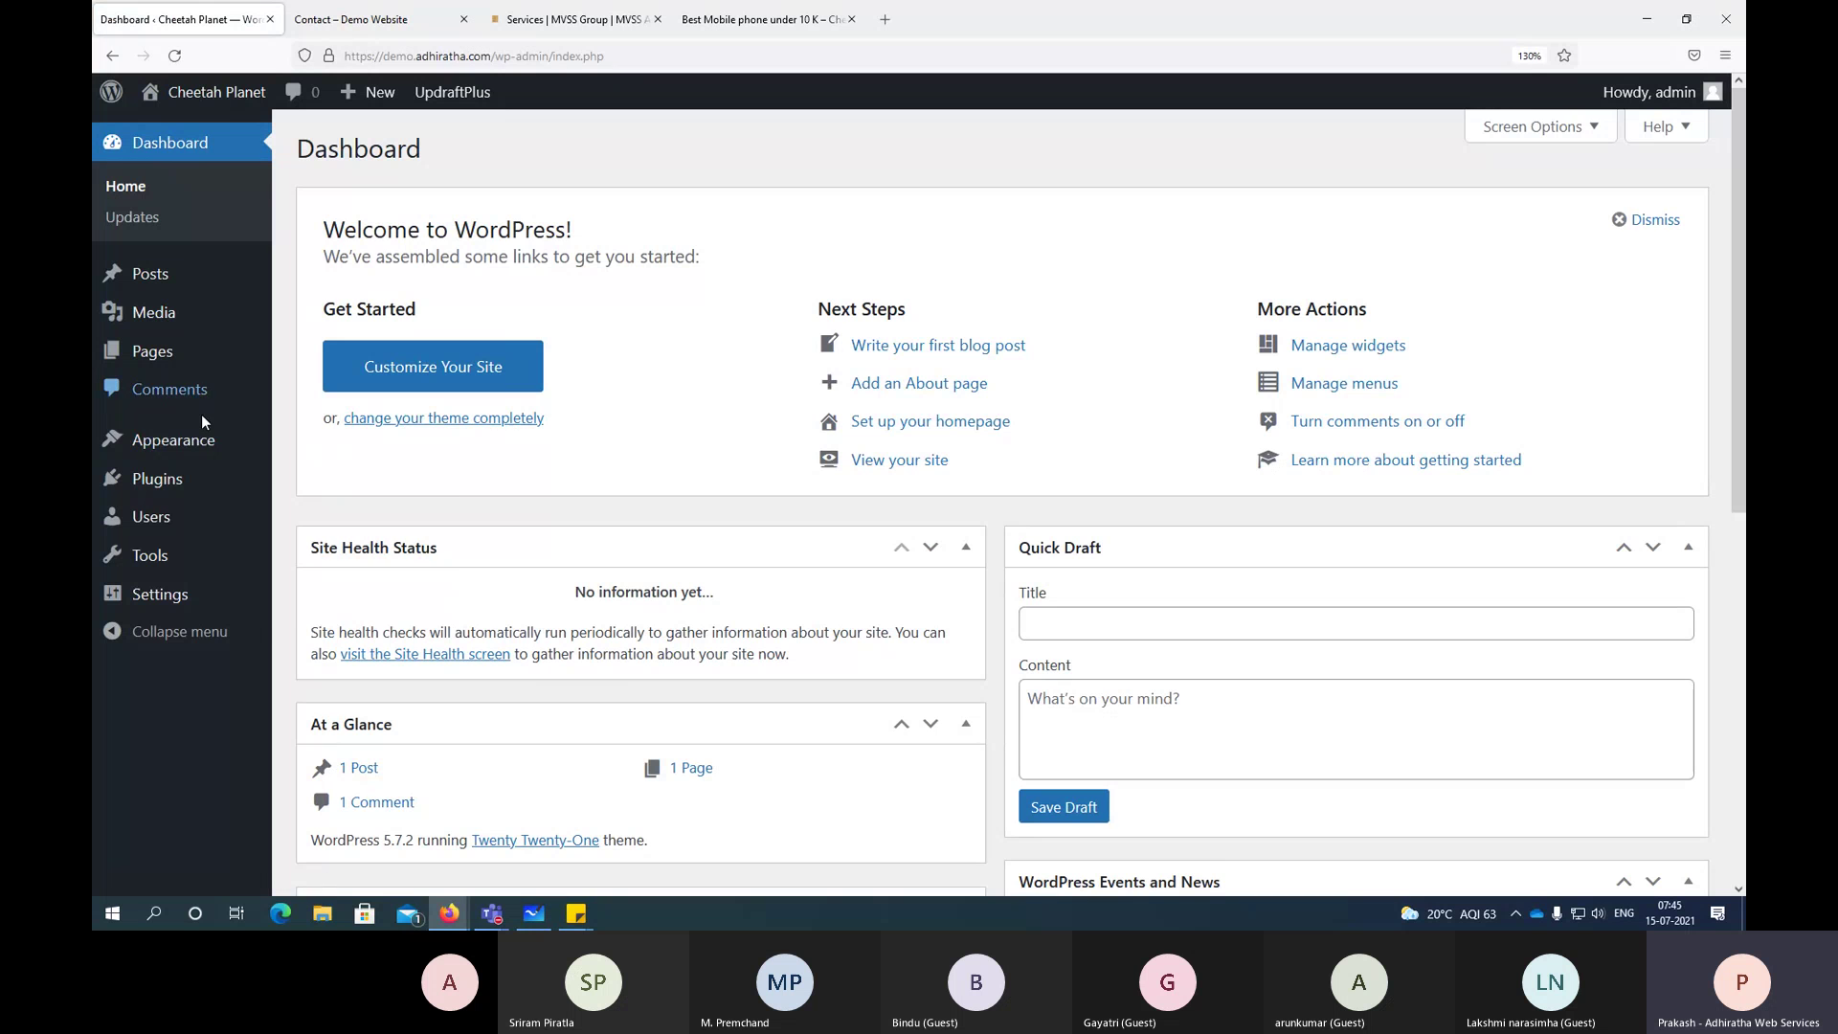
pyautogui.moveTo(172, 441)
pyautogui.click(333, 450)
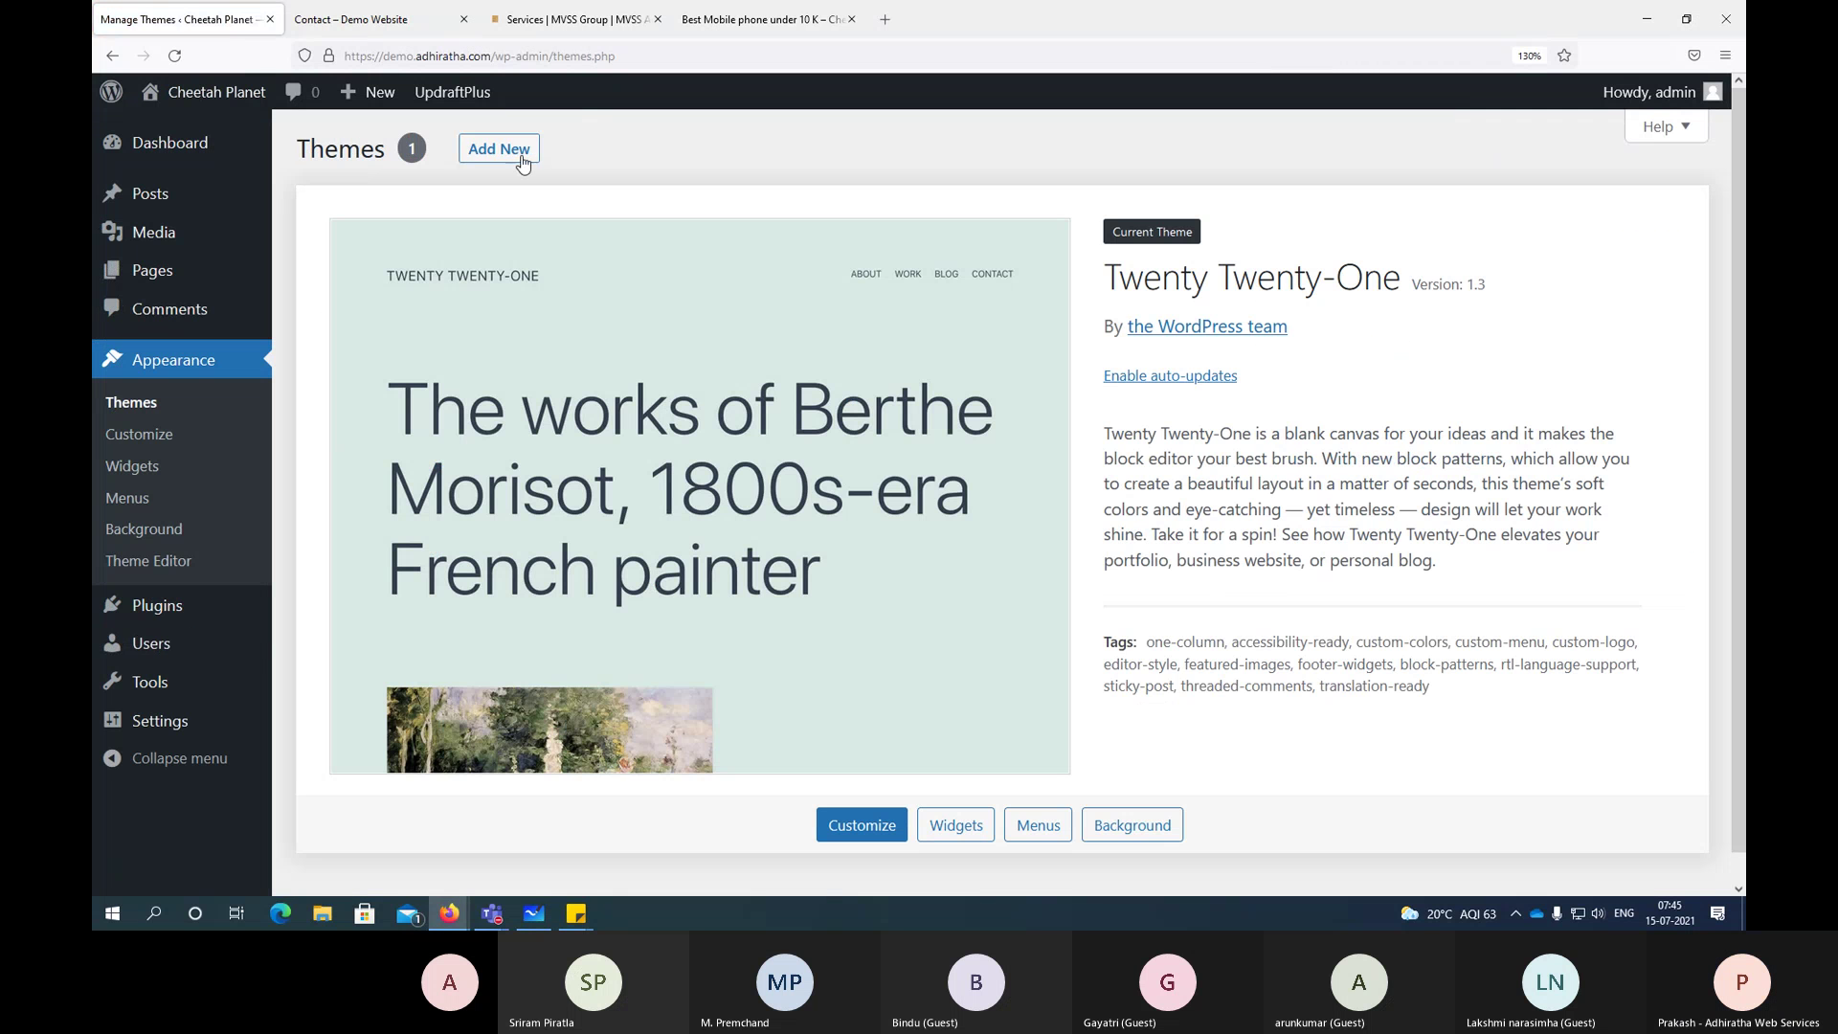
pyautogui.click(507, 157)
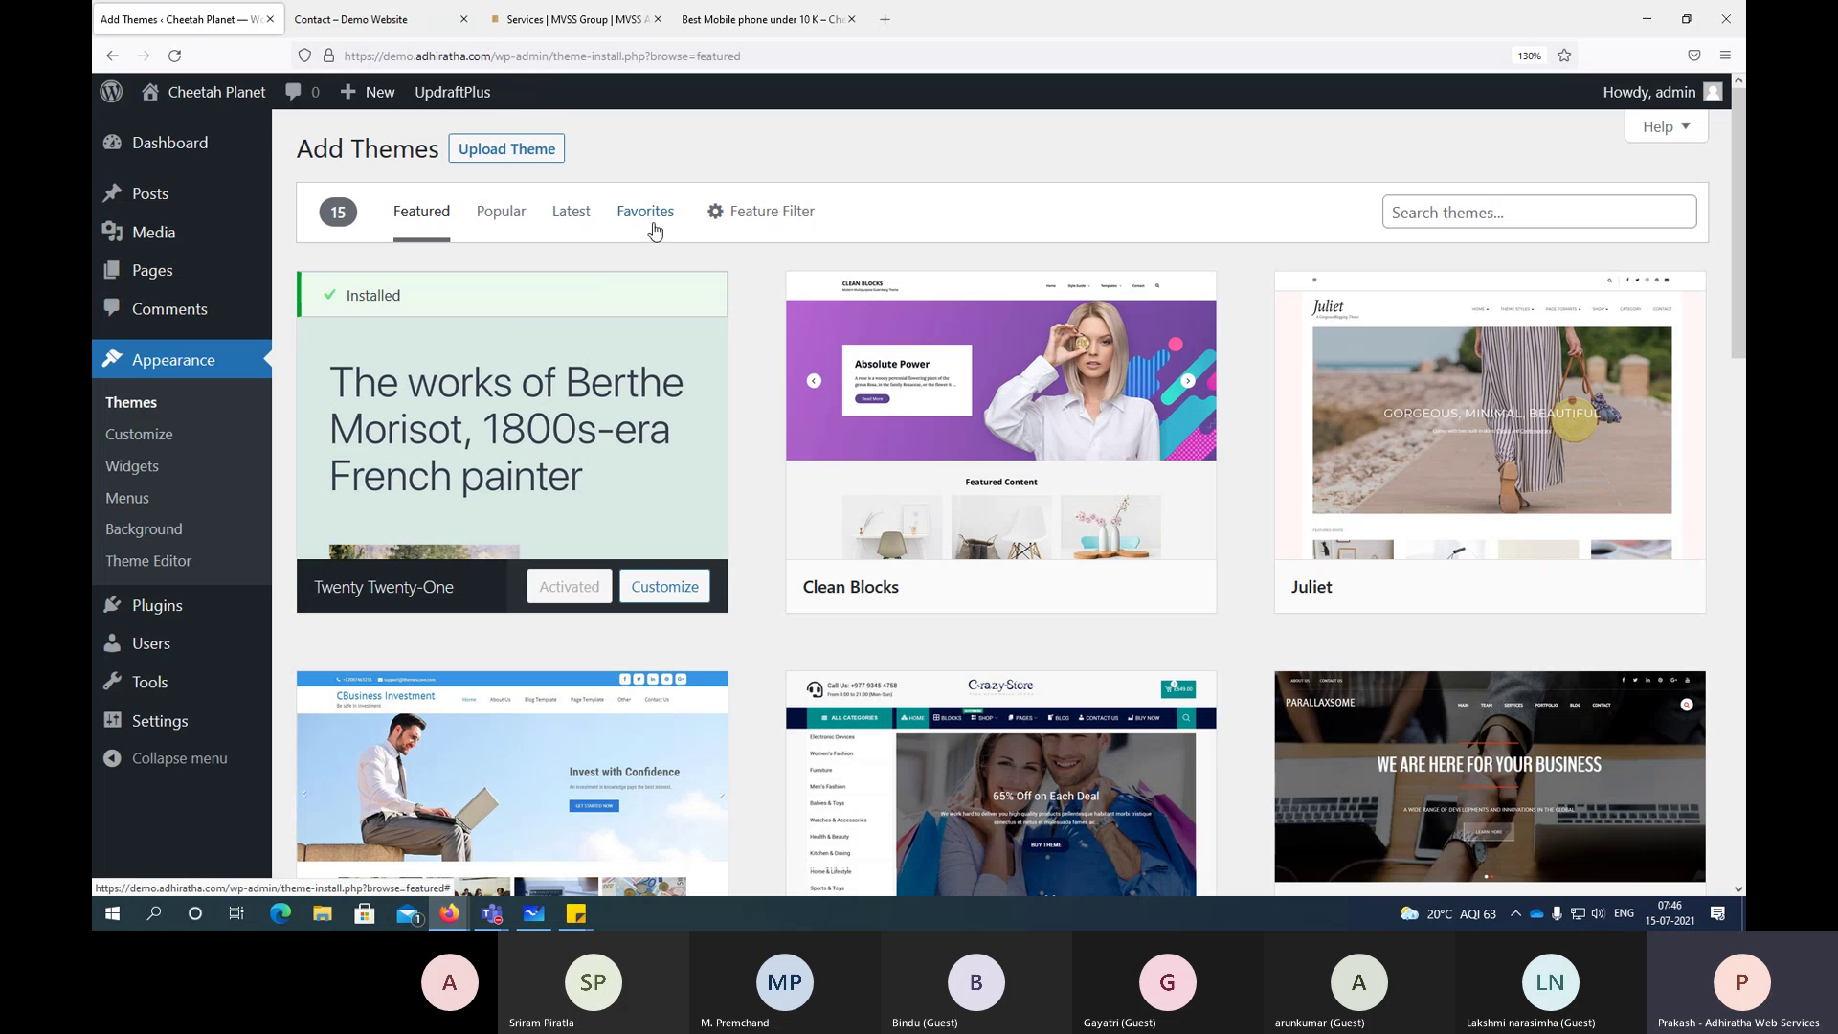
pyautogui.click(486, 216)
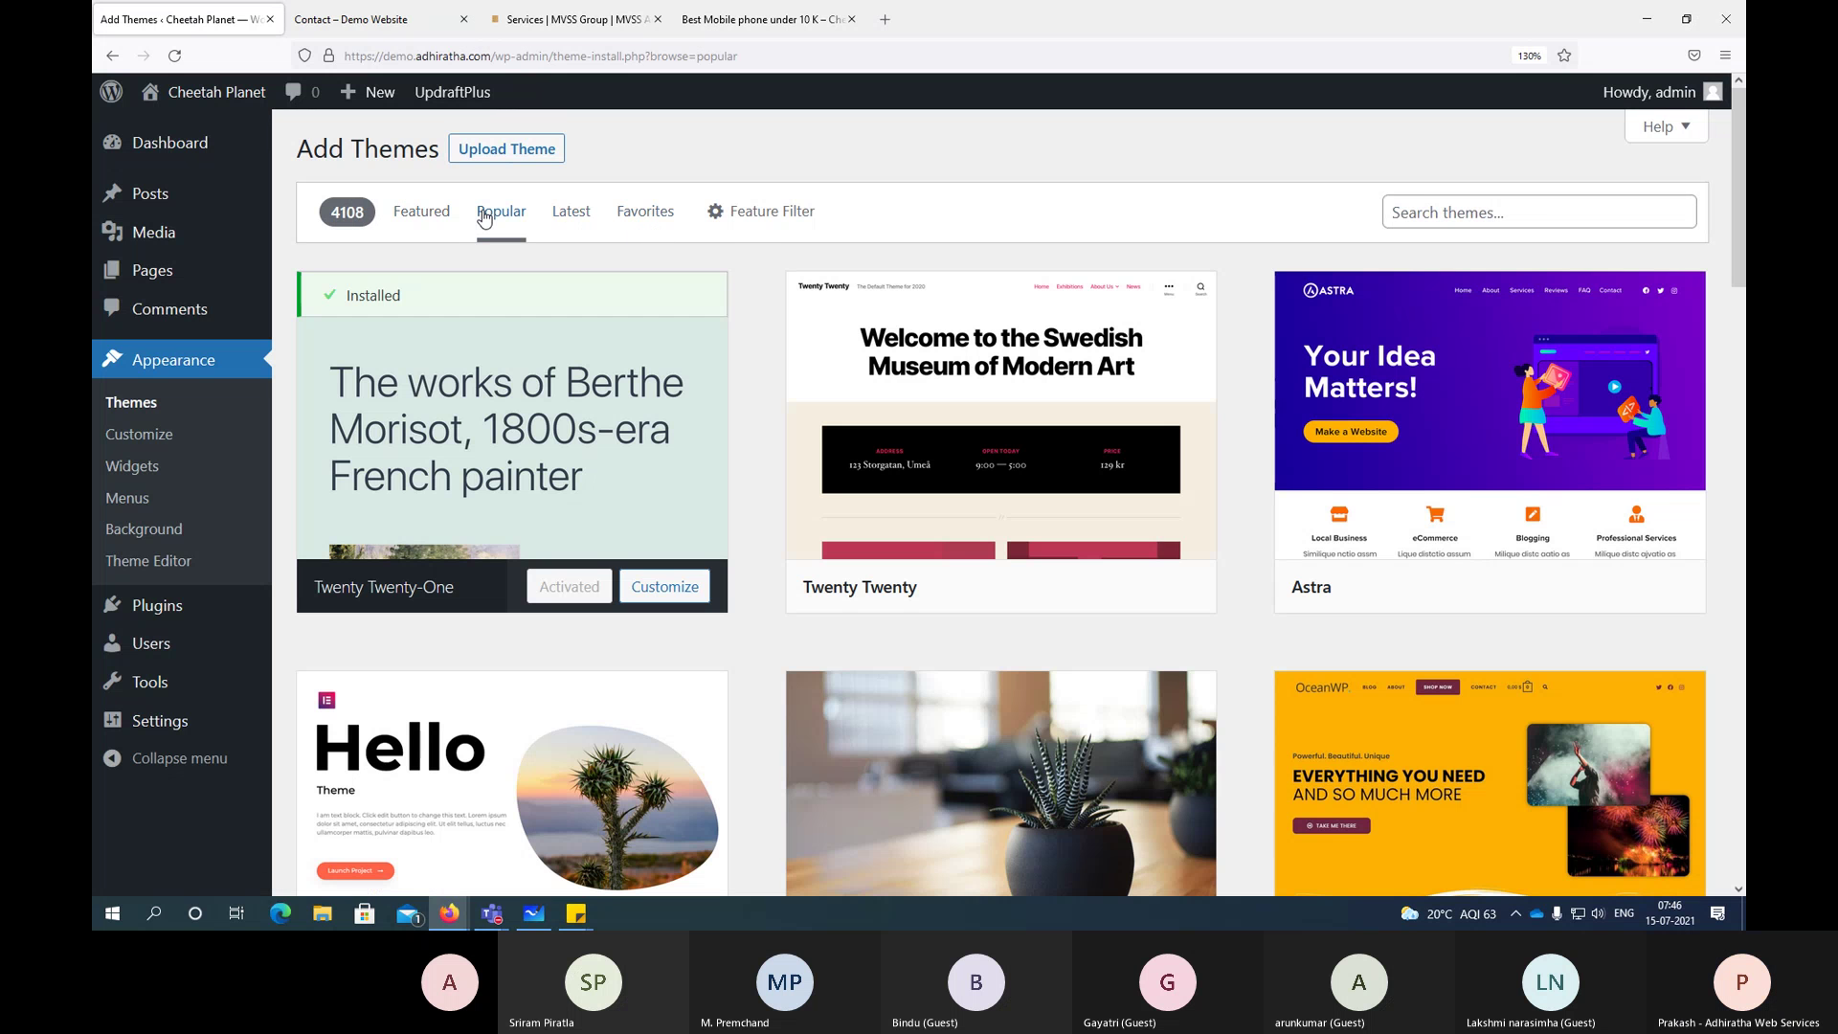
# Step: Browse the popular themes, then install and activate the OceanWP theme
pyautogui.moveTo(802, 542)
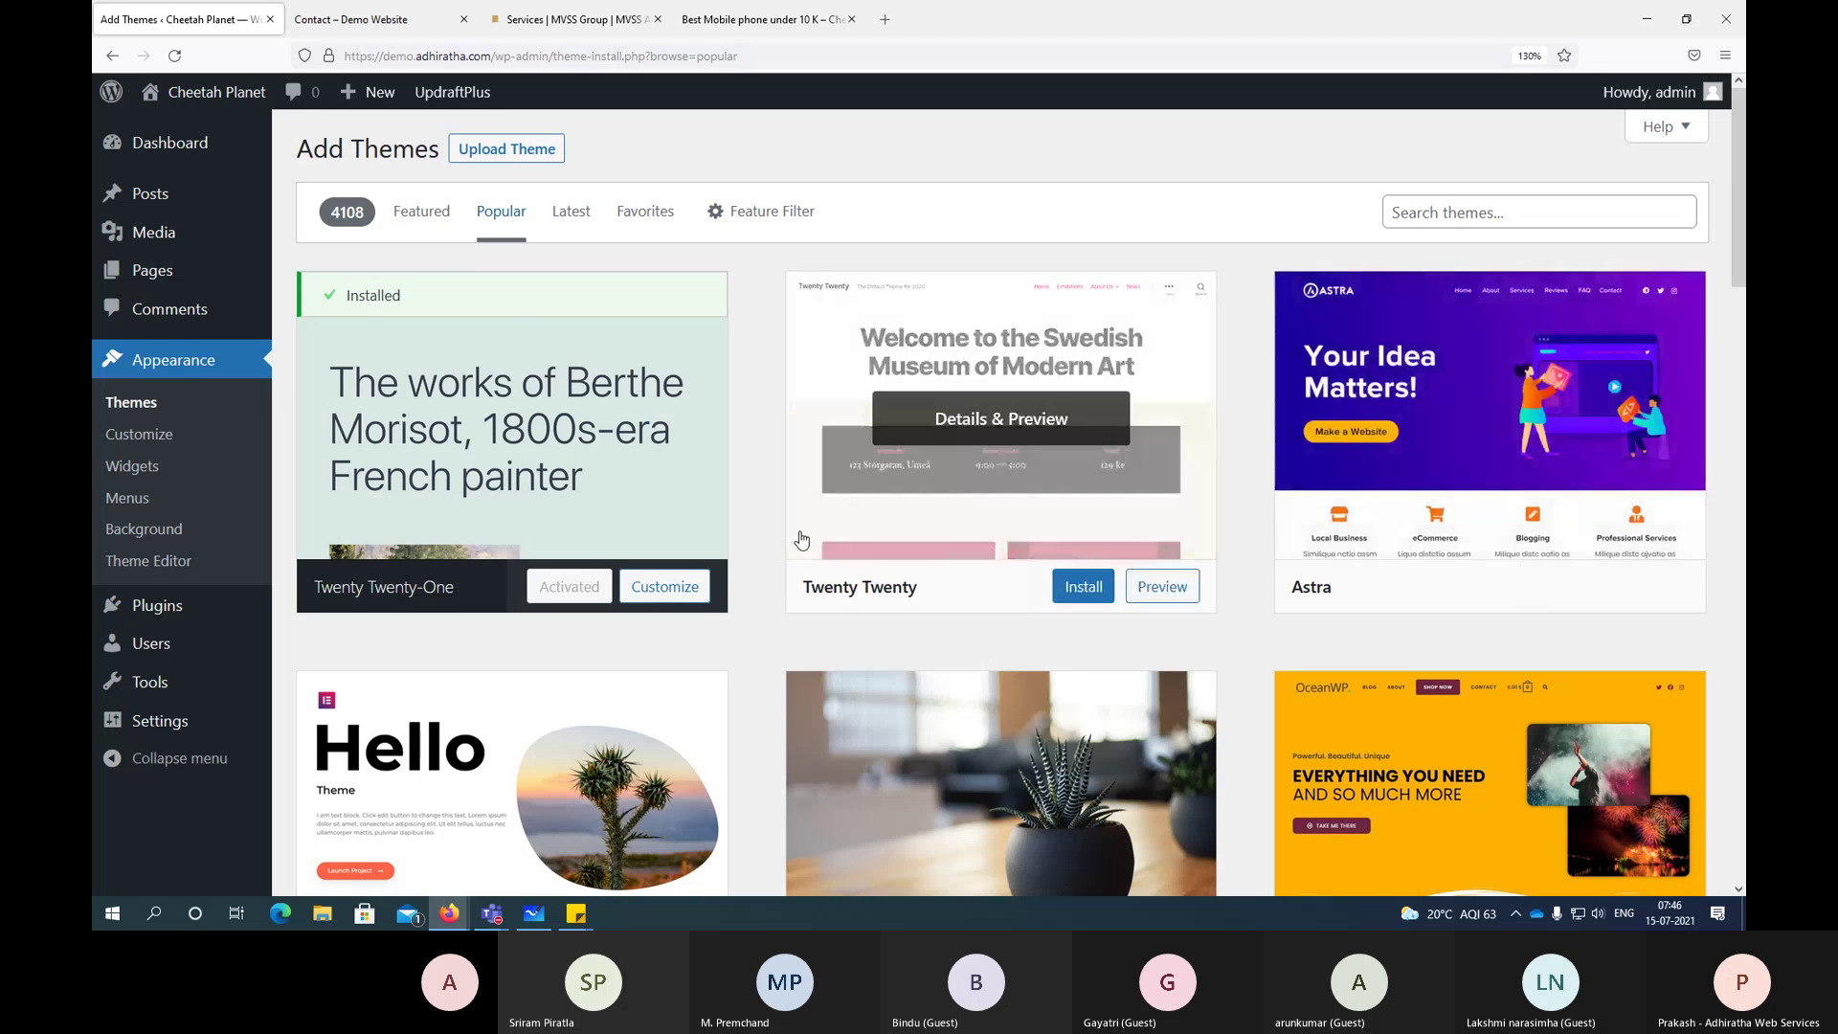
pyautogui.scroll(-1, 801, 542)
pyautogui.scroll(-3, 802, 542)
pyautogui.scroll(2, 801, 542)
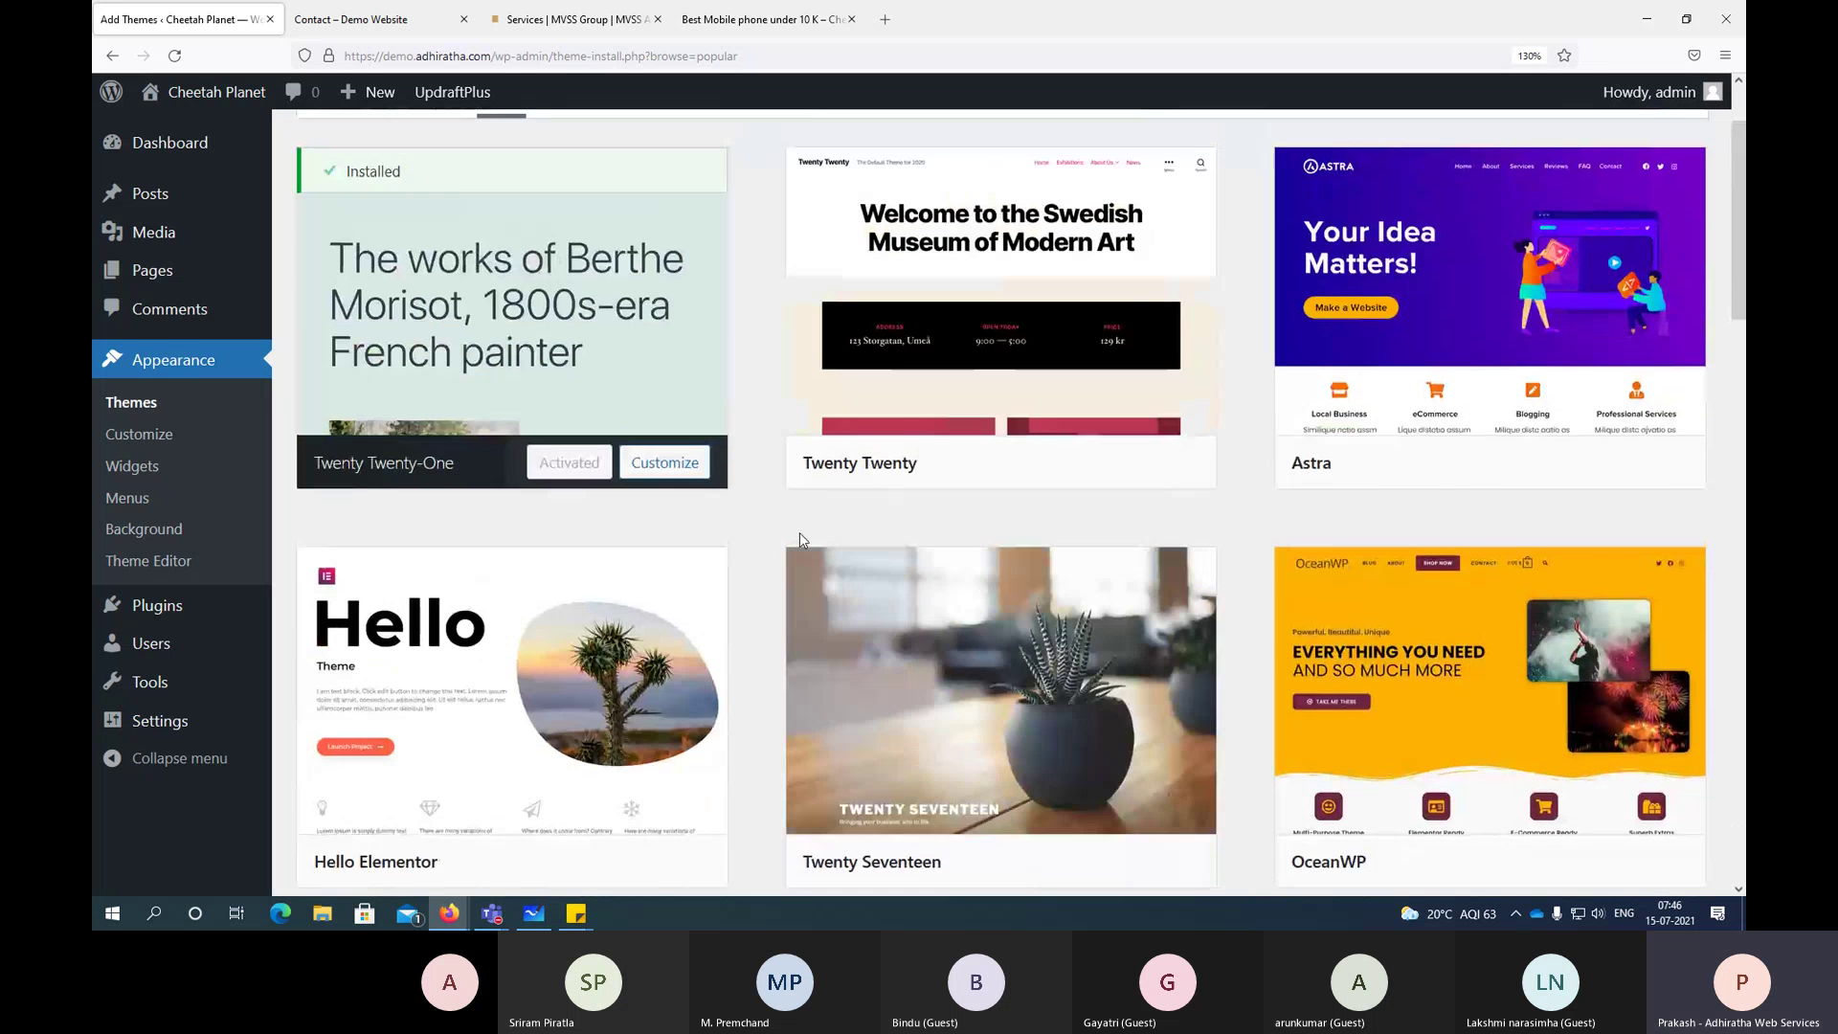
pyautogui.scroll(-3, 1468, 485)
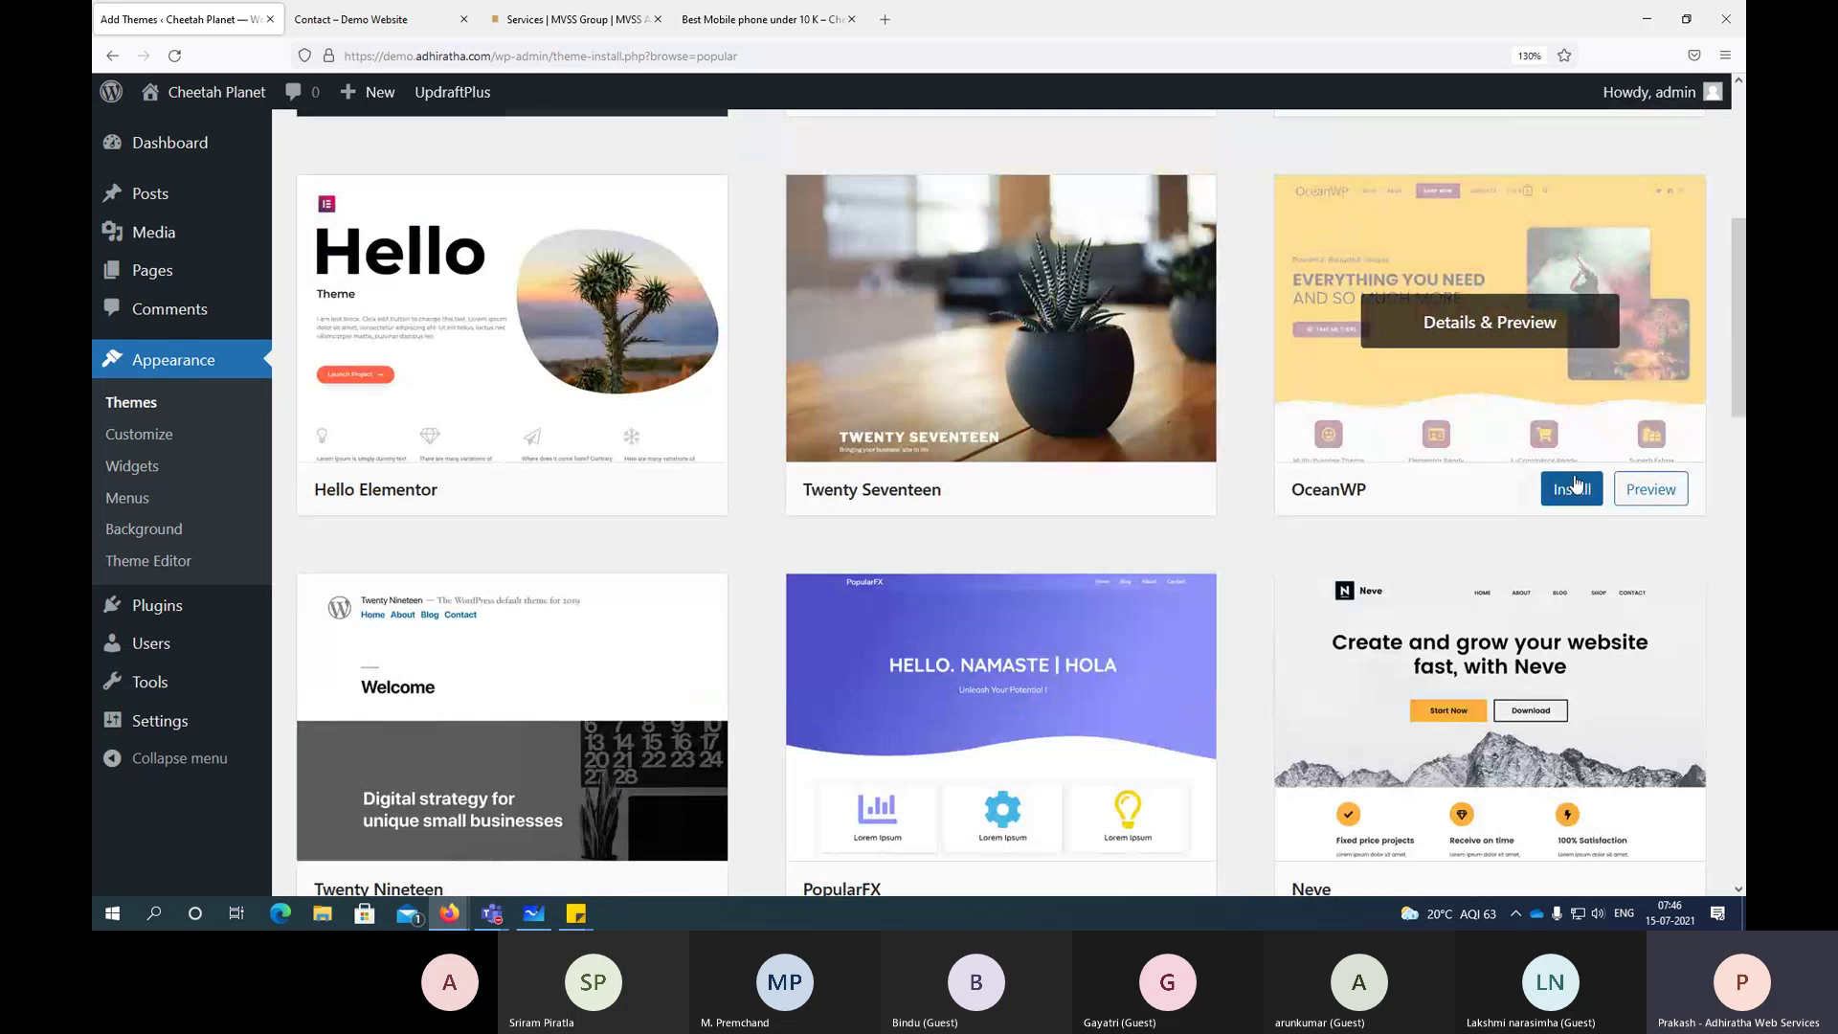
pyautogui.scroll(2, 1561, 493)
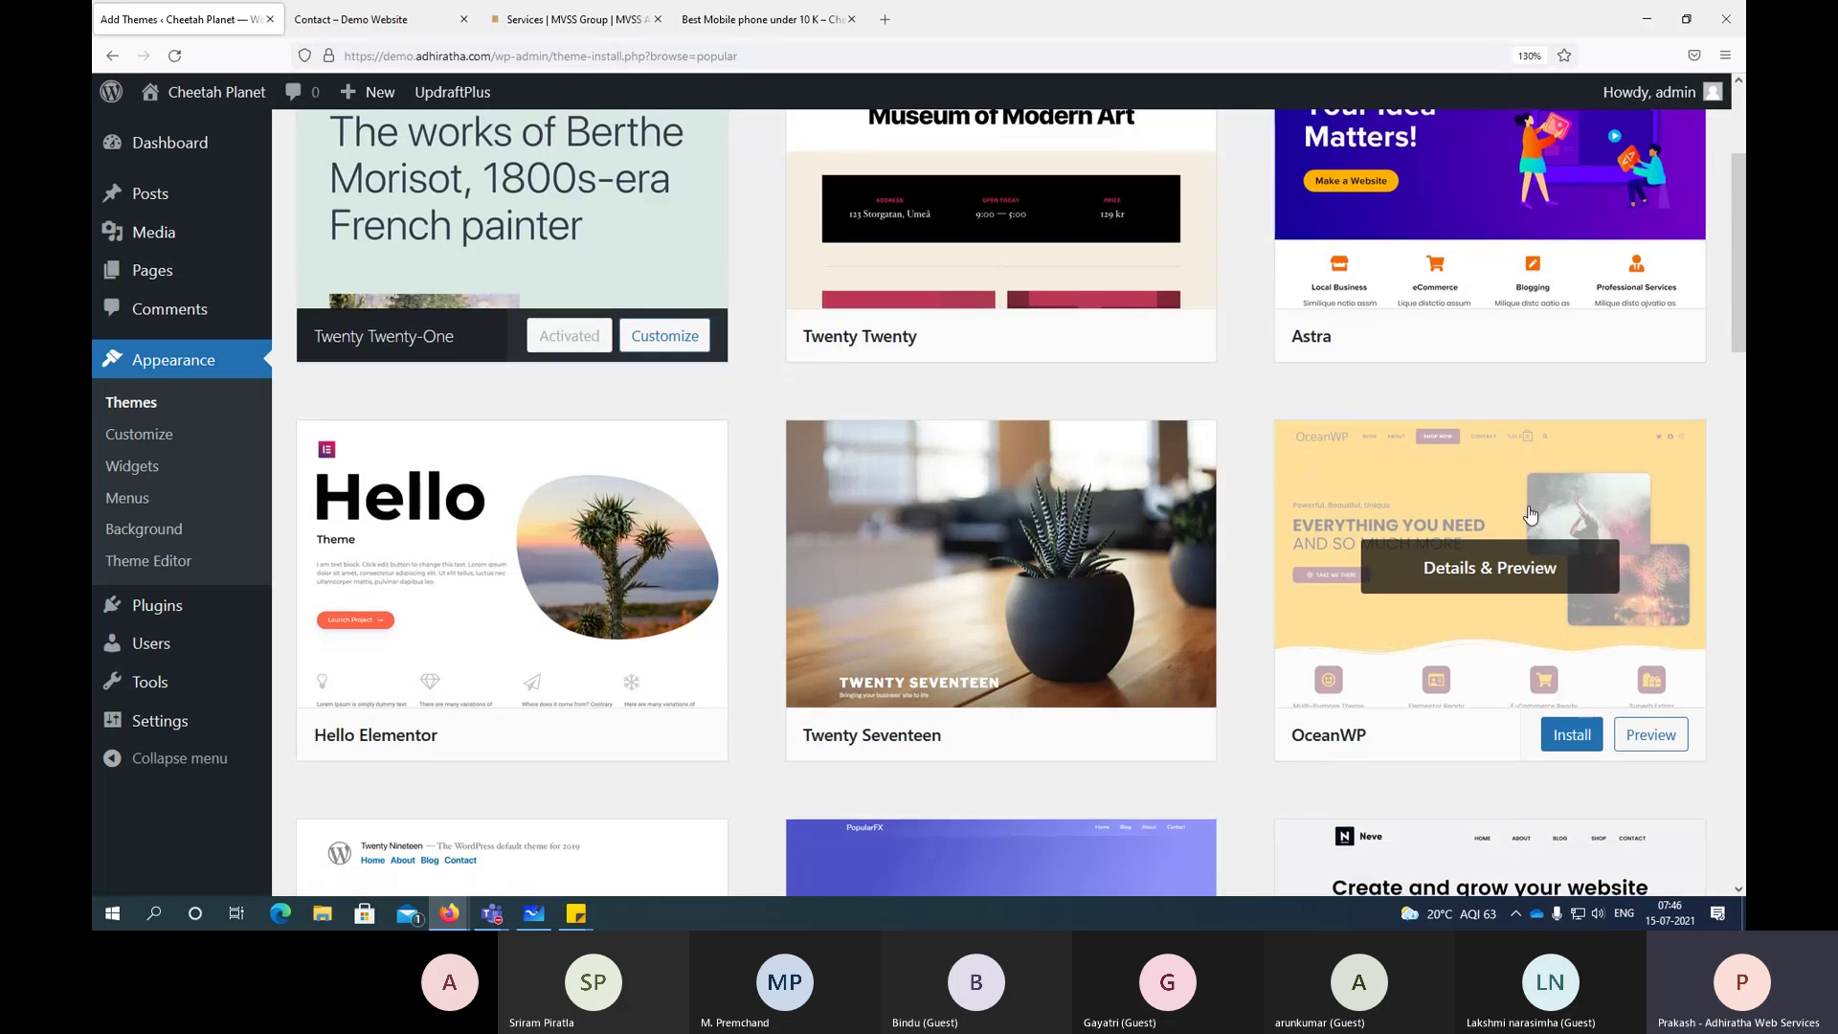
pyautogui.scroll(-2, 1530, 508)
pyautogui.click(1561, 492)
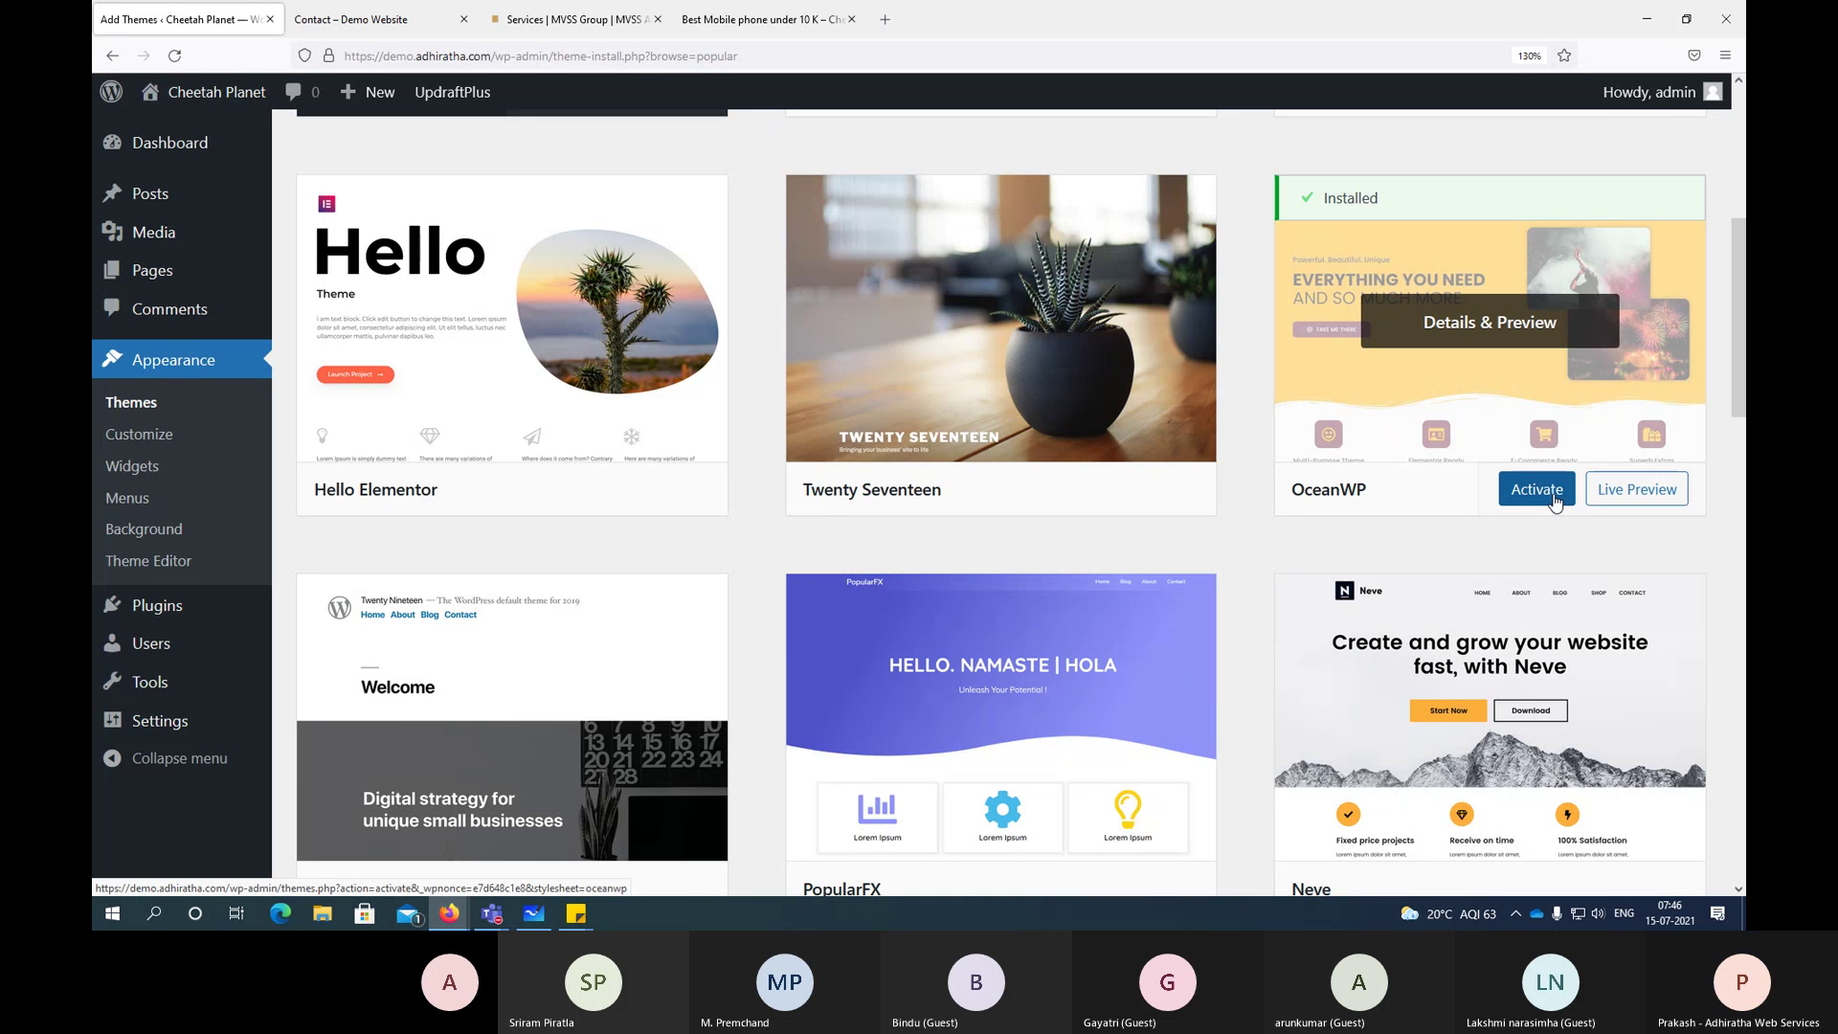
pyautogui.click(1537, 490)
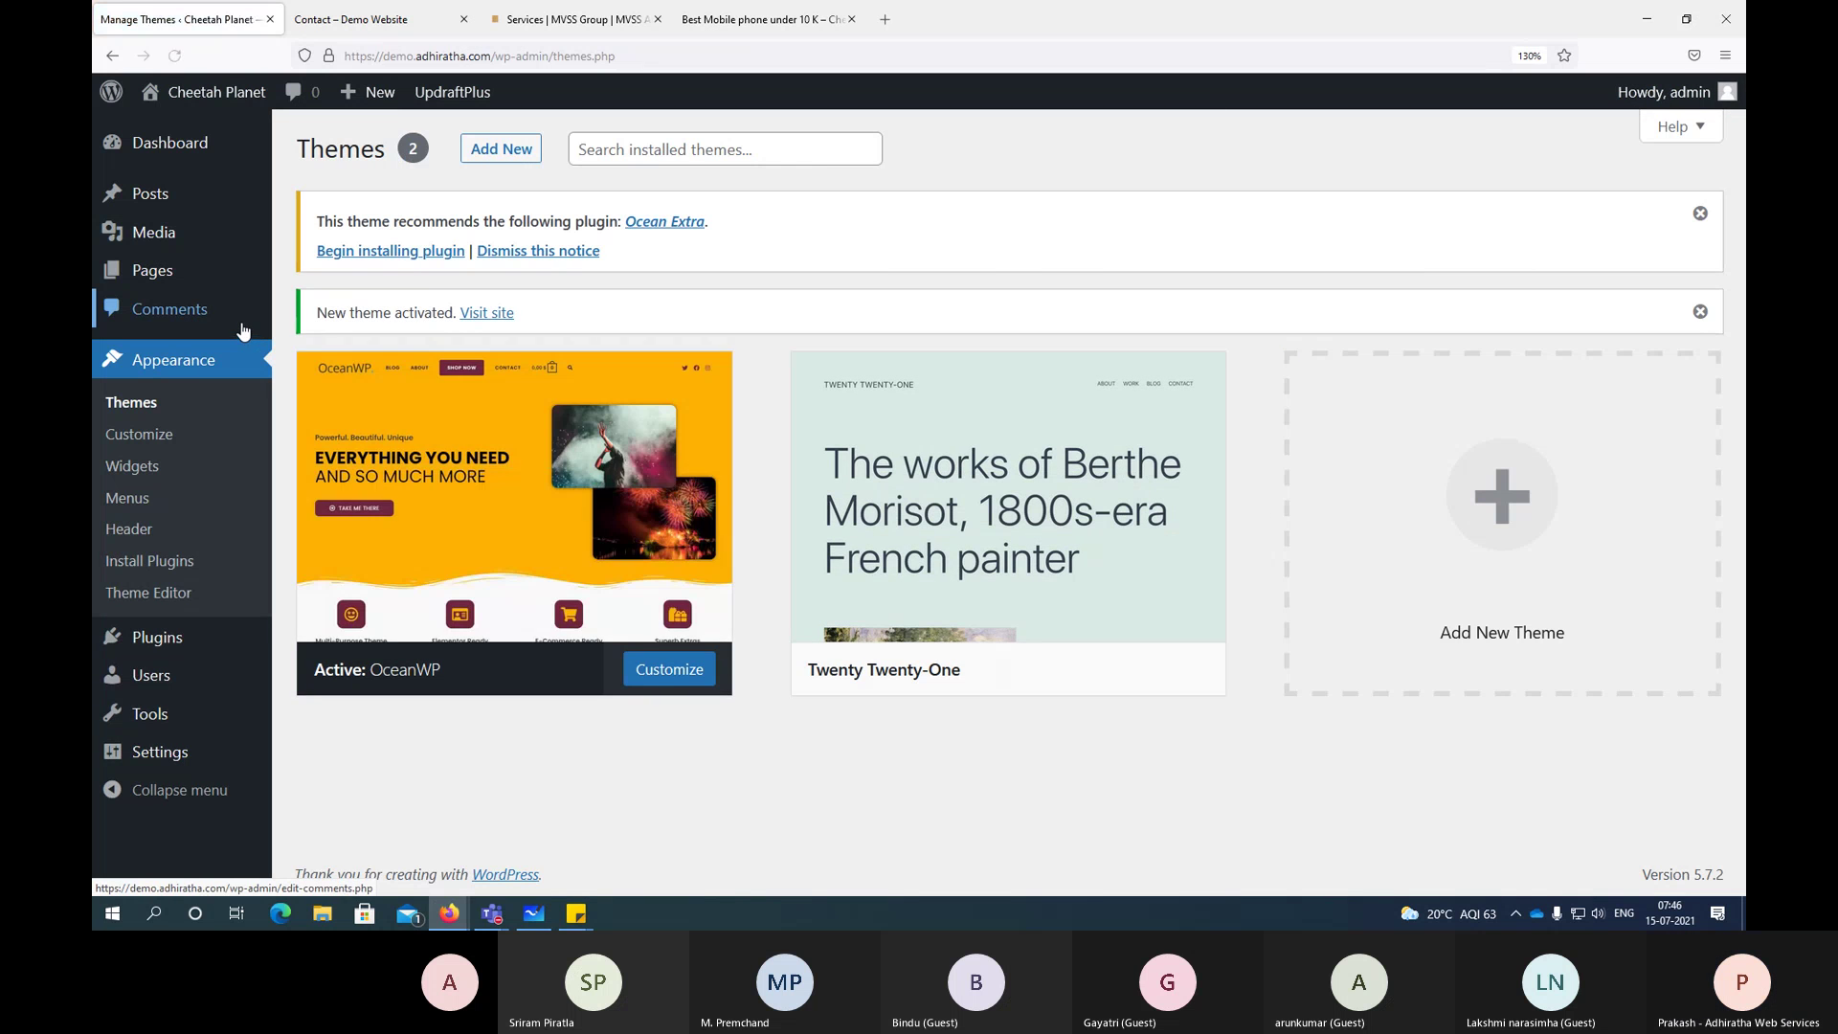
# Step: Switch to the private browser window and reload demo.adhiratha.com to view the site with the new theme
pyautogui.hotkey('alt', 'Tab')
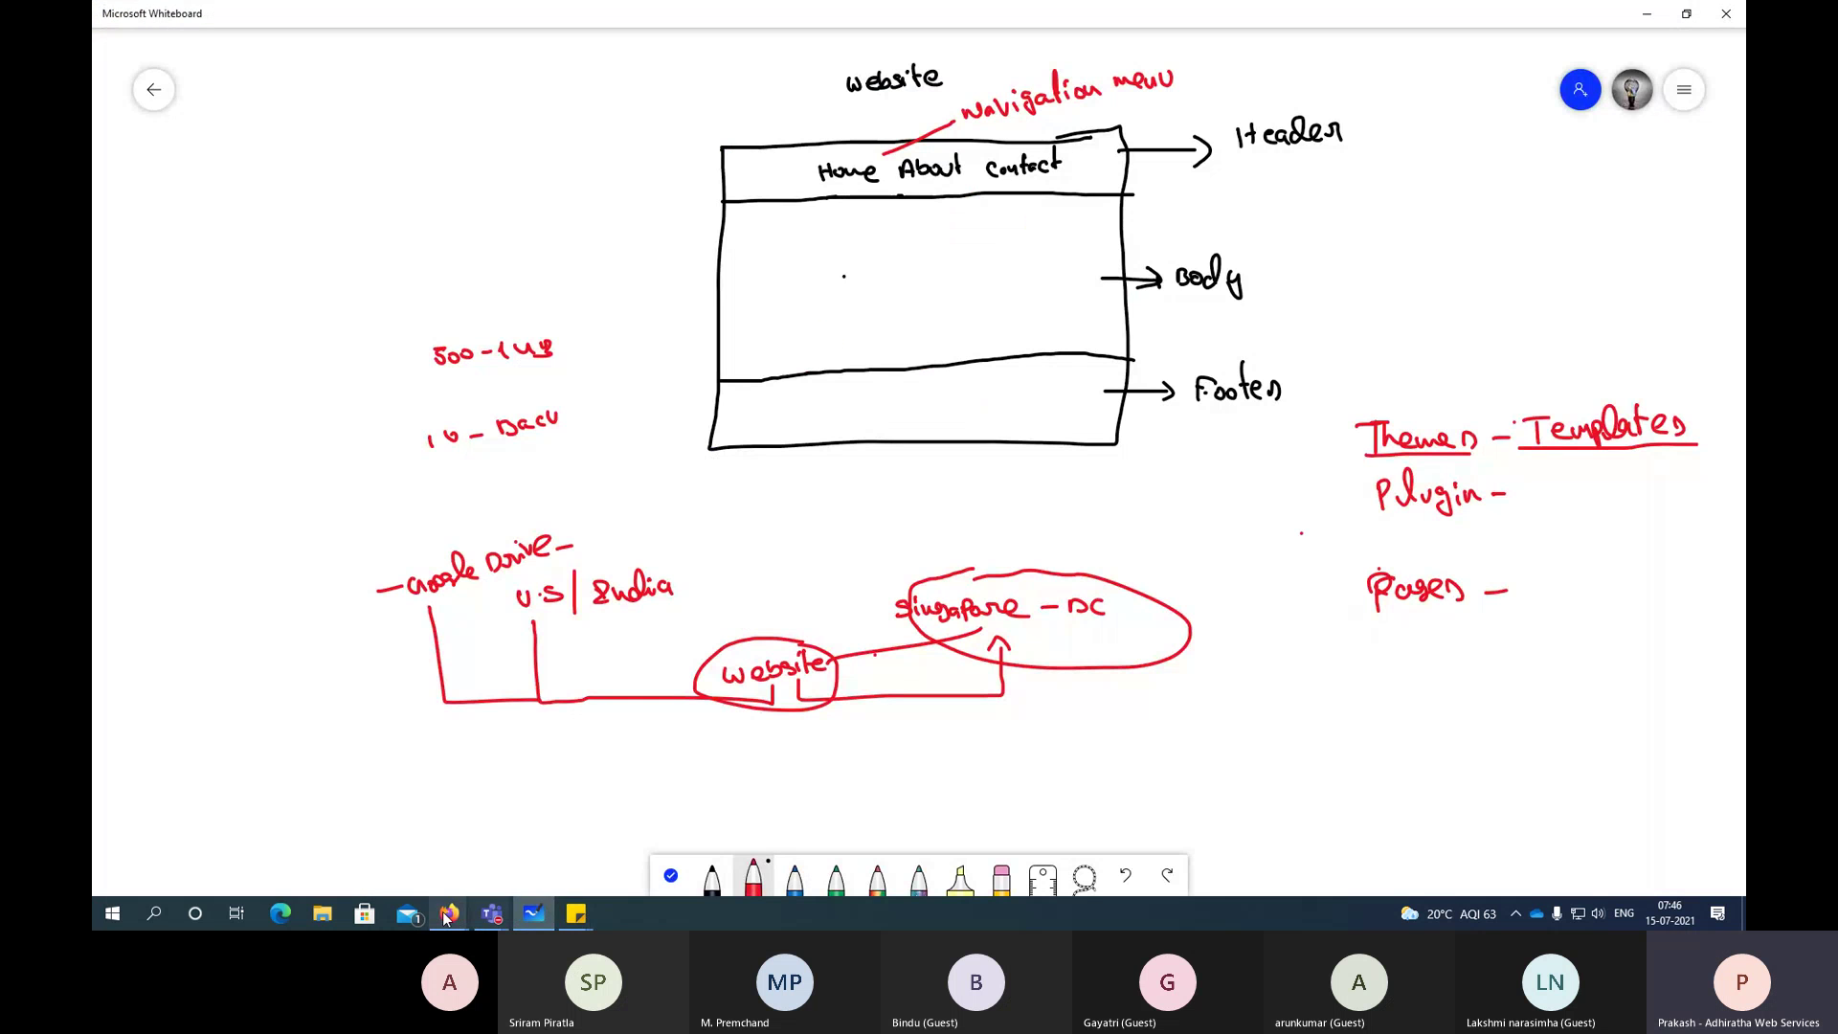
pyautogui.moveTo(449, 914)
pyautogui.click(560, 857)
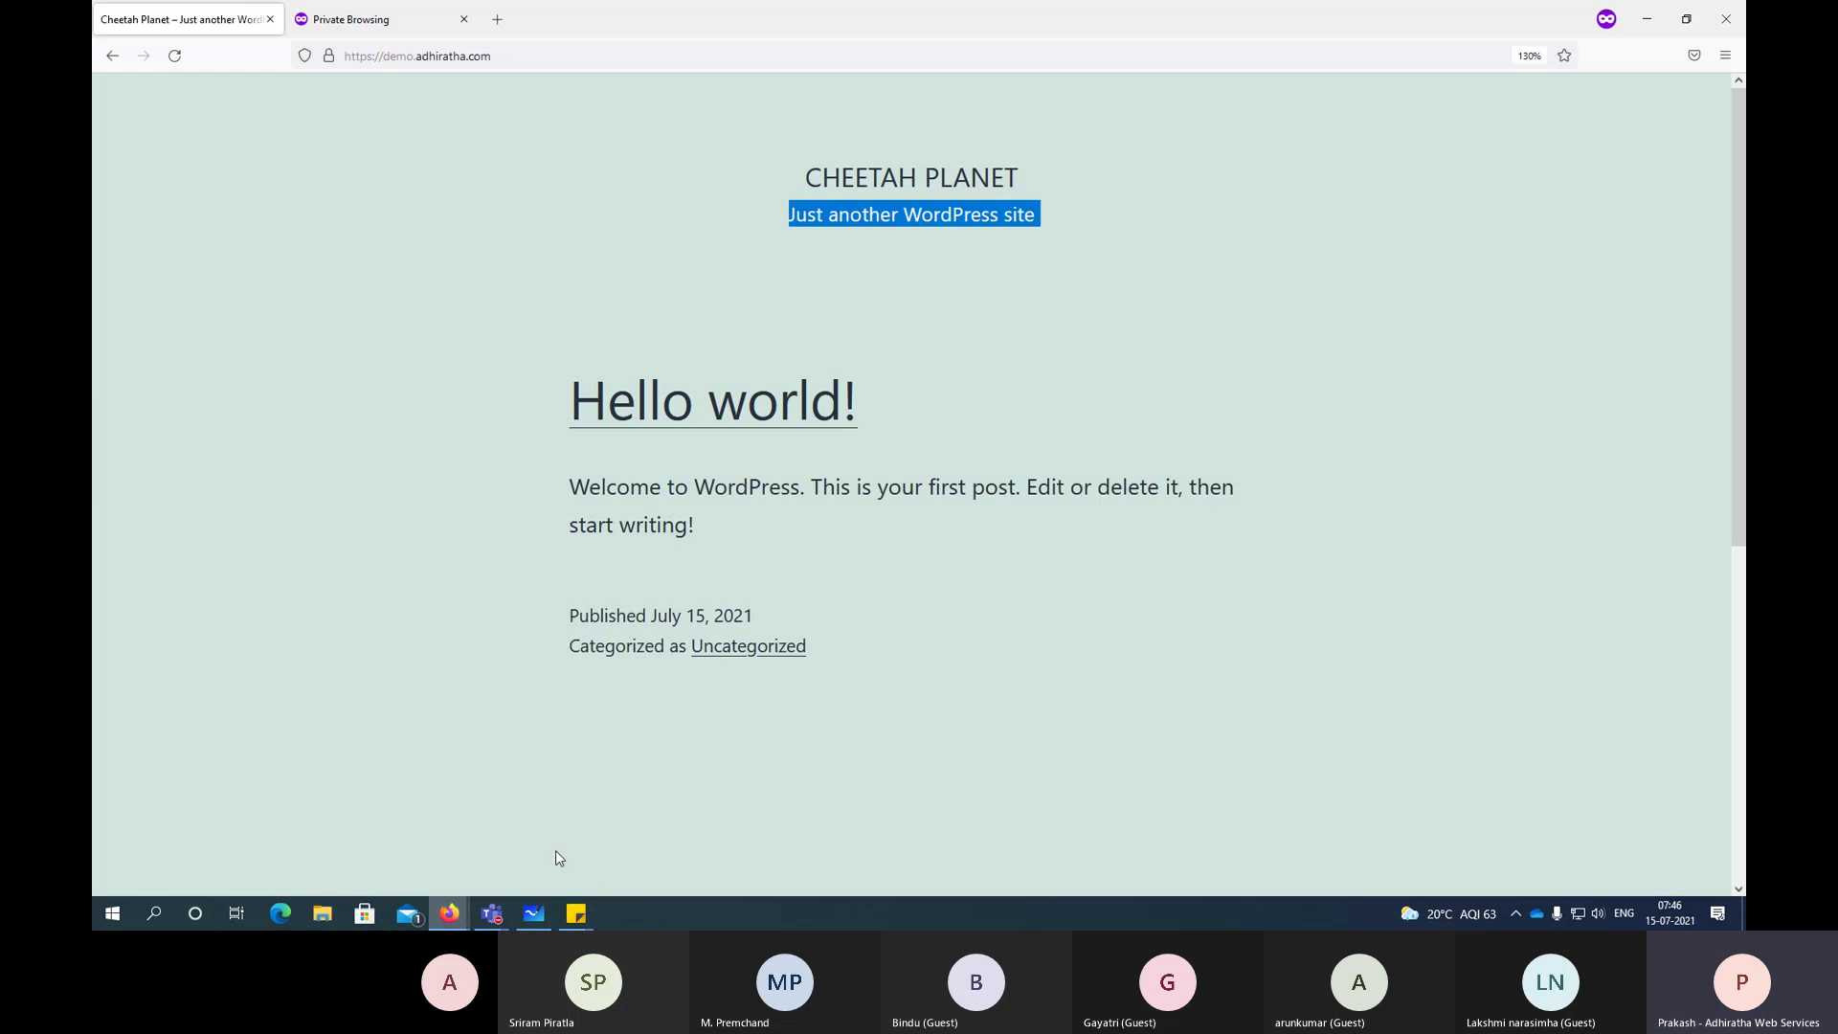
pyautogui.click(517, 57)
pyautogui.press('Return')
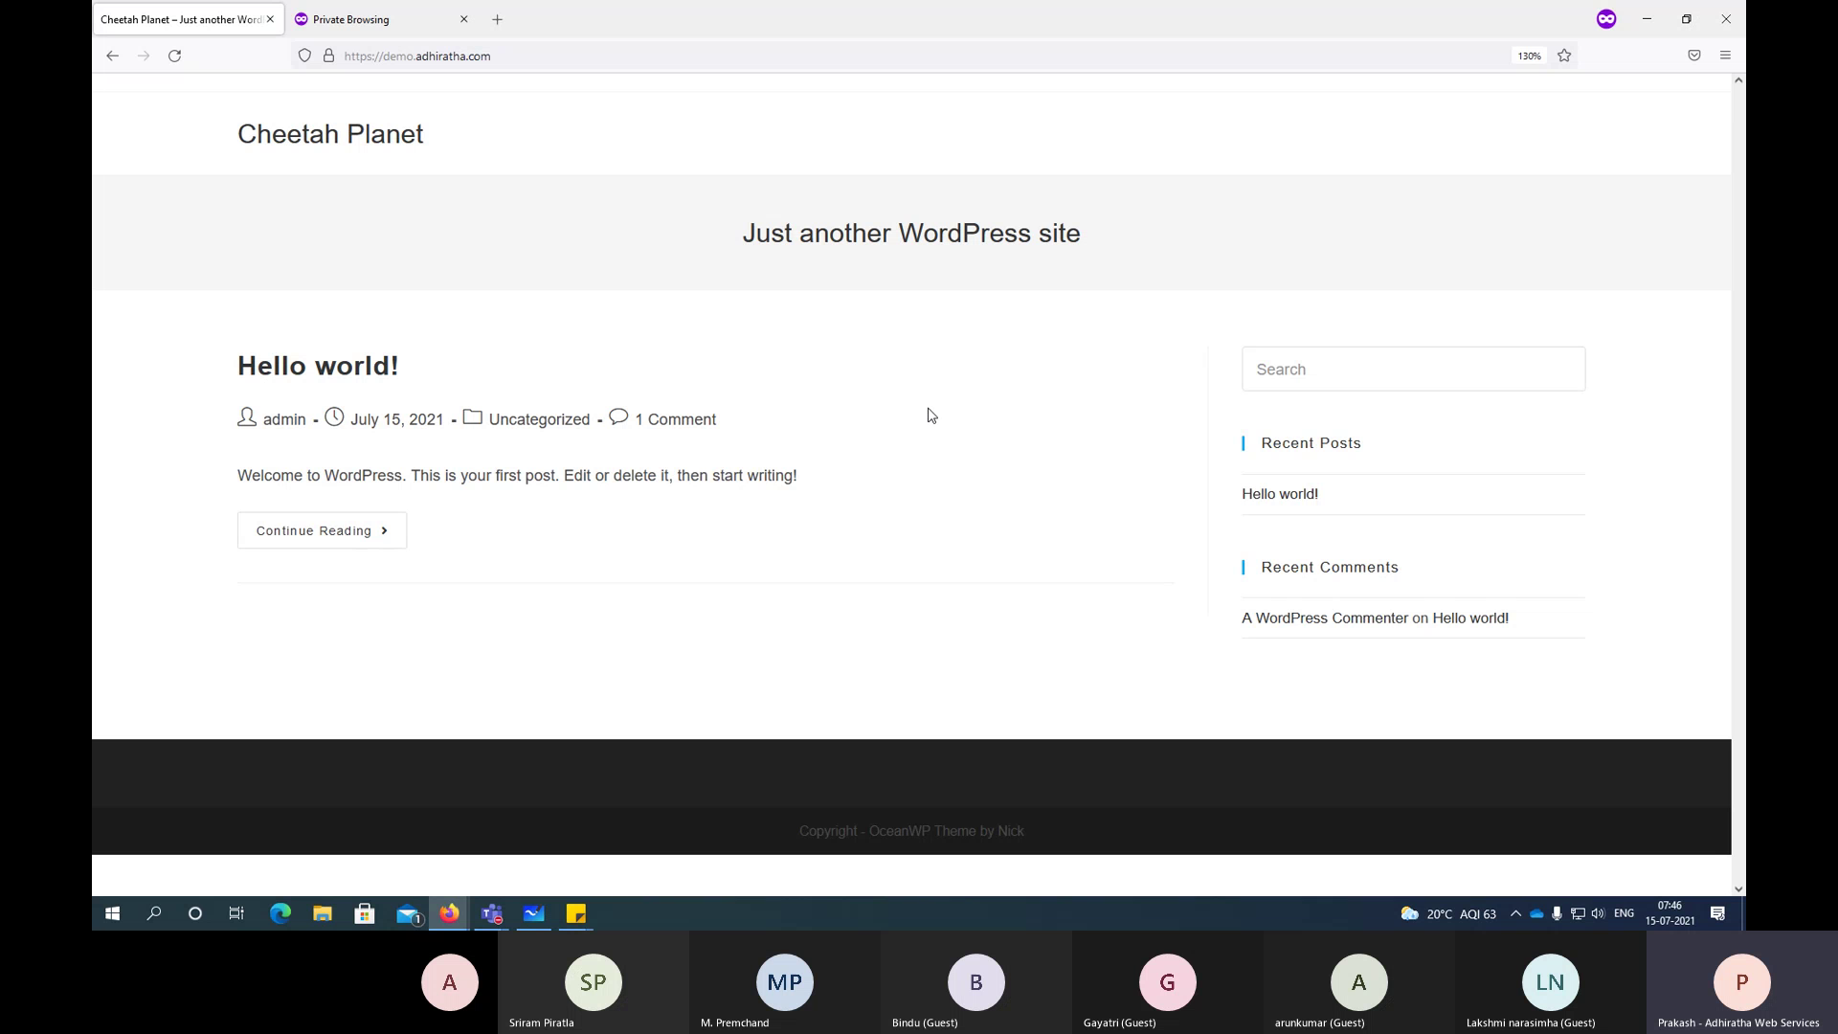
# Step: Return to the browser window with the installed themes and install the Ocean Extra plugin recommended by the theme
pyautogui.hotkey('alt', 'Tab')
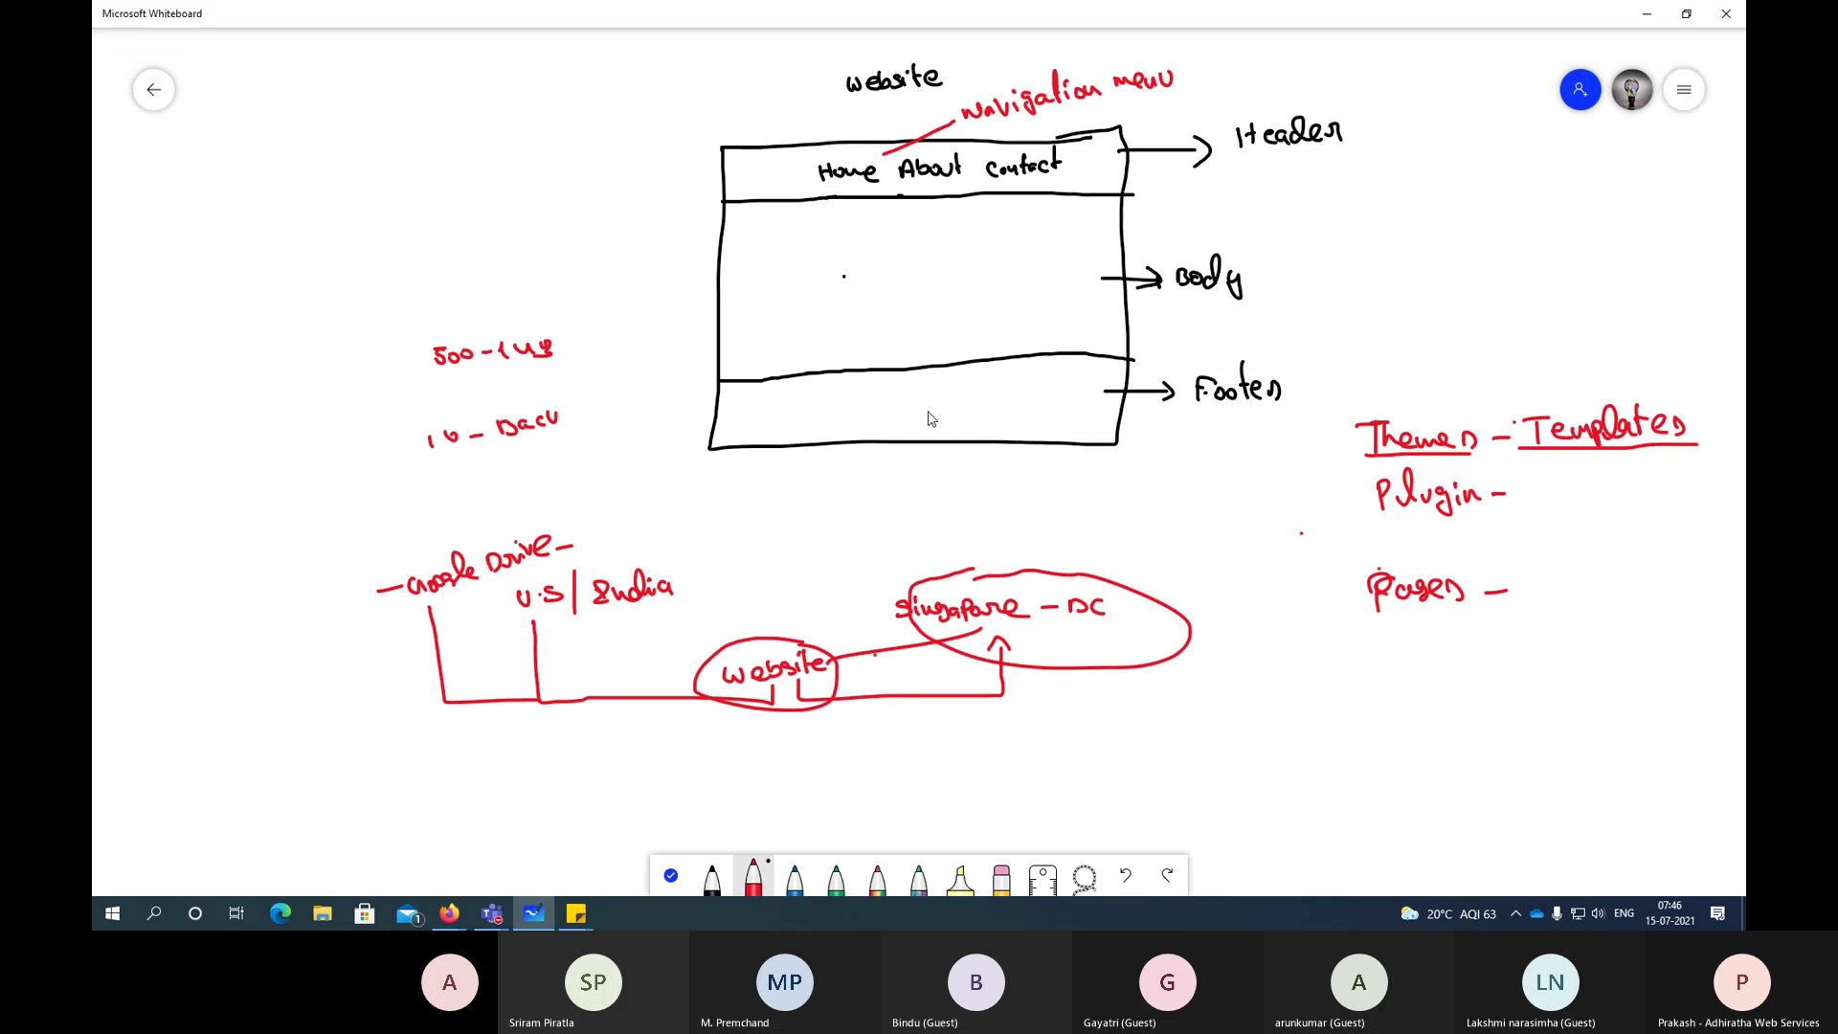
pyautogui.hotkey('alt', 'Tab')
pyautogui.hotkey('alt', 'Tab')
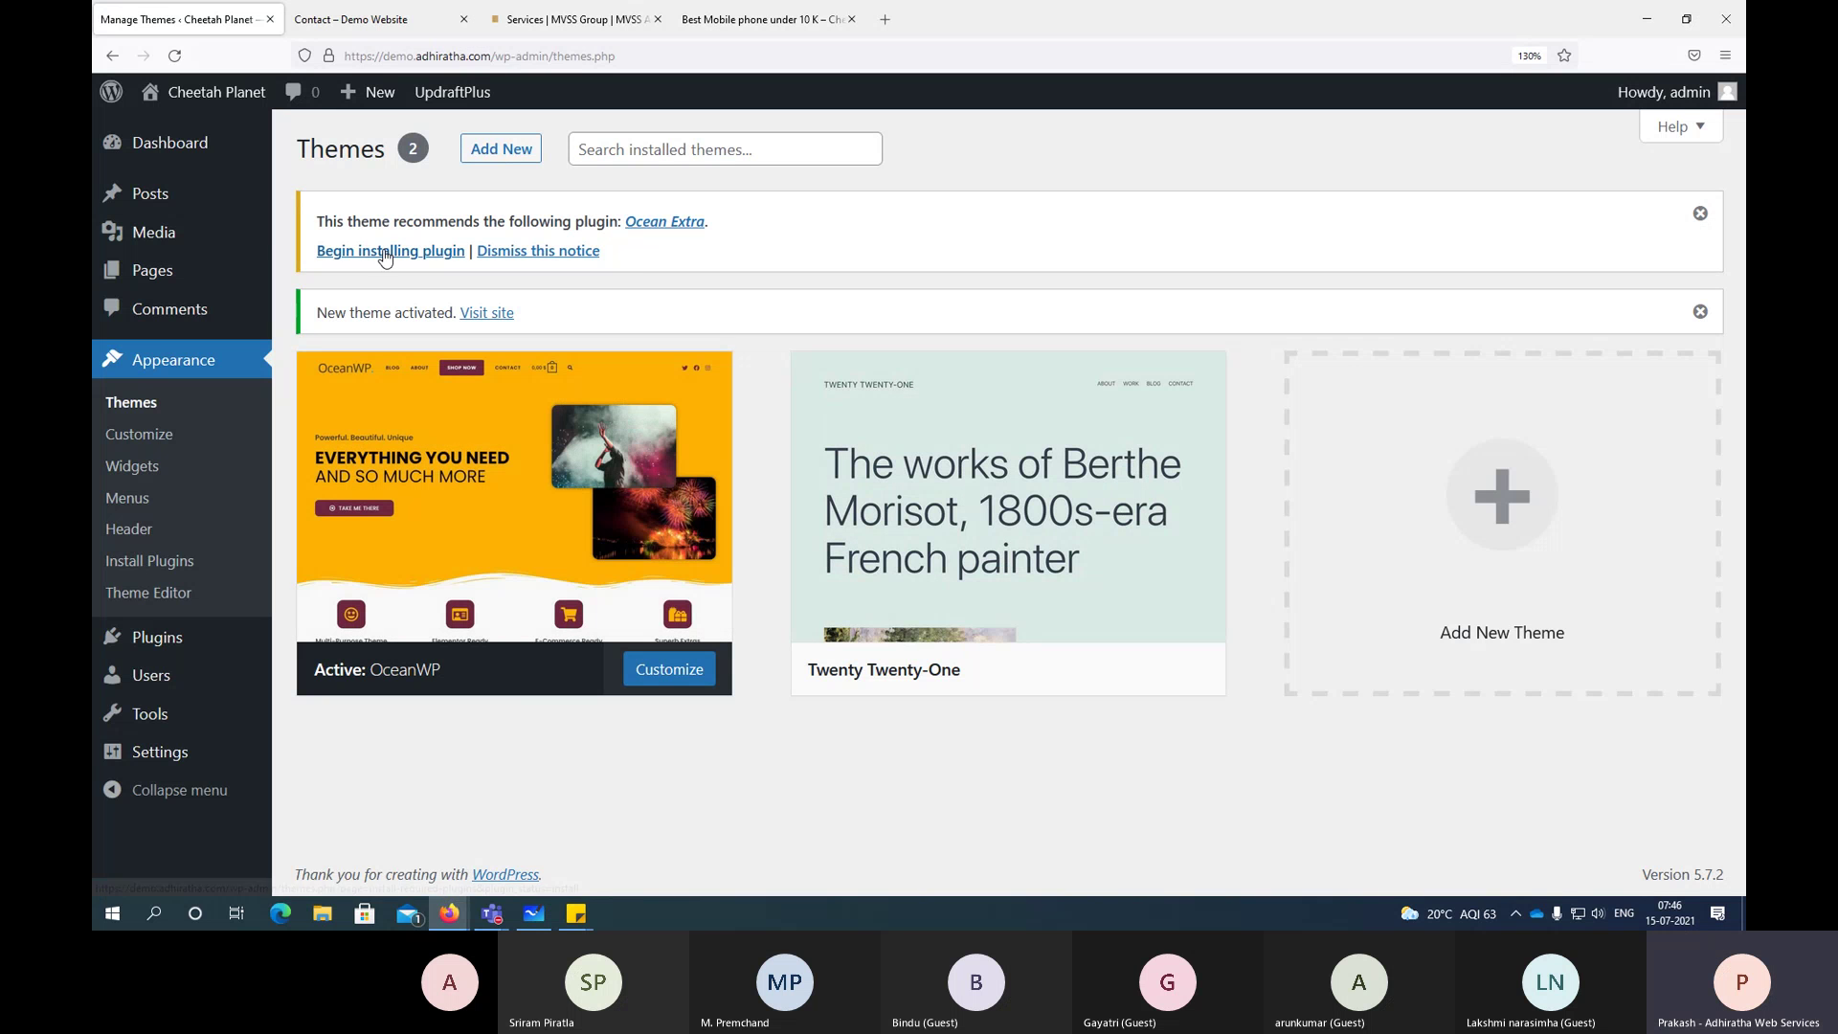
pyautogui.moveTo(313, 230); pyautogui.dragTo(510, 238)
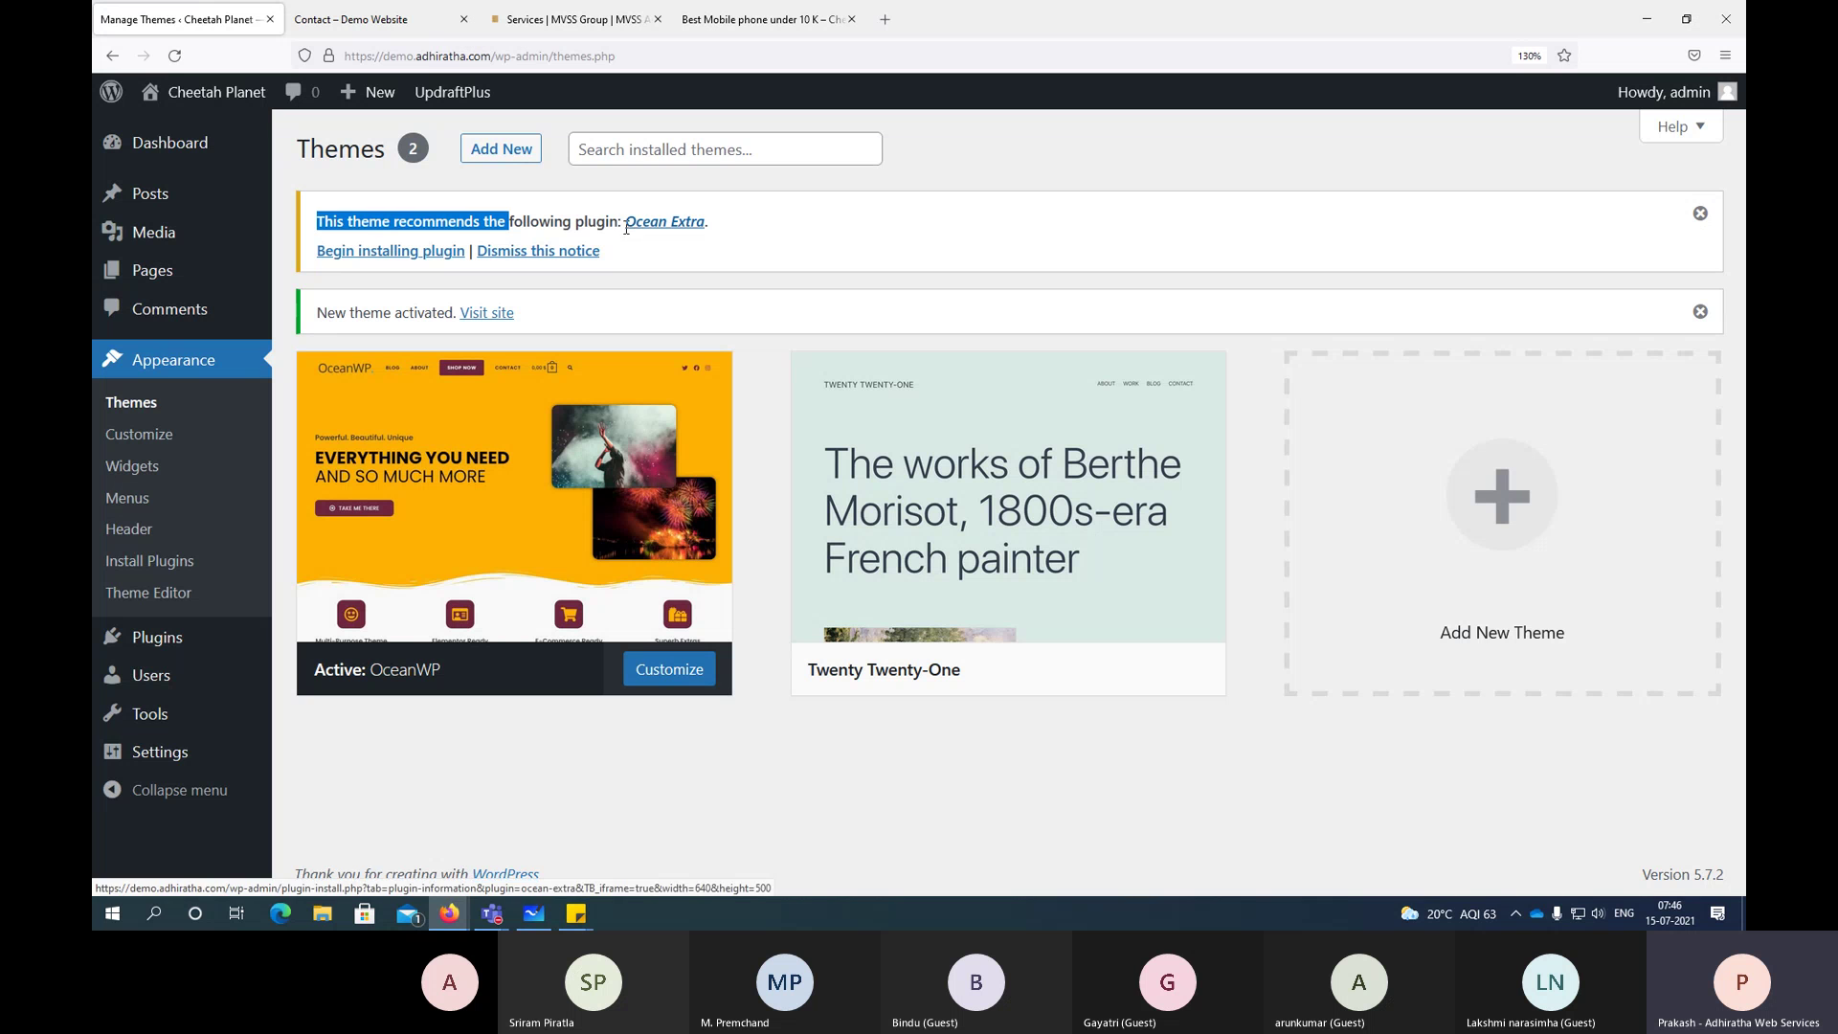
pyautogui.click(382, 250)
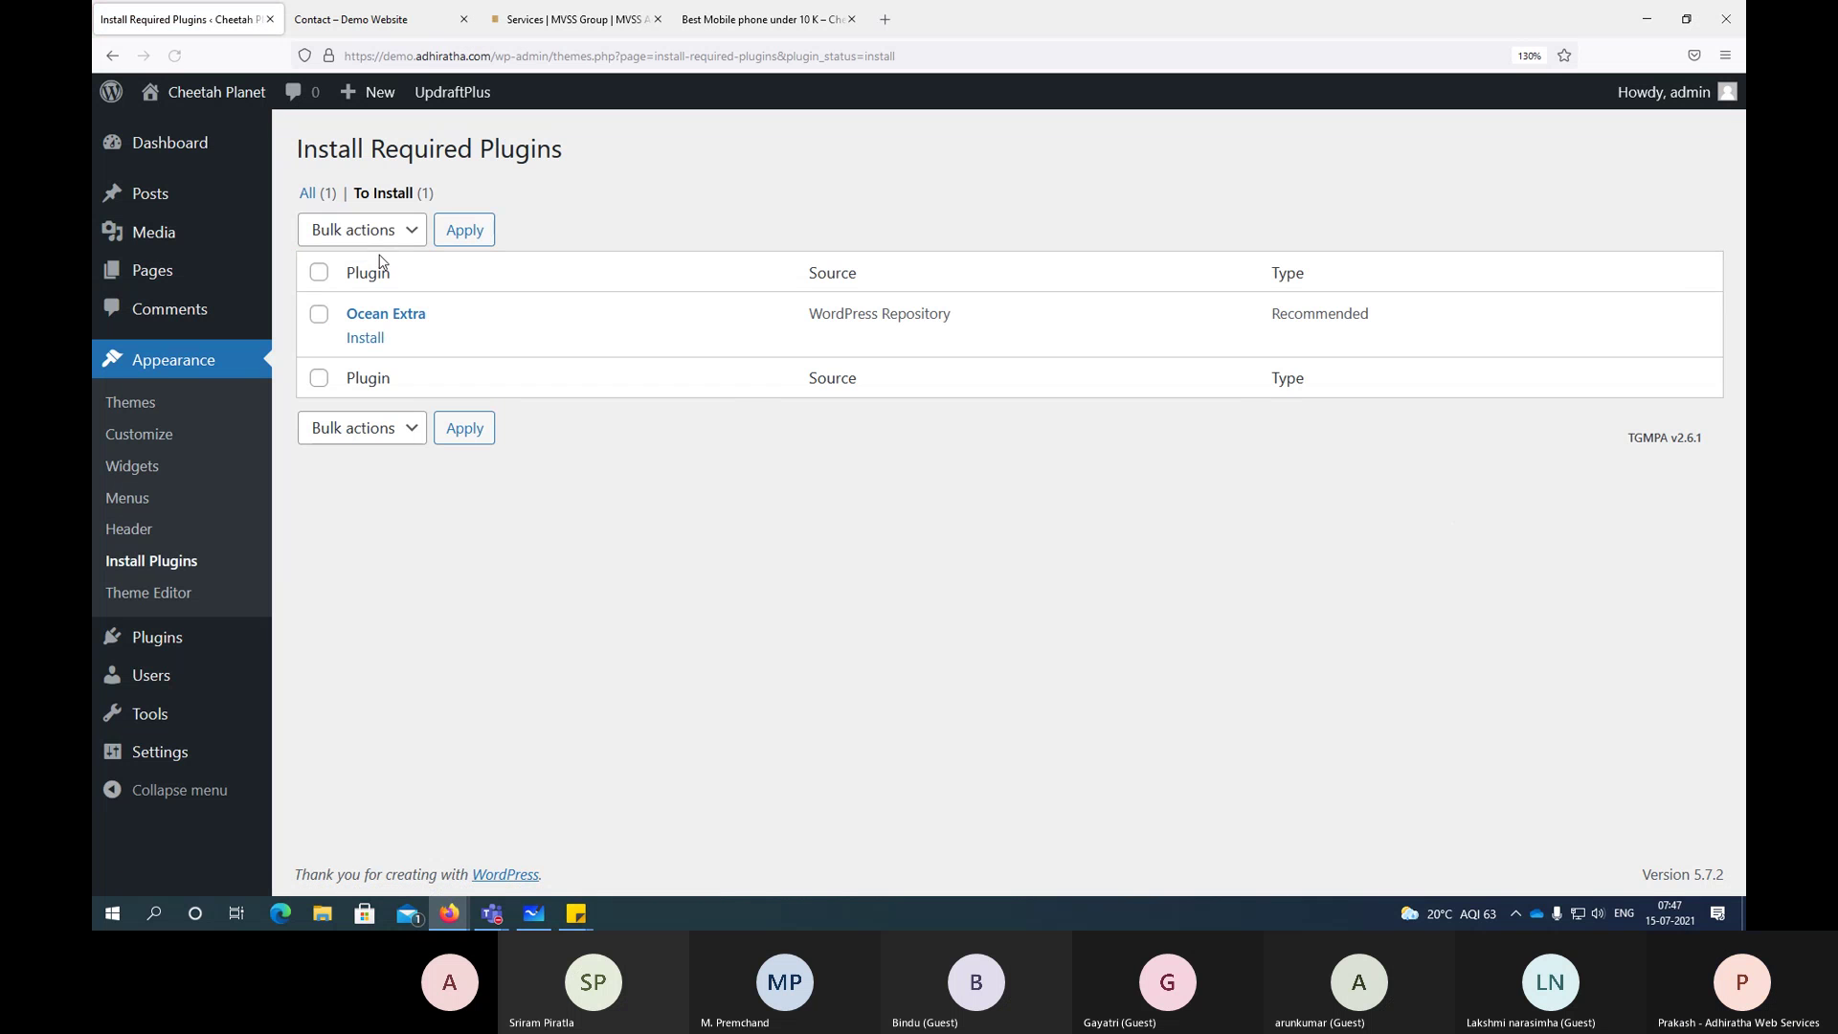
pyautogui.click(370, 340)
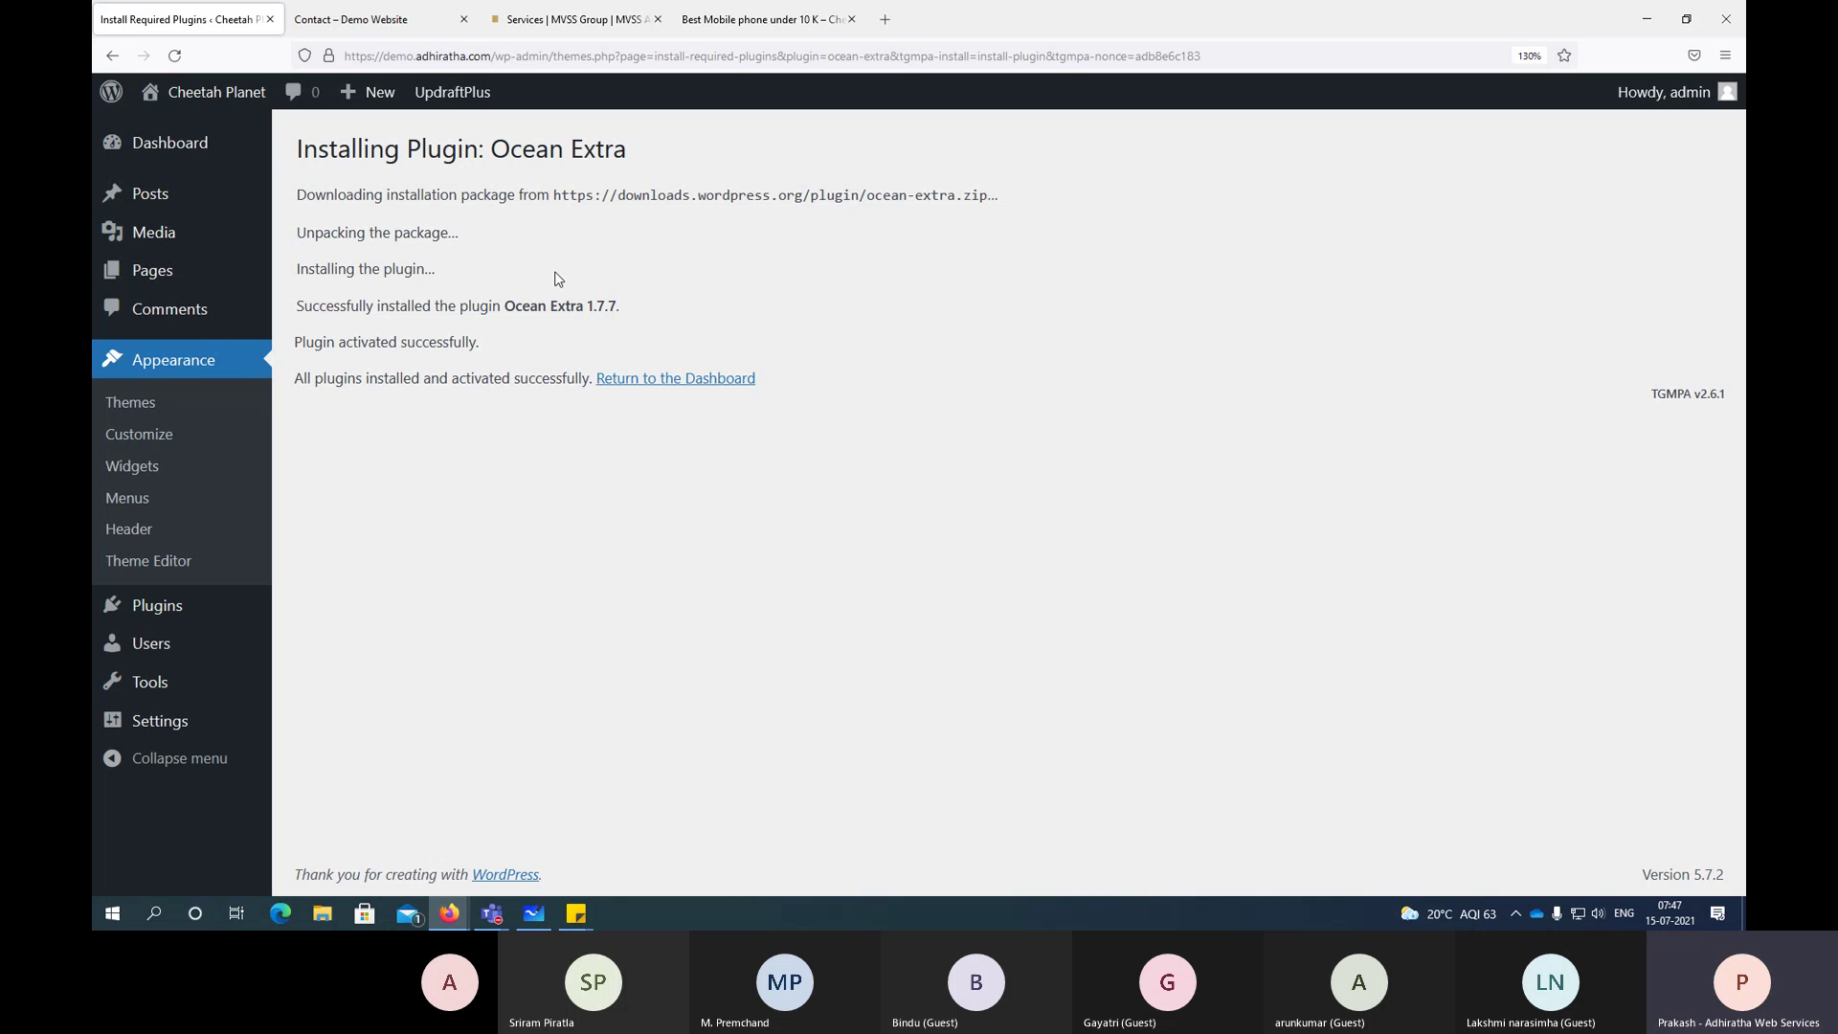
# Step: Highlight the unpacking, installation and activation messages for the Ocean Extra plugin
pyautogui.moveTo(317, 235); pyautogui.dragTo(469, 246)
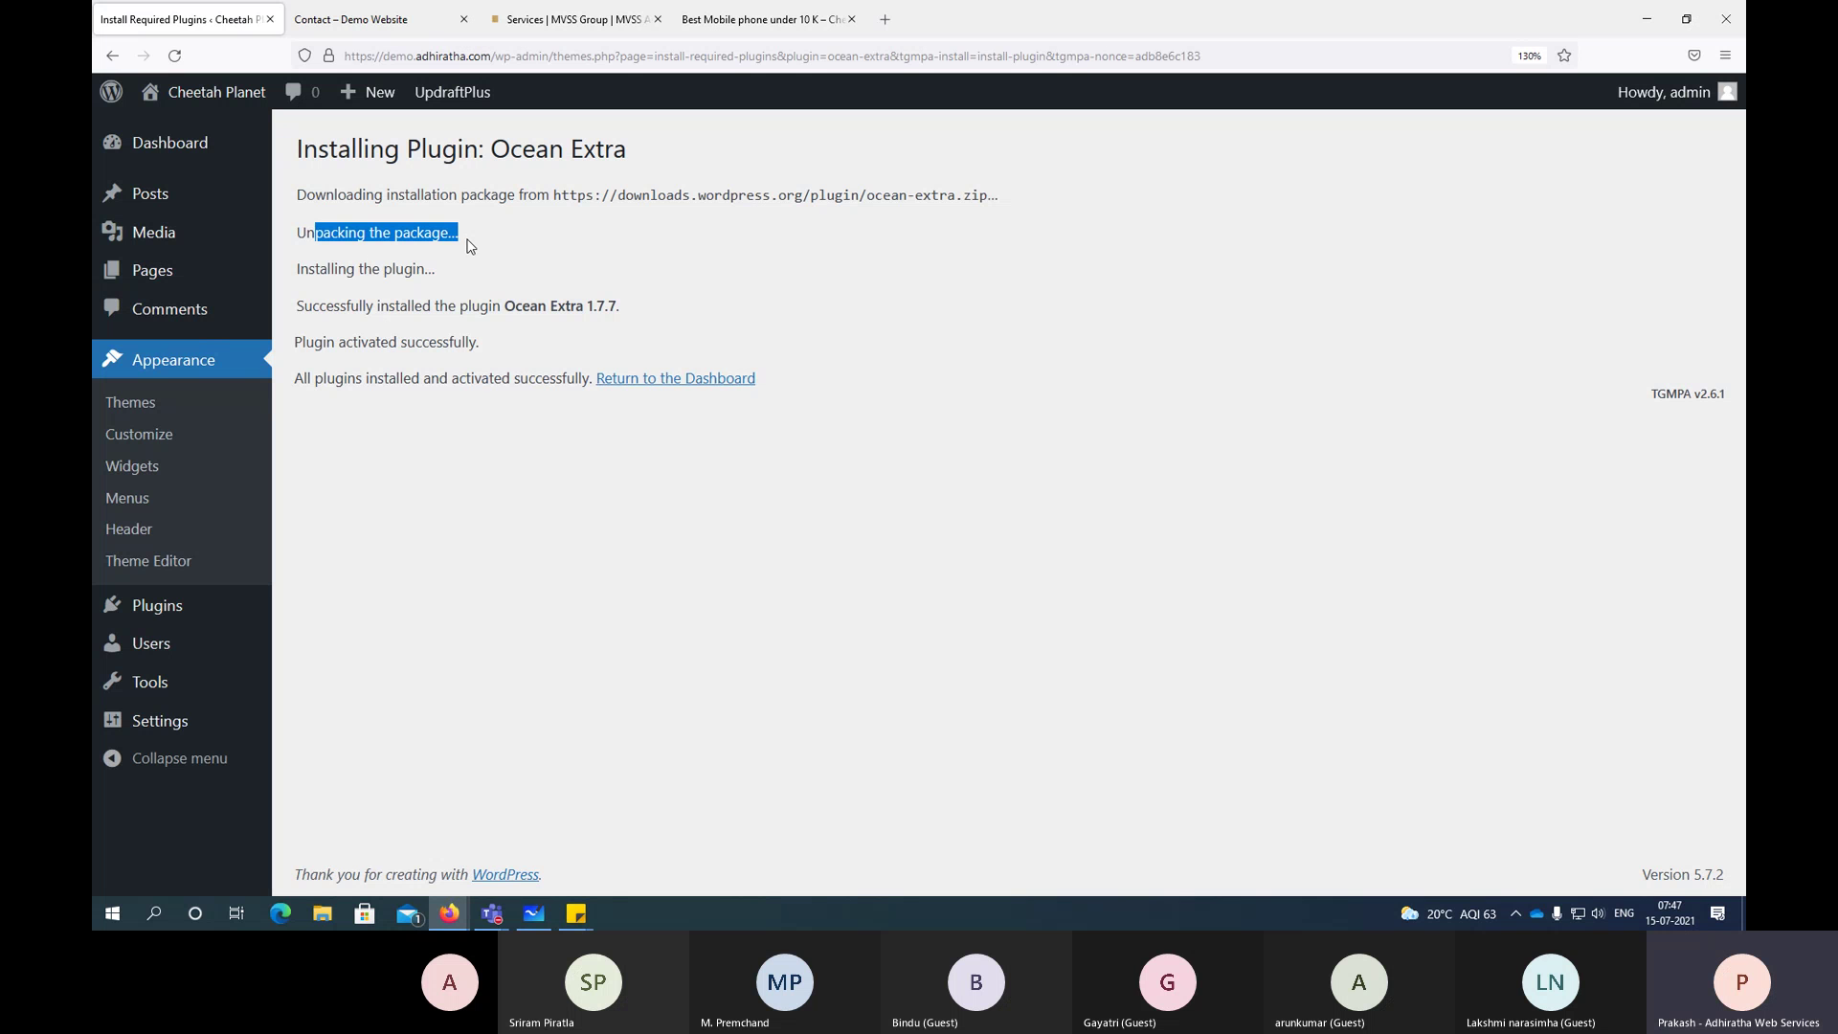
pyautogui.click(333, 265)
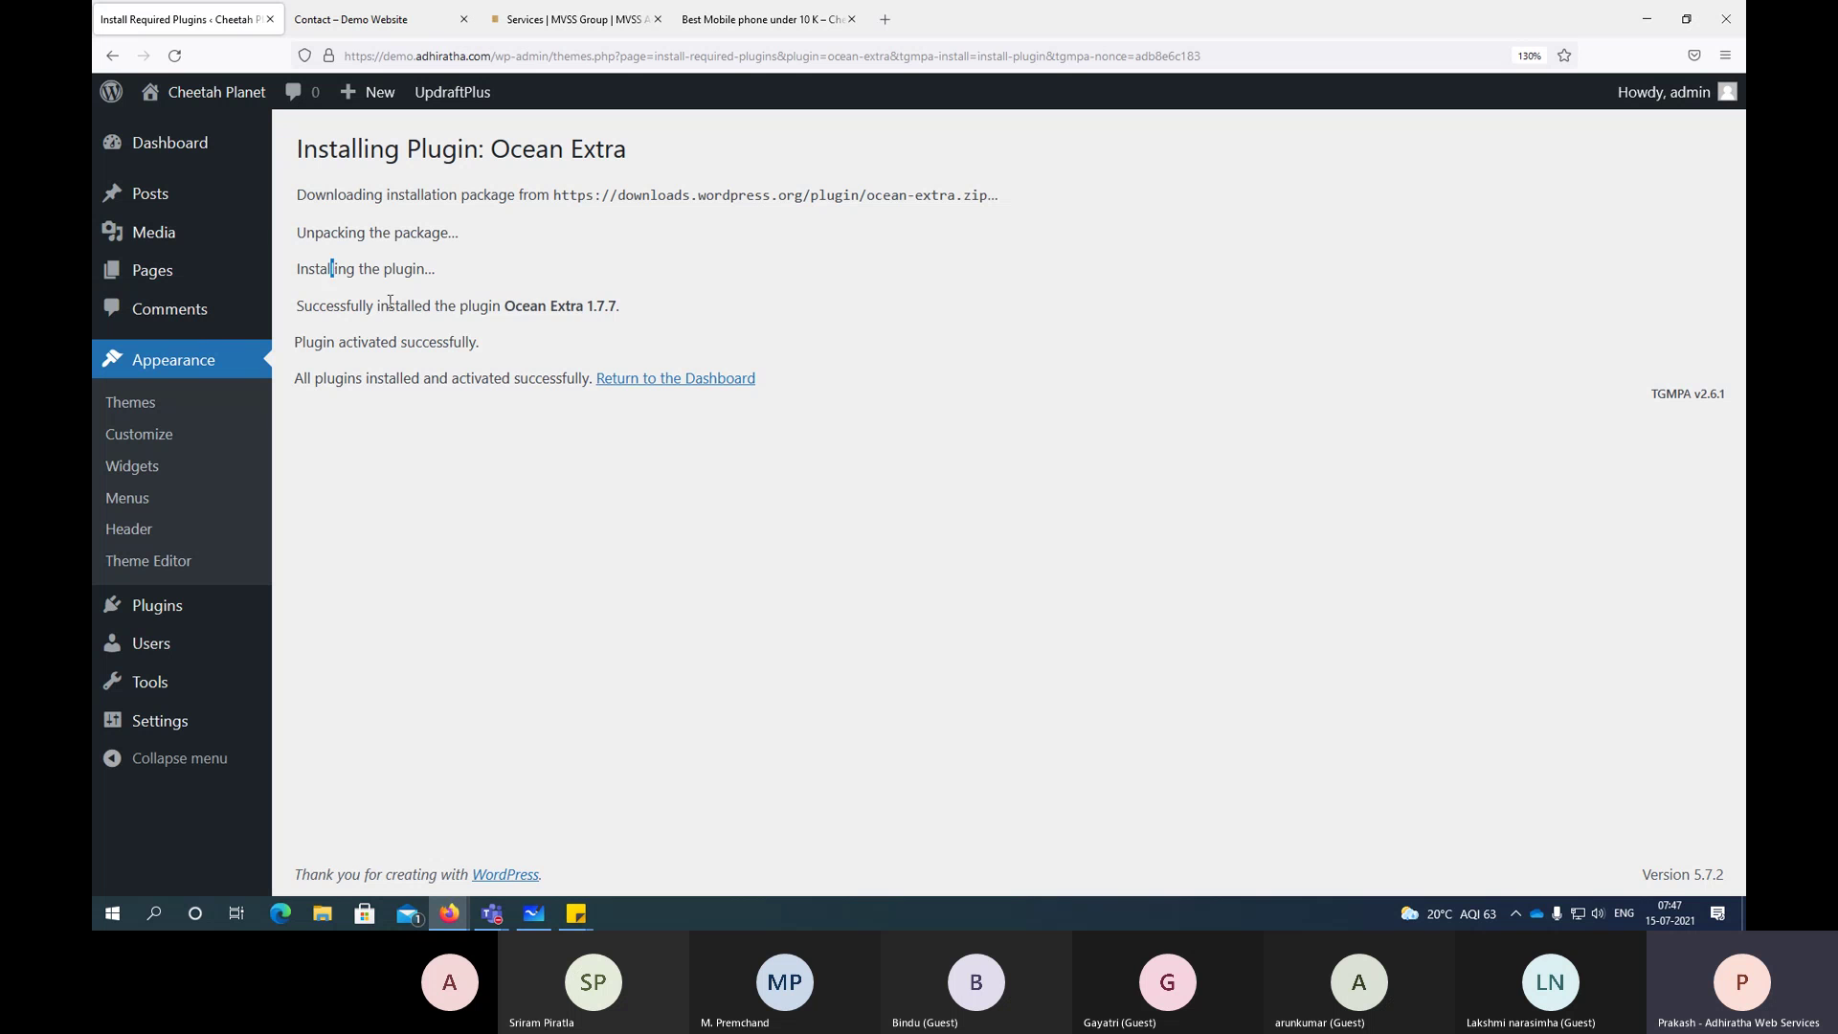
pyautogui.moveTo(377, 307); pyautogui.dragTo(587, 307)
pyautogui.moveTo(327, 342); pyautogui.dragTo(527, 337)
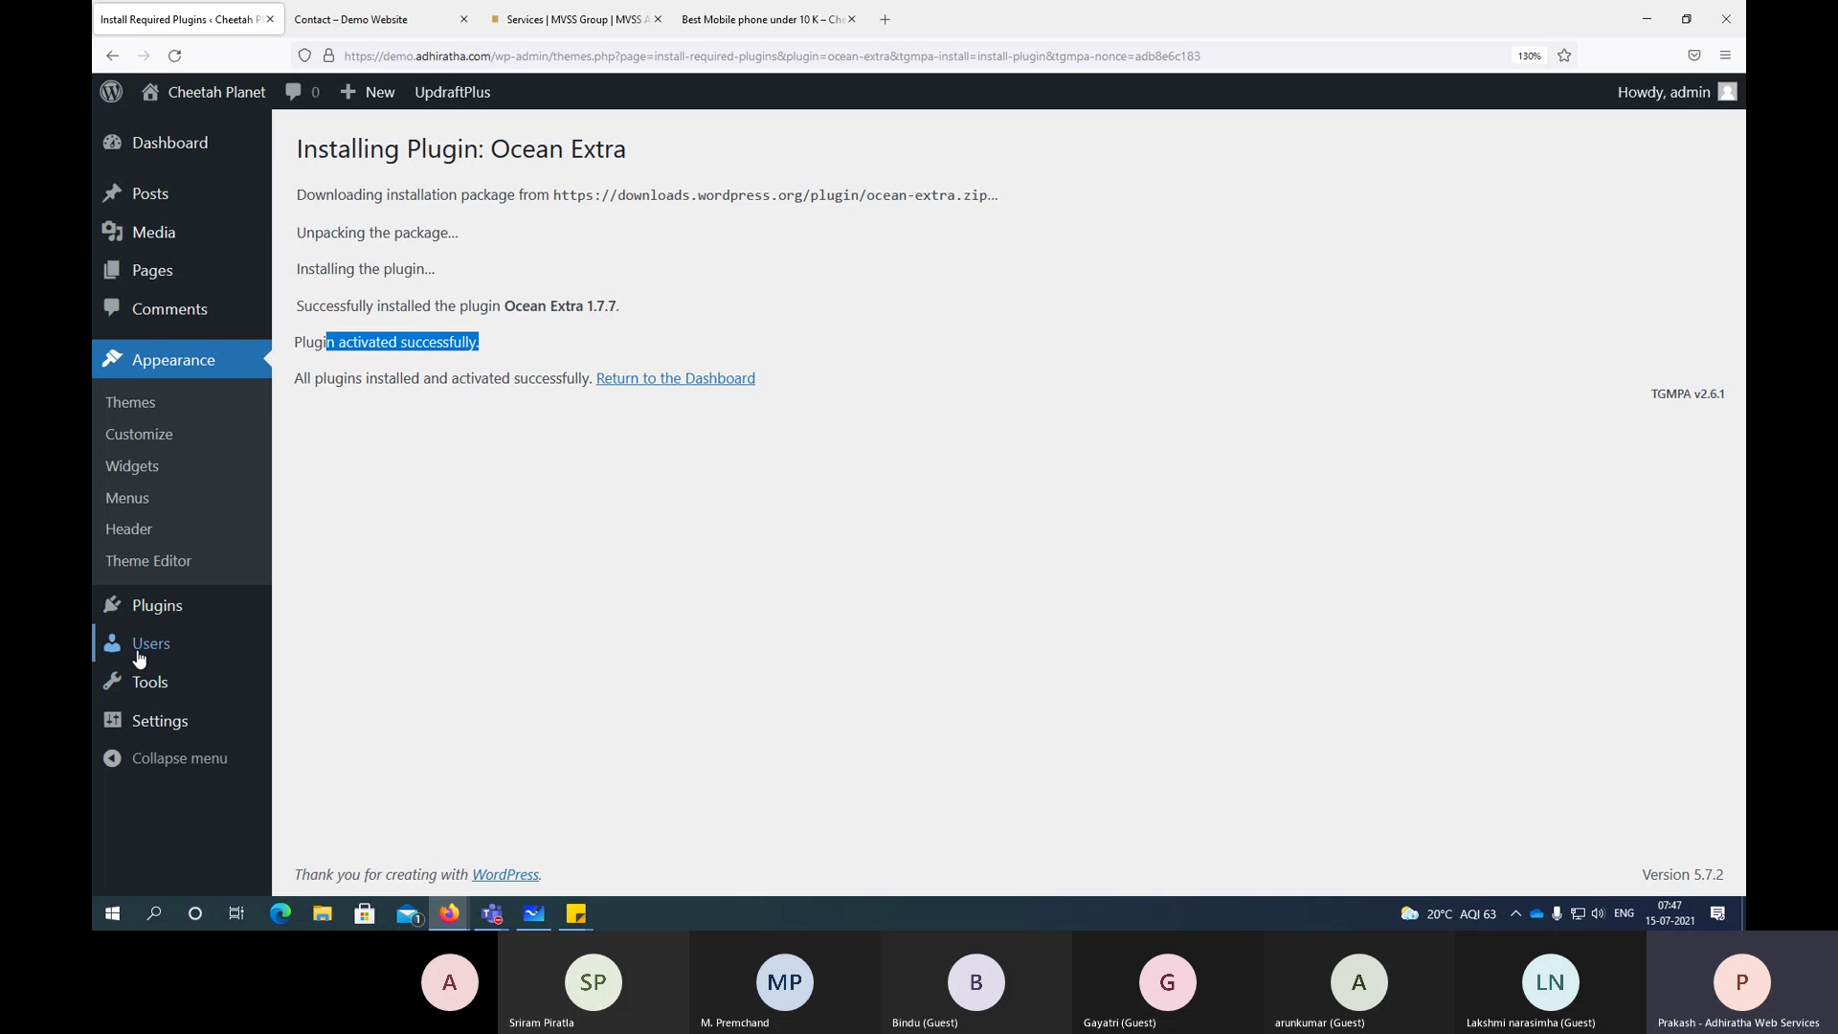
# Step: Return to the dashboard and look through its boxes, collapsing and expanding the OceanWP Overview box
pyautogui.click(649, 381)
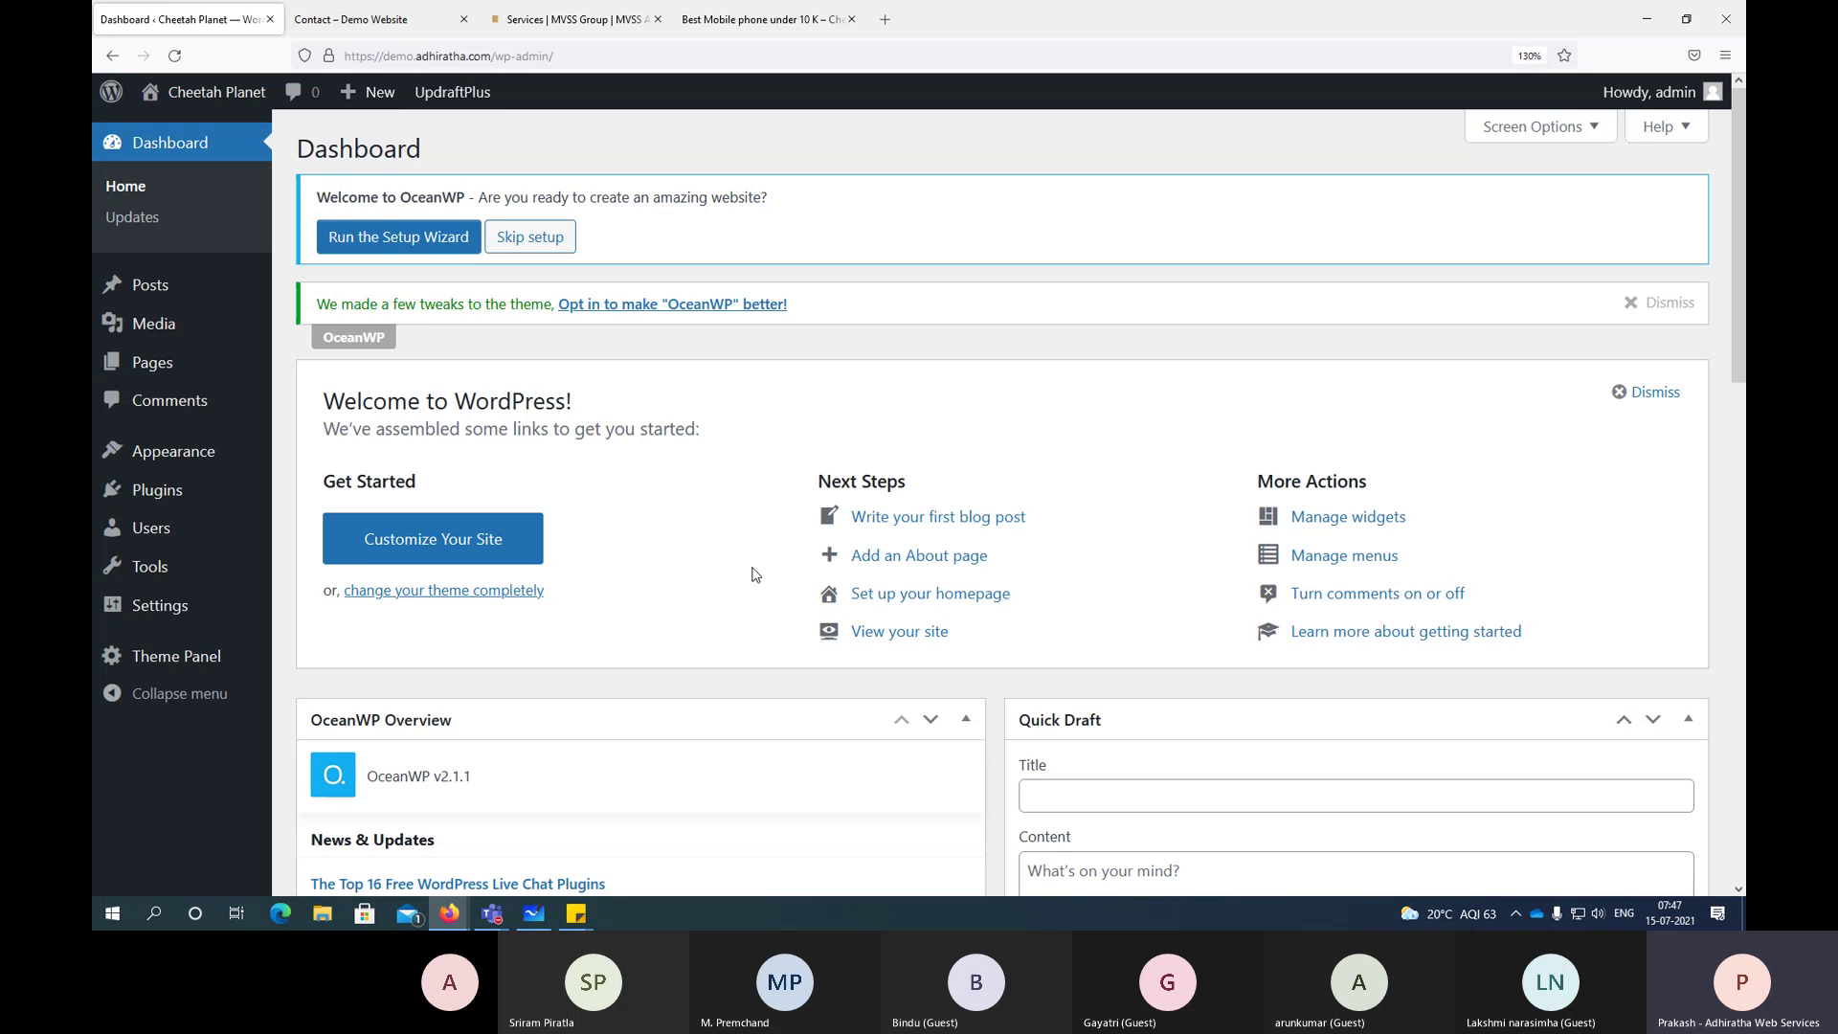
pyautogui.scroll(-10, 751, 574)
pyautogui.scroll(5, 706, 566)
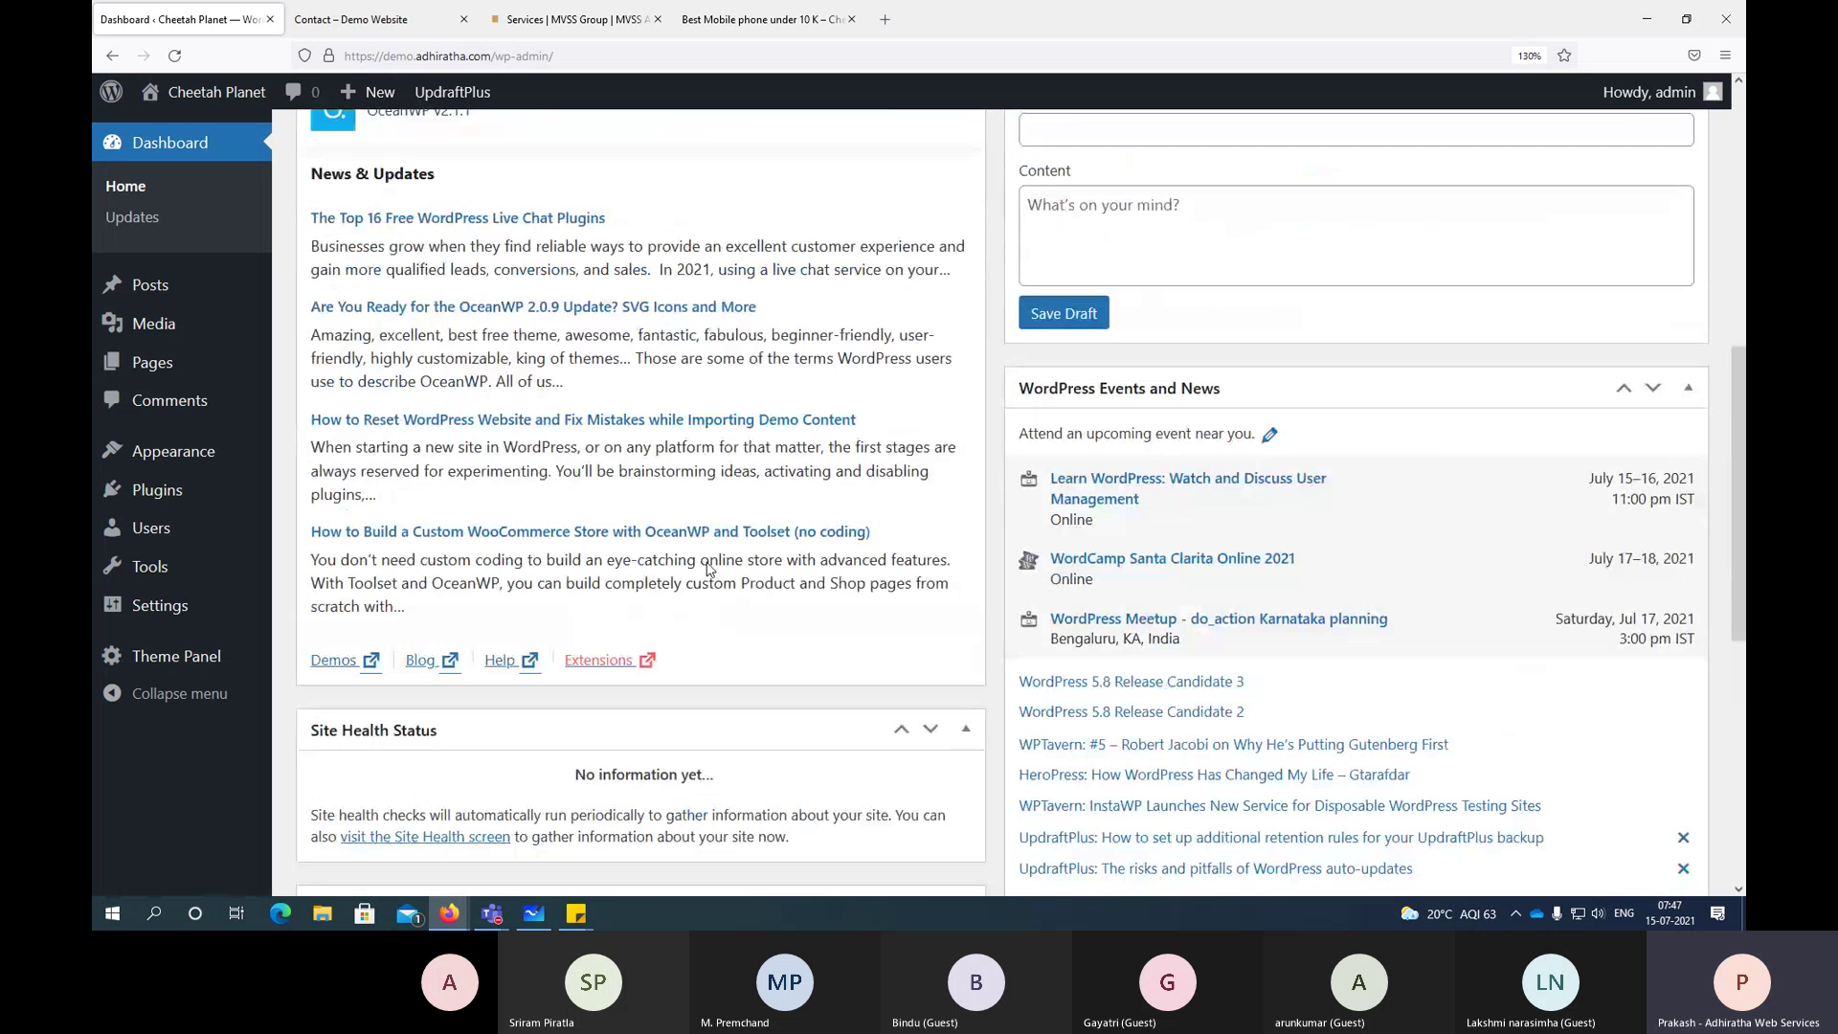
pyautogui.scroll(5, 709, 568)
pyautogui.scroll(-3, 708, 568)
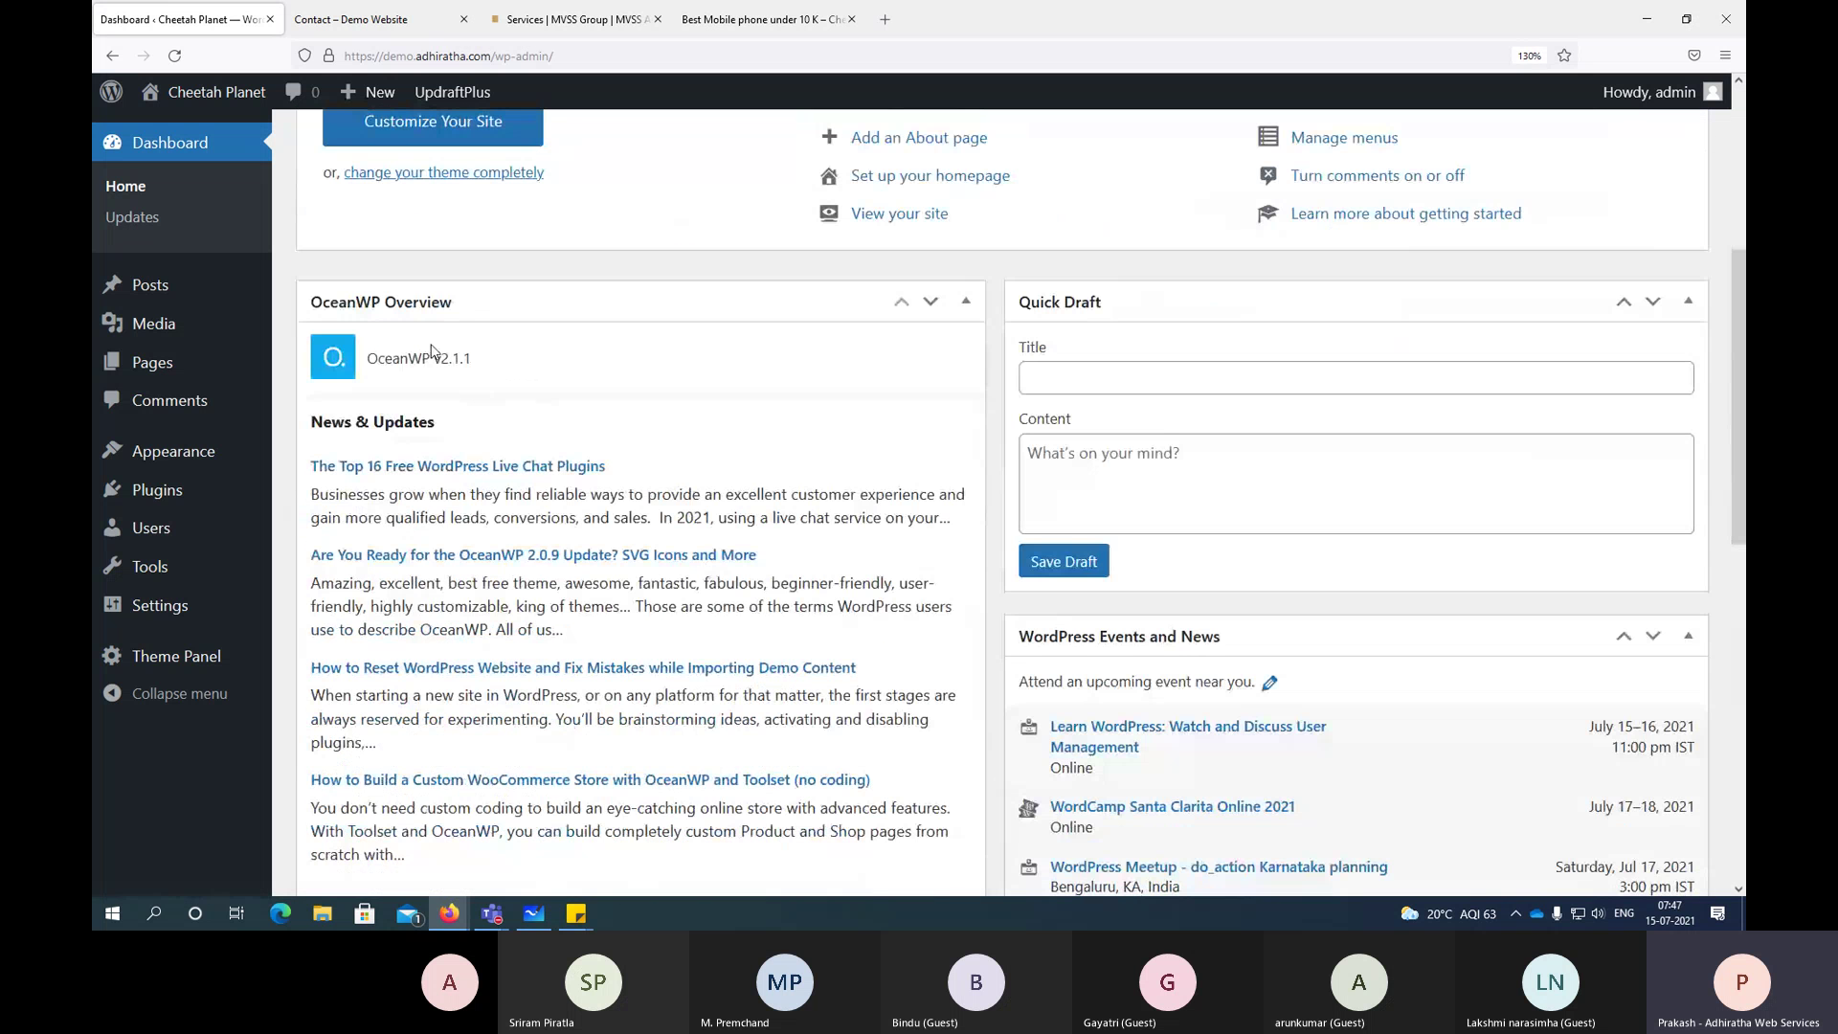
pyautogui.click(470, 304)
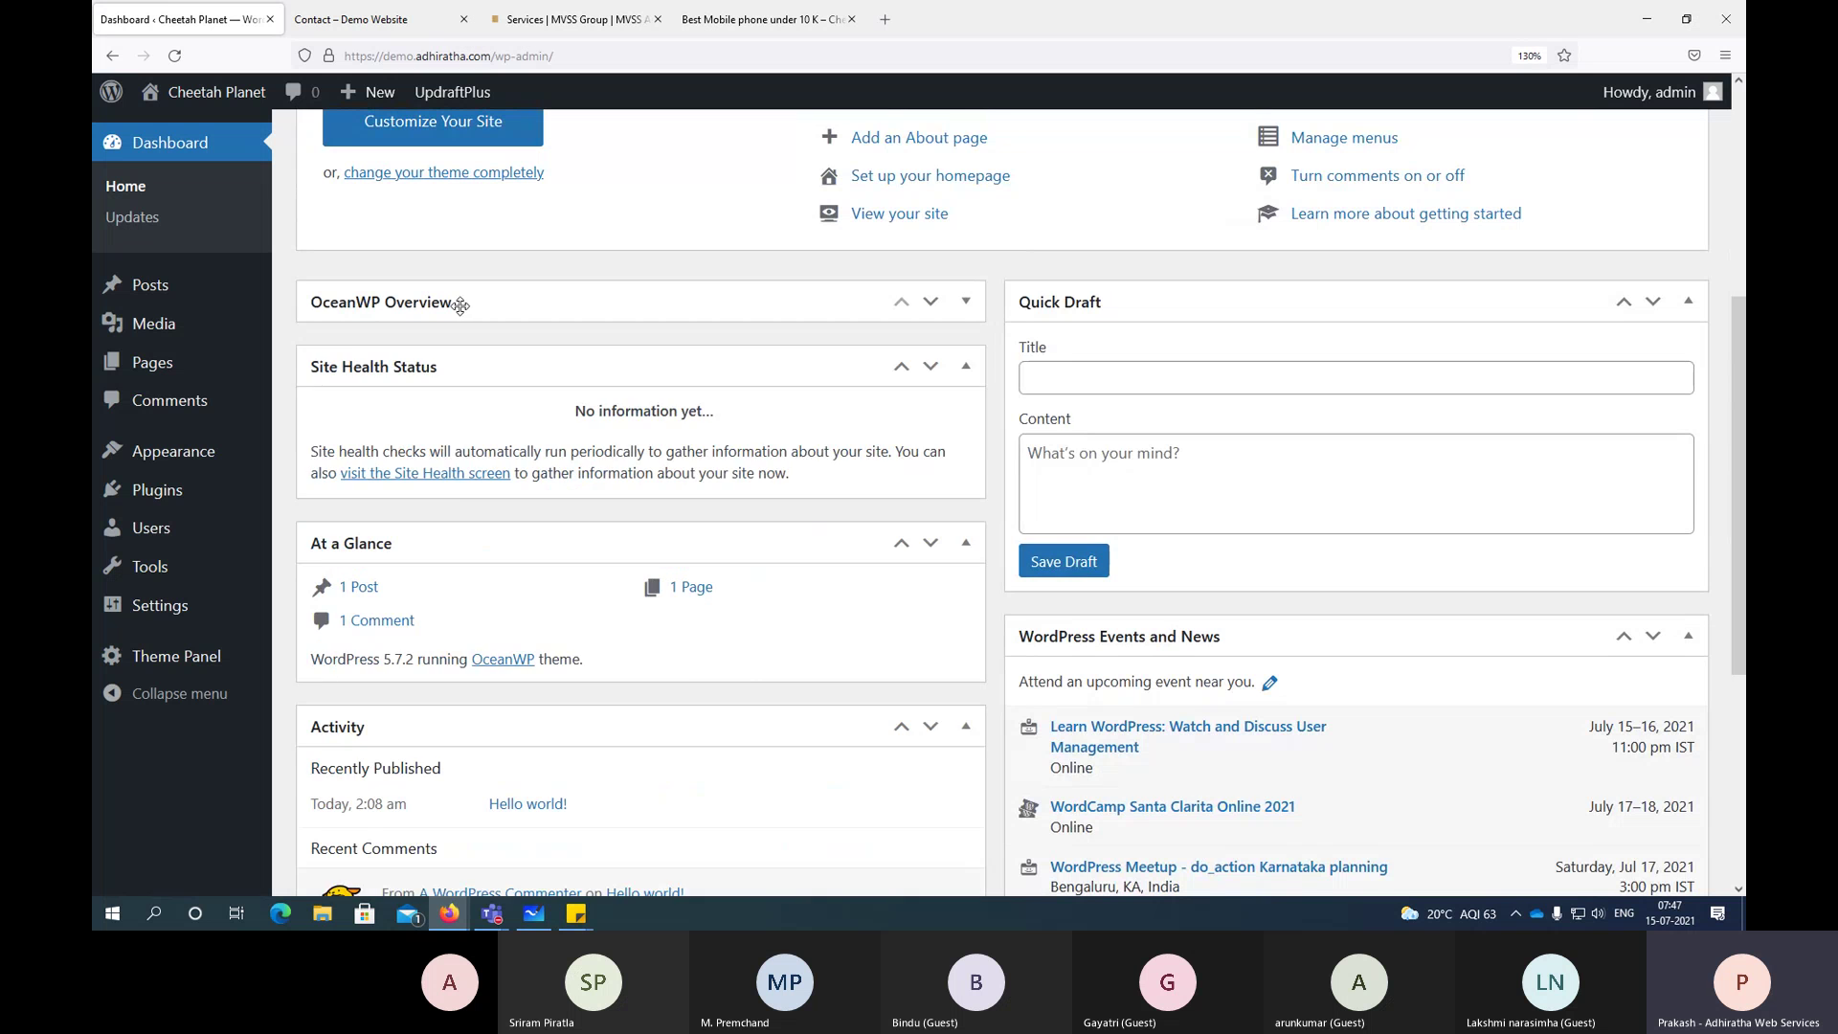
pyautogui.click(464, 302)
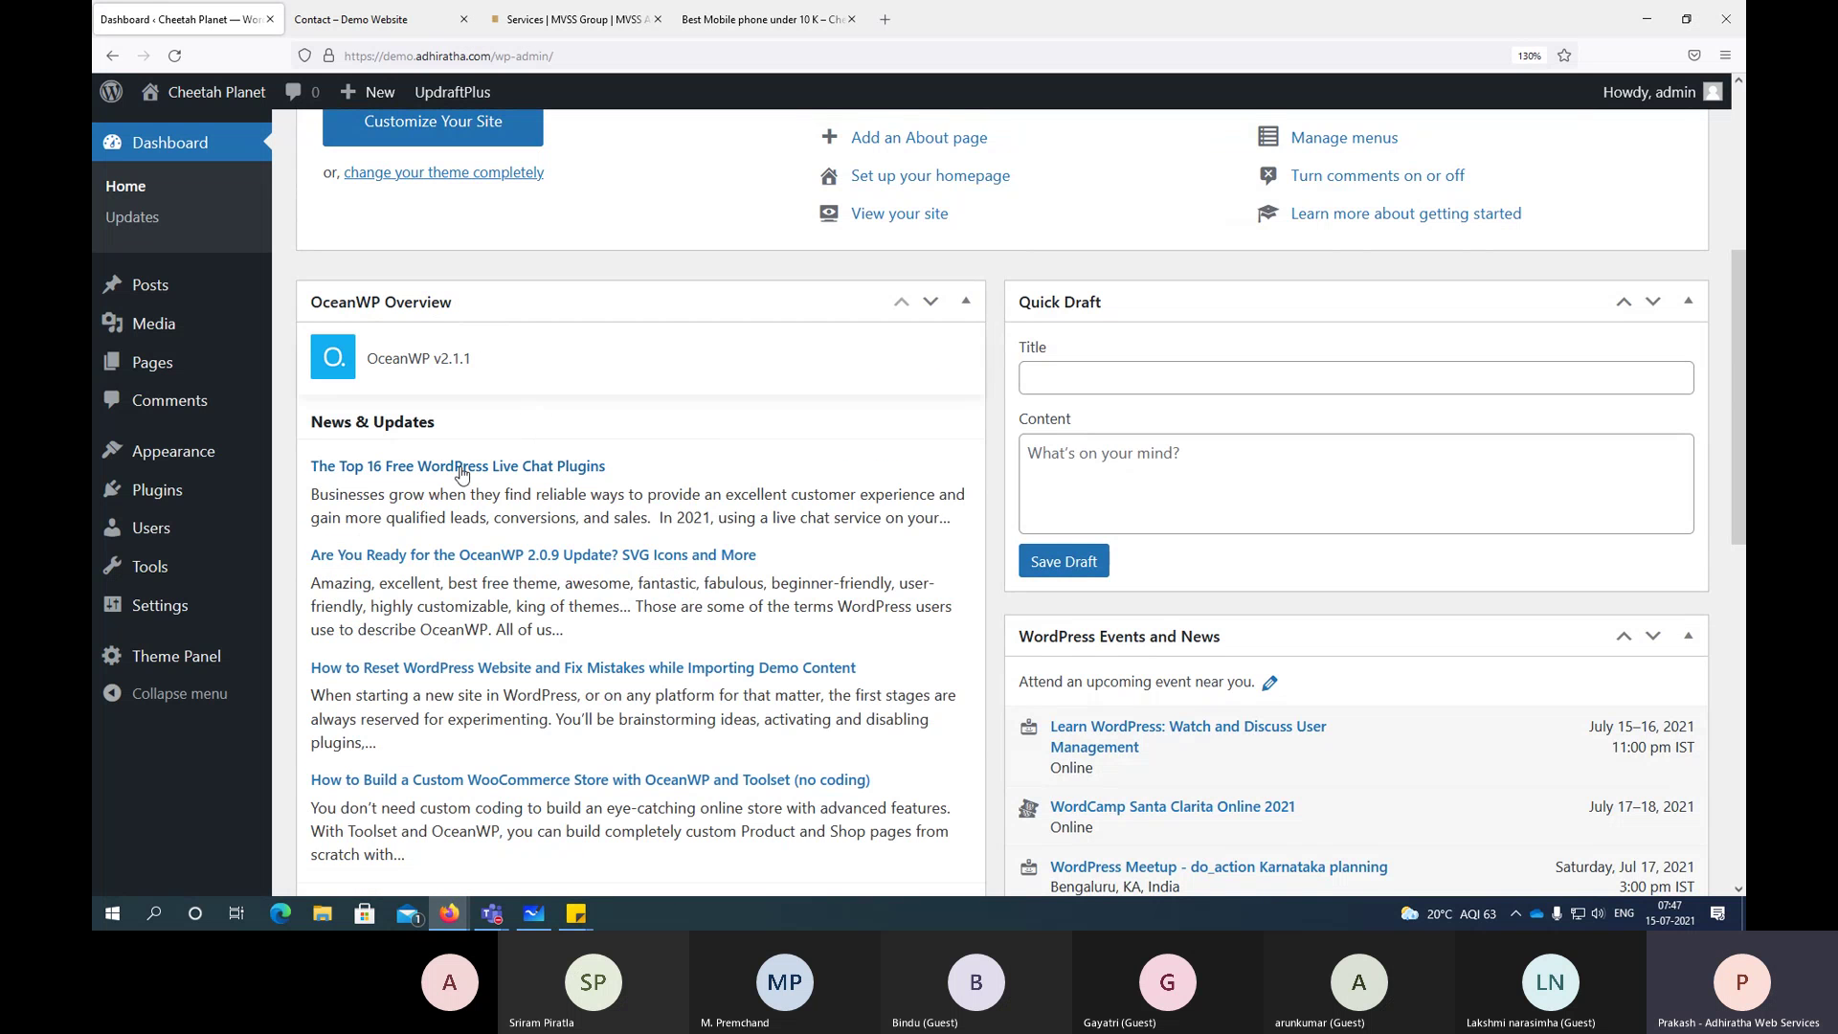
pyautogui.scroll(5, 461, 474)
# Step: Hide all dashboard boxes: OceanWP Overview, Site Health Status, At a Glance, Activity, Quick Draft, WordPress Events and News, and Welcome
pyautogui.click(1523, 125)
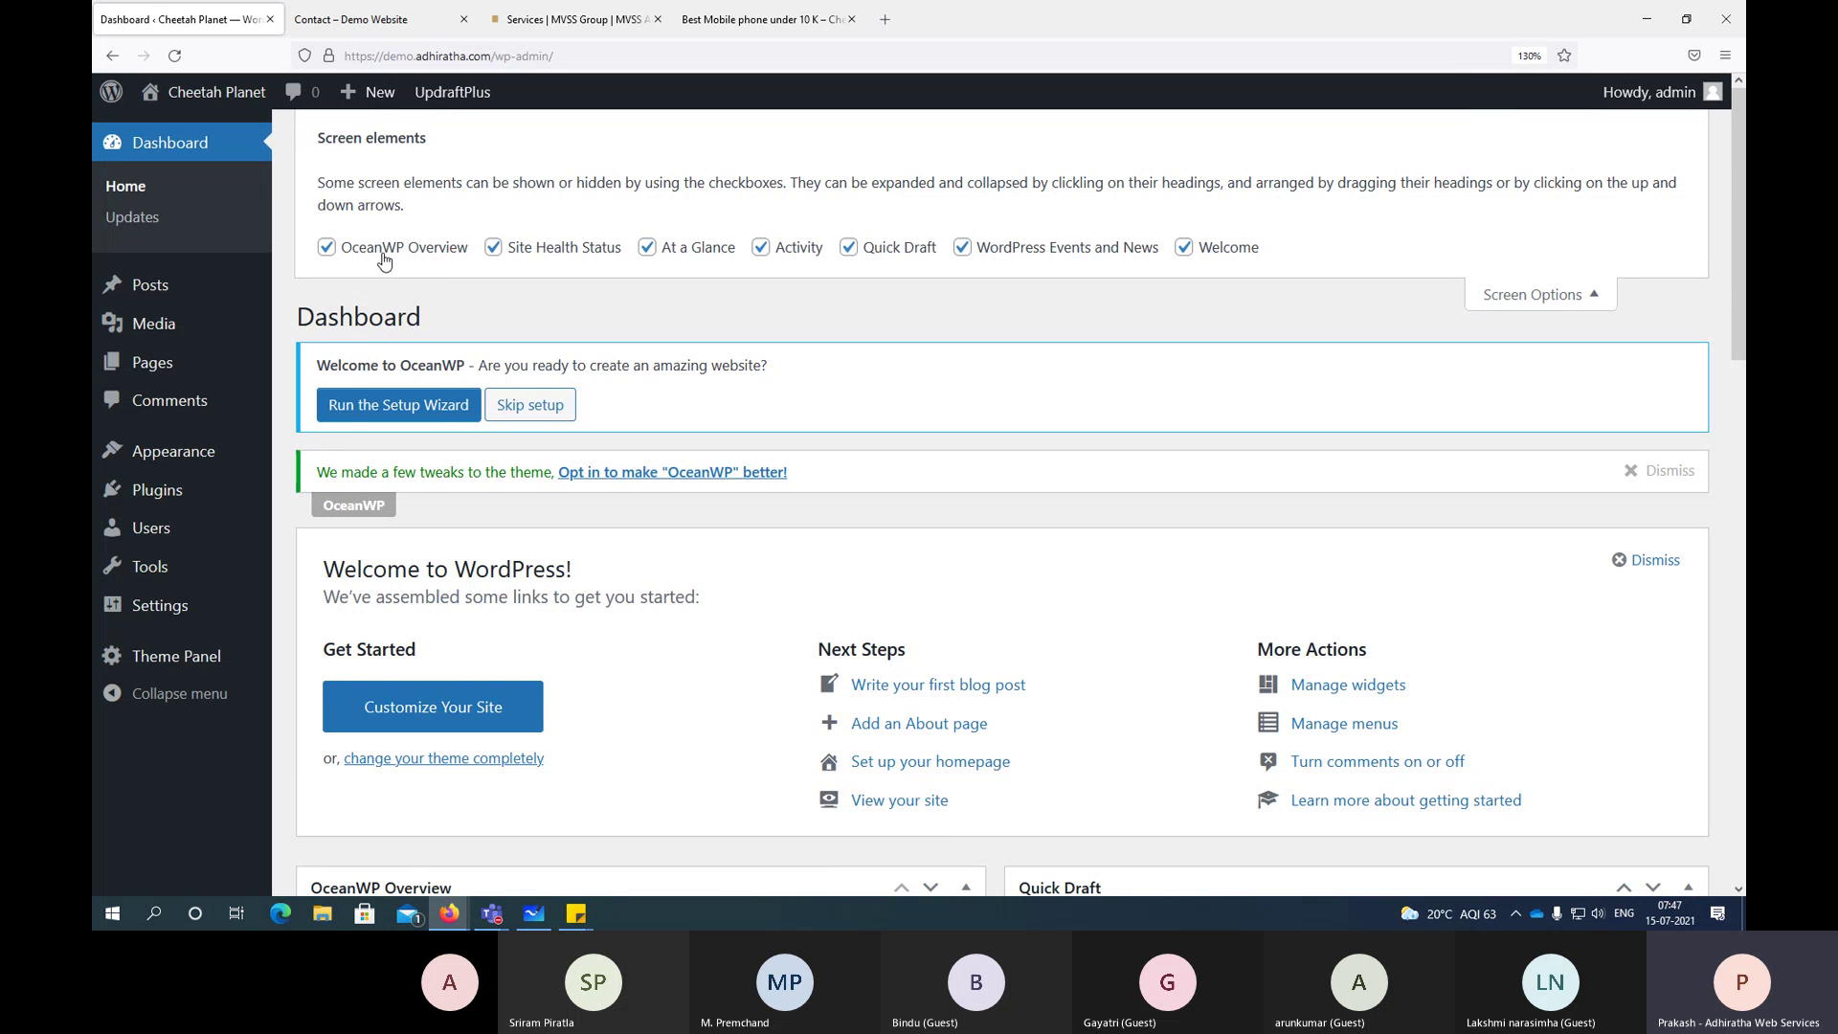
pyautogui.click(383, 257)
pyautogui.click(500, 253)
pyautogui.click(655, 253)
pyautogui.click(796, 257)
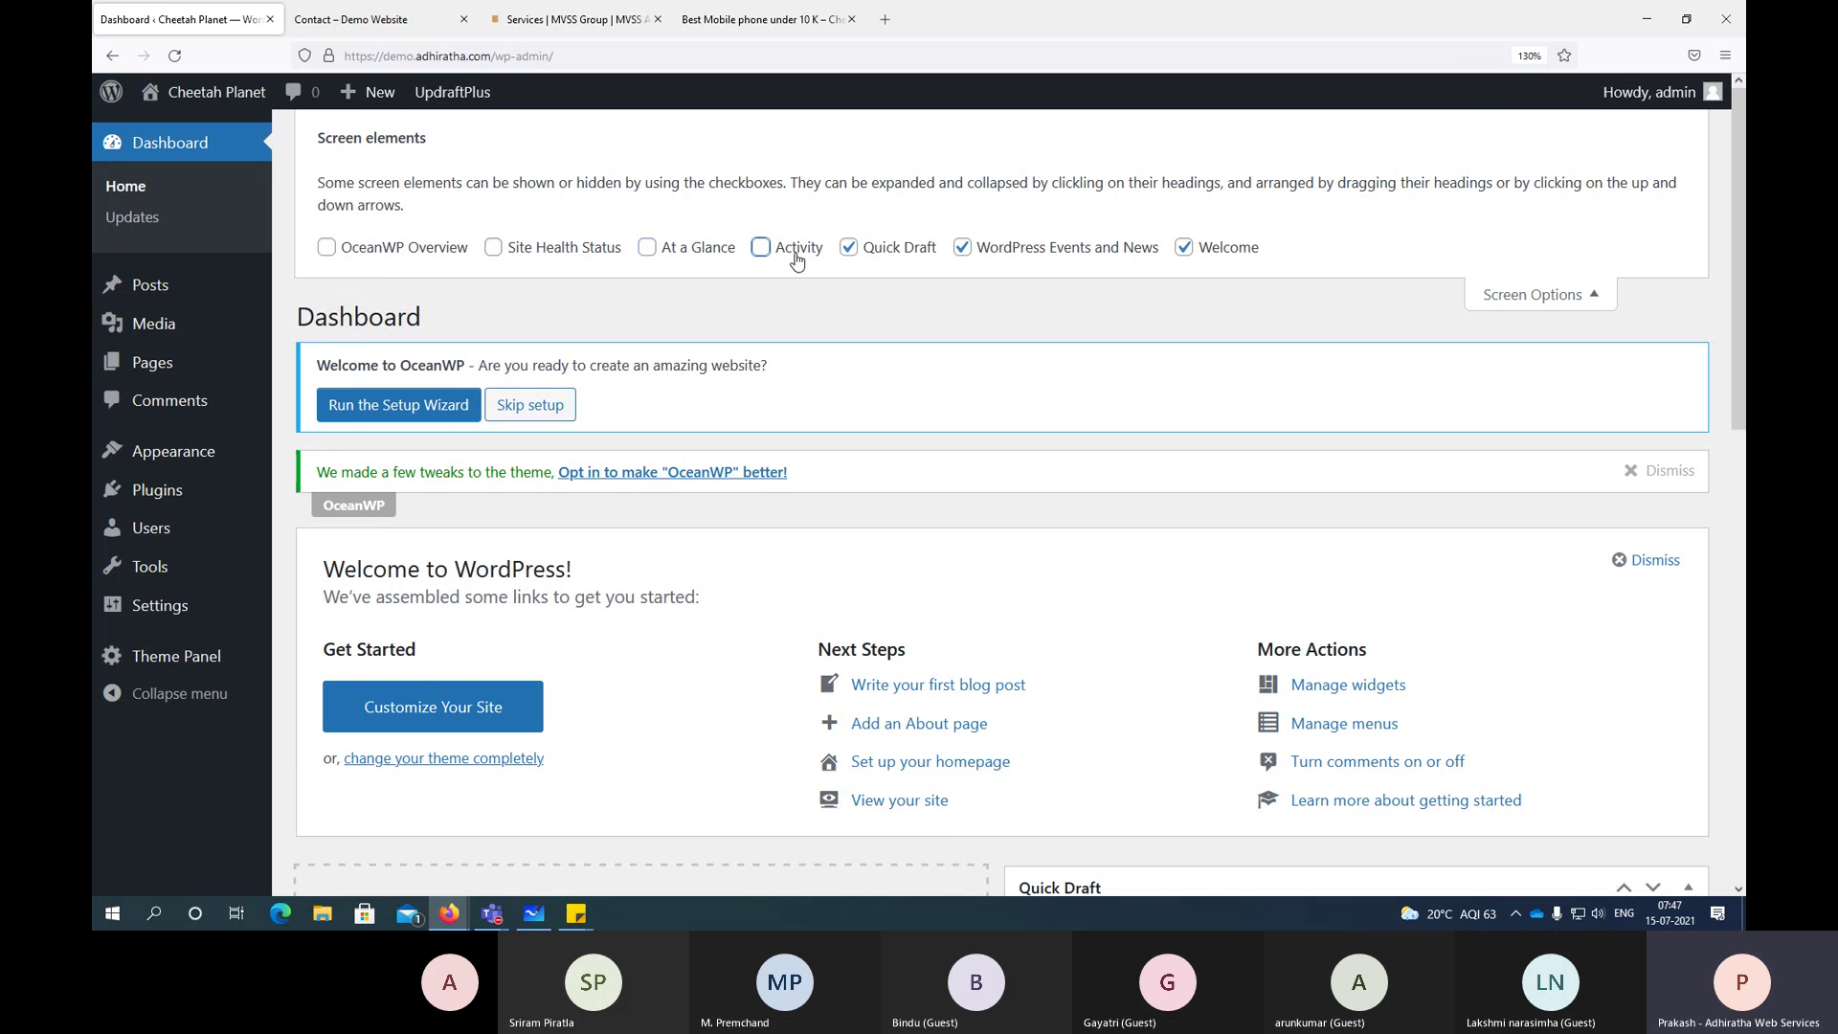
pyautogui.click(849, 248)
pyautogui.click(962, 248)
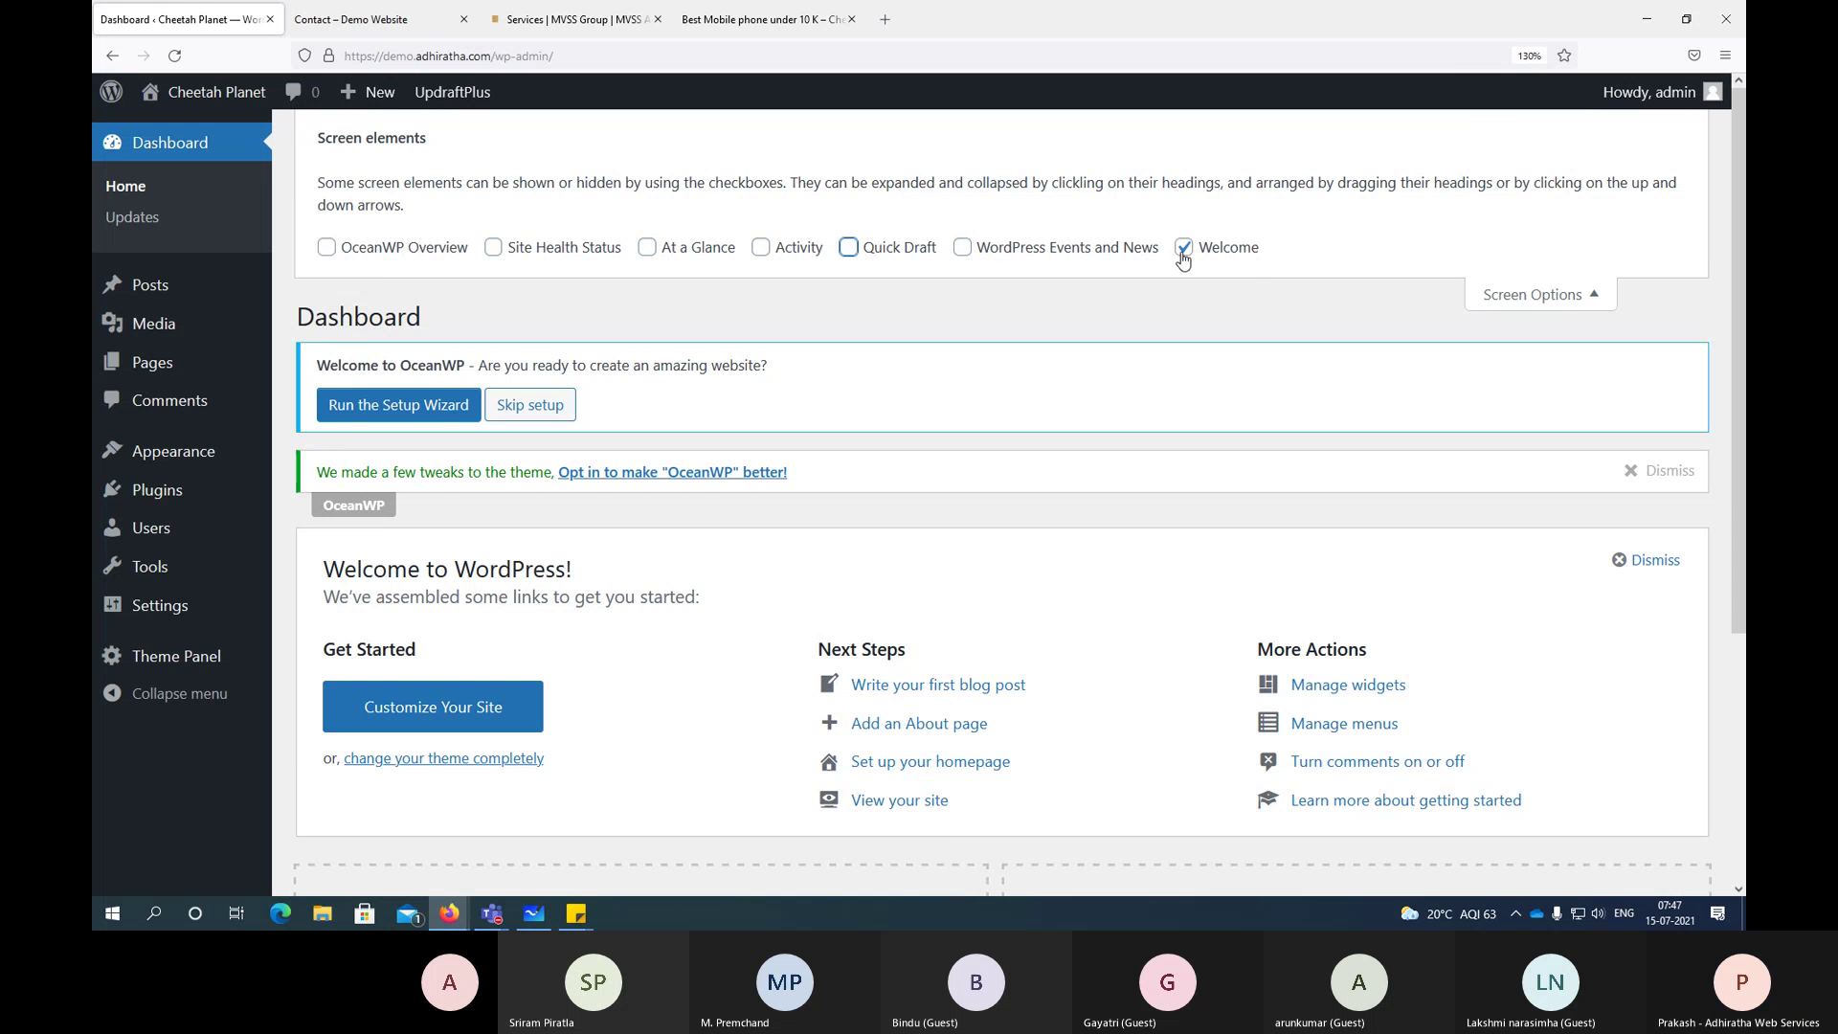
pyautogui.click(1184, 255)
pyautogui.click(1512, 297)
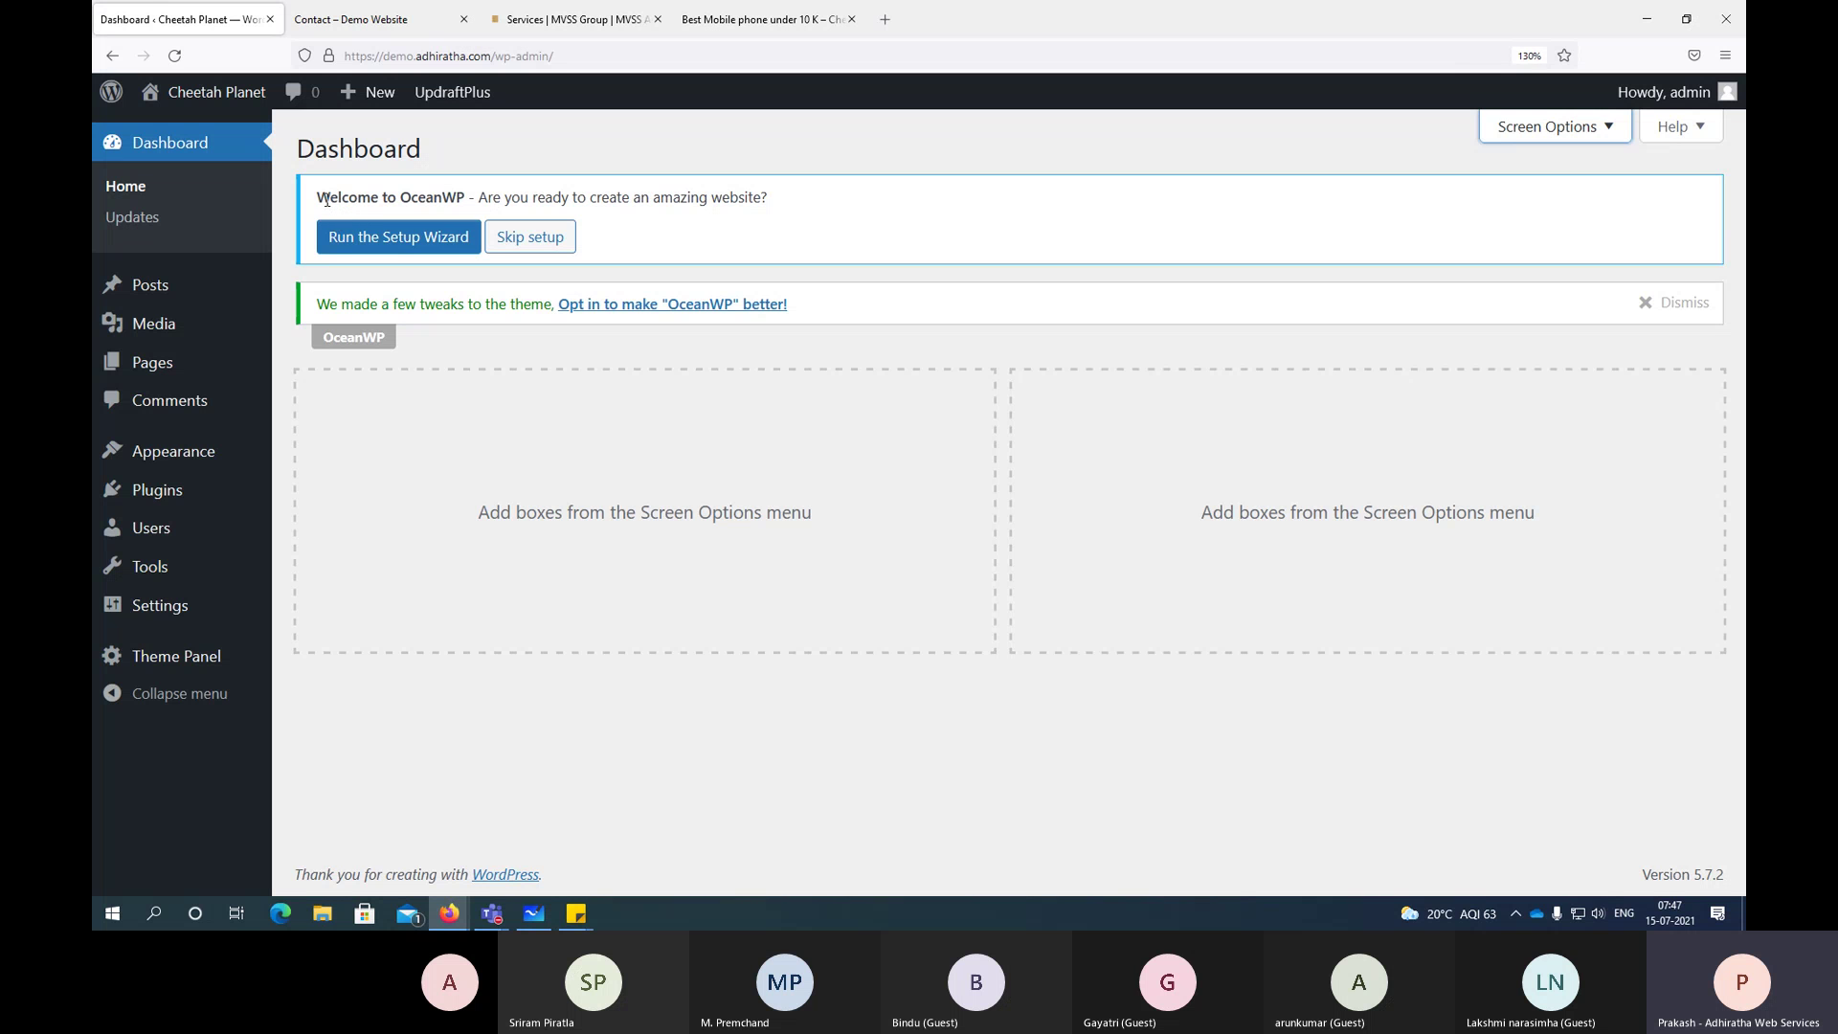
# Step: Highlight the OceanWP welcome notice, run its Setup Wizard and get started to reach the demo template selection
pyautogui.moveTo(312, 198); pyautogui.dragTo(442, 200)
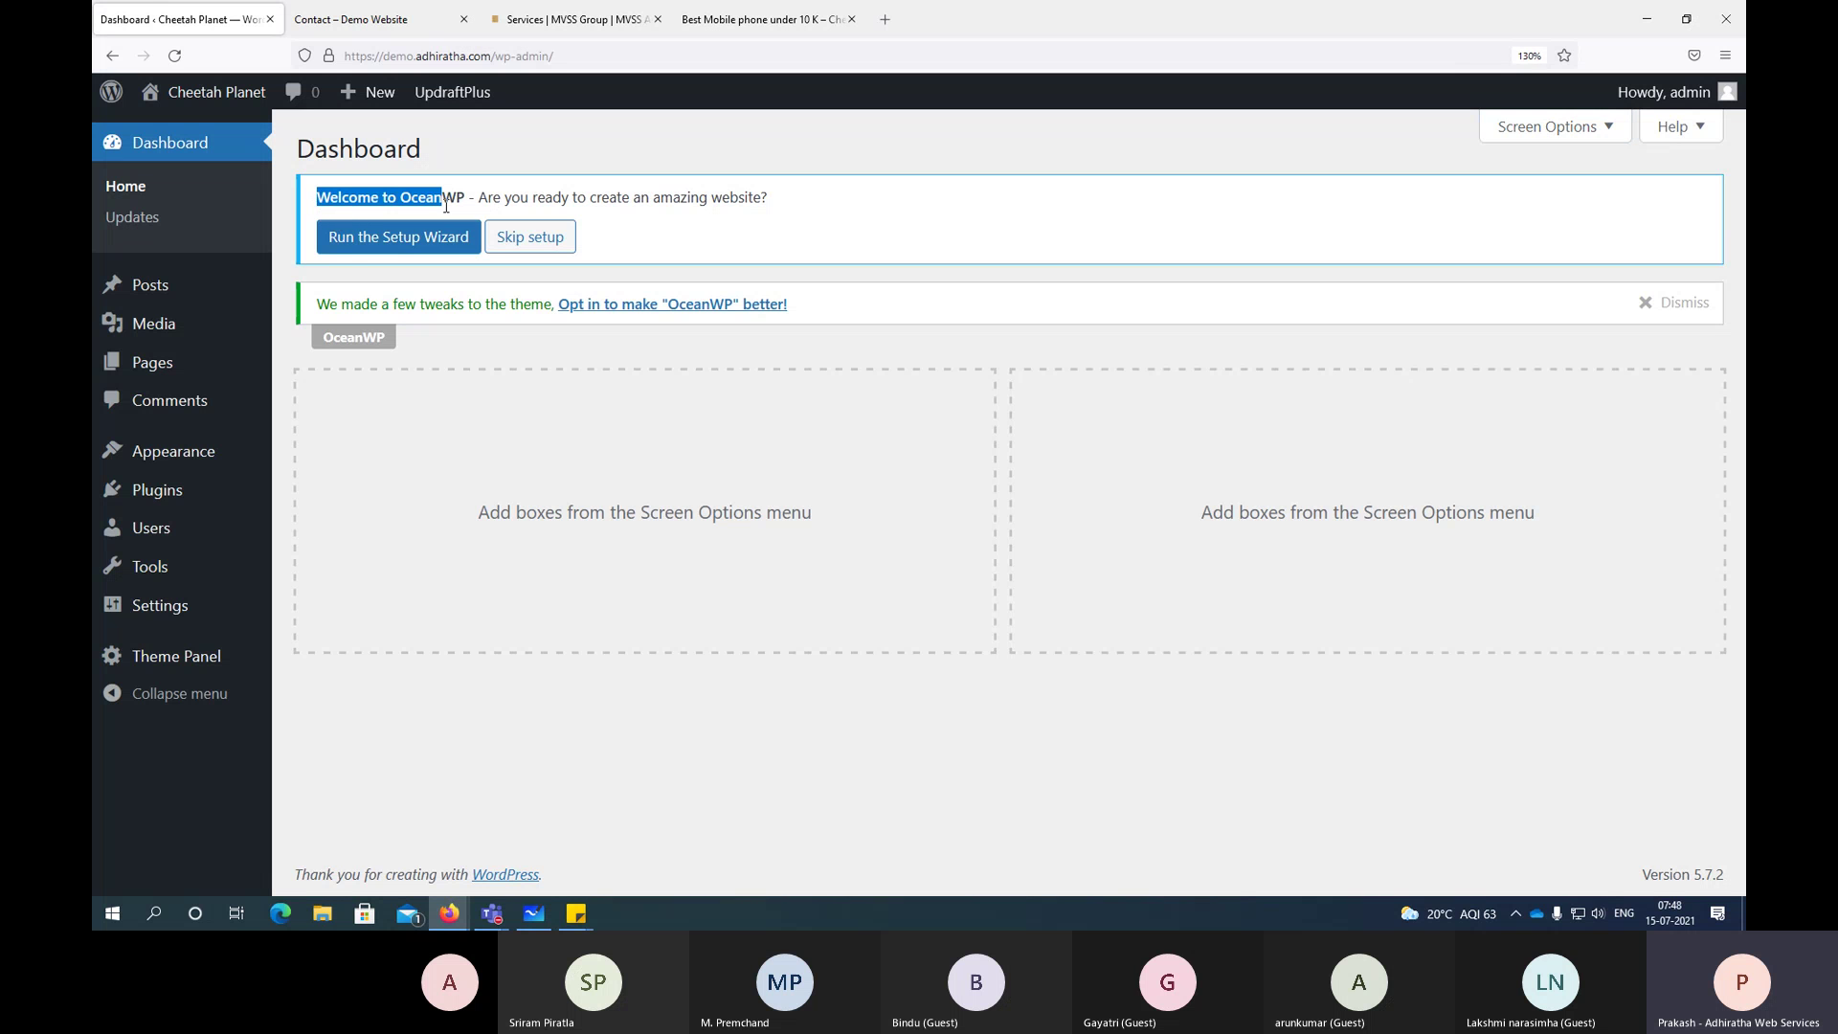
pyautogui.click(355, 251)
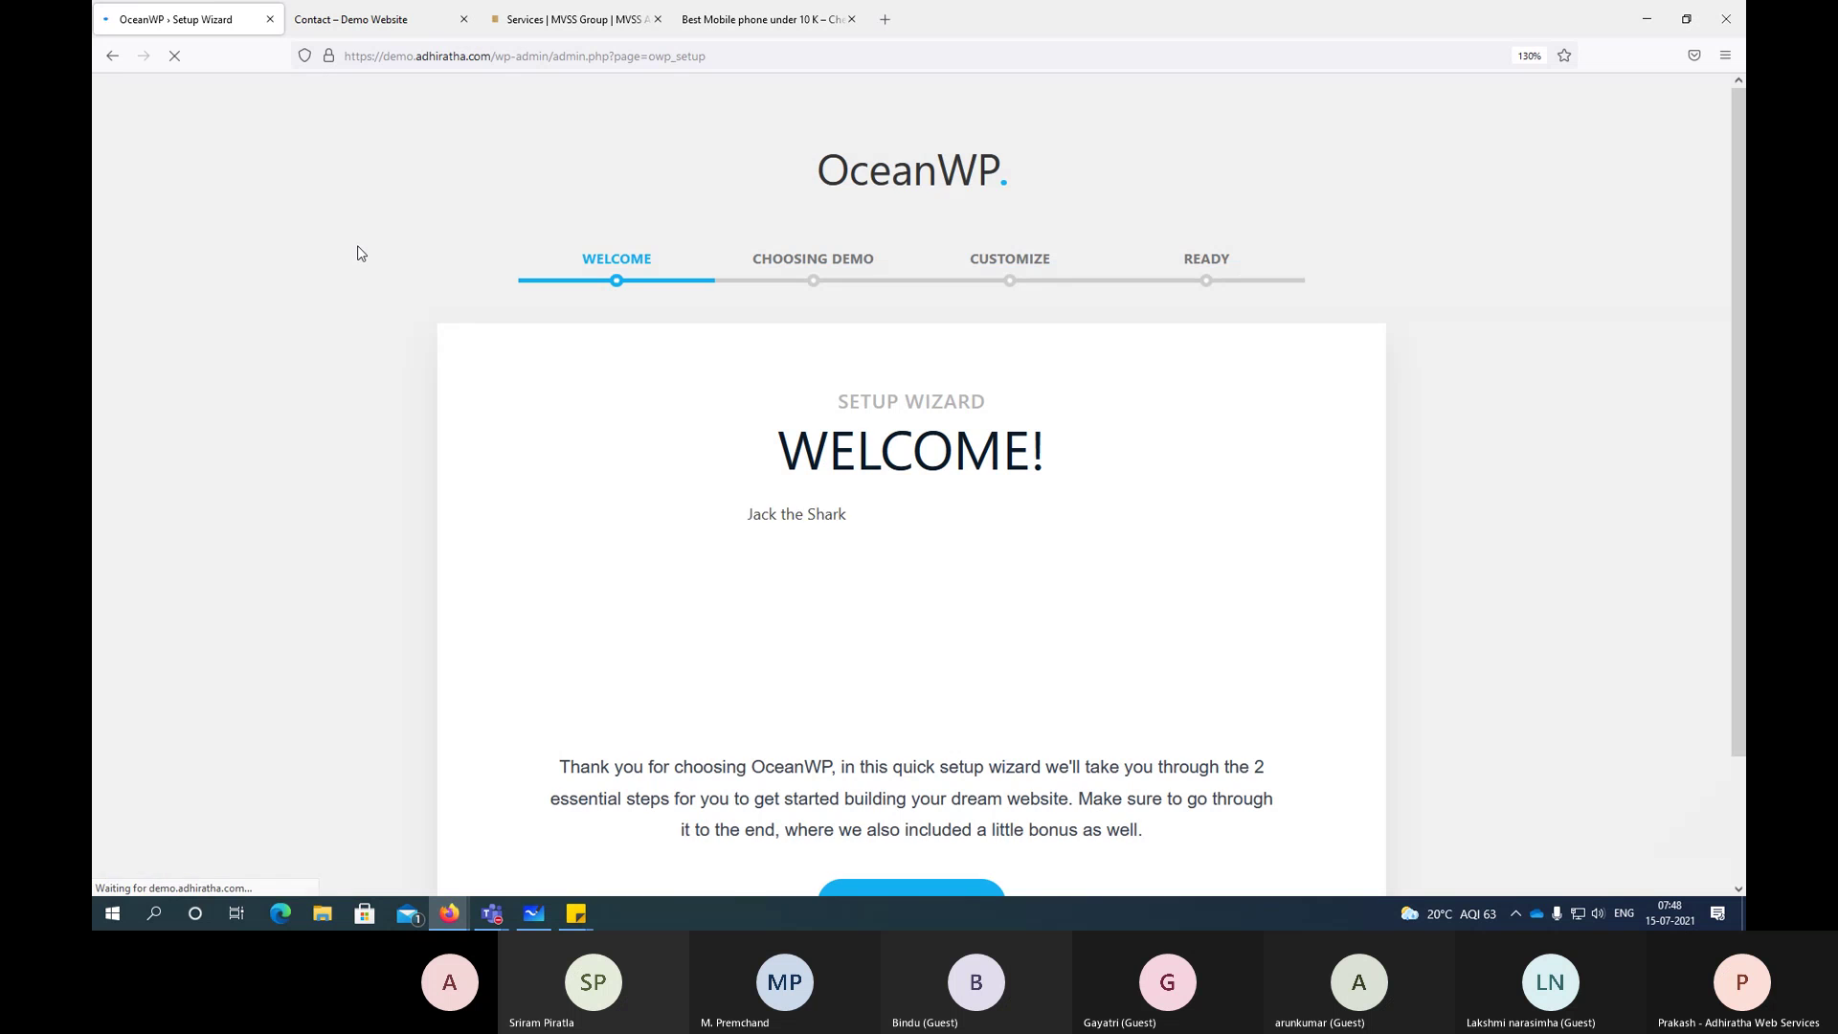
pyautogui.scroll(-3, 508, 244)
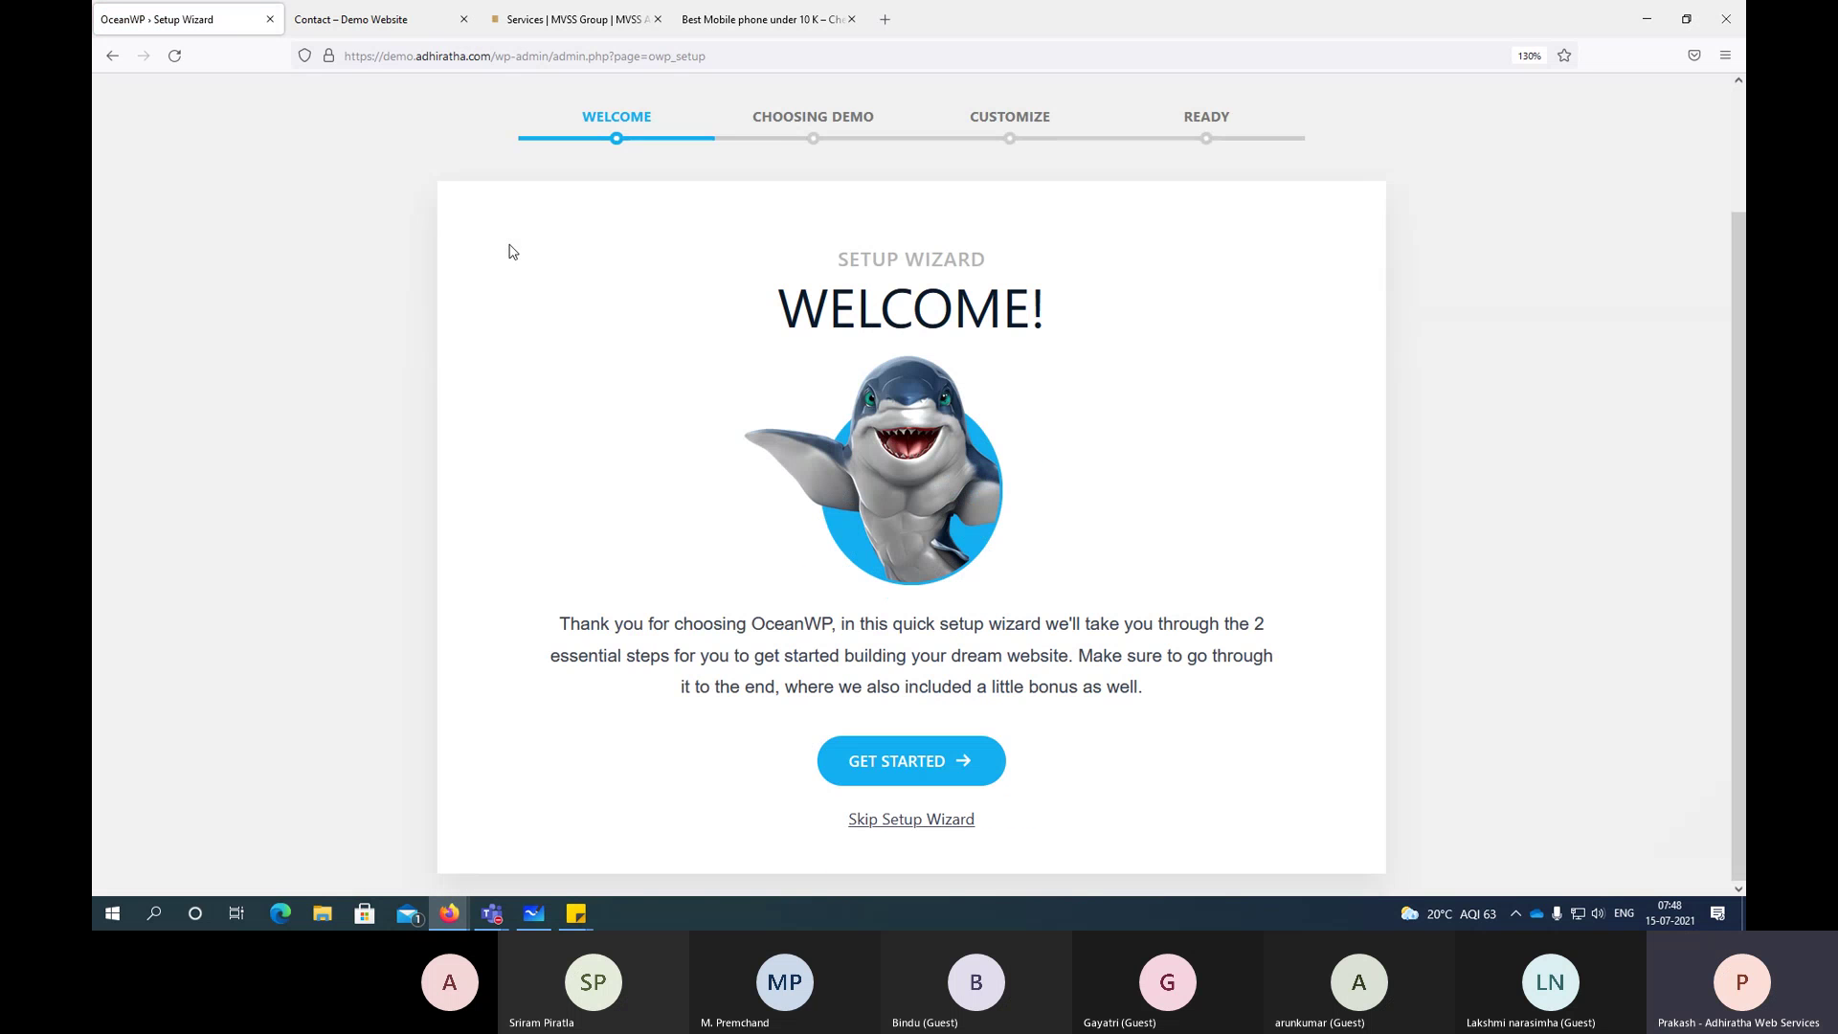
pyautogui.click(908, 768)
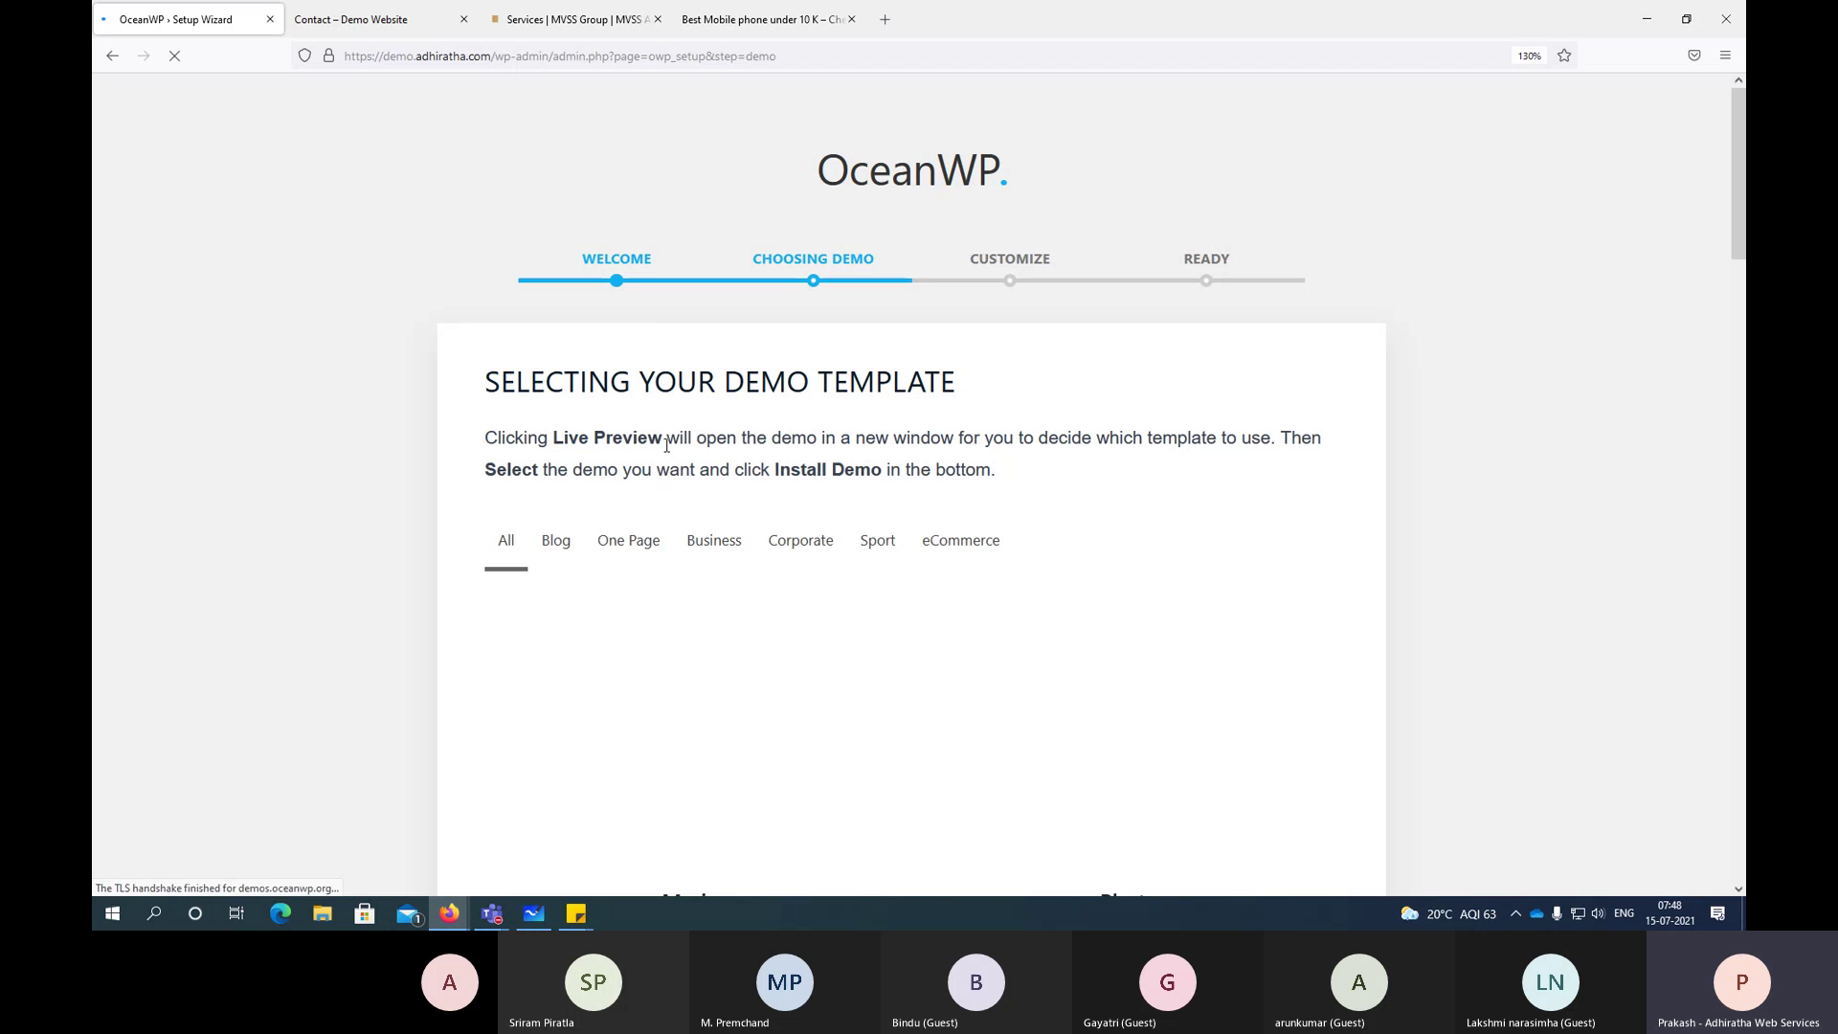
# Step: Look through the OceanWP demo templates and filter them to the Blog category
pyautogui.scroll(-10, 505, 403)
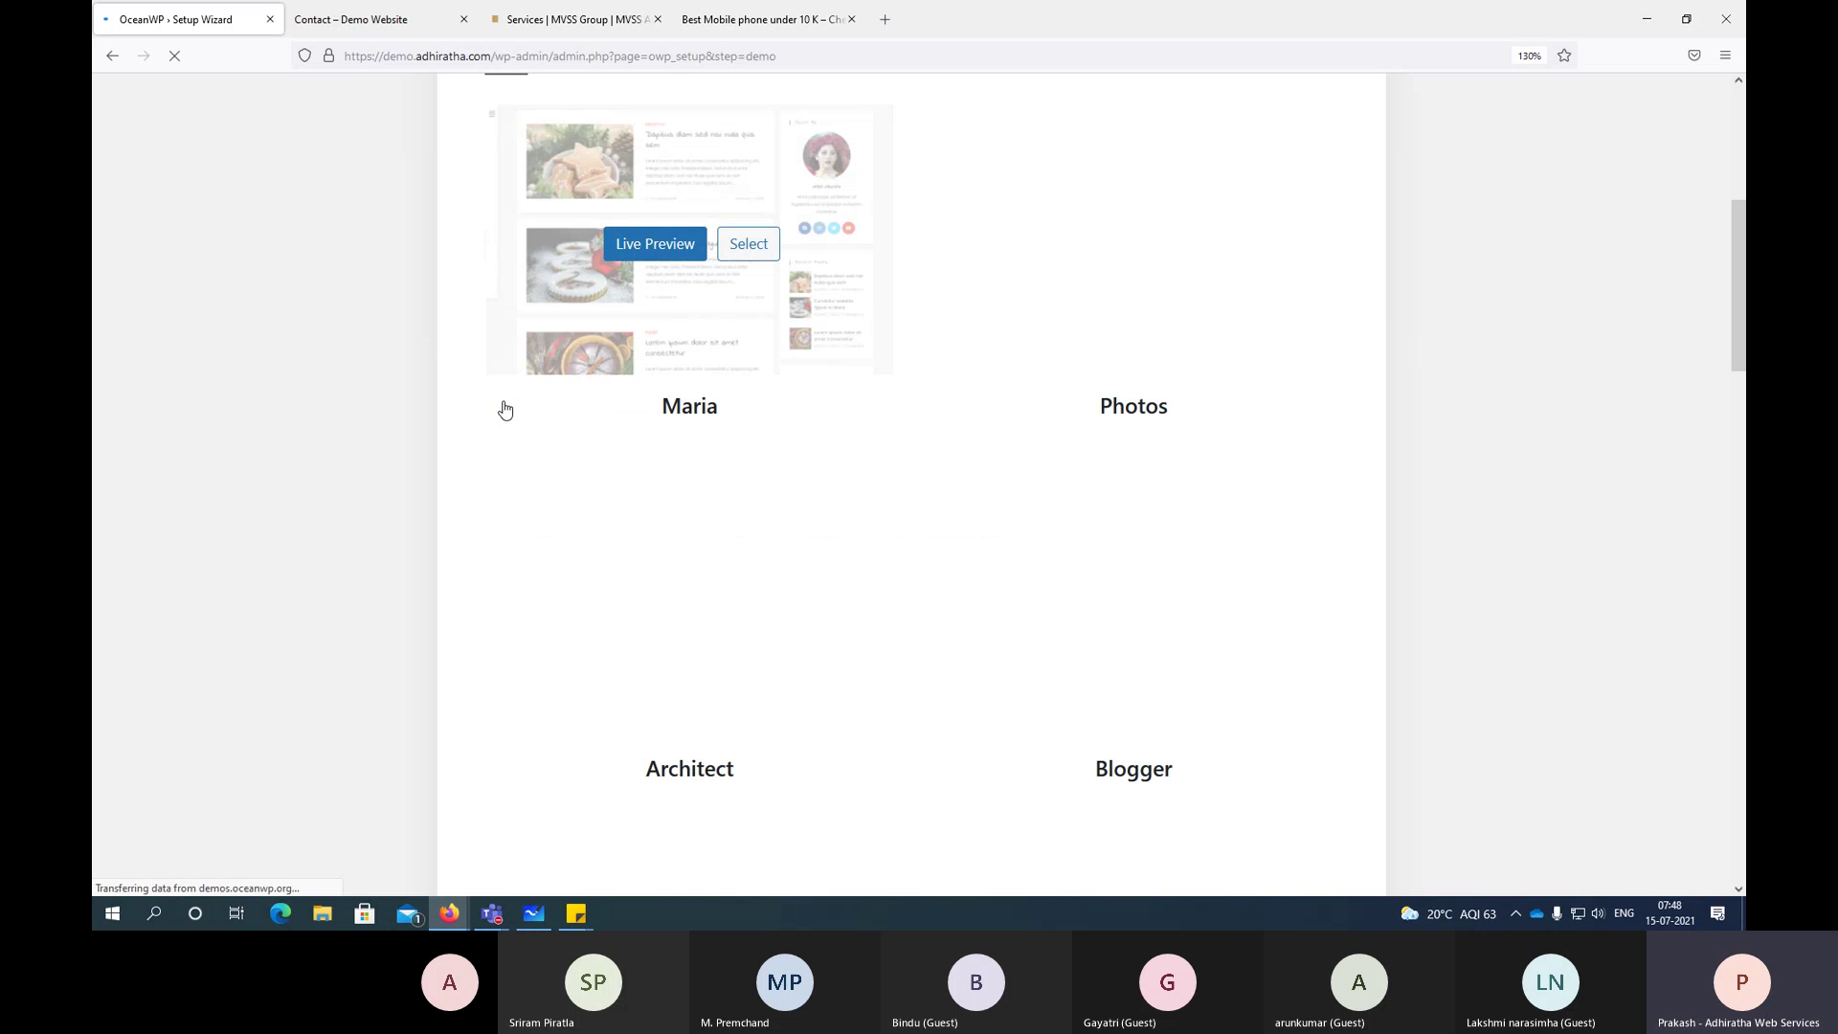
pyautogui.scroll(8, 493, 412)
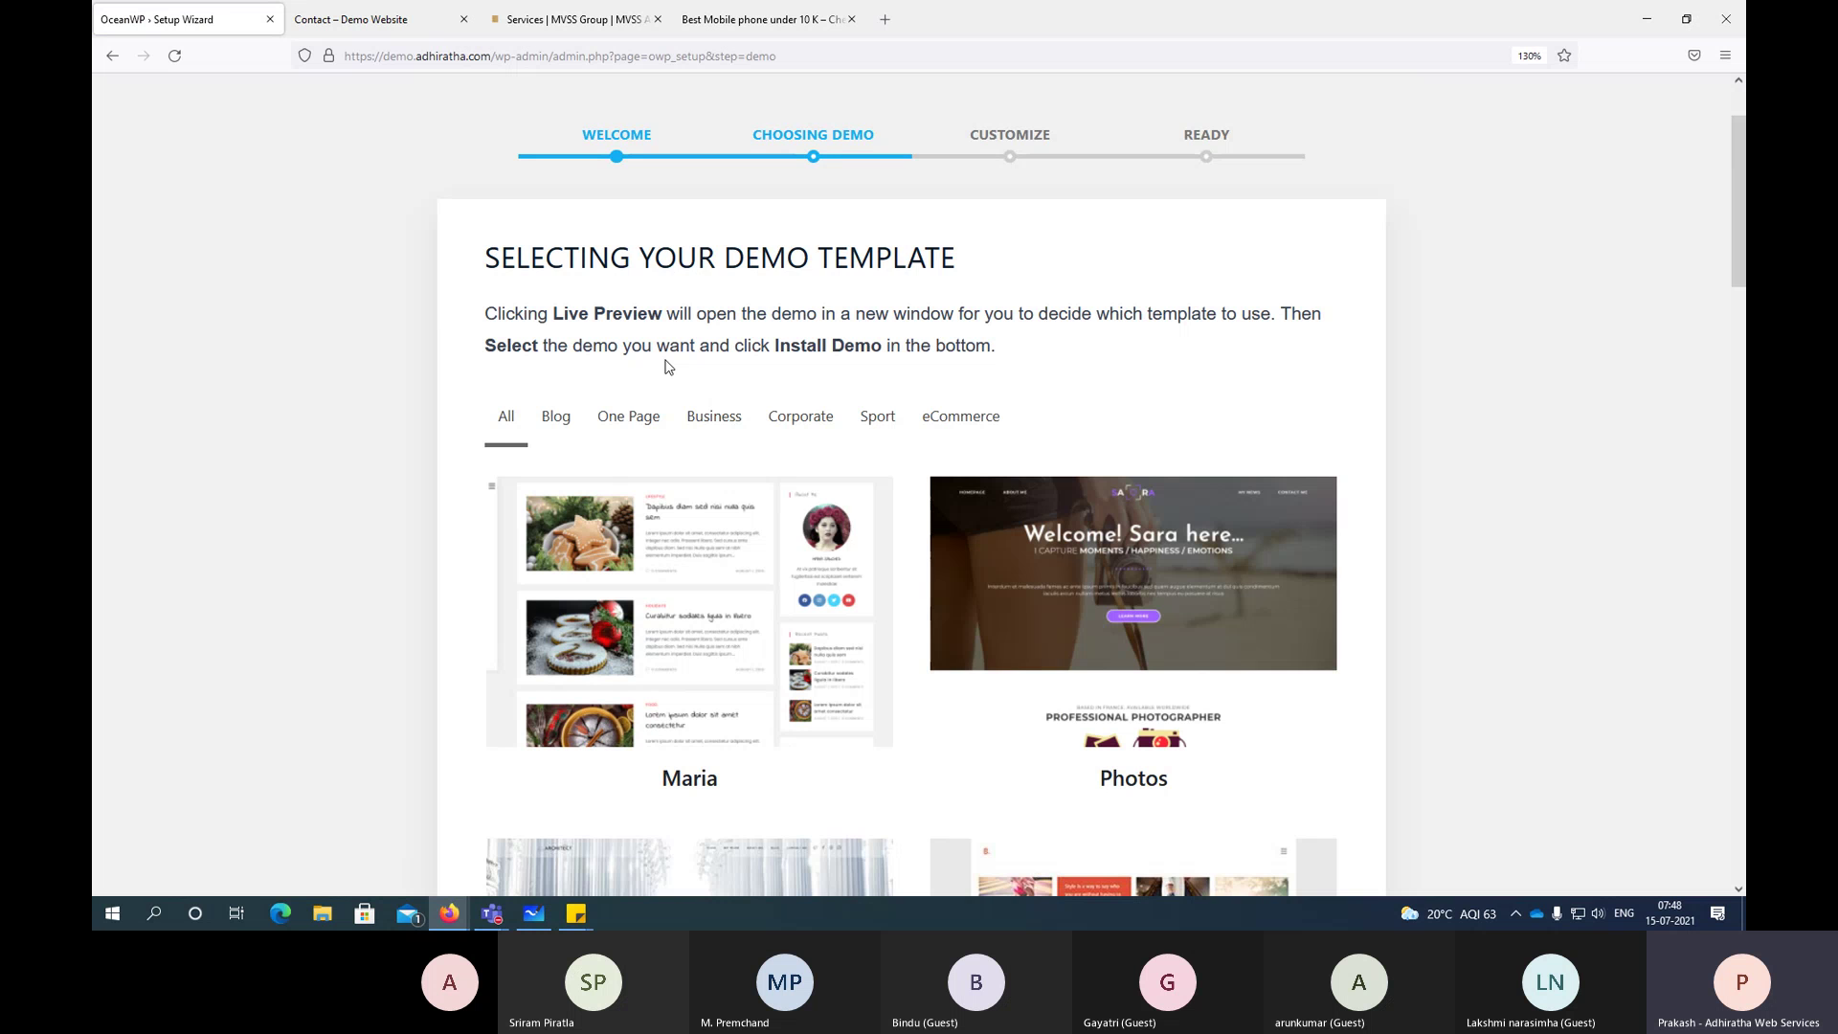
pyautogui.scroll(-5, 689, 364)
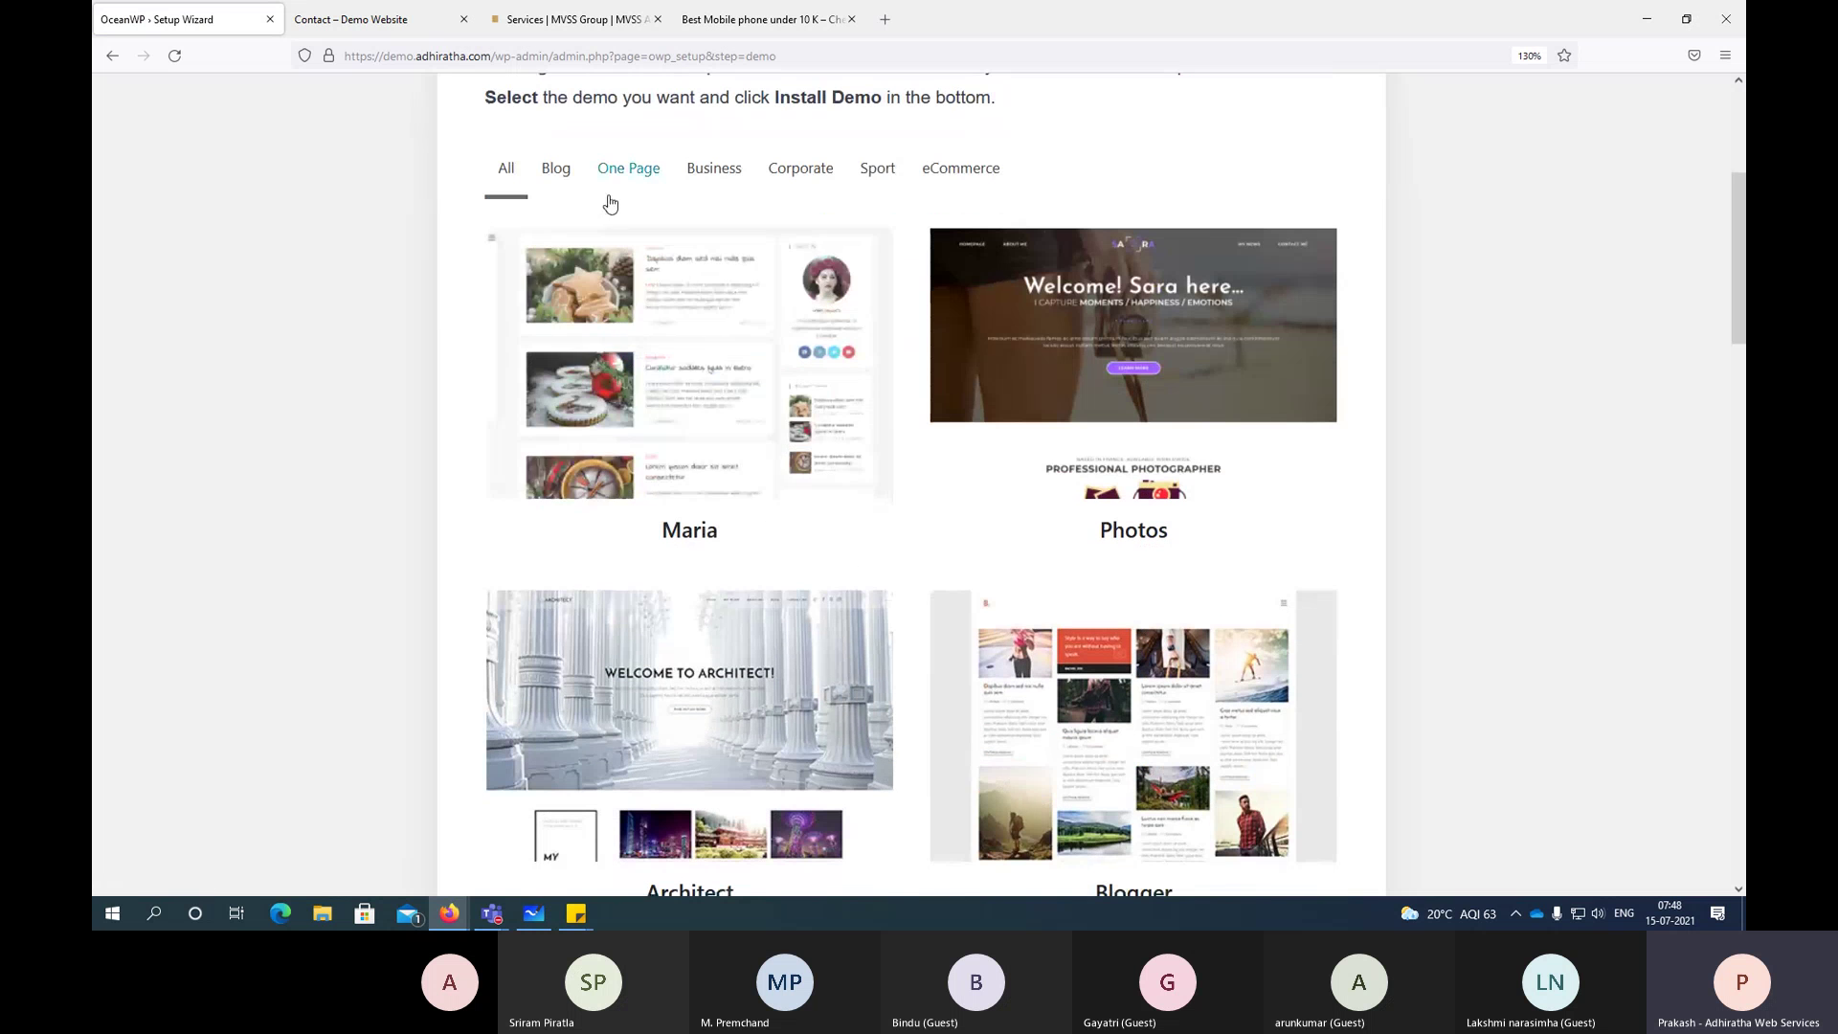
pyautogui.click(556, 169)
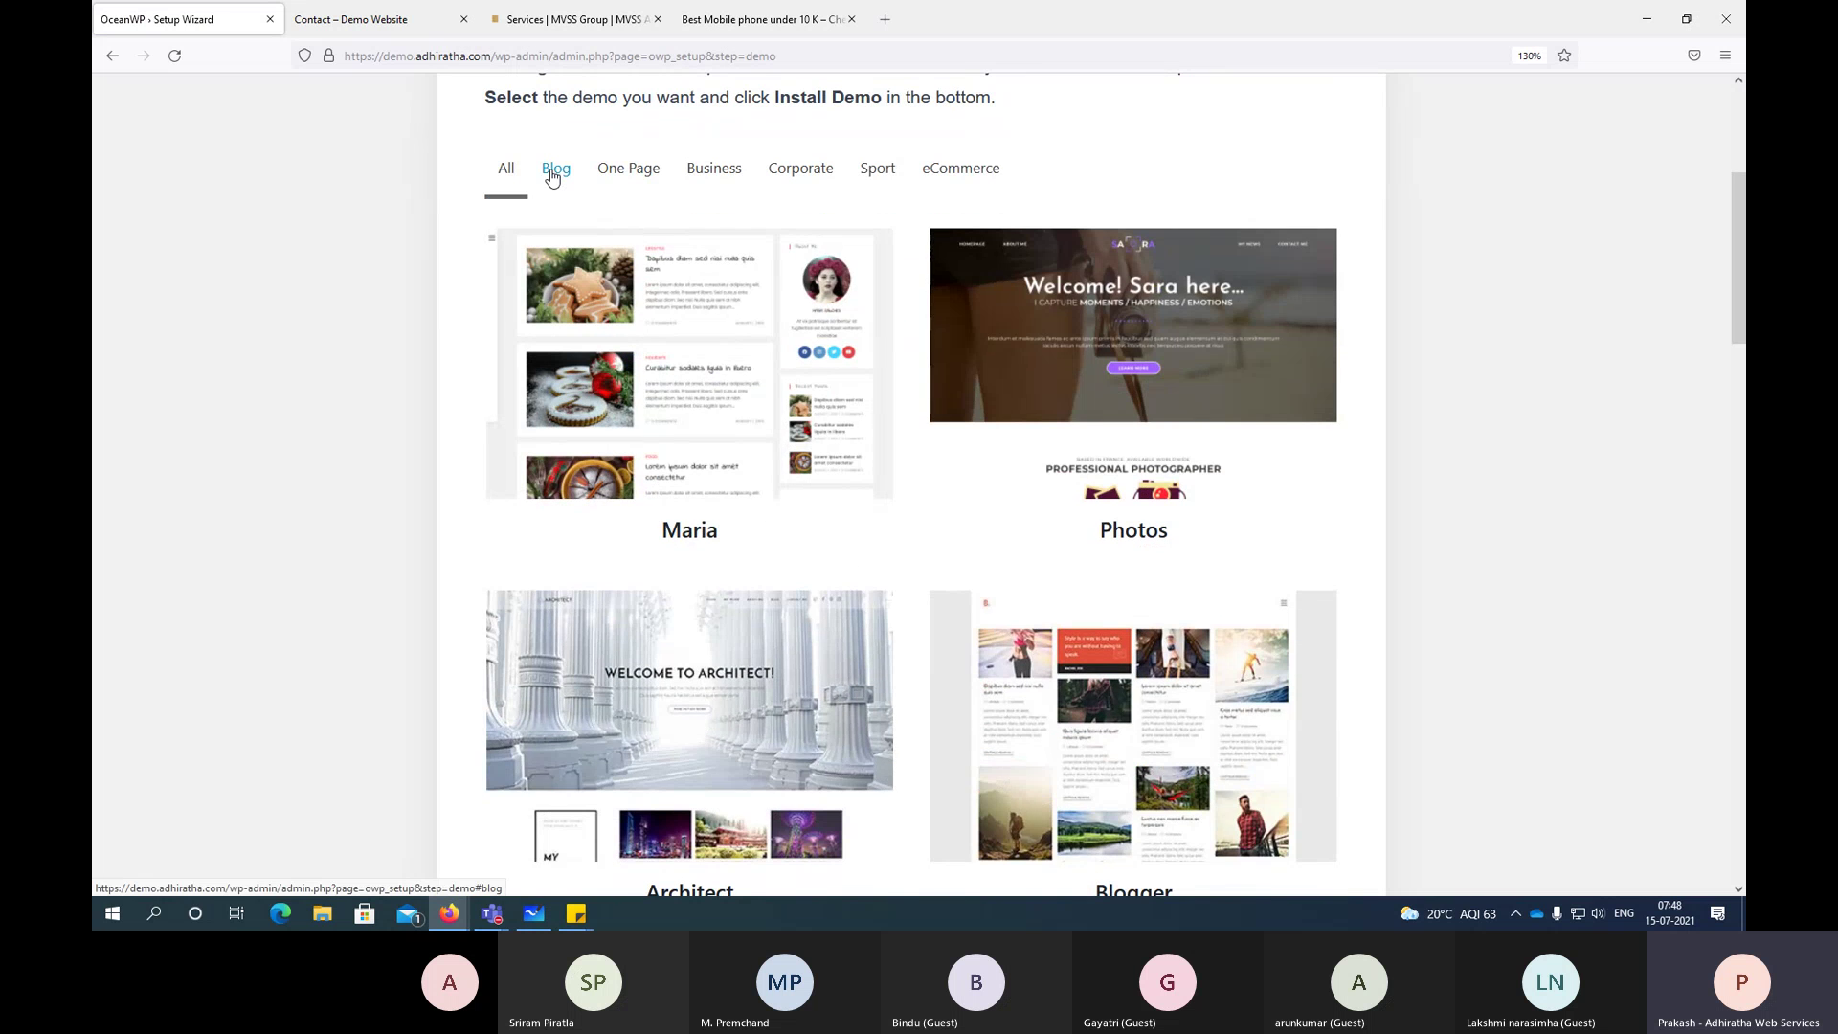
pyautogui.scroll(-2, 661, 517)
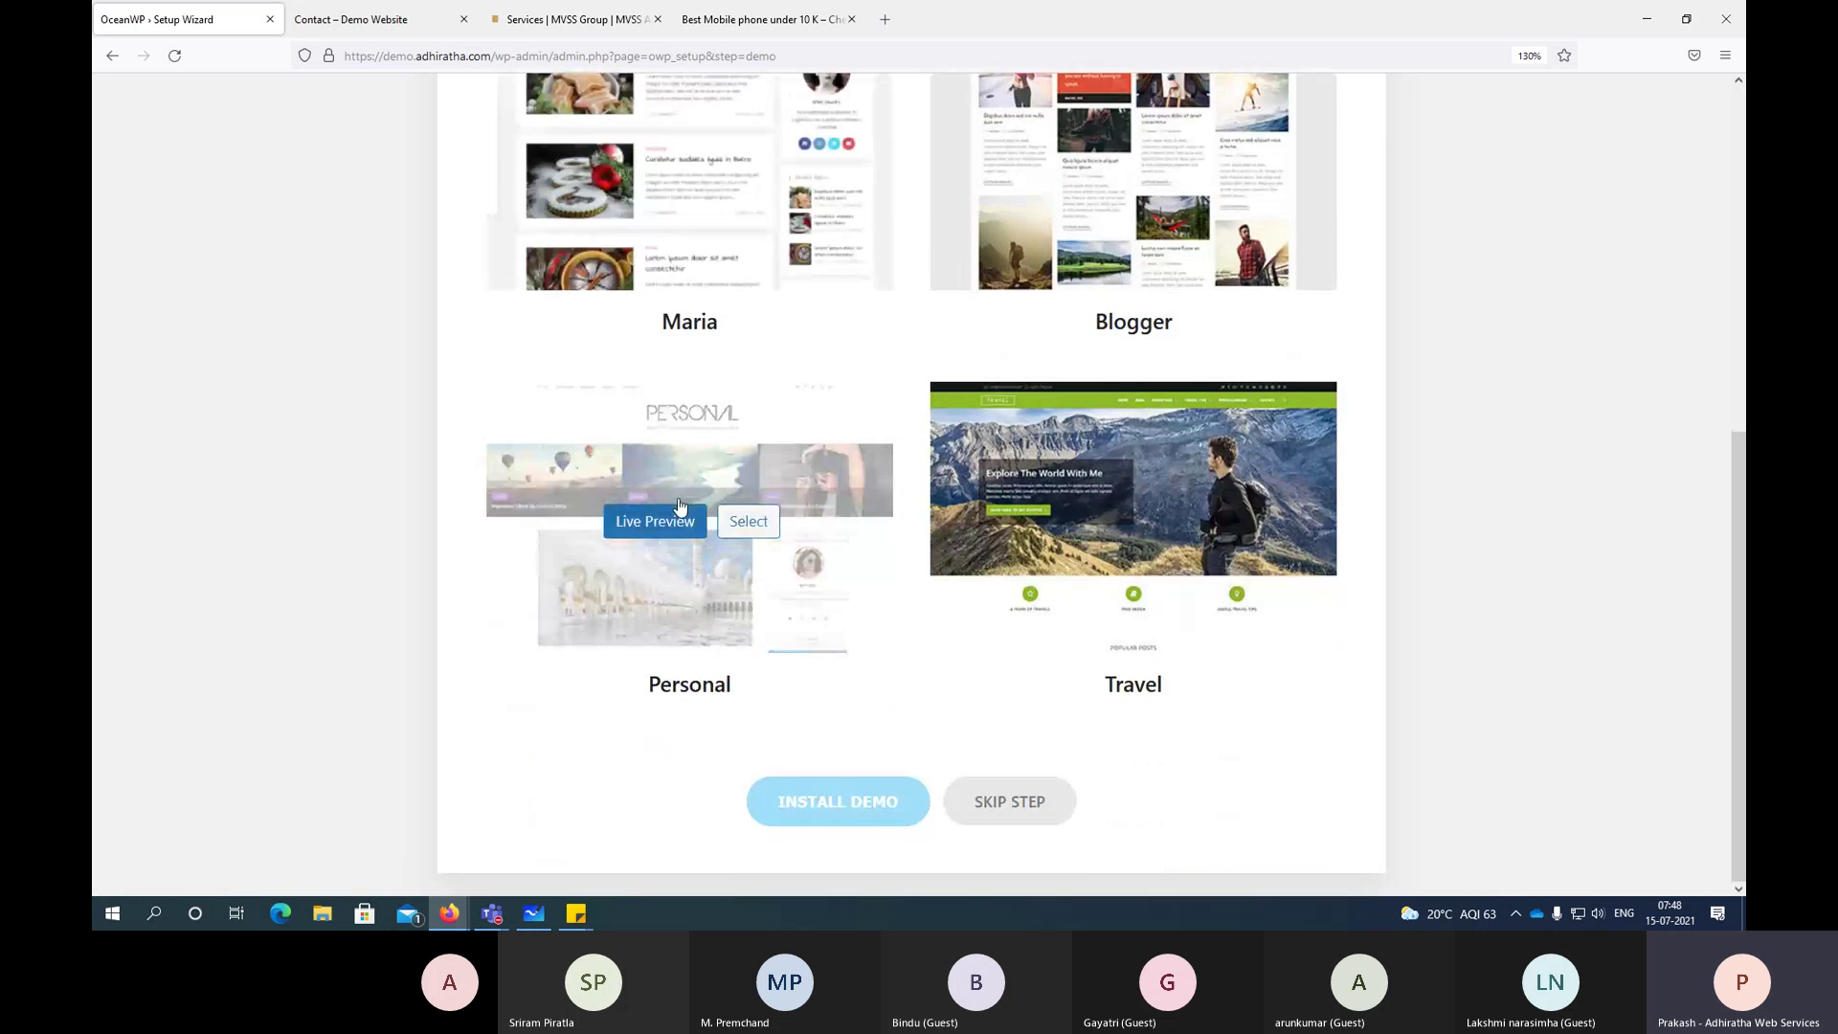
# Step: Filter the demo templates to One Page and to Business, looking through the designs in each category
pyautogui.scroll(5, 713, 460)
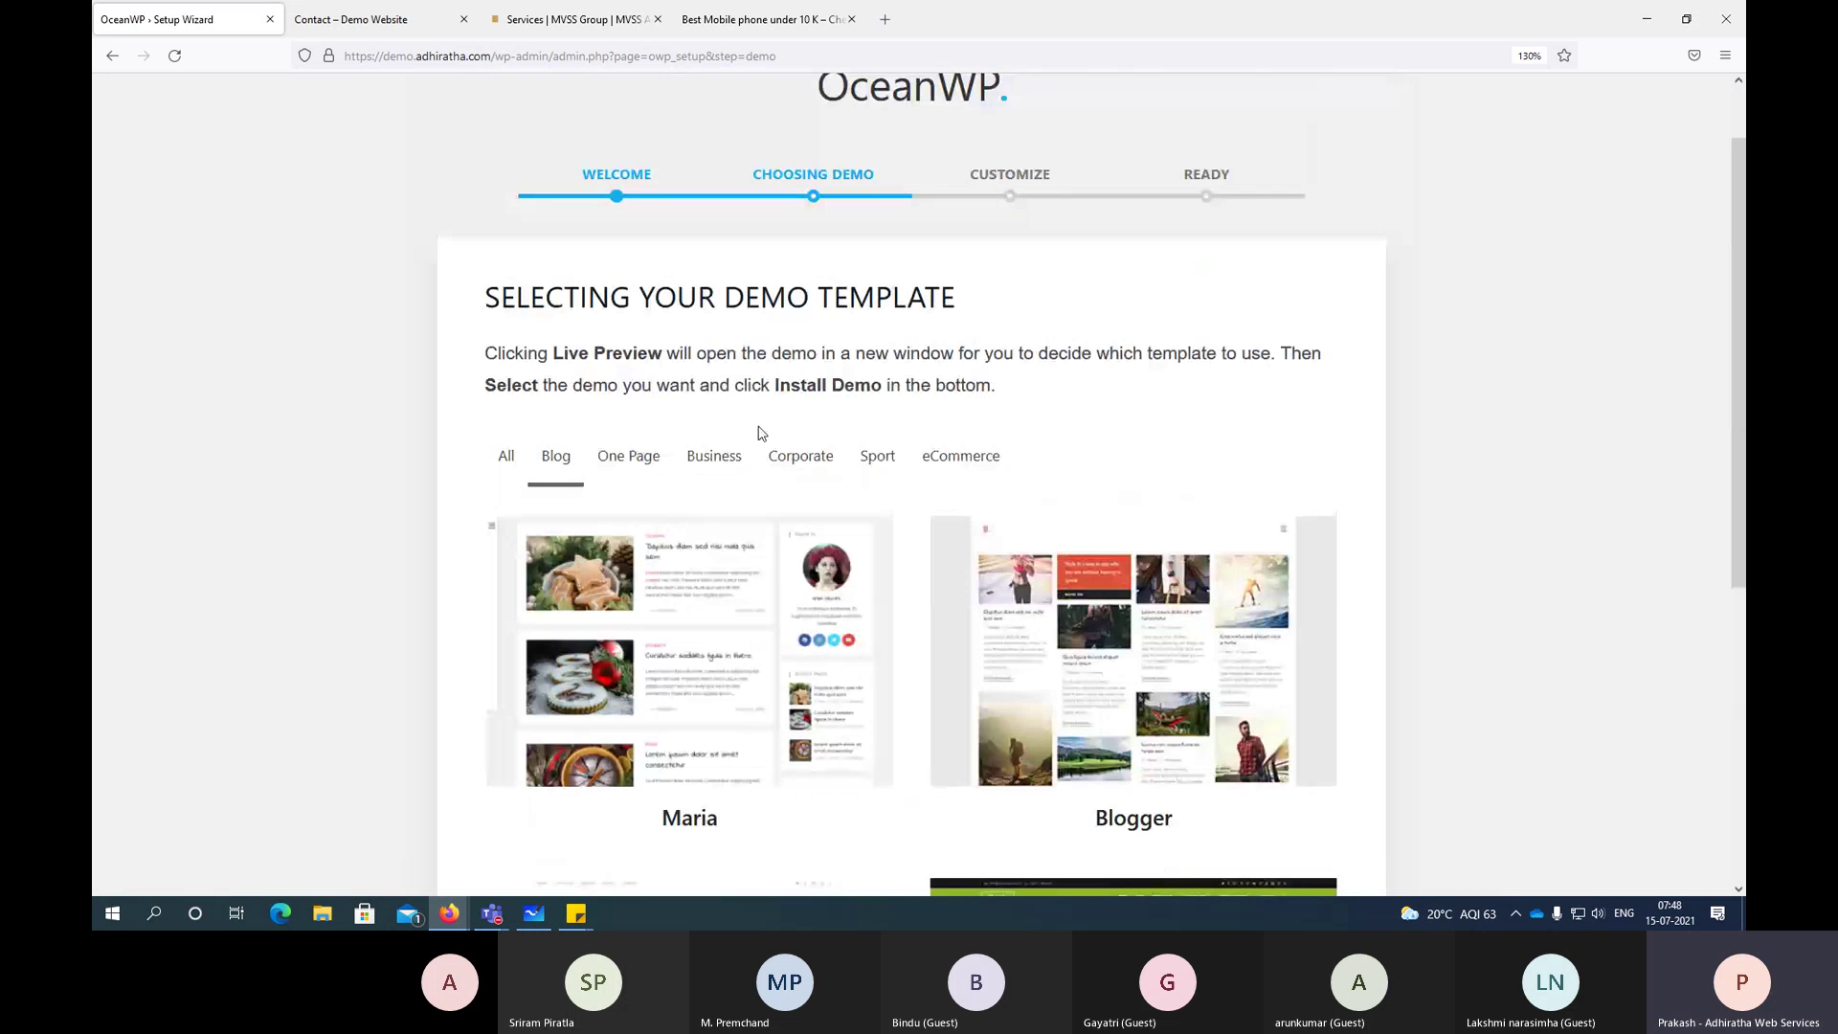
pyautogui.click(641, 468)
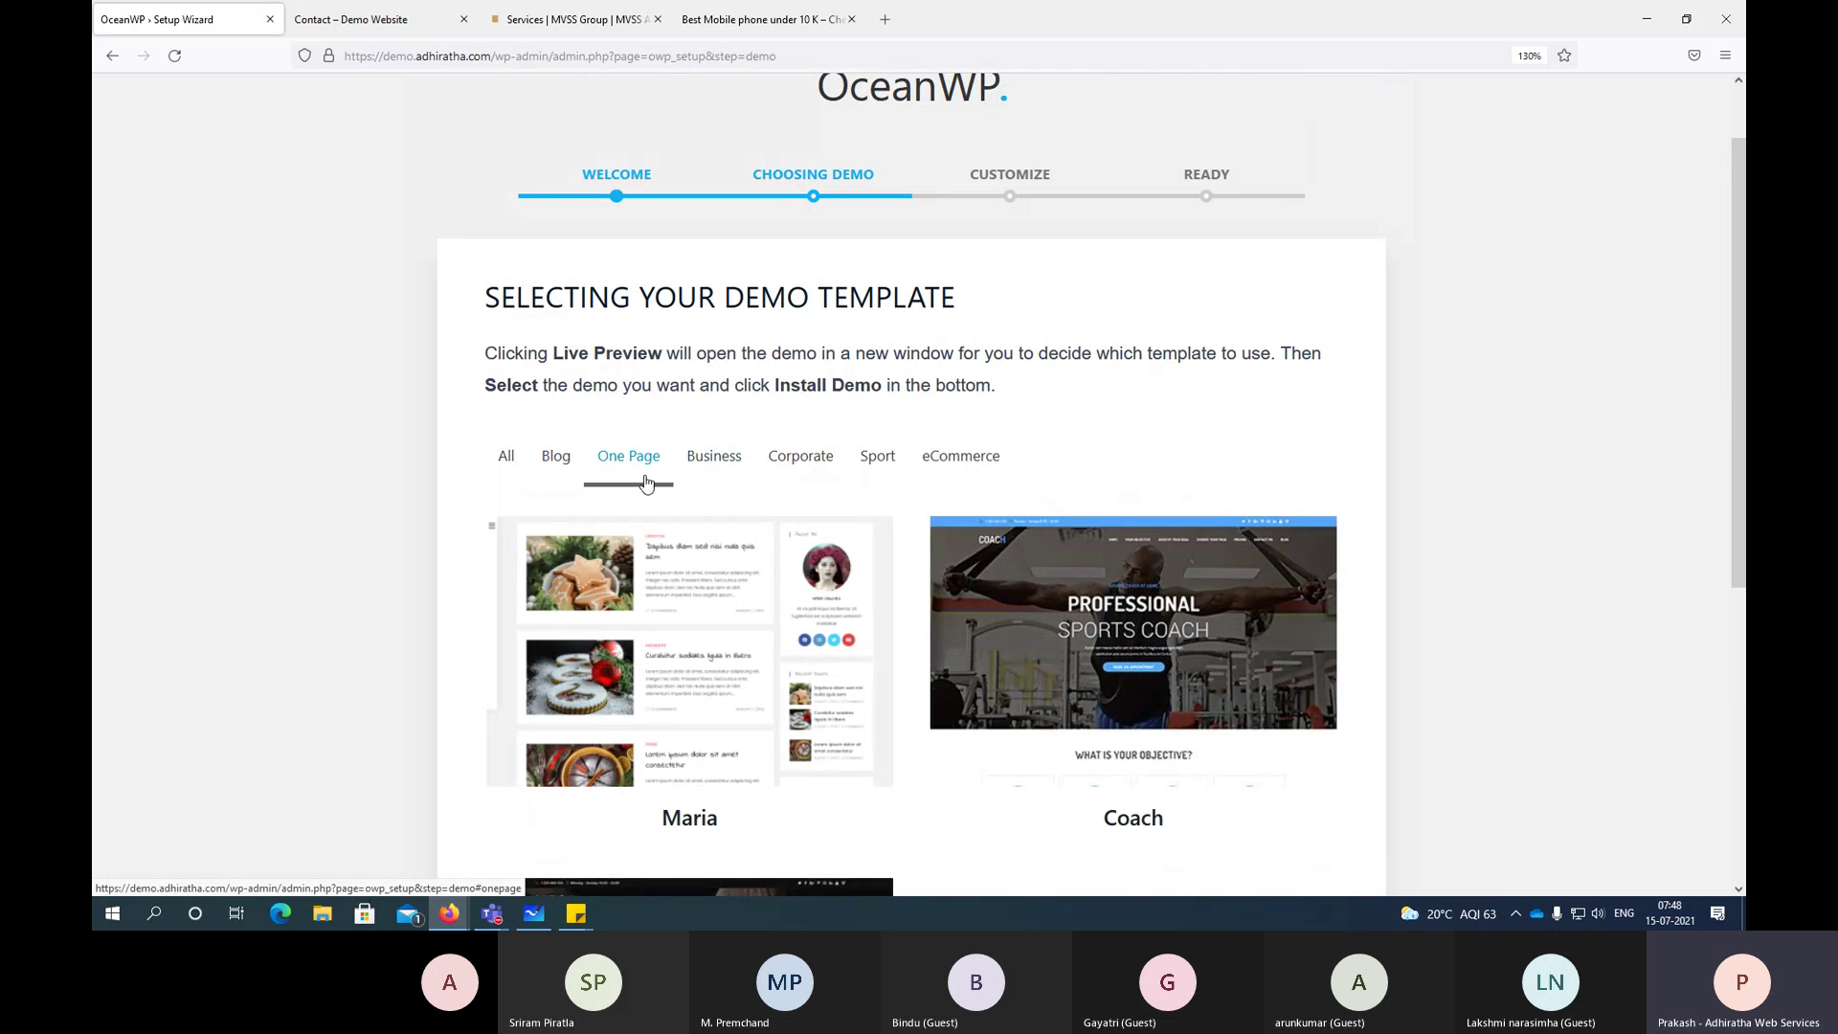
pyautogui.scroll(-3, 646, 481)
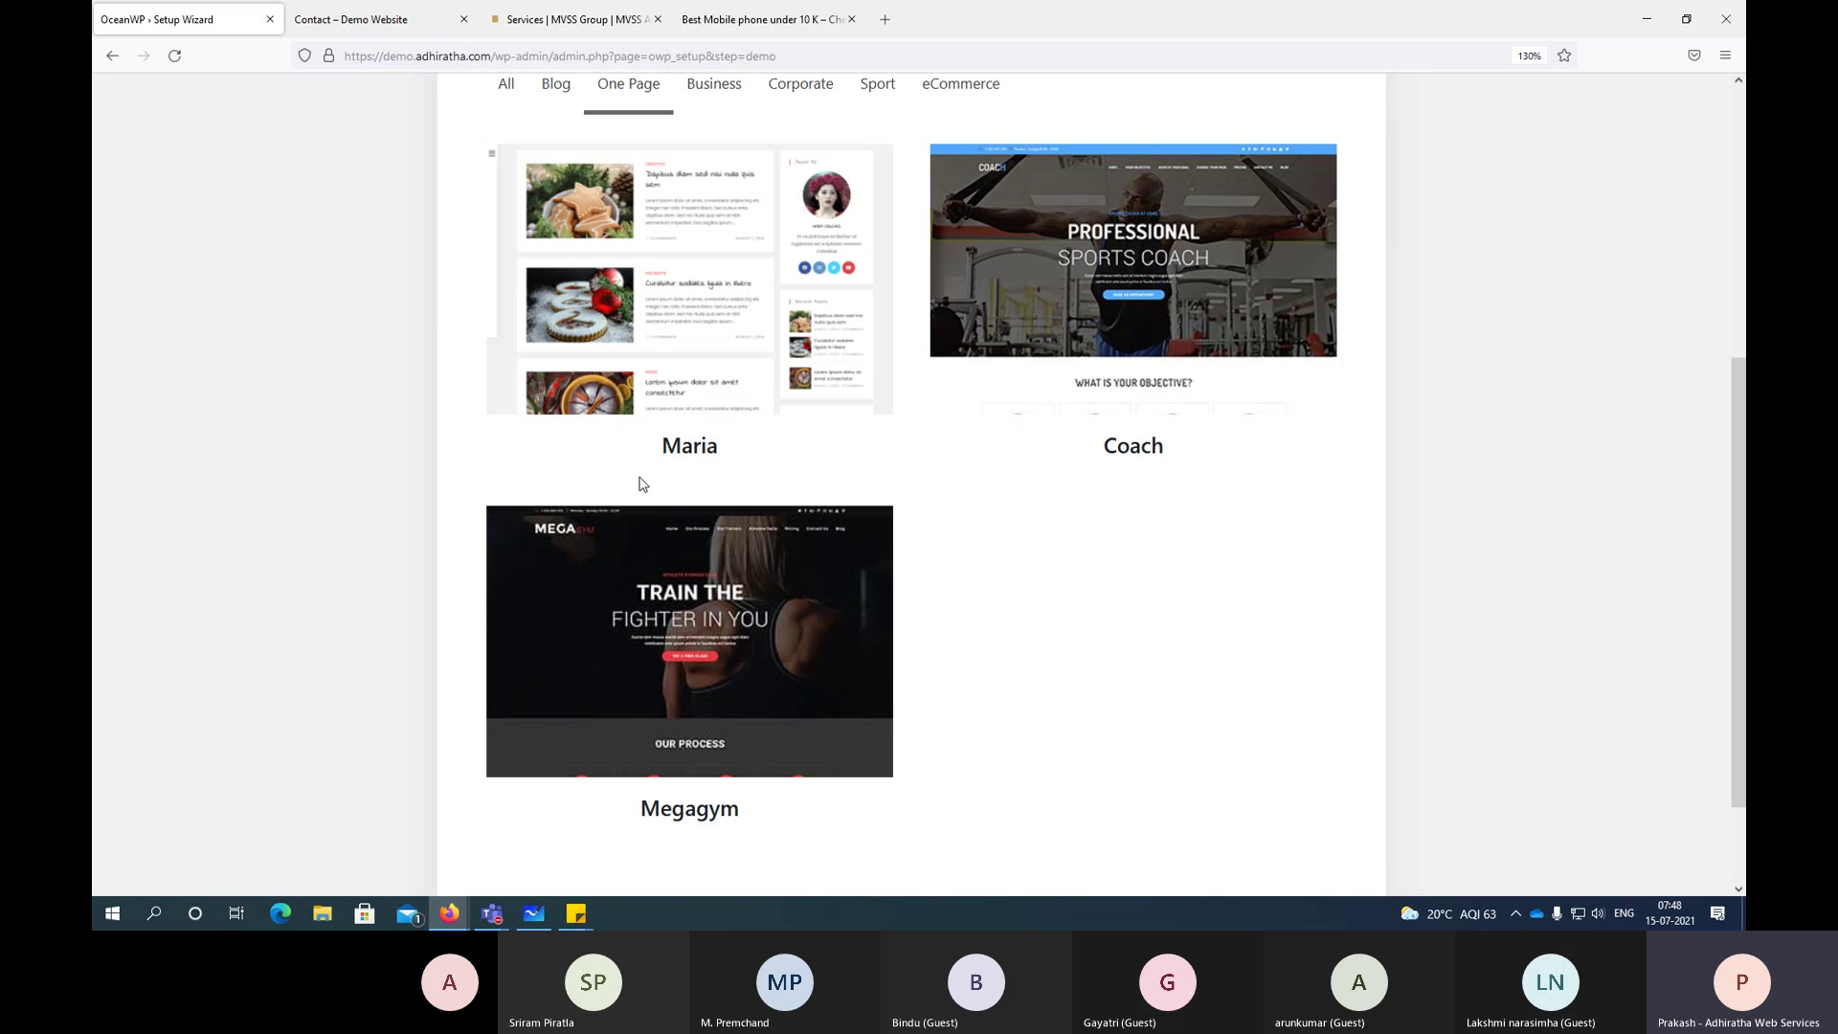
pyautogui.scroll(3, 702, 493)
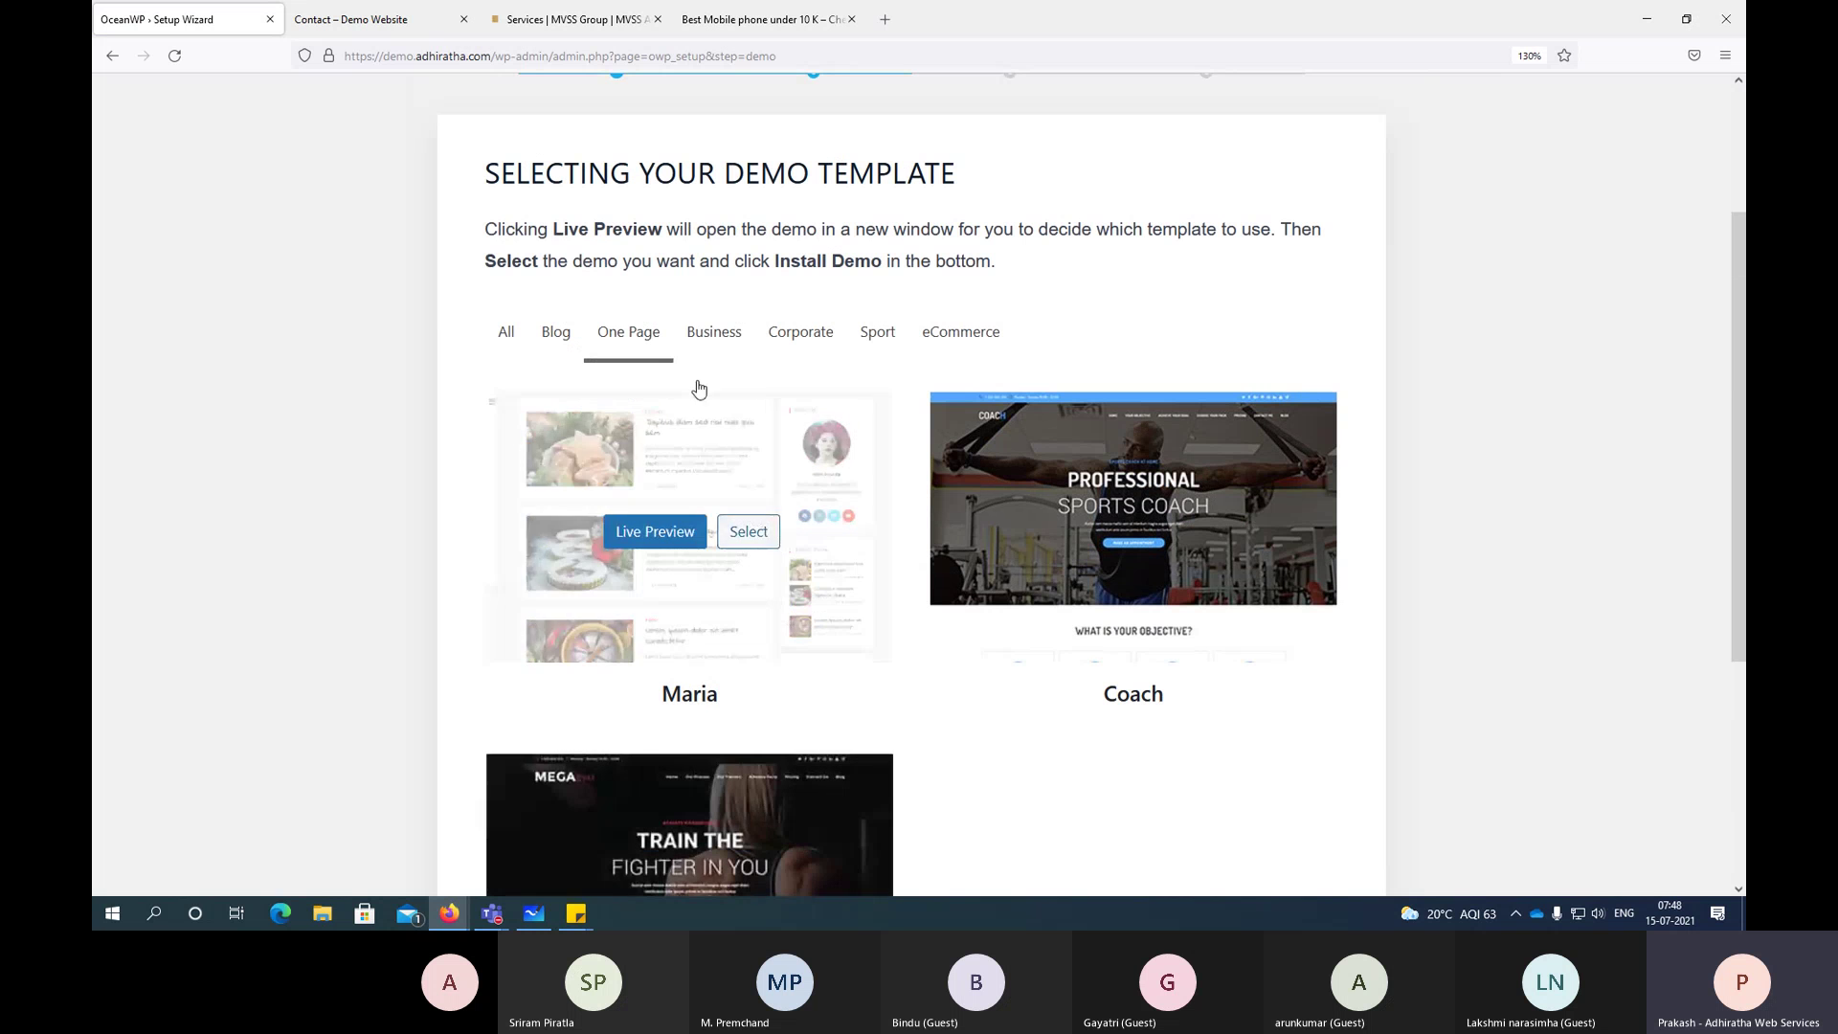
pyautogui.click(708, 345)
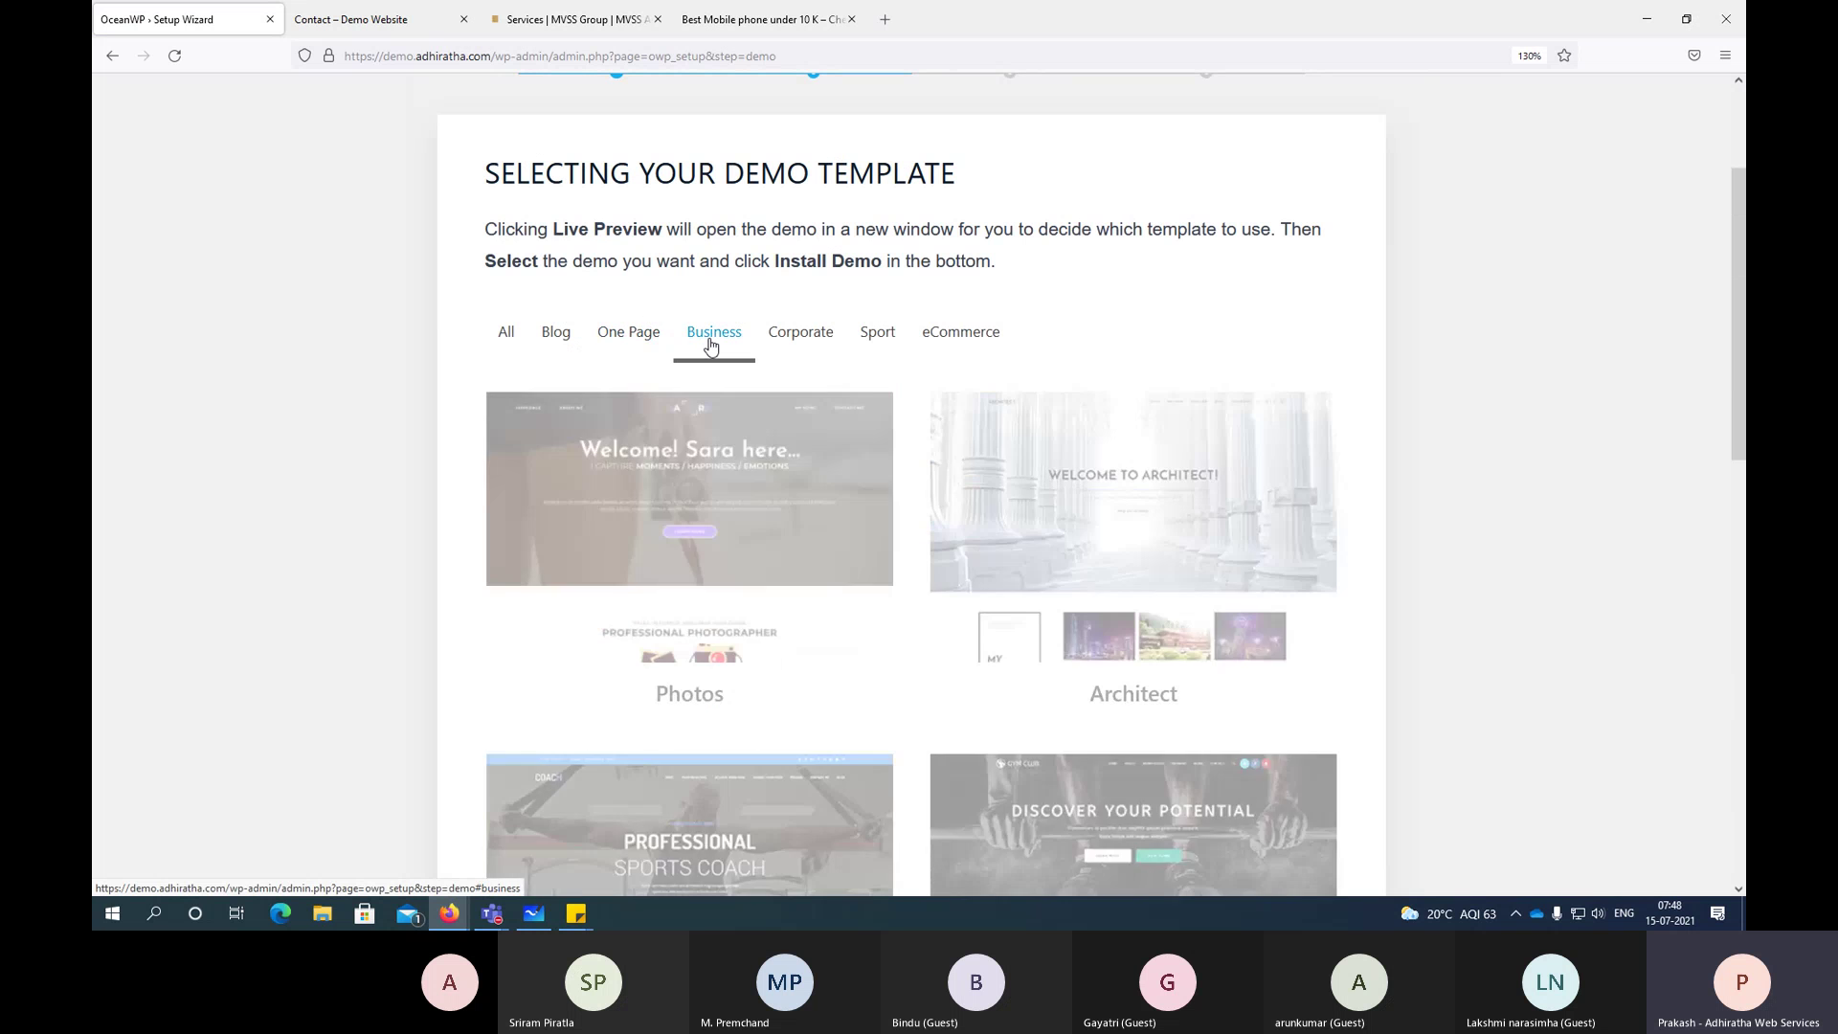
pyautogui.scroll(-2, 746, 412)
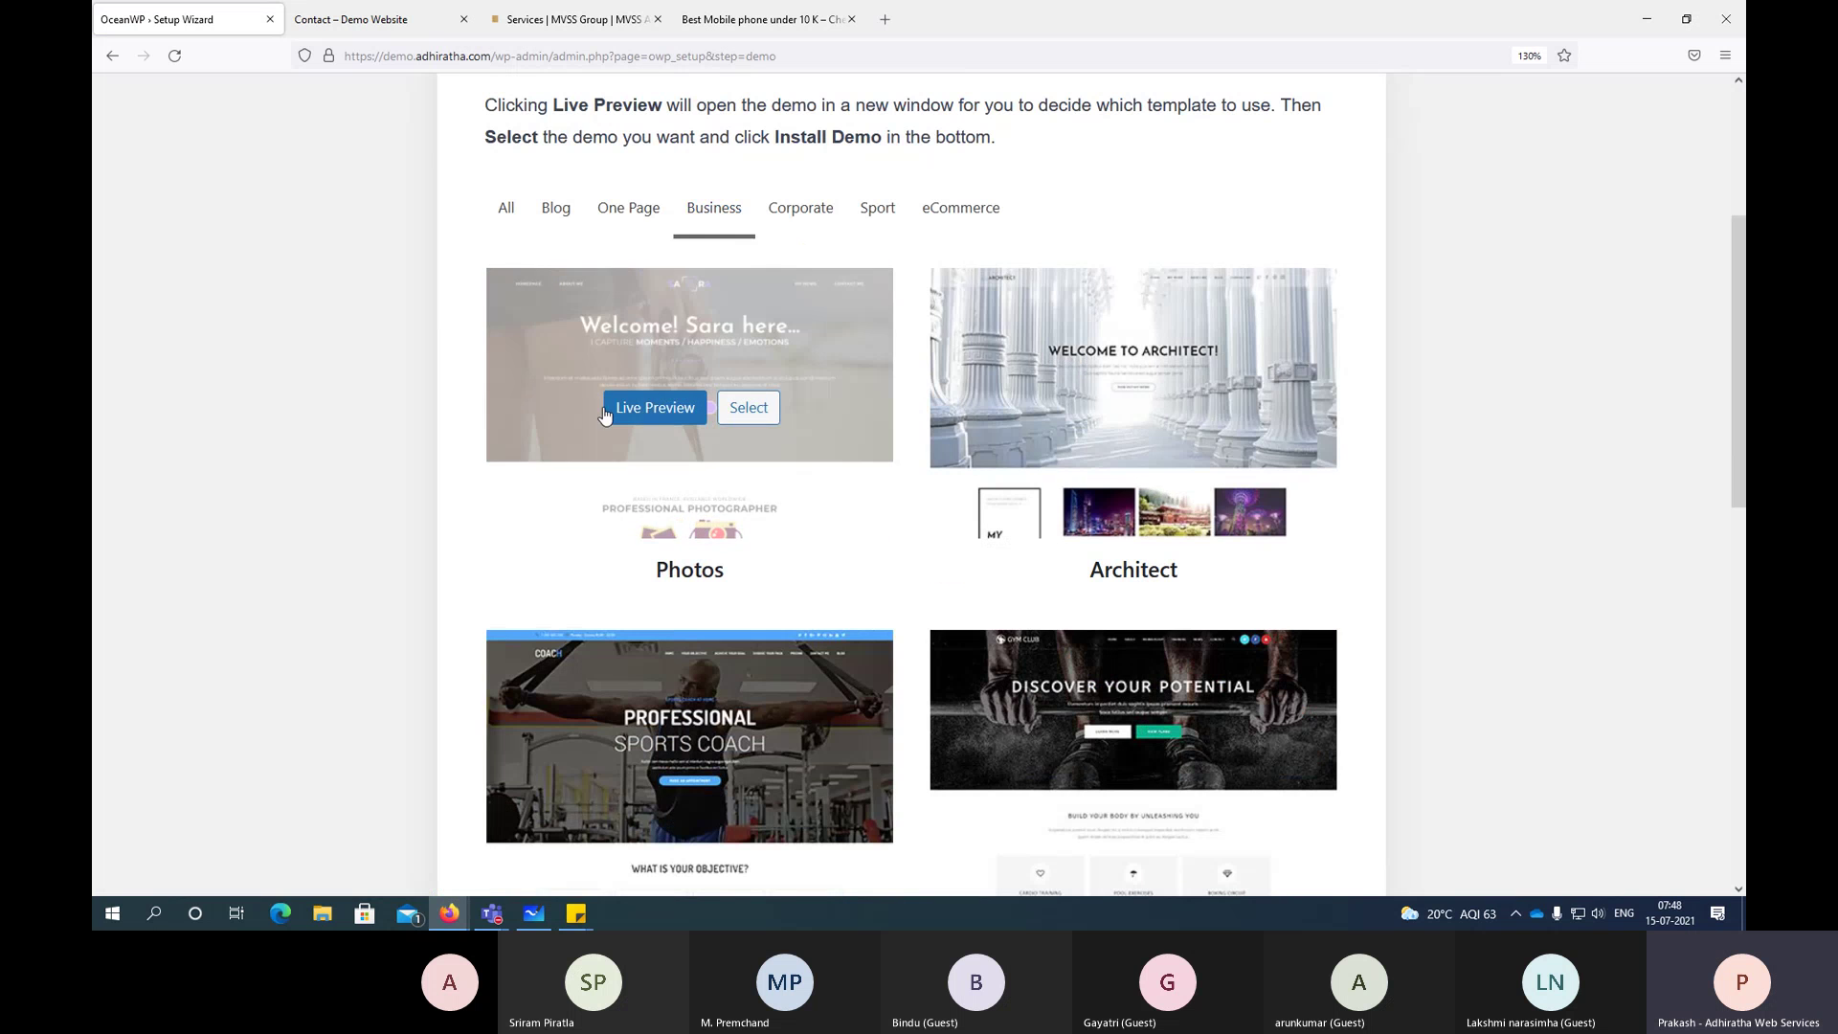
pyautogui.scroll(-4, 1186, 445)
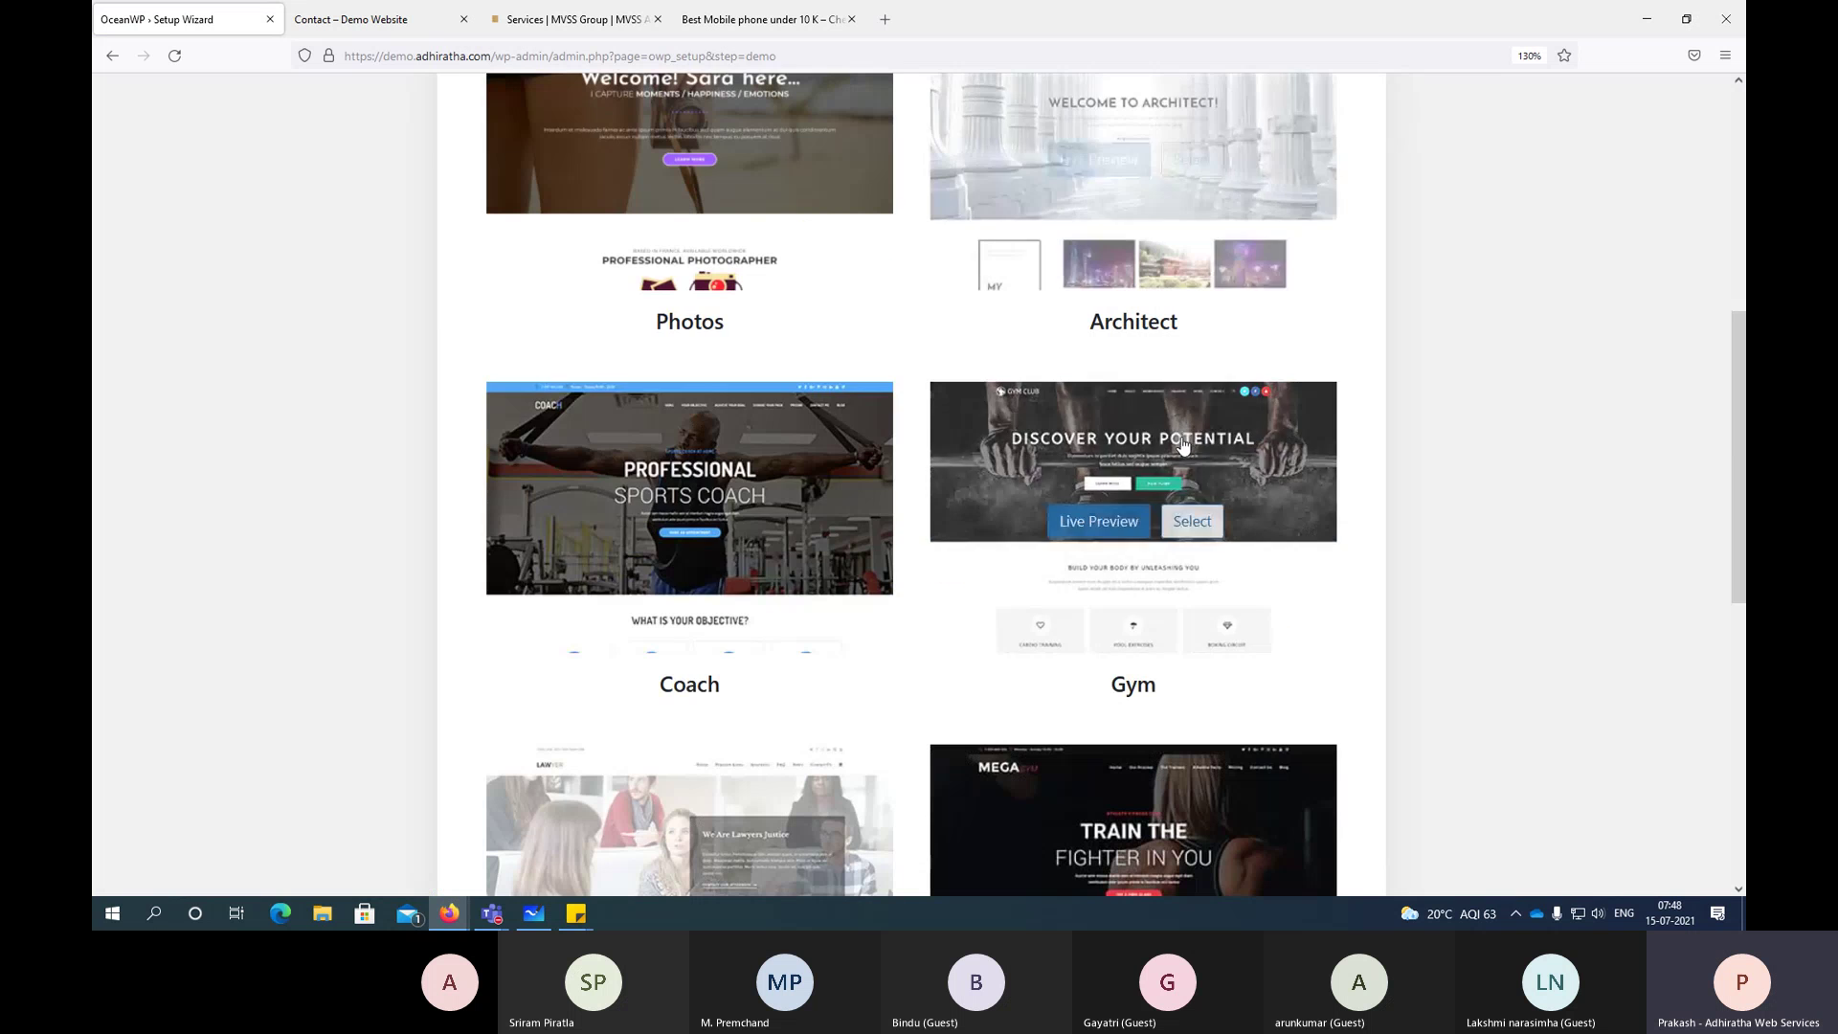
pyautogui.scroll(-4, 1156, 527)
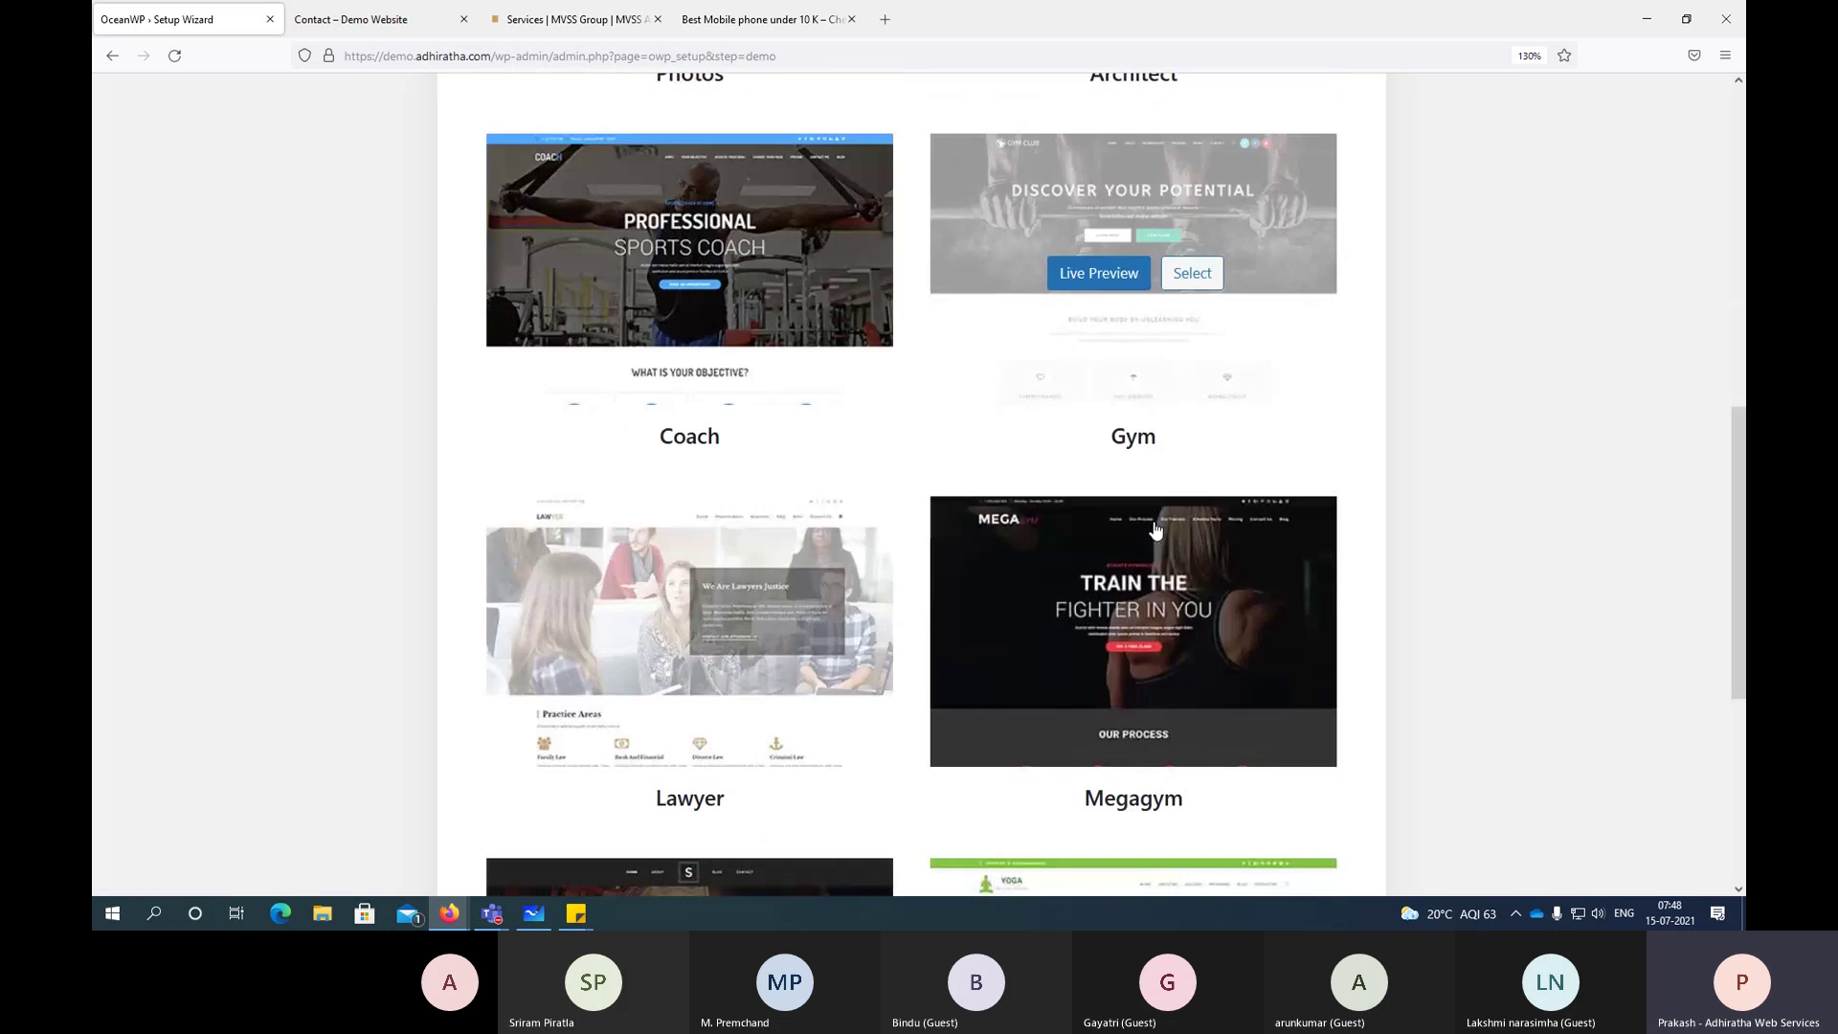
pyautogui.scroll(-5, 676, 635)
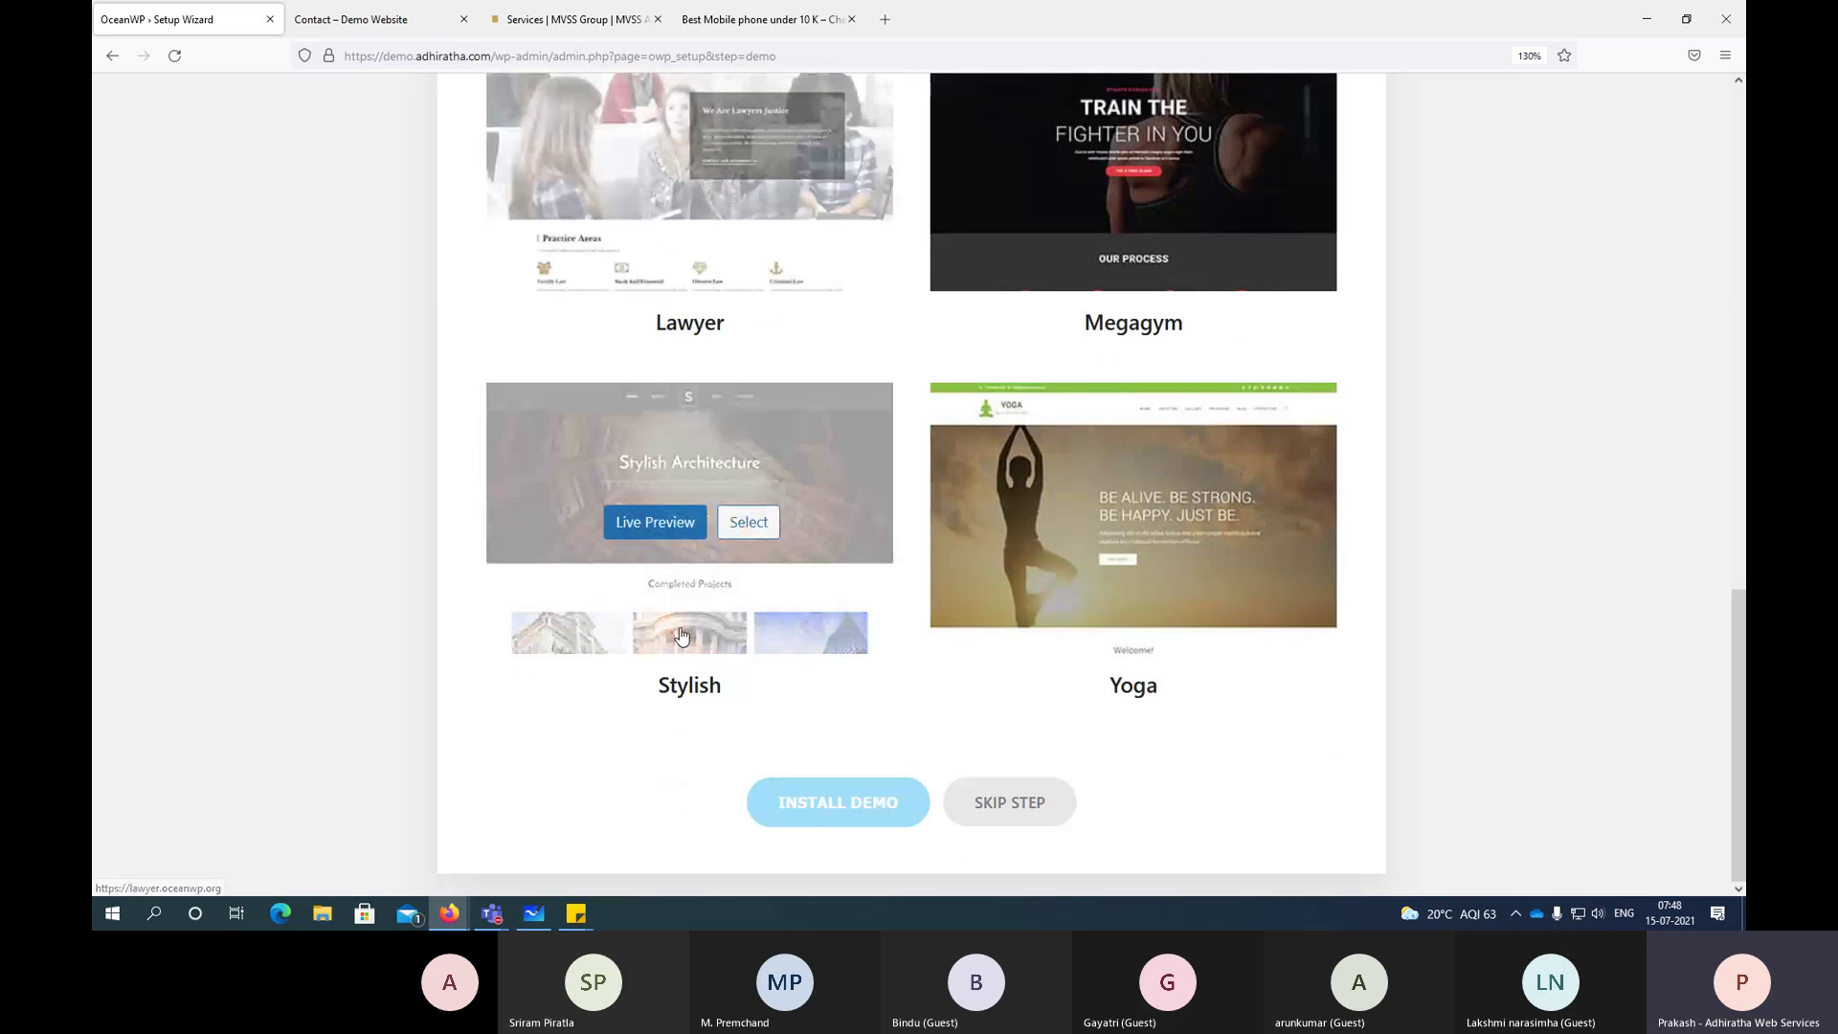
pyautogui.scroll(15, 780, 594)
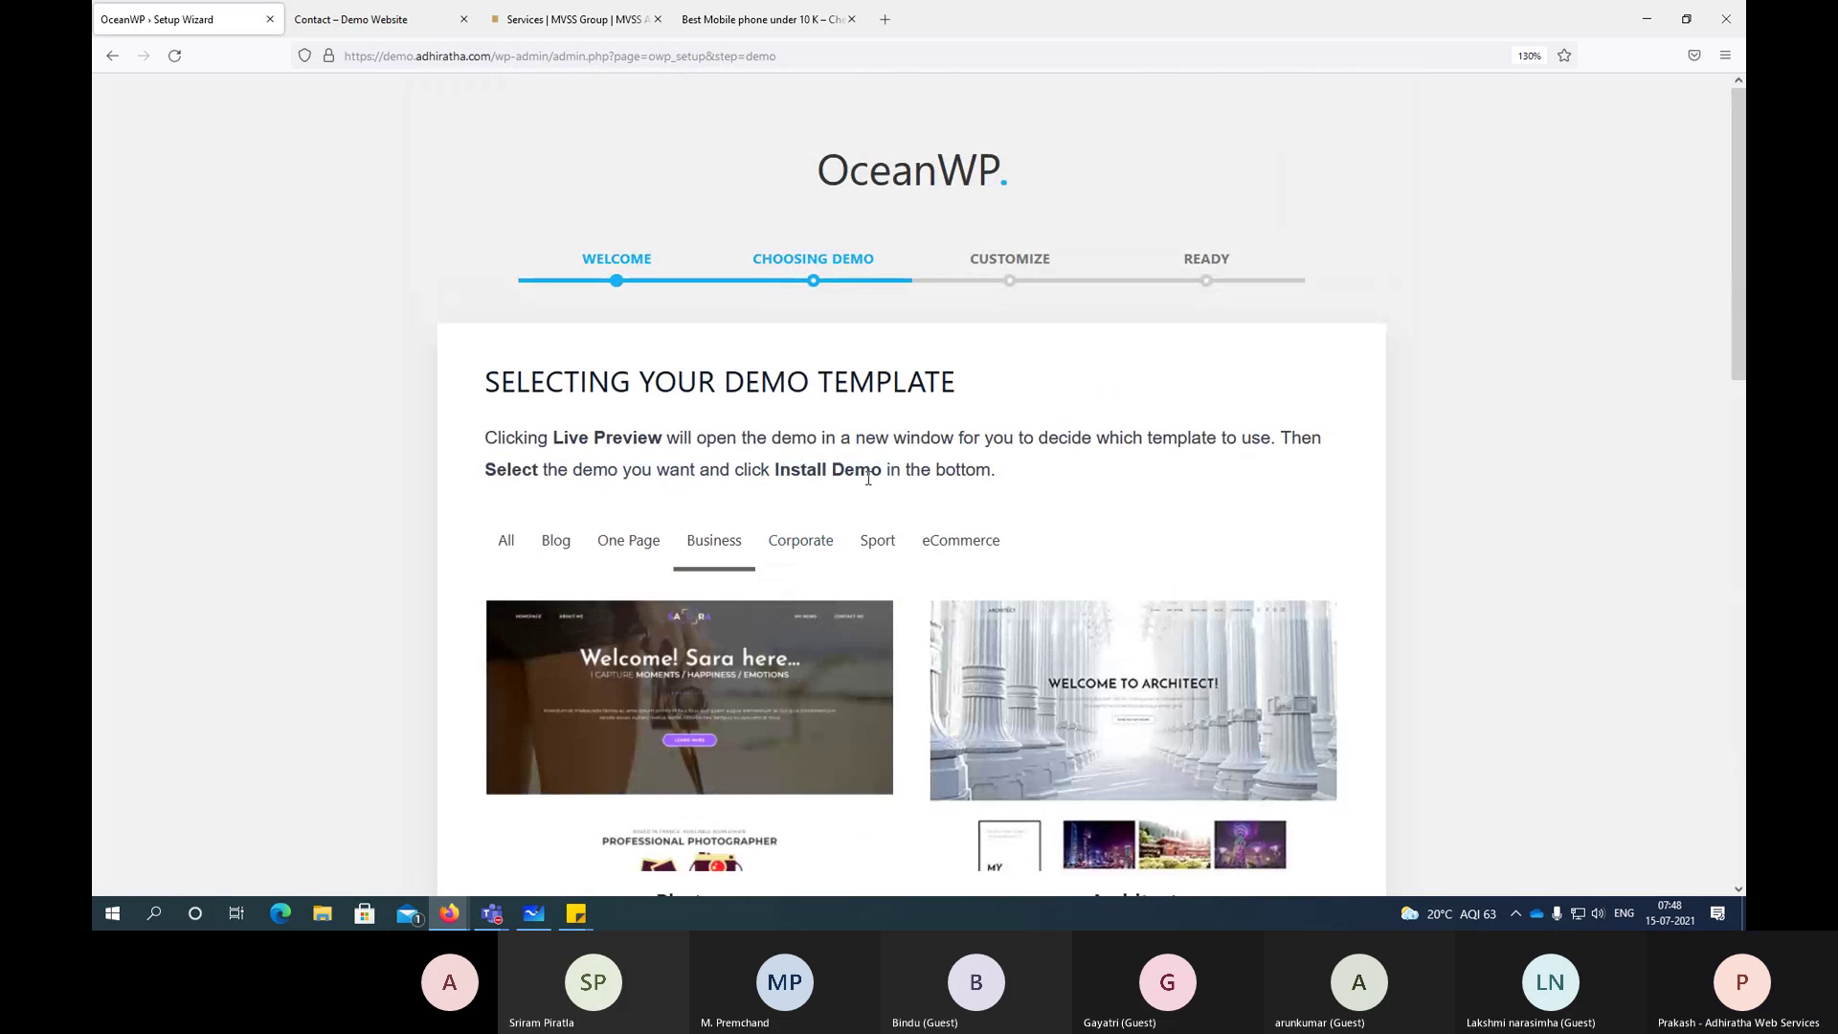
# Step: Show the Corporate demo templates and the Sport ones, examining the designs offered in both categories
pyautogui.click(835, 541)
pyautogui.click(876, 553)
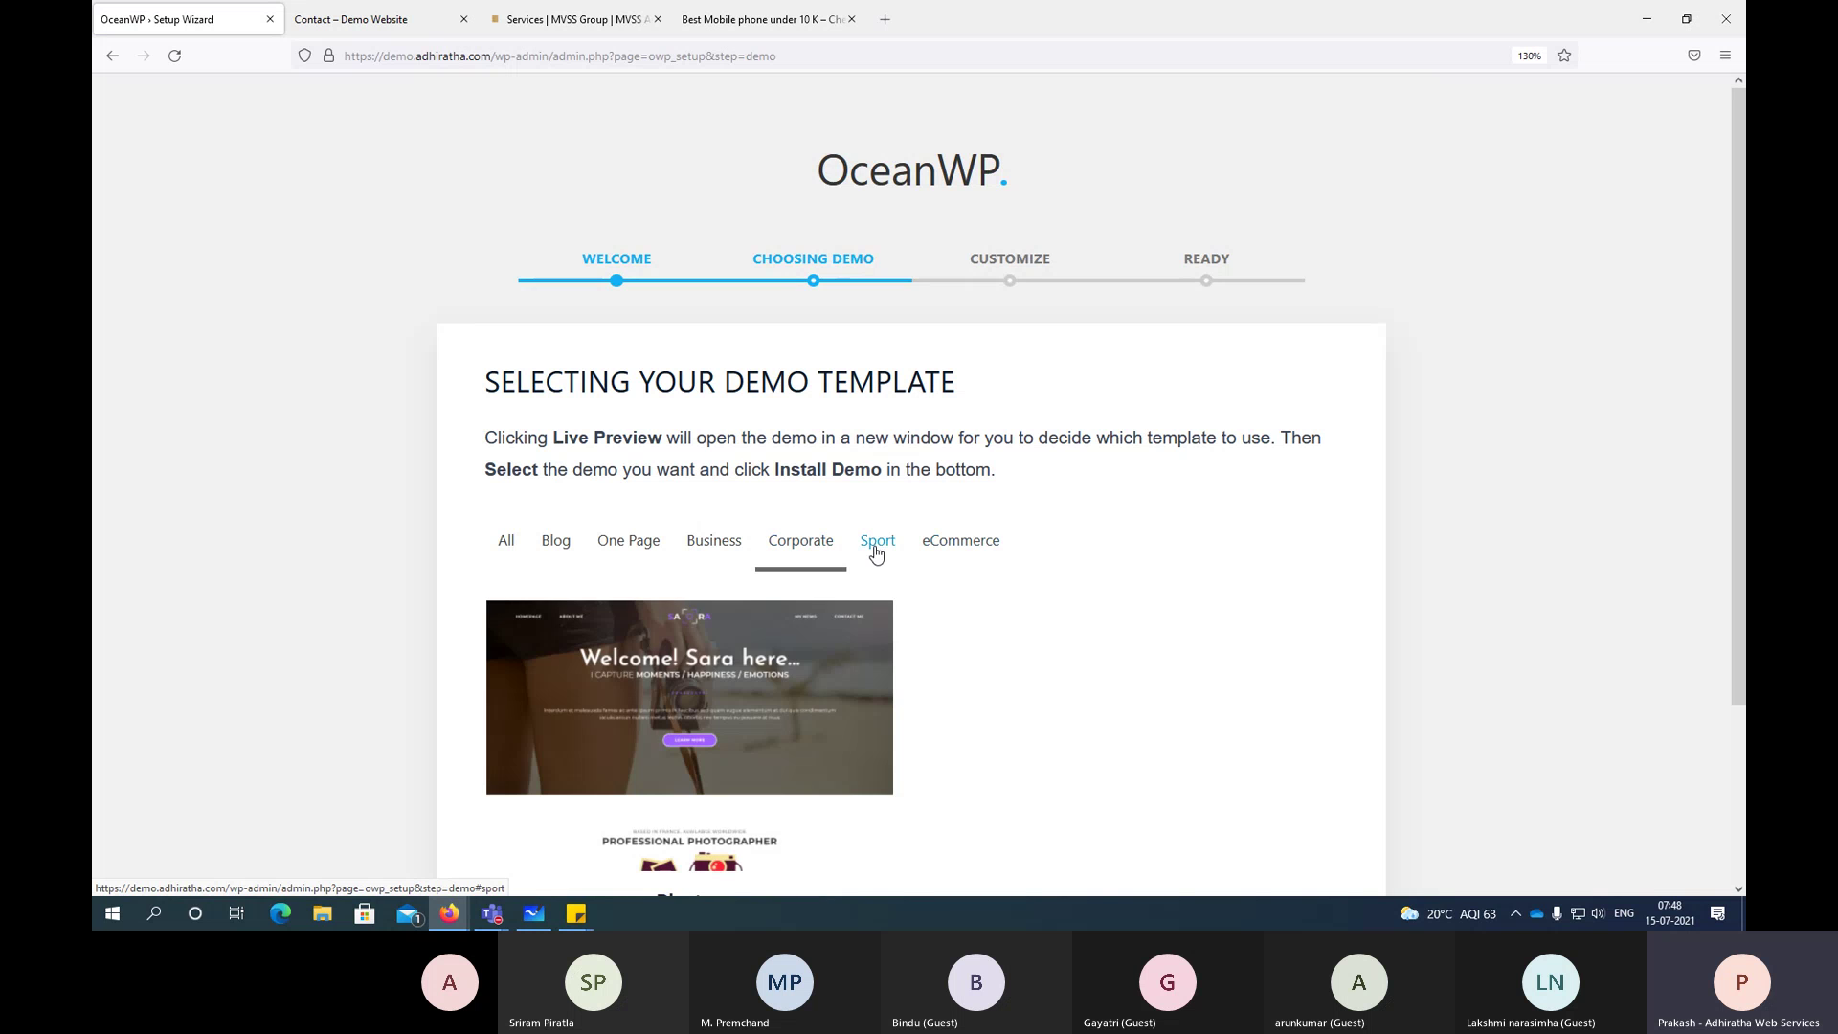
pyautogui.scroll(-3, 873, 546)
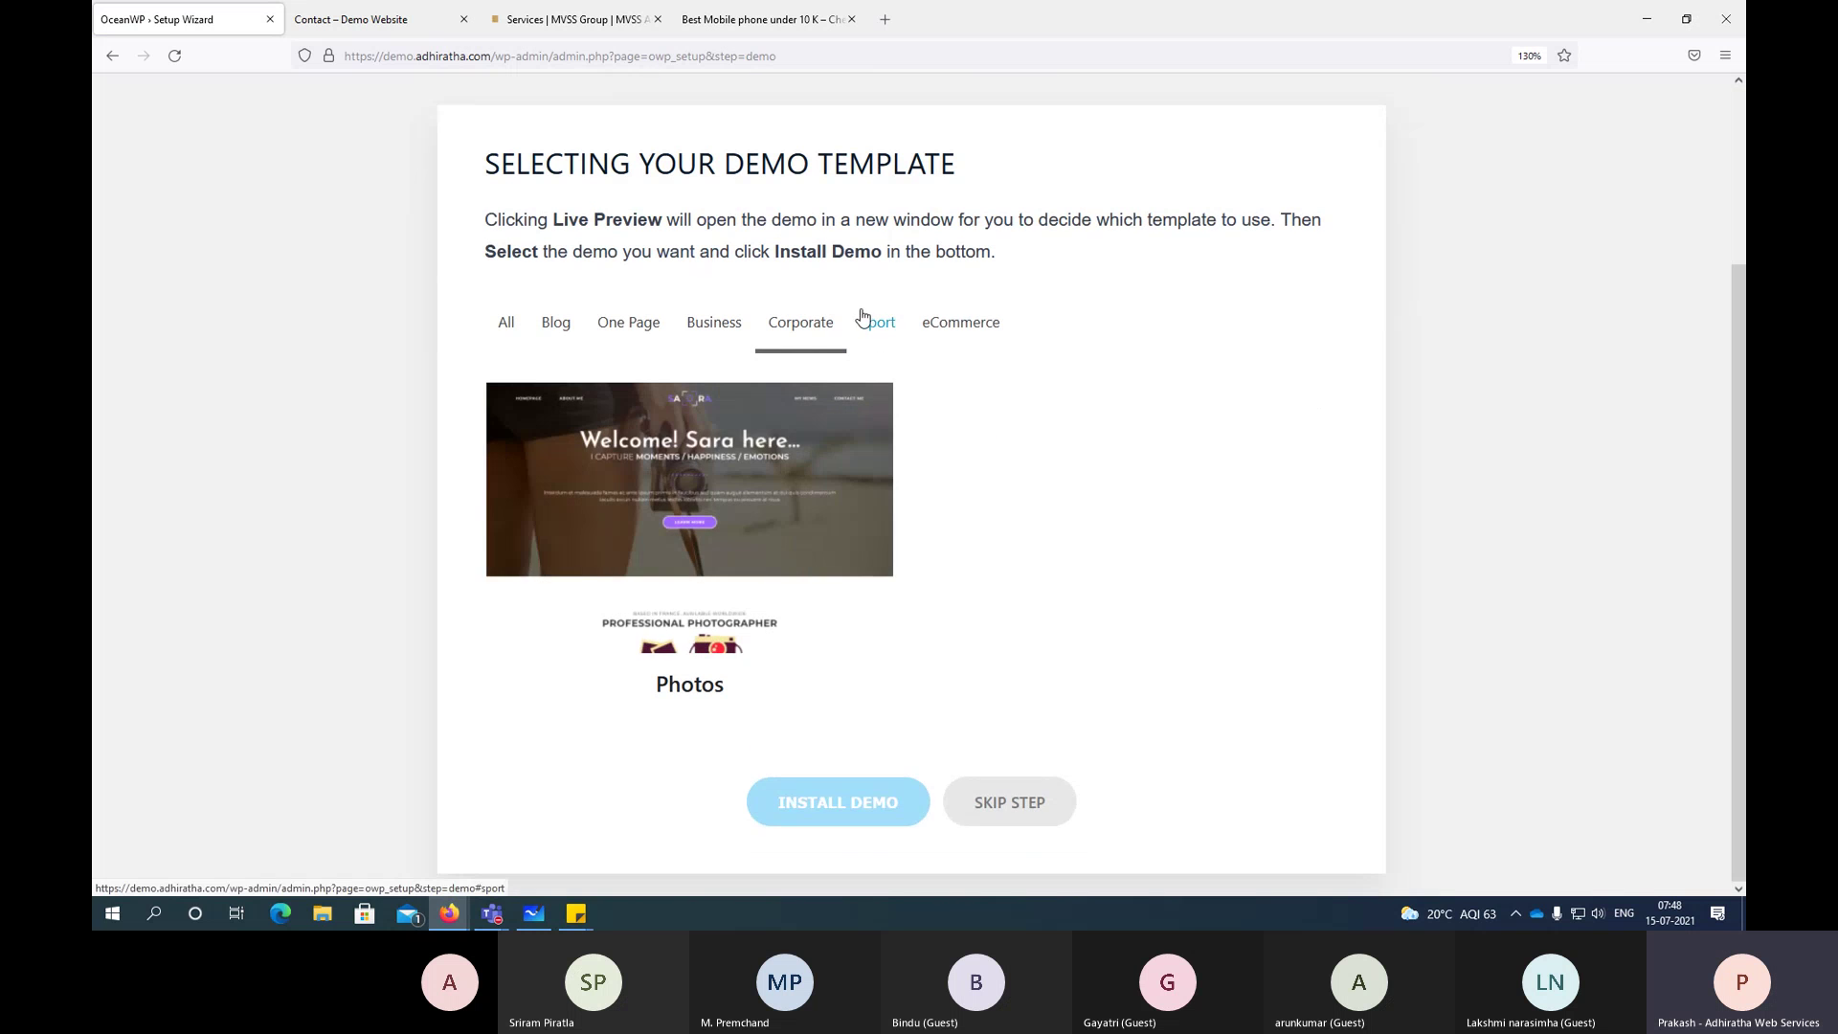
pyautogui.click(900, 340)
pyautogui.moveTo(745, 571)
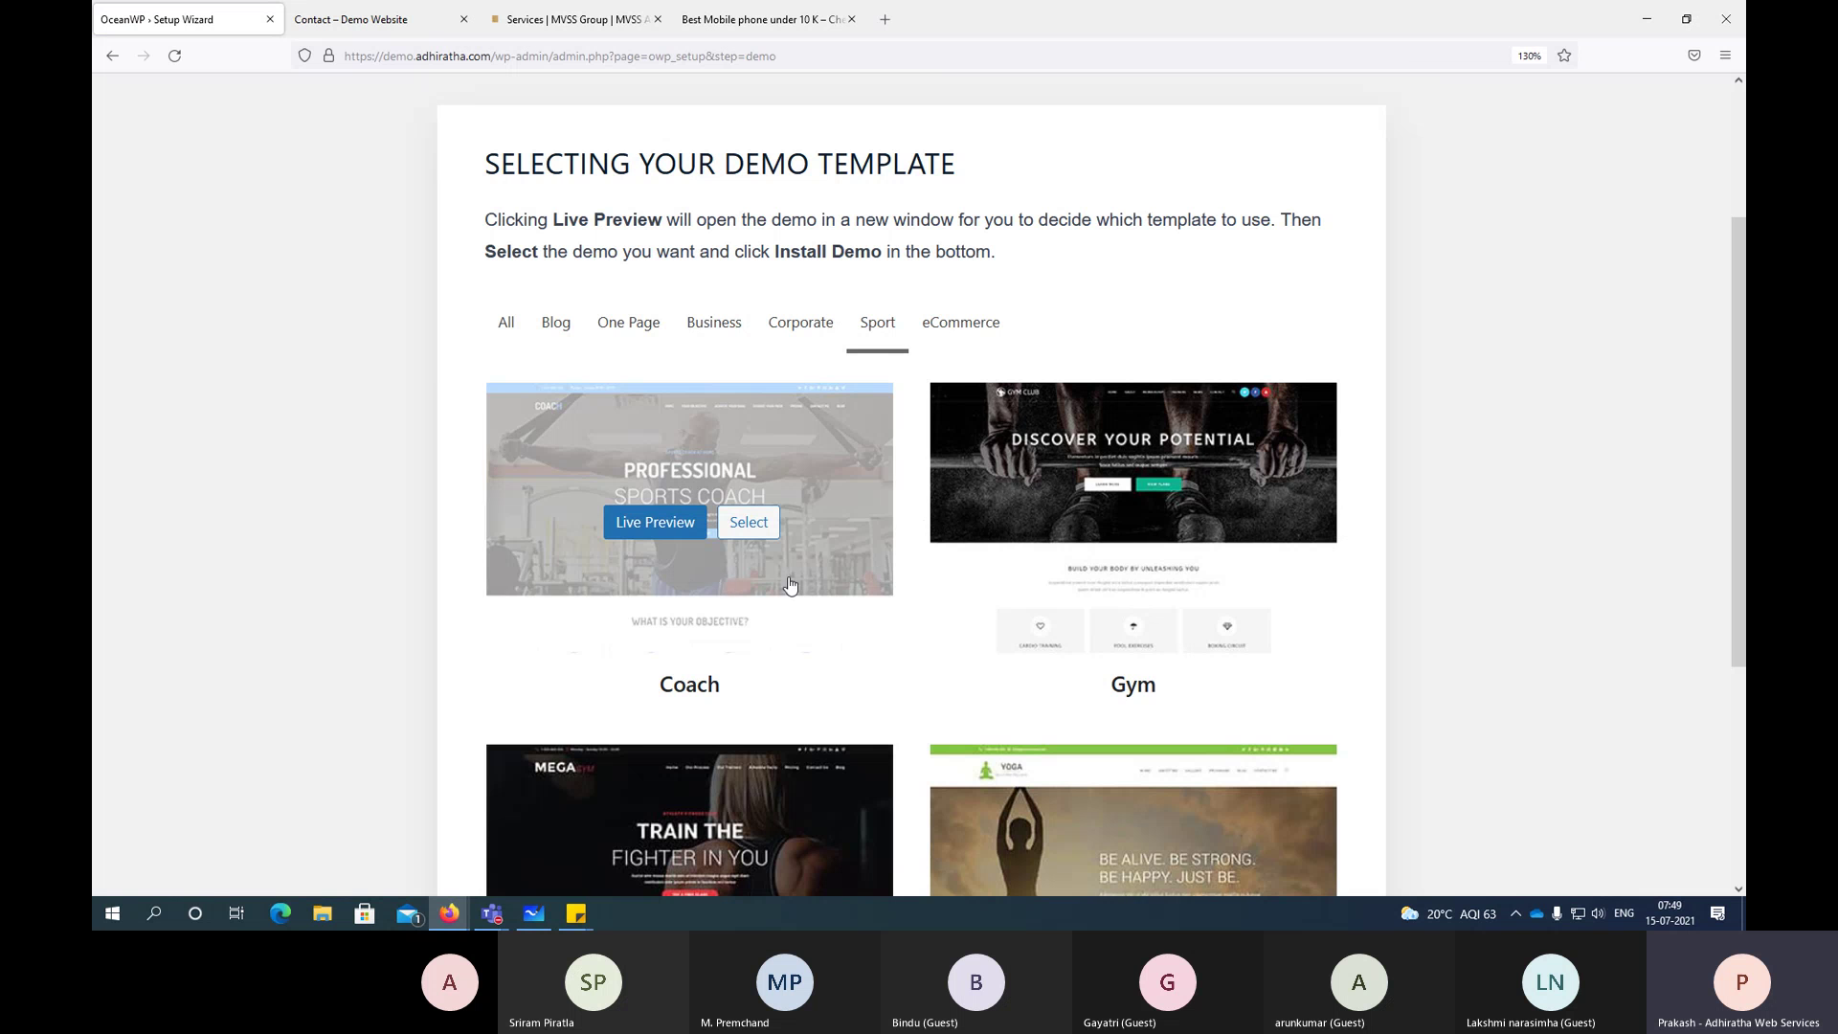
pyautogui.moveTo(1082, 499)
pyautogui.scroll(-5, 948, 578)
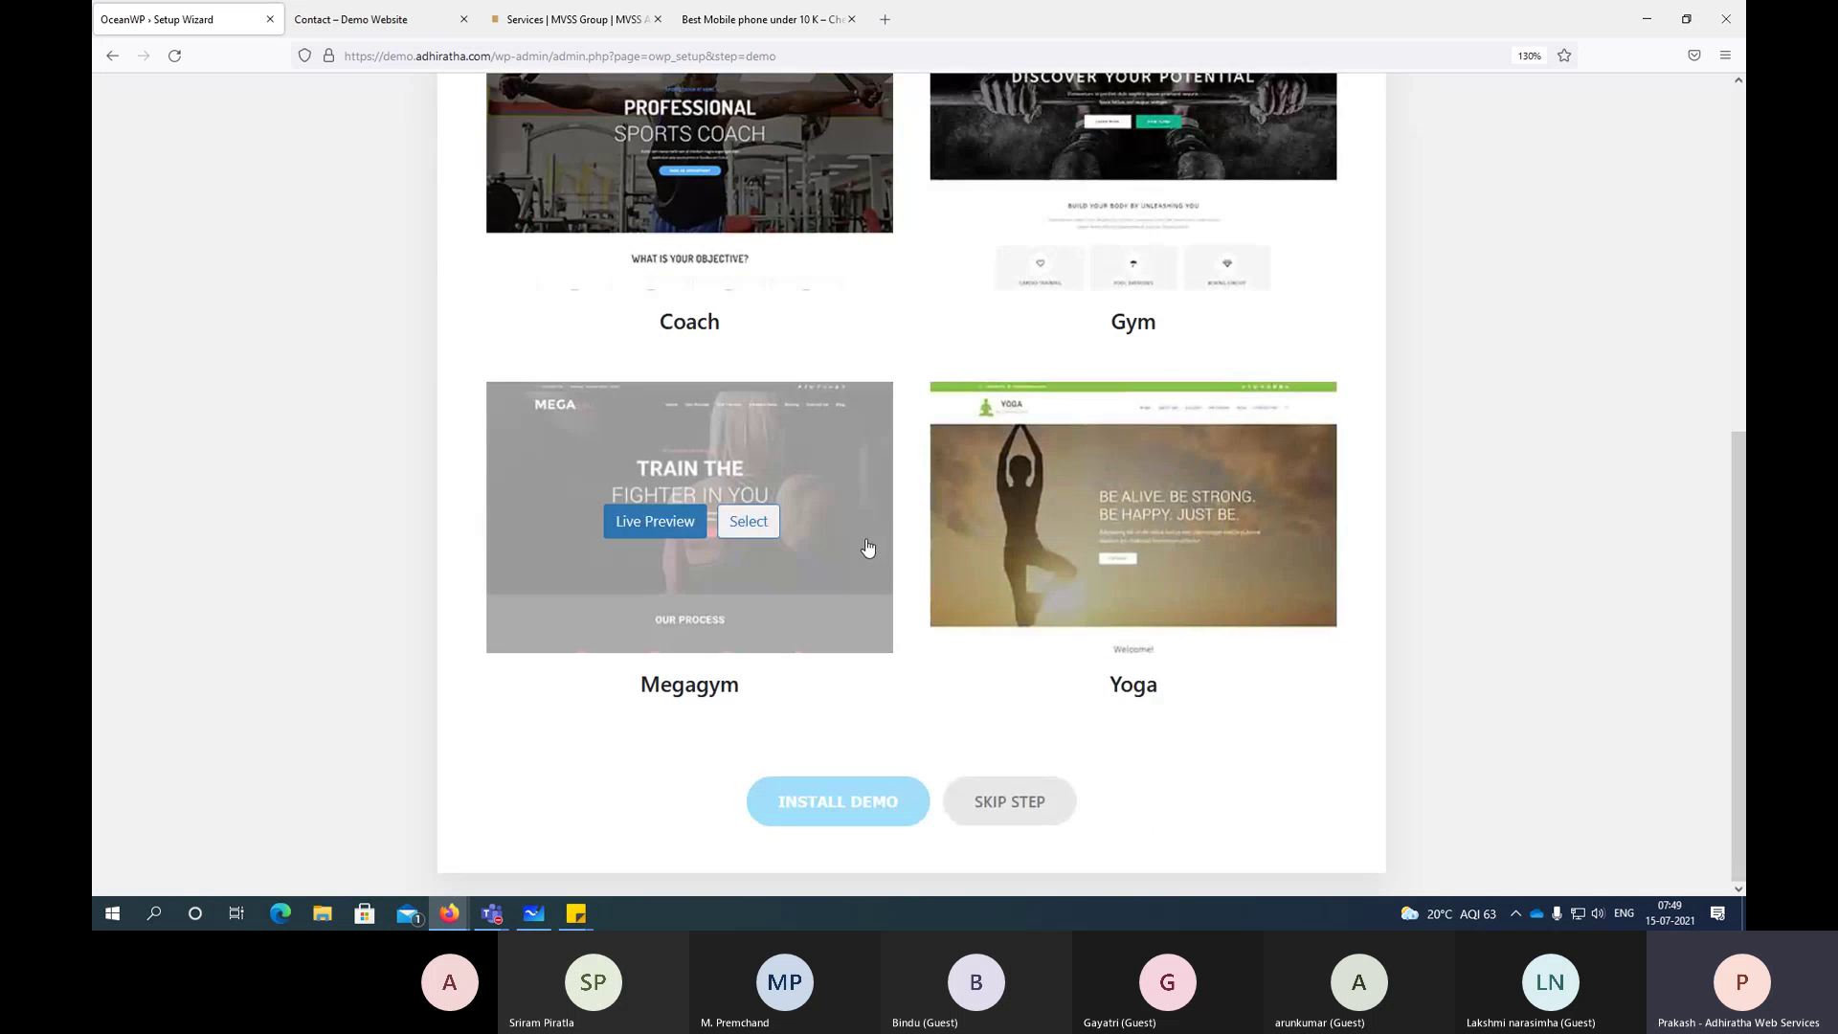
pyautogui.scroll(7, 892, 506)
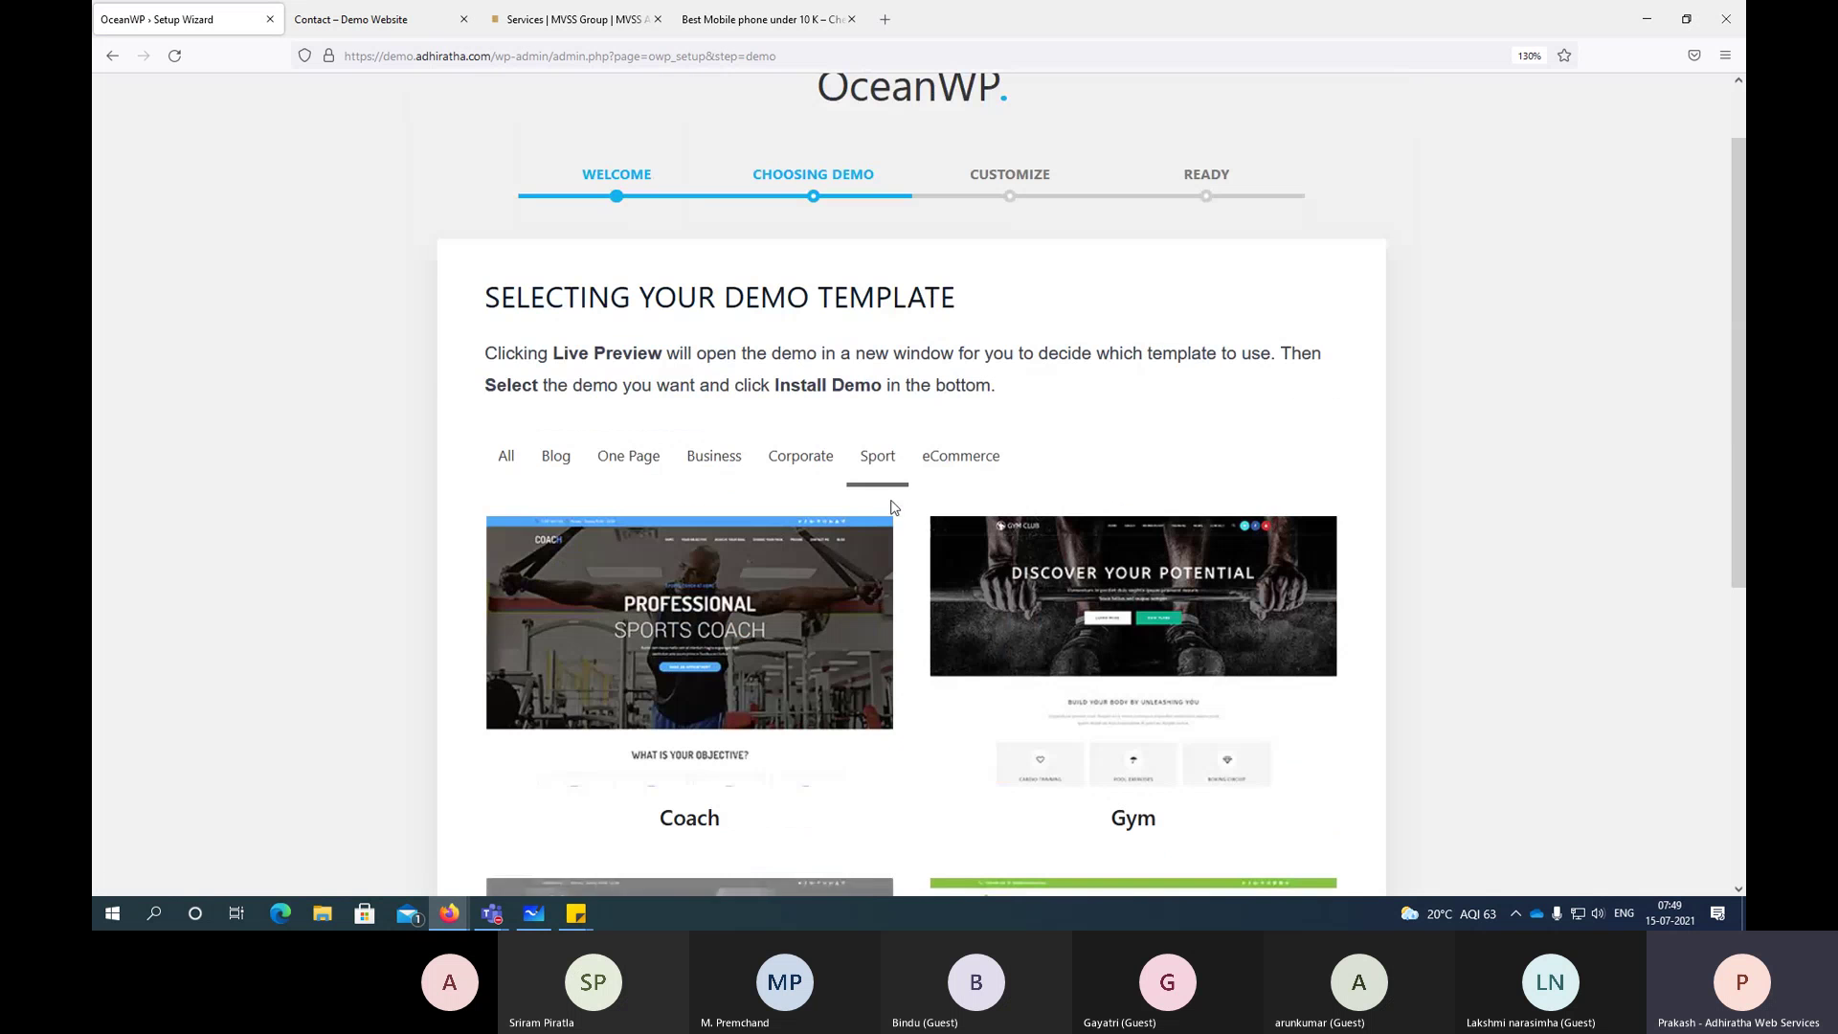
# Step: Look through the eCommerce demo templates and go over the Business ones again for comparison
pyautogui.click(960, 467)
pyautogui.scroll(-5, 957, 470)
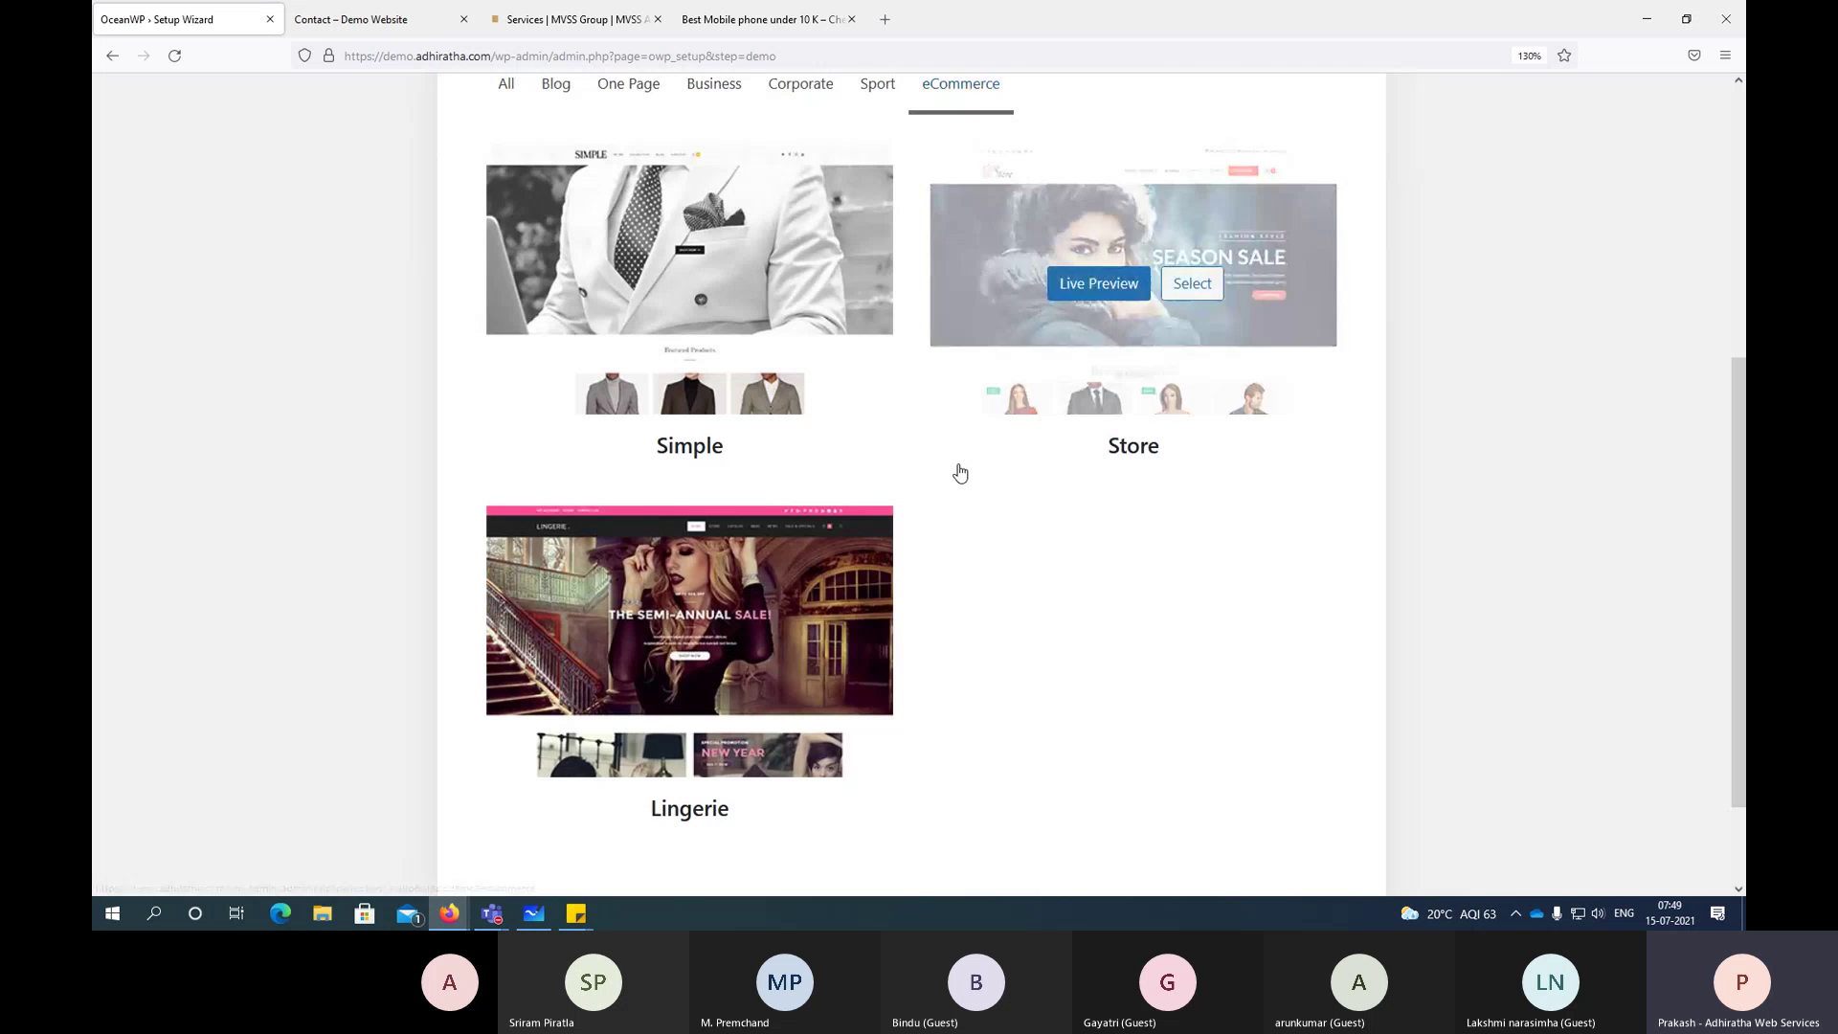
pyautogui.scroll(6, 953, 481)
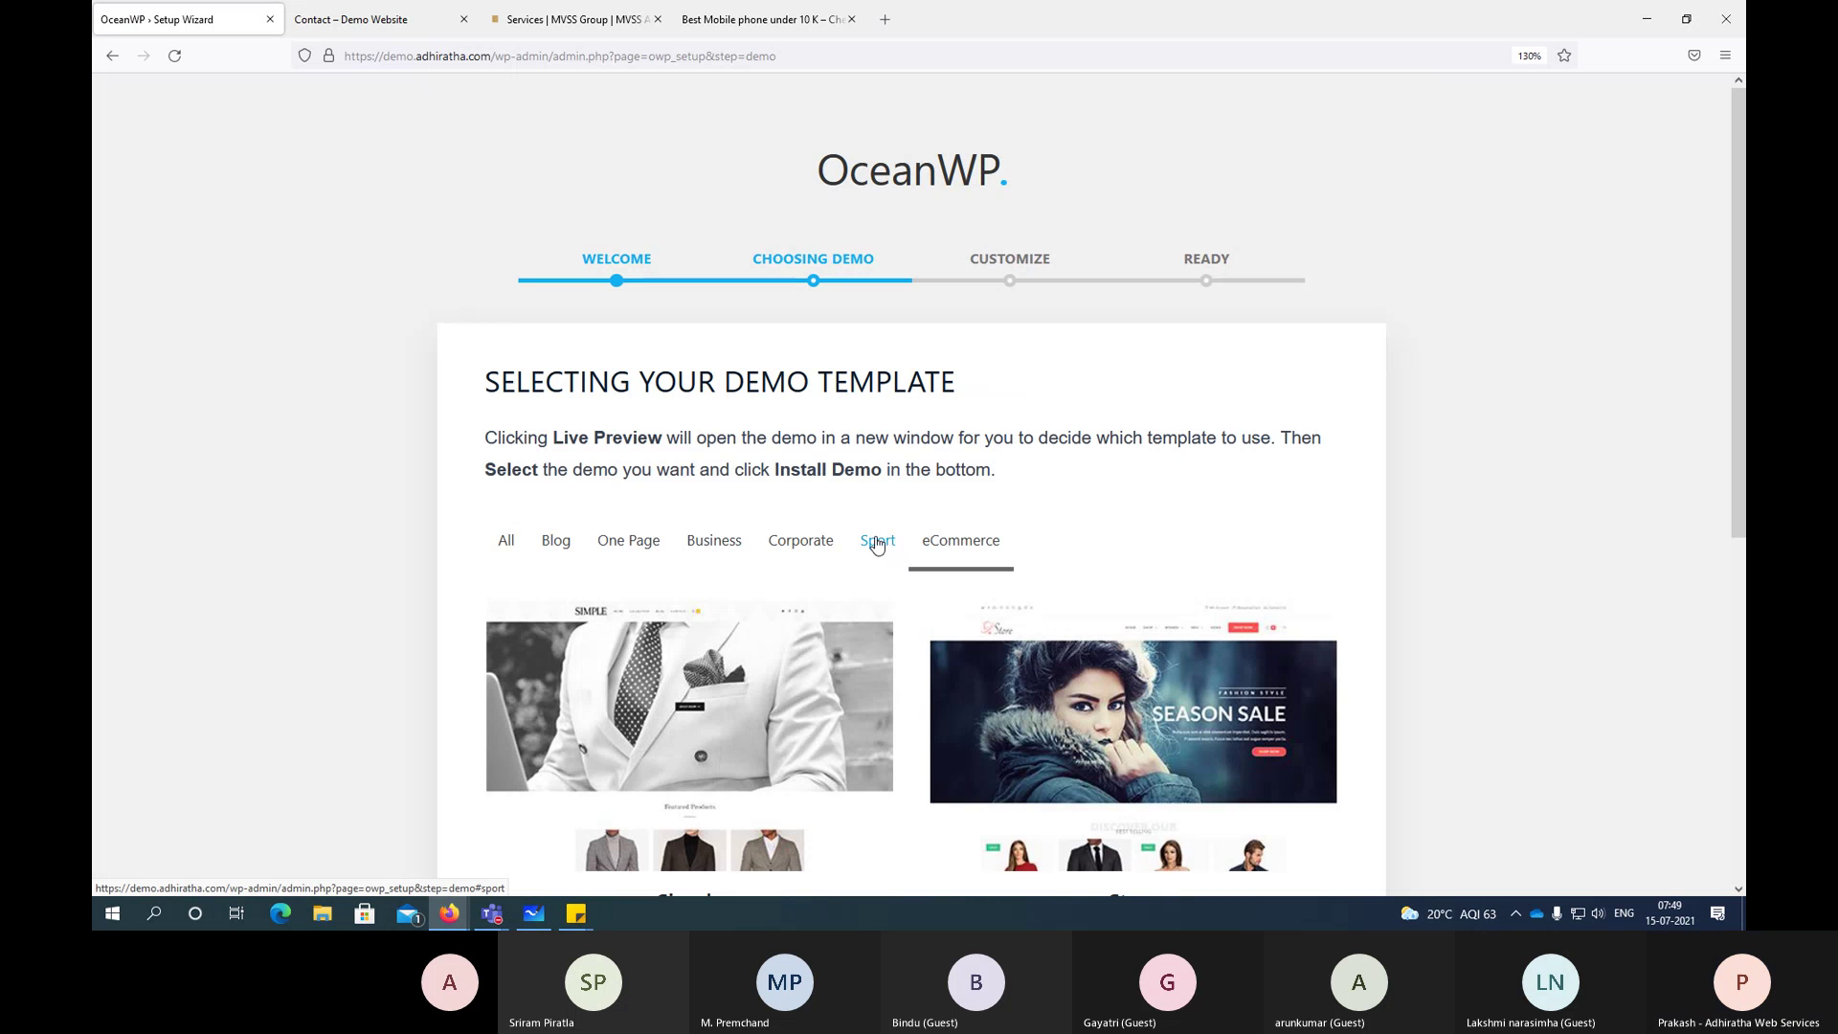
pyautogui.click(726, 555)
pyautogui.scroll(-7, 728, 555)
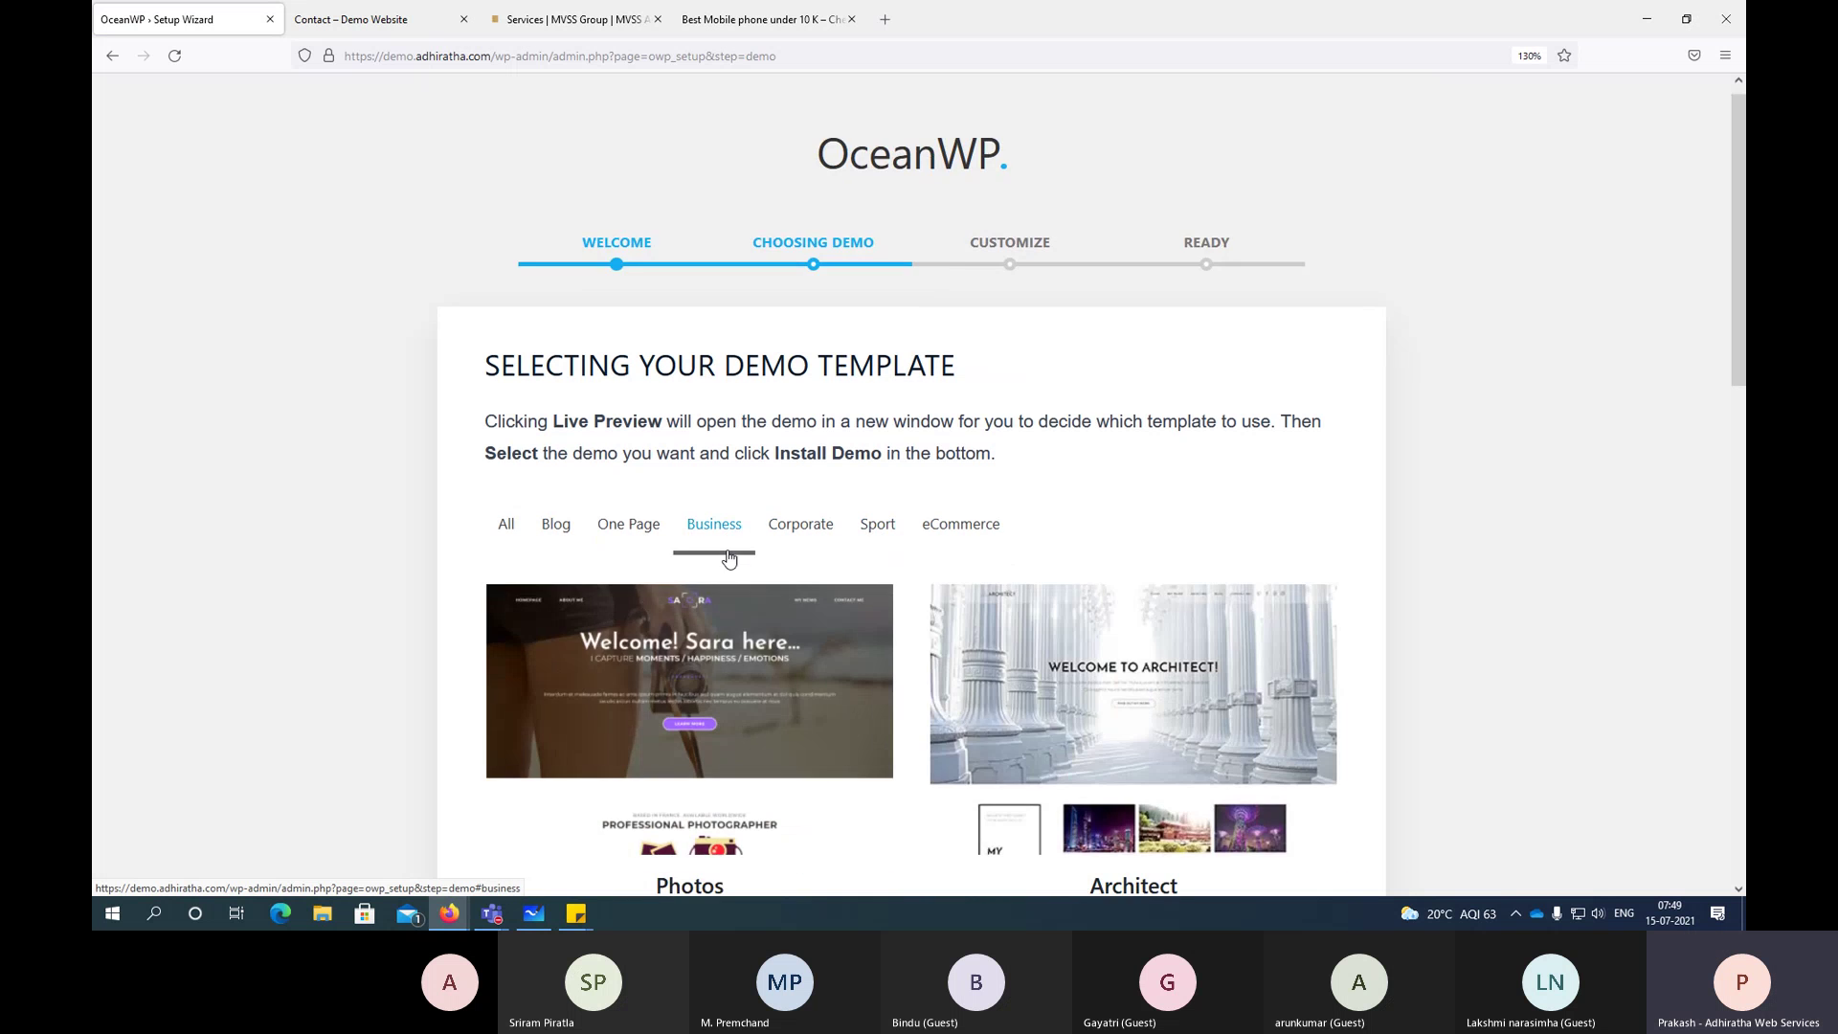
pyautogui.scroll(-5, 731, 557)
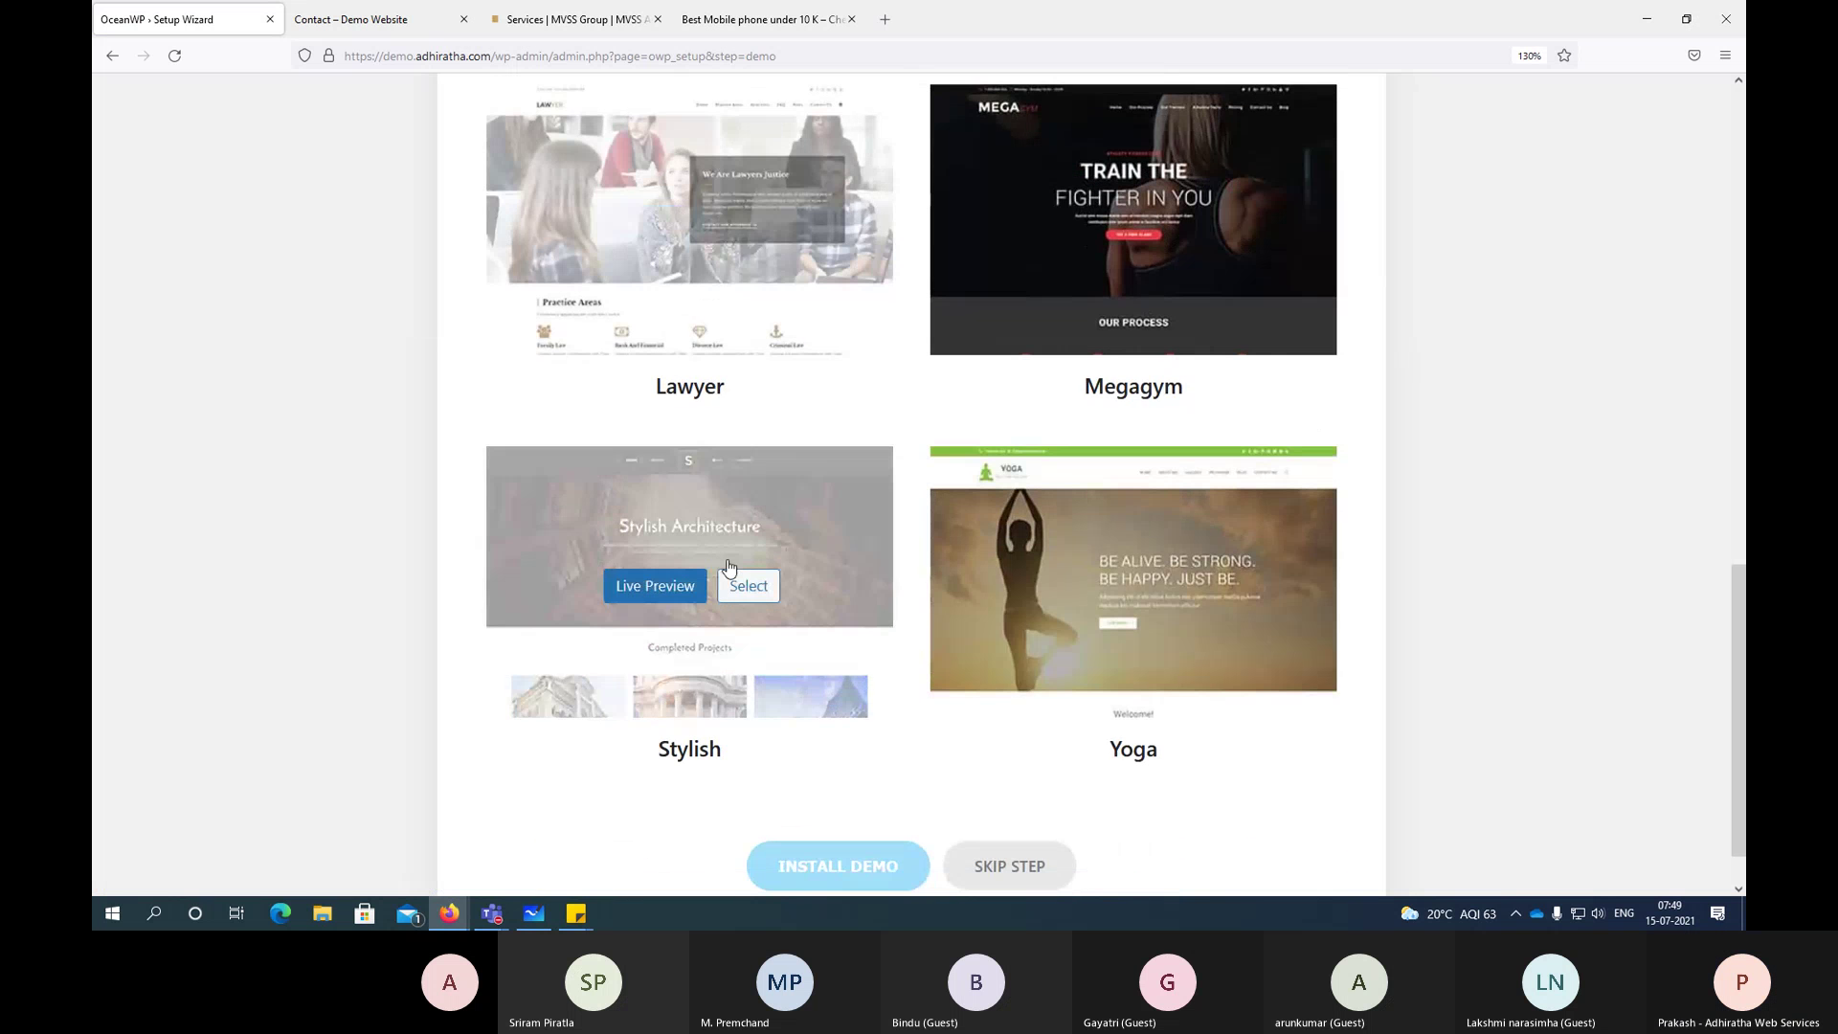
pyautogui.scroll(12, 728, 565)
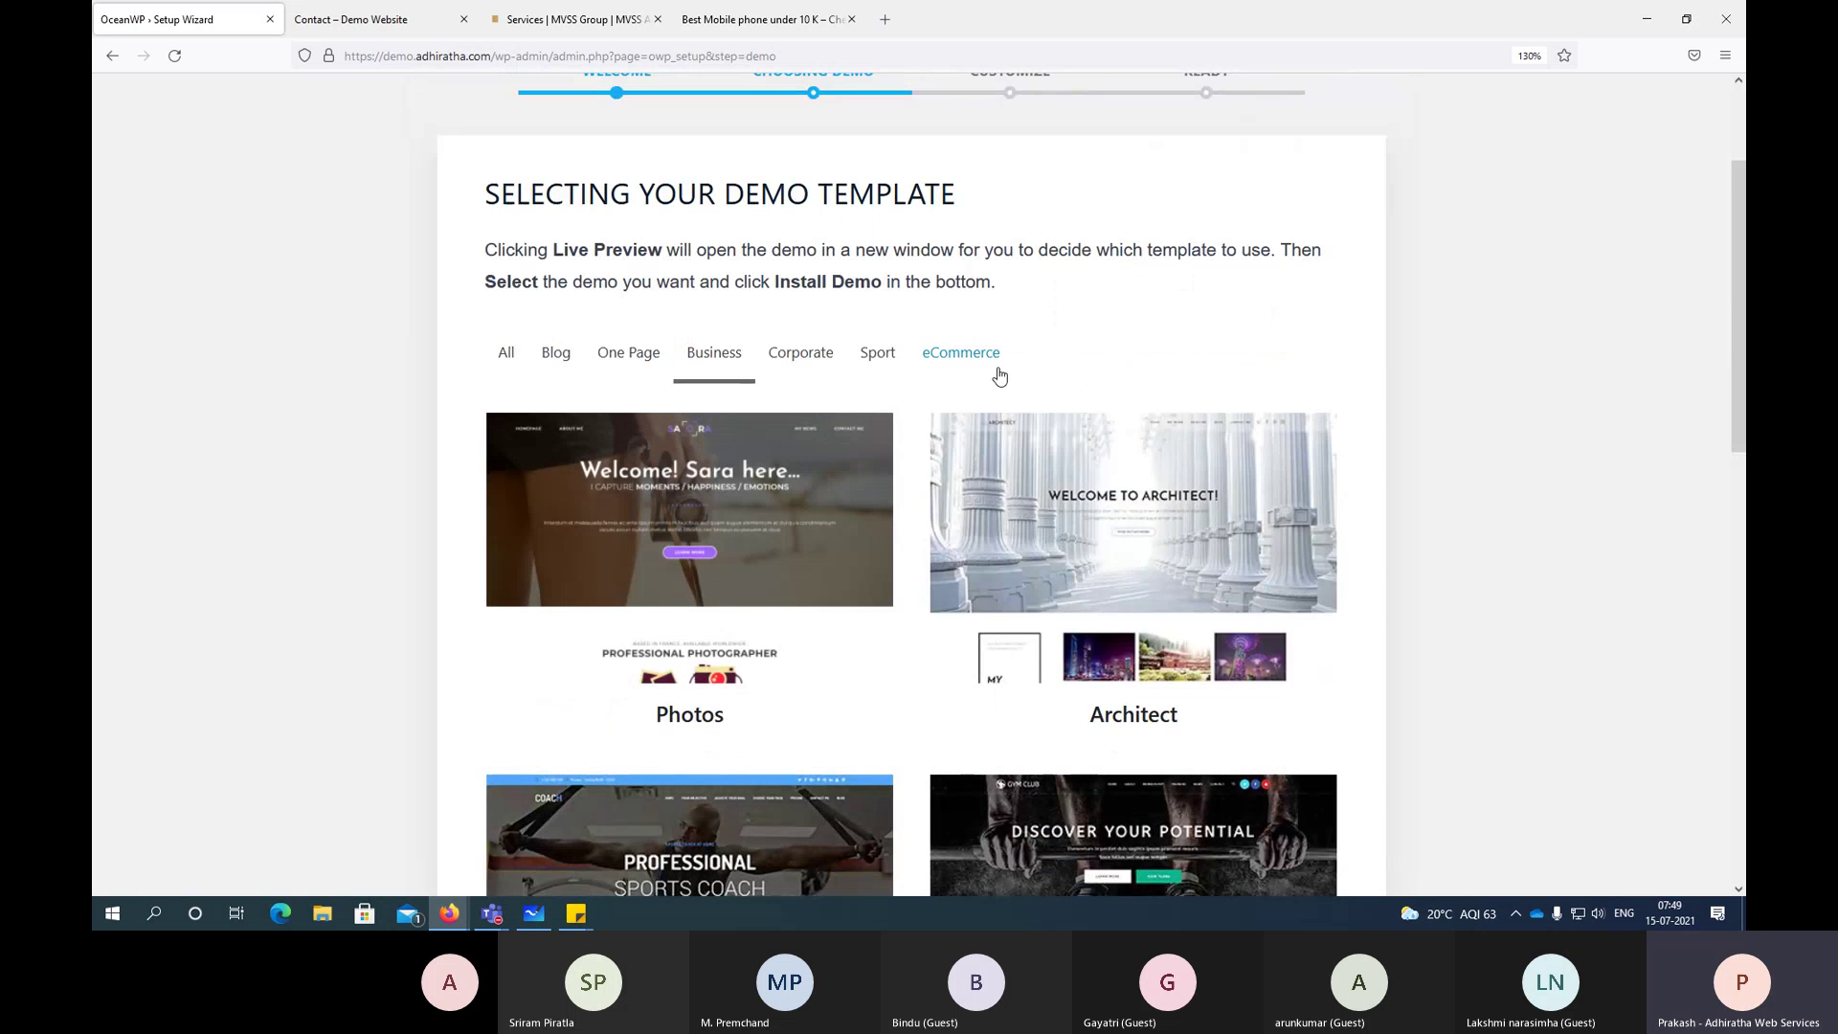
# Step: Filter the templates to eCommerce, select the Simple demo and start installing it
pyautogui.click(976, 360)
pyautogui.moveTo(751, 680)
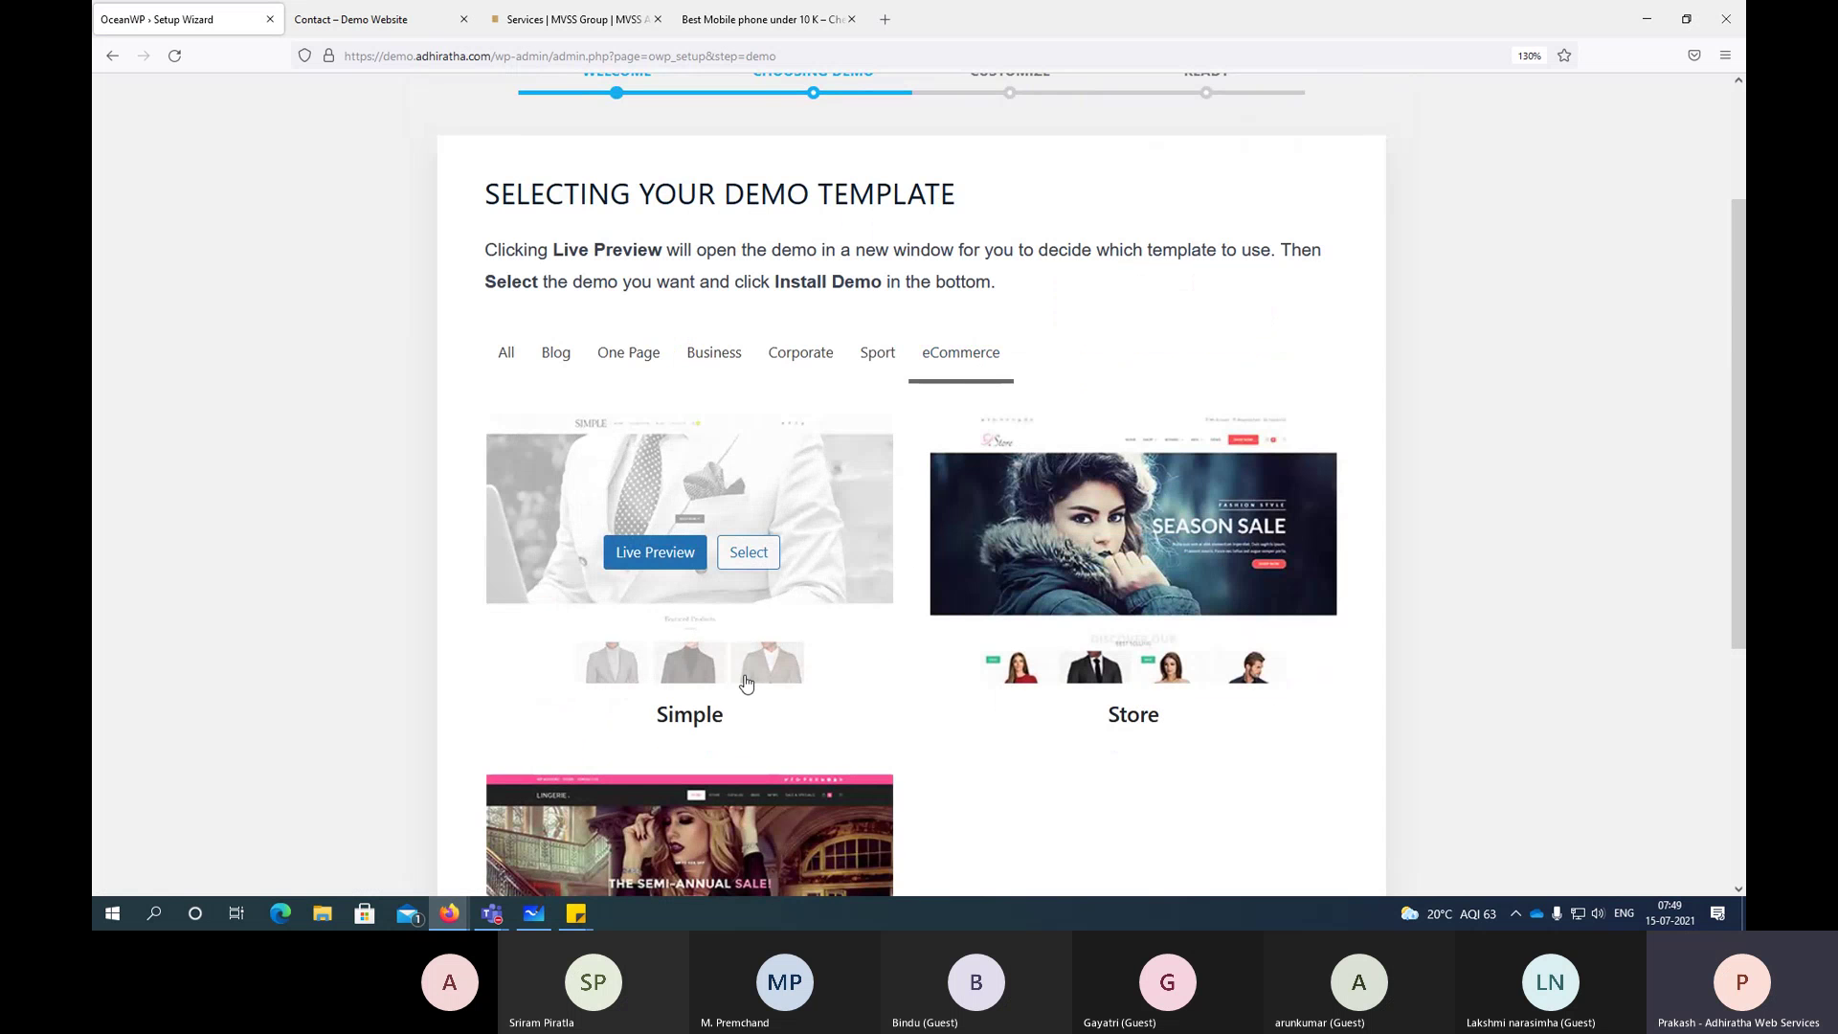
pyautogui.click(738, 569)
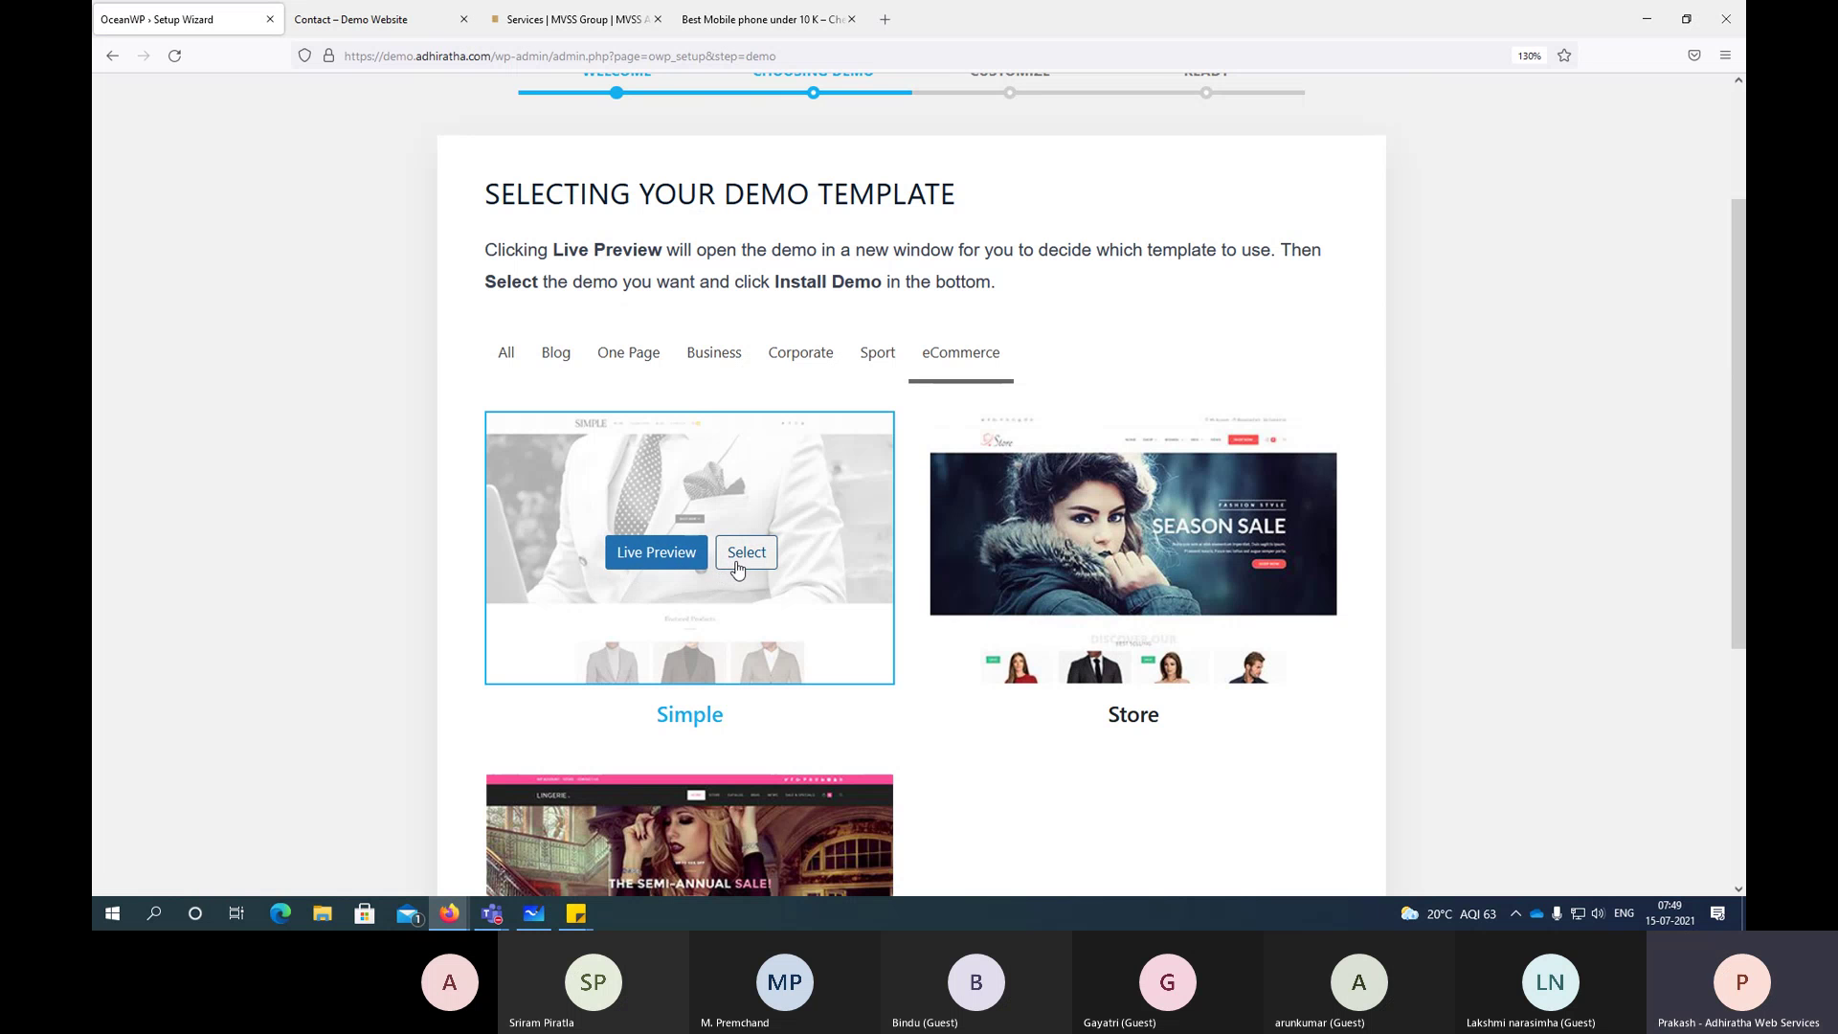
pyautogui.scroll(-4, 695, 676)
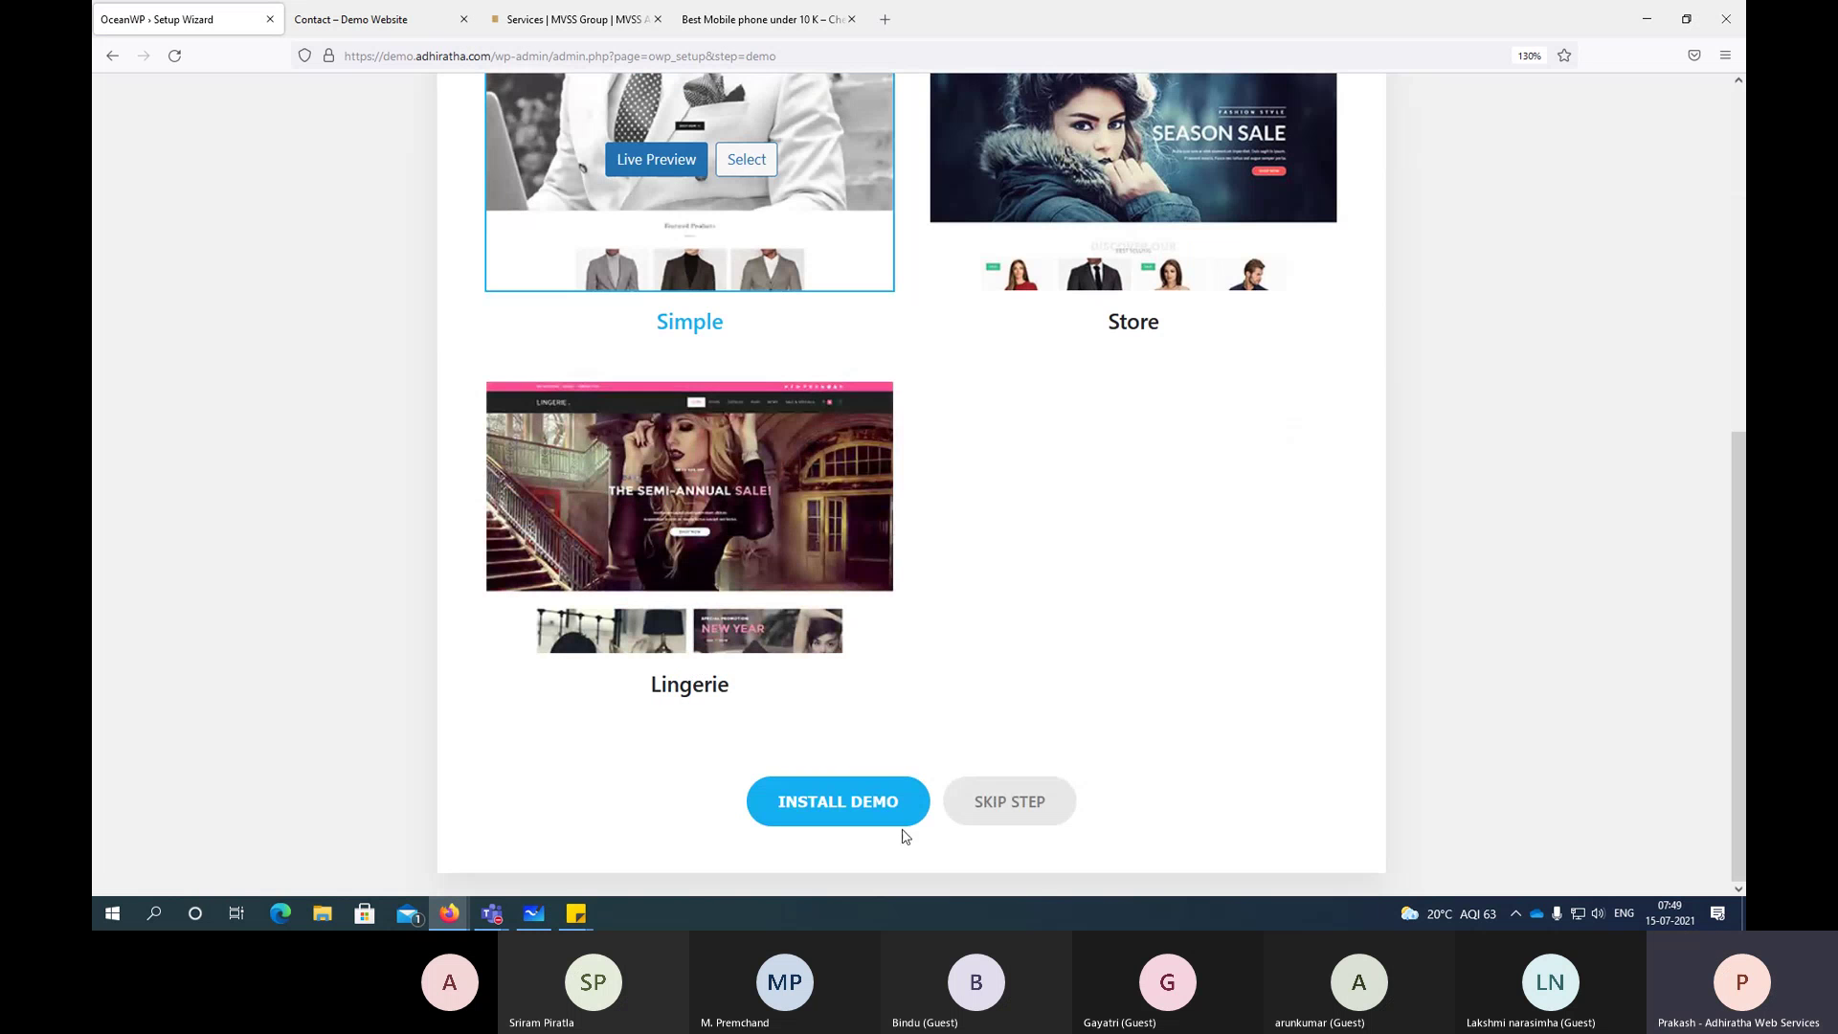
pyautogui.click(831, 807)
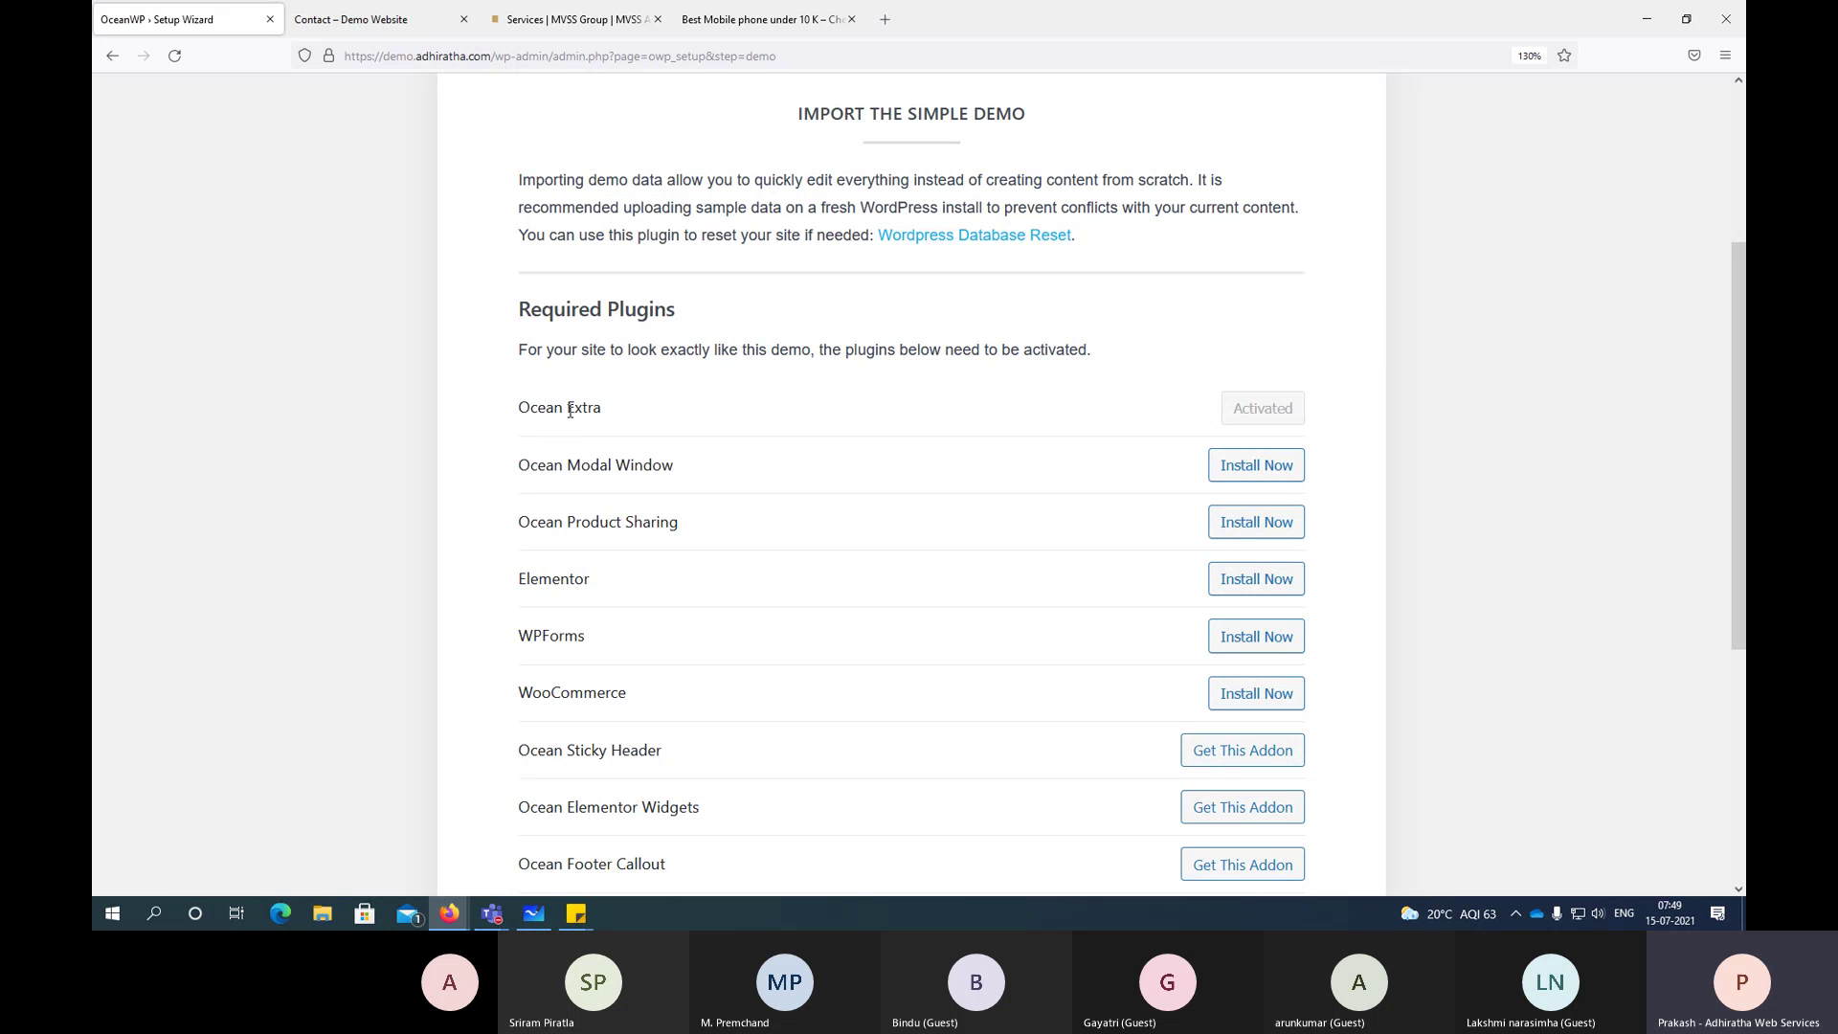
# Step: Install the required plugins Ocean Modal Window, Ocean Product Sharing, Elementor, WPForms and WooCommerce for the Simple demo
pyautogui.moveTo(552, 471); pyautogui.dragTo(718, 479)
pyautogui.moveTo(591, 522); pyautogui.dragTo(730, 546)
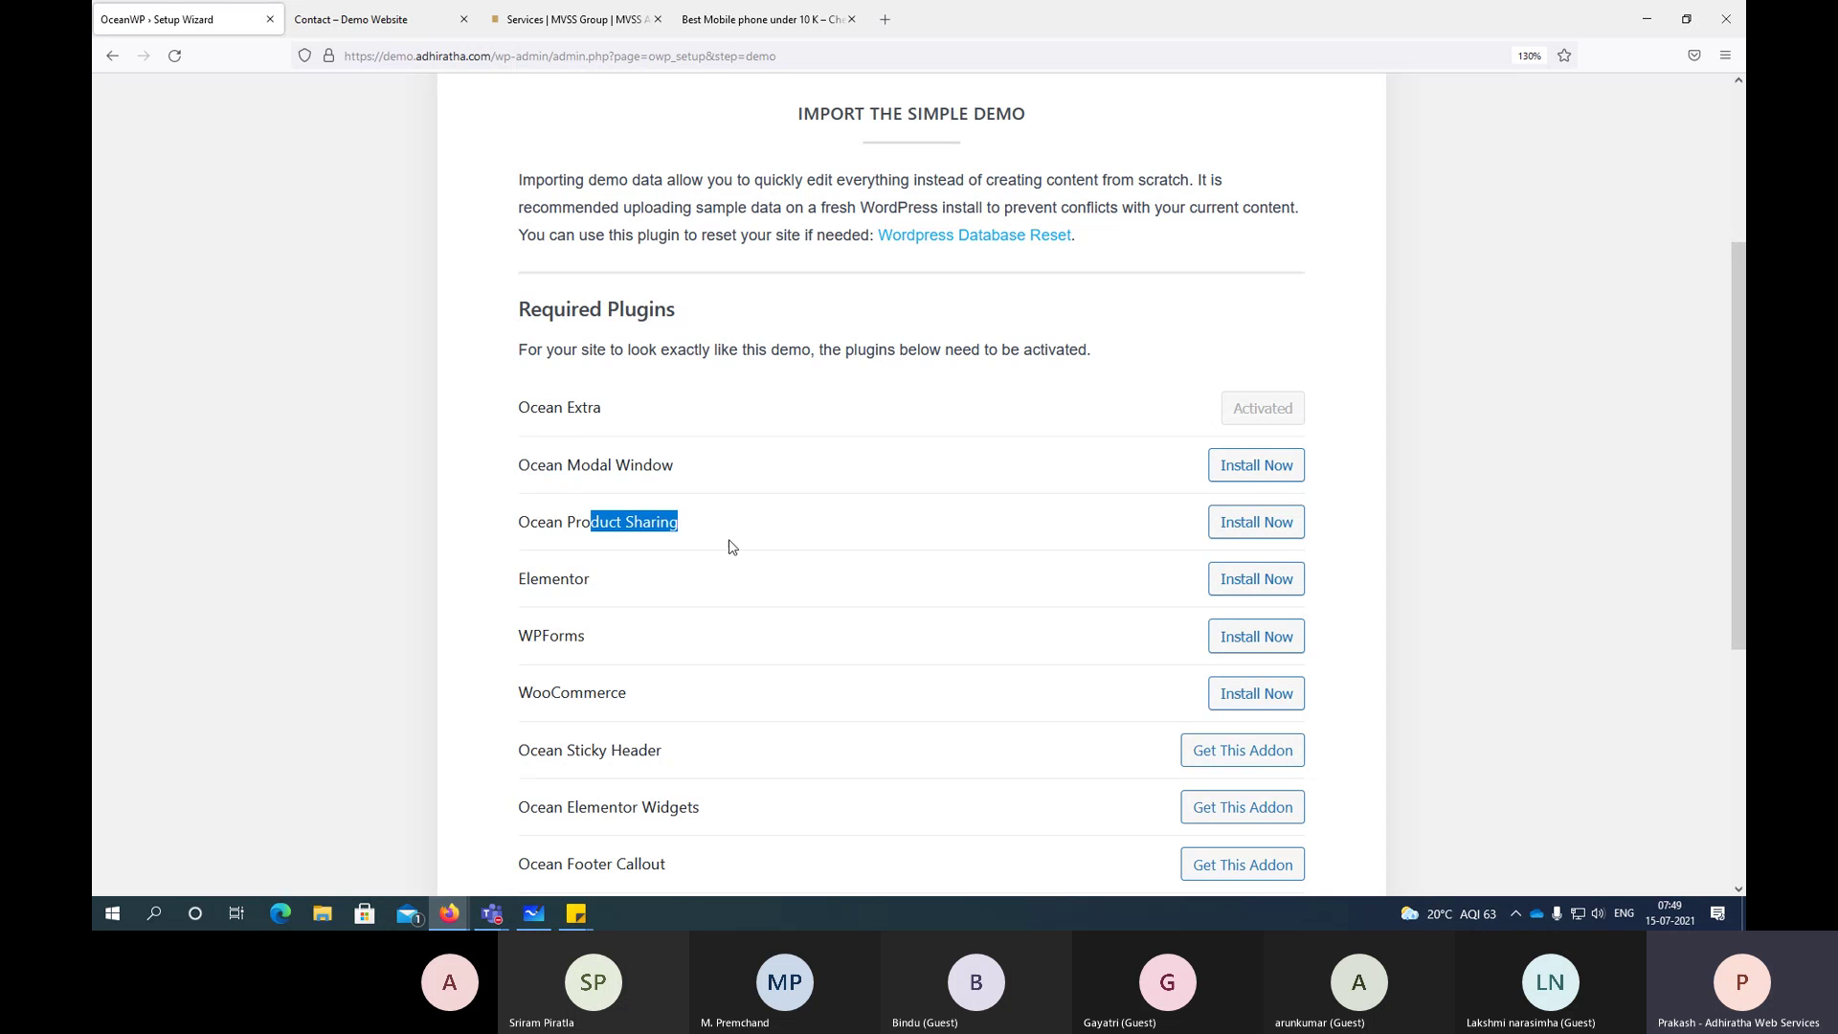
pyautogui.click(1243, 536)
pyautogui.click(1235, 469)
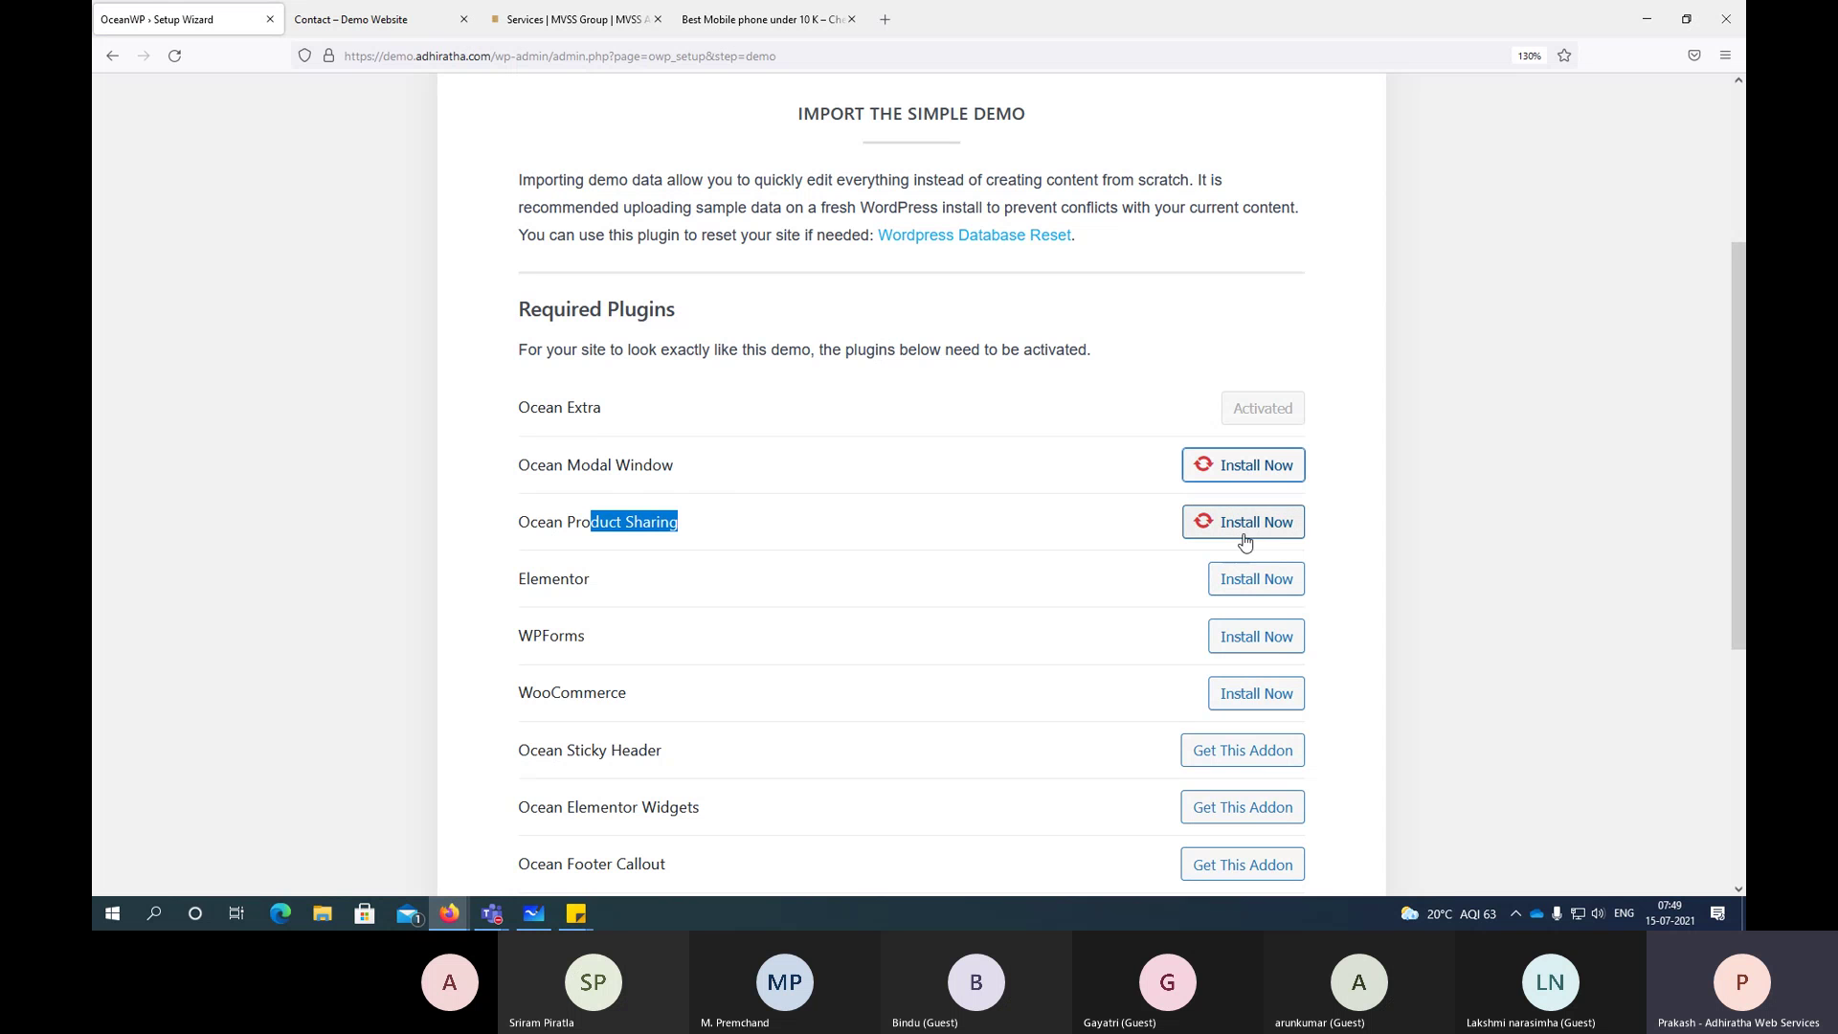
pyautogui.click(1249, 585)
pyautogui.click(1248, 637)
pyautogui.click(1250, 693)
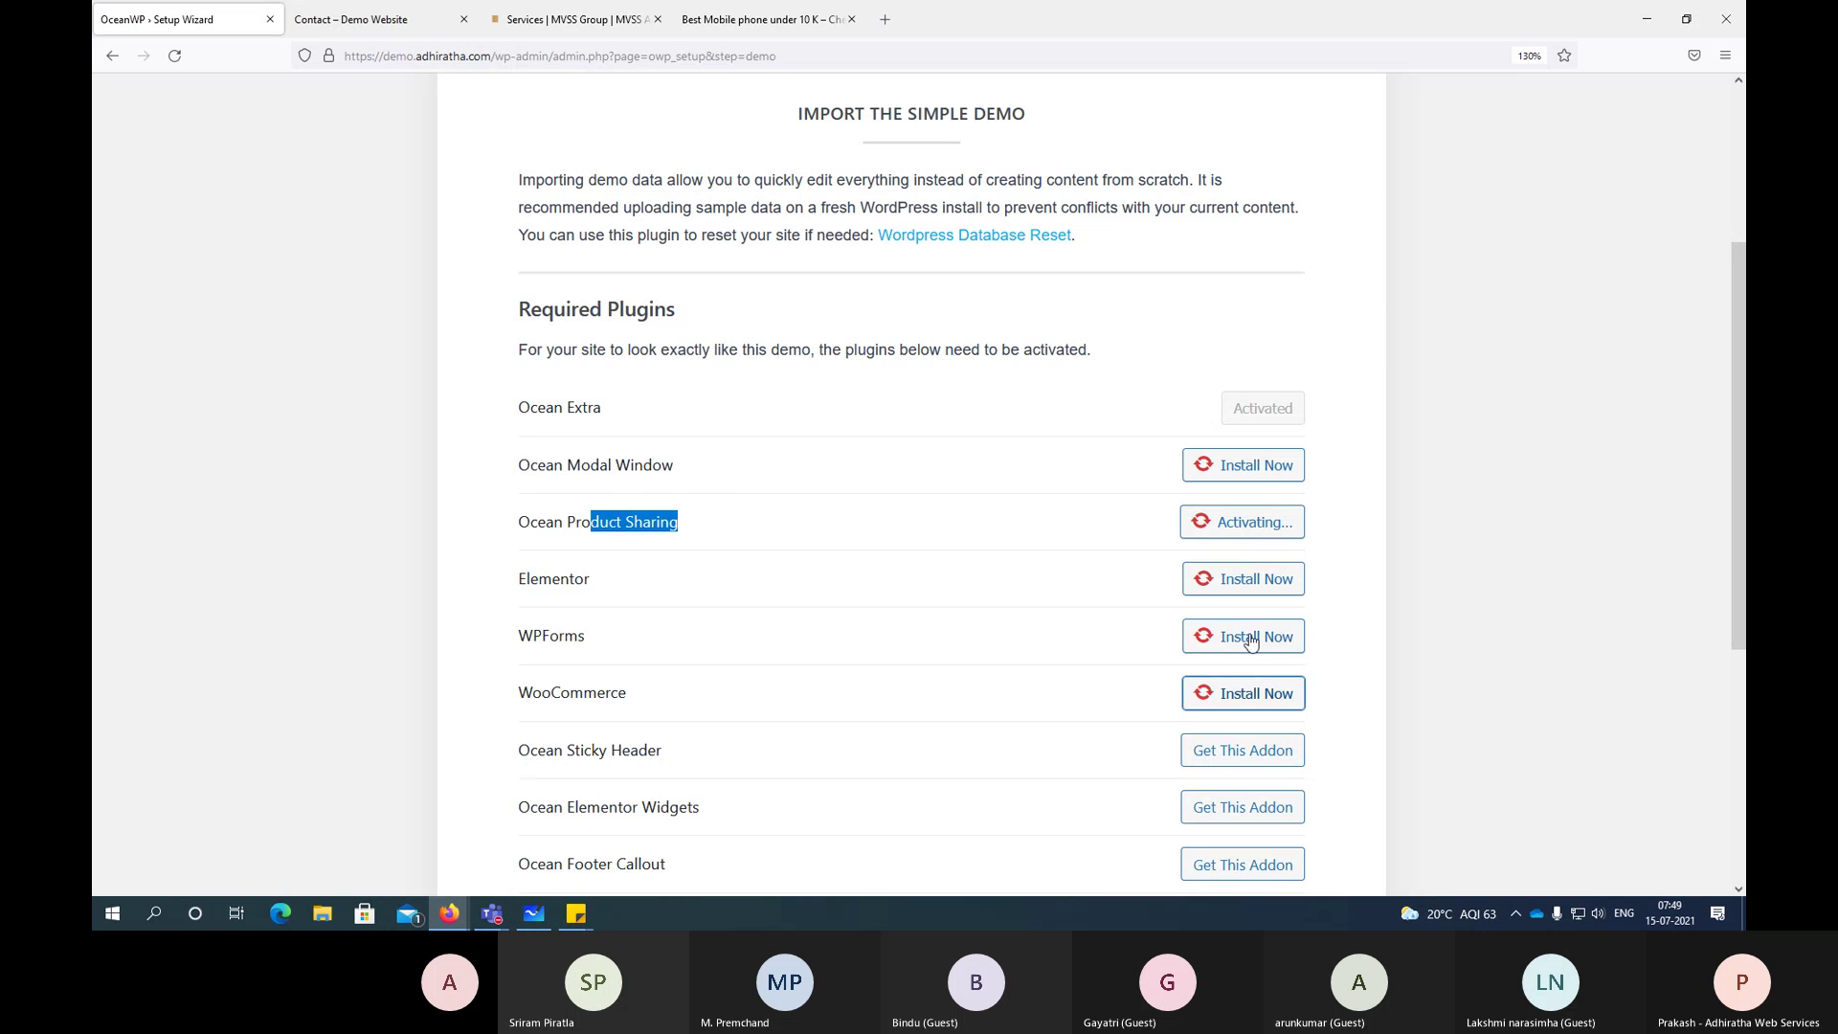
# Step: Review the required plugins, highlighting WooCommerce, WPForms and Elementor, and import the Simple demo's XML data, Customizer settings and widgets
pyautogui.scroll(-3, 1264, 441)
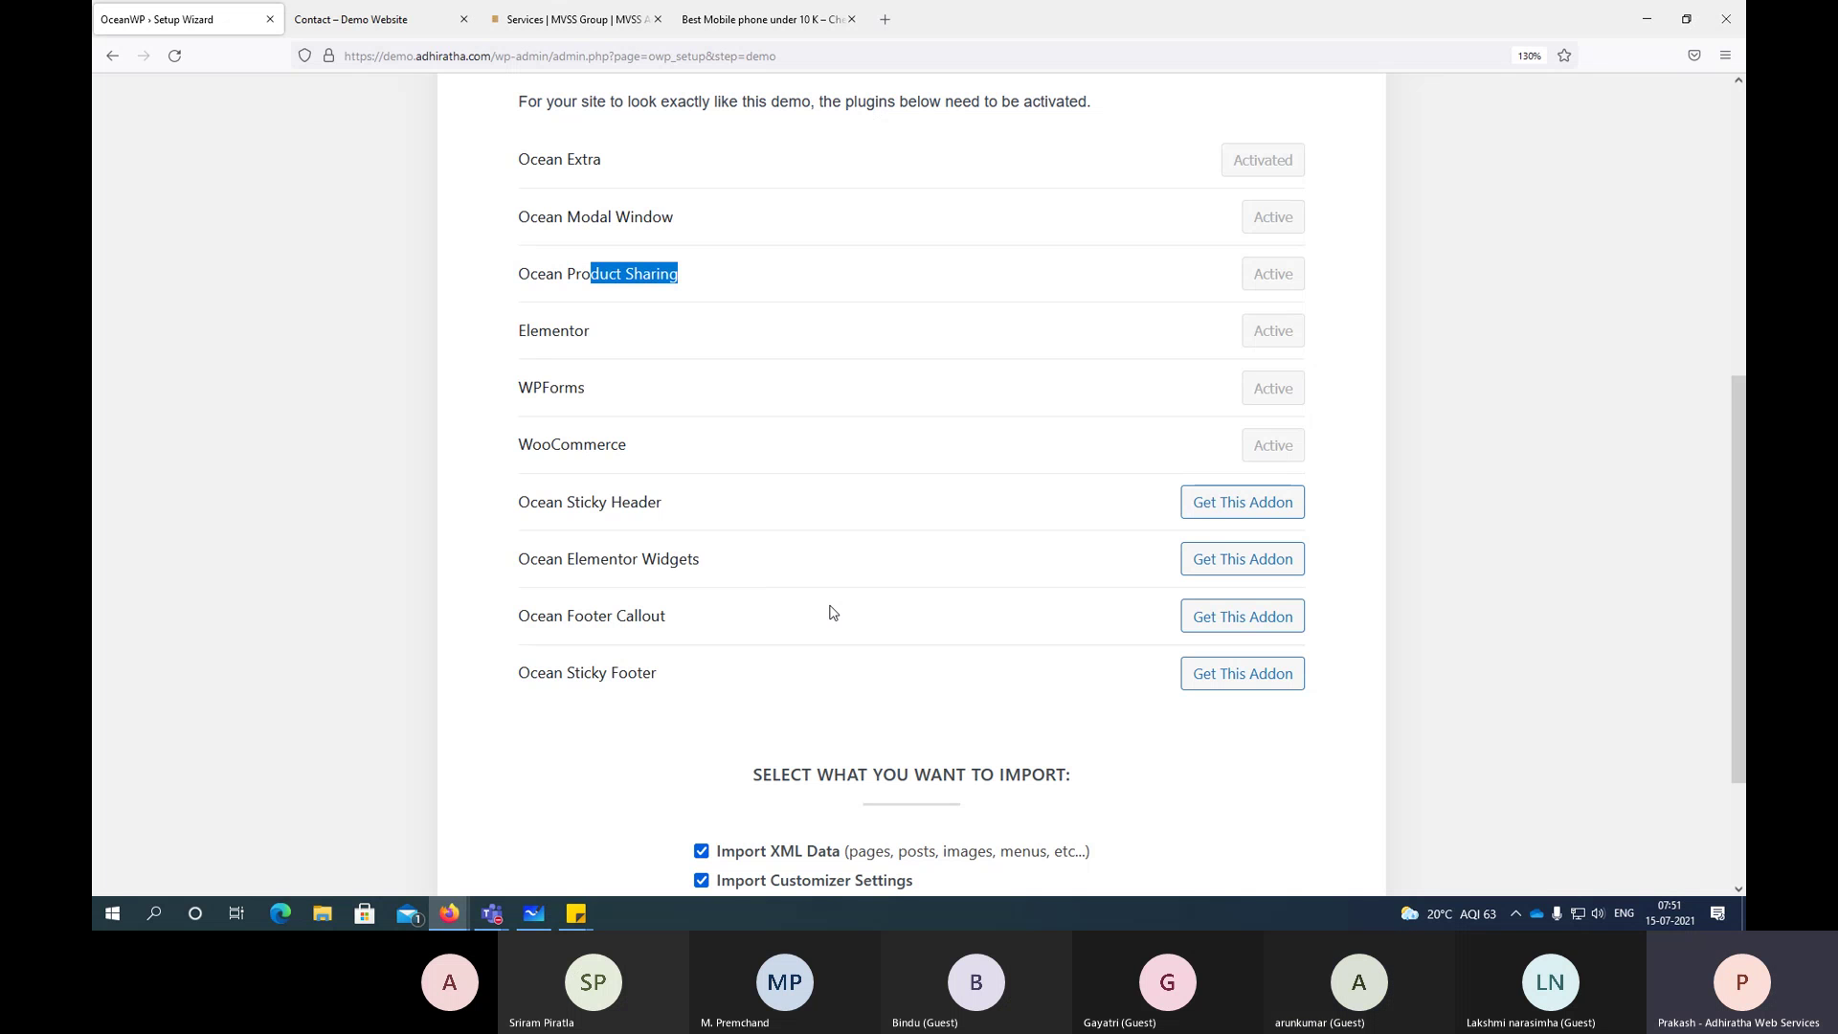
pyautogui.scroll(-2, 497, 723)
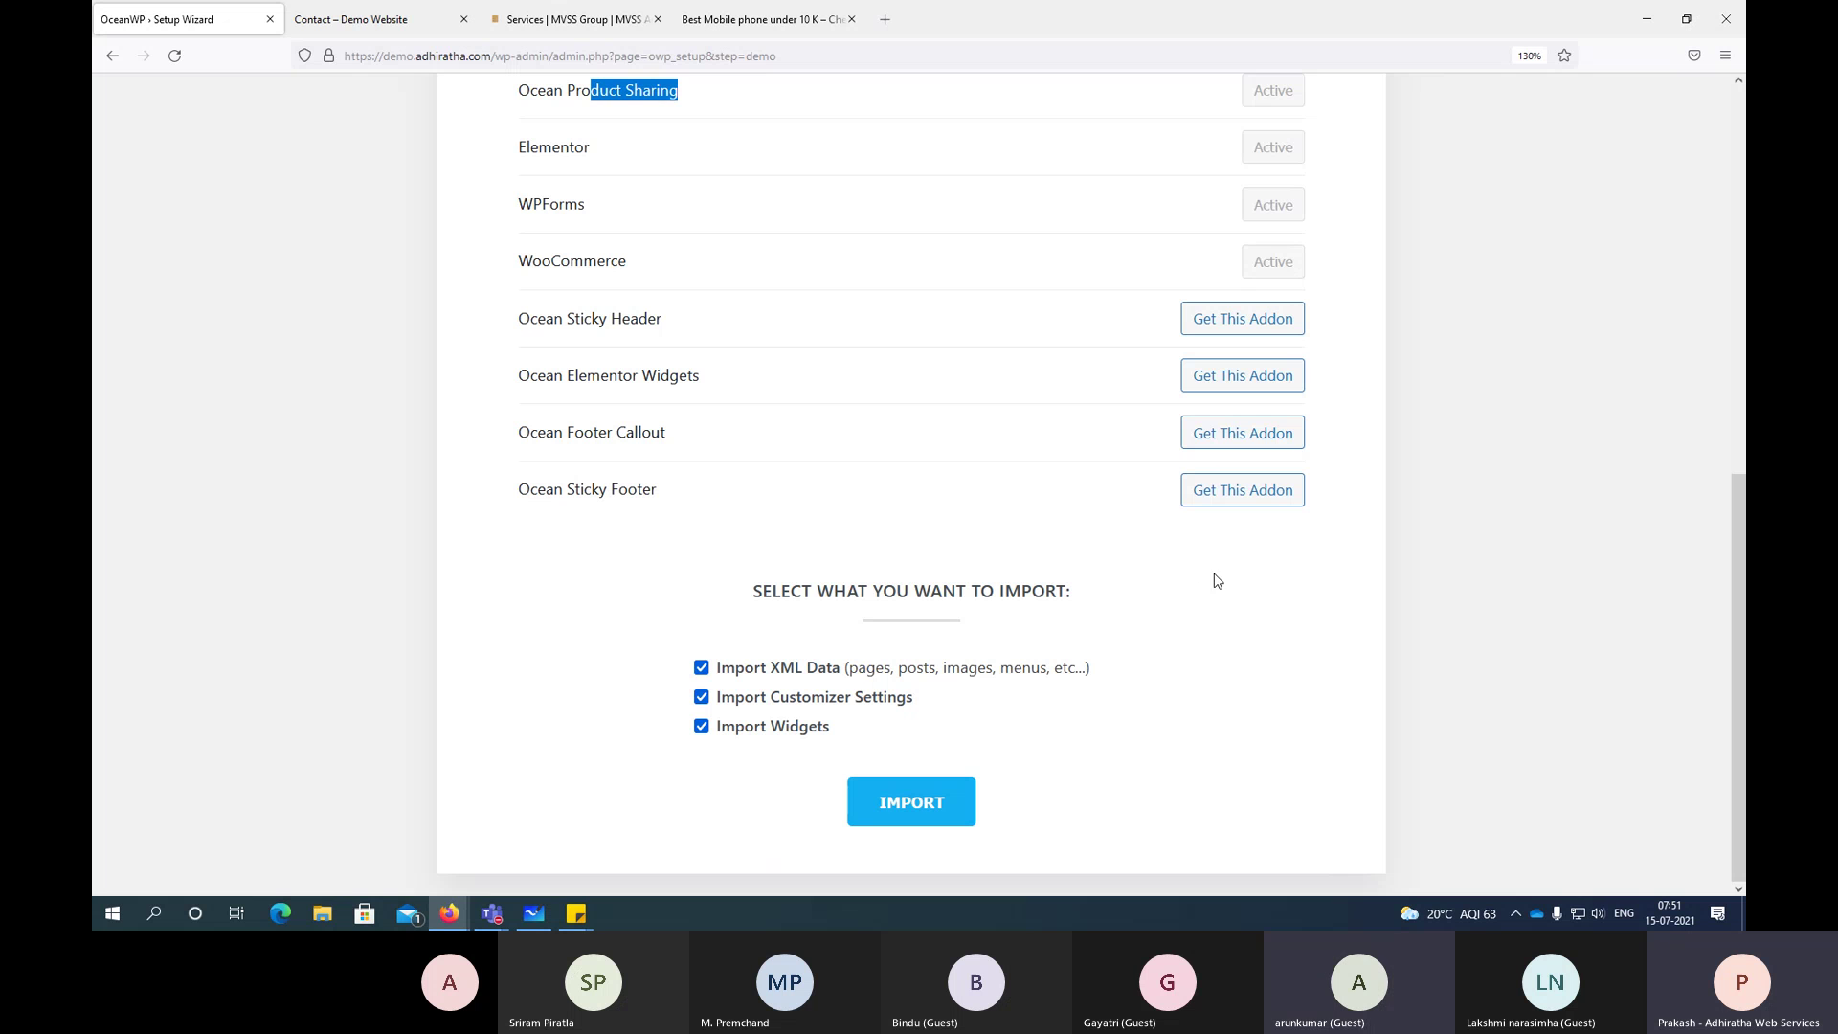
pyautogui.scroll(5, 821, 556)
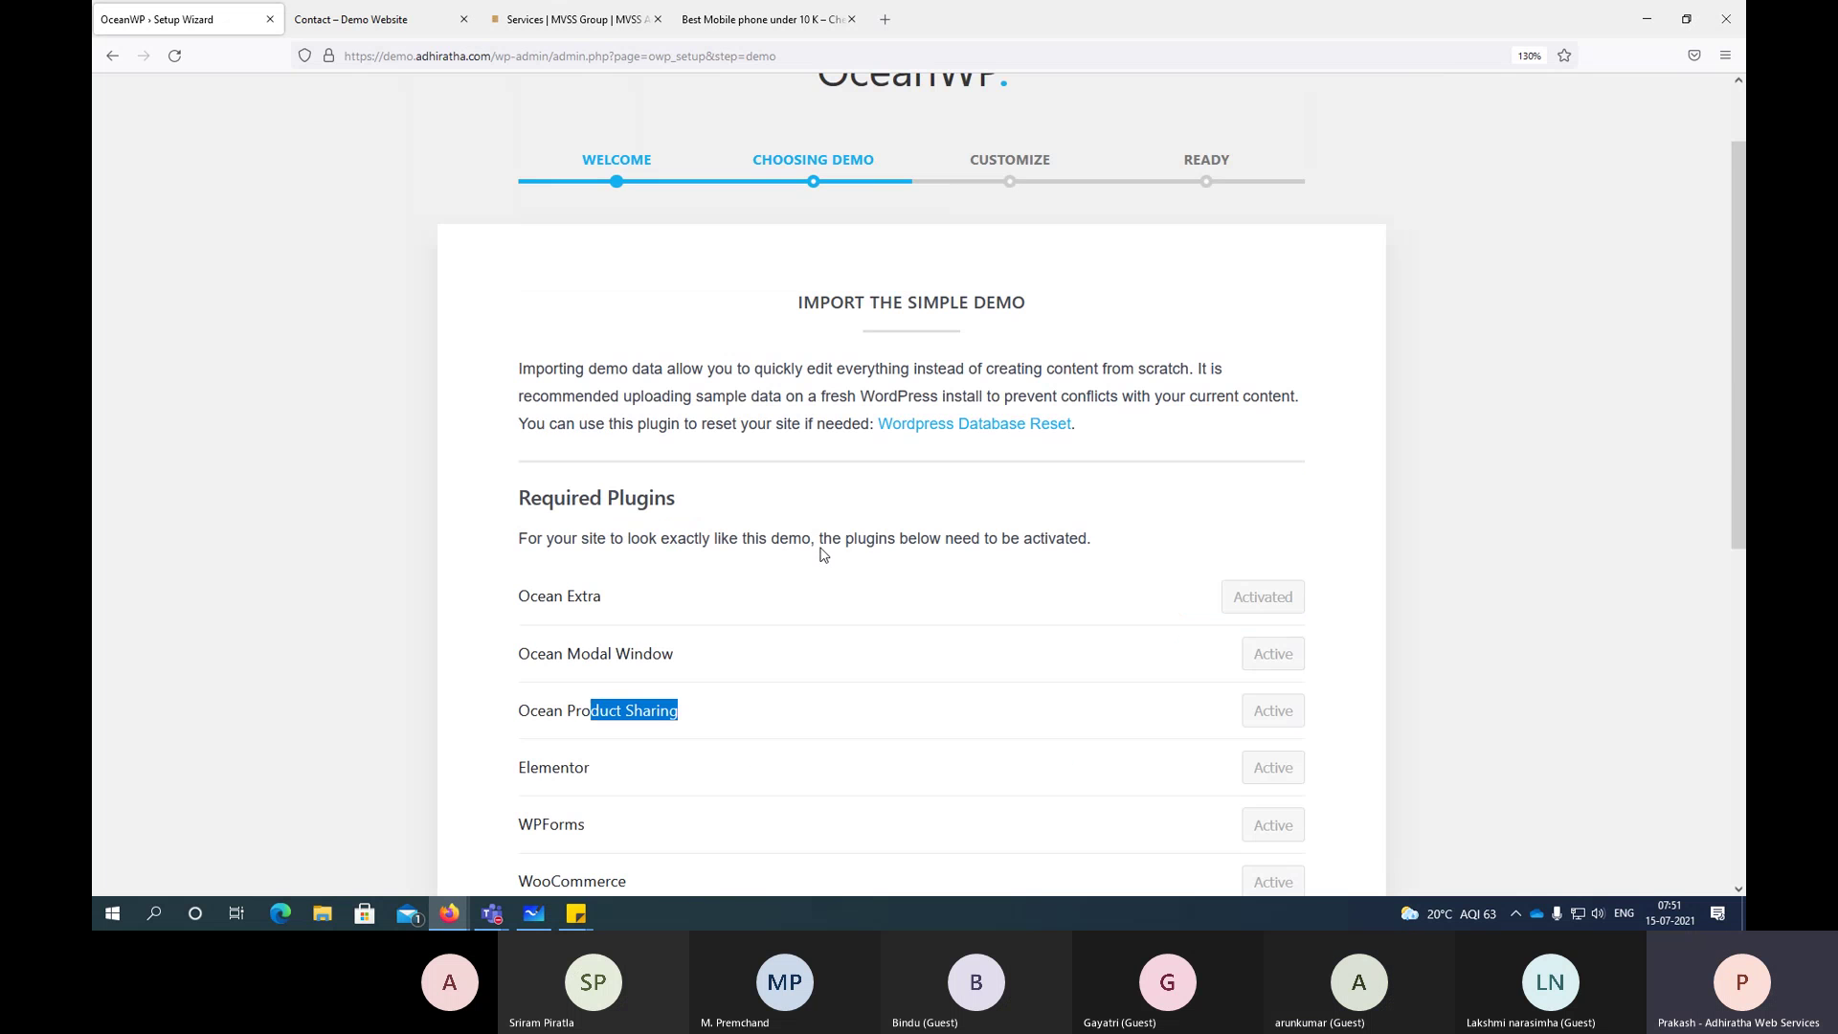
pyautogui.scroll(-3, 786, 550)
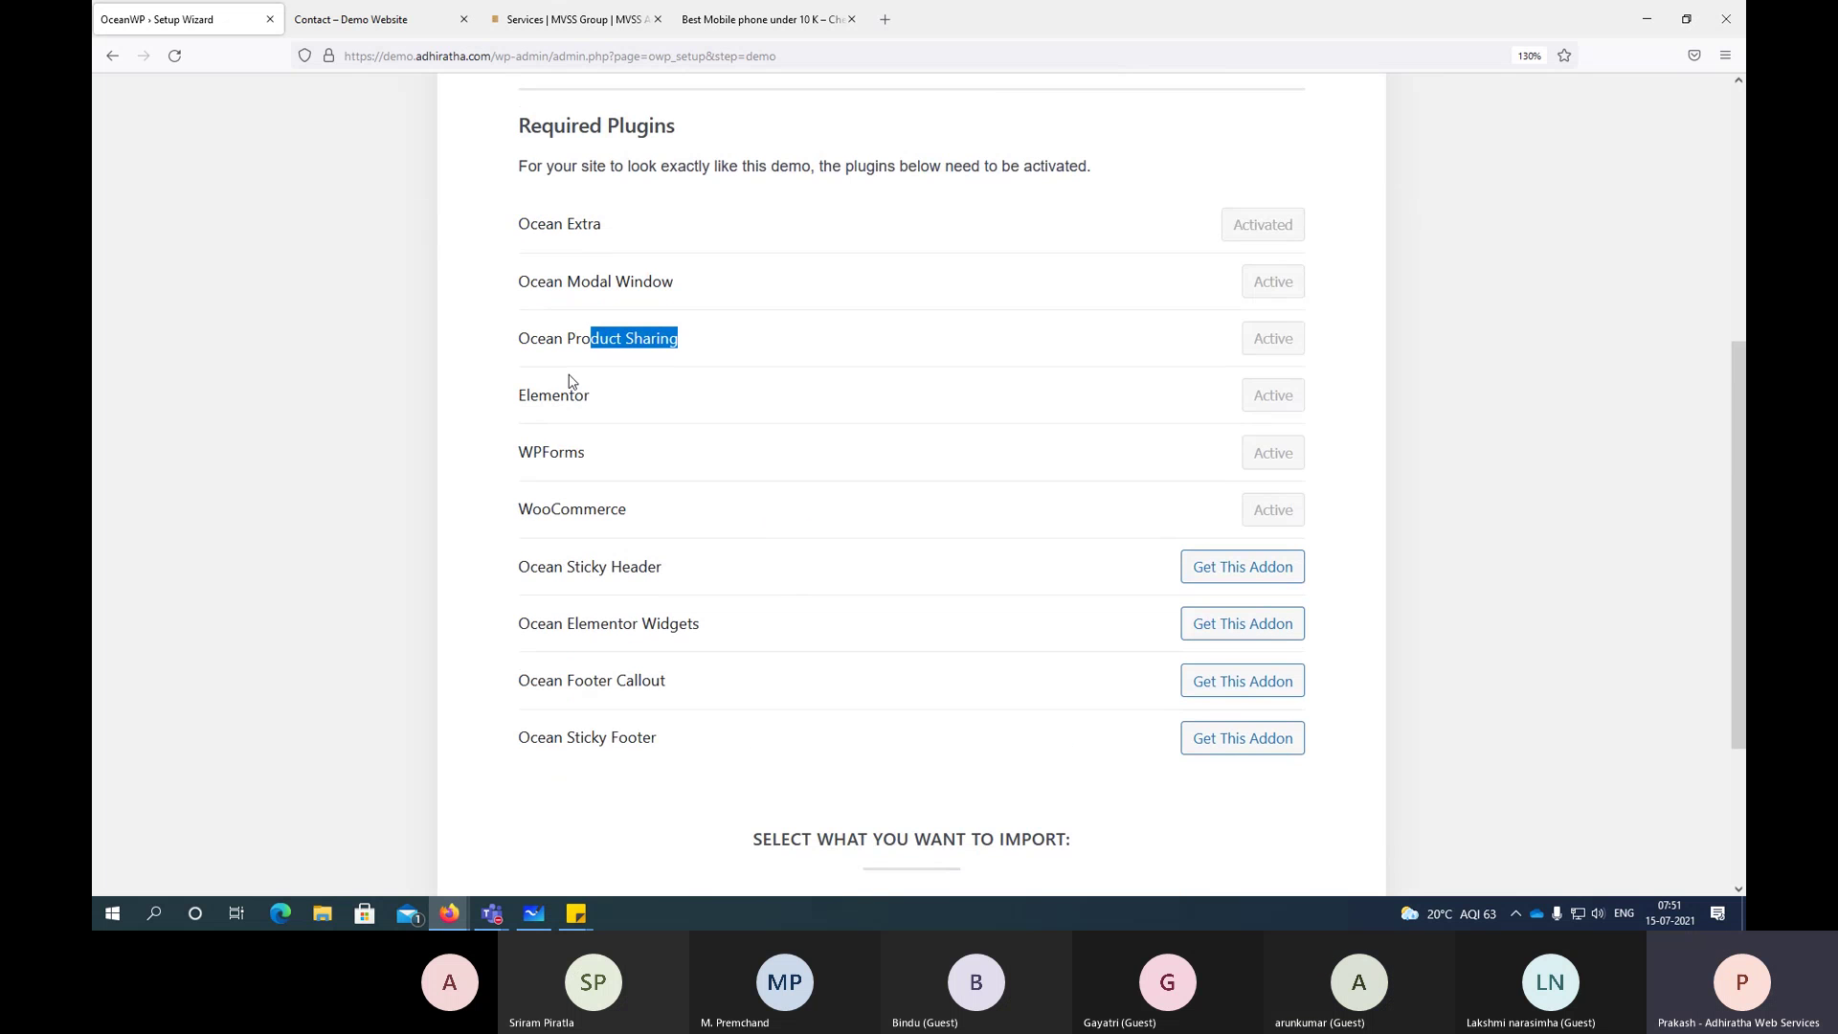
pyautogui.moveTo(646, 515); pyautogui.dragTo(467, 518)
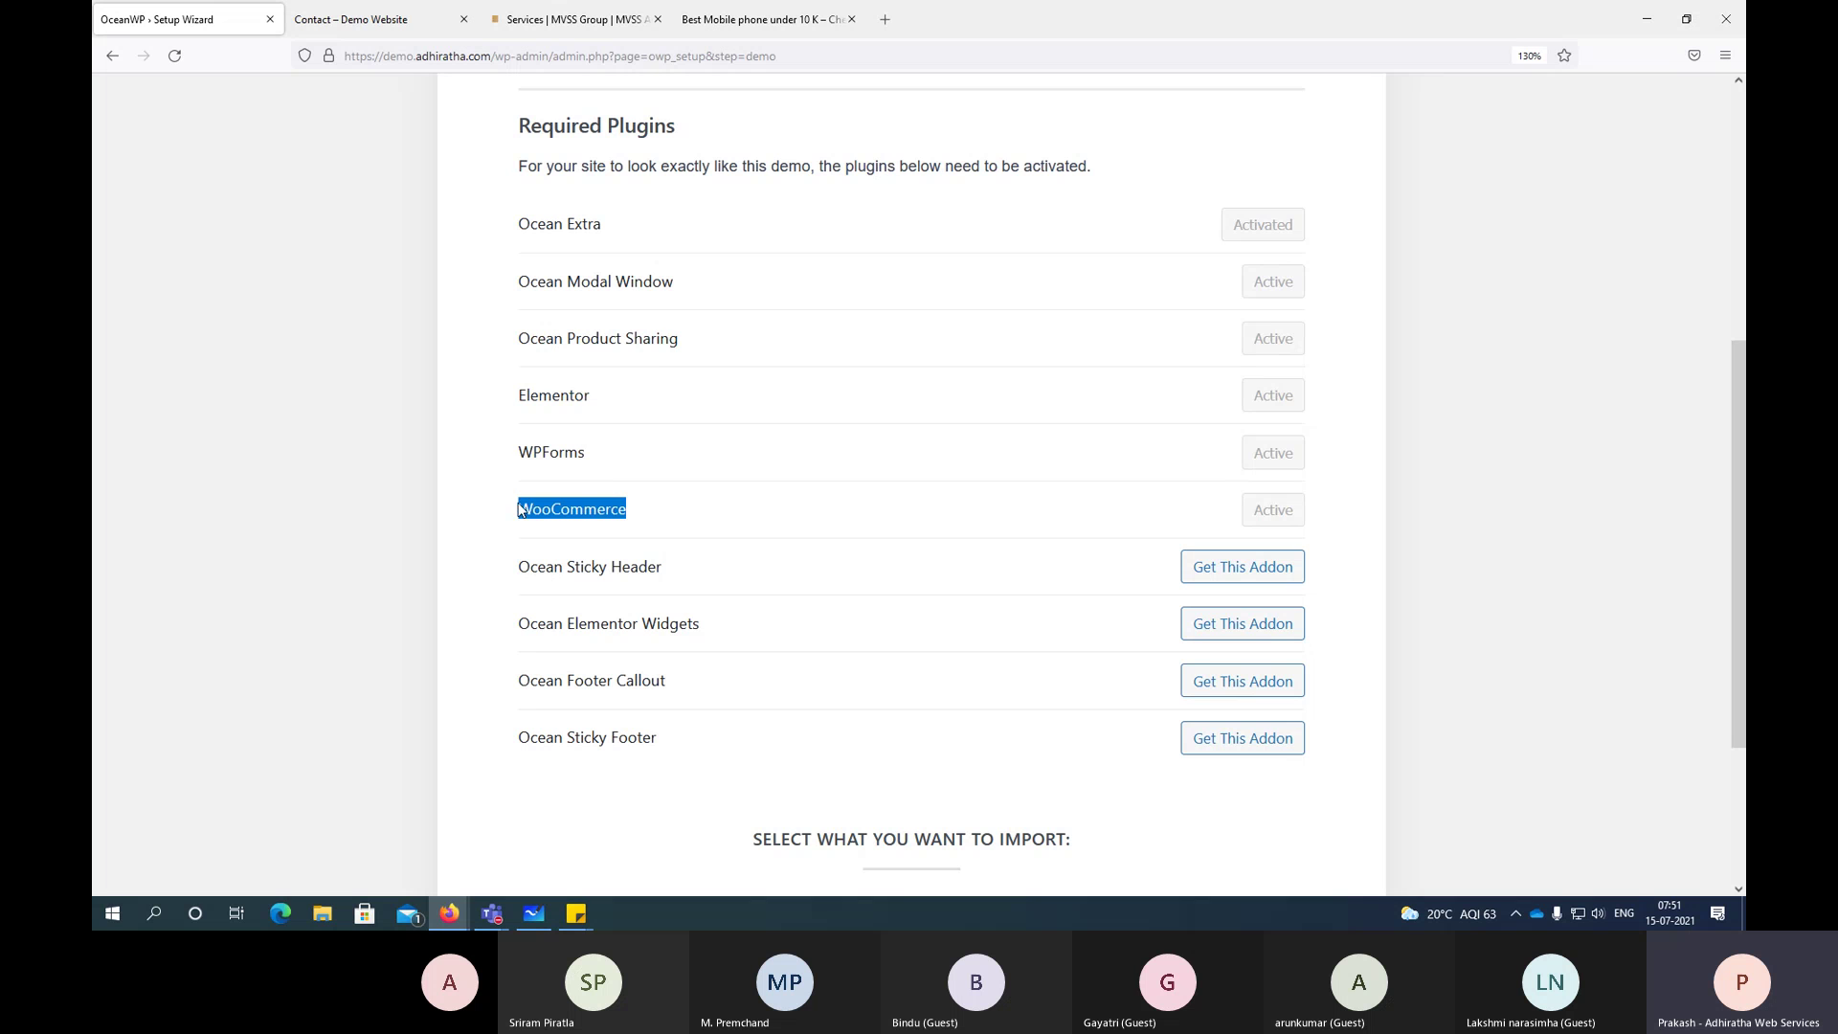
pyautogui.moveTo(601, 469); pyautogui.dragTo(488, 451)
pyautogui.moveTo(616, 400); pyautogui.dragTo(481, 401)
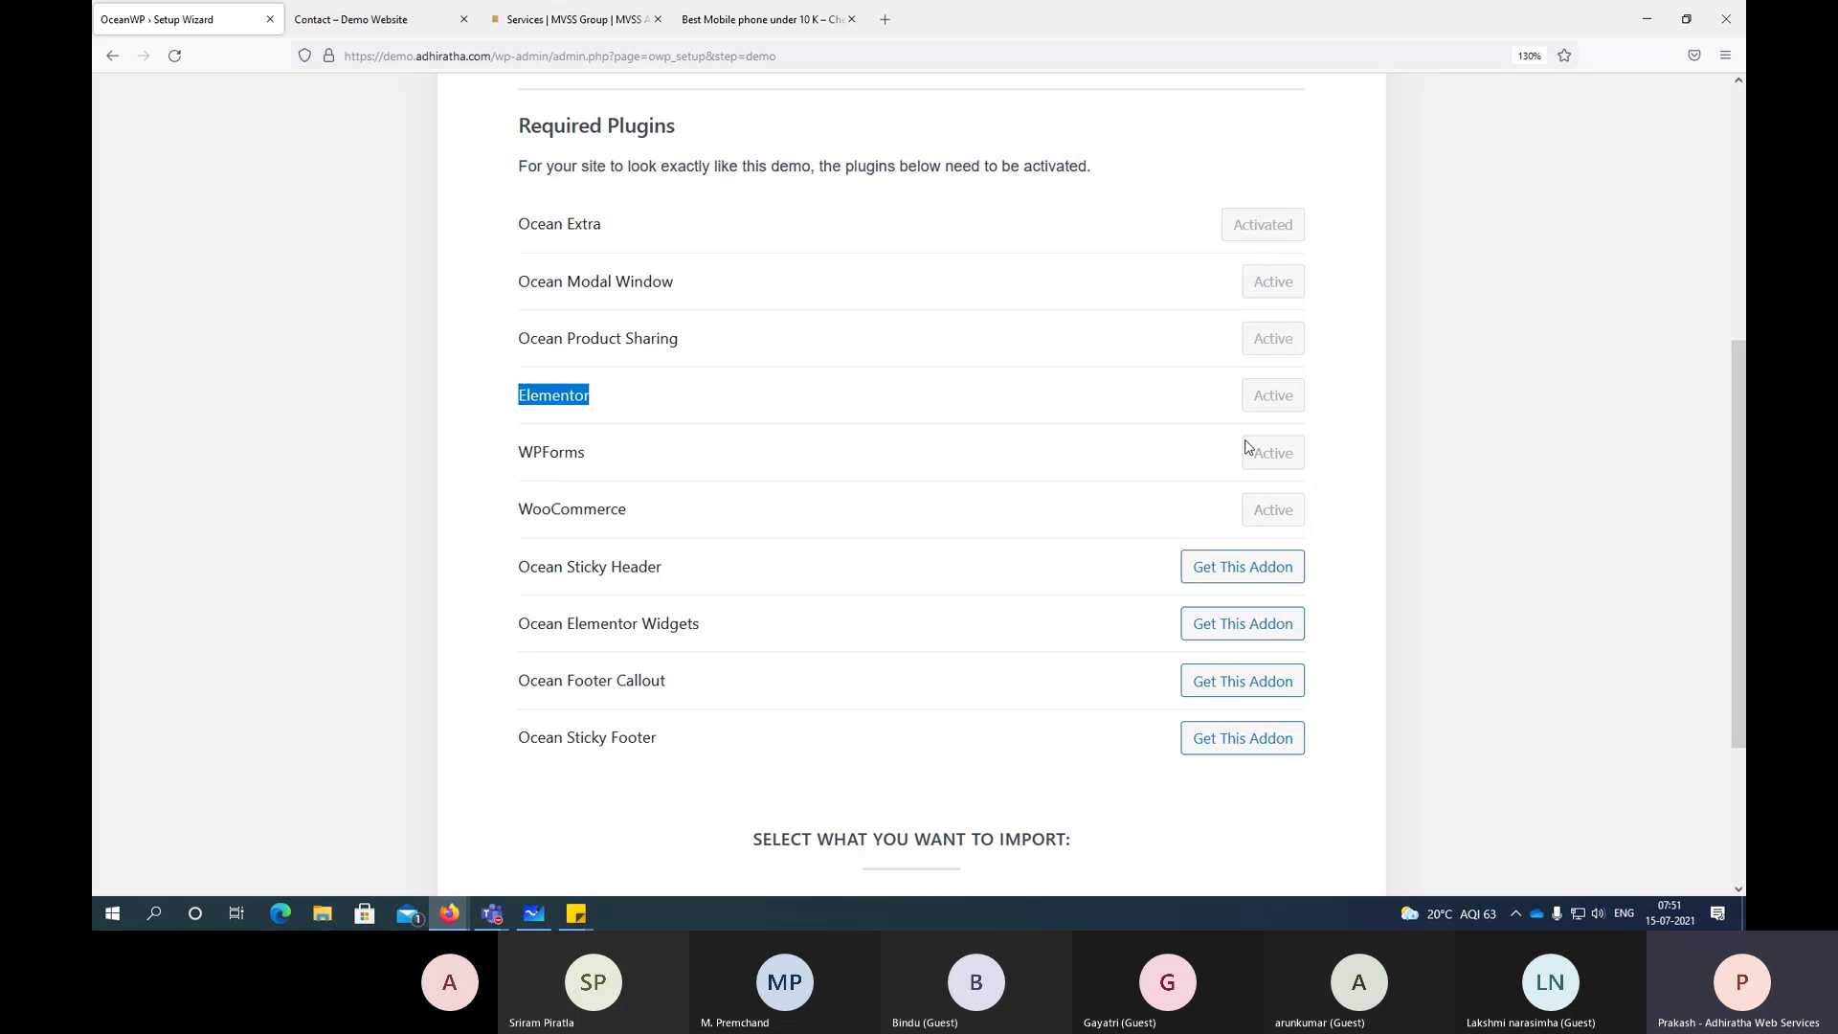
pyautogui.scroll(-3, 1247, 444)
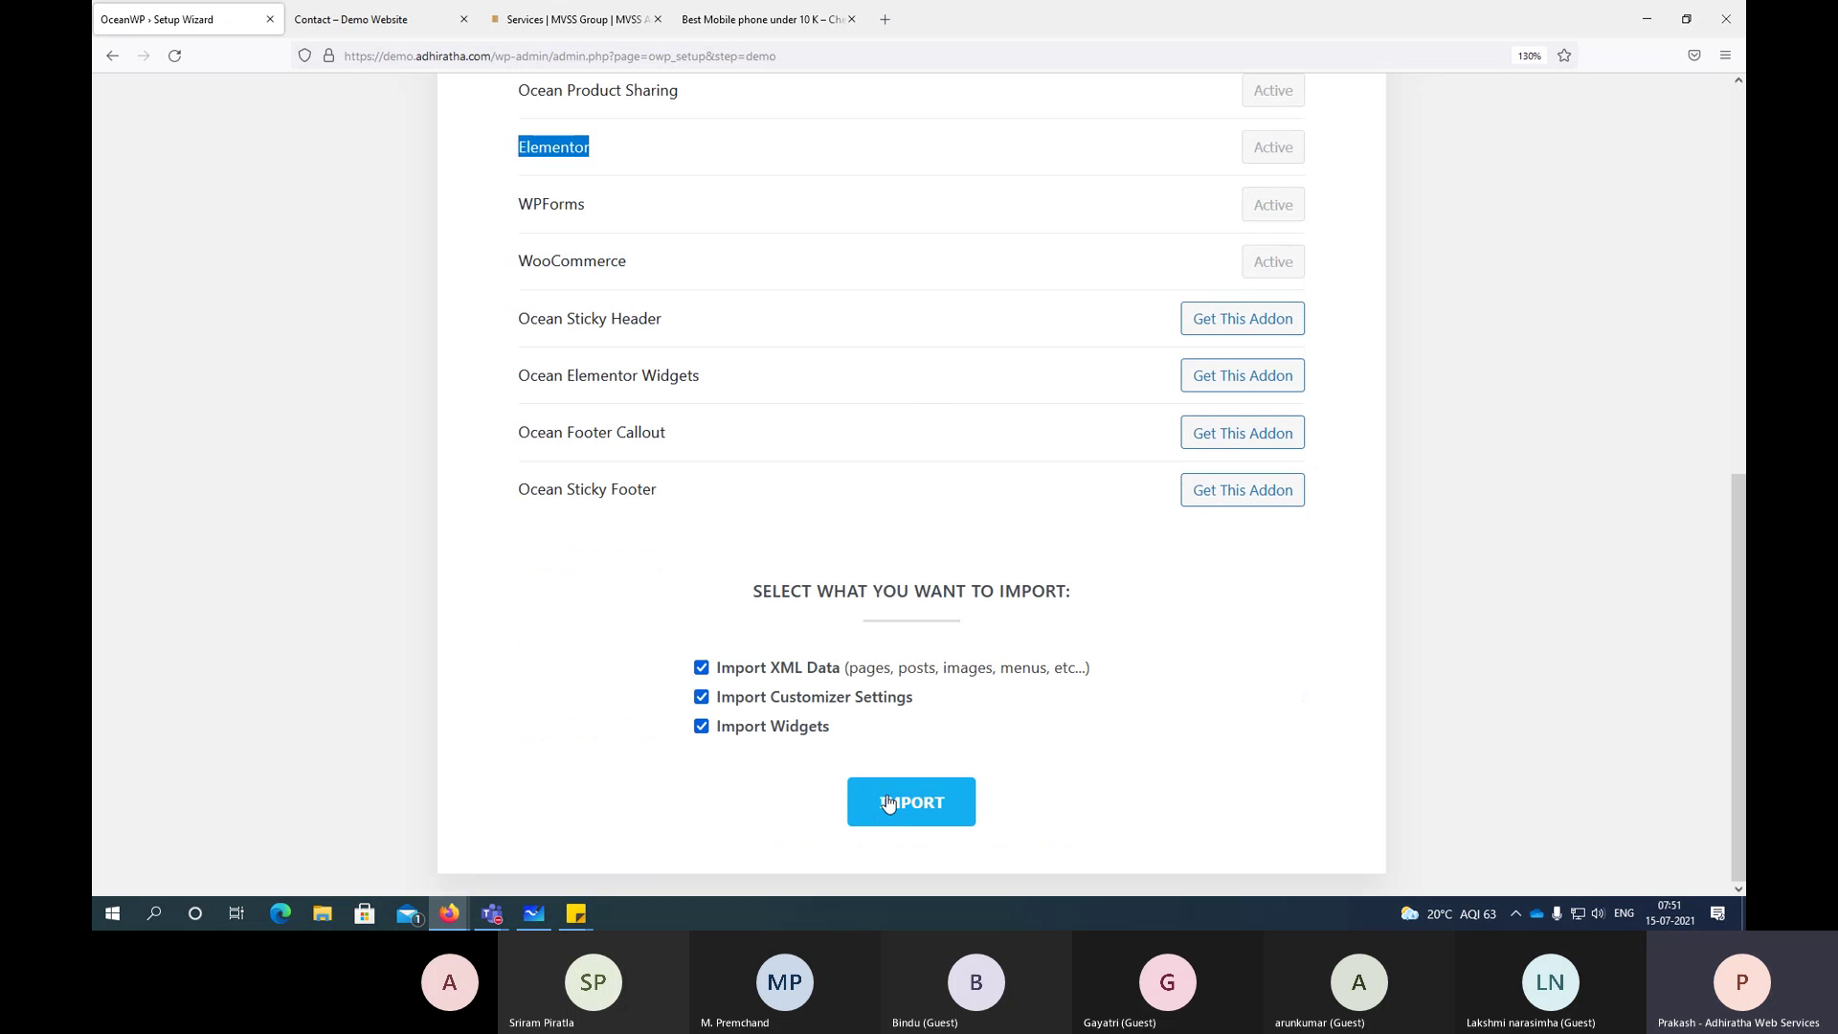
pyautogui.click(887, 801)
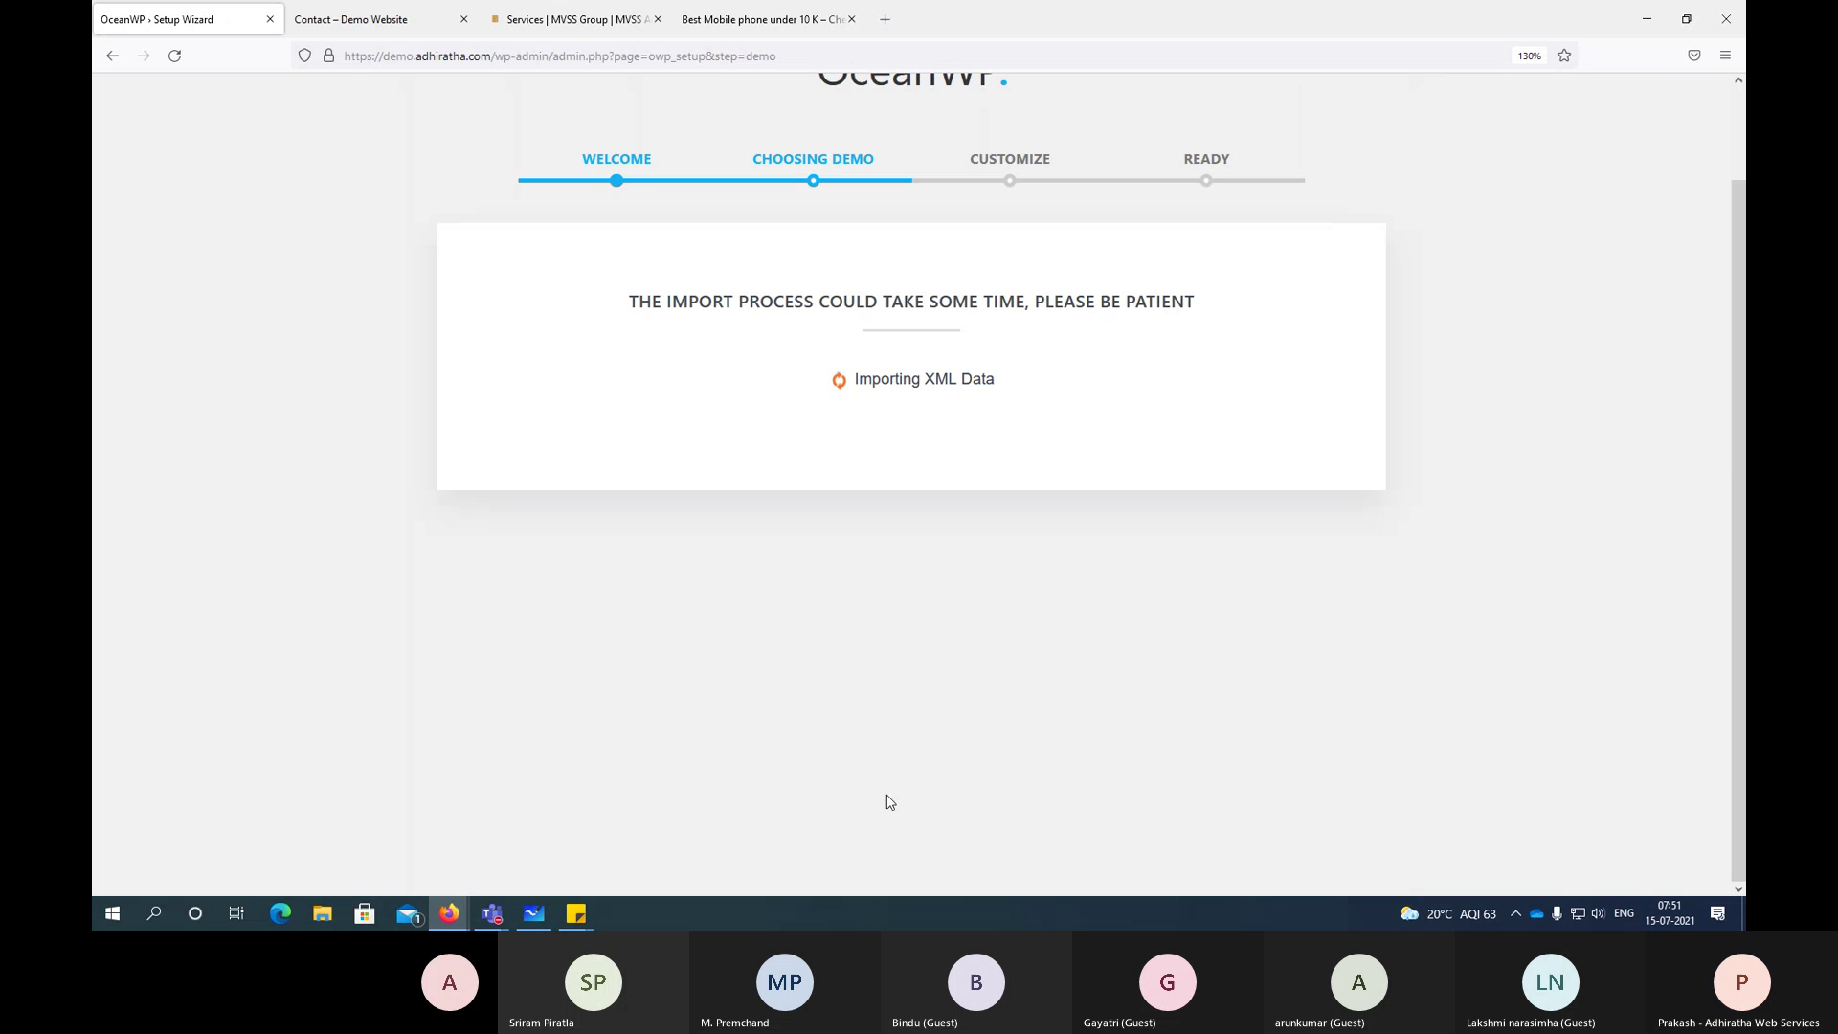
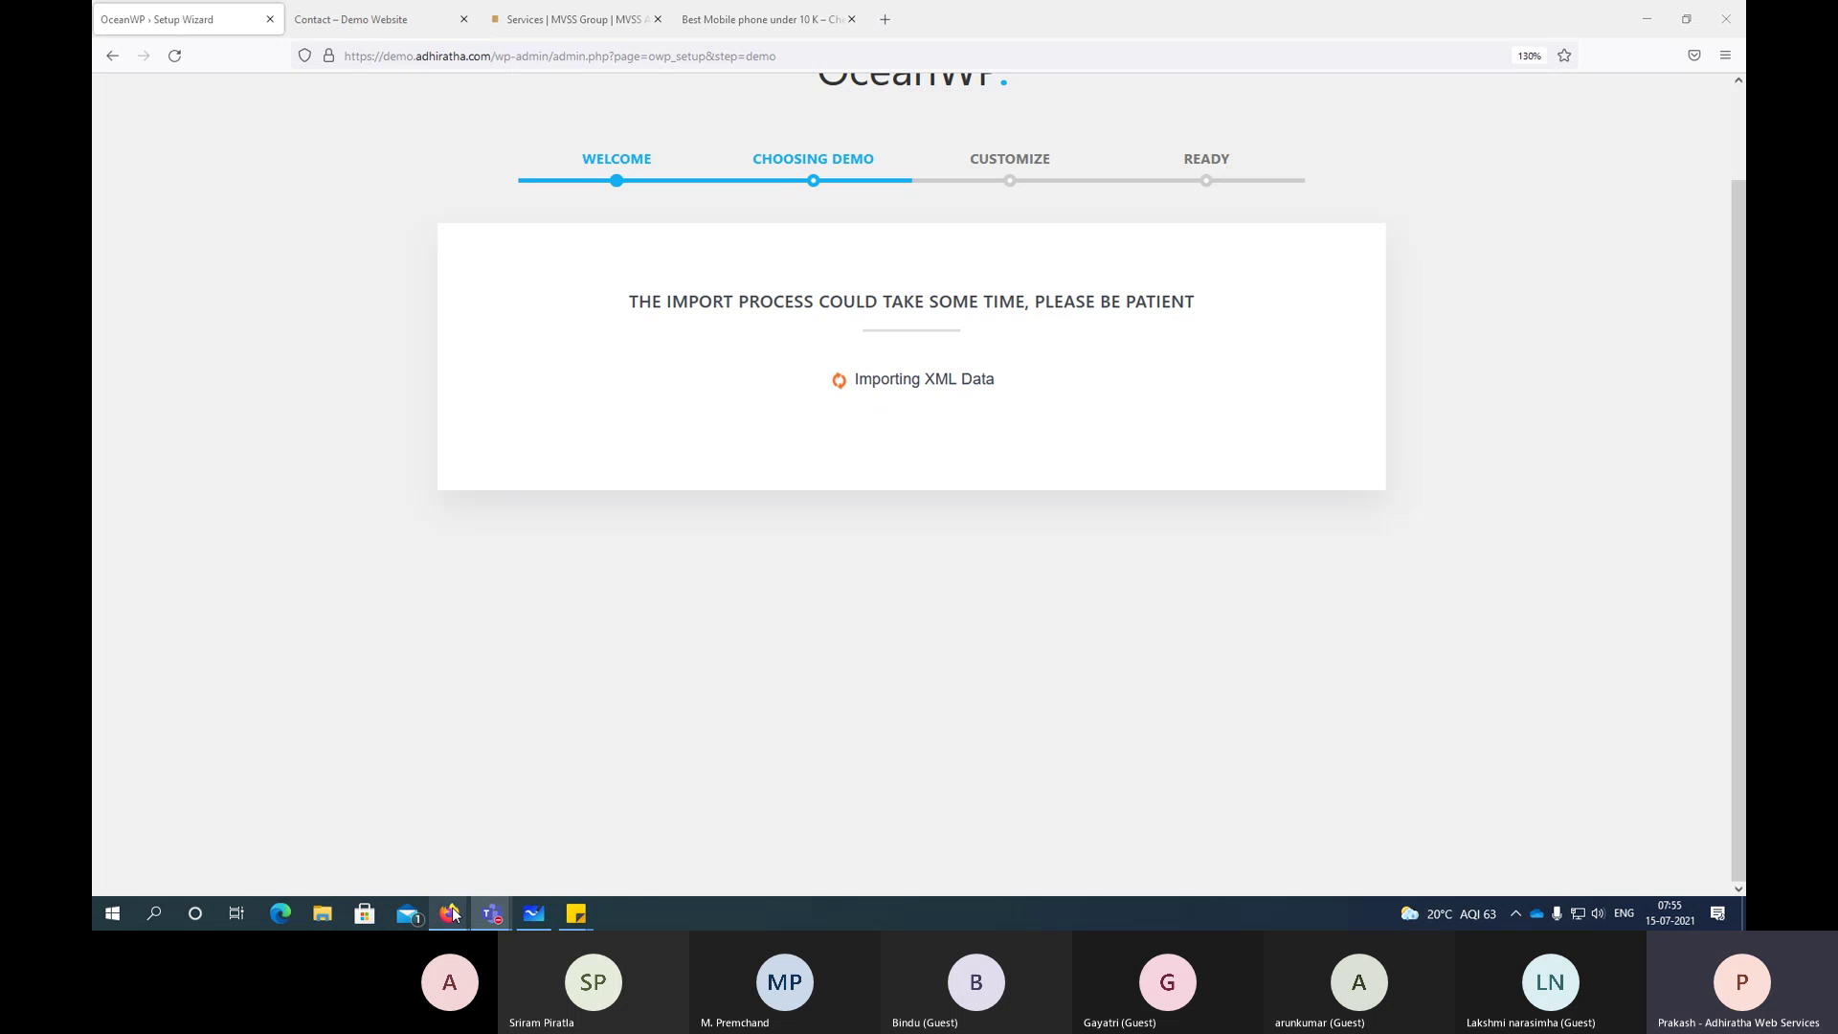
# Step: Reload the demo site's home page in the private browsing window, look through the imported blog posts and return to the setup wizard
pyautogui.moveTo(450, 914)
pyautogui.click(536, 843)
pyautogui.press('F5')
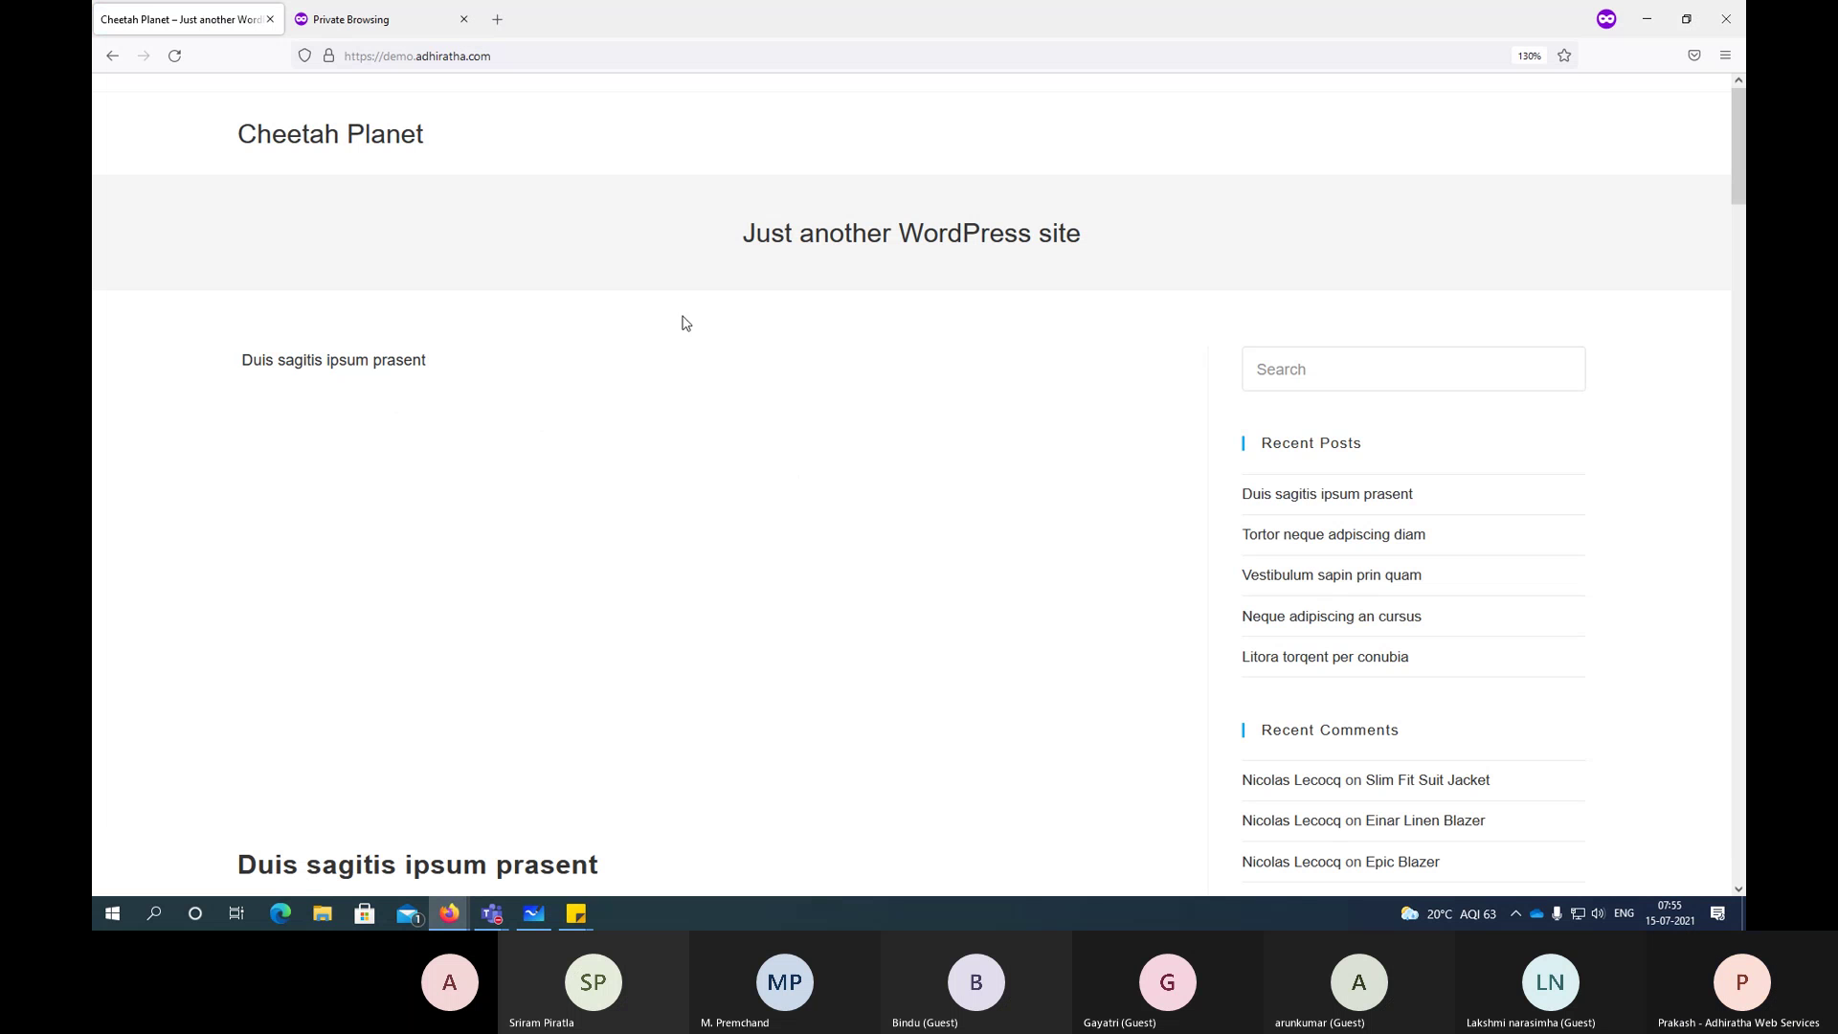
pyautogui.scroll(-20, 369, 483)
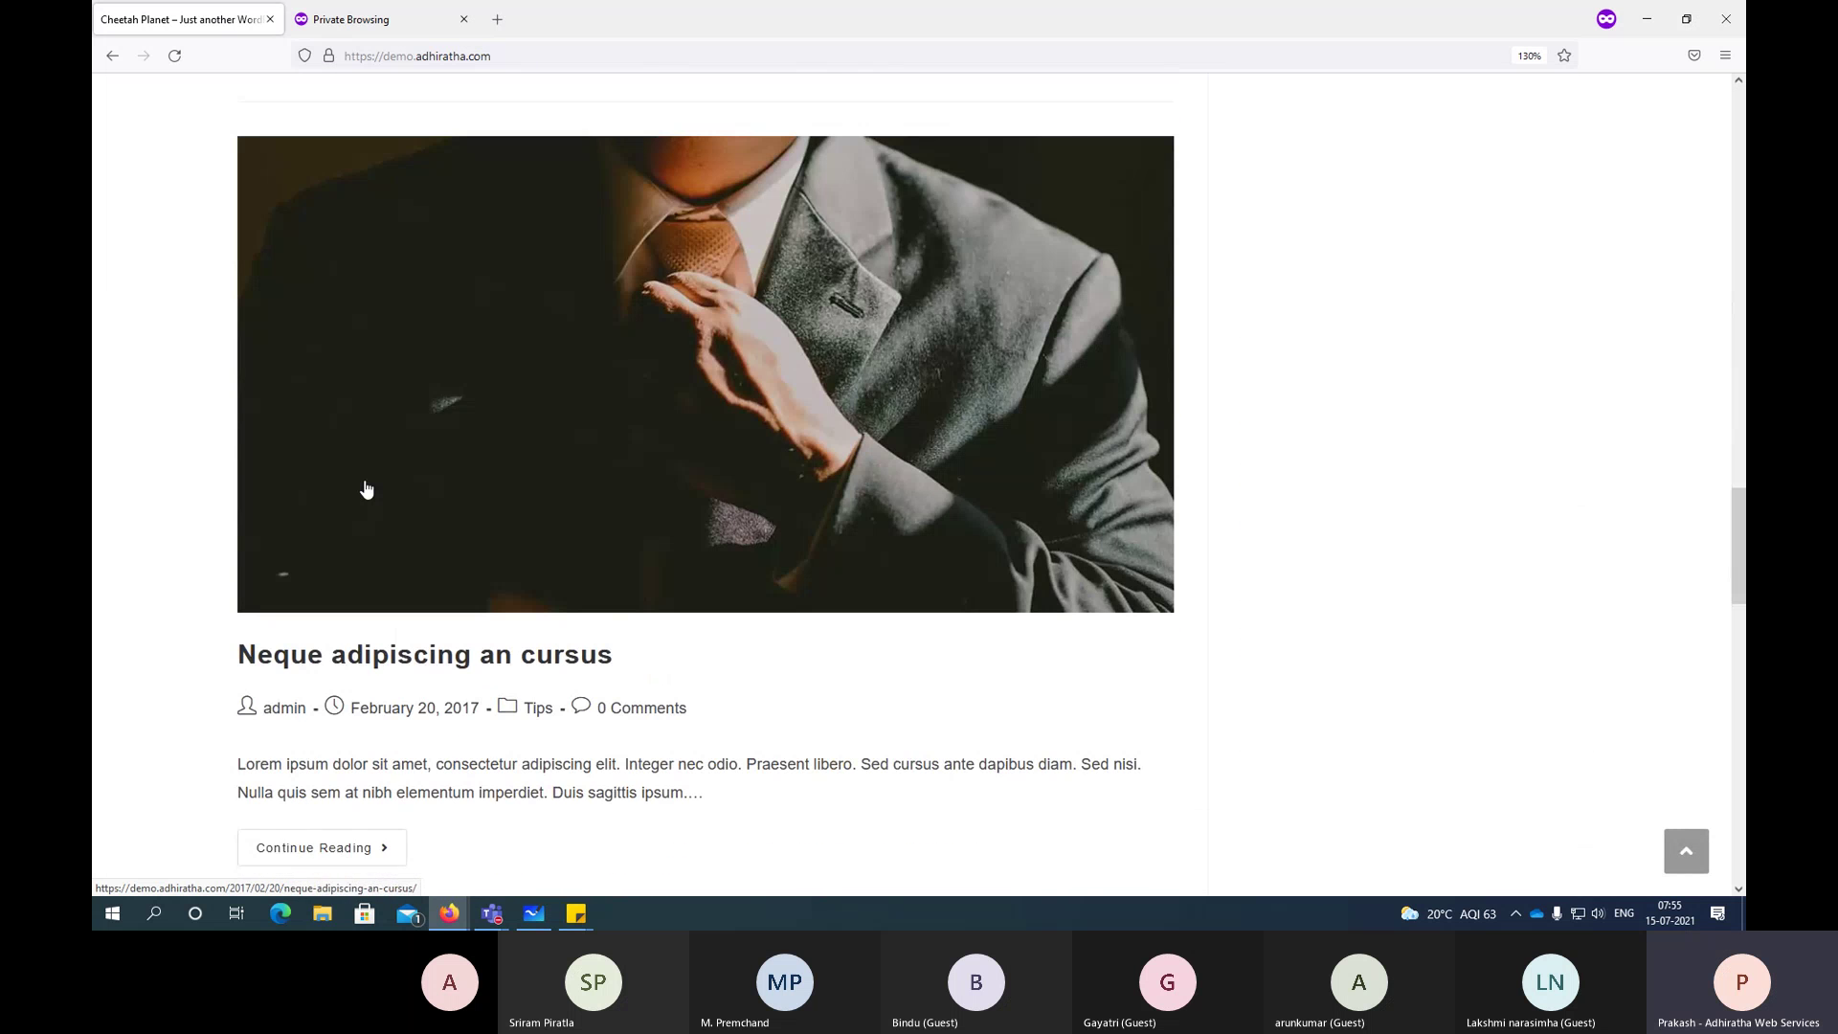
pyautogui.click(367, 489)
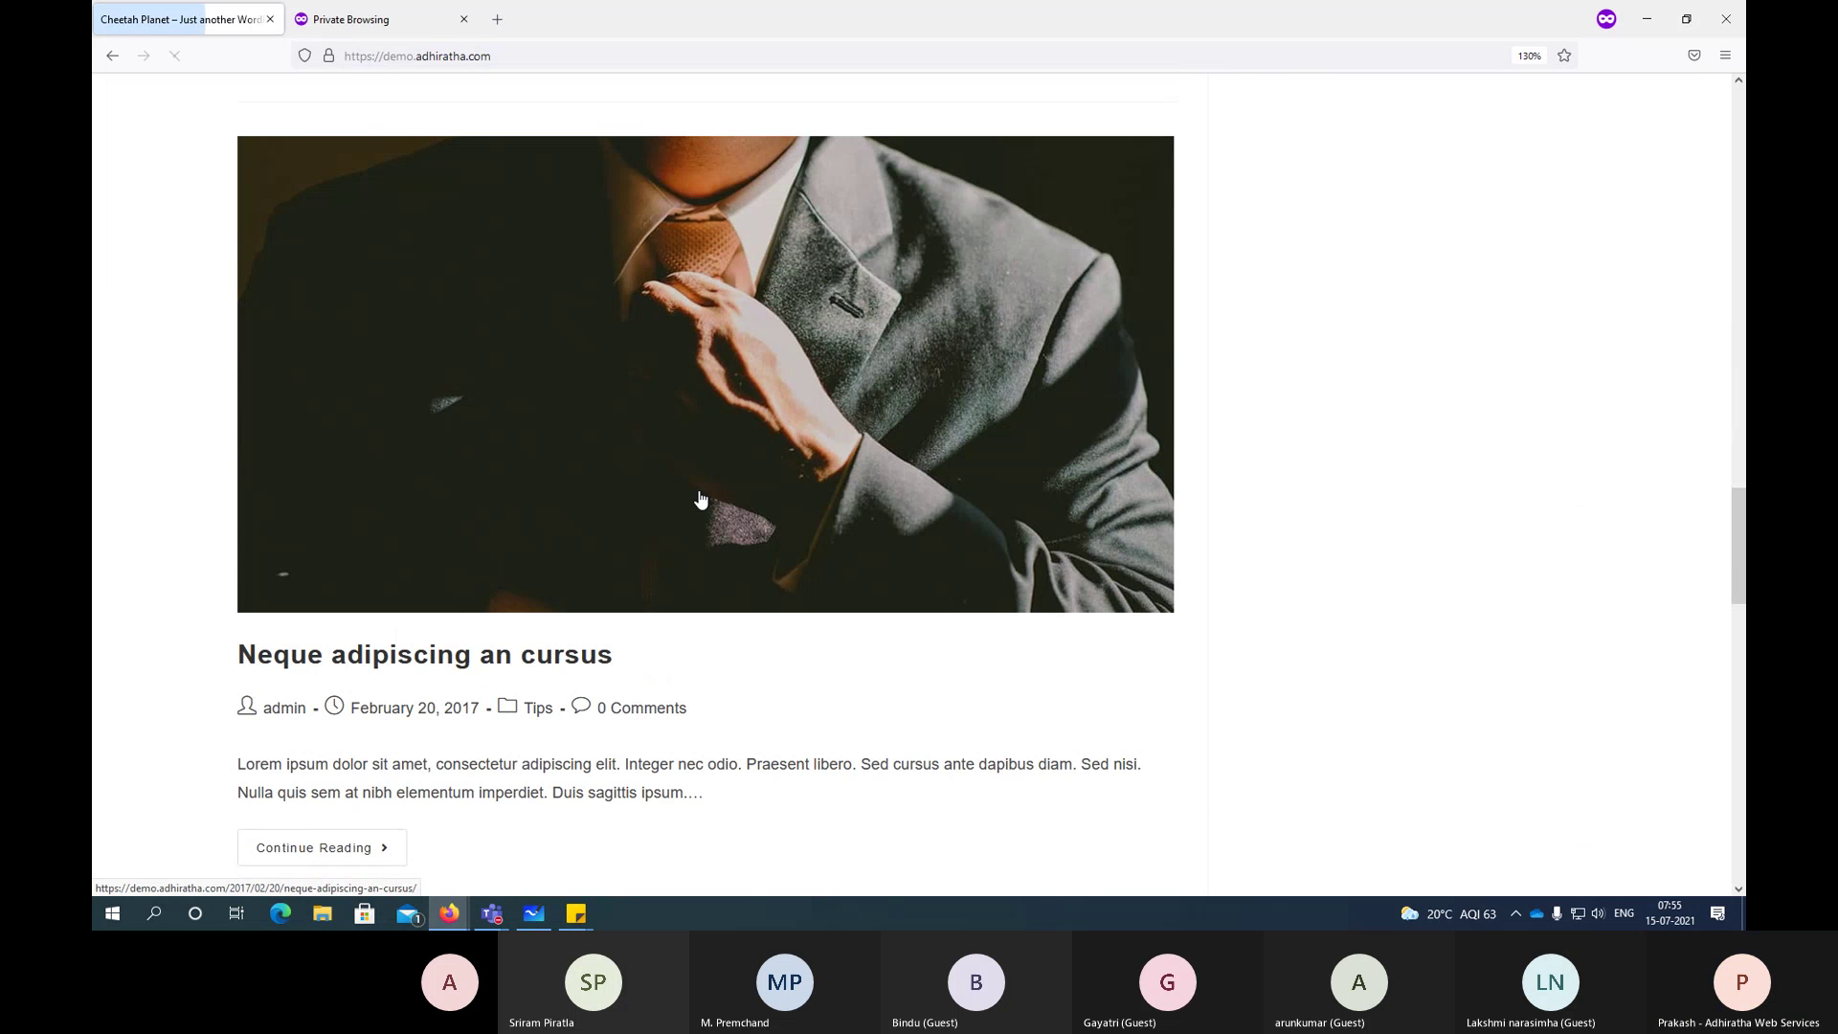
pyautogui.scroll(12, 694, 493)
pyautogui.scroll(10, 323, 213)
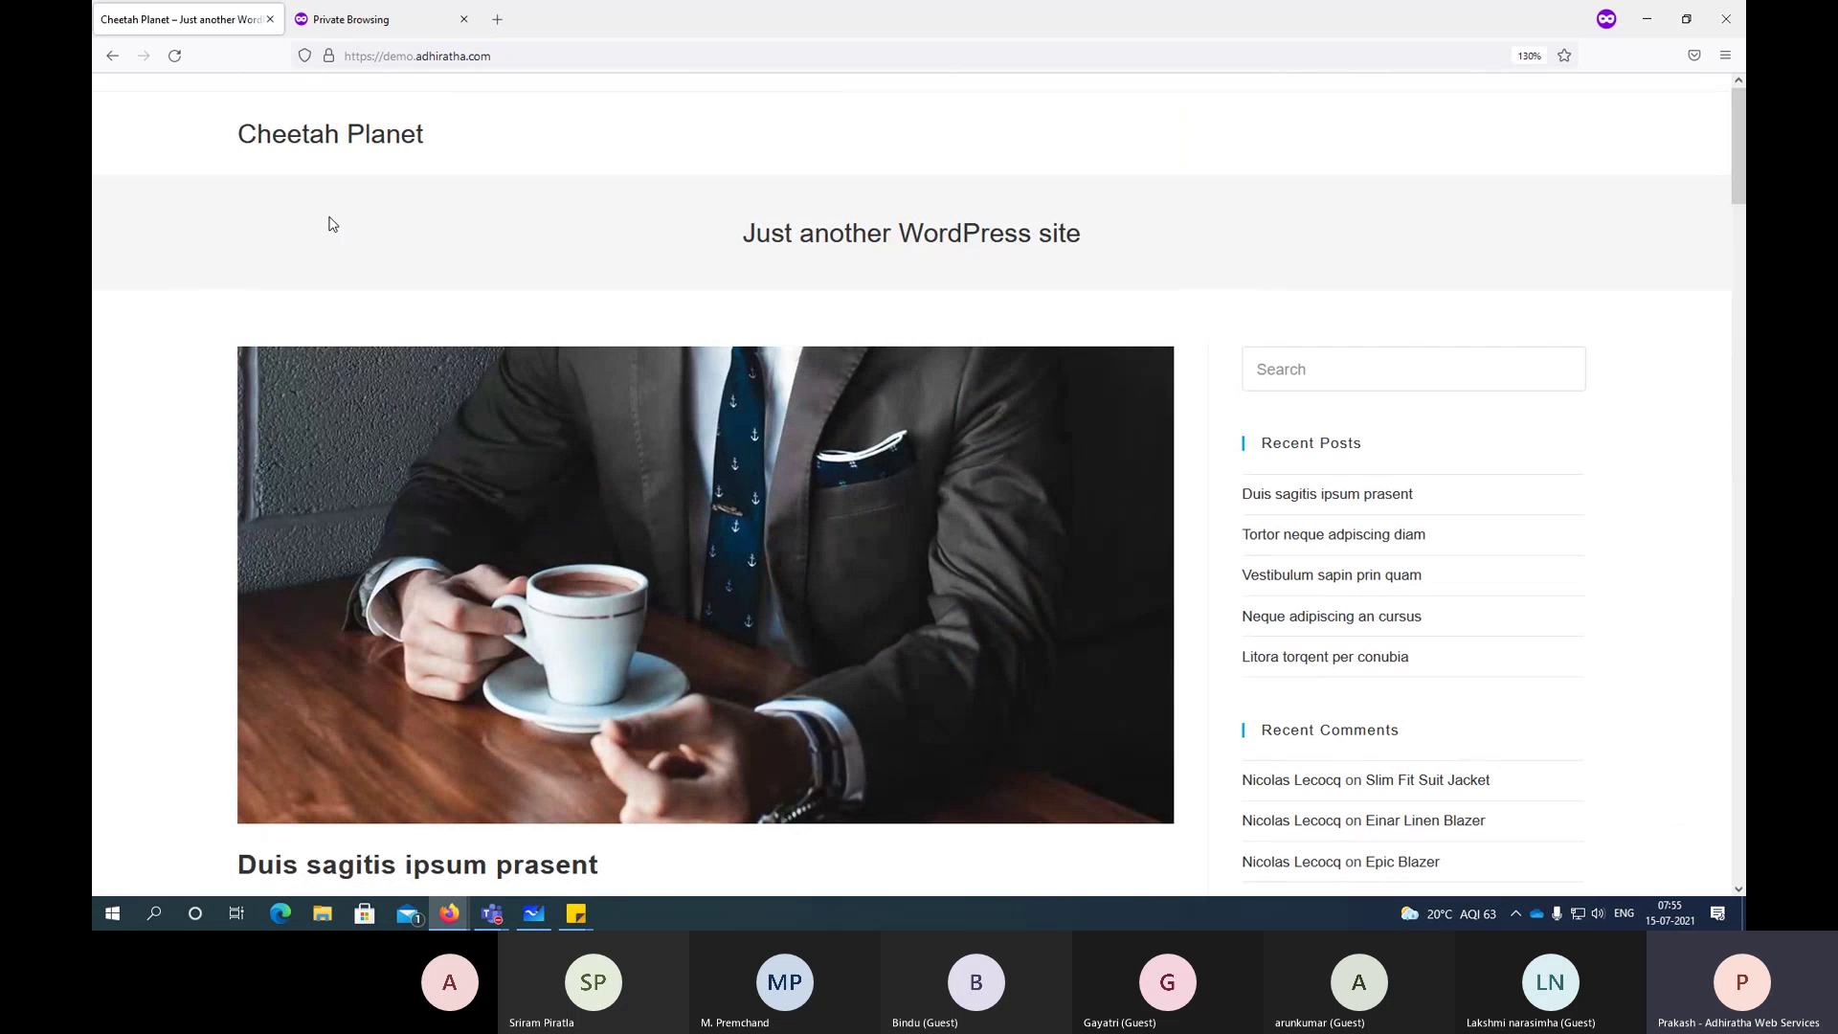
pyautogui.hotkey('alt', 'Tab')
pyautogui.hotkey('alt', 'Tab')
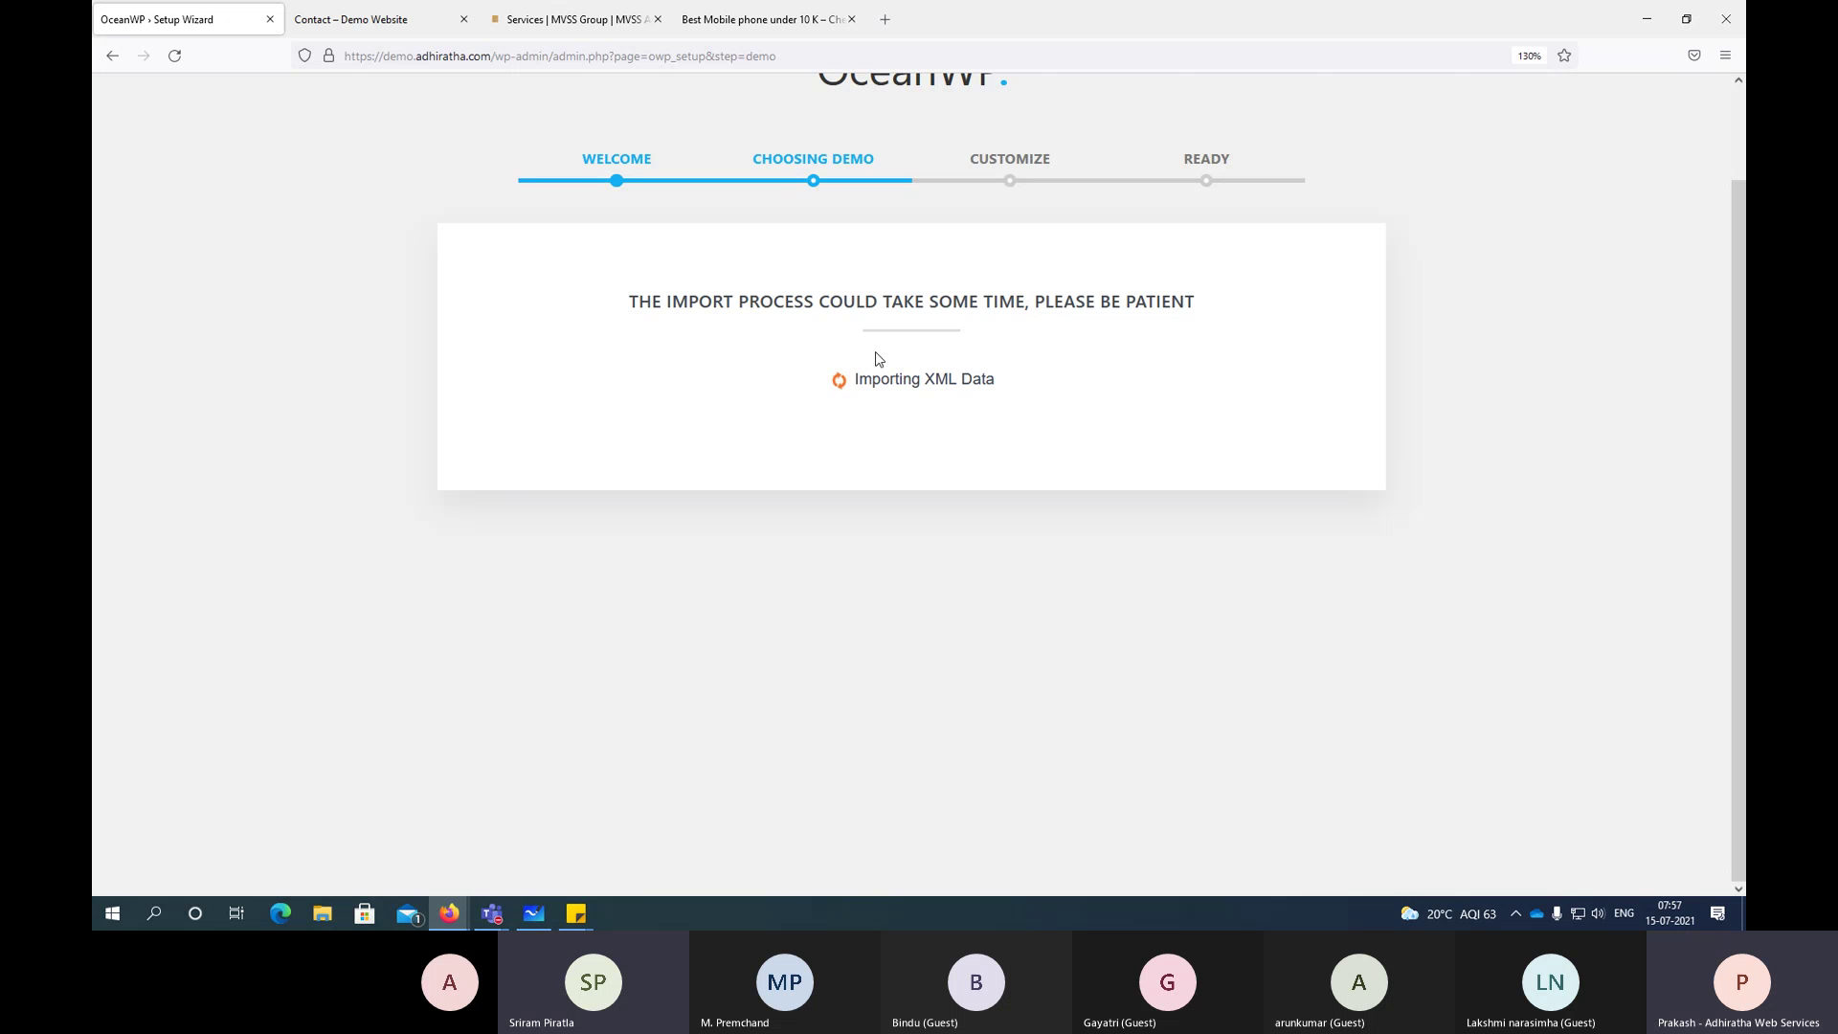
# Step: Check the header and first post of the Cheetah Planet home page in the private window, and go back to the setup wizard
pyautogui.click(446, 917)
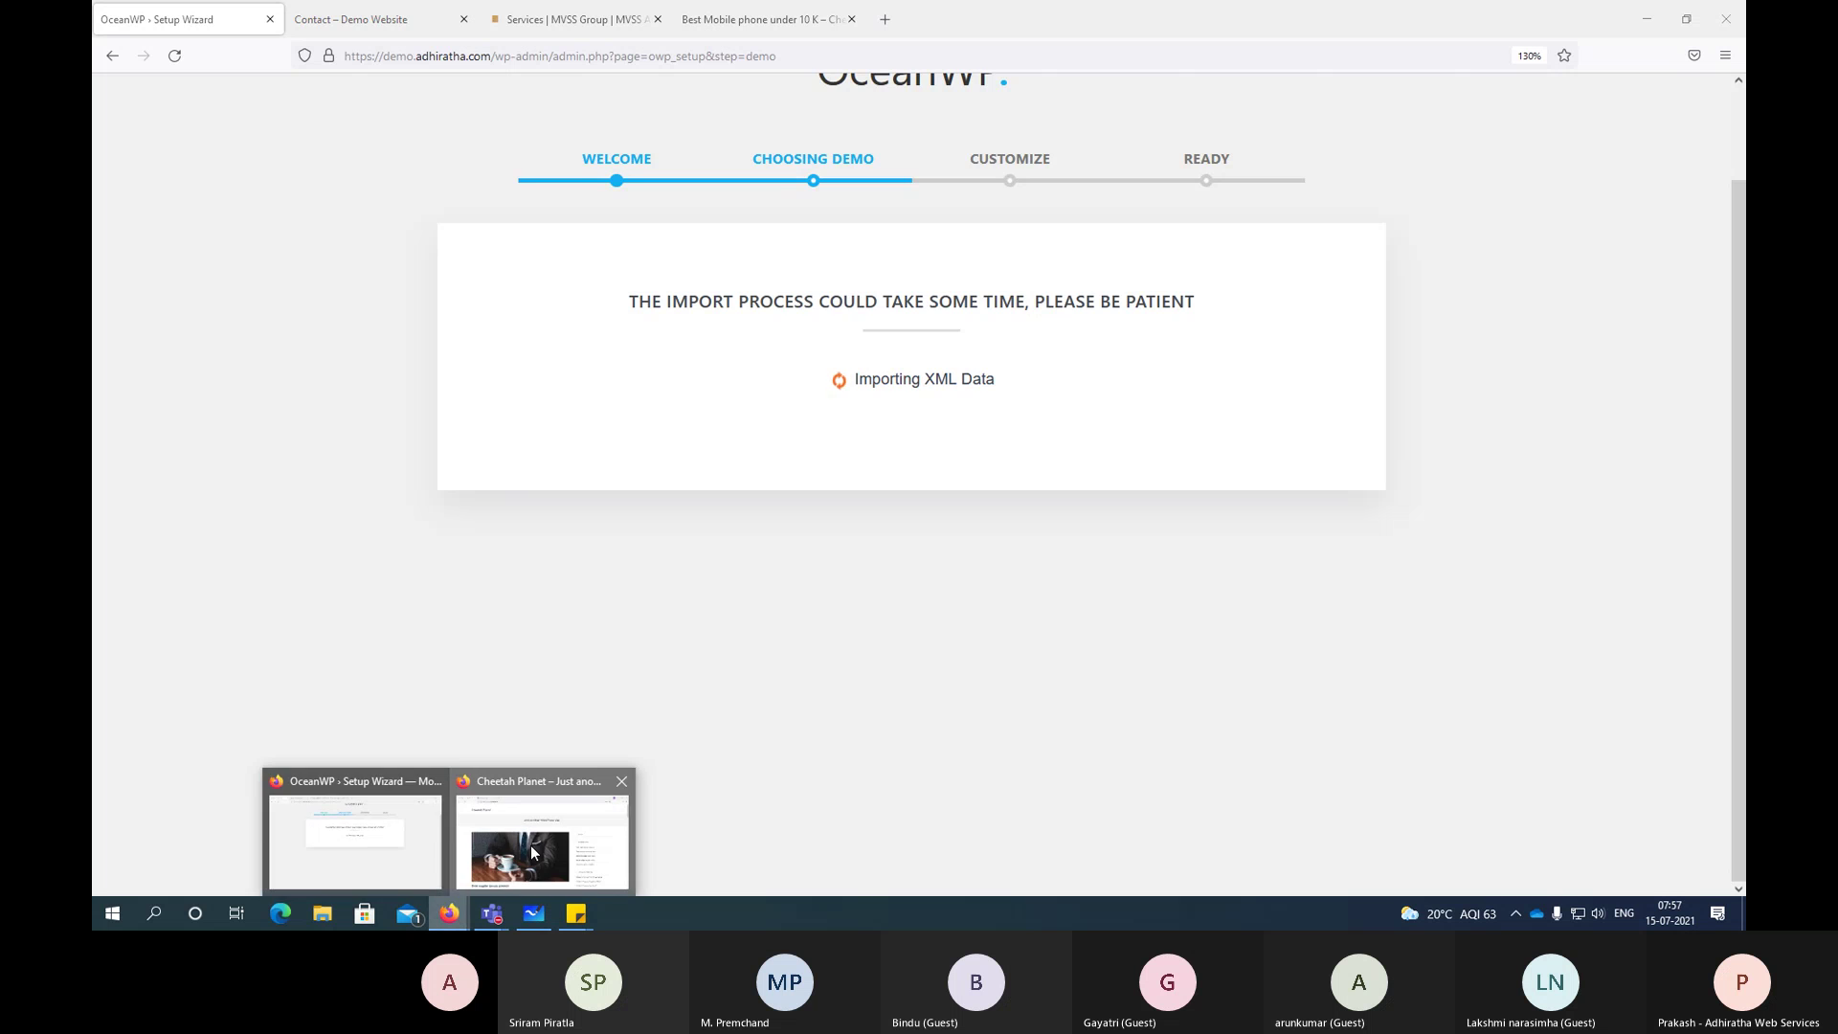
pyautogui.click(533, 850)
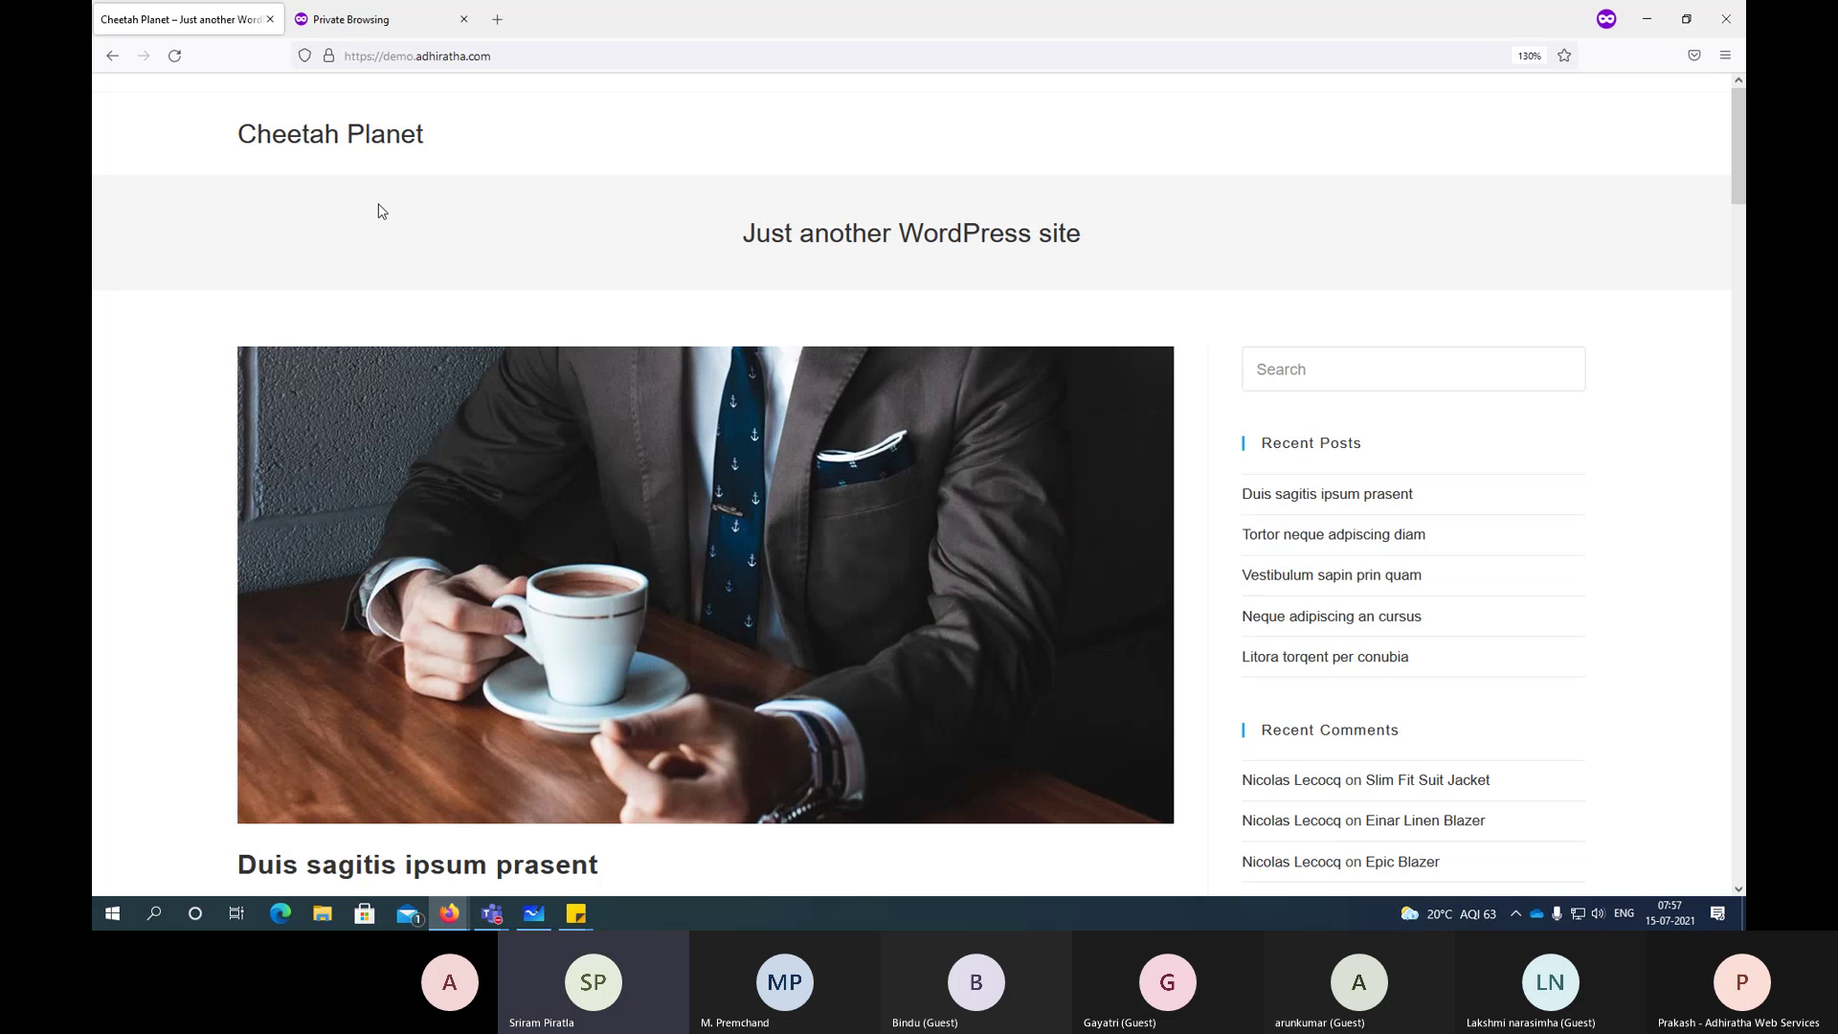
pyautogui.click(374, 139)
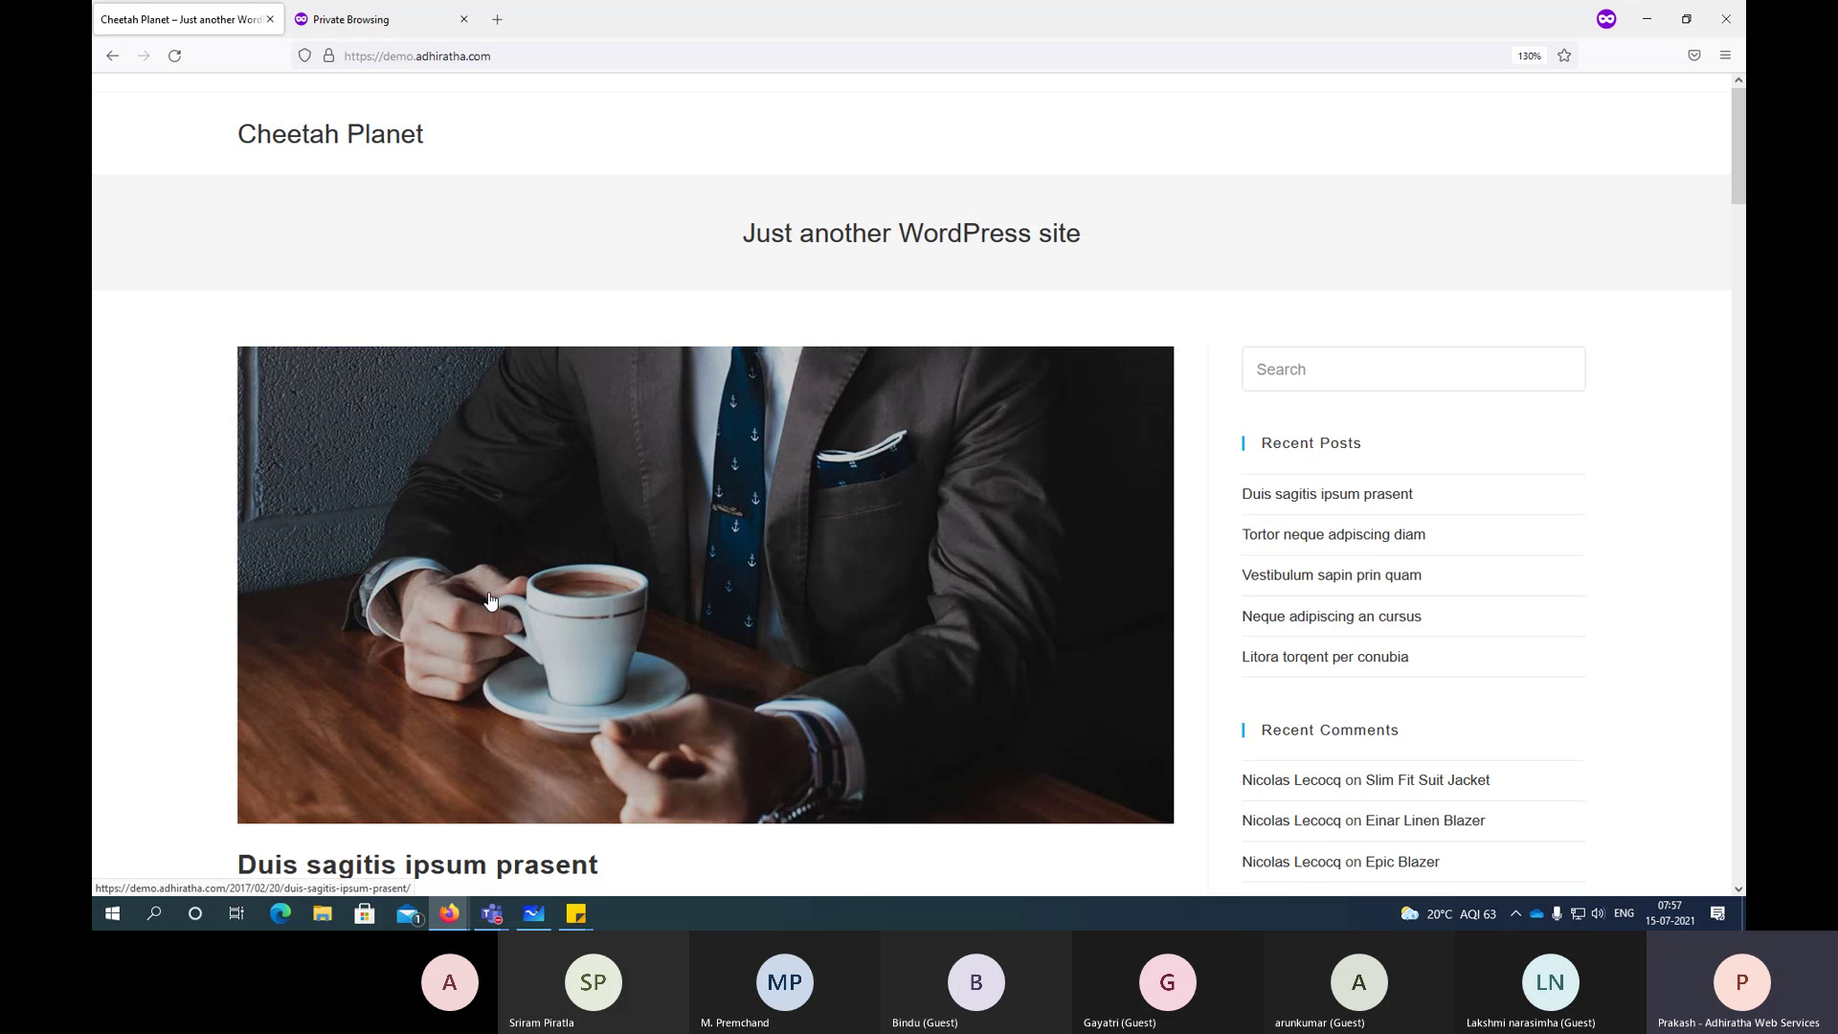
pyautogui.click(451, 917)
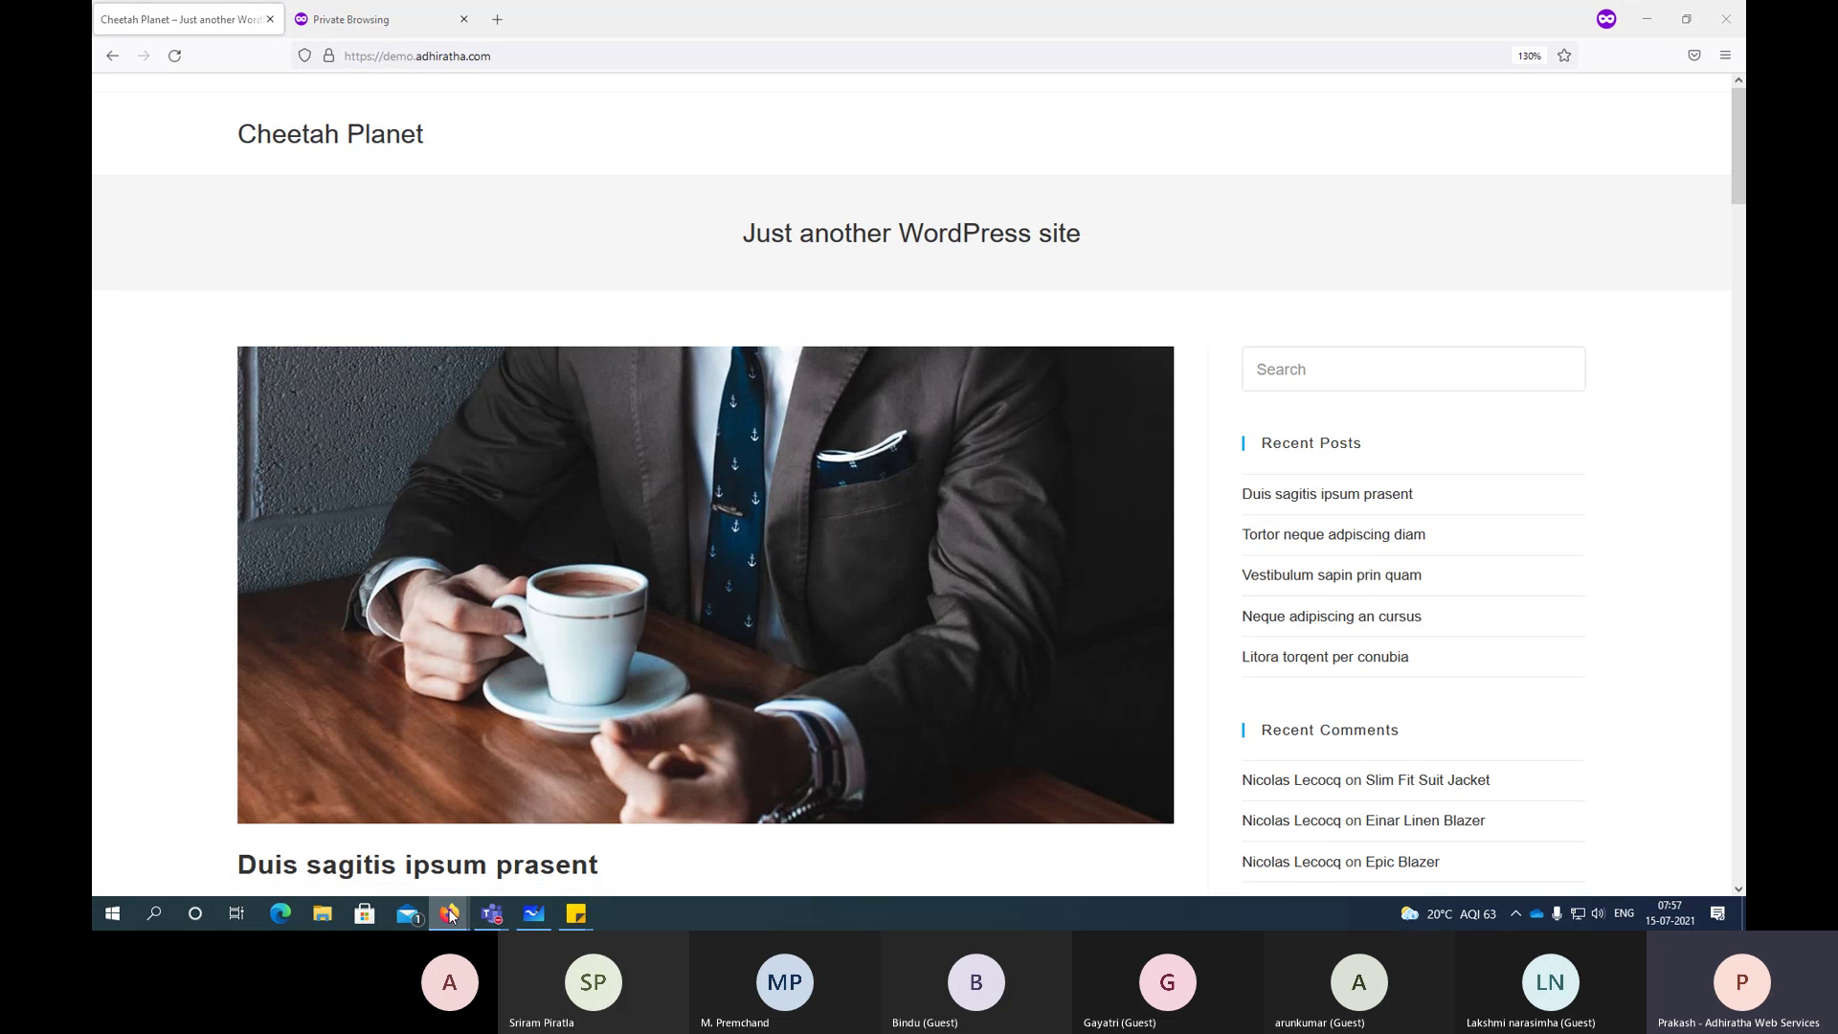
pyautogui.click(404, 862)
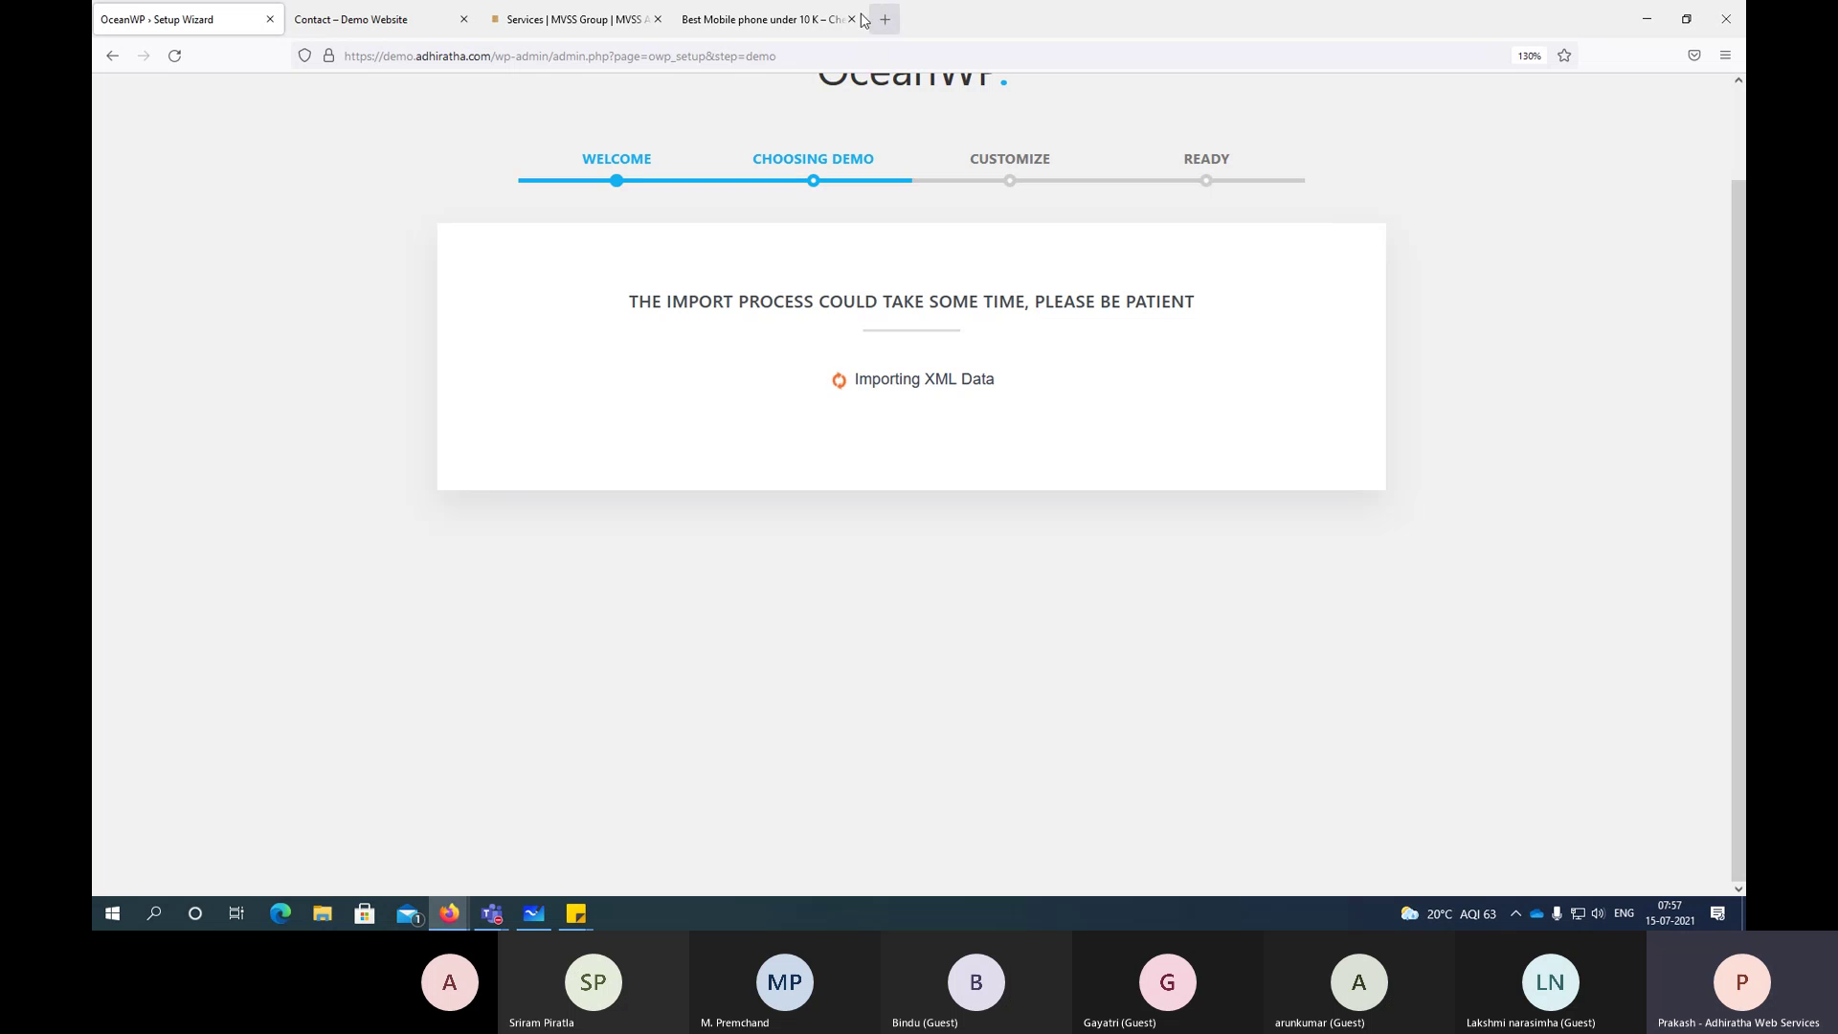
# Step: Open the demo site's WordPress dashboard from the "Best Mobile phone under 10 K" post page
pyautogui.click(362, 25)
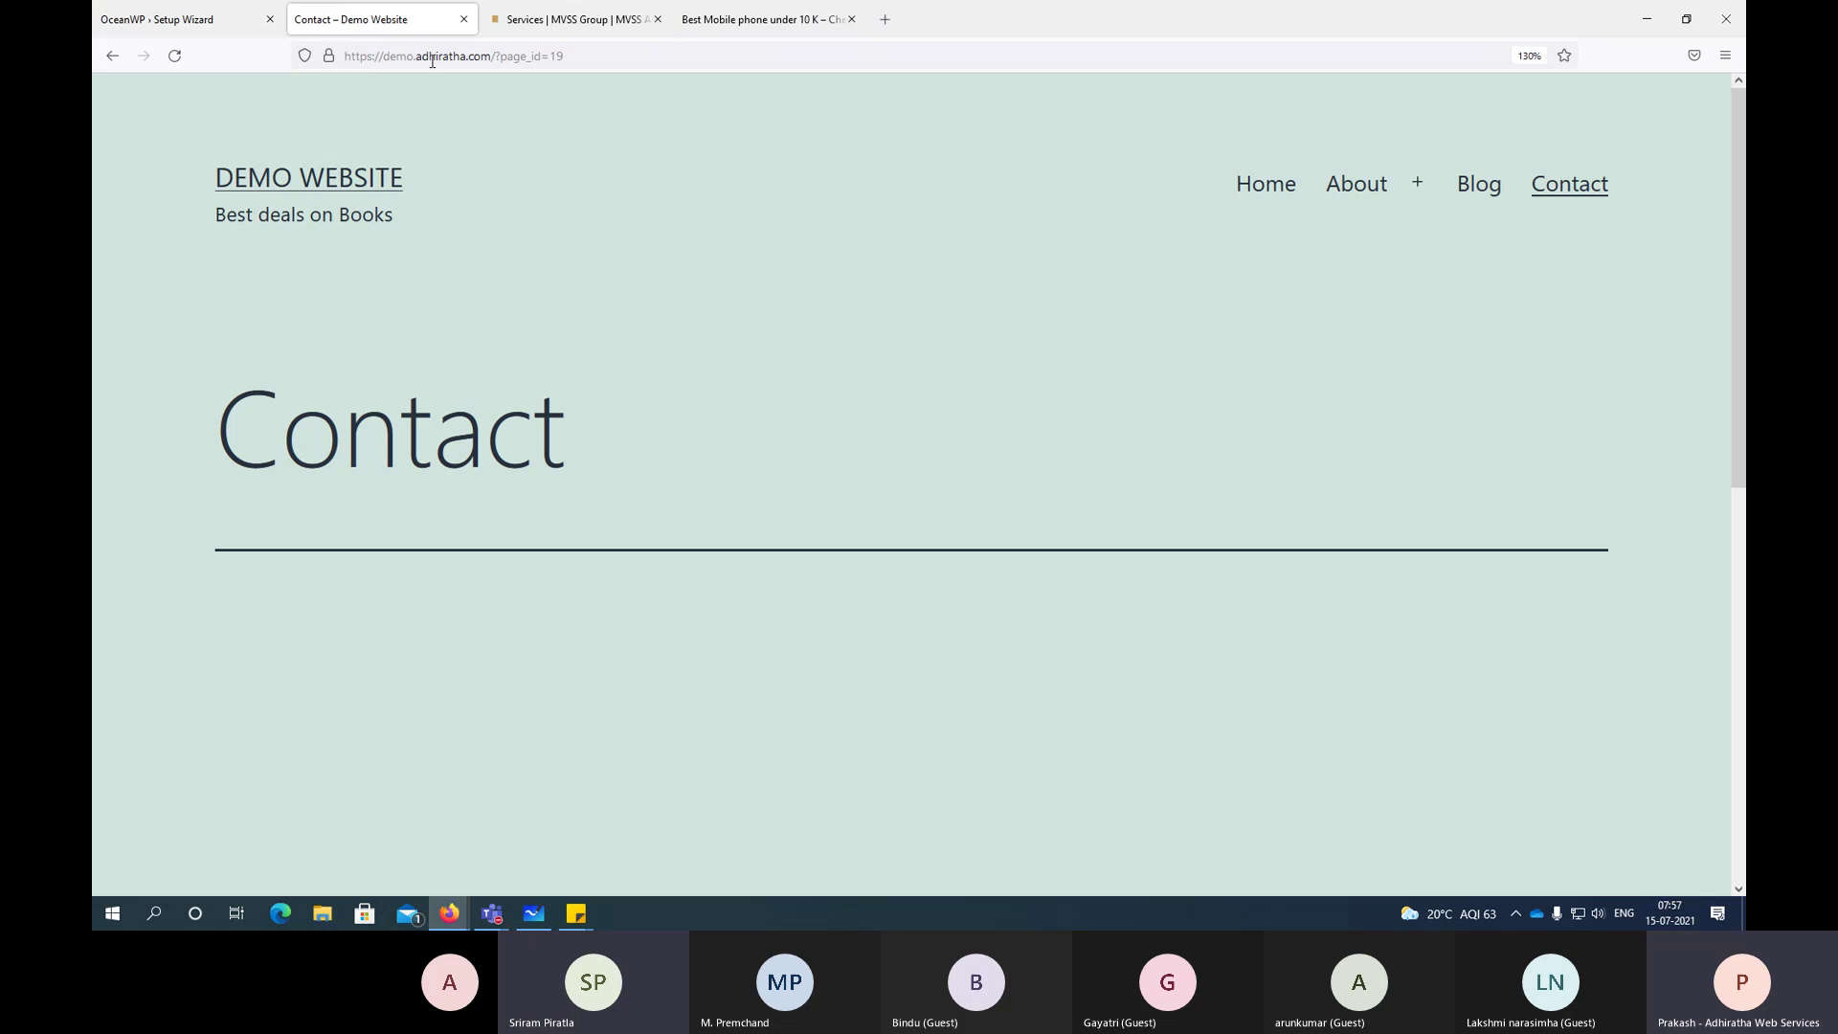
pyautogui.click(825, 21)
pyautogui.moveTo(230, 96)
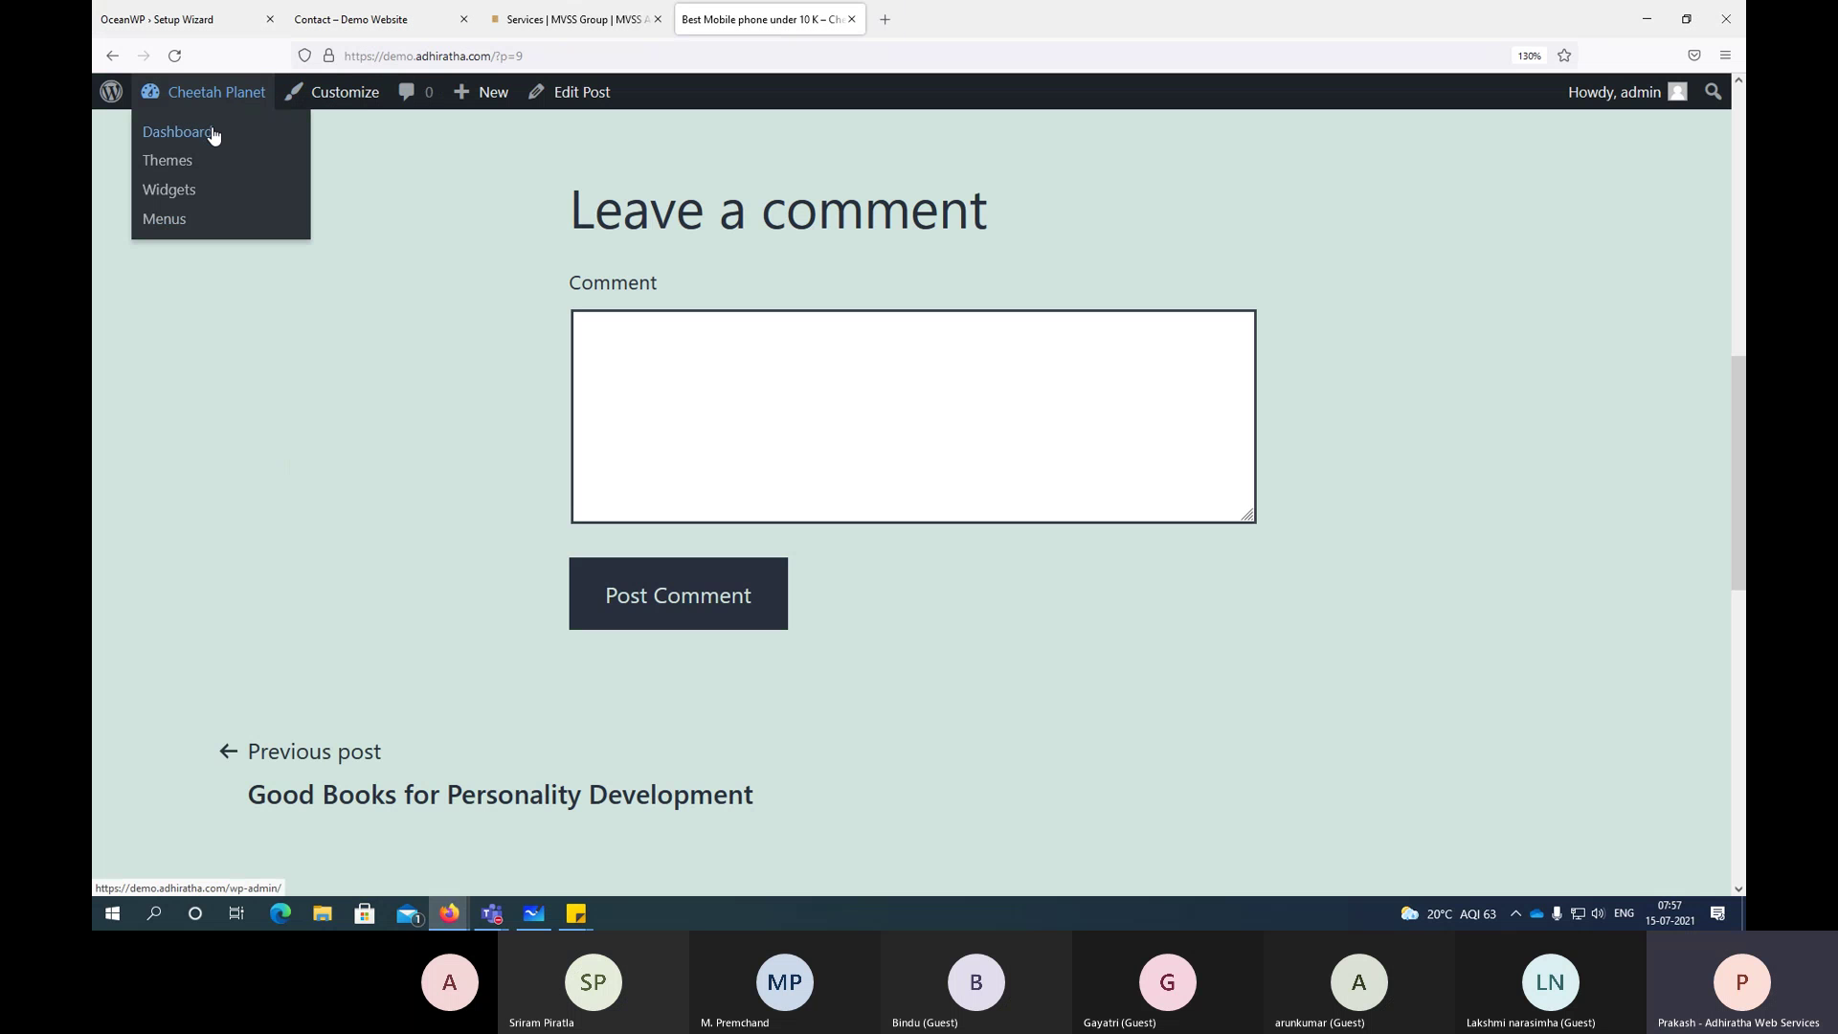
pyautogui.click(213, 136)
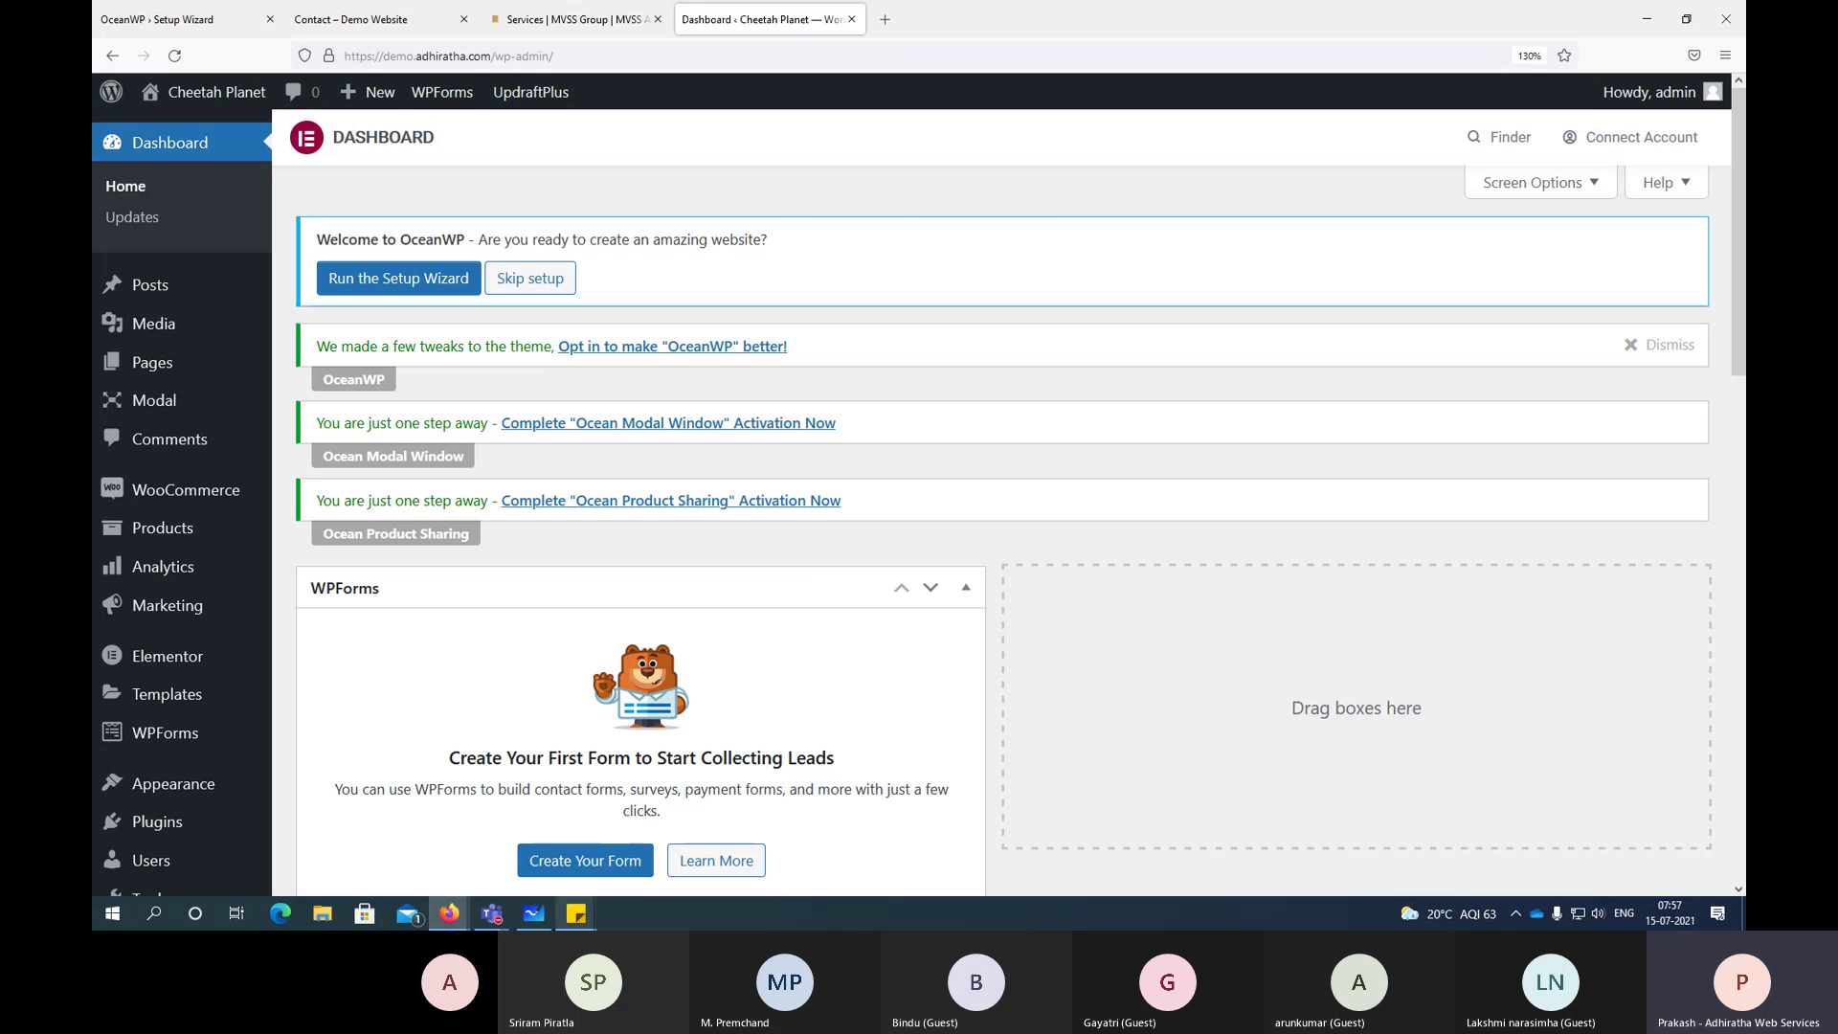
# Step: Reload the public home page in the private window, look over its posts again and return to the WordPress dashboard
pyautogui.moveTo(449, 914)
pyautogui.click(500, 854)
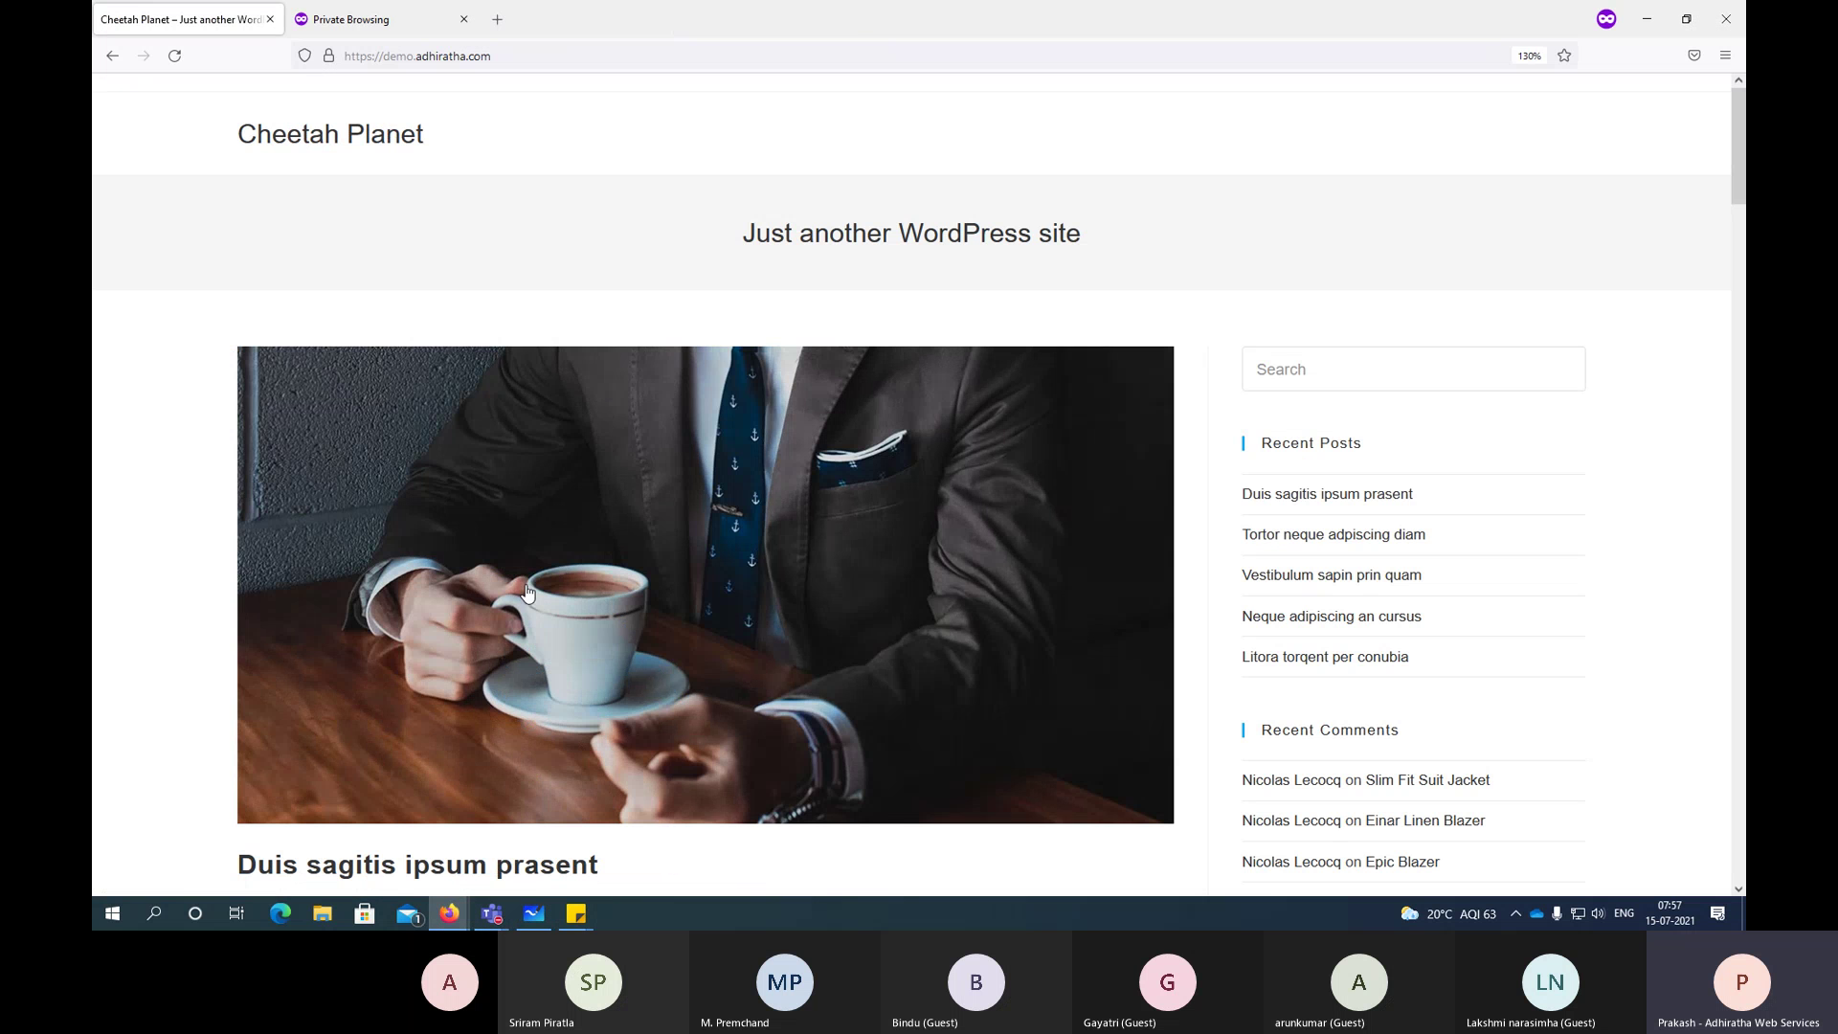
pyautogui.click(521, 583)
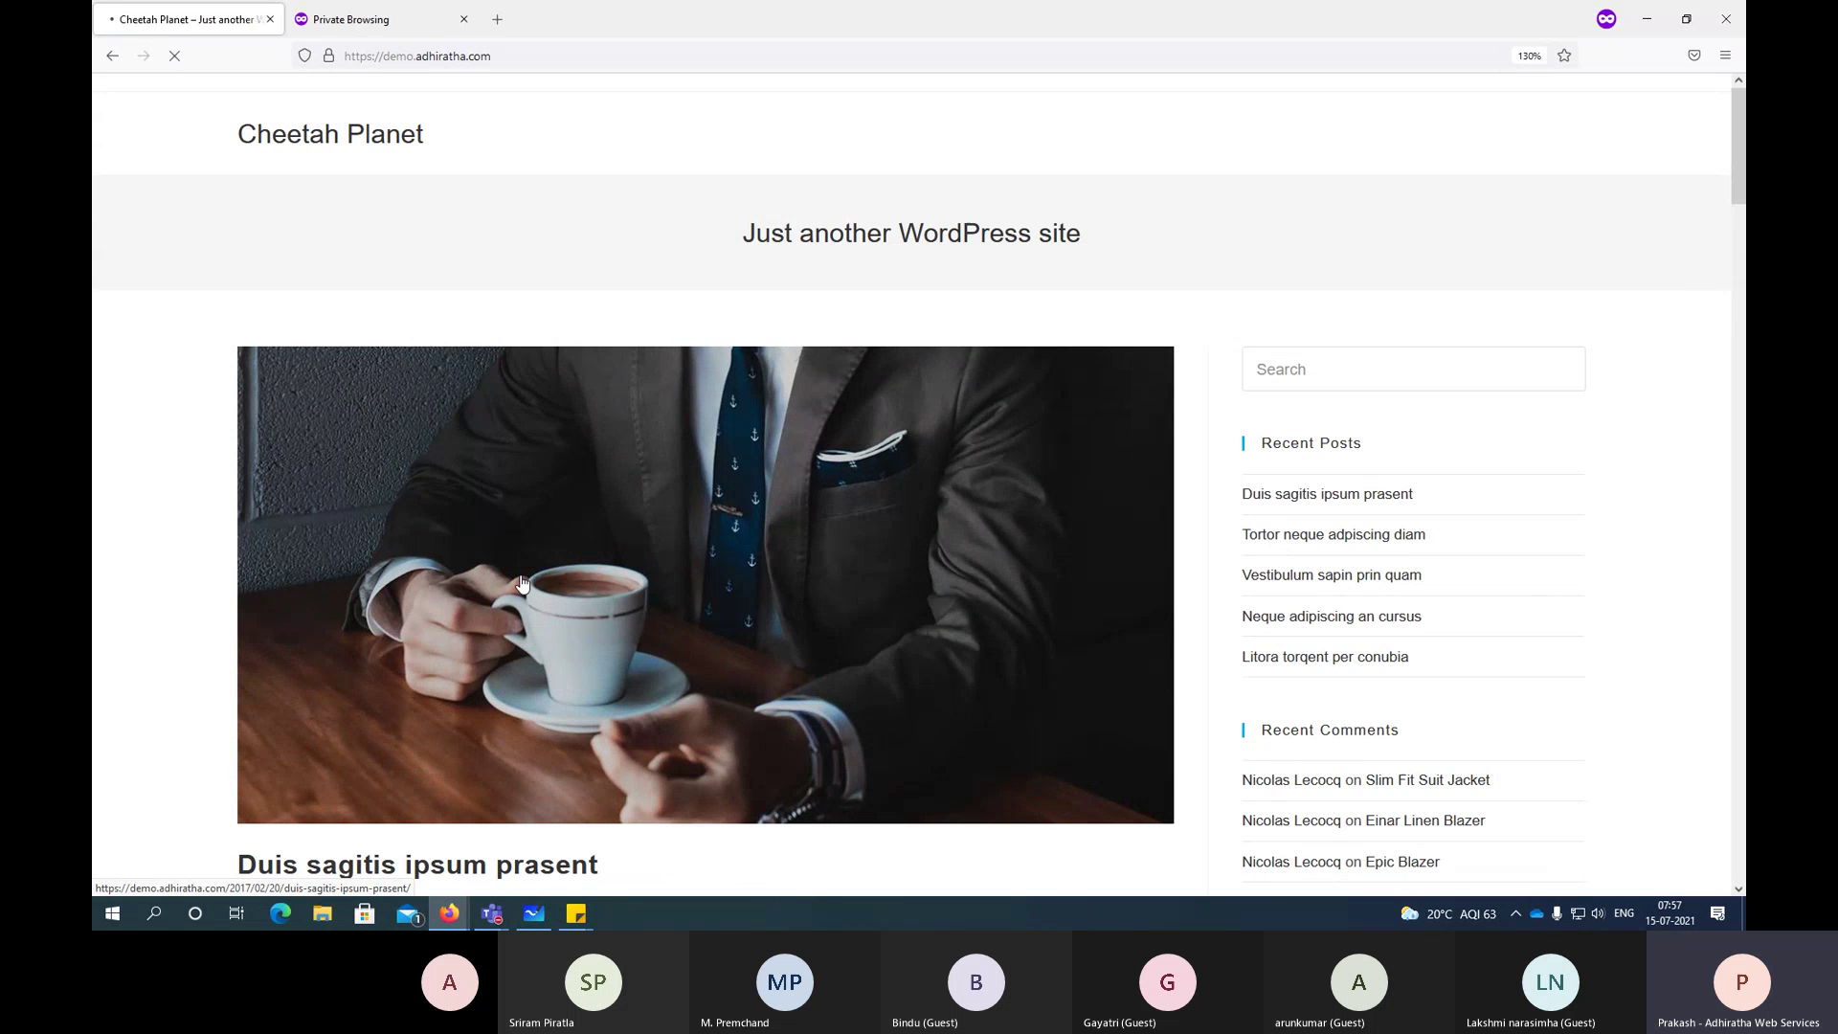
pyautogui.scroll(-6, 459, 492)
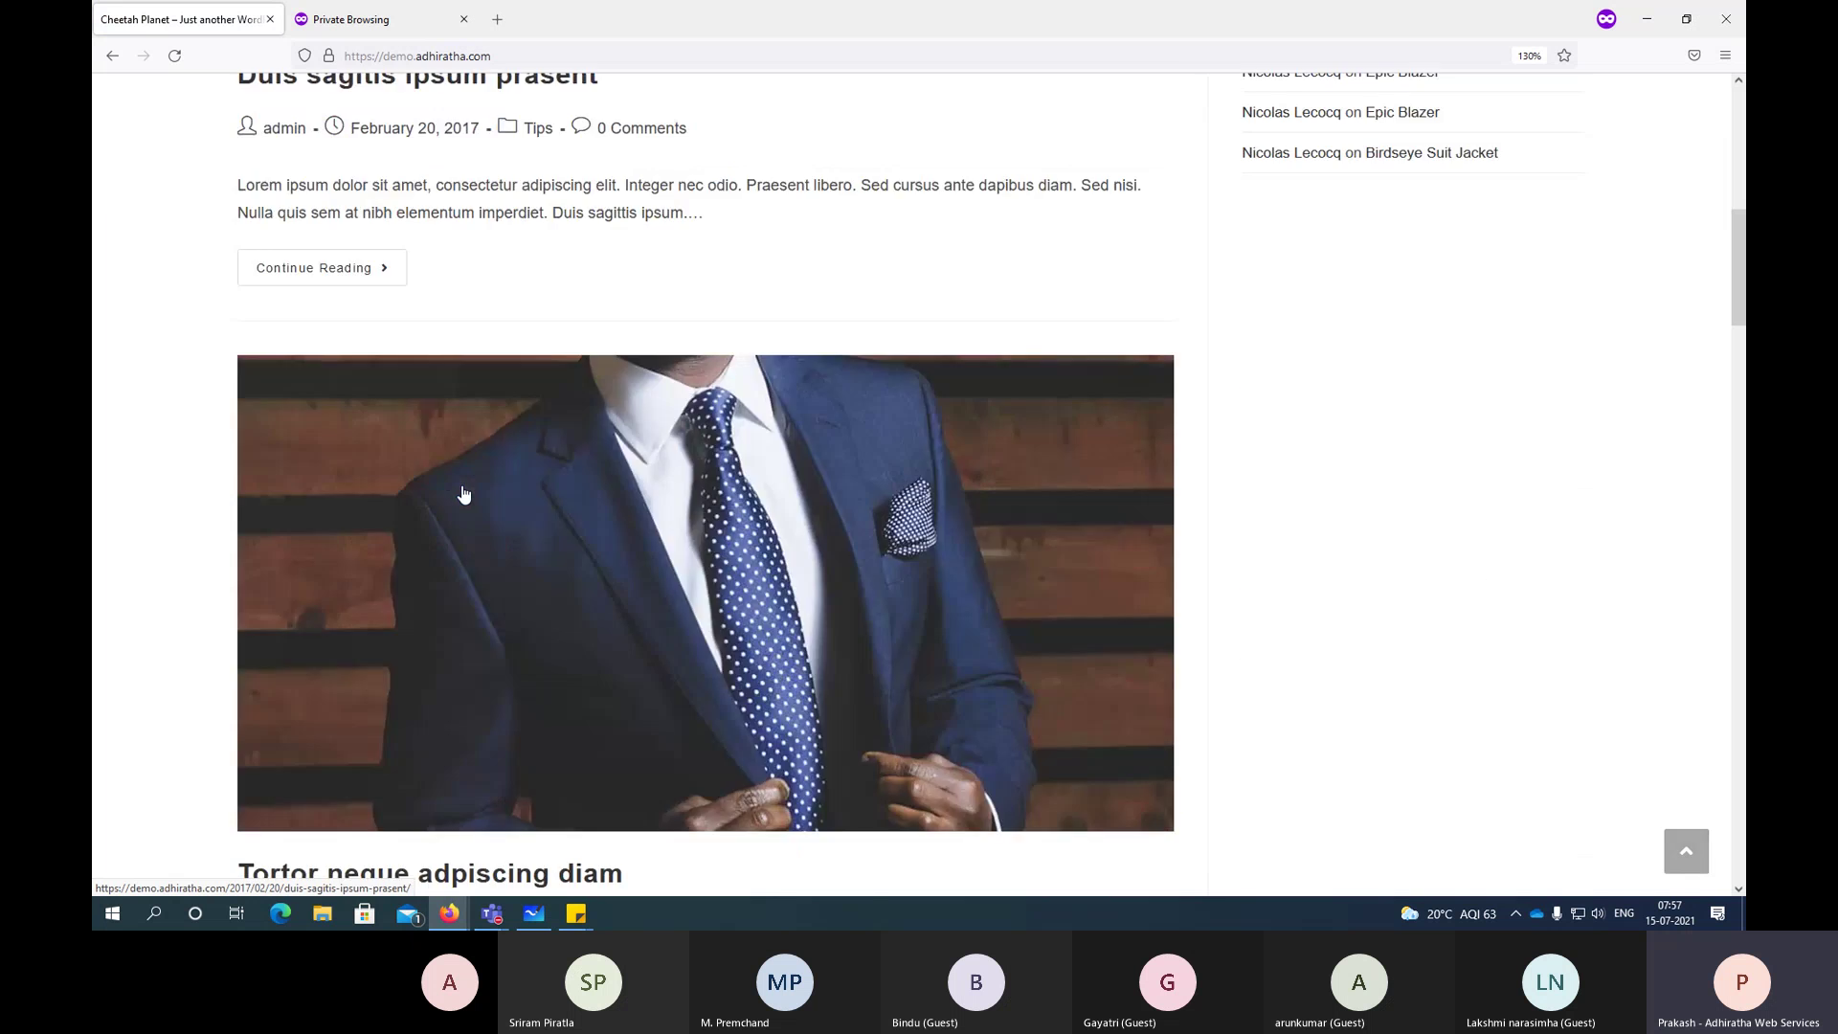
pyautogui.scroll(1, 464, 493)
pyautogui.scroll(5, 464, 493)
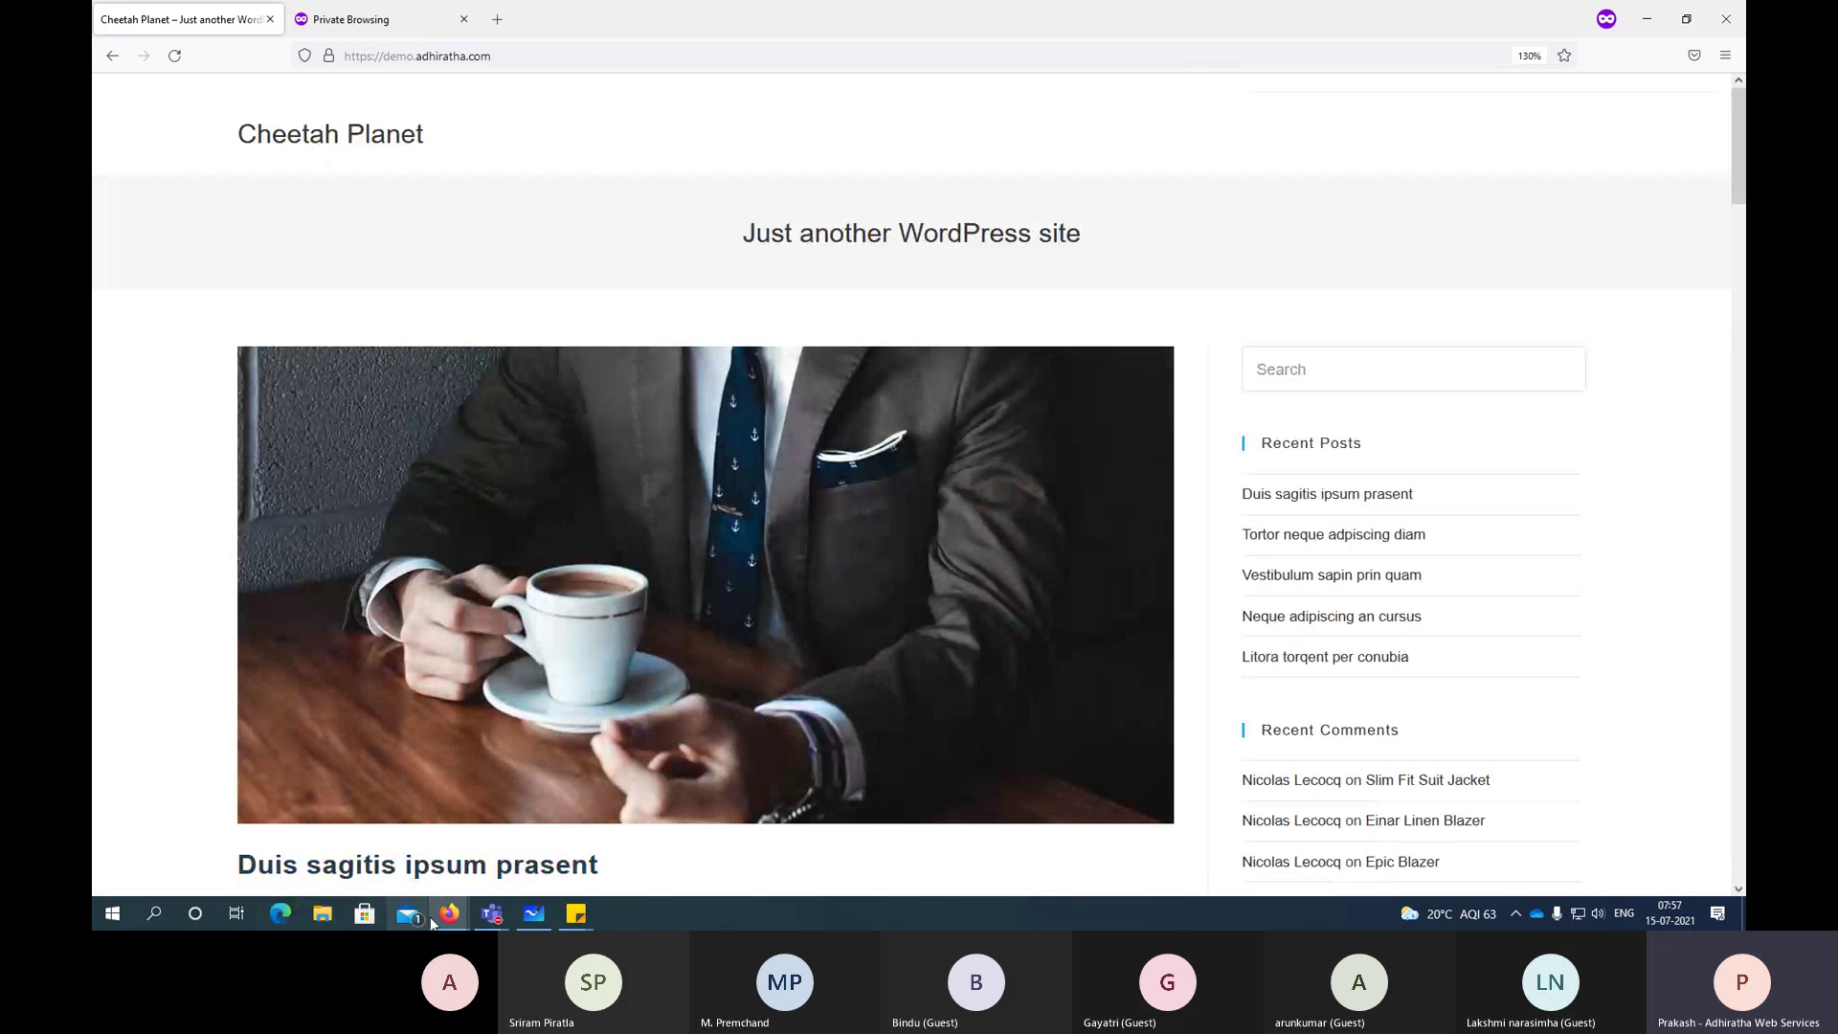
pyautogui.moveTo(433, 923)
pyautogui.click(355, 833)
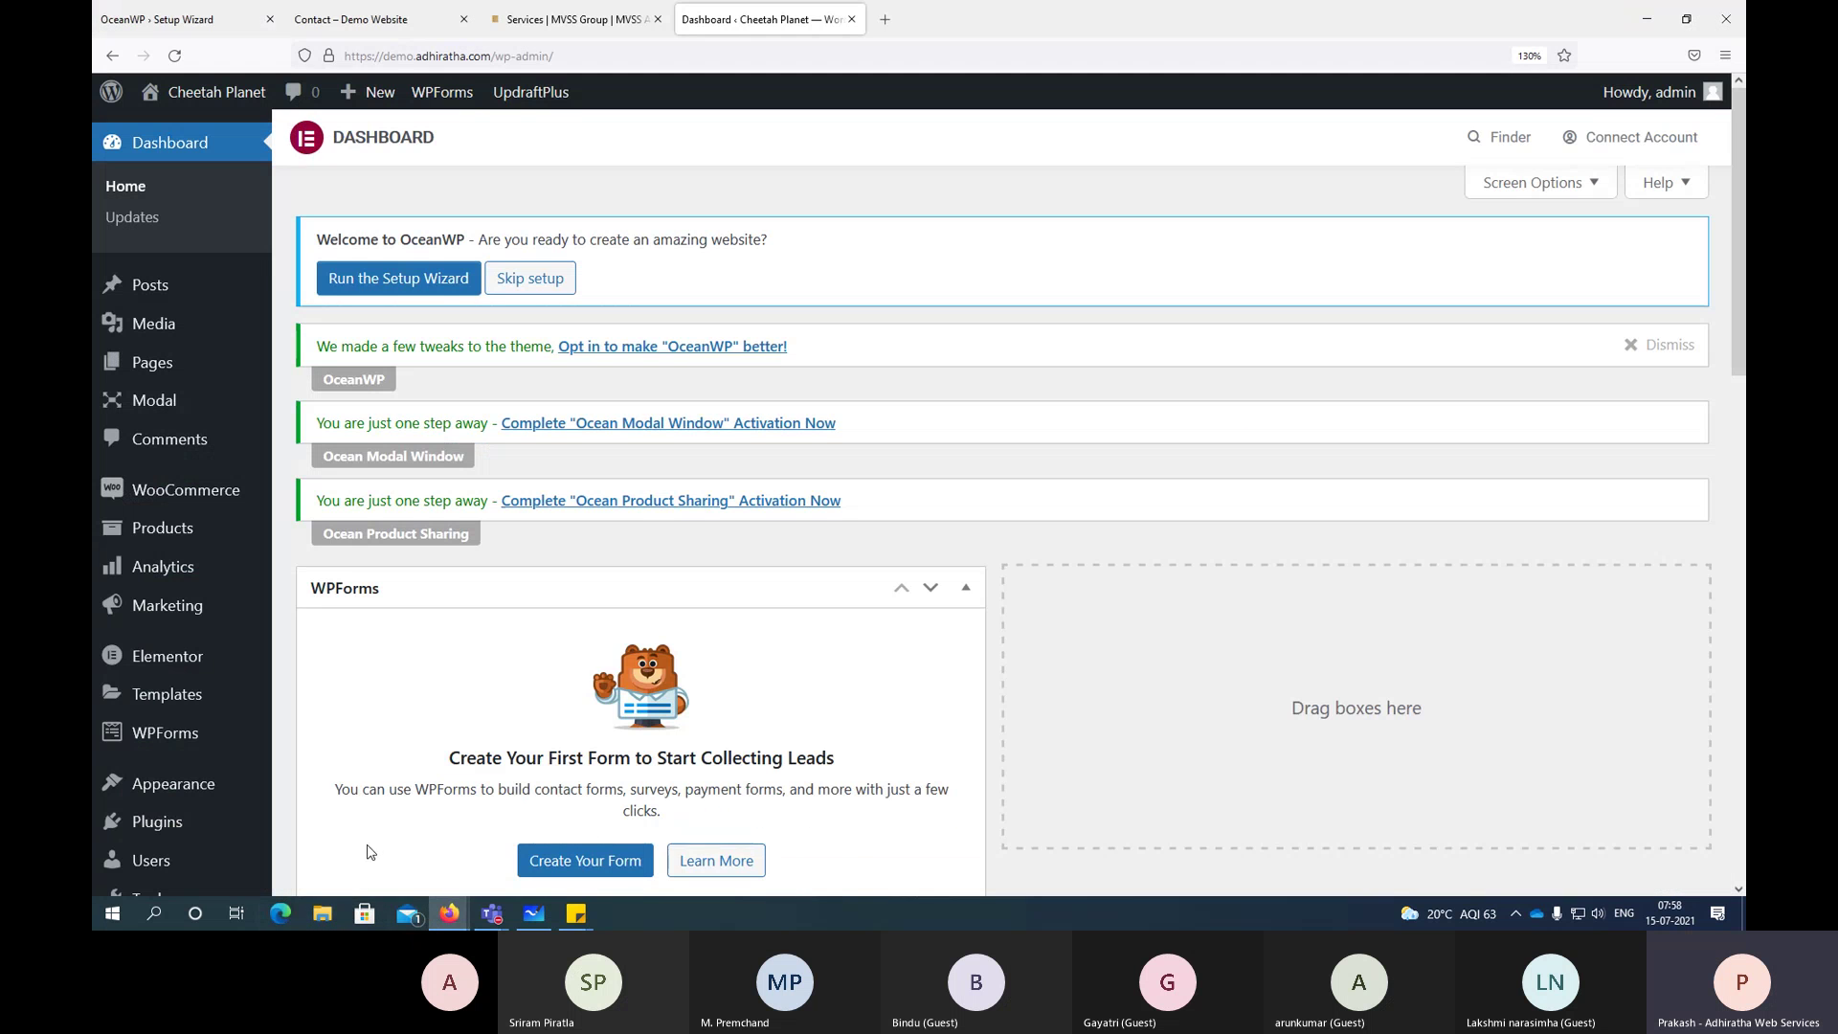
# Step: Open the Team Ignite store site at ignite.adhiratha.com in a new browser tab
pyautogui.click(894, 29)
pyautogui.write('ignite')
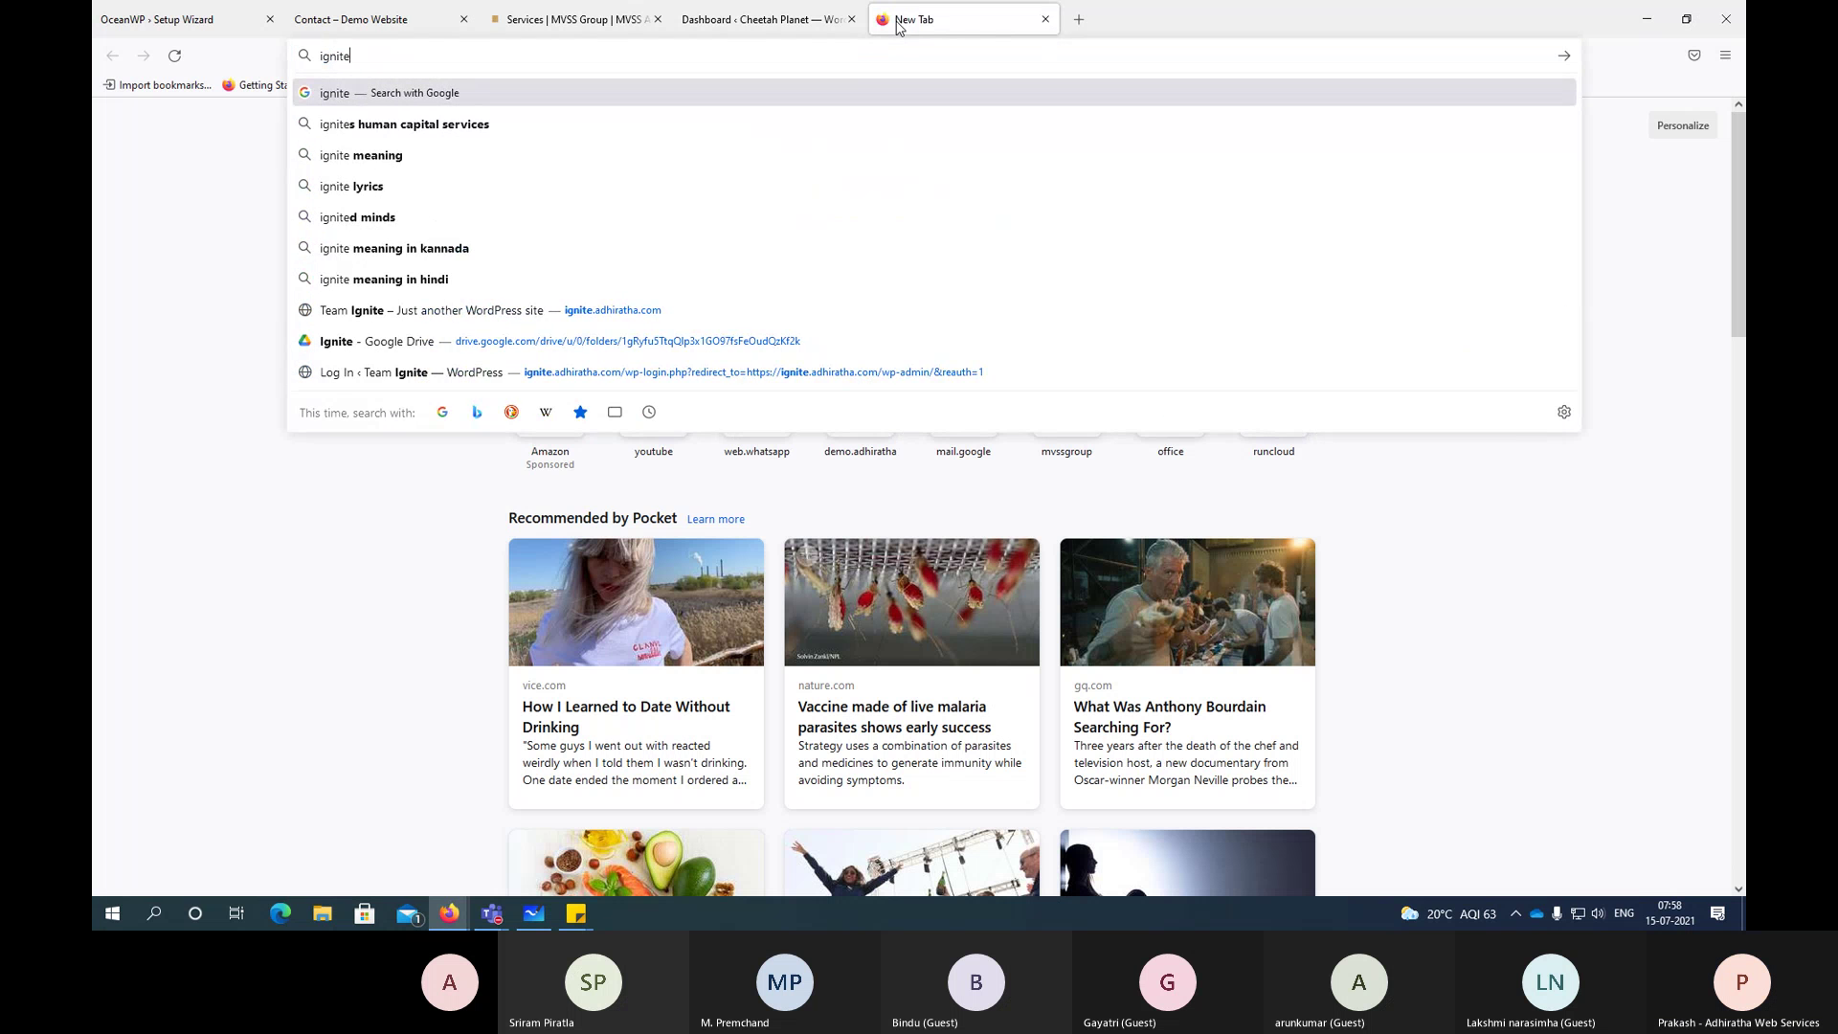
pyautogui.write('.adhirat')
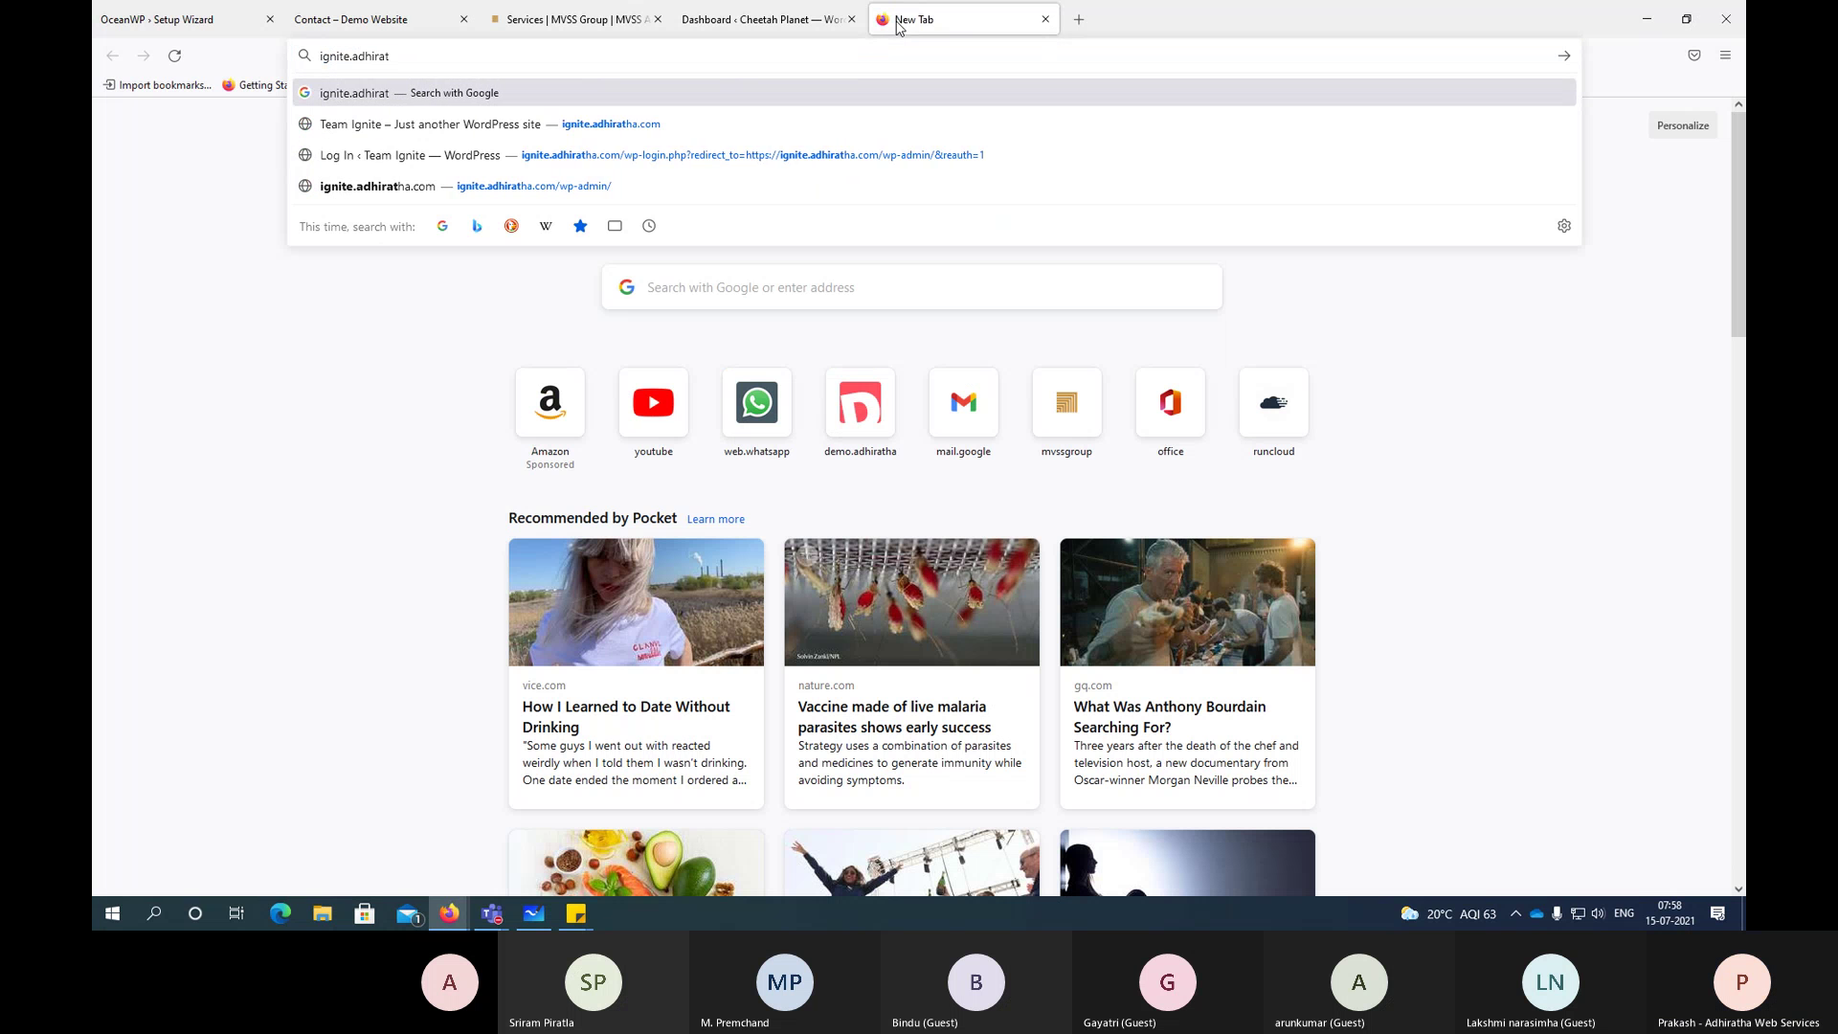
pyautogui.write('ha.com')
pyautogui.press('Return')
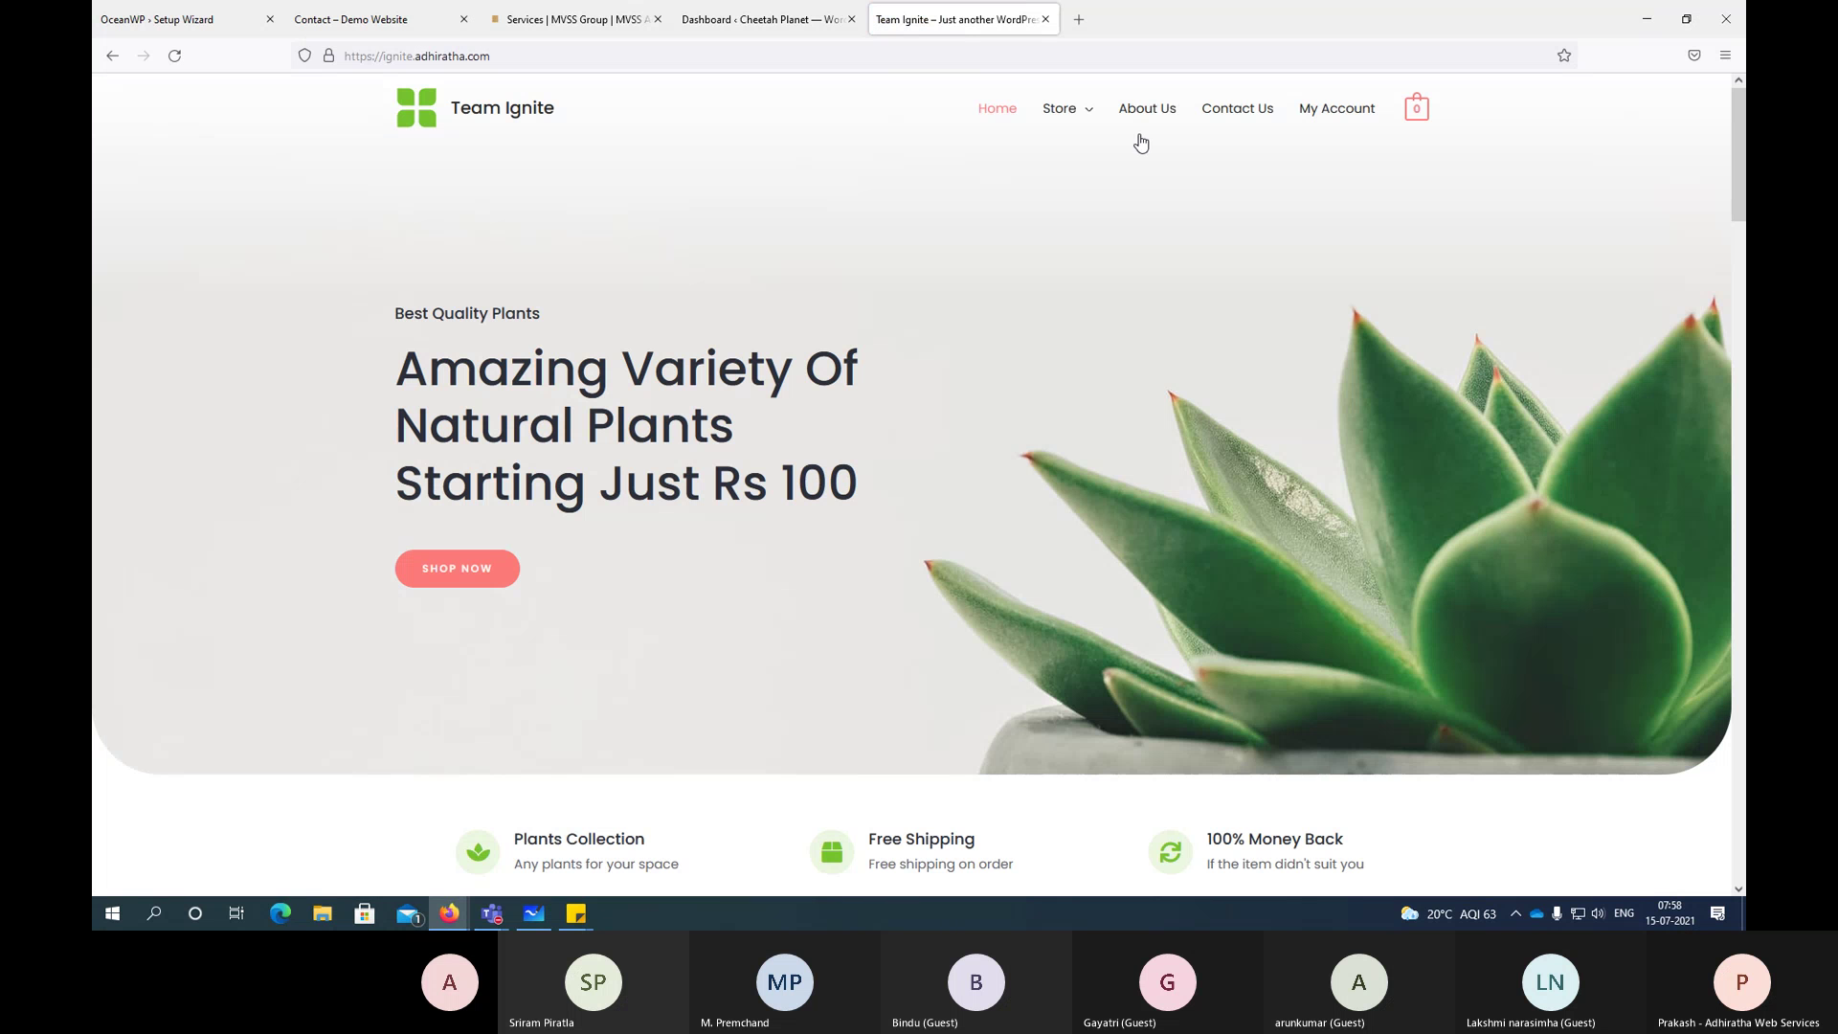
# Step: Open the Team Ignite site's admin login at /wp-admin/ and fill in the username admin
pyautogui.click(584, 56)
pyautogui.click(593, 56)
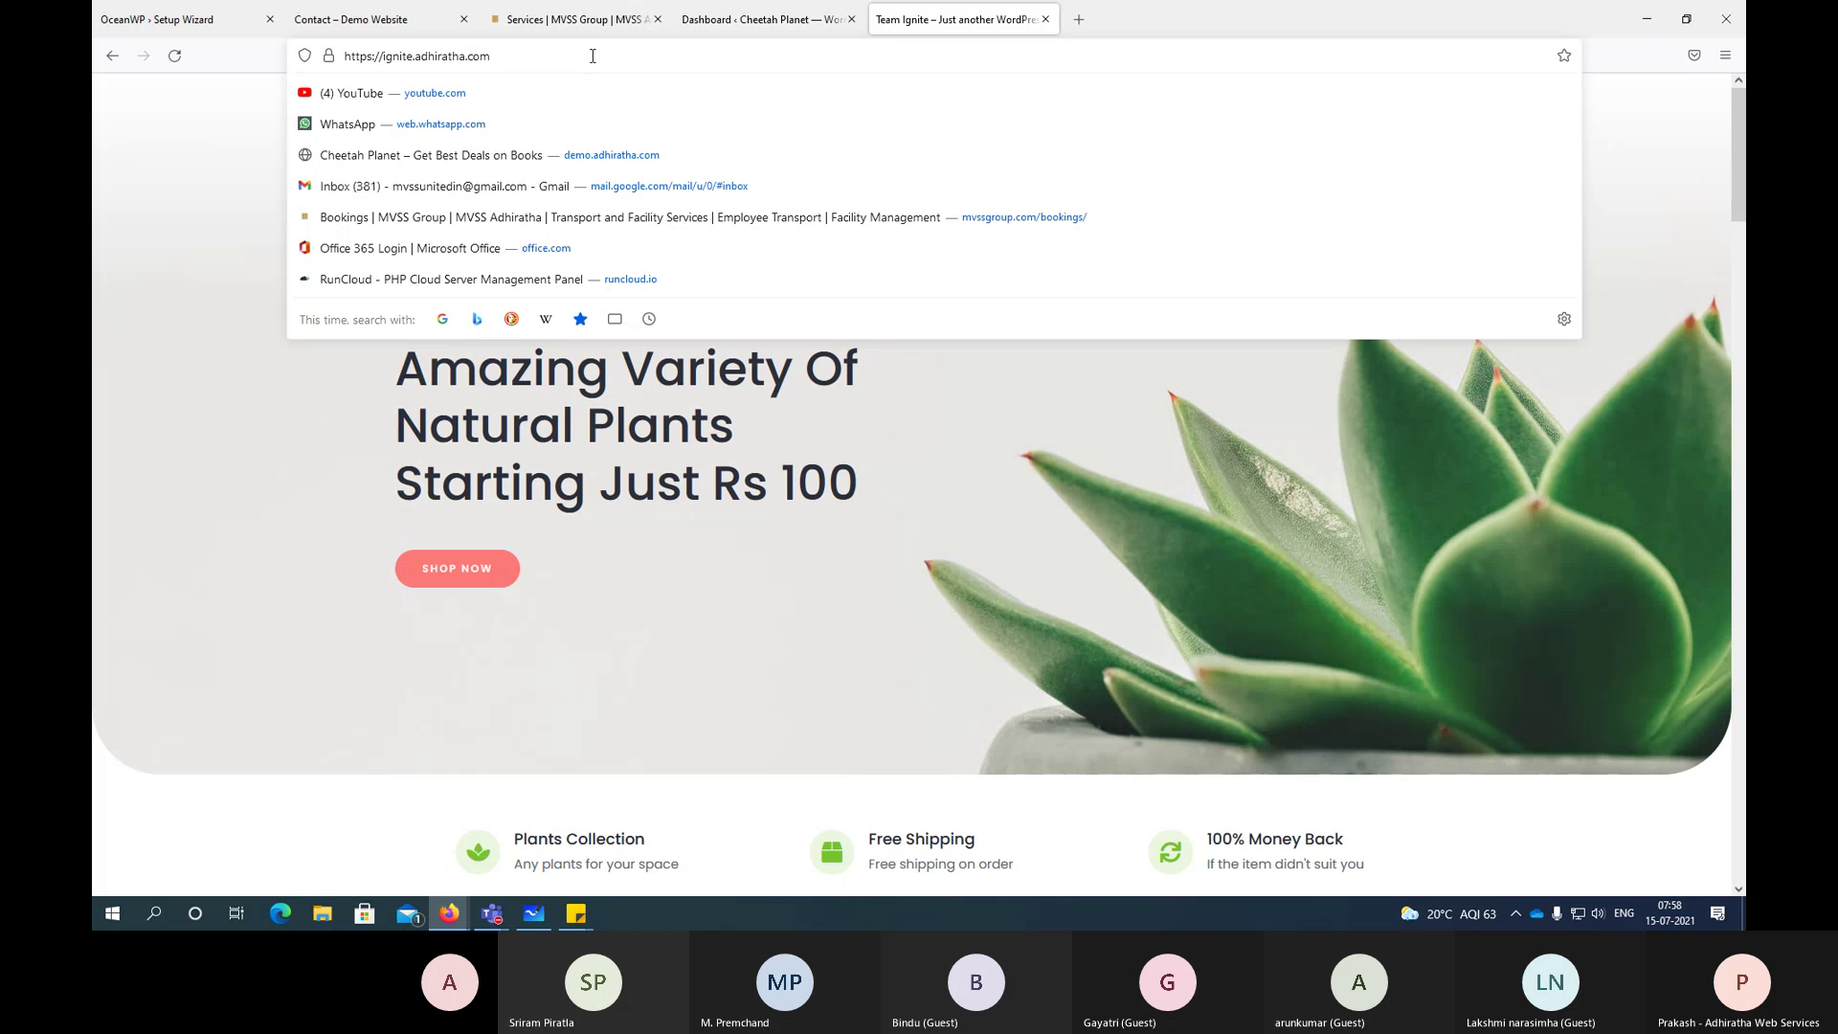
pyautogui.write('/wp-admin/')
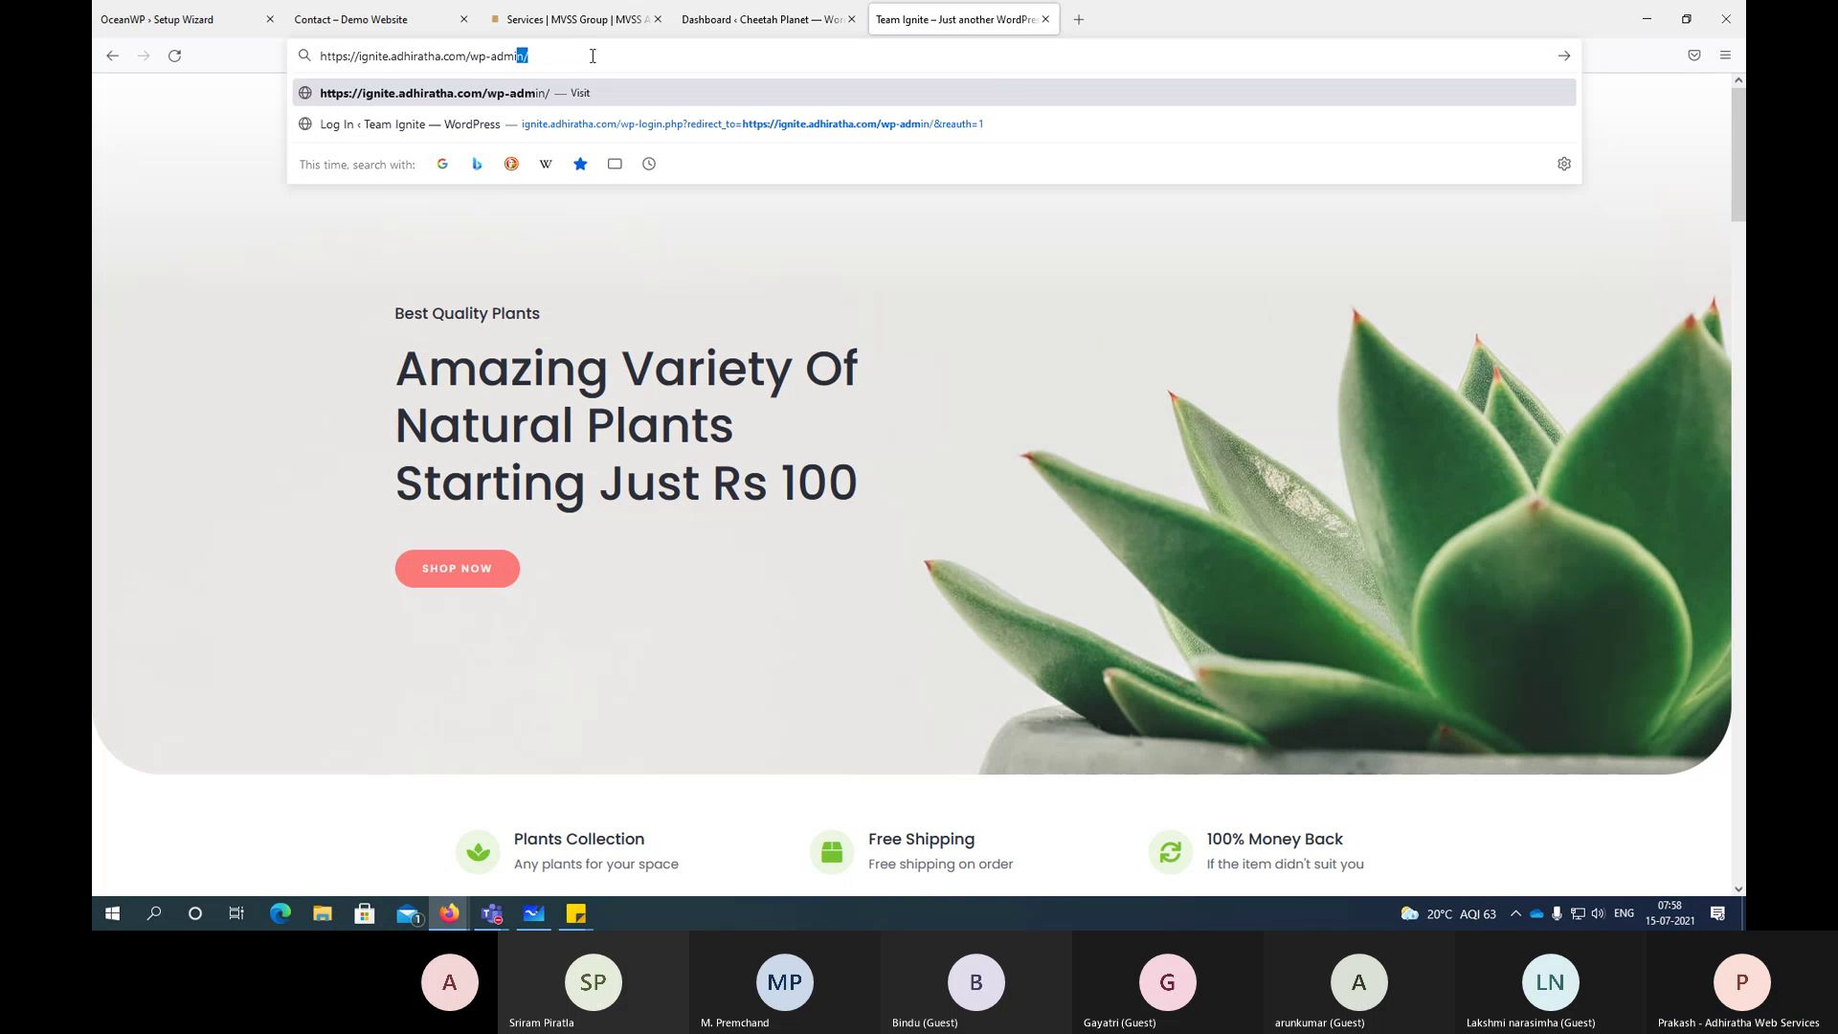
pyautogui.press('Return')
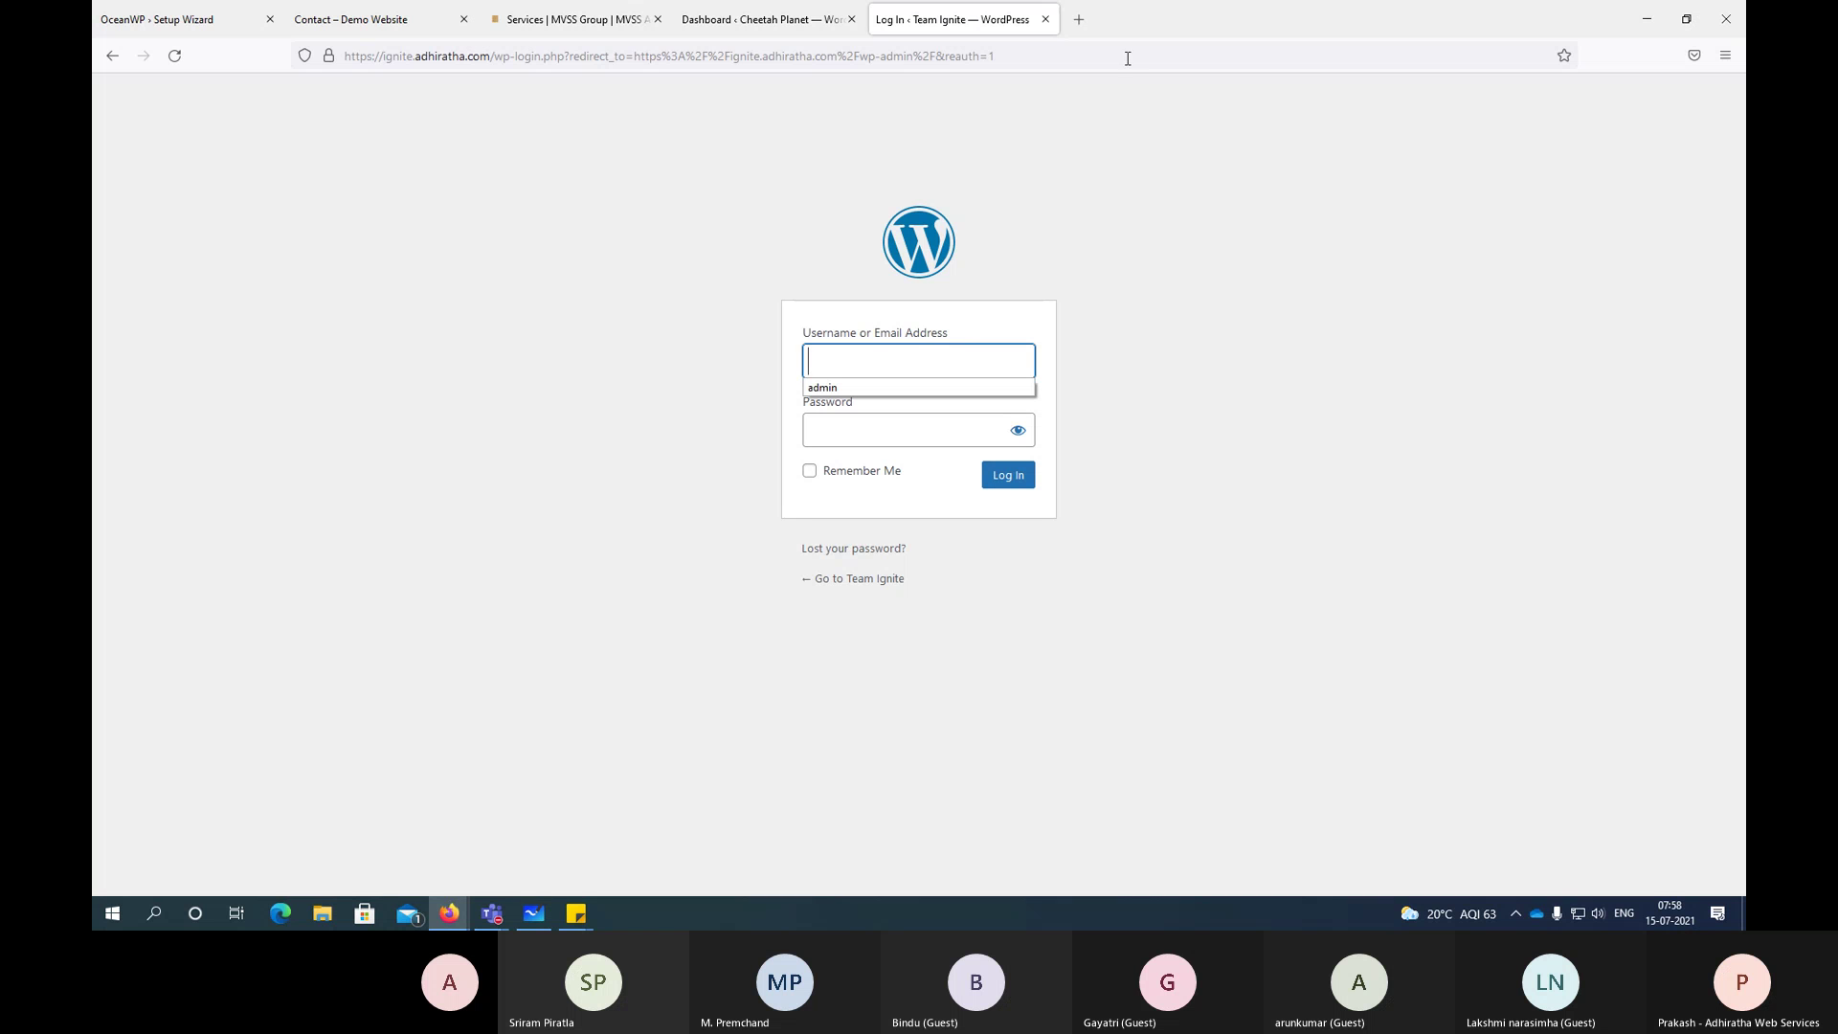
pyautogui.click(909, 387)
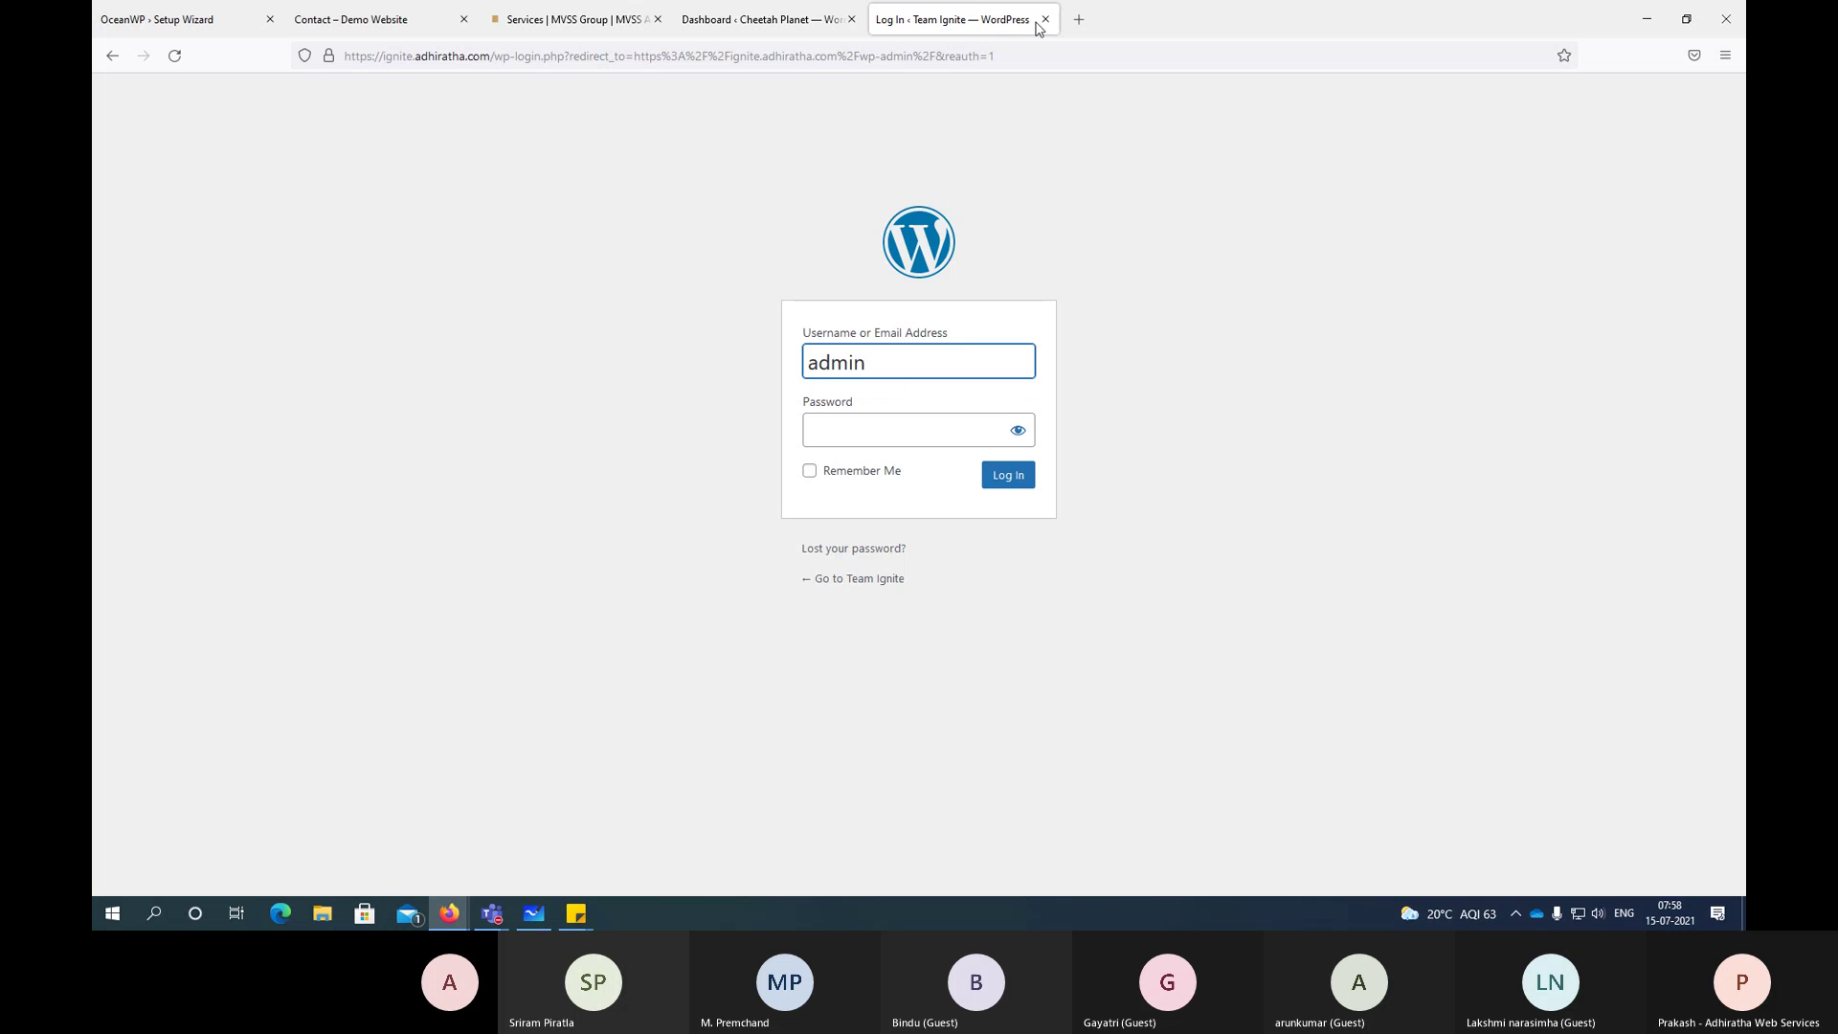
pyautogui.click(1079, 20)
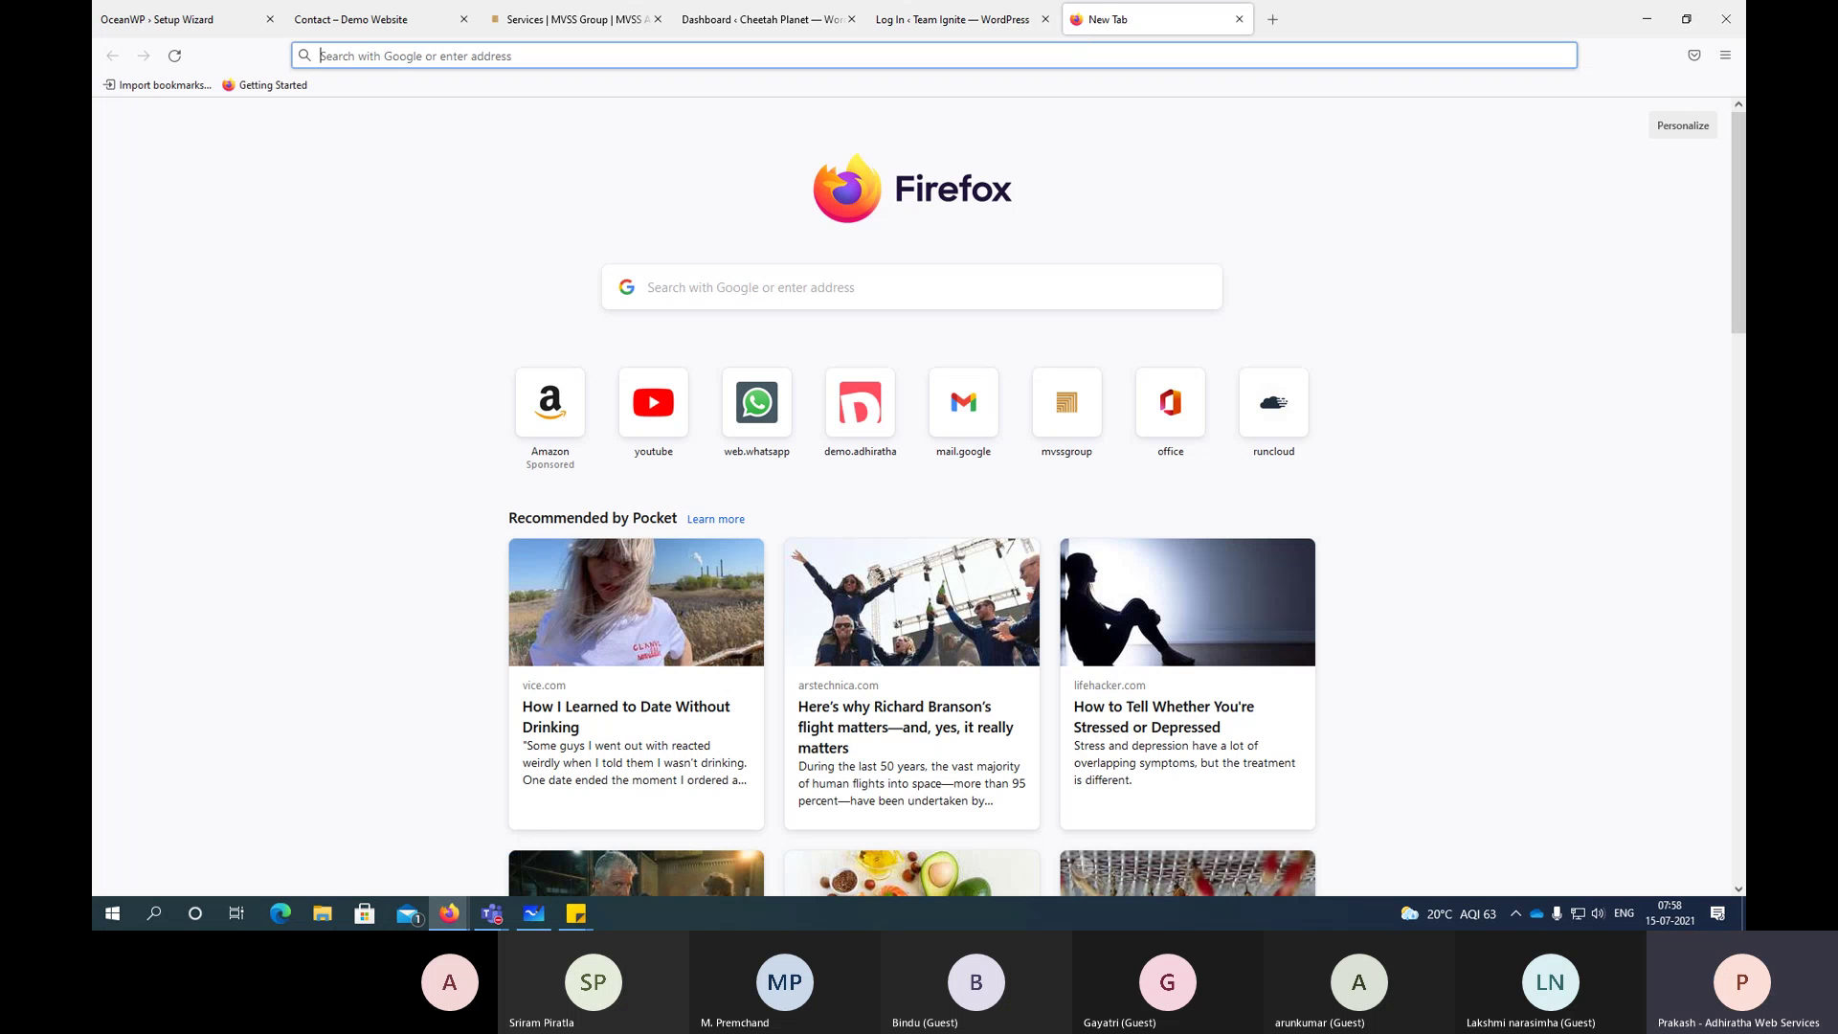
pyautogui.hotkey('alt', 'Tab')
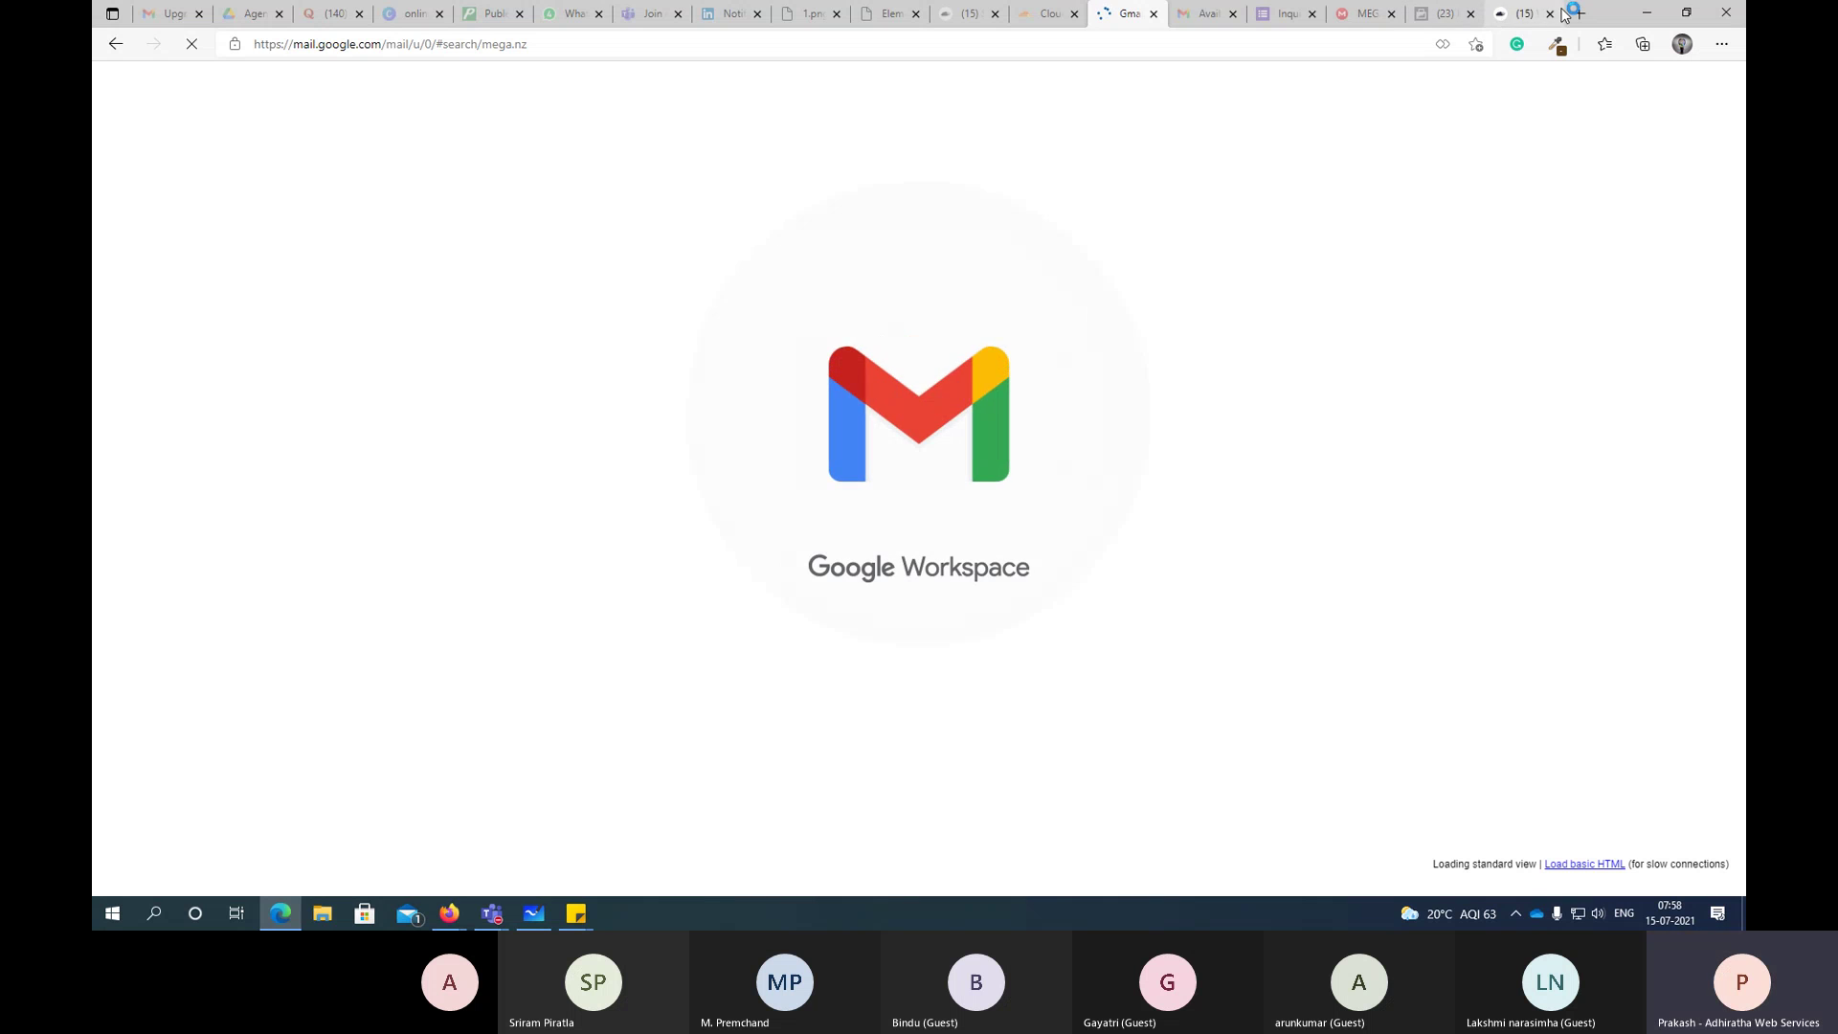
pyautogui.click(1647, 14)
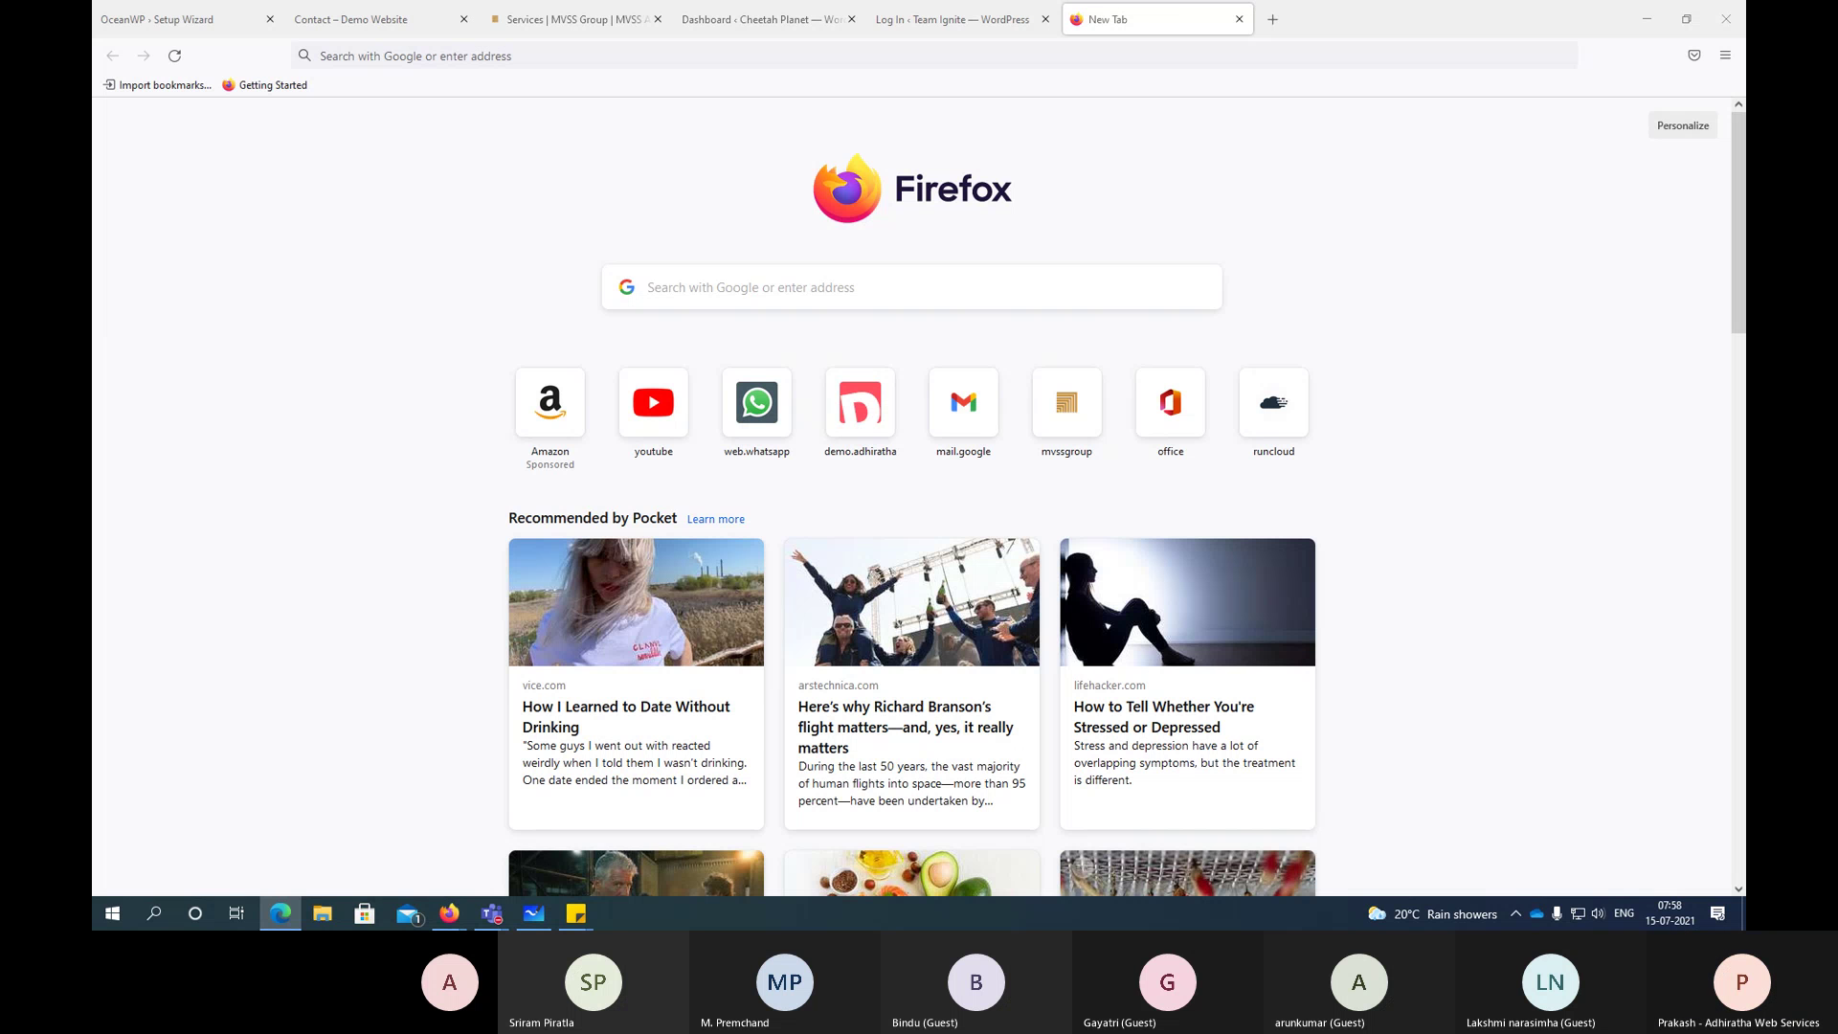
pyautogui.click(1160, 25)
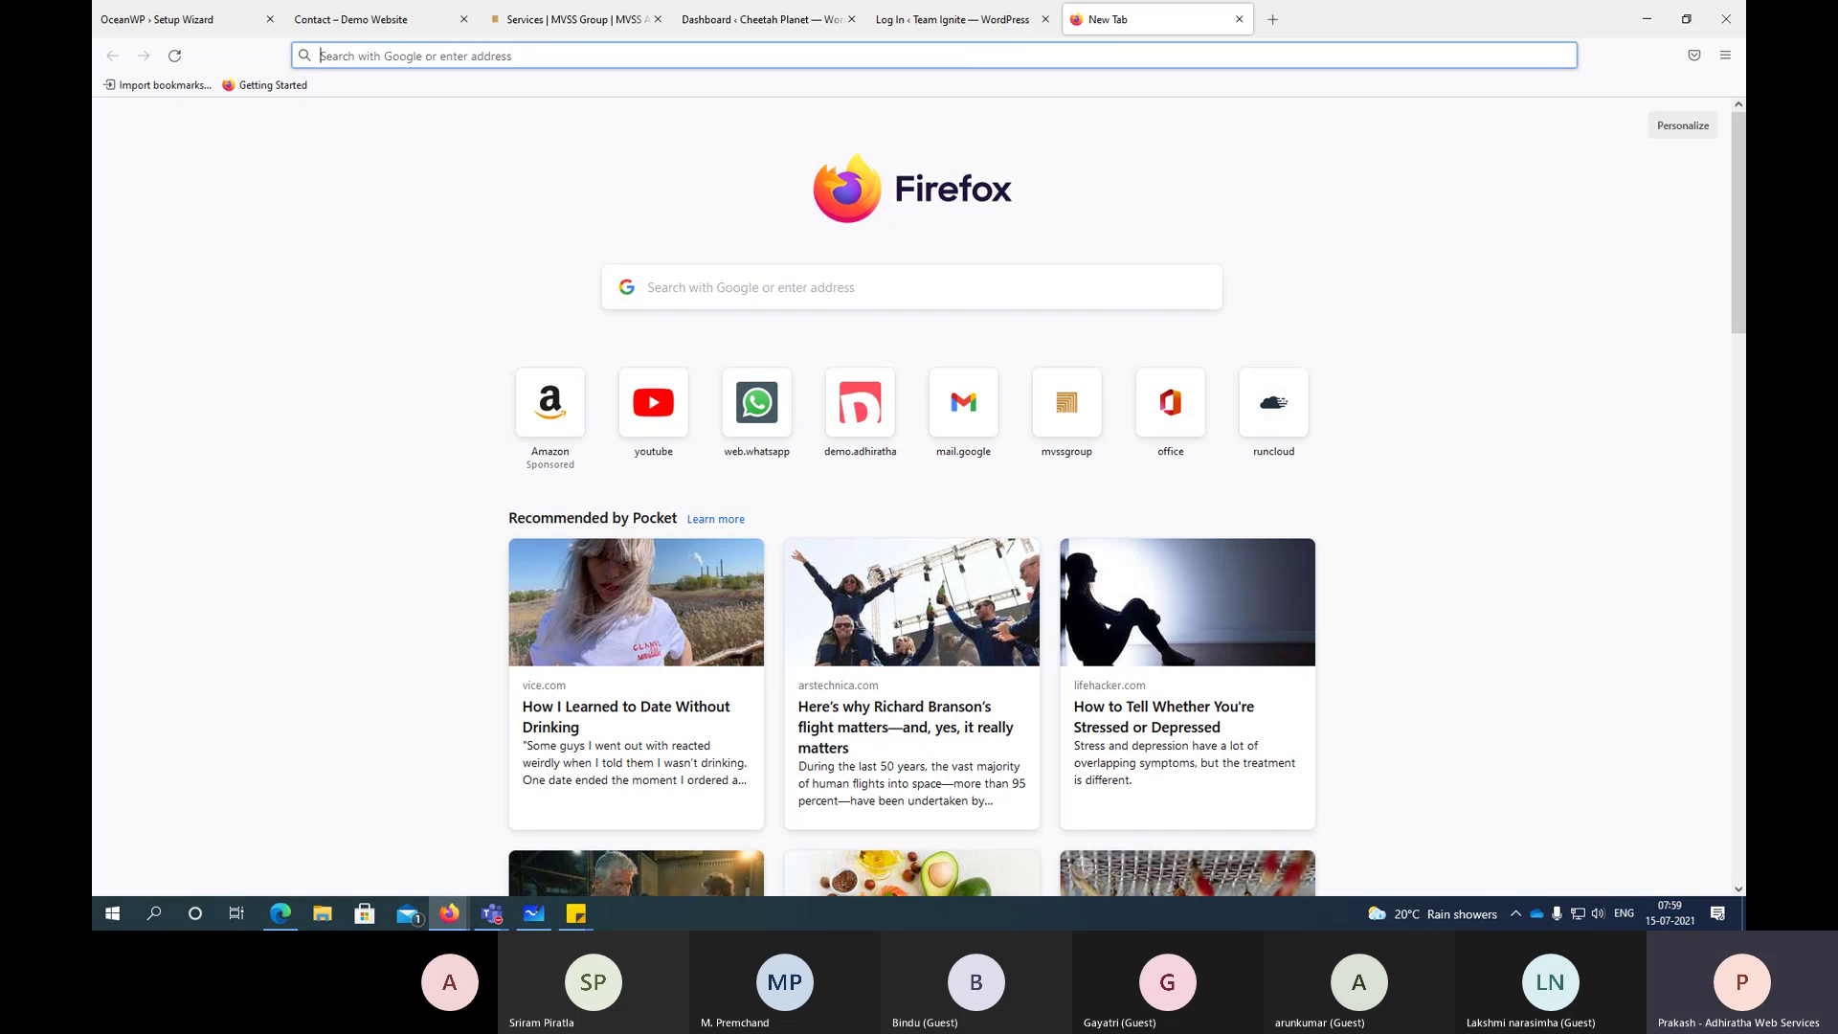
pyautogui.hotkey('alt', 'Tab')
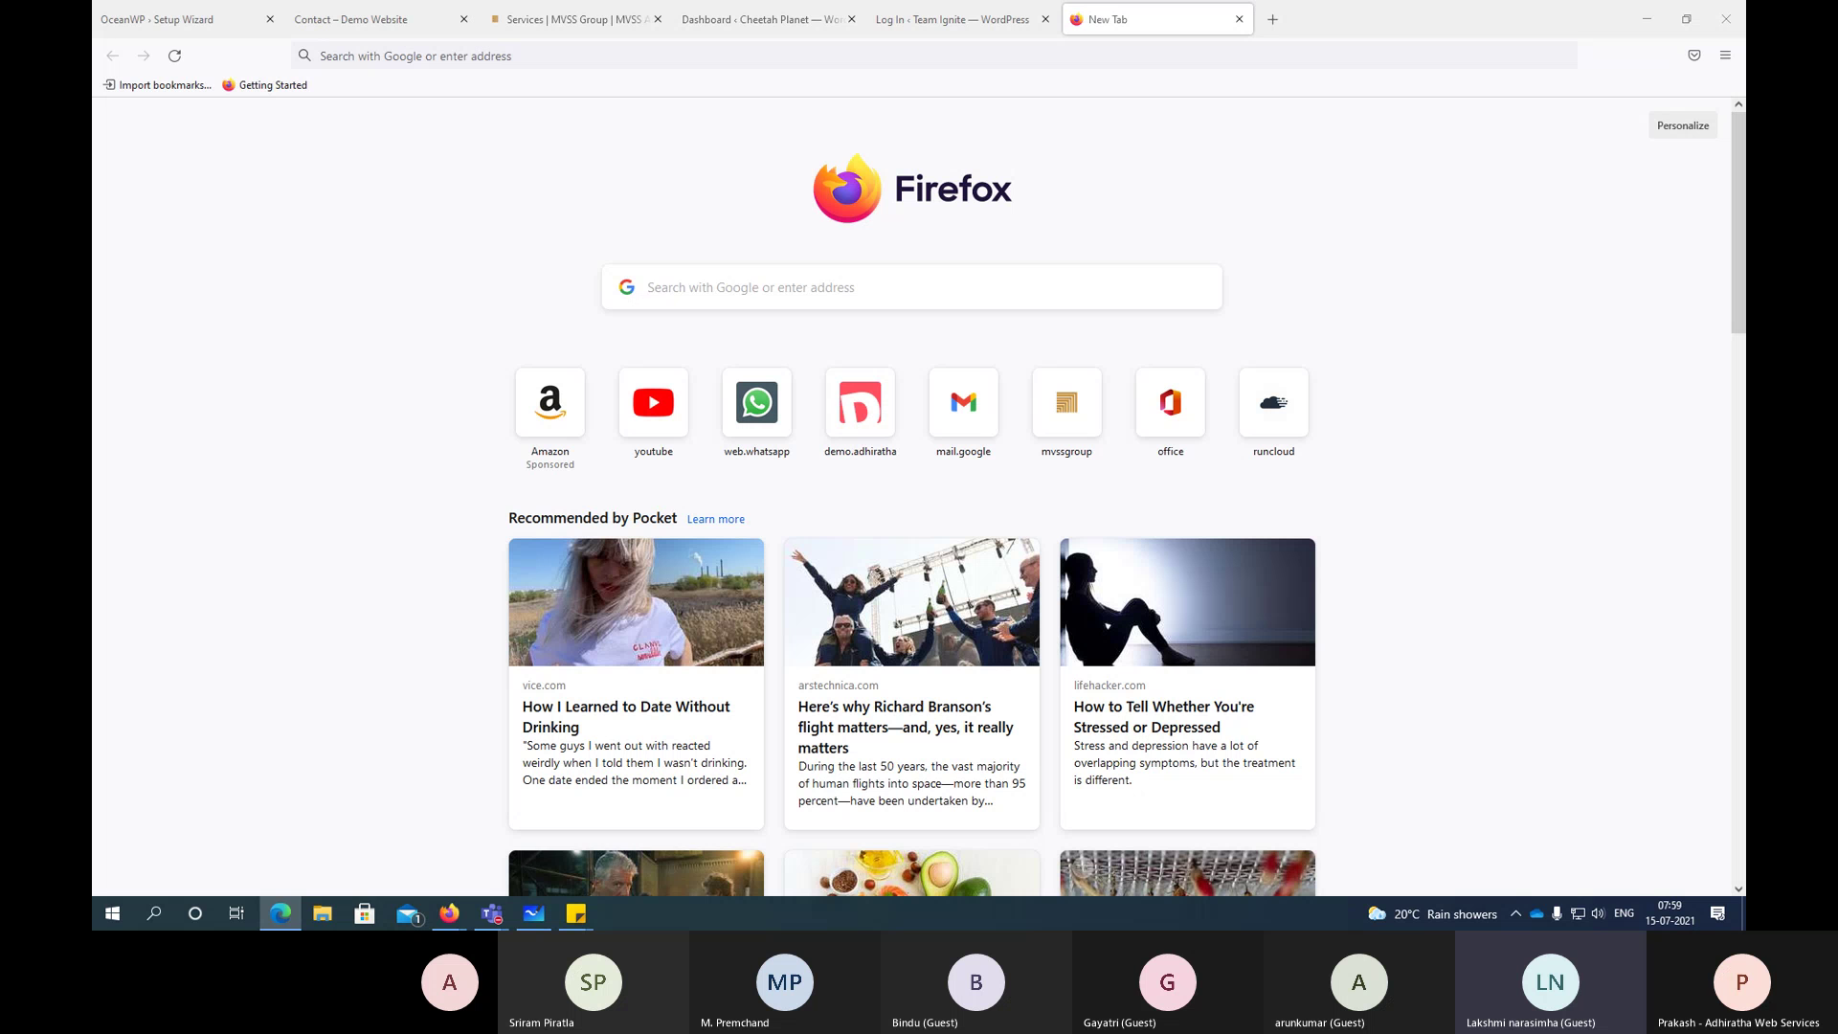
pyautogui.click(416, 56)
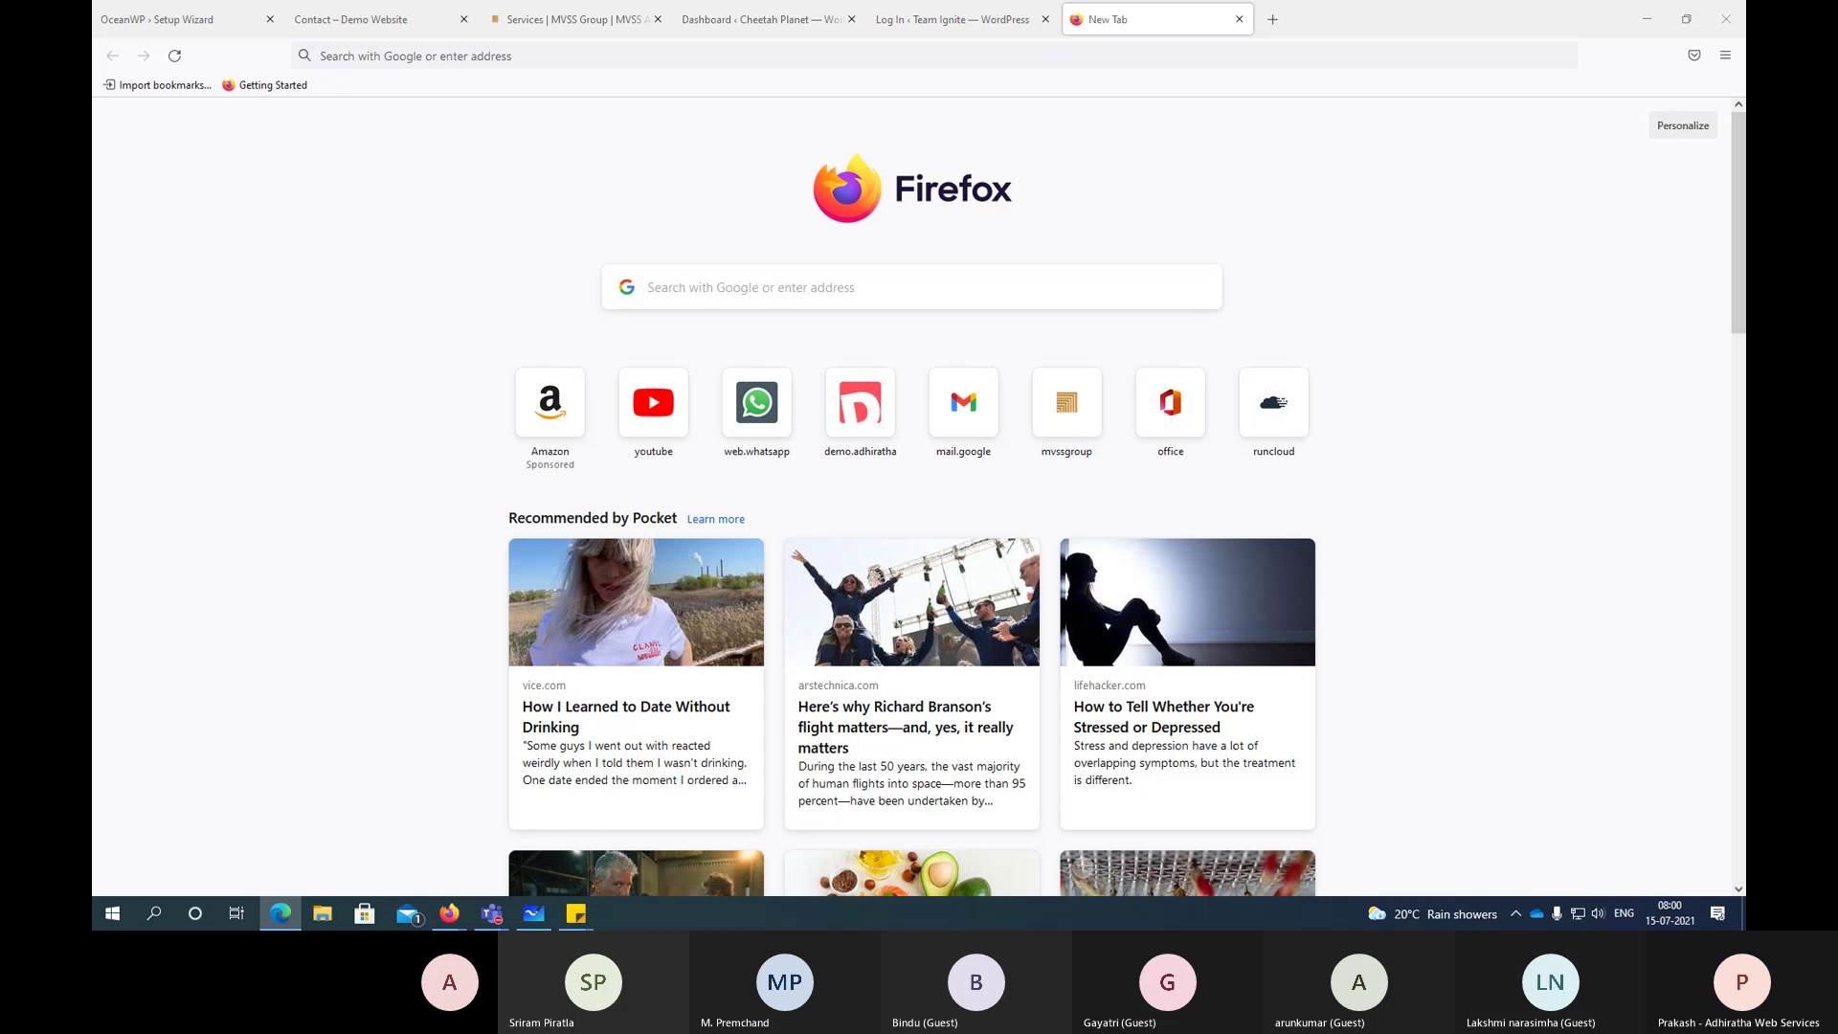
# Step: Return to the OceanWP setup wizard and check the progress of the demo import
pyautogui.click(250, 29)
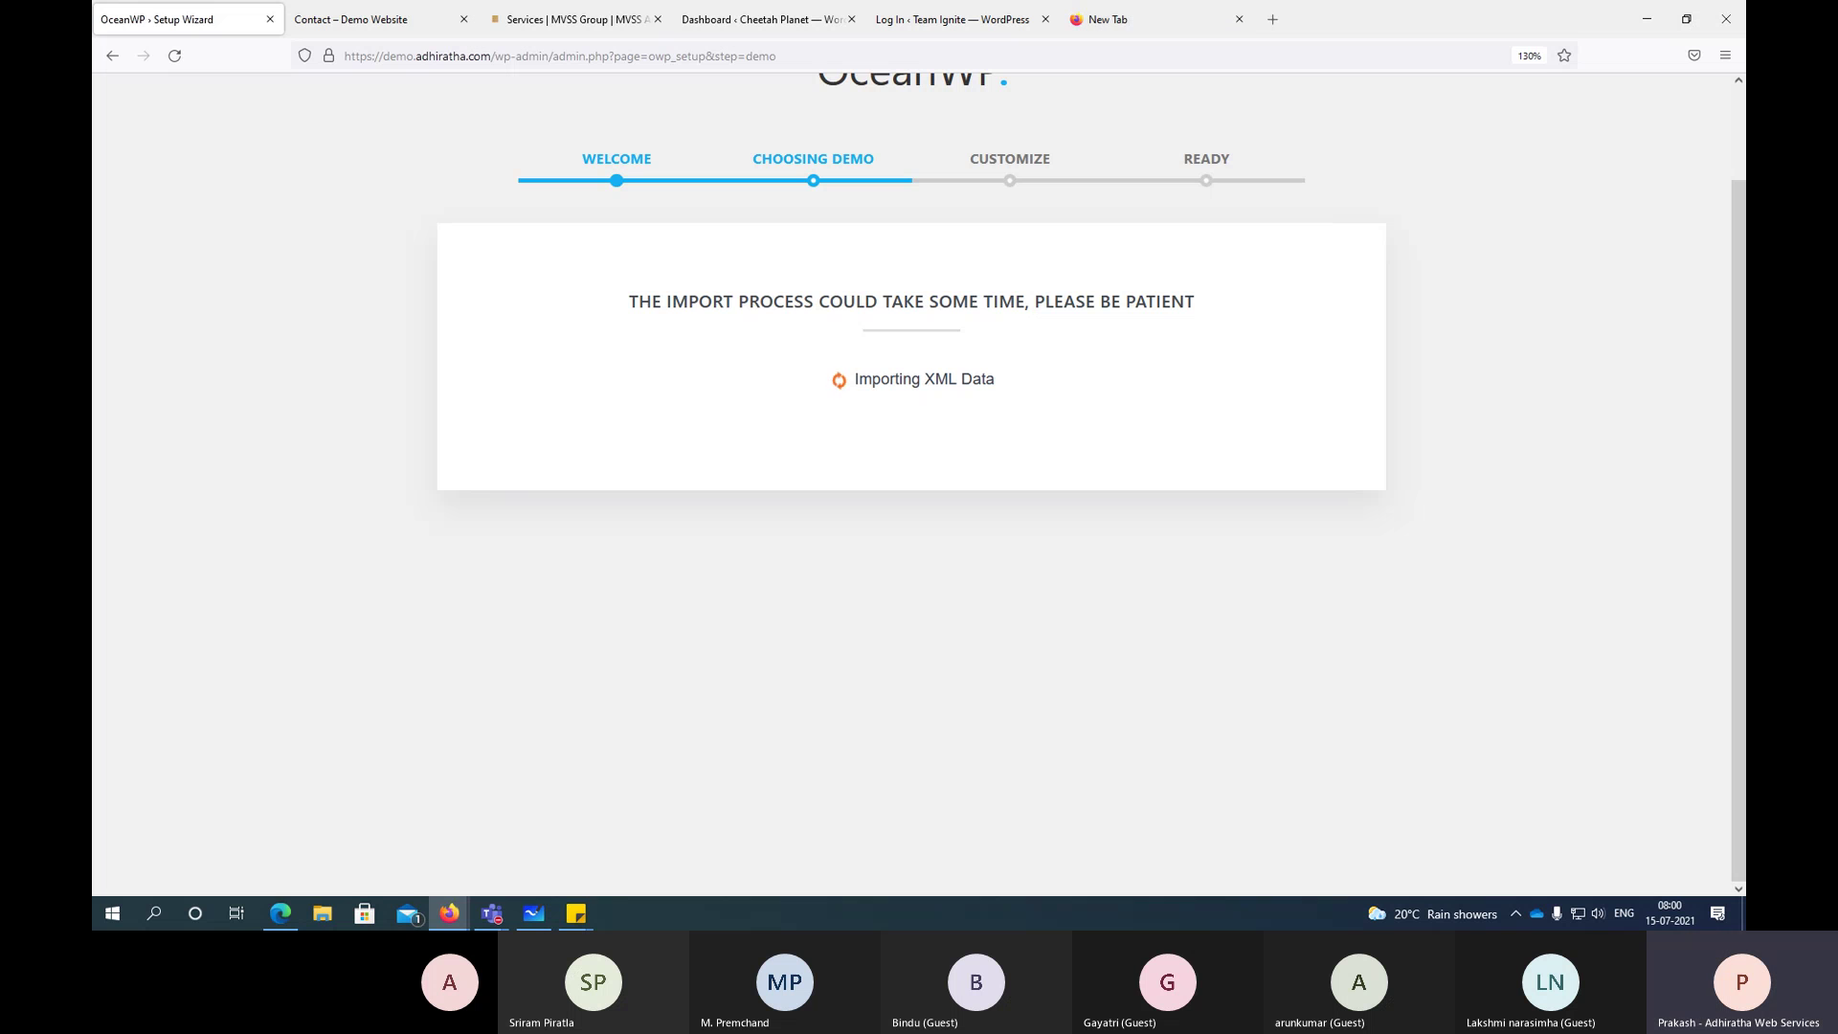
pyautogui.hotkey('alt', 'Tab')
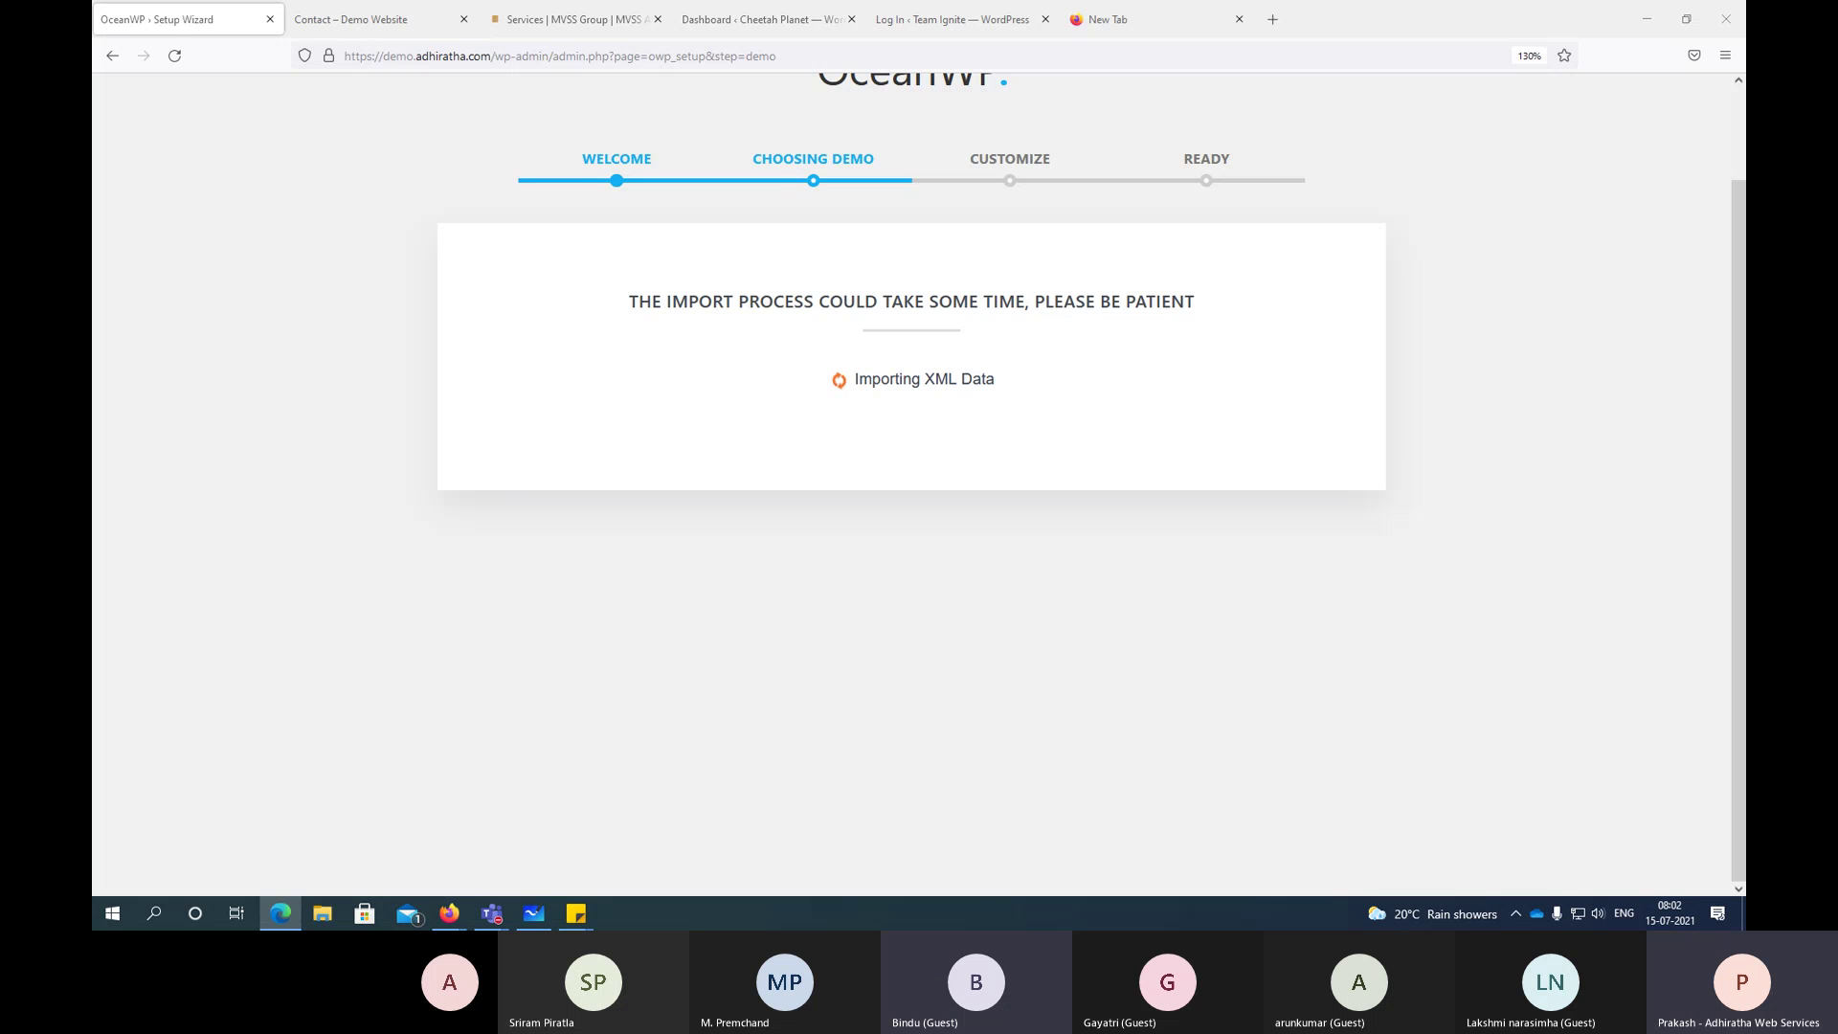
pyautogui.hotkey('alt', 'Tab')
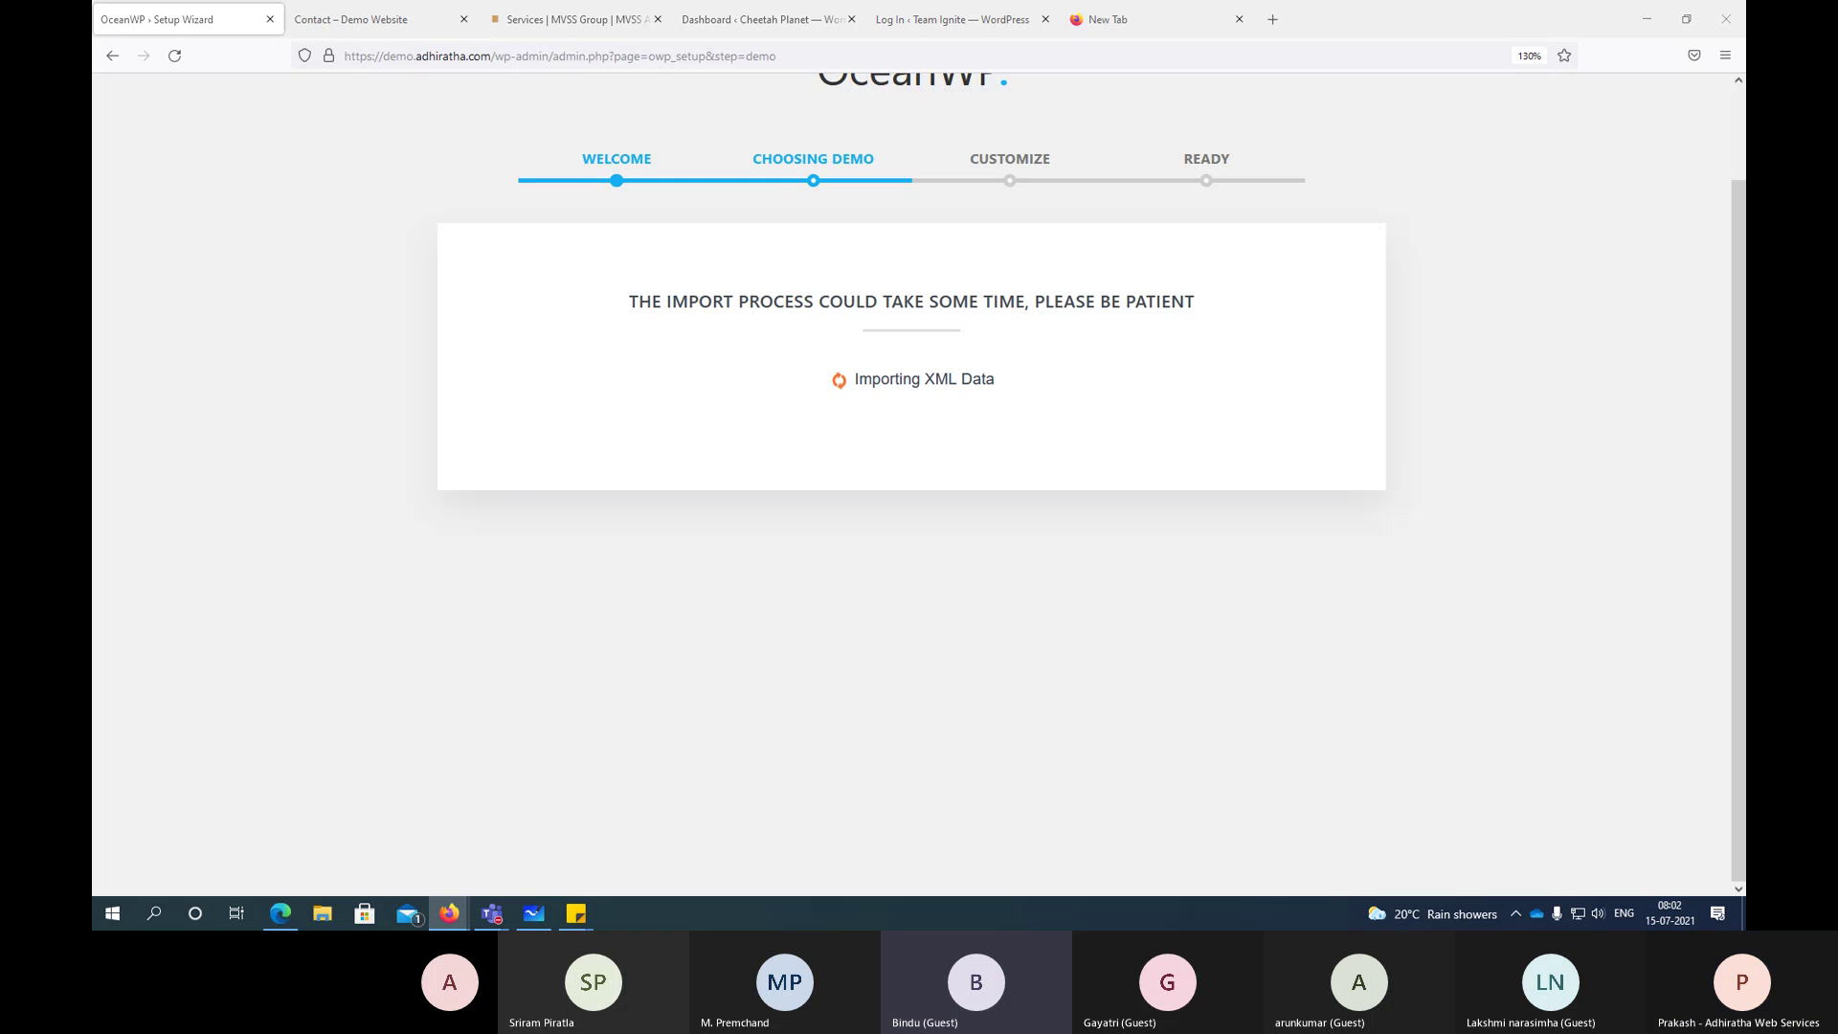
# Step: Remove the page ID from the demo site's Contact page address and return to the setup wizard to check the demo import
pyautogui.hotkey('alt', 'Tab')
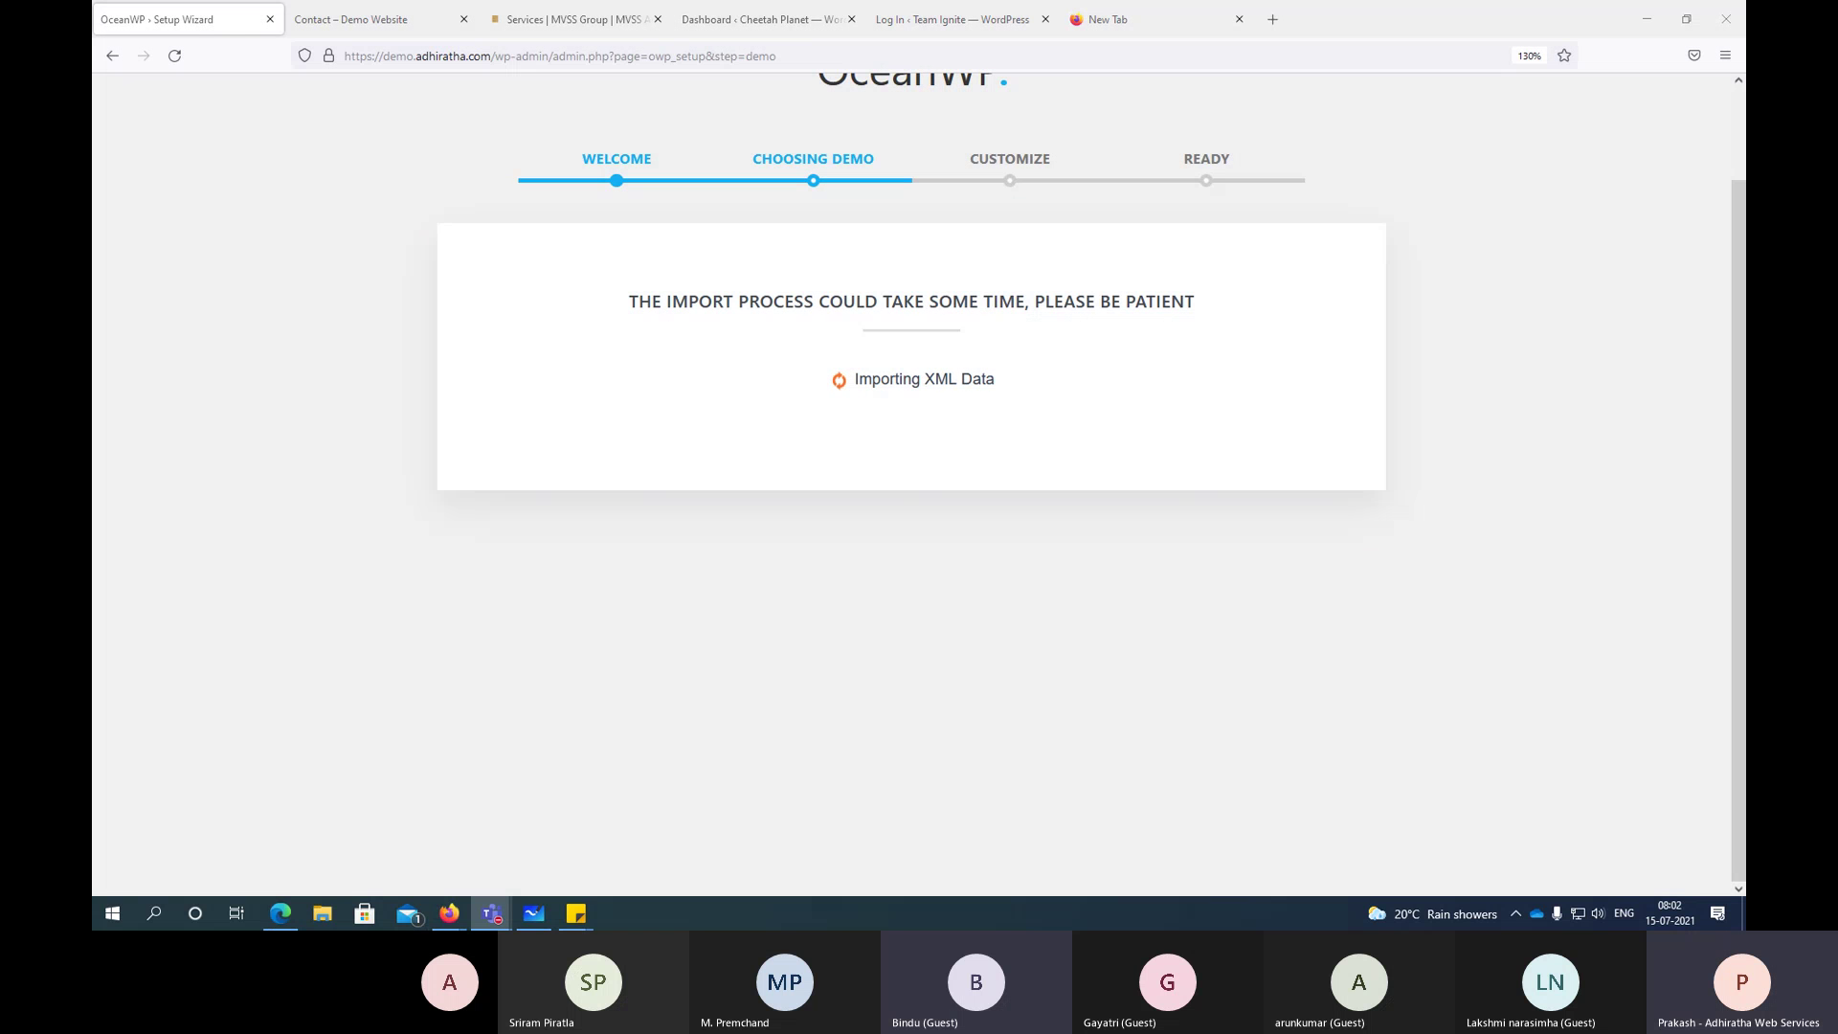
pyautogui.click(205, 16)
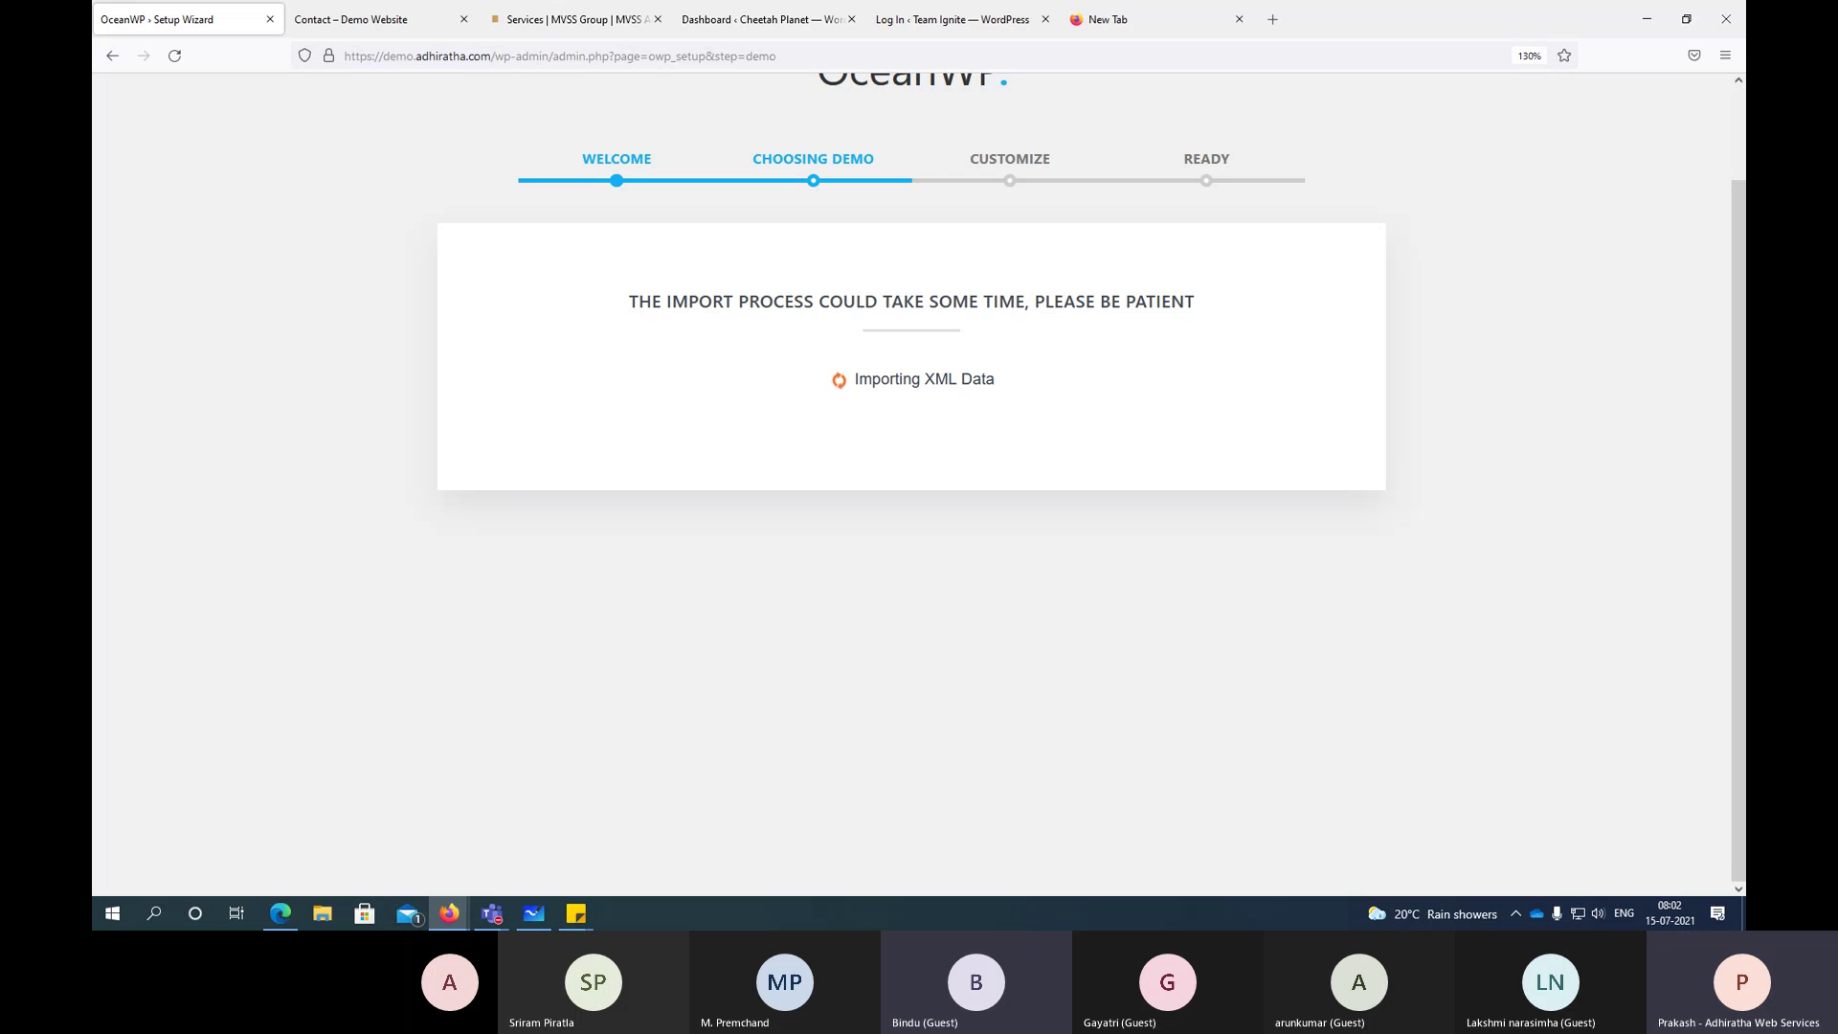
pyautogui.click(421, 20)
pyautogui.moveTo(495, 55); pyautogui.dragTo(820, 102)
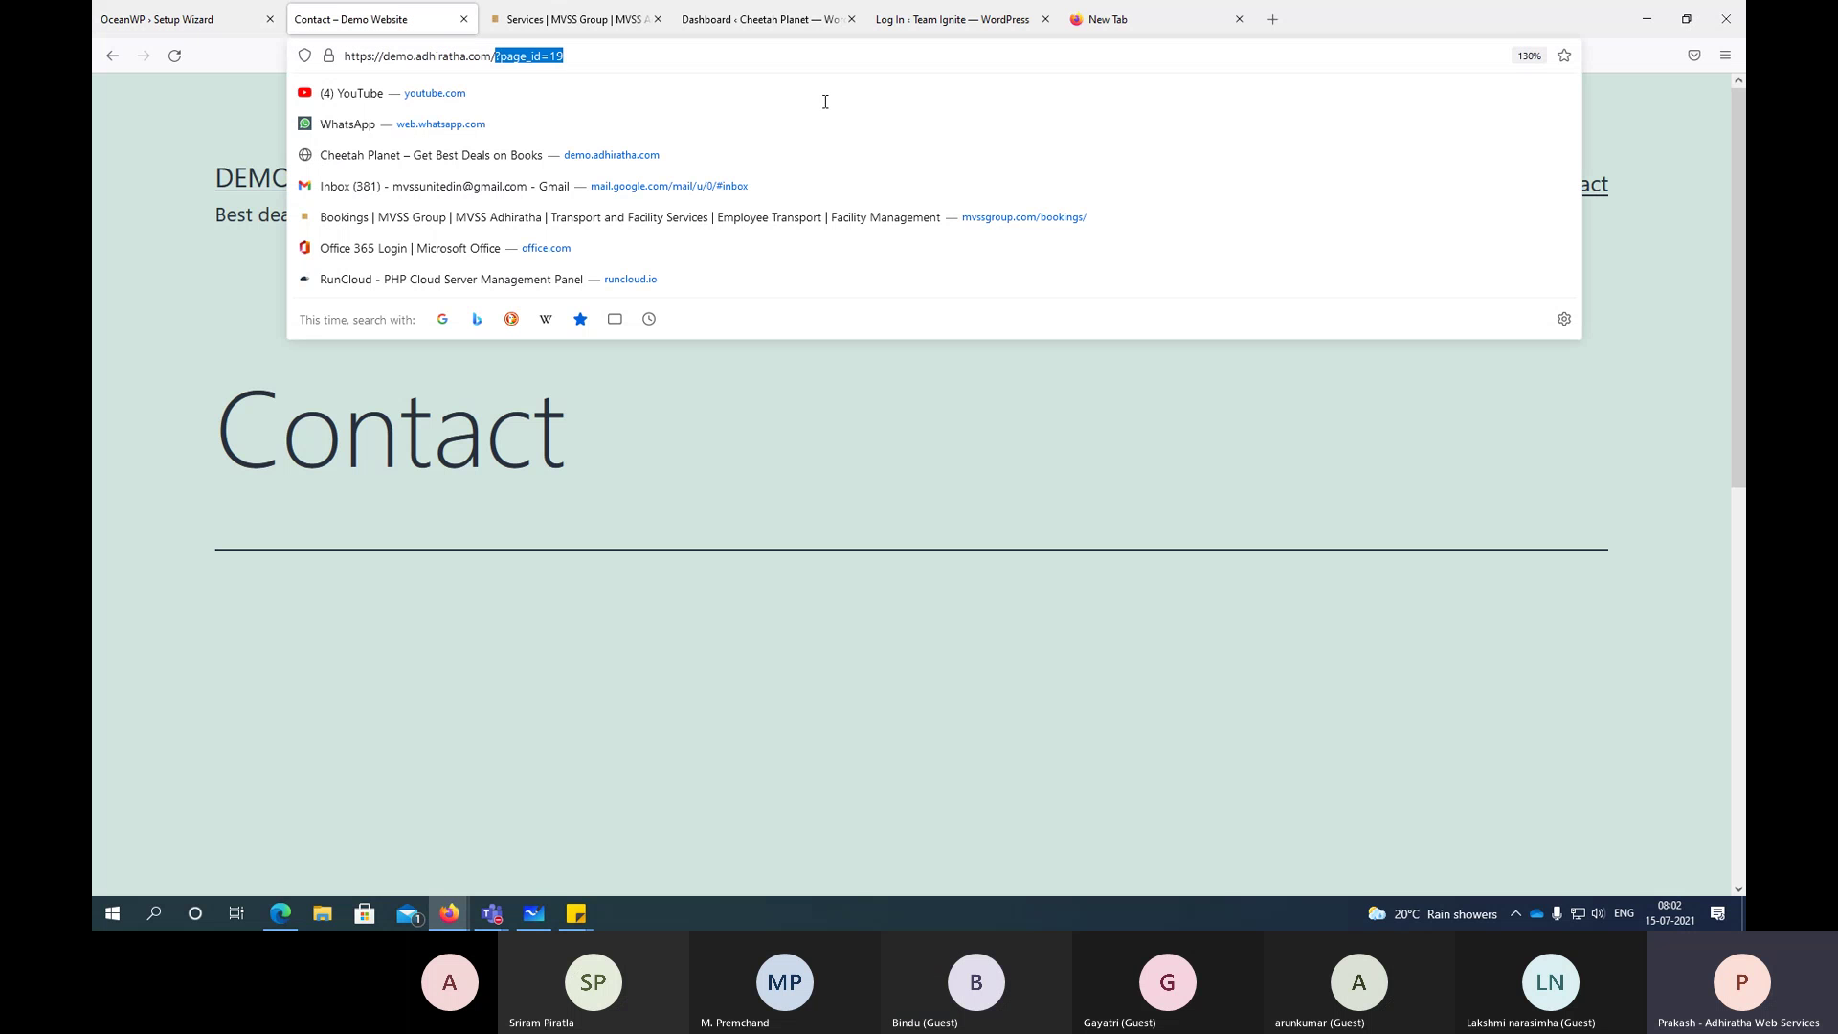
pyautogui.press('BackSpace')
pyautogui.click(185, 248)
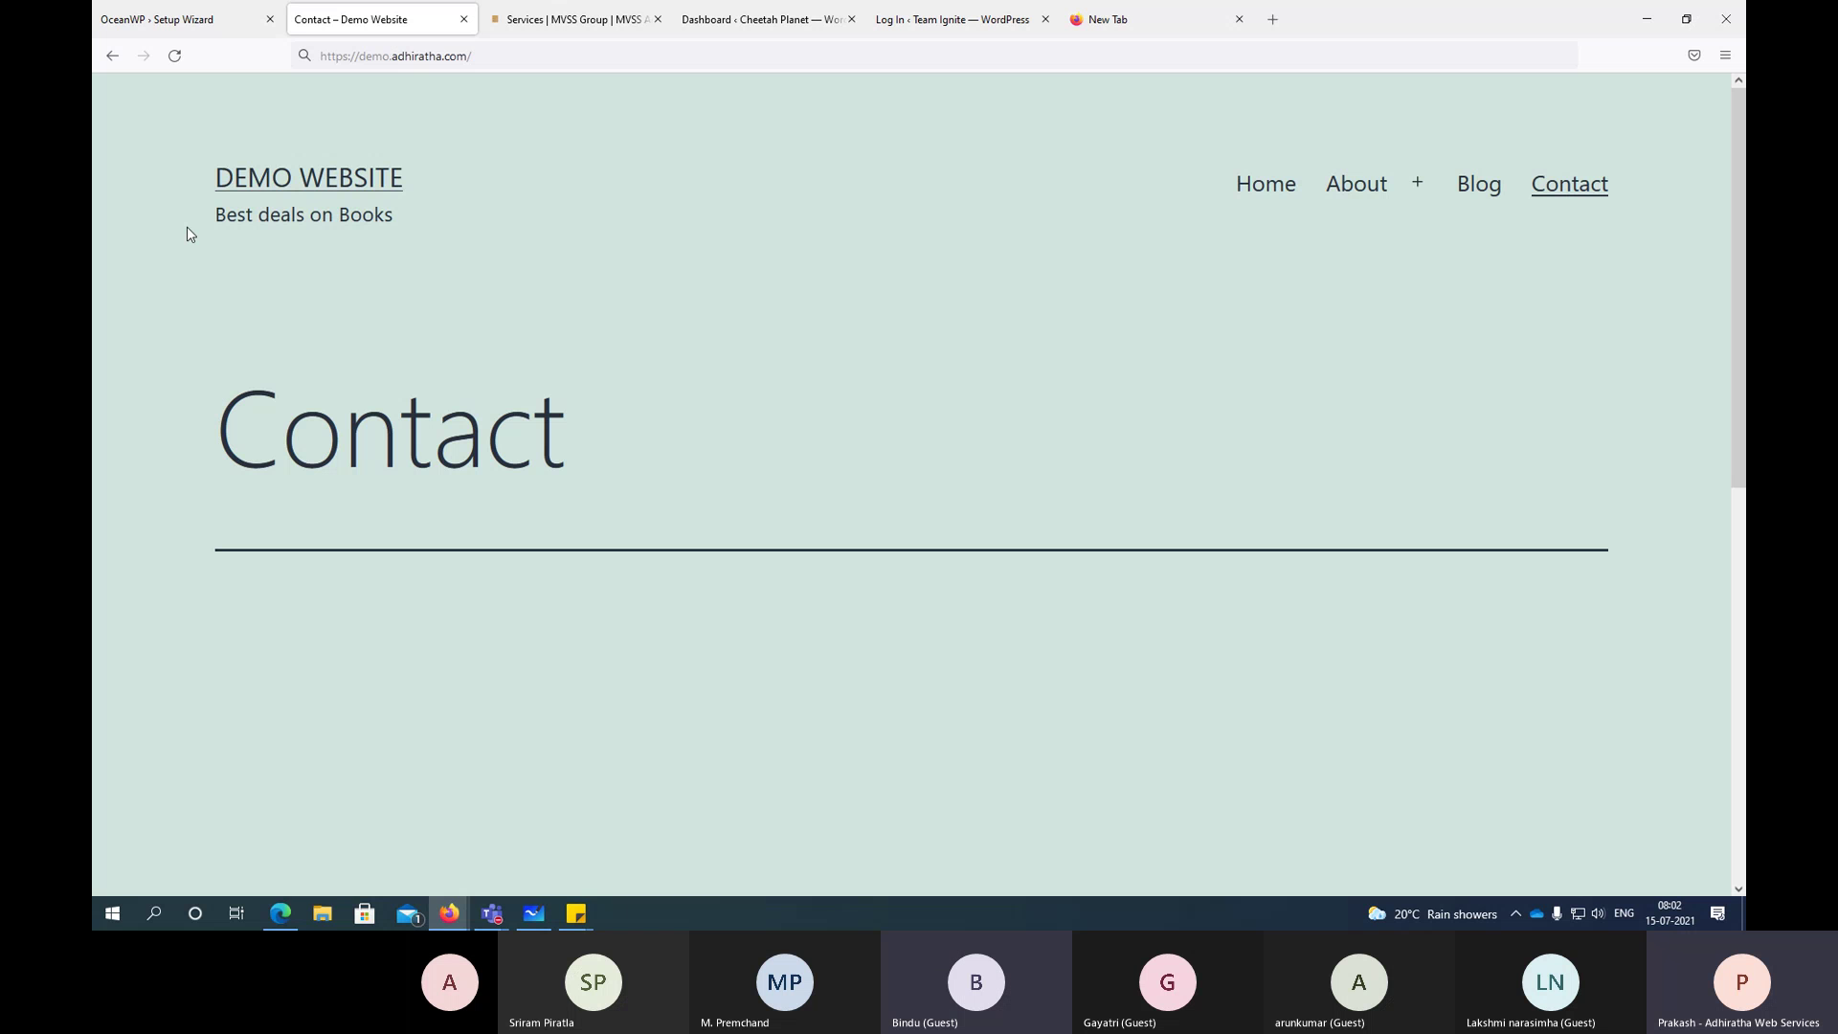
pyautogui.click(180, 23)
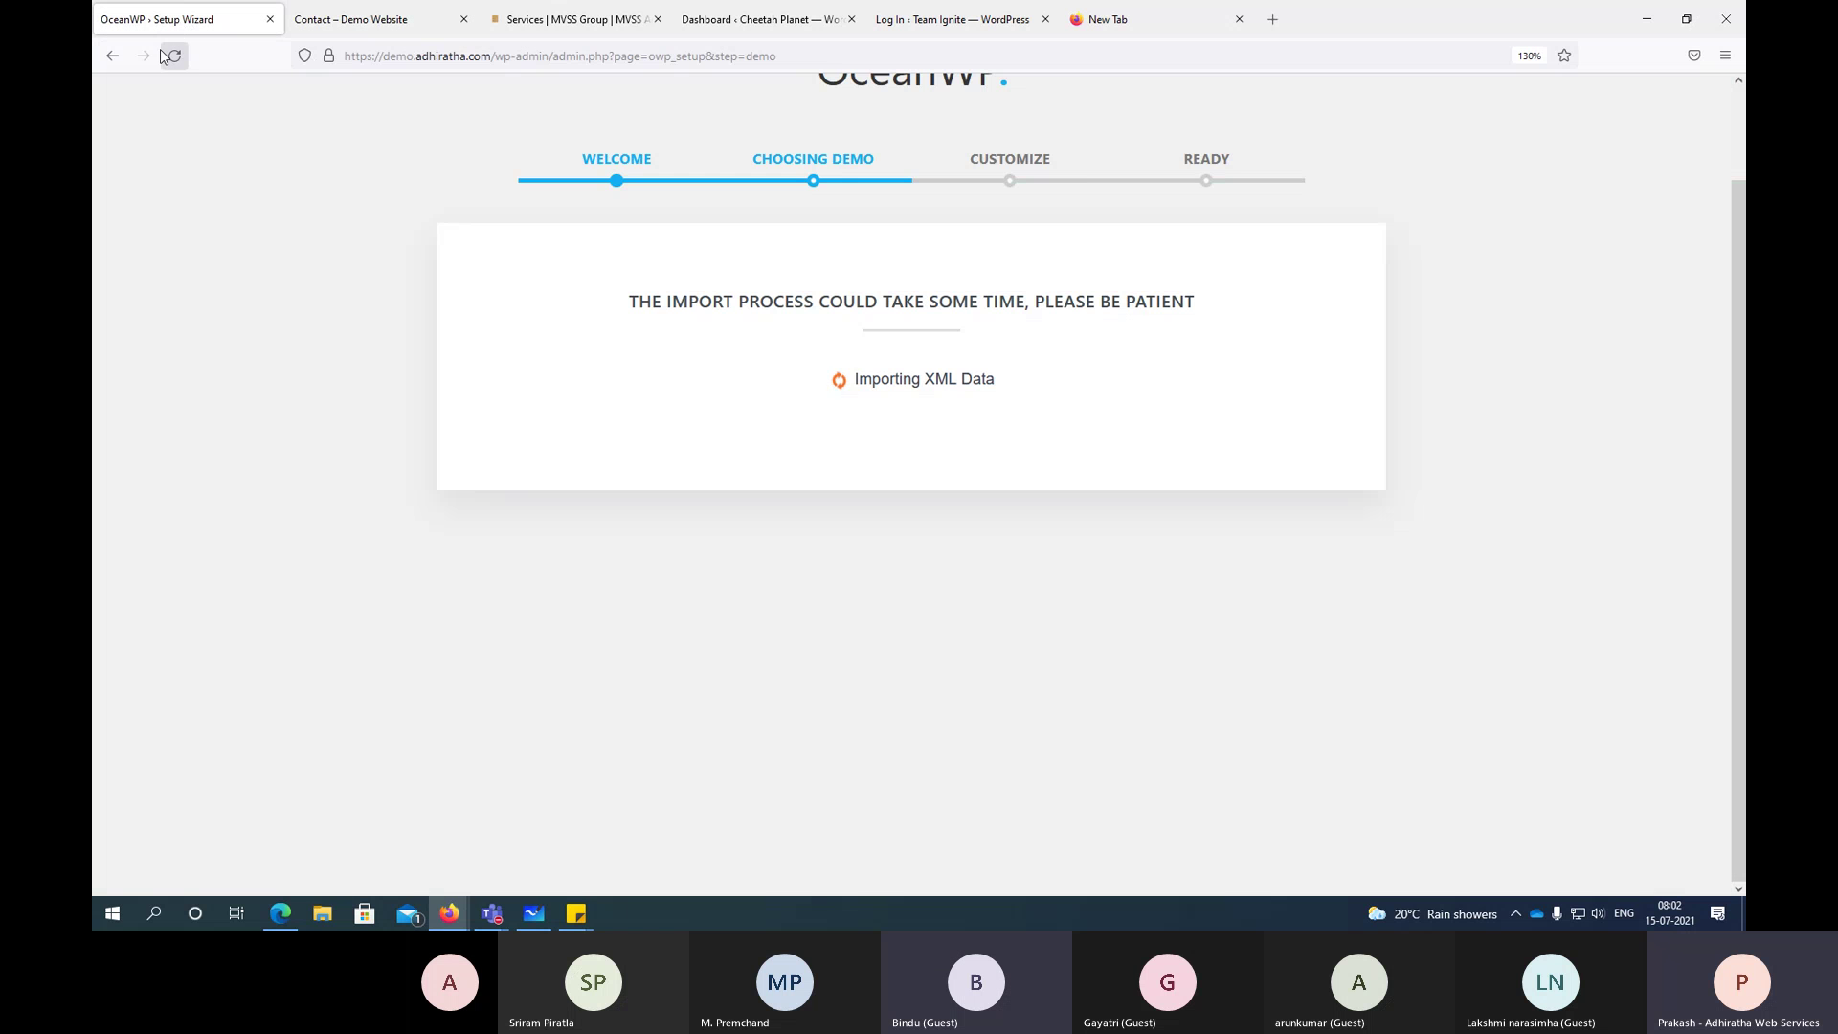
# Step: Open the site ankur.adhiratha.com in the empty browser tab
pyautogui.click(1168, 19)
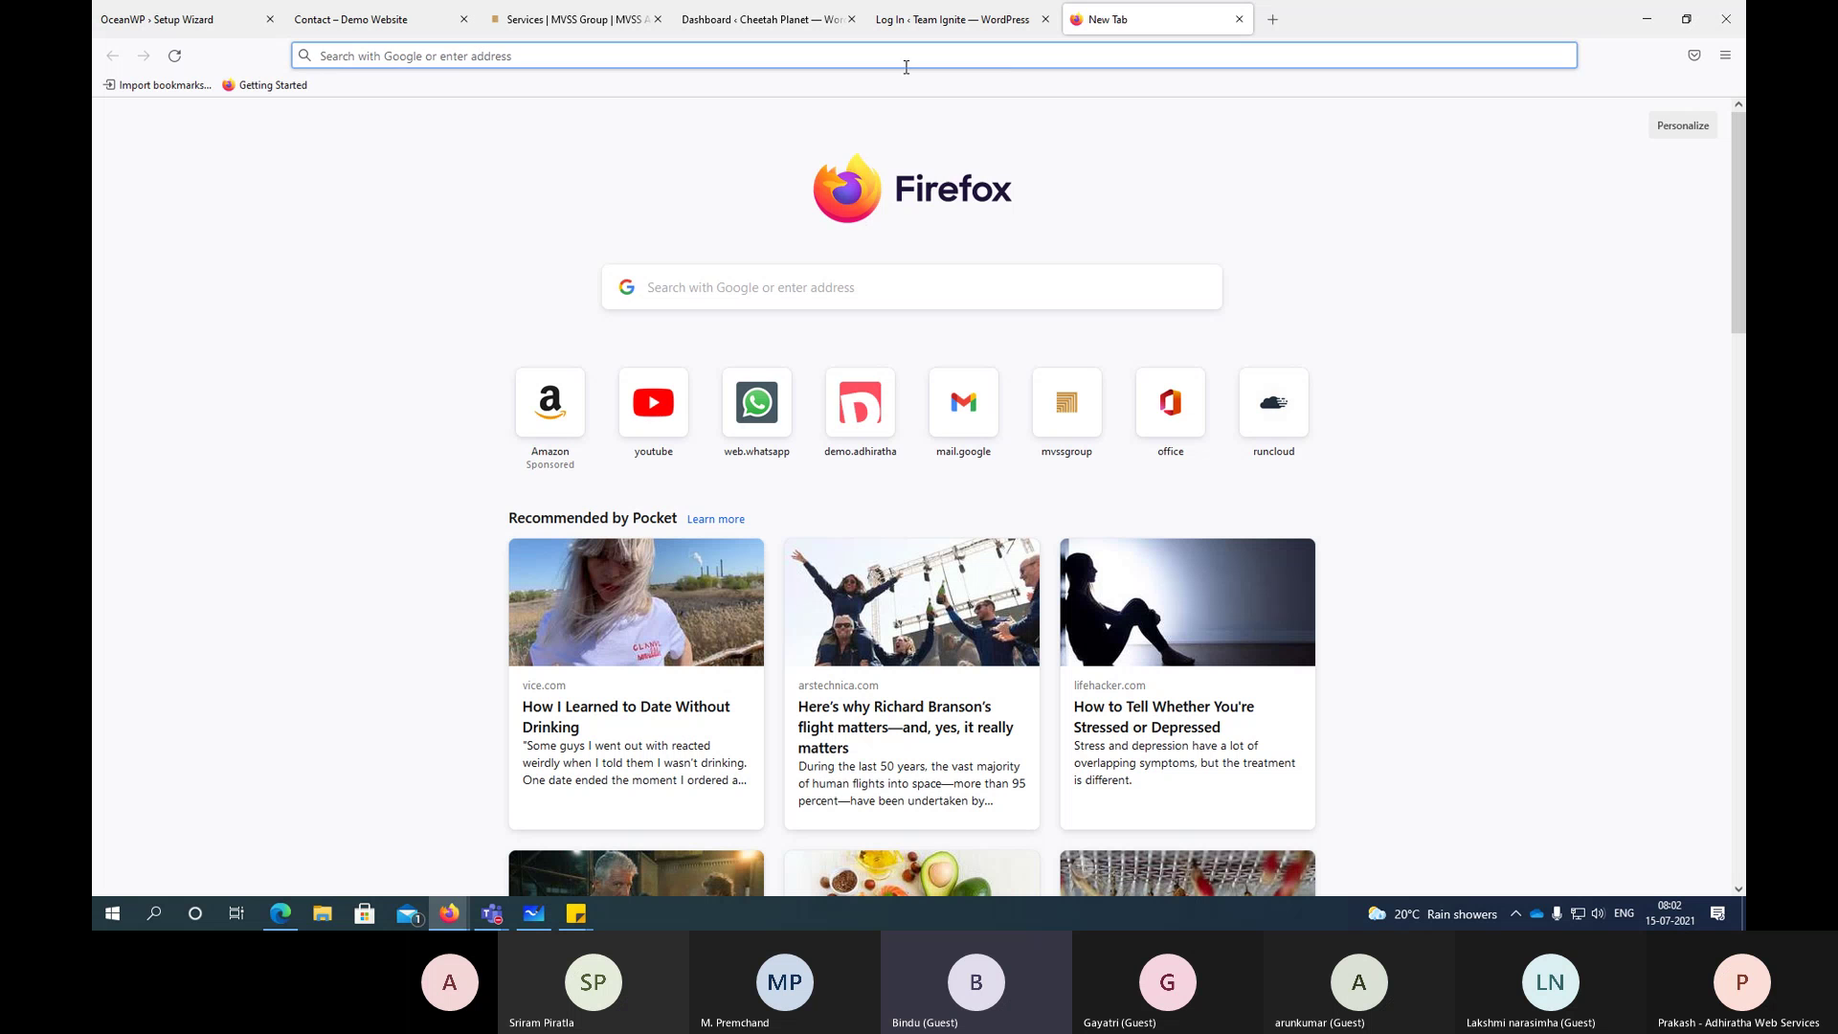
pyautogui.write('ankur.')
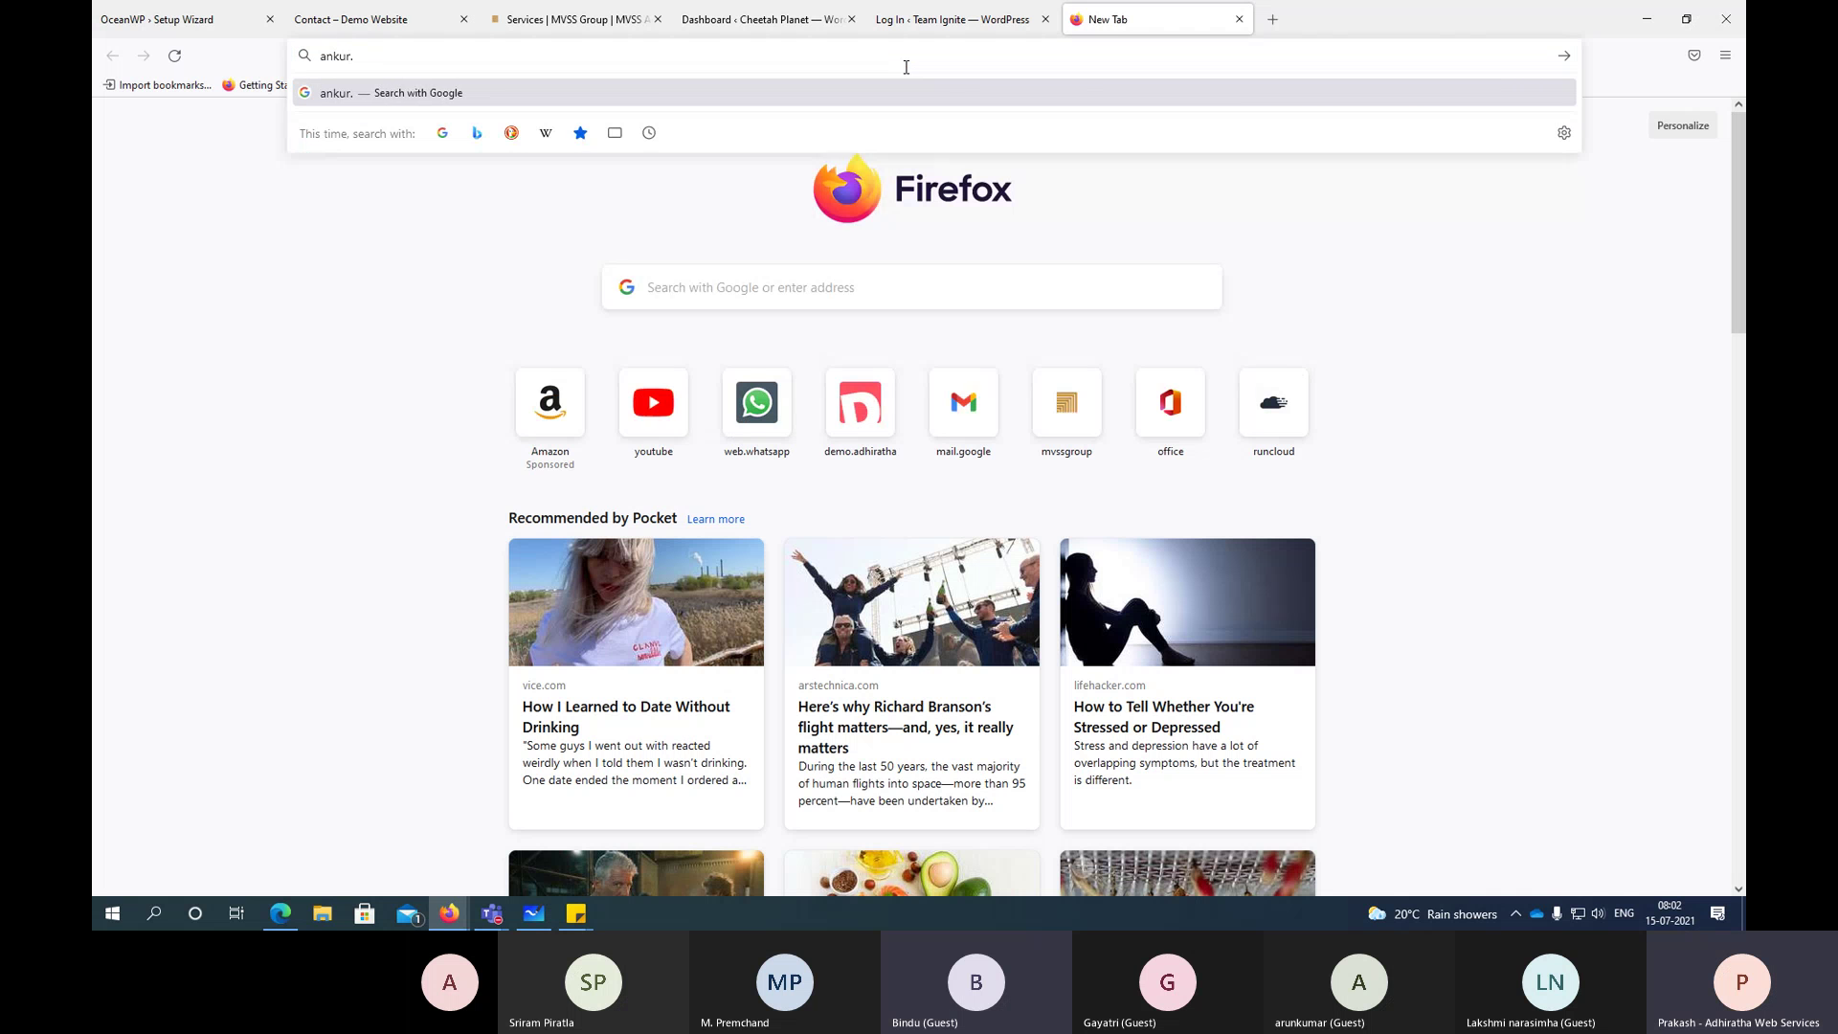
pyautogui.write('adhir')
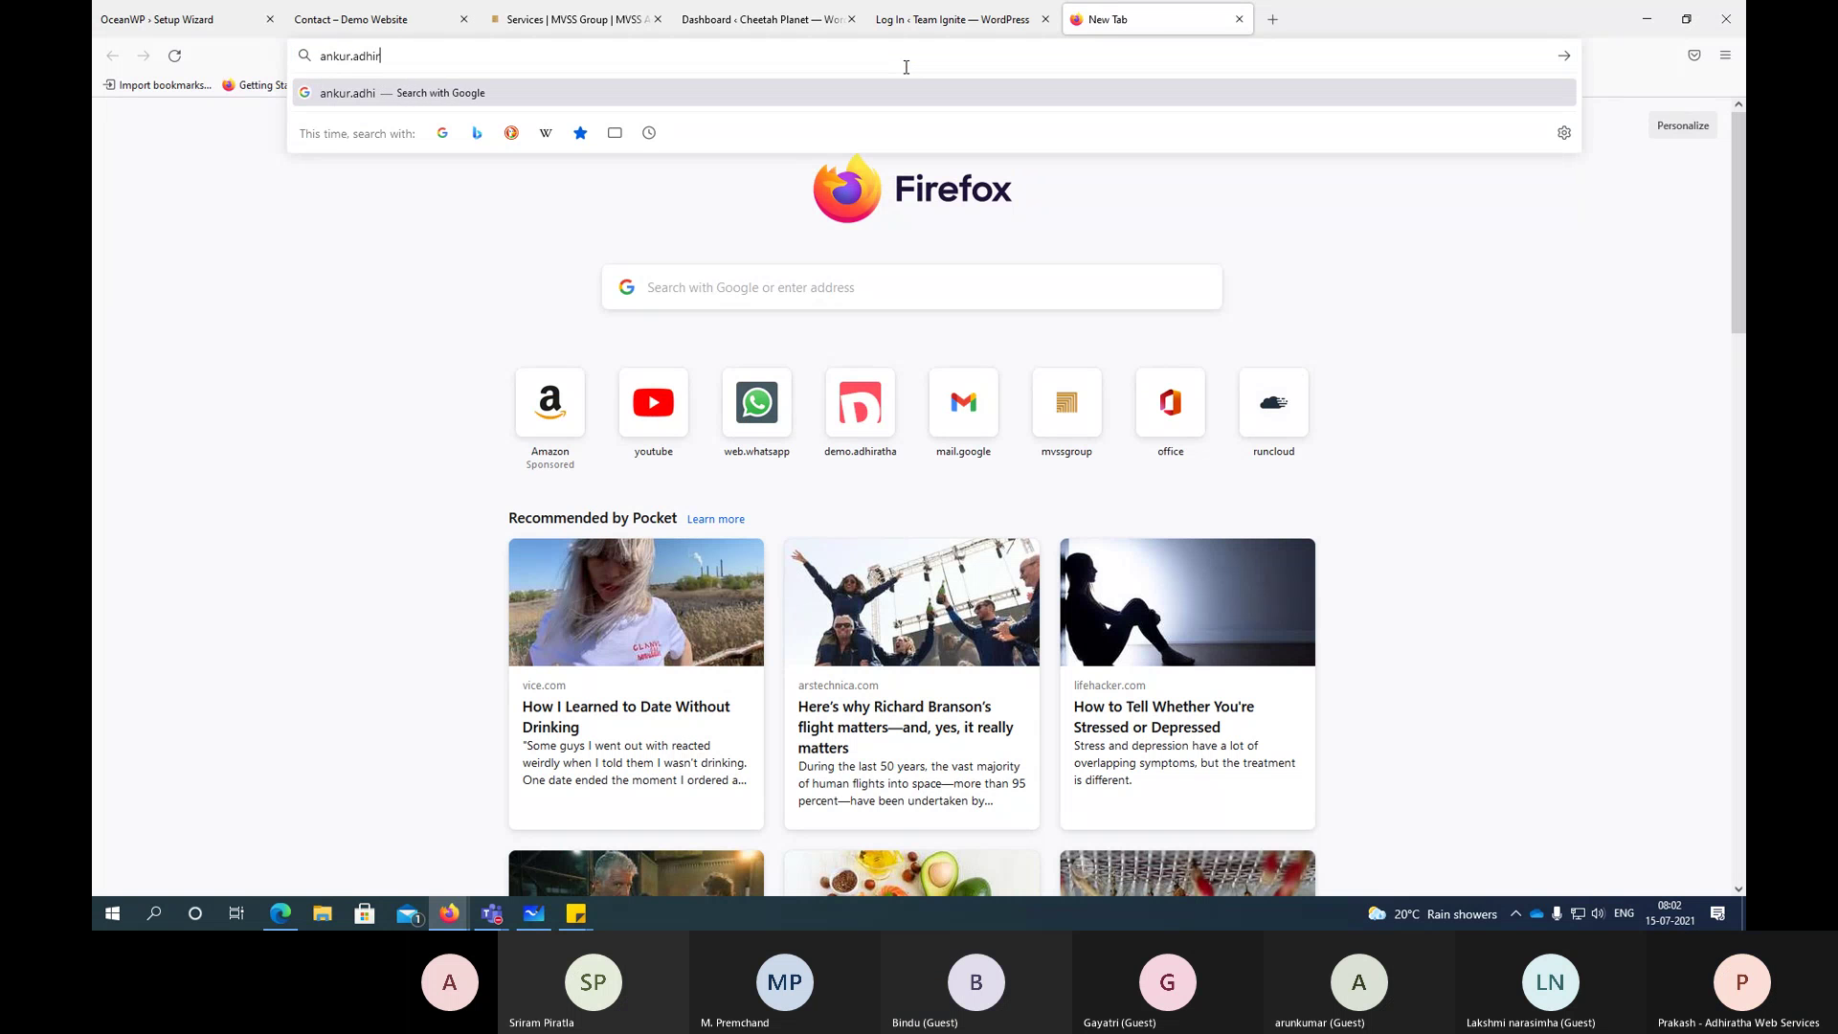
pyautogui.write('atha.com')
pyautogui.press('Return')
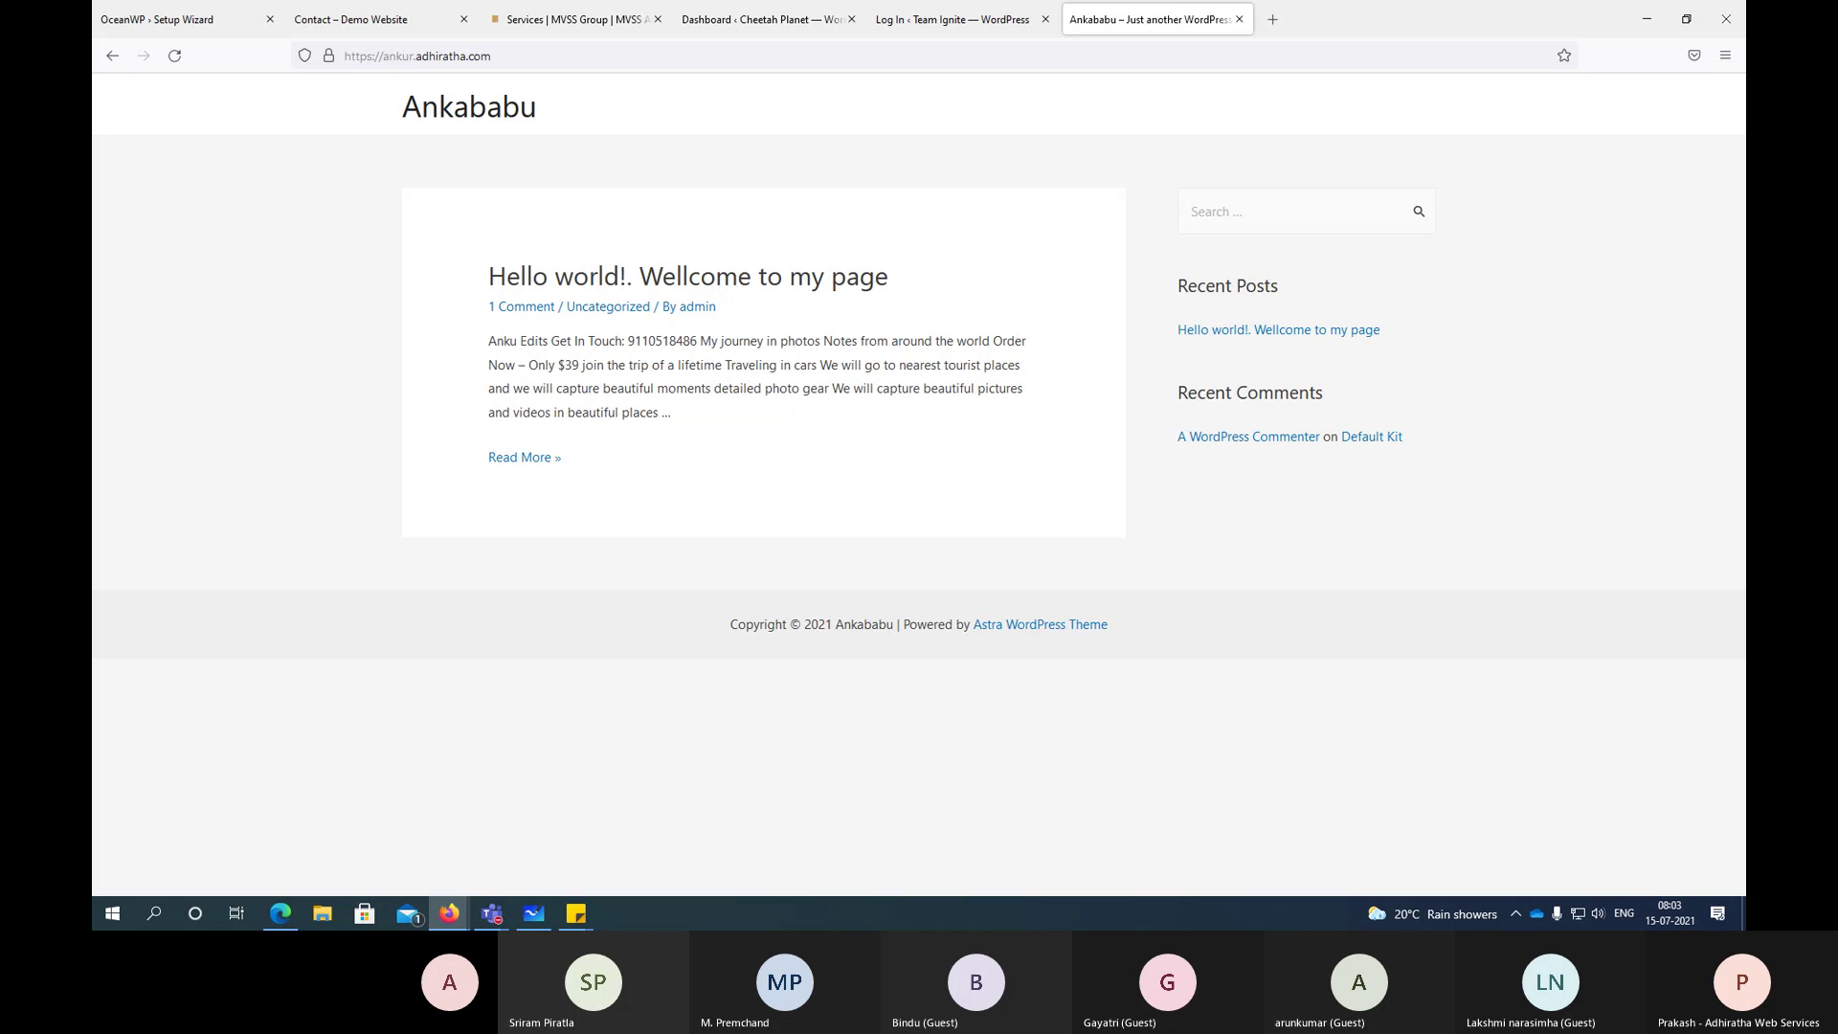
# Step: Reload the ankur.adhiratha.com home page twice to check its current content
pyautogui.hotkey('alt', 'Tab')
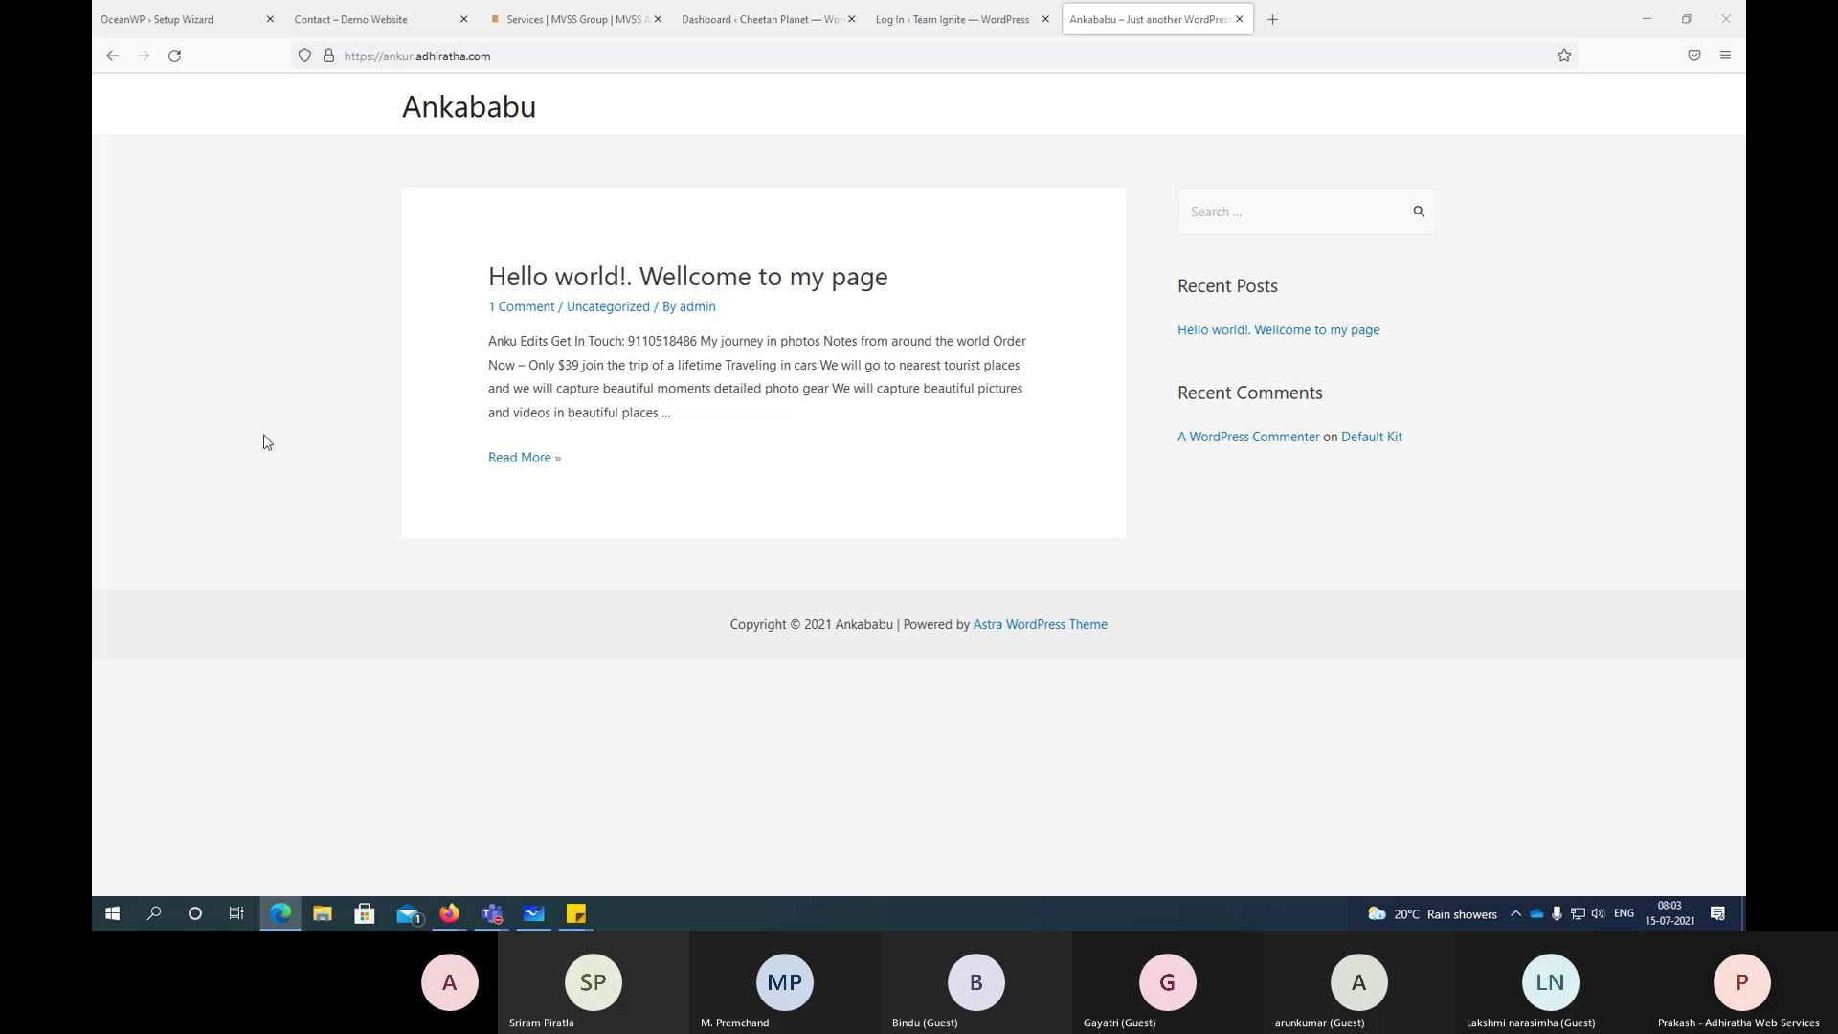
pyautogui.click(577, 47)
pyautogui.press('Return')
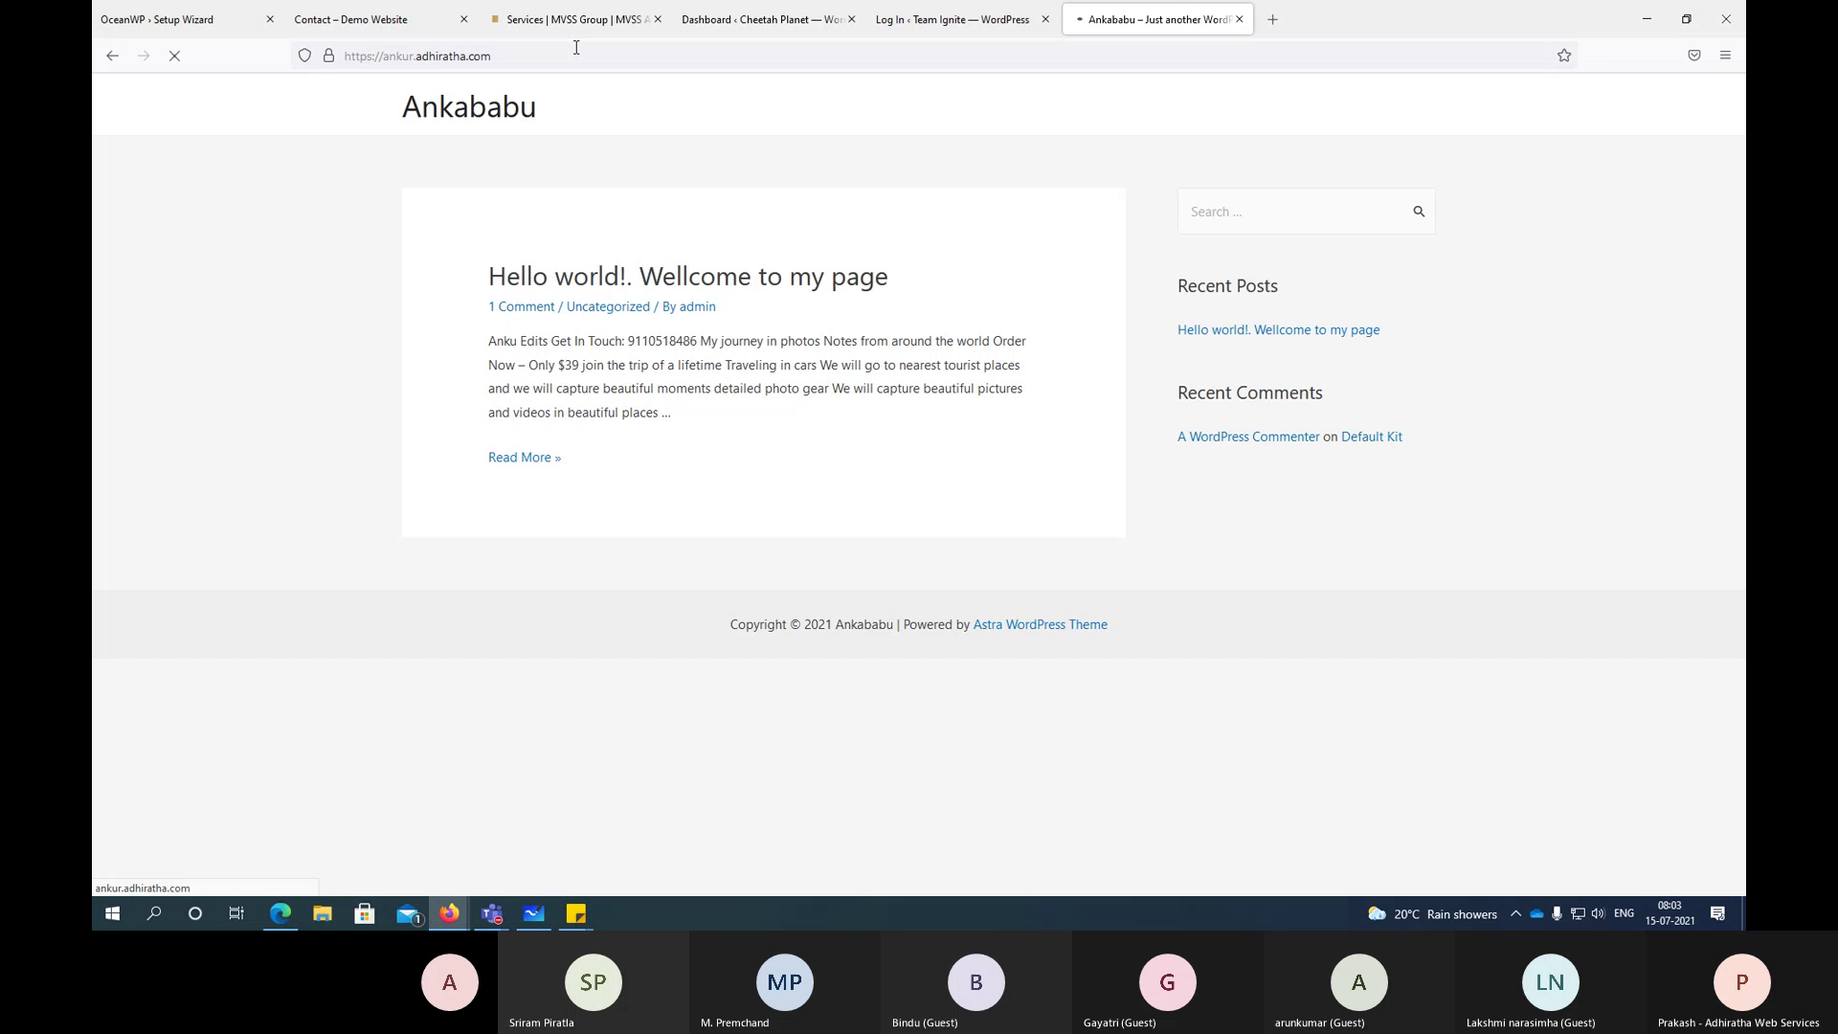
pyautogui.click(539, 61)
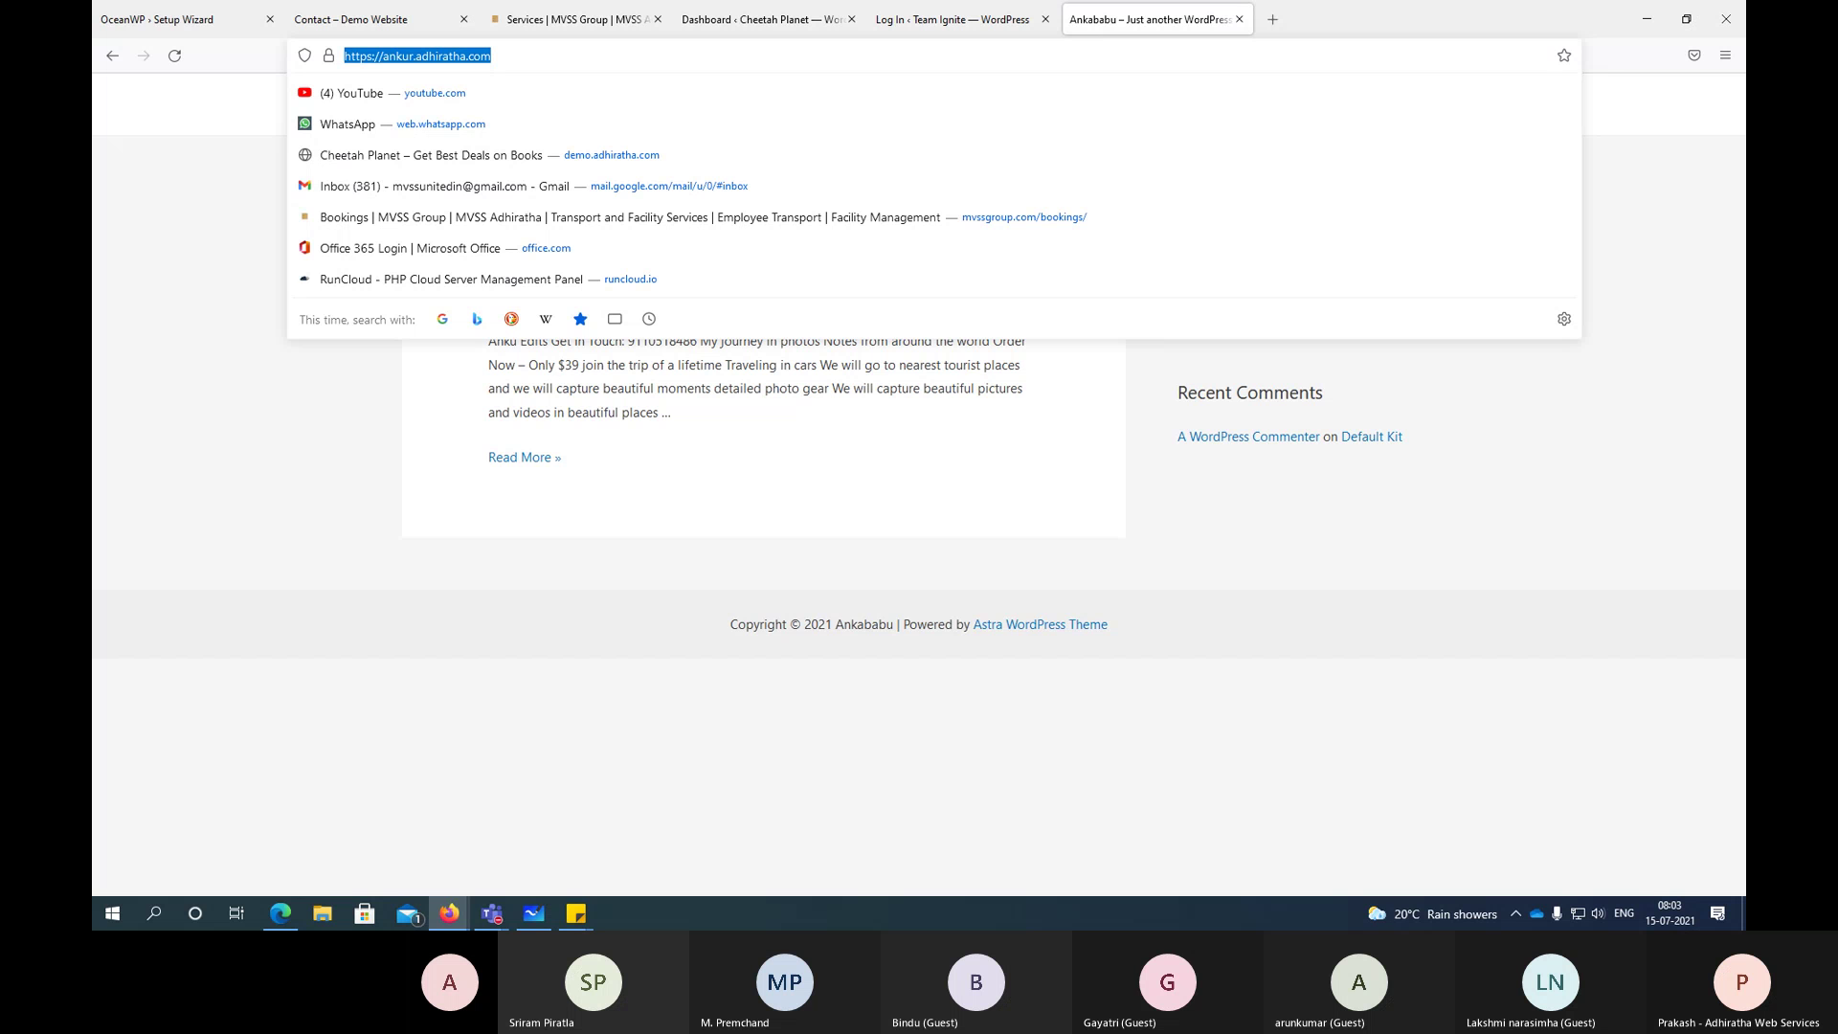
pyautogui.press('Return')
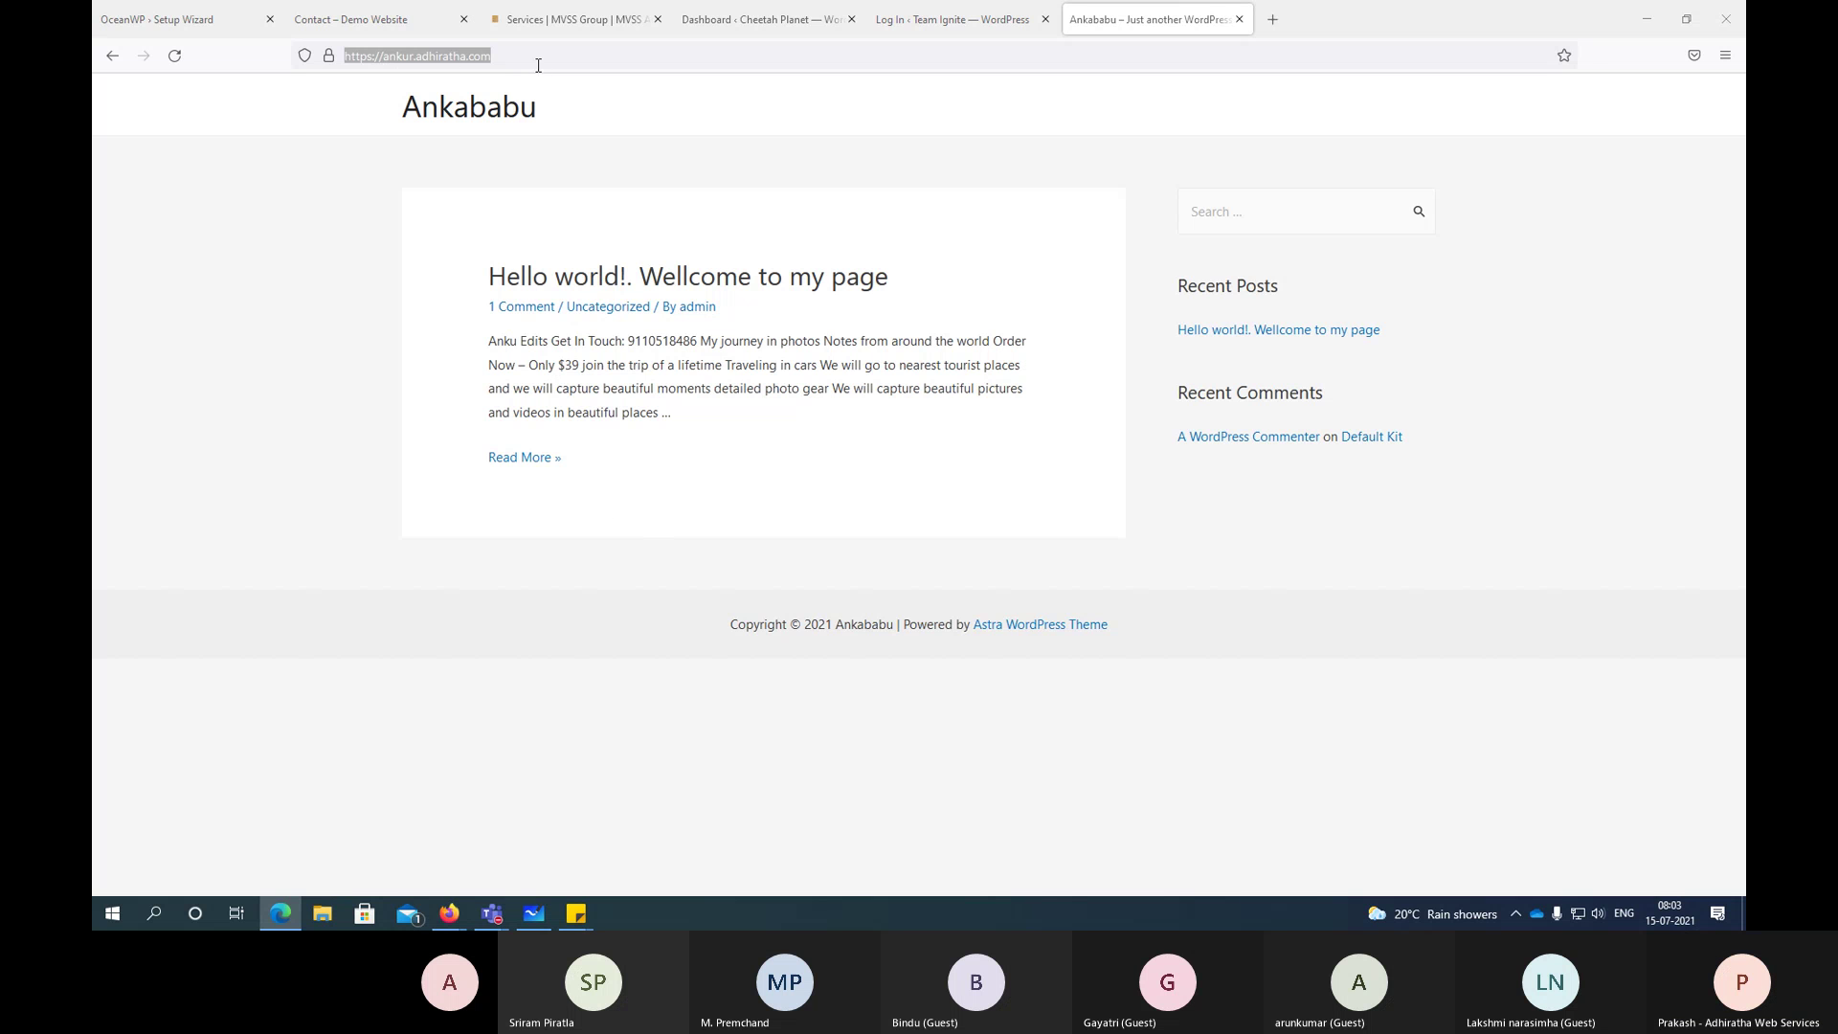
# Step: Open the WordPress admin login of ankur.adhiratha.com at /wp-admin
pyautogui.click(589, 56)
pyautogui.write('/wp-admin')
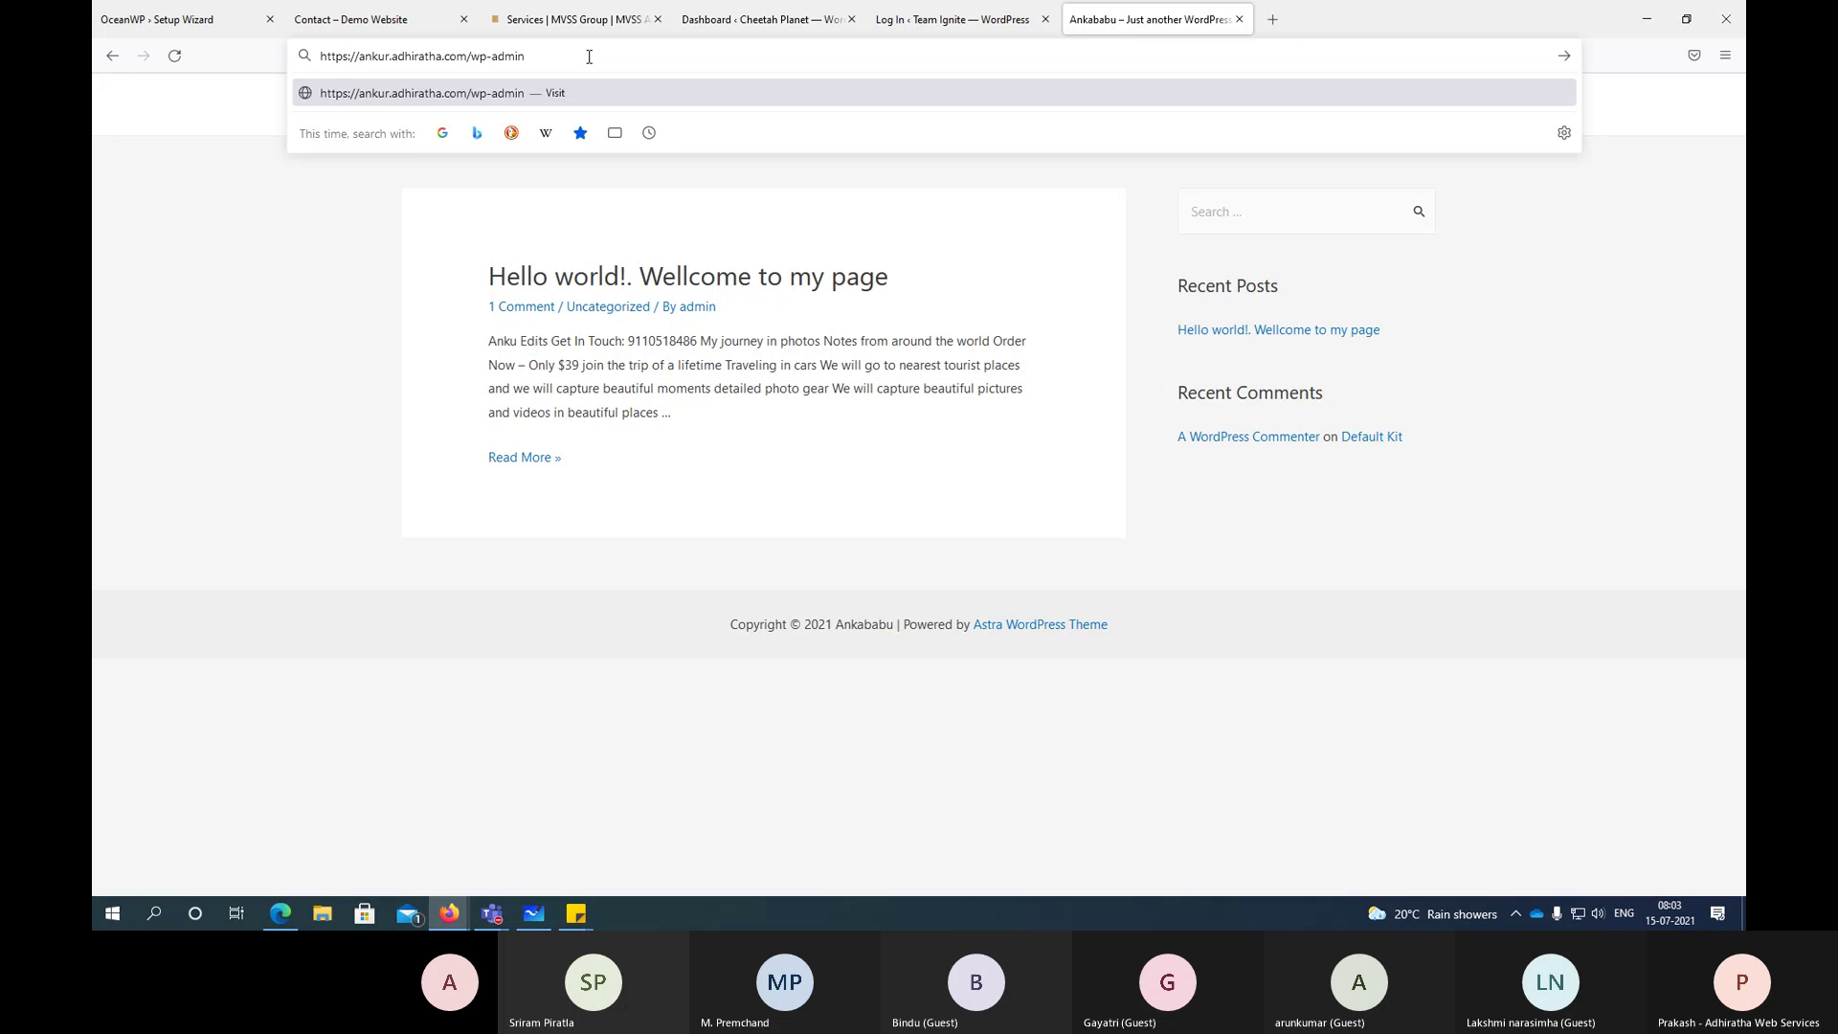
pyautogui.press('Return')
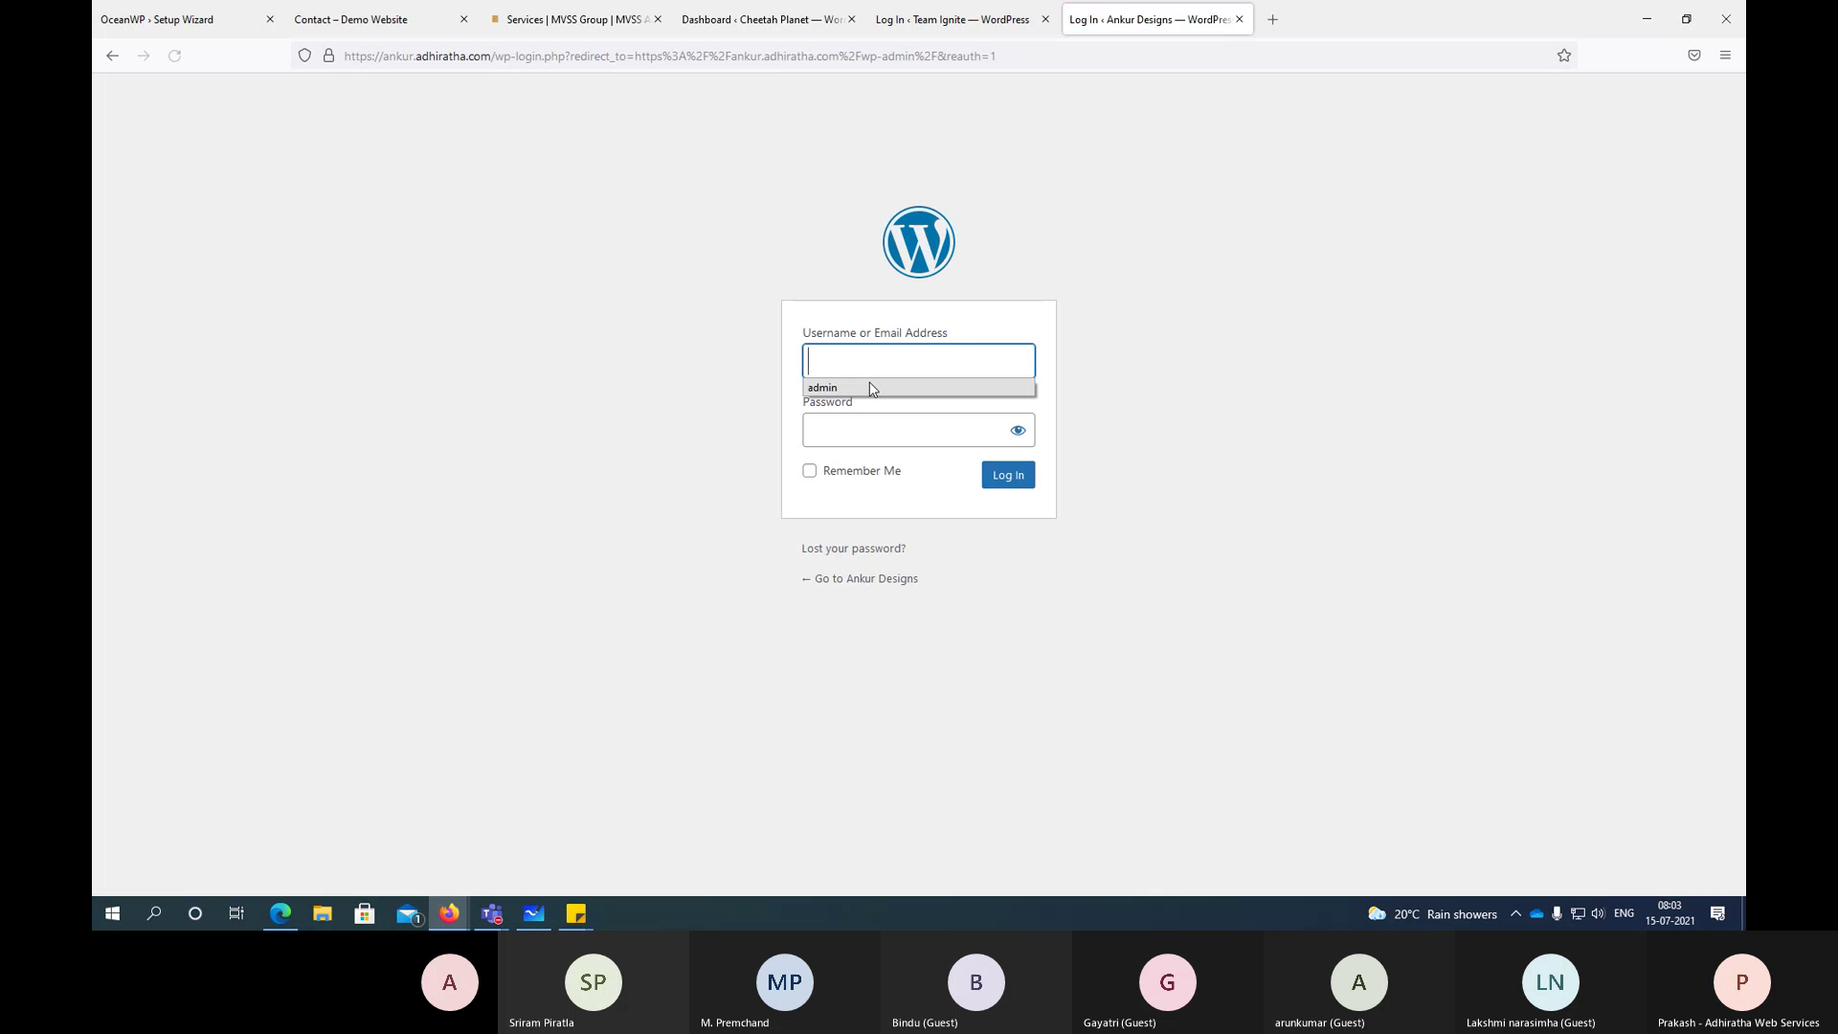
# Step: Log in as admin with the account password and decline saving the login in the browser
pyautogui.click(871, 387)
pyautogui.click(856, 433)
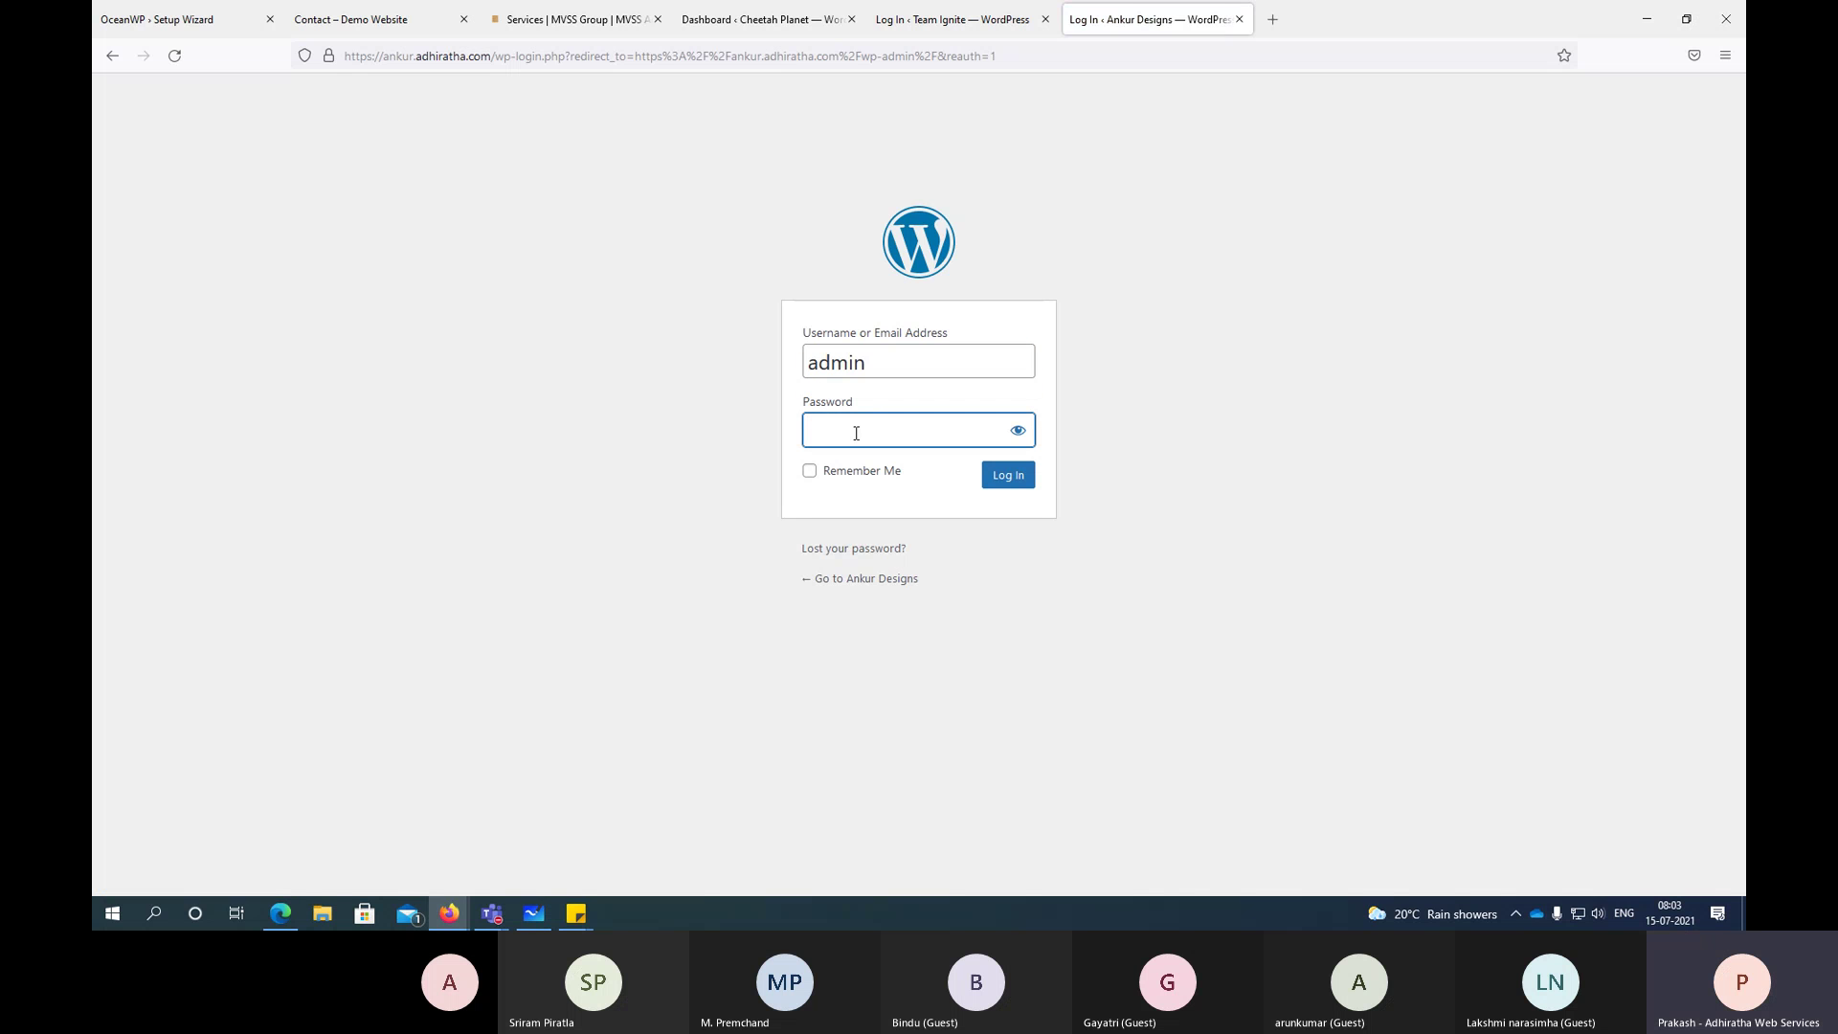
pyautogui.hotkey('ctrl', 'v')
pyautogui.click(1023, 474)
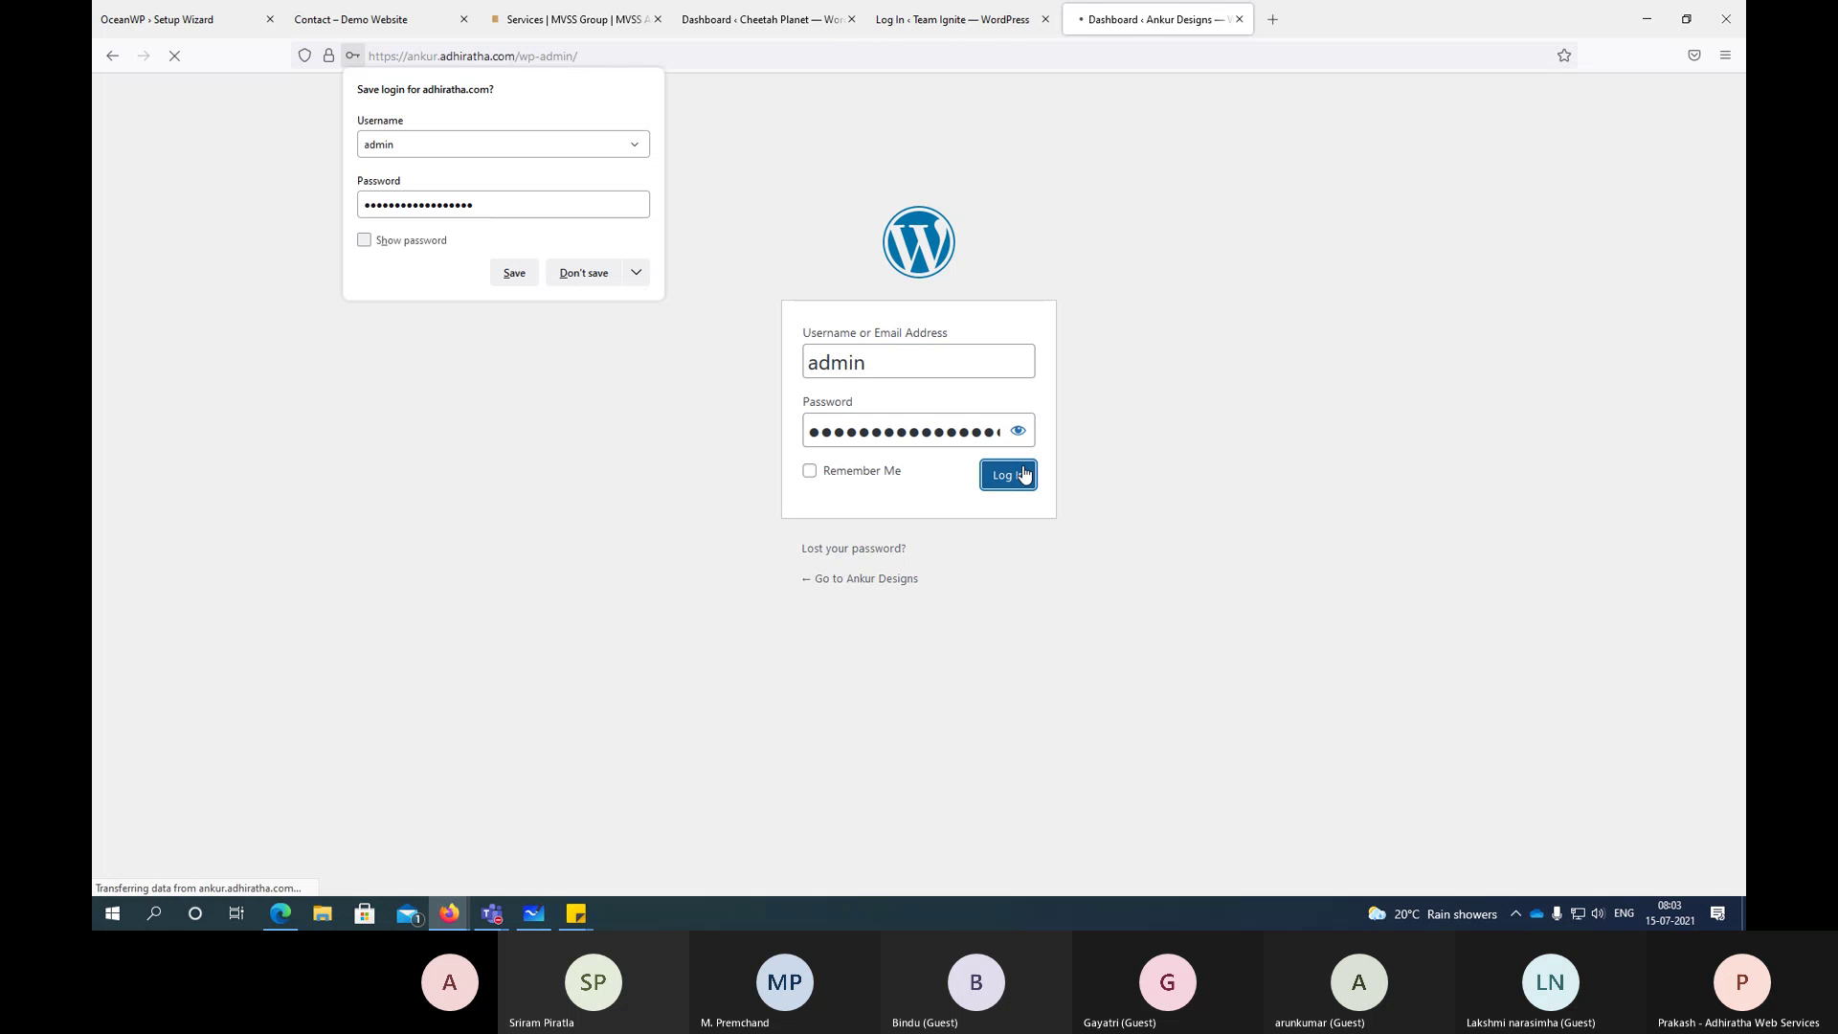
pyautogui.click(584, 273)
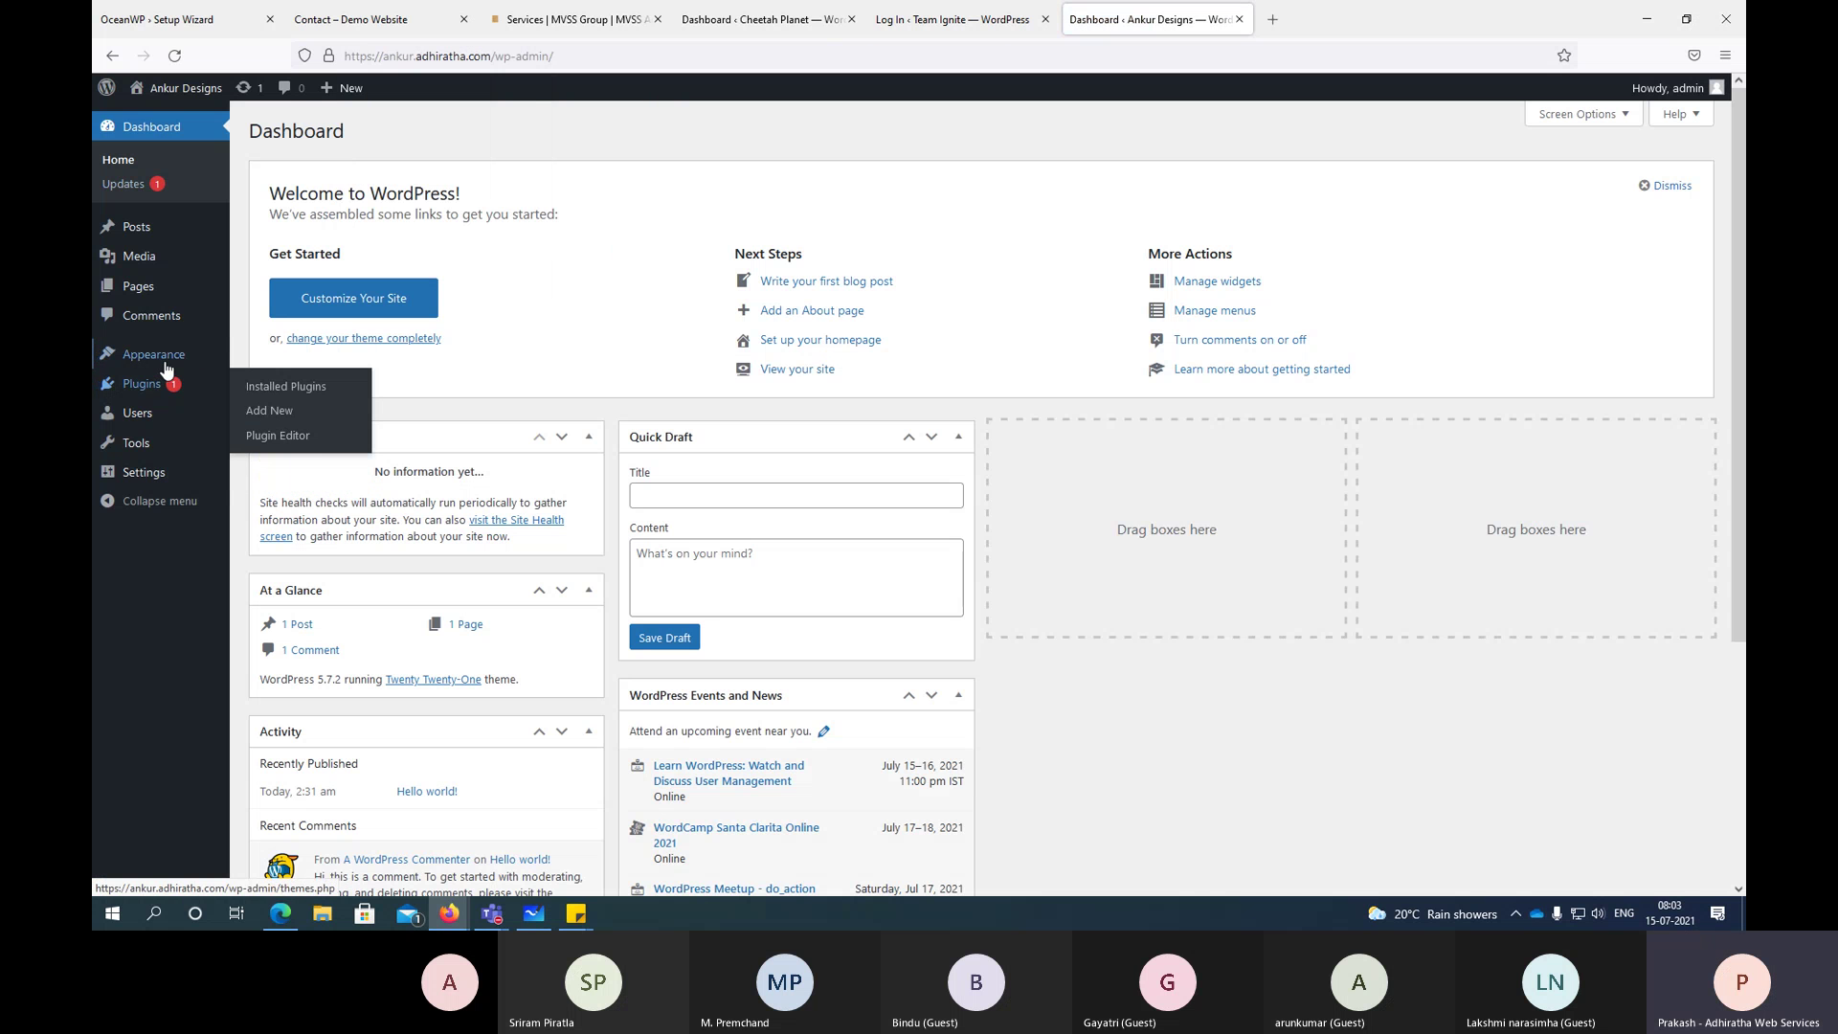
# Step: Open the installed themes of the Ankur Designs site and delete the Twenty Nineteen theme
pyautogui.click(278, 360)
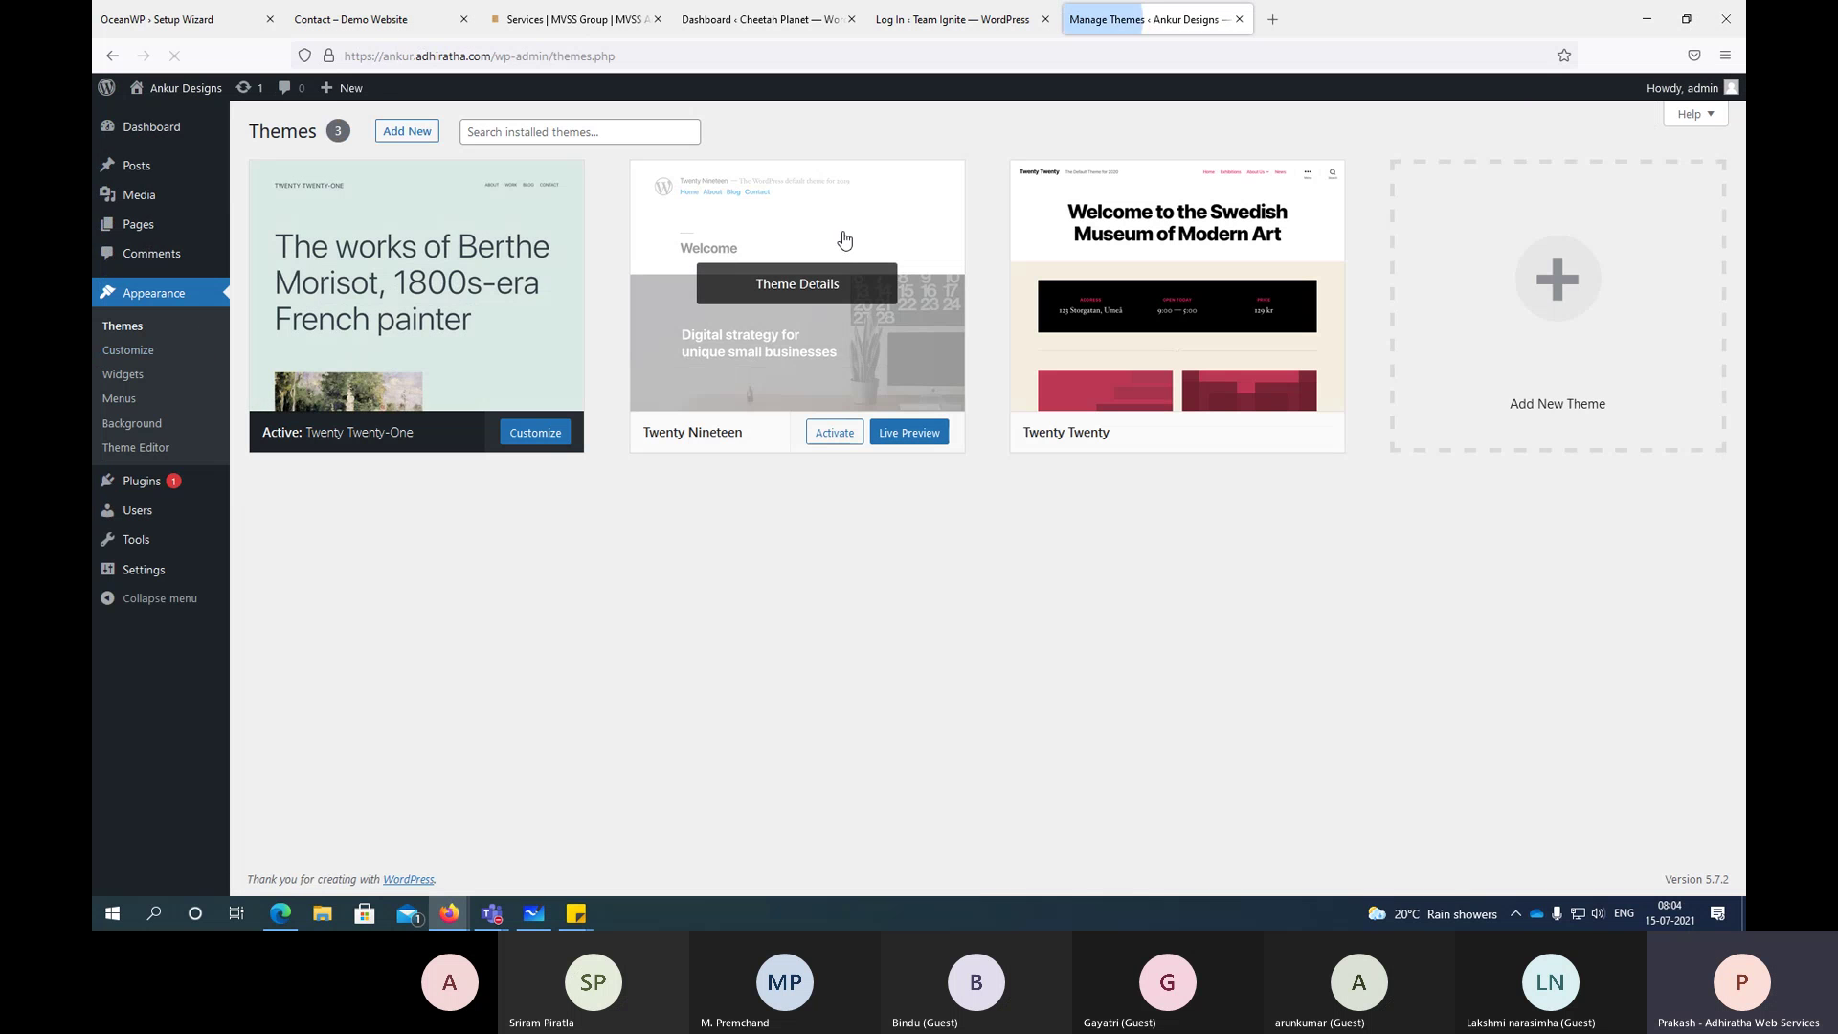
pyautogui.click(823, 236)
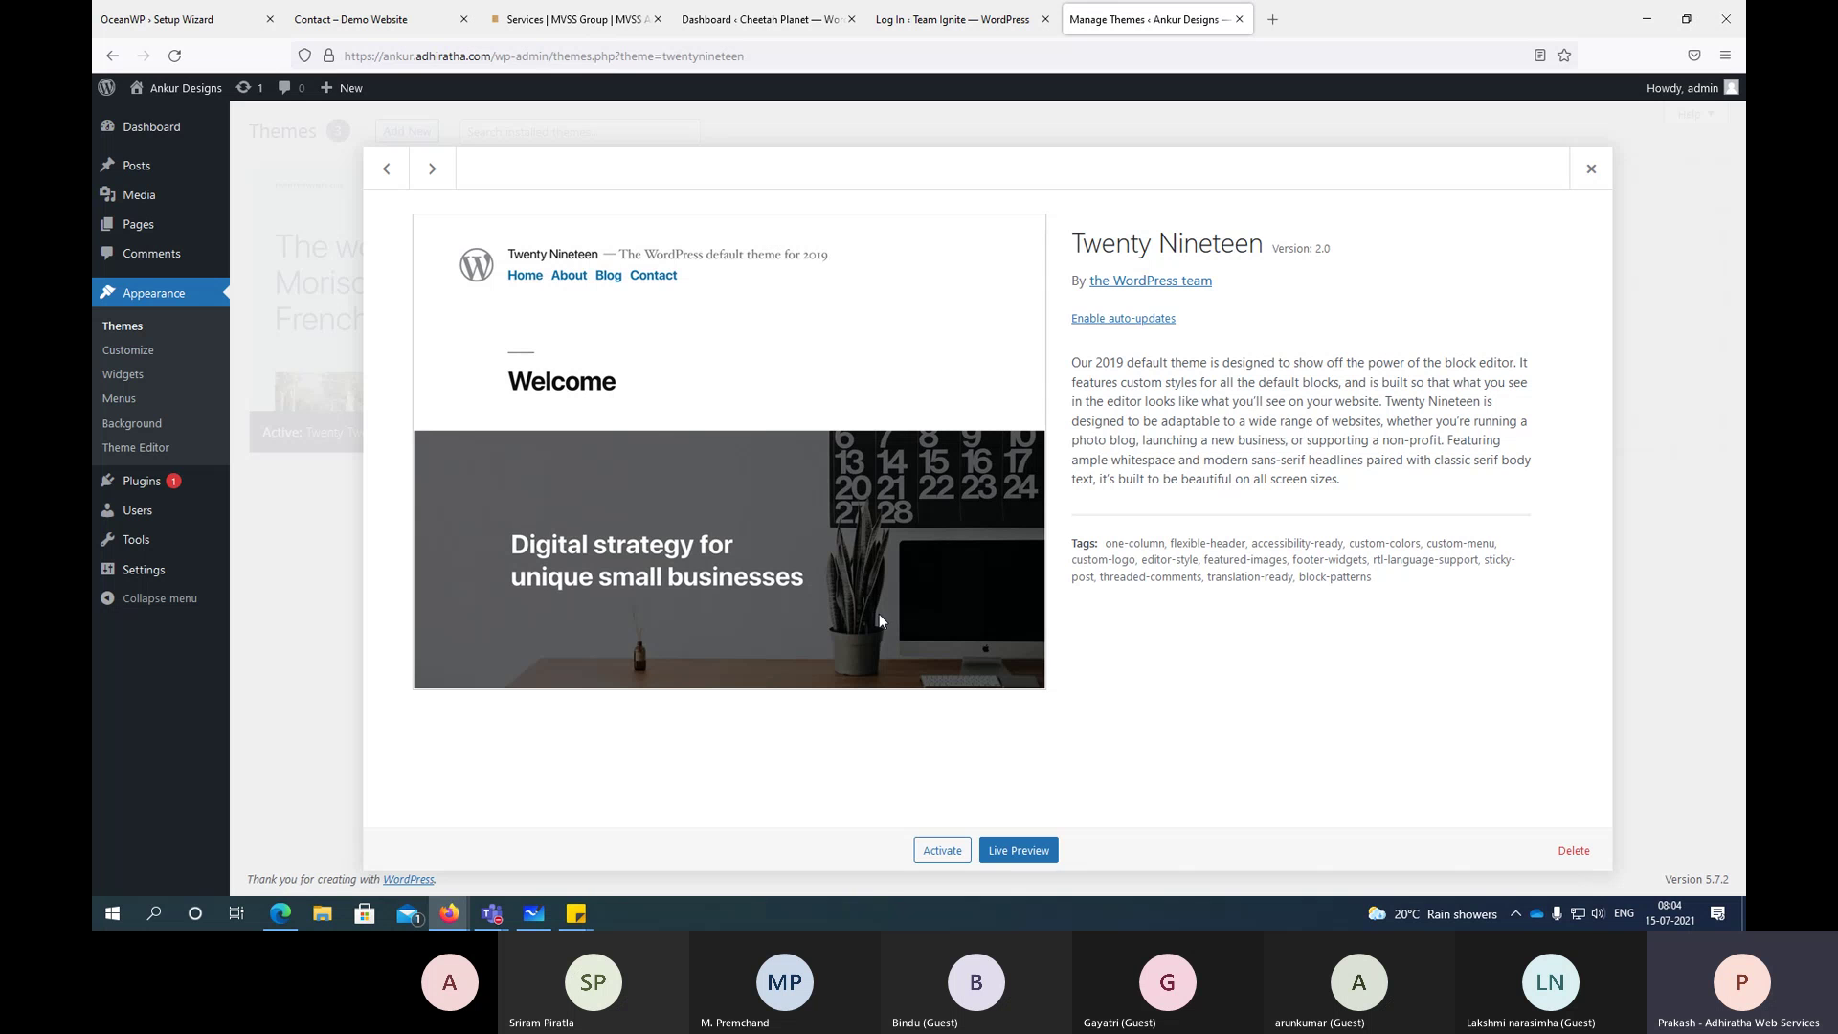
pyautogui.press('super+d')
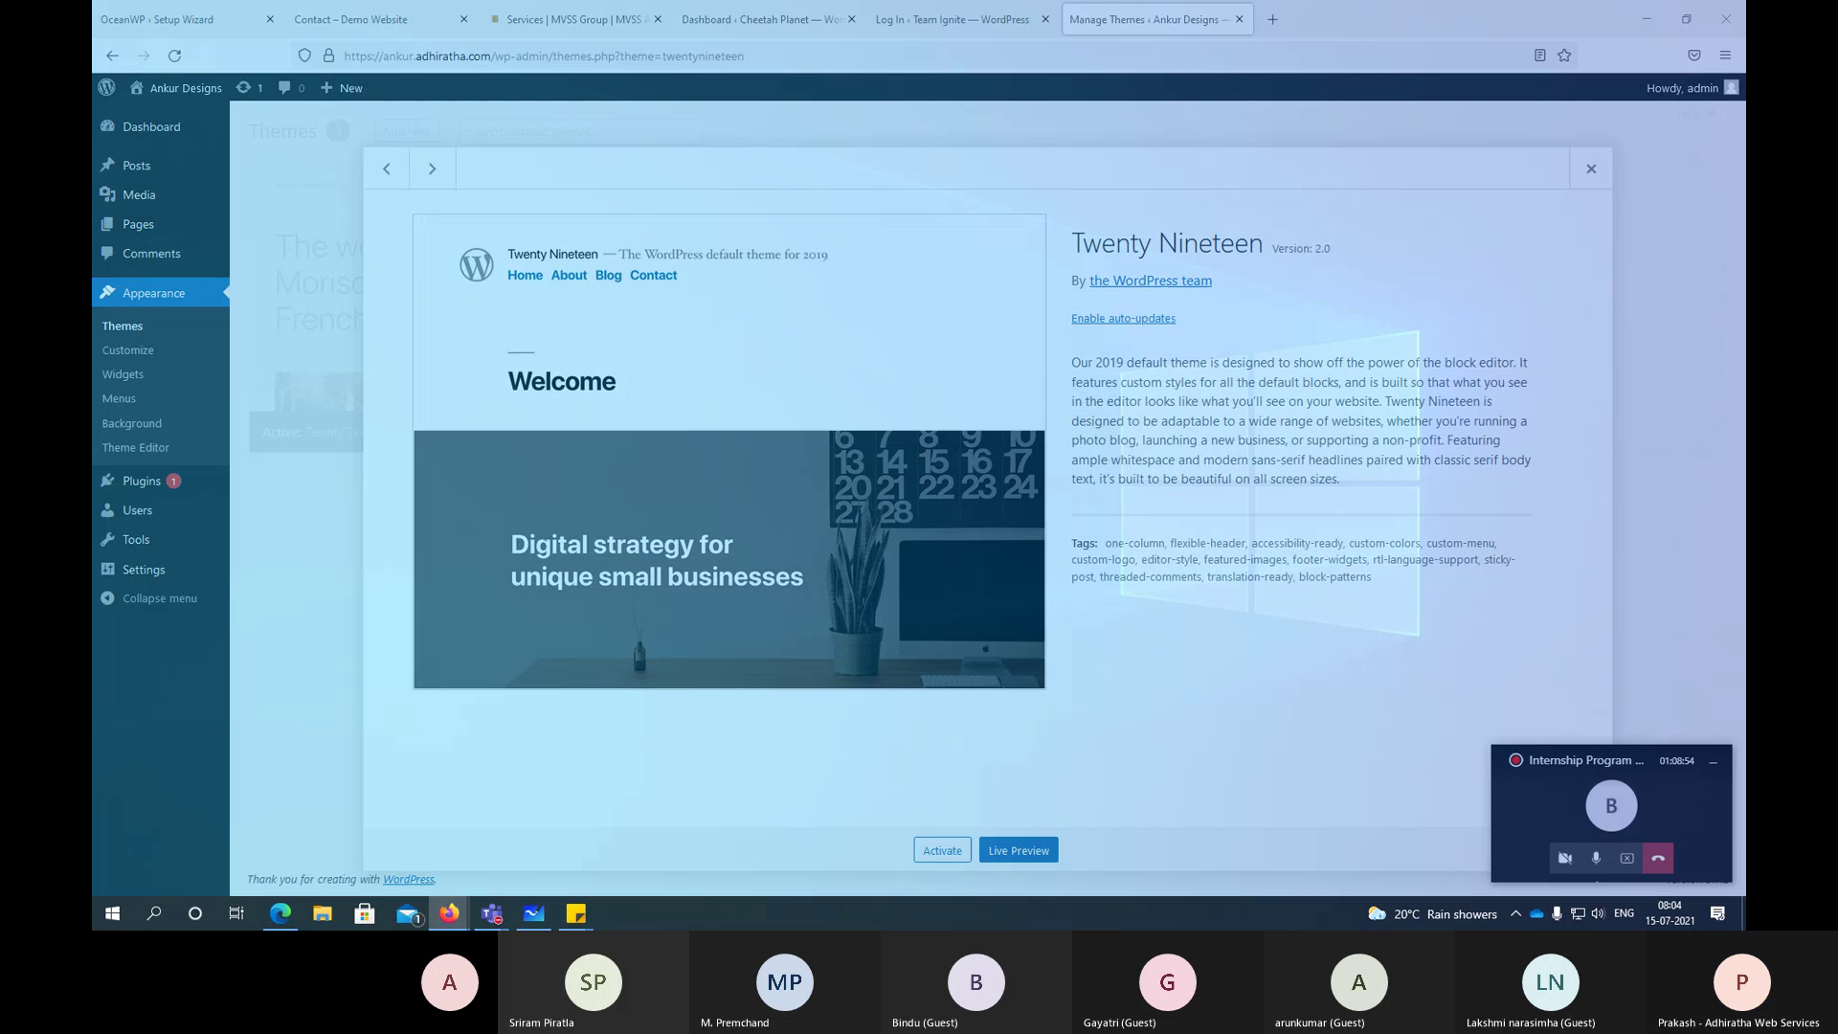
pyautogui.press('super+d')
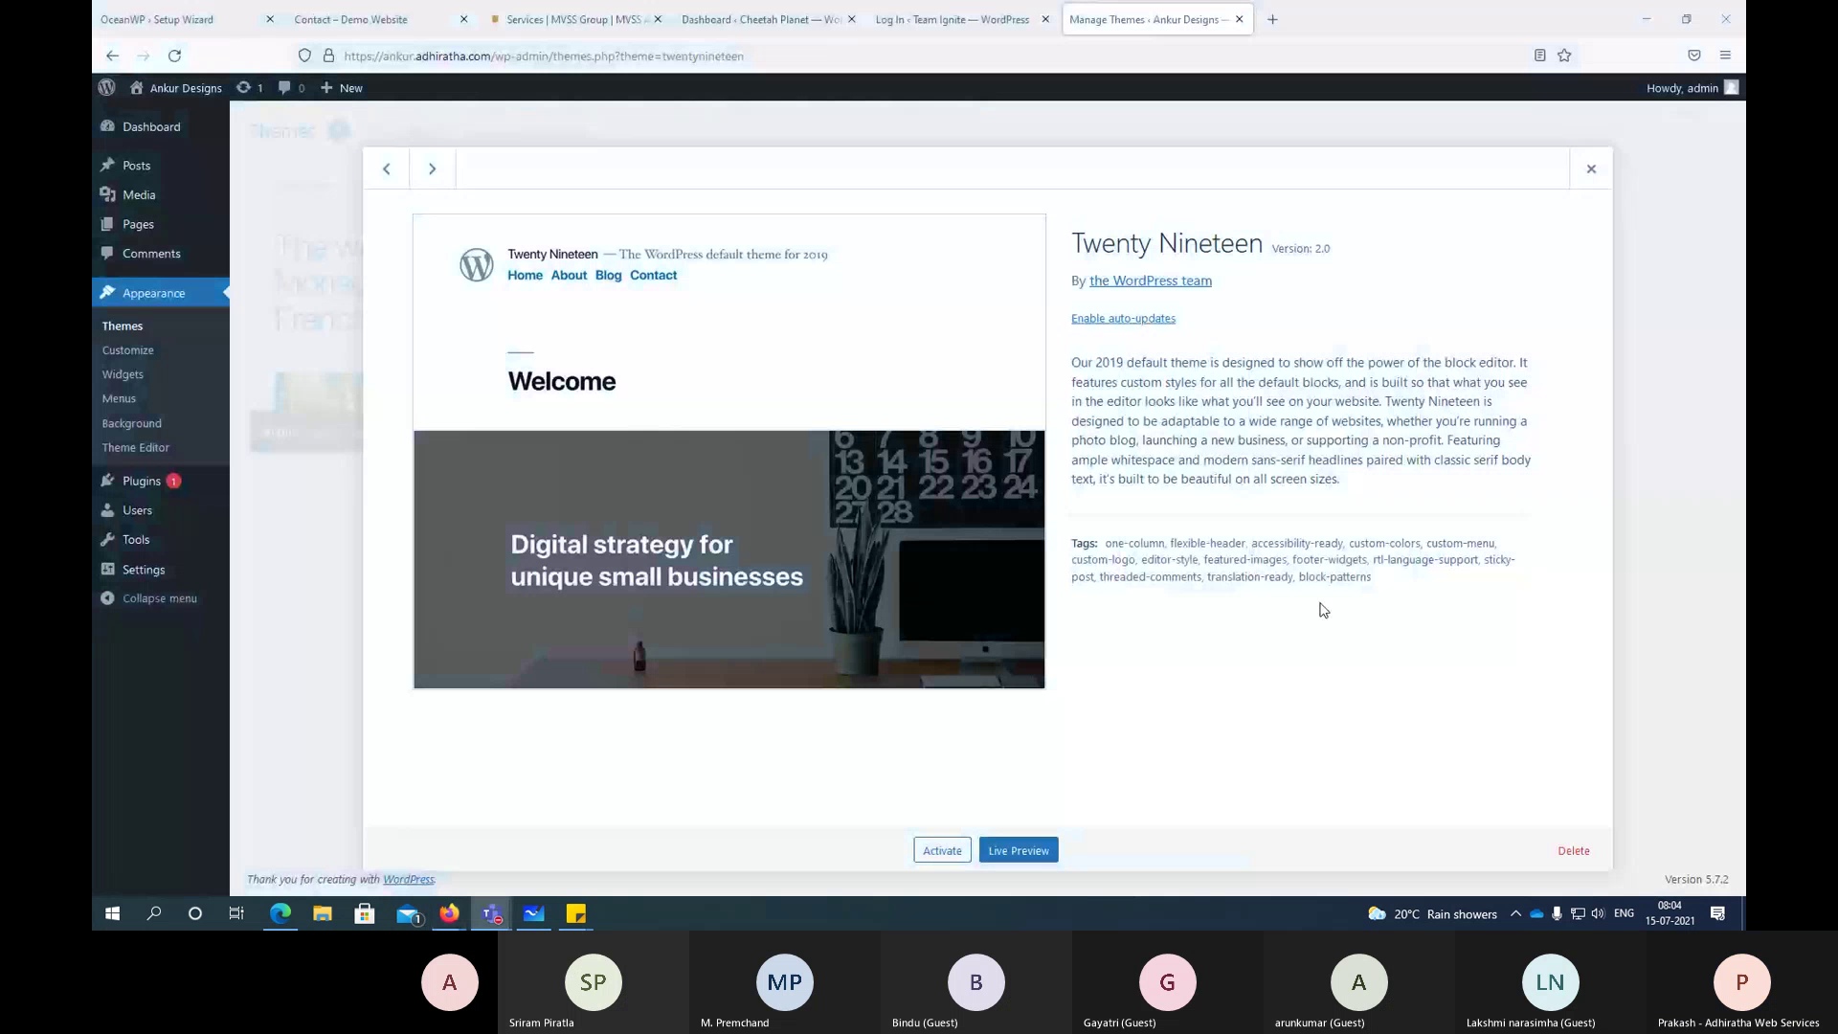
pyautogui.click(1582, 846)
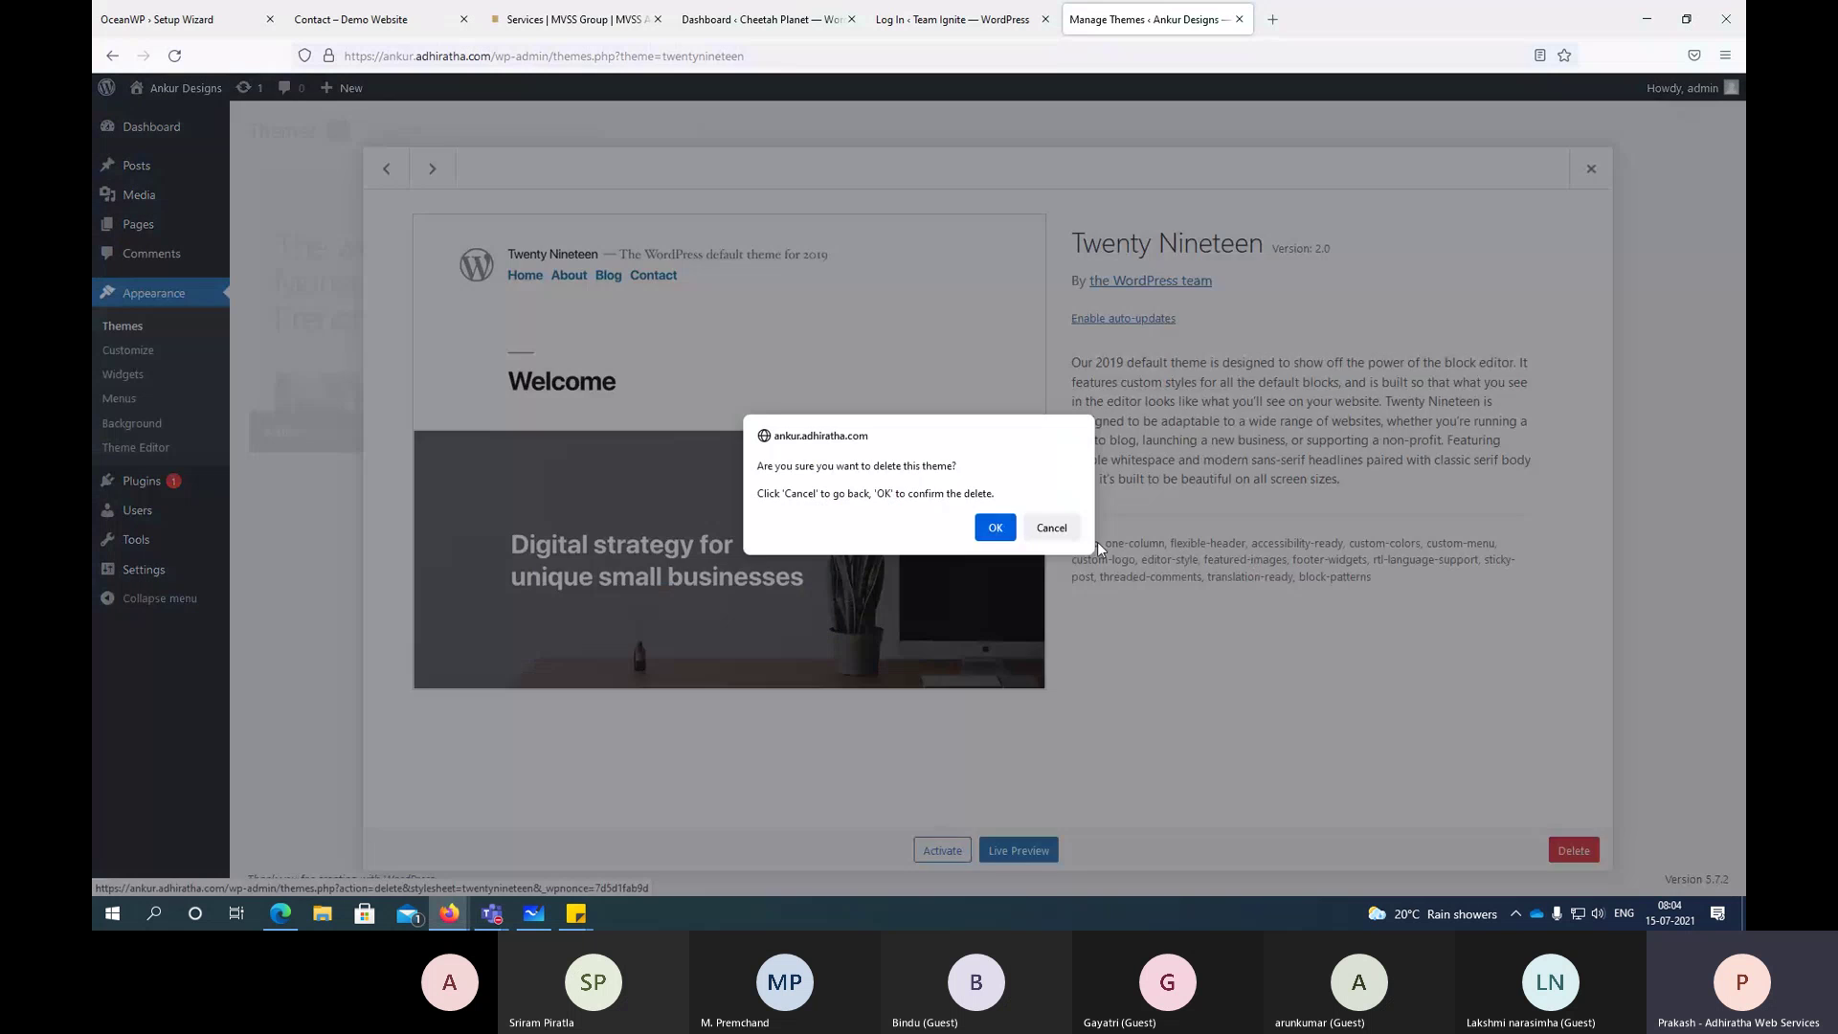
pyautogui.click(998, 528)
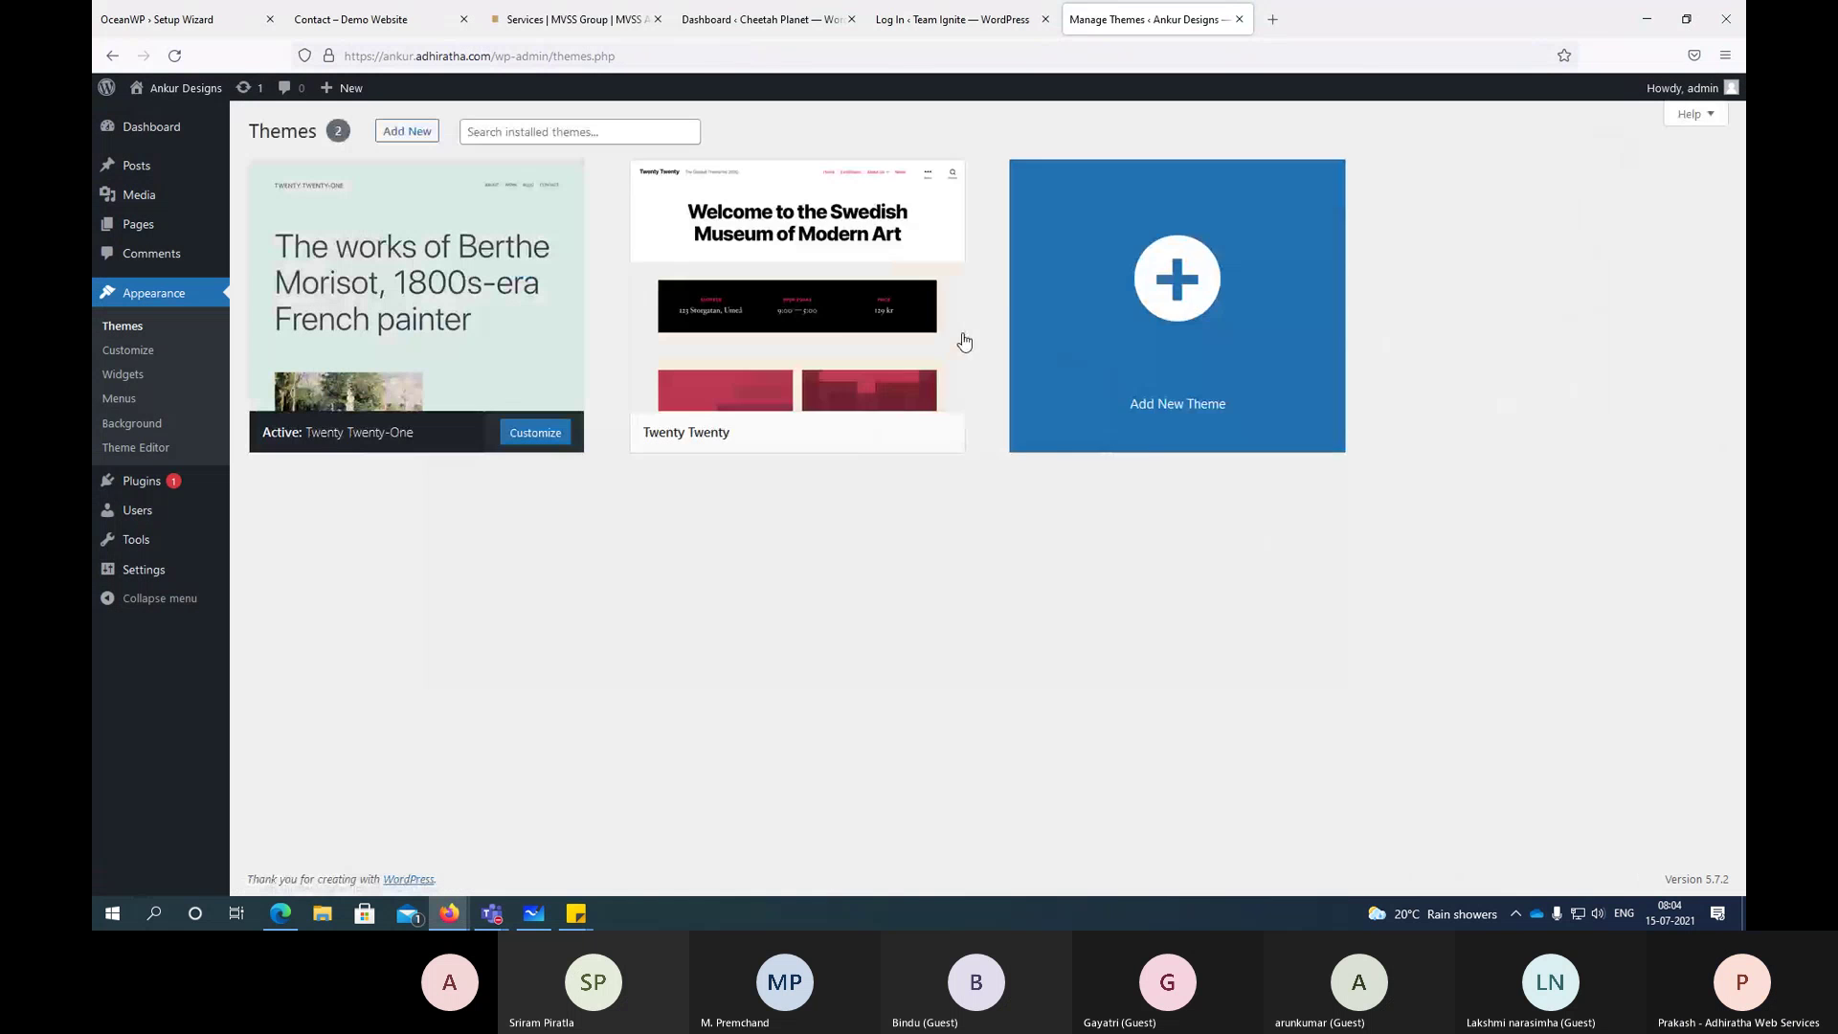
# Step: Delete the unused Twenty Twenty theme from the site
pyautogui.click(810, 340)
pyautogui.click(1574, 850)
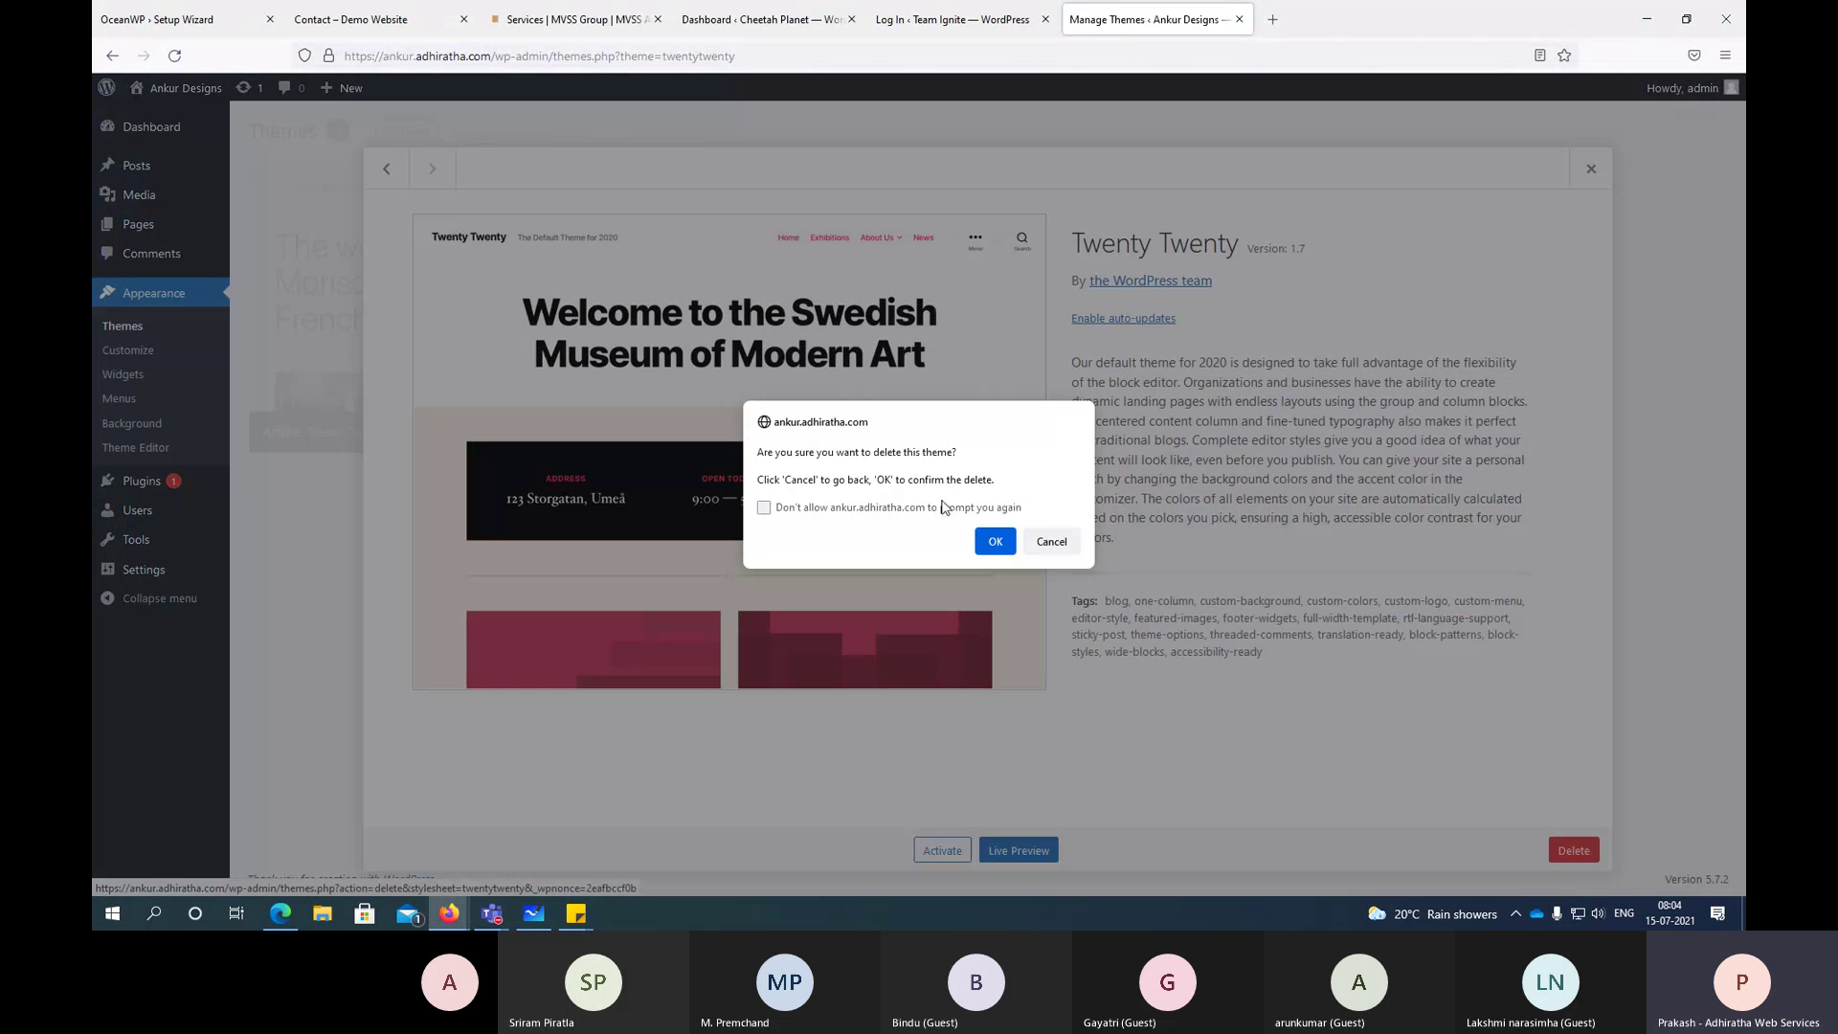
pyautogui.click(993, 542)
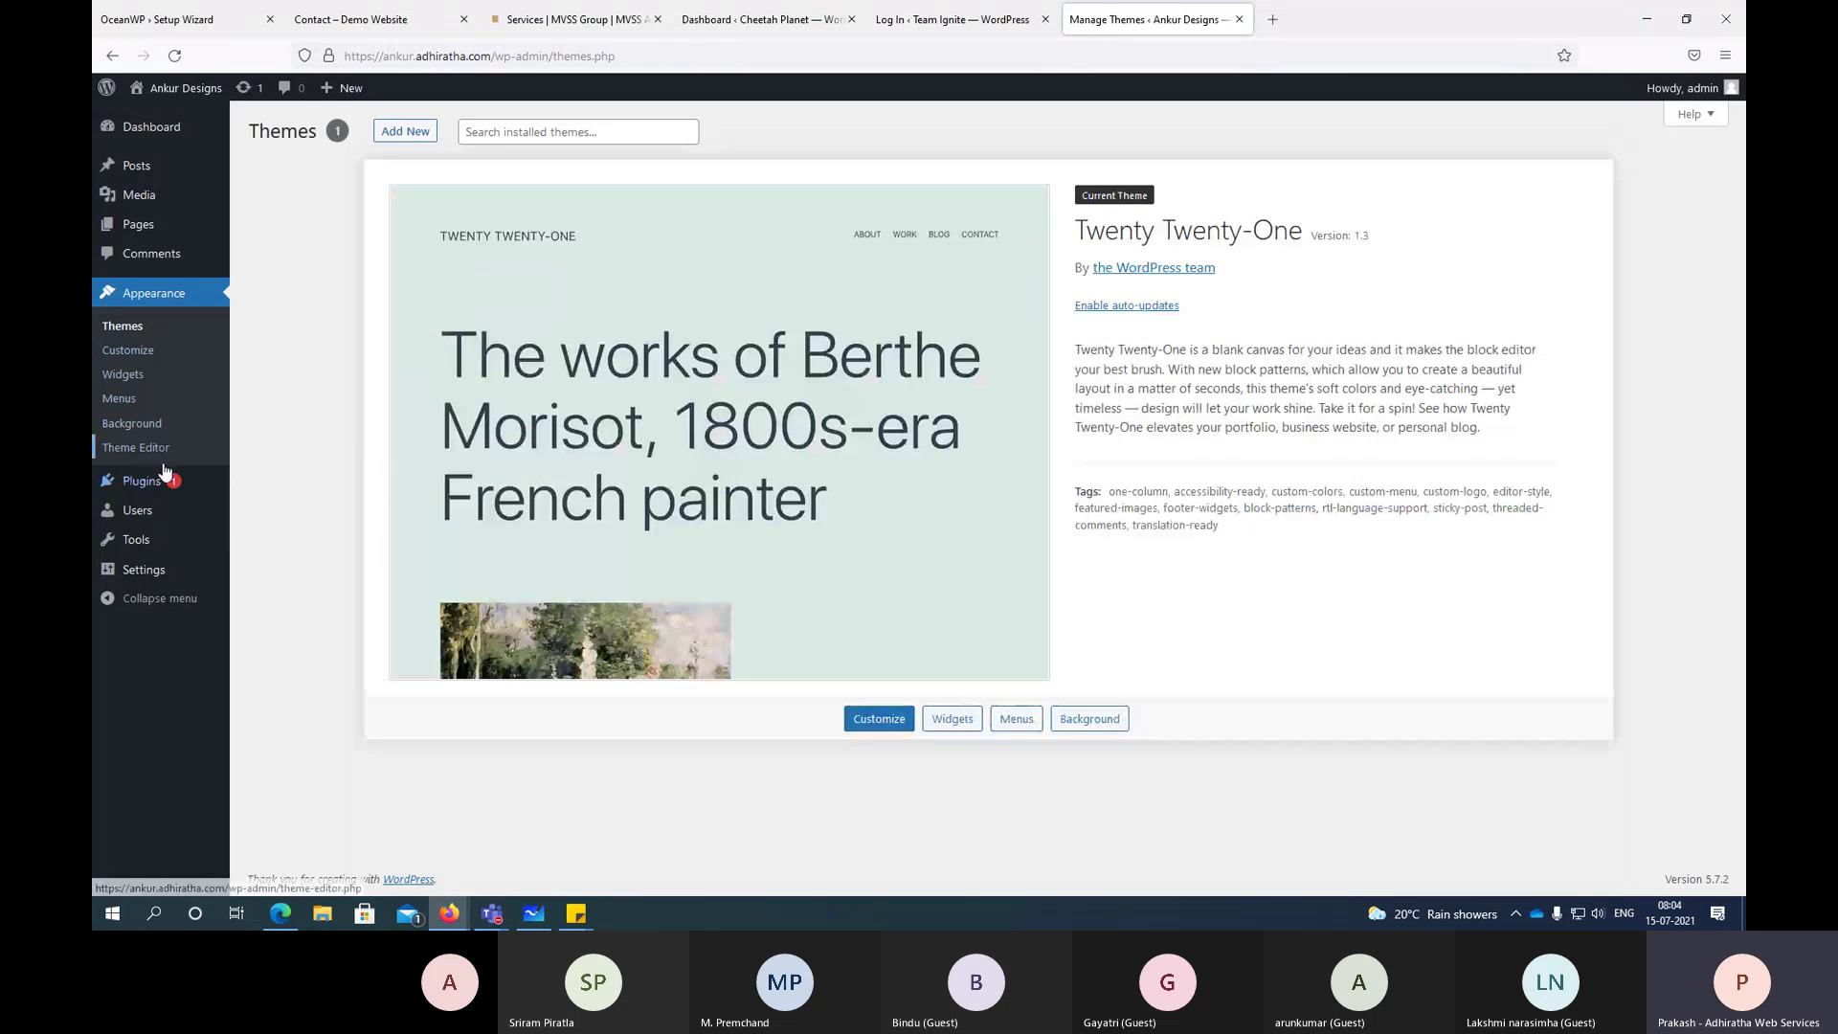
# Step: Delete the installed plugins Akismet Anti-Spam and Hello Dolly
pyautogui.moveTo(156, 487)
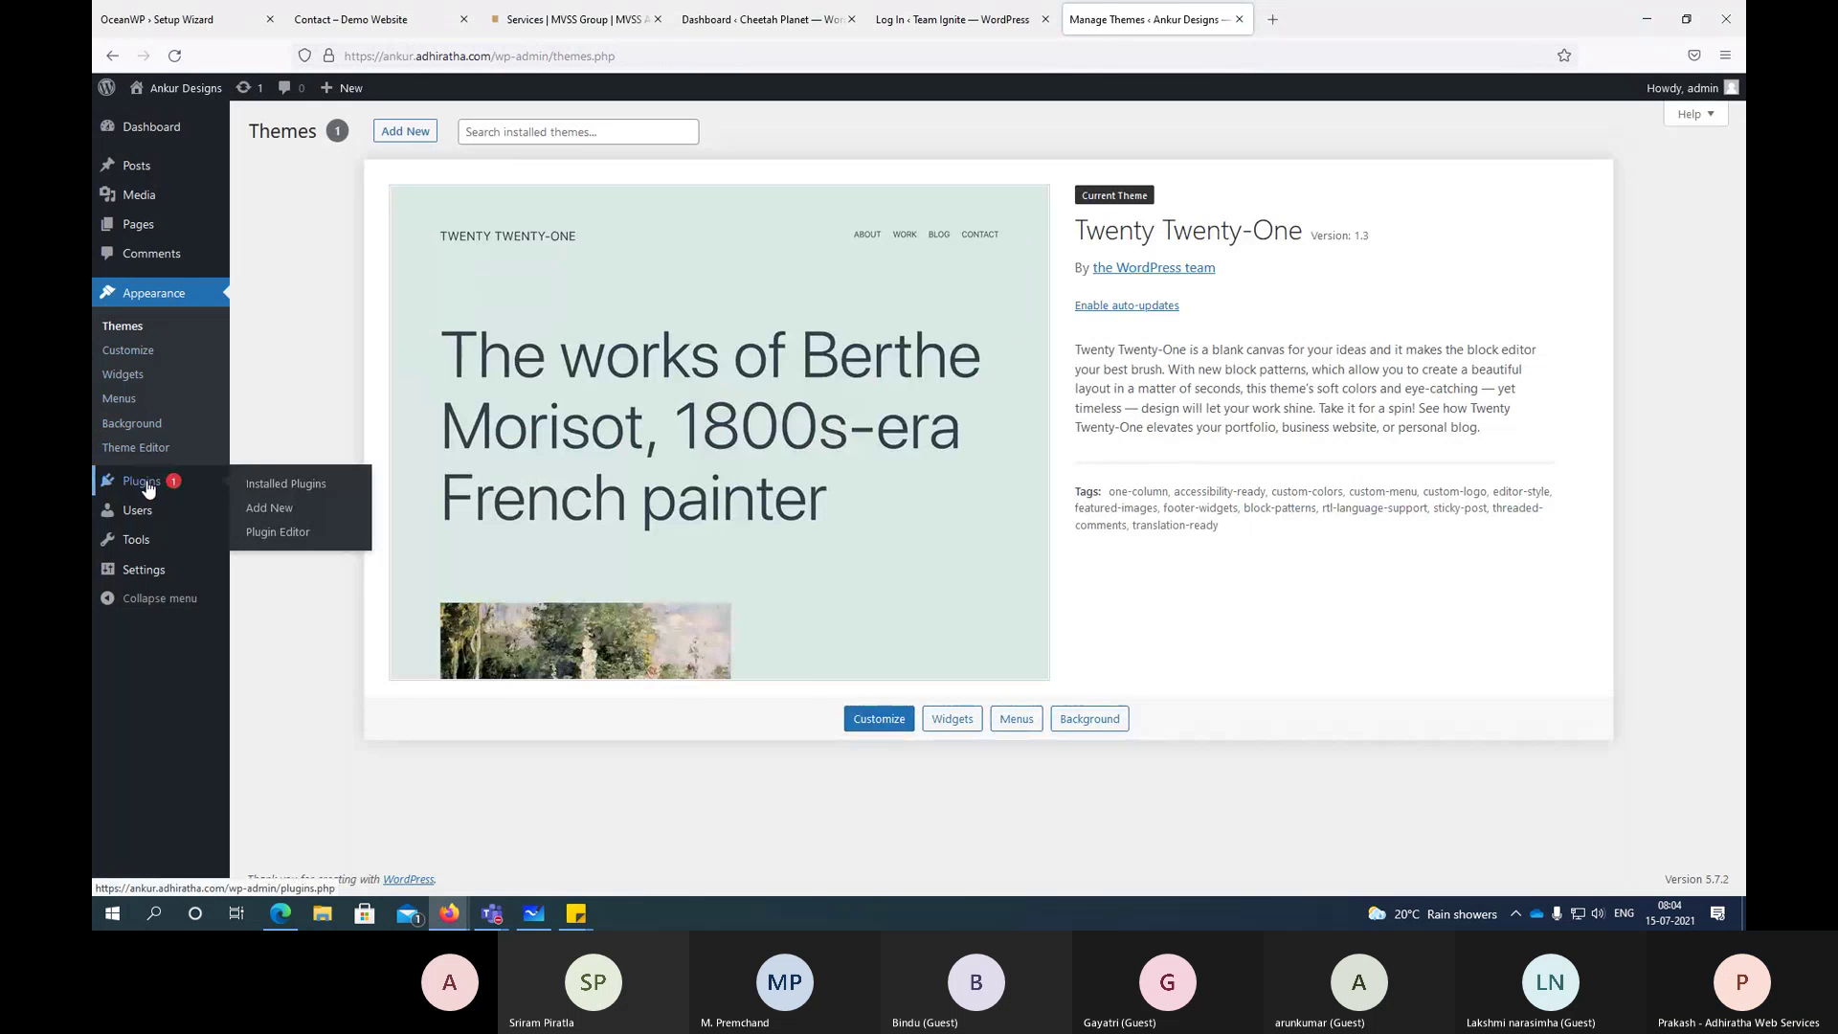
pyautogui.click(278, 485)
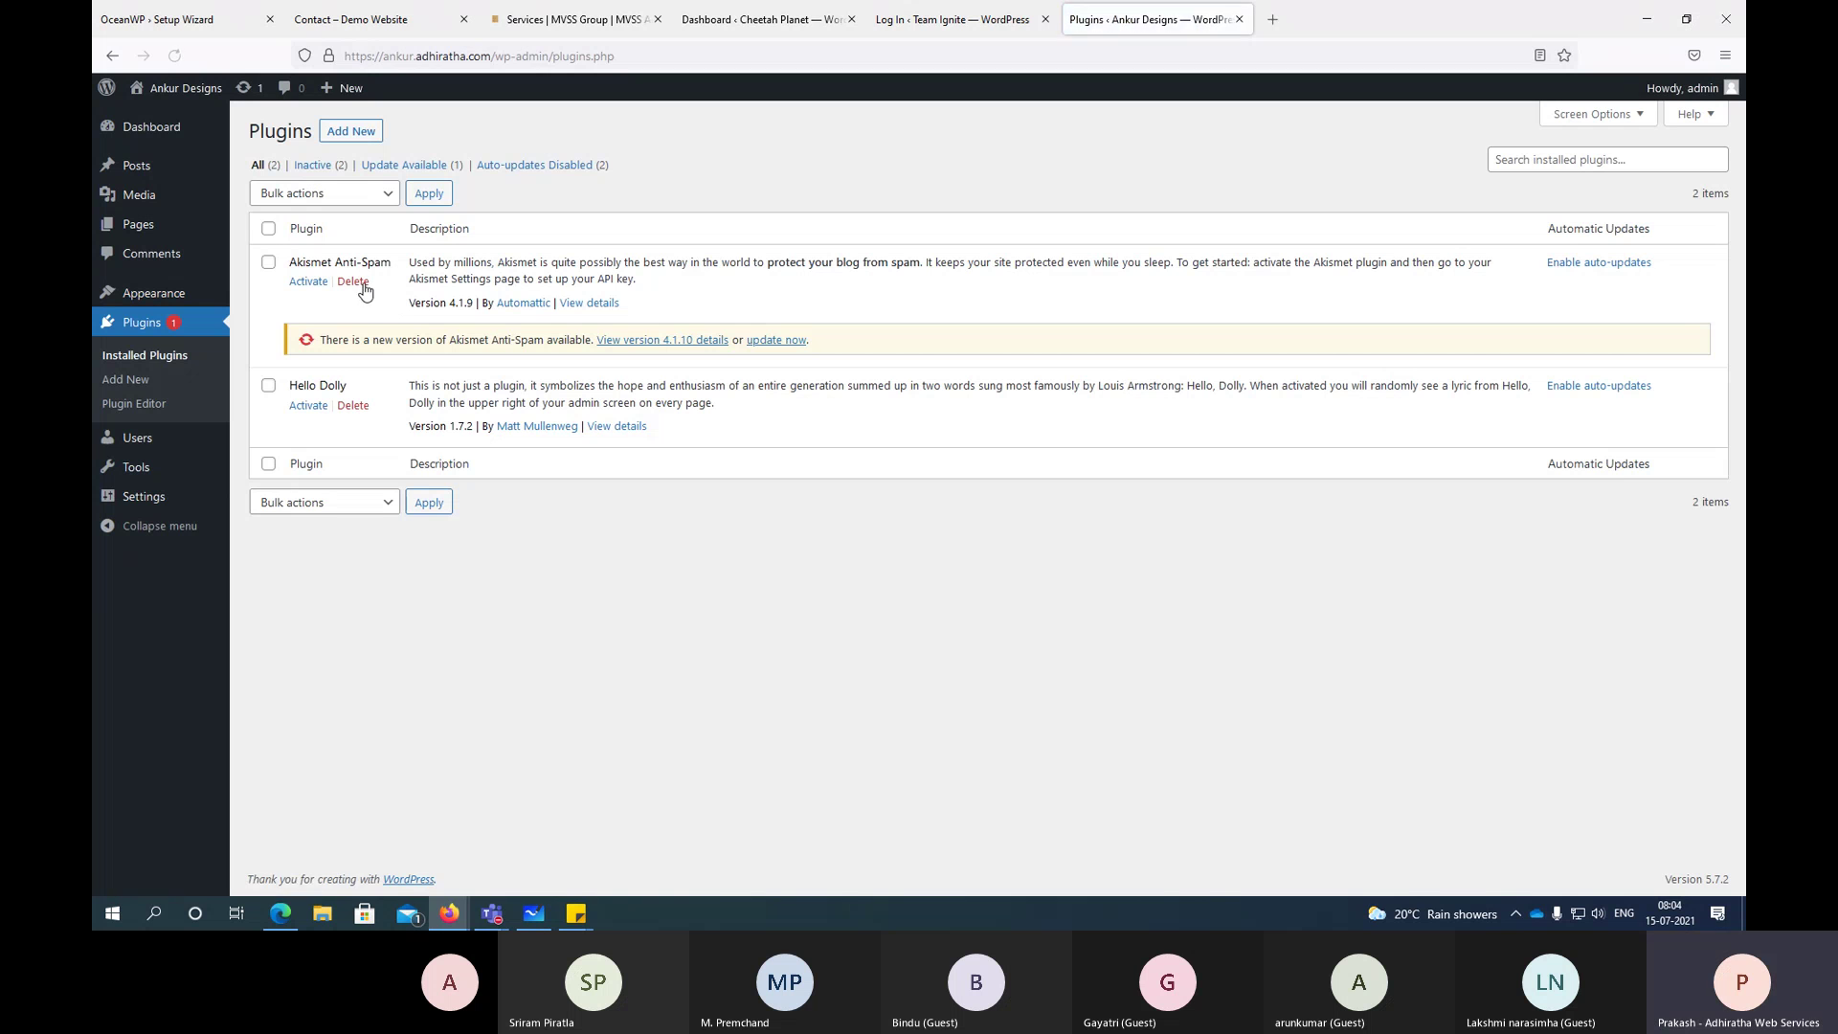
pyautogui.click(366, 293)
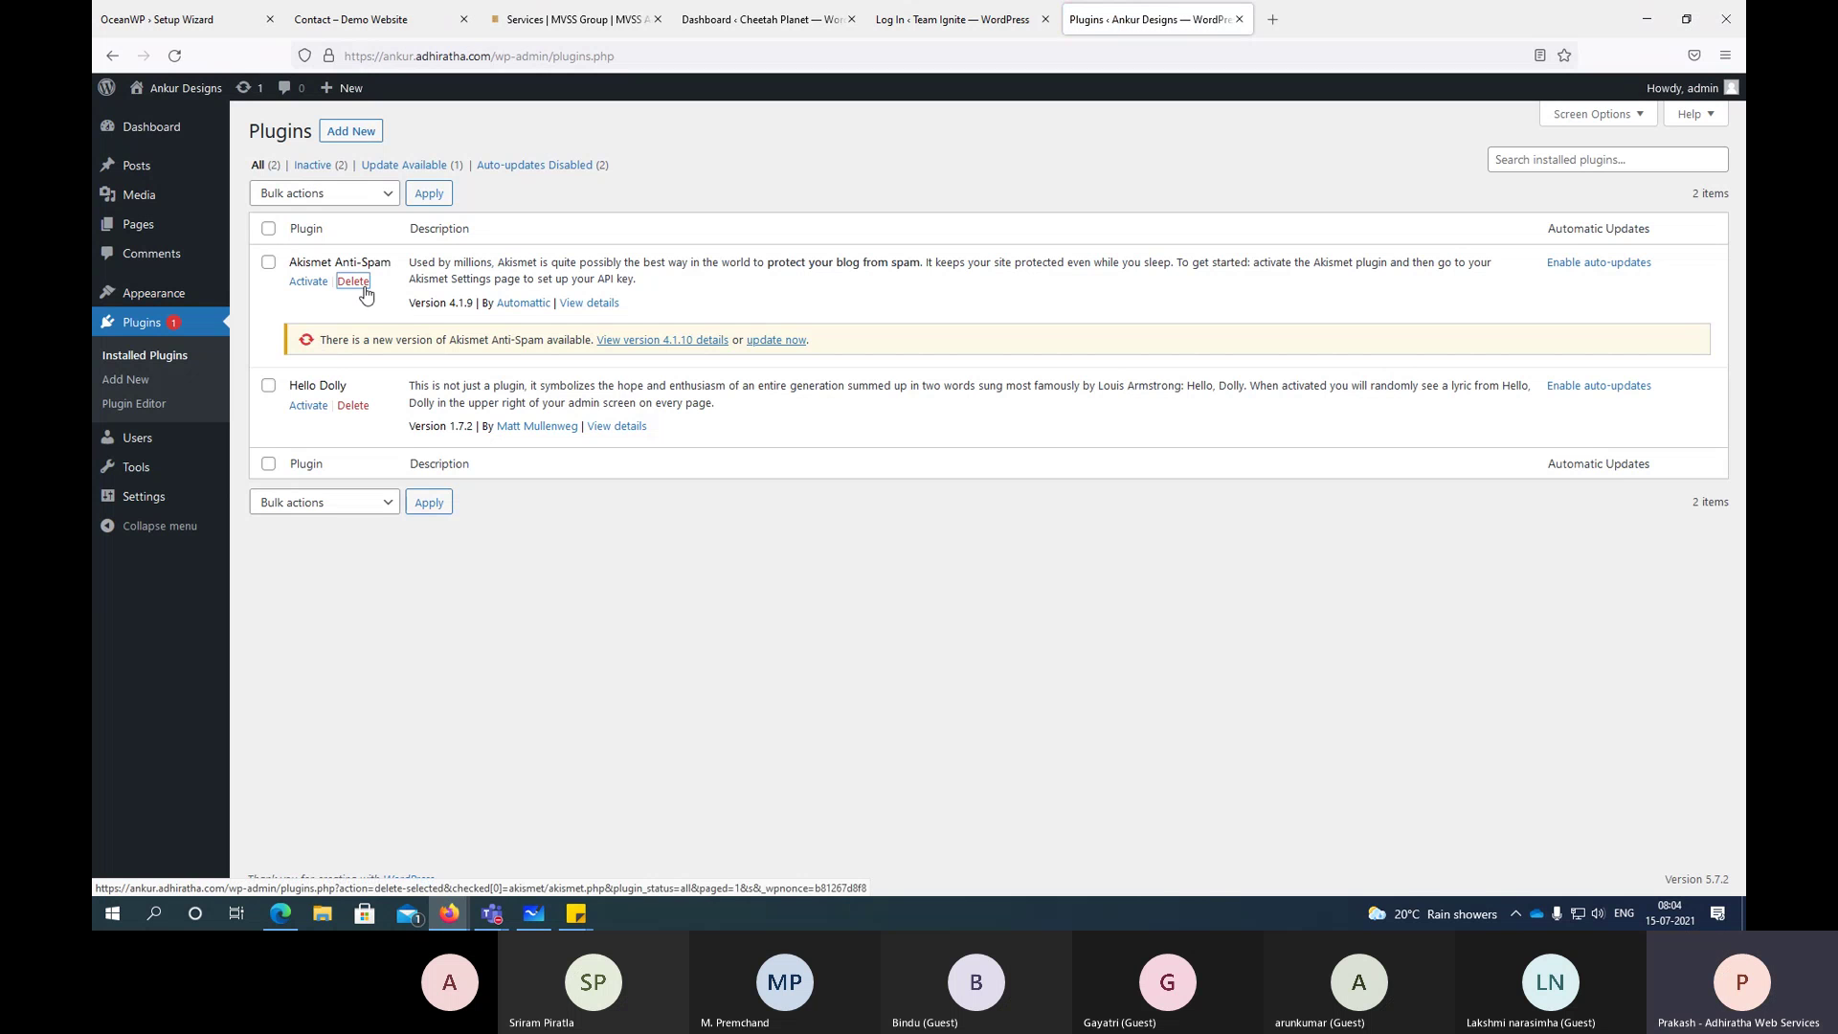
pyautogui.click(994, 514)
pyautogui.moveTo(114, 292)
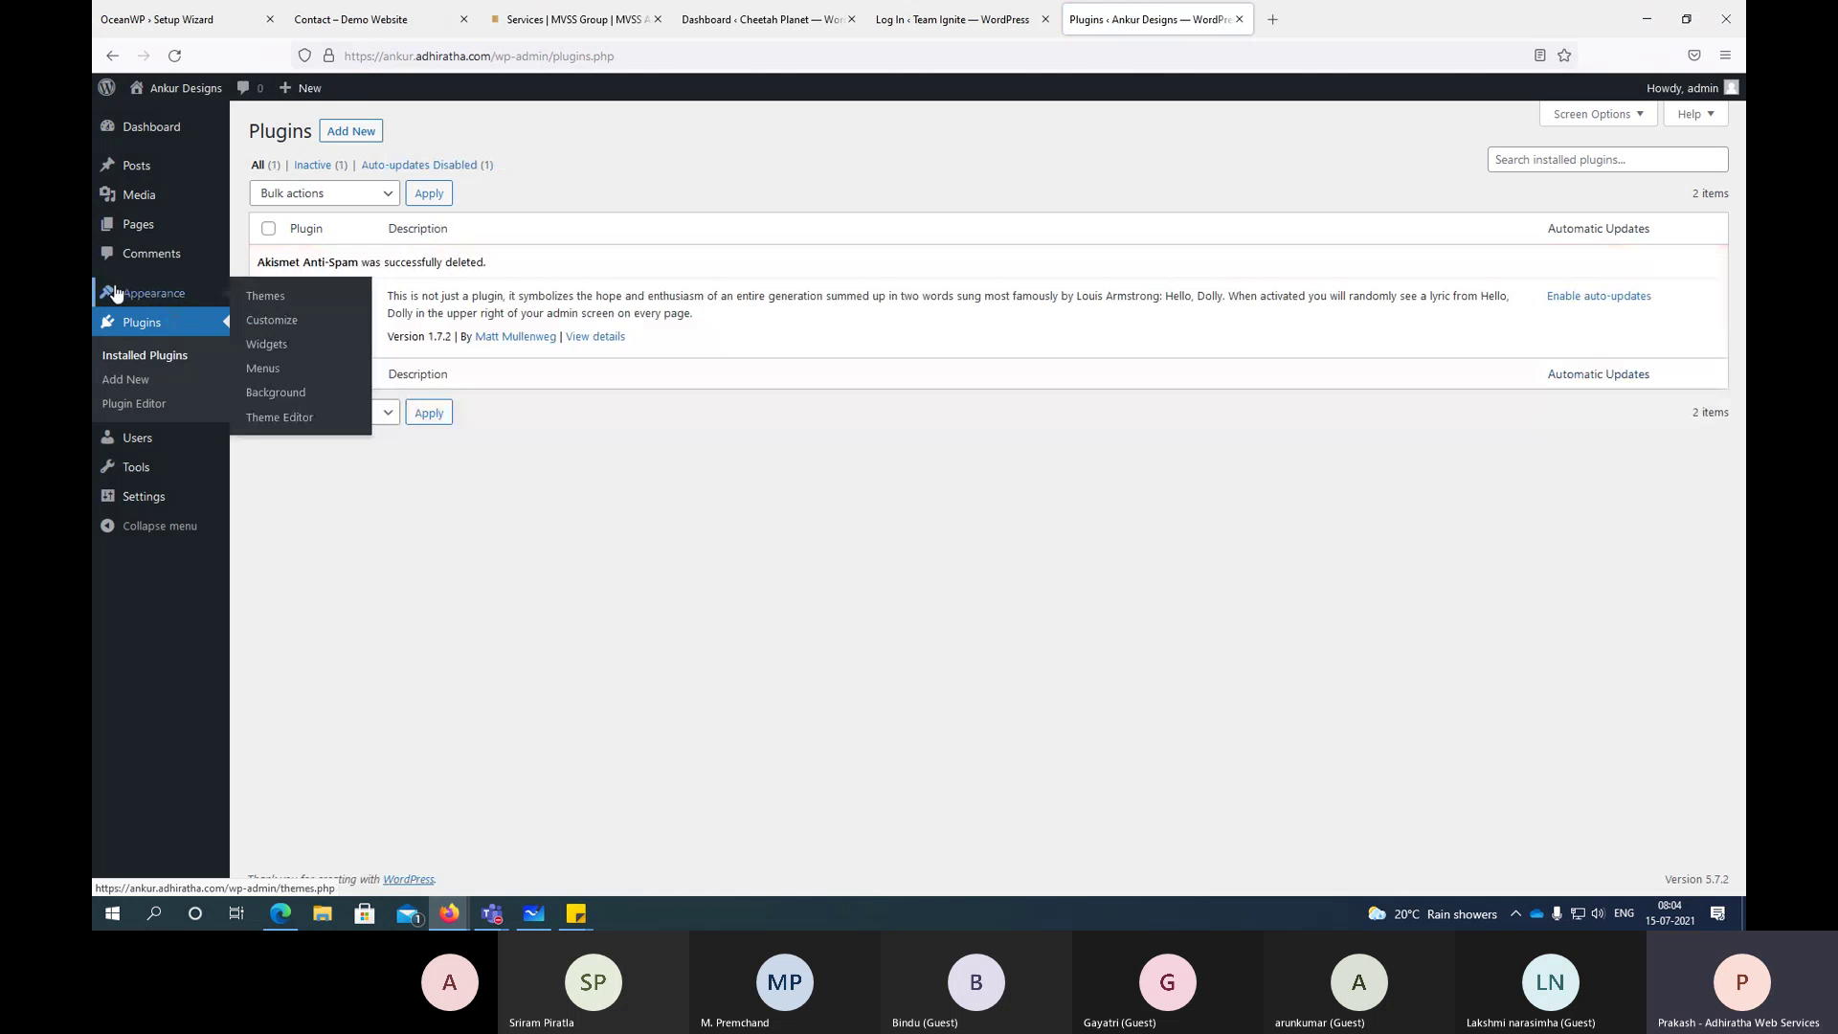
pyautogui.click(356, 316)
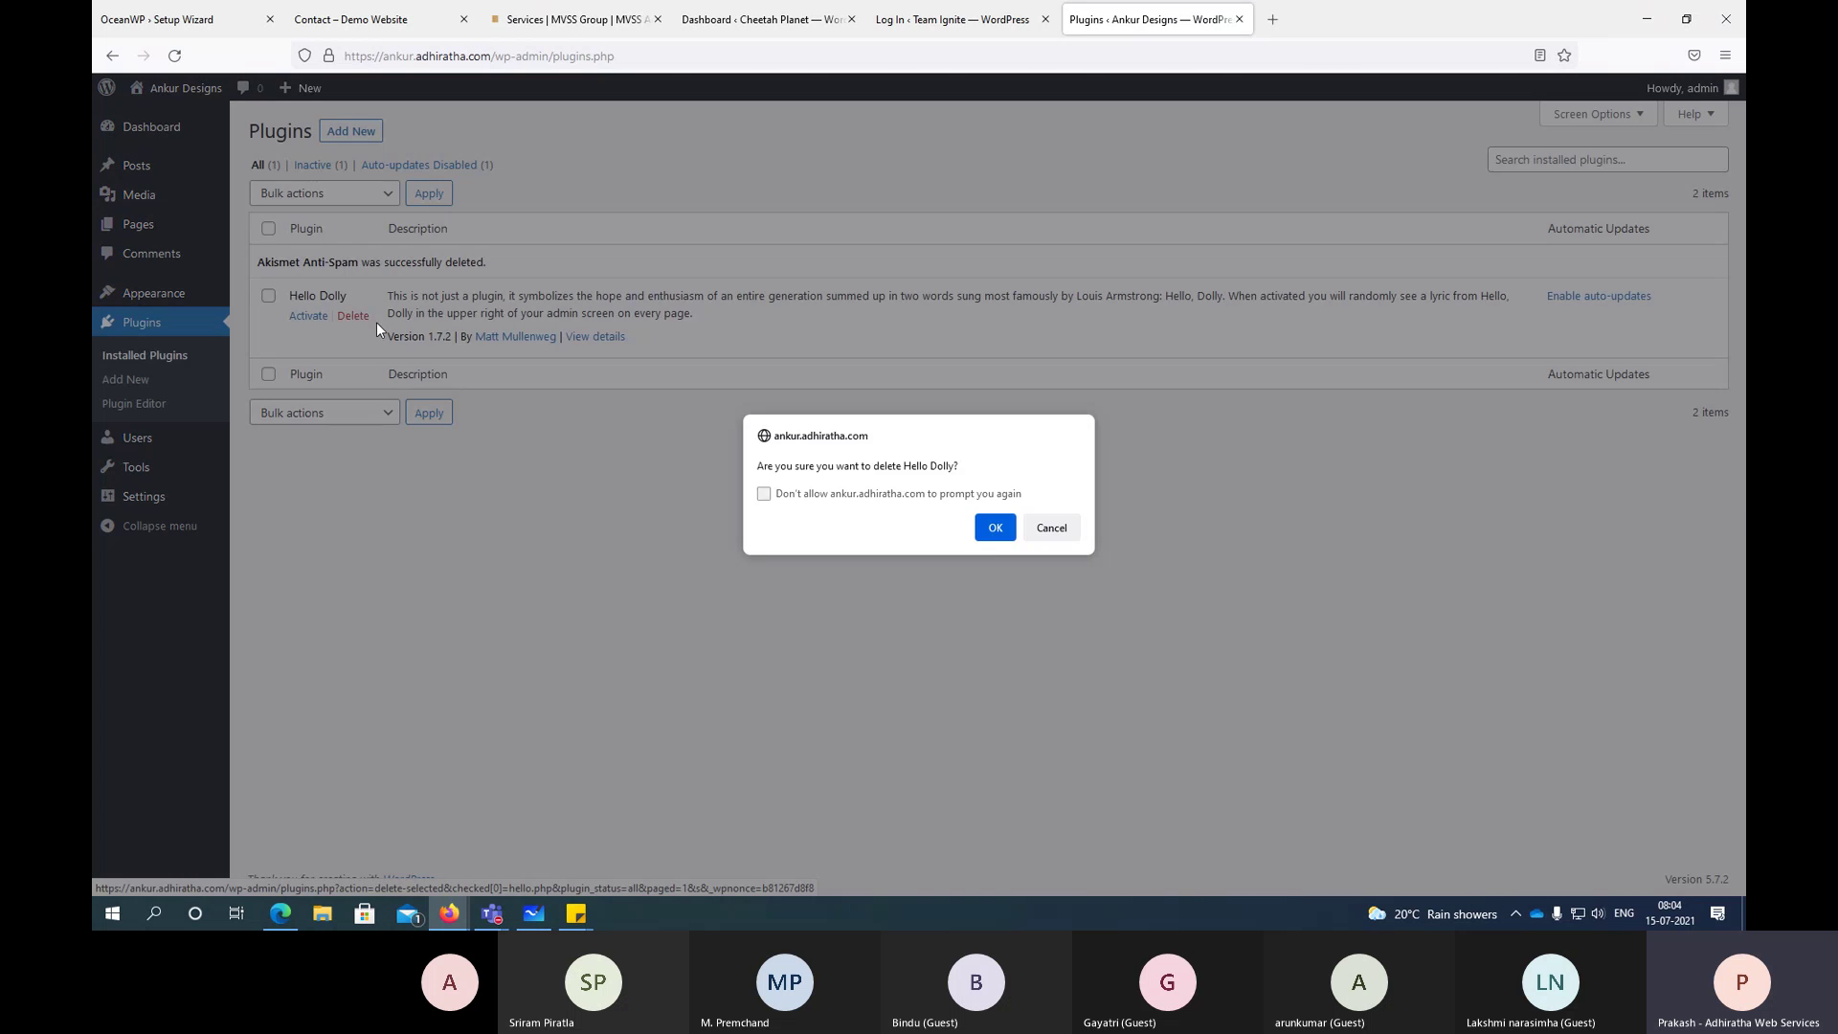
pyautogui.click(995, 528)
# Step: Install the Astra theme from the popular themes and activate it on the Ankur Designs site
pyautogui.moveTo(168, 306)
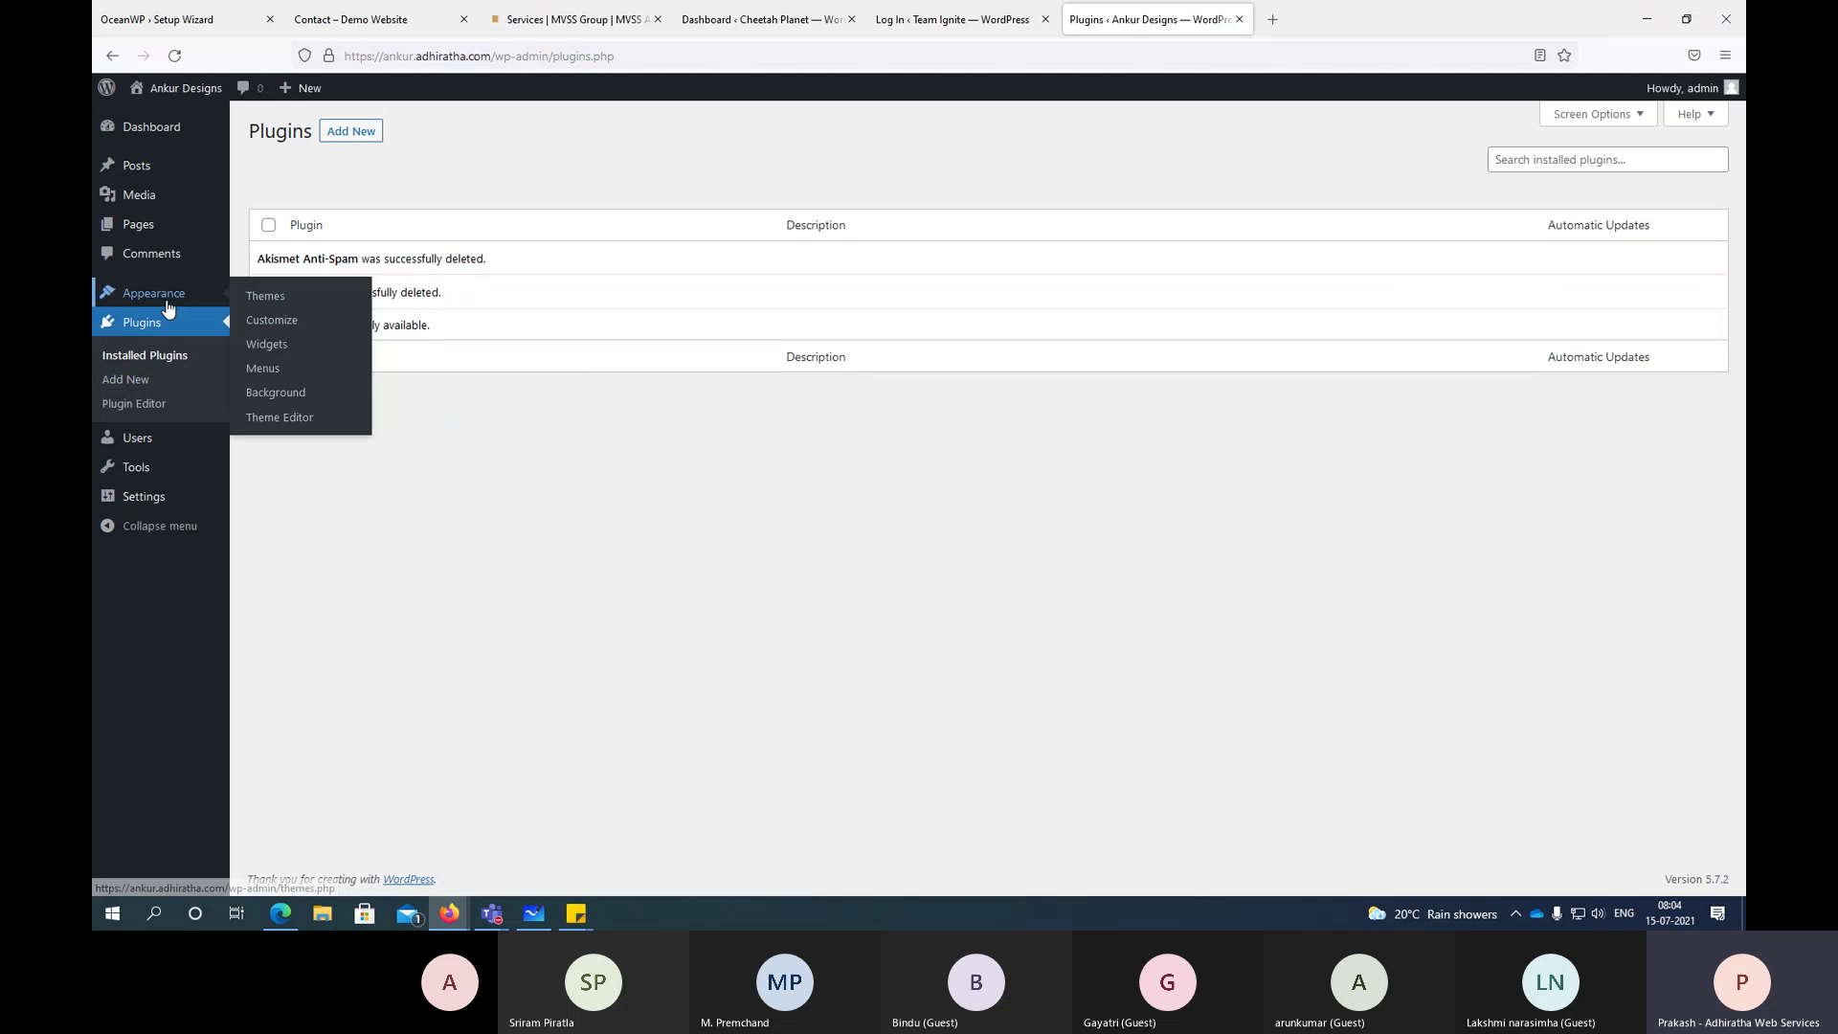
pyautogui.click(270, 297)
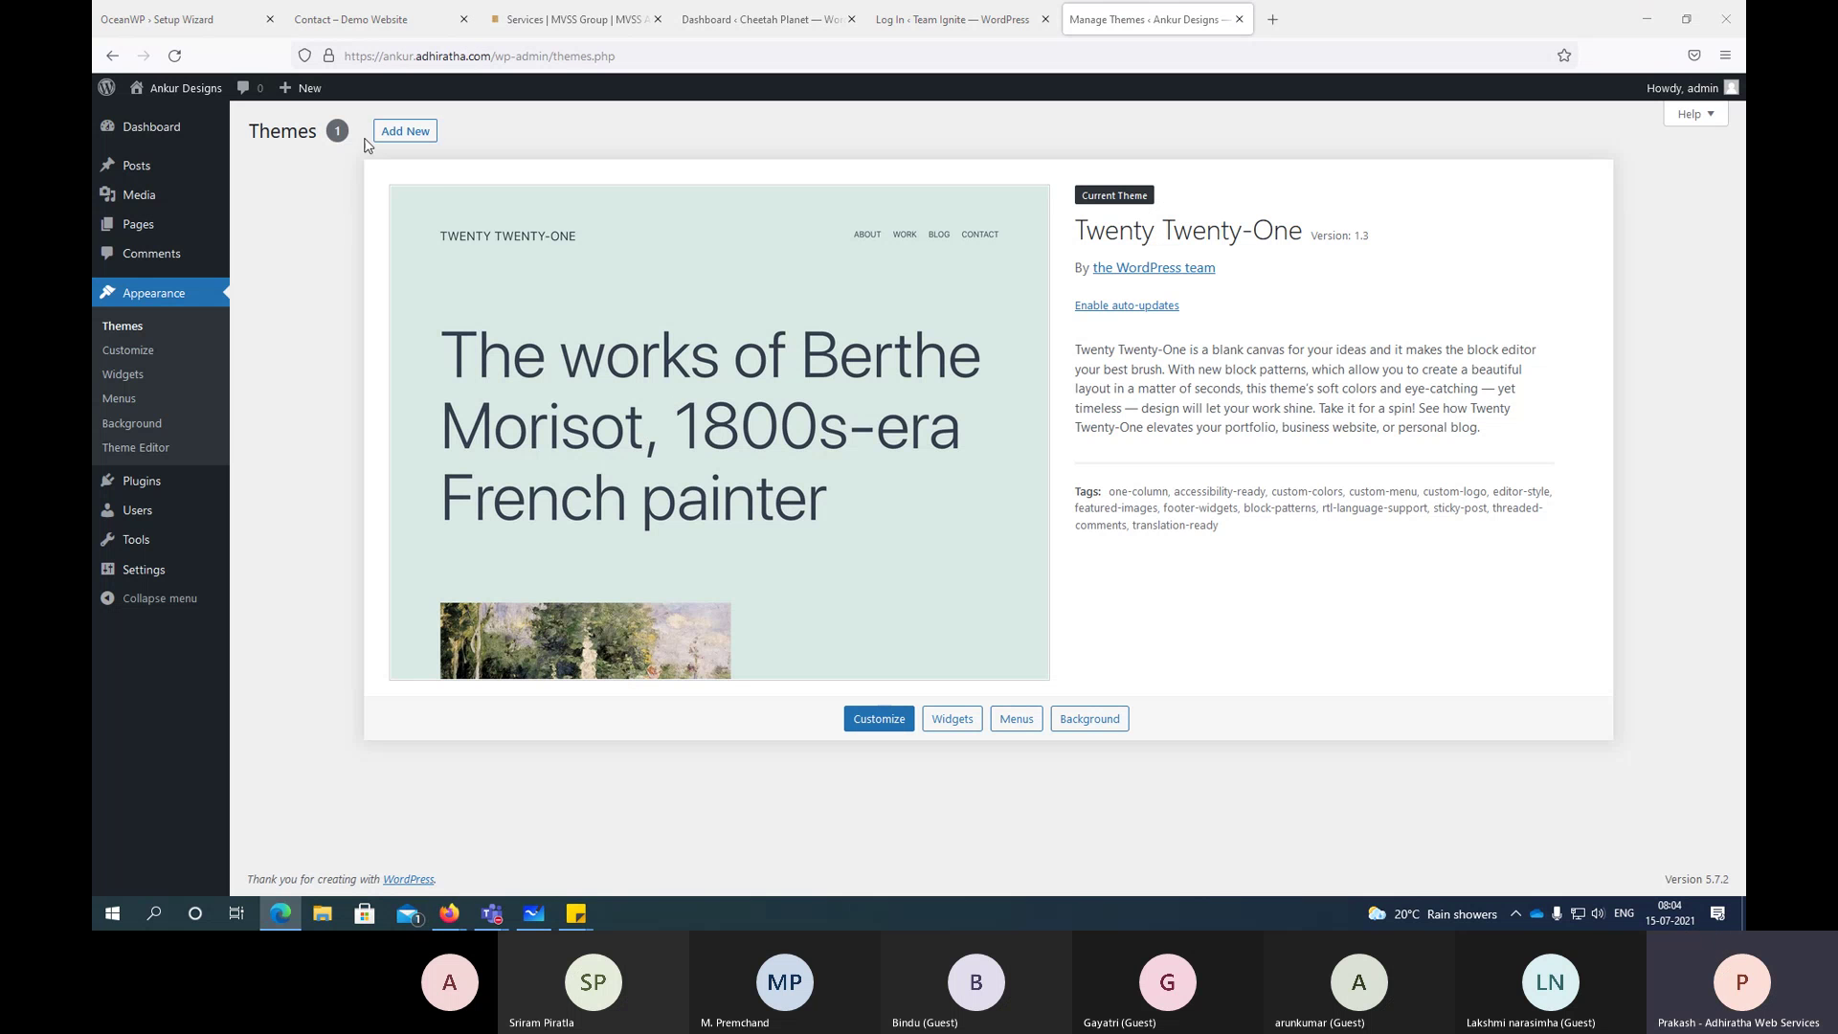
pyautogui.click(396, 142)
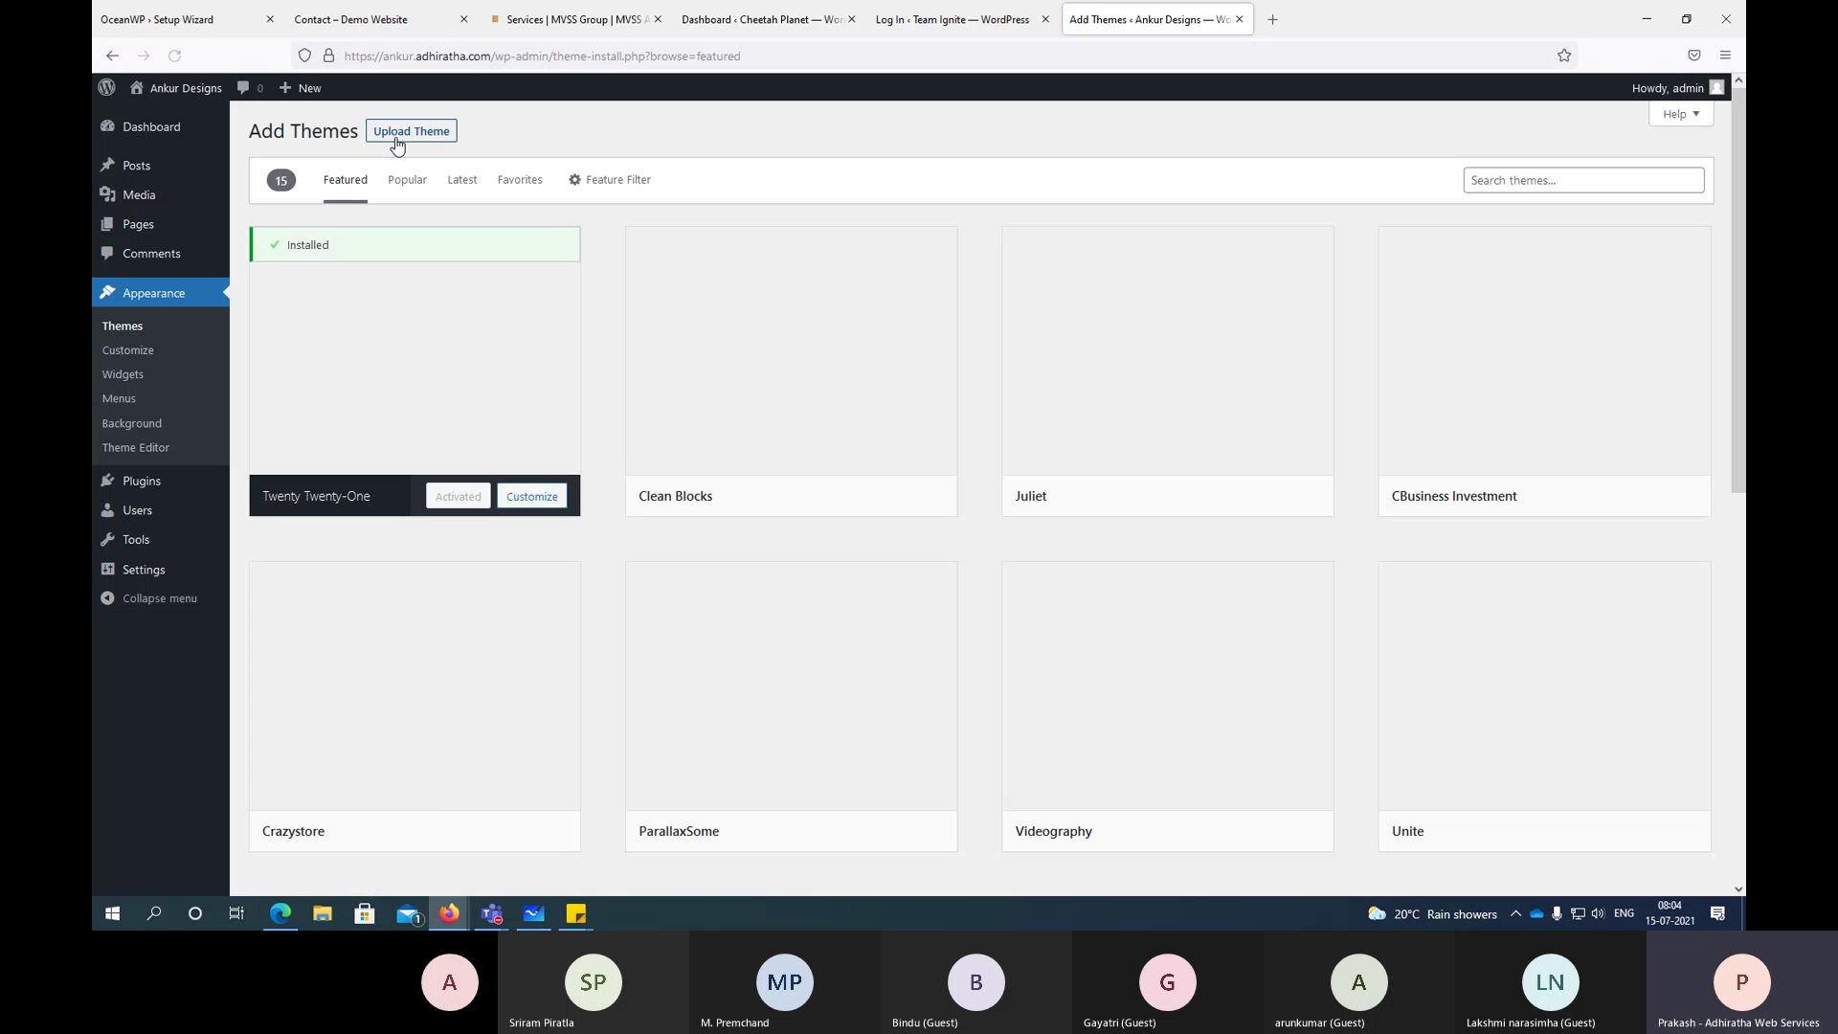
pyautogui.click(421, 186)
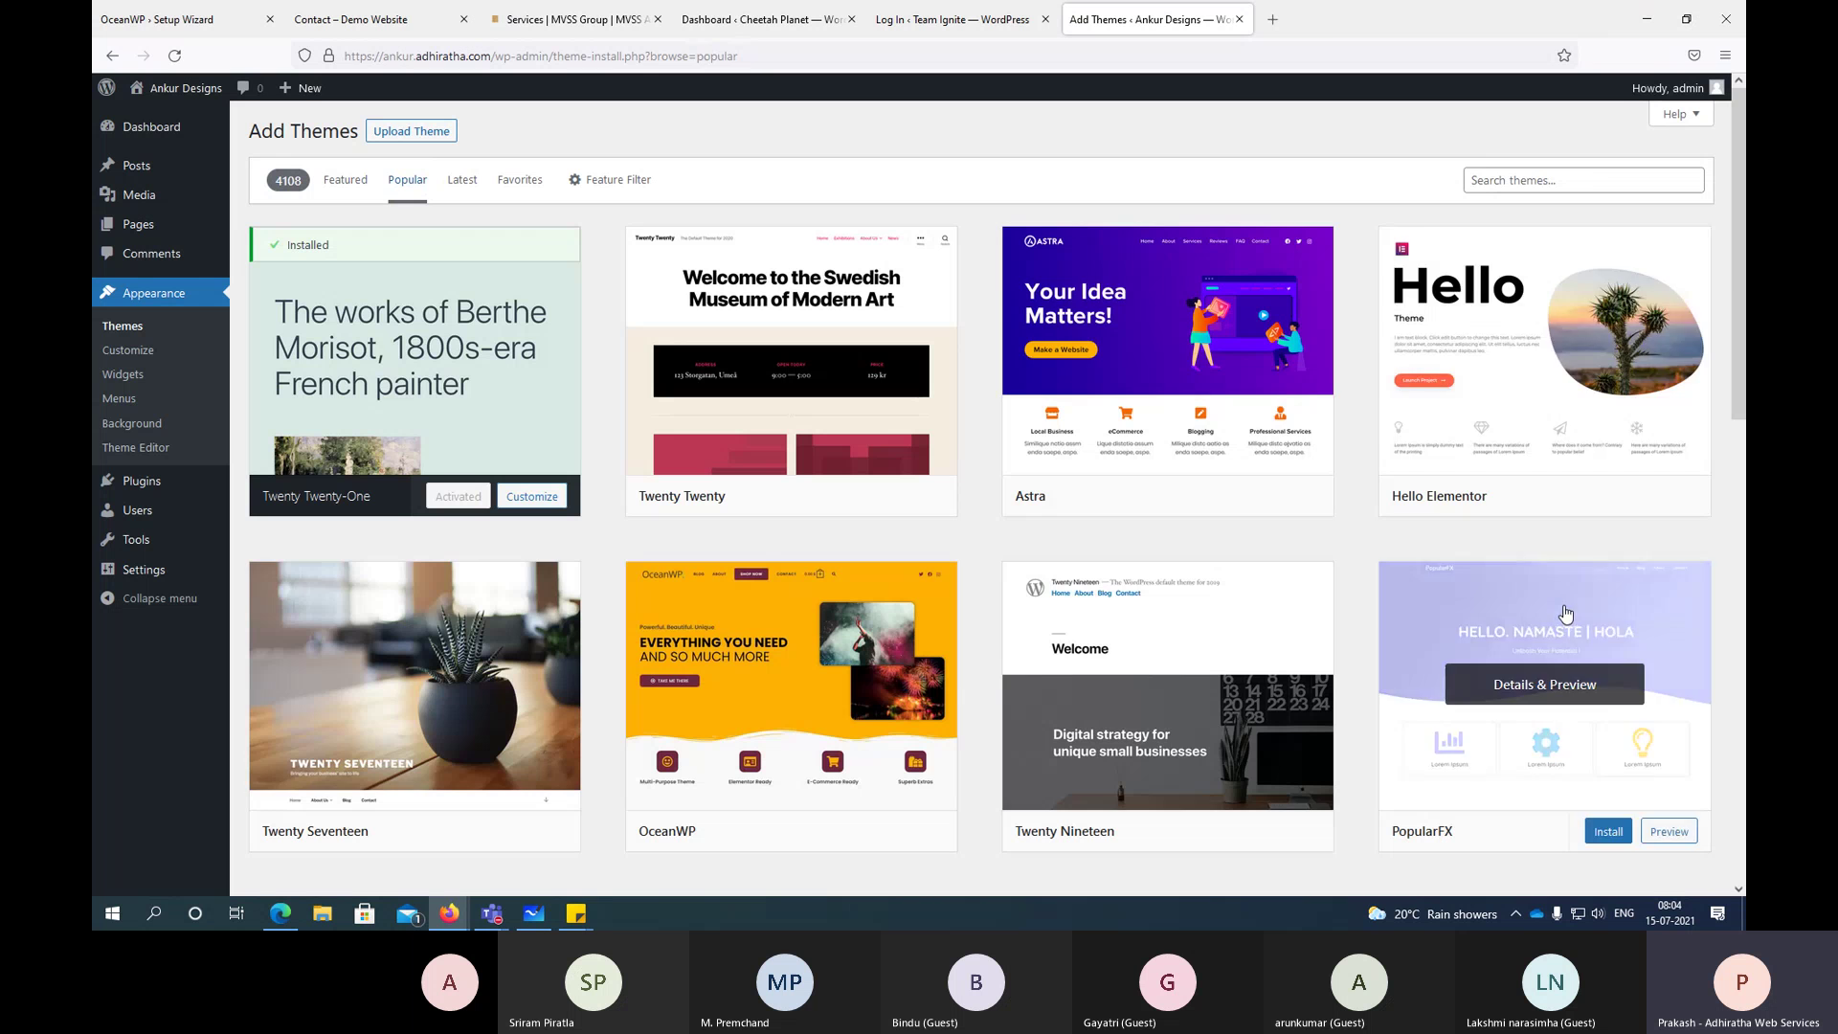
pyautogui.moveTo(1069, 397)
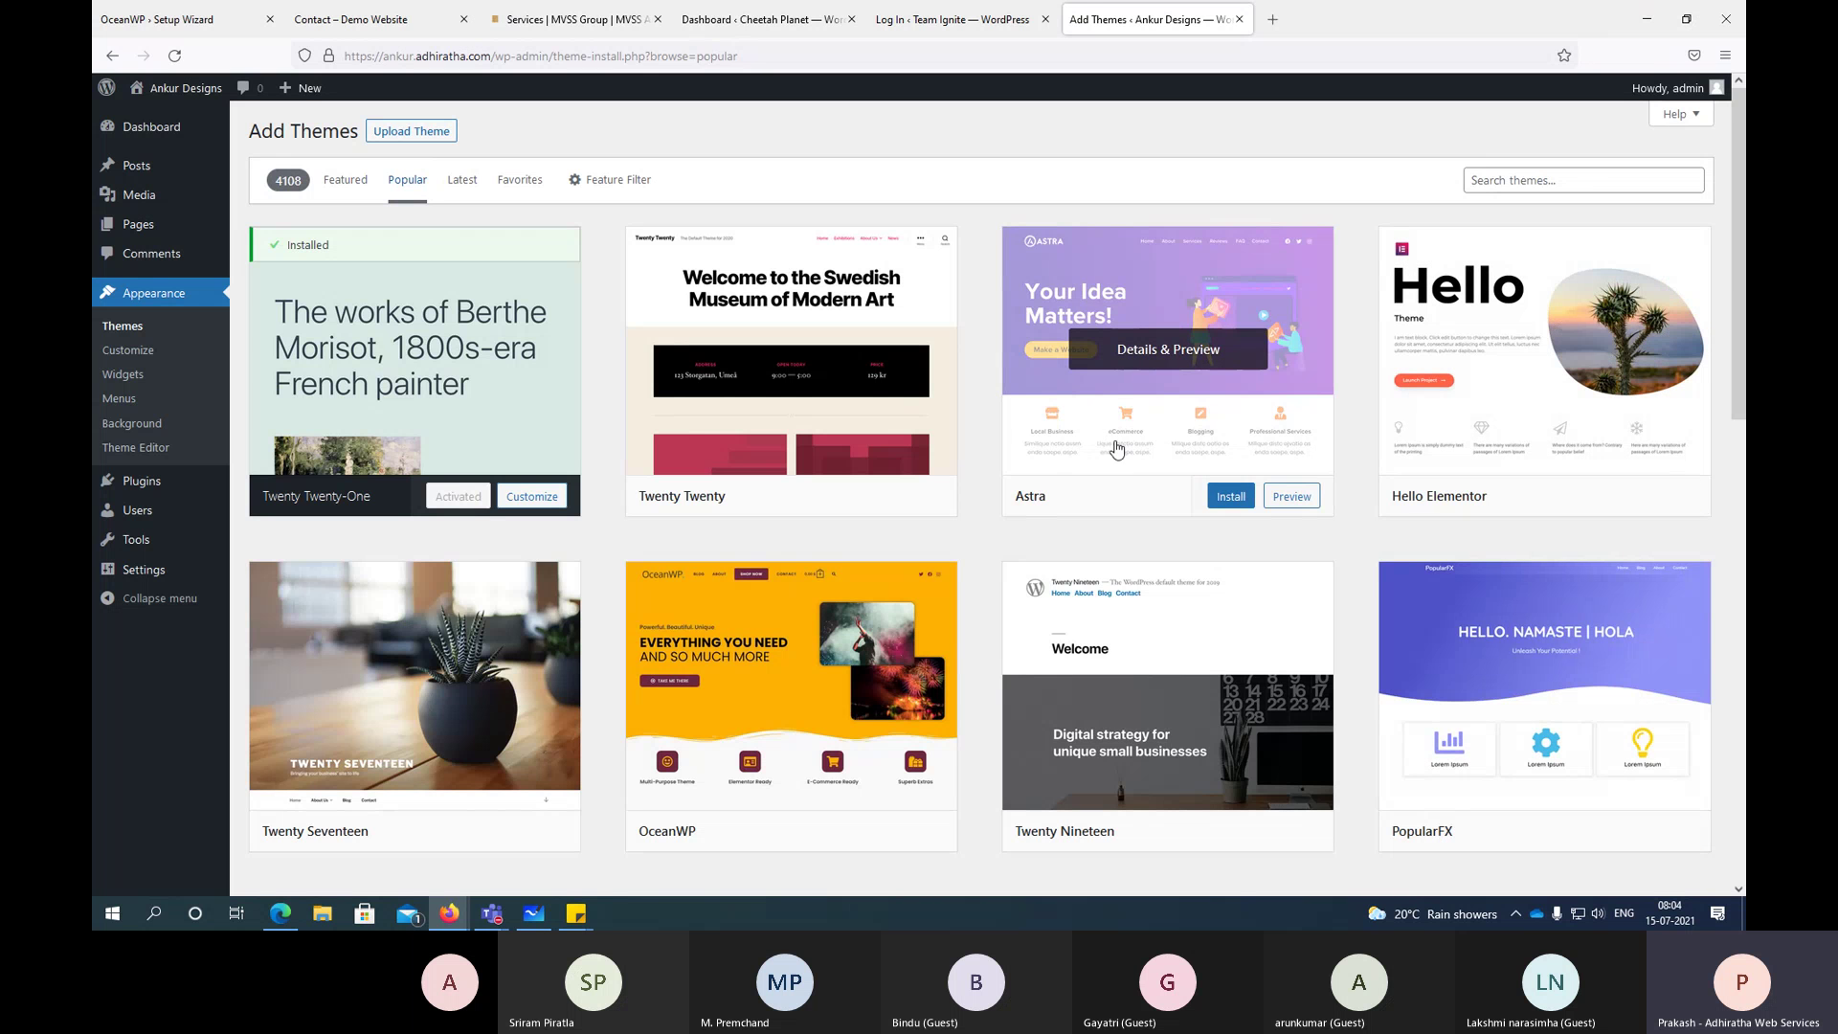
pyautogui.click(1231, 497)
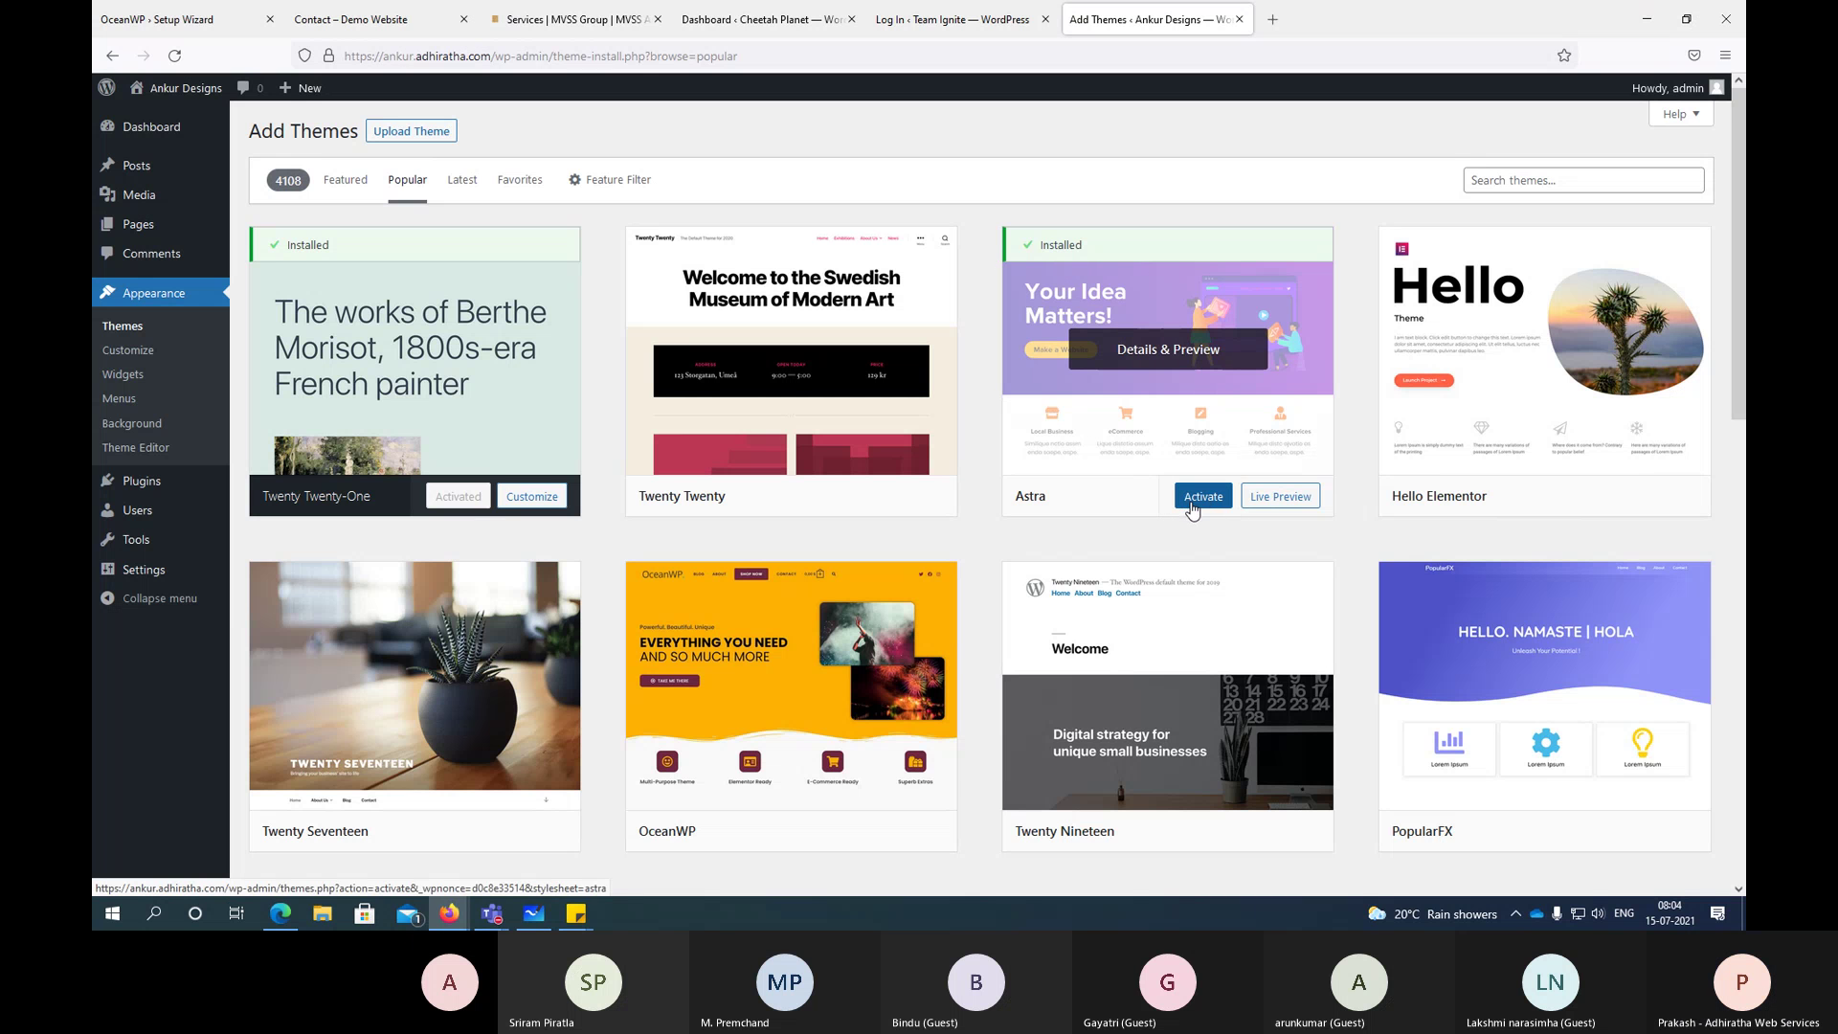
pyautogui.click(1193, 508)
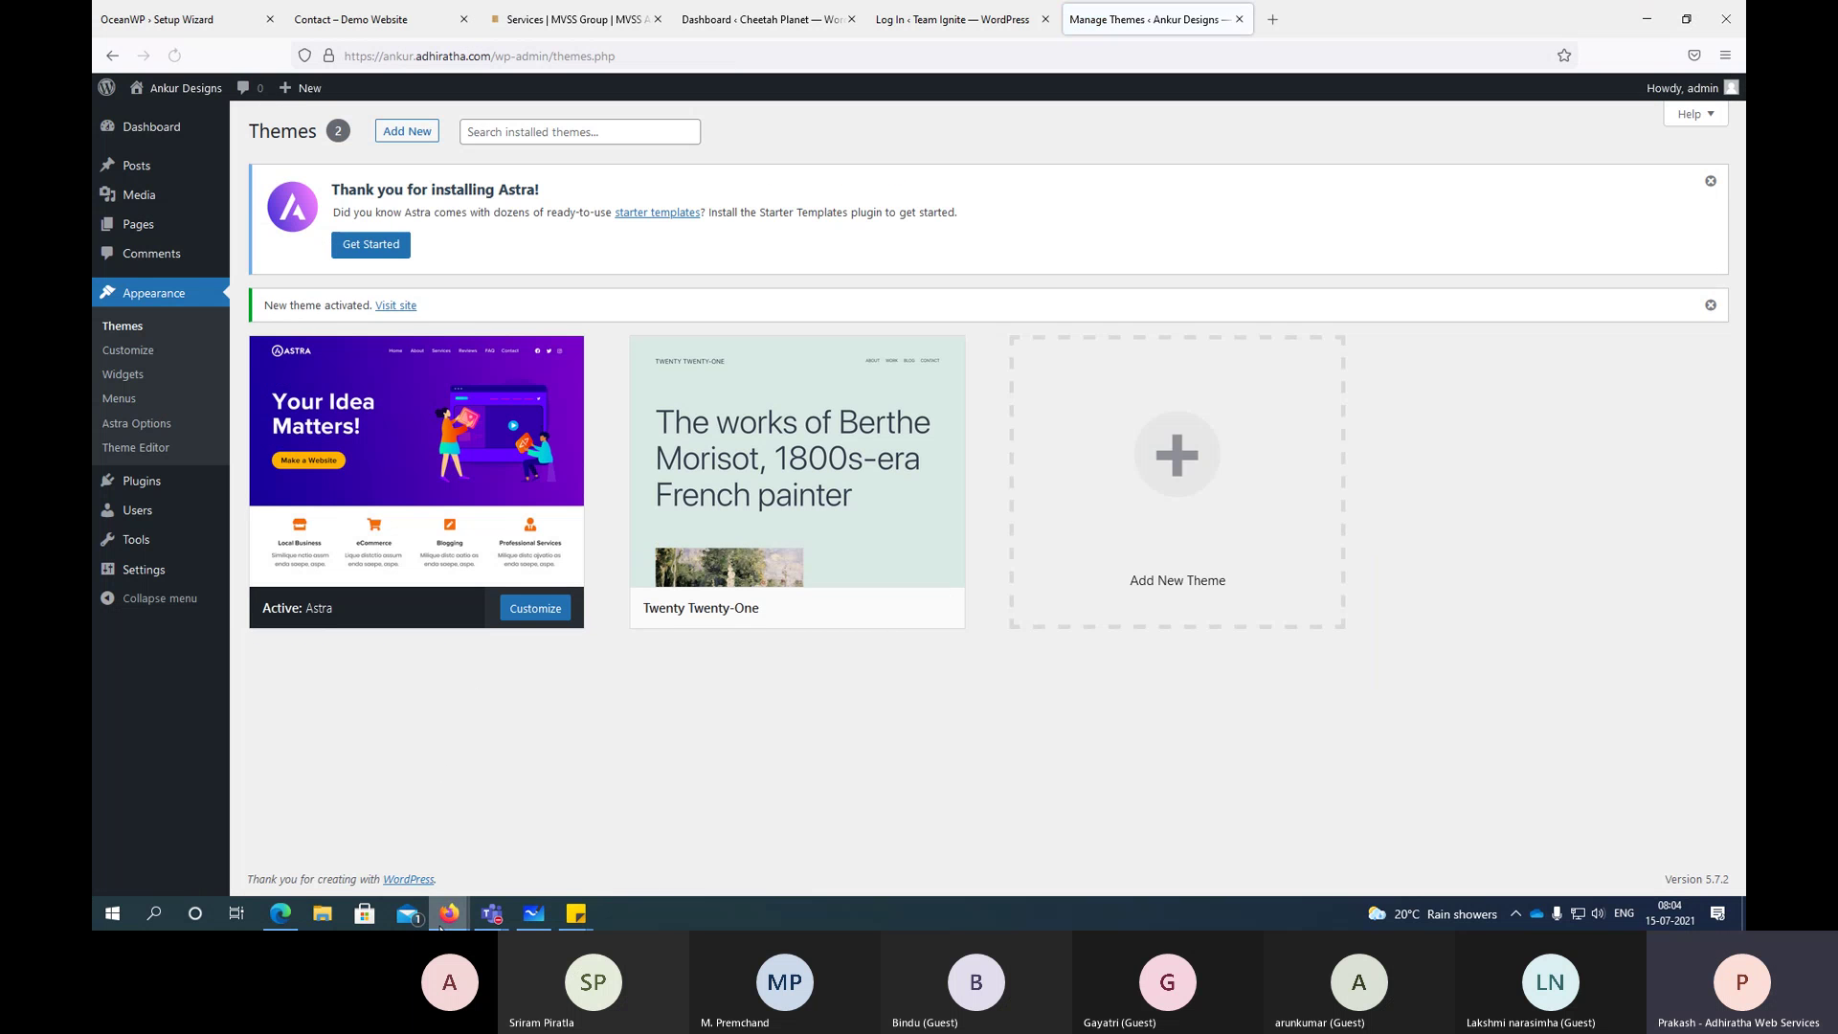
# Step: Switch to the private browsing window and view the Ankur Designs site at ankur.adhiratha.com in a new tab
pyautogui.moveTo(446, 917)
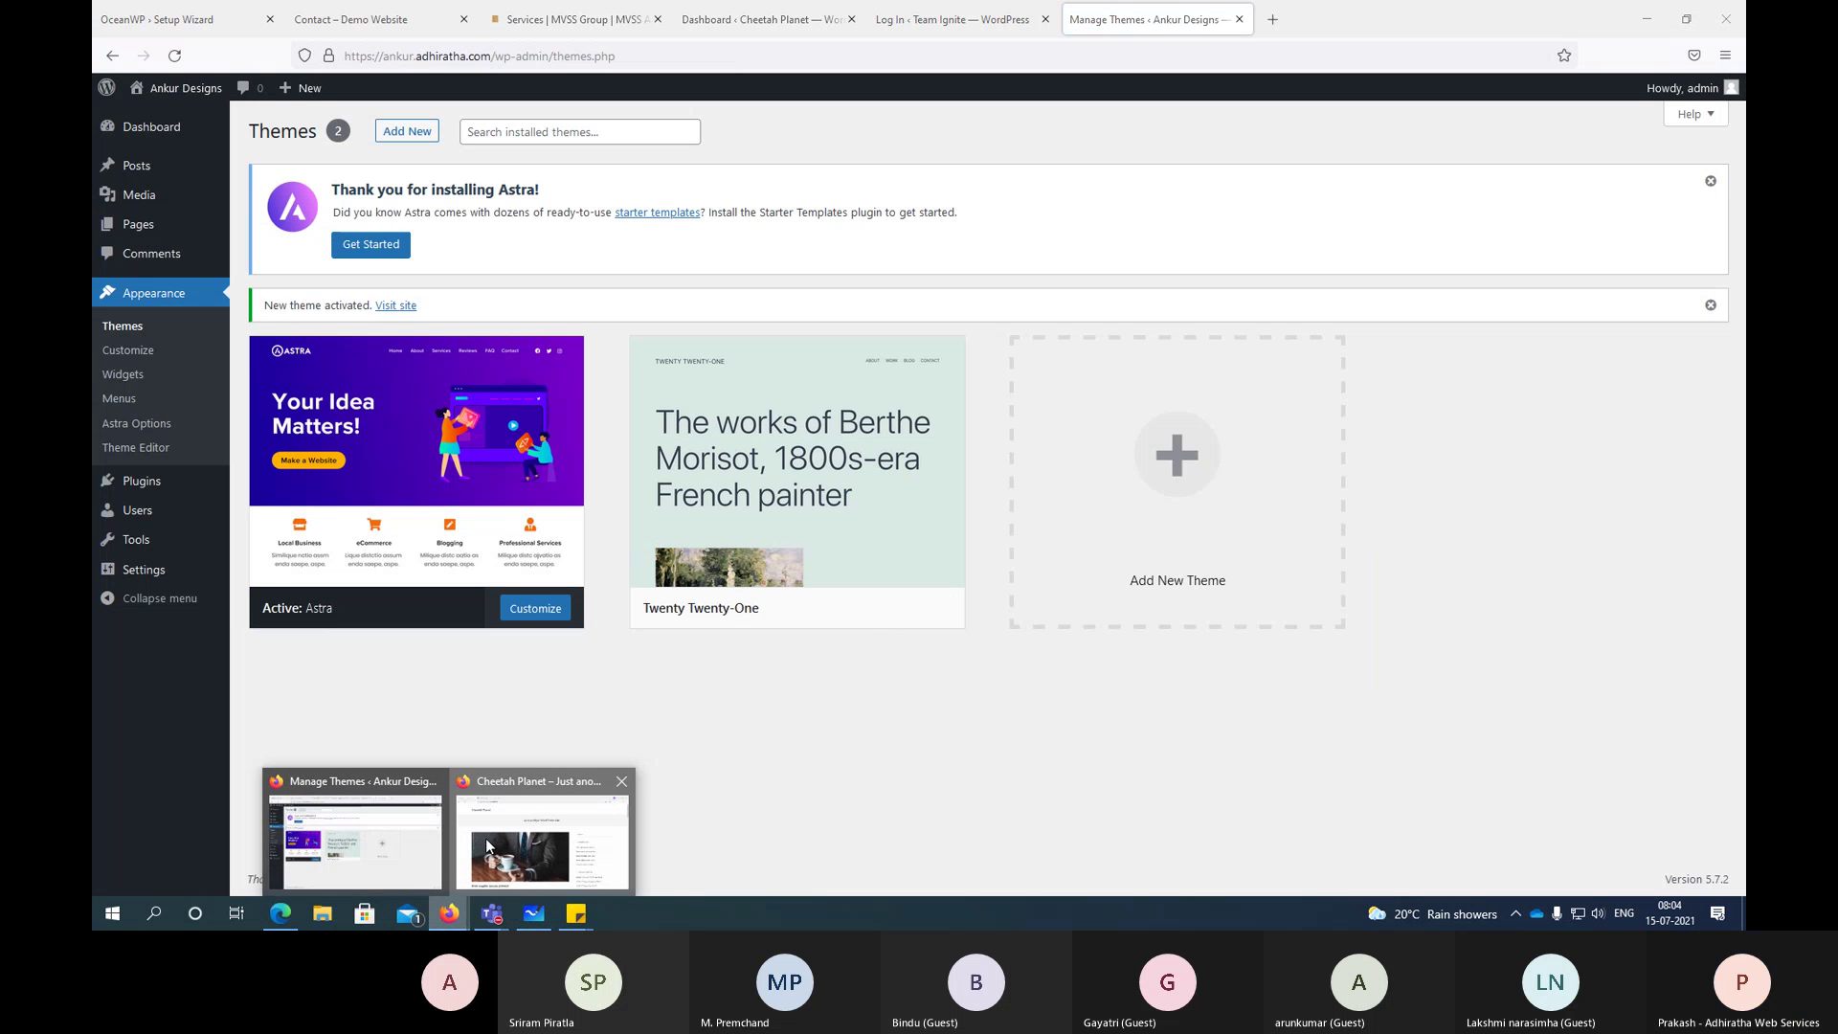
pyautogui.click(487, 845)
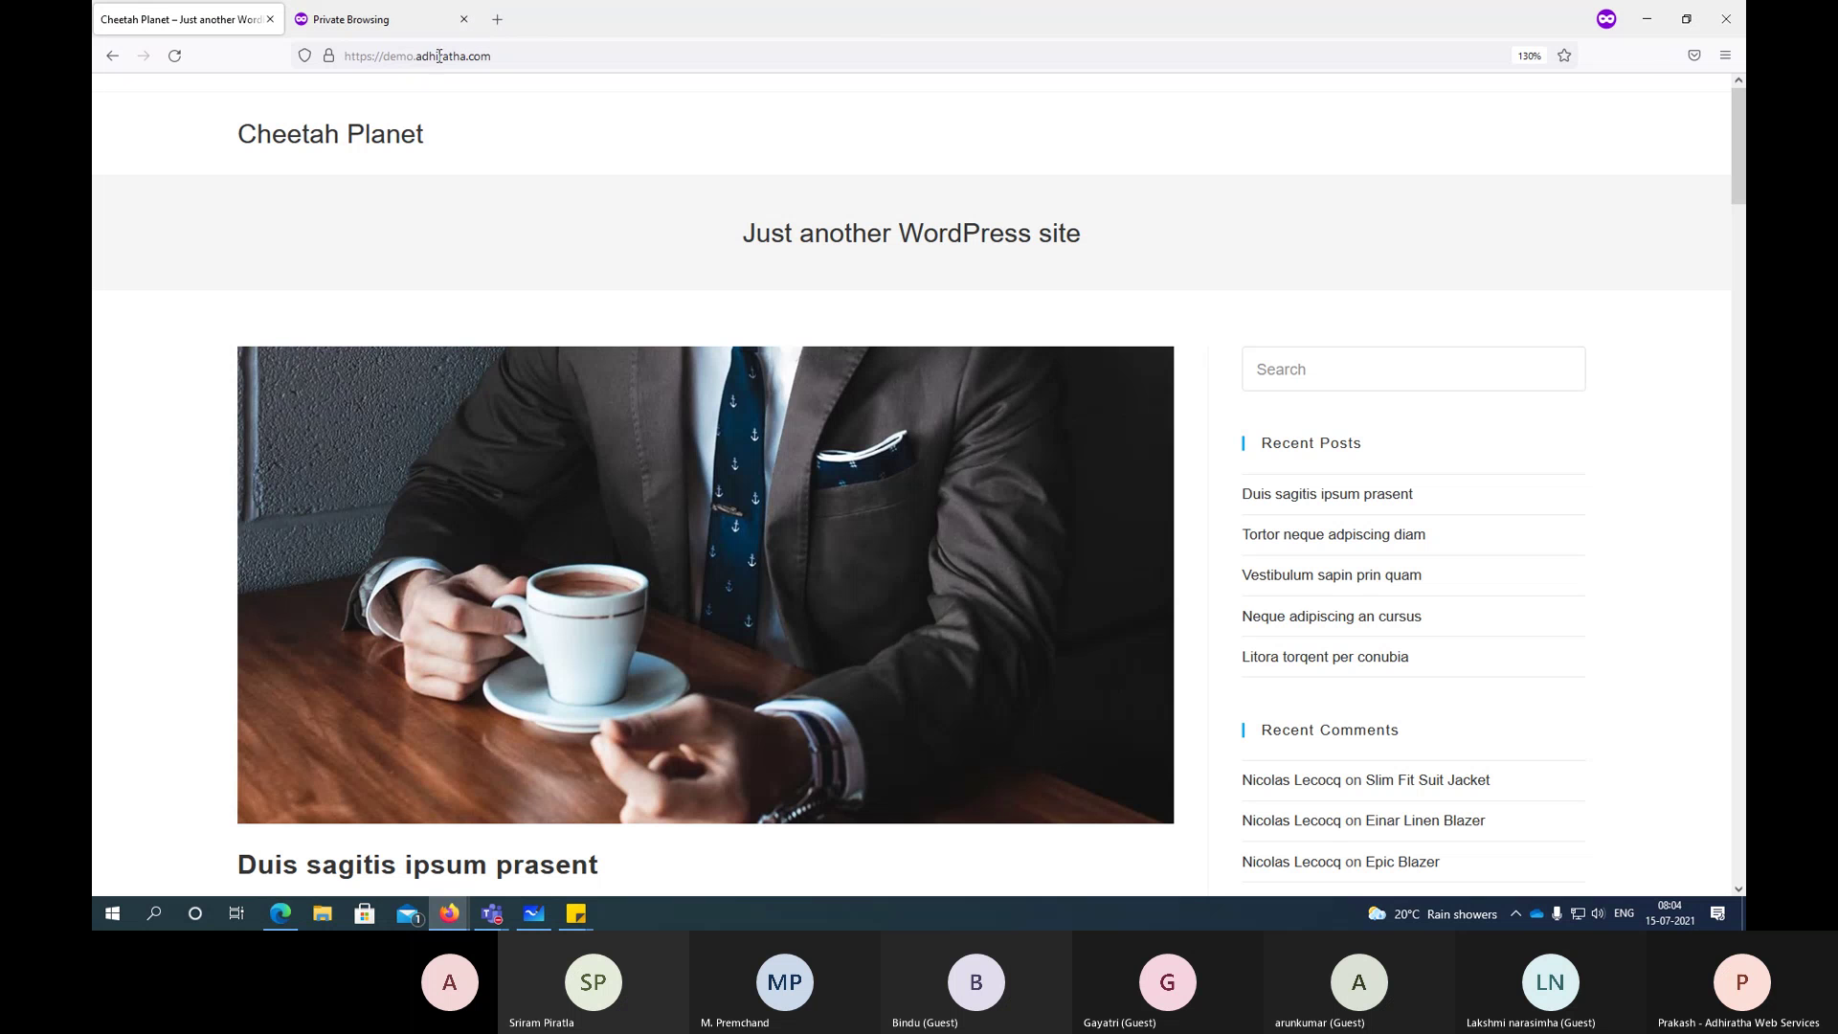
pyautogui.click(497, 19)
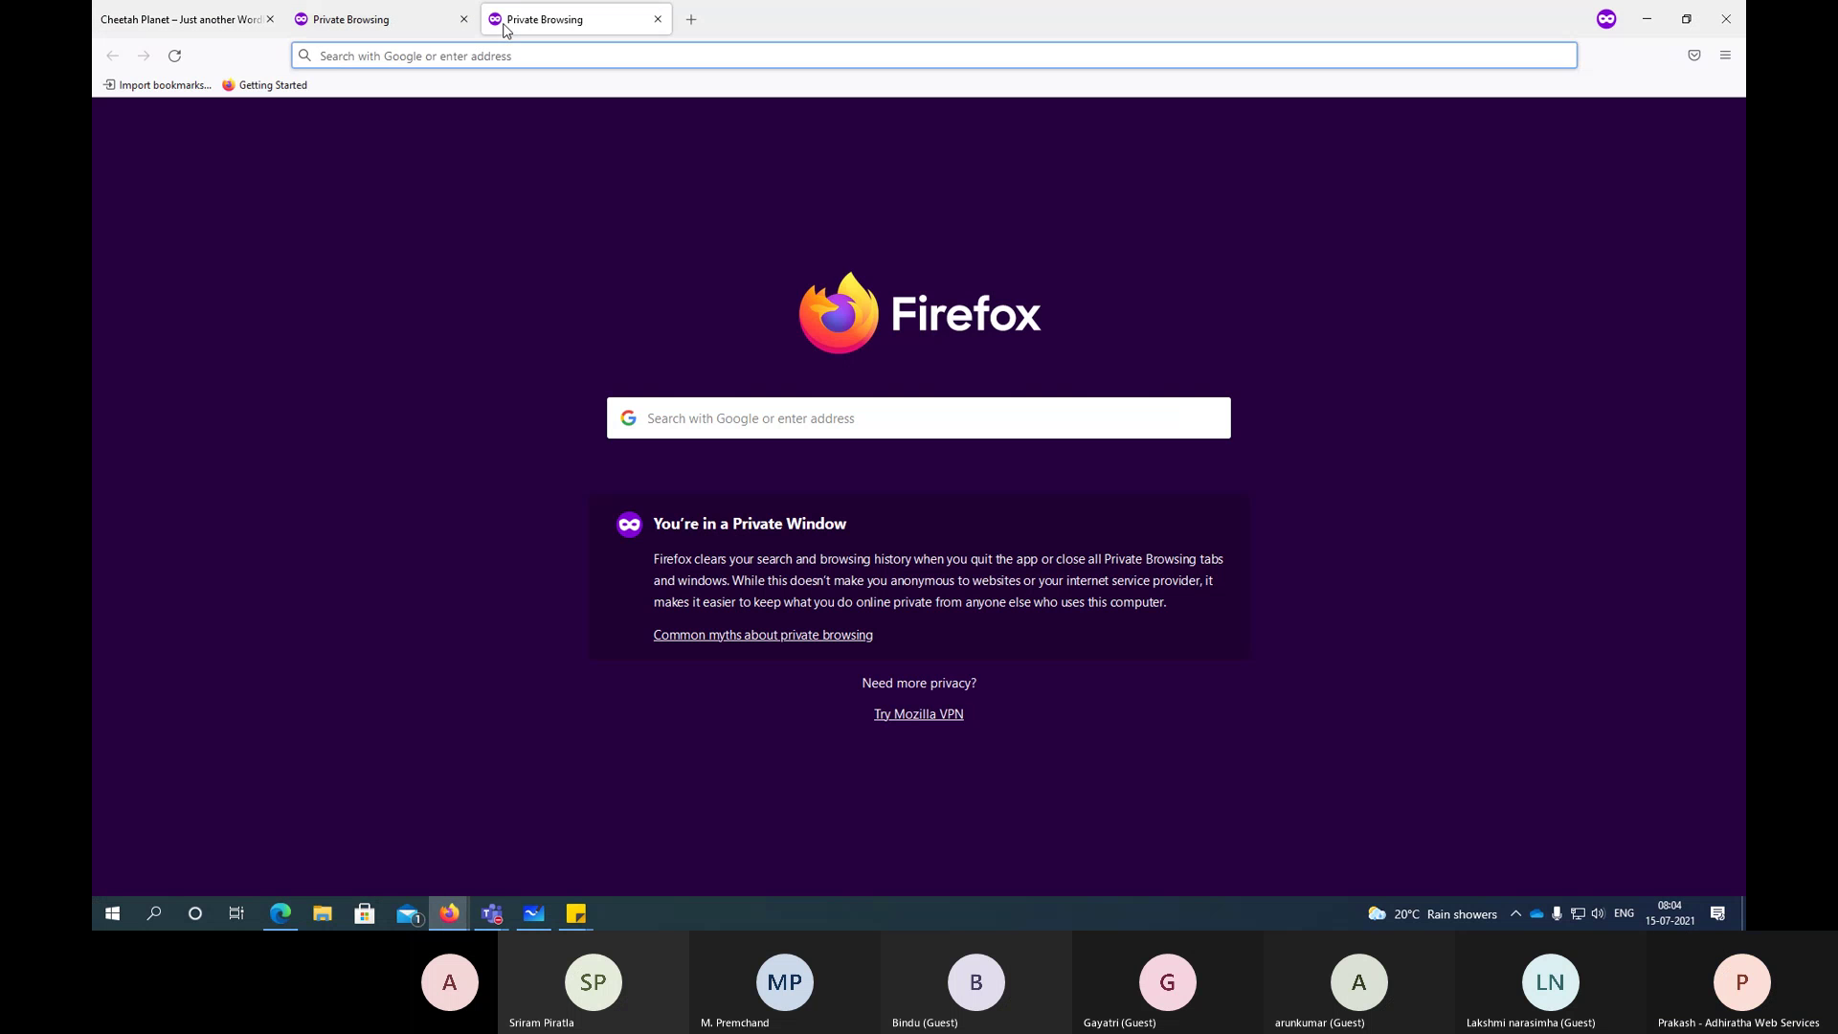
pyautogui.write('ankur')
pyautogui.press('Return')
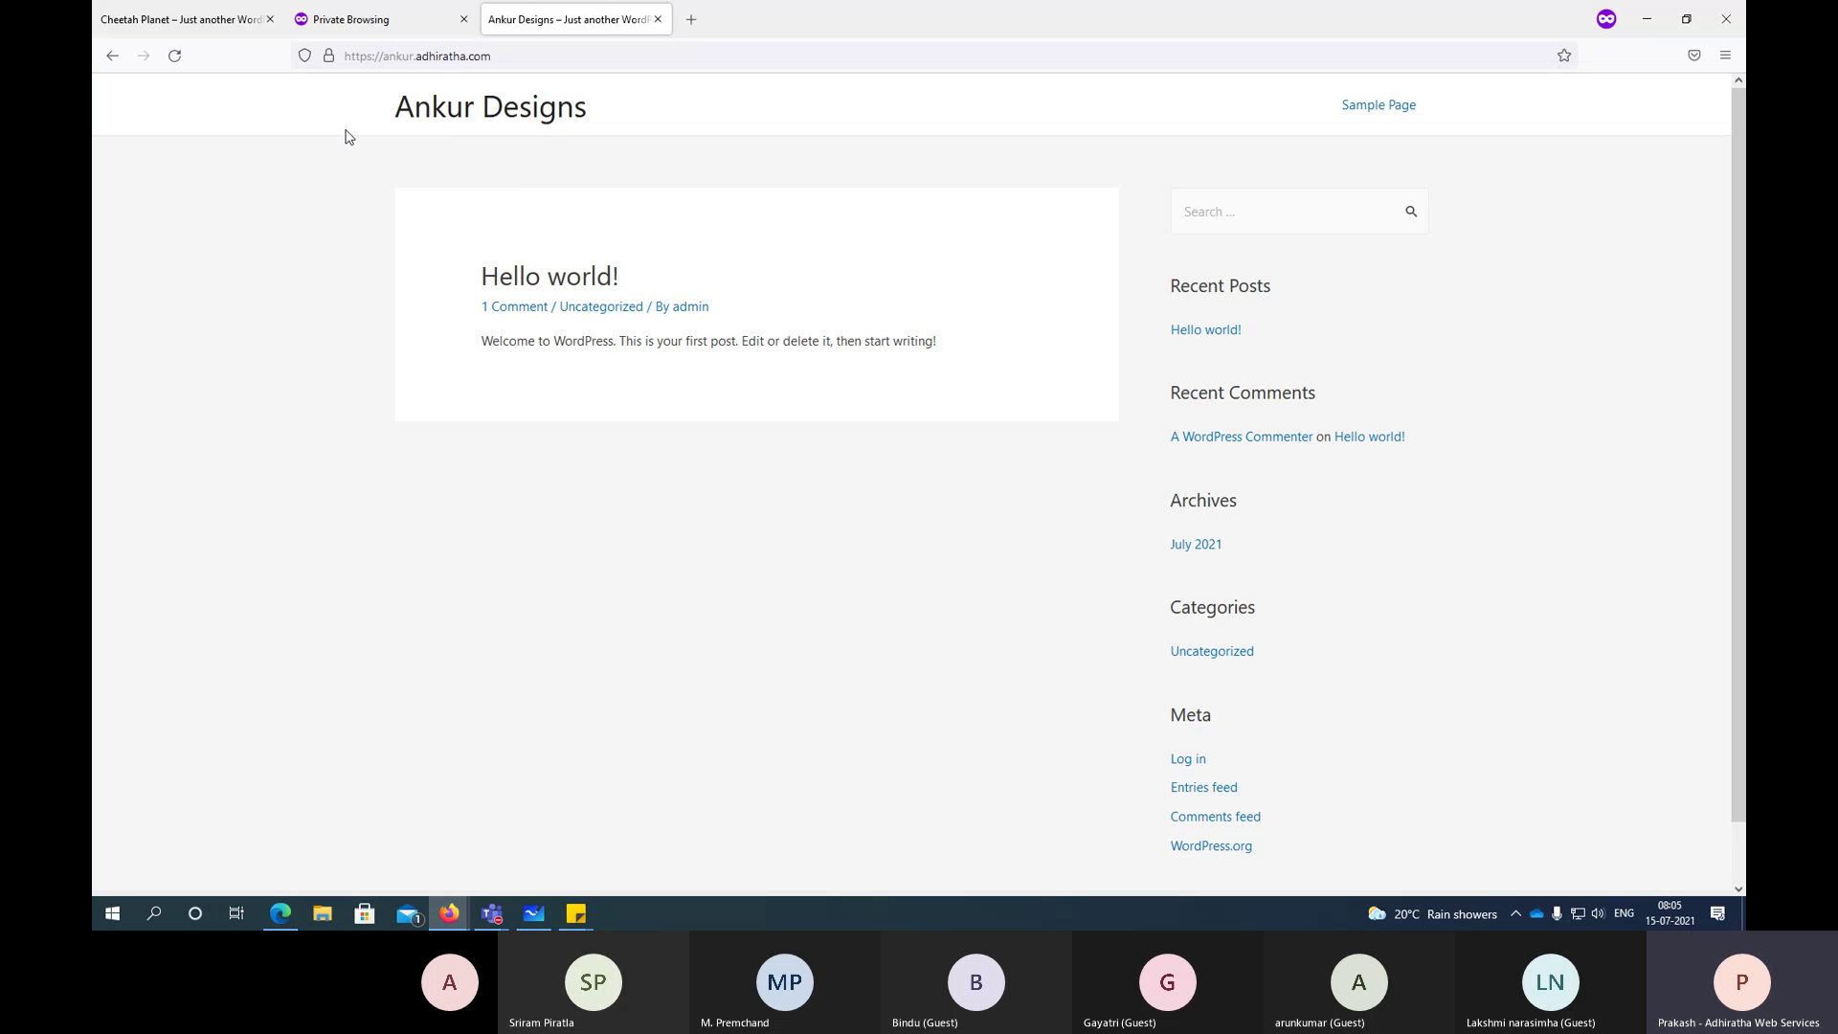
# Step: Return to the site's theme management page and install and activate the Starter Templates plugin from the Astra welcome notice
pyautogui.hotkey('alt', 'Tab')
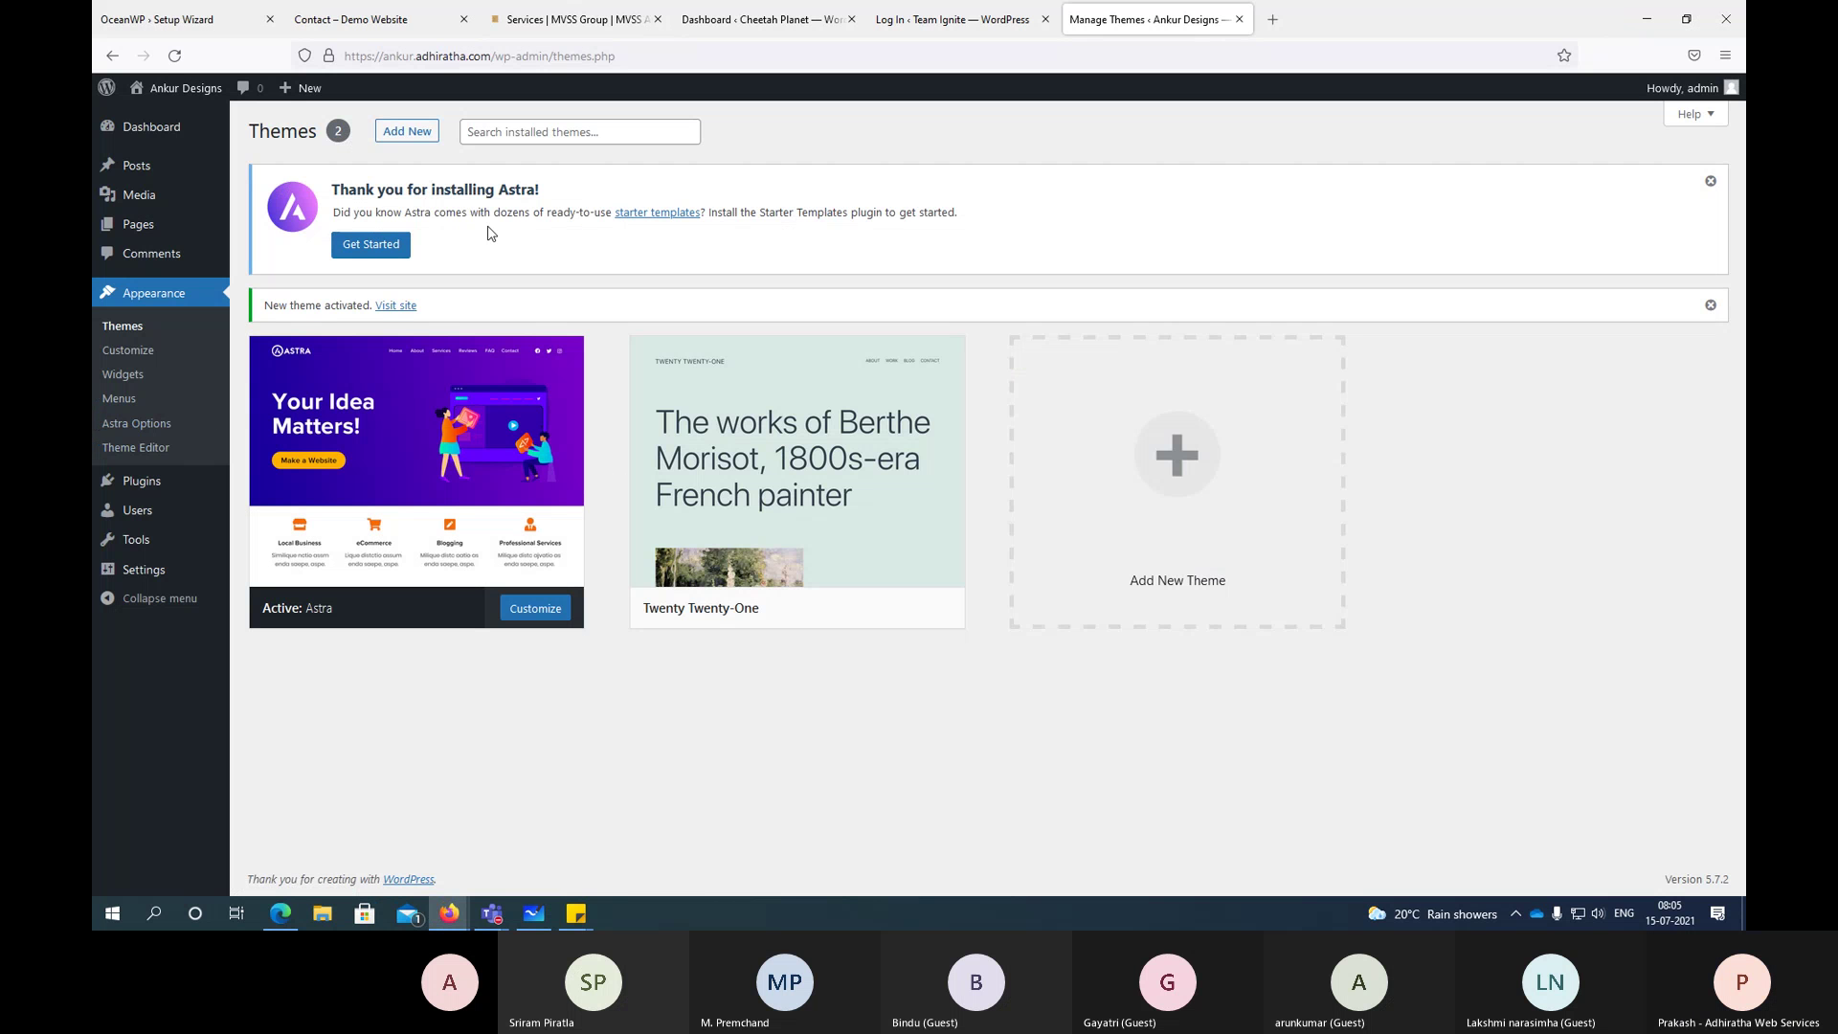
pyautogui.moveTo(331, 192); pyautogui.dragTo(545, 204)
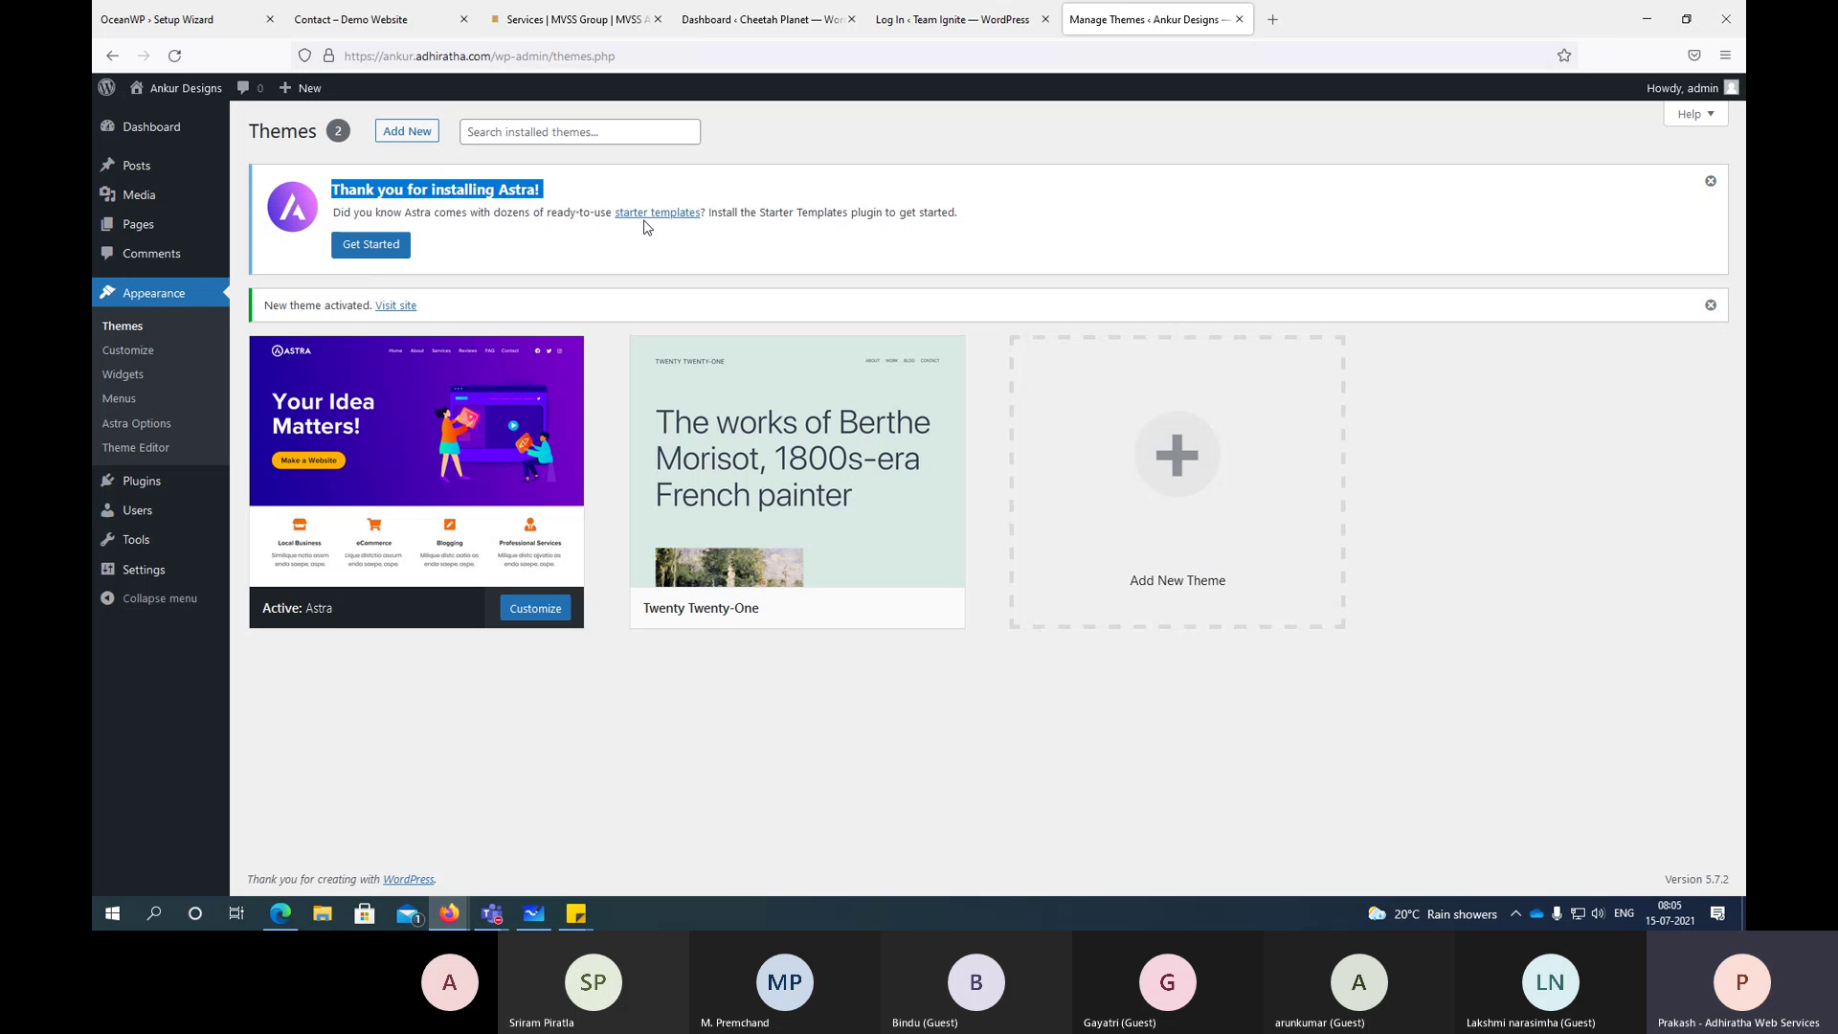
pyautogui.click(385, 255)
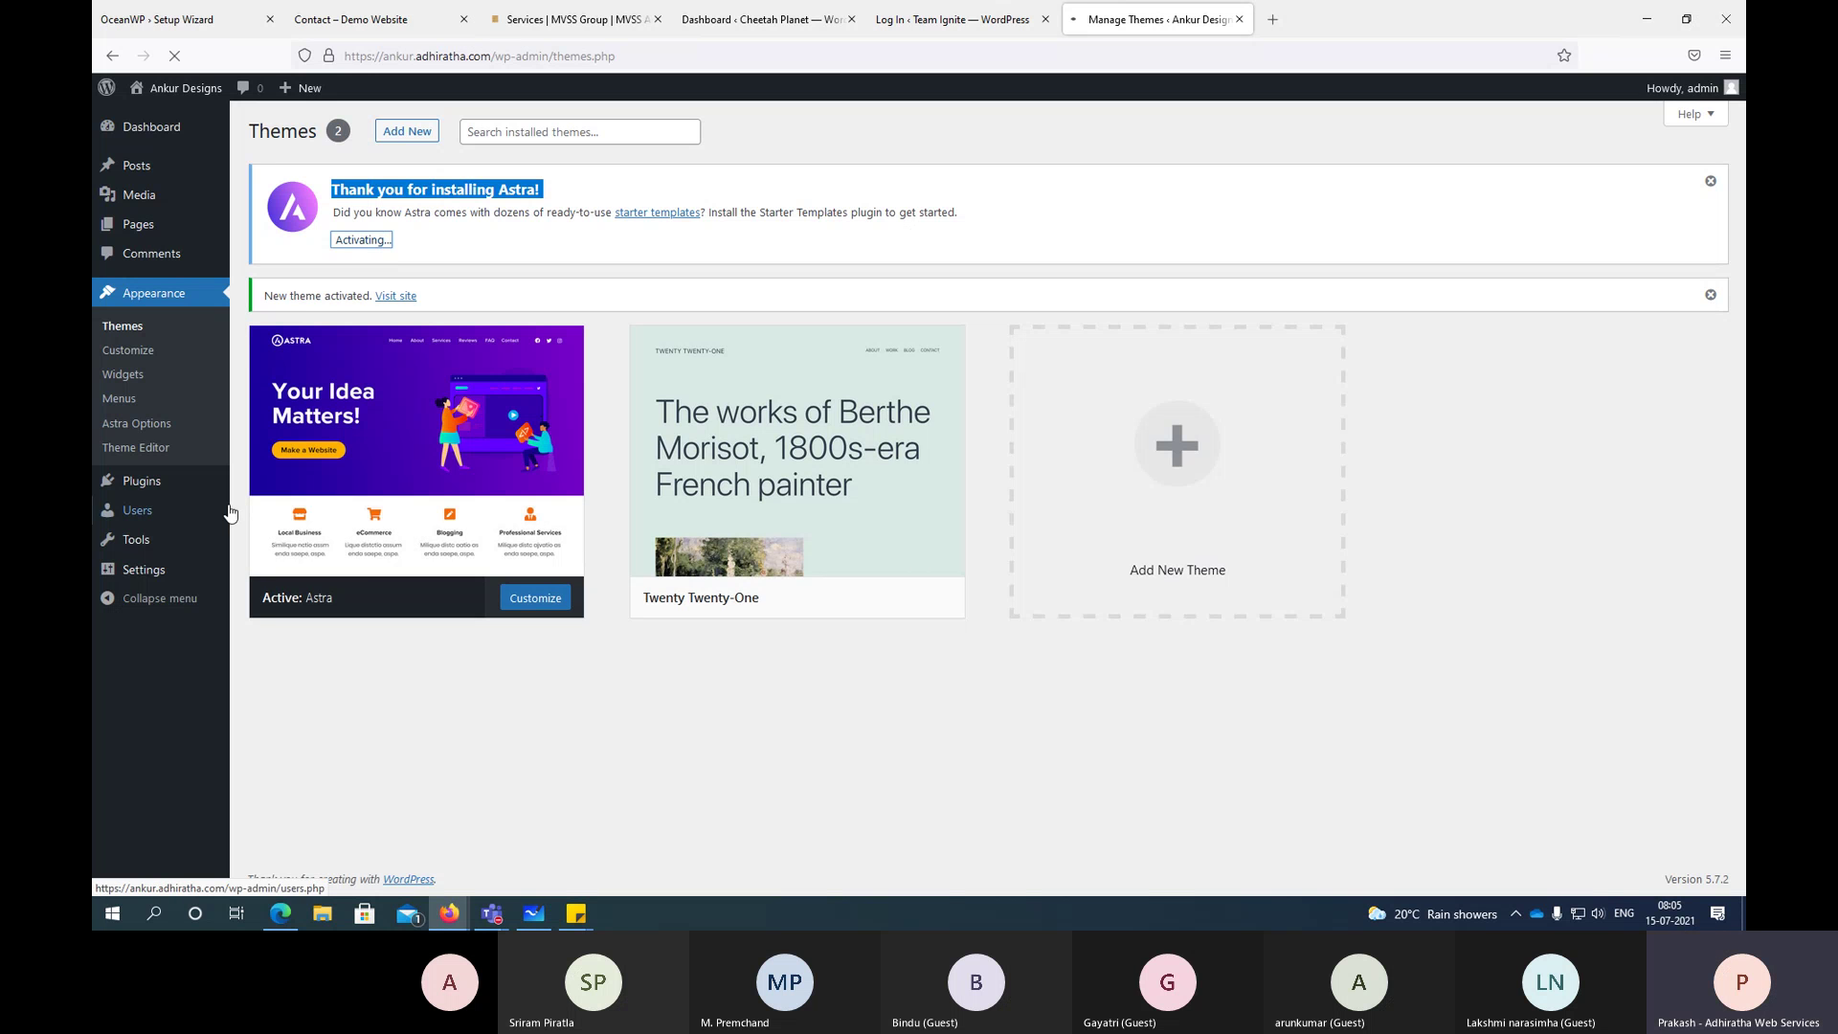
pyautogui.moveTo(230, 513)
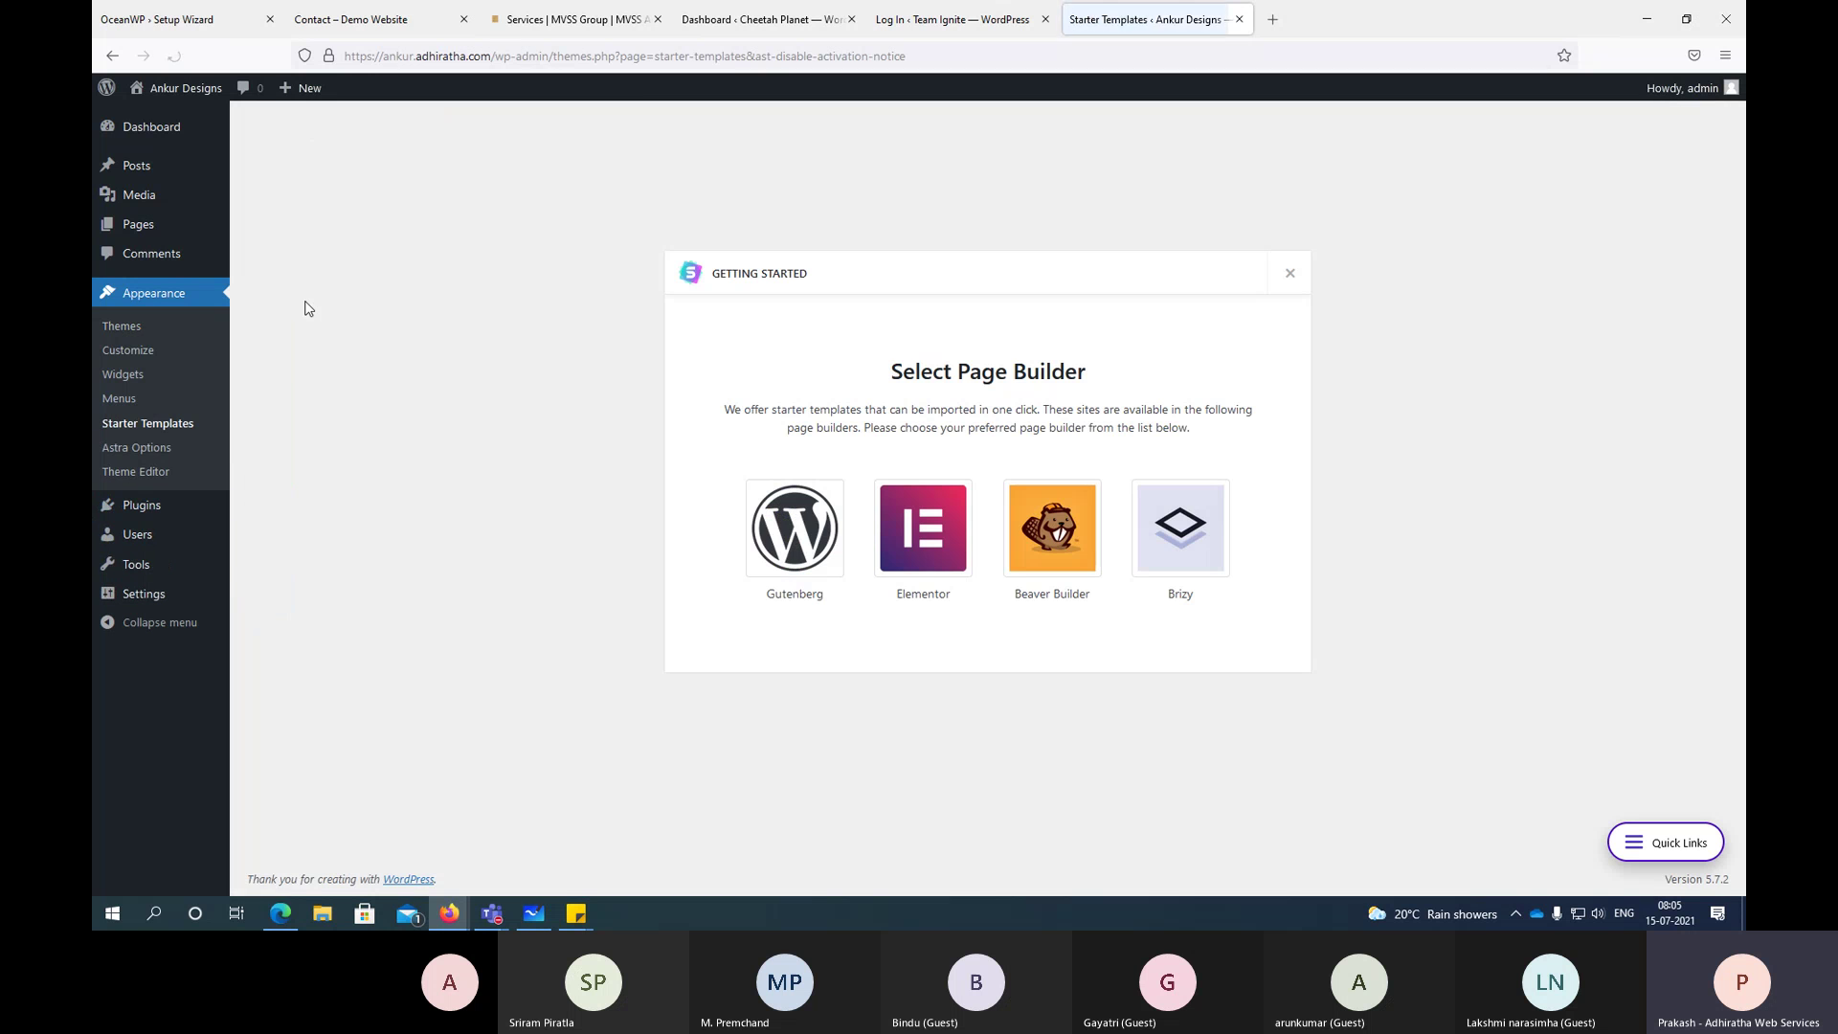
# Step: Go back to the dashboard and open the Astra Options page to examine the theme's settings
pyautogui.click(142, 131)
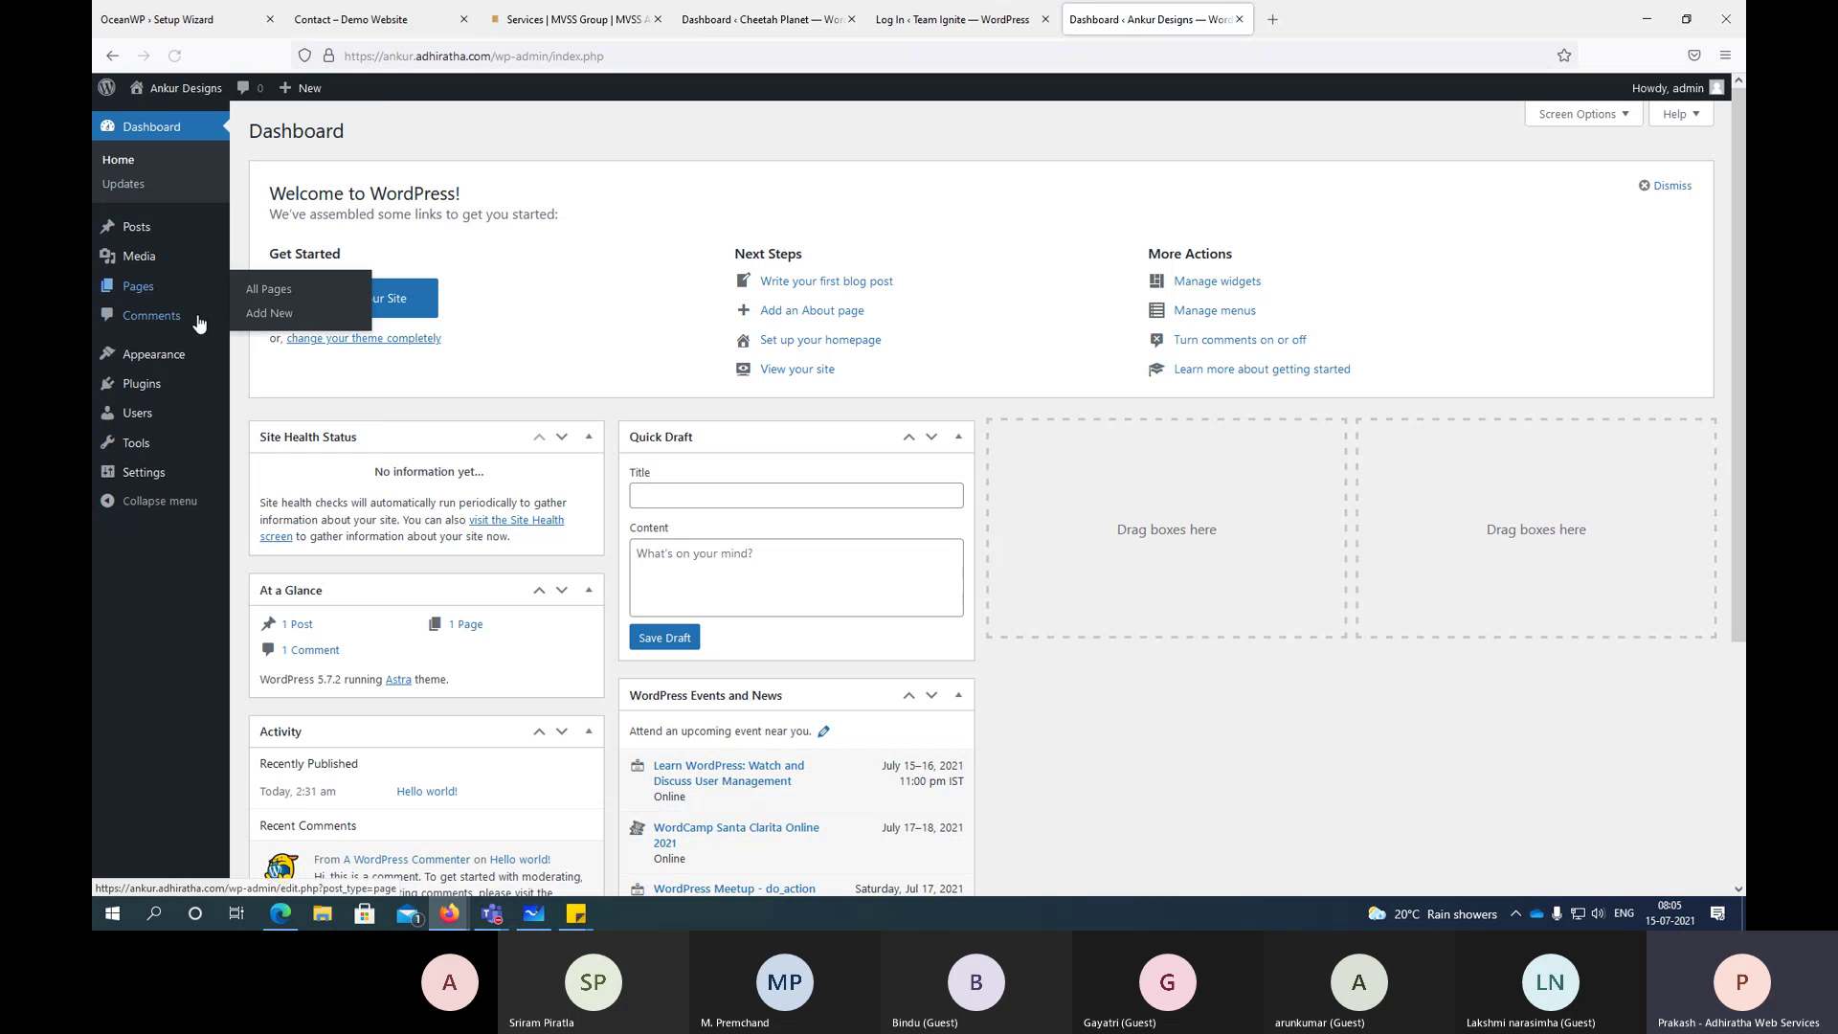
pyautogui.moveTo(158, 367)
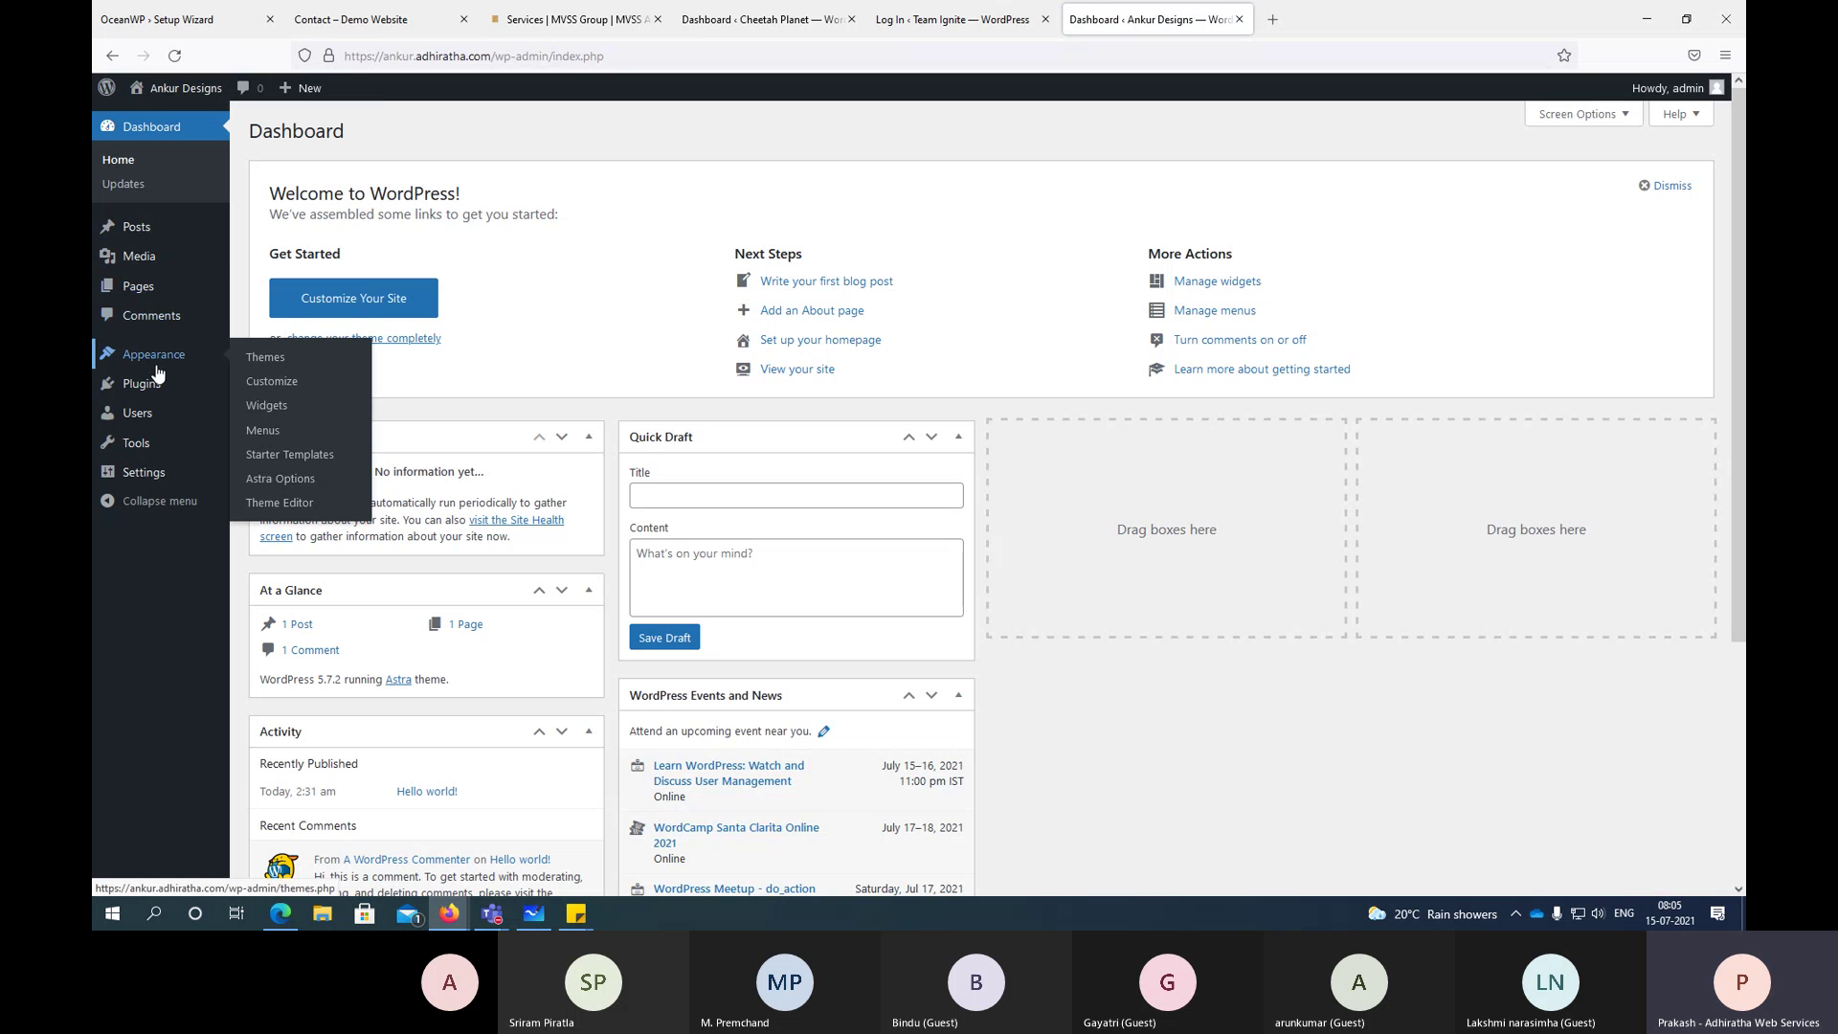
pyautogui.click(279, 481)
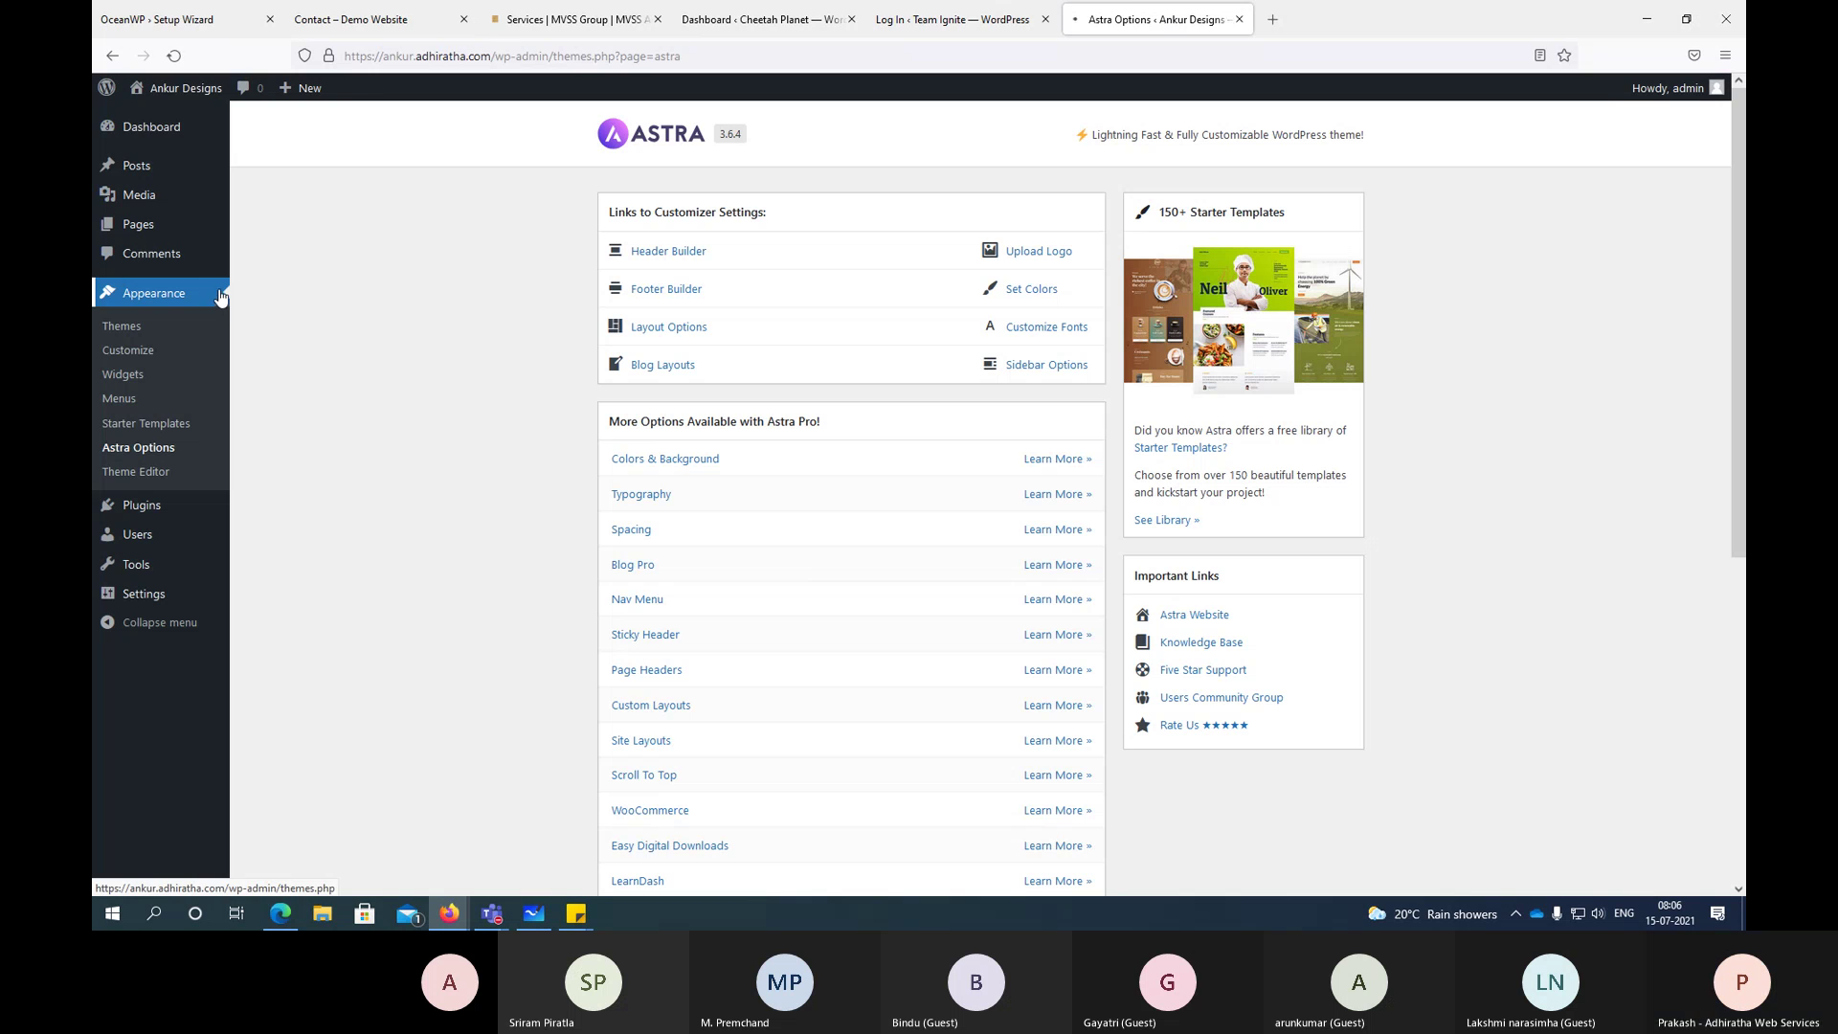
# Step: View the front end of the Ankur Designs site while logged in, and return to its dashboard
pyautogui.click(178, 91)
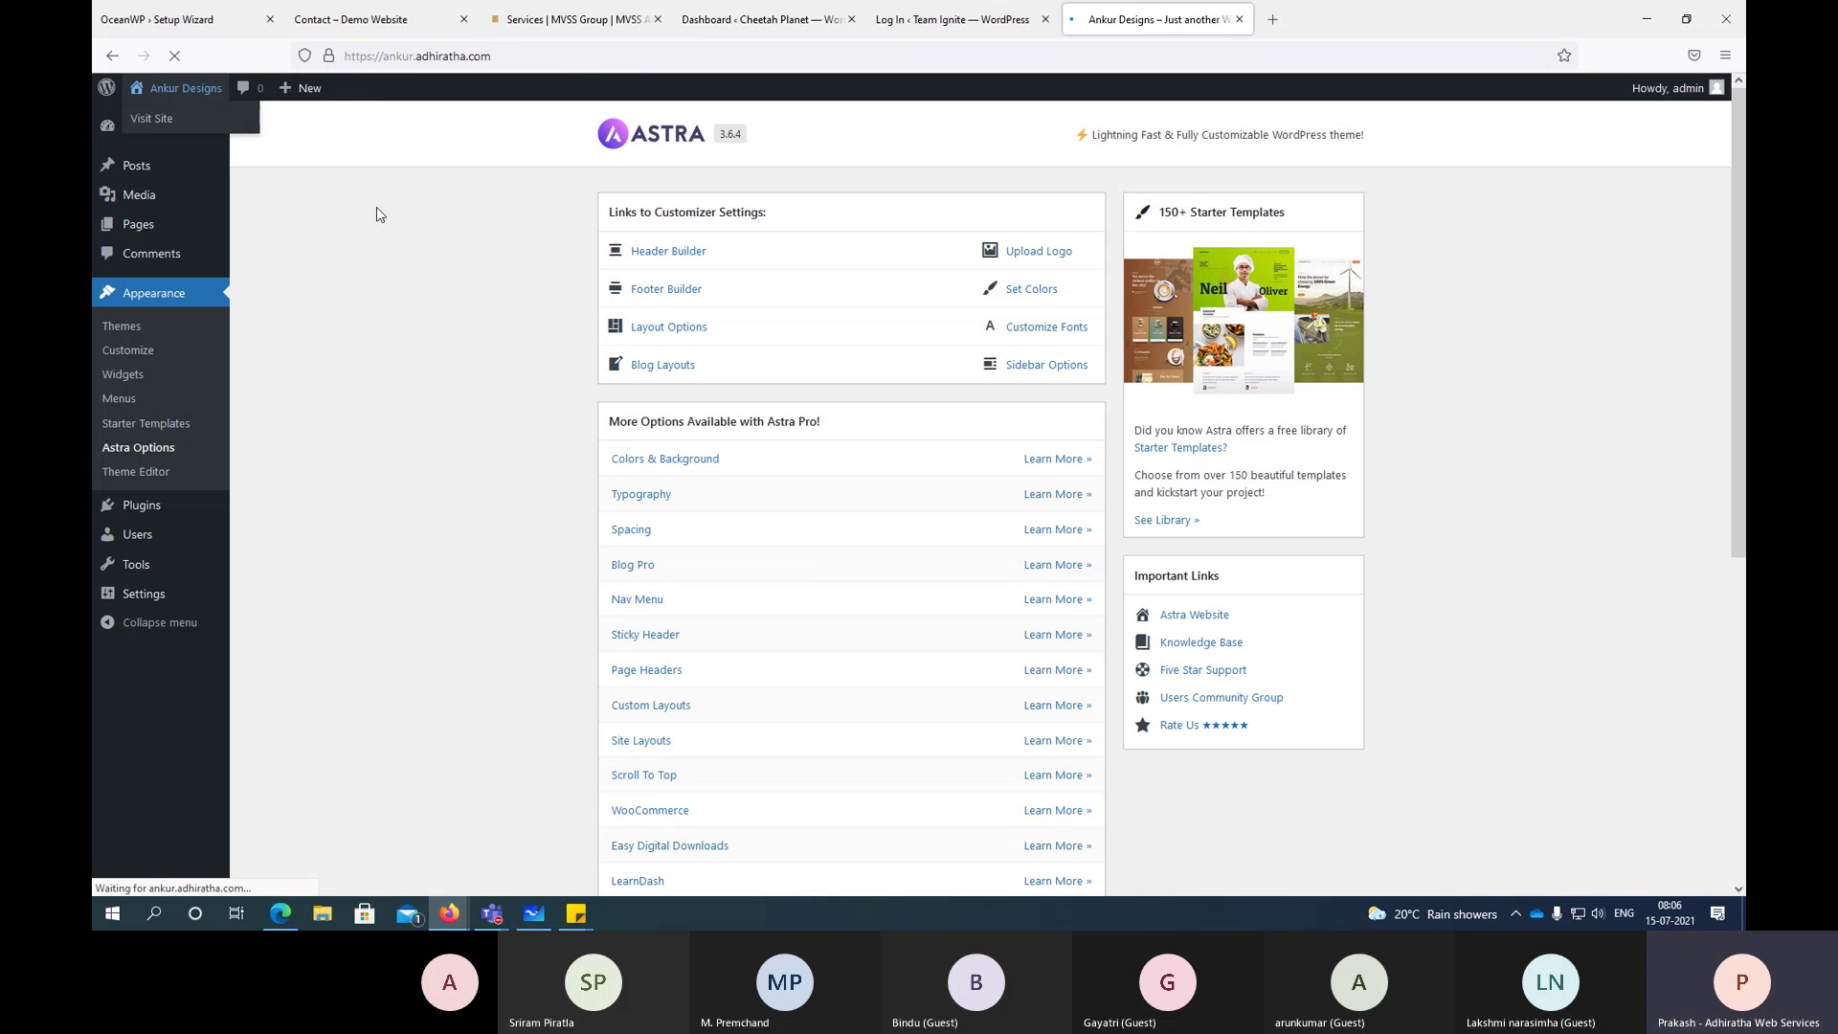
pyautogui.moveTo(177, 91)
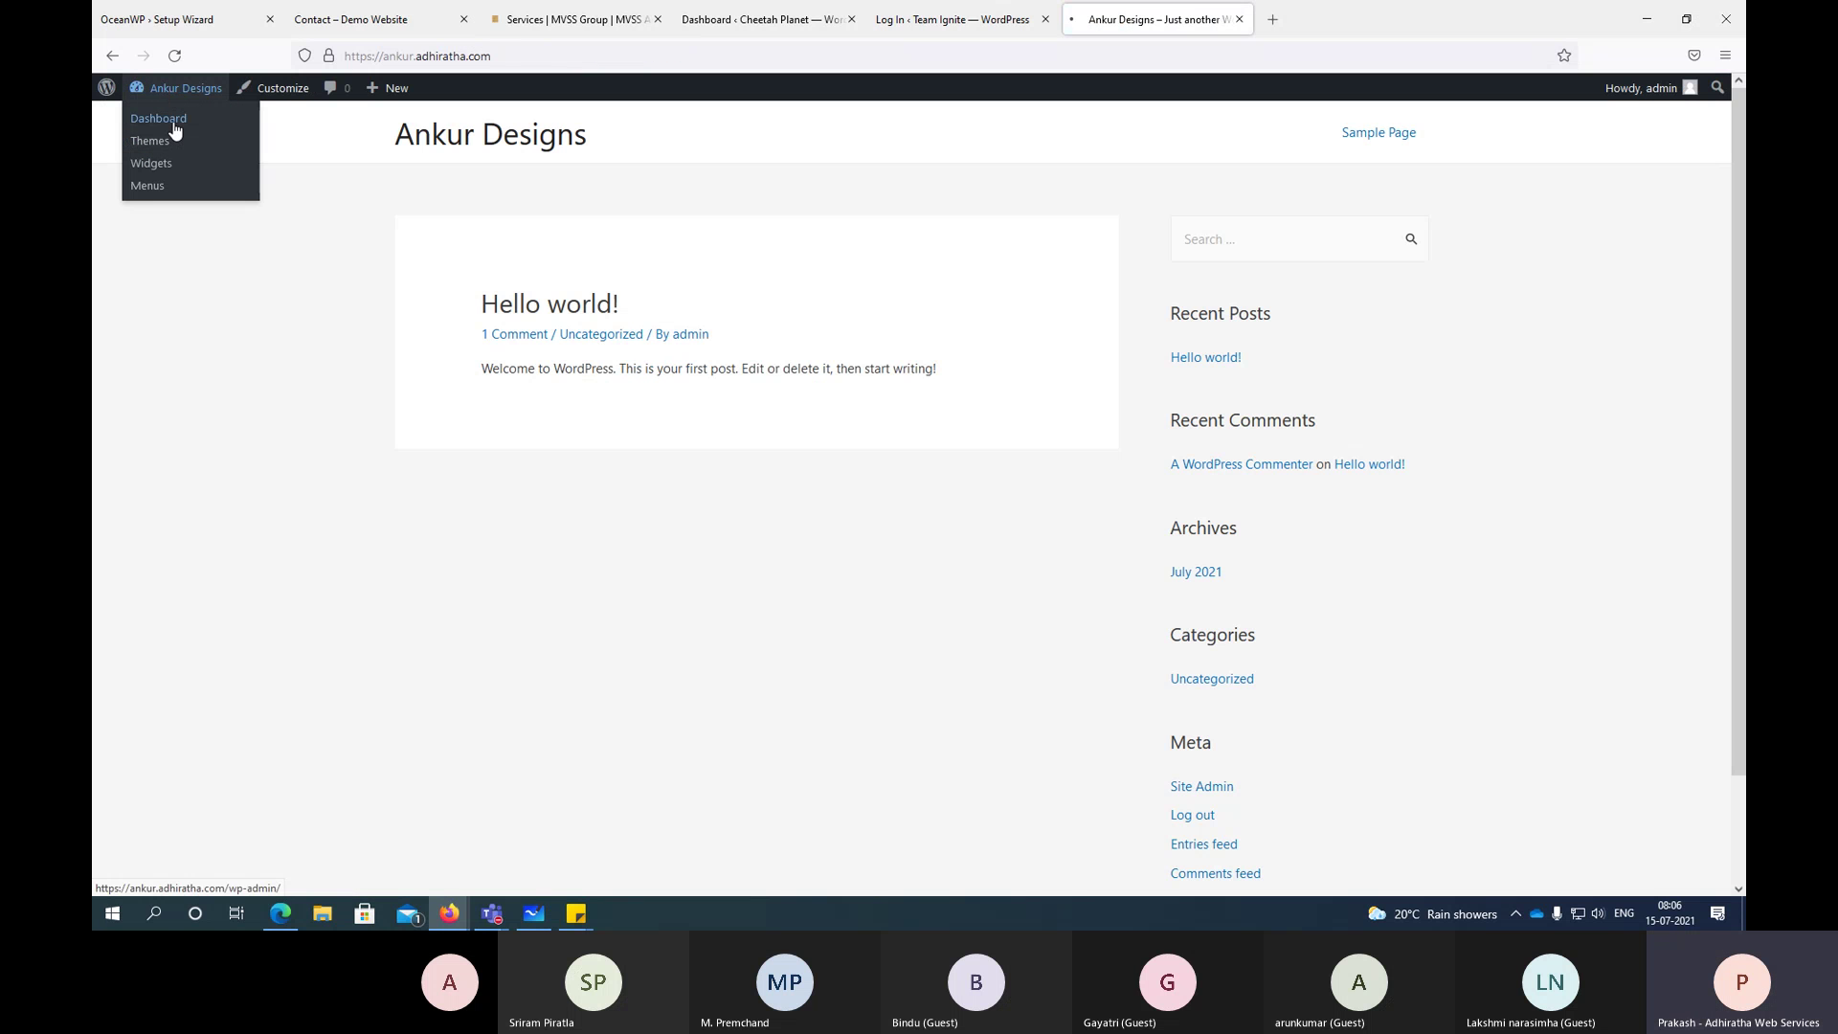
pyautogui.click(175, 130)
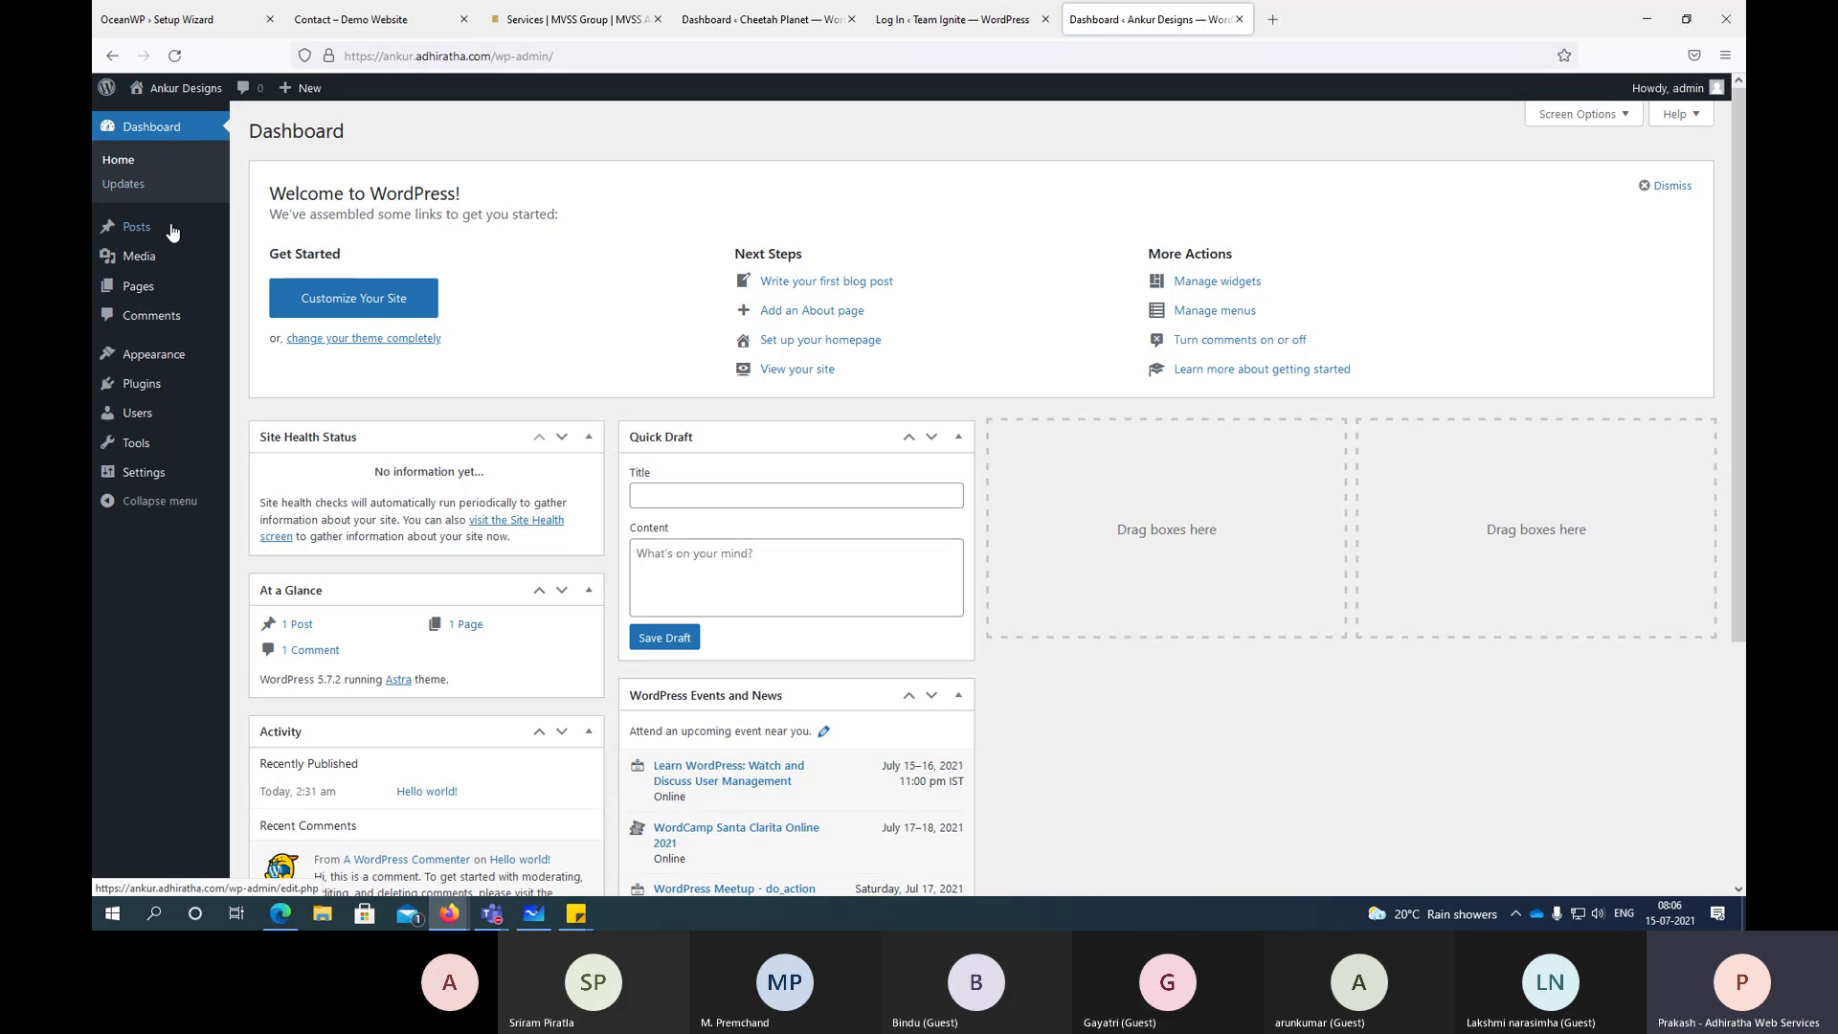
# Step: Check the Astra Options page again and examine the Starter Templates entry among the installed plugins
pyautogui.moveTo(140, 236)
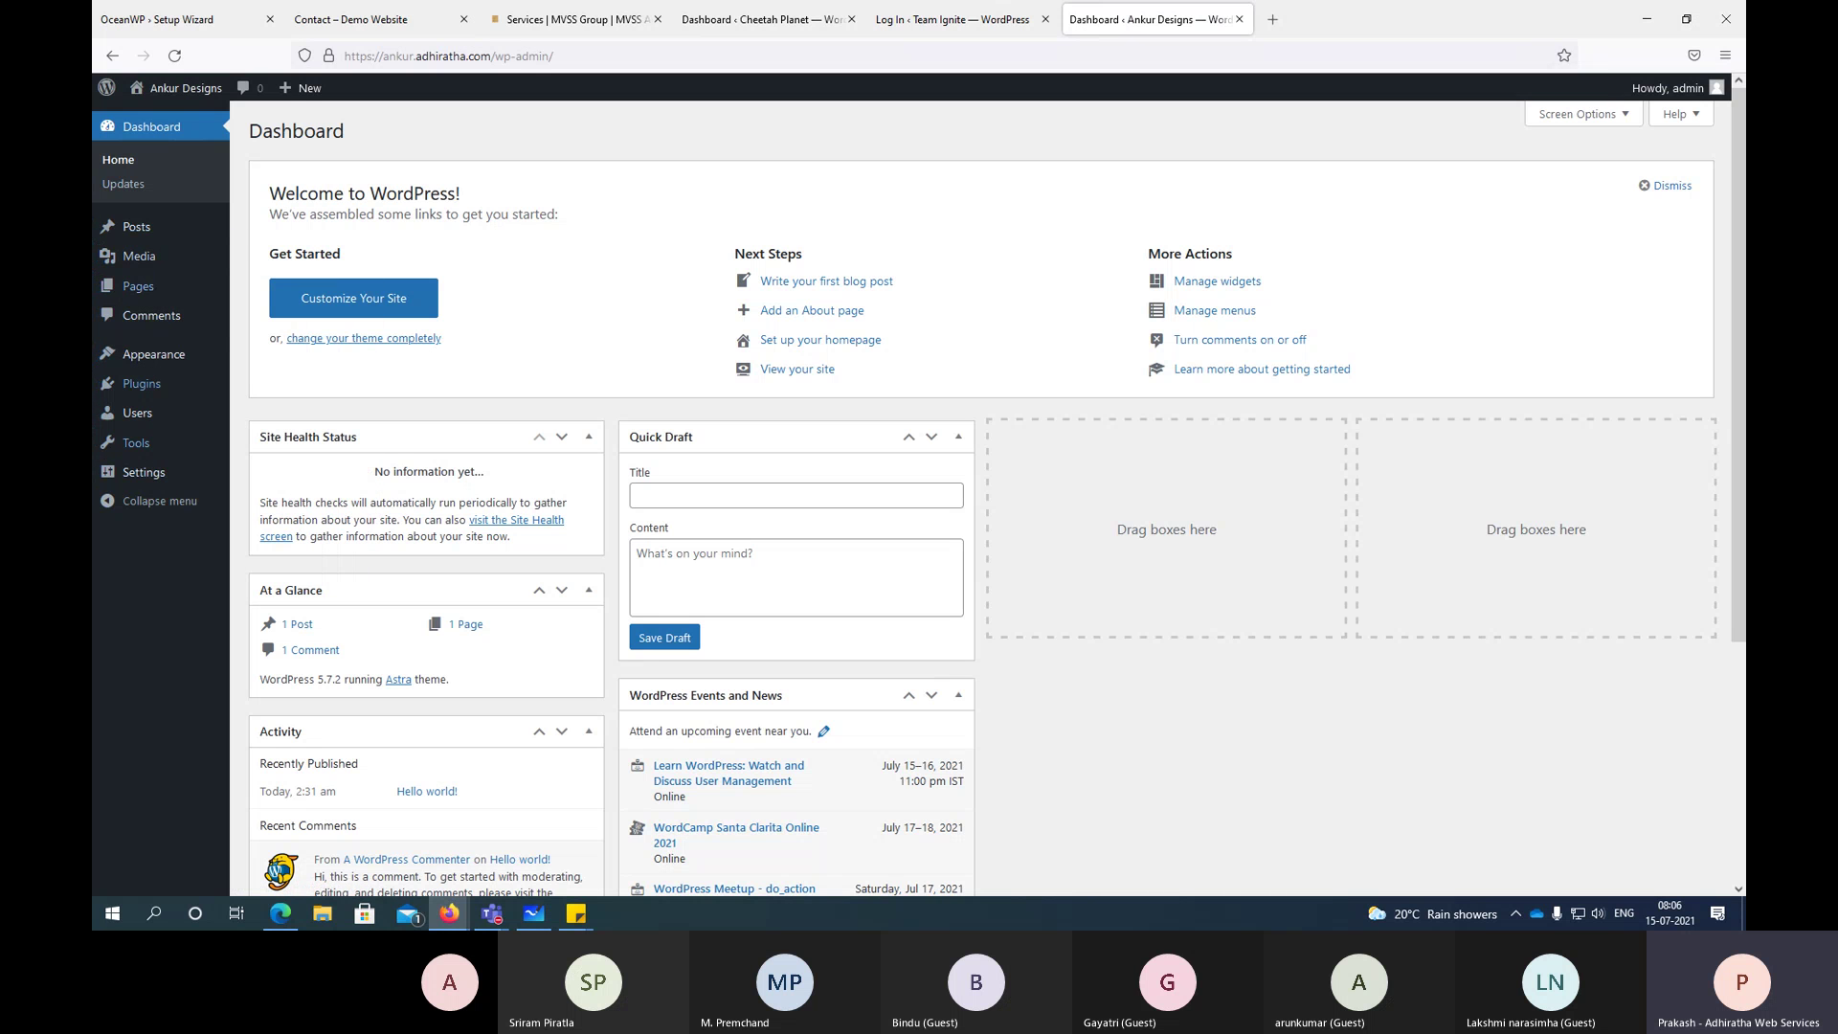
pyautogui.moveTo(179, 475)
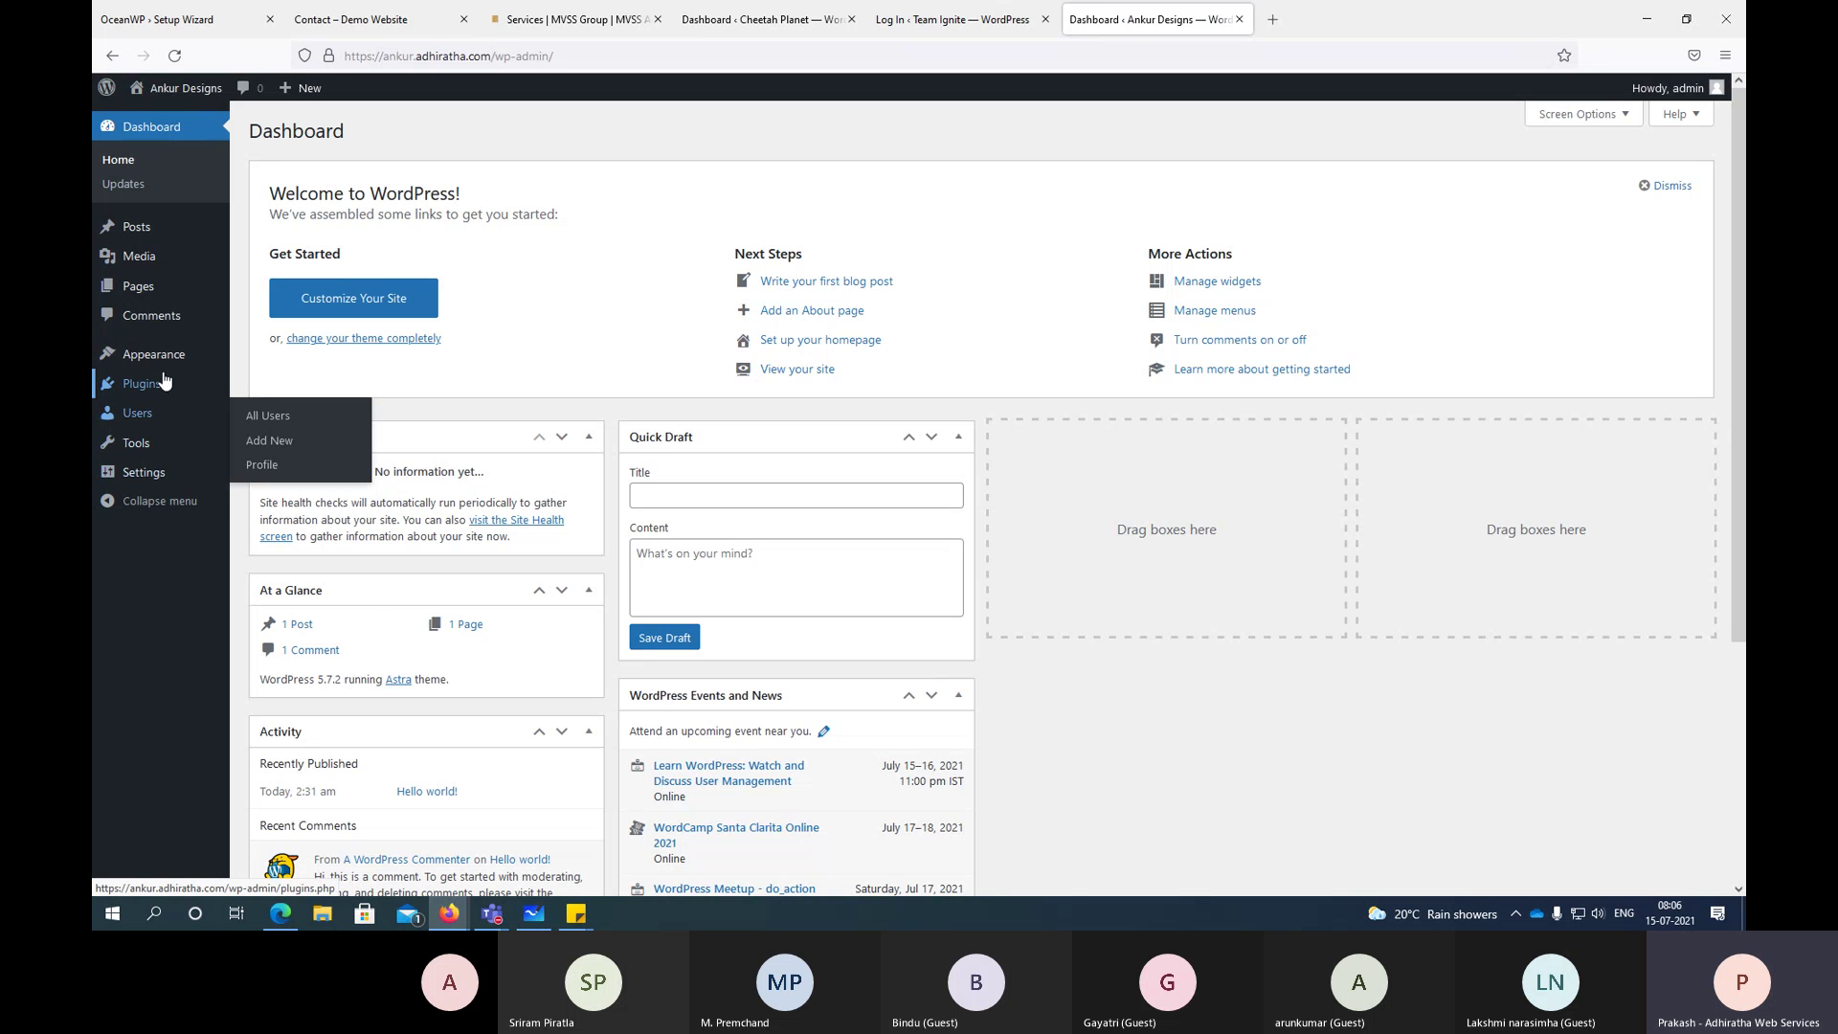
pyautogui.moveTo(195, 367)
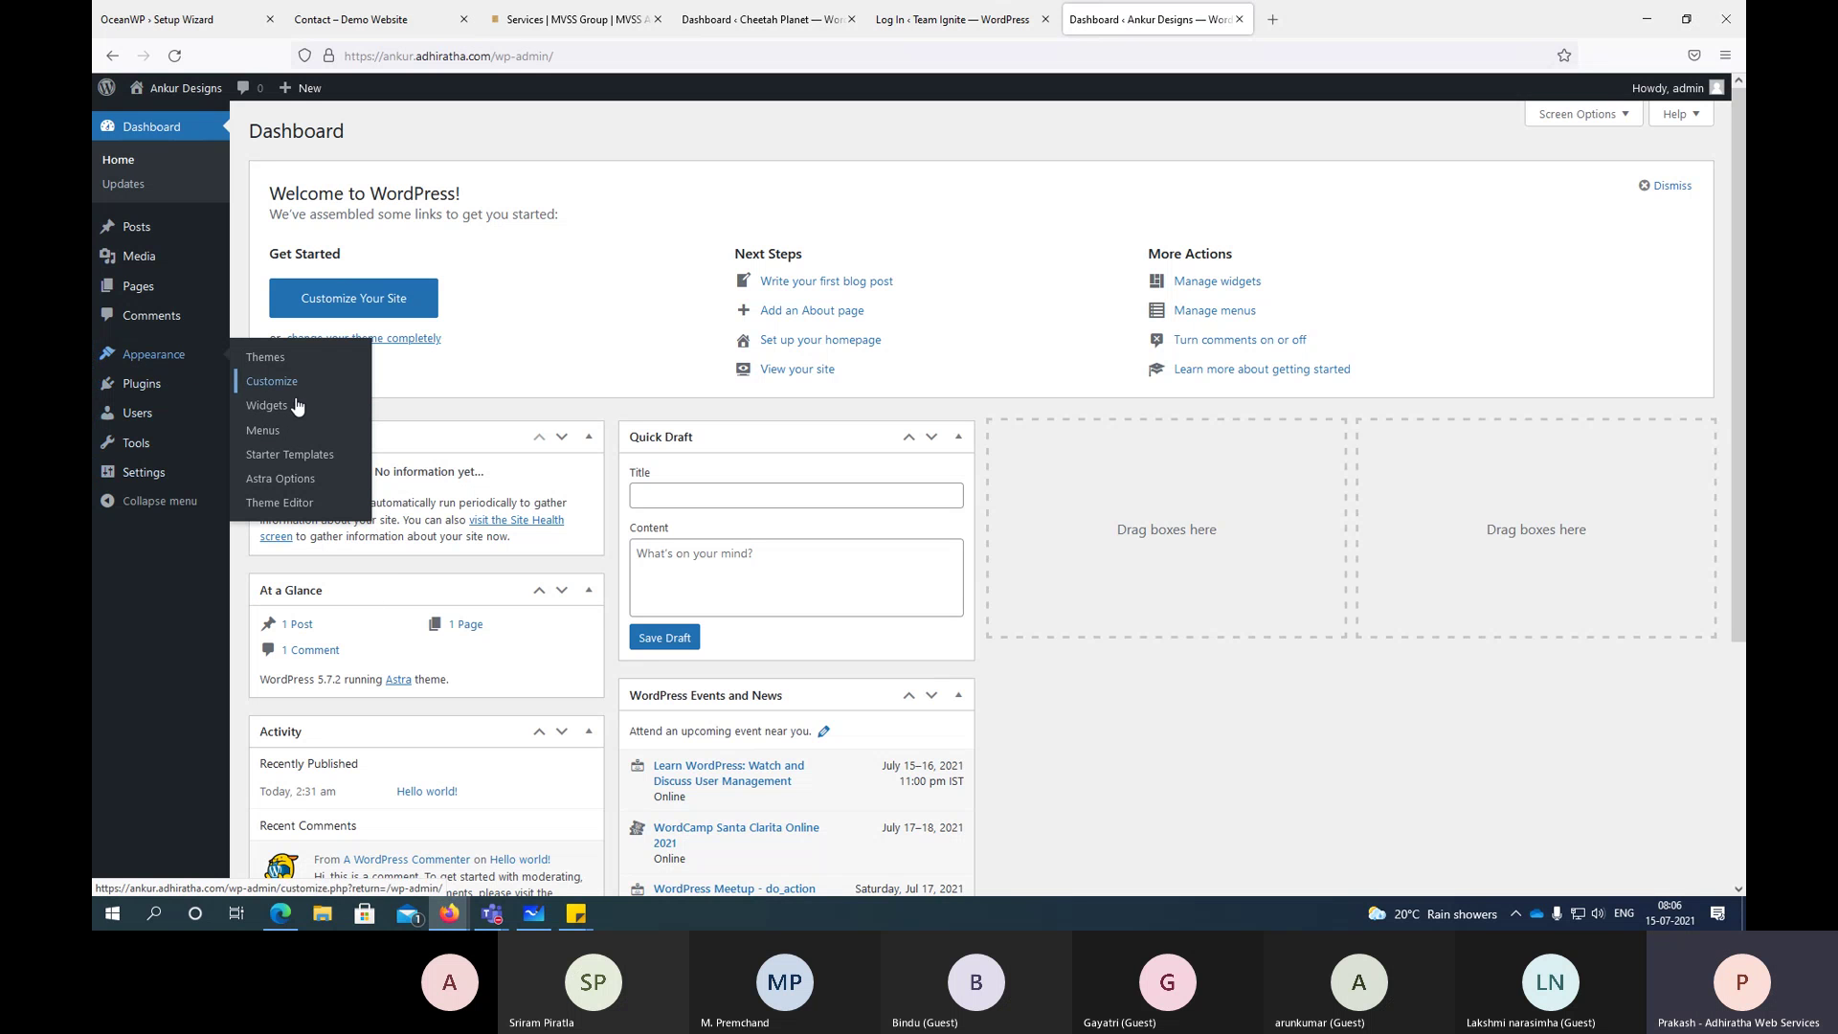
pyautogui.click(288, 484)
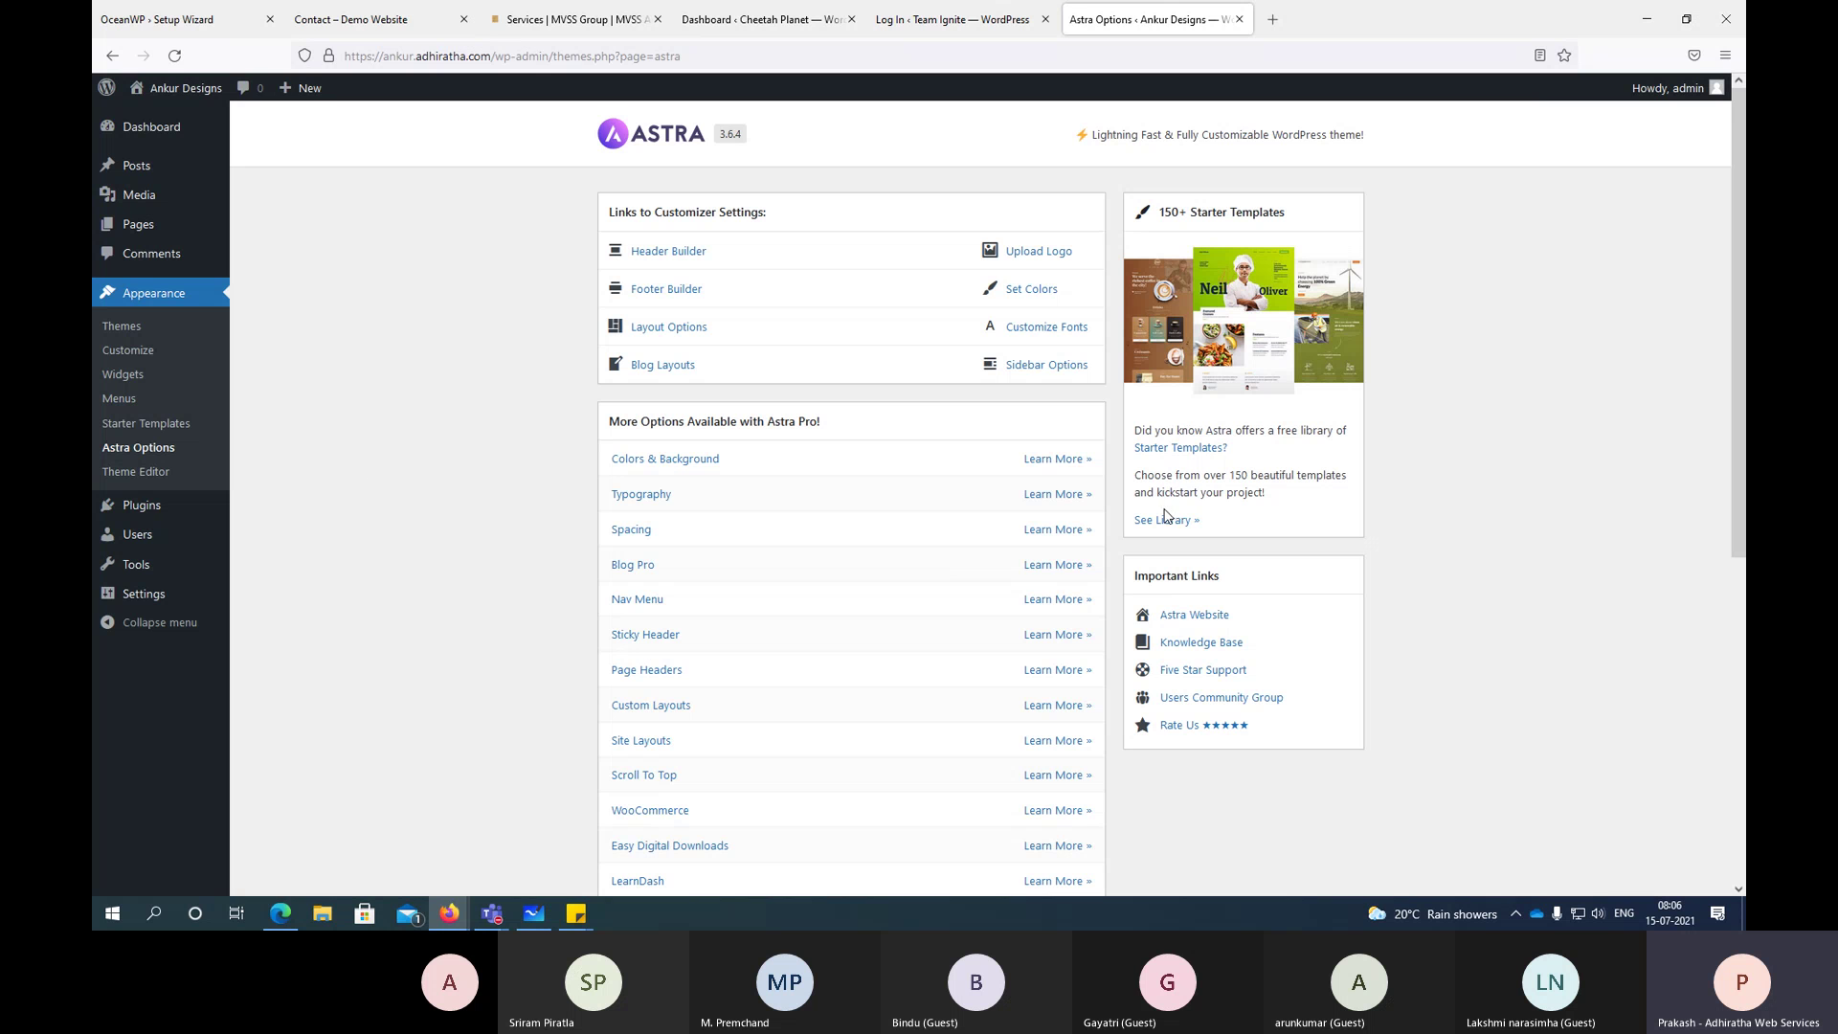
pyautogui.moveTo(154, 507)
pyautogui.click(321, 514)
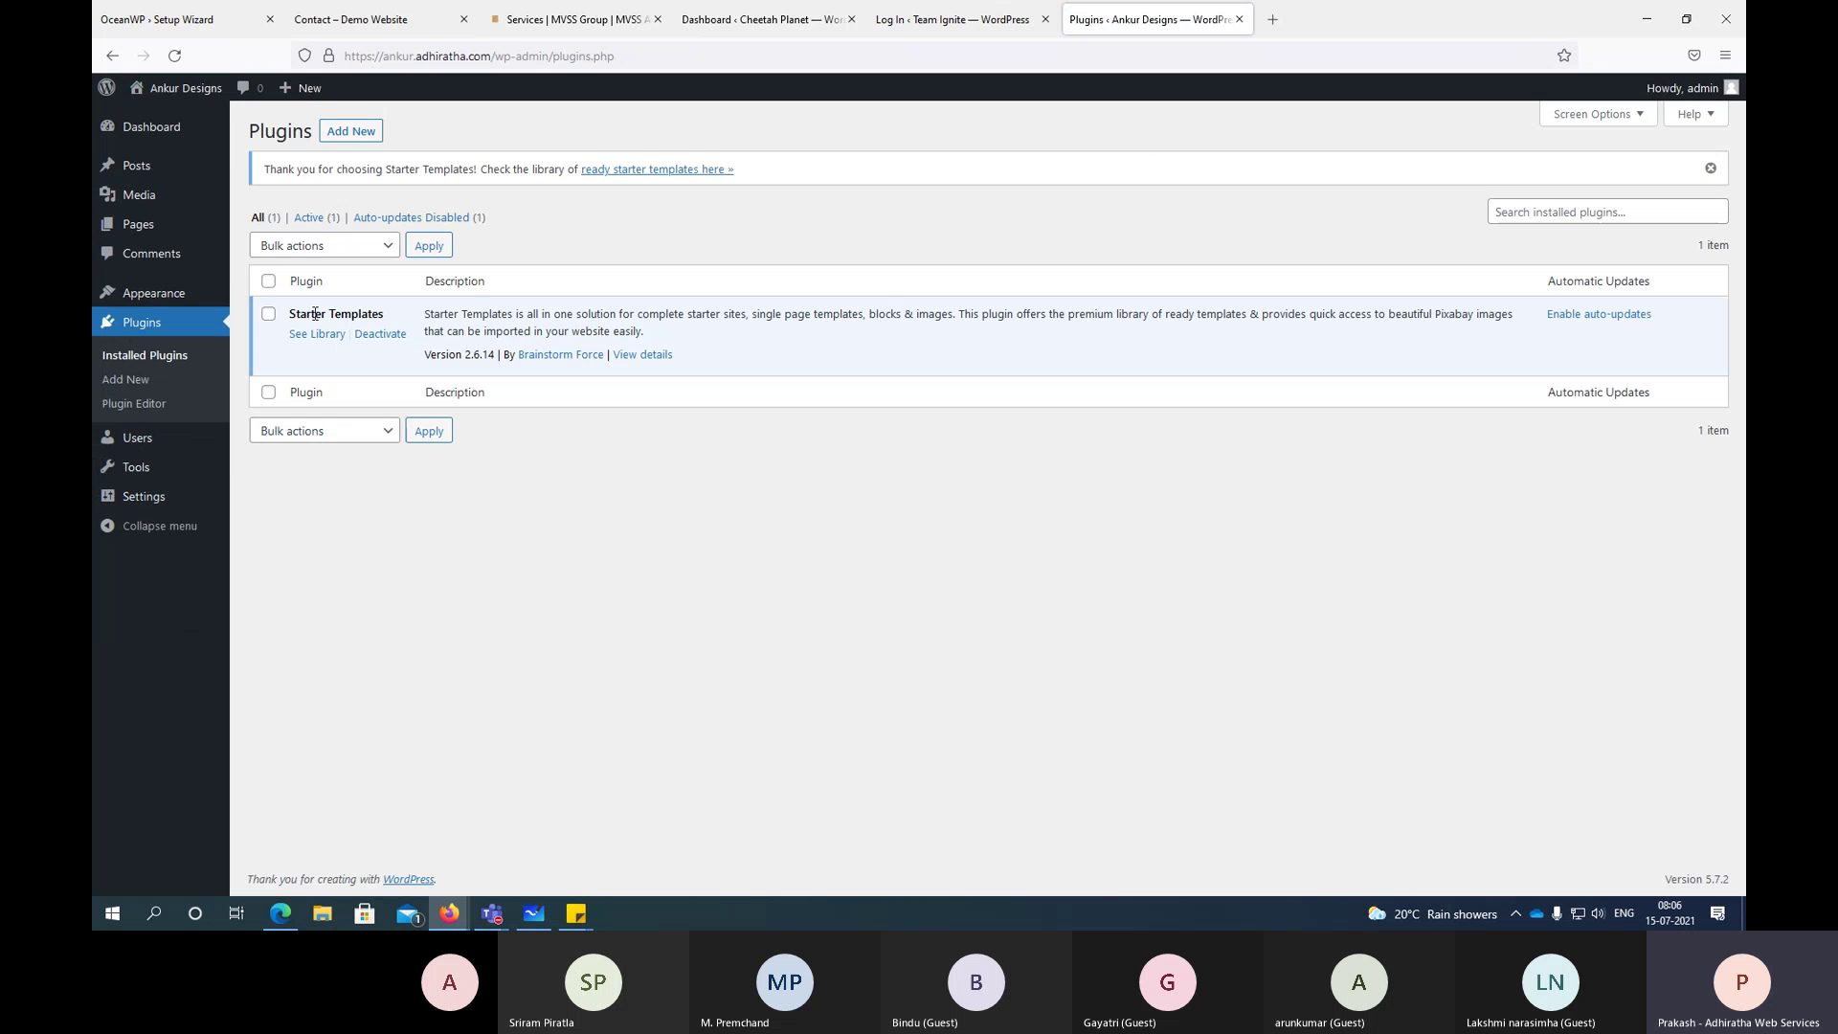
pyautogui.moveTo(292, 313); pyautogui.dragTo(387, 330)
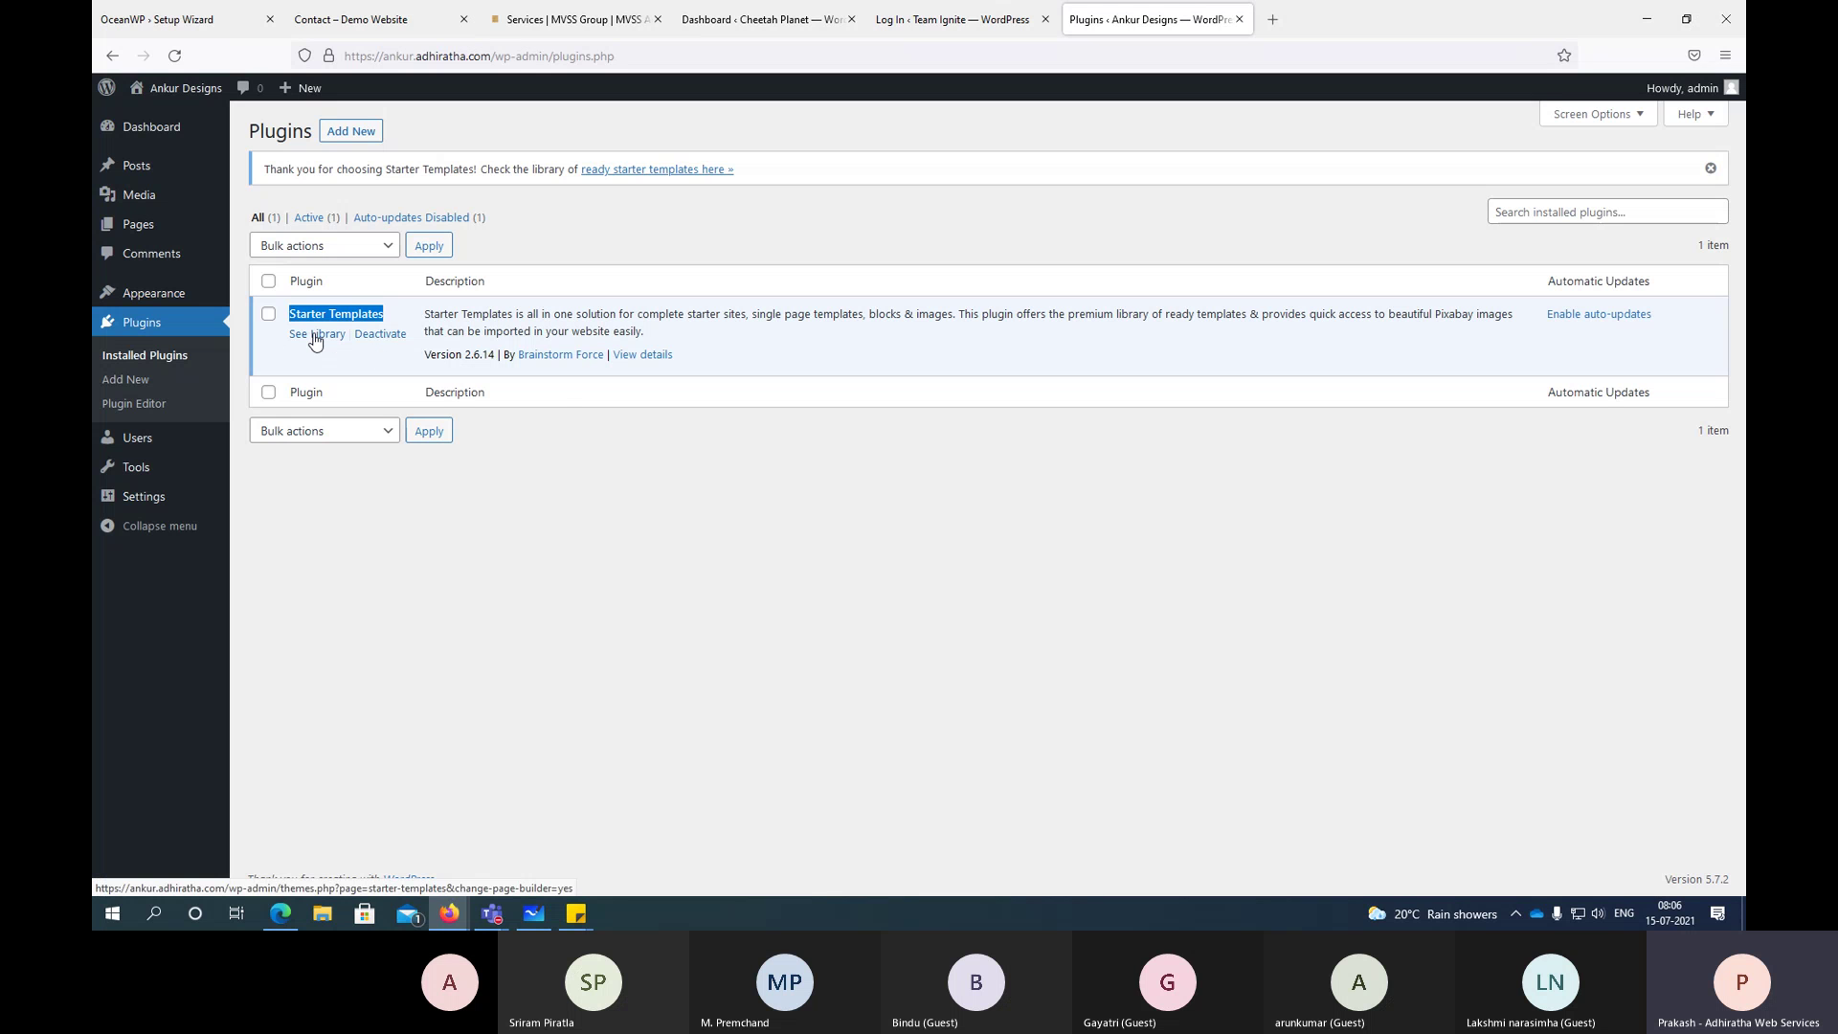
# Step: Open the starter templates library from the Astra Options page to reach the page builder selection
pyautogui.moveTo(208, 297)
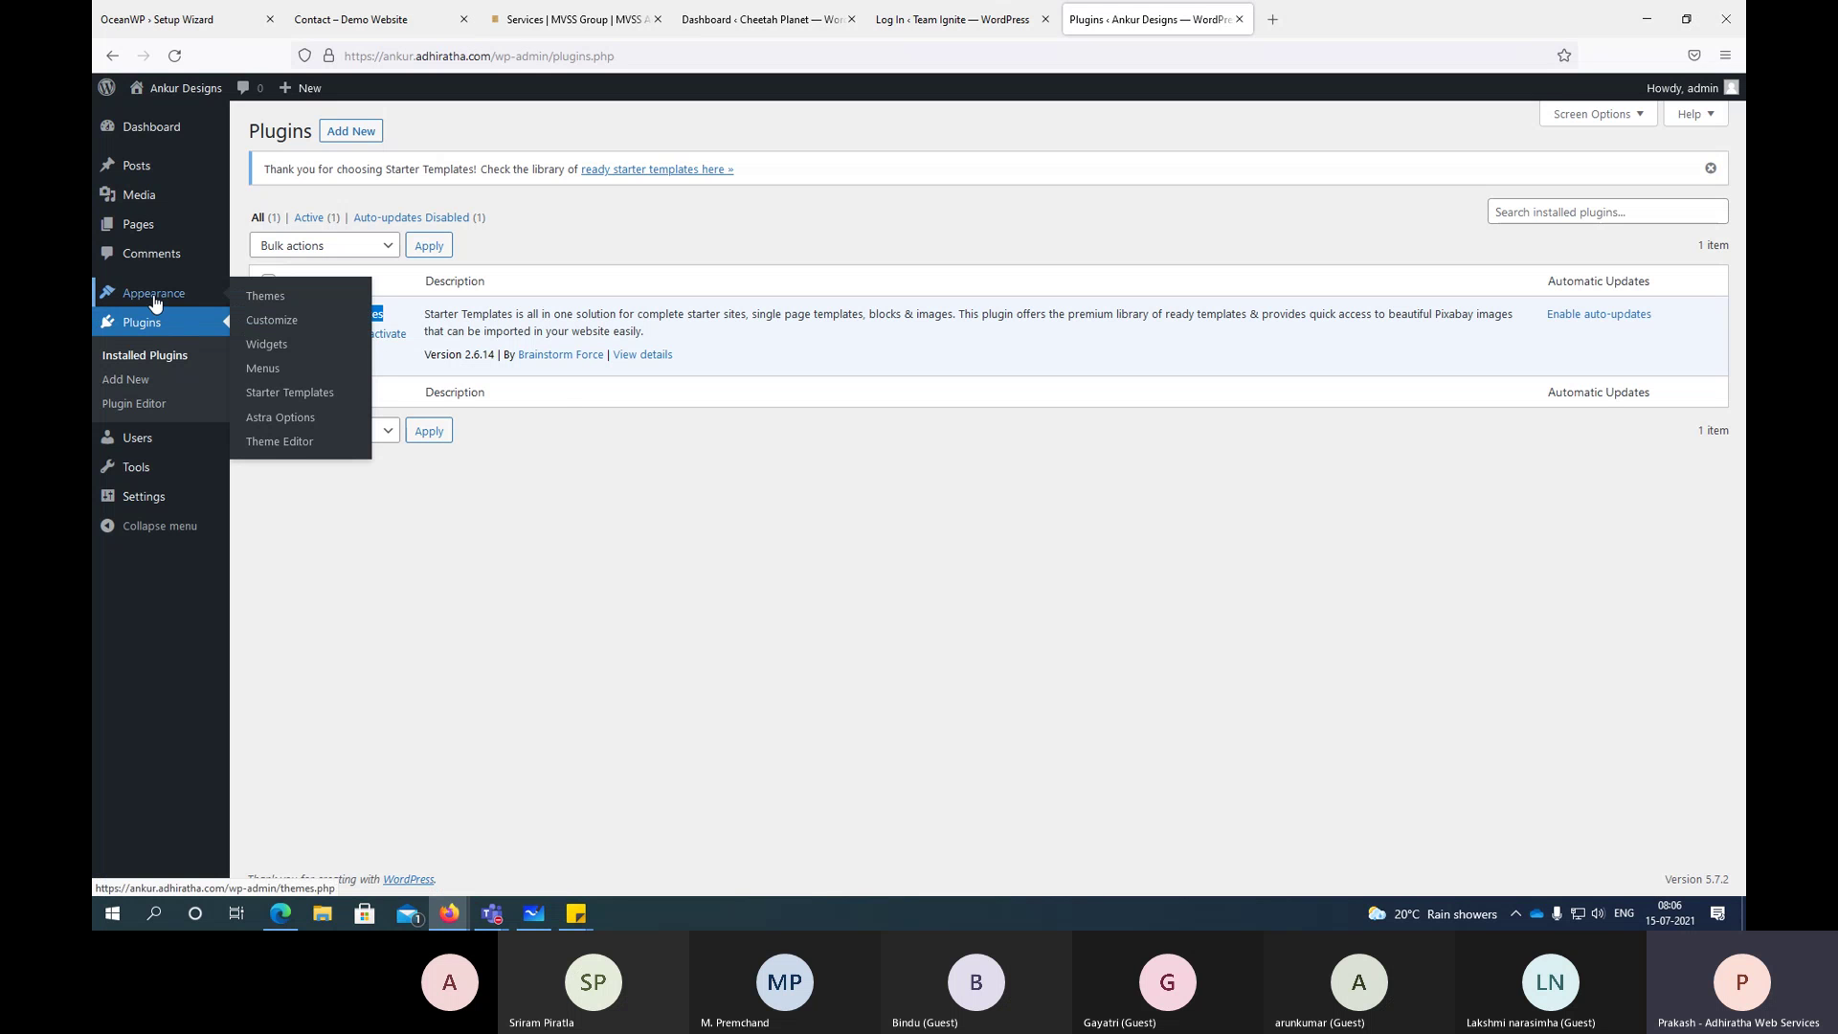
pyautogui.click(299, 425)
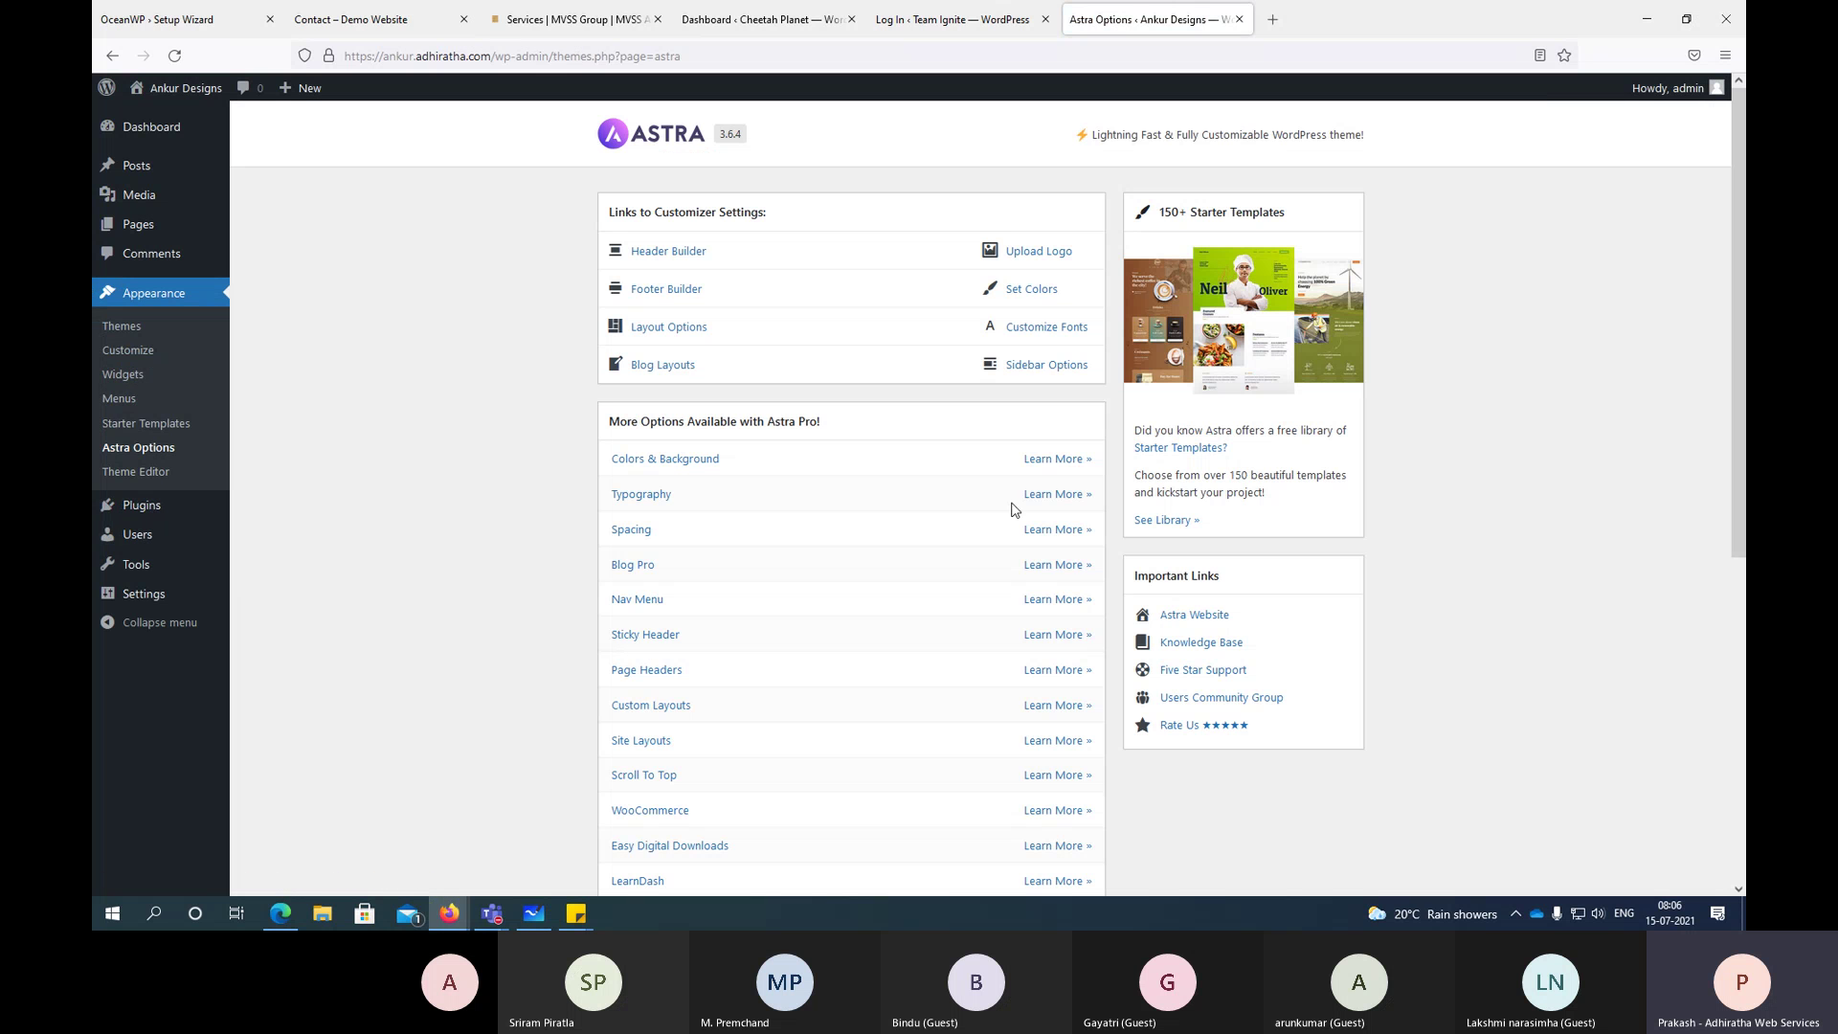
pyautogui.click(1148, 533)
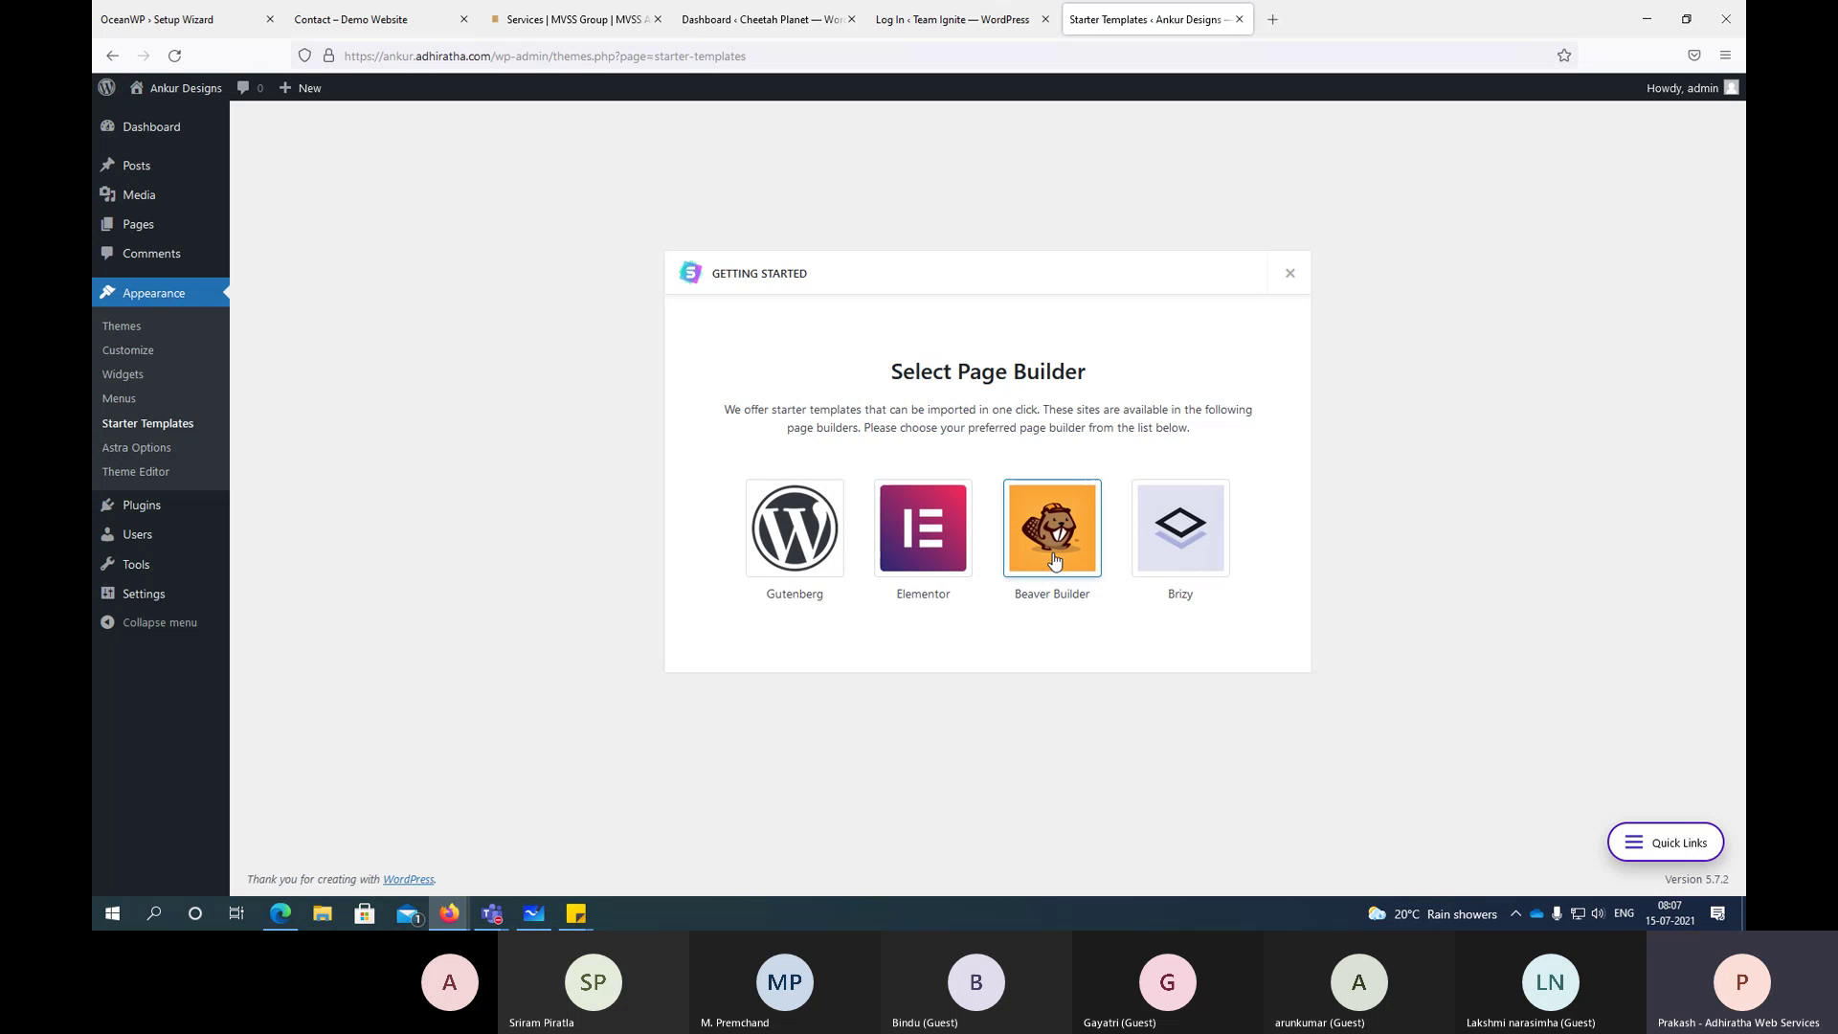
# Step: Open an empty Notepad window and move it clear of the Elementor, Beaver Builder and Brizy page builder choices
pyautogui.press('super+r')
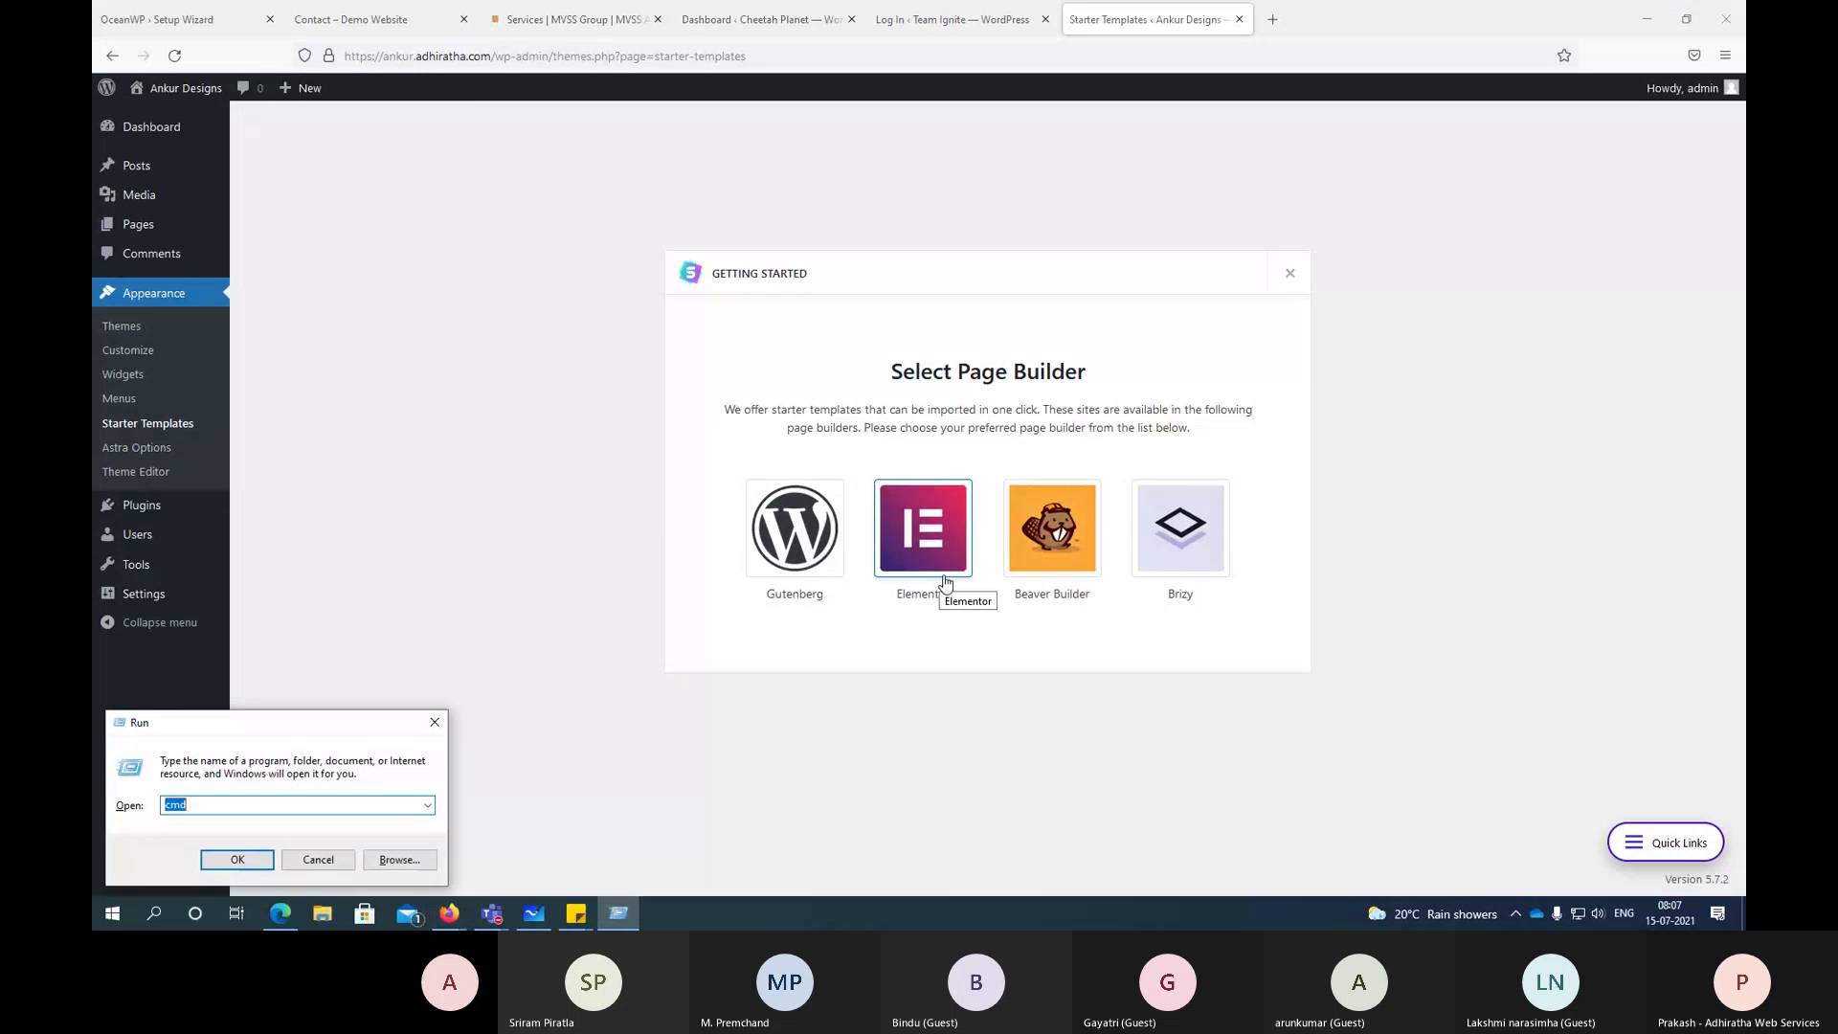
pyautogui.press('Return')
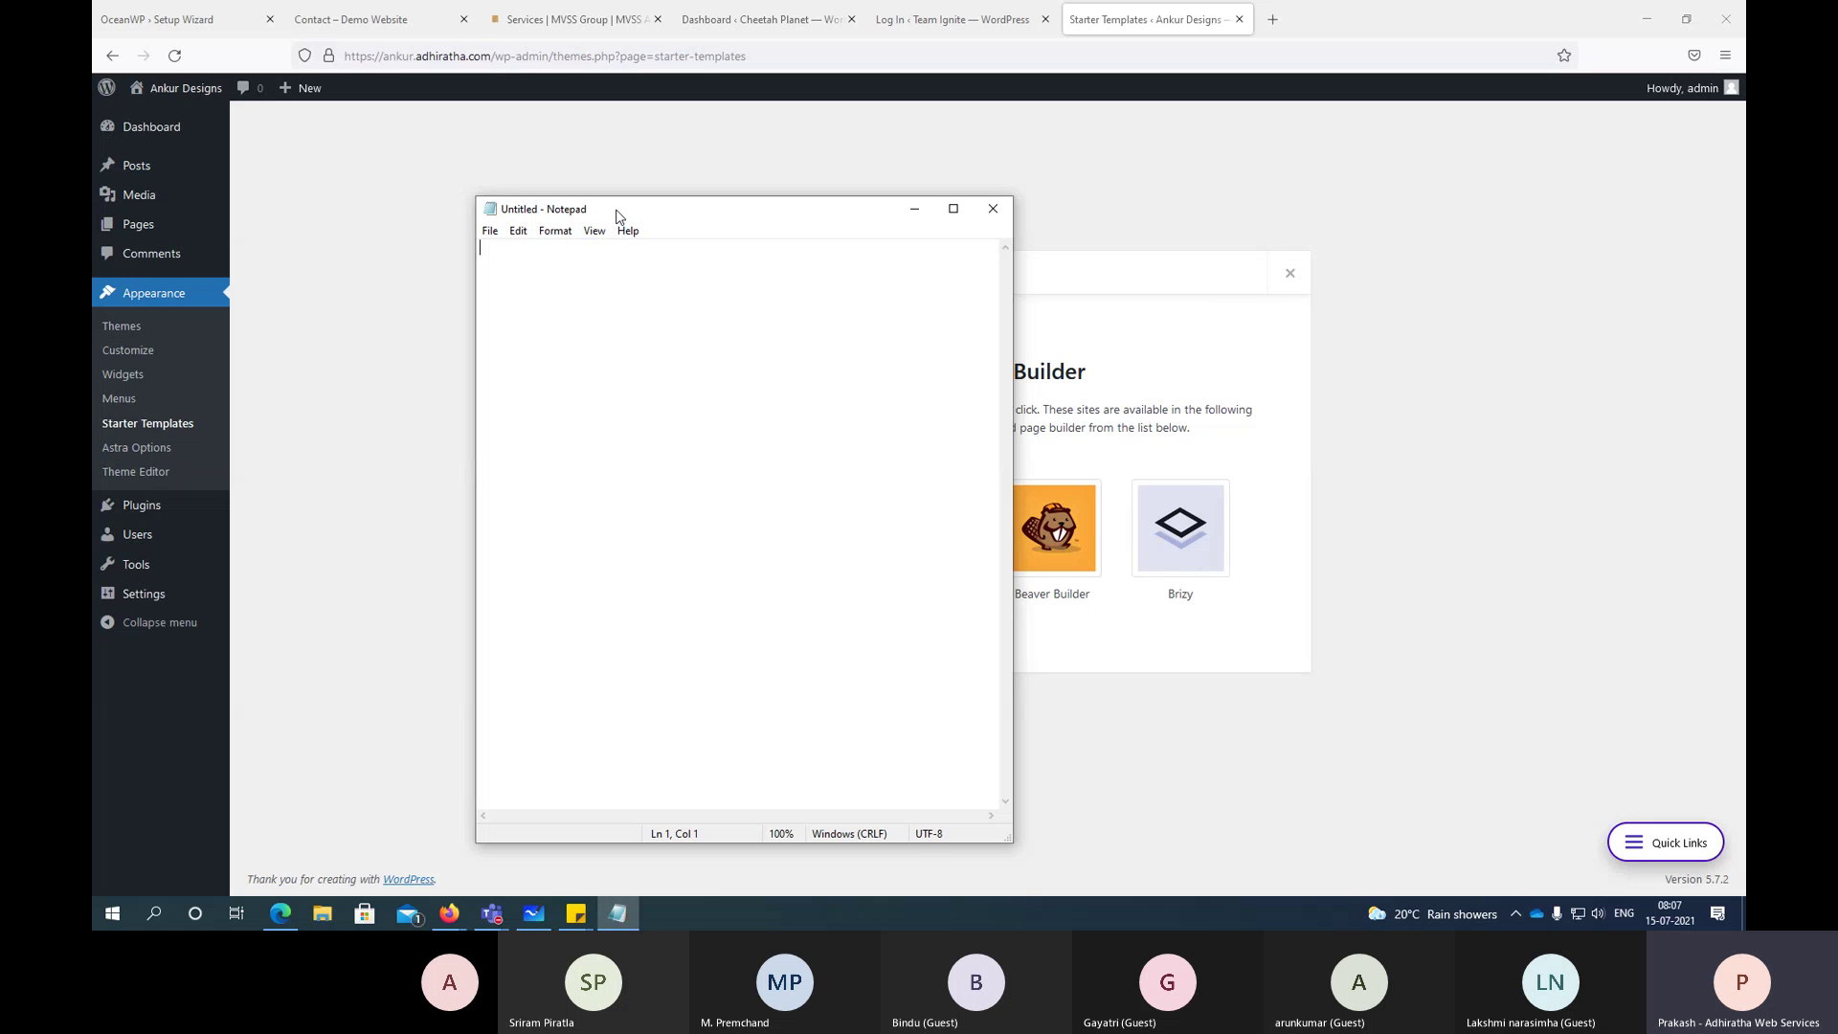
pyautogui.moveTo(617, 212); pyautogui.dragTo(793, 194)
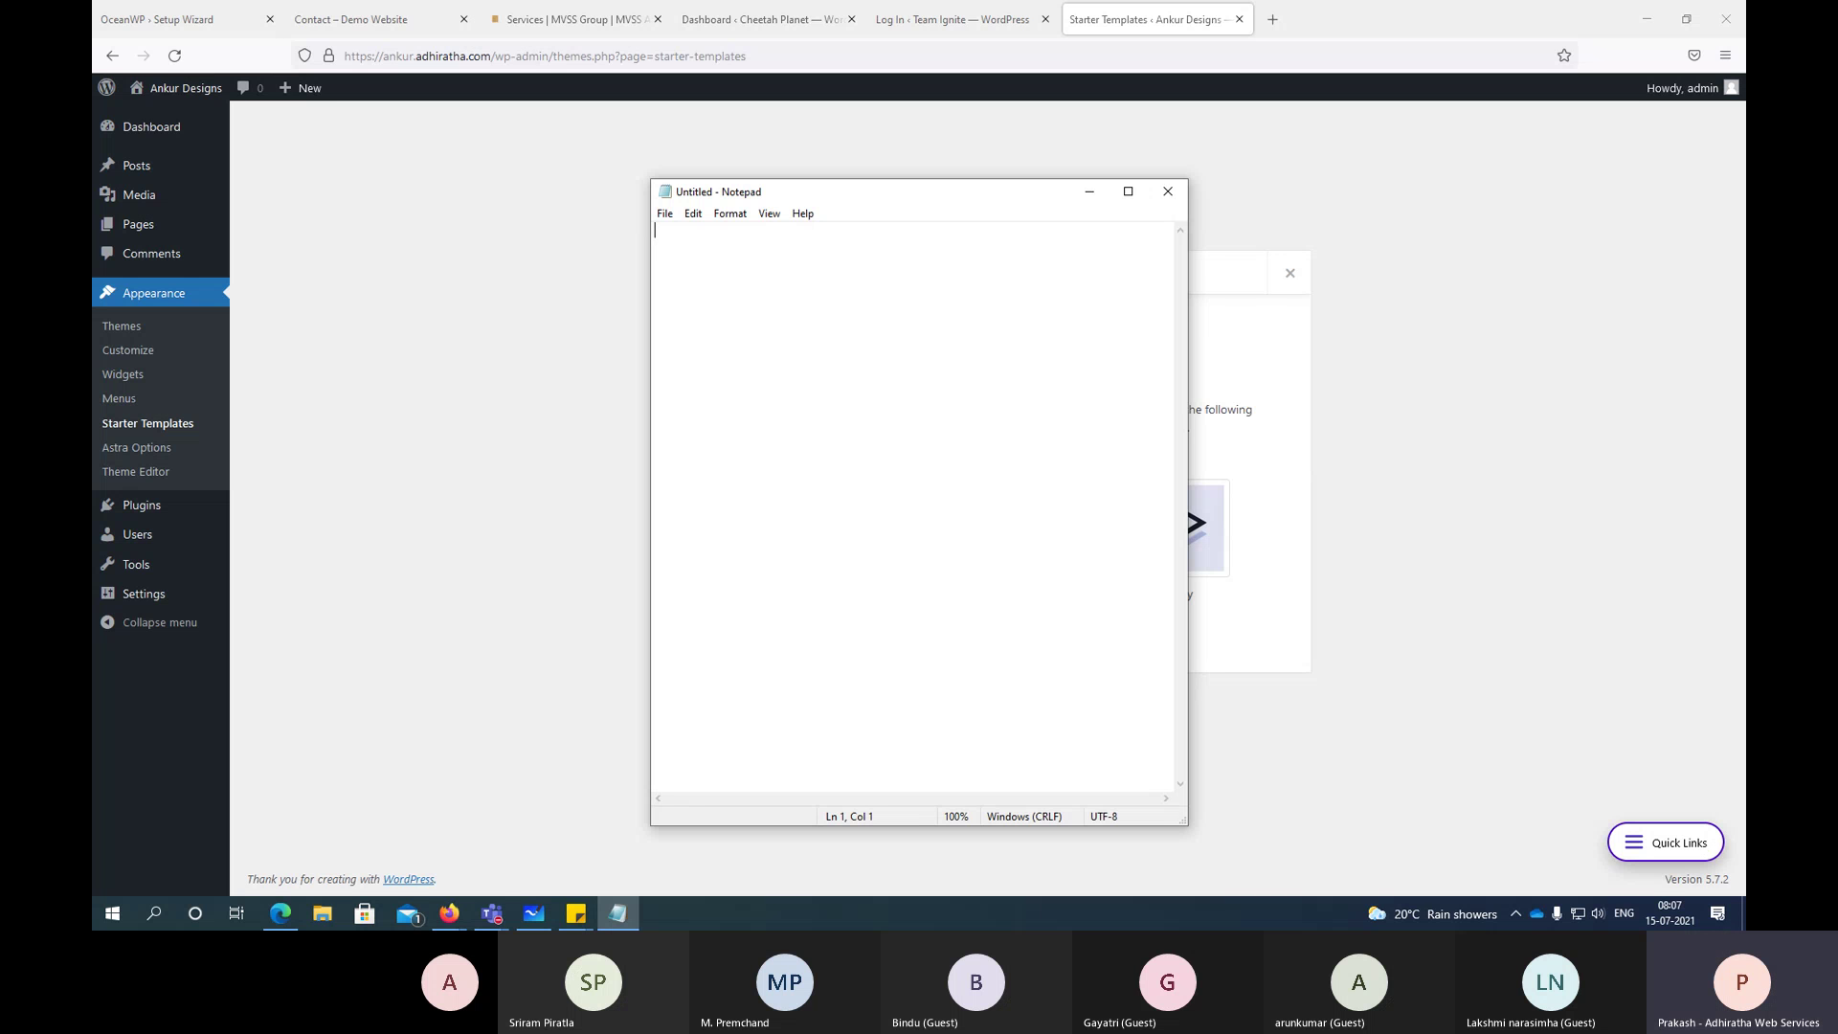
pyautogui.hotkey('alt', 'Tab')
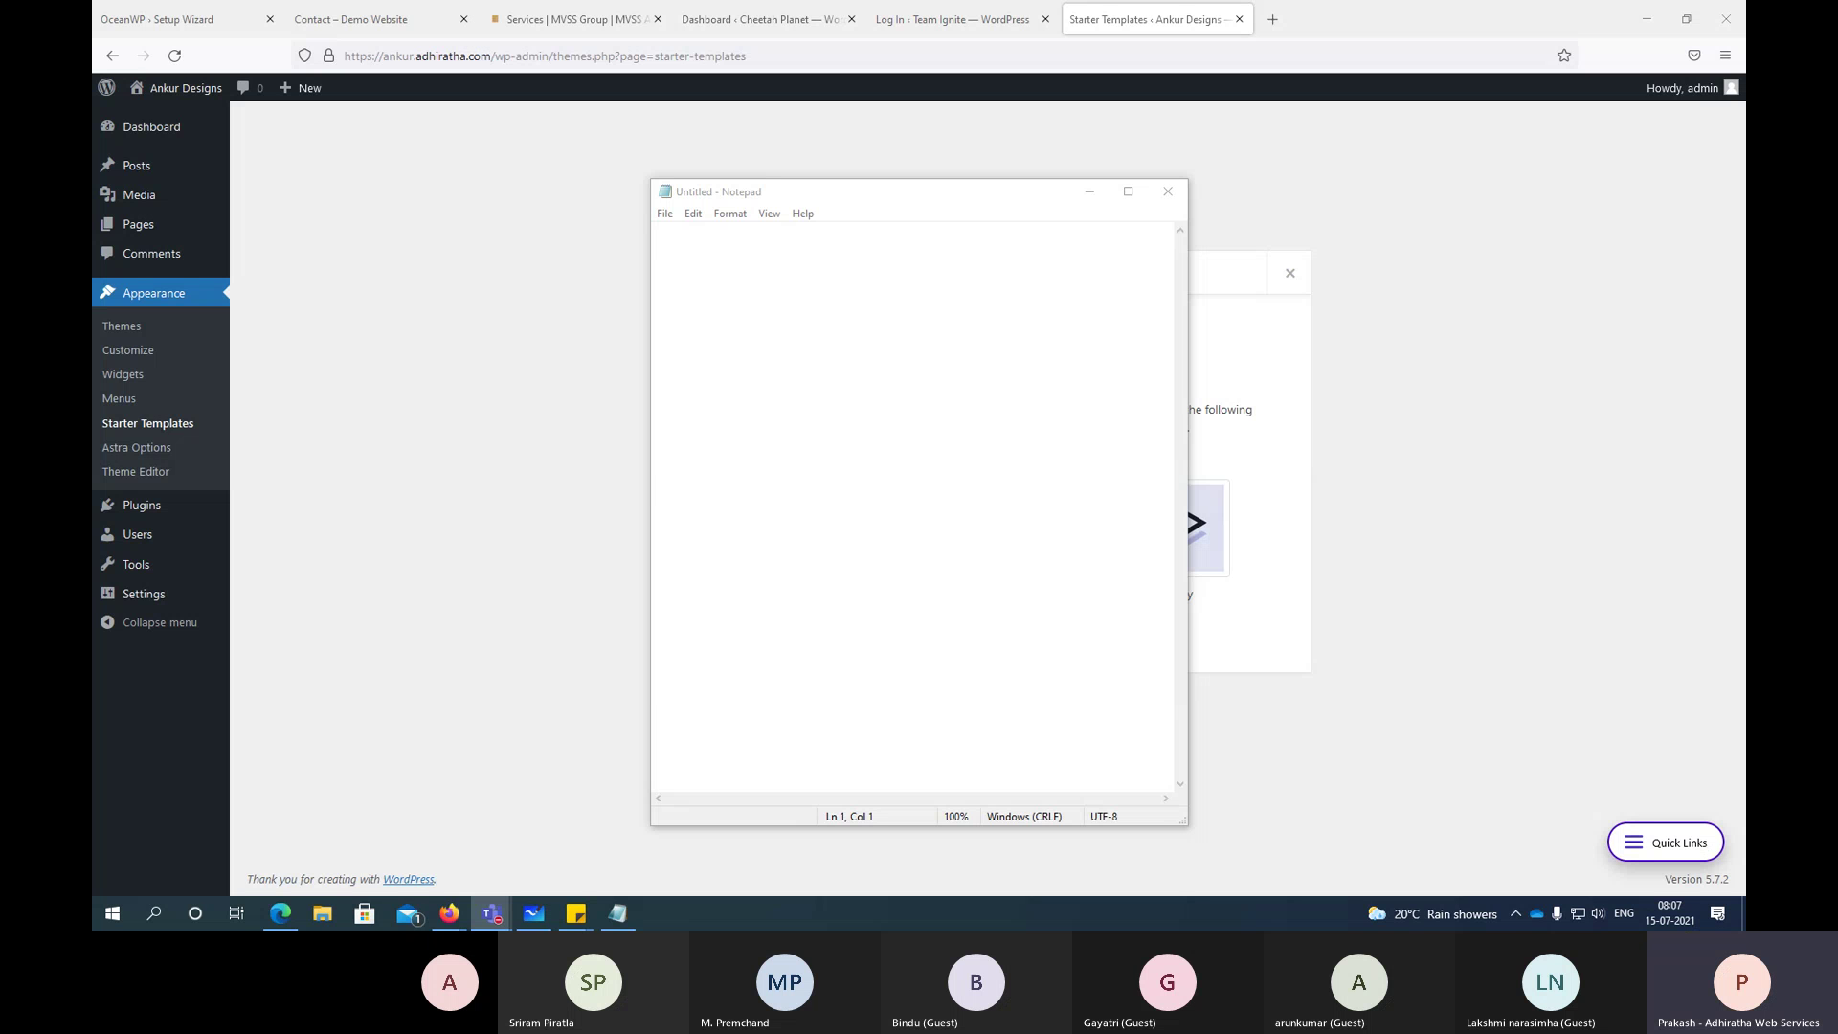
pyautogui.moveTo(789, 197); pyautogui.dragTo(383, 192)
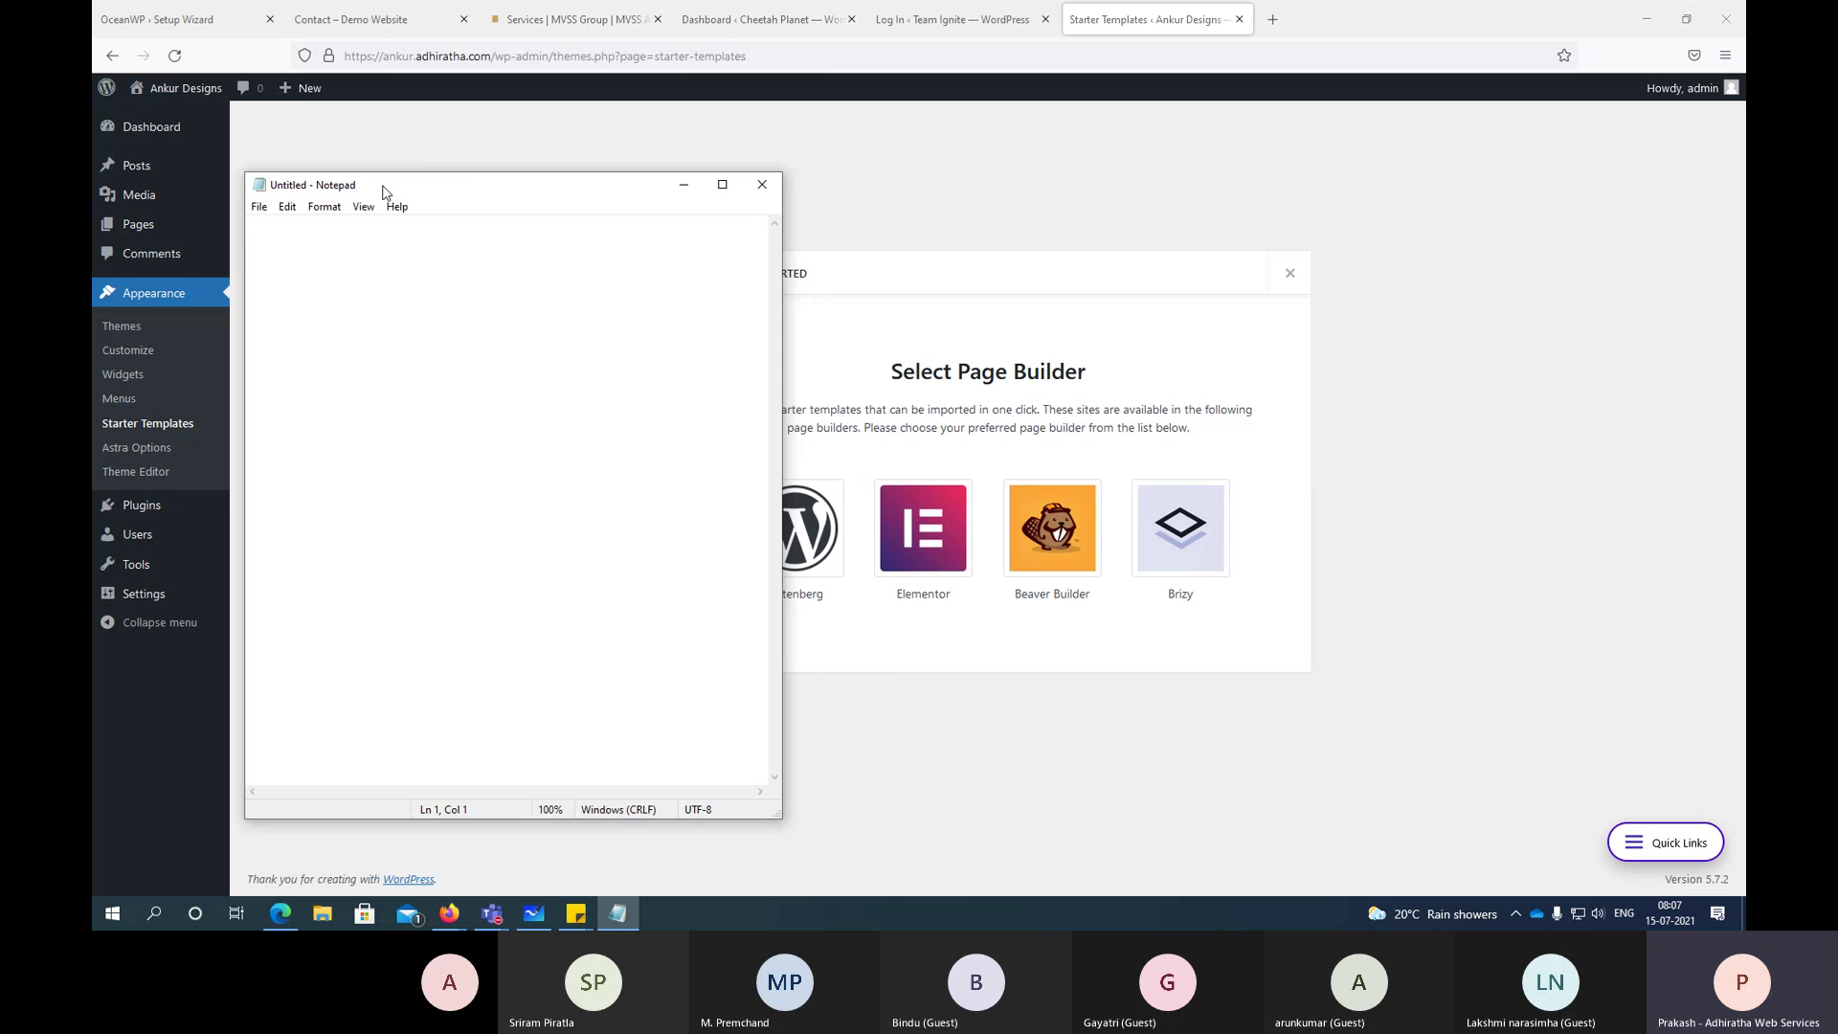
# Step: Minimize Notepad, choose Elementor as the page builder, and browse its starter templates
pyautogui.press('super+Down')
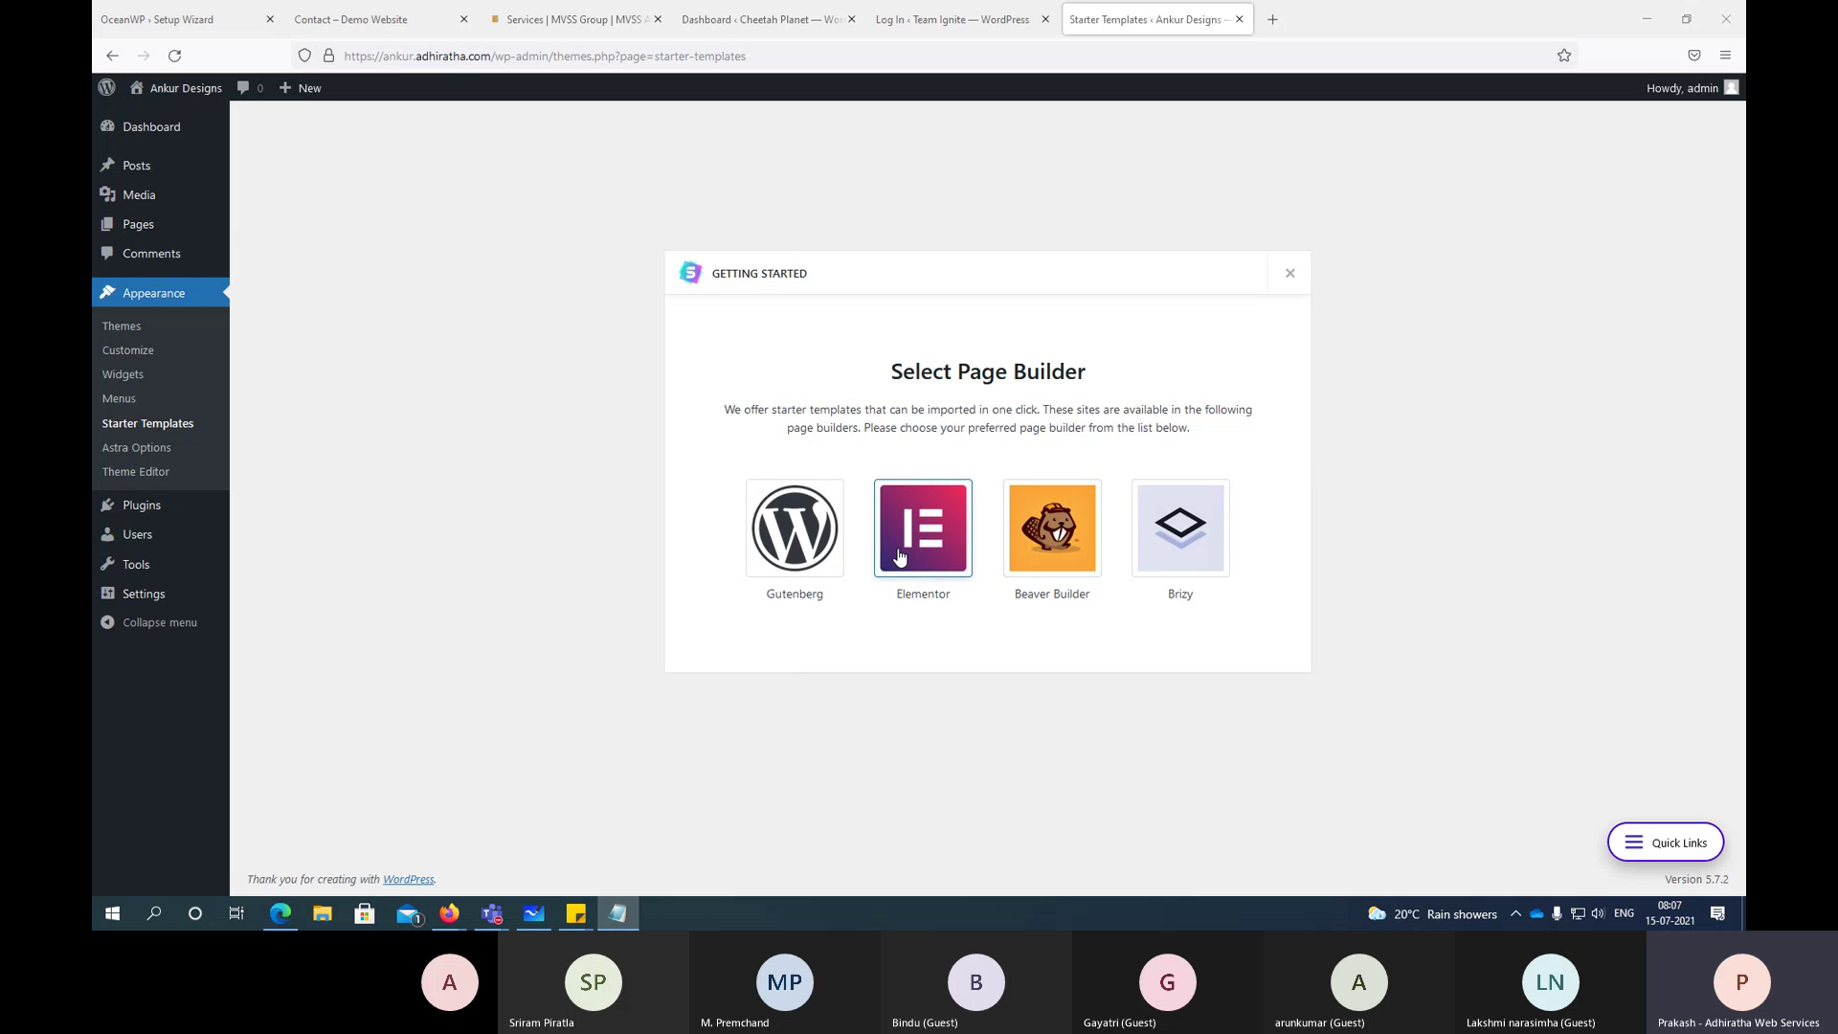
pyautogui.click(948, 570)
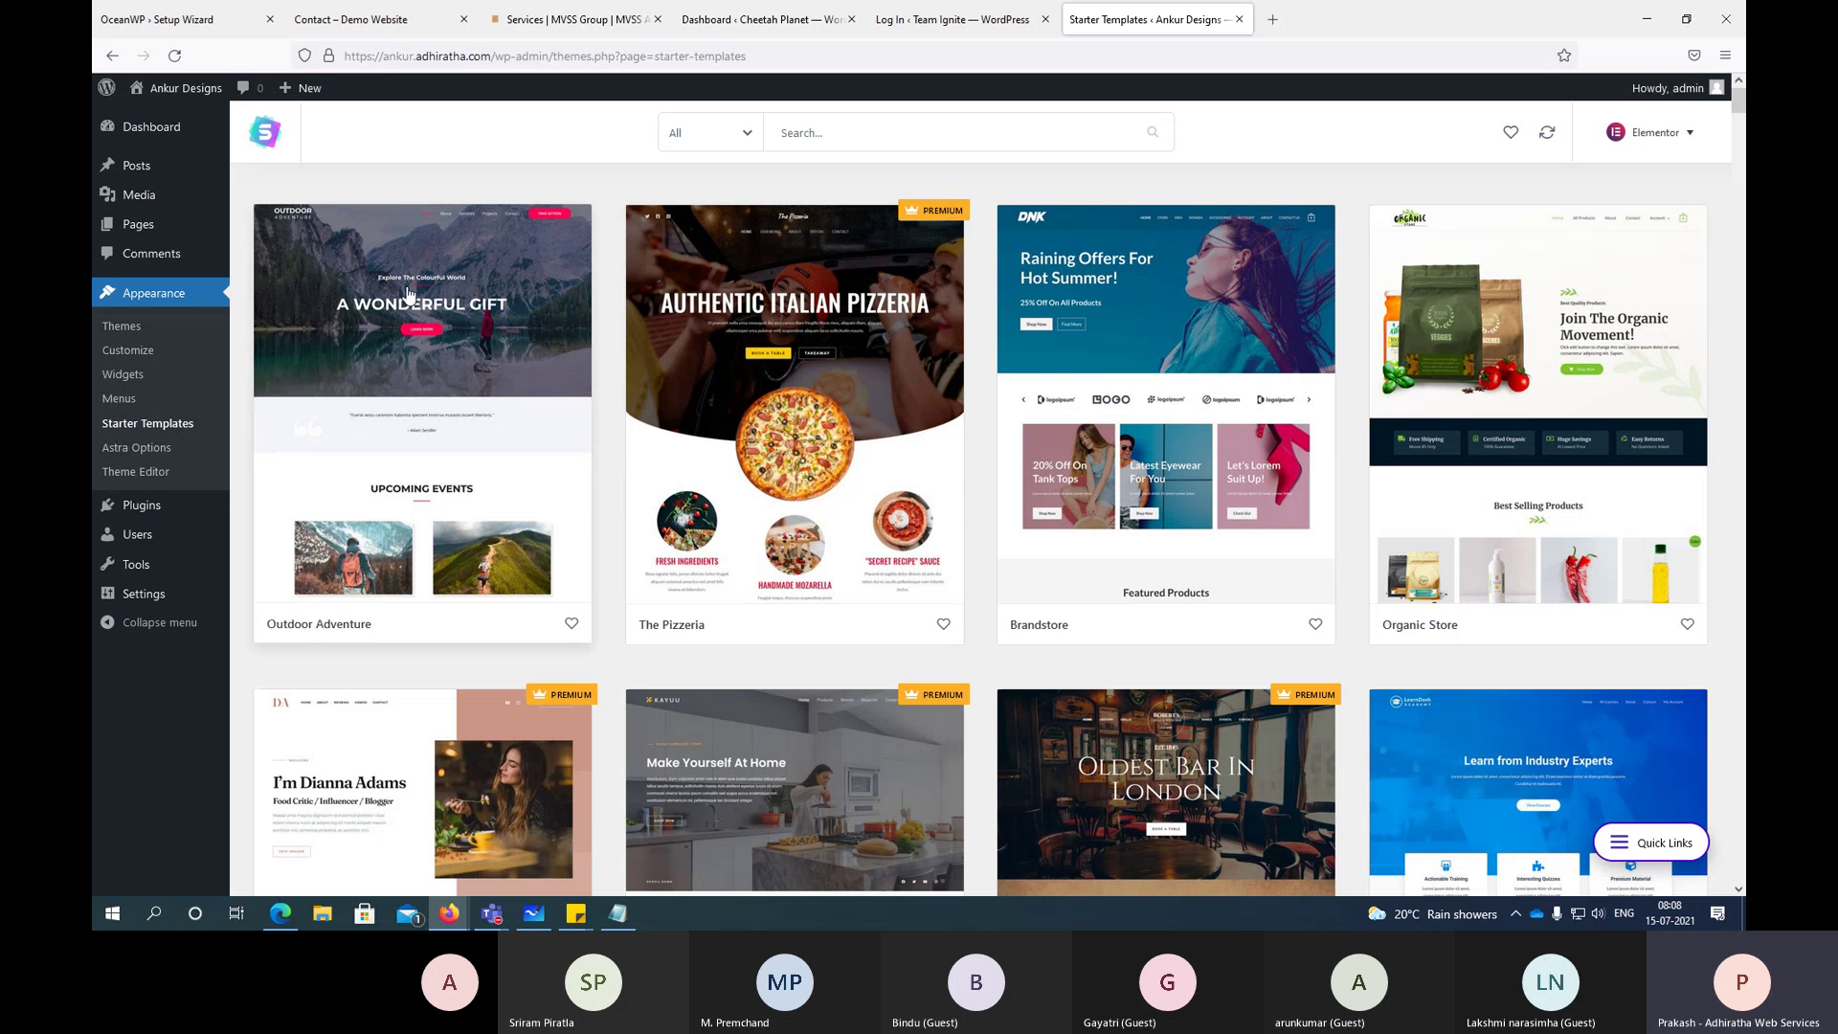
pyautogui.scroll(-10, 847, 453)
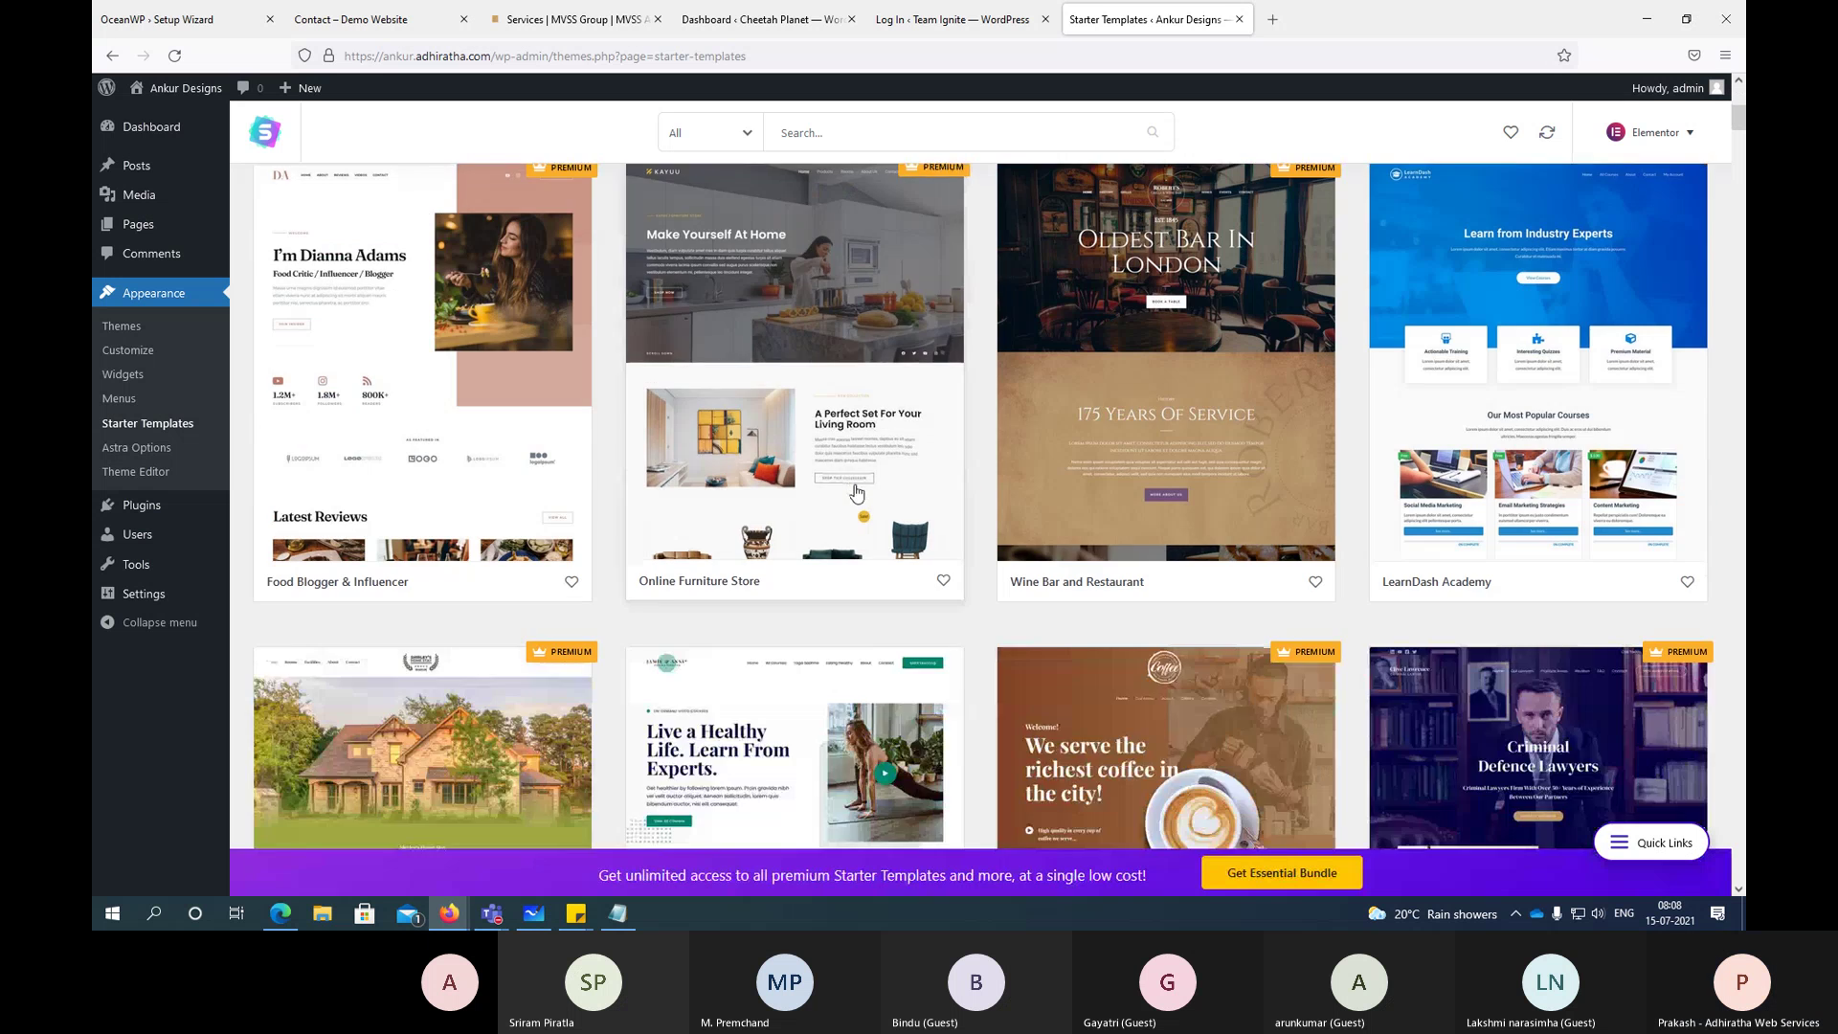
pyautogui.scroll(3, 841, 494)
pyautogui.scroll(7, 841, 494)
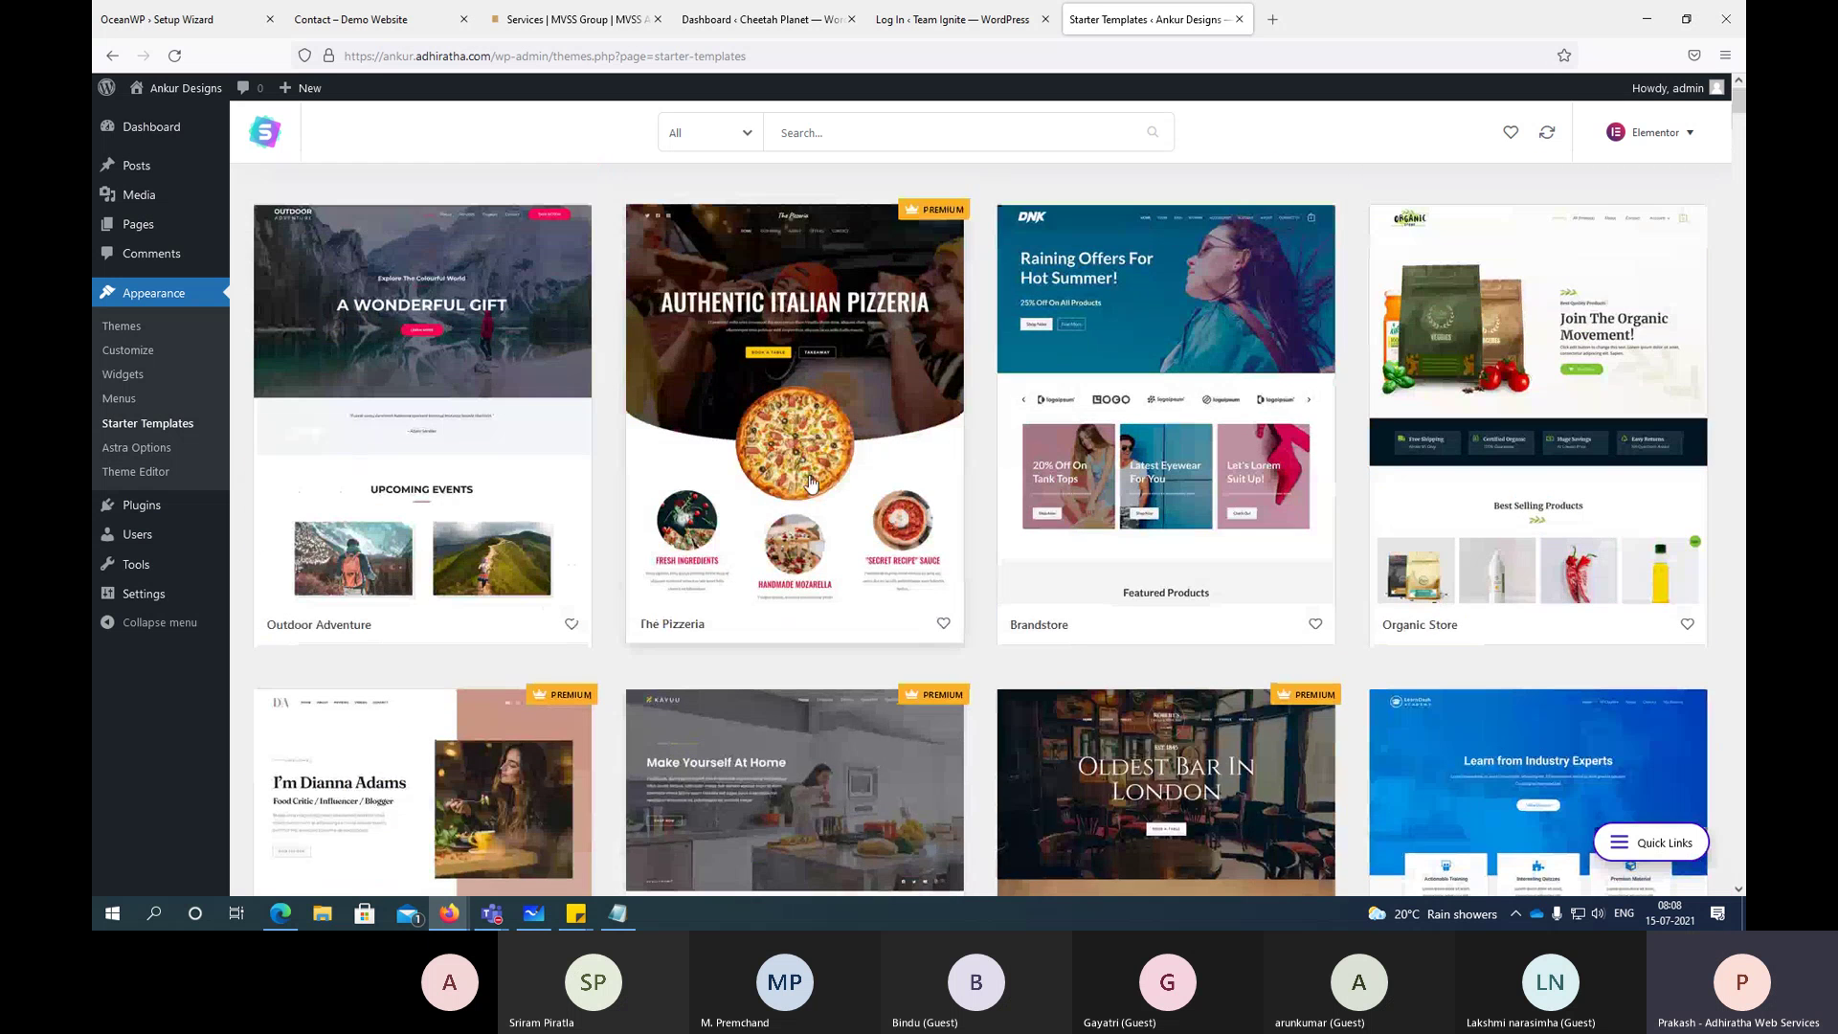
# Step: Filter the starter templates to Premium and open the plans page from the Online Furniture Store template's access offer
pyautogui.click(747, 134)
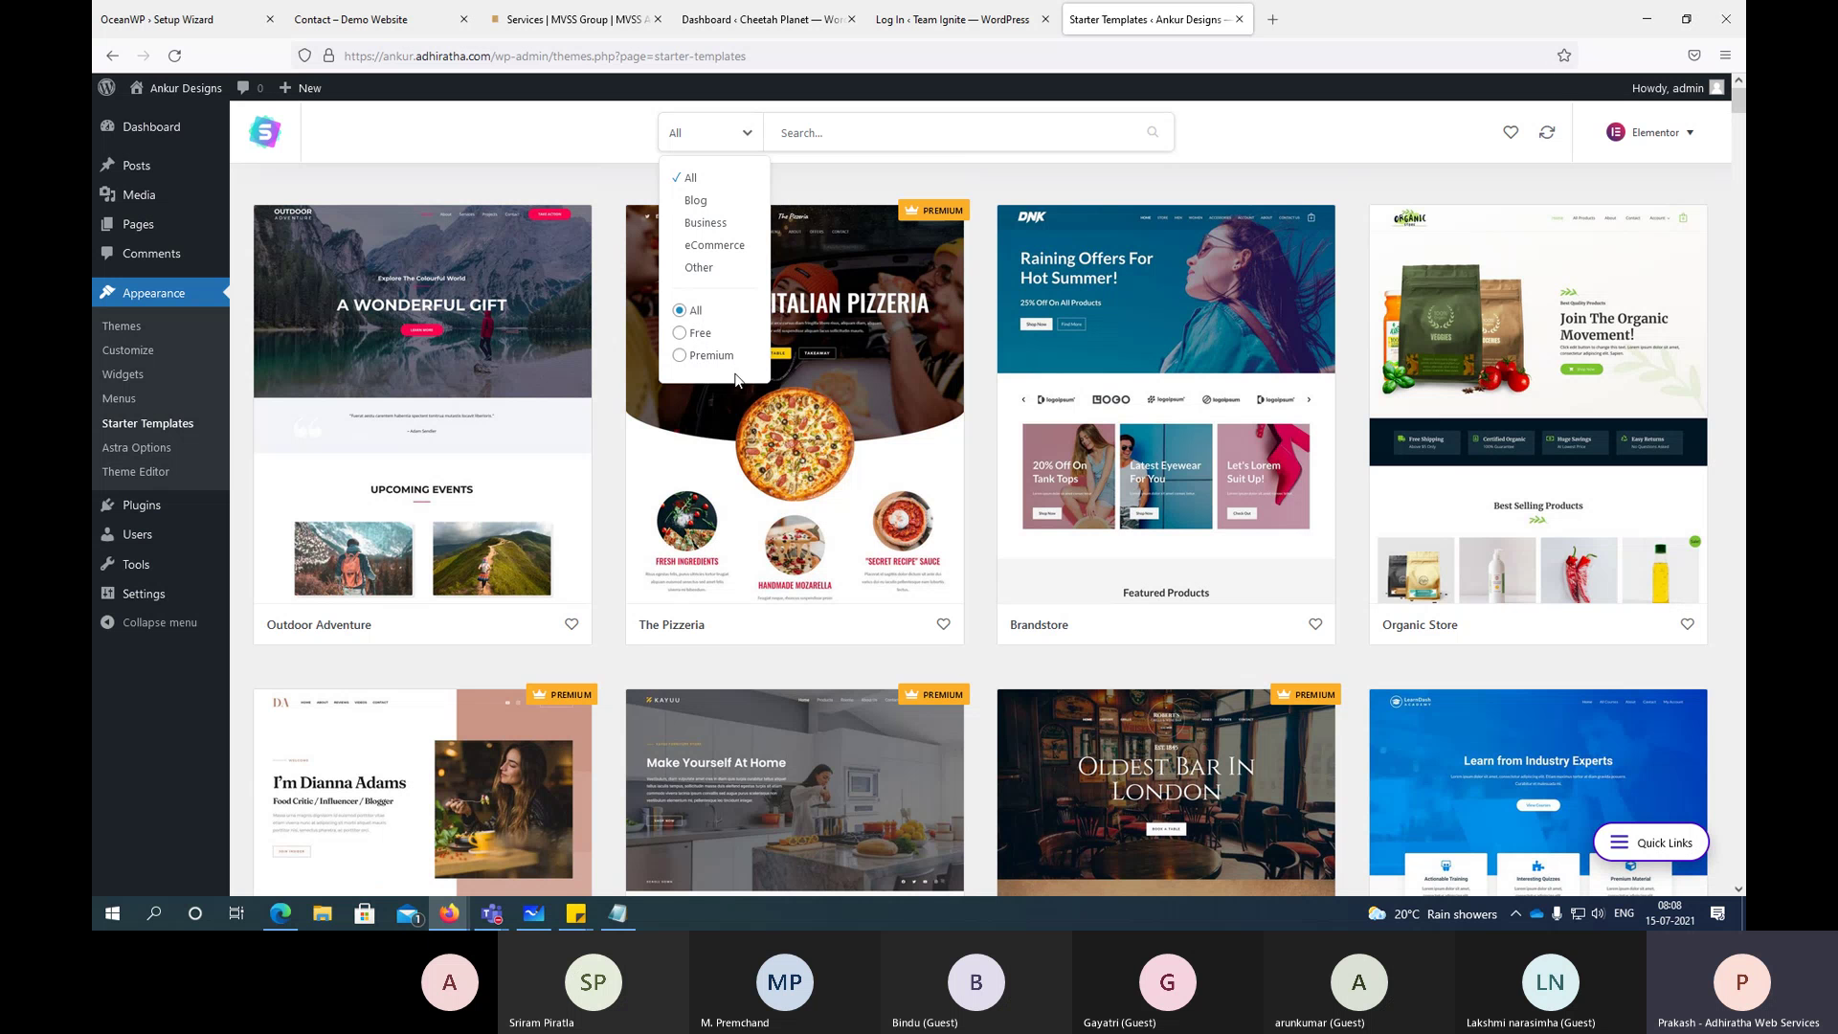
pyautogui.click(708, 357)
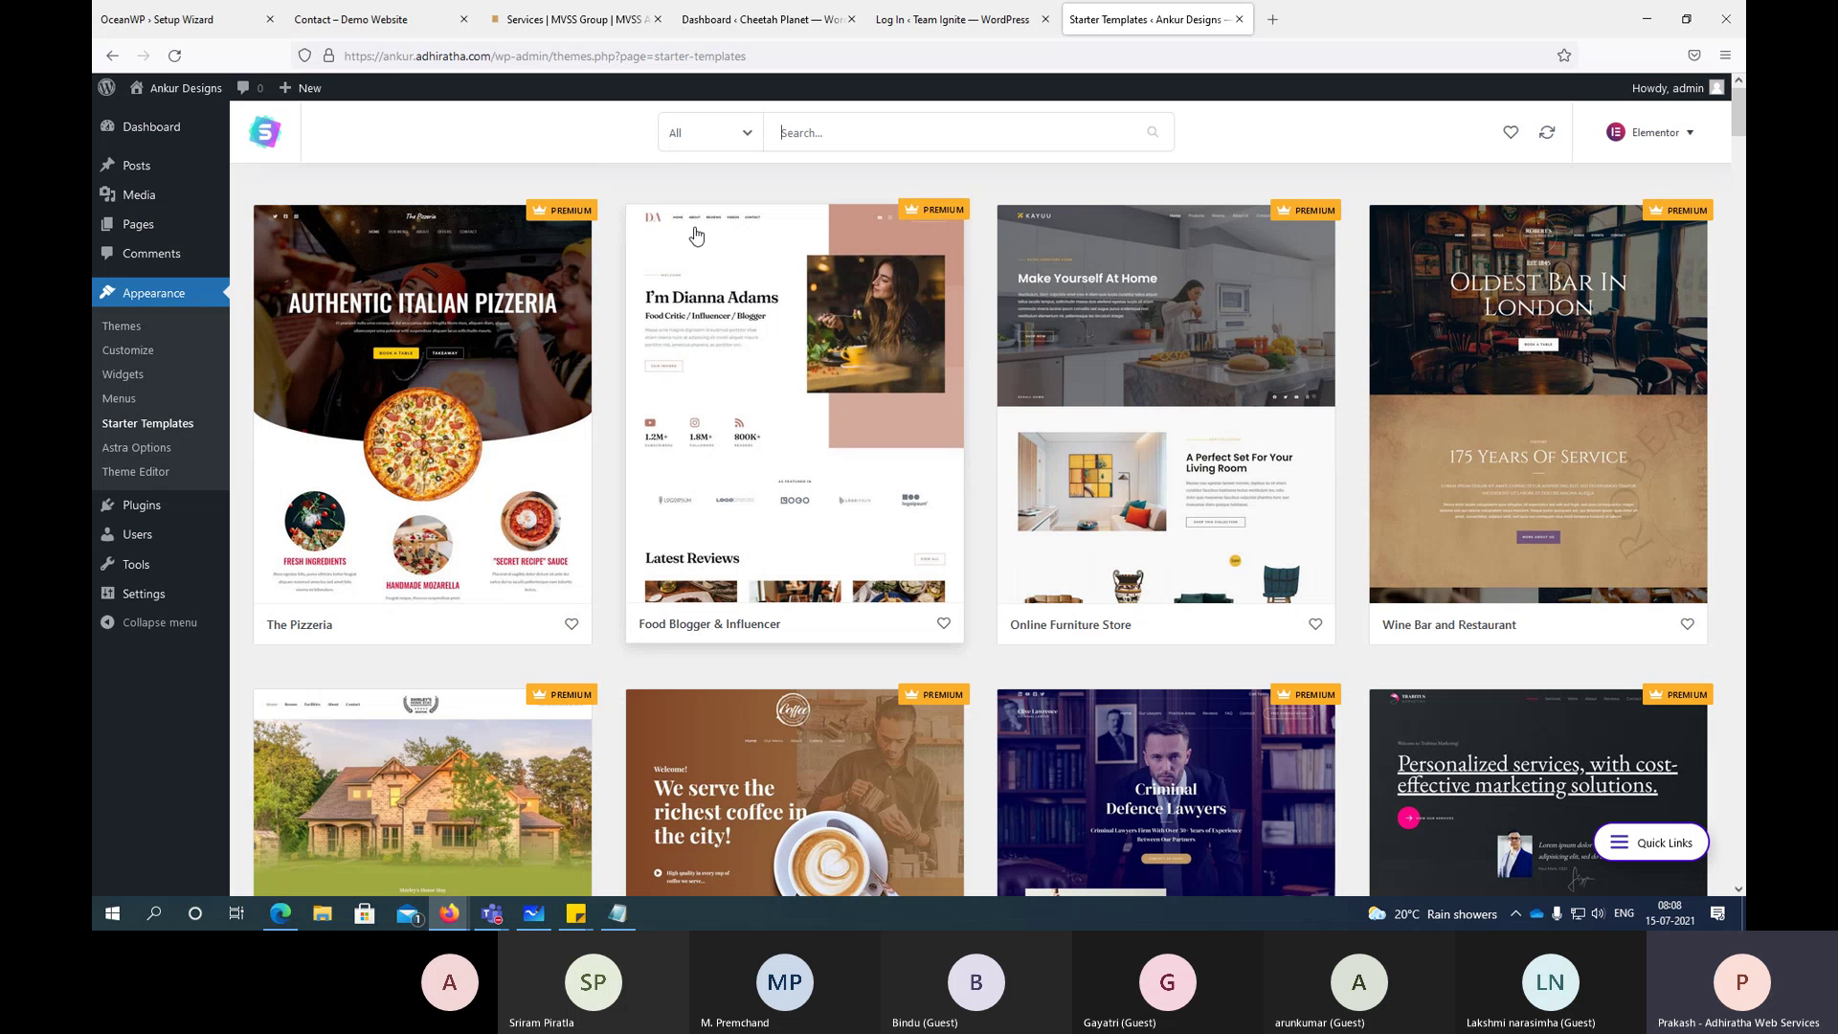
pyautogui.click(725, 143)
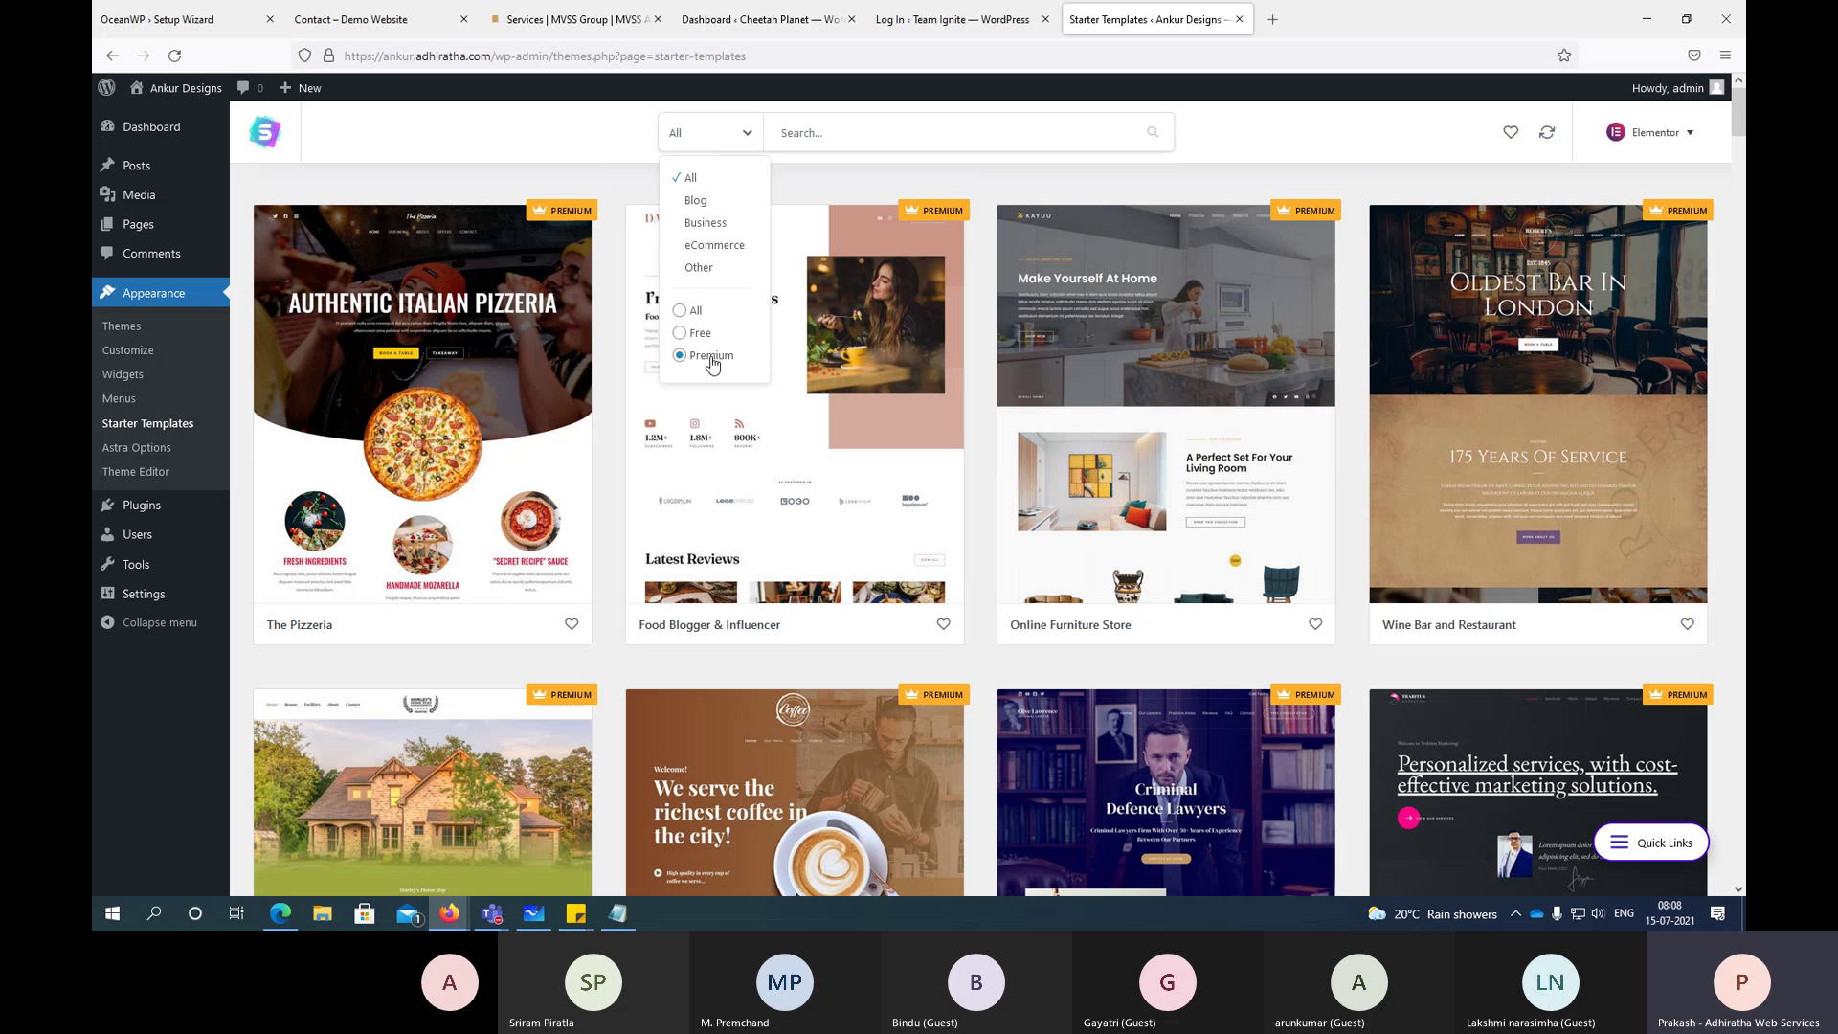
pyautogui.click(1114, 402)
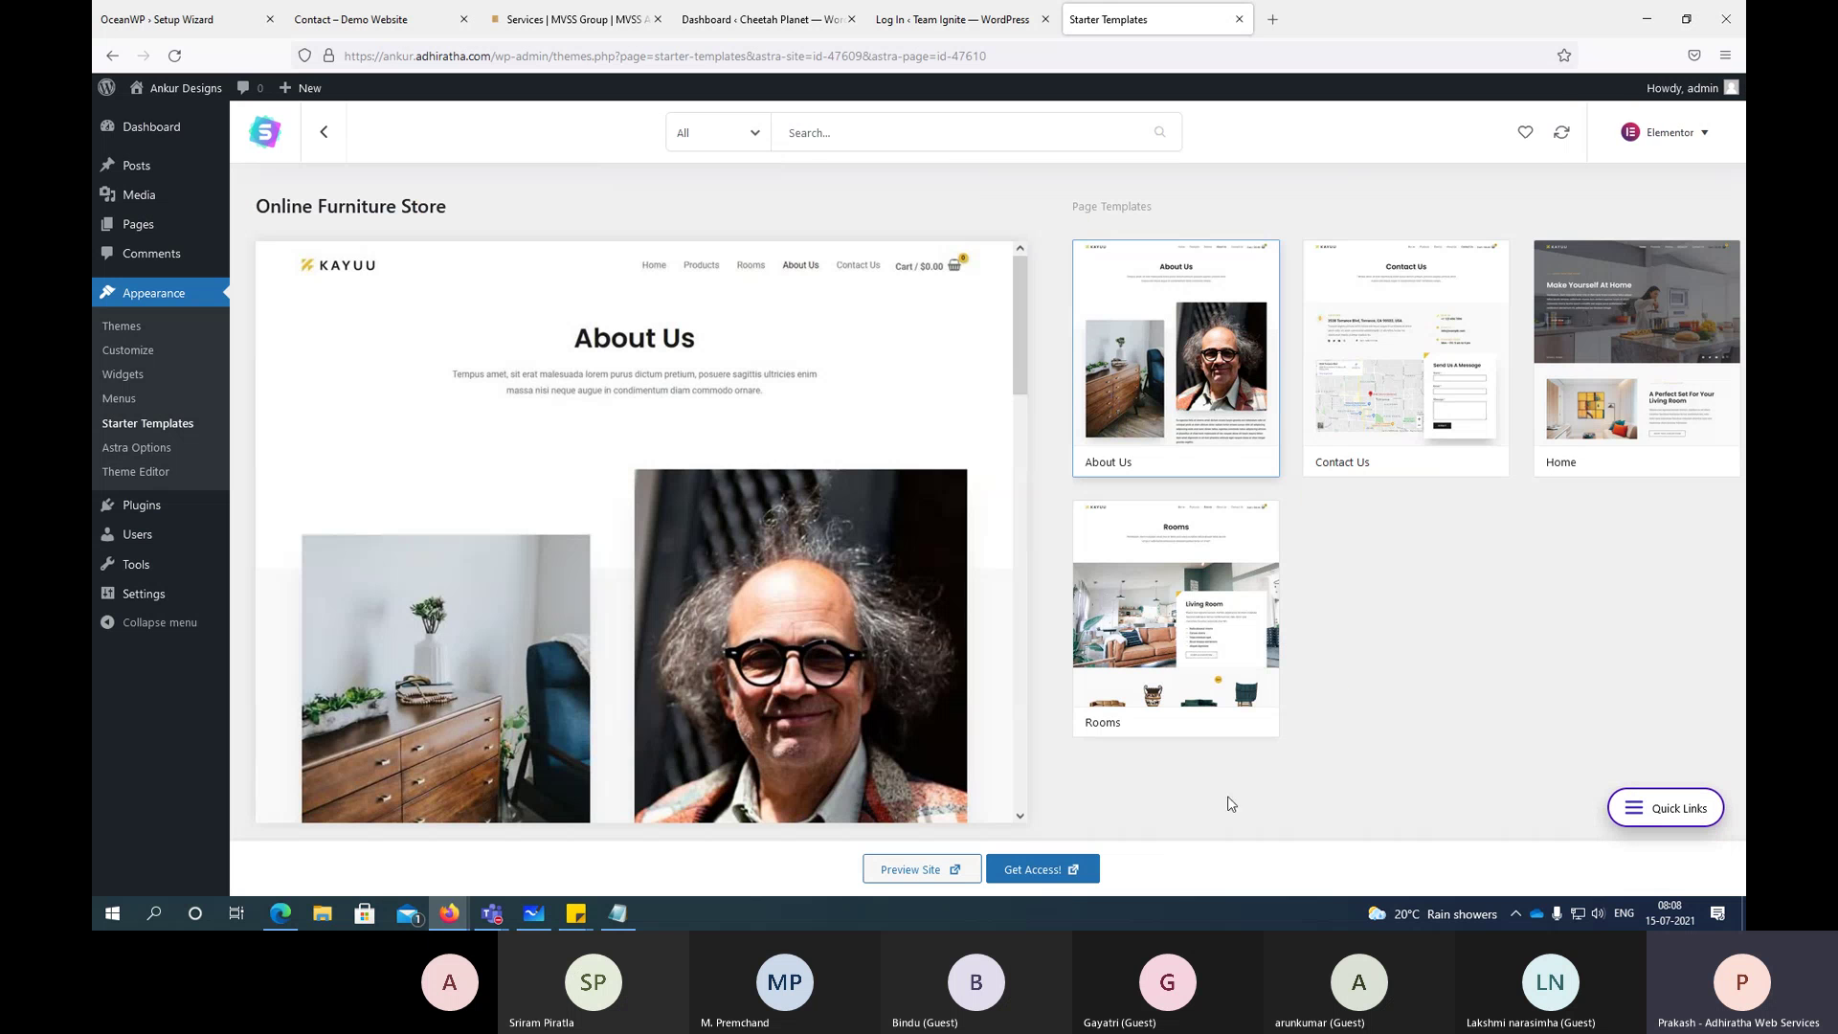
pyautogui.click(1036, 872)
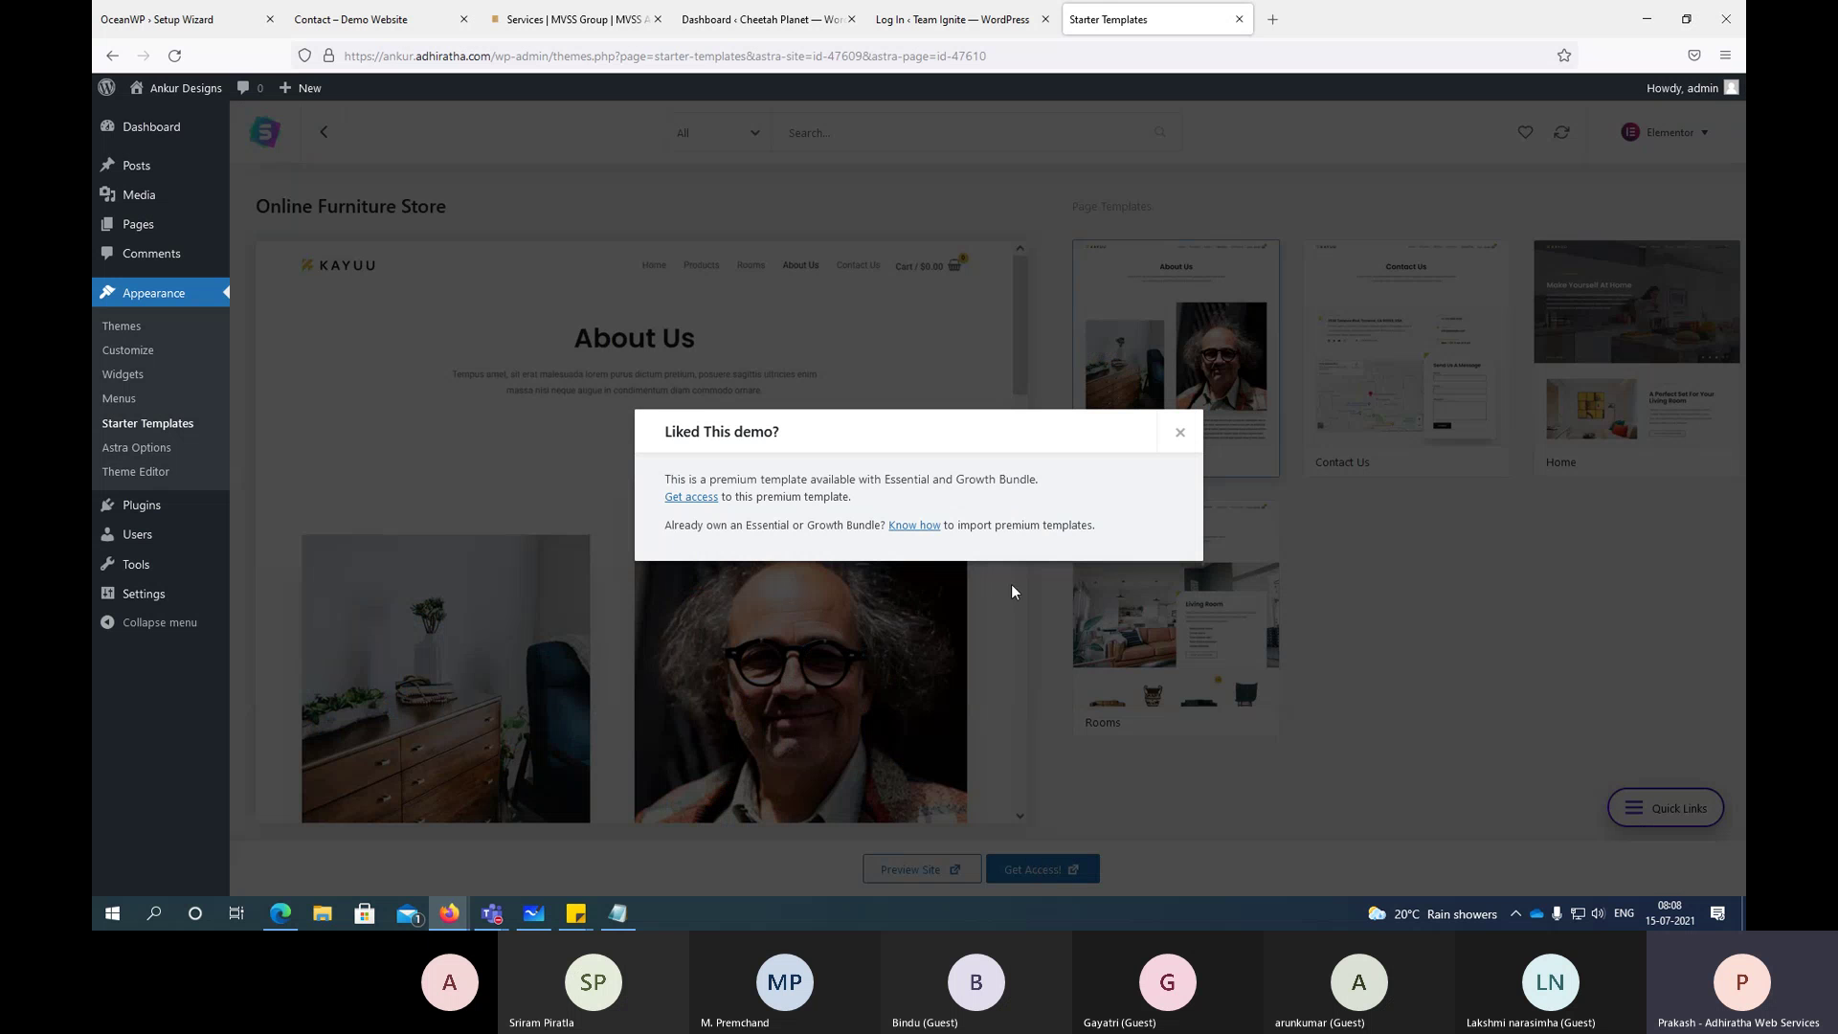
pyautogui.click(692, 497)
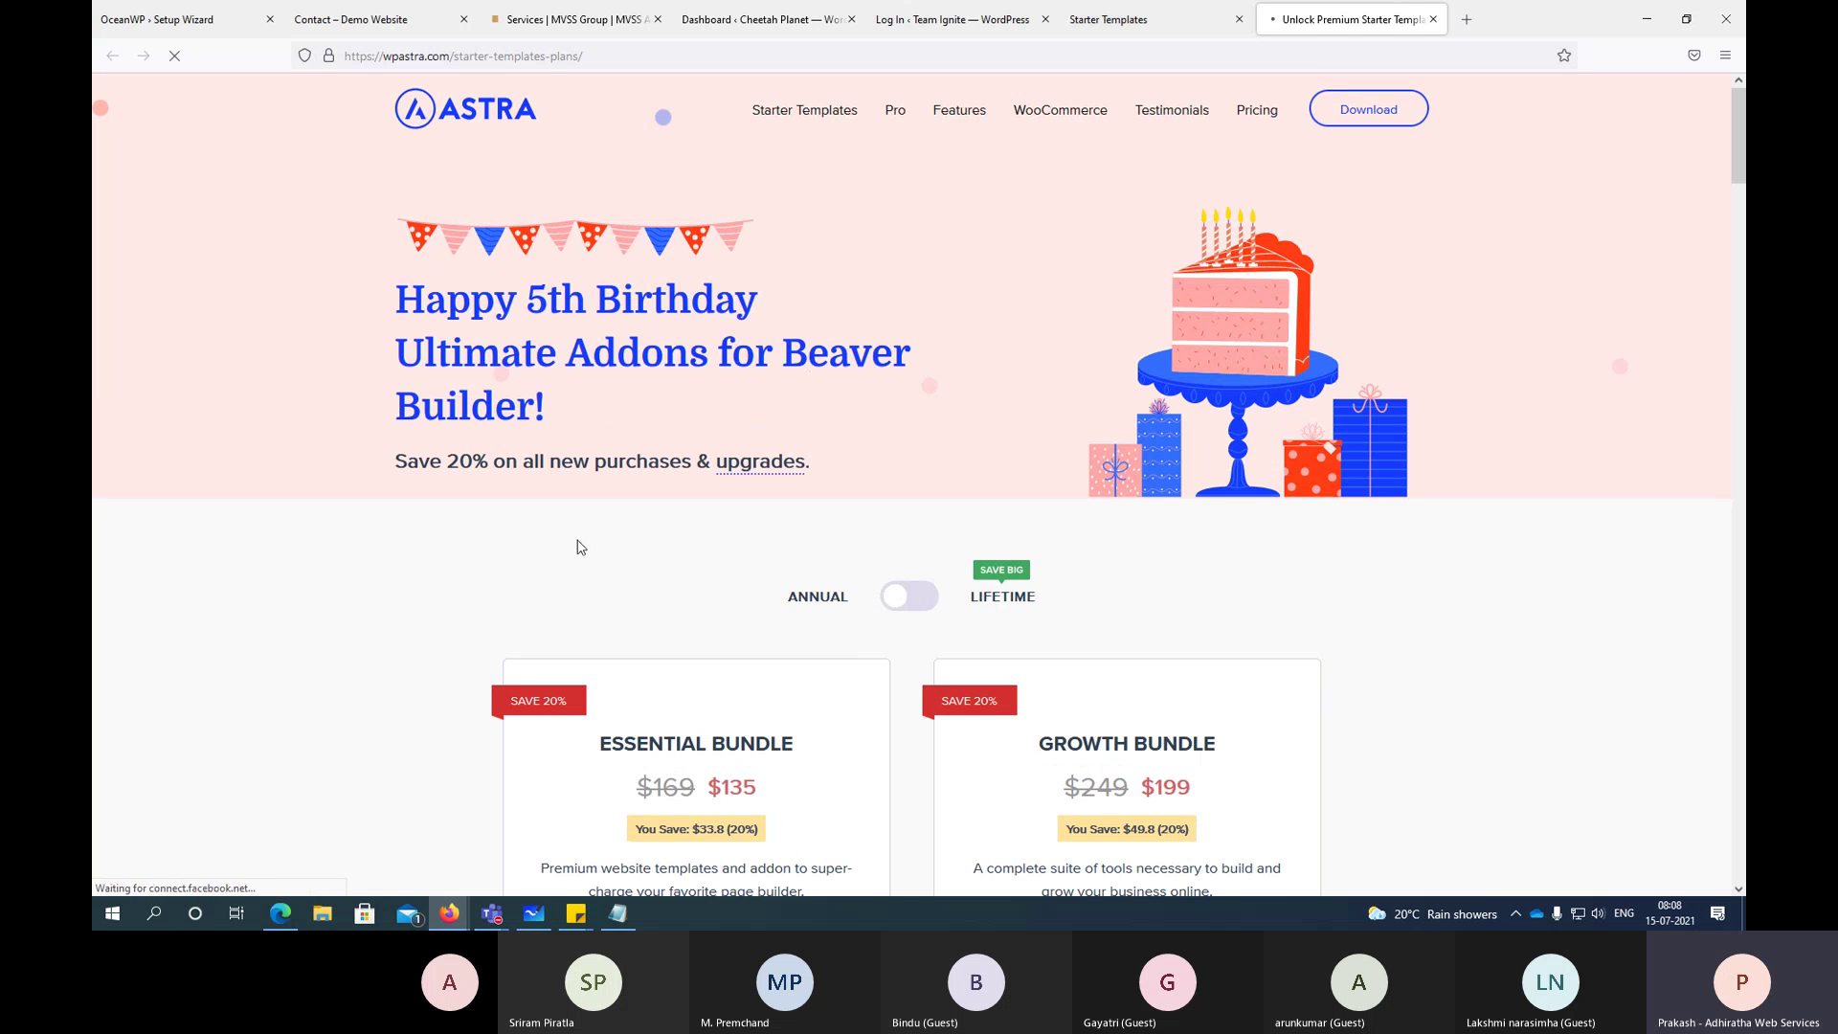
# Step: Examine the Growth Bundle's annual price and its Lifetime price on the Astra plans page
pyautogui.scroll(-1, 584, 530)
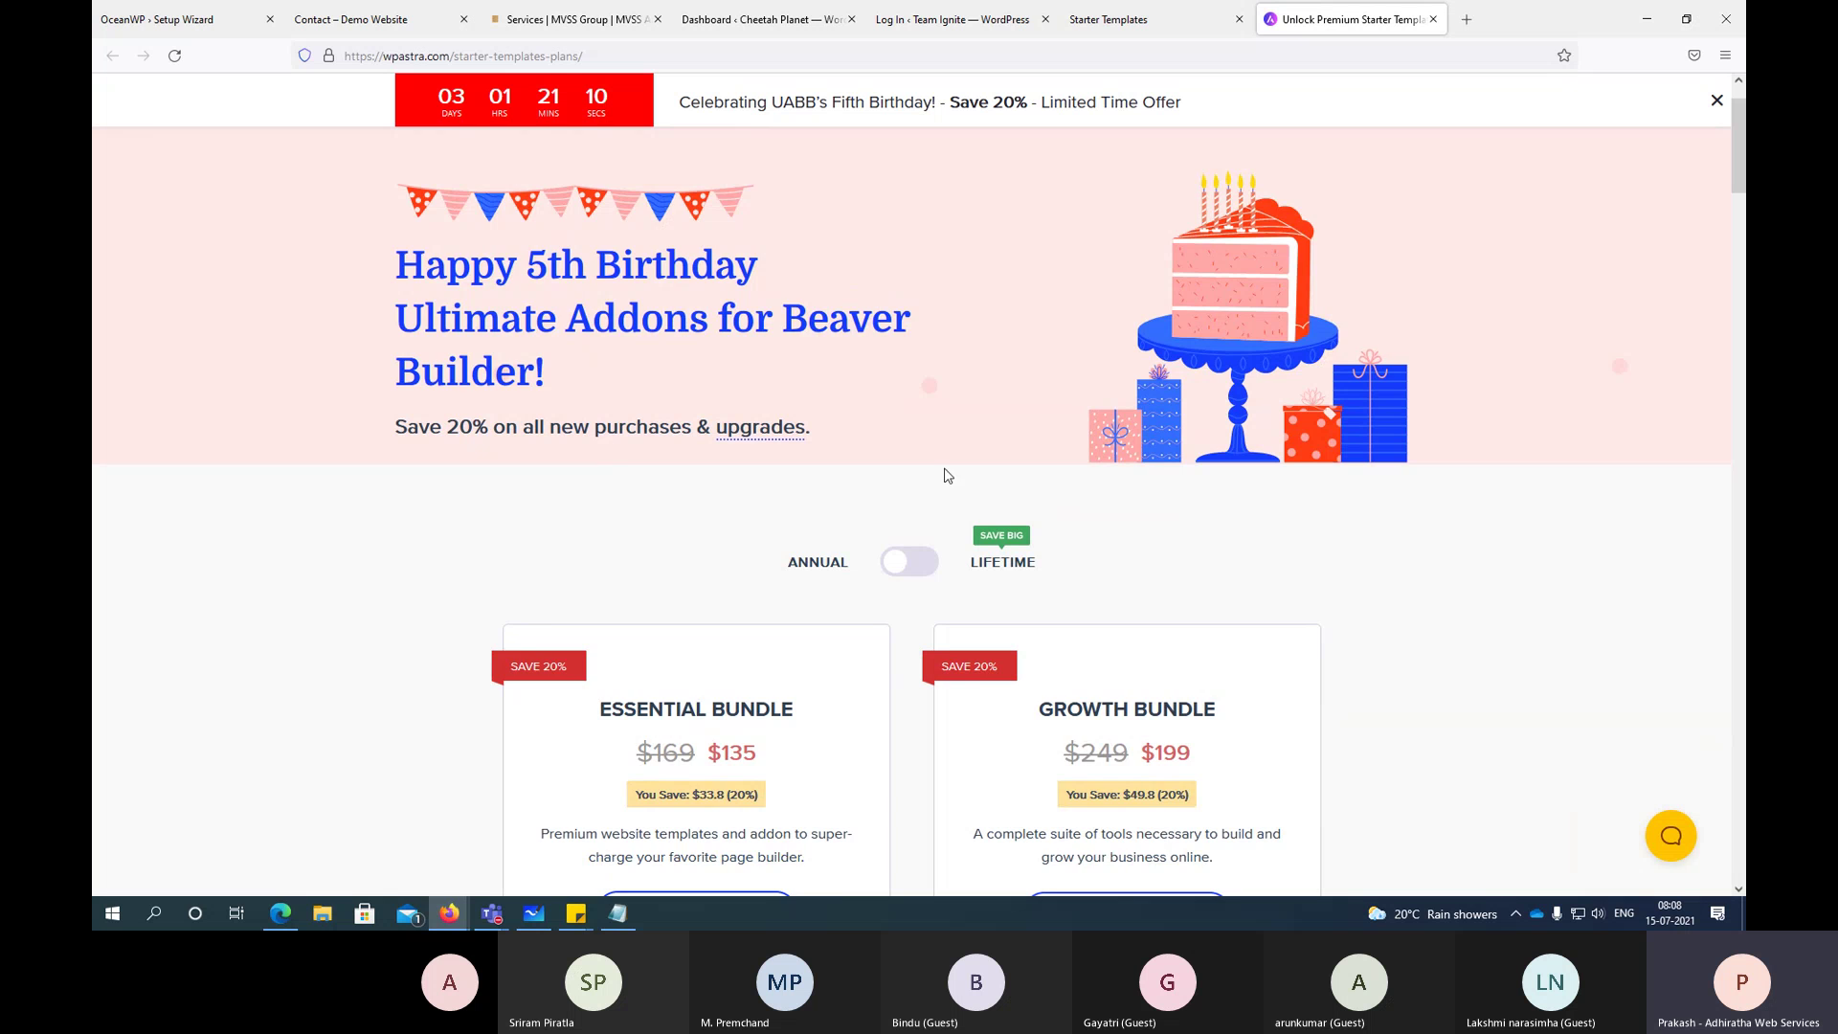
pyautogui.scroll(-3, 938, 460)
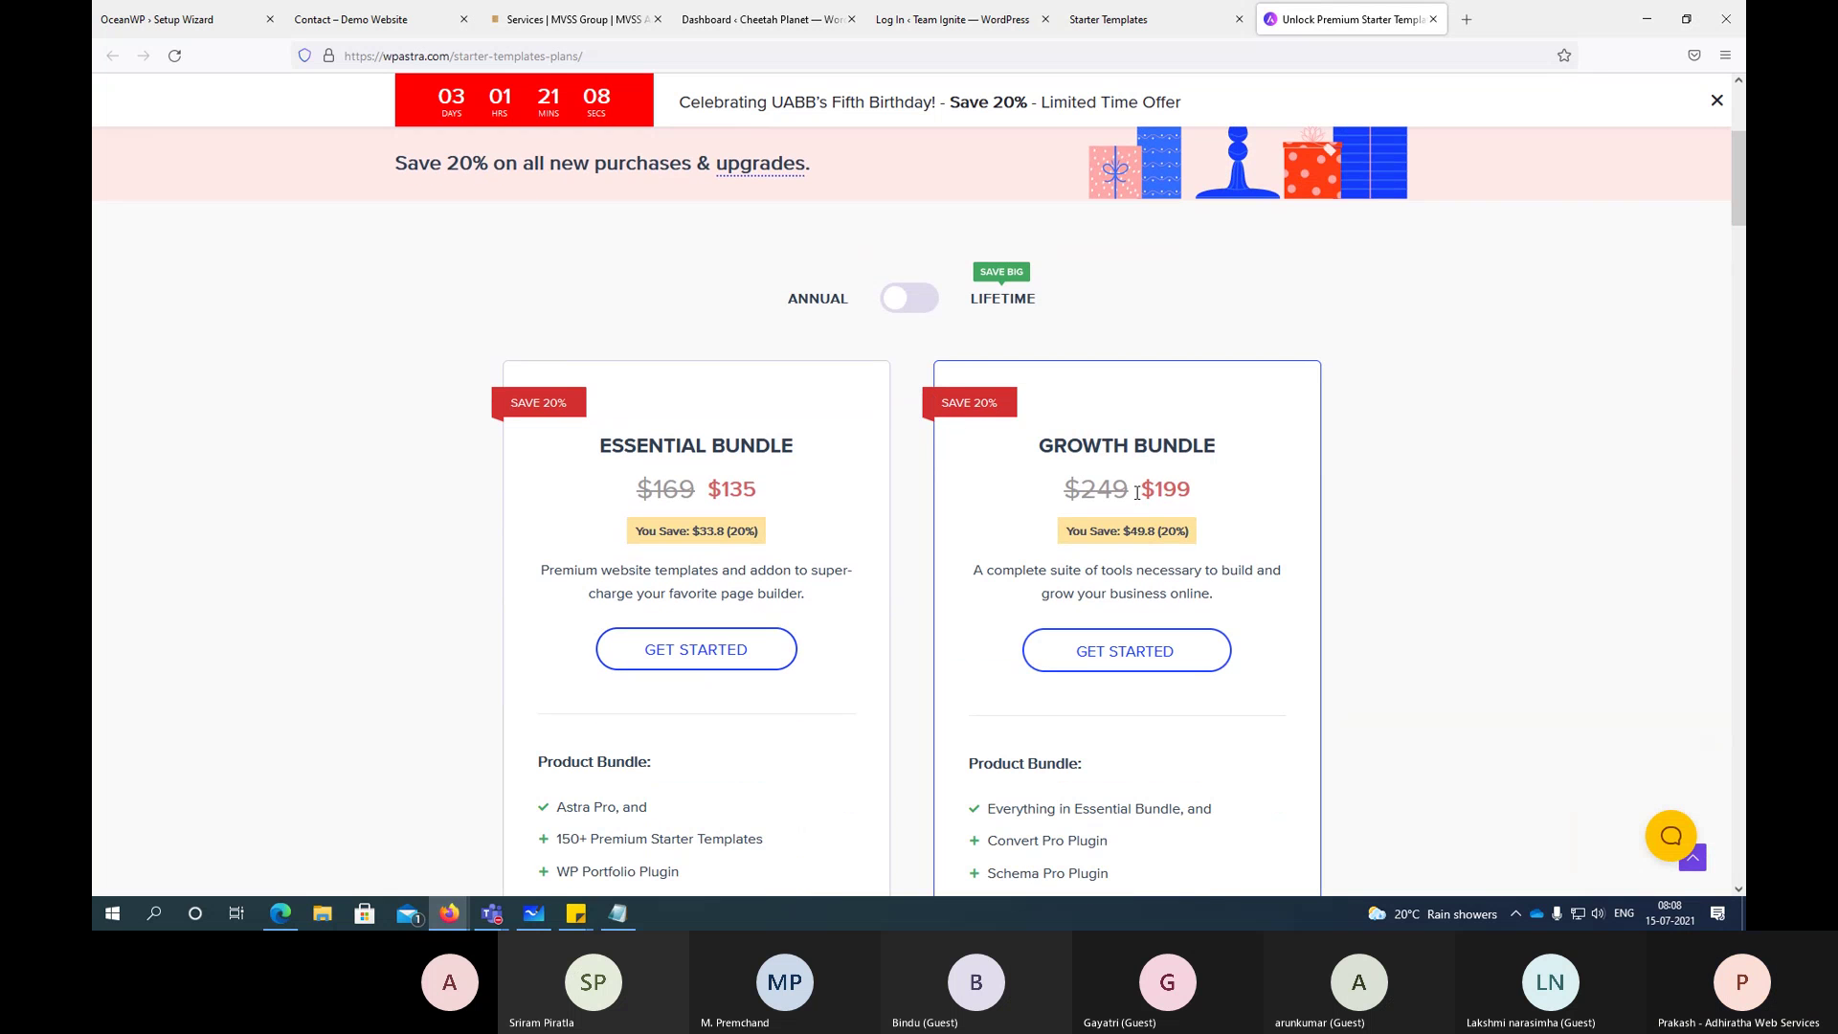
pyautogui.moveTo(1085, 489); pyautogui.dragTo(1042, 489)
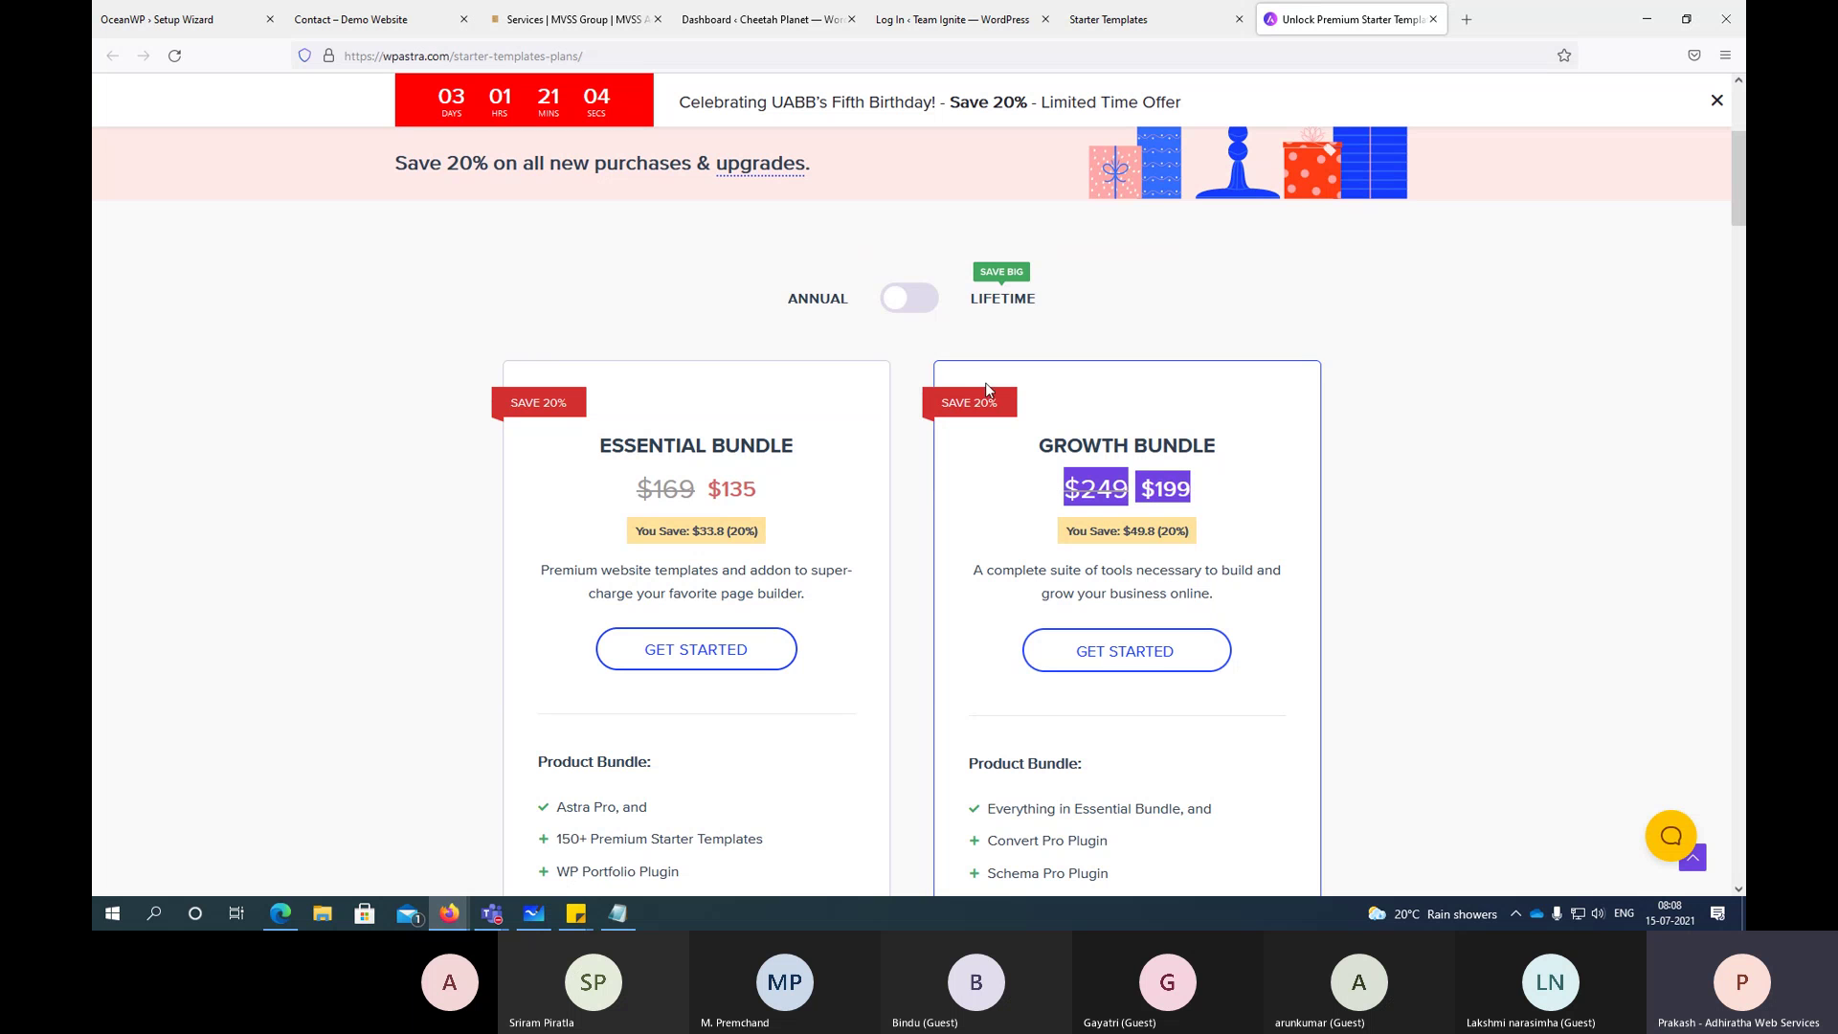
pyautogui.click(907, 303)
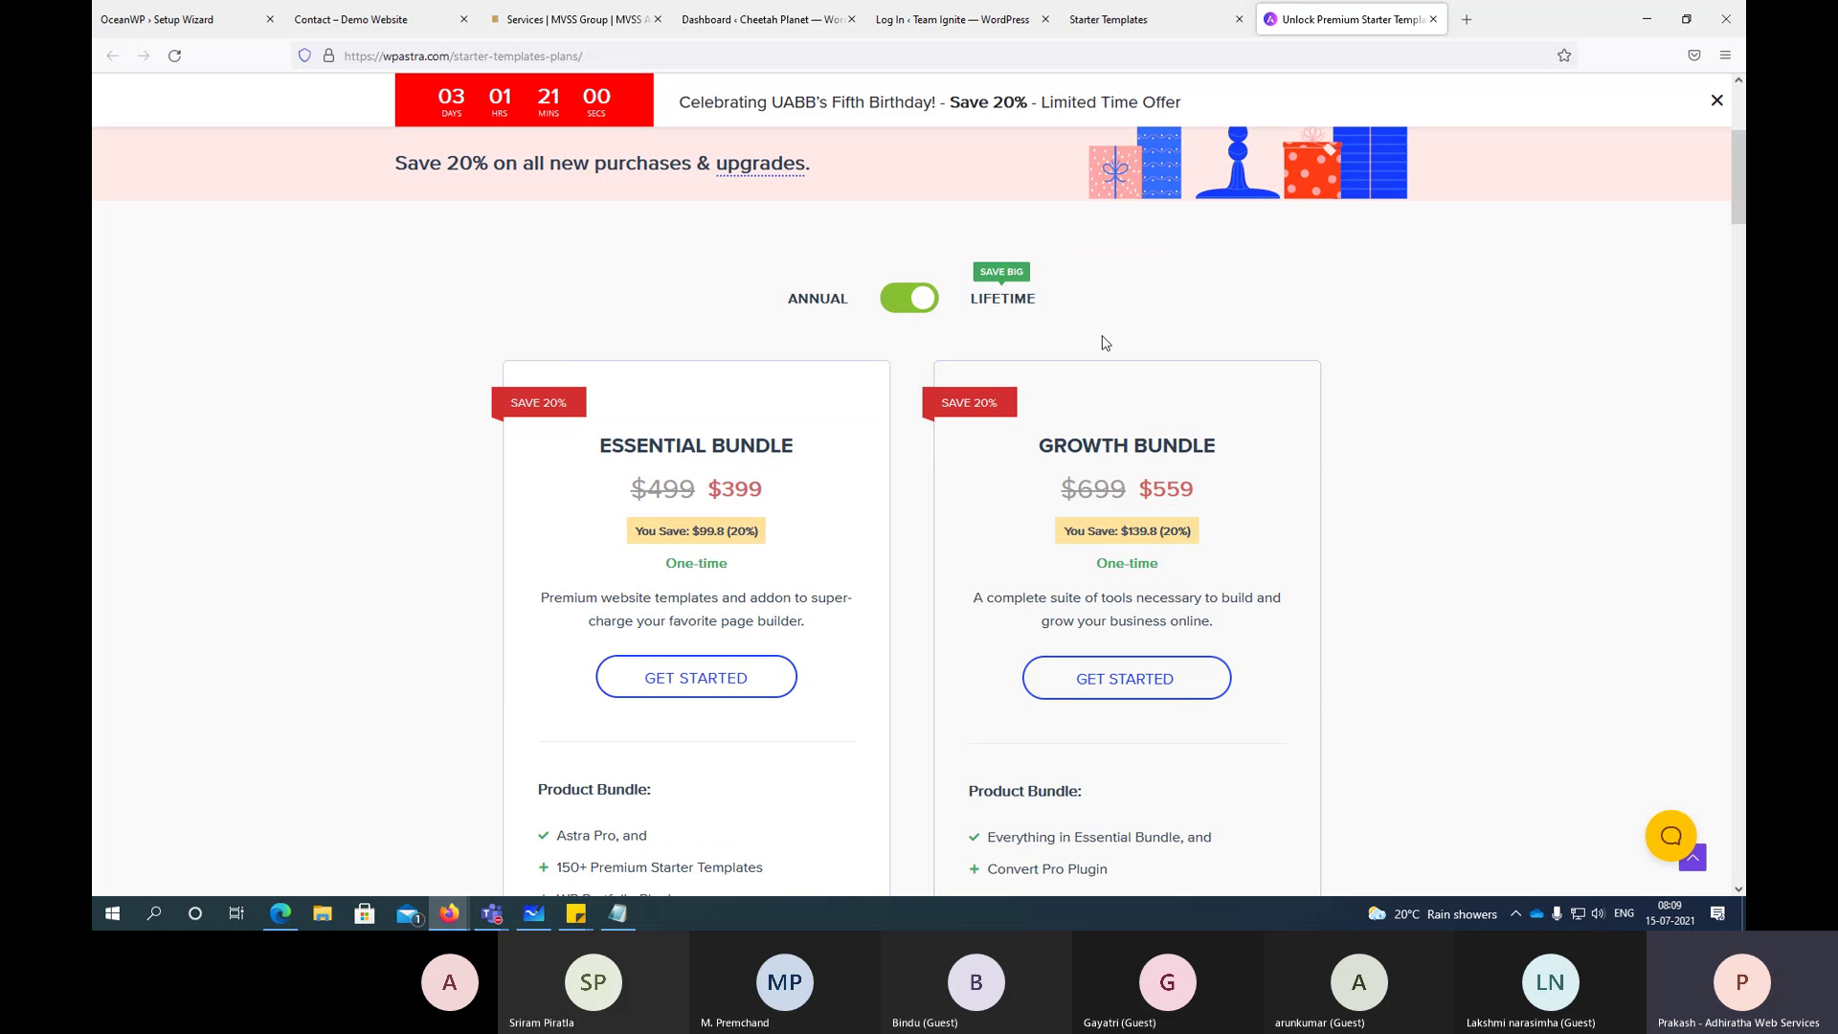
pyautogui.doubleClick(1085, 489)
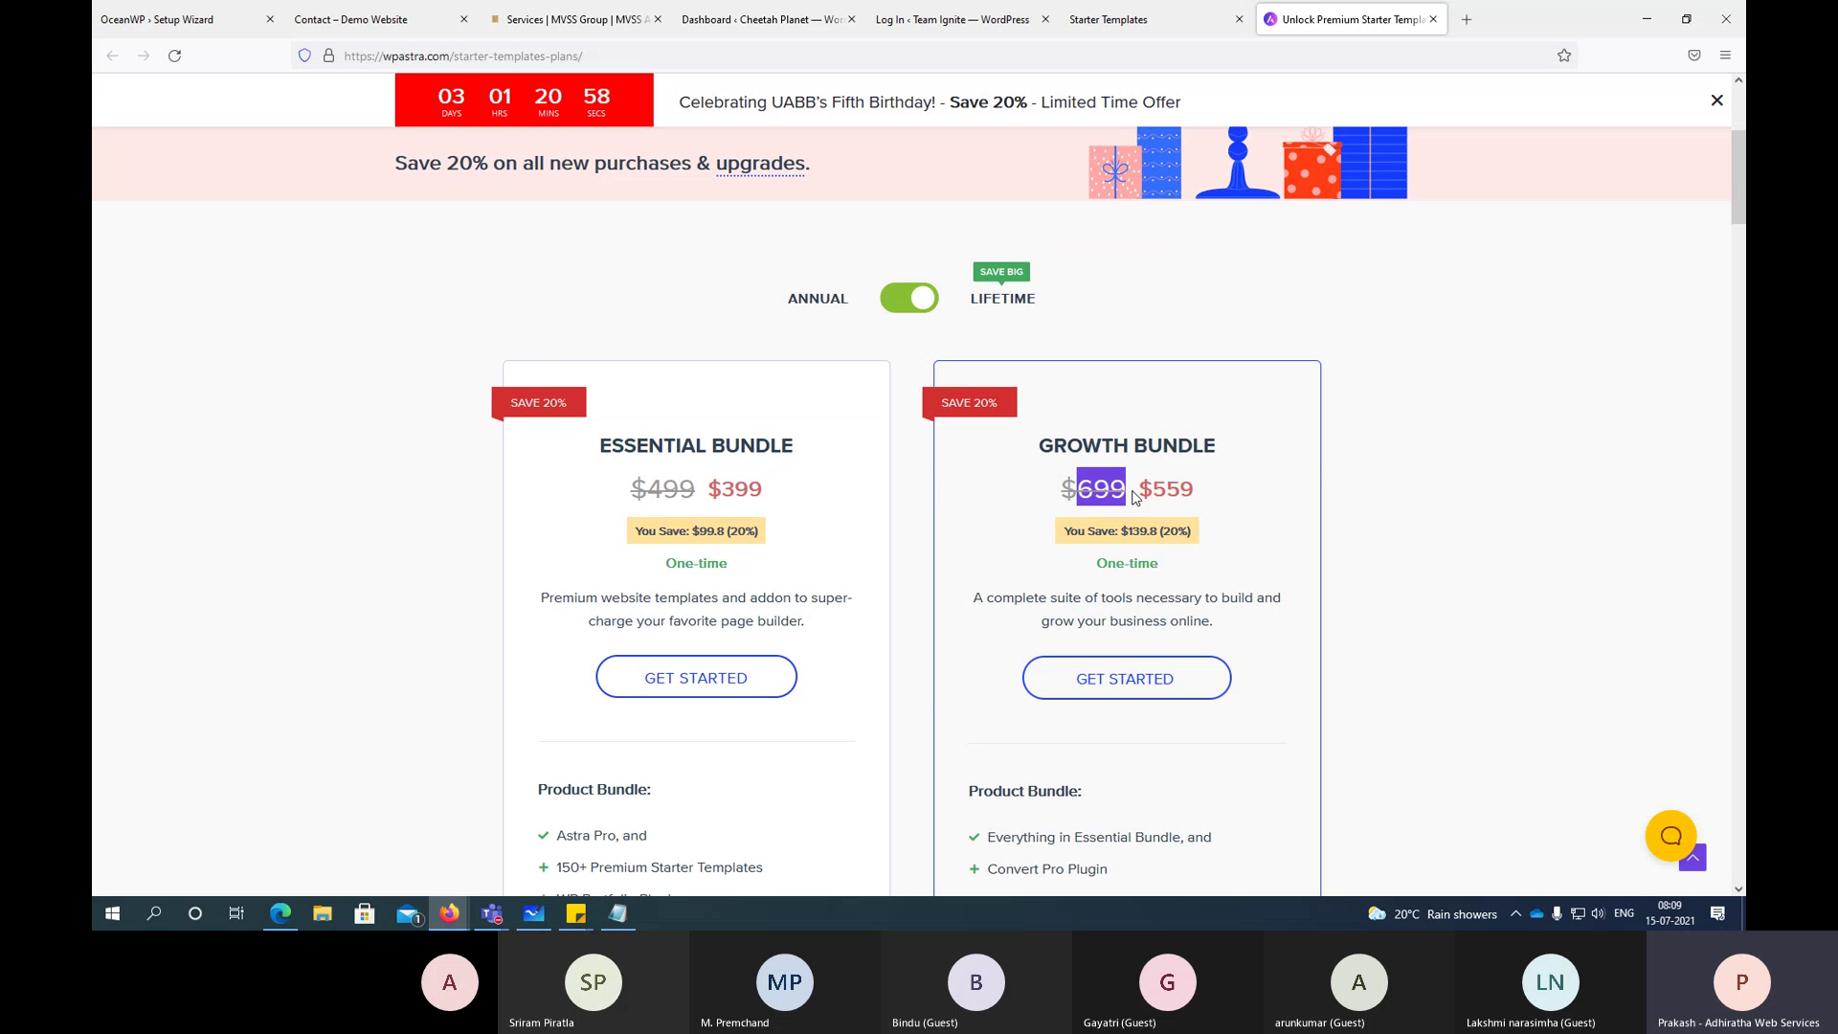
pyautogui.moveTo(1158, 489); pyautogui.dragTo(1200, 495)
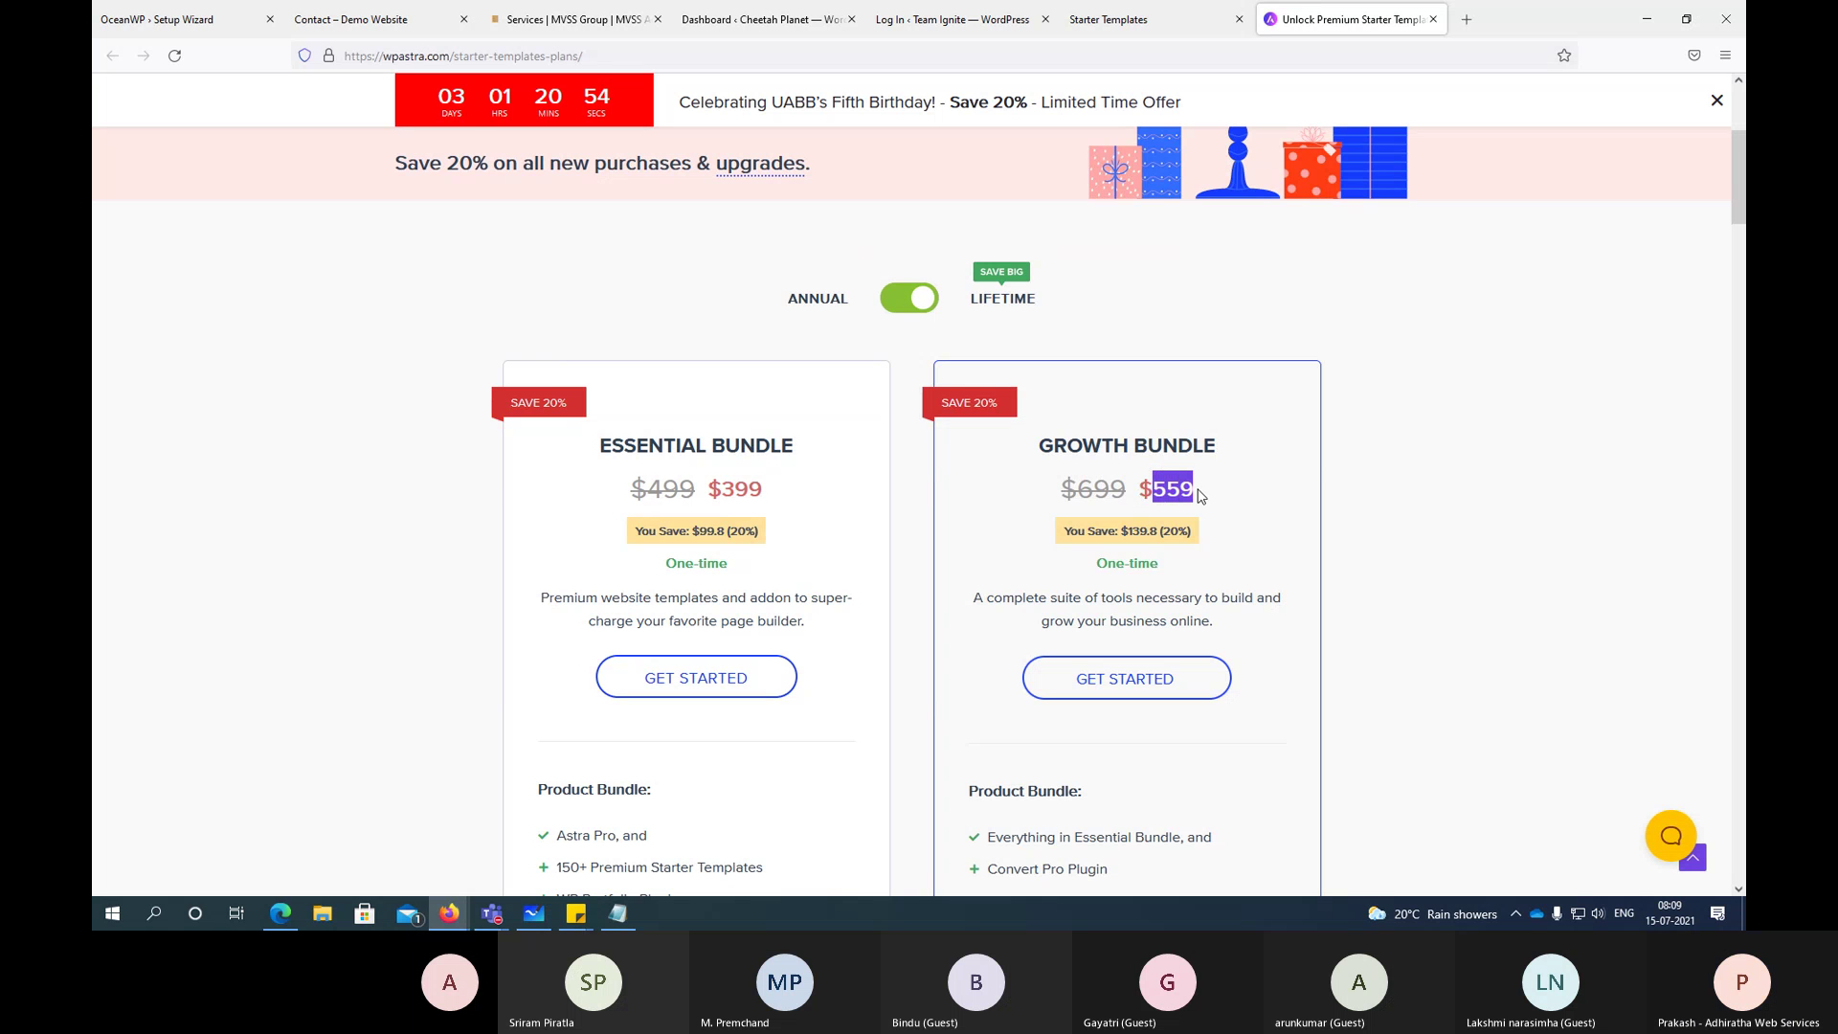
# Step: Return to the starter templates, dismiss the premium notice, and filter the library to Free eCommerce templates
pyautogui.click(1116, 19)
pyautogui.click(1177, 428)
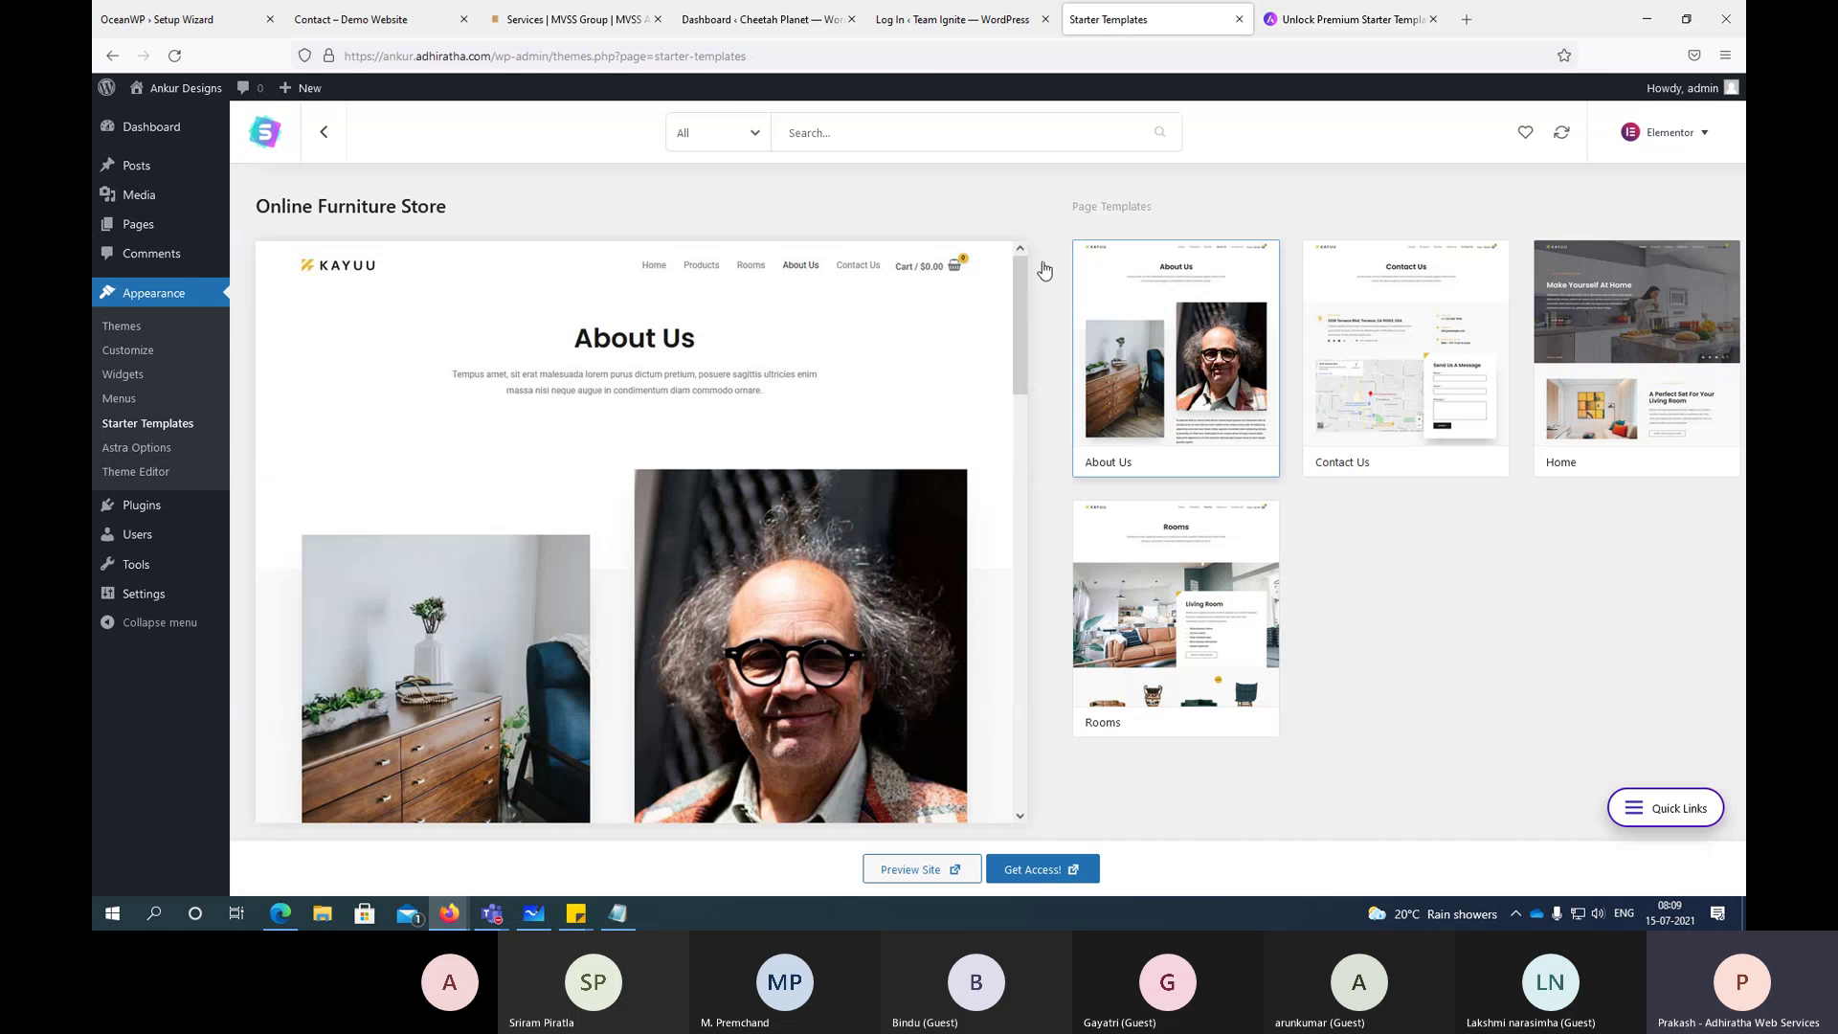
pyautogui.click(718, 139)
pyautogui.click(706, 347)
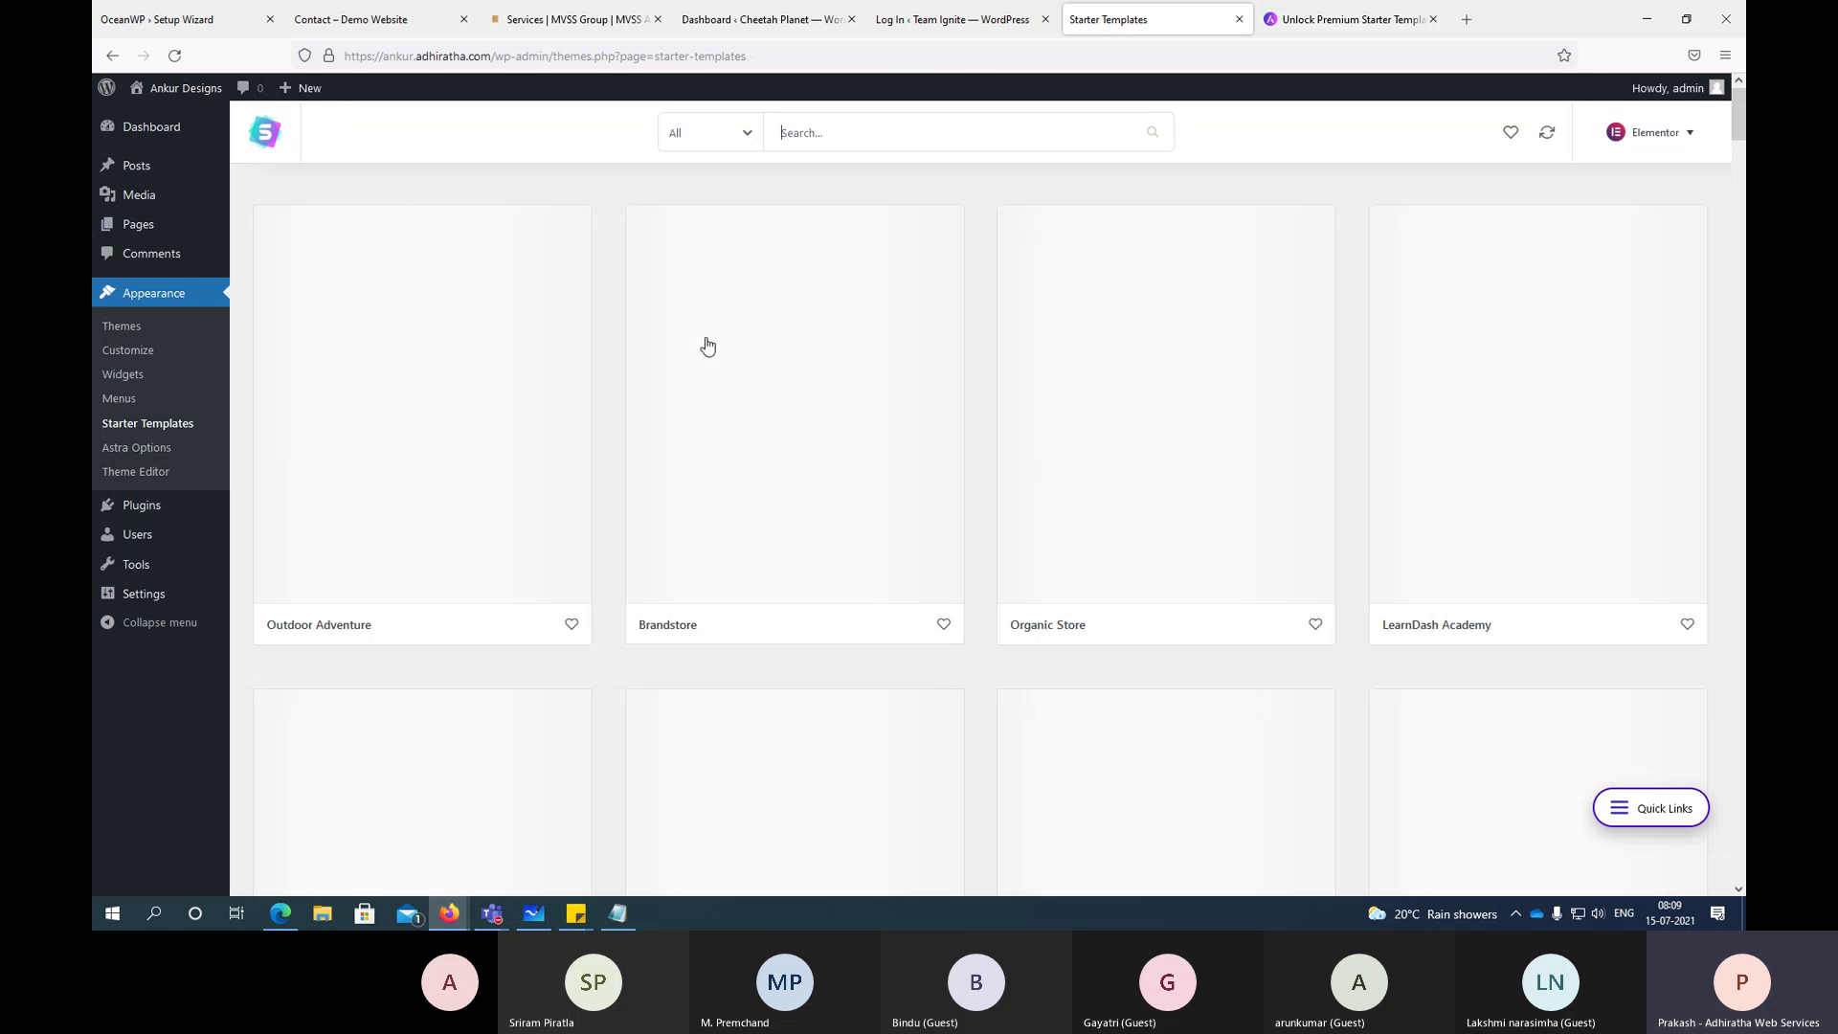
pyautogui.click(740, 136)
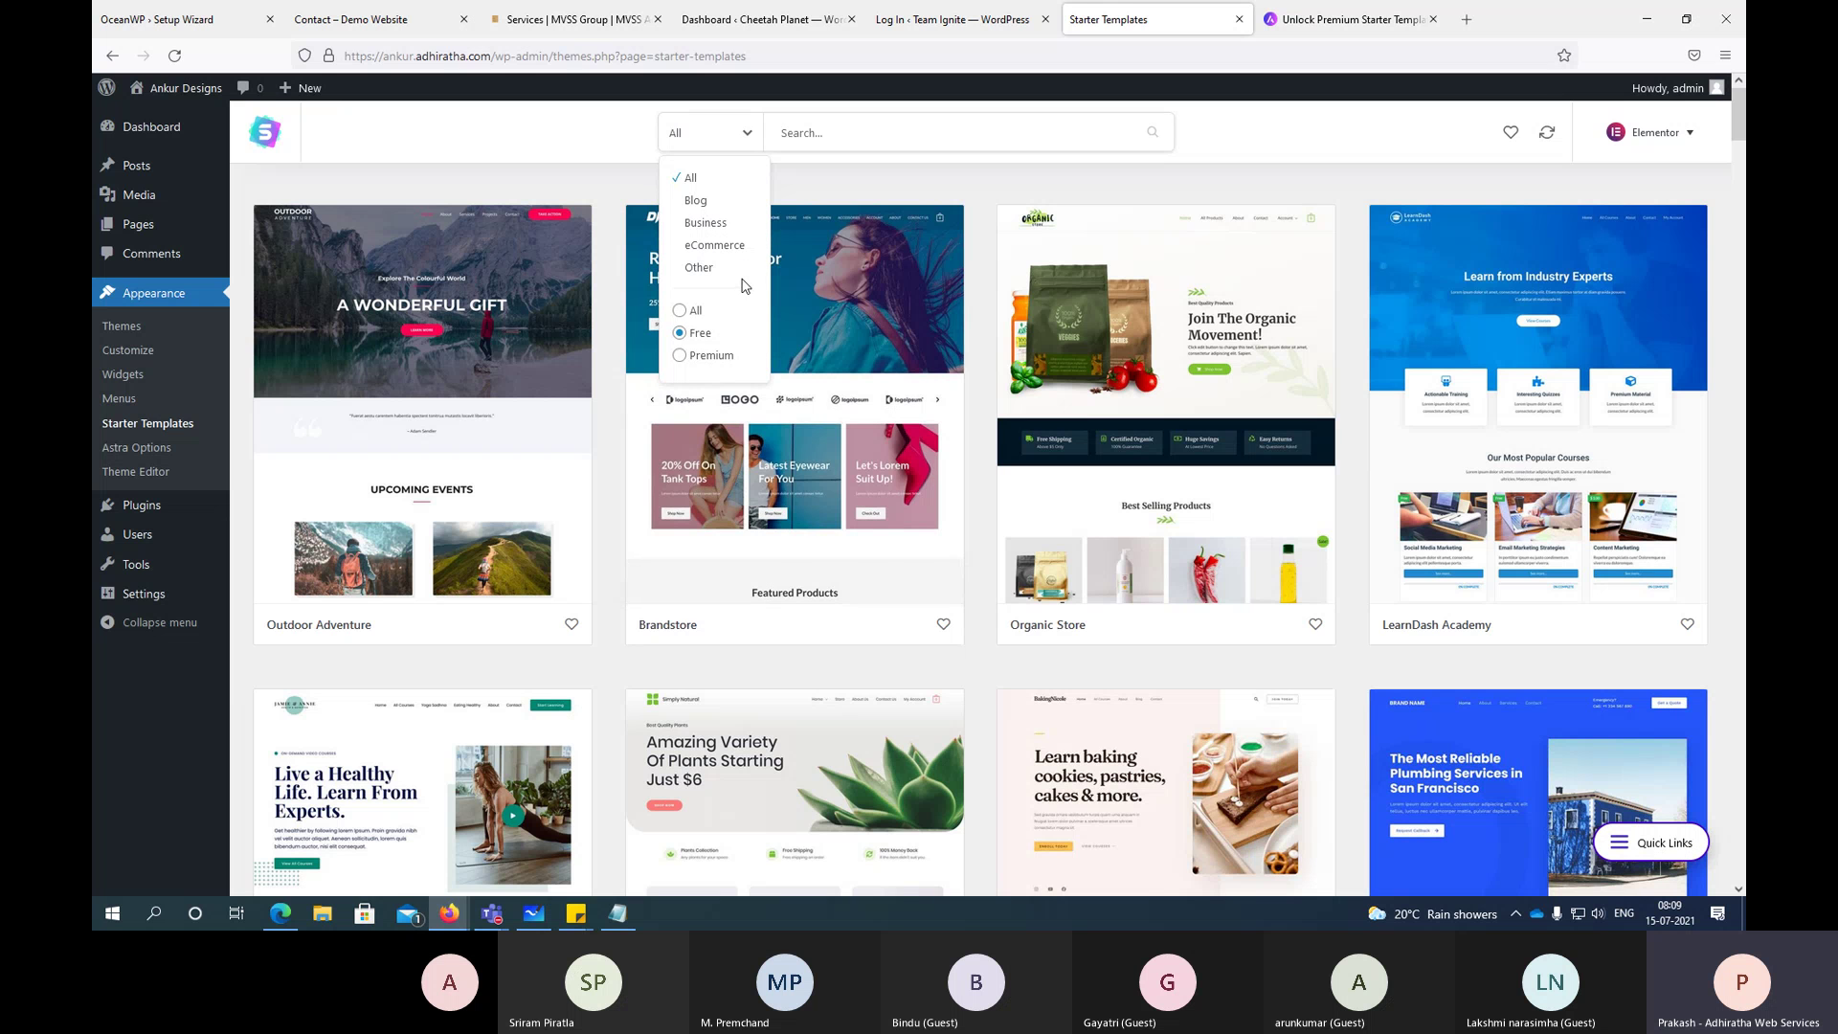
pyautogui.click(715, 245)
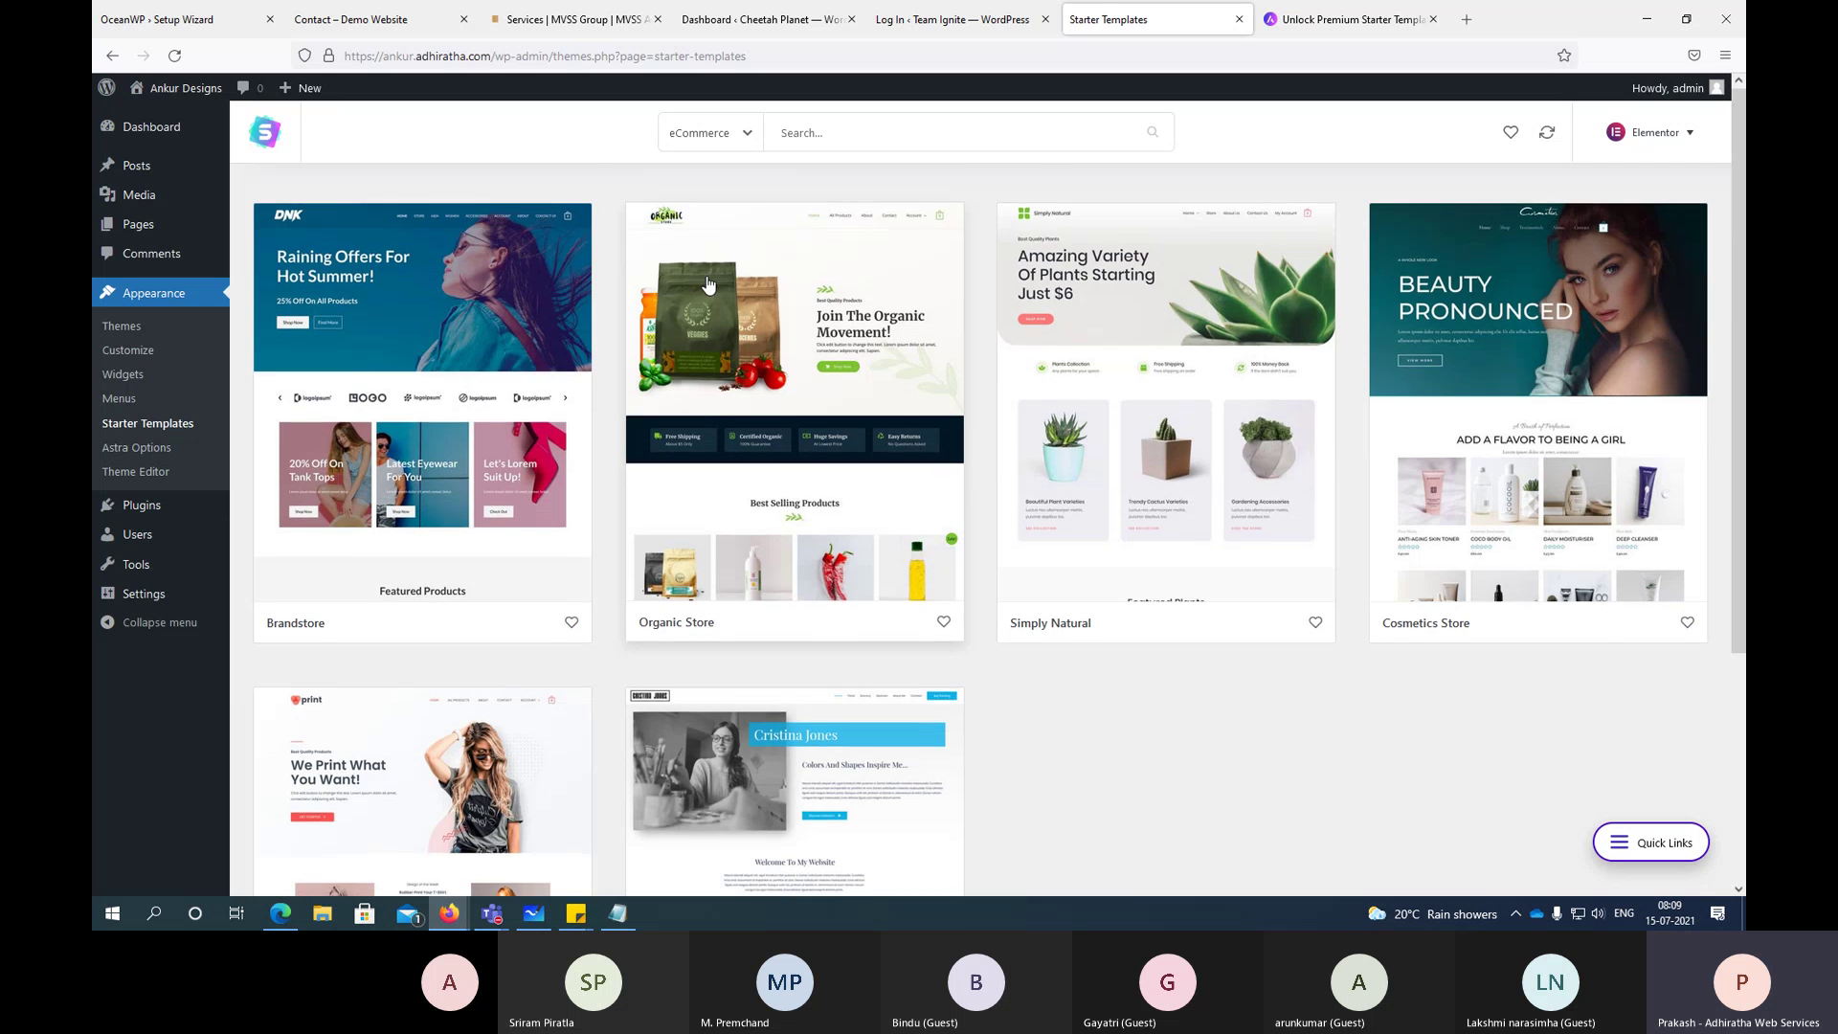
# Step: Look through the eCommerce templates, examine the Custom Printing home page preview, and return to the list
pyautogui.scroll(-3, 708, 284)
pyautogui.scroll(3, 703, 285)
pyautogui.scroll(-3, 702, 285)
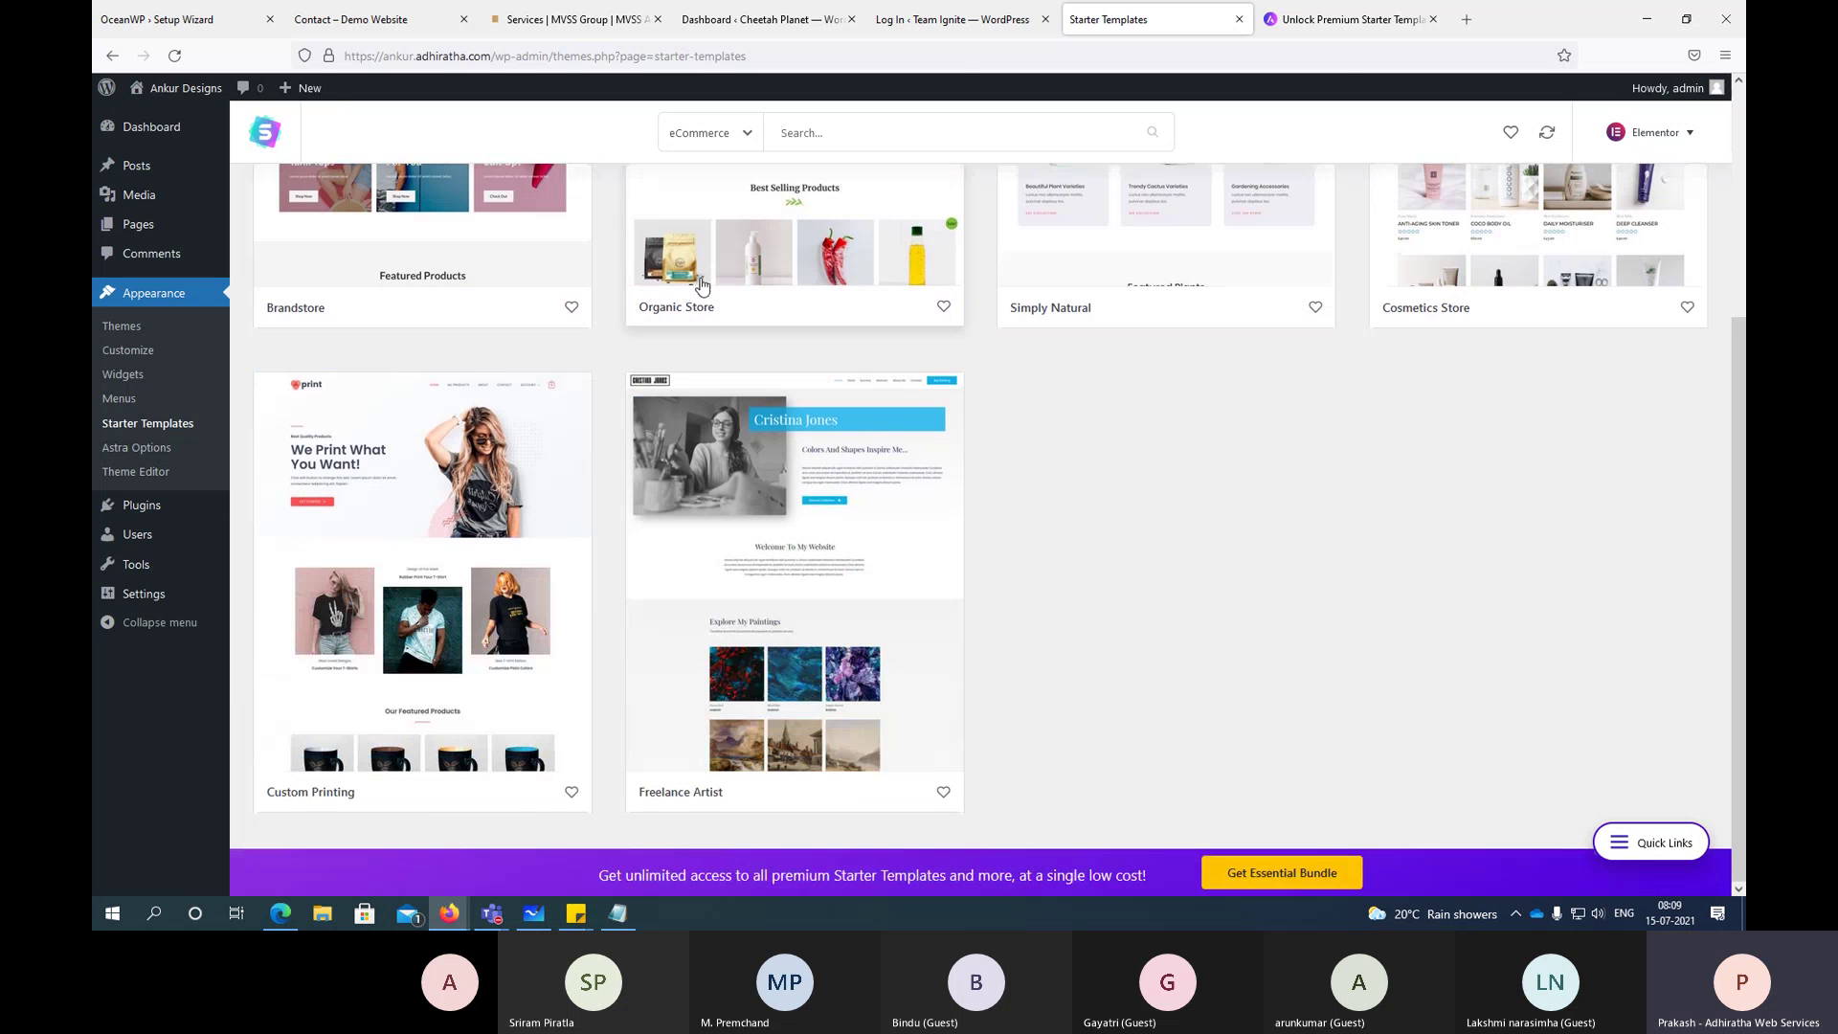
pyautogui.click(385, 589)
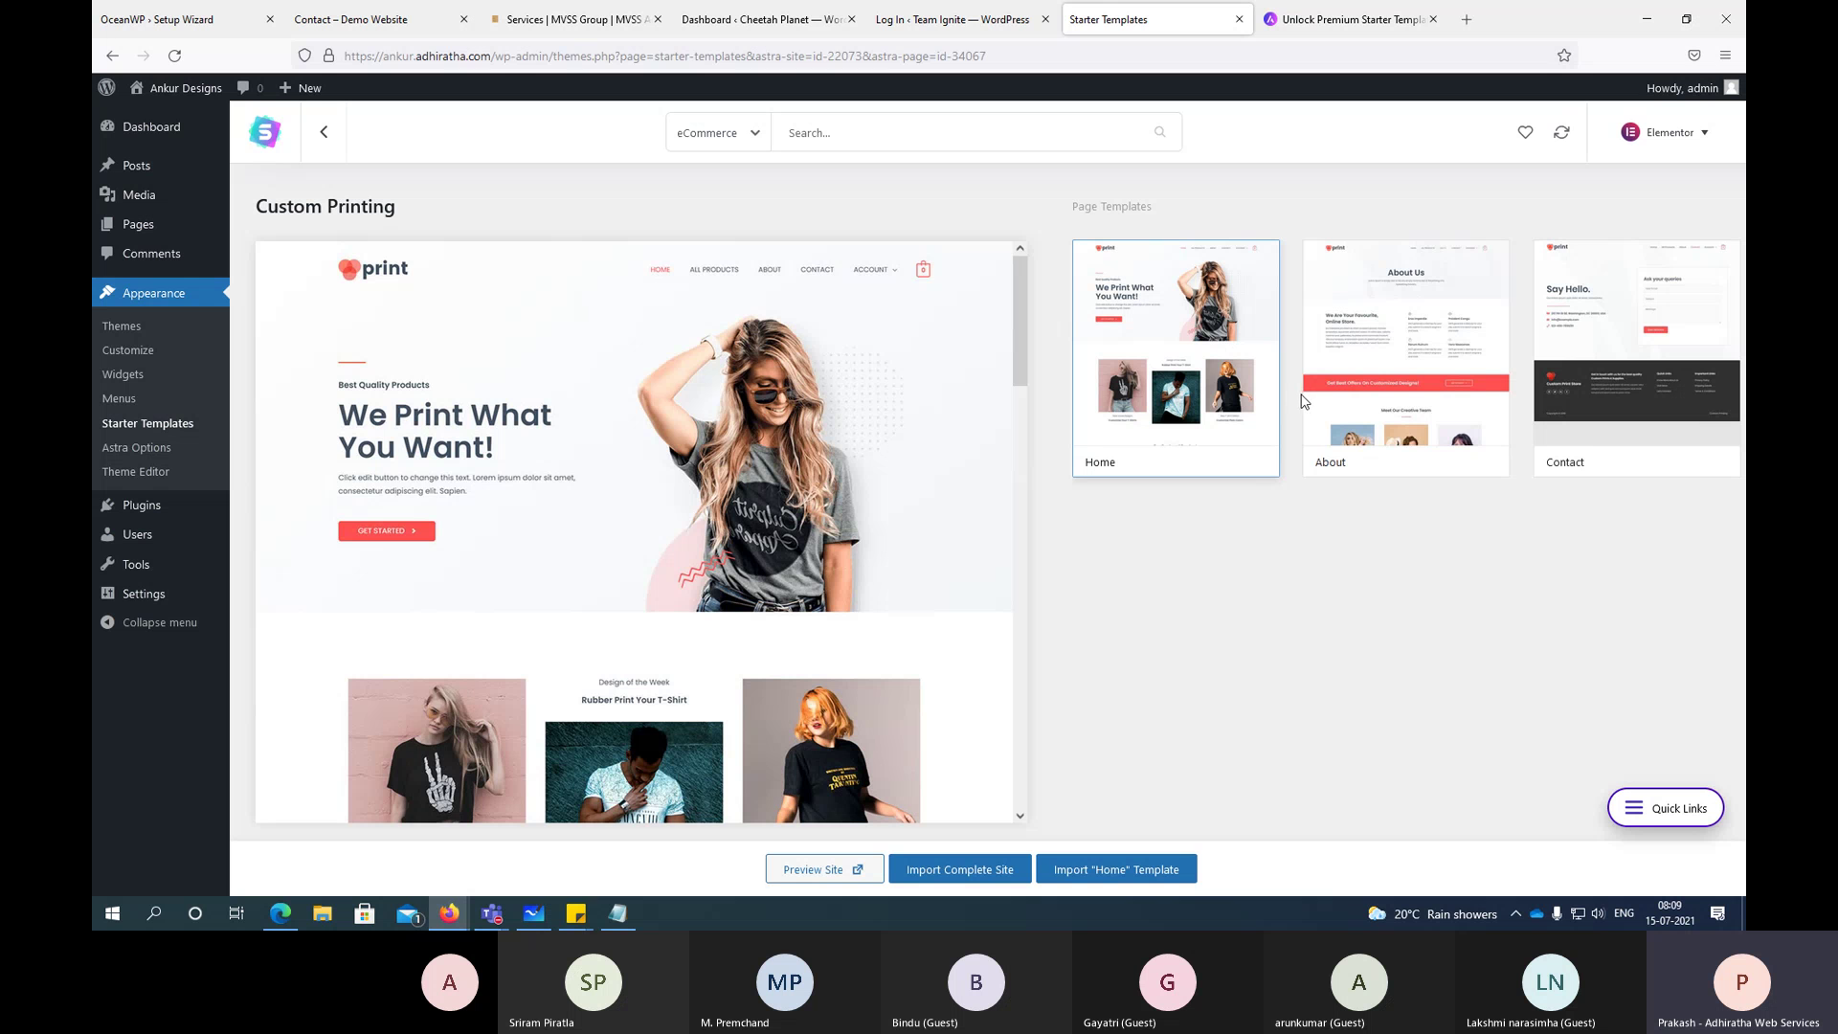
pyautogui.scroll(-3, 909, 493)
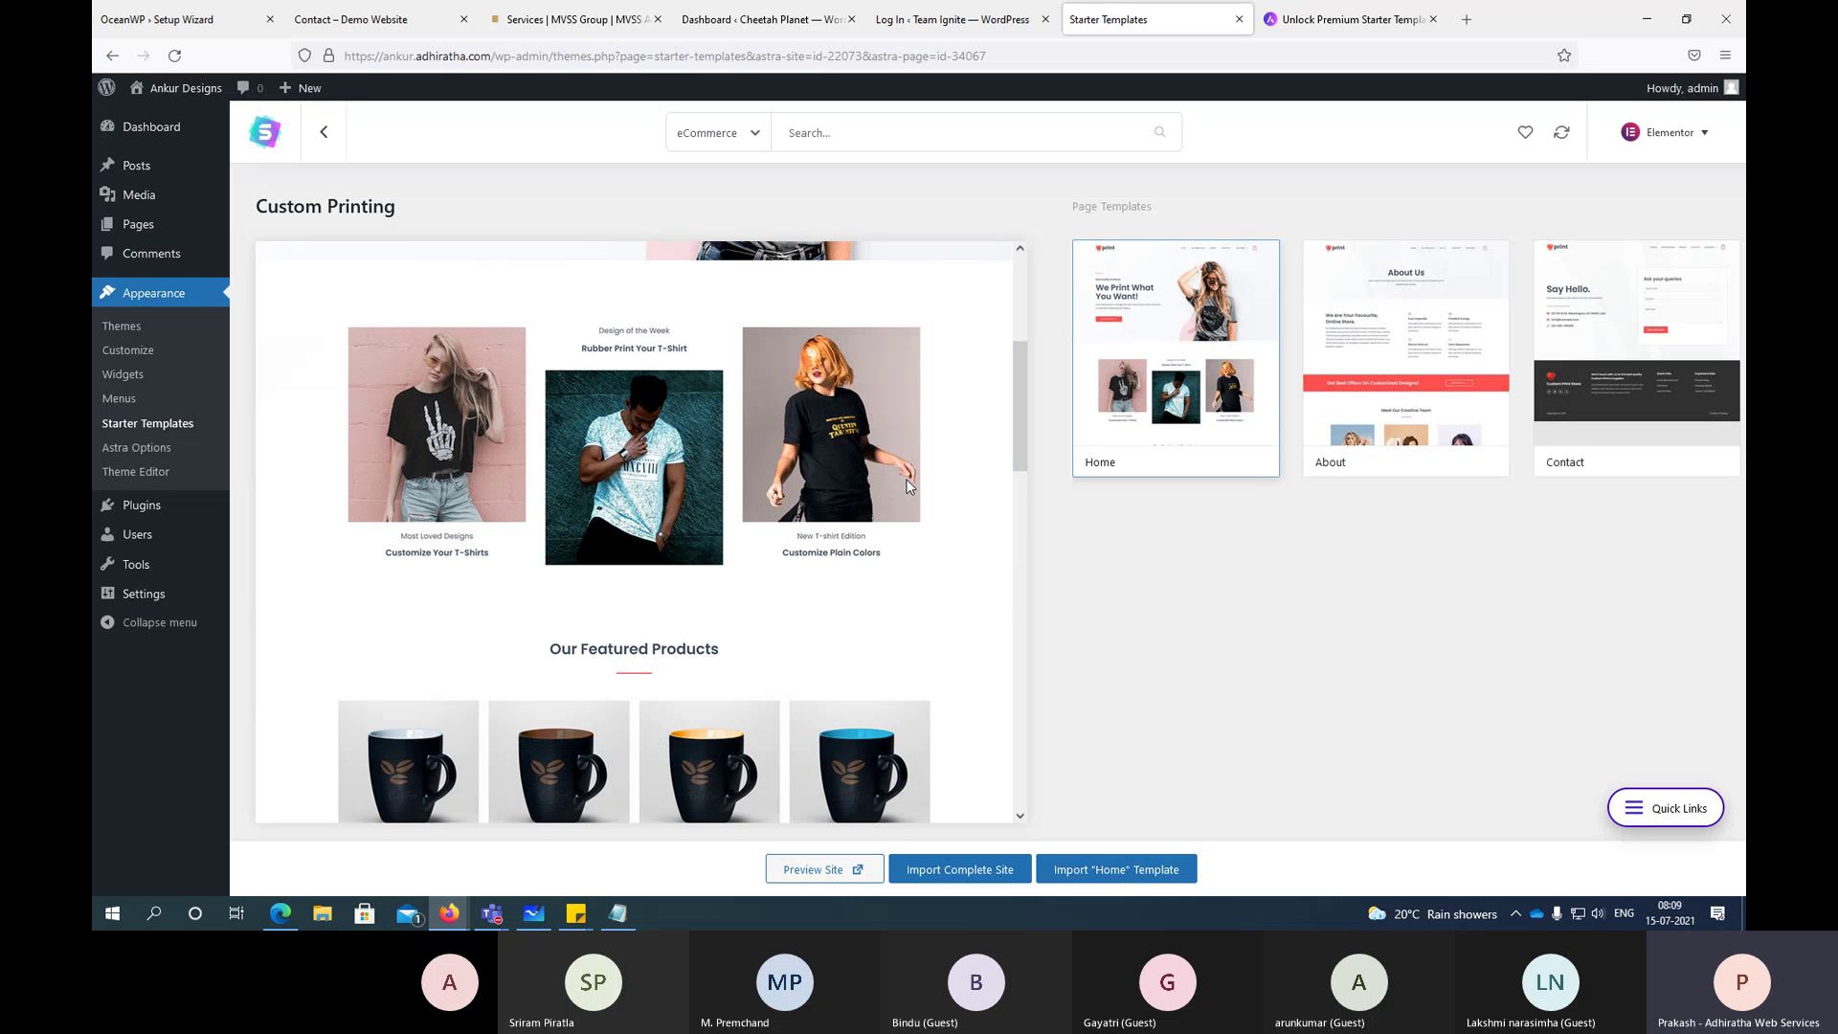
pyautogui.scroll(-6, 714, 364)
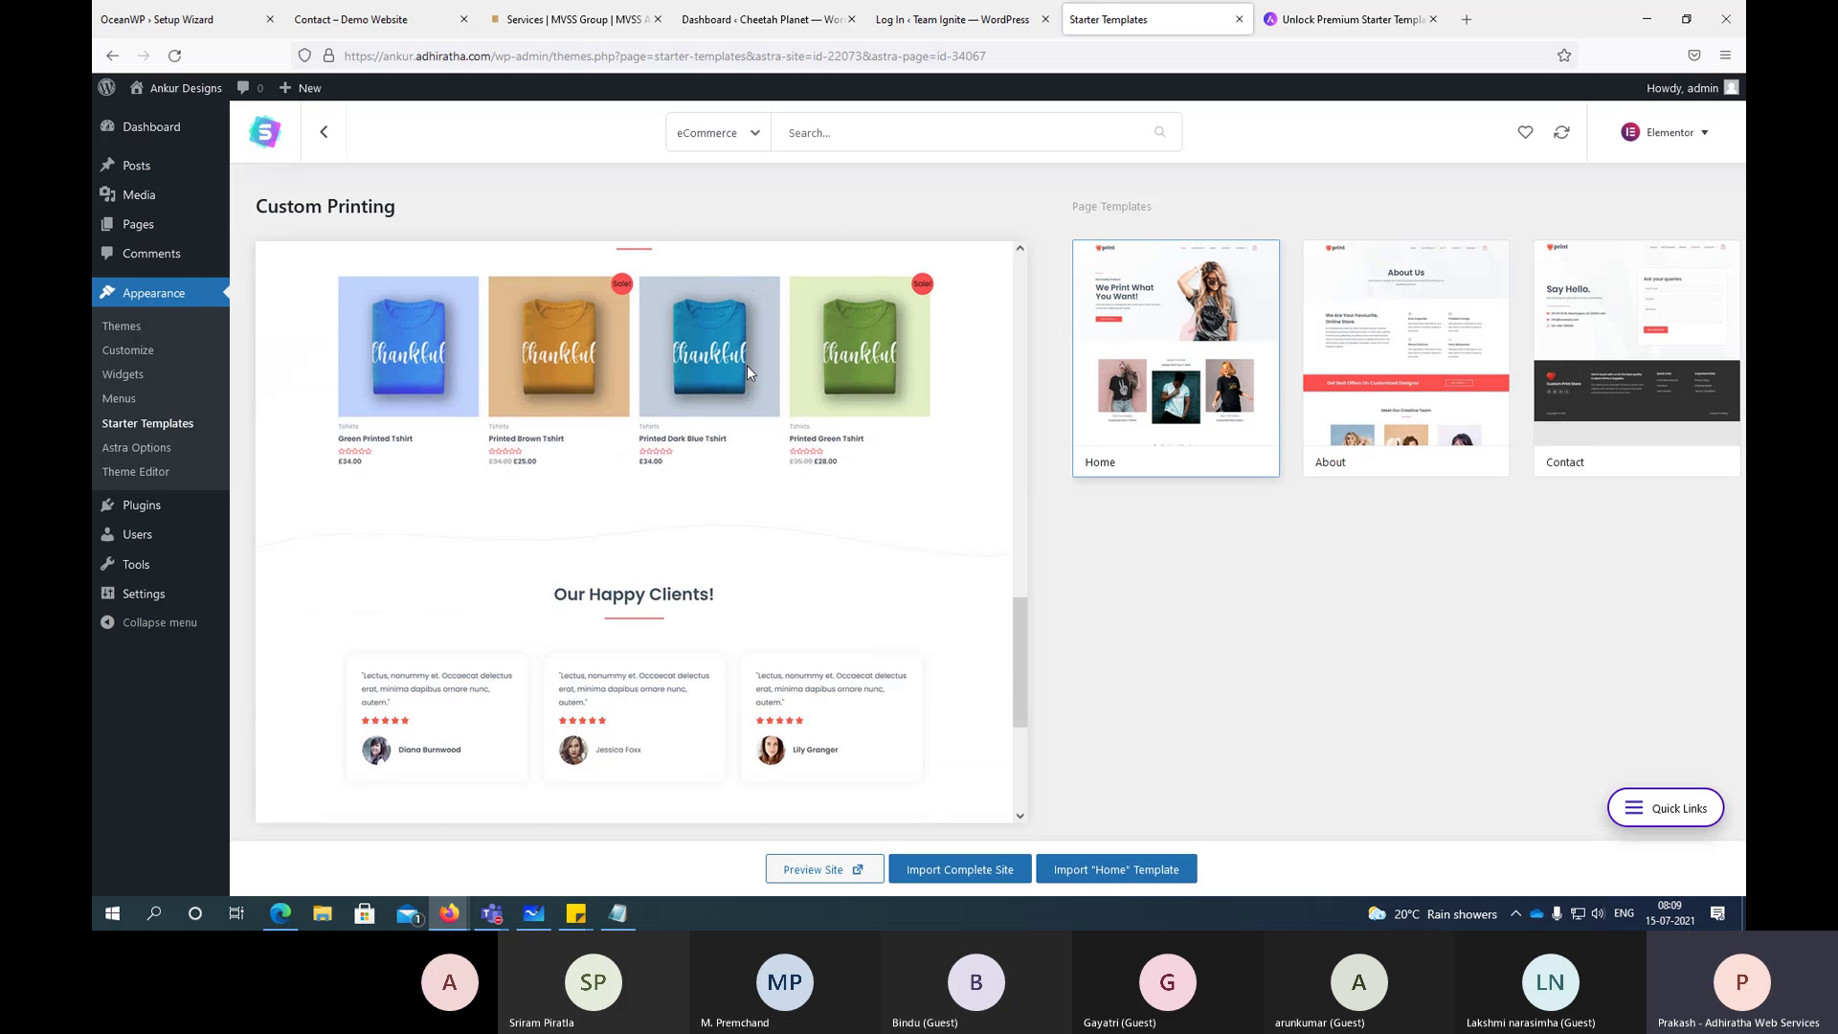
pyautogui.scroll(10, 749, 364)
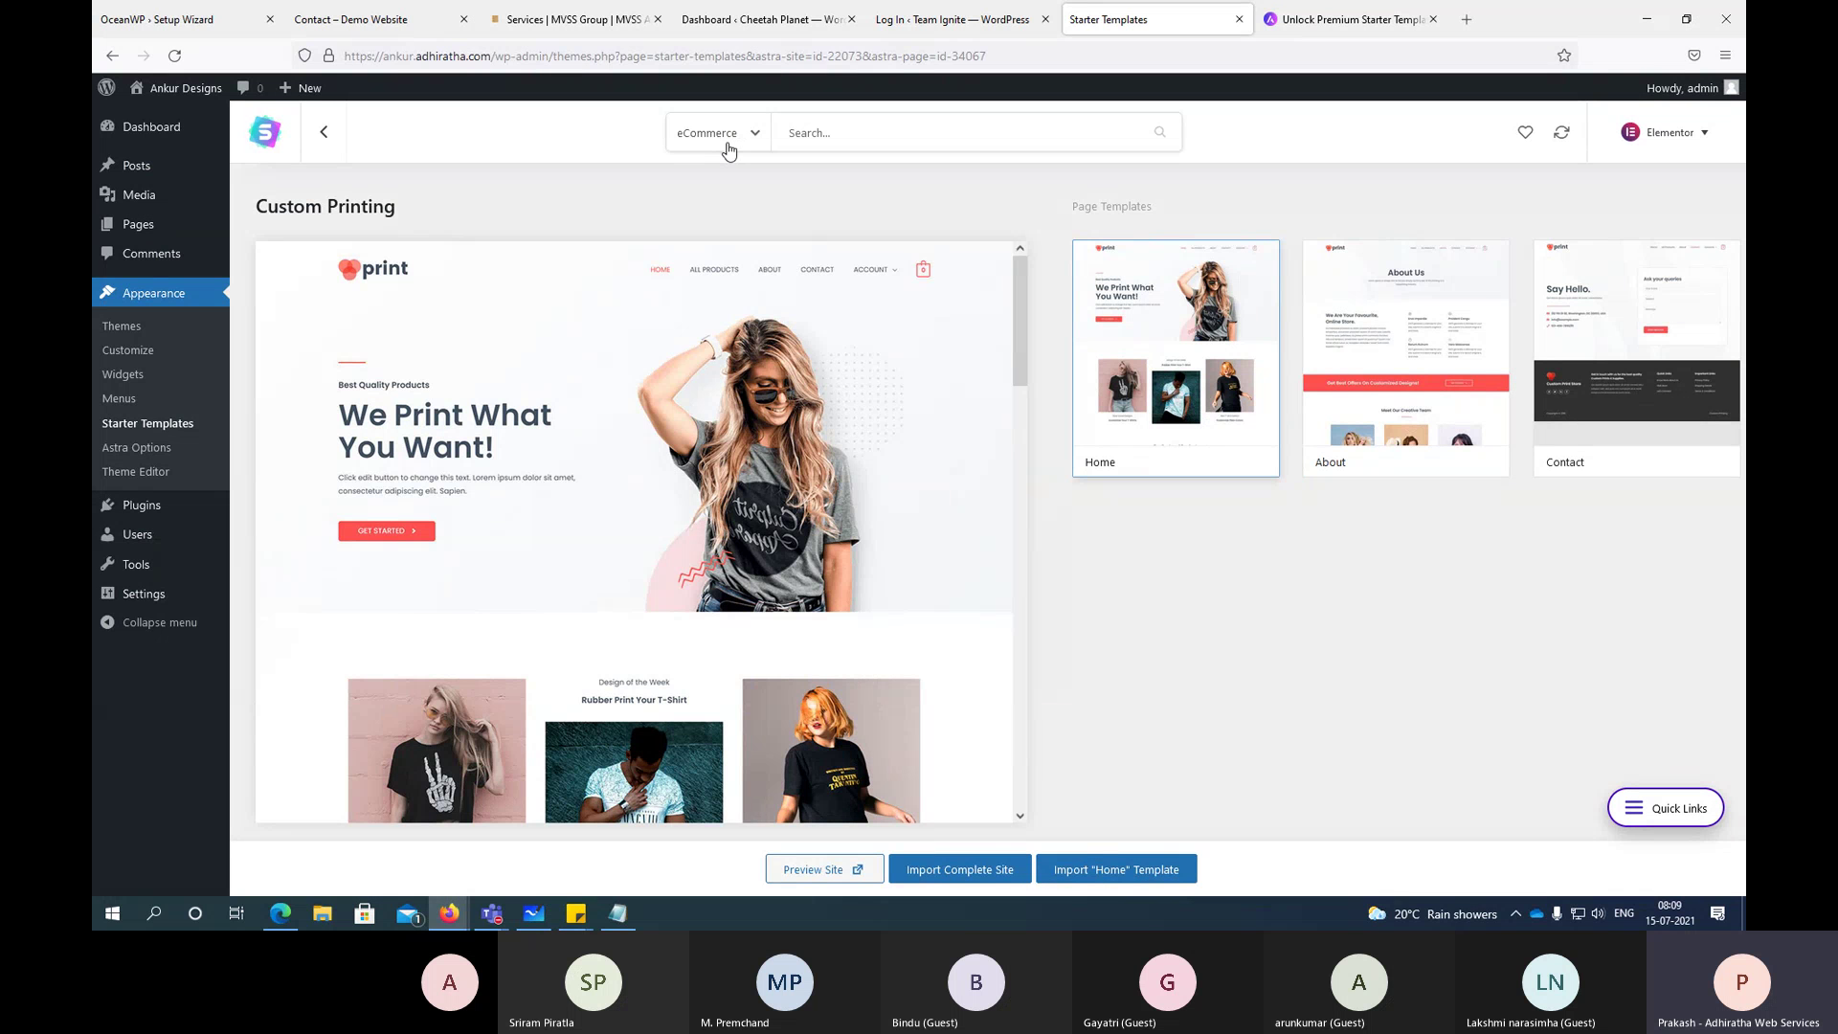
pyautogui.click(321, 138)
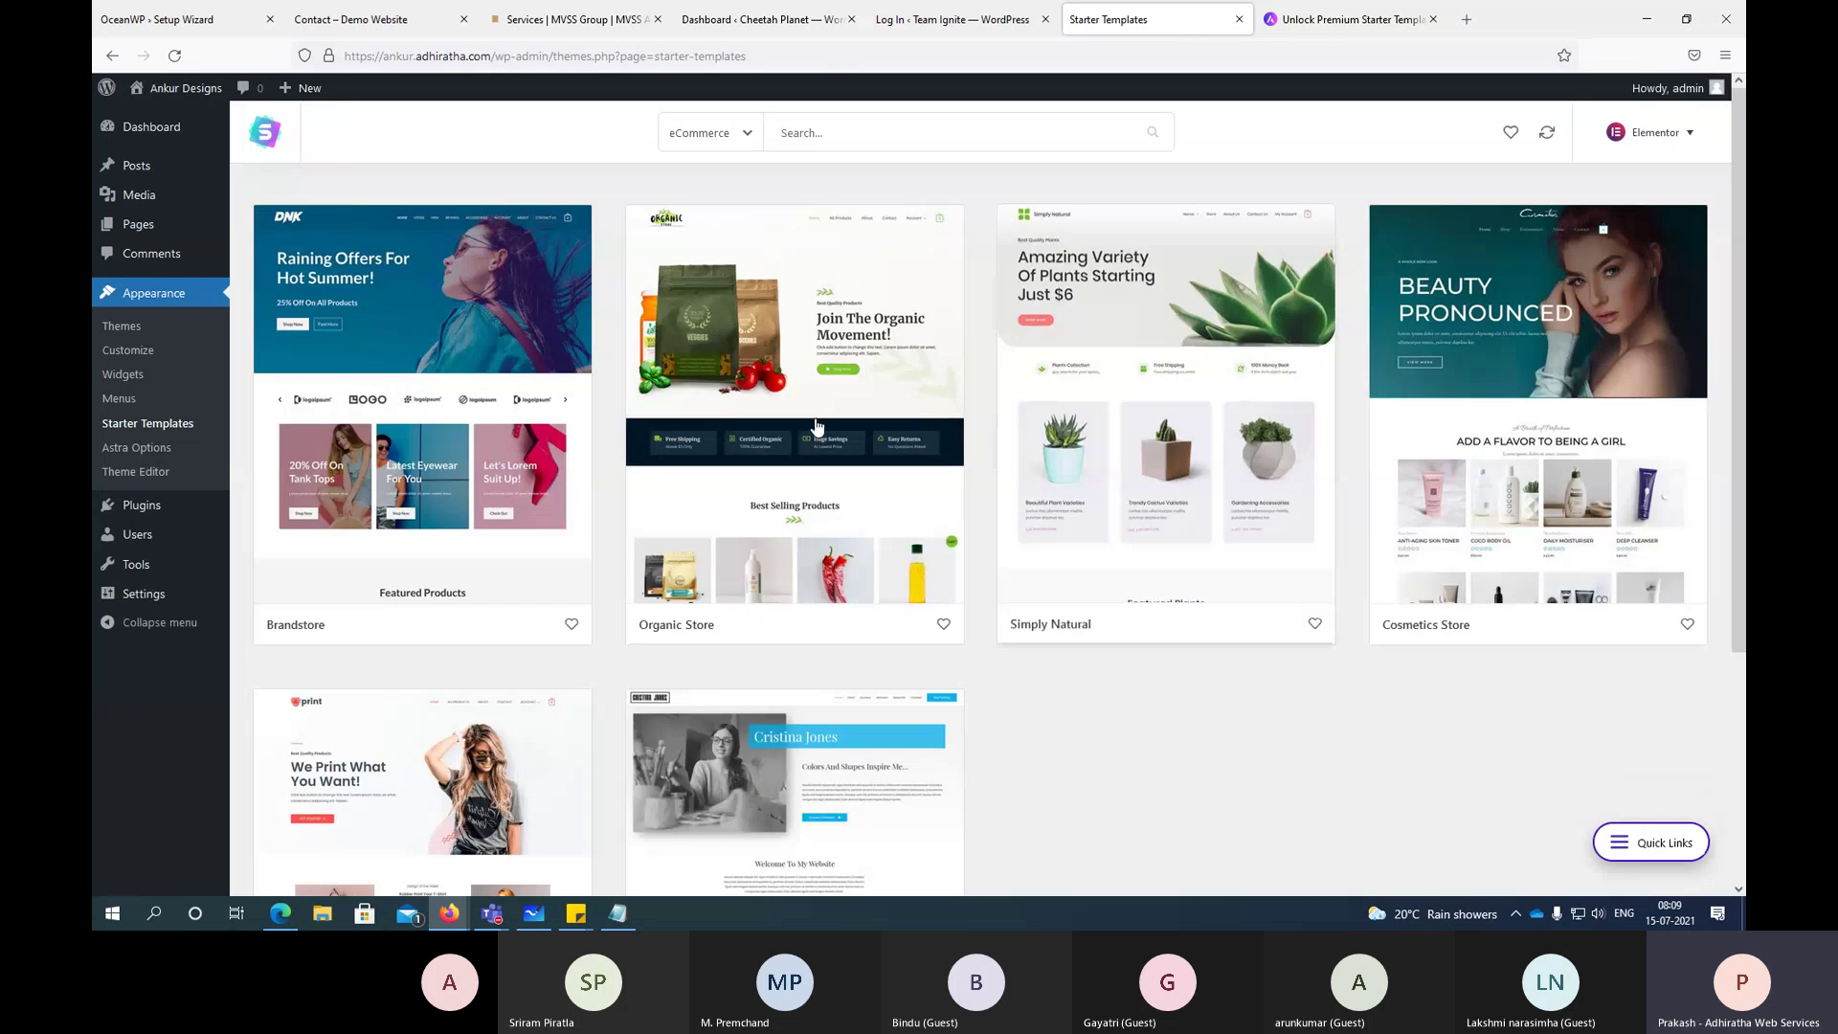
# Step: Preview the Organic Store, Simply Natural, Brandstore and Cosmetics Store templates one by one, returning to the list each time
pyautogui.click(731, 410)
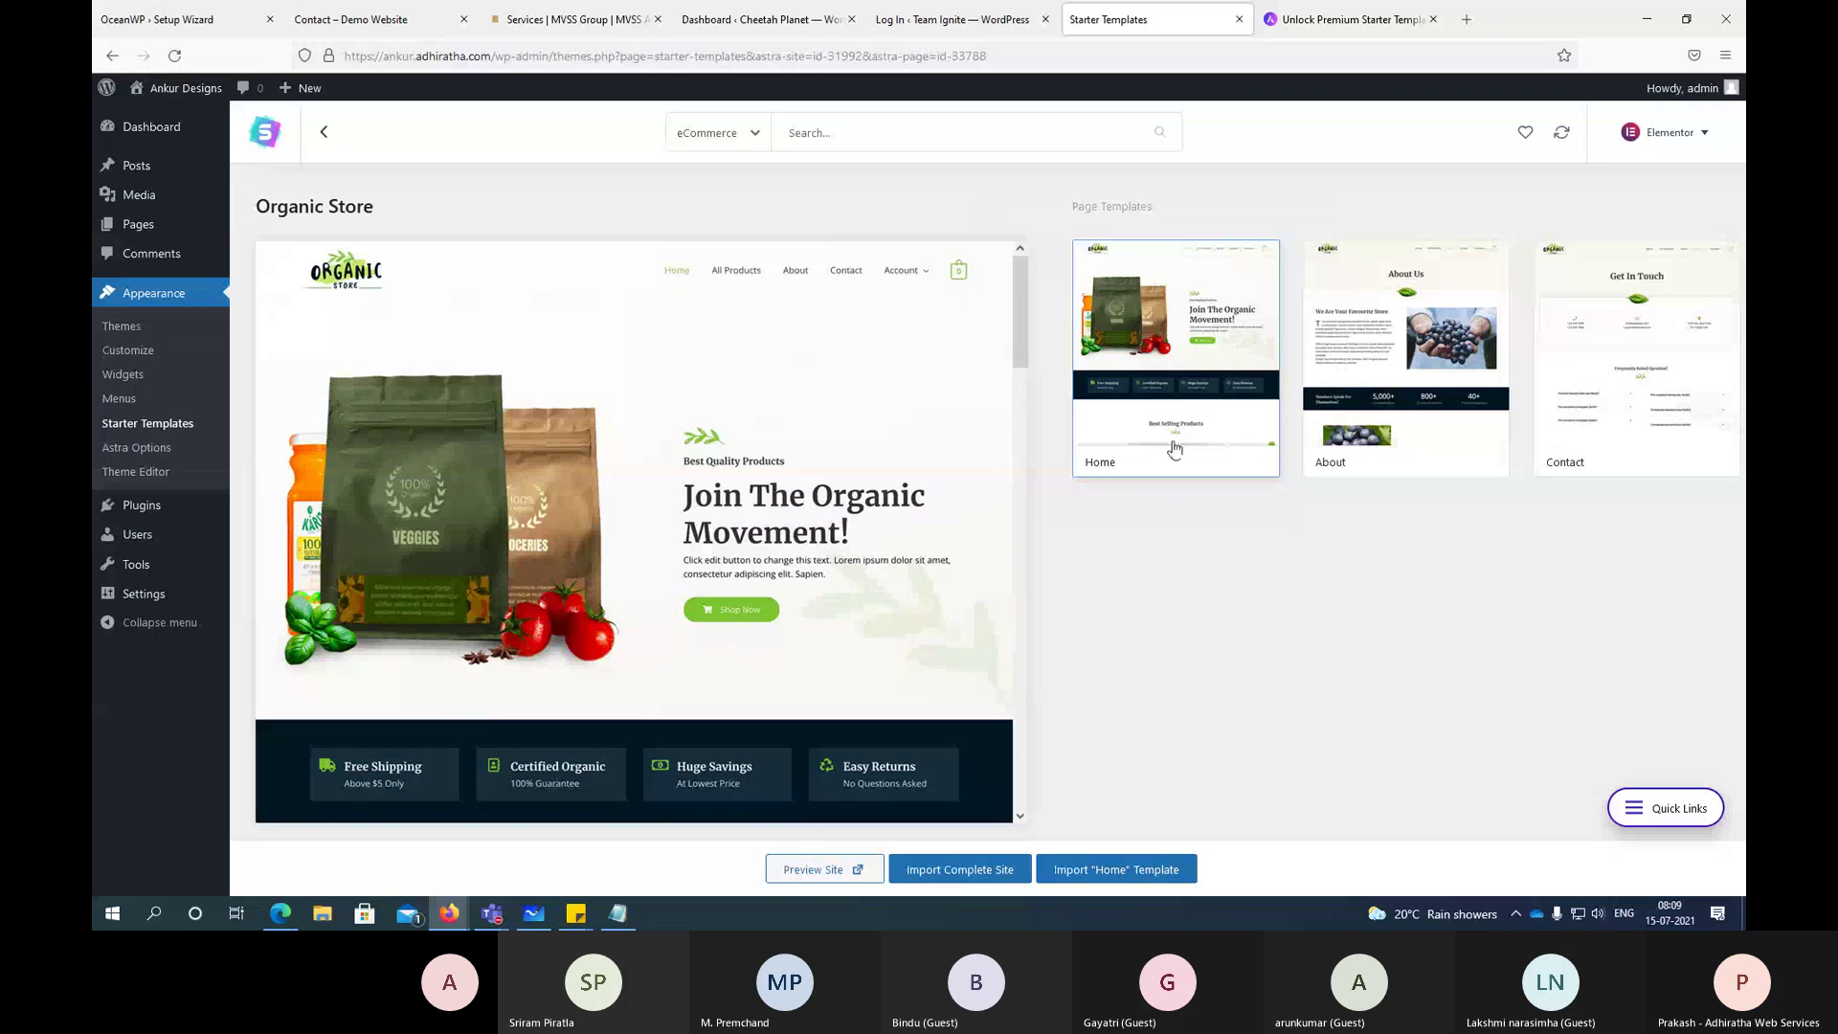
pyautogui.click(697, 139)
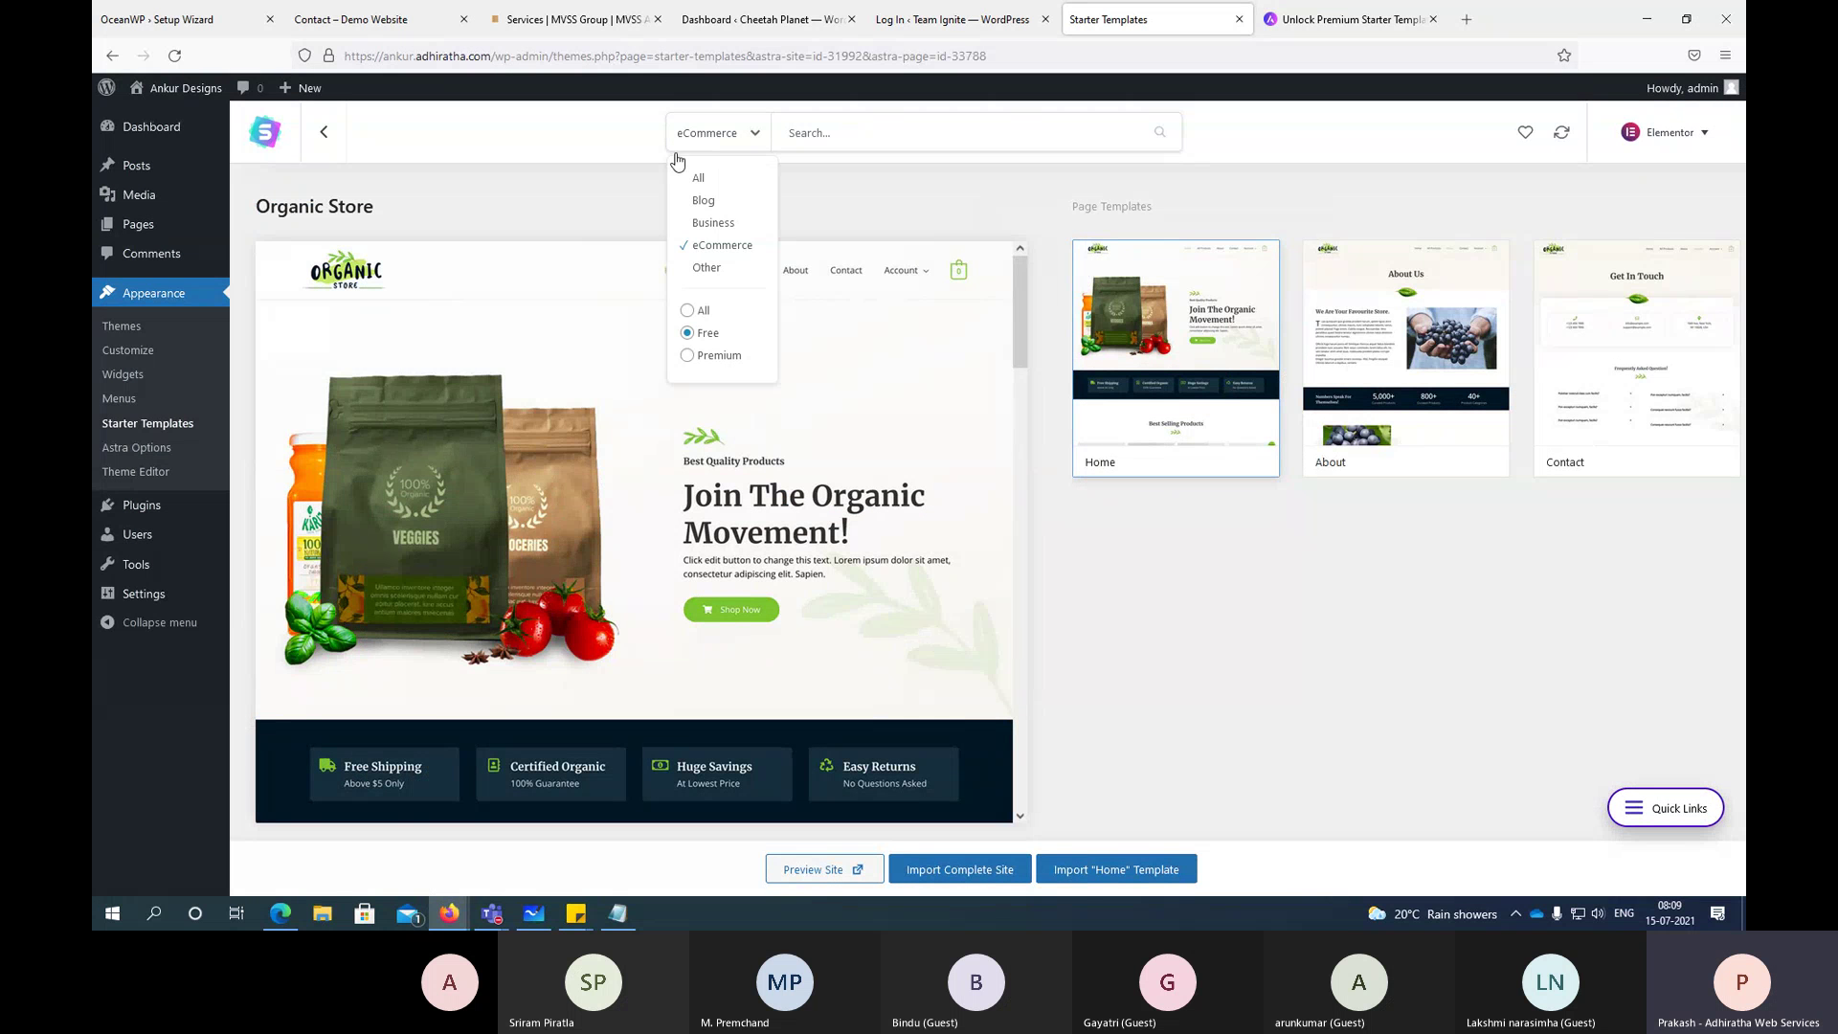
pyautogui.click(323, 133)
pyautogui.click(1168, 421)
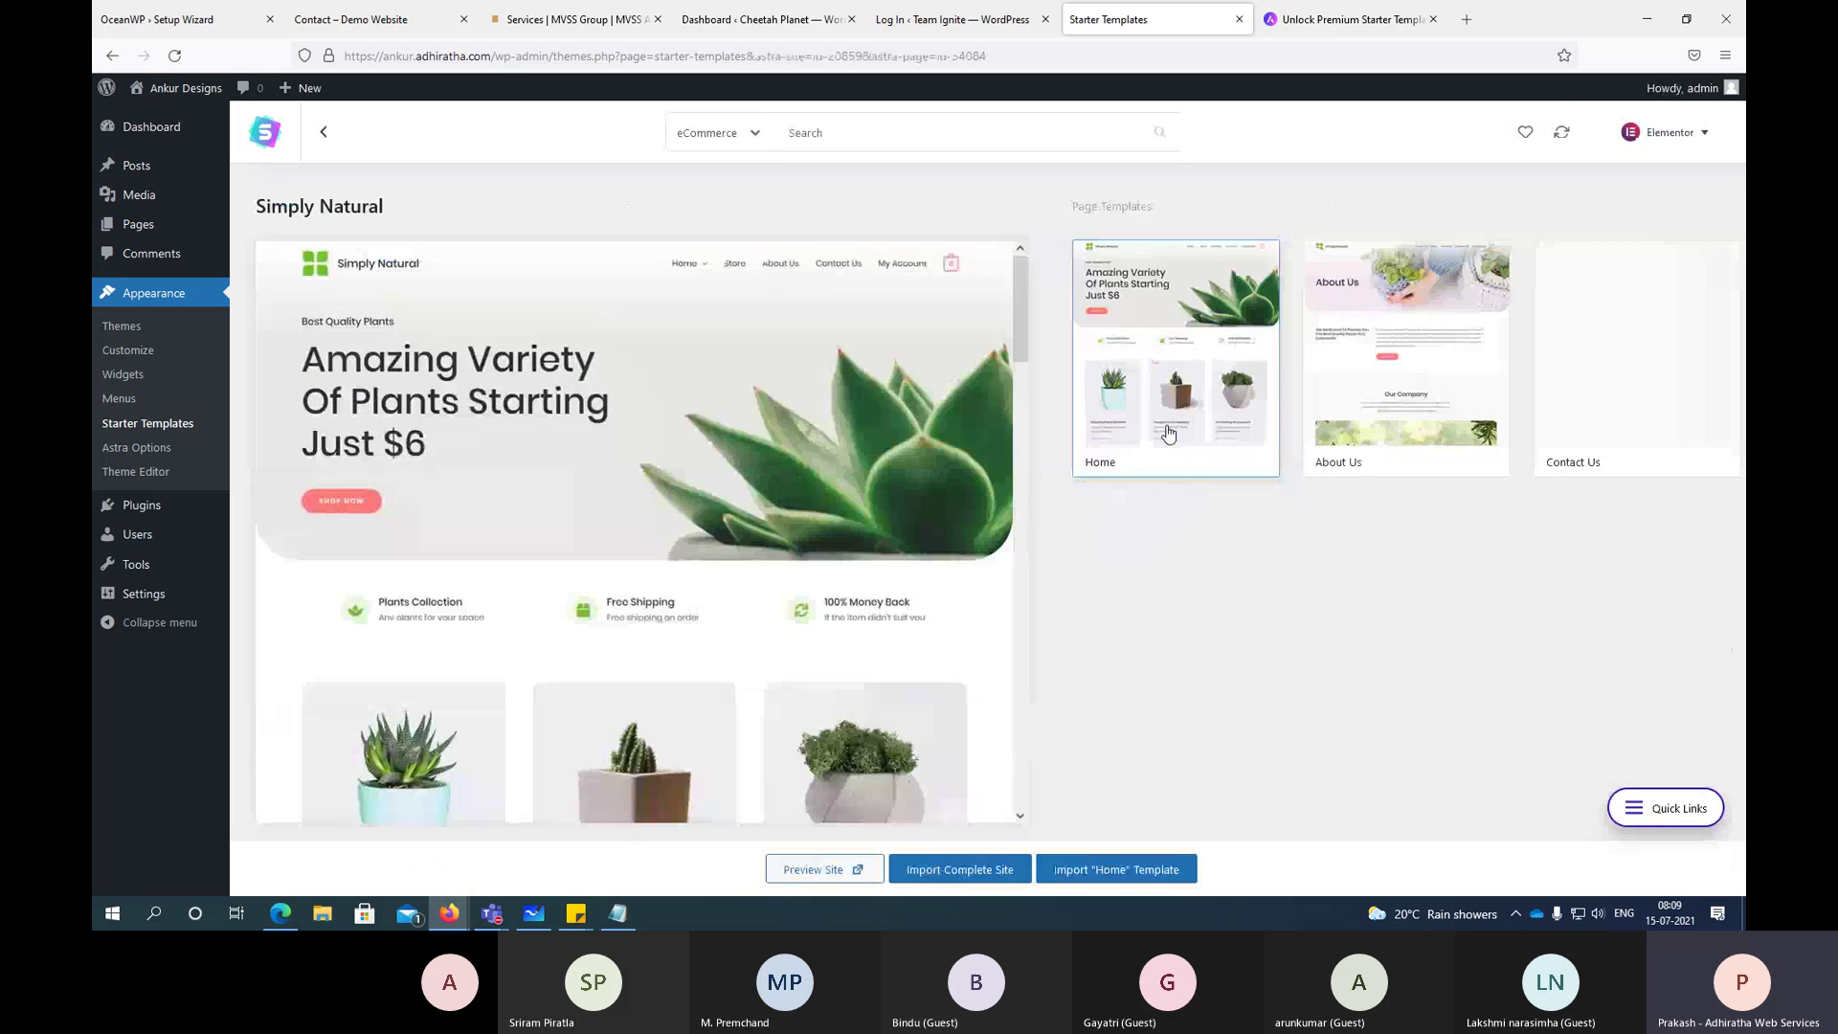
pyautogui.click(323, 133)
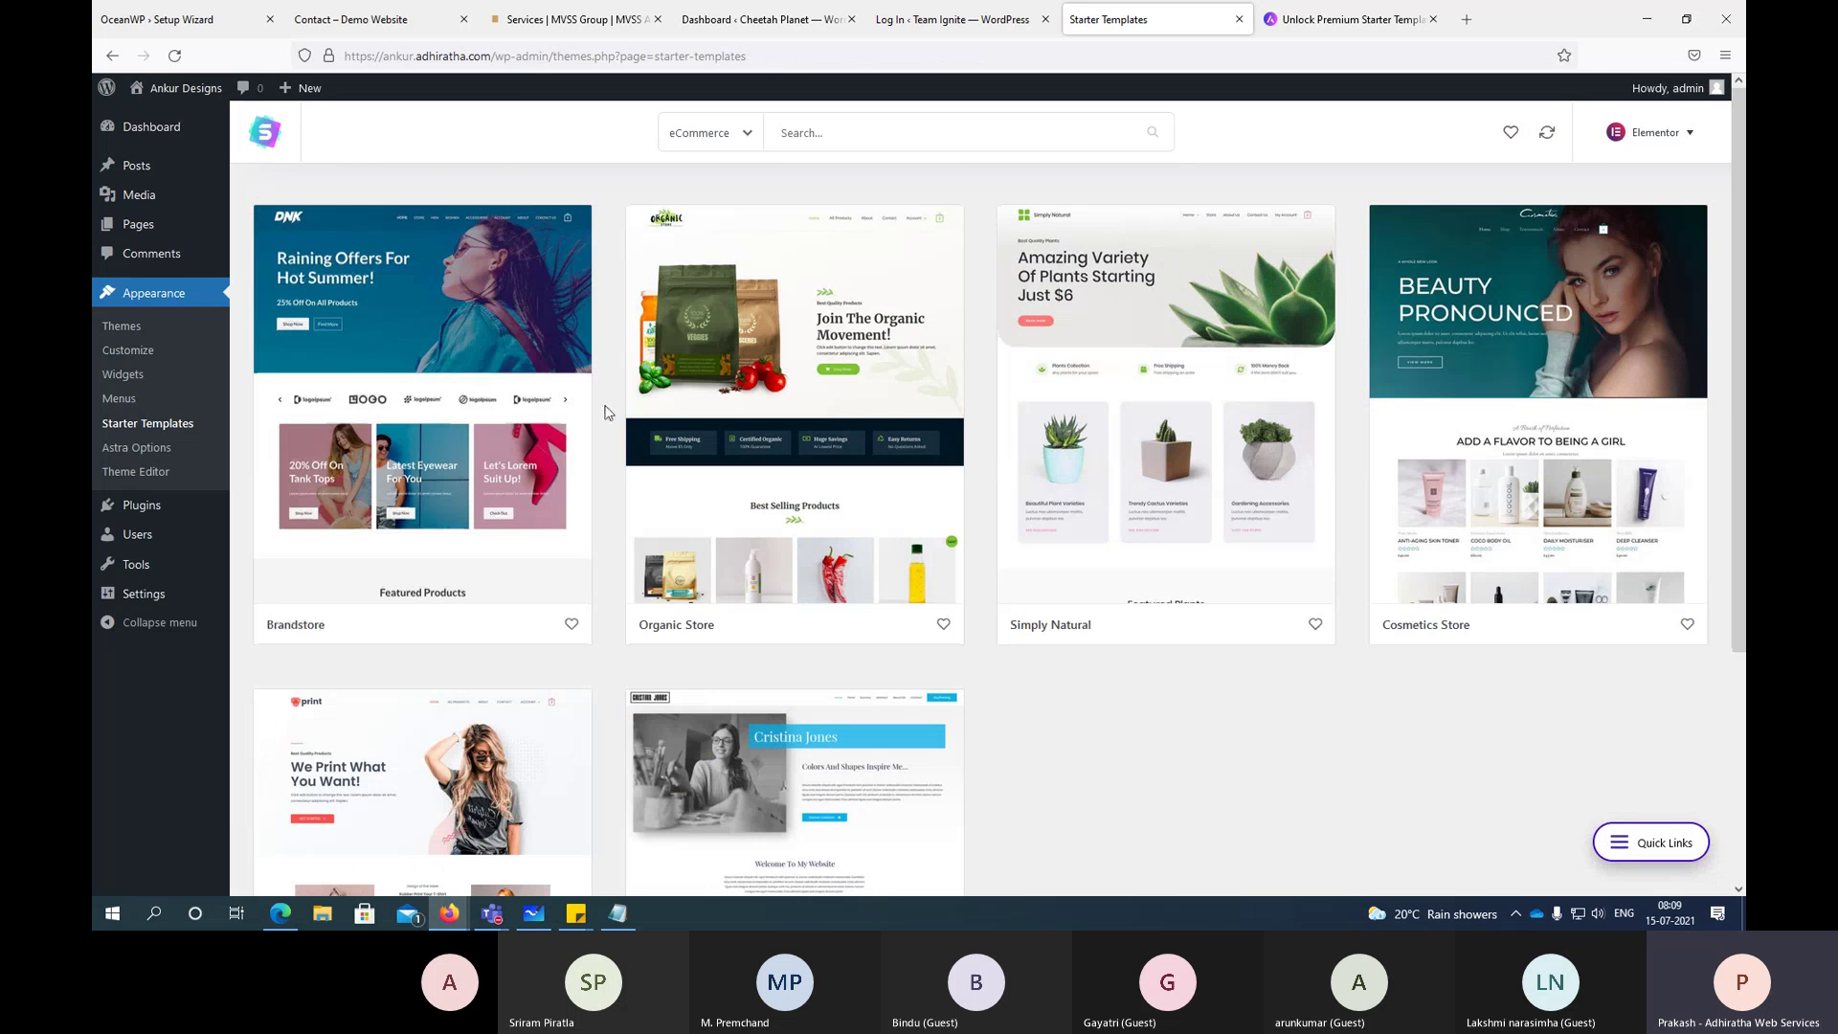
pyautogui.click(454, 396)
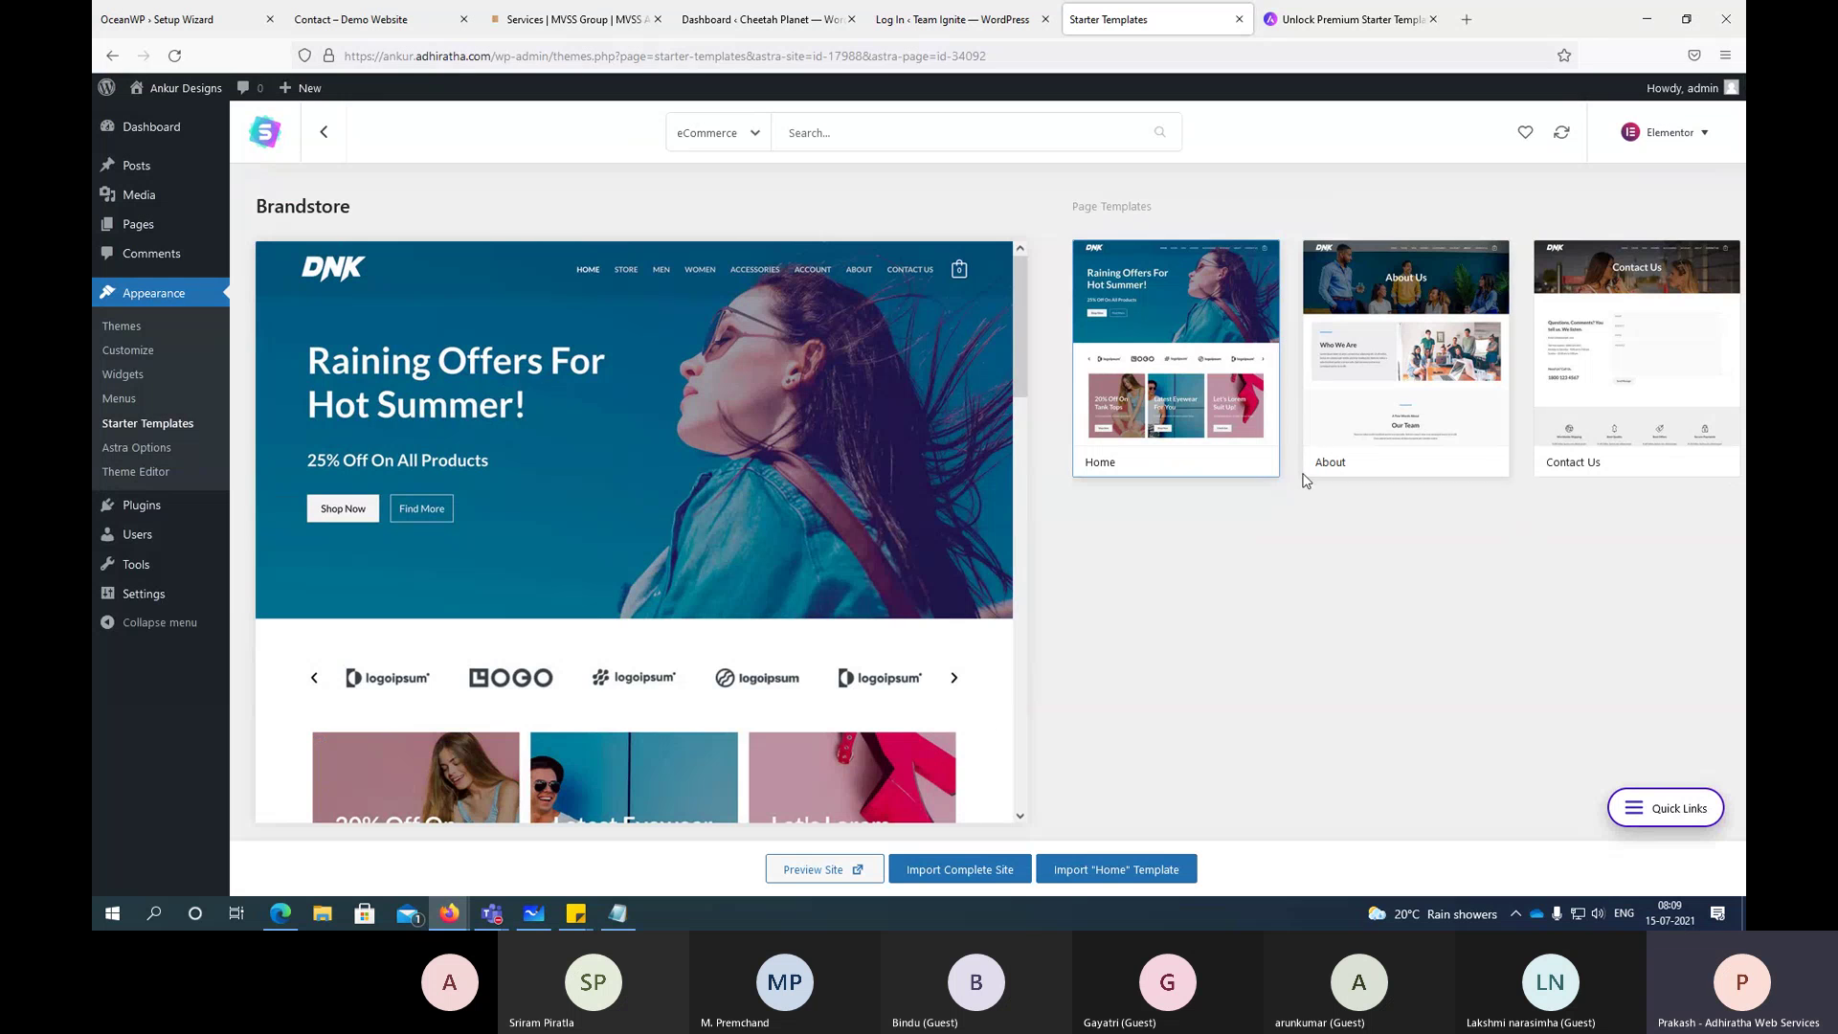
pyautogui.click(324, 132)
pyautogui.click(1640, 473)
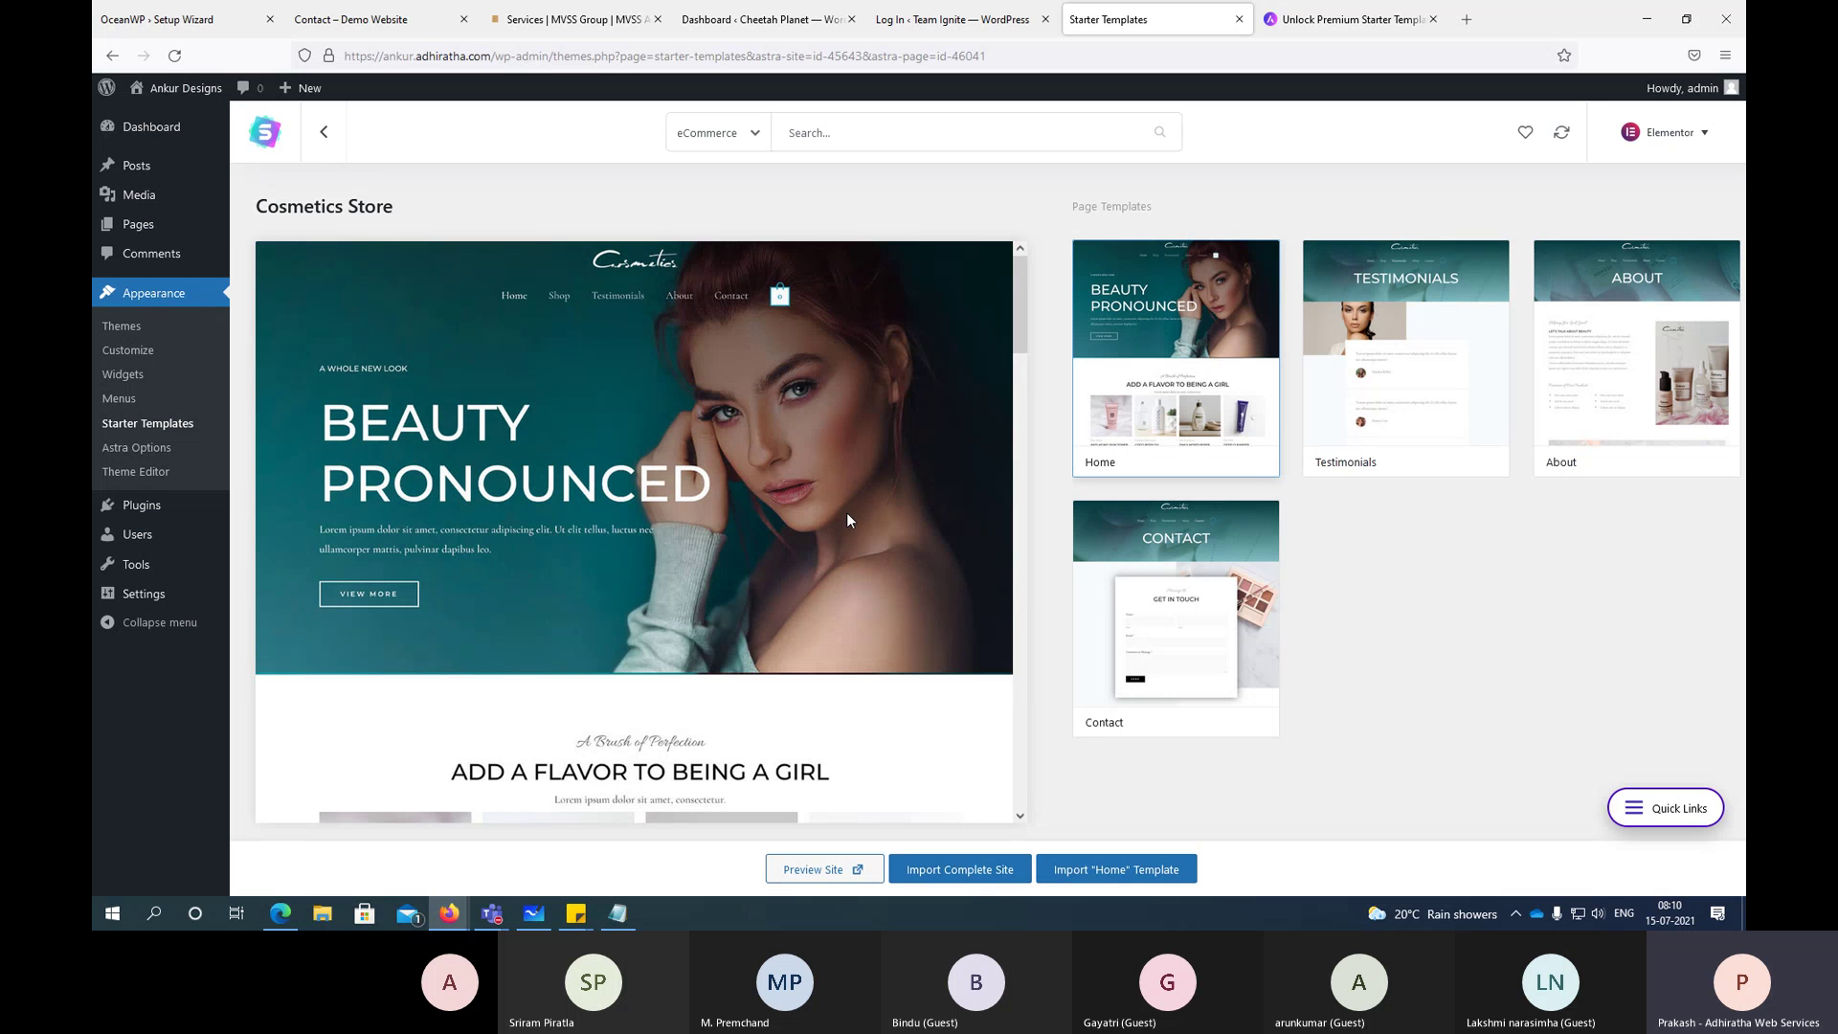
pyautogui.click(324, 133)
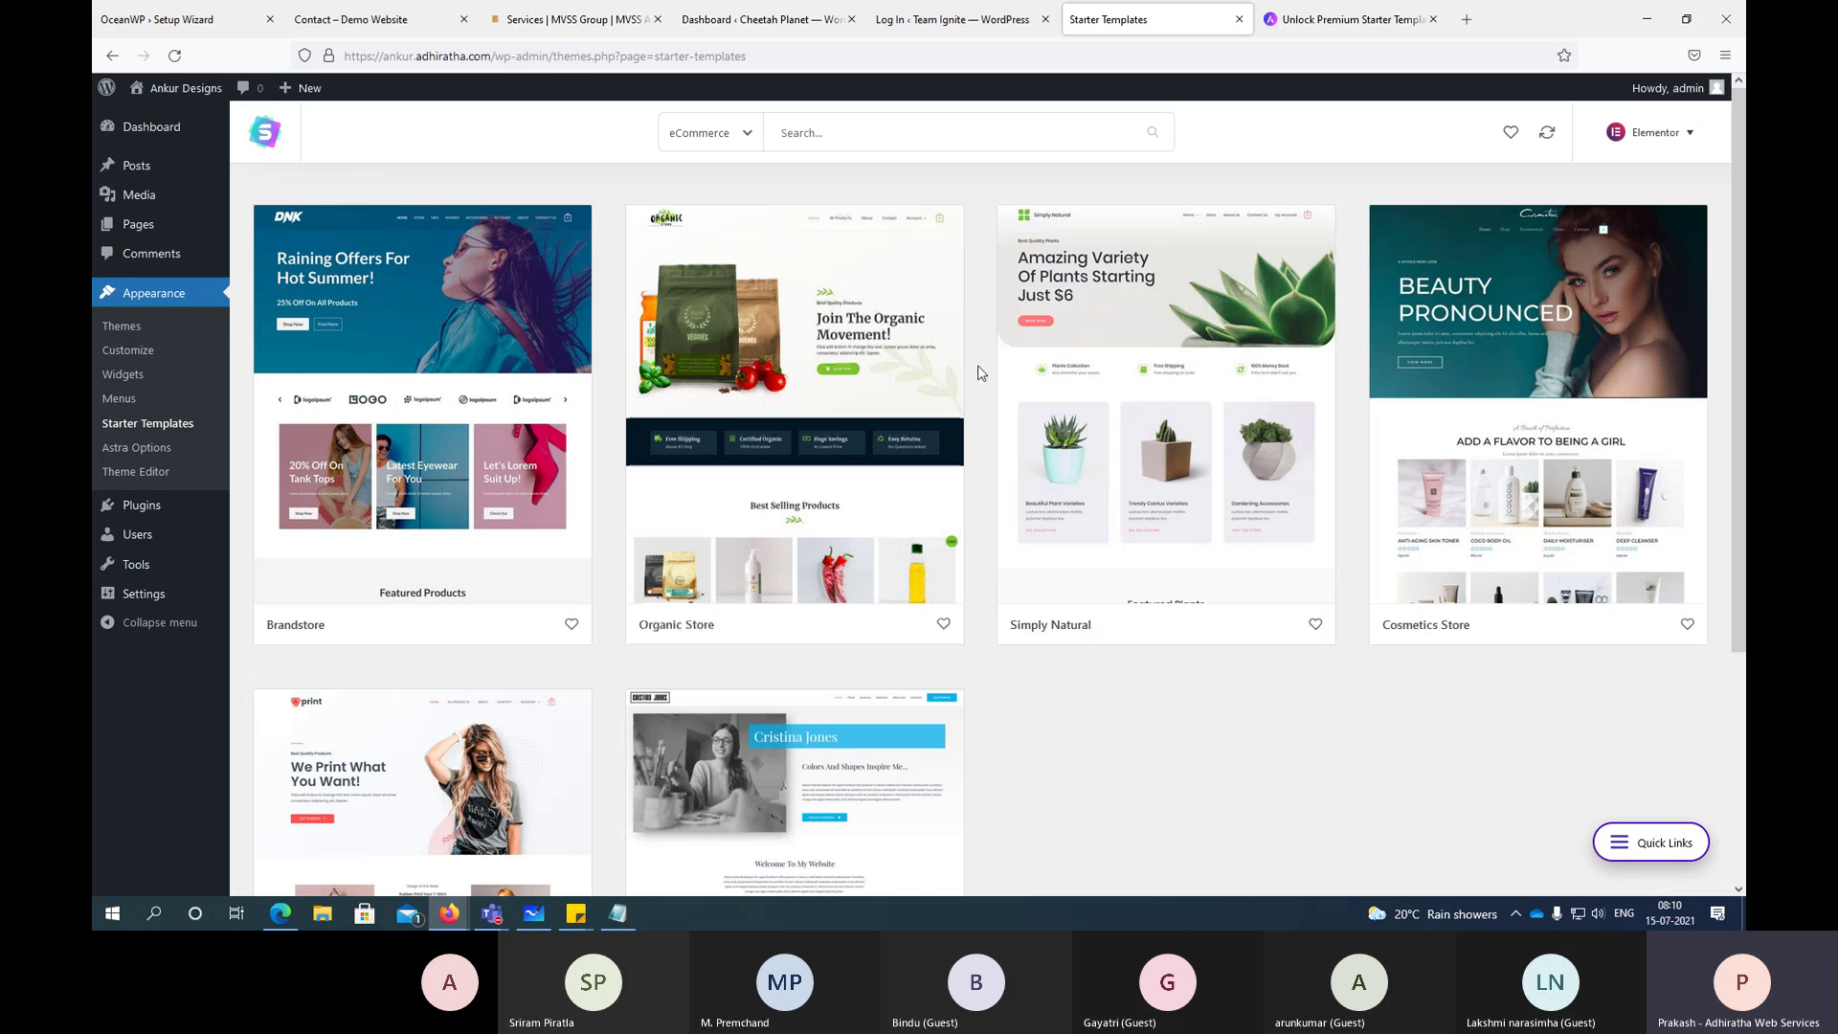
# Step: Start the complete site import for Organic Store, setting the WordPress level to Intermediate and the website's recipient to My client
pyautogui.click(800, 436)
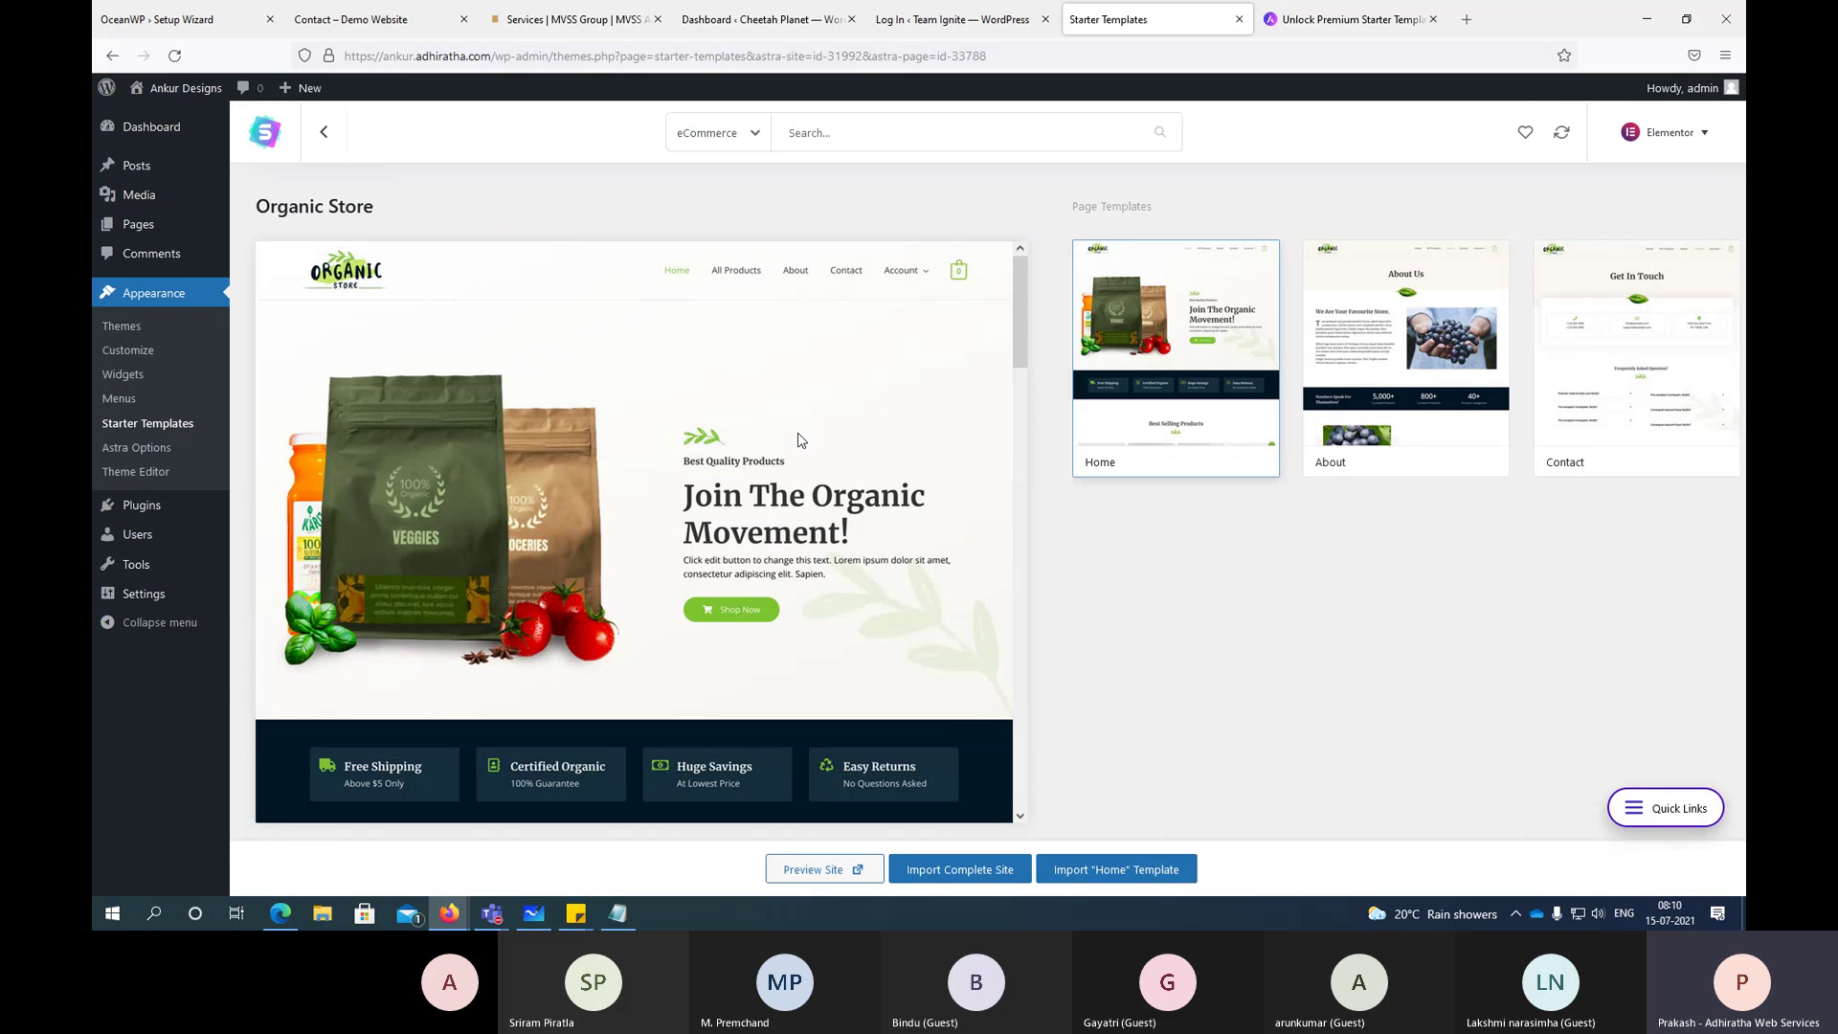
pyautogui.click(994, 868)
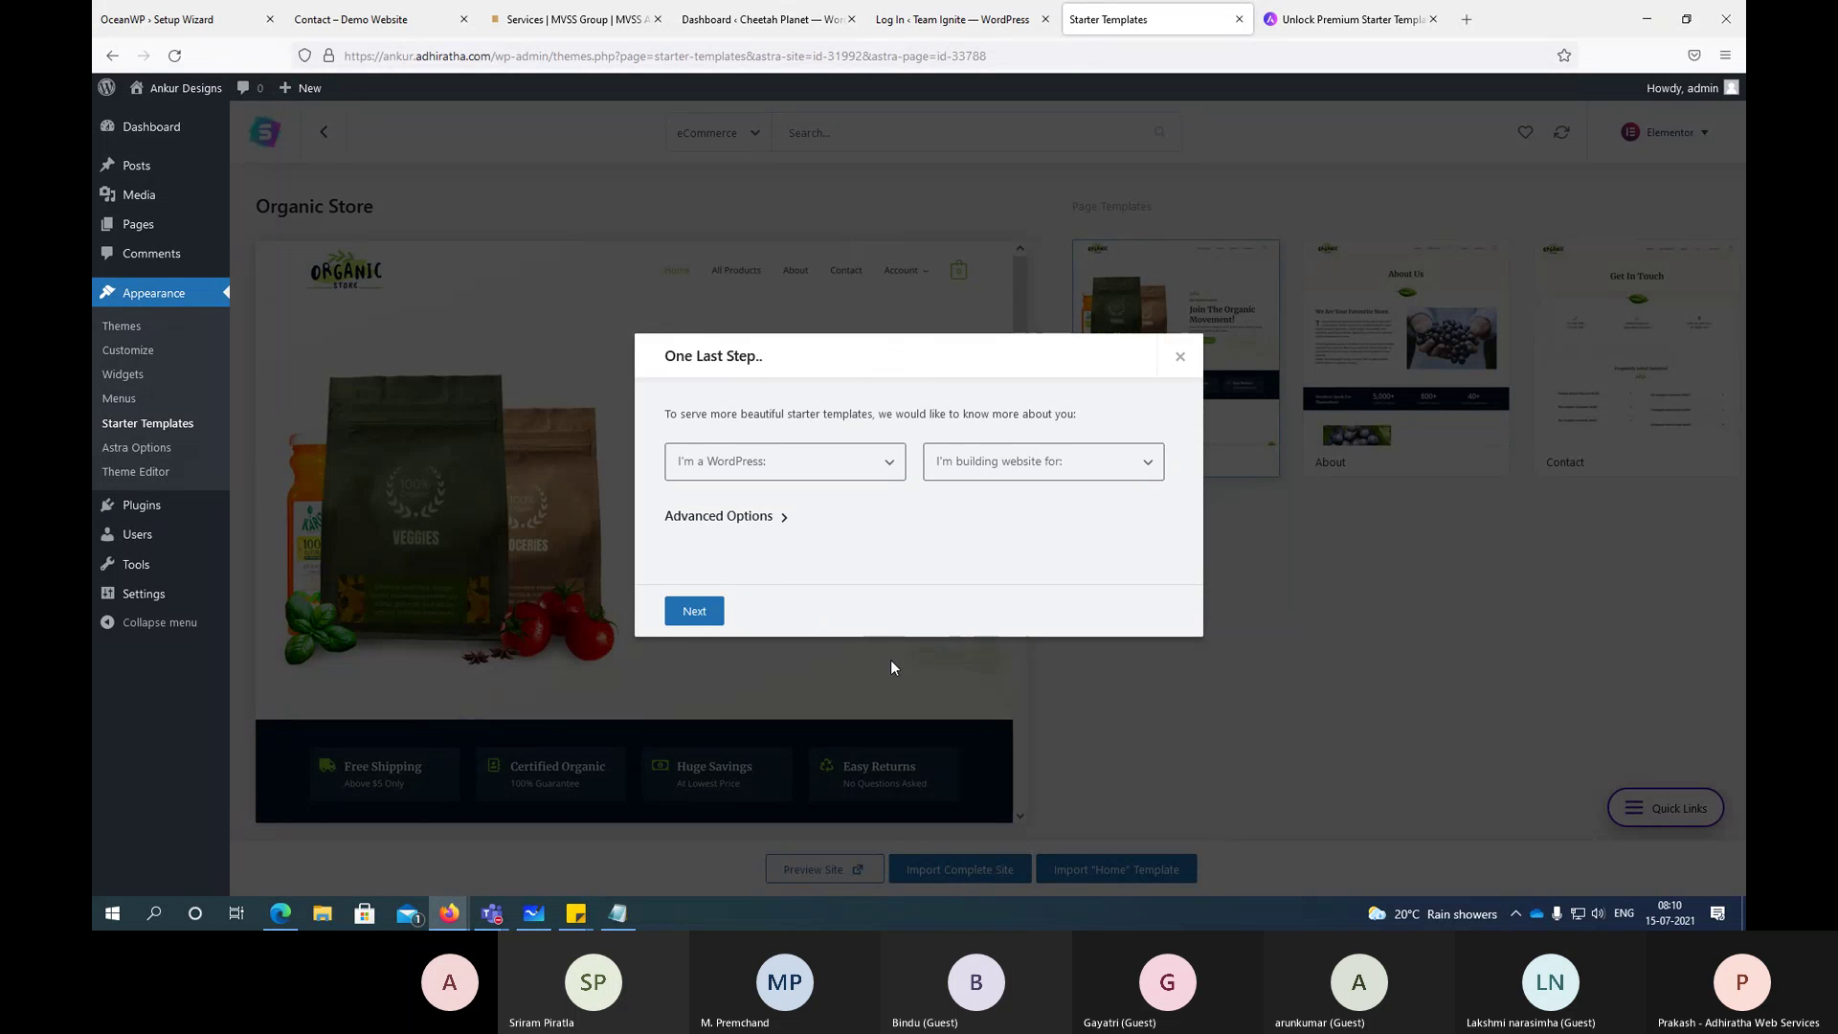
pyautogui.click(772, 464)
pyautogui.click(737, 522)
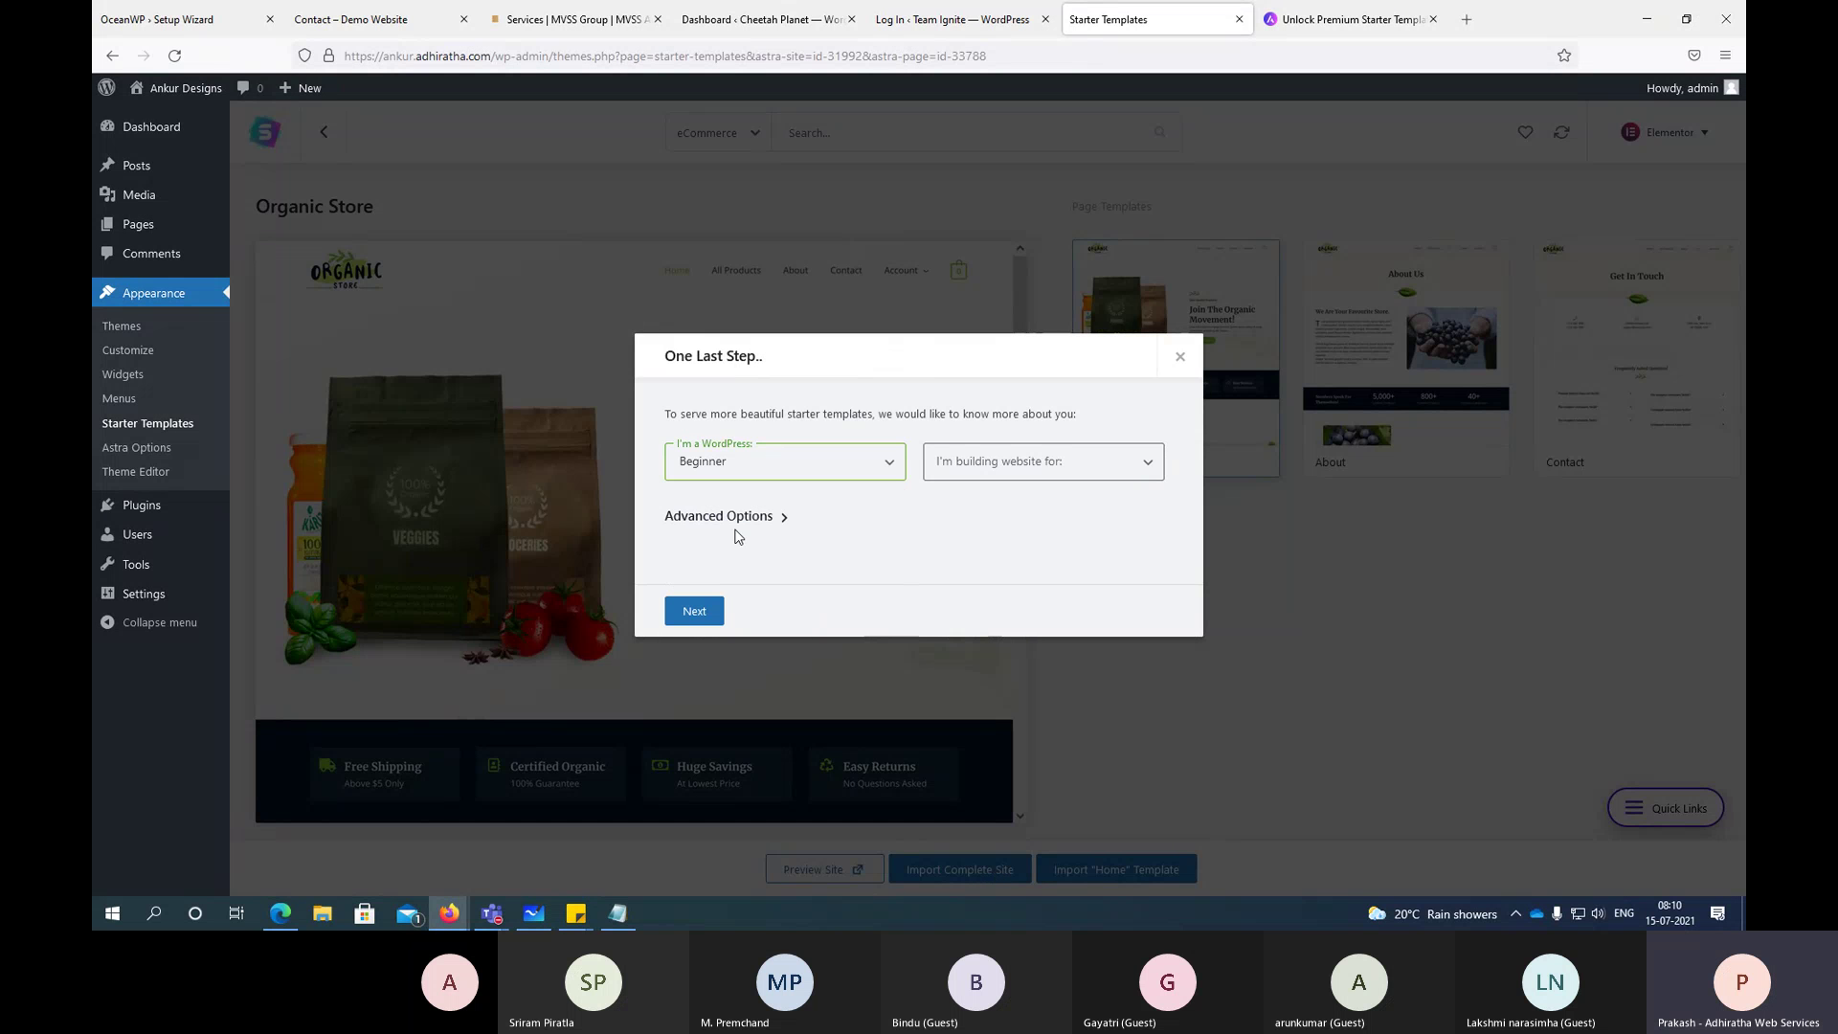
pyautogui.click(717, 463)
pyautogui.click(724, 542)
pyautogui.click(1055, 467)
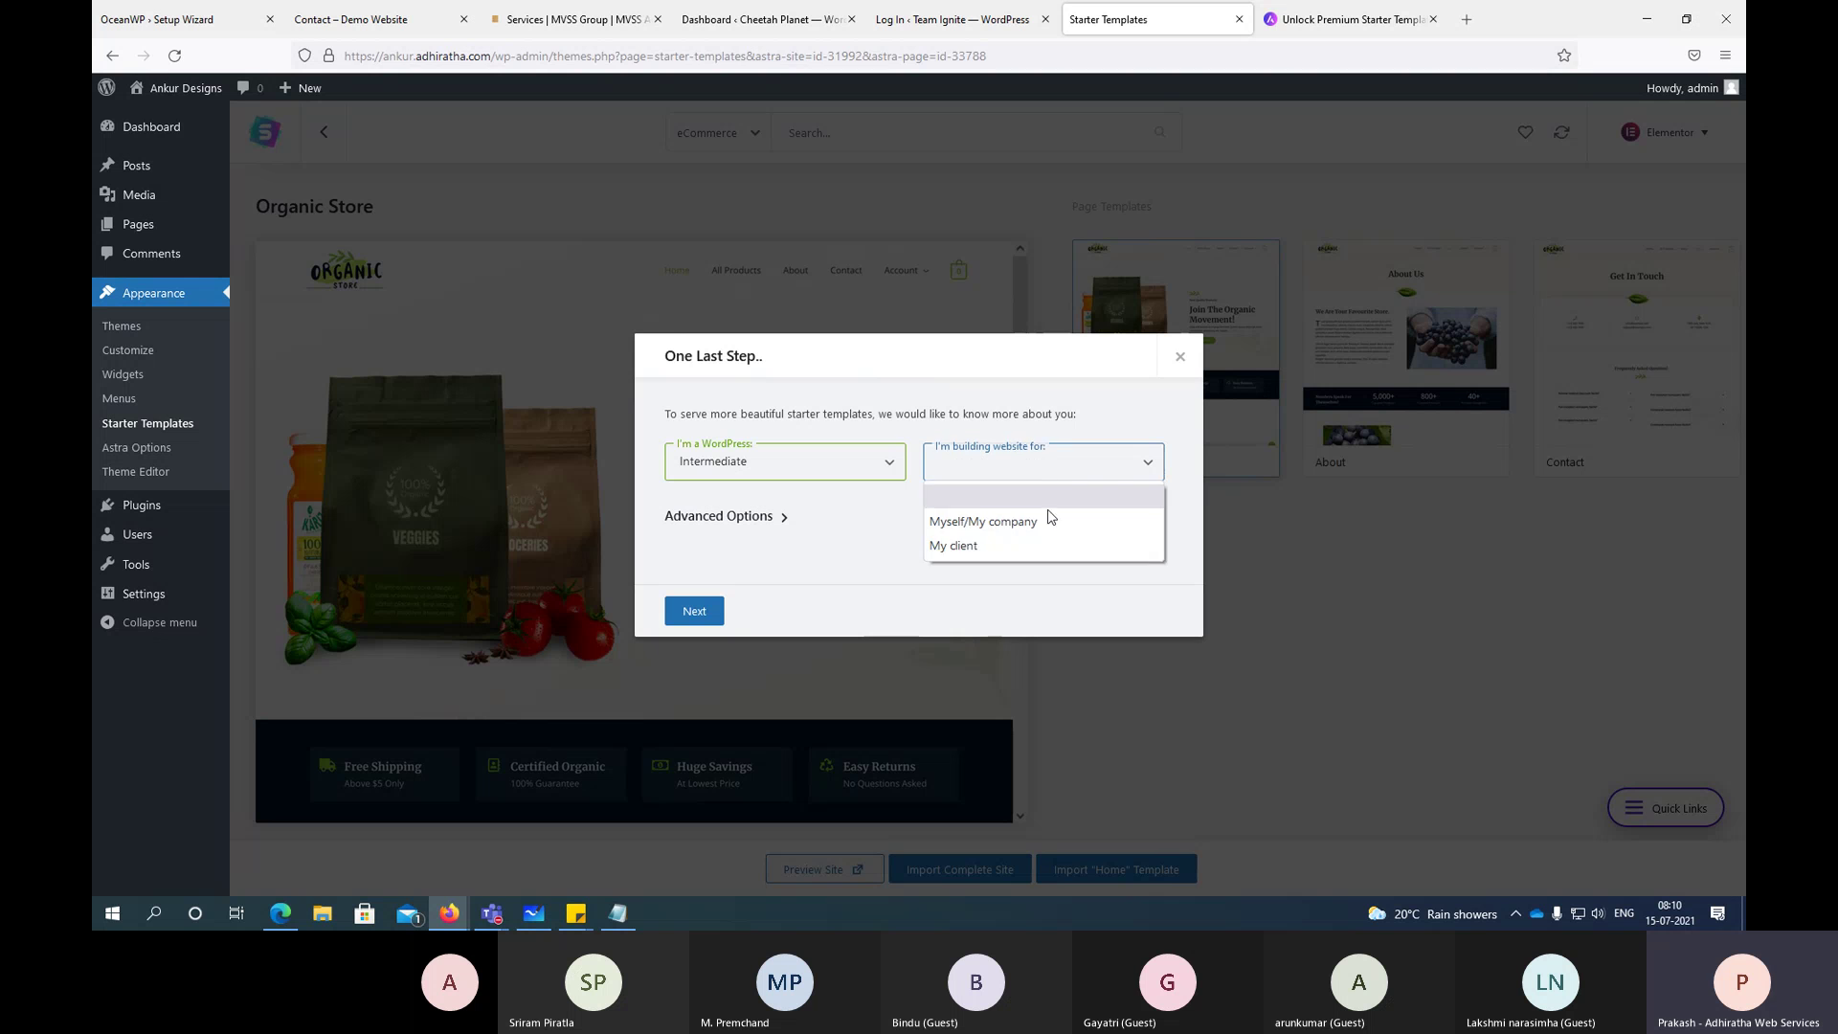
pyautogui.click(988, 542)
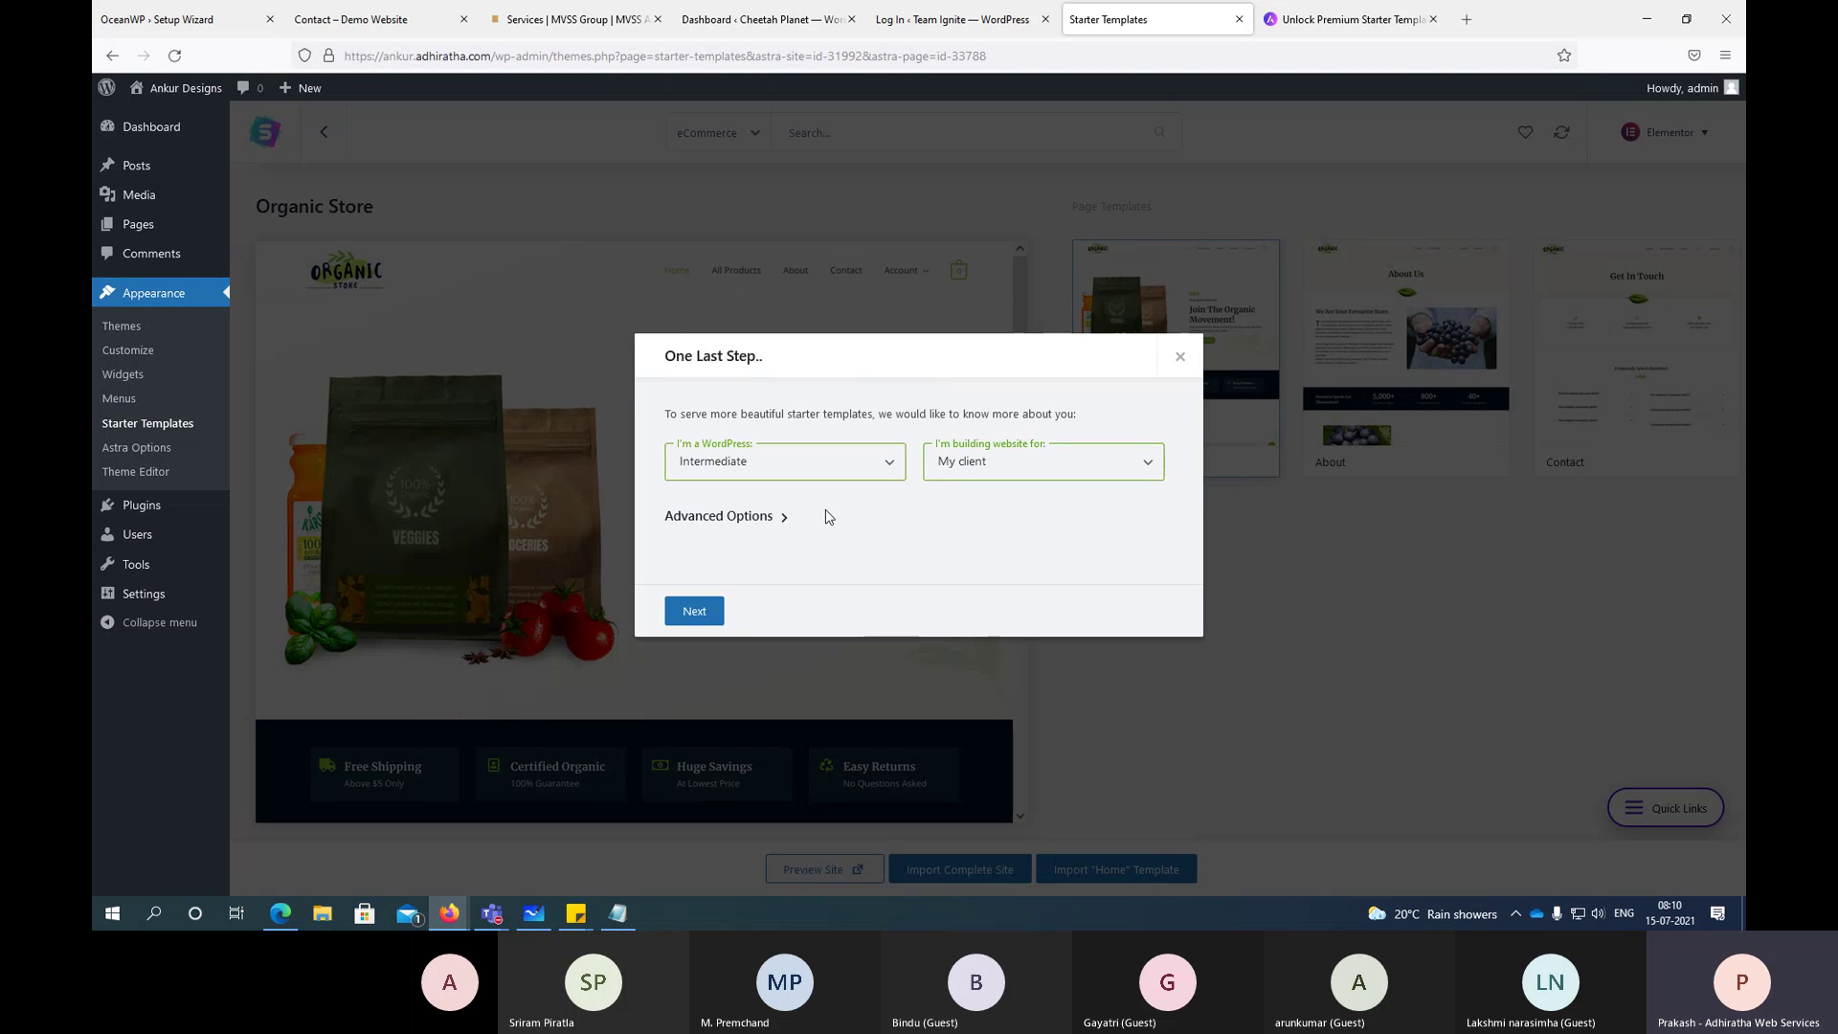
# Step: Import the complete Organic Store template with customizer settings, widgets, required plugins and content, skipping the name and e-mail request
pyautogui.click(739, 517)
pyautogui.scroll(-2, 728, 508)
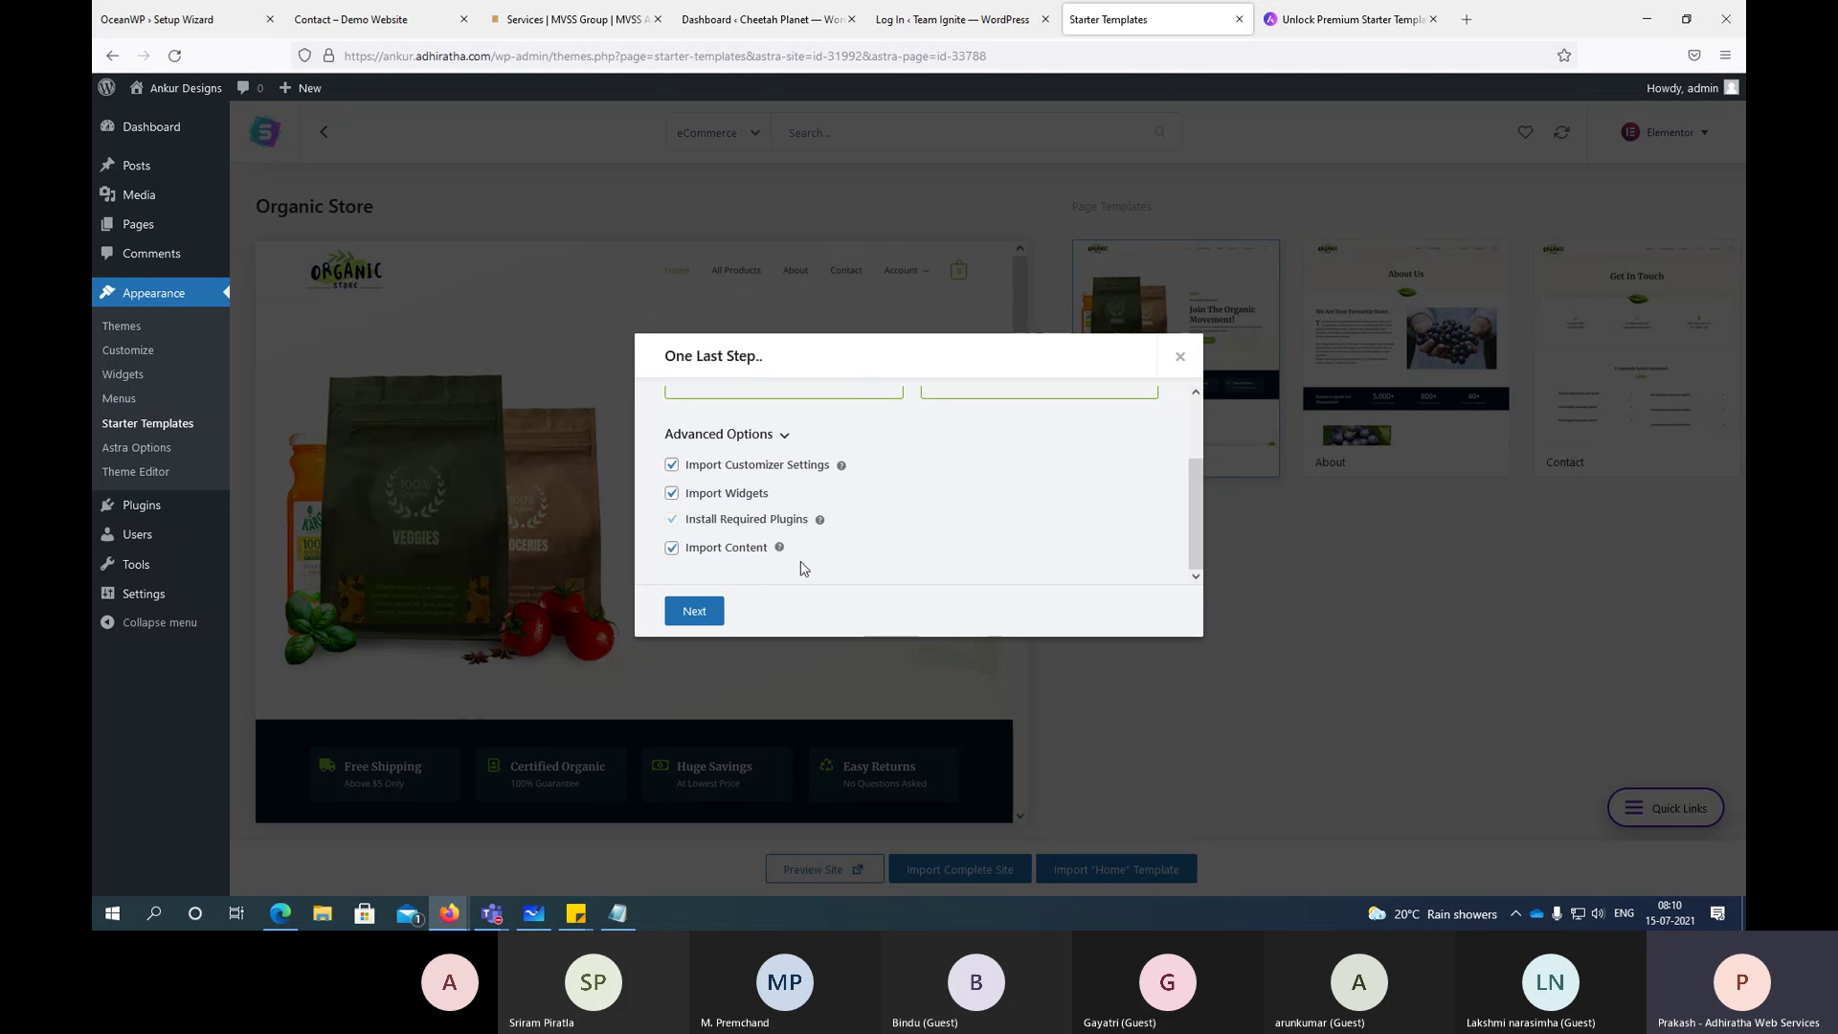
pyautogui.click(697, 615)
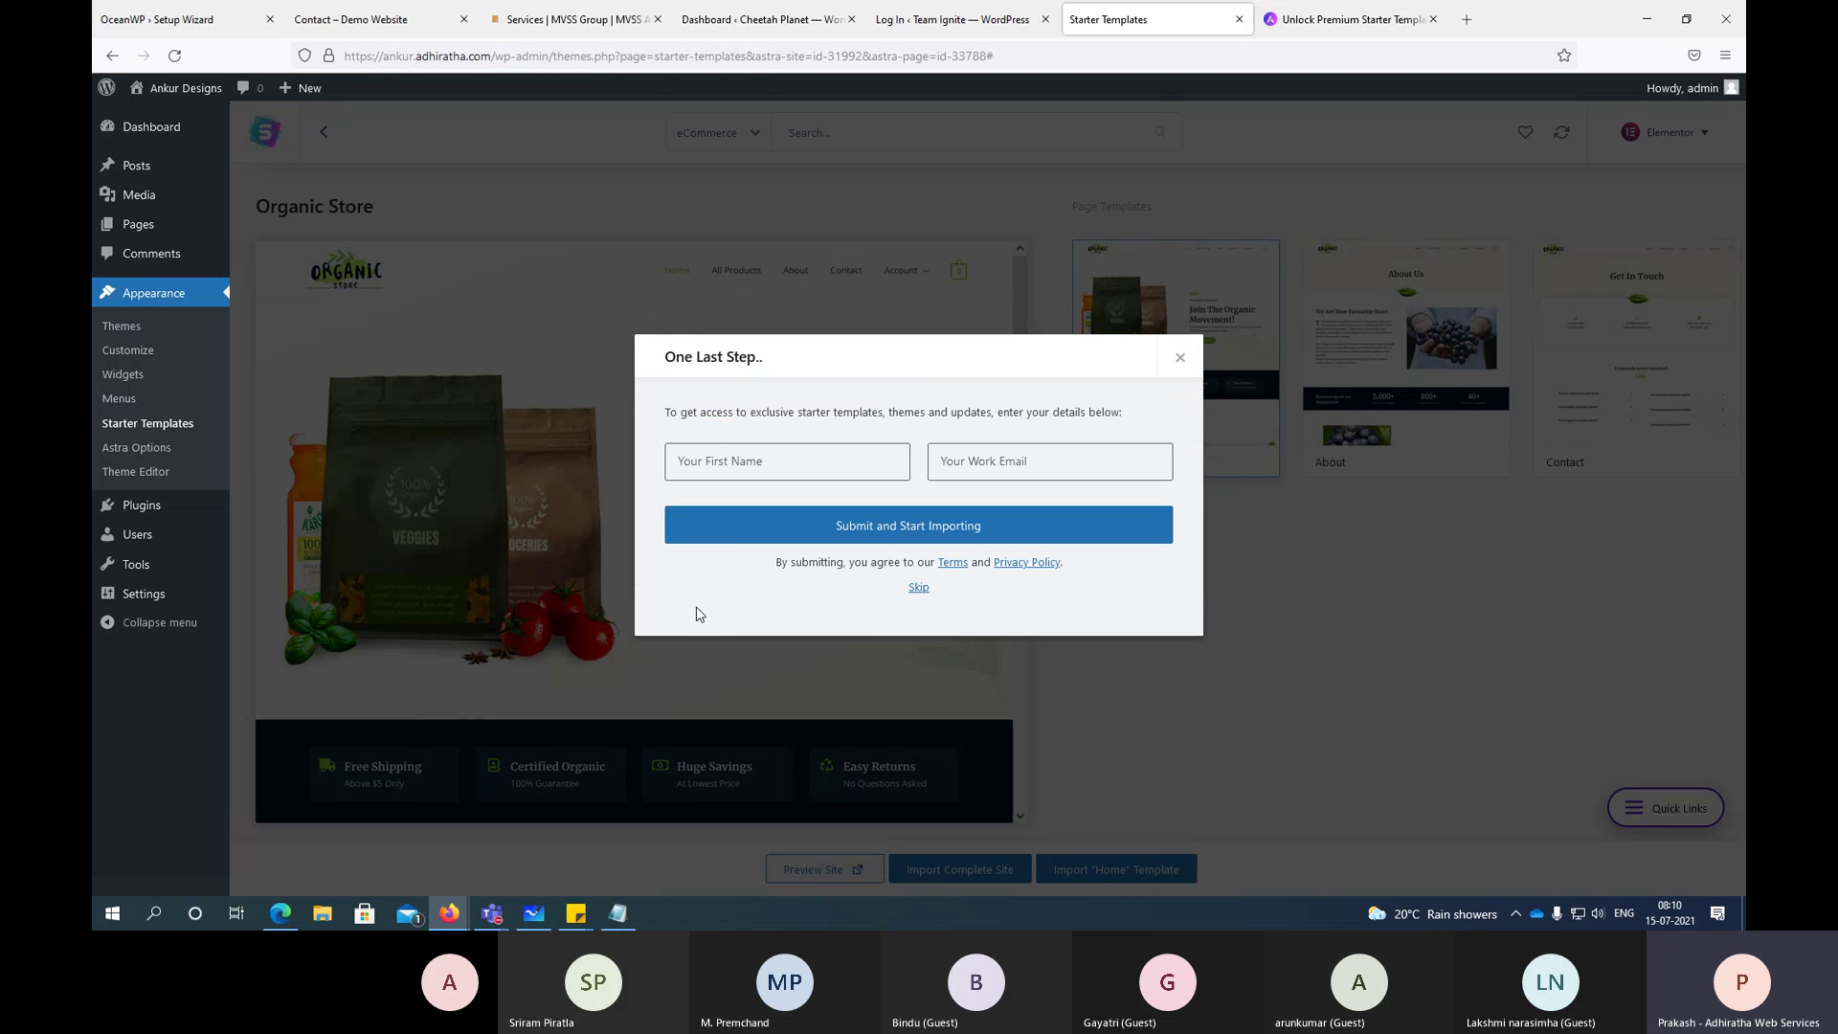
pyautogui.click(821, 473)
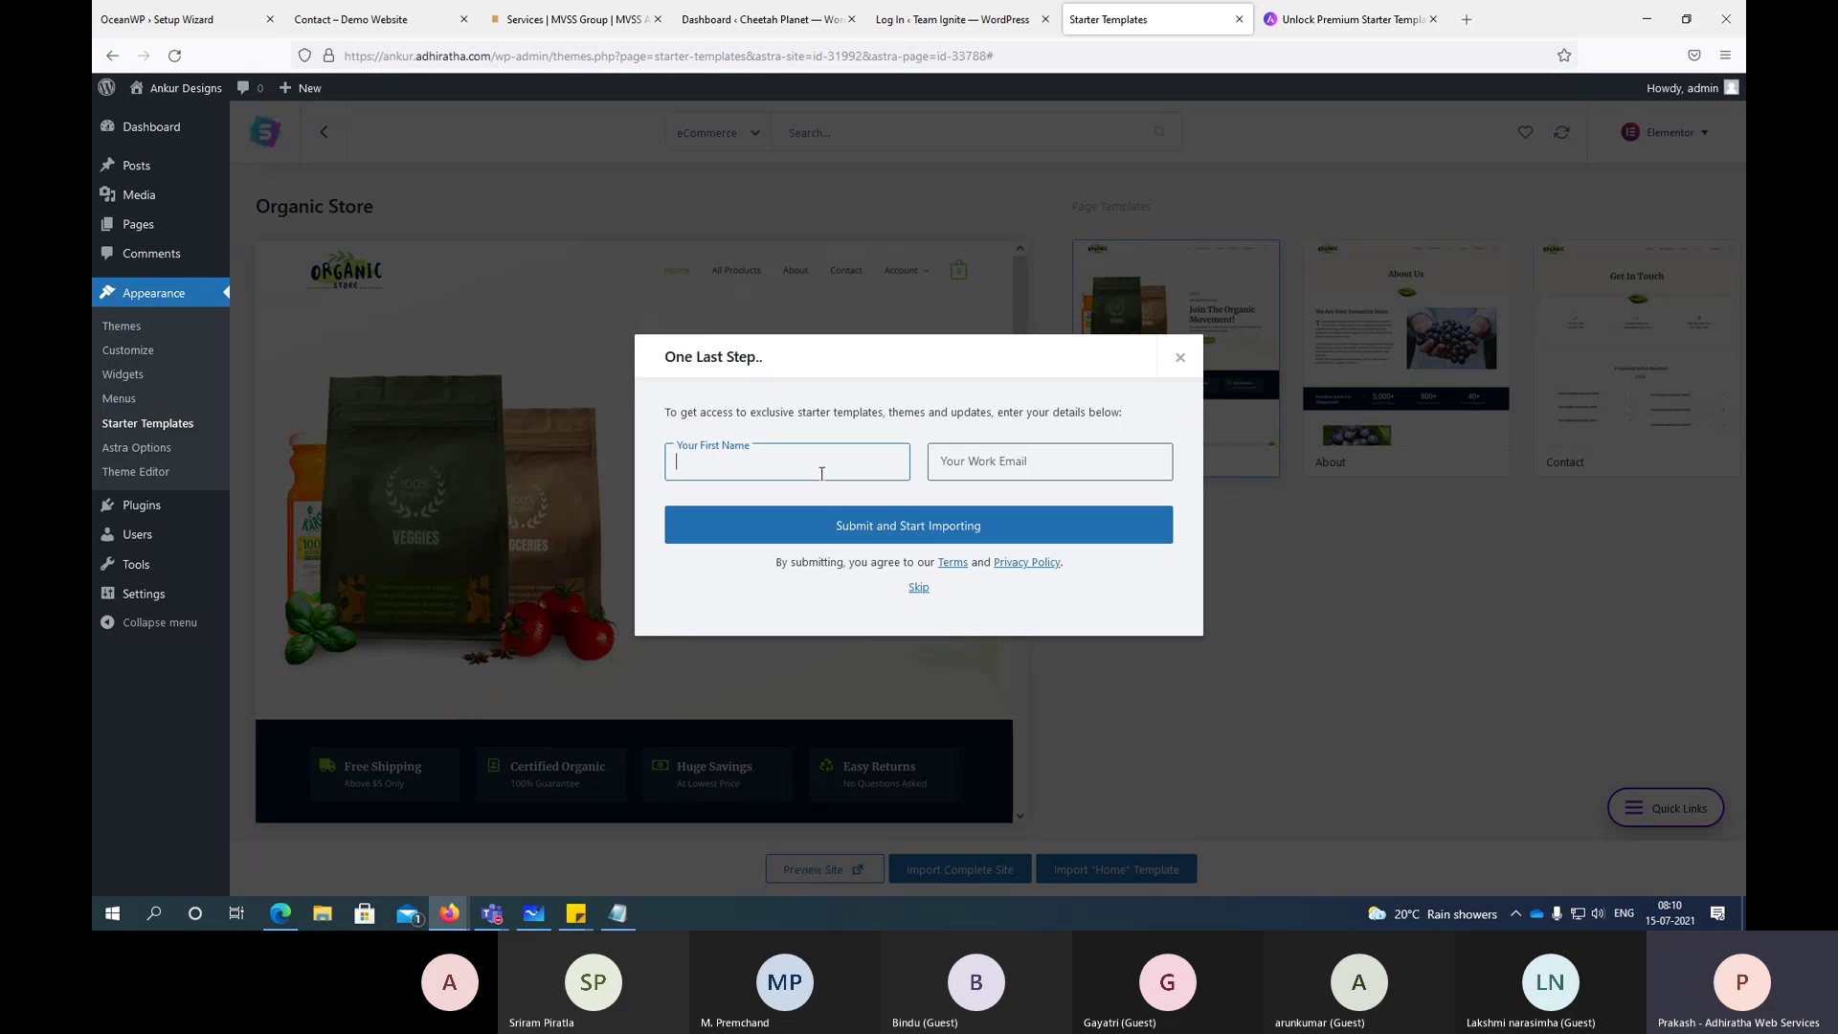
pyautogui.click(987, 472)
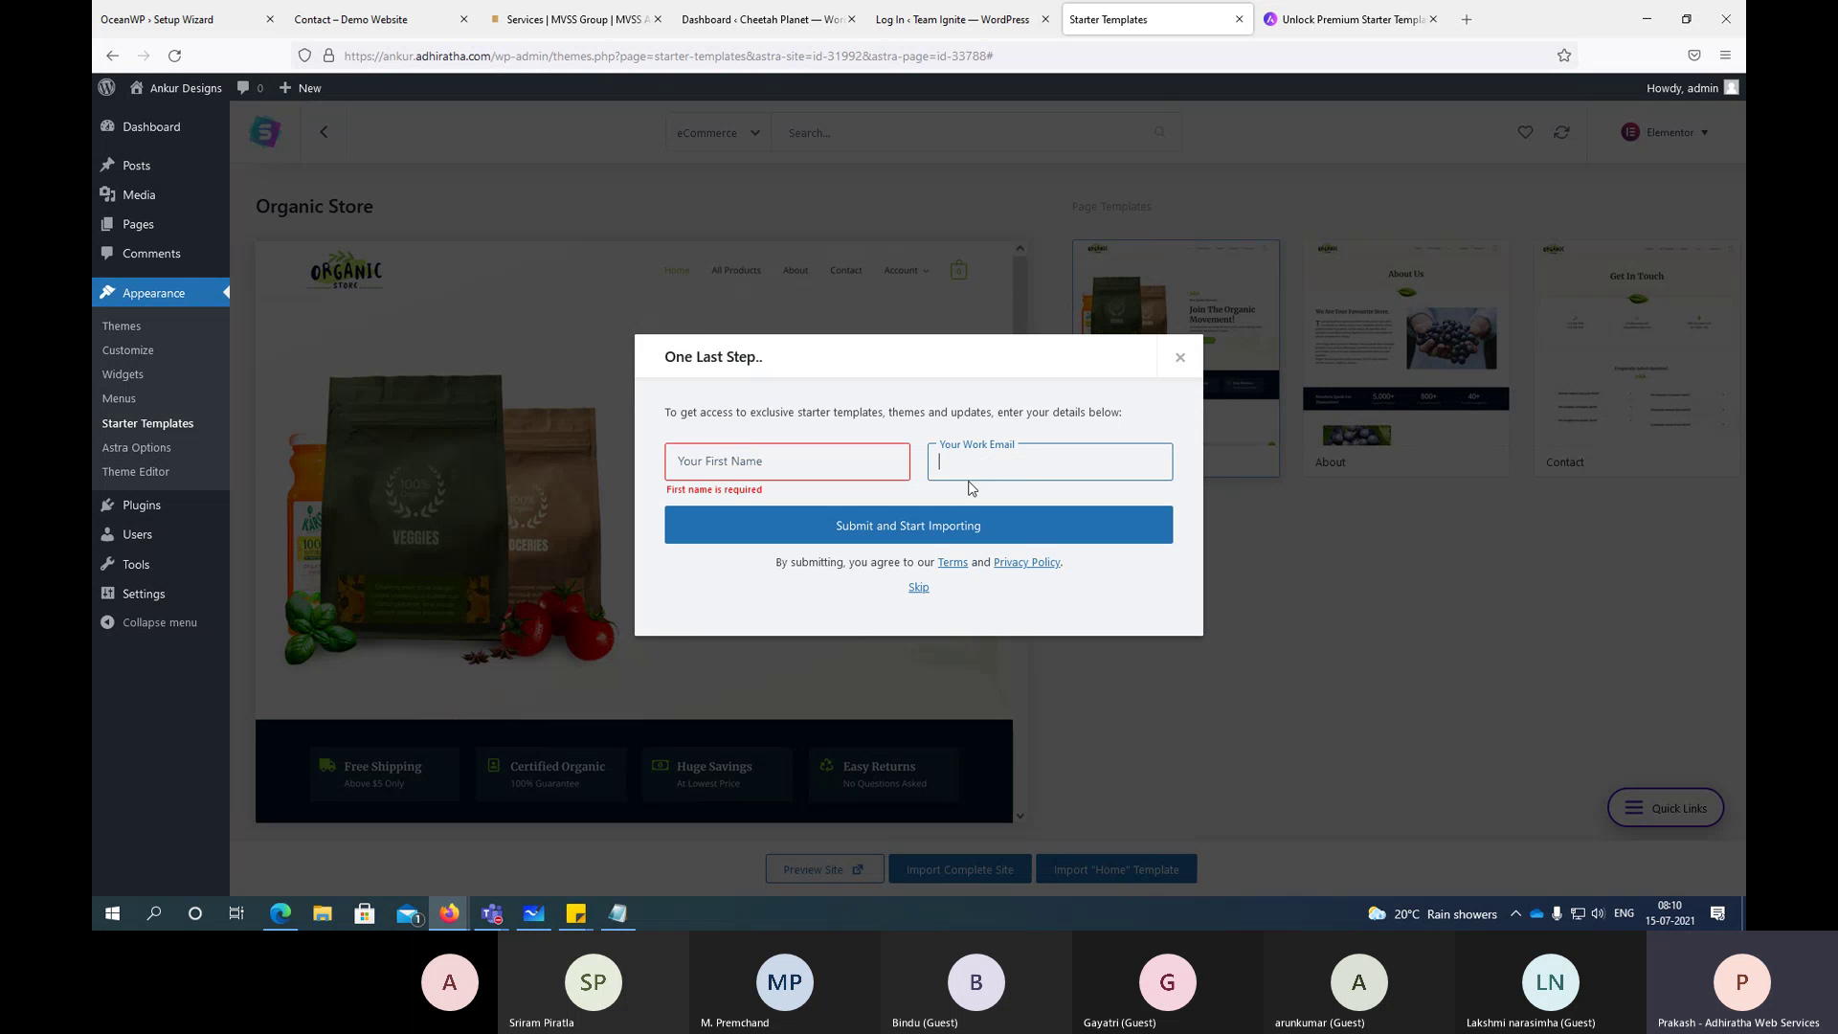
pyautogui.click(920, 588)
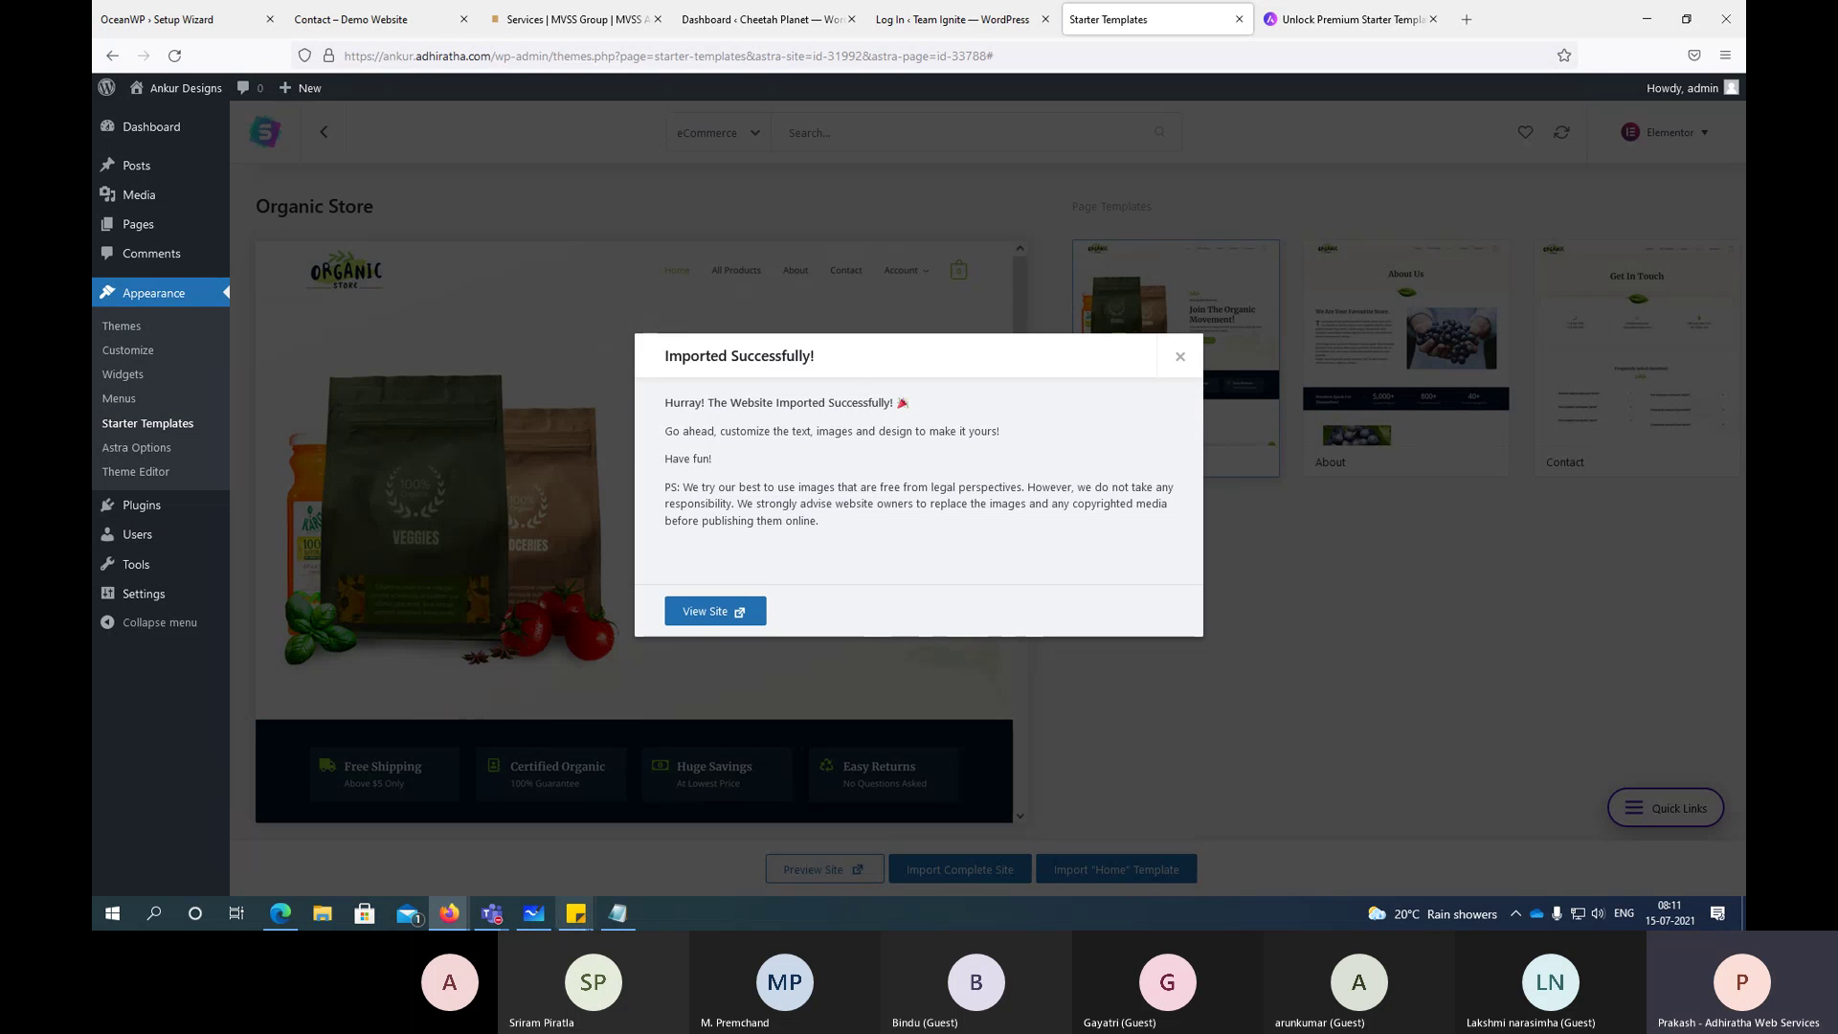
# Step: Switch to the private browser window, reload the Ankur Designs site and look over its home page
pyautogui.moveTo(450, 917)
pyautogui.click(505, 831)
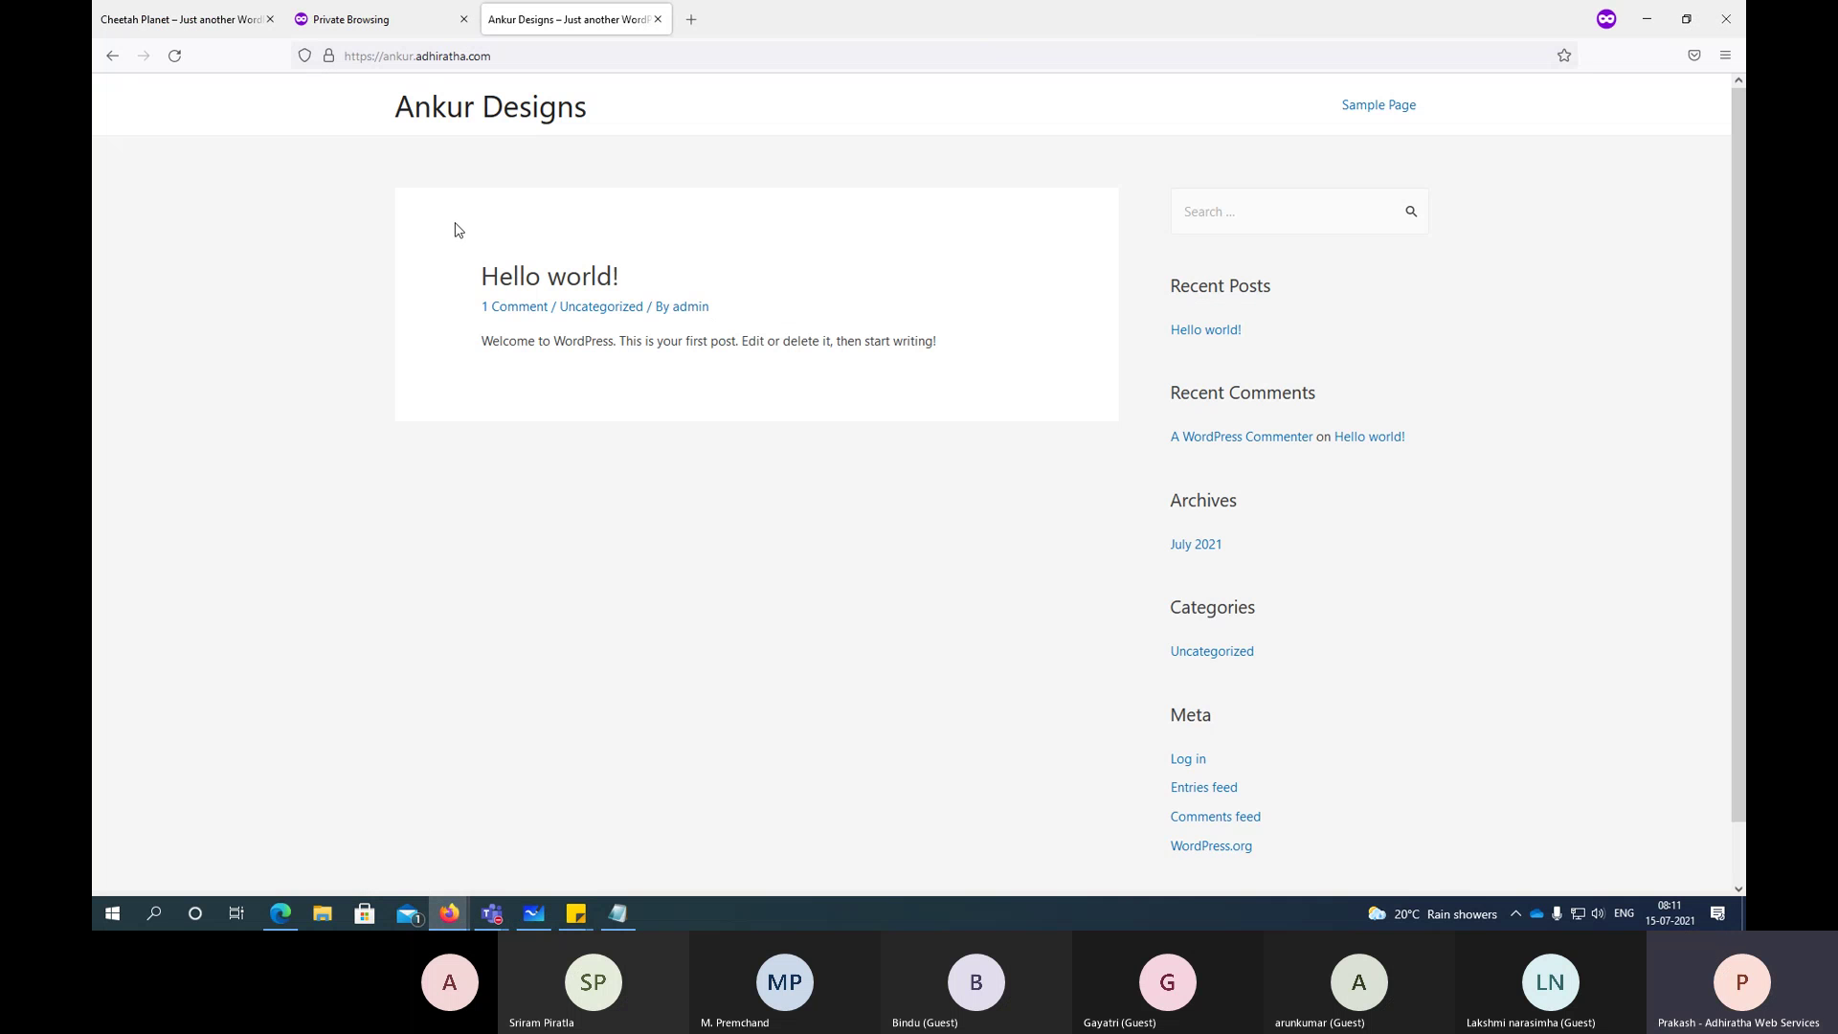
pyautogui.click(470, 55)
pyautogui.press('Return')
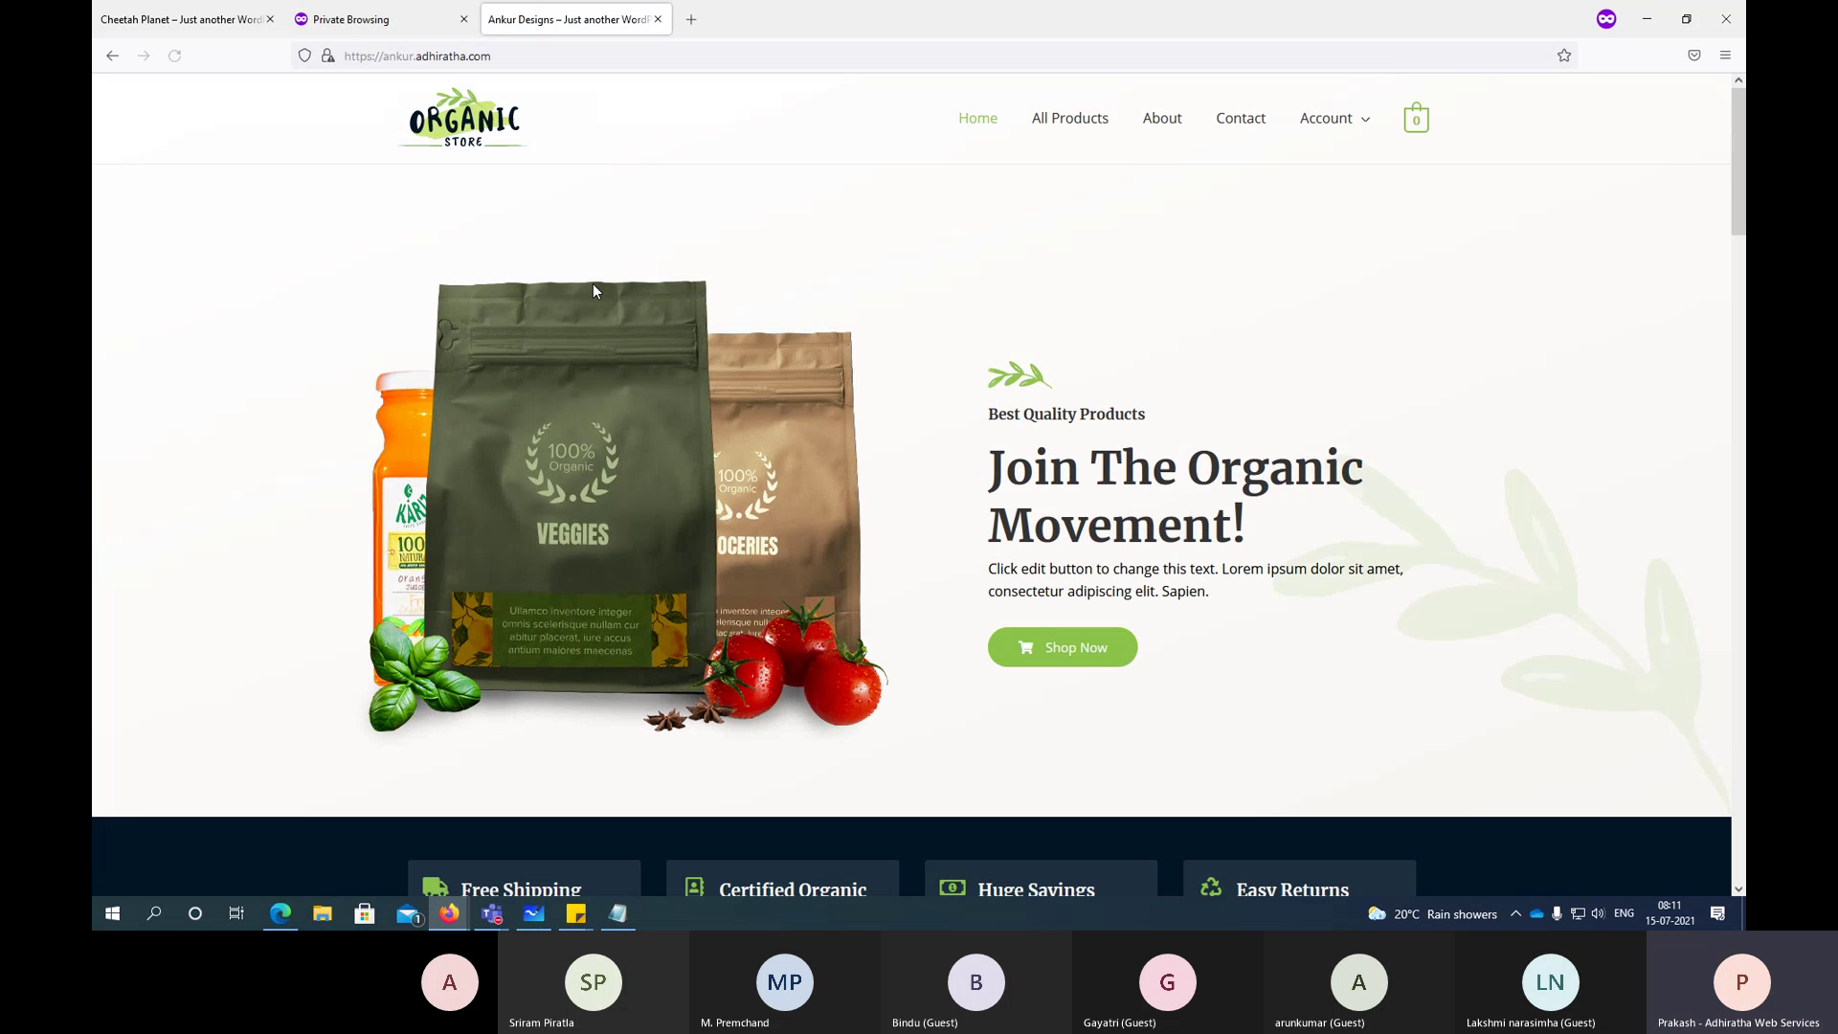
pyautogui.scroll(-5, 593, 285)
pyautogui.scroll(-5, 594, 287)
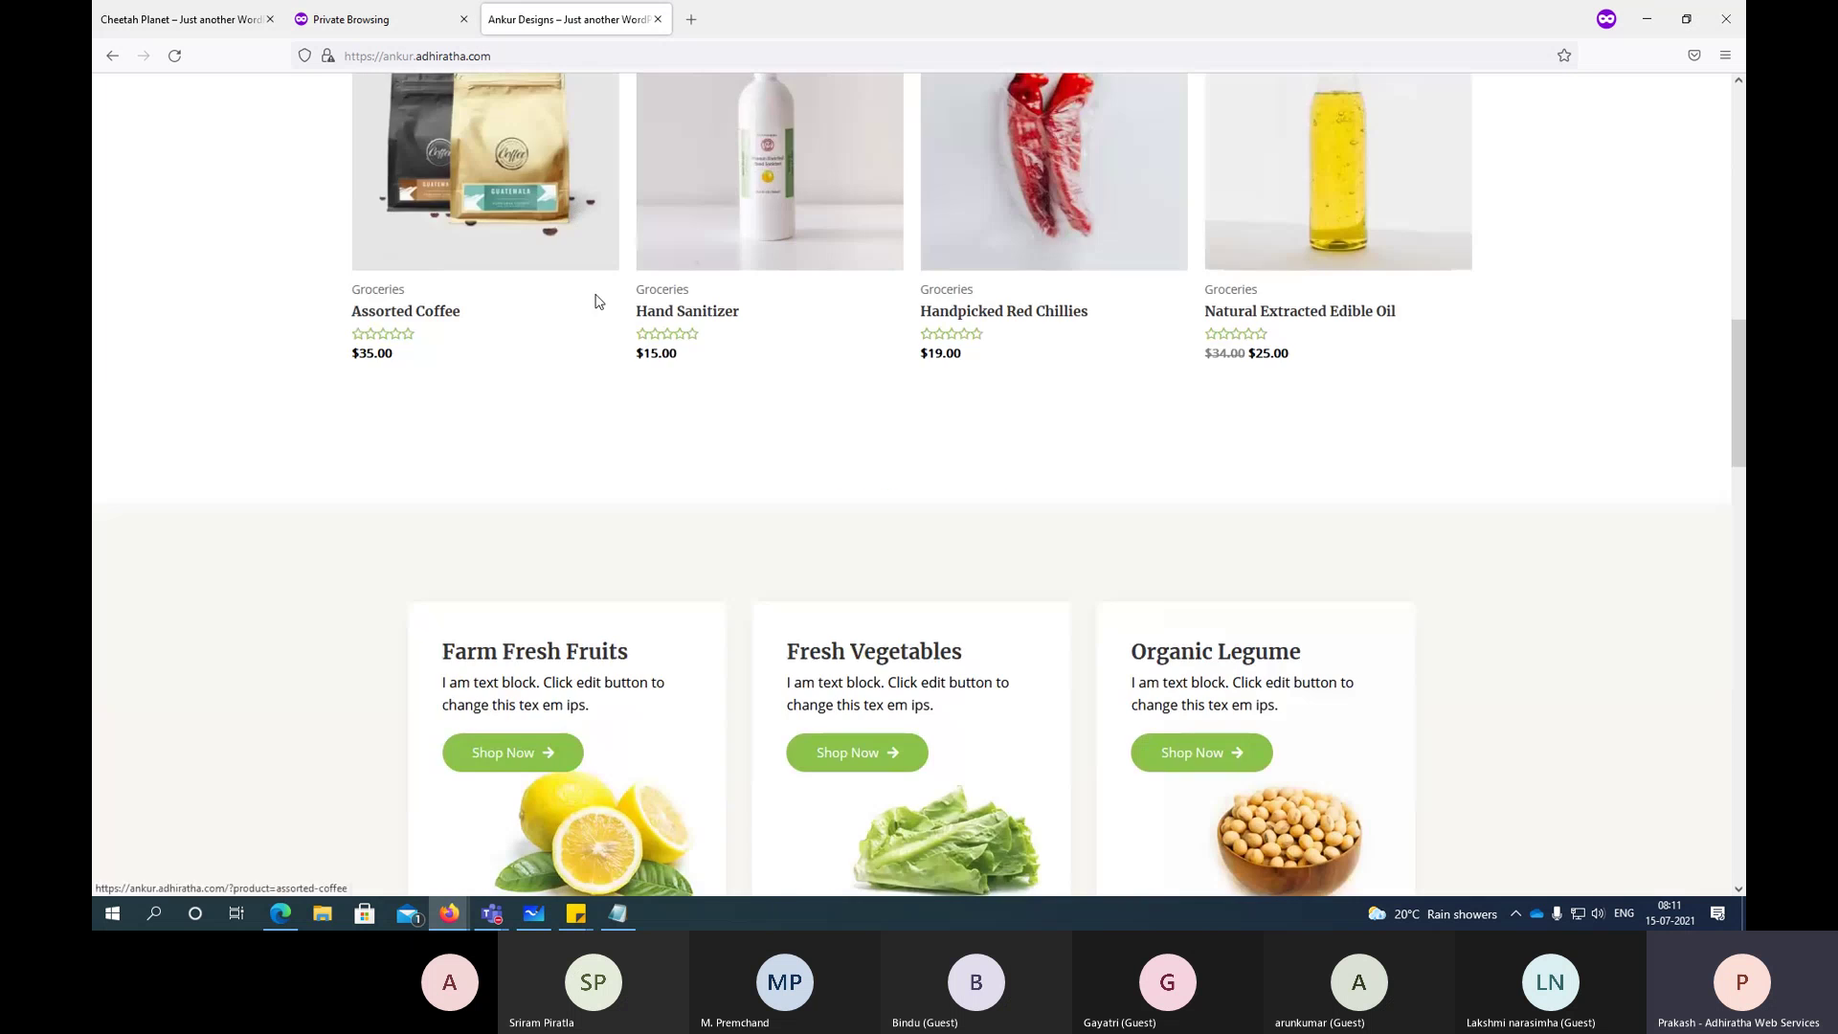
pyautogui.scroll(-5, 595, 306)
pyautogui.scroll(3, 594, 309)
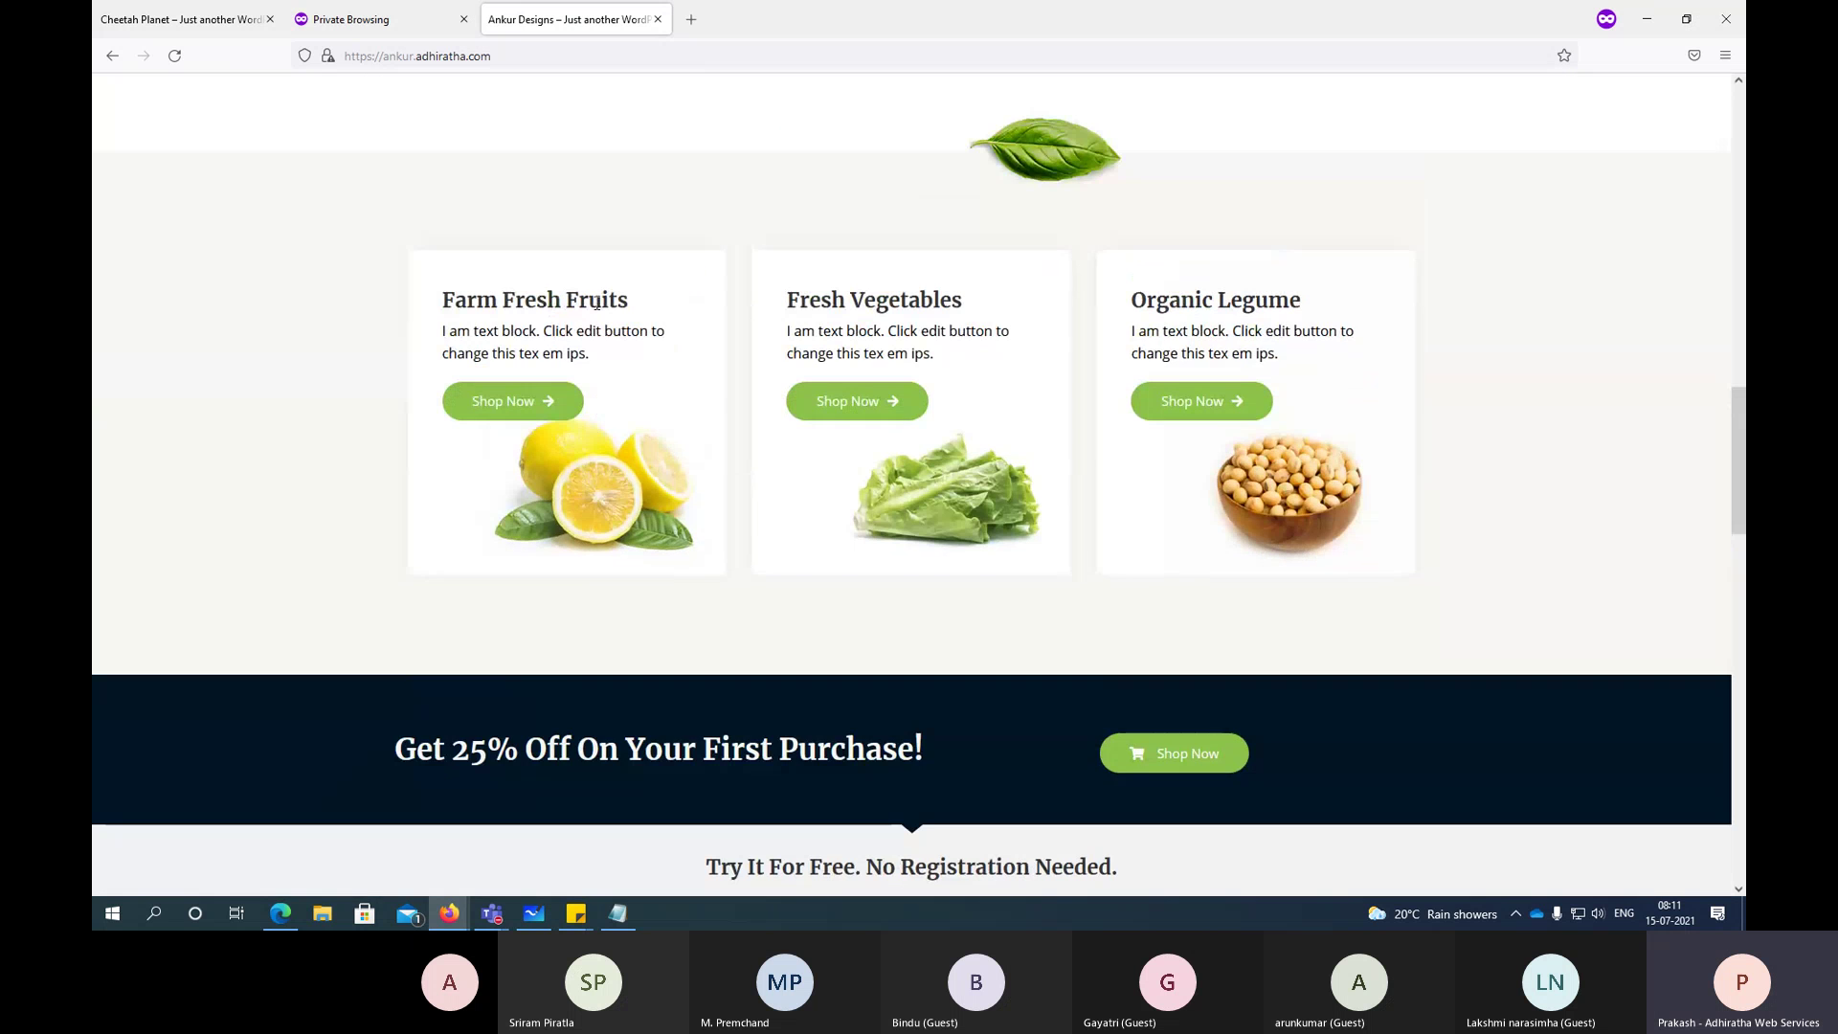
pyautogui.scroll(5, 597, 311)
pyautogui.scroll(9, 596, 306)
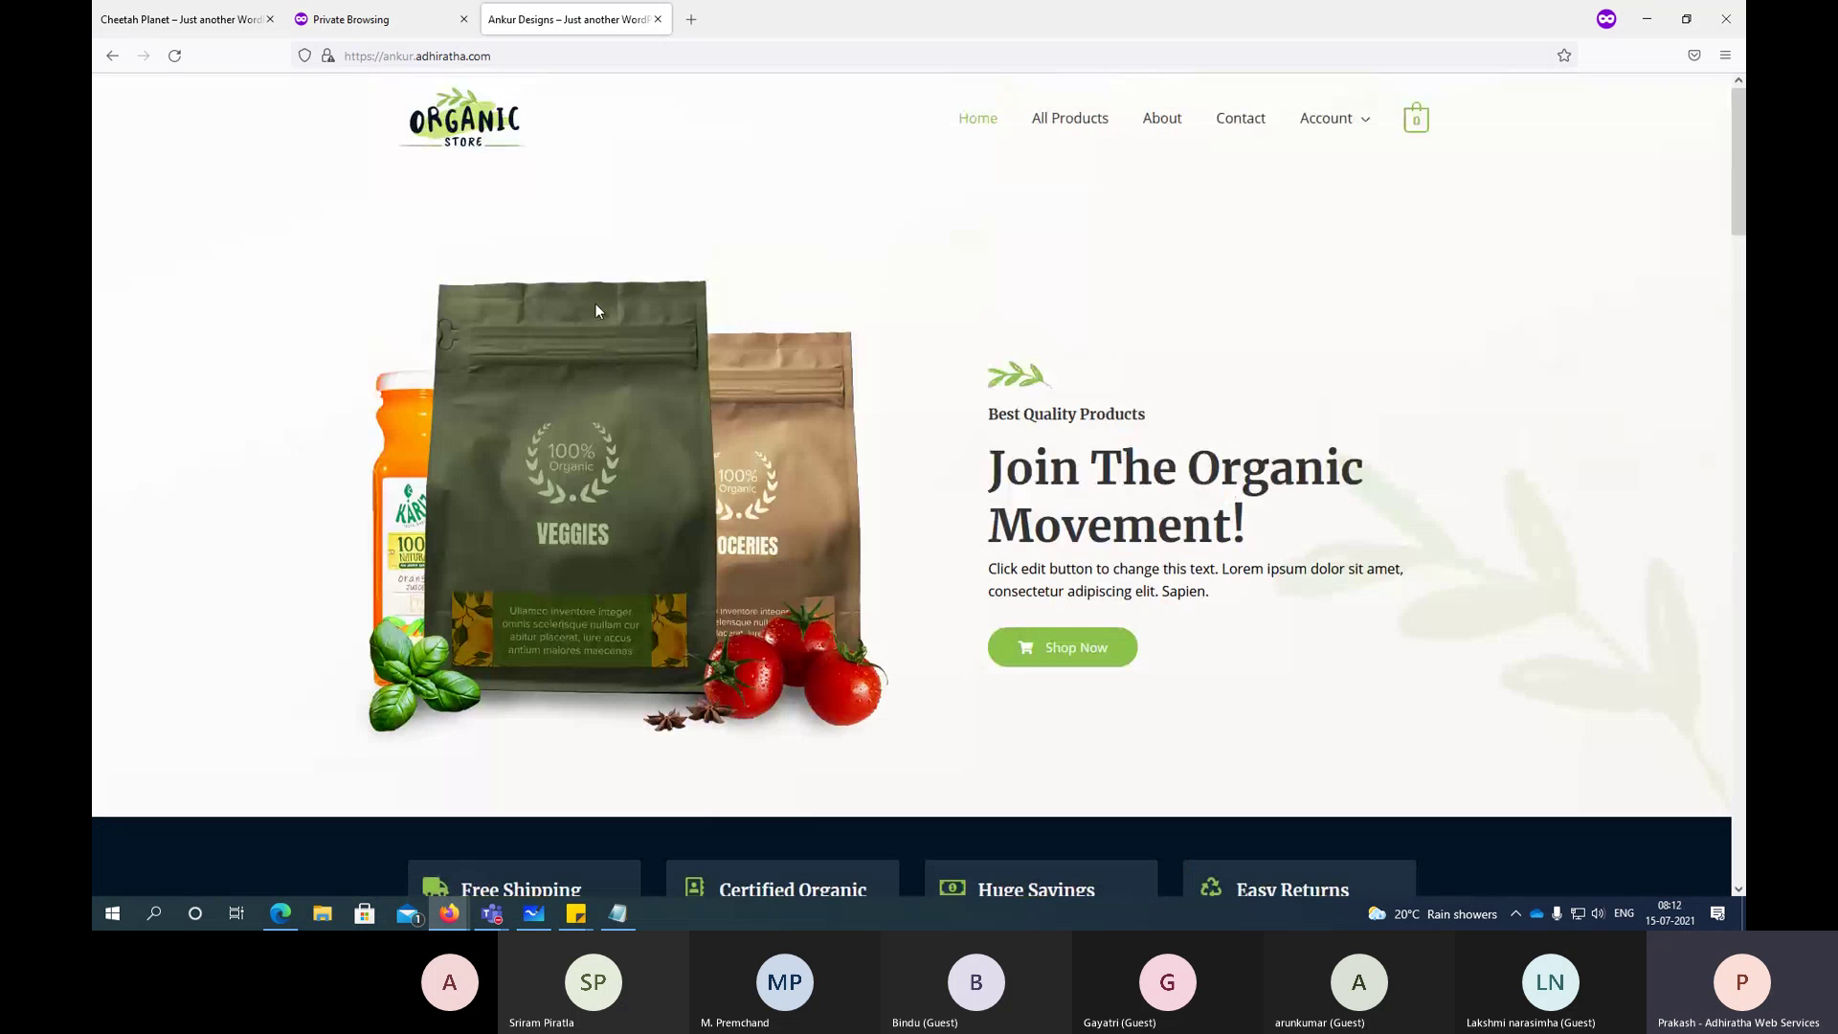
# Step: Add one Assorted Coffee from the All Products page to the cart and view its line in the cart
pyautogui.click(1068, 130)
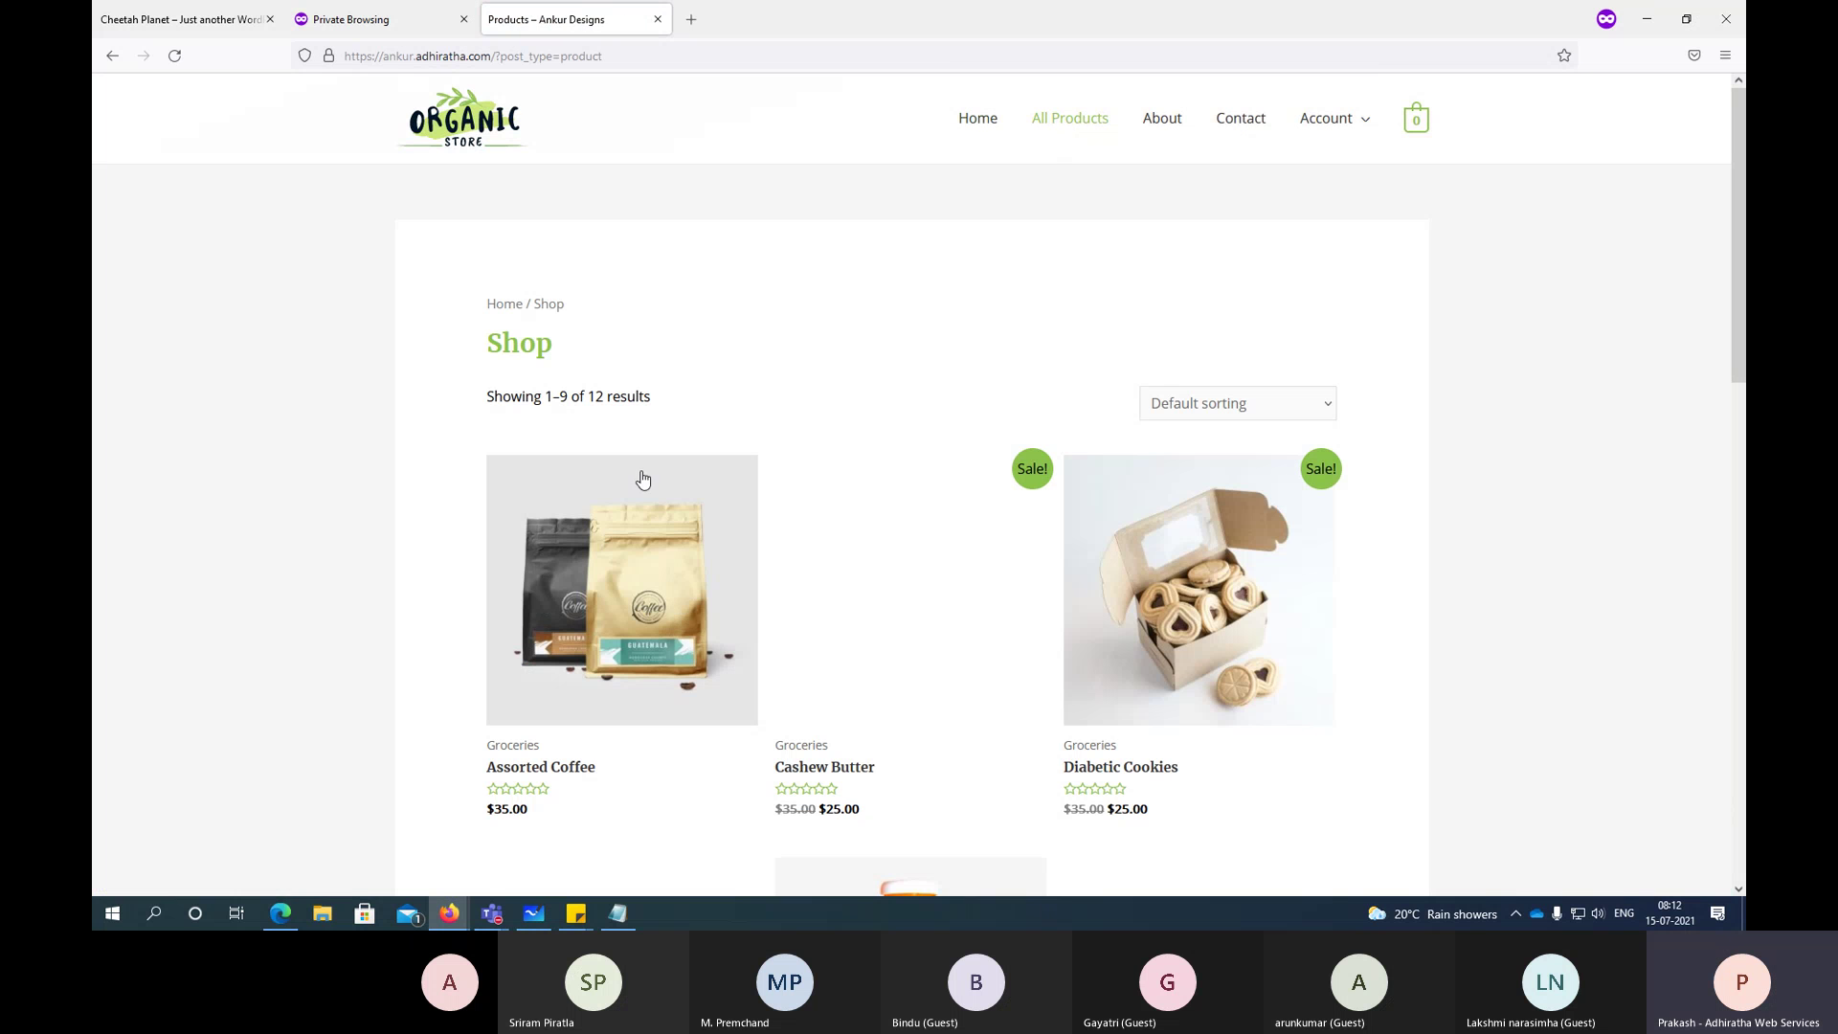
pyautogui.scroll(-3, 611, 481)
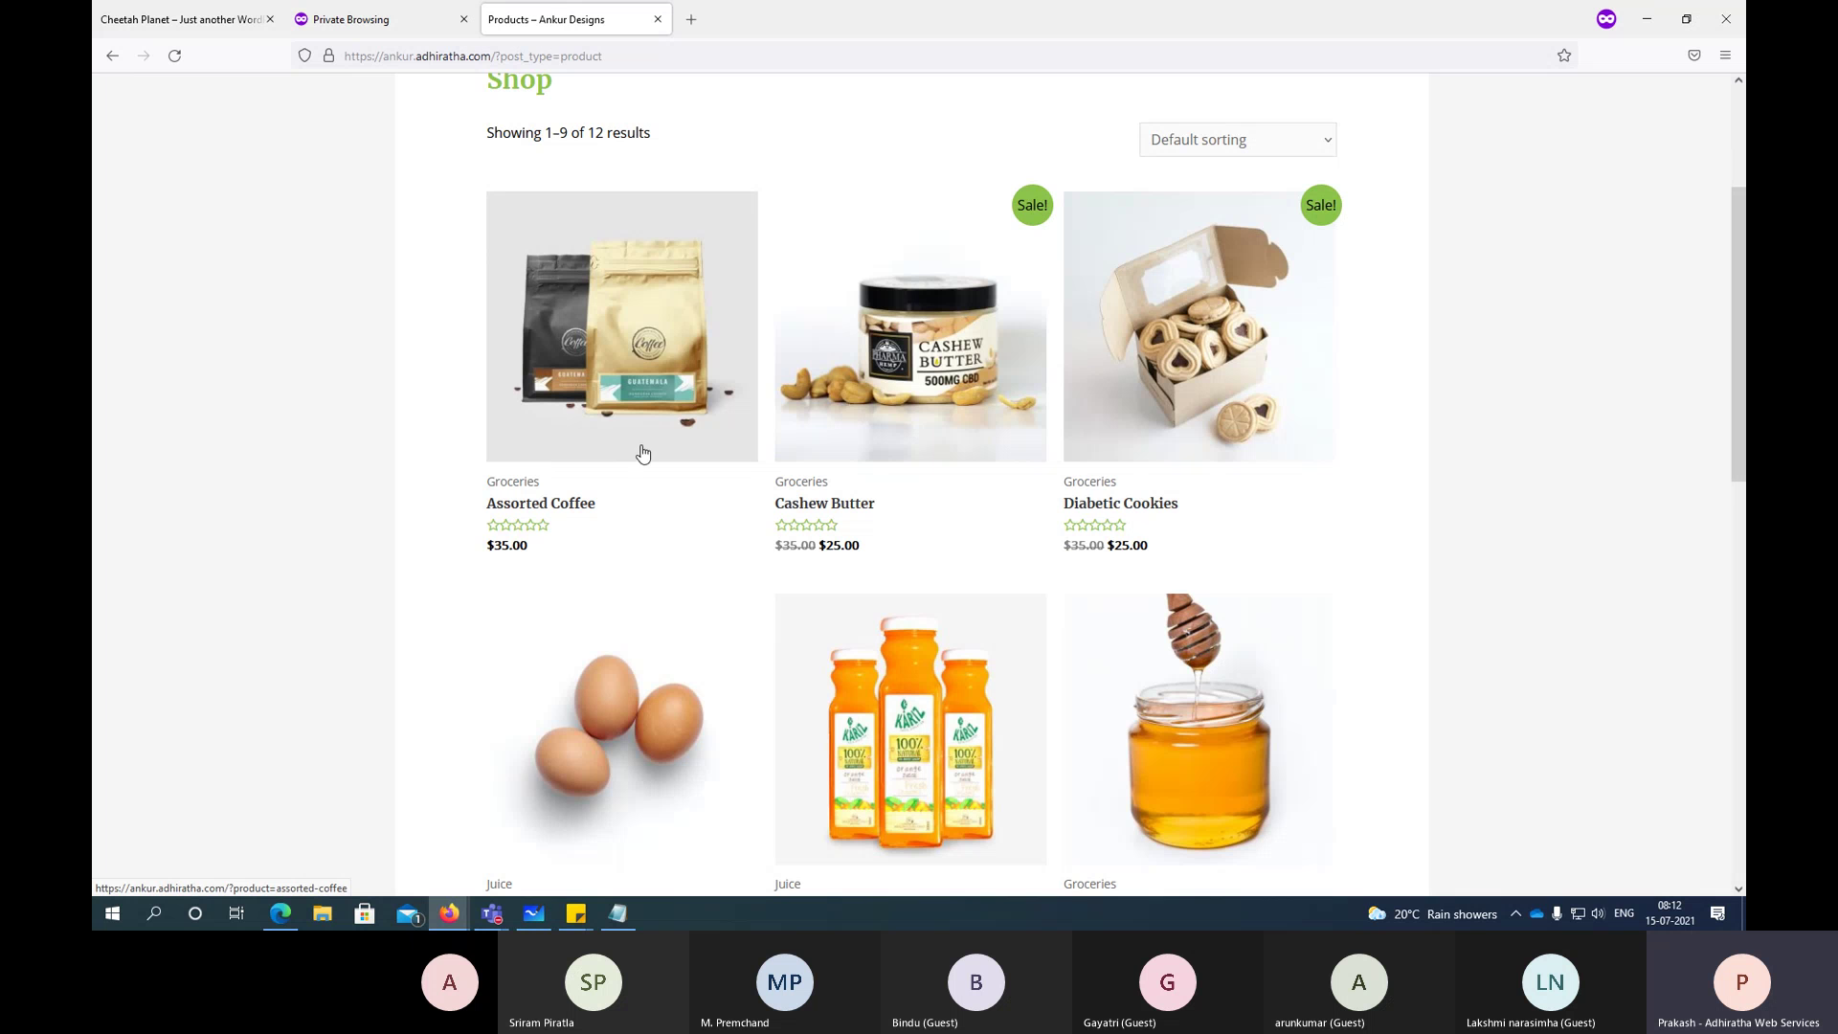
pyautogui.click(694, 445)
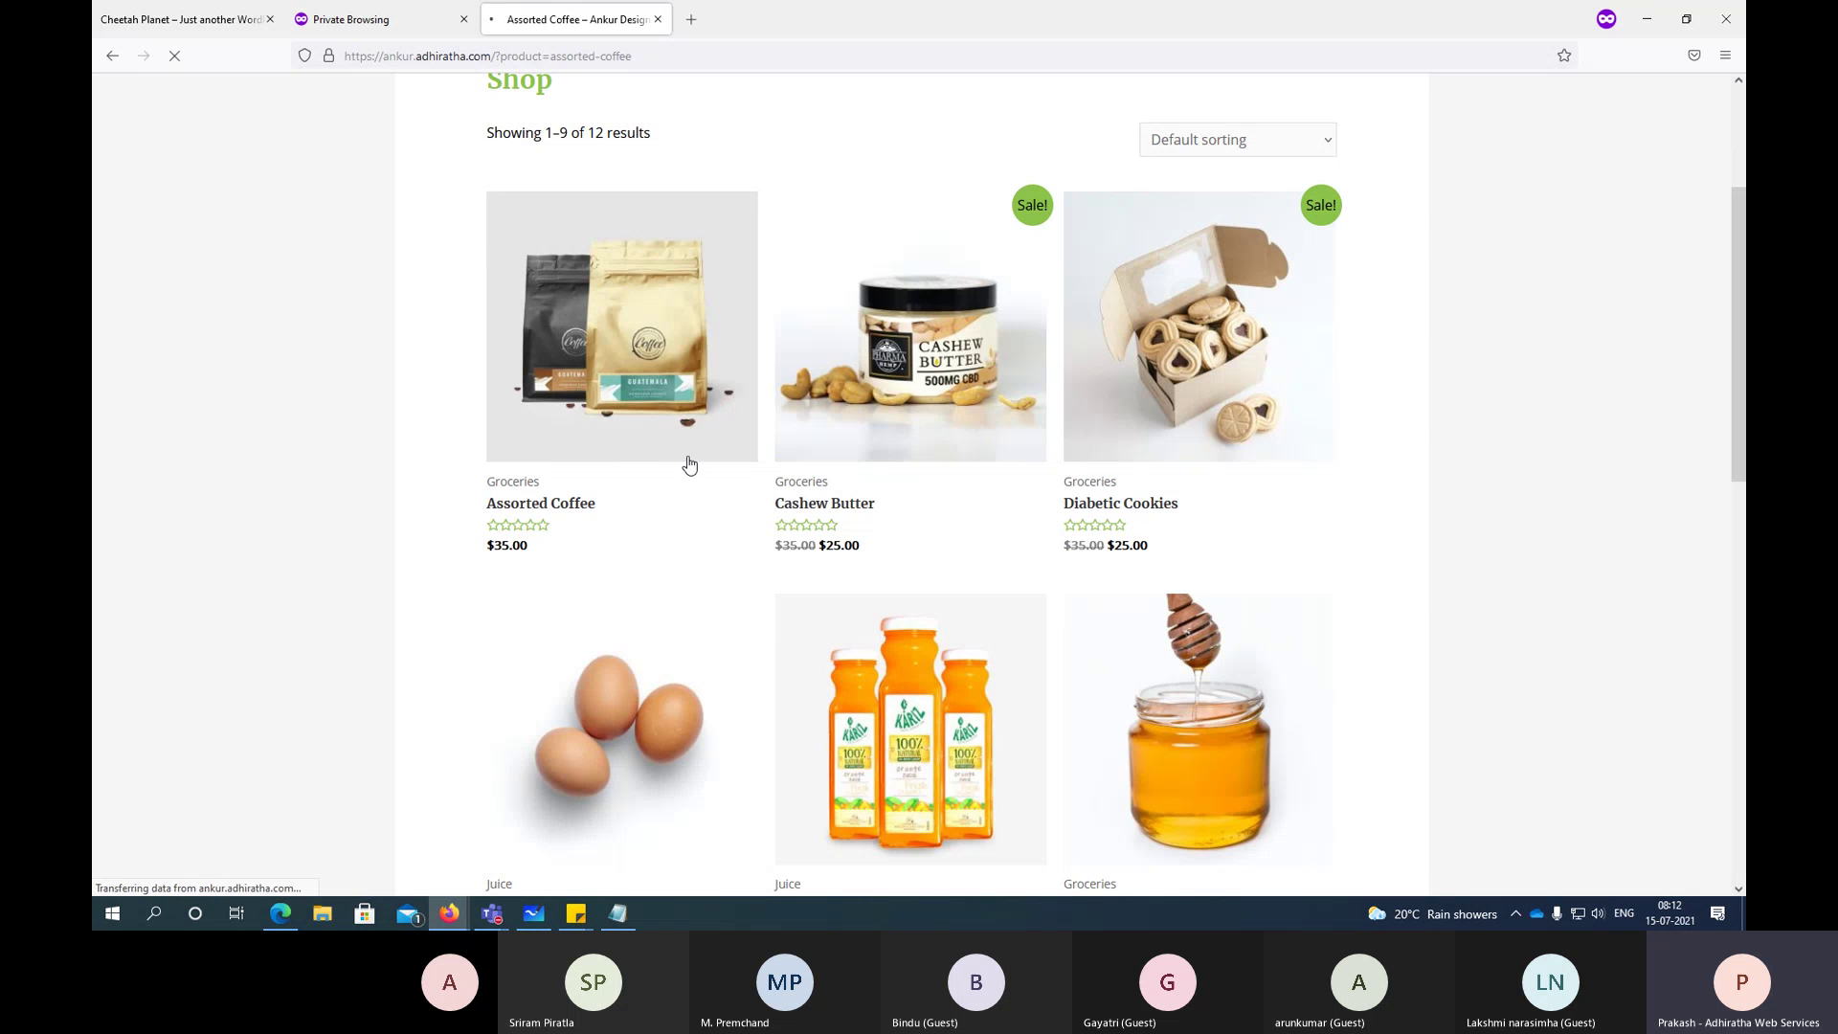
pyautogui.click(1020, 525)
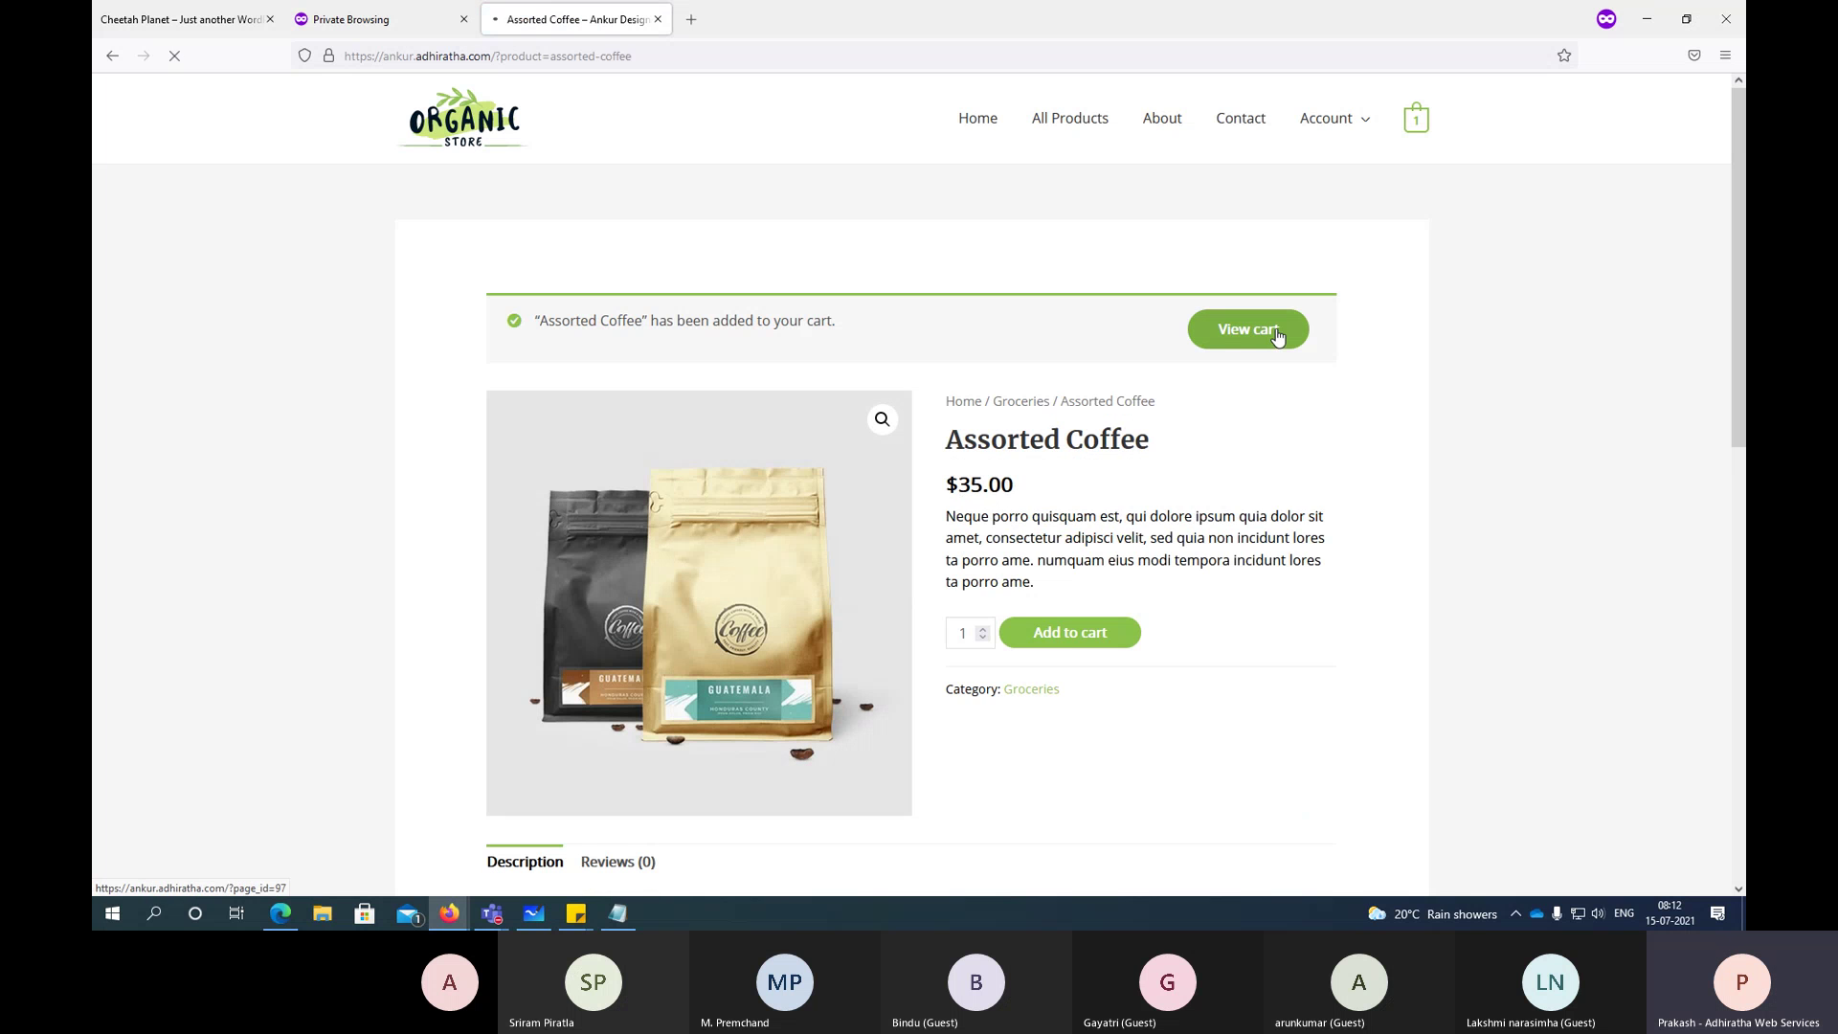
pyautogui.click(1278, 335)
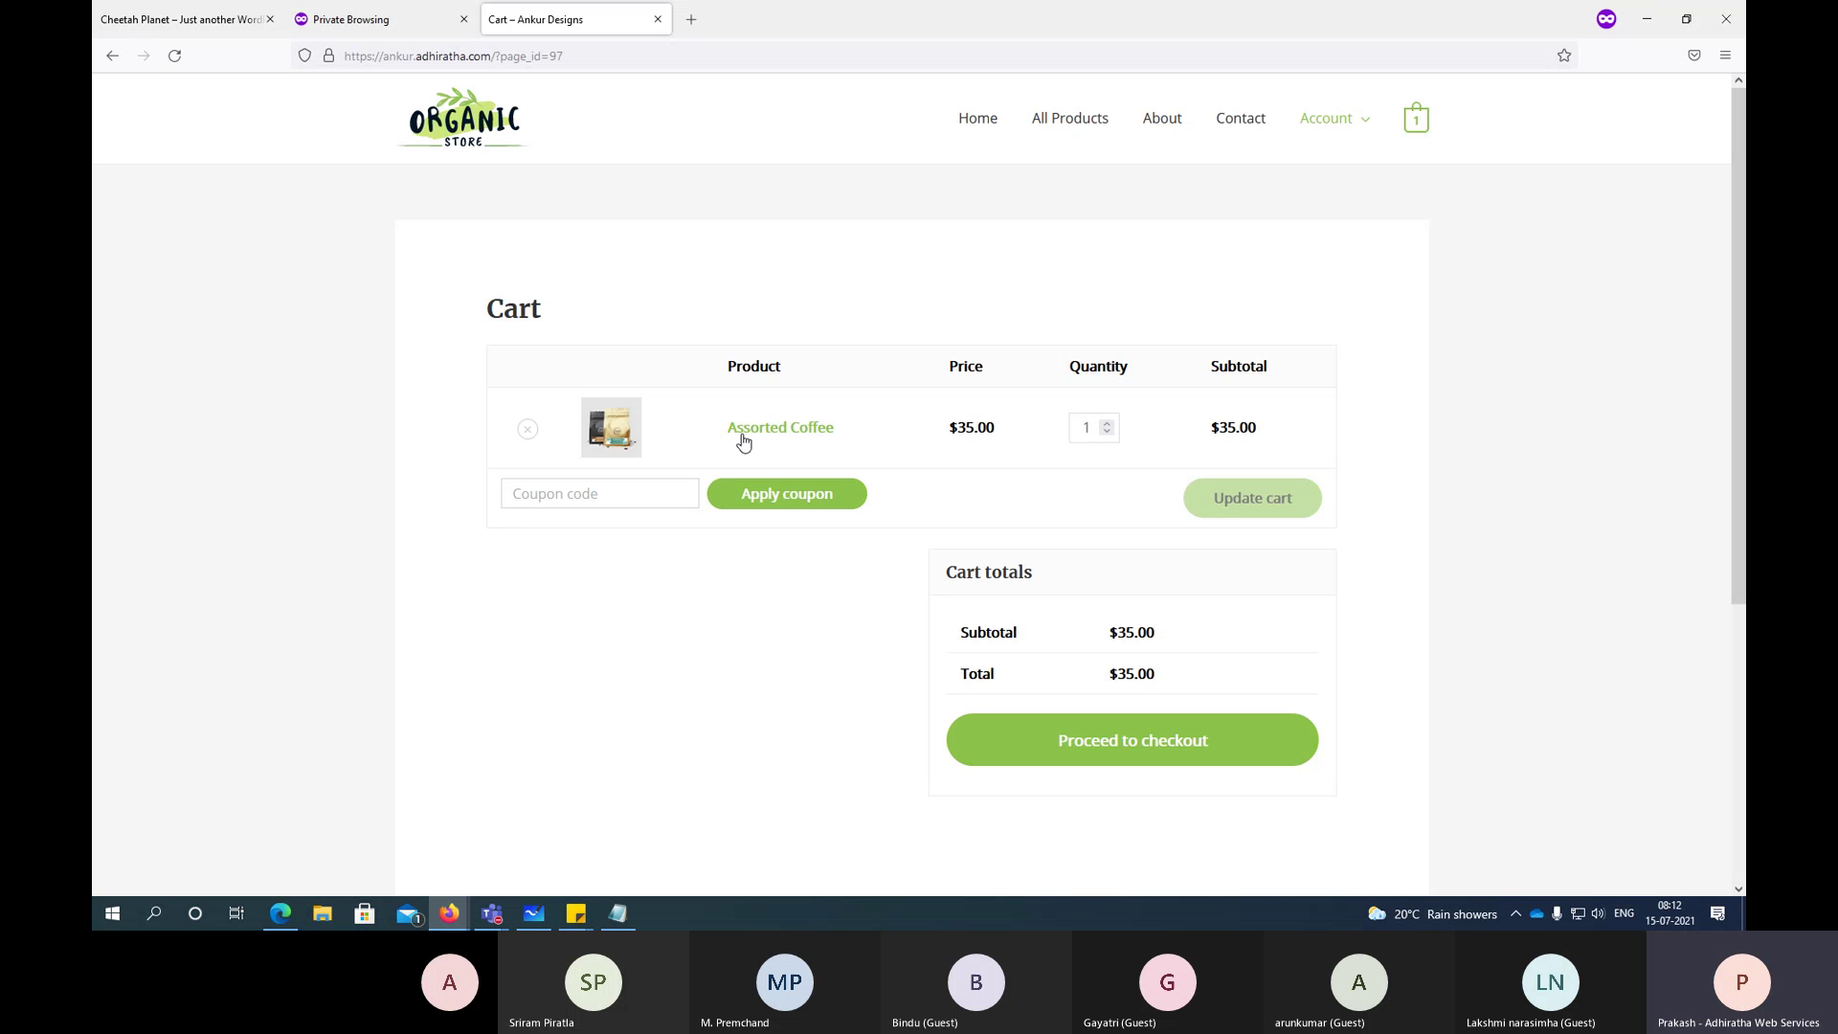
pyautogui.moveTo(725, 428); pyautogui.dragTo(981, 481)
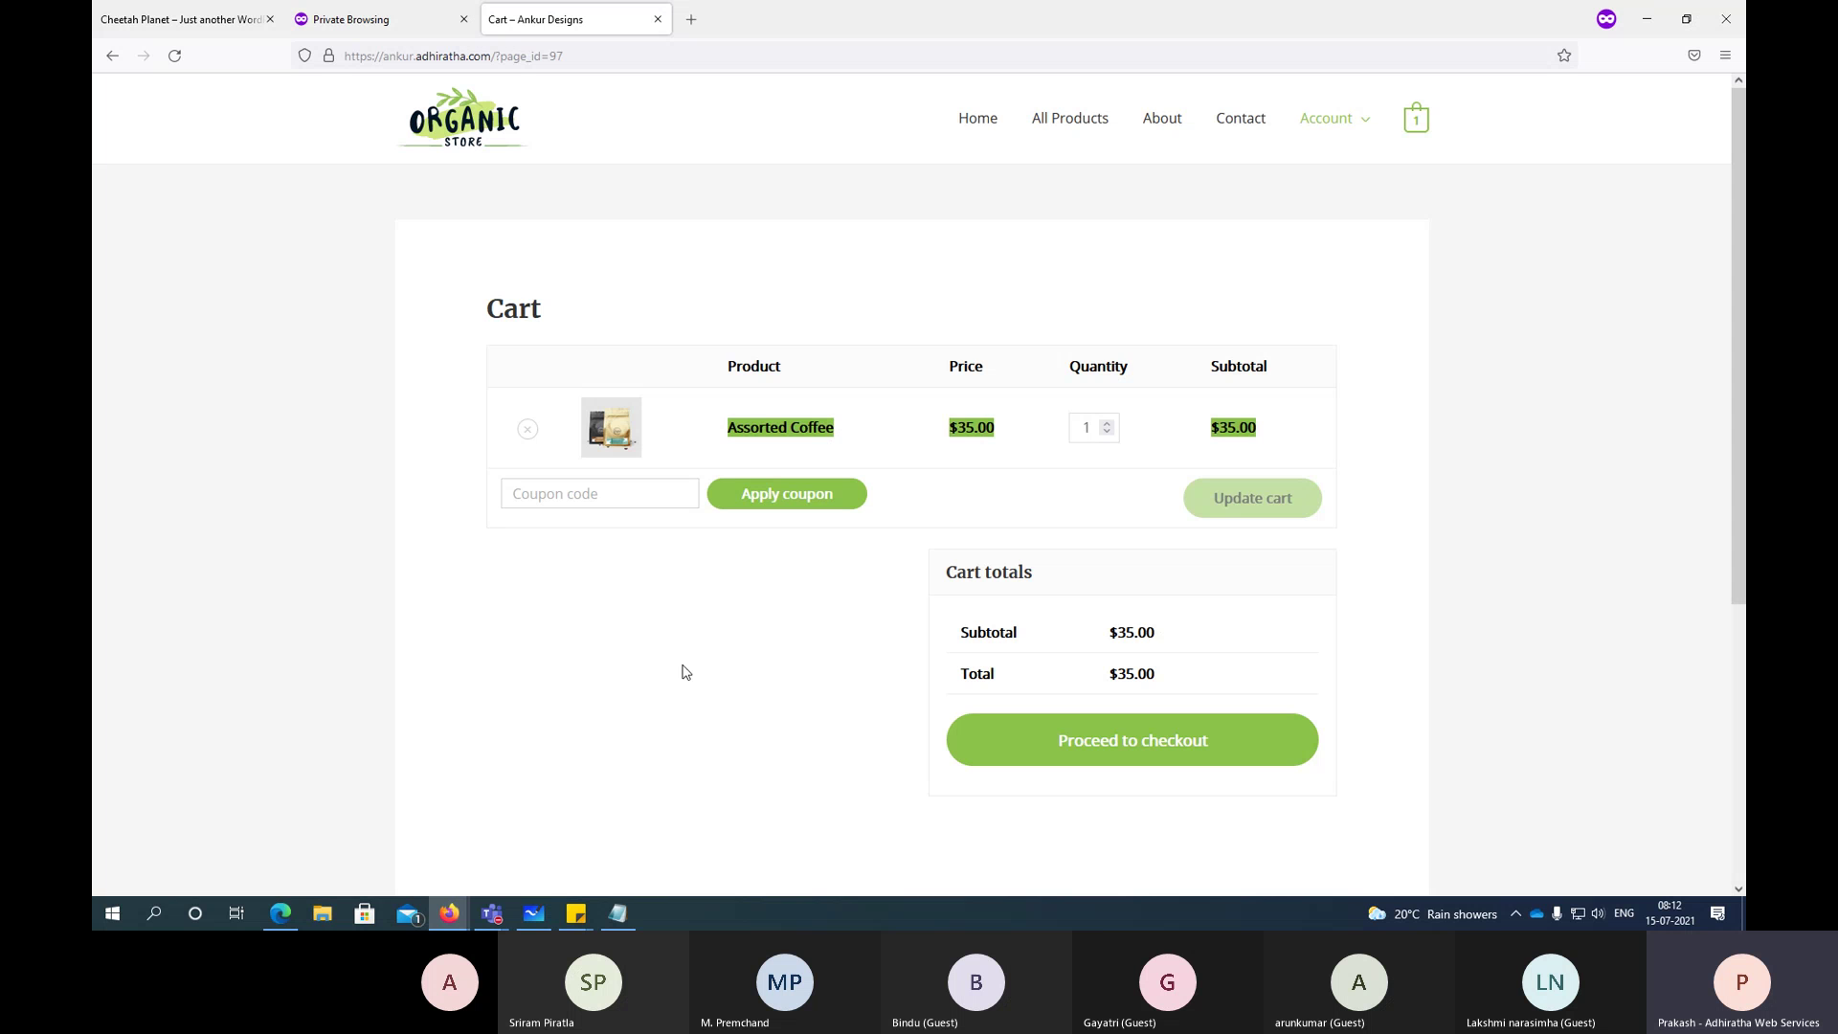
# Step: Return to the admin window, dismiss the import dialog and open the WordPress dashboard to look over its admin menu entries
pyautogui.click(228, 36)
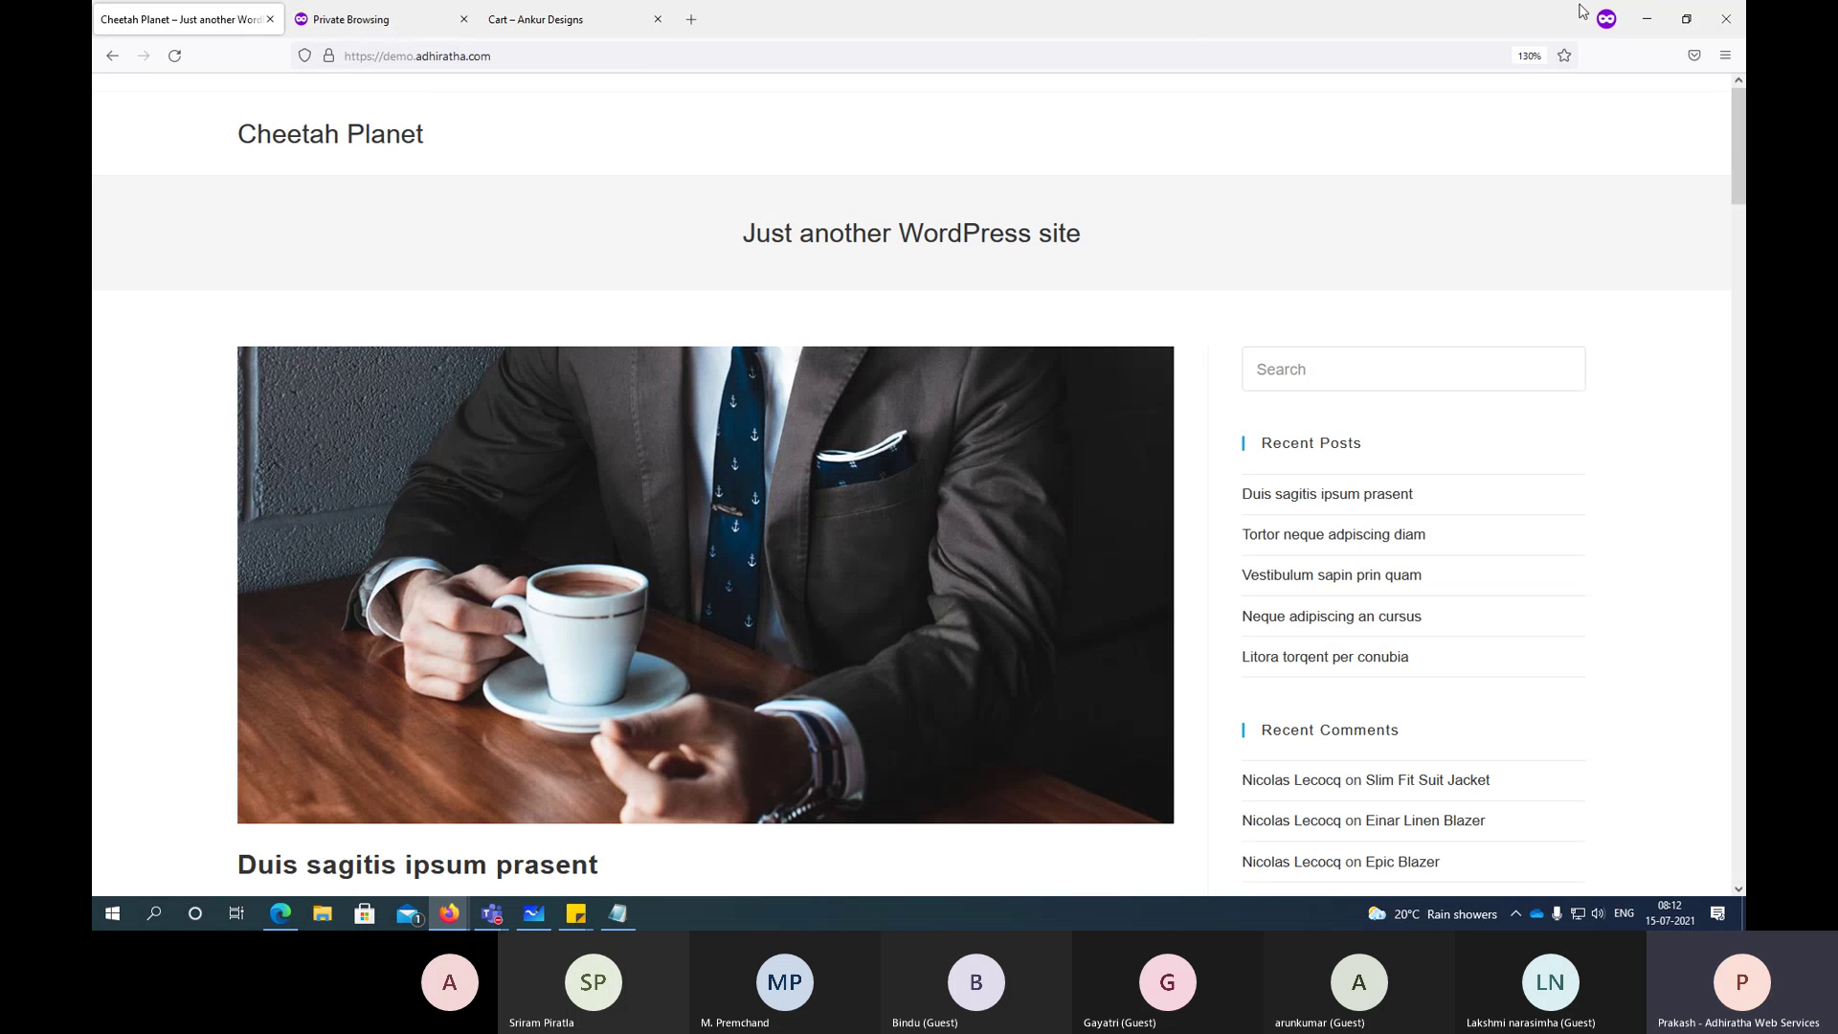
pyautogui.click(1643, 31)
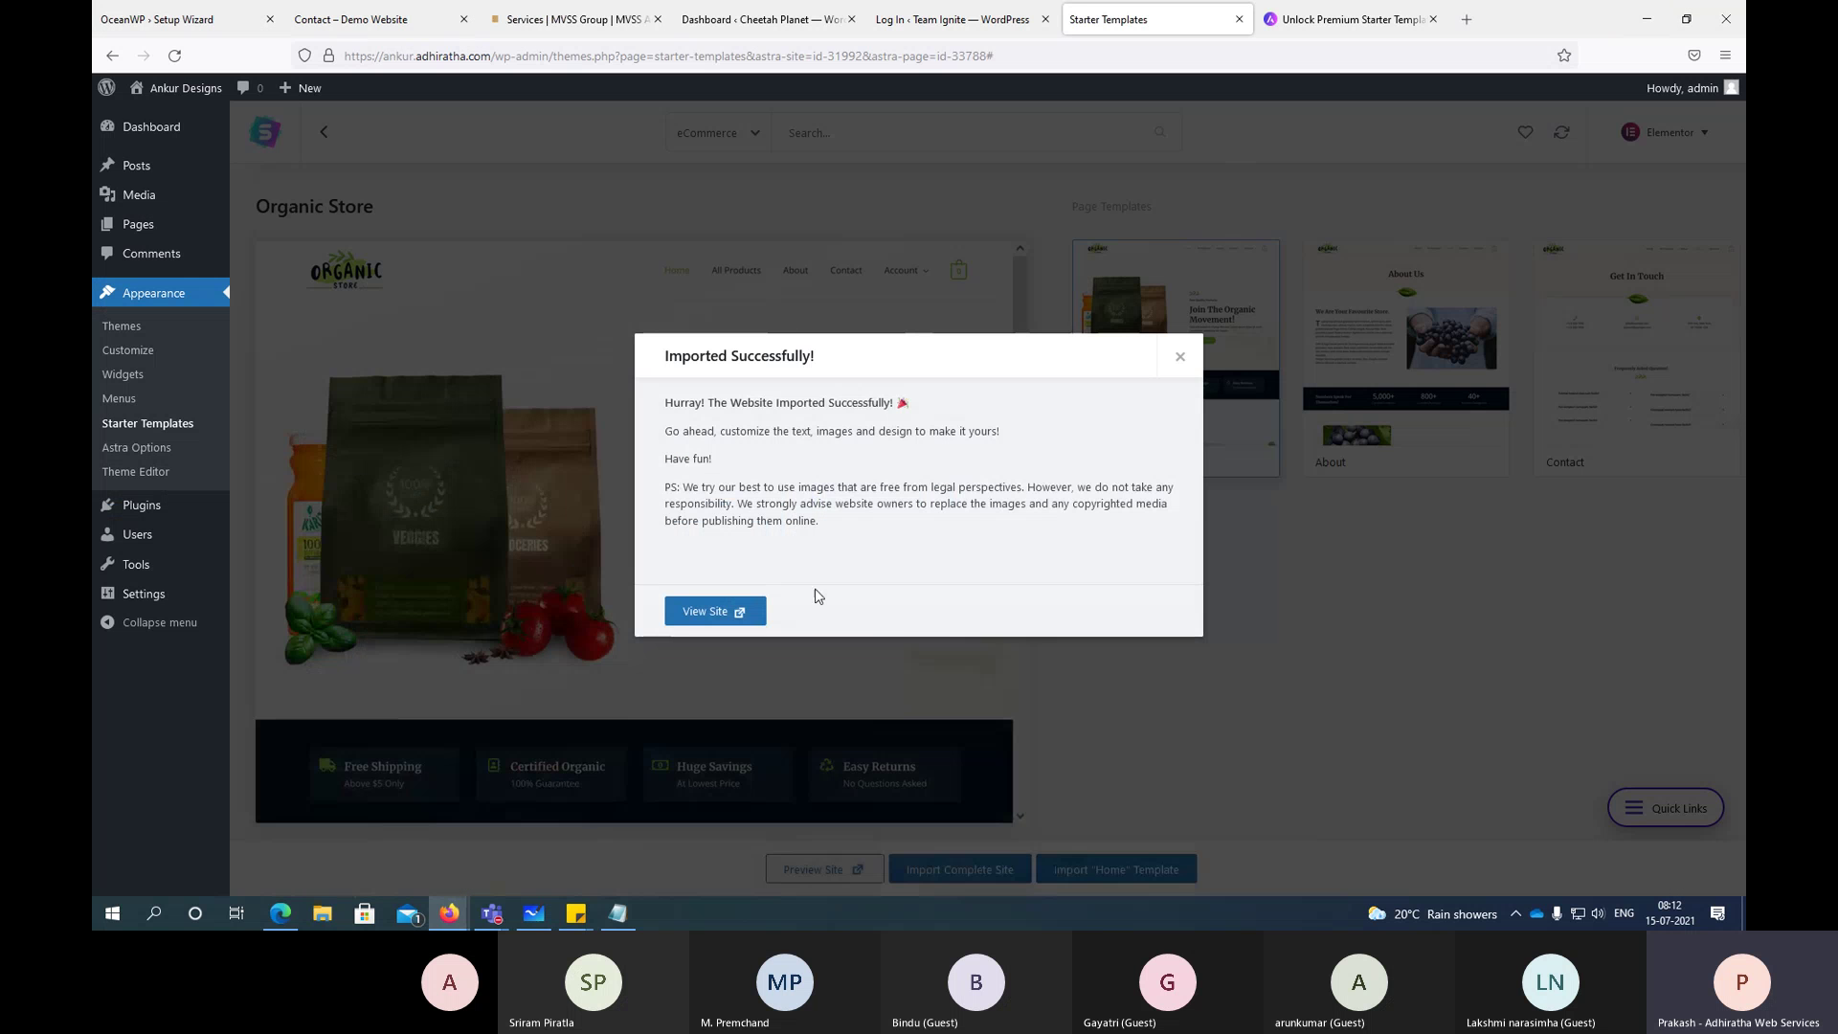
pyautogui.click(1181, 358)
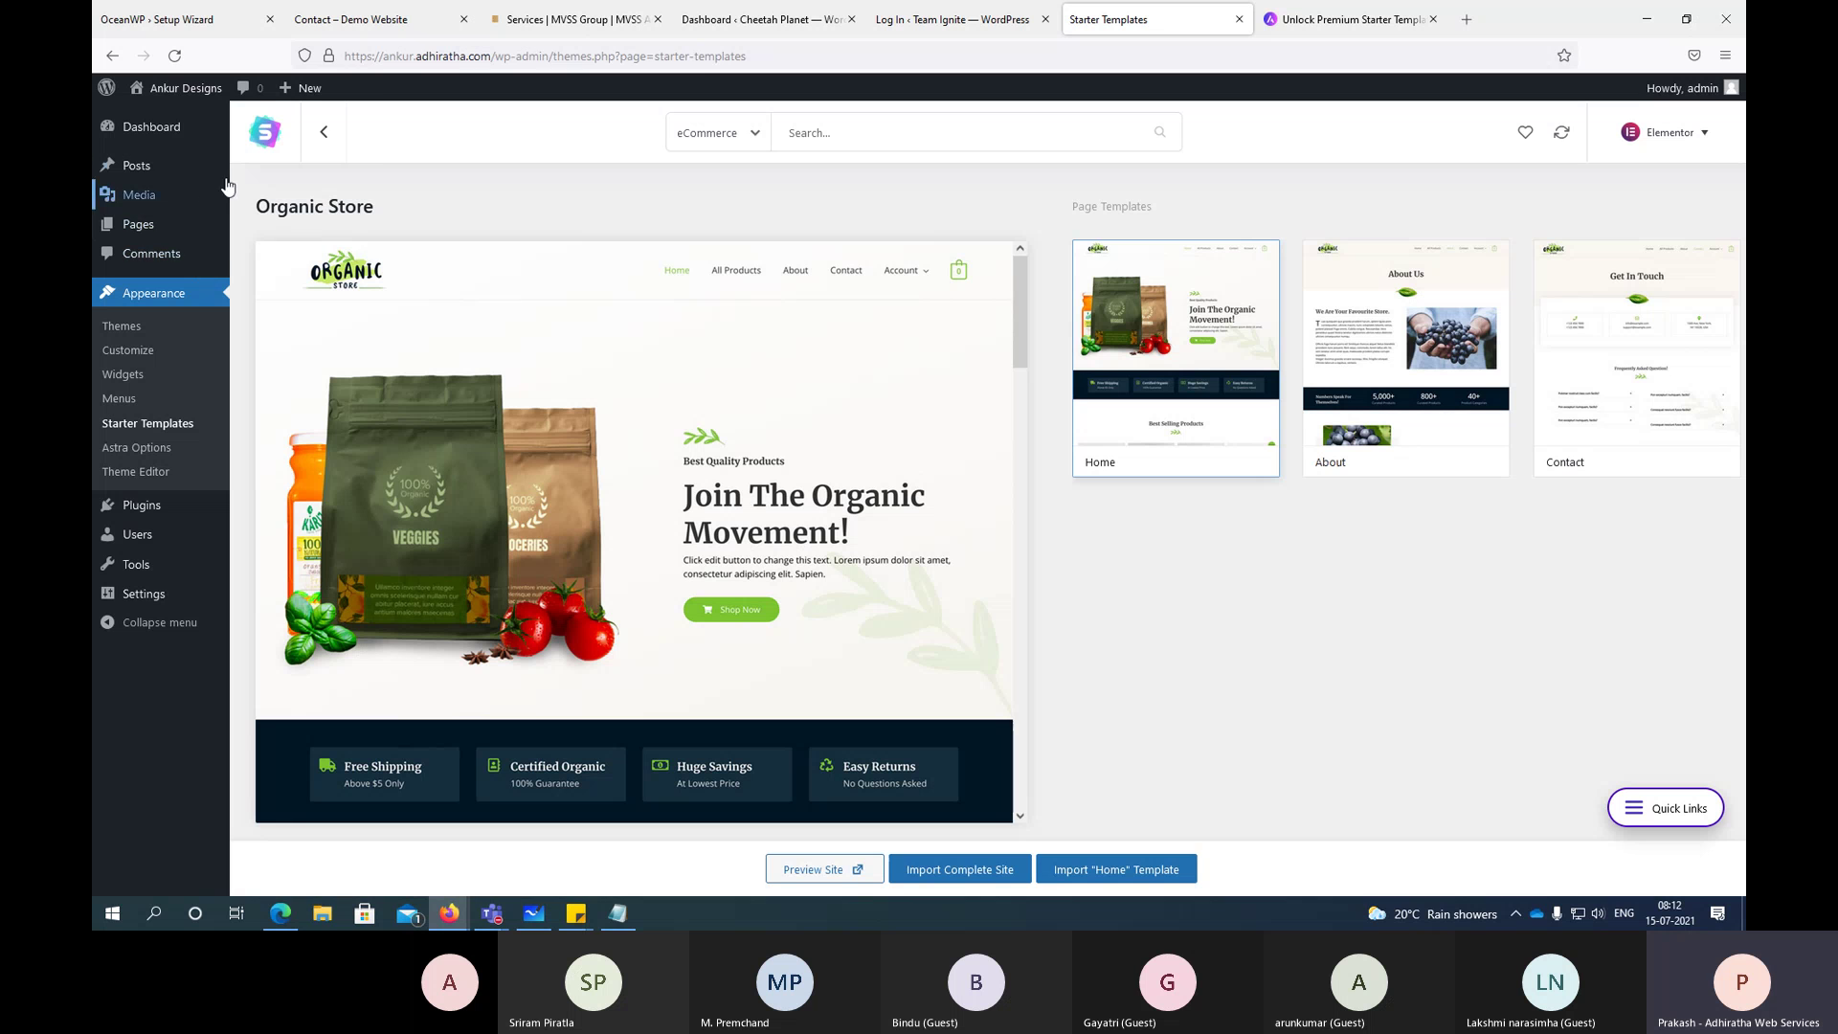
pyautogui.moveTo(160, 107)
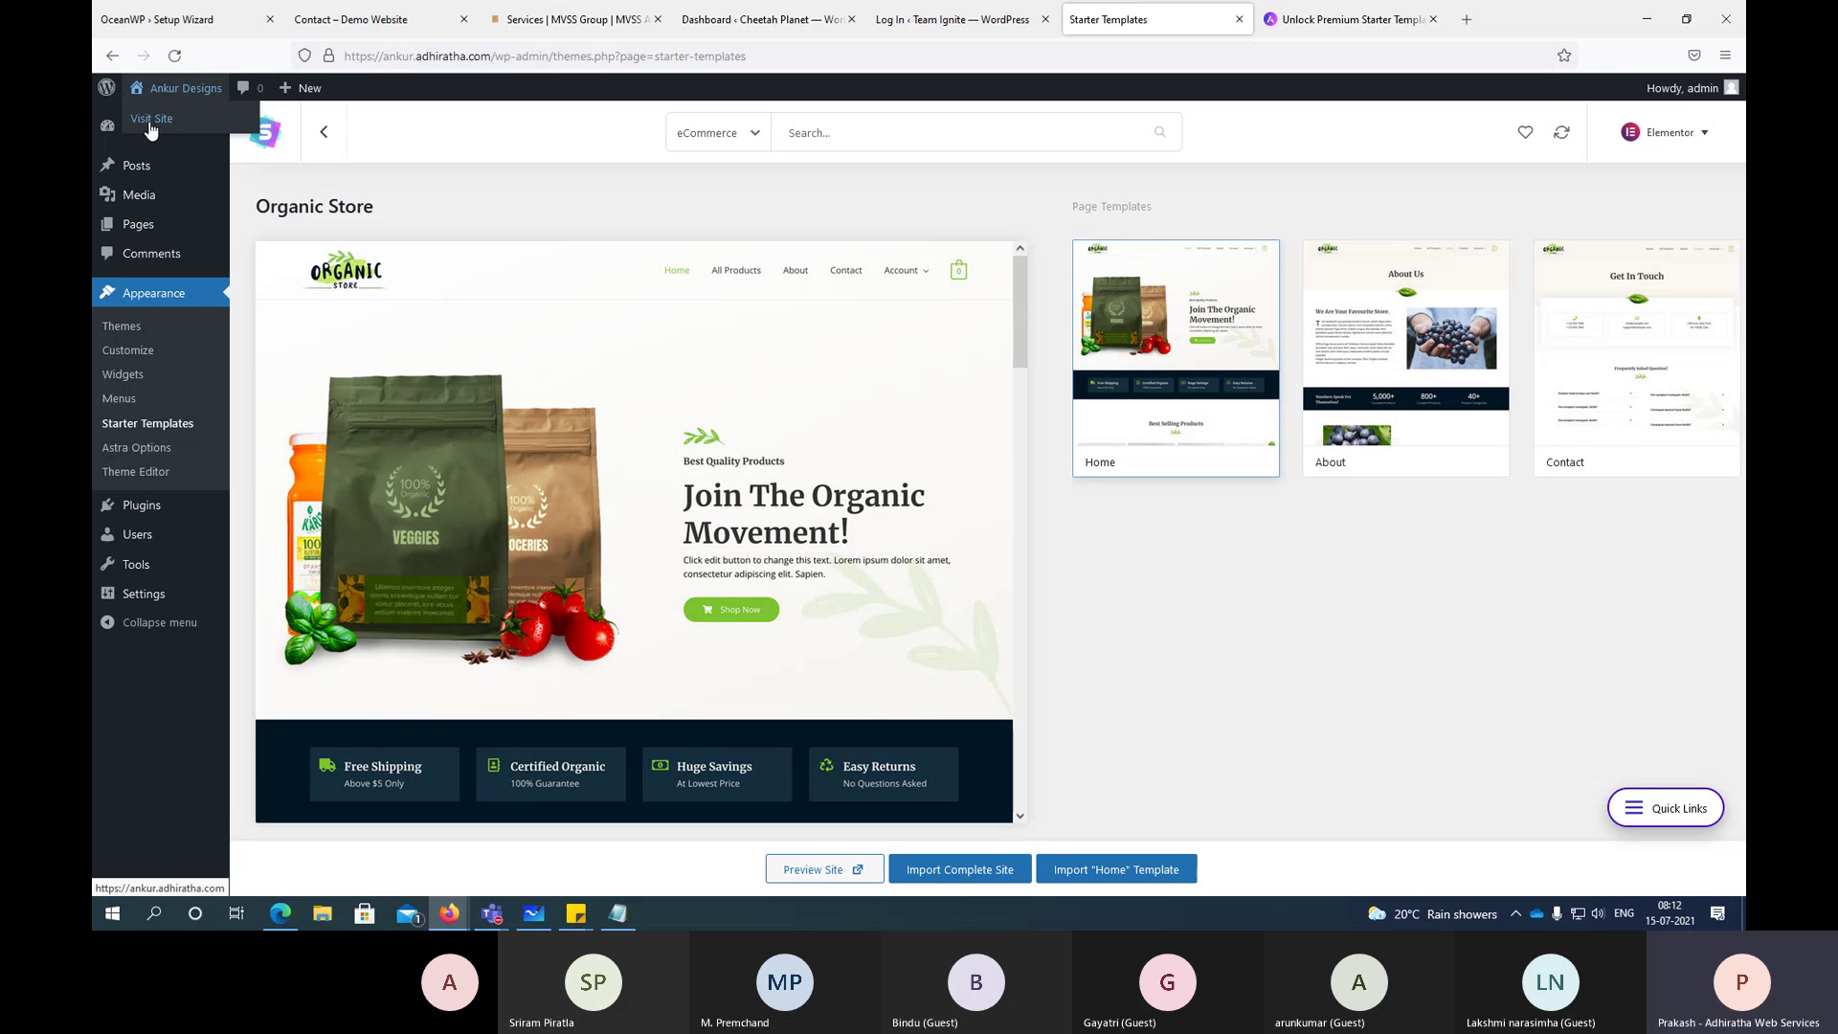
pyautogui.click(163, 135)
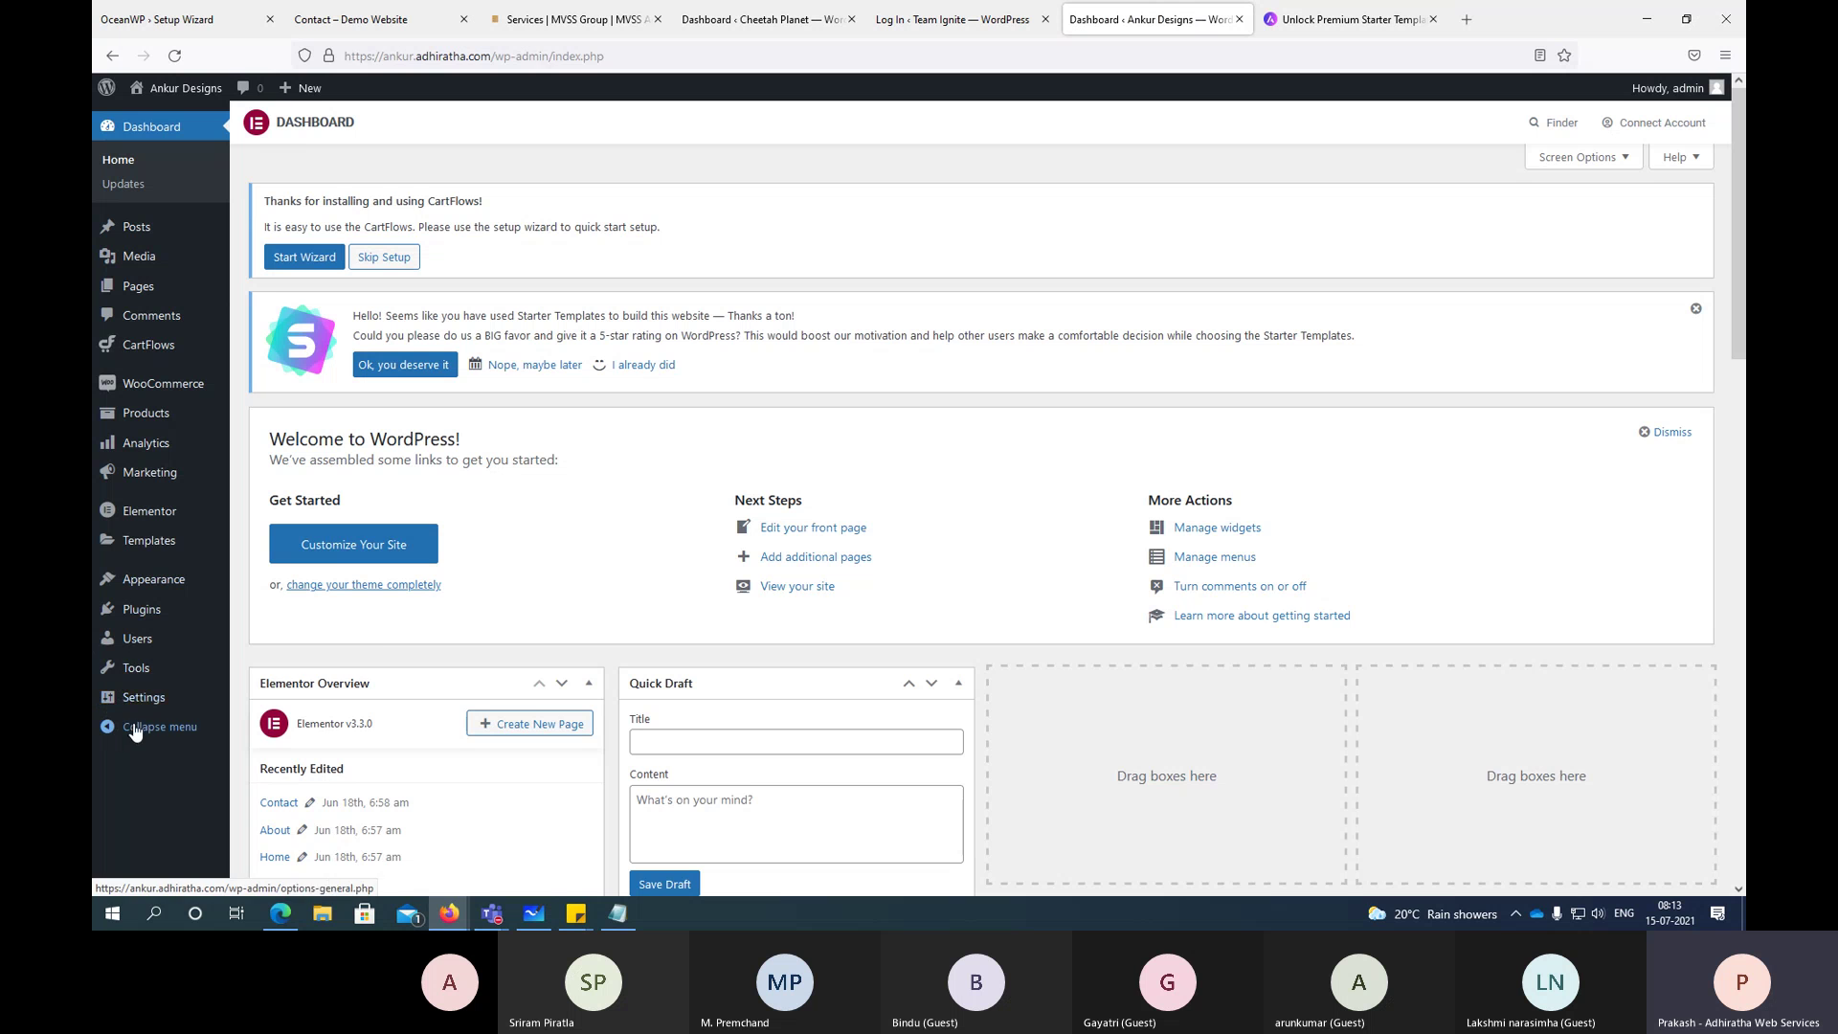
pyautogui.moveTo(137, 691)
pyautogui.moveTo(154, 350)
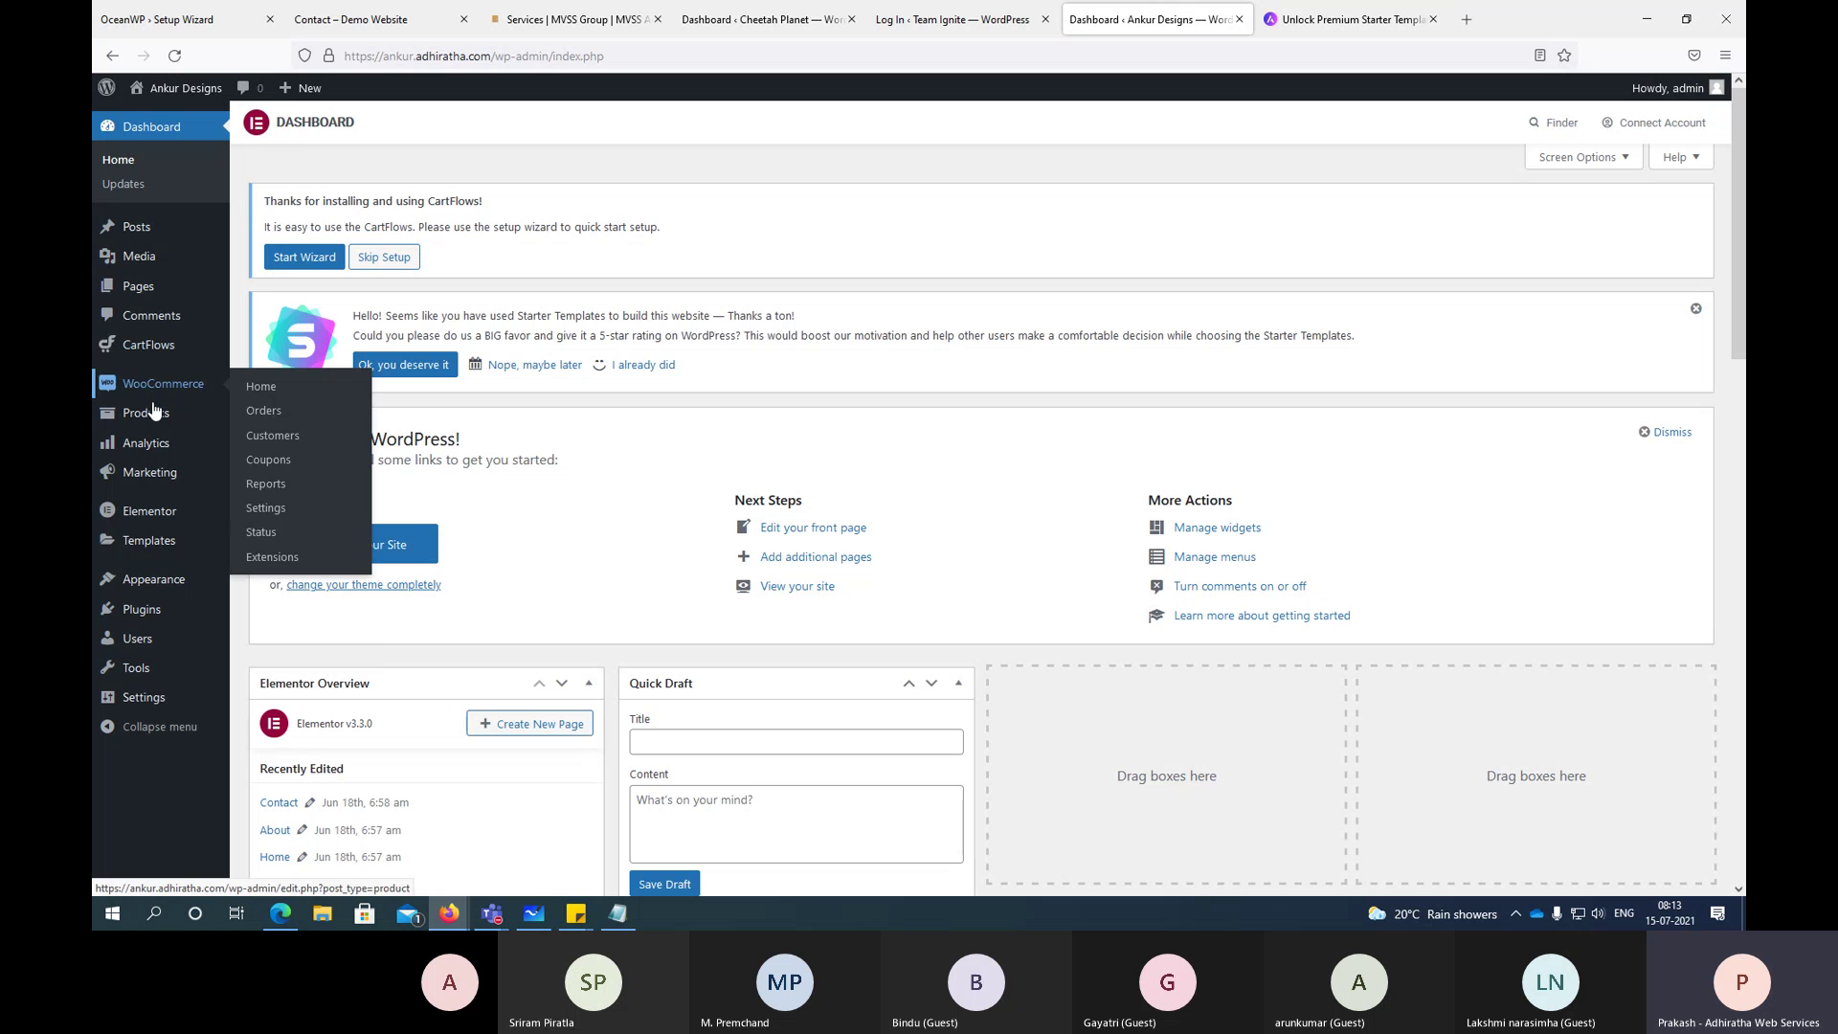
pyautogui.moveTo(157, 450)
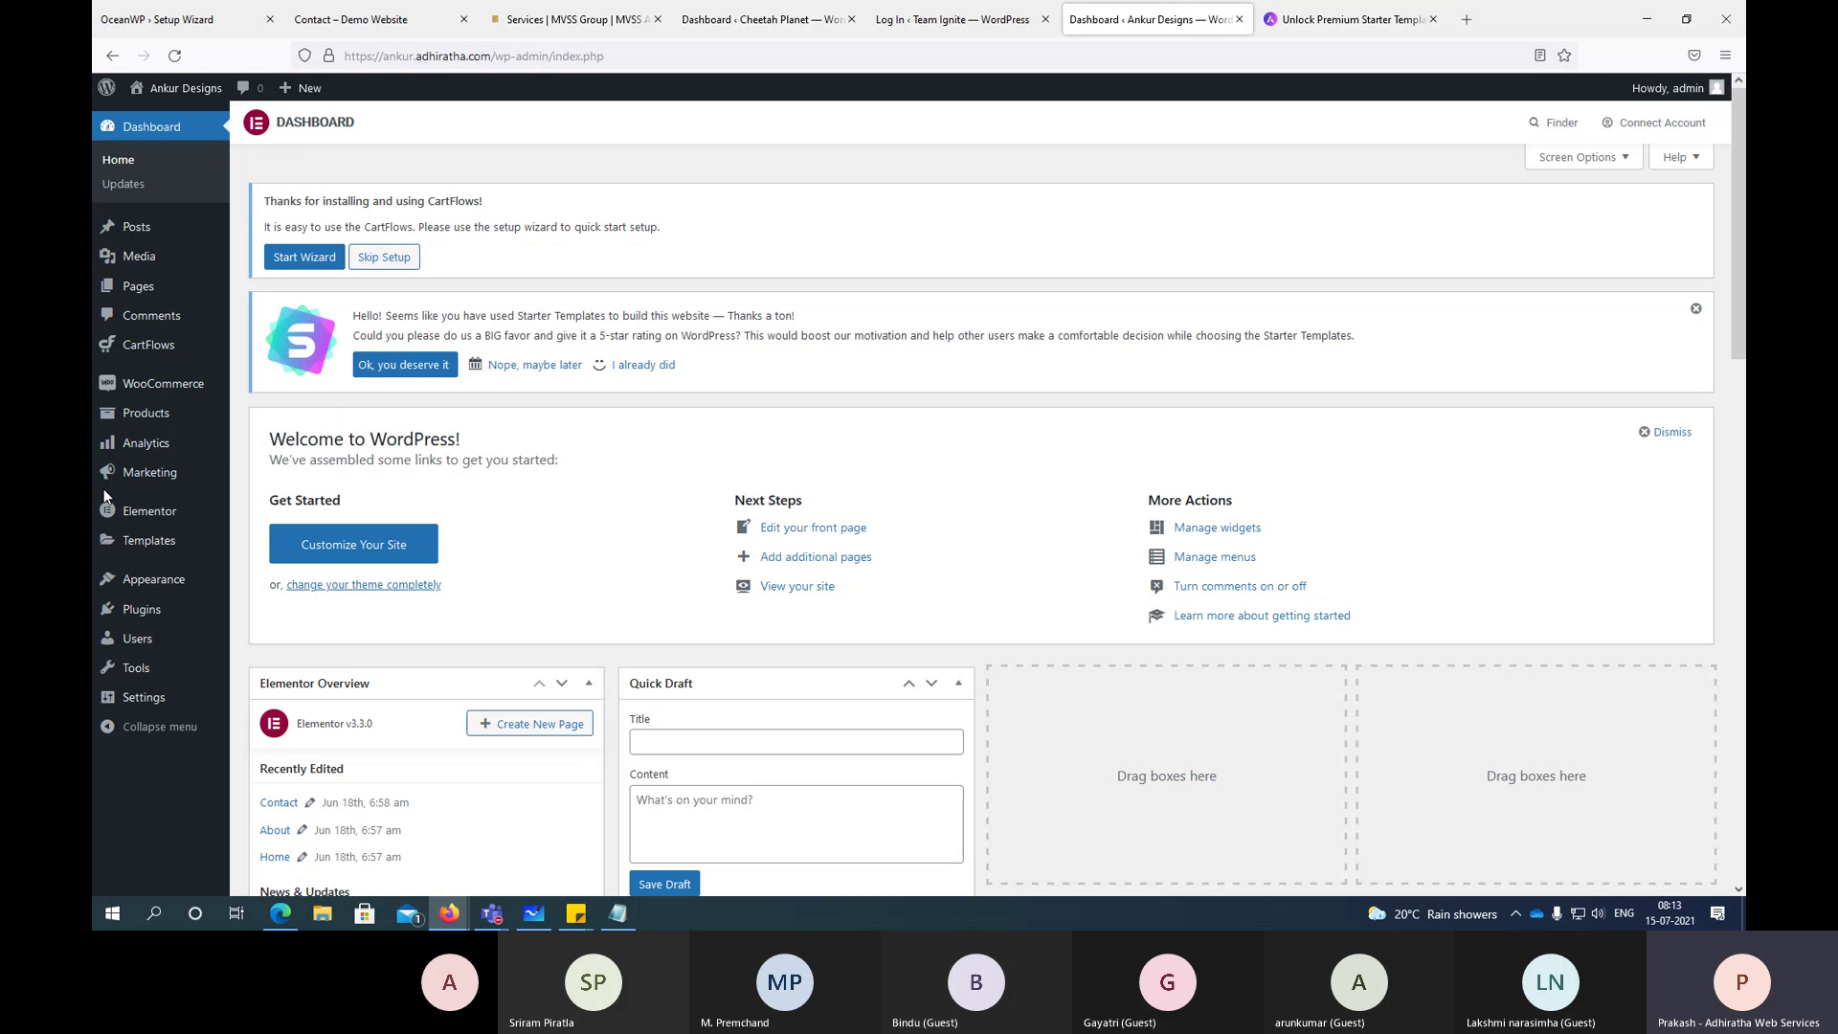
# Step: Review Elementor and WooCommerce among the installed plugins, and open the WooCommerce home page
pyautogui.click(148, 610)
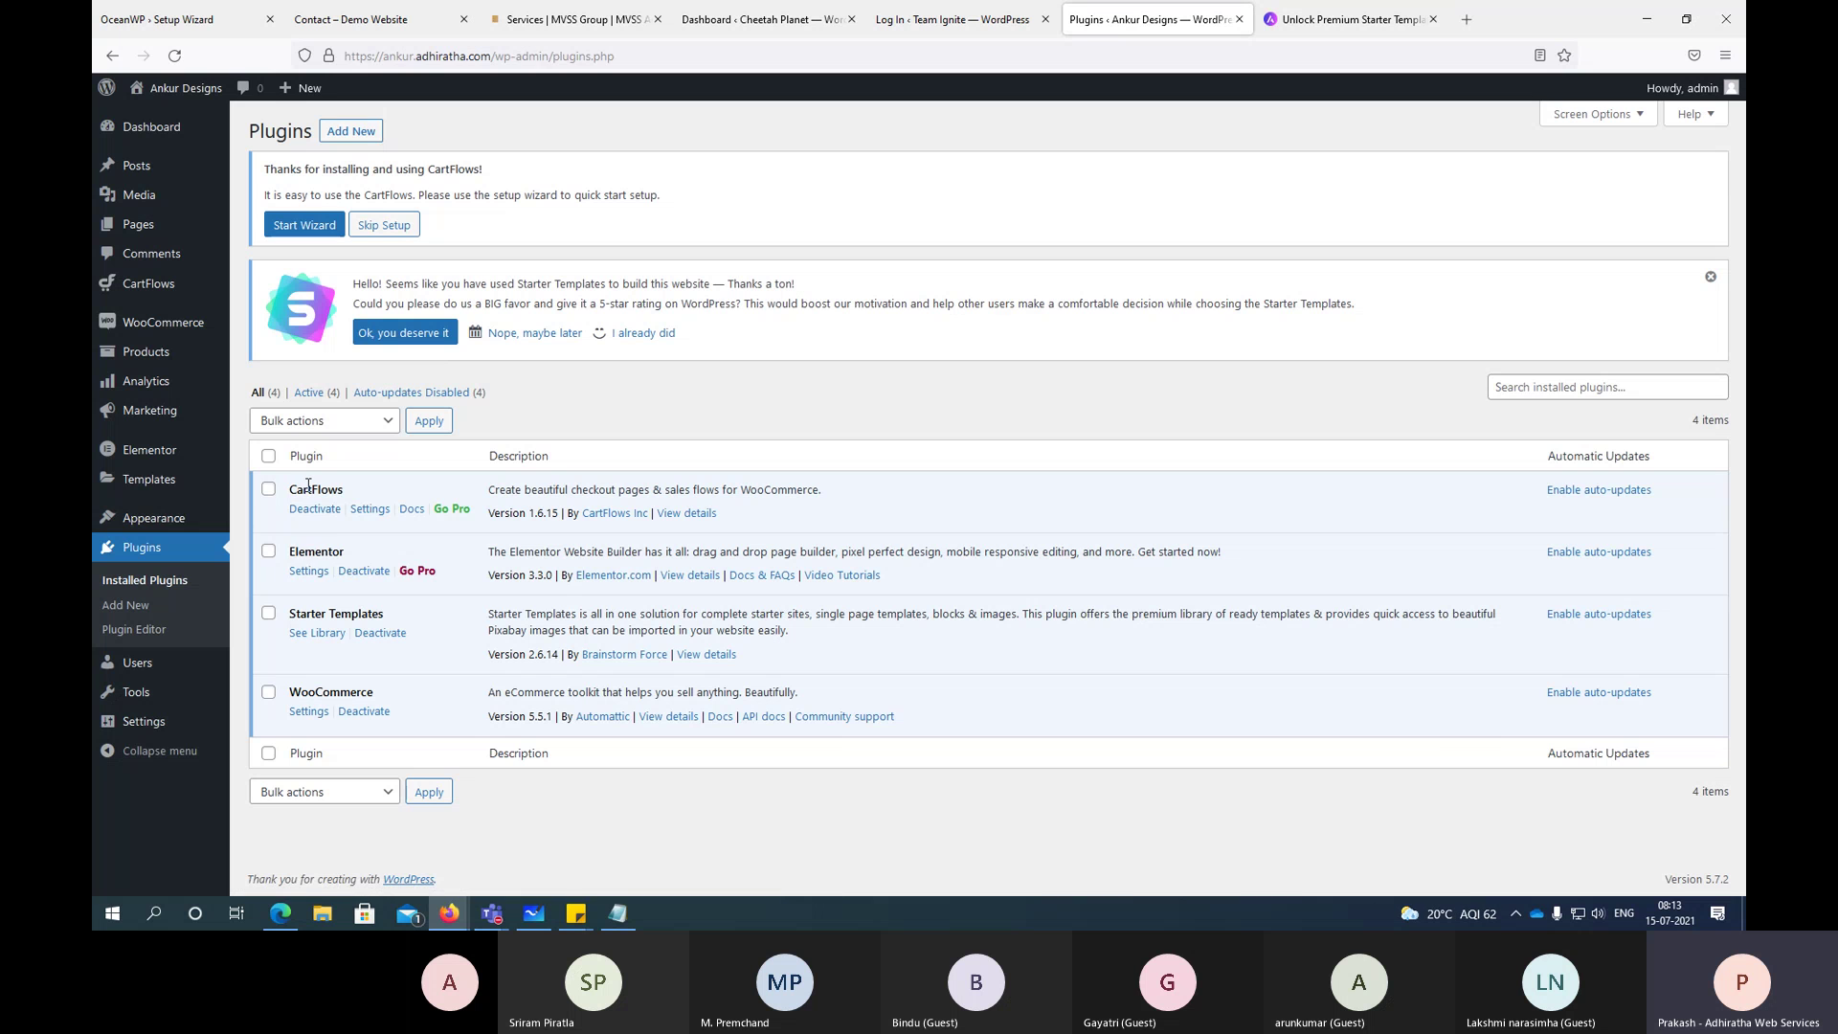
pyautogui.moveTo(298, 552); pyautogui.dragTo(414, 562)
pyautogui.moveTo(289, 692); pyautogui.dragTo(443, 704)
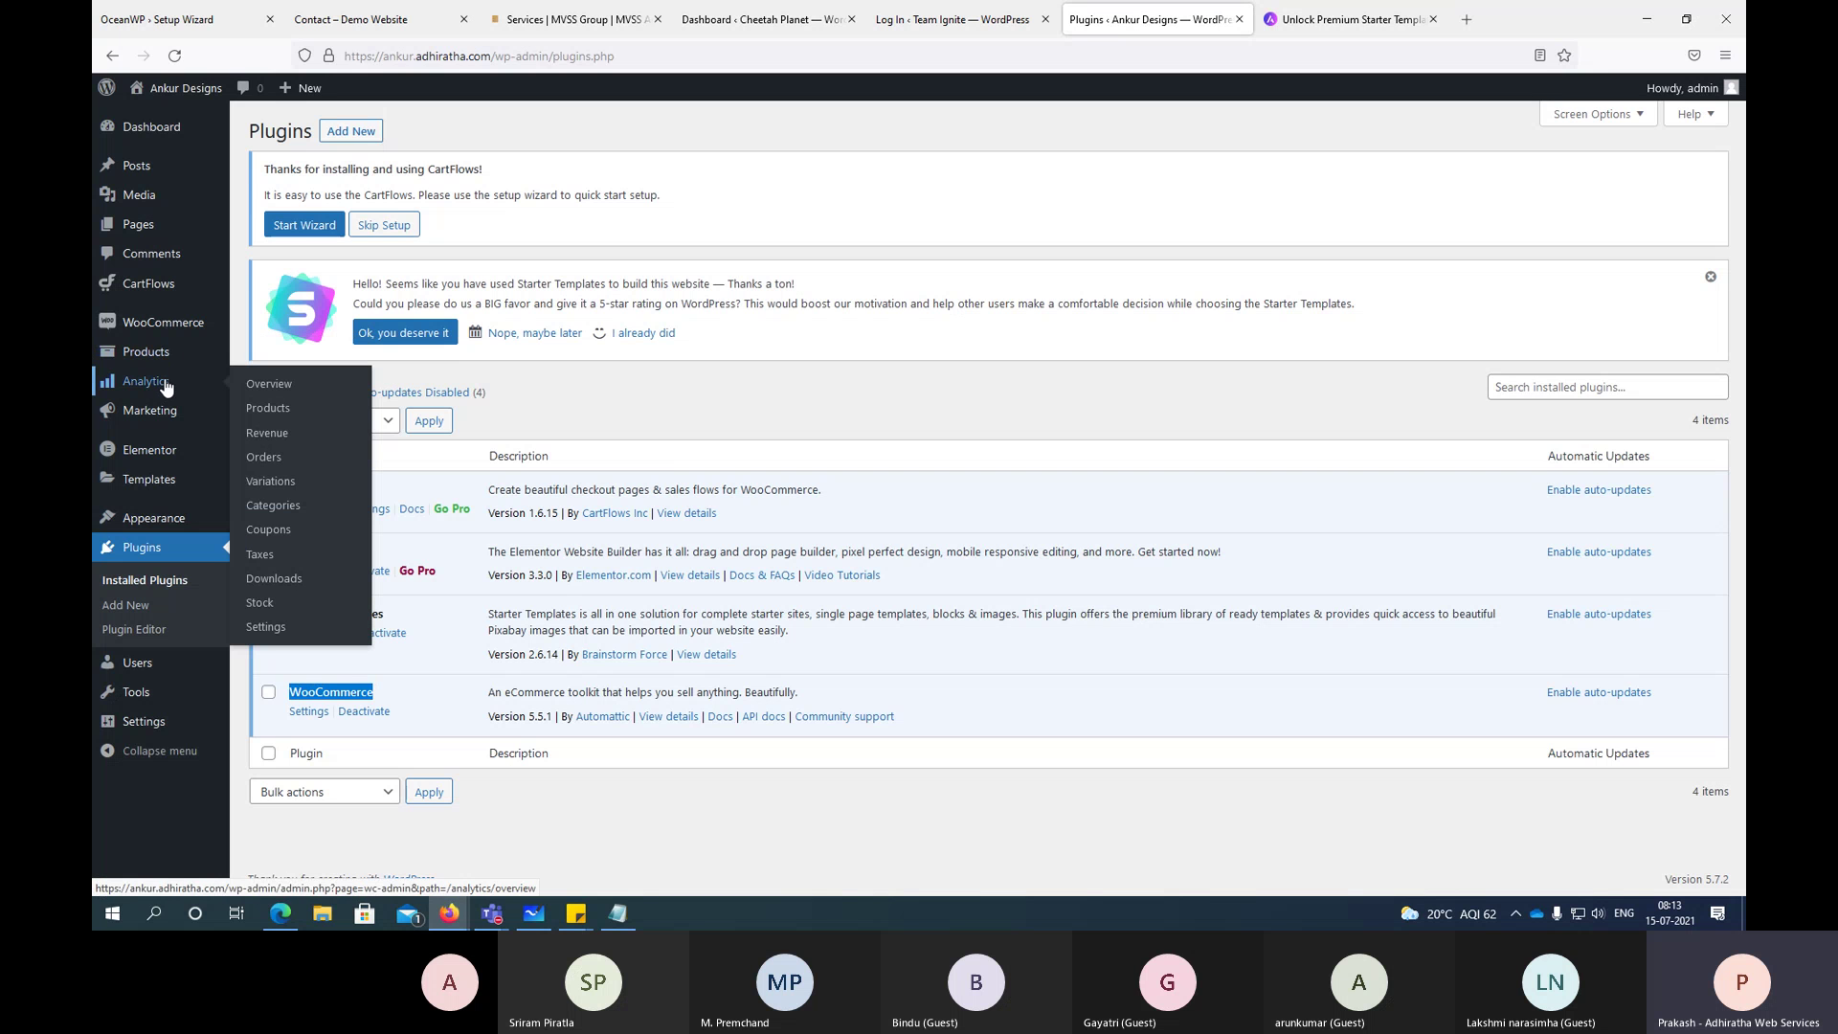
pyautogui.click(159, 326)
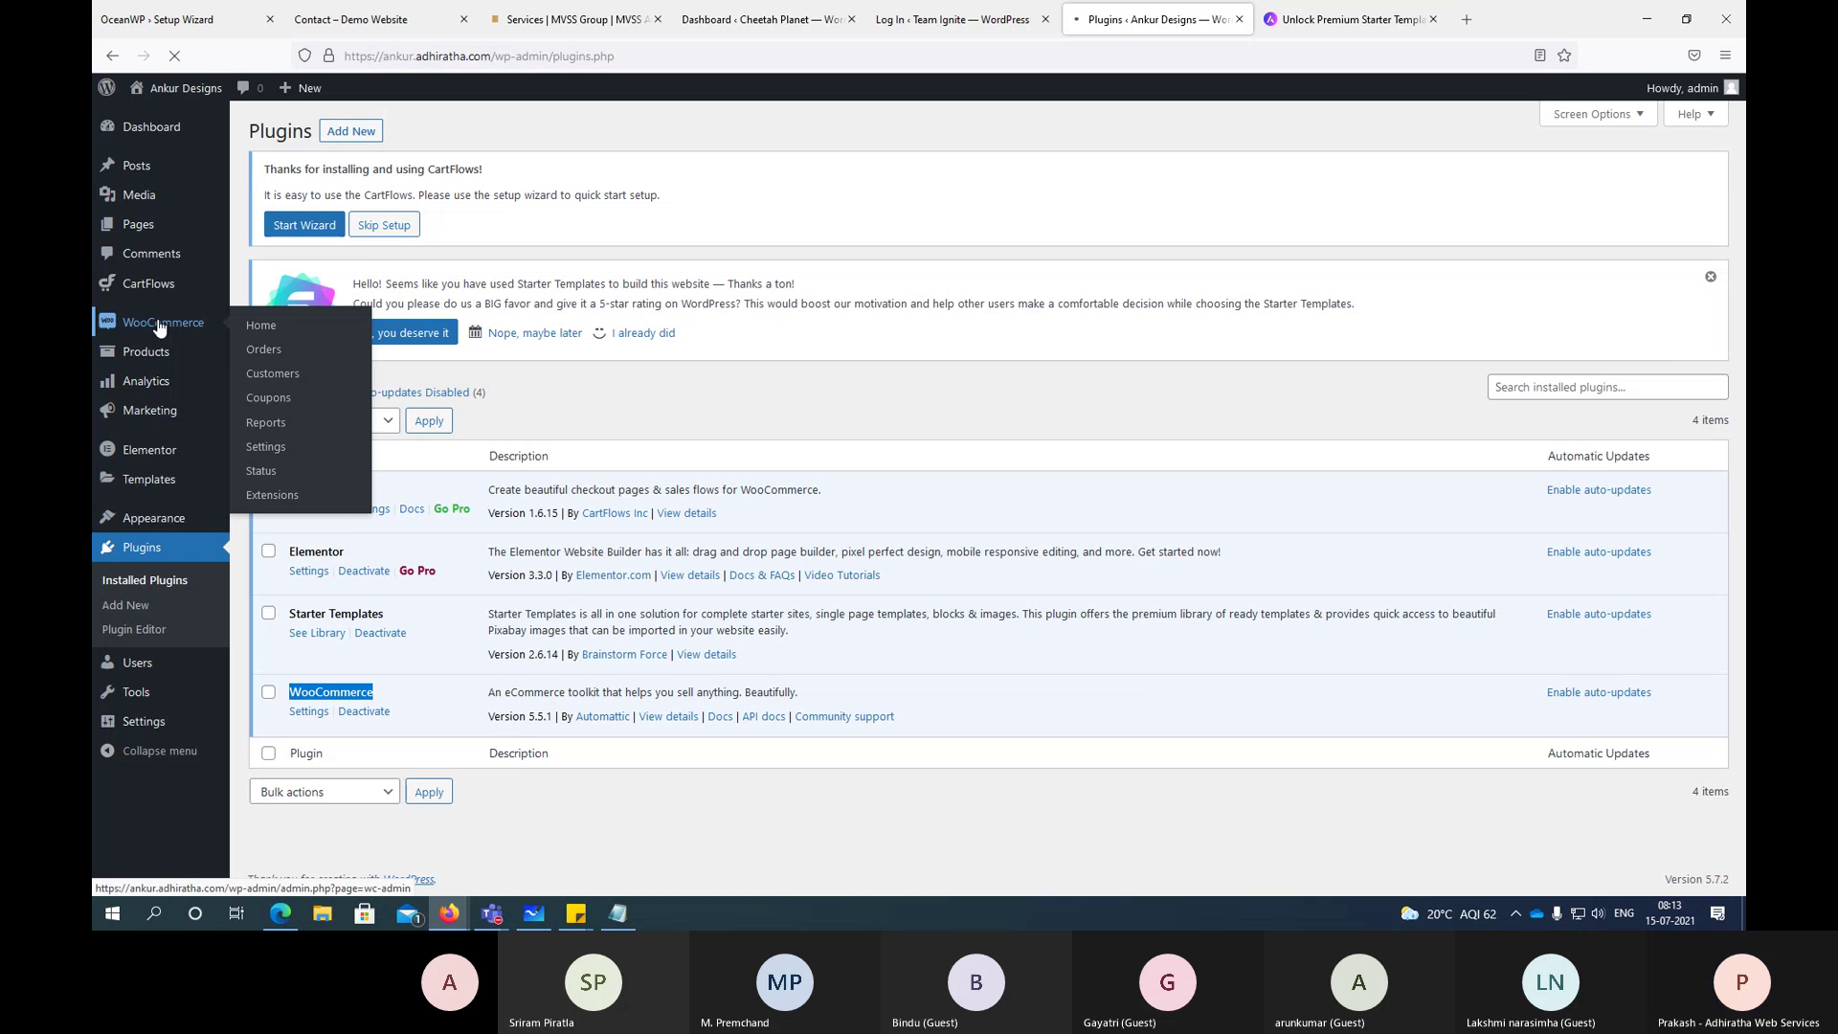
# Step: Switch to the private window, close the Cheetah Planet page and check the Assorted Coffee price in the cart
pyautogui.hotkey('alt', 'Tab')
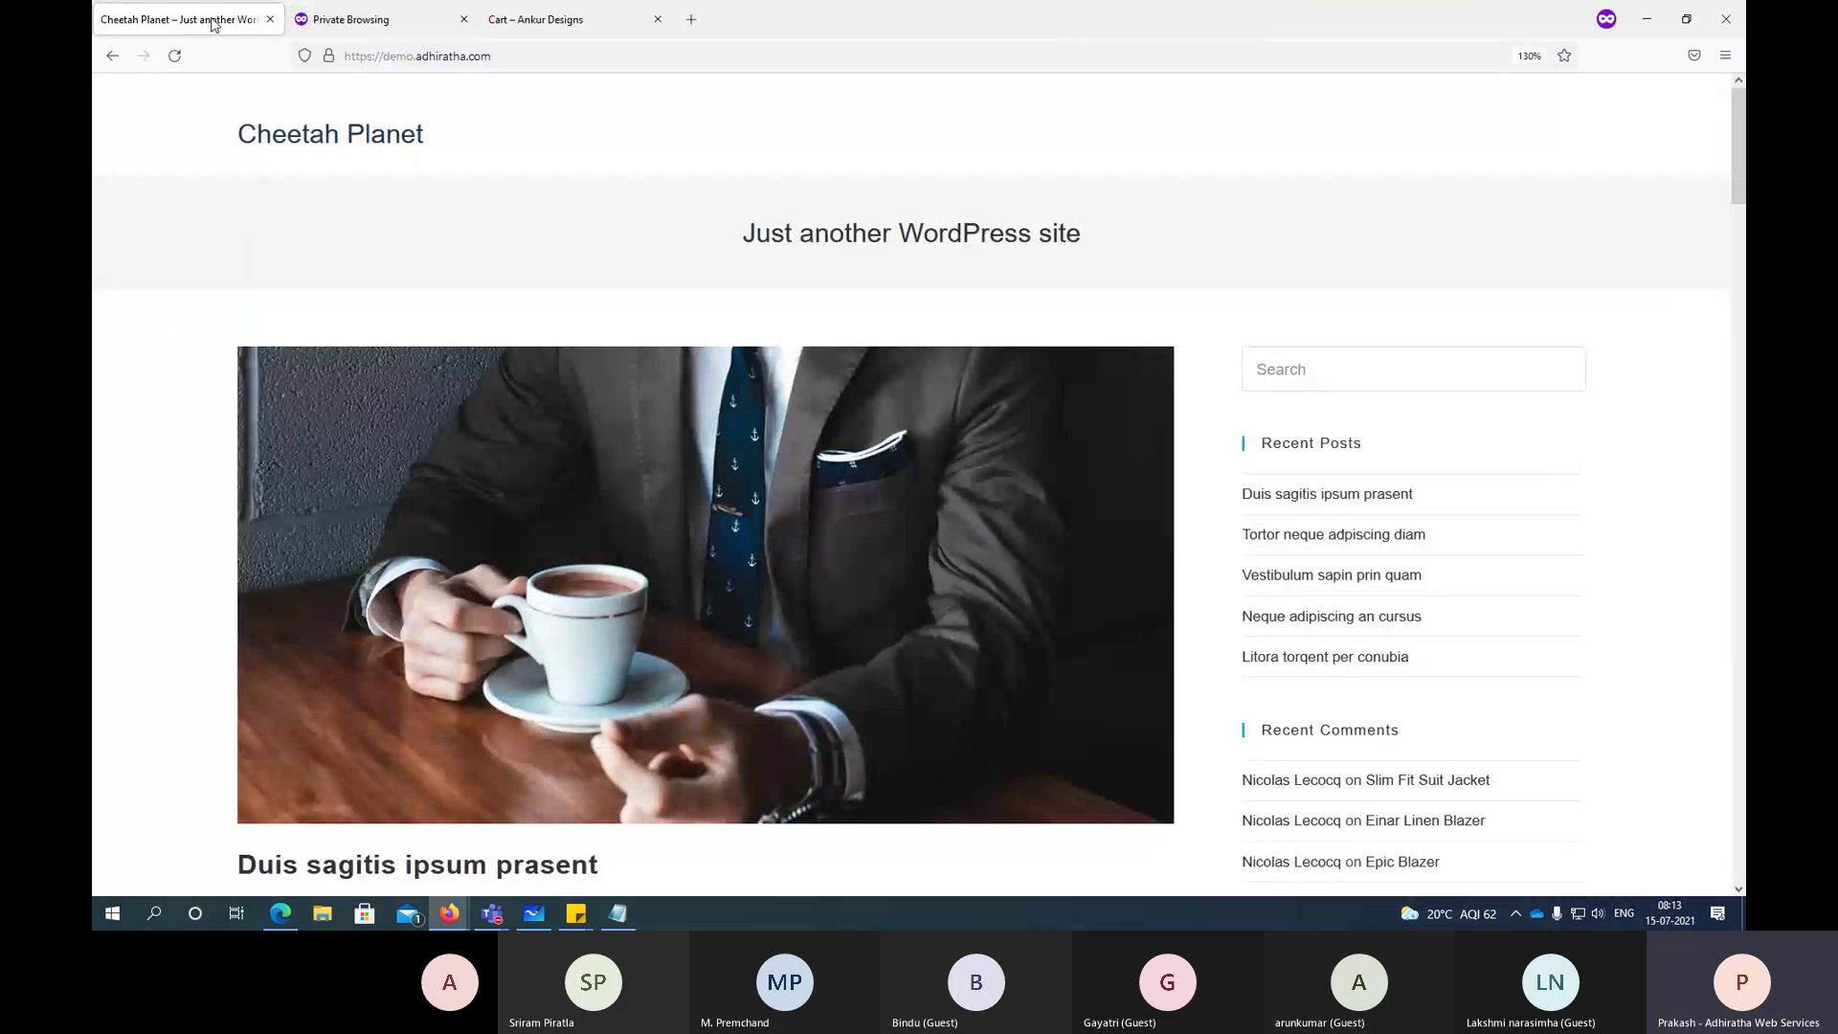
pyautogui.click(270, 19)
pyautogui.click(371, 19)
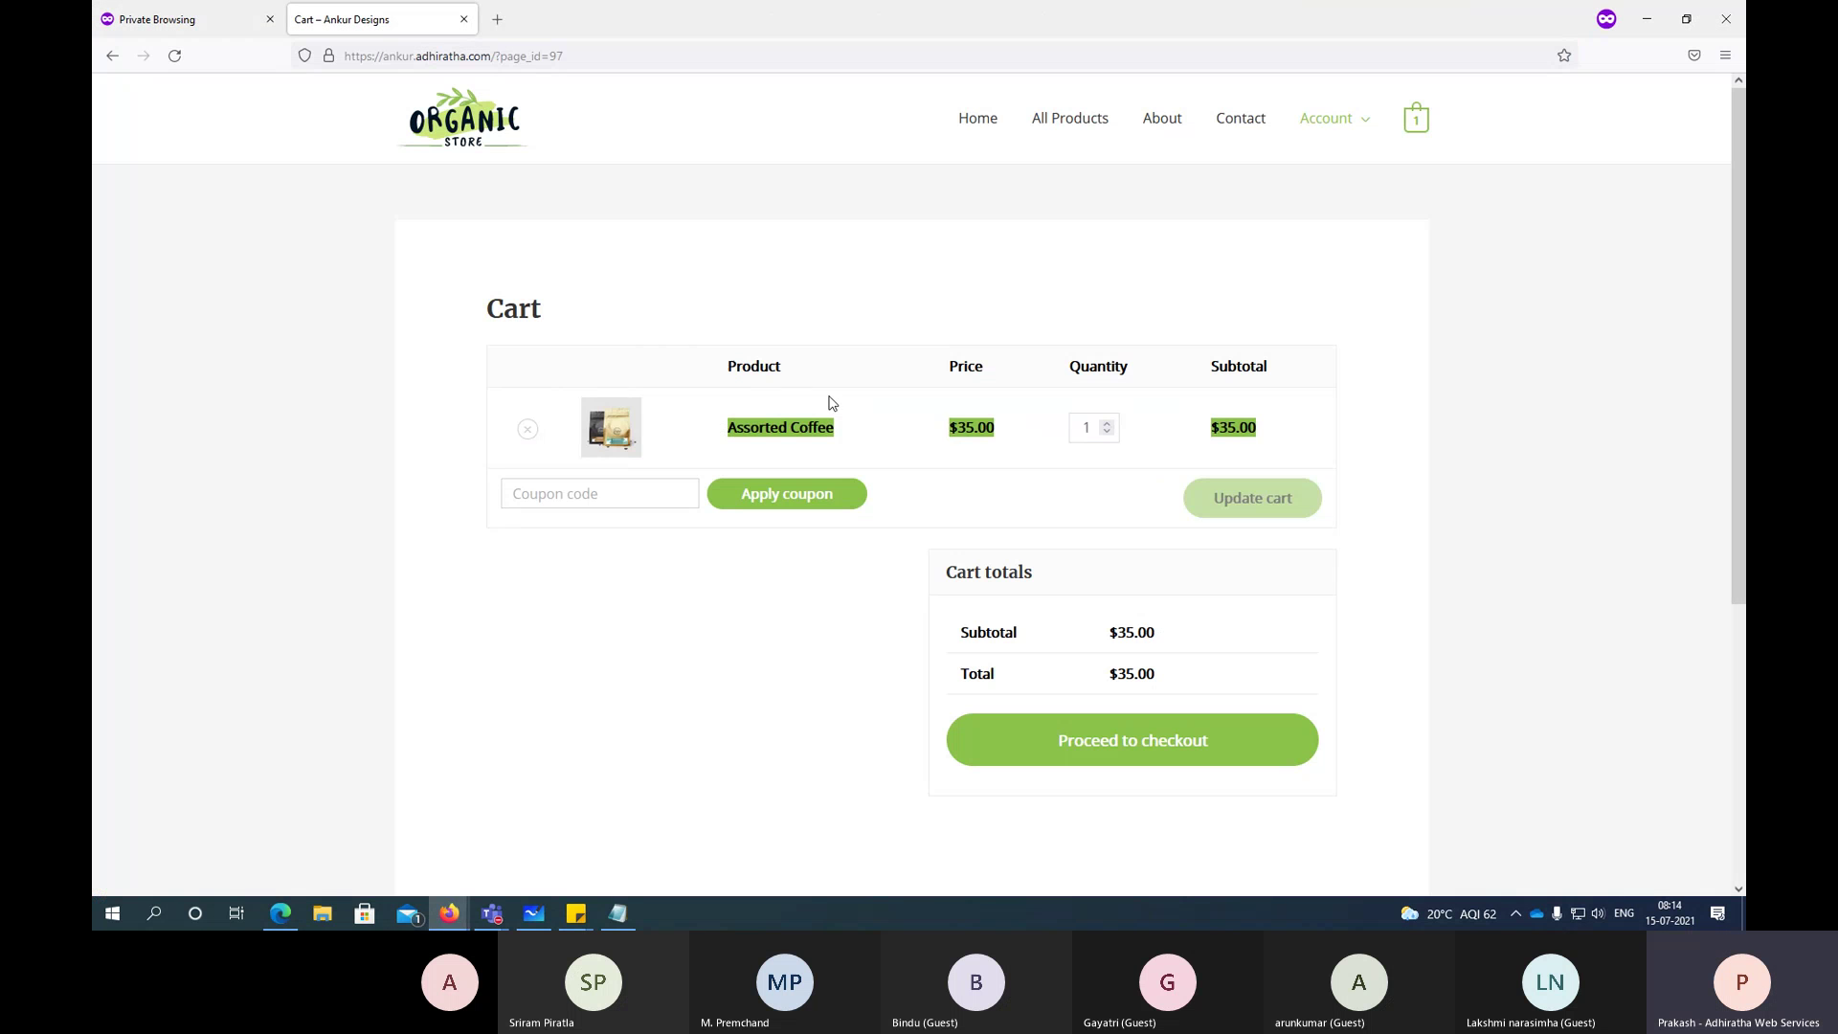
pyautogui.click(986, 431)
pyautogui.moveTo(1003, 433); pyautogui.dragTo(959, 427)
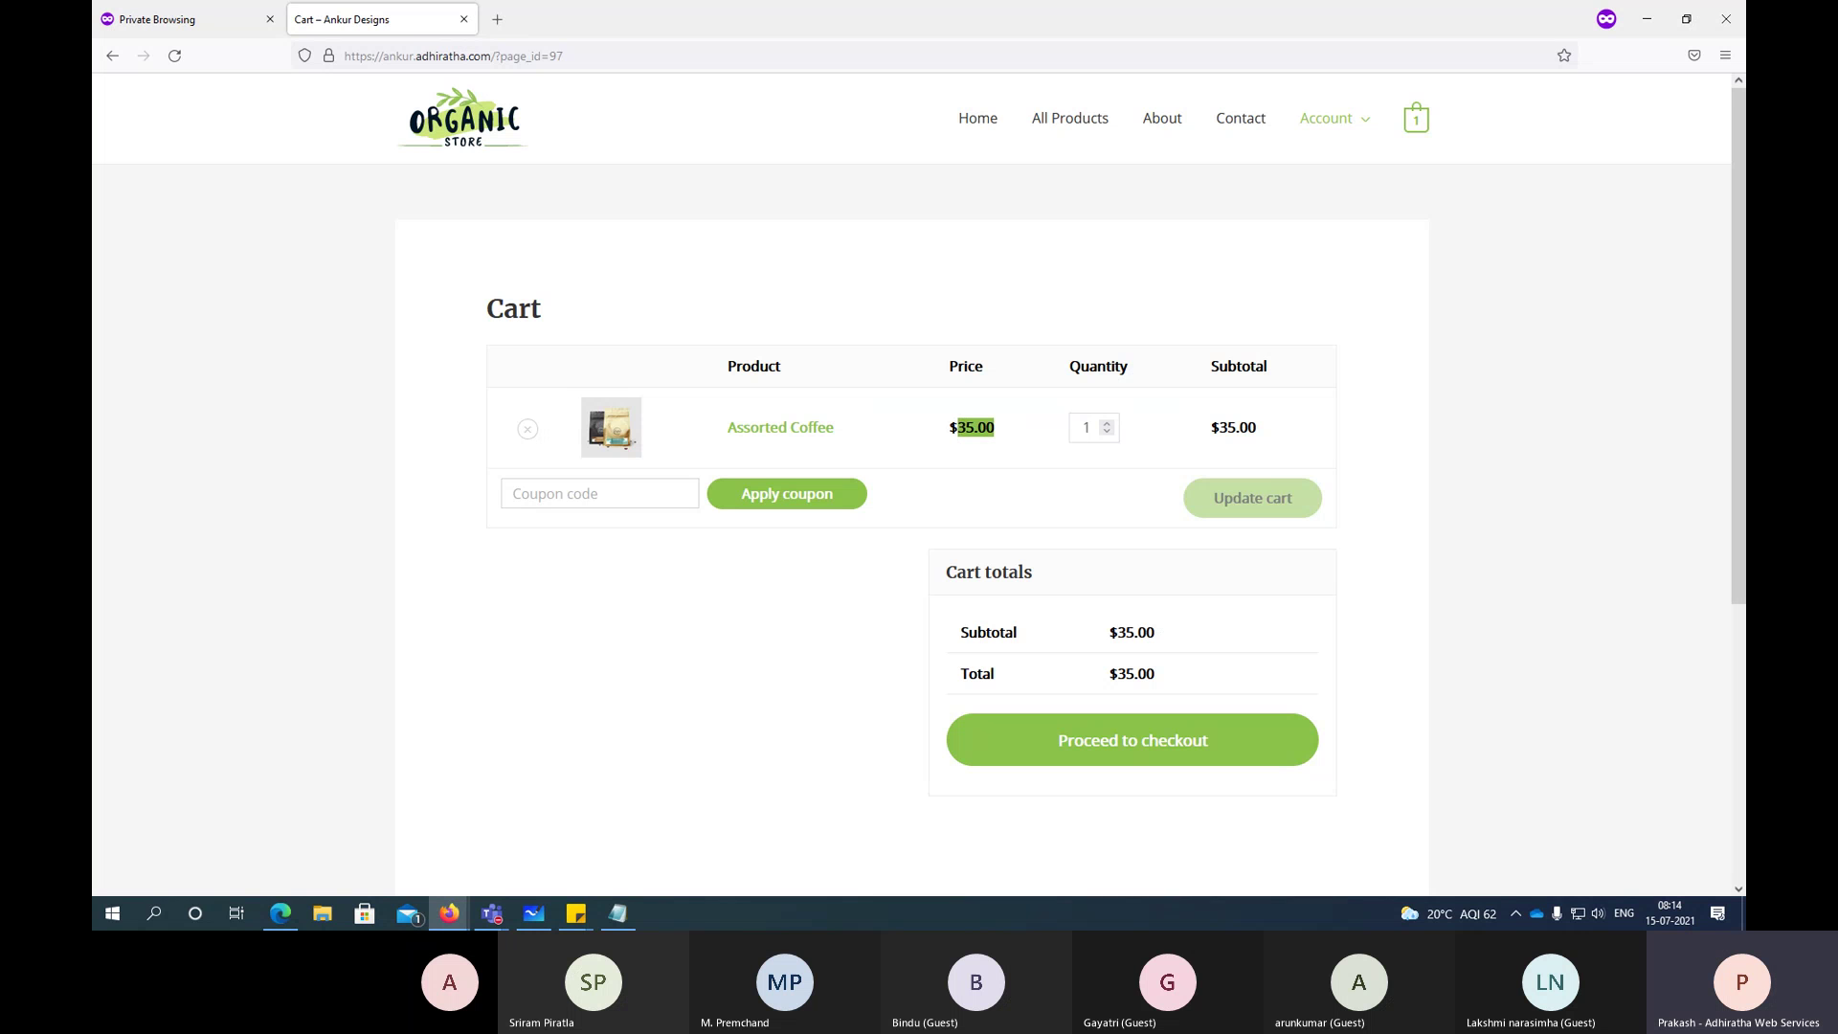
# Step: Return to the WooCommerce admin, dismiss the welcome message and go to the currency options in the general store settings
pyautogui.hotkey('alt', 'Tab')
pyautogui.hotkey('alt', 'Tab')
pyautogui.hotkey('alt', 'Tab')
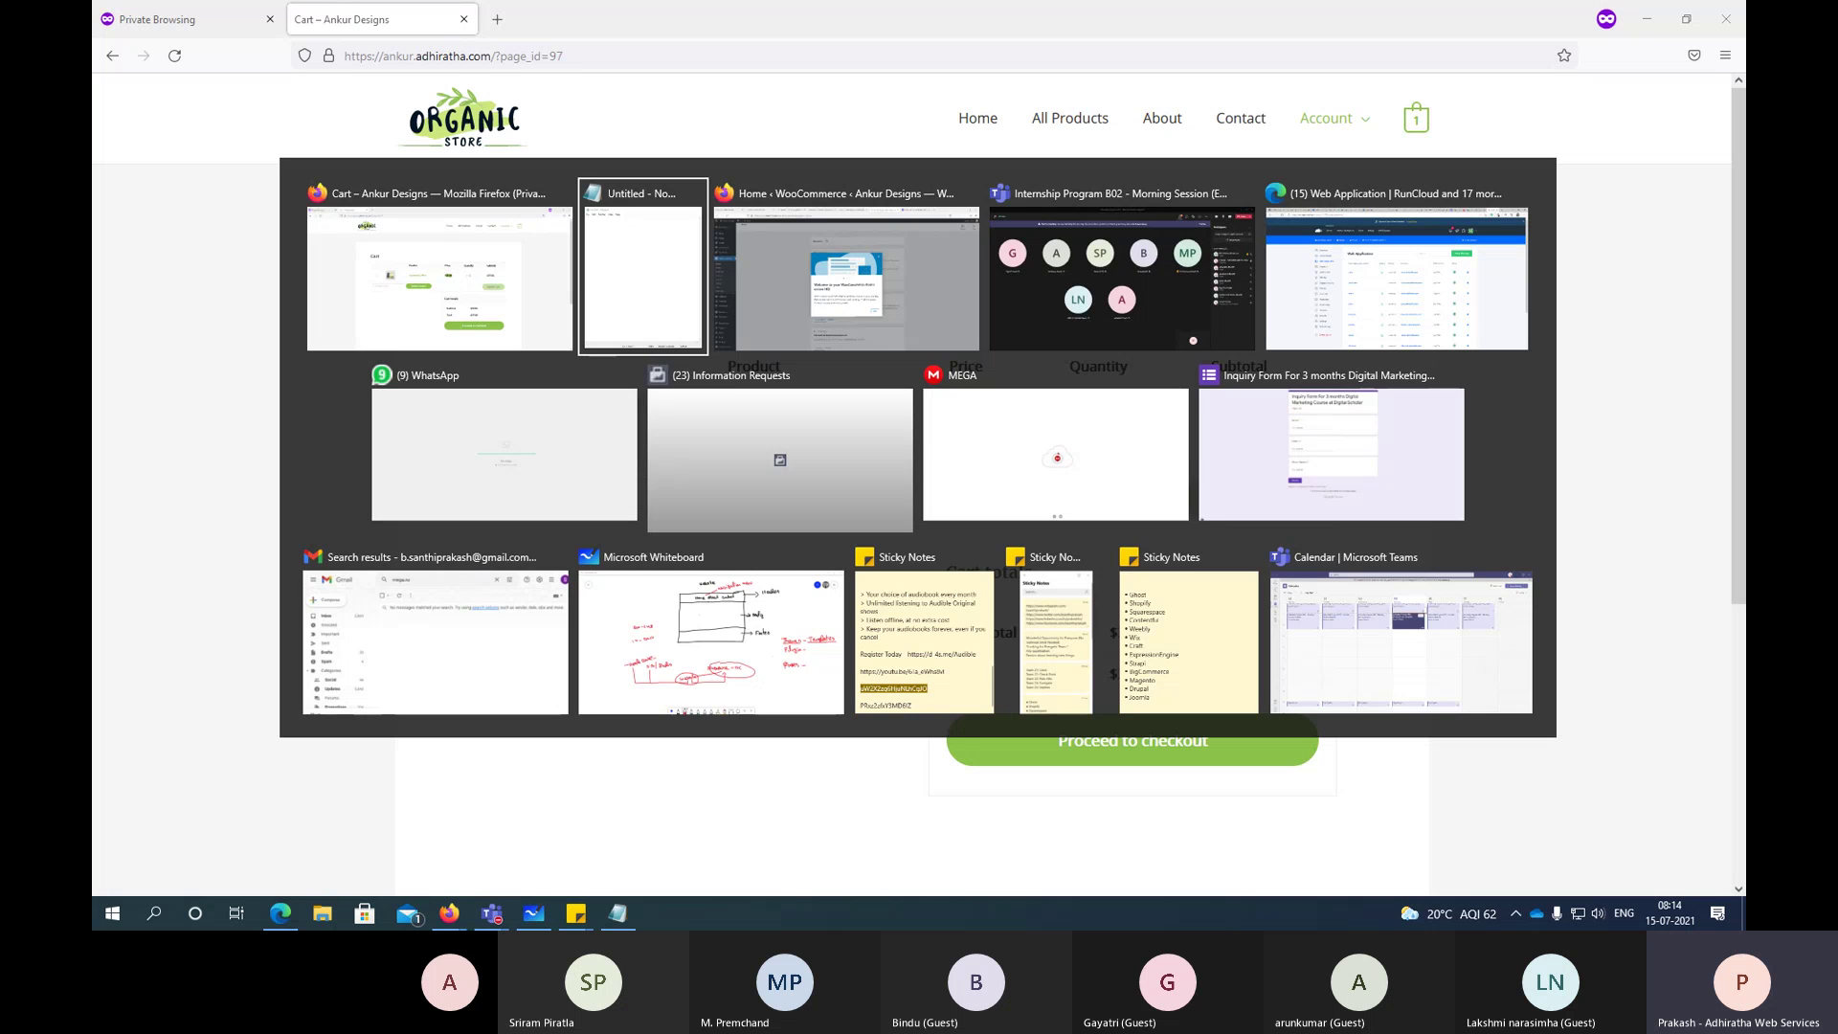
pyautogui.hotkey('alt', 'Tab')
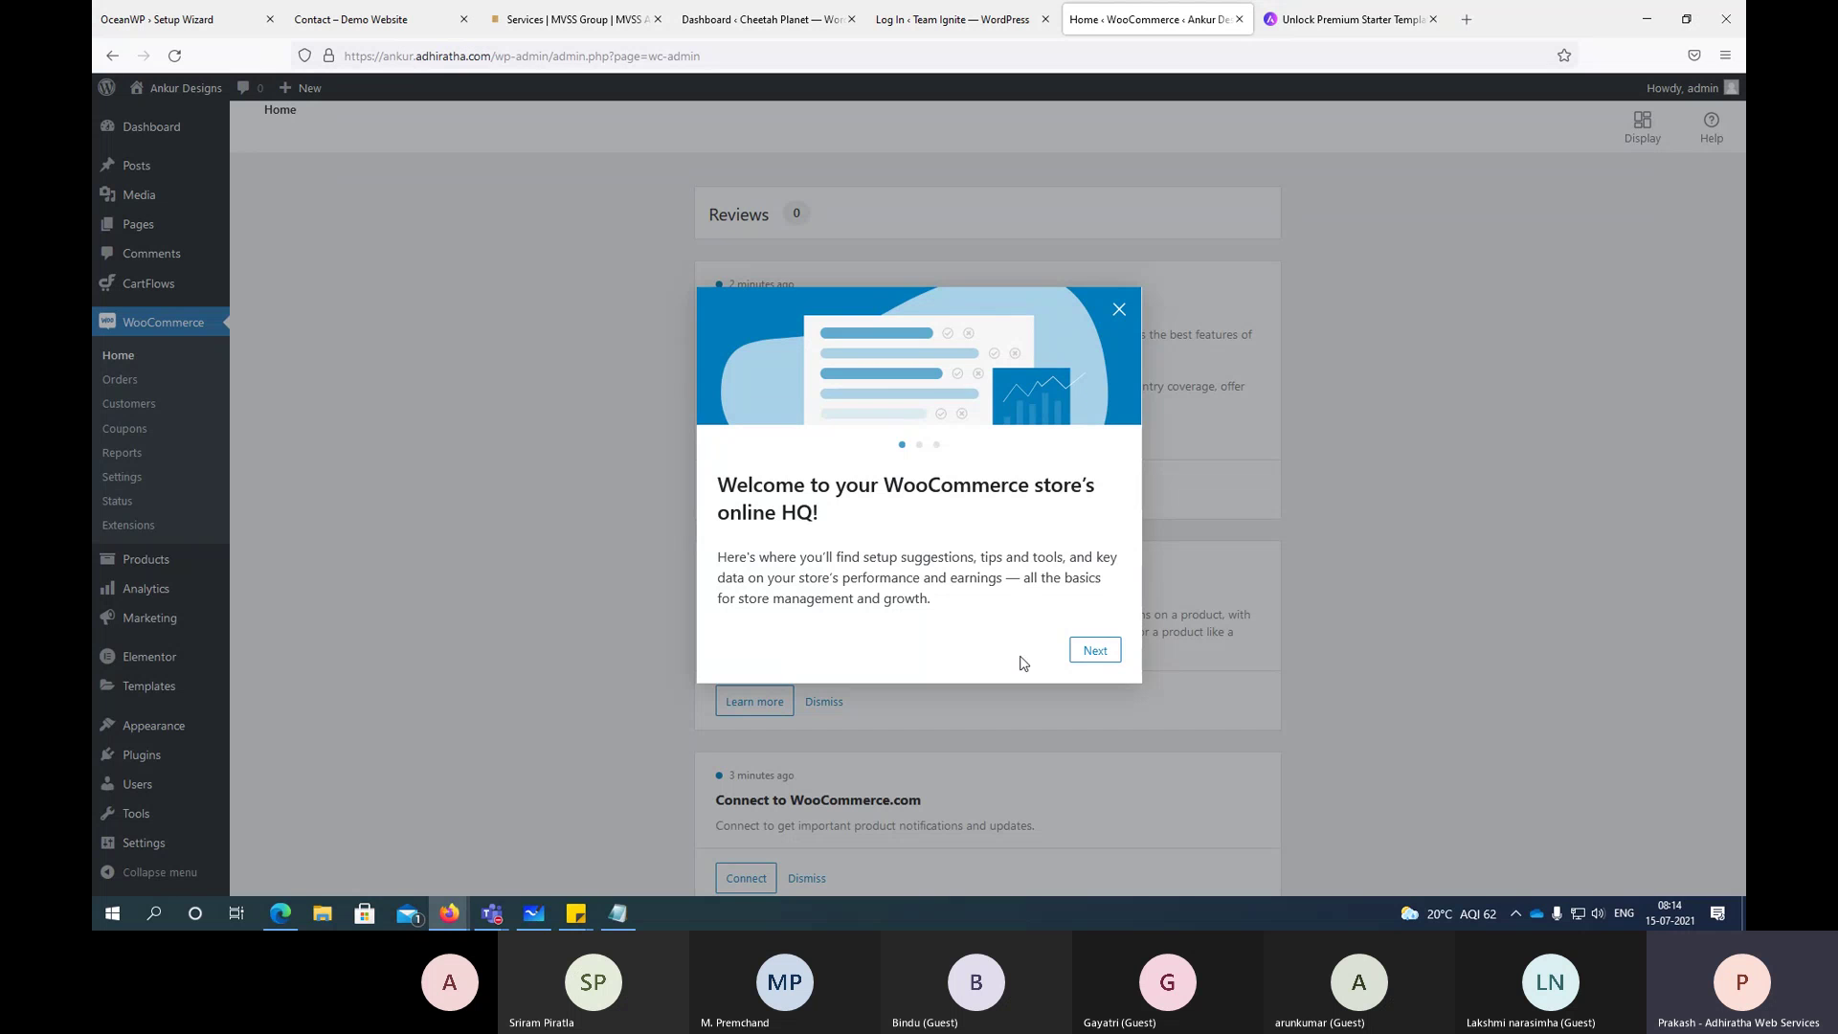
pyautogui.click(1119, 309)
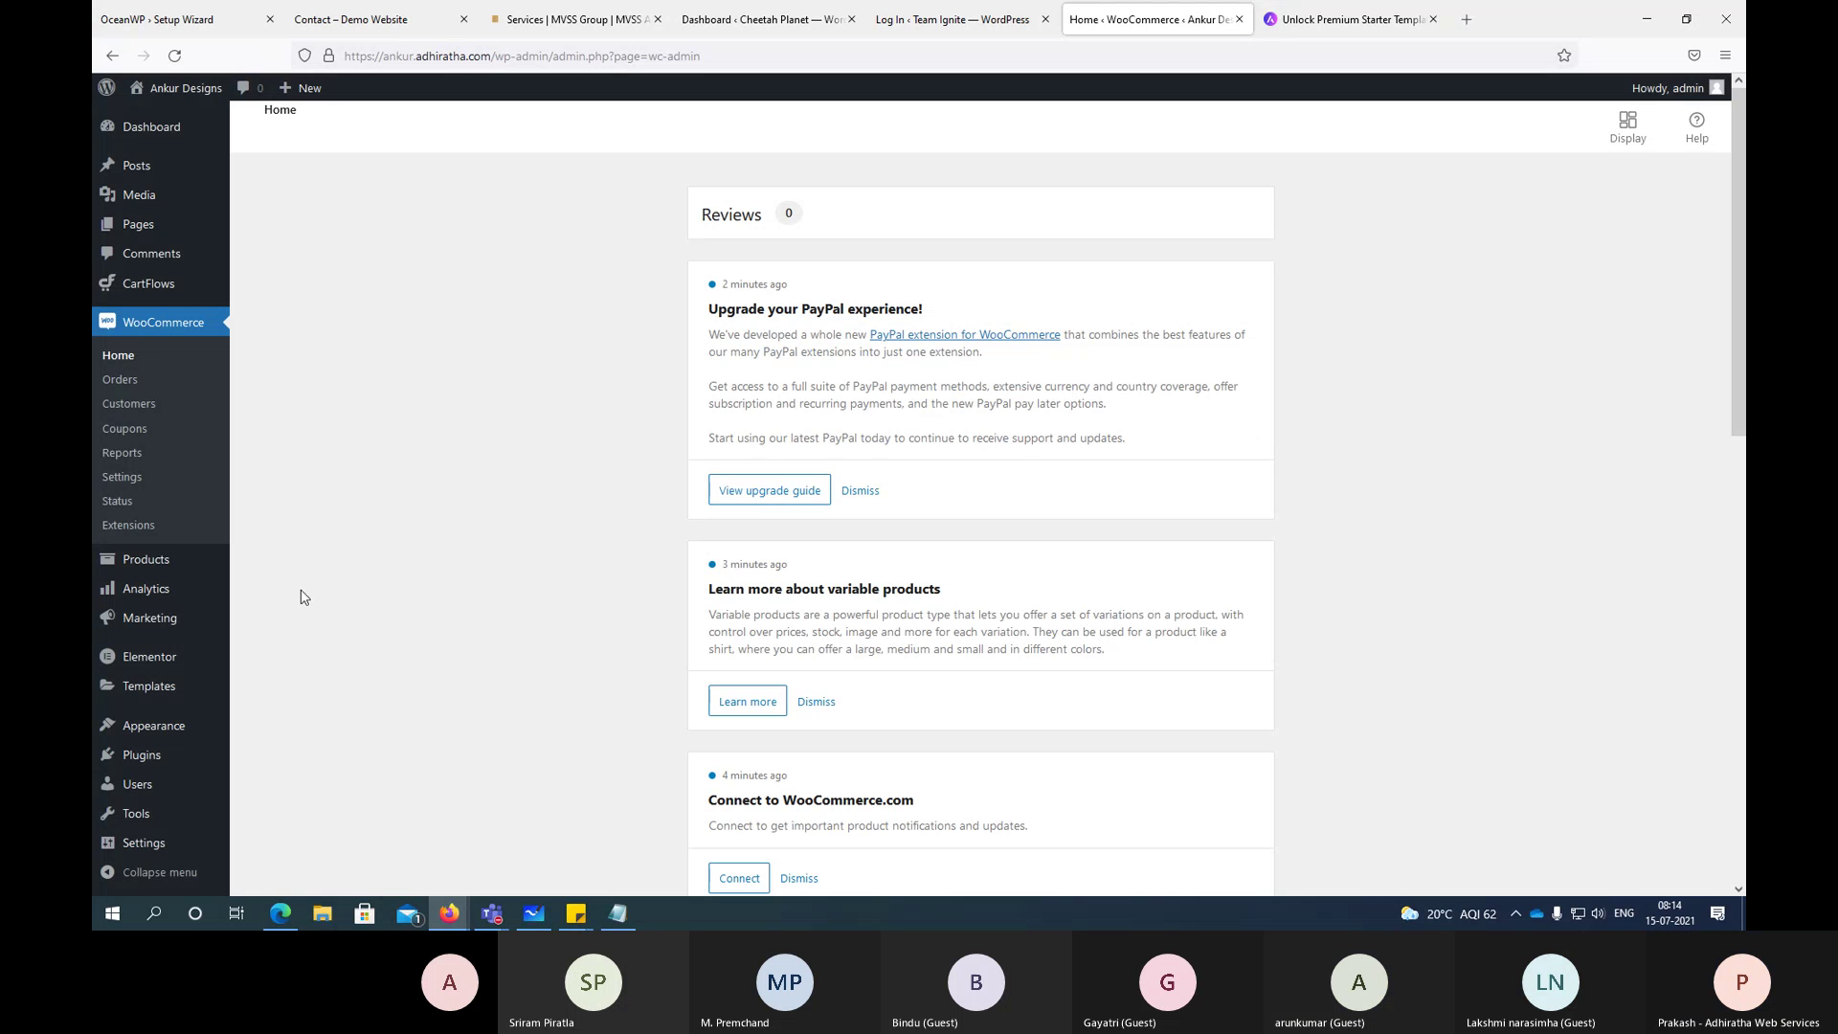
pyautogui.click(130, 487)
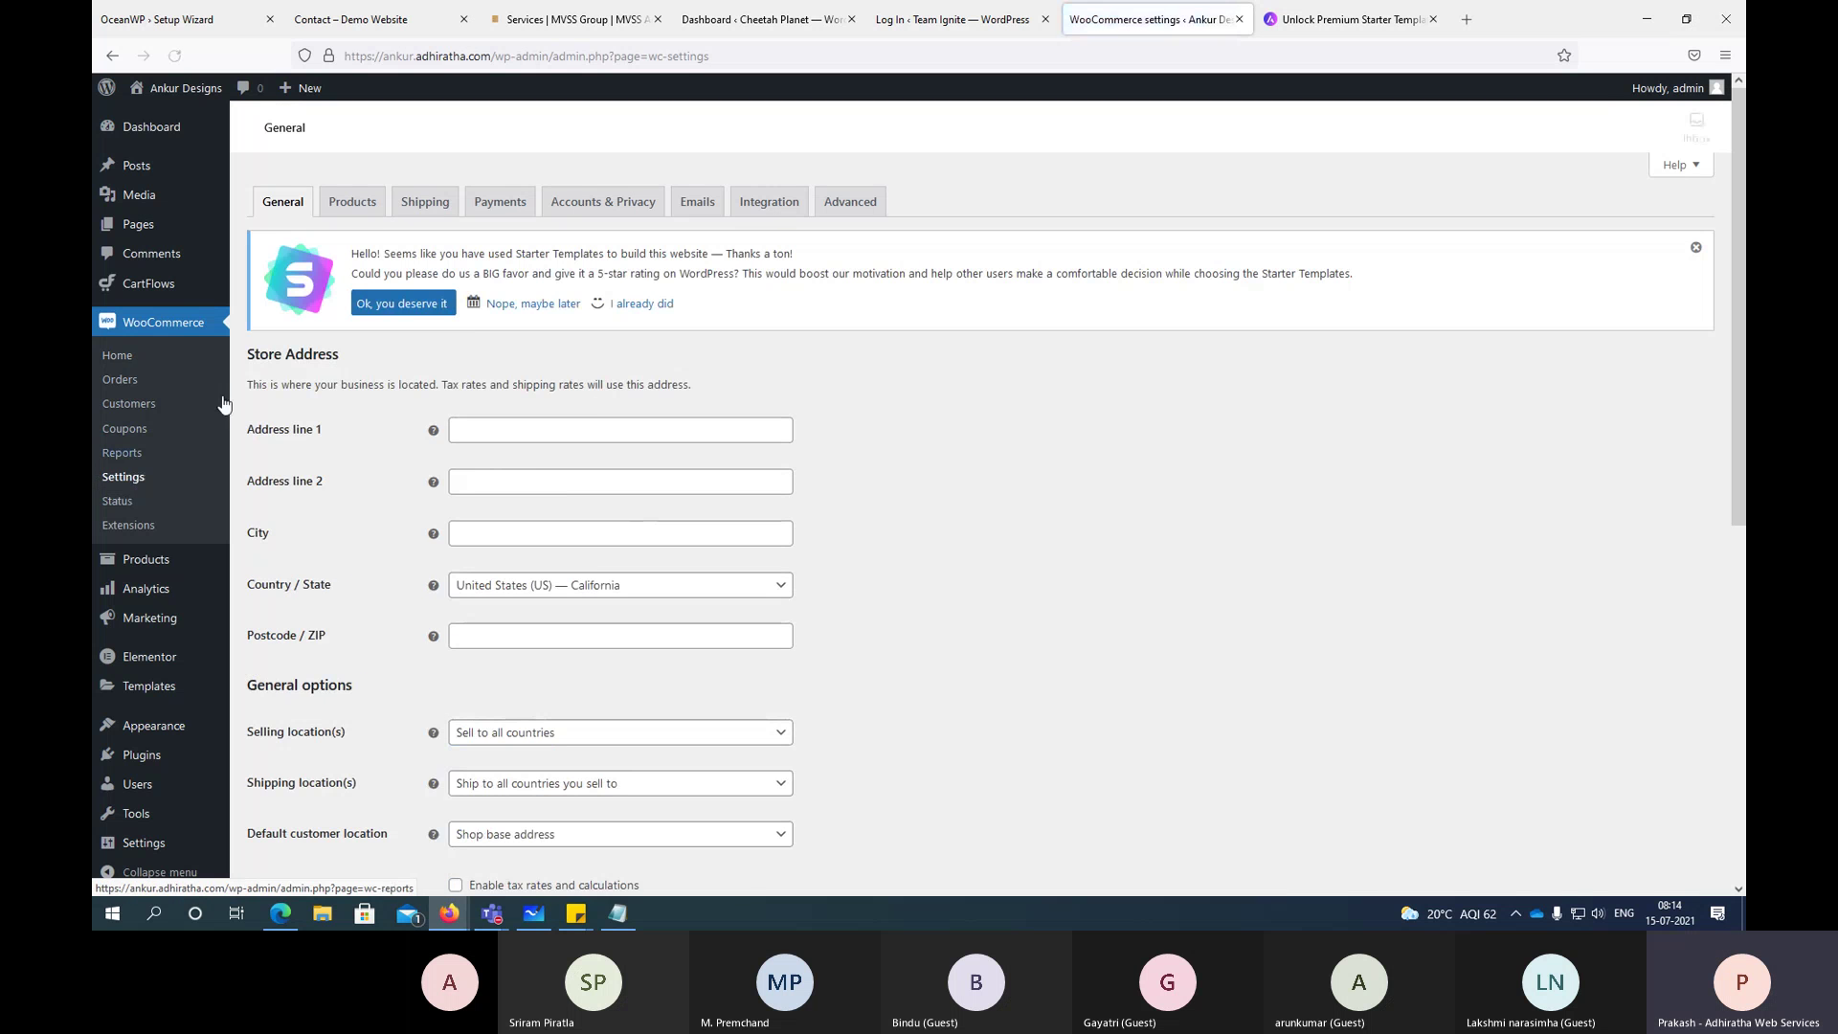
pyautogui.scroll(-6, 297, 550)
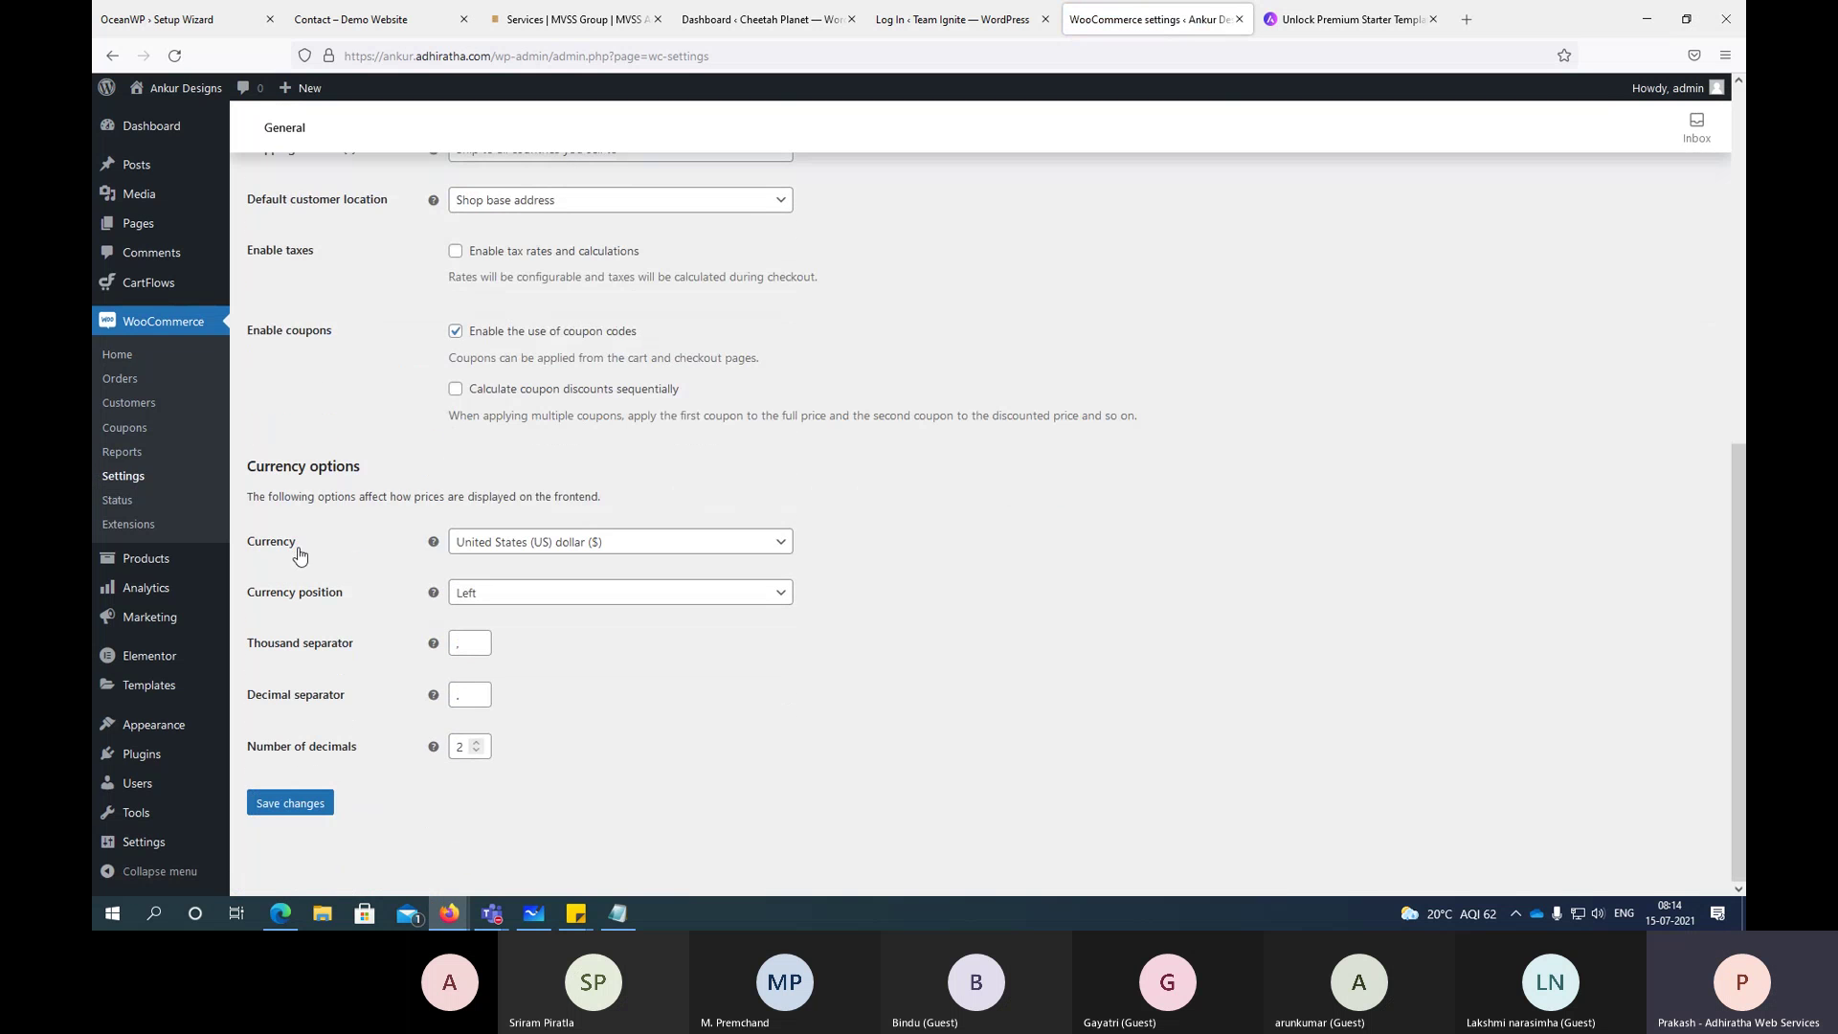
pyautogui.moveTo(270, 466); pyautogui.dragTo(444, 478)
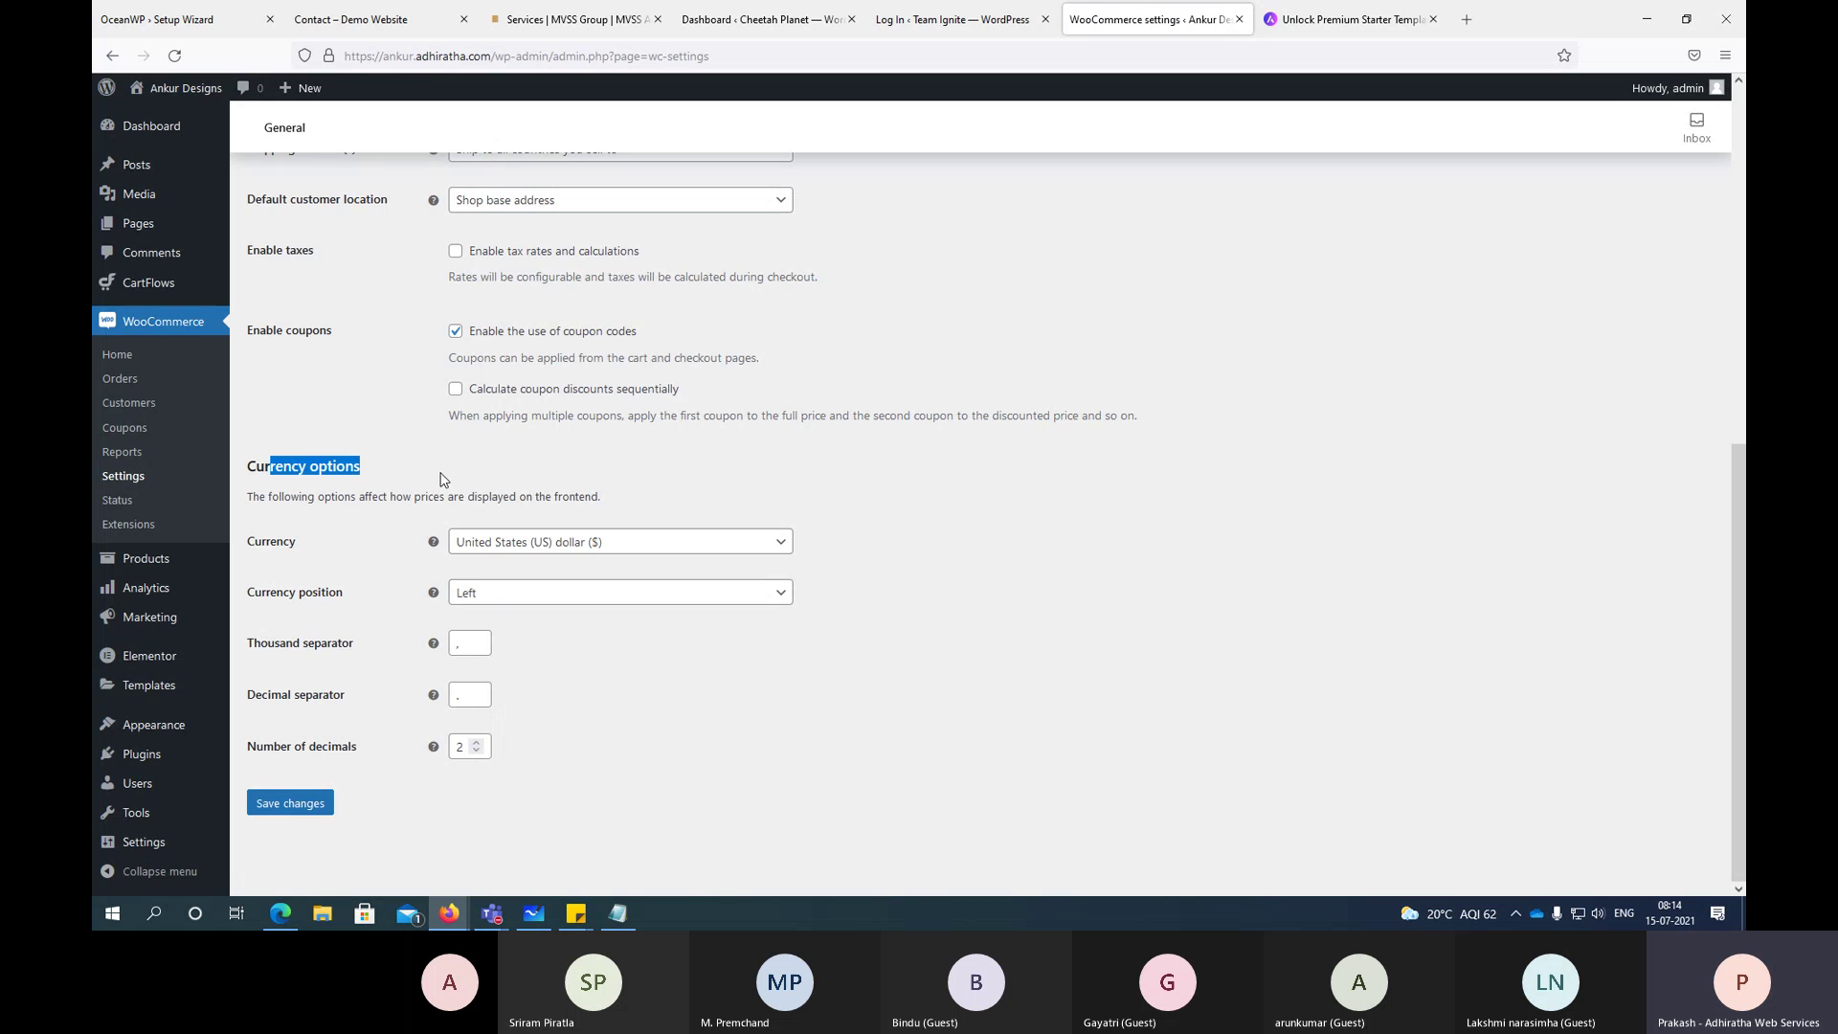
# Step: Set the store currency to Indian rupee (₹) and save the settings
pyautogui.click(527, 544)
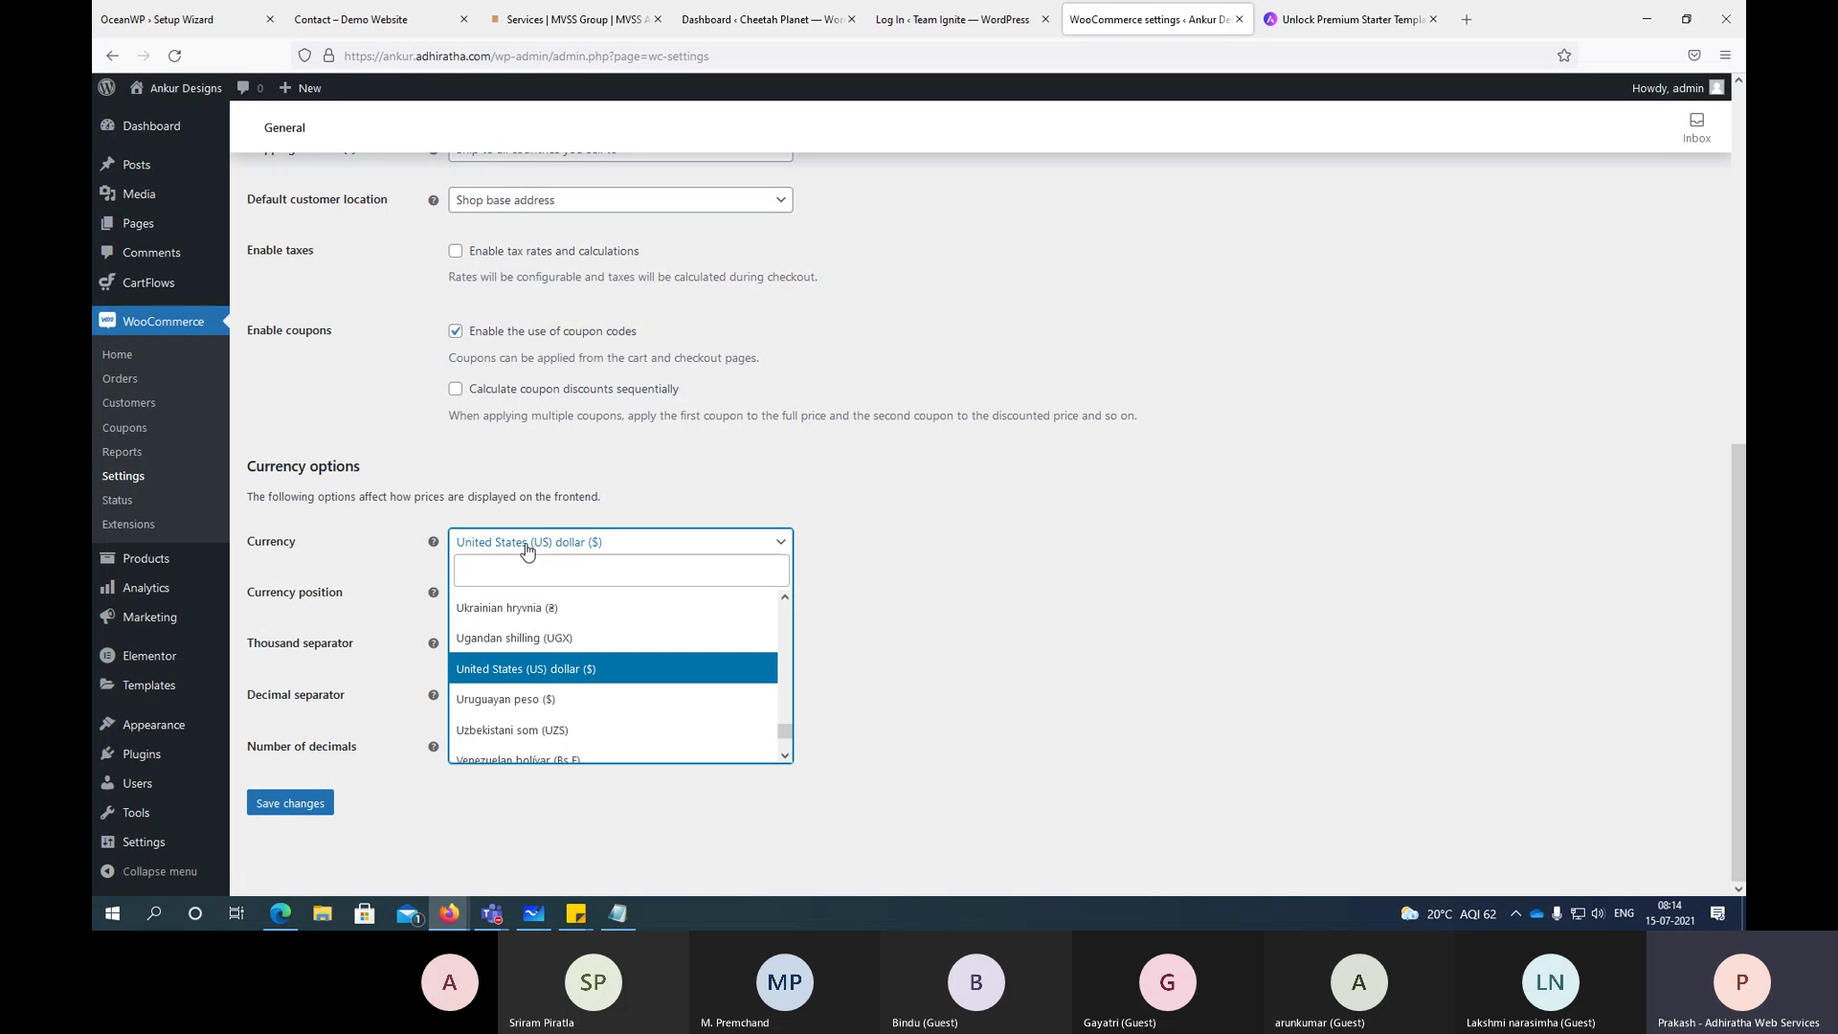
pyautogui.write('ind')
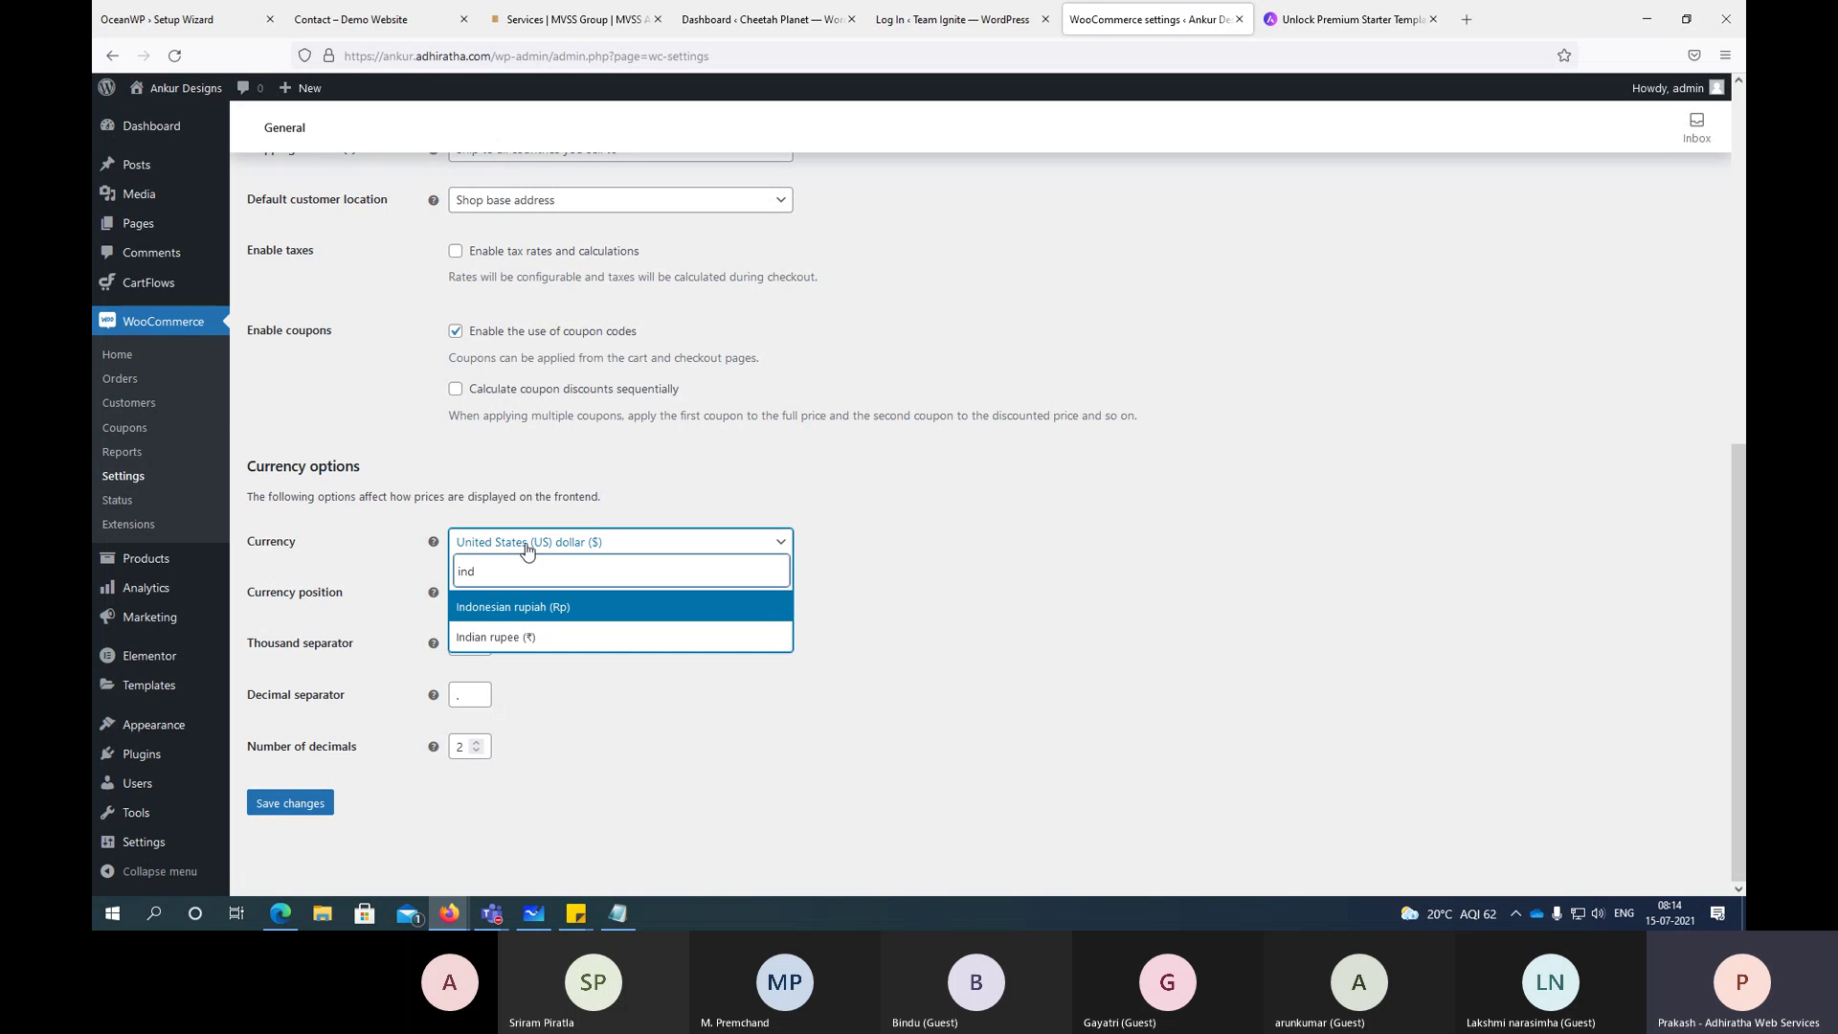
pyautogui.click(500, 640)
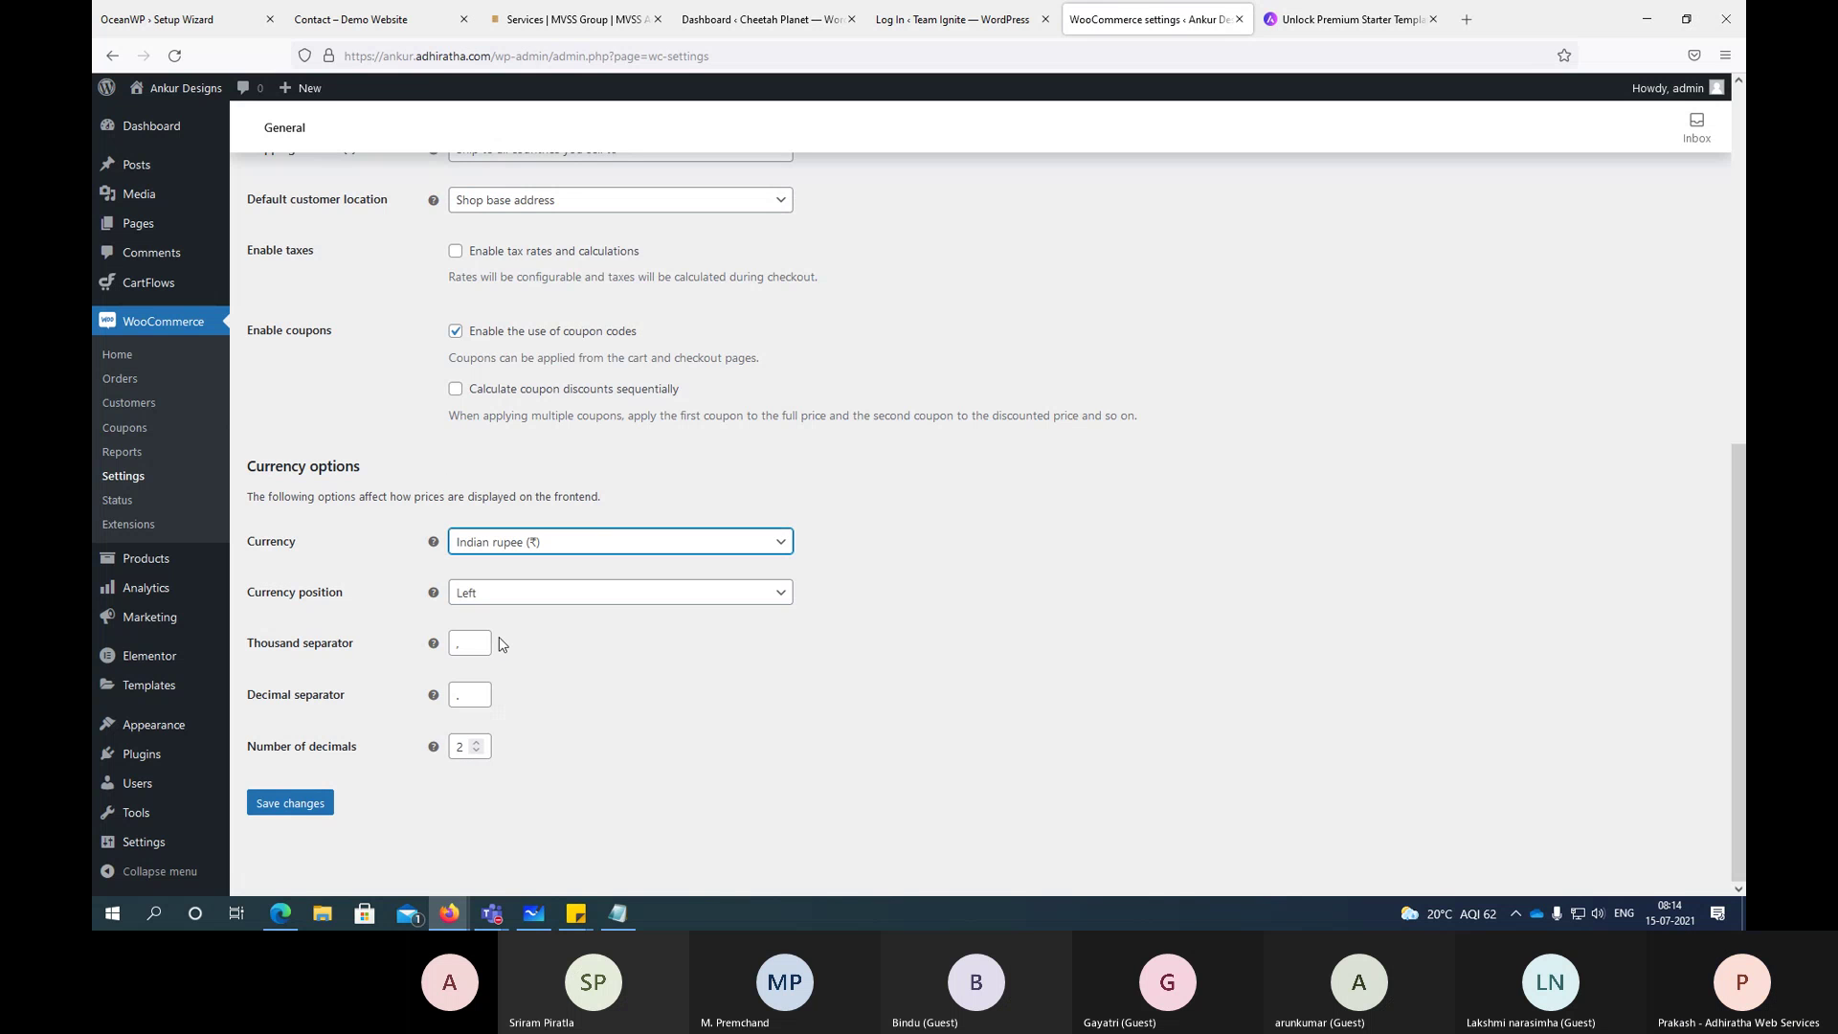
pyautogui.click(288, 802)
# Step: Switch to the private window, reload the cart page and check the currency of the Assorted Coffee price
pyautogui.hotkey('alt', 'Tab')
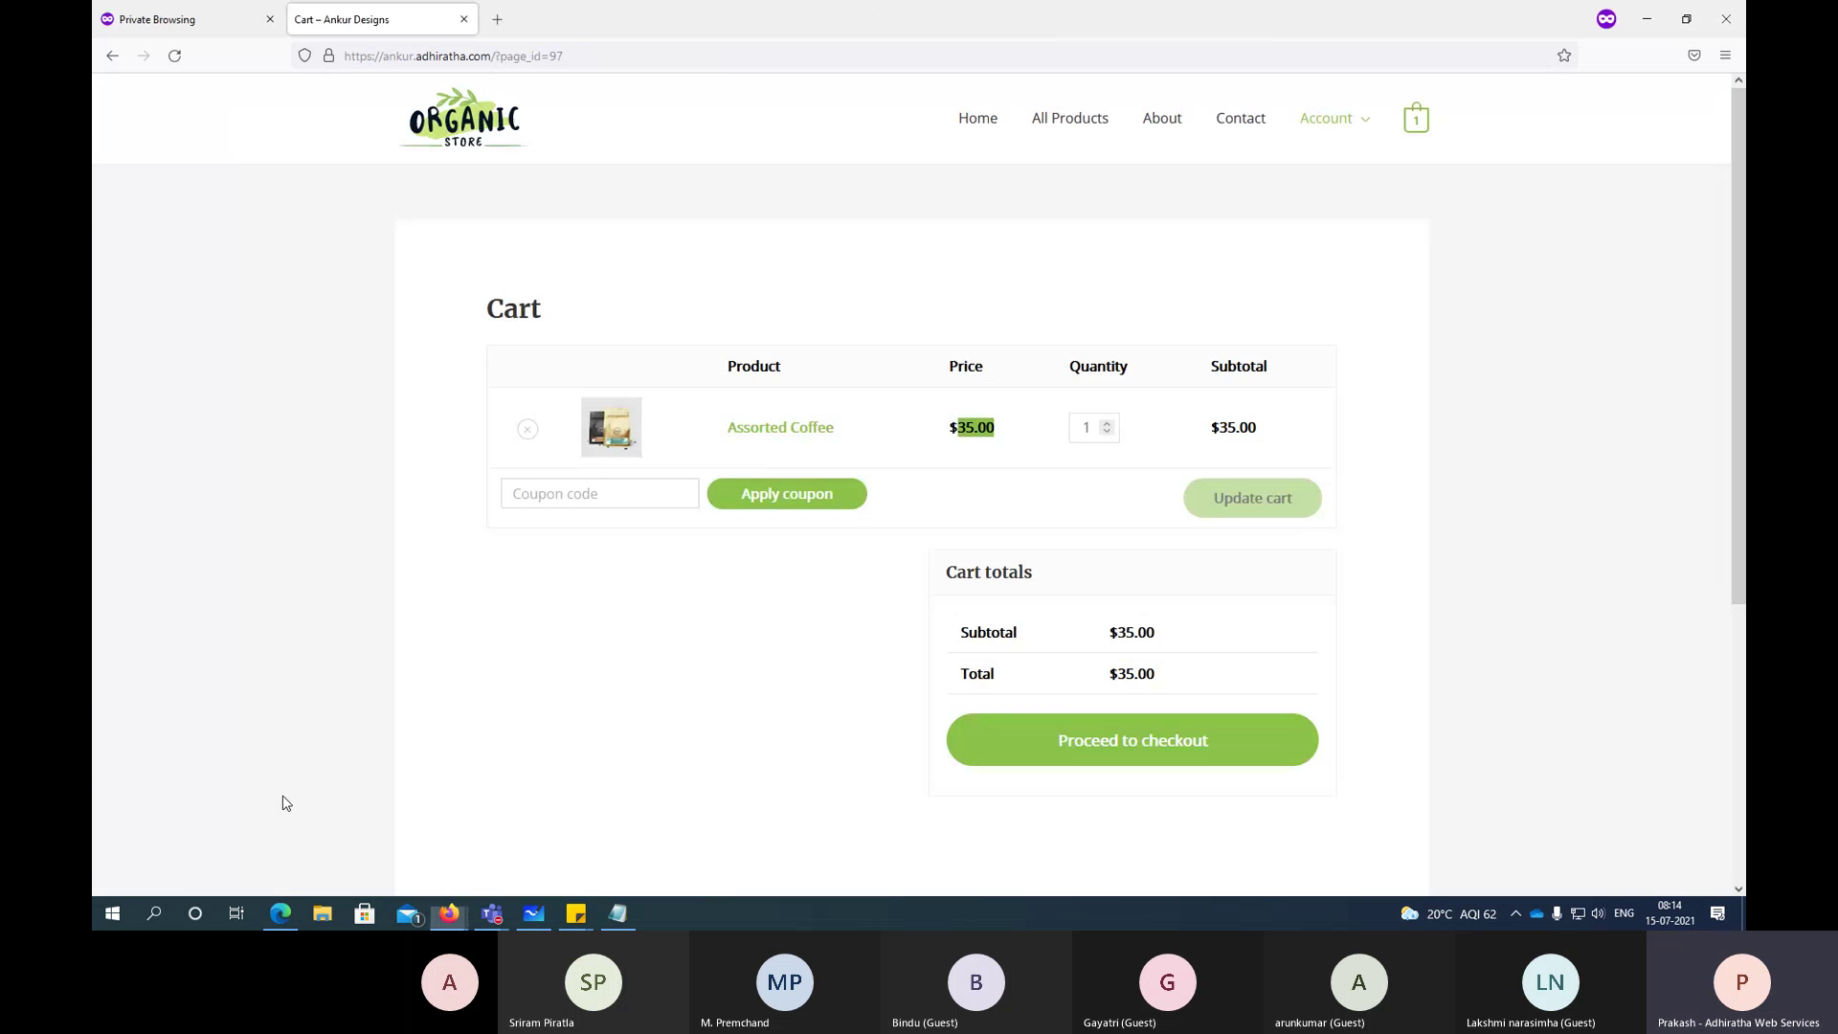
pyautogui.press('F5')
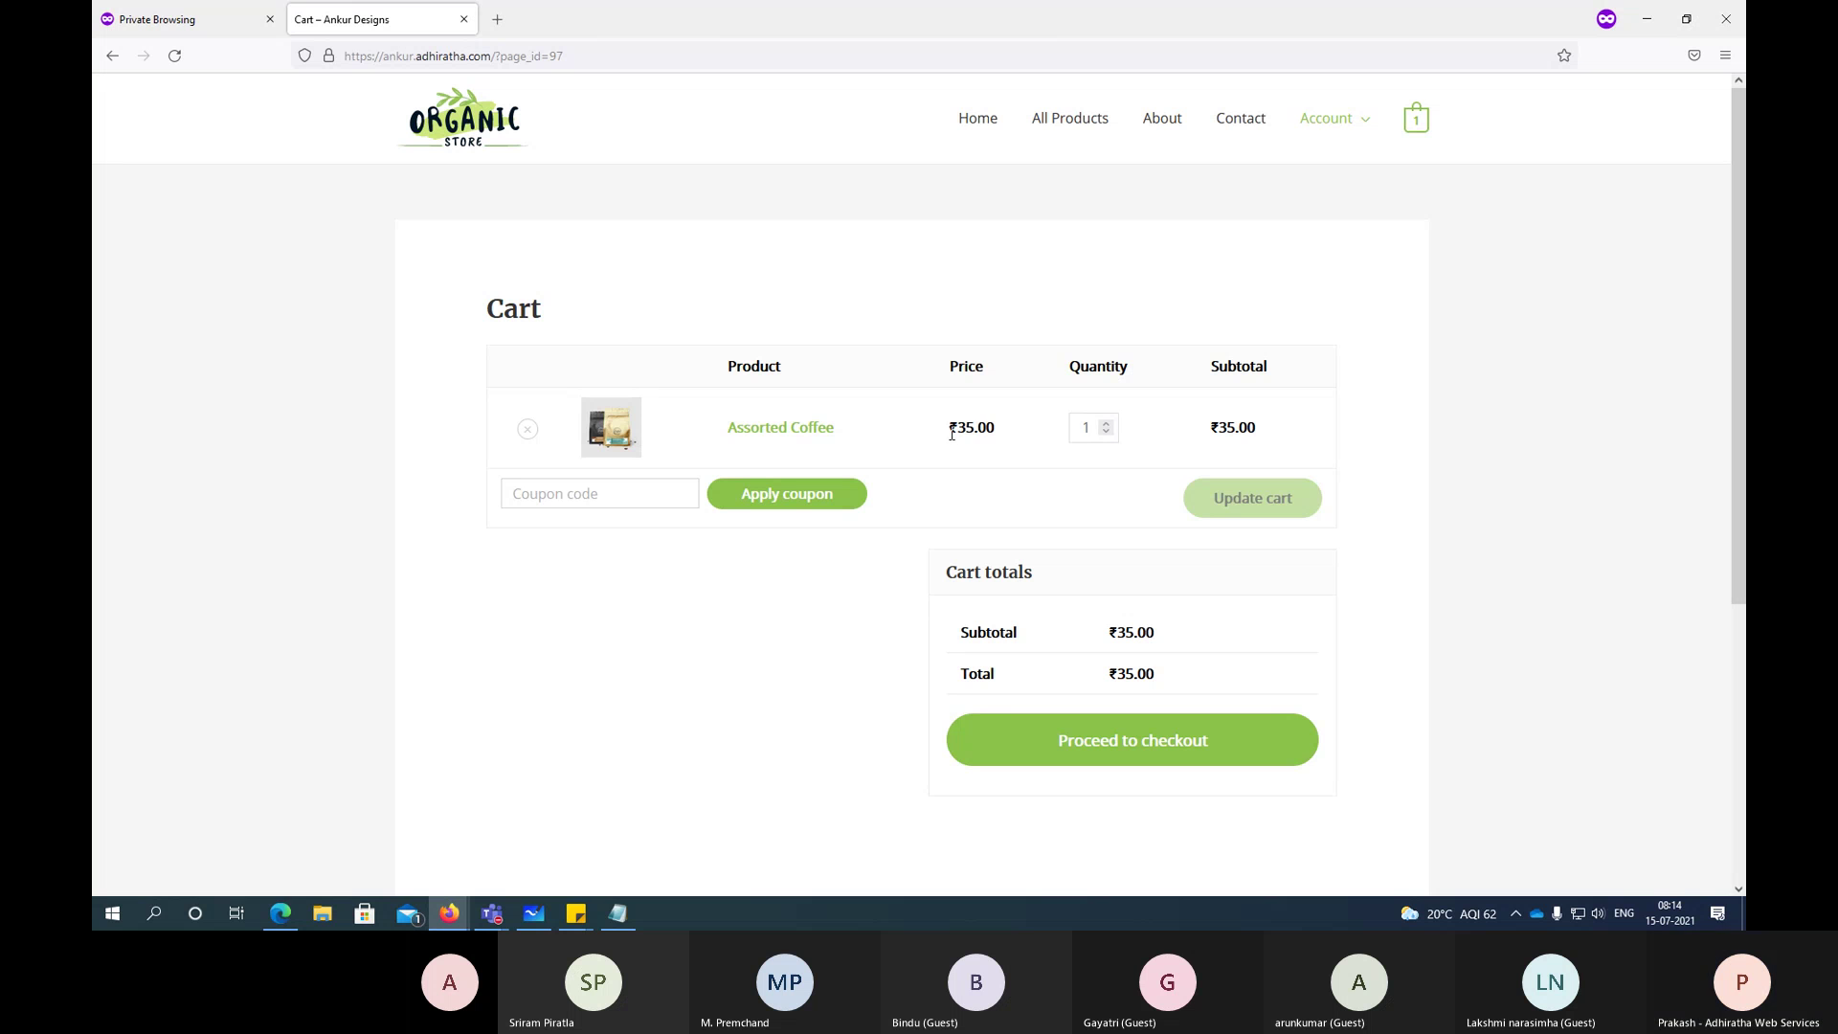
pyautogui.moveTo(952, 433); pyautogui.dragTo(1013, 436)
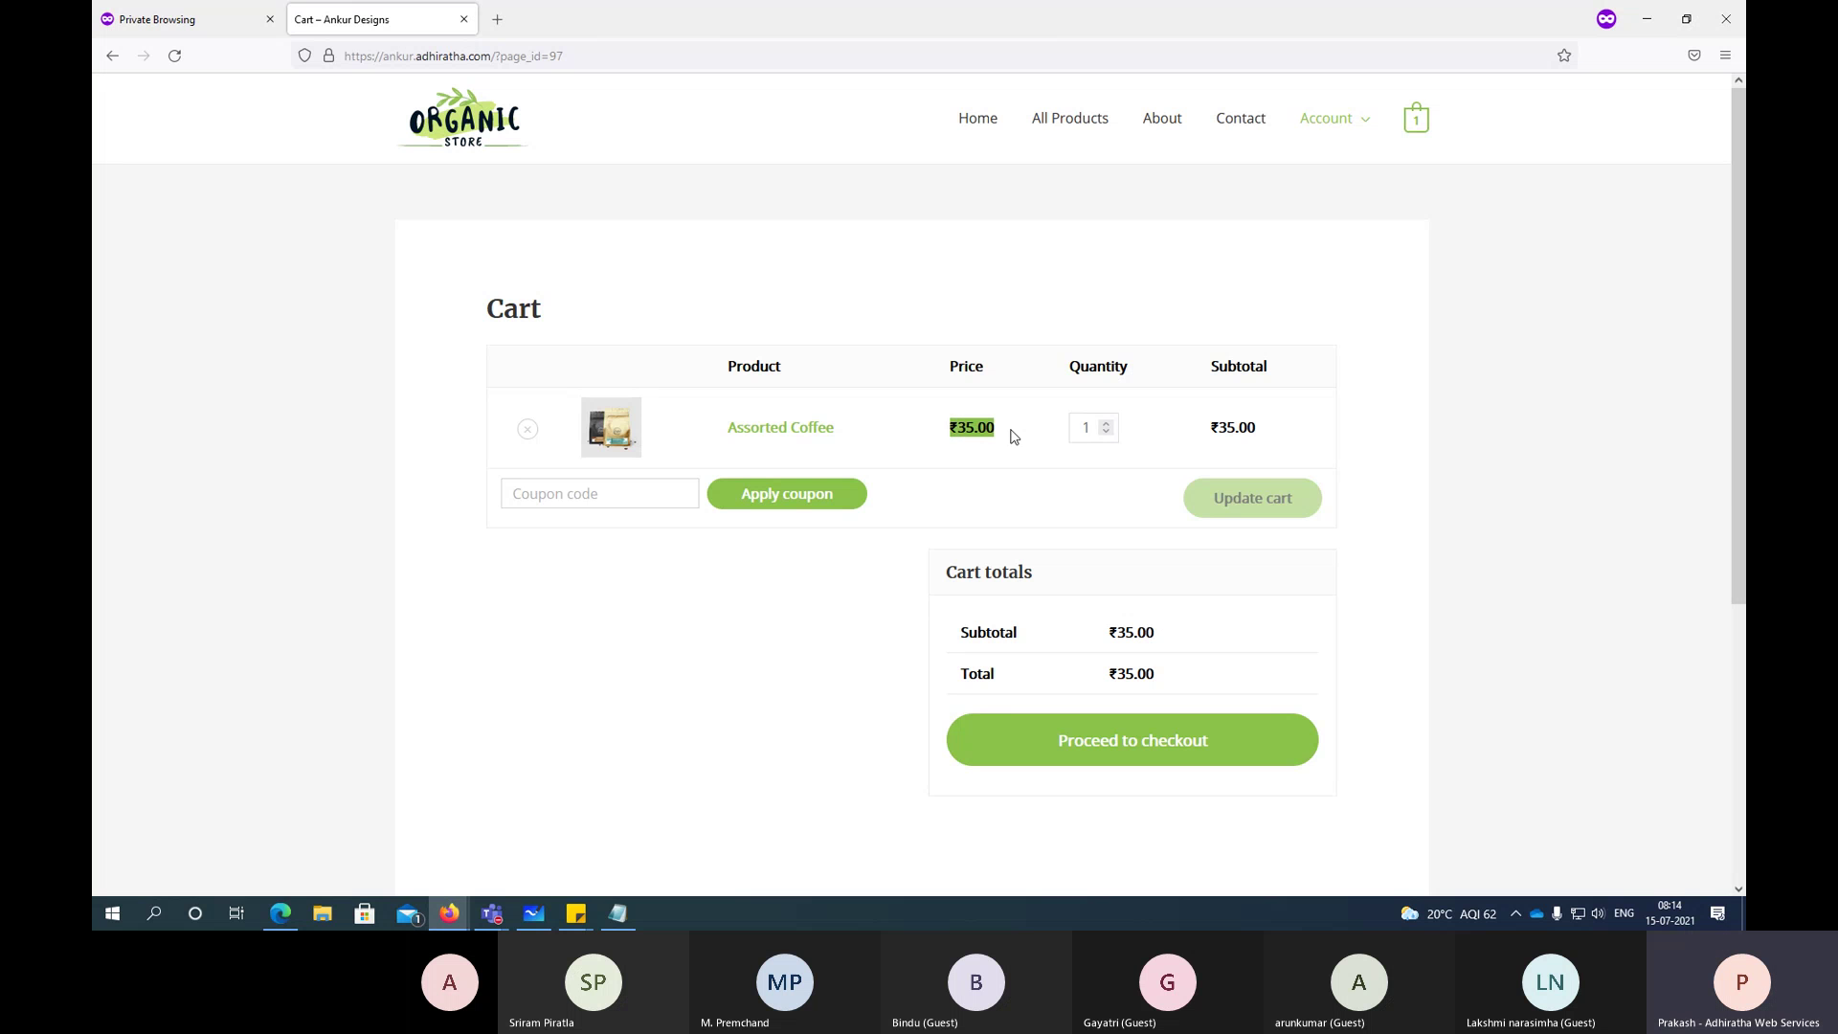
# Step: Return to the admin window, view the WooCommerce payment methods and open the list of all products
pyautogui.hotkey('alt', 'Tab')
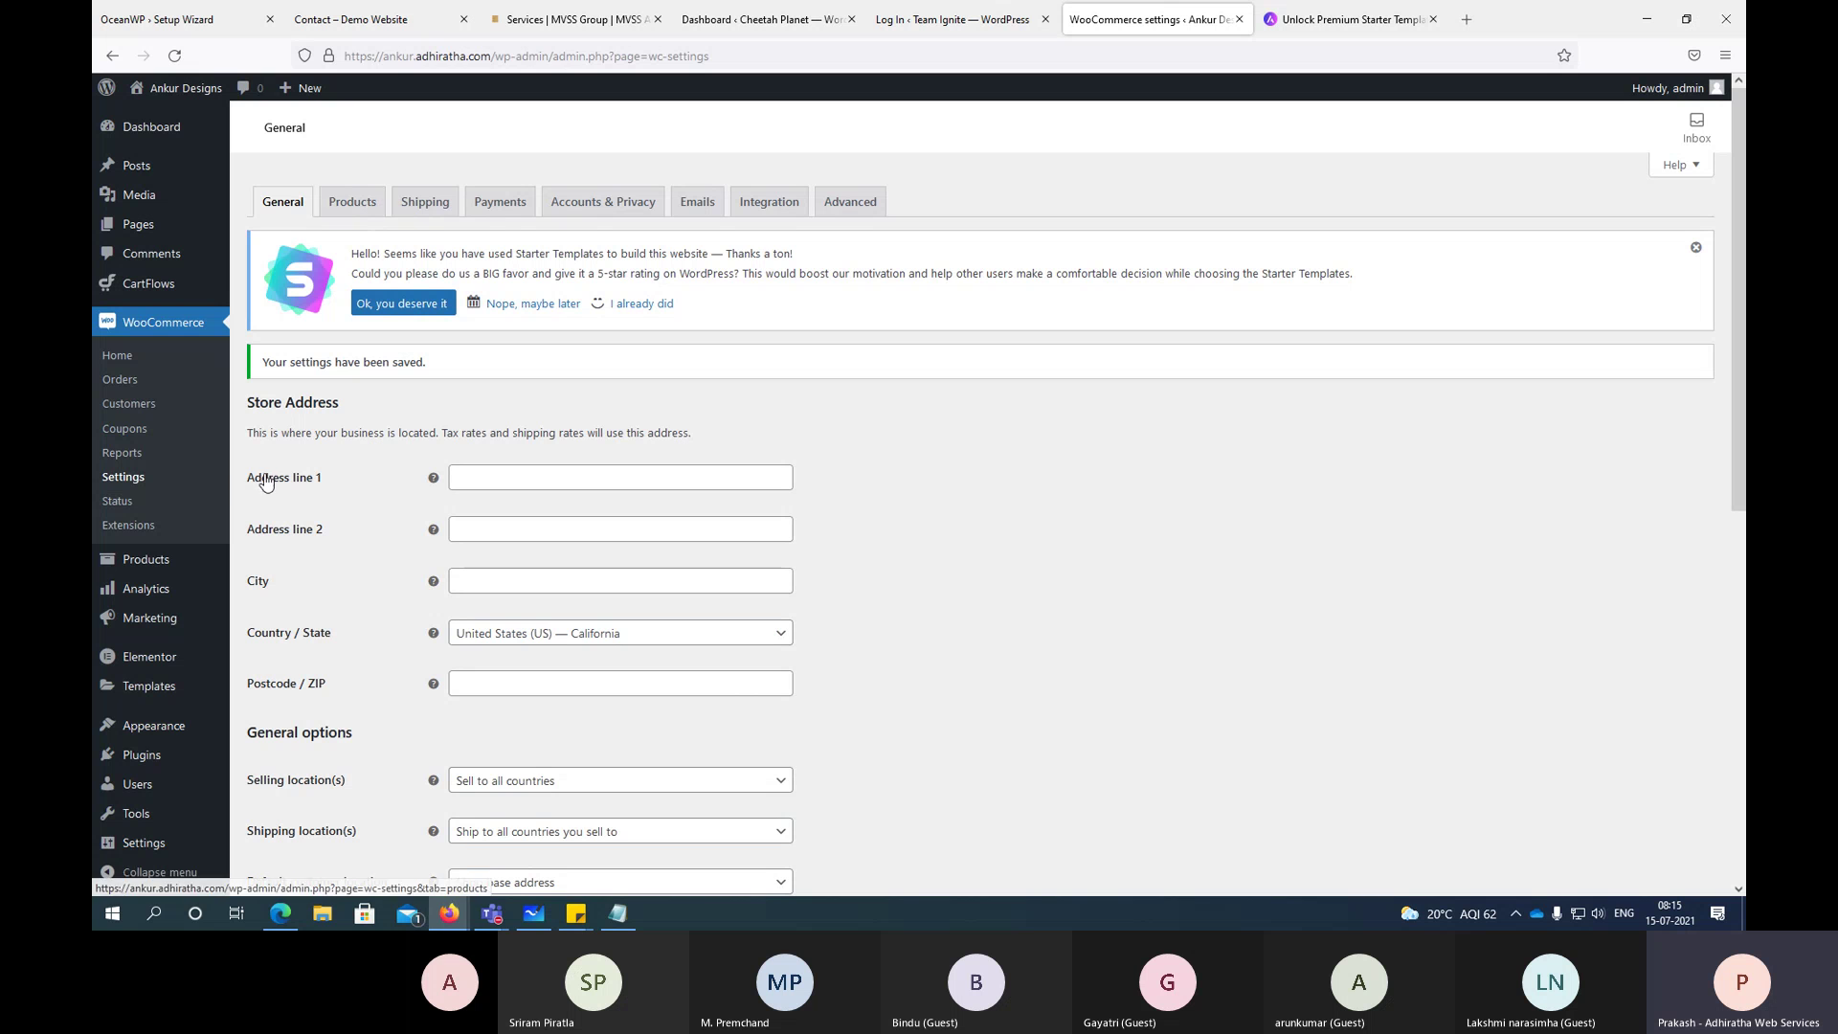
pyautogui.click(512, 214)
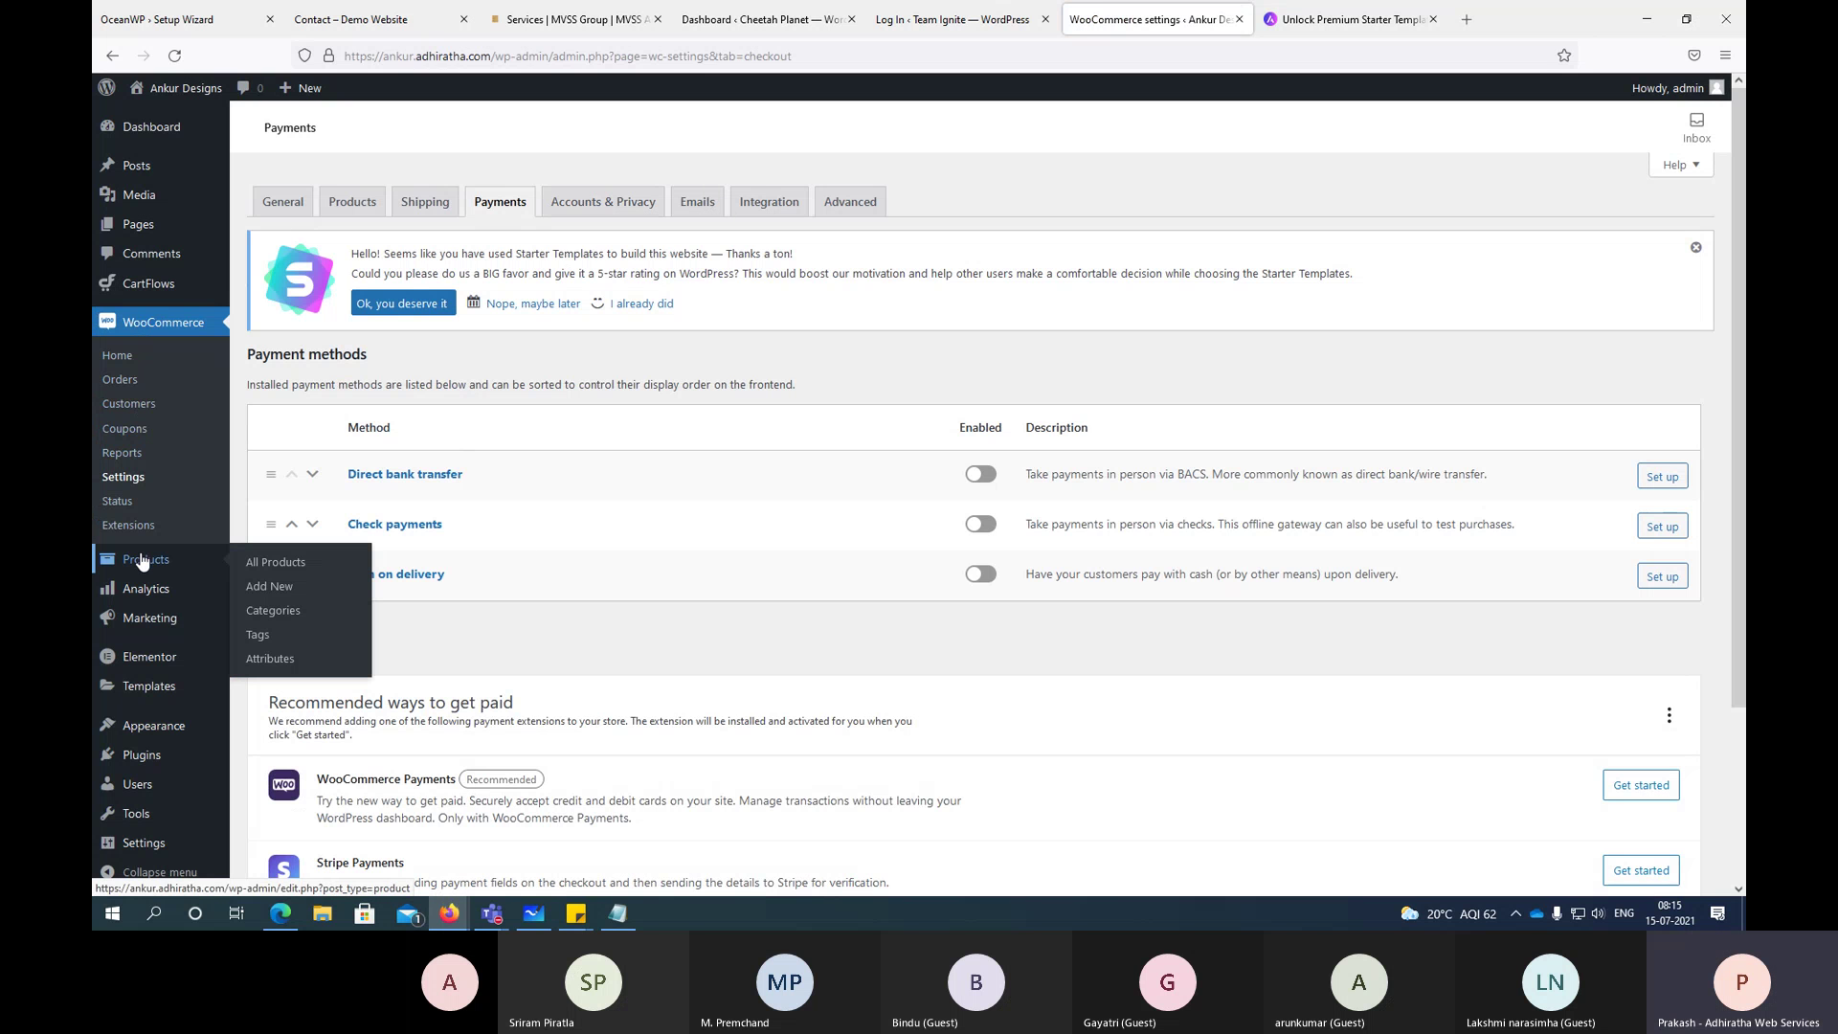
pyautogui.click(145, 564)
# Step: Switch to the storefront window, open its home page and look over the feature boxes and Best Selling Products section
pyautogui.hotkey('alt', 'Tab')
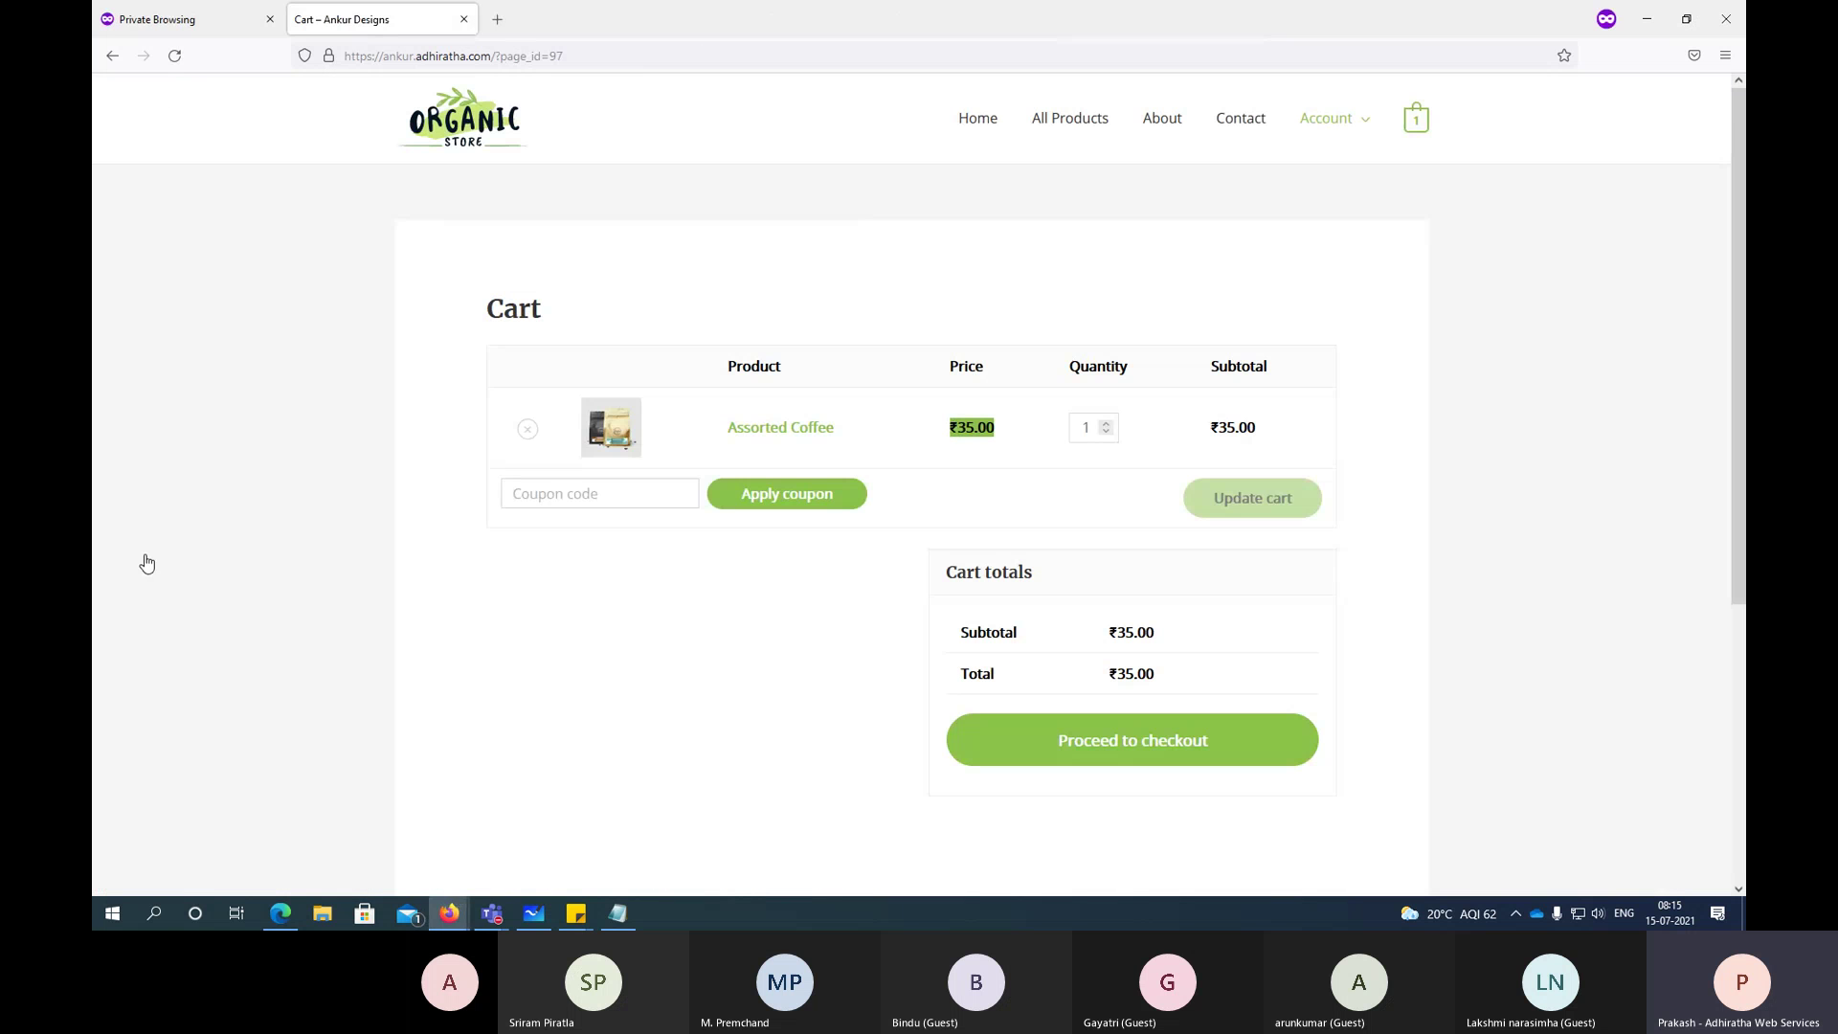
pyautogui.click(972, 121)
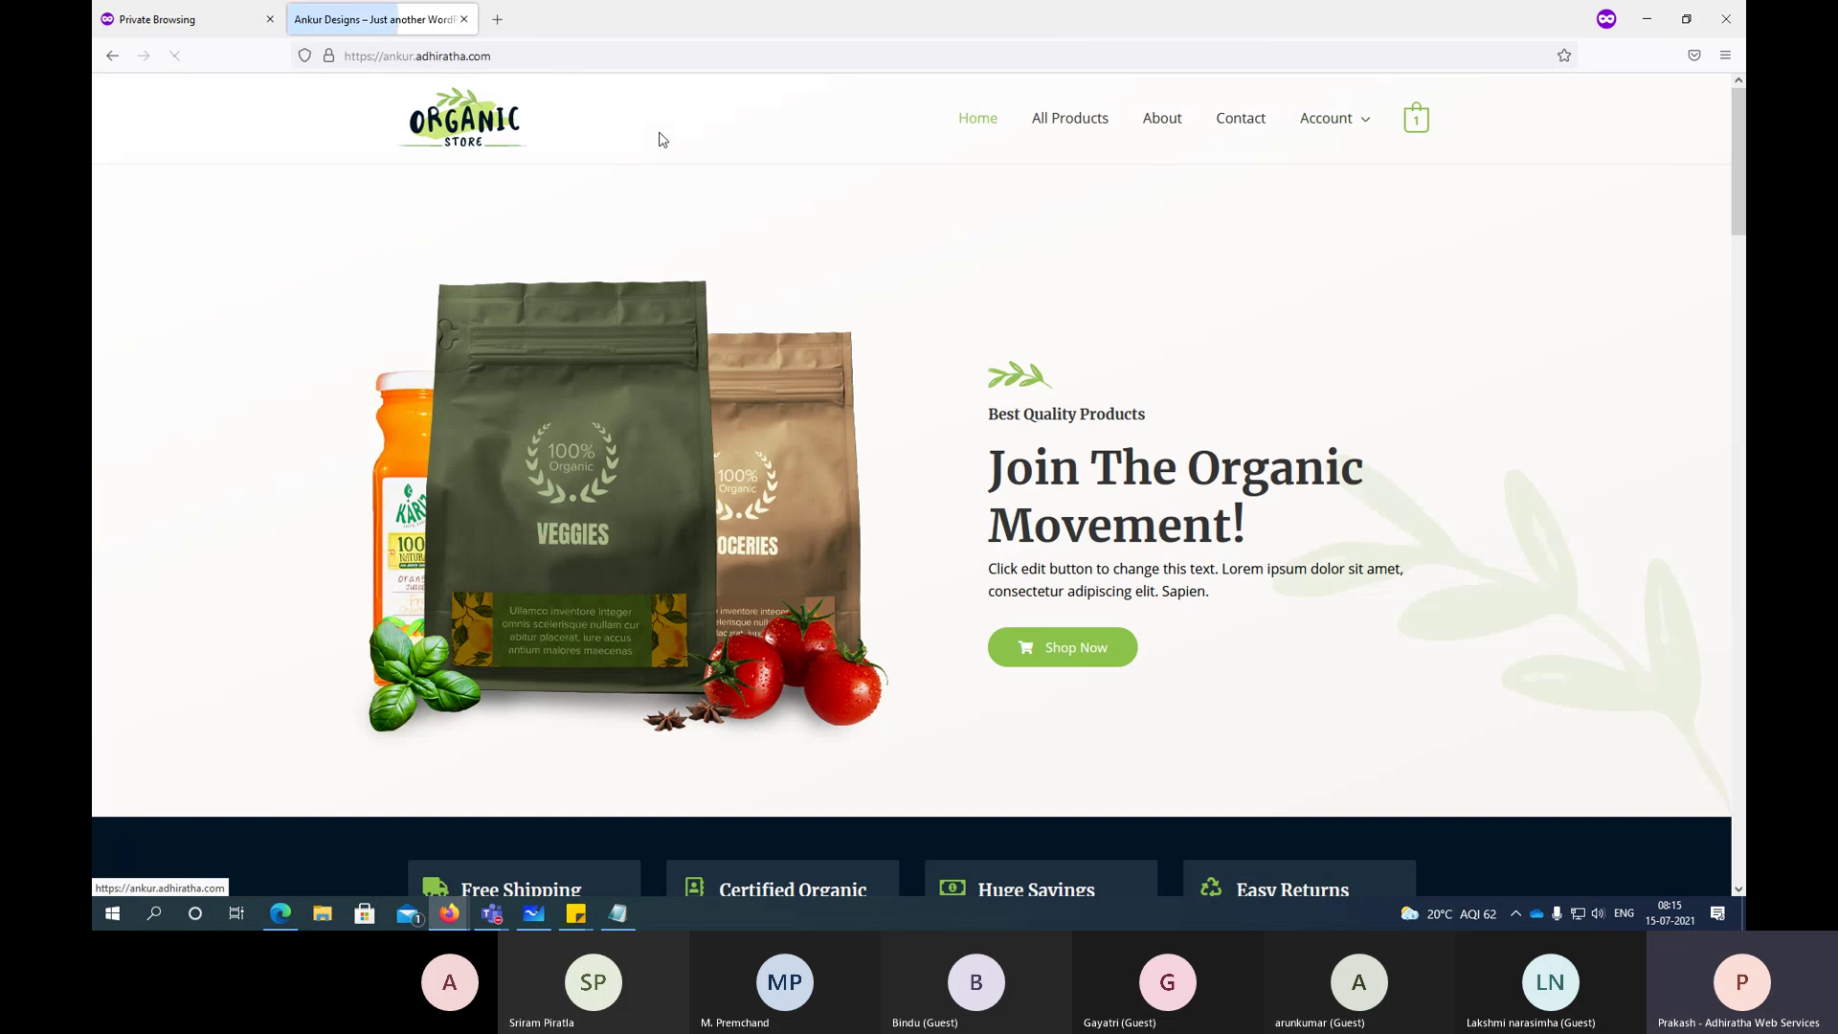
pyautogui.scroll(-4, 625, 466)
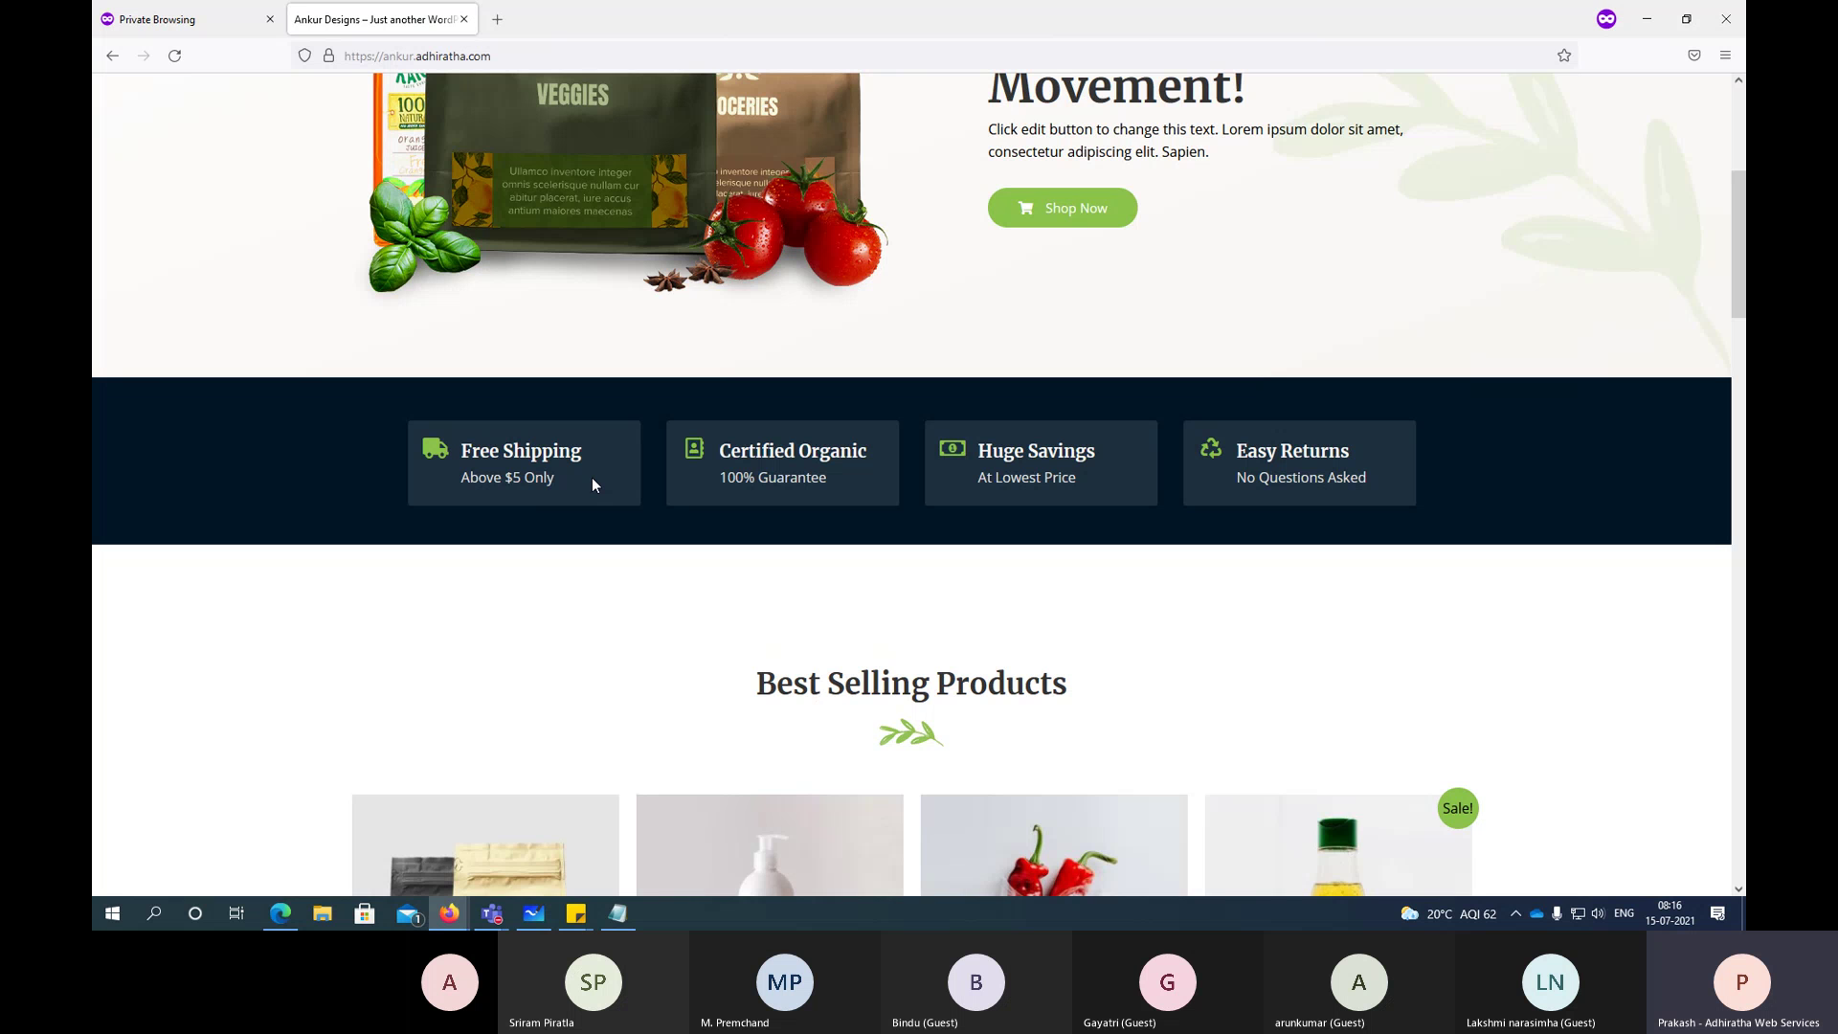
# Step: Return to the admin product list, open Handpicked Red Chillies for editing and change its product name to "T-Shirts for women"
pyautogui.hotkey('alt', 'Tab')
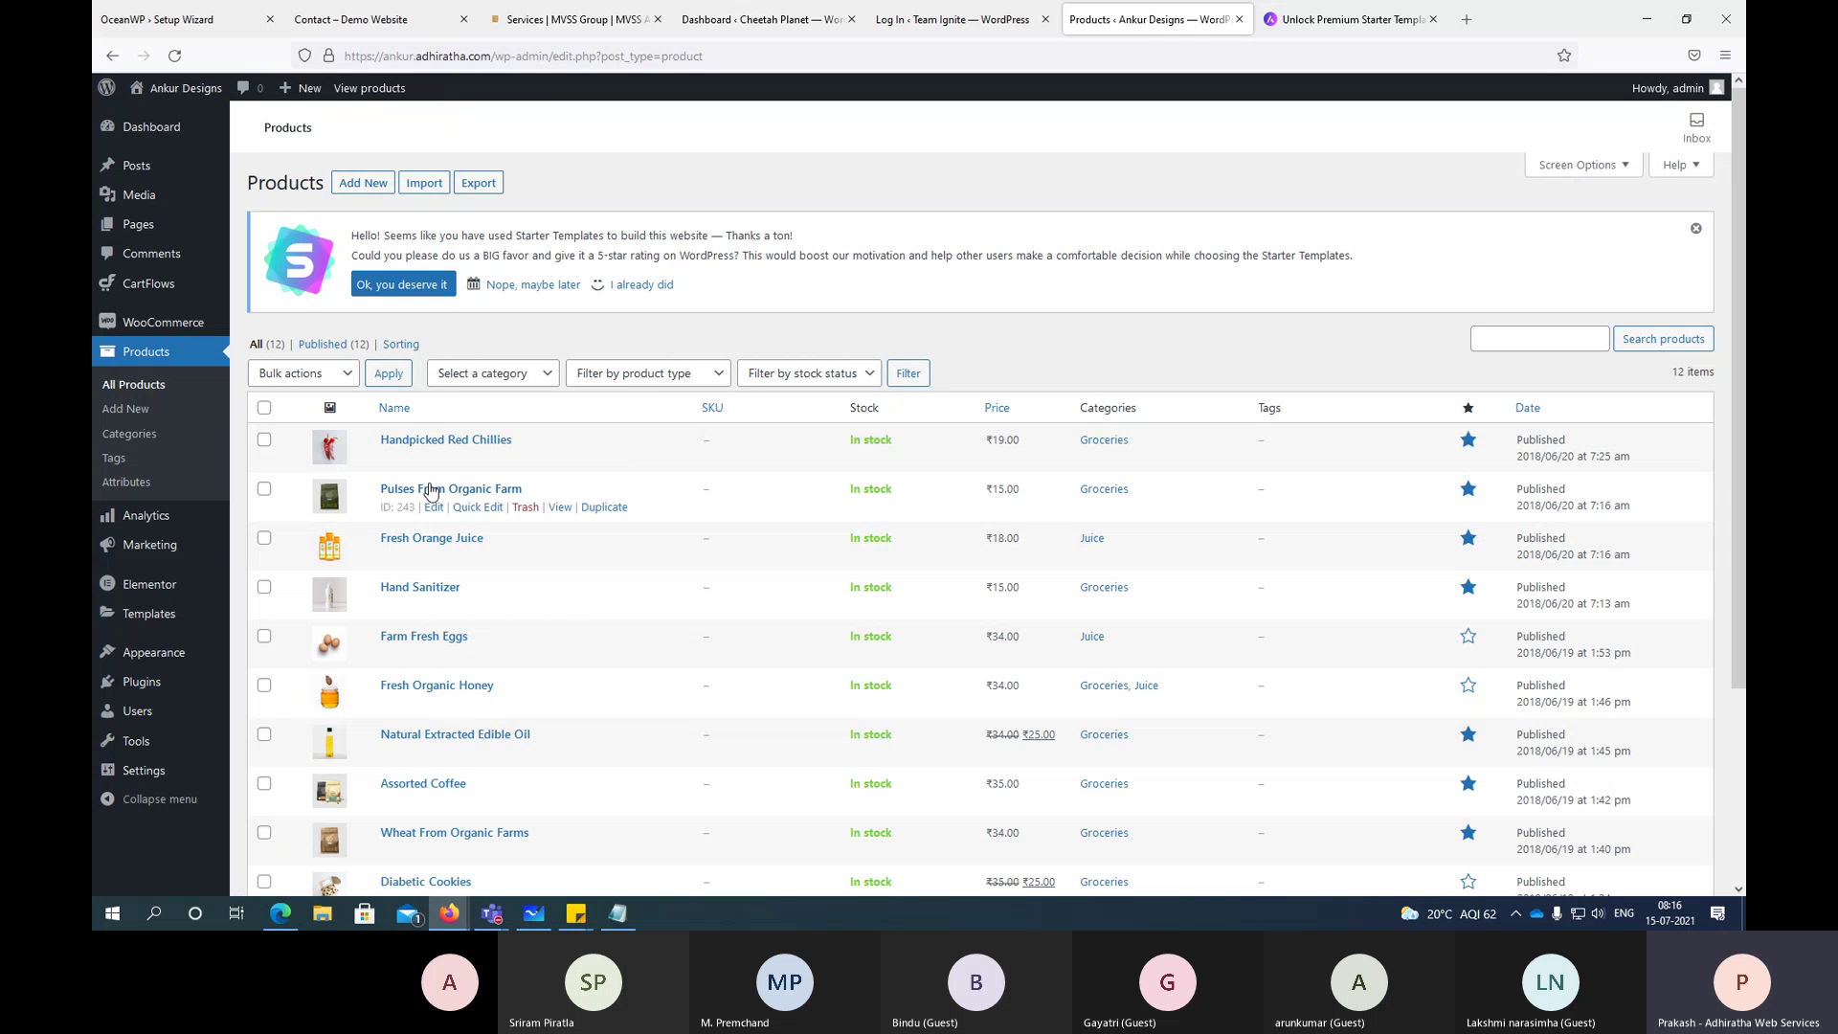
pyautogui.click(434, 458)
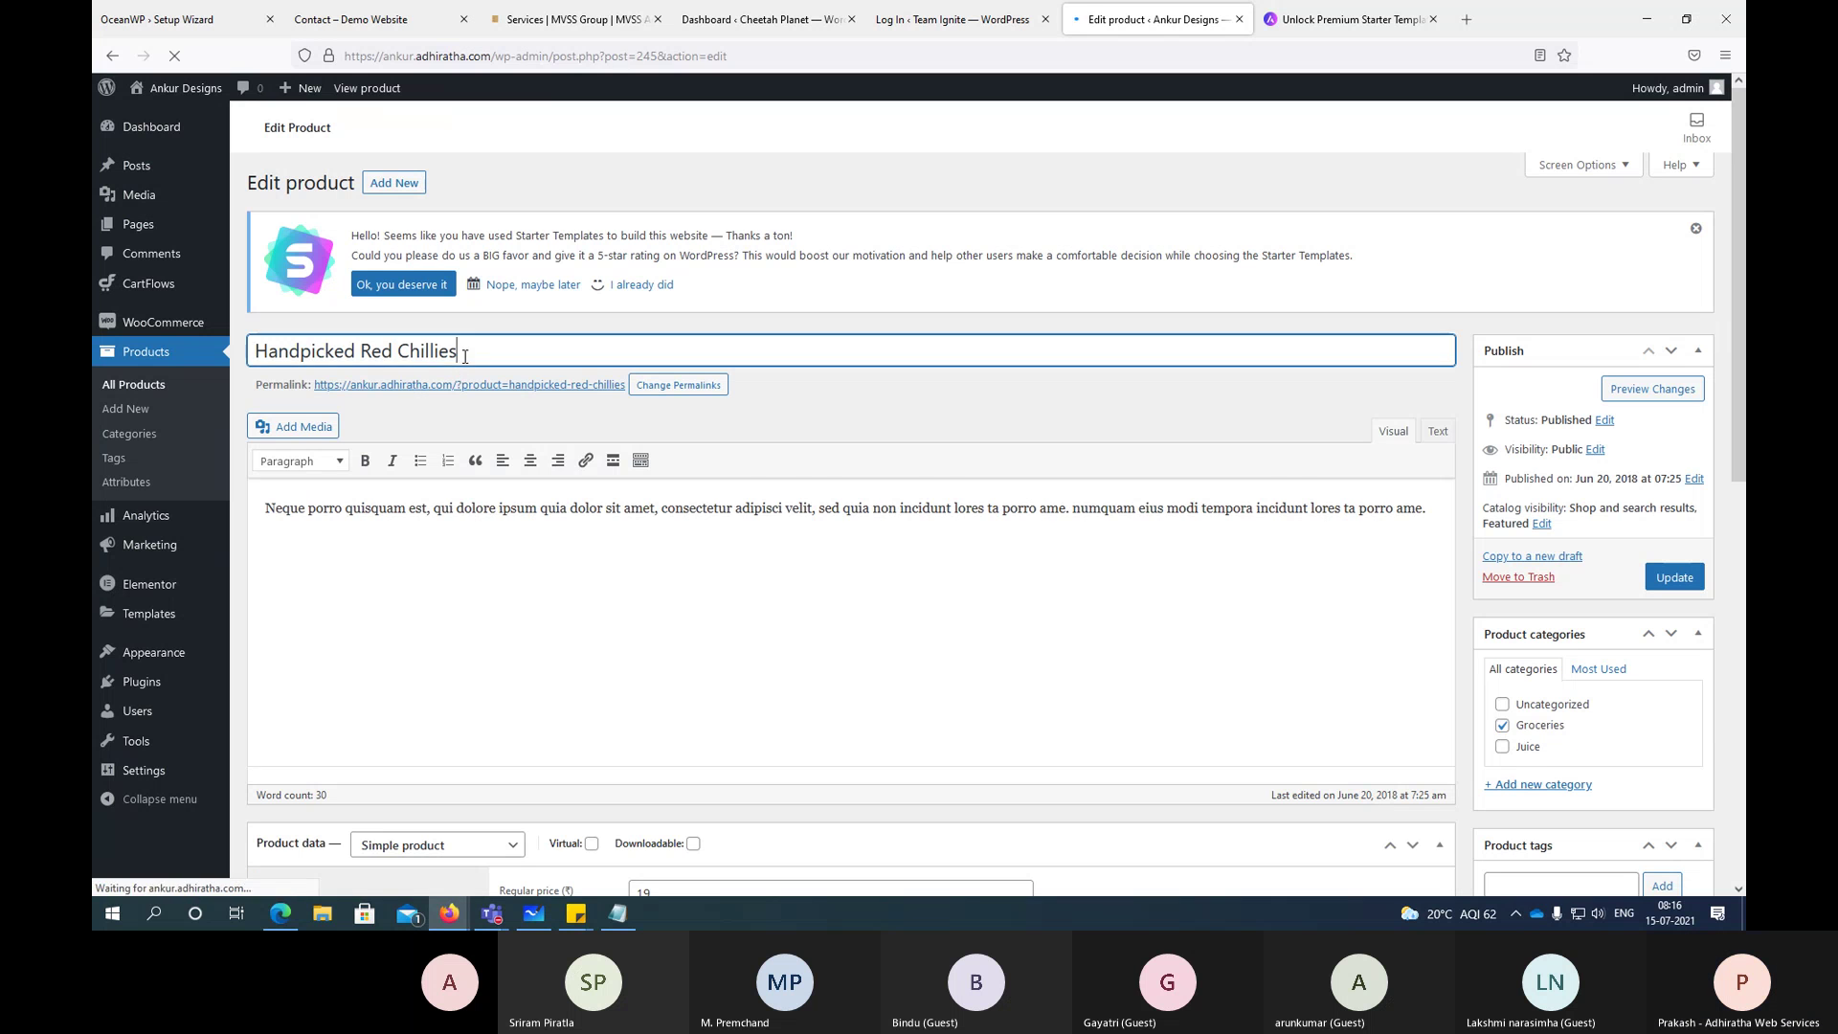
pyautogui.moveTo(456, 352); pyautogui.dragTo(191, 339)
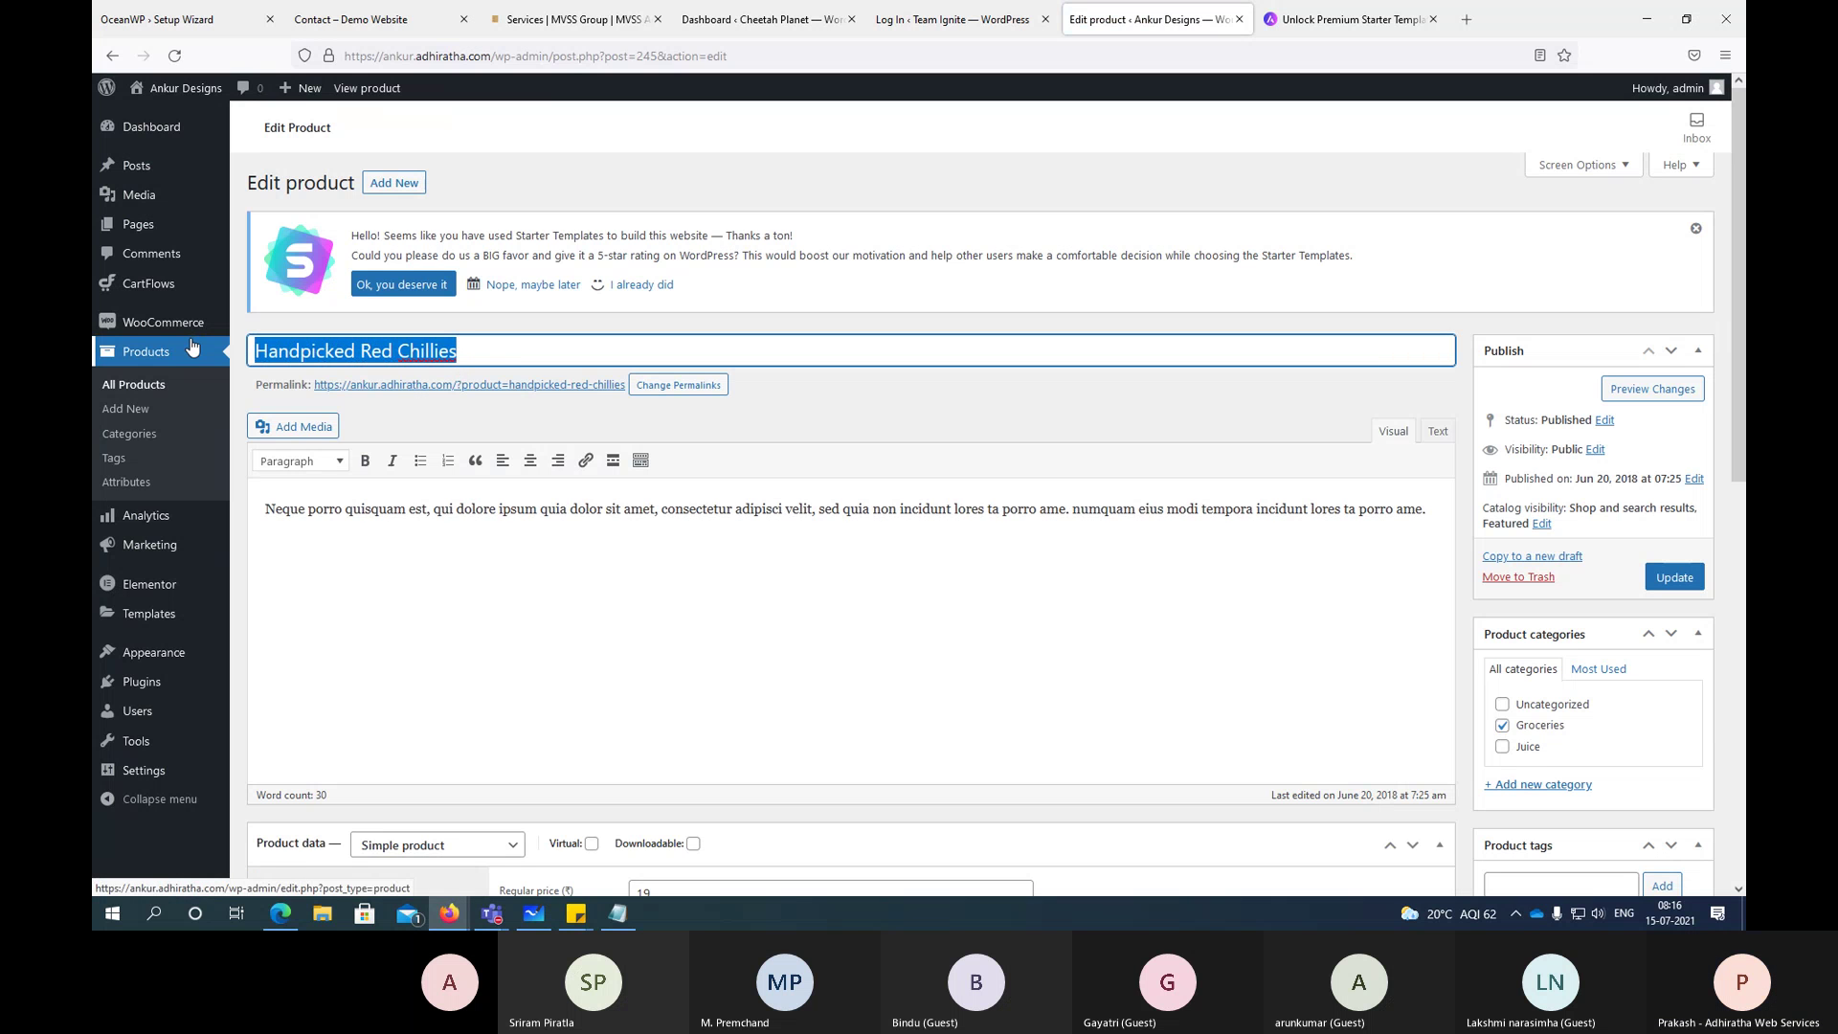
pyautogui.write('C')
pyautogui.press('BackSpace')
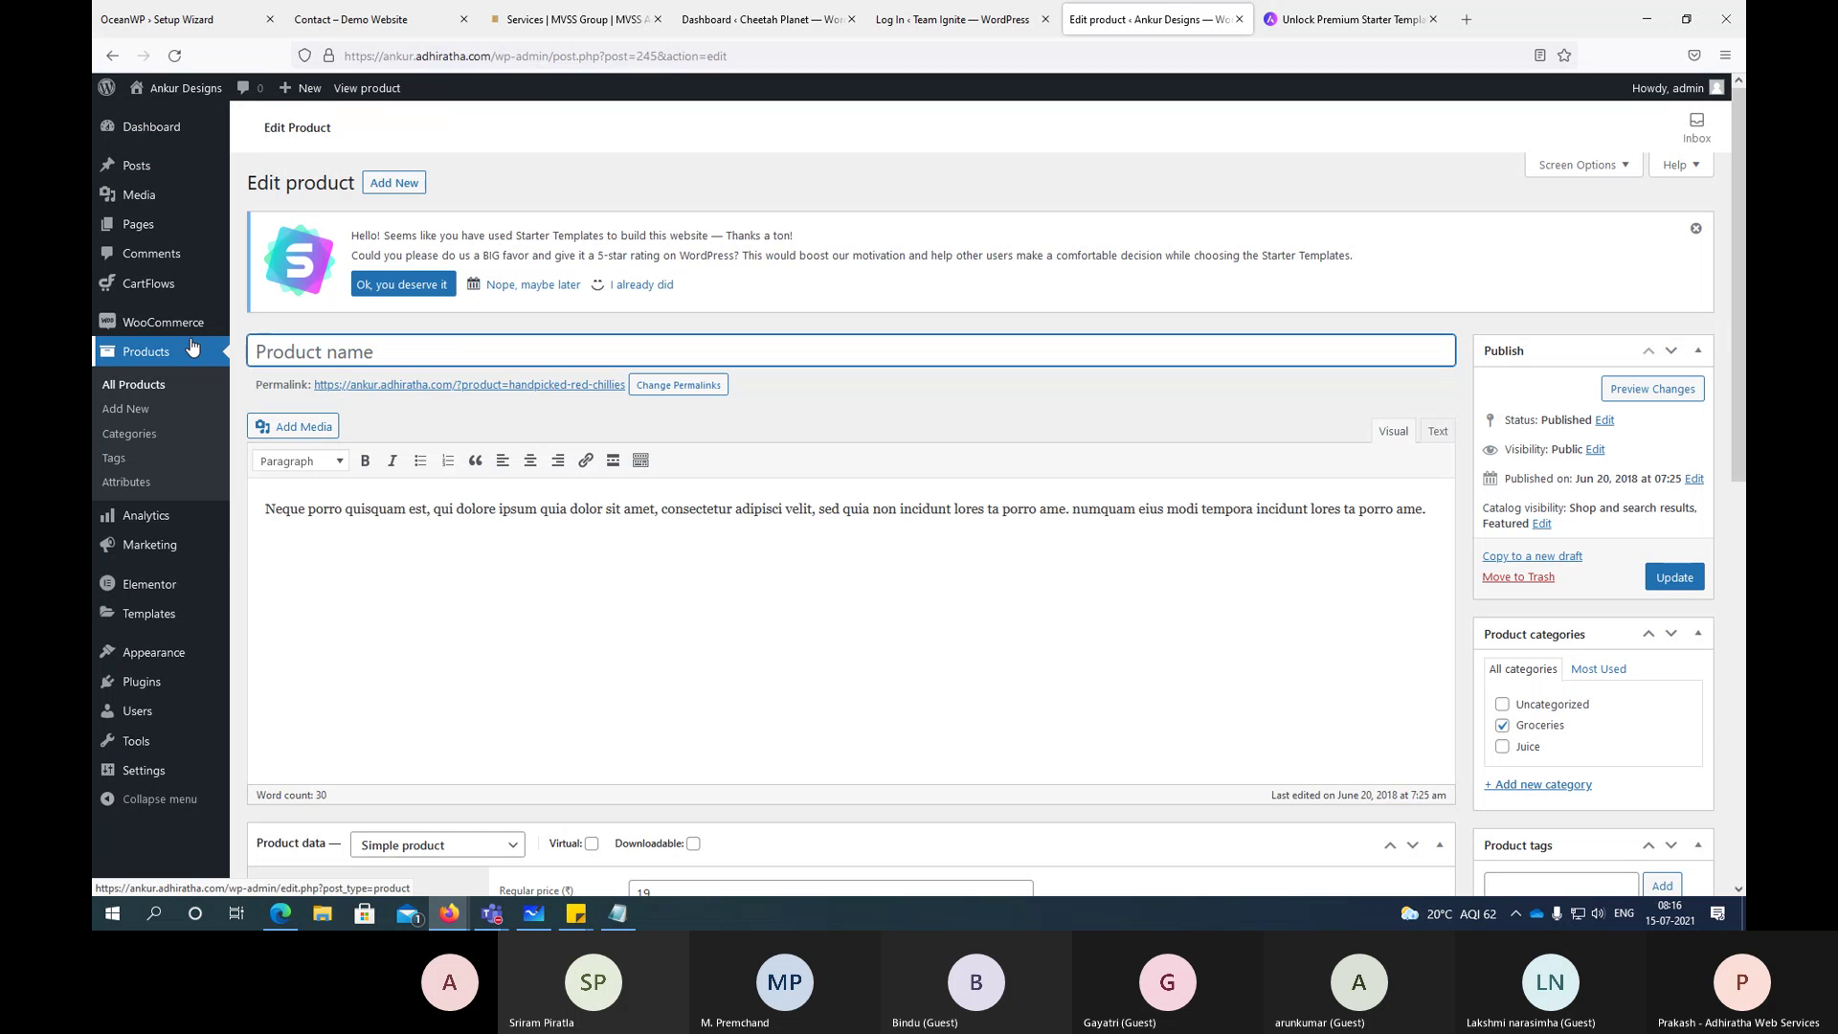
pyautogui.write('T-Shir')
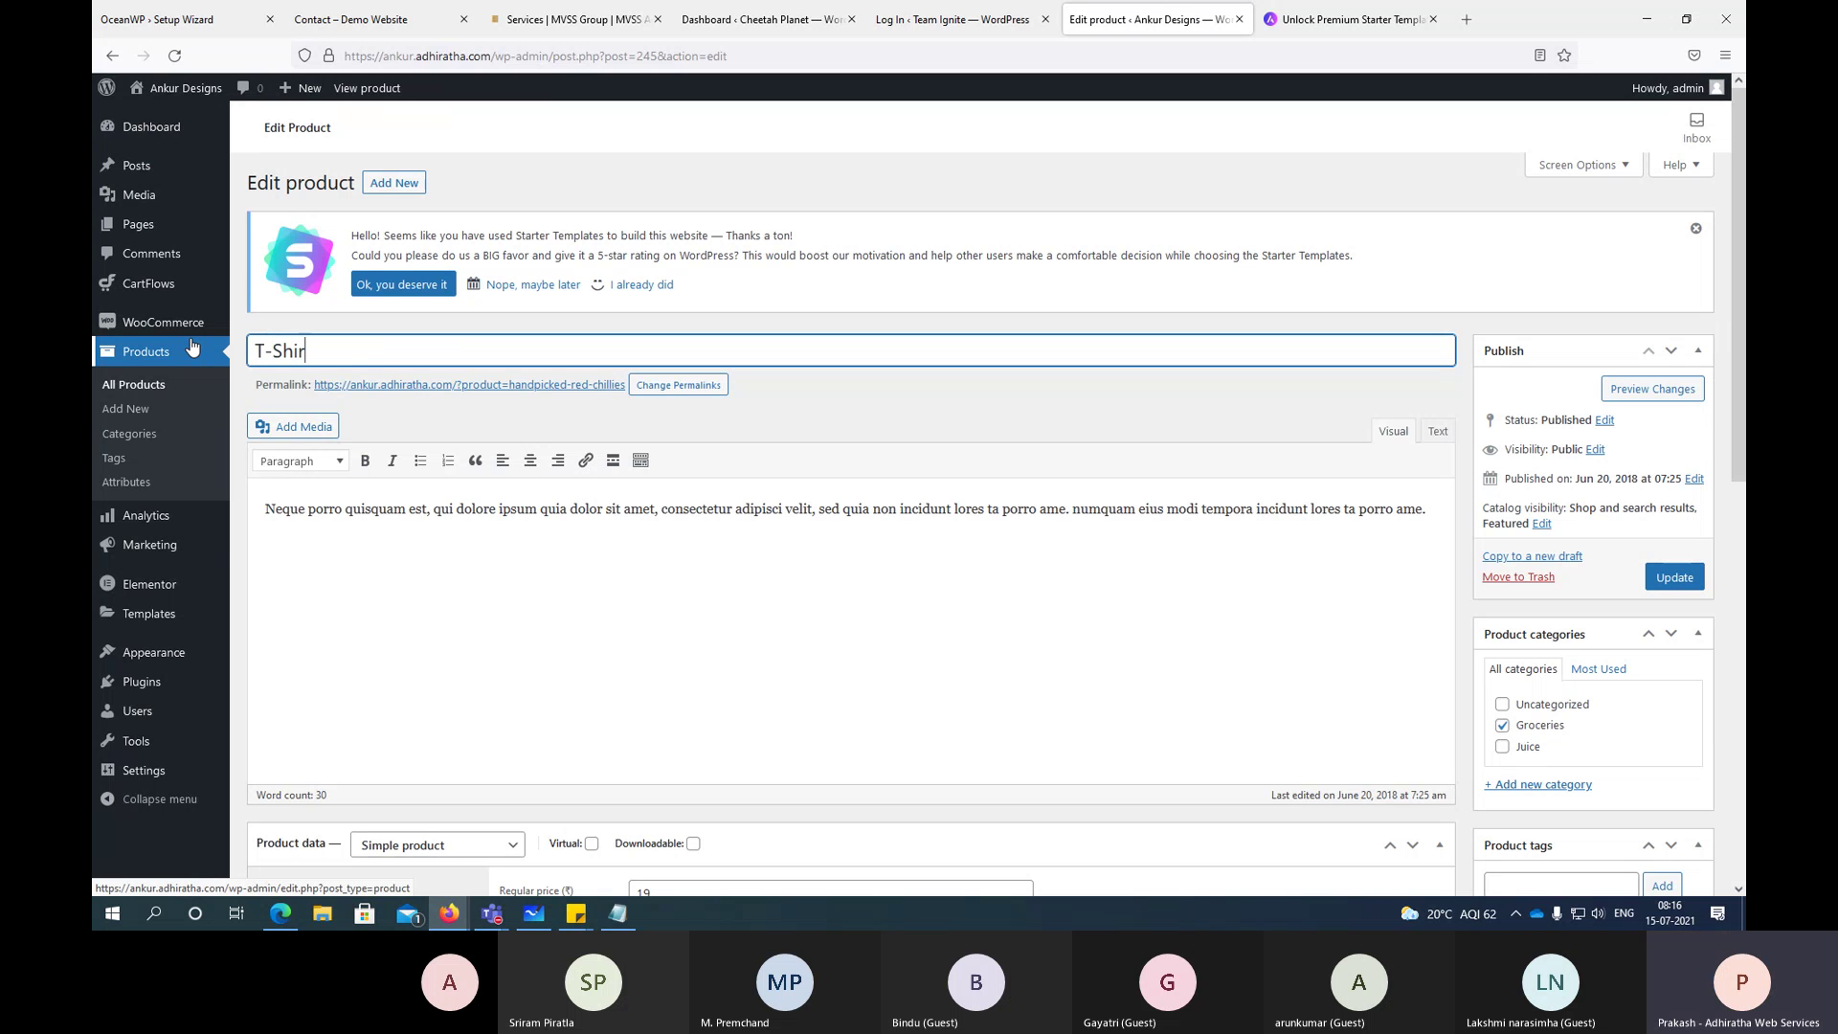
pyautogui.write('ts for ')
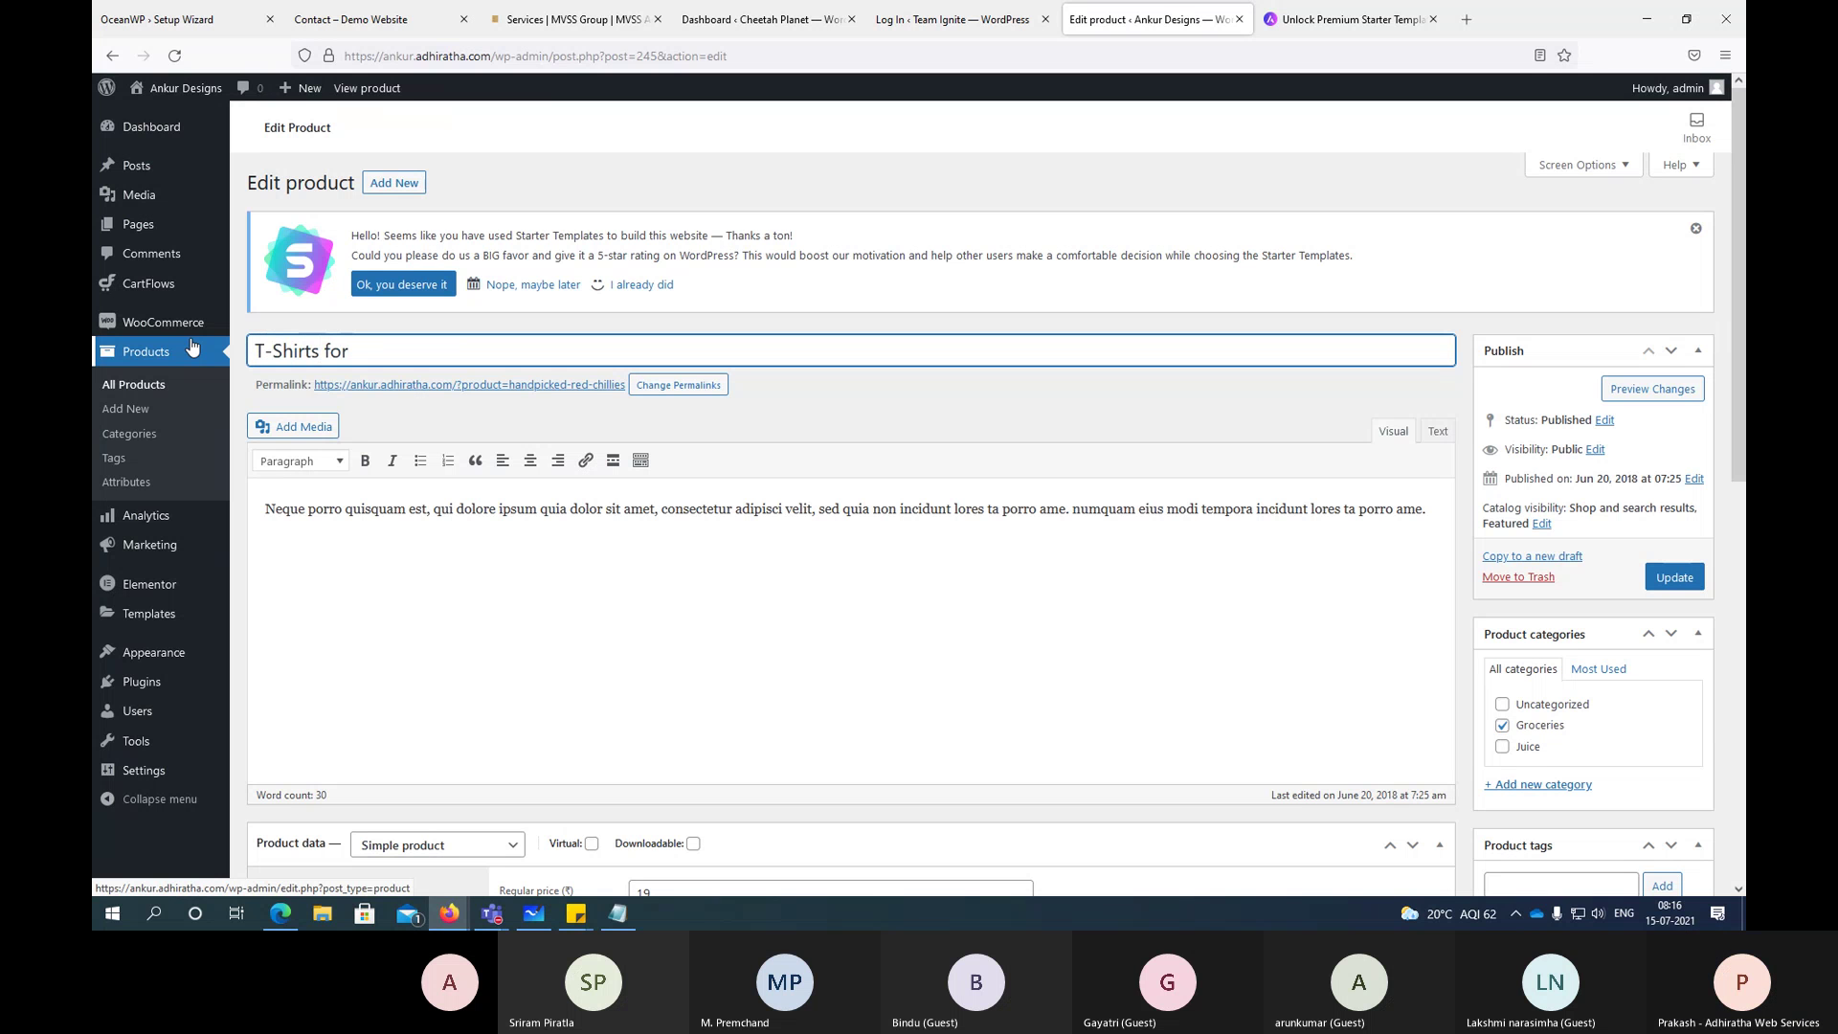
pyautogui.write('wm')
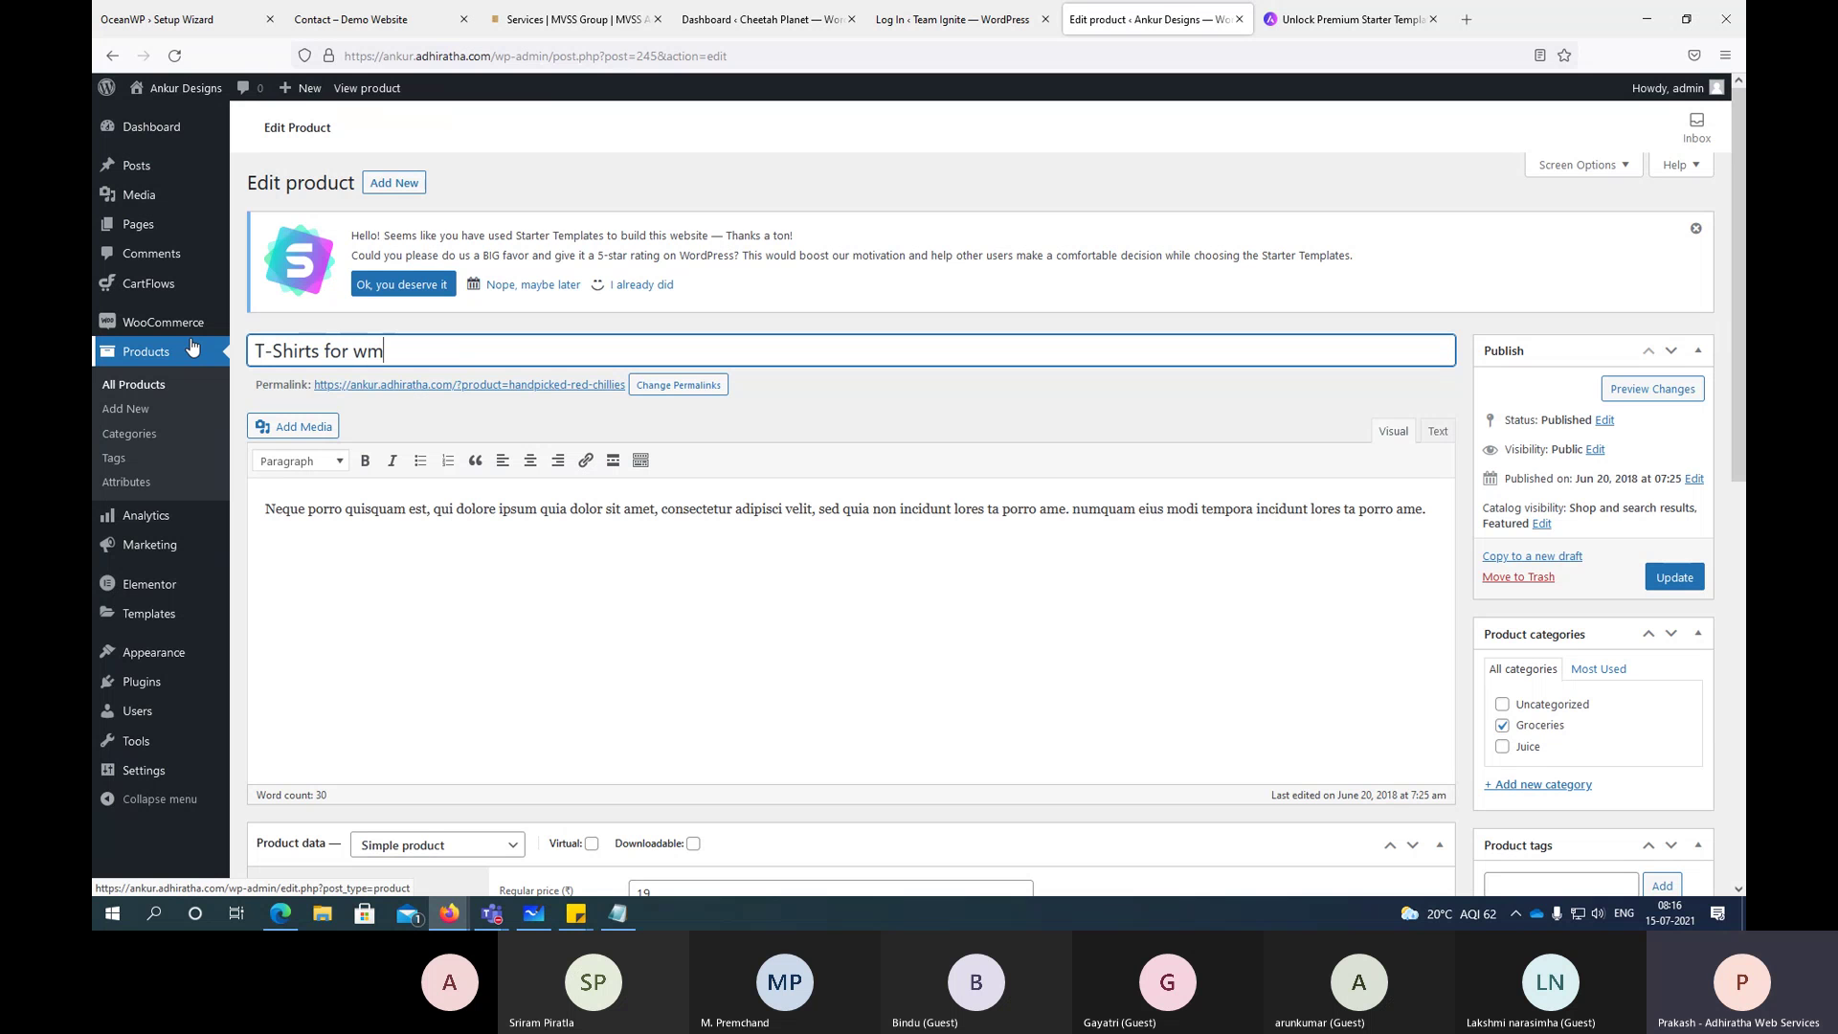
pyautogui.press('BackSpace')
pyautogui.write('omen')
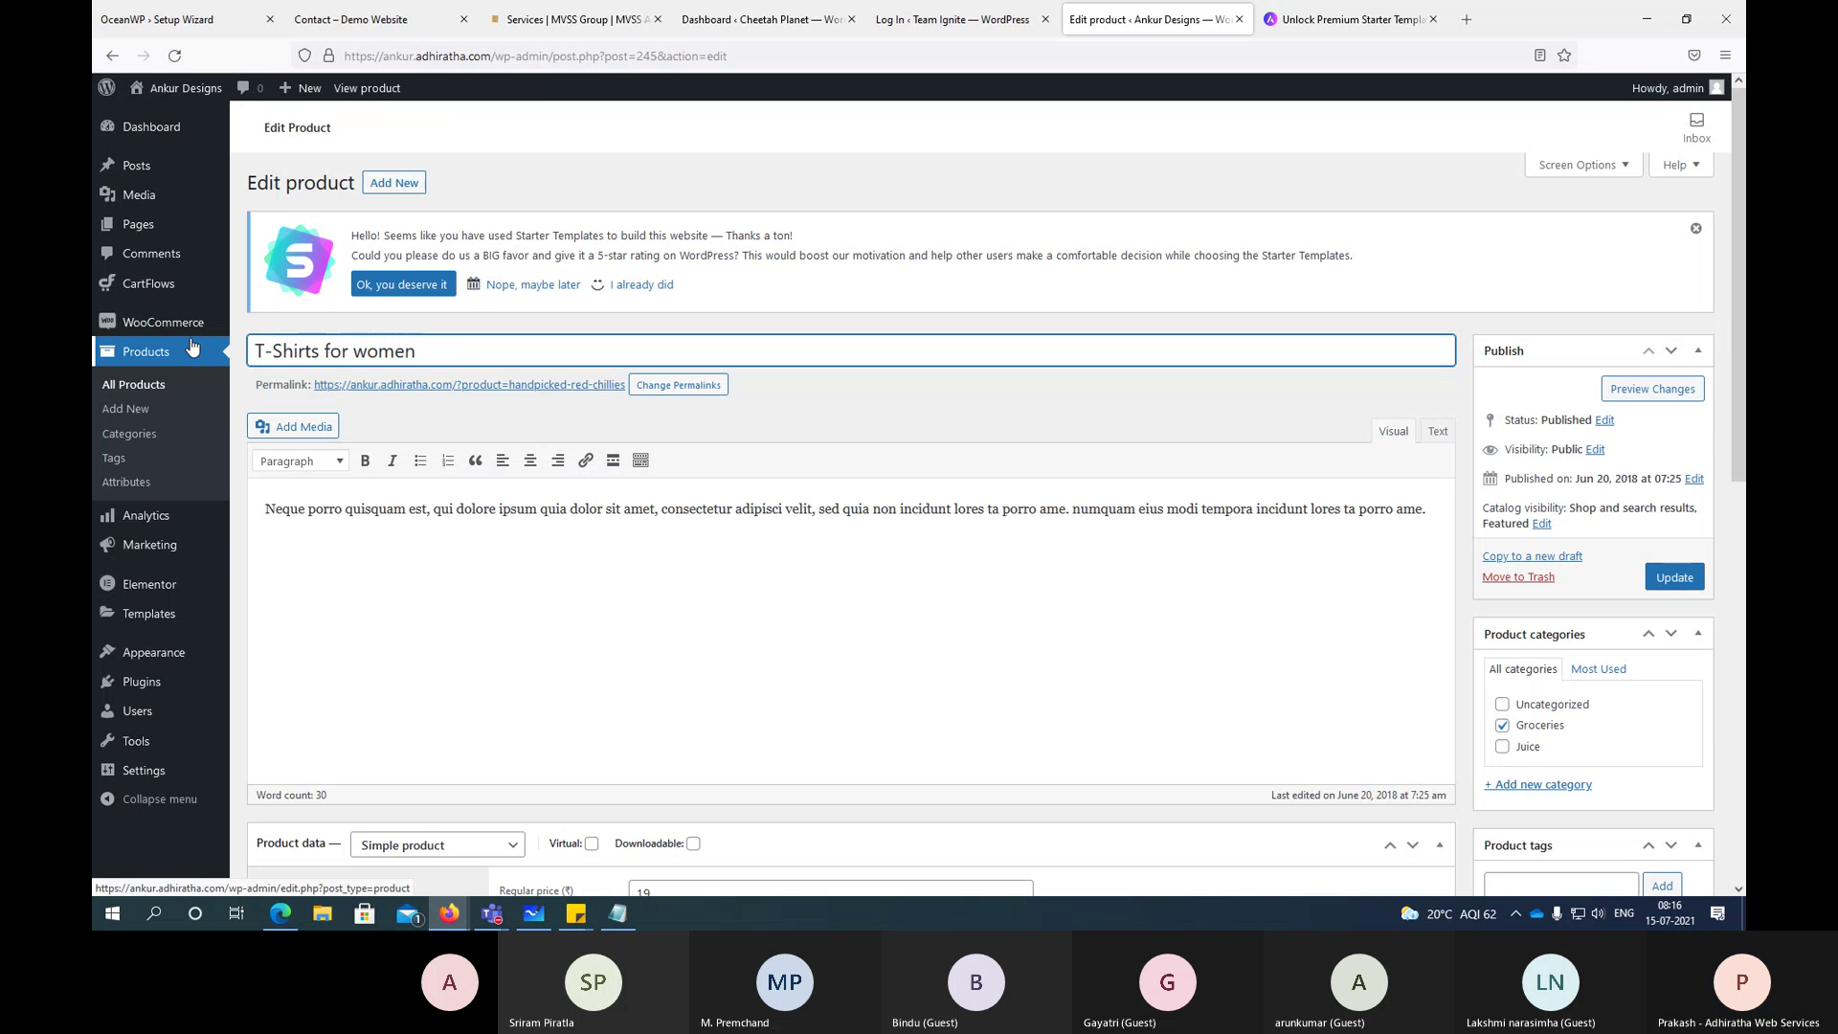
# Step: Examine the product's long description text and its price fields
pyautogui.scroll(-3, 459, 320)
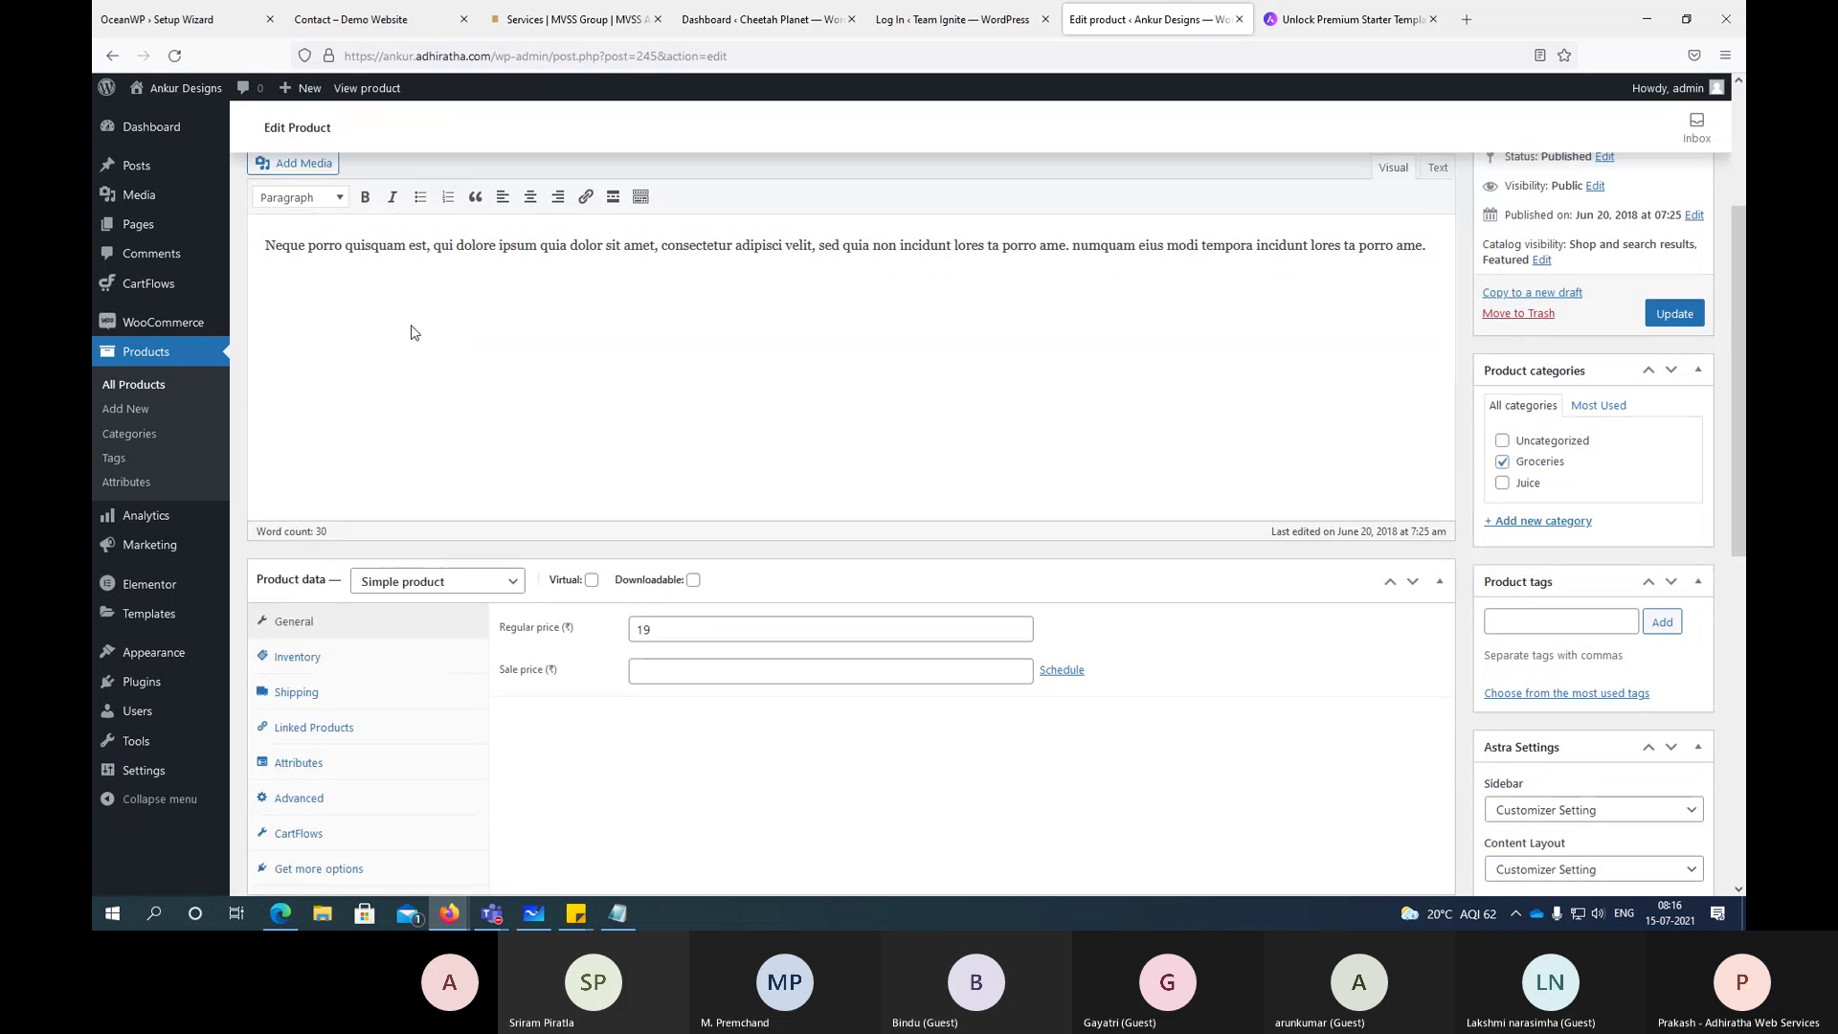
pyautogui.moveTo(306, 253); pyautogui.dragTo(1395, 257)
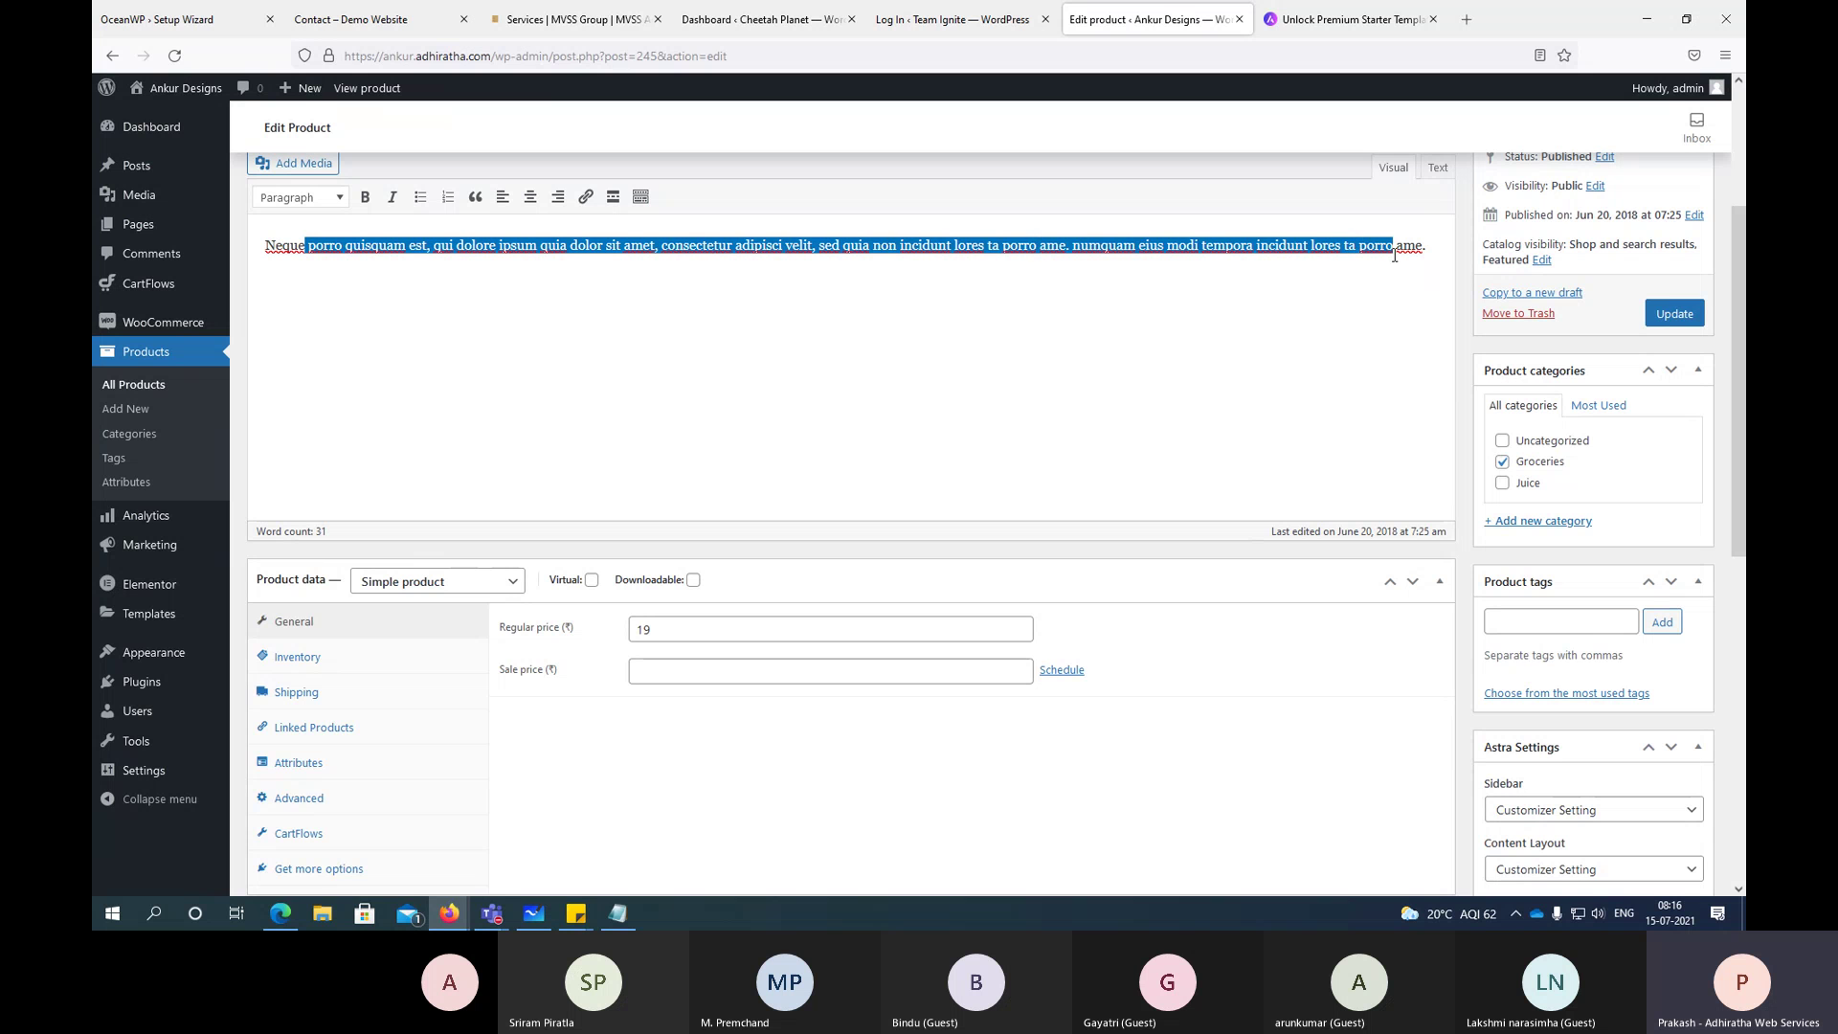
pyautogui.click(651, 281)
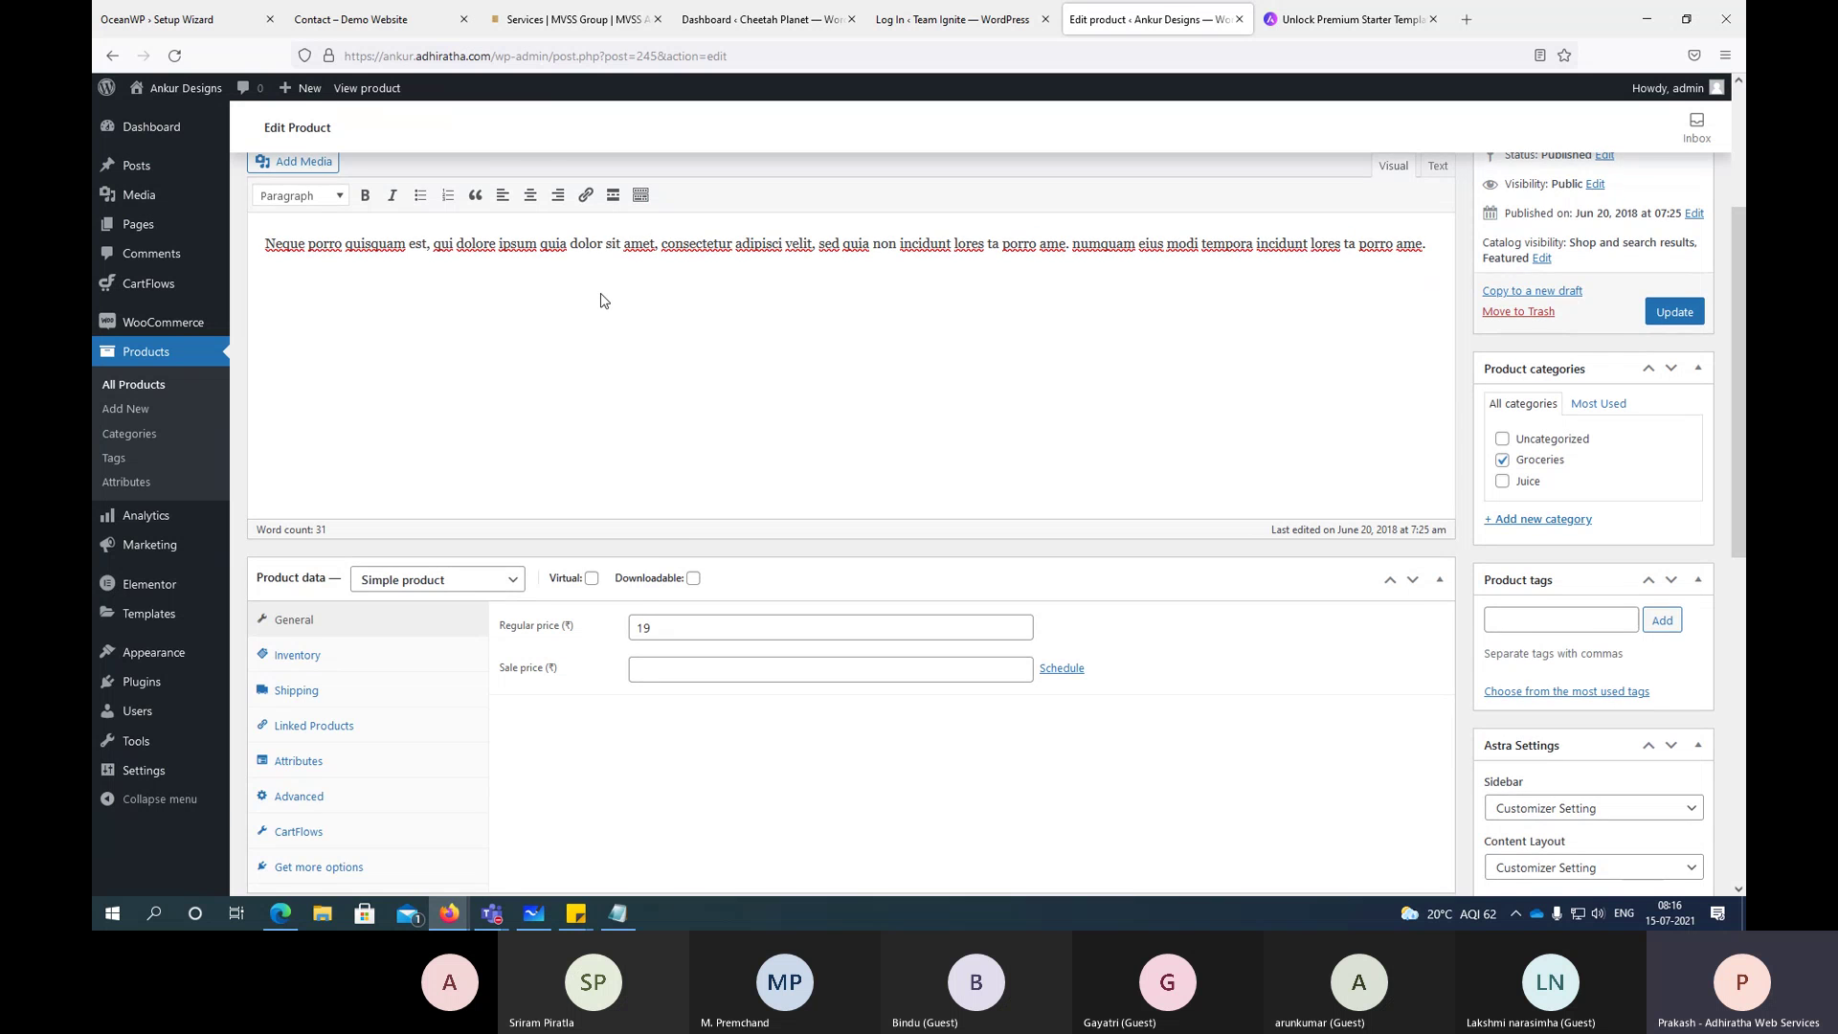
# Step: Remove the red chillies photo from the product image setting
pyautogui.scroll(-6, 602, 299)
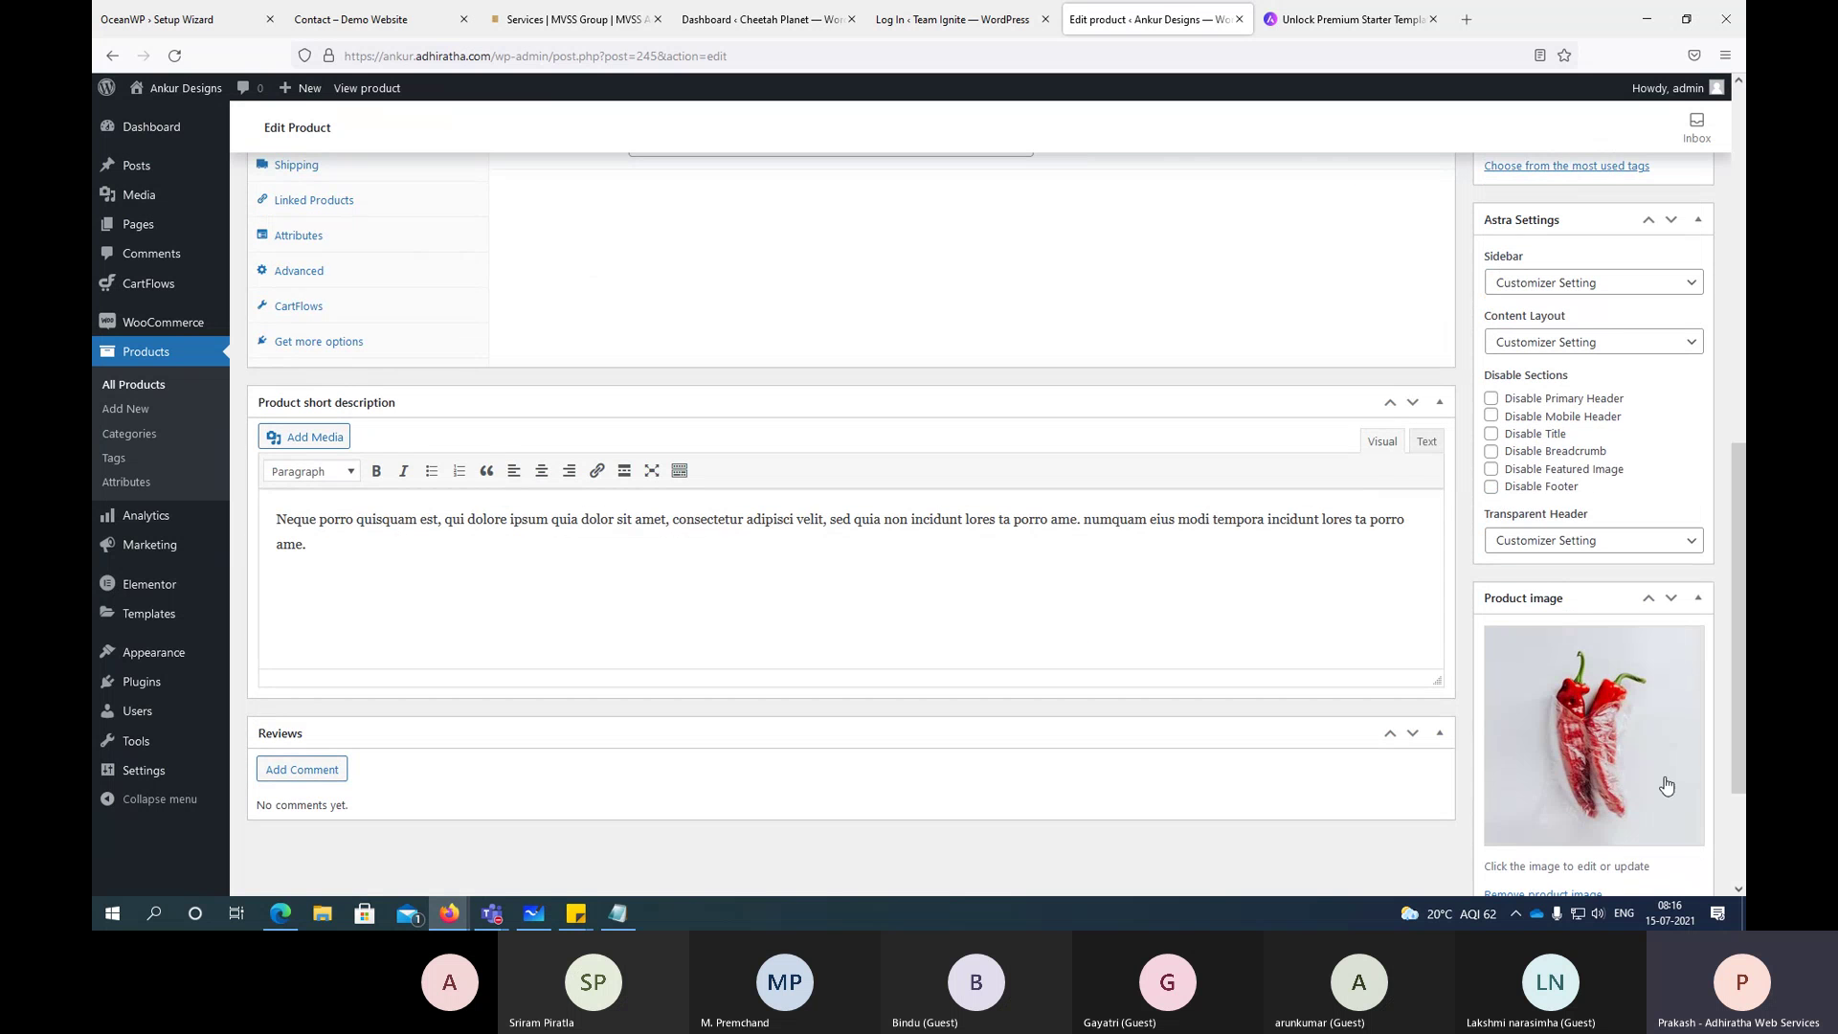
pyautogui.scroll(-2, 1523, 647)
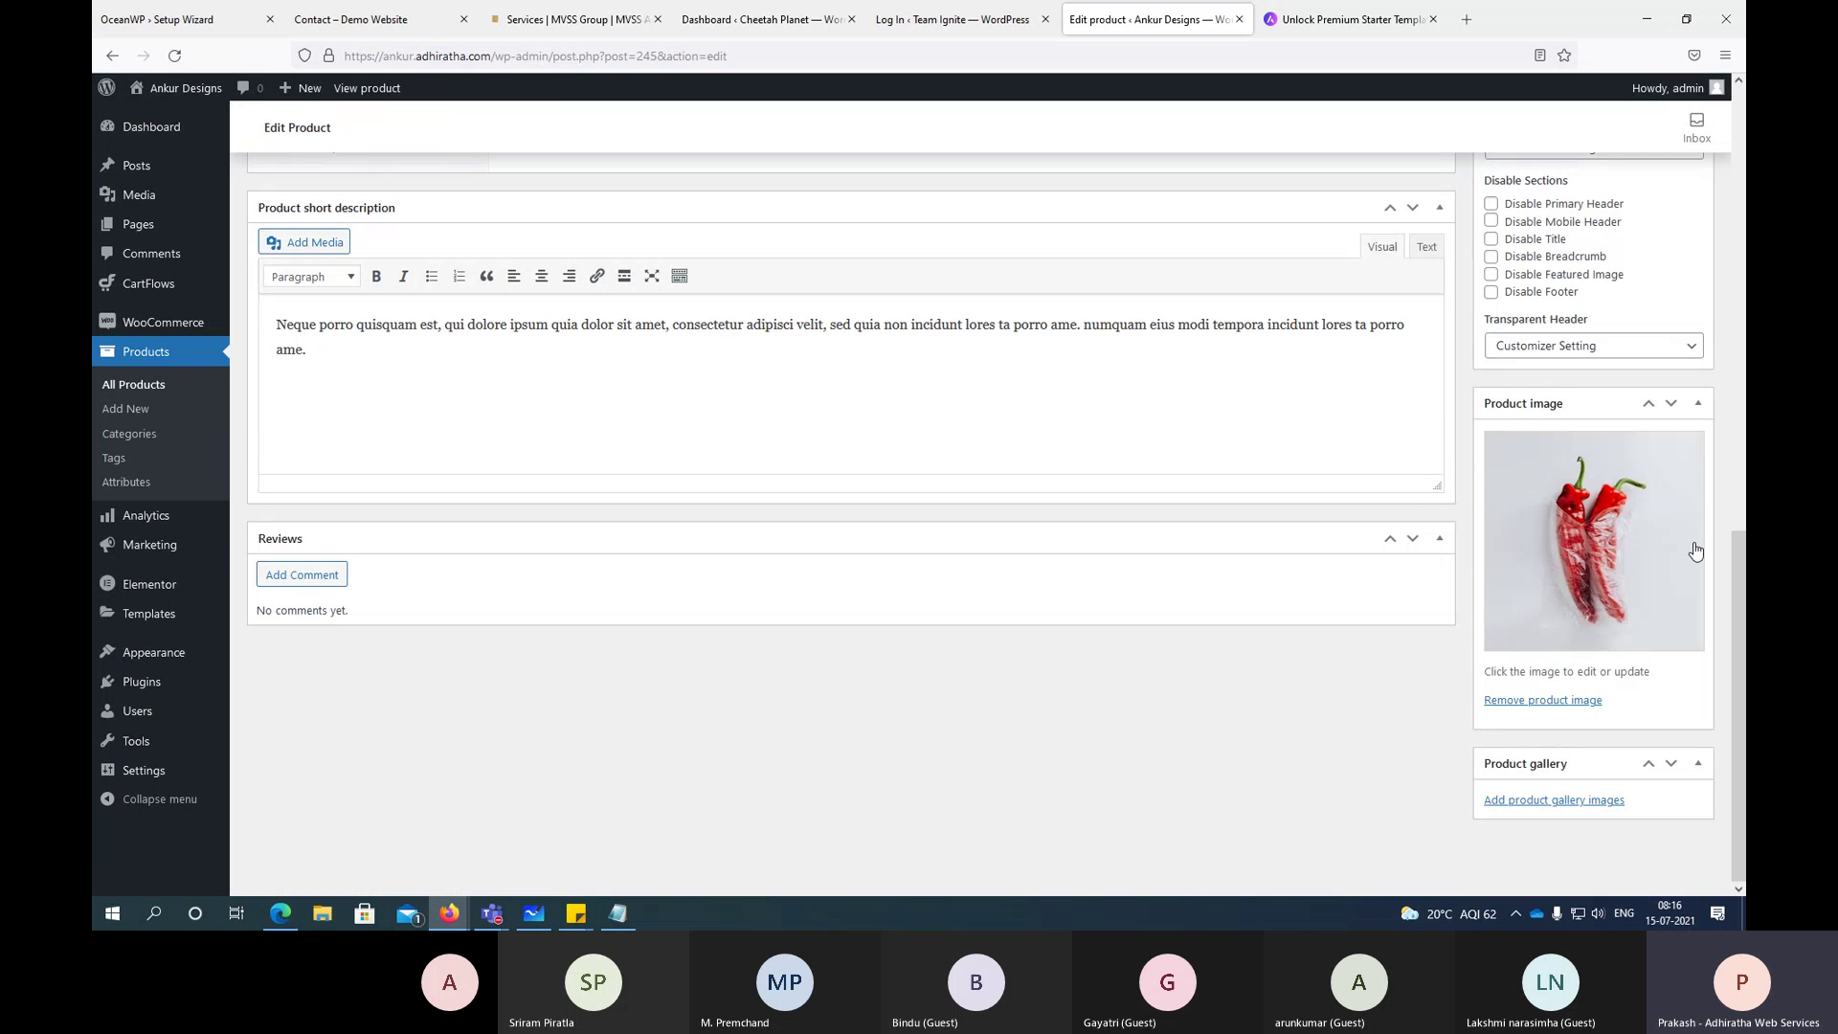
pyautogui.click(1540, 707)
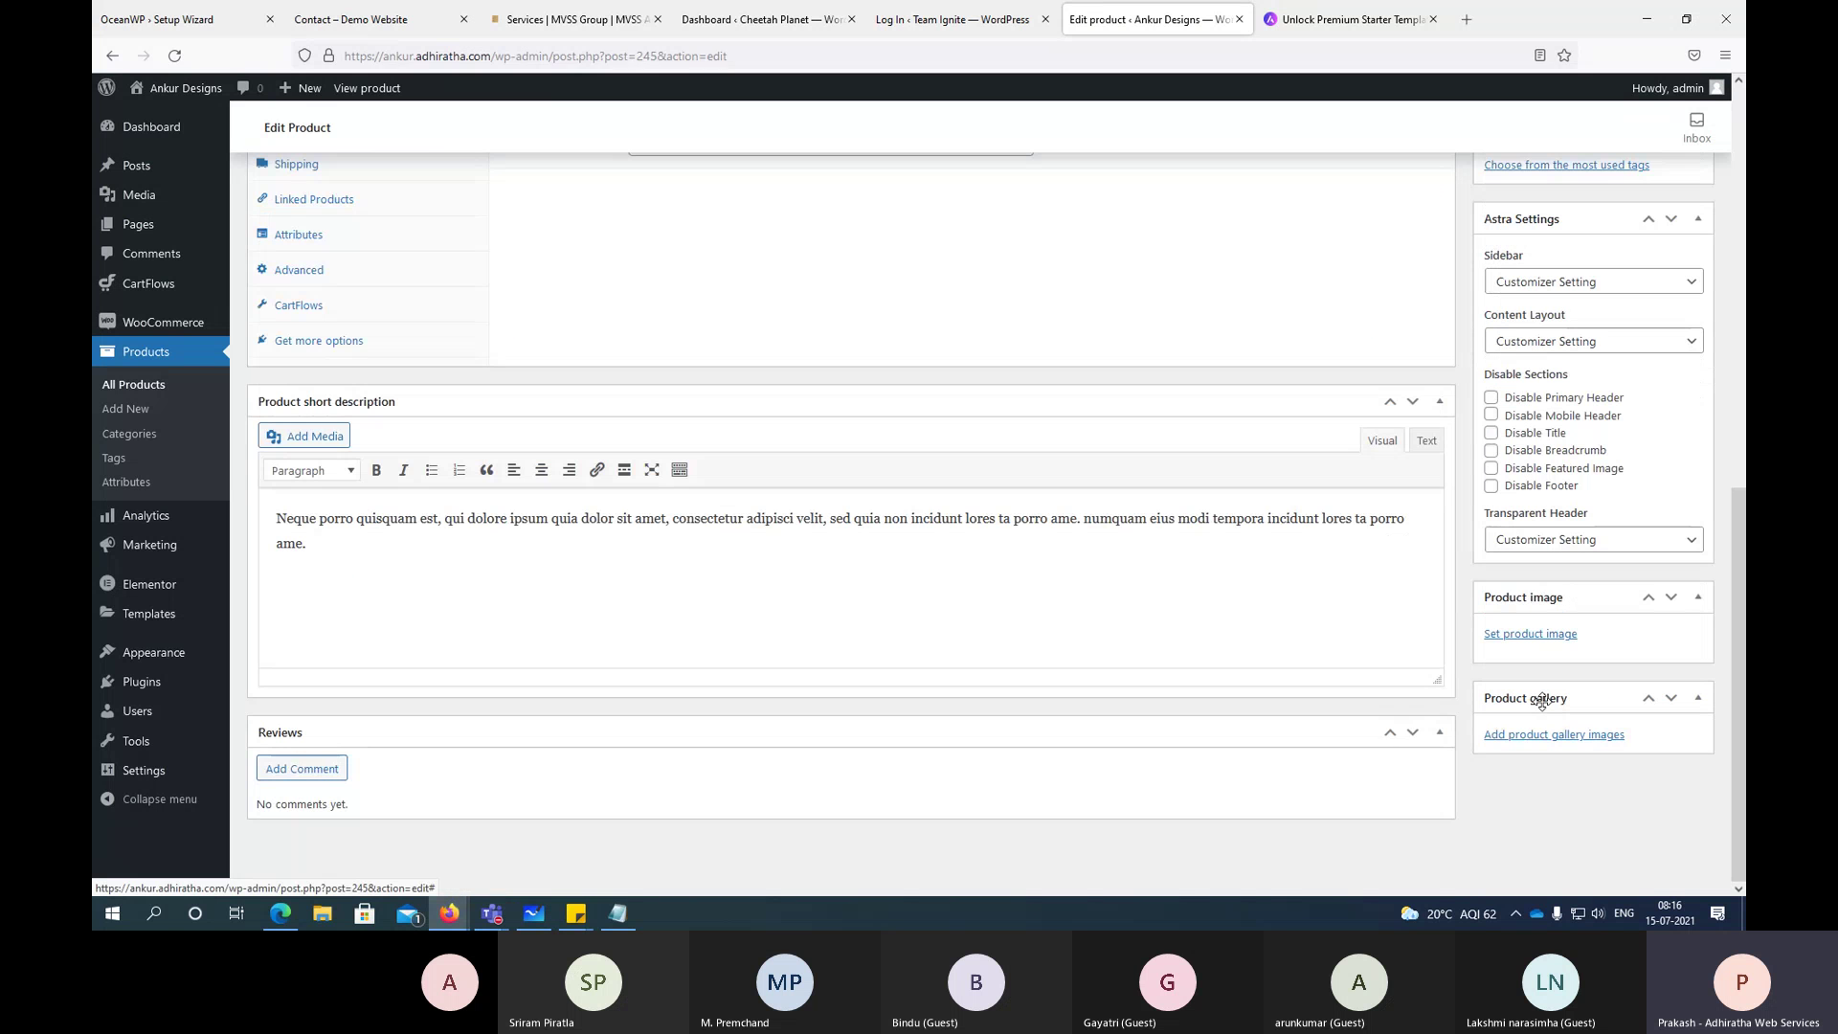
# Step: Start setting a new product image and search the free Pixabay images for "t-shirt"
pyautogui.click(1532, 634)
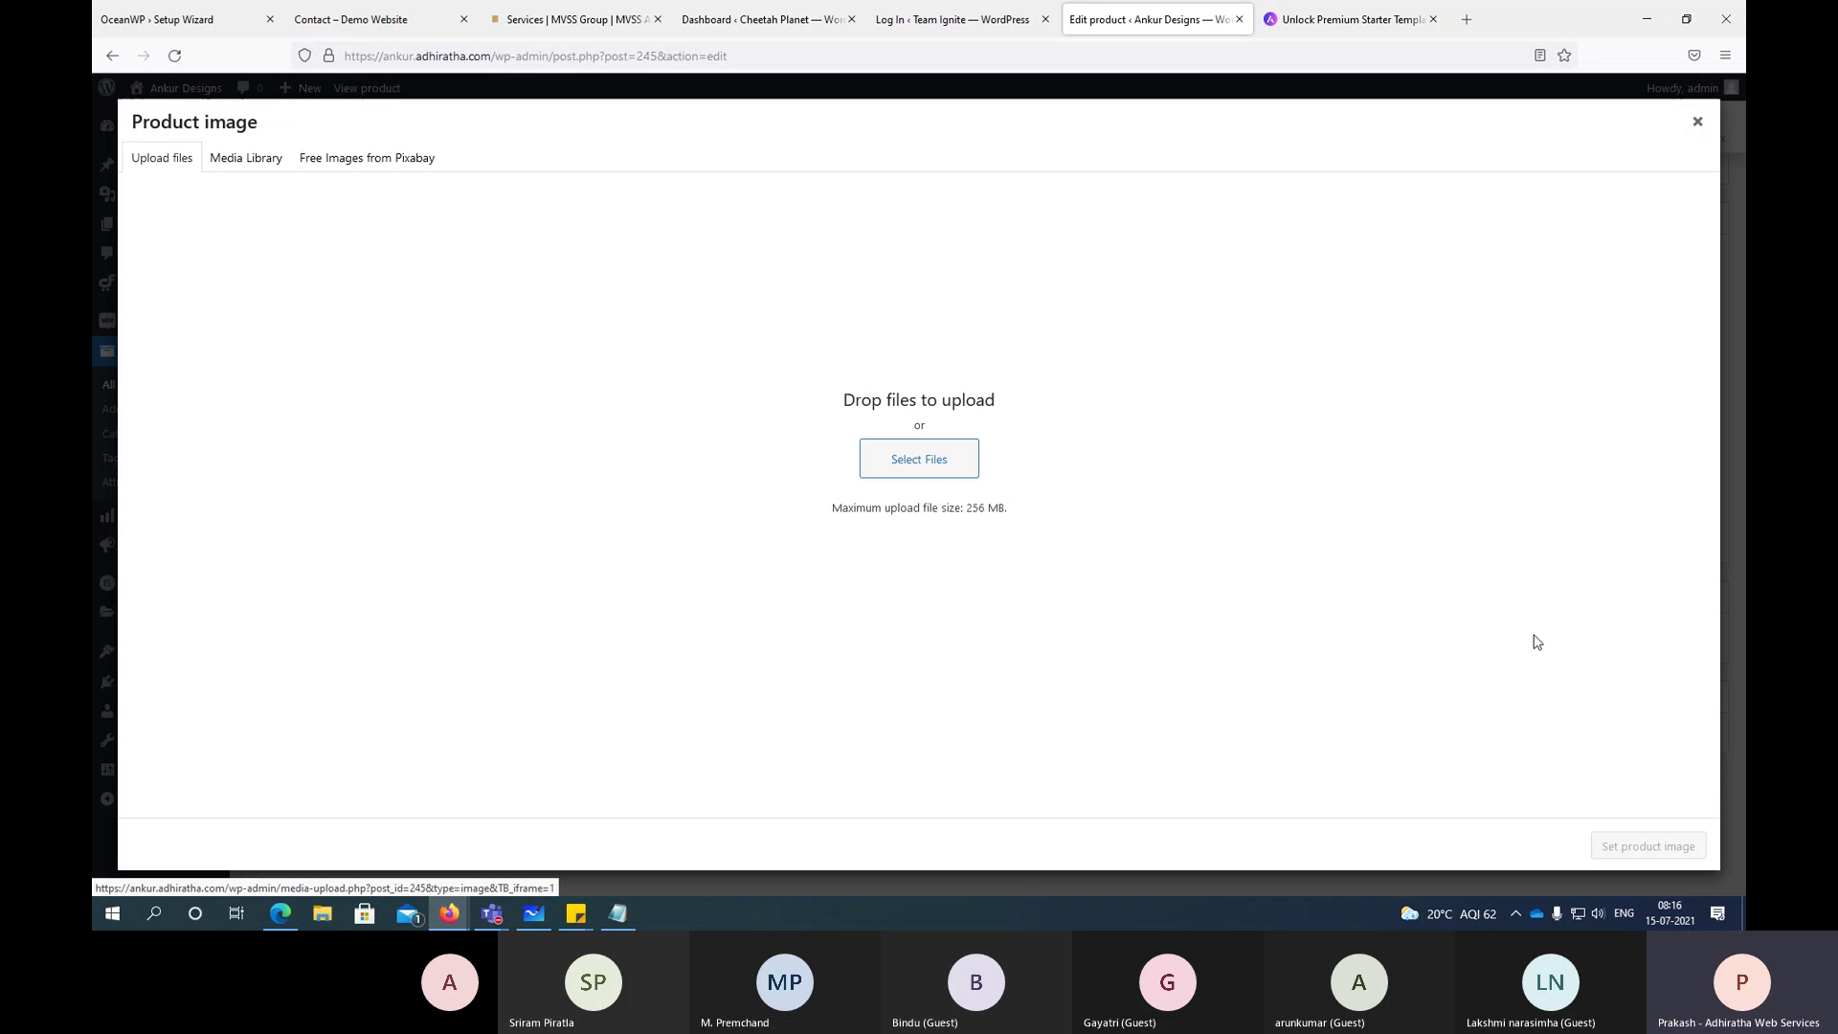
pyautogui.click(318, 160)
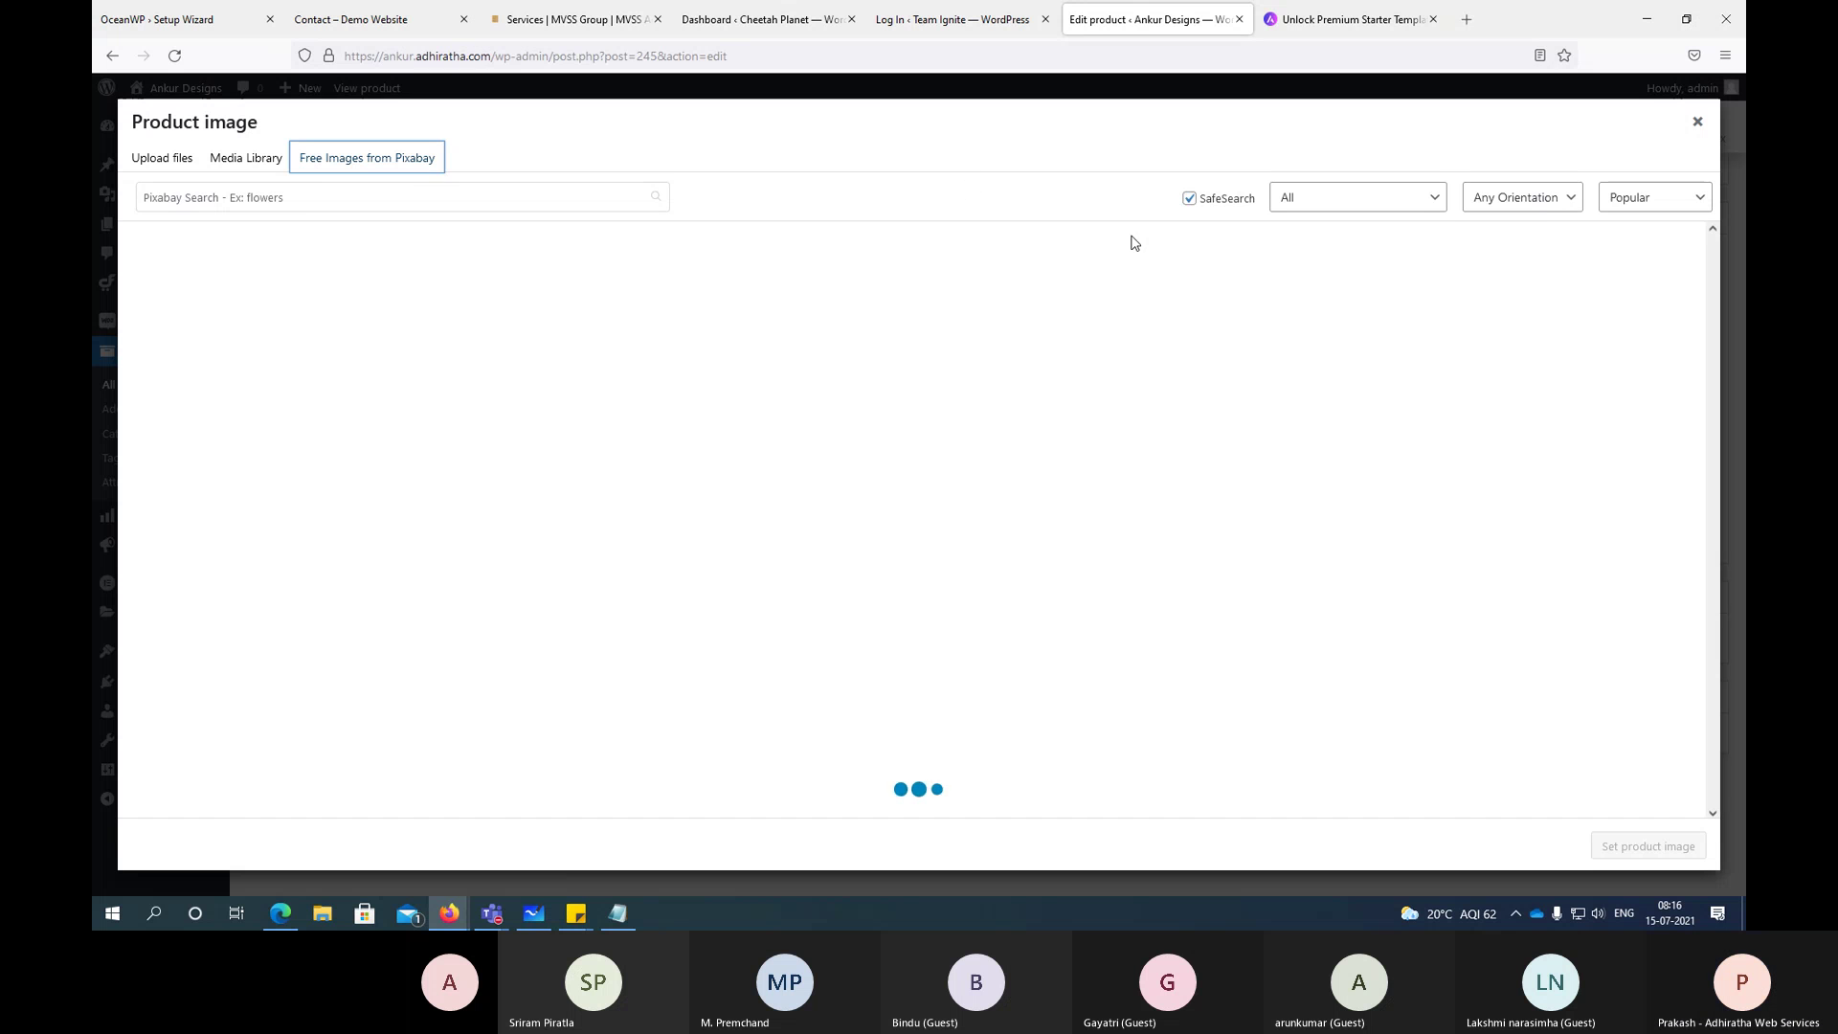
pyautogui.click(300, 197)
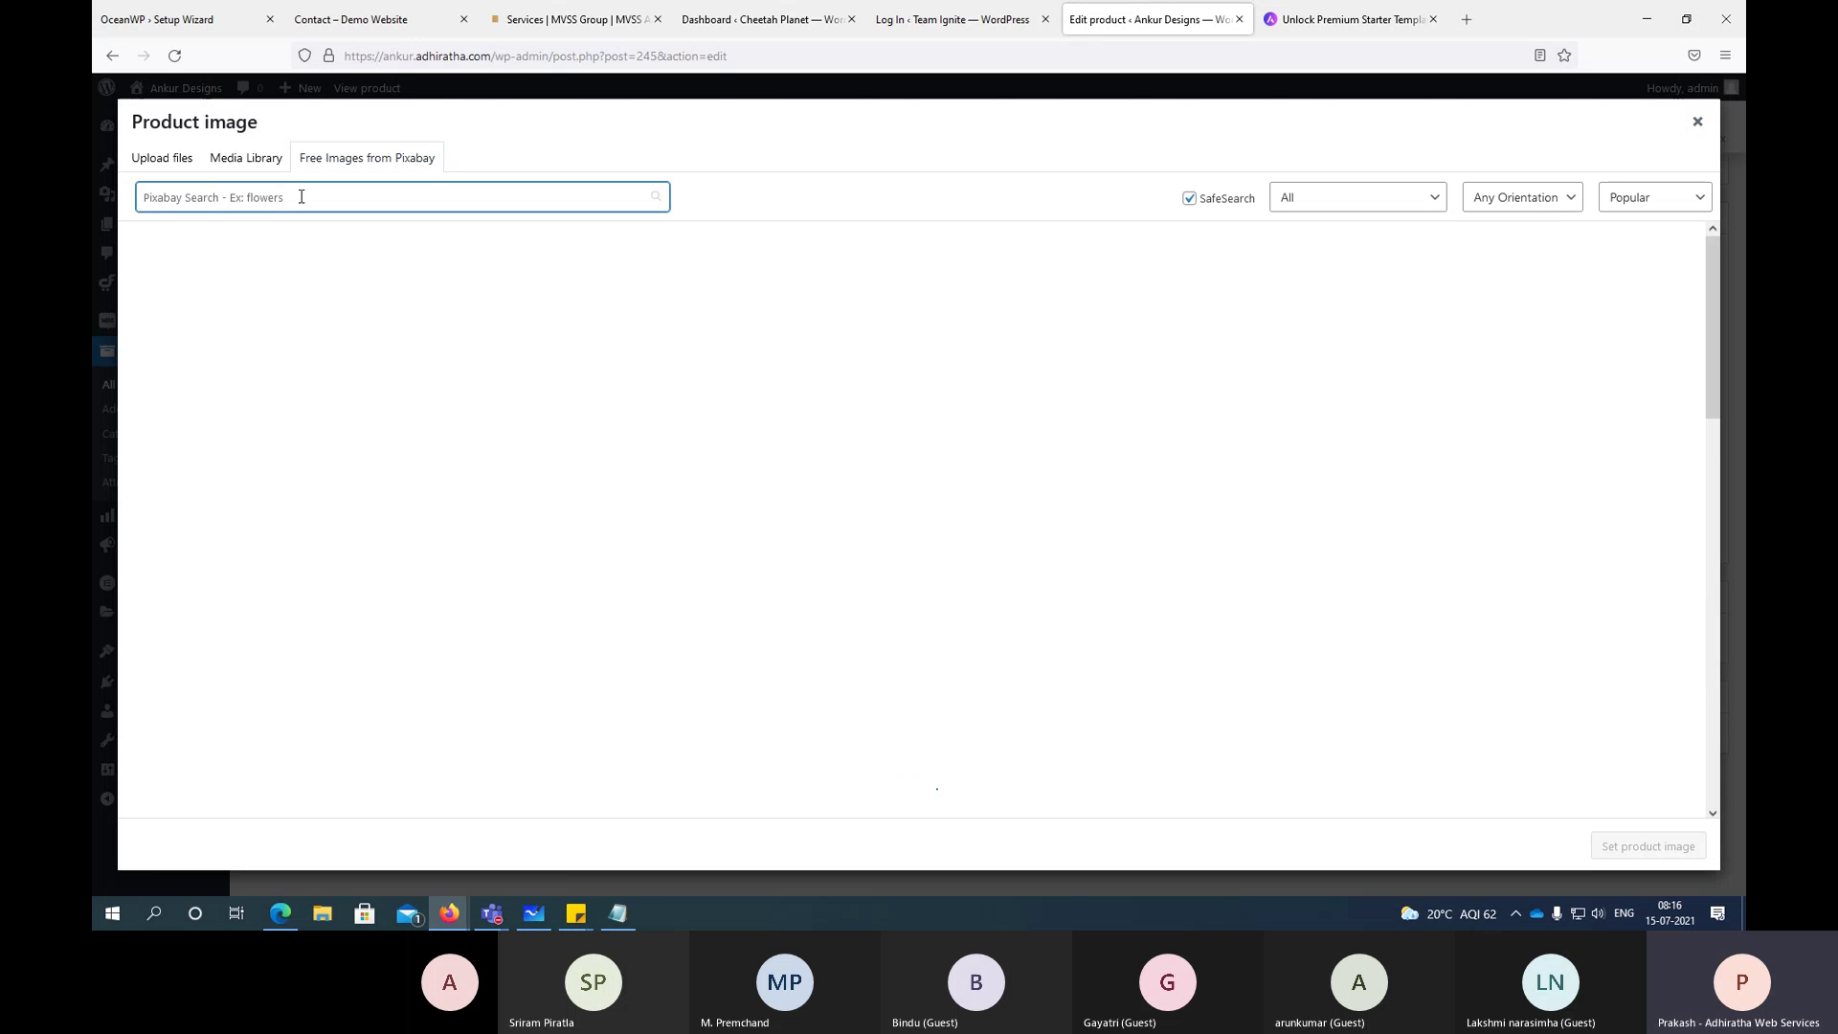
pyautogui.write('t-shi')
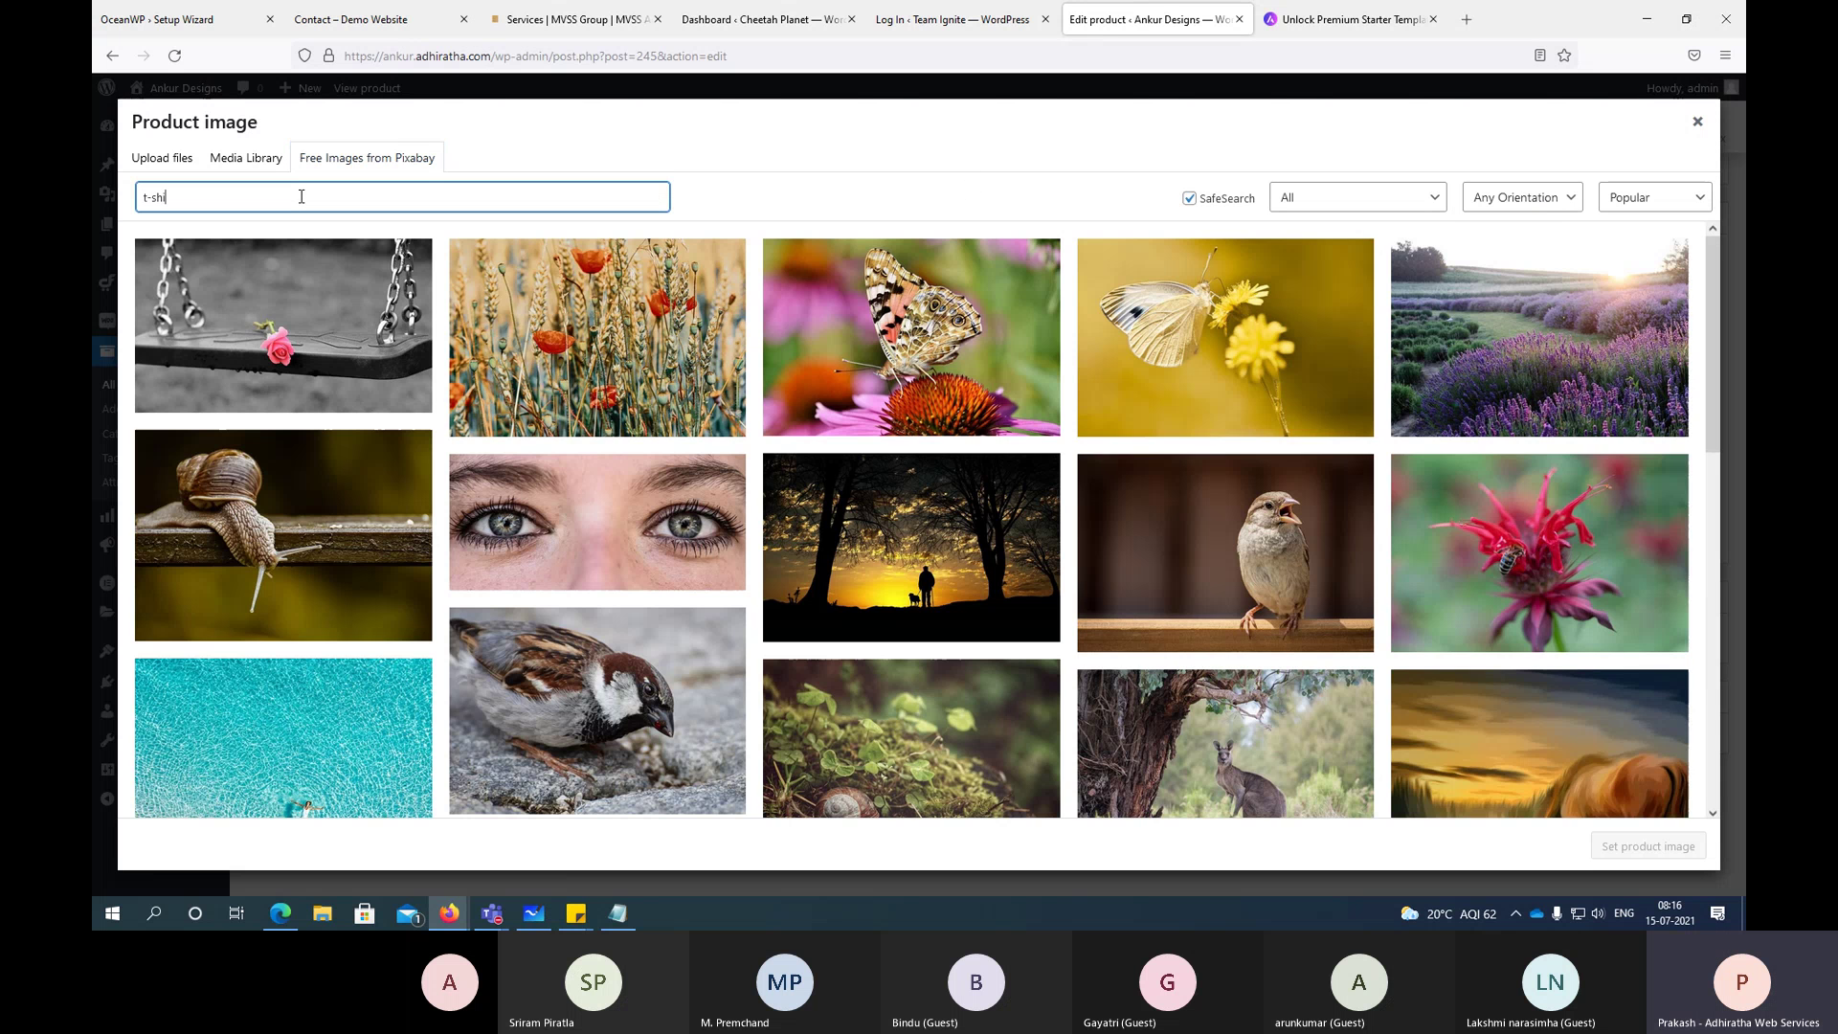
pyautogui.write('rt')
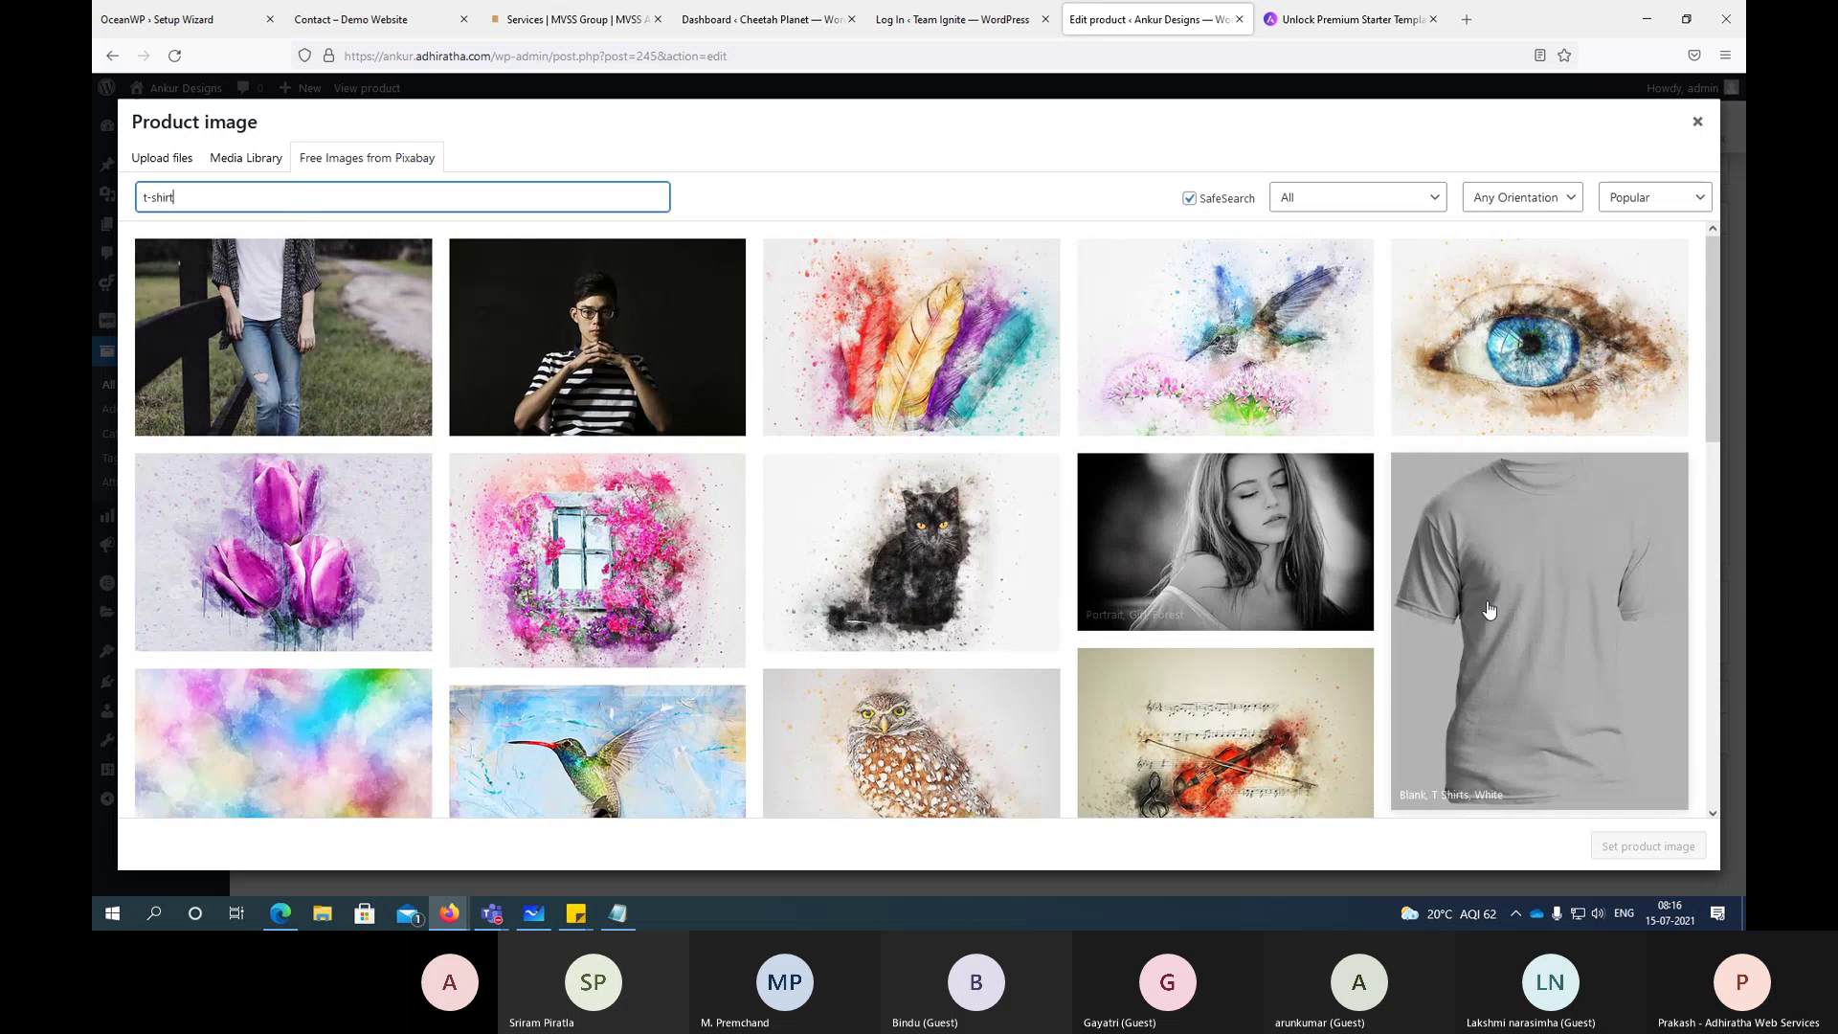
# Step: Browse the Pixabay results and insert the photo of a person wearing a plain white T-shirt as the product image
pyautogui.scroll(-4, 1490, 610)
pyautogui.scroll(-5, 1490, 610)
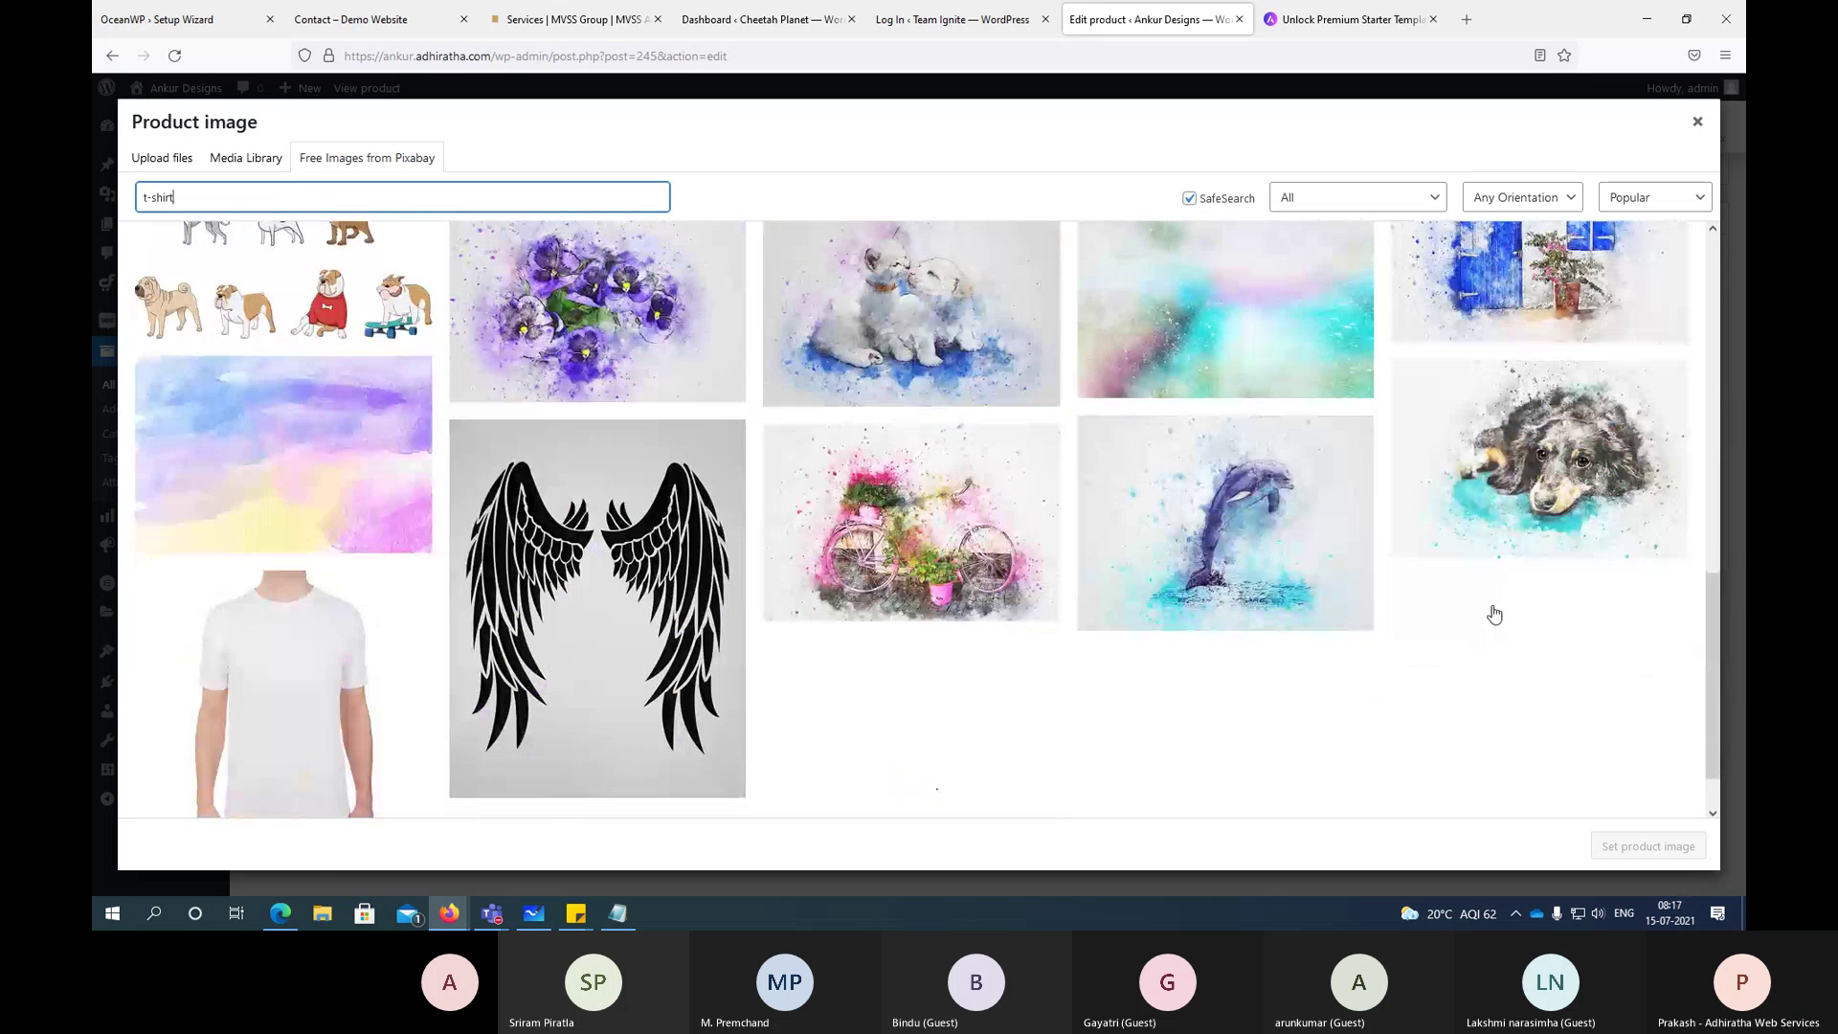
pyautogui.scroll(8, 1305, 398)
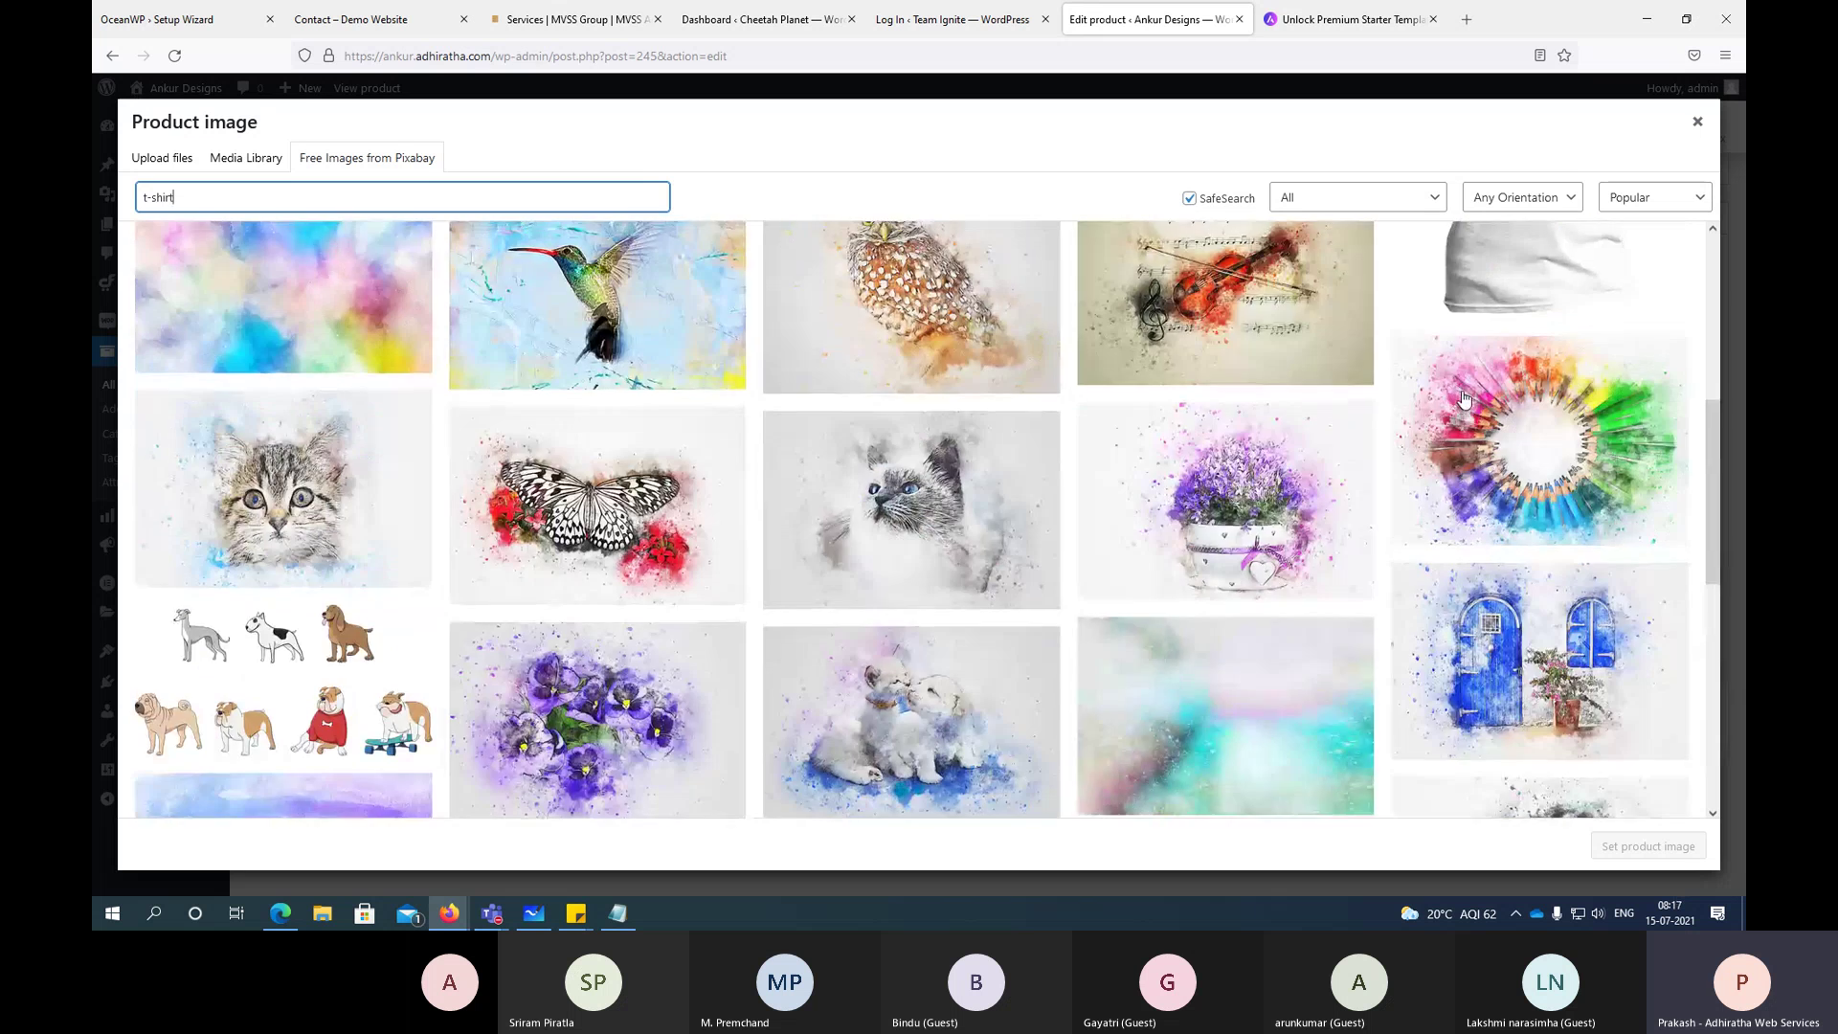
pyautogui.scroll(-10, 316, 690)
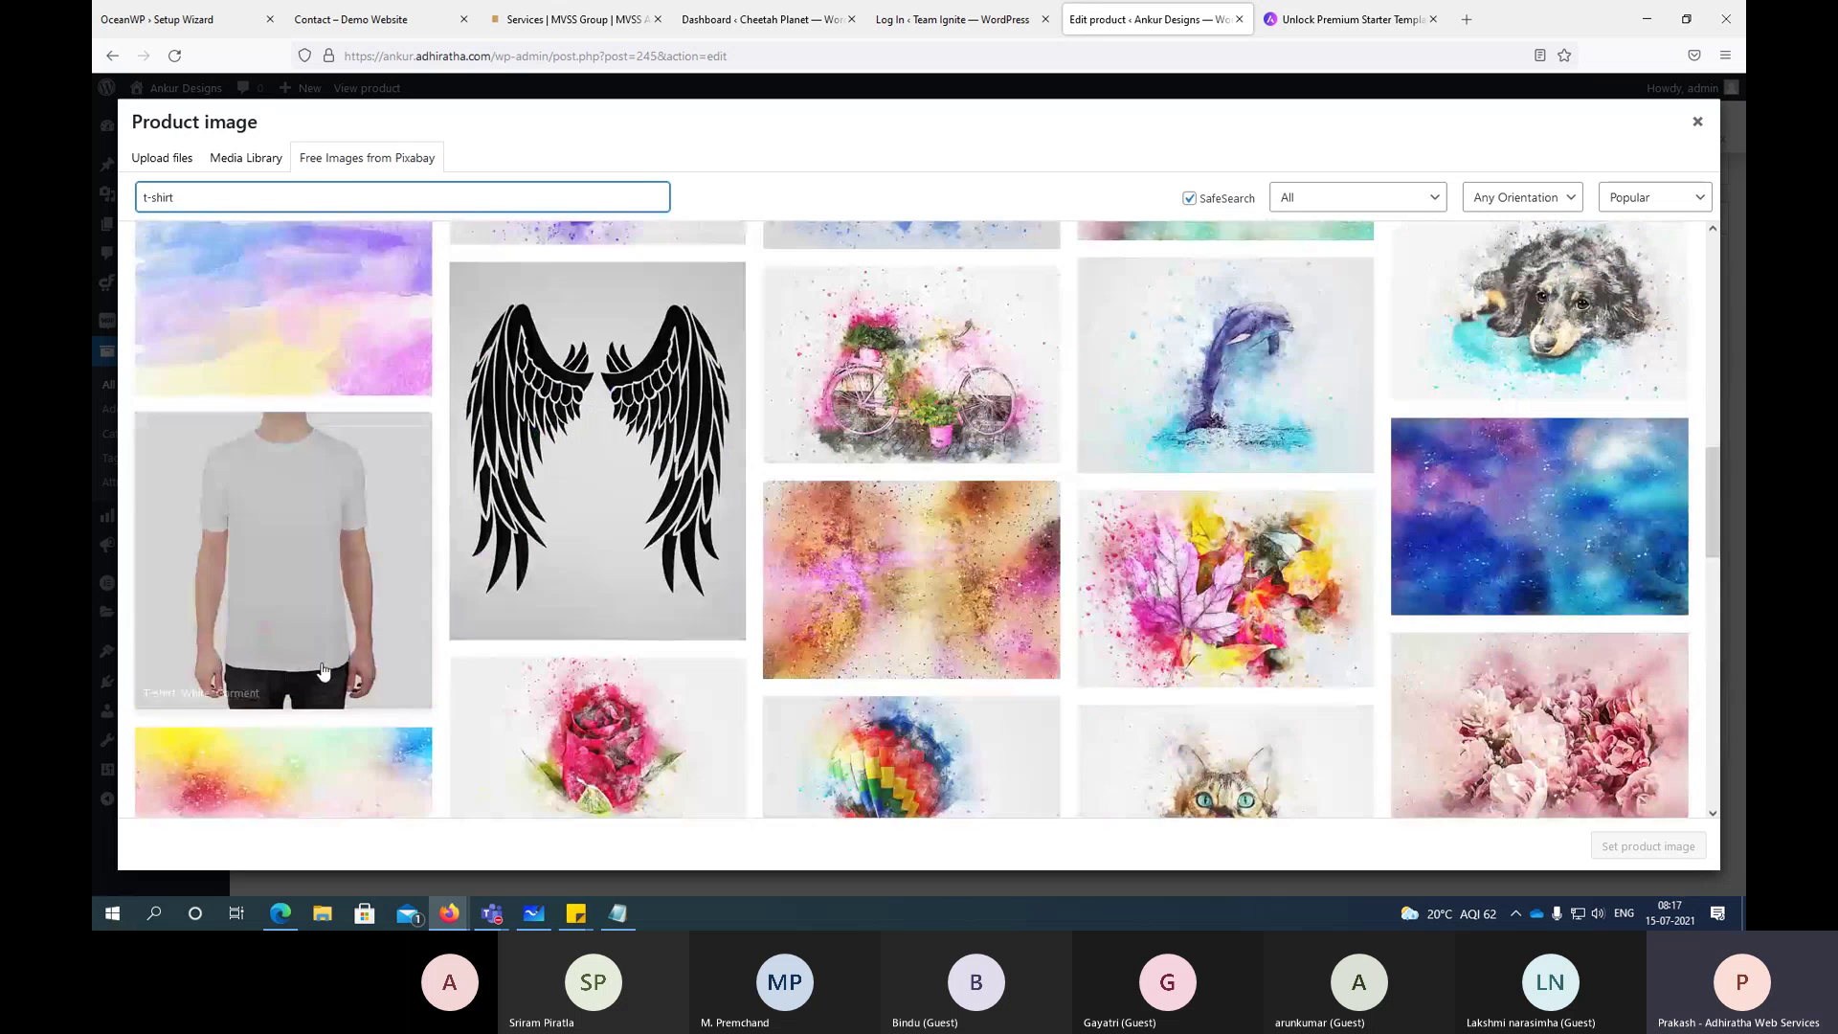
pyautogui.click(319, 584)
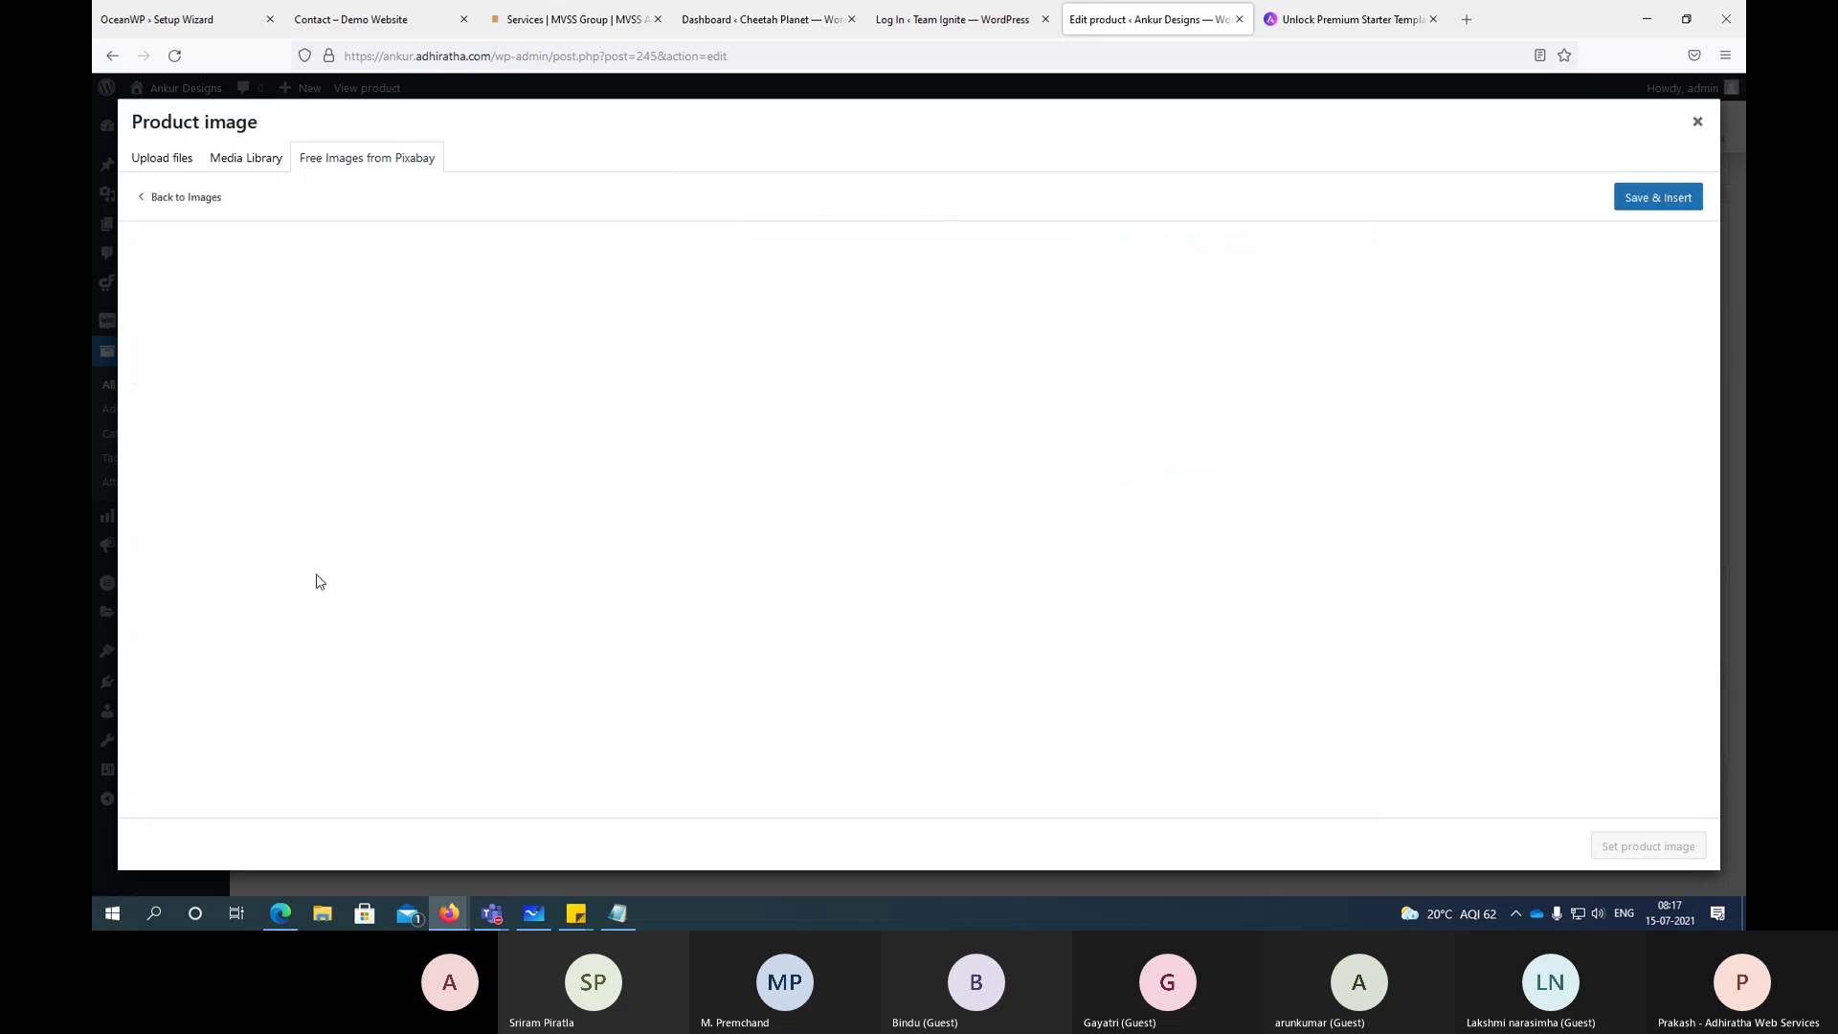
pyautogui.click(1649, 198)
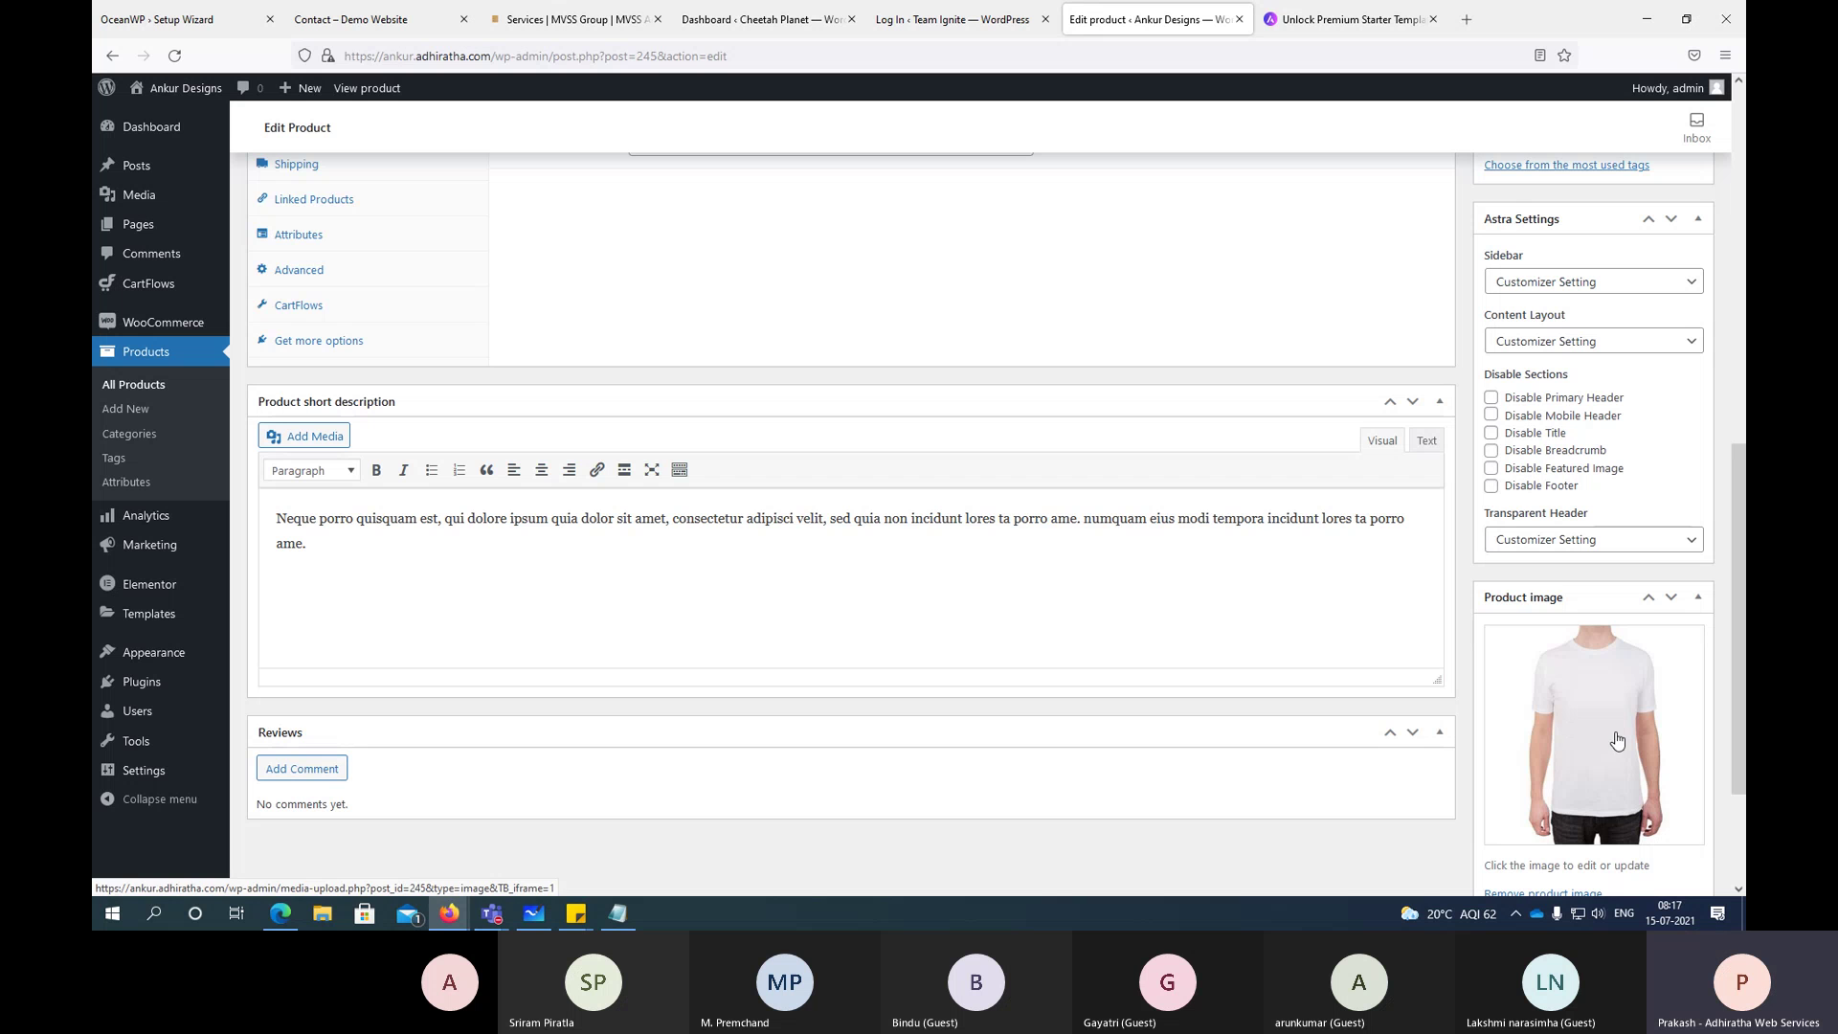
# Step: Replace the product's long description with "Nice T-Shirt with Plain design for Women" and update the product
pyautogui.scroll(-2, 991, 512)
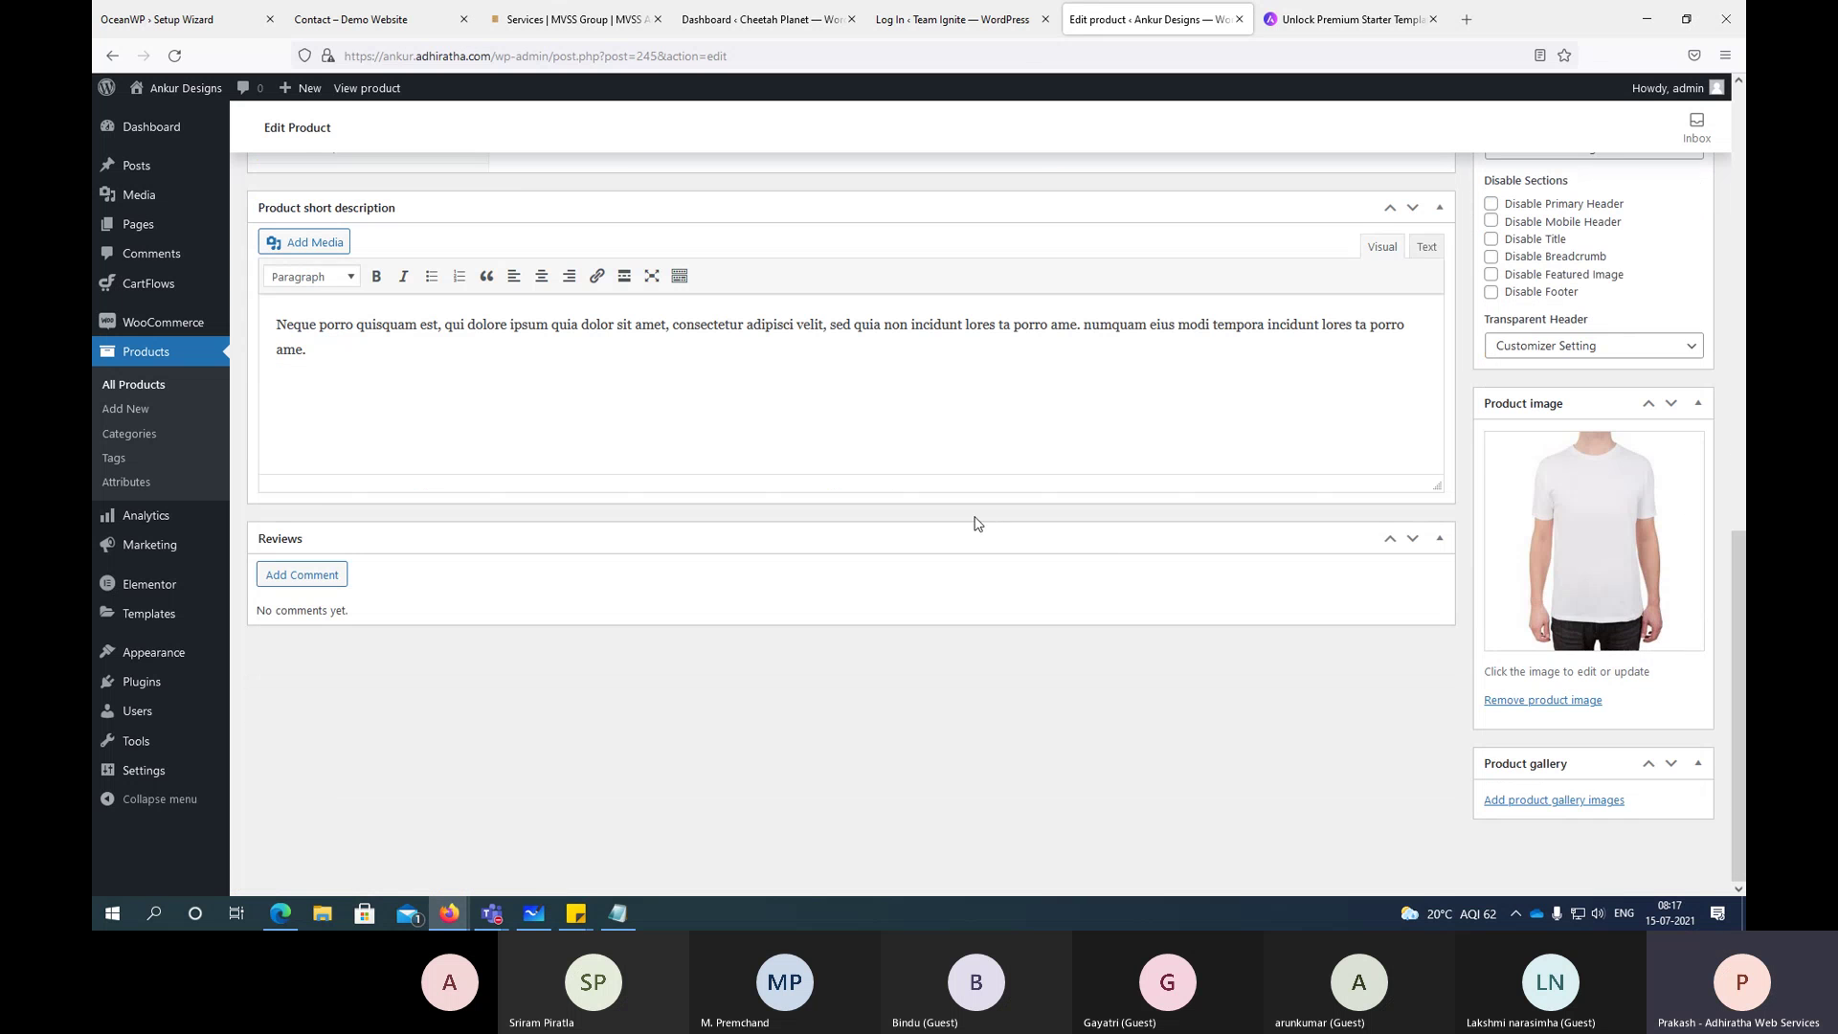
pyautogui.scroll(10, 976, 524)
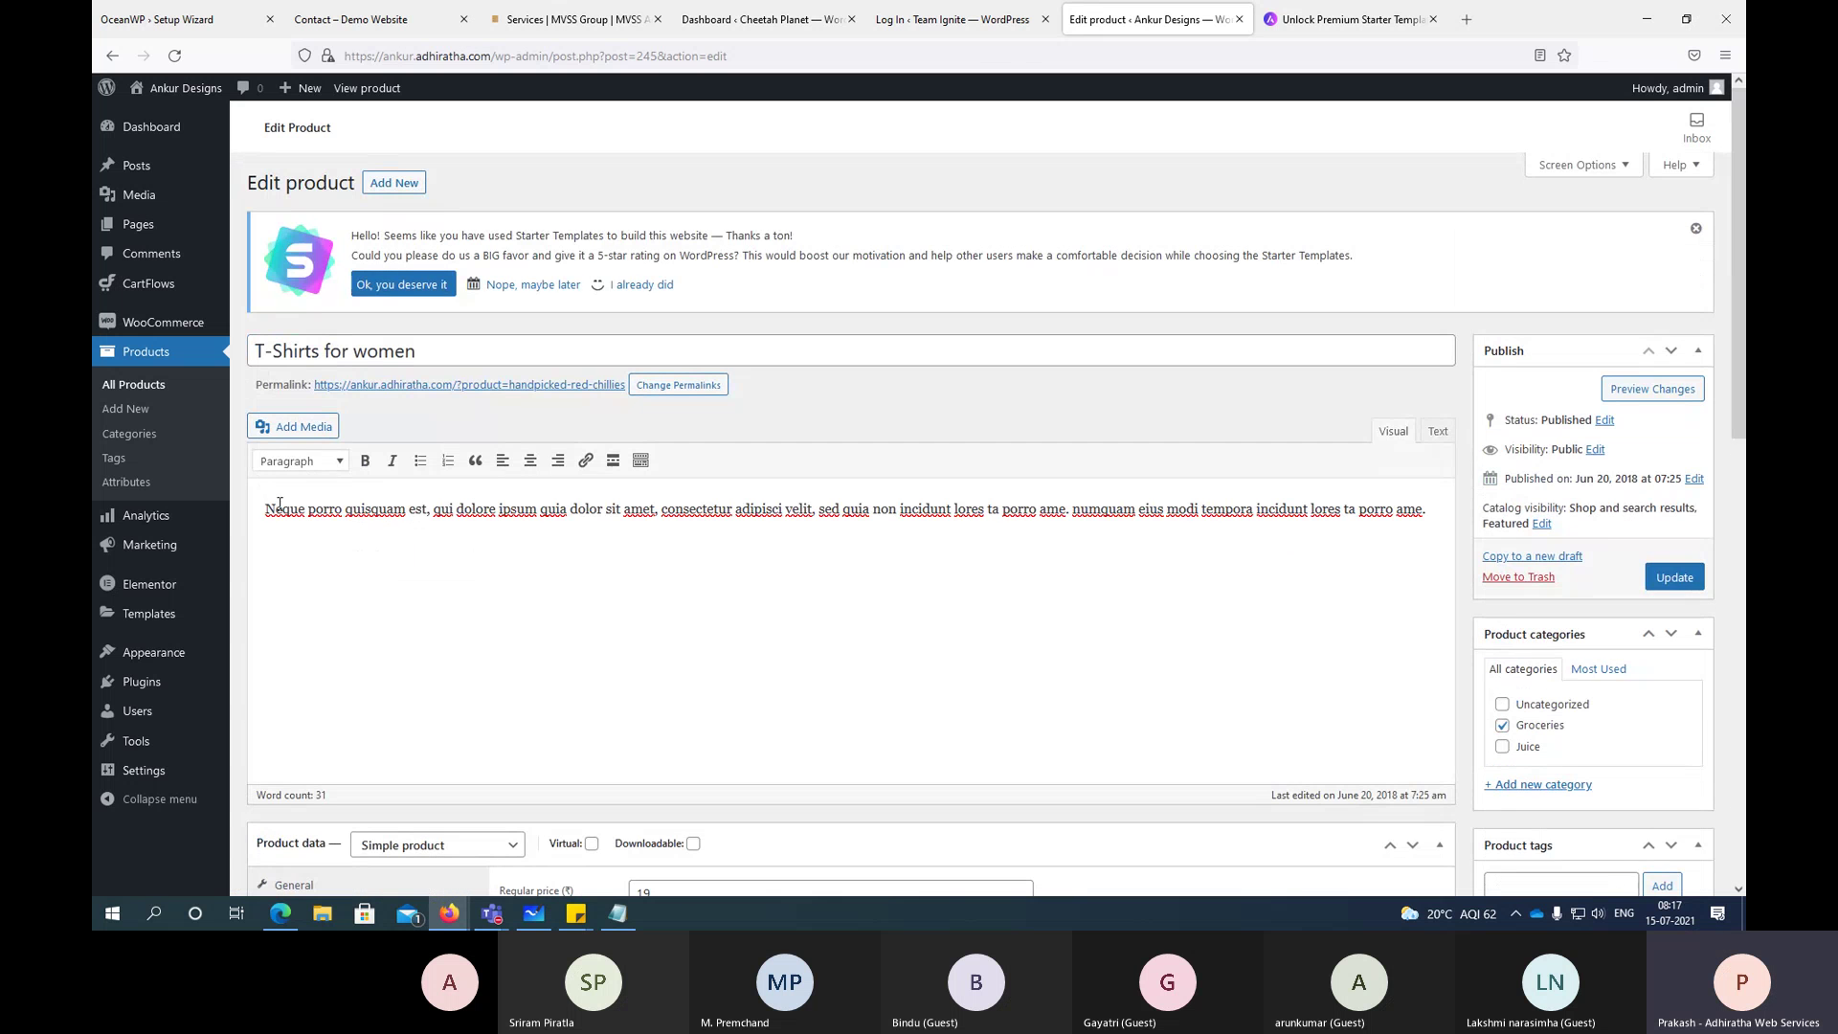
pyautogui.moveTo(265, 508); pyautogui.dragTo(1426, 510)
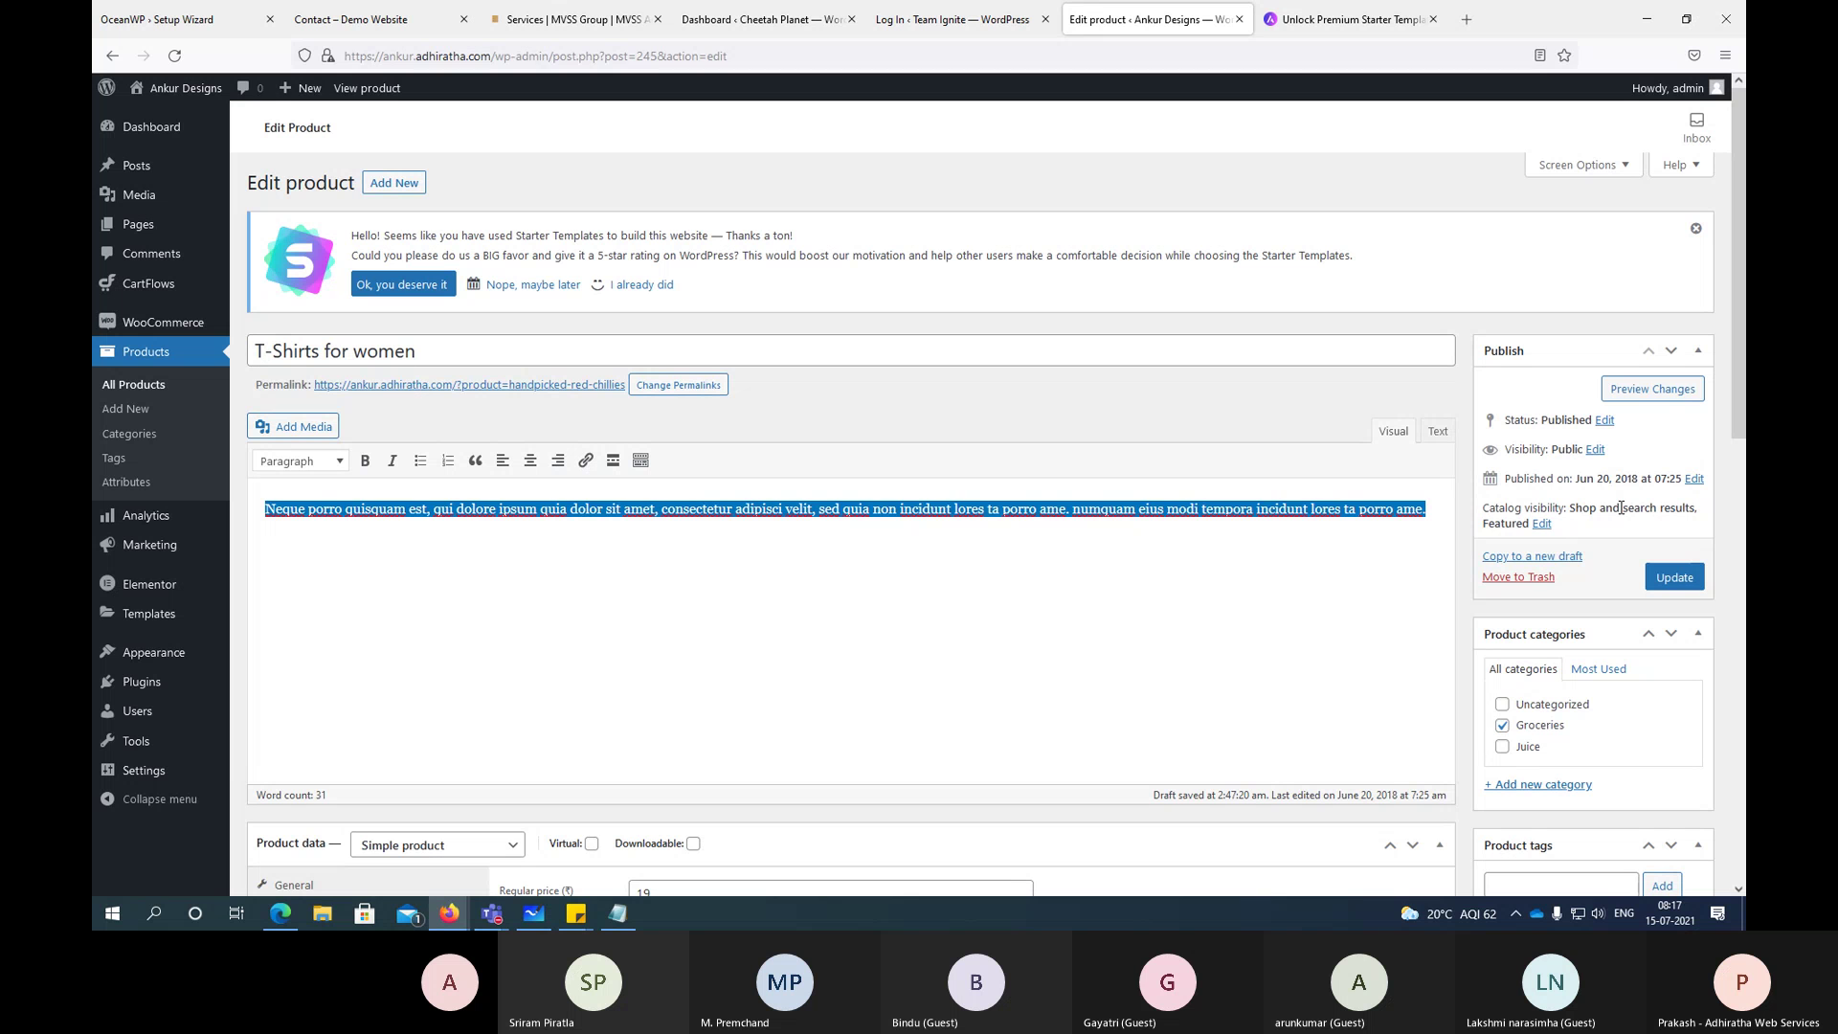
pyautogui.write('N')
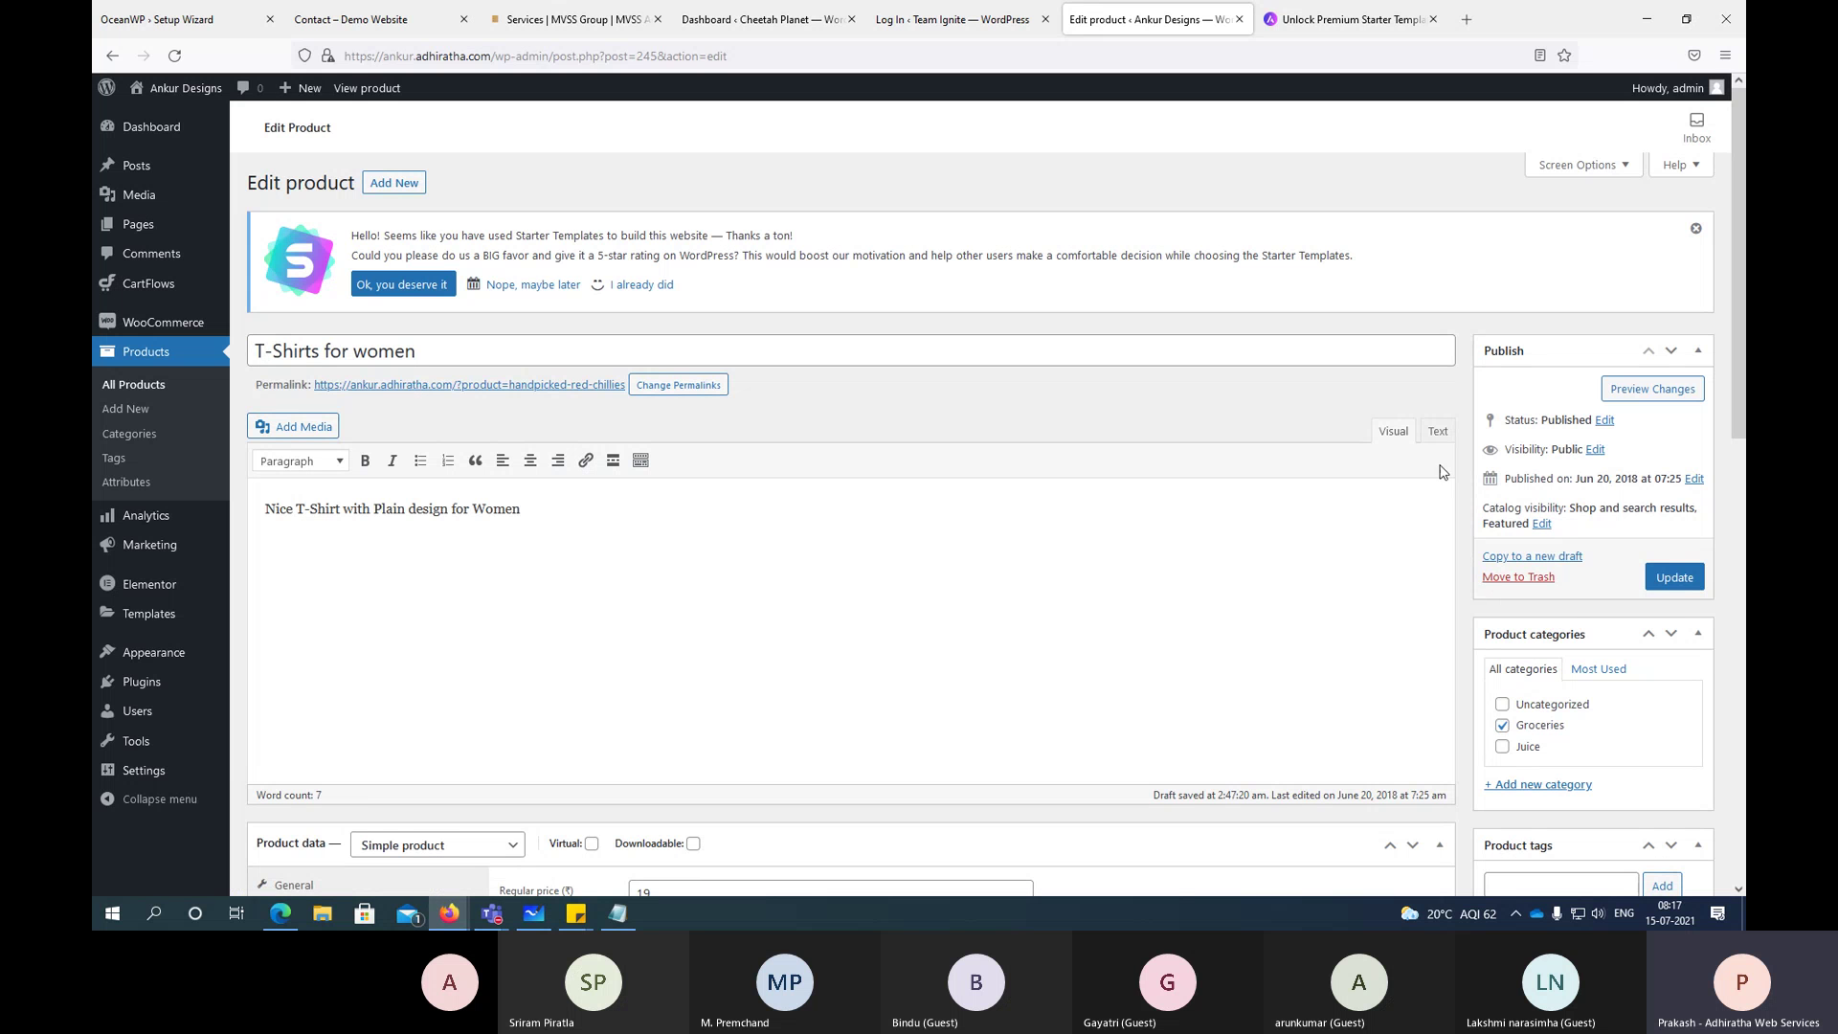
pyautogui.click(1661, 578)
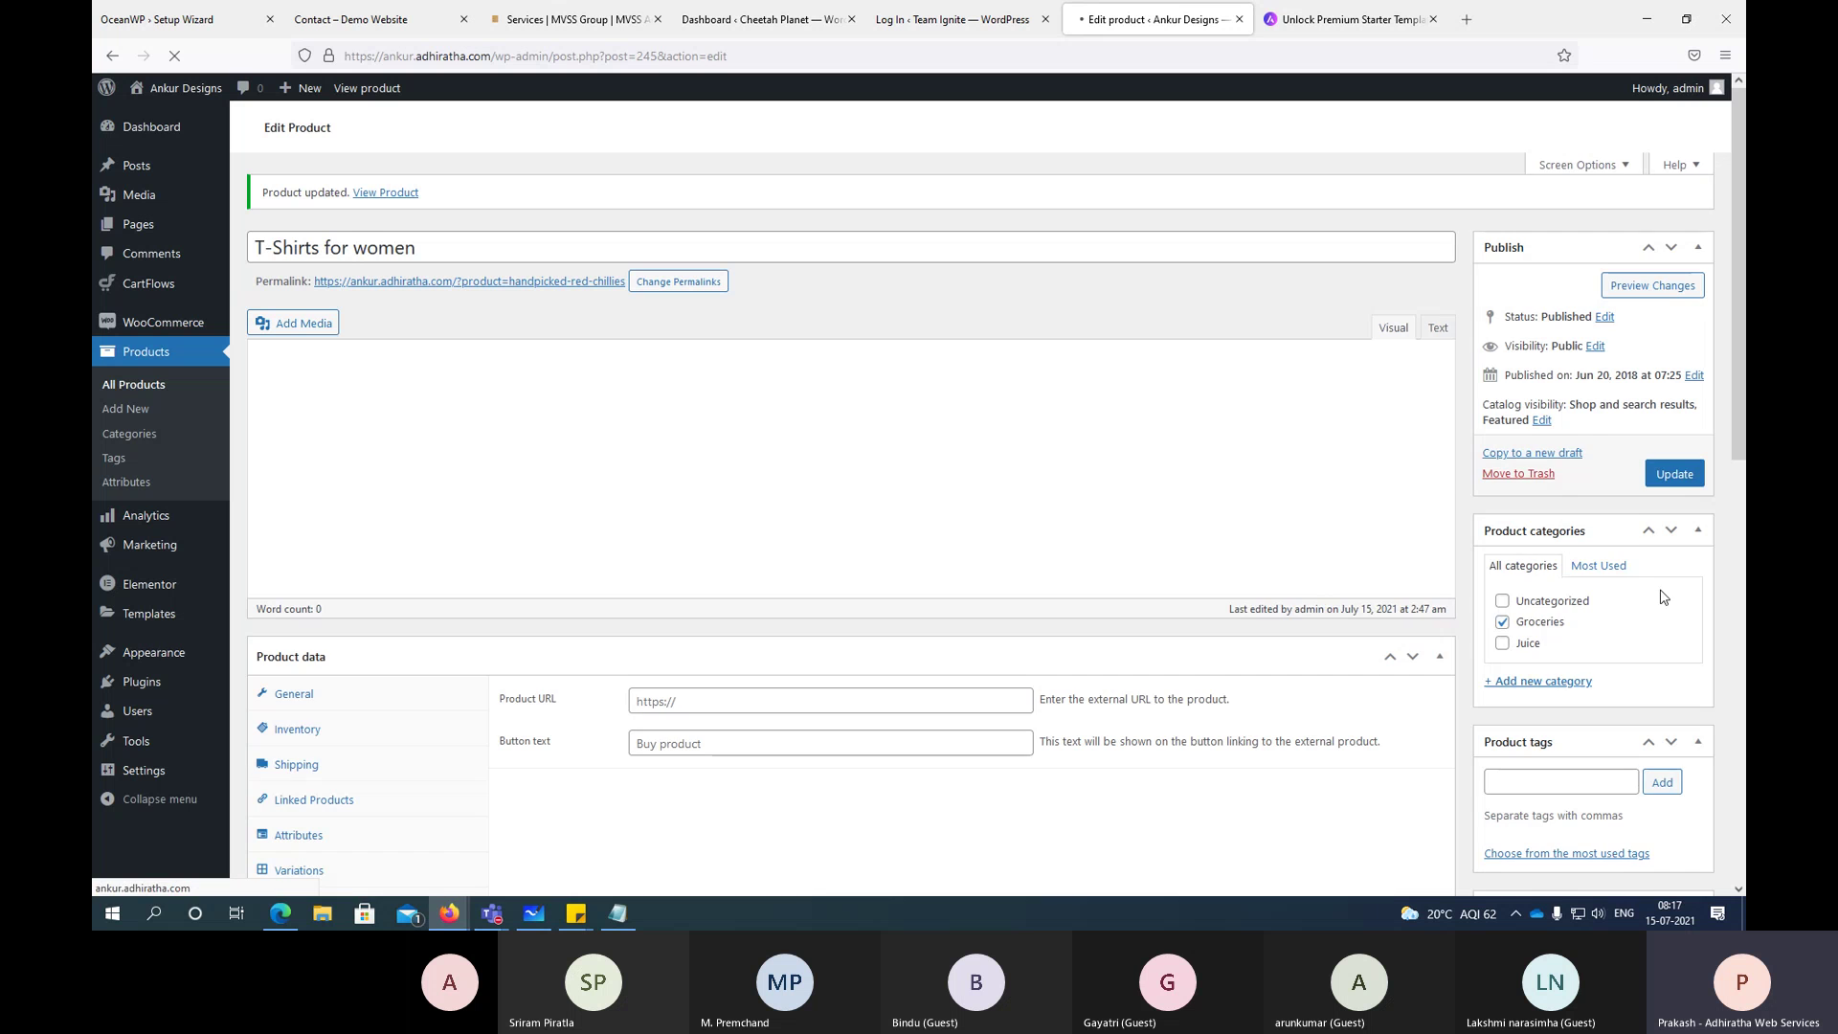
# Step: Add a new product category named Clothing, remove the product from Groceries, and update the product
pyautogui.scroll(-4, 993, 457)
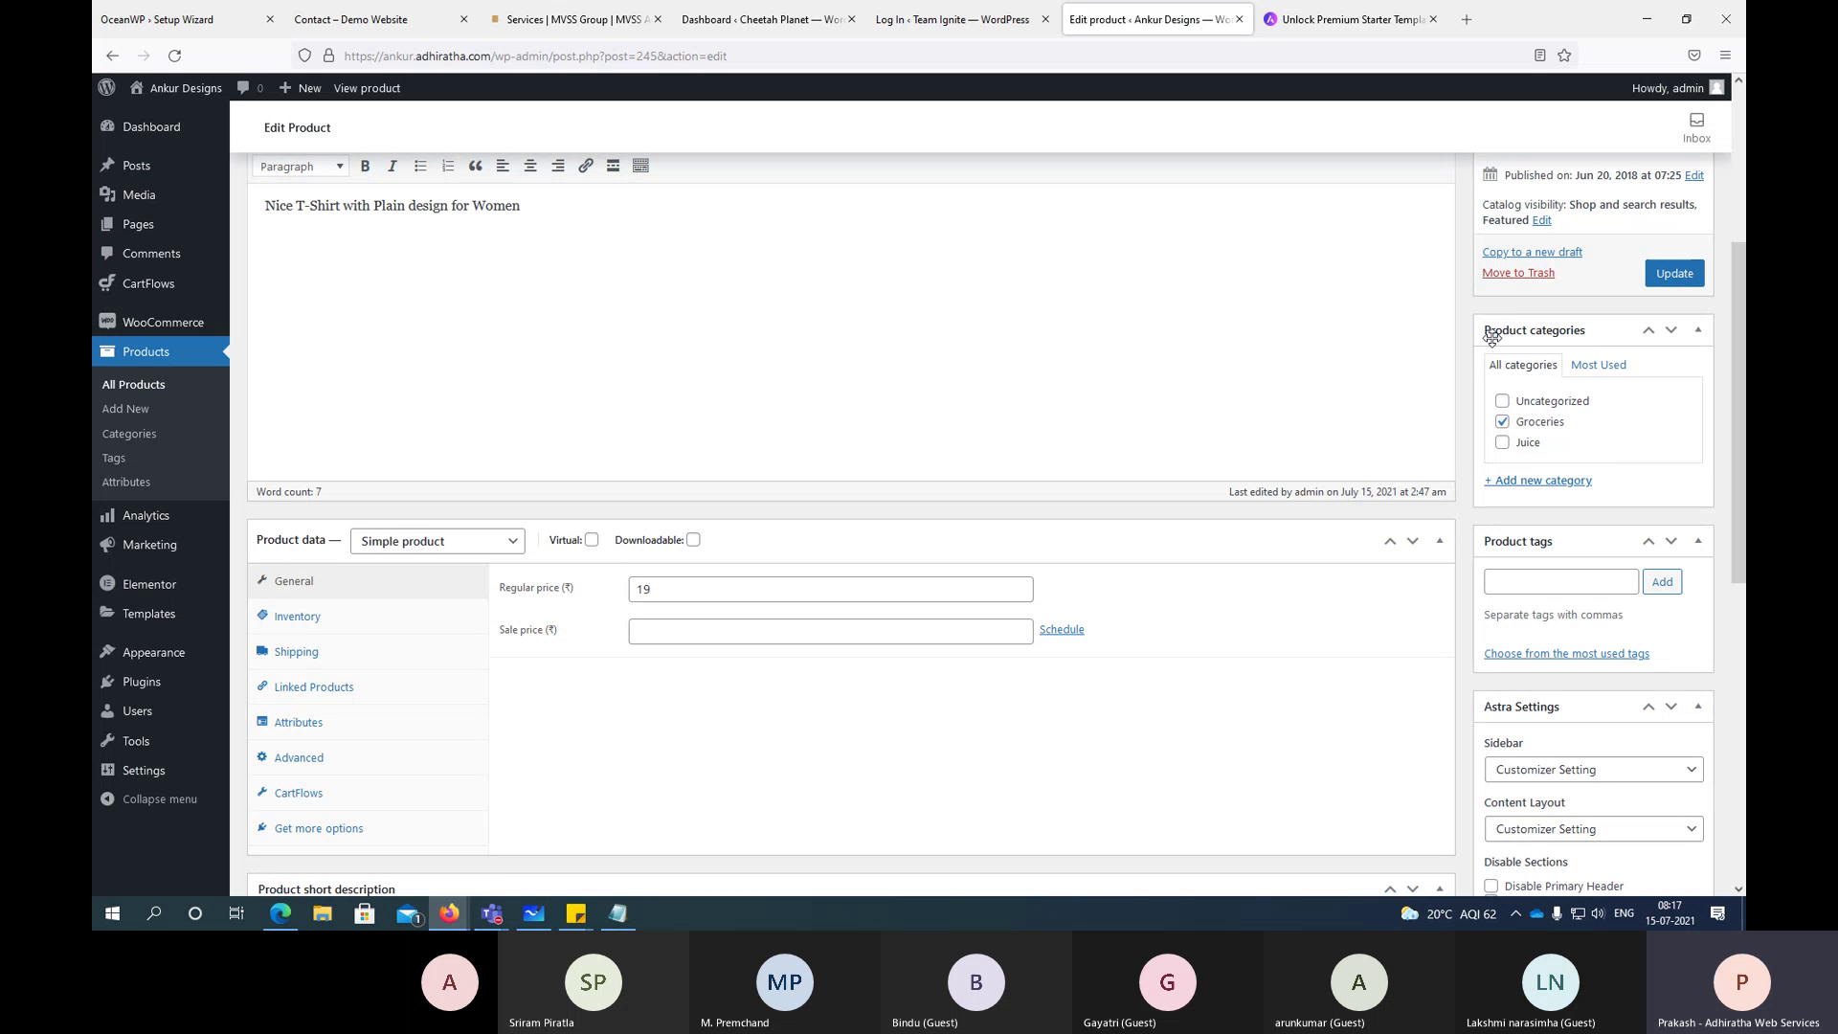
pyautogui.click(1557, 484)
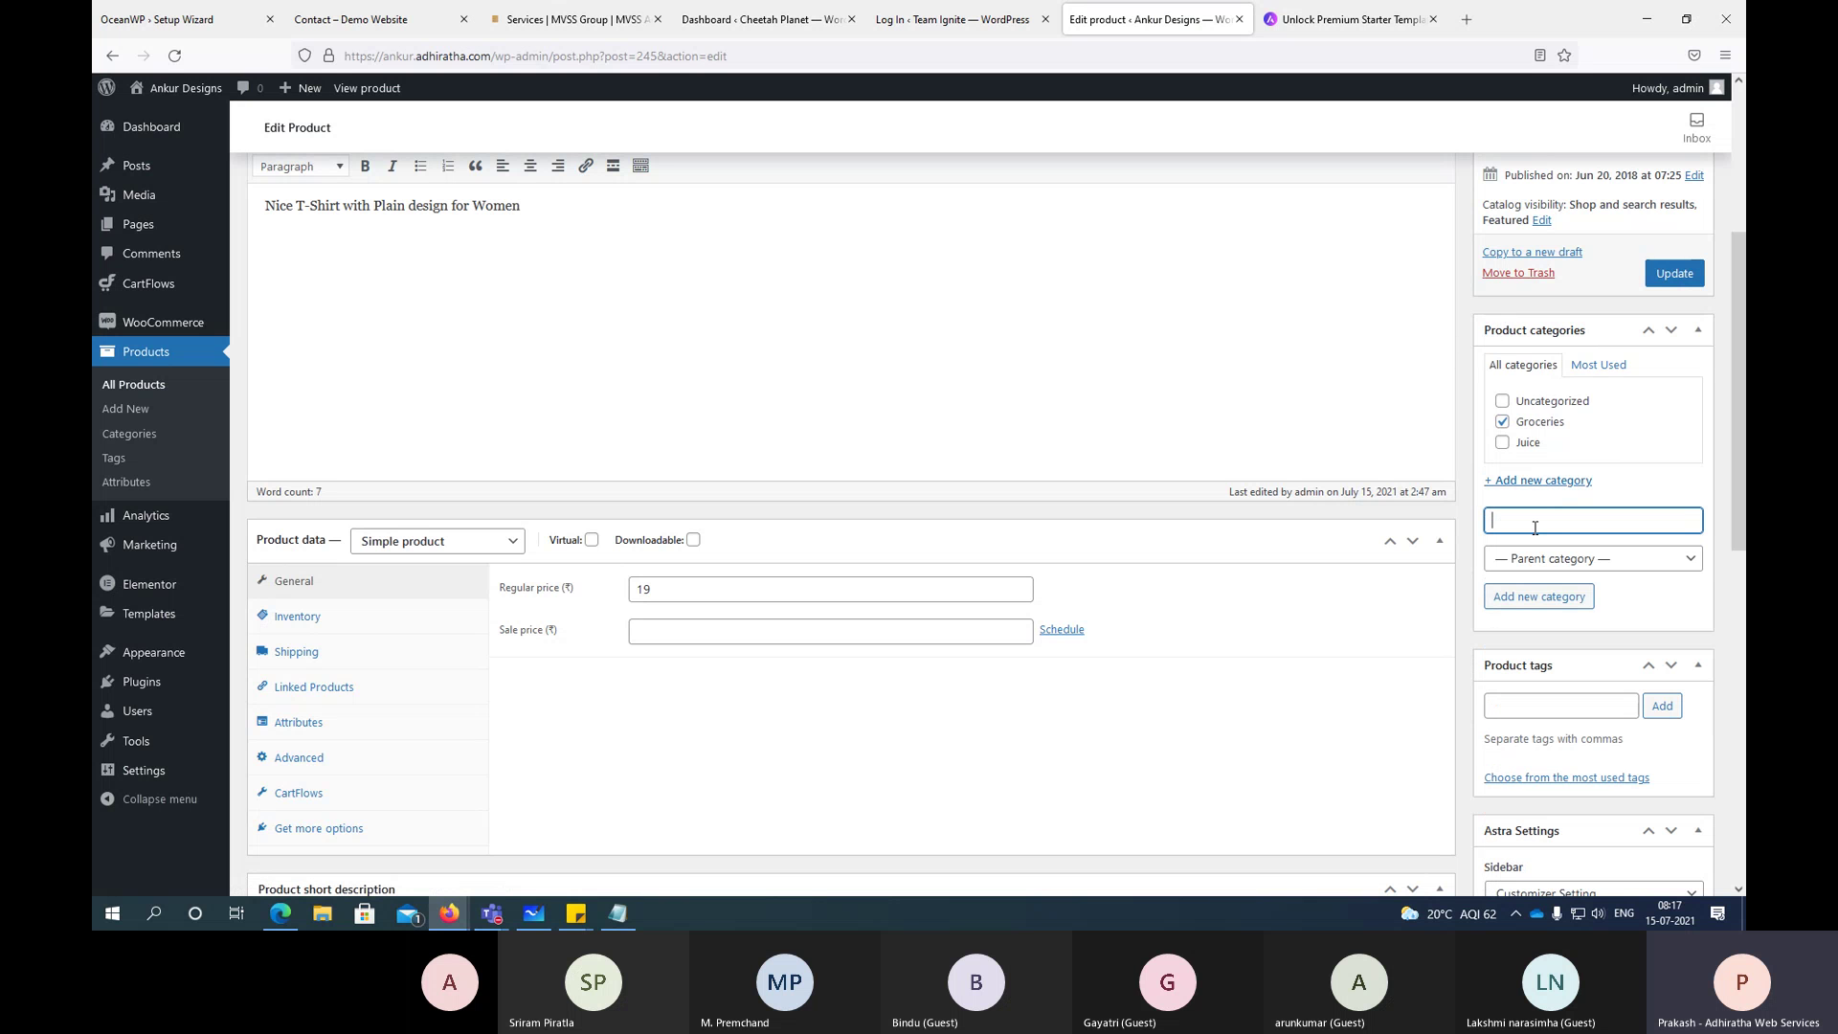
pyautogui.write('T-Shirt')
pyautogui.press('Return')
pyautogui.write('Clothing')
pyautogui.click(1500, 422)
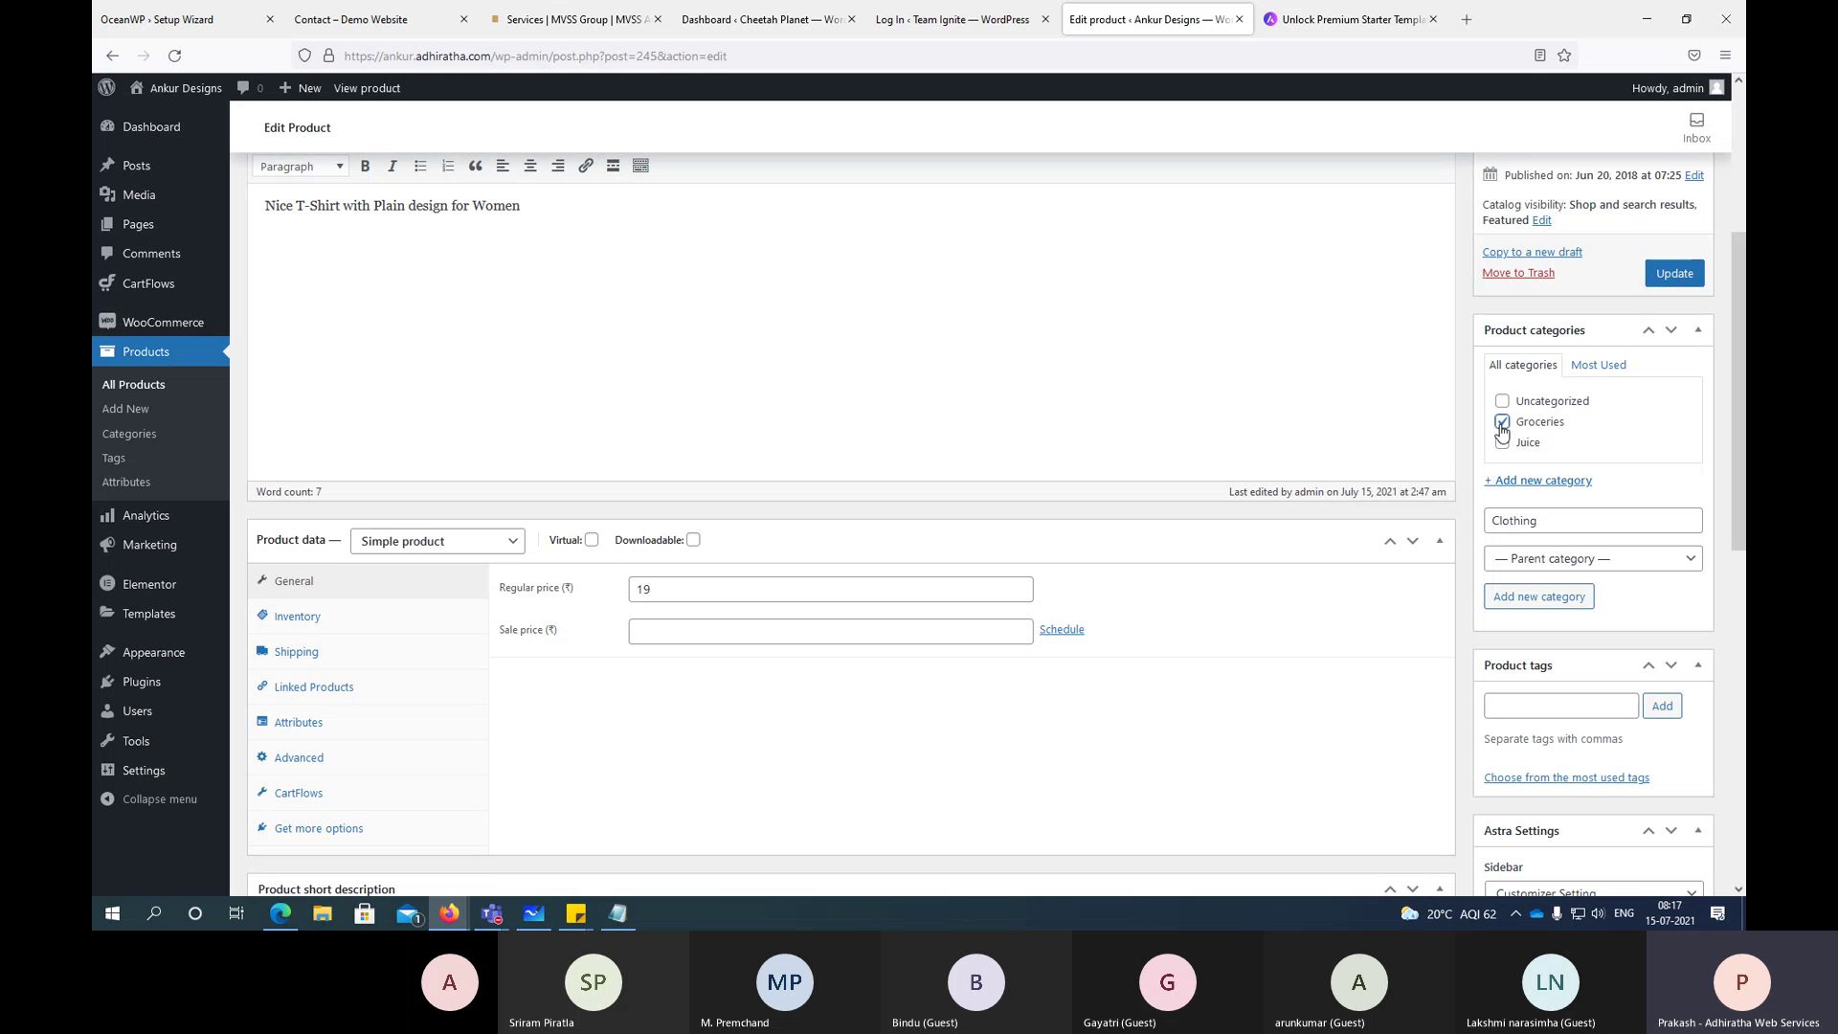
pyautogui.click(1530, 600)
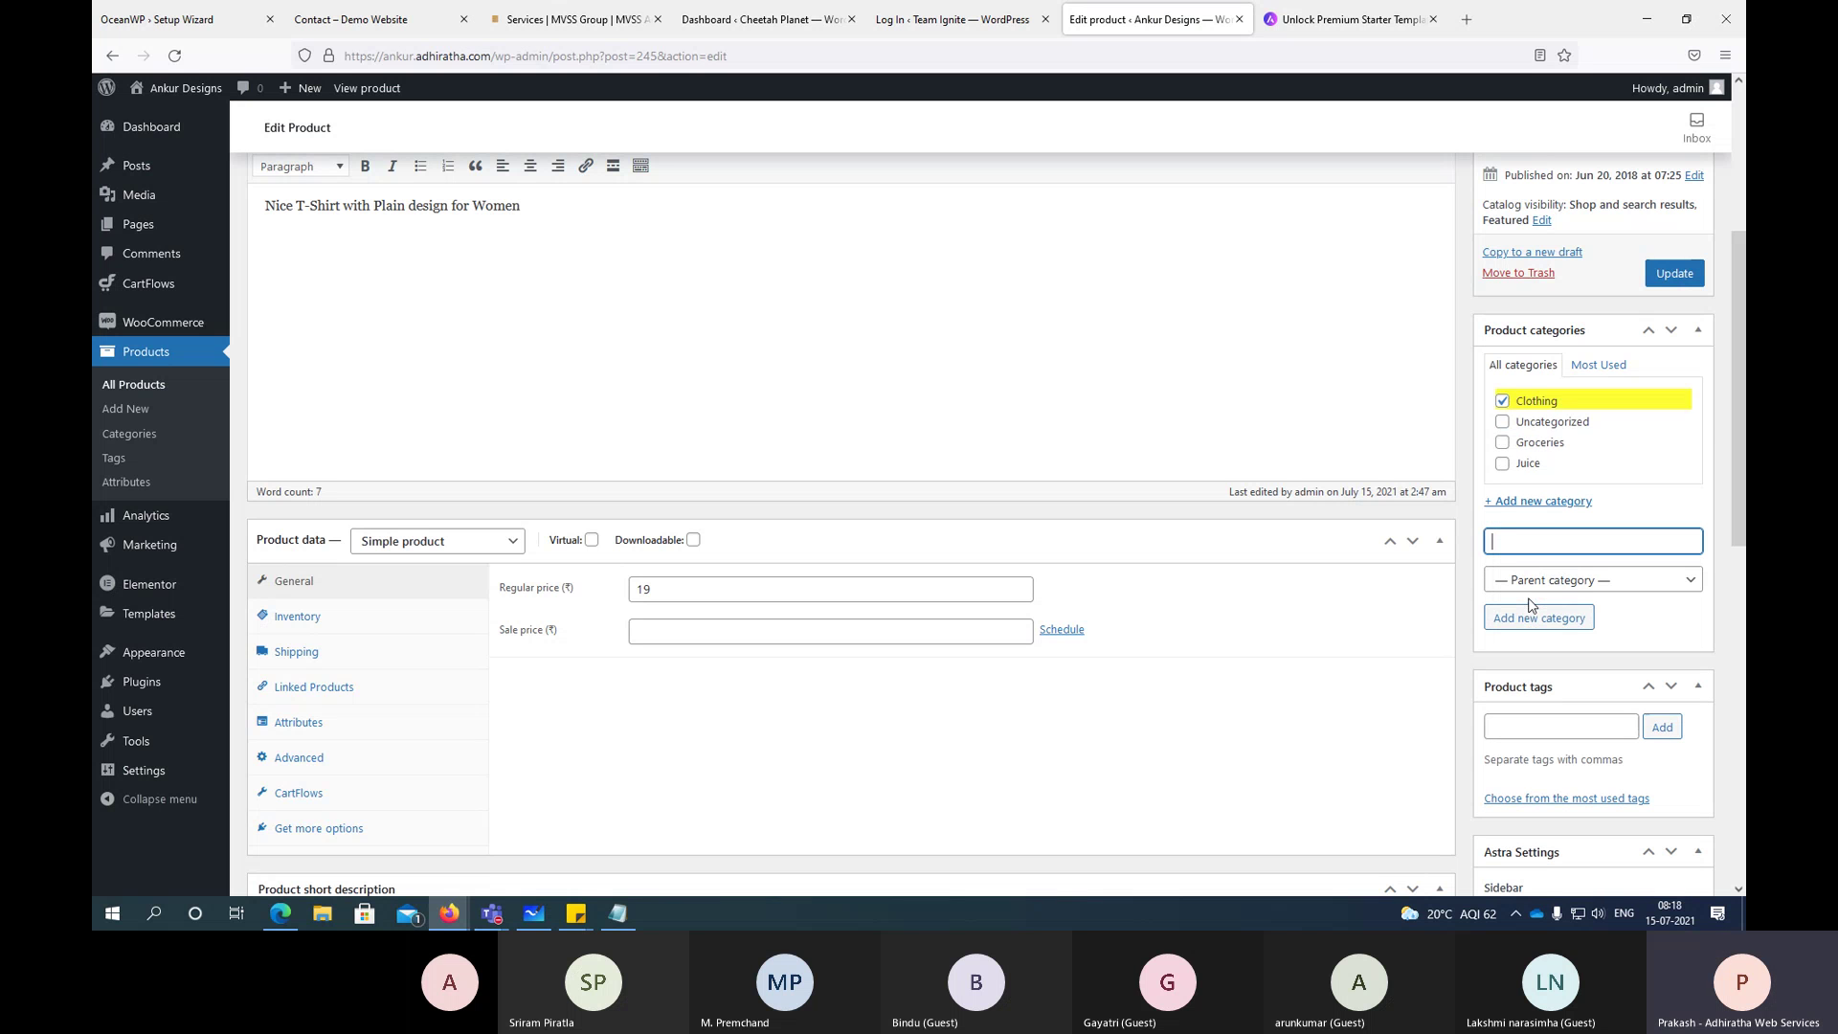
pyautogui.click(1675, 275)
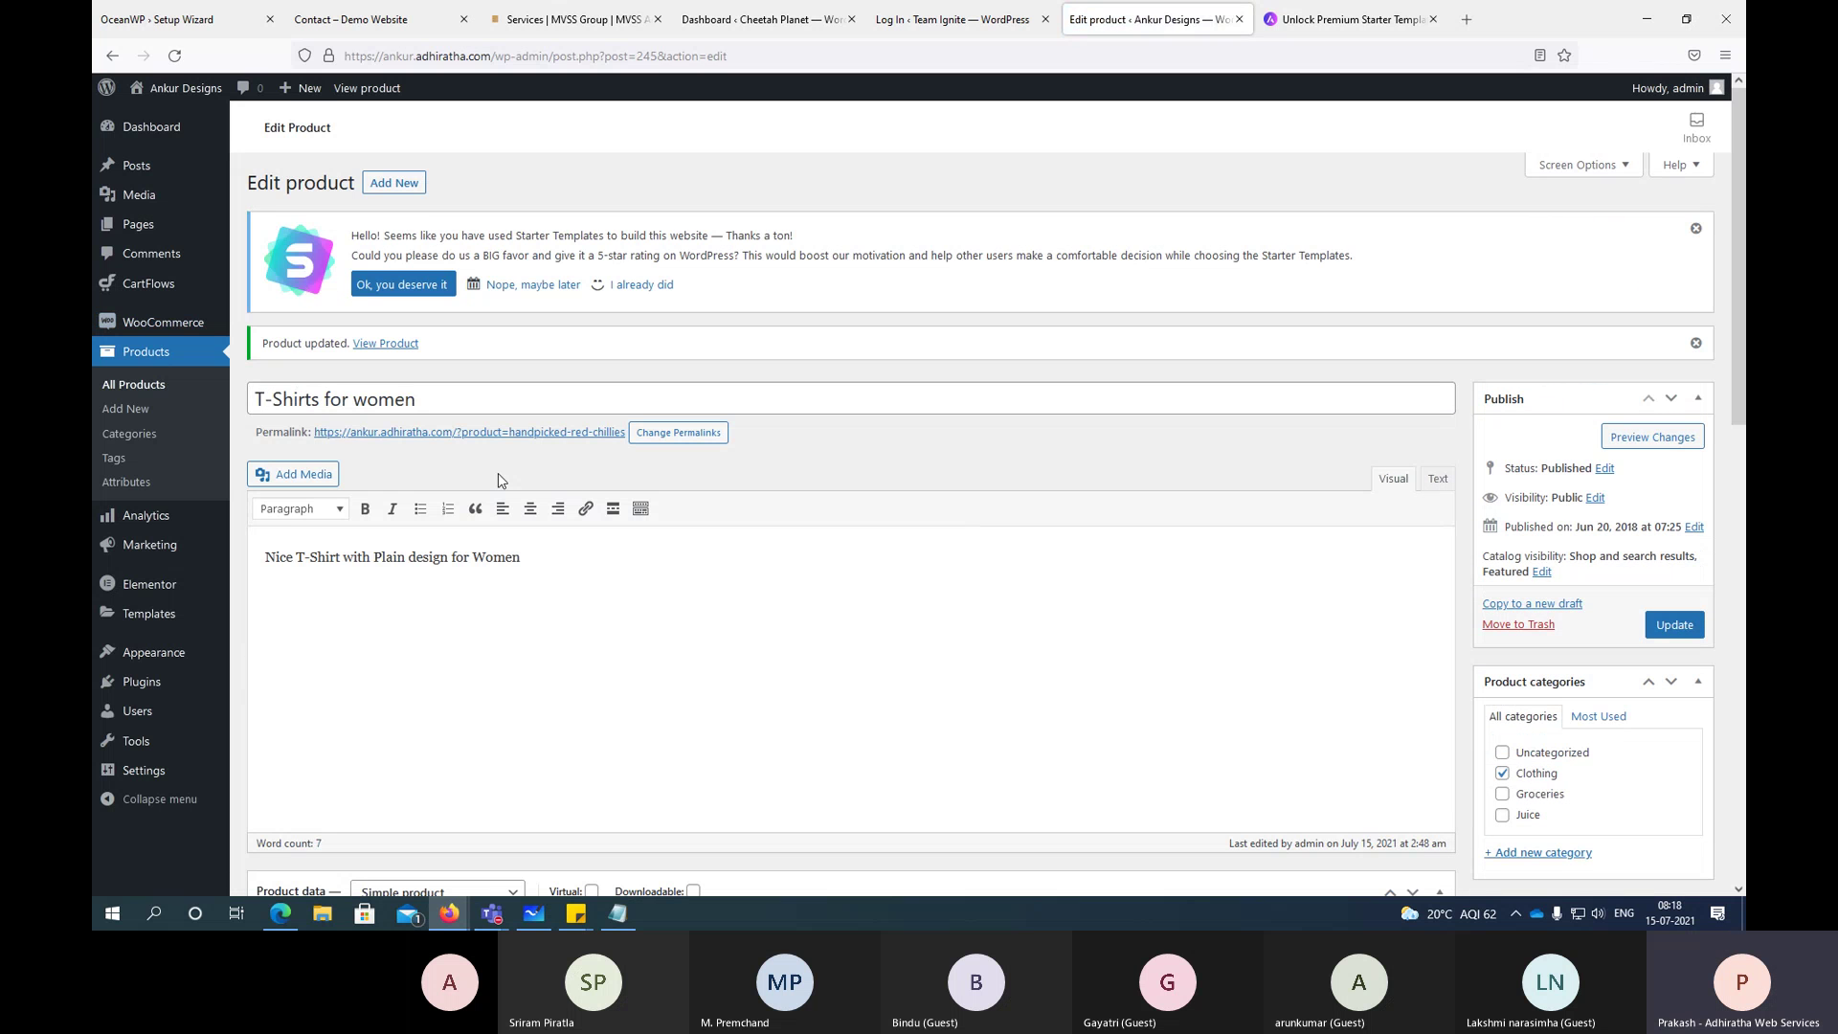
# Step: Set the product's regular price to 500 and its sale price to 299, and update the product
pyautogui.scroll(-15, 496, 473)
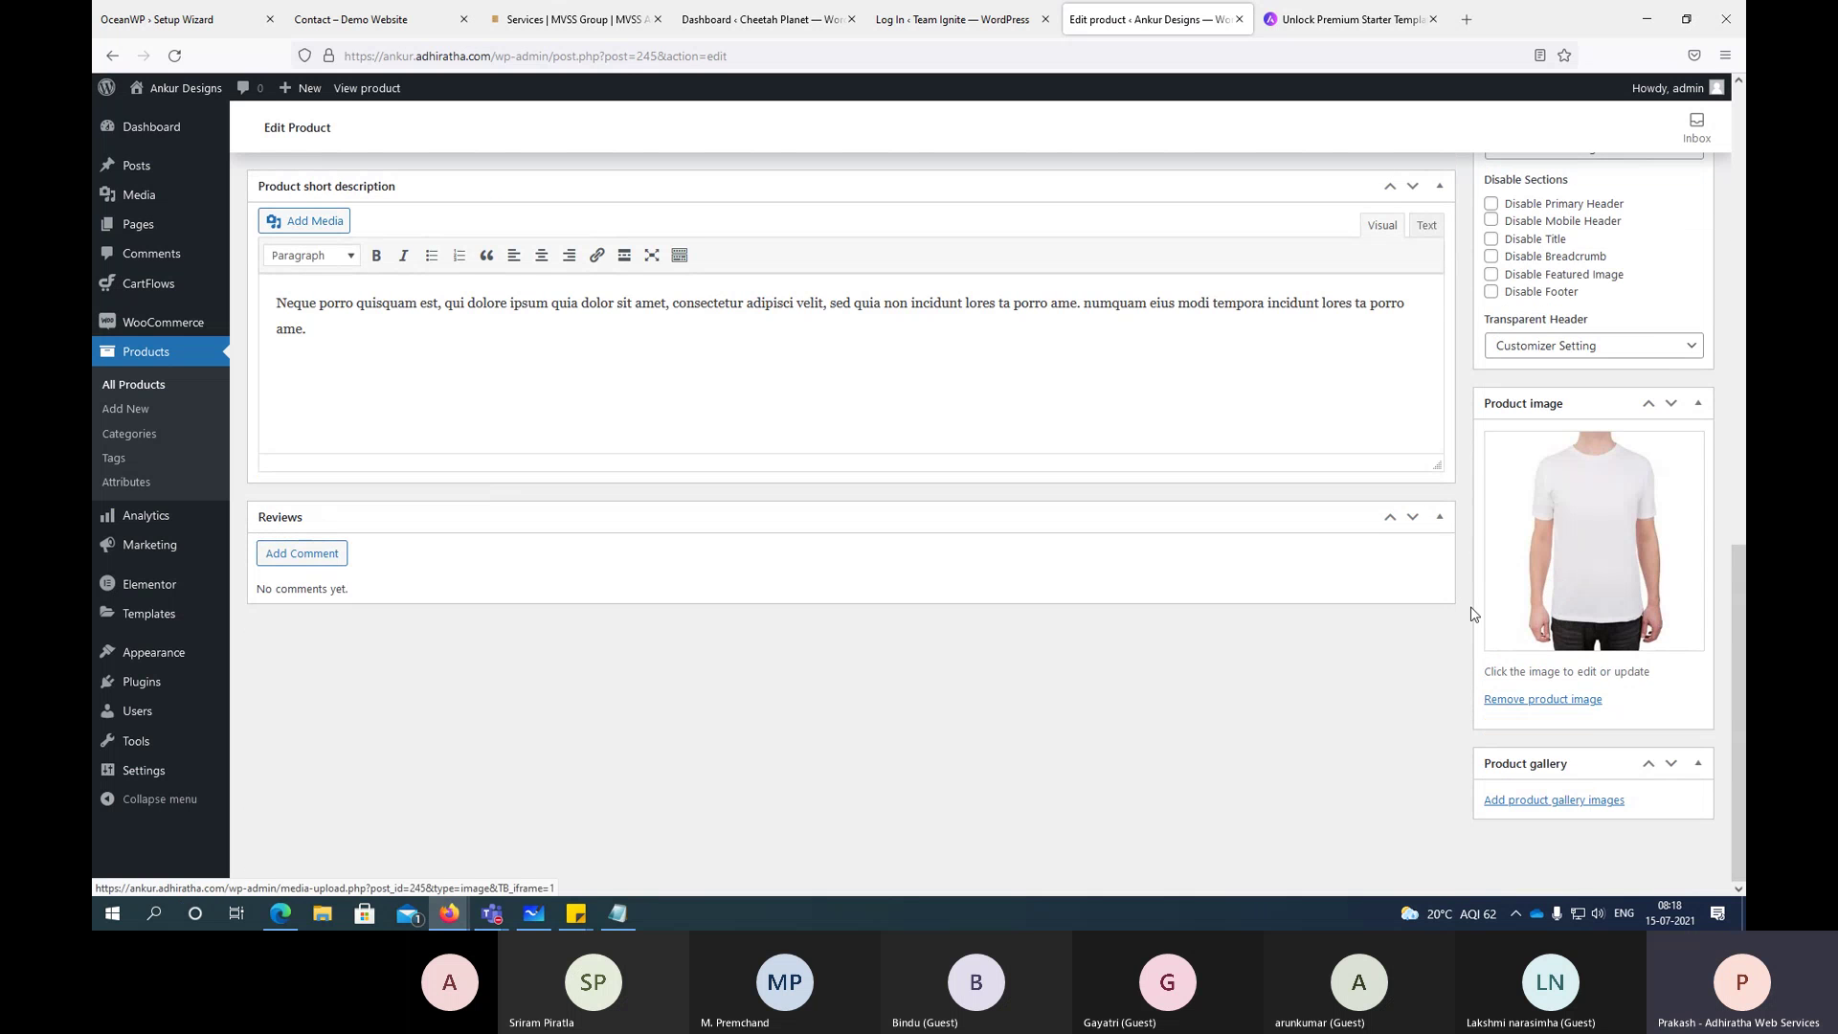
pyautogui.scroll(9, 508, 456)
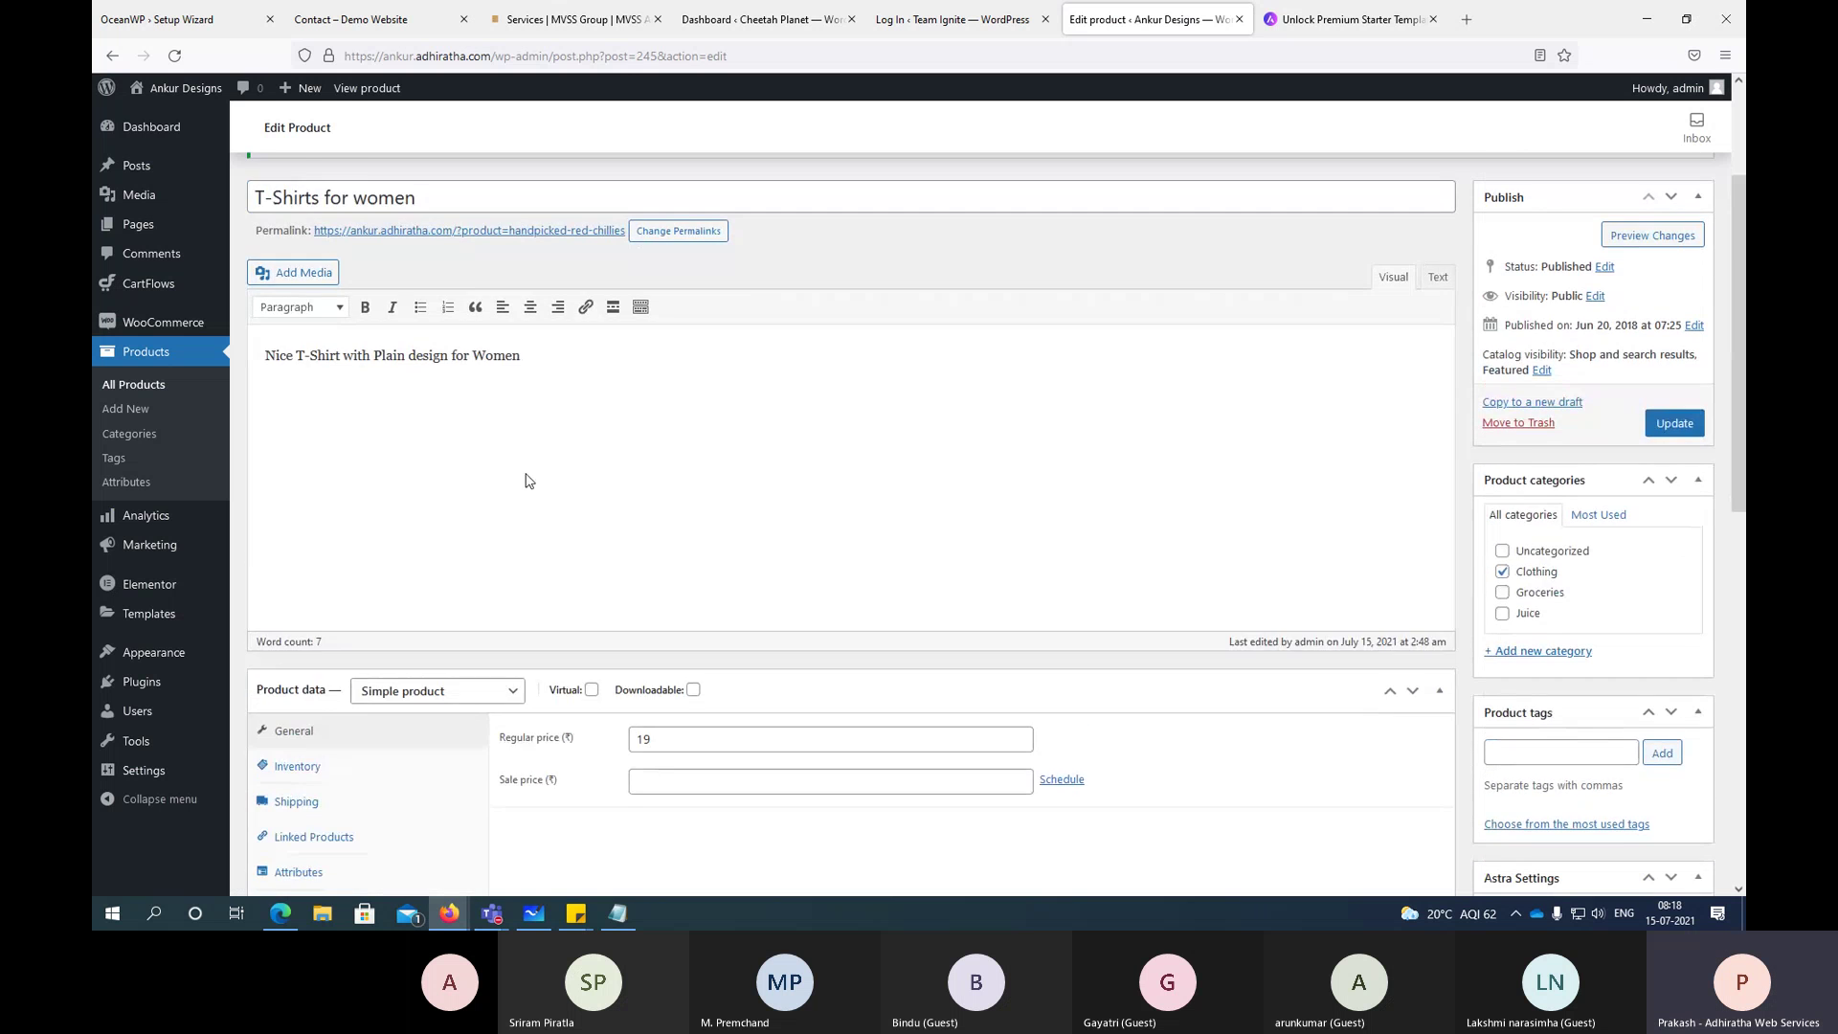
pyautogui.scroll(-3, 709, 383)
pyautogui.doubleClick(687, 409)
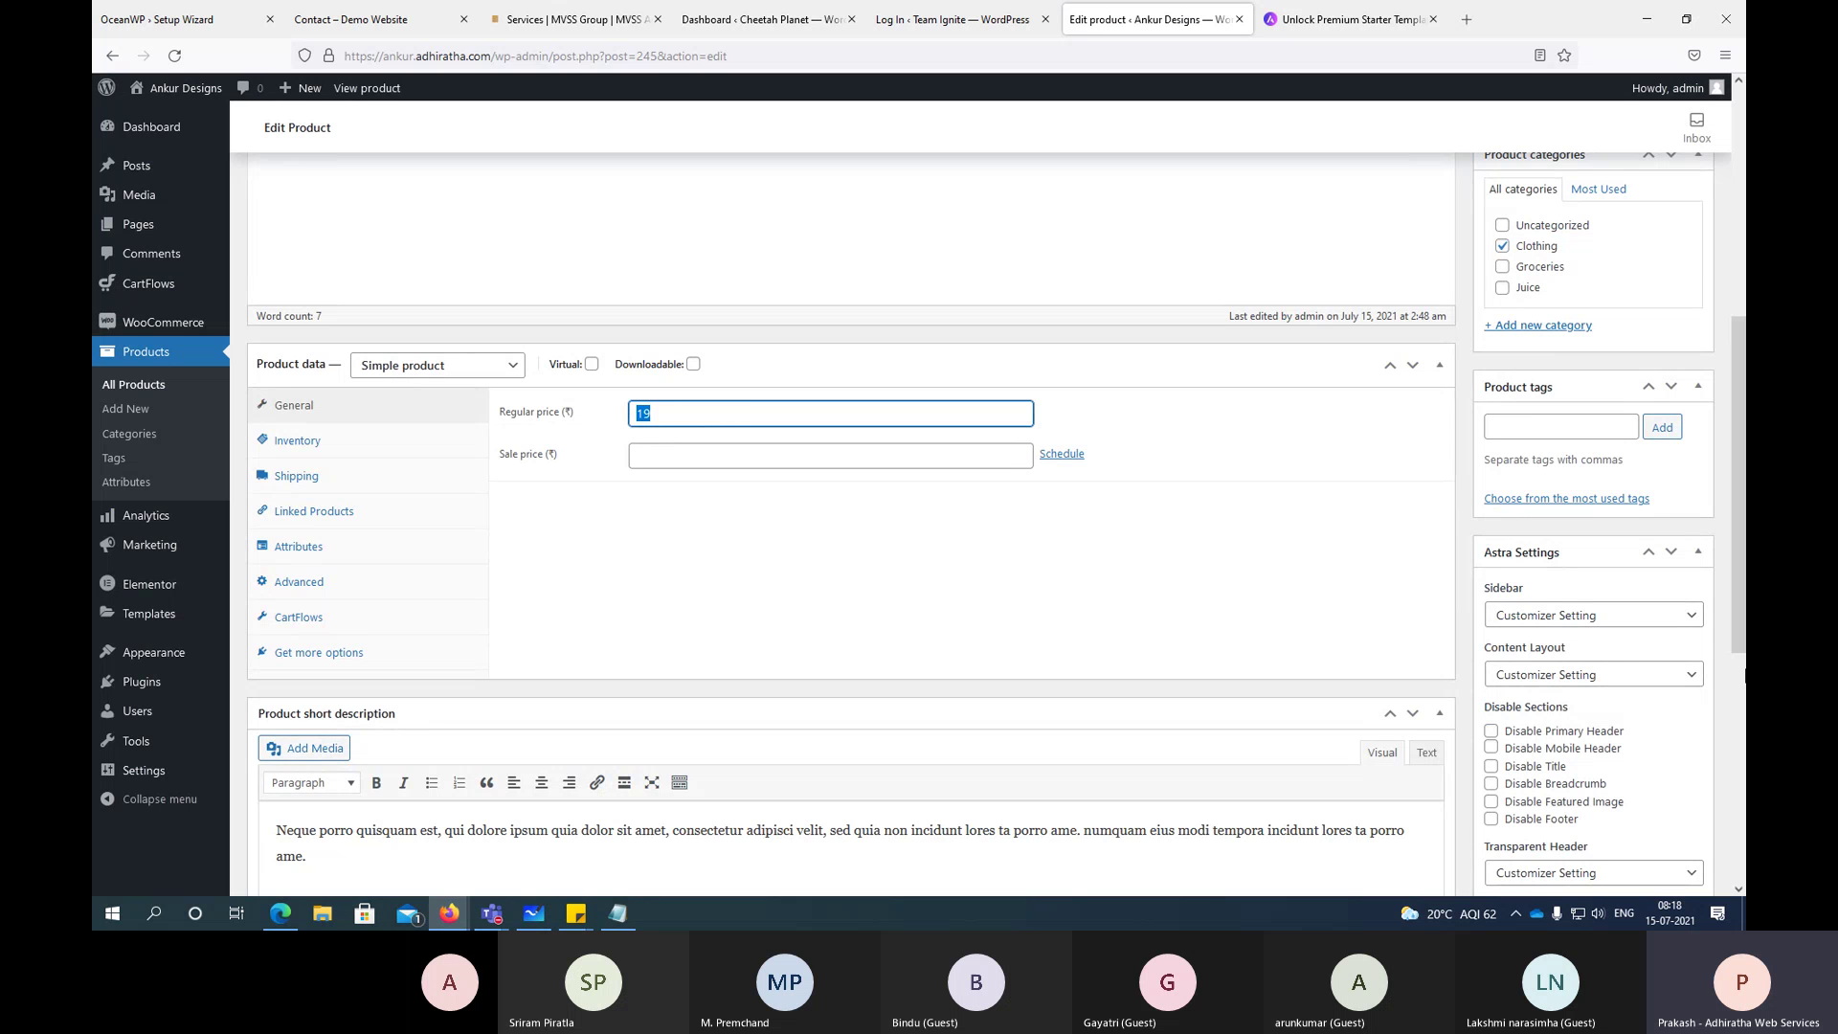
pyautogui.write('500')
pyautogui.click(639, 455)
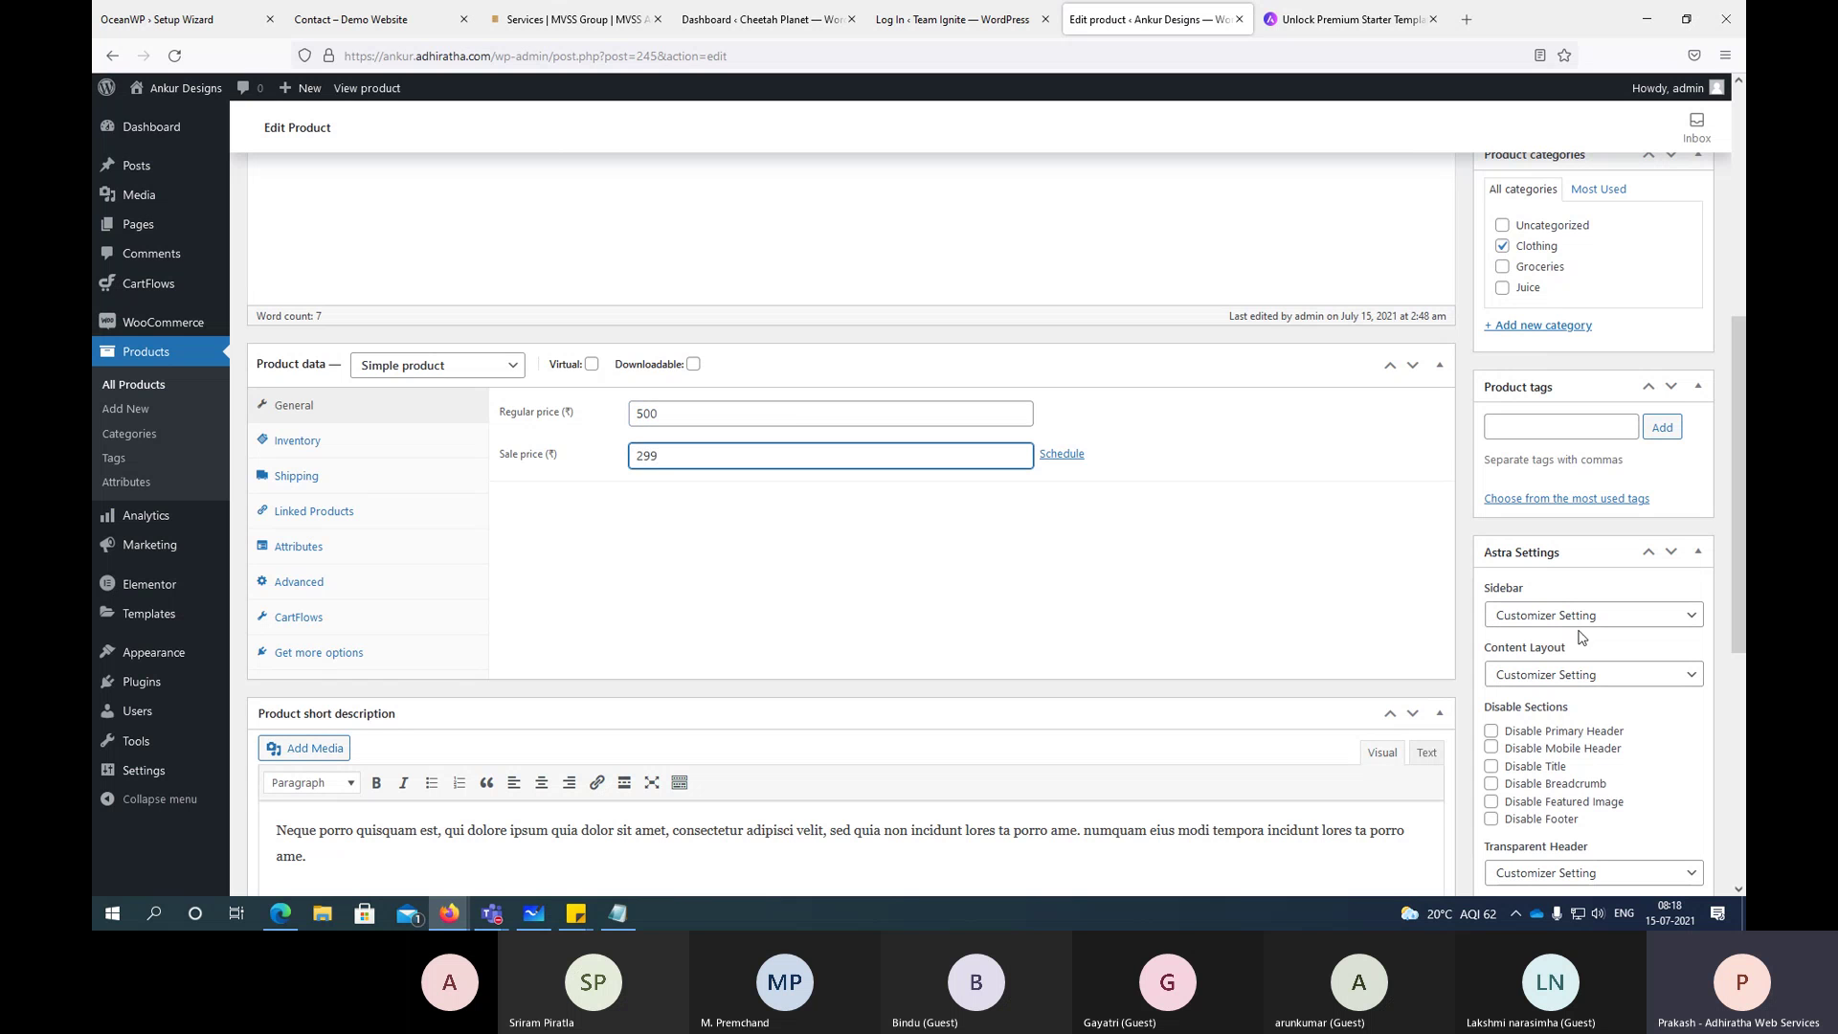
pyautogui.scroll(-5, 1154, 761)
pyautogui.scroll(7, 1225, 527)
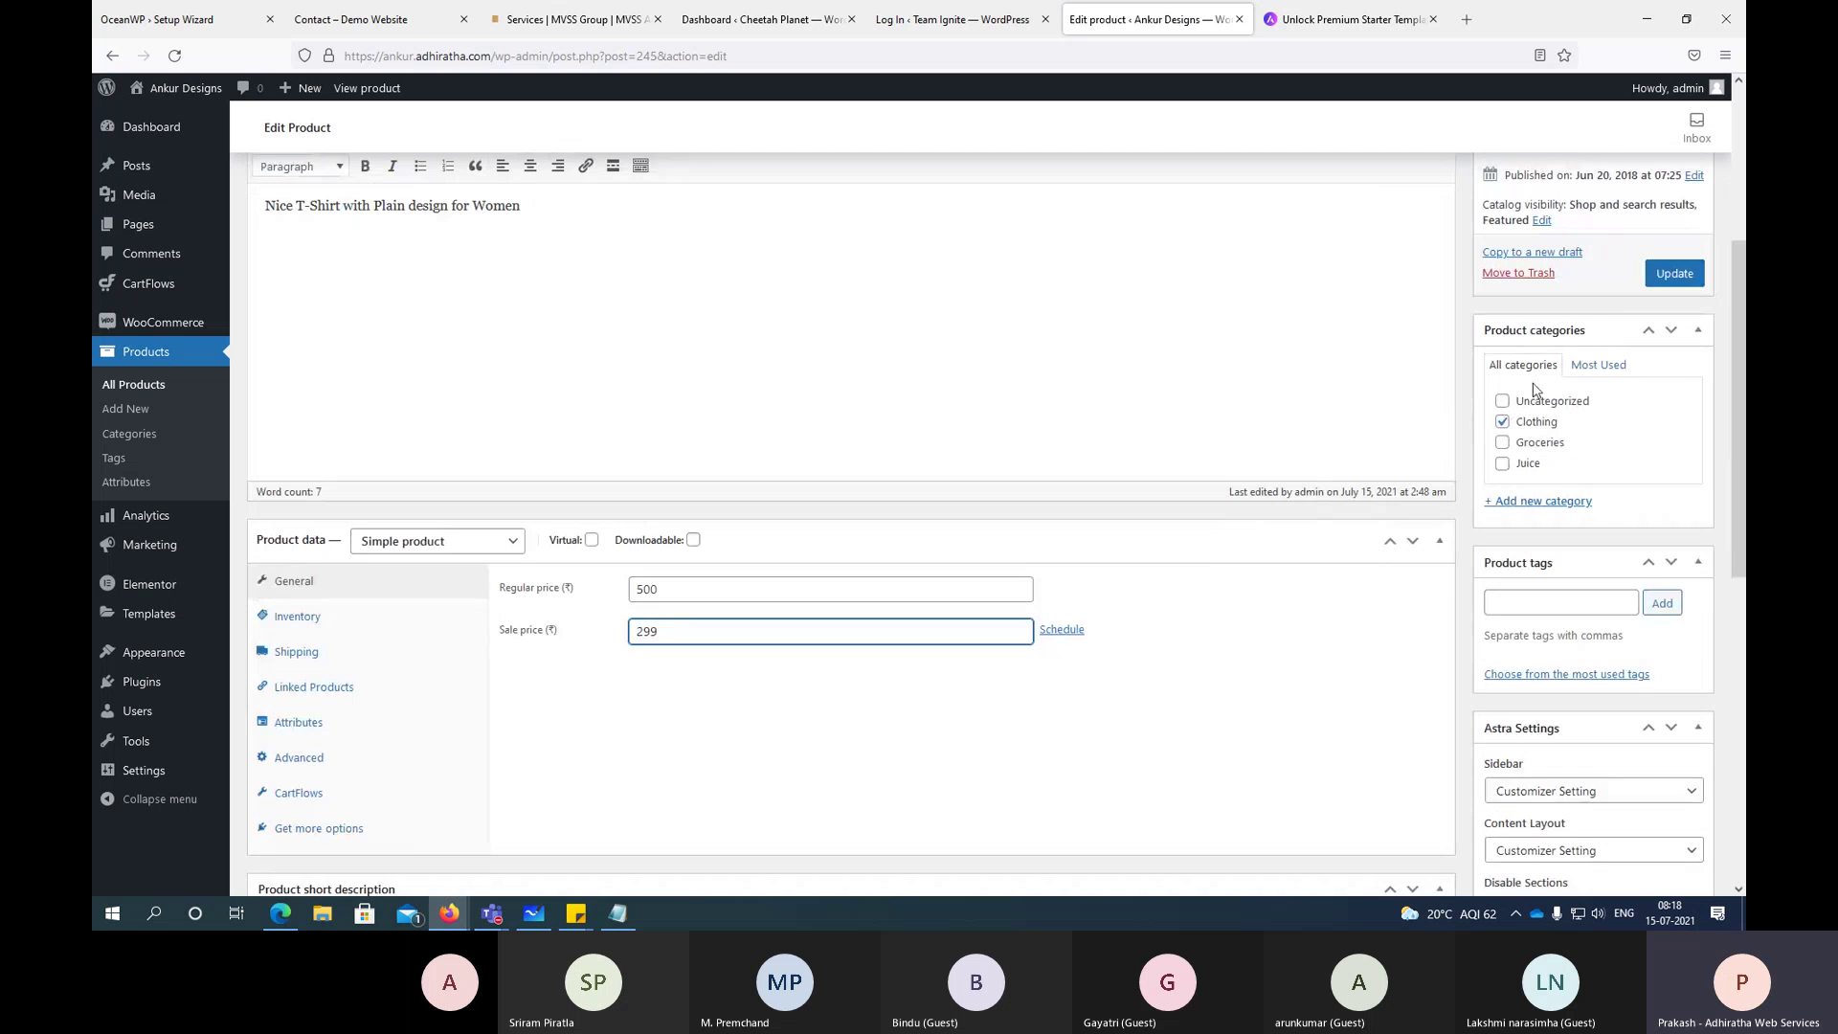
pyautogui.click(1676, 275)
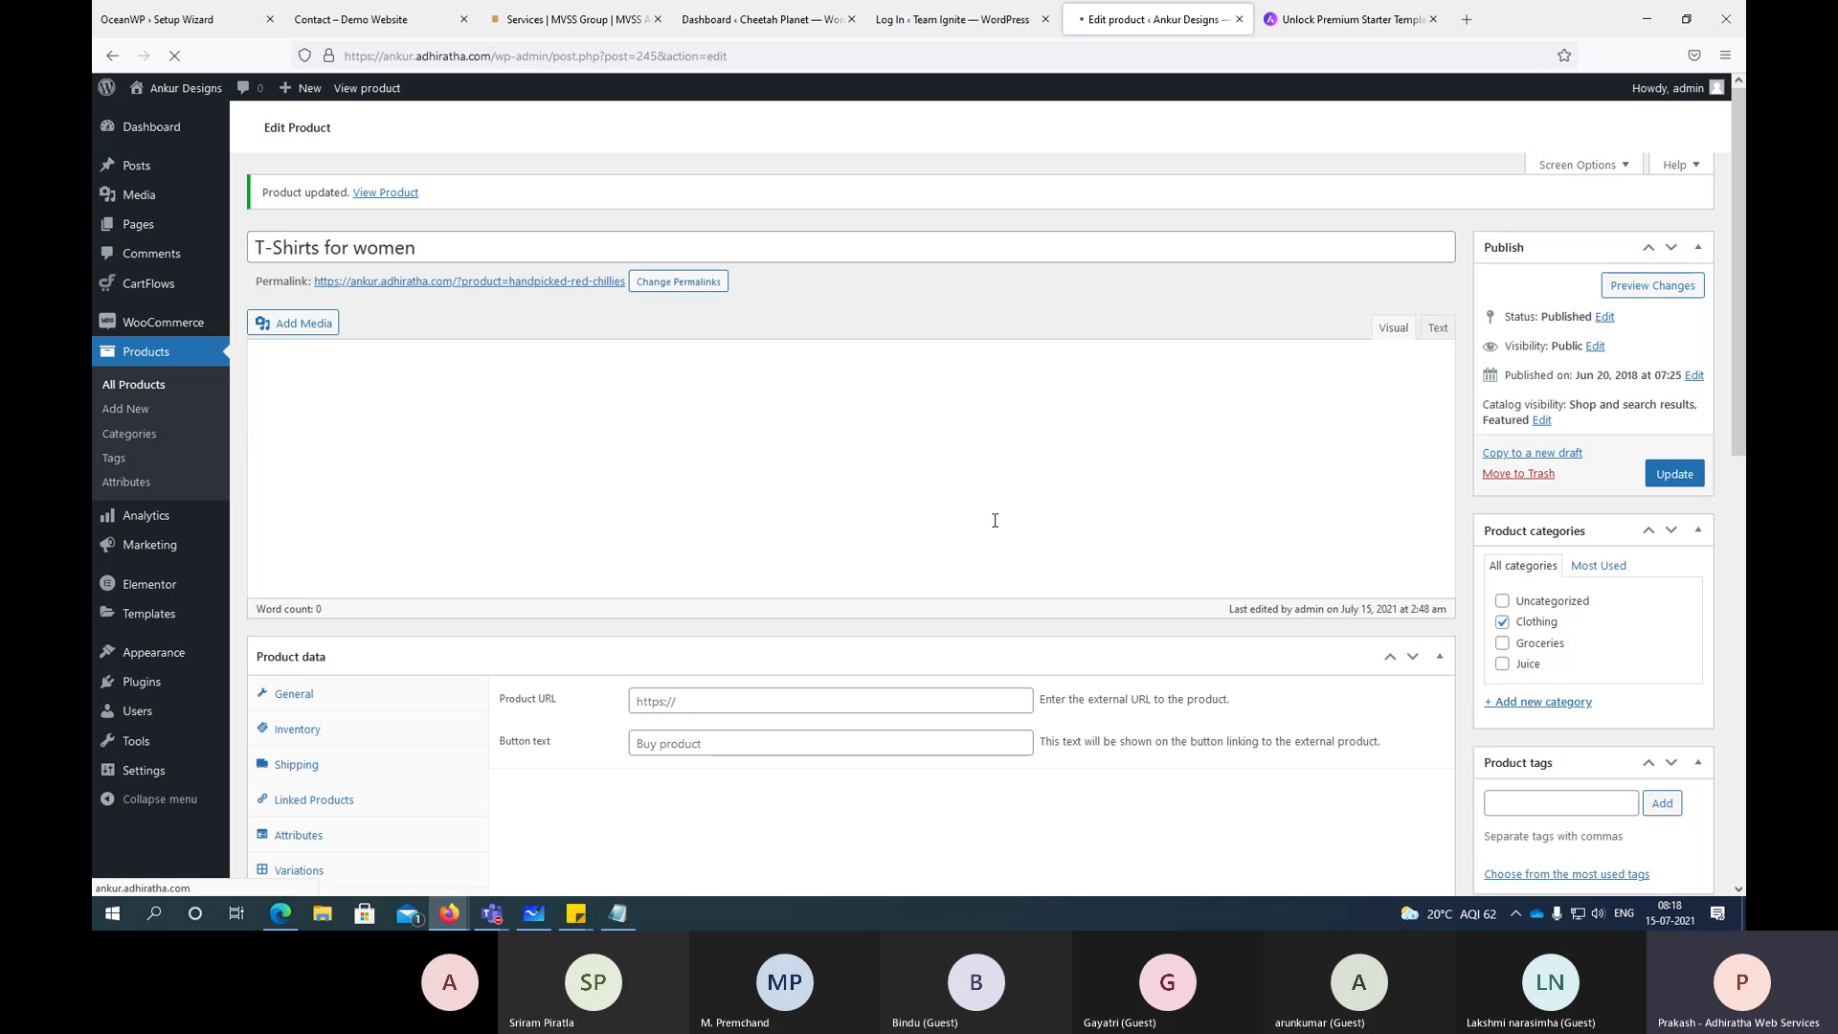
# Step: Check the admin product list and view the storefront's All Products page sorted by latest
pyautogui.click(181, 395)
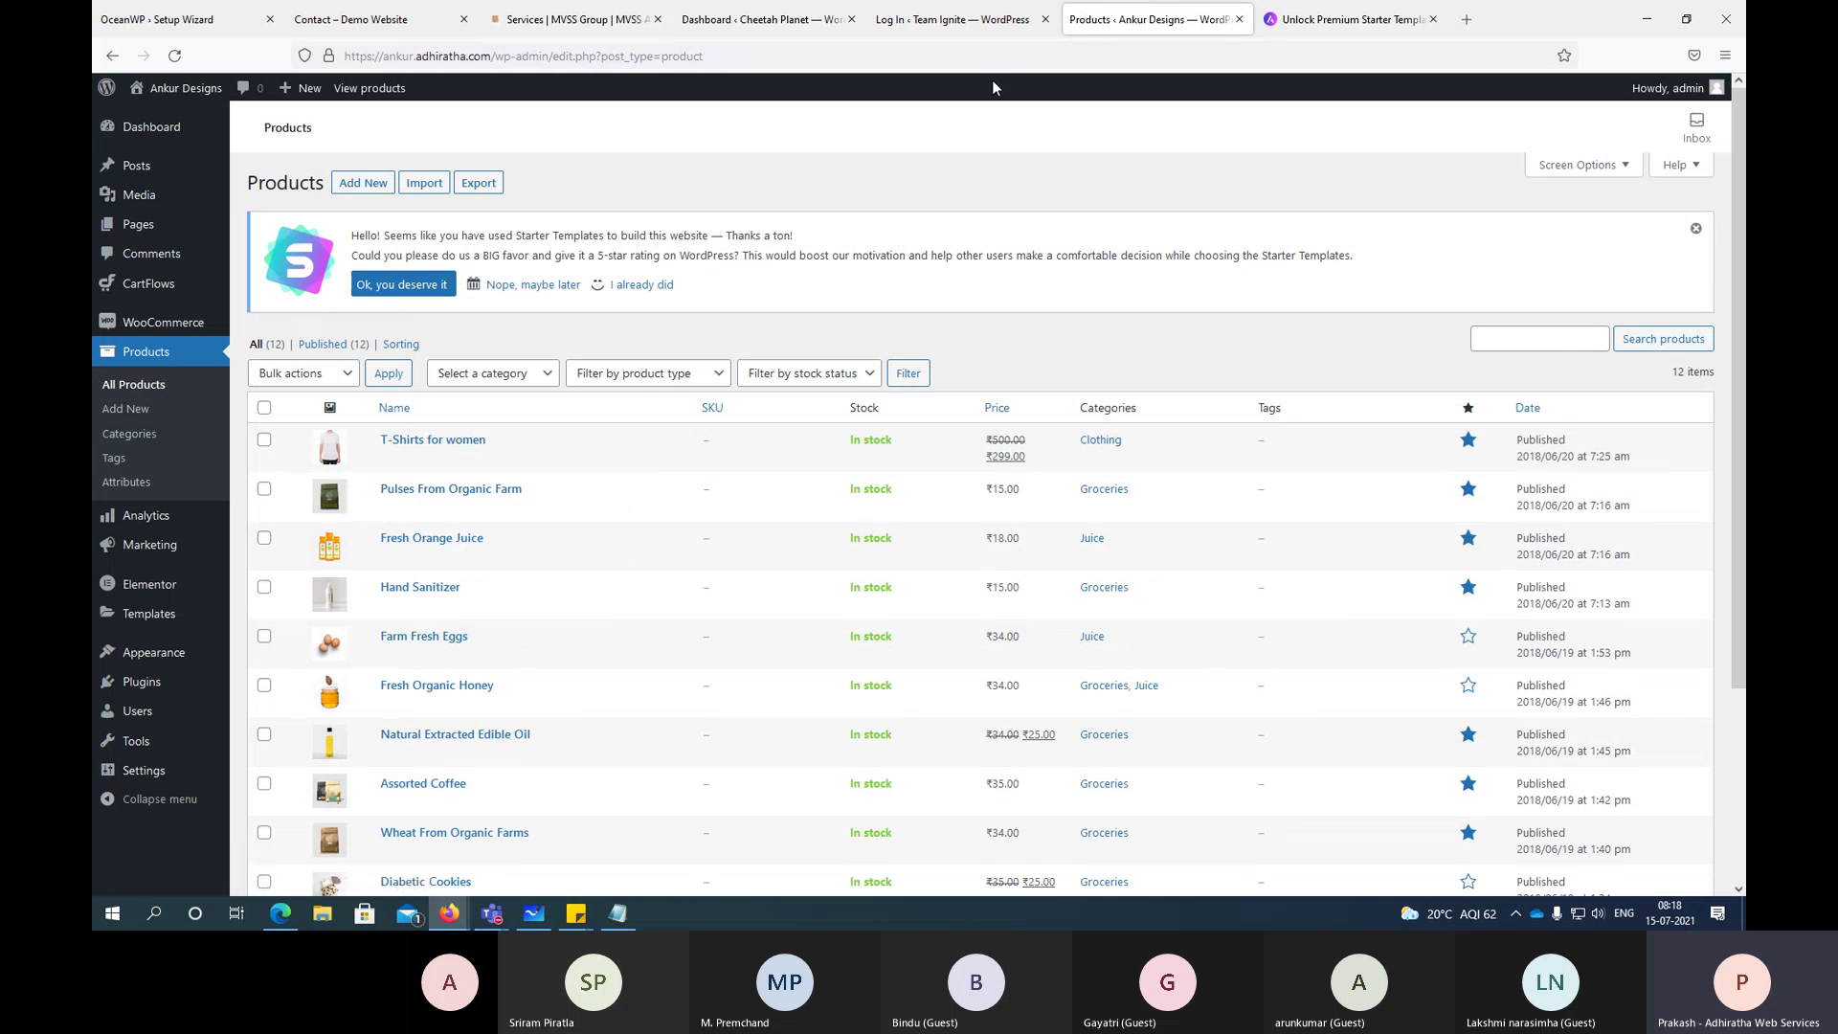
pyautogui.hotkey('alt', 'Tab')
pyautogui.scroll(5, 780, 459)
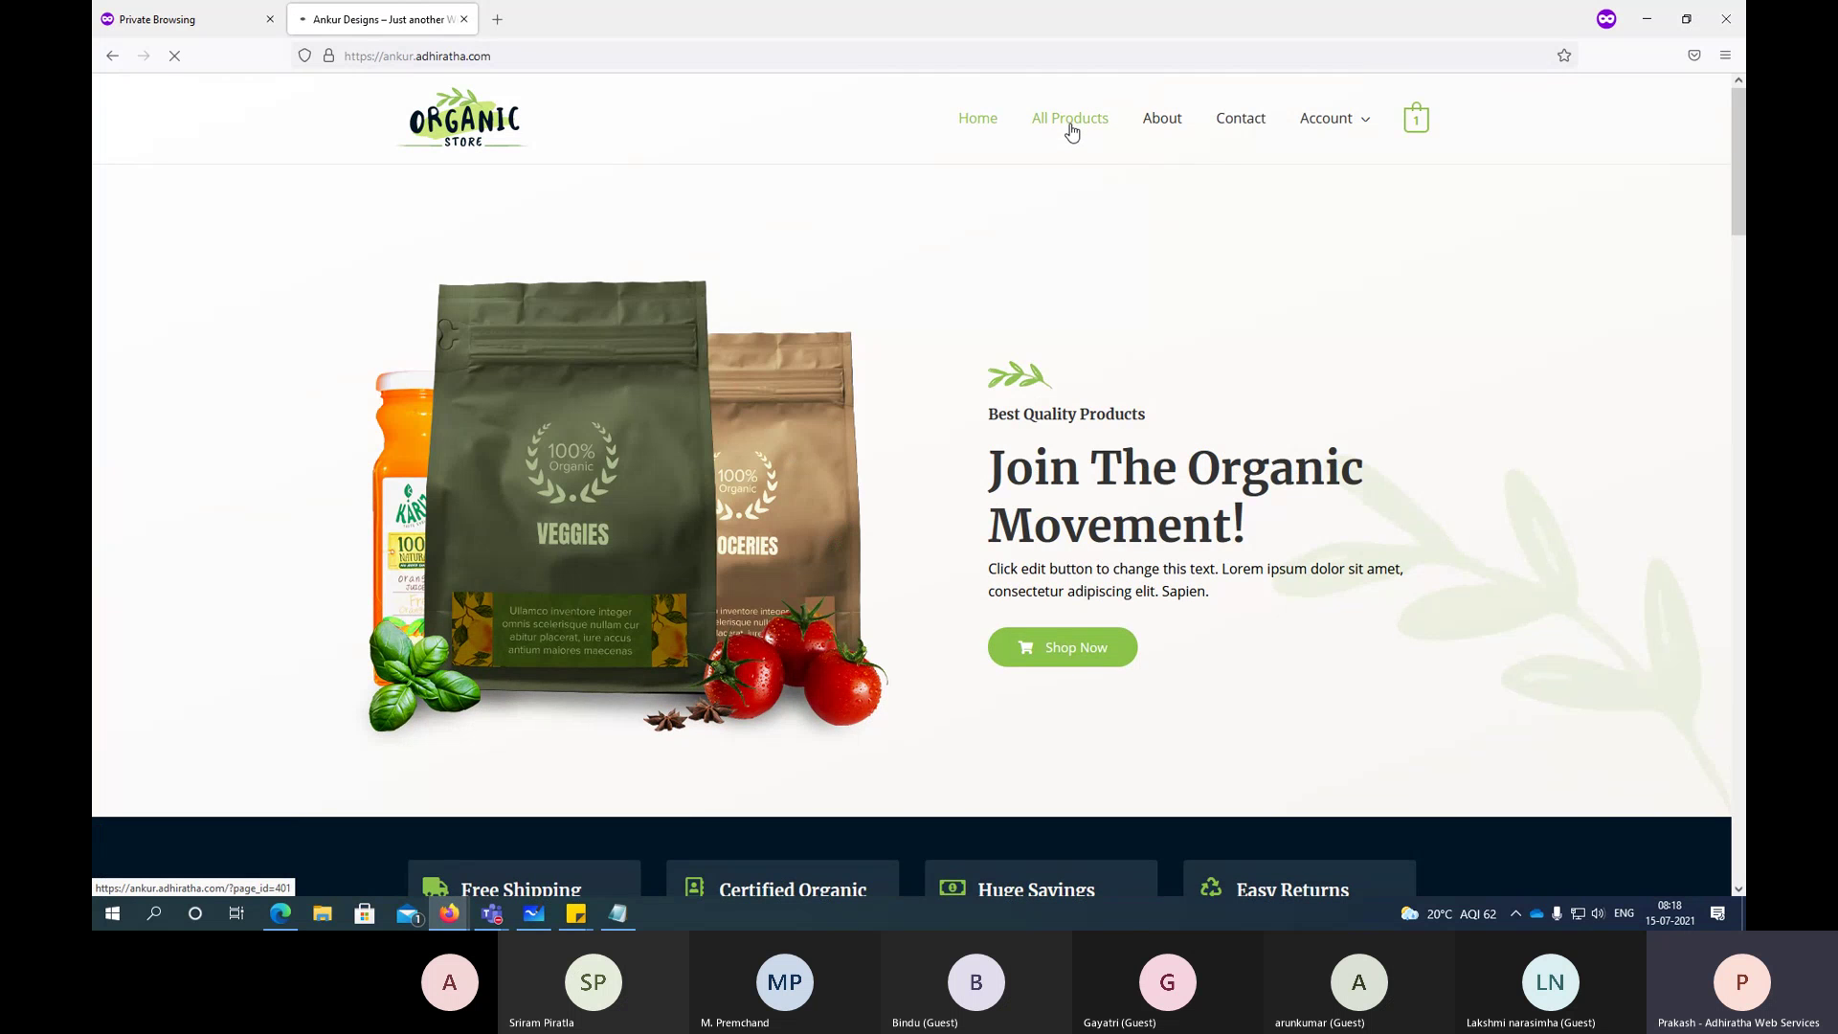
pyautogui.click(1072, 134)
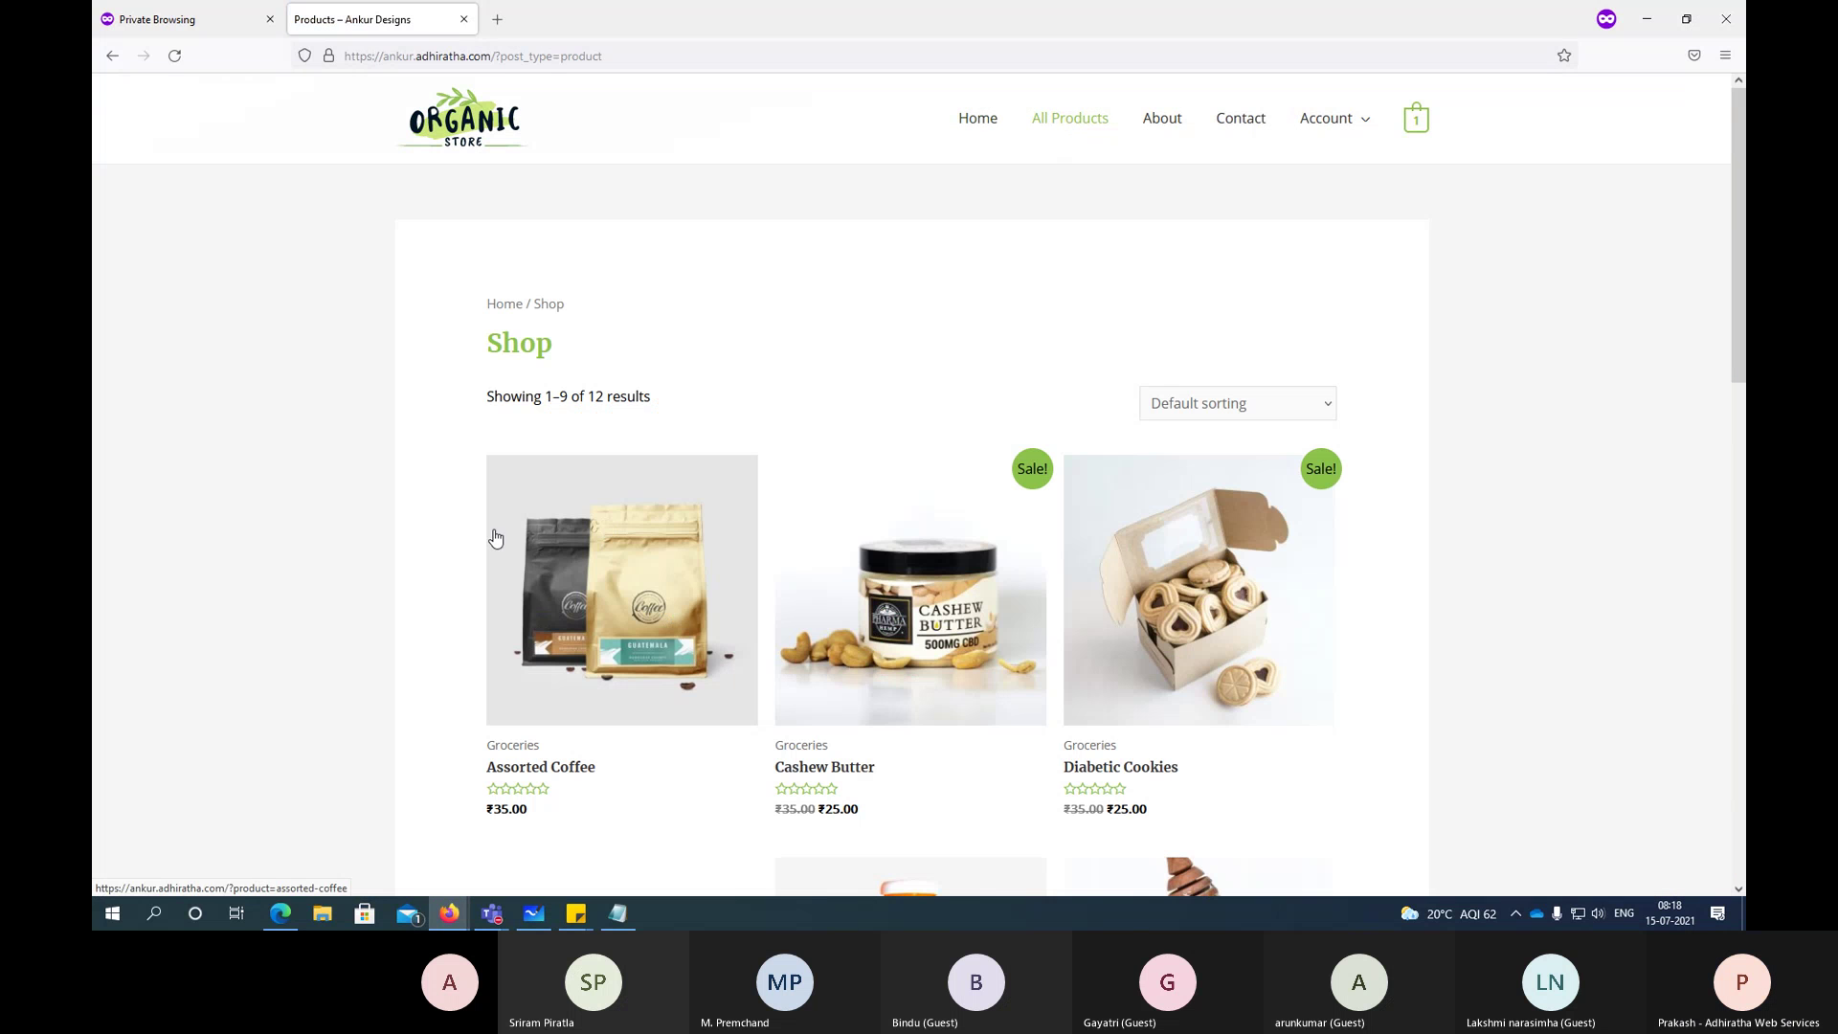
pyautogui.click(1165, 410)
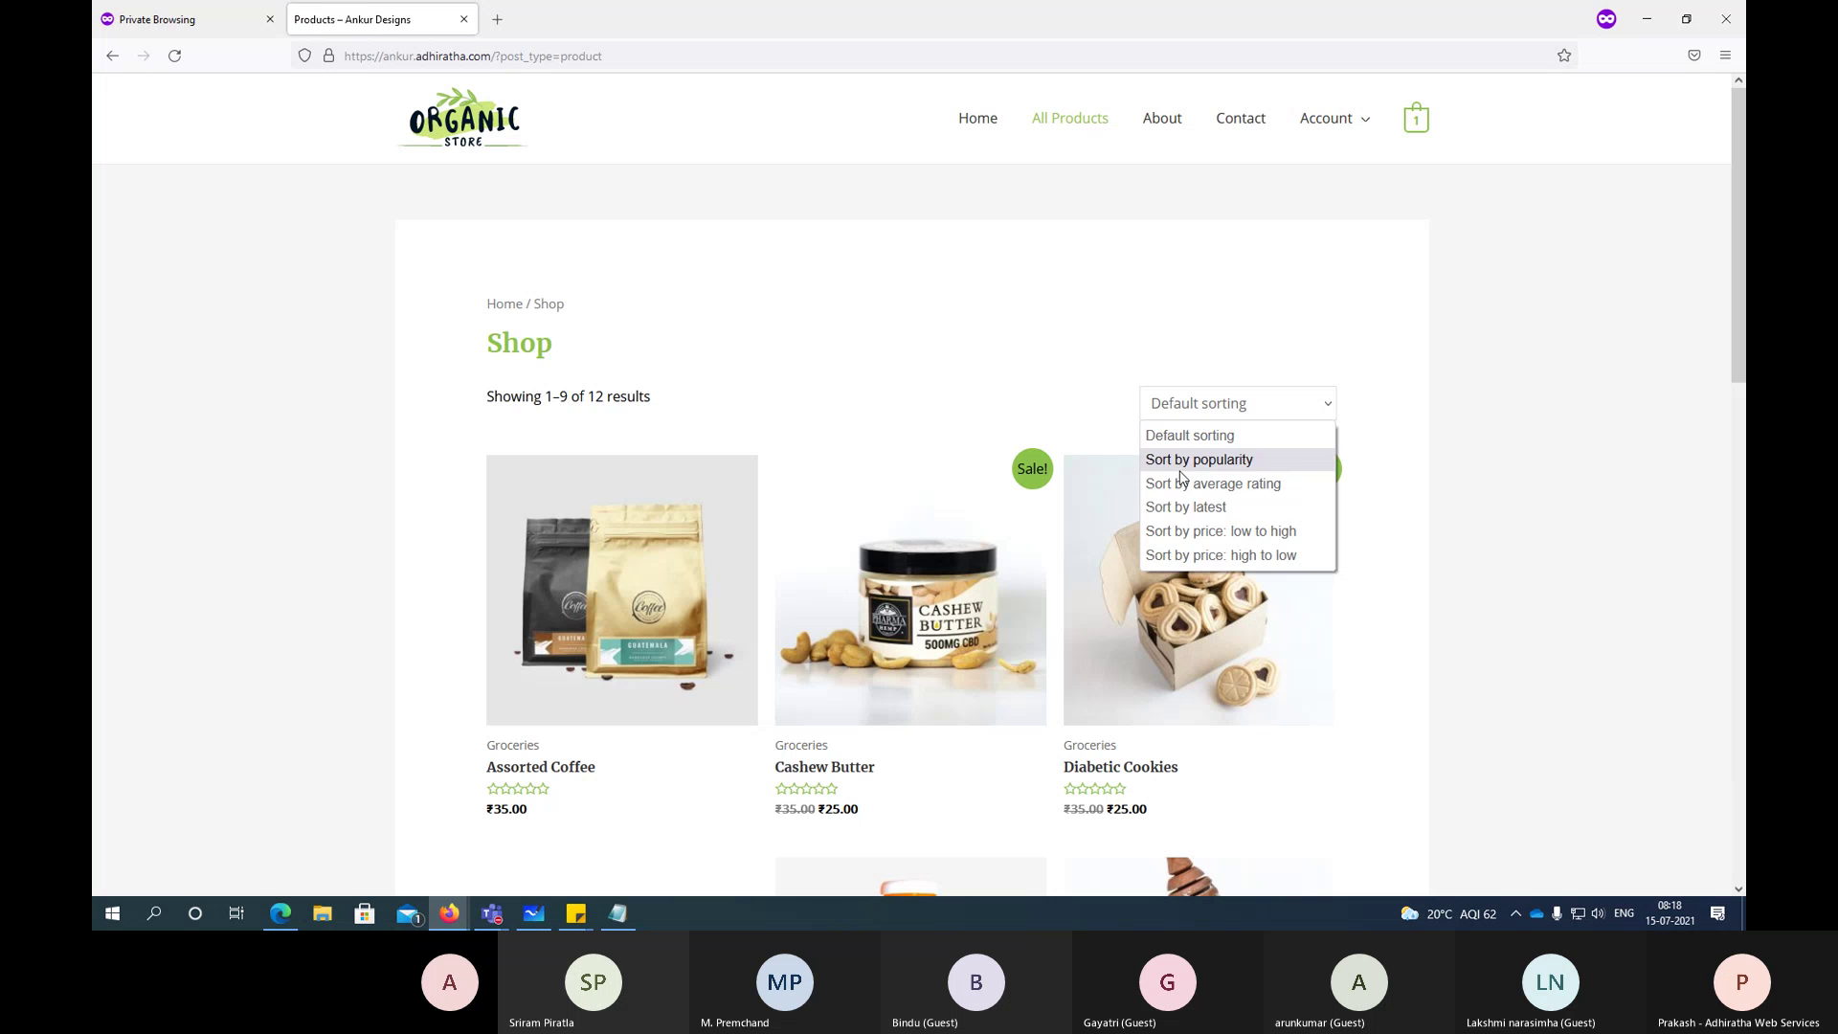
pyautogui.click(1185, 508)
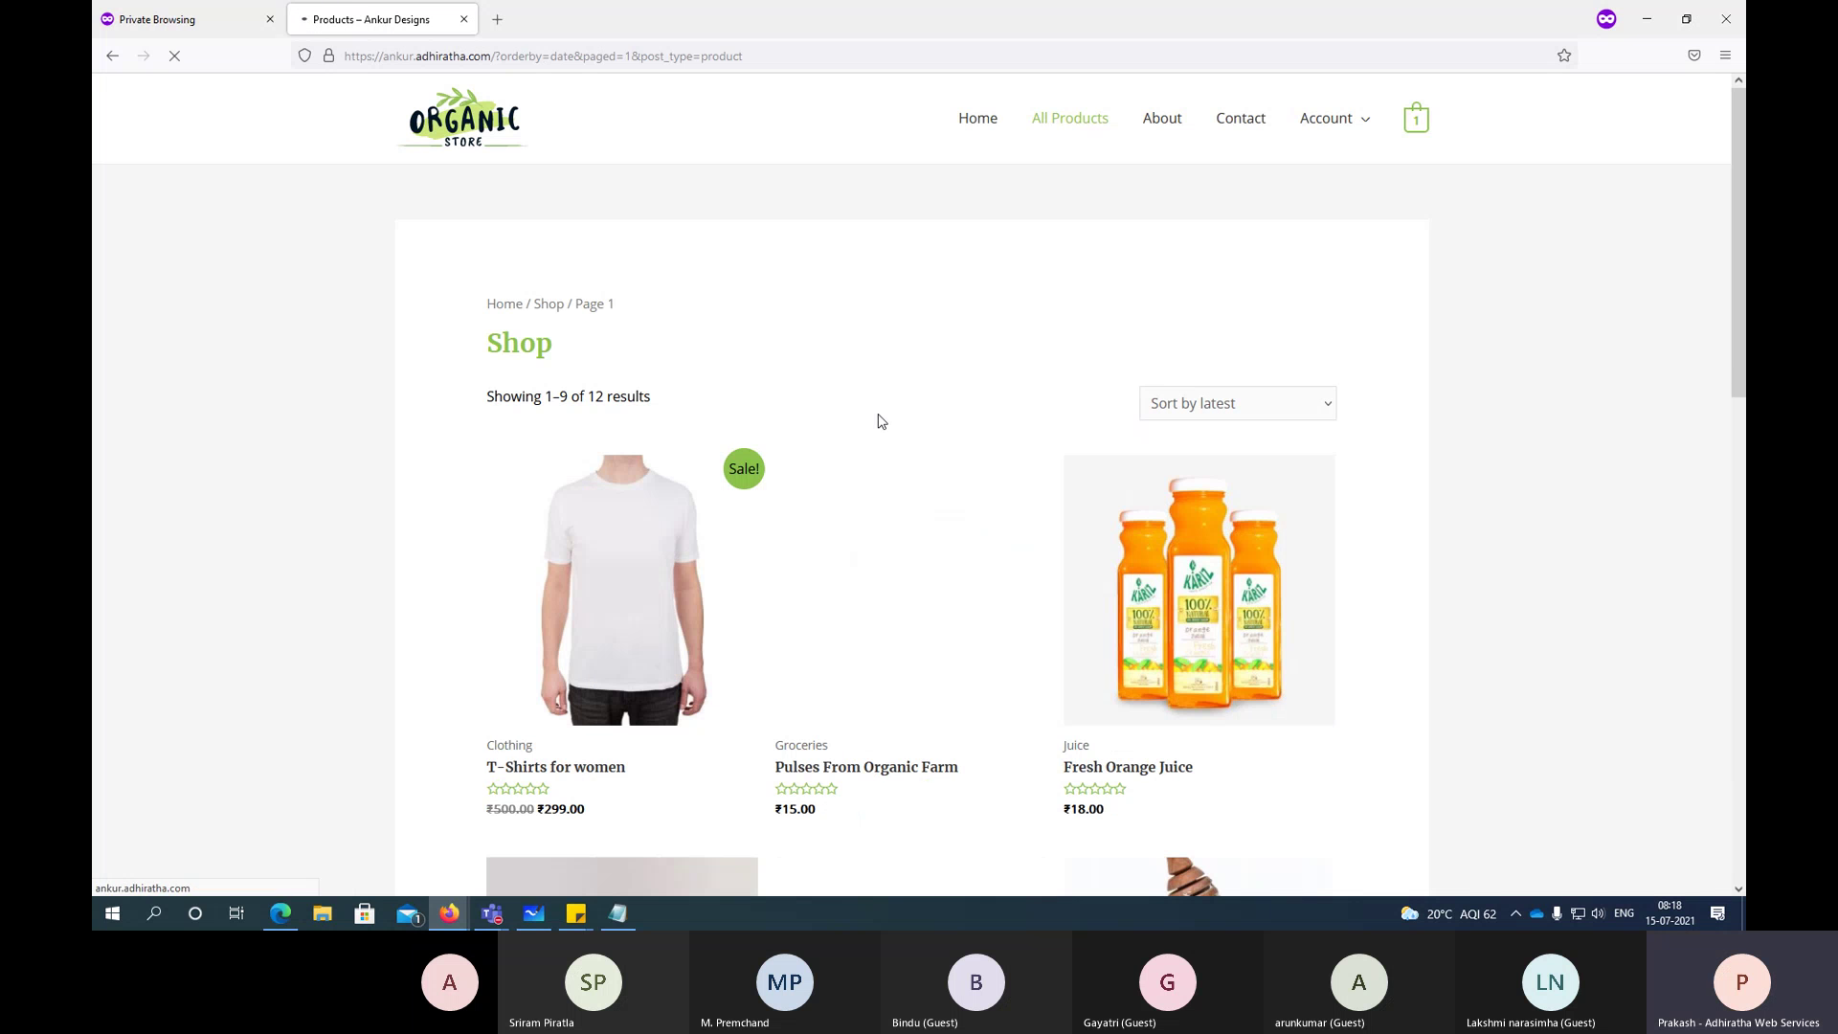
pyautogui.scroll(-2, 617, 551)
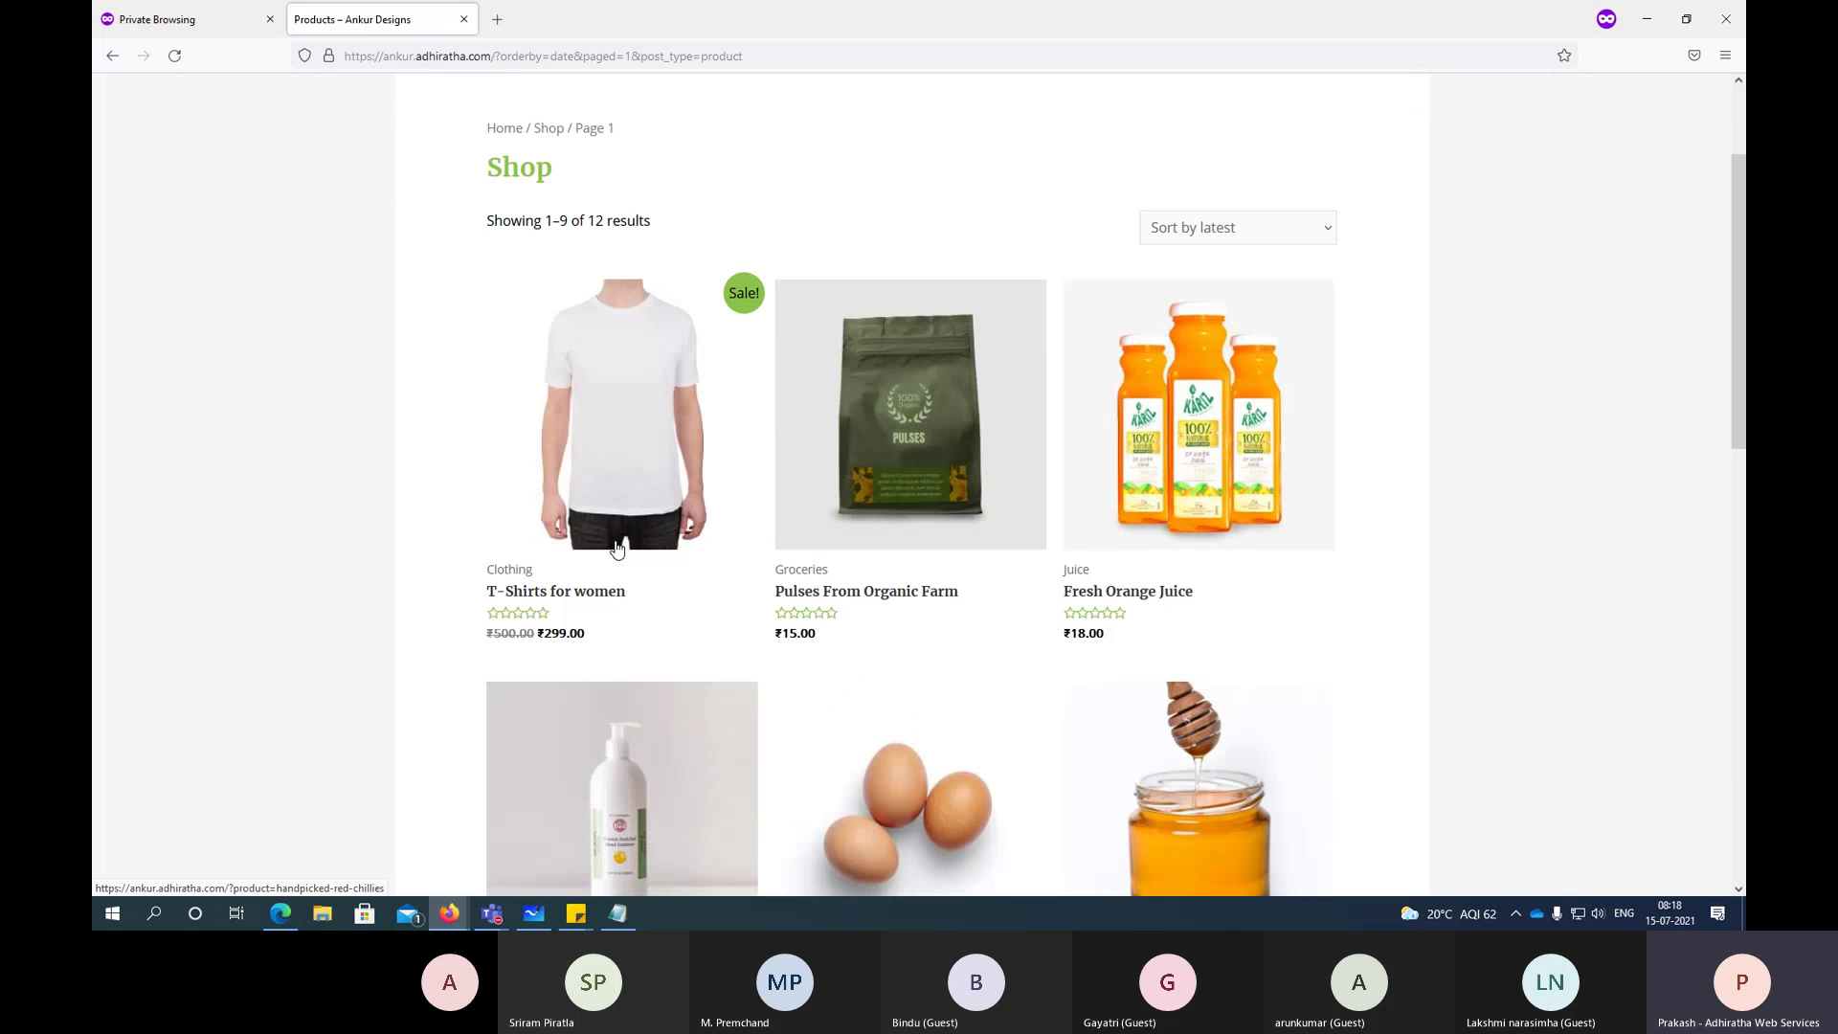
# Step: Add one "T-Shirts for women" product to the cart from its storefront page and view the cart
pyautogui.click(579, 442)
pyautogui.click(1092, 550)
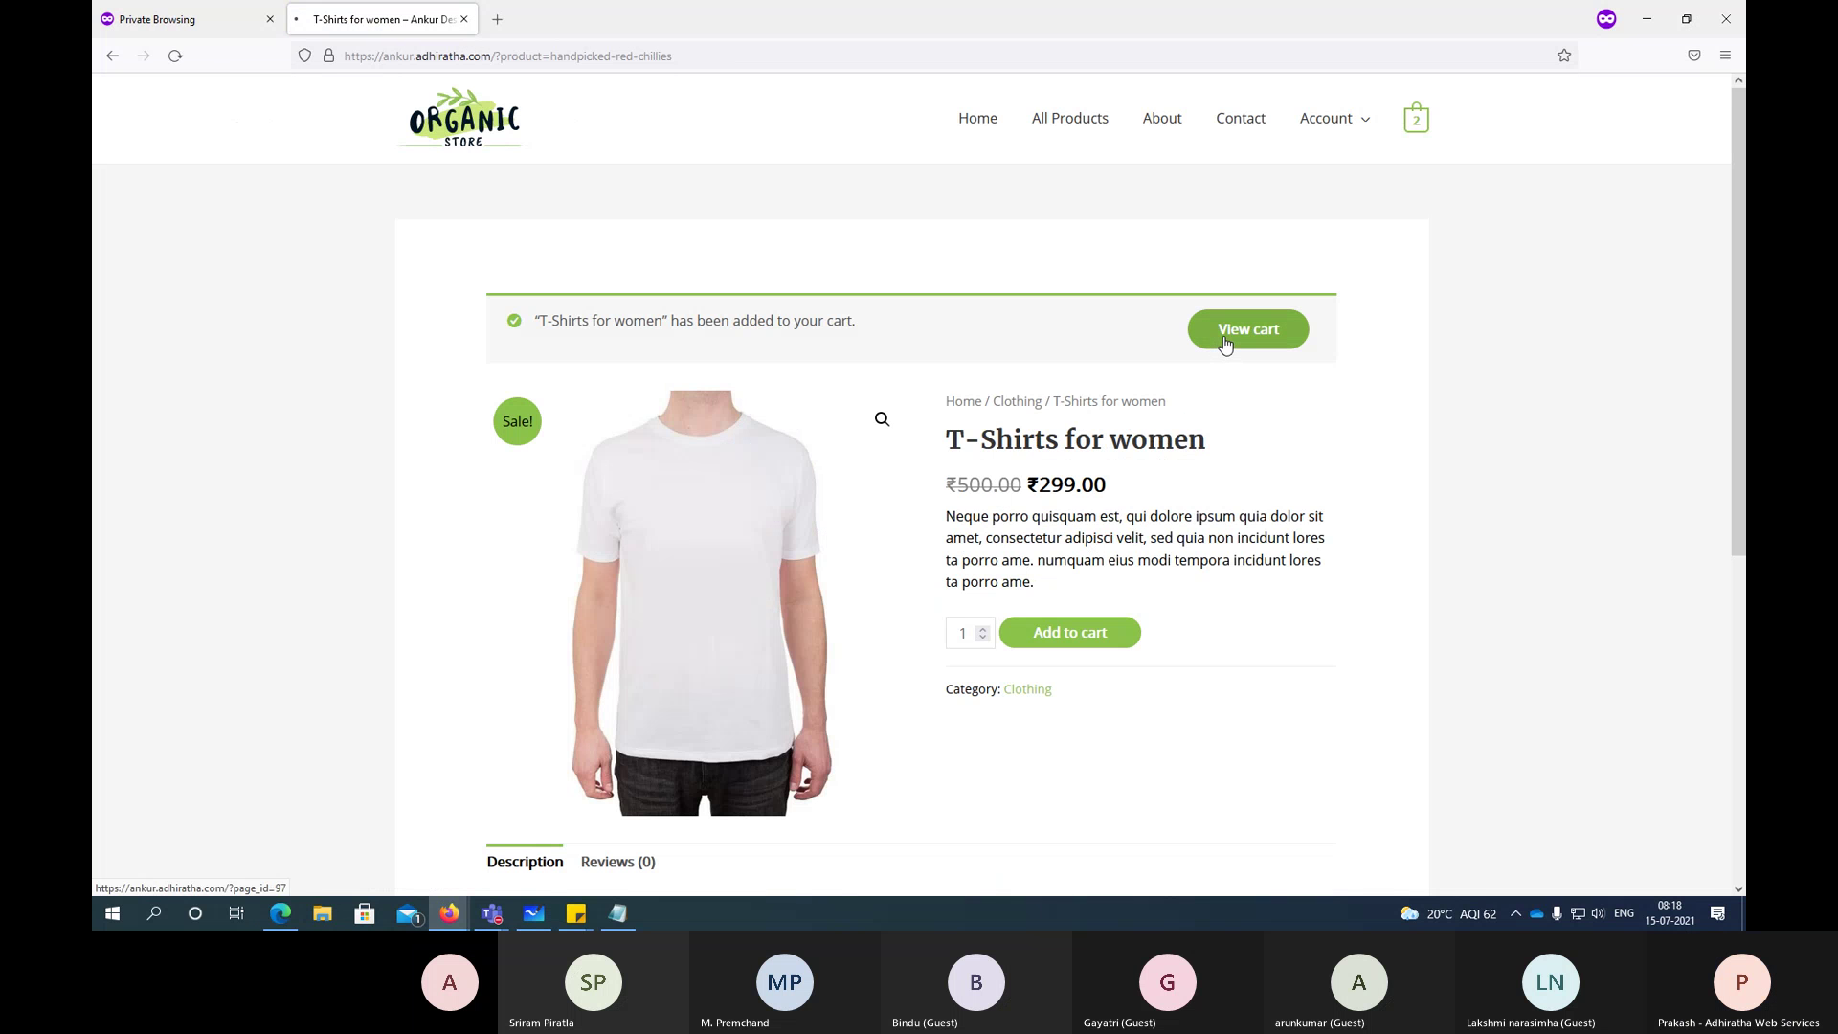
pyautogui.click(1225, 345)
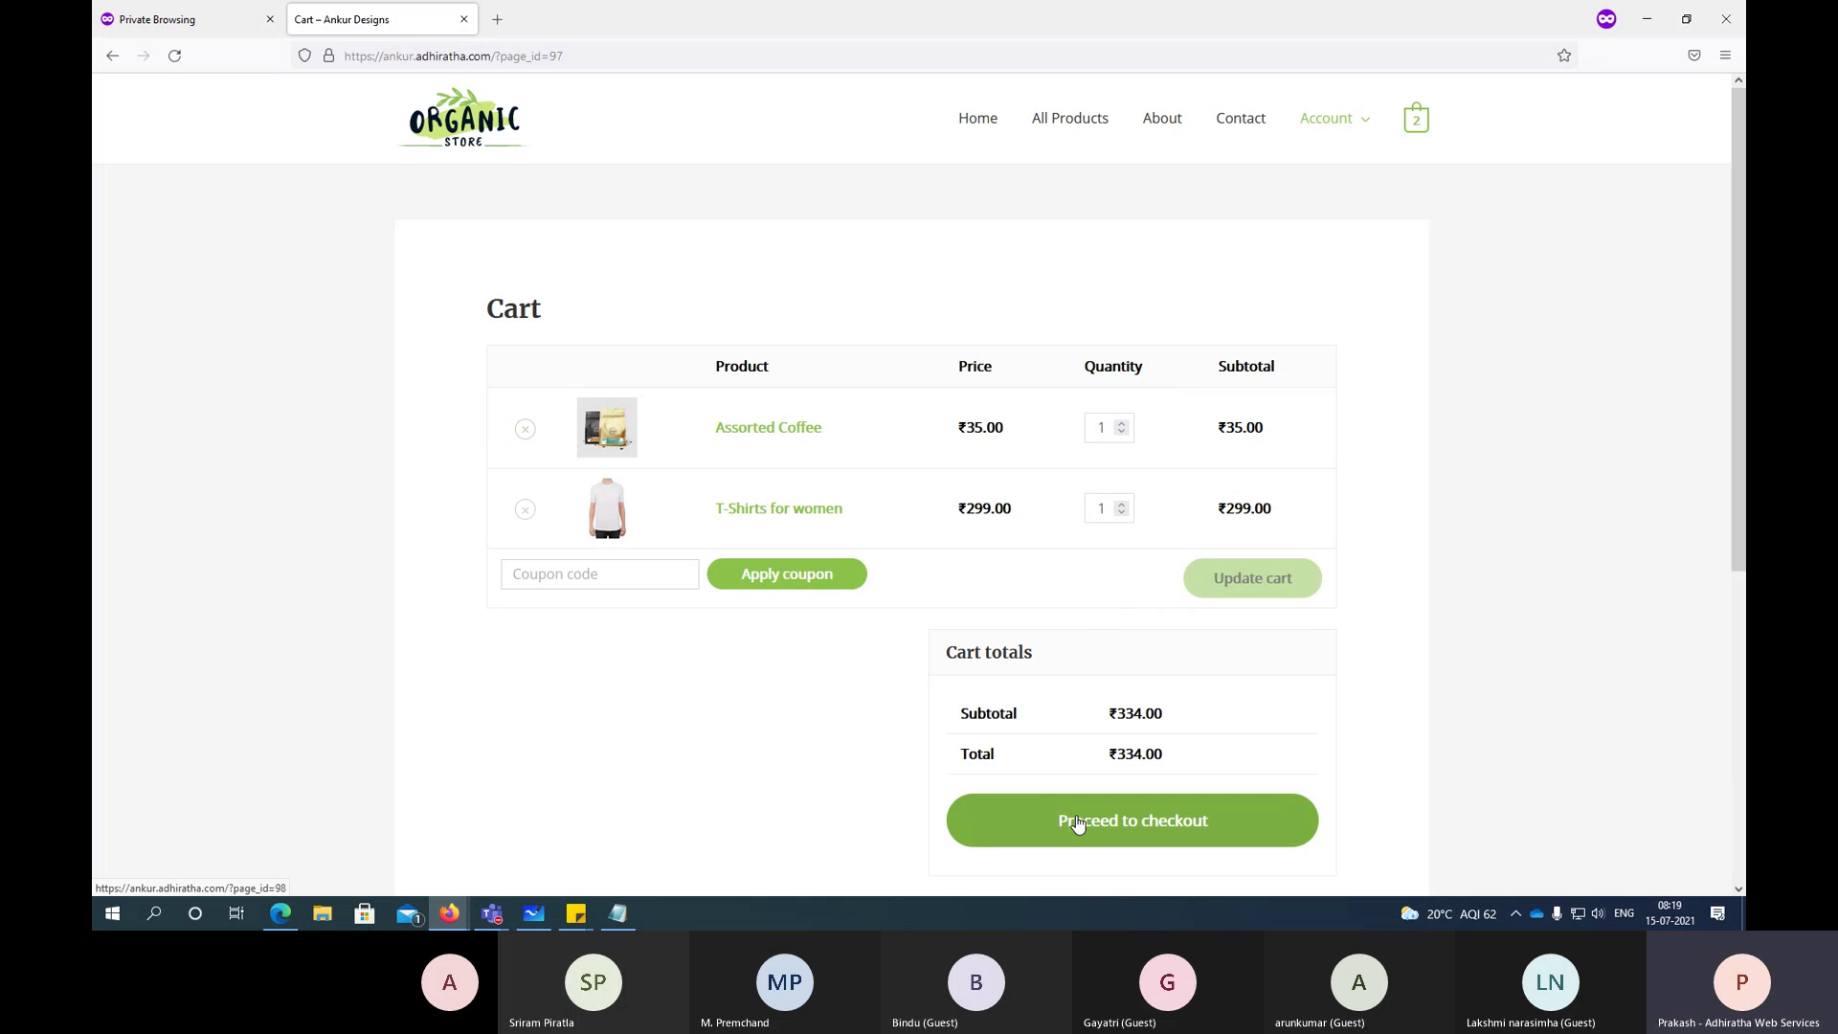
# Step: Return to the store's admin site, open the WooCommerce coupons page and start creating the first coupon
pyautogui.hotkey('alt', 'Tab')
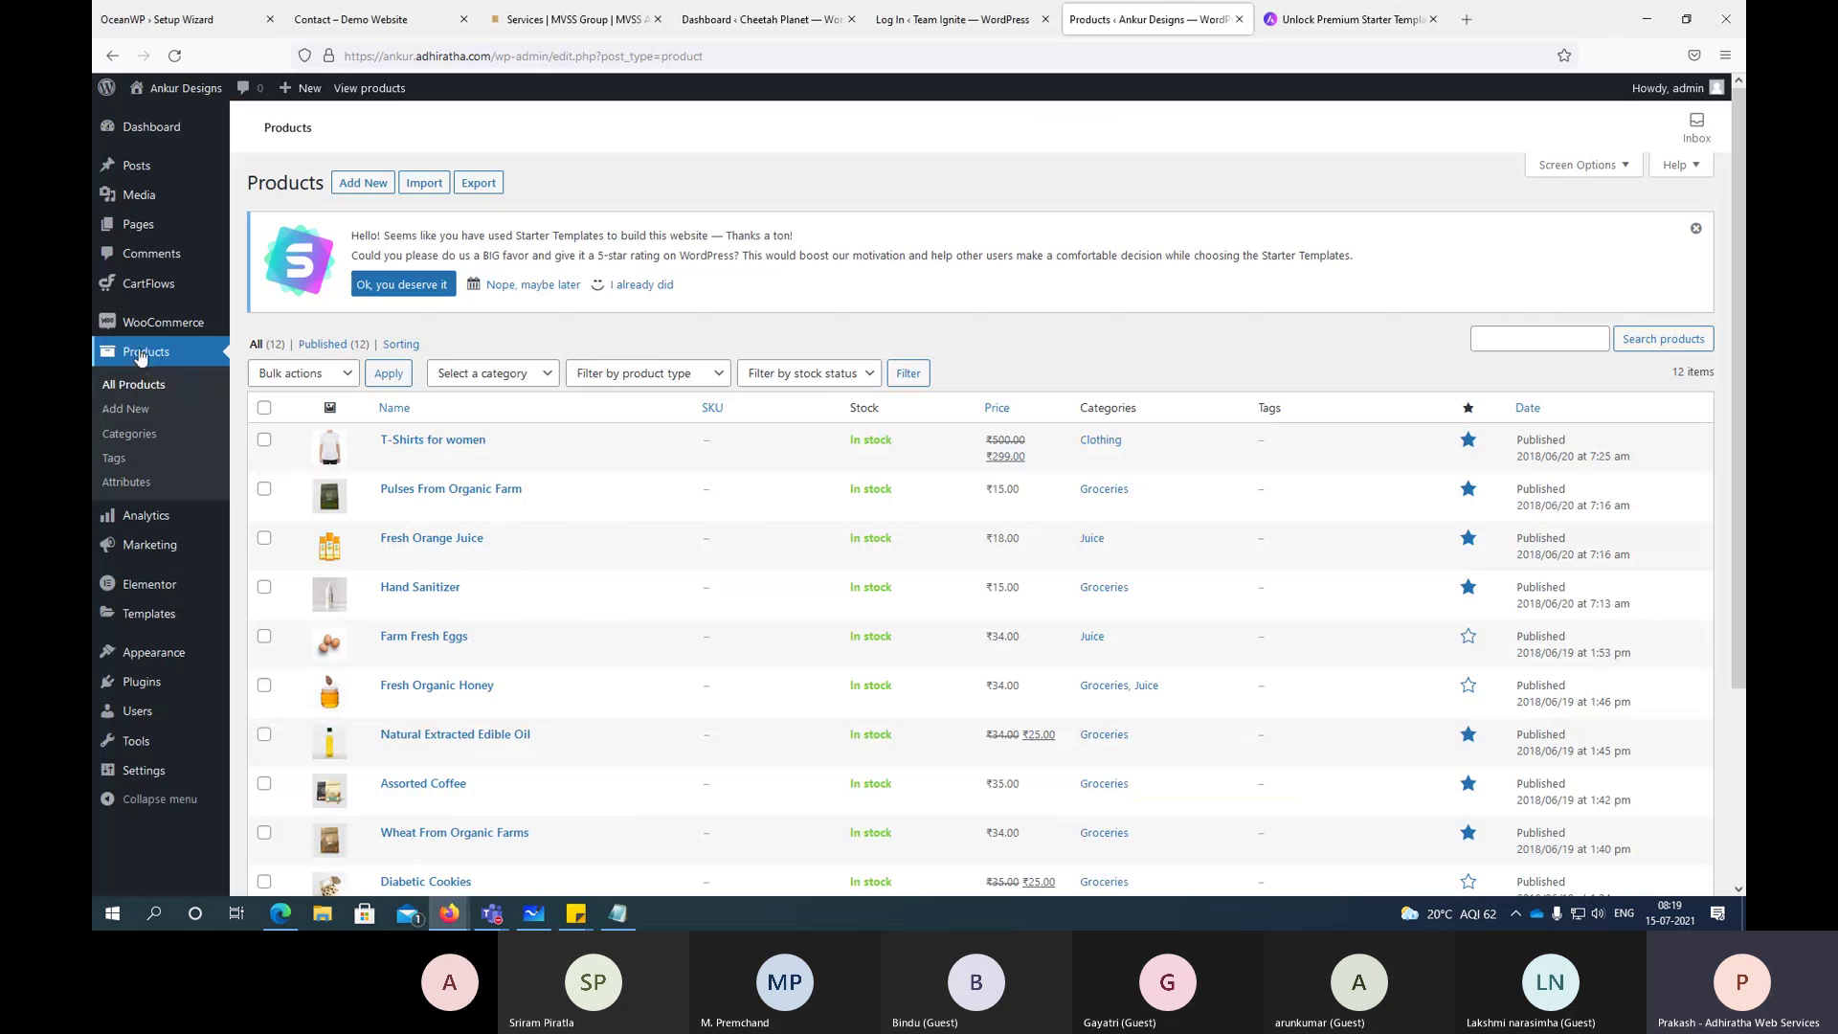
pyautogui.moveTo(141, 332)
pyautogui.click(278, 402)
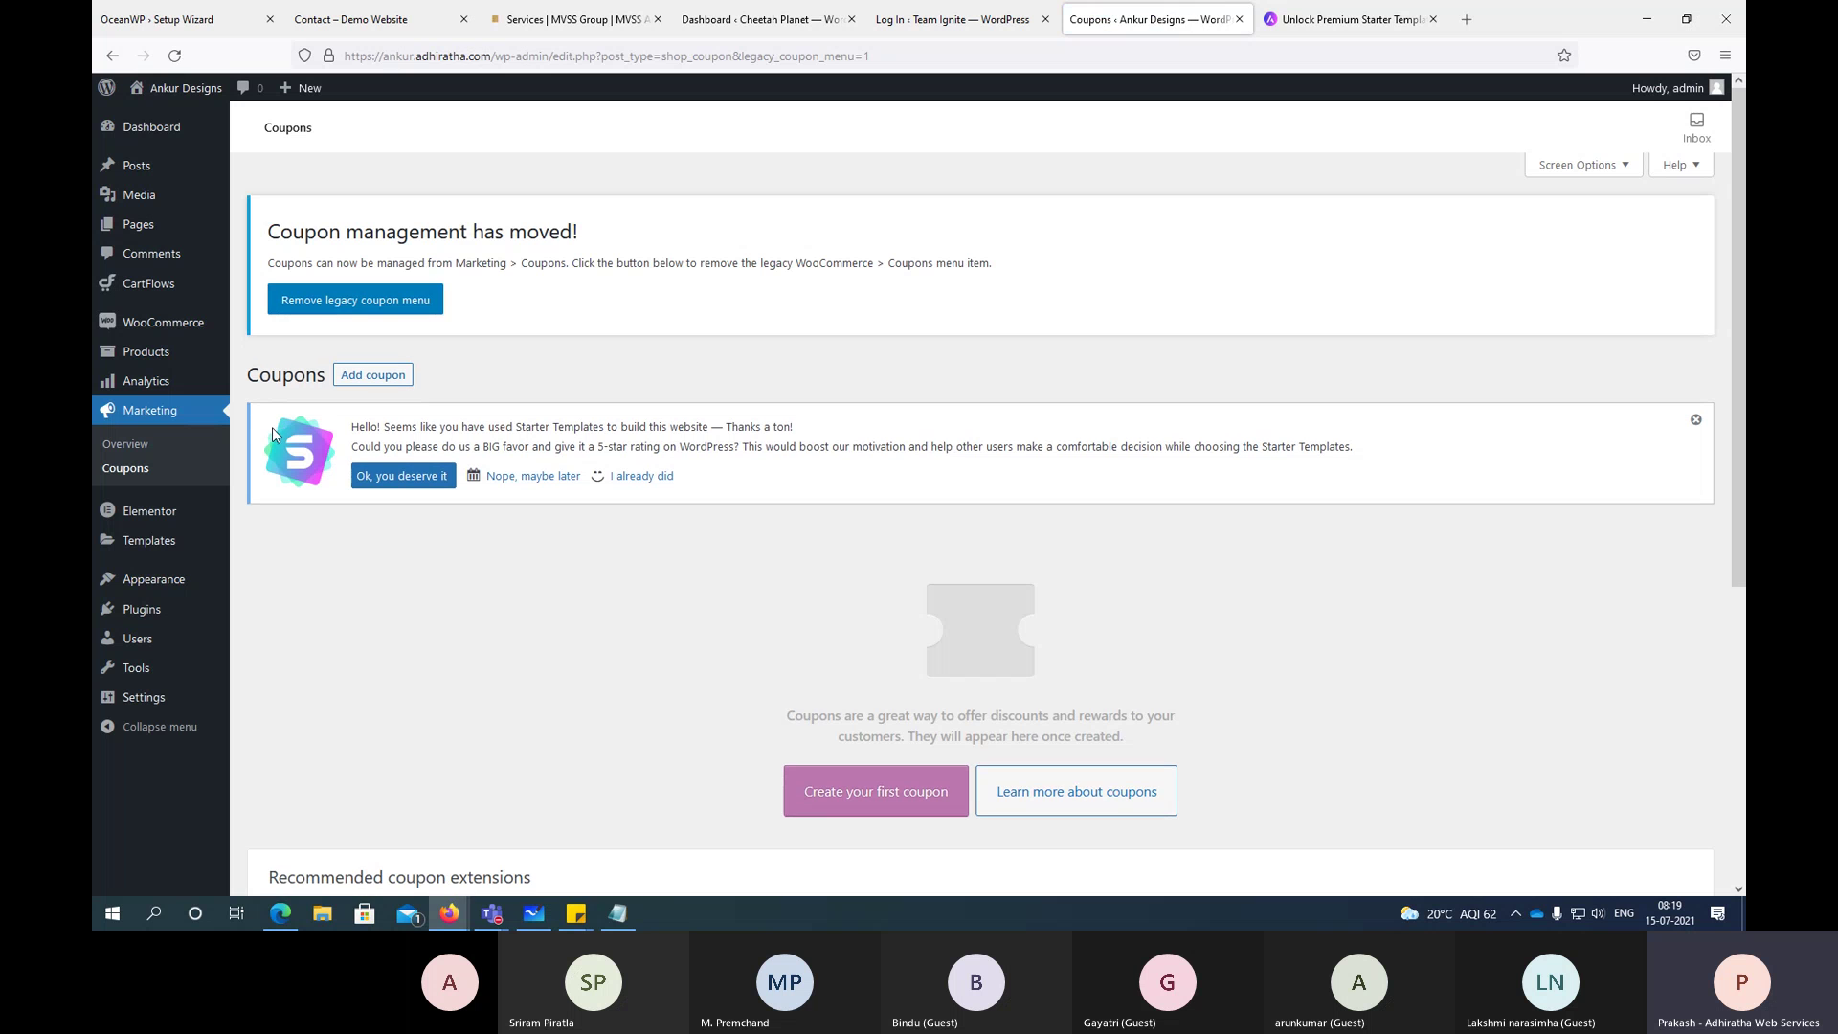
pyautogui.click(935, 797)
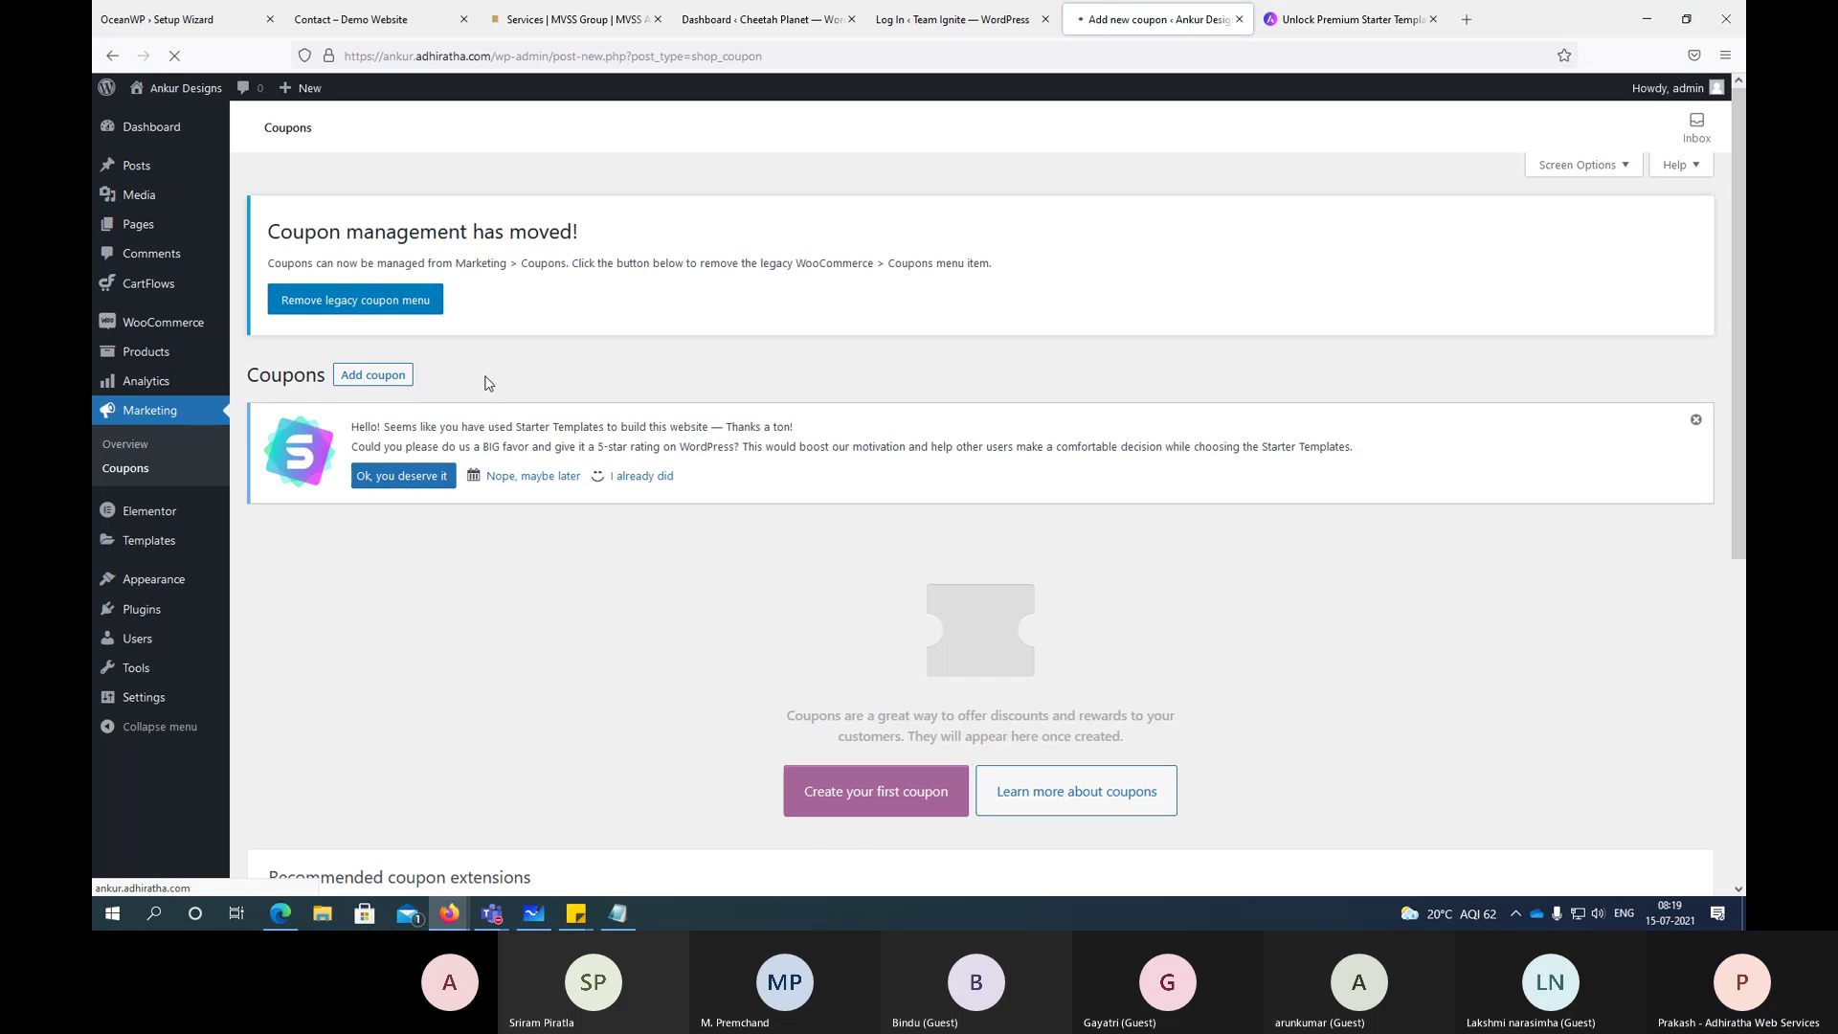
pyautogui.scroll(-1, 517, 431)
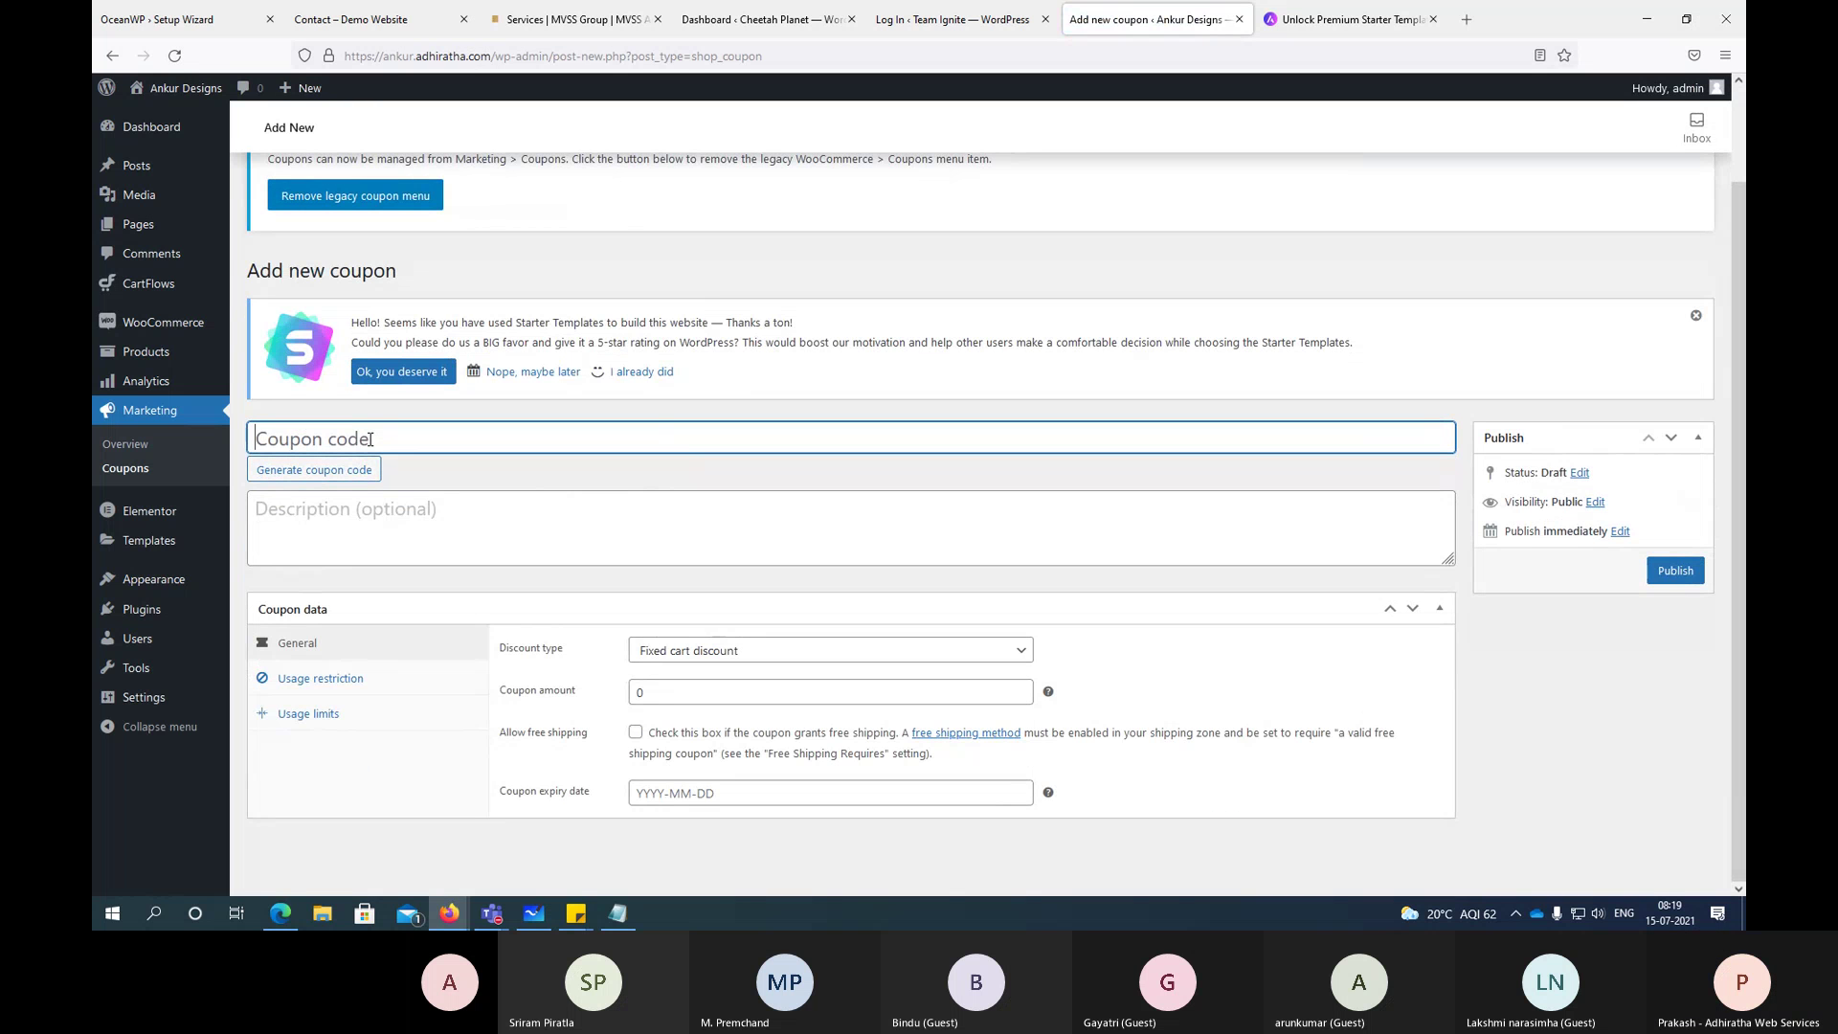
# Step: Enter LAUNCH50 as the coupon code, replace it with an automatically generated code and copy that code
pyautogui.write('LAUNCH50')
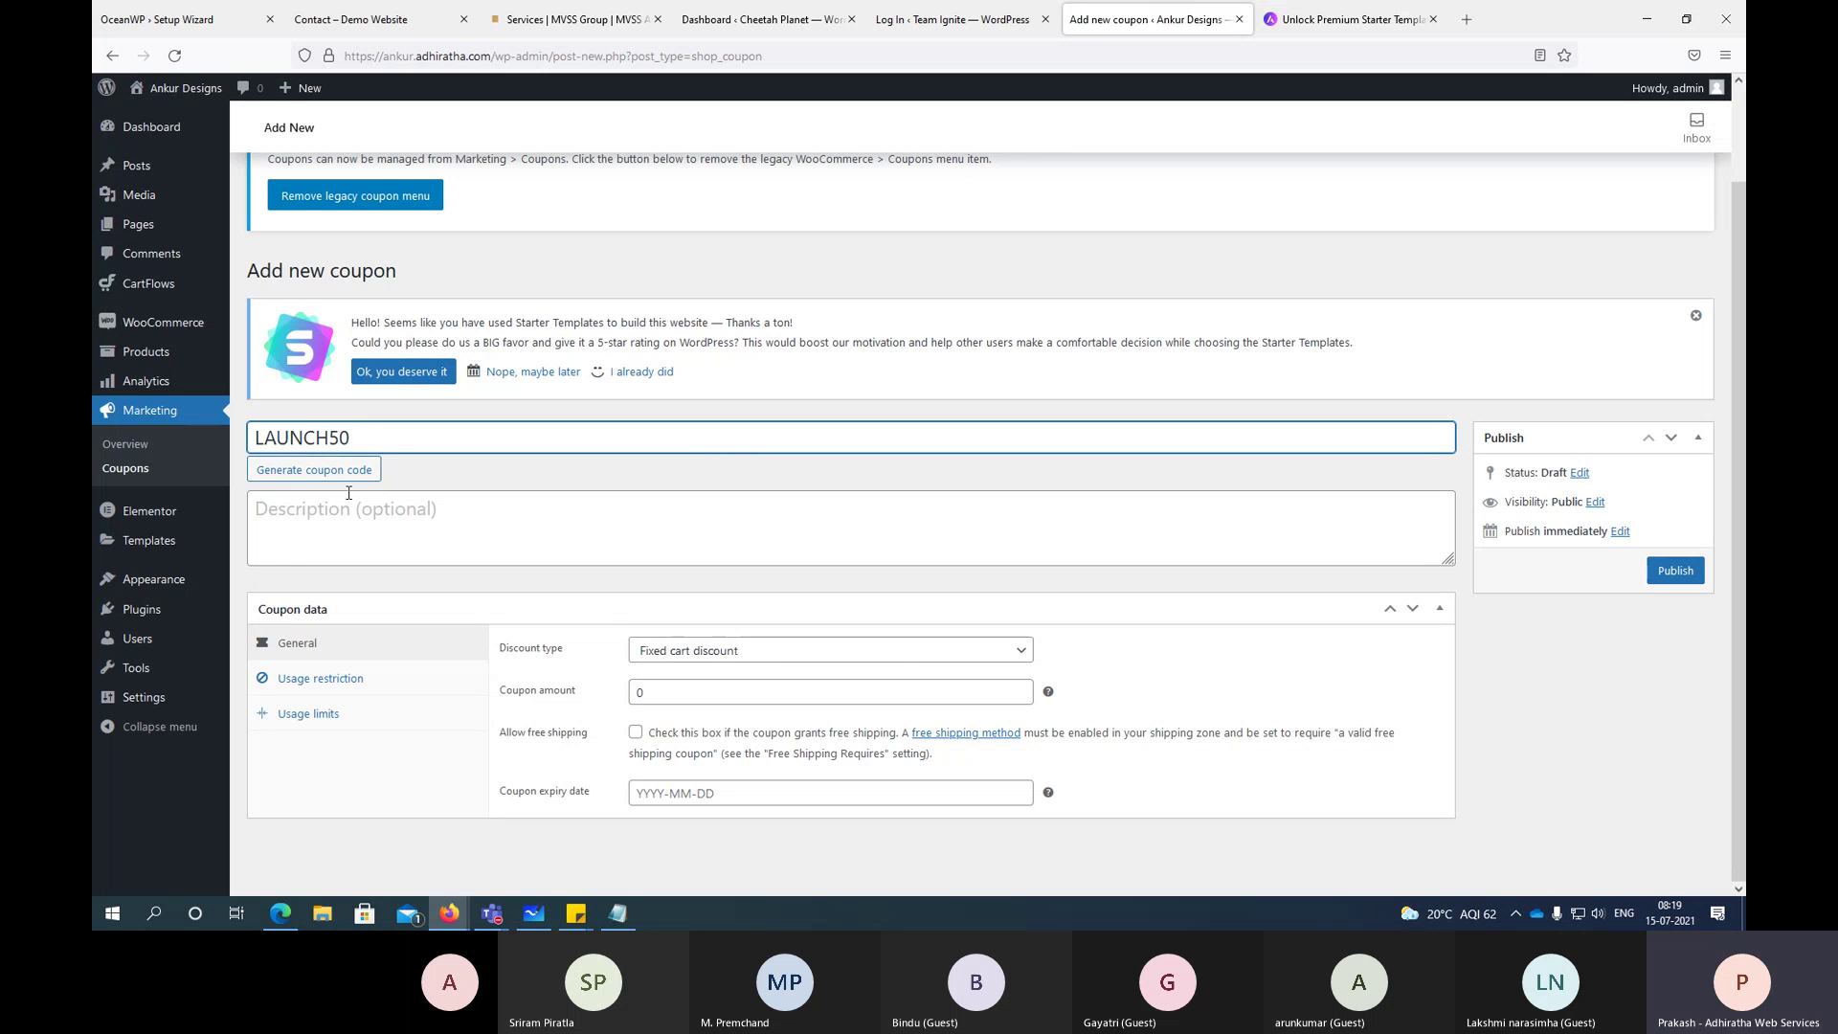
pyautogui.click(346, 471)
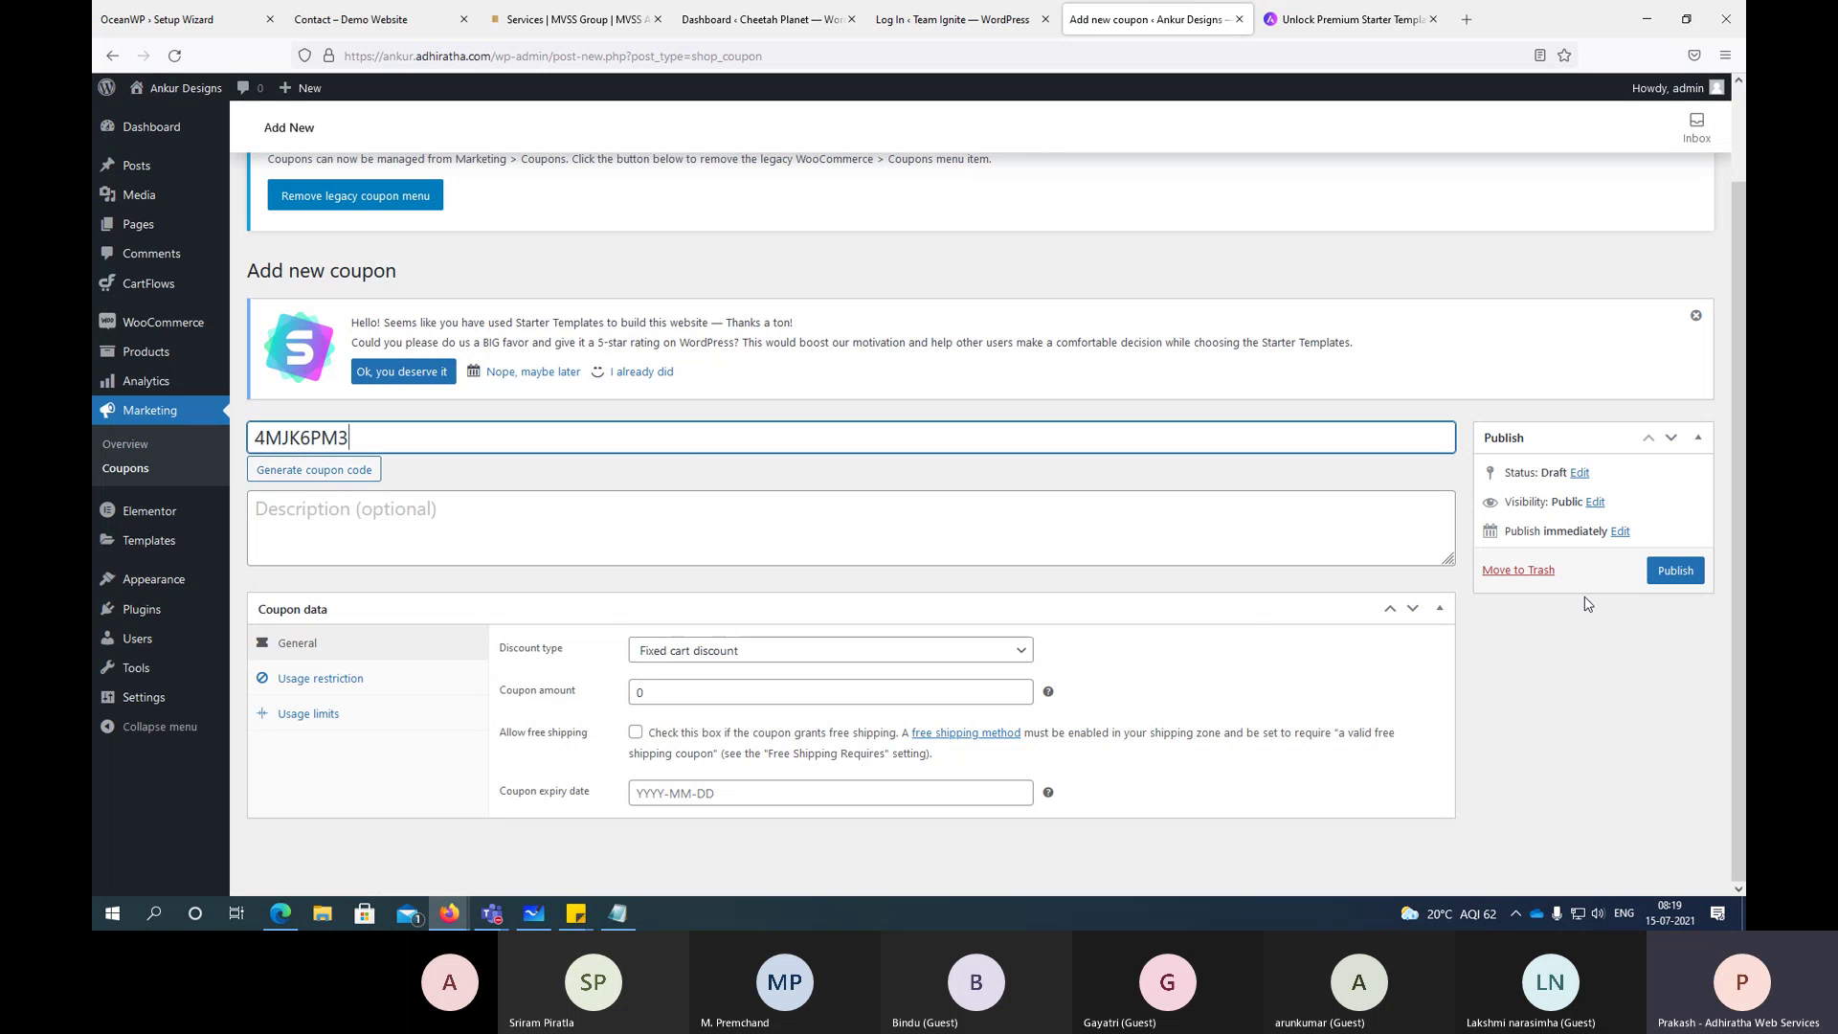
pyautogui.hotkey('ctrl', 'a')
pyautogui.hotkey('ctrl', 'c')
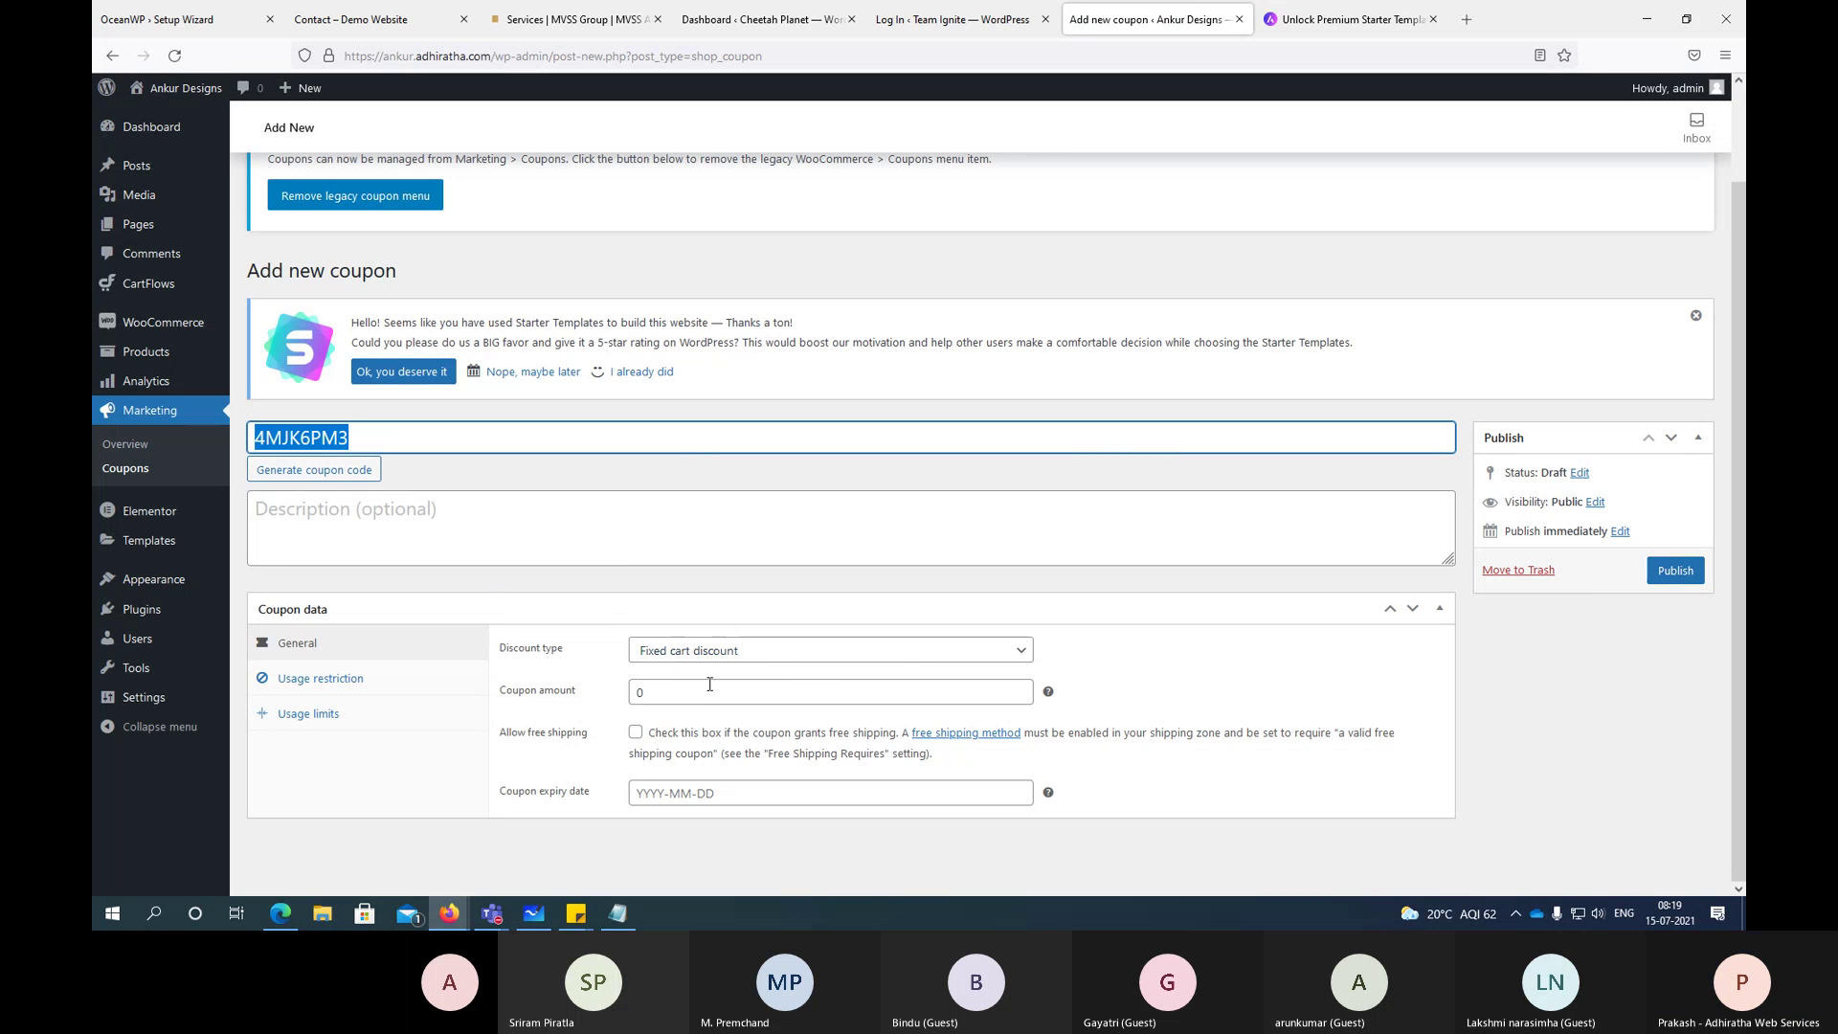
# Step: Make the coupon a percentage discount of 50 expiring on 2021-07-17, publish it and open the coupon list
pyautogui.click(753, 653)
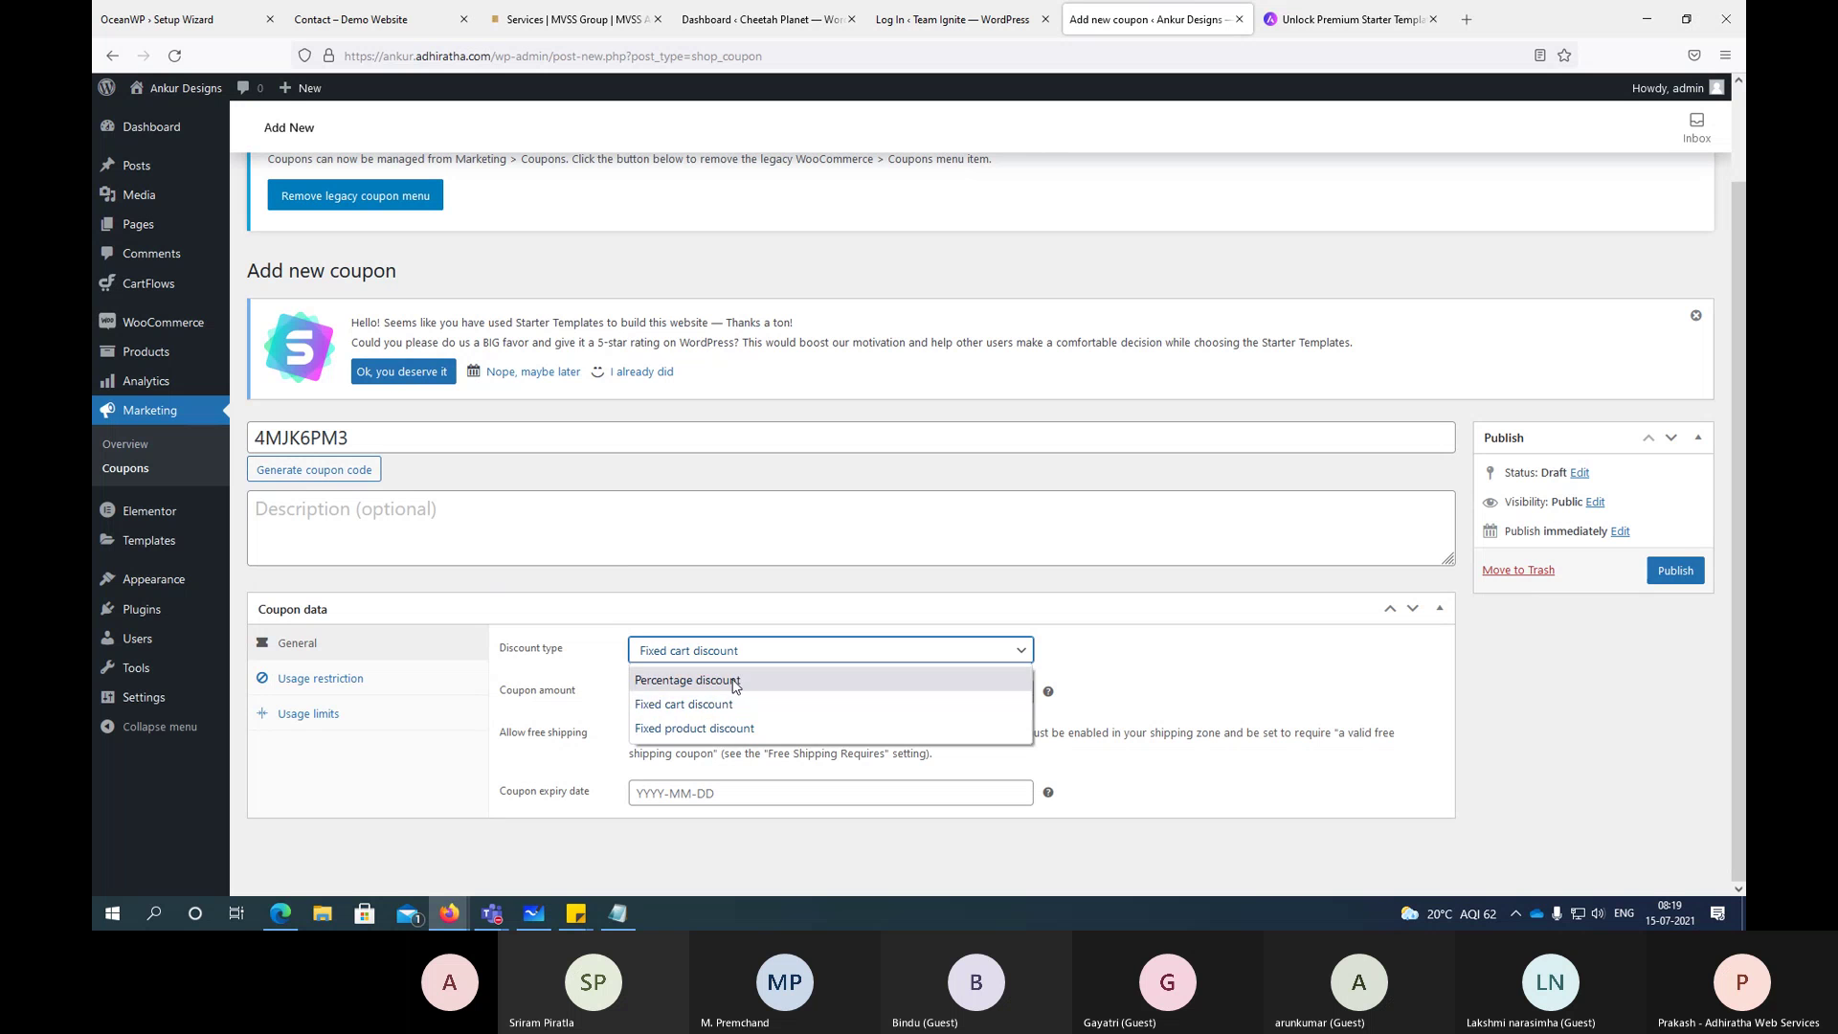
pyautogui.click(737, 680)
pyautogui.press('Tab')
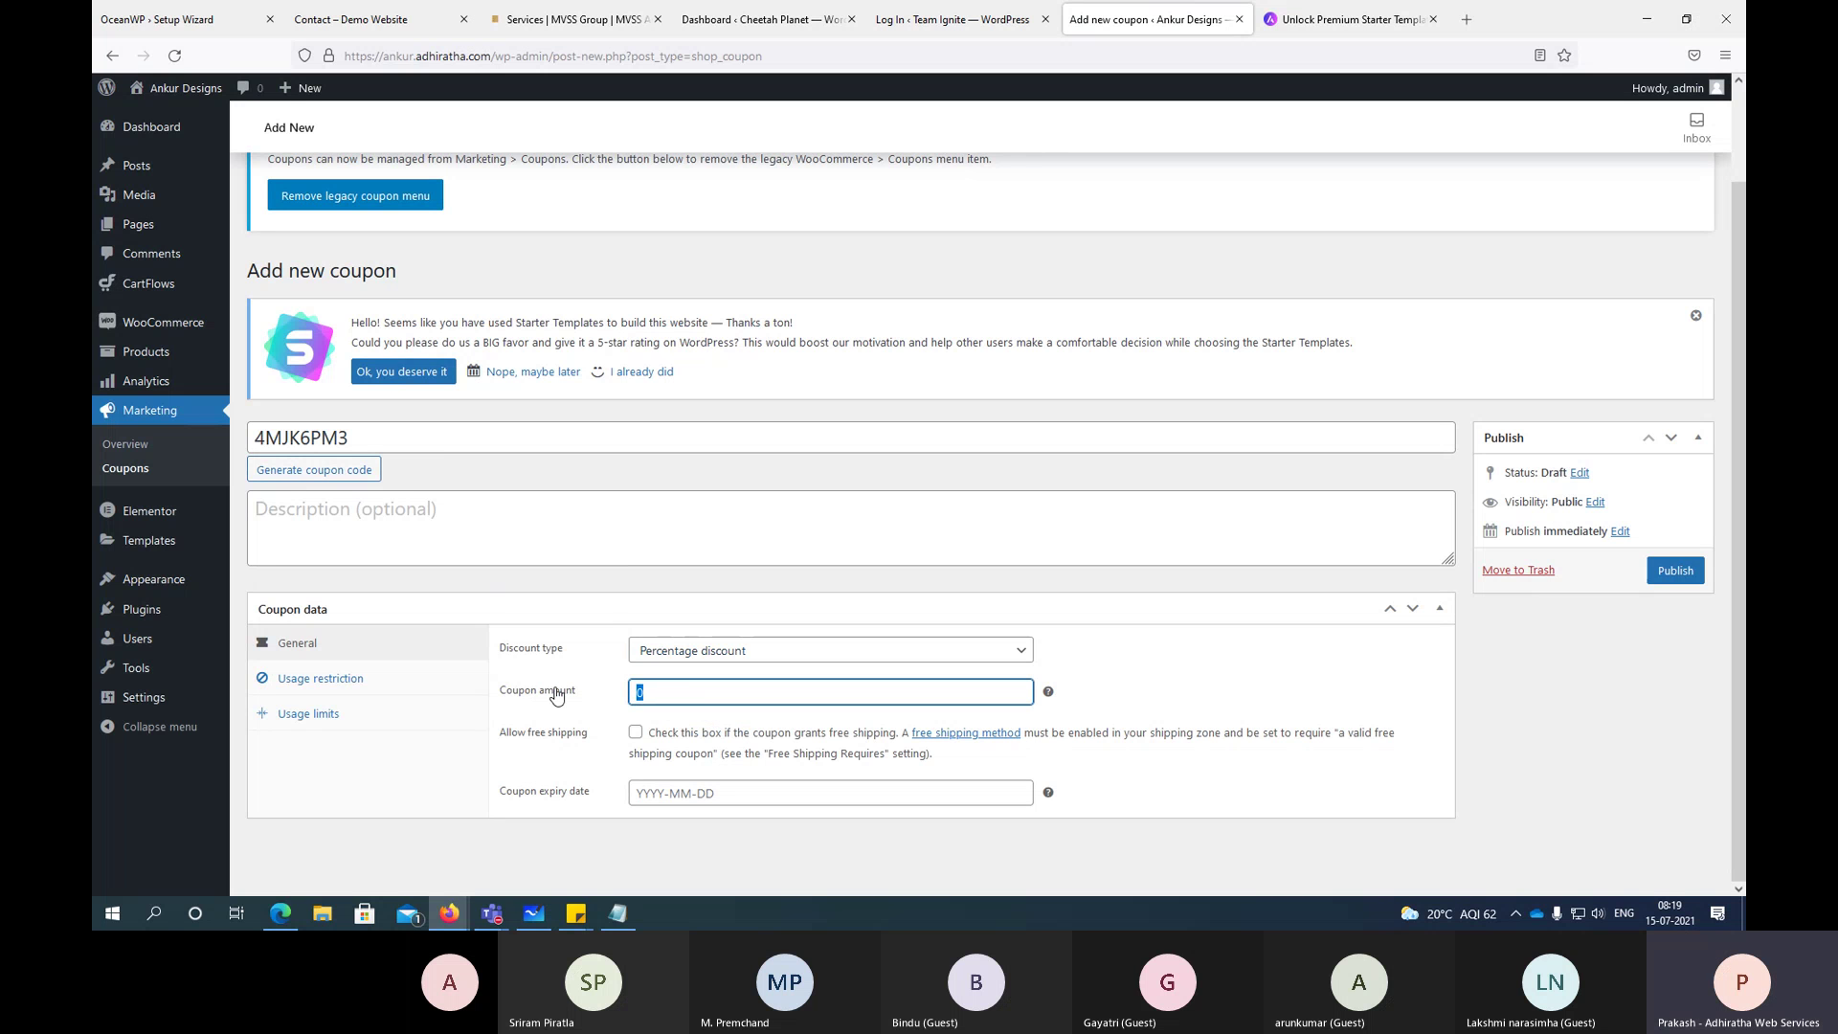
pyautogui.write('50')
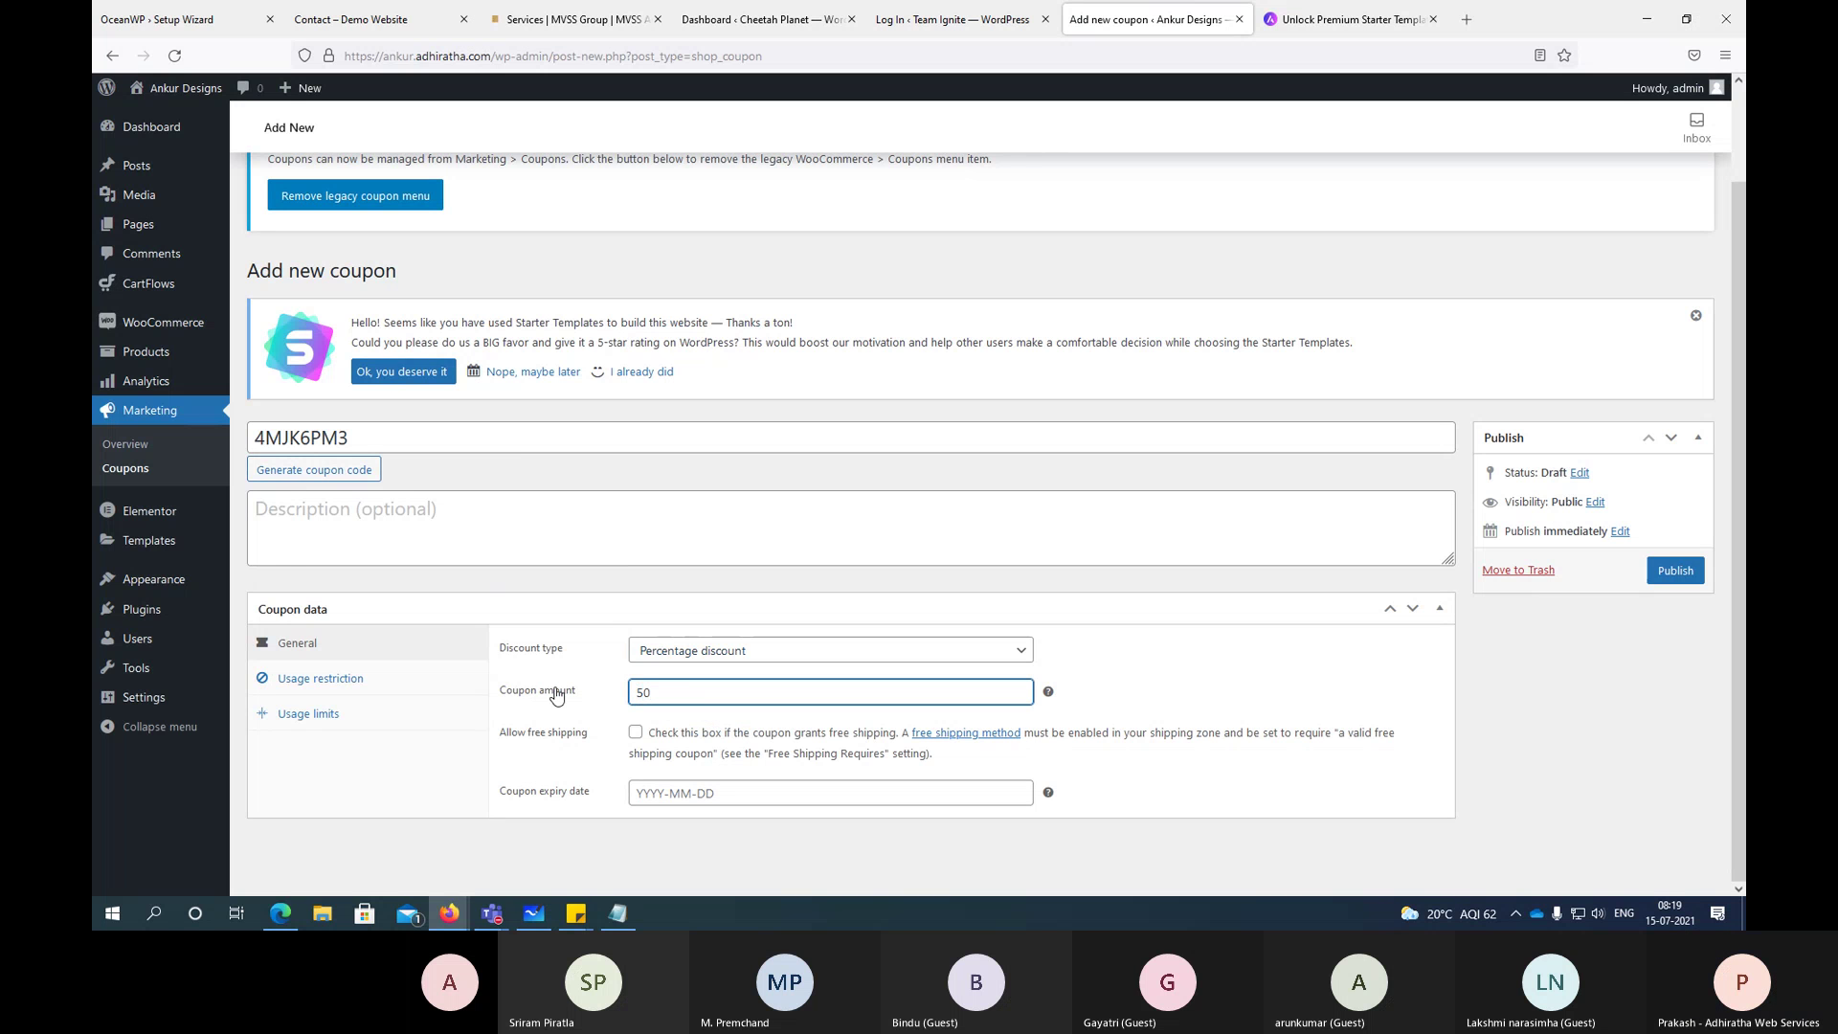
pyautogui.click(688, 794)
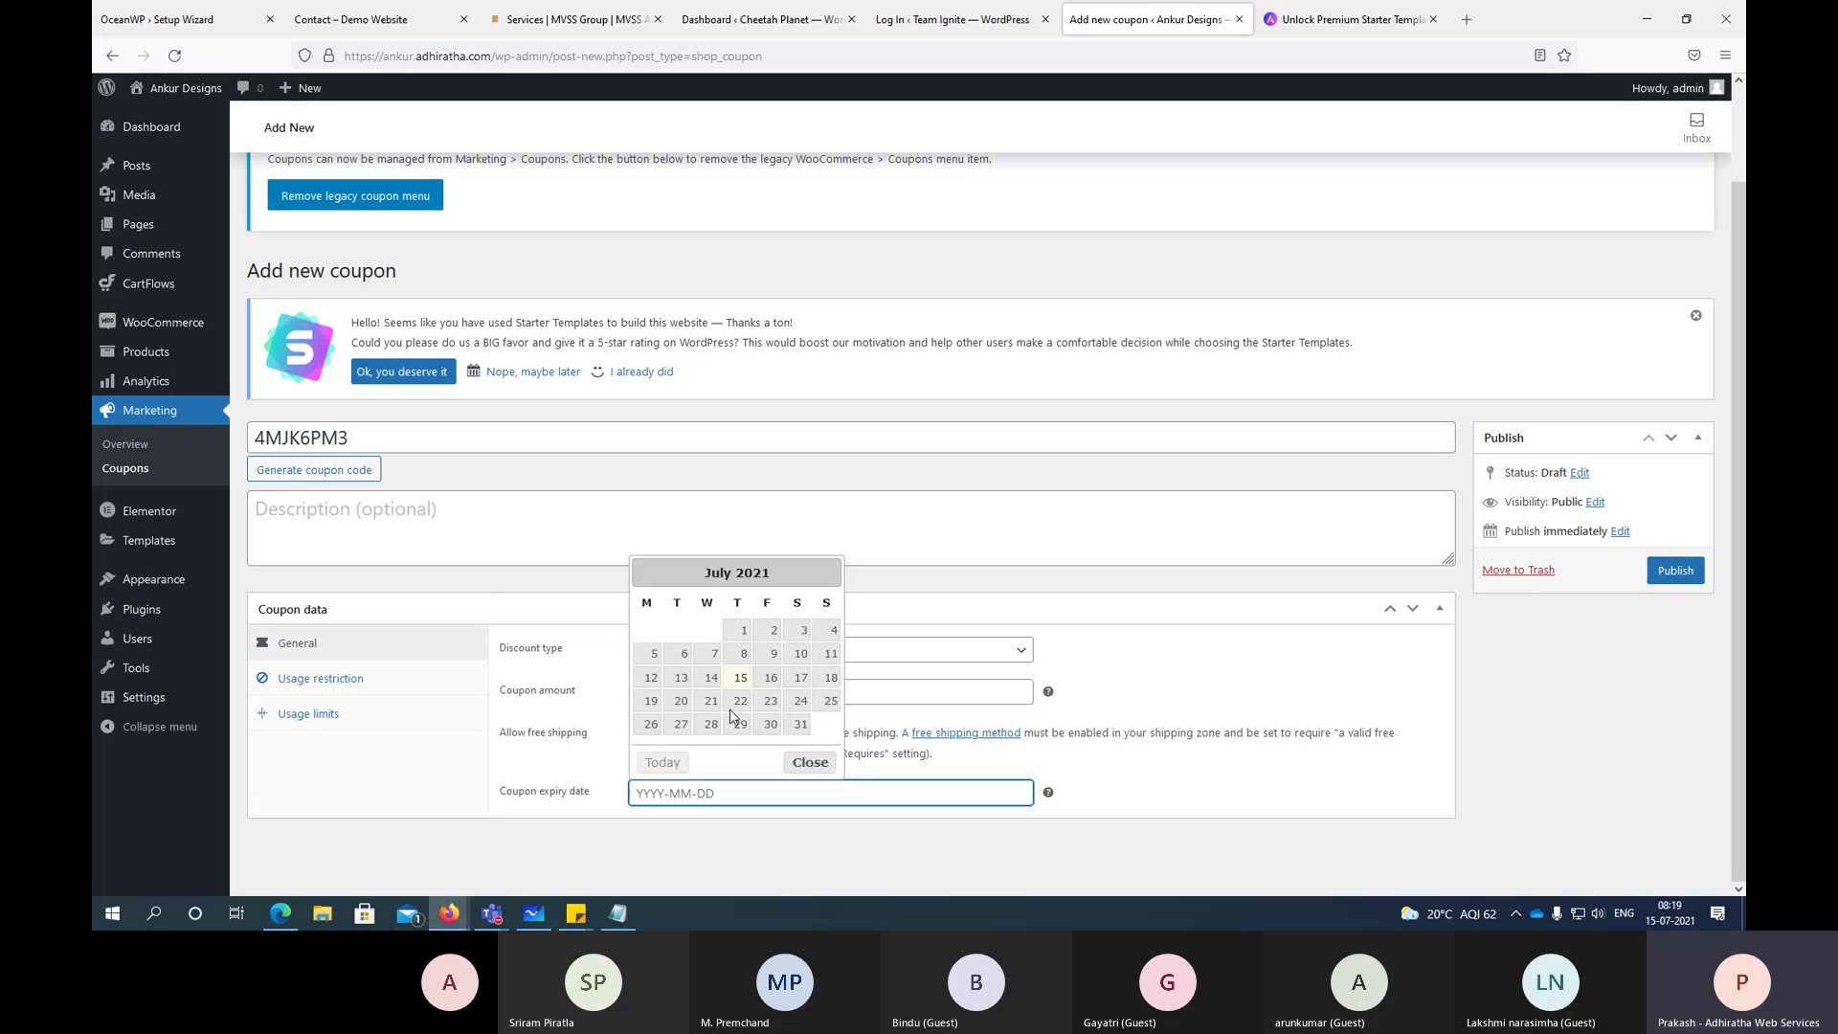
pyautogui.click(795, 680)
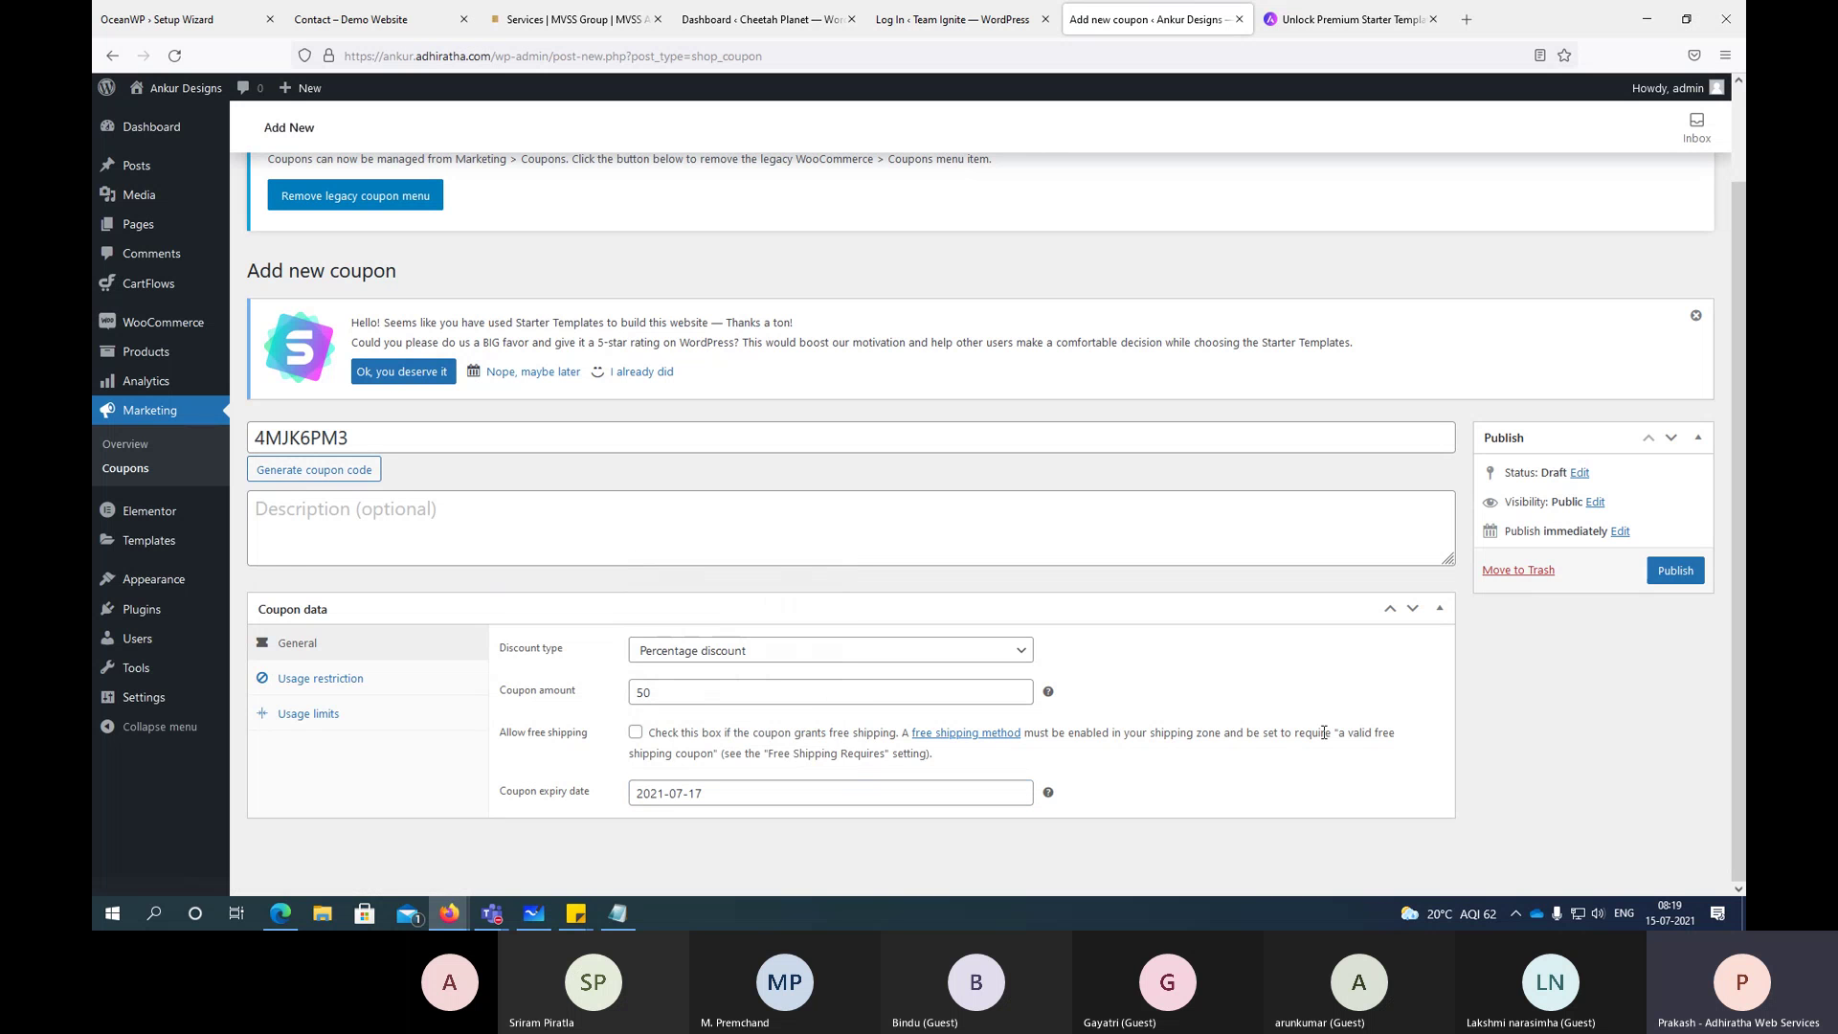
pyautogui.click(1676, 572)
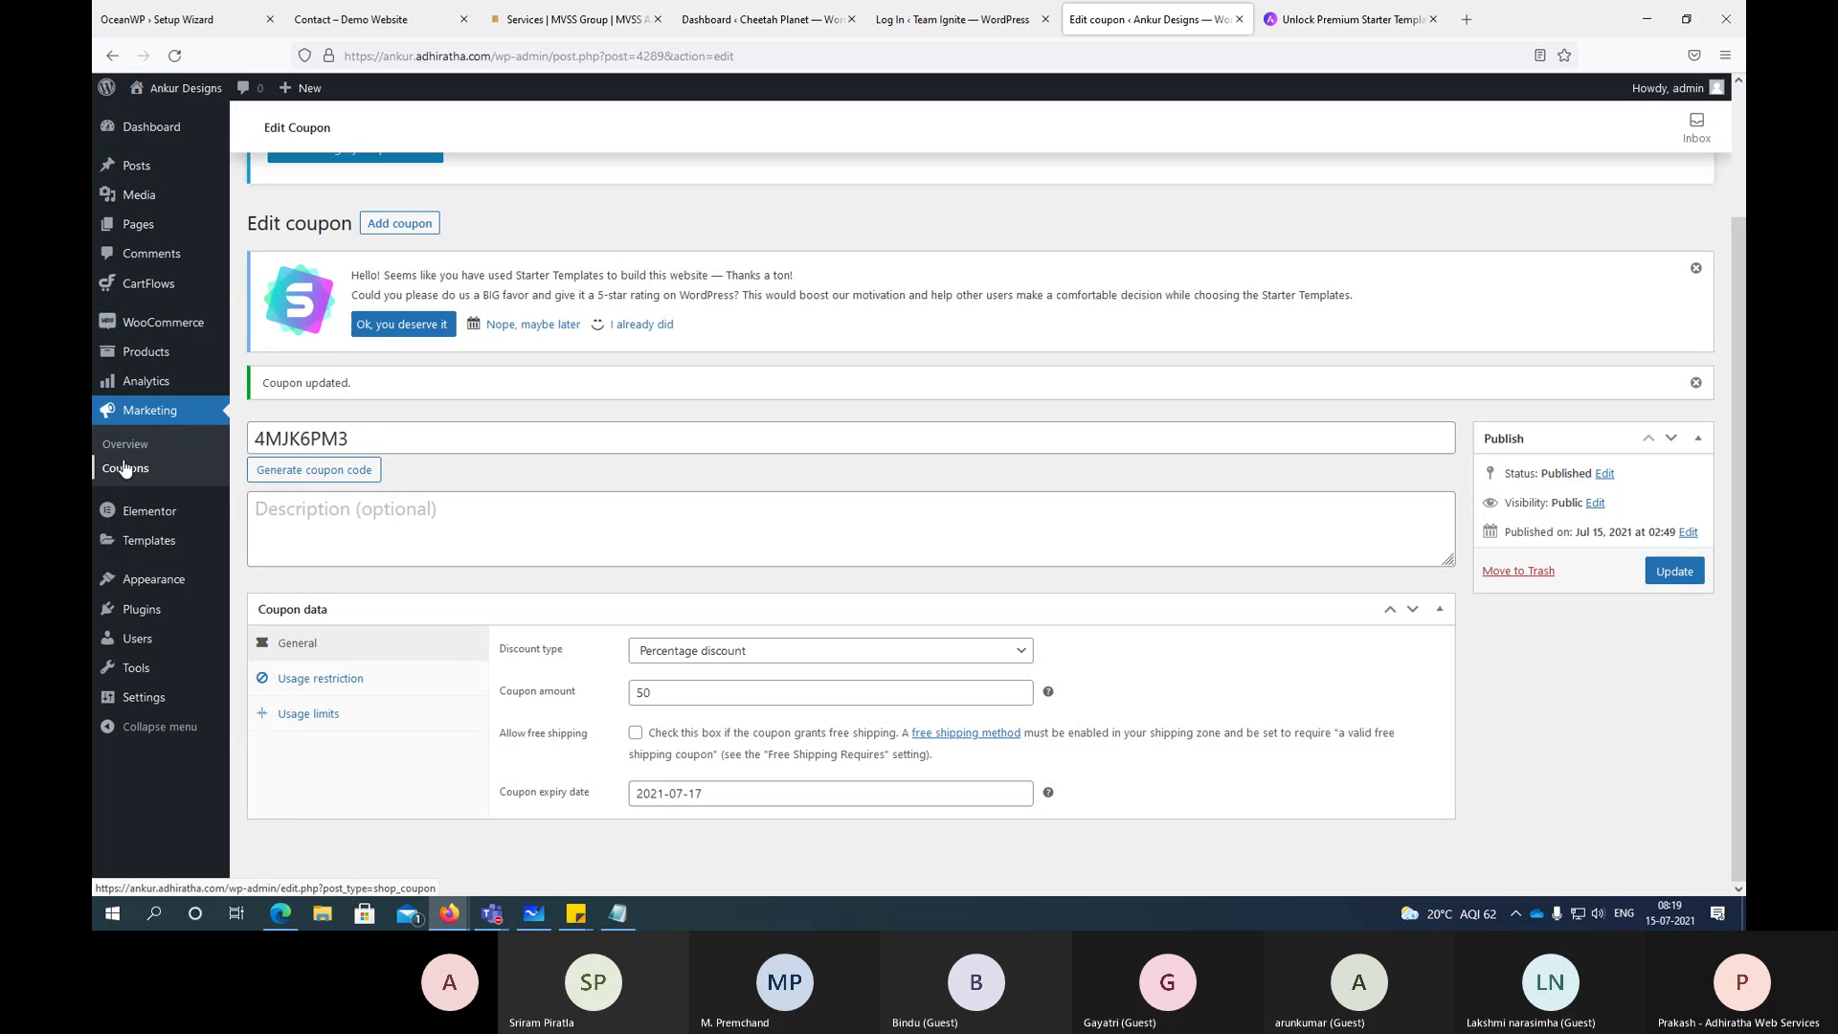
pyautogui.click(124, 470)
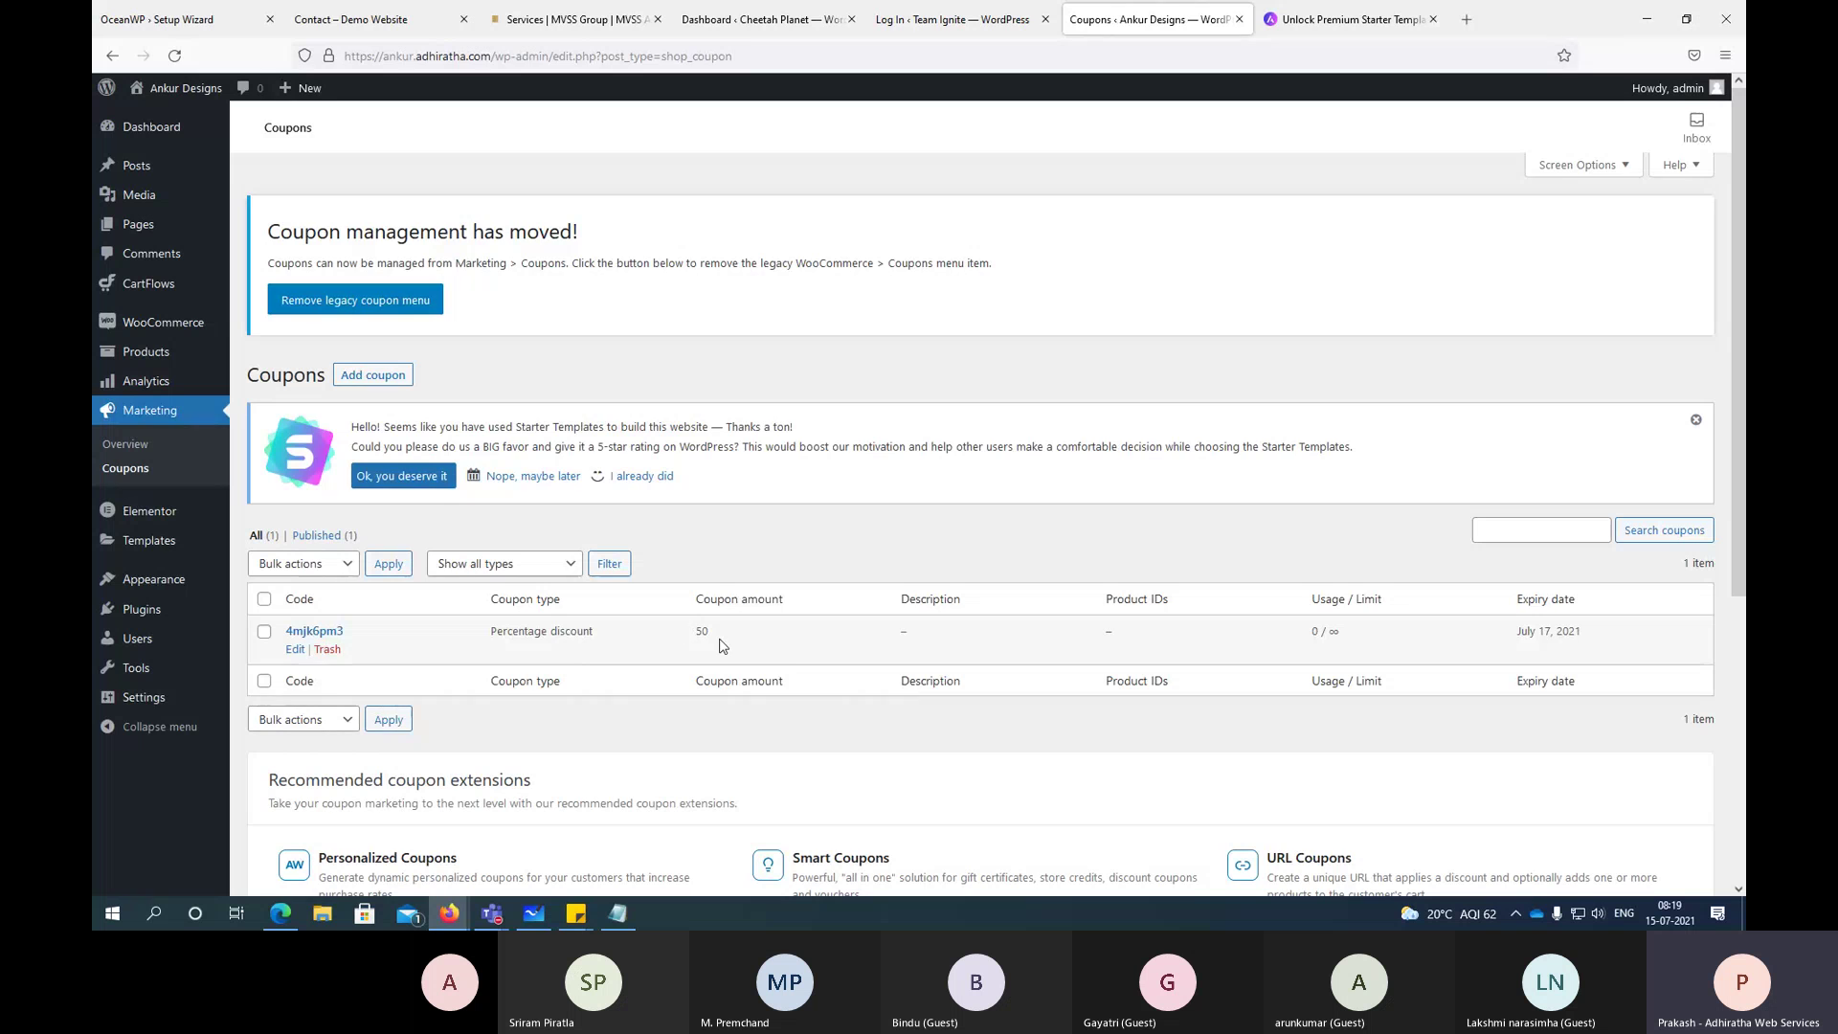
# Step: Switch to the storefront cart, apply the copied coupon code and check the discount and total
pyautogui.hotkey('alt', 'Tab')
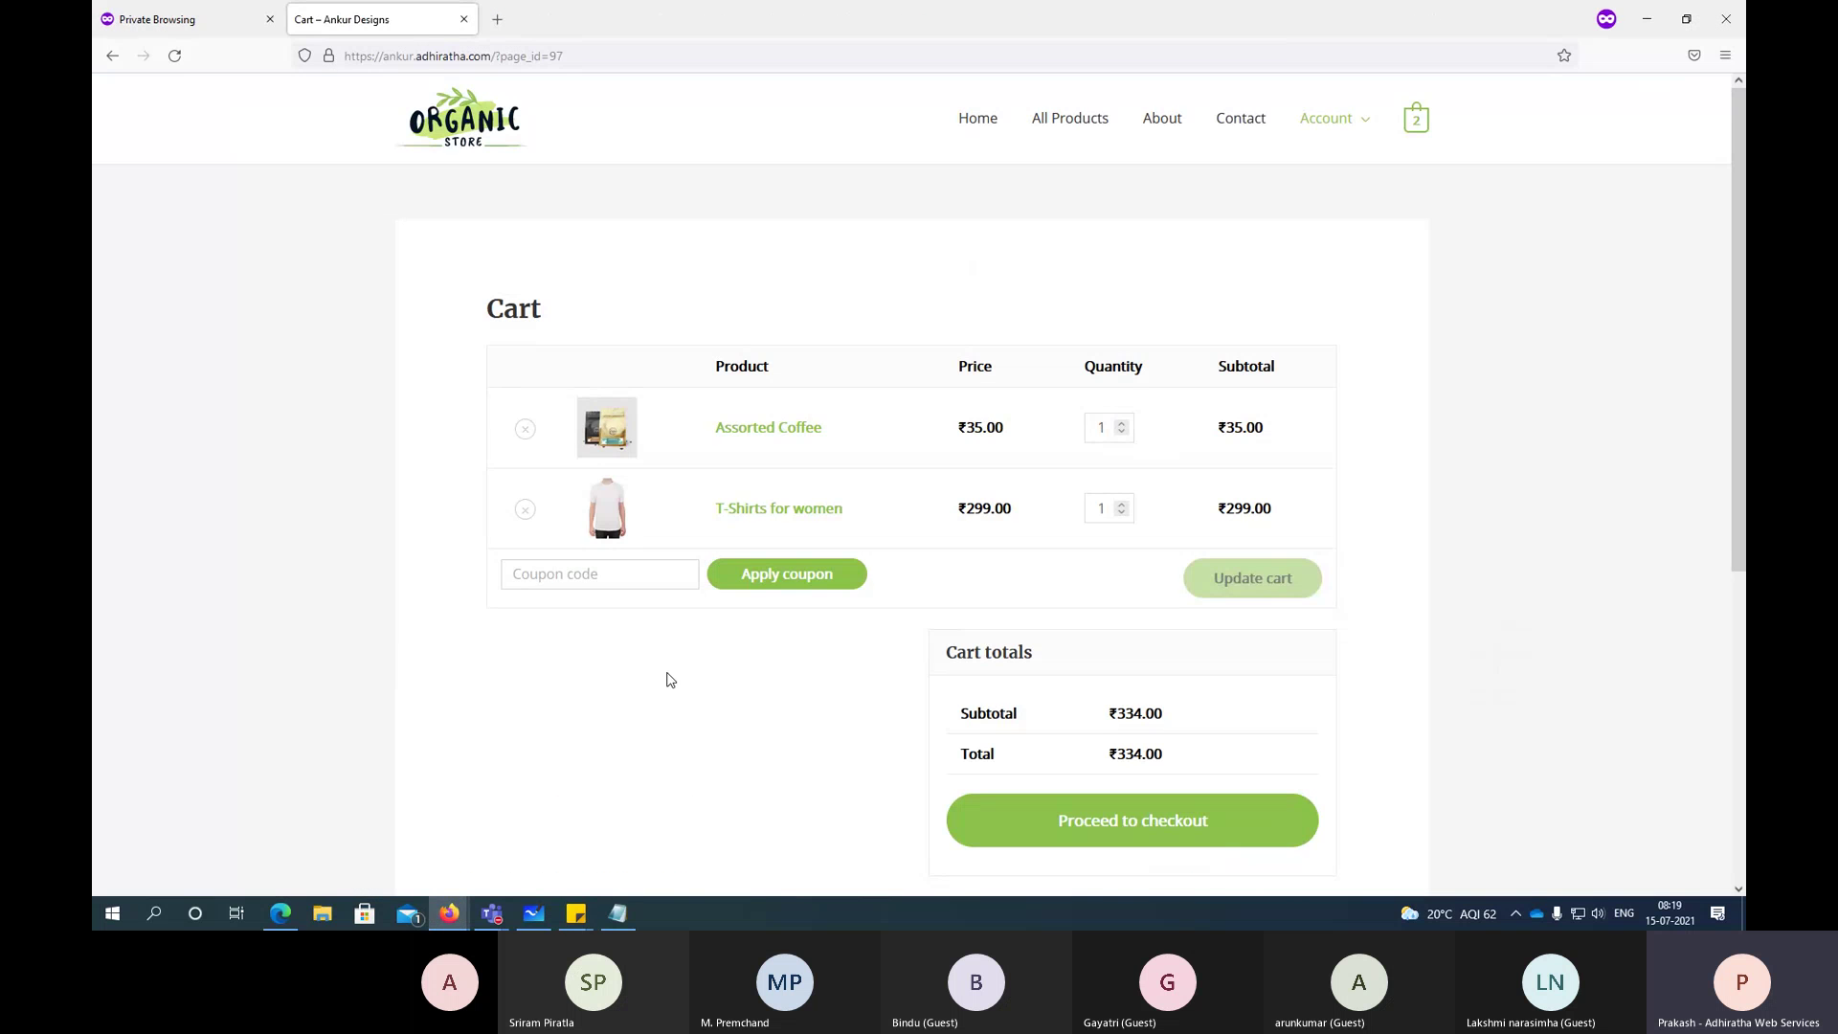
pyautogui.click(622, 572)
pyautogui.hotkey('ctrl', 'v')
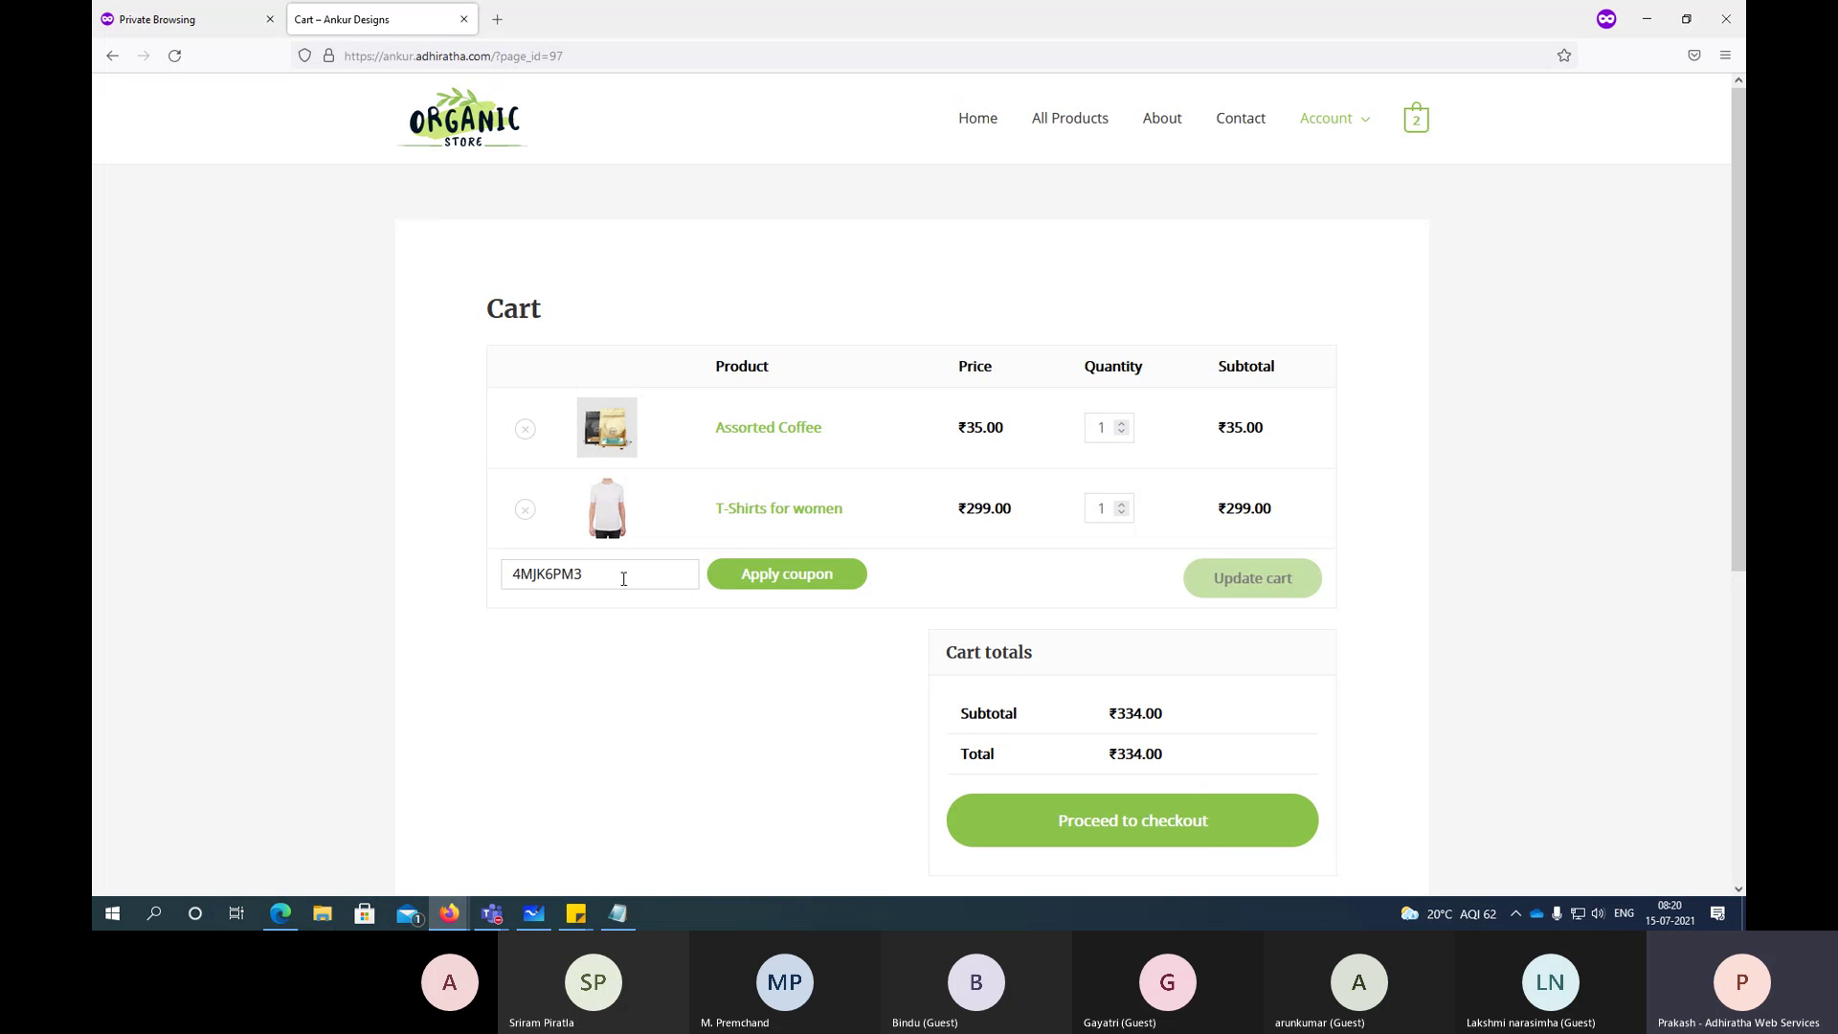
pyautogui.click(765, 578)
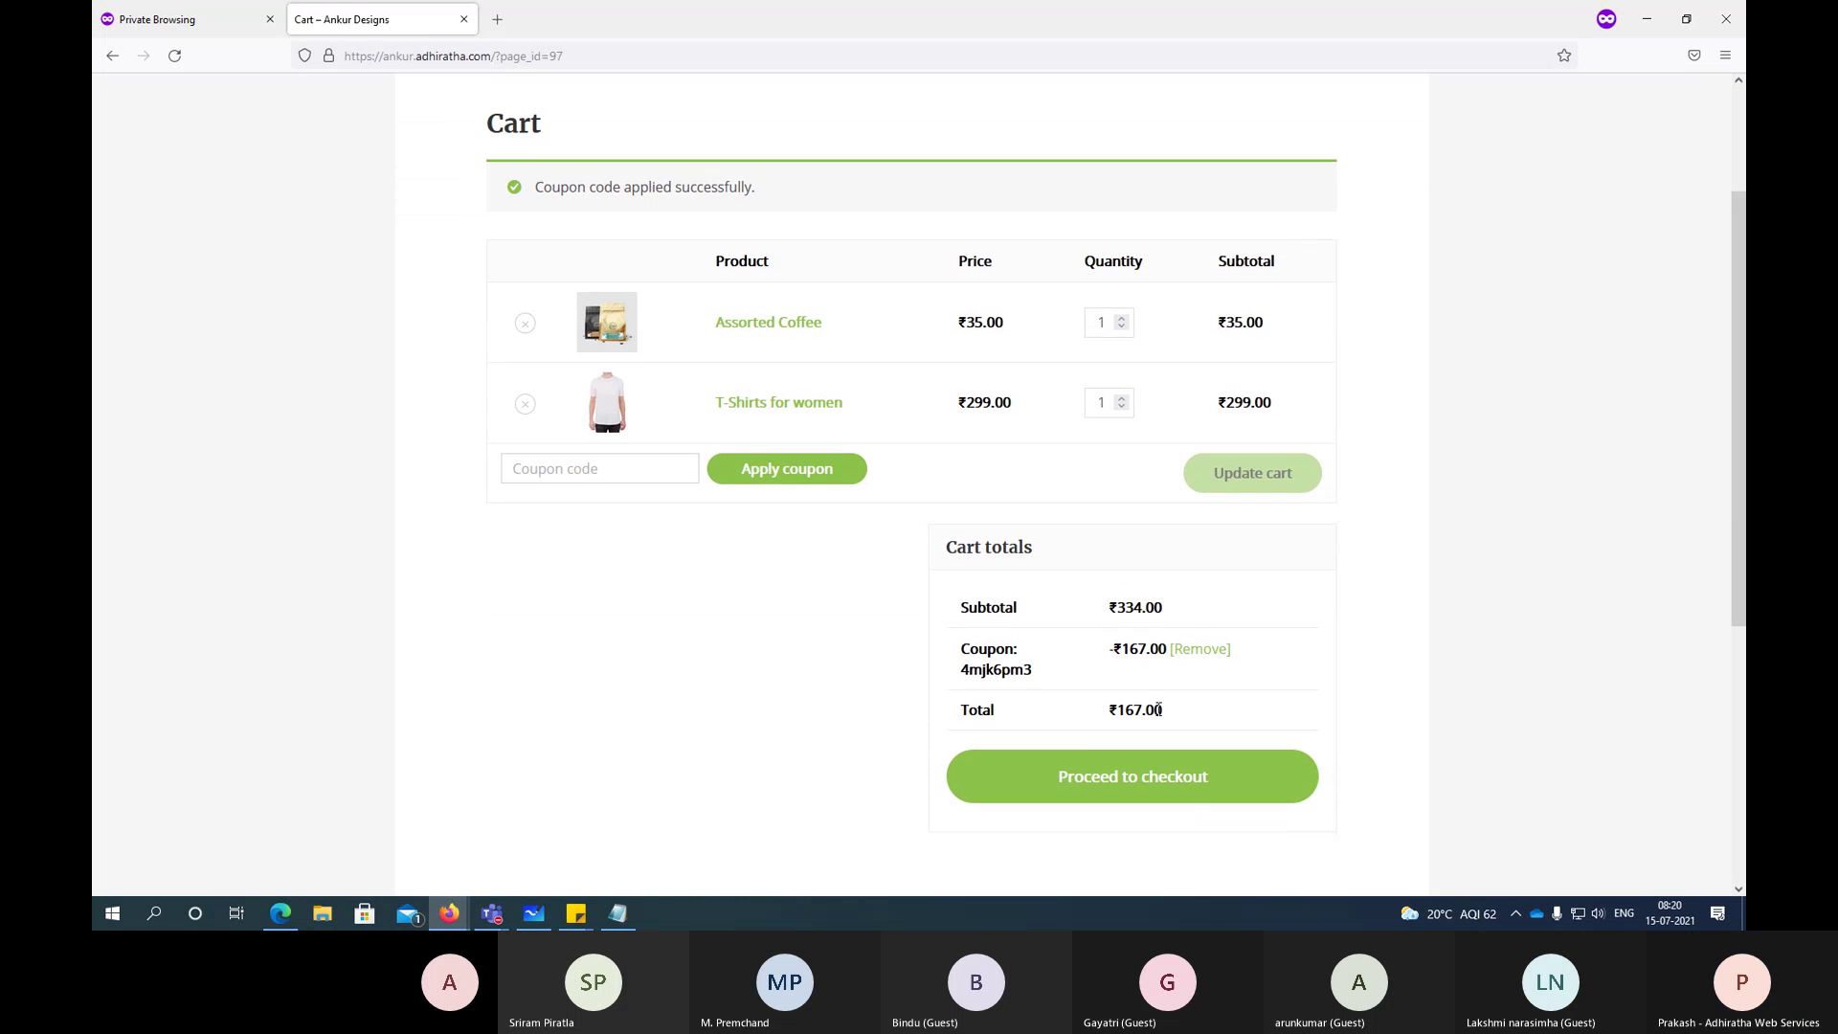
pyautogui.moveTo(1120, 606); pyautogui.dragTo(1188, 651)
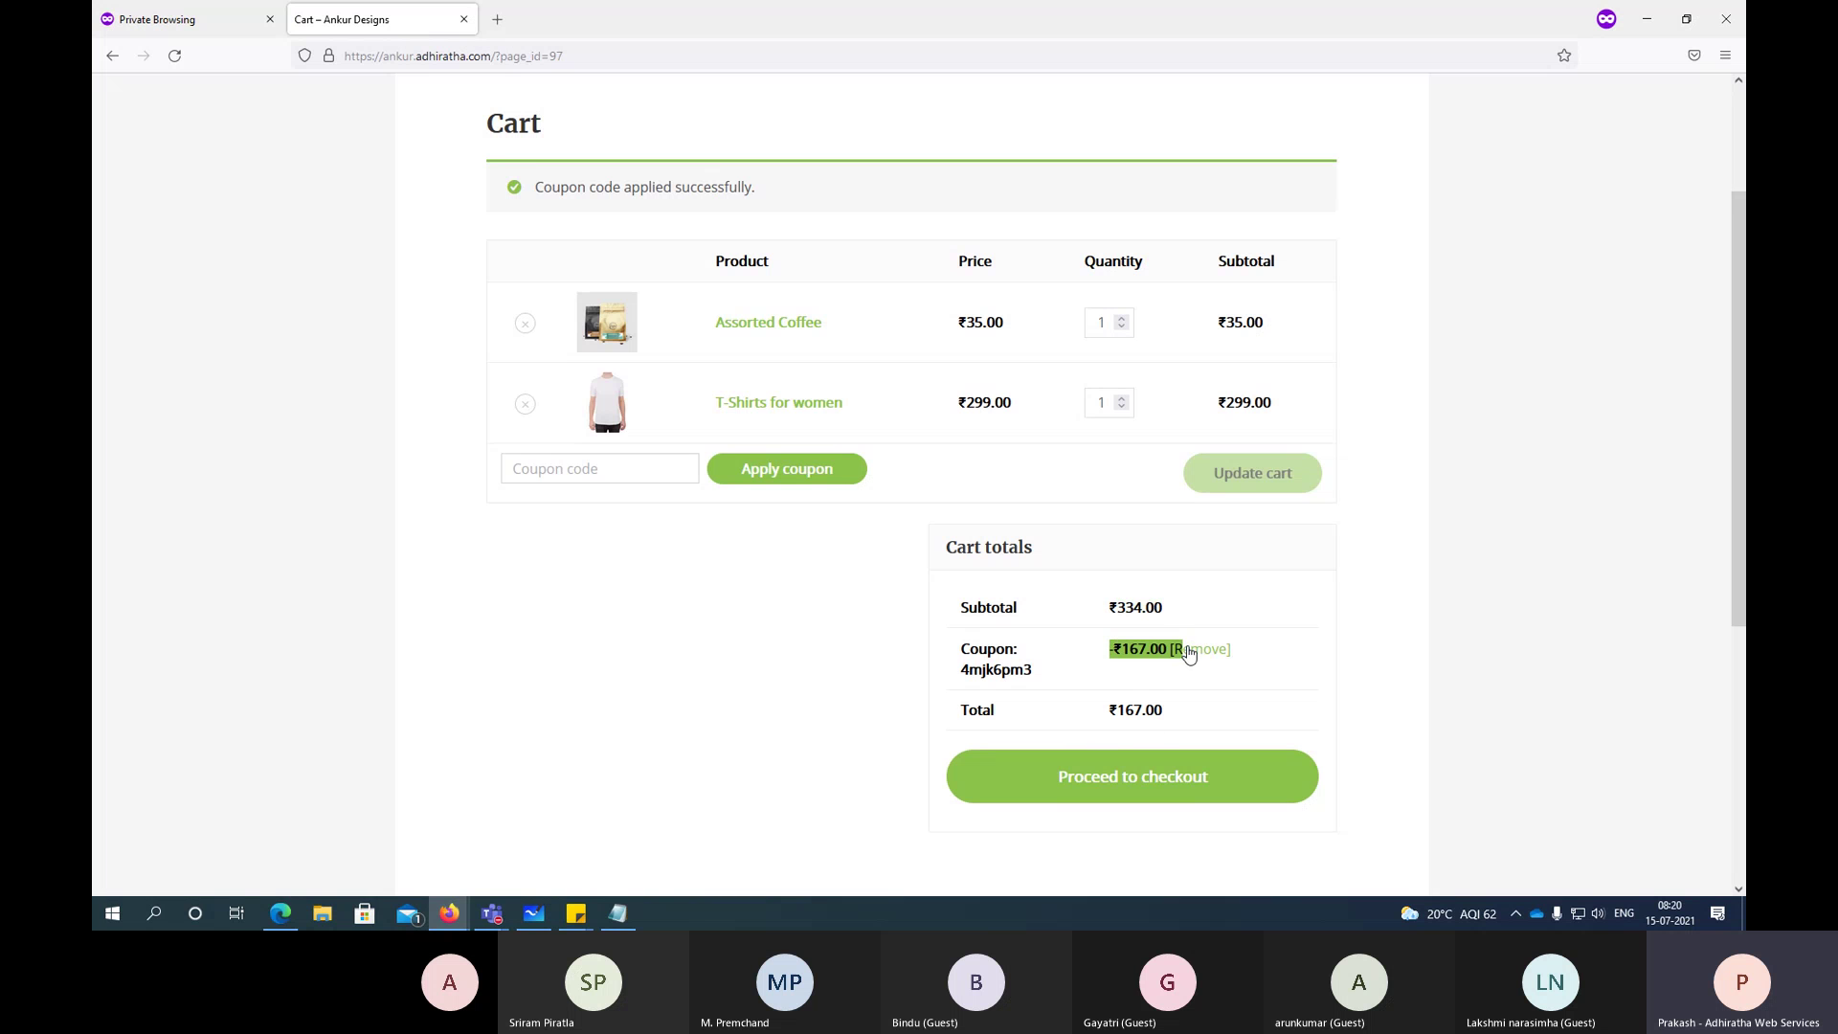
pyautogui.click(1118, 709)
pyautogui.doubleClick(1118, 710)
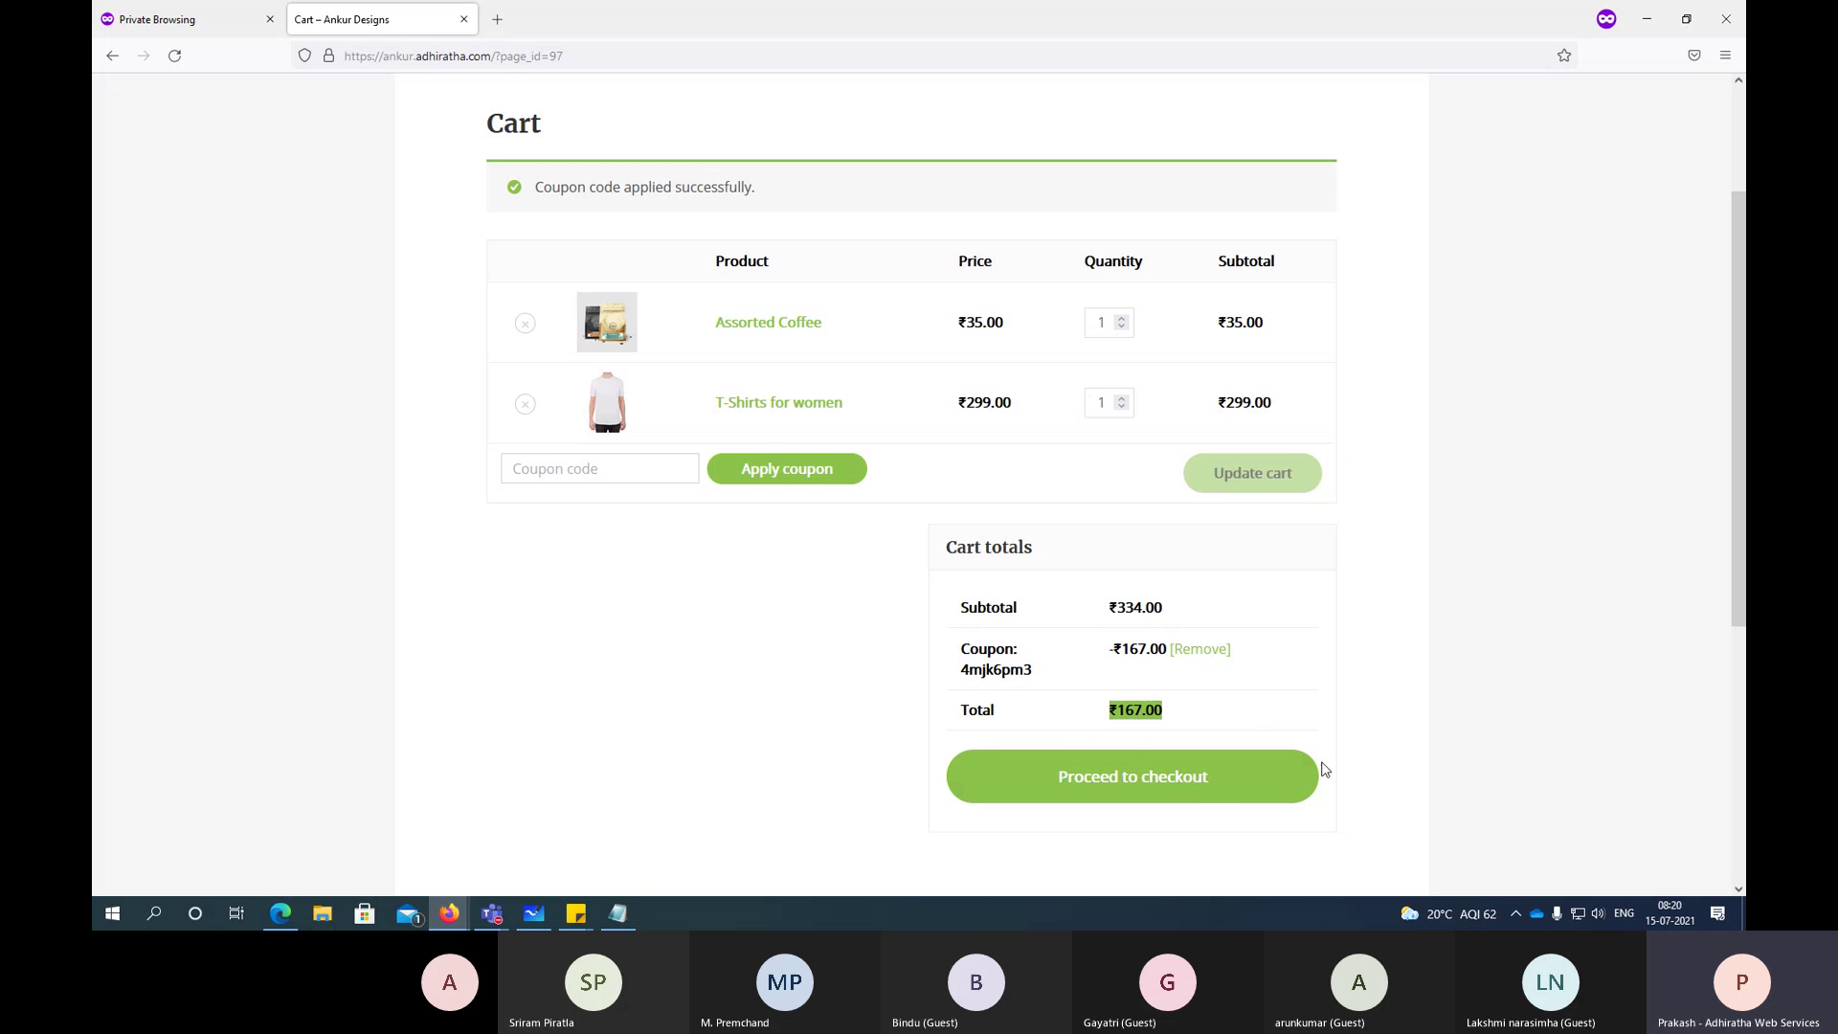
# Step: Proceed to the storefront checkout and review the billing fields, order summary and payment section
pyautogui.click(1198, 790)
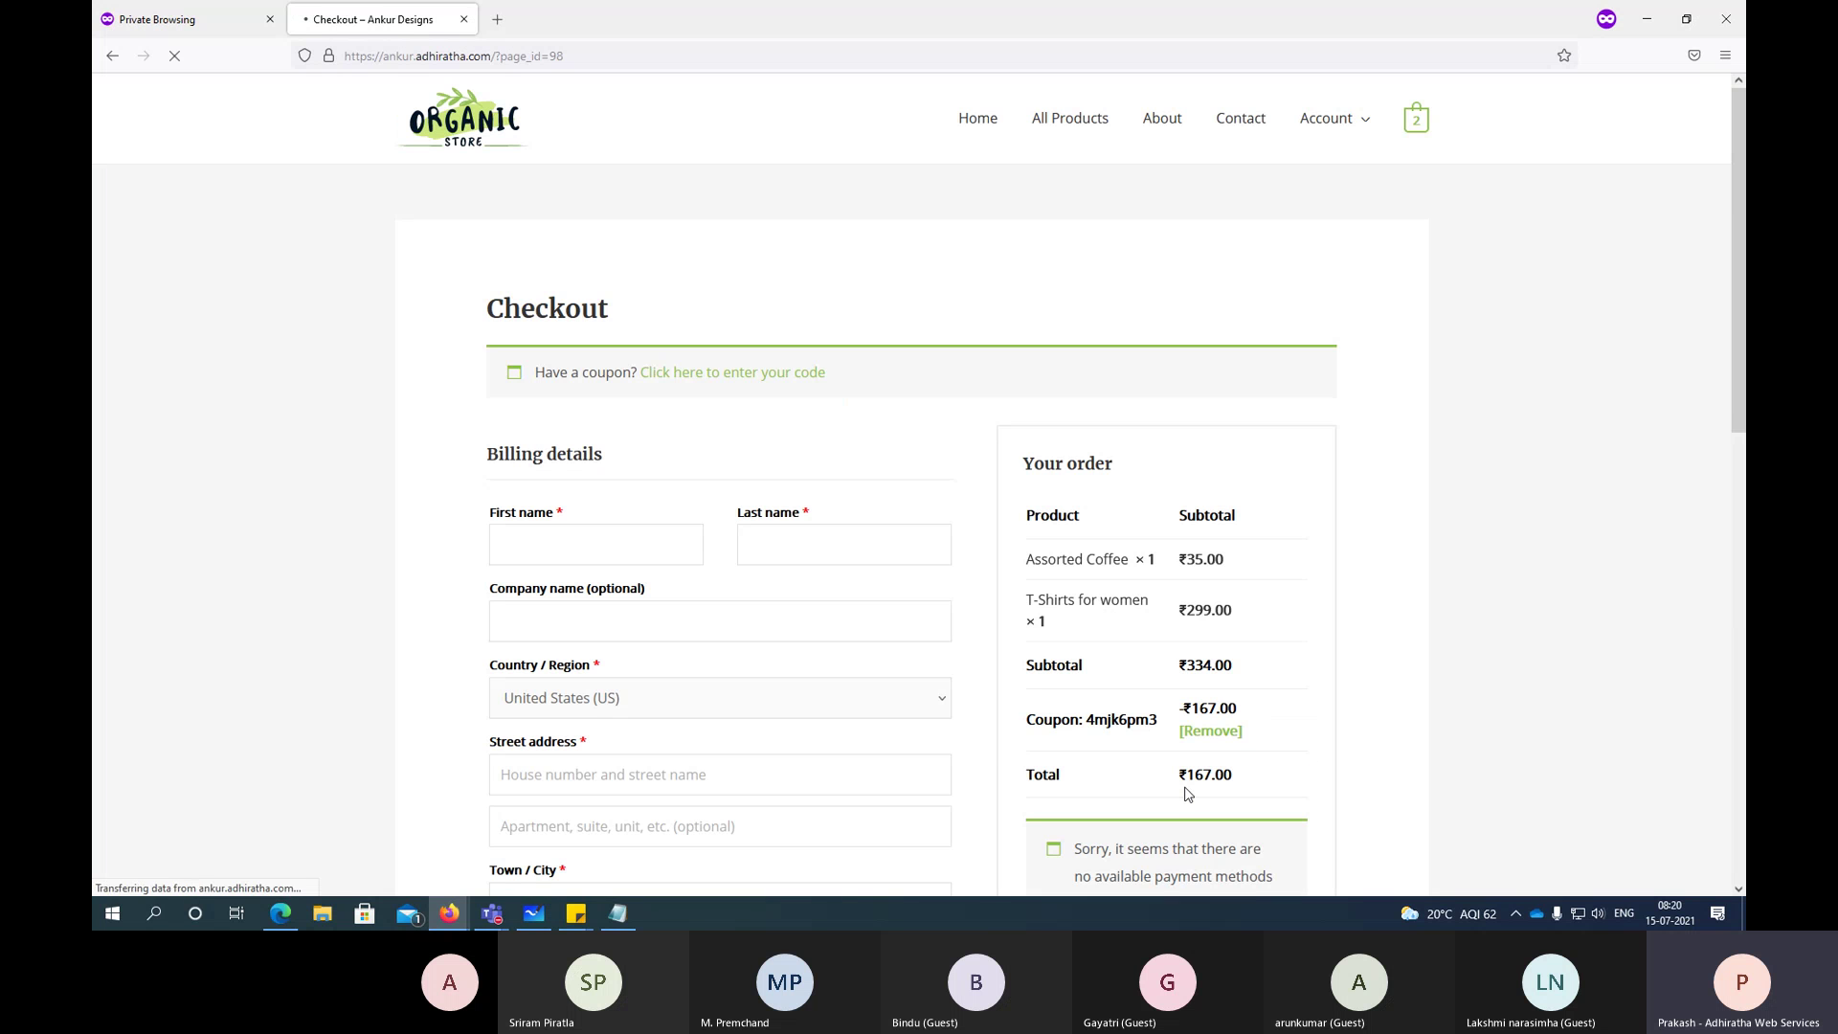
pyautogui.click(551, 614)
pyautogui.scroll(-4, 551, 618)
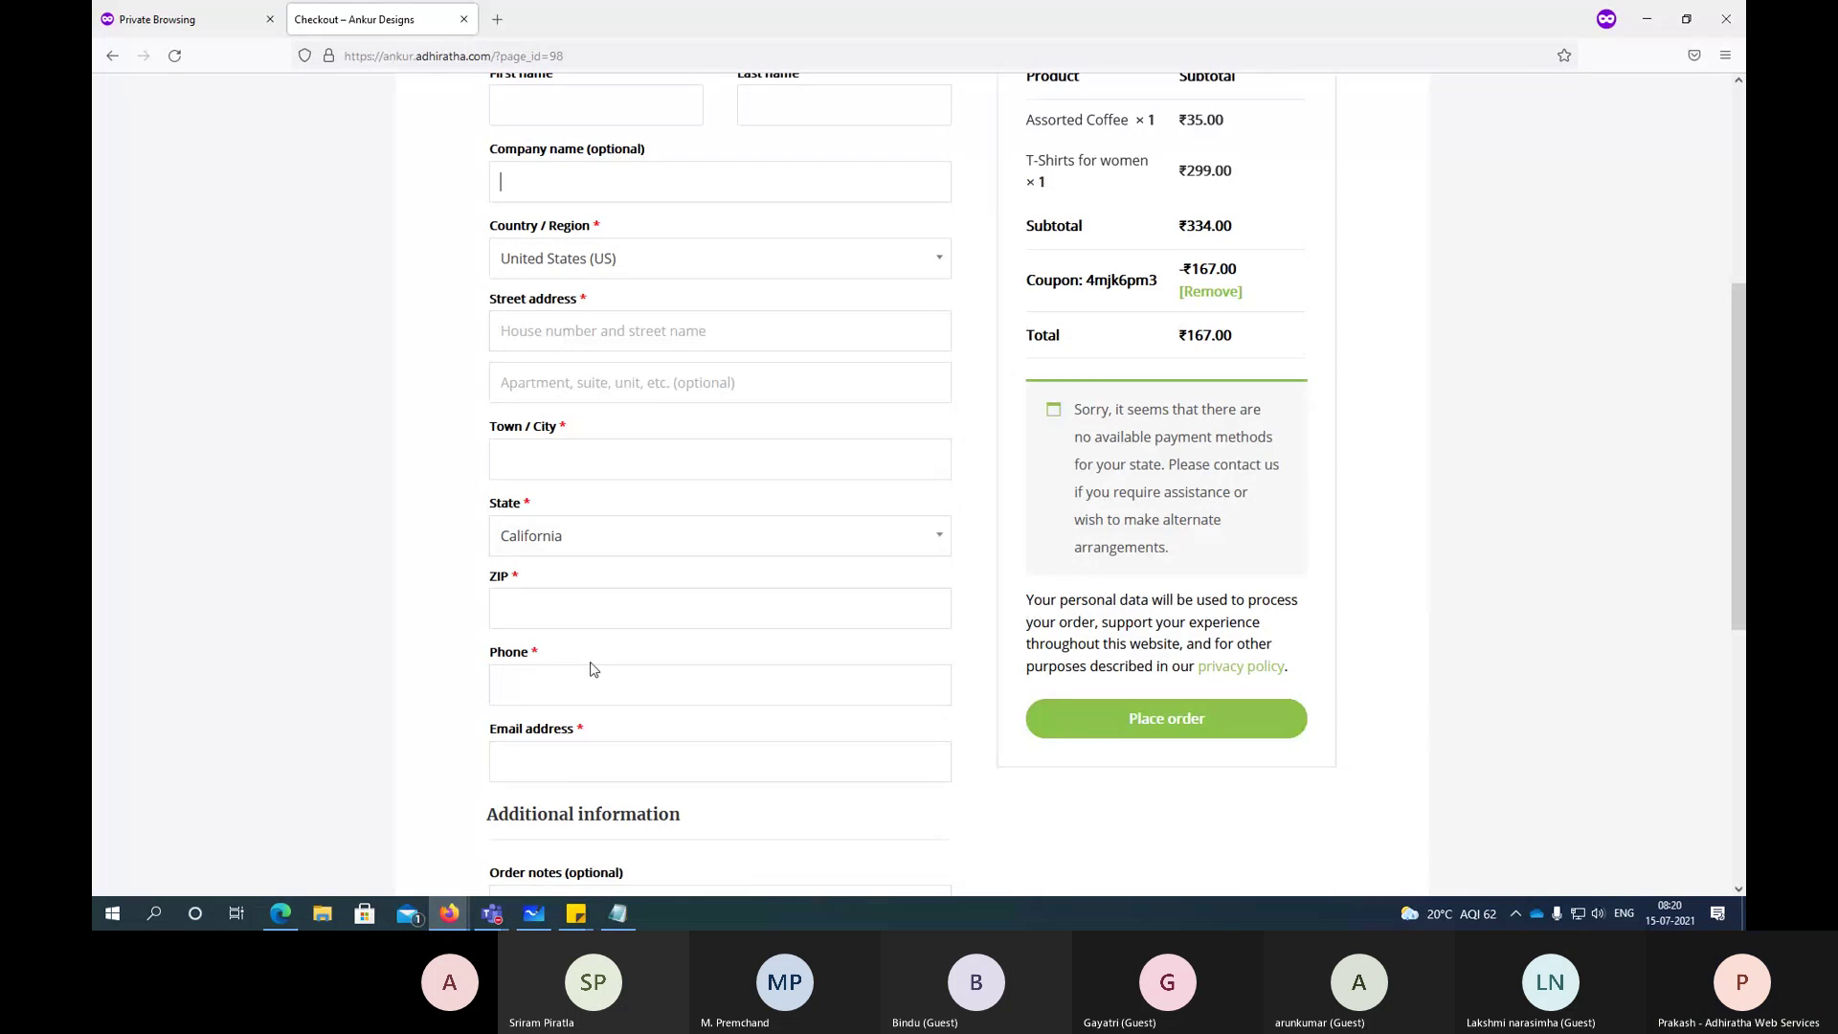
pyautogui.scroll(-5, 590, 669)
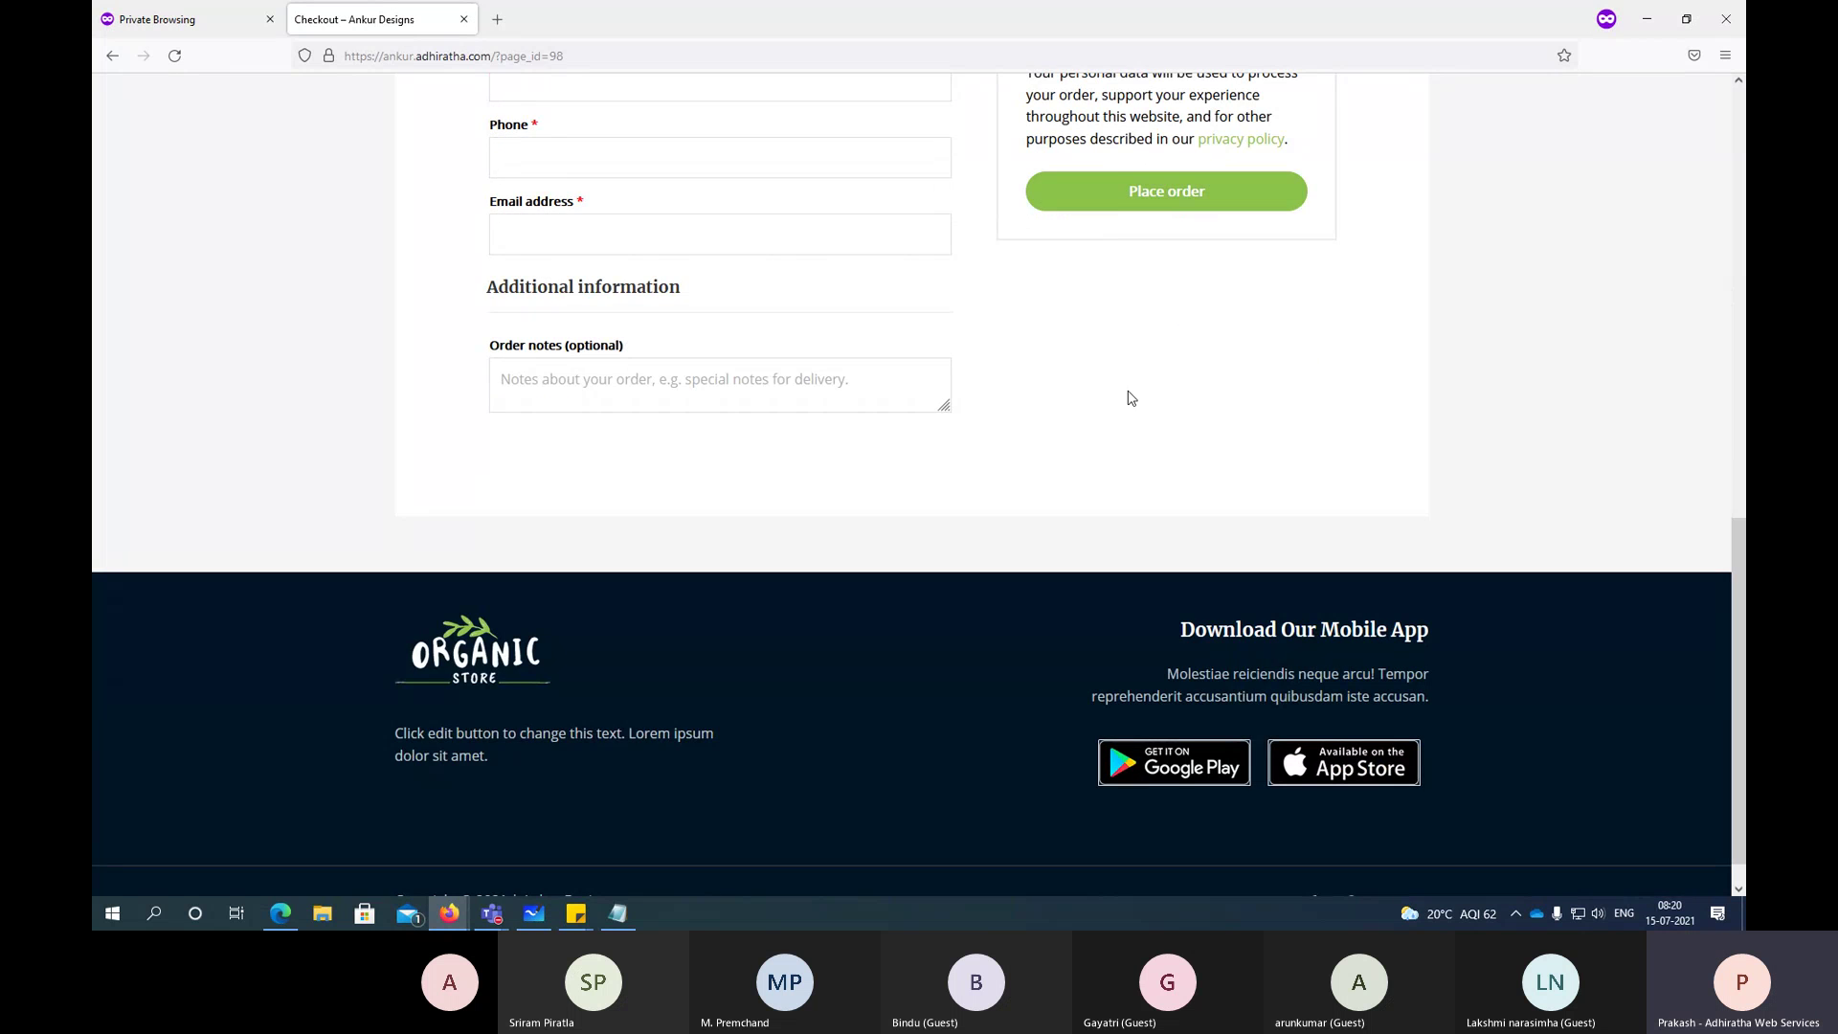
pyautogui.scroll(5, 1130, 398)
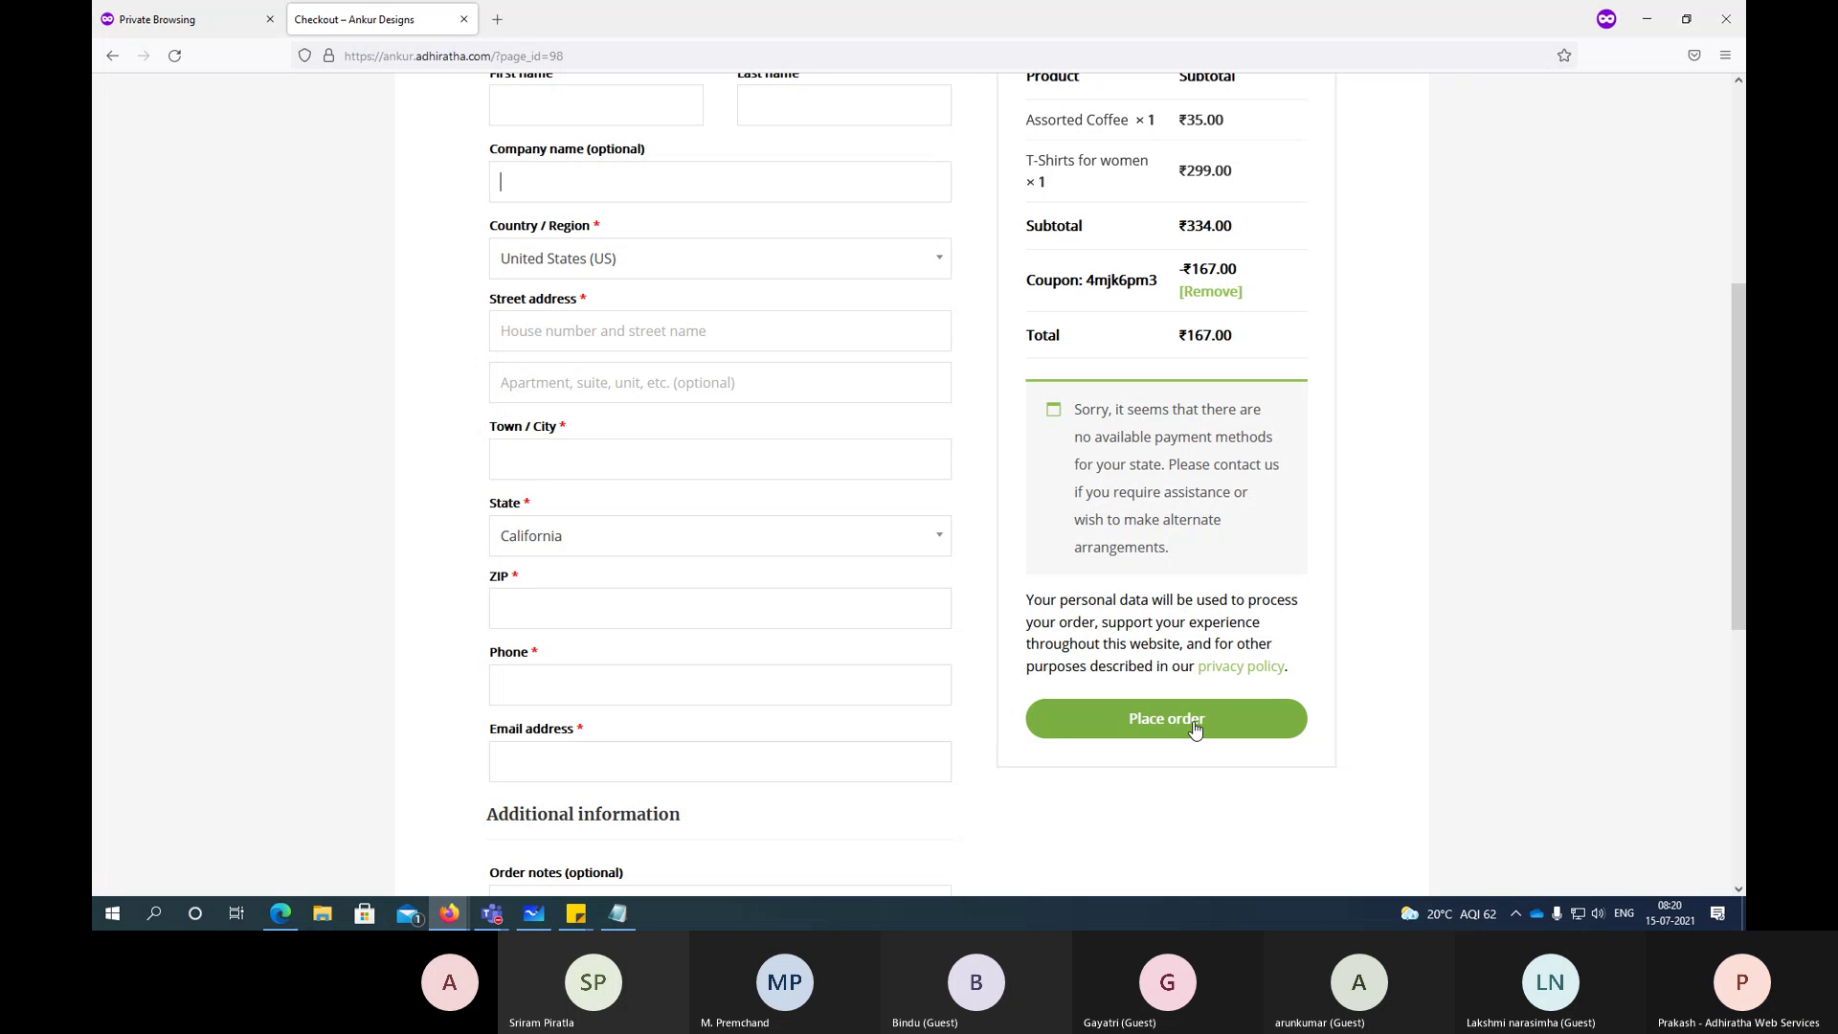
# Step: Return to the store's admin site, list all pages and open the Home page in the Elementor editor
pyautogui.hotkey('alt', 'Tab')
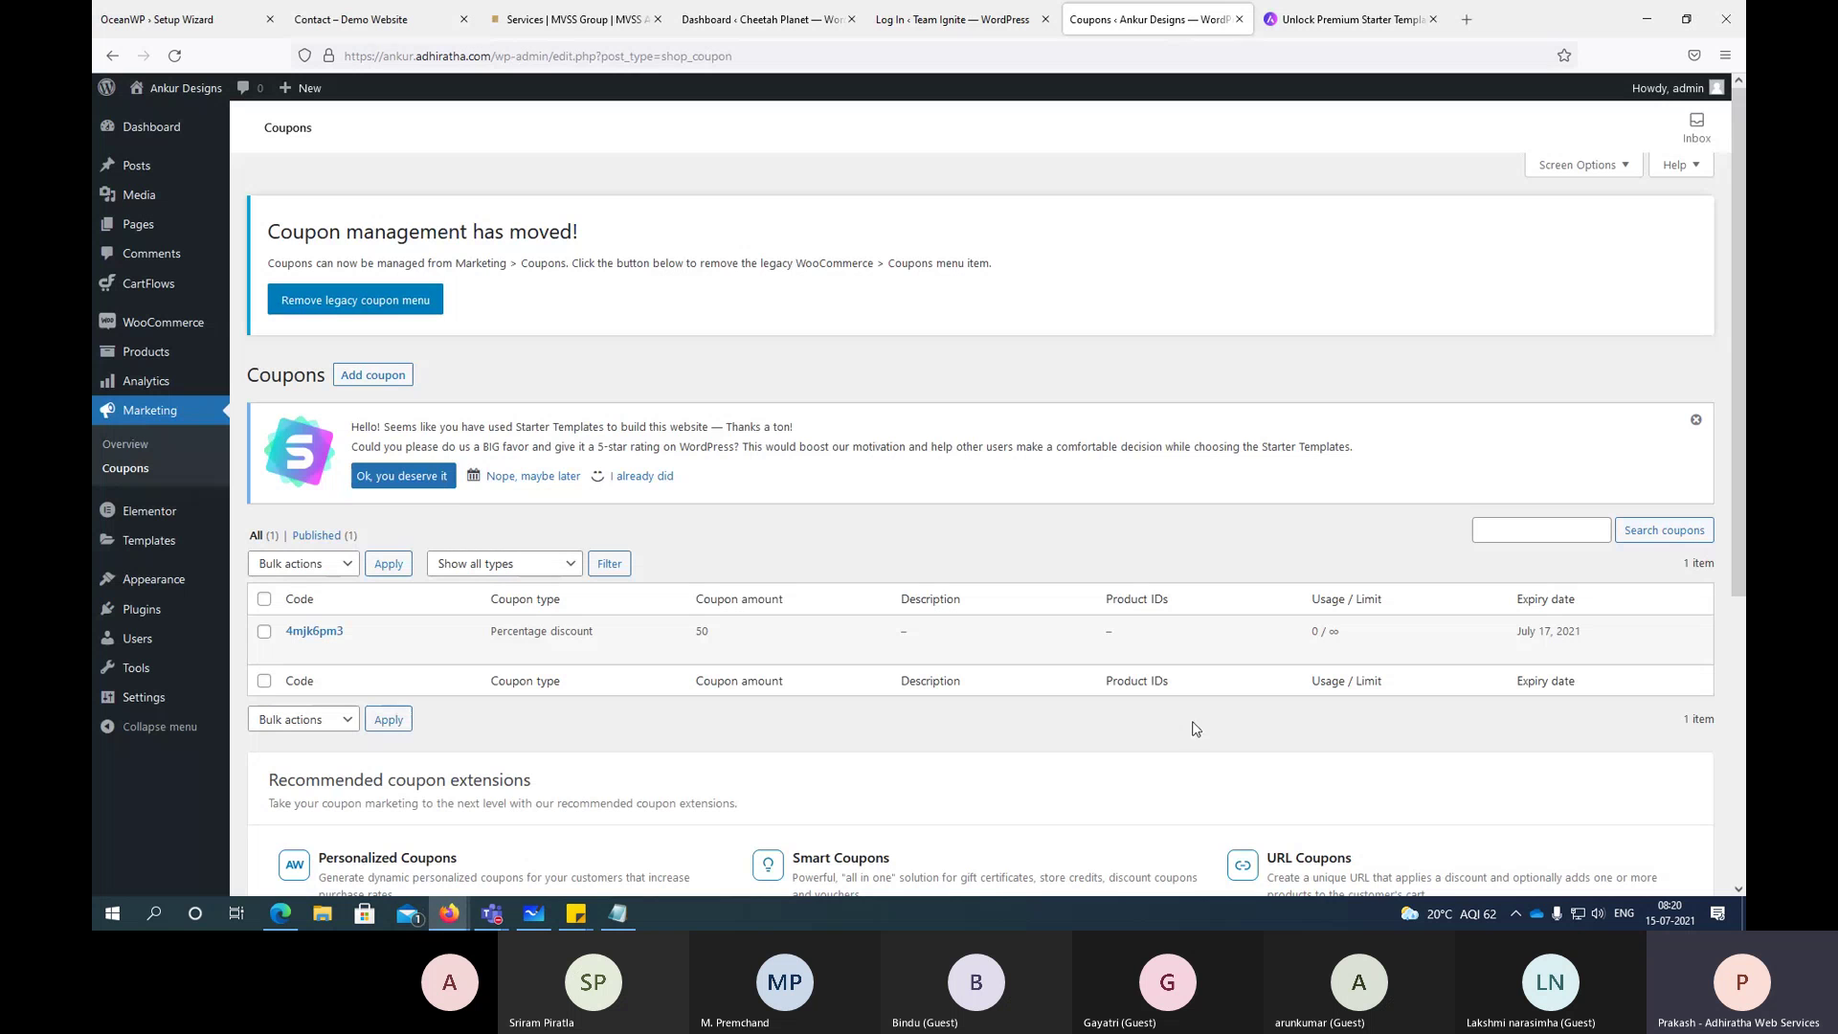
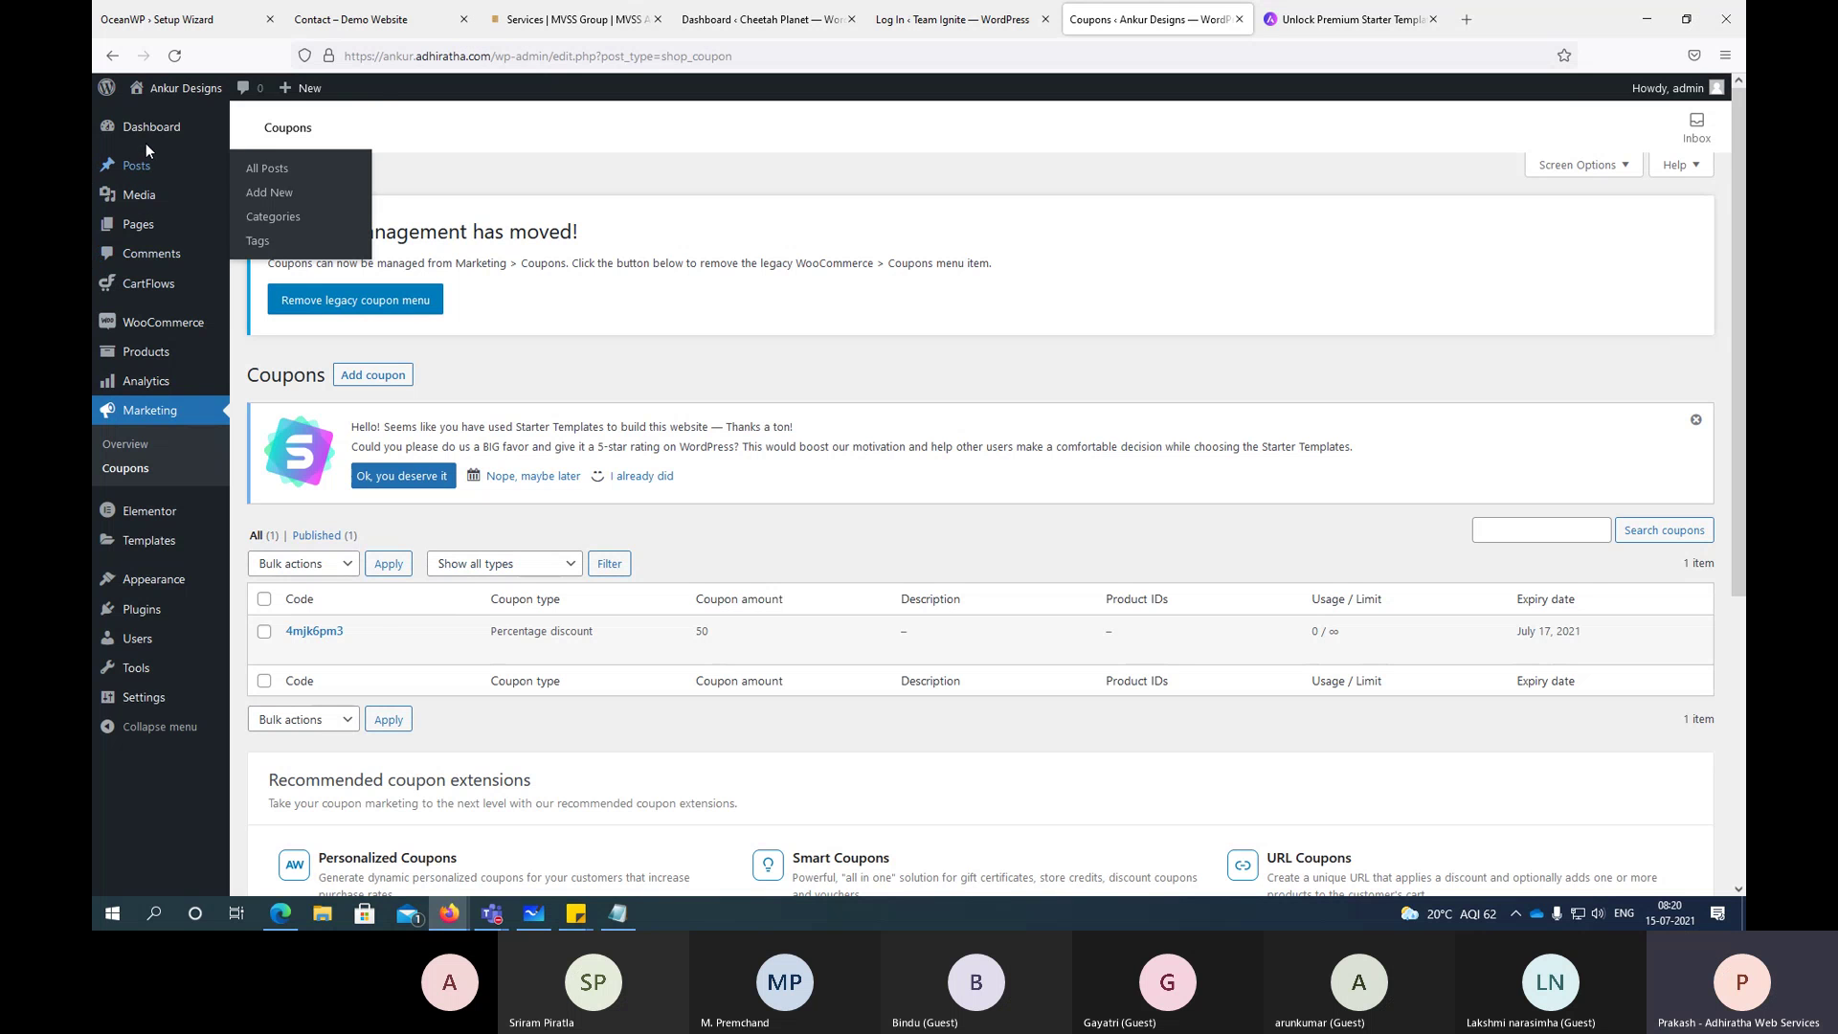
pyautogui.moveTo(178, 542)
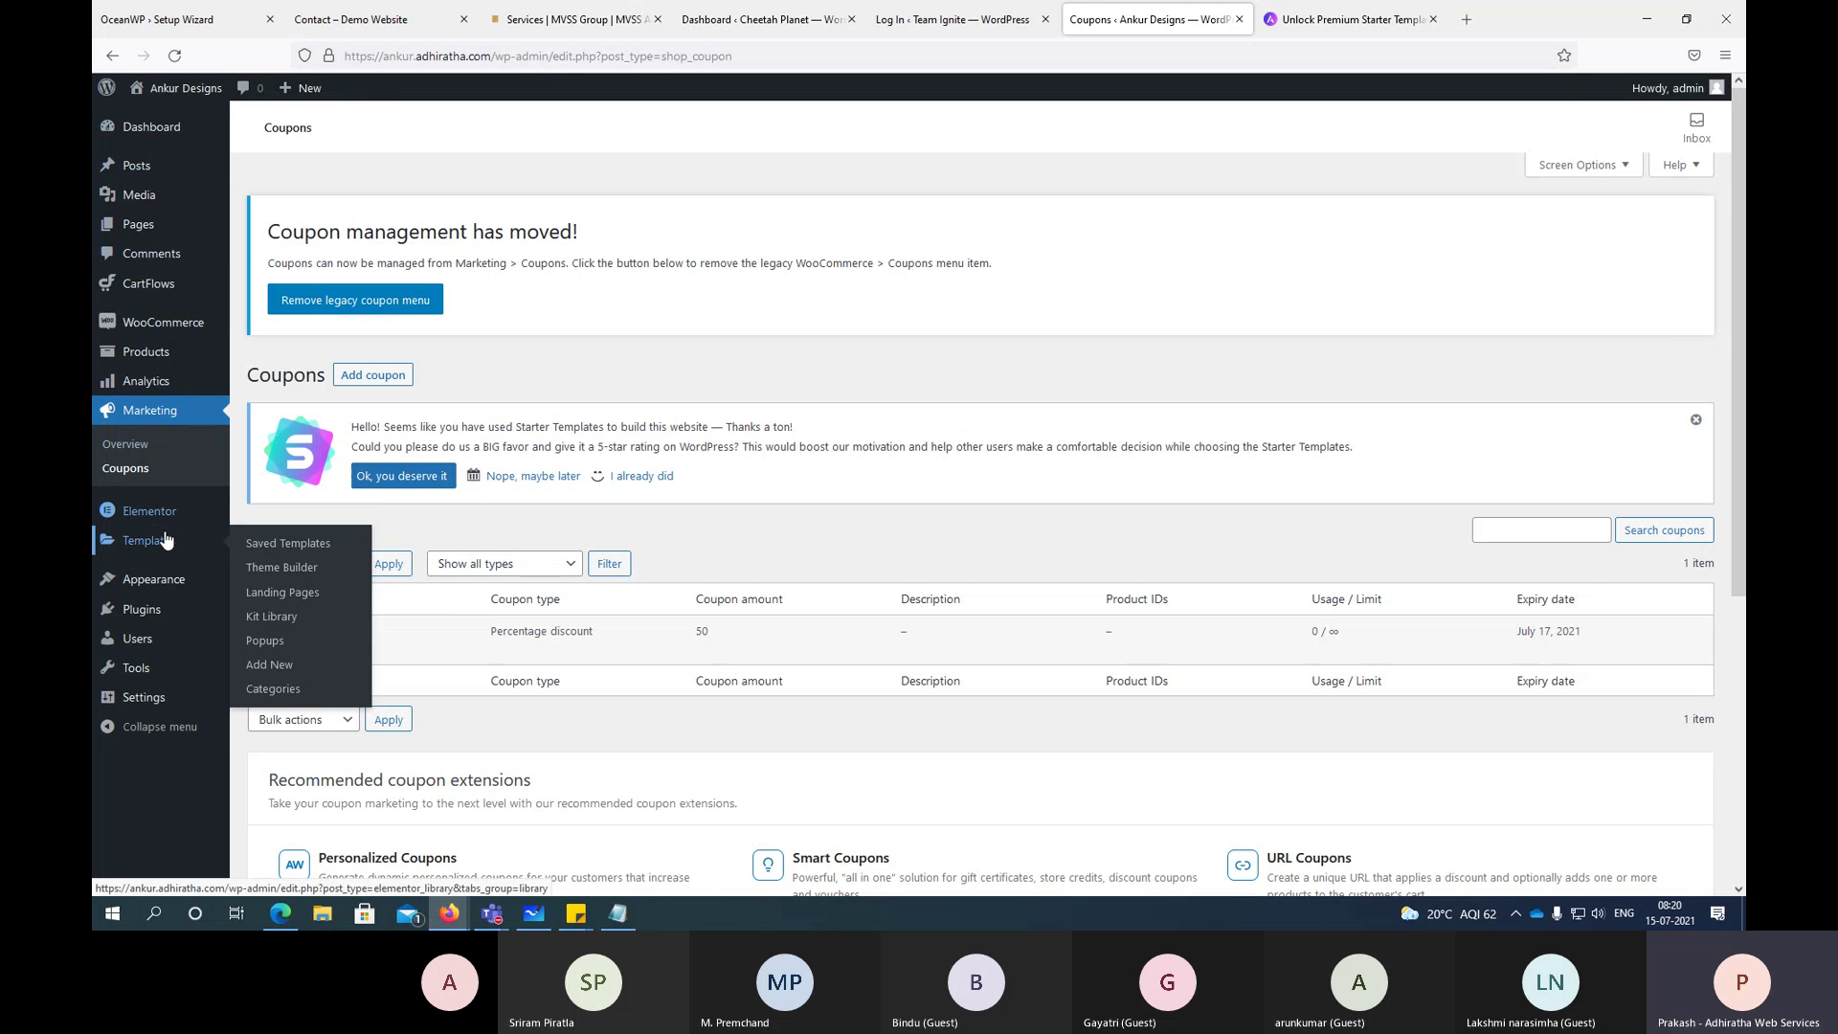
pyautogui.moveTo(175, 592)
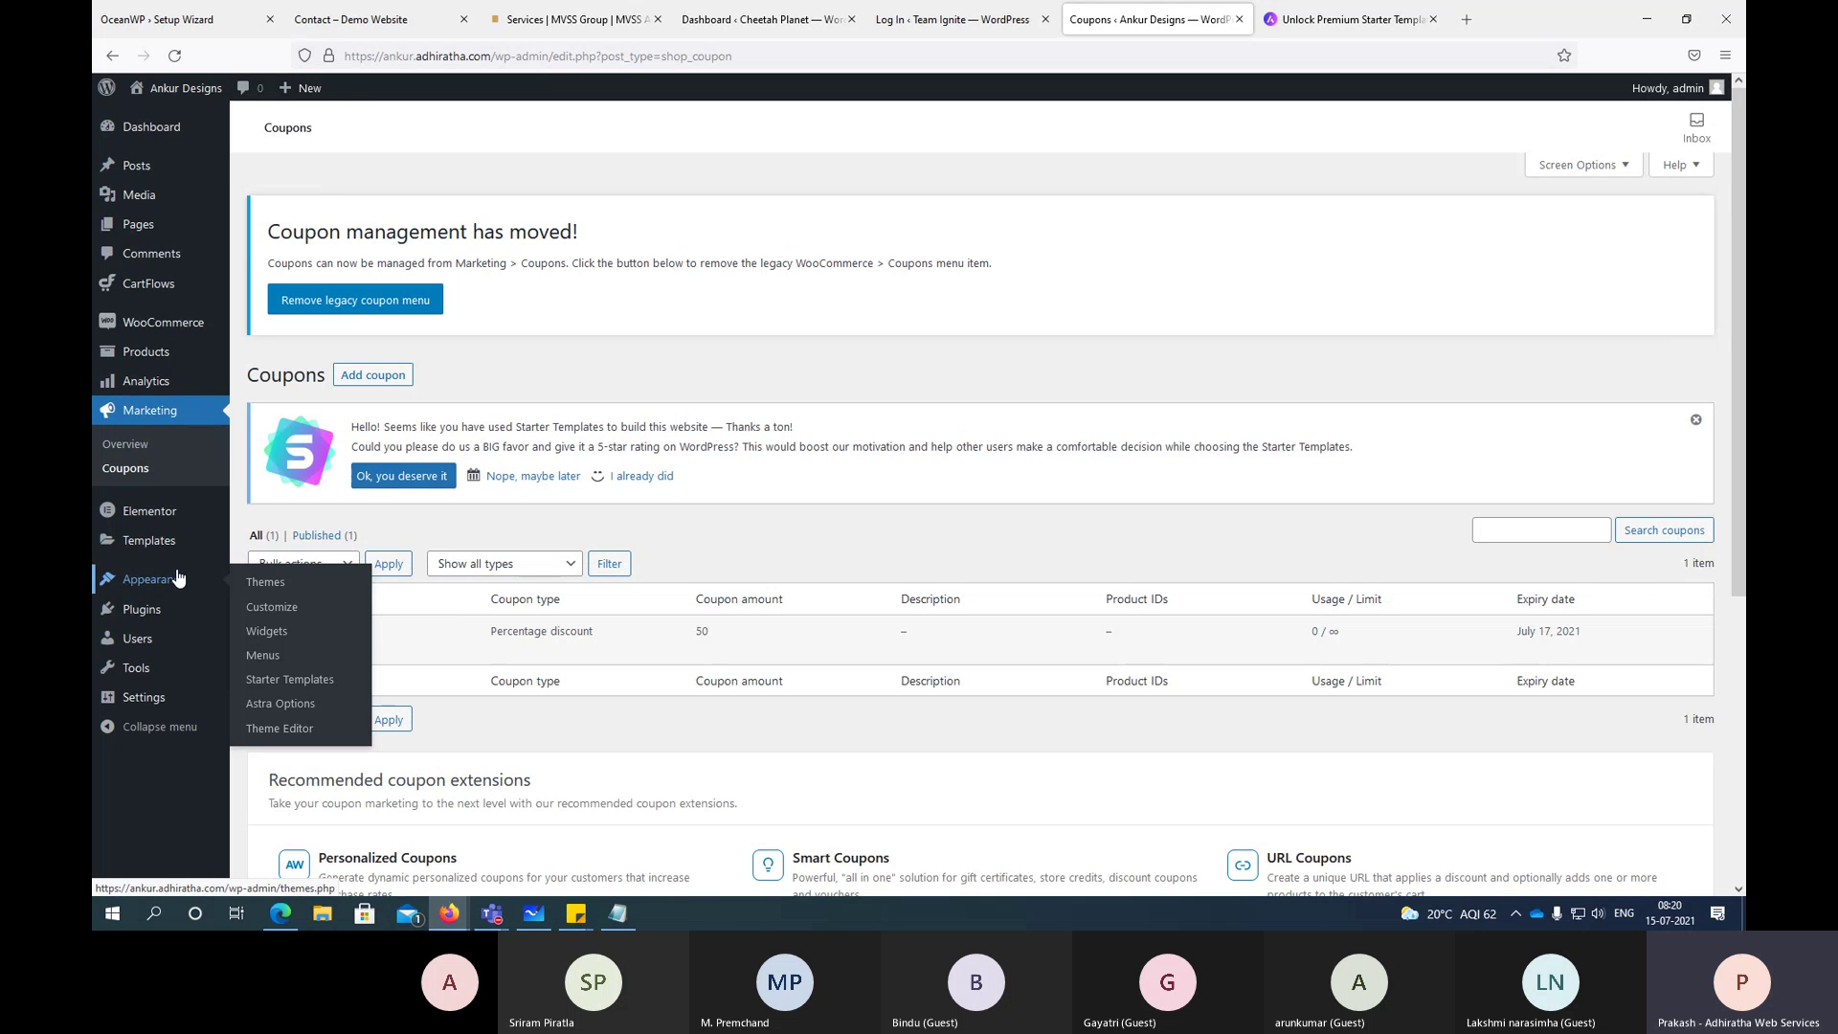
pyautogui.moveTo(184, 659)
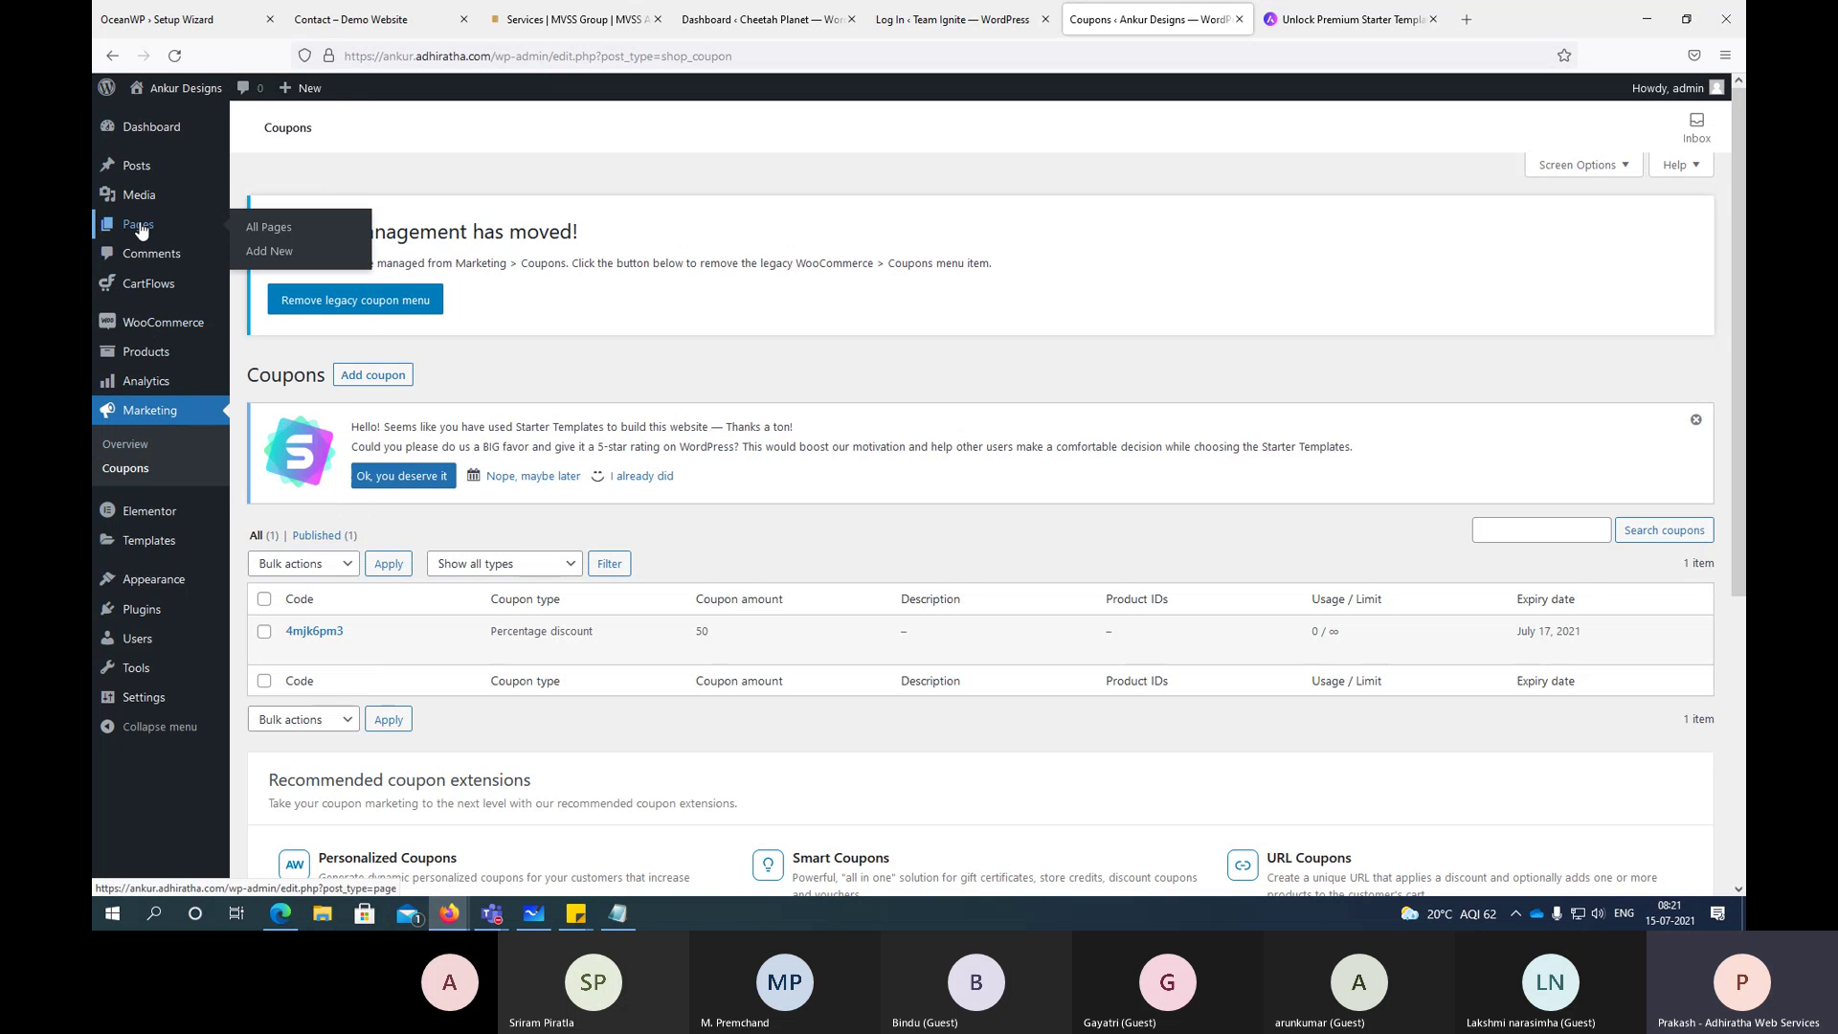
pyautogui.click(280, 229)
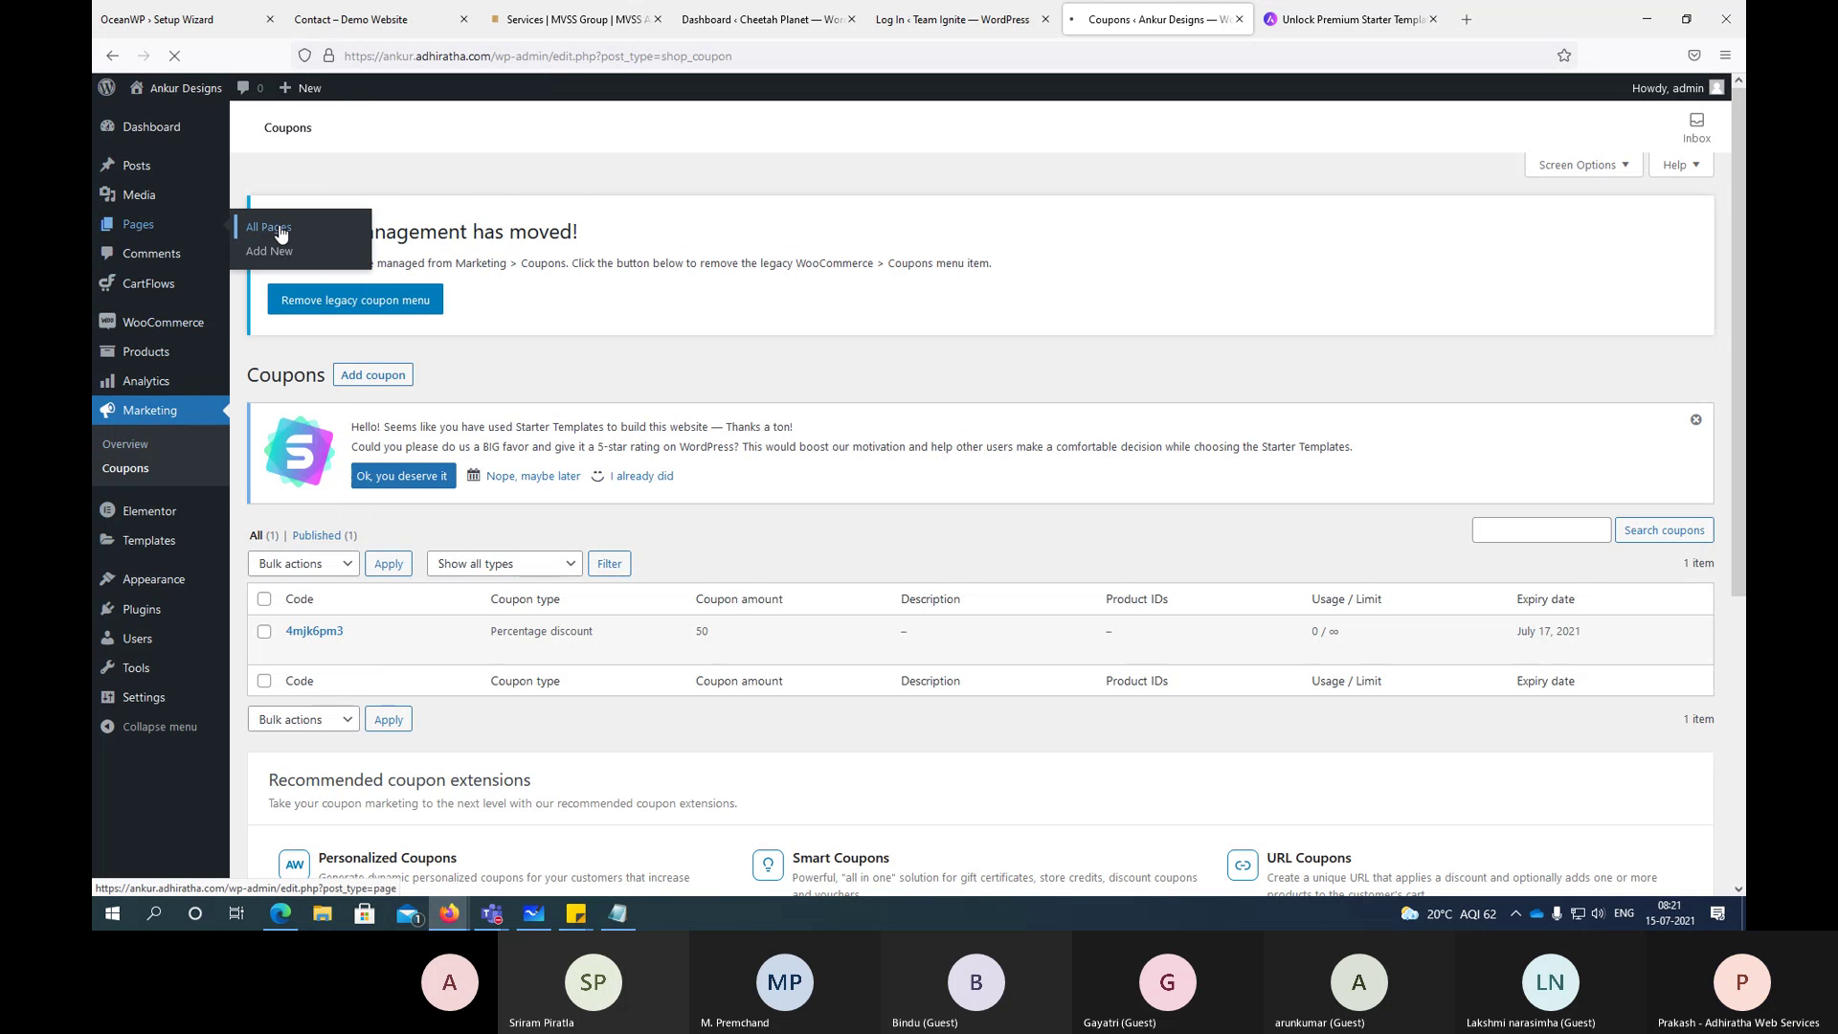
pyautogui.scroll(-3, 326, 569)
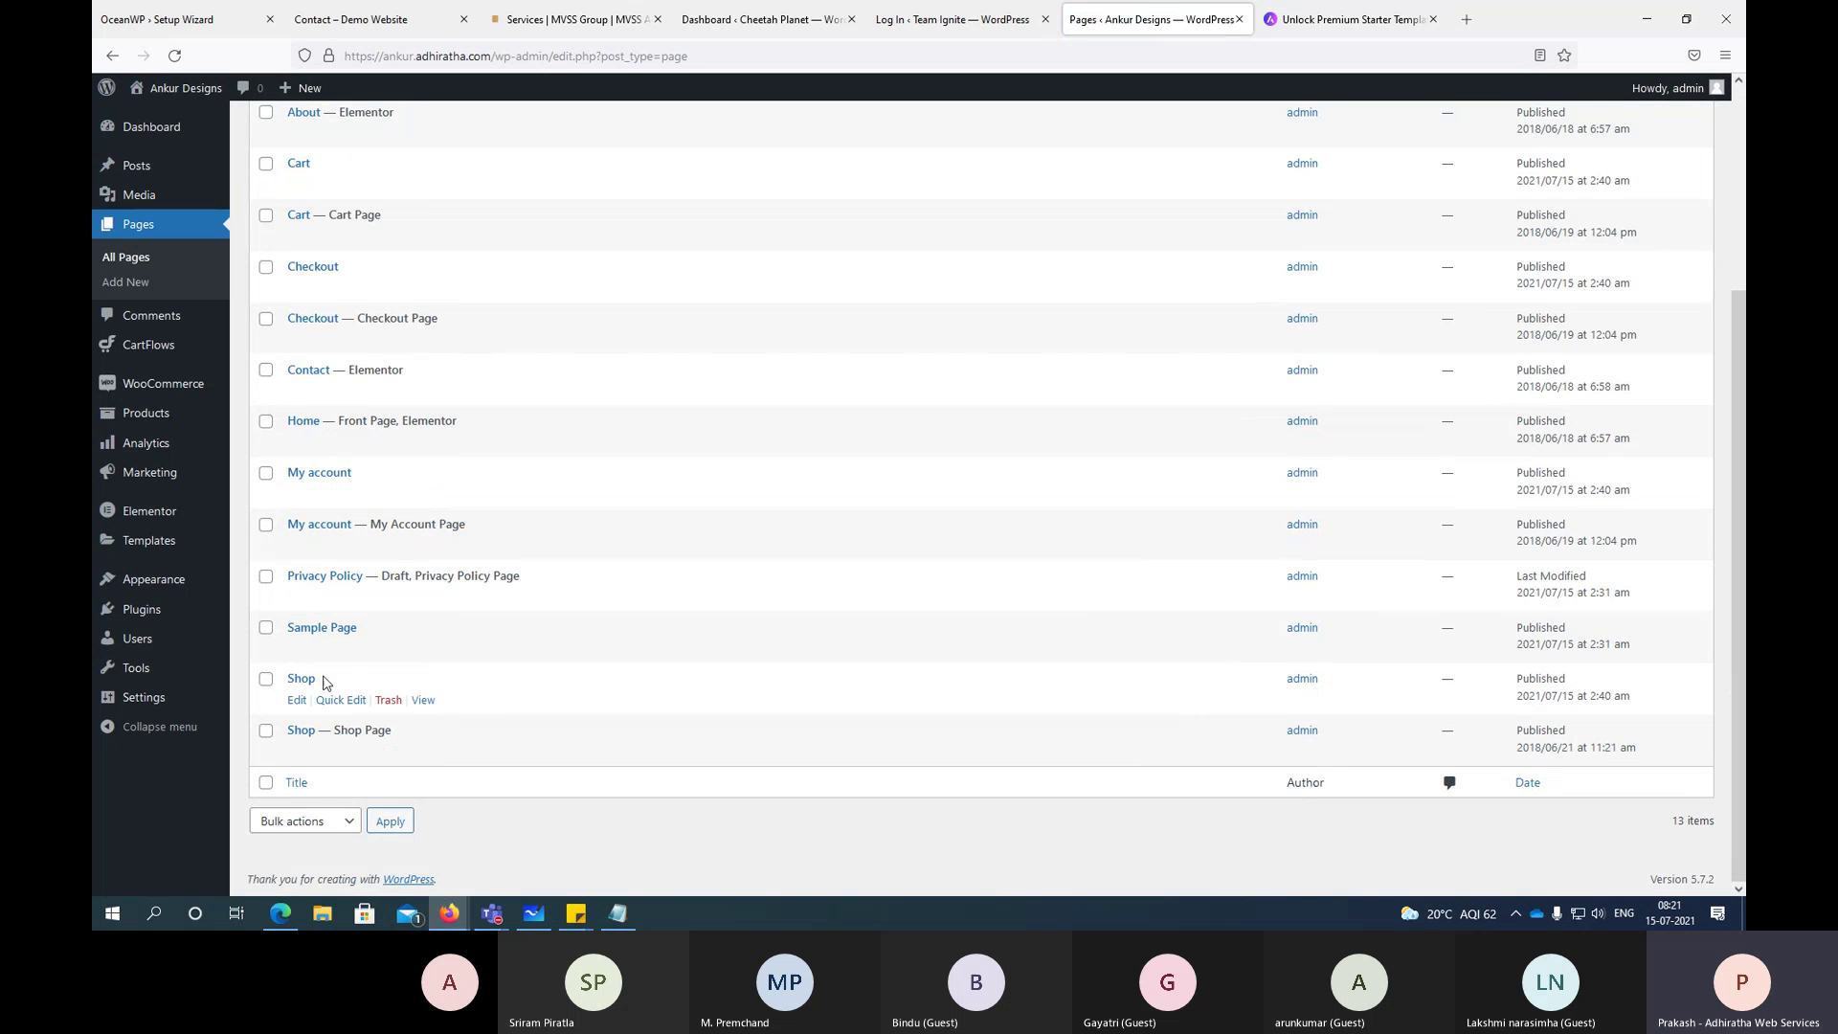
pyautogui.click(456, 447)
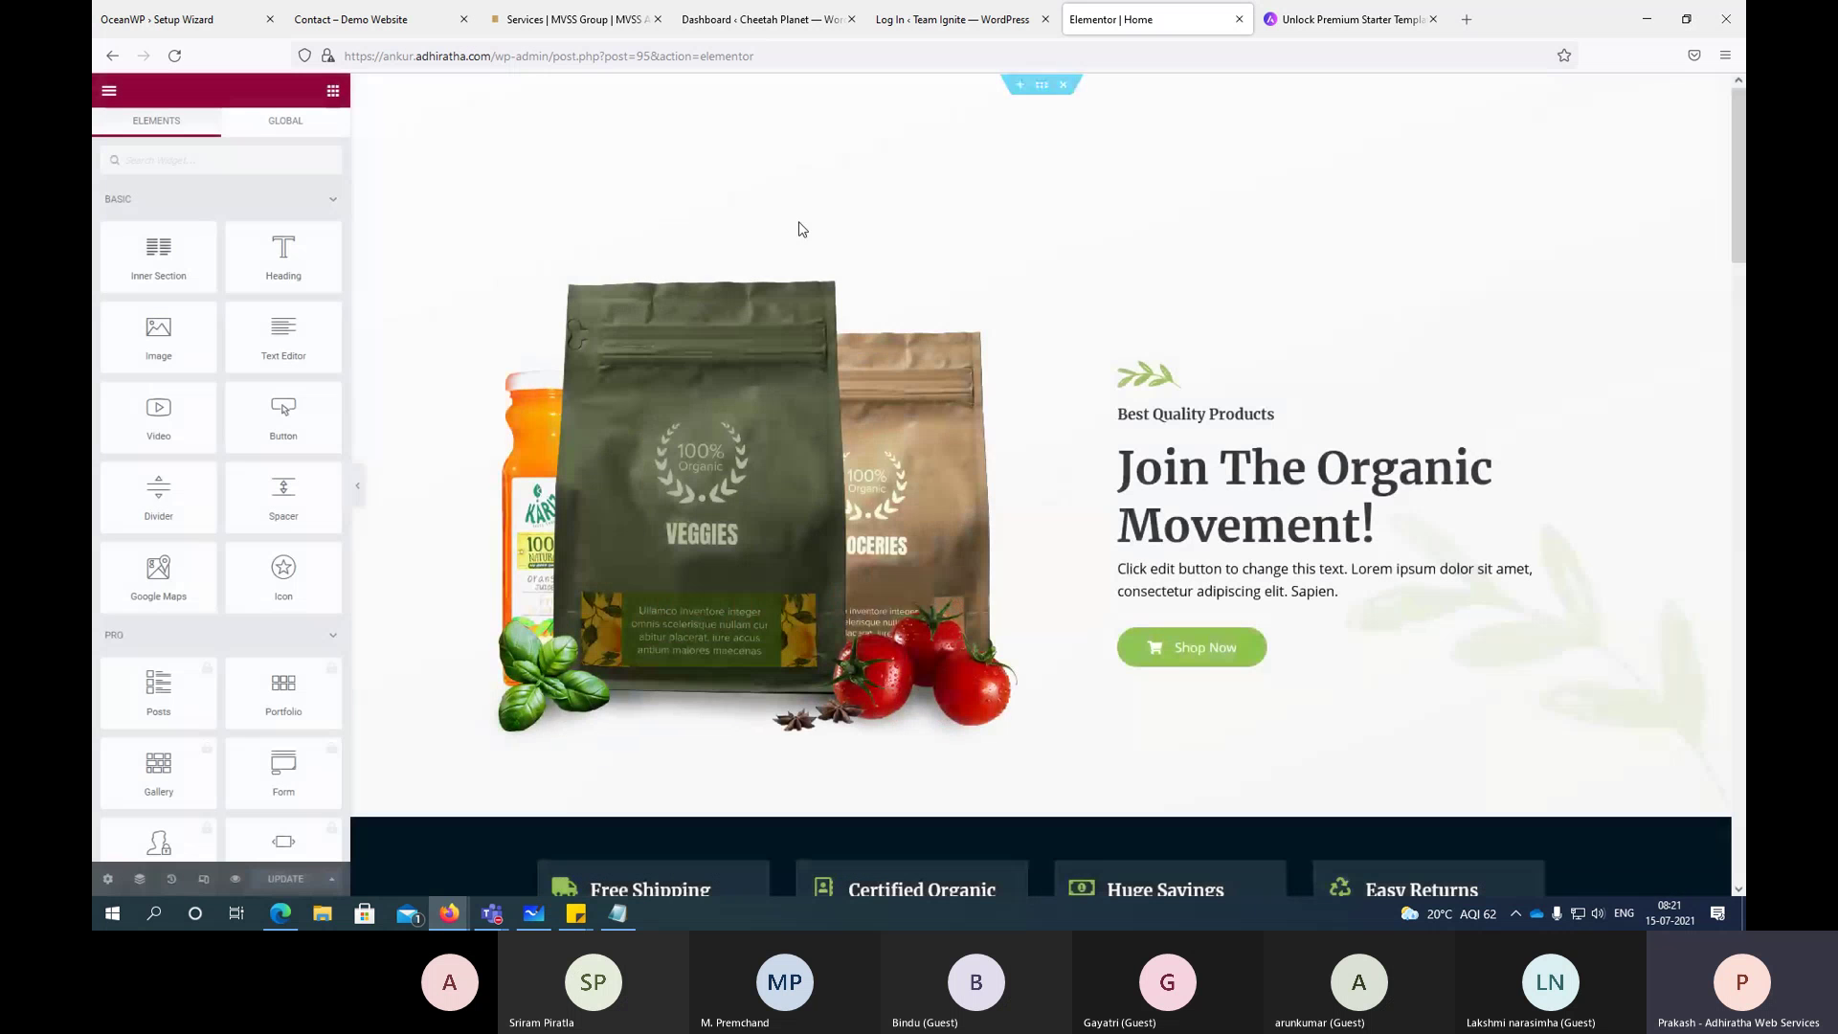
# Step: Check the demo import in the OceanWP setup wizard and return to the Home page editor
pyautogui.click(931, 21)
pyautogui.click(146, 27)
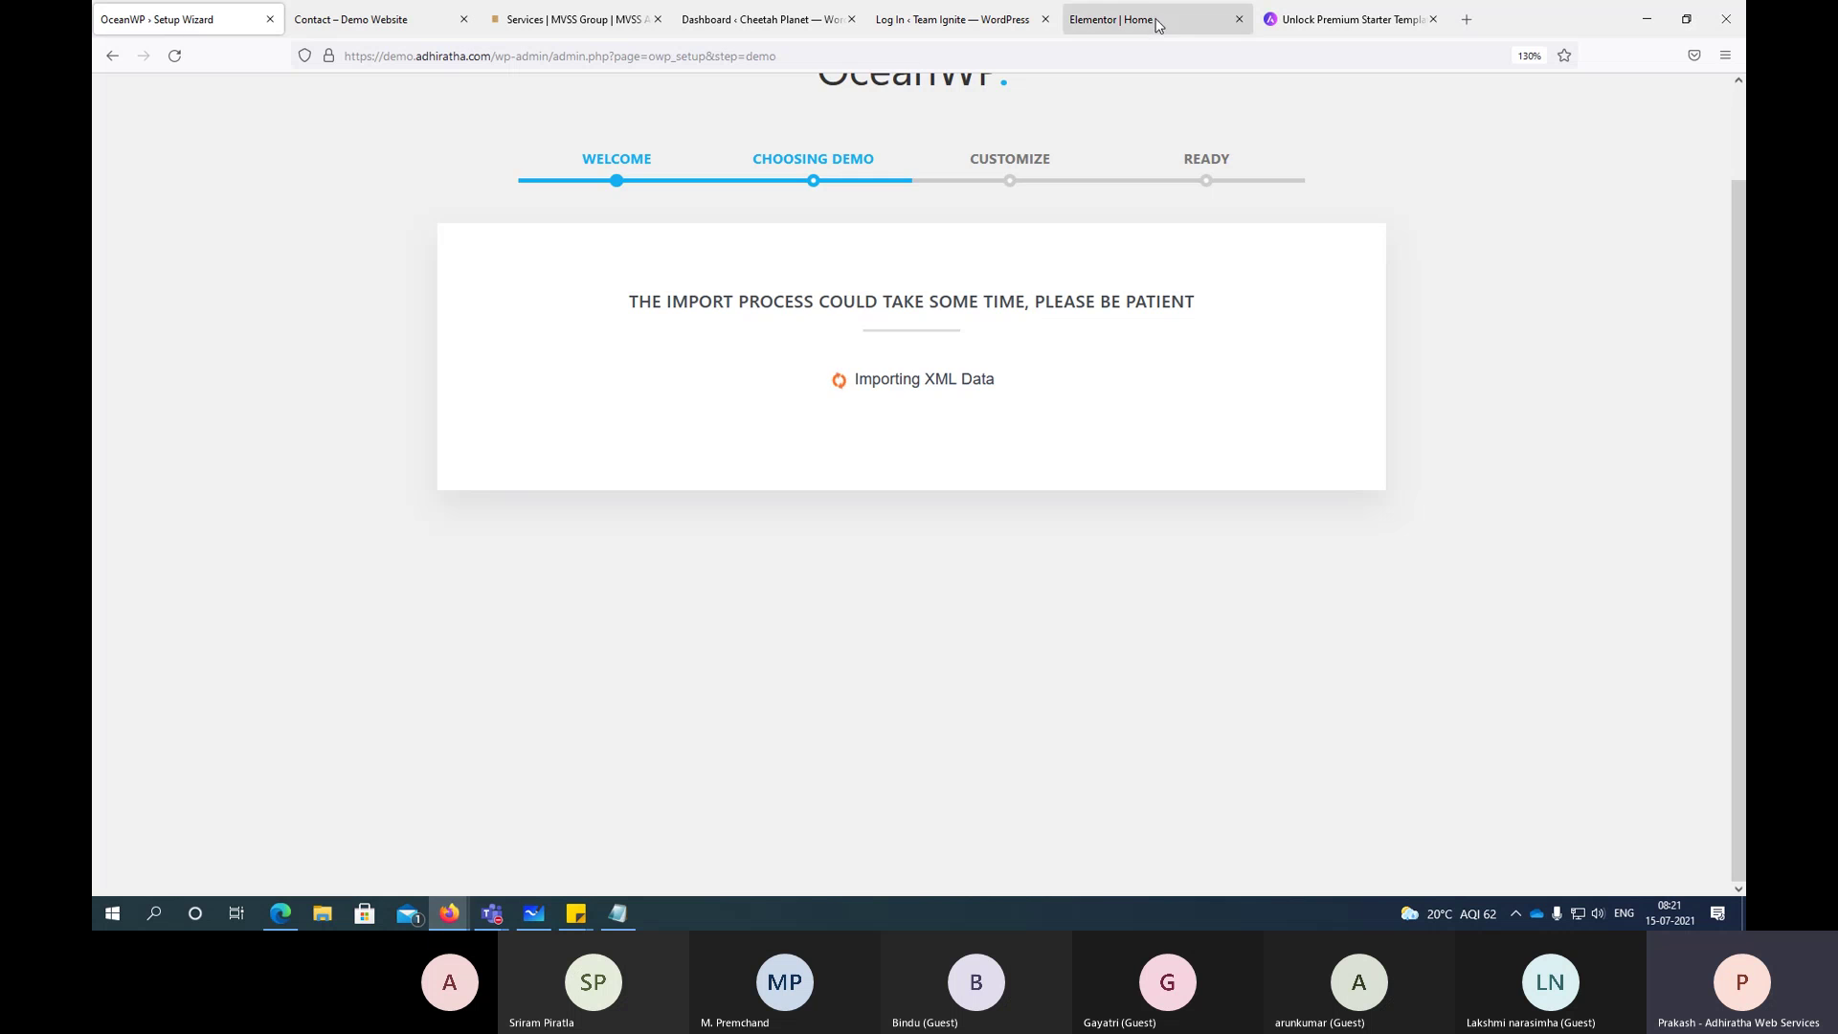
pyautogui.click(1116, 21)
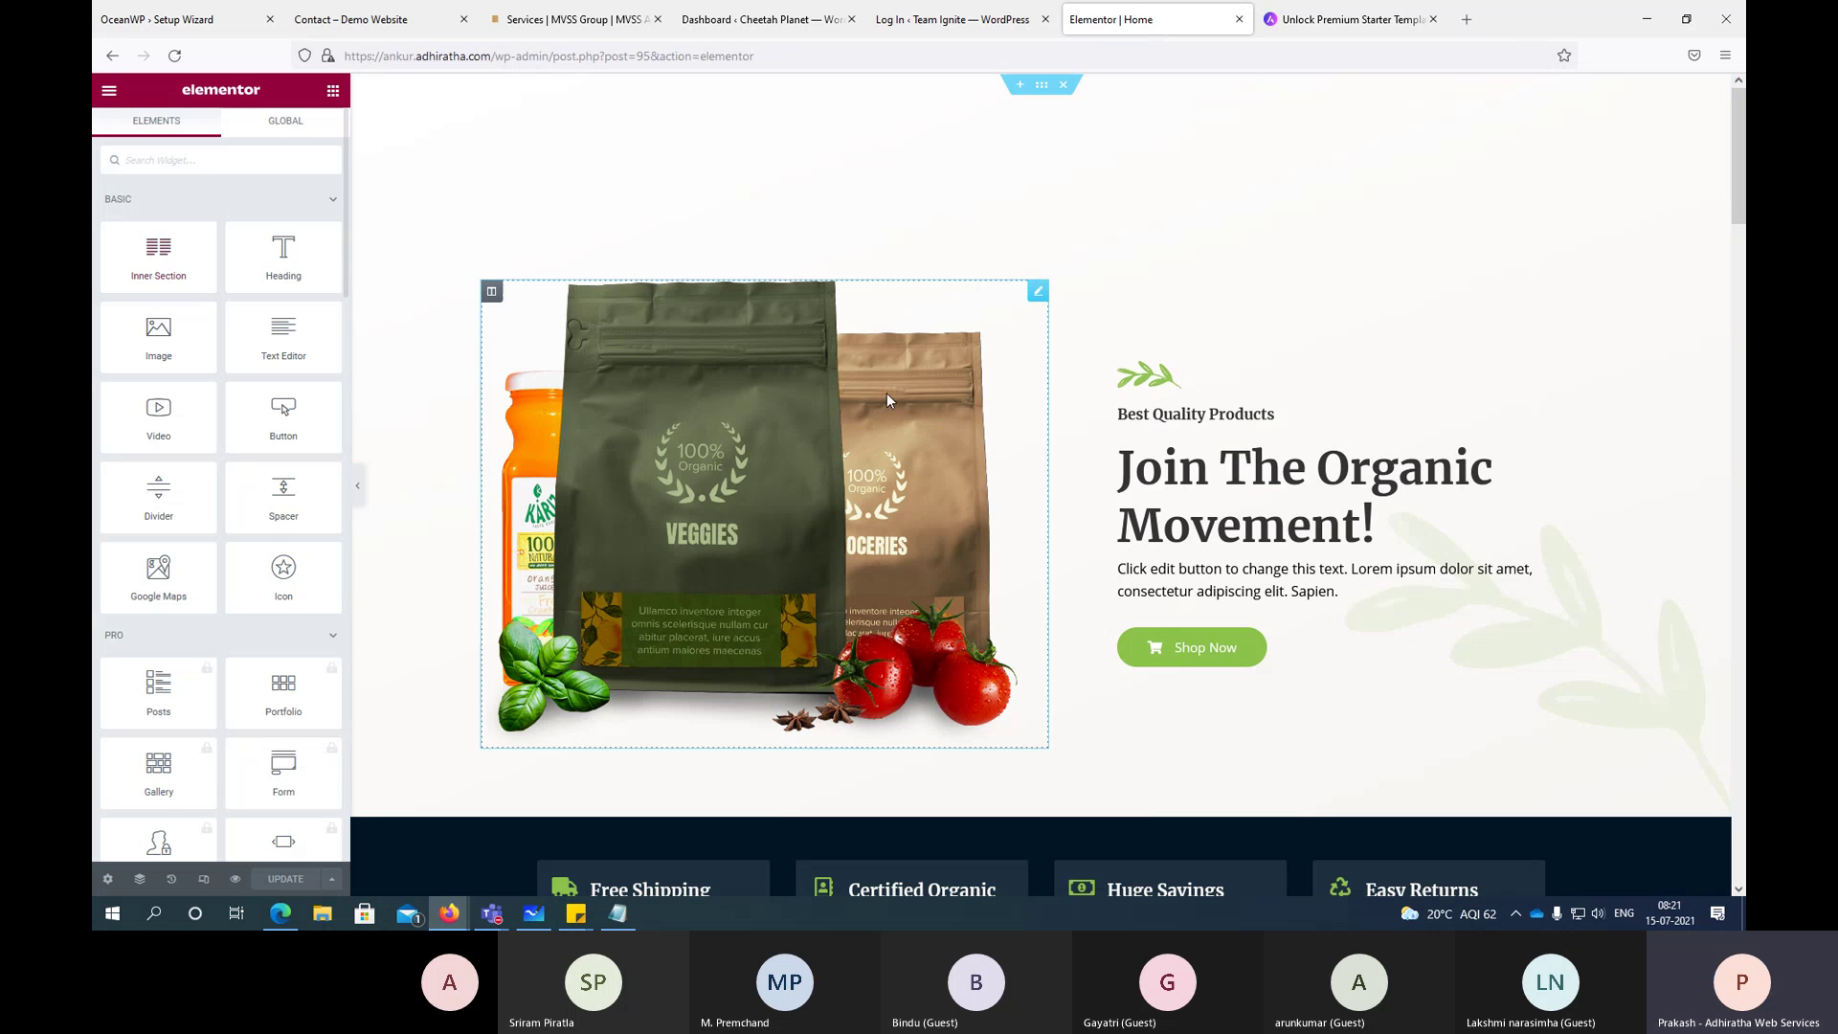
# Step: Remove the hero section's product image from the Home page and open the file upload view for its replacement
pyautogui.click(838, 497)
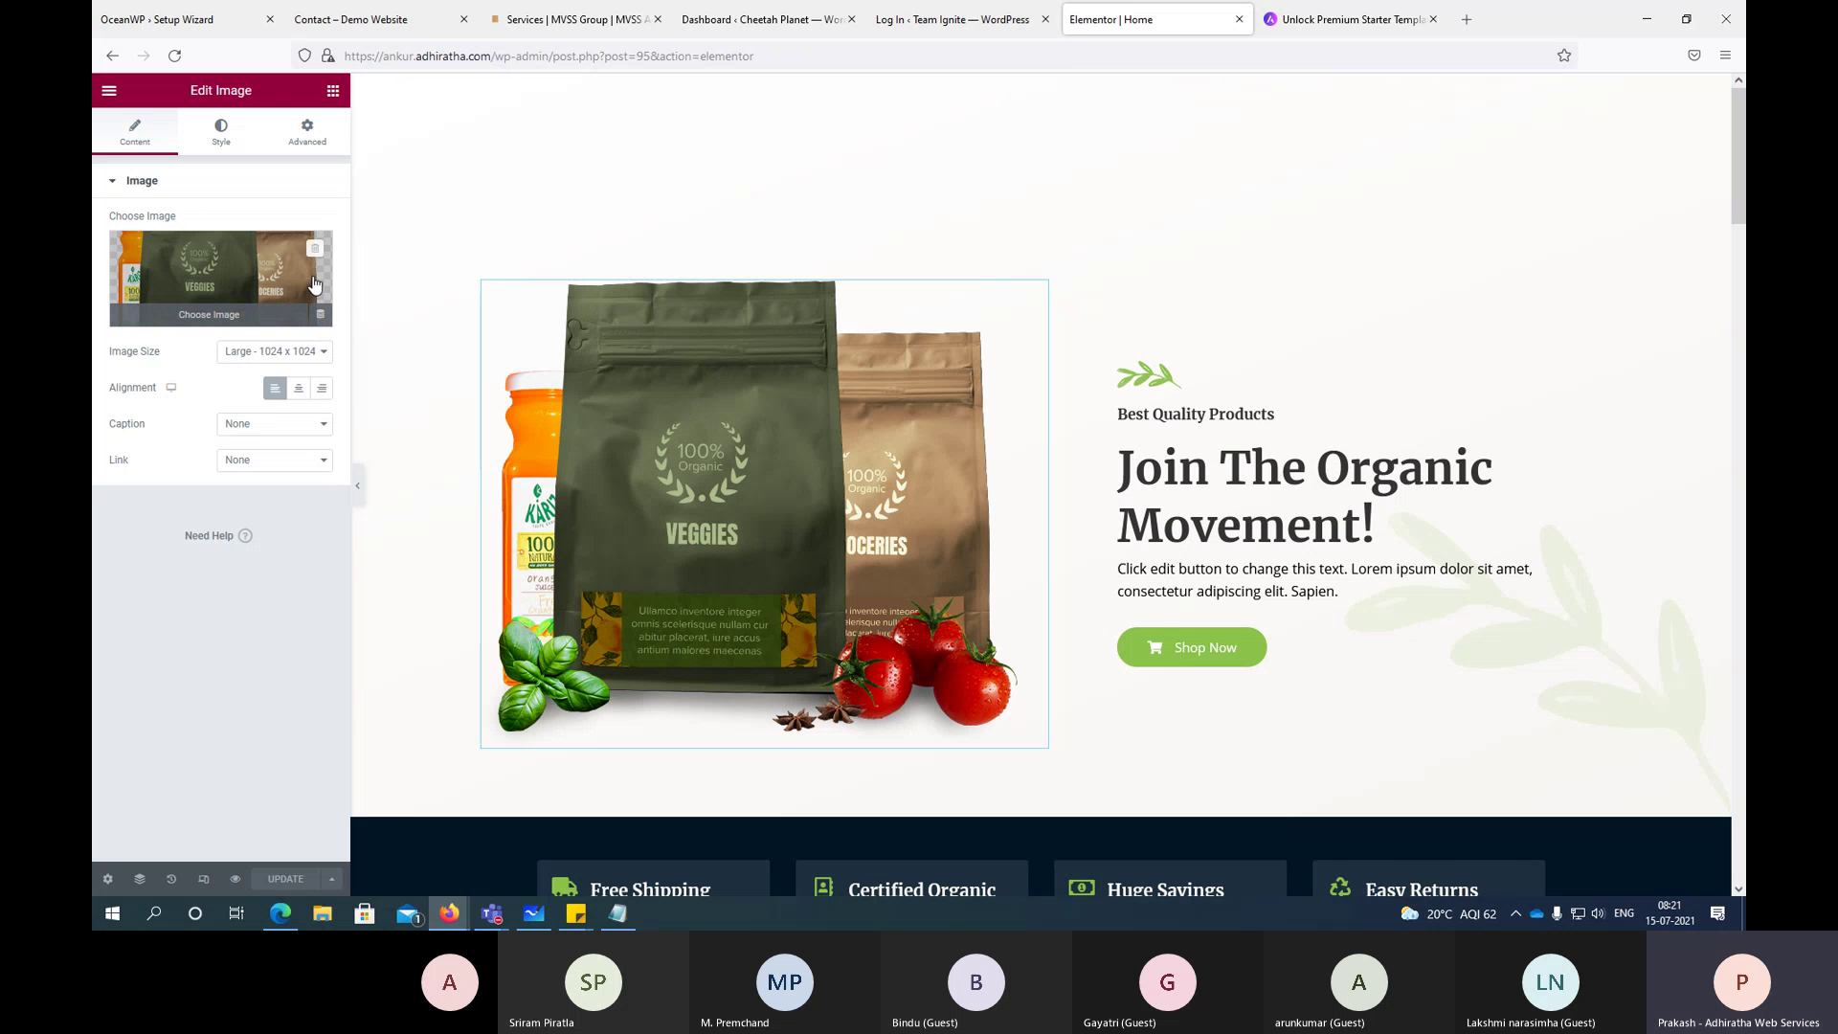
pyautogui.click(314, 249)
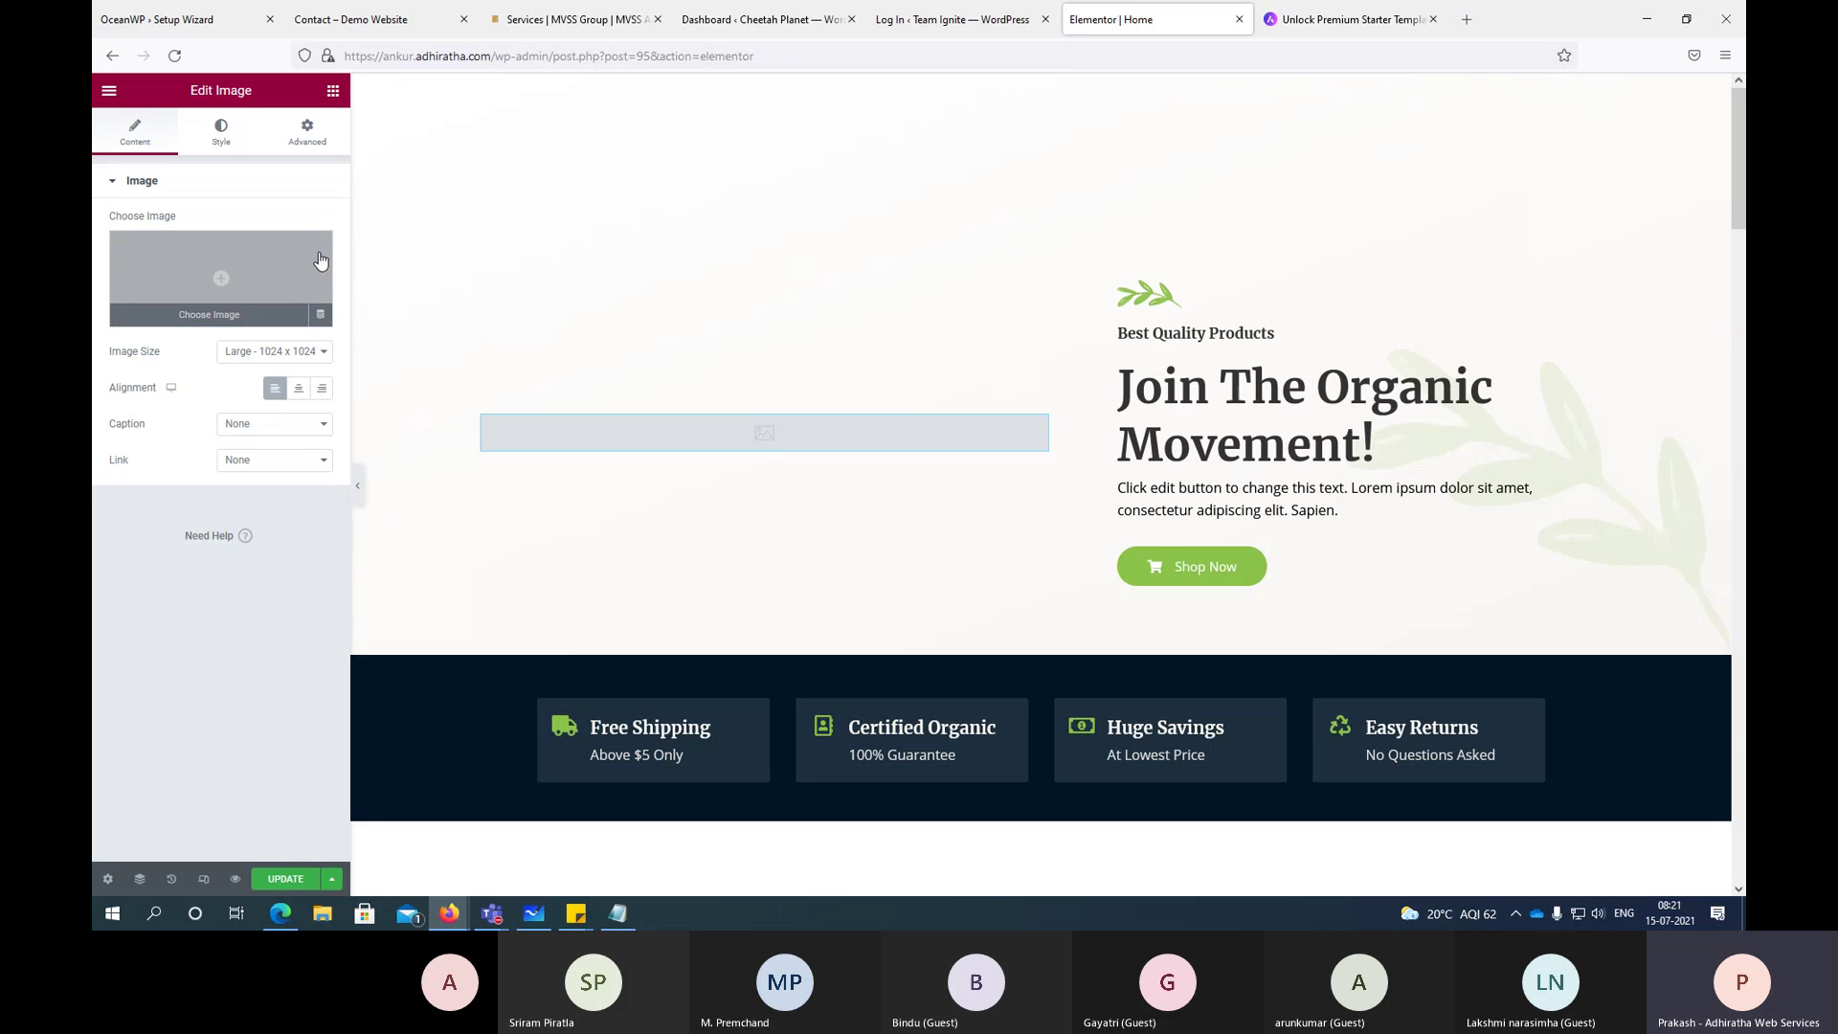
pyautogui.click(217, 319)
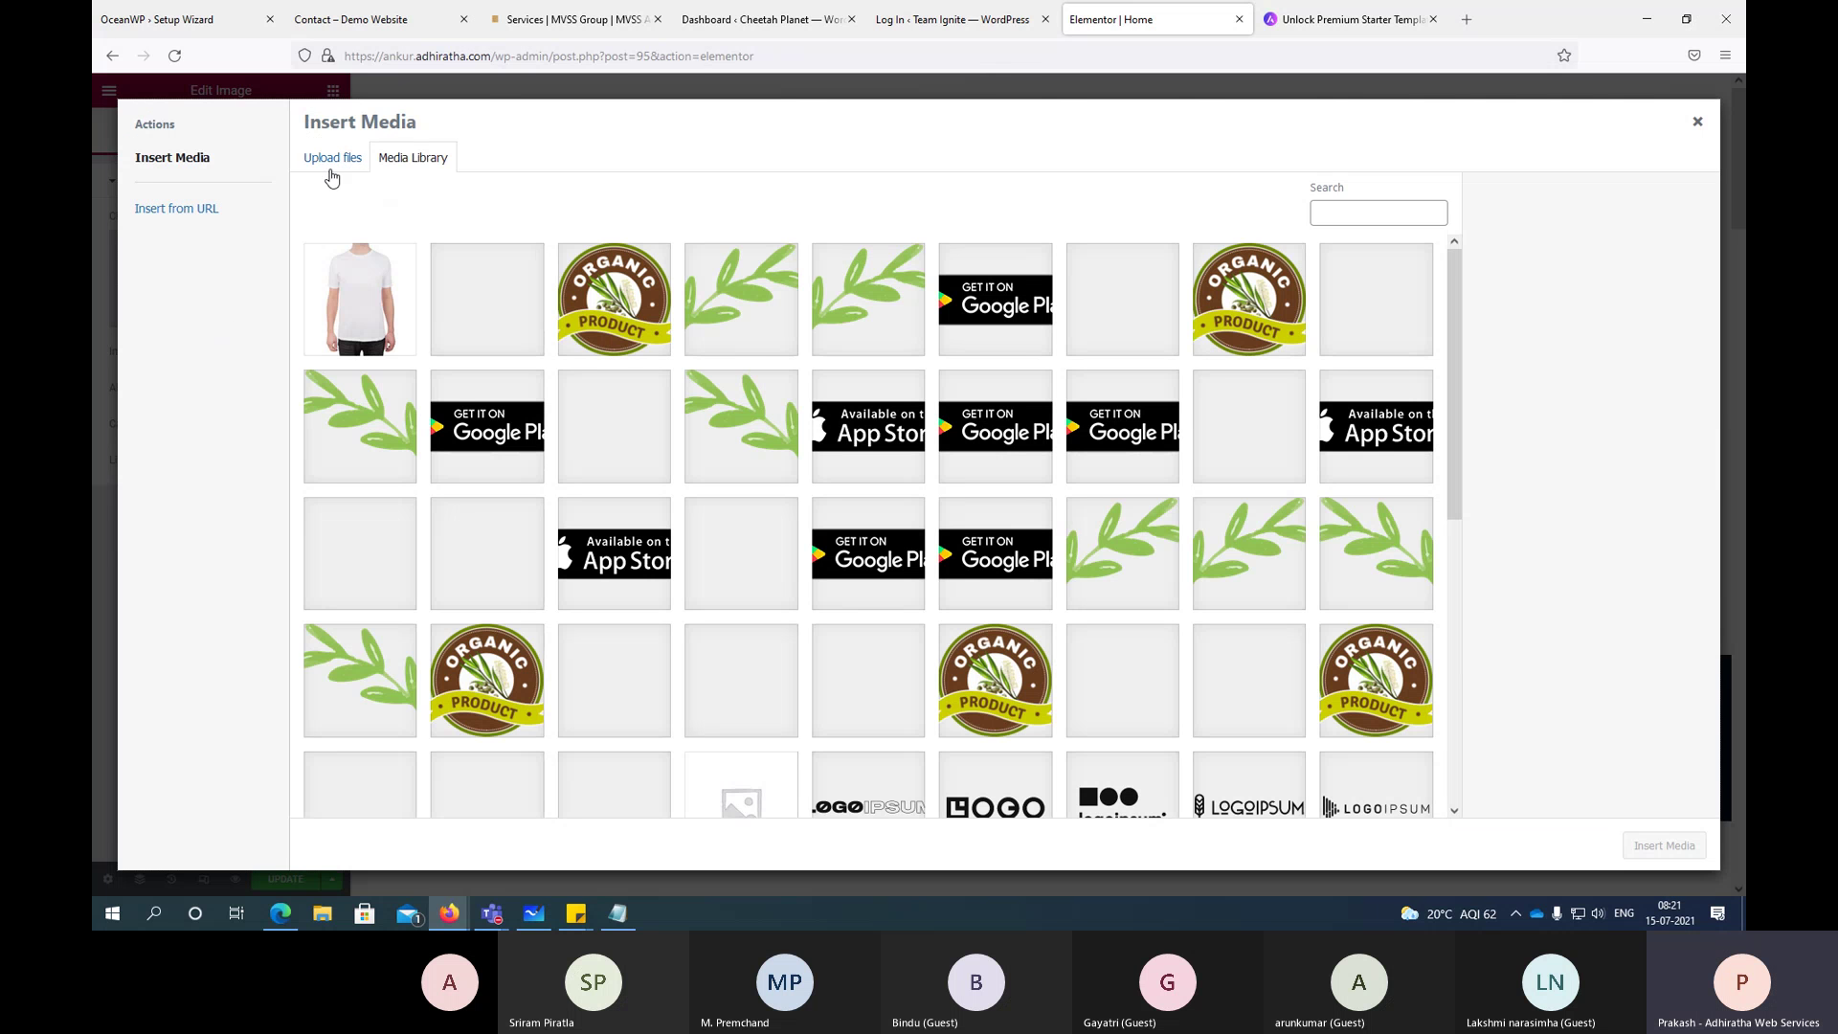
pyautogui.click(331, 178)
pyautogui.click(192, 209)
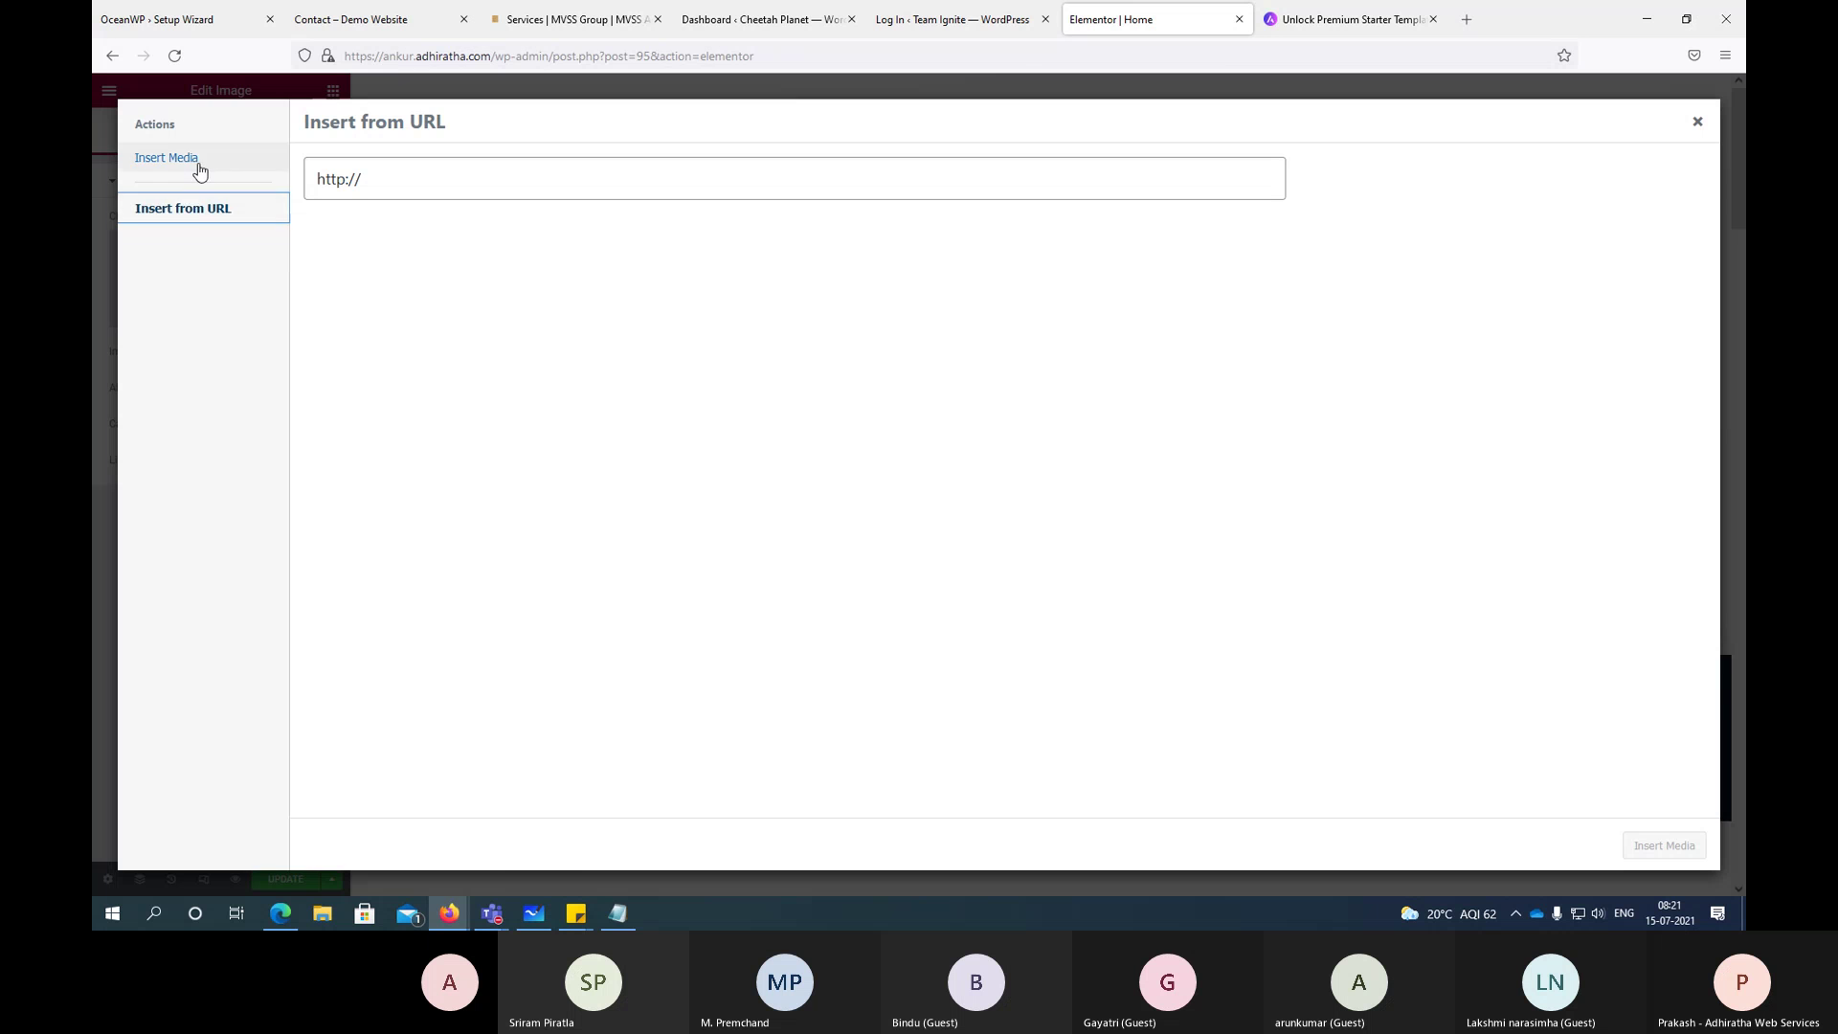
pyautogui.click(167, 158)
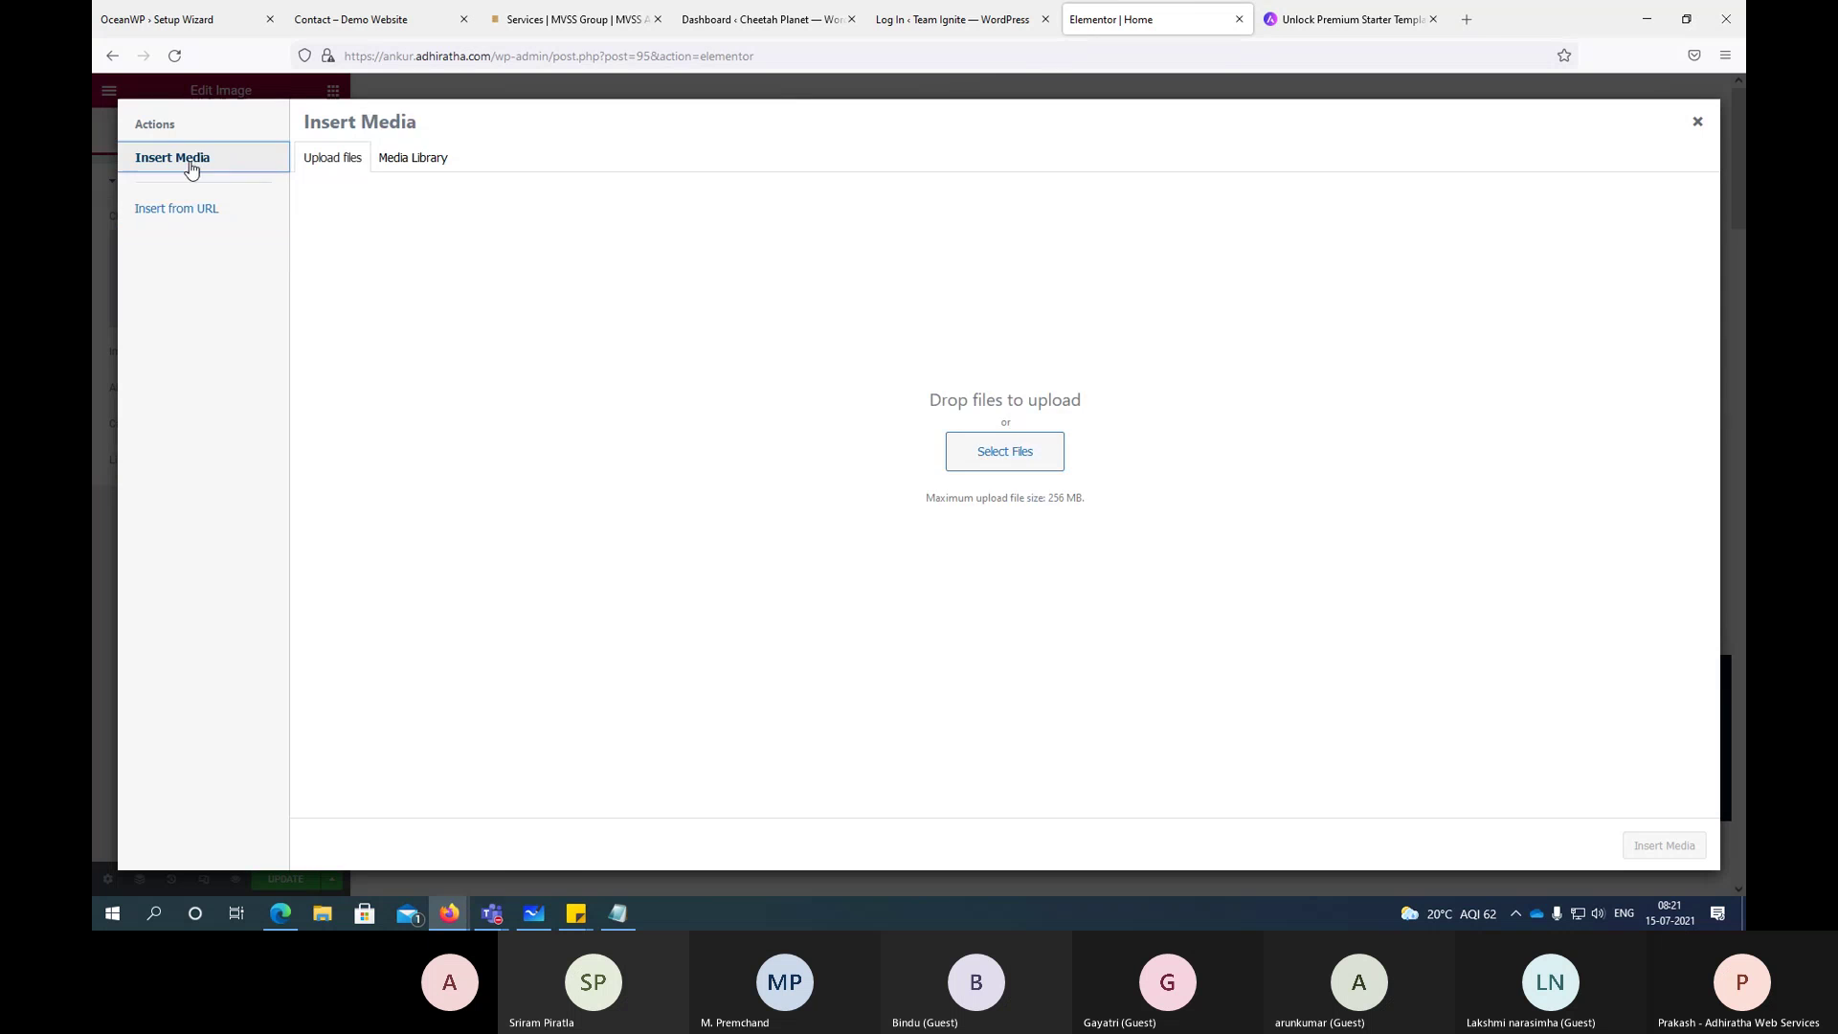
# Step: Open unsplash.com in a new browser tab and search its free photos for "t-shirts"
pyautogui.click(1466, 20)
pyautogui.write('pix')
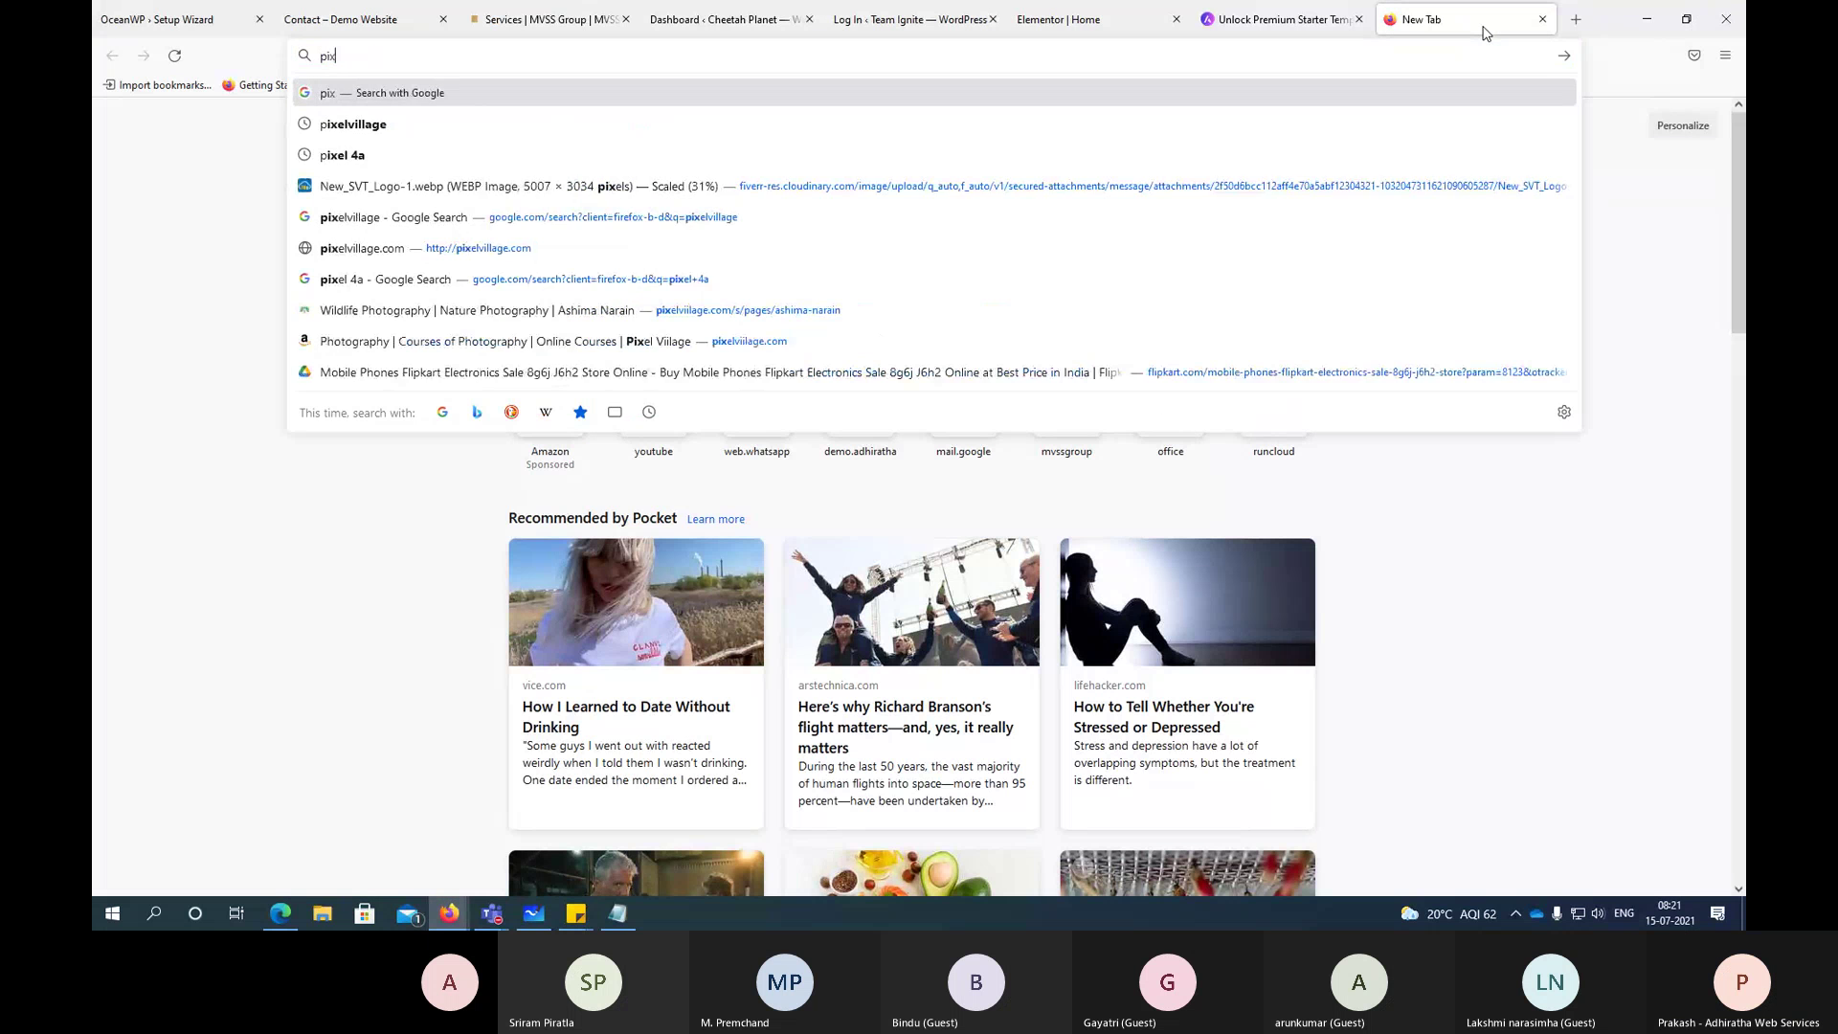
pyautogui.press('BackSpace')
pyautogui.press('BackSpace')
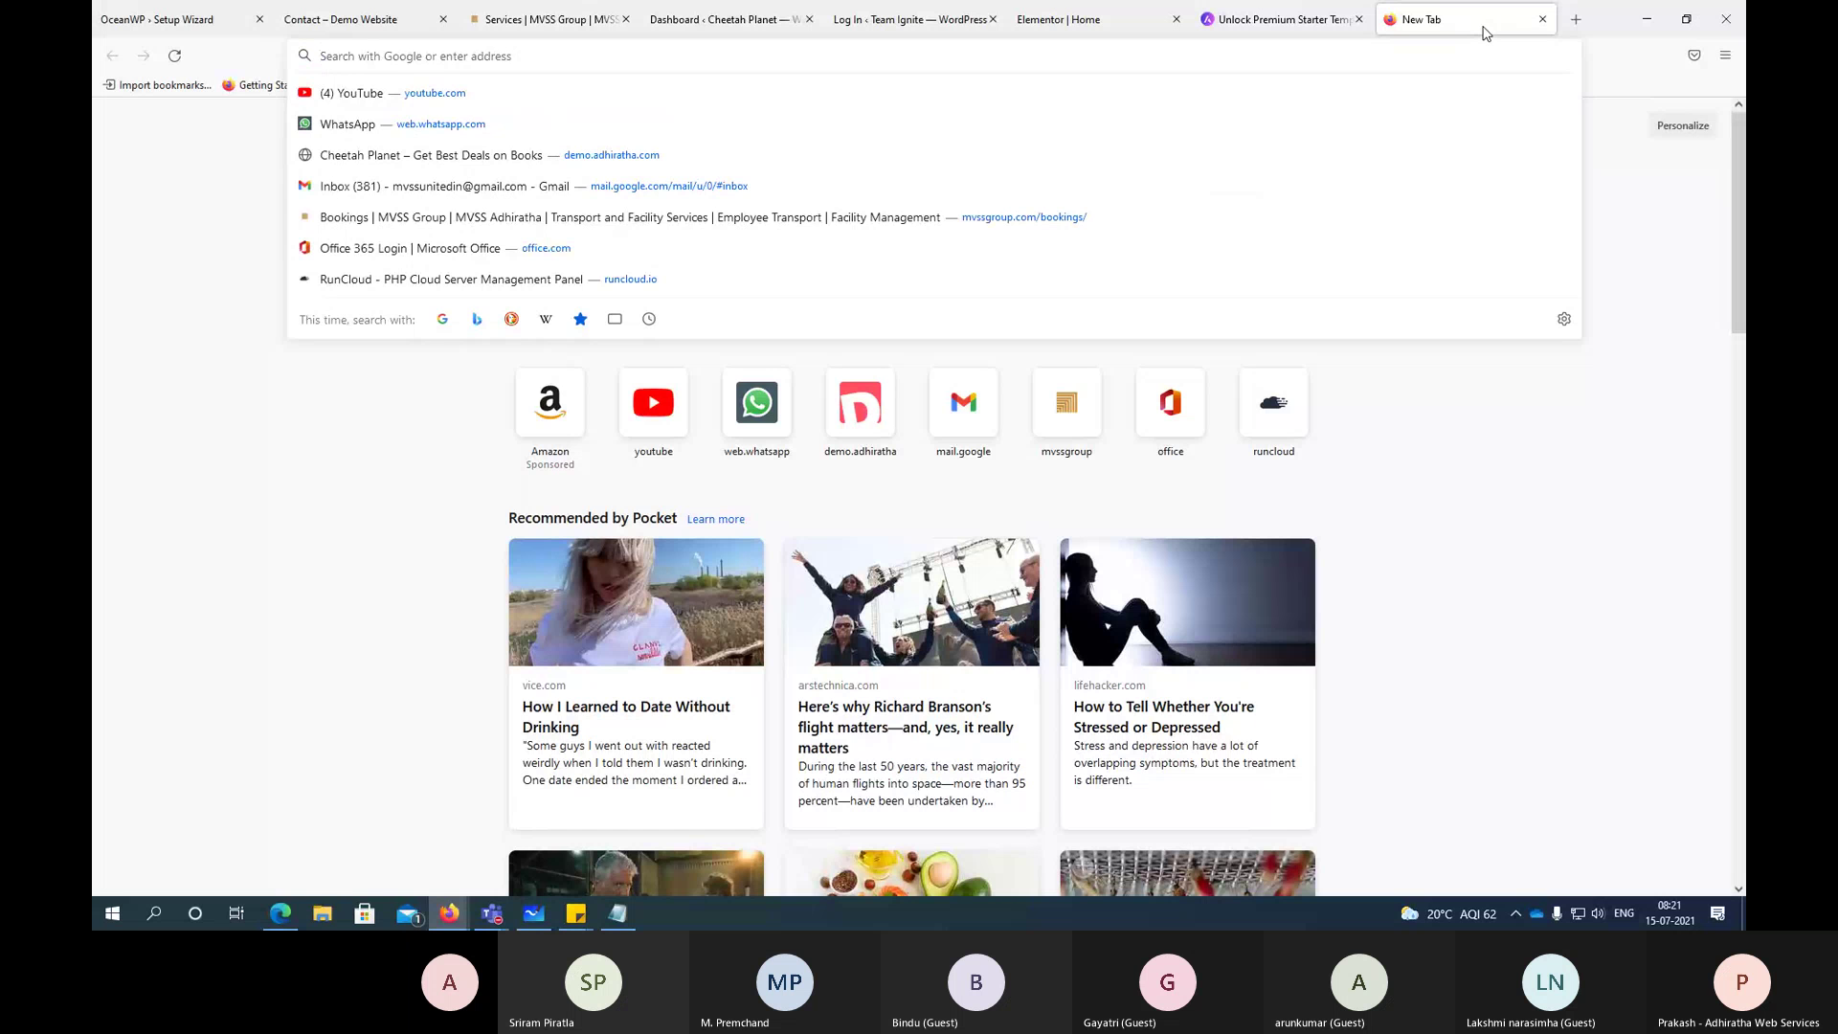
pyautogui.write('unsp')
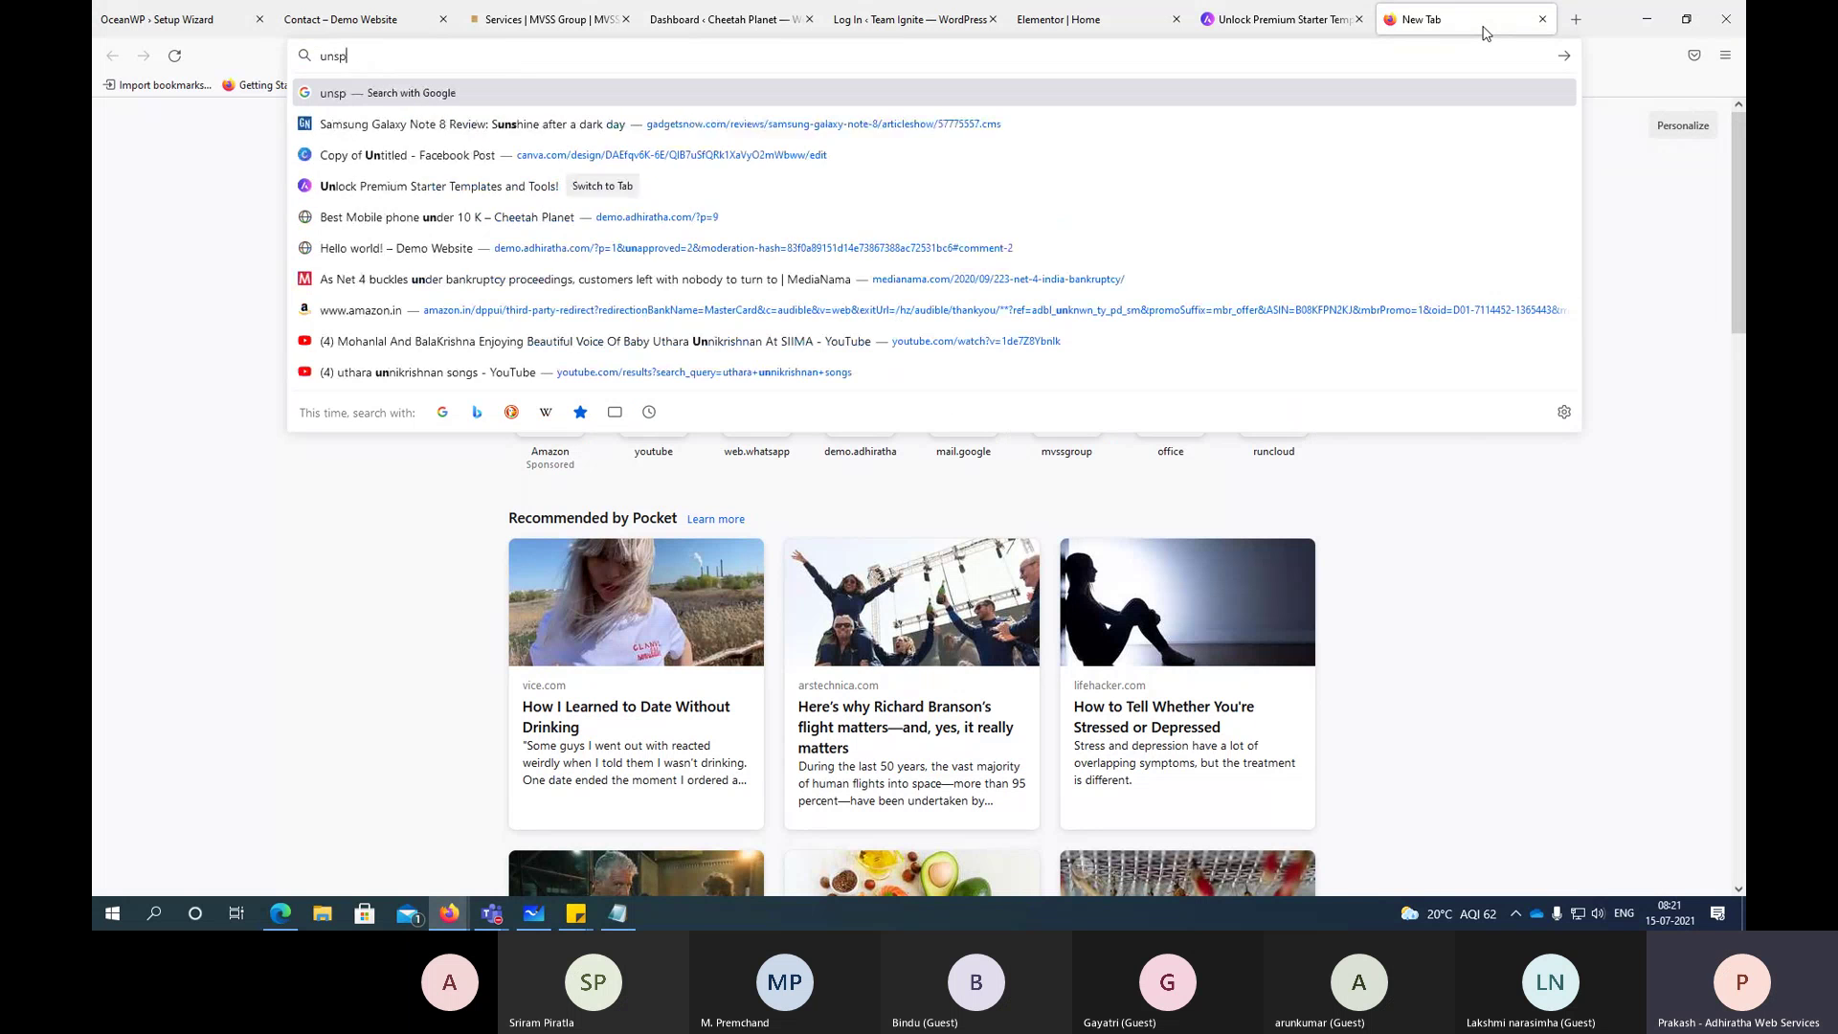
pyautogui.write('la')
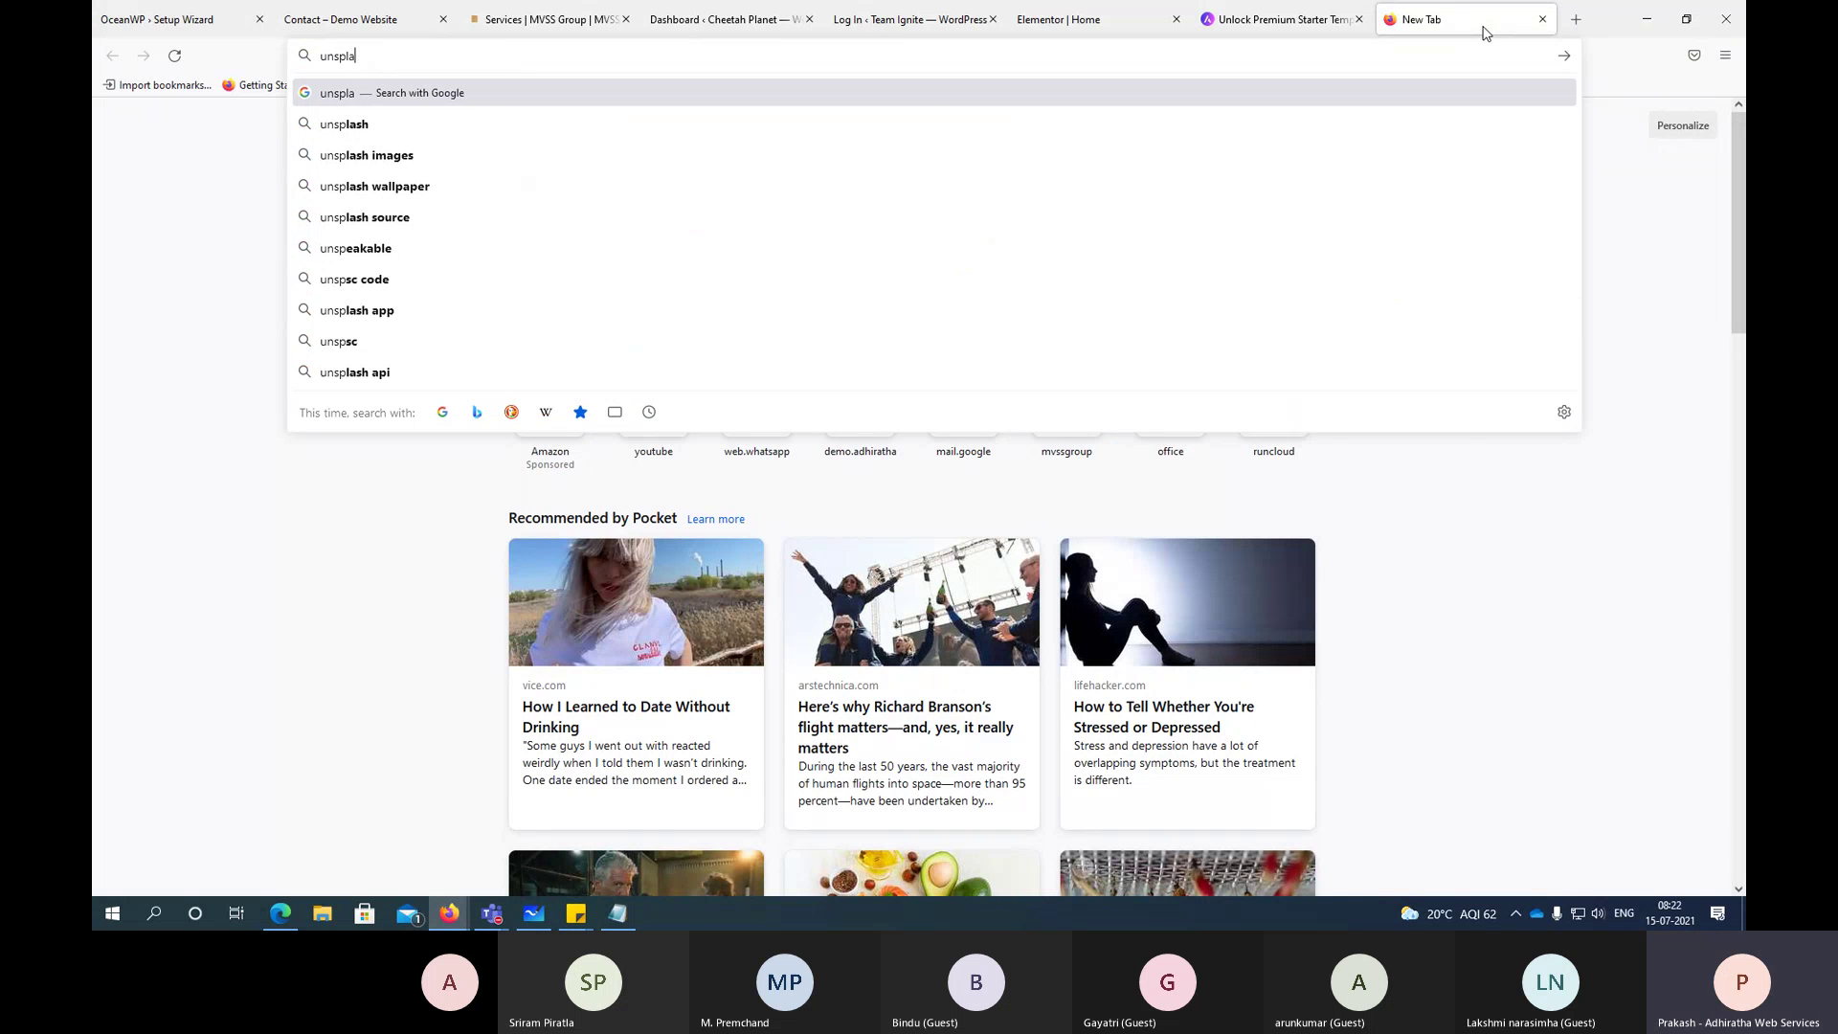
pyautogui.write('sh.com')
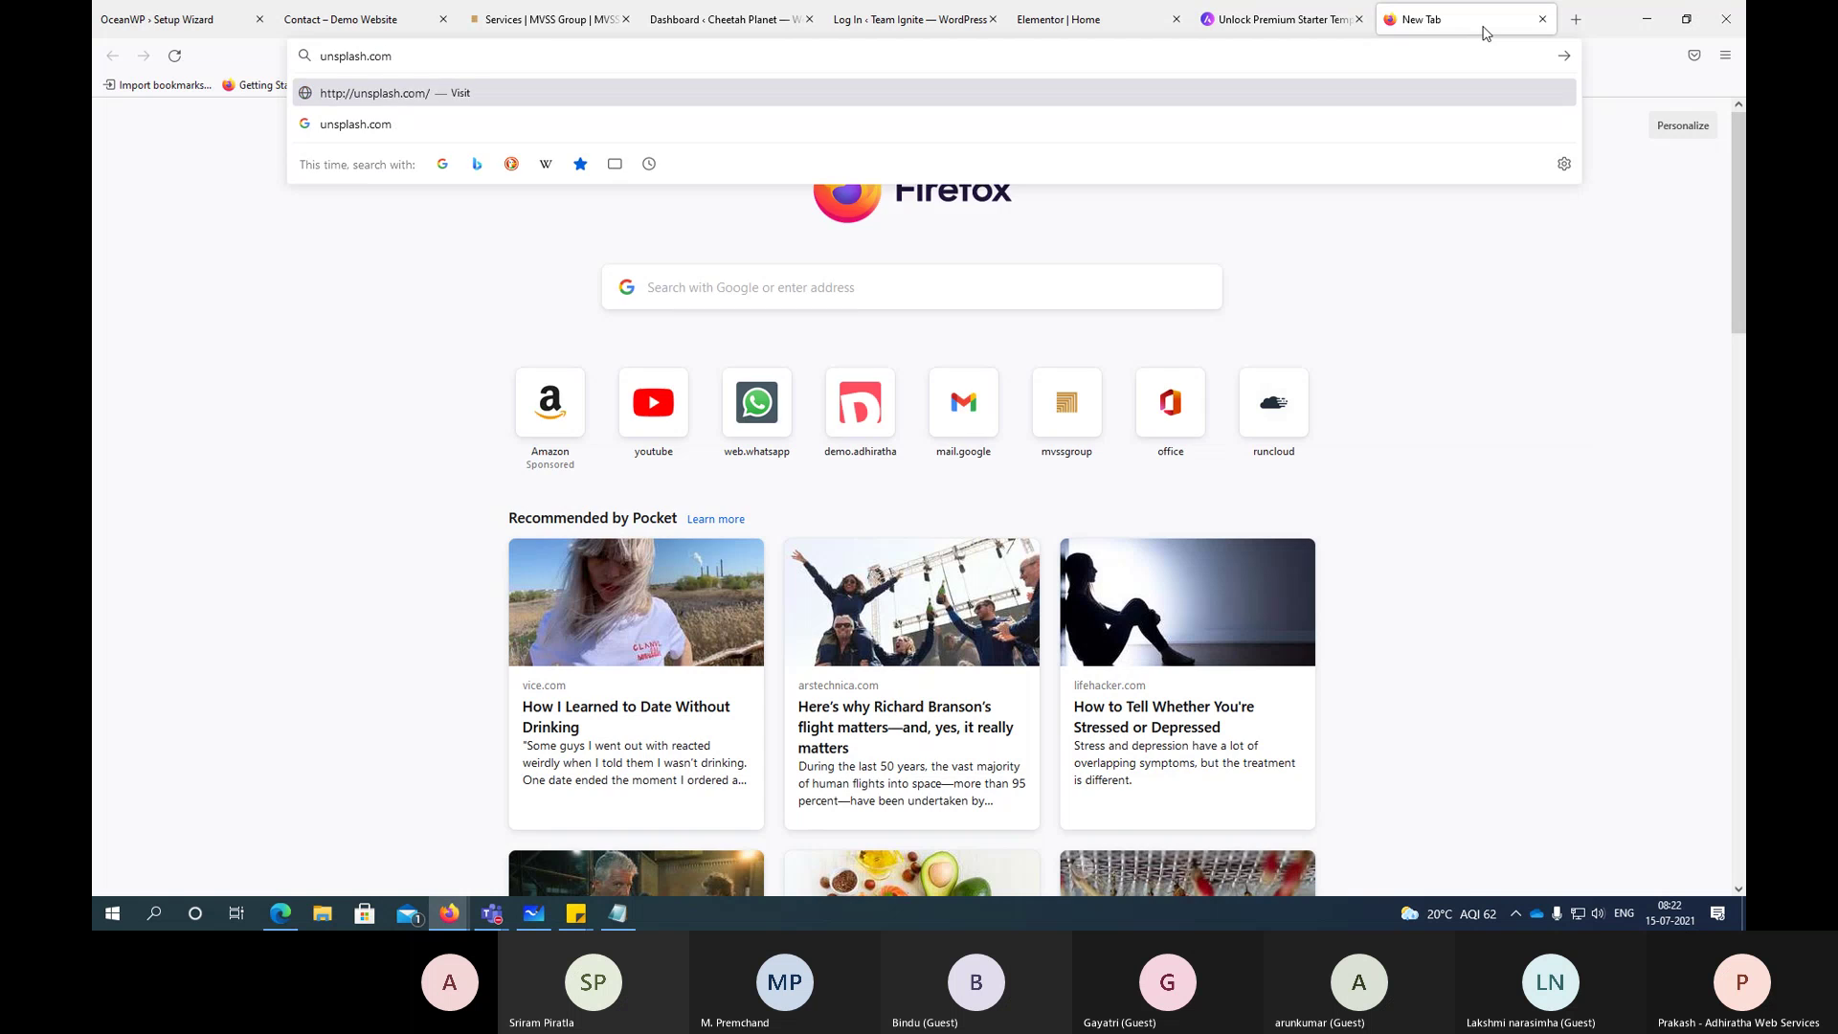
pyautogui.press('Return')
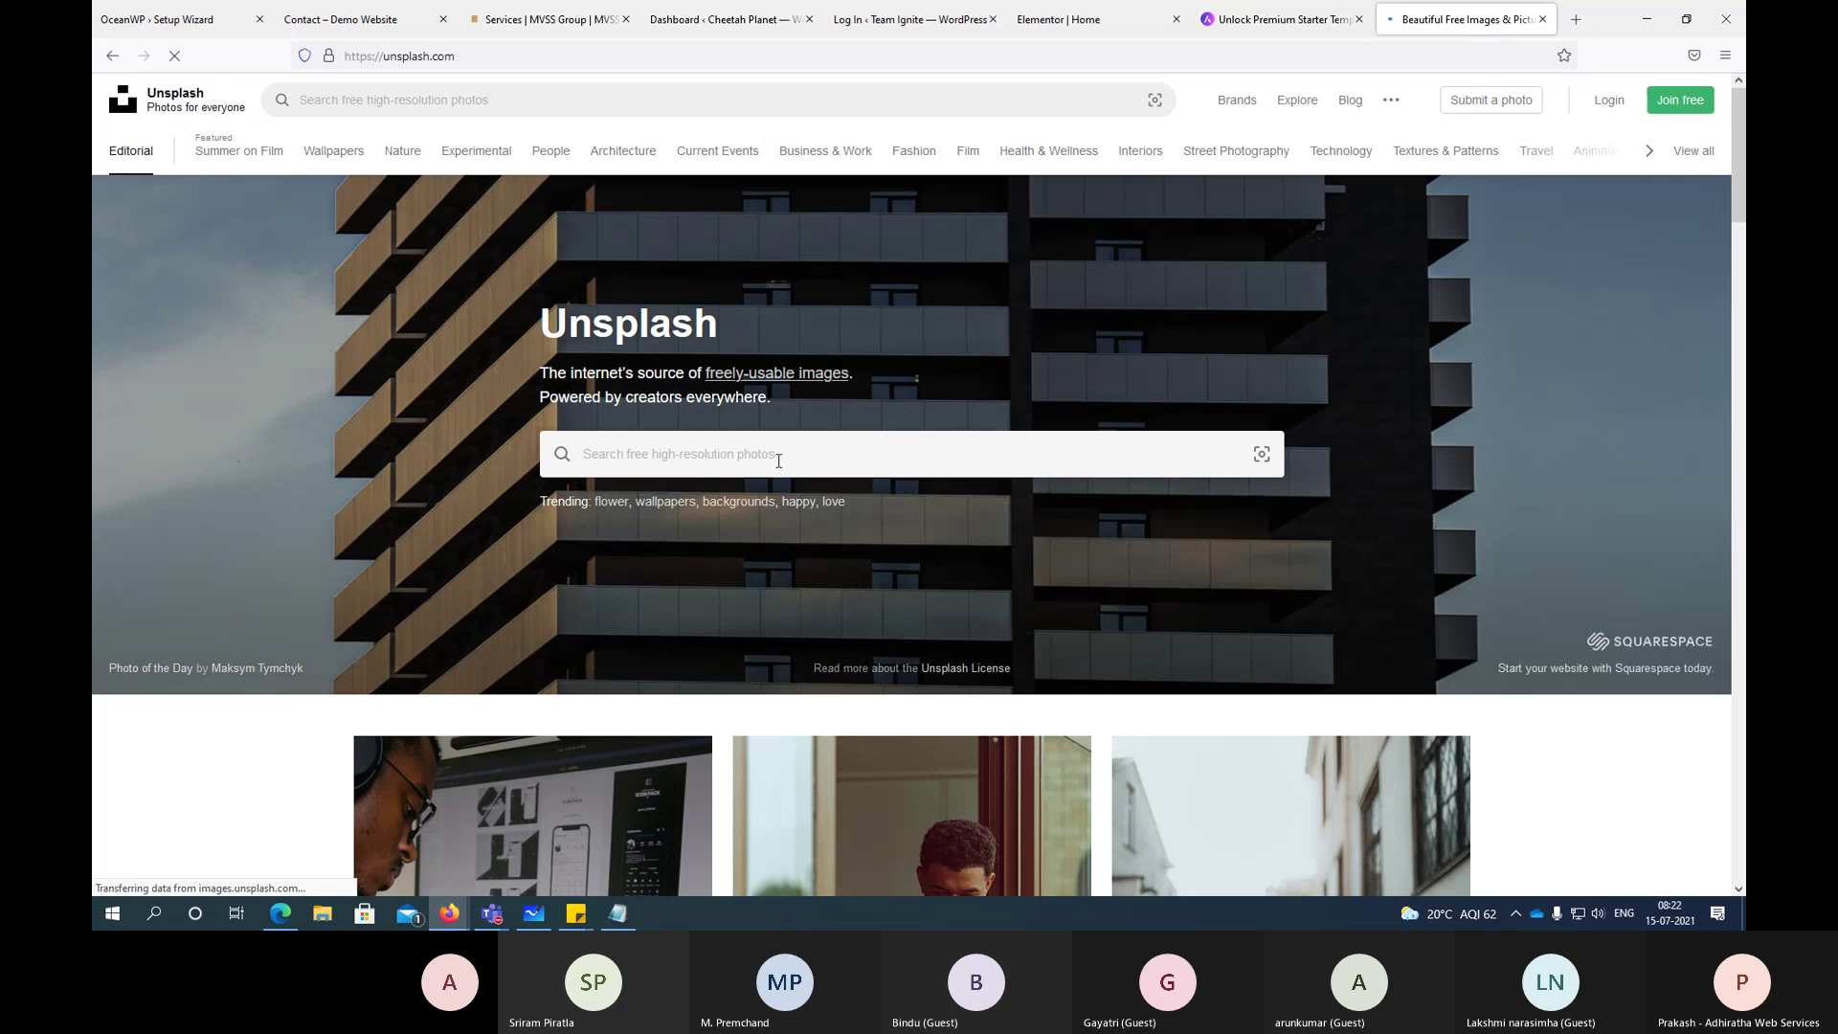
pyautogui.click(778, 456)
pyautogui.write('t-shirts')
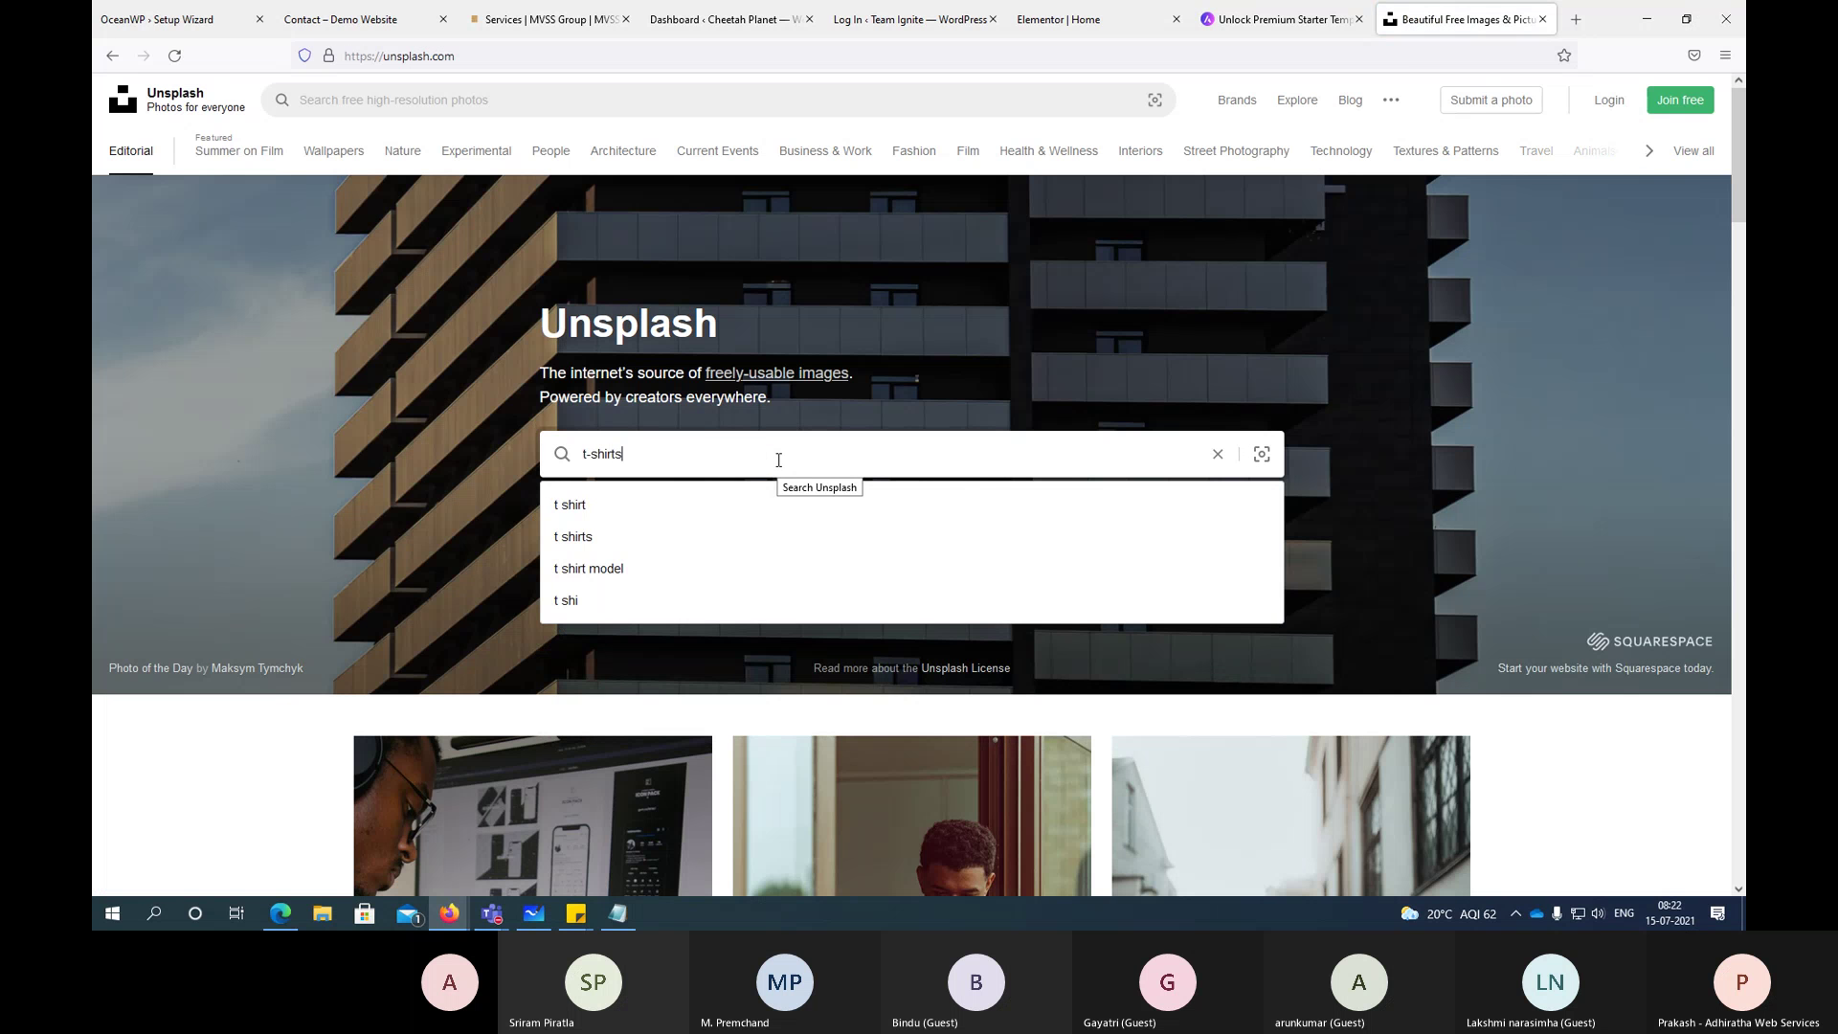
pyautogui.press('Return')
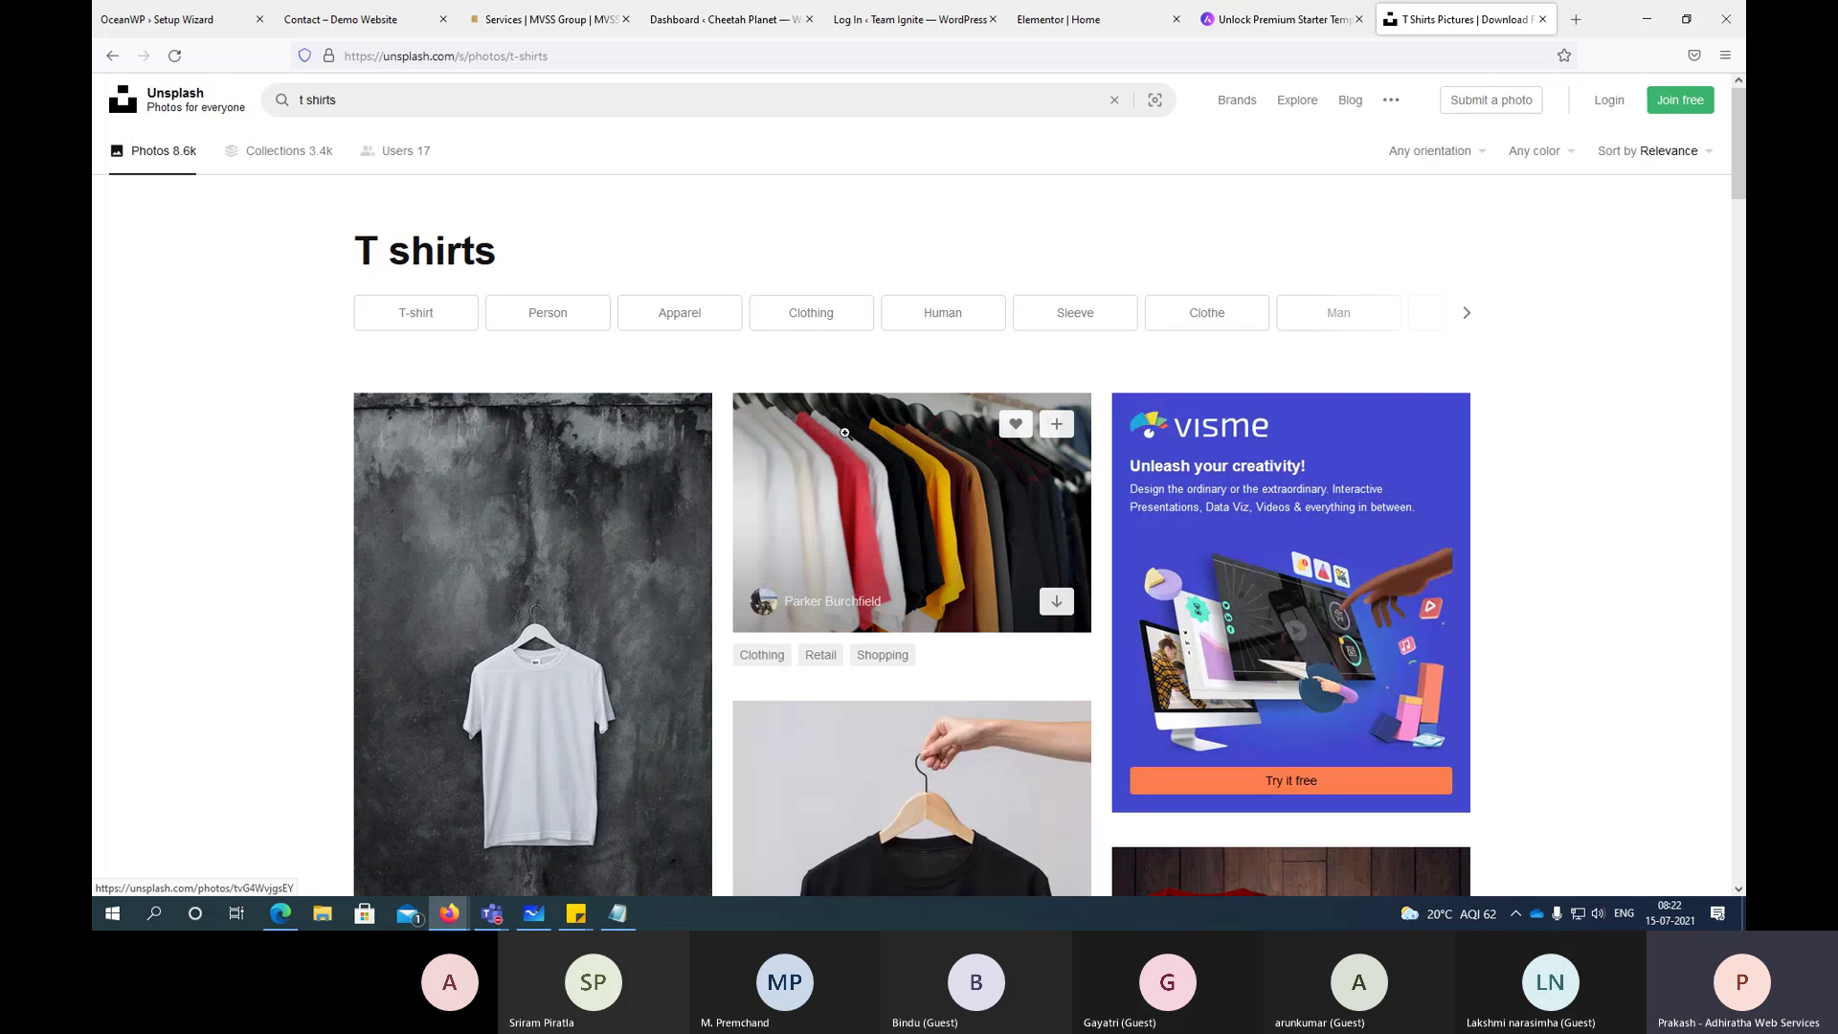
# Step: Browse the T-shirt photo results for a suitable replacement for the Home page hero image
pyautogui.scroll(-5, 845, 434)
pyautogui.scroll(-5, 845, 434)
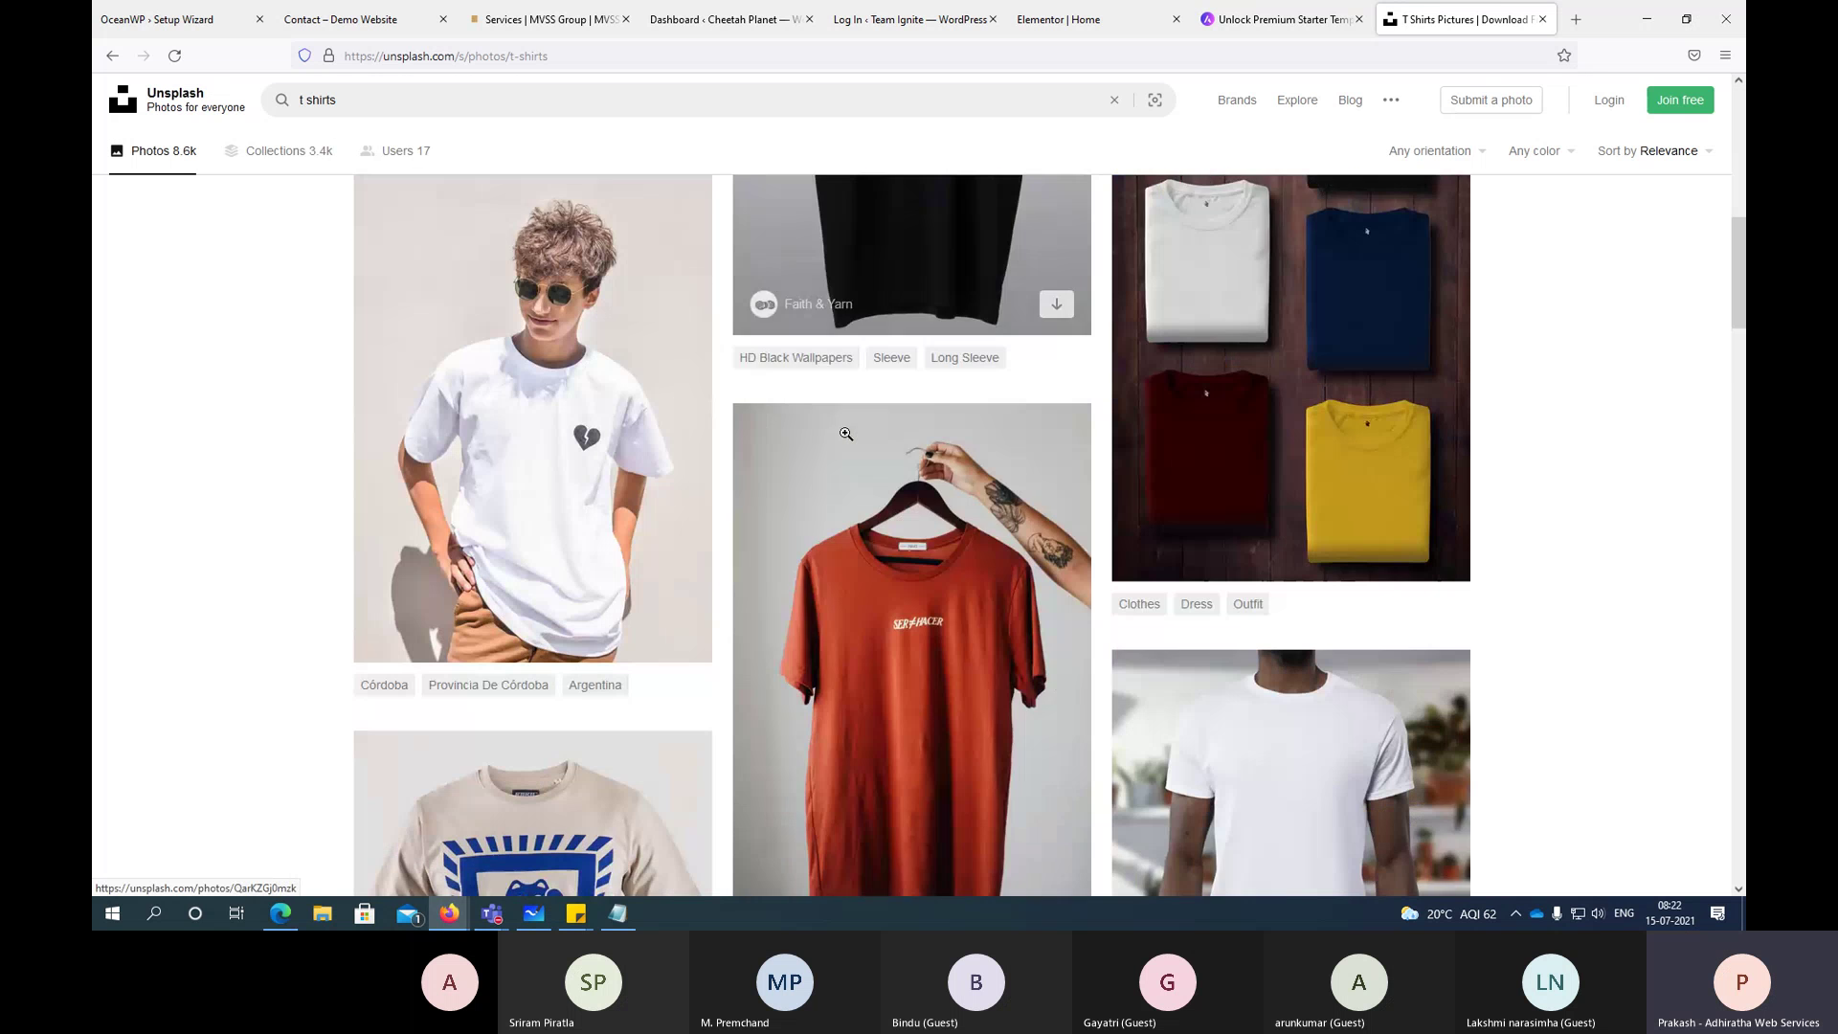
pyautogui.scroll(-4, 846, 434)
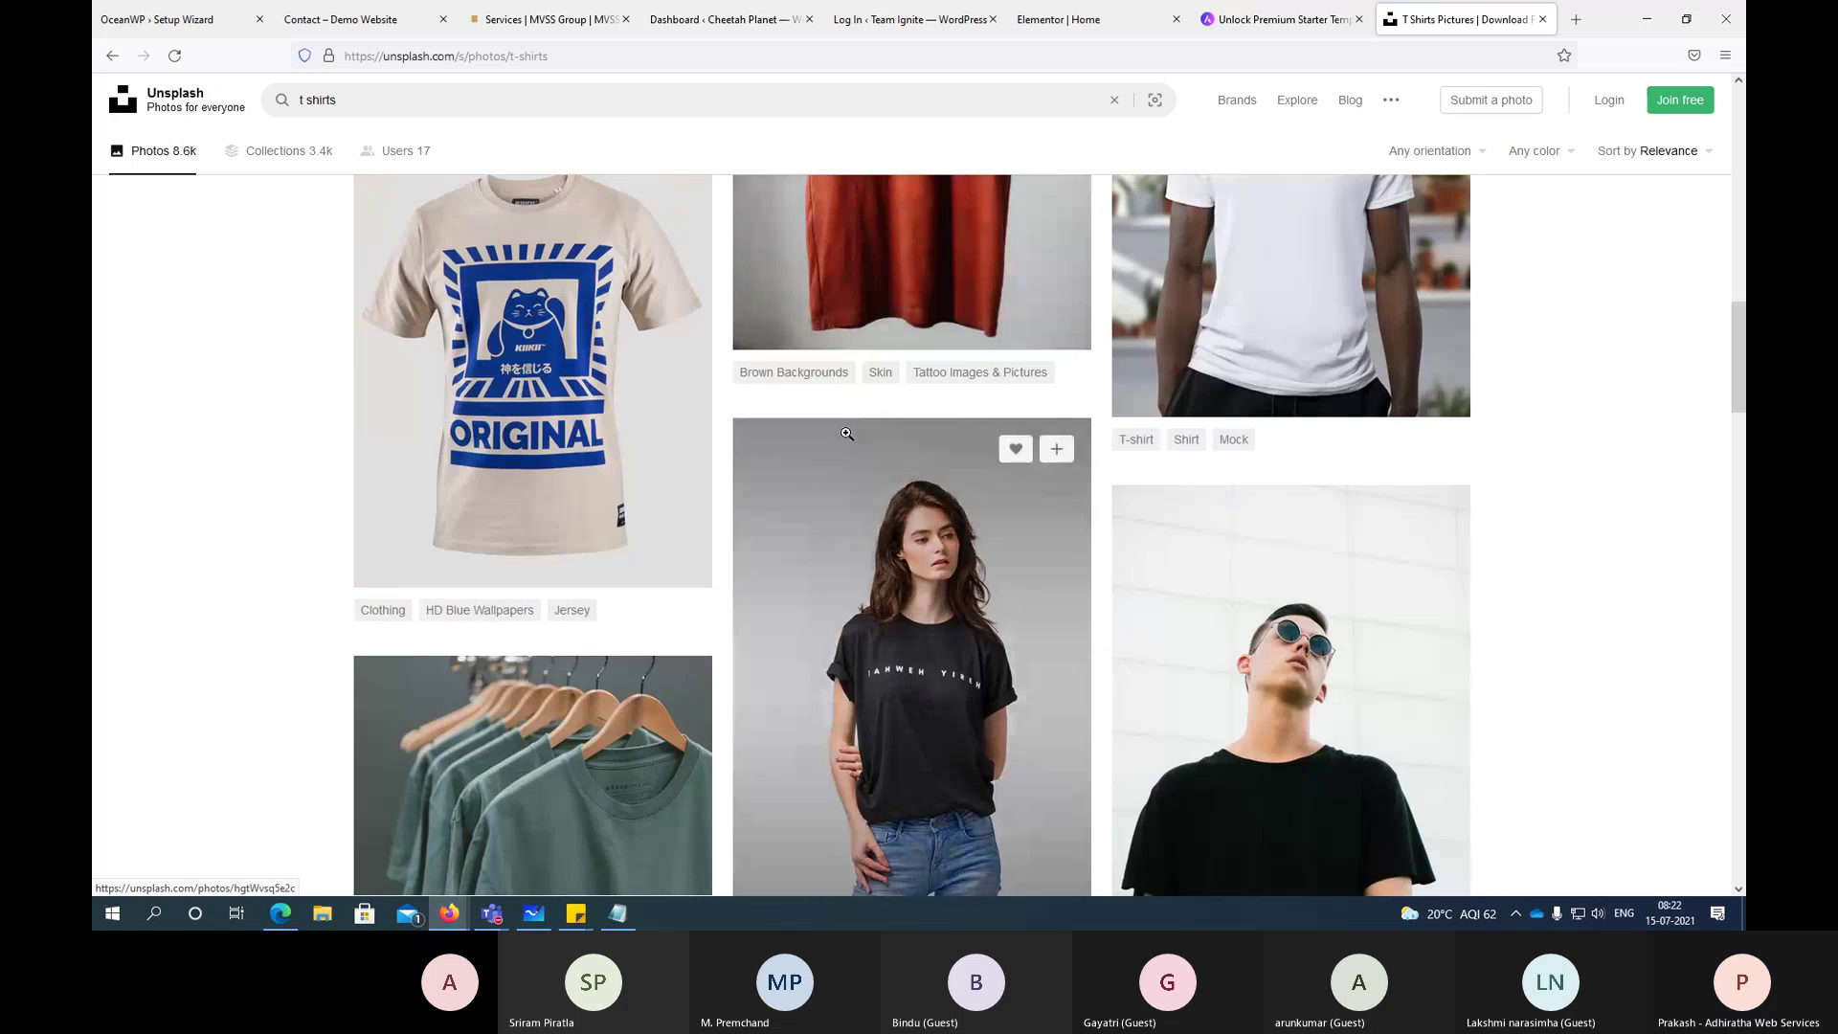
pyautogui.scroll(-12, 846, 434)
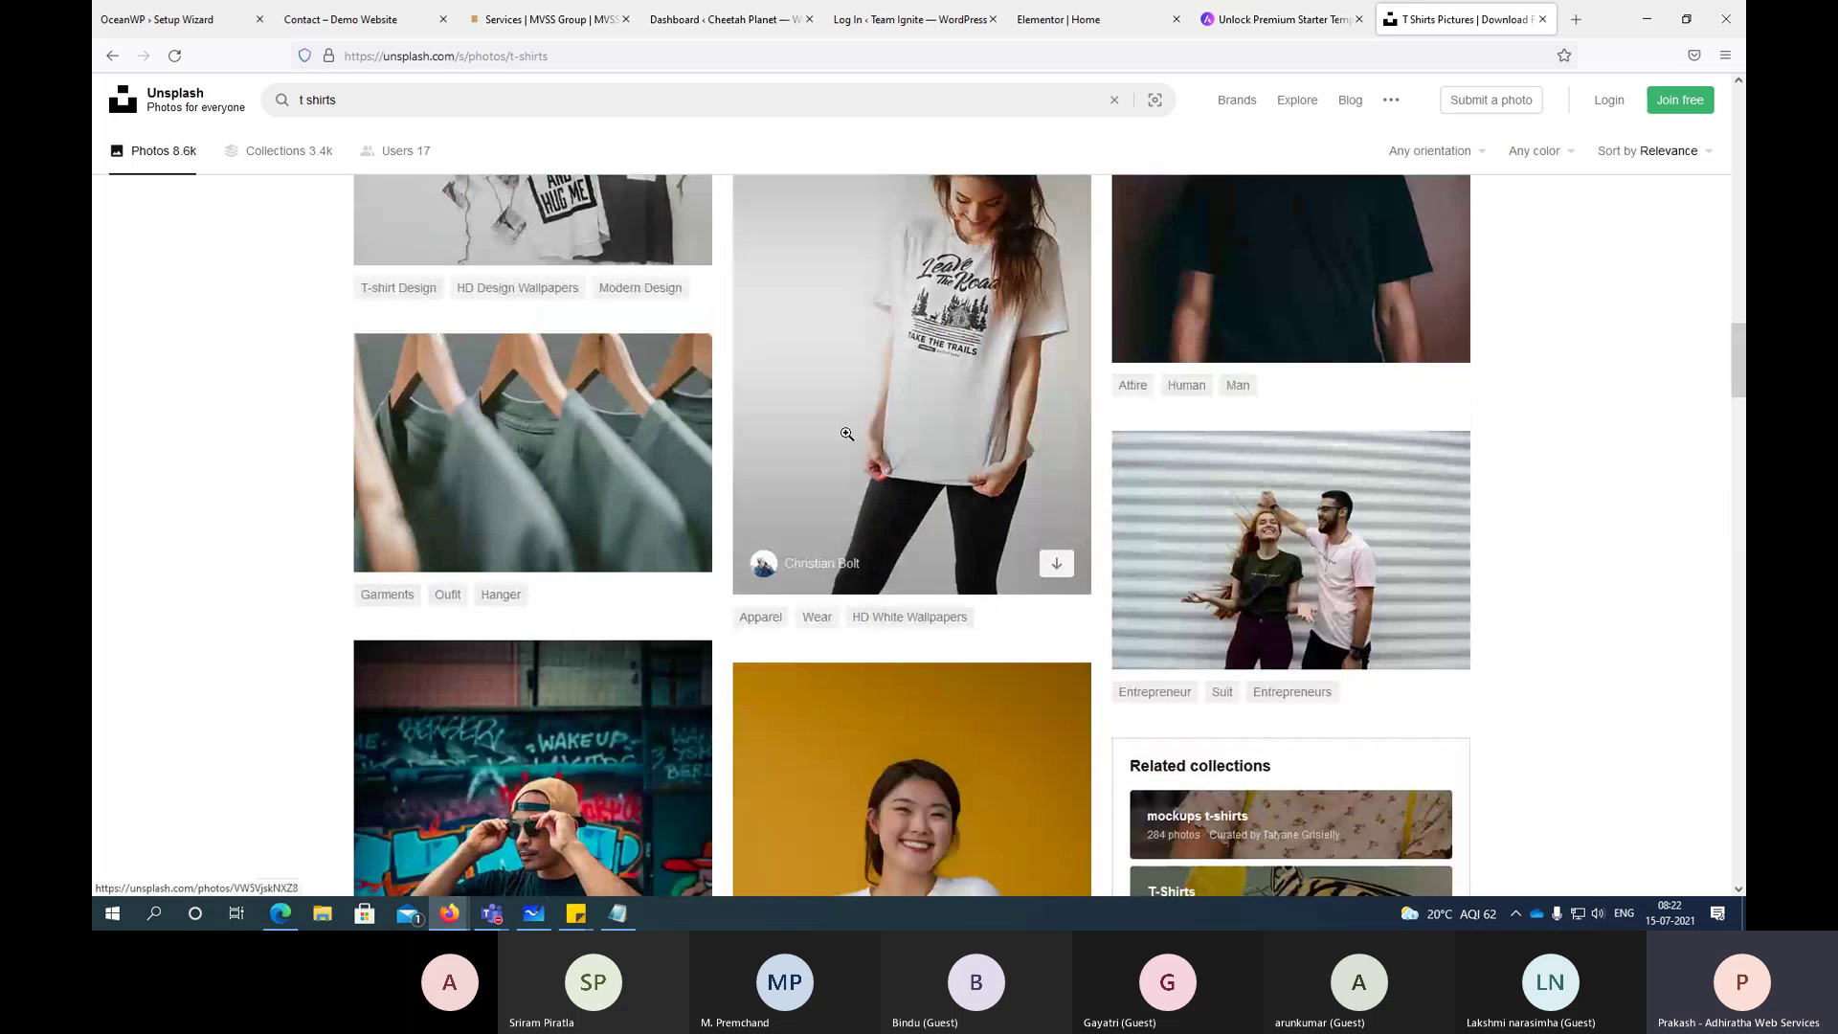
pyautogui.scroll(-5, 846, 433)
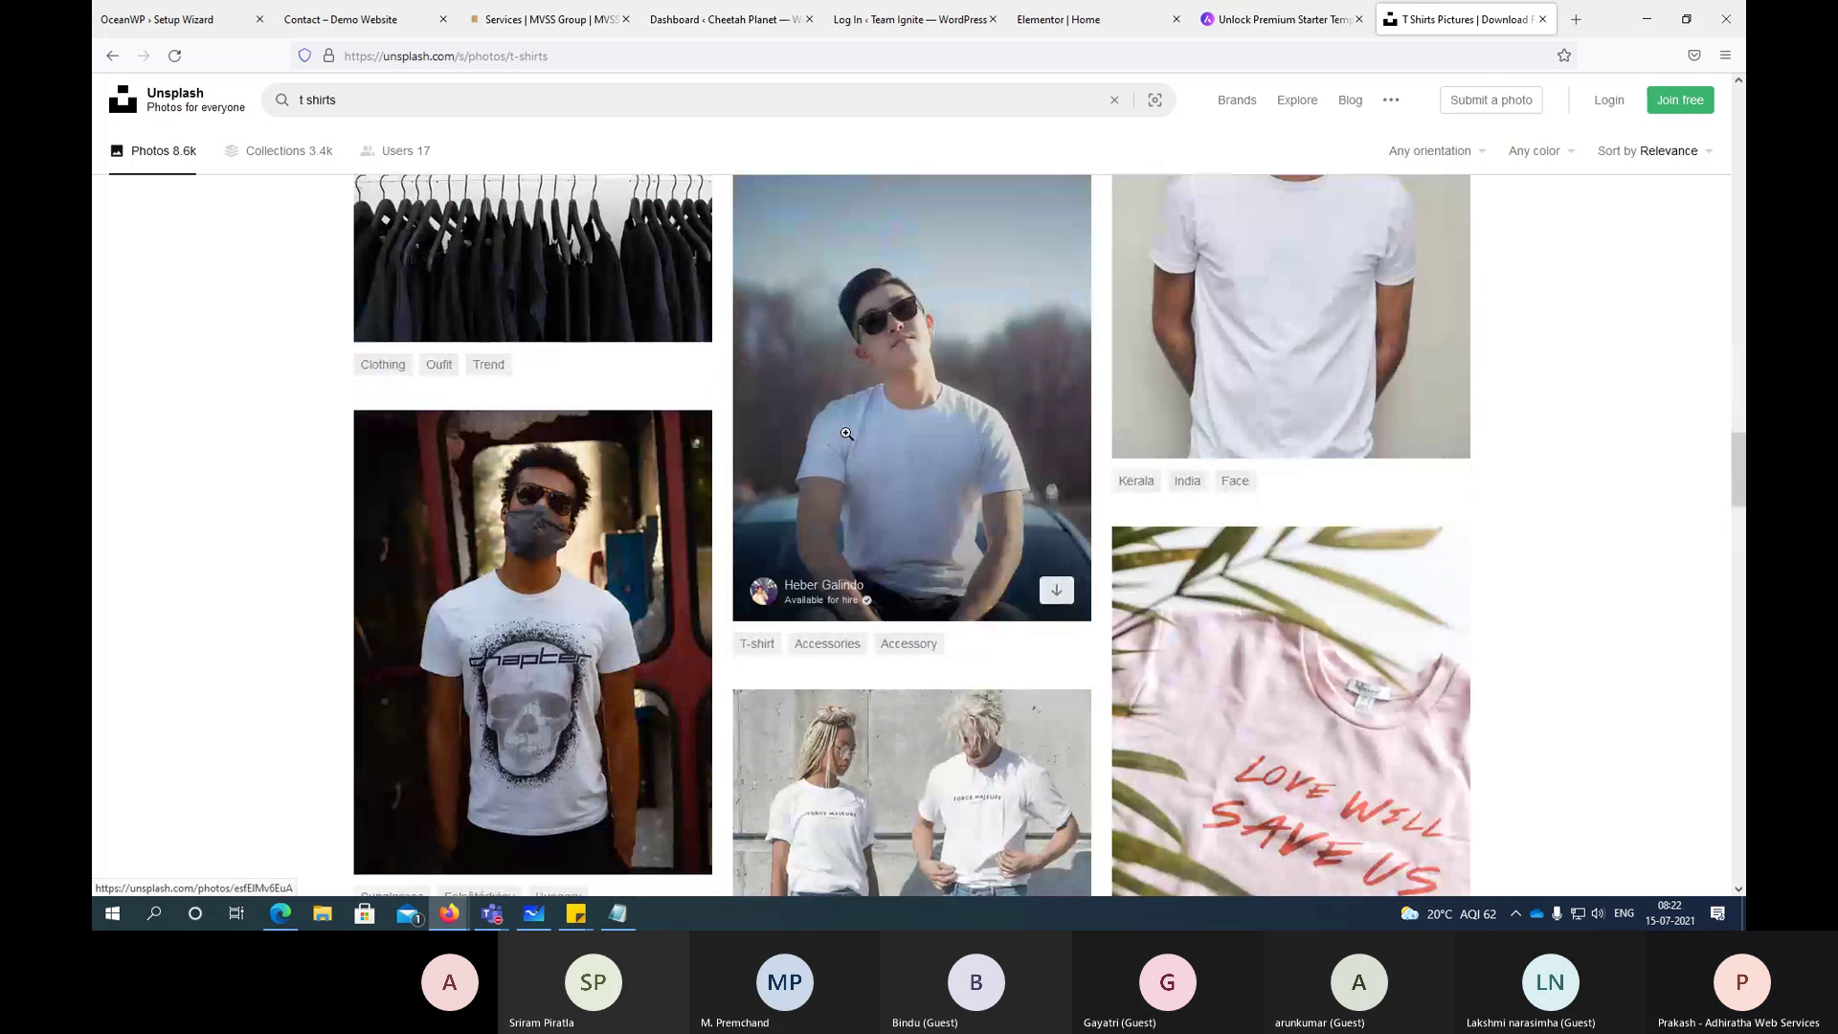
pyautogui.scroll(-4, 847, 433)
pyautogui.scroll(1, 1053, 508)
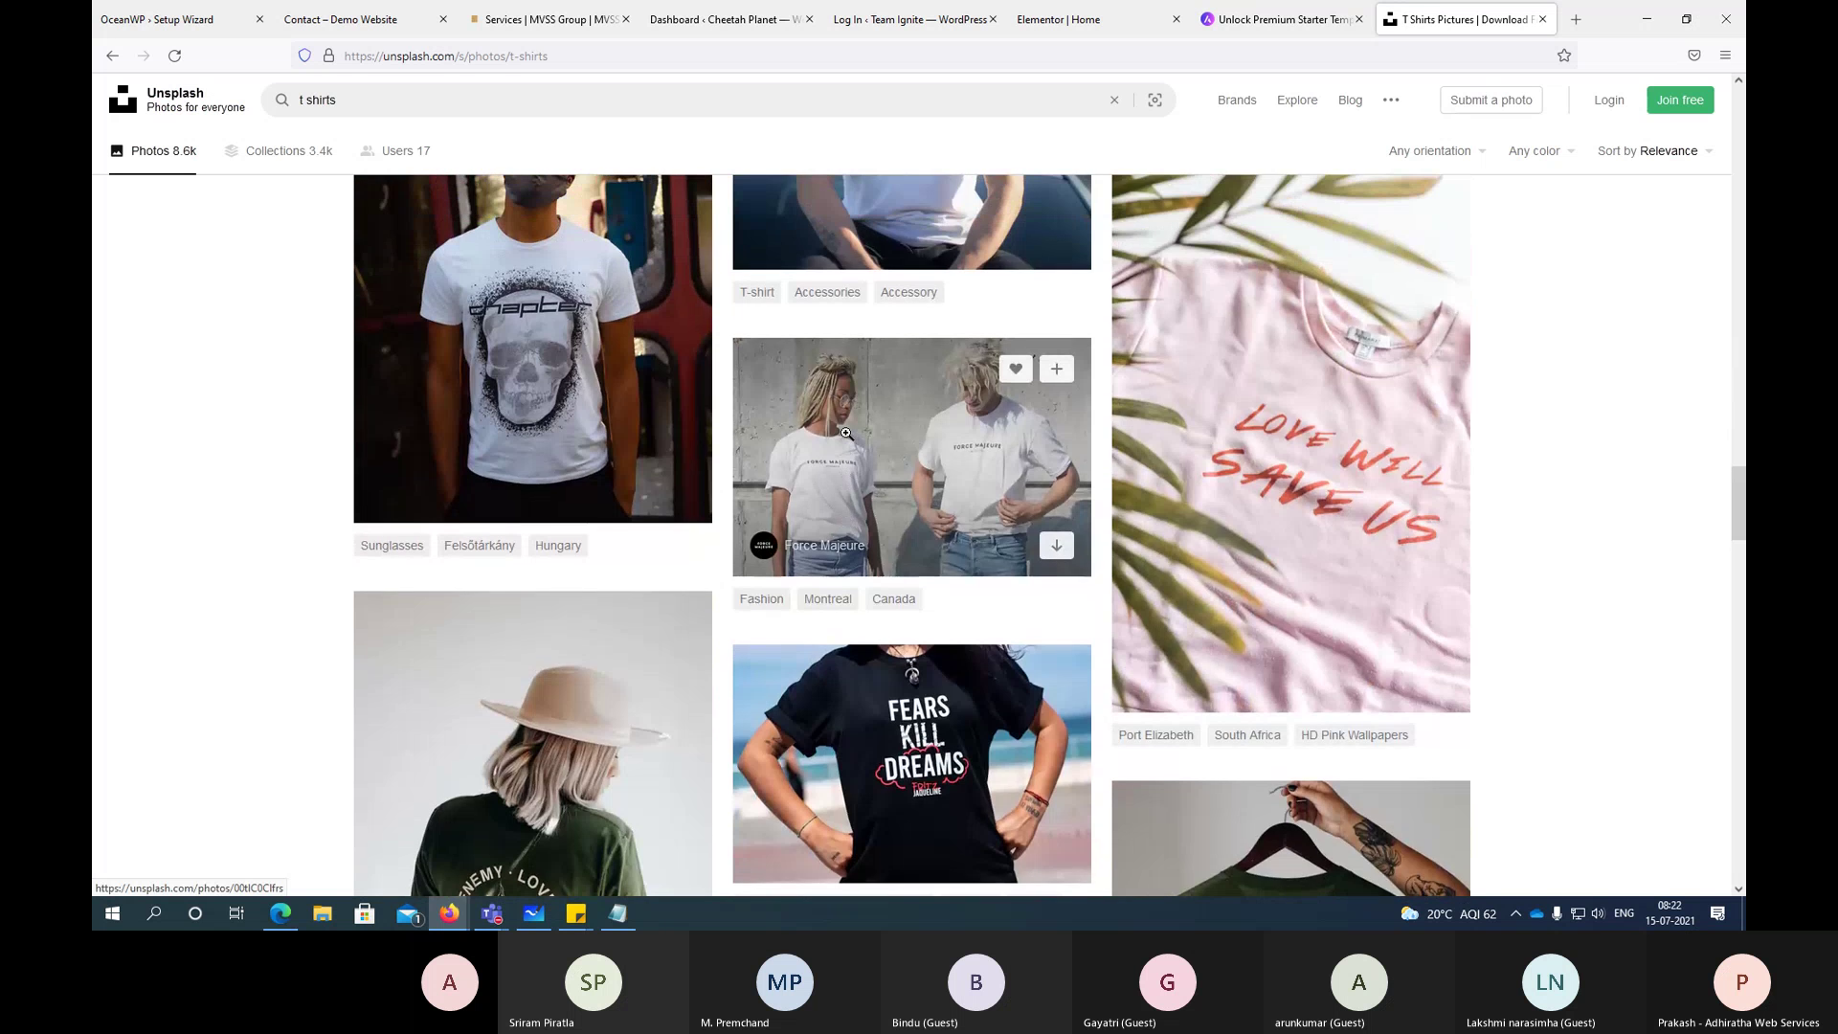
pyautogui.scroll(2, 1053, 508)
pyautogui.scroll(-5, 1242, 505)
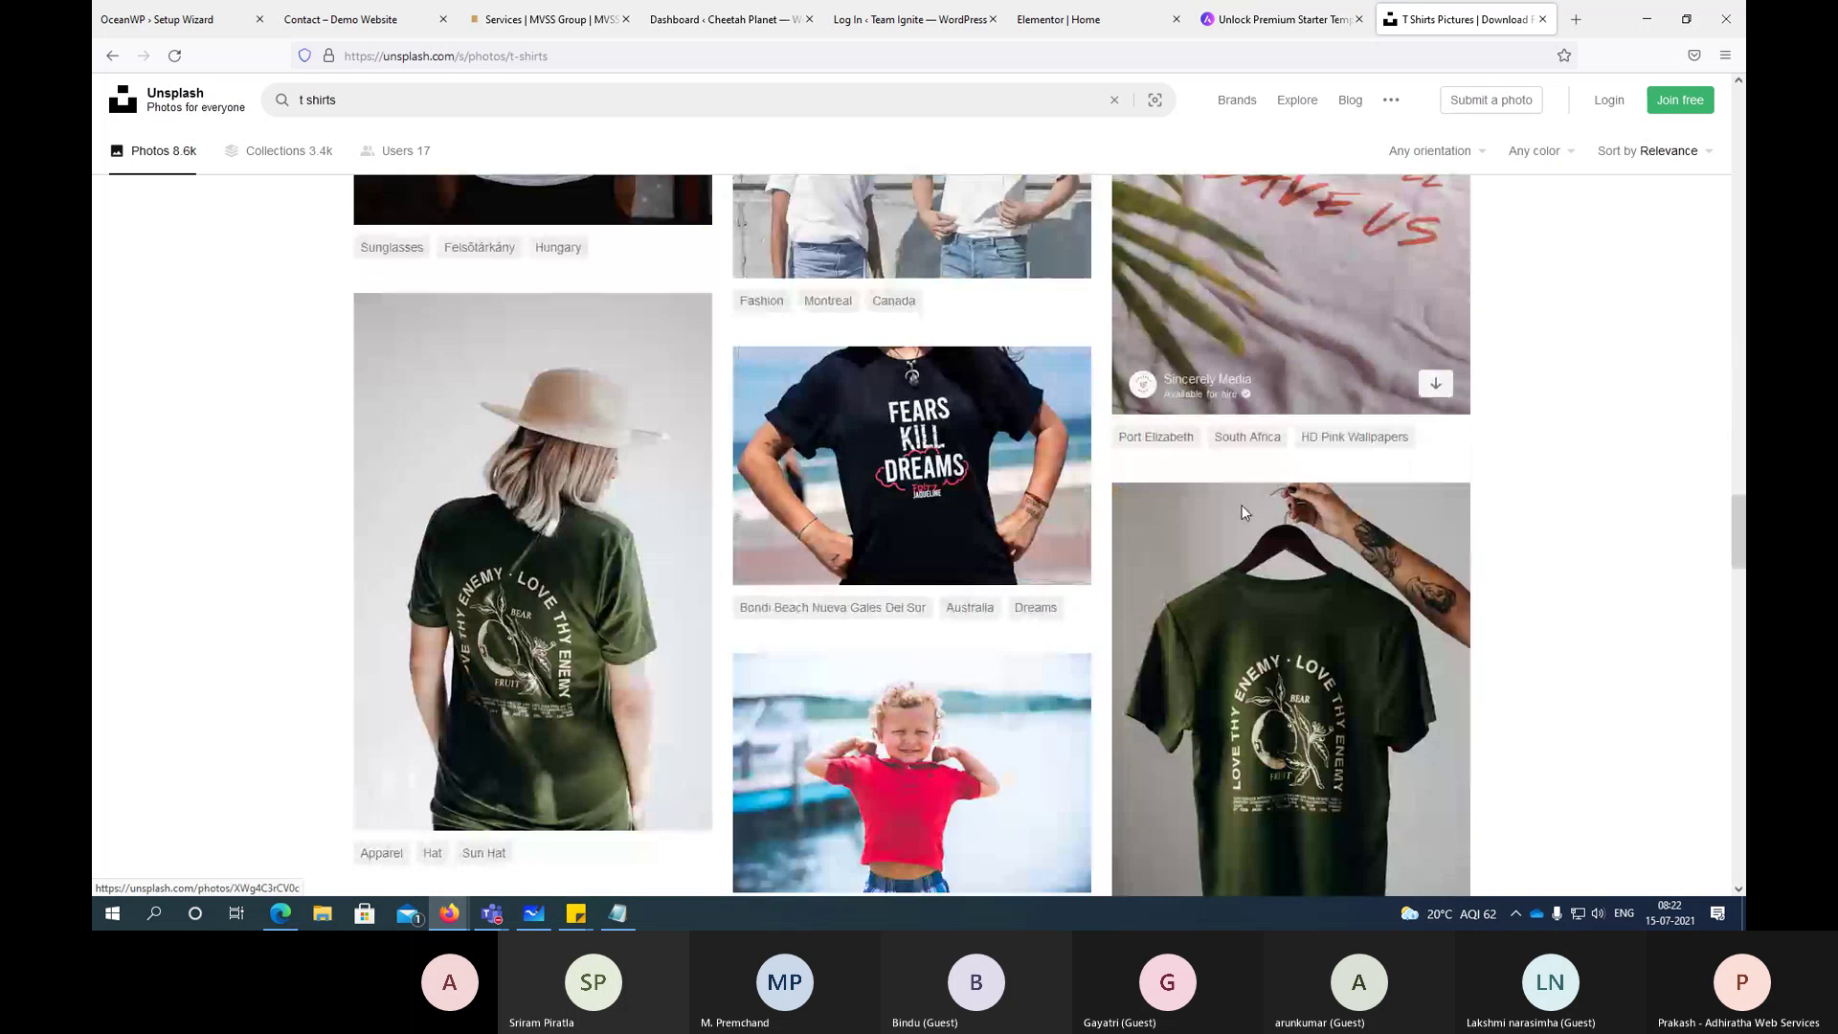
pyautogui.scroll(-5, 1242, 505)
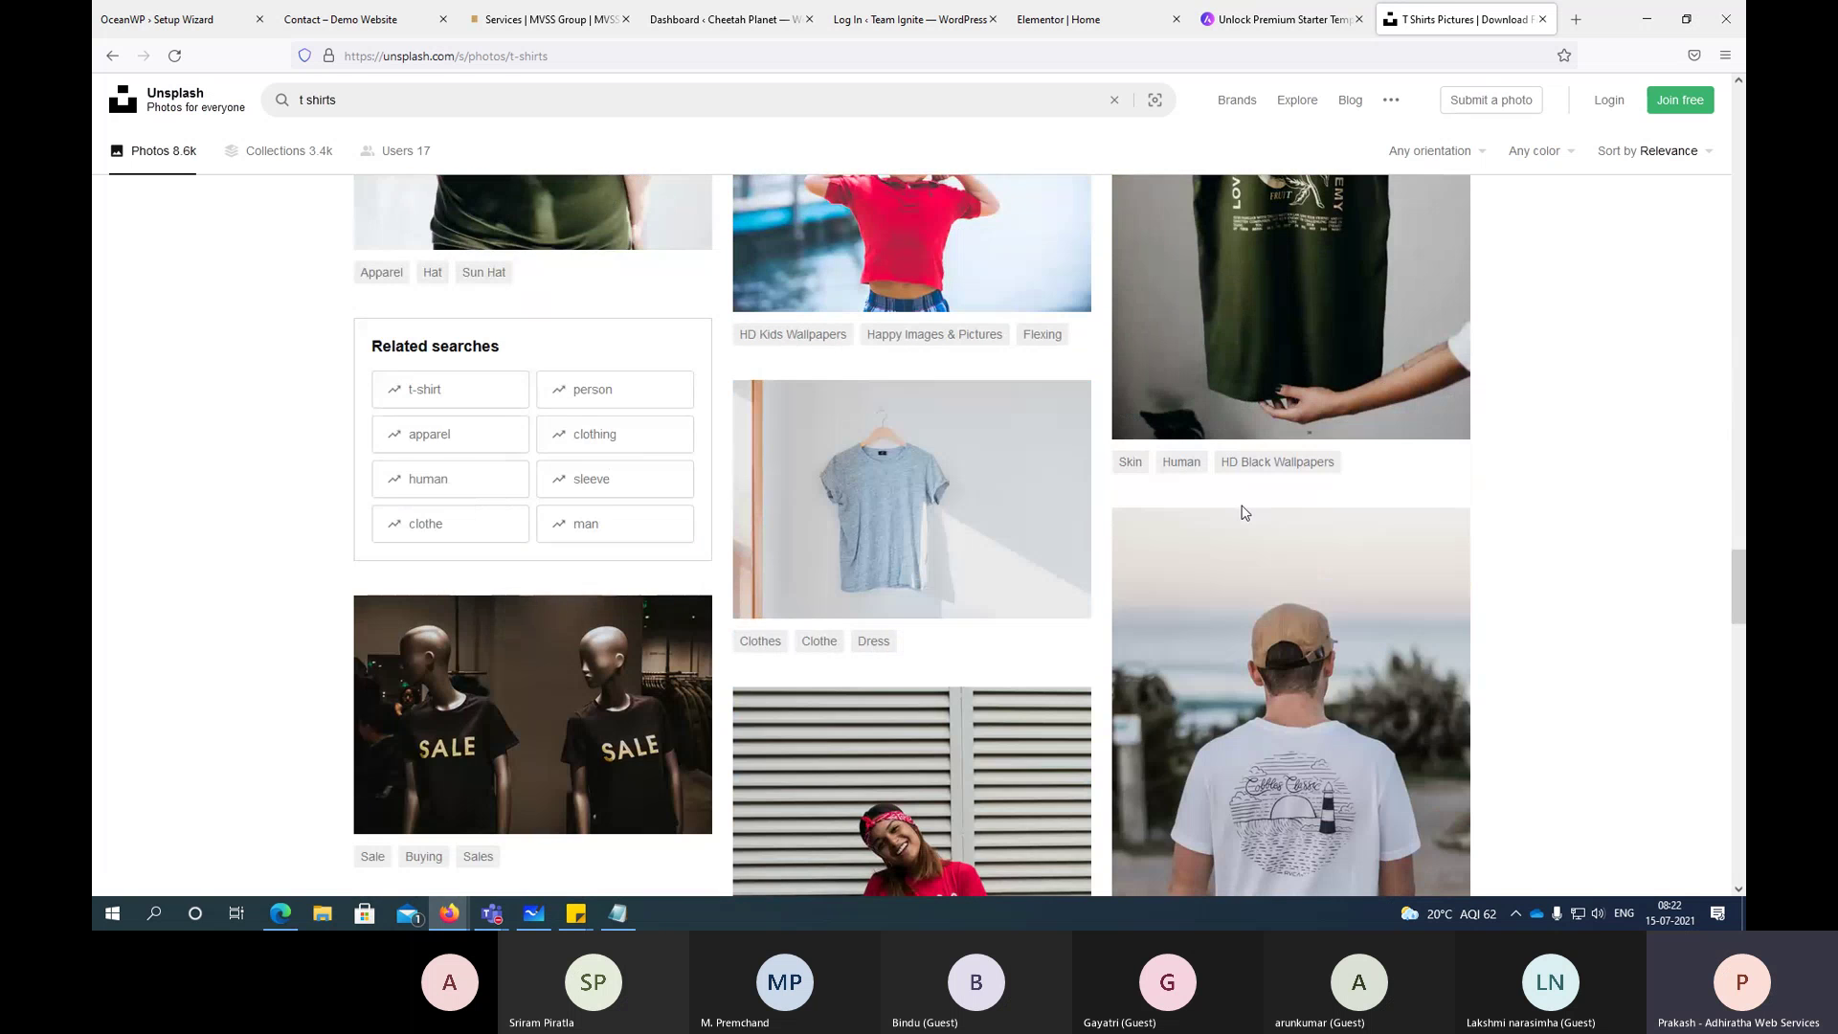
pyautogui.scroll(-5, 1242, 513)
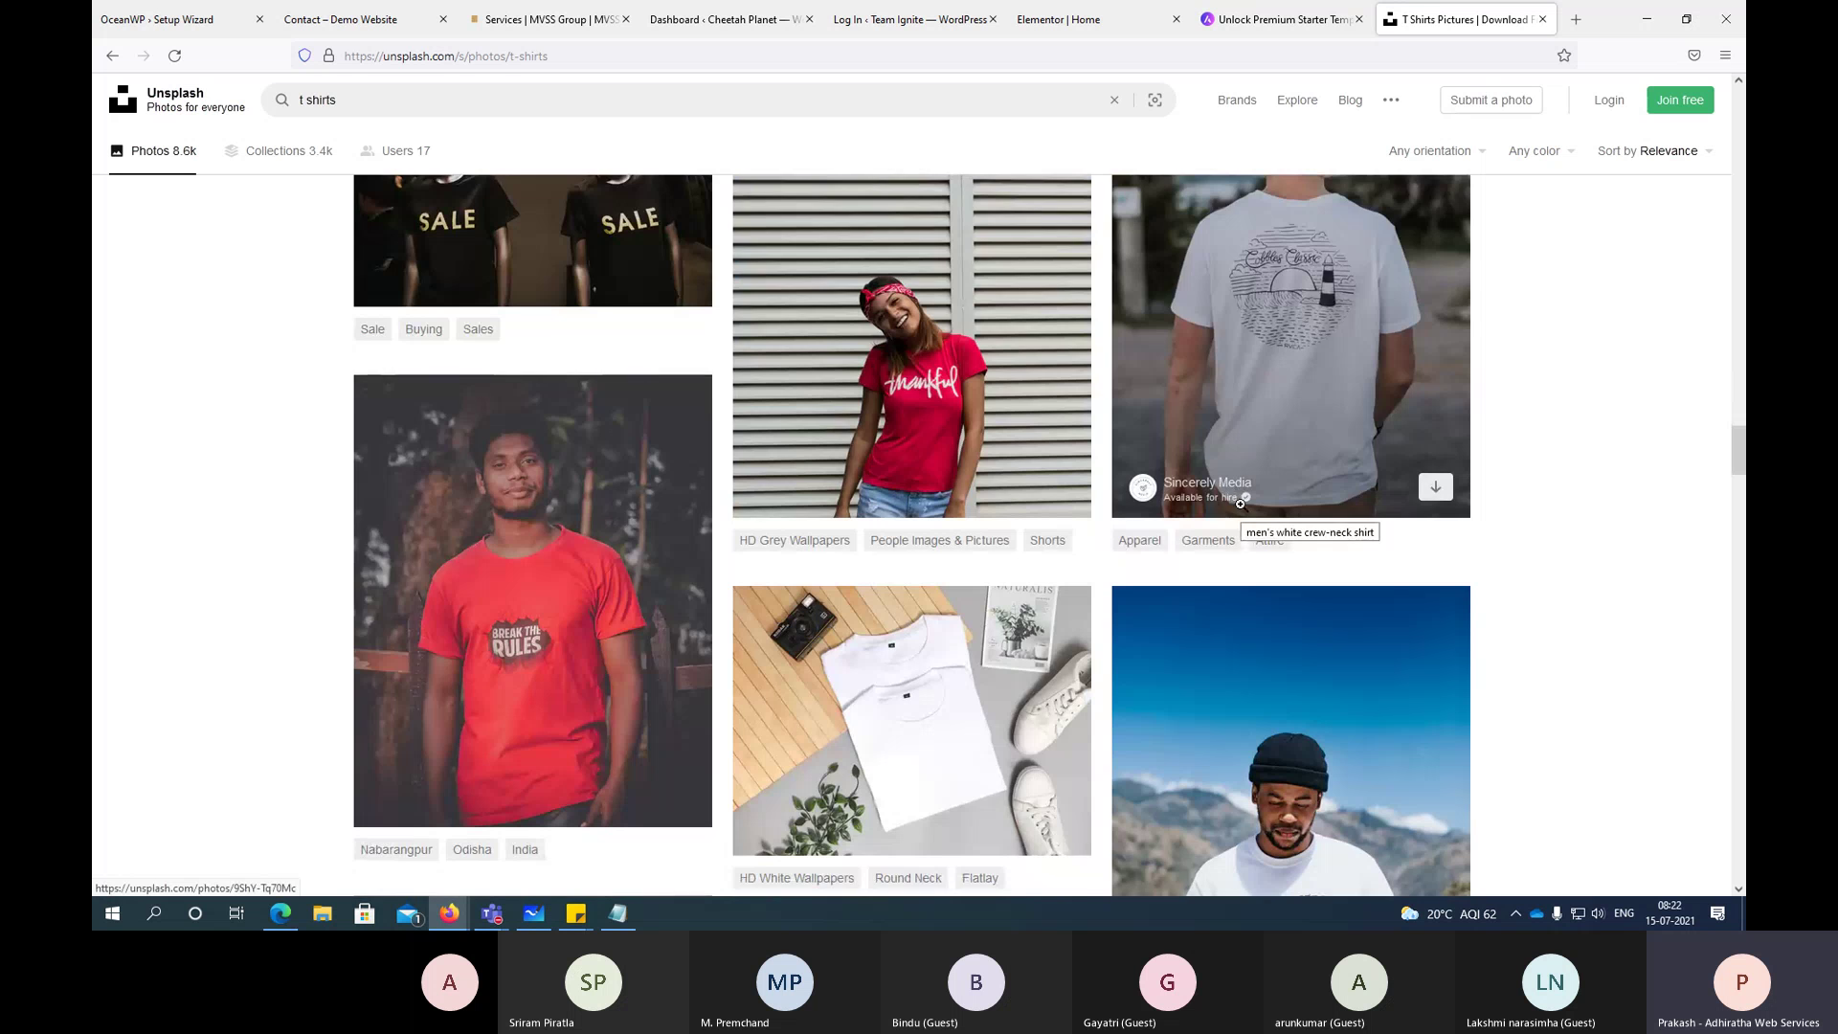
pyautogui.scroll(5, 1243, 510)
pyautogui.scroll(6, 1241, 504)
# Step: Open the storefront's home page in the private window, examine the hero image, and return to the Unsplash results
pyautogui.hotkey('alt', 'Tab')
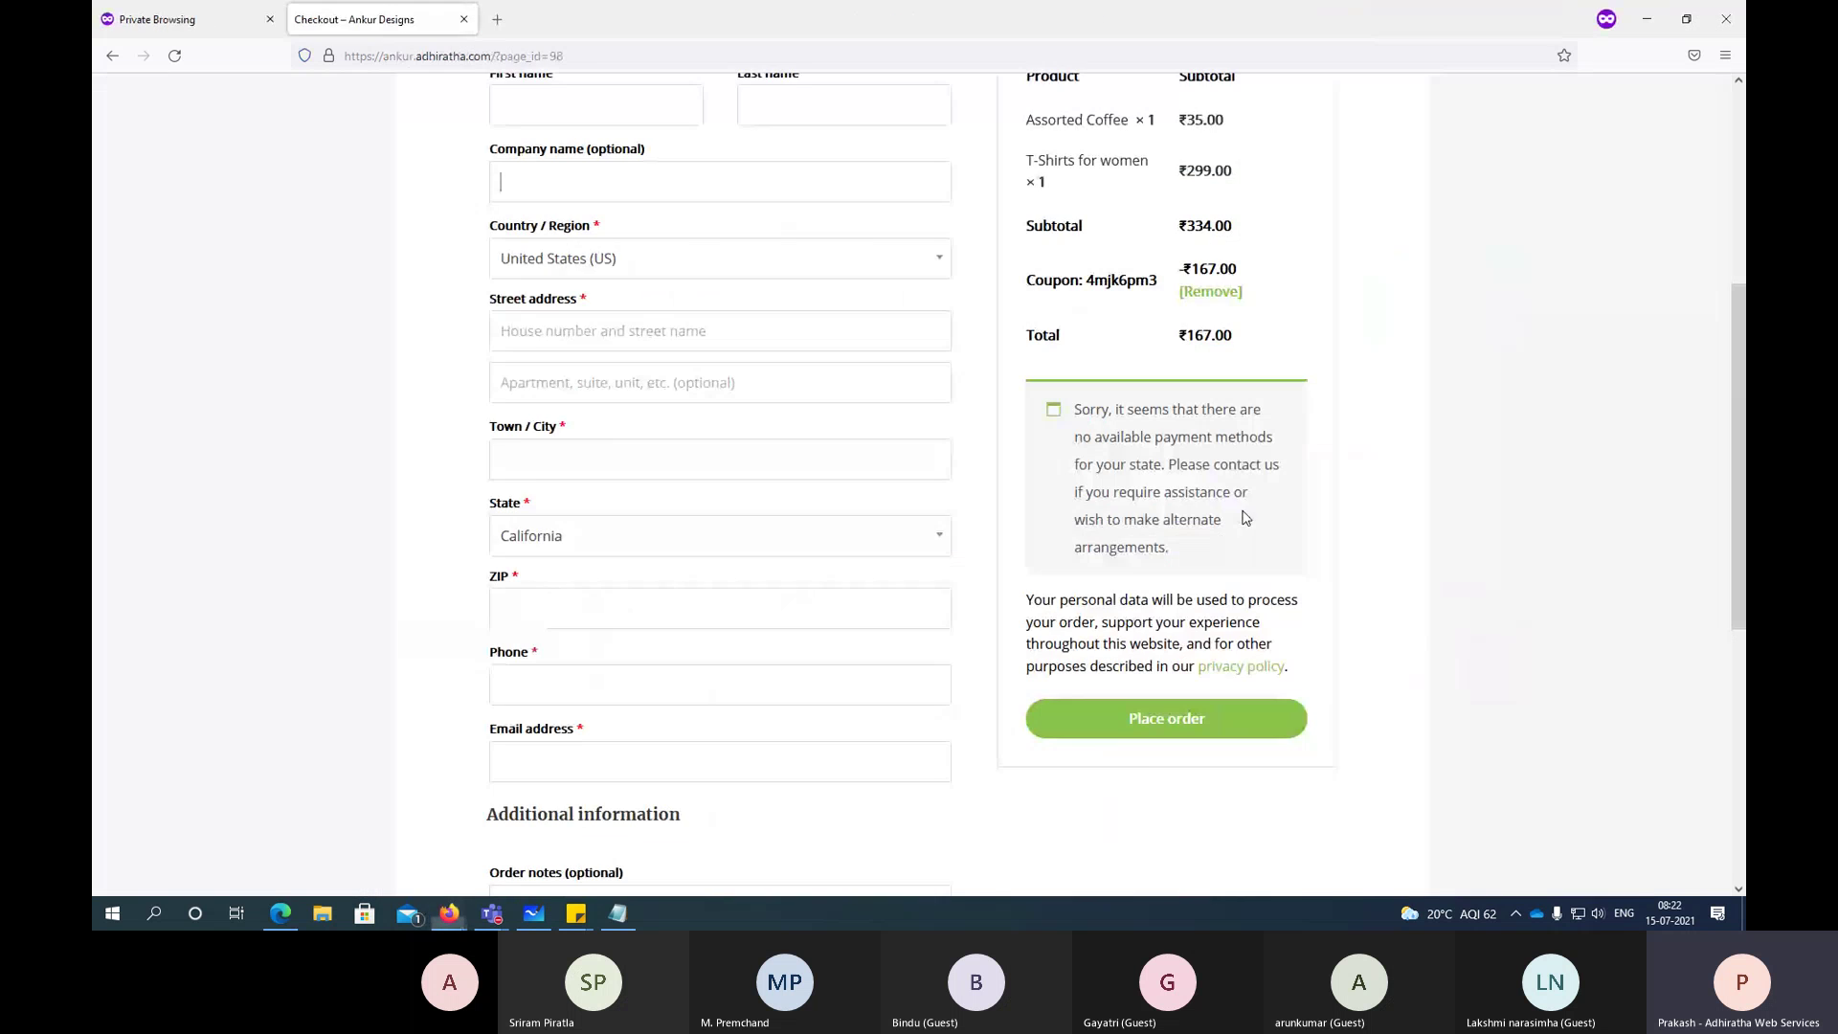
pyautogui.scroll(5, 683, 449)
pyautogui.click(447, 140)
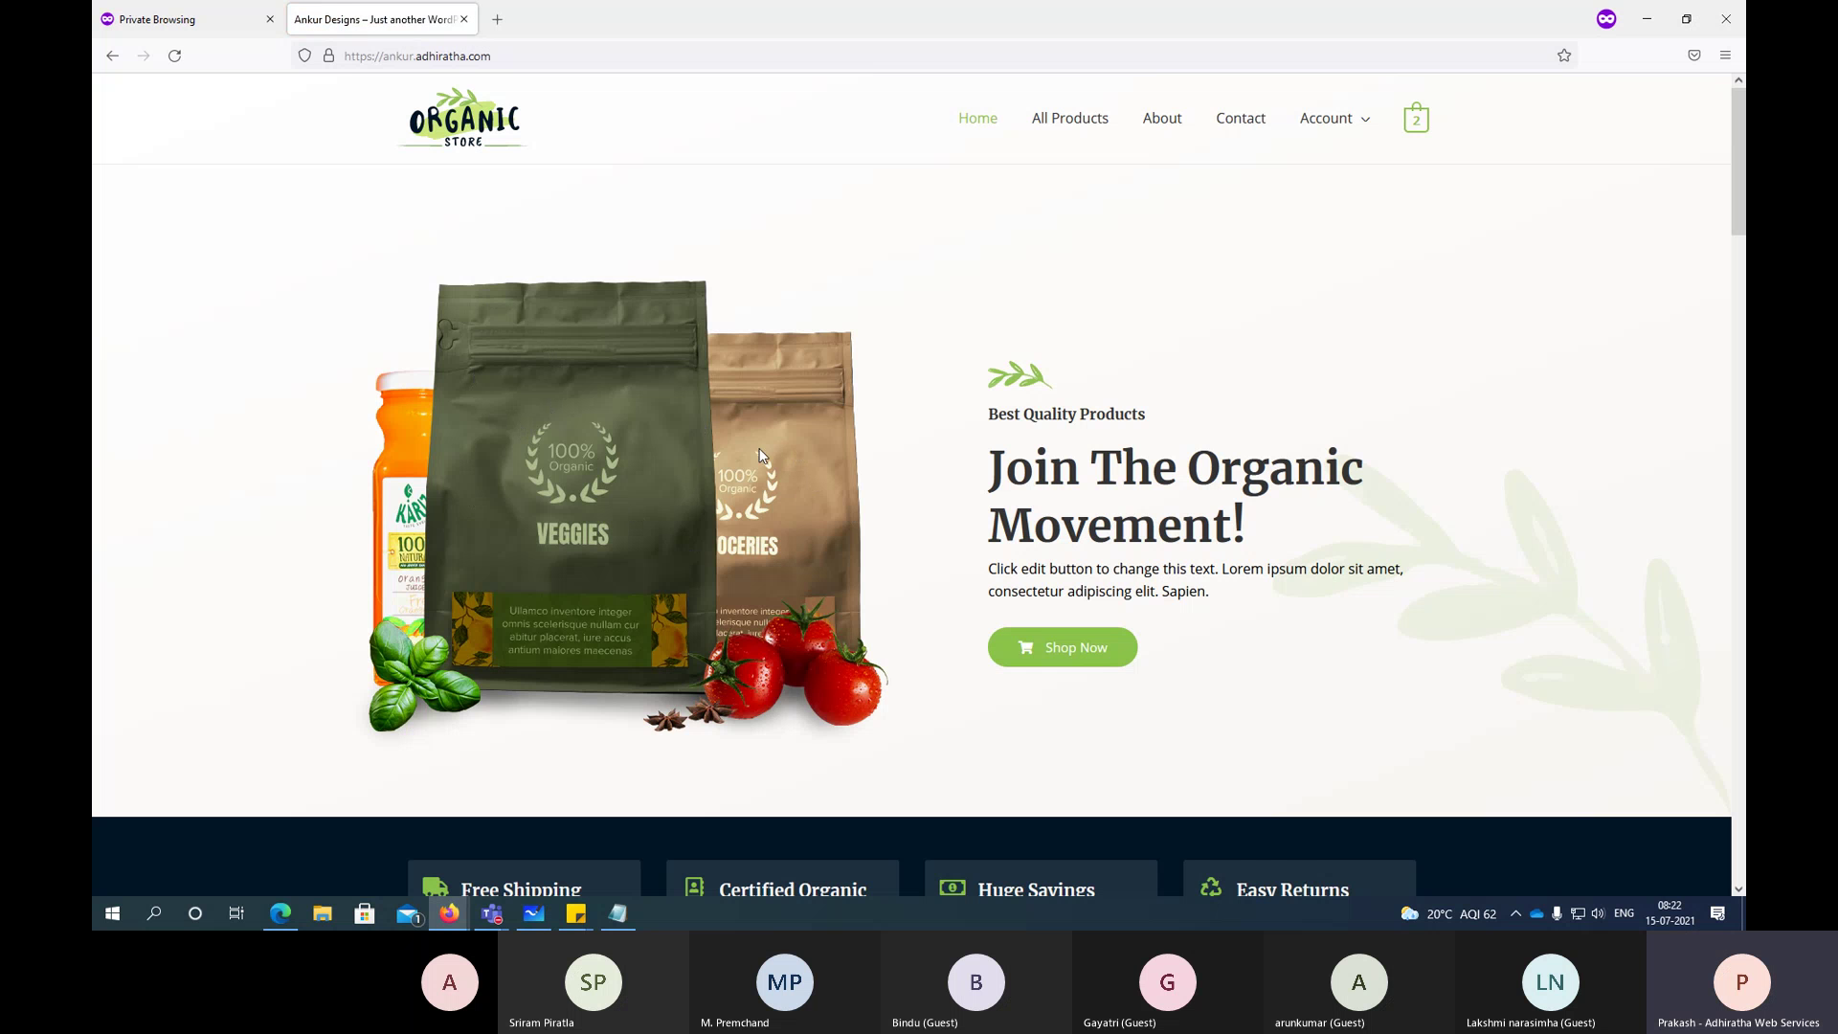
pyautogui.hotkey('alt', 'Tab')
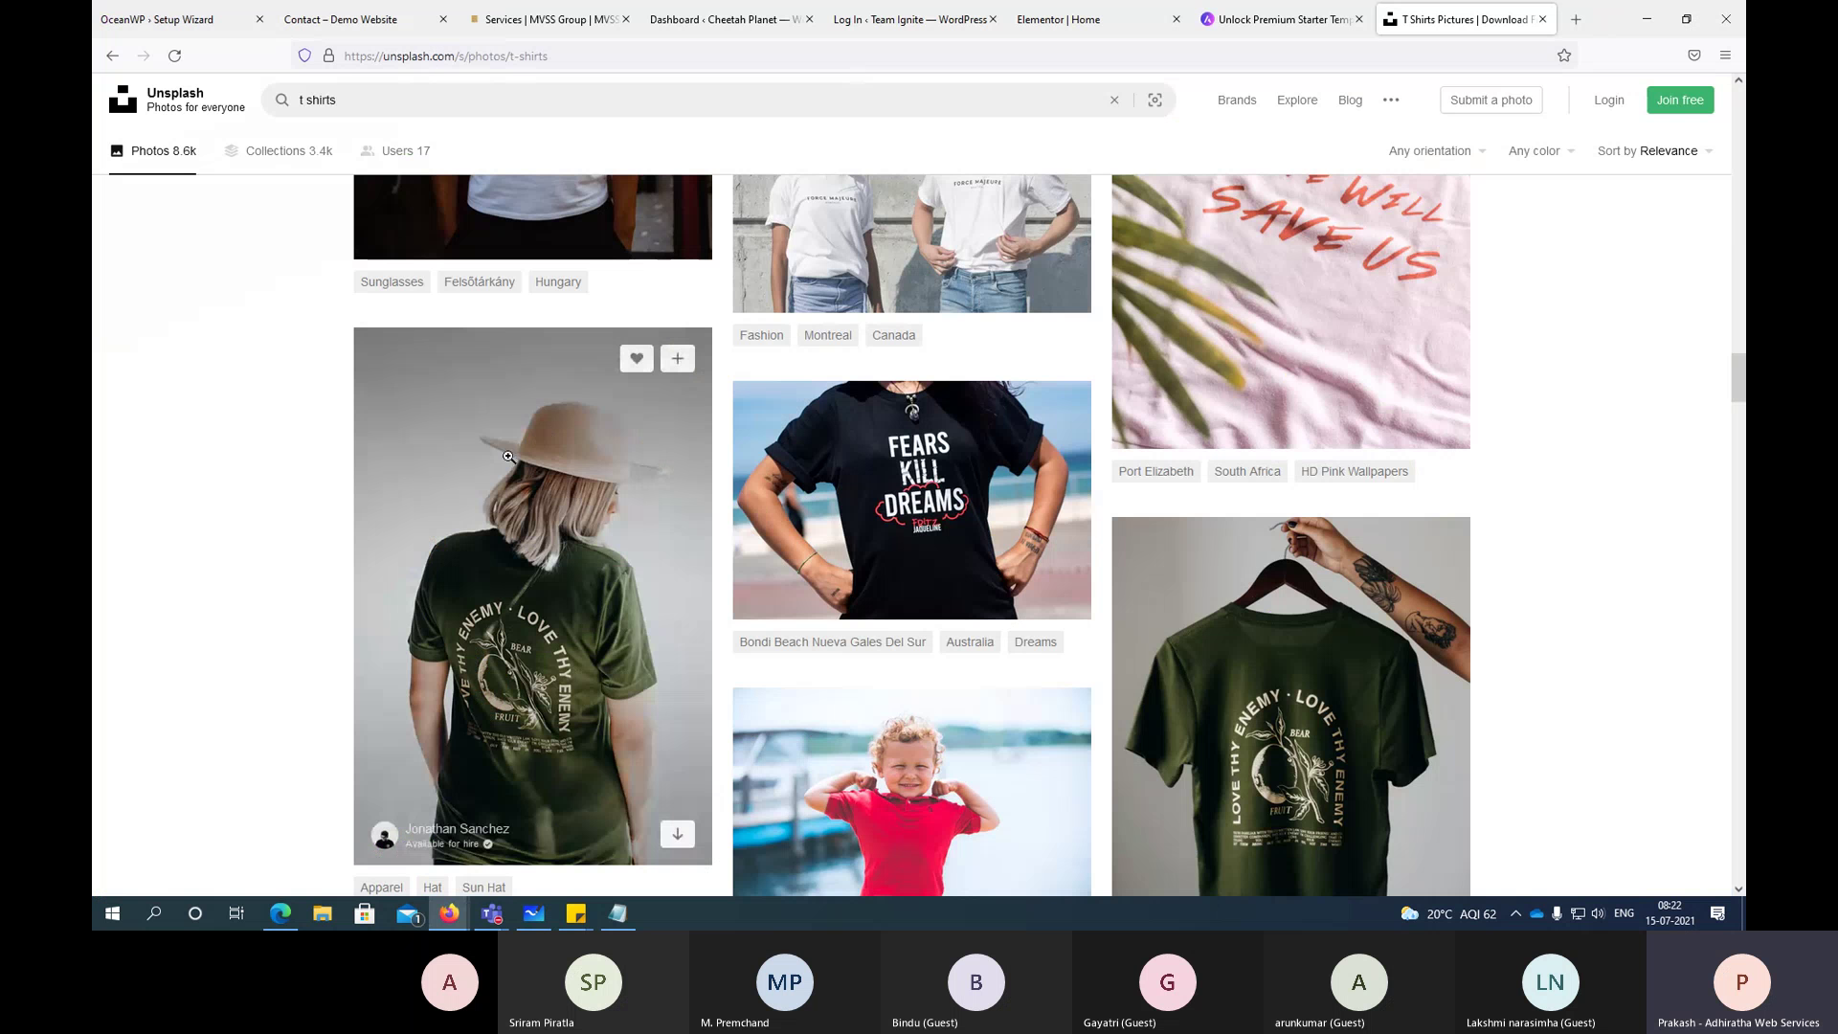
# Step: Look through further T-shirt photos, previewing the rack of coloured shirts, and open the photo of the light grey crew-neck shirt on a hanger
pyautogui.scroll(-5, 970, 523)
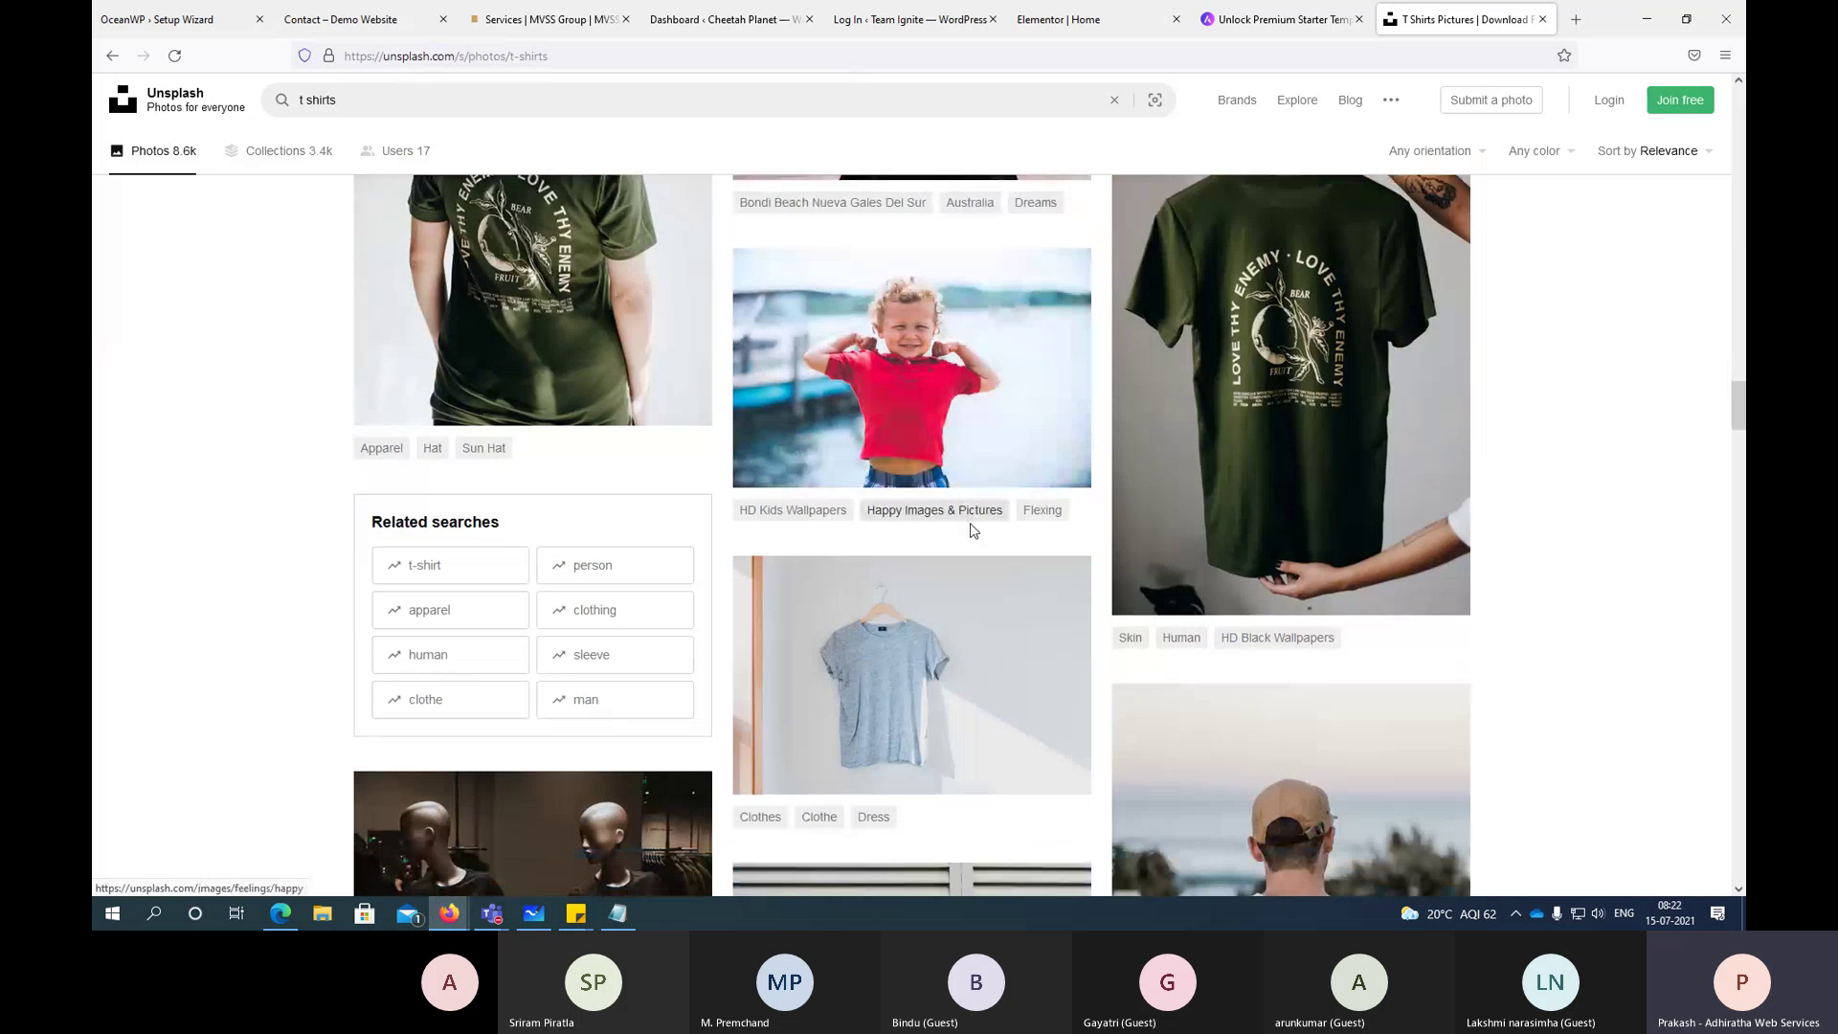
pyautogui.scroll(-4, 970, 523)
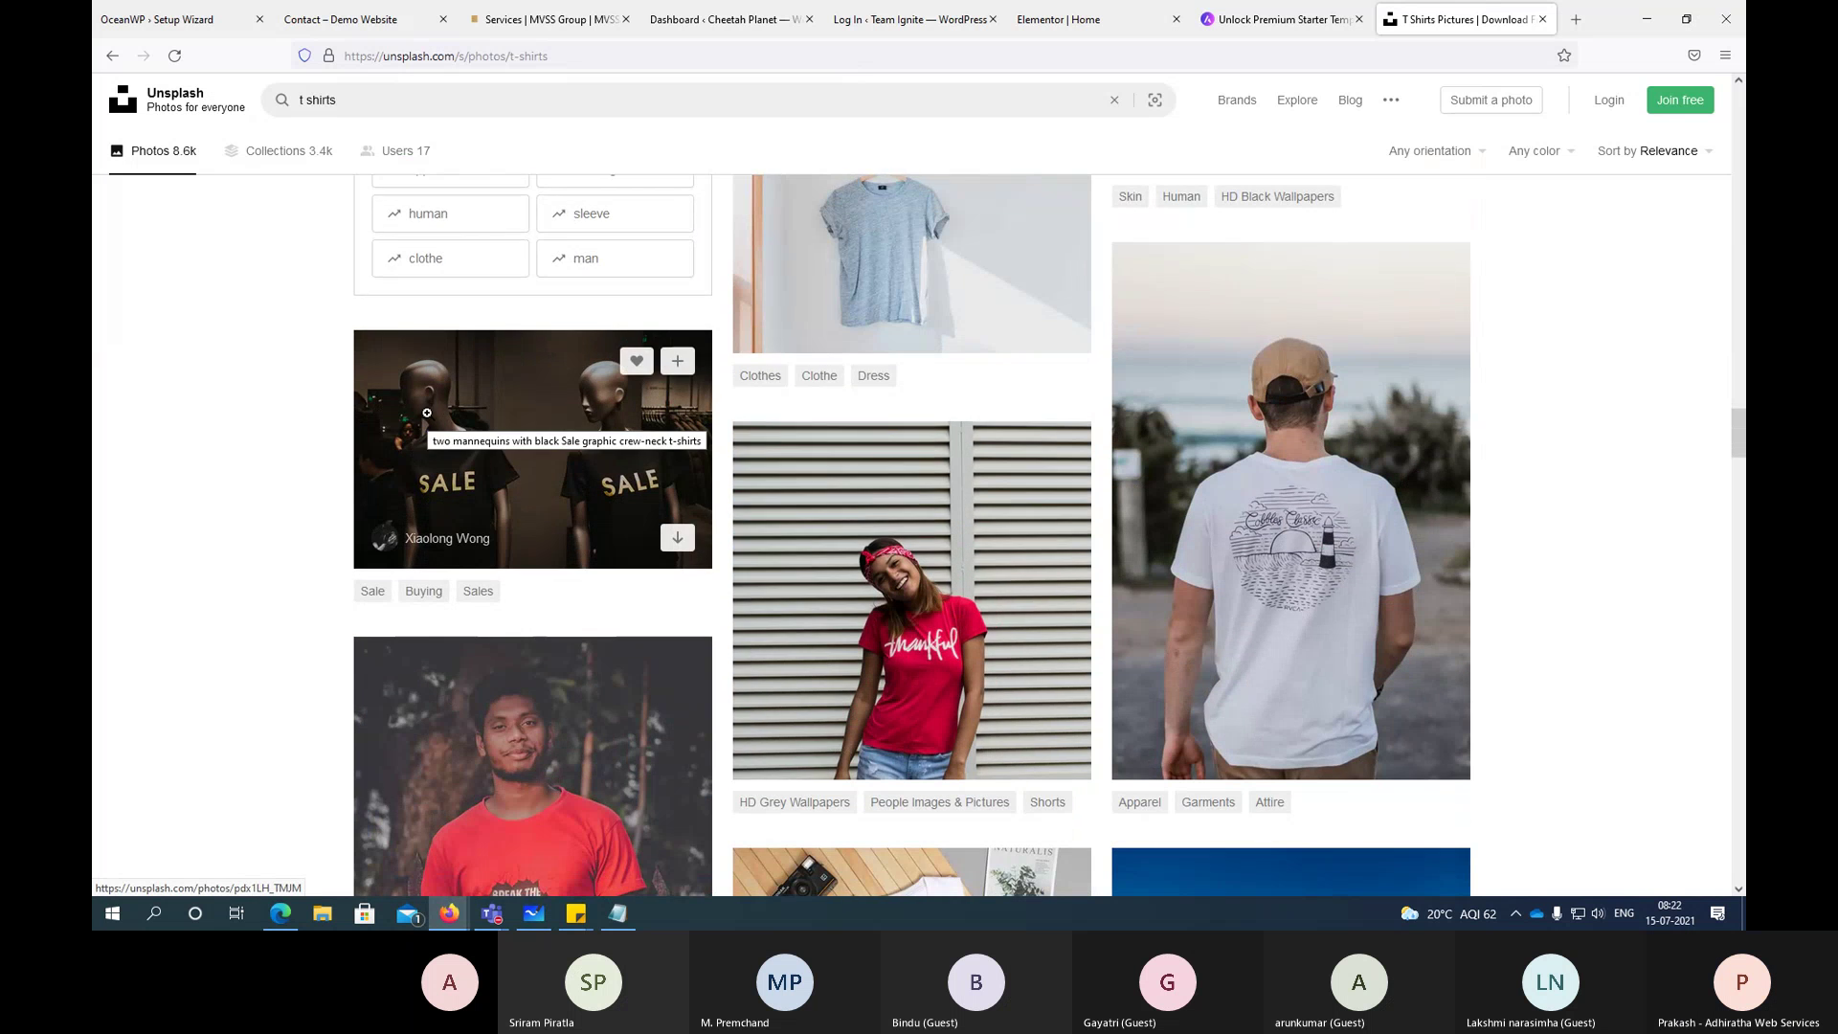
pyautogui.scroll(-4, 427, 413)
pyautogui.scroll(-5, 427, 413)
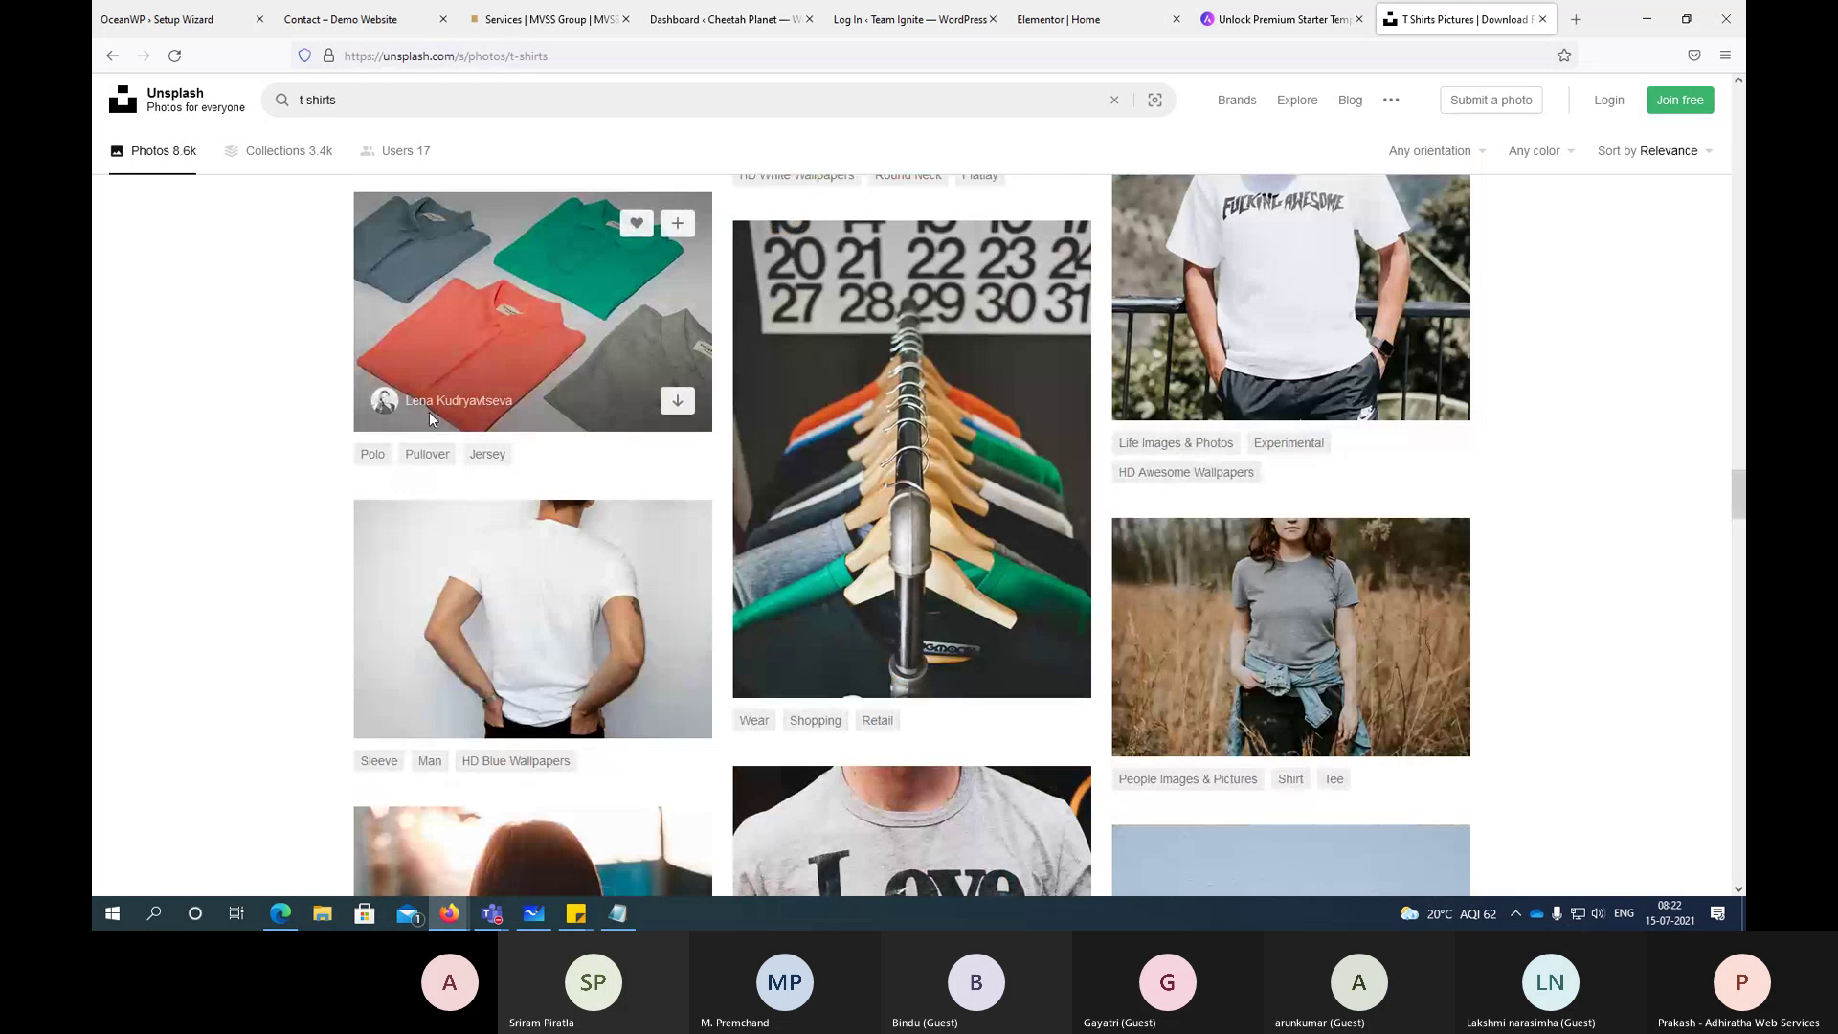
pyautogui.click(925, 366)
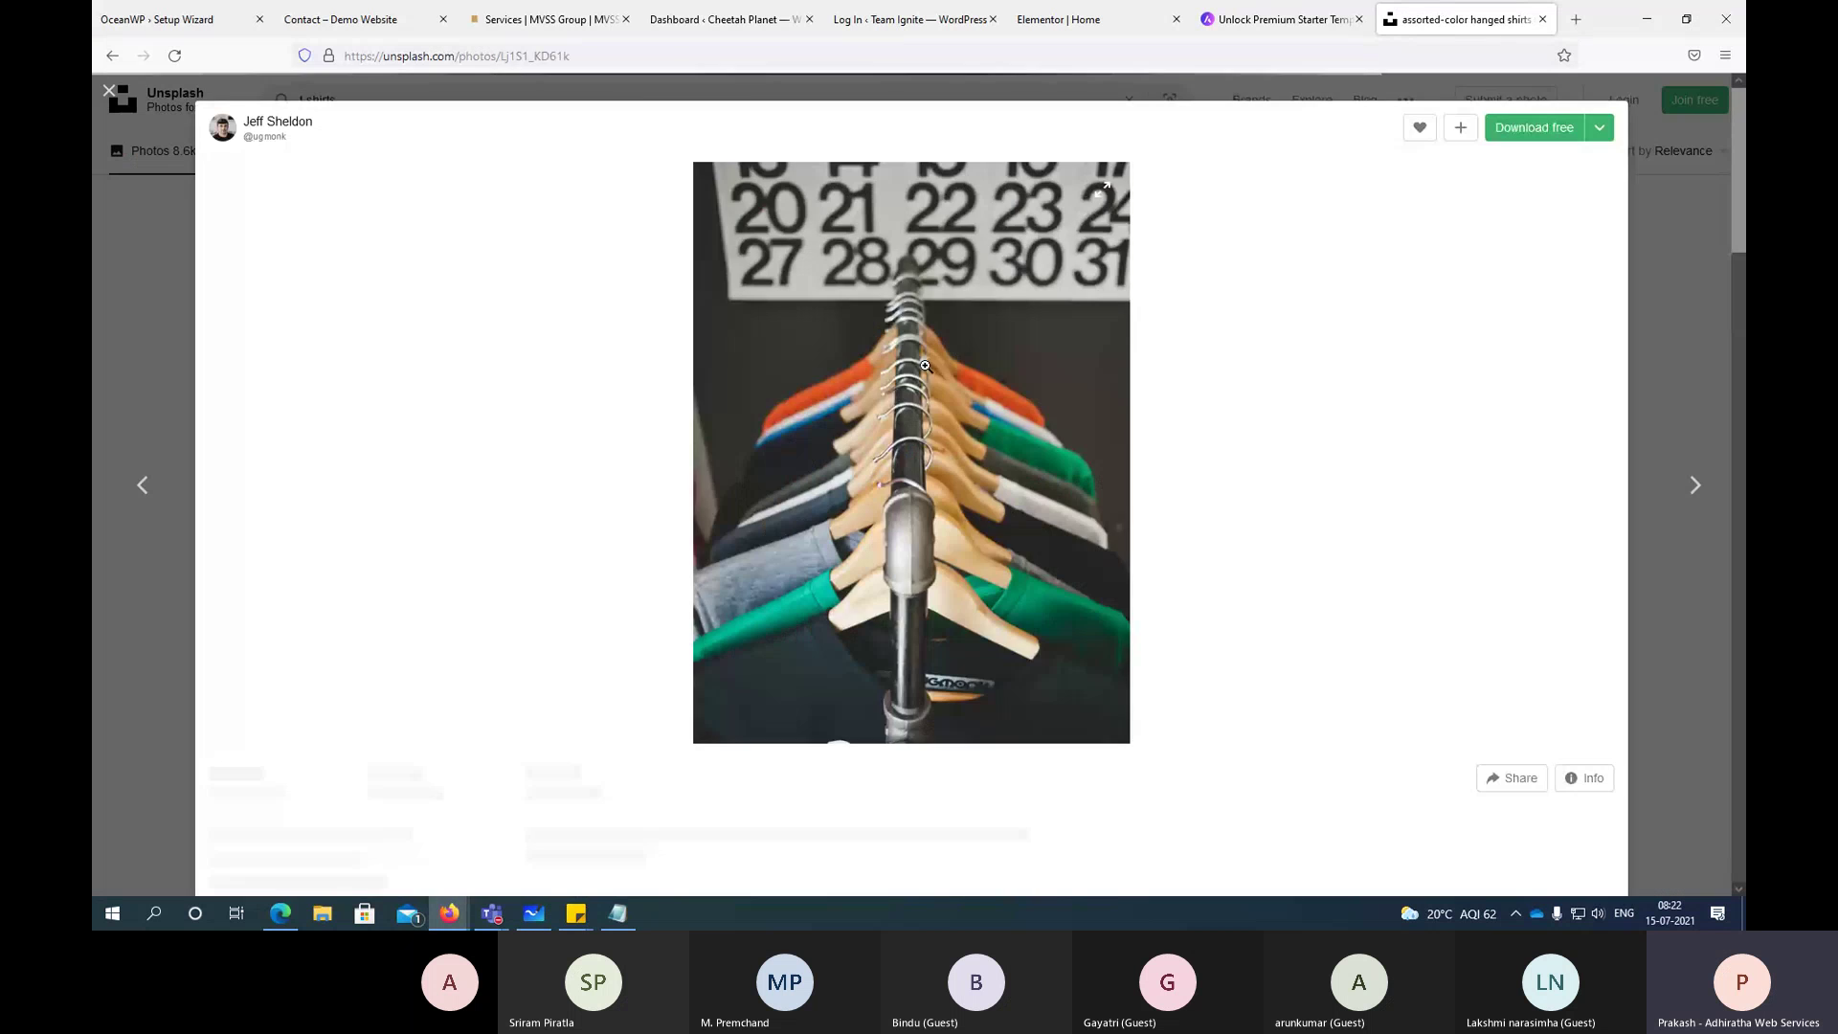
pyautogui.press('Escape')
pyautogui.scroll(-6, 1053, 629)
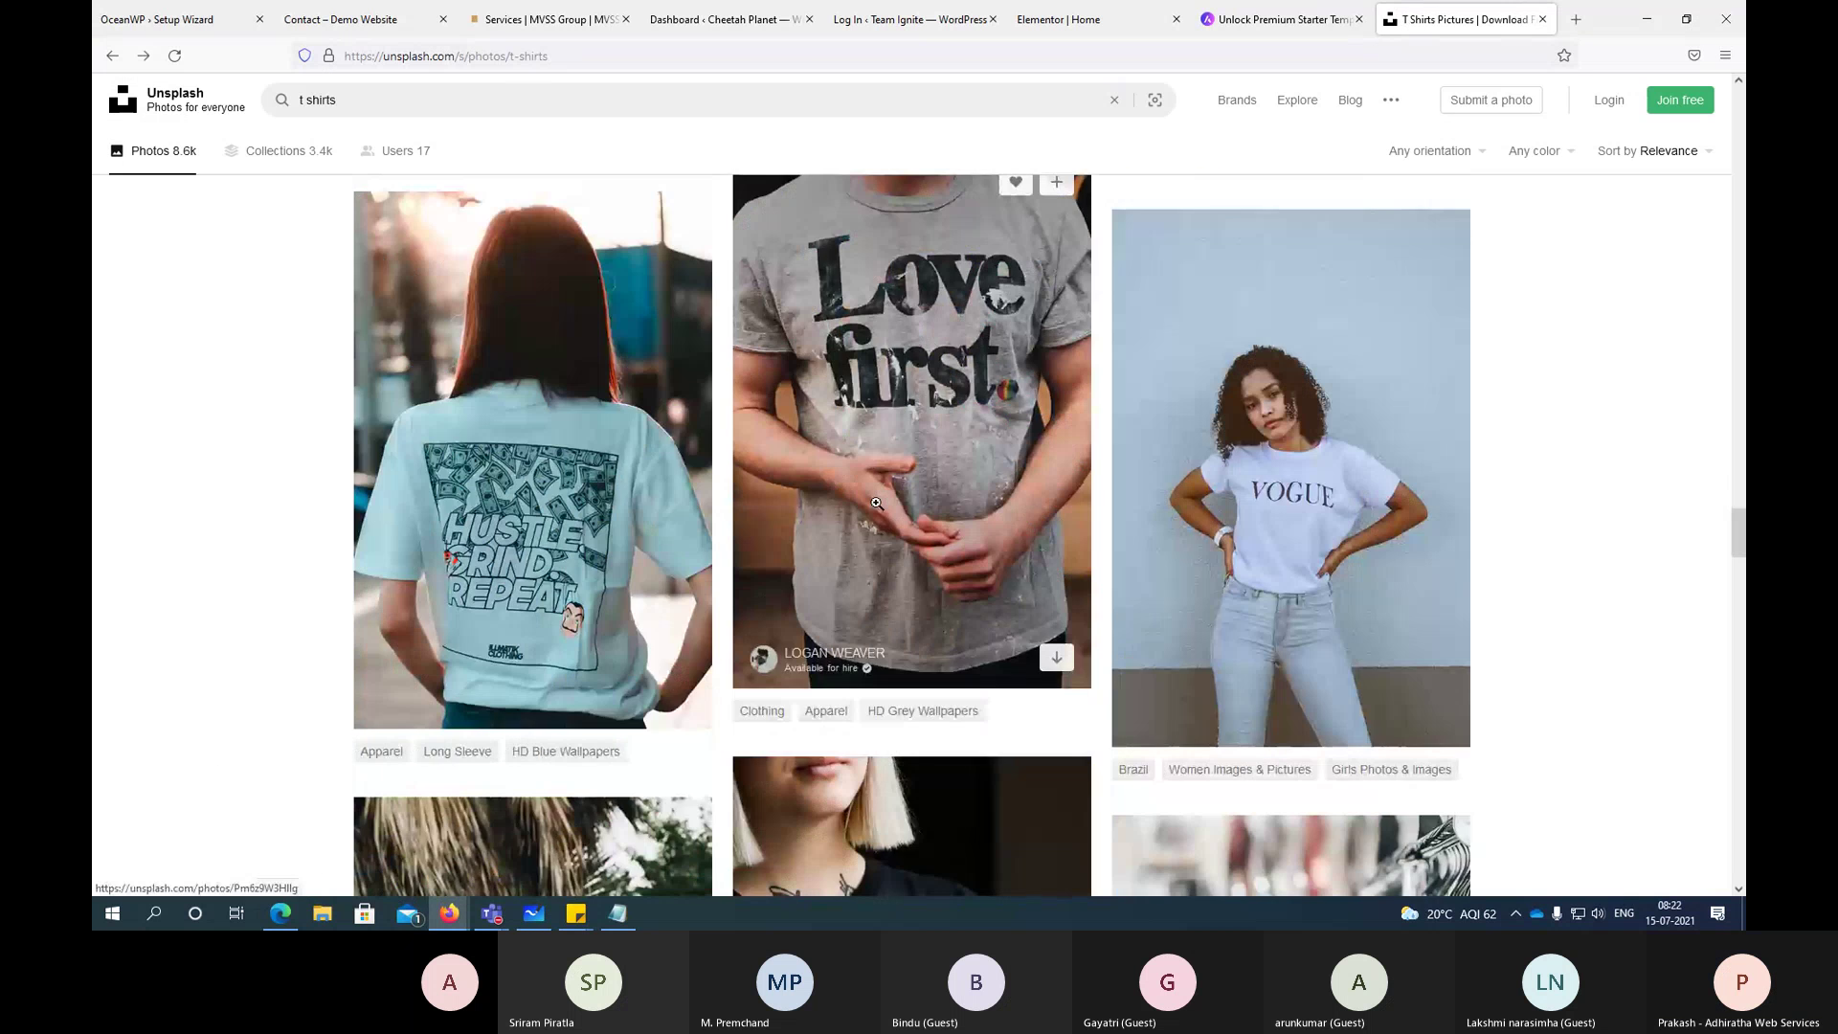
pyautogui.scroll(-6, 876, 503)
pyautogui.scroll(-5, 876, 503)
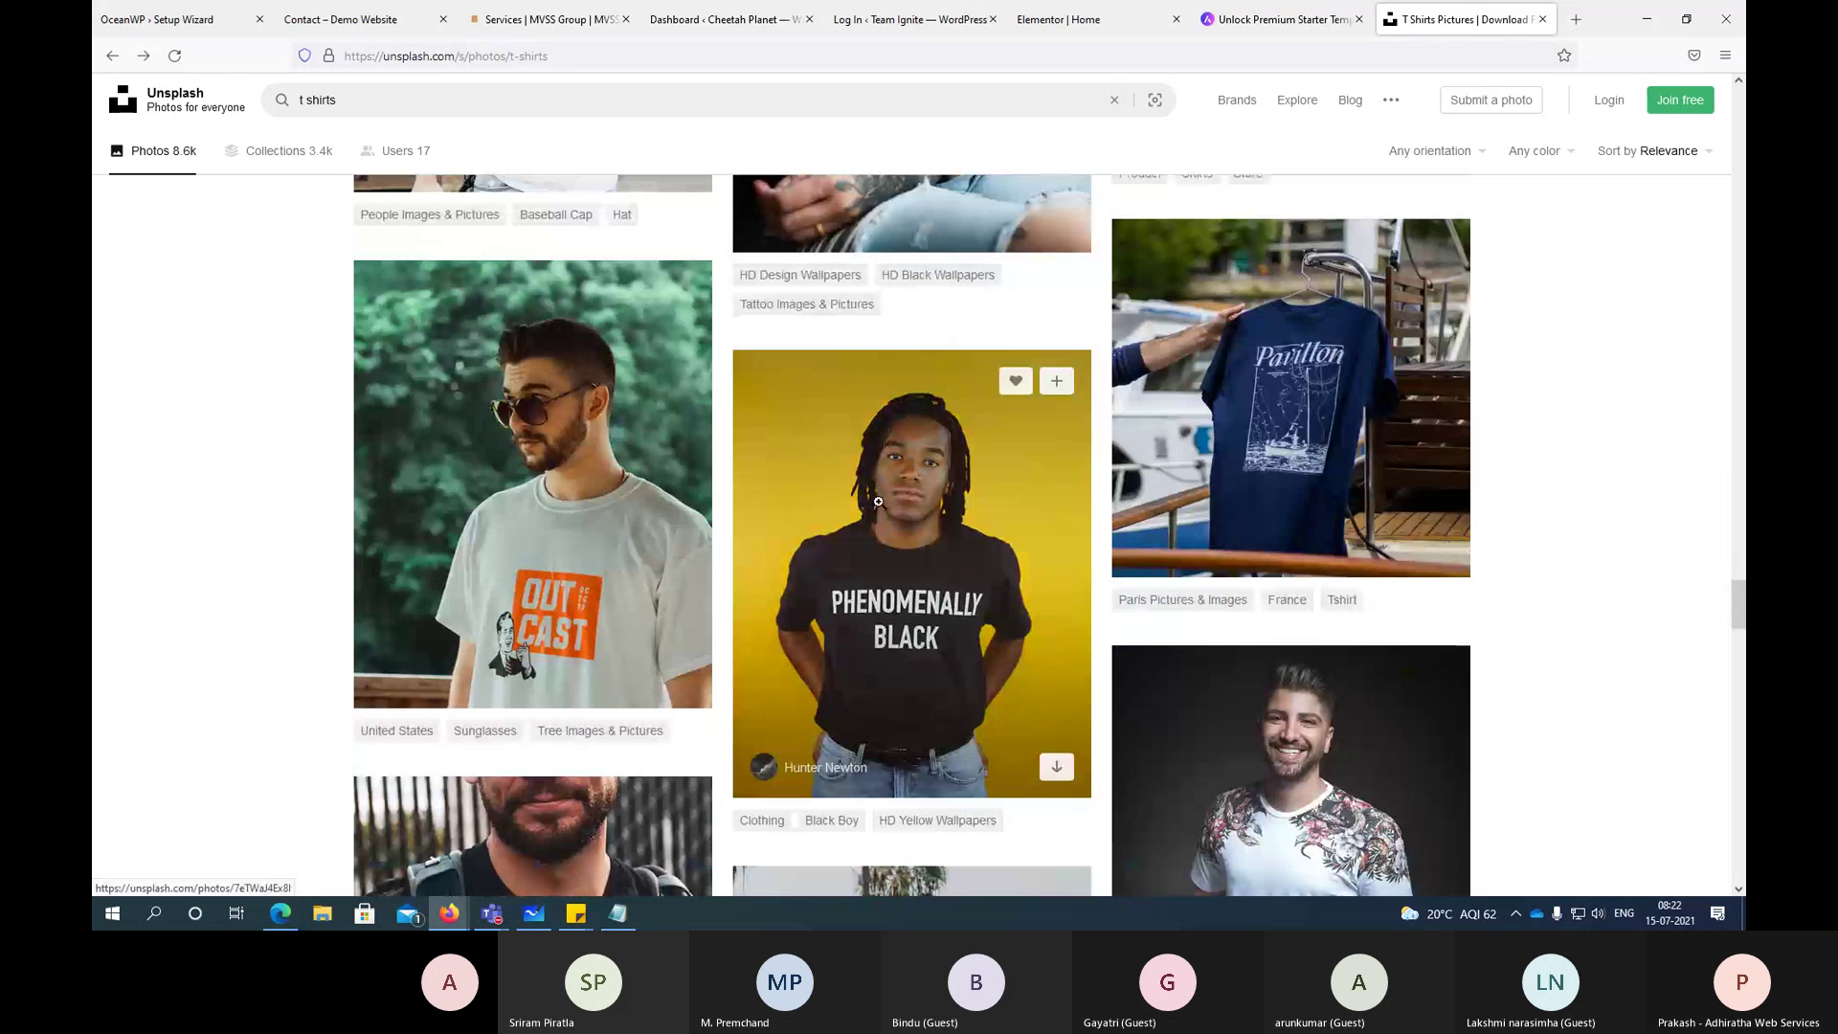
pyautogui.scroll(5, 878, 502)
pyautogui.click(1286, 362)
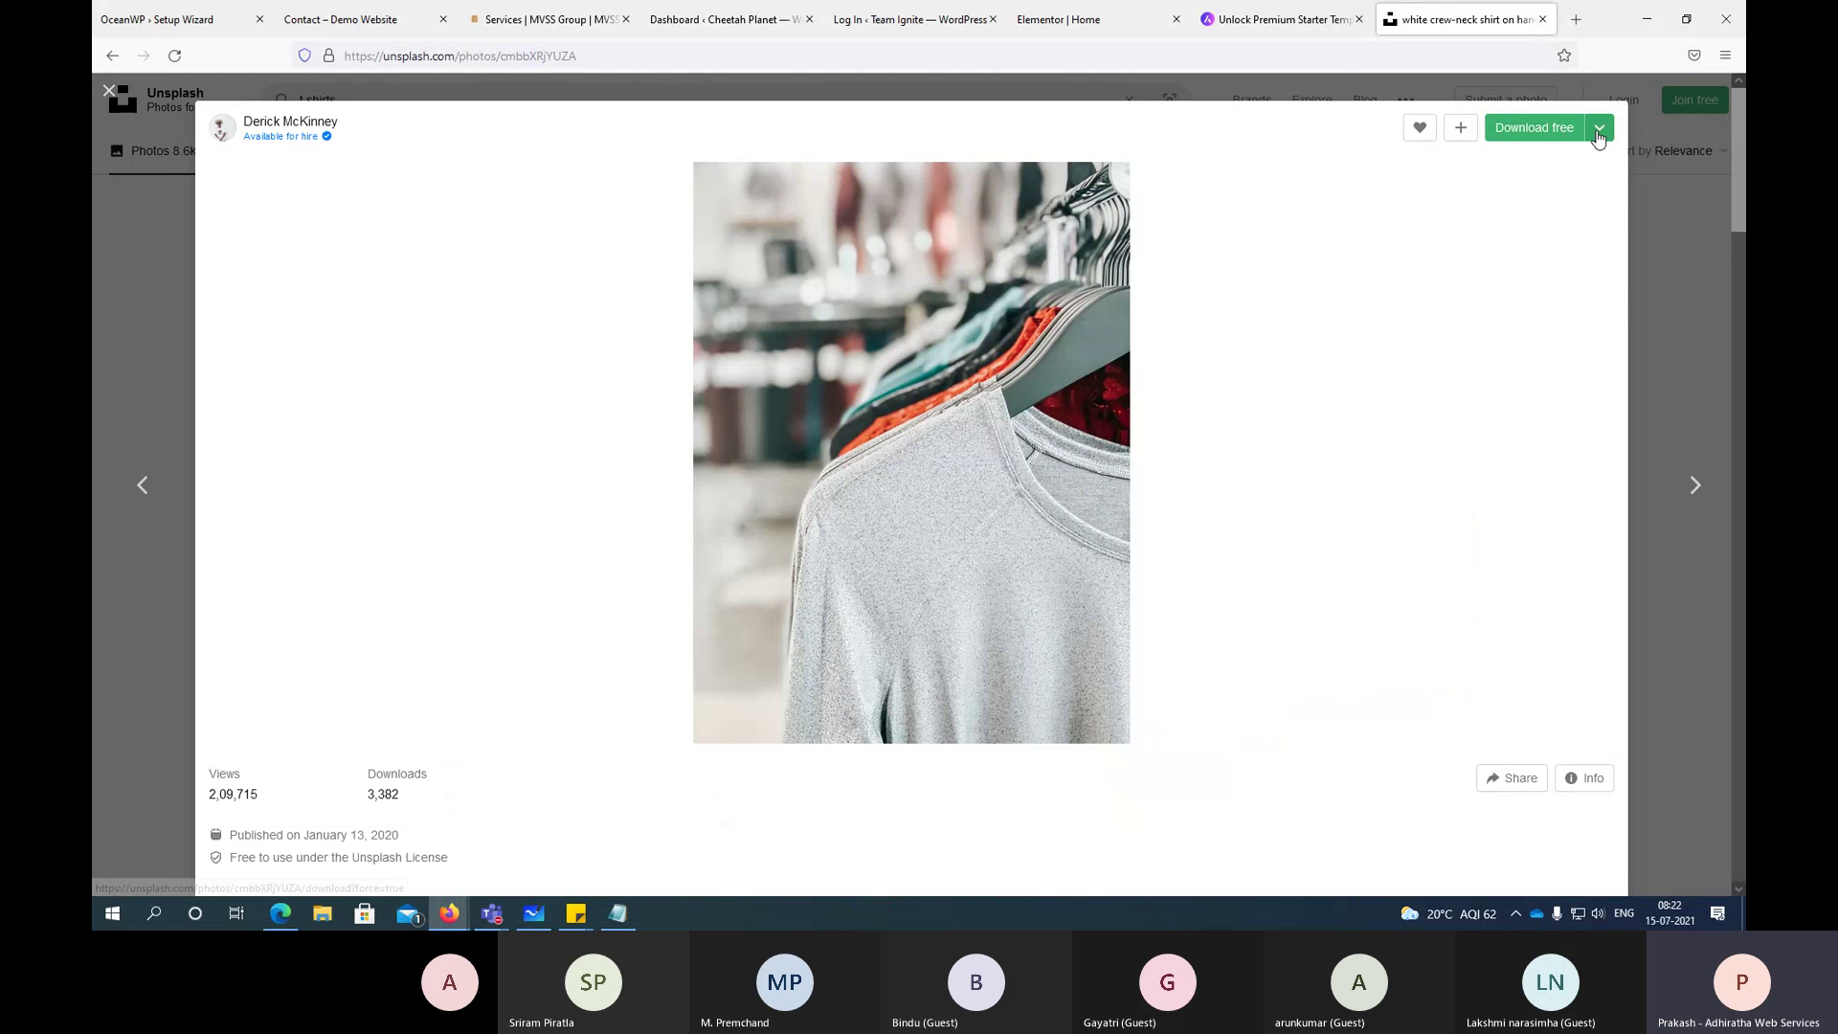
# Step: Download the grey crew-neck shirt photo in the Small (640x853) size and save the file
pyautogui.click(1598, 134)
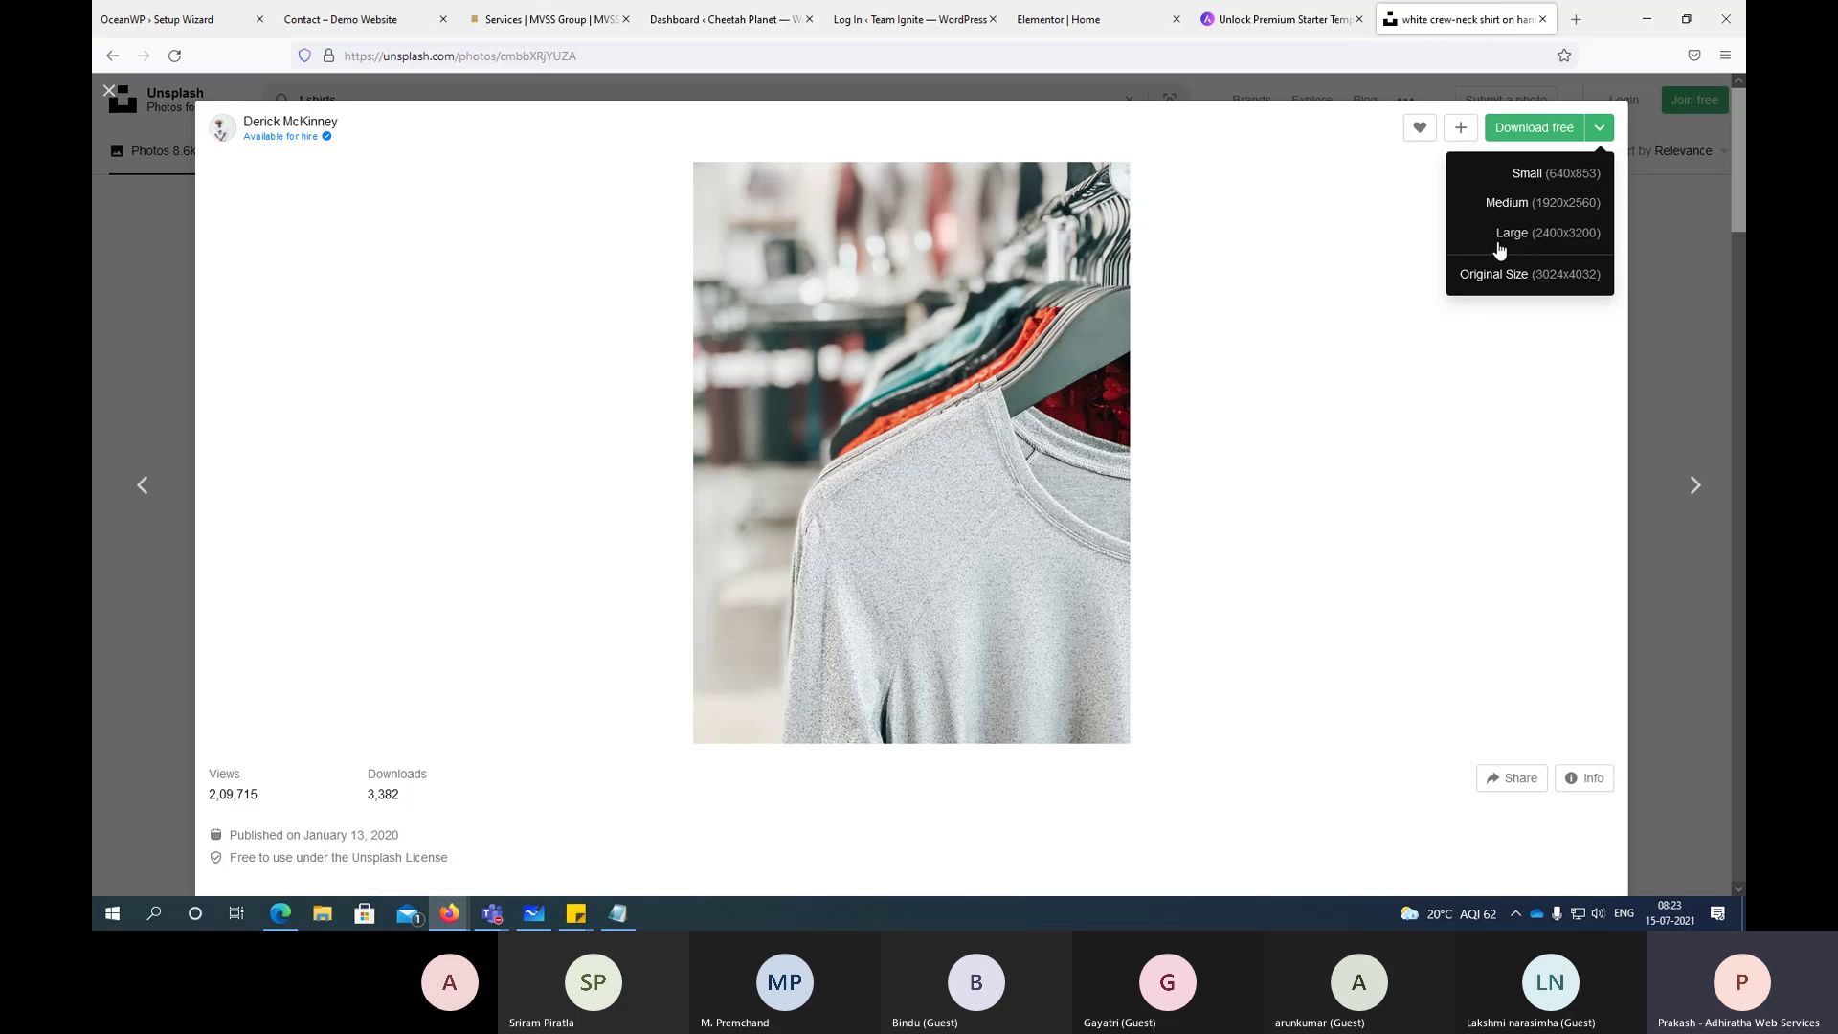
pyautogui.click(1539, 176)
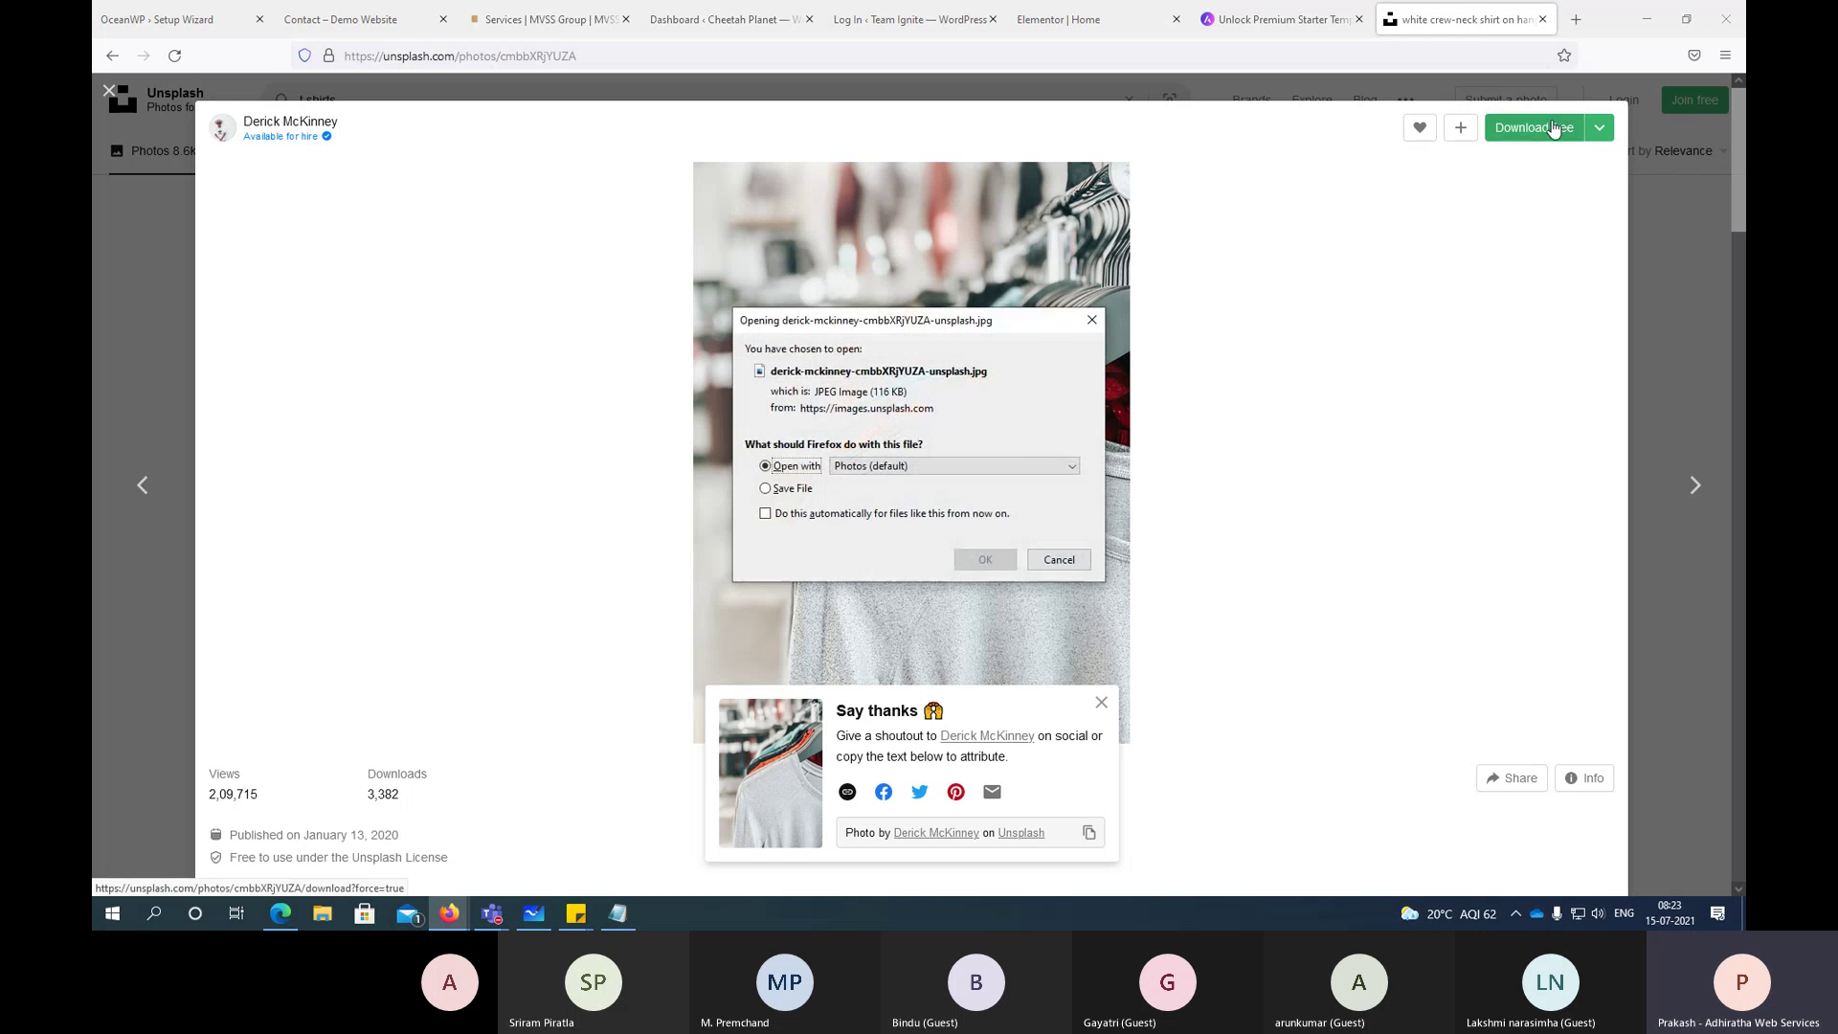
pyautogui.click(792, 491)
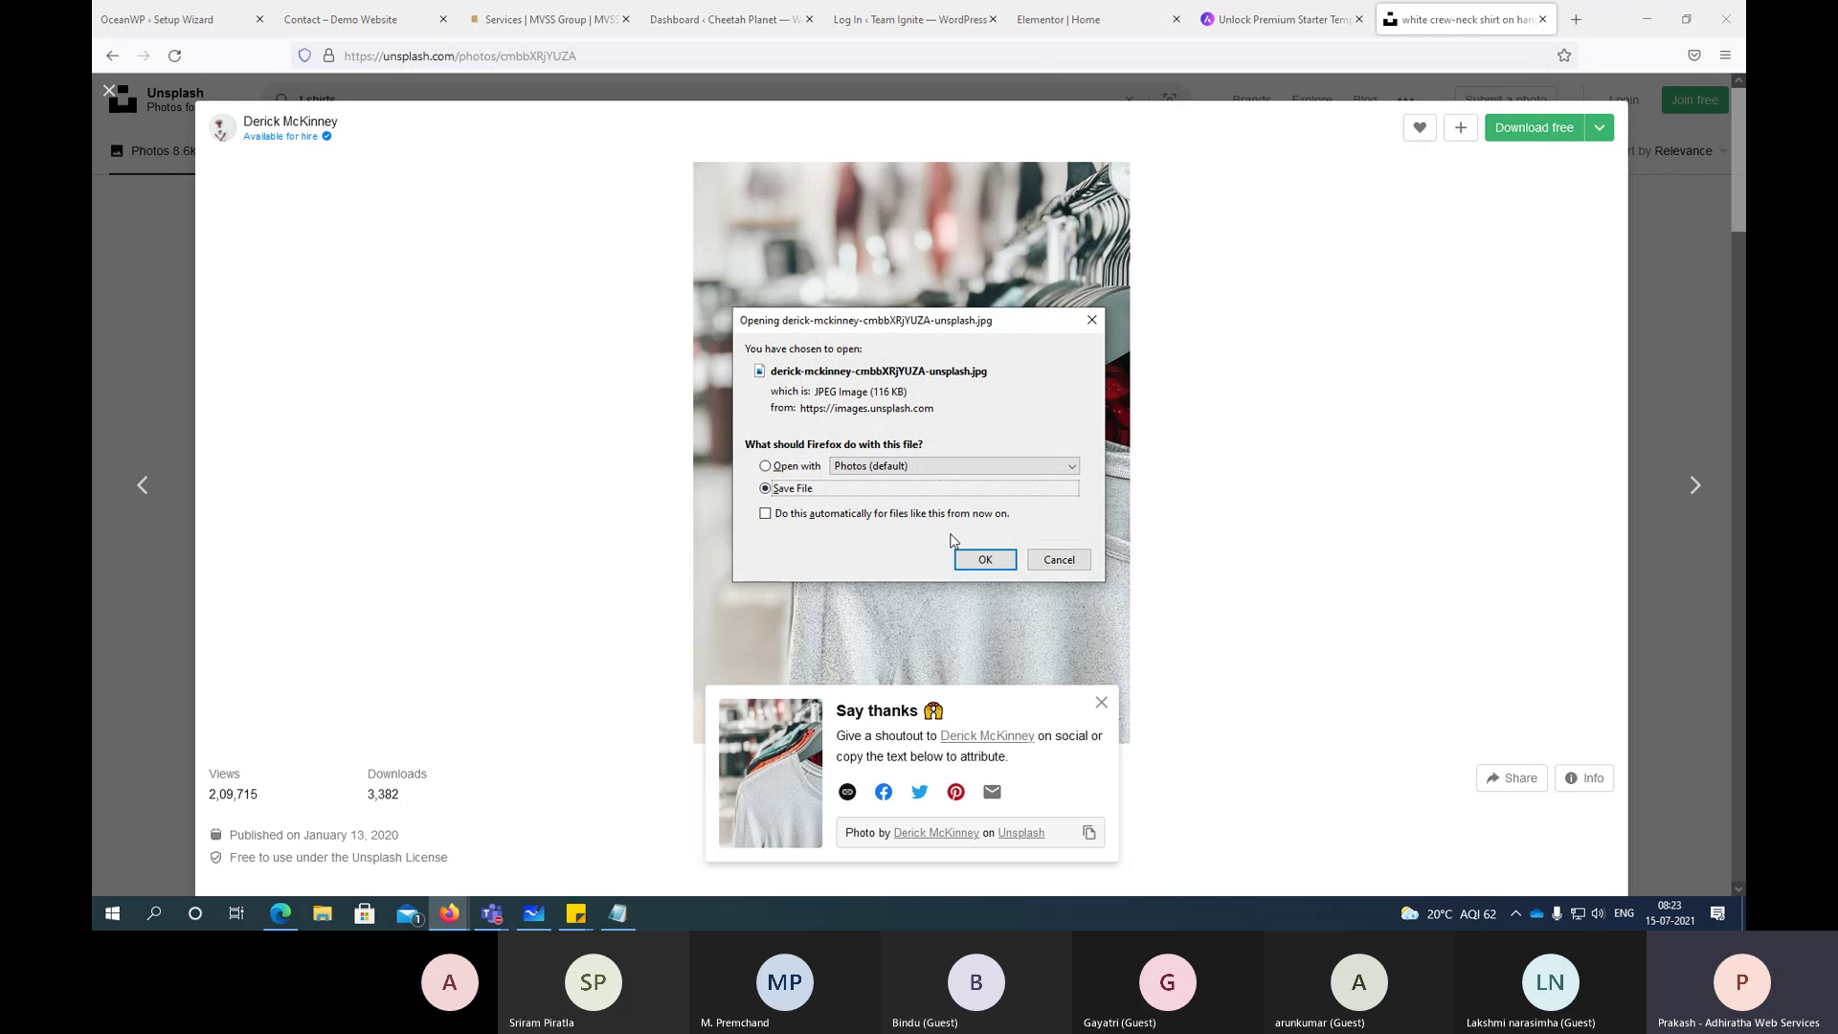
pyautogui.click(982, 559)
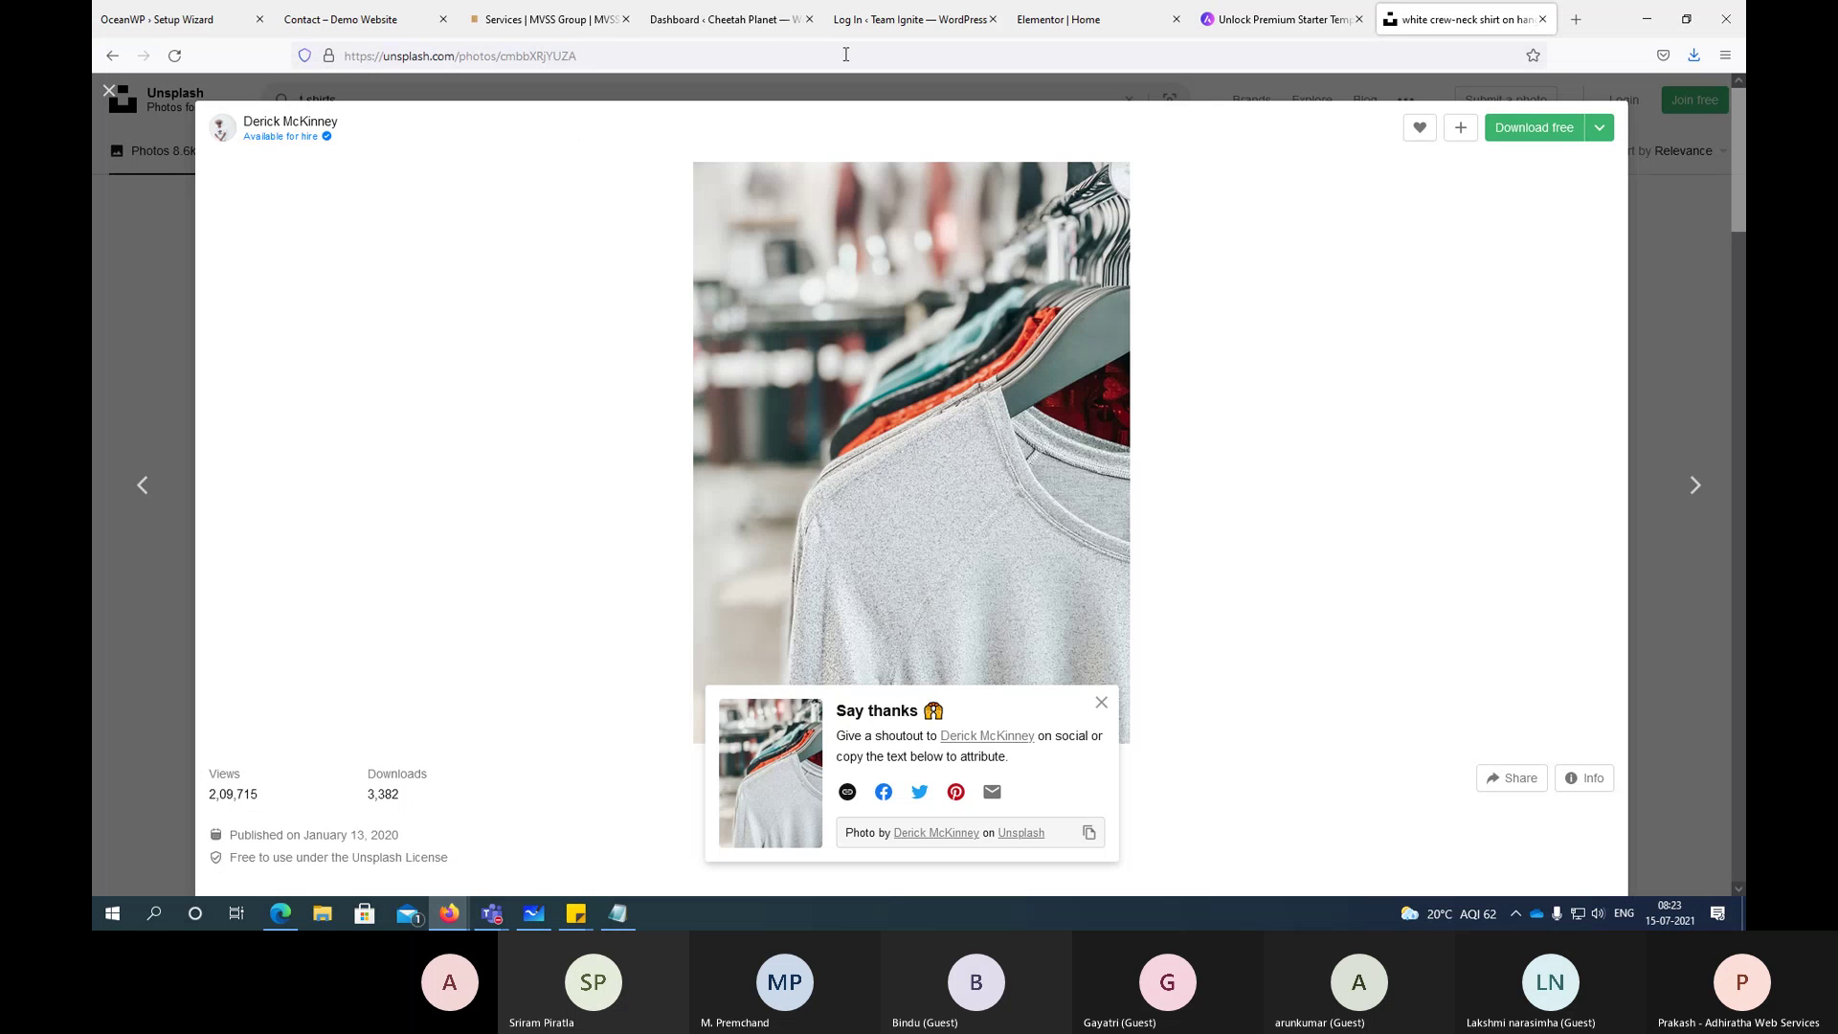
# Step: Return to the Home page editor and upload the saved shirt photo from the Downloads folder to the media library
pyautogui.click(1058, 29)
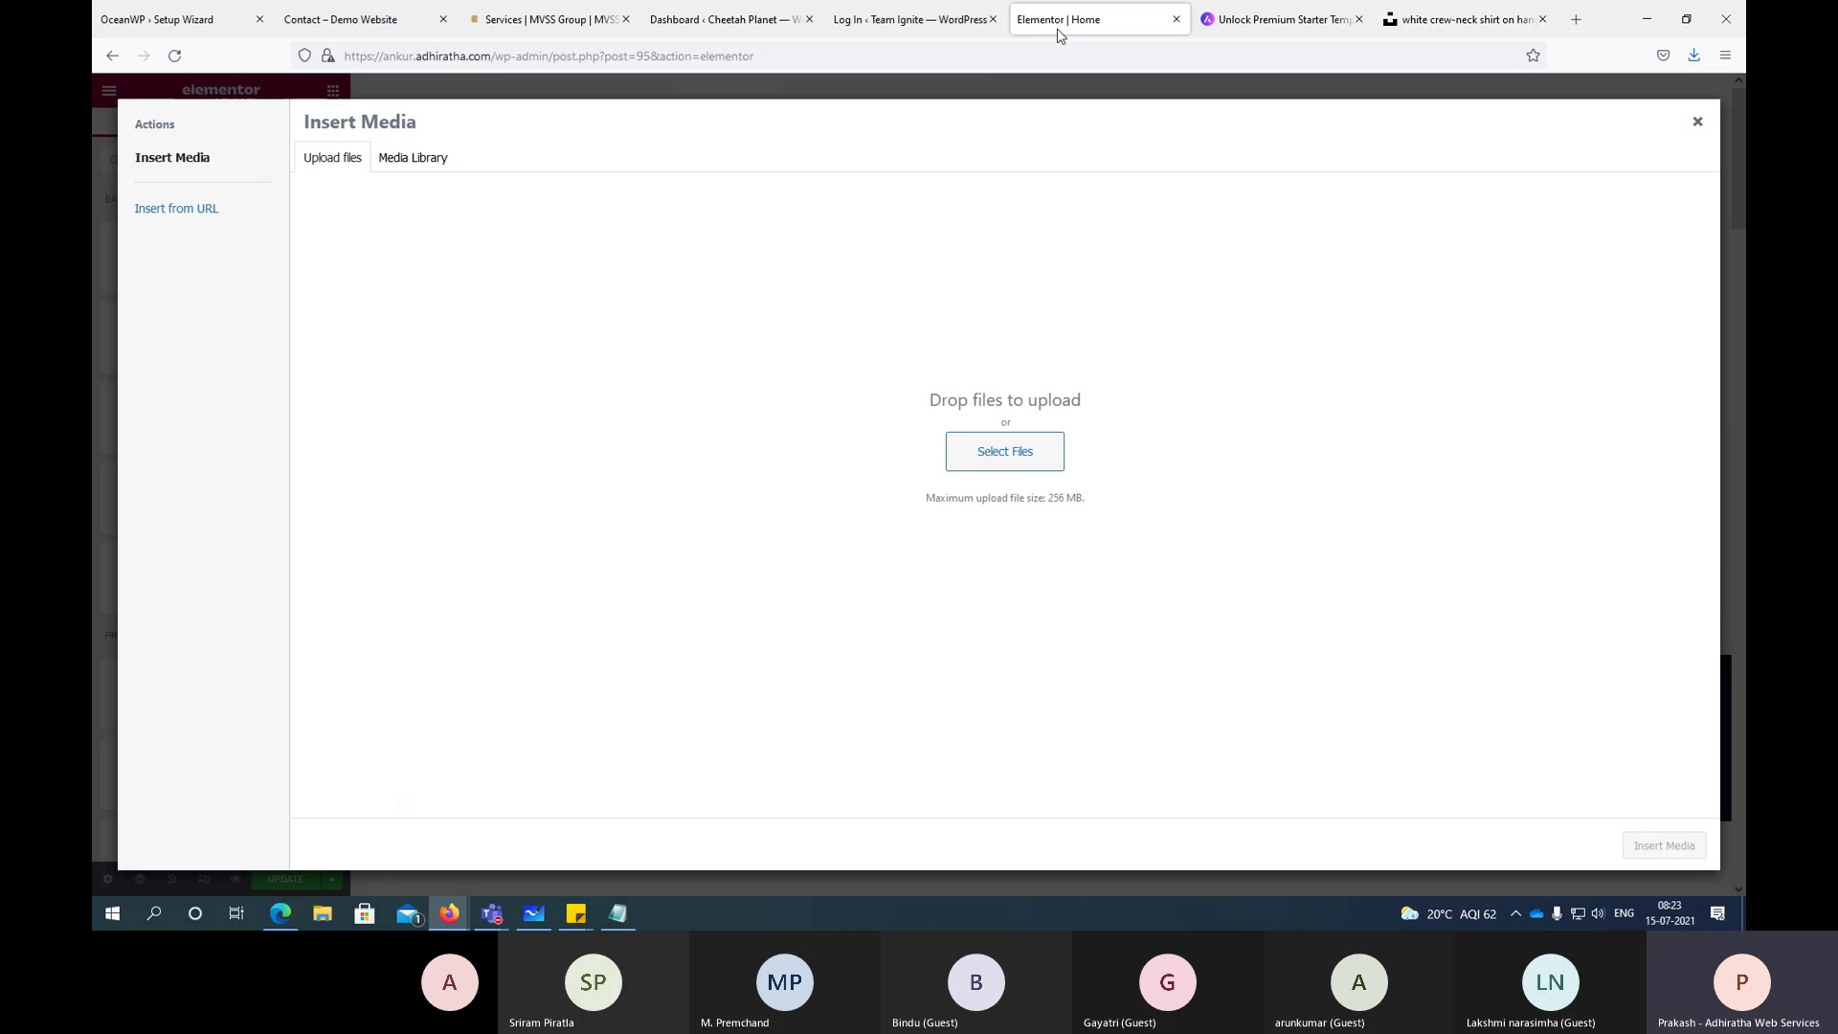
pyautogui.click(982, 464)
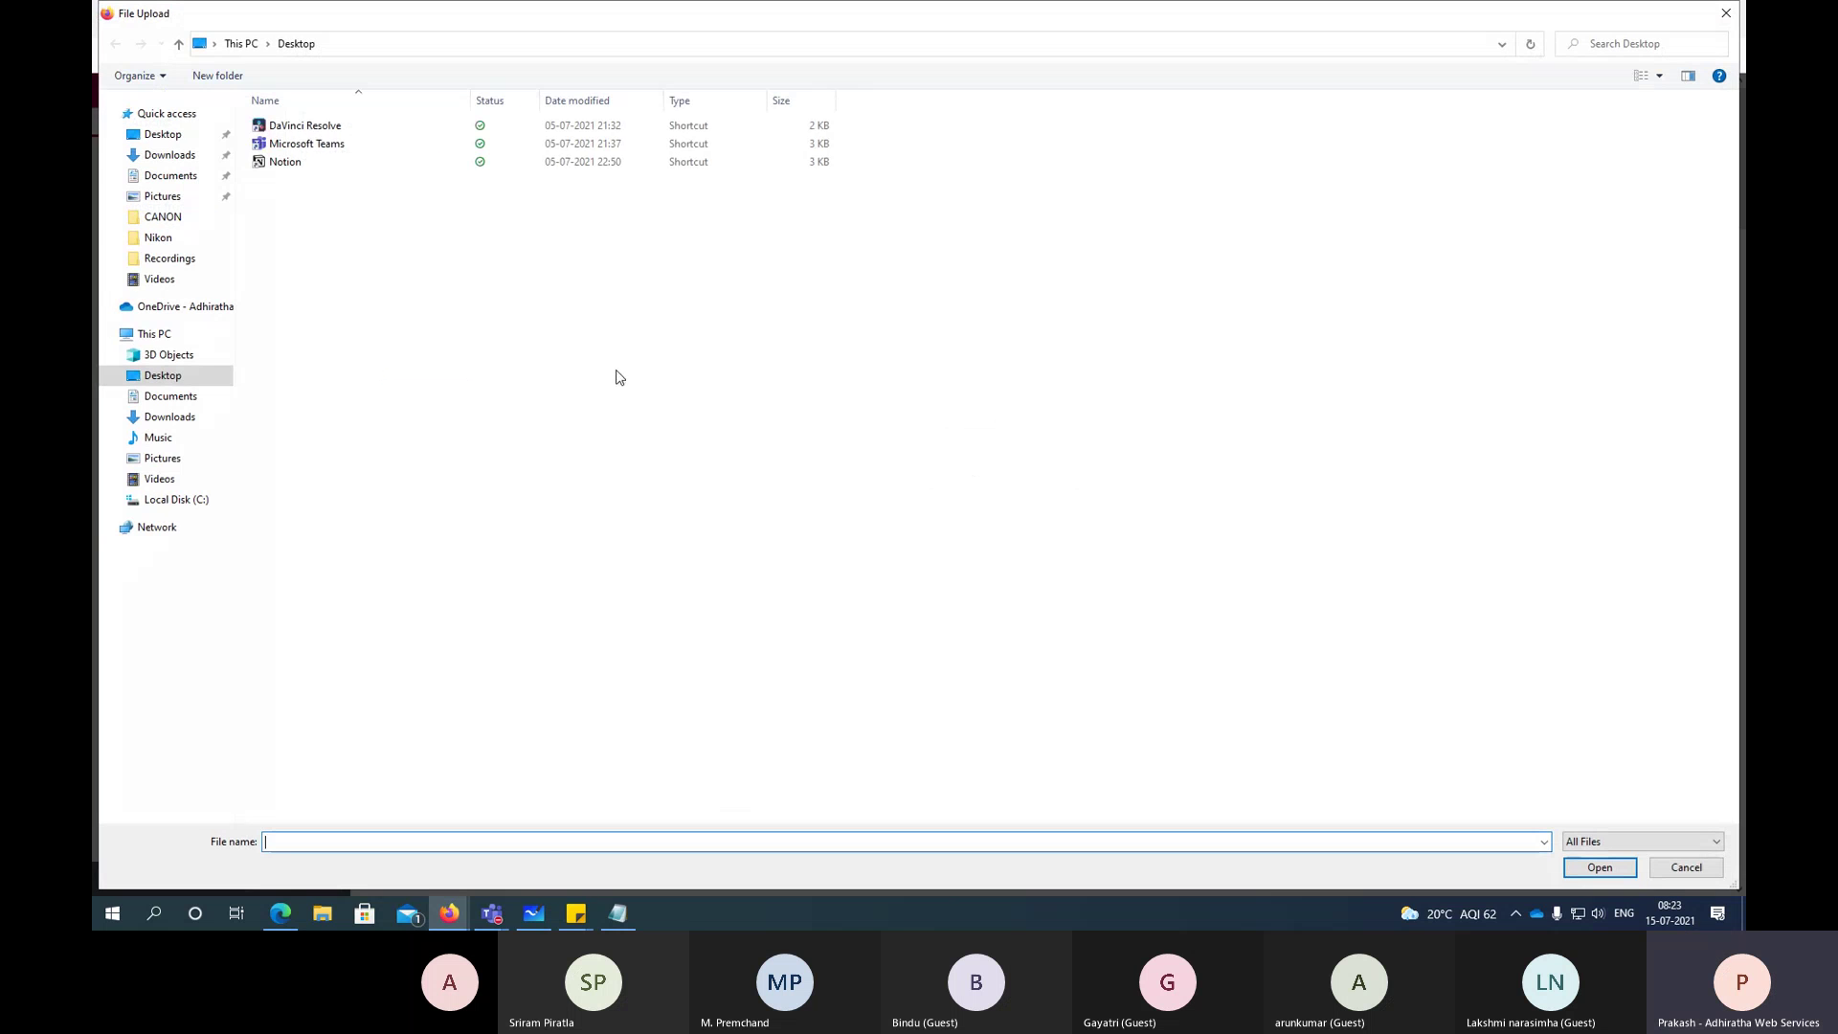
pyautogui.click(170, 155)
pyautogui.doubleClick(316, 151)
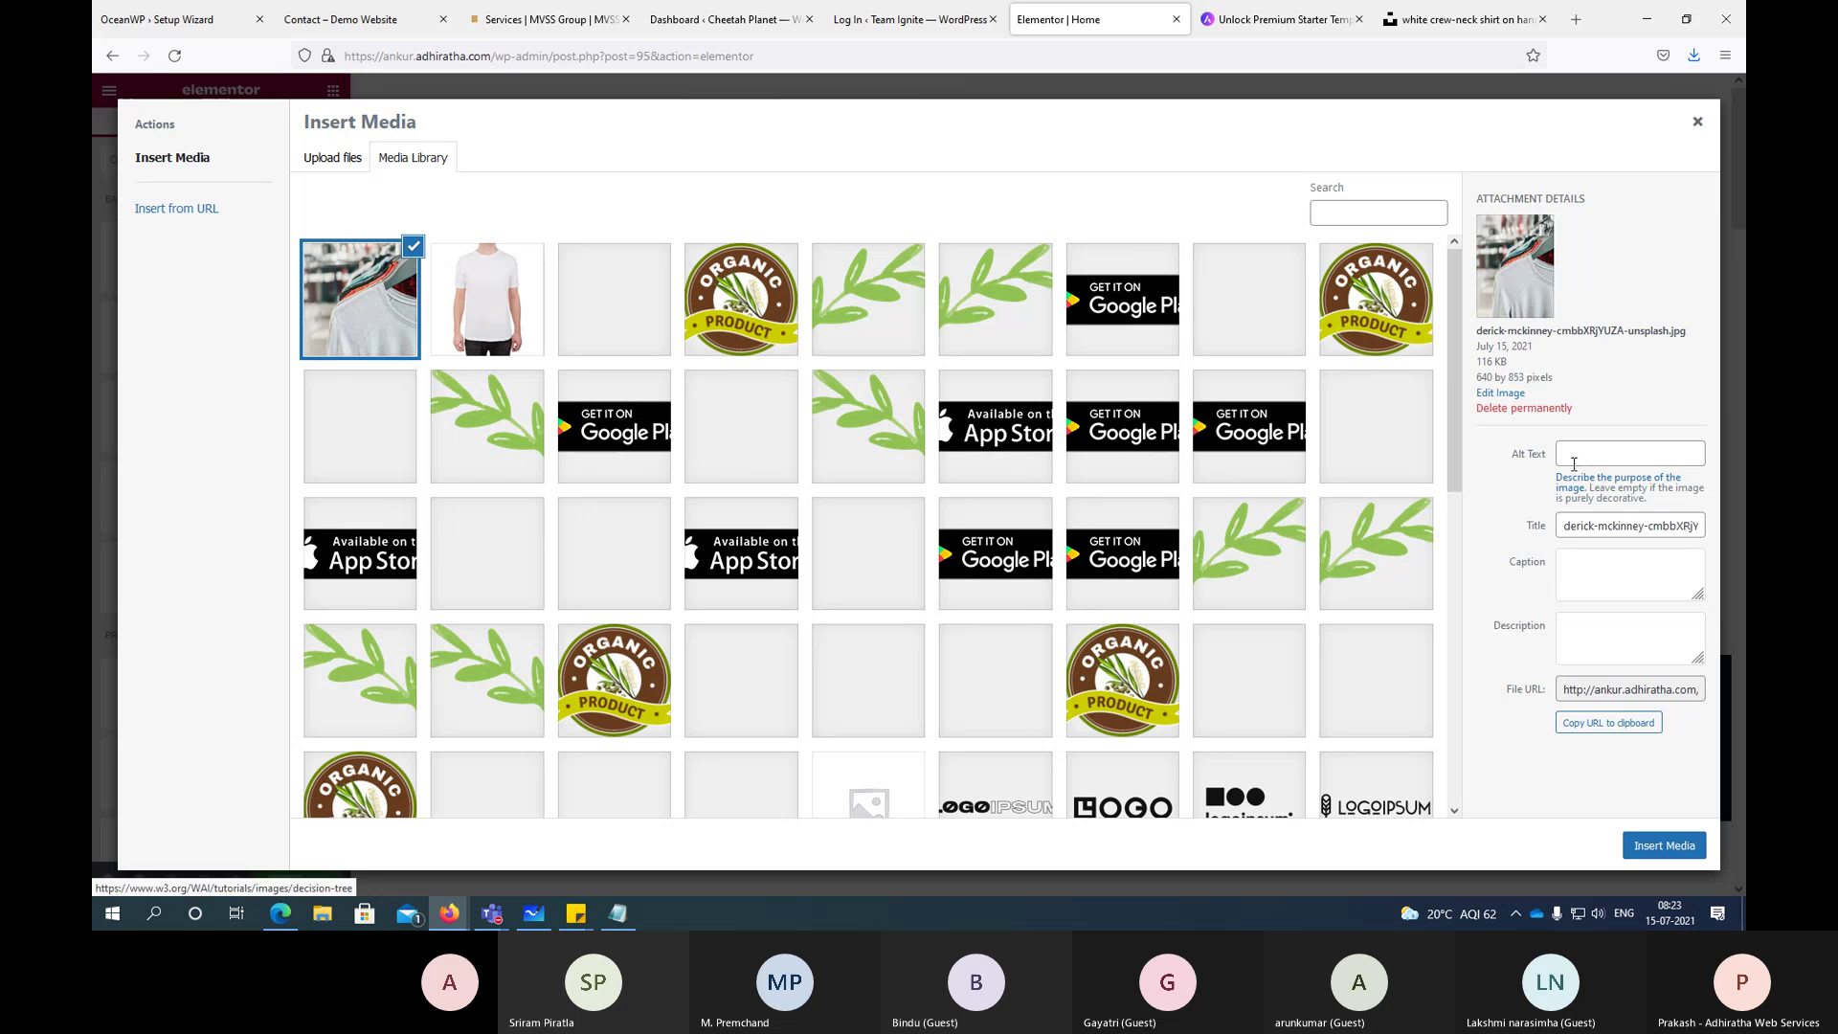
# Step: Set the shirt photo's alt text to "t-shirt" and insert it as the hero section's image
pyautogui.click(1576, 457)
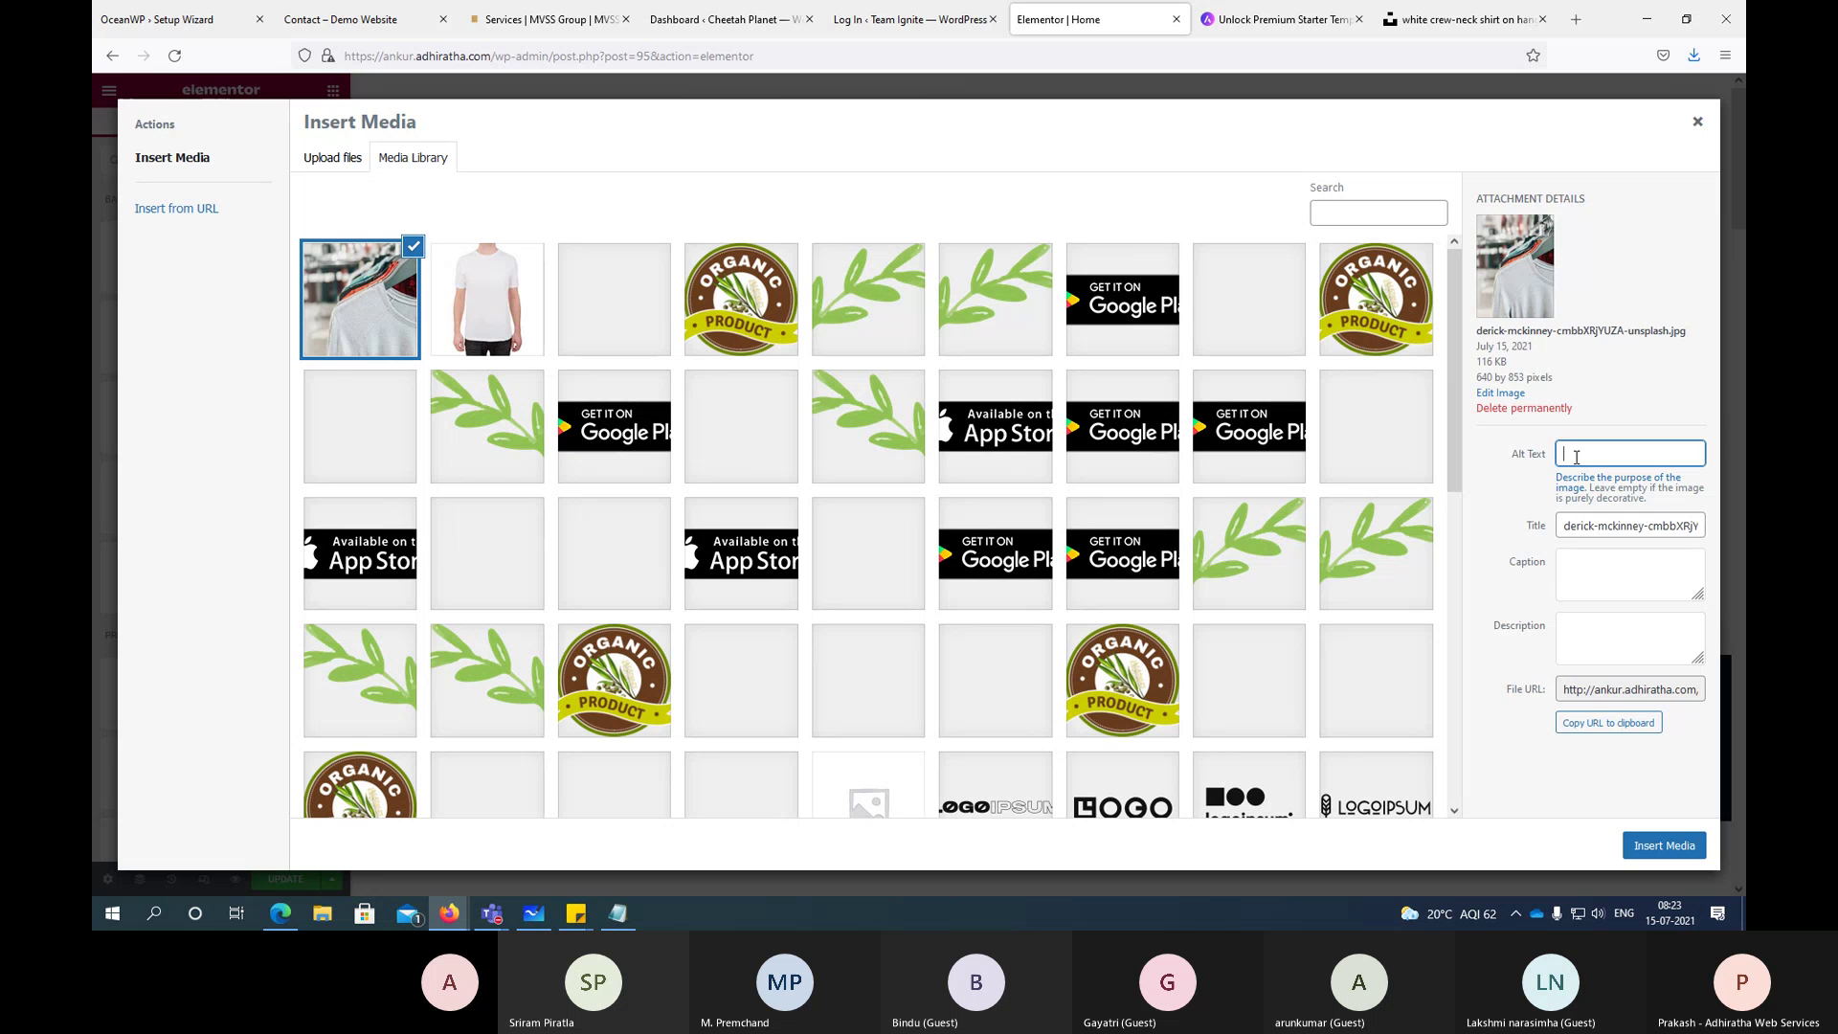
pyautogui.click(1507, 464)
pyautogui.click(1599, 450)
pyautogui.write('t-shirt')
pyautogui.click(1658, 845)
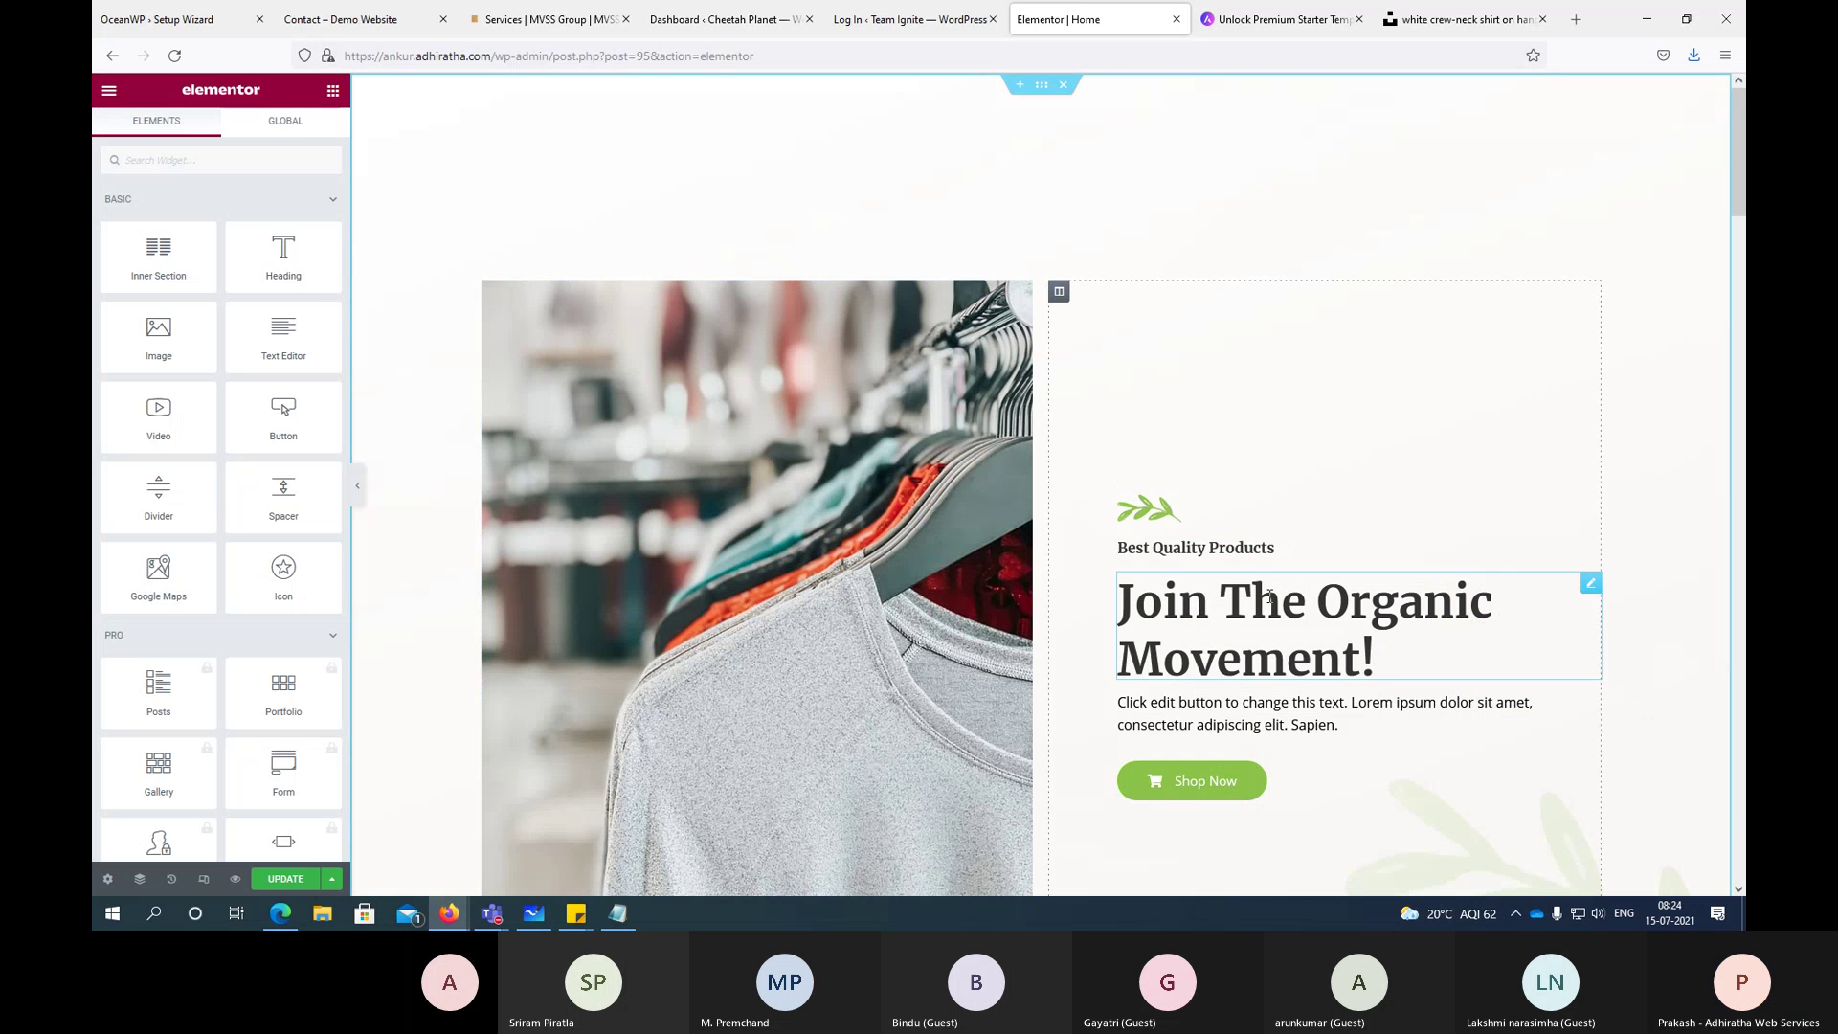
# Step: Replace the word "Organic" in the hero heading so that it reads "Join The Fashion Movement!"
pyautogui.click(1320, 595)
pyautogui.moveTo(1320, 596); pyautogui.dragTo(1507, 619)
pyautogui.press('Left')
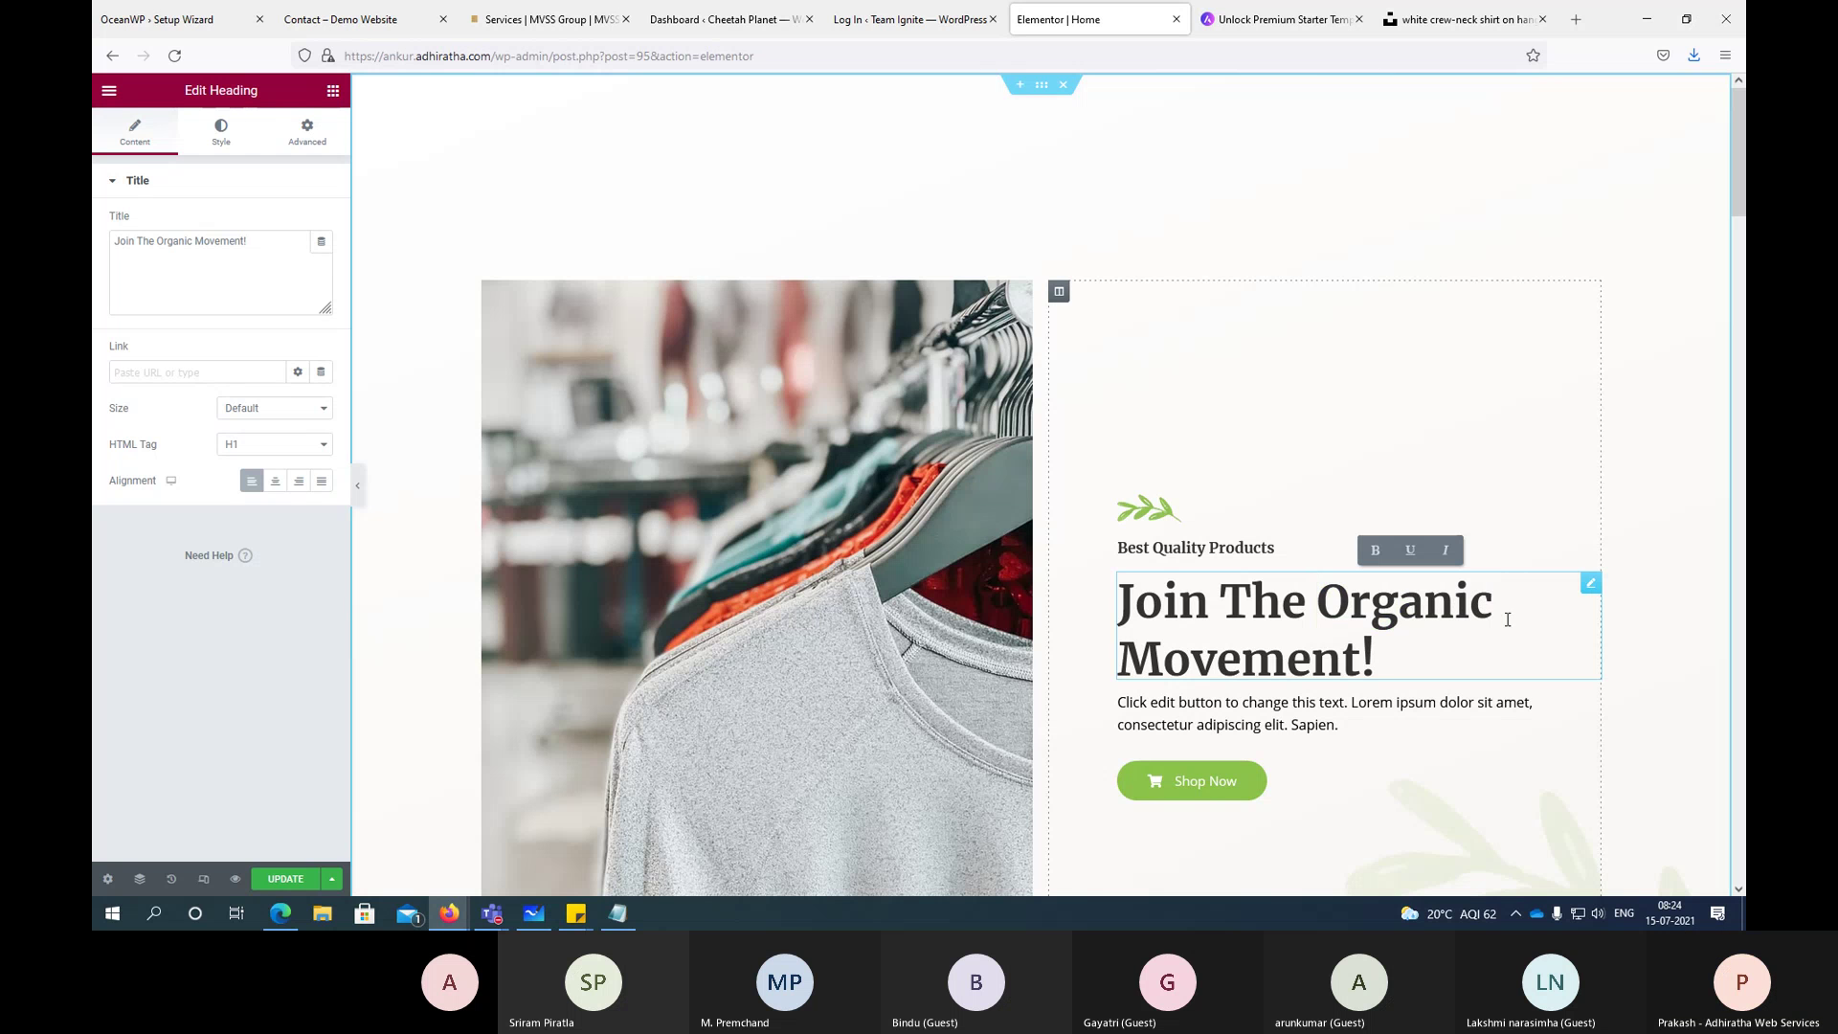
pyautogui.hotkey('ctrl', 'shift', 'Right')
pyautogui.write('Fashion')
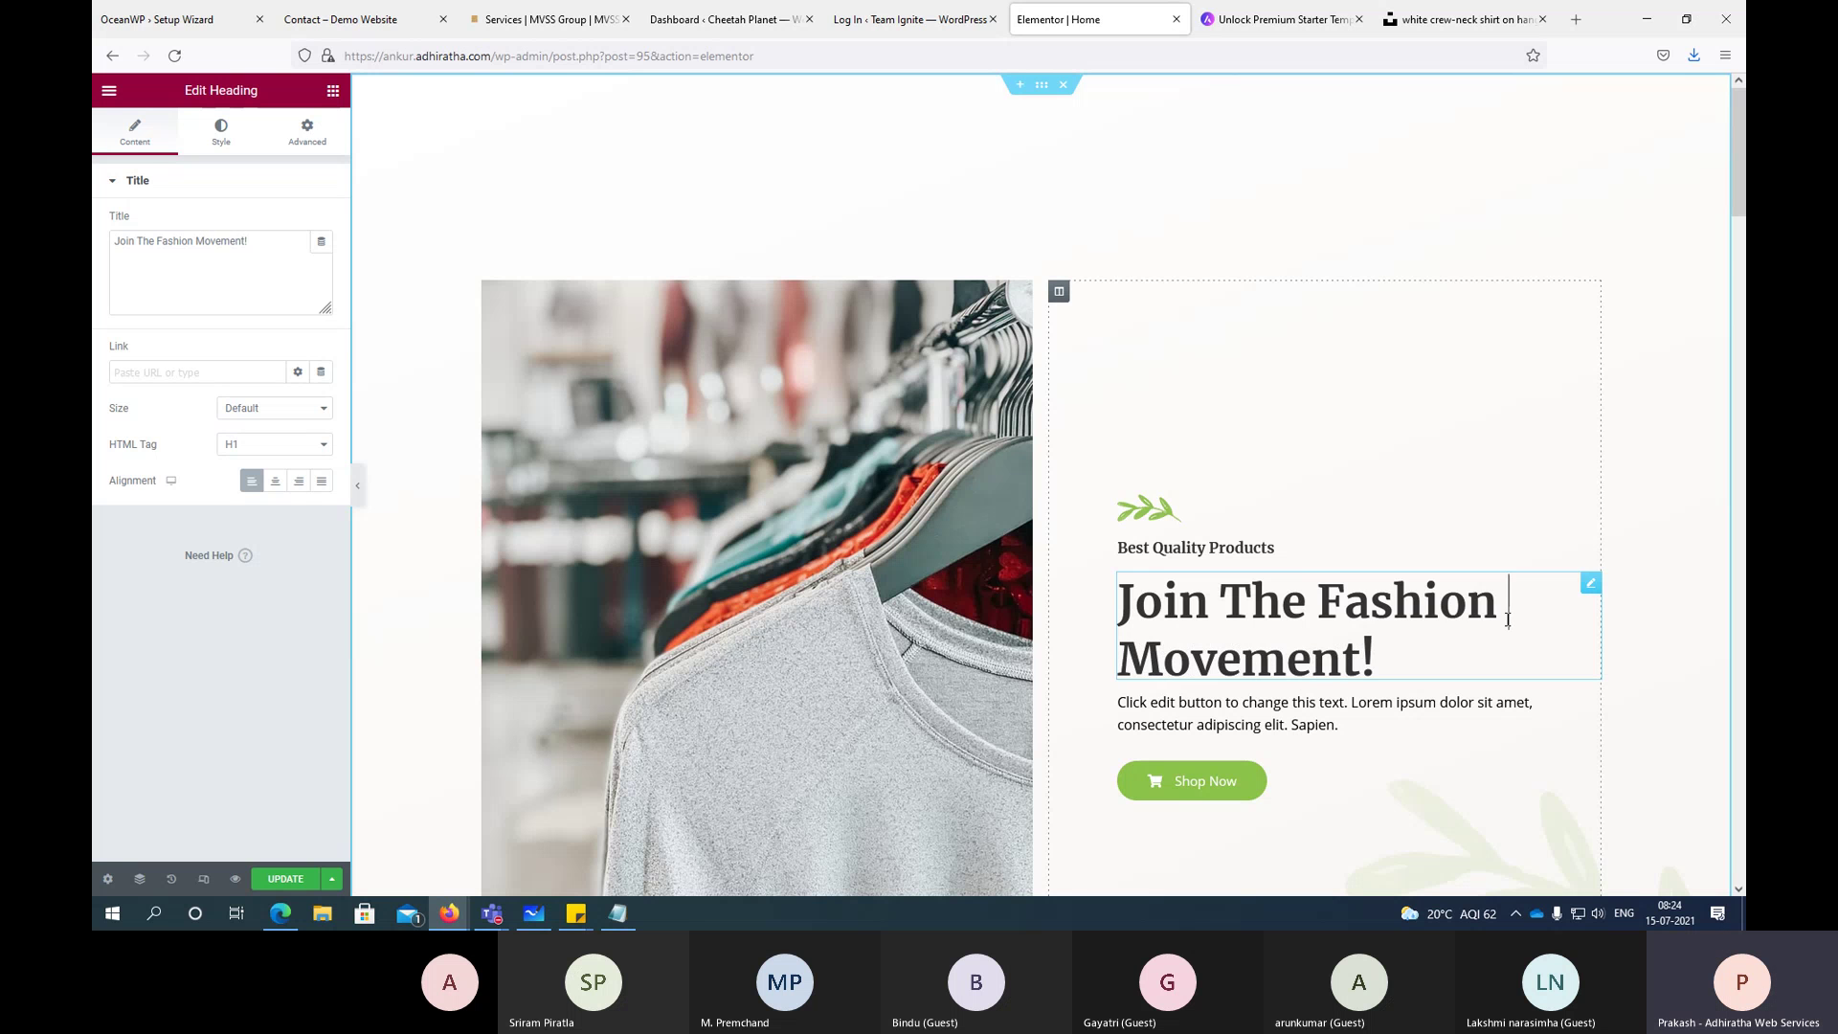
# Step: Change the hero button's text to "Get Now" and update the Home page
pyautogui.scroll(-3, 1223, 546)
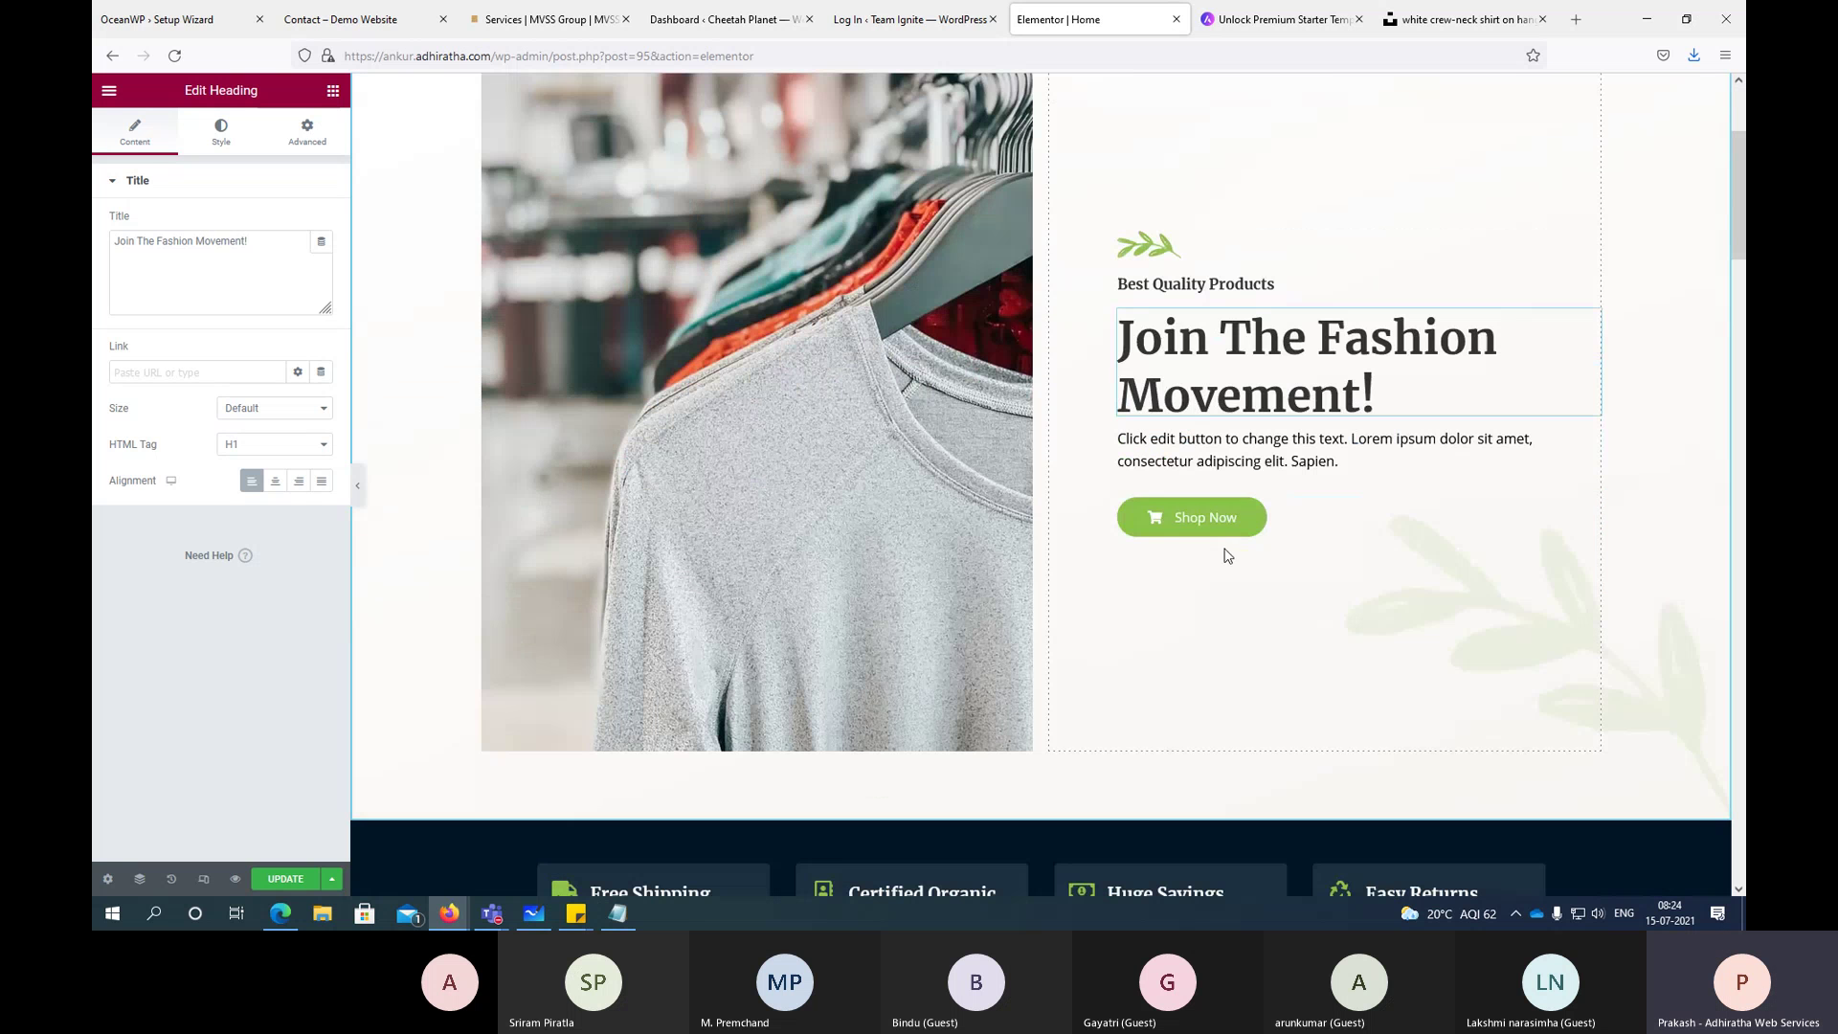
pyautogui.click(1204, 527)
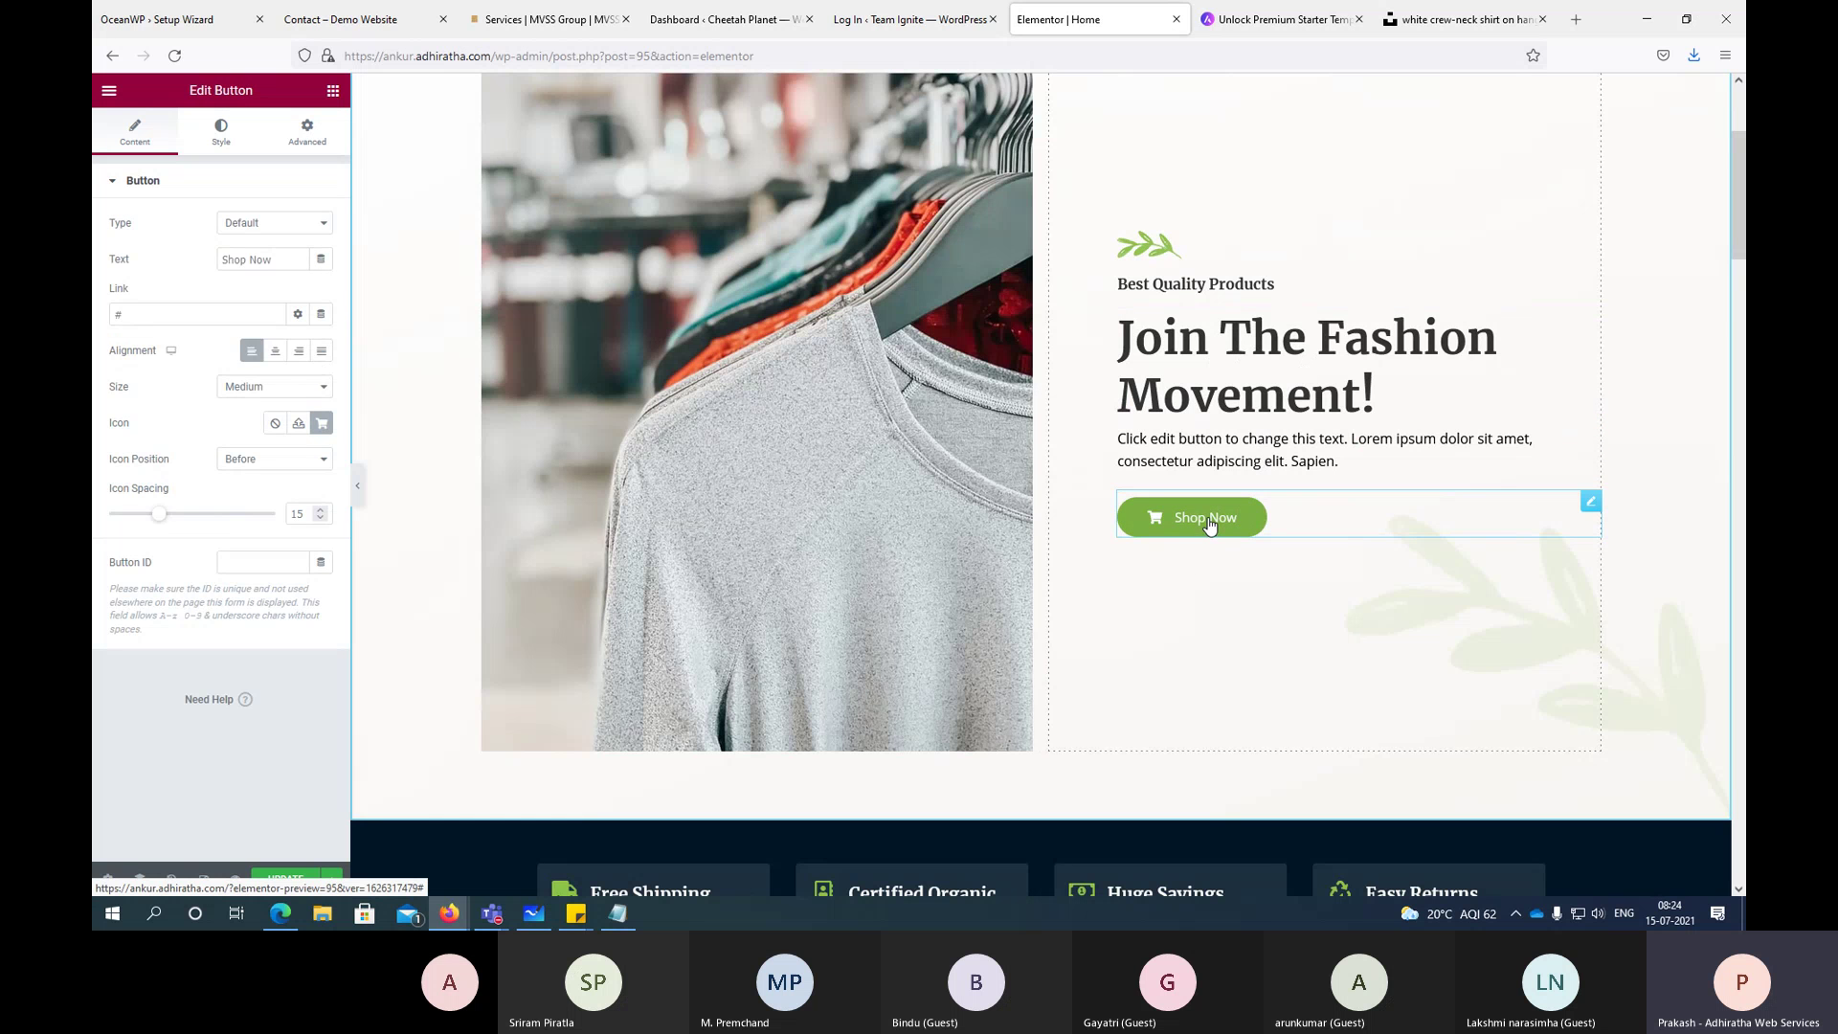
pyautogui.tripleClick(287, 261)
pyautogui.write('Get')
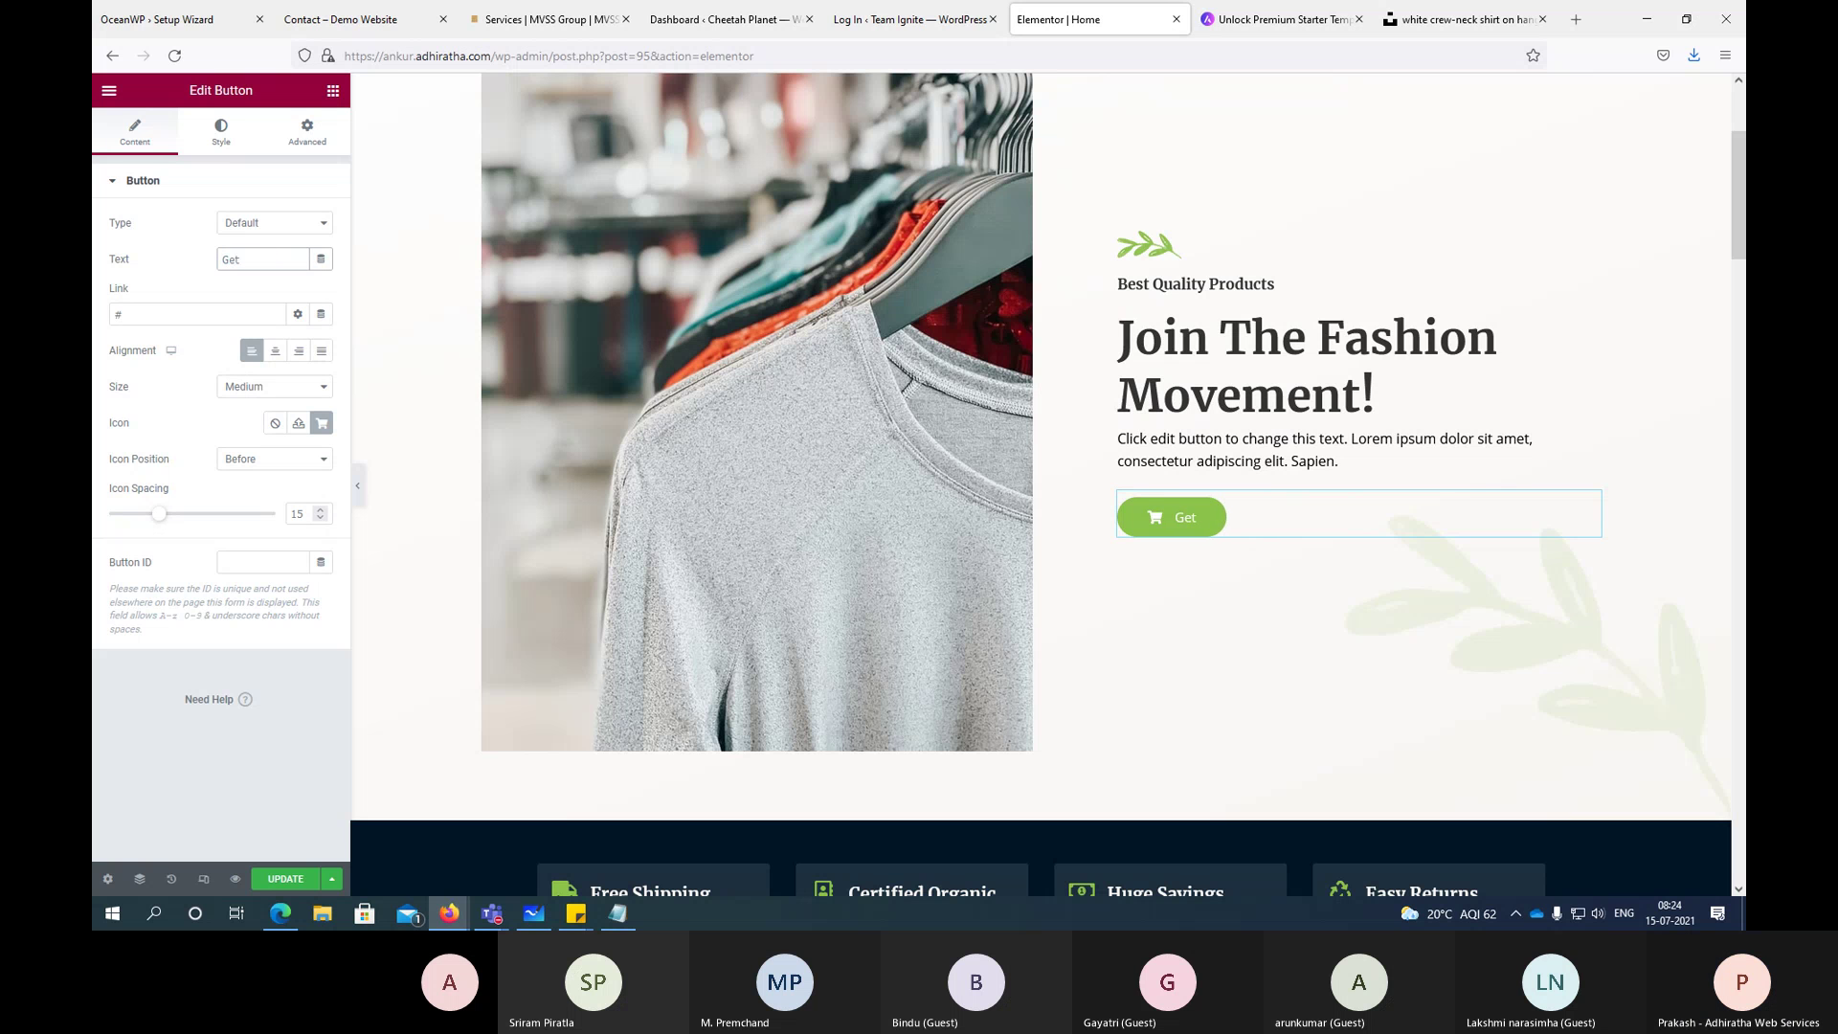
pyautogui.write(' Now')
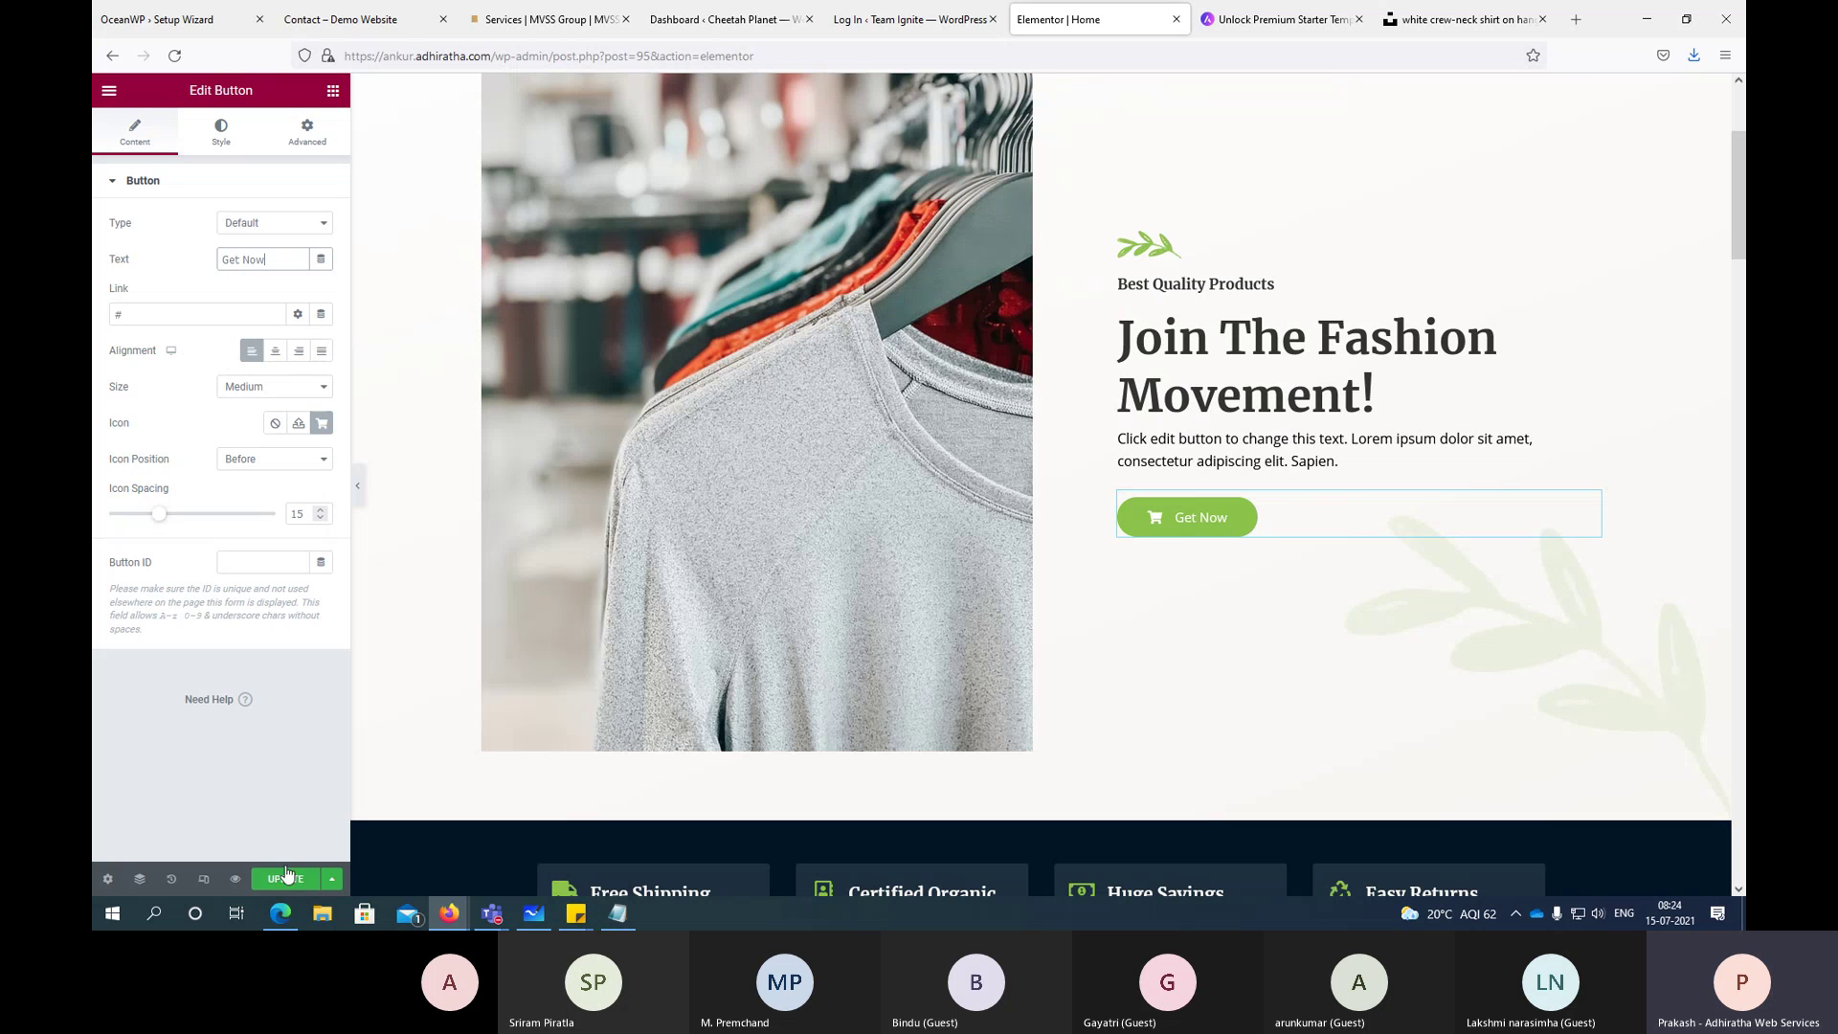
pyautogui.click(277, 879)
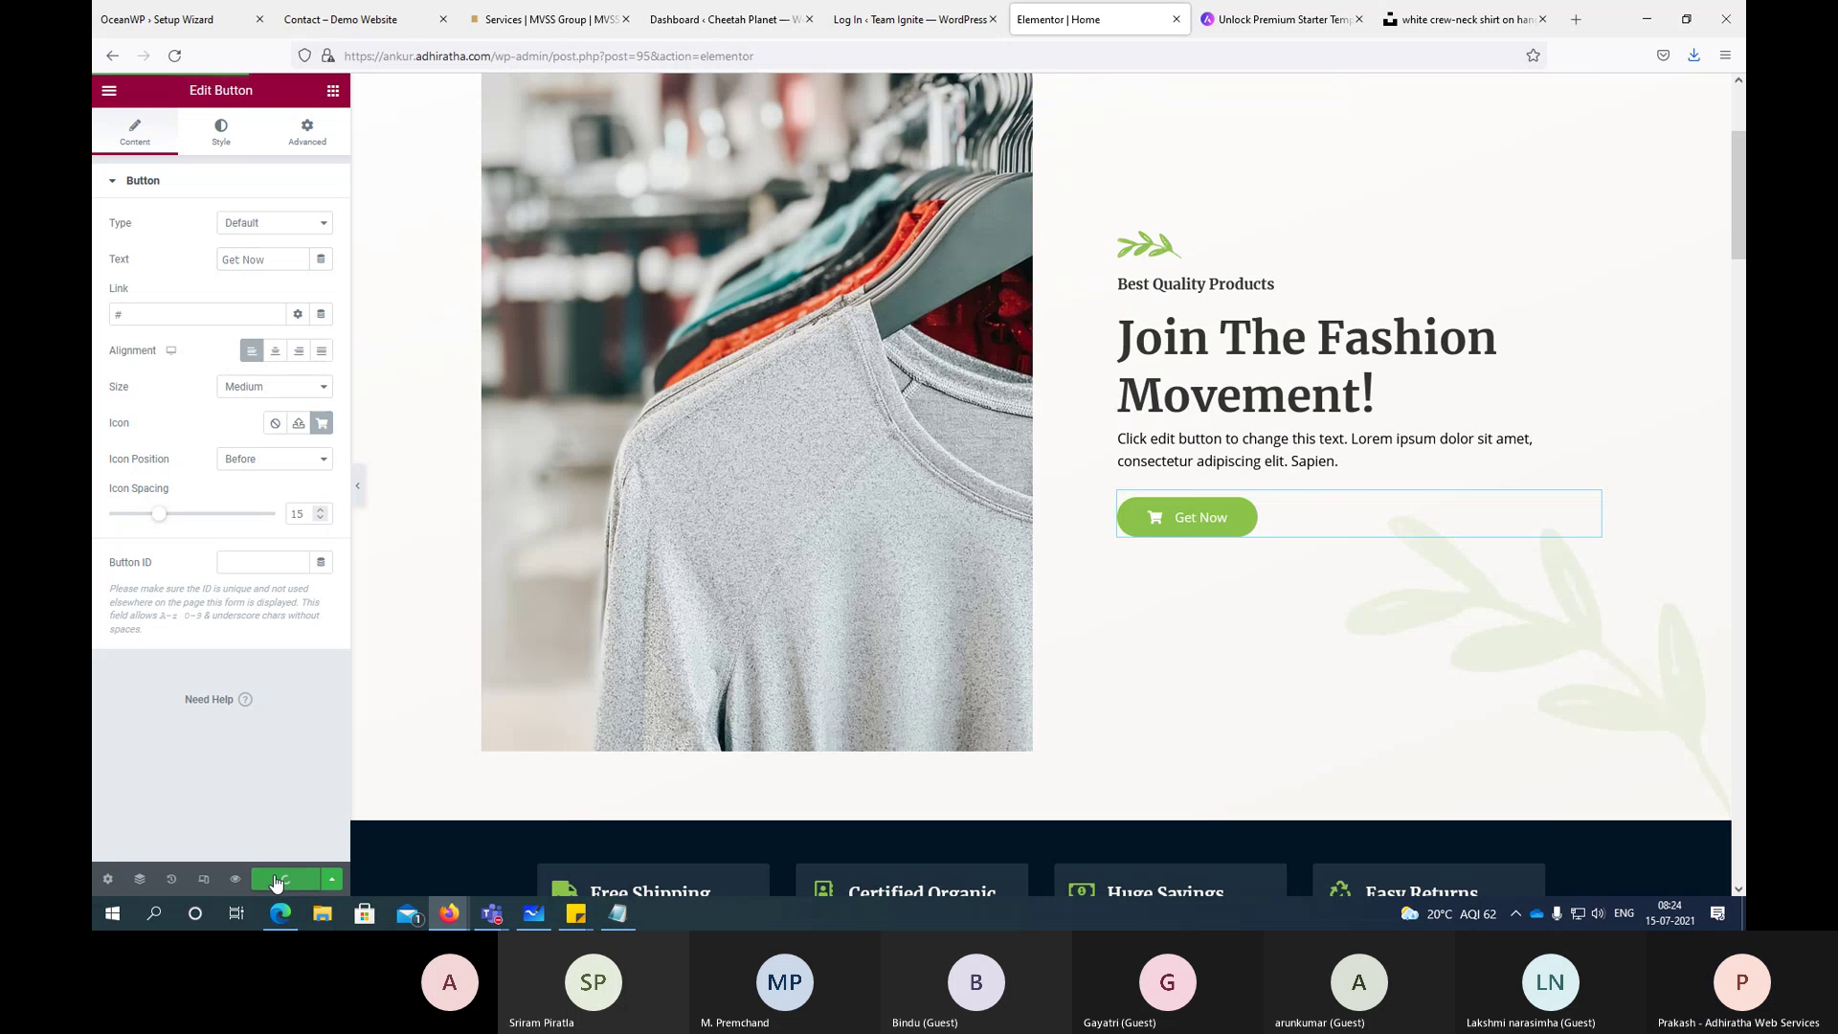
# Step: Reload the live storefront in the private browsing window and check the updated hero section and the sections below it
pyautogui.hotkey('alt', 'Tab')
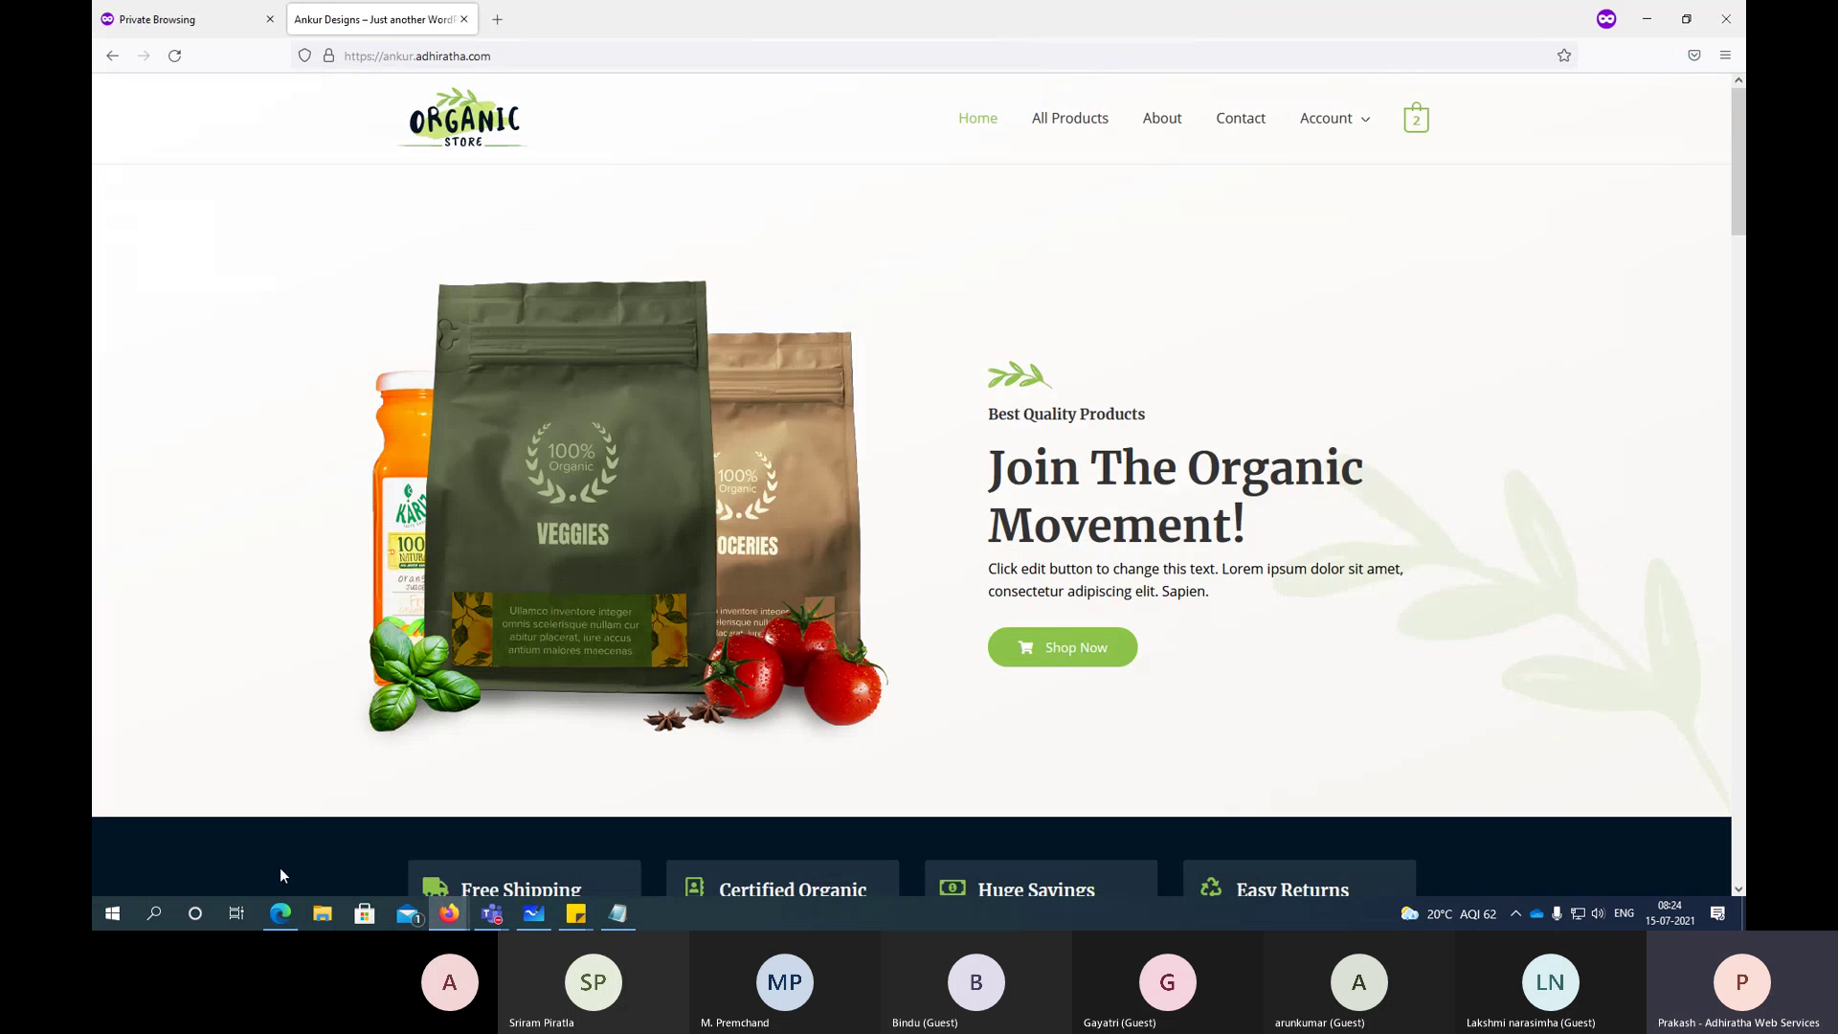
pyautogui.click(634, 59)
pyautogui.press('Return')
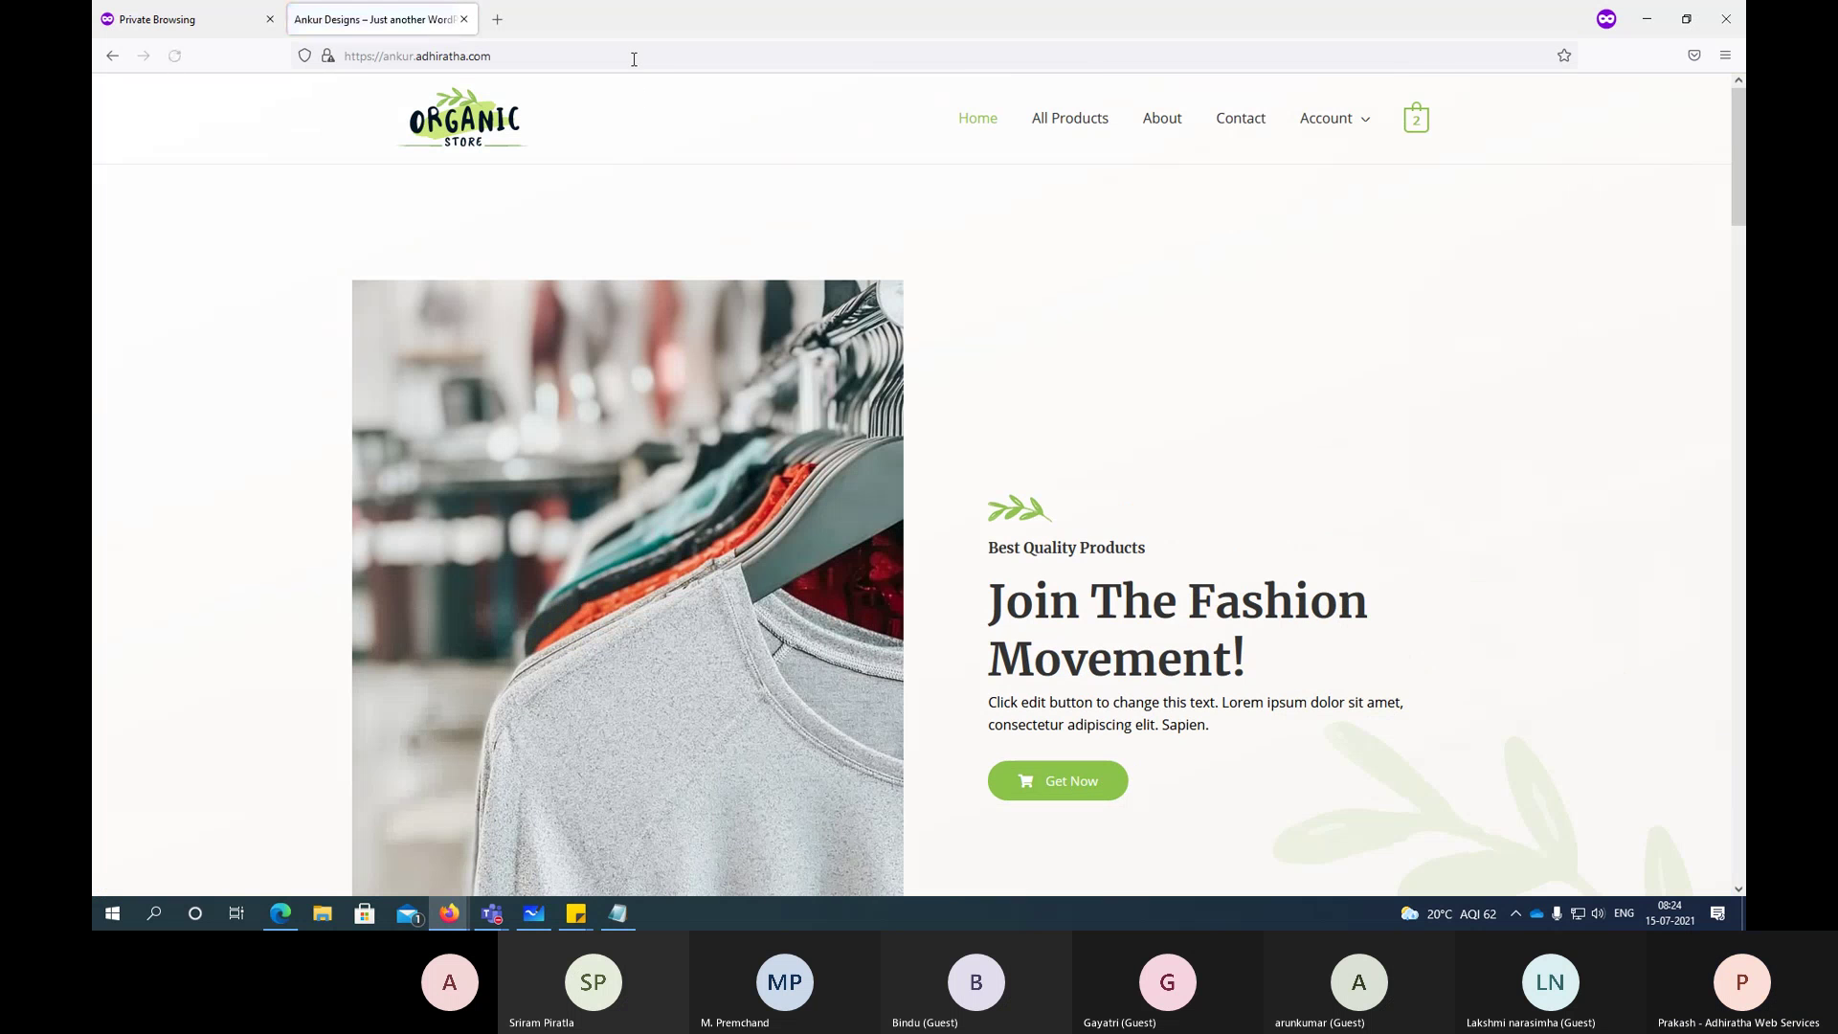
pyautogui.scroll(-8, 1287, 467)
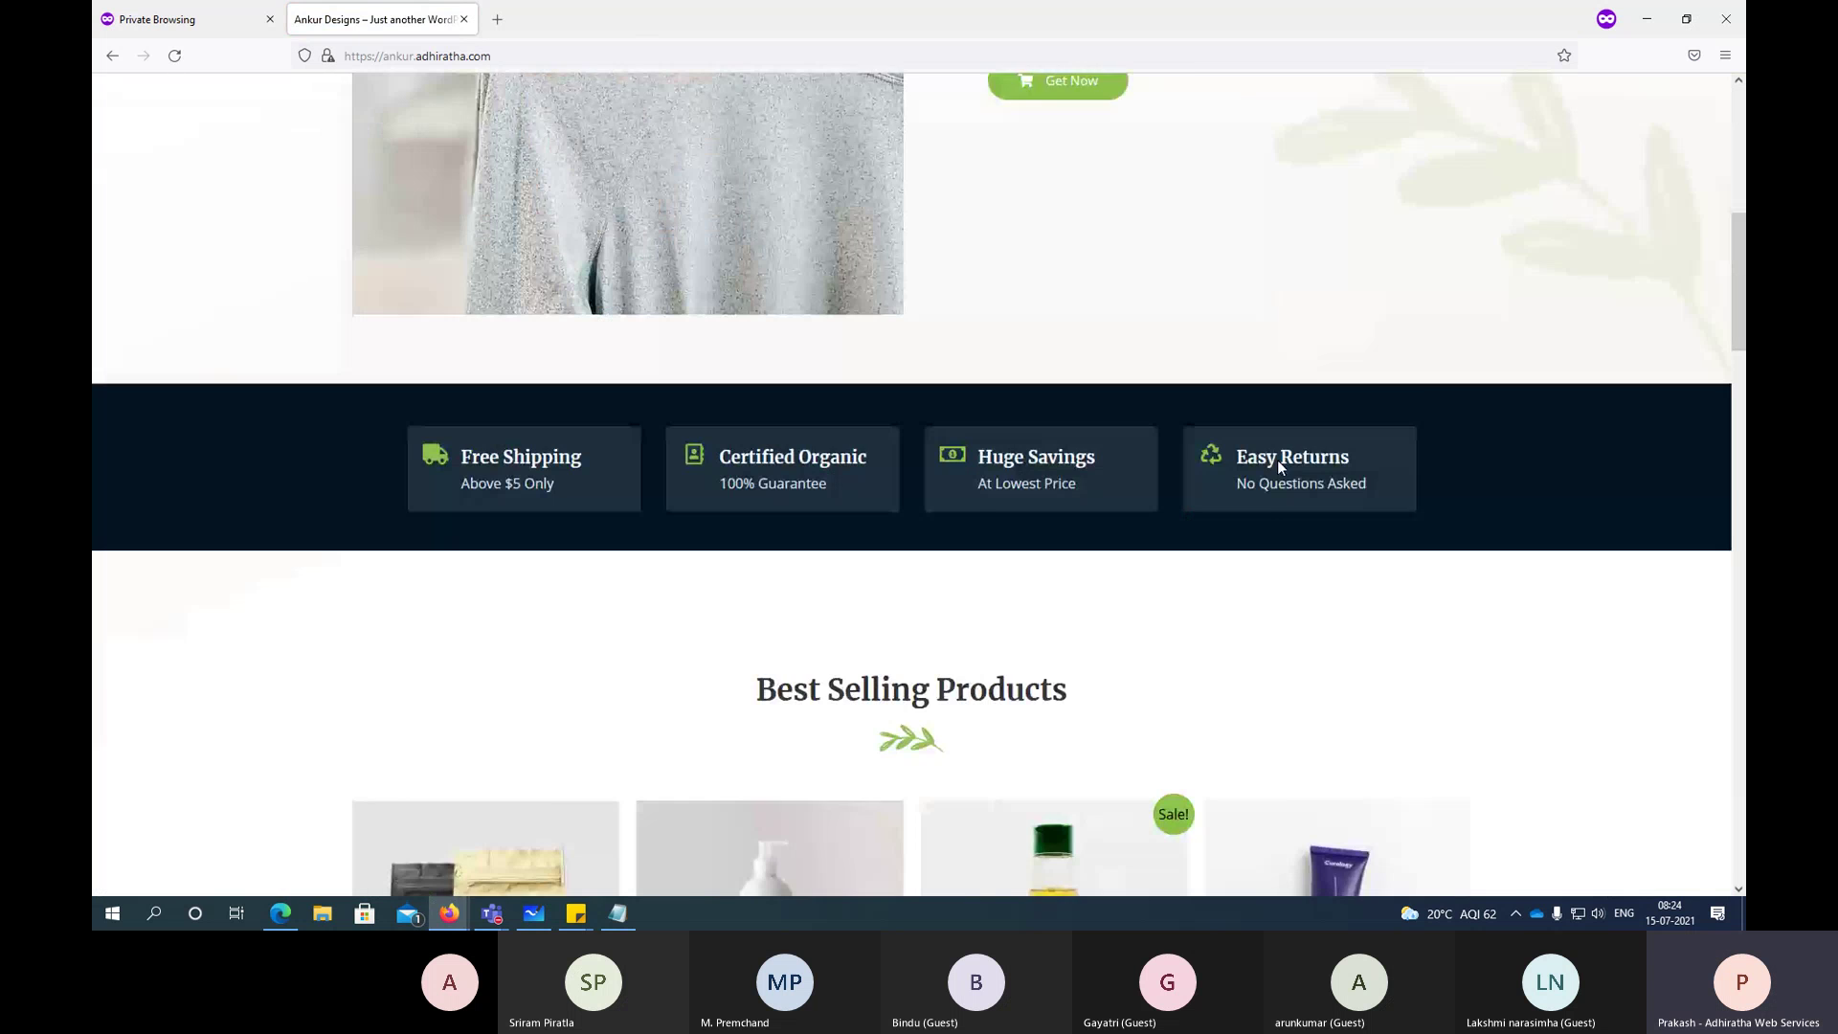
pyautogui.scroll(-5, 1283, 469)
pyautogui.scroll(12, 1283, 464)
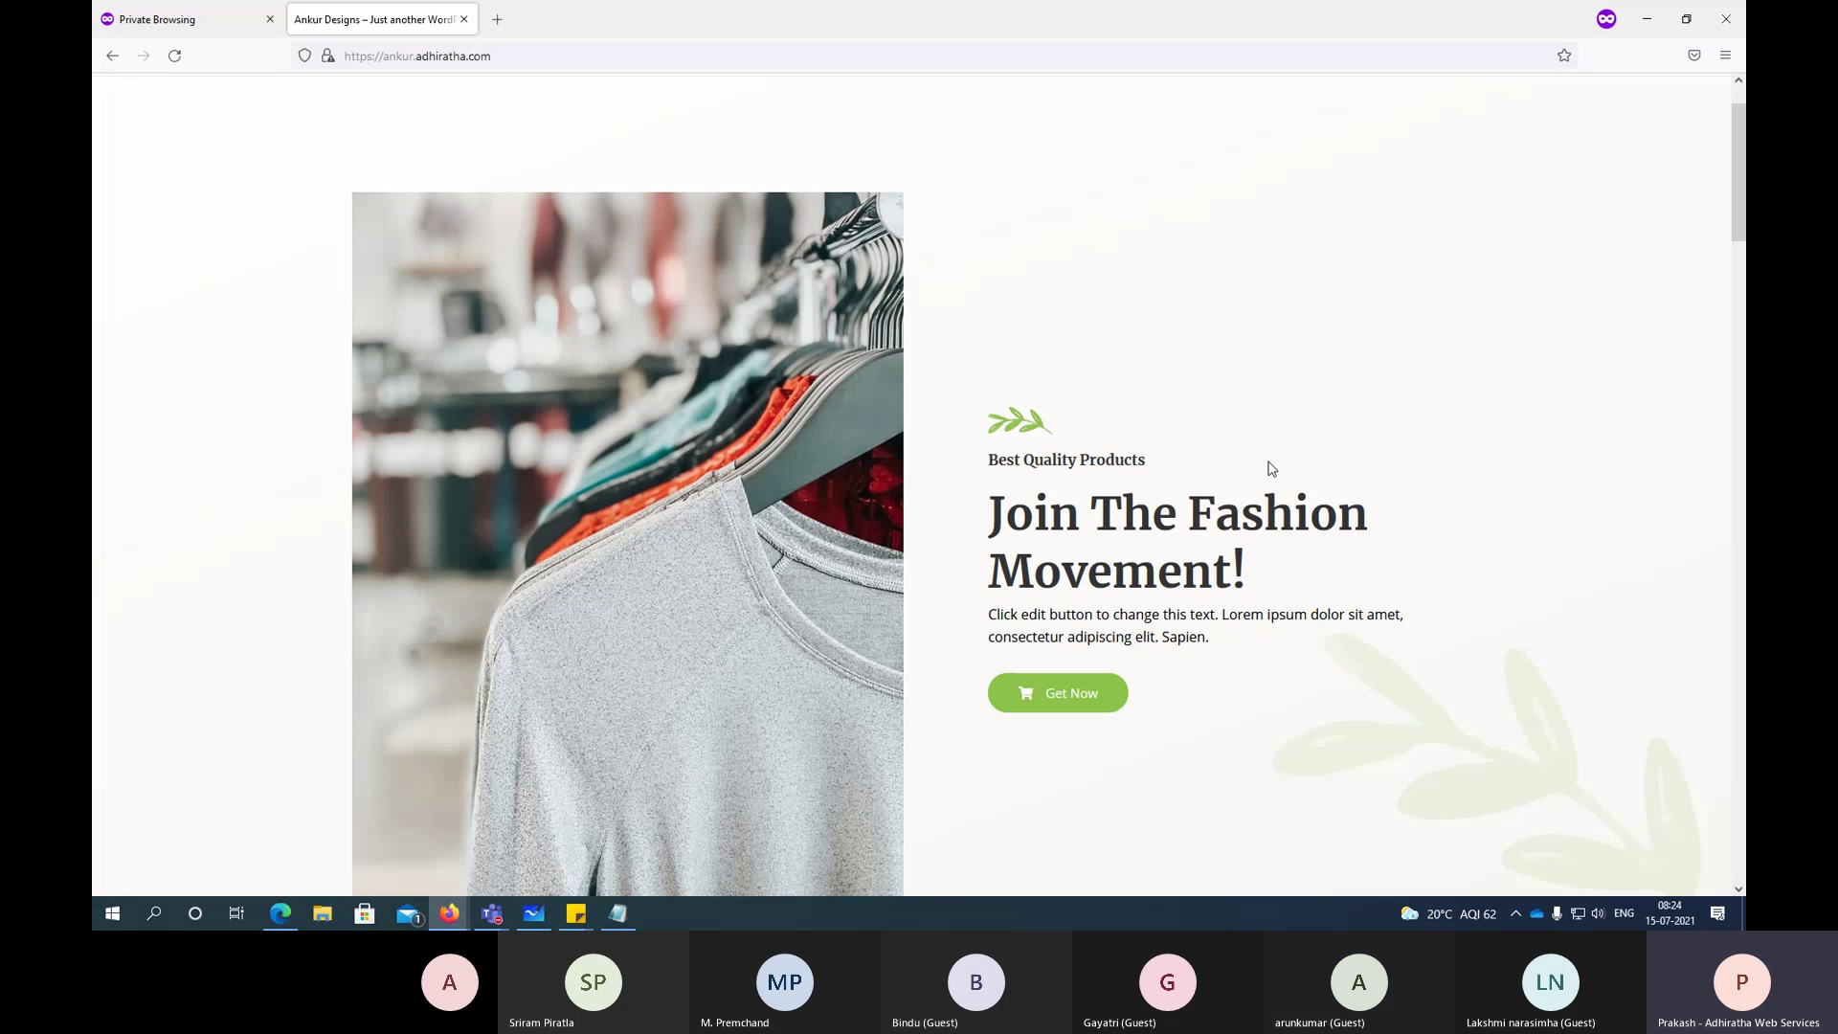
# Step: Return to the Home page editor and look through the page's sections, including Best Selling Products and the product category cards
pyautogui.hotkey('alt', 'Tab')
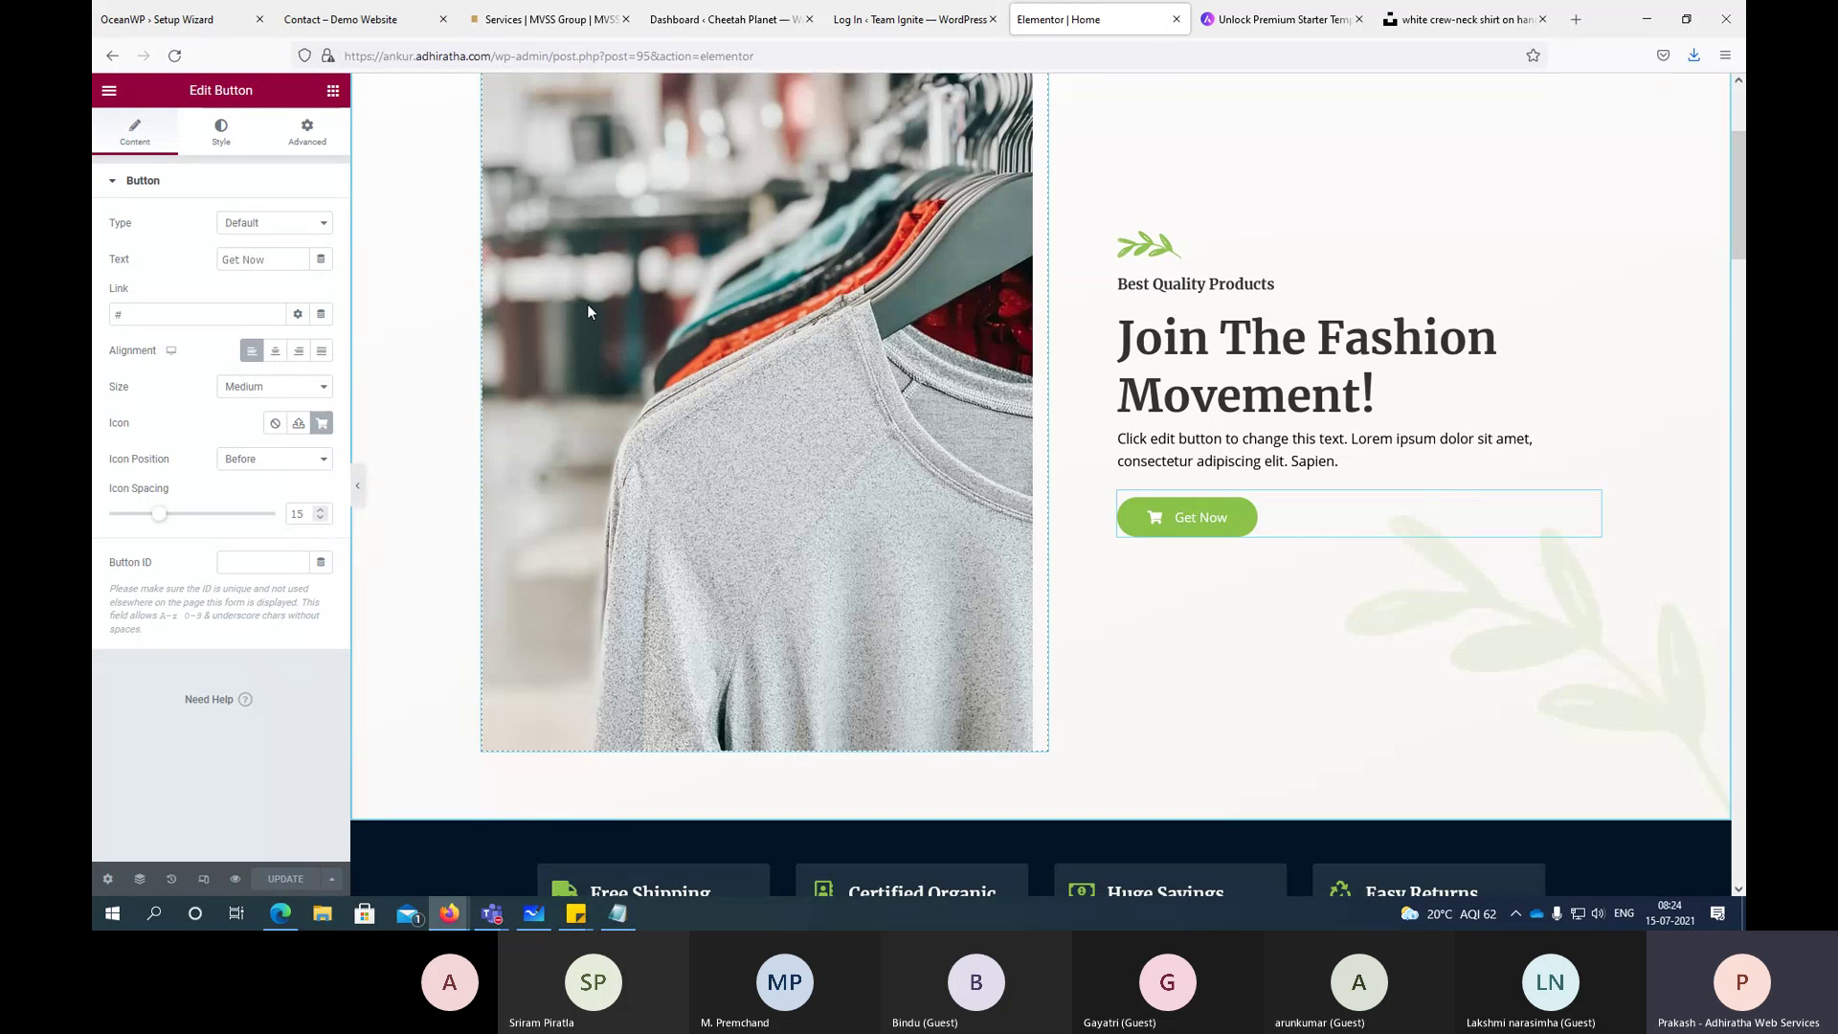
pyautogui.scroll(2, 588, 303)
pyautogui.scroll(-10, 591, 316)
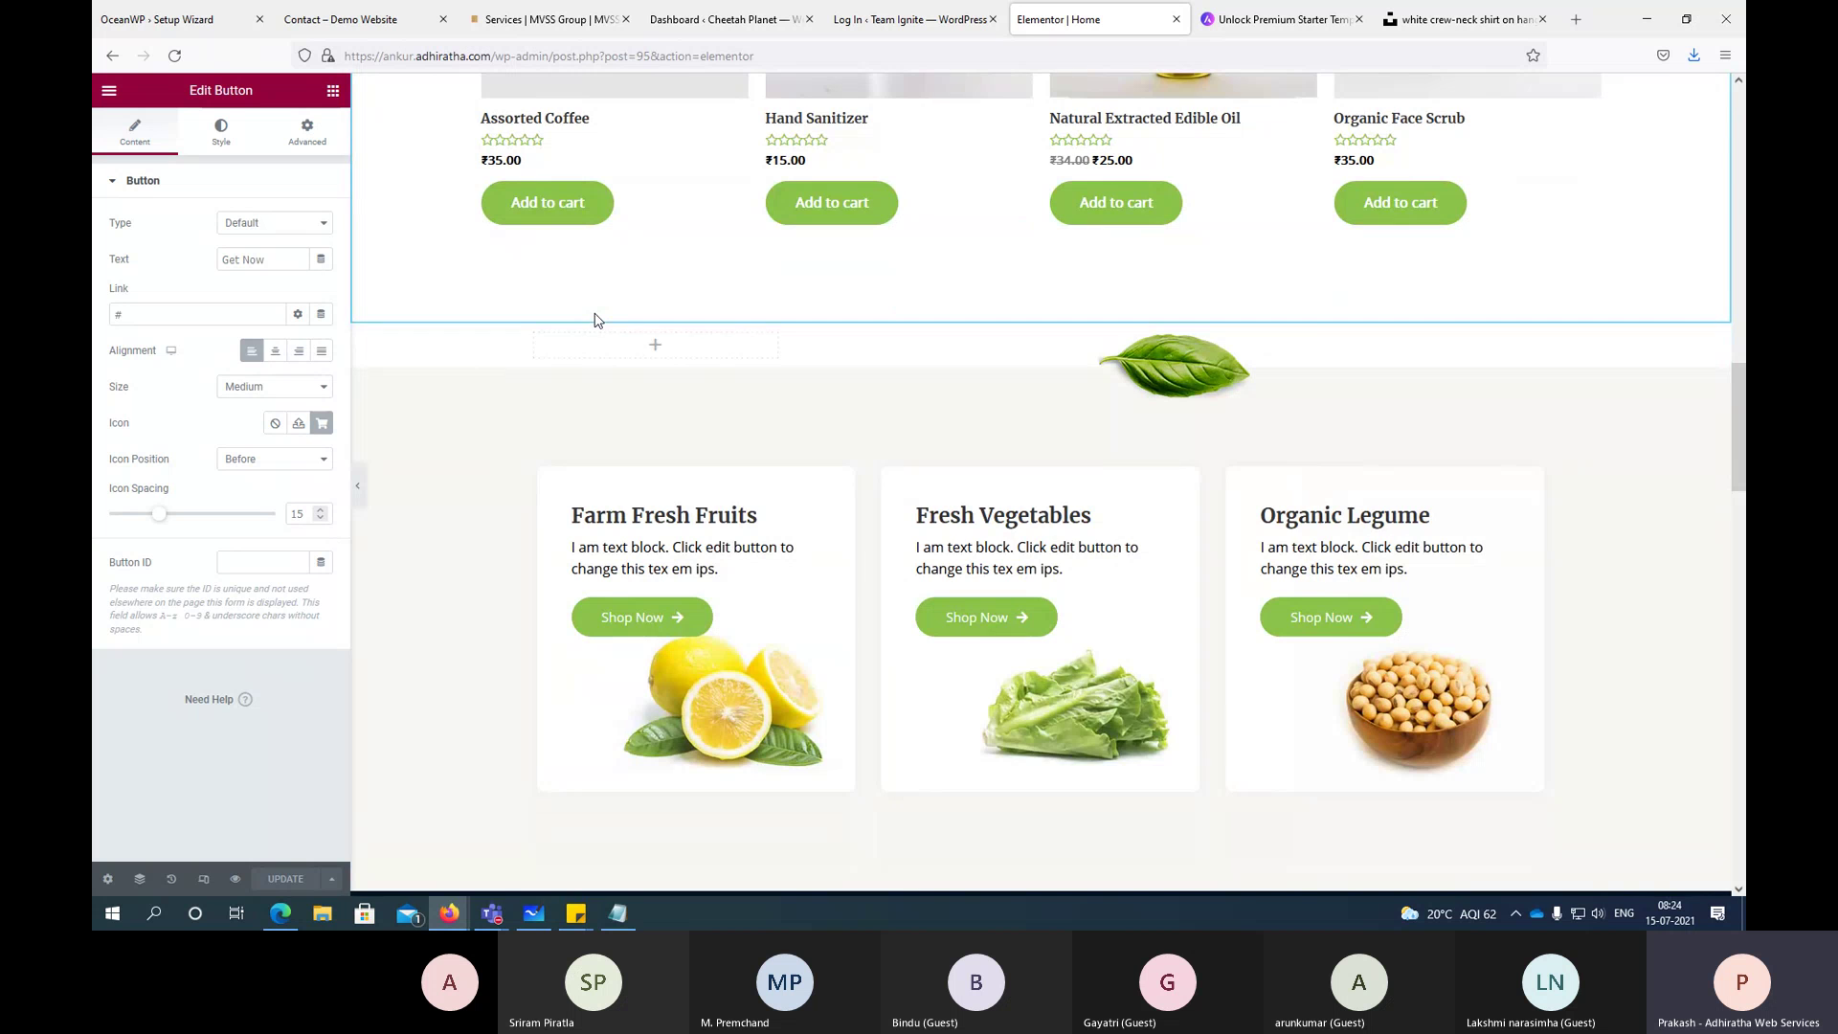
pyautogui.scroll(5, 677, 296)
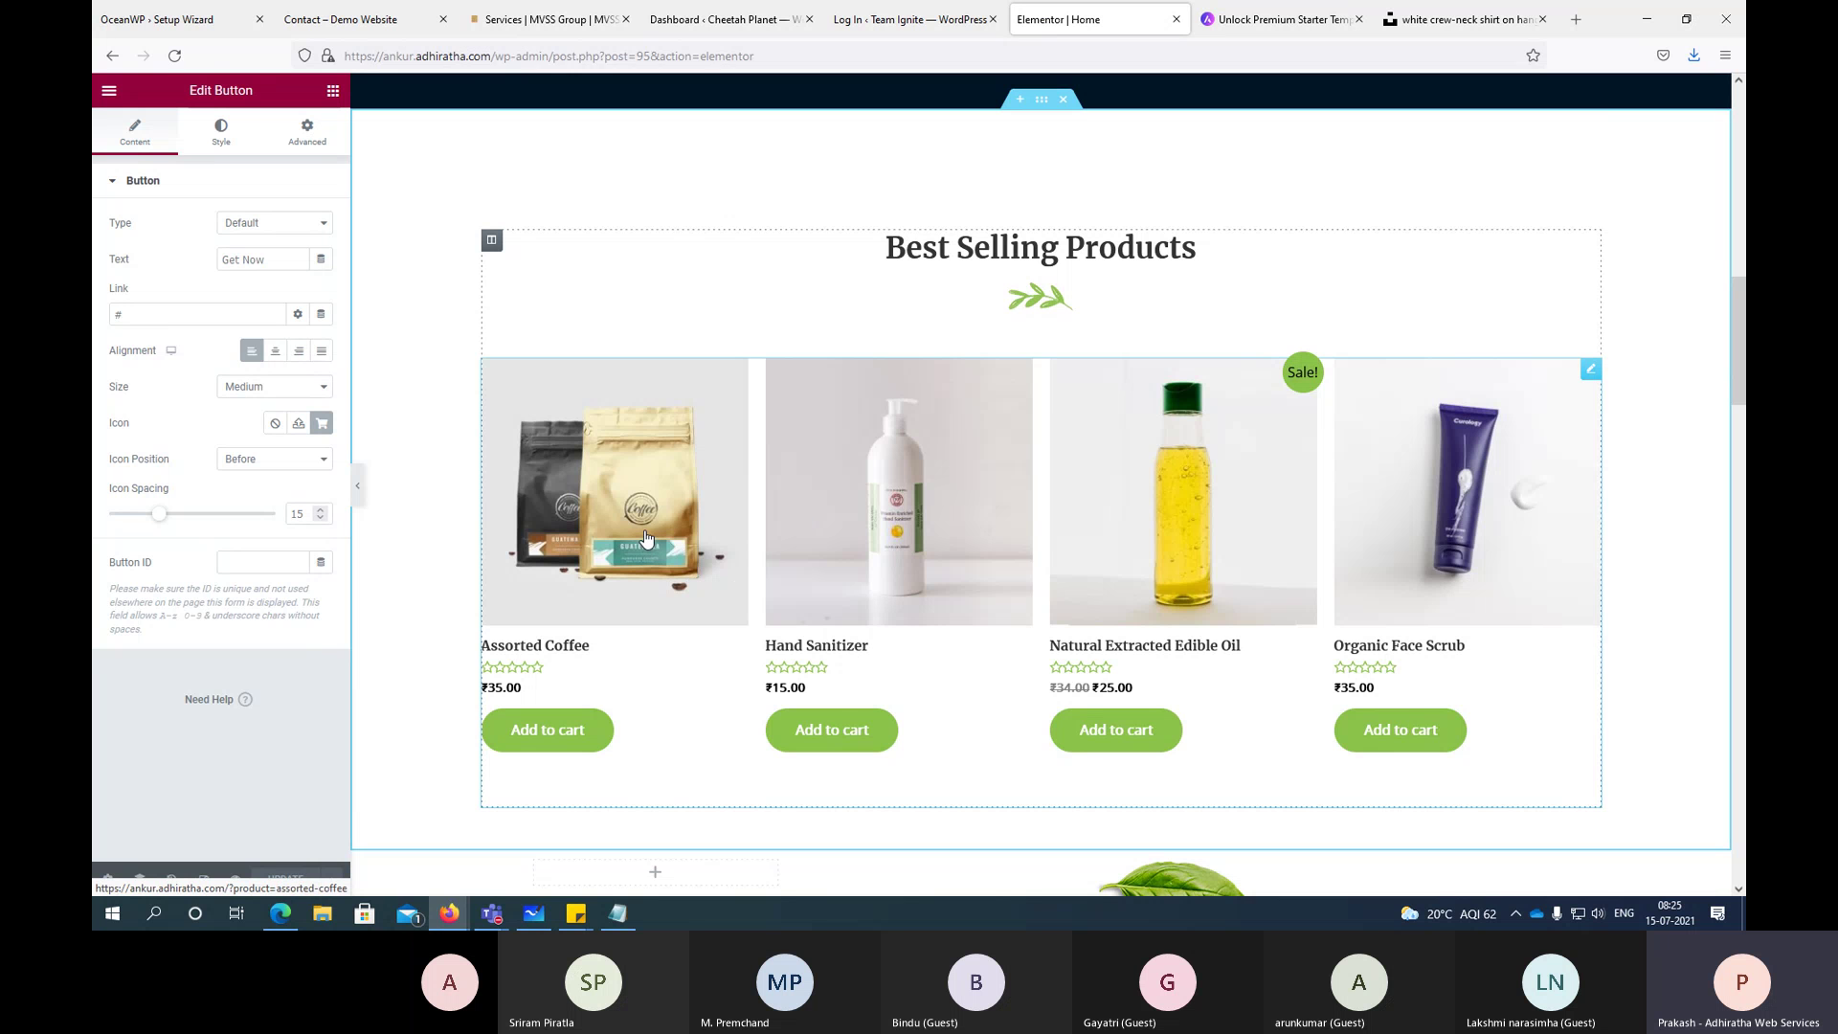
pyautogui.scroll(-10, 647, 537)
pyautogui.scroll(10, 647, 538)
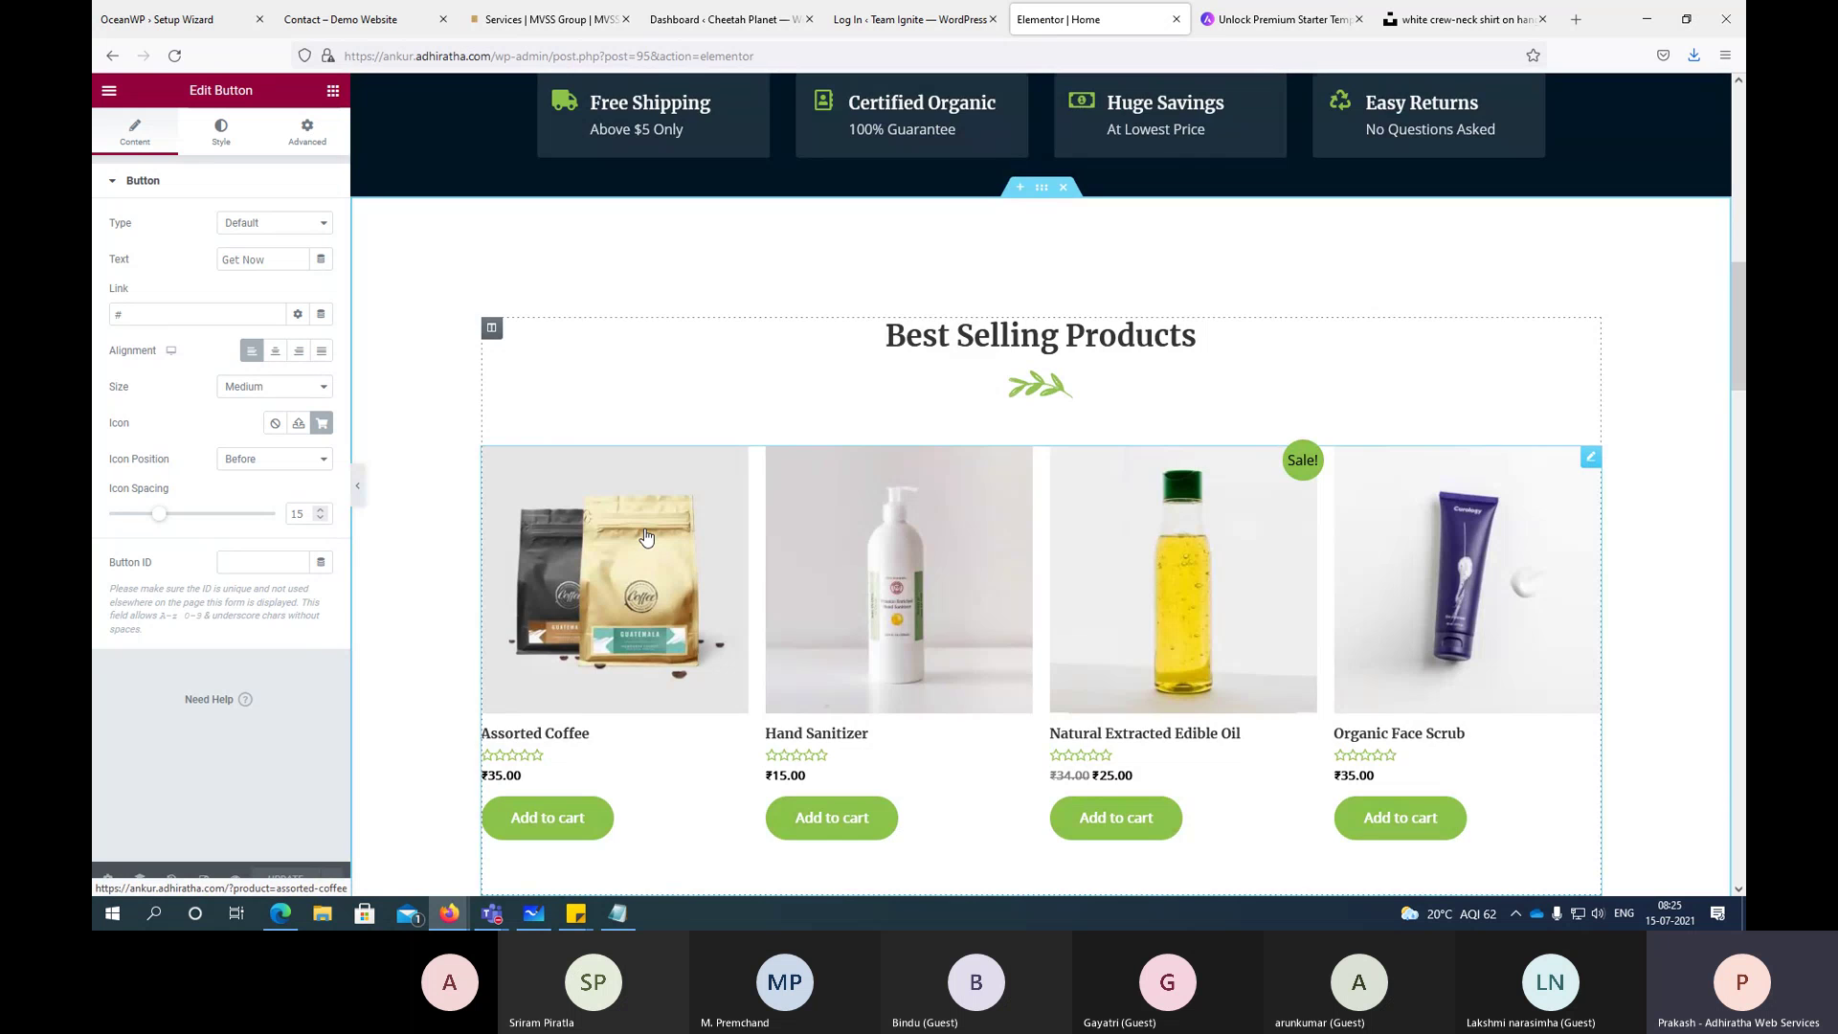
pyautogui.scroll(8, 645, 532)
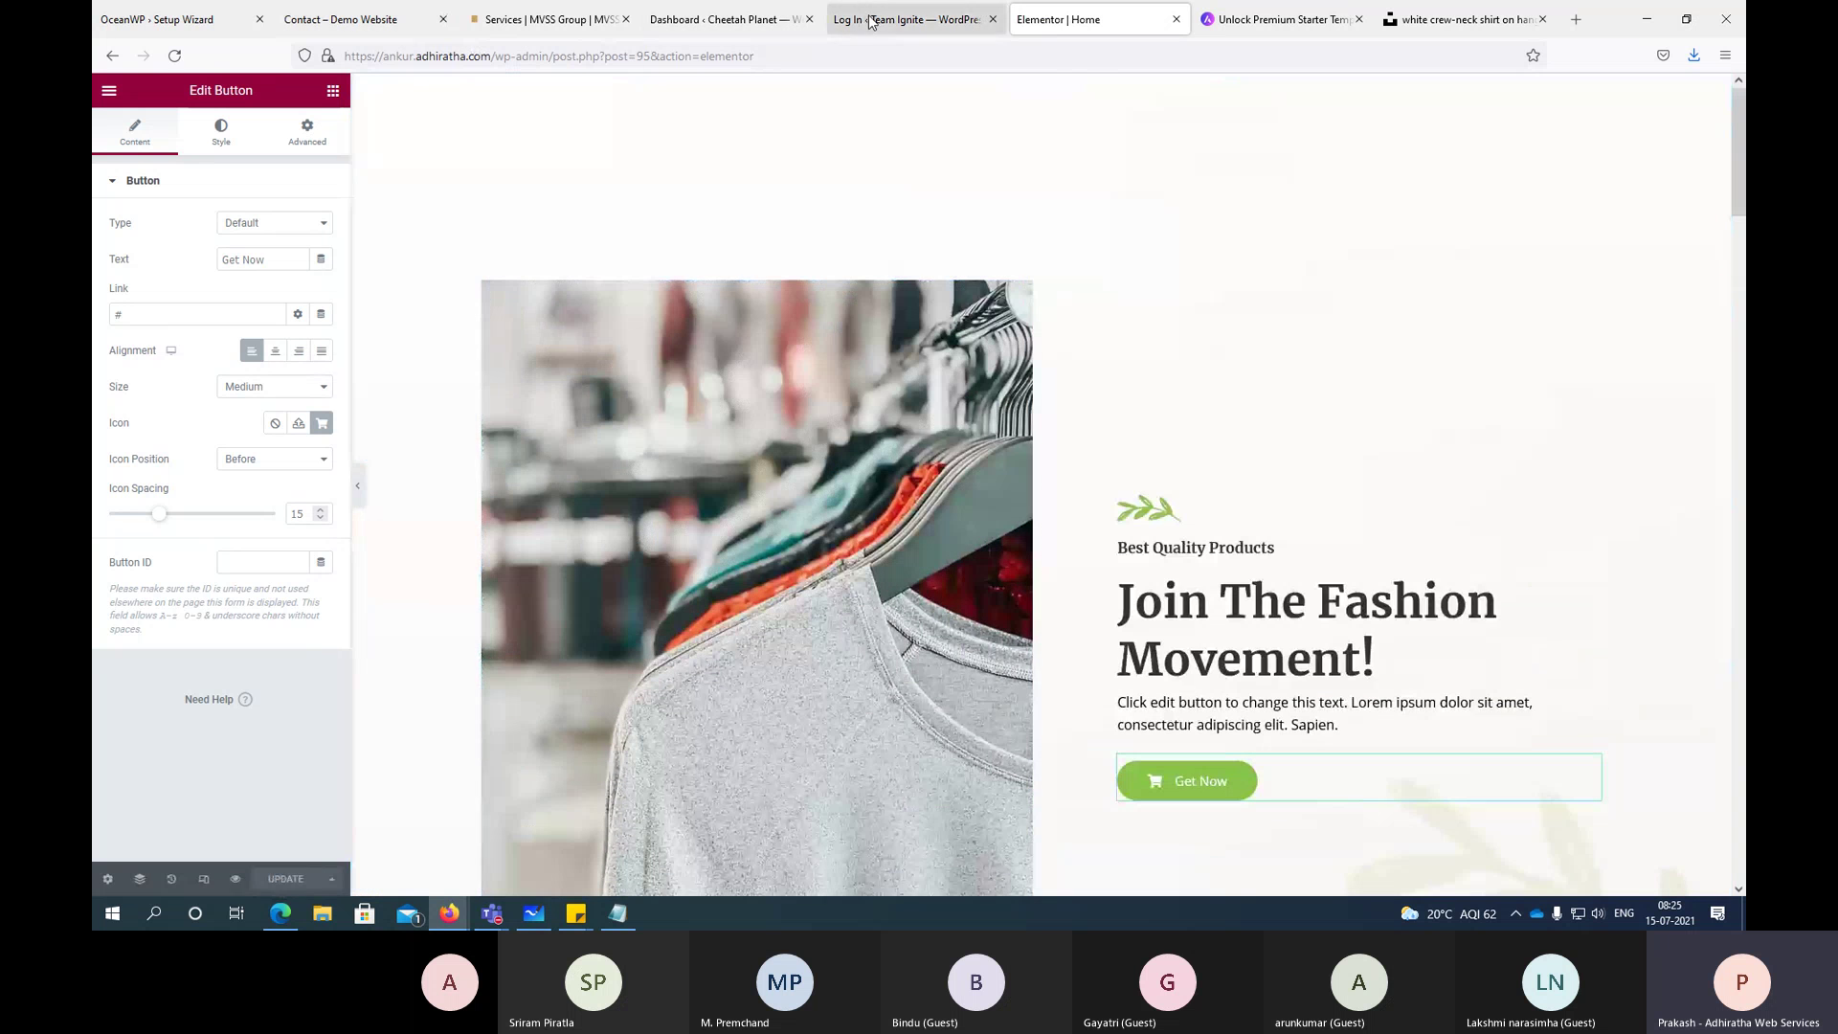
# Step: Examine the Elementor site settings and exit options, and browse the basic, Pro and general widgets available for the page
pyautogui.click(870, 21)
pyautogui.click(781, 21)
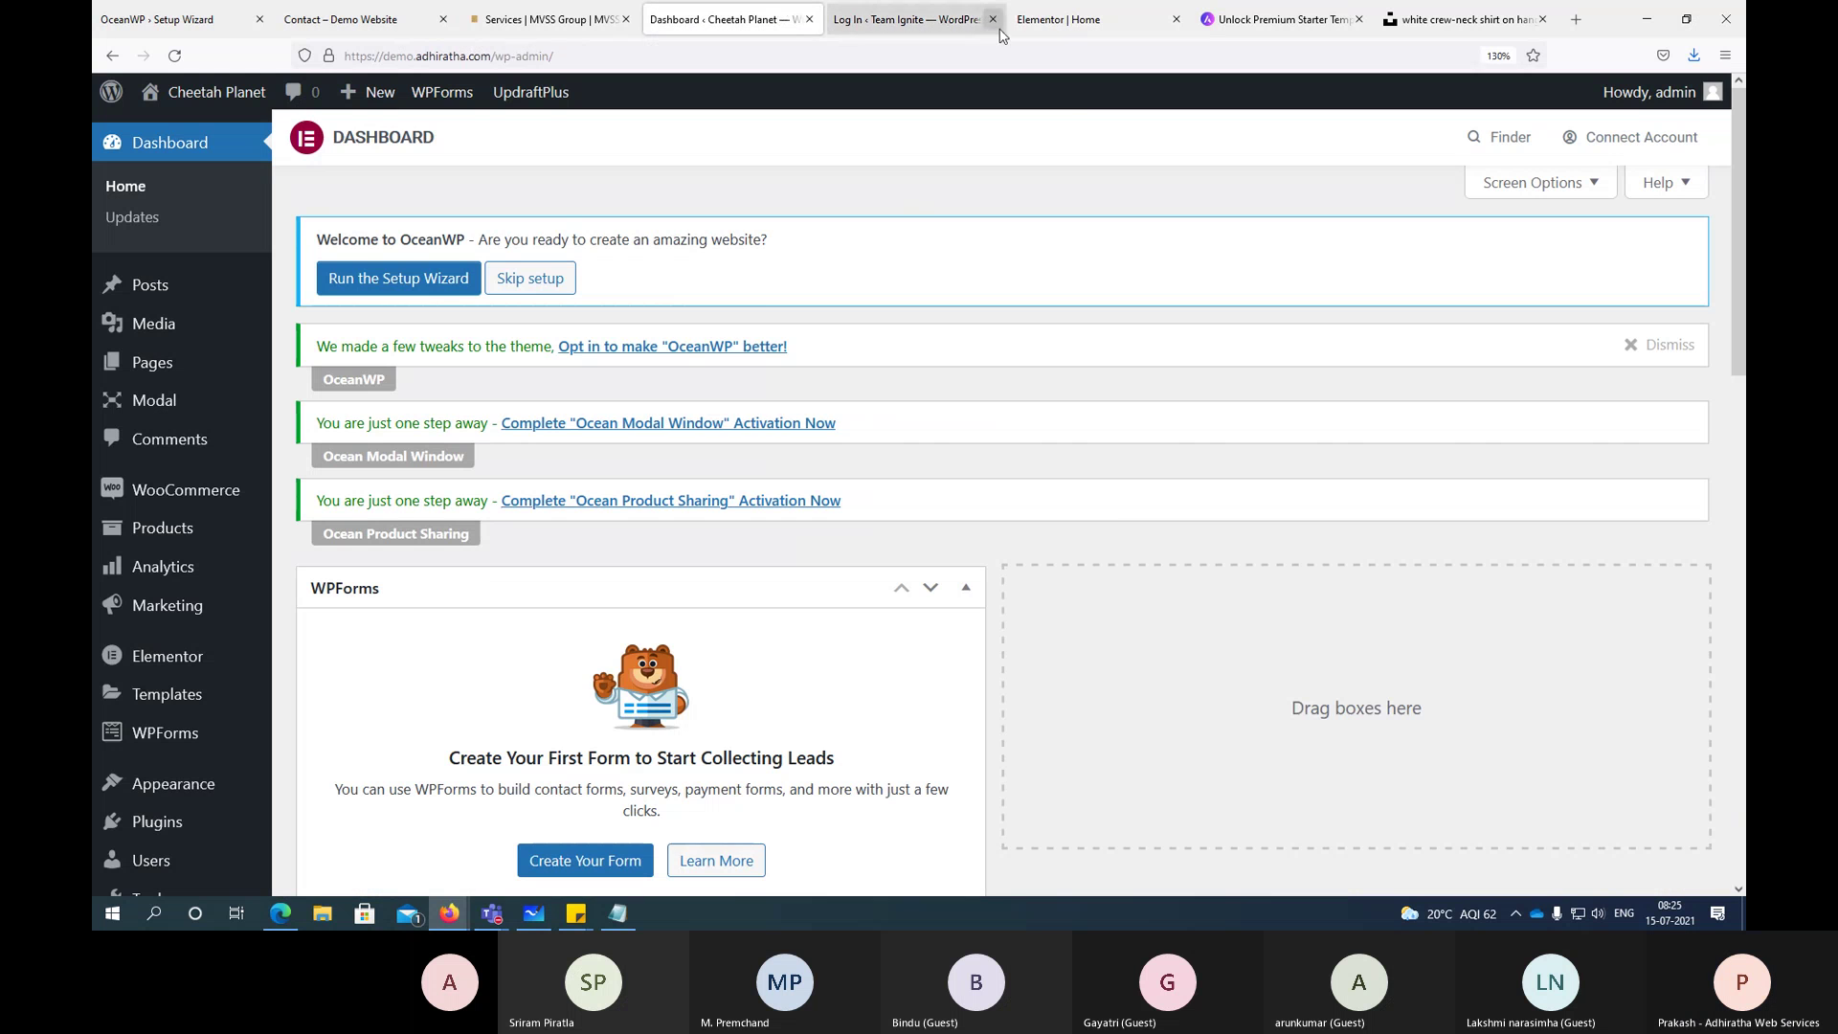
pyautogui.click(1092, 21)
pyautogui.click(109, 90)
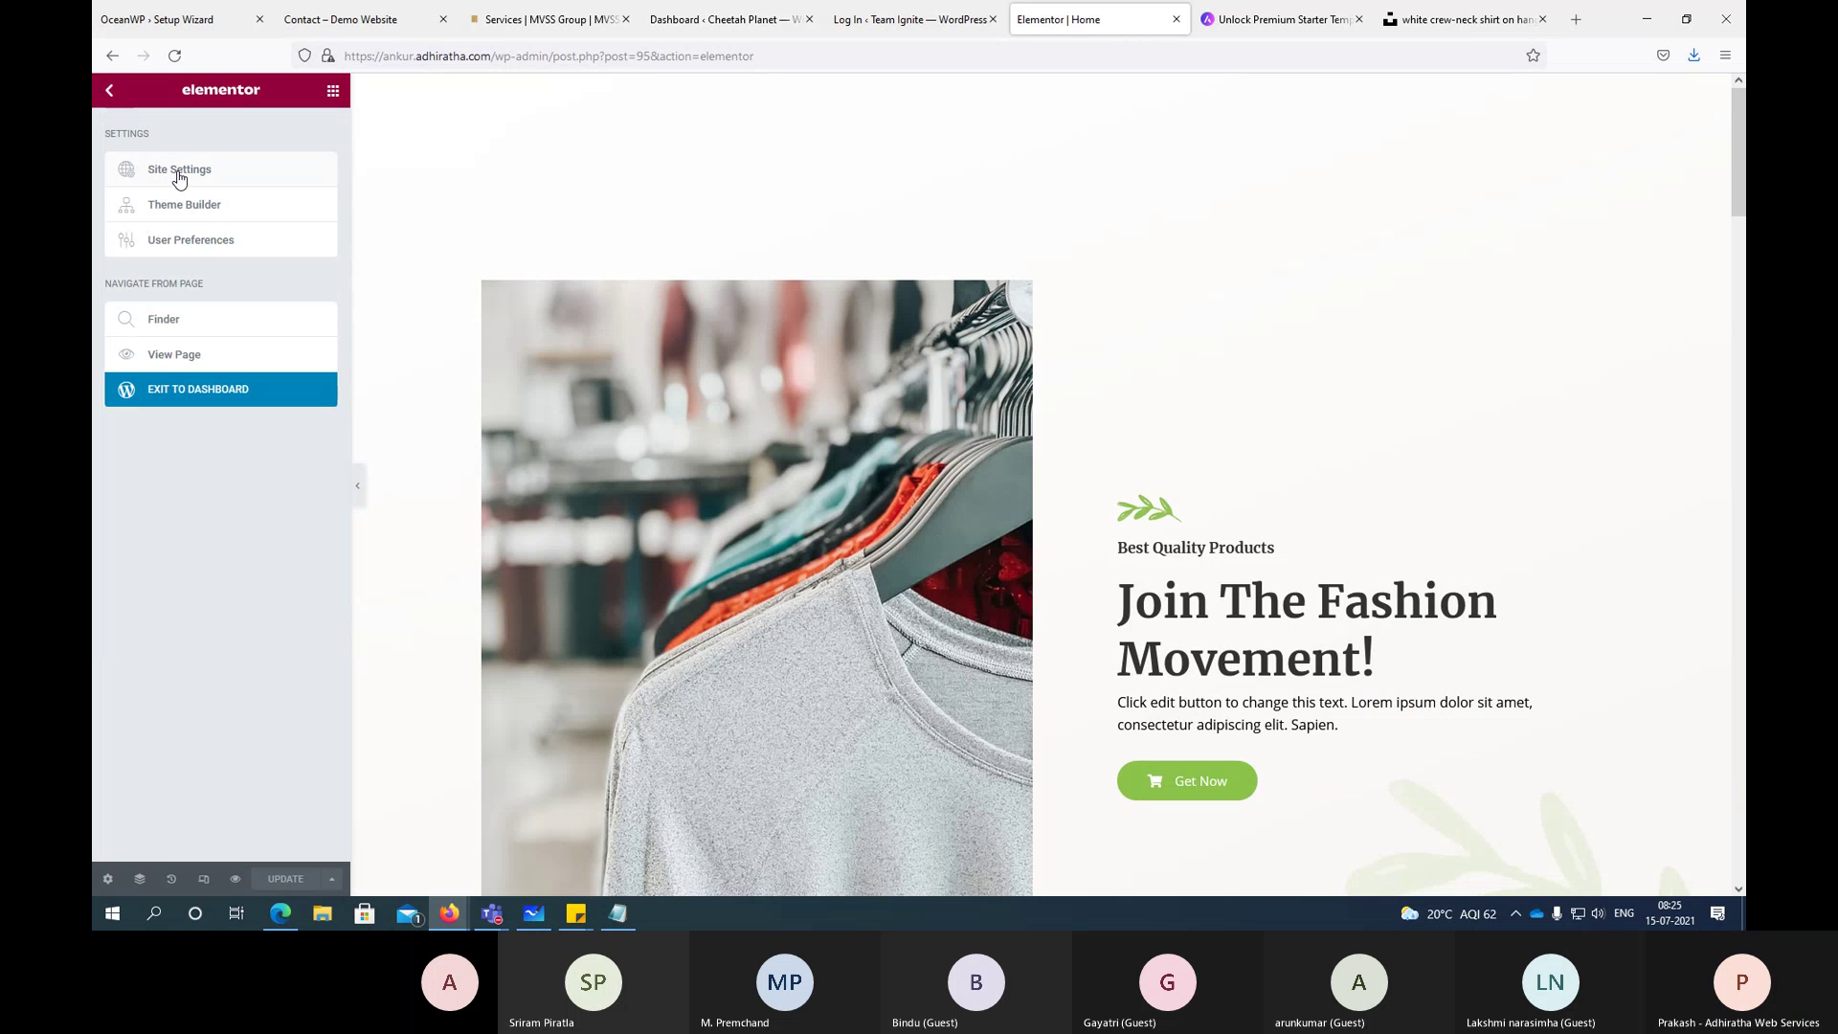
pyautogui.click(179, 173)
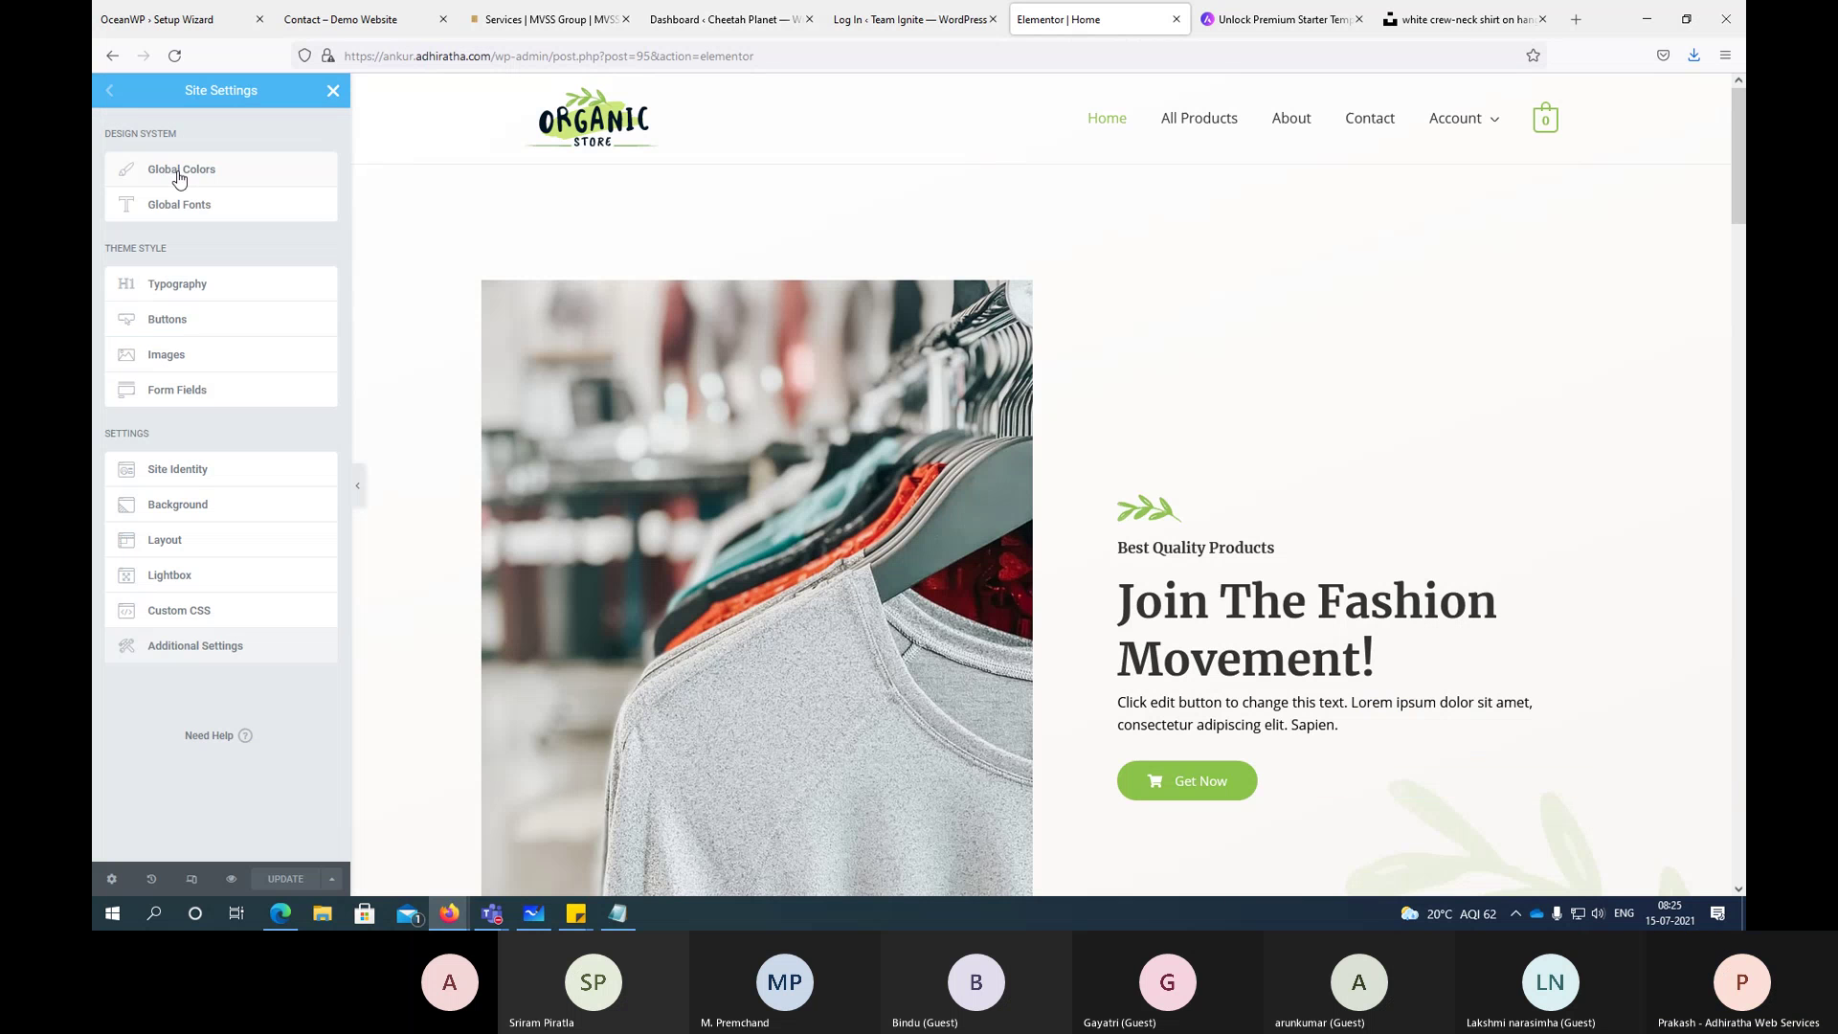
pyautogui.click(333, 89)
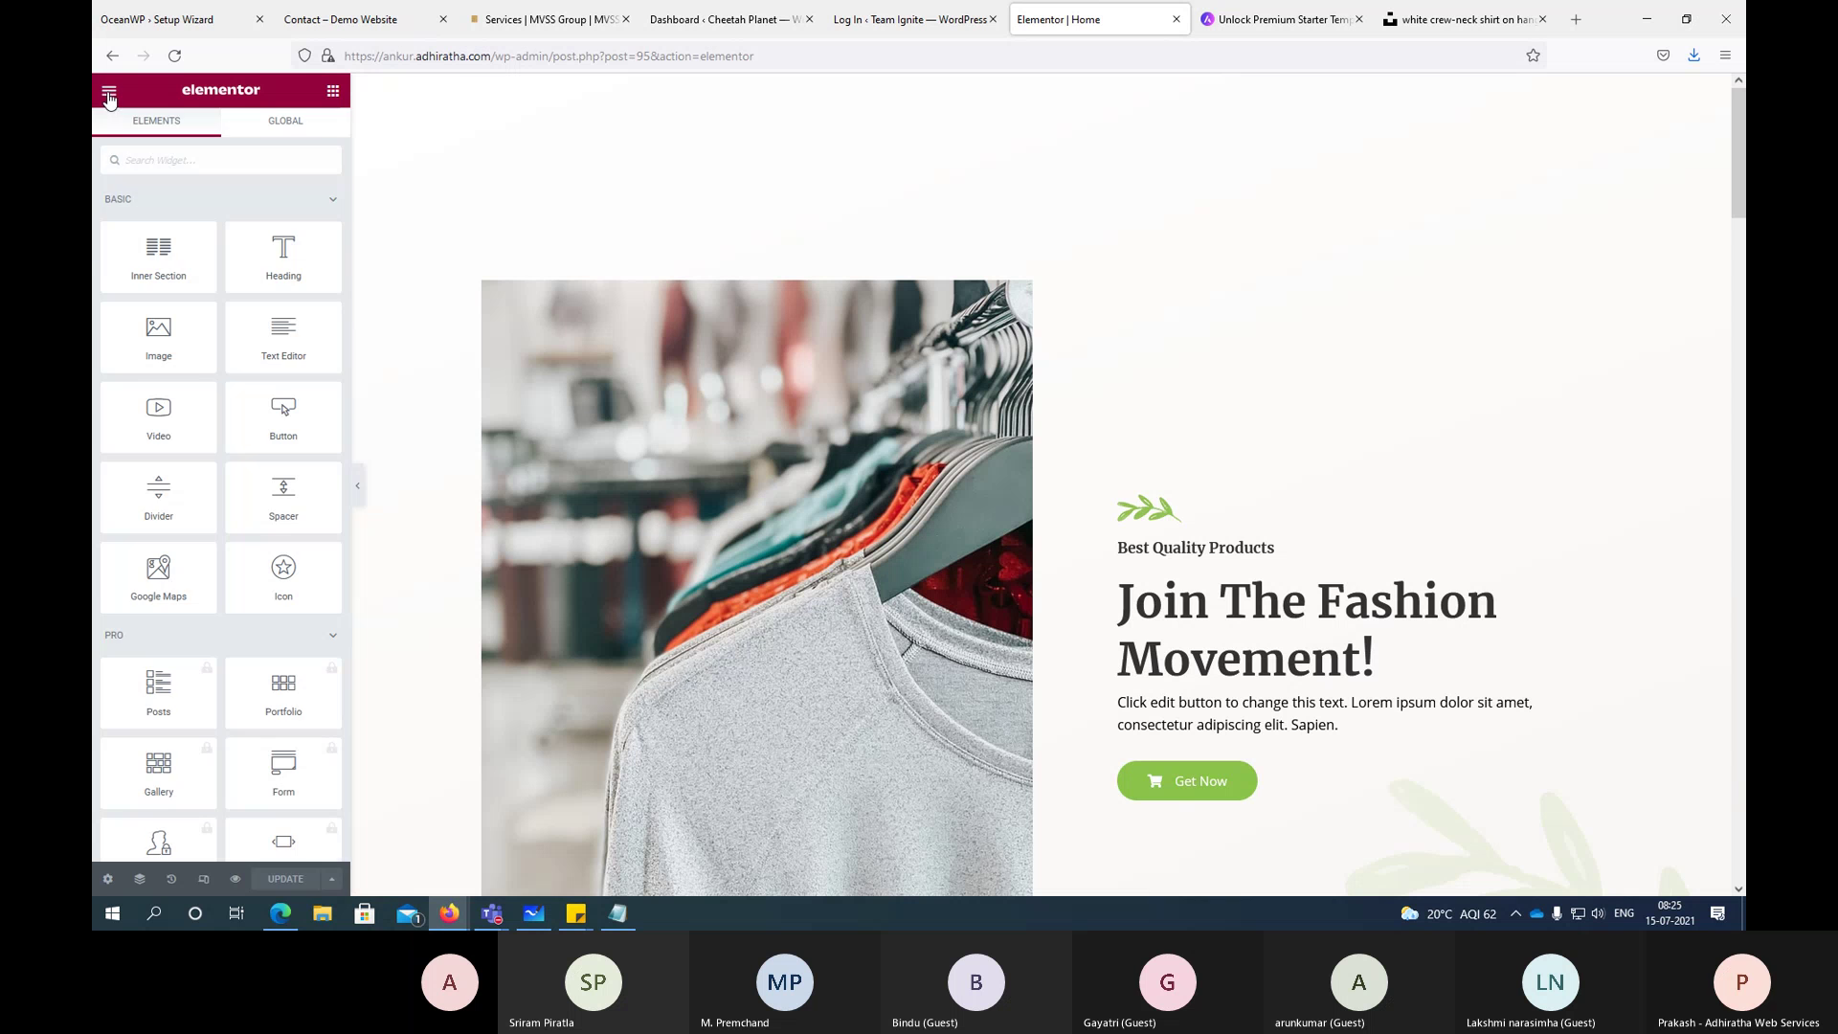
pyautogui.click(109, 96)
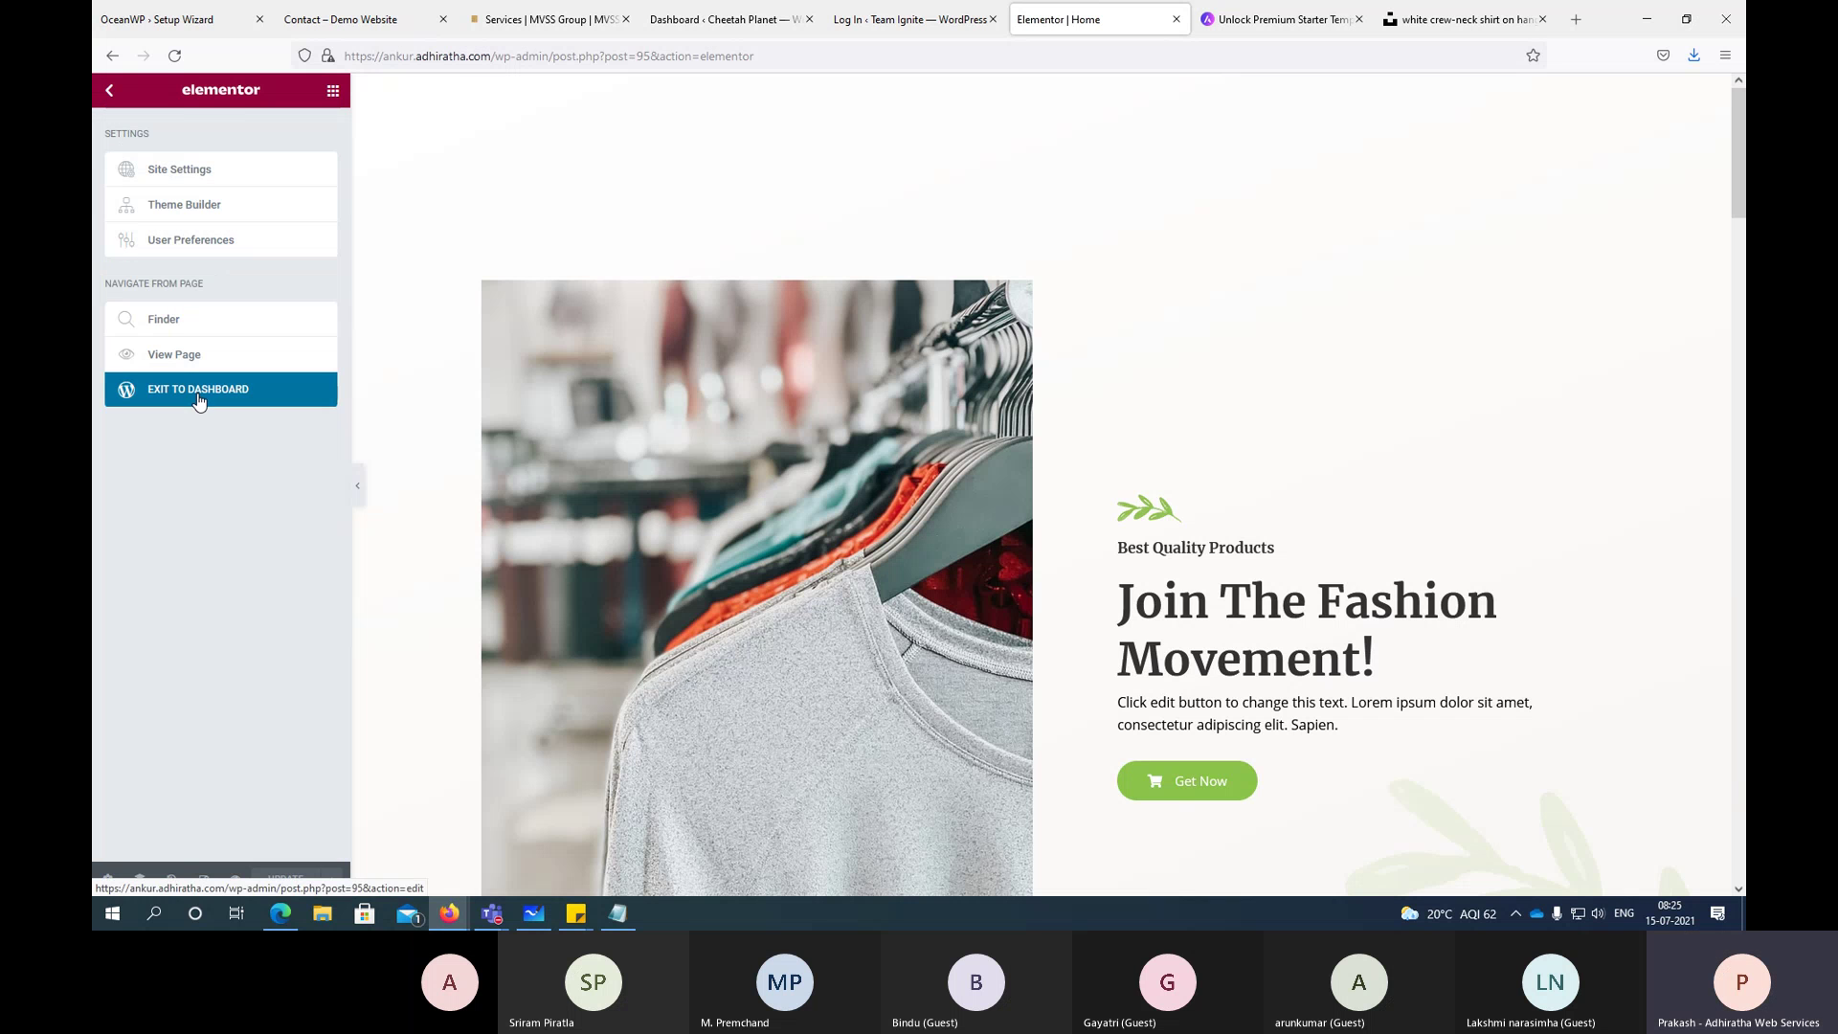
pyautogui.click(334, 96)
pyautogui.scroll(-5, 163, 287)
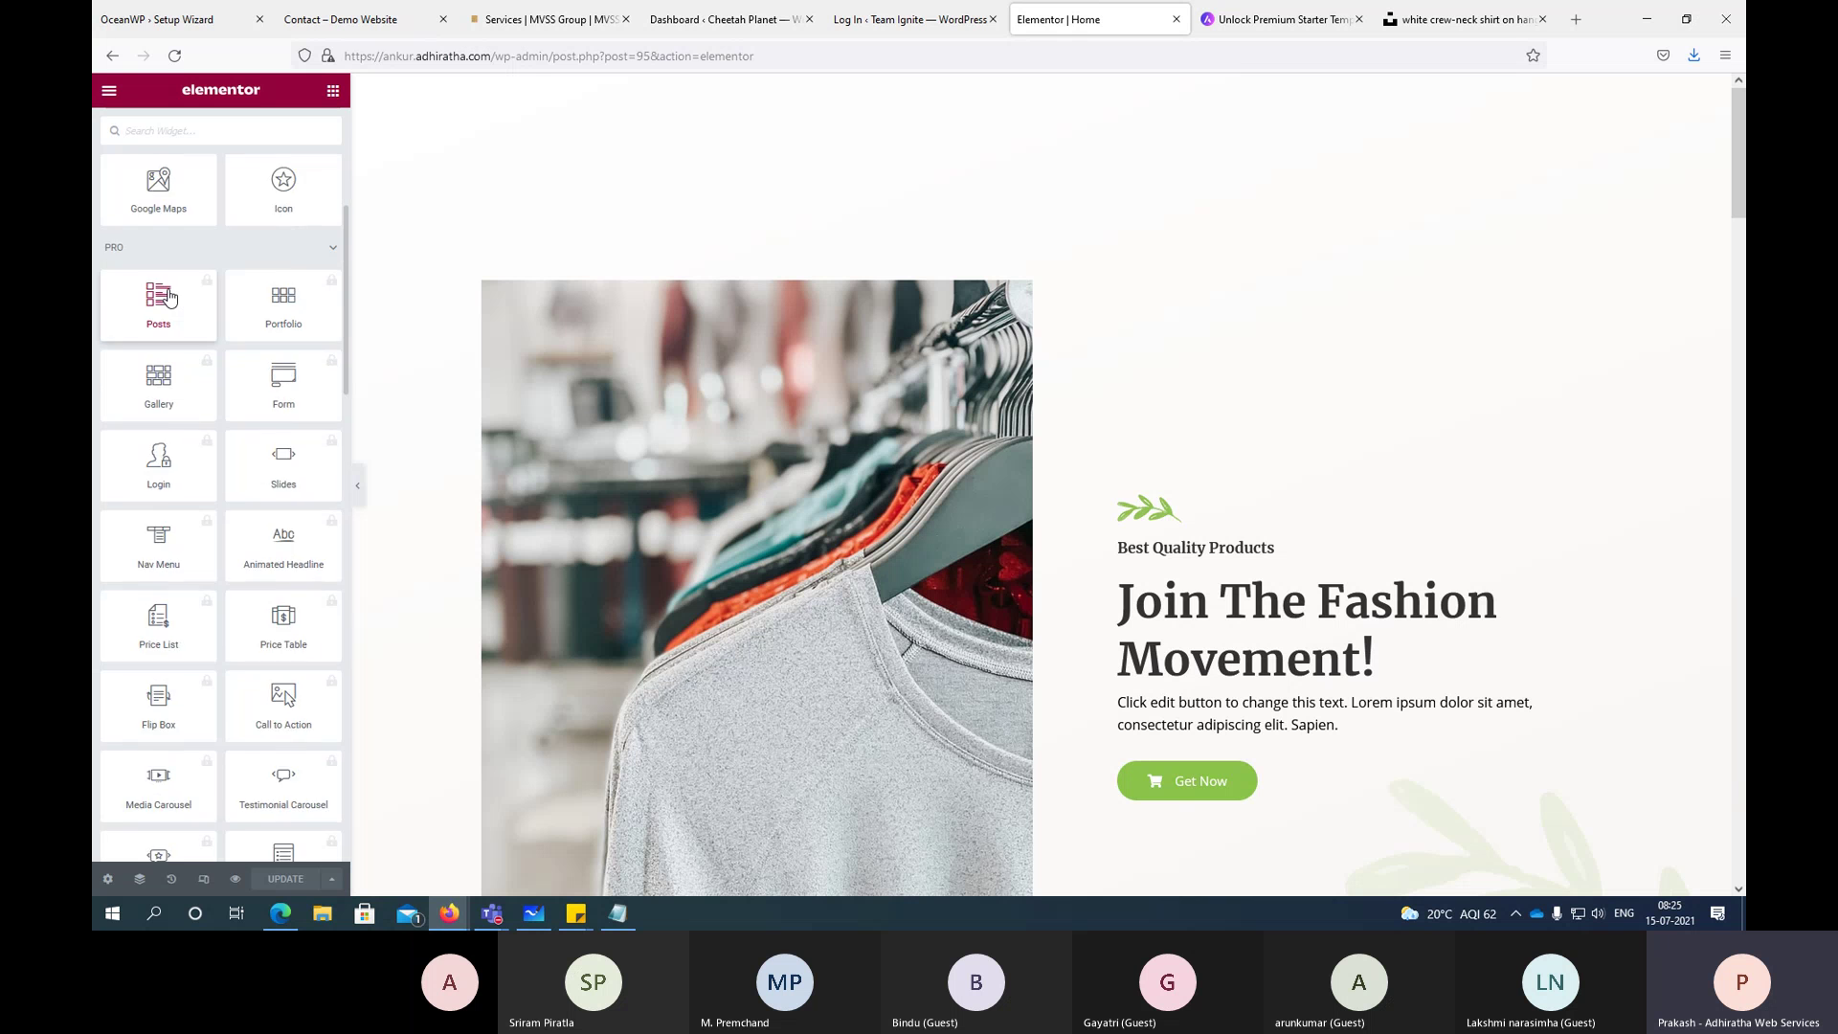
pyautogui.scroll(-15, 167, 299)
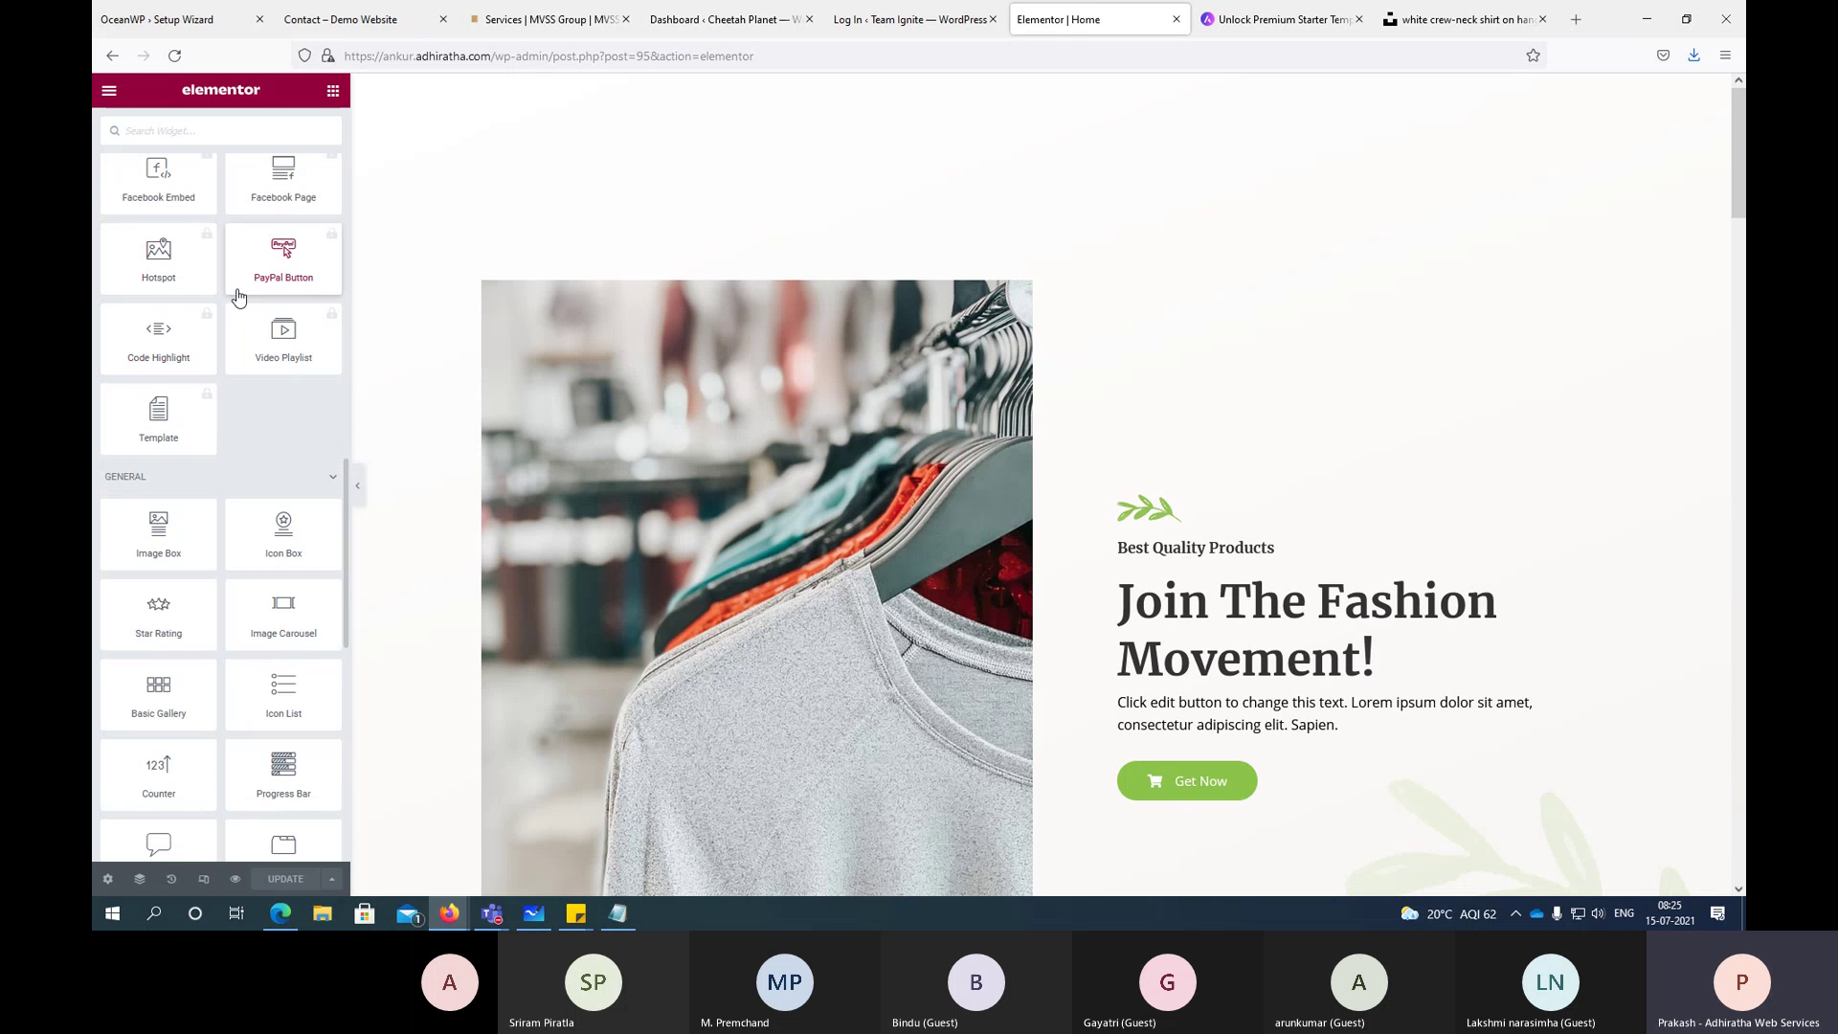
pyautogui.scroll(20, 238, 298)
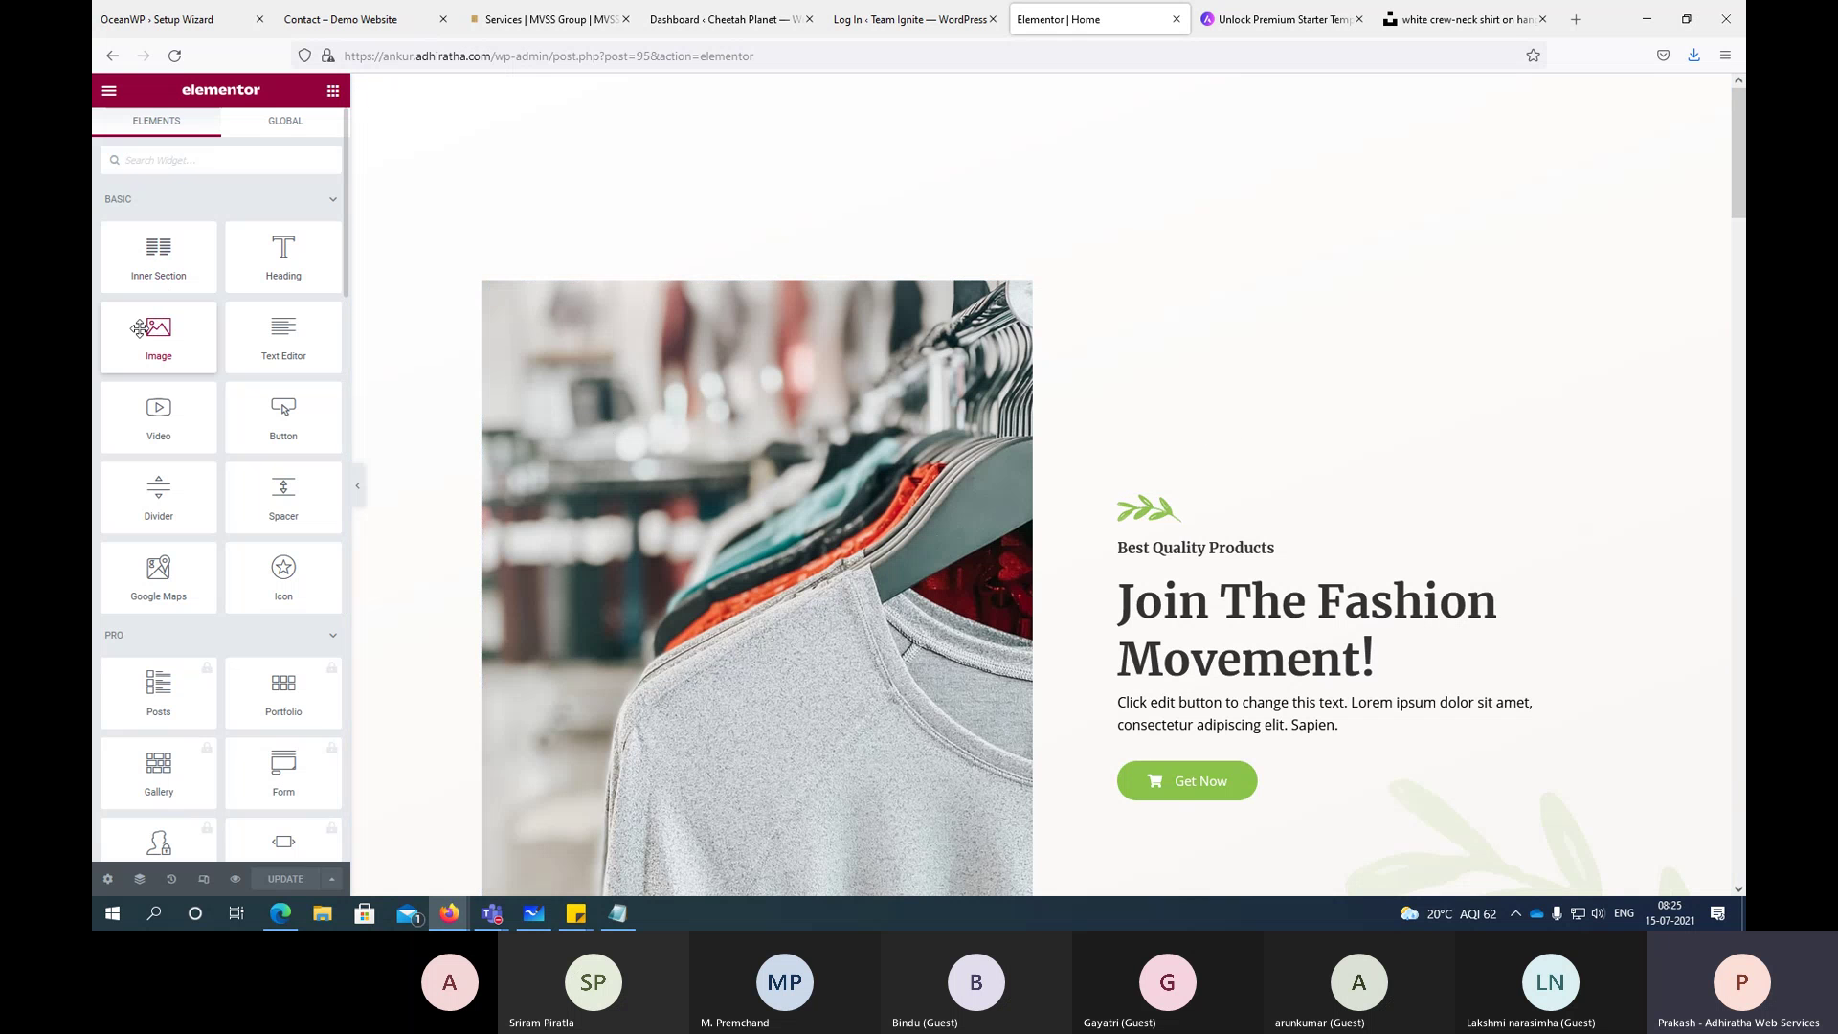
# Step: Add an Image widget above "Best Quality Products" in the hero section and insert client01-free-img.png from the media library
pyautogui.moveTo(139, 329); pyautogui.dragTo(1301, 399)
pyautogui.moveTo(153, 335); pyautogui.dragTo(1283, 547)
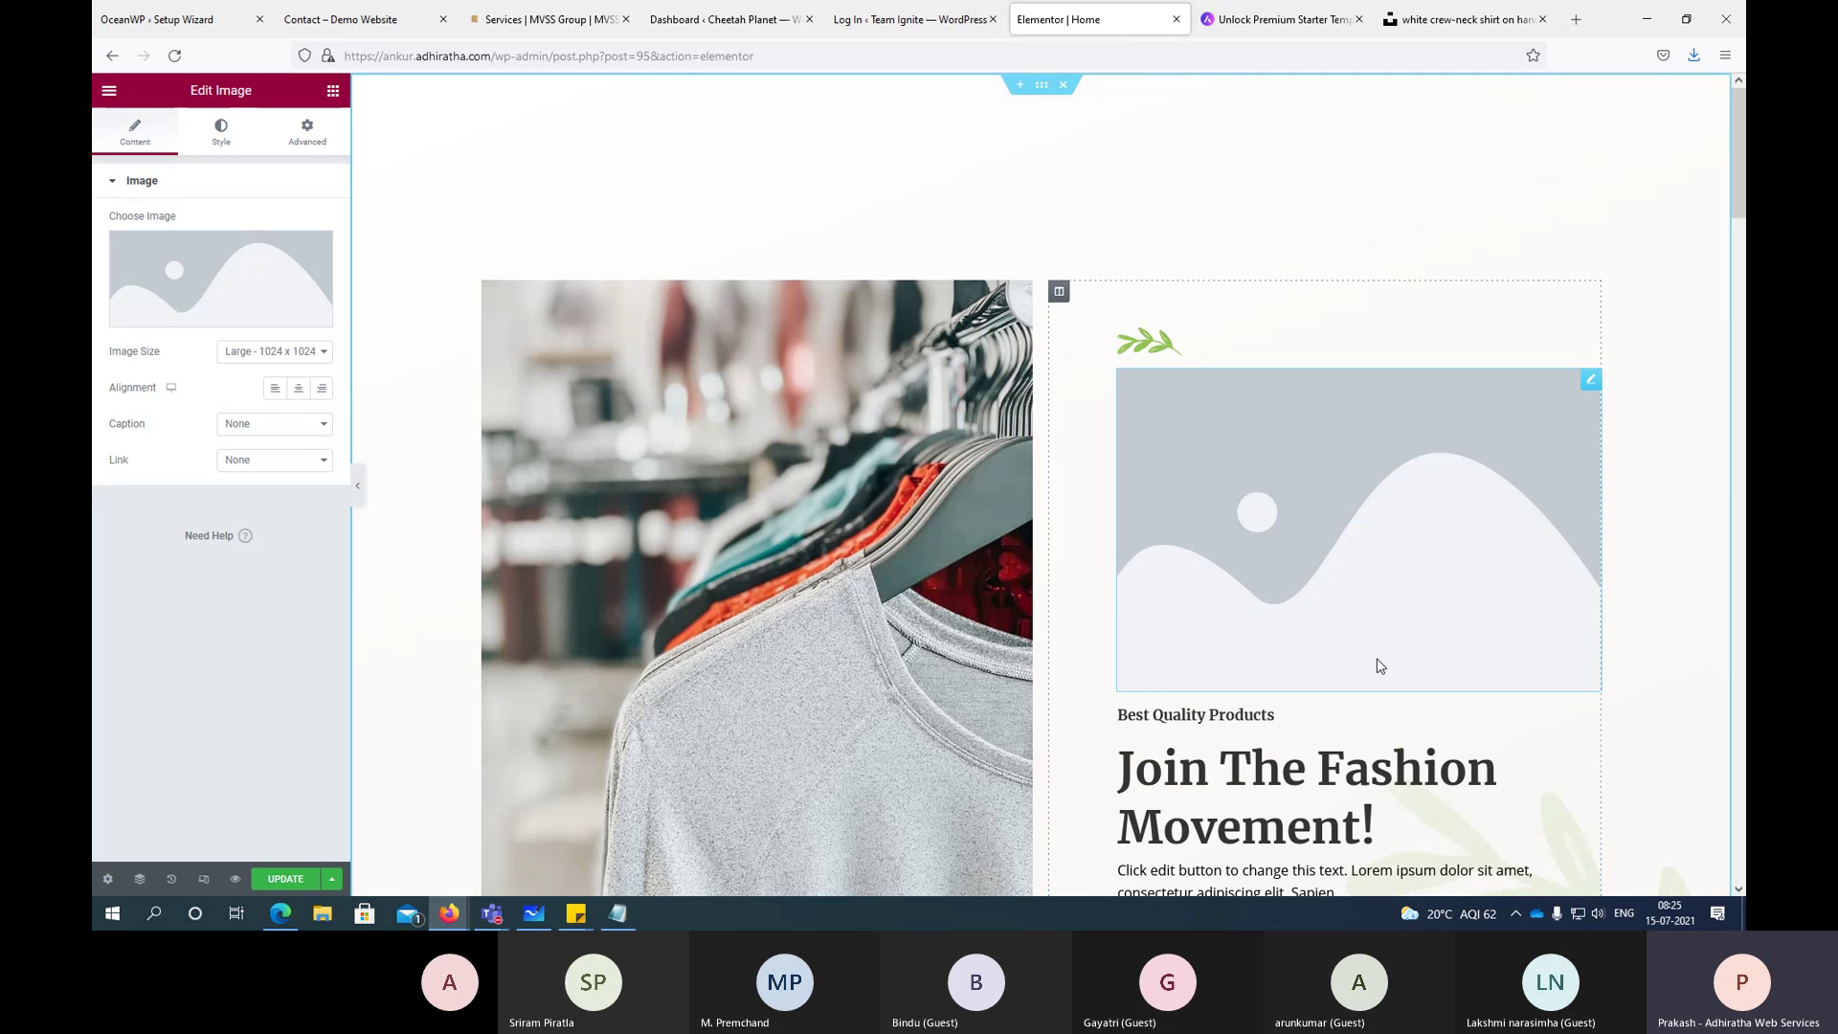
pyautogui.click(197, 318)
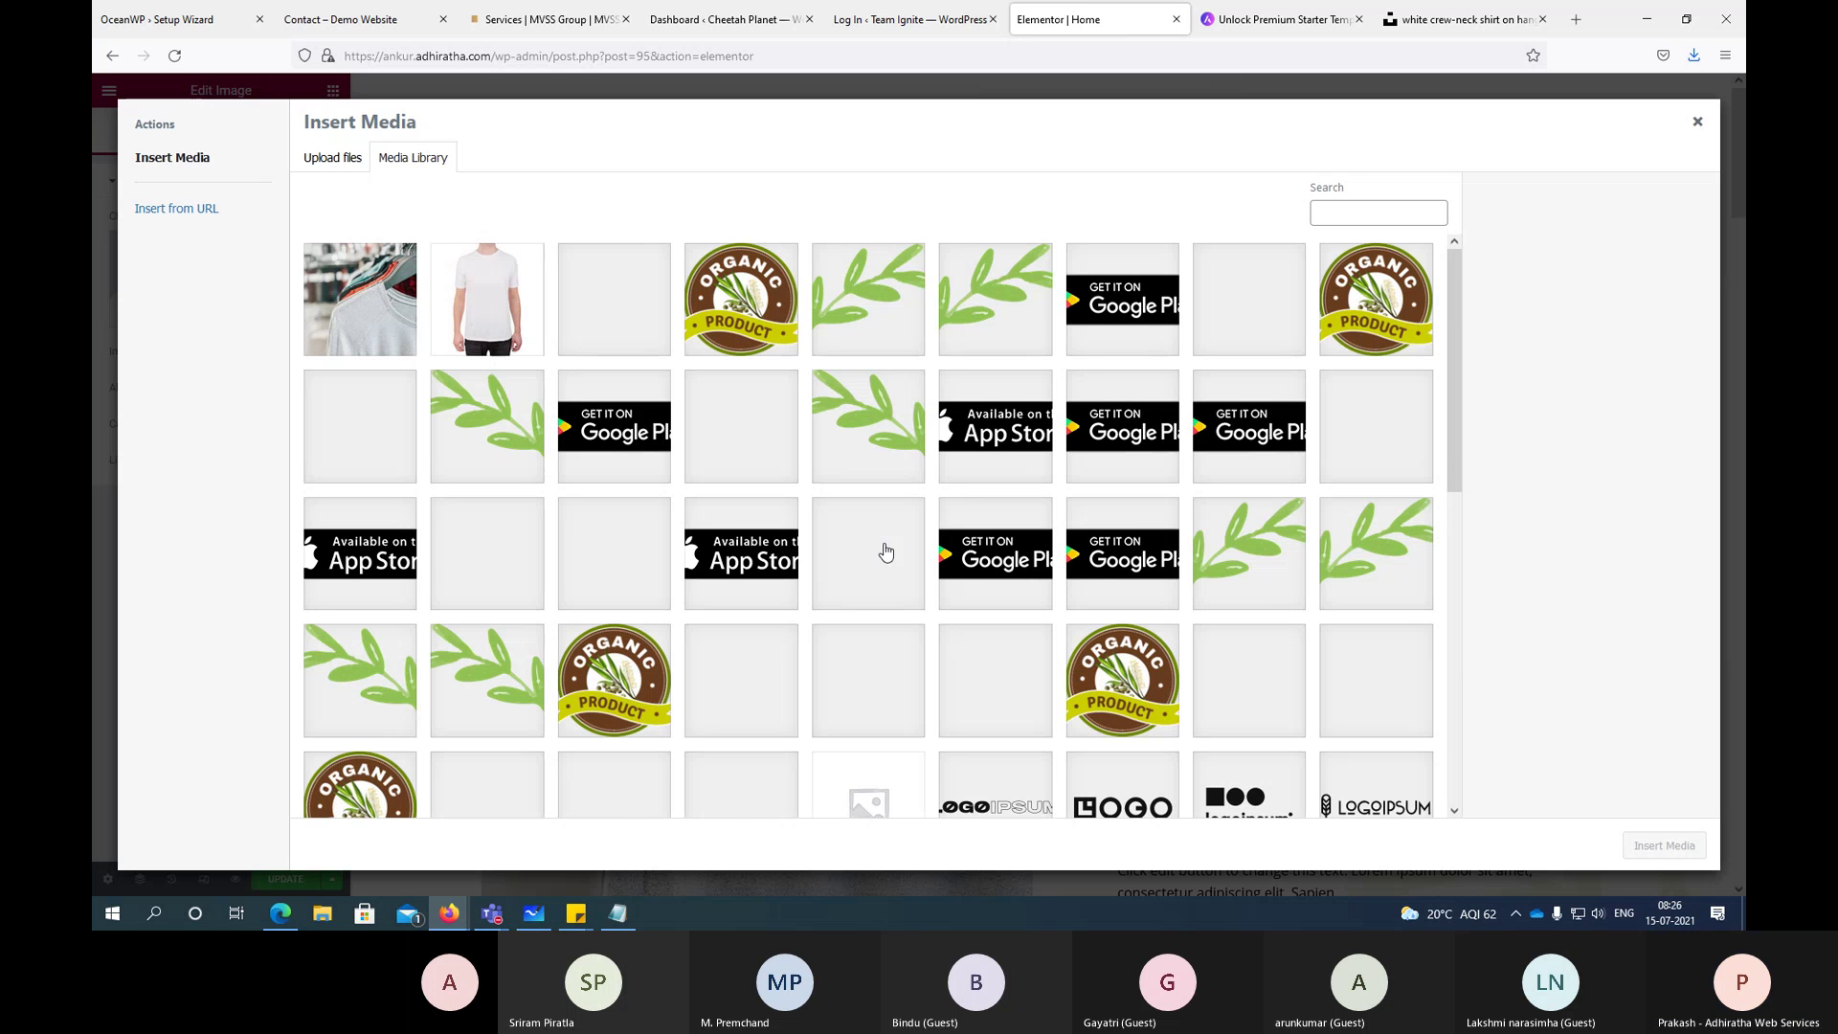
pyautogui.scroll(-5, 561, 376)
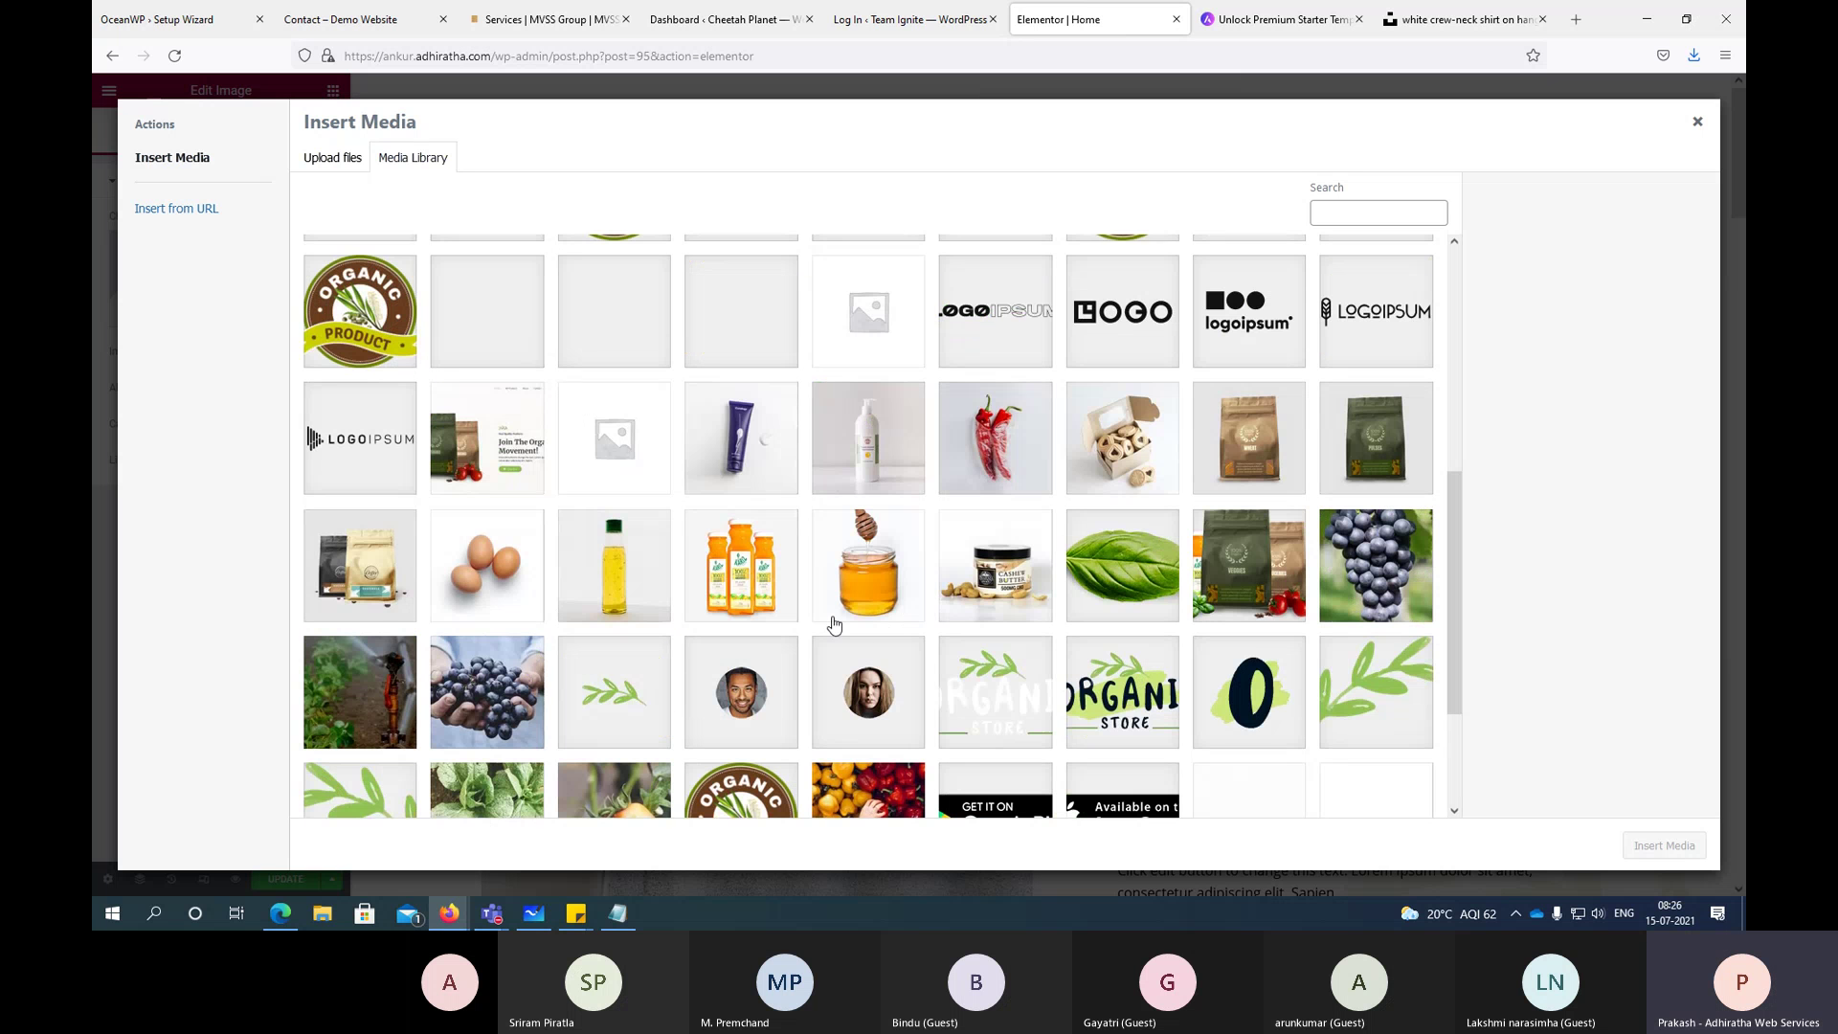
pyautogui.scroll(-3, 742, 567)
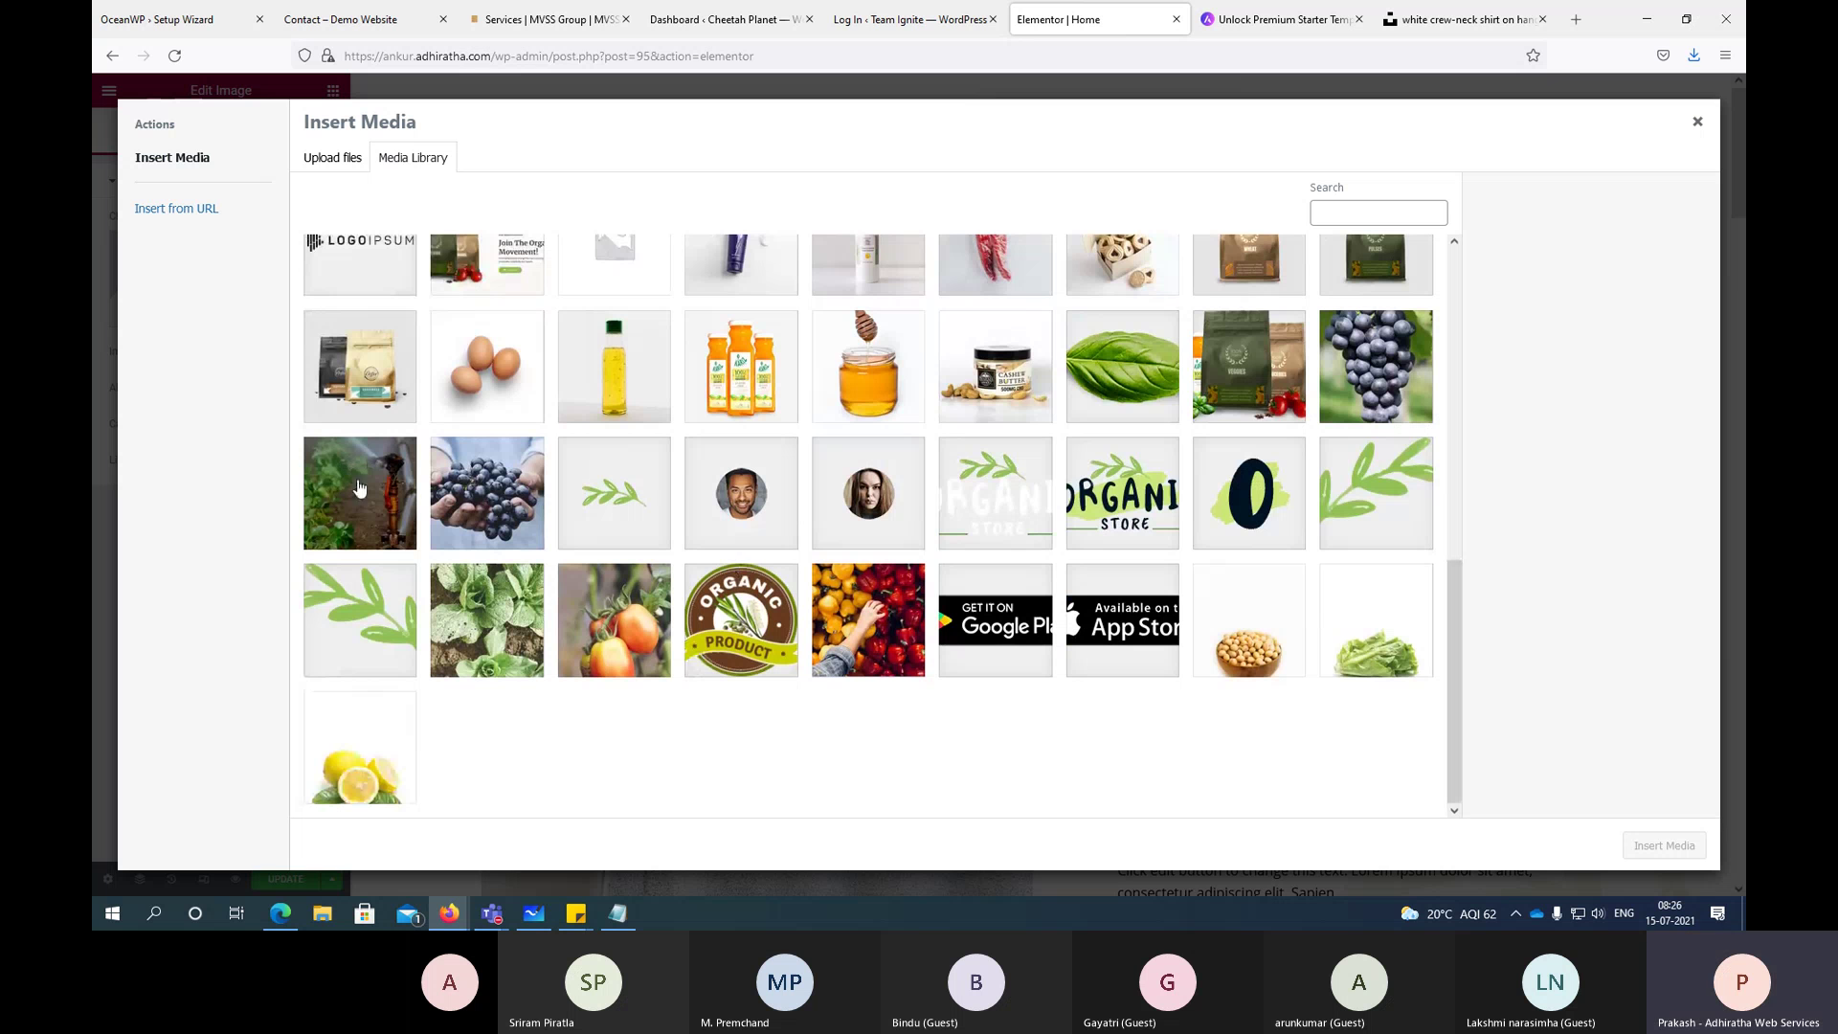
pyautogui.click(747, 510)
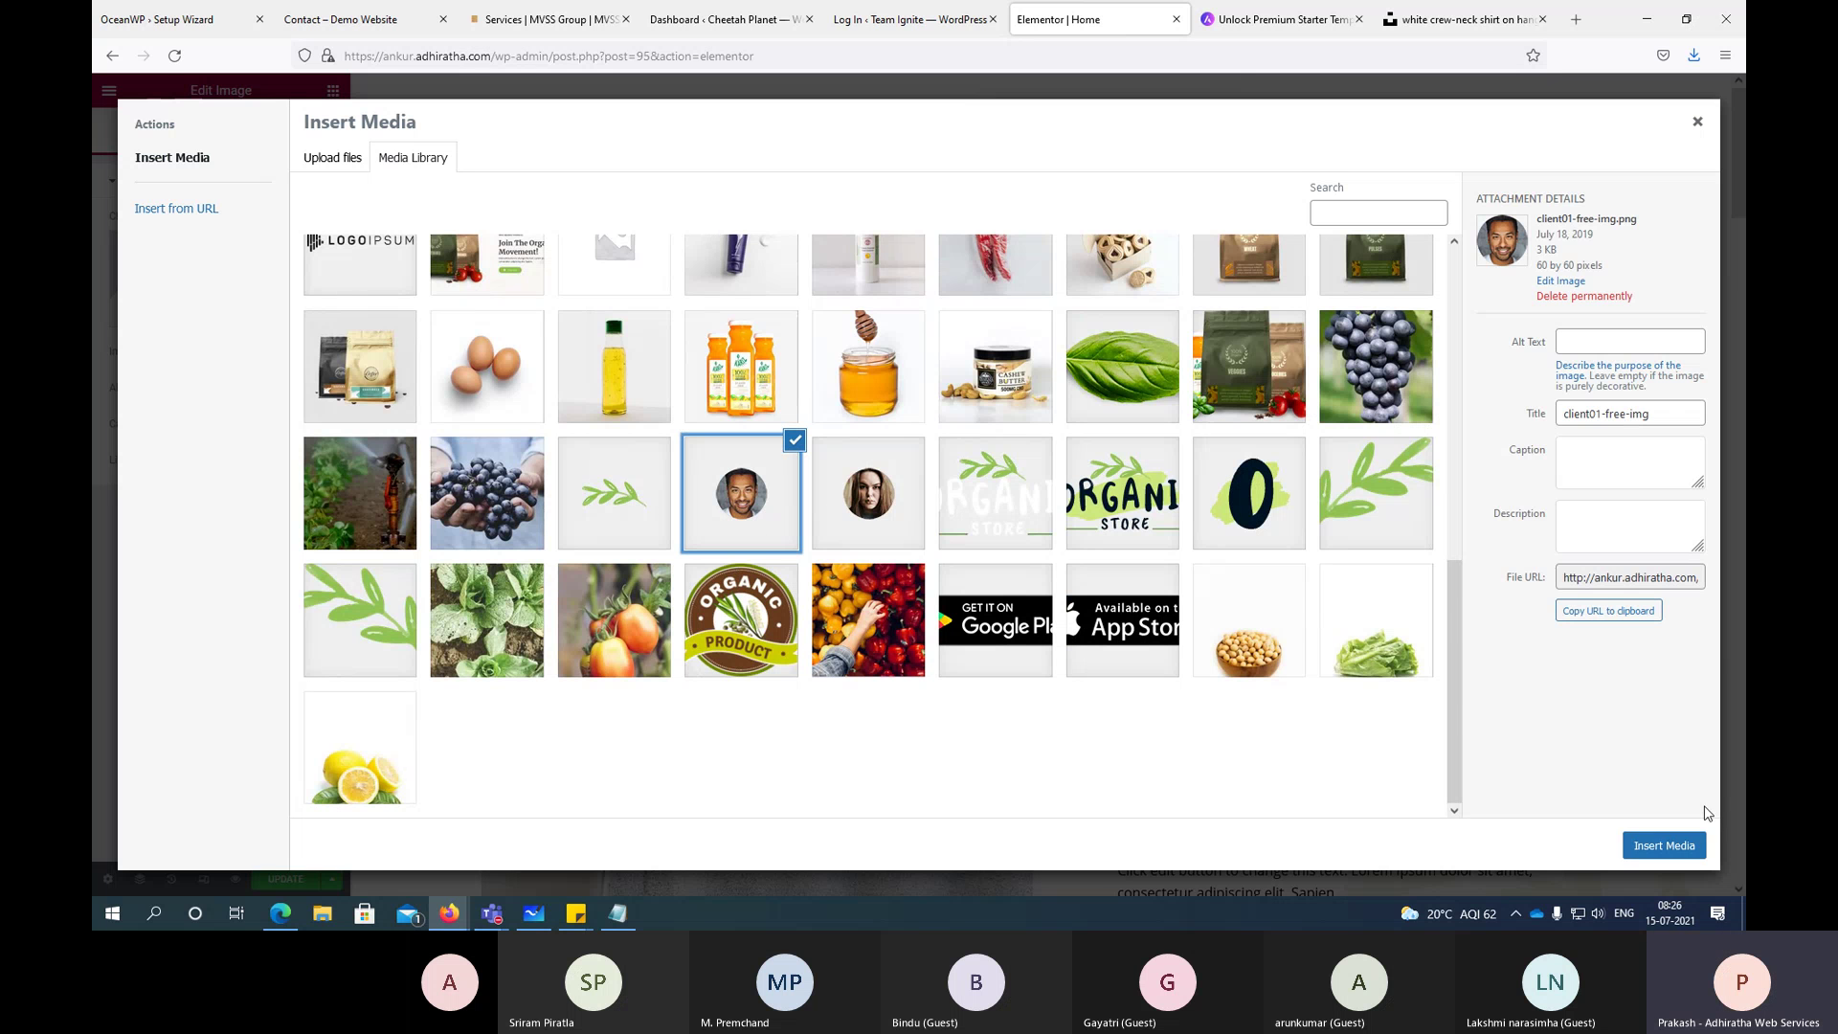
pyautogui.click(1671, 846)
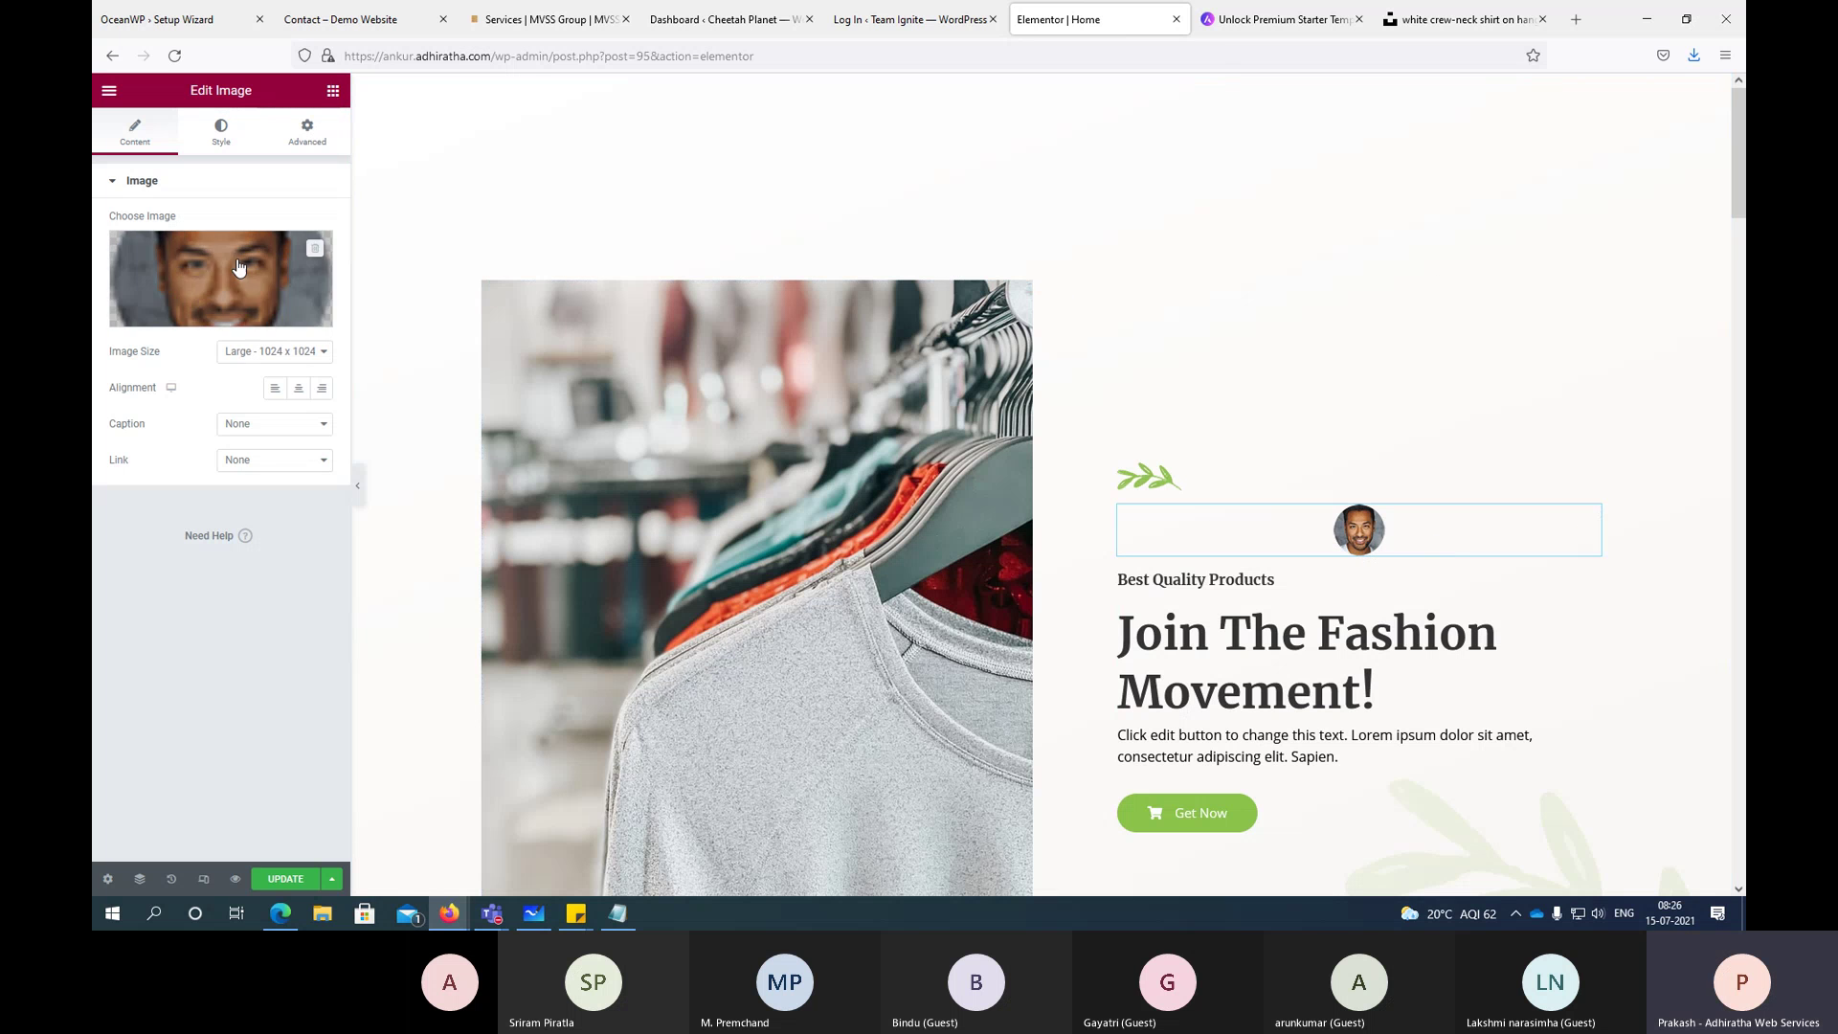
# Step: Exit the Elementor editor without saving the latest changes and go back to the WordPress Pages list
pyautogui.click(332, 92)
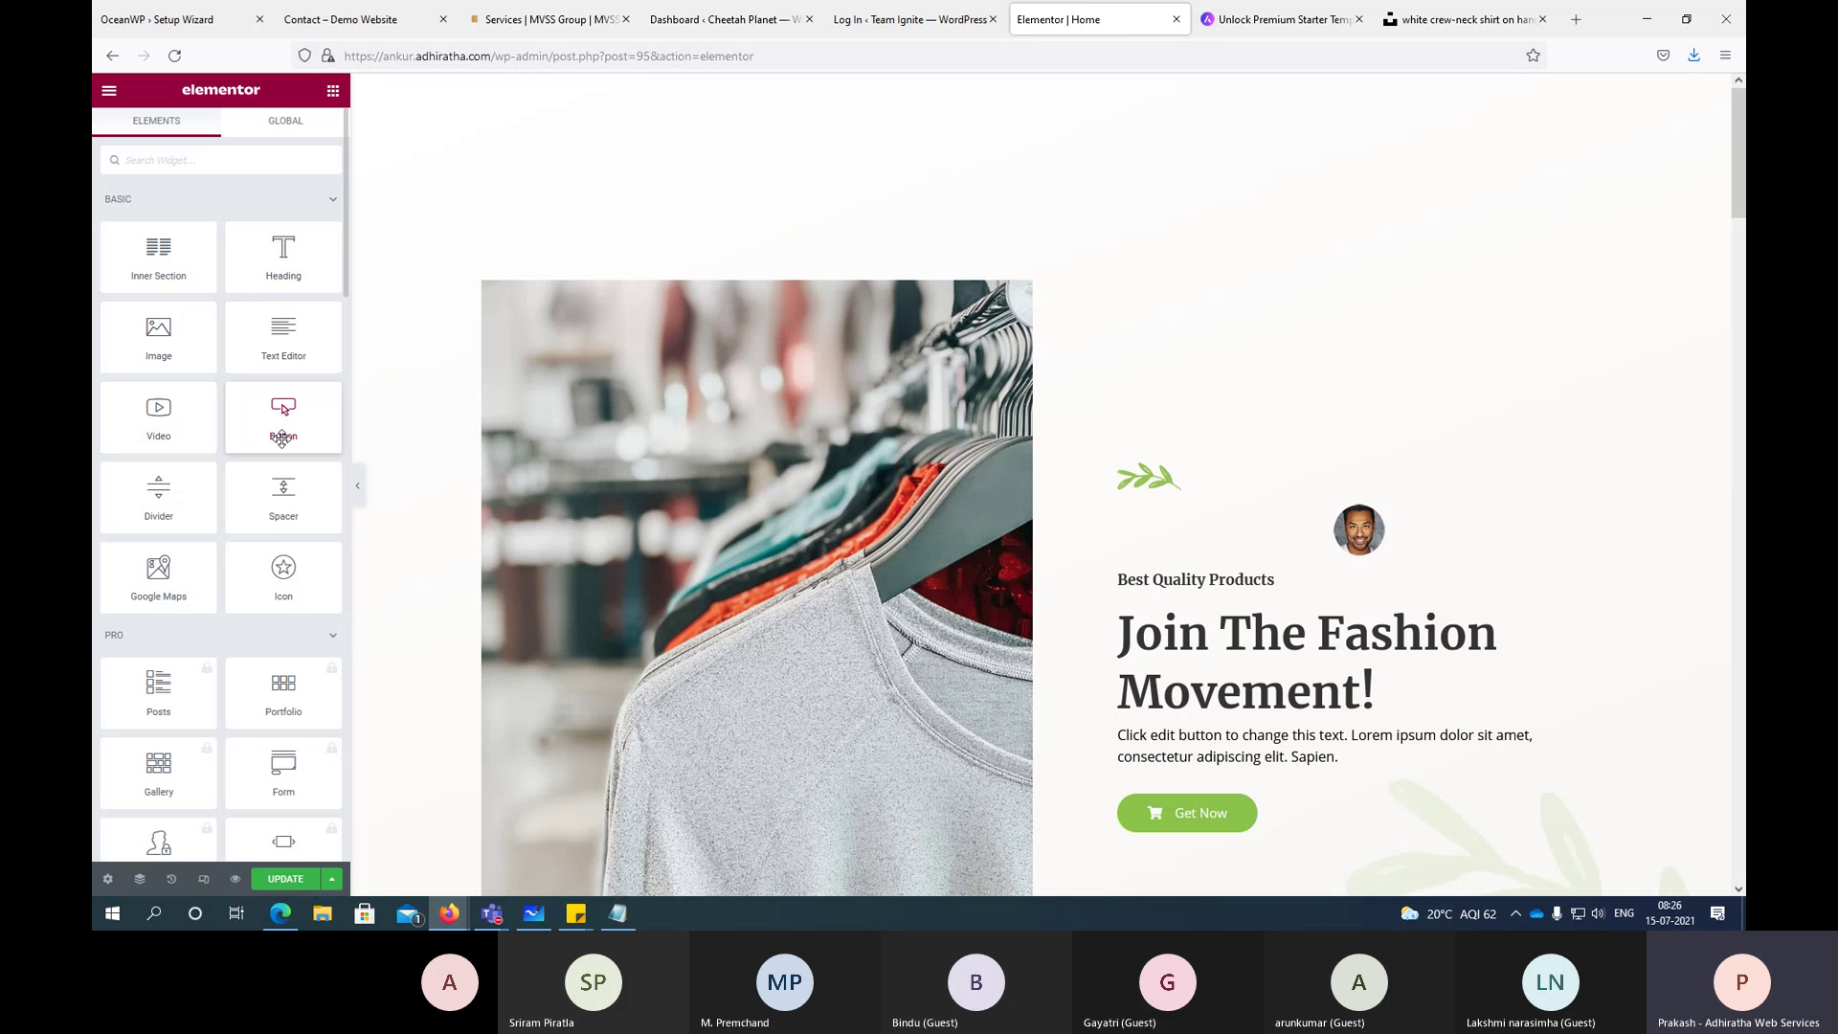
pyautogui.click(111, 92)
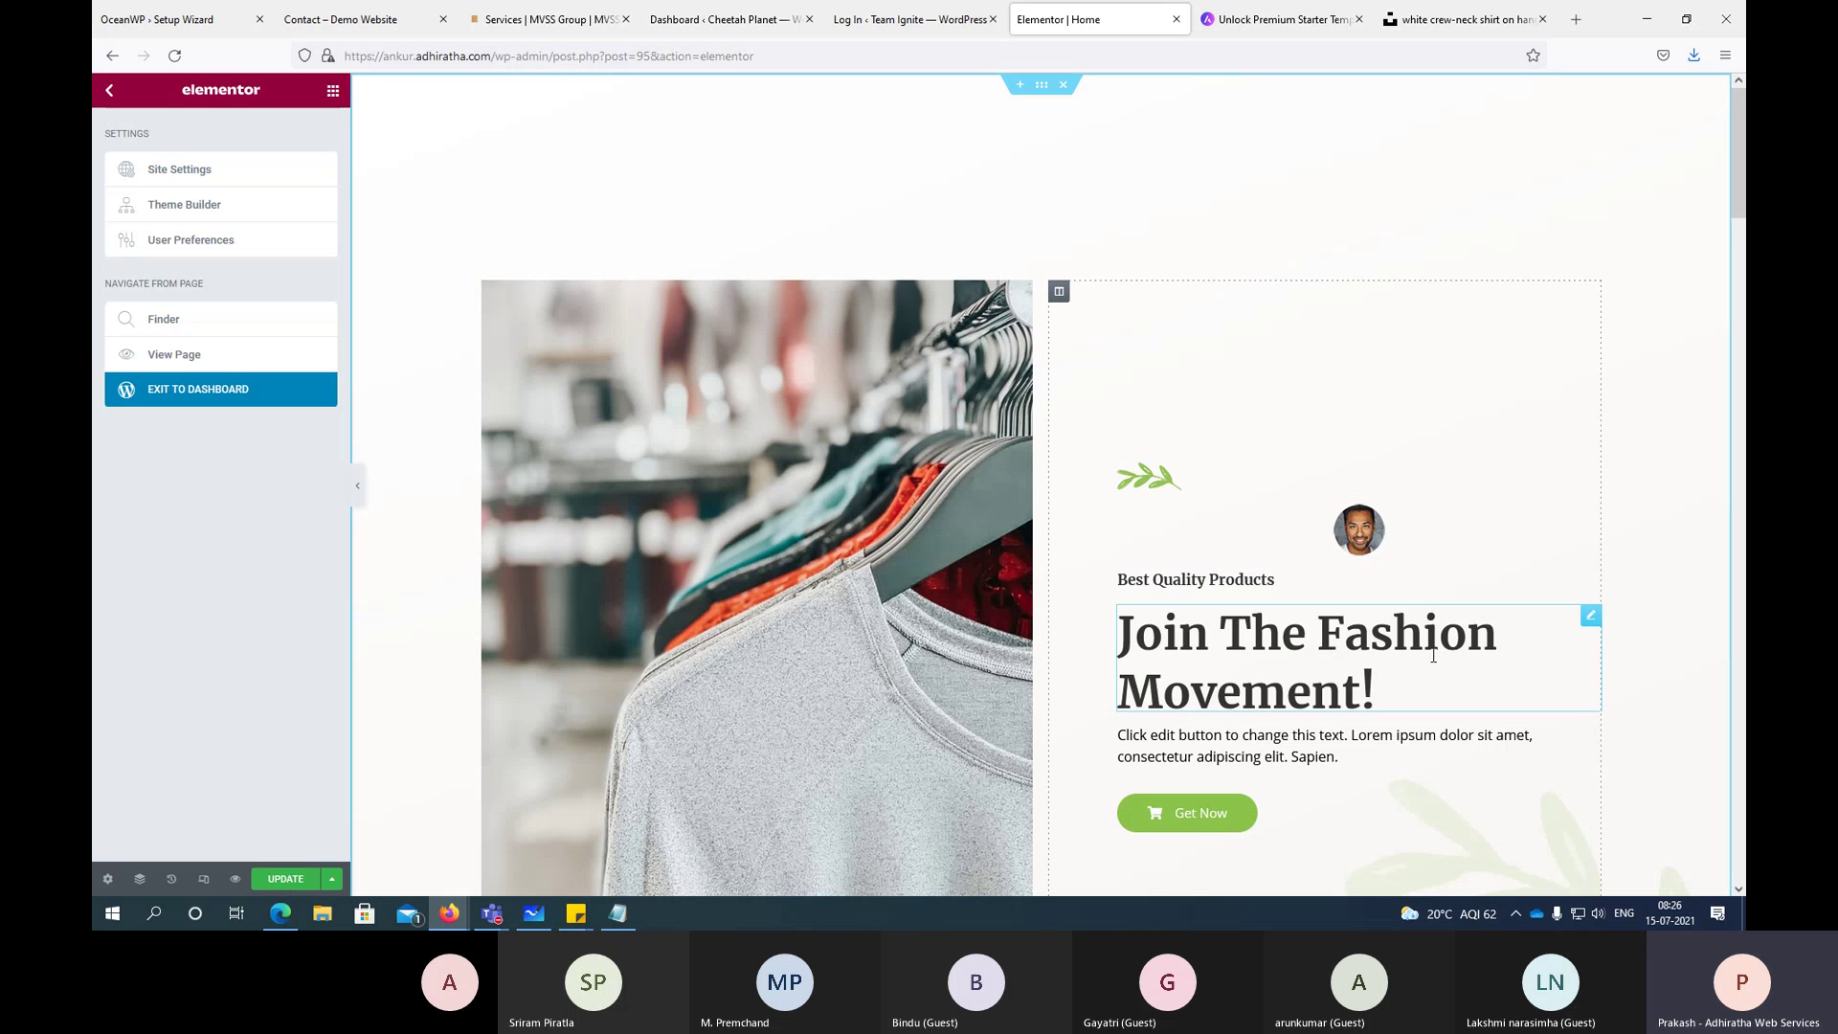
pyautogui.click(235, 396)
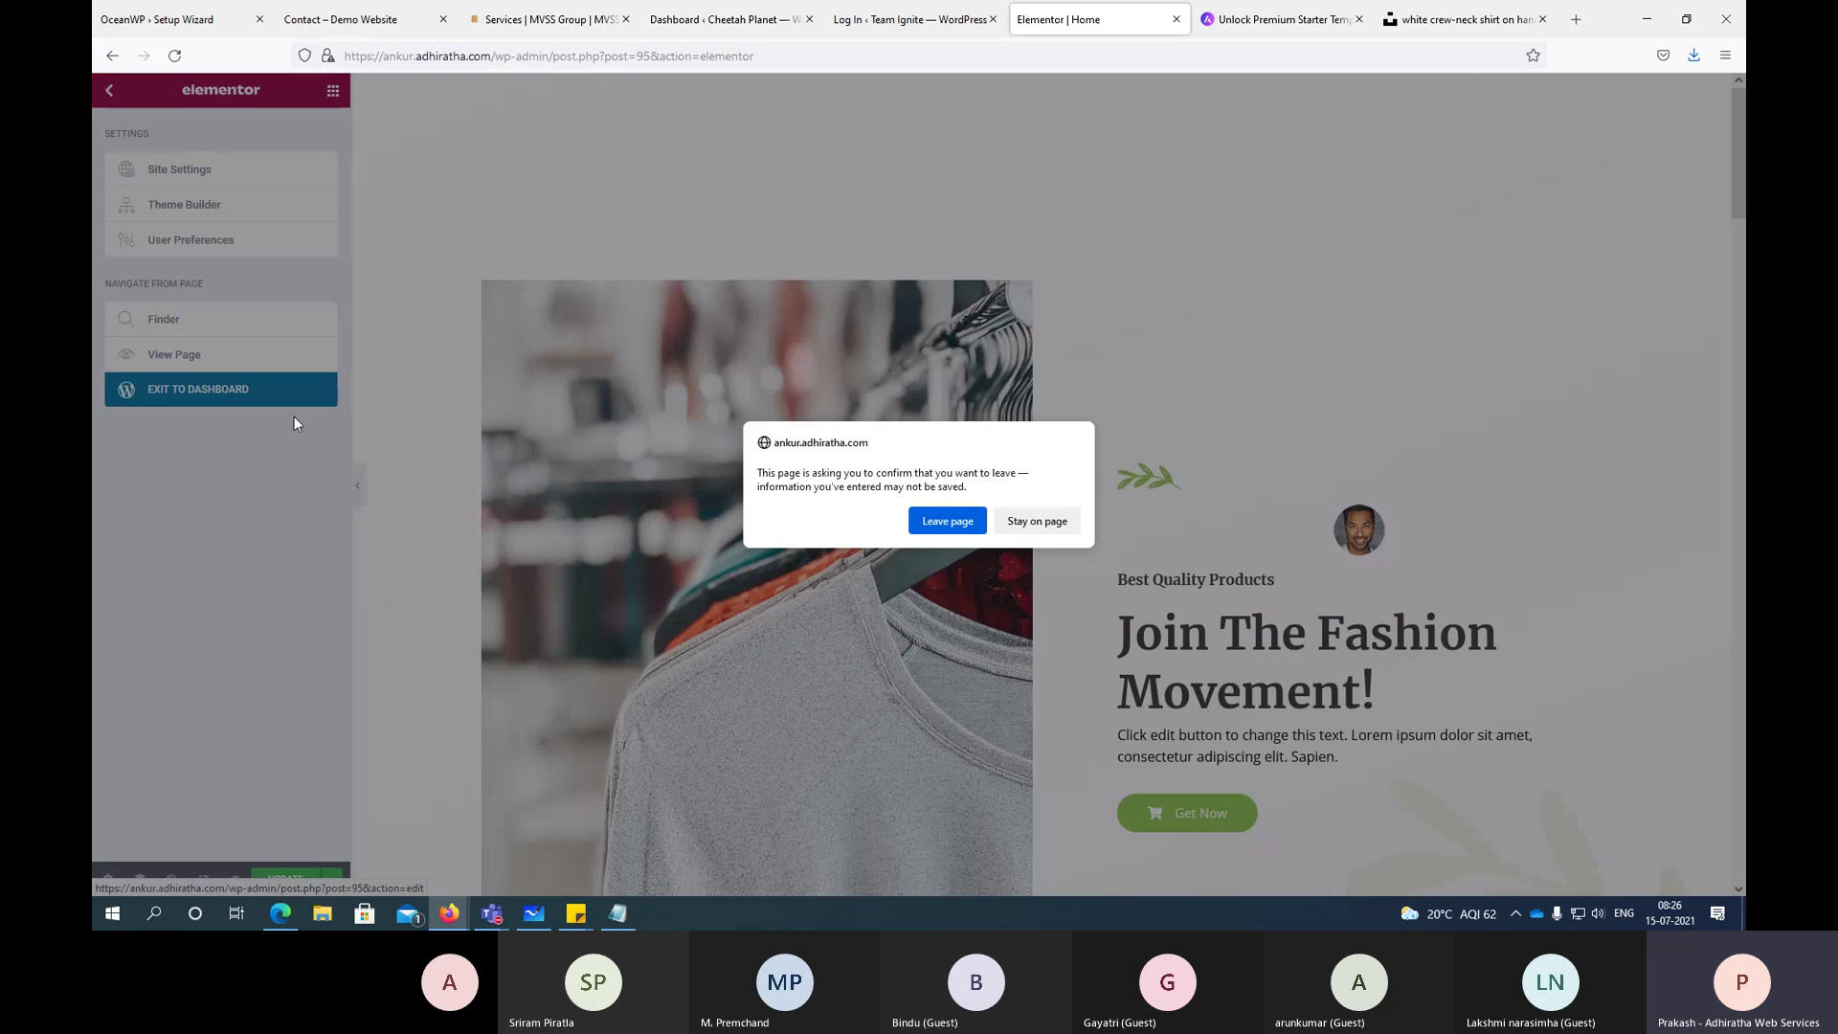
pyautogui.click(934, 526)
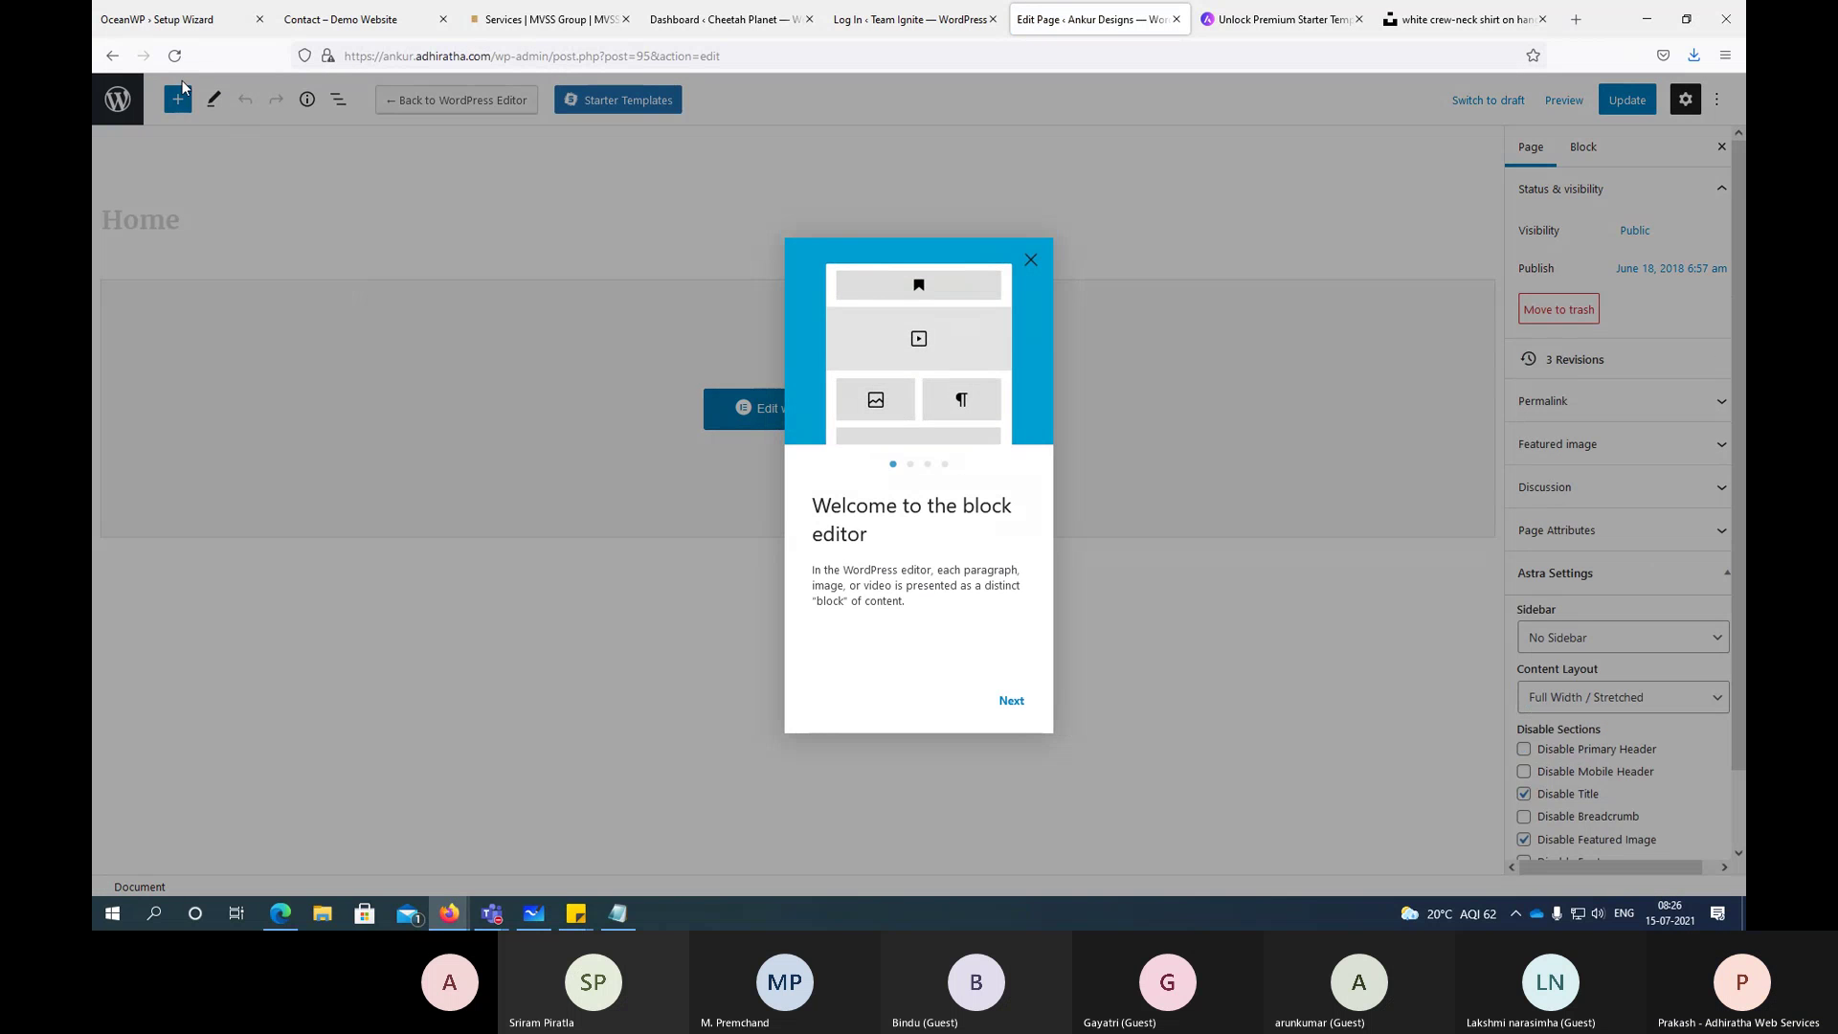
pyautogui.click(123, 113)
pyautogui.click(123, 113)
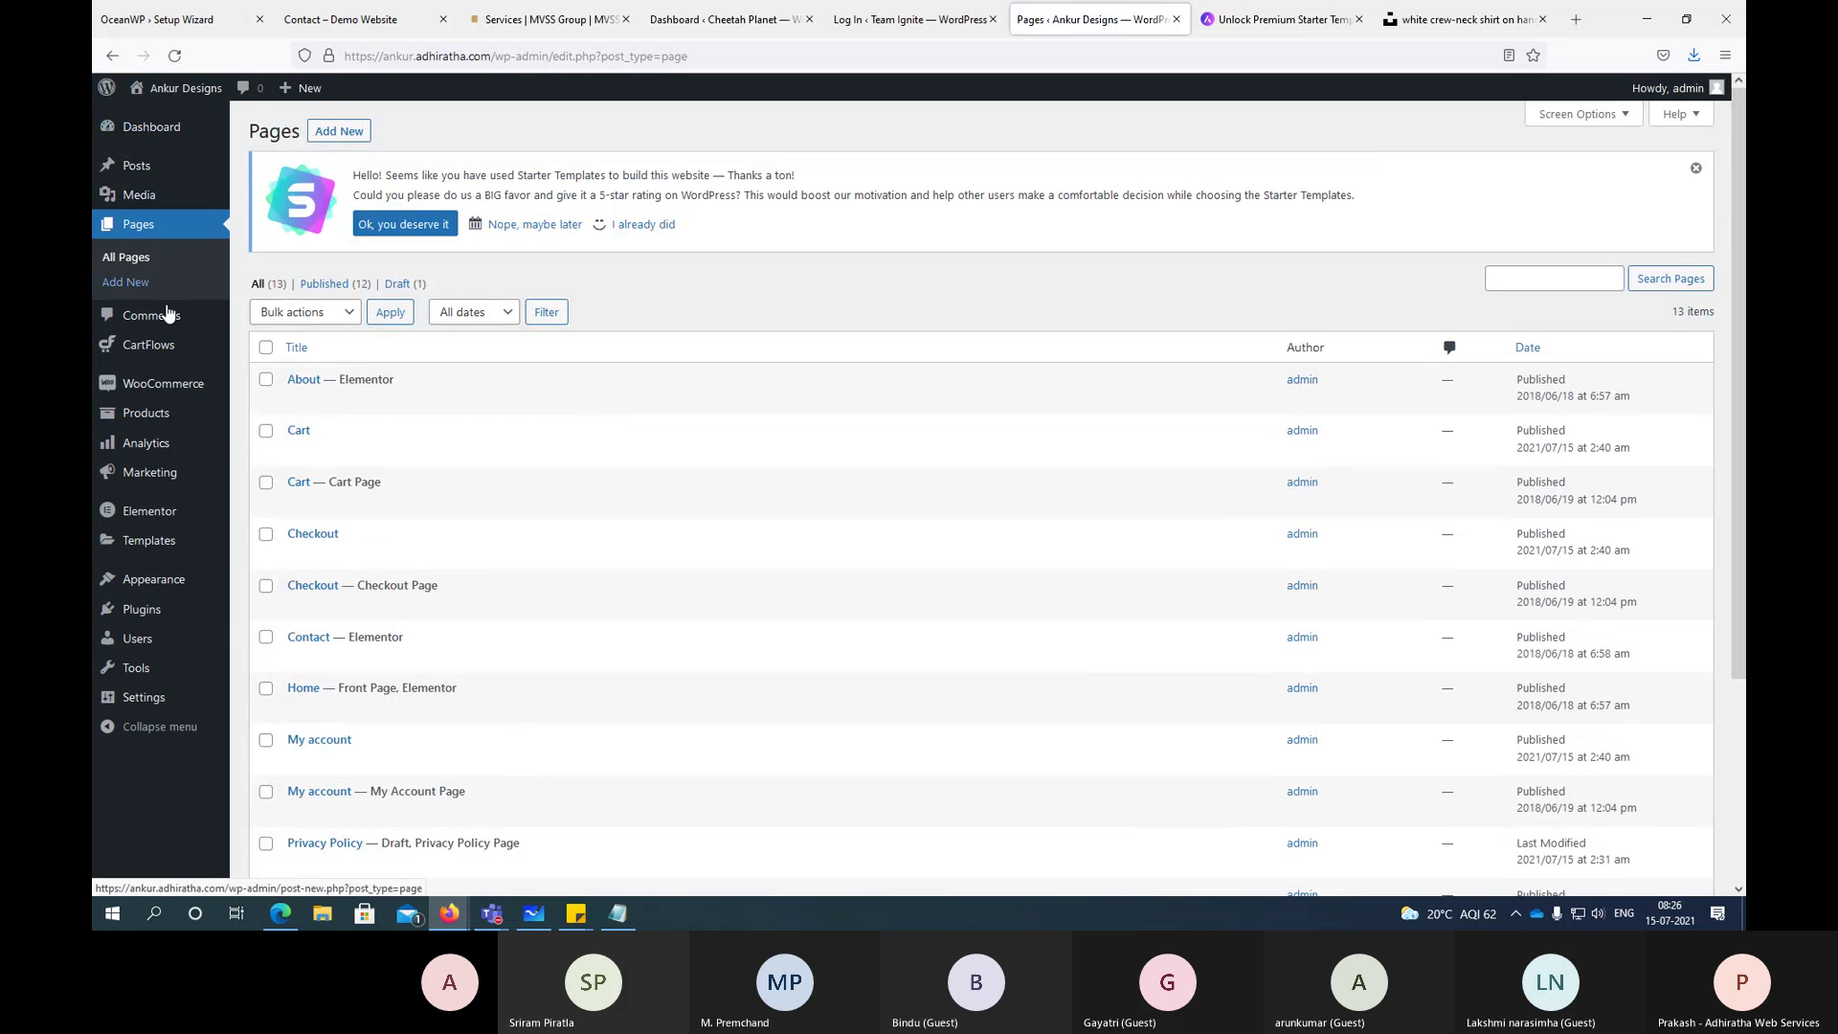
# Step: Go to the Elementor settings and open the Maintenance Mode options in Elementor's Tools
pyautogui.moveTo(177, 347)
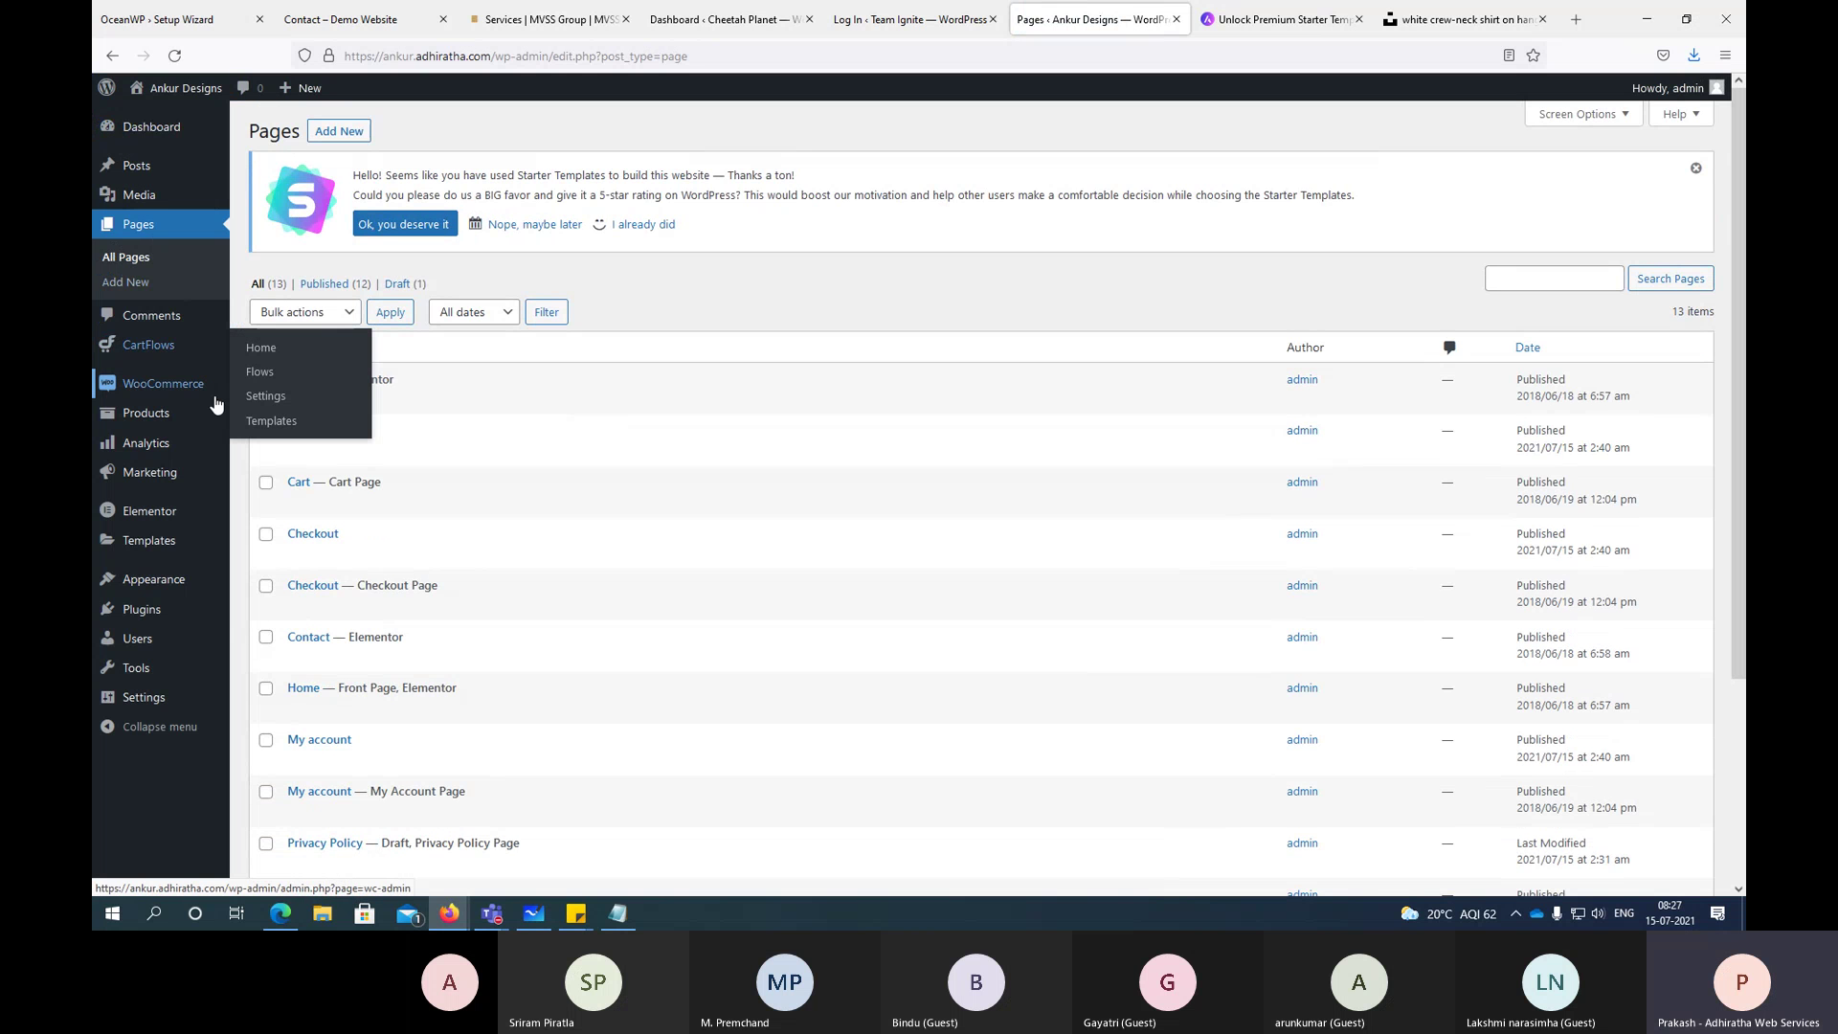
pyautogui.moveTo(213, 398)
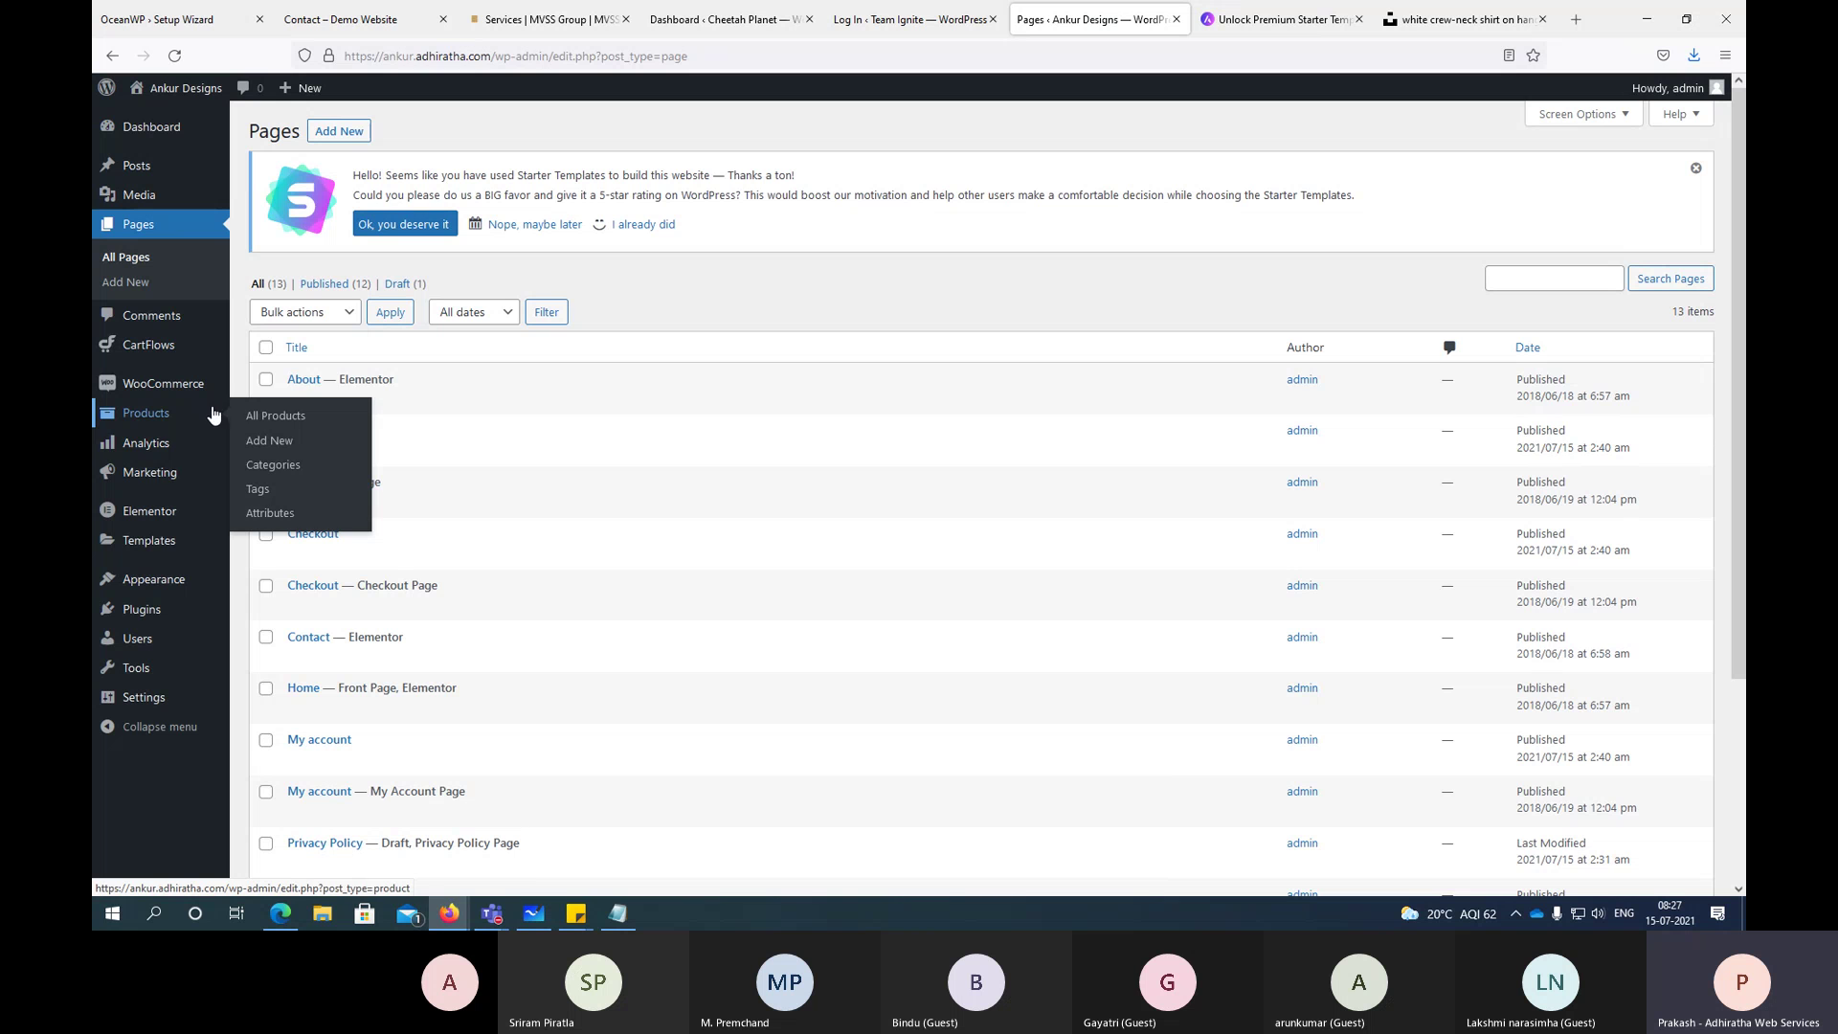
pyautogui.moveTo(187, 469)
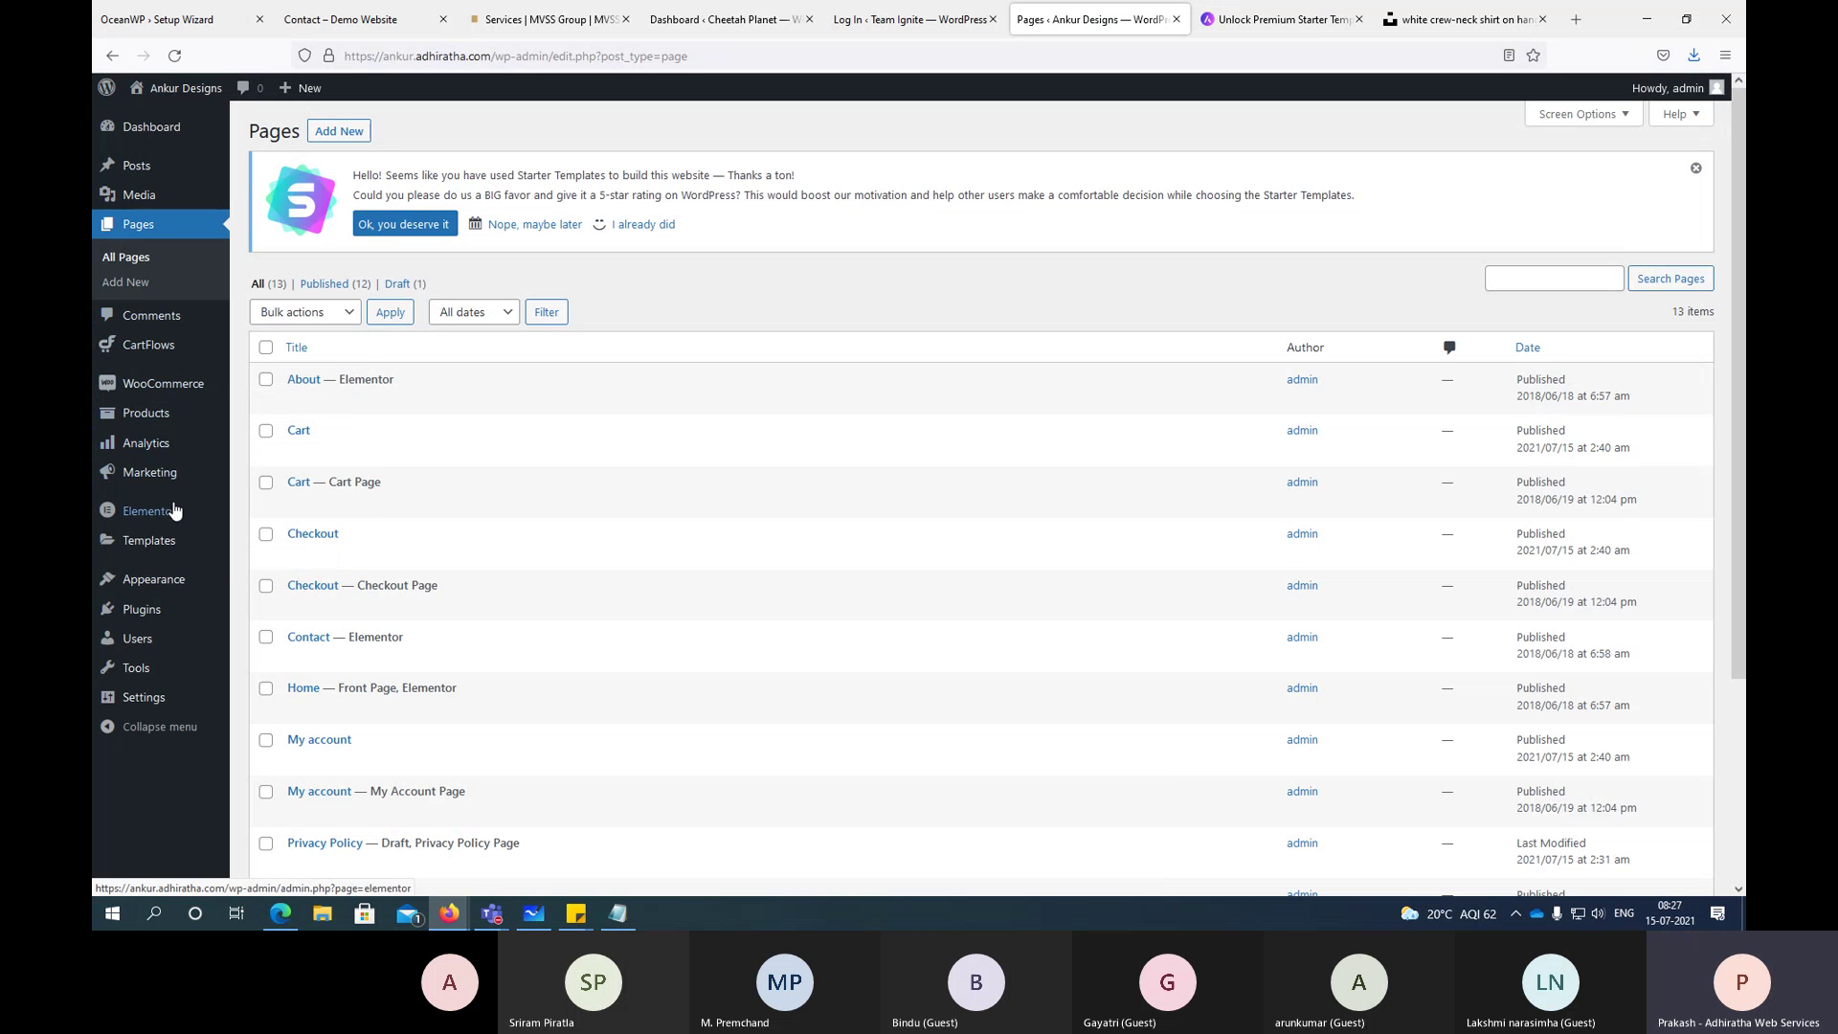
pyautogui.moveTo(176, 509)
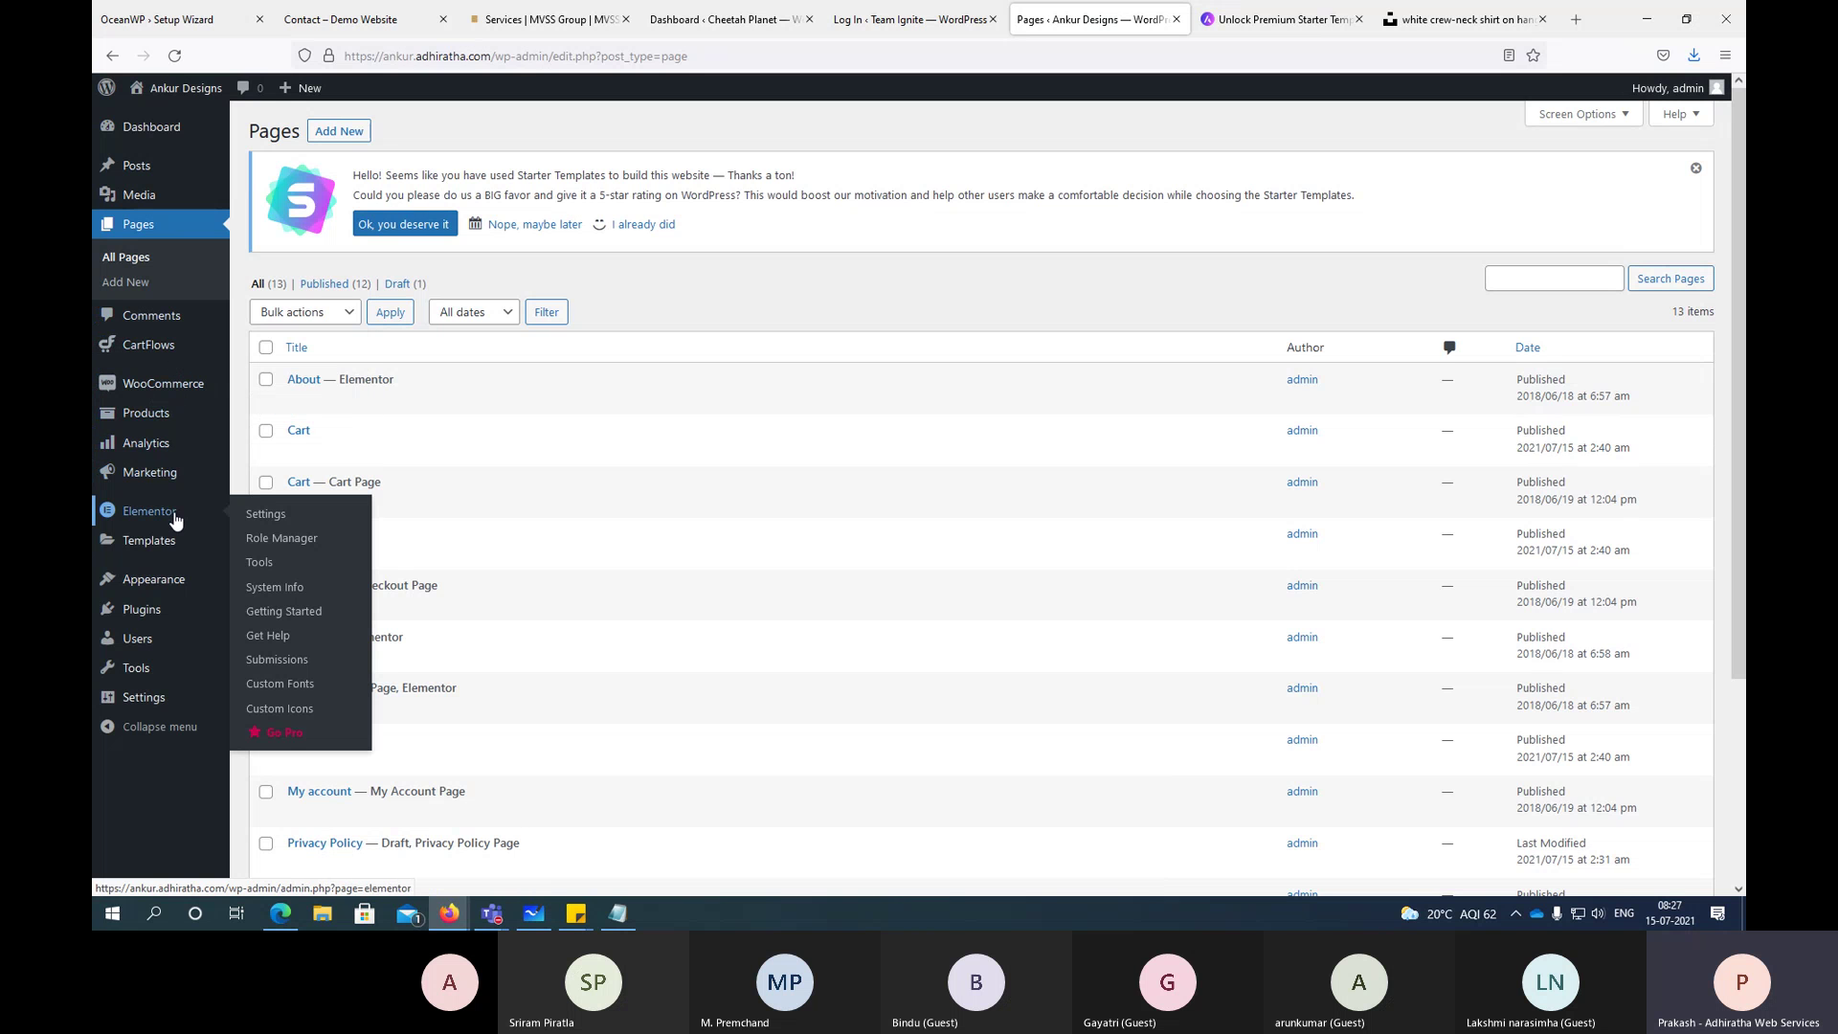
pyautogui.click(279, 516)
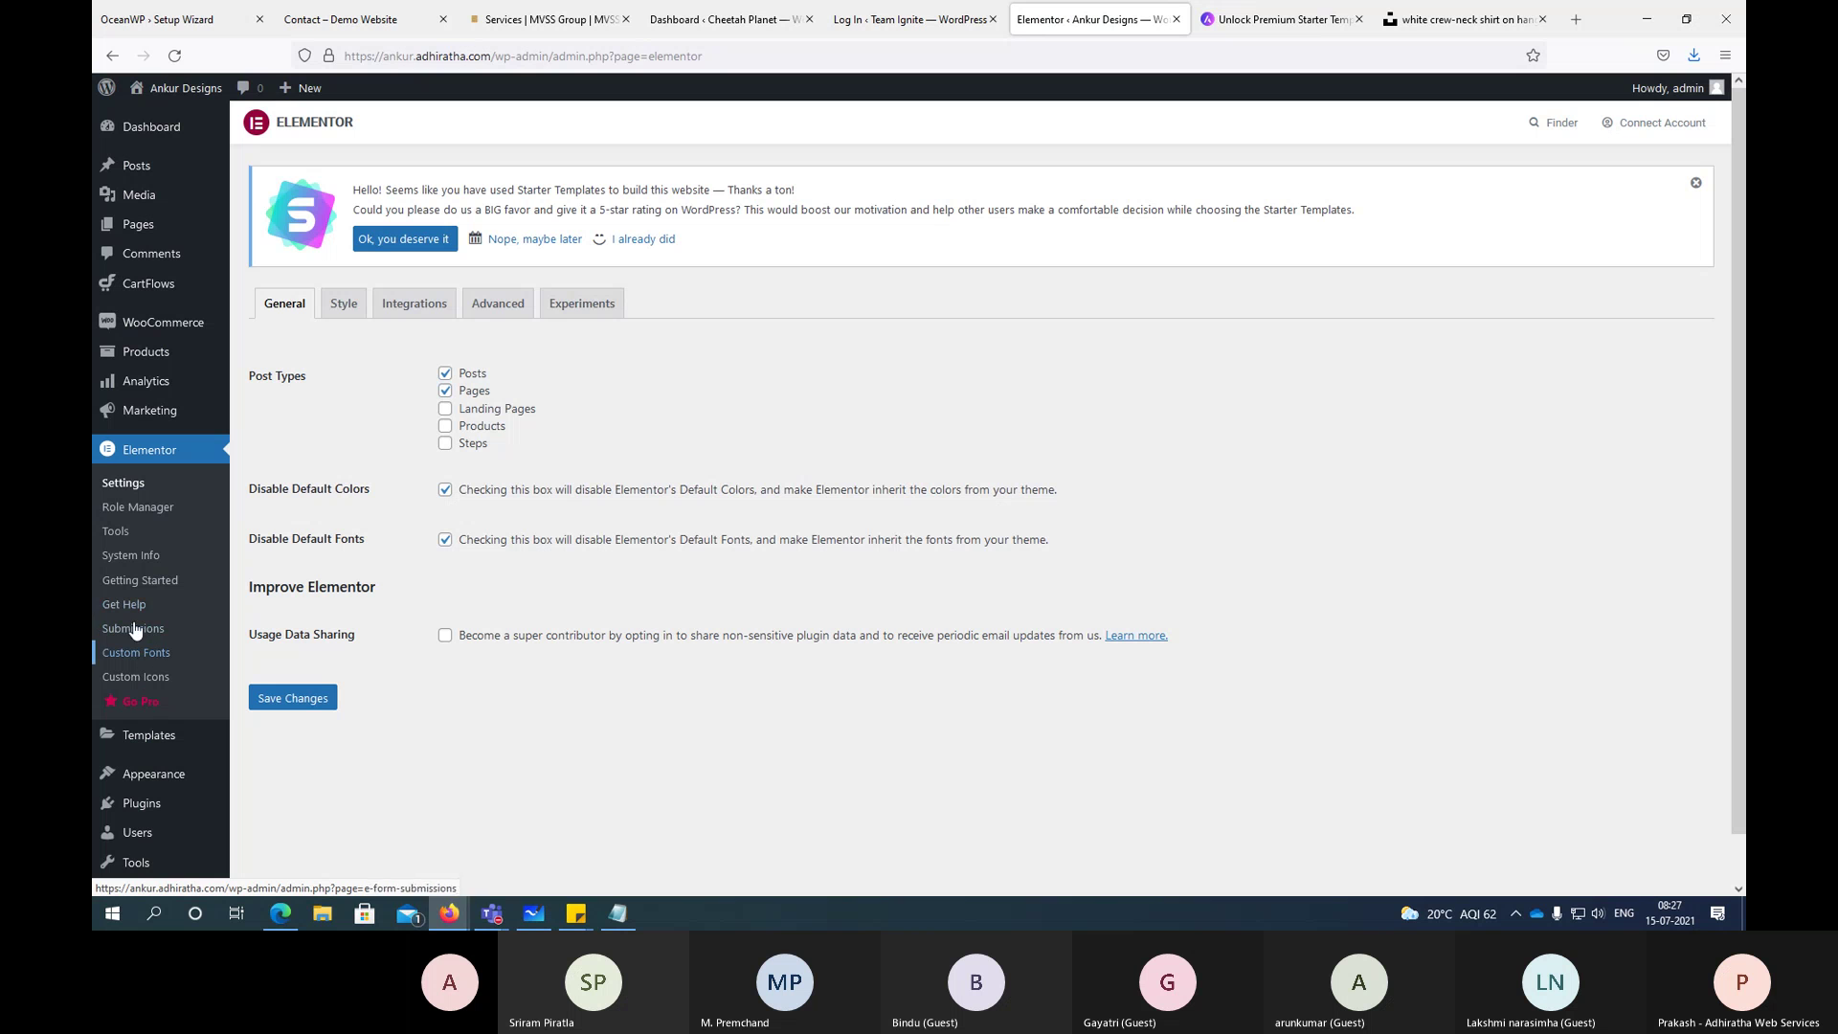
pyautogui.click(122, 539)
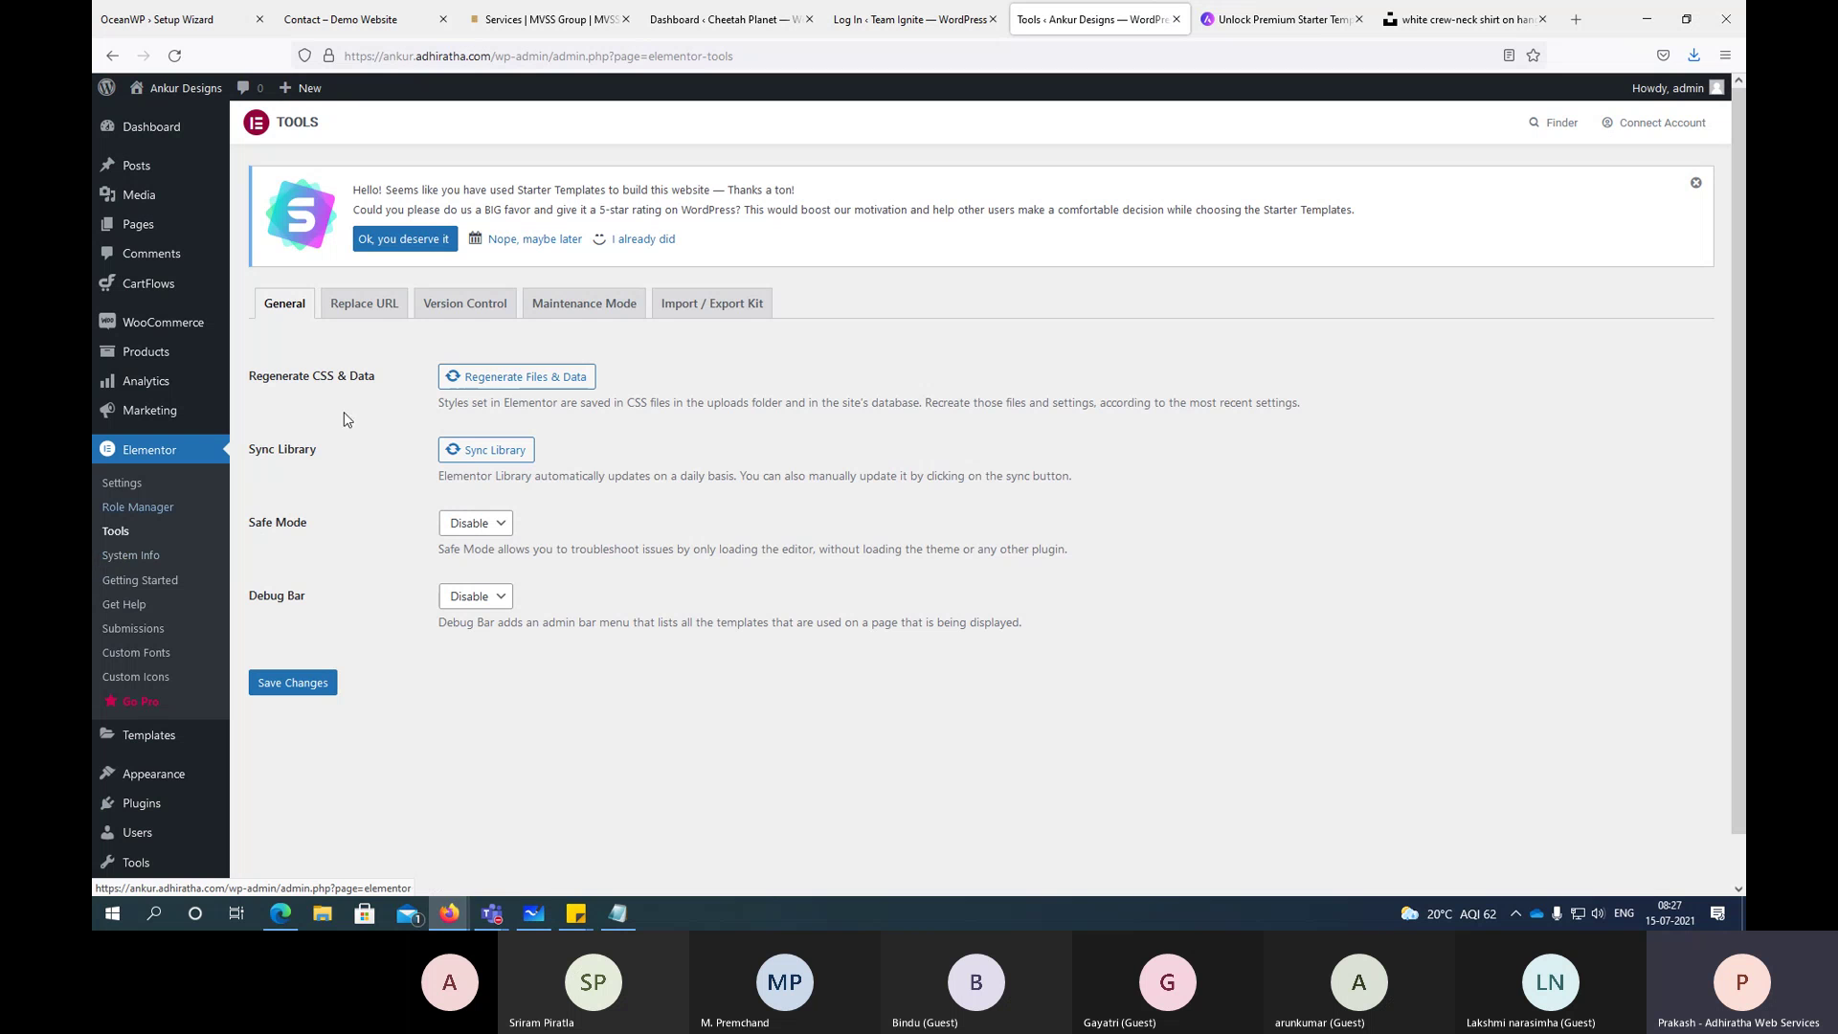
pyautogui.click(586, 304)
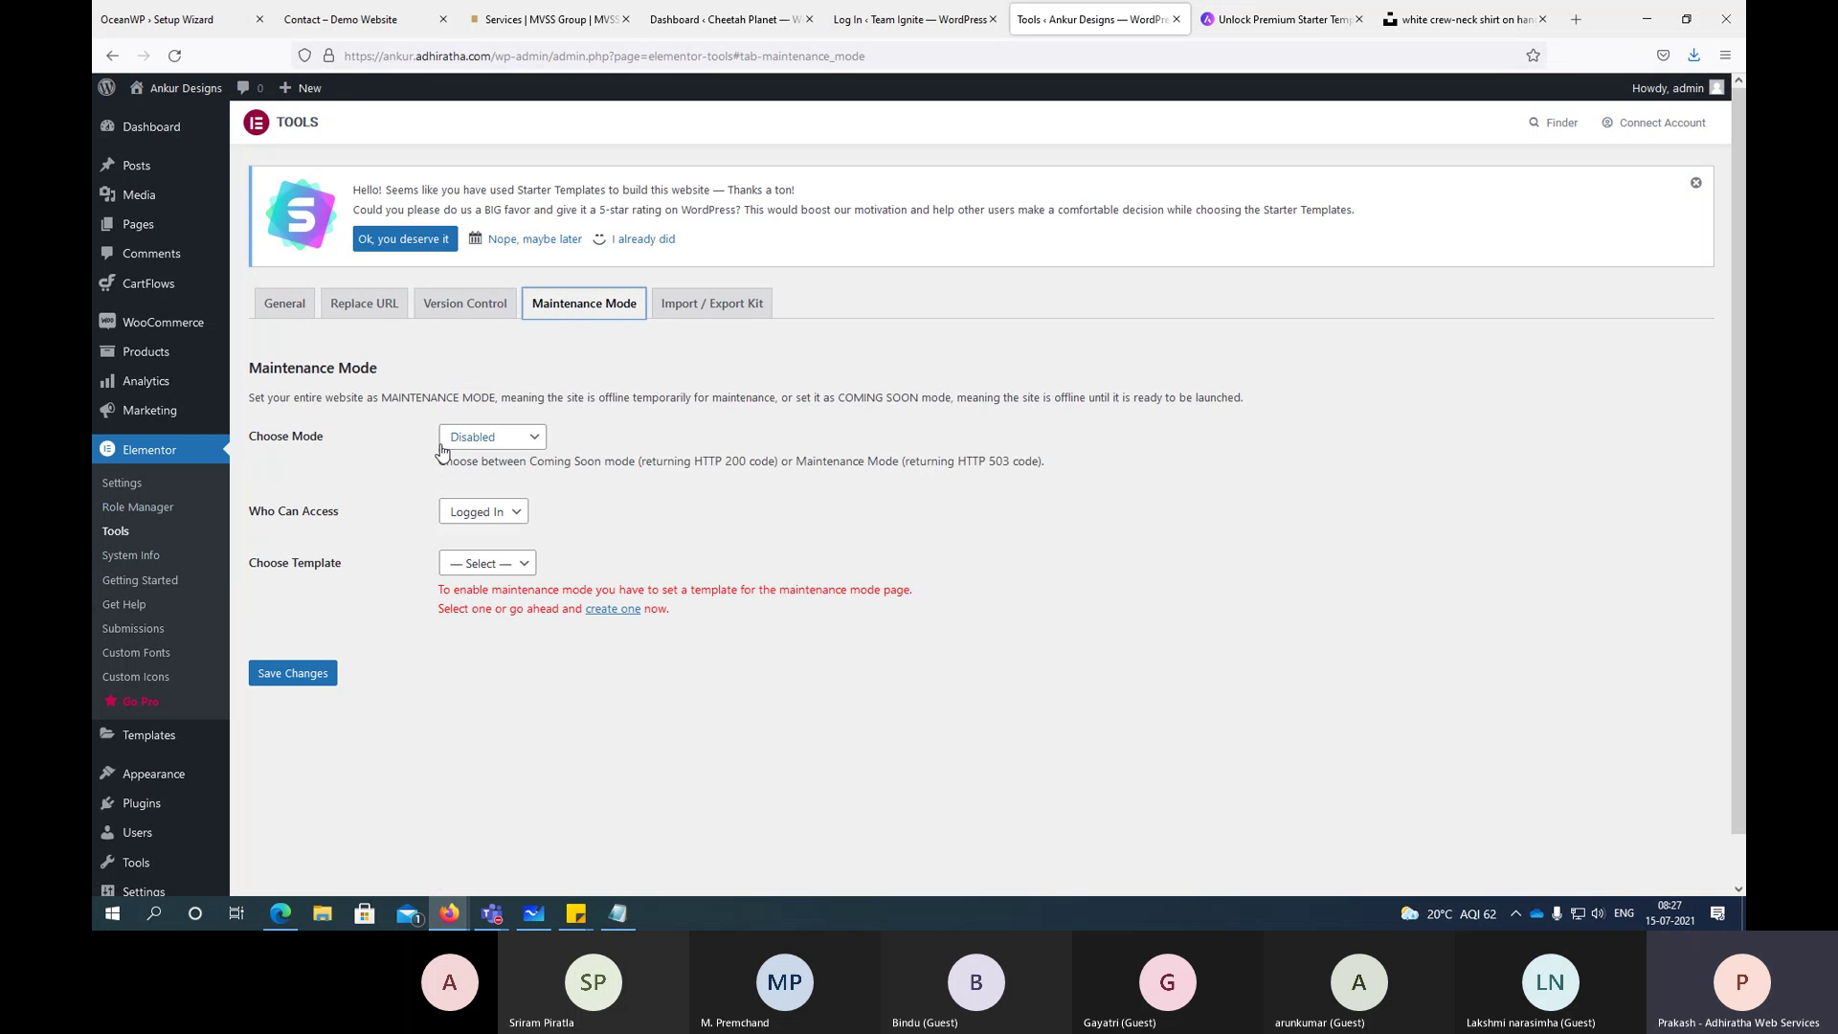
# Step: Set the maintenance mode to Coming Soon with access for Logged In users, and check the available templates
pyautogui.click(471, 440)
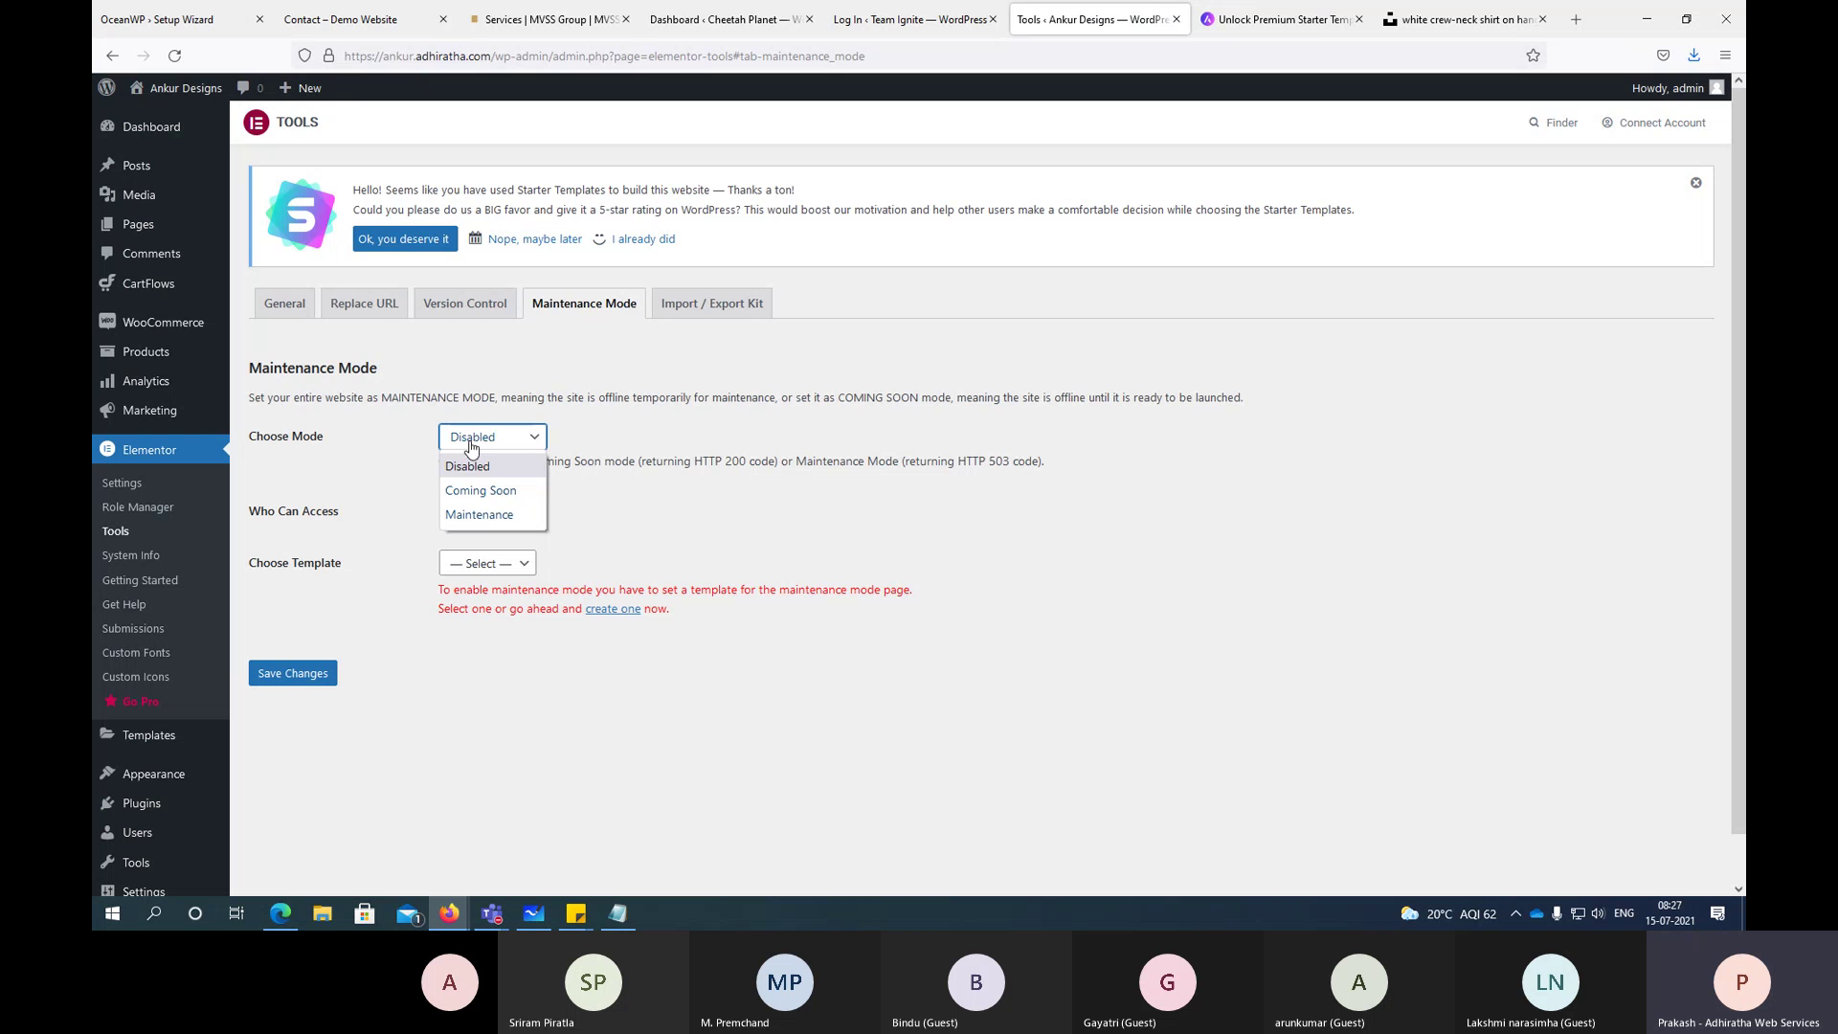
pyautogui.click(486, 500)
pyautogui.click(517, 438)
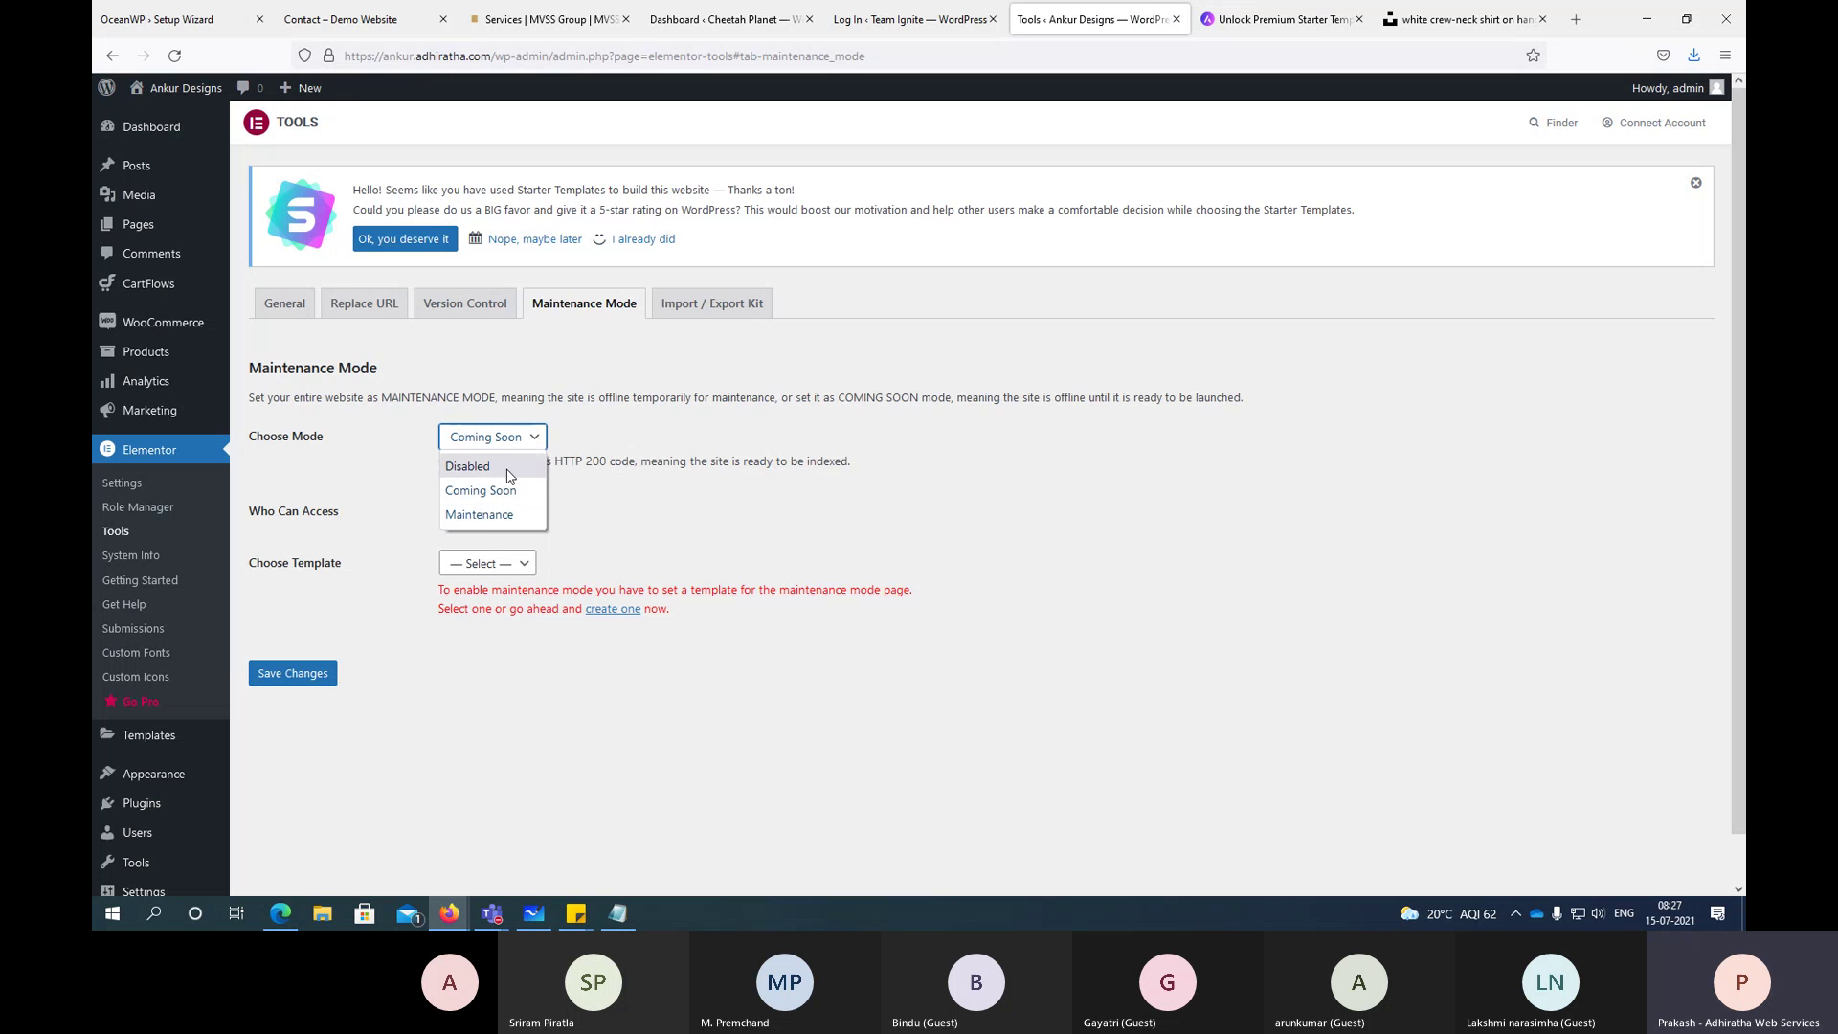
pyautogui.click(470, 490)
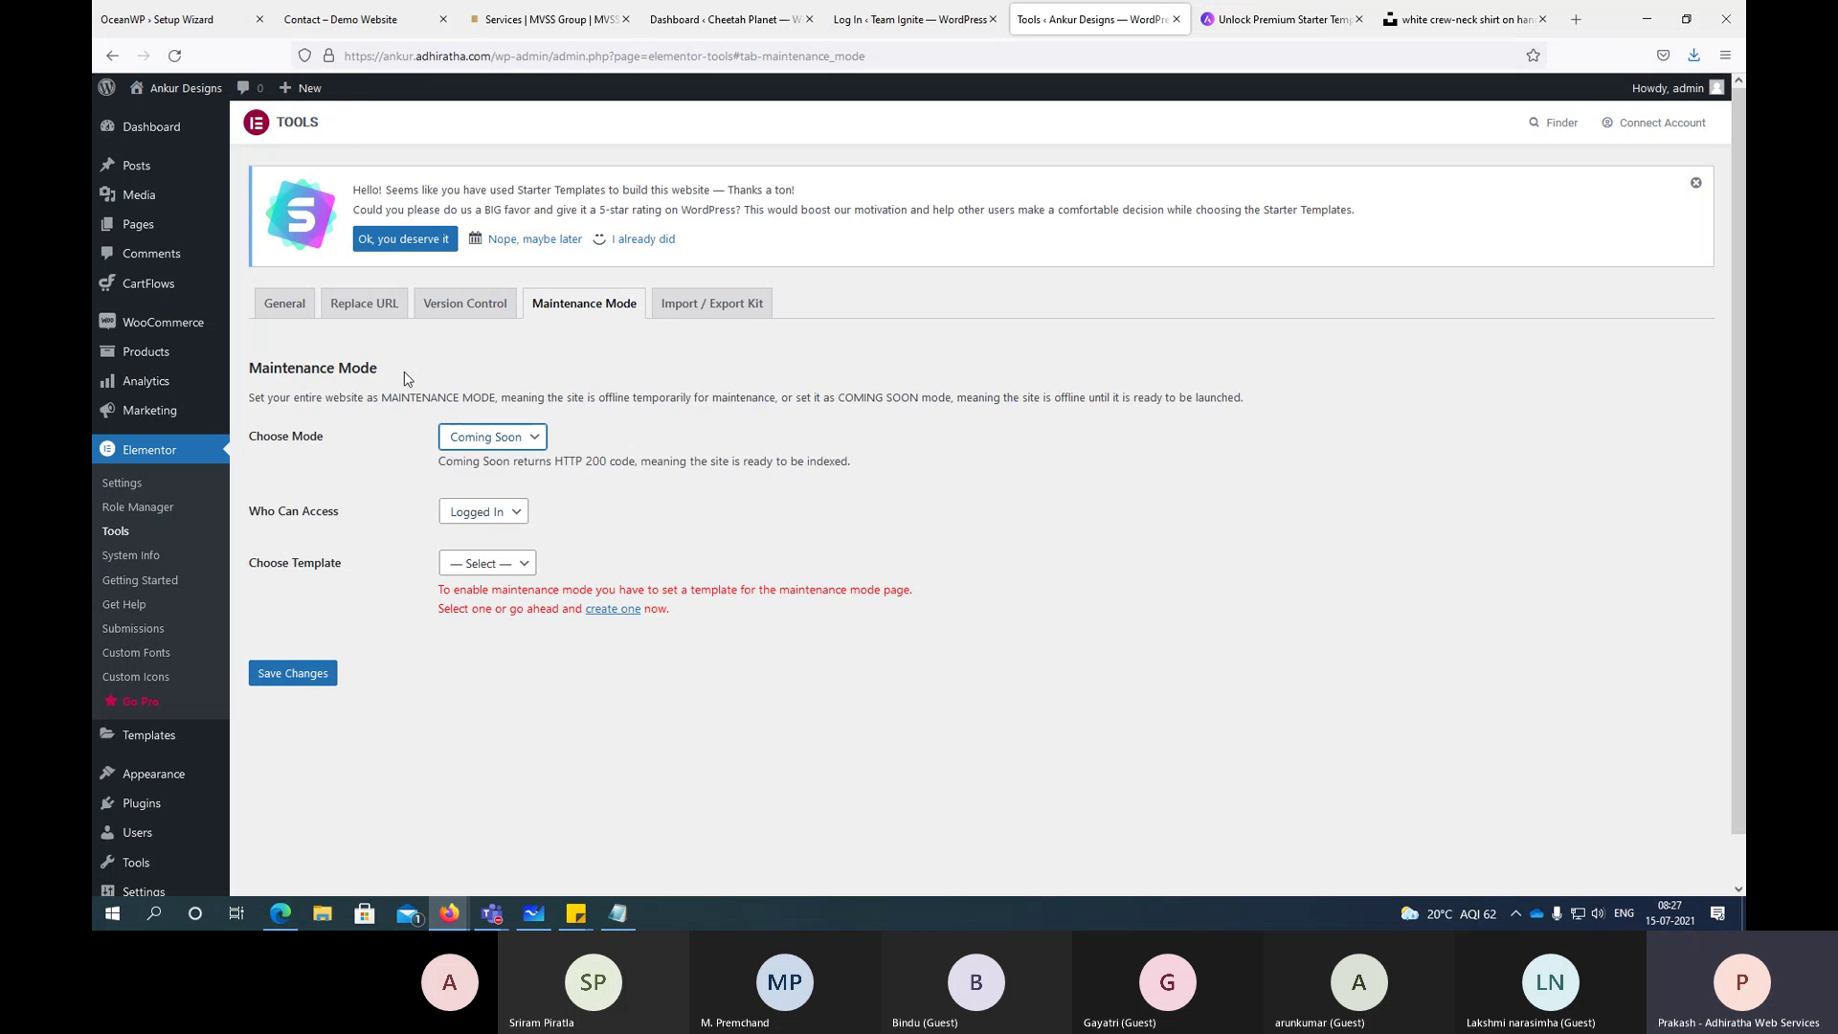
pyautogui.click(483, 513)
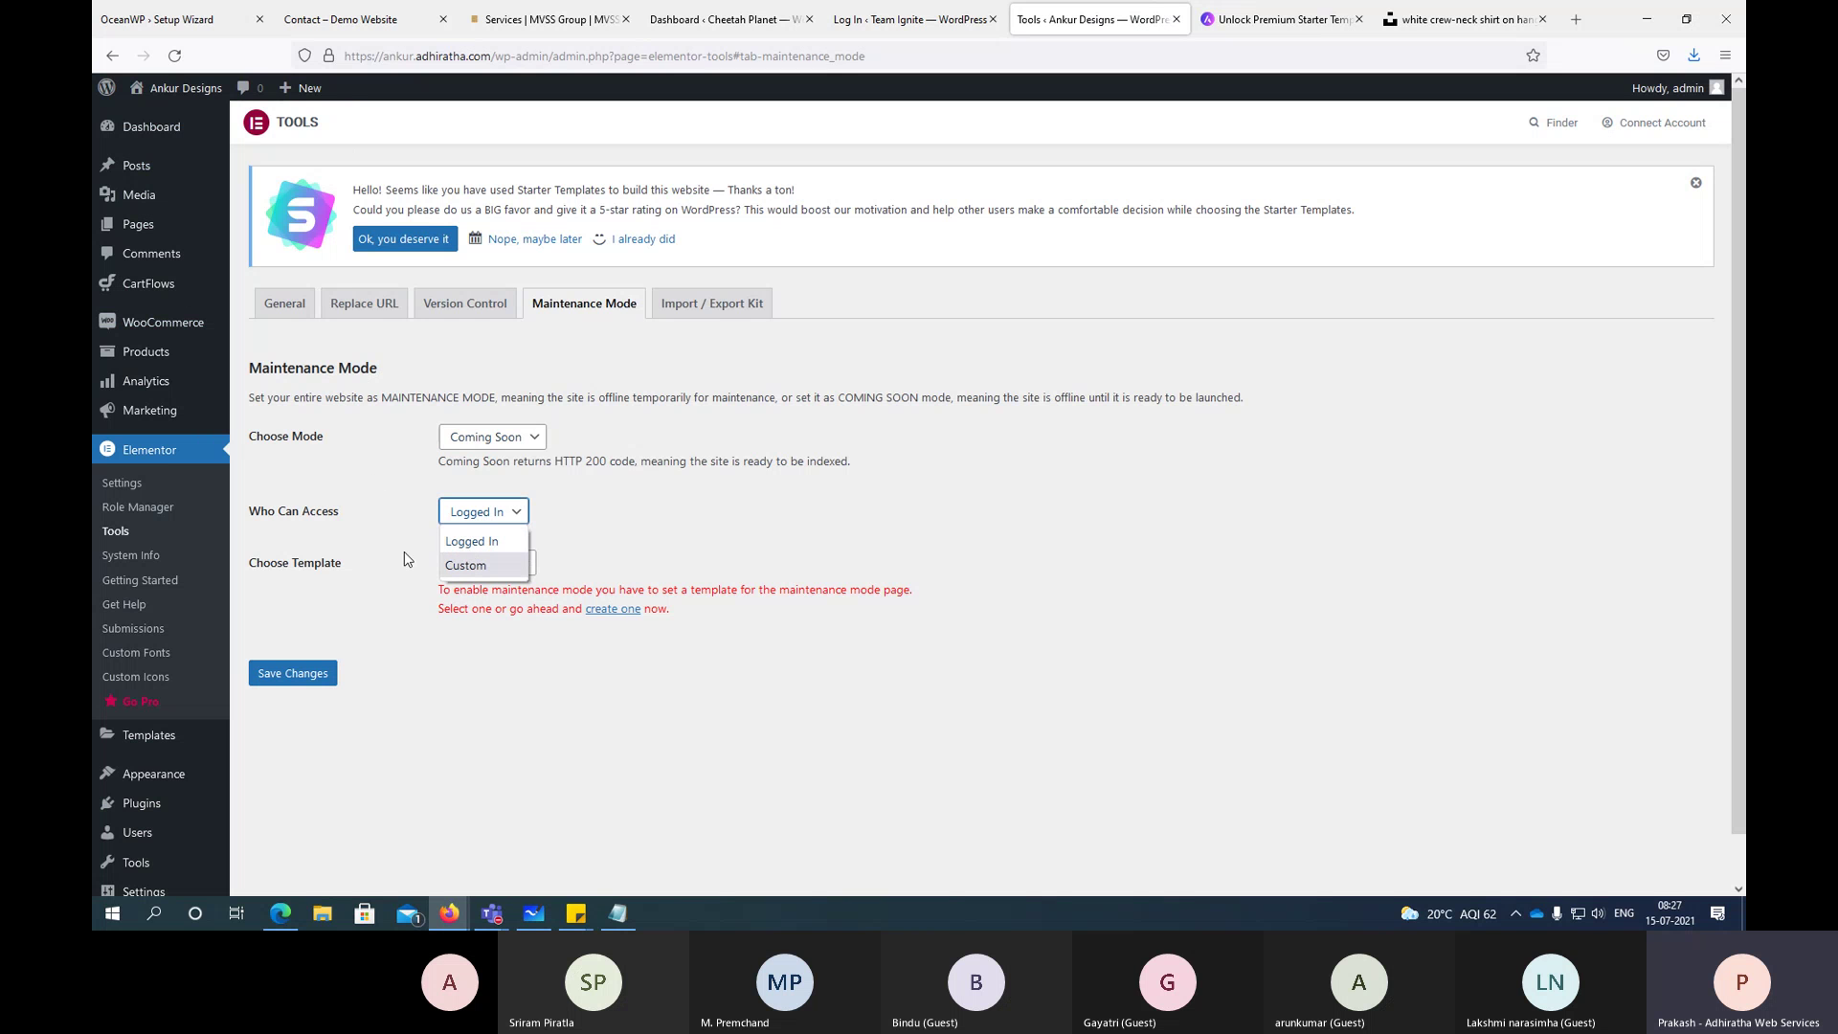
pyautogui.click(479, 542)
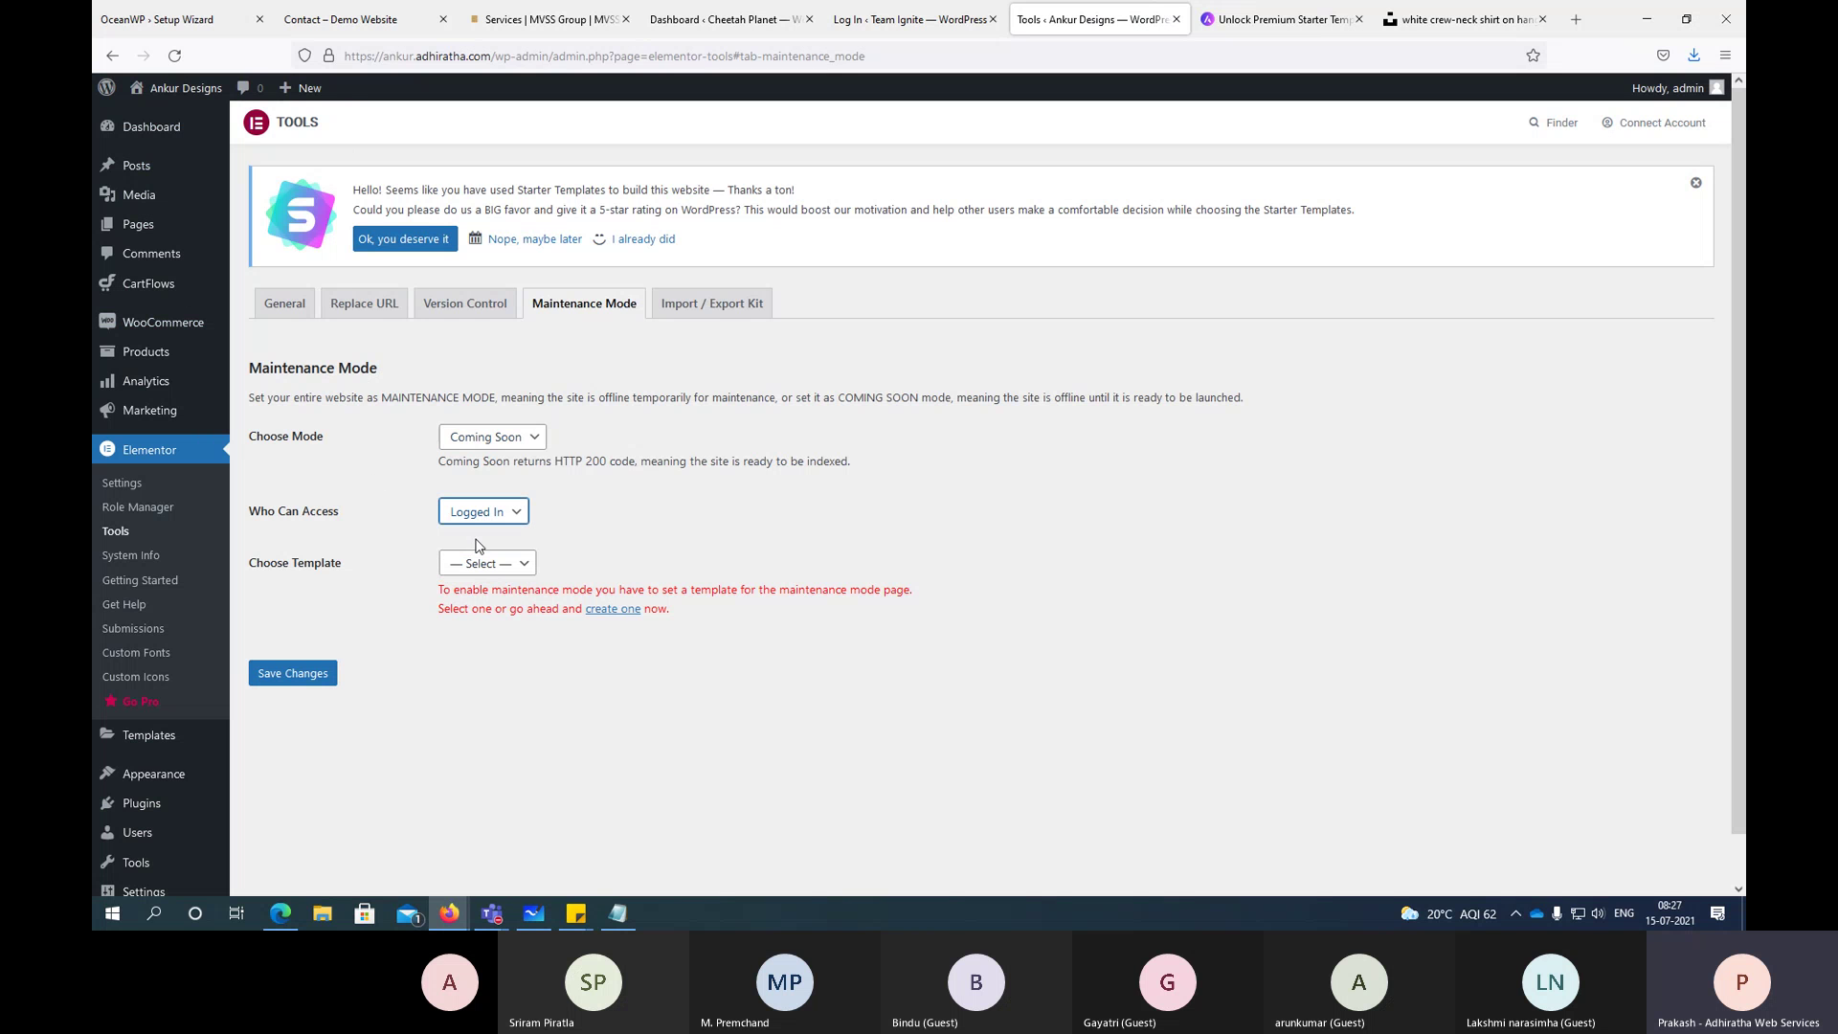
pyautogui.click(515, 573)
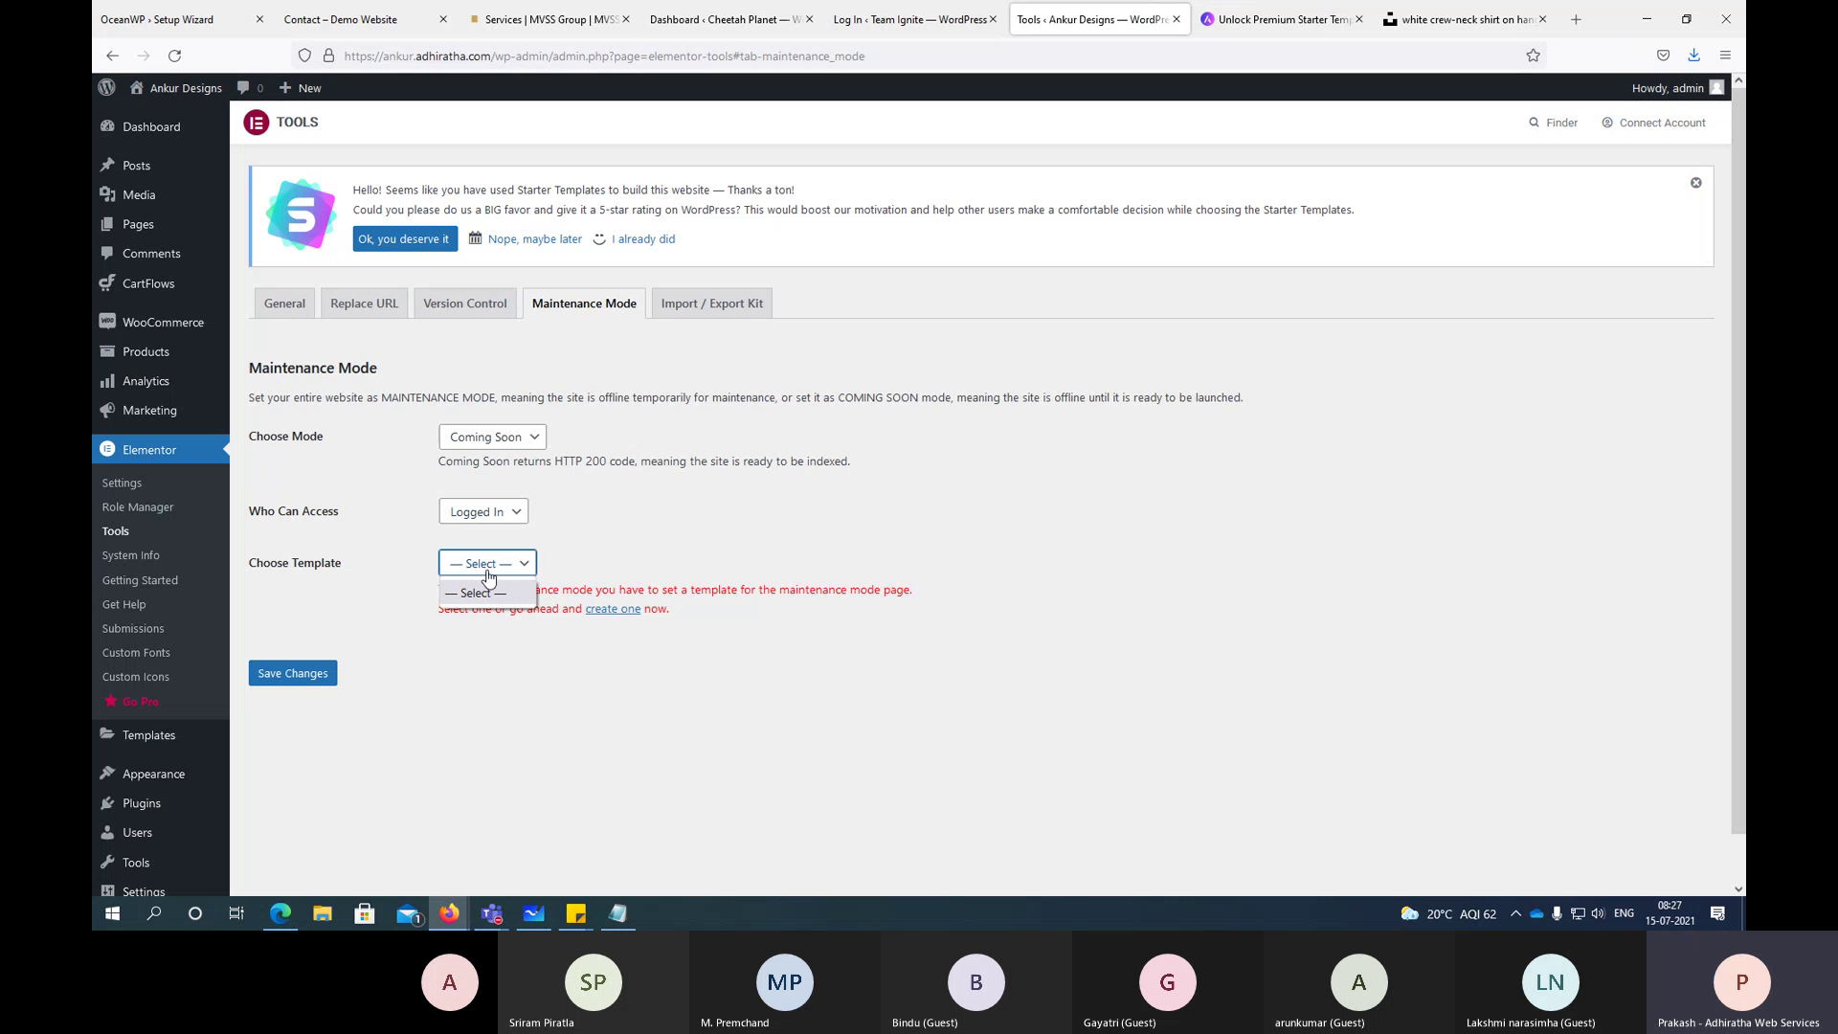
pyautogui.click(360, 610)
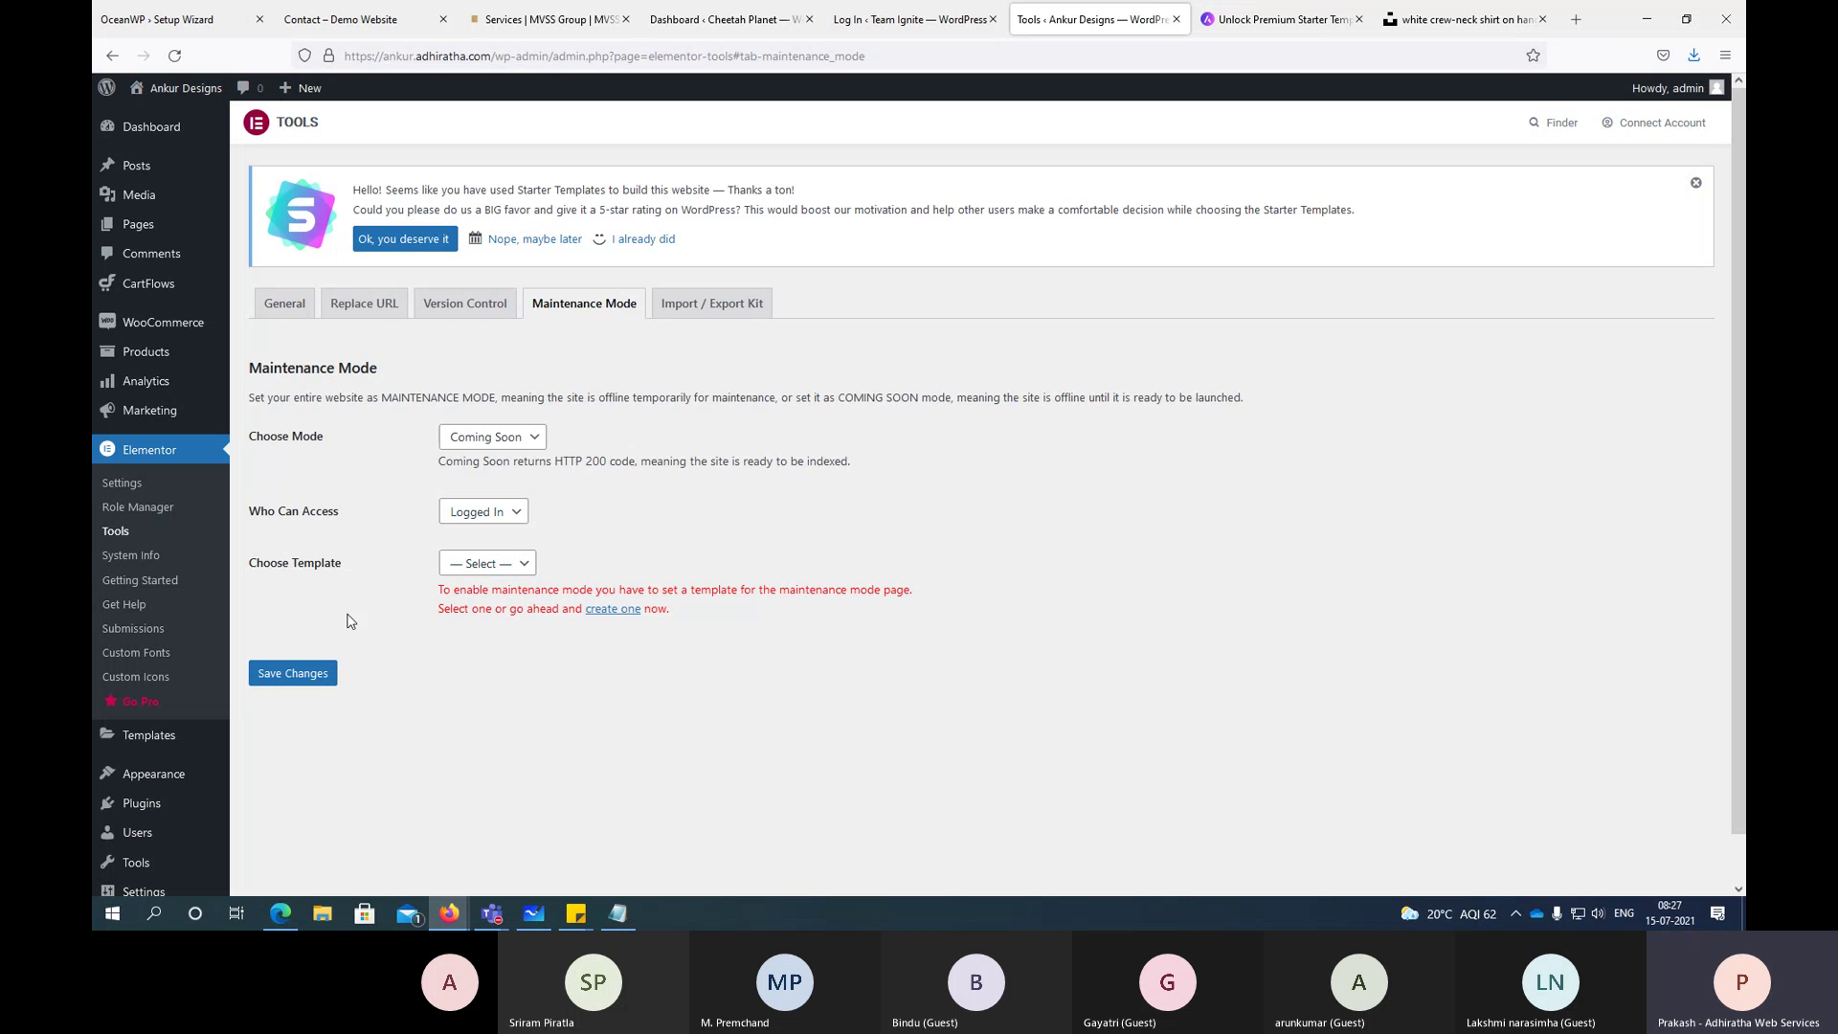
# Step: Create and publish a new maintenance page template titled "Coming Soon", and open it for editing with Elementor
pyautogui.click(614, 611)
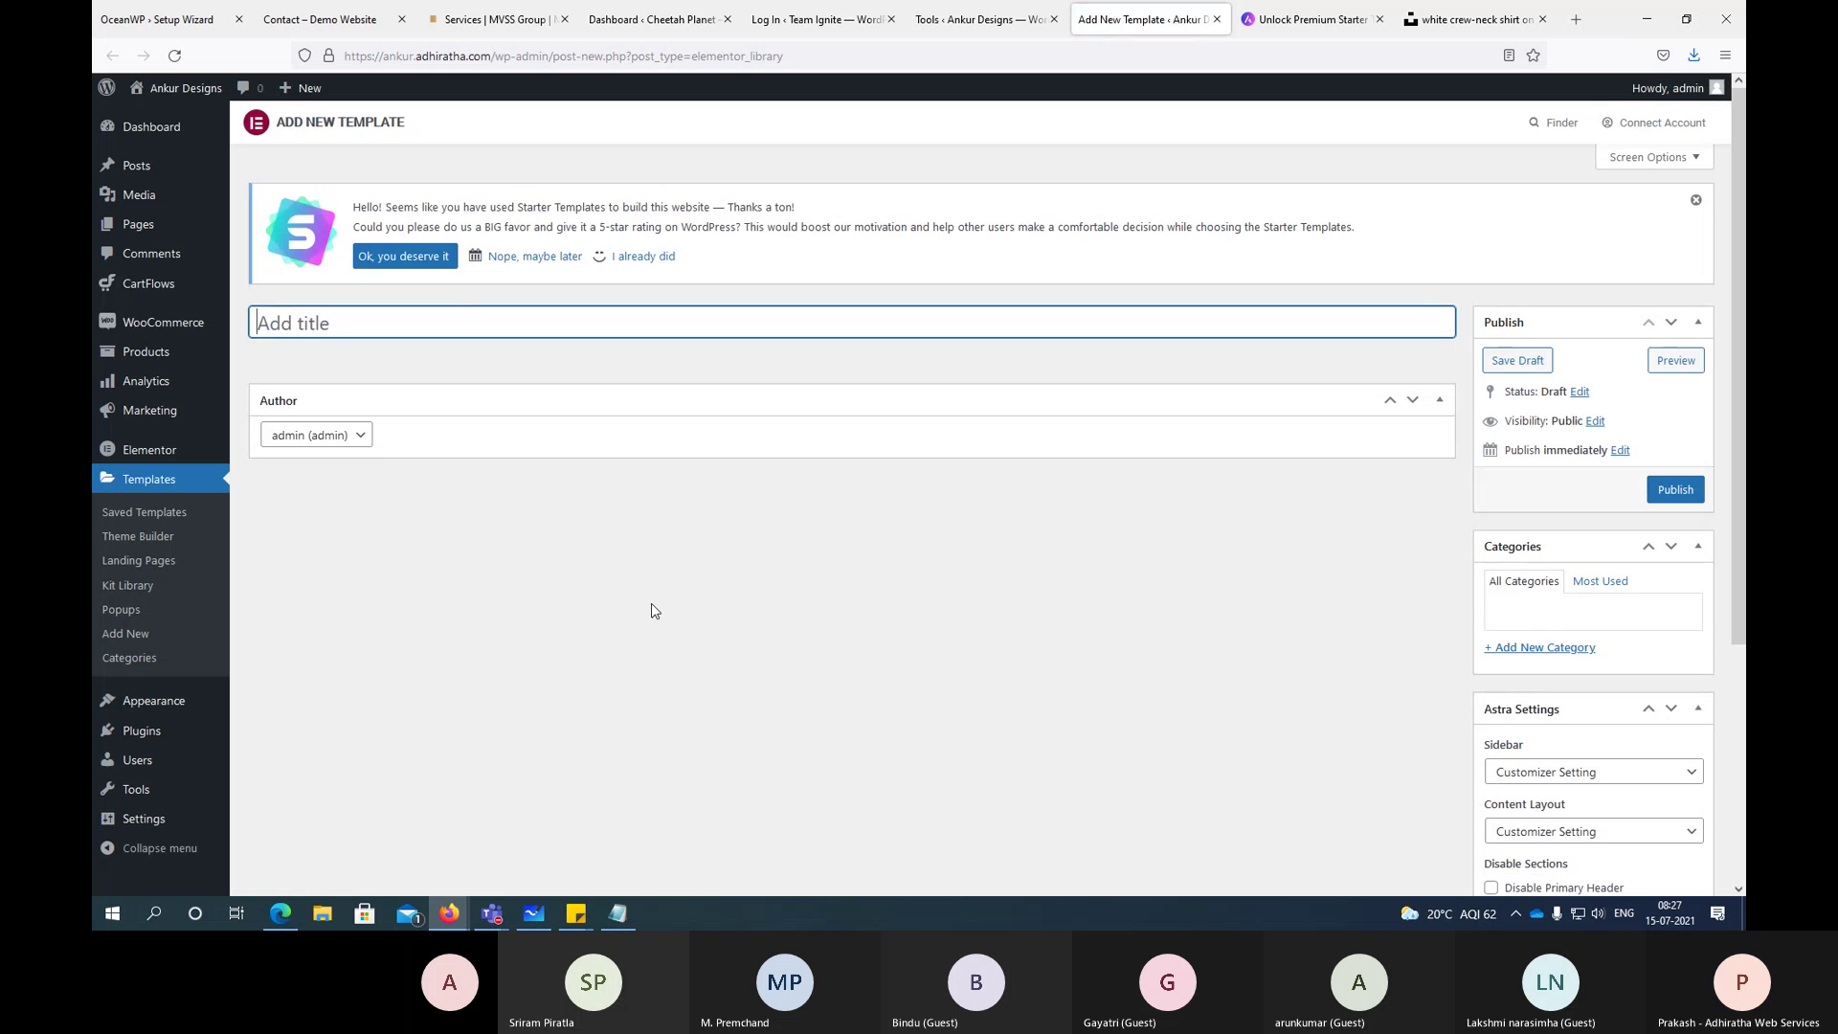
pyautogui.write('Coming Soon')
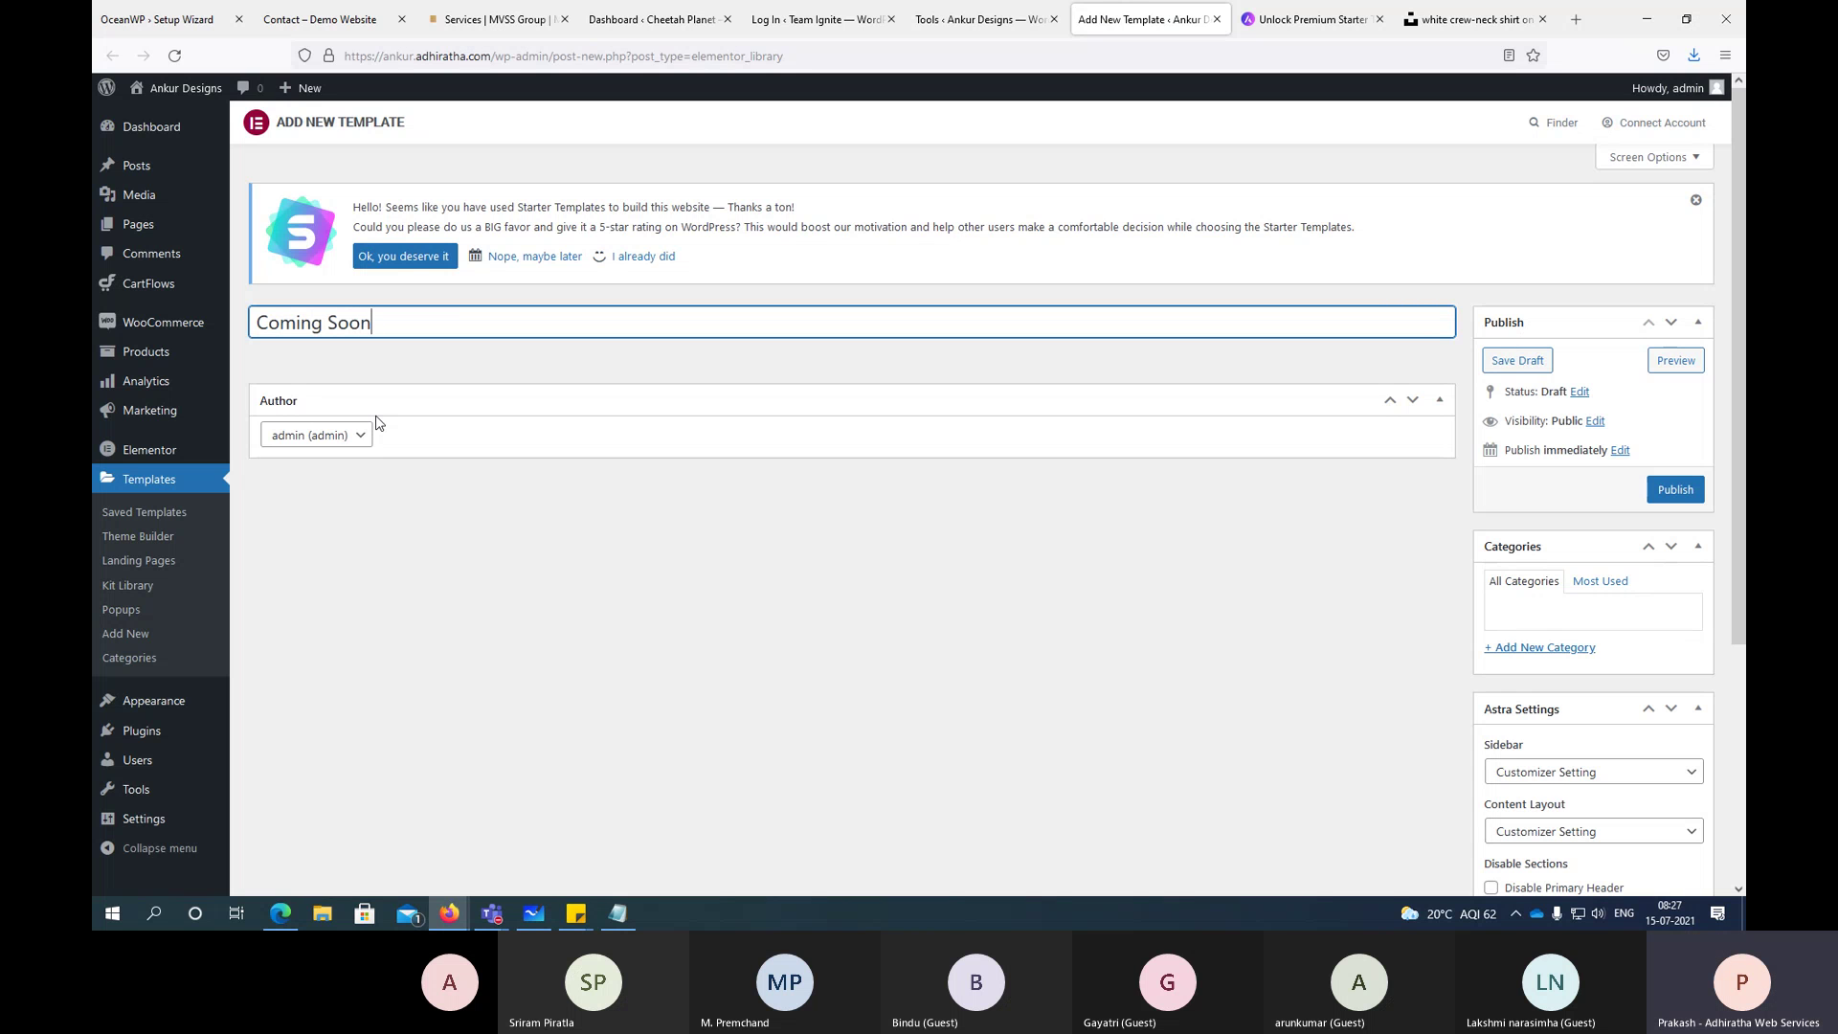
pyautogui.click(1661, 490)
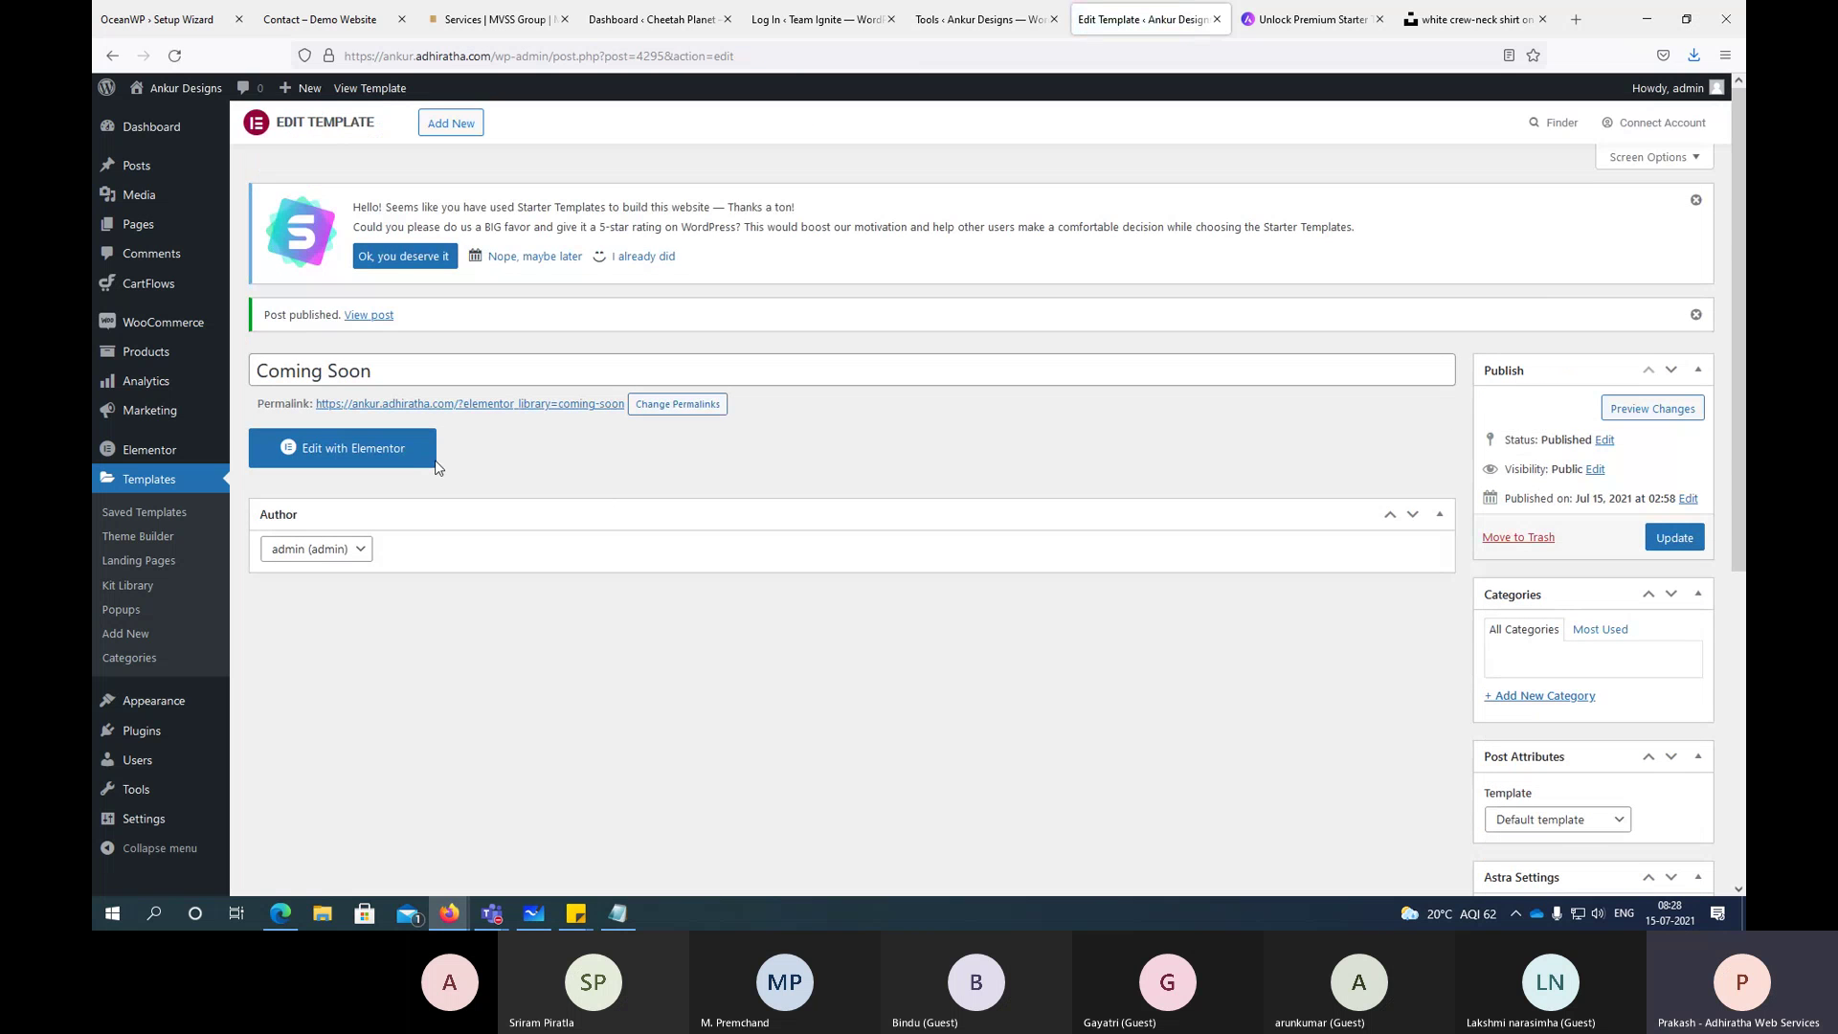
pyautogui.click(332, 456)
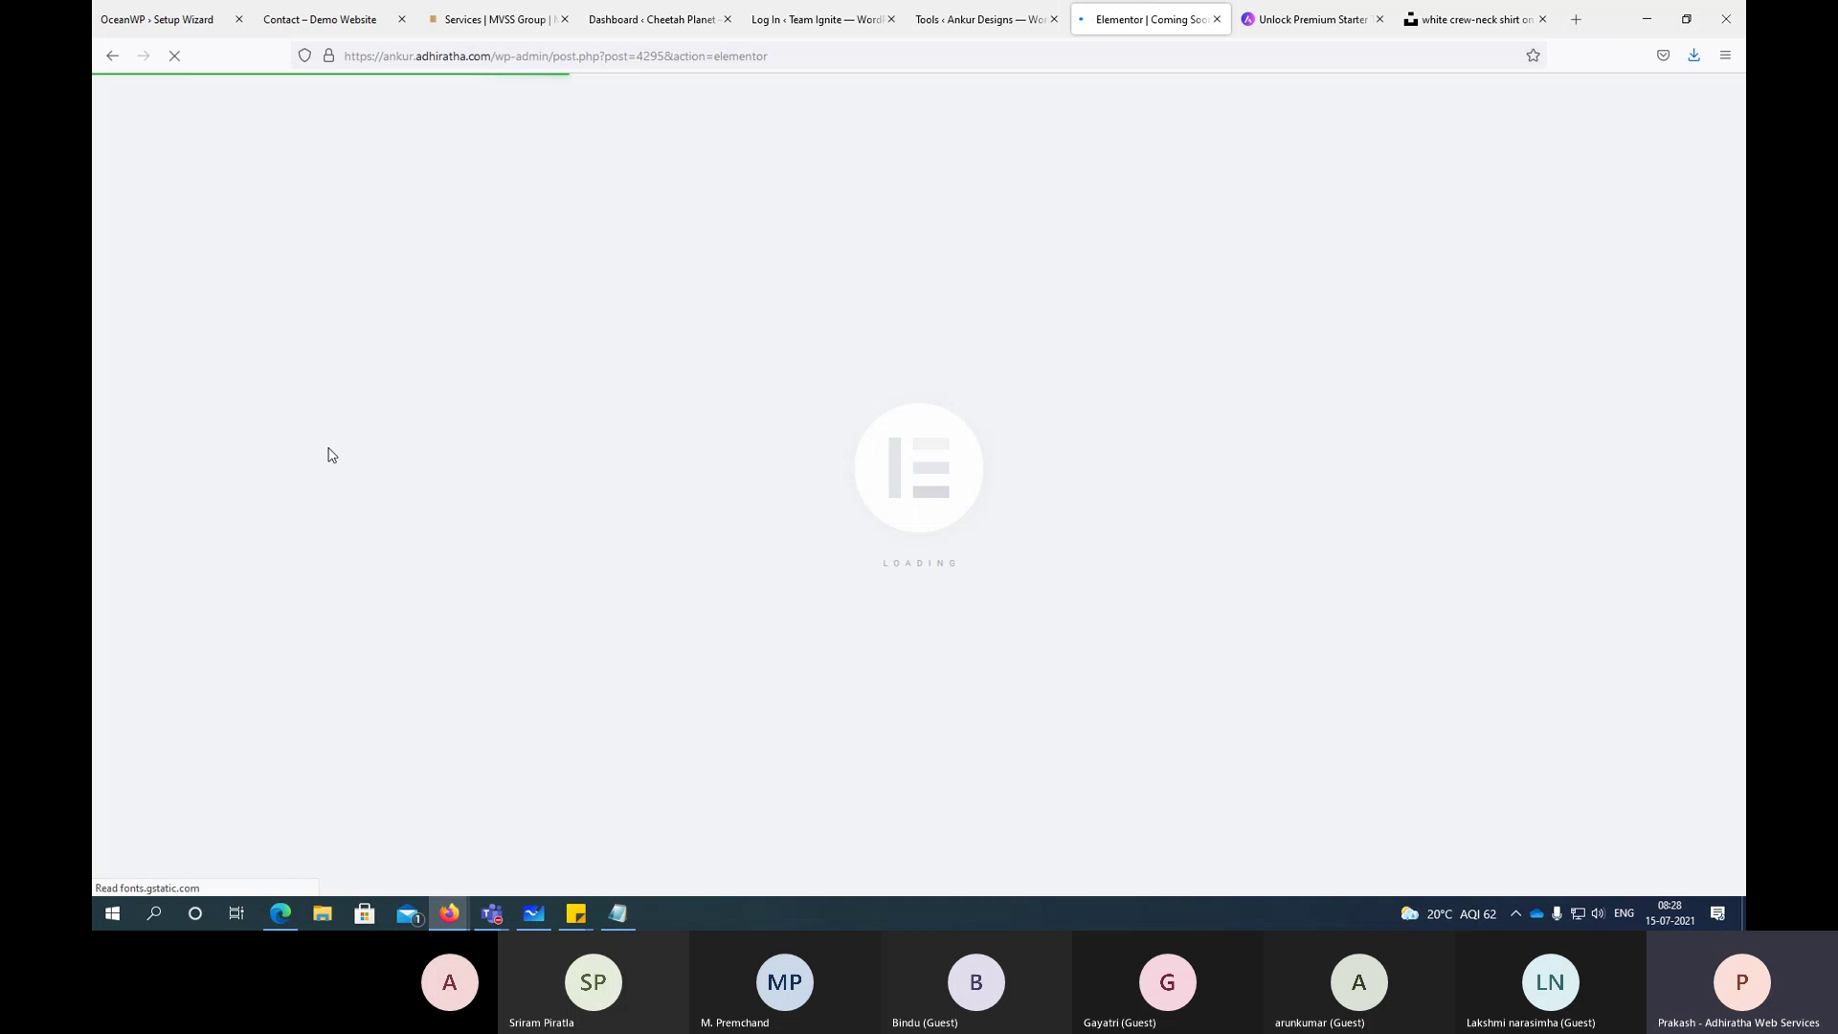
# Step: Set the Coming Soon template's page layout to Elementor Canvas and update the template
pyautogui.click(533, 913)
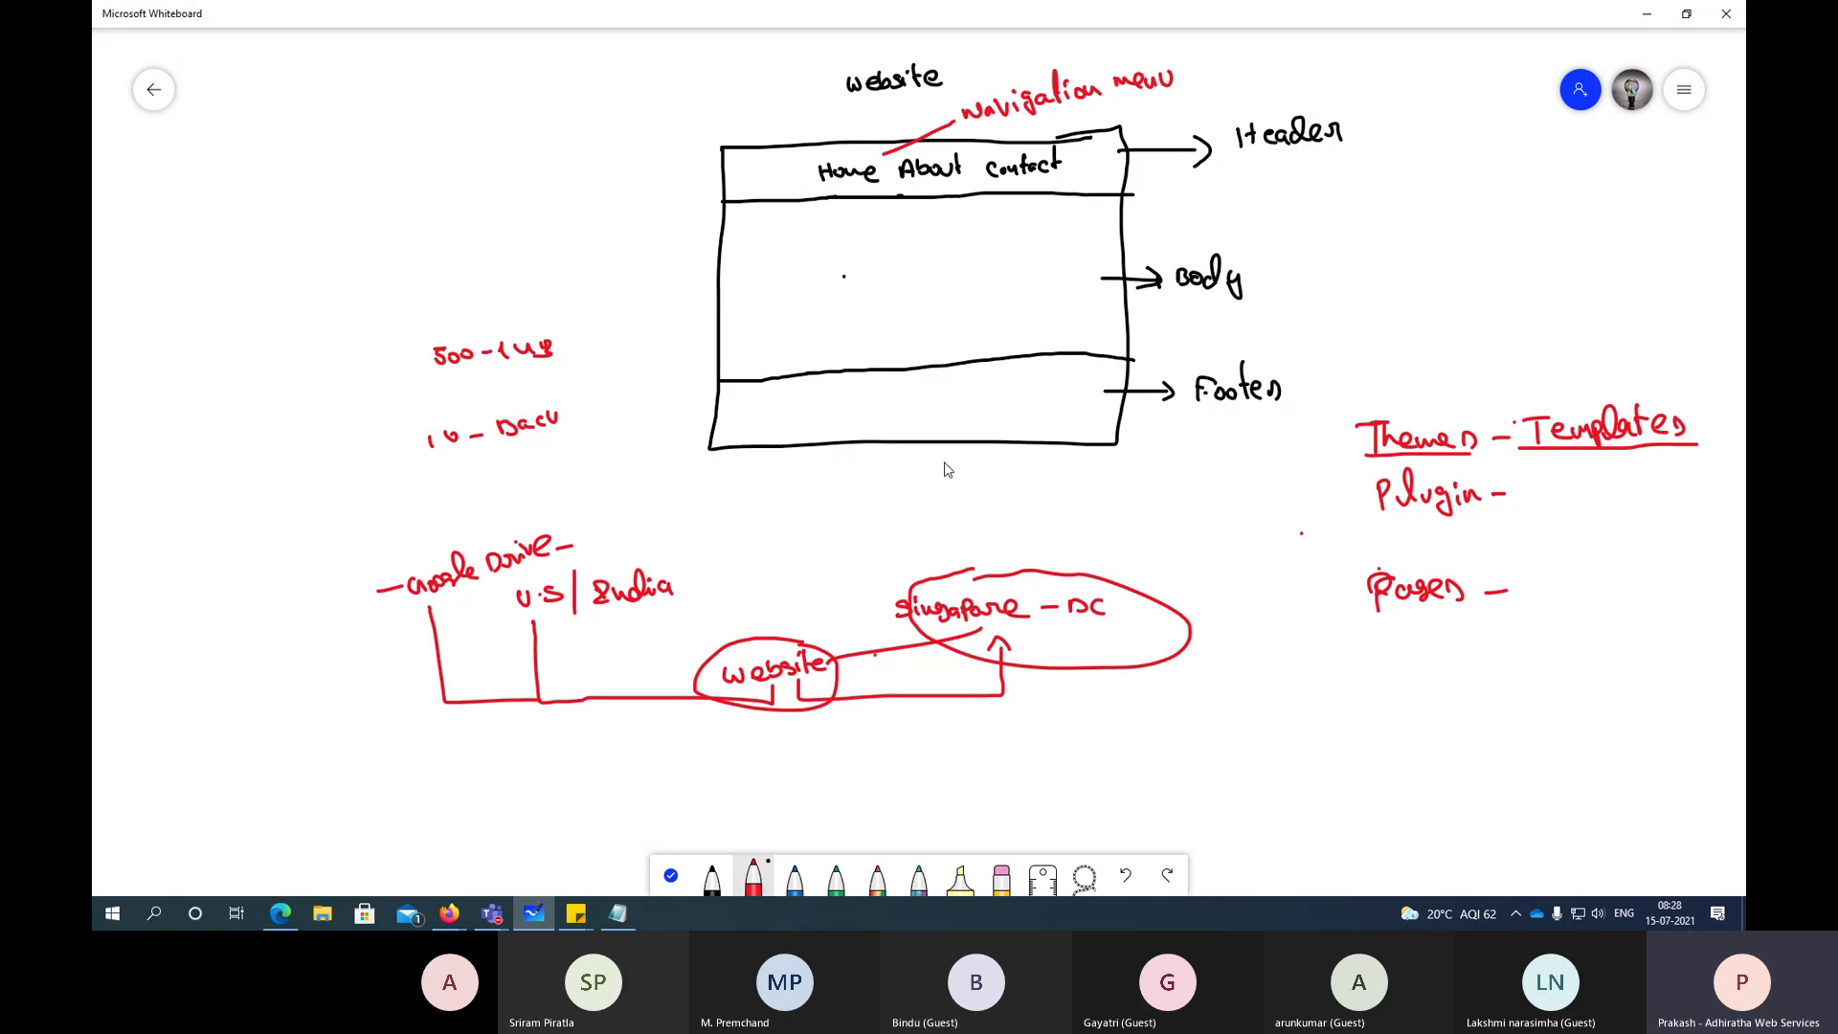
pyautogui.hotkey('alt', 'Tab')
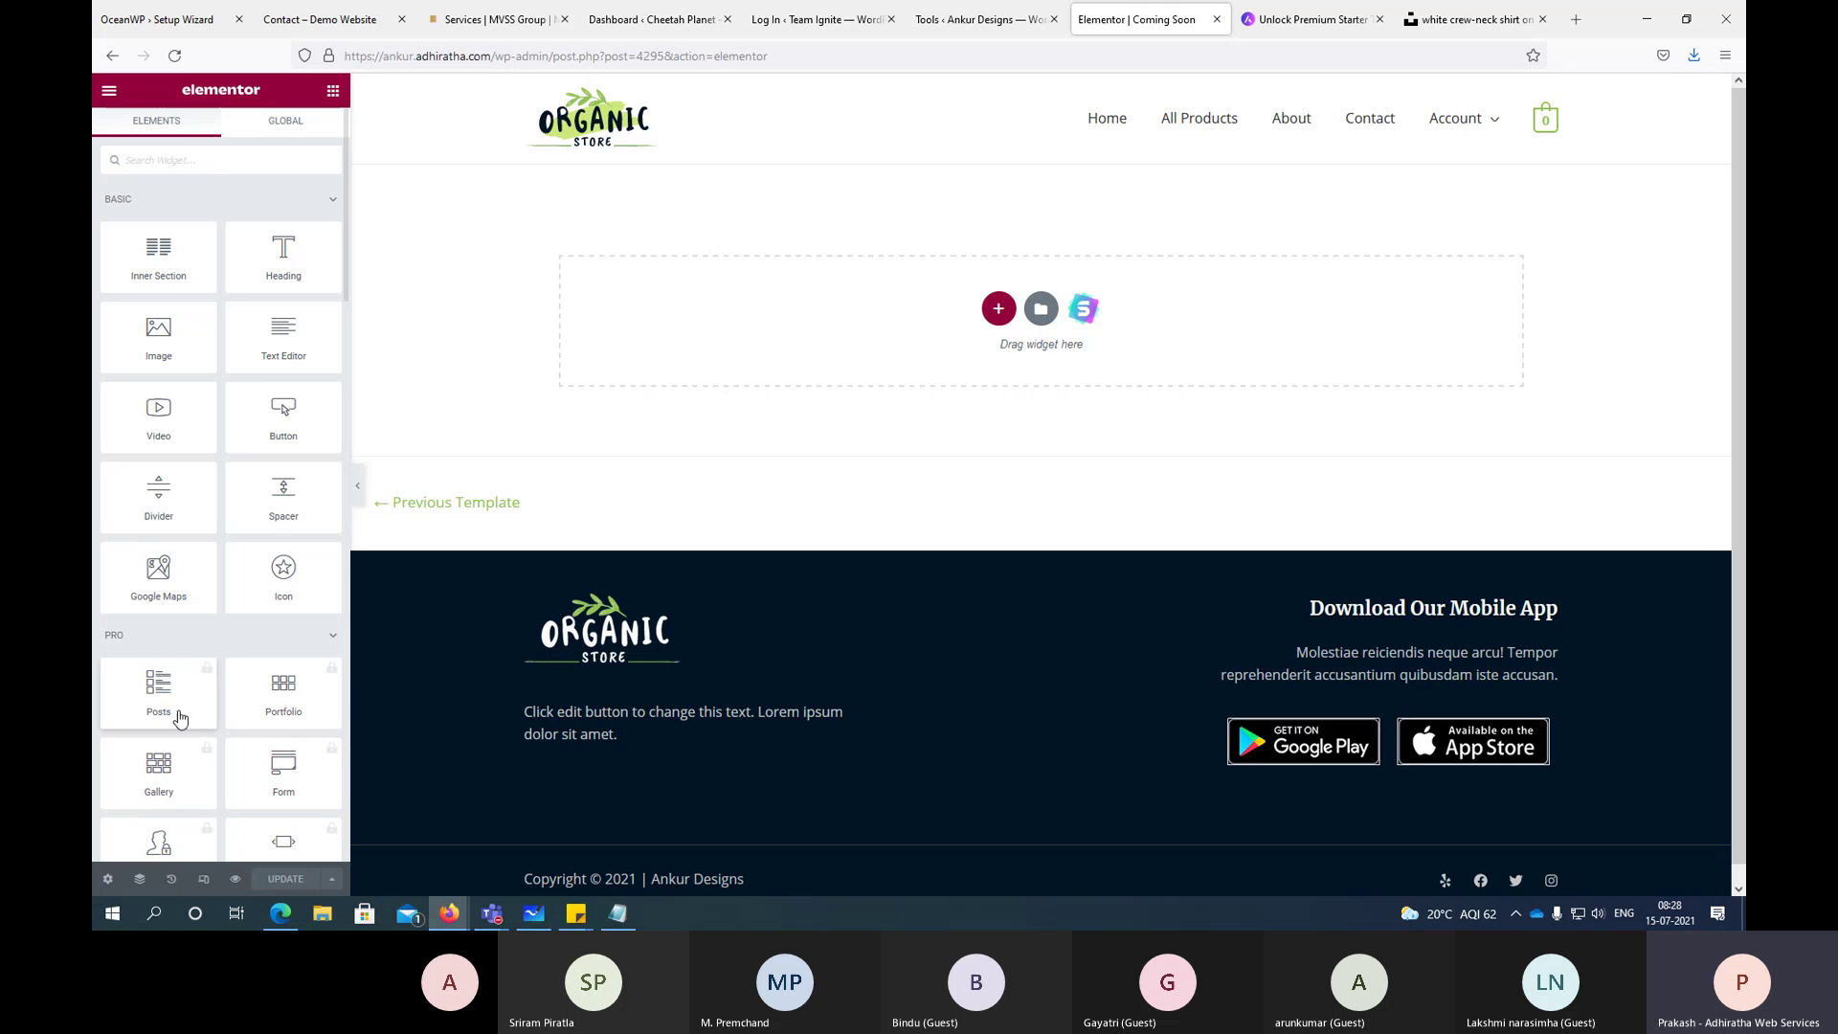
pyautogui.scroll(-5, 177, 719)
pyautogui.scroll(-4, 203, 766)
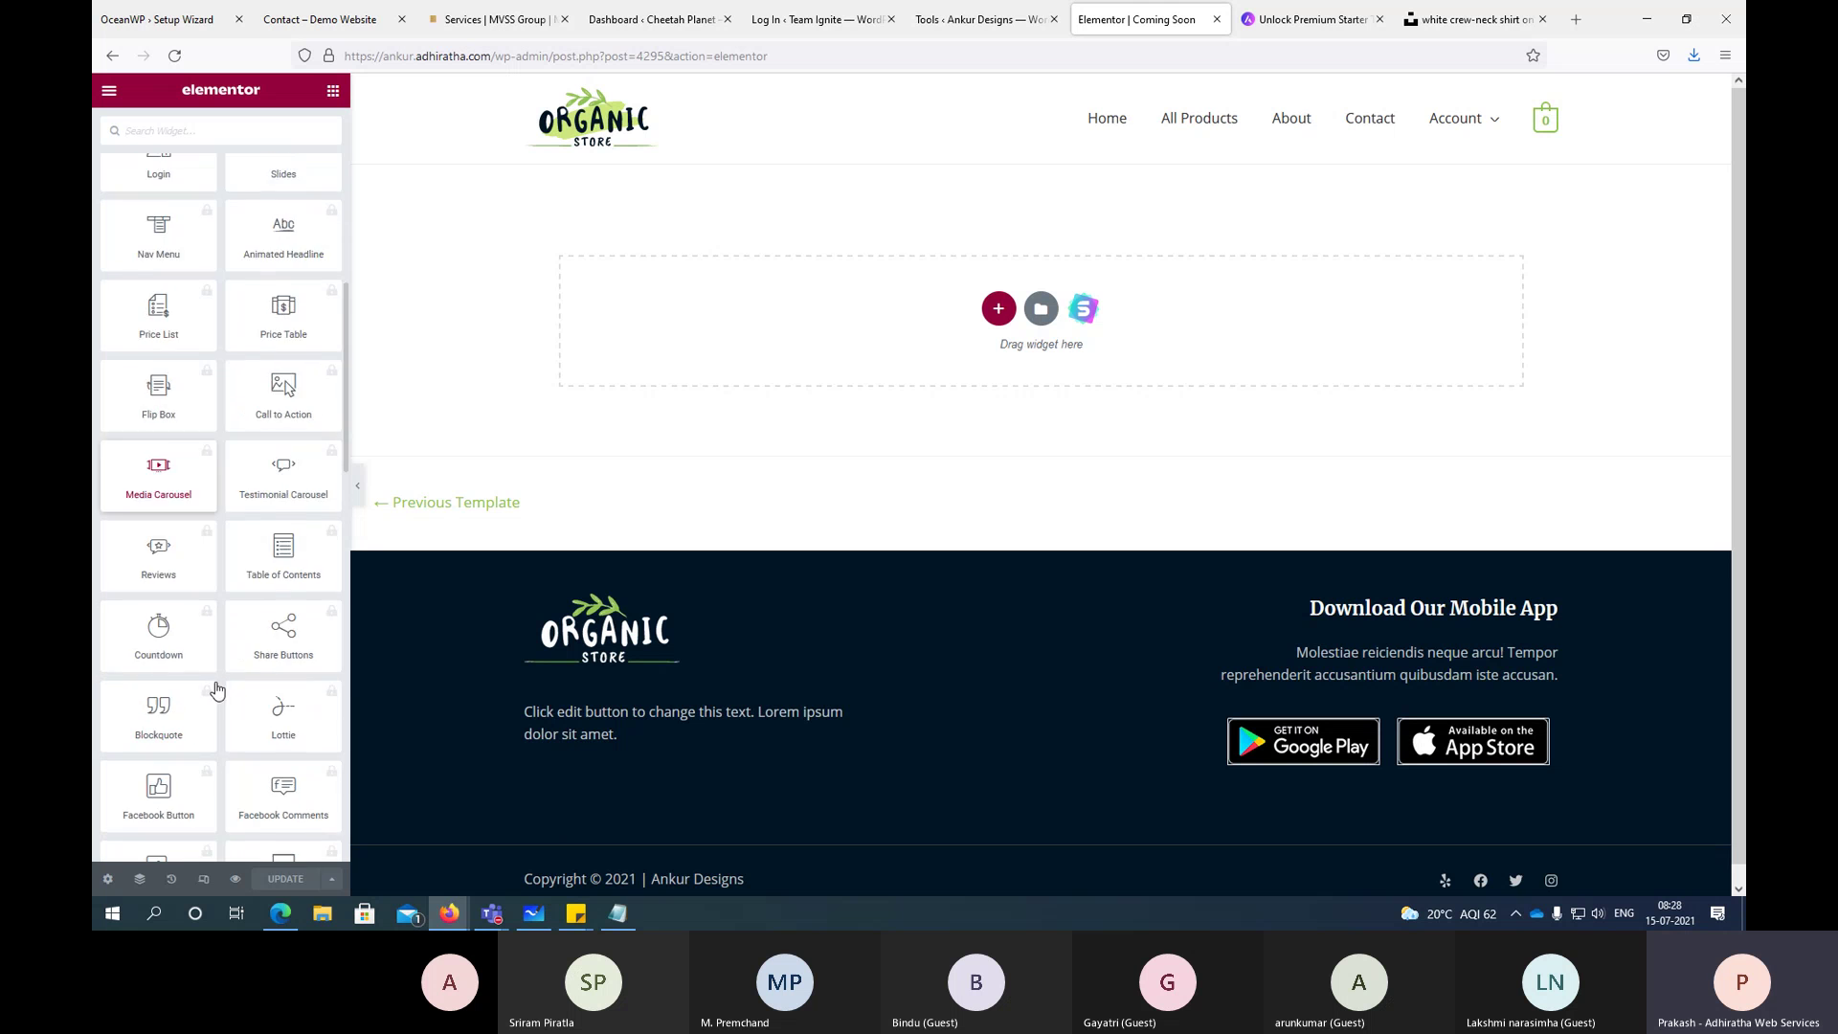
pyautogui.click(108, 883)
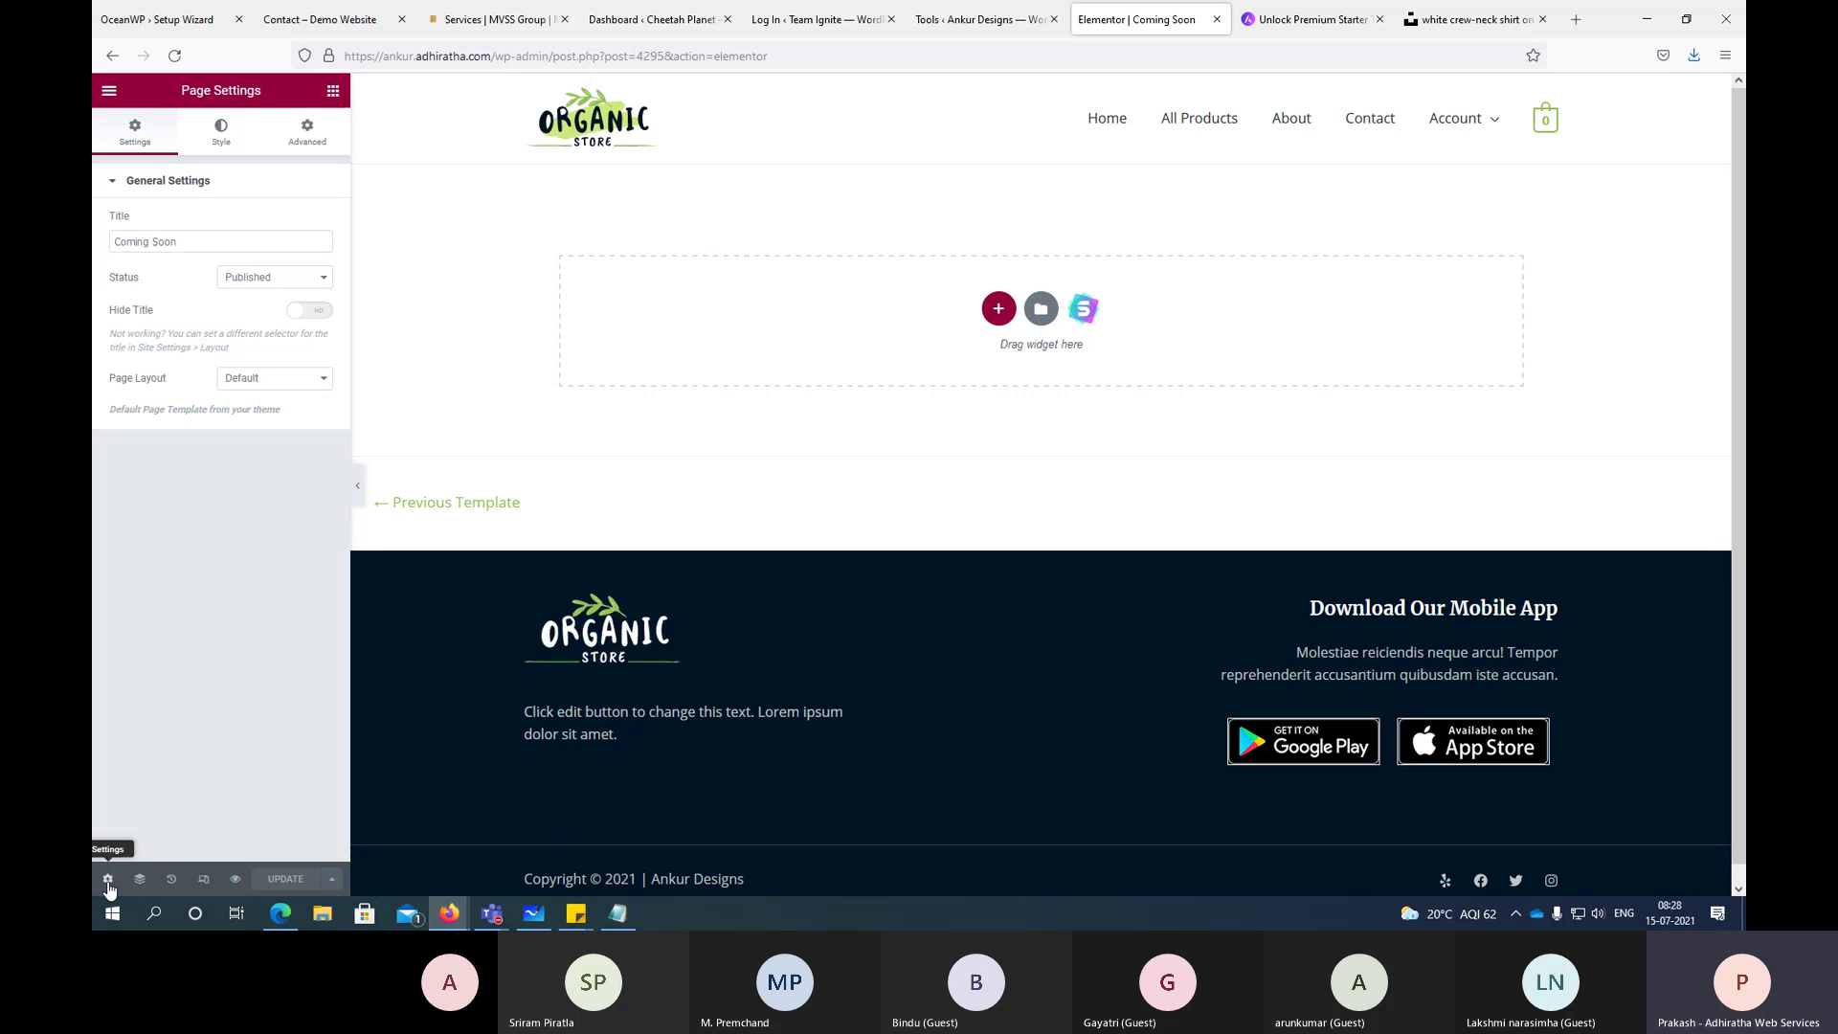
pyautogui.click(268, 395)
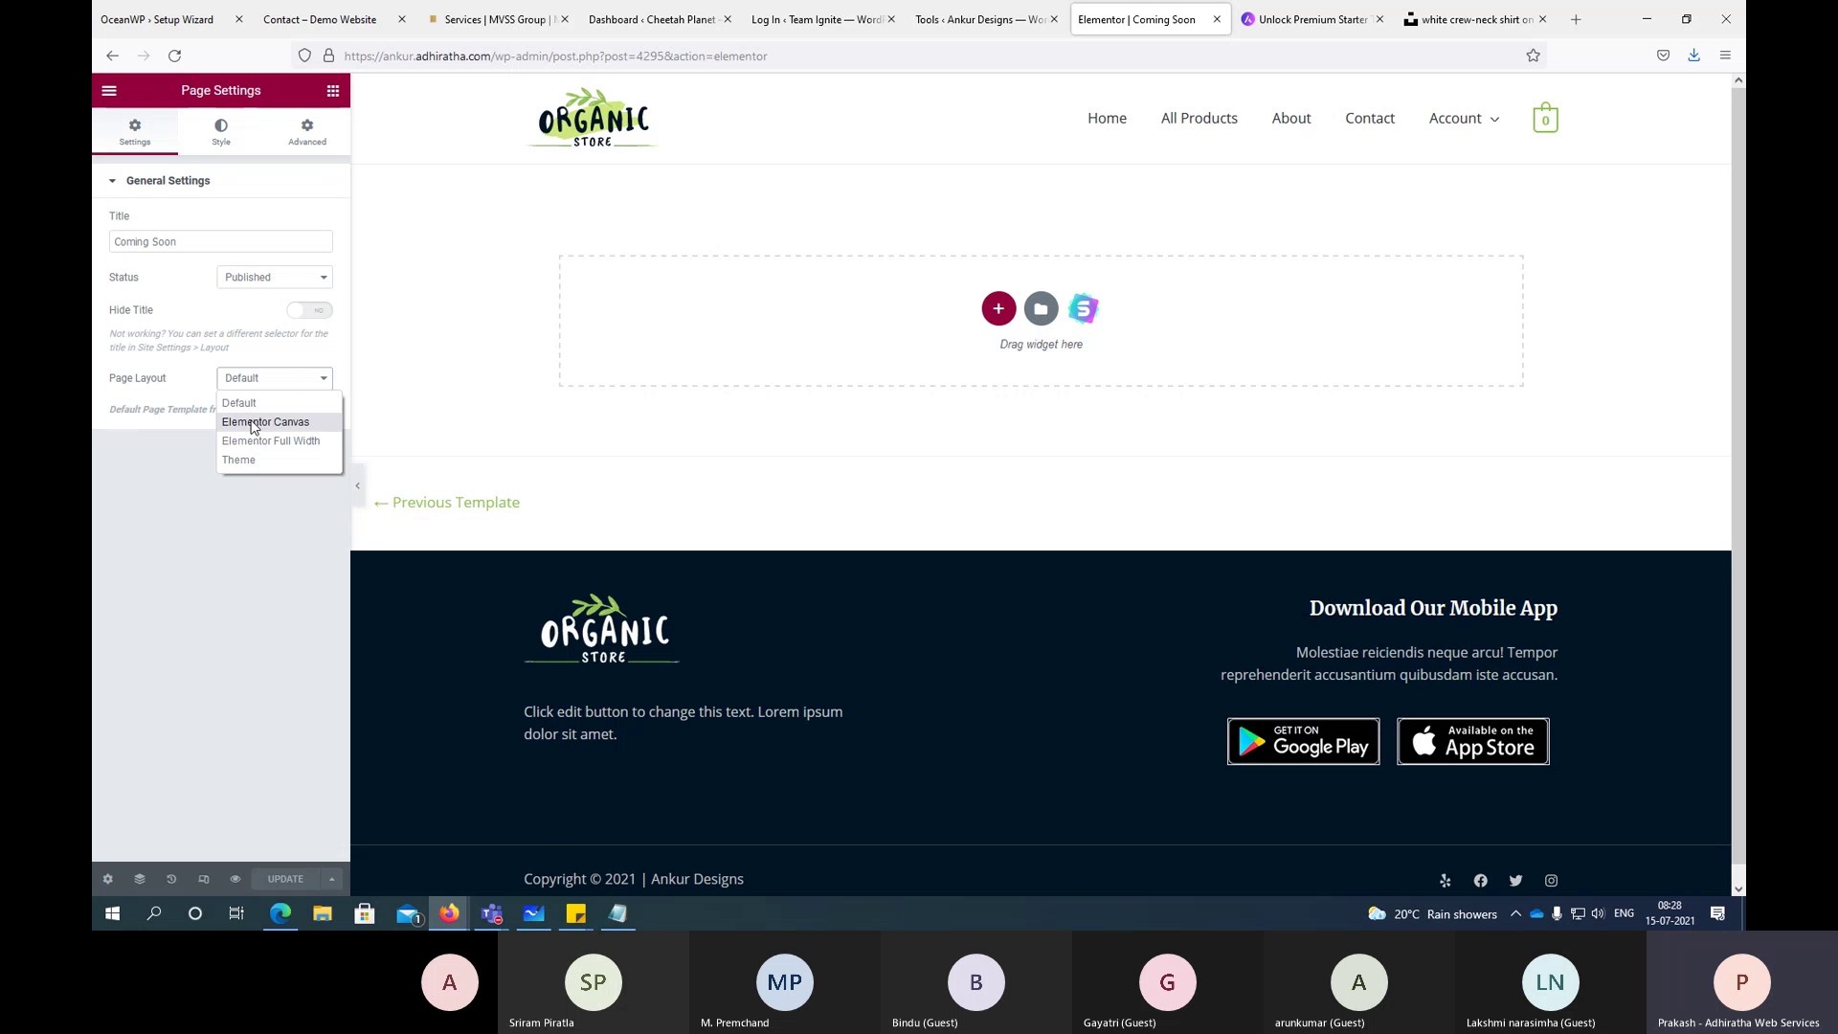
pyautogui.click(254, 424)
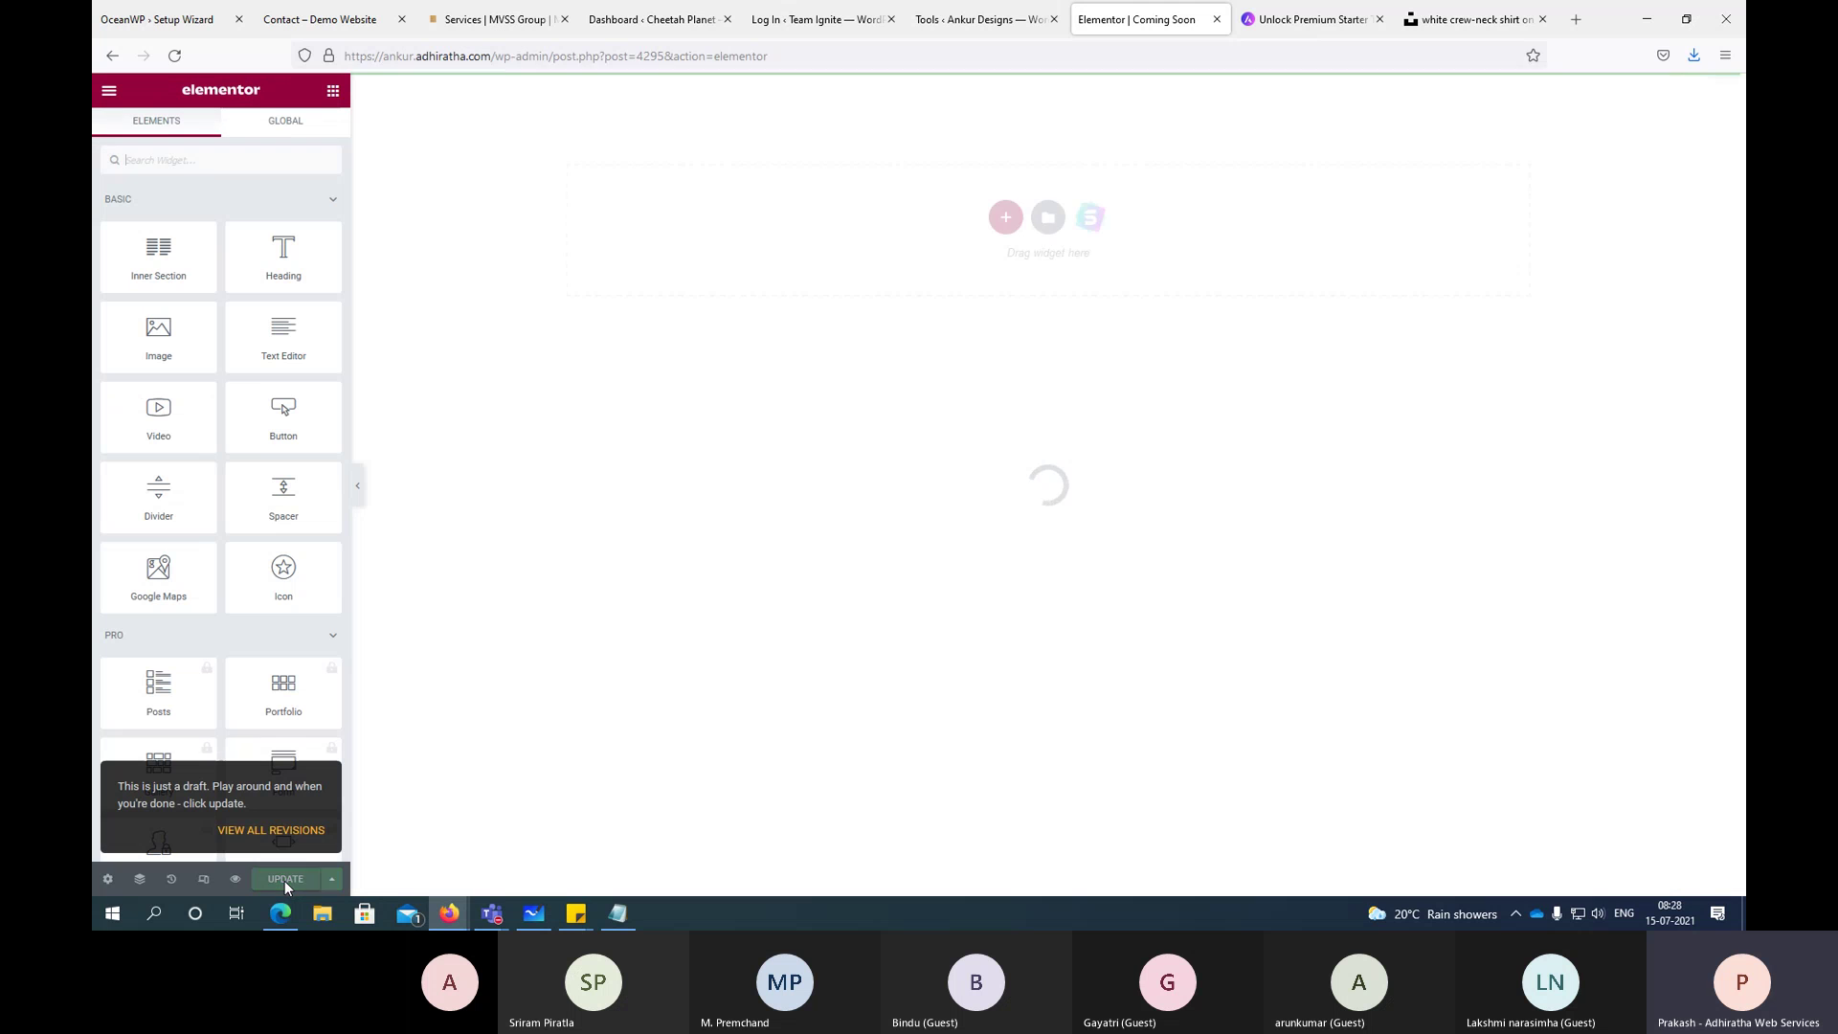
pyautogui.click(285, 879)
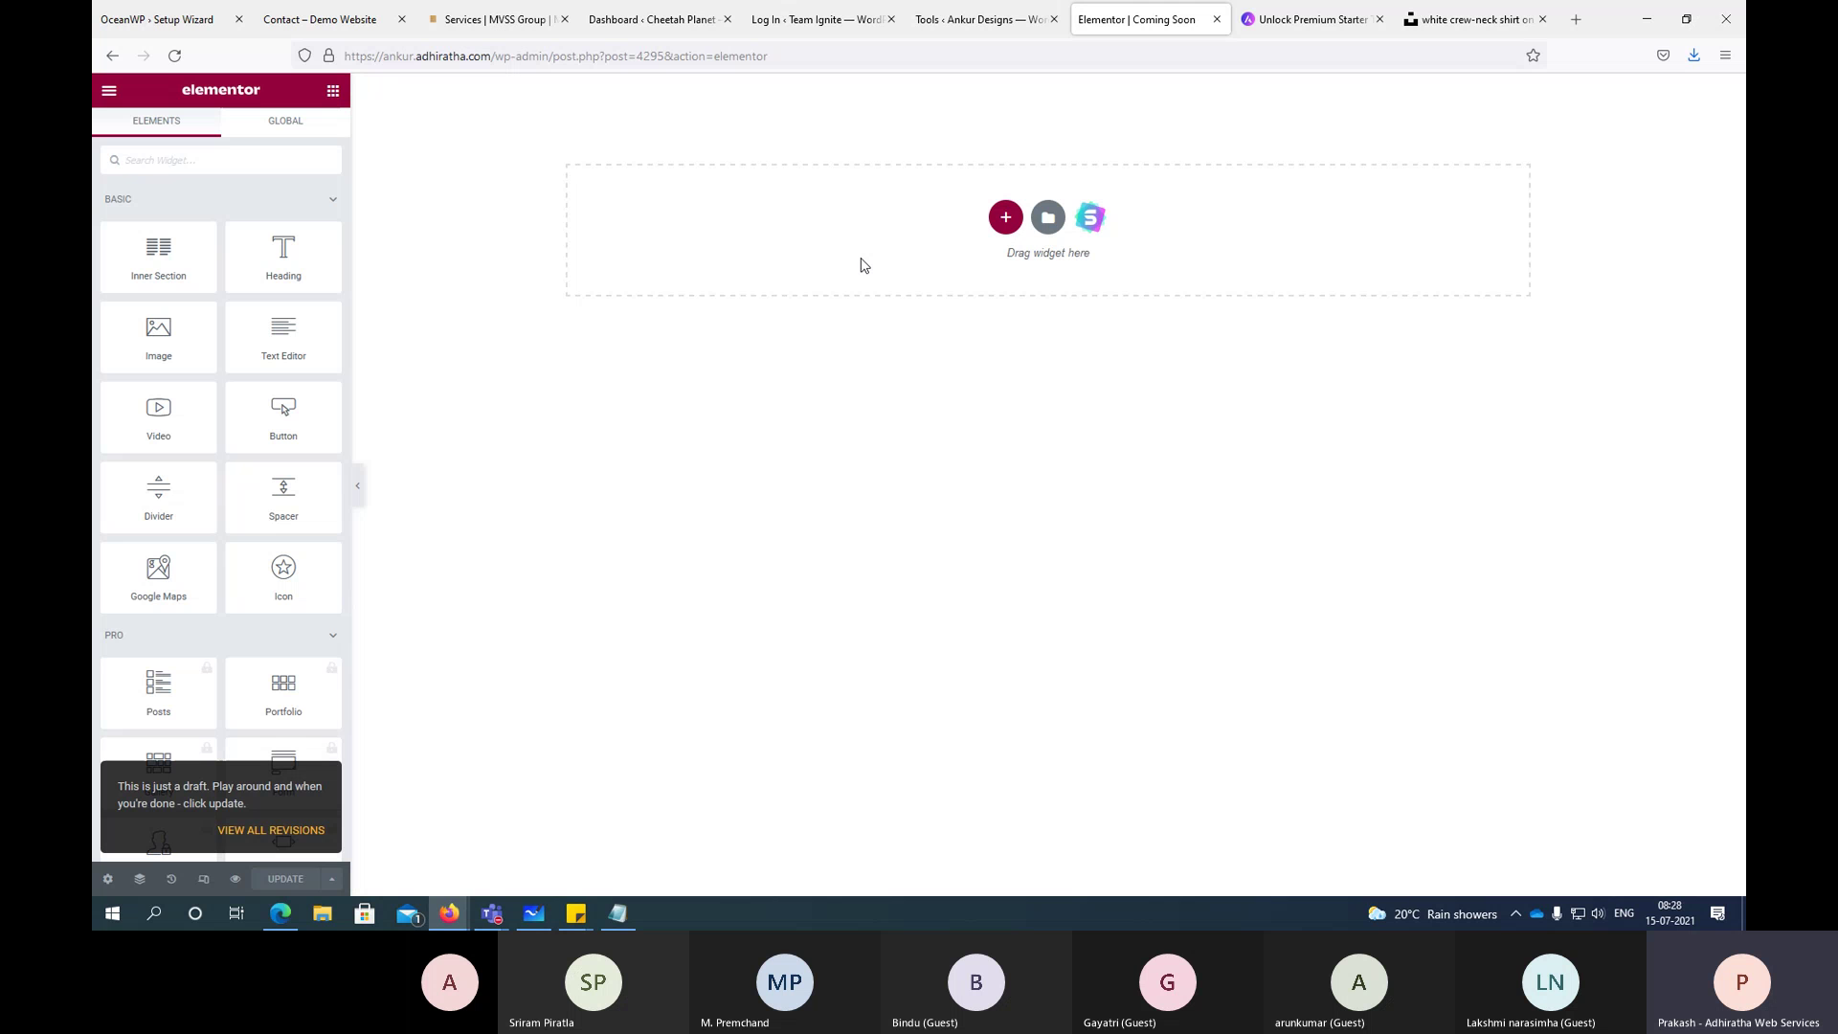
# Step: Search the Elementor library's page templates for "coming soon", then close the library without inserting one
pyautogui.click(1048, 220)
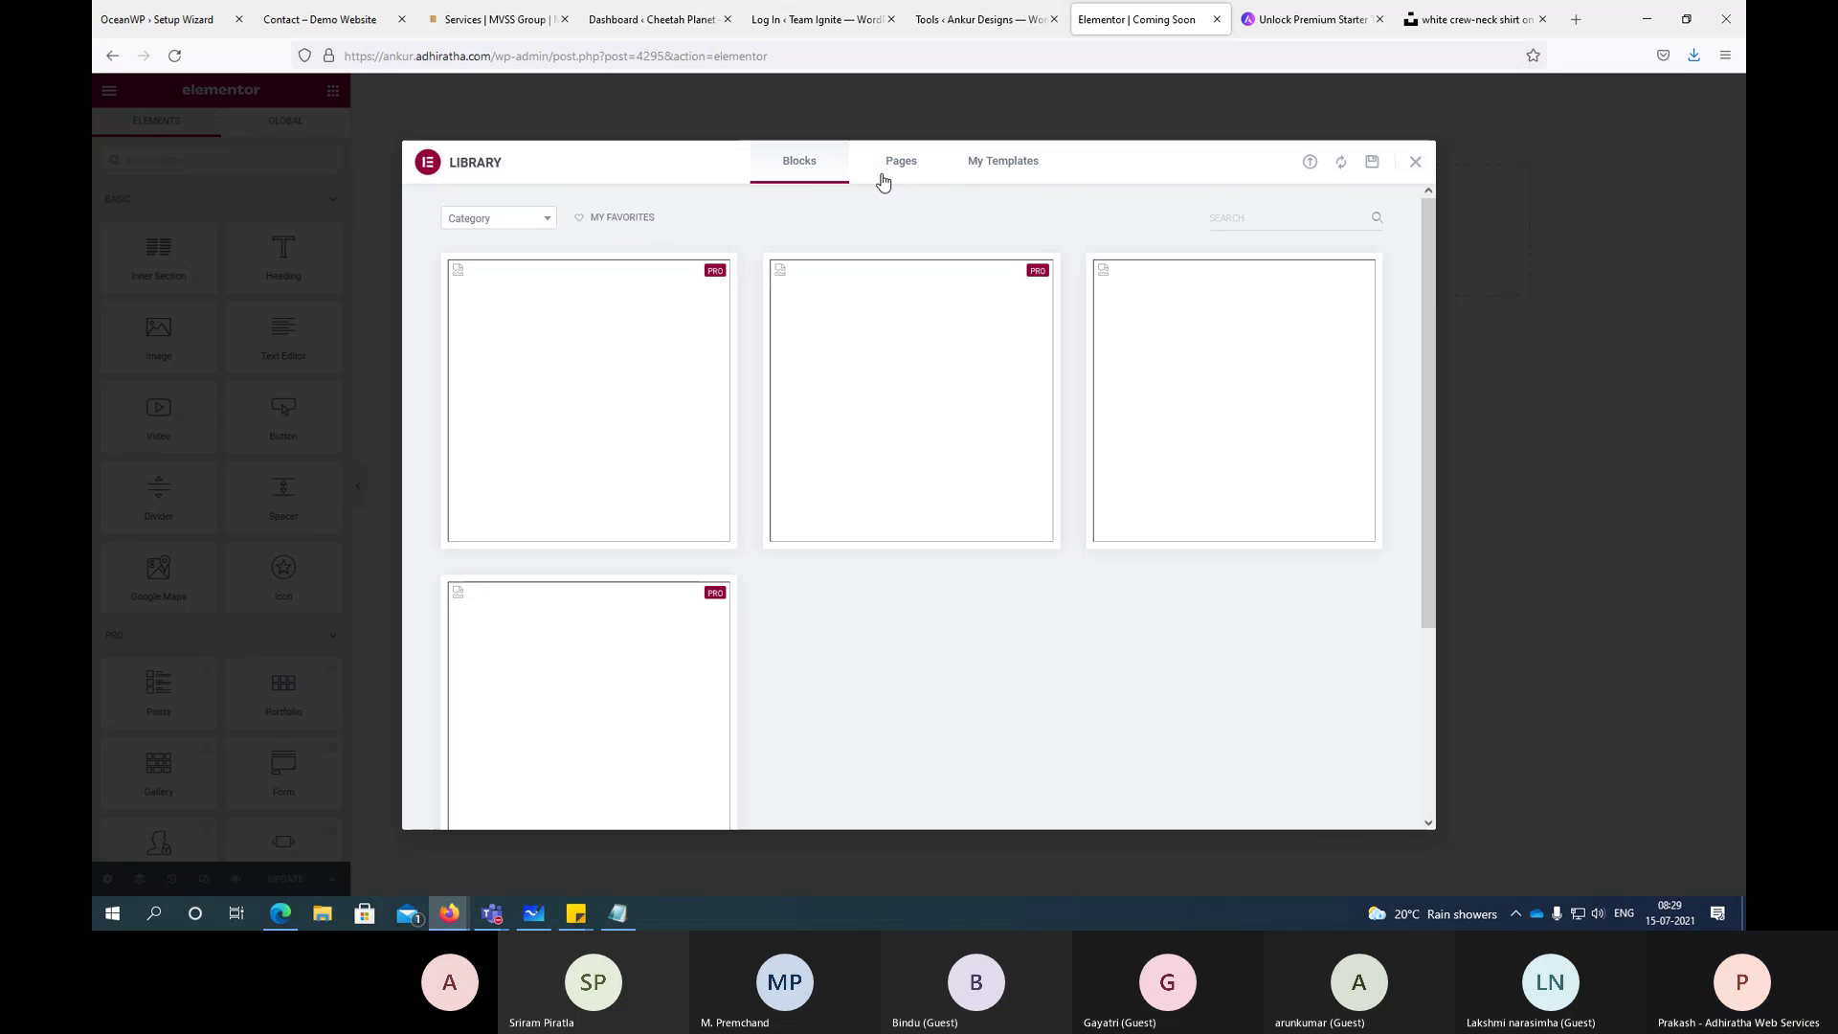
pyautogui.click(894, 170)
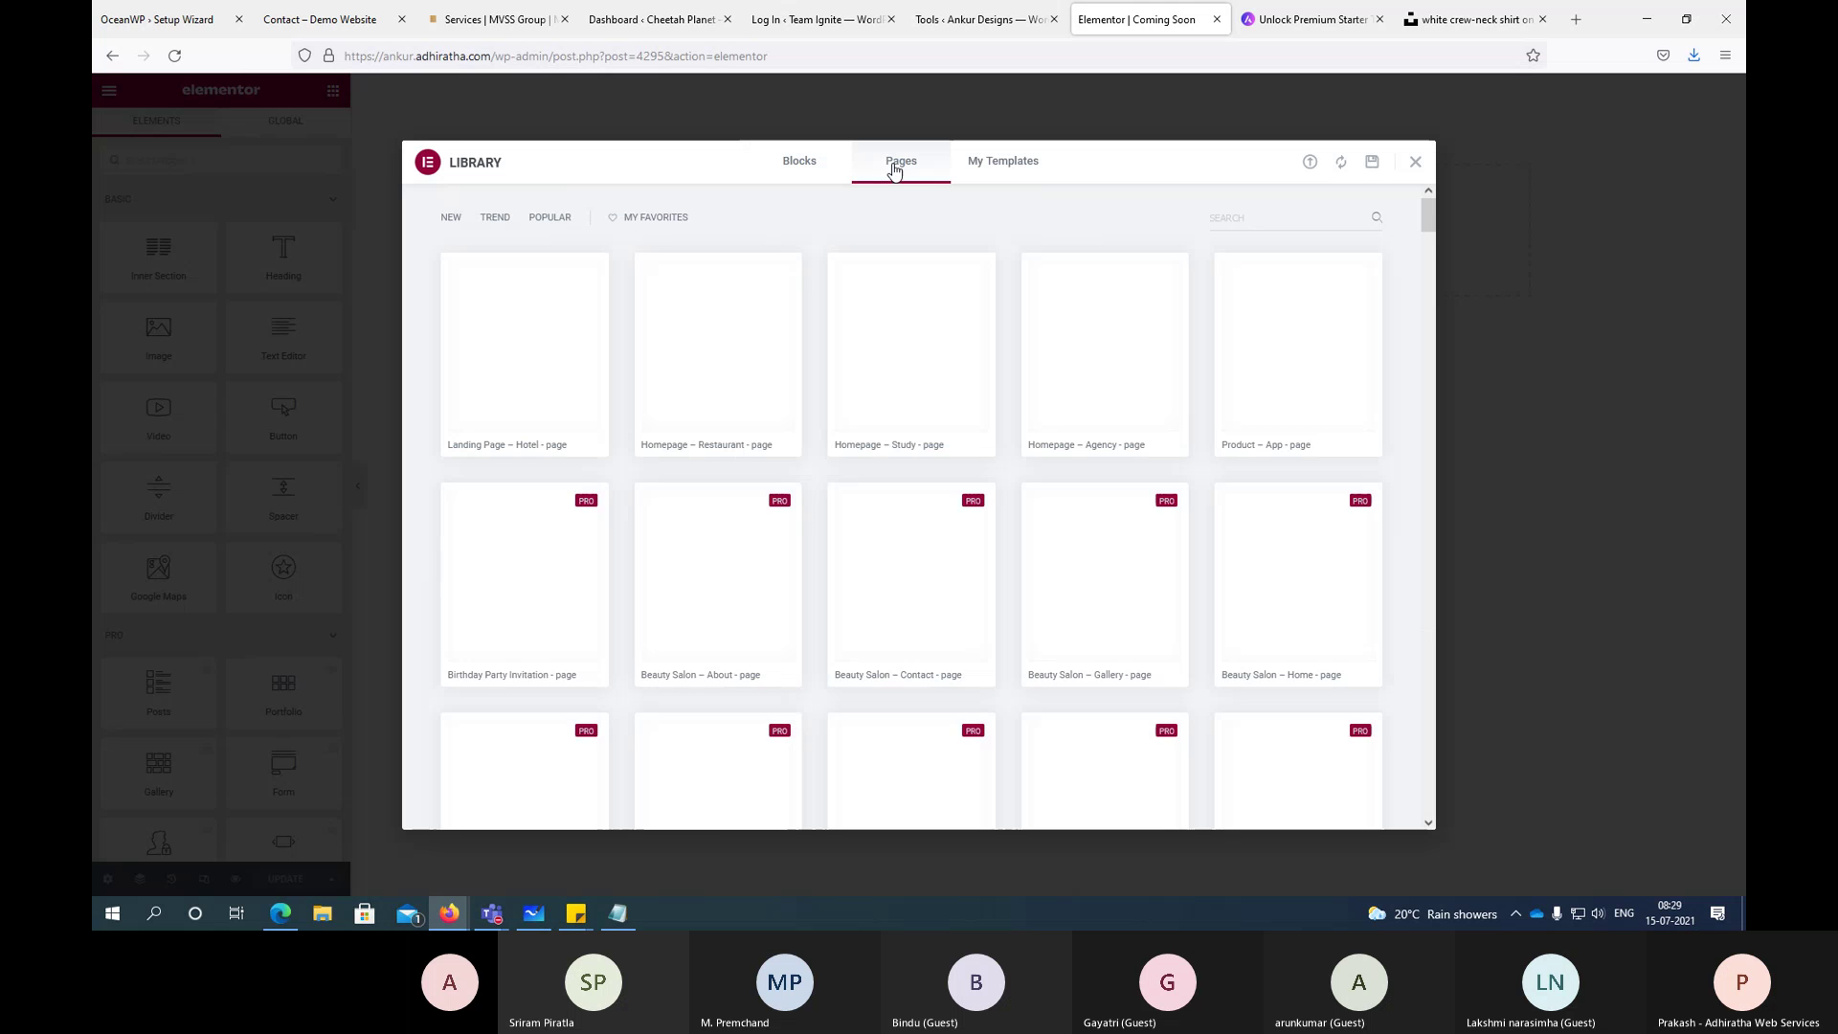
pyautogui.write('coming soon')
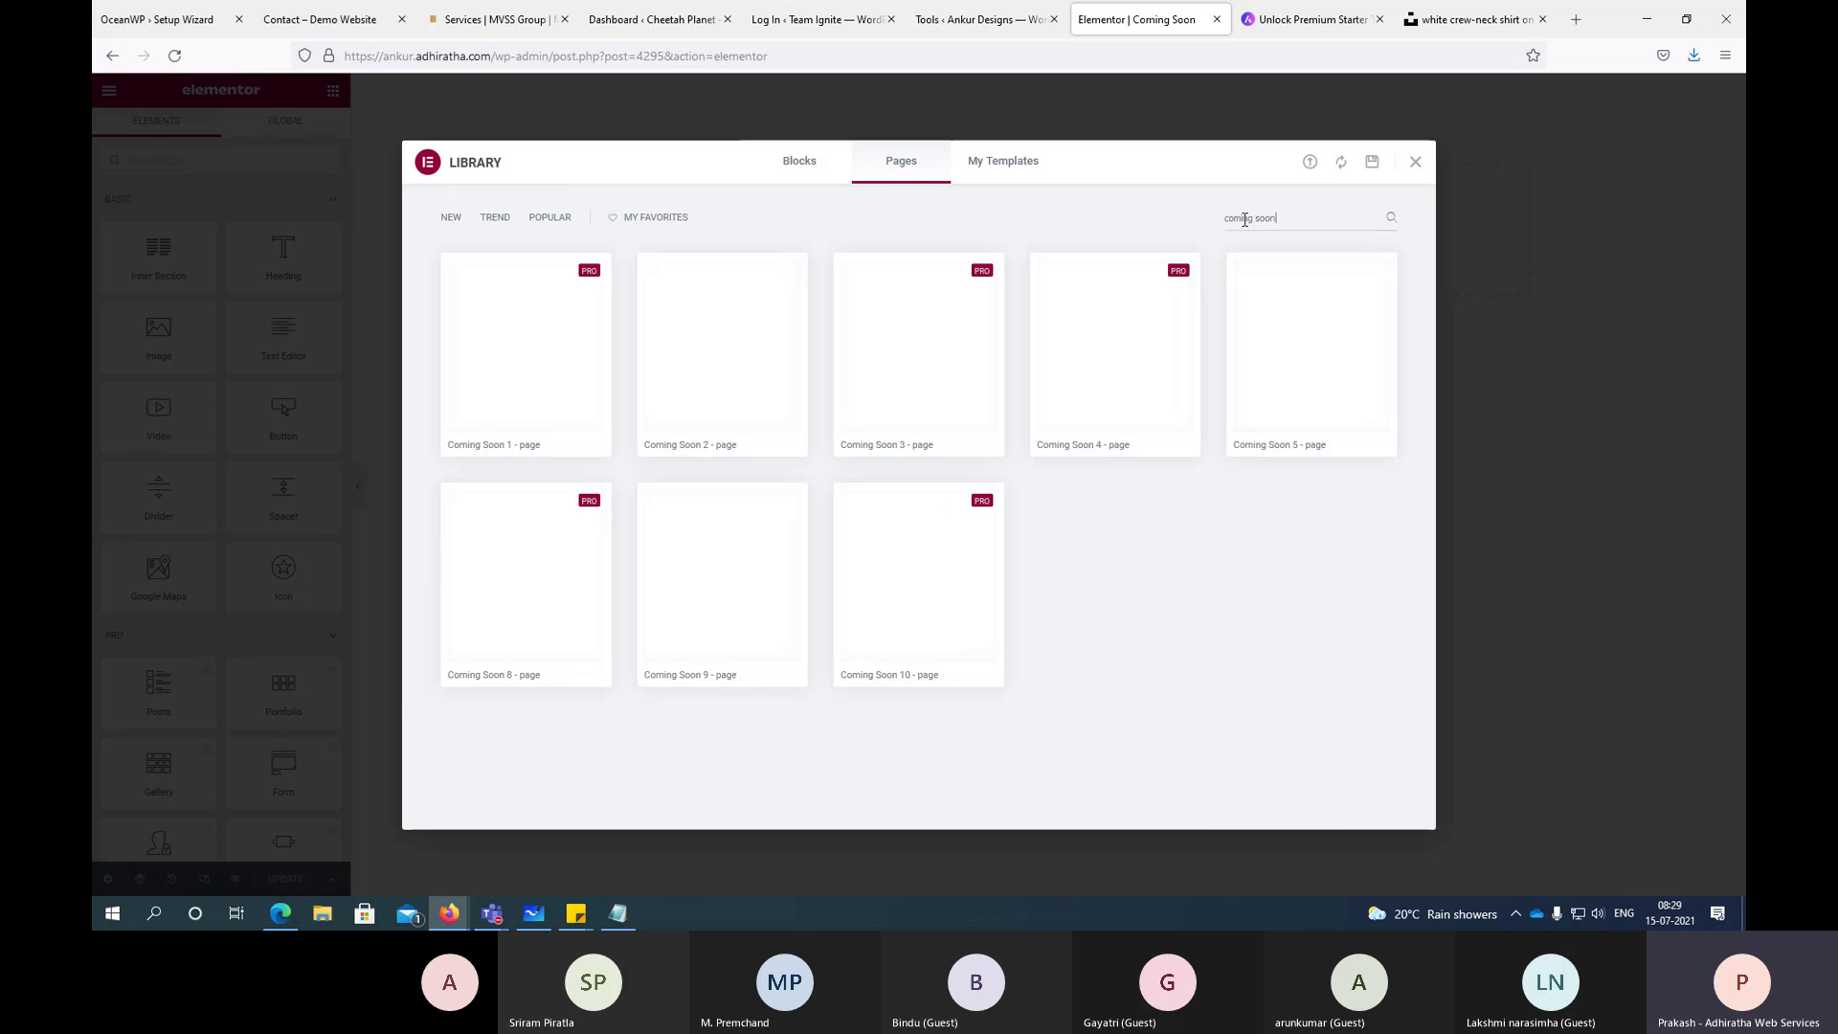
pyautogui.click(1416, 162)
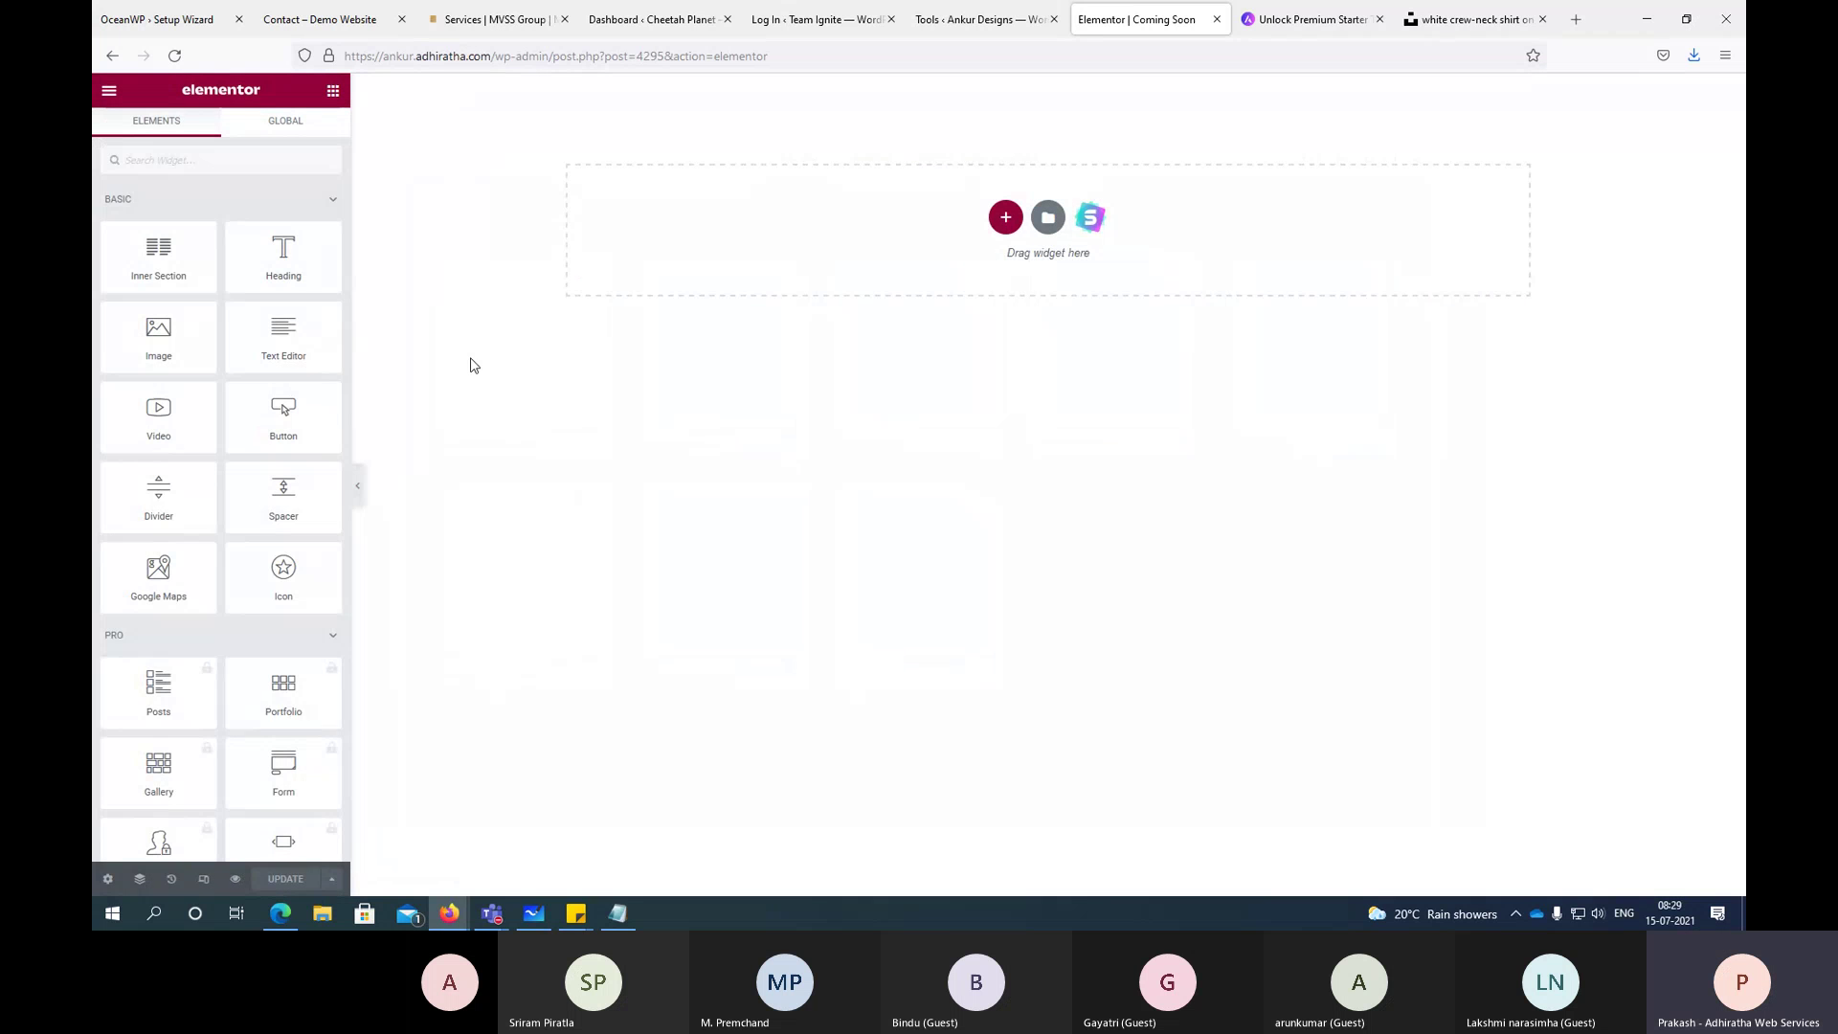
# Step: Add a single-column section to the blank Coming Soon template and place a Heading widget in it
pyautogui.click(1005, 218)
pyautogui.click(797, 273)
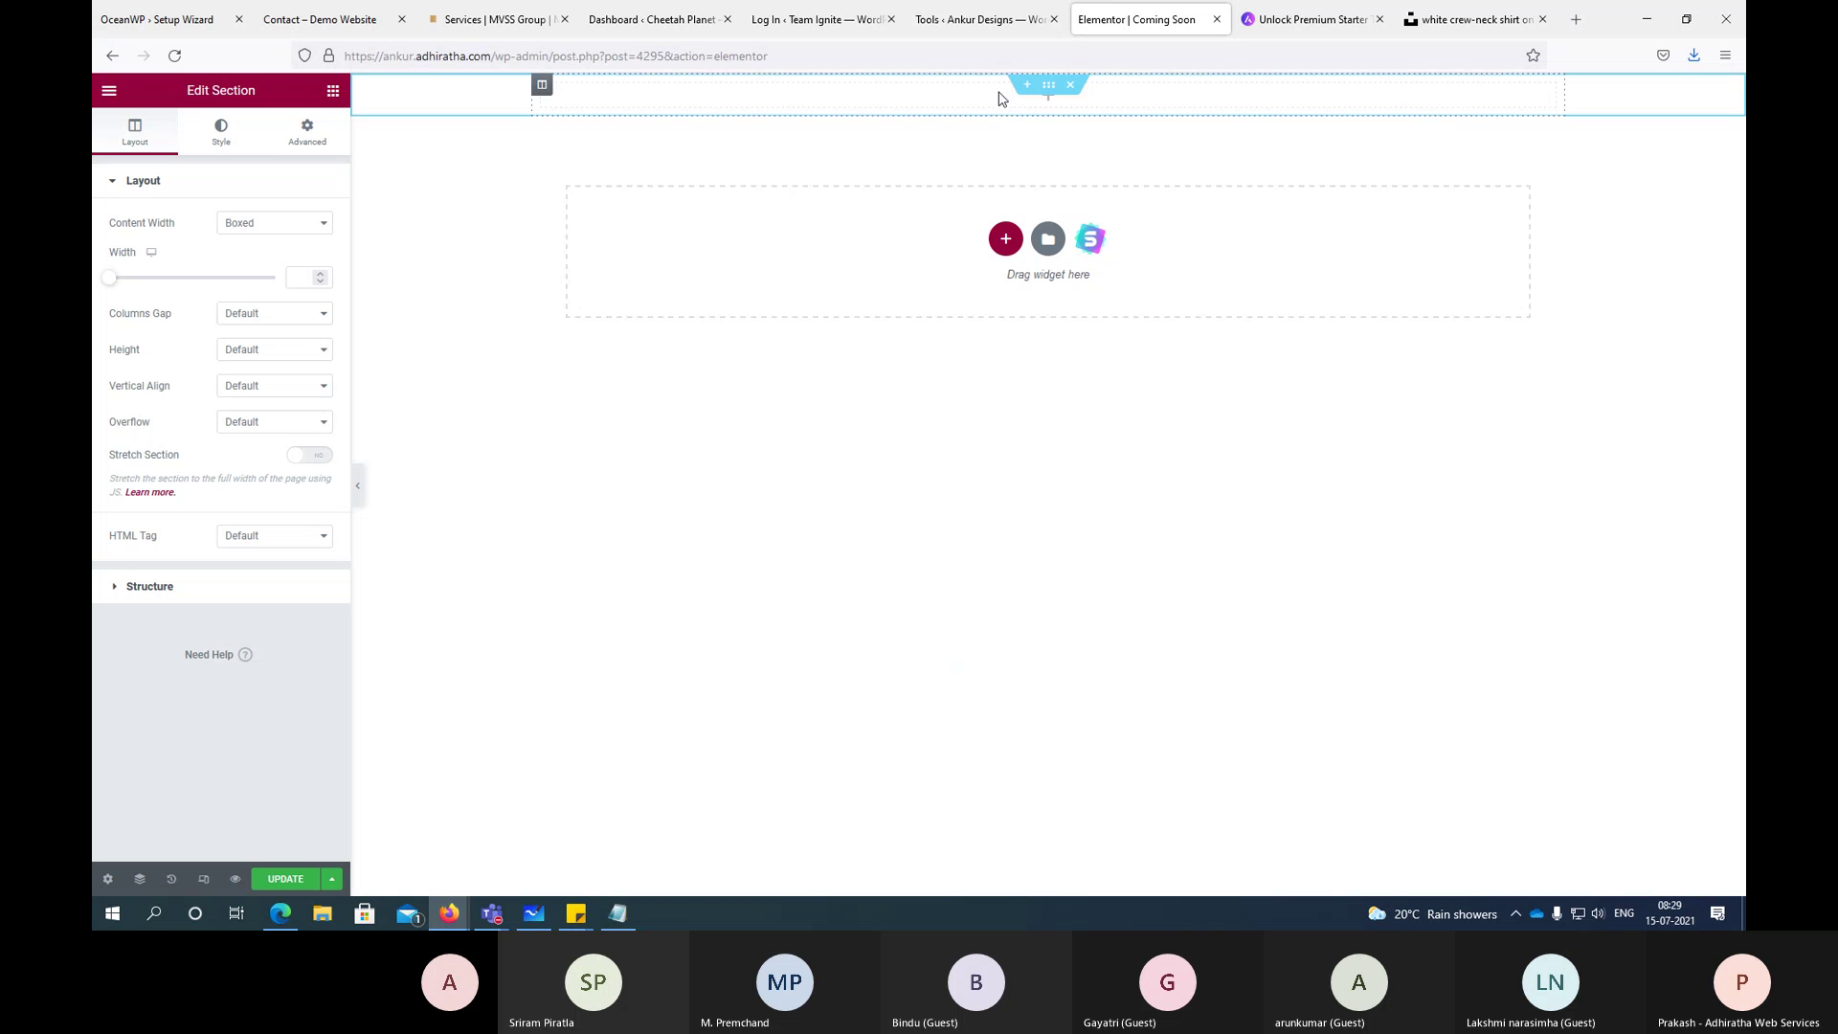
pyautogui.click(331, 96)
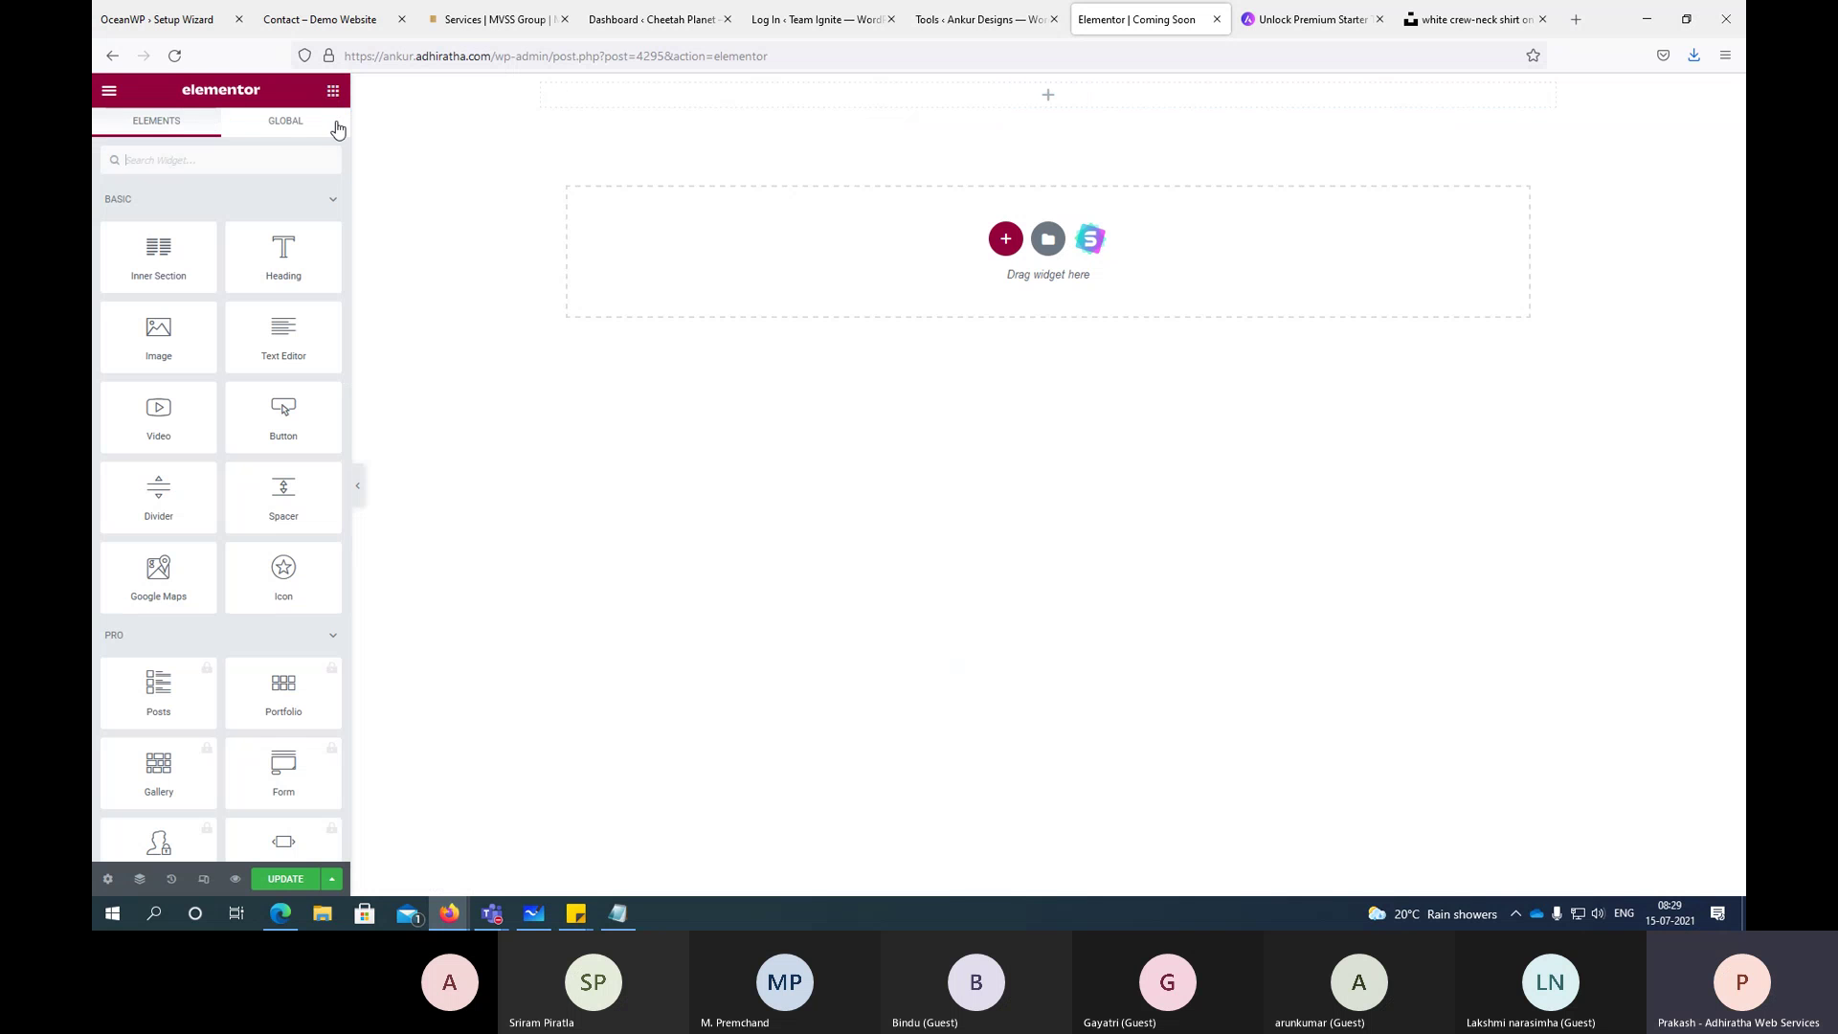
pyautogui.moveTo(283, 255); pyautogui.dragTo(1015, 107)
# Step: Replace the heading's placeholder text with "We are Launching Soon"
pyautogui.click(944, 107)
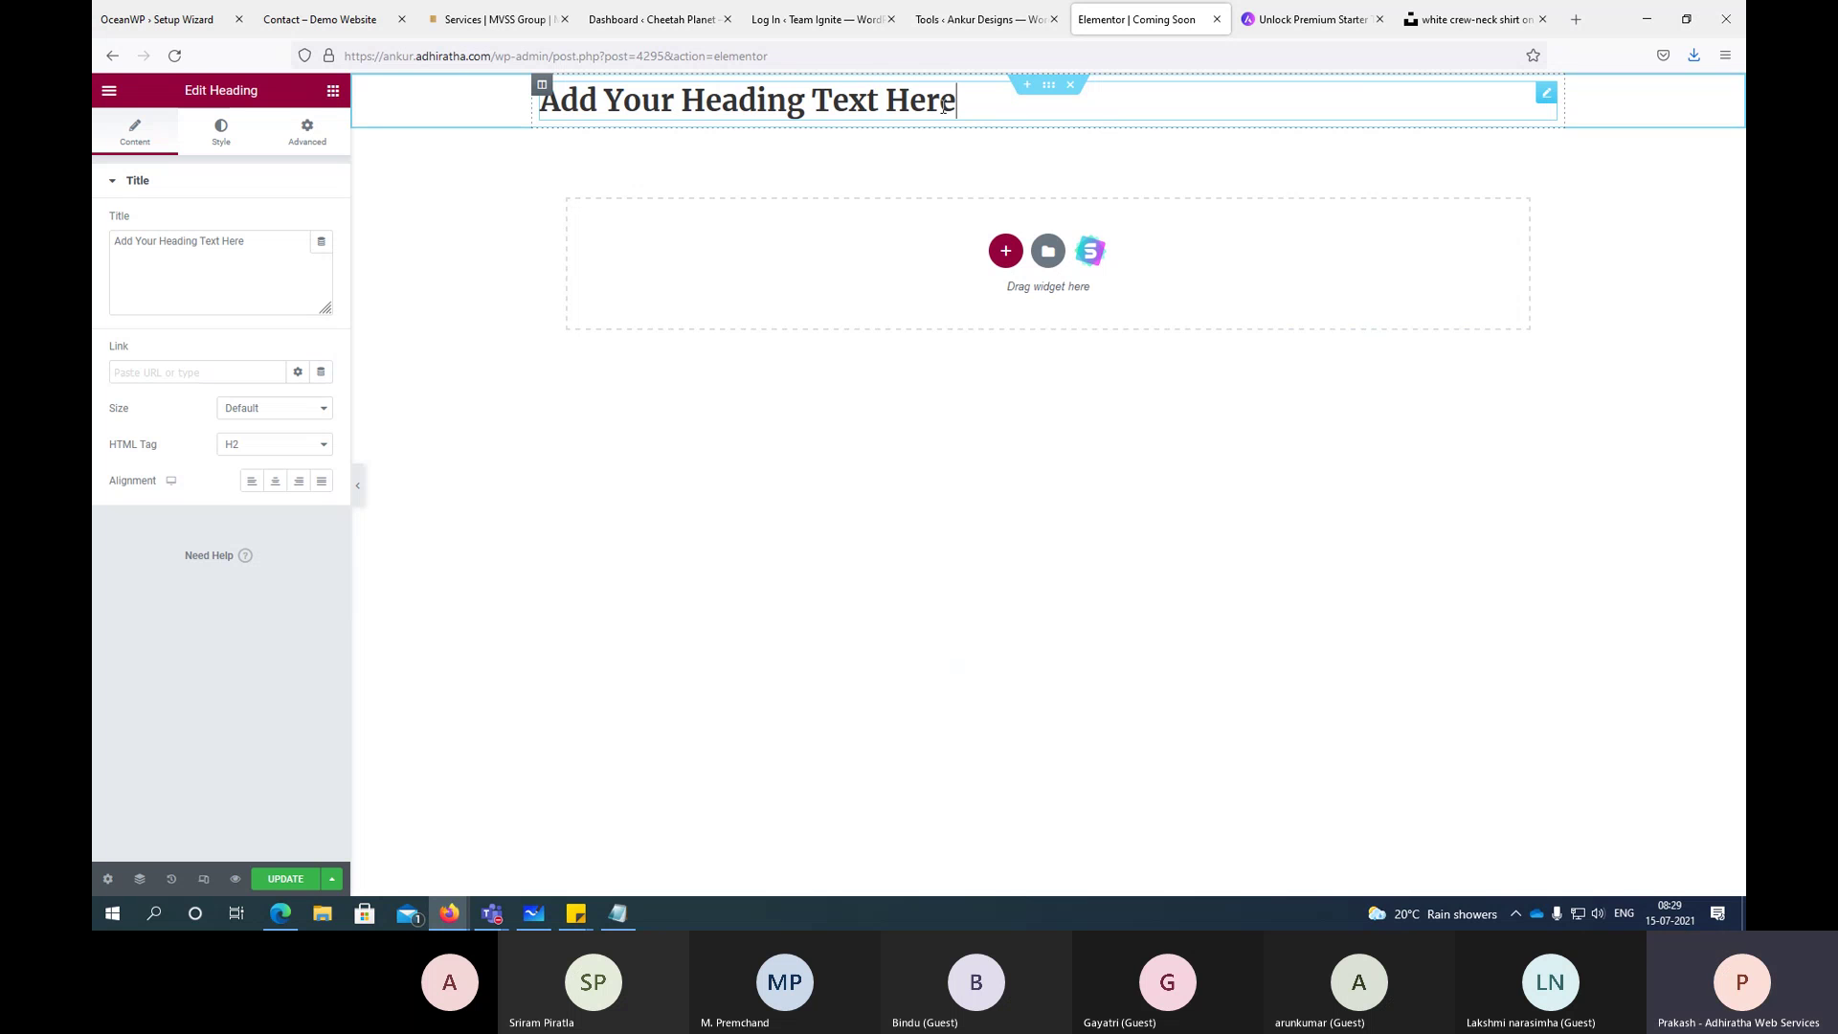
pyautogui.hotkey('ctrl', 'a')
pyautogui.write('W')
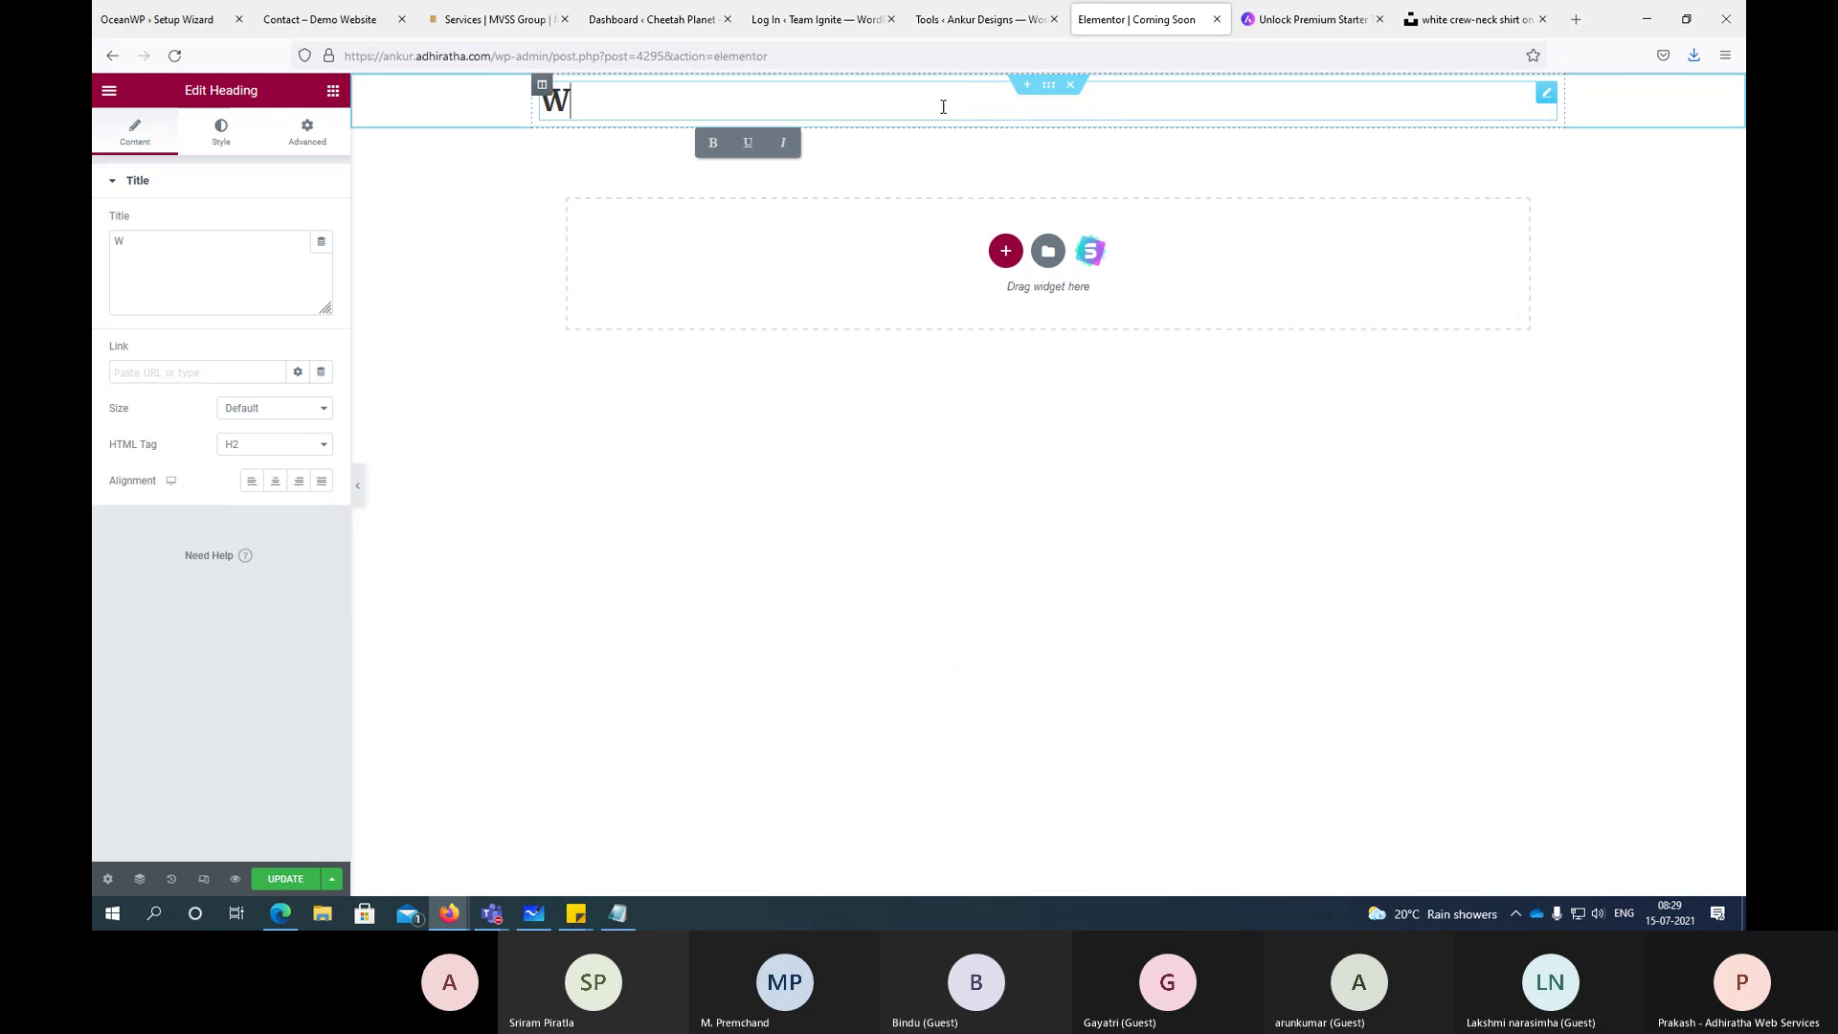
pyautogui.write('e are Lau')
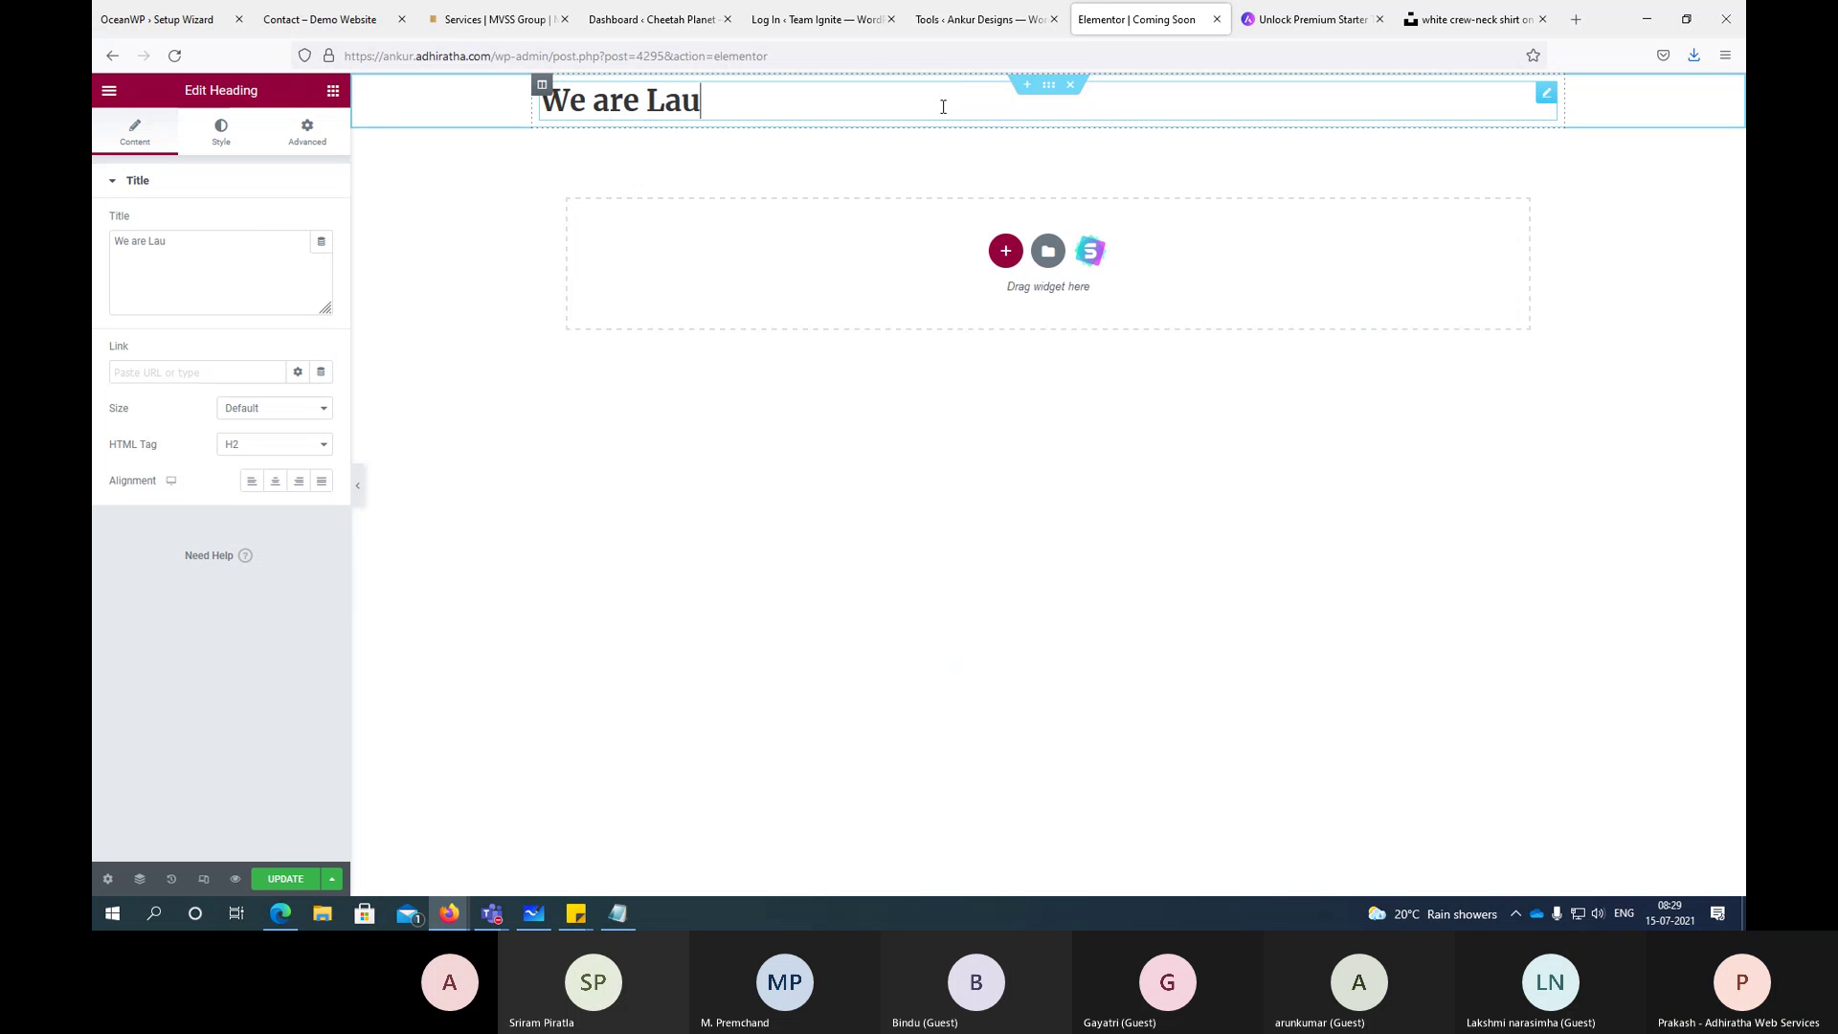
pyautogui.write('nching Soon')
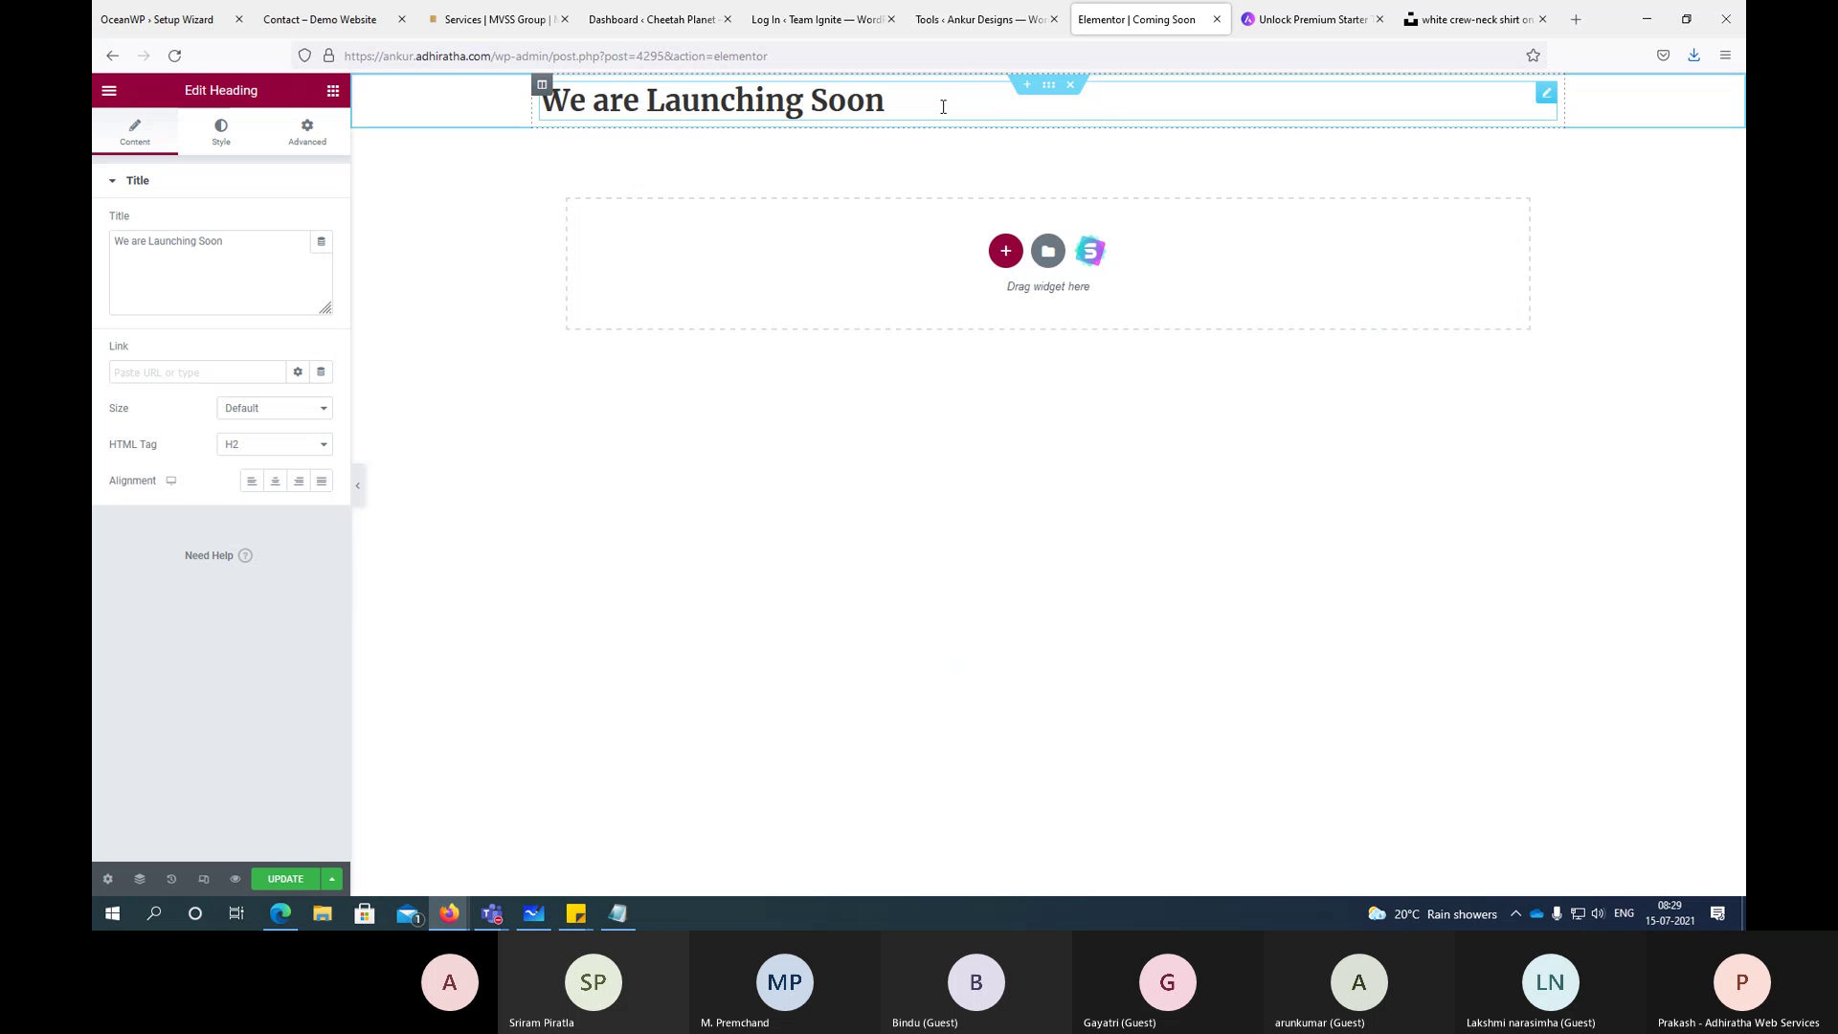
# Step: Extend the heading text to read "We are Launching Soon - Check back for Best Deals"
pyautogui.write(' - Check b')
pyautogui.write('ack')
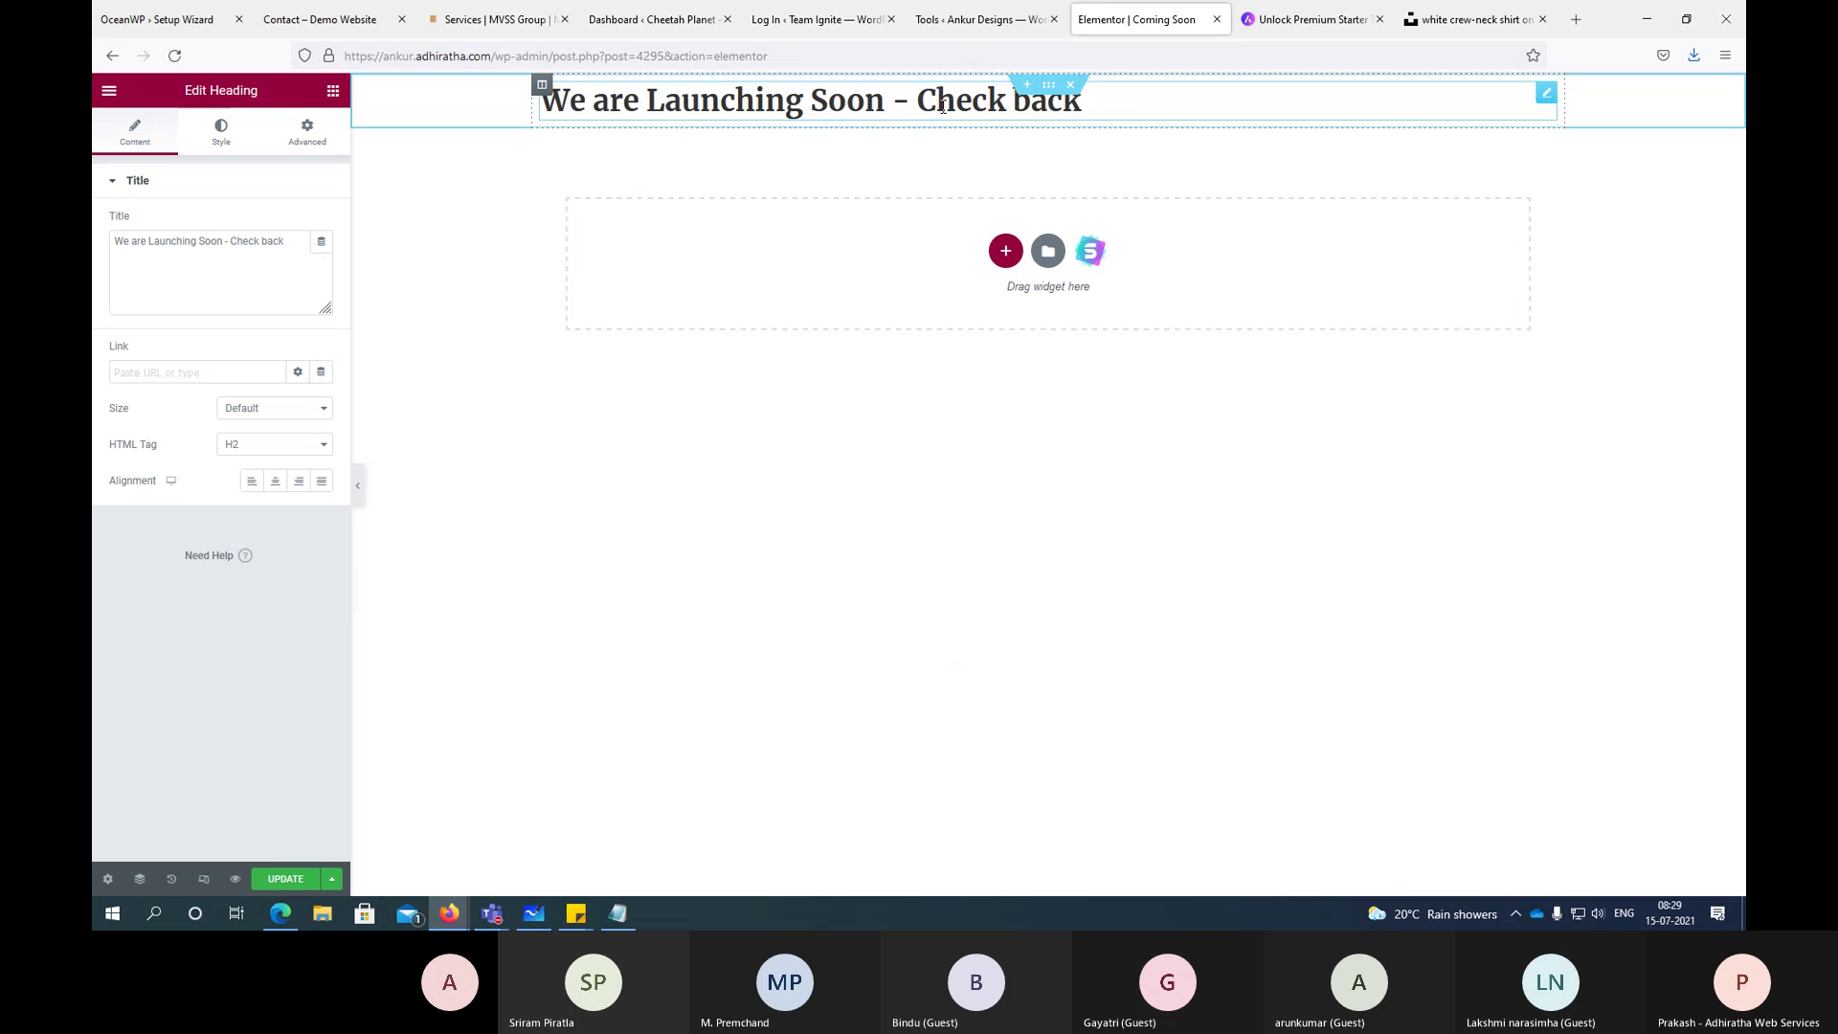
pyautogui.write(' for Best De')
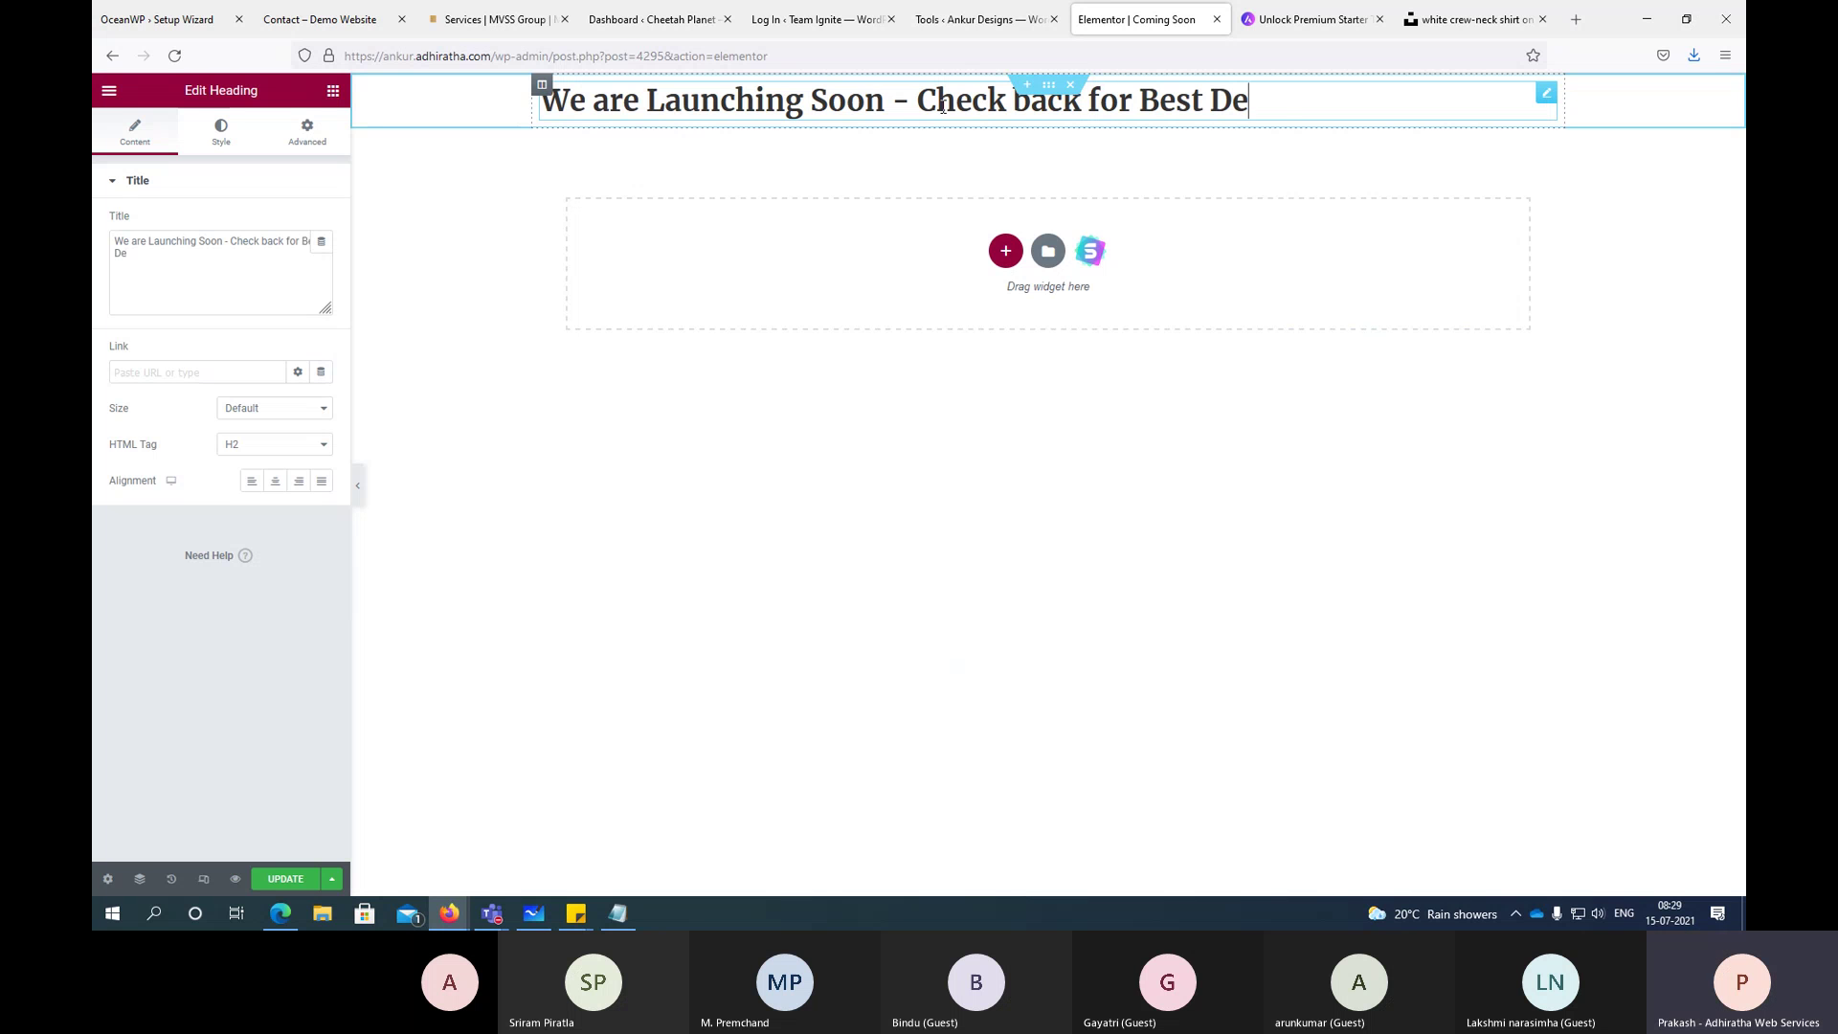
pyautogui.write('als')
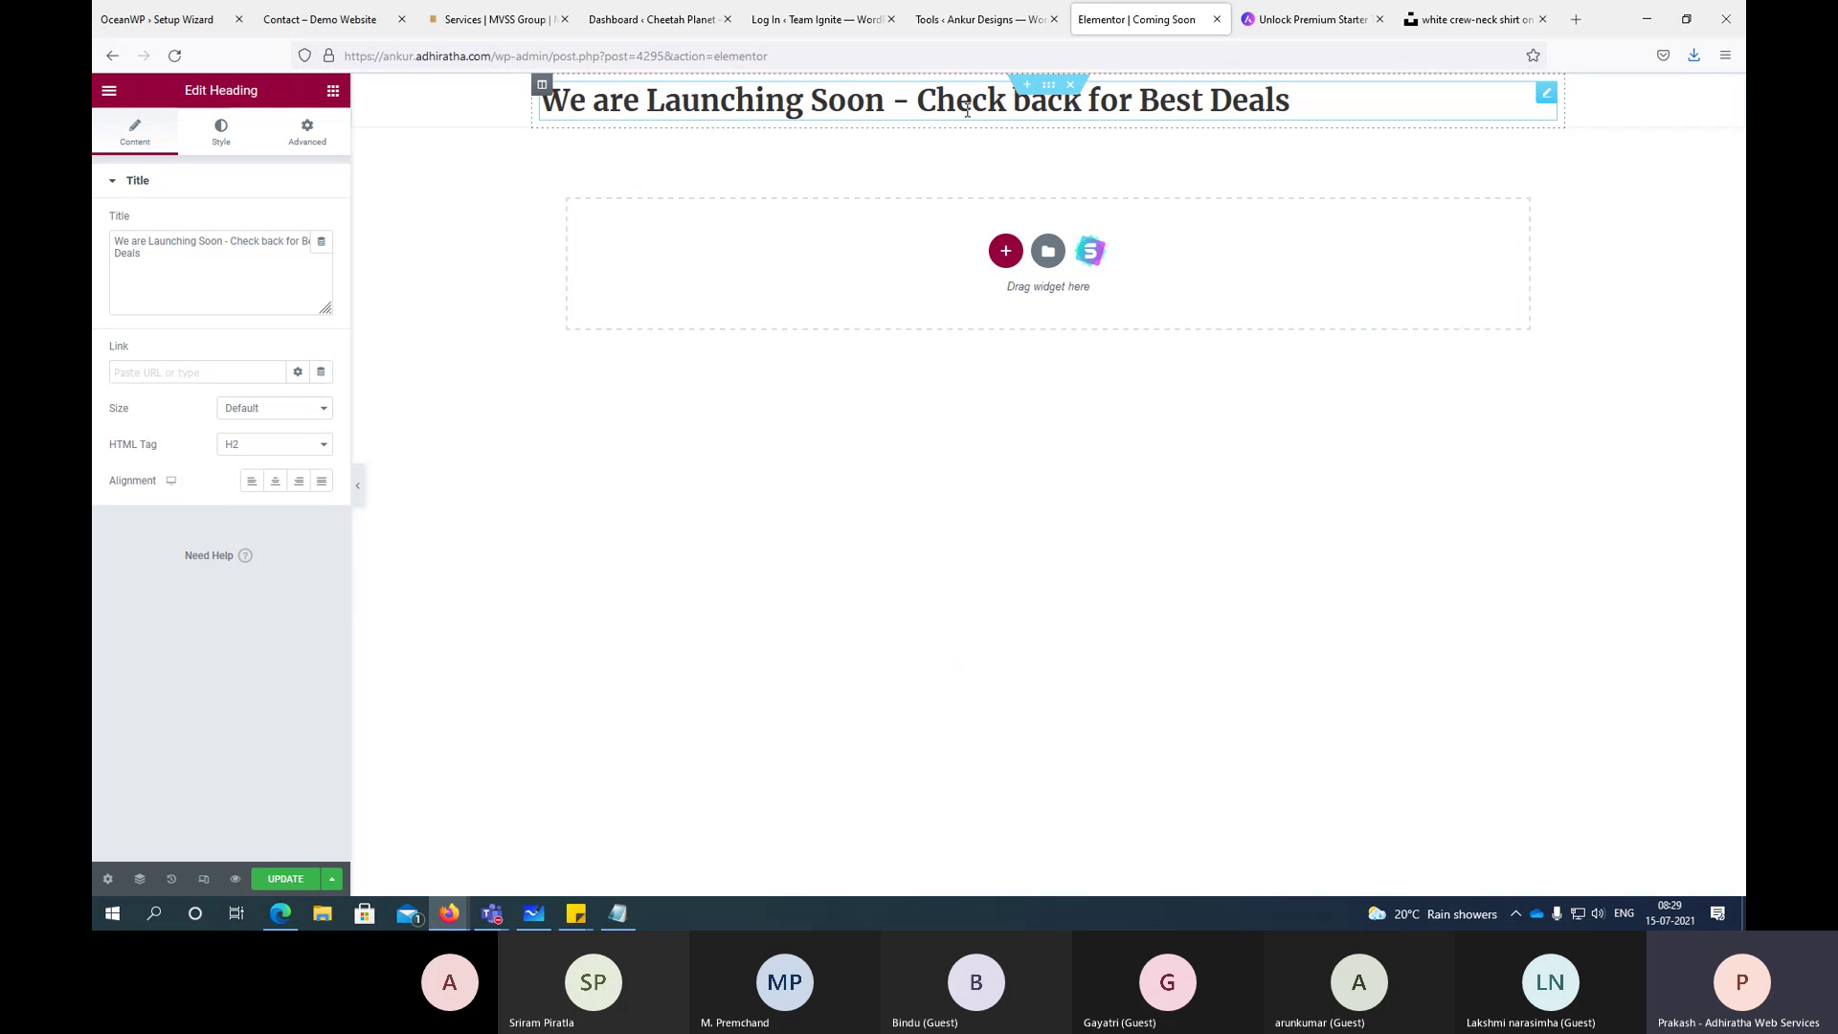
# Step: Center the heading and update the Coming Soon template
pyautogui.click(220, 130)
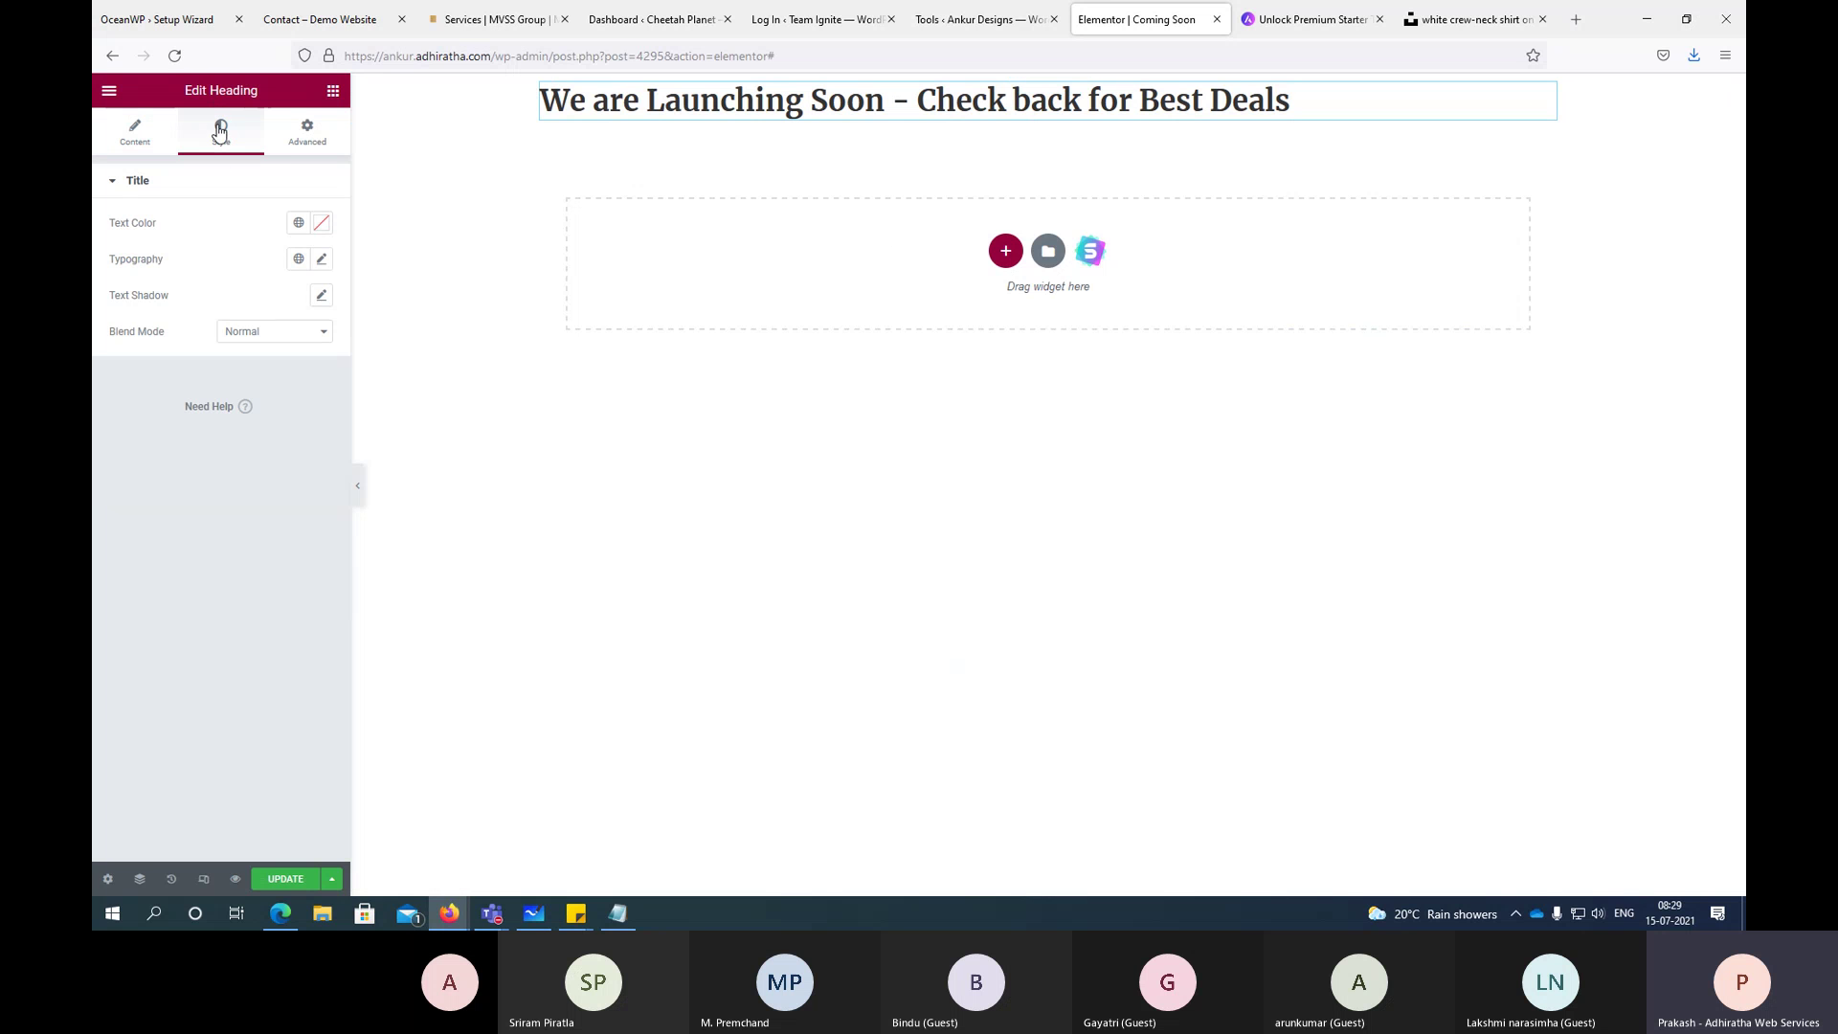
pyautogui.click(125, 141)
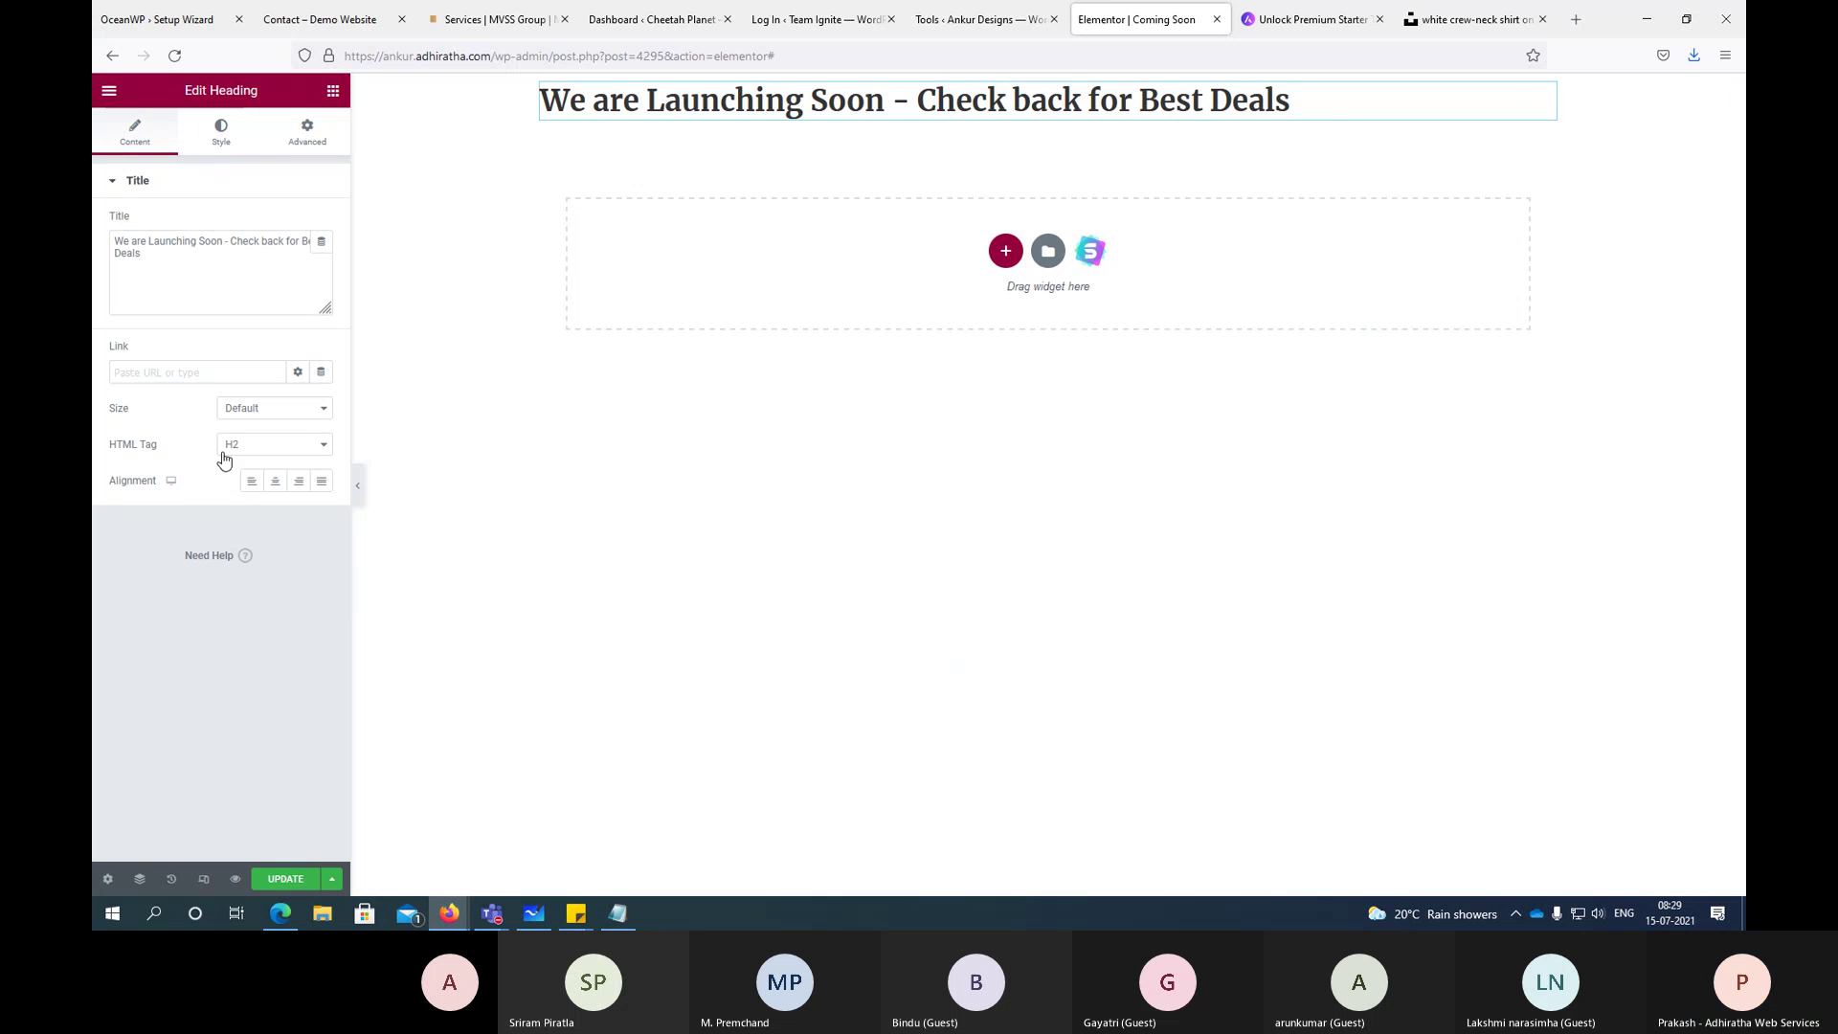
pyautogui.click(274, 487)
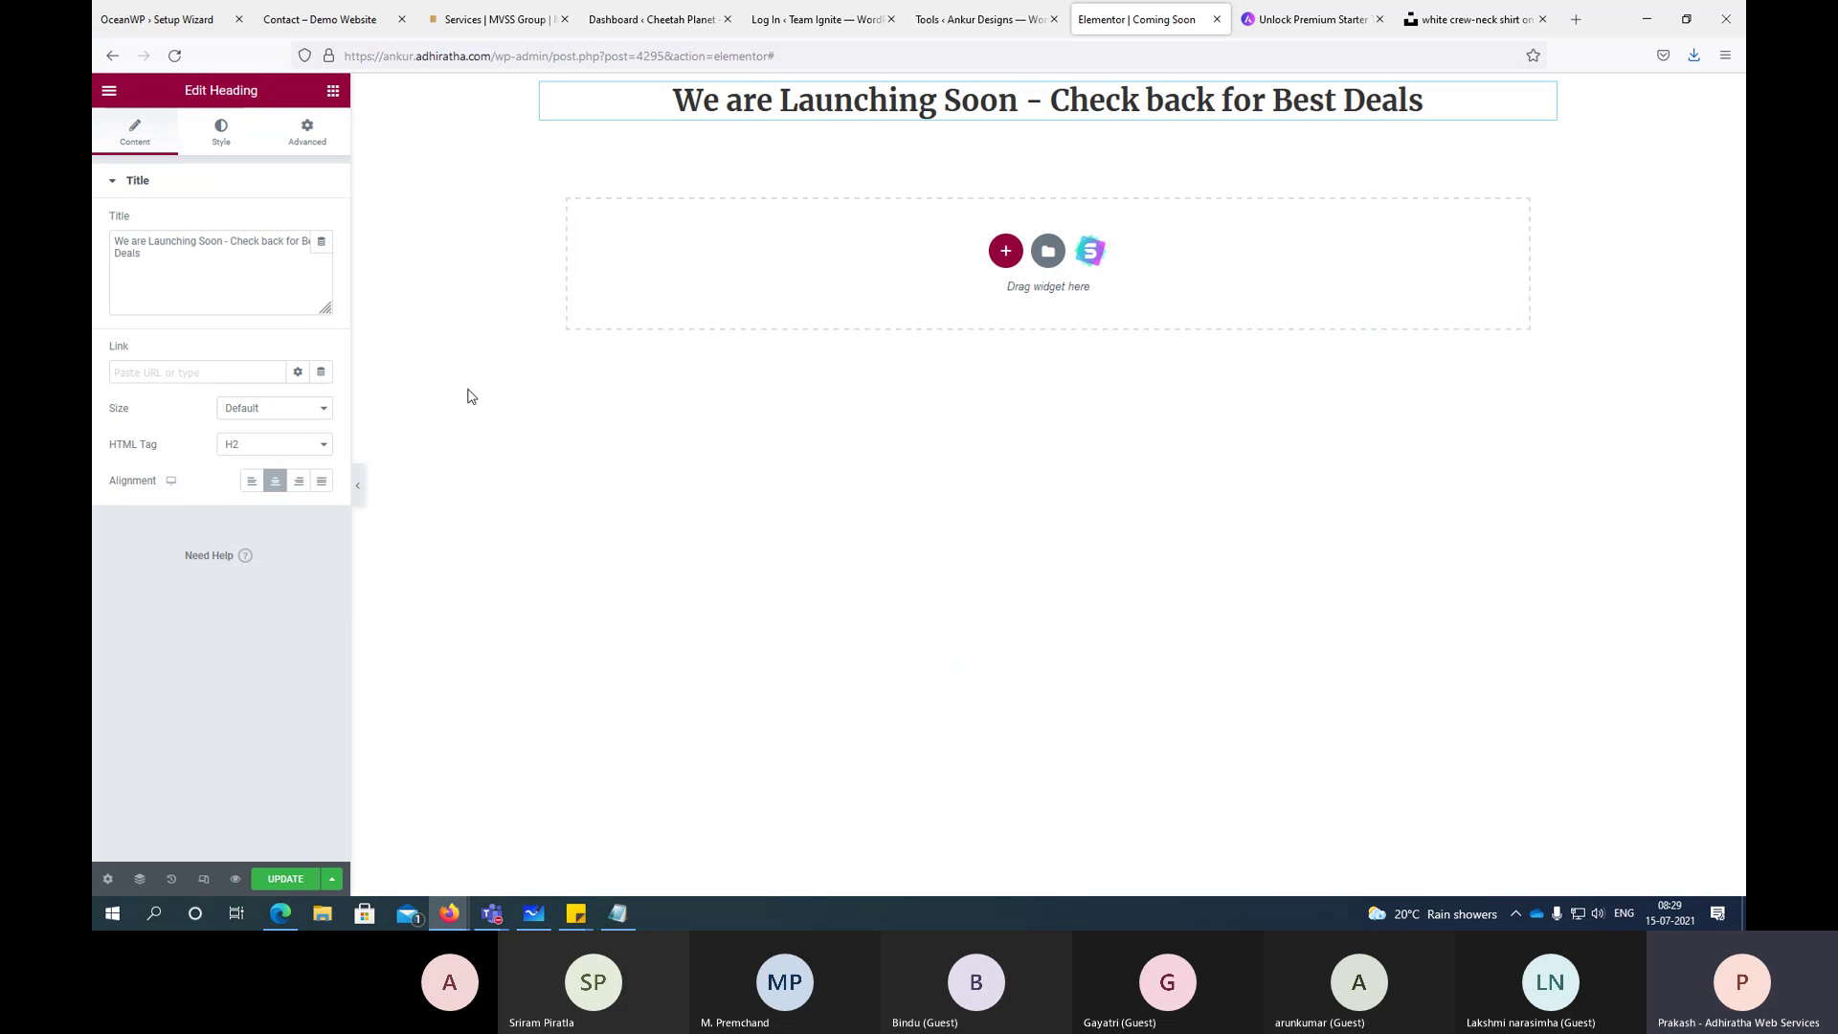
pyautogui.click(285, 879)
# Step: Add a single-column section below the heading and place an Image widget in it
pyautogui.click(1005, 252)
pyautogui.click(839, 312)
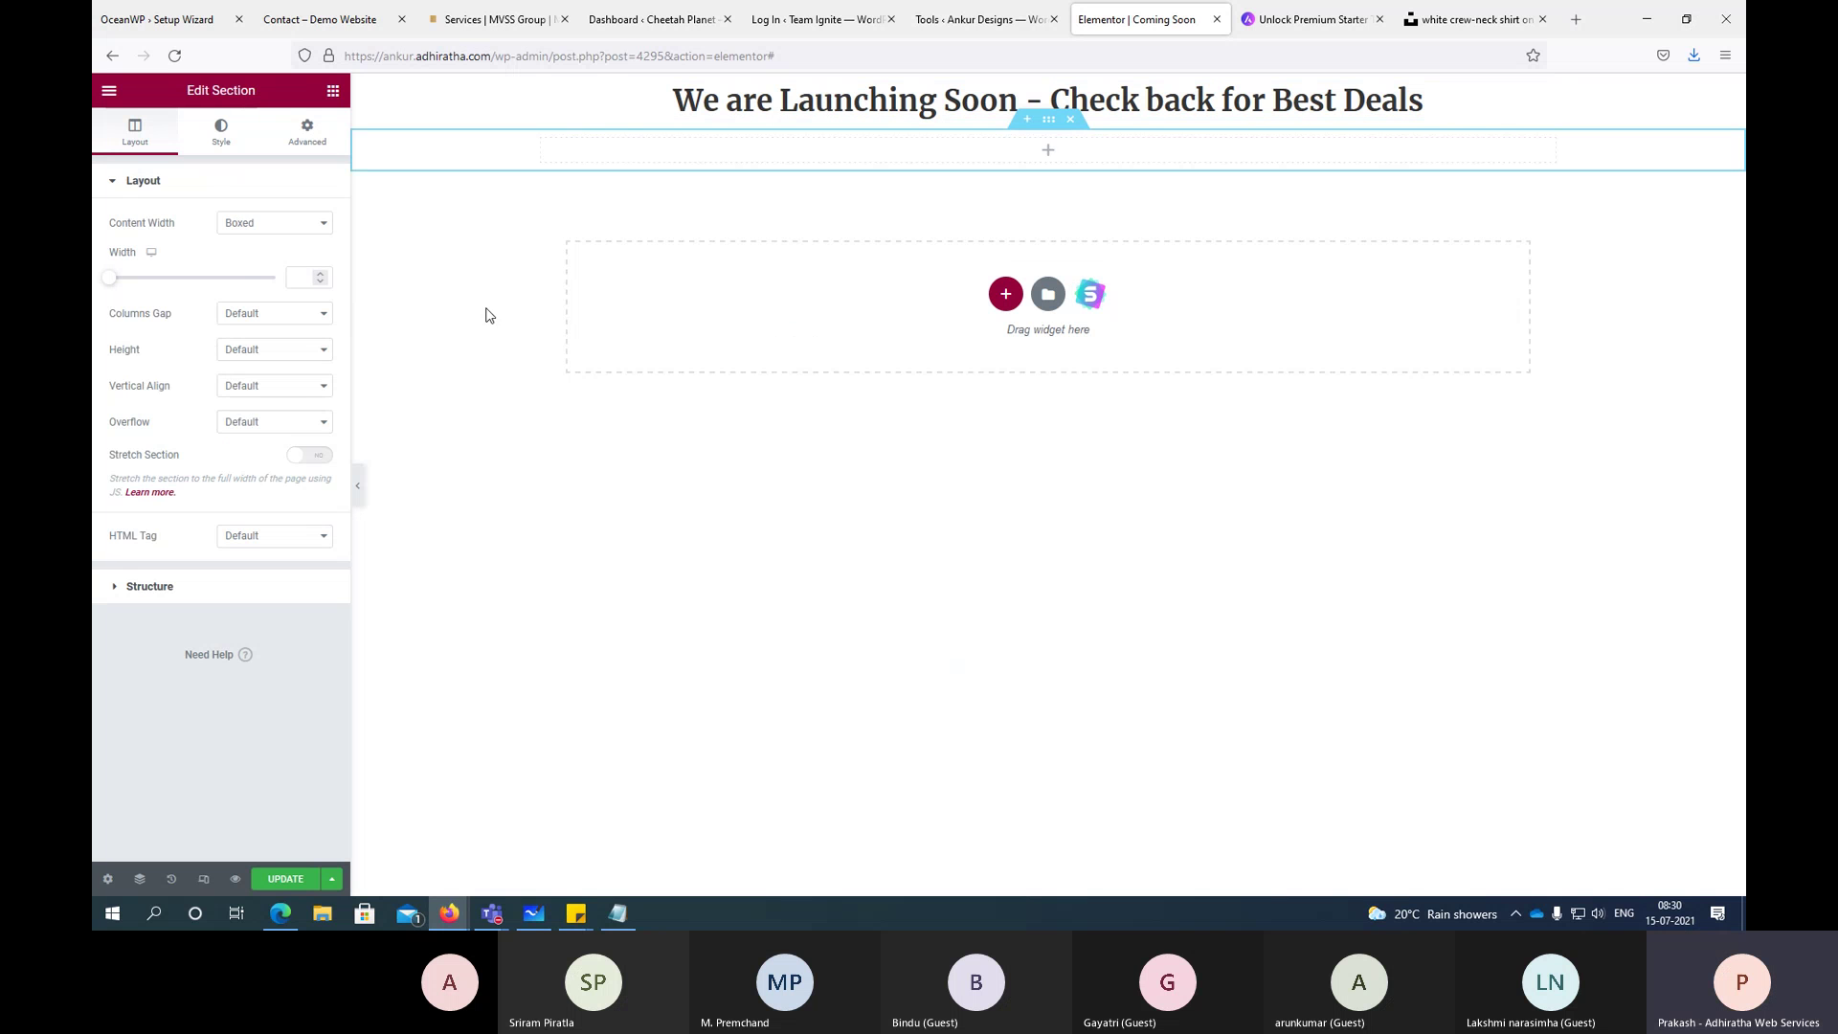
pyautogui.click(333, 90)
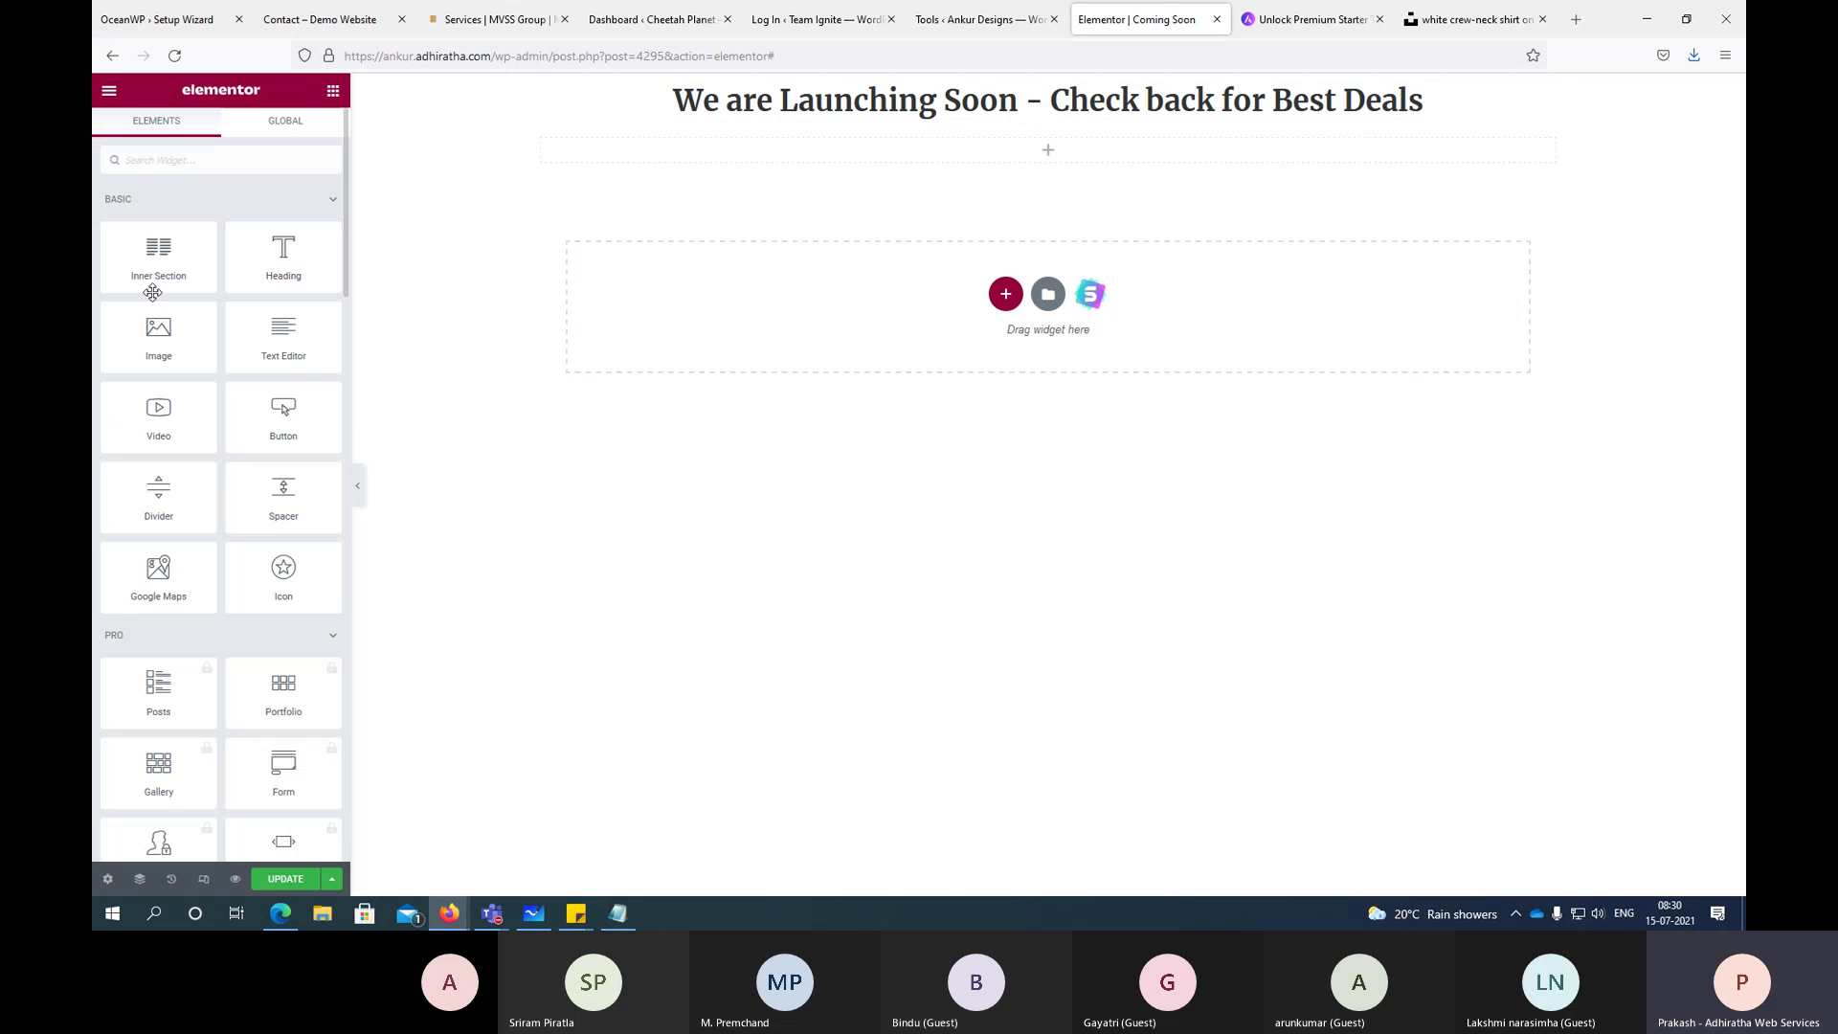
pyautogui.moveTo(159, 335); pyautogui.dragTo(900, 157)
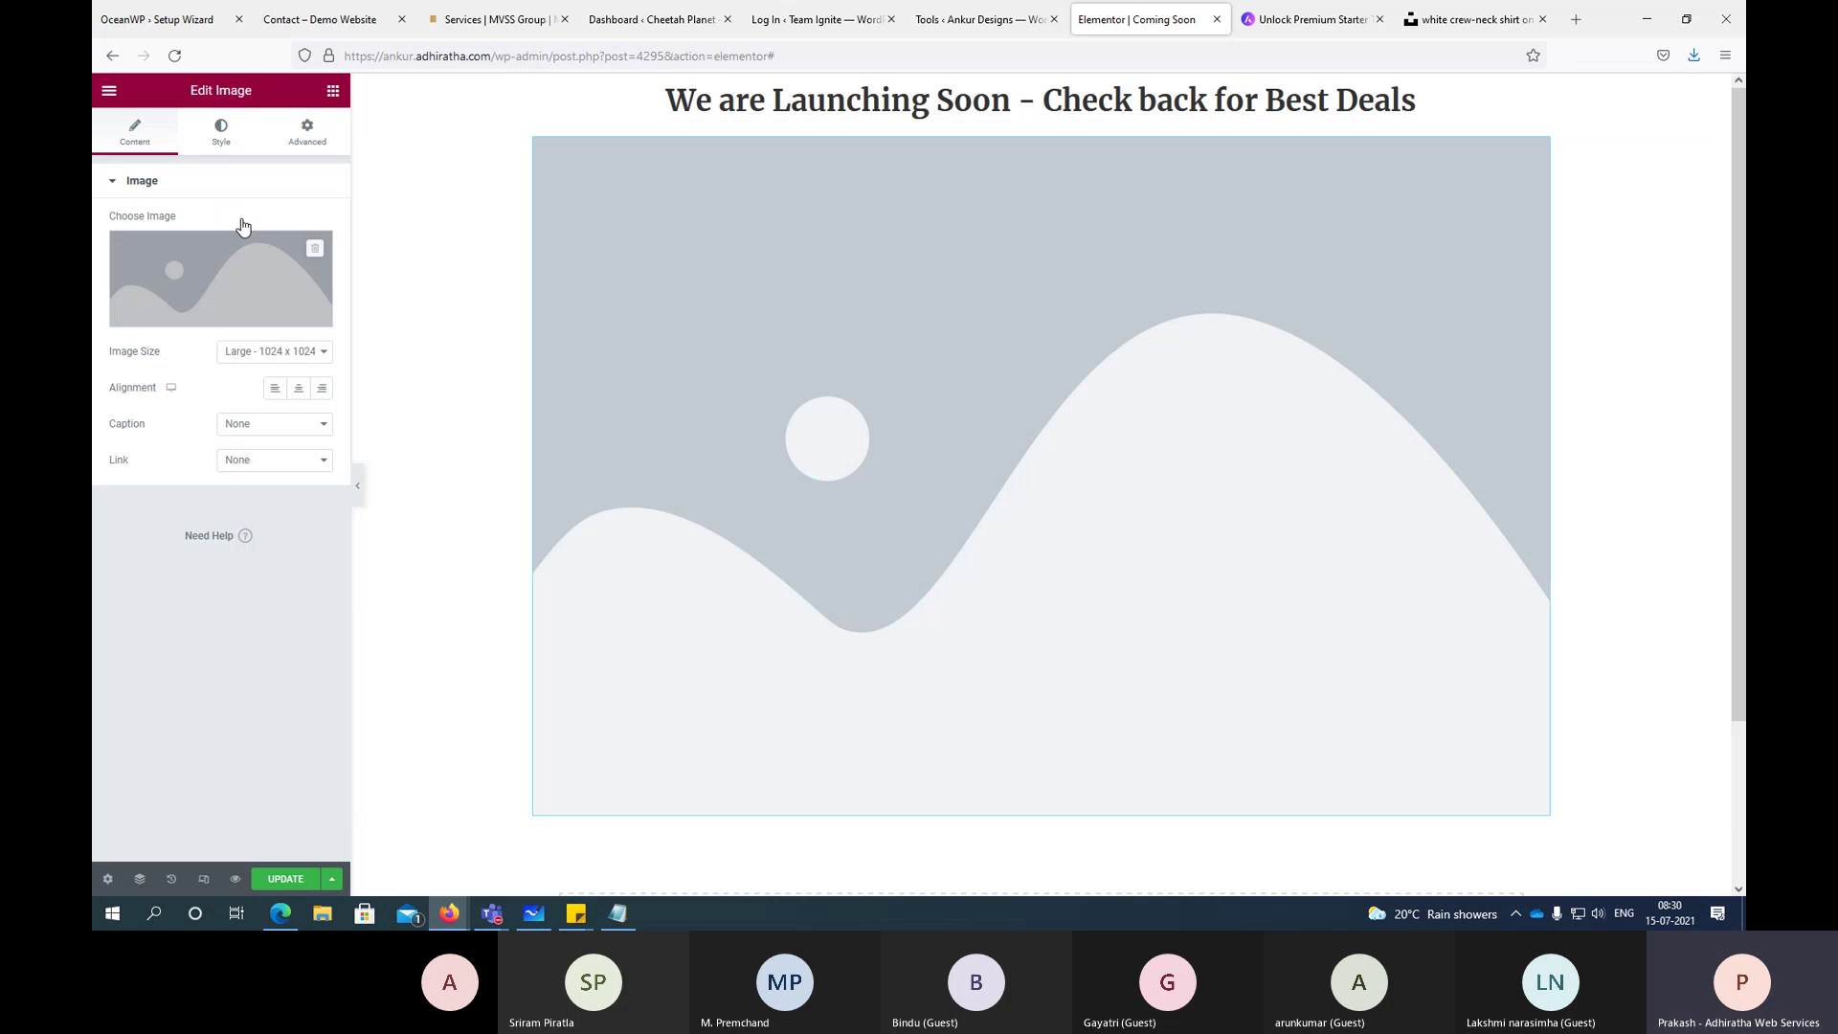
# Step: Insert the photo of a grey T-shirt on a clothes rack from the media library into the Image widget and update the template
pyautogui.click(216, 312)
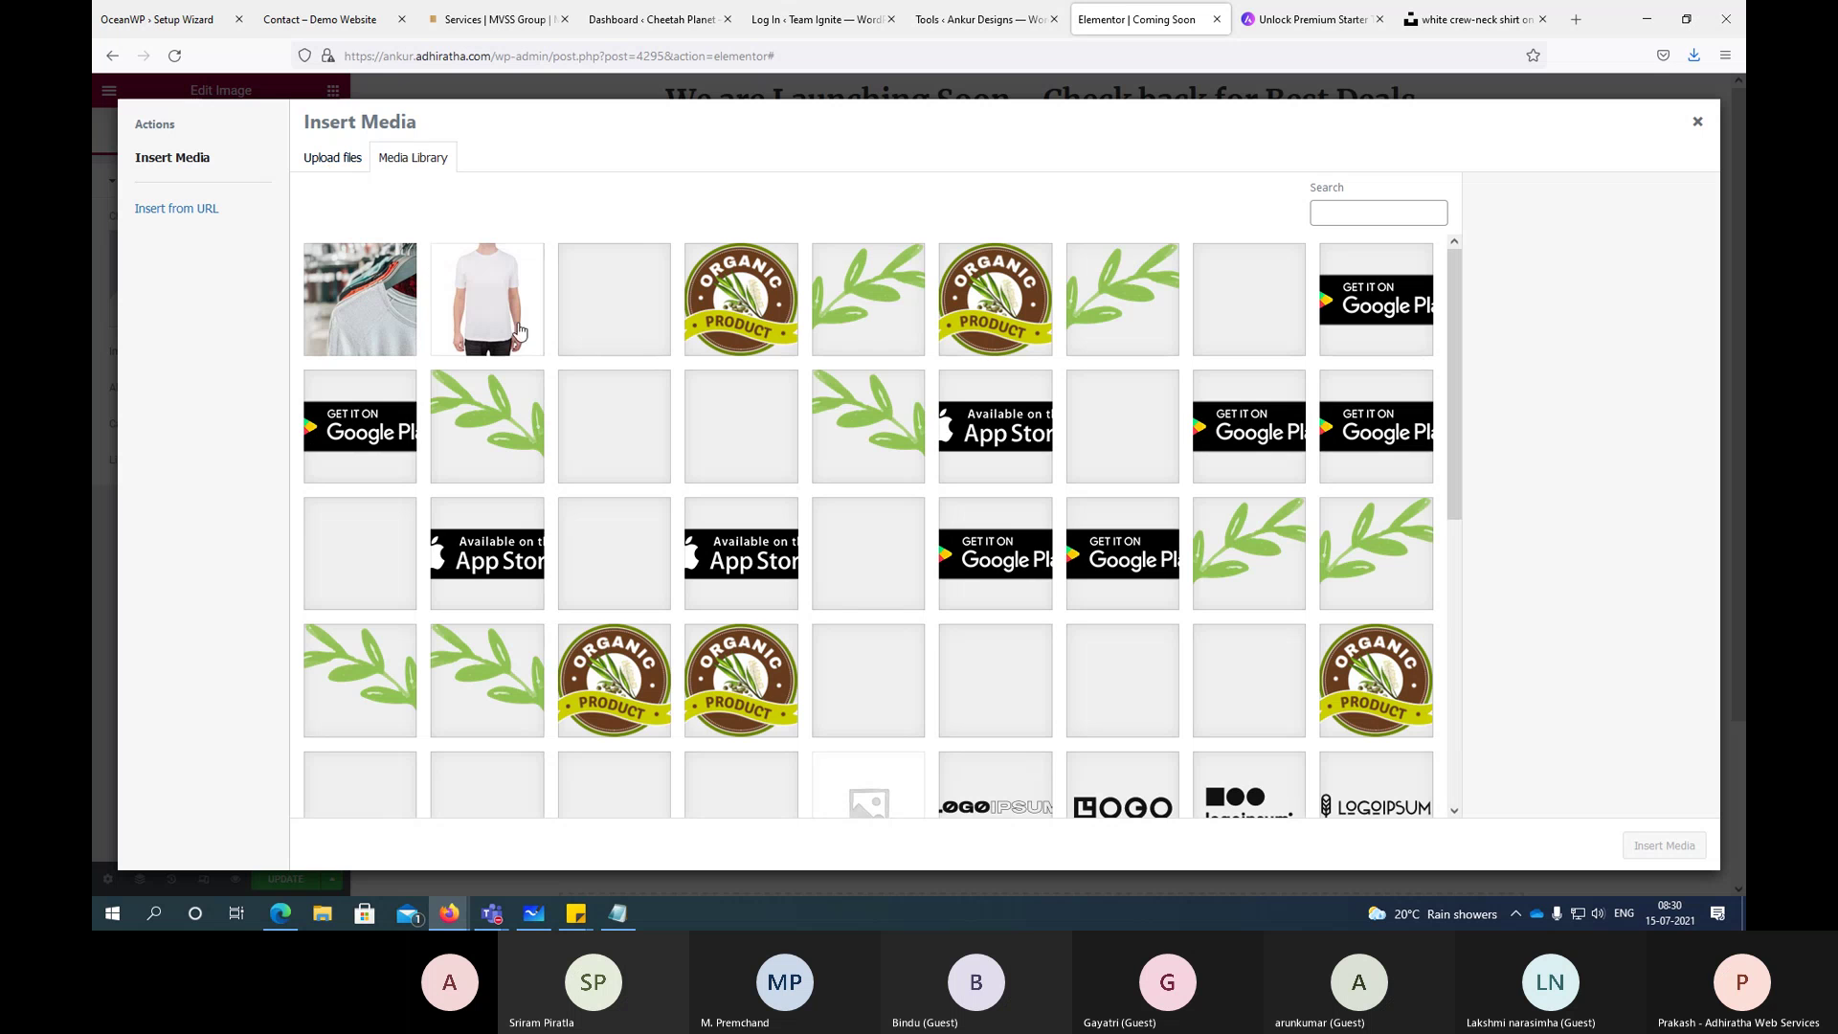
pyautogui.click(359, 321)
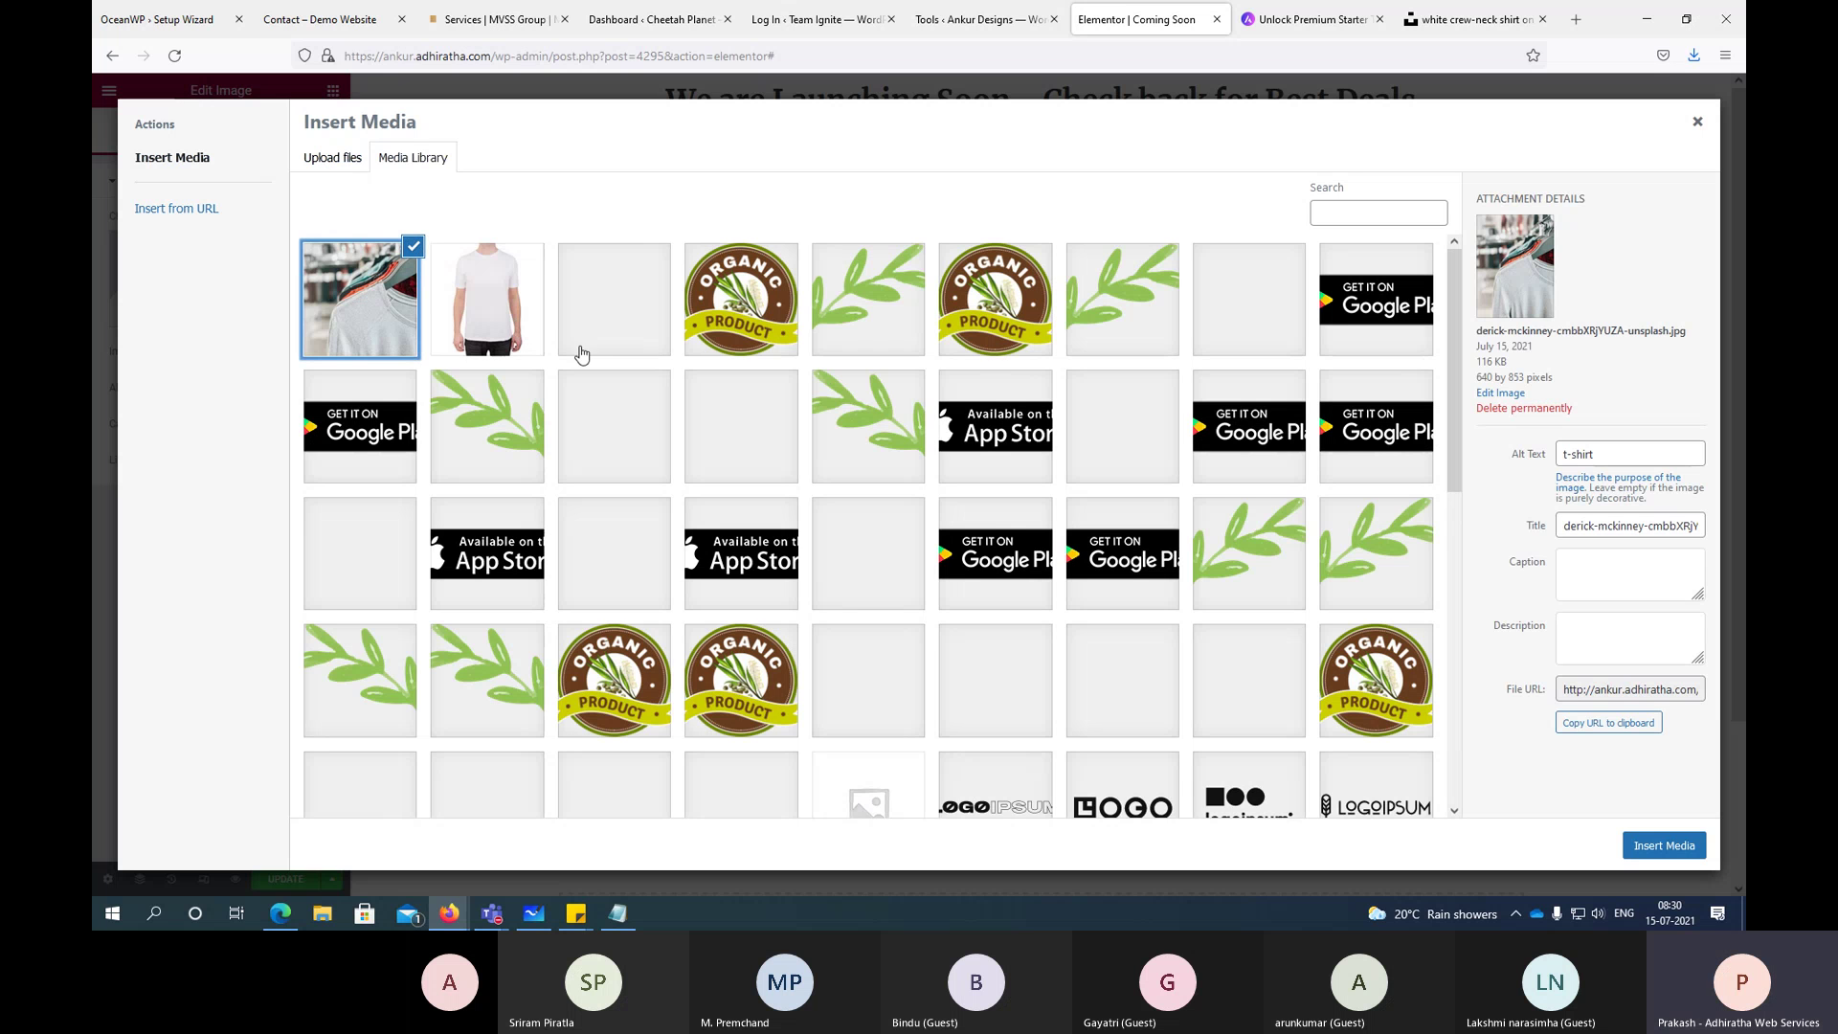
pyautogui.click(1666, 844)
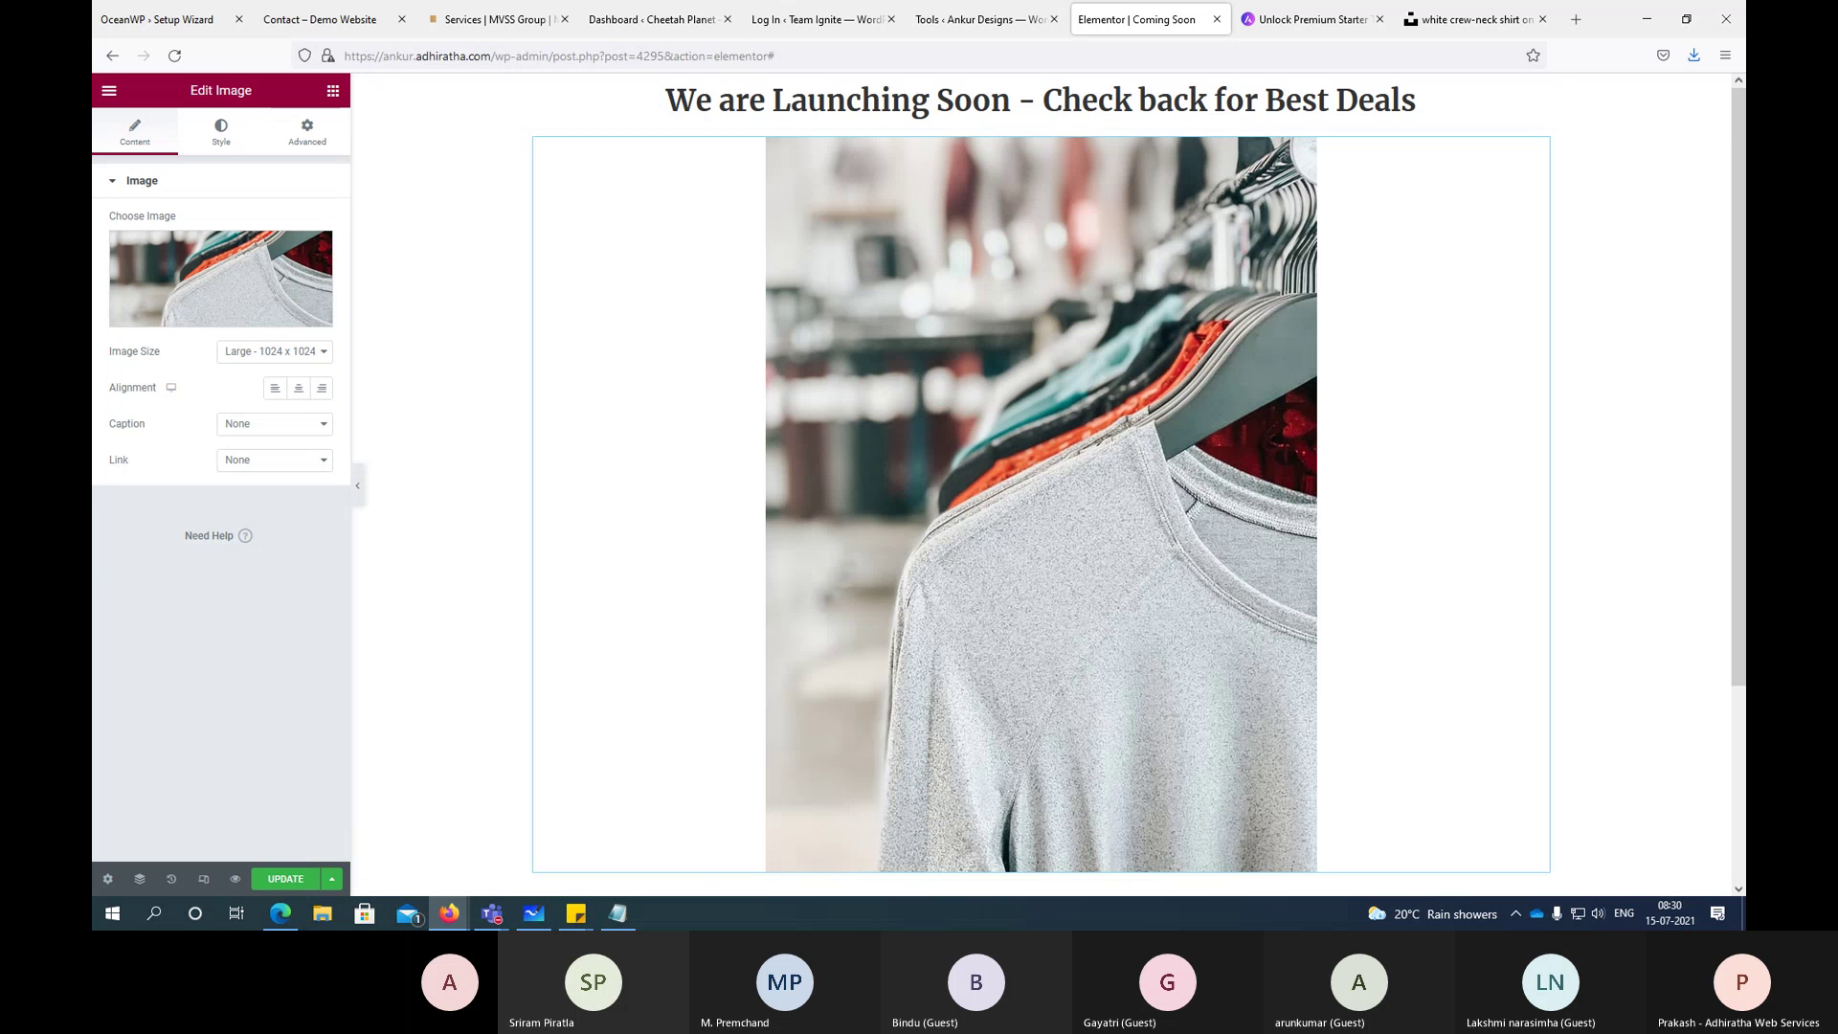
pyautogui.click(285, 879)
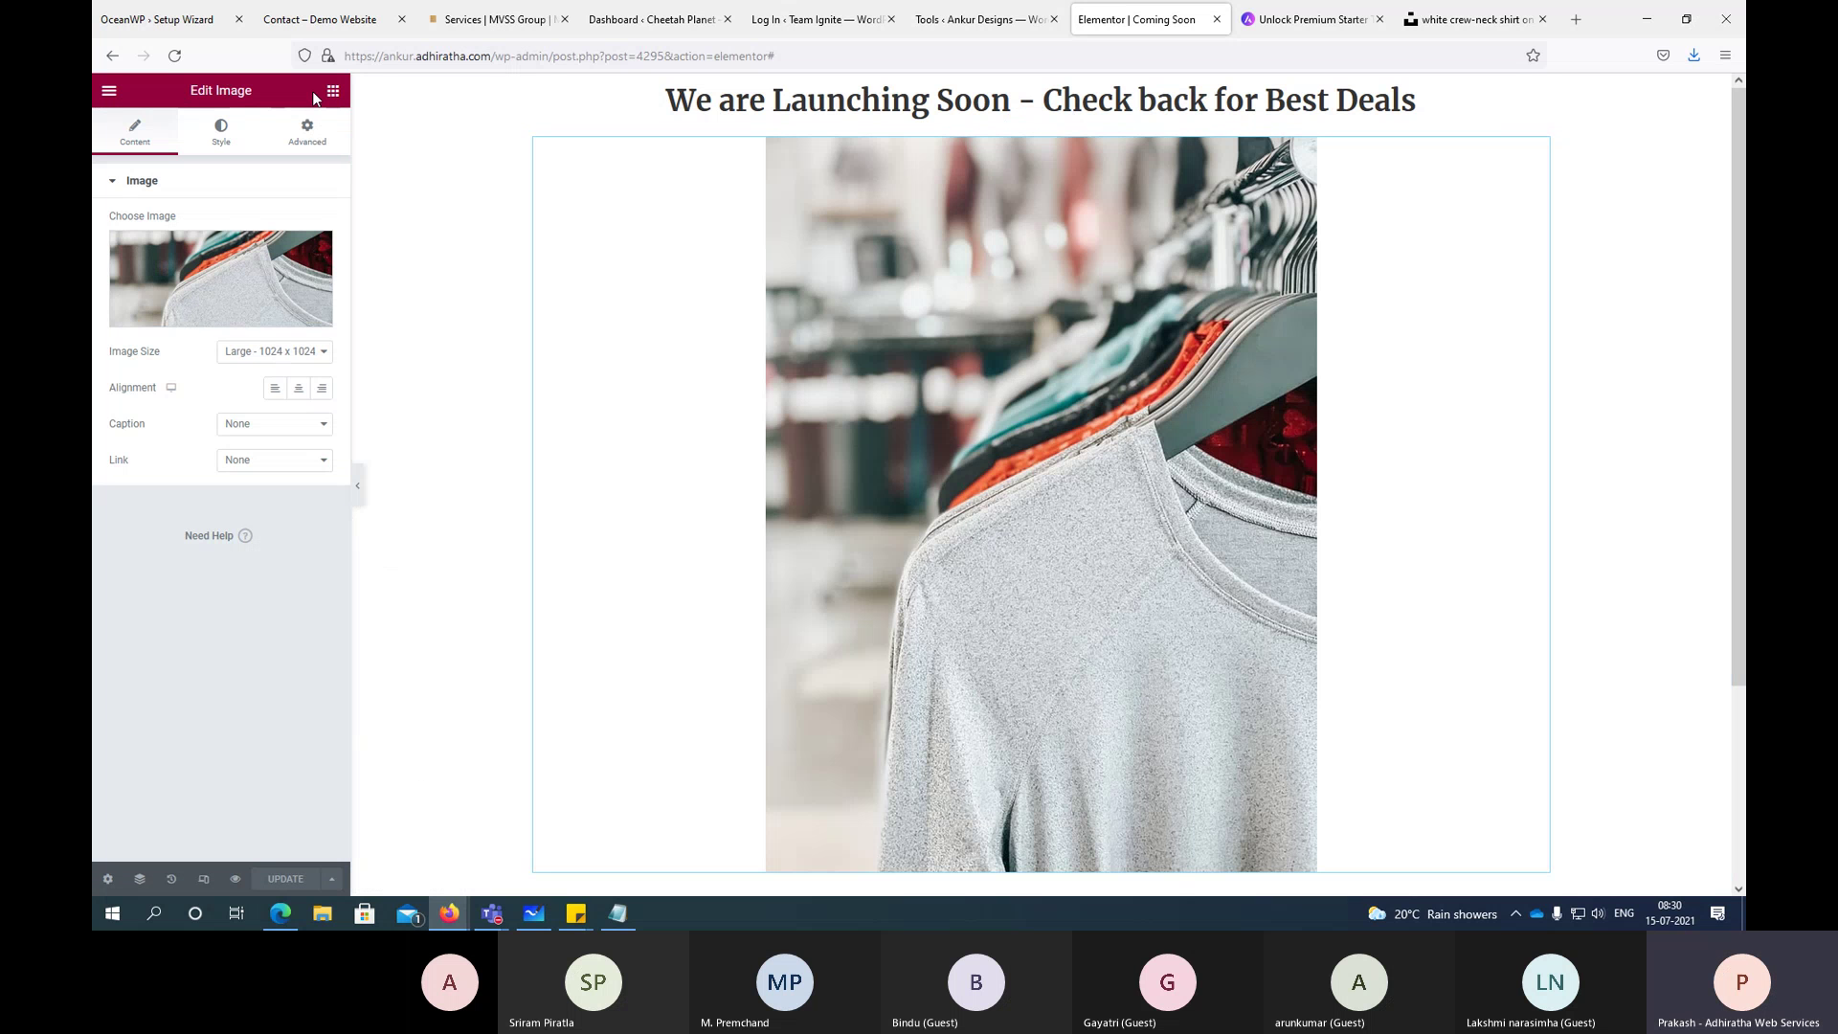
# Step: Add a single-column section below the image and place a Social Icons widget in it
pyautogui.scroll(-3, 1000, 757)
pyautogui.click(999, 743)
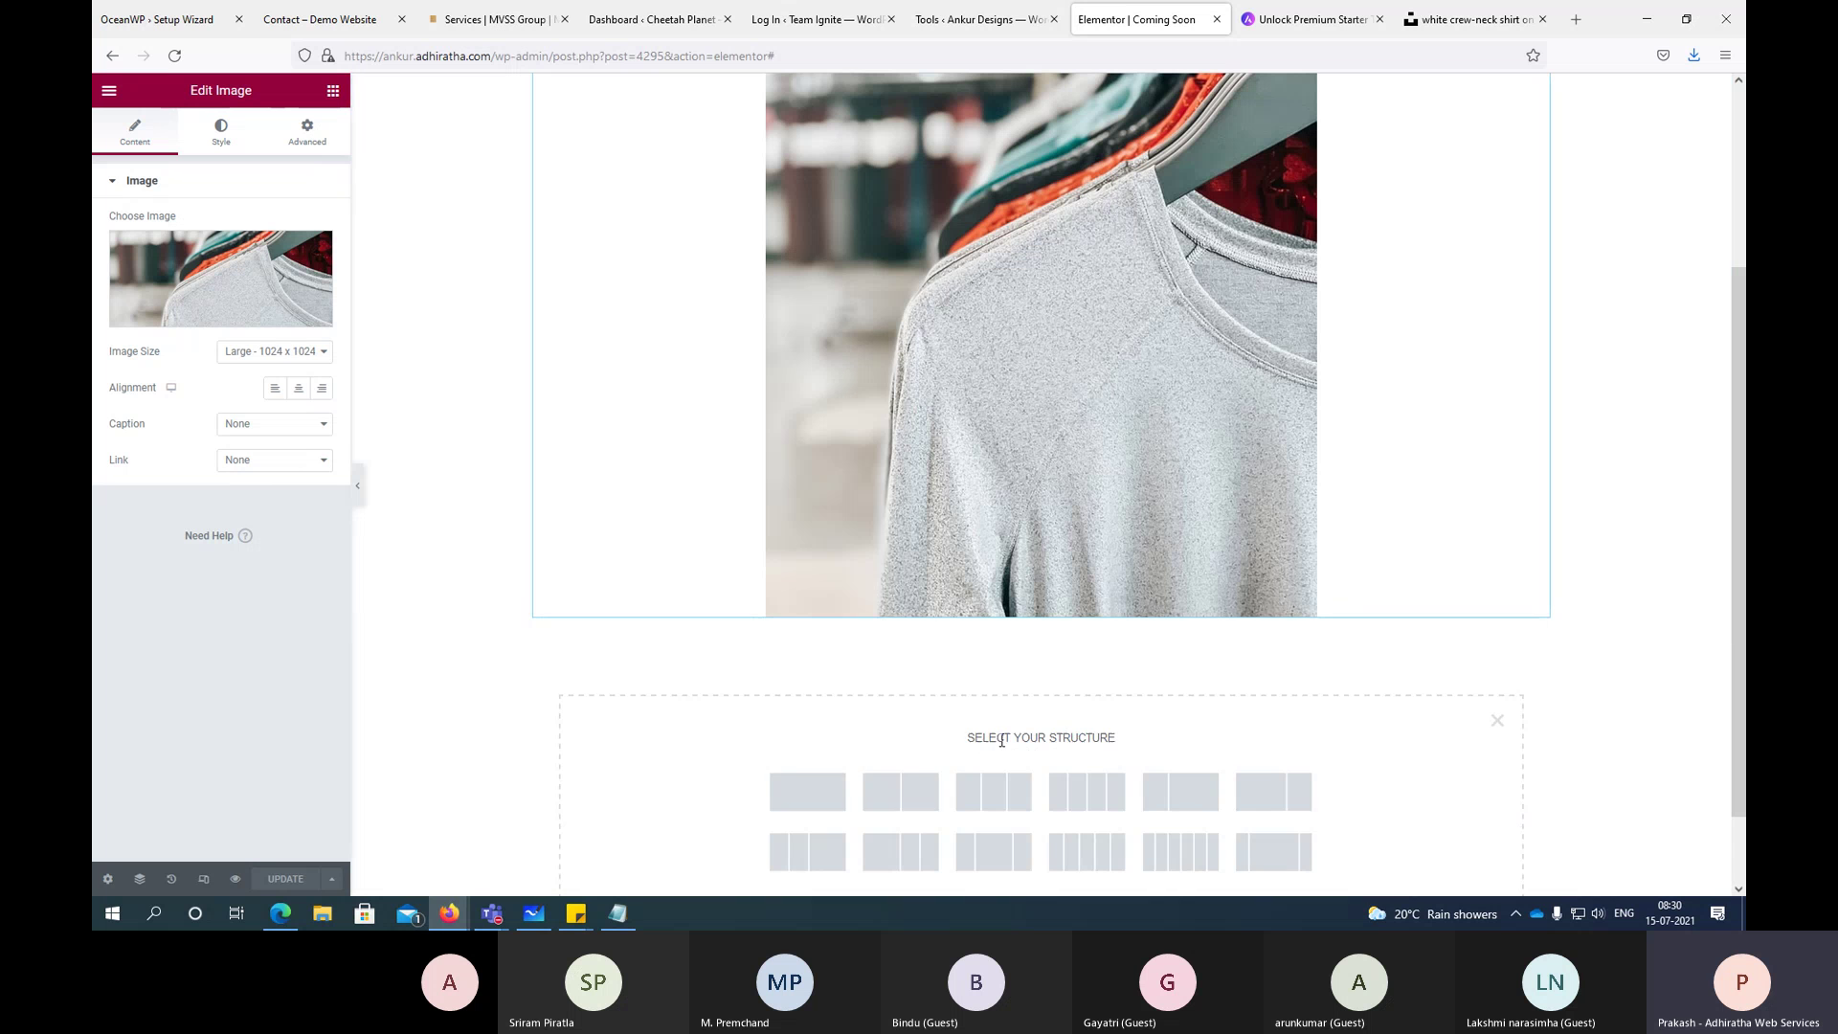
pyautogui.click(823, 797)
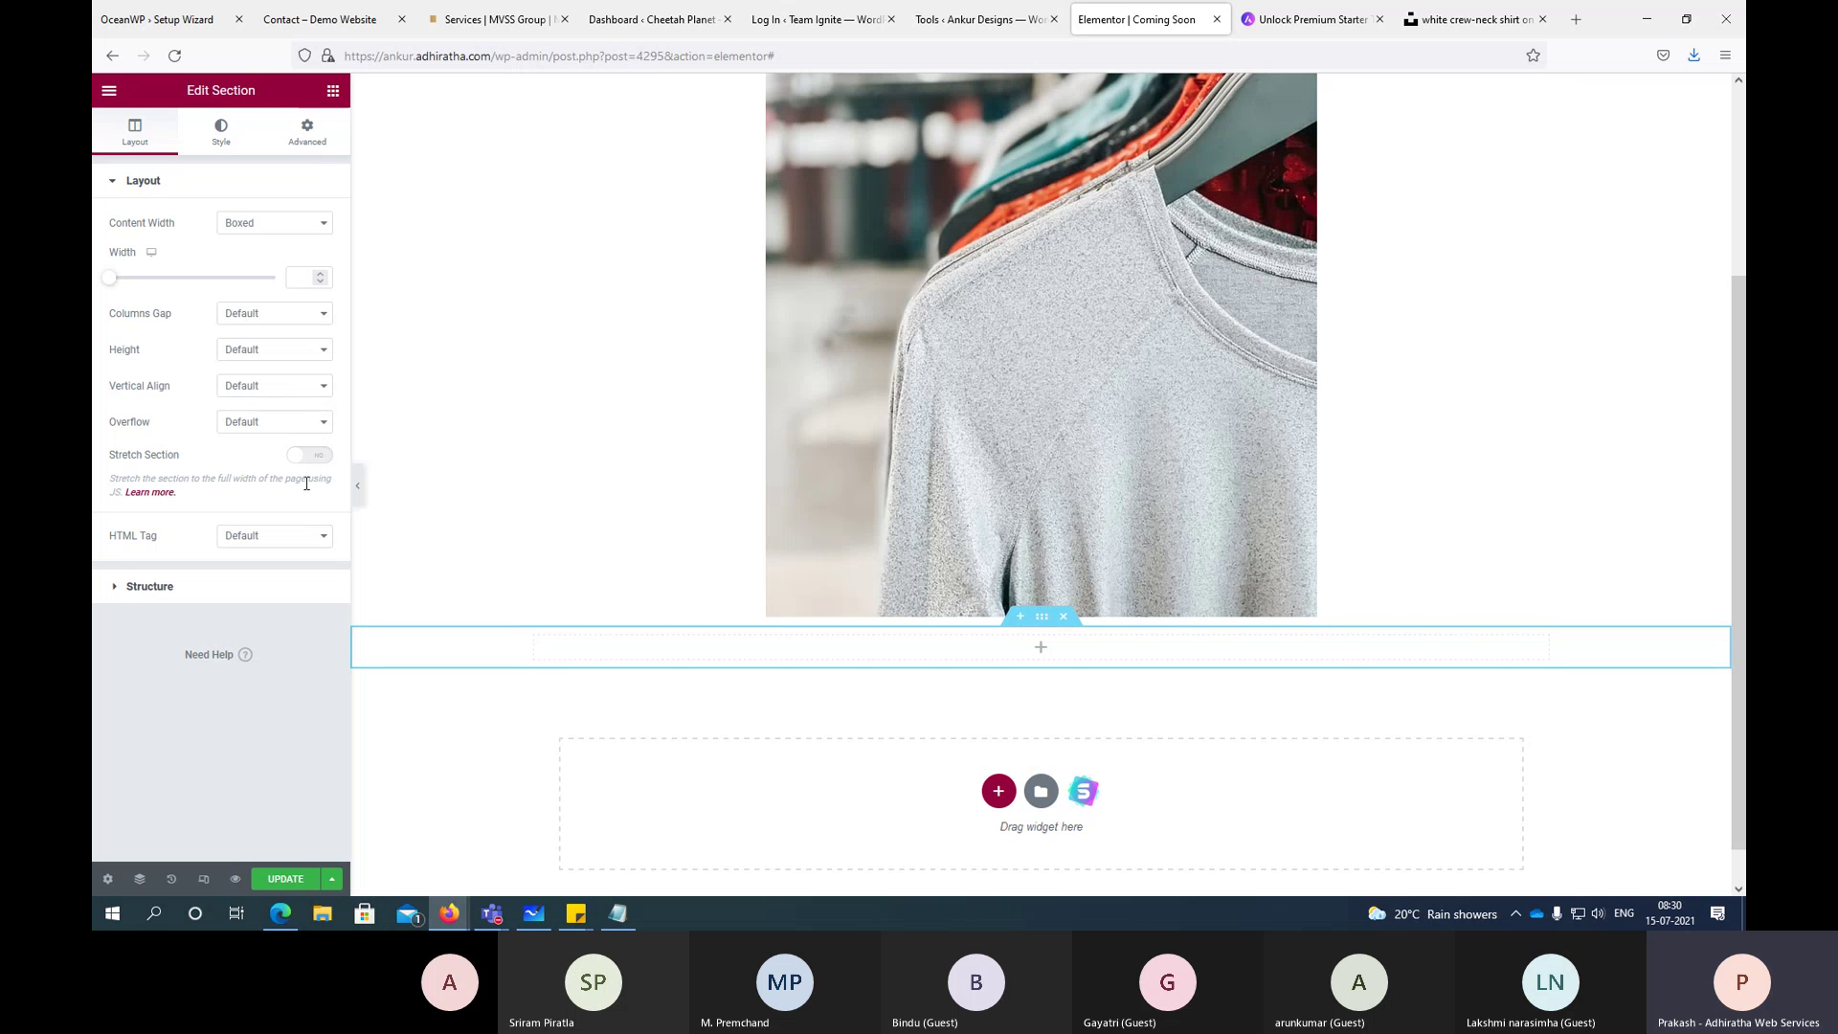
pyautogui.click(334, 92)
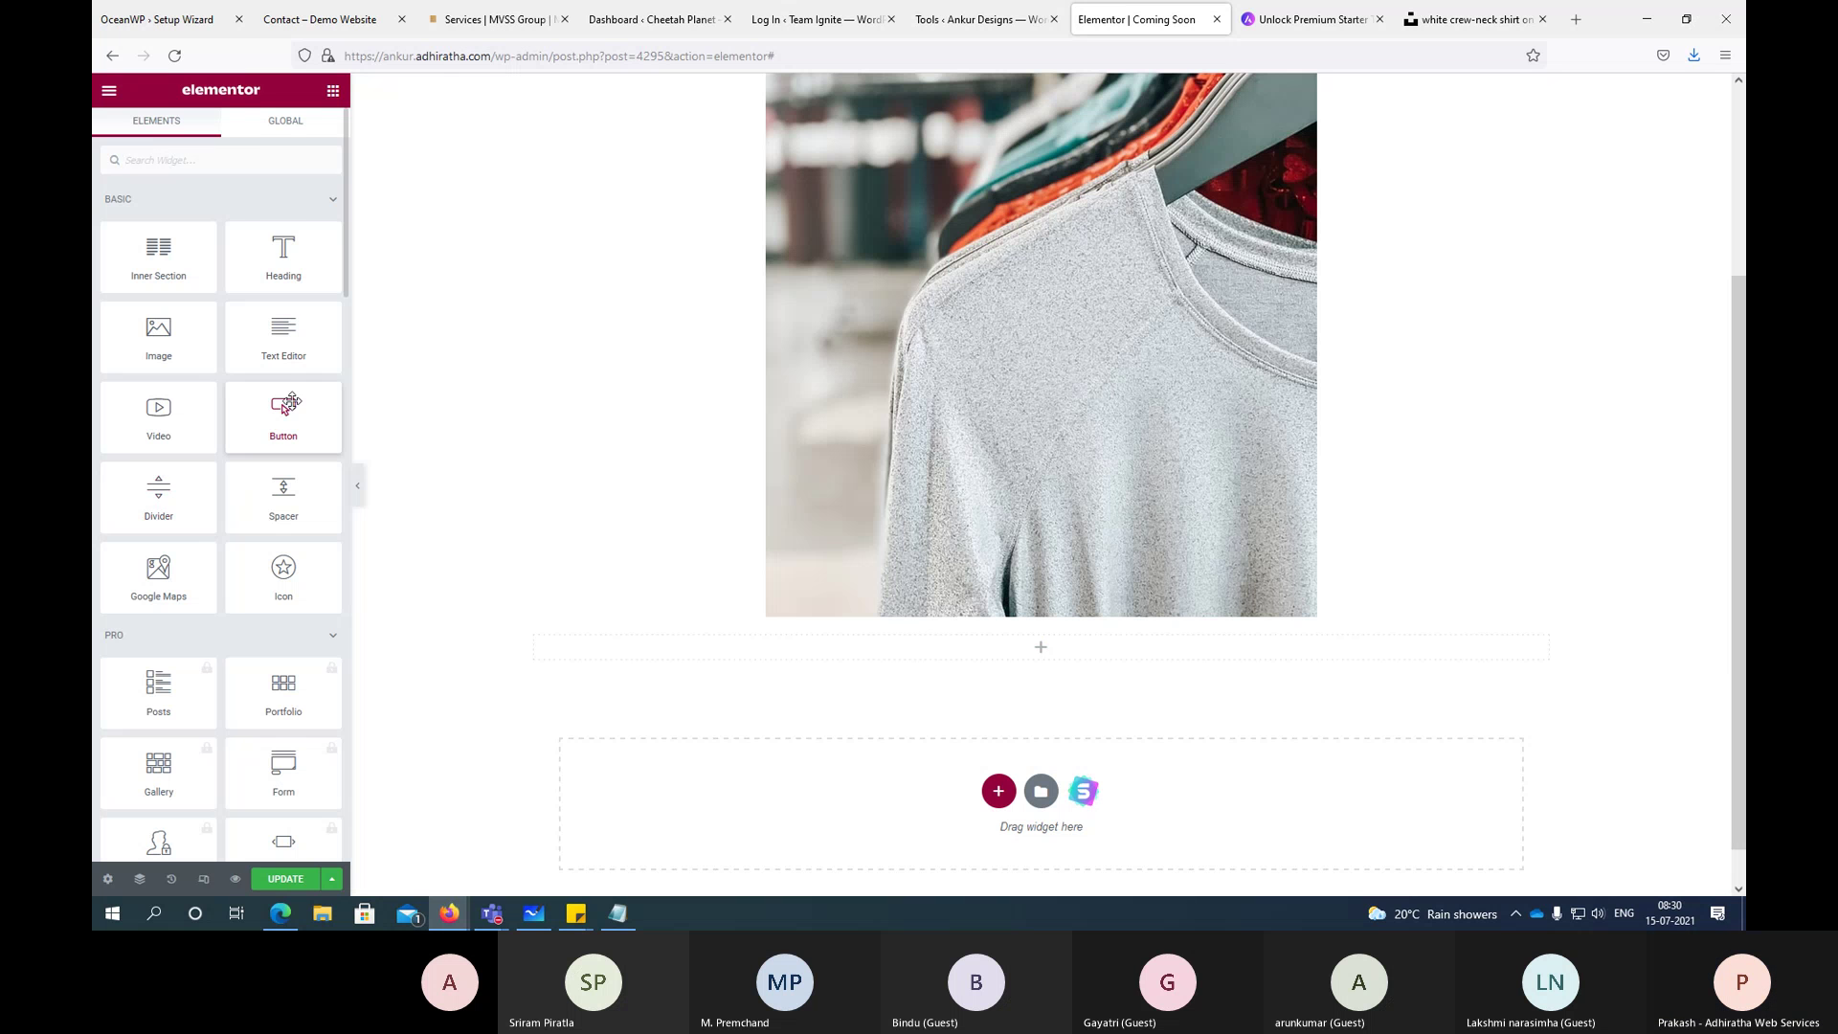
pyautogui.scroll(-5, 236, 609)
pyautogui.scroll(-10, 237, 609)
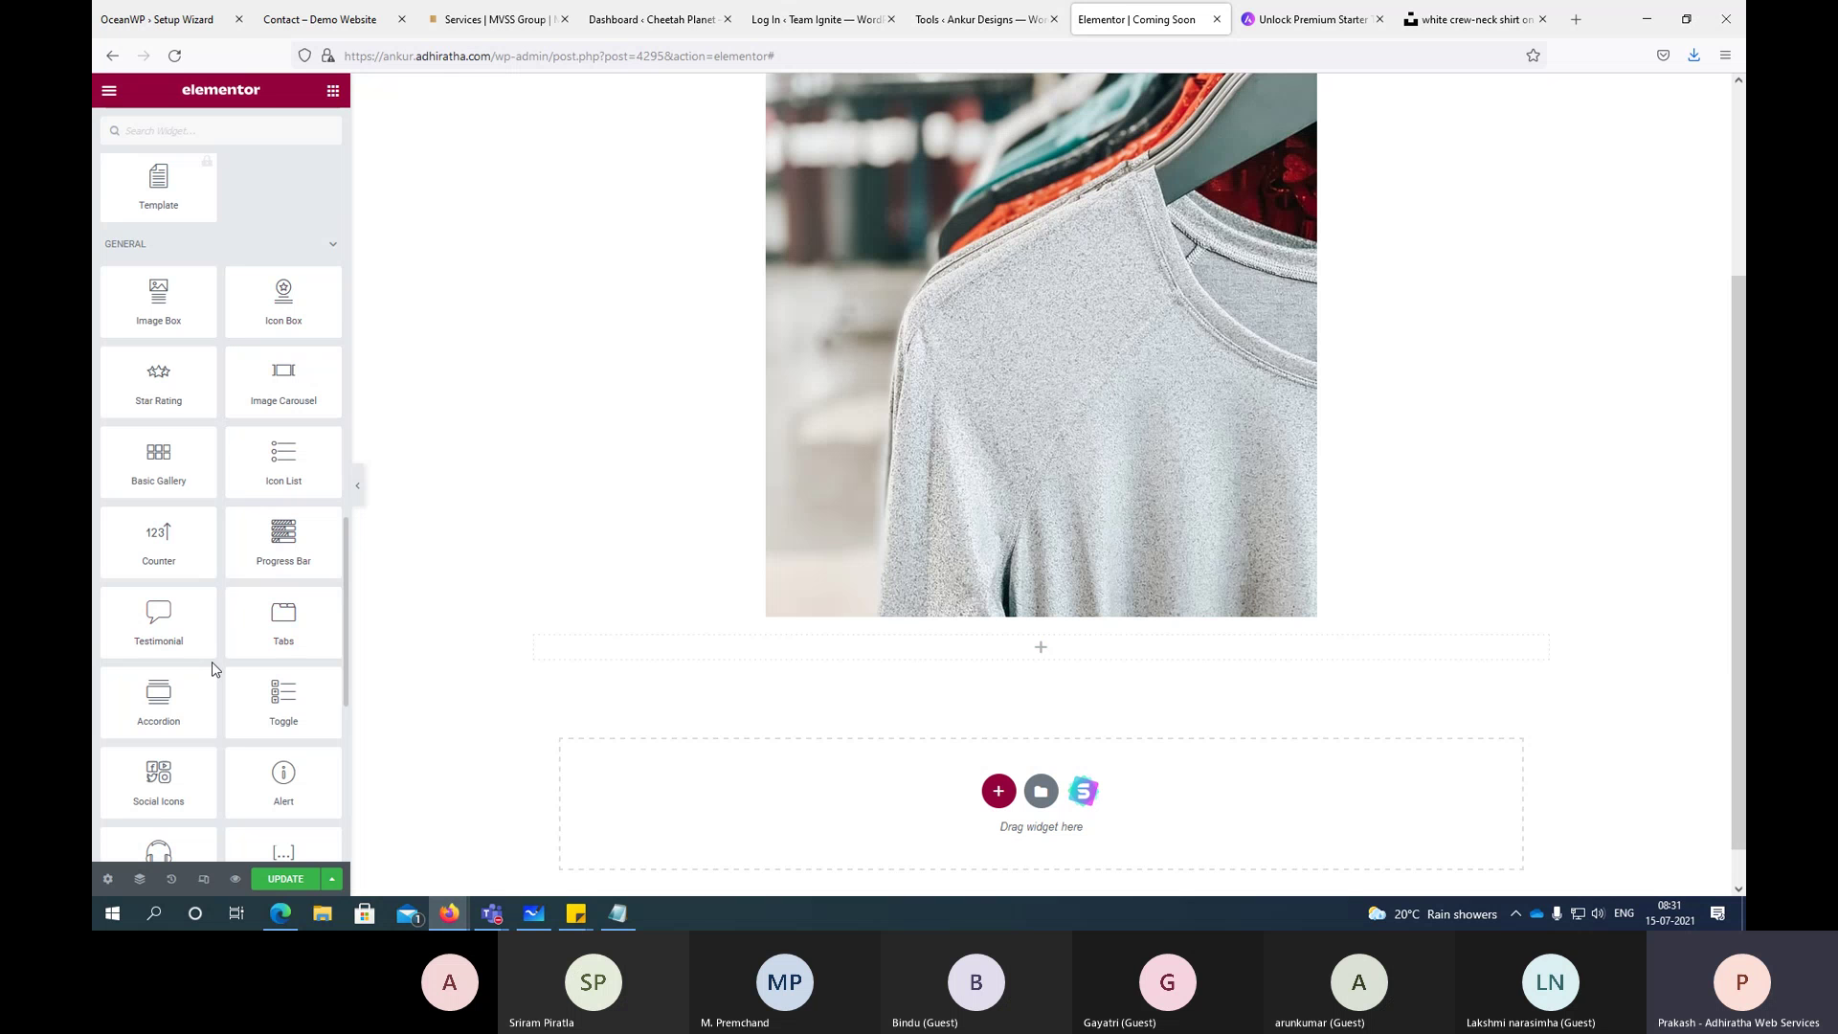
pyautogui.moveTo(159, 778); pyautogui.dragTo(991, 653)
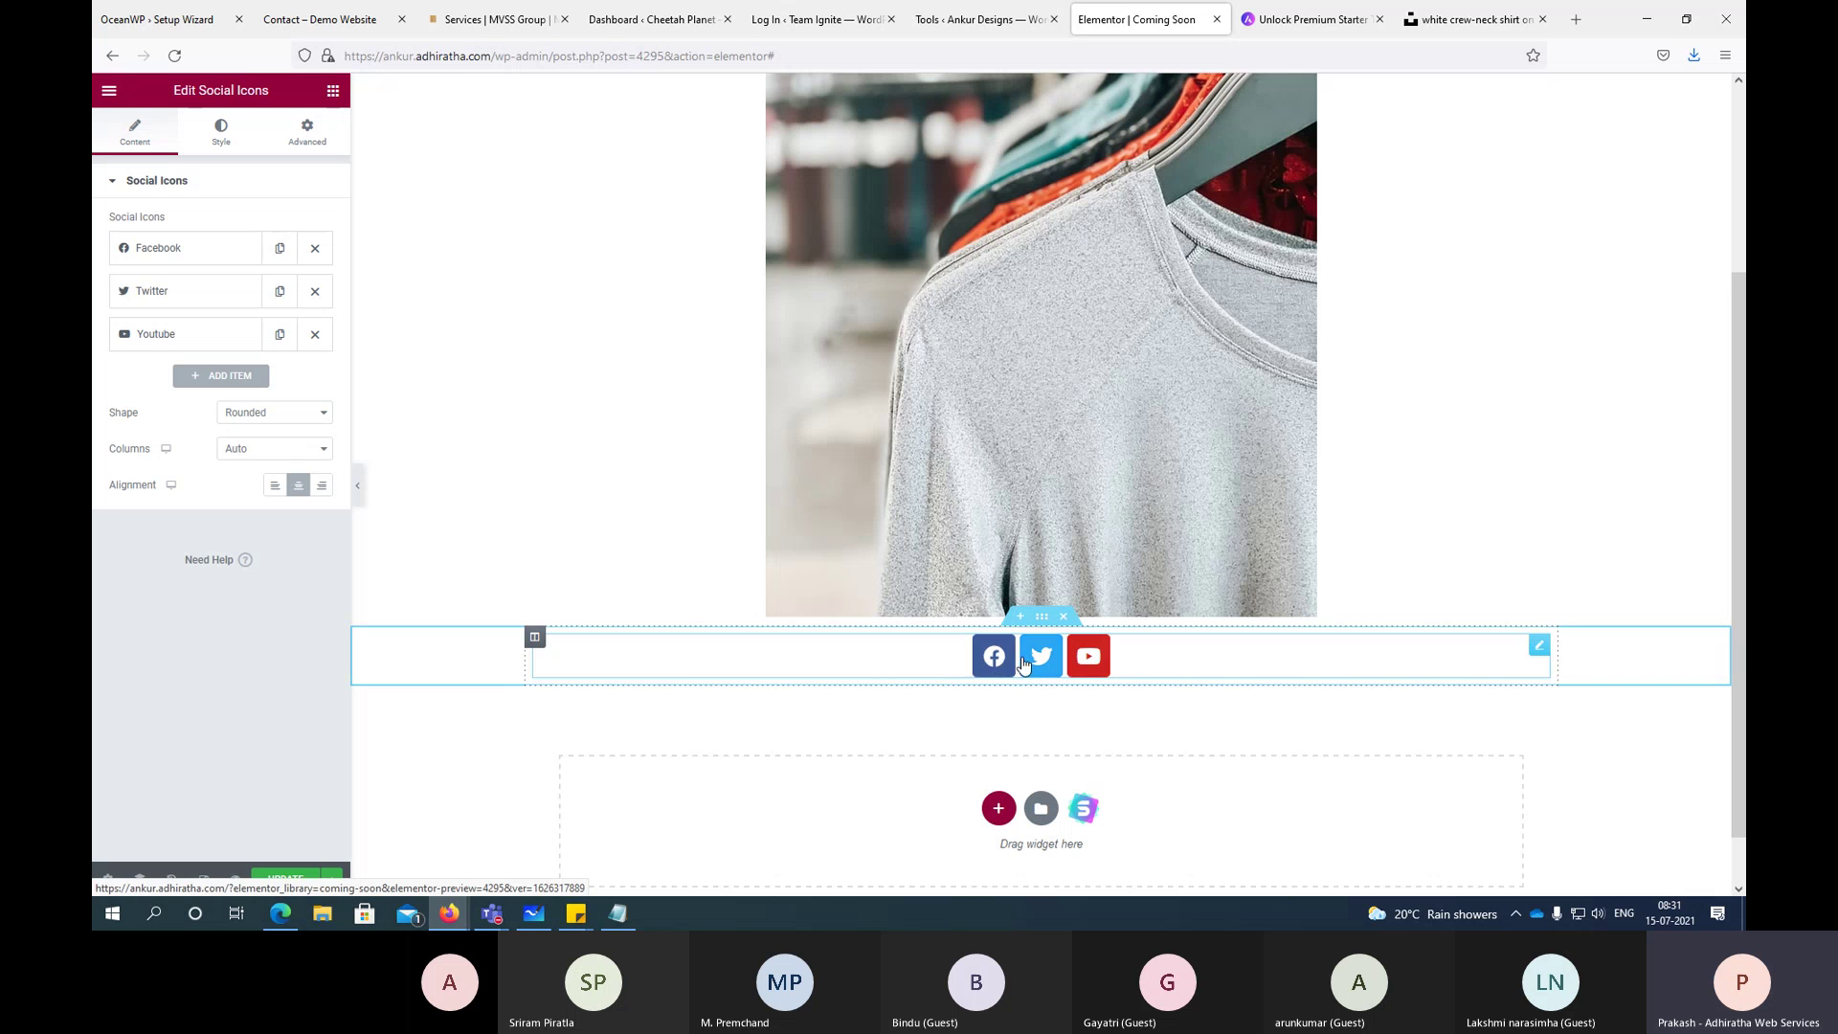
# Step: Set the Facebook icon's link to the owner's Facebook profile URL, copied from Sticky Notes
pyautogui.click(193, 251)
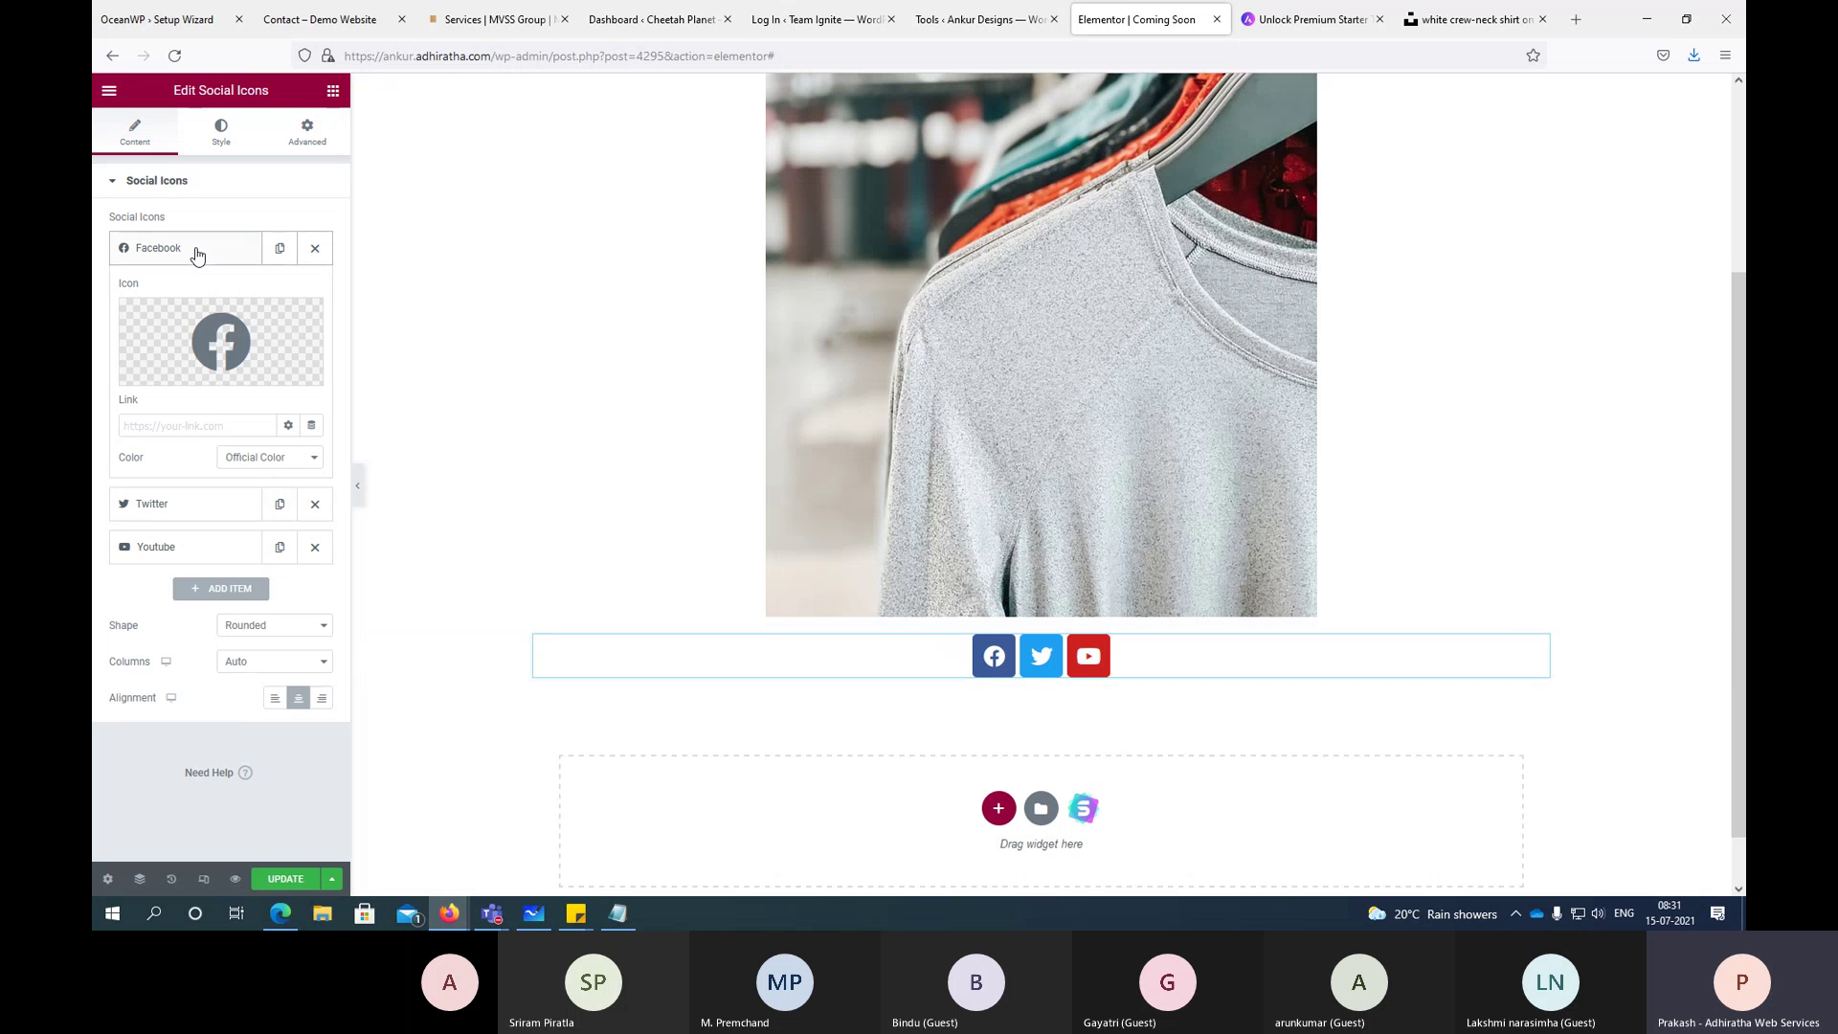
pyautogui.click(196, 428)
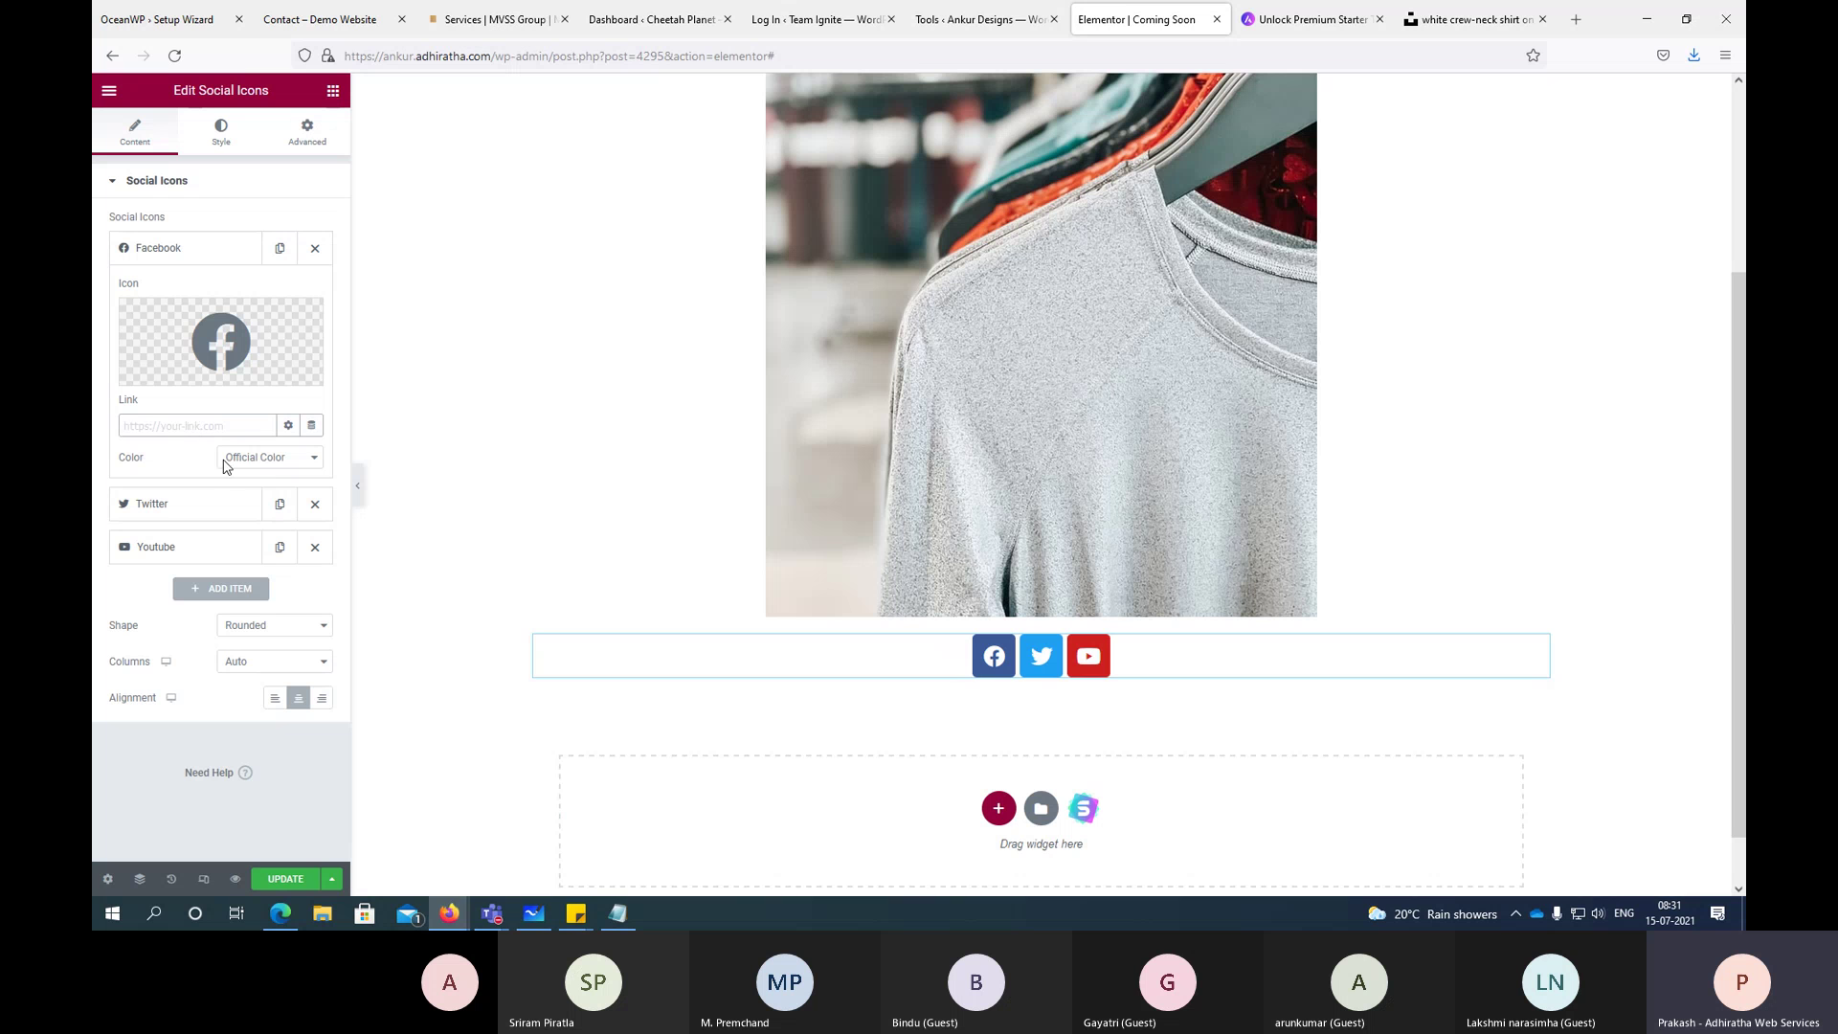
pyautogui.click(575, 914)
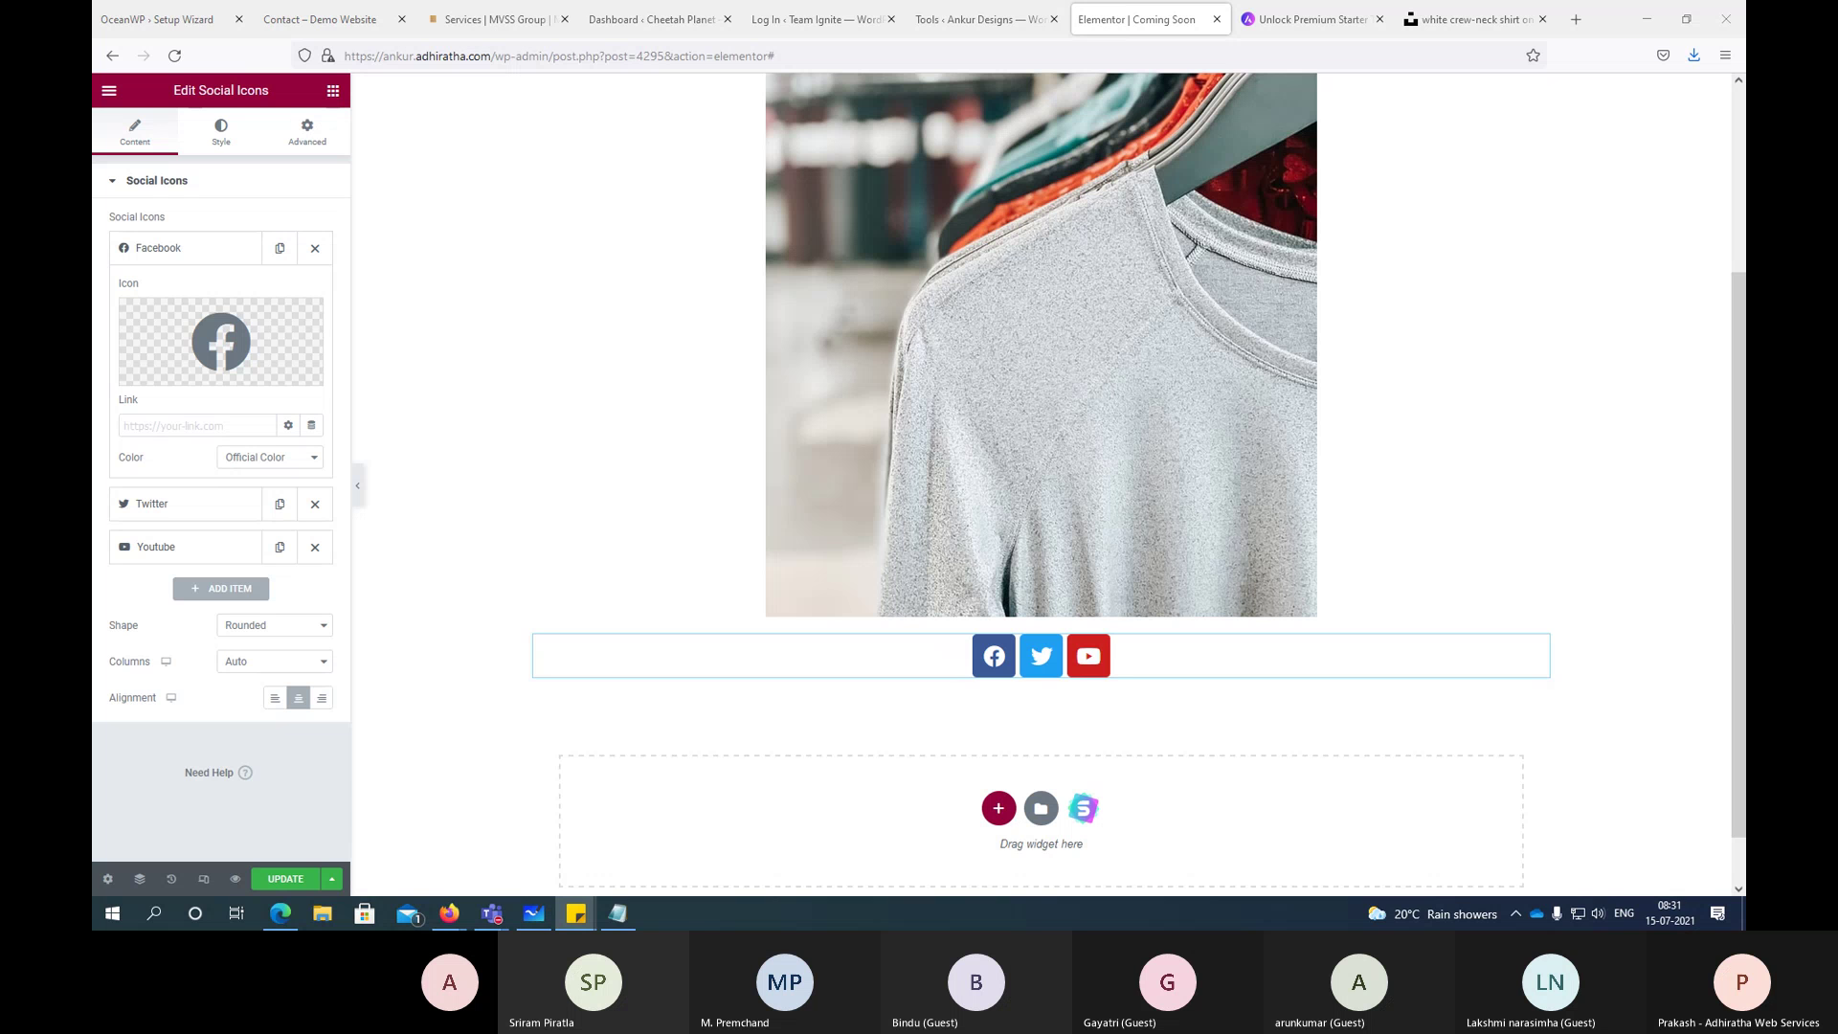
pyautogui.click(149, 419)
pyautogui.write('https://www.facebook.com/bsanthiprakash')
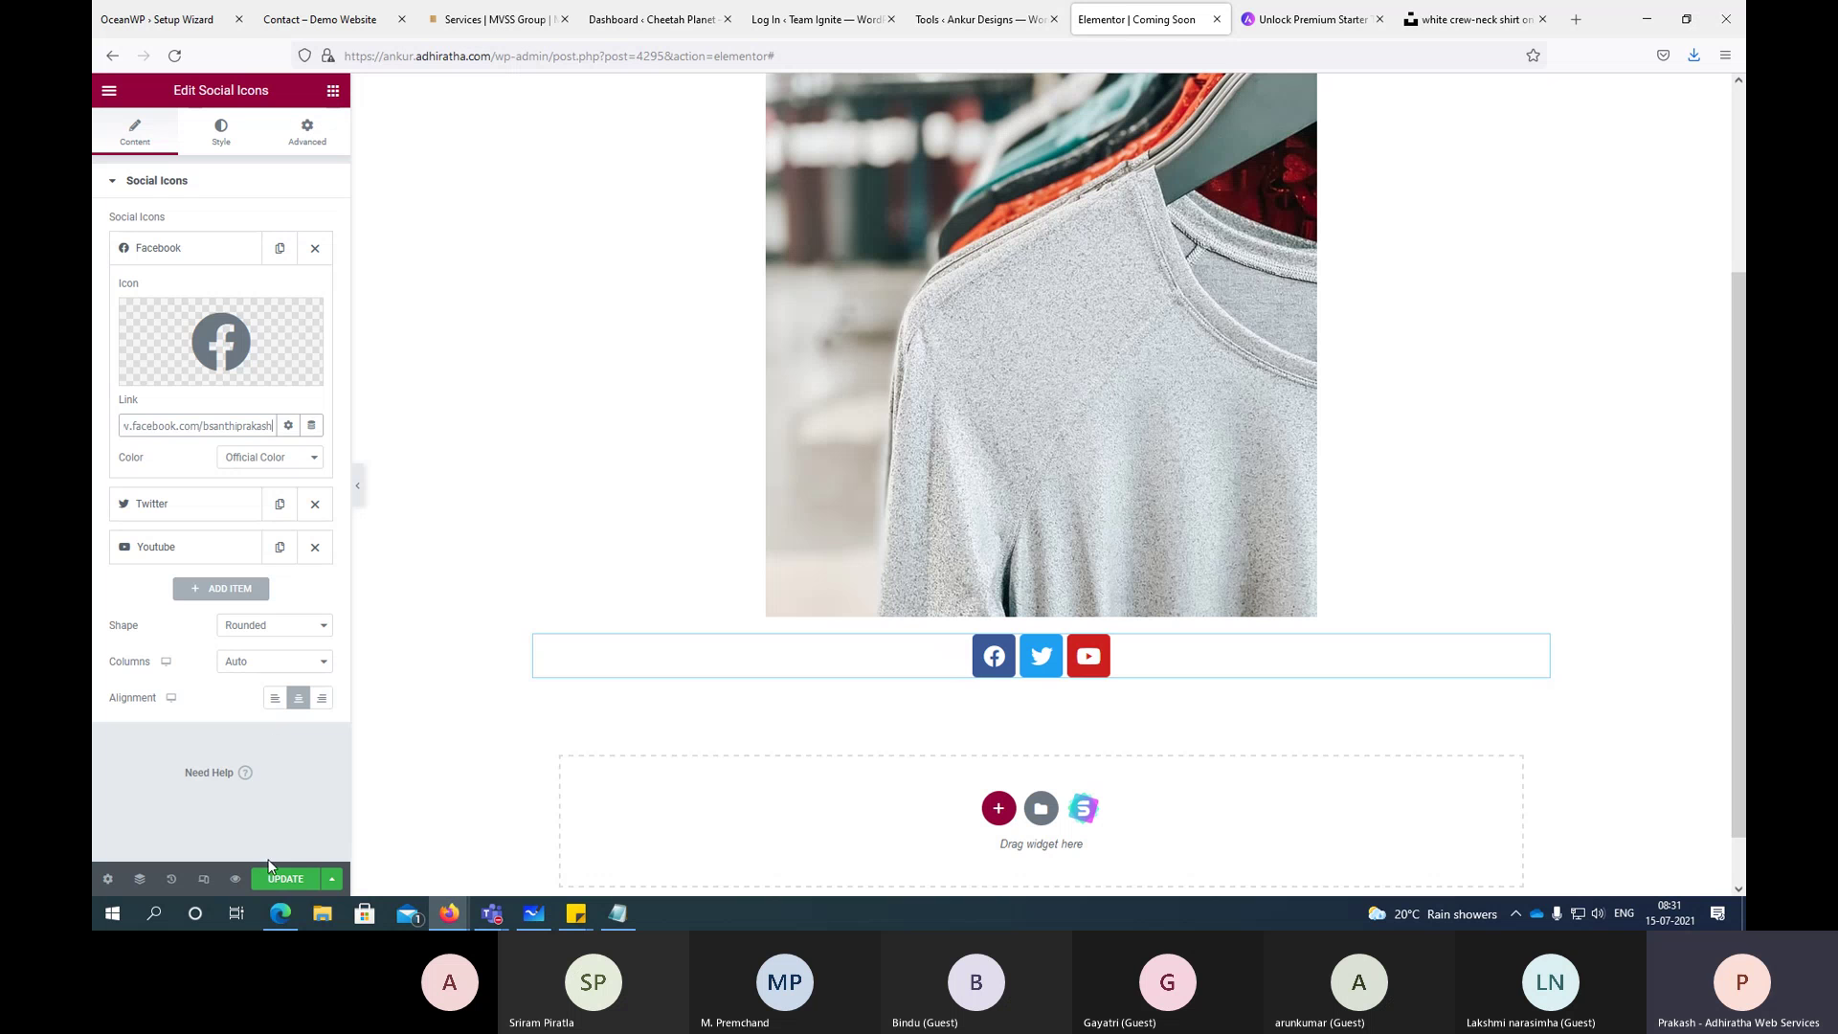
# Step: Set the Twitter icon's link to the owner's Twitter profile URL from Sticky Notes and update the template
pyautogui.click(205, 504)
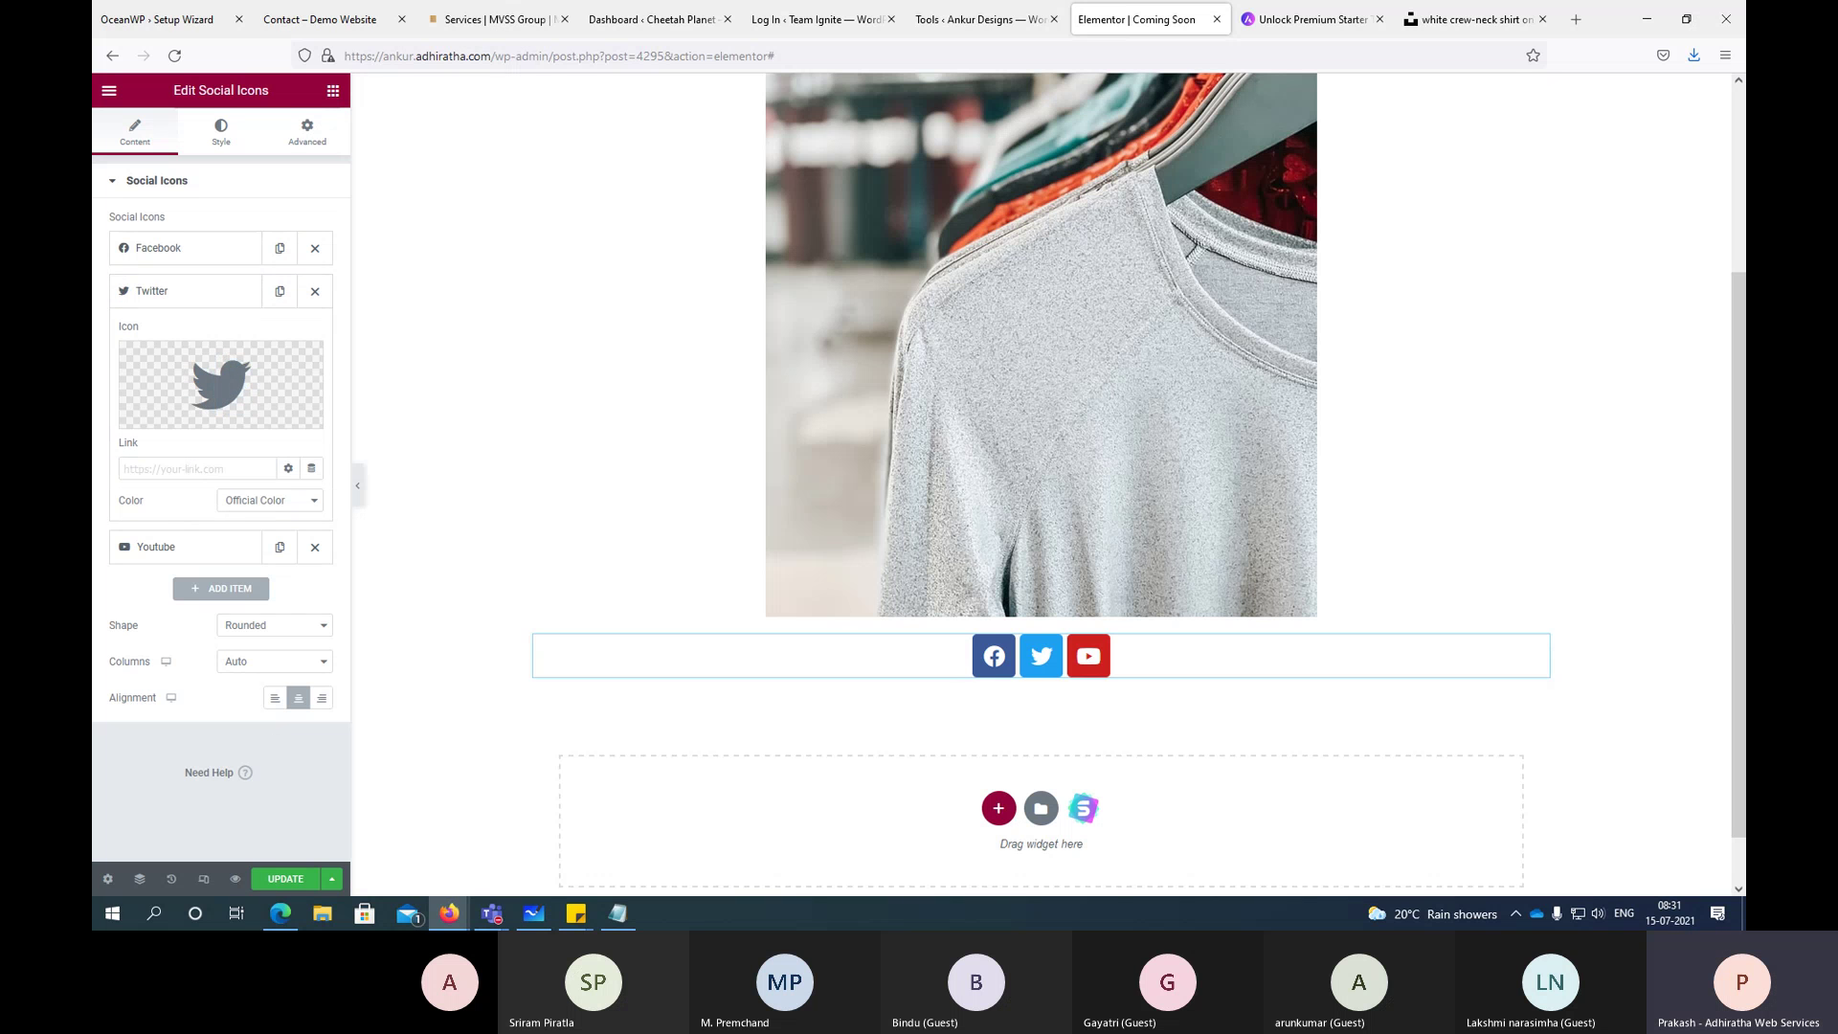
pyautogui.hotkey('alt', 'Tab')
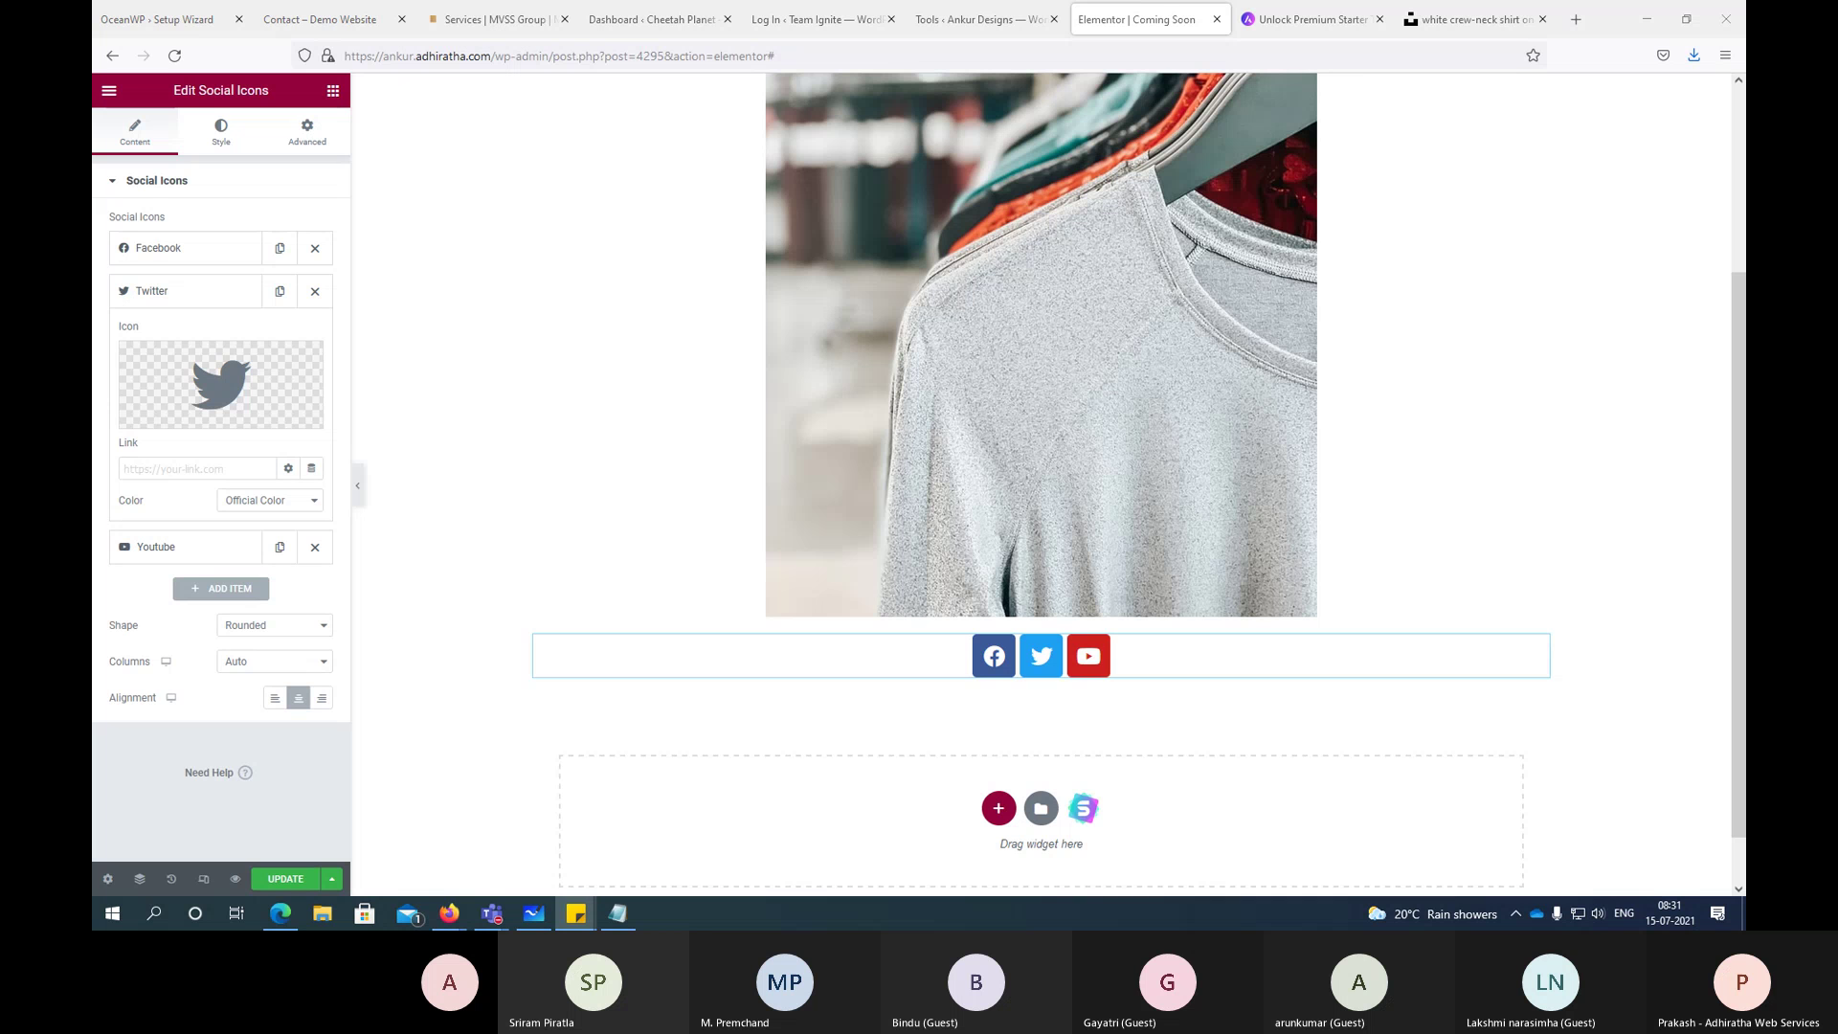
pyautogui.click(169, 465)
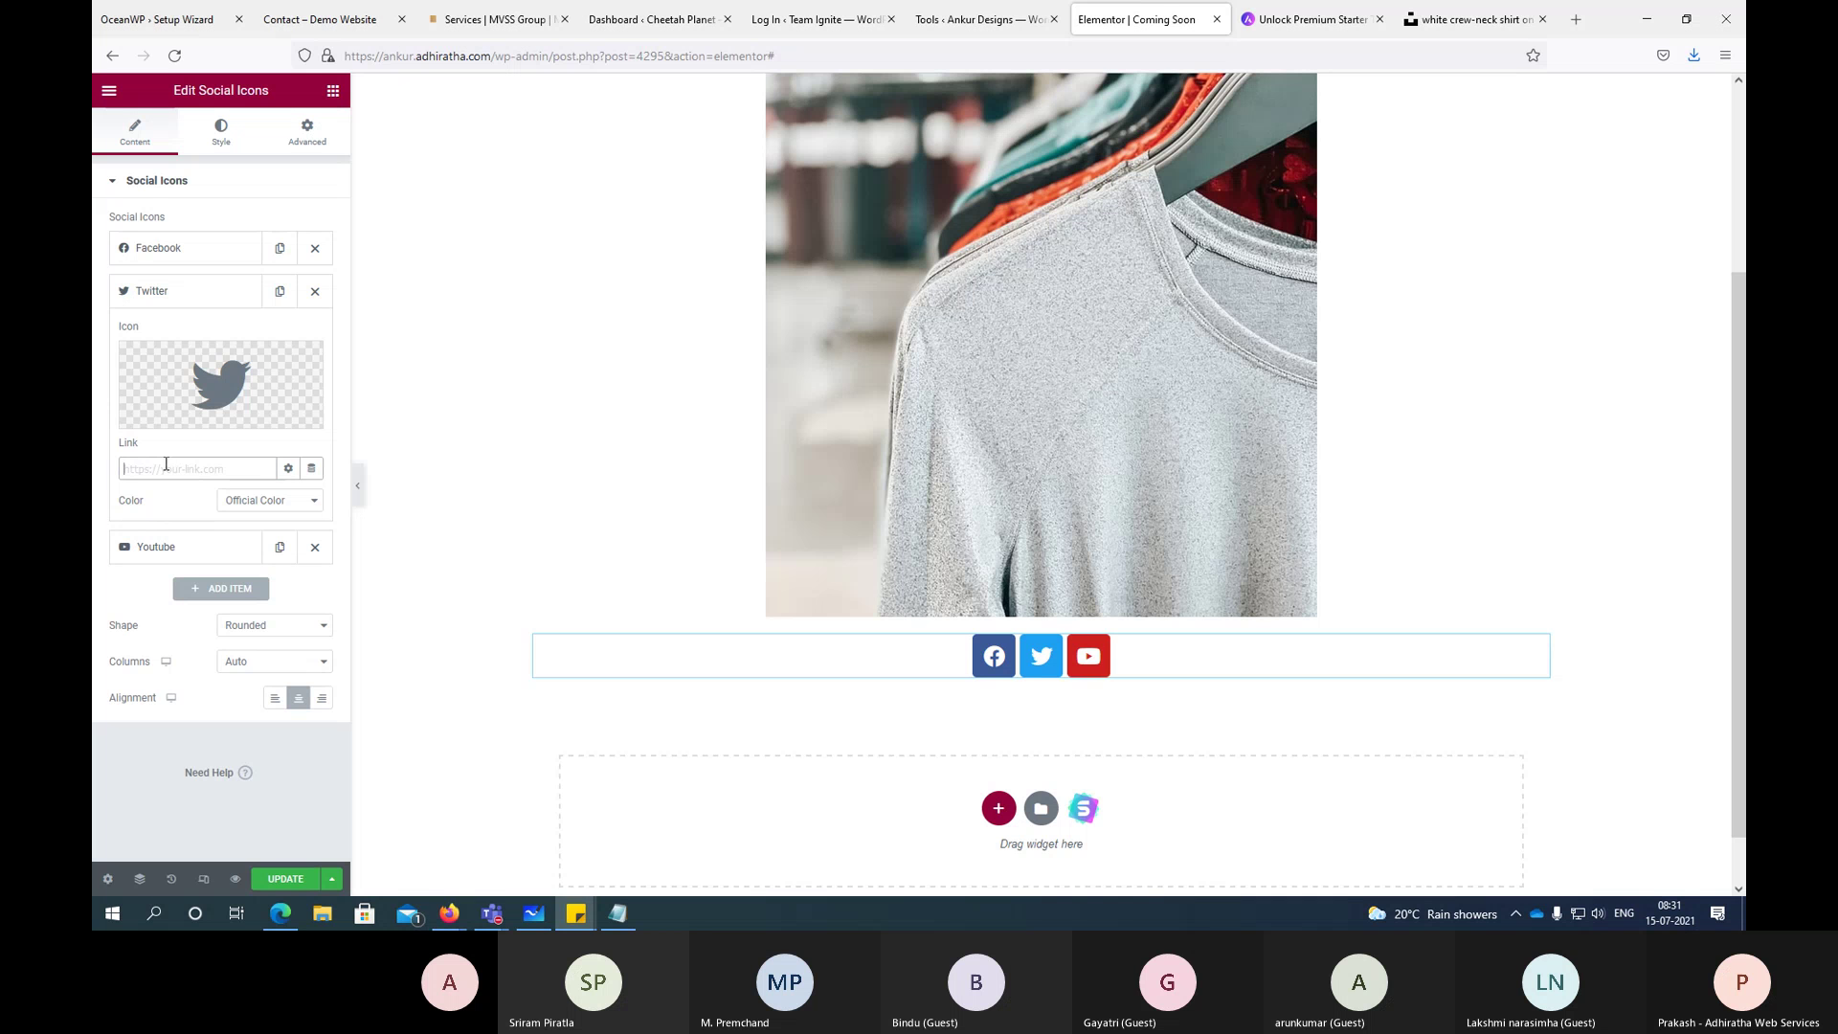
pyautogui.write('https://www.twitter.com/bsanthiprakash')
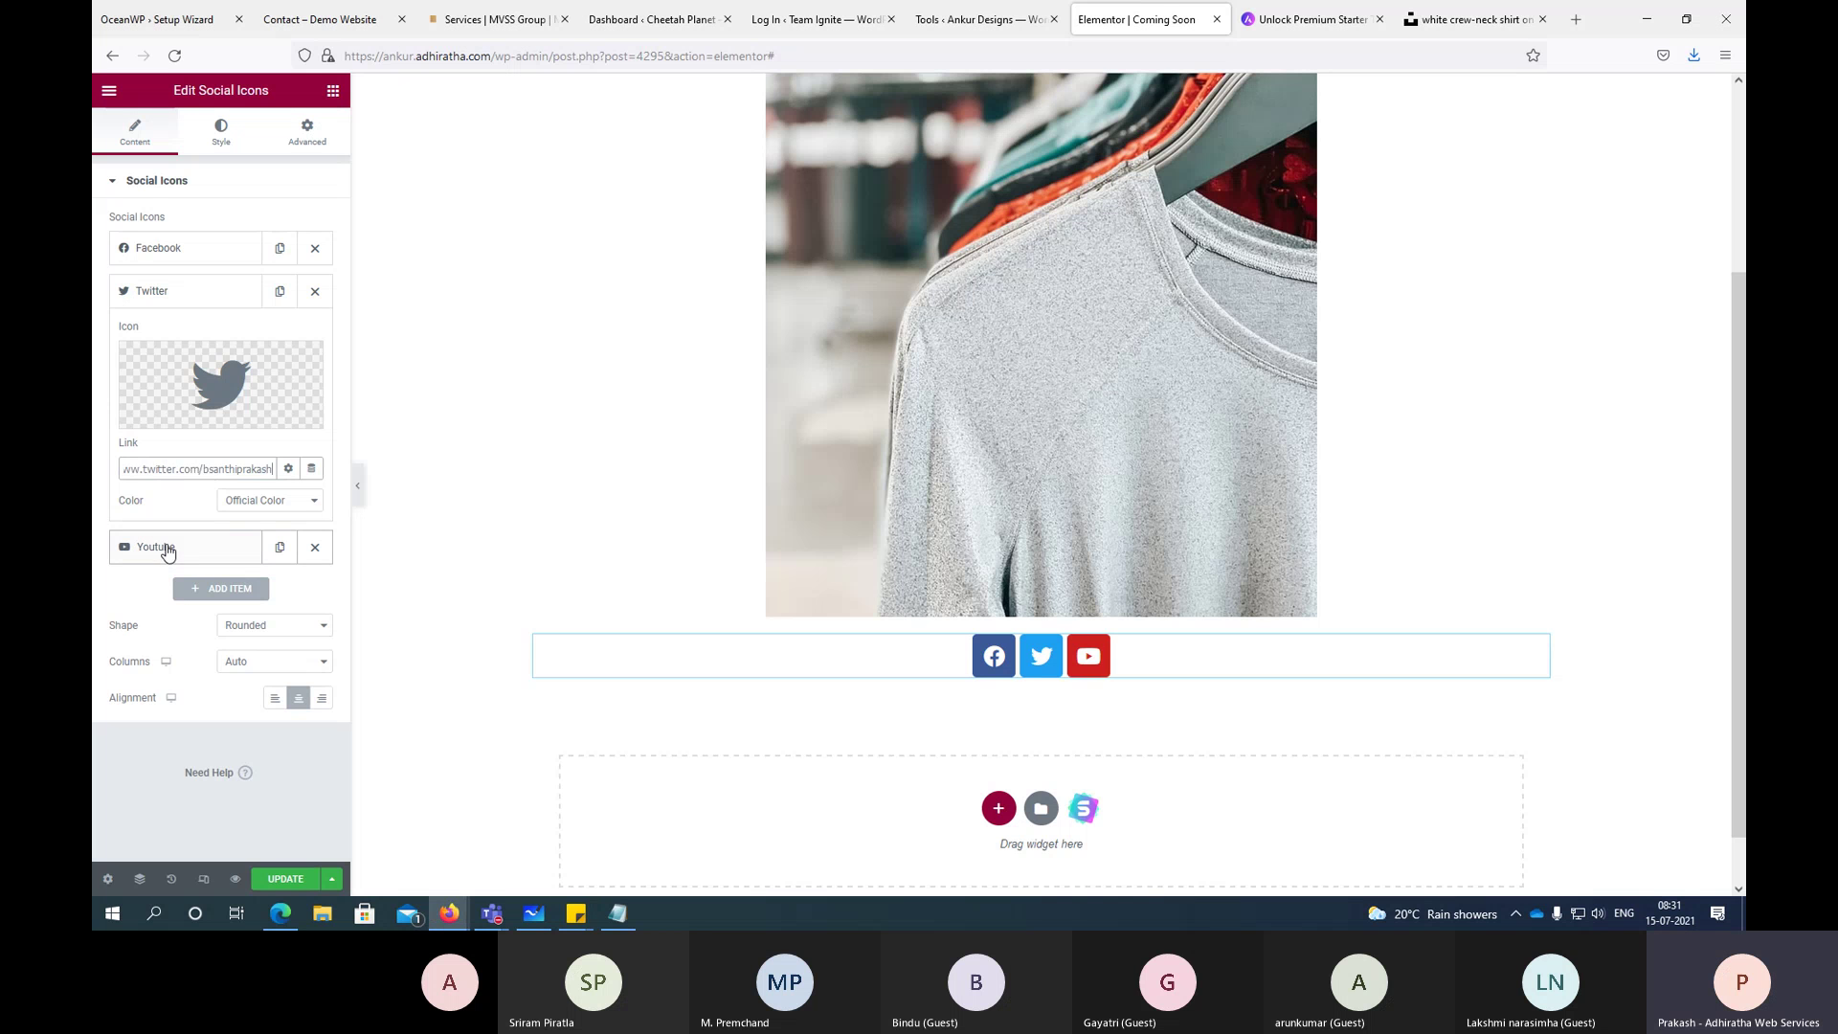
pyautogui.click(288, 881)
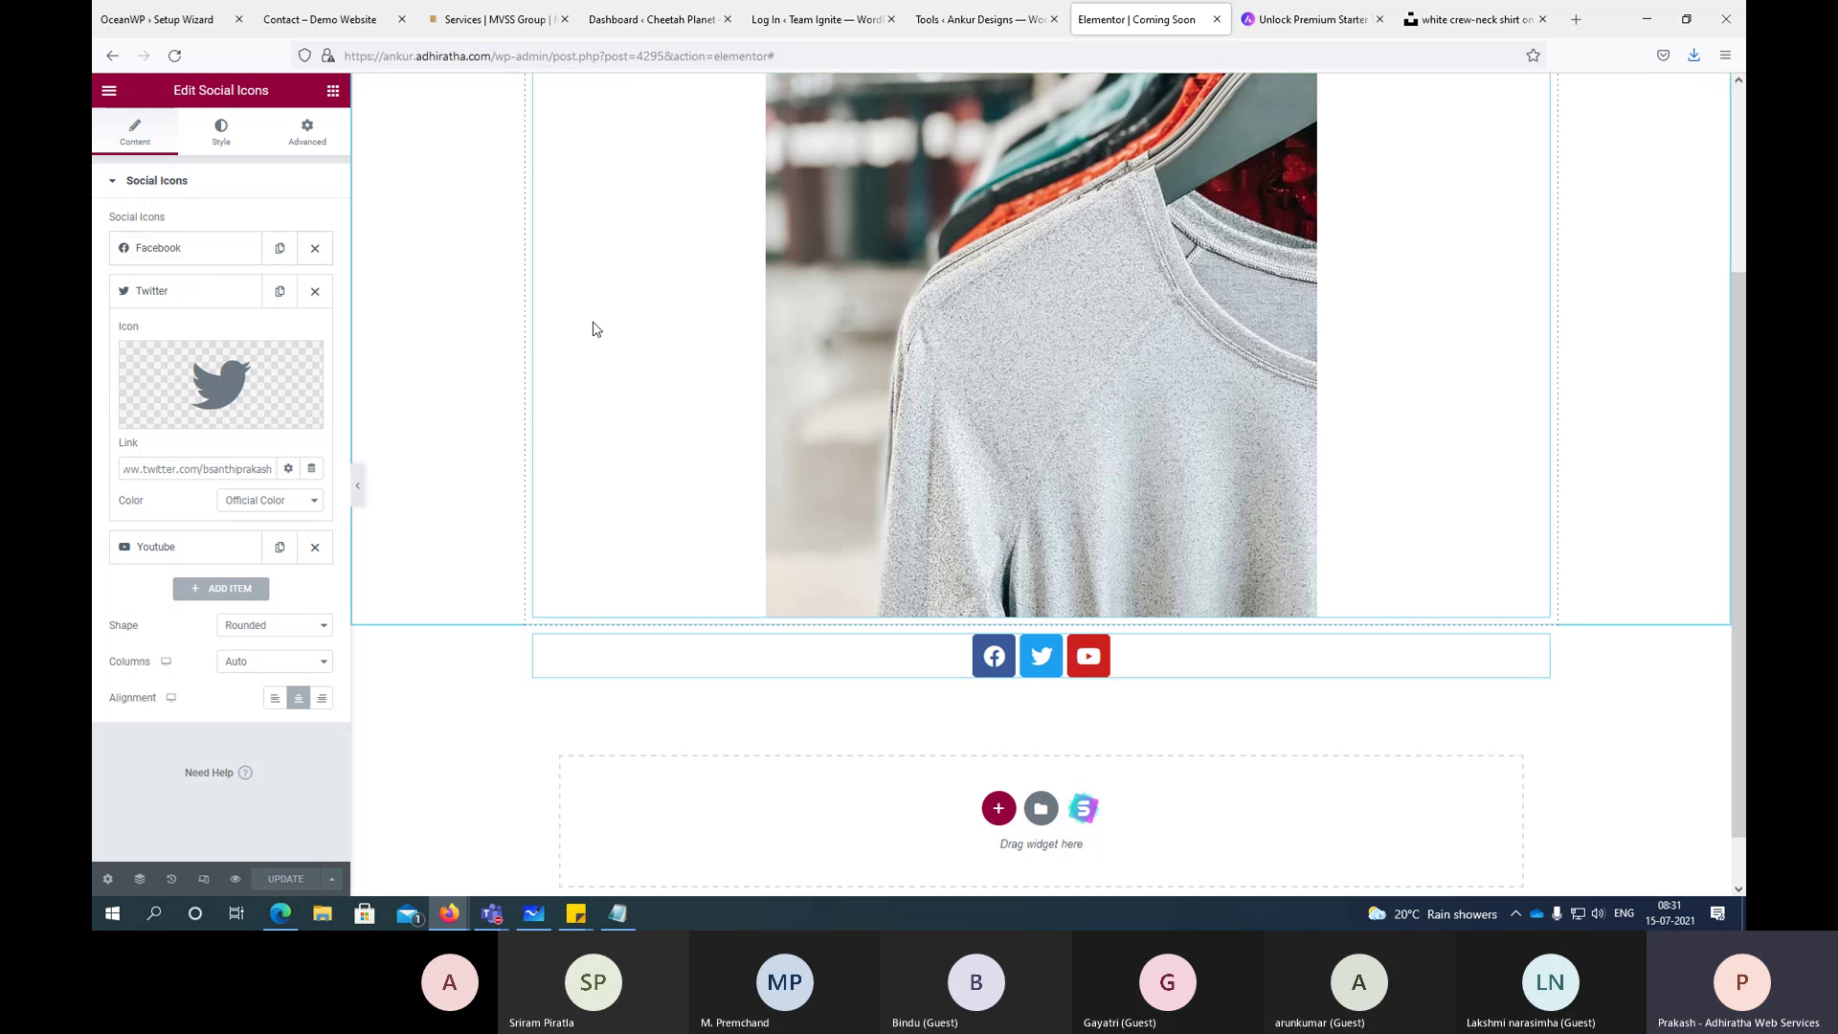
# Step: Exit the Elementor editor to the WordPress dashboard and open the Maintenance Mode settings in Elementor's tools
pyautogui.click(109, 92)
pyautogui.click(203, 403)
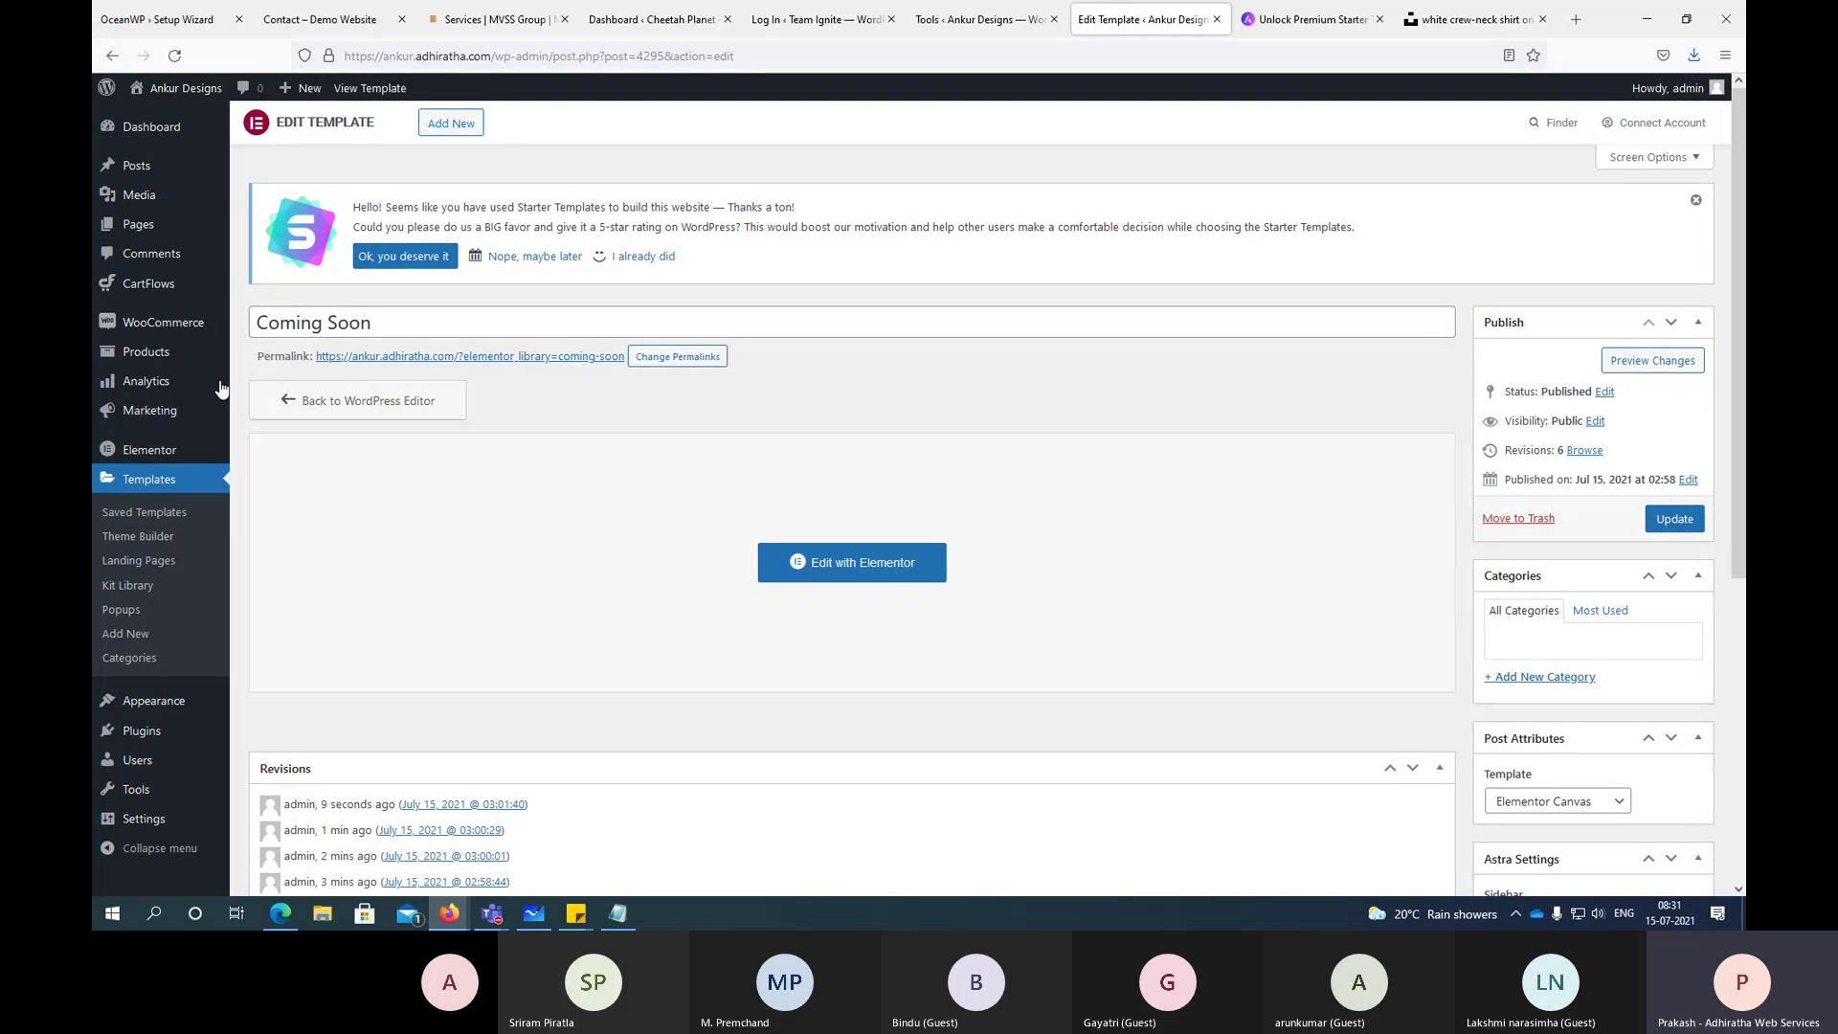
pyautogui.click(145, 535)
pyautogui.moveTo(138, 452)
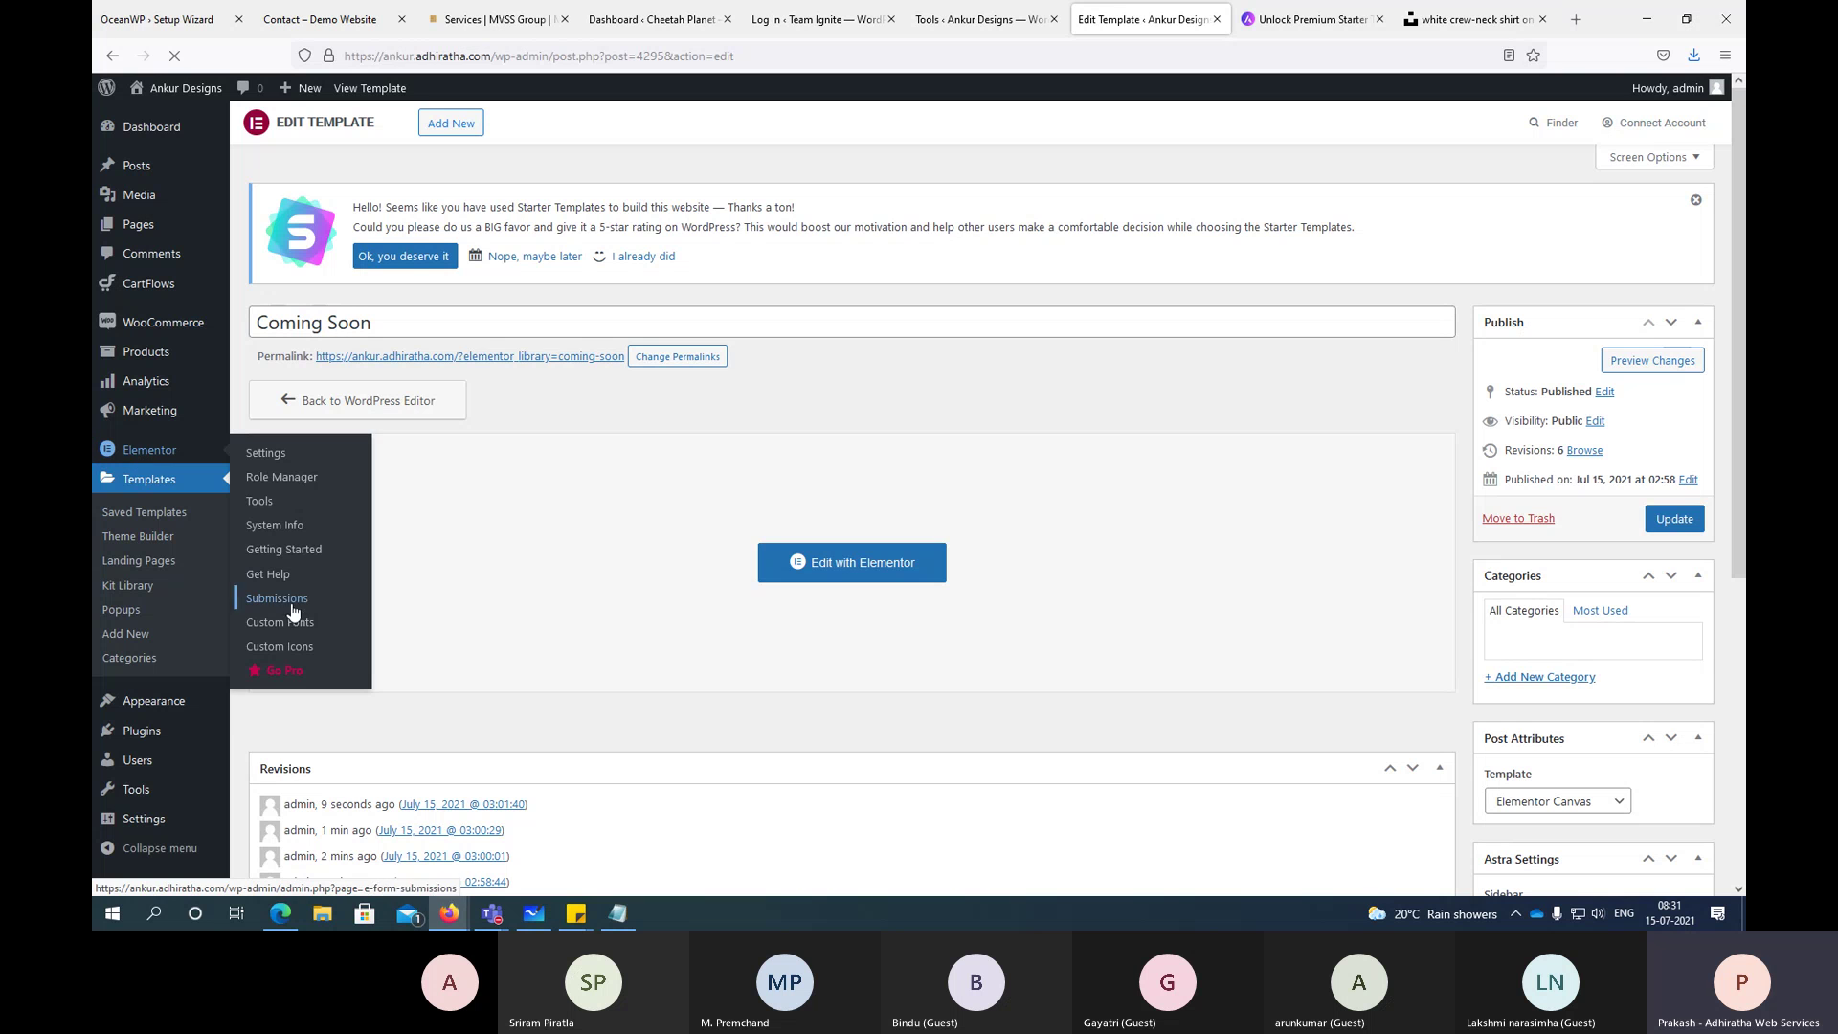
pyautogui.click(259, 501)
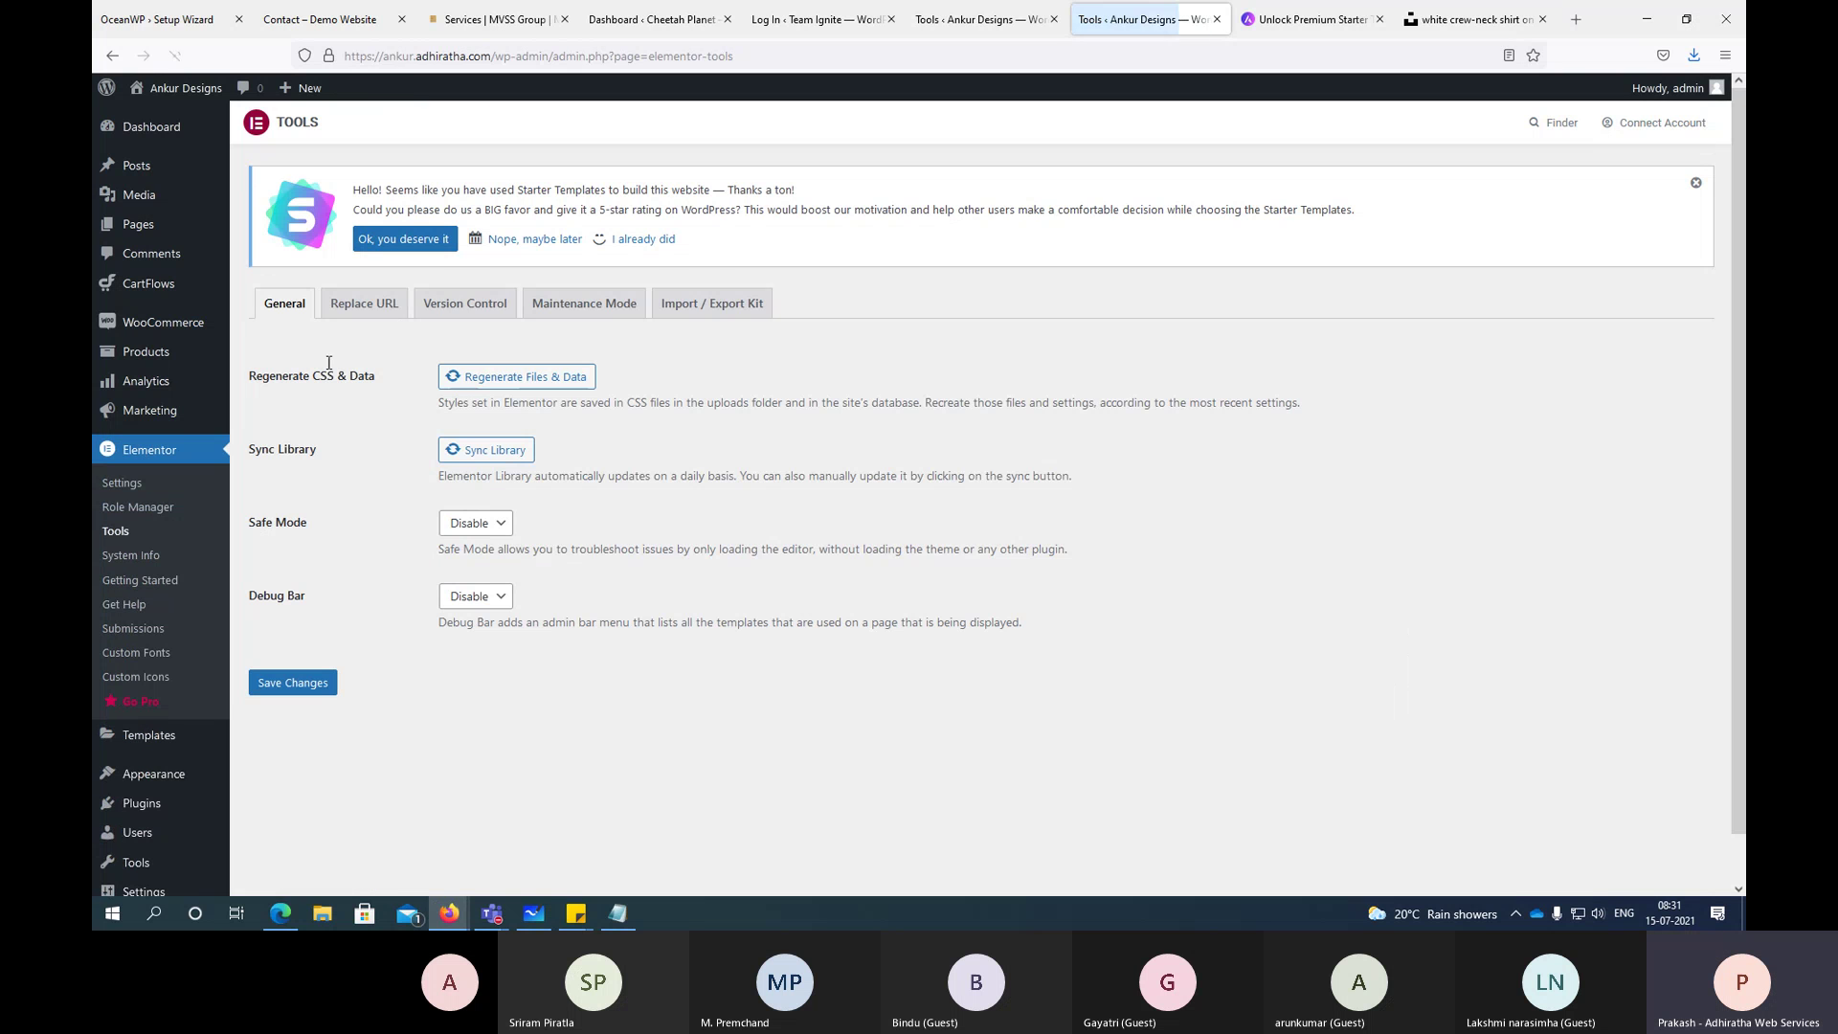
pyautogui.click(554, 307)
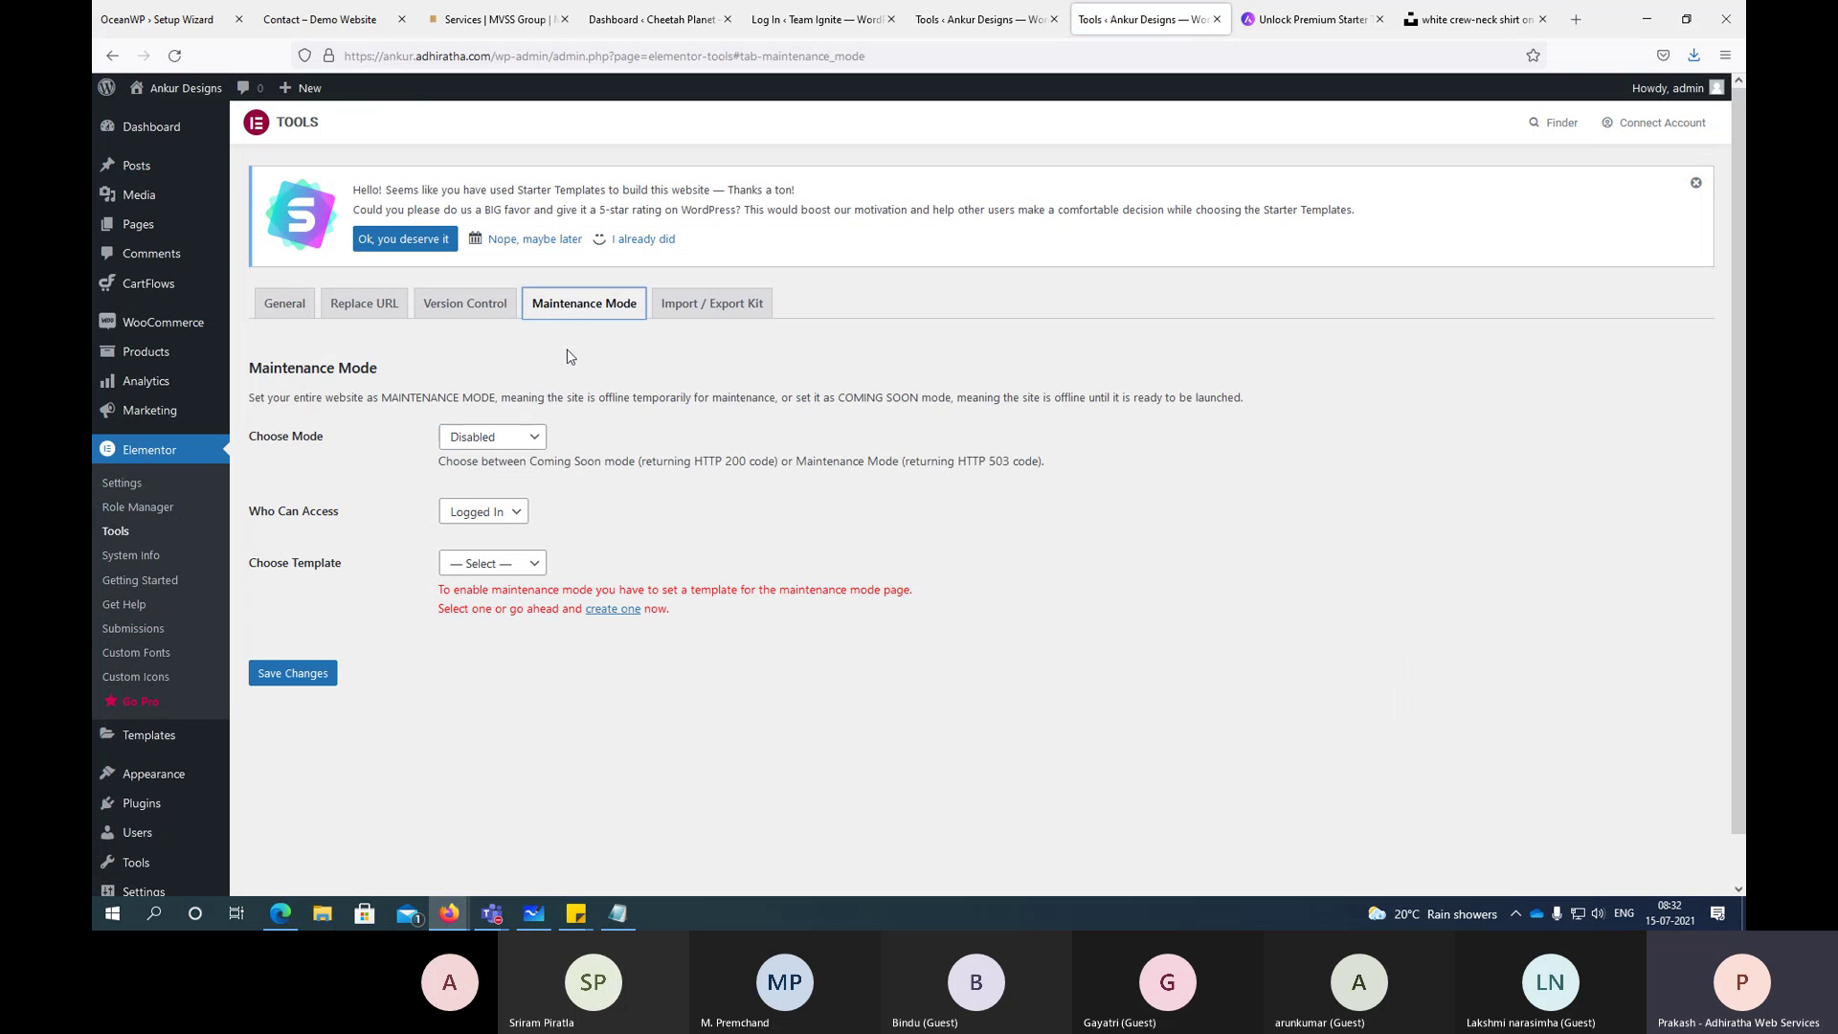
# Step: Set the maintenance mode to Coming Soon with the Coming Soon template and save the changes
pyautogui.click(481, 439)
pyautogui.click(482, 492)
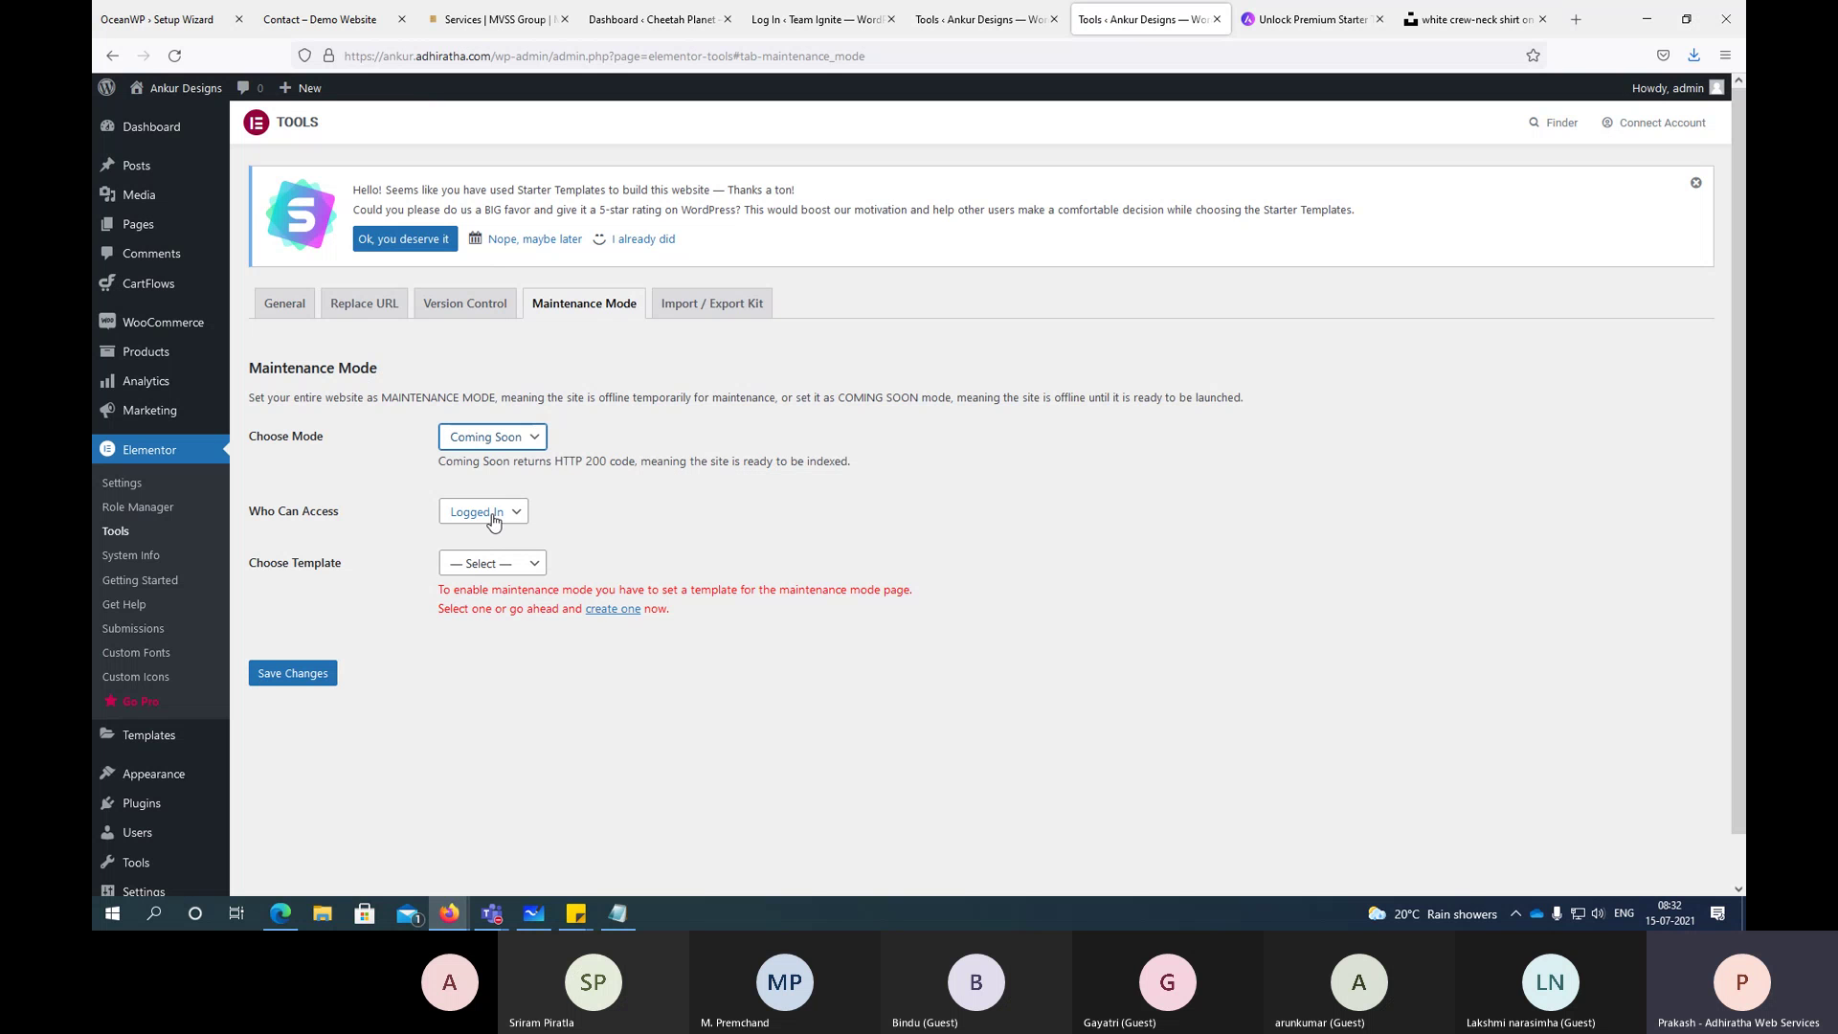
pyautogui.click(474, 565)
pyautogui.click(467, 620)
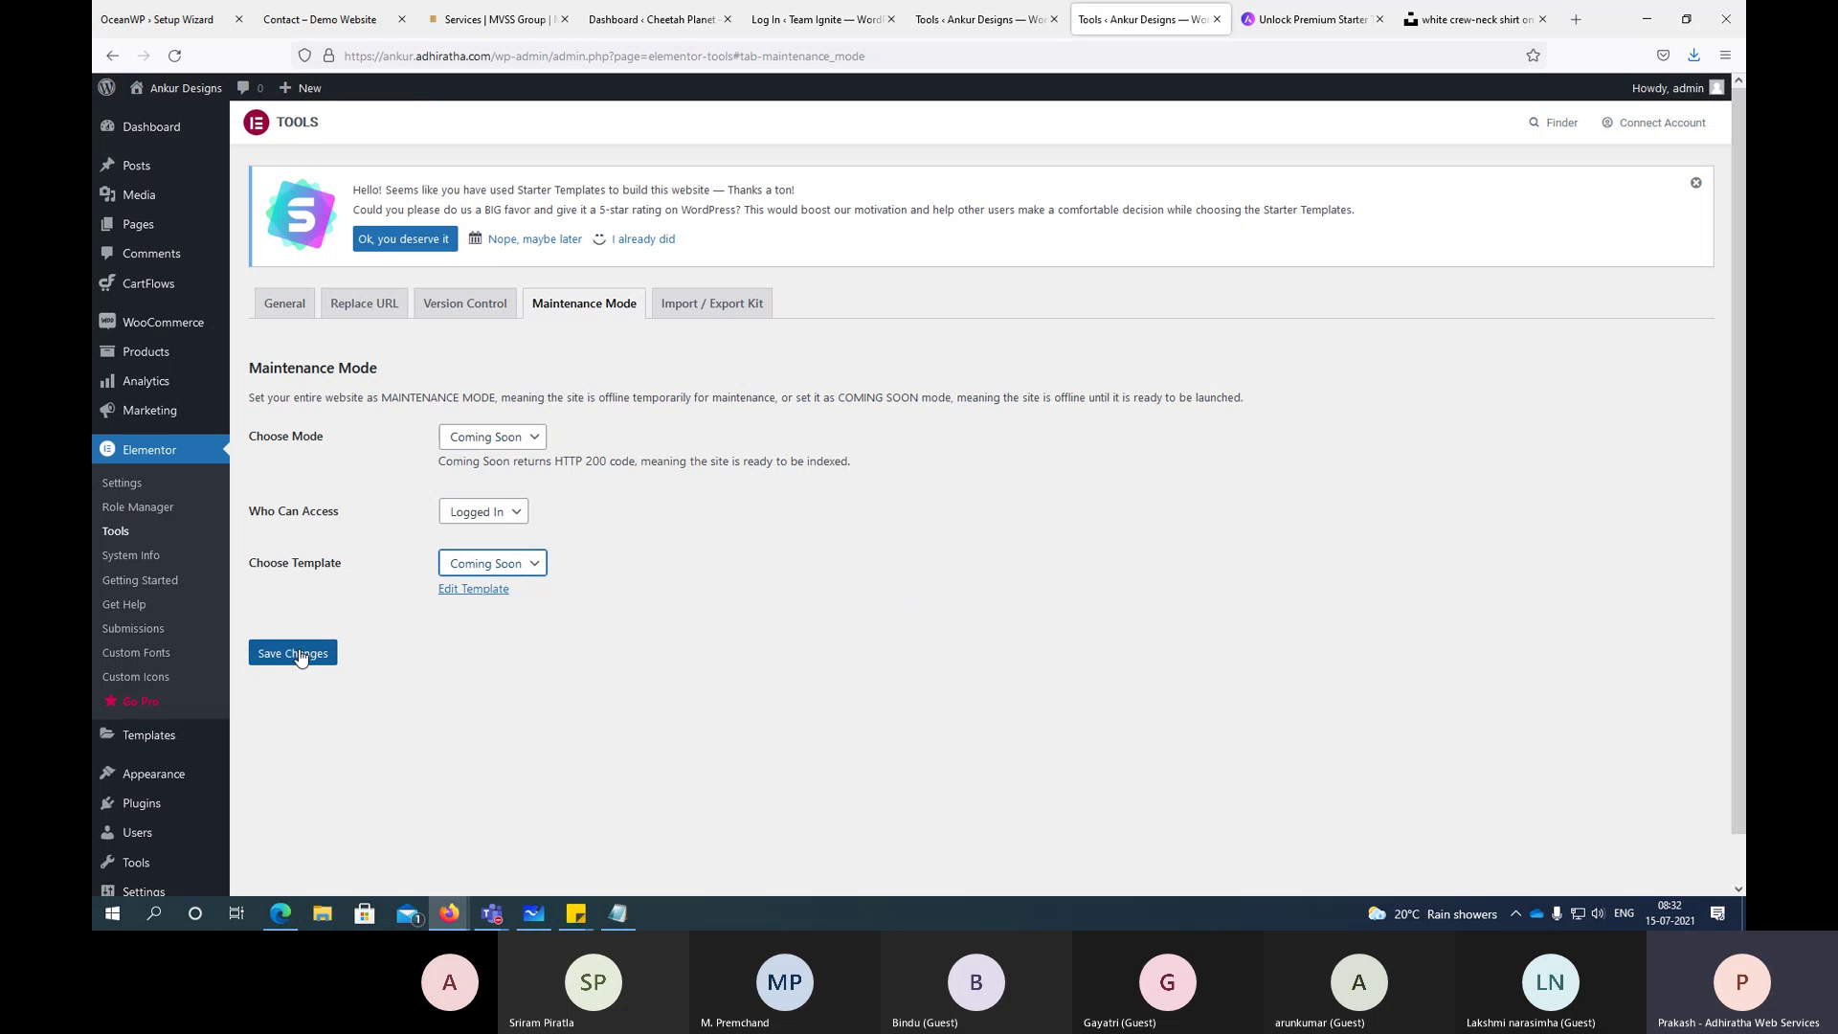
pyautogui.click(296, 654)
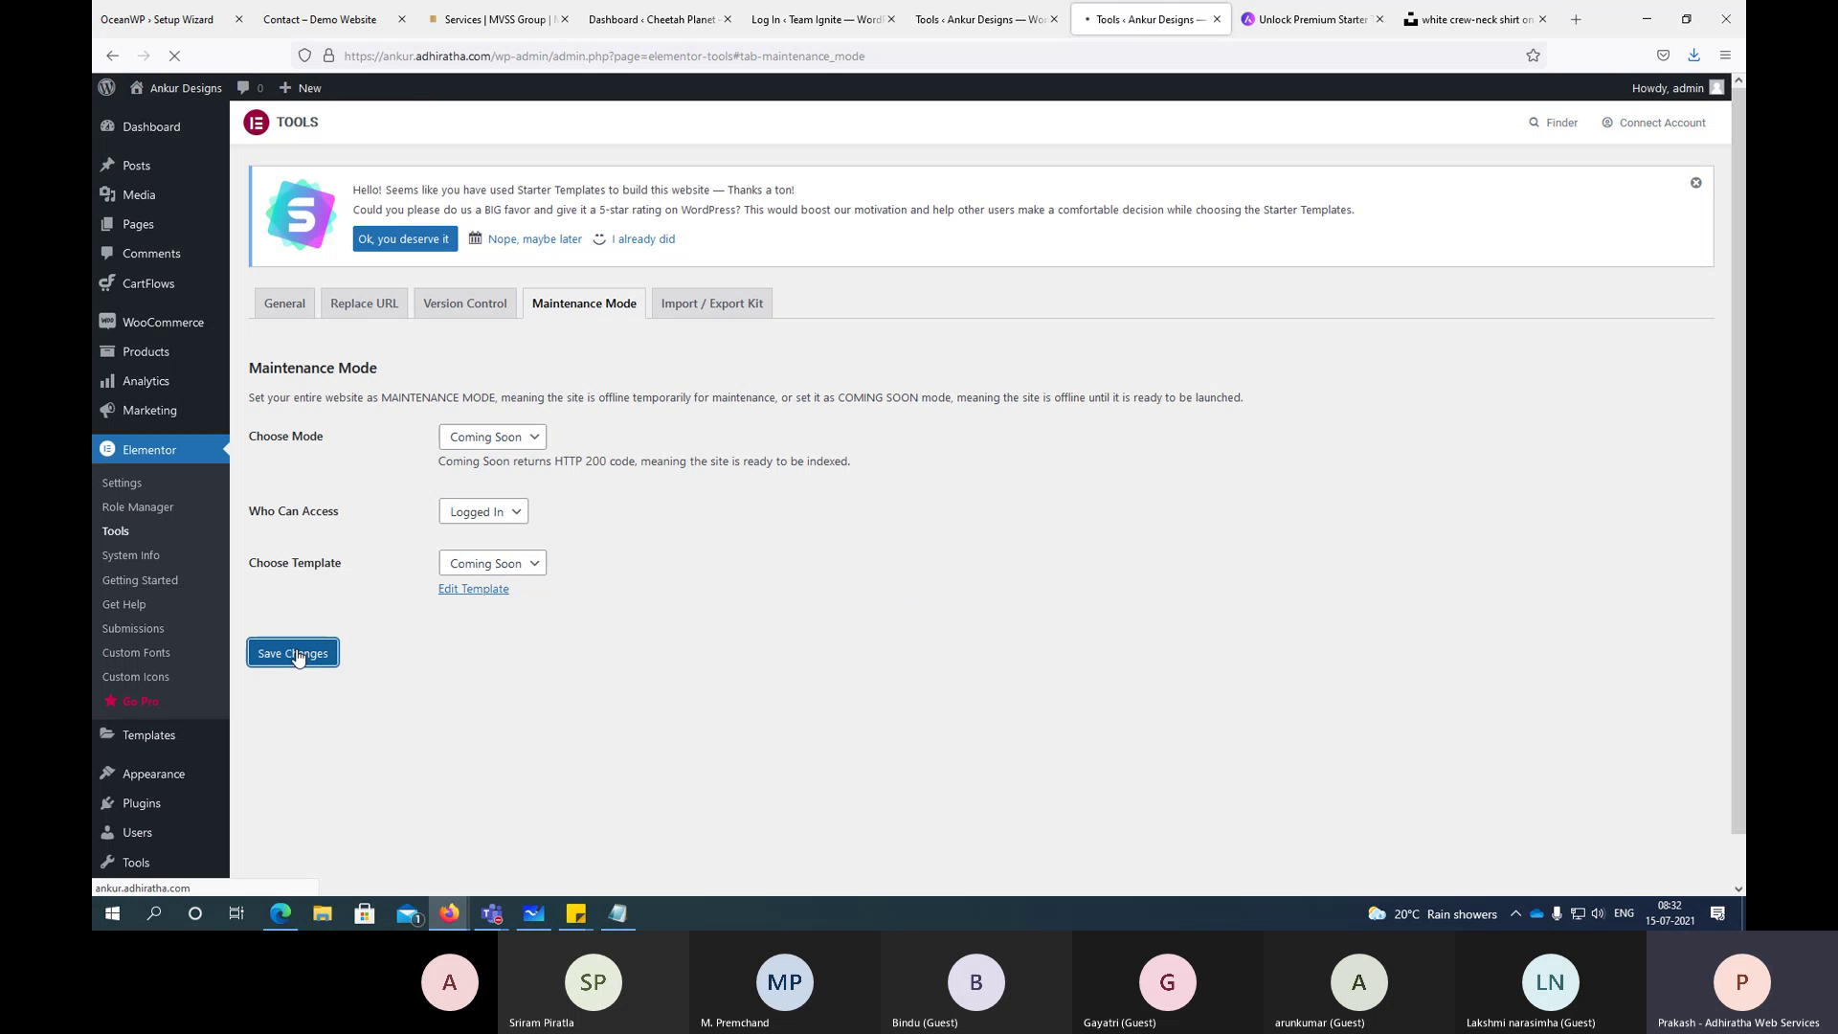
# Step: Switch to the private browsing window and open the site's shop page to check the Coming Soon page
pyautogui.hotkey('alt', 'Tab')
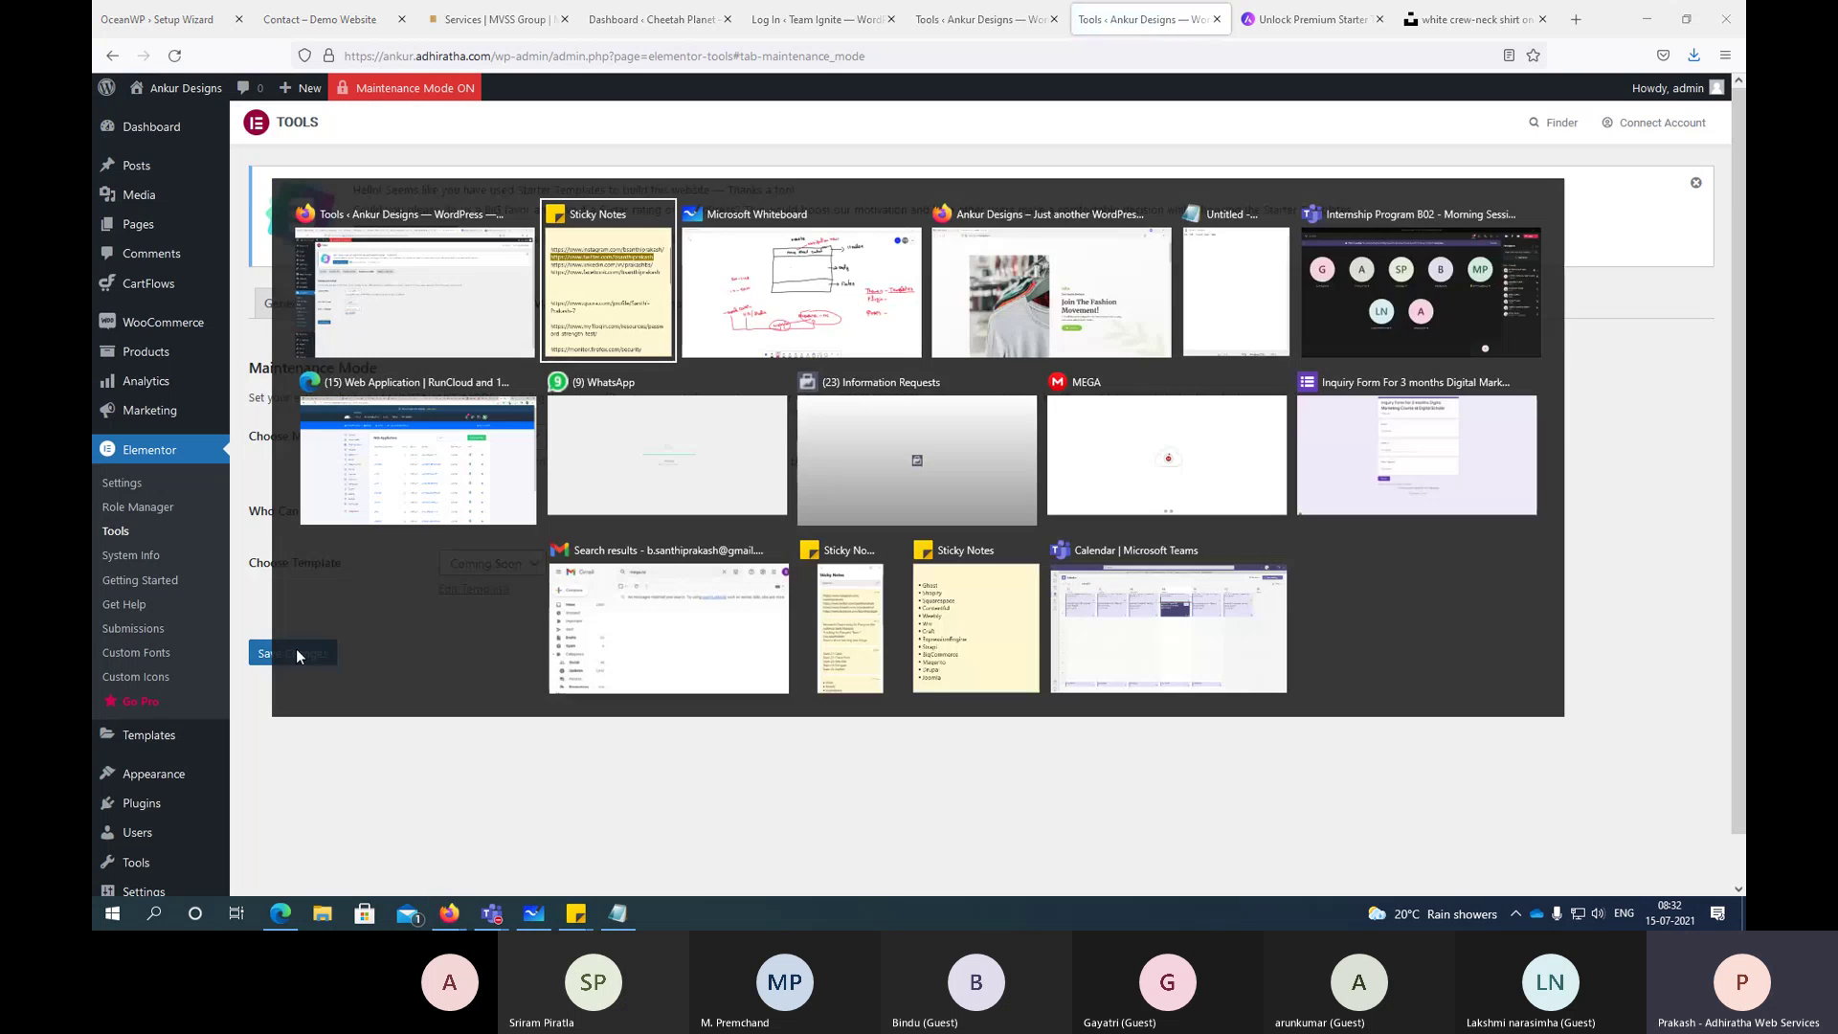
pyautogui.hotkey('alt', 'Tab')
pyautogui.hotkey('alt', 'Tab')
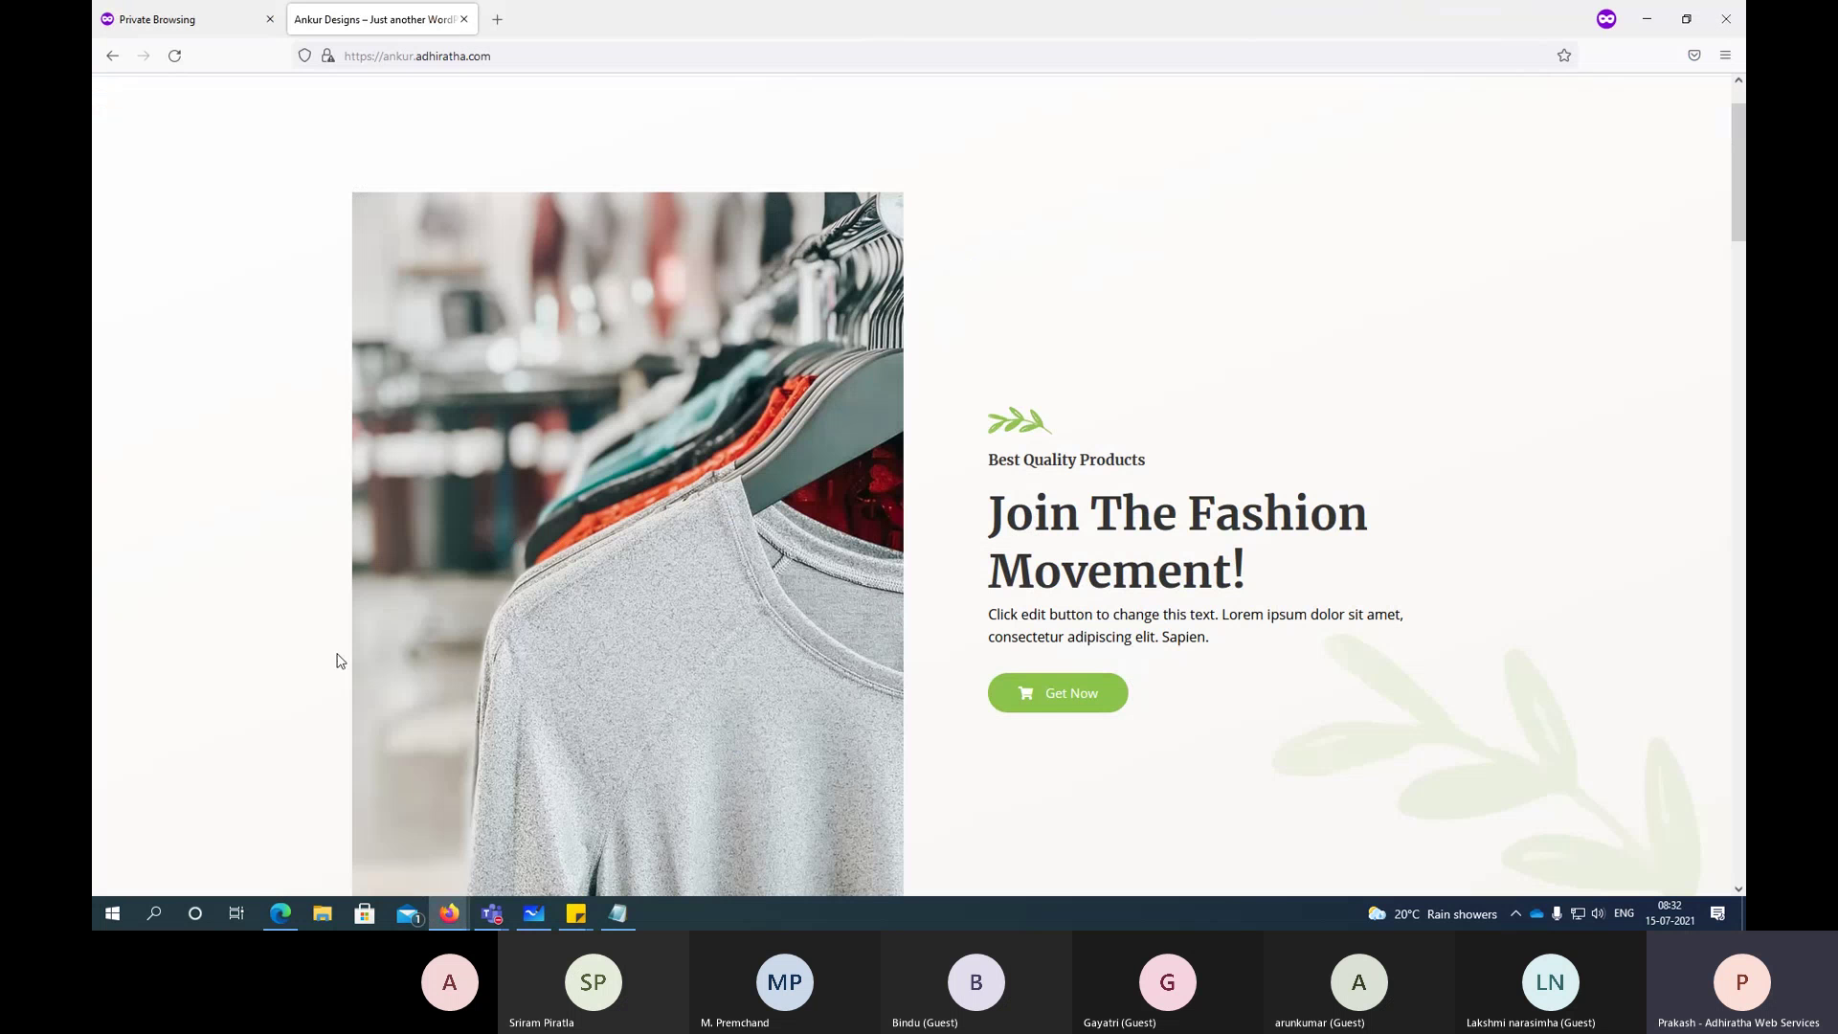
pyautogui.scroll(1, 754, 357)
pyautogui.click(1082, 133)
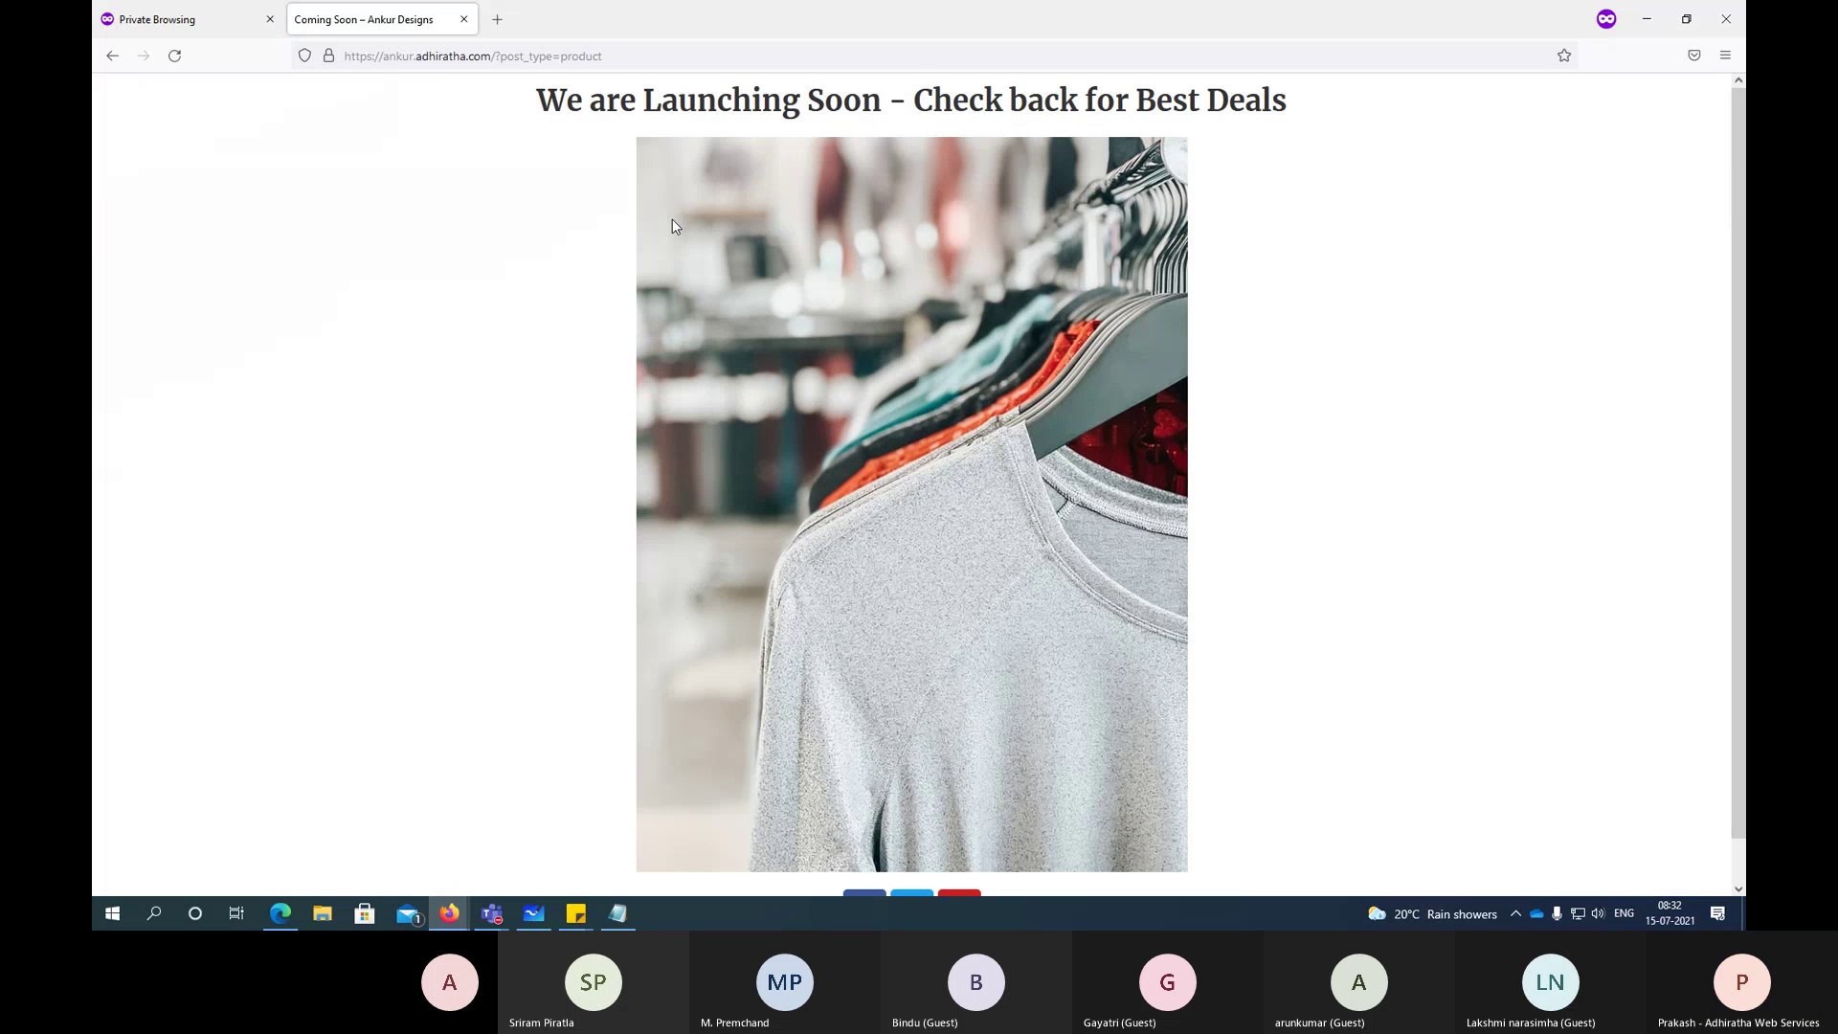
pyautogui.moveTo(536, 99)
pyautogui.mouseDown()
pyautogui.moveTo(1175, 101)
pyautogui.moveTo(1337, 129)
pyautogui.mouseUp()
pyautogui.scroll(-1, 889, 315)
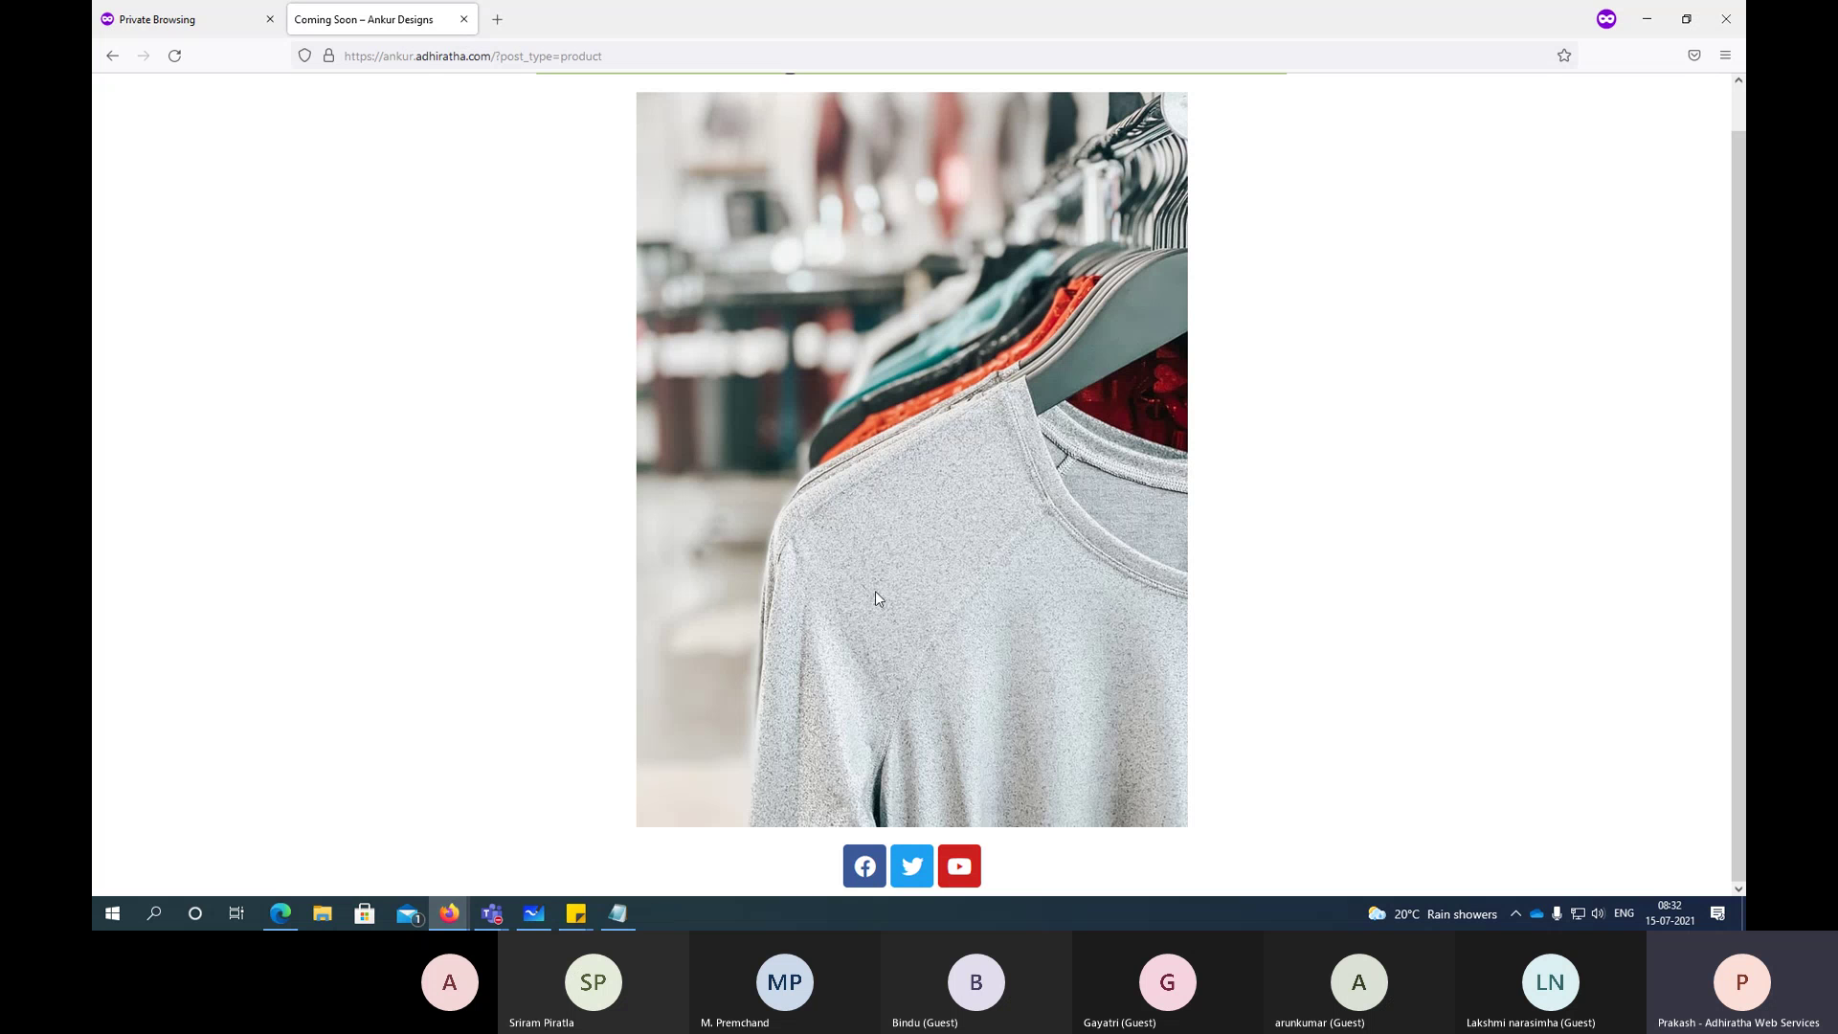
# Step: Test the Facebook and Twitter icons on the Coming Soon page and return to that page
pyautogui.click(877, 873)
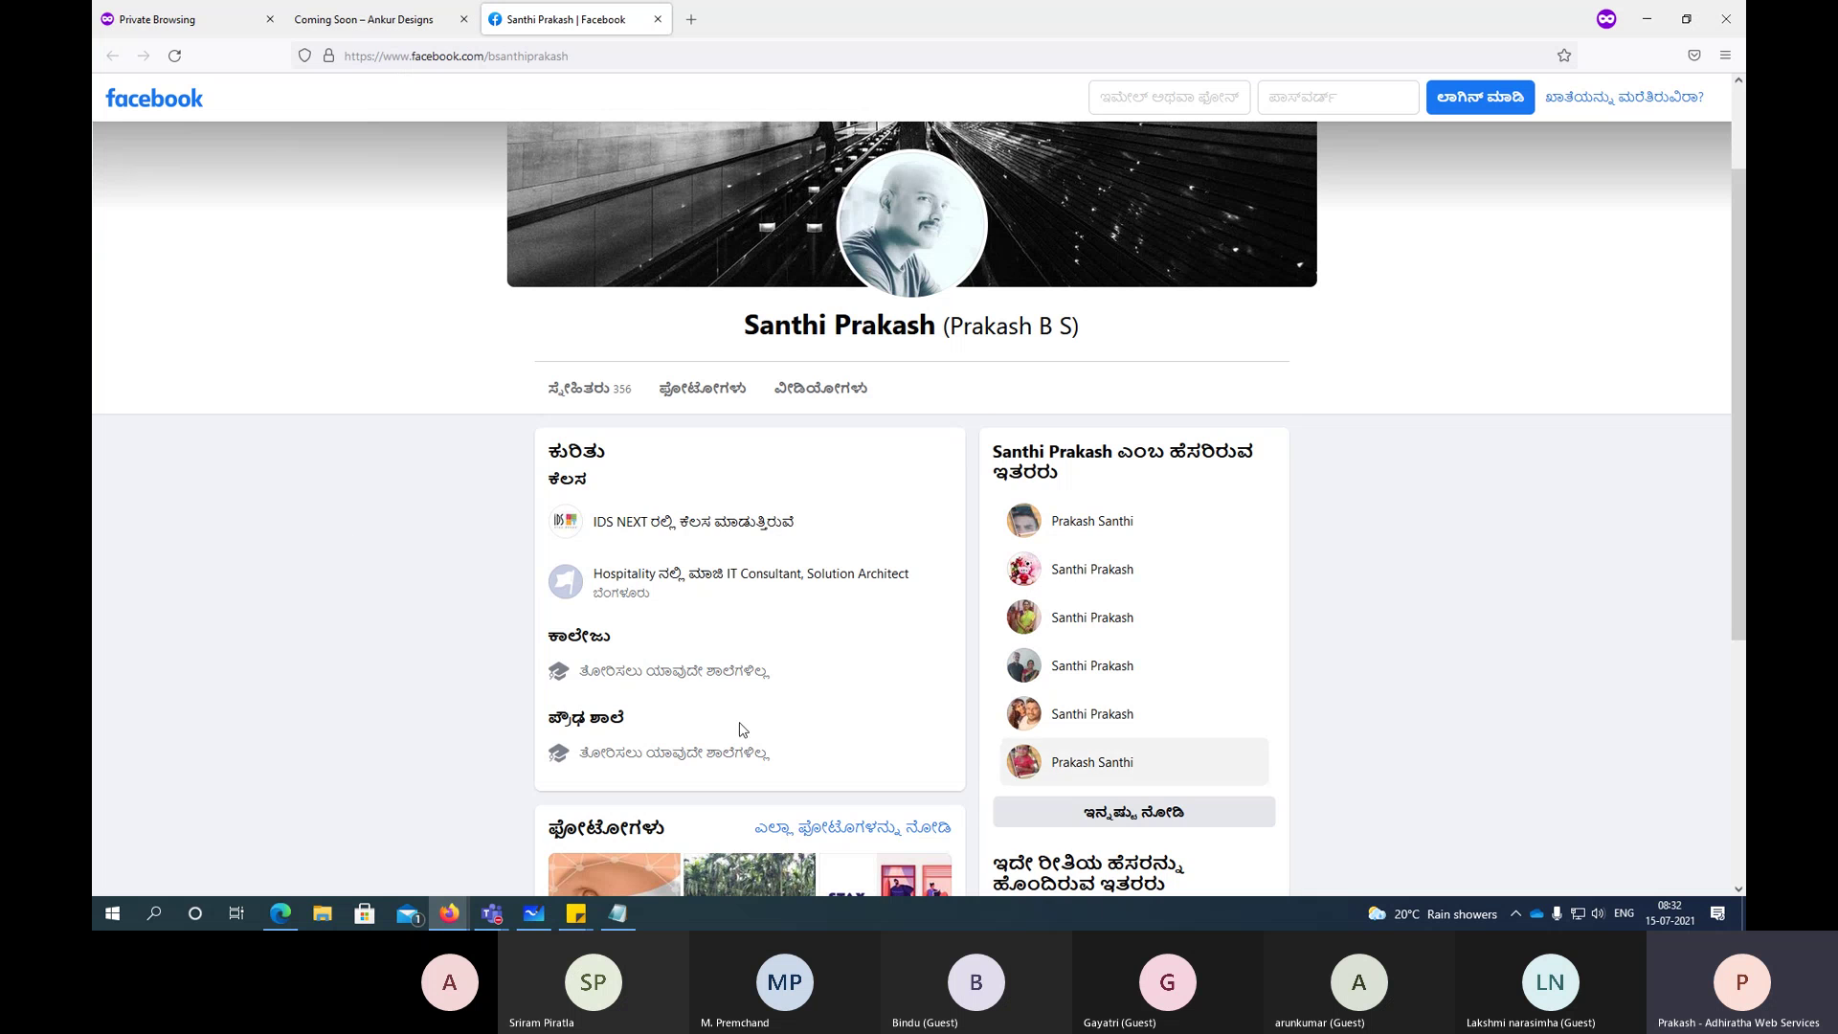
pyautogui.scroll(-4, 537, 440)
pyautogui.scroll(5, 537, 440)
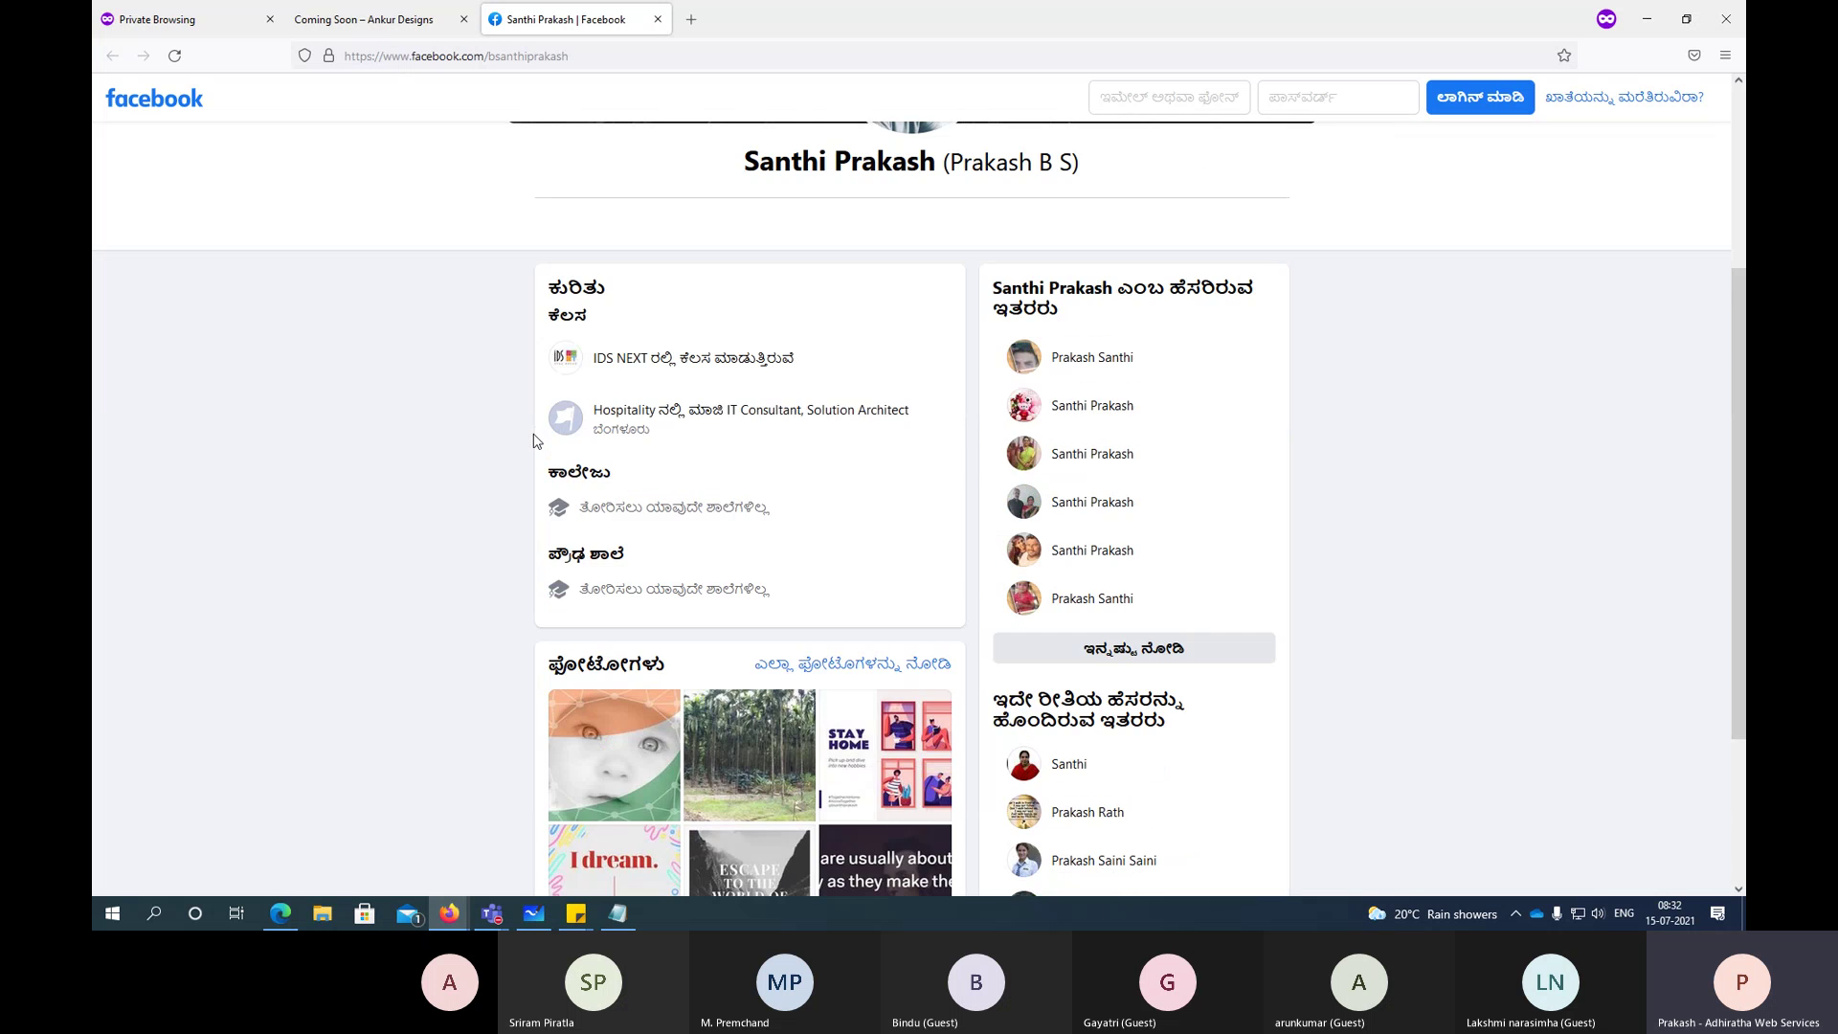
pyautogui.click(322, 8)
pyautogui.click(914, 867)
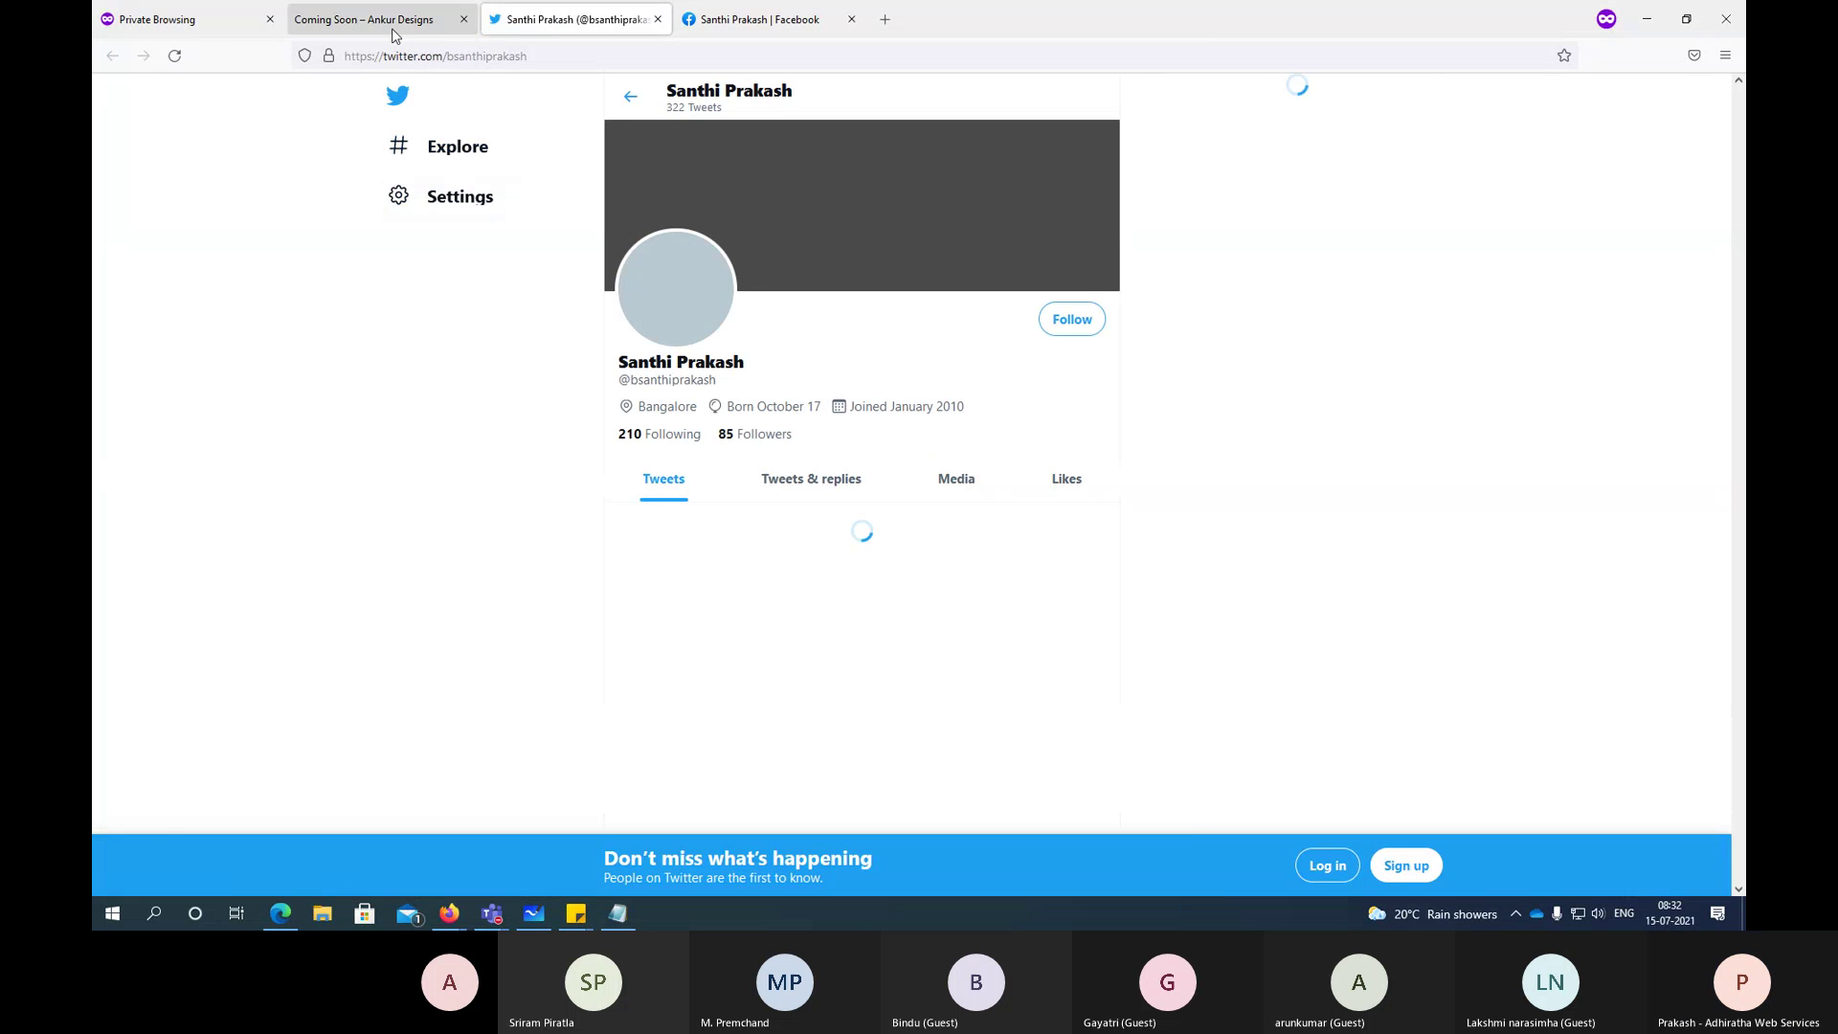
pyautogui.click(390, 25)
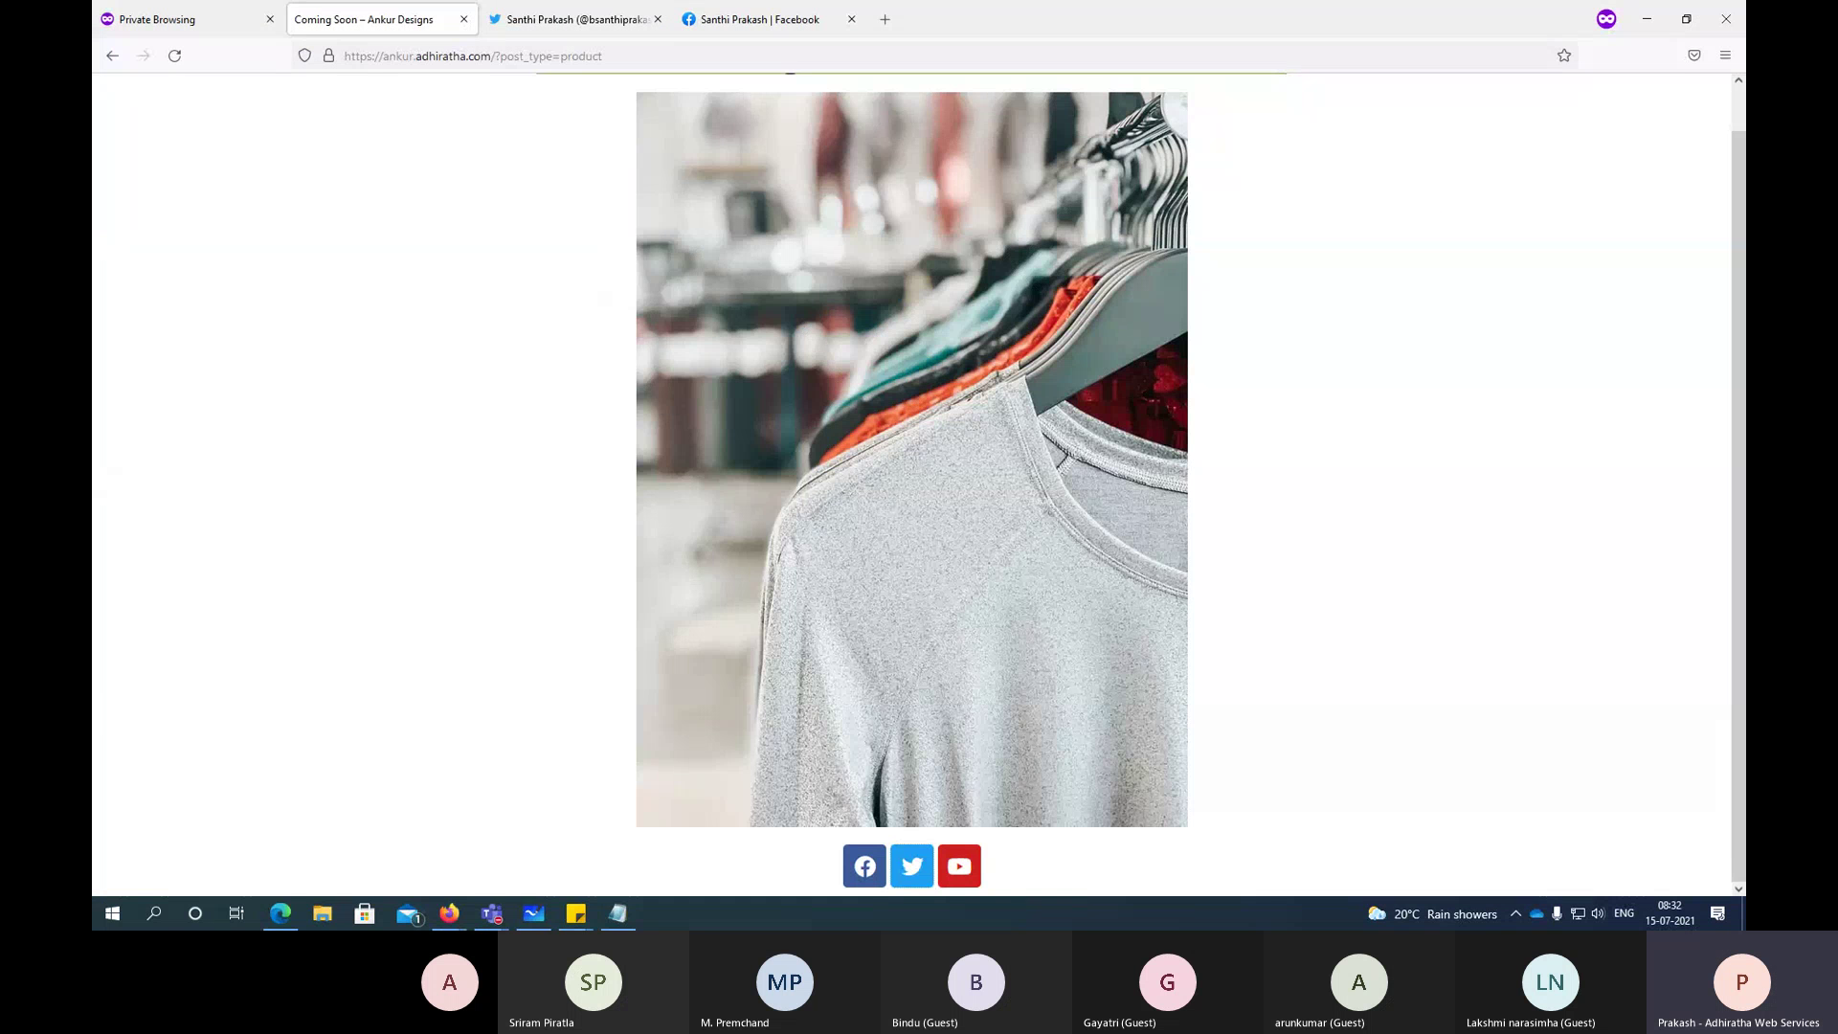
pyautogui.click(575, 914)
pyautogui.hotkey('alt', 'Tab')
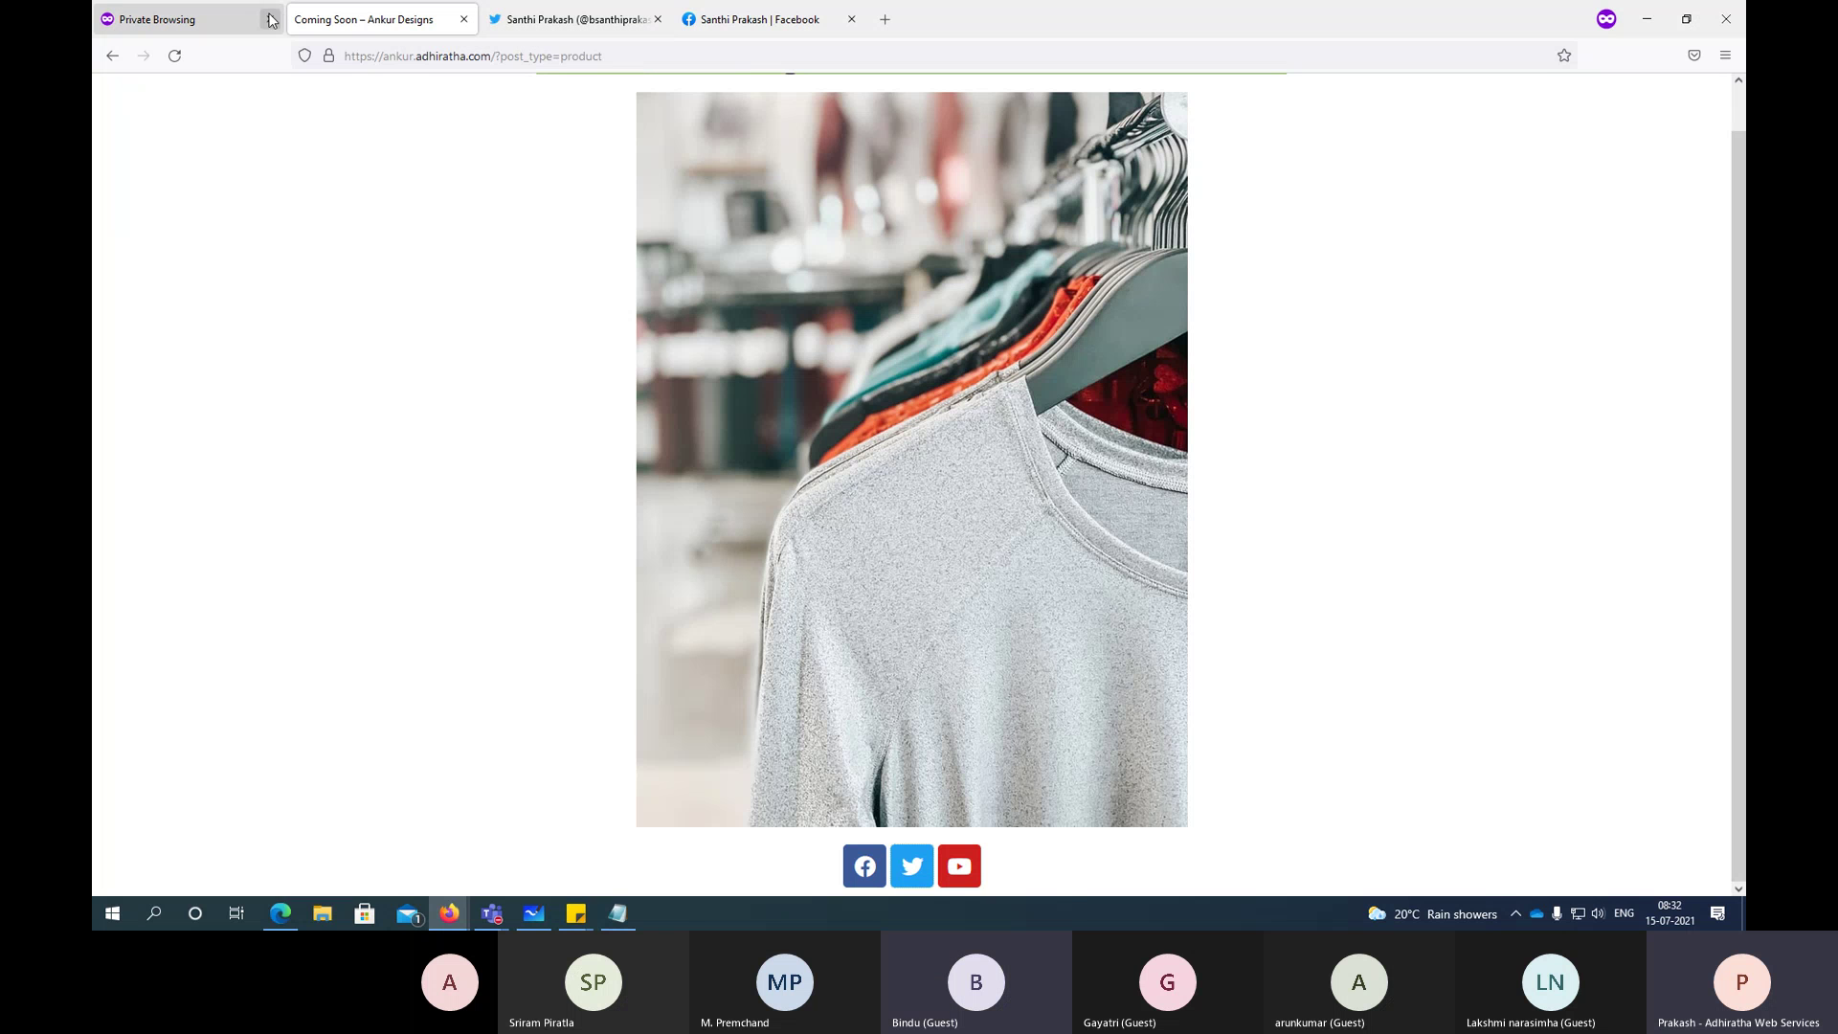
pyautogui.click(219, 26)
pyautogui.click(419, 31)
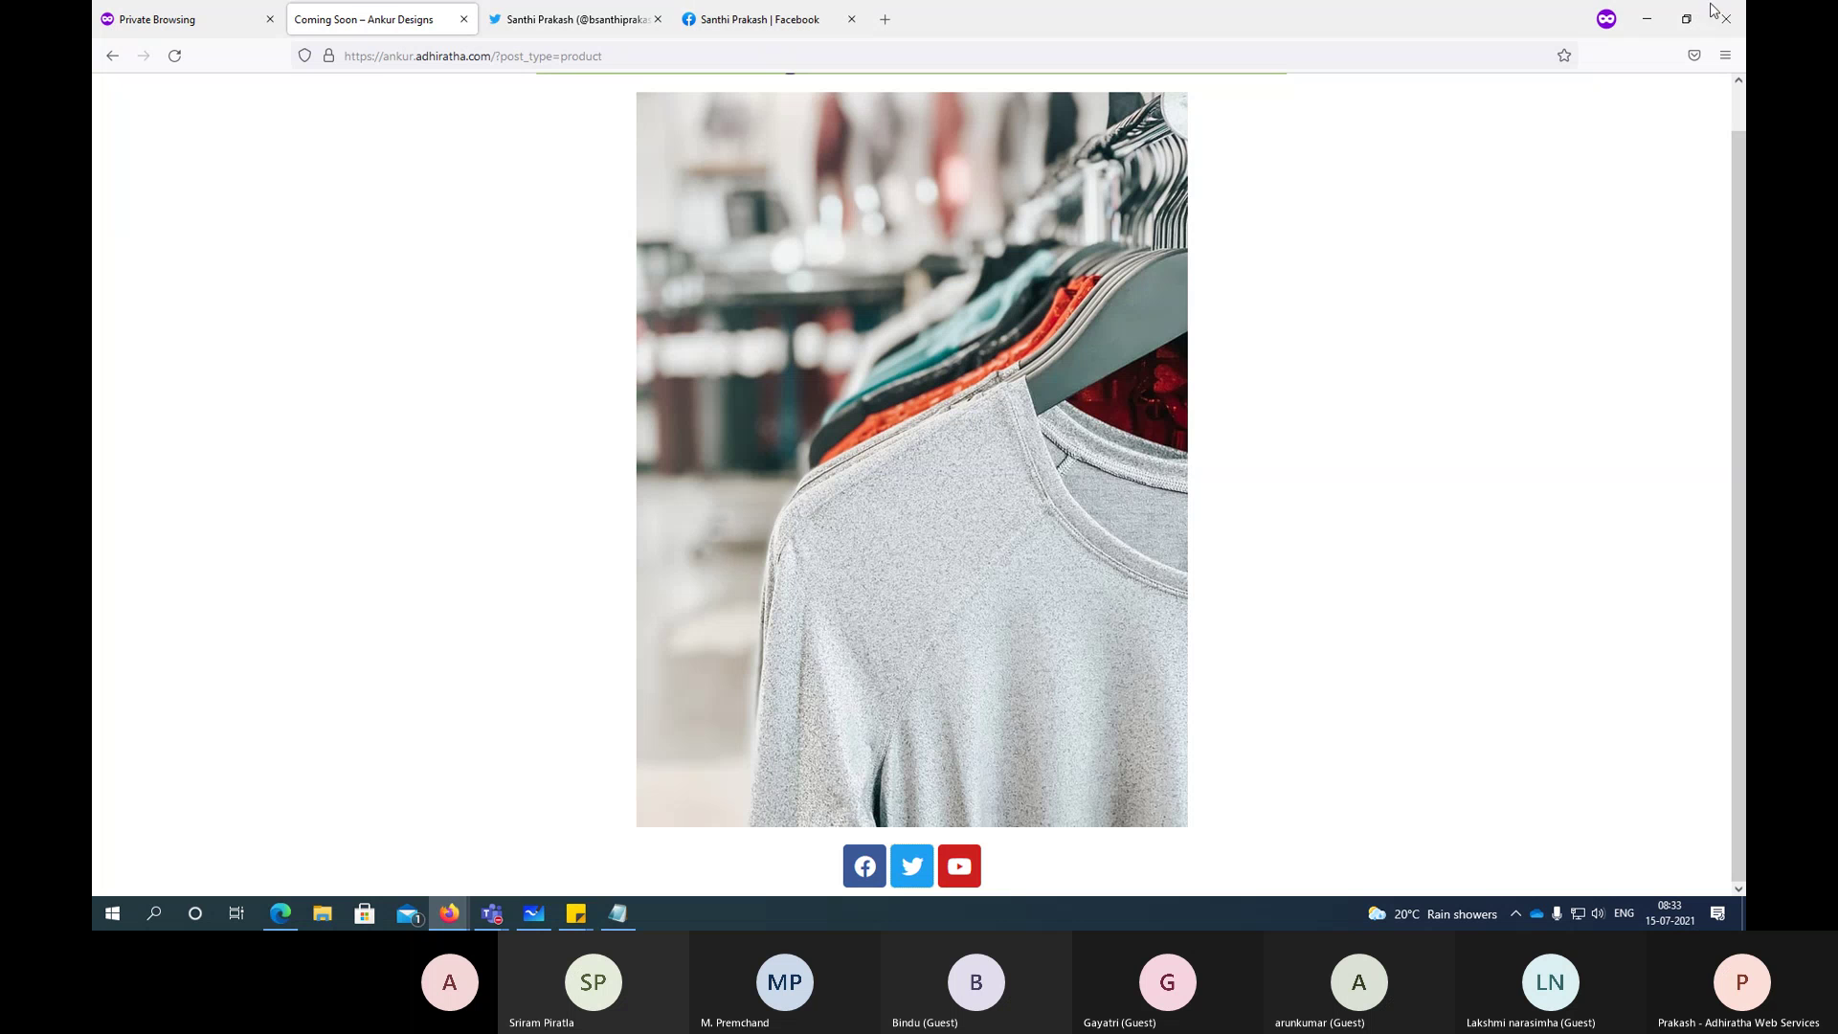
# Step: Return to the WordPress dashboard and open the saved Coming Soon template in the Elementor editor
pyautogui.click(1645, 21)
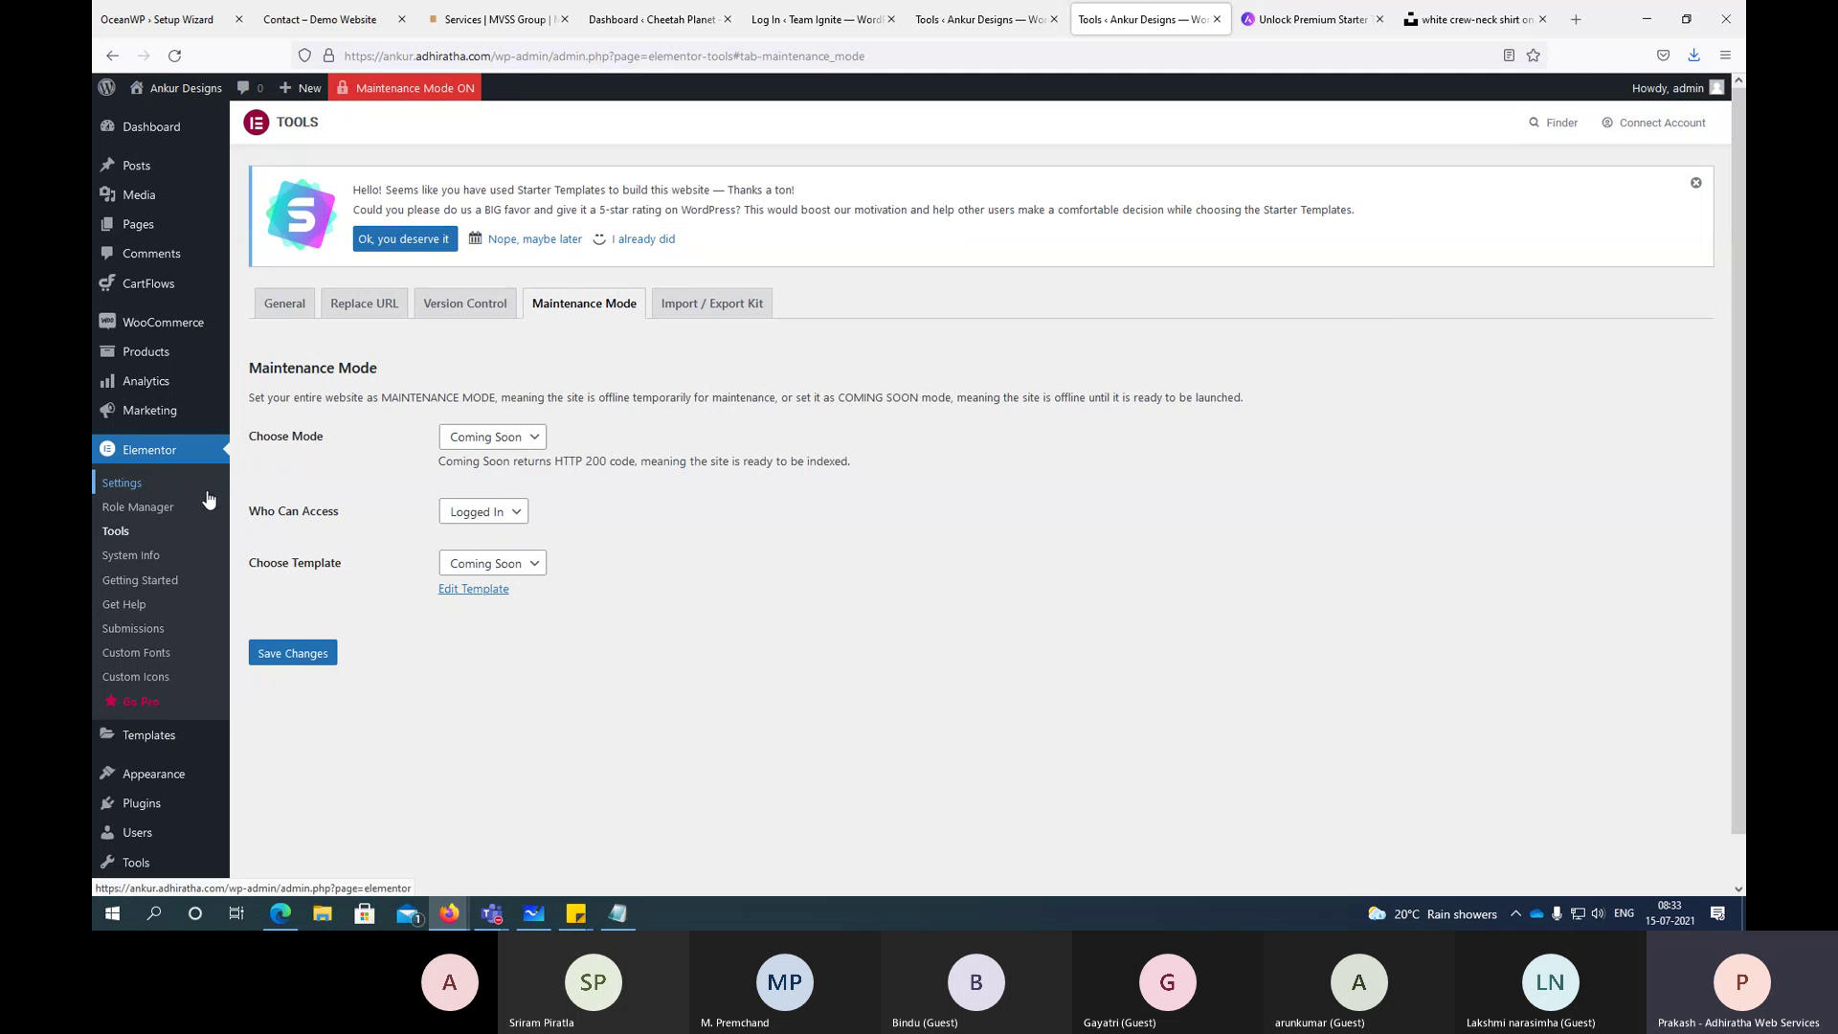
pyautogui.moveTo(158, 428)
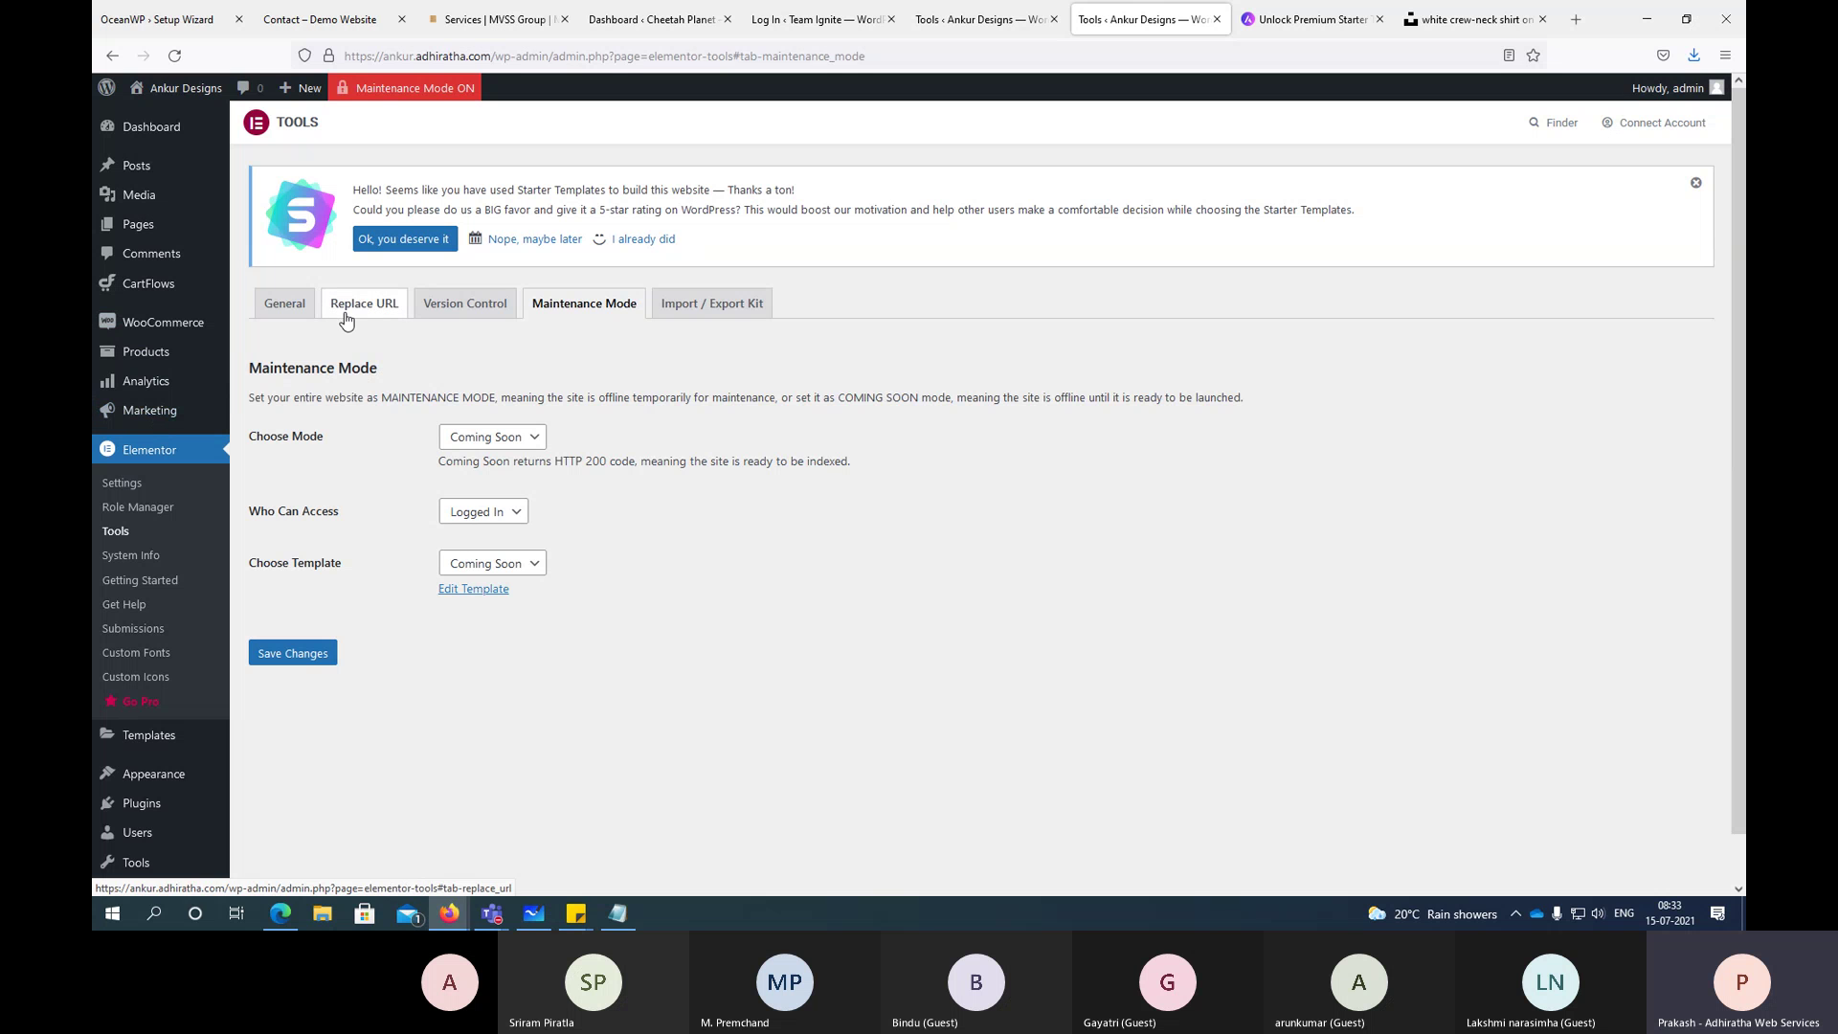
pyautogui.moveTo(449, 913)
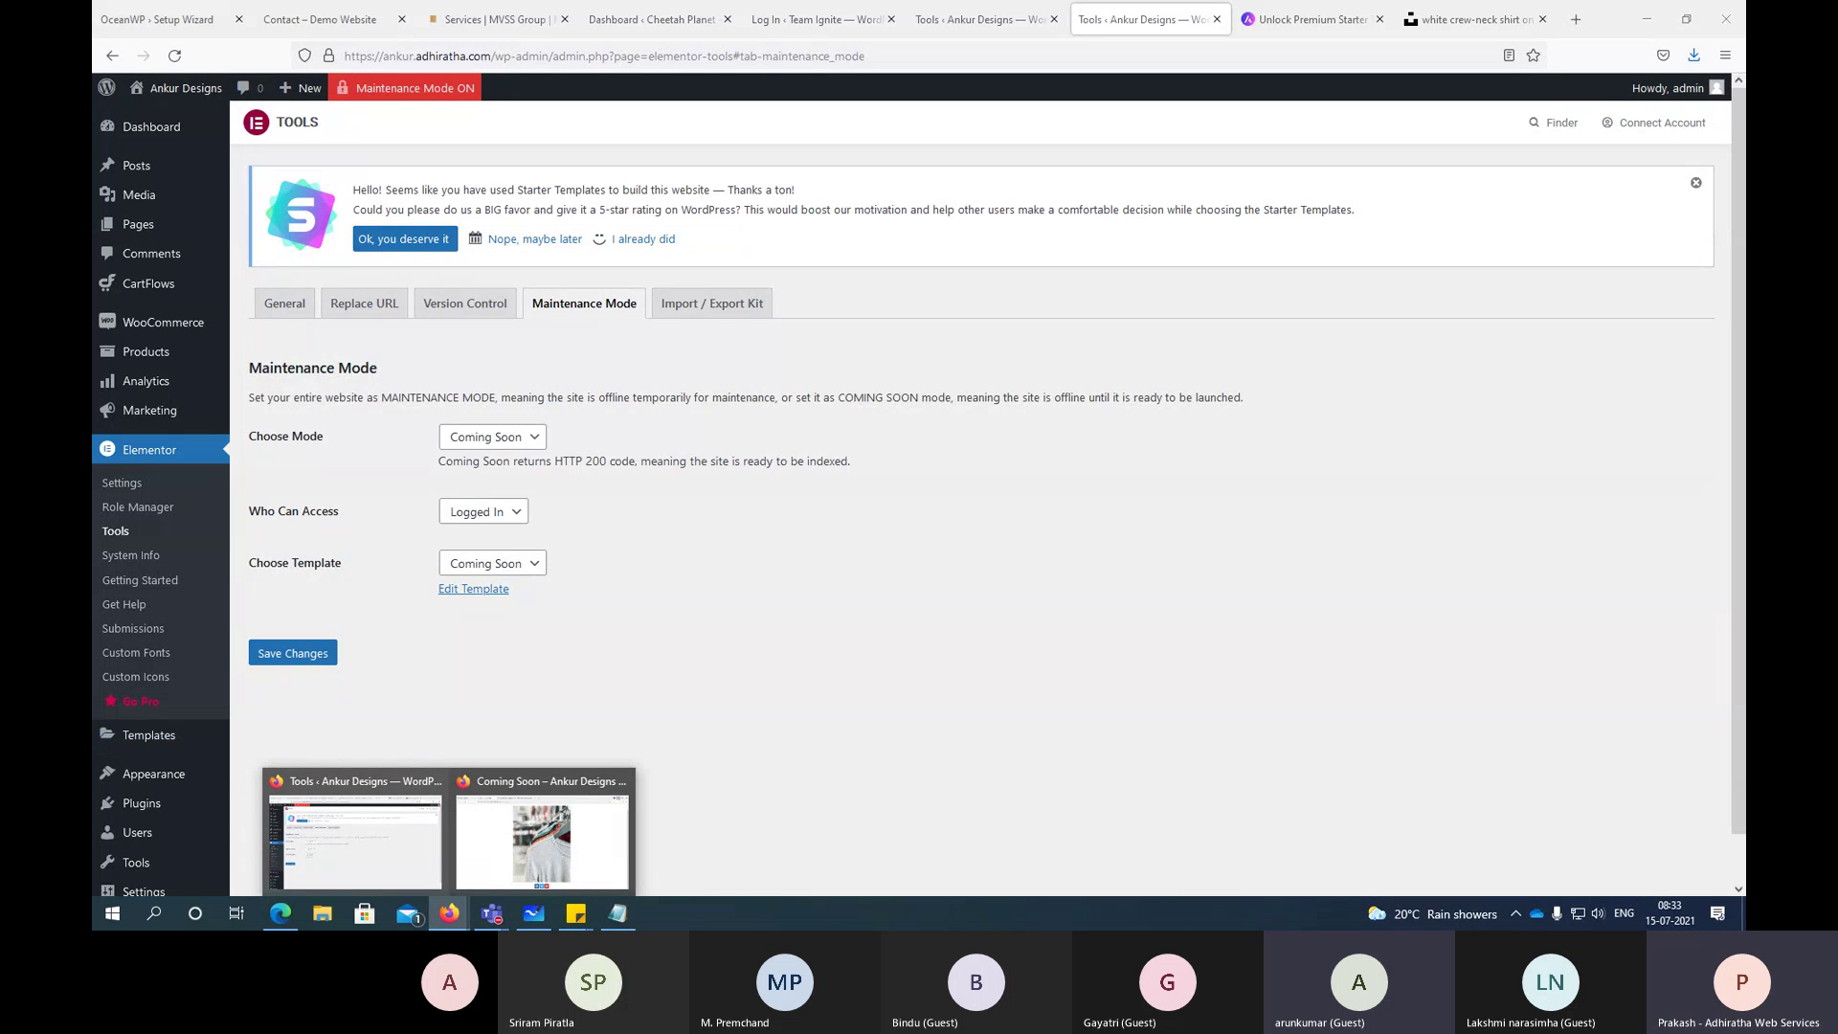
pyautogui.click(932, 23)
pyautogui.click(1127, 28)
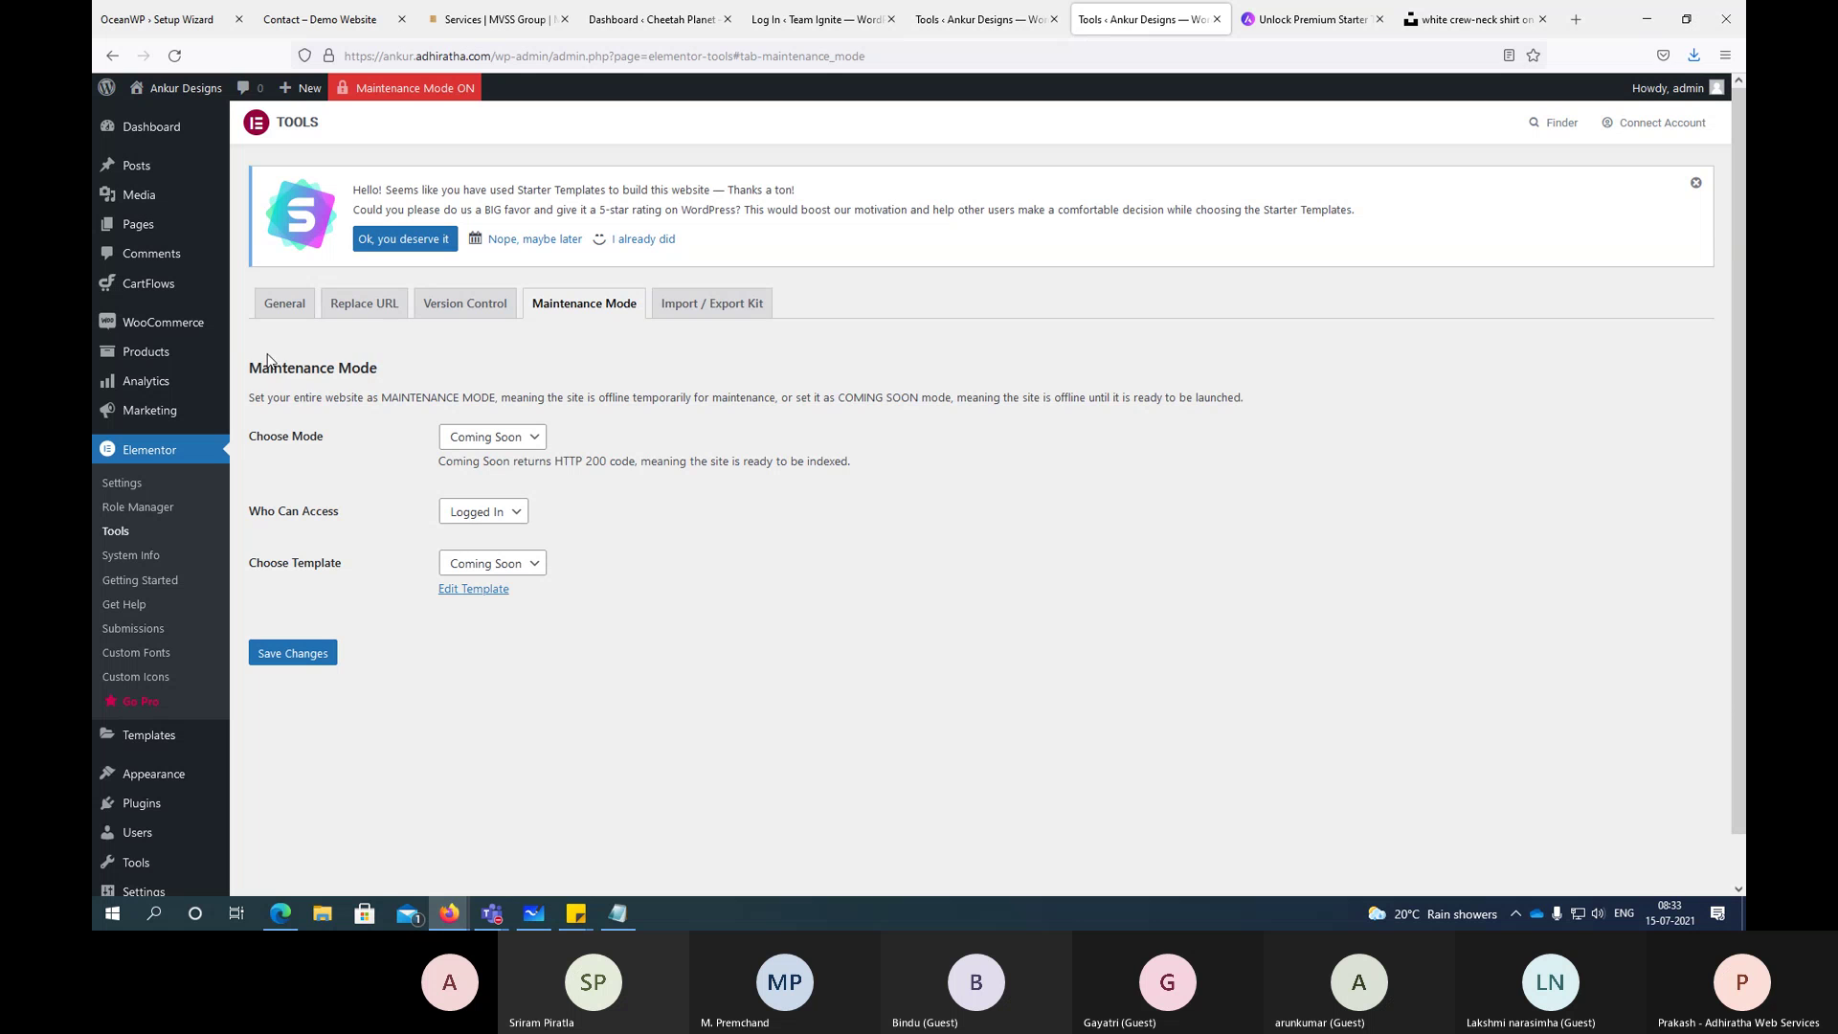
pyautogui.moveTo(144, 365)
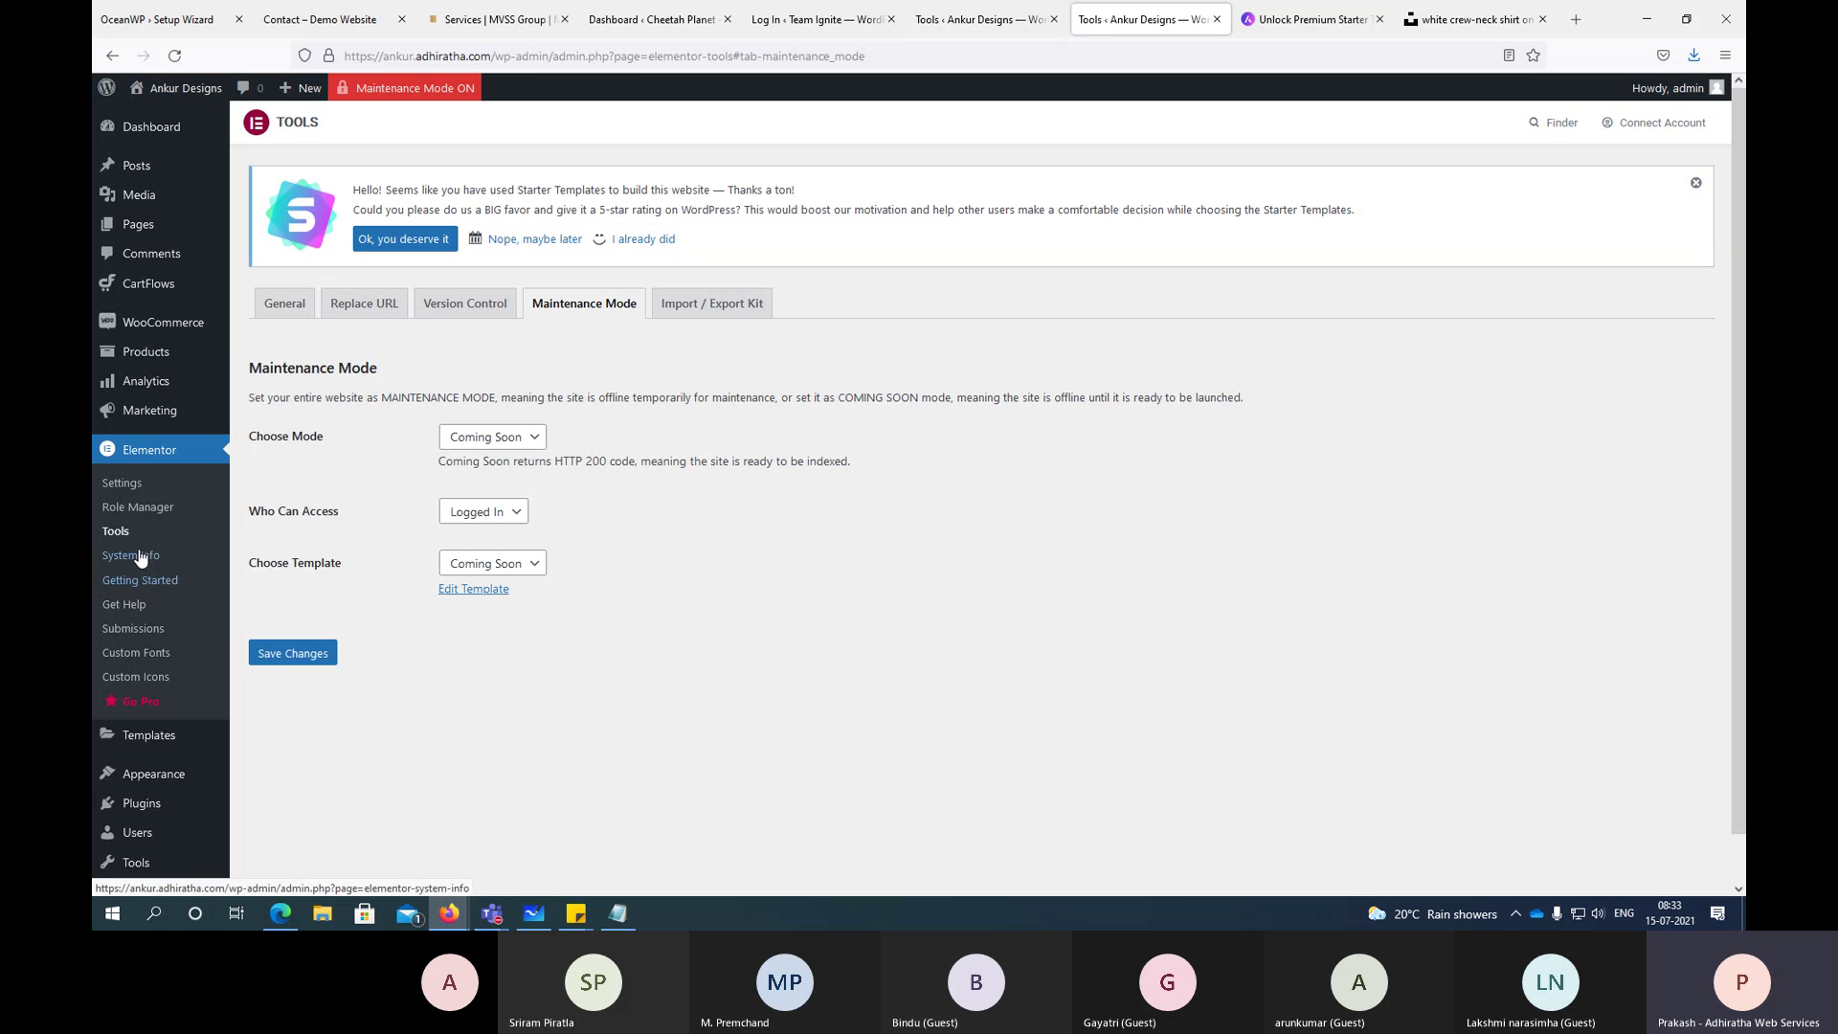
pyautogui.click(311, 724)
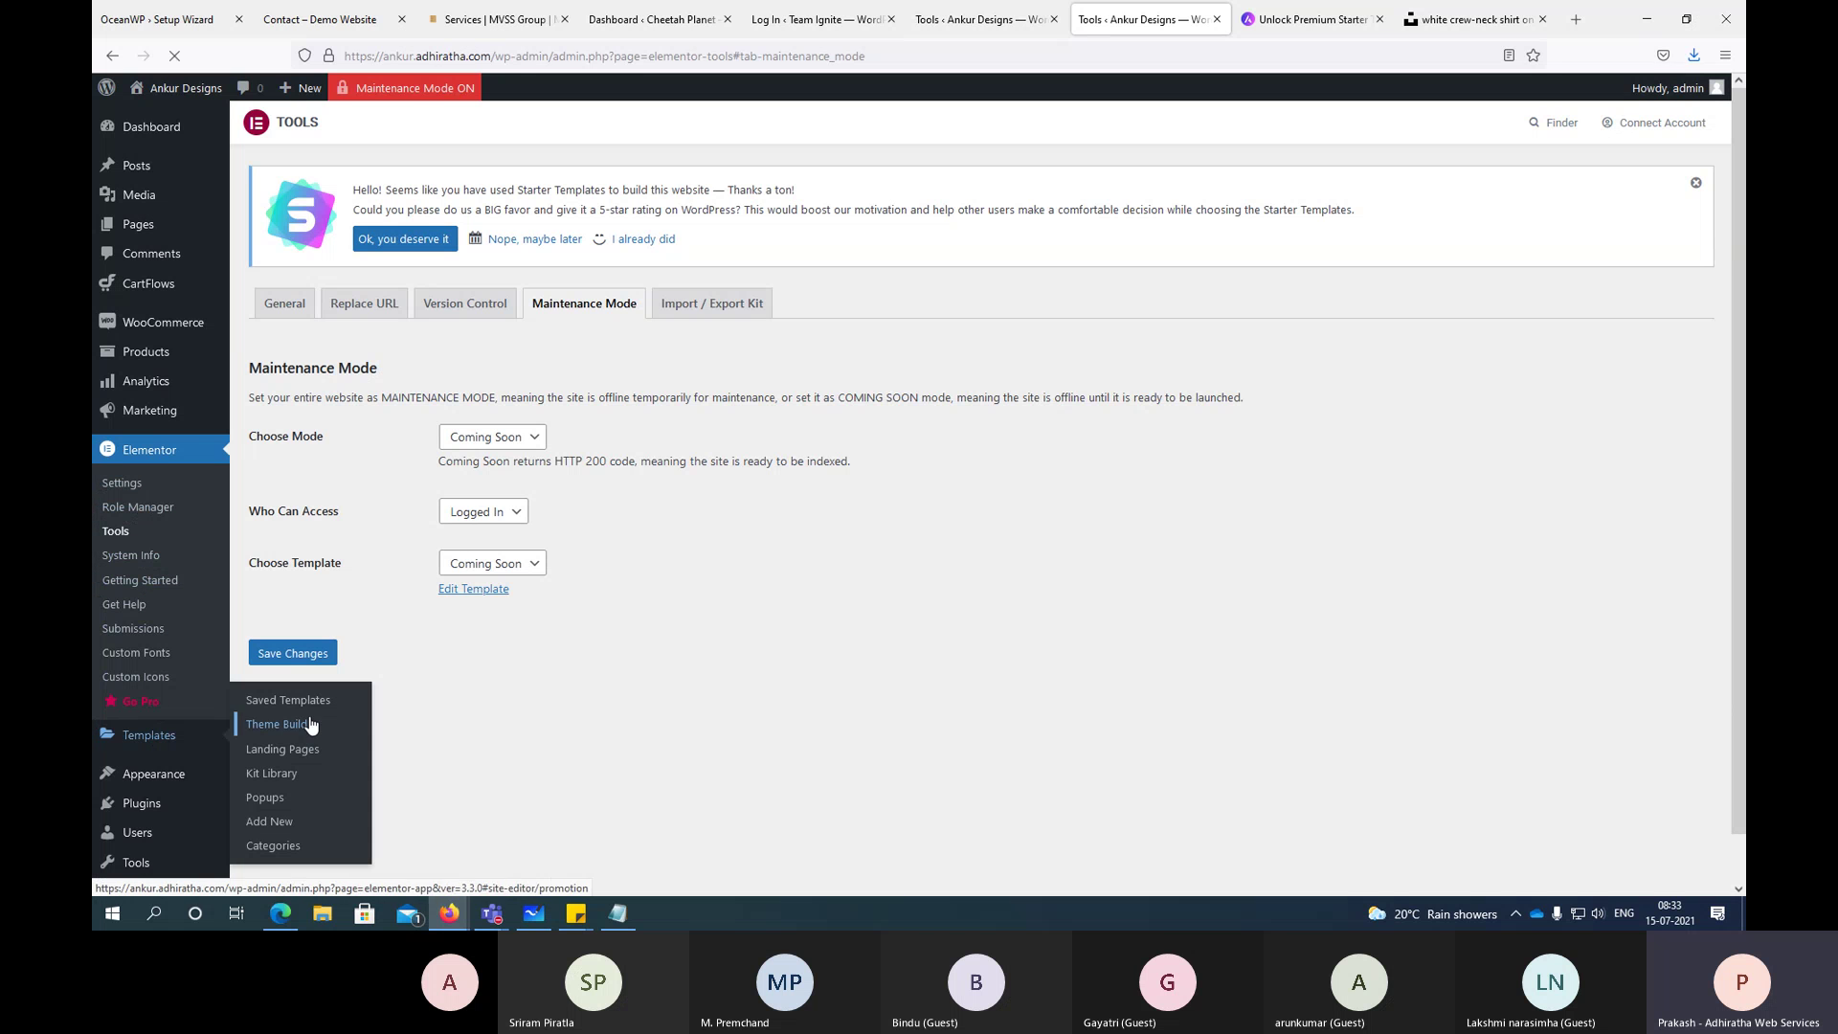
pyautogui.click(296, 702)
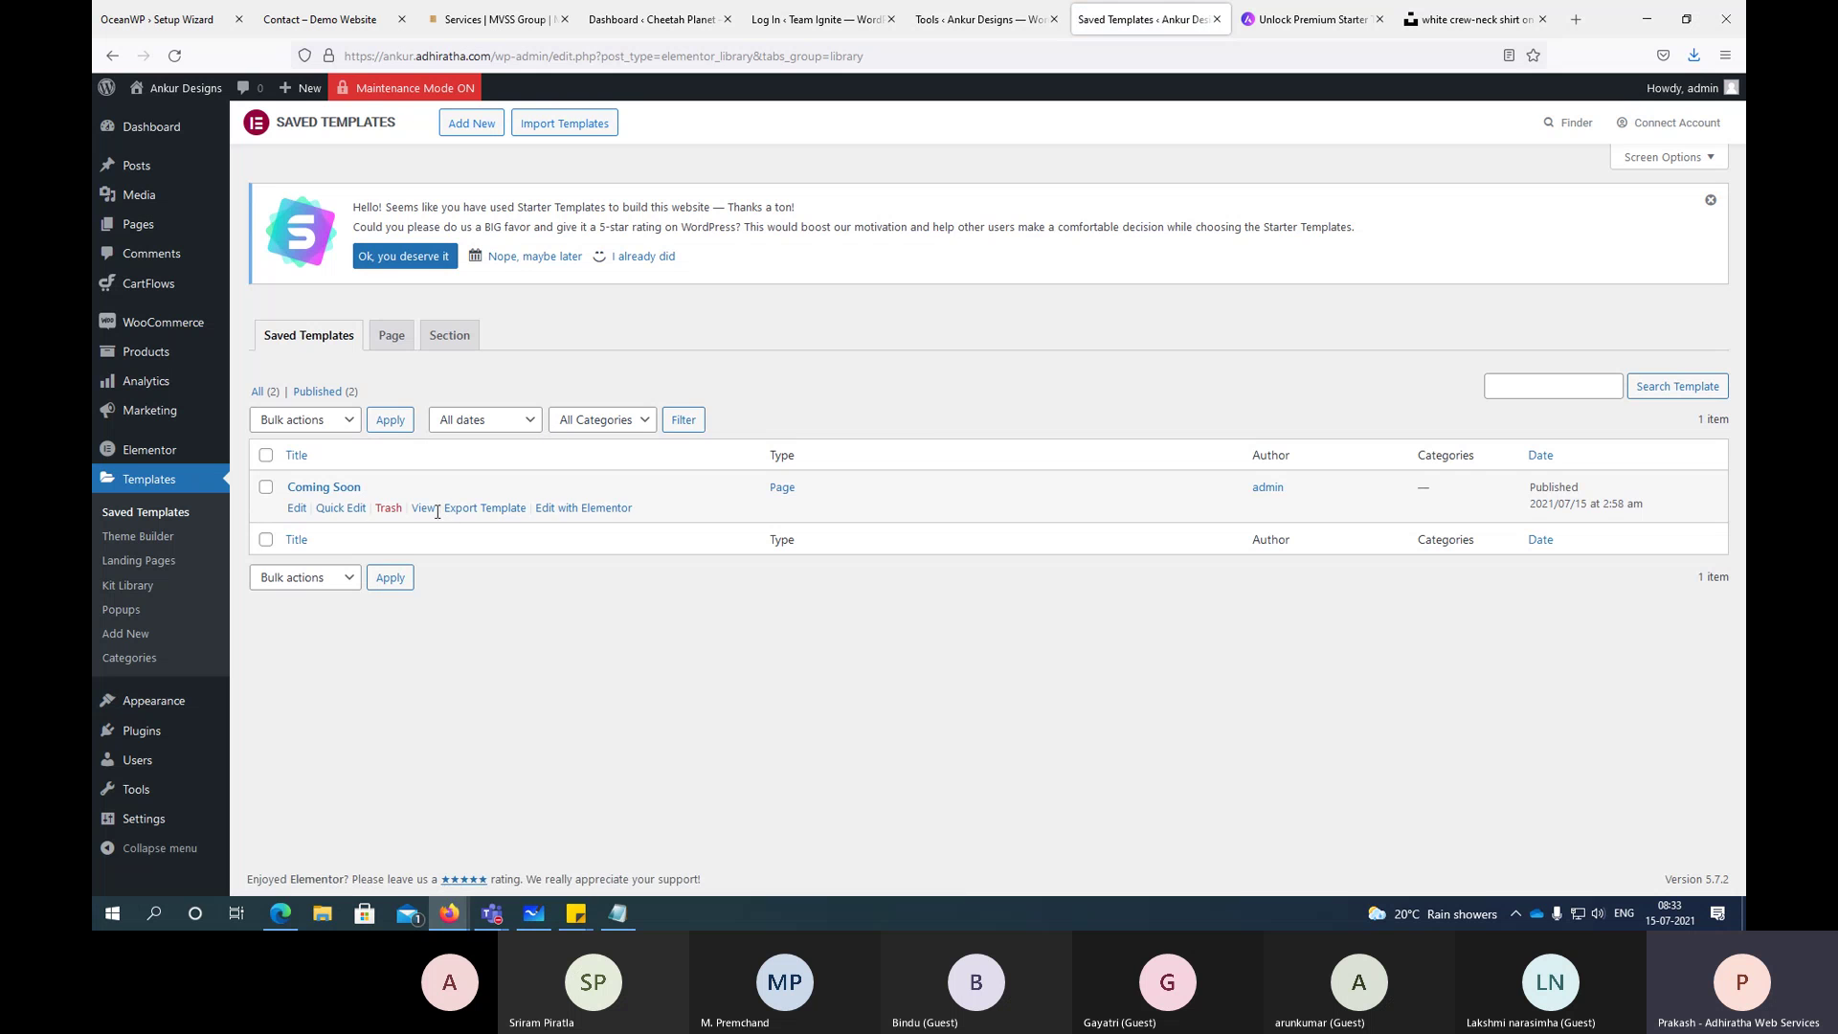
pyautogui.click(585, 512)
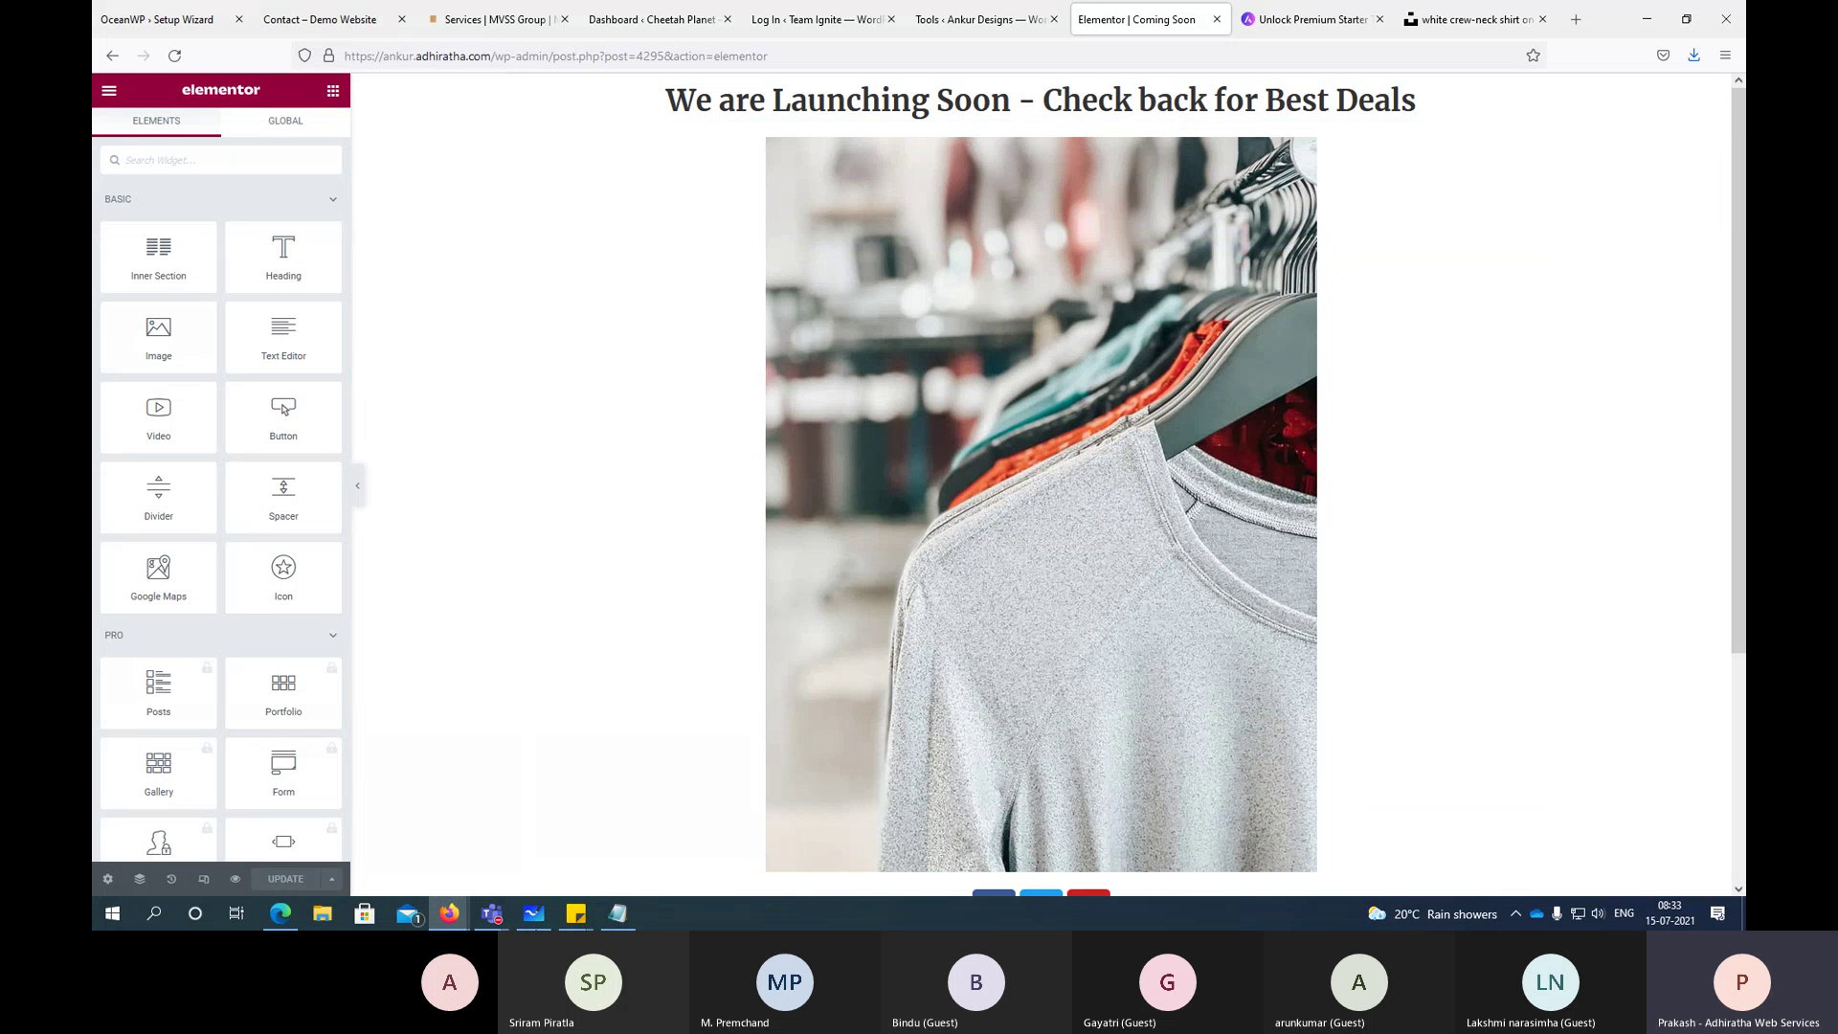
# Step: Switch the Coming Soon template to the mobile view and set the heading's font size to 19 px
pyautogui.click(494, 854)
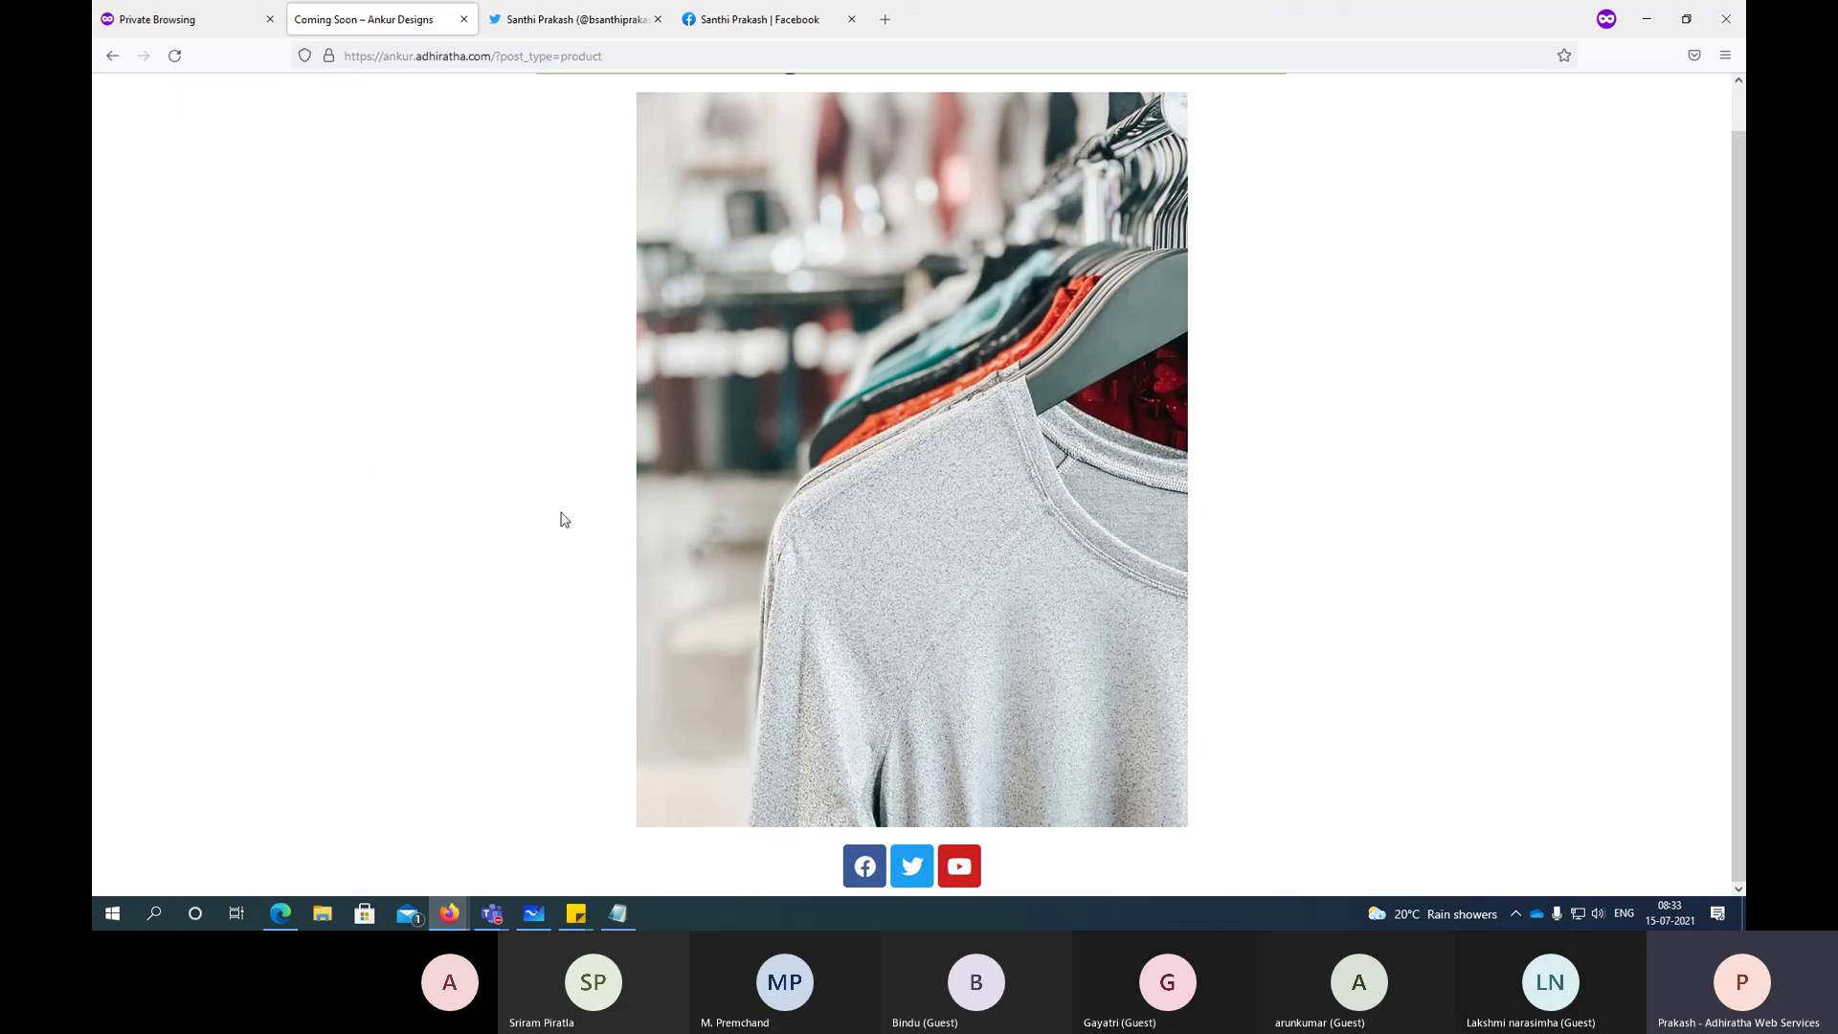
pyautogui.click(1646, 18)
pyautogui.click(203, 879)
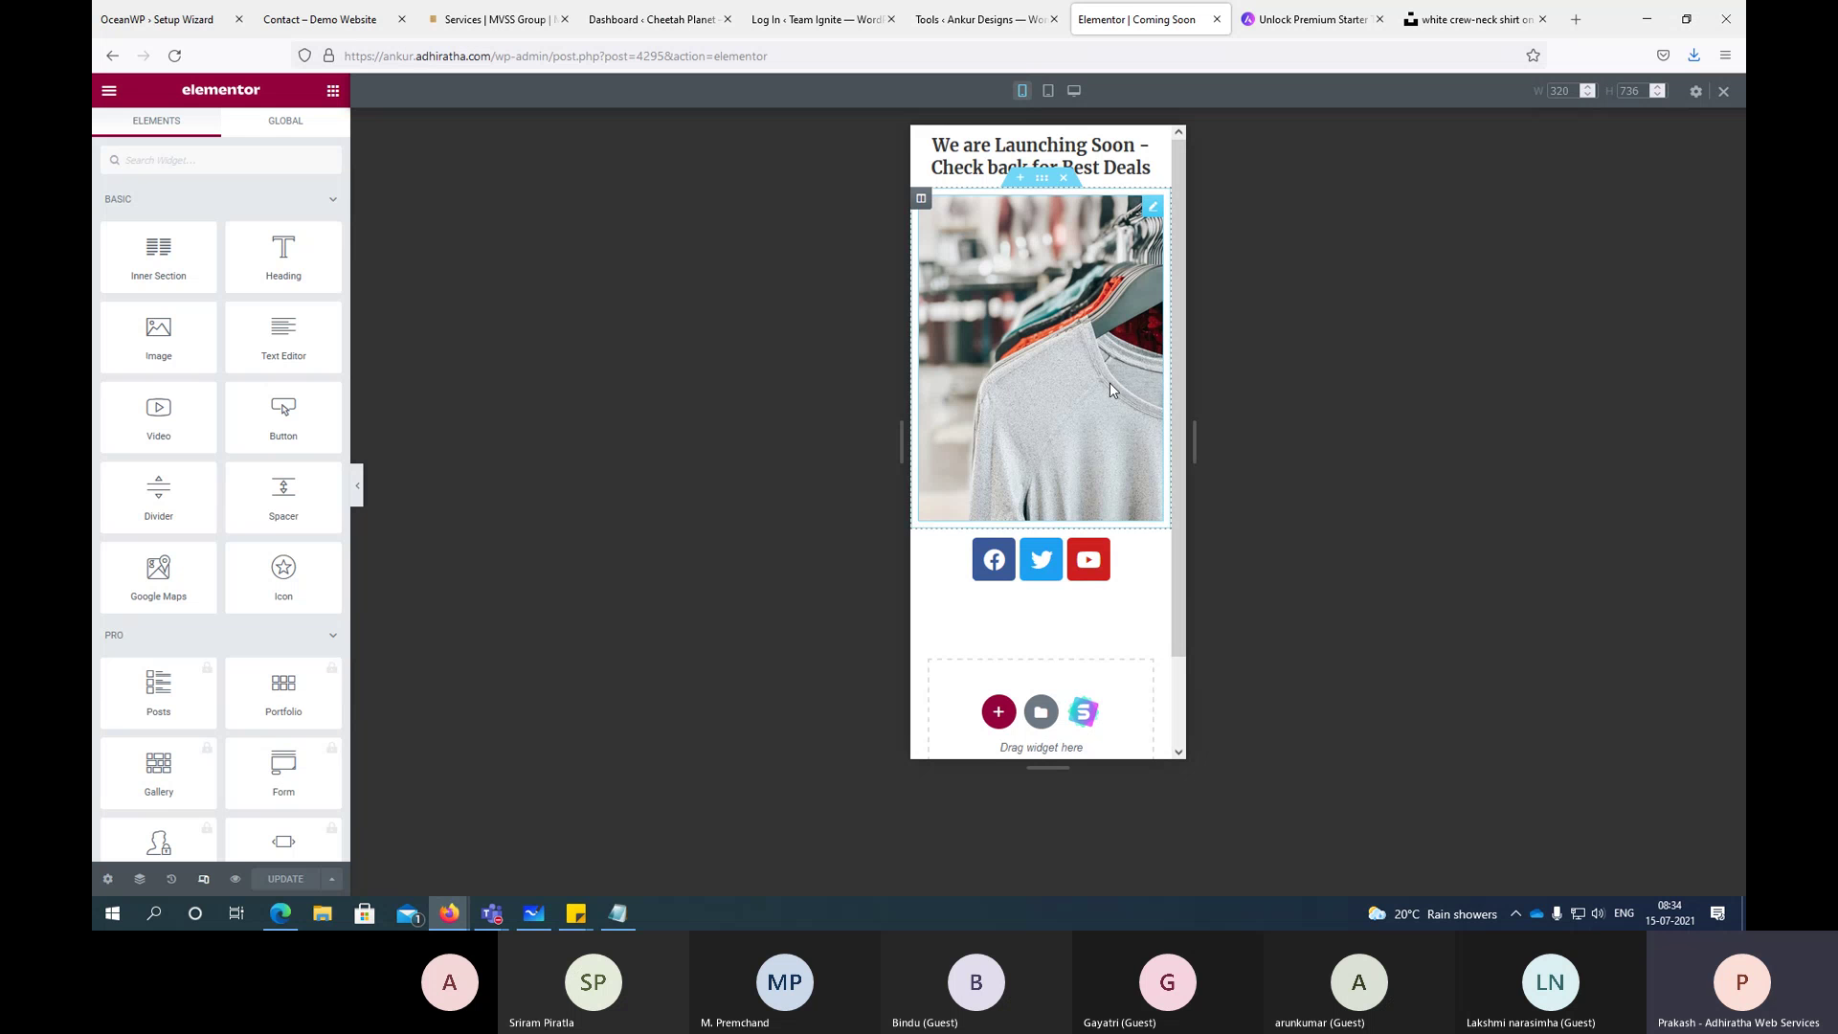
pyautogui.click(1104, 171)
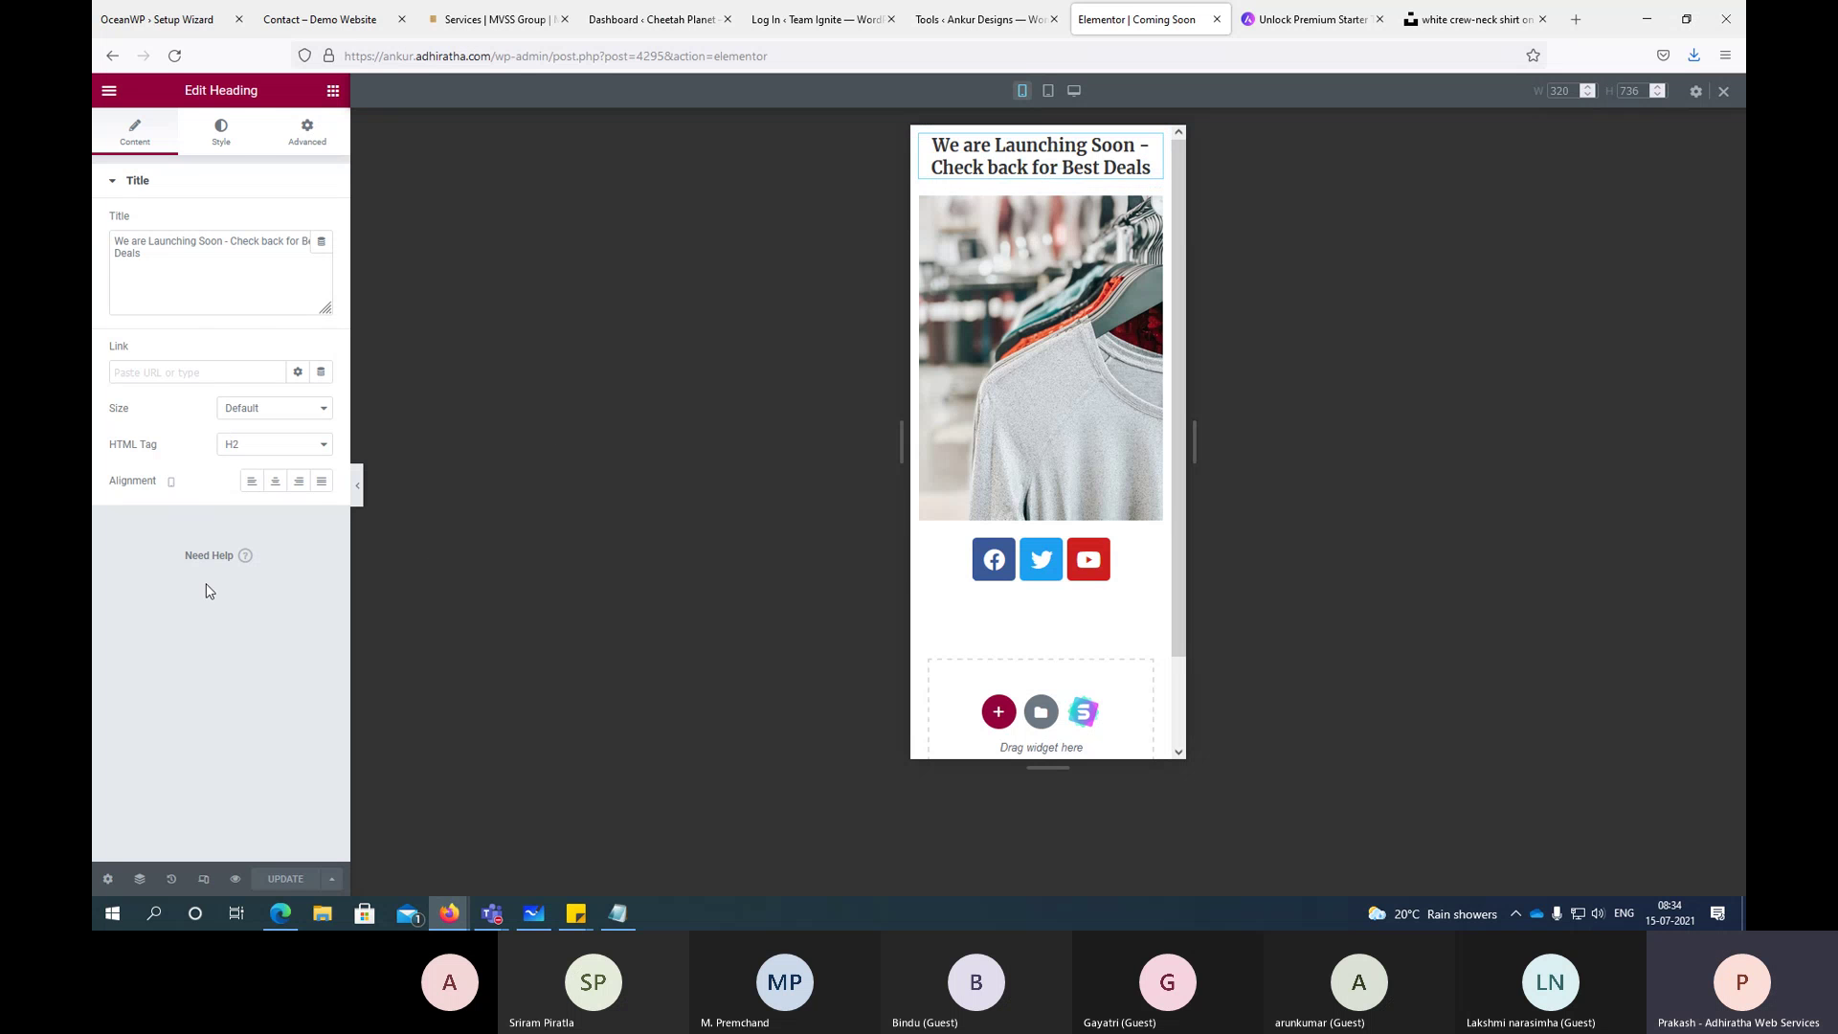
pyautogui.click(236, 135)
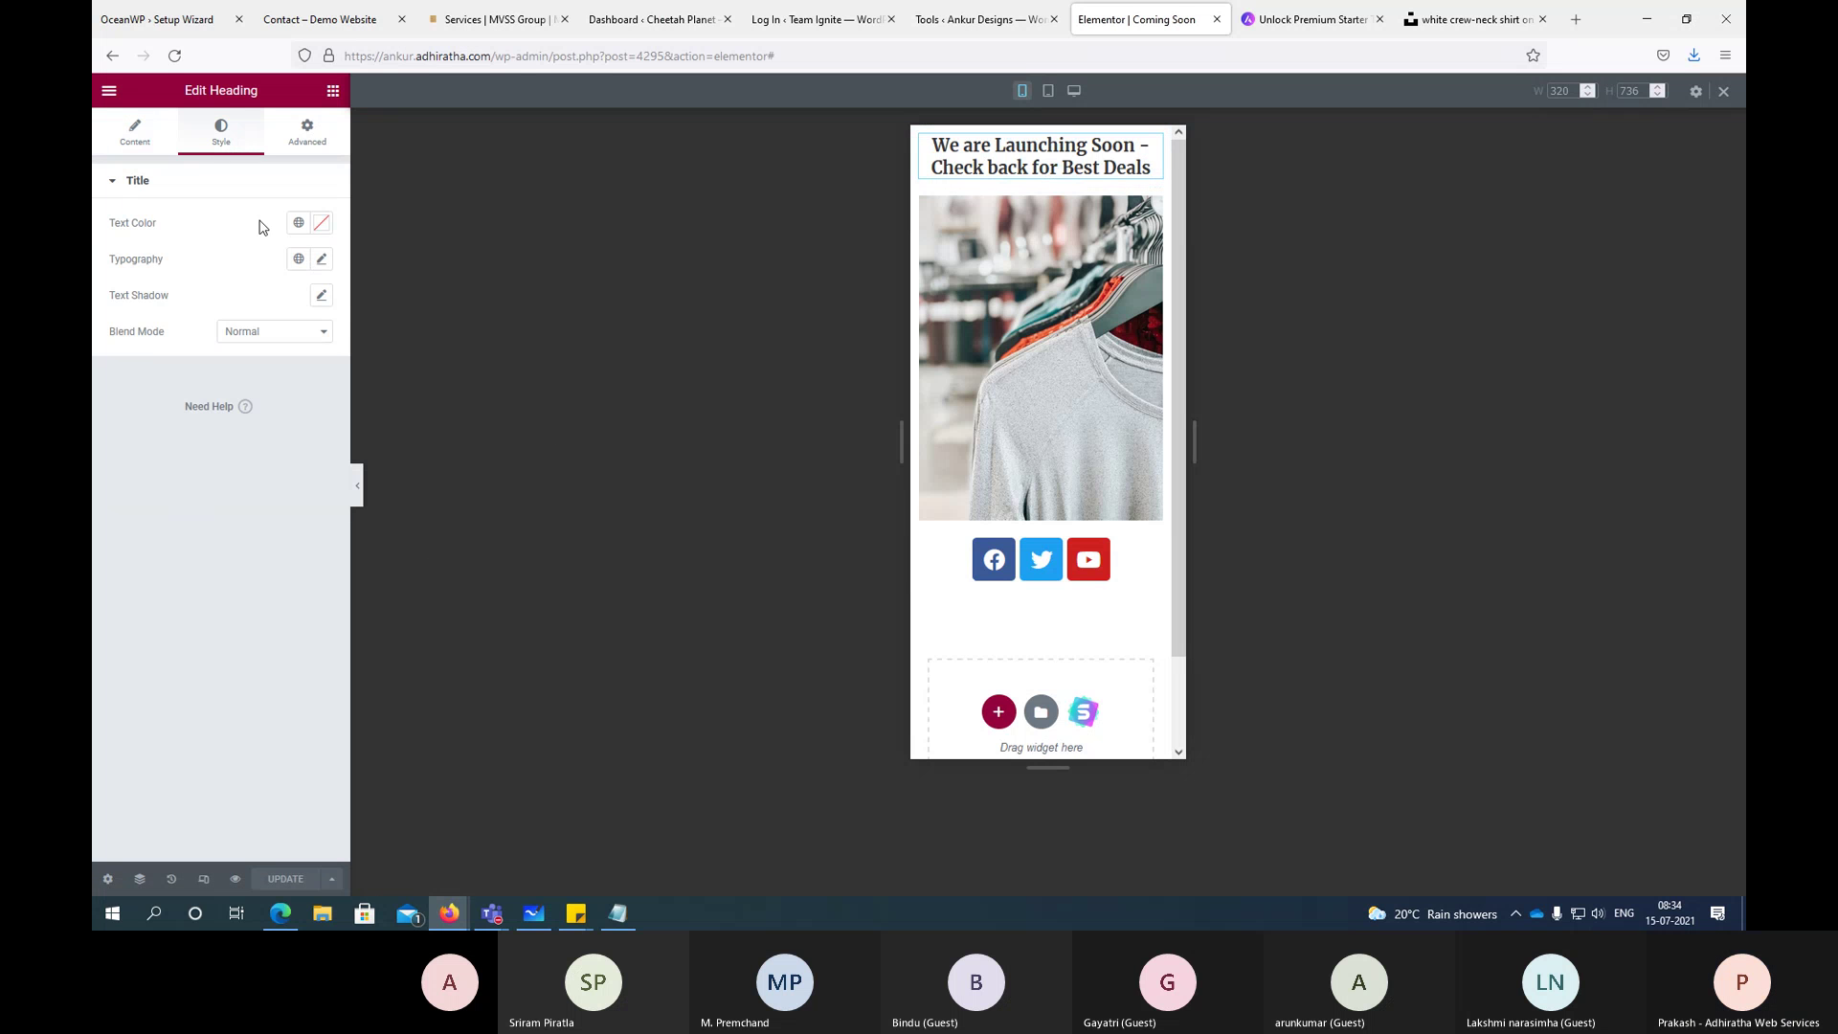
pyautogui.click(321, 258)
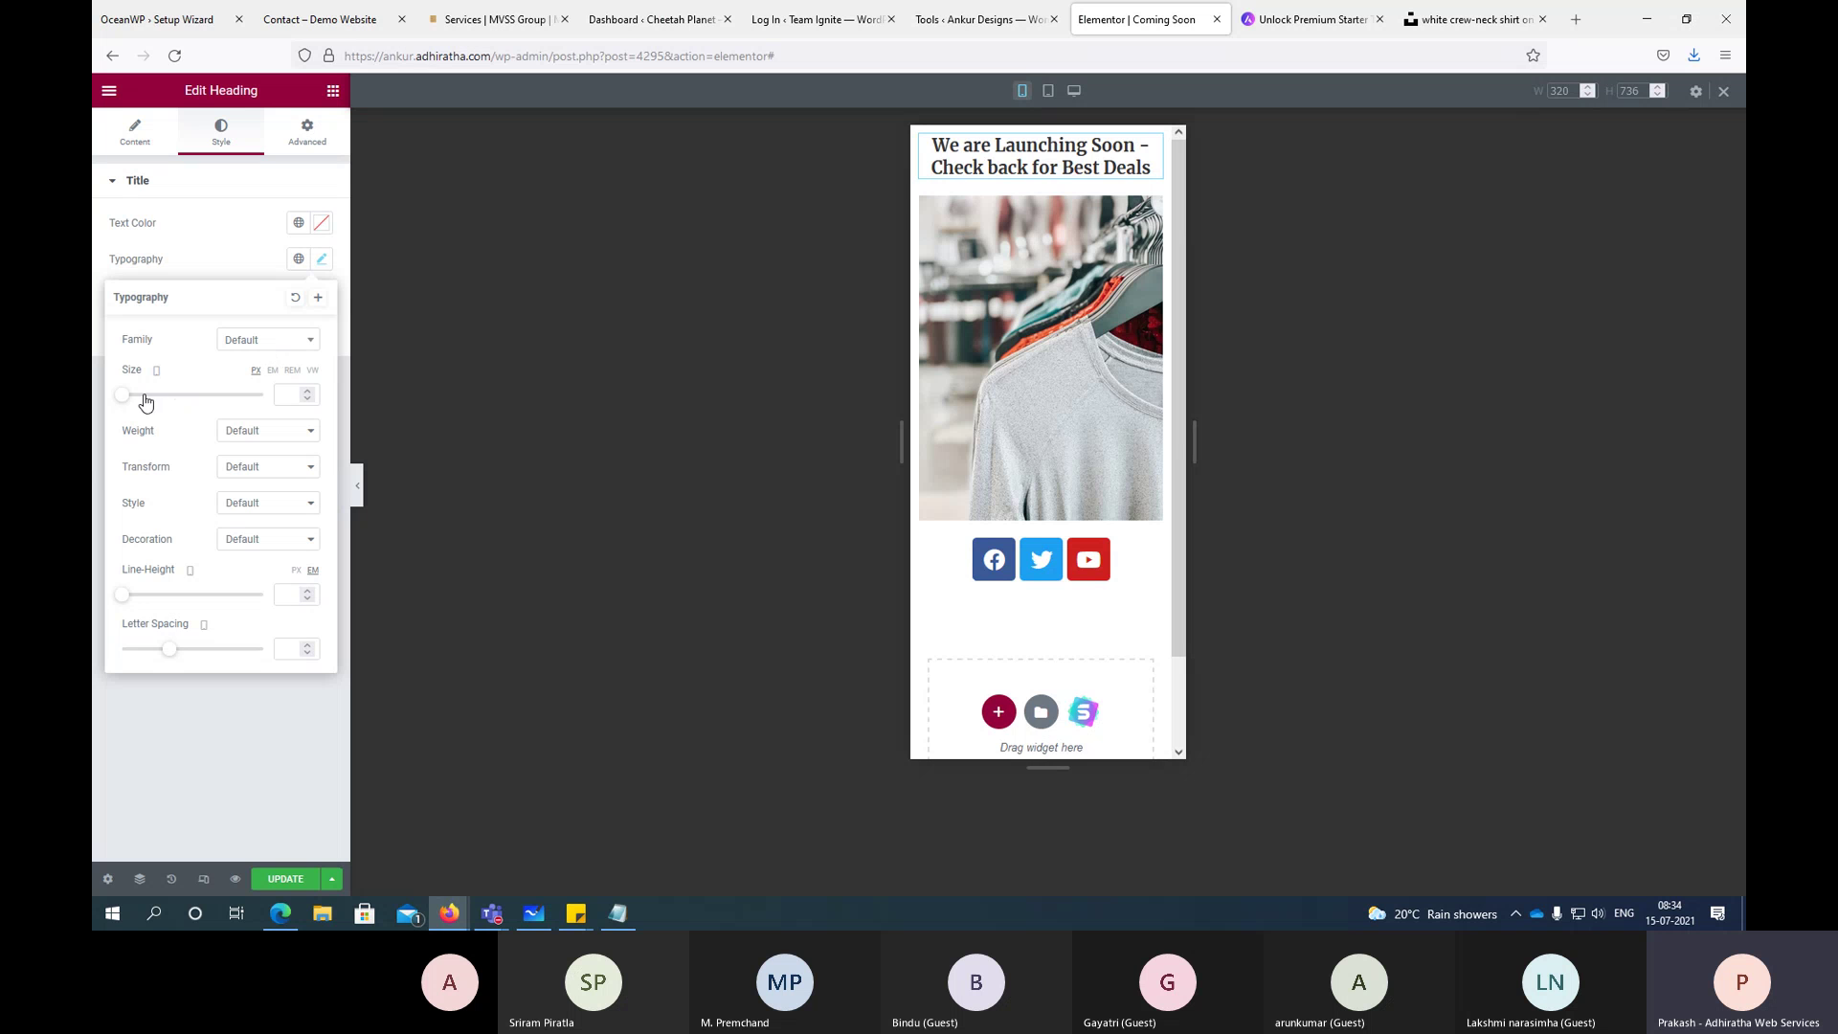
pyautogui.moveTo(126, 397); pyautogui.dragTo(137, 400)
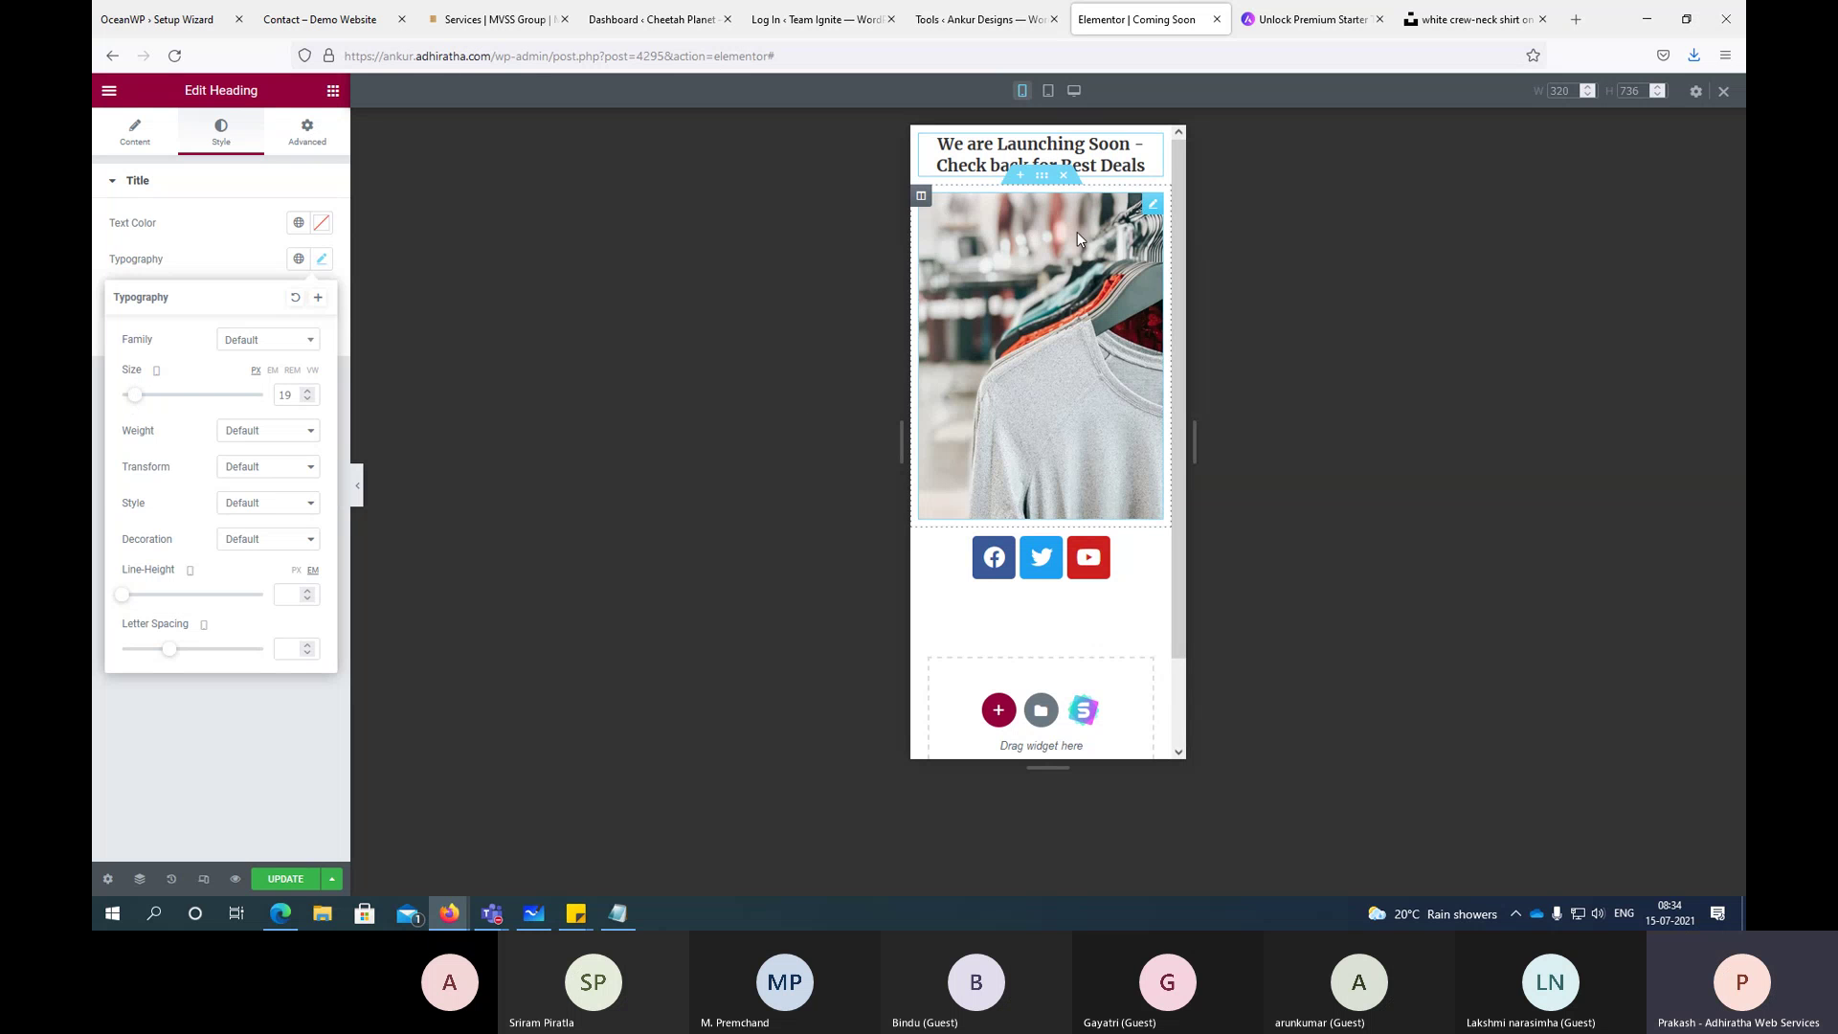
# Step: Set the height of the shirt image to 324 px in the mobile view
pyautogui.click(975, 337)
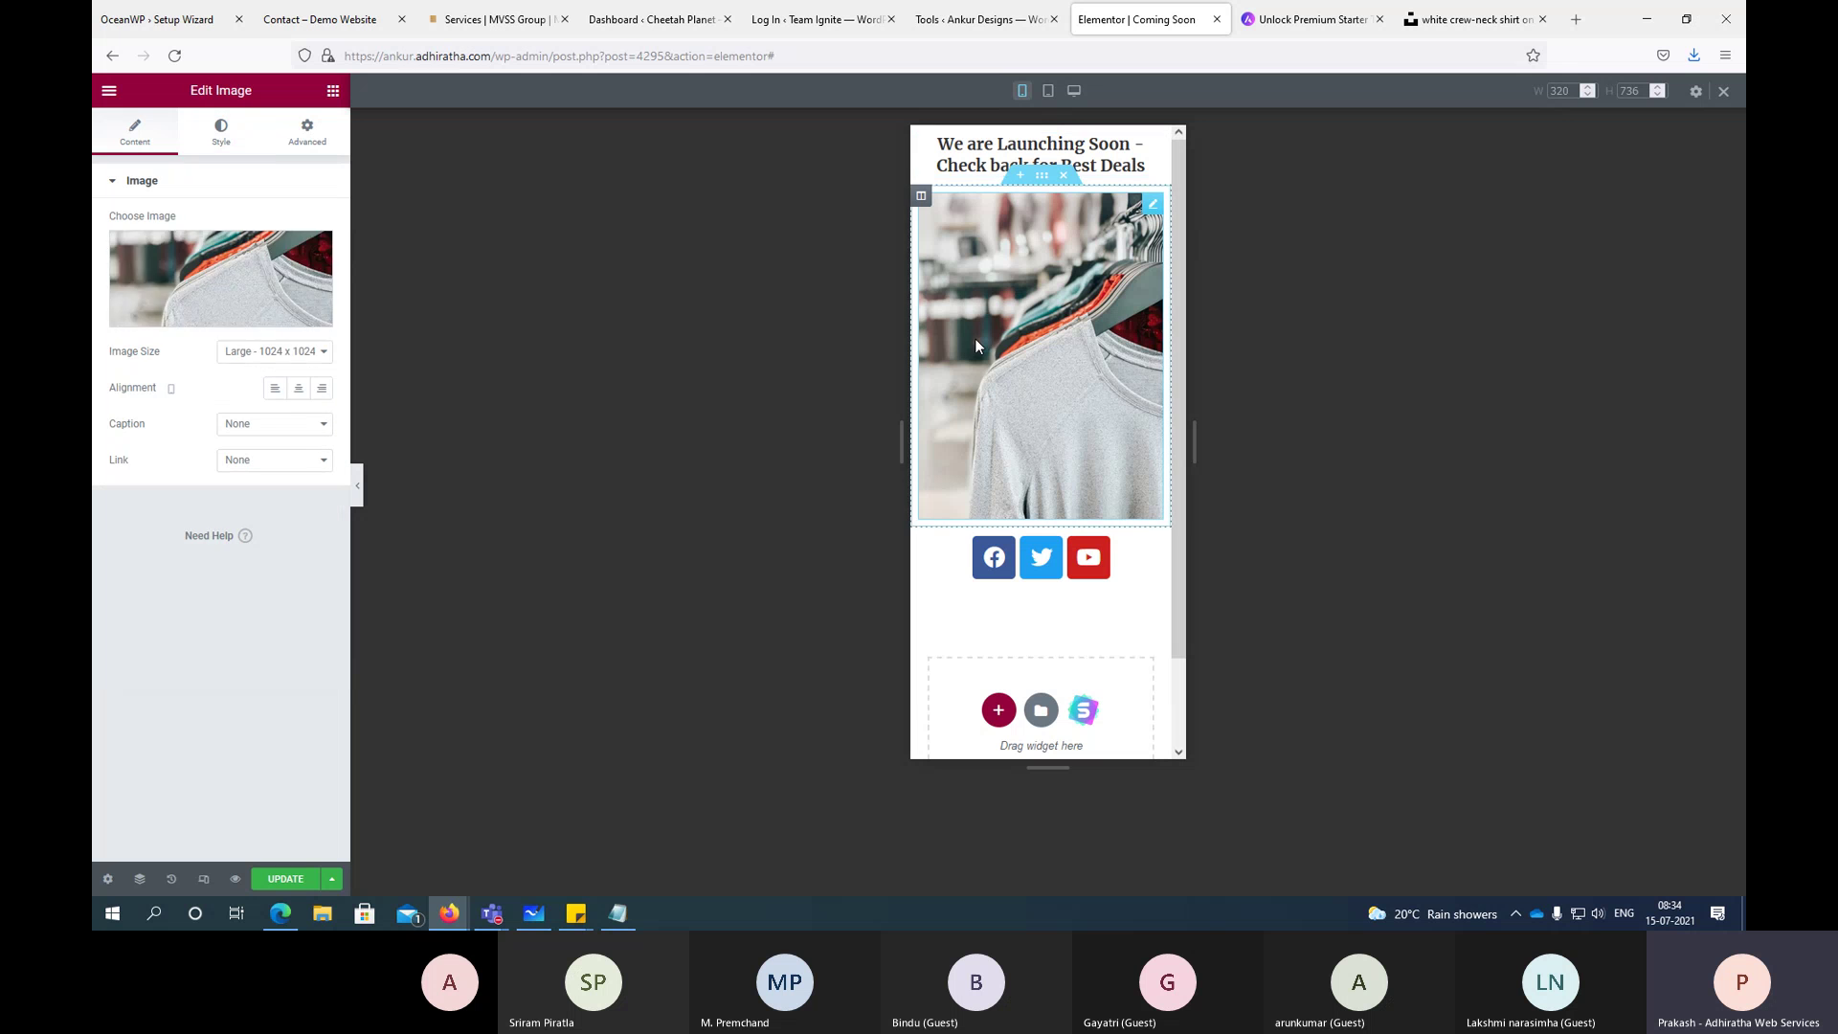
pyautogui.click(221, 136)
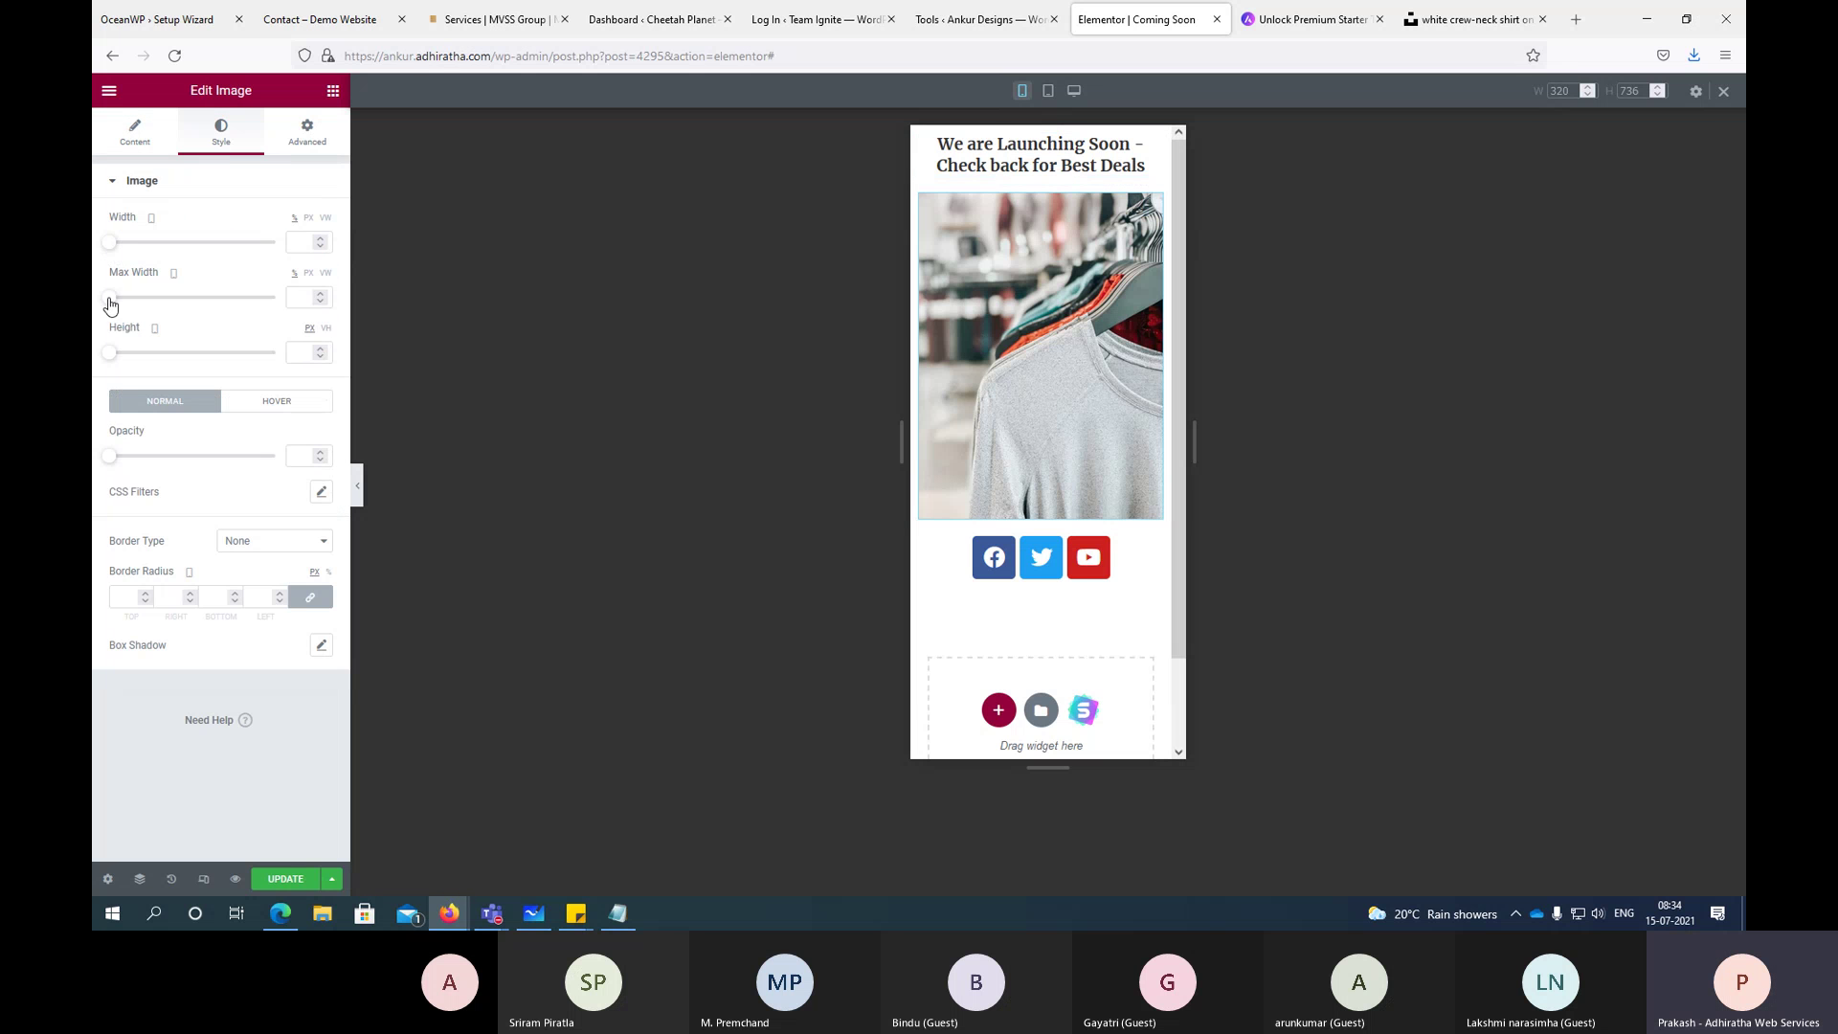
pyautogui.moveTo(108, 354); pyautogui.dragTo(216, 362)
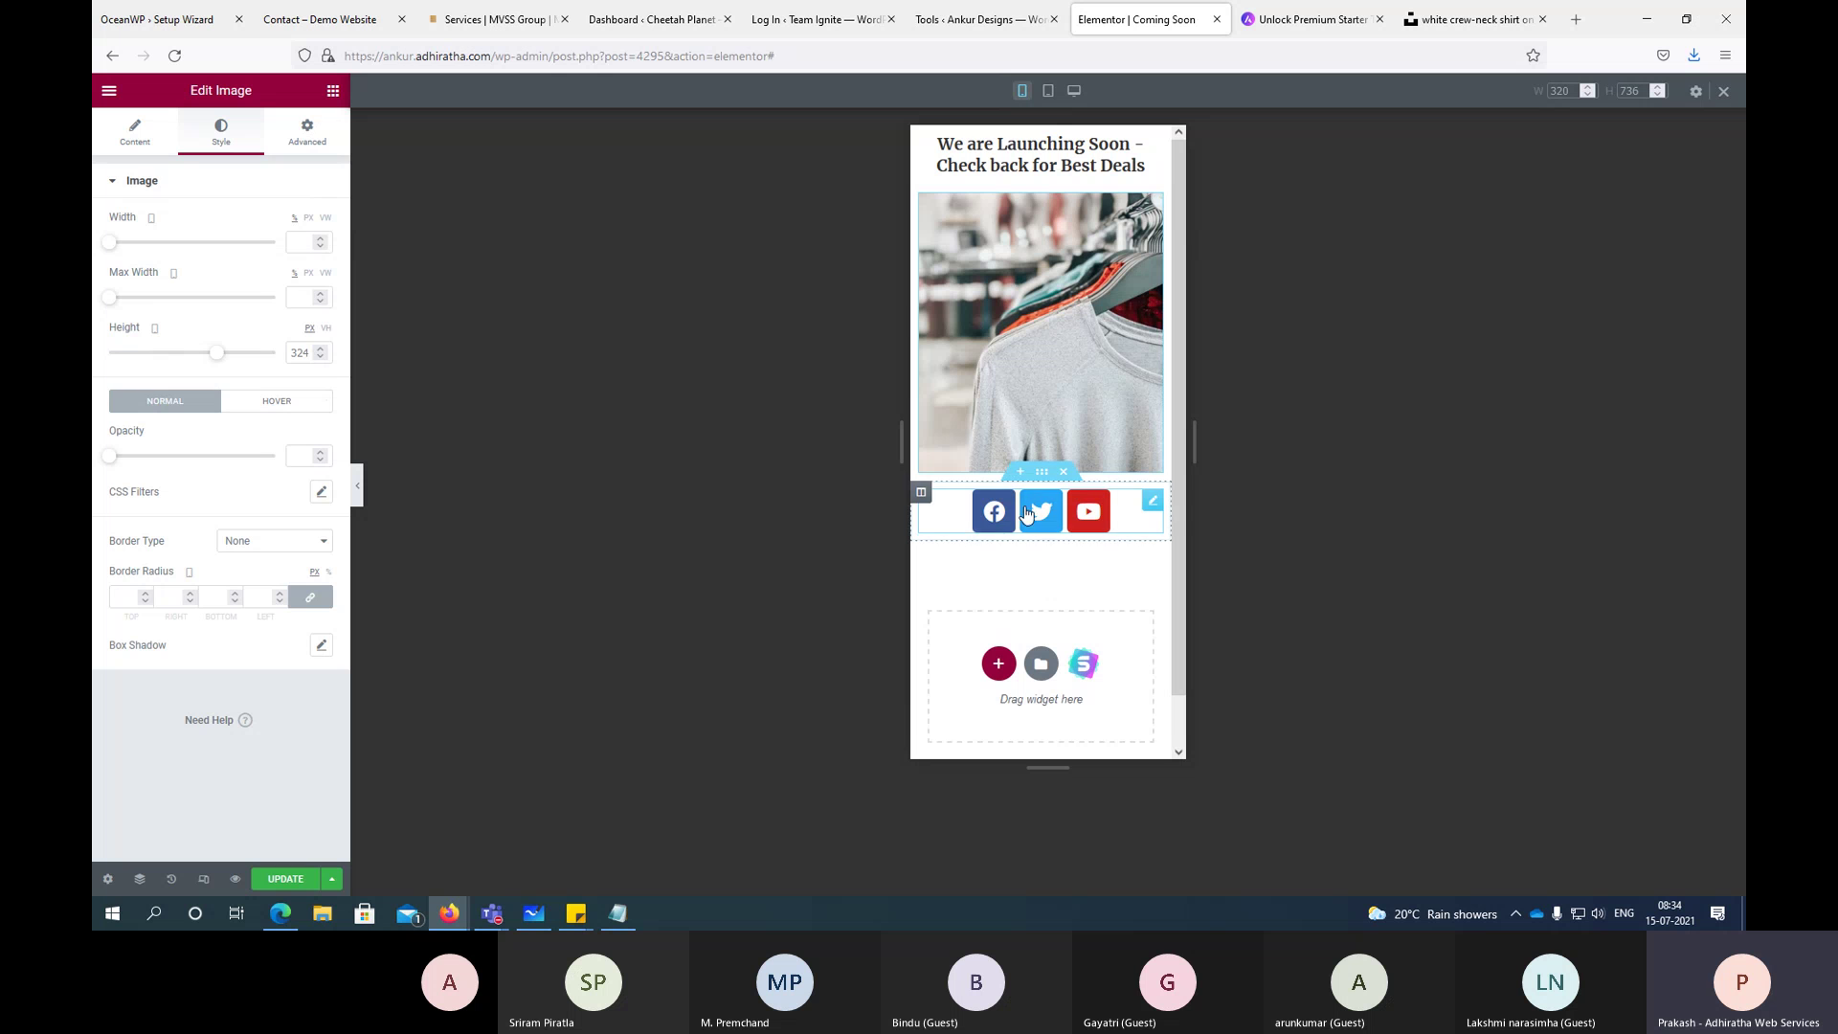
# Step: Set the social icons' size to 18 in the mobile view and update the template
pyautogui.click(955, 502)
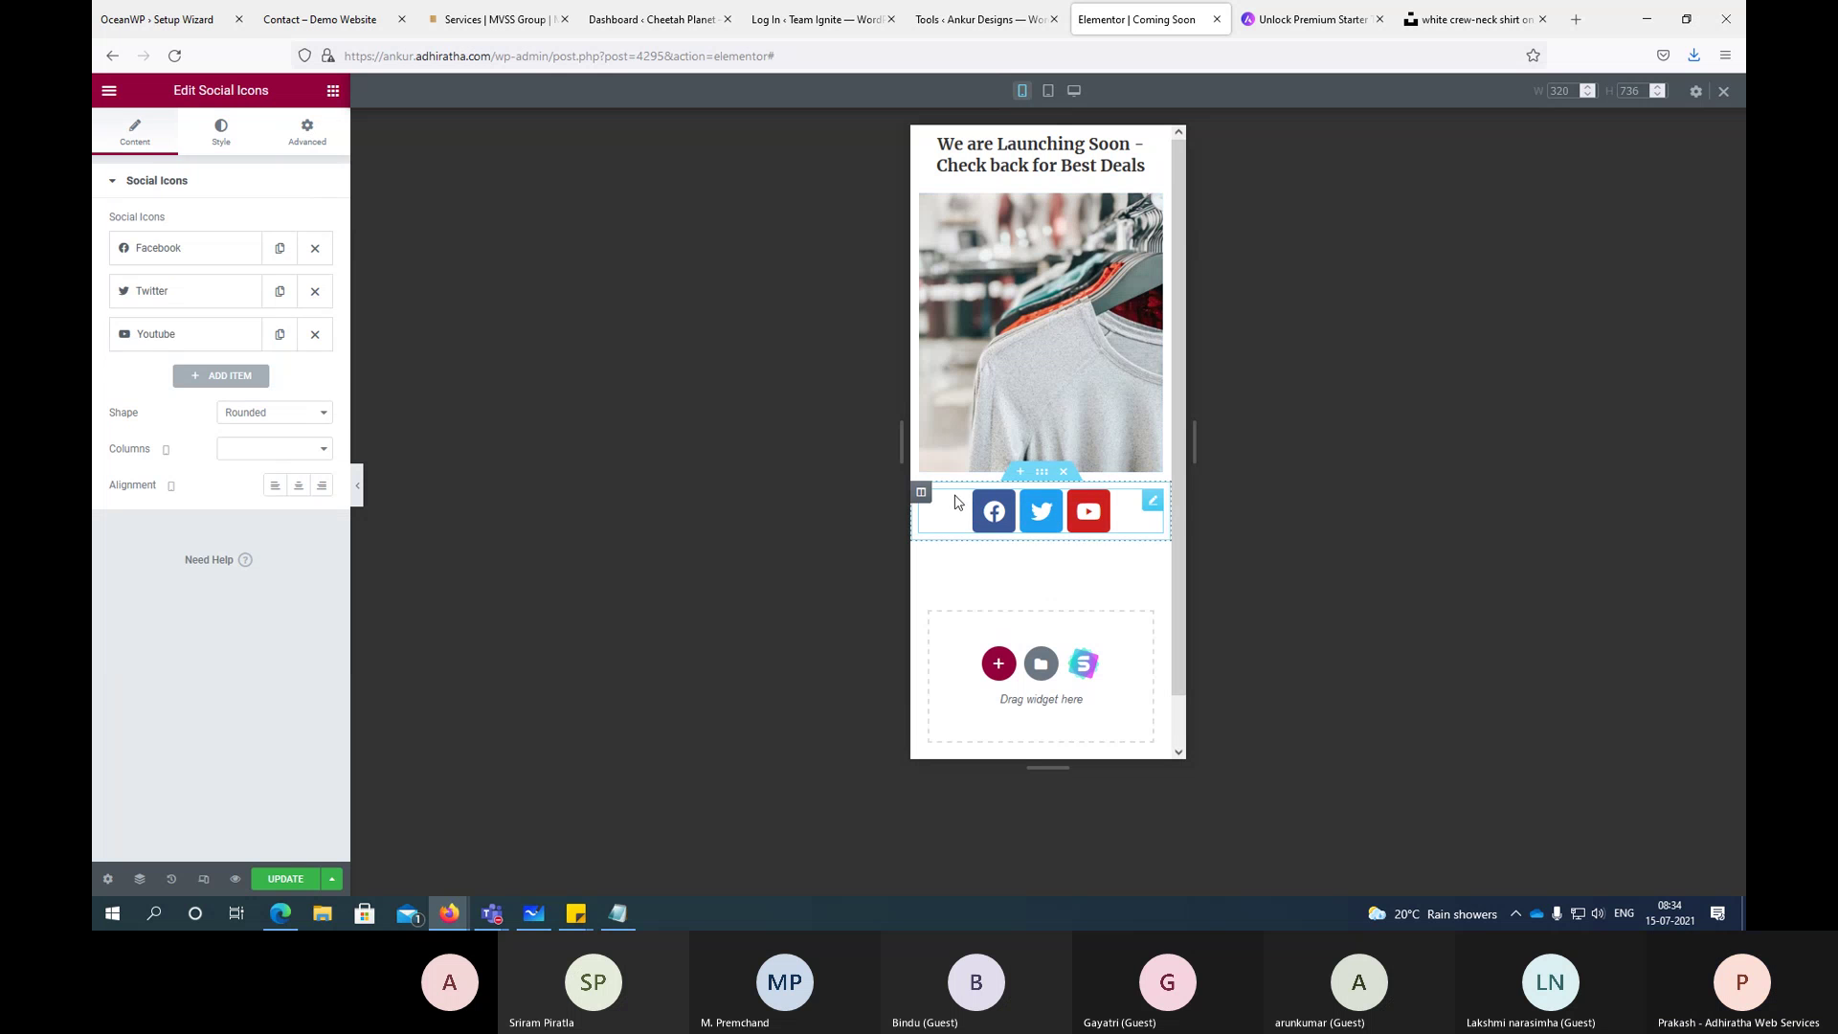
pyautogui.click(221, 137)
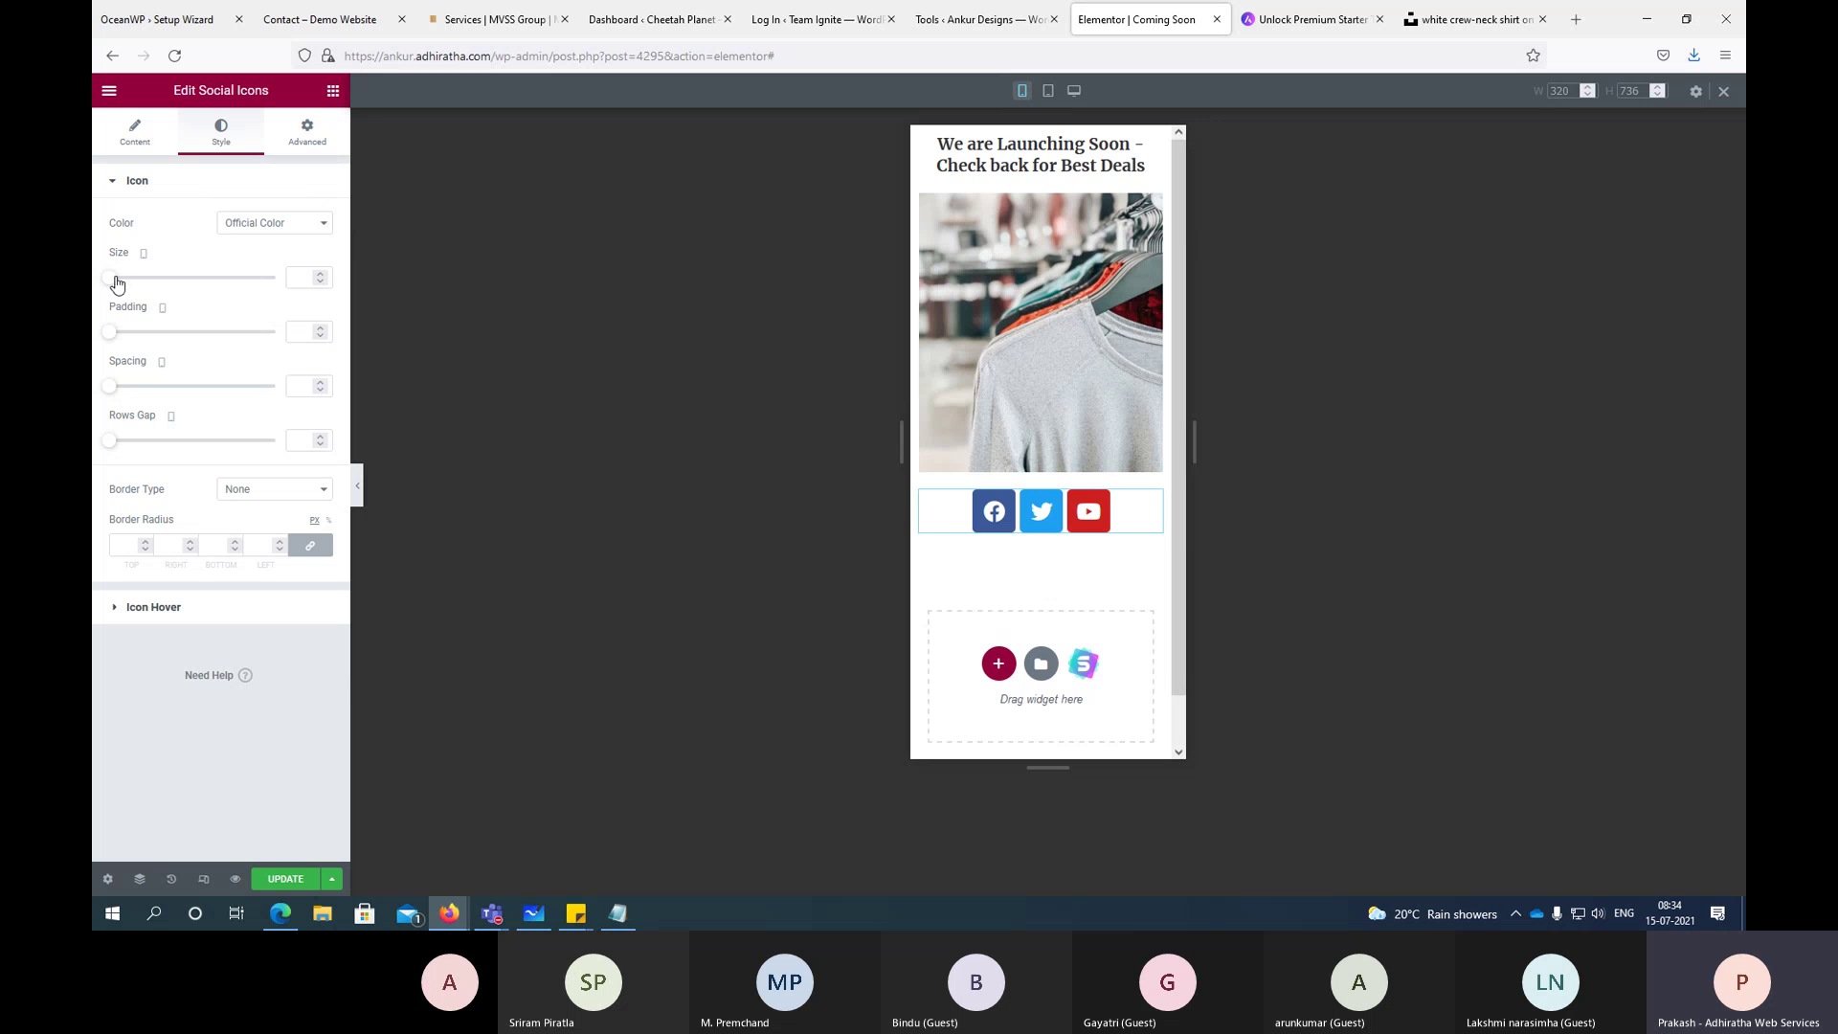
pyautogui.moveTo(116, 286); pyautogui.dragTo(121, 283)
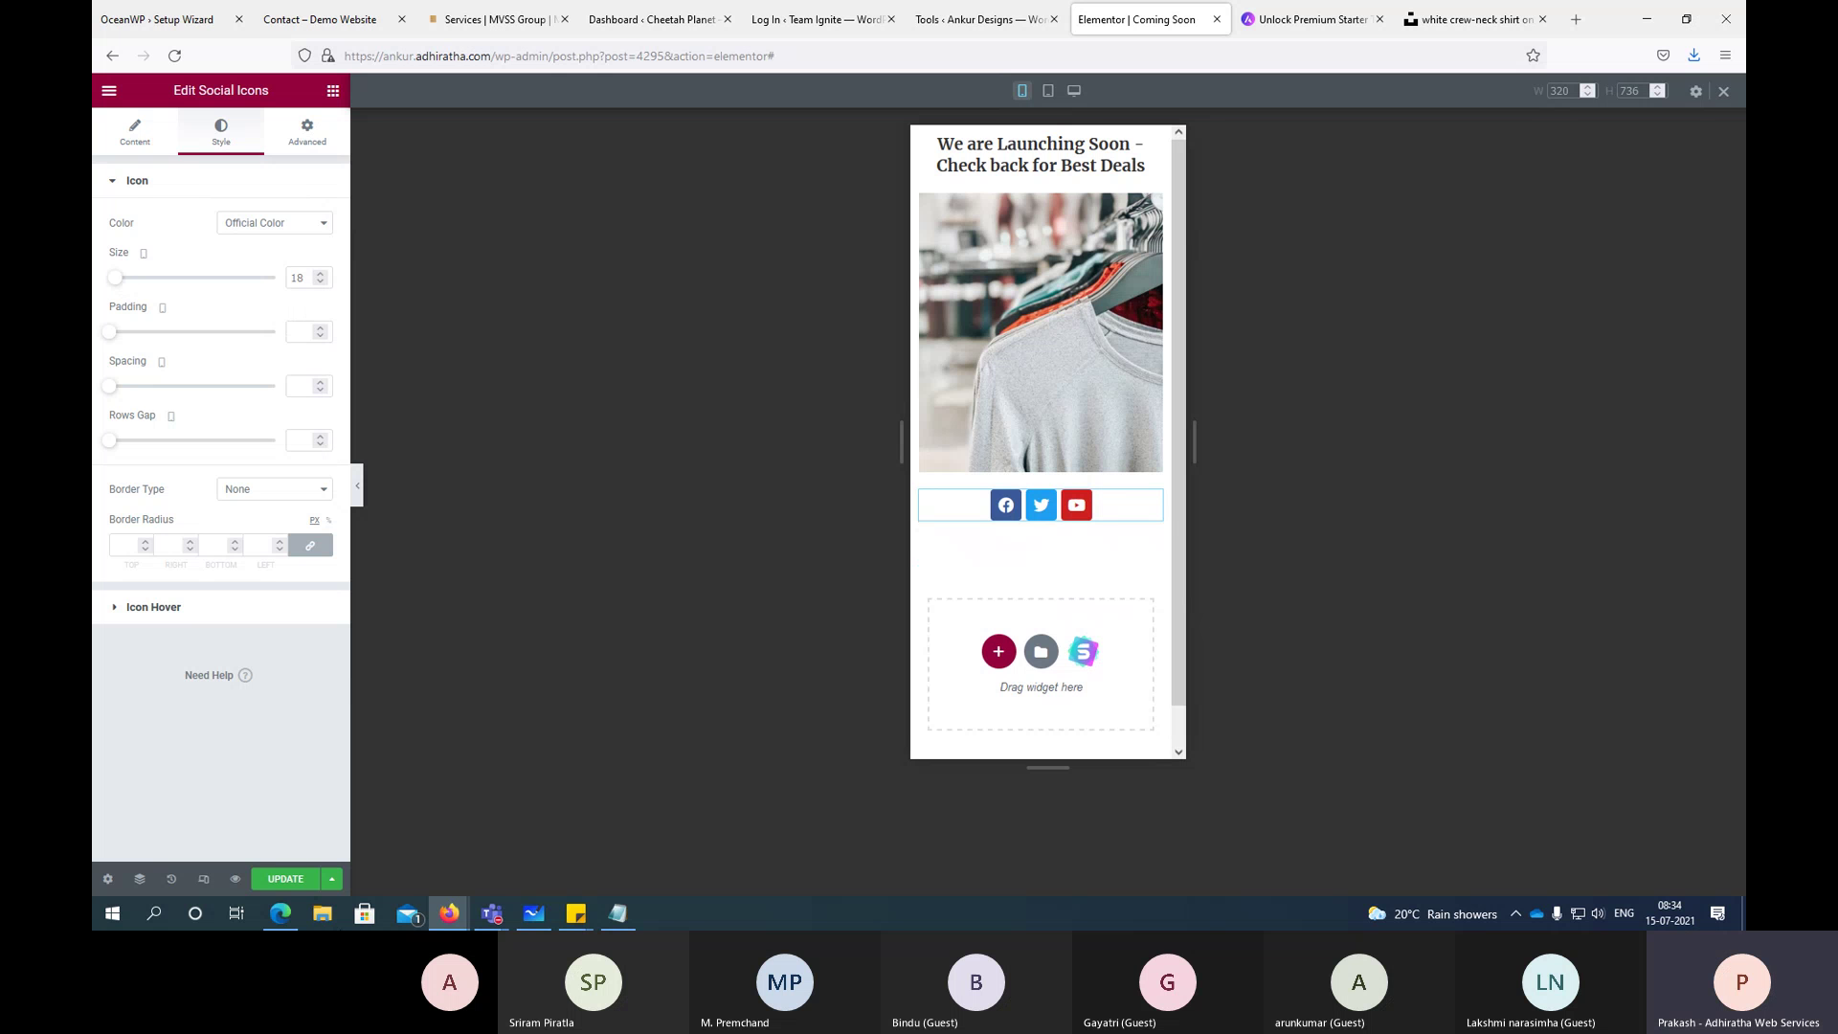
pyautogui.click(300, 880)
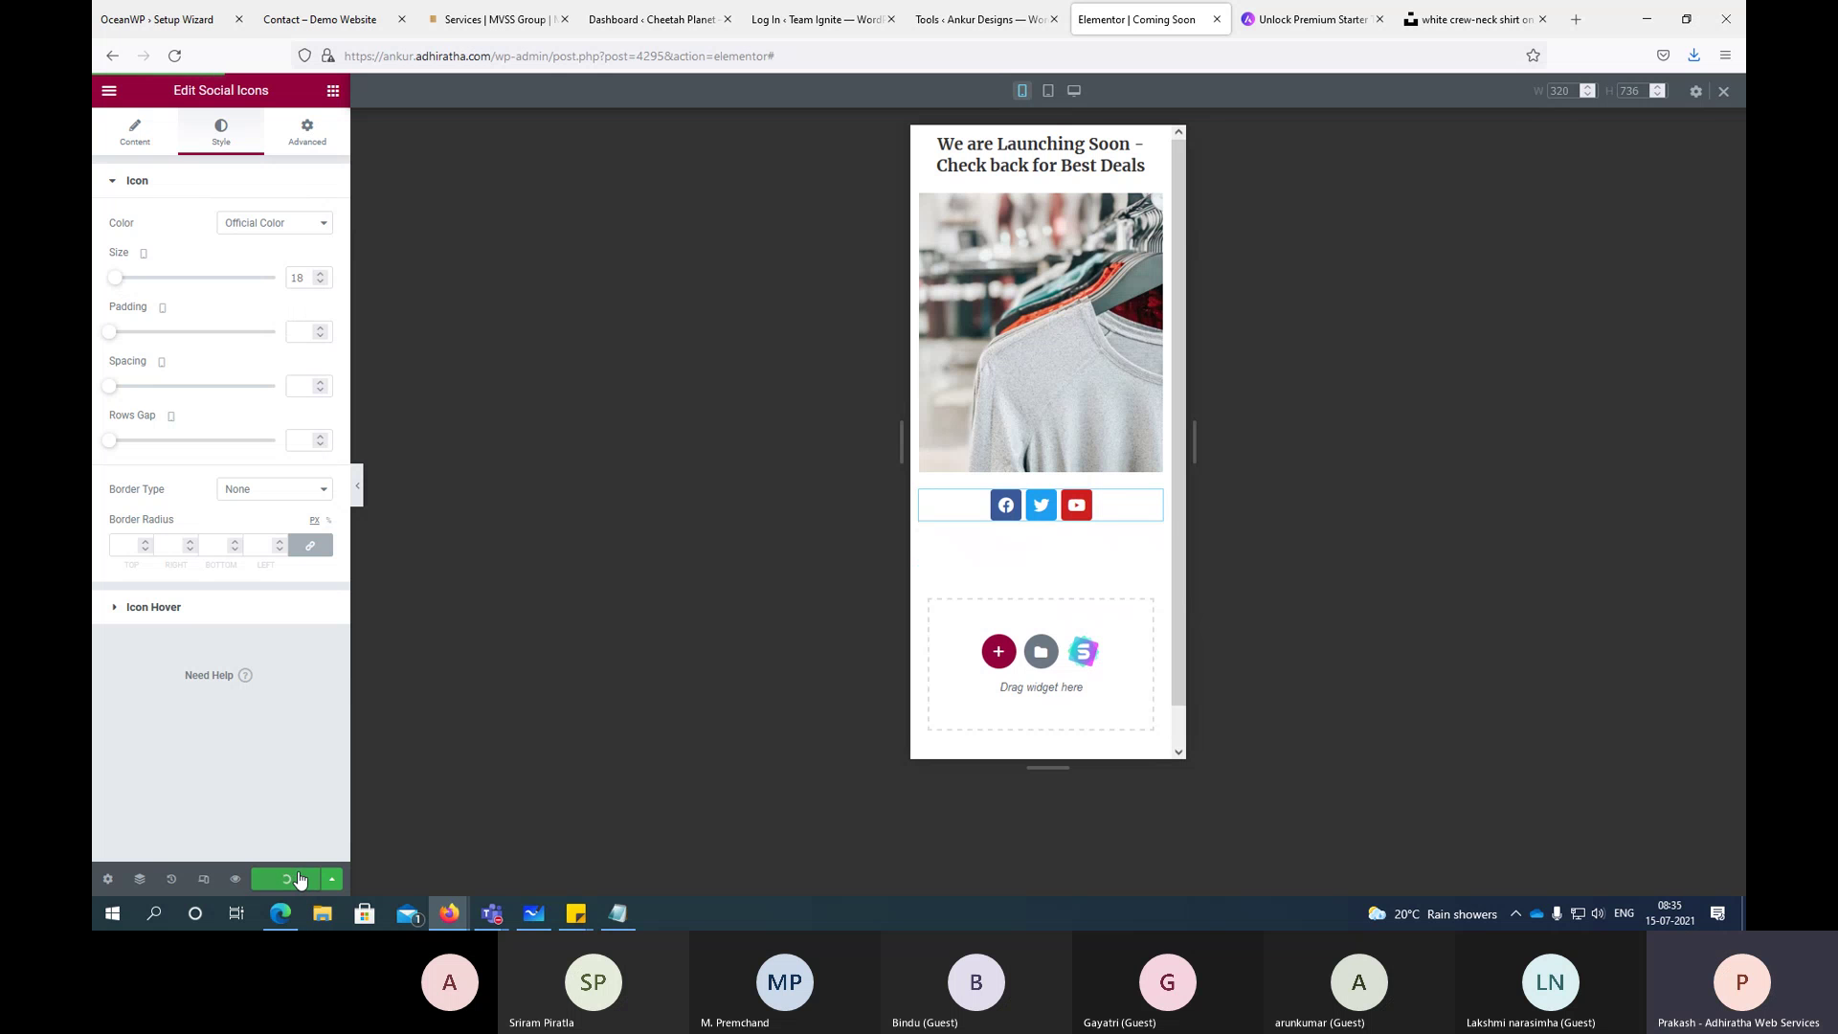
# Step: Examine the Coming Soon template's layout in the tablet, desktop and mobile views
pyautogui.click(1048, 92)
pyautogui.scroll(-5, 1054, 148)
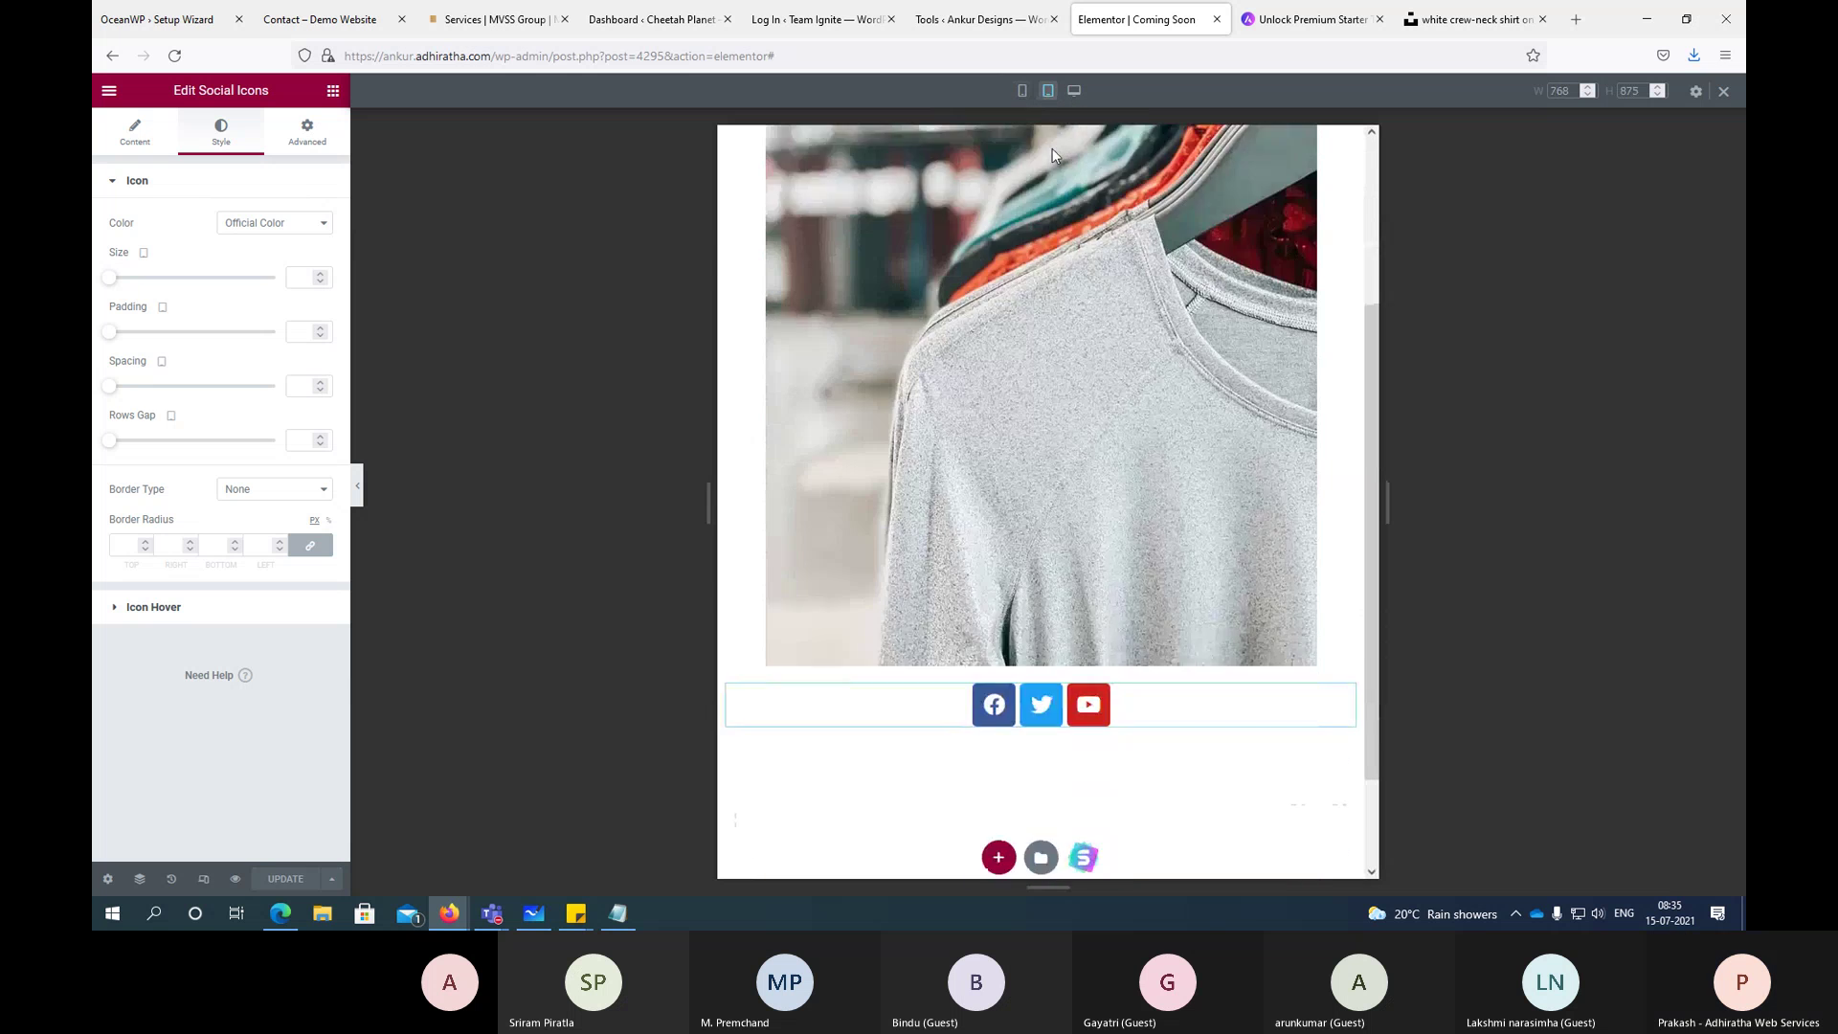
pyautogui.scroll(6, 1043, 146)
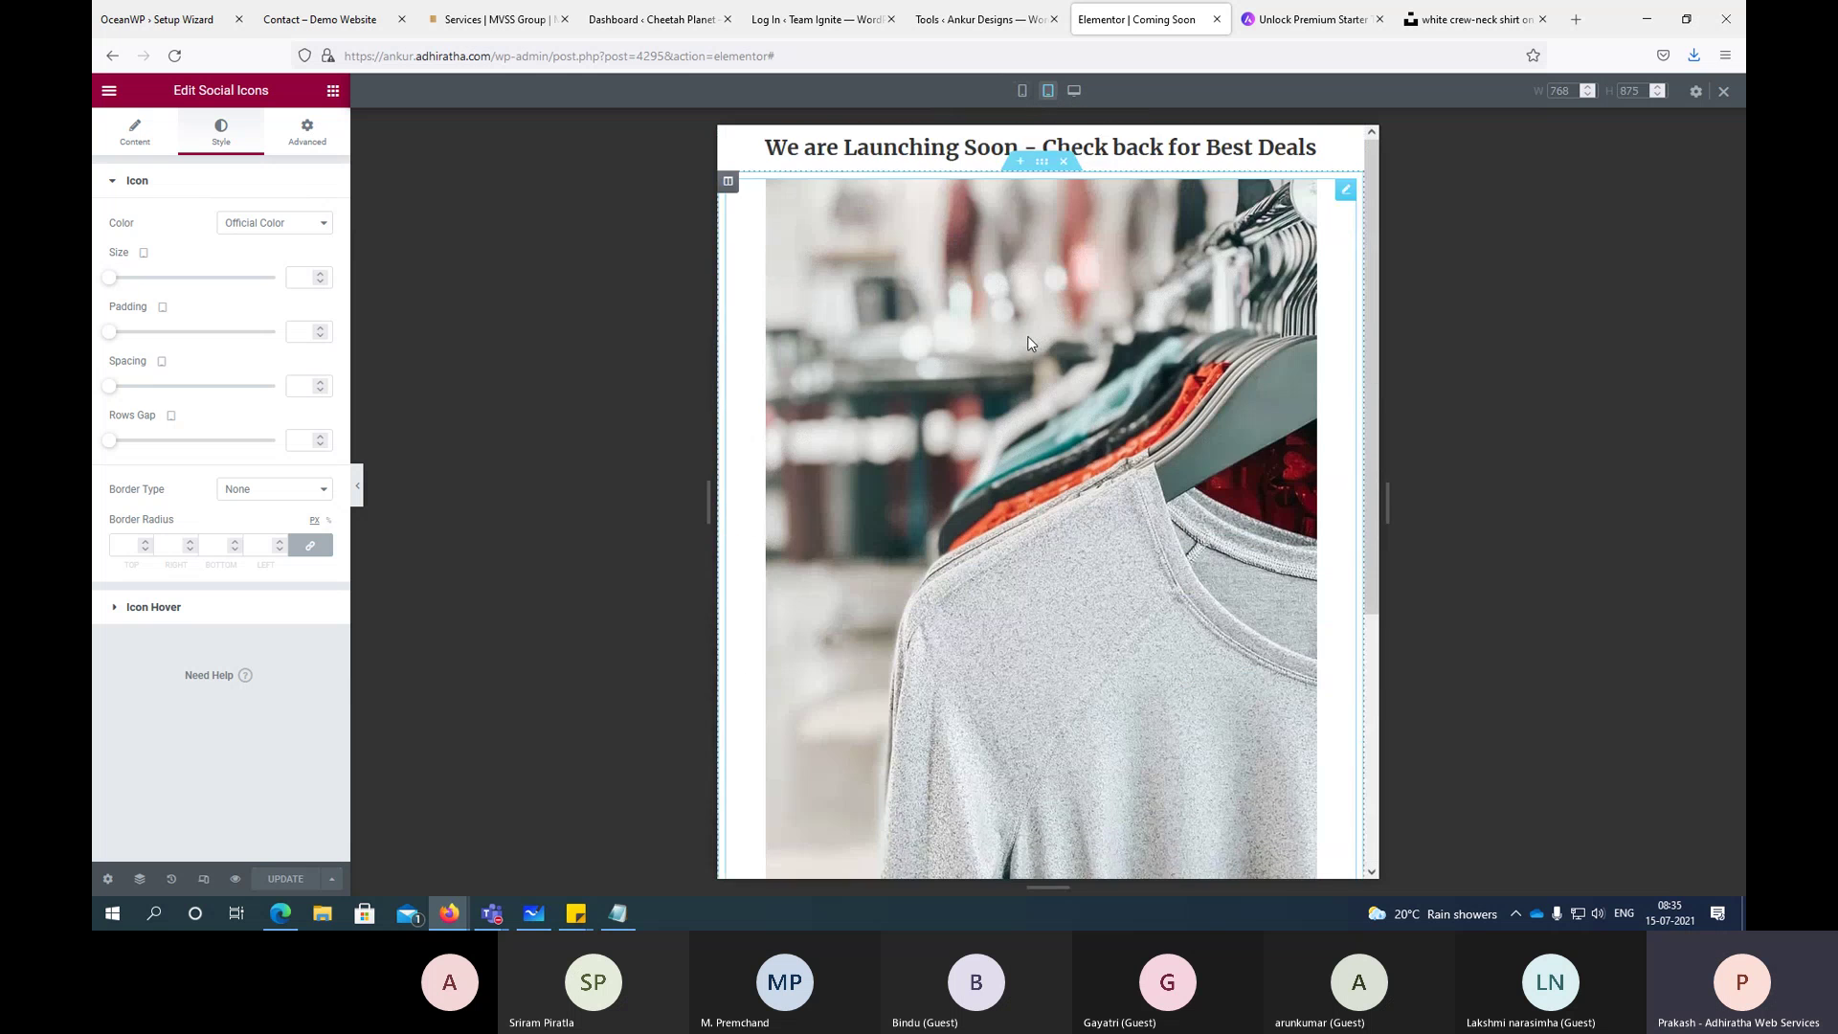
pyautogui.click(1074, 90)
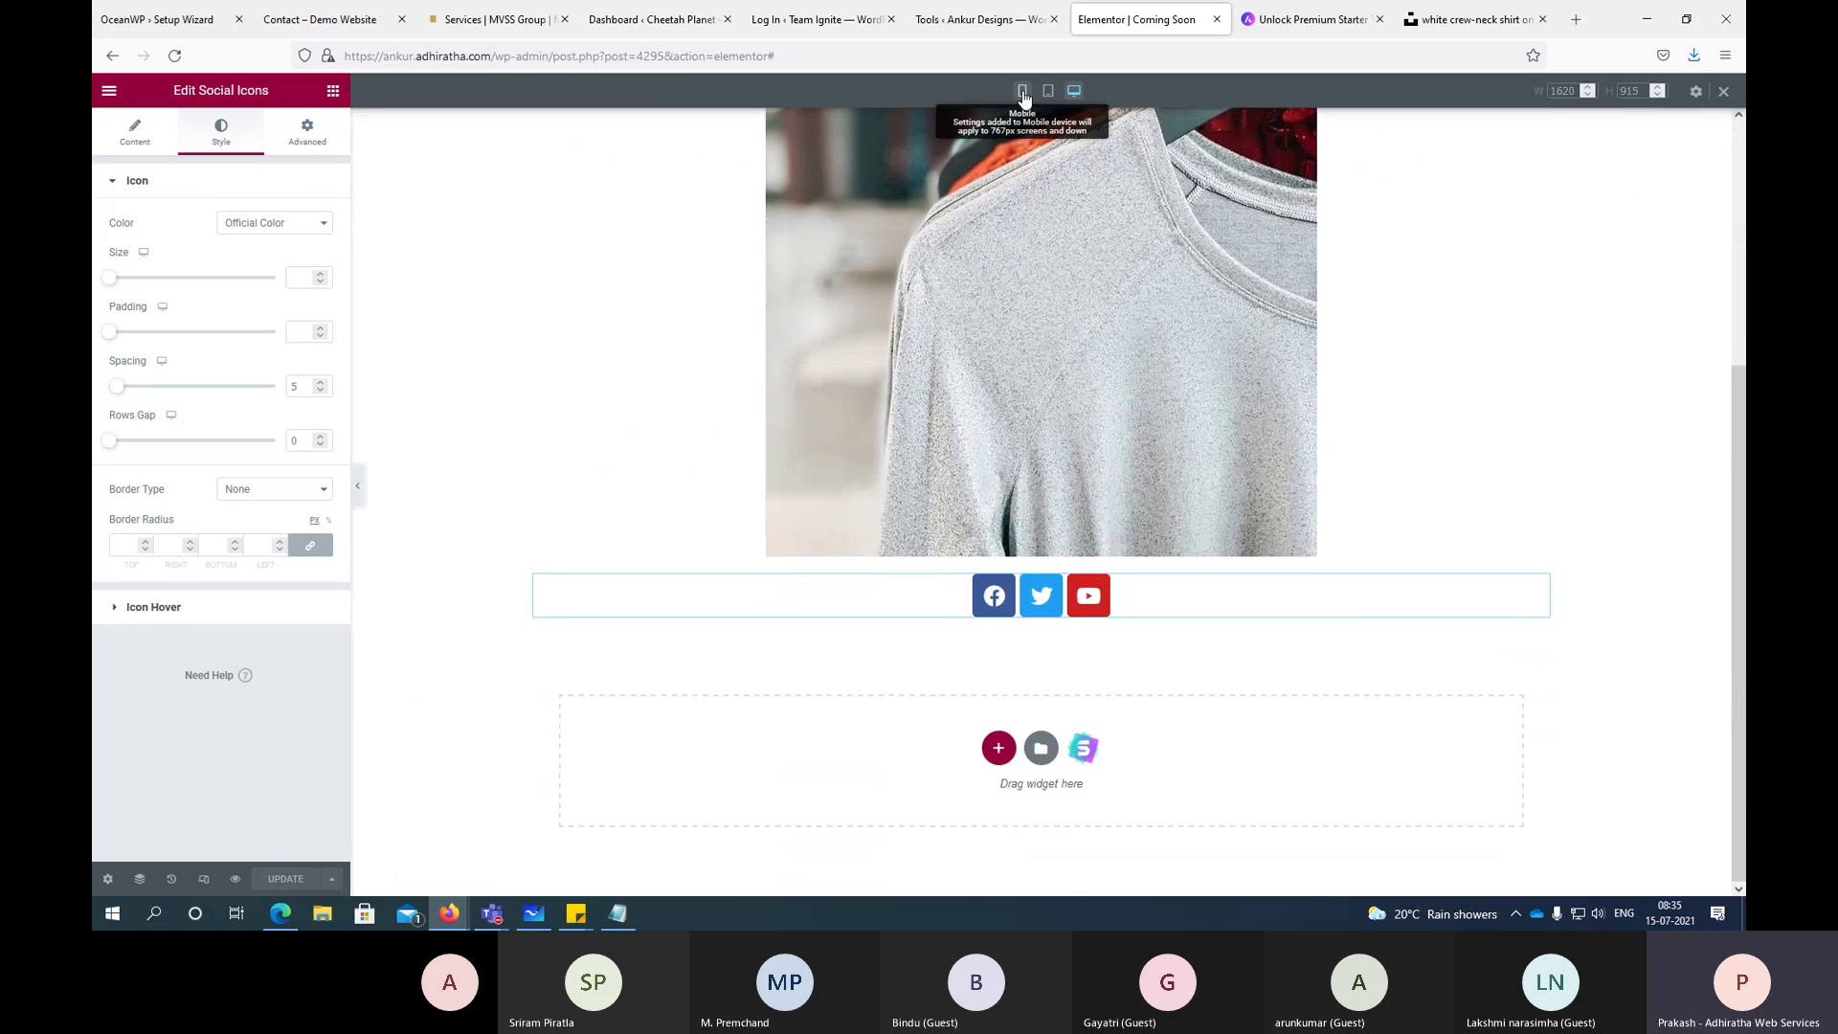
pyautogui.click(1022, 91)
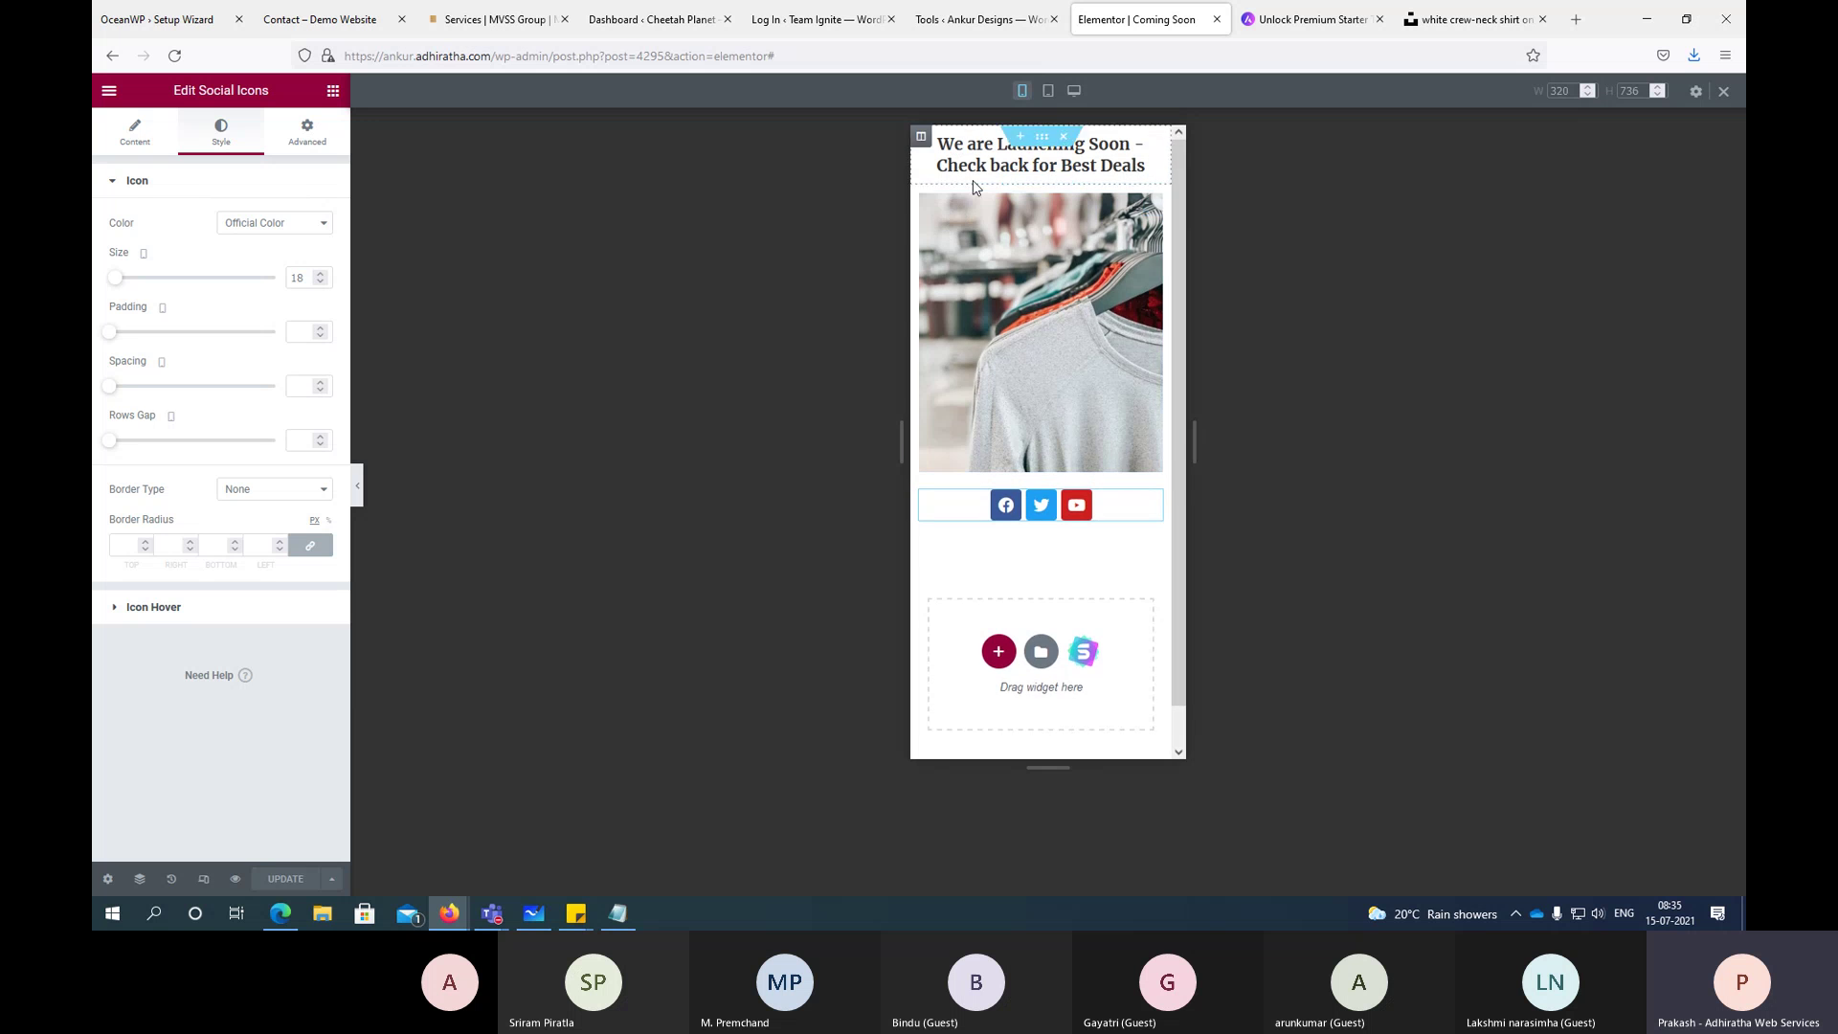
# Step: Compare the Coming Soon template's desktop and mobile views and inspect the style settings of its heading and shirt image
pyautogui.click(1073, 90)
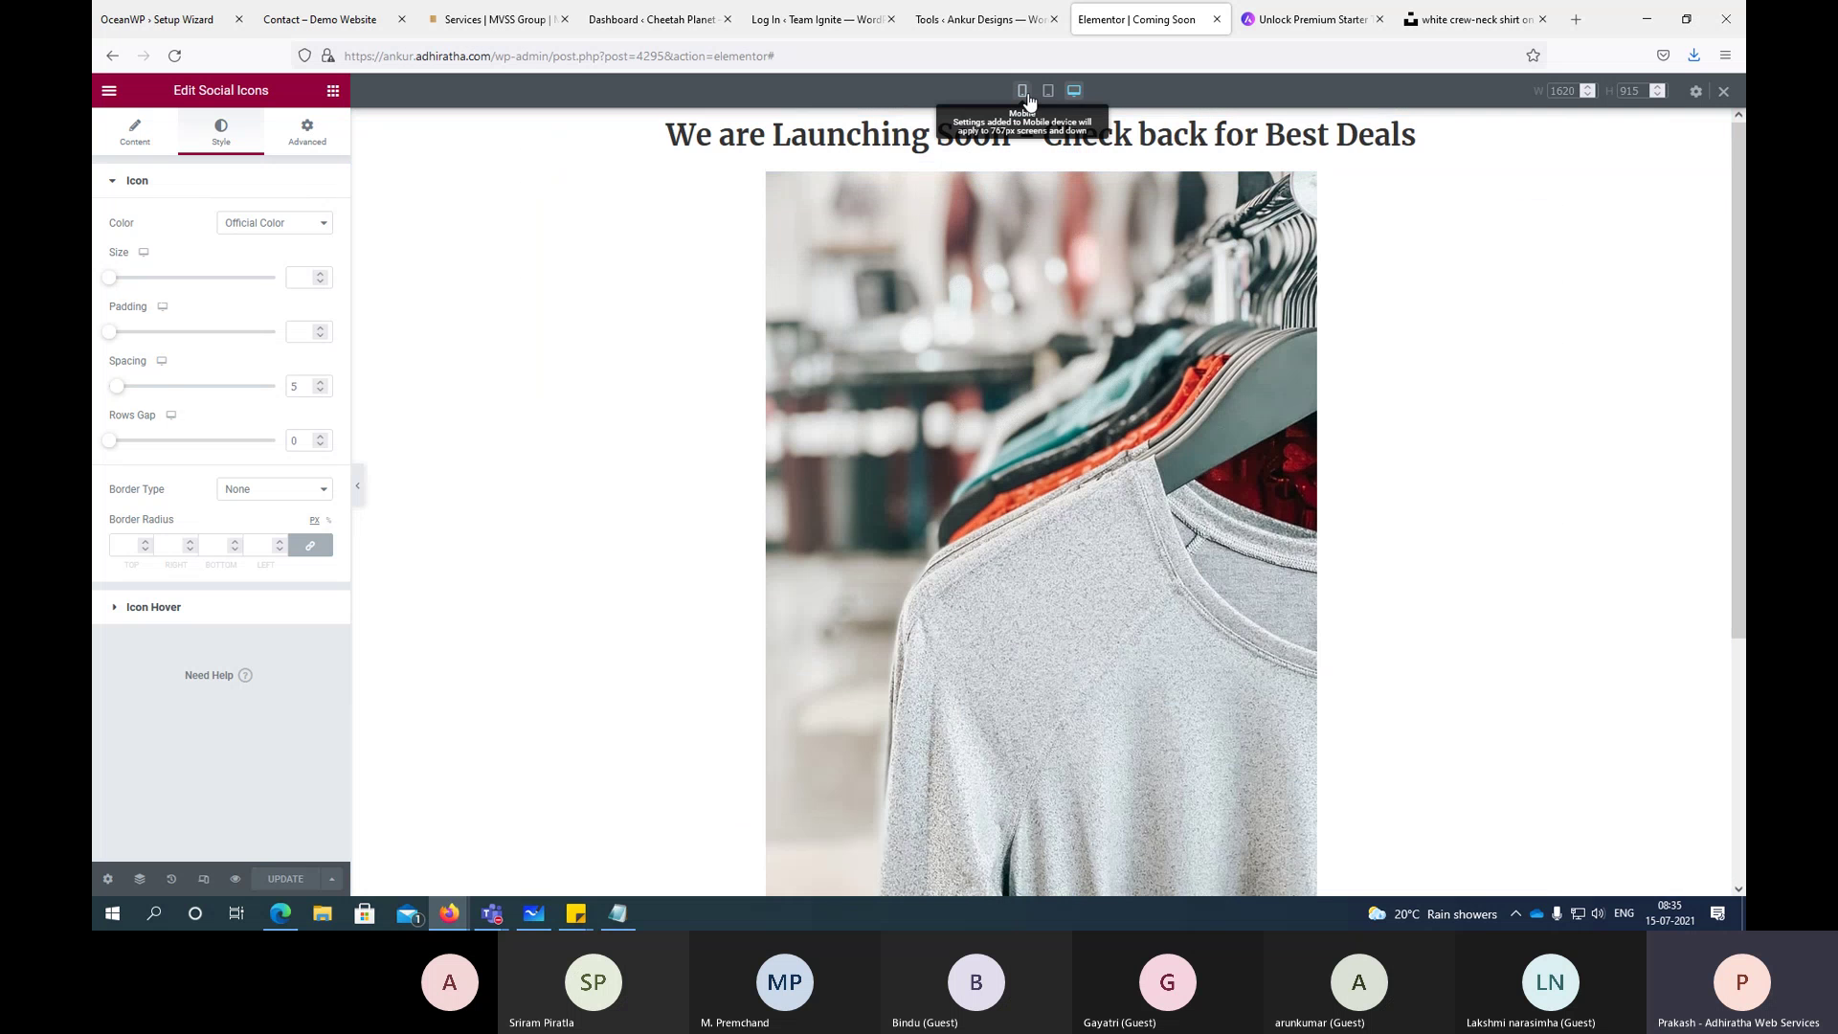
pyautogui.click(1022, 91)
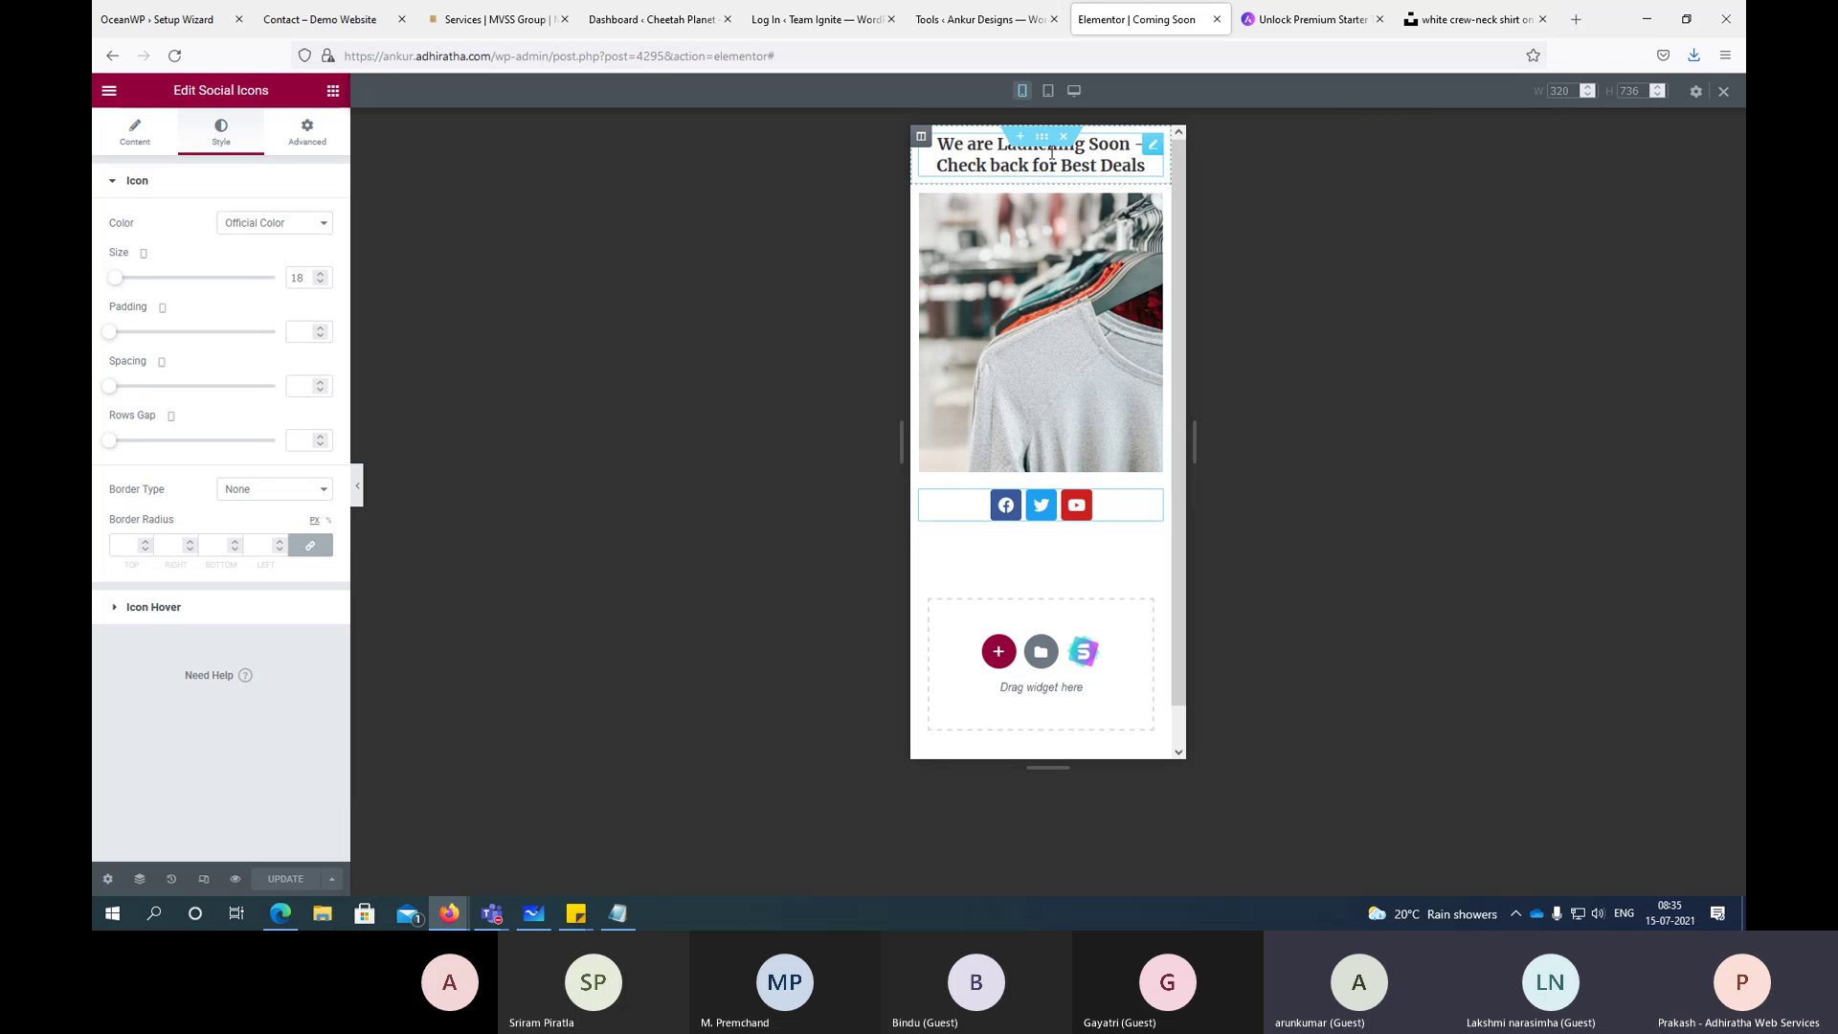
pyautogui.click(984, 168)
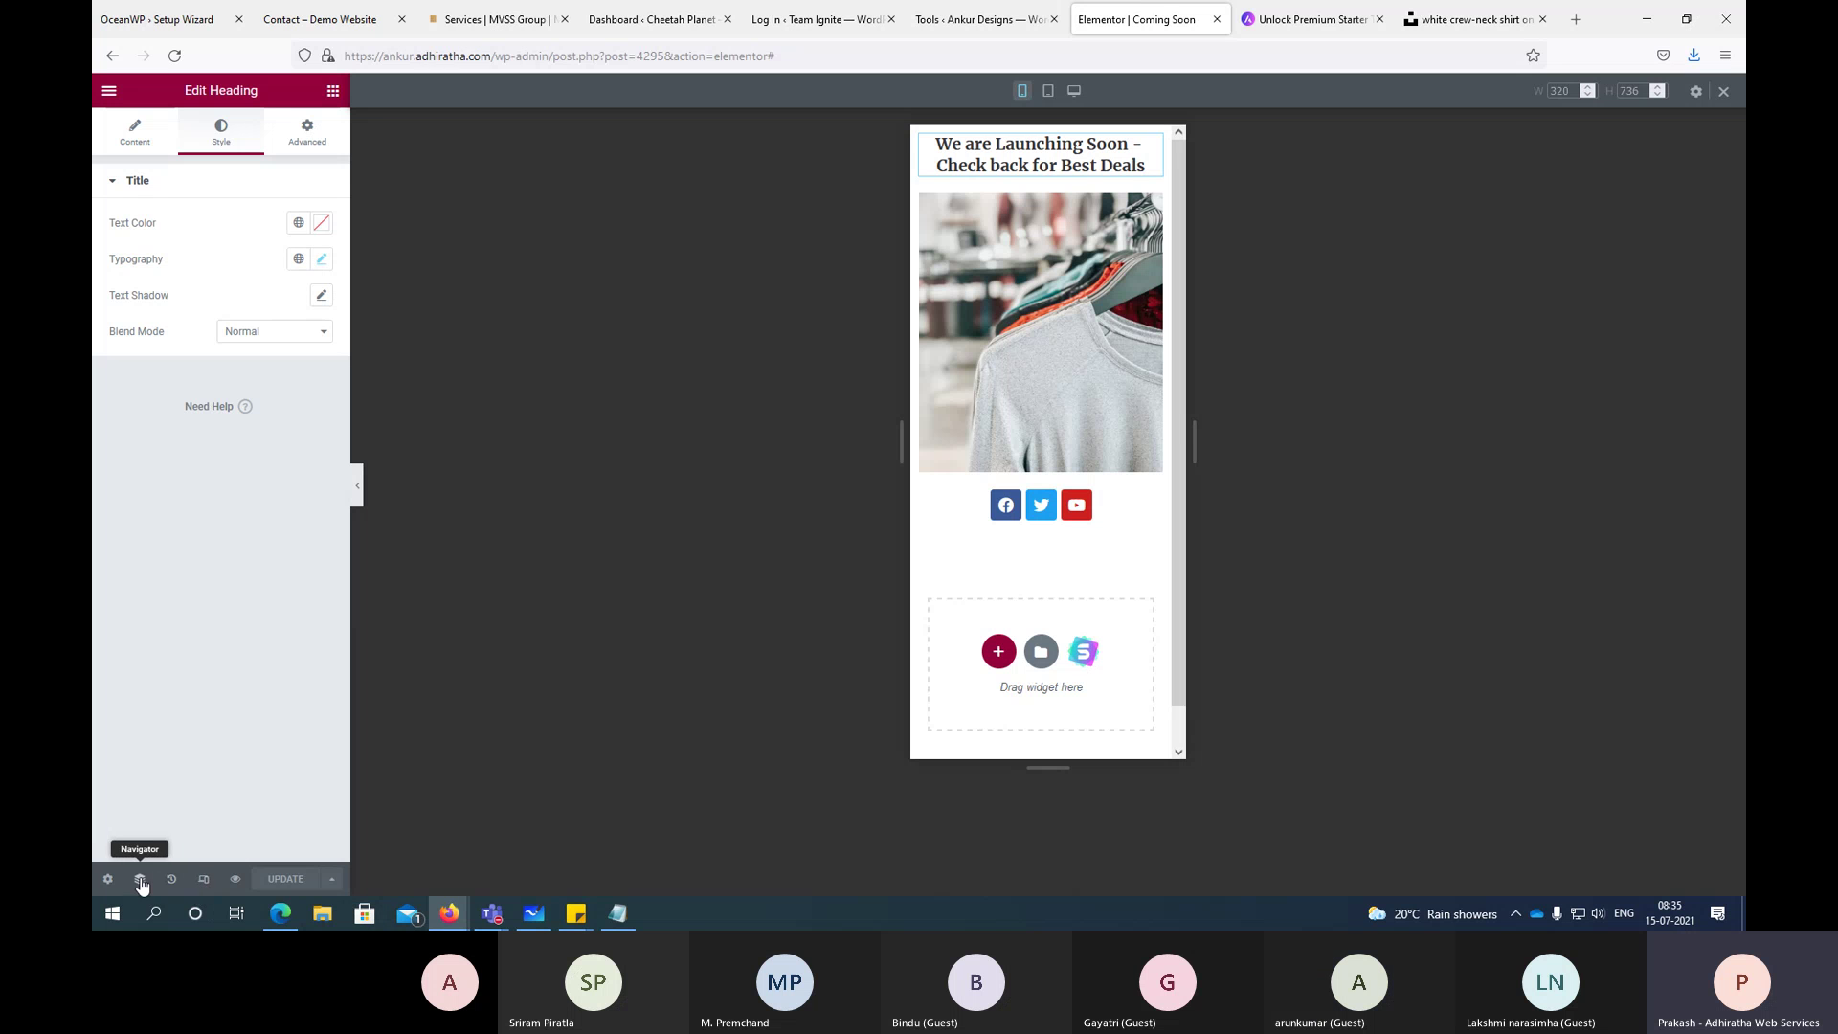
pyautogui.click(203, 881)
pyautogui.click(203, 881)
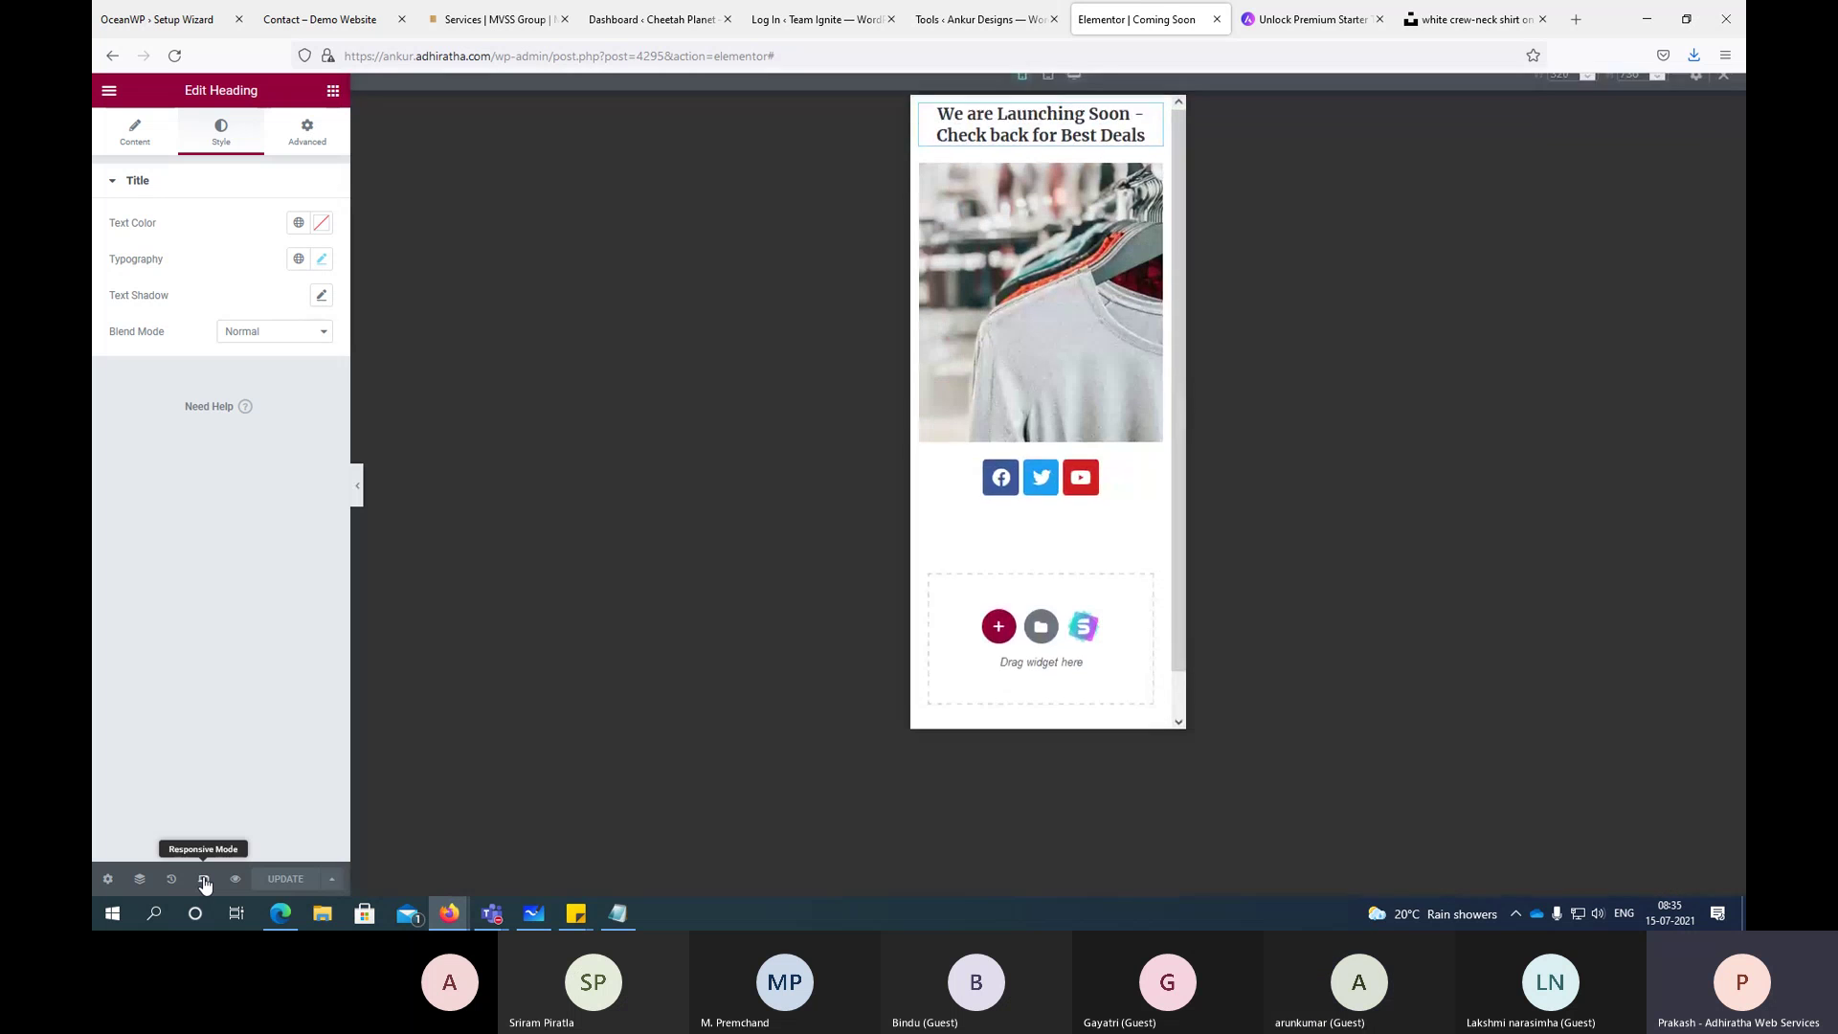
pyautogui.click(1004, 284)
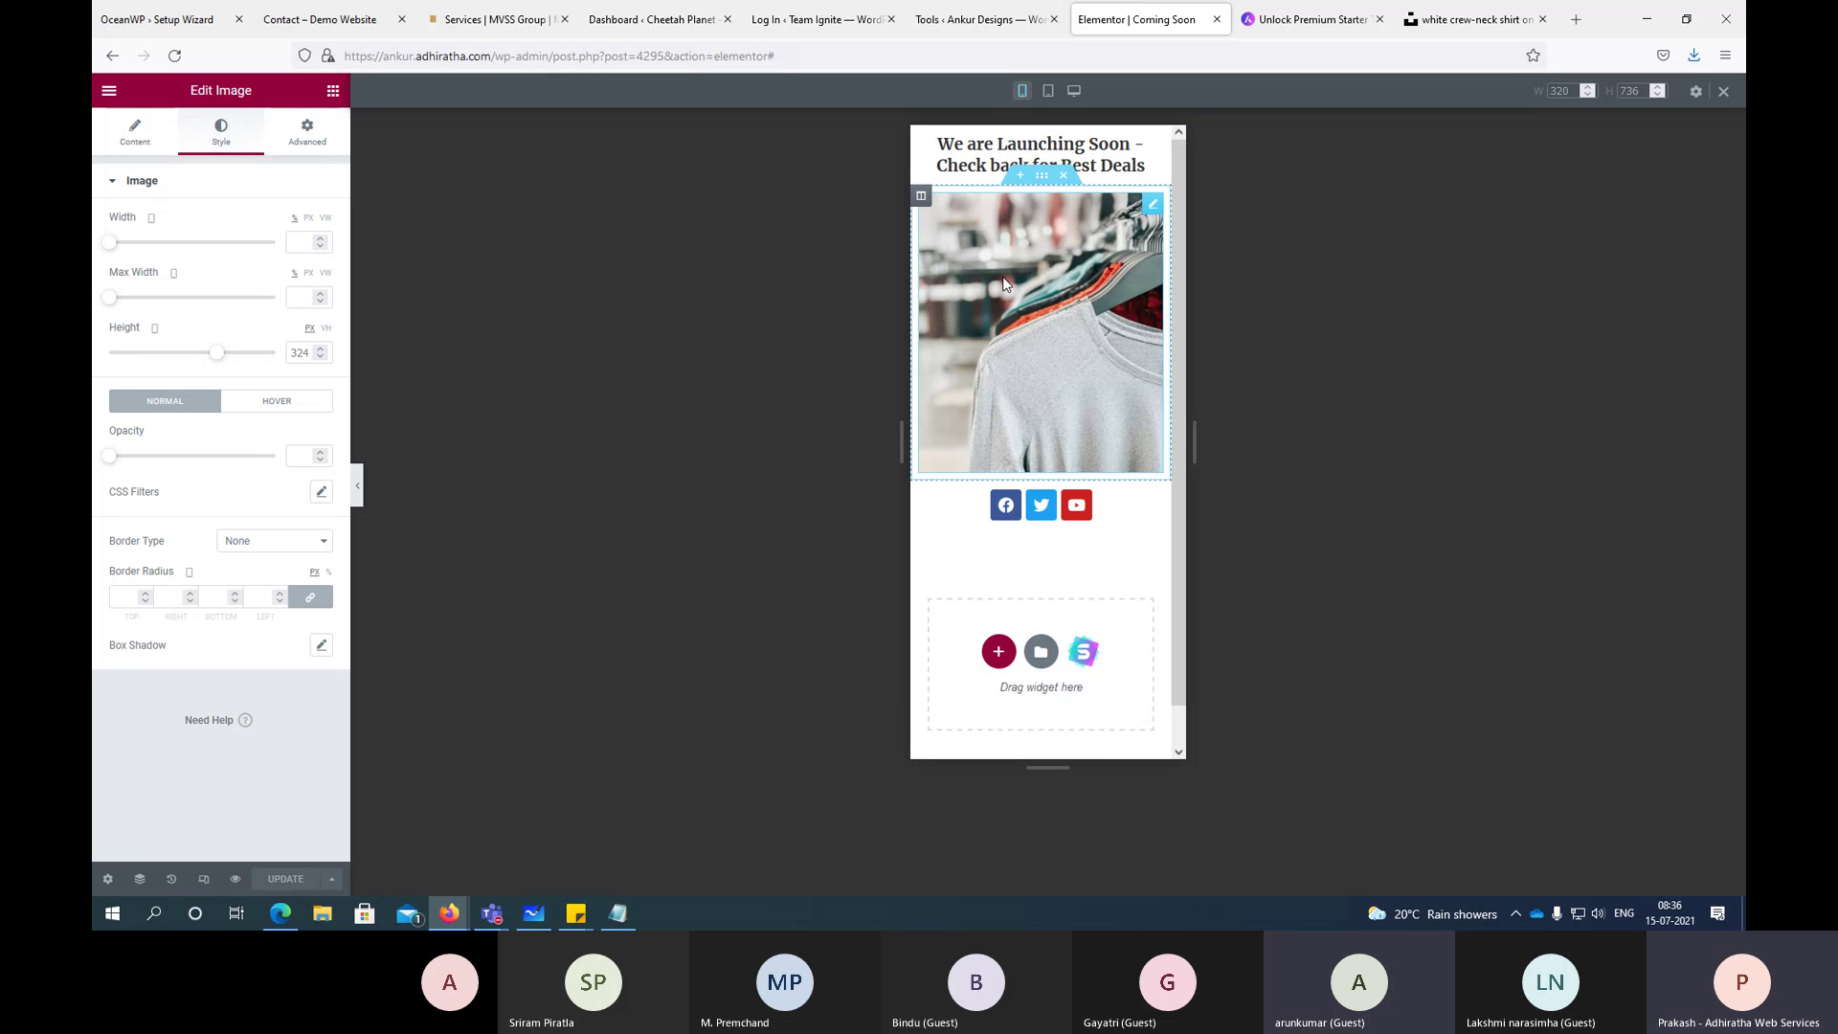
pyautogui.click(989, 155)
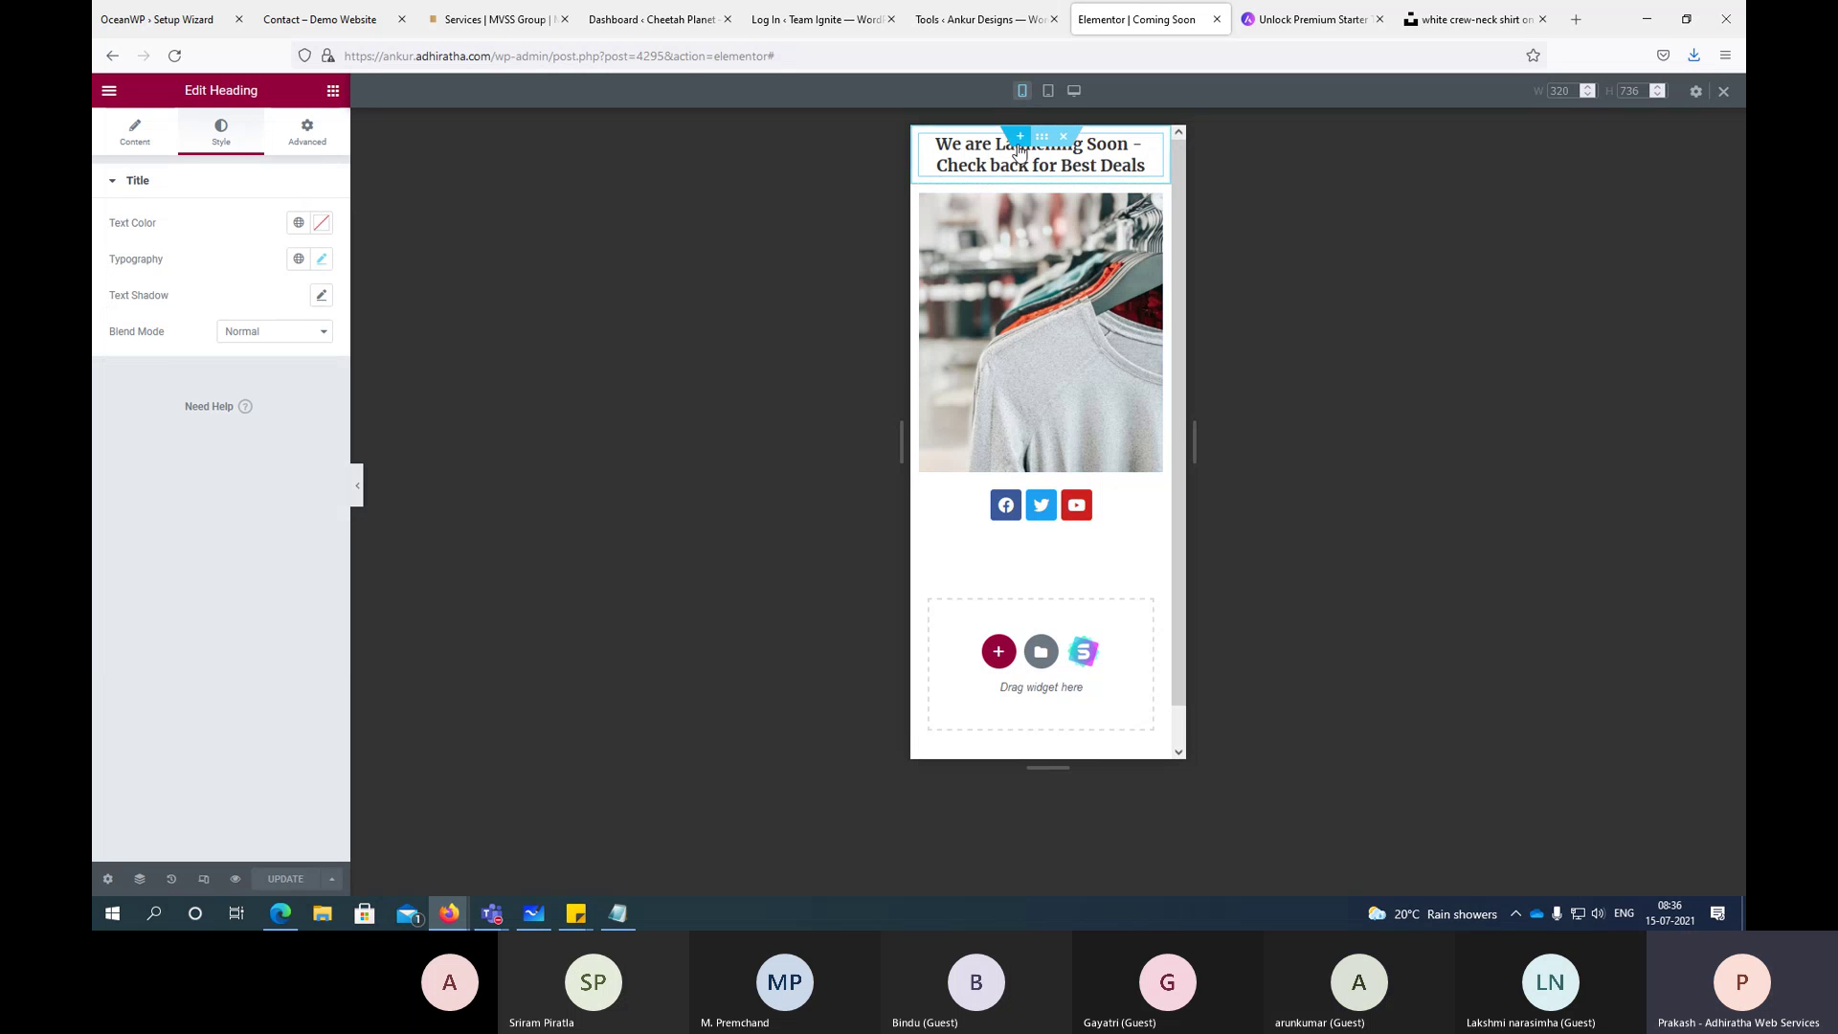
pyautogui.click(977, 166)
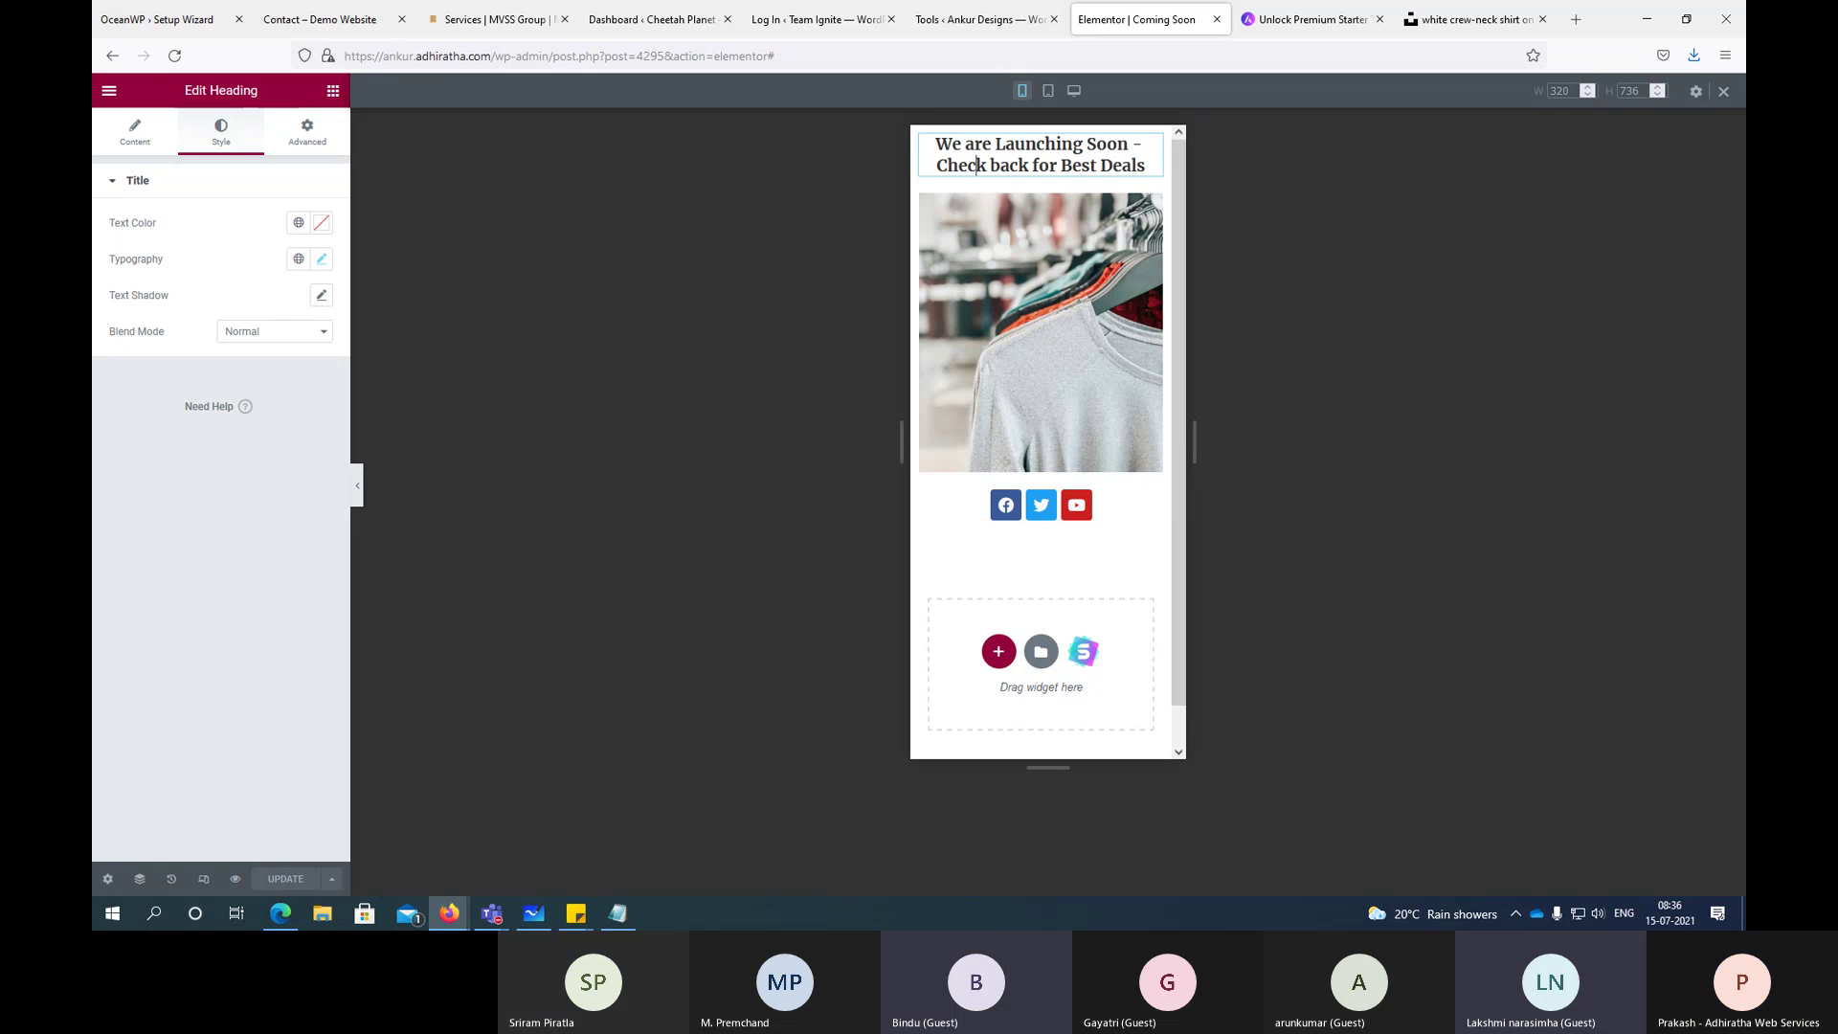
pyautogui.hotkey('alt', 'Tab')
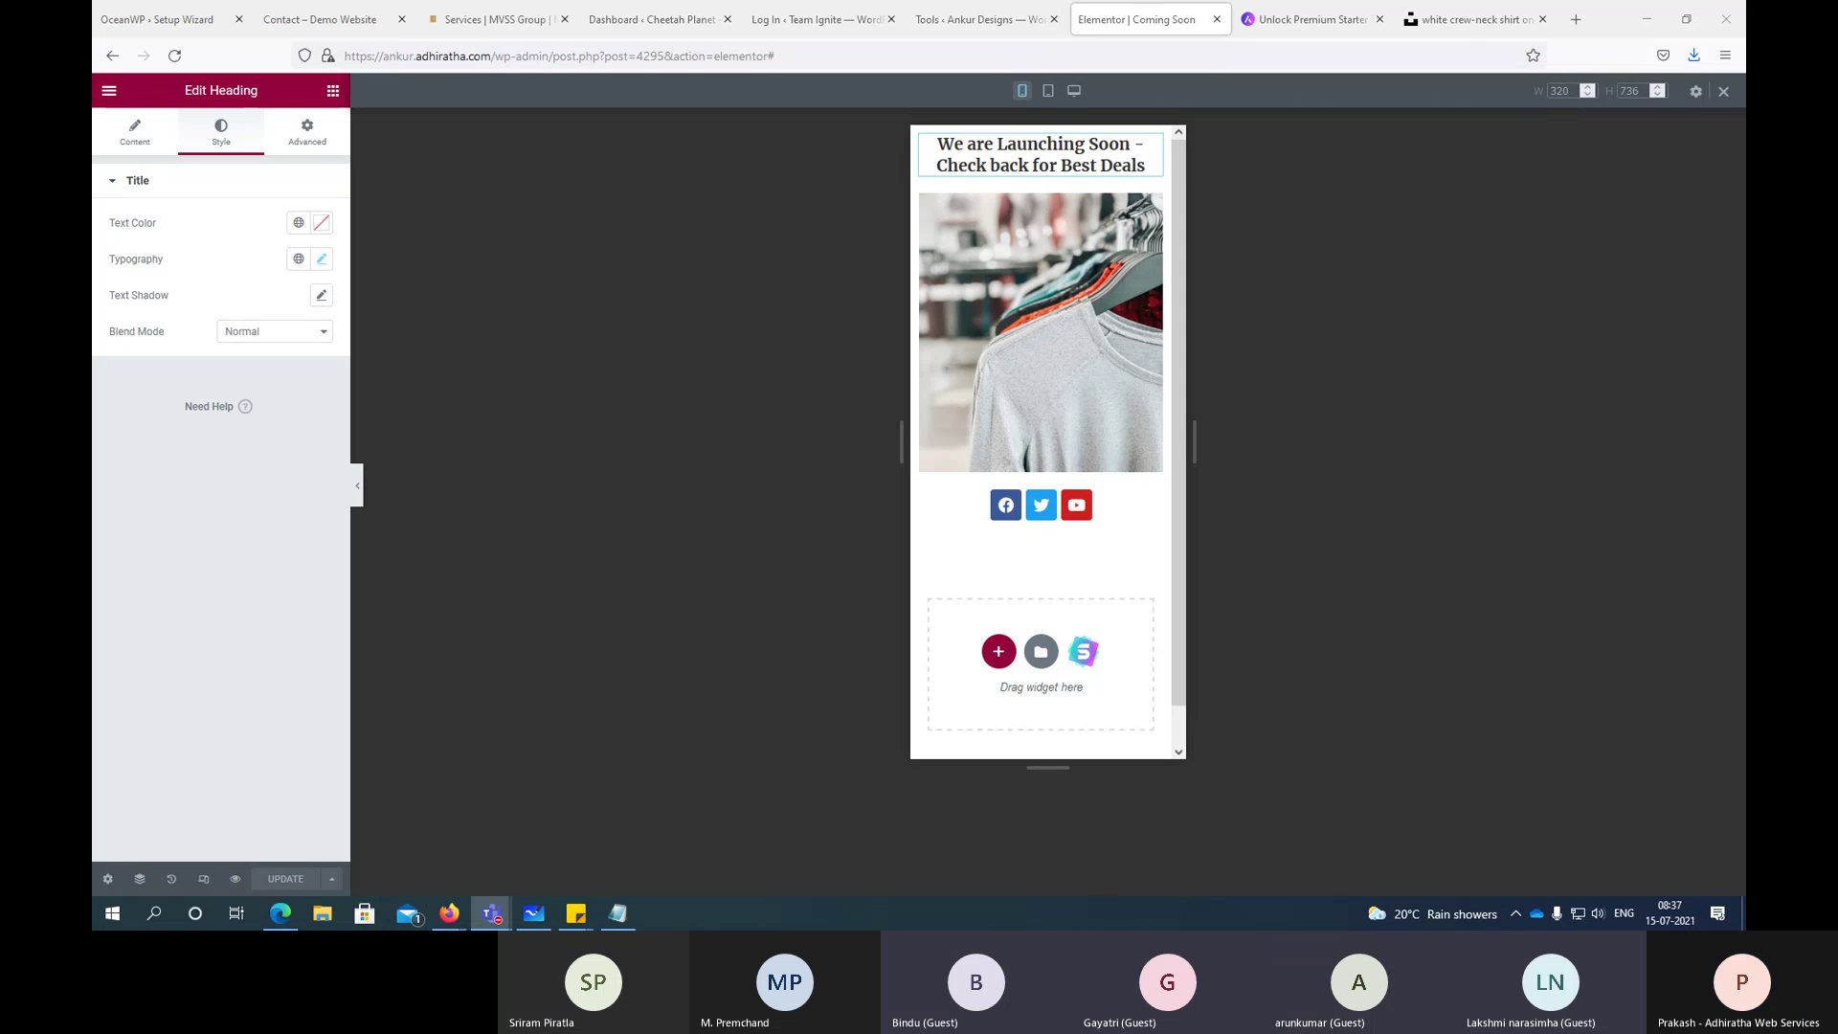